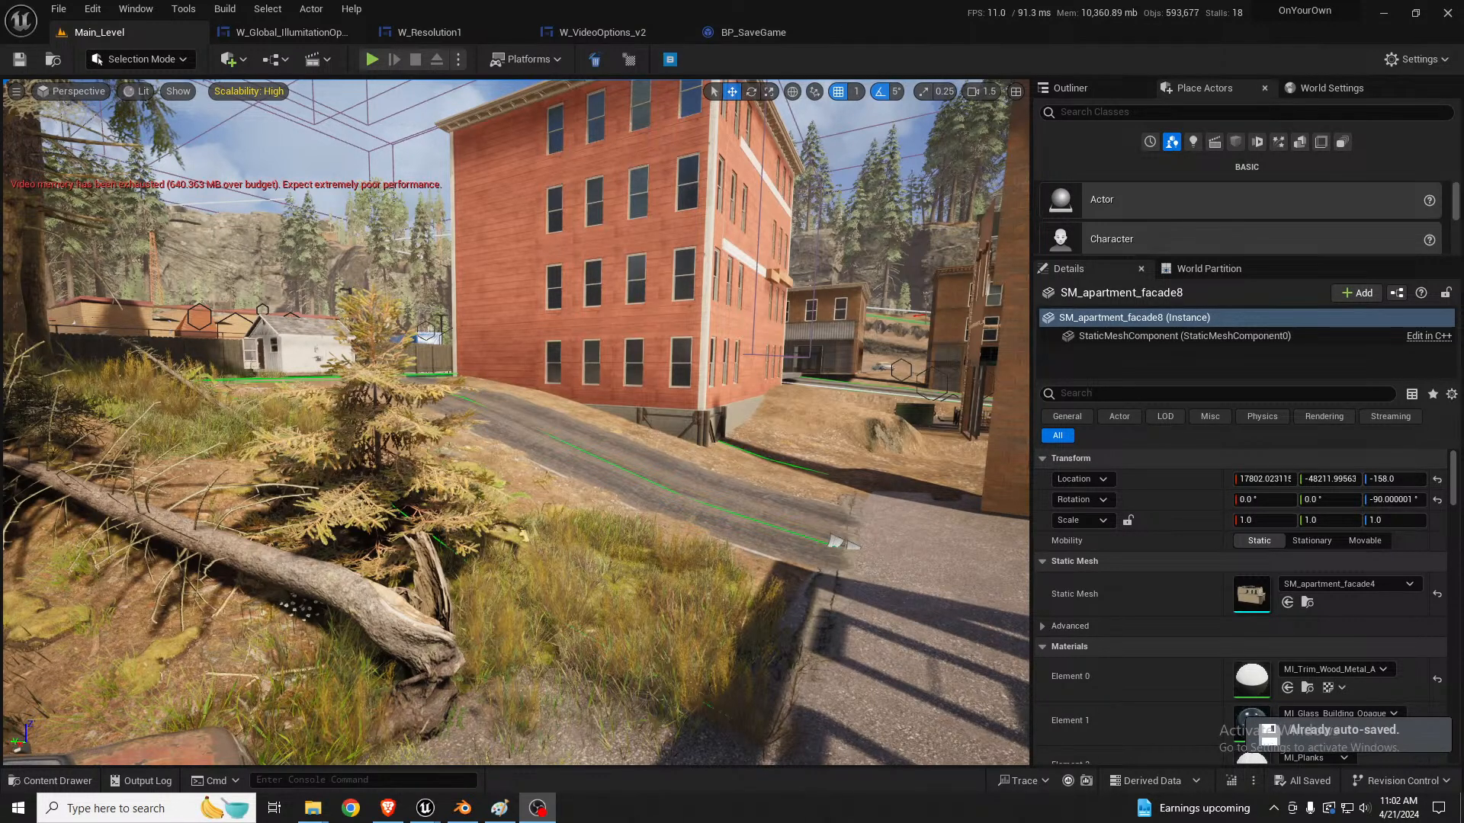
Step: Examine the white apartment facade and the street between it and the red and brown buildings
right_drag(688, 506, 829, 506)
key(s)
key(w)
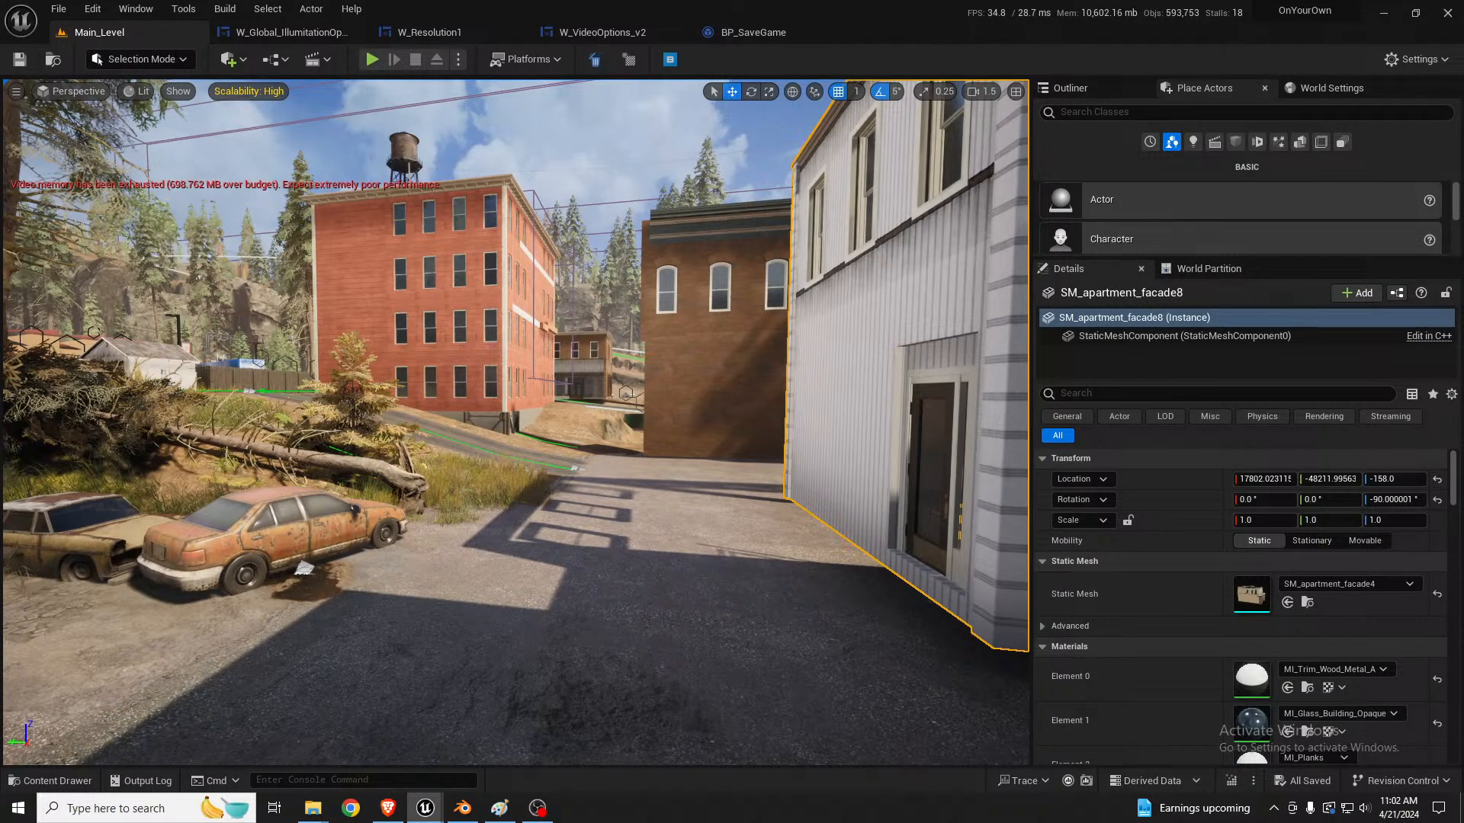
right_drag(712, 423, 942, 375)
key(w)
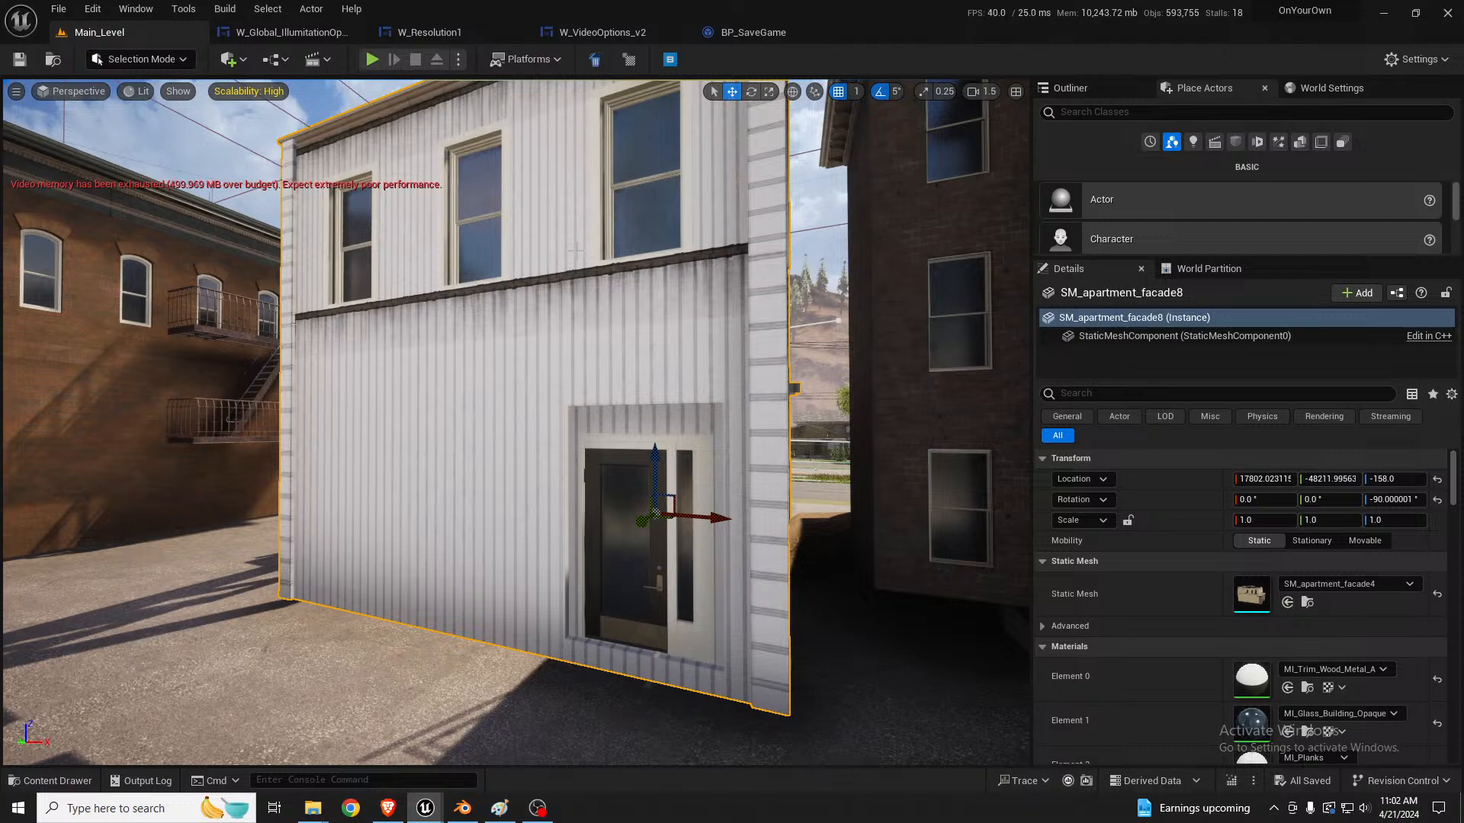
right_drag(506, 395, 232, 408)
key(w)
key(d)
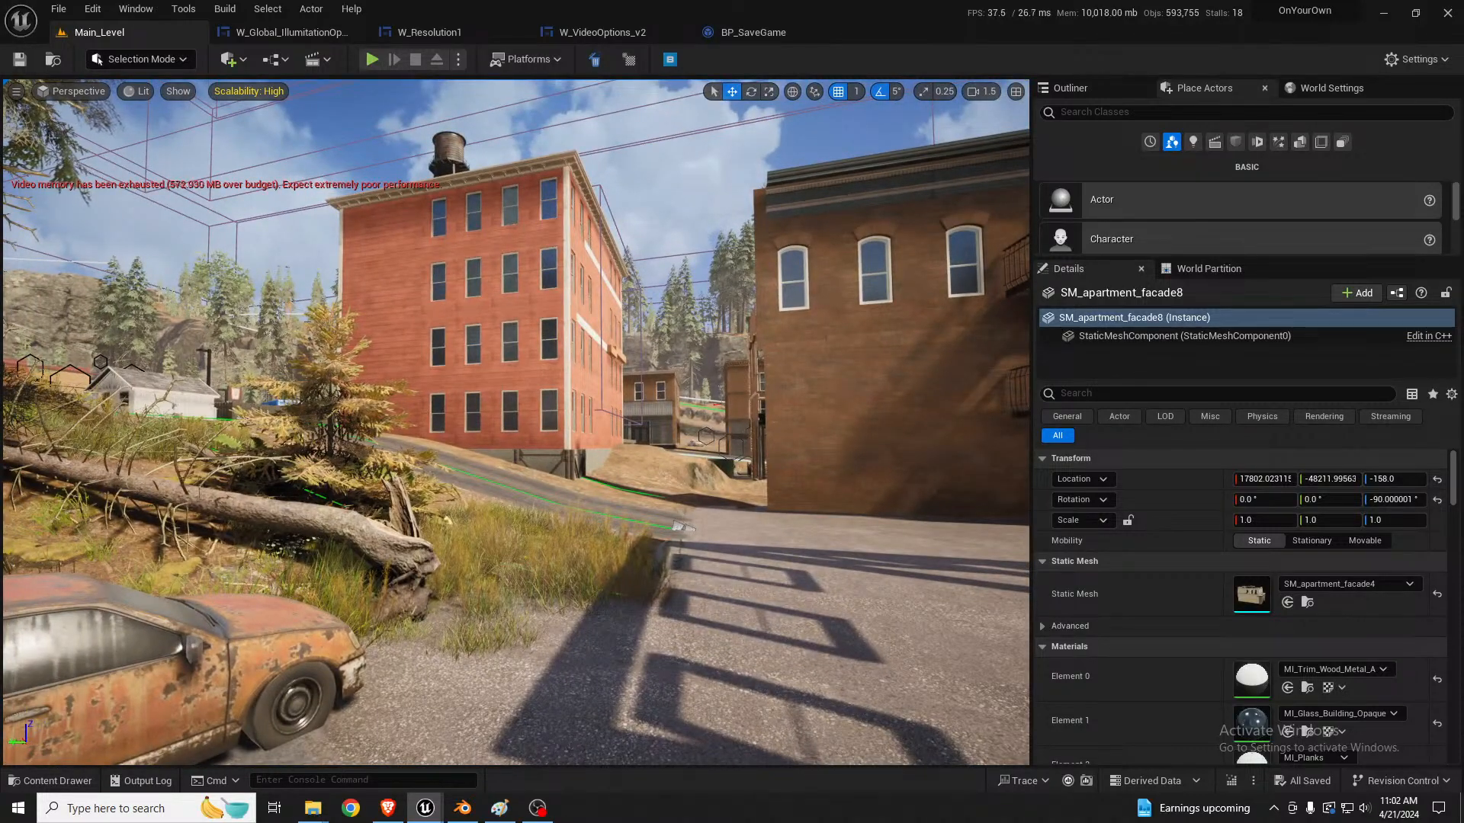
Step: Examine the red building's front, including its dark wooden ground-floor entrance and upper windows
right_drag(516, 422, 84, 373)
key(w)
key(d)
key(w)
key(a)
right_drag(549, 267, 573, 239)
key(w)
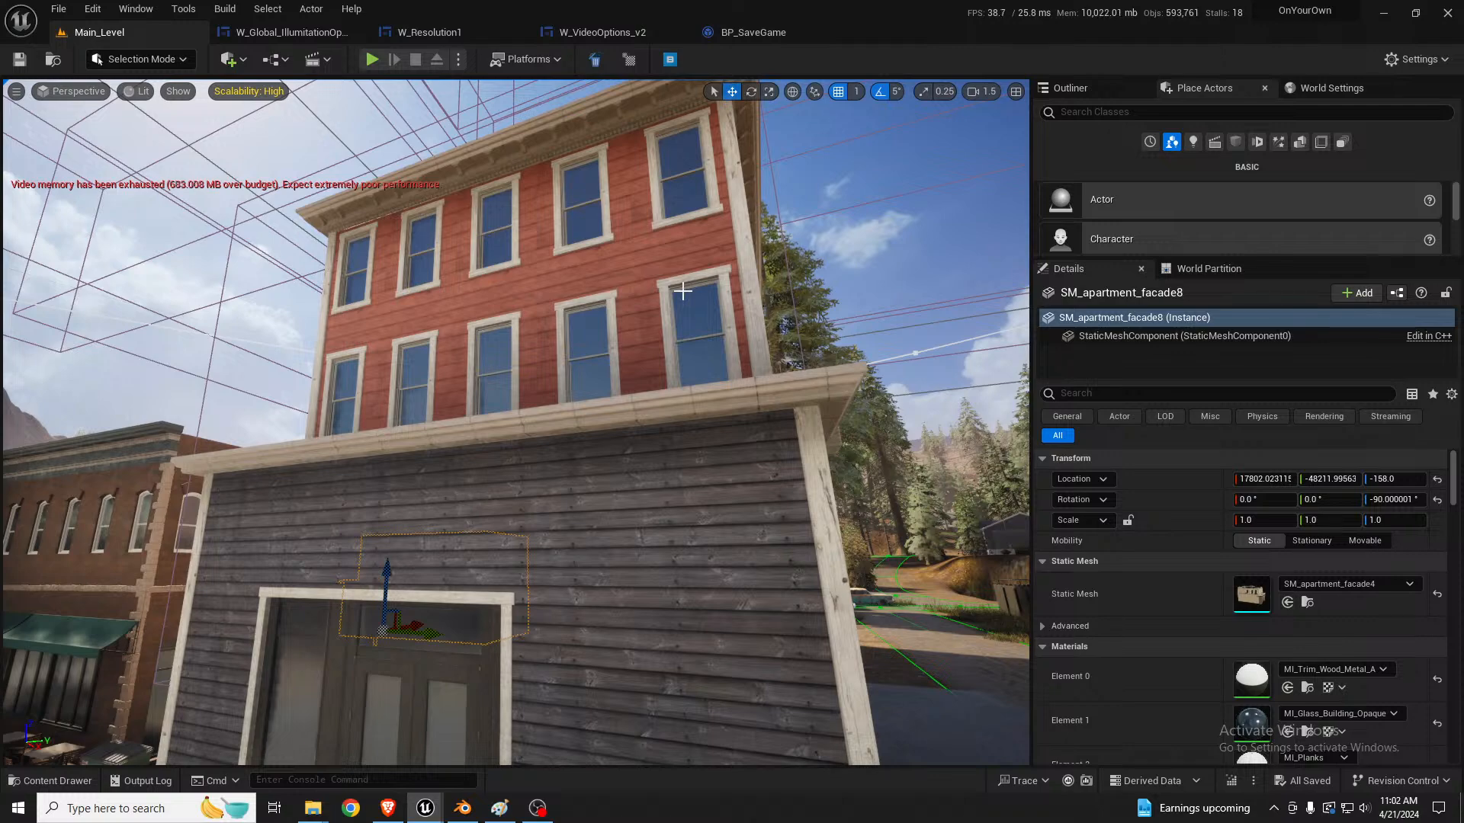
Step: Inspect the long side wall of the red building and its window rows, then its far corner by the road
right_drag(798, 573, 742, 614)
key(d)
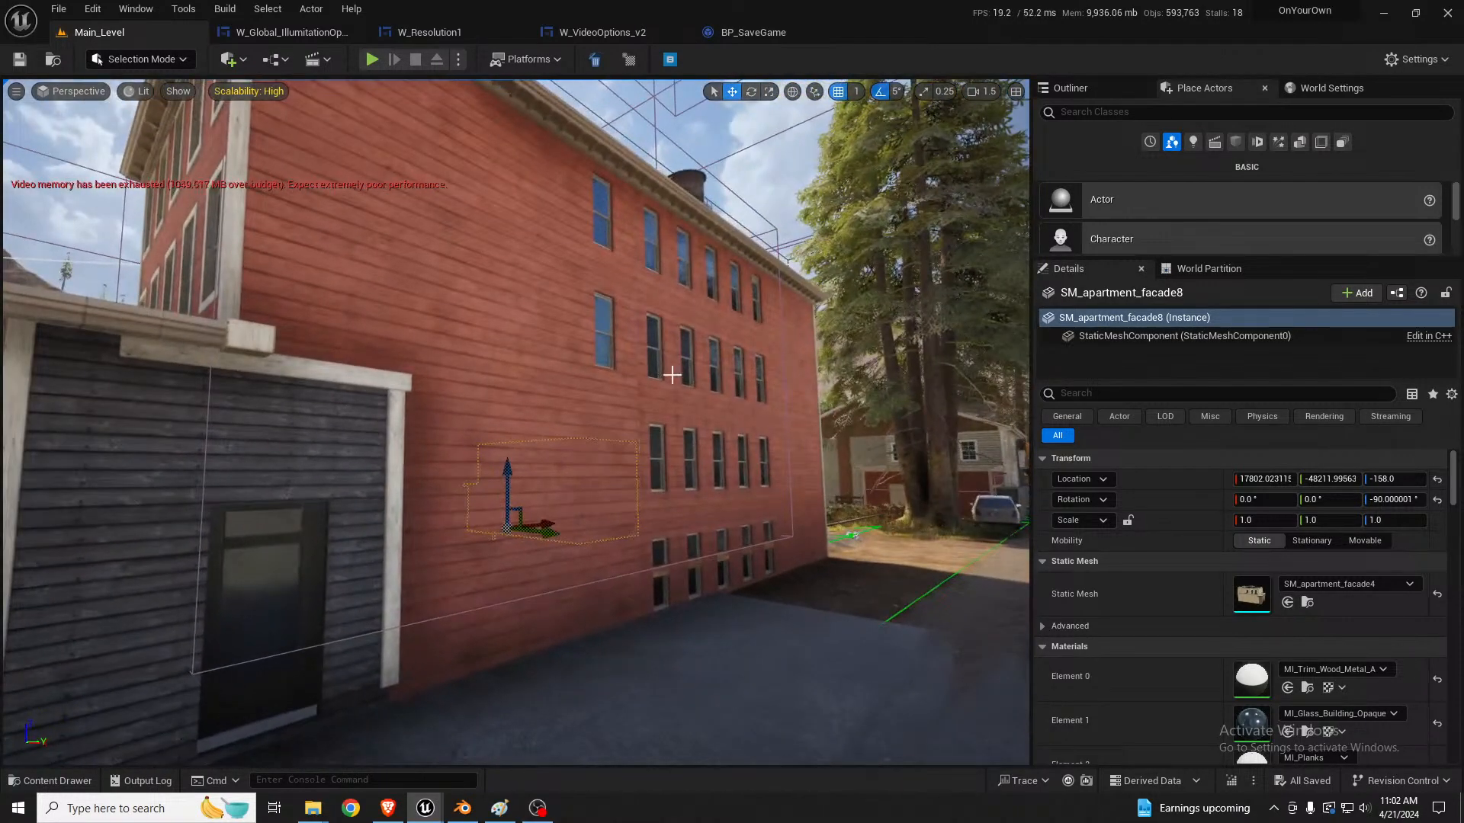
key(d)
right_drag(757, 395, 584, 367)
key(w)
key(s)
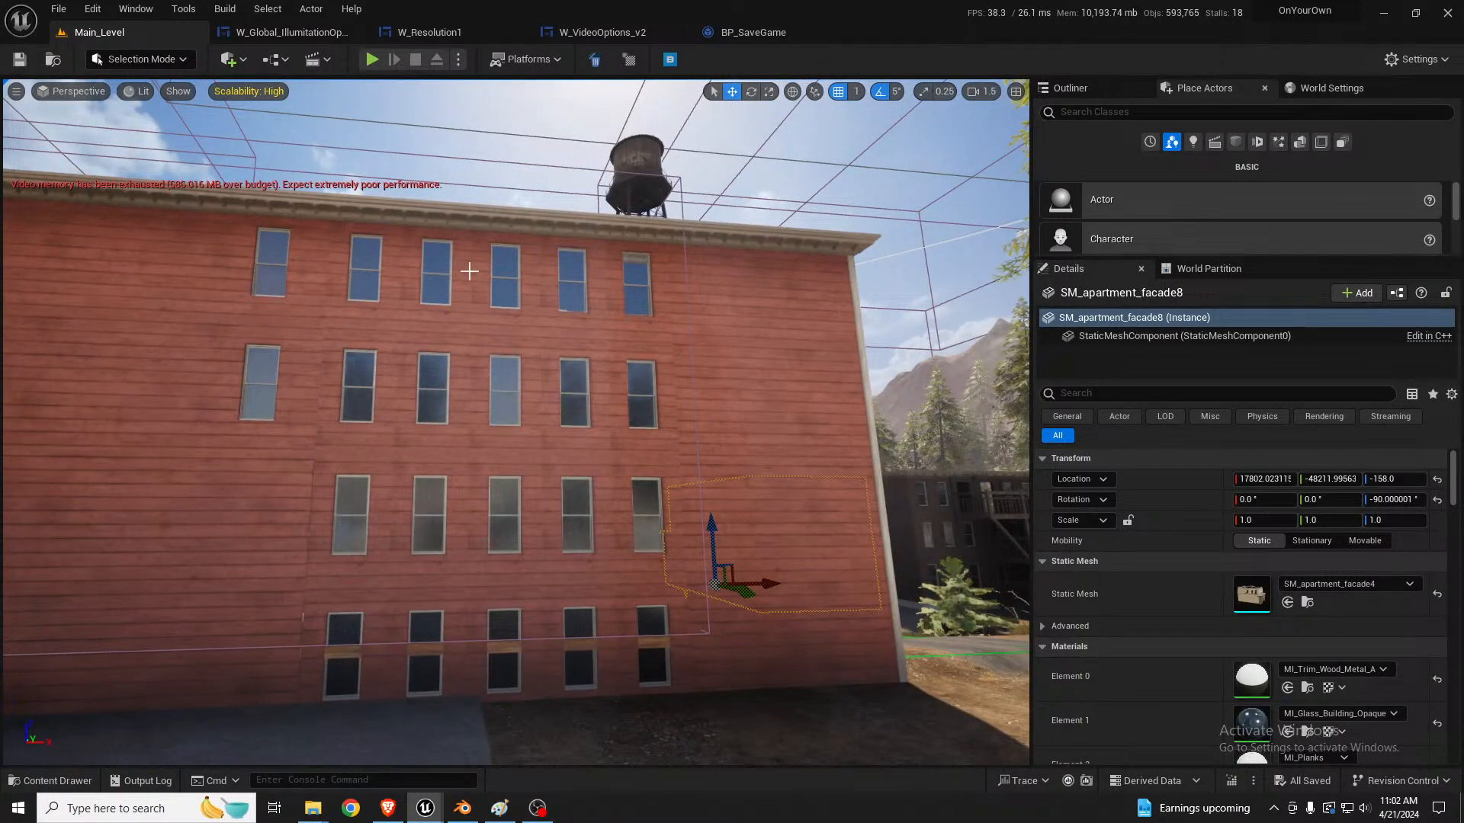
mouse_move(572, 429)
right_down()
mouse_move(486, 429)
mouse_move(595, 429)
mouse_move(609, 457)
mouse_move(503, 457)
mouse_move(481, 454)
mouse_move(491, 434)
mouse_move(378, 419)
mouse_move(591, 450)
right_up()
key(d)
key(w)
key(s)
key(d)
key(s)
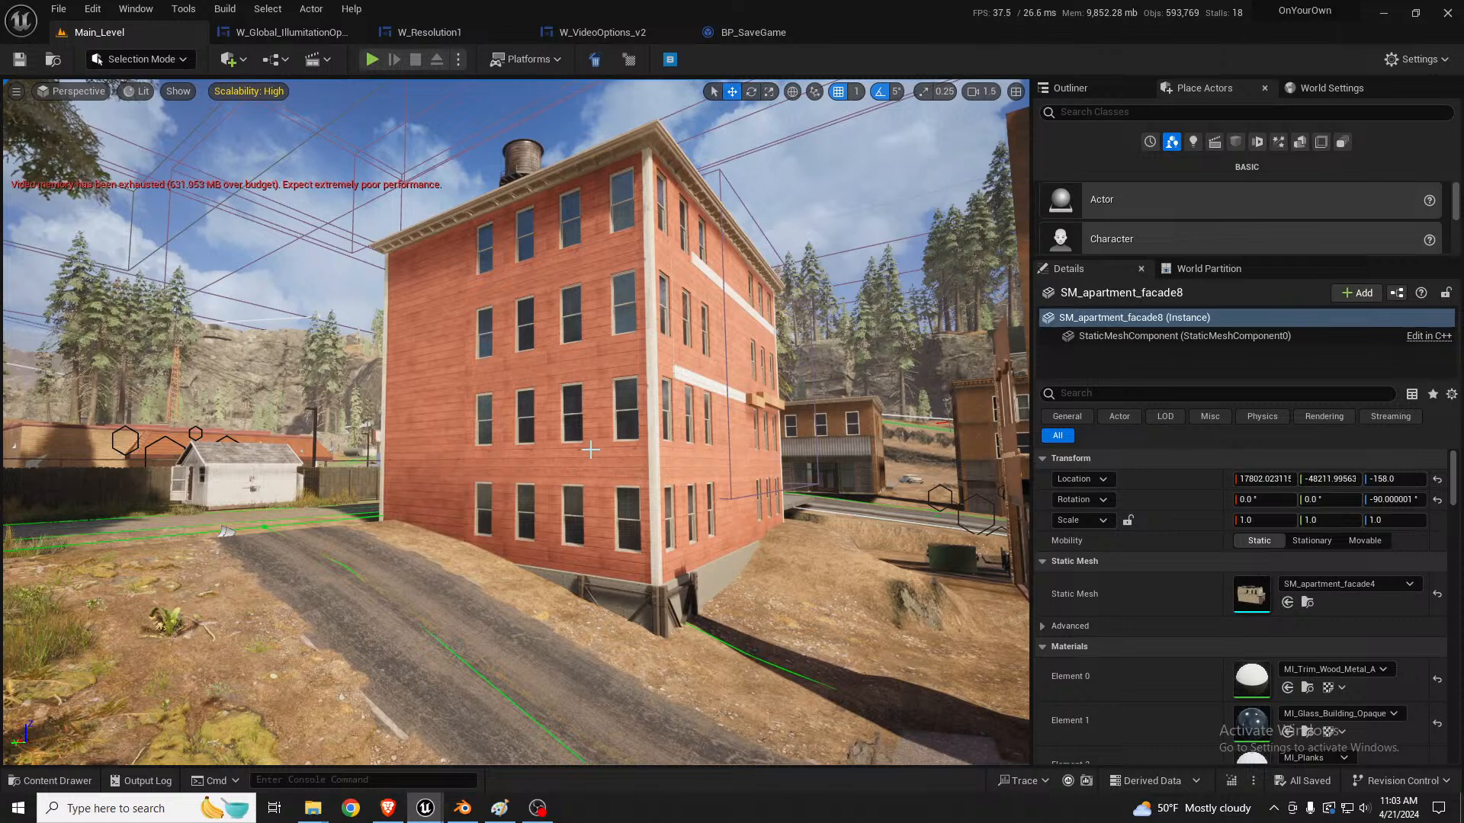
Step: Compare the red building with its neighboring brown building and inspect its windowed end wall up close
right_drag(595, 457, 628, 479)
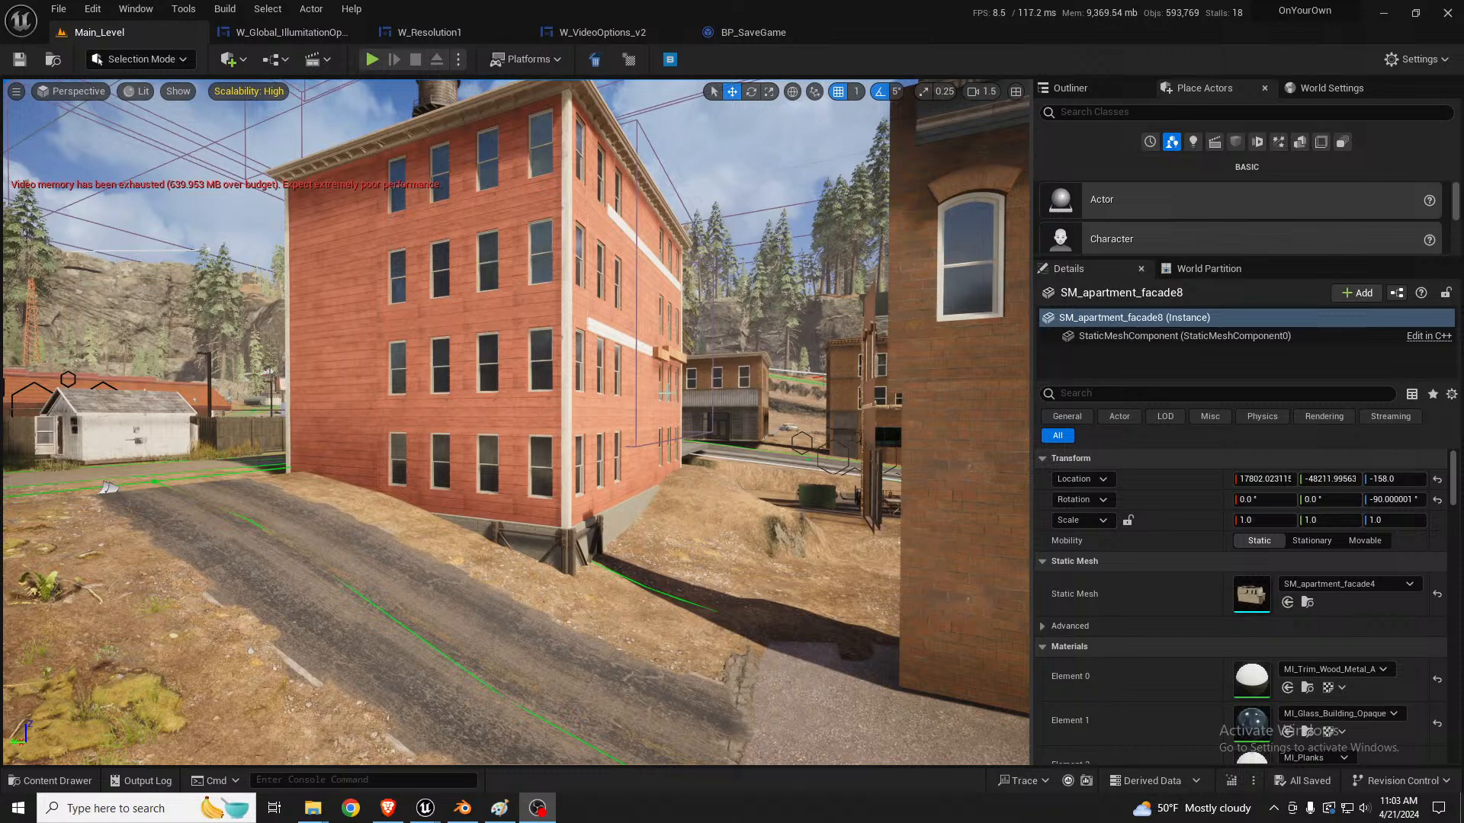
mouse_move(673, 480)
middle_down()
mouse_move(654, 390)
mouse_move(663, 483)
middle_up()
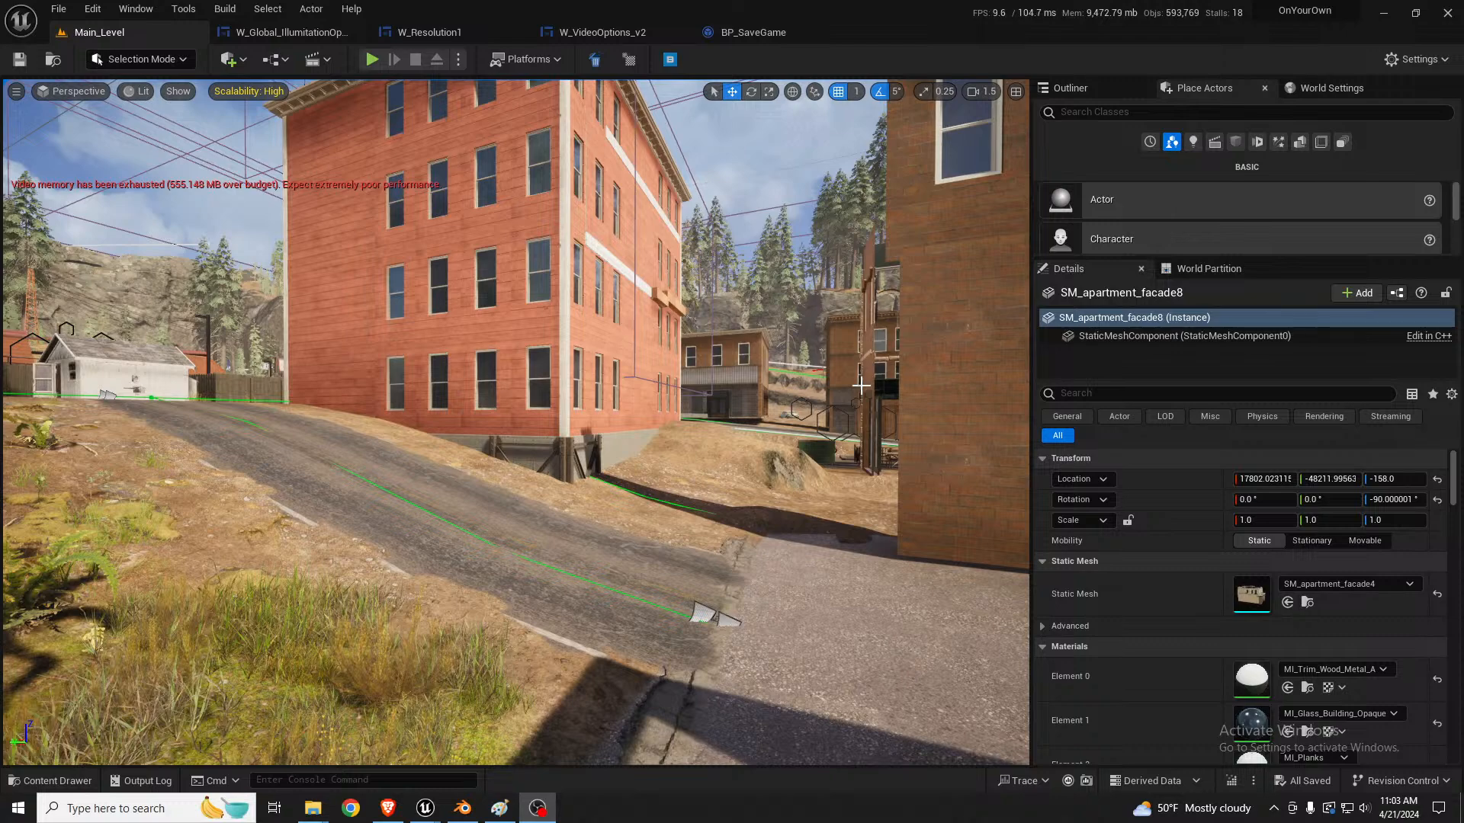
right_drag(874, 454, 888, 488)
scroll(904, 526, down, 4)
key(s)
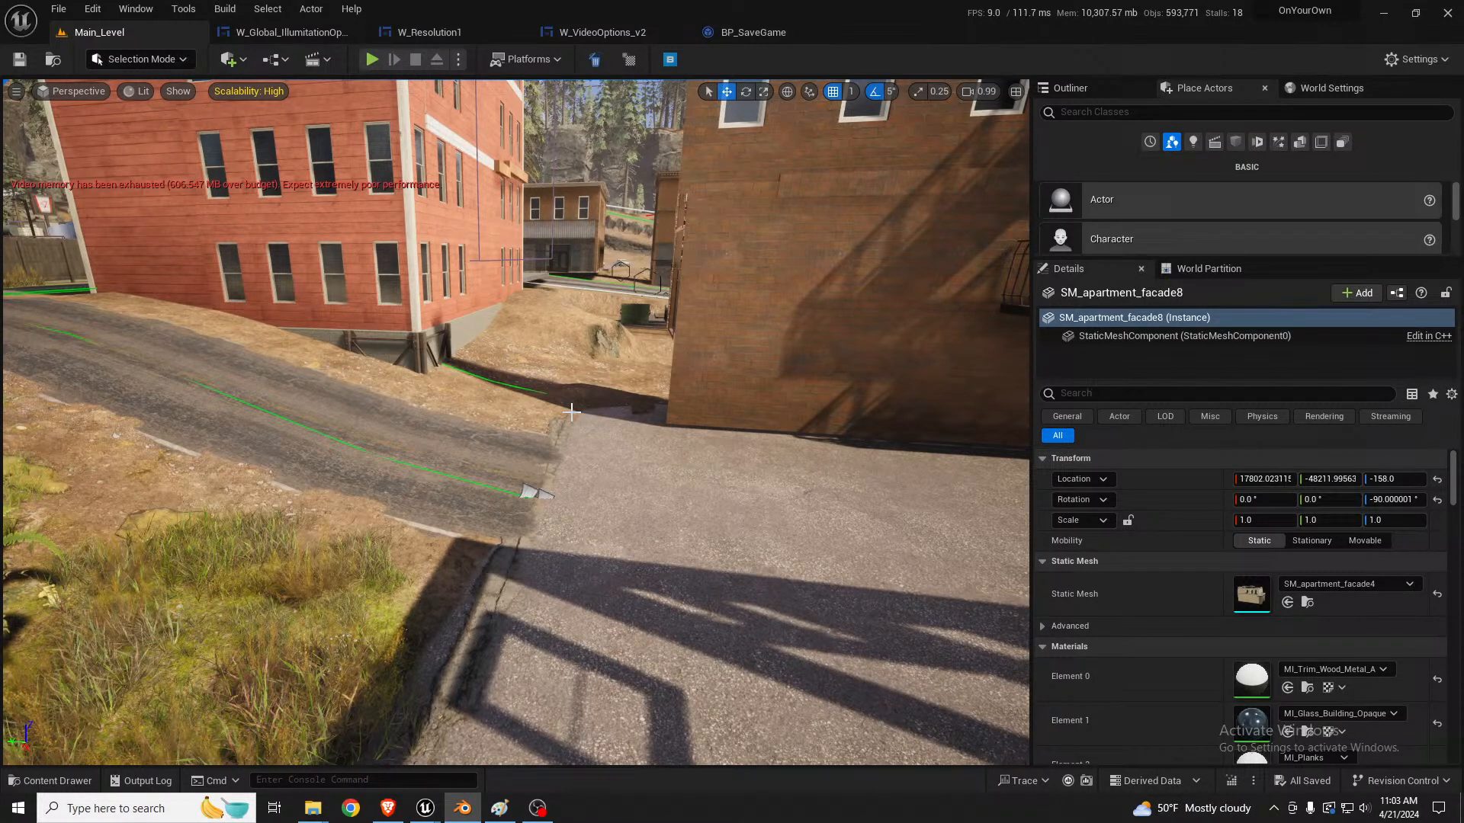
right_drag(570, 412, 545, 321)
key(w)
key(s)
key(w)
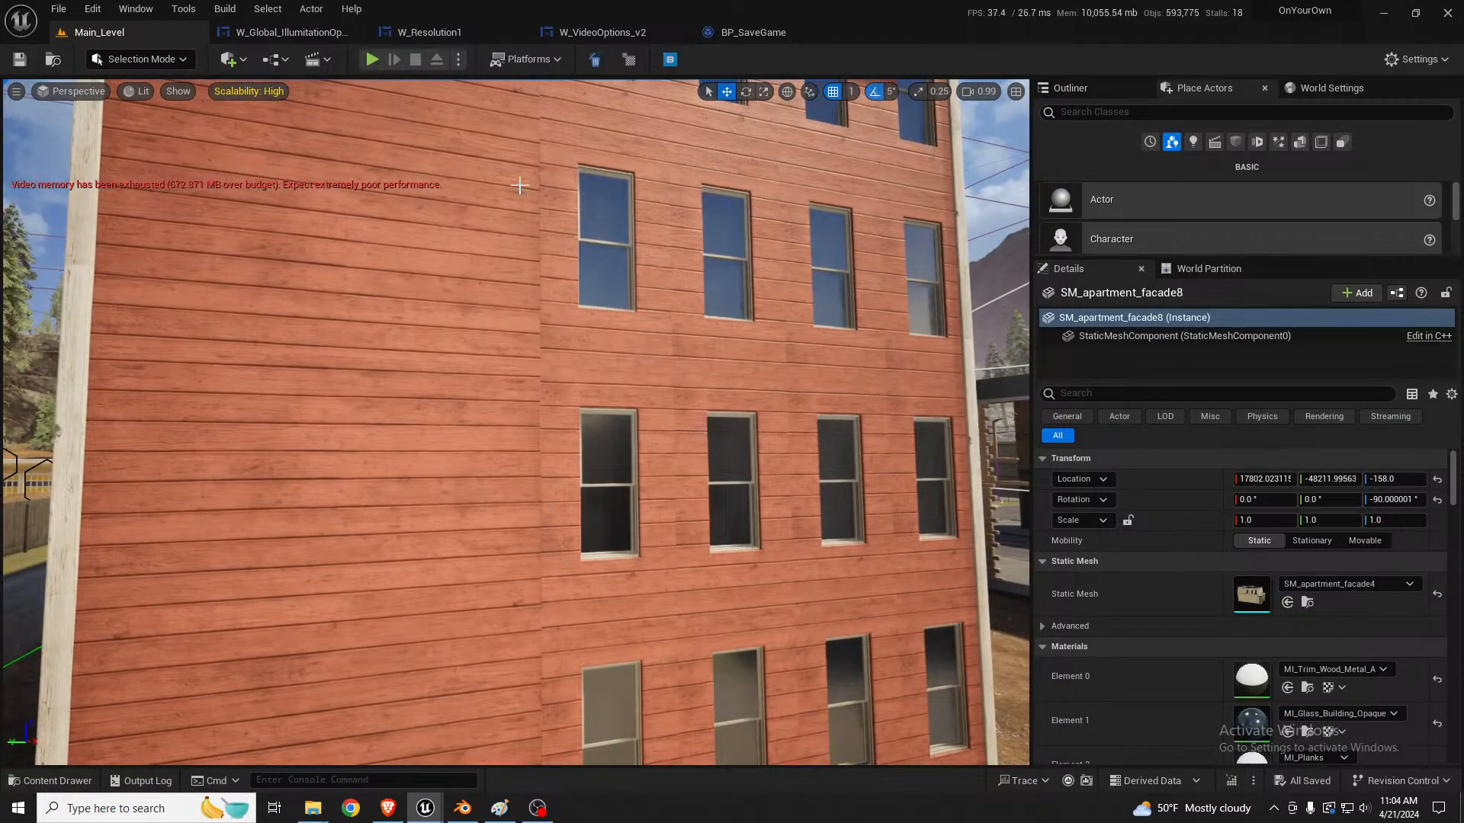
scroll(545, 479, down, 8)
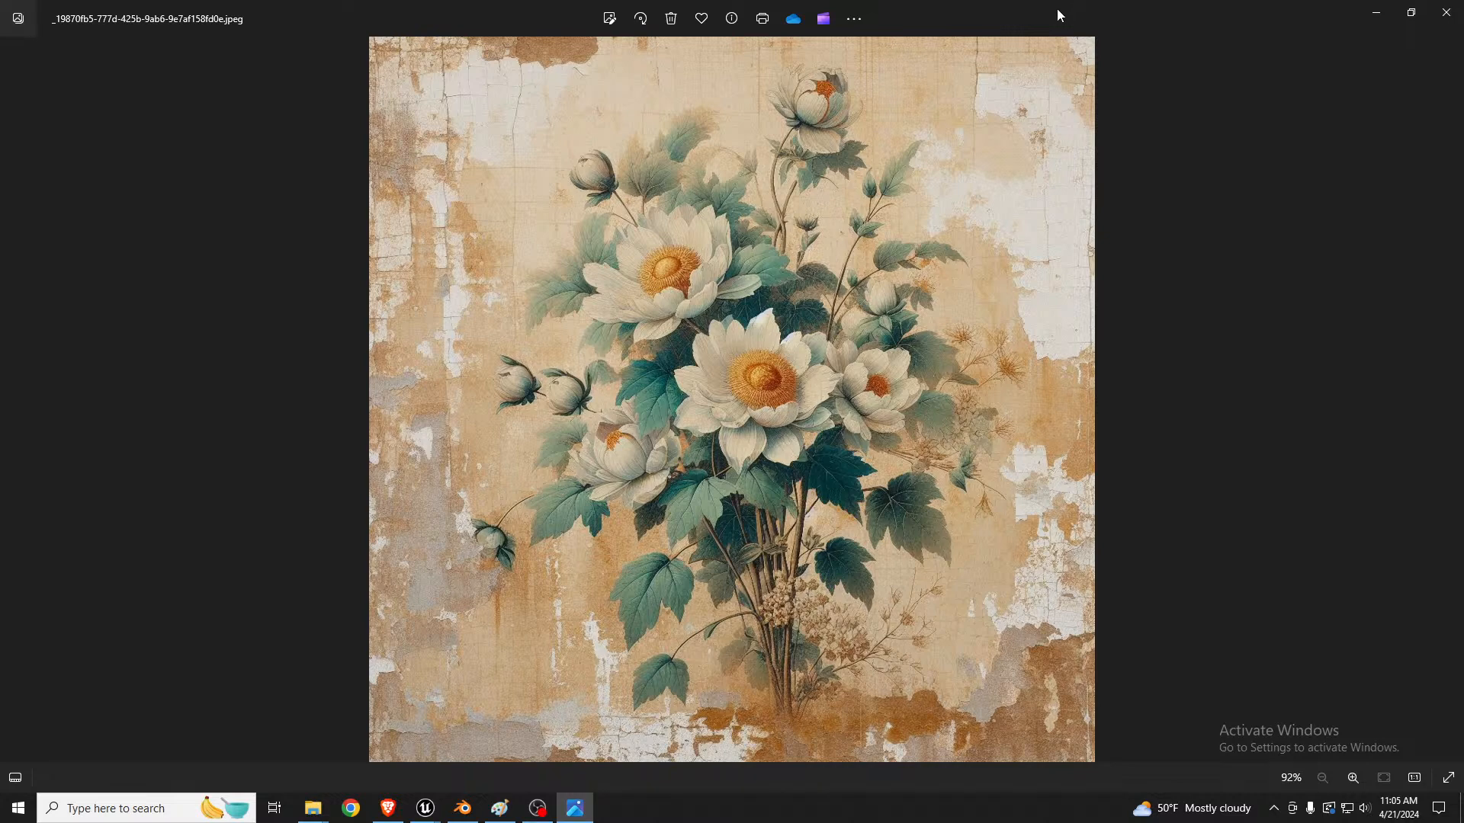
Step: Leave the floral reference image, return to the Unreal level and examine the red building's end wall and surrounding ground
drag(1057, 10, 1463, 114)
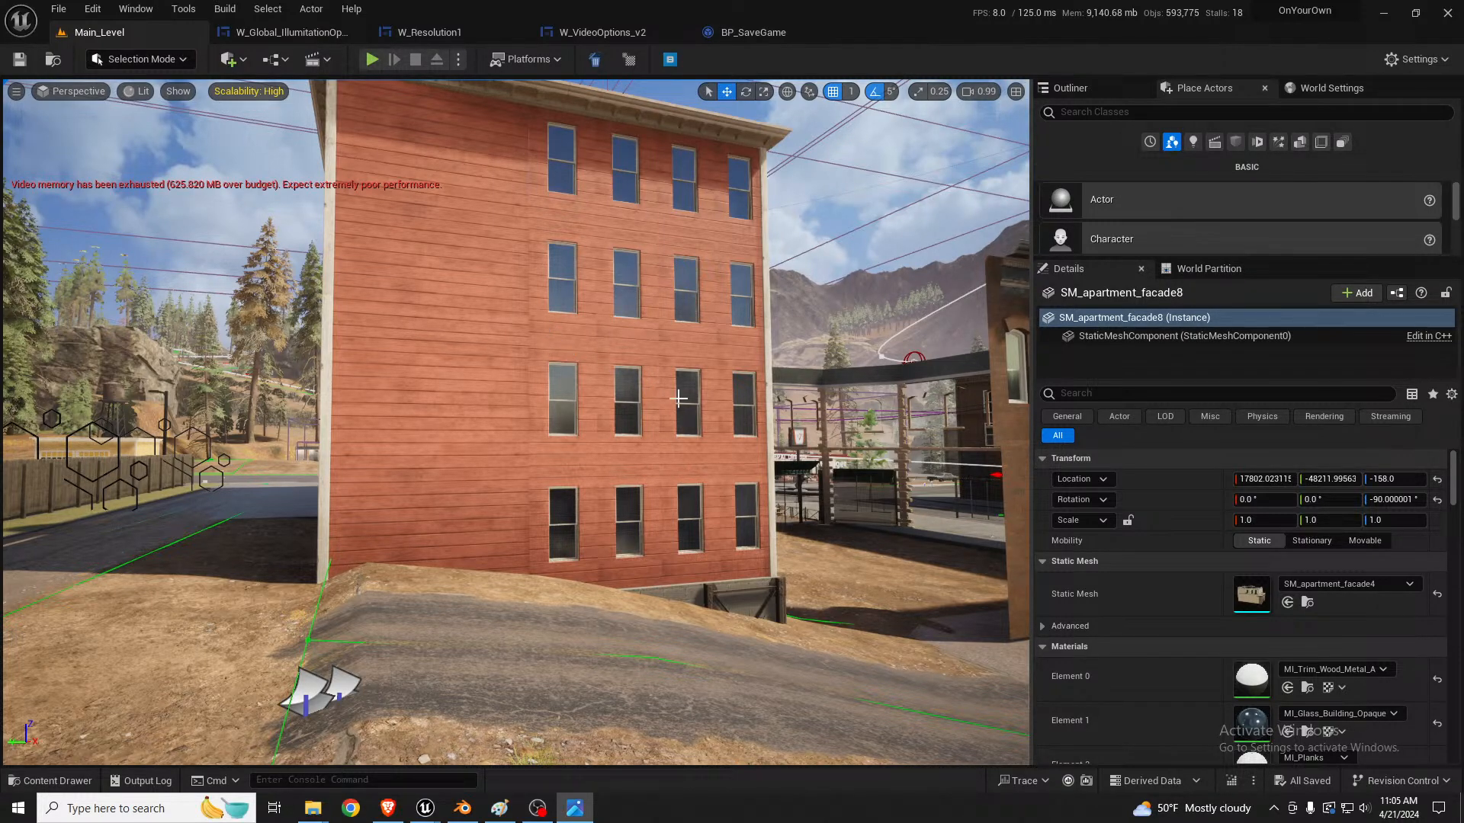
right_drag(678, 399, 801, 438)
key(w)
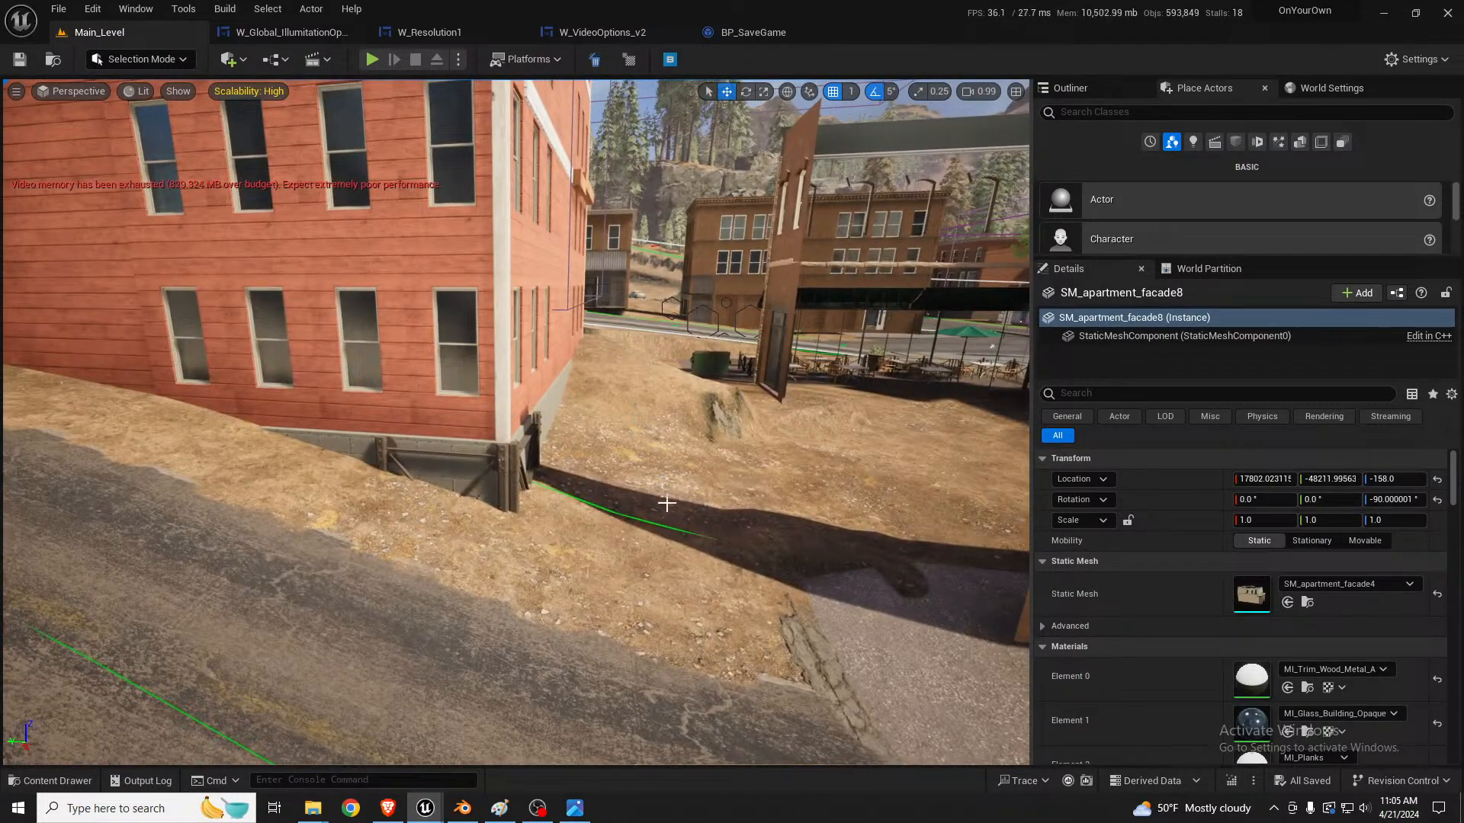
right_drag(673, 498, 648, 411)
key(s)
key(a)
key(a)
key(s)
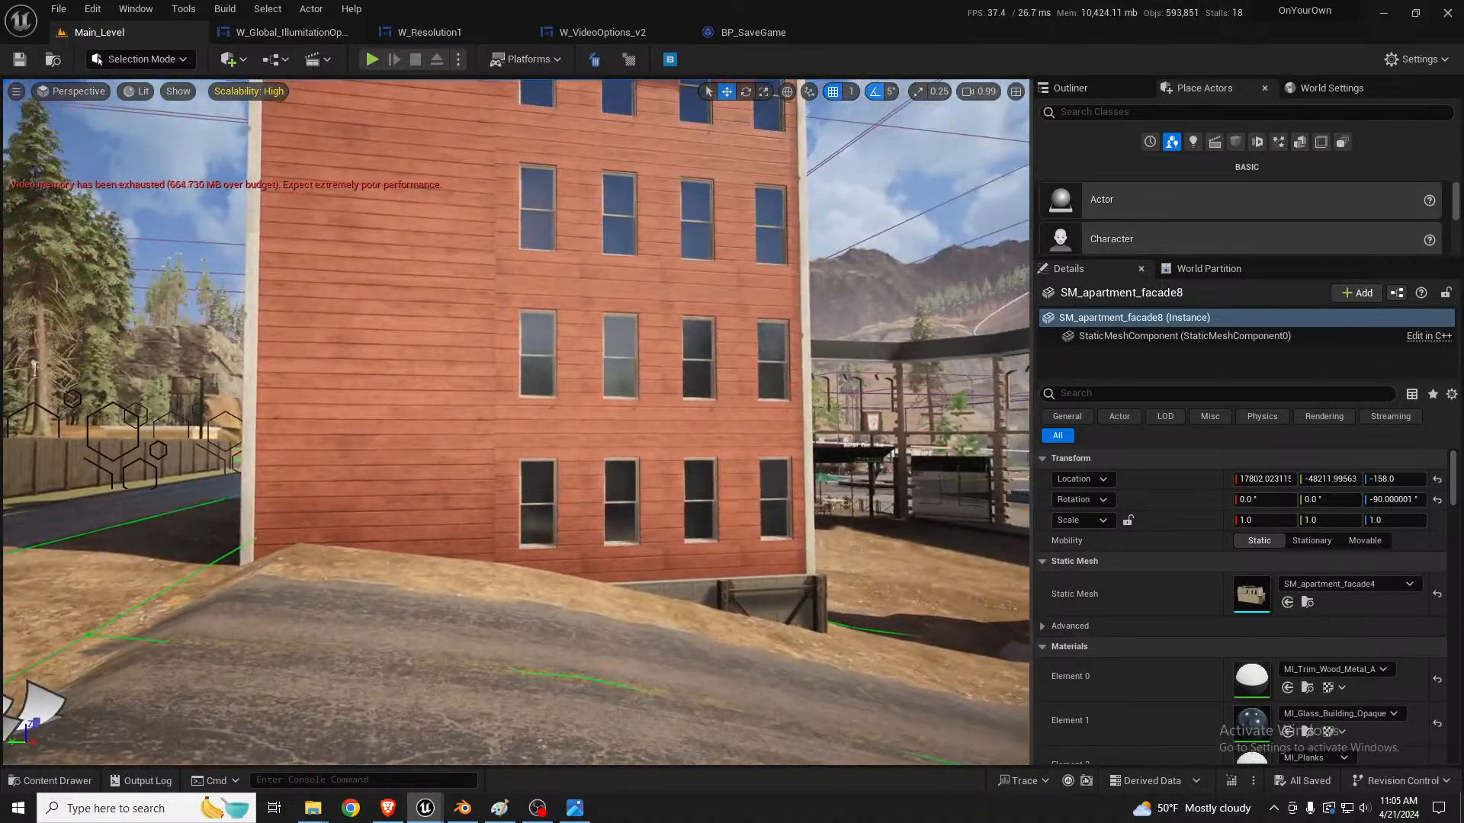
Step: Start Photoshop from the desktop, open the floral wall image in it and enlarge the image's document window
double_click(849, 17)
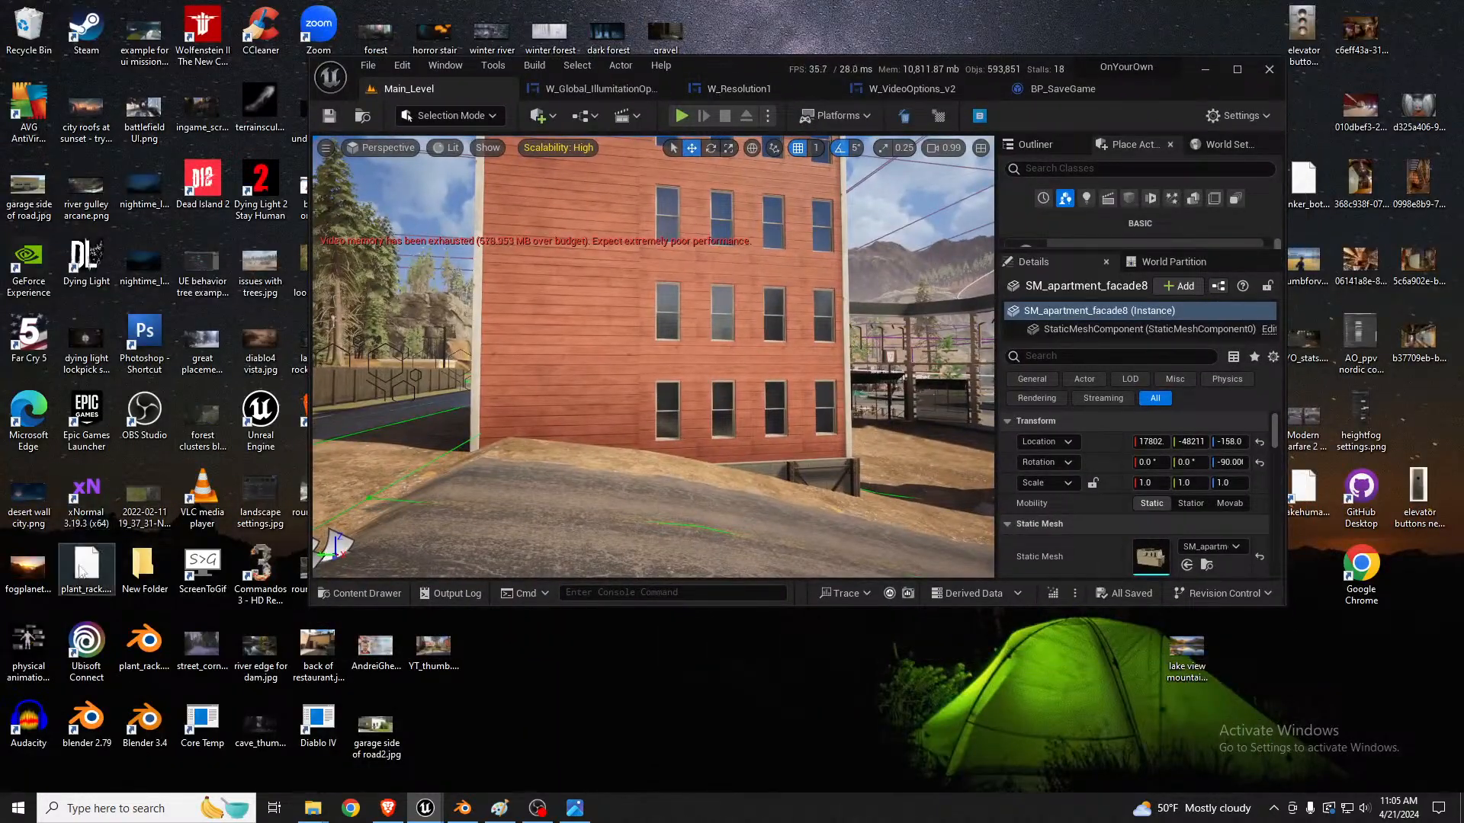
click(144, 335)
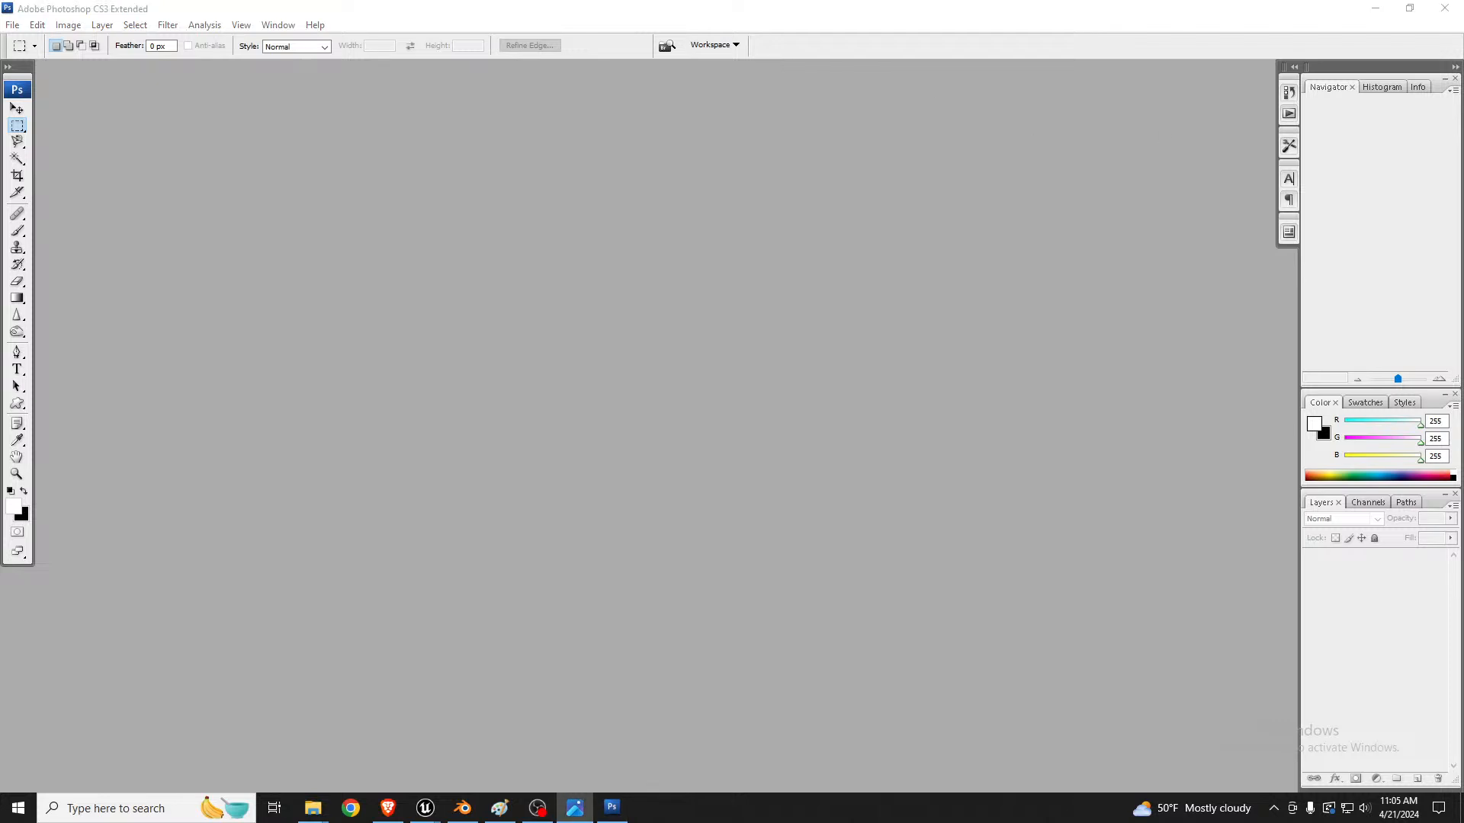
drag(714, 321, 538, 329)
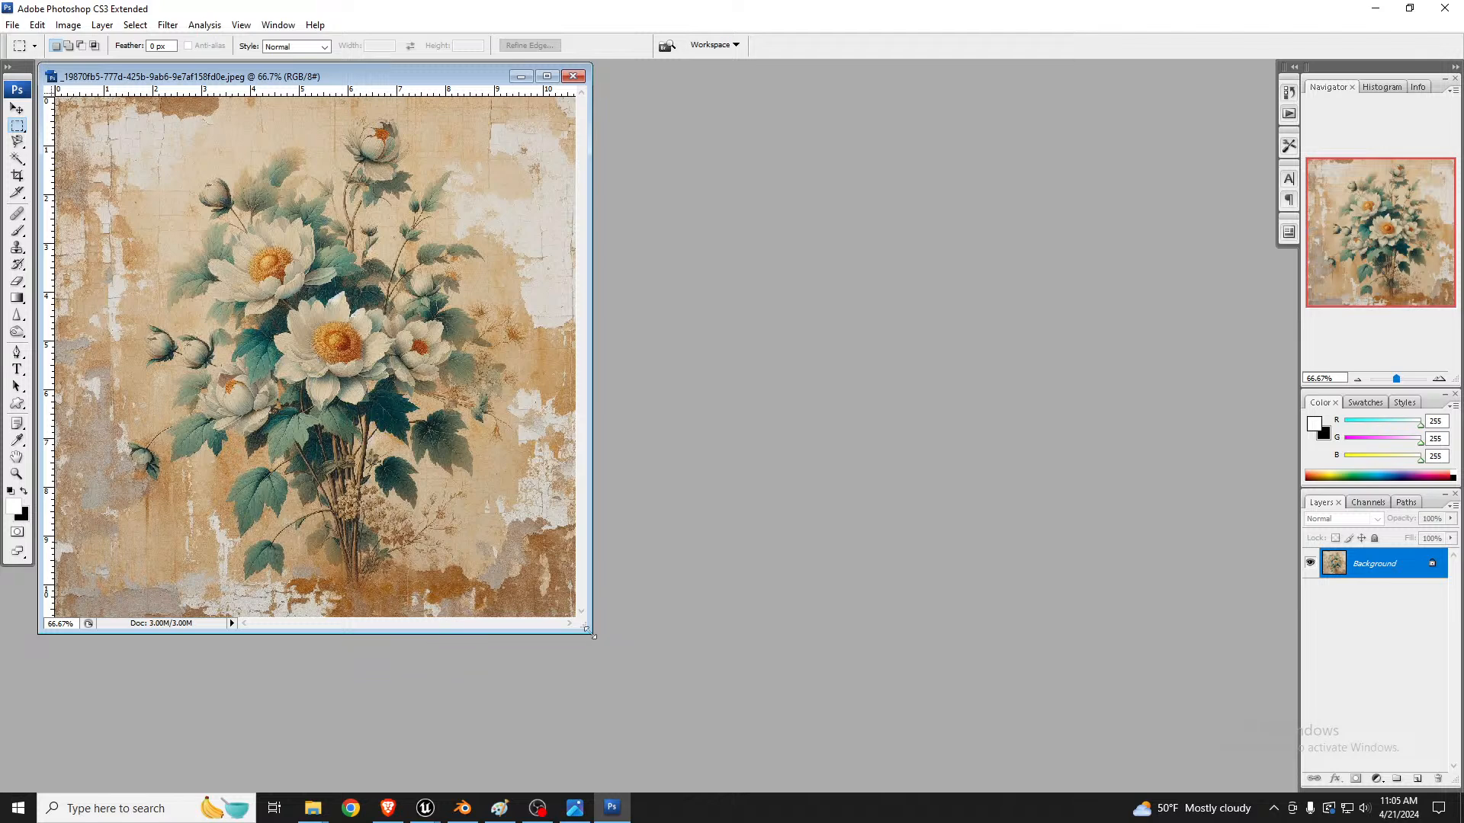
drag(590, 632, 923, 755)
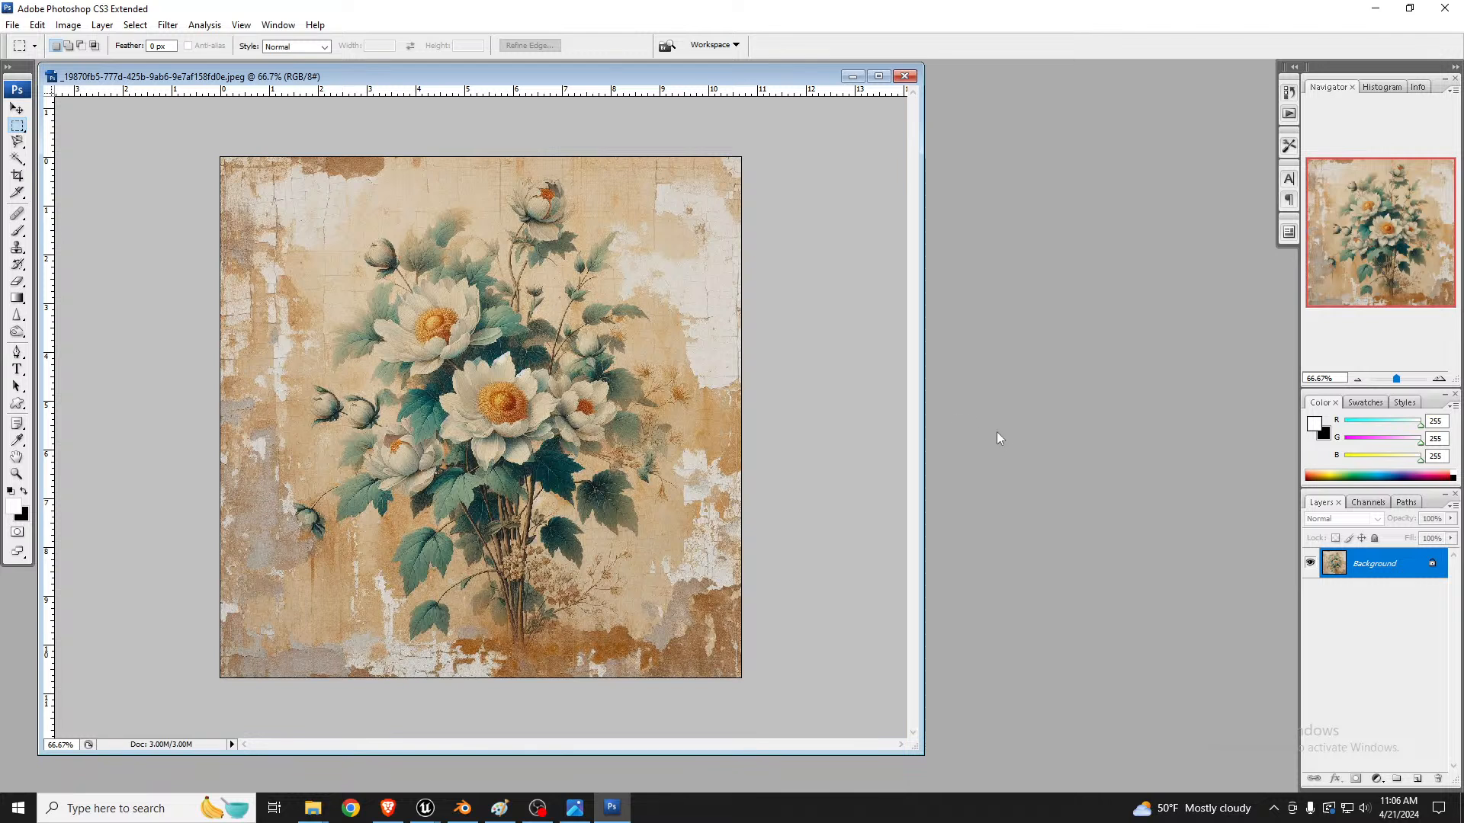
Step: Duplicate the Background layer of the floral image
right_click(1387, 575)
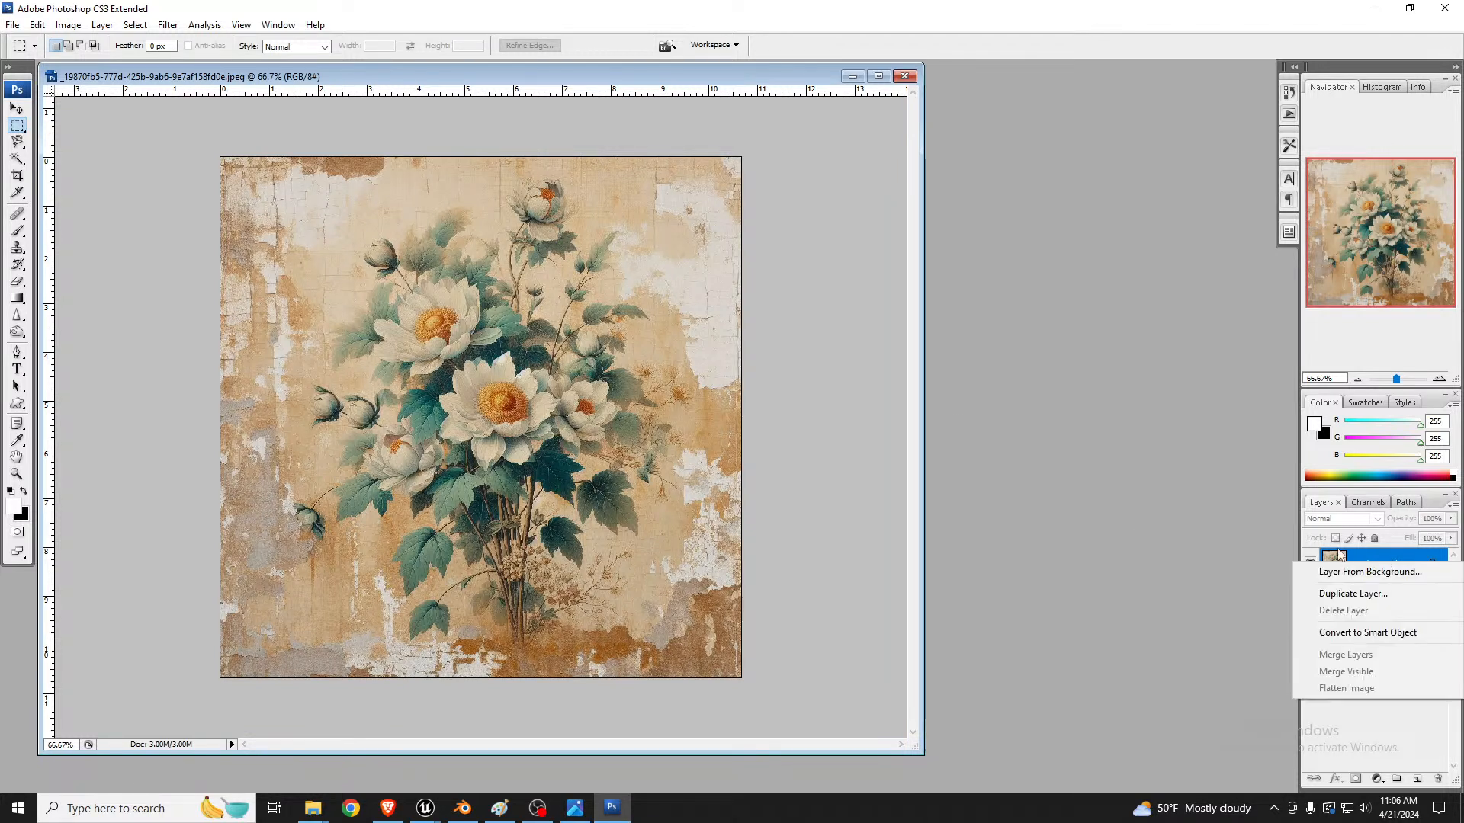
key(Escape)
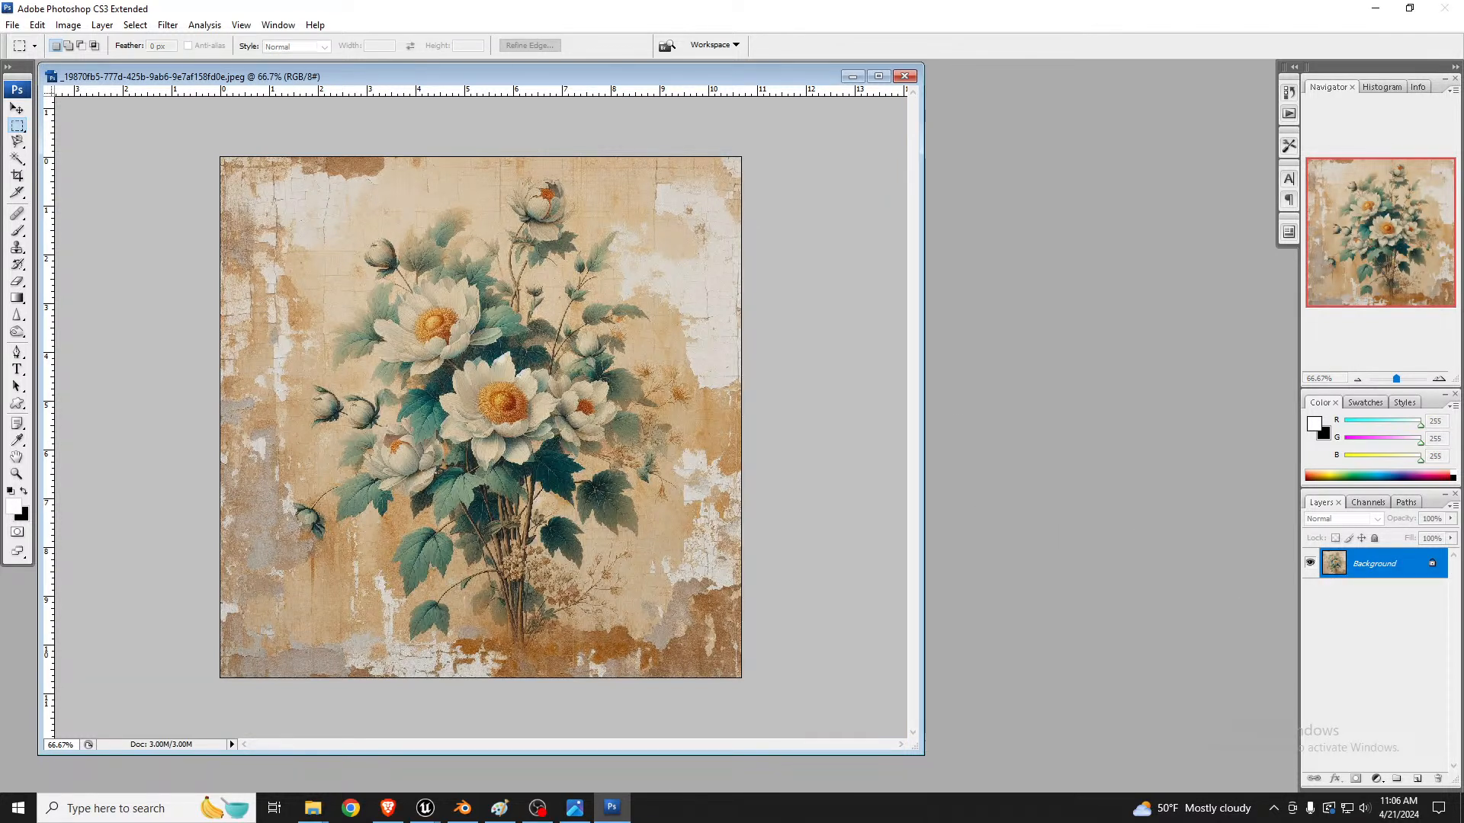
key(ctrl+j)
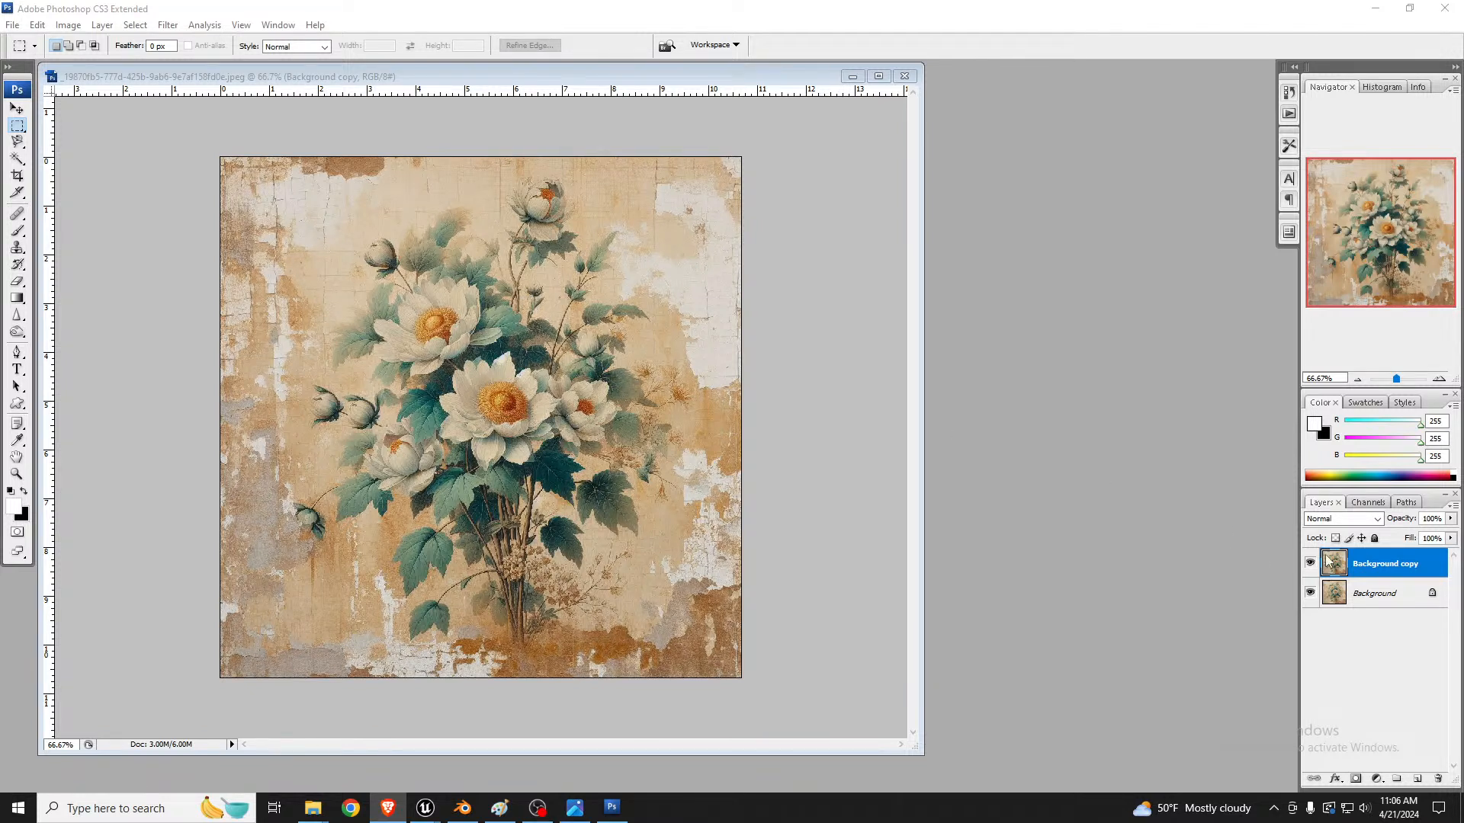
Step: Desaturate the Background copy layer and invert its tones
click(1376, 564)
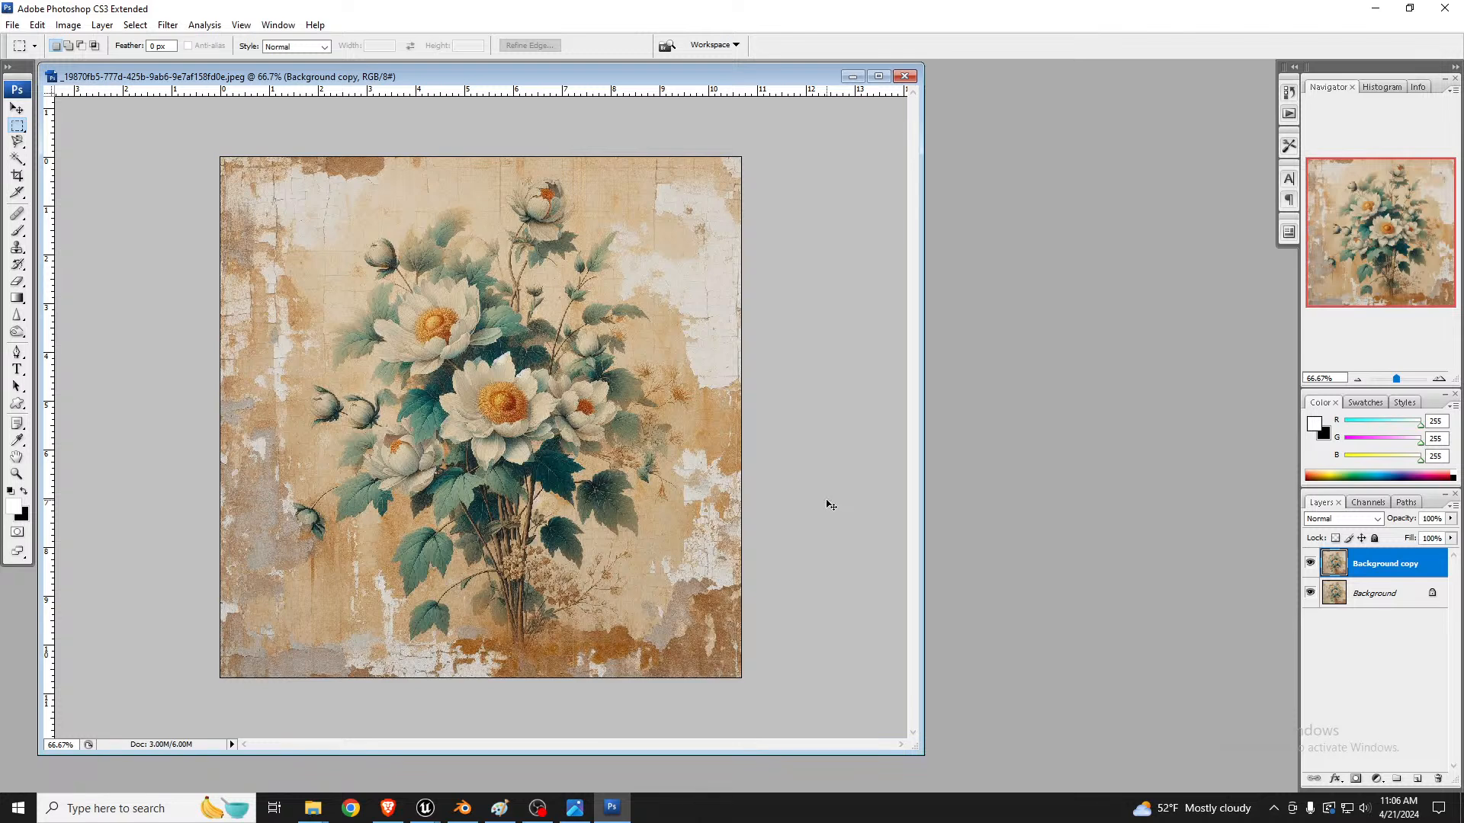
key(ctrl+shift+u)
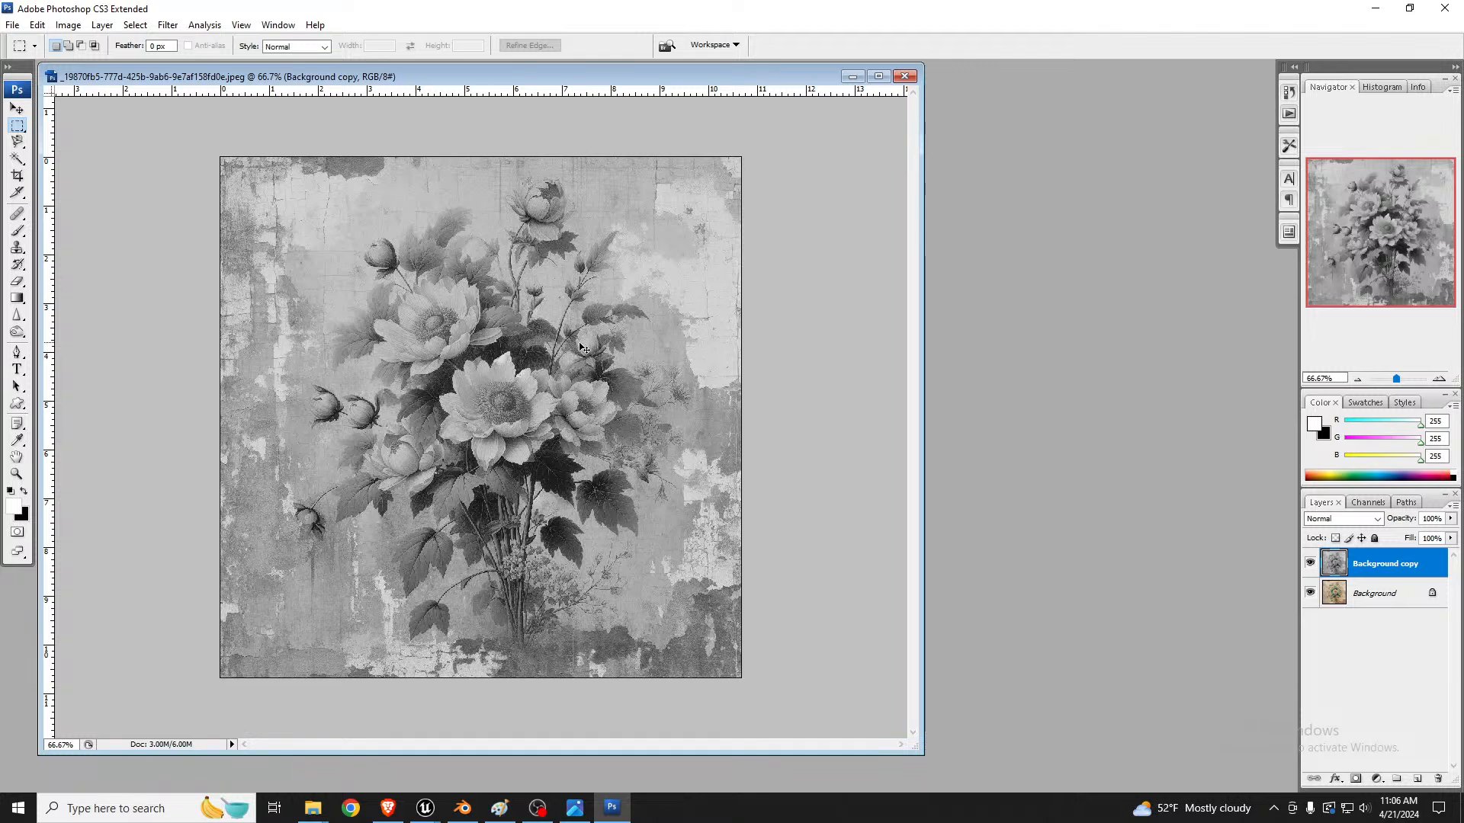
key(ctrl+i)
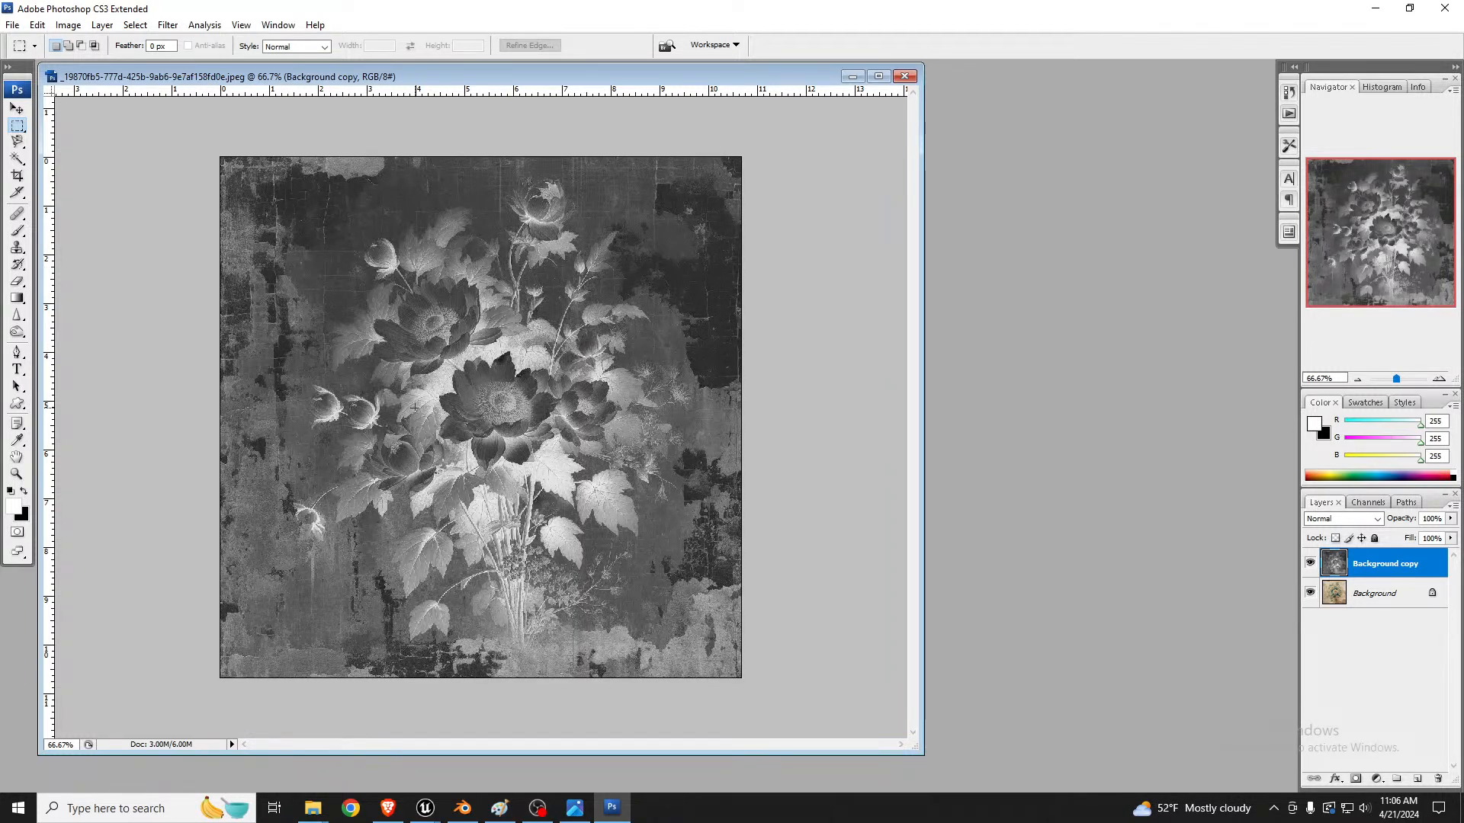
Step: Raise the contrast of the Background copy layer with Levels, using input levels 56, 1.00 and 132
key(ctrl+l)
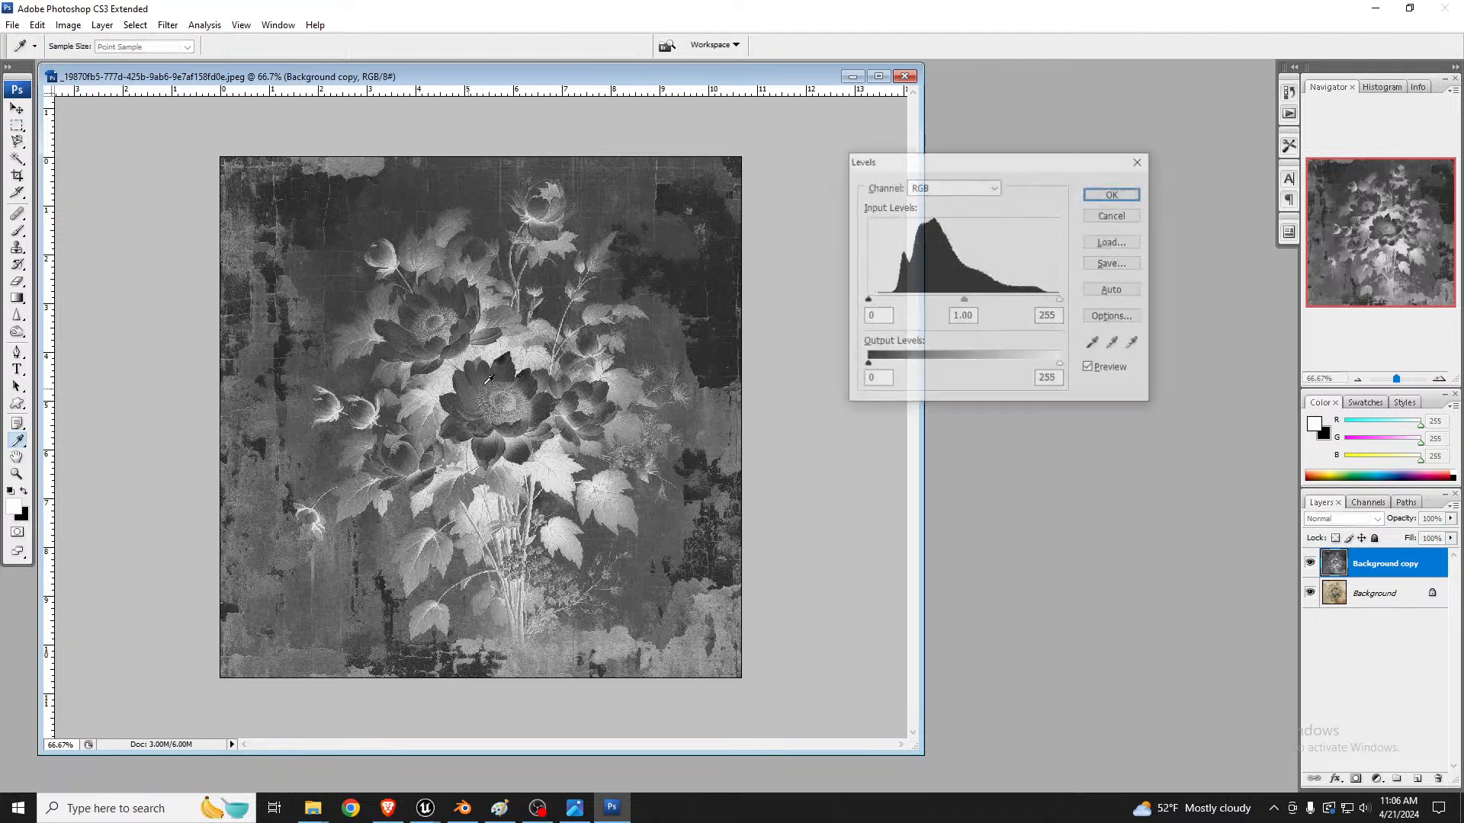
drag(1064, 305, 982, 306)
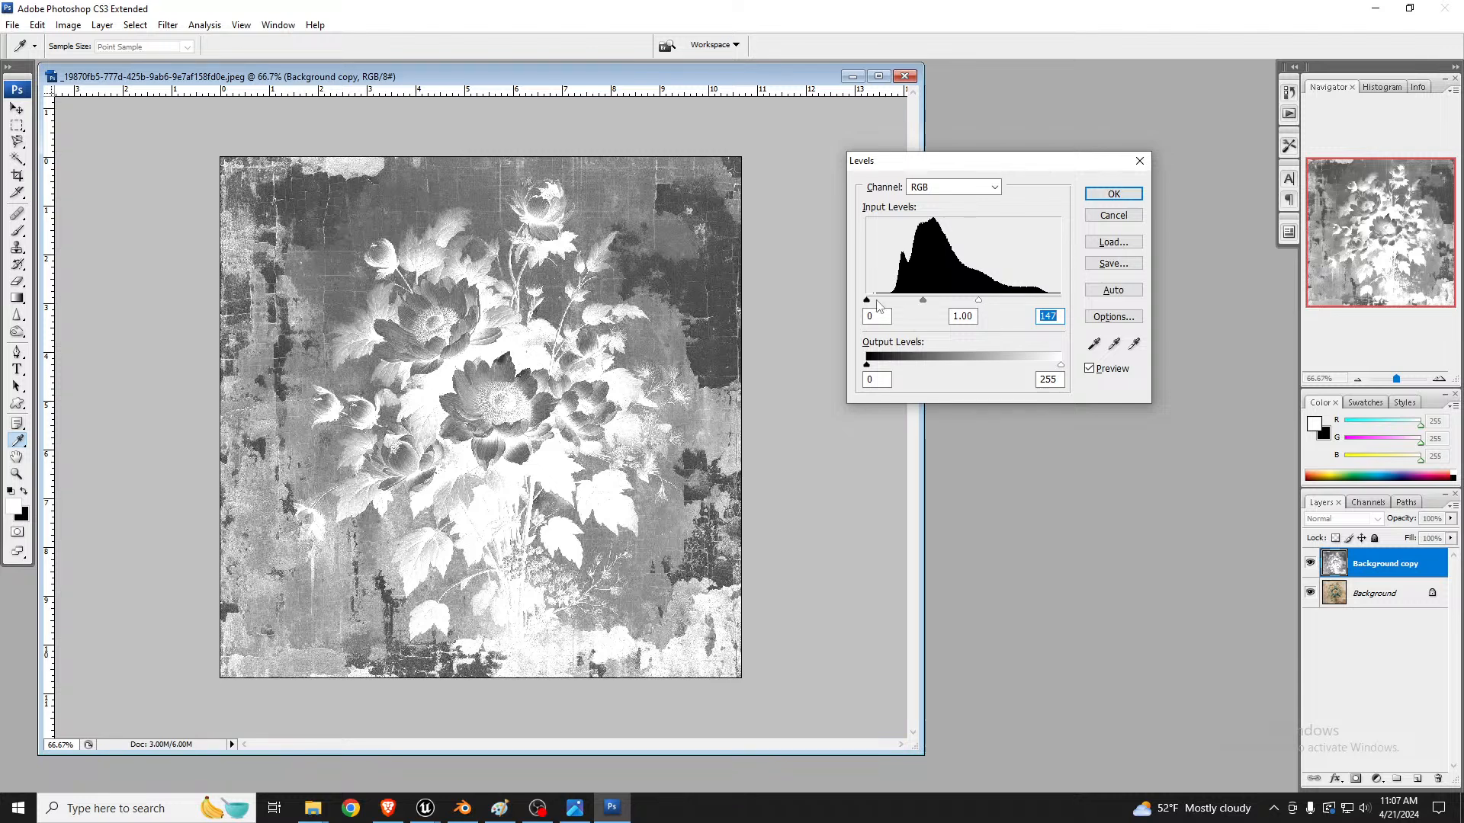
drag(866, 301, 969, 303)
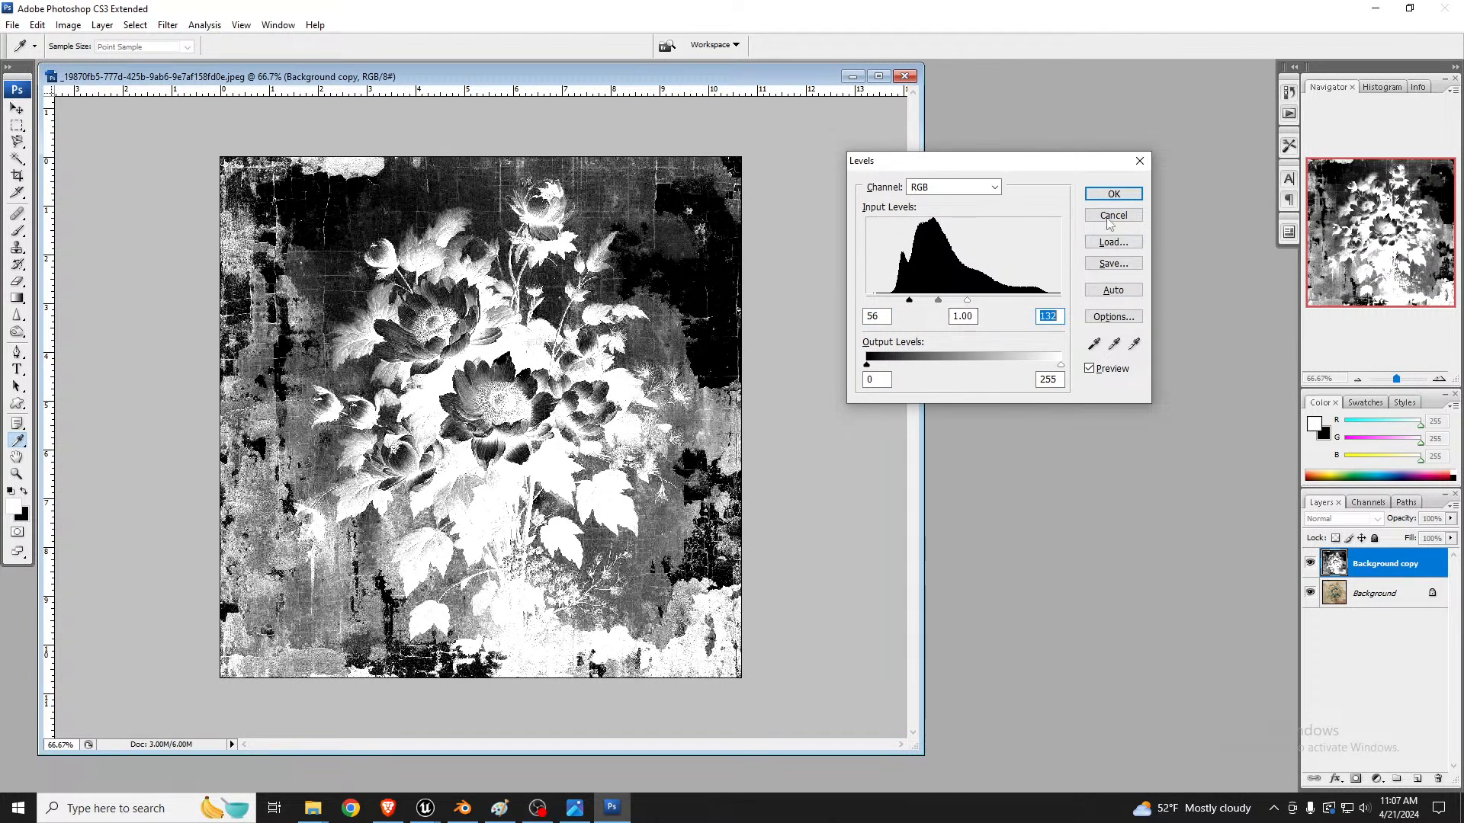
click(1114, 194)
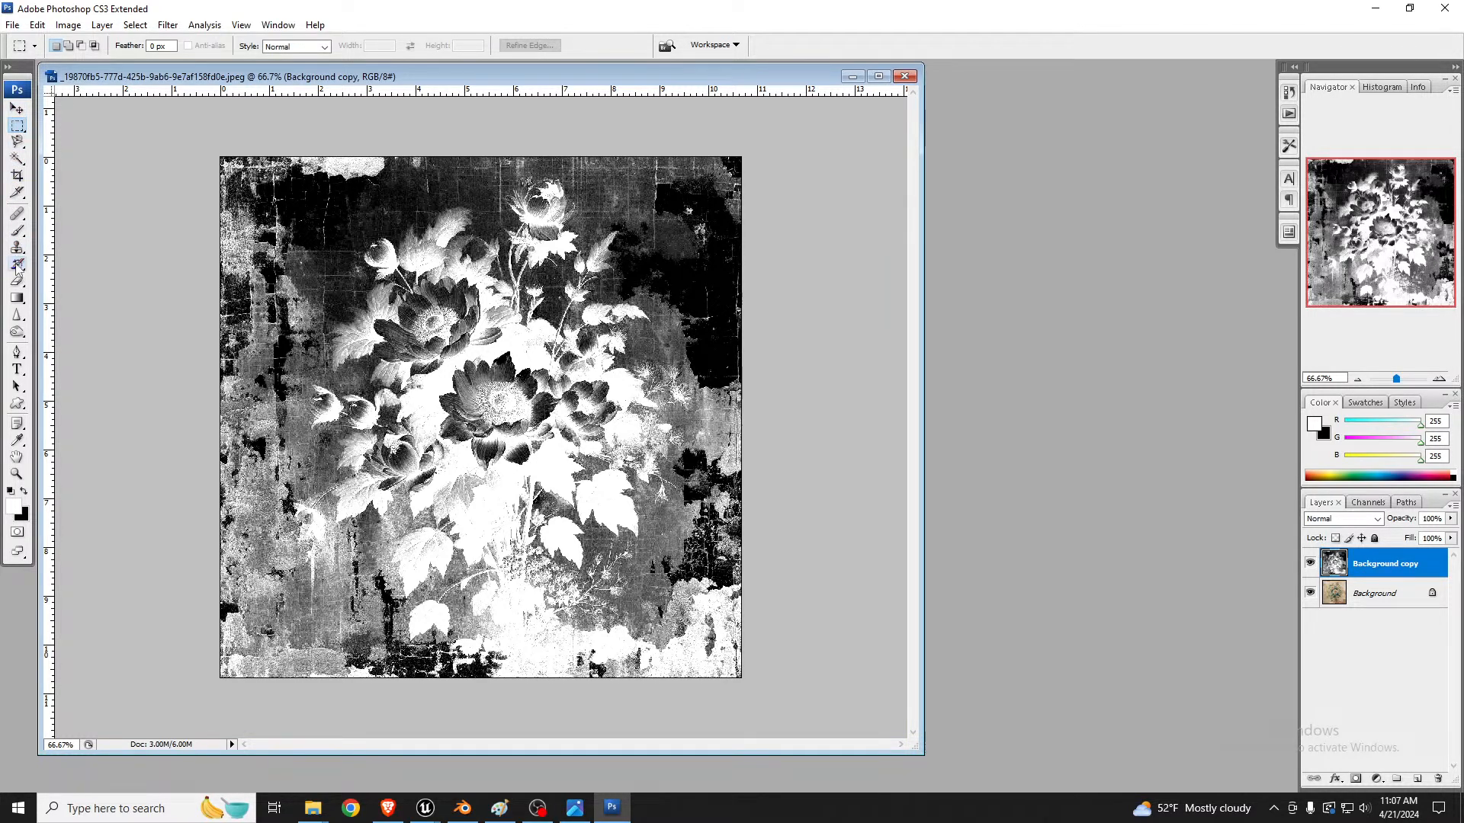
Step: Choose the Brush tool, display its presets as large thumbnails and pick the rough-textured 33 px preset
click(17, 231)
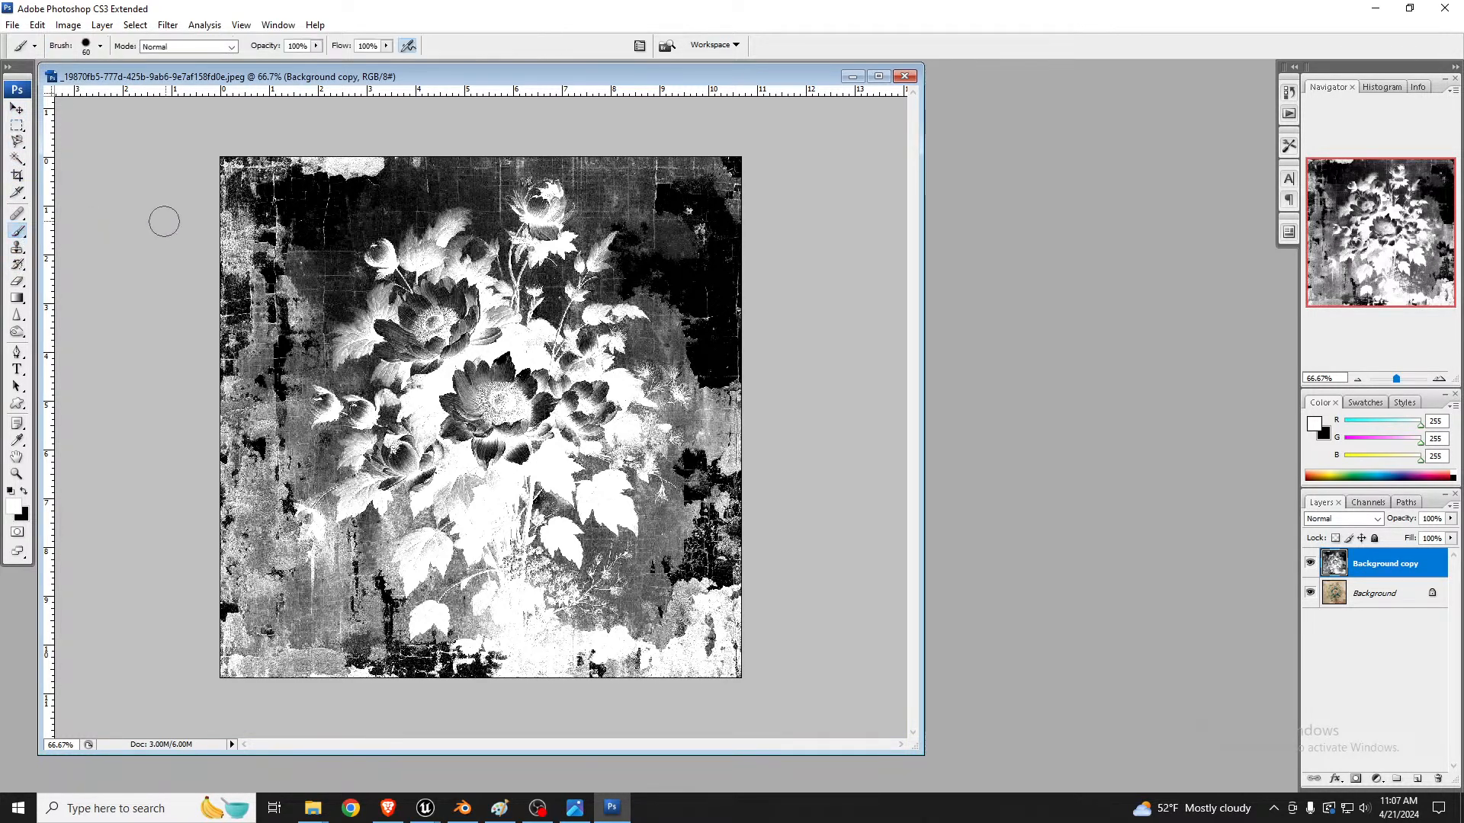
click(100, 45)
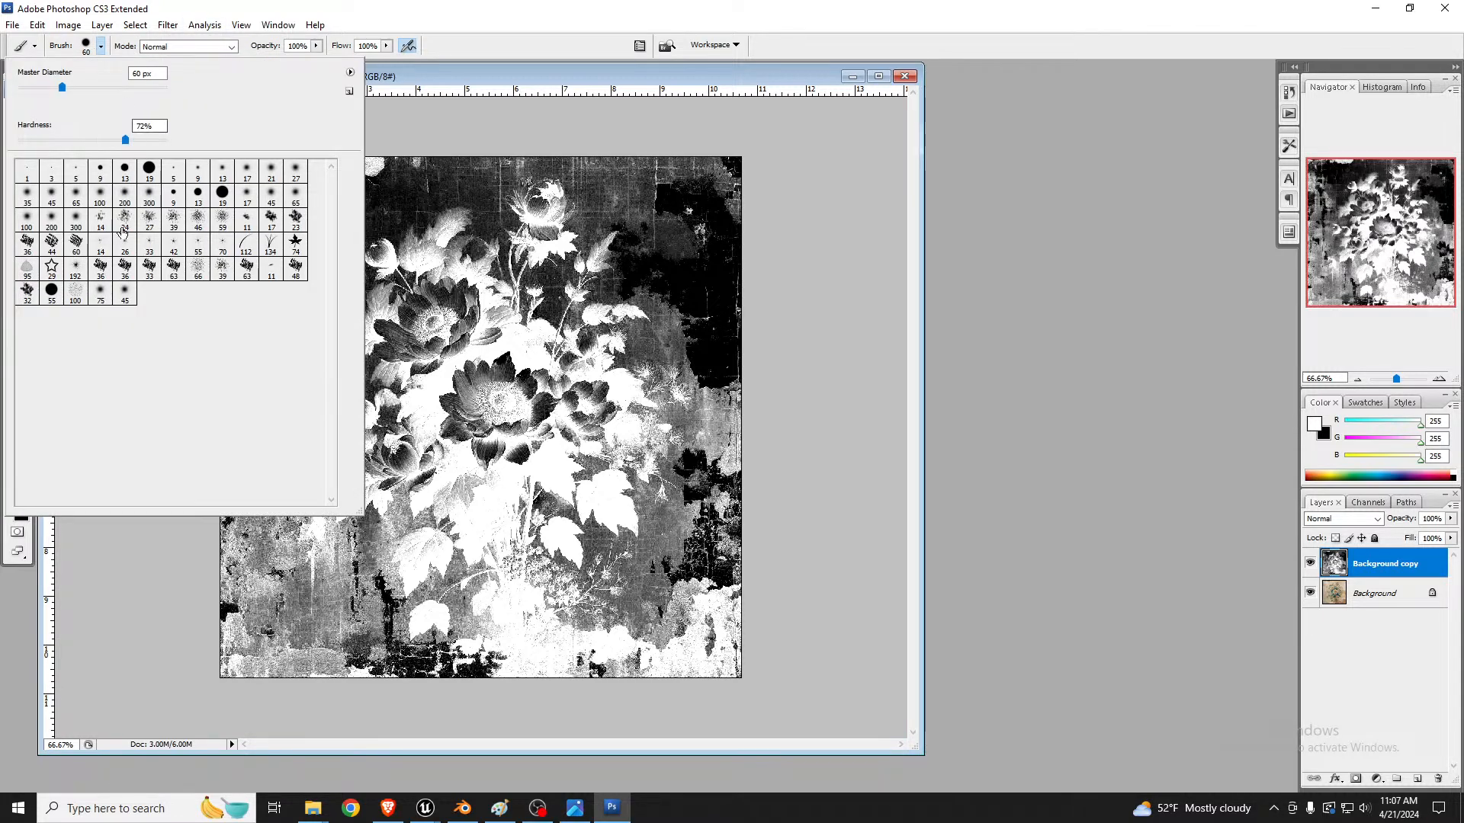
click(350, 71)
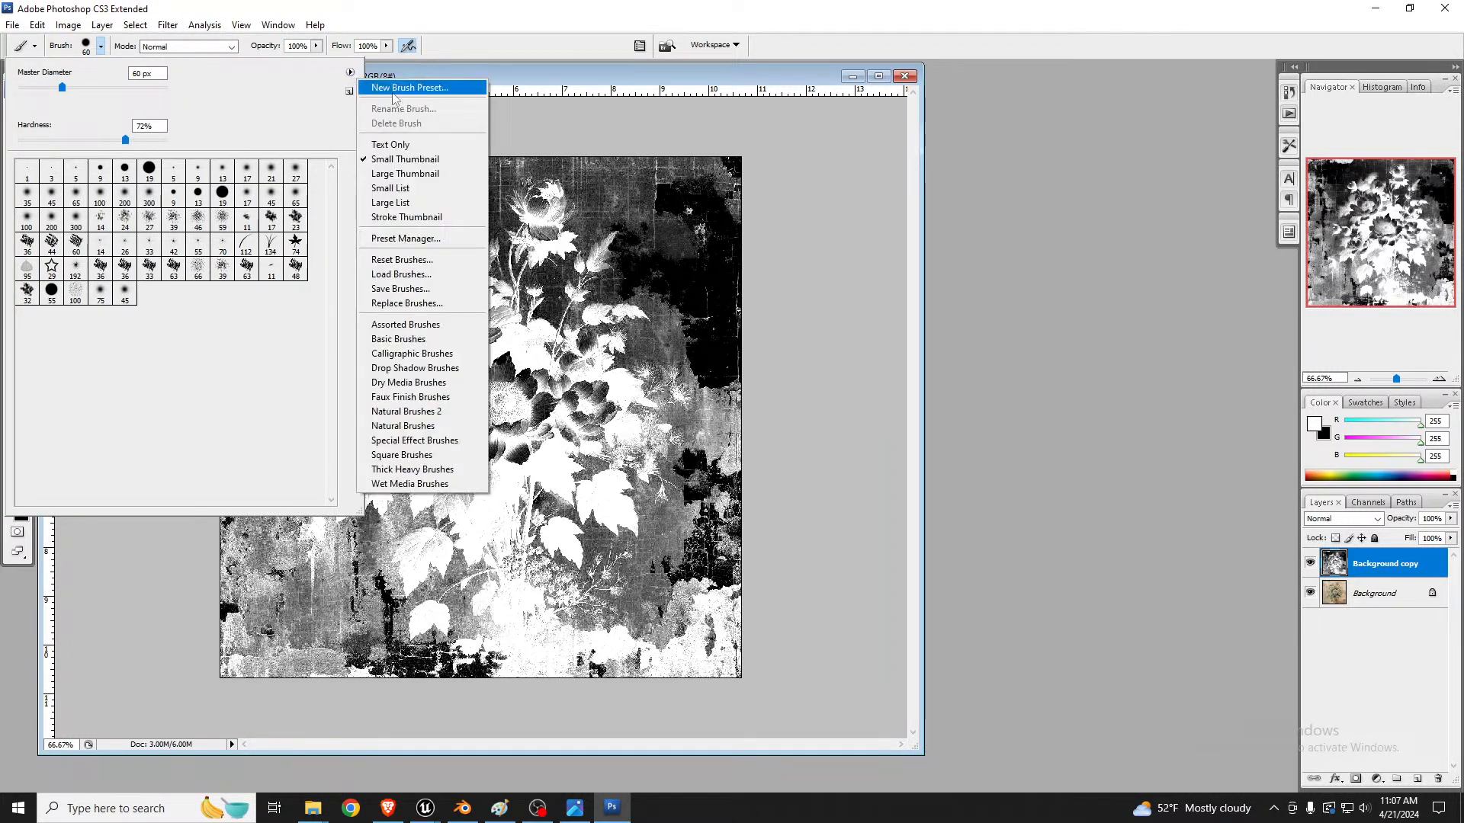
click(391, 202)
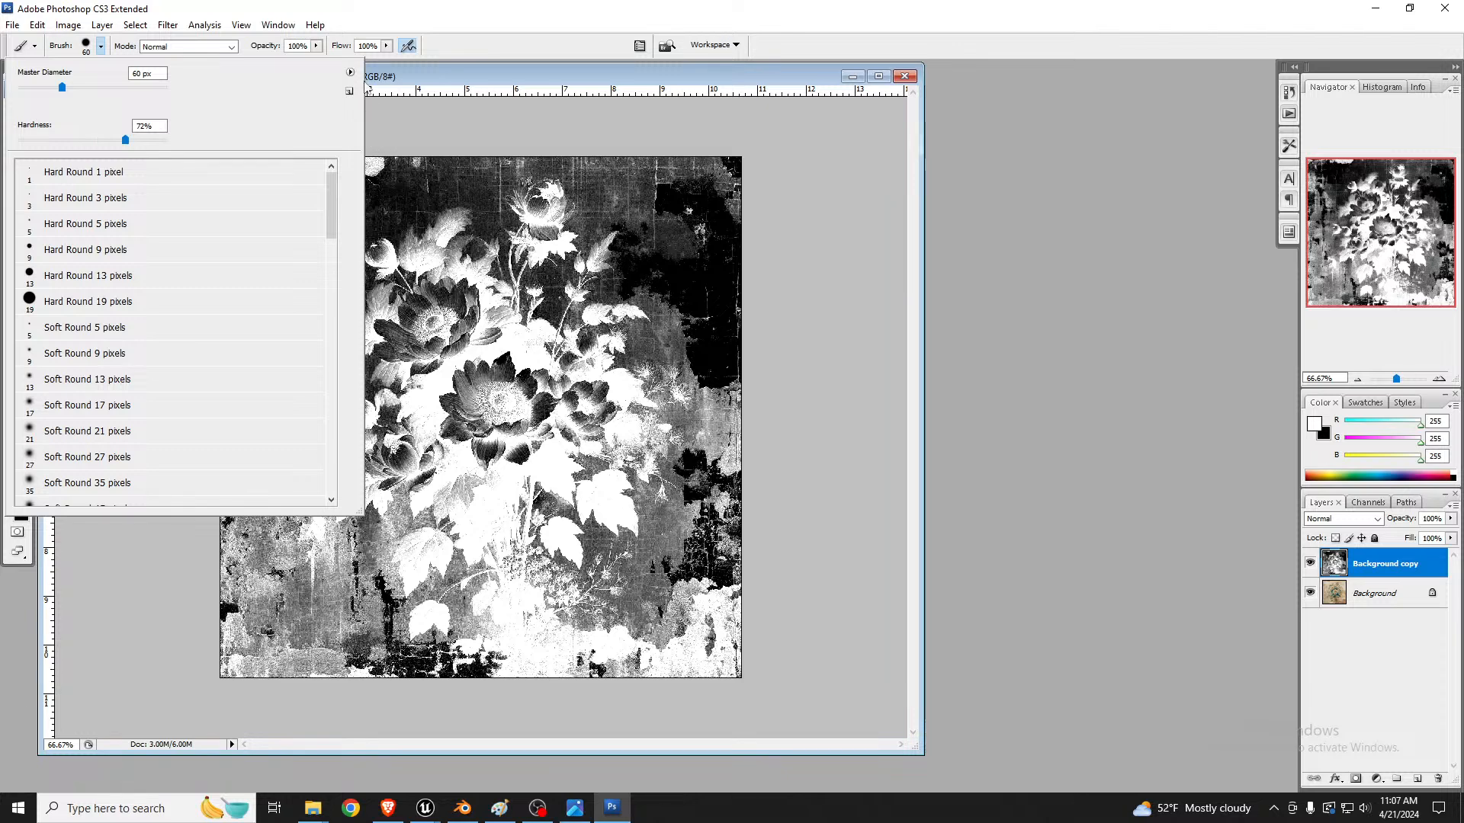
click(350, 71)
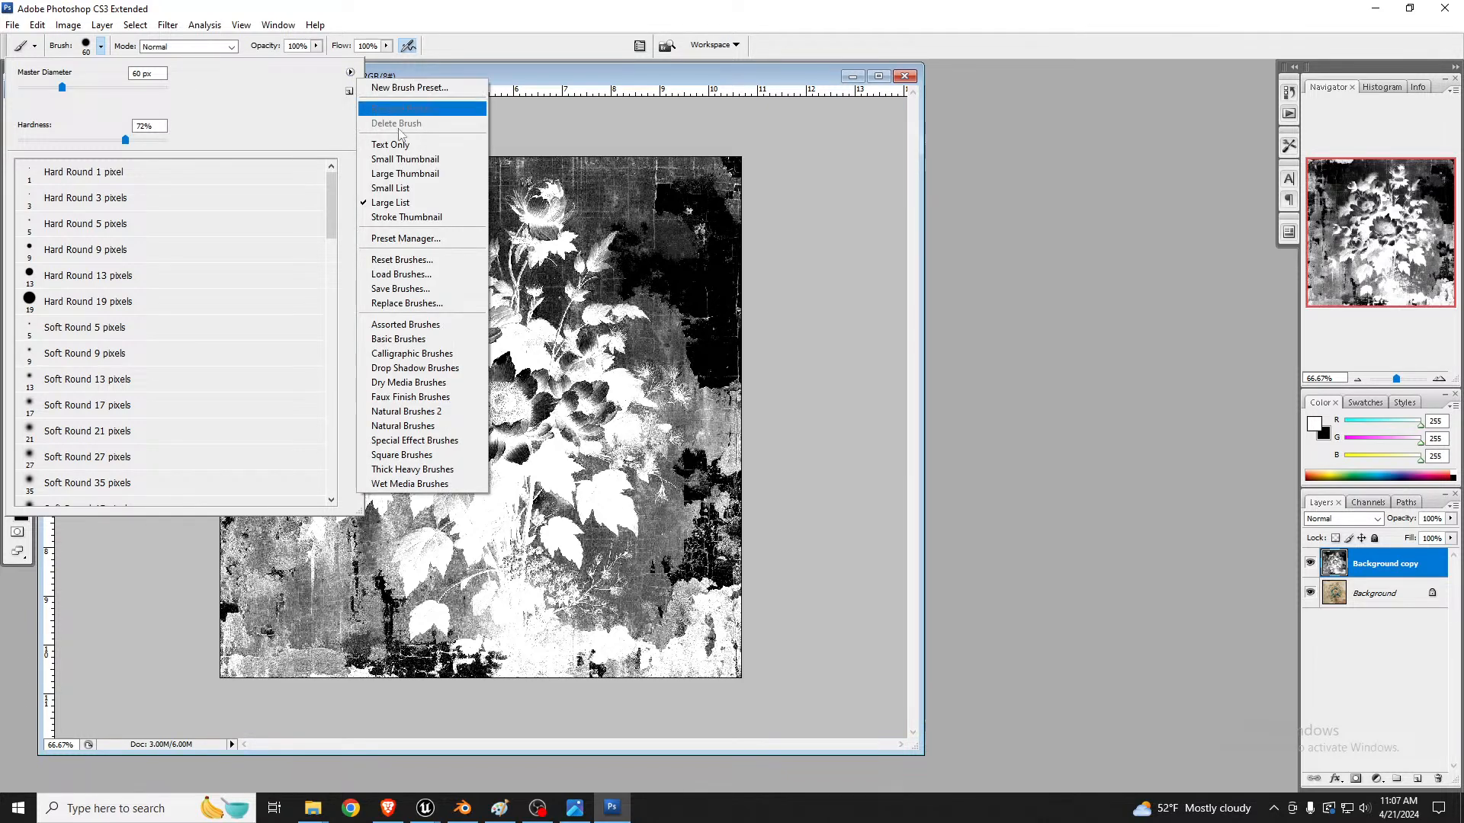
click(415, 188)
scroll(163, 422, down, 2)
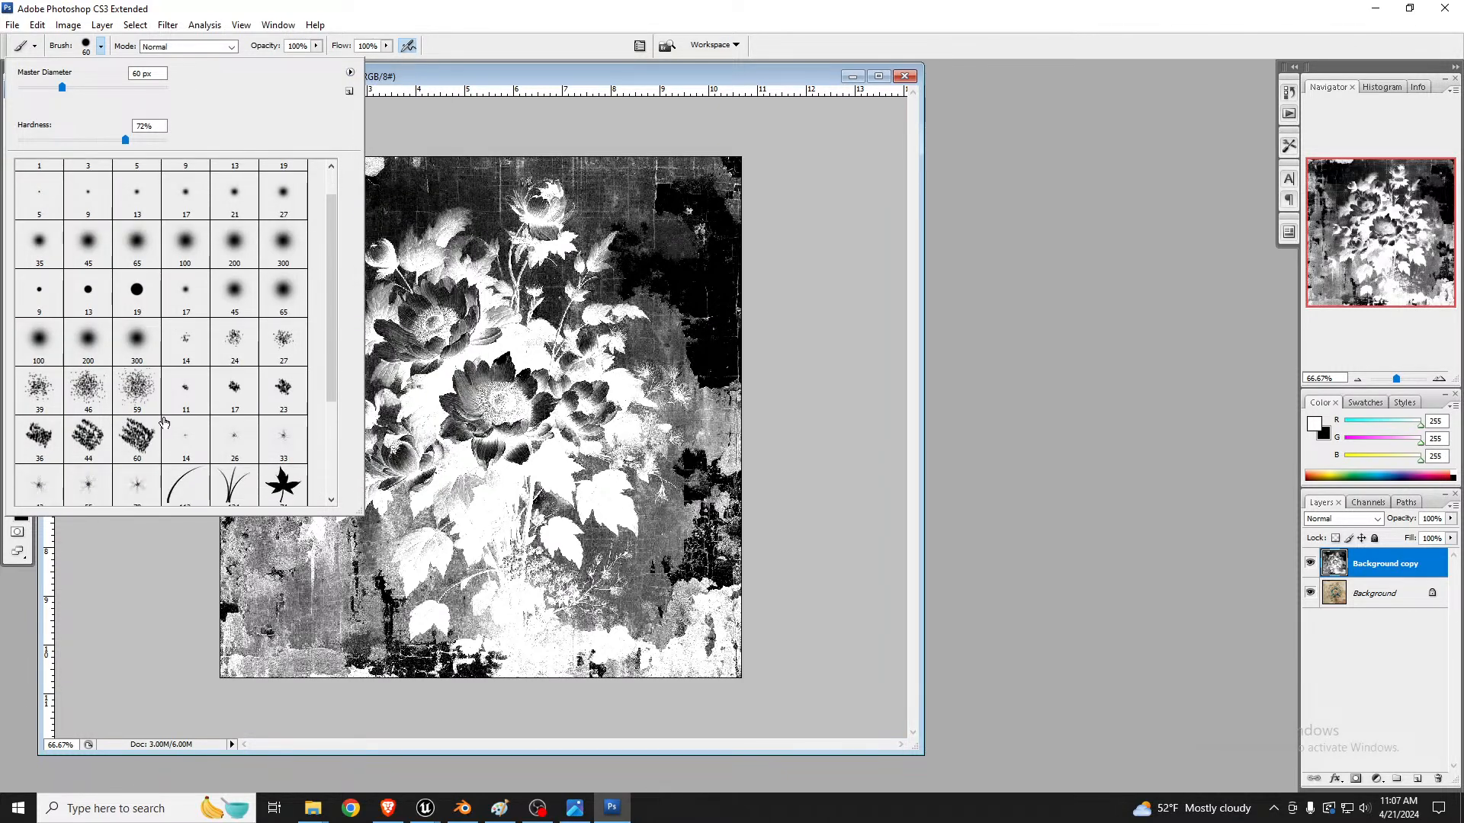
scroll(163, 423, down, 2)
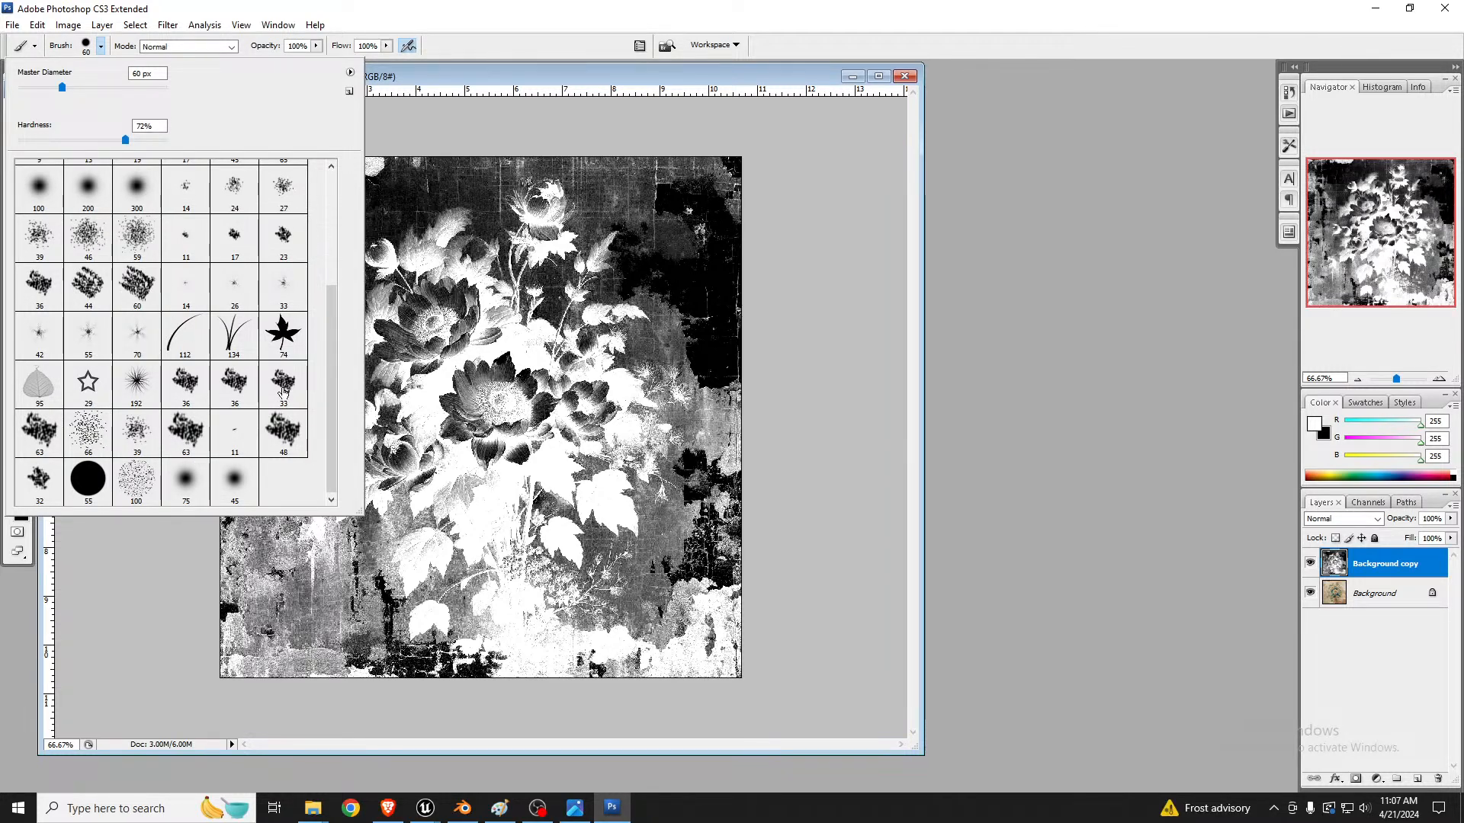
click(286, 384)
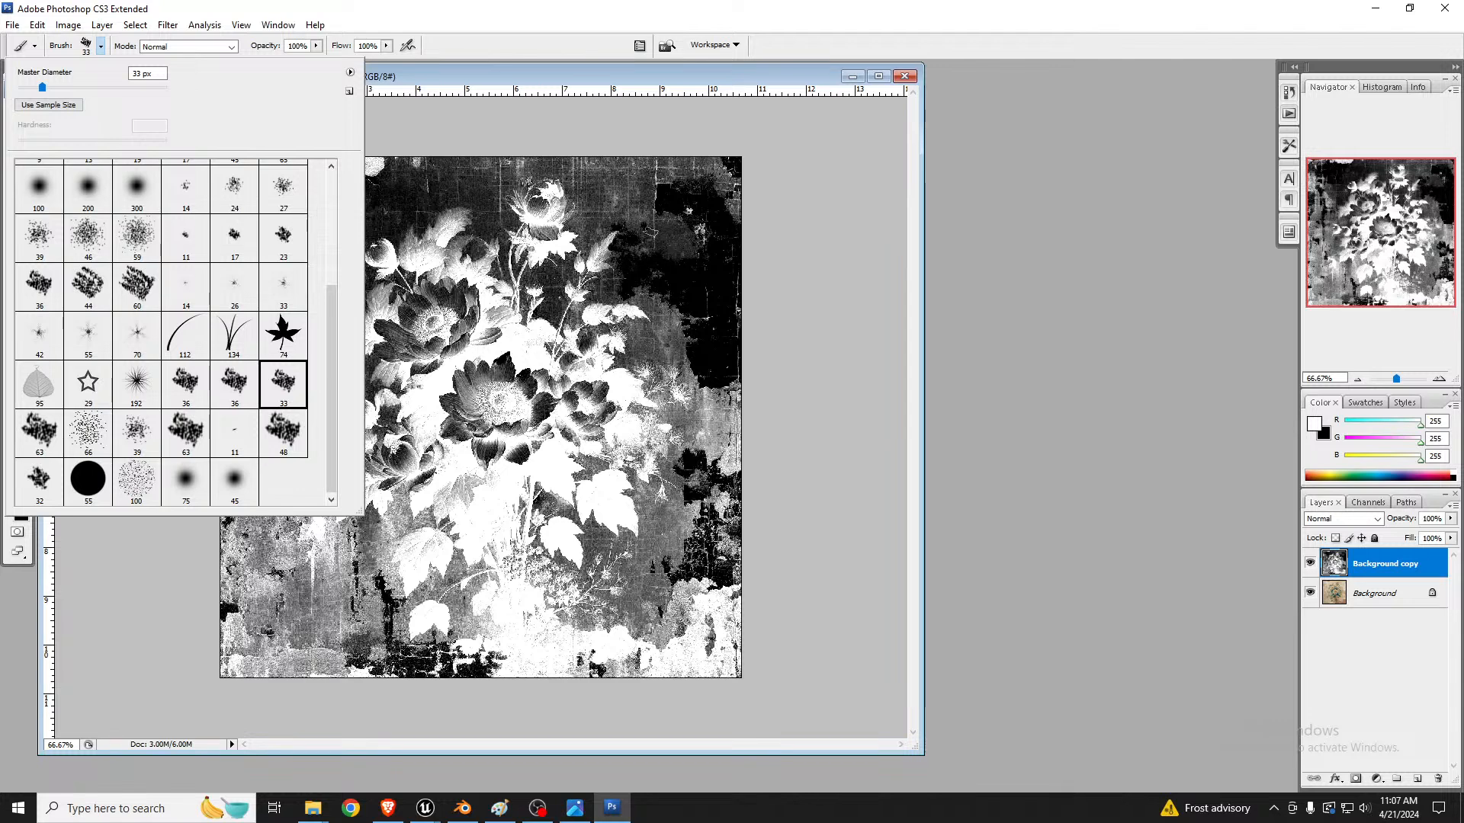
click(657, 233)
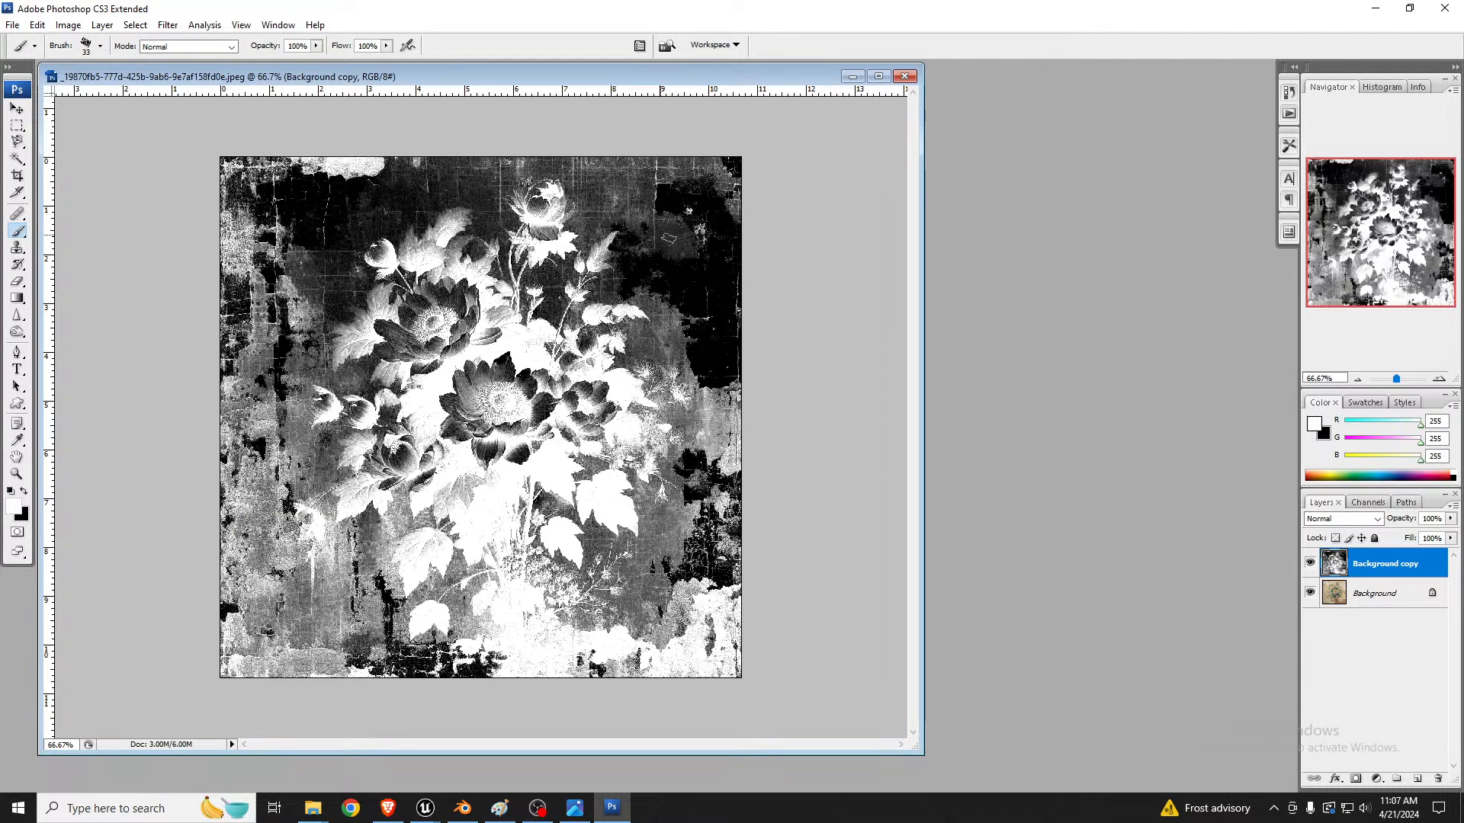
Step: Paint a short white test stroke in the dark upper-right area of the Background copy layer and set the brush diameter to 250 px
right_click(667, 255)
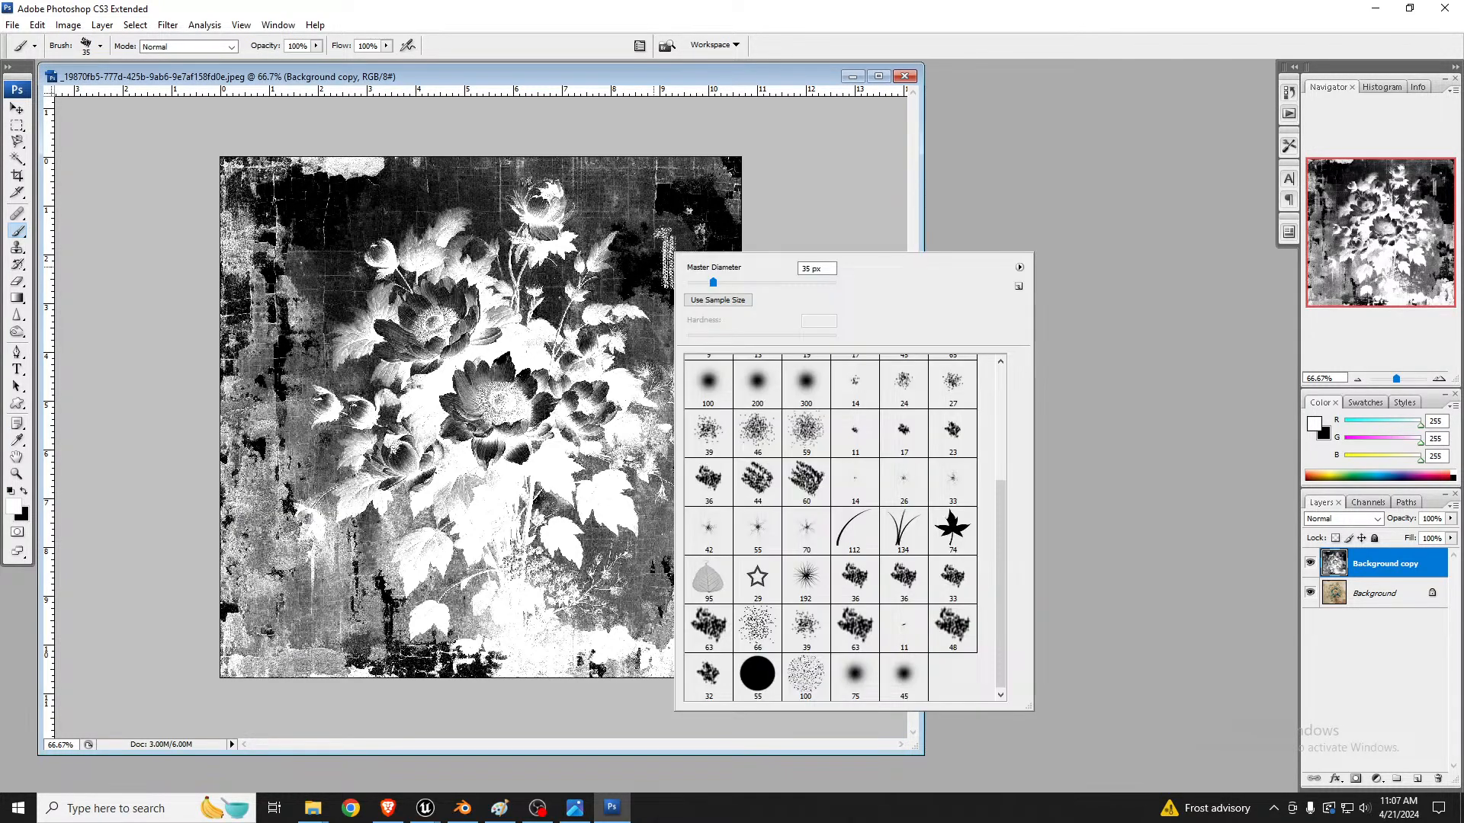
drag(661, 234, 669, 229)
key(bracketright)
key(bracketright)
key(bracketright)
key(bracketright)
key(bracketright)
key(bracketright)
key(bracketright)
key(bracketright)
key(bracketright)
key(bracketright)
key(bracketright)
key(bracketright)
key(bracketright)
key(bracketright)
key(bracketright)
key(bracketright)
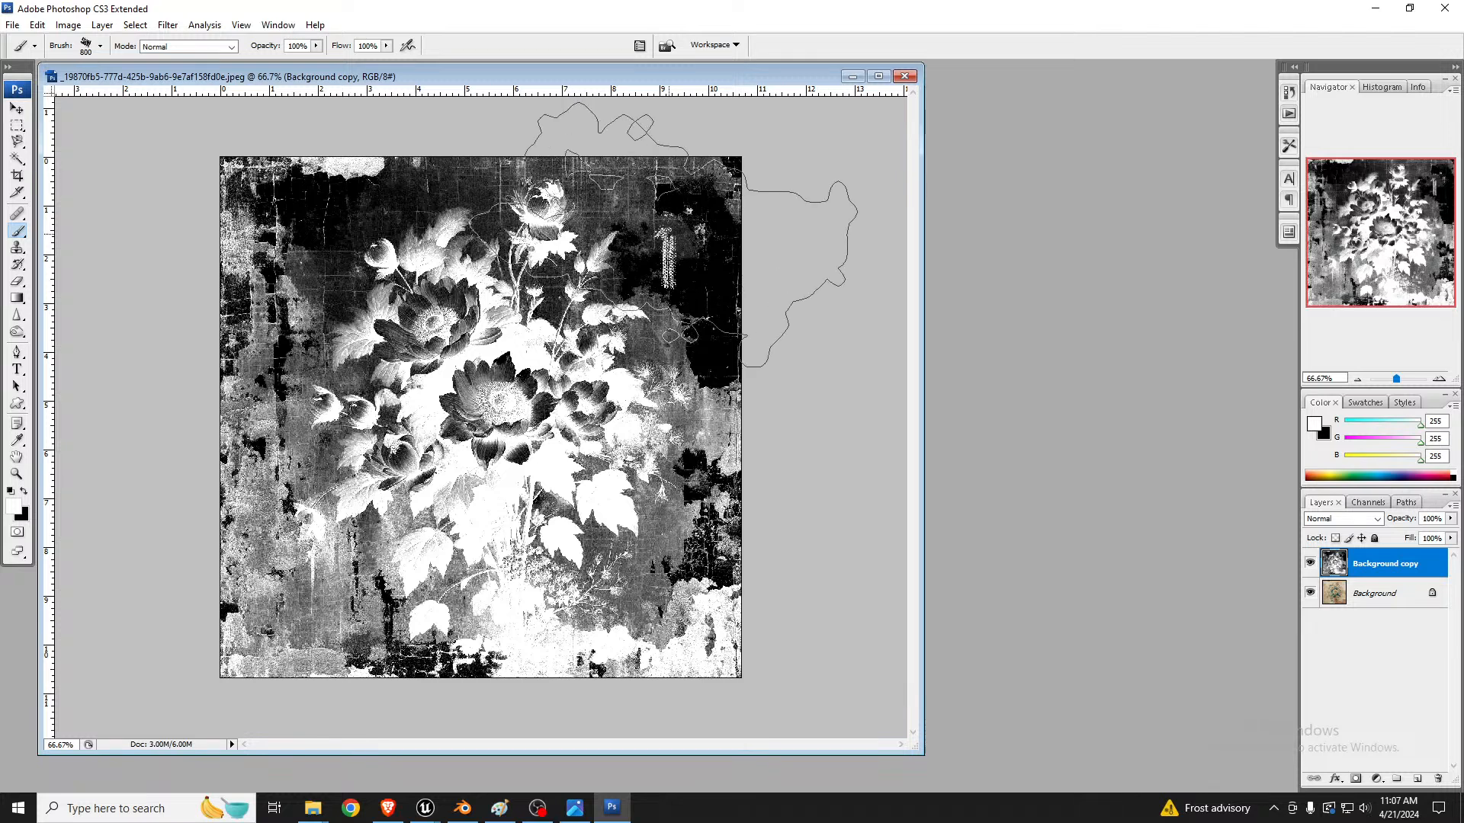
key(bracketleft)
key(bracketleft)
key(bracketleft)
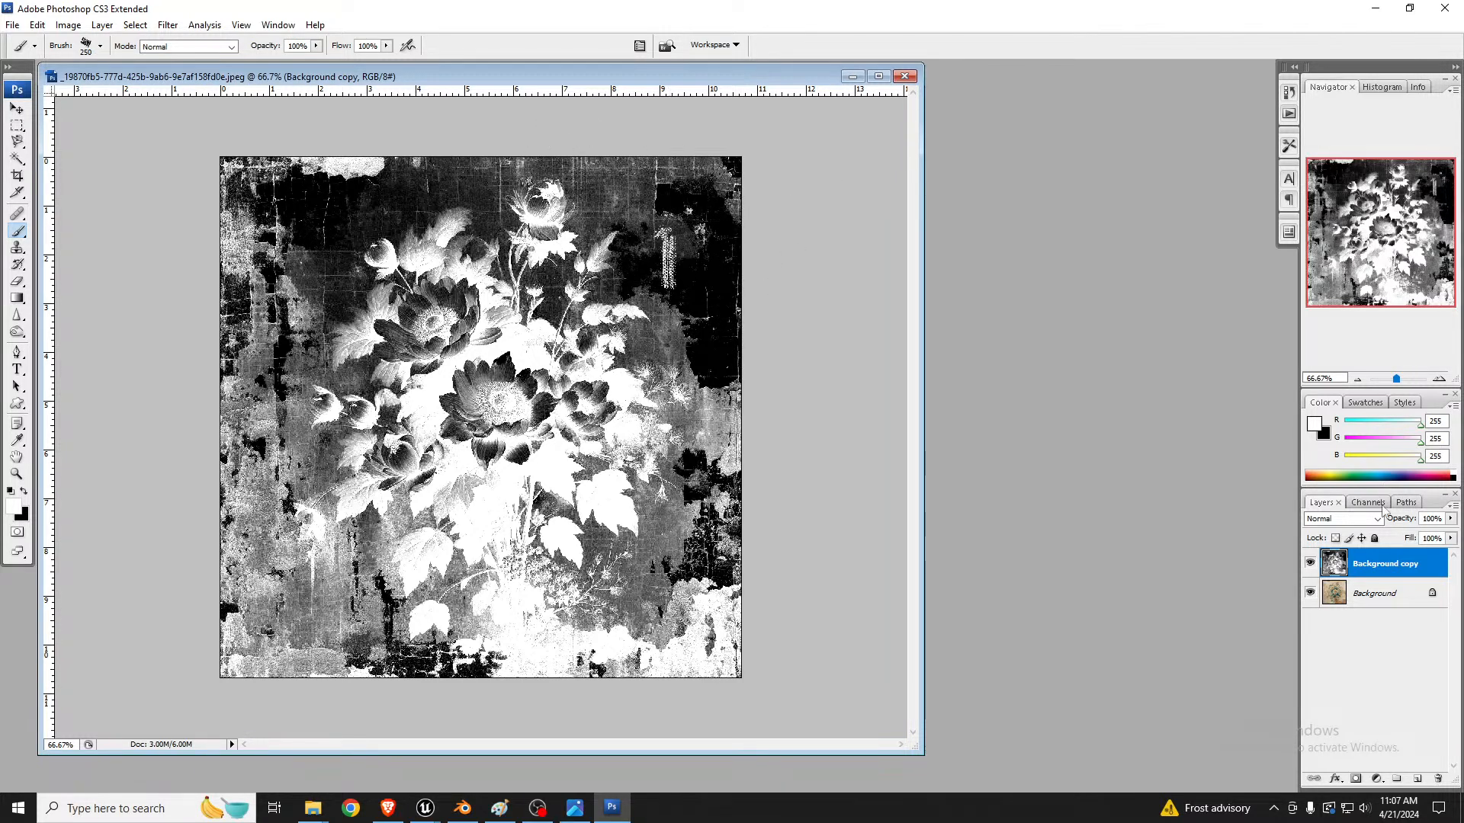
Step: Add a new layer above Background copy and paint black over the image's edges all around the flowers with the 250 px rough brush
click(1417, 778)
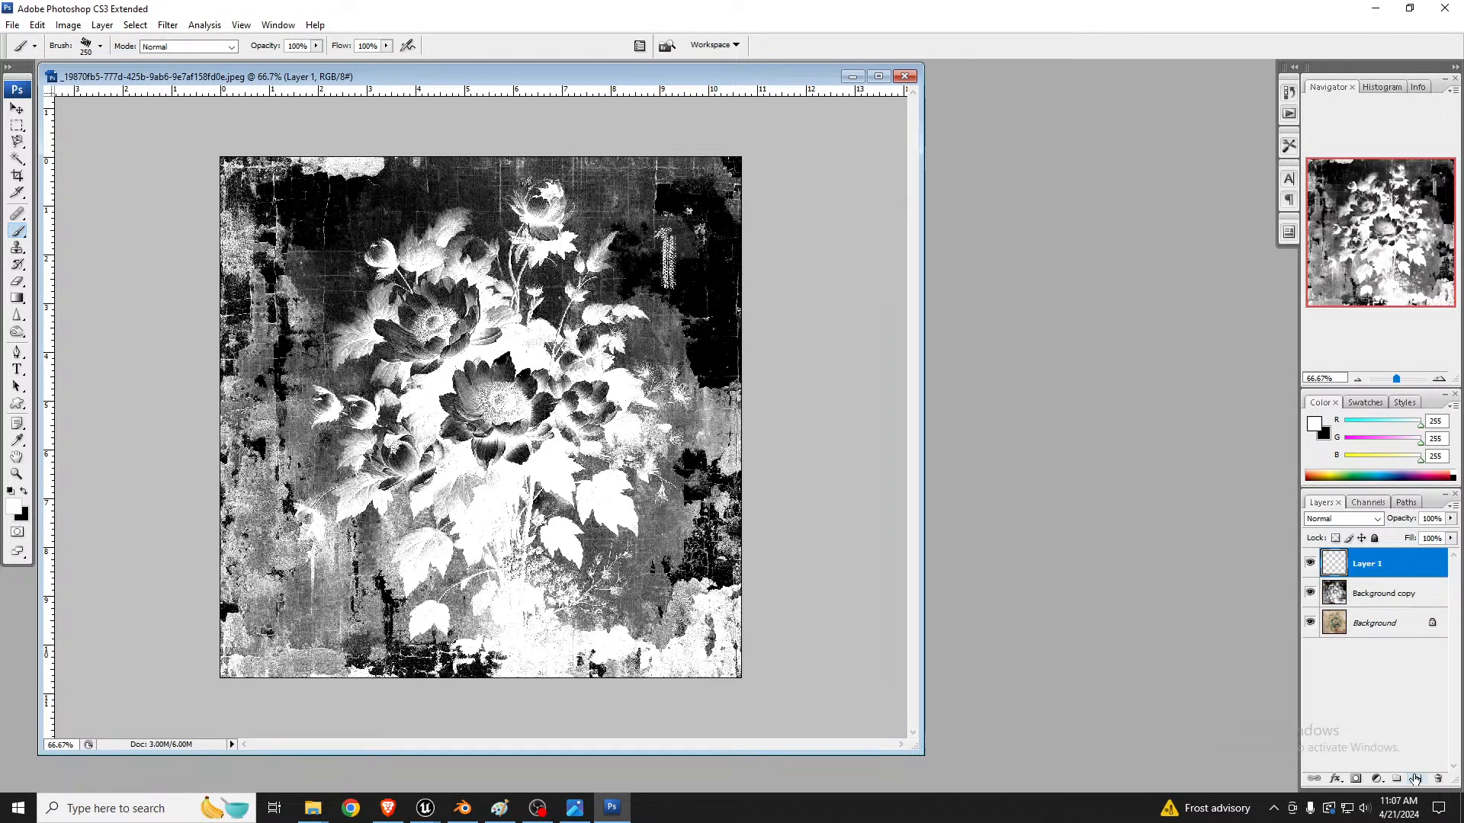
click(23, 491)
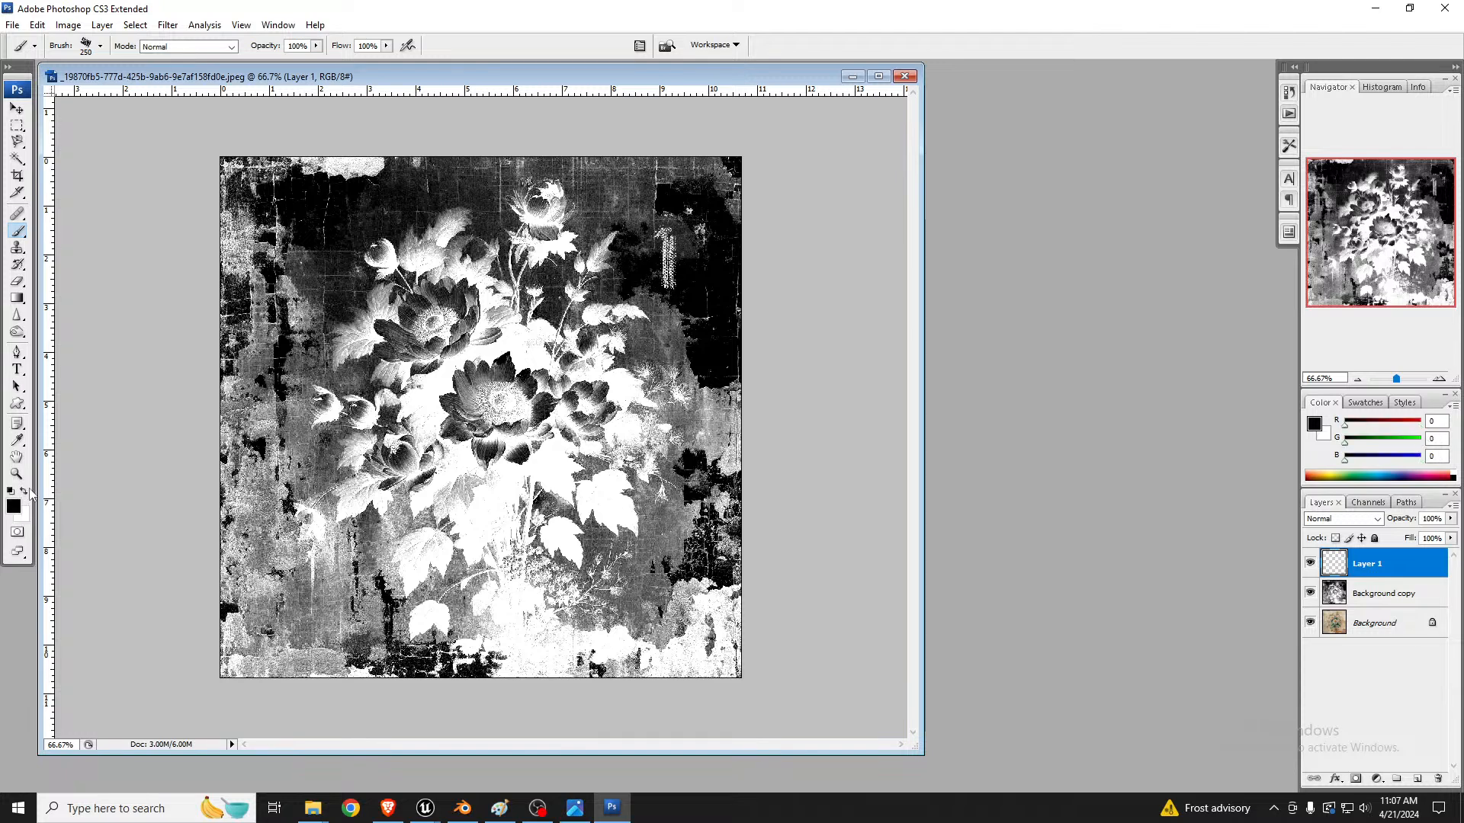
mouse_move(669, 244)
mouse_down()
mouse_move(686, 237)
mouse_move(698, 277)
mouse_move(701, 252)
mouse_move(709, 347)
mouse_move(696, 324)
mouse_move(719, 396)
mouse_move(766, 427)
mouse_move(732, 549)
mouse_move(671, 617)
mouse_move(603, 648)
mouse_move(717, 664)
mouse_move(698, 602)
mouse_move(743, 621)
mouse_move(686, 610)
mouse_move(724, 606)
mouse_move(724, 678)
mouse_move(751, 397)
mouse_move(736, 449)
mouse_up()
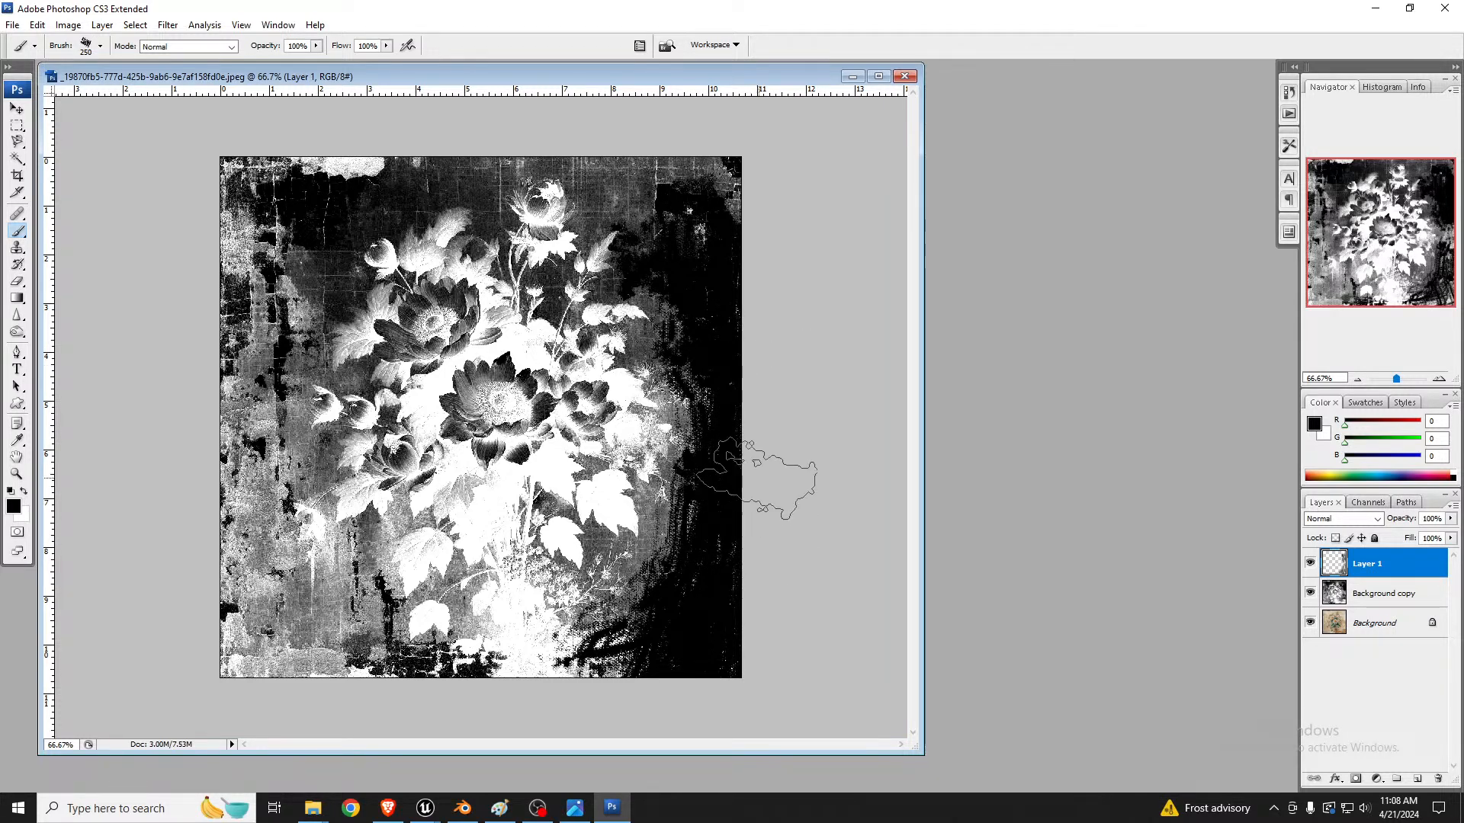
mouse_move(616, 697)
mouse_down()
mouse_move(660, 640)
mouse_move(654, 670)
mouse_move(590, 674)
mouse_move(648, 644)
mouse_up()
mouse_move(294, 633)
mouse_down()
mouse_move(229, 594)
mouse_move(196, 526)
mouse_move(270, 591)
mouse_move(277, 670)
mouse_move(261, 637)
mouse_move(229, 702)
mouse_move(251, 358)
mouse_move(297, 145)
mouse_move(343, 160)
mouse_move(199, 244)
mouse_move(228, 246)
mouse_move(236, 426)
mouse_move(282, 297)
mouse_move(202, 236)
mouse_move(251, 288)
mouse_move(248, 217)
mouse_move(195, 518)
mouse_move(252, 472)
mouse_move(257, 575)
mouse_move(302, 686)
mouse_up()
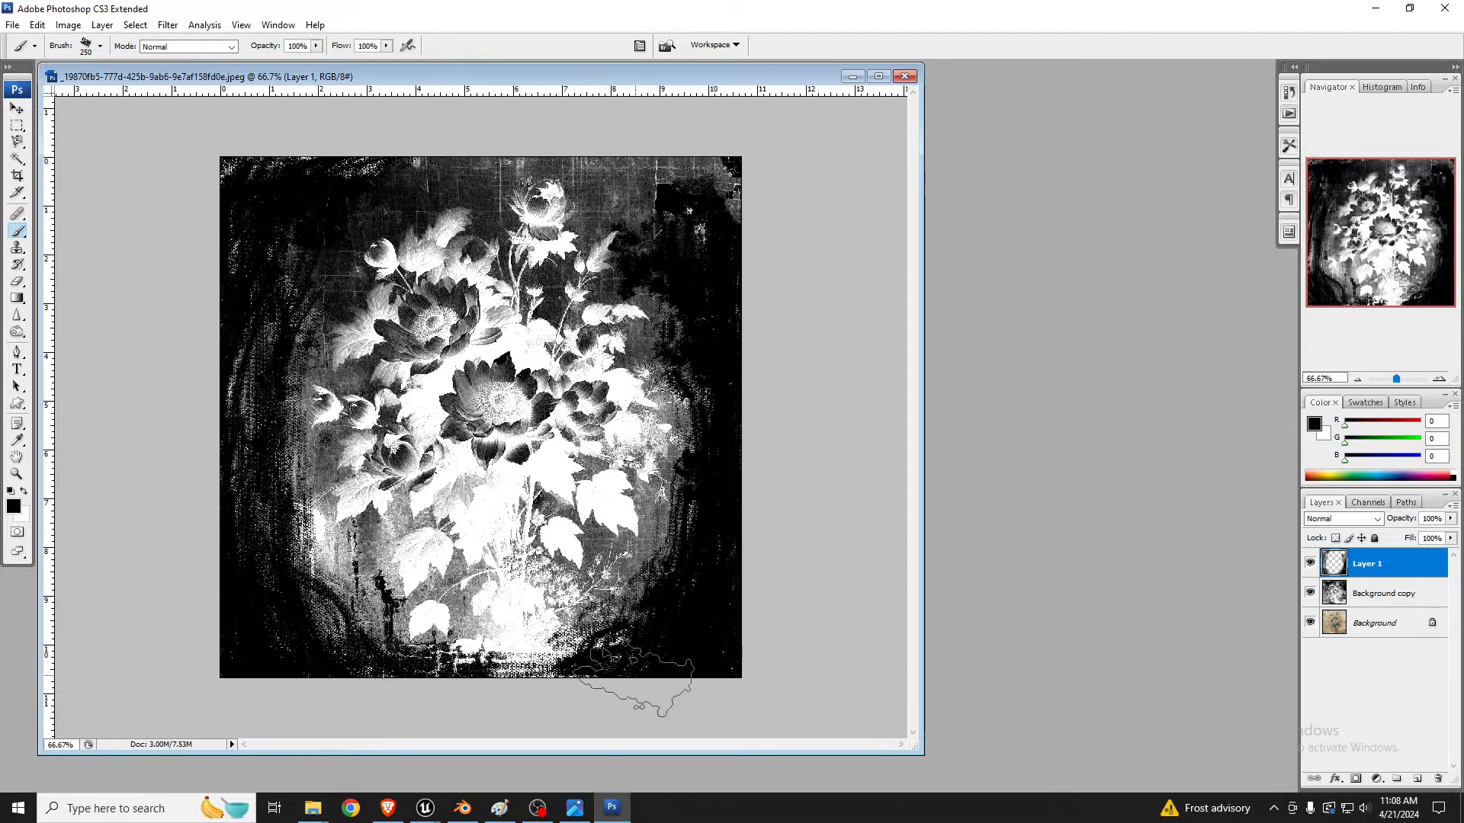
mouse_move(576, 654)
mouse_down()
mouse_move(393, 654)
mouse_move(538, 648)
mouse_move(463, 667)
mouse_move(298, 613)
mouse_move(278, 676)
mouse_up()
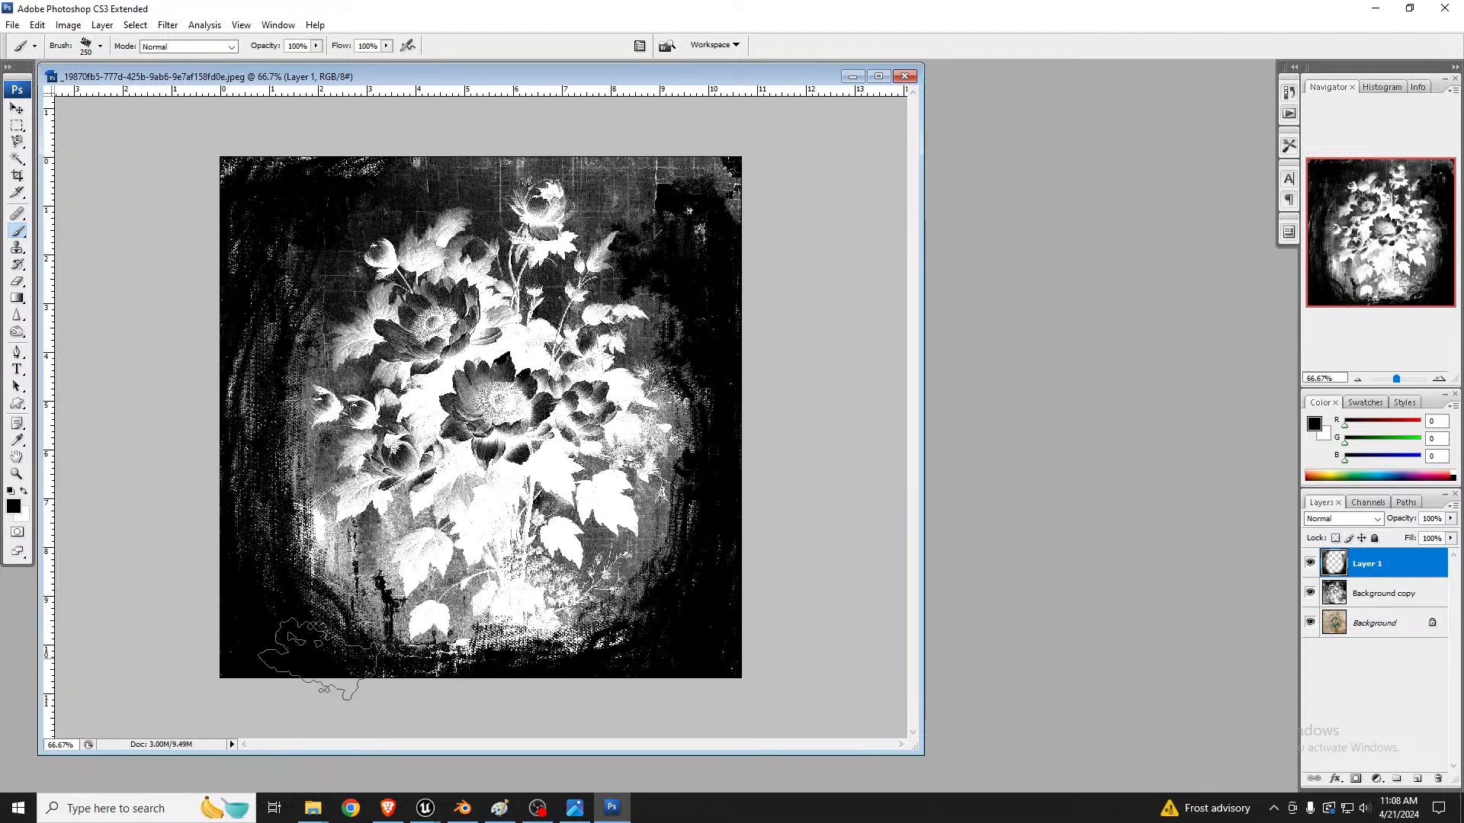
mouse_move(389, 214)
mouse_down()
mouse_move(385, 126)
mouse_move(393, 141)
mouse_move(259, 138)
mouse_move(178, 260)
mouse_move(252, 256)
mouse_move(462, 126)
mouse_move(659, 170)
mouse_move(480, 156)
mouse_move(690, 186)
mouse_move(730, 233)
mouse_move(747, 179)
mouse_move(615, 202)
mouse_move(696, 220)
mouse_up()
mouse_move(292, 319)
mouse_down()
mouse_move(227, 441)
mouse_move(216, 383)
mouse_move(209, 509)
mouse_move(248, 303)
mouse_move(260, 496)
mouse_move(229, 519)
mouse_move(282, 570)
mouse_move(313, 491)
mouse_move(336, 530)
mouse_move(302, 514)
mouse_up()
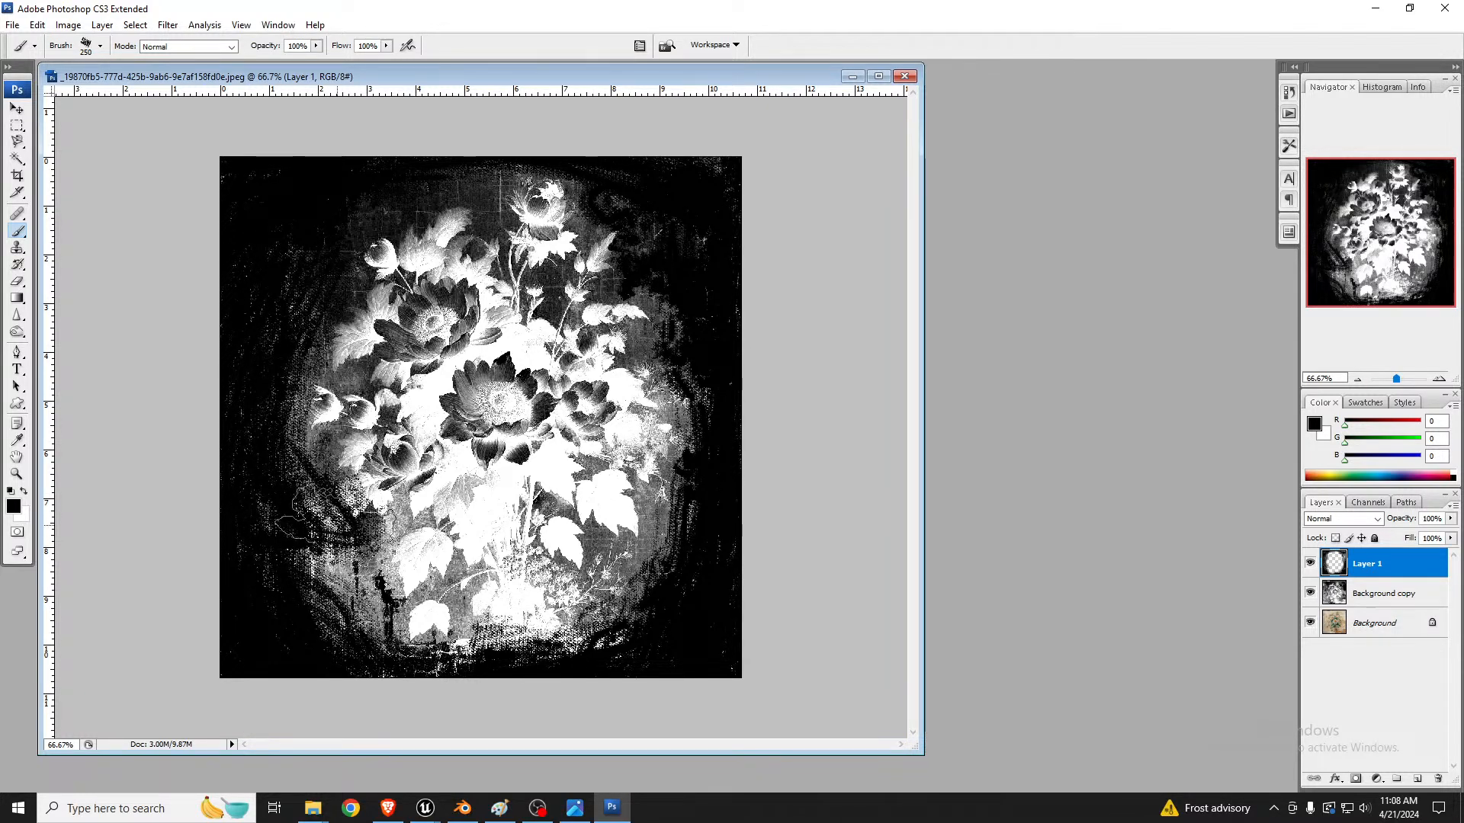
Step: Enlarge the rough brush to 300 px and darken the lower-left border beside the flowers on Layer 1
click(102, 47)
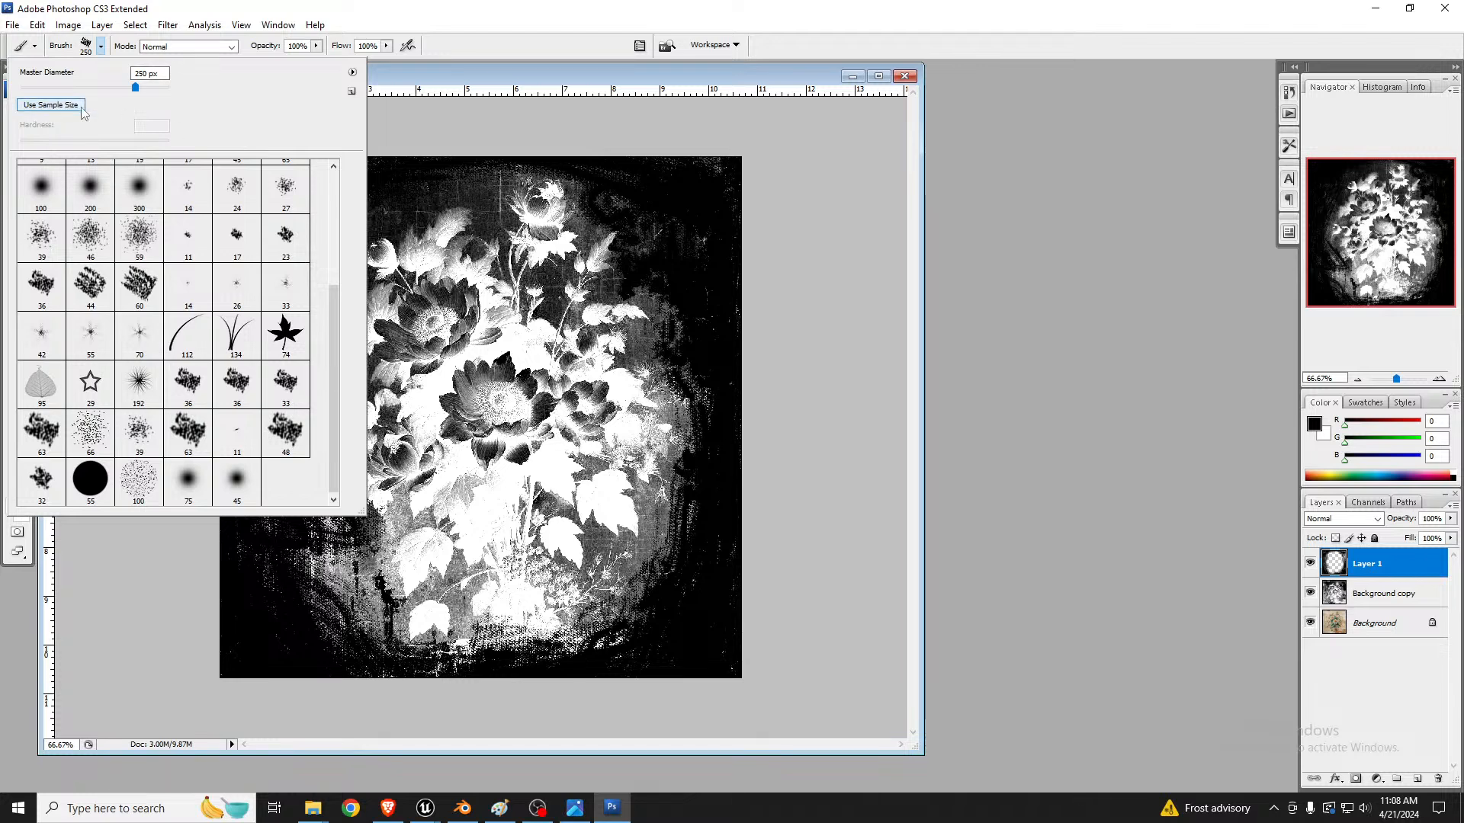
click(431, 80)
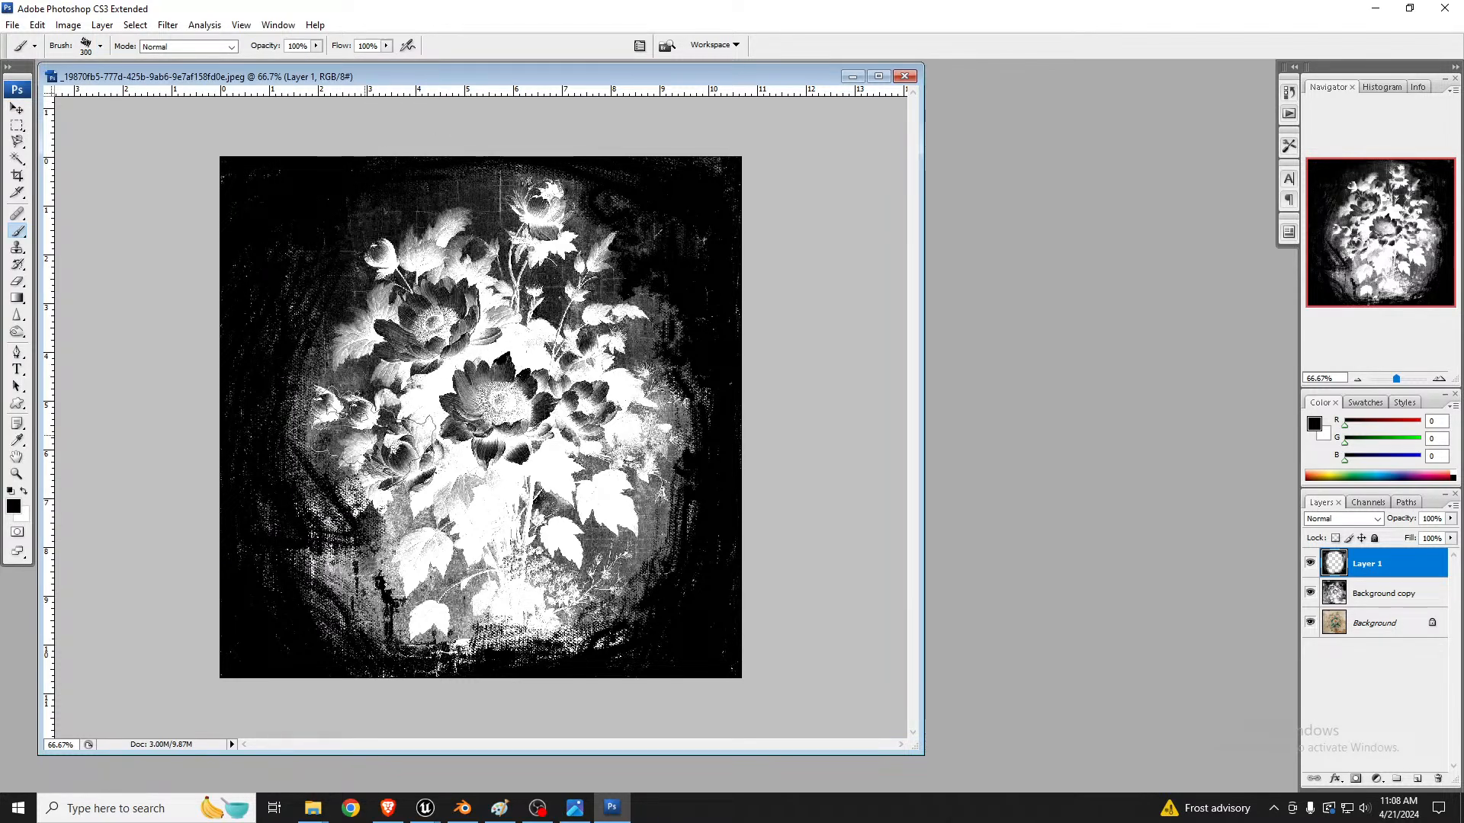
key(bracketright)
key(bracketright)
key(bracketright)
key(bracketright)
key(bracketright)
key(bracketright)
key(bracketright)
key(bracketright)
key(bracketright)
key(bracketleft)
key(bracketleft)
key(bracketleft)
key(bracketleft)
key(bracketleft)
key(bracketleft)
key(bracketleft)
key(bracketleft)
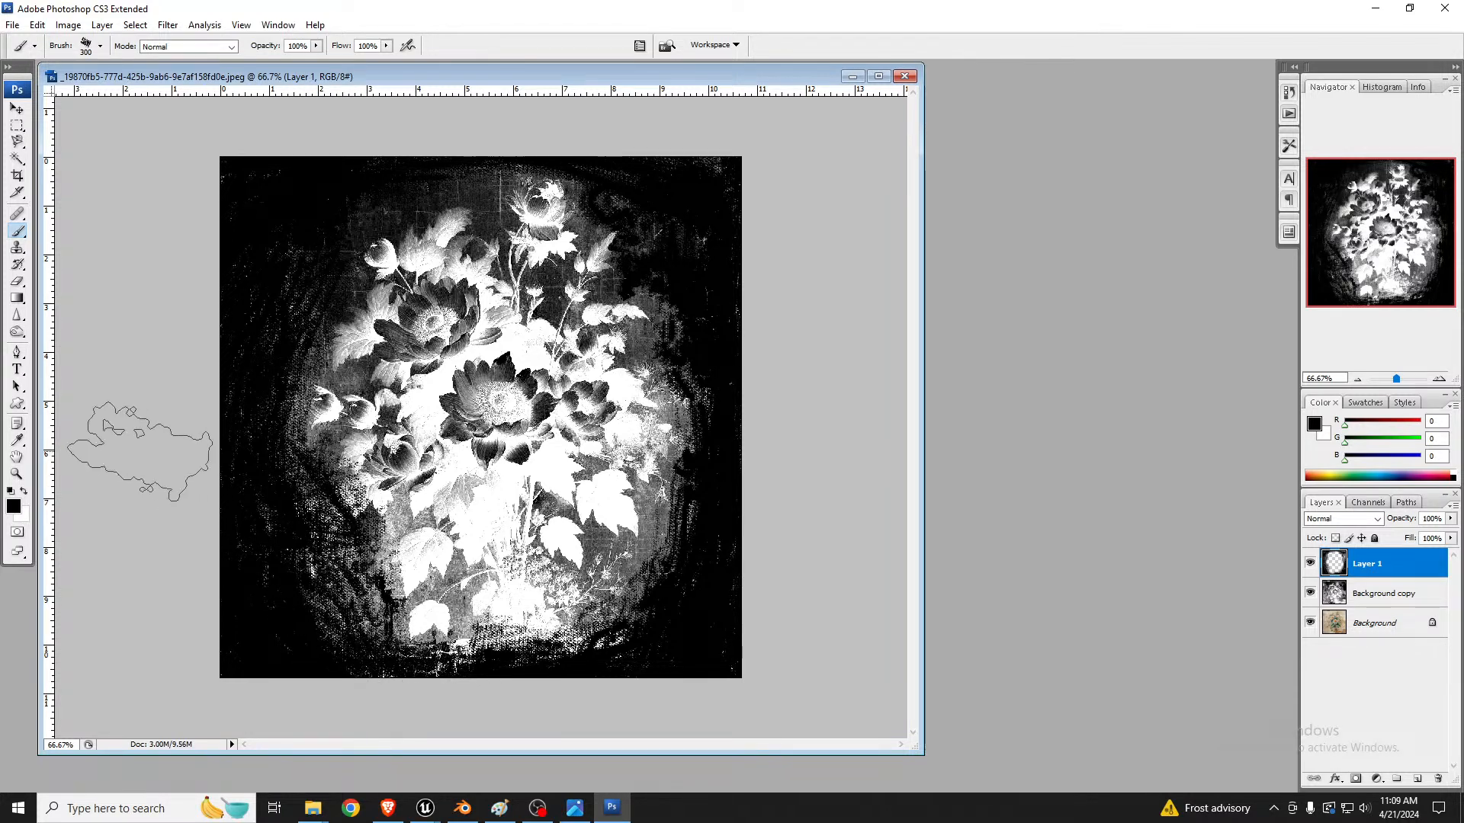
Step: Paint white over the flower heads with the 300 px rough brush, and fill in the bouquet using the 24 px spatter preset enlarged to 250 px
click(24, 492)
mouse_move(430, 415)
mouse_down()
mouse_move(416, 313)
mouse_move(427, 328)
mouse_move(458, 320)
mouse_move(446, 303)
mouse_move(496, 301)
mouse_move(491, 431)
mouse_move(507, 450)
mouse_move(571, 381)
mouse_move(534, 298)
mouse_move(518, 297)
mouse_move(526, 316)
mouse_move(497, 269)
mouse_move(538, 292)
mouse_move(522, 276)
mouse_up()
click(100, 46)
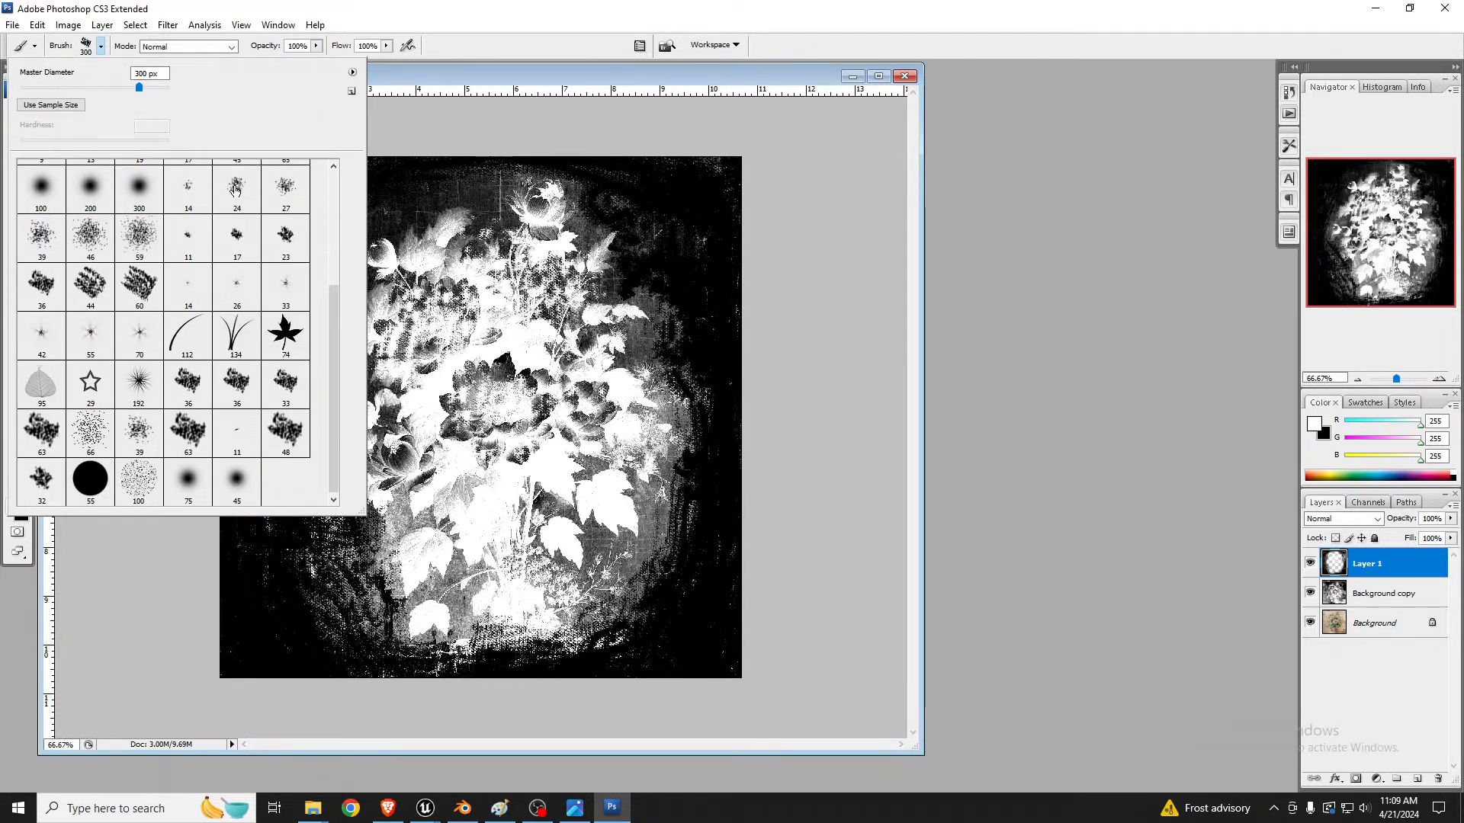
click(235, 190)
click(423, 298)
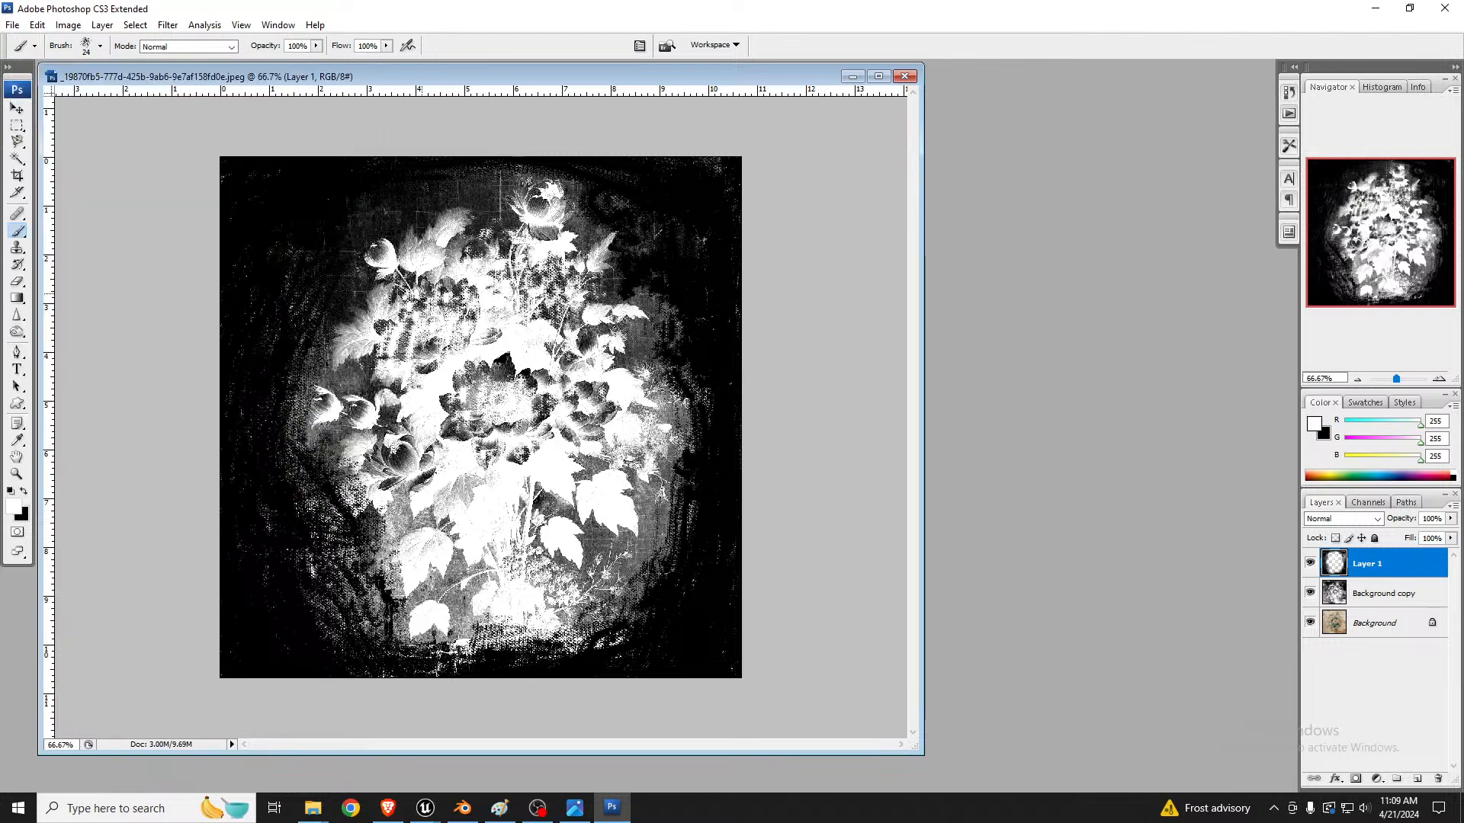
key(bracketright)
key(bracketright)
key(bracketright)
key(bracketright)
key(bracketright)
key(bracketright)
key(bracketright)
key(bracketright)
key(bracketright)
key(bracketright)
key(bracketright)
key(bracketright)
key(bracketright)
key(bracketright)
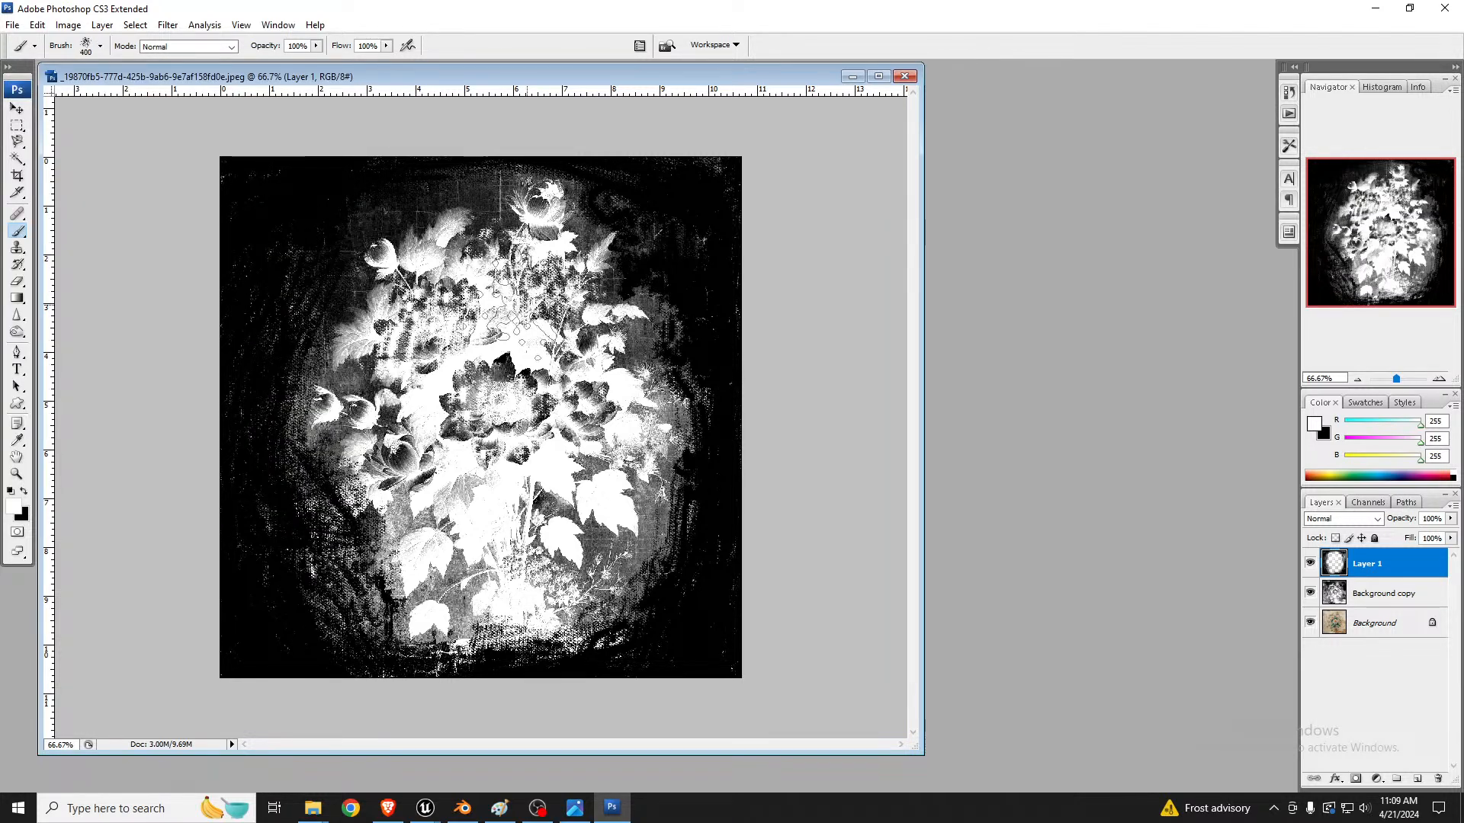
key(bracketleft)
key(bracketleft)
click(532, 299)
mouse_move(533, 290)
mouse_down()
mouse_move(526, 320)
mouse_move(488, 313)
mouse_move(434, 354)
mouse_move(511, 366)
mouse_move(518, 412)
mouse_move(503, 378)
mouse_move(587, 408)
mouse_move(564, 472)
mouse_move(583, 476)
mouse_move(550, 518)
mouse_move(404, 420)
mouse_move(411, 455)
mouse_move(368, 392)
mouse_move(370, 370)
mouse_move(487, 520)
mouse_move(472, 560)
mouse_move(613, 564)
mouse_move(602, 545)
mouse_move(545, 551)
mouse_move(607, 510)
mouse_move(503, 507)
mouse_move(519, 419)
mouse_move(614, 482)
mouse_up()
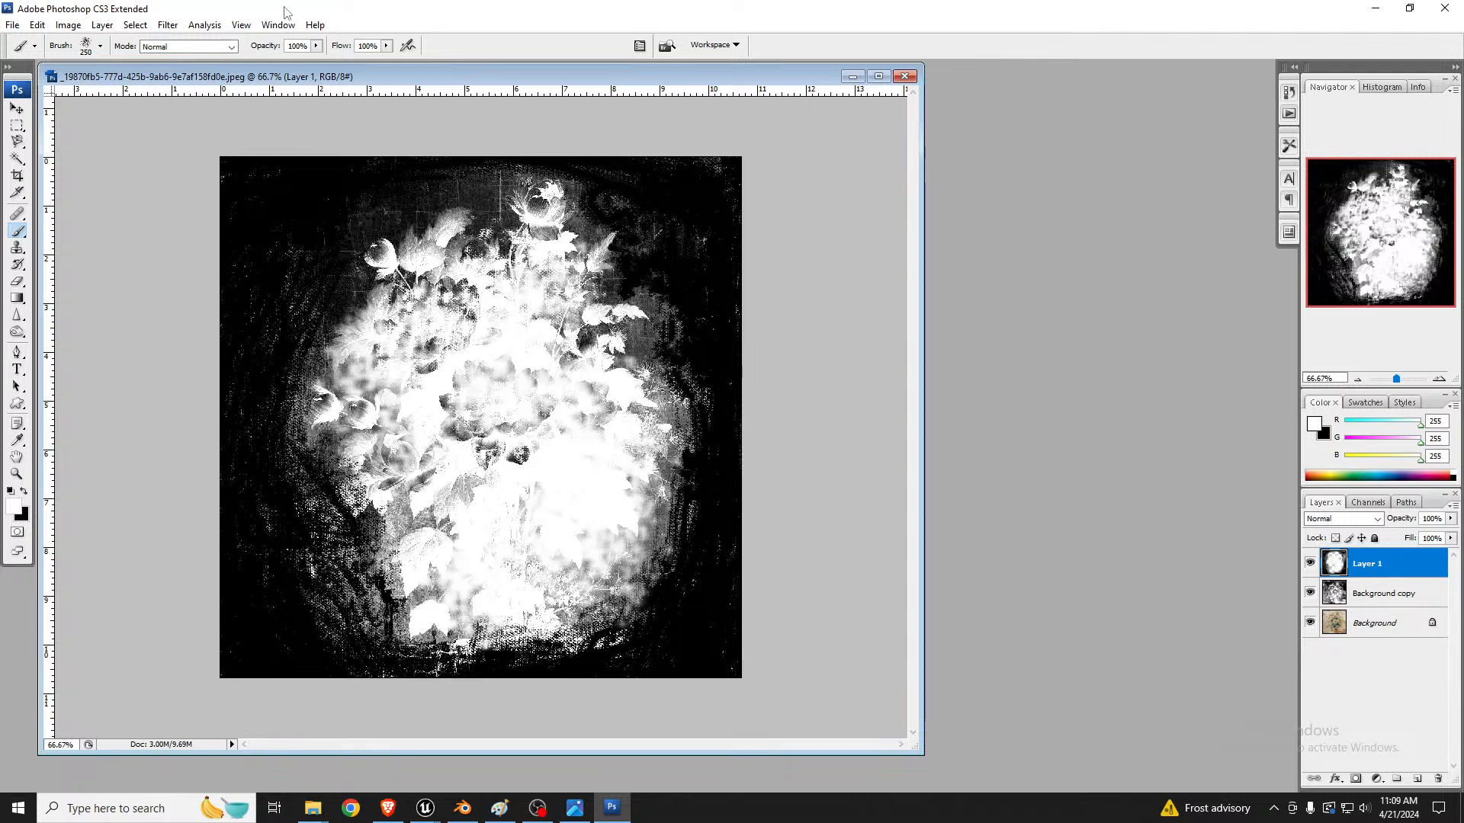
Step: Minimize Photoshop, bring up the Unreal editor in a maximized window and view the red apartment facade
drag(287, 6, 1463, 229)
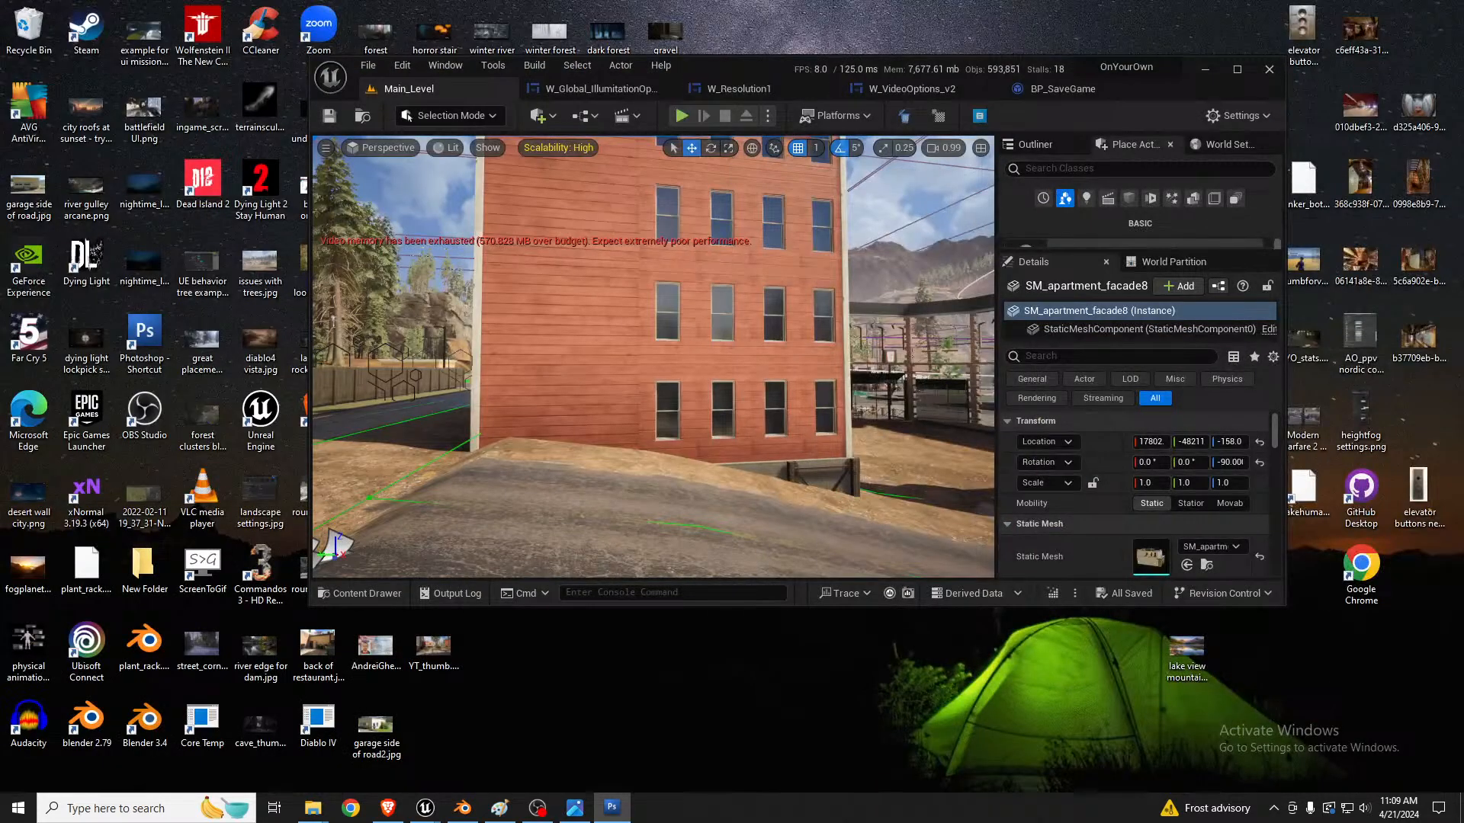
click(1073, 67)
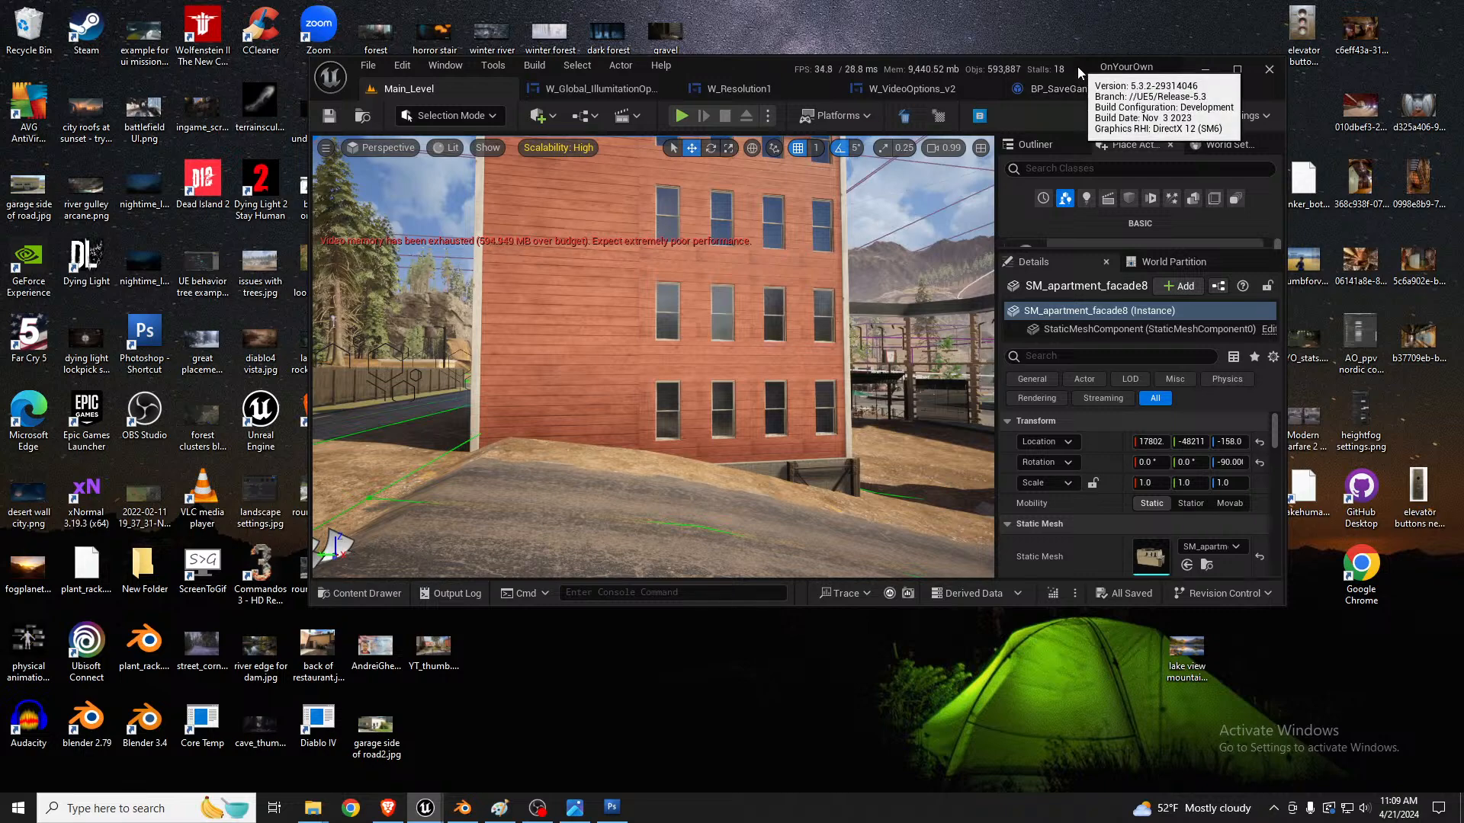
double_click(724, 70)
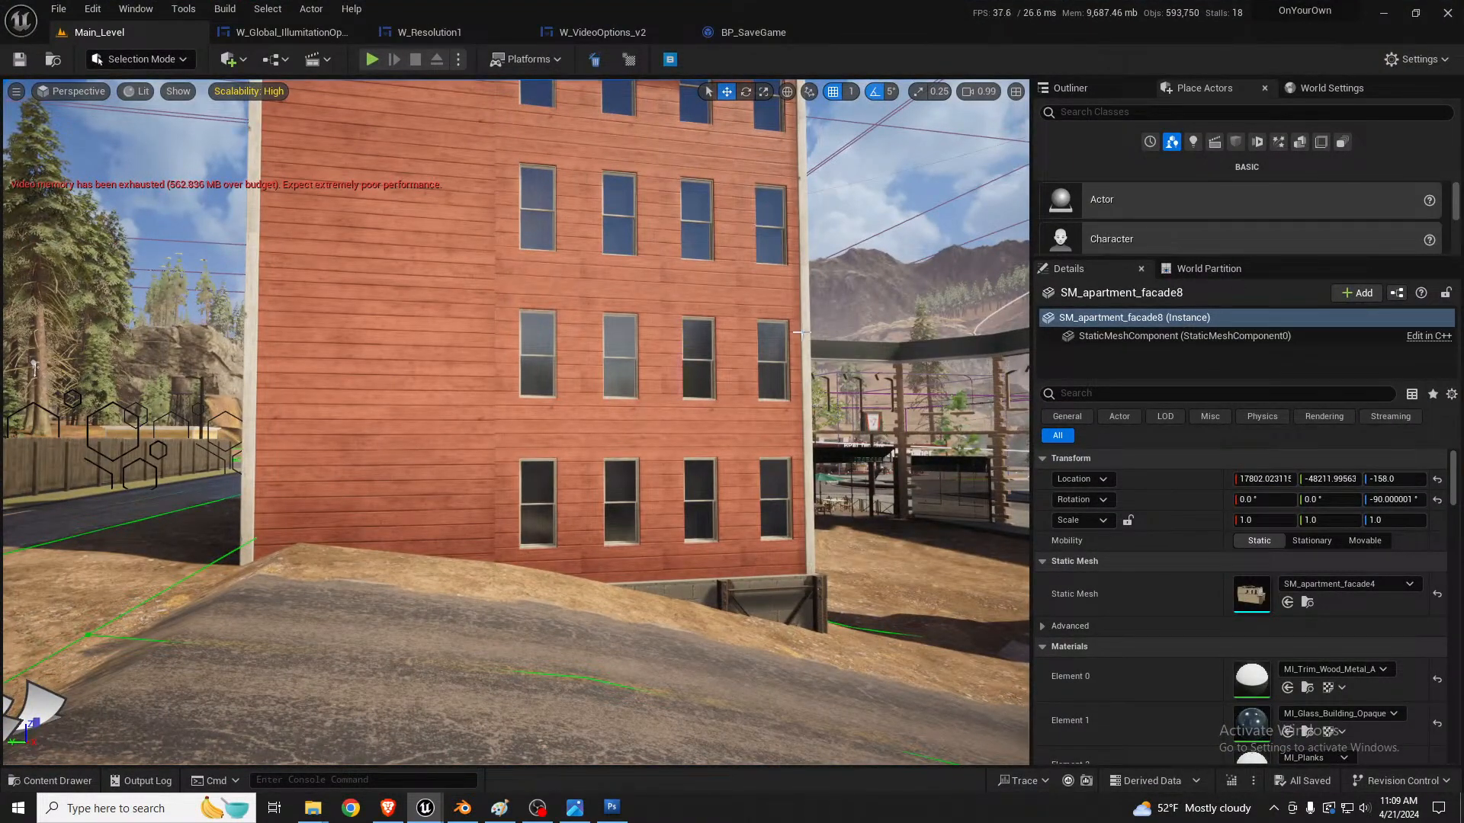
right_drag(801, 332, 794, 334)
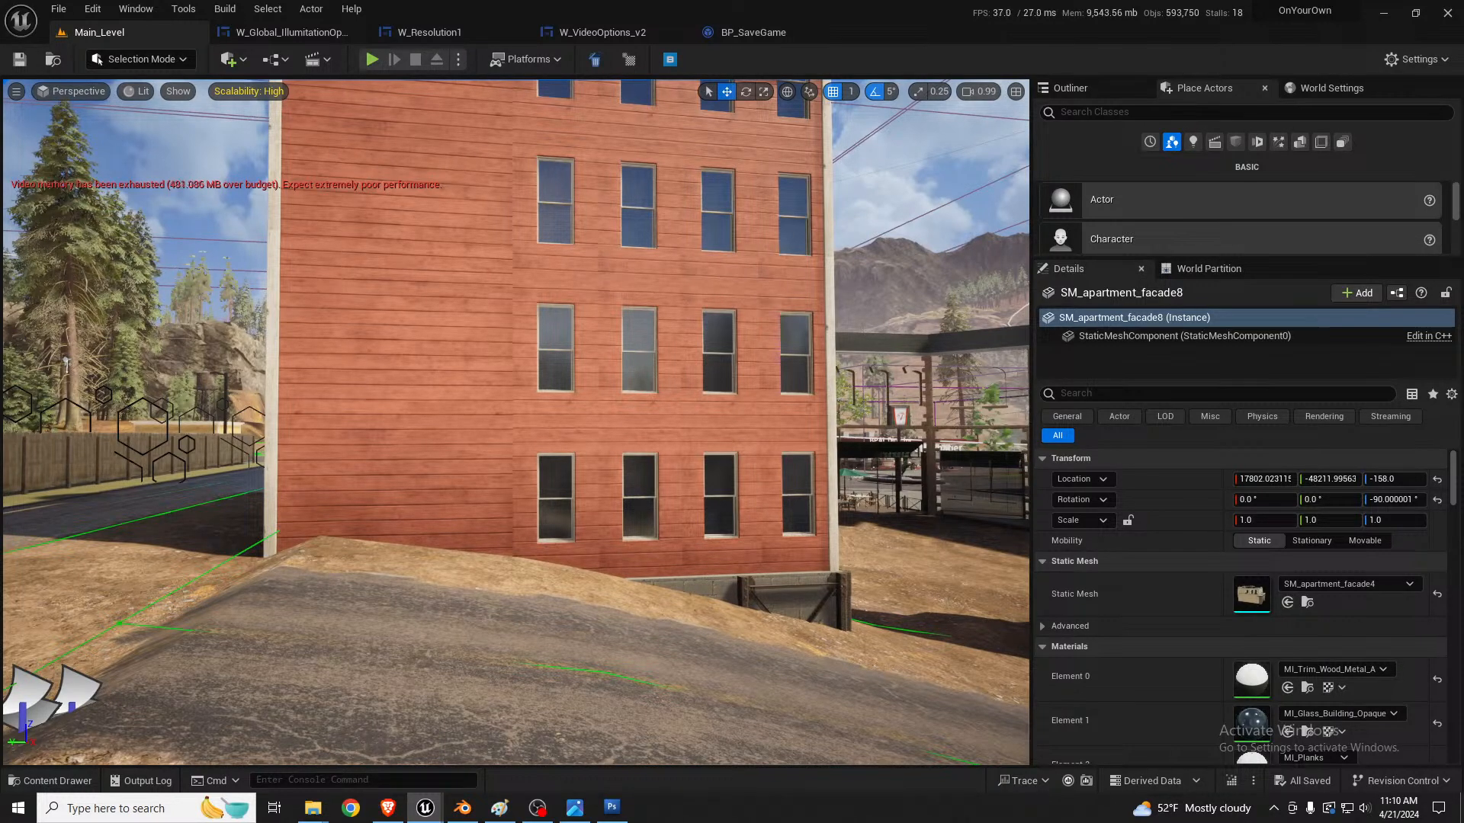
Step: Switch back to Photoshop and save the painted image as a JPEG with Maximum quality 12 and the Baseline ("Standard") format option
key(alt+Tab)
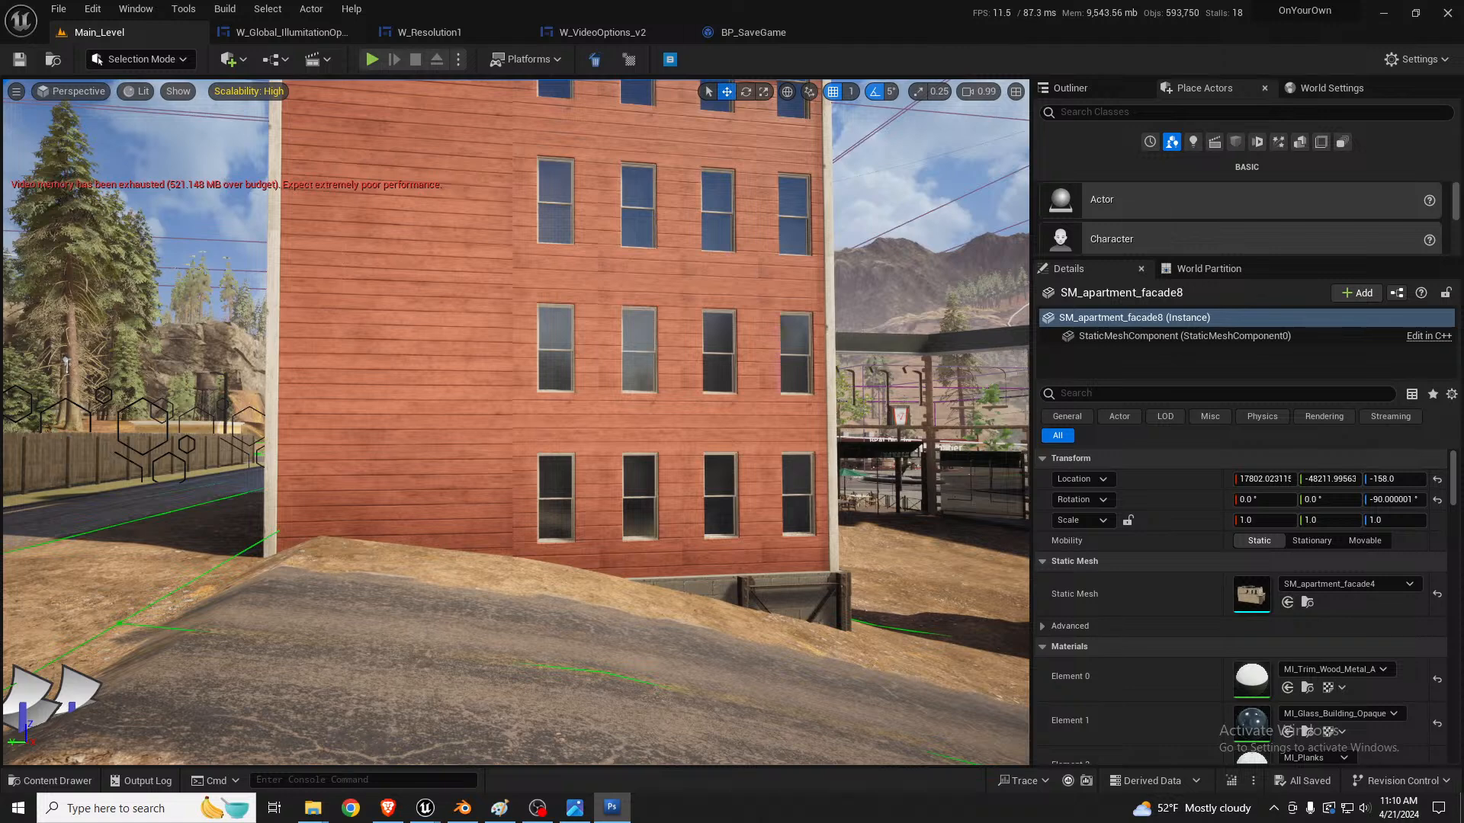
key(ctrl+shift+s)
drag(856, 207, 1463, 200)
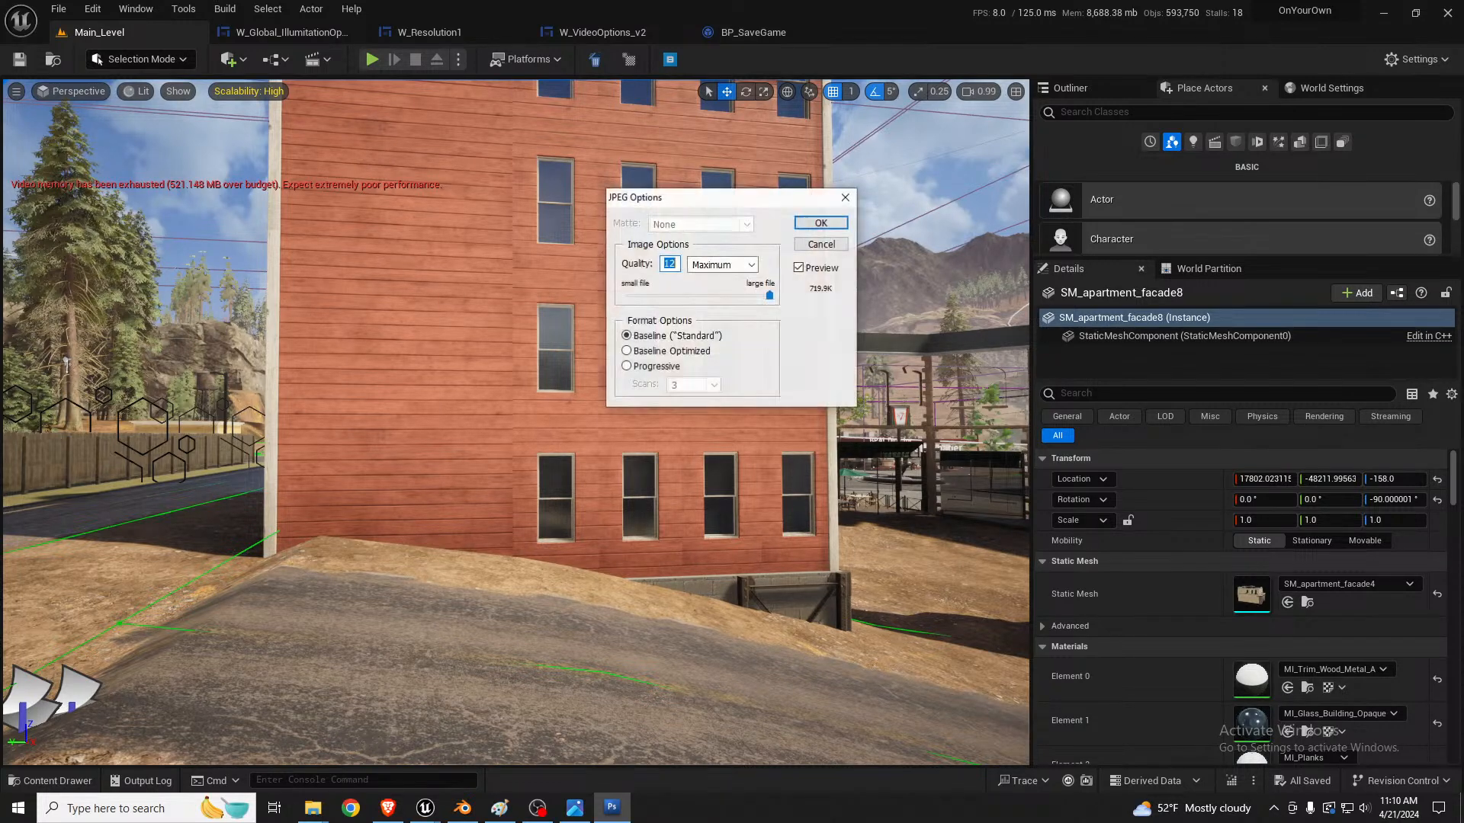
click(843, 223)
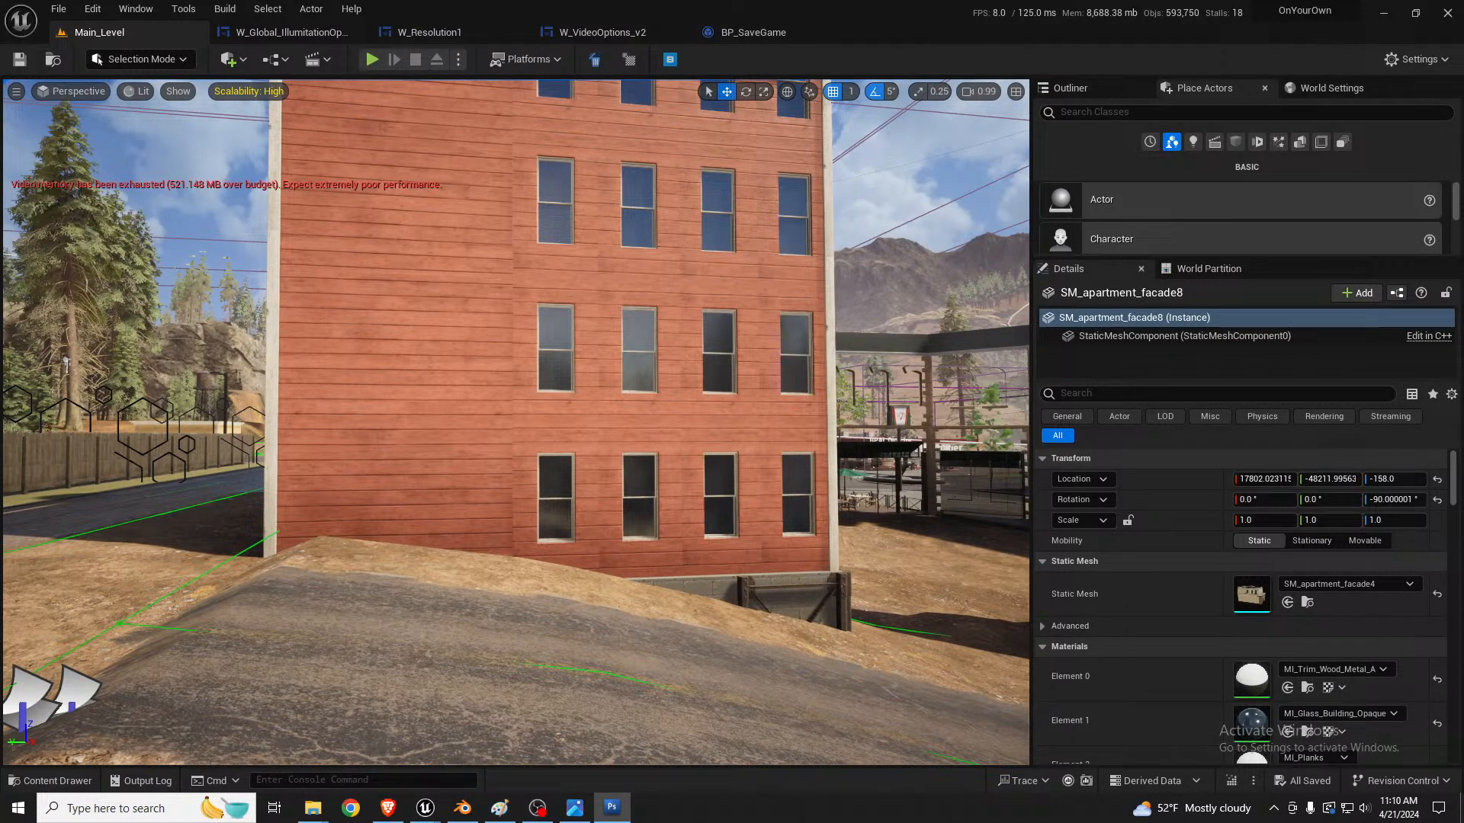
Step: Open the graffiti folder under Assets > Textures > Decals in the Content Browser, and move the browser window out of the way
drag(0, 221, 726, 168)
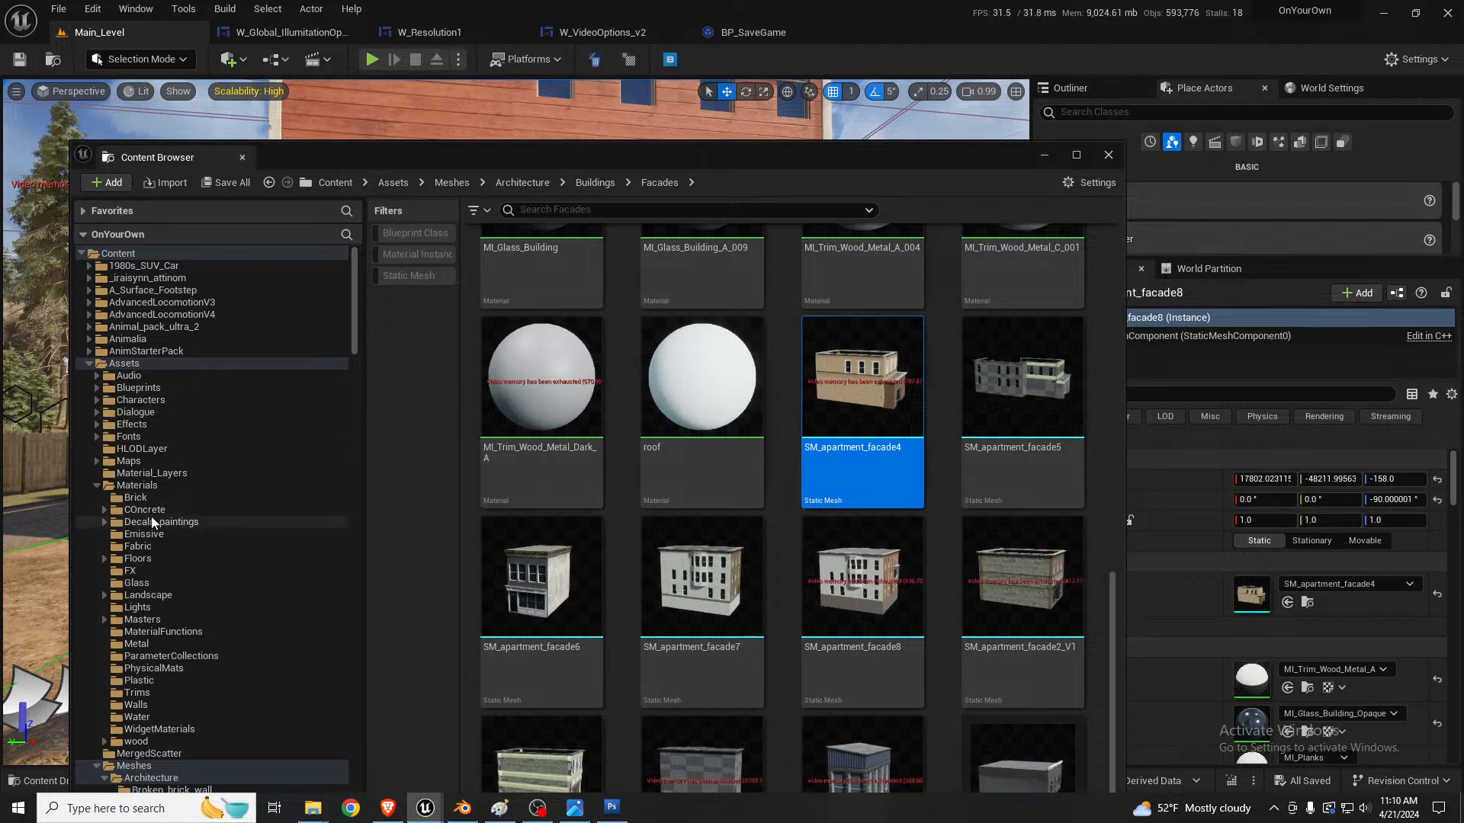
scroll(151, 516, down, 7)
scroll(151, 517, up, 5)
click(97, 436)
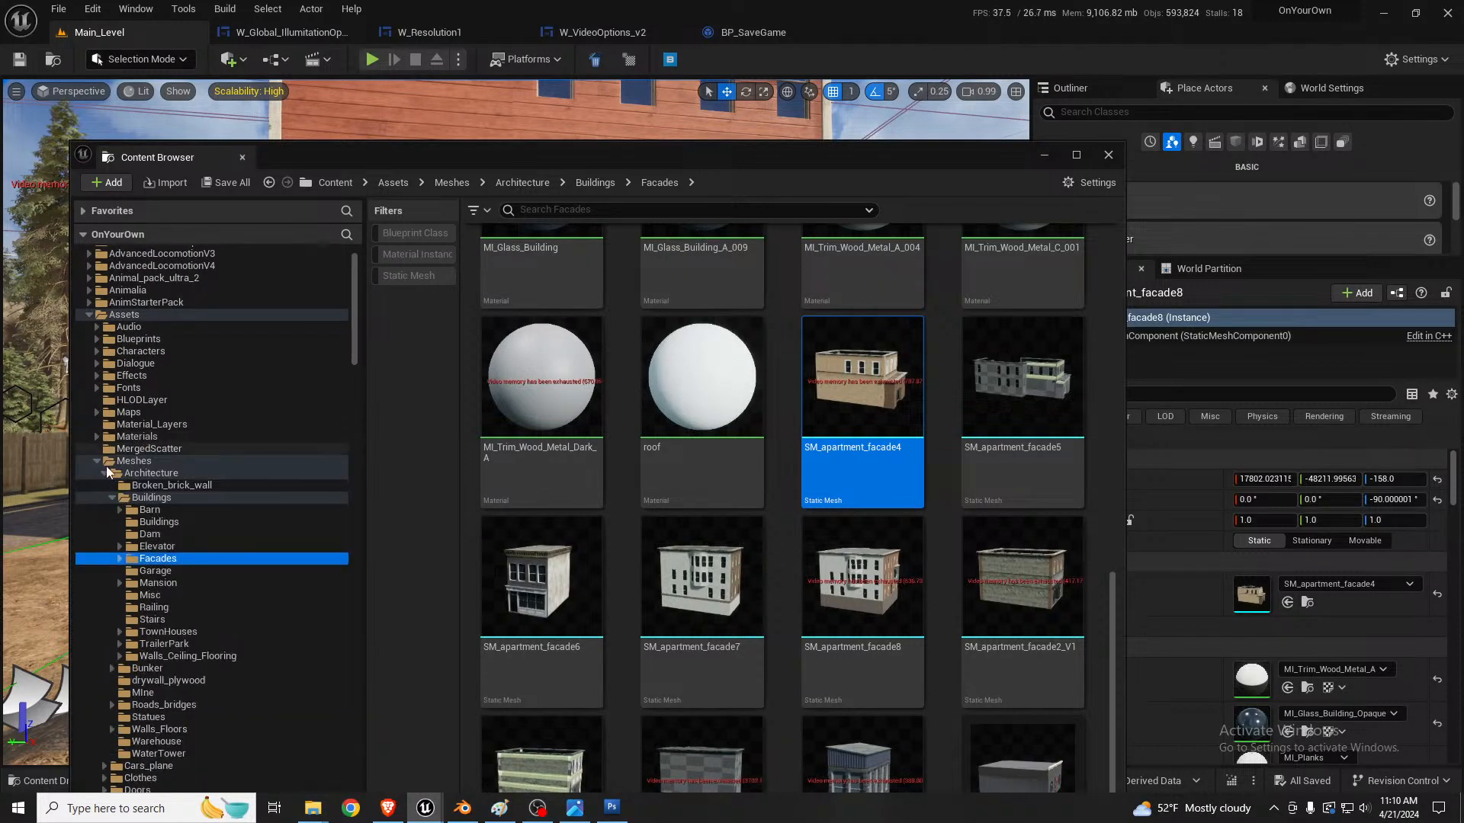
click(96, 460)
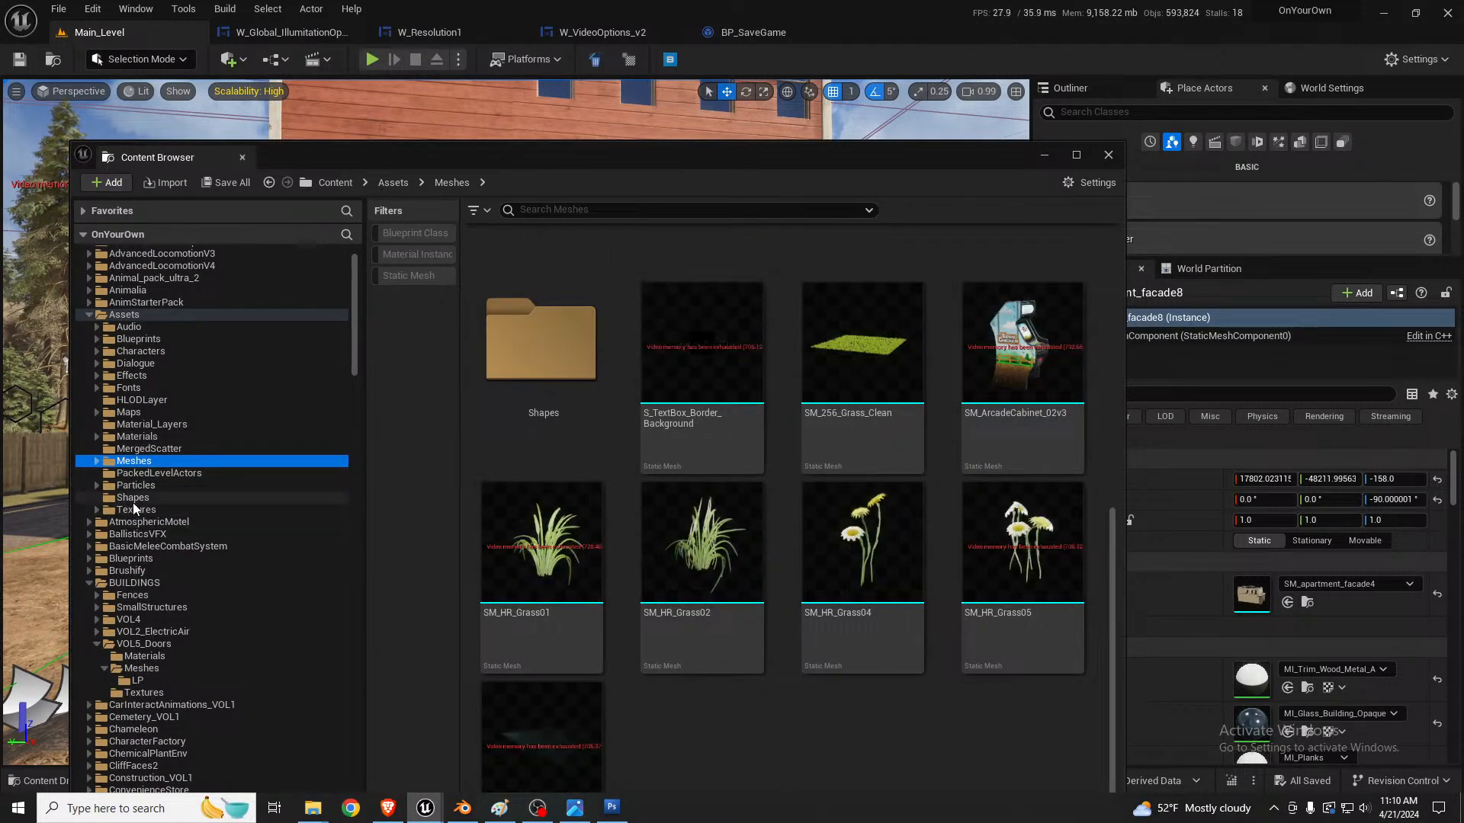
click(133, 498)
click(133, 509)
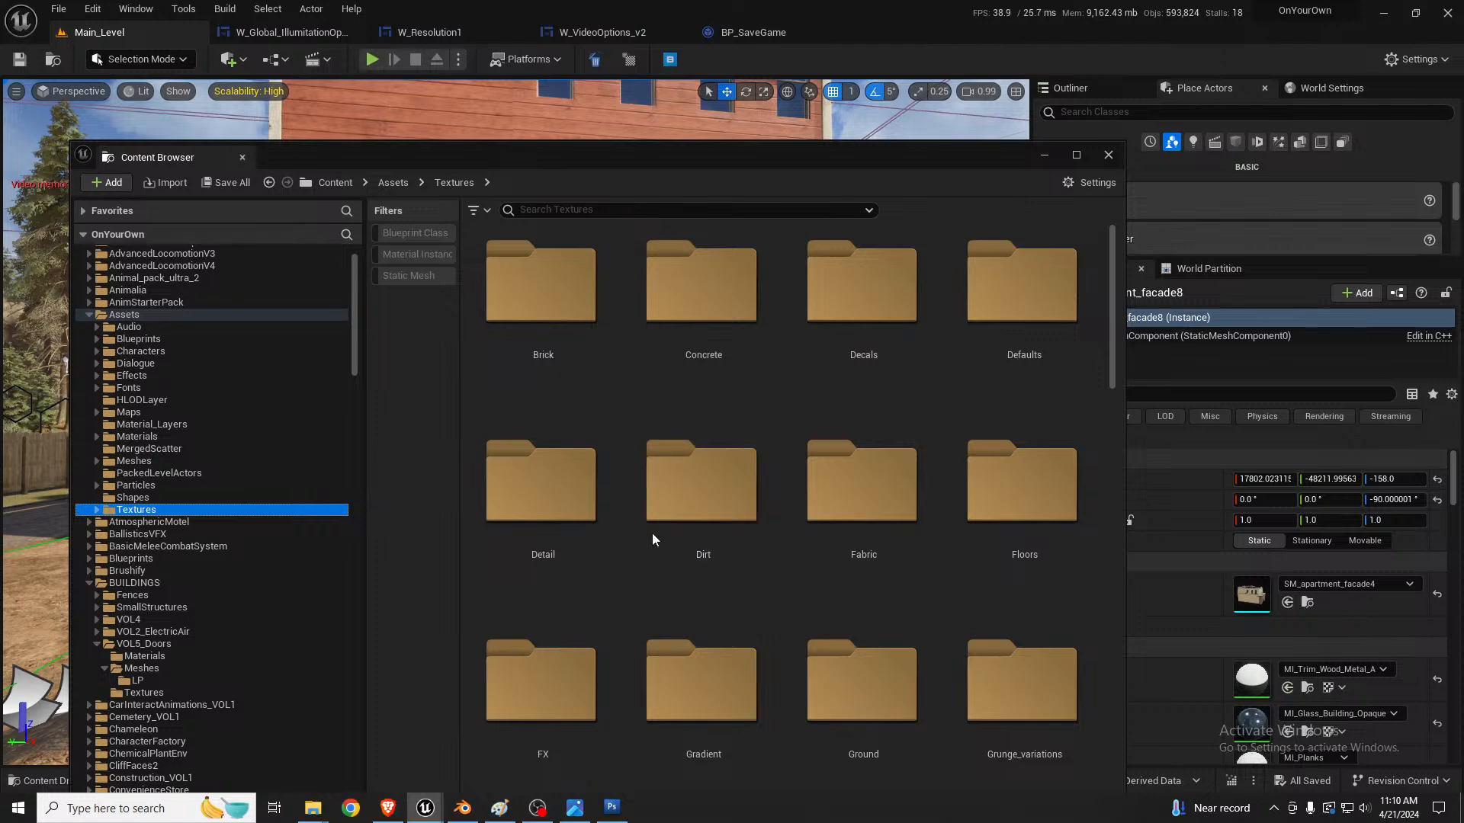
double_click(876, 284)
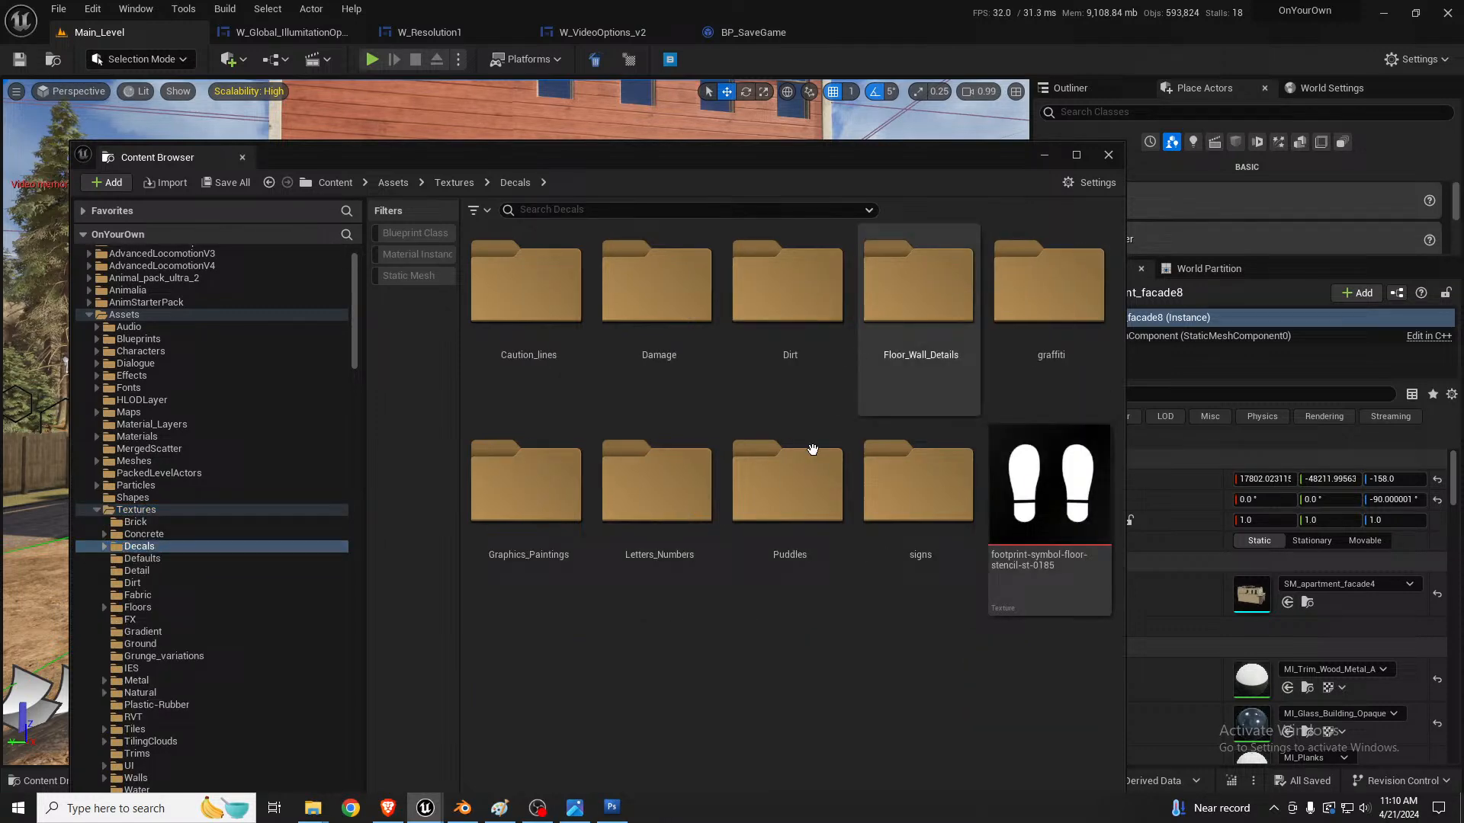
right_click(755, 688)
click(697, 686)
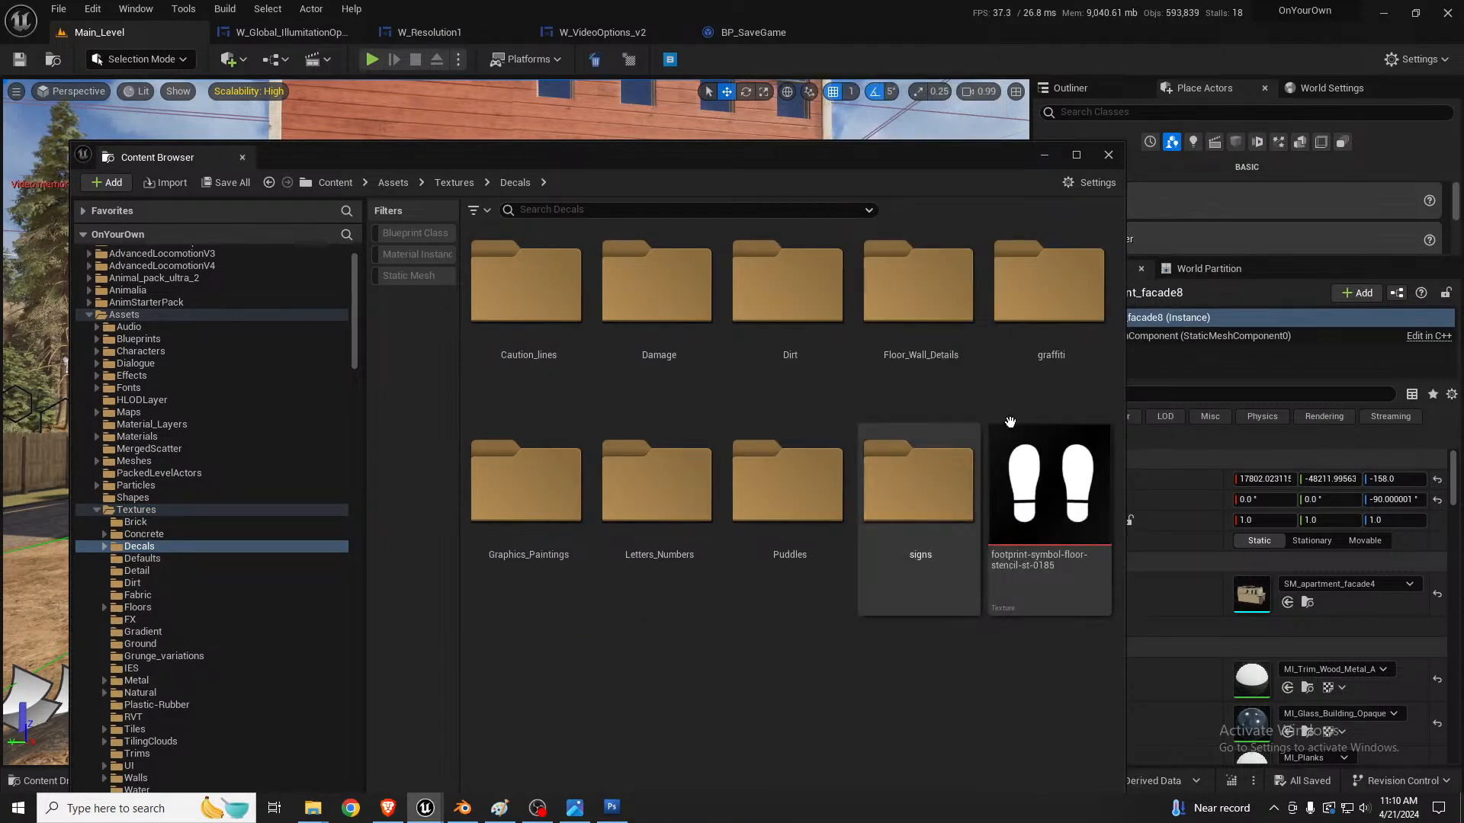
double_click(1049, 289)
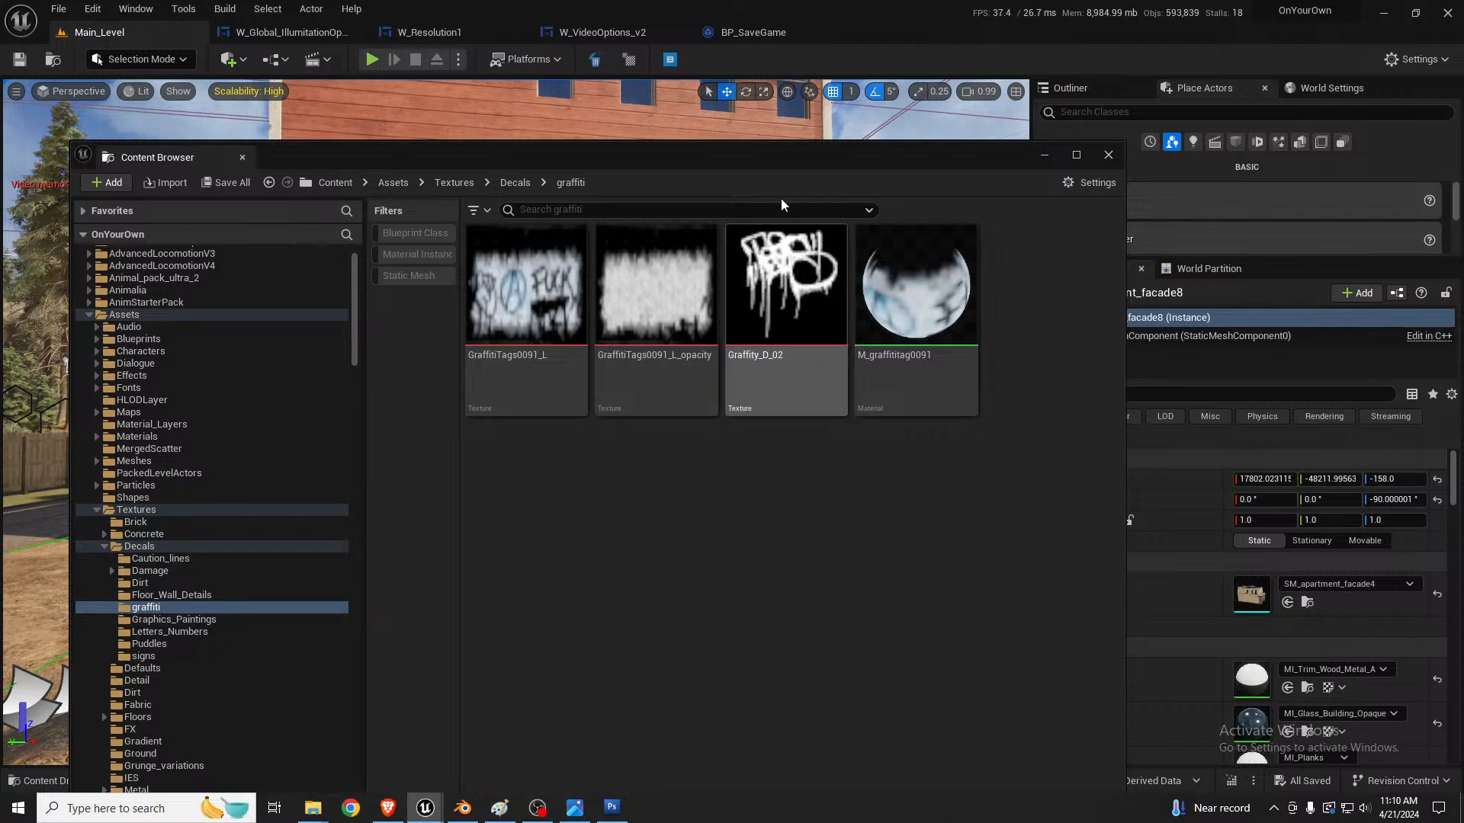
drag(748, 154, 0, 179)
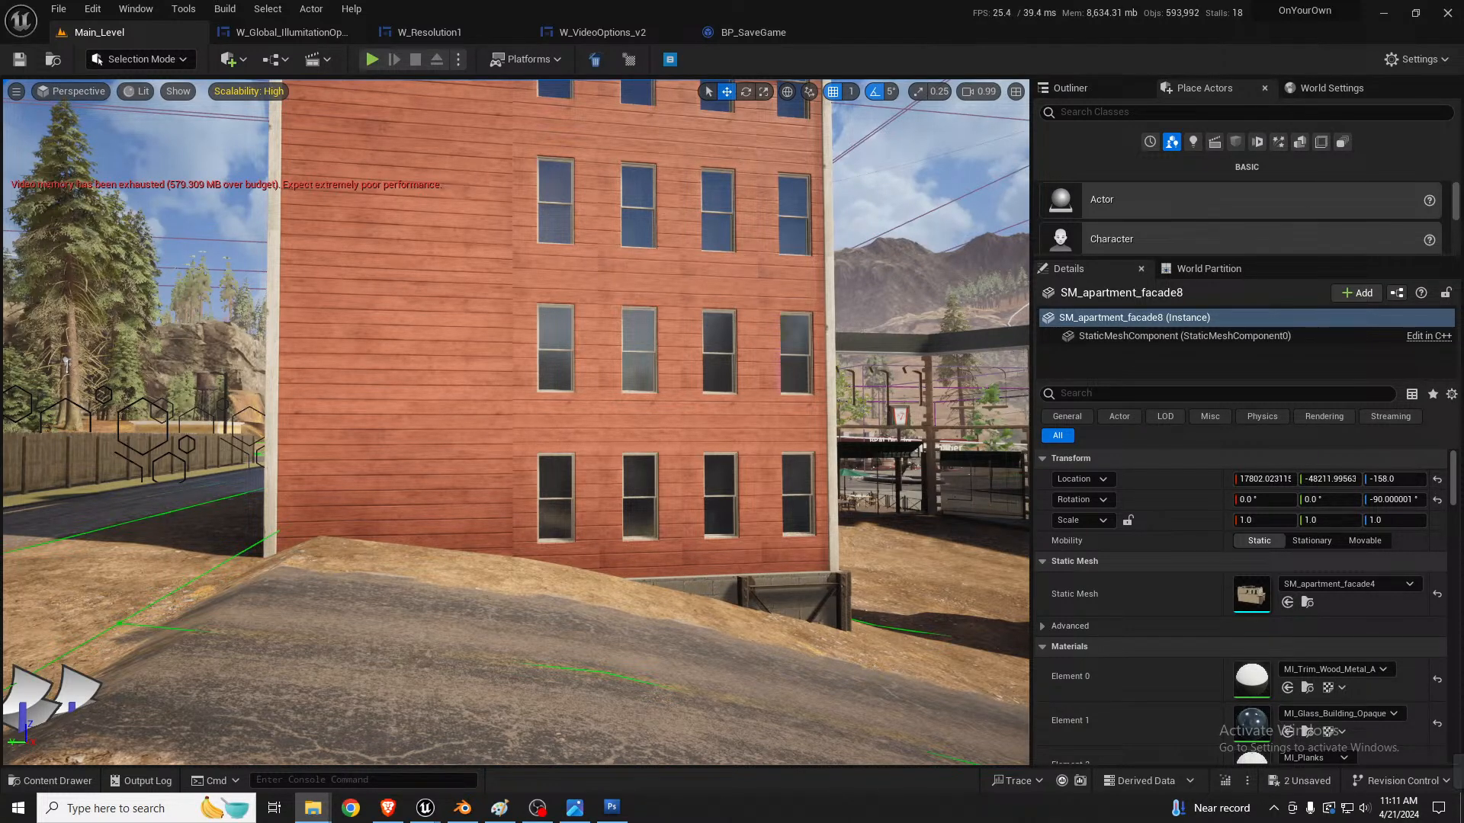
Step: Reopen the Content Browser to view the imported T_FlowerMural_base and T_FlowerMural_opacity textures, and clear their selection
key(ctrl+space)
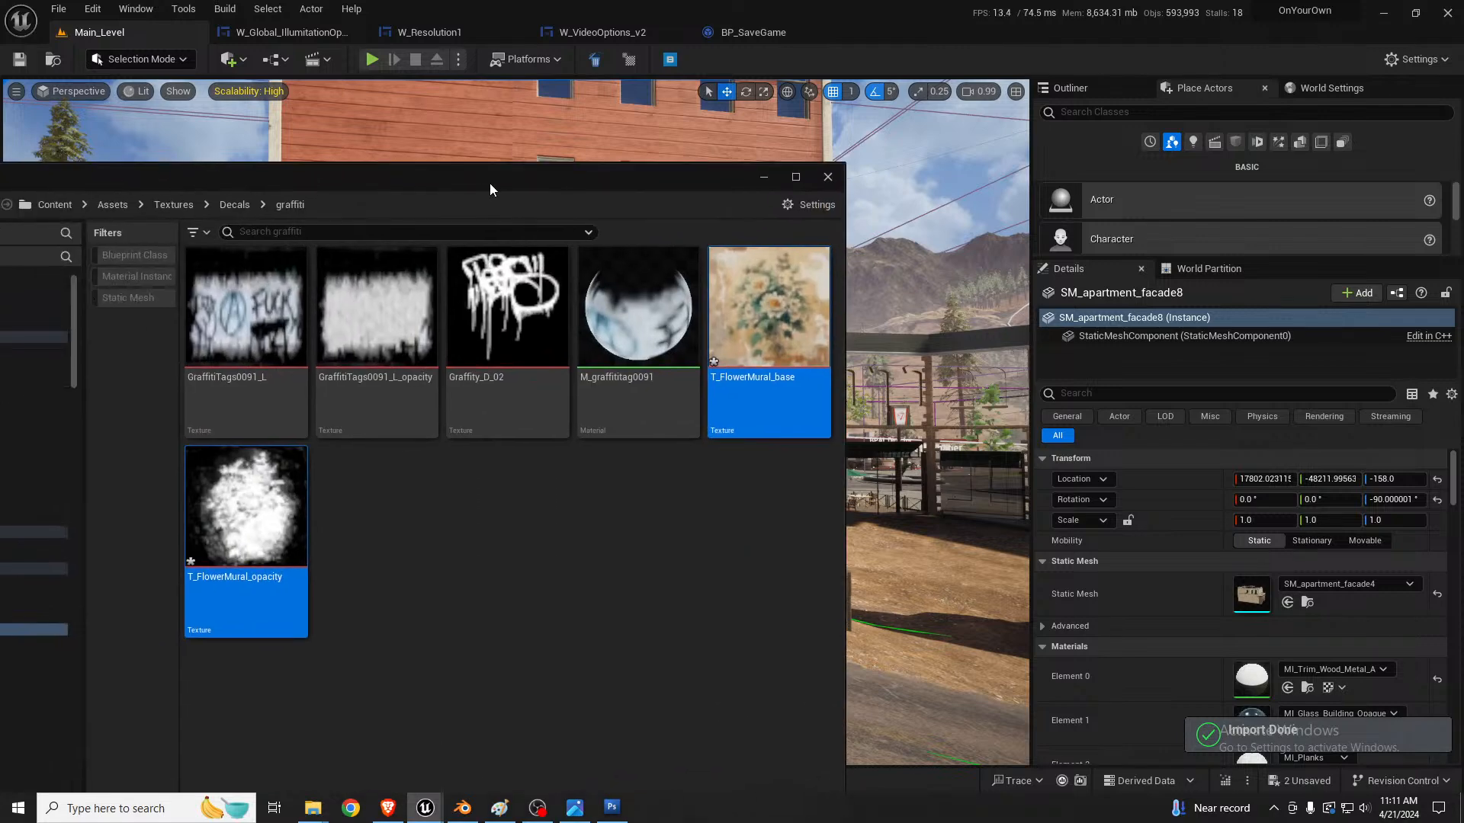
click(461, 532)
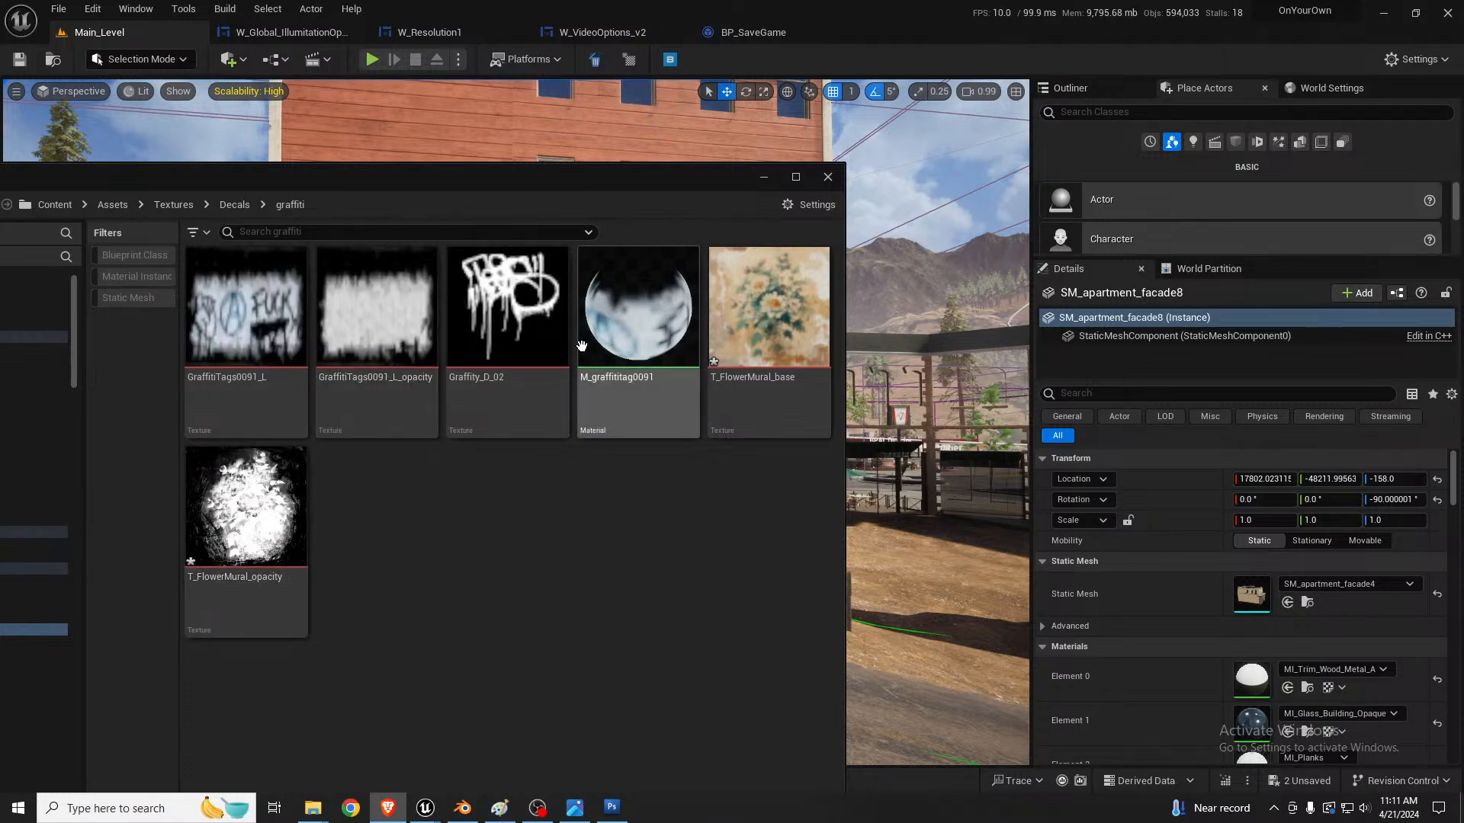
drag(431, 183, 0, 183)
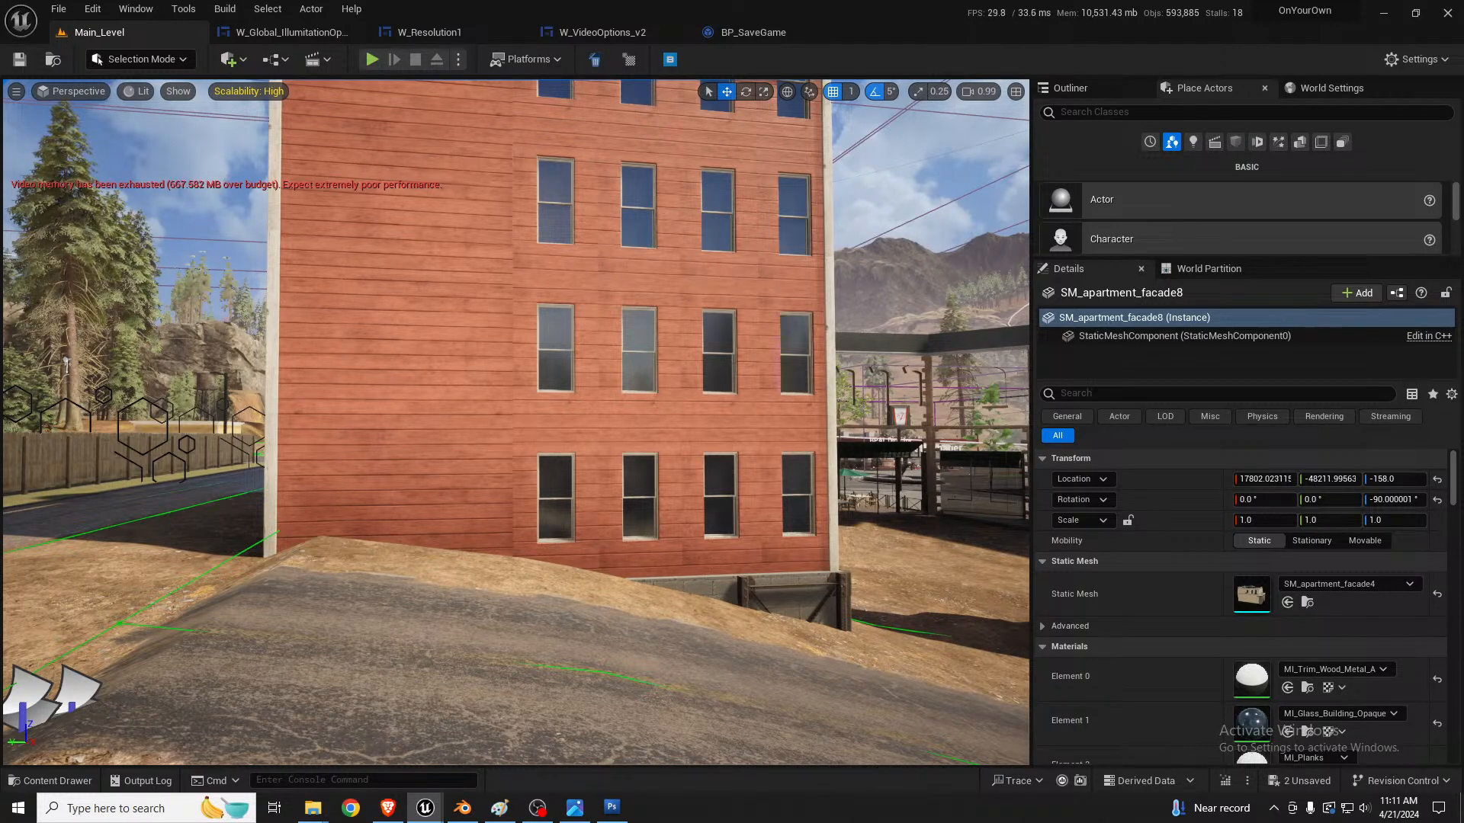
Step: Position the MI_Decal_FlowerMural decal on the blank part of the red facade and rotate it about X to about 465° to project onto the wall
drag(382, 330, 402, 269)
key(e)
key(a)
right_drag(483, 450, 602, 419)
key(w)
right_drag(445, 545, 444, 544)
key(s)
drag(485, 467, 442, 424)
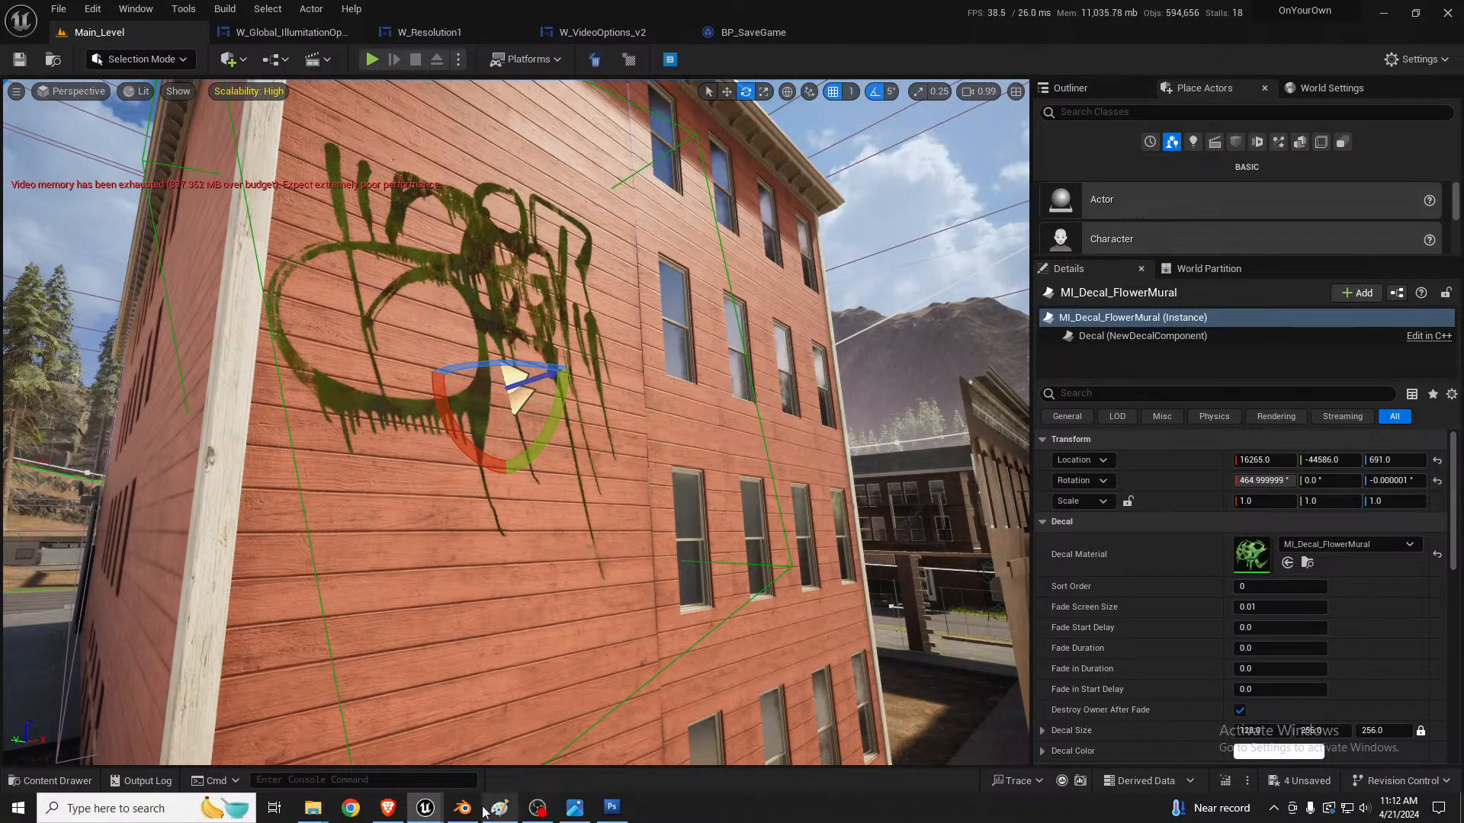
Step: Scale the flower mural decal to about 1.68 in Y and Z, and move it to Y -44628 and Z 650
mouse_move(425, 807)
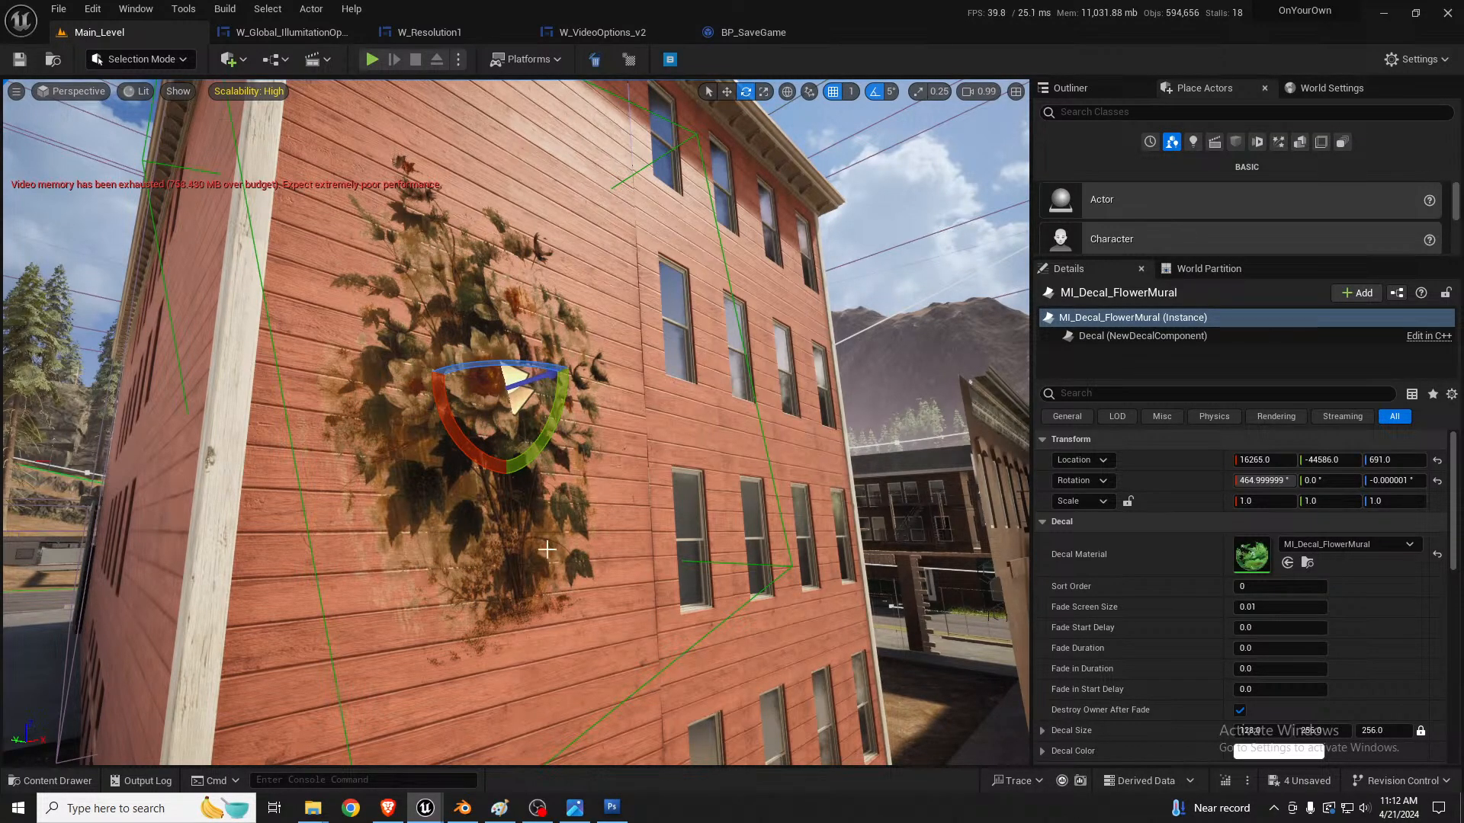
key(d)
right_drag(547, 550, 454, 544)
key(w)
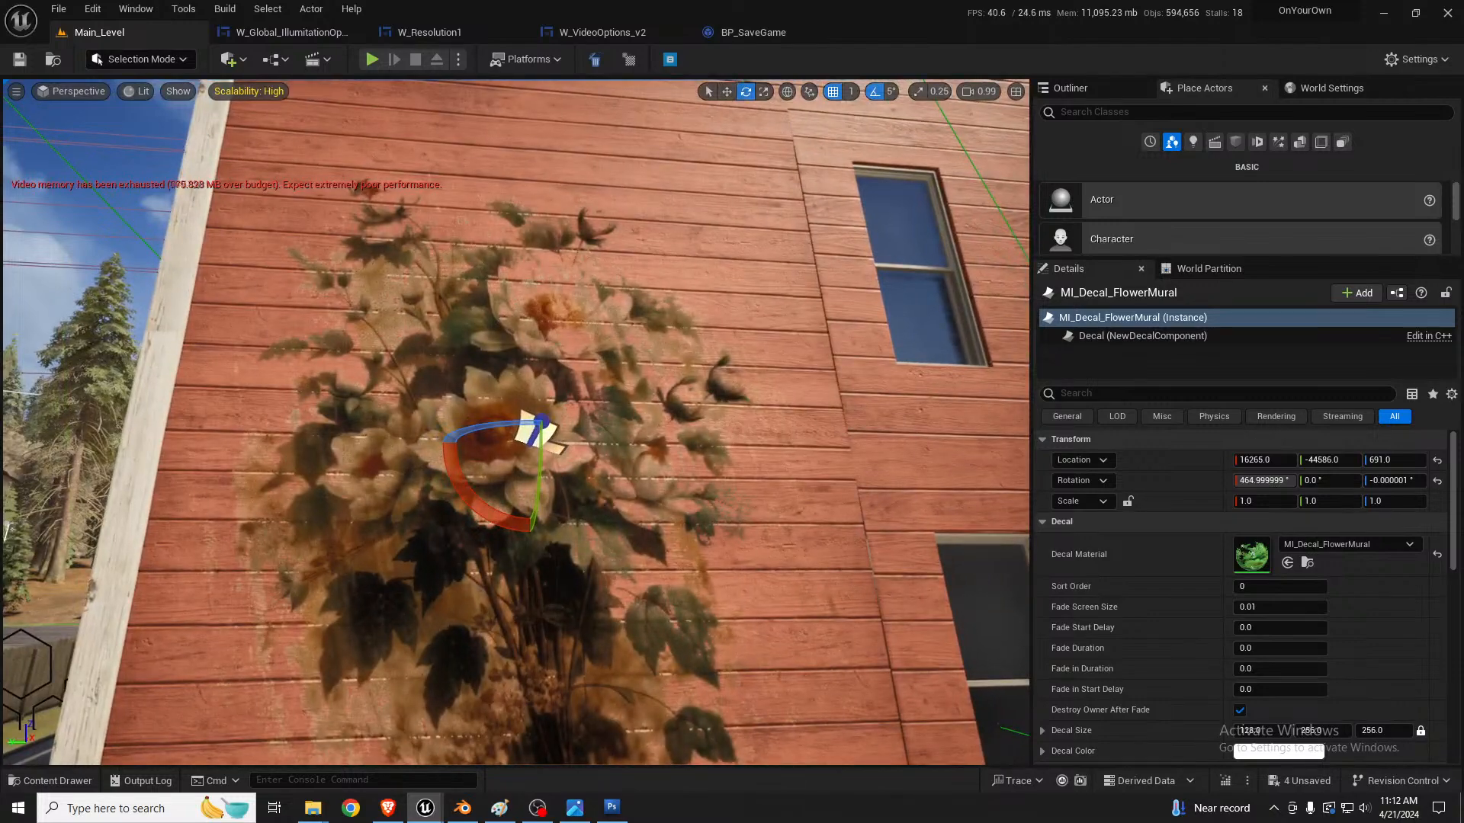
key(s)
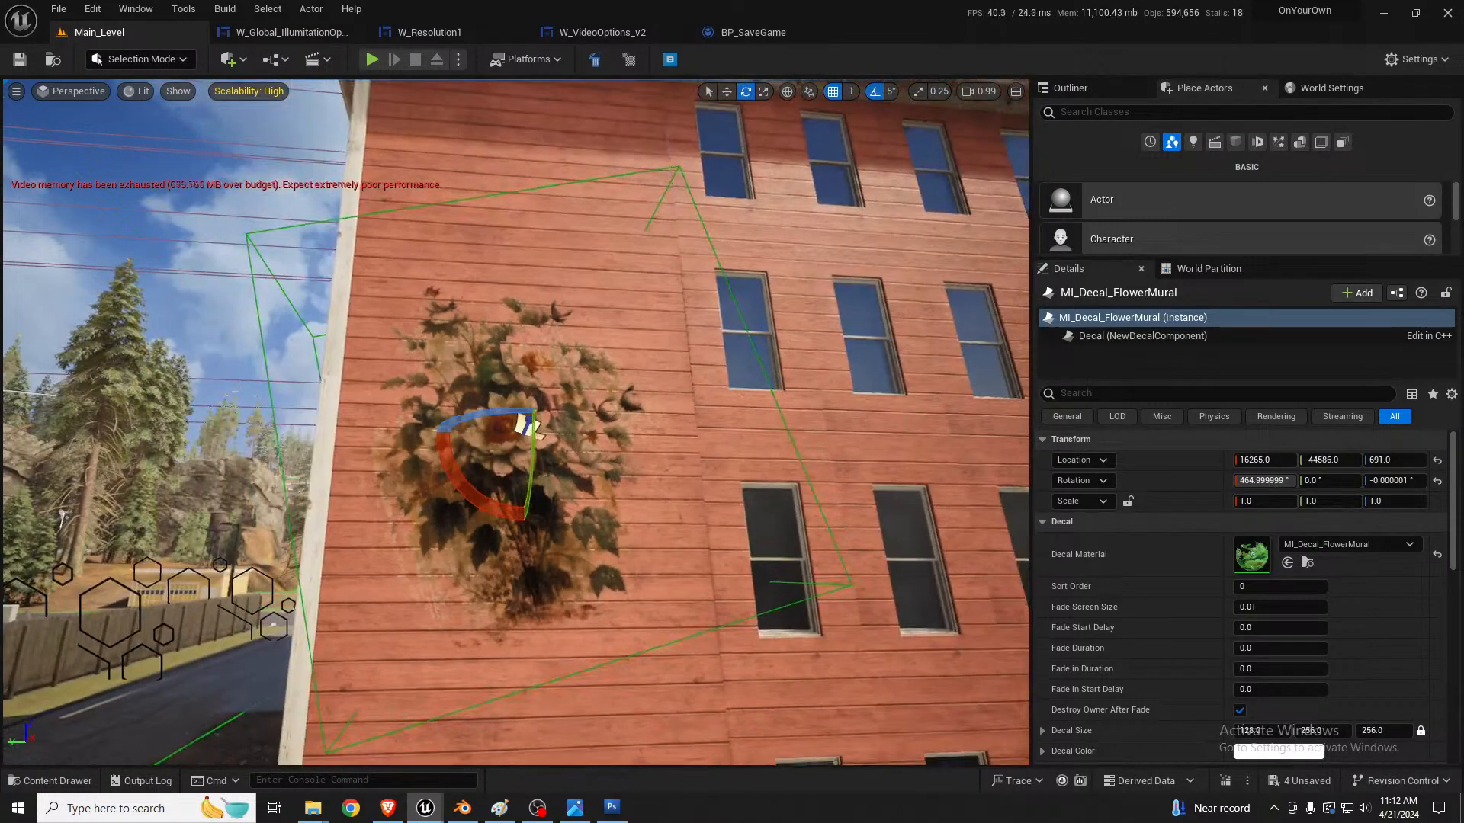
key(r)
drag(506, 458, 560, 430)
key(w)
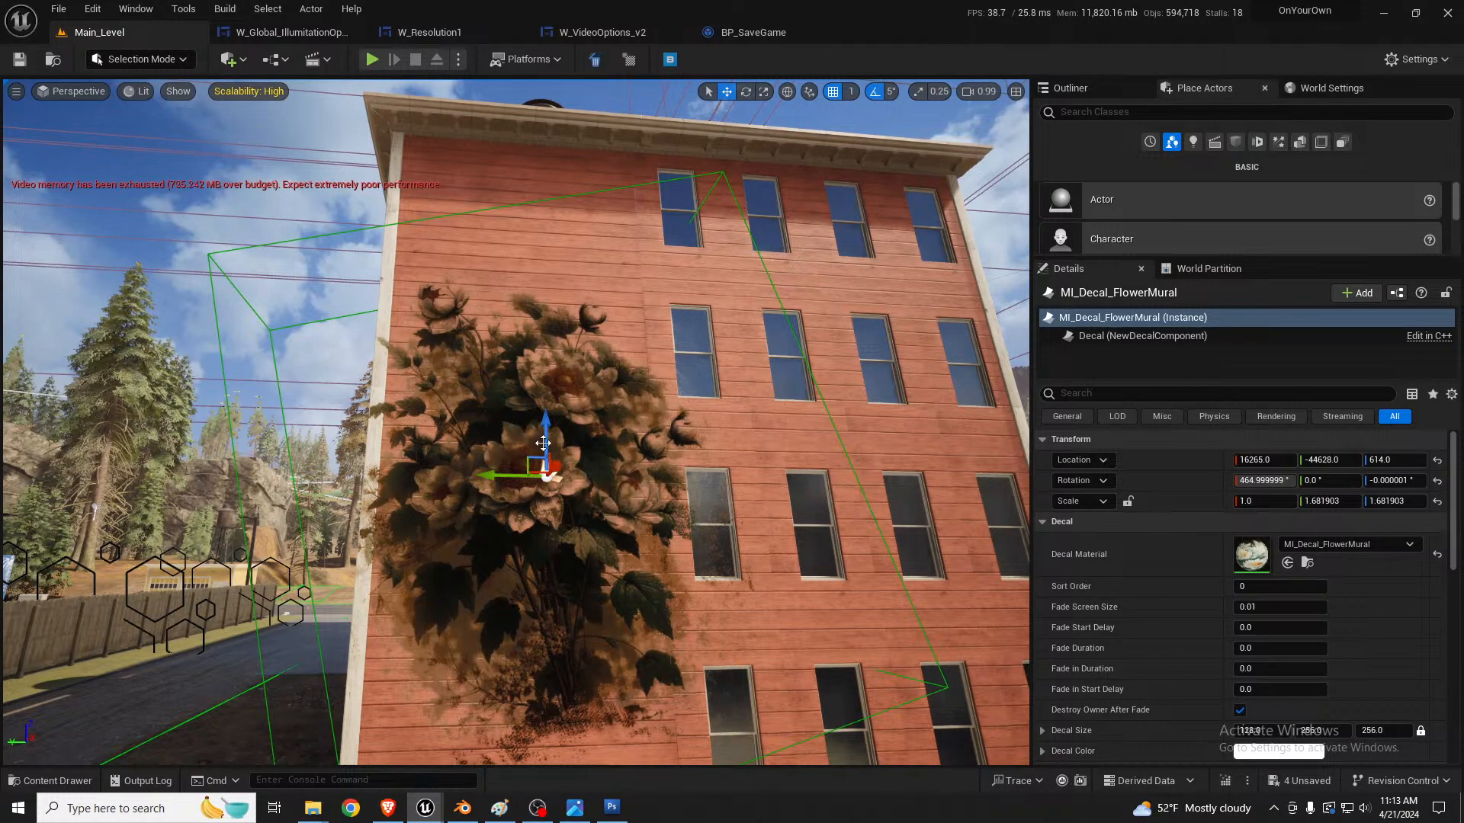
drag(543, 443, 543, 424)
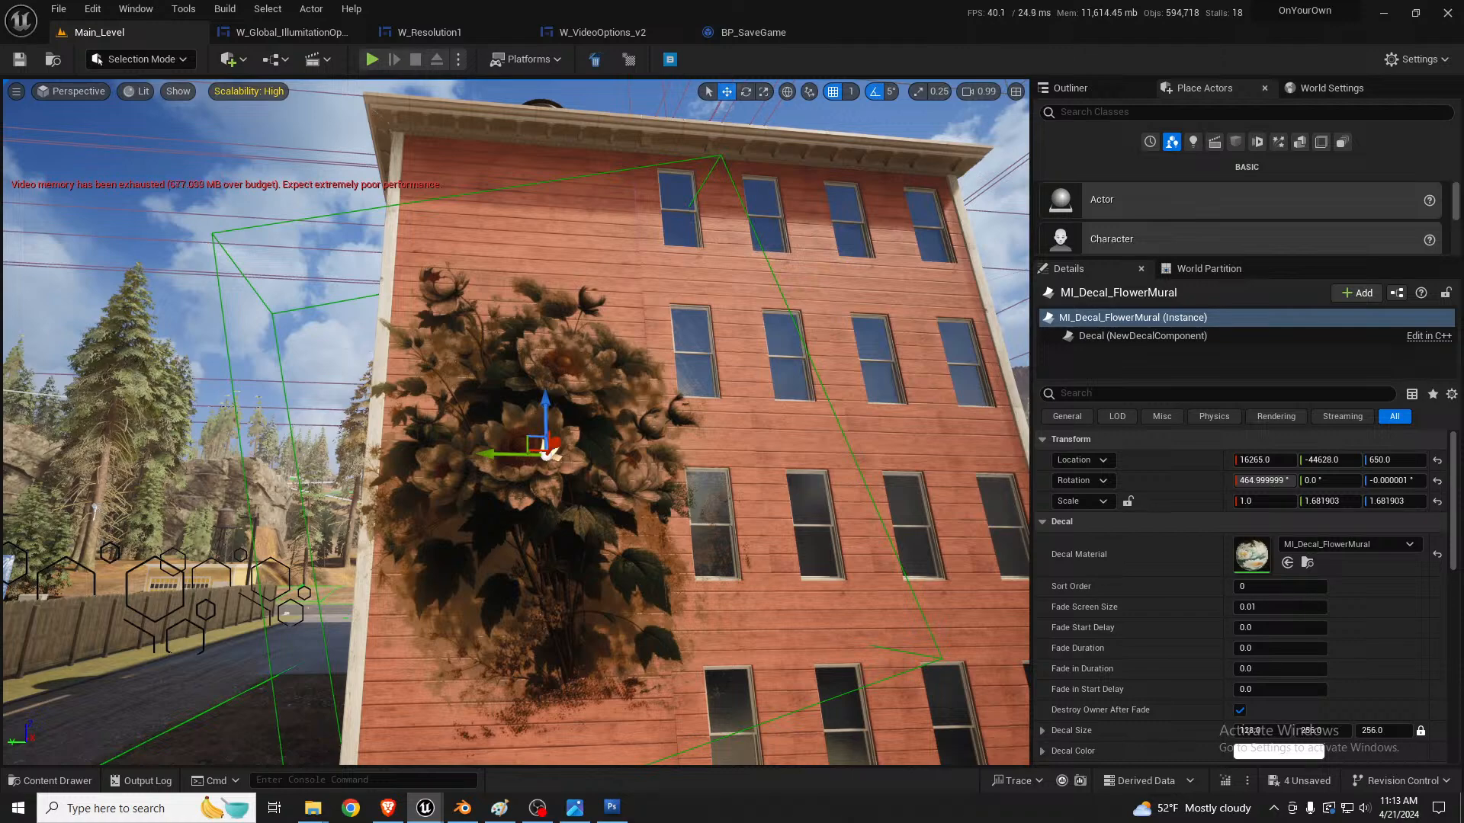
Step: Turn the flower mural decal around so its Z rotation is about -185°
right_drag(627, 511, 695, 500)
key(w)
key(s)
key(e)
drag(416, 452, 468, 451)
right_drag(470, 452, 614, 444)
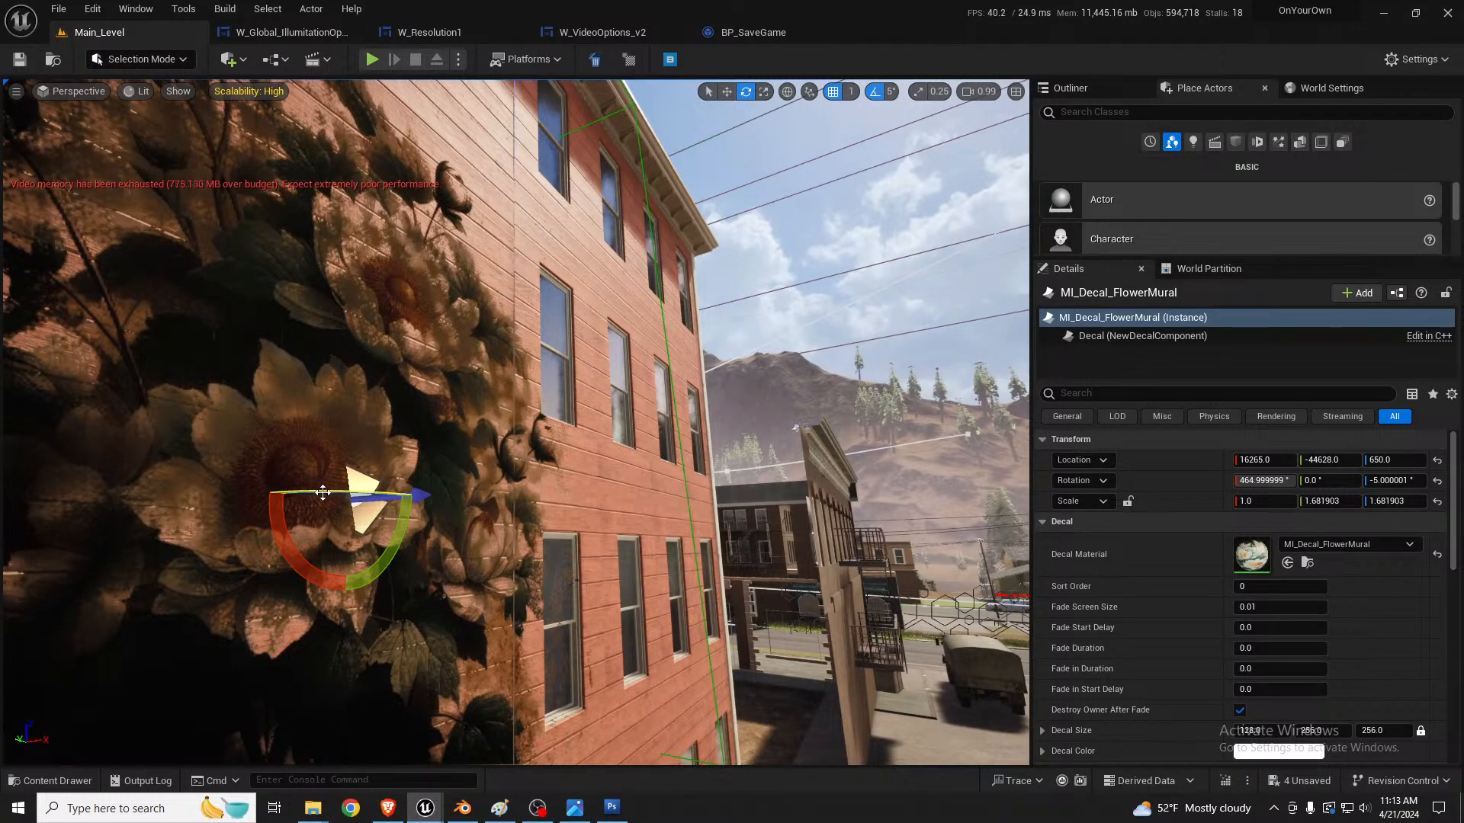
drag(325, 490, 263, 498)
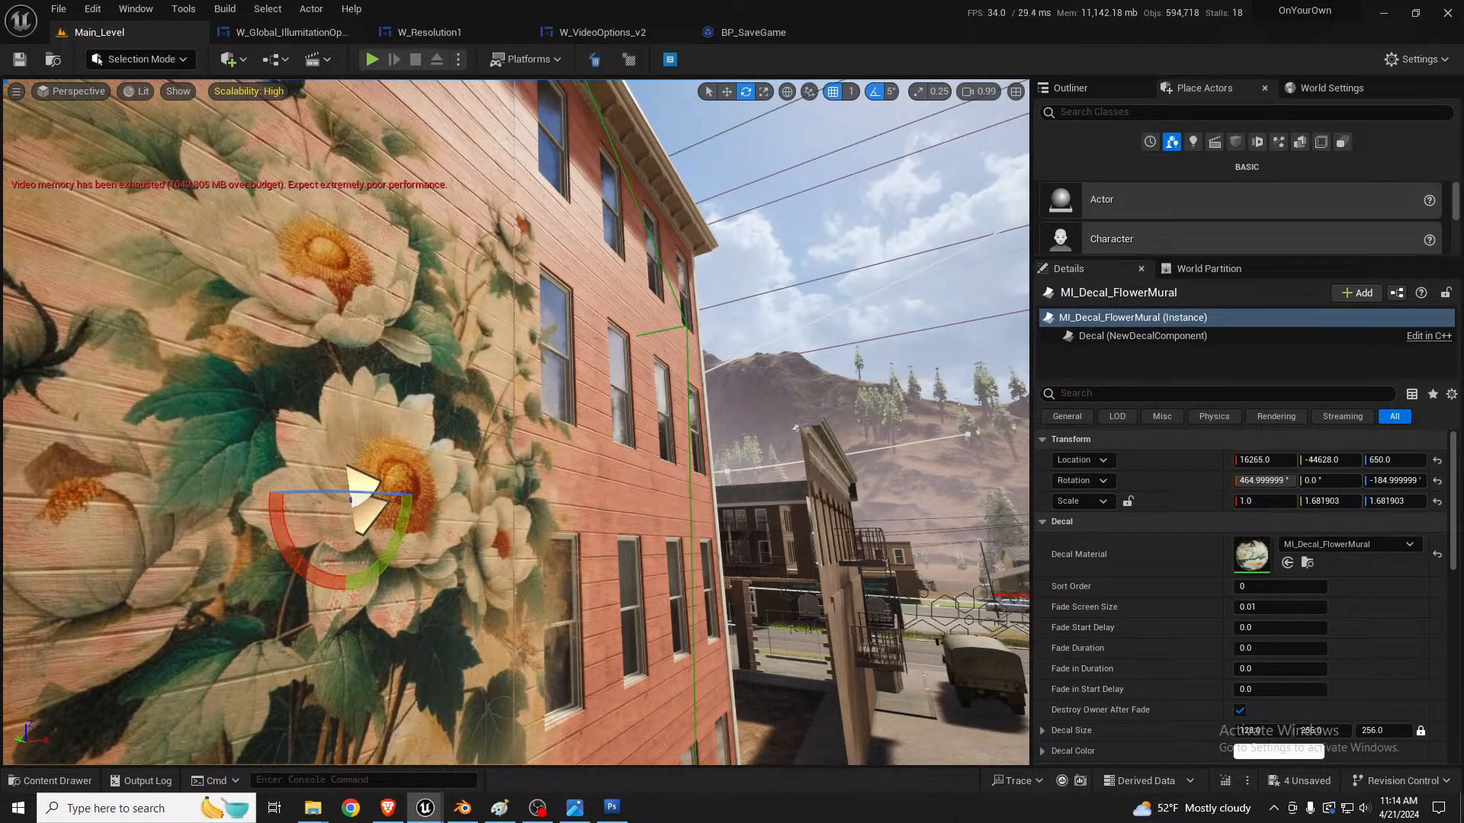
right_drag(267, 496, 157, 496)
key(s)
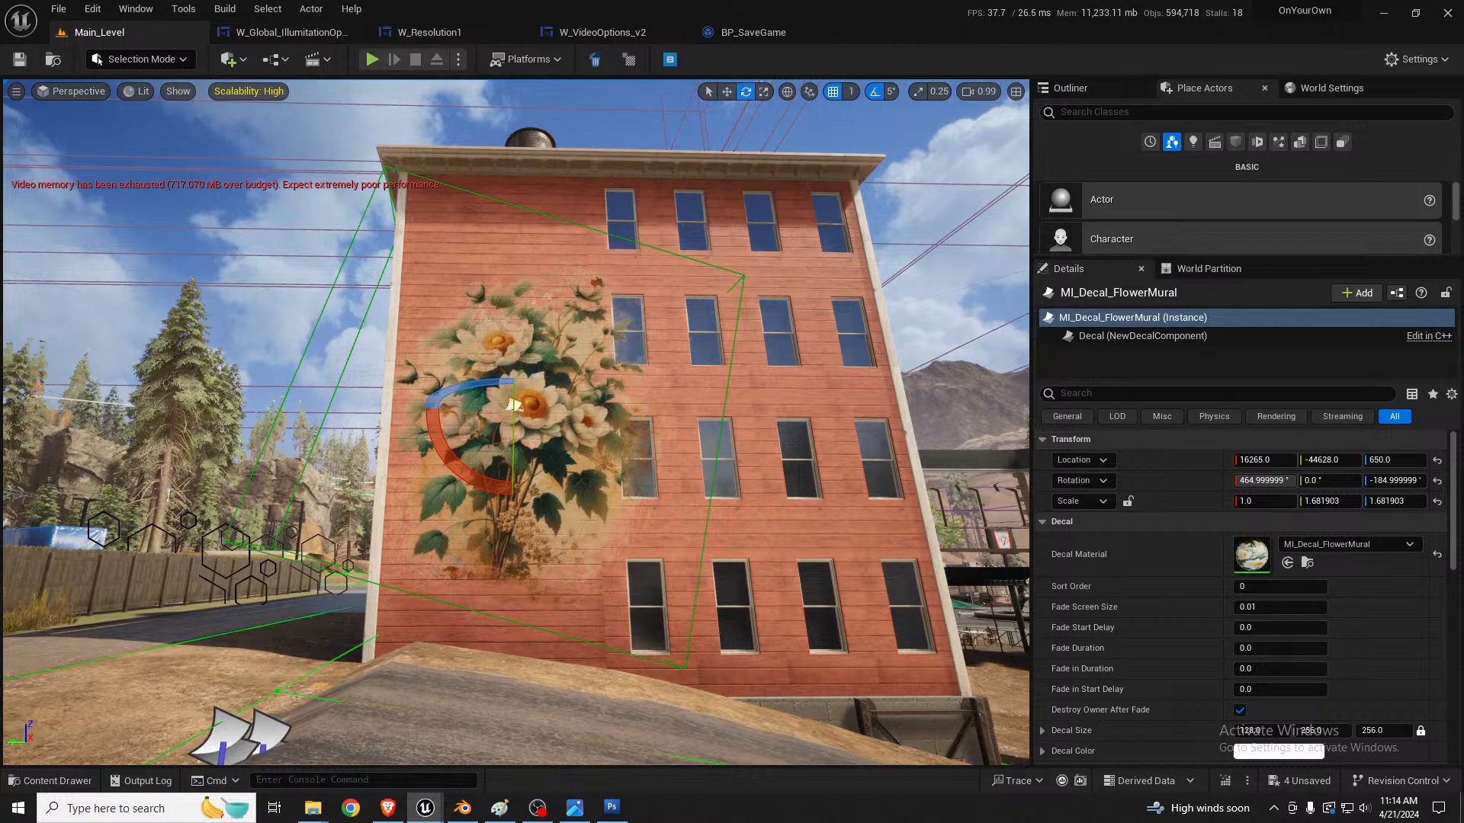
Step: Tilt the bouquet decal on the wall to an X rotation of about 440°
right_drag(375, 441, 380, 436)
key(w)
drag(433, 428, 436, 472)
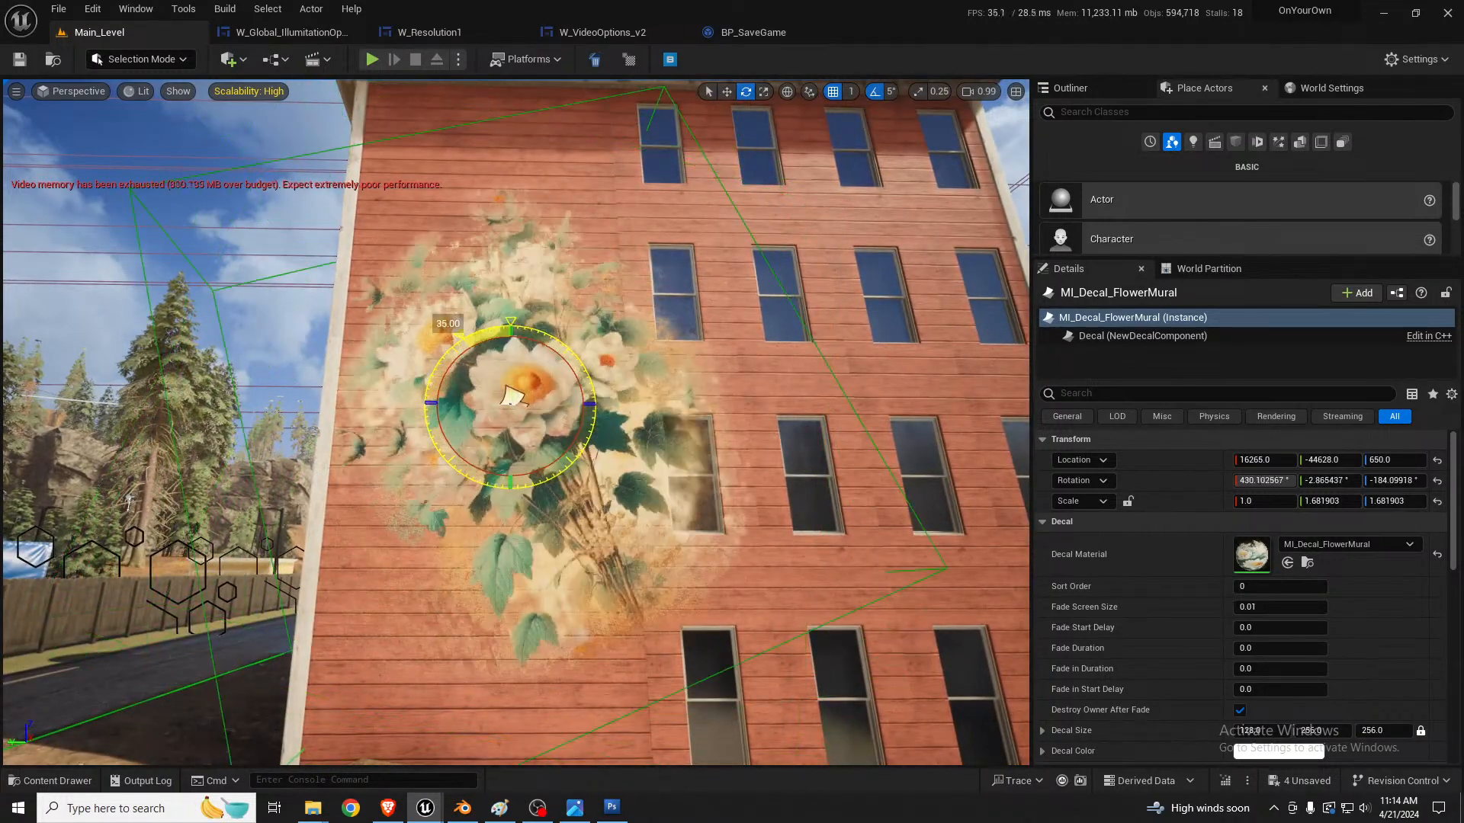
drag(509, 396, 510, 396)
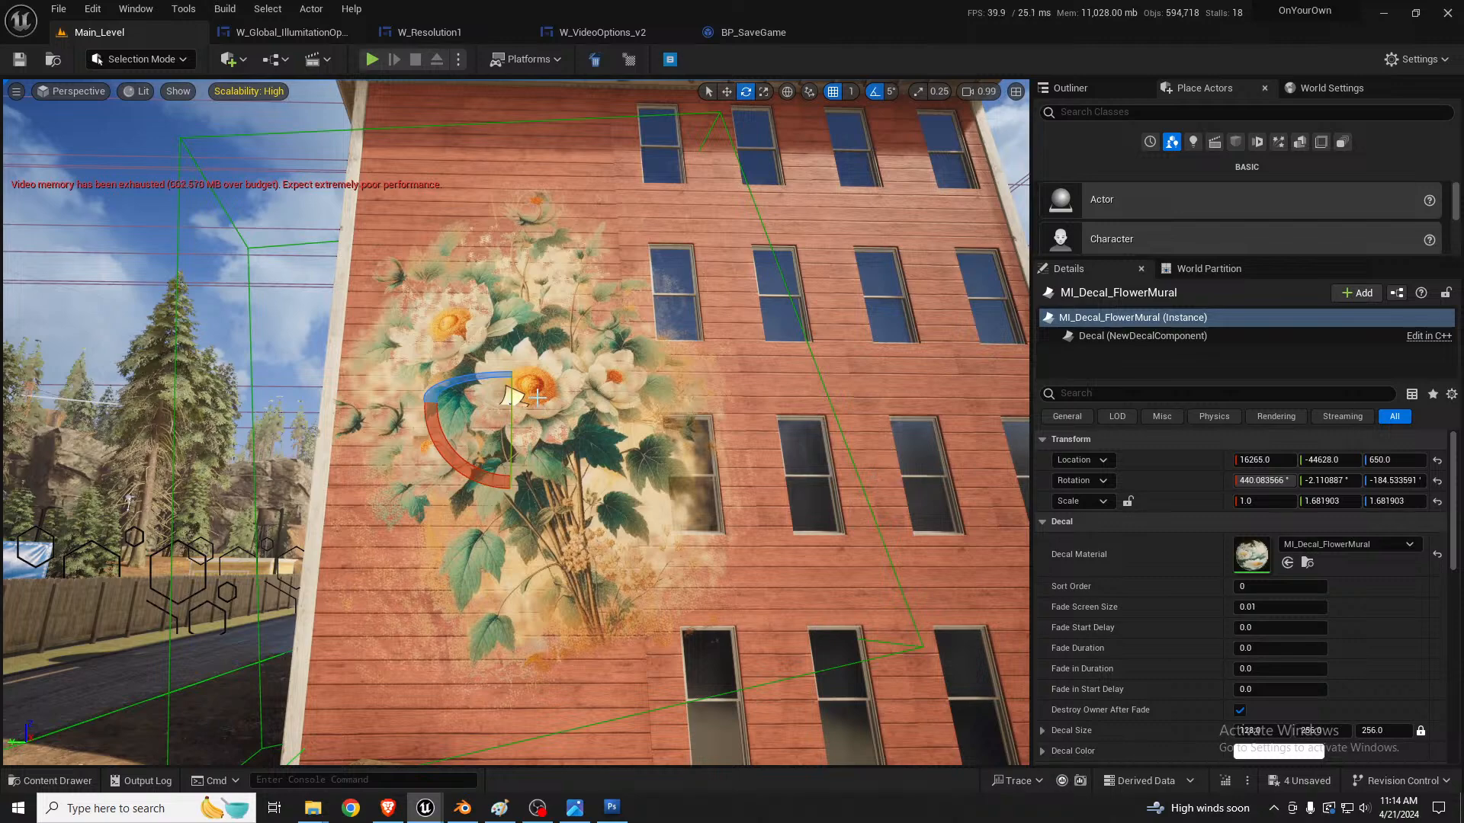
key(a)
right_drag(537, 399, 585, 425)
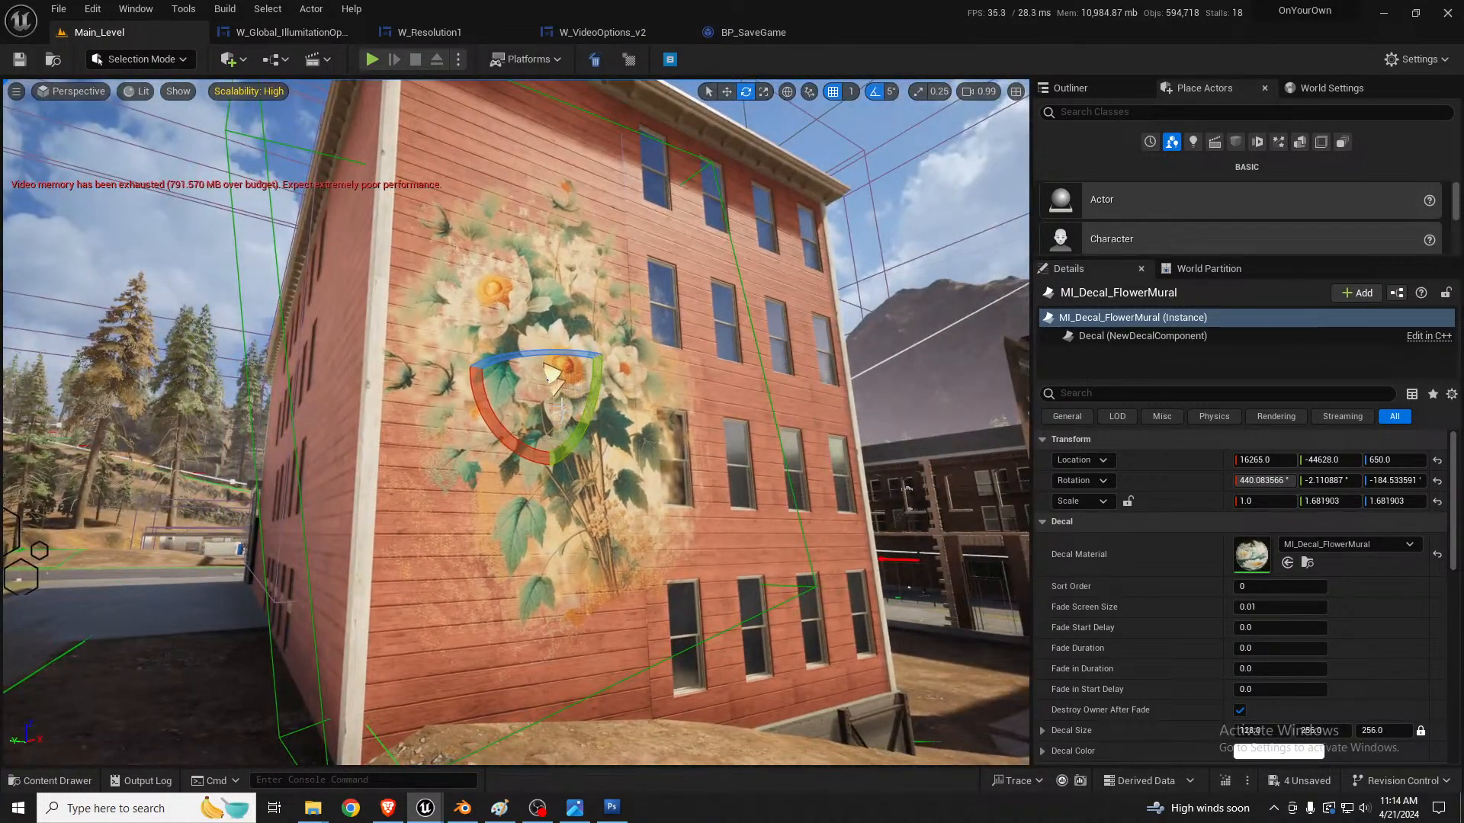
Step: Narrow the mural decal to a Z scale of about 1.39 and shift it along the wall to Y -44577
key(r)
drag(578, 372, 461, 375)
key(w)
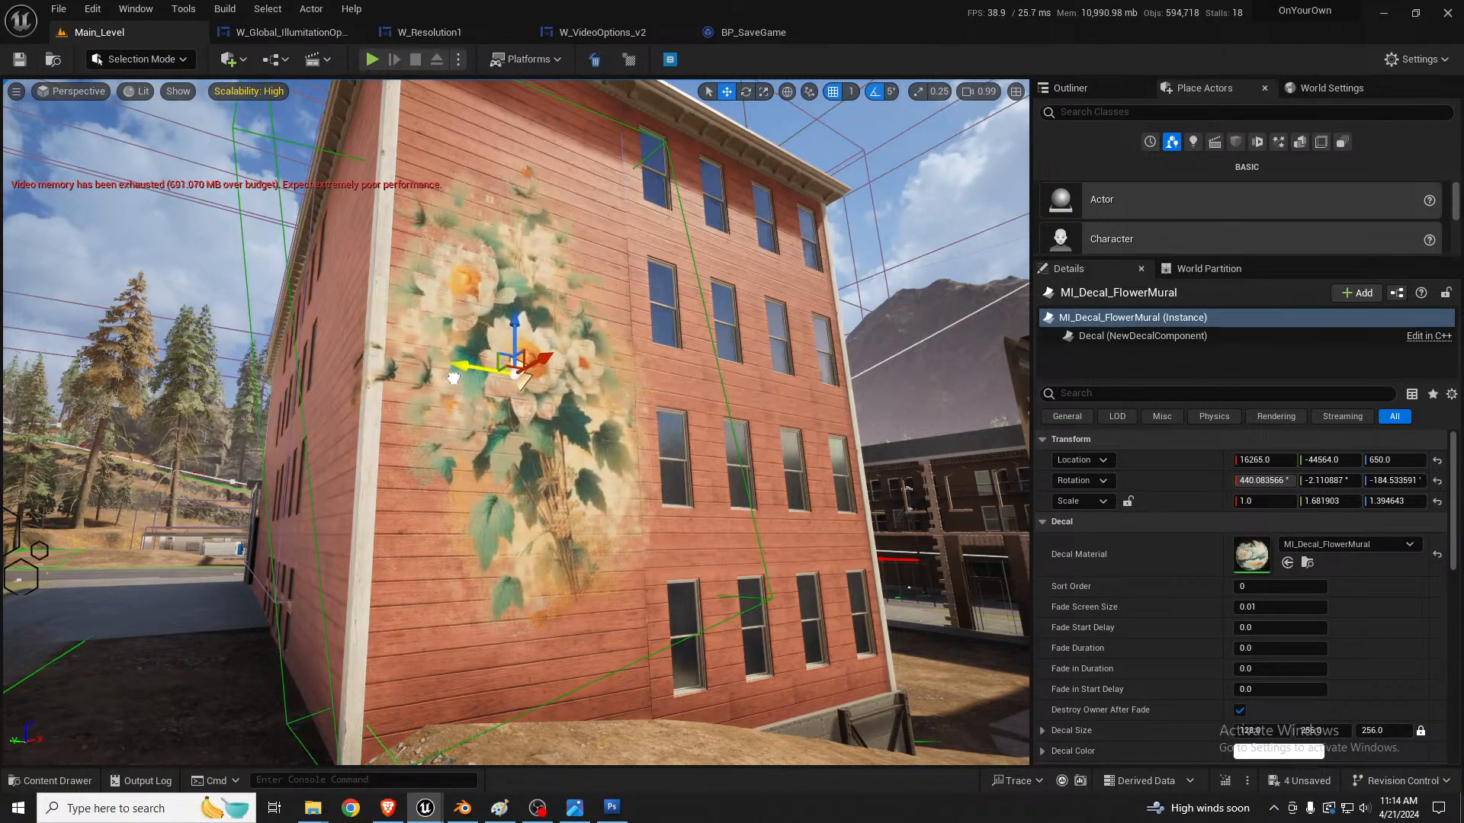
key(s)
mouse_move(461, 375)
right_down()
mouse_move(461, 343)
mouse_move(461, 374)
mouse_move(476, 370)
mouse_move(461, 374)
right_up()
key(w)
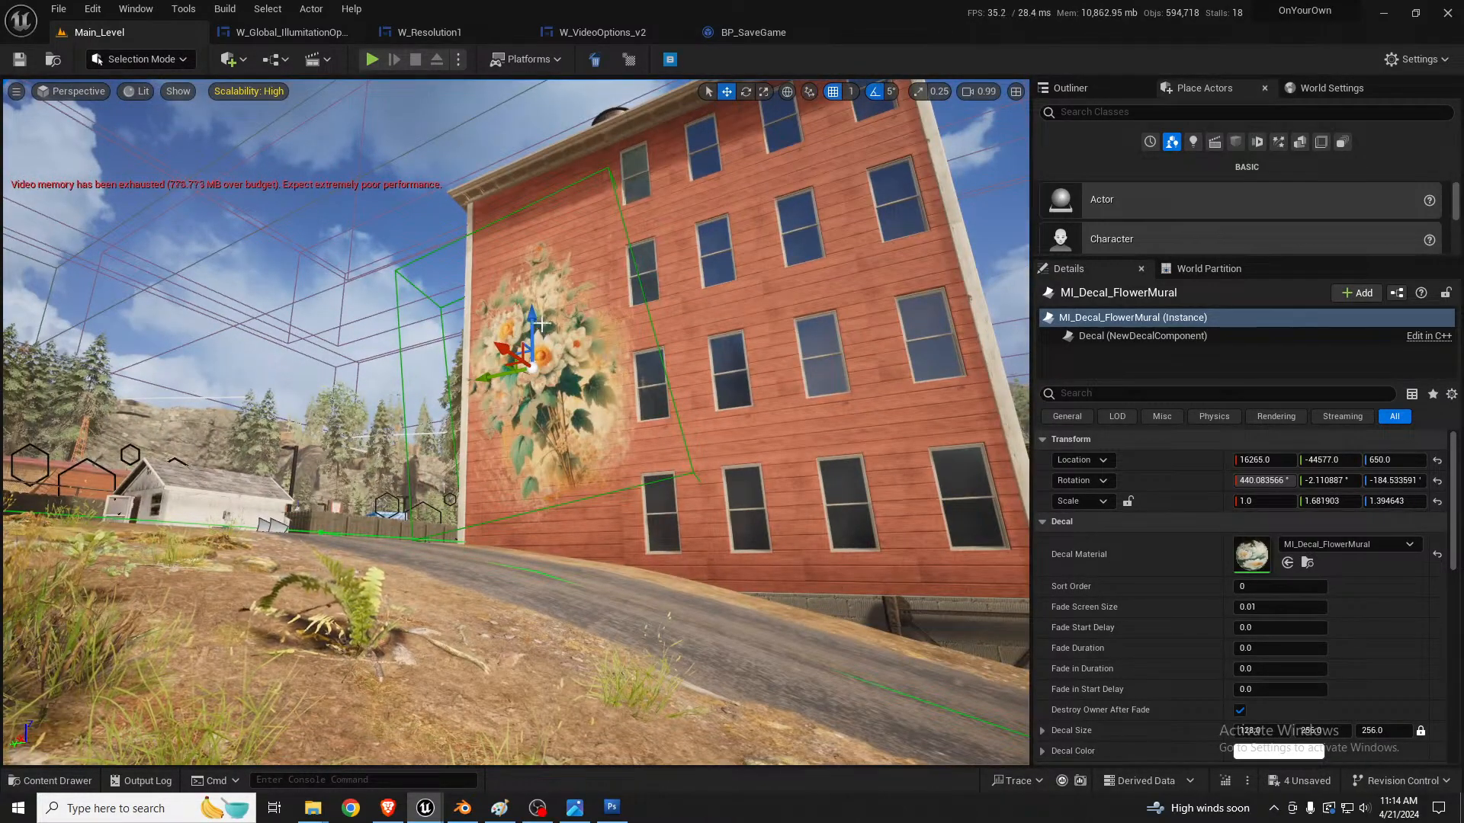
Step: Lower the mural decal to Z 468 and push it along X to 16155
drag(534, 326, 533, 387)
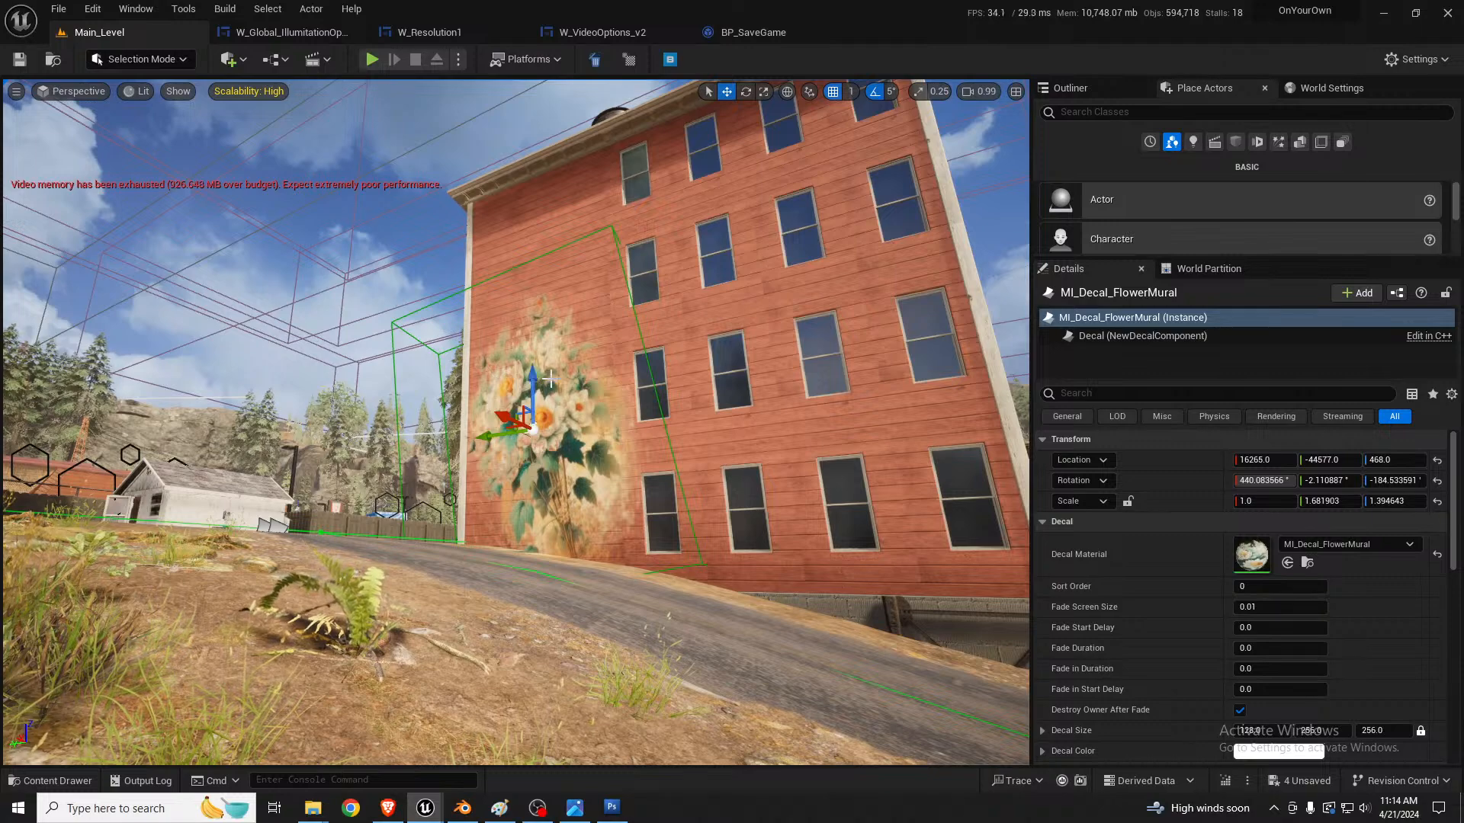
key(w)
mouse_move(518, 388)
right_down()
mouse_move(500, 404)
mouse_move(491, 392)
right_up()
key(s)
key(d)
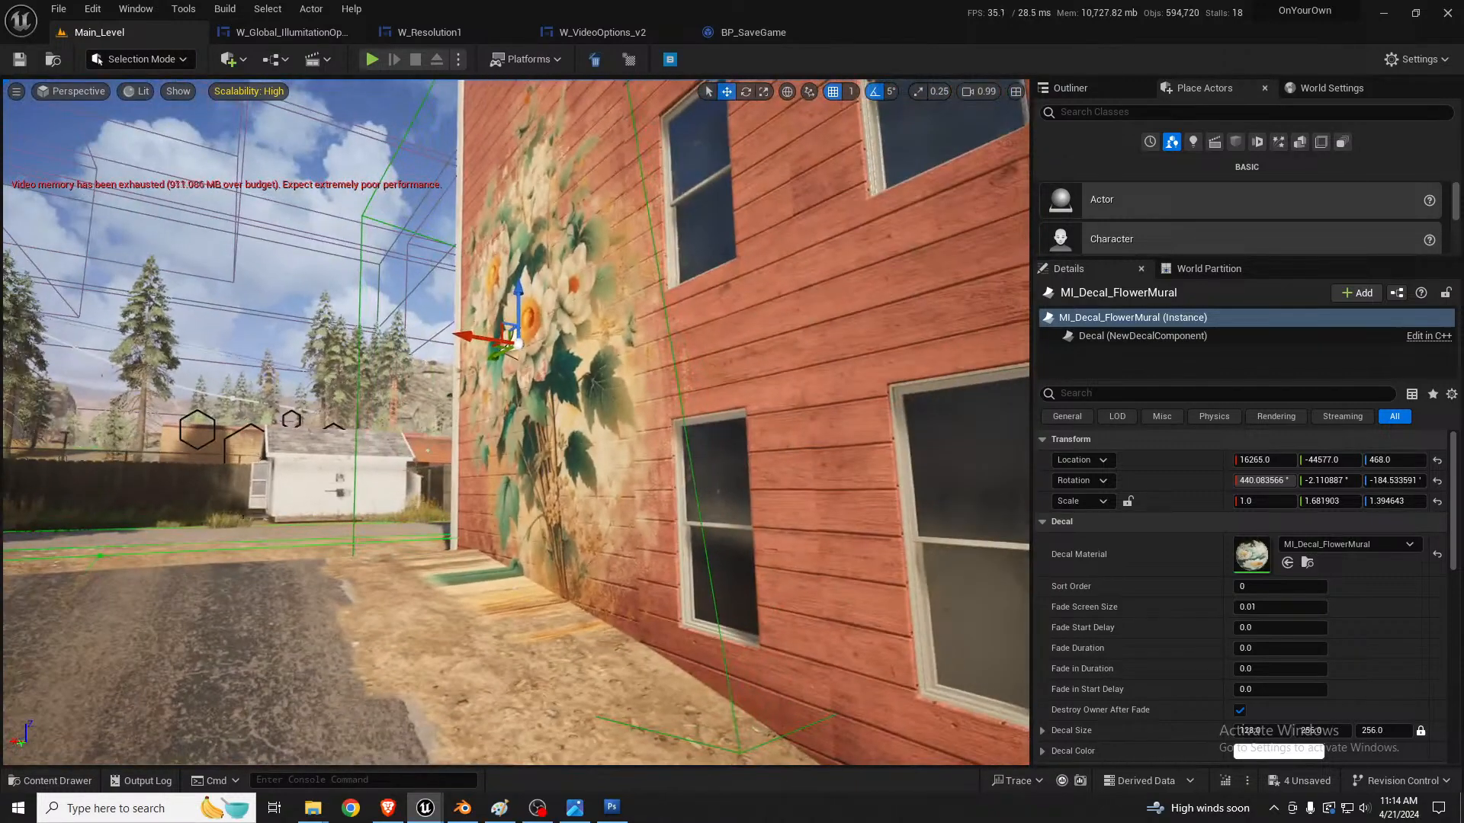
drag(516, 343, 539, 346)
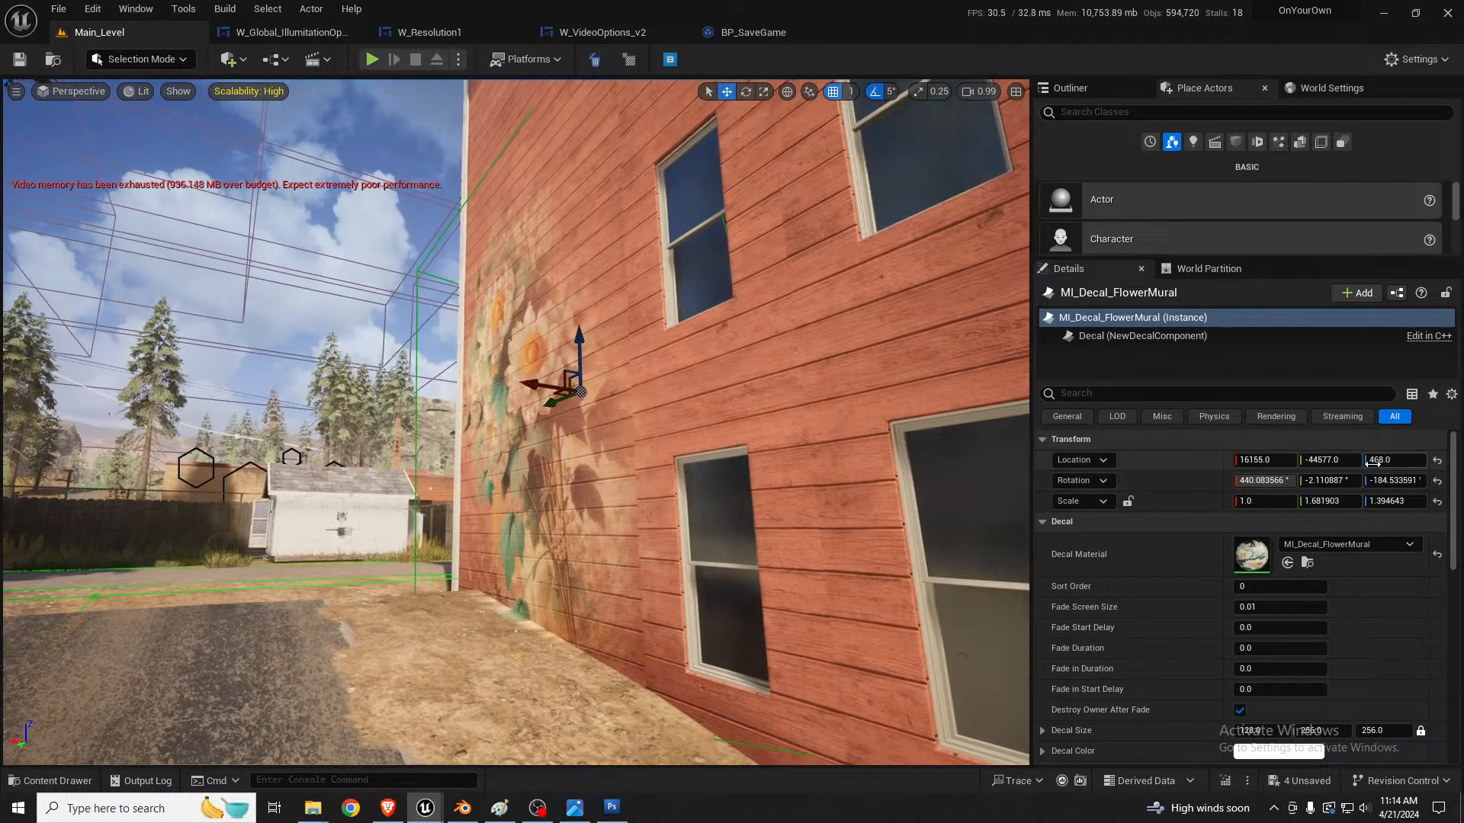
Step: Set the decal's Z rotation to -180° and raise it to Z 494
click(1341, 482)
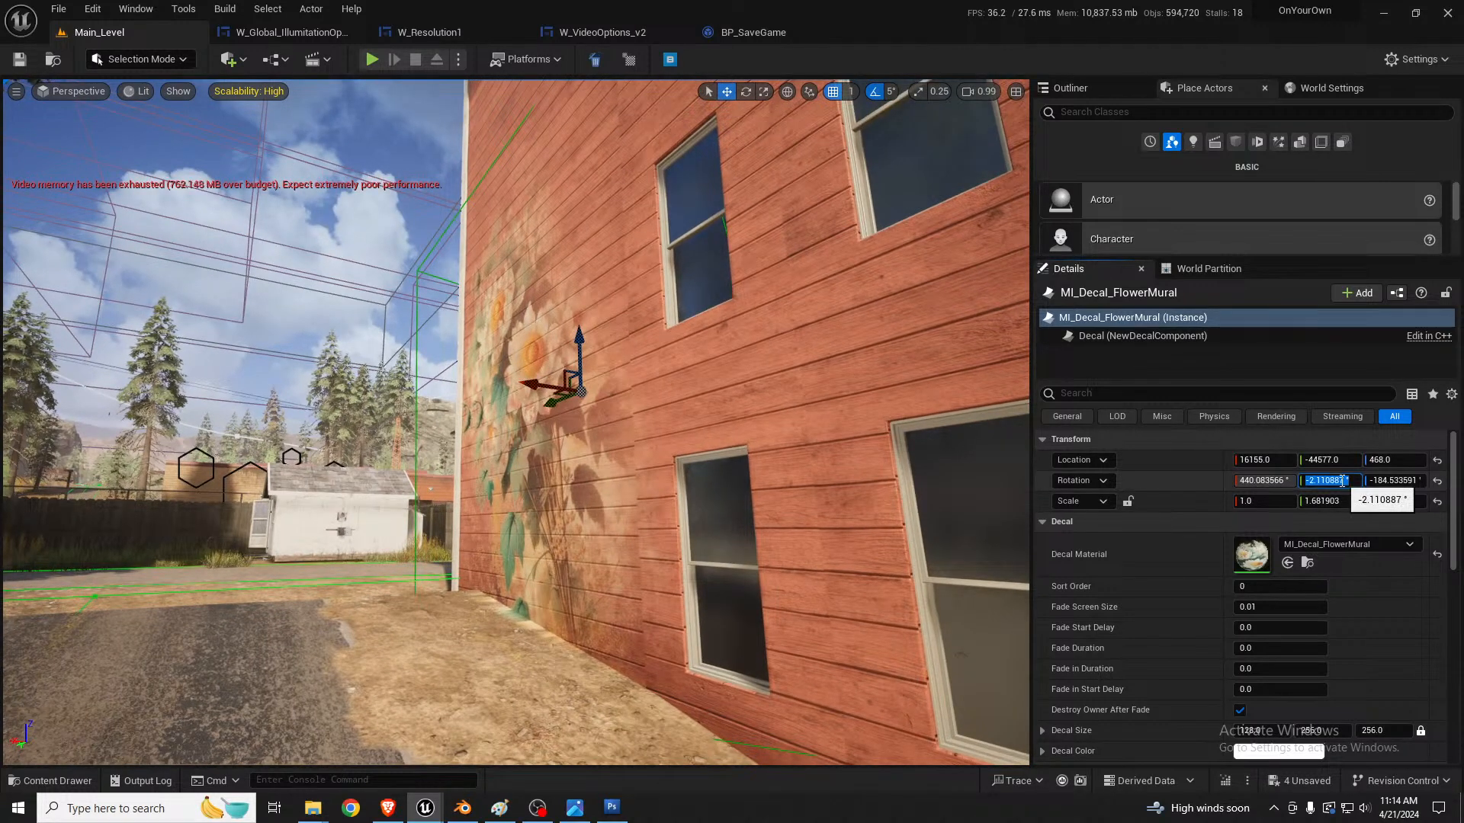
click(1393, 482)
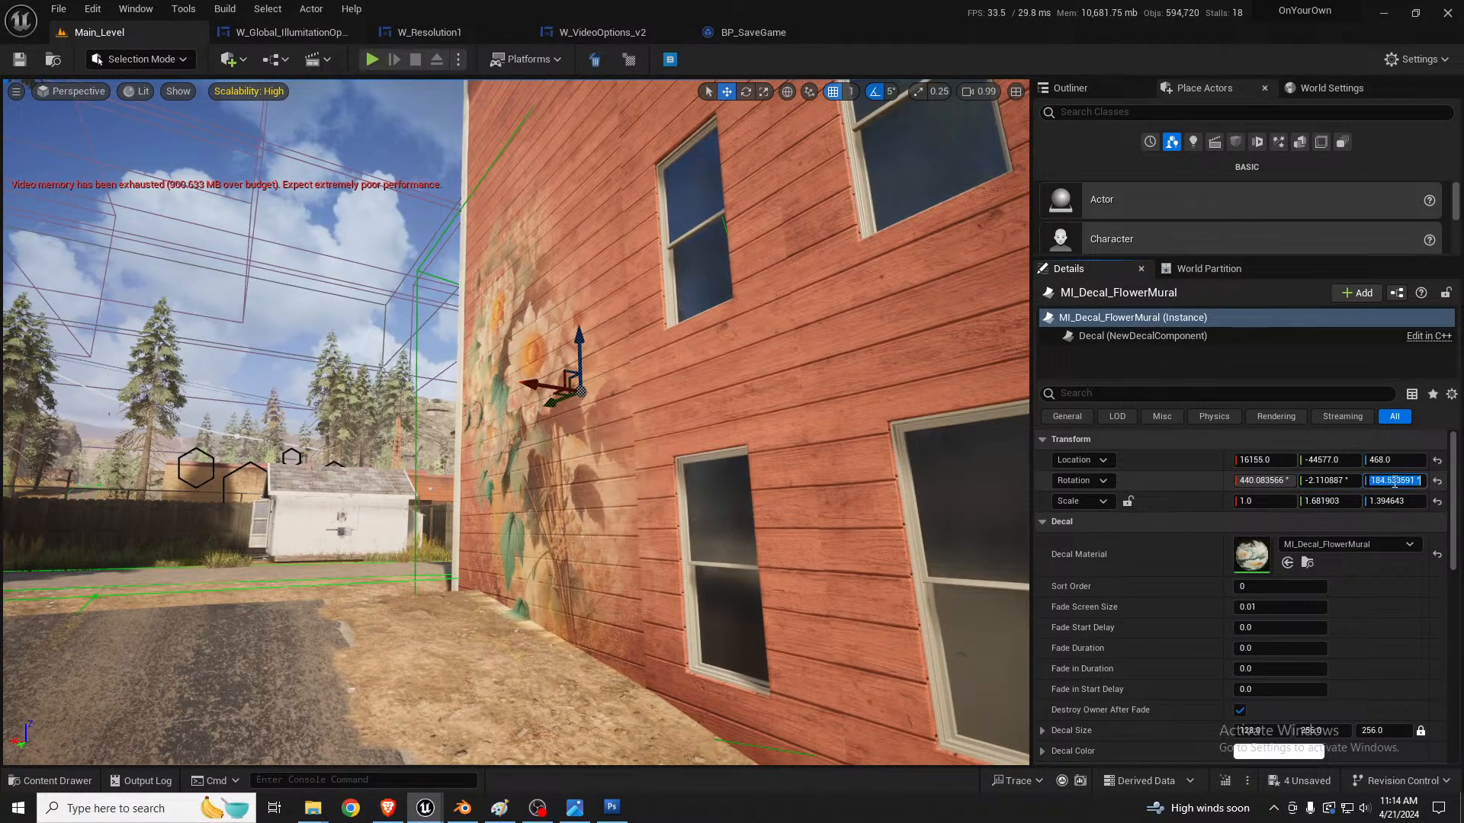
text(-180)
key(Return)
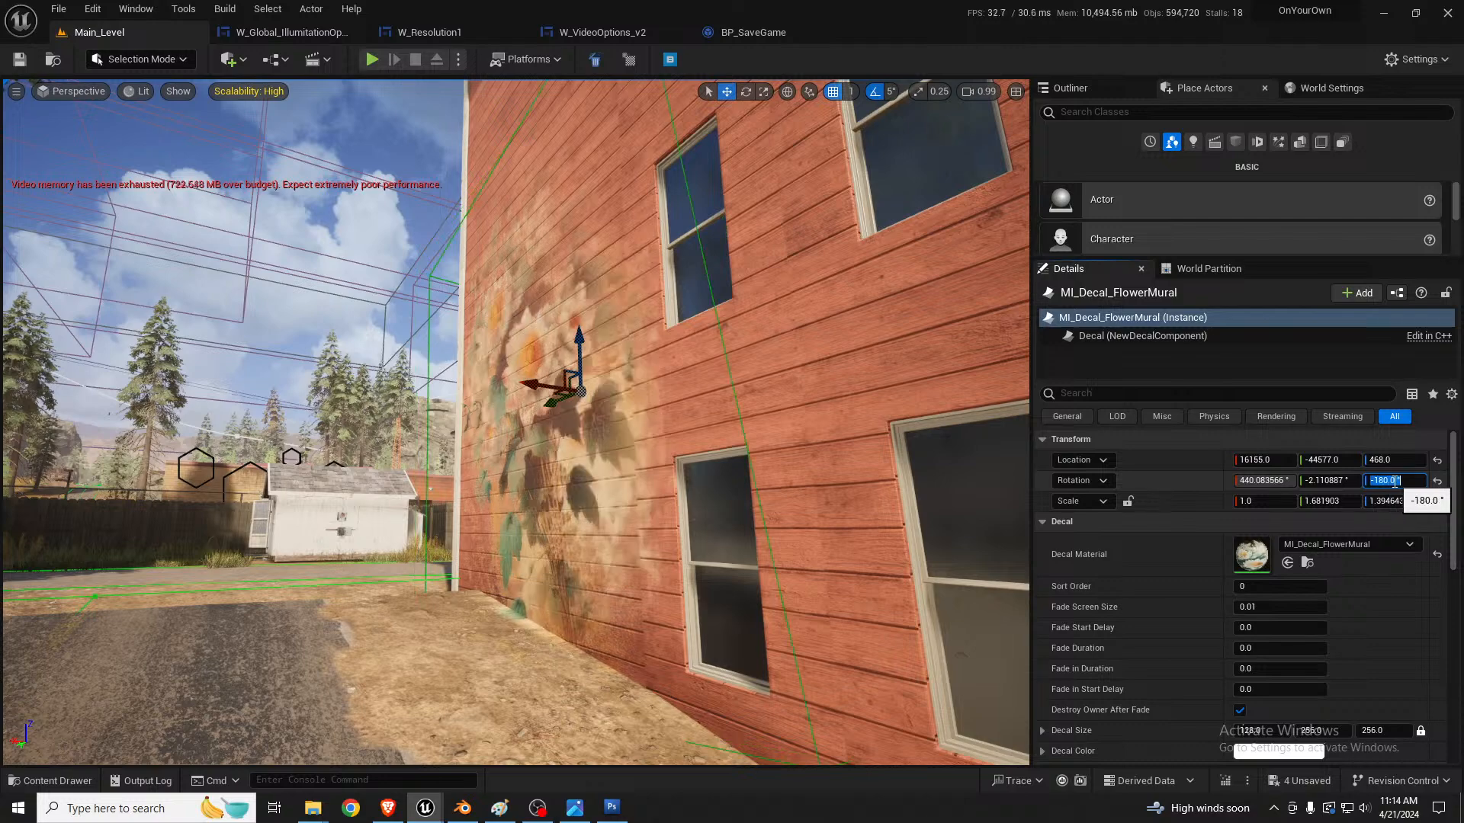
key(a)
right_drag(655, 397, 808, 366)
drag(549, 389, 555, 374)
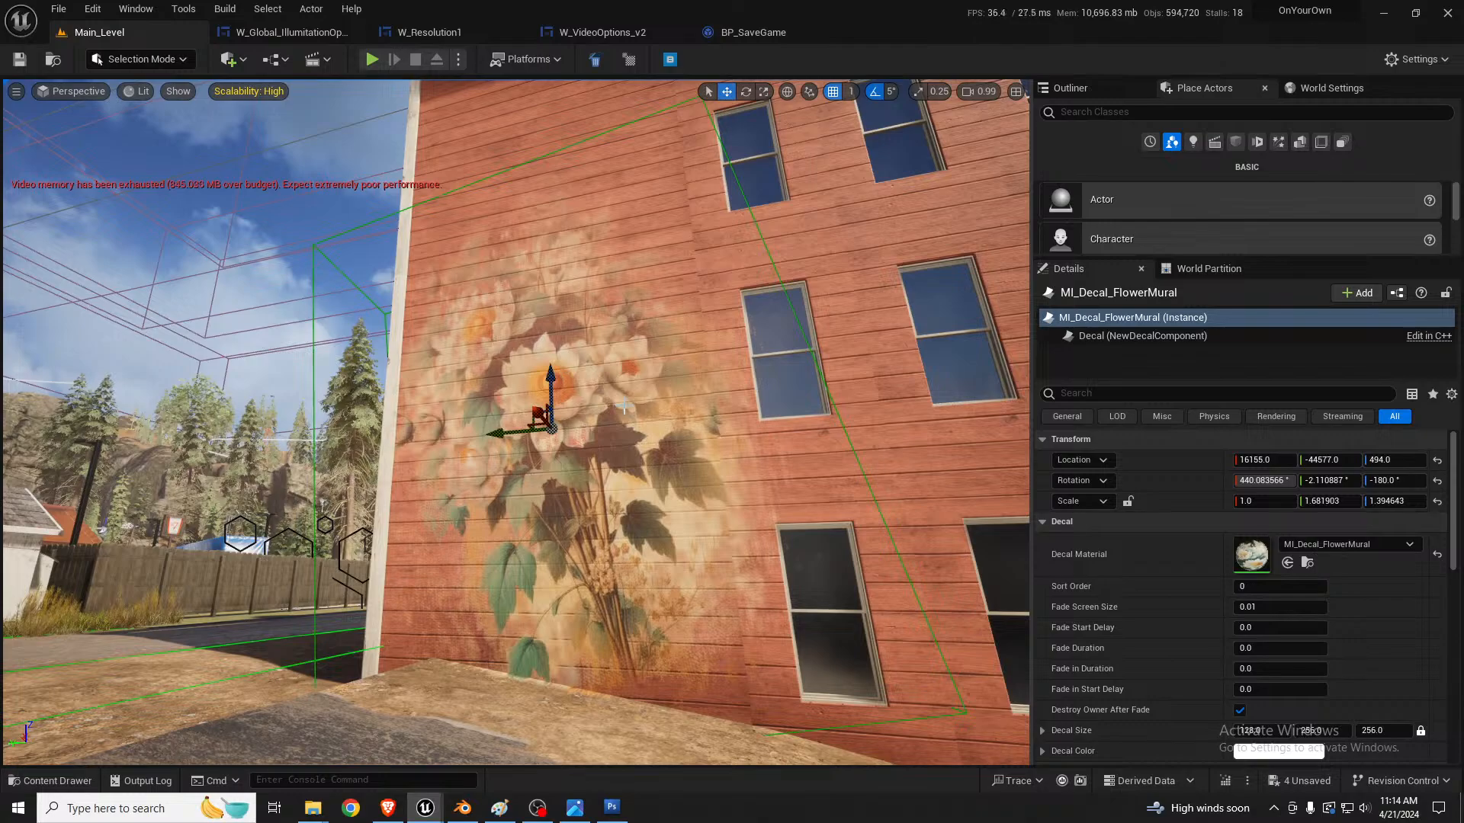
Step: Adjust the mural decal's X location to 16154 and set its Y rotation to 0°
key(w)
right_drag(653, 424, 770, 434)
key(s)
key(a)
key(a)
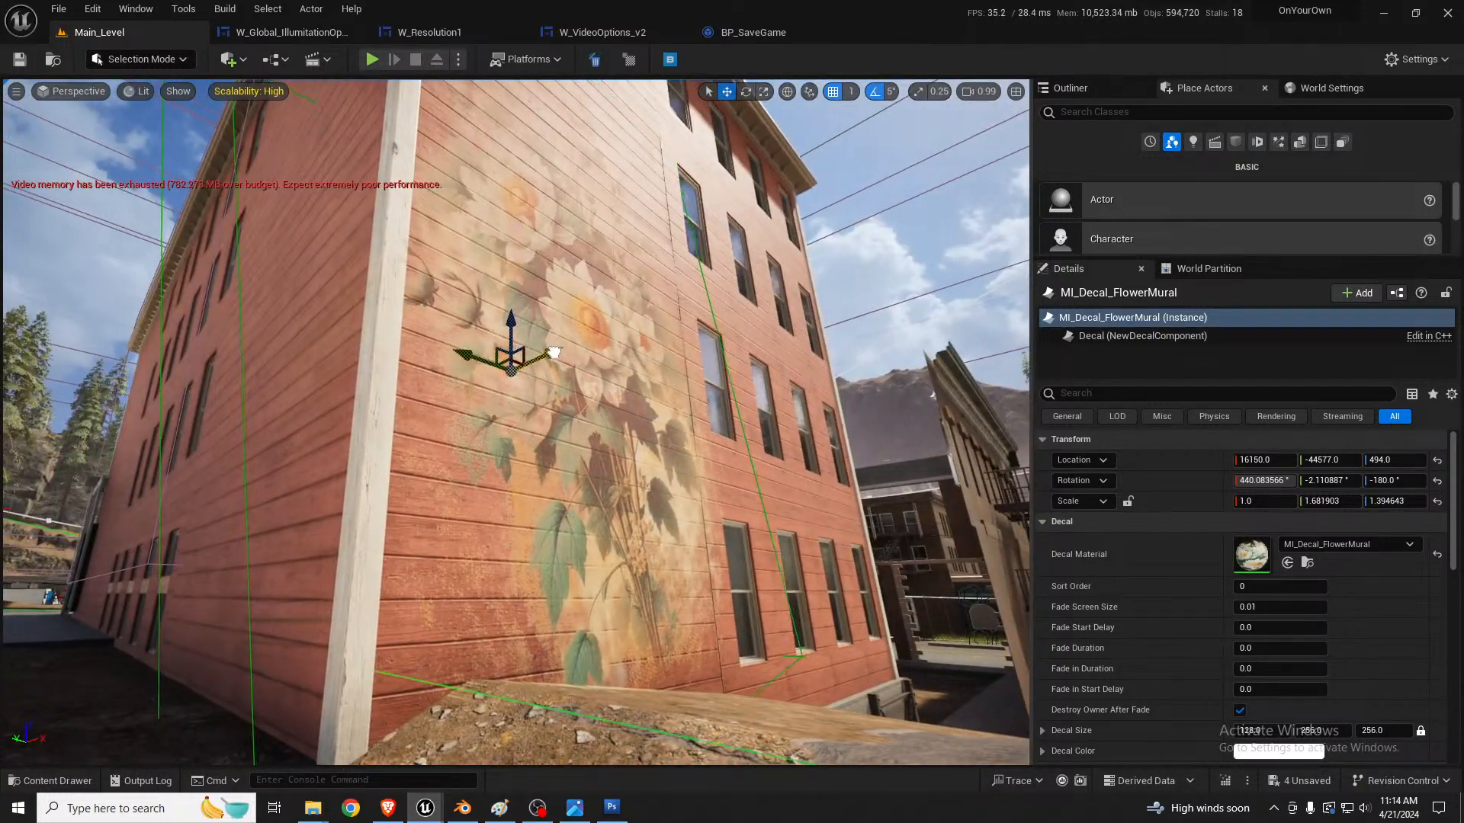
drag(554, 352, 557, 353)
click(1342, 480)
text(0)
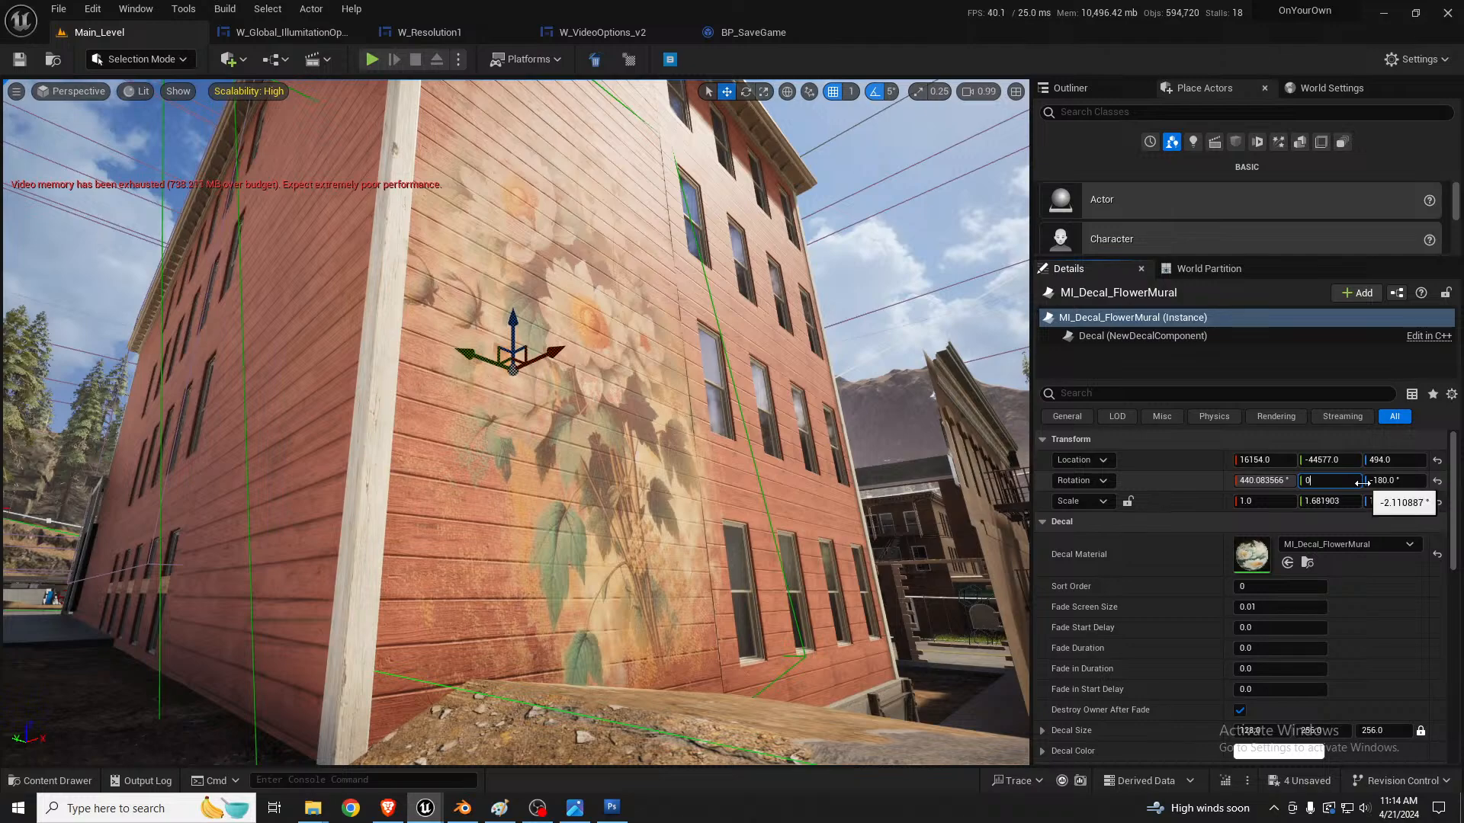
key(Return)
right_drag(767, 450, 731, 449)
key(s)
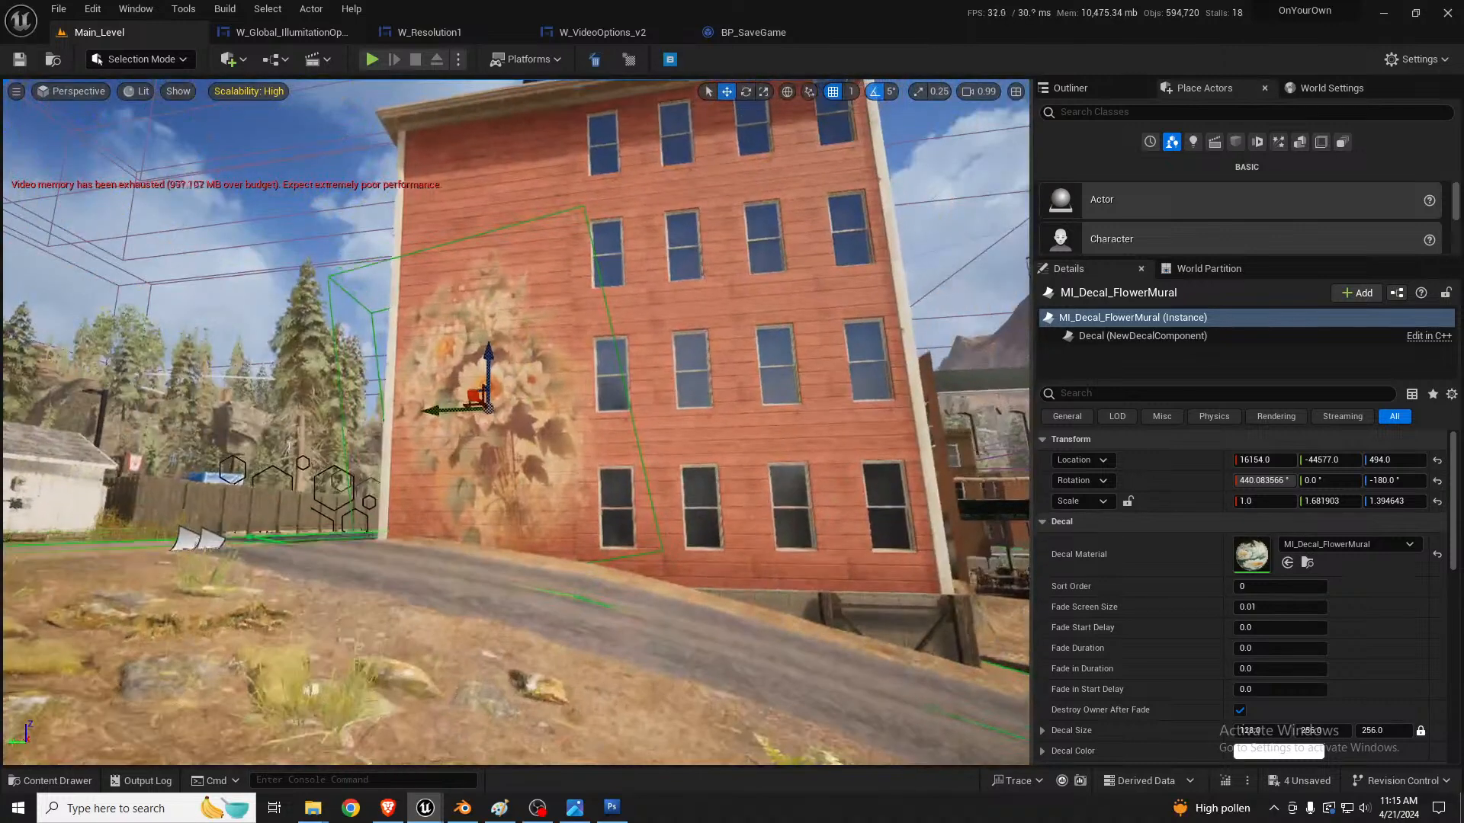
Step: Deselect the mural decal and review the project settings that match "virtual", including the virtual texture options under Engine - Rendering
key(Escape)
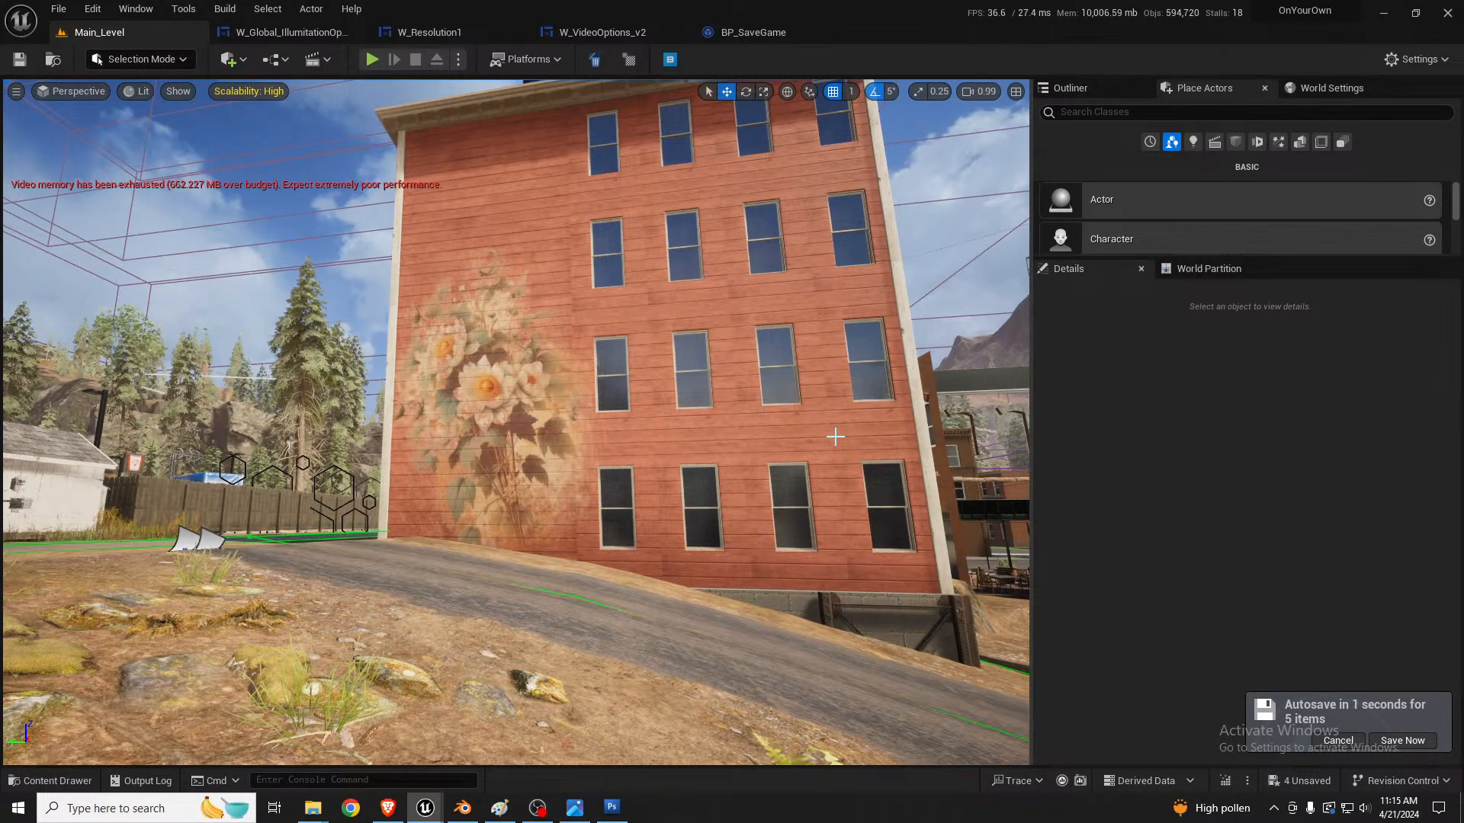
click(93, 9)
click(177, 230)
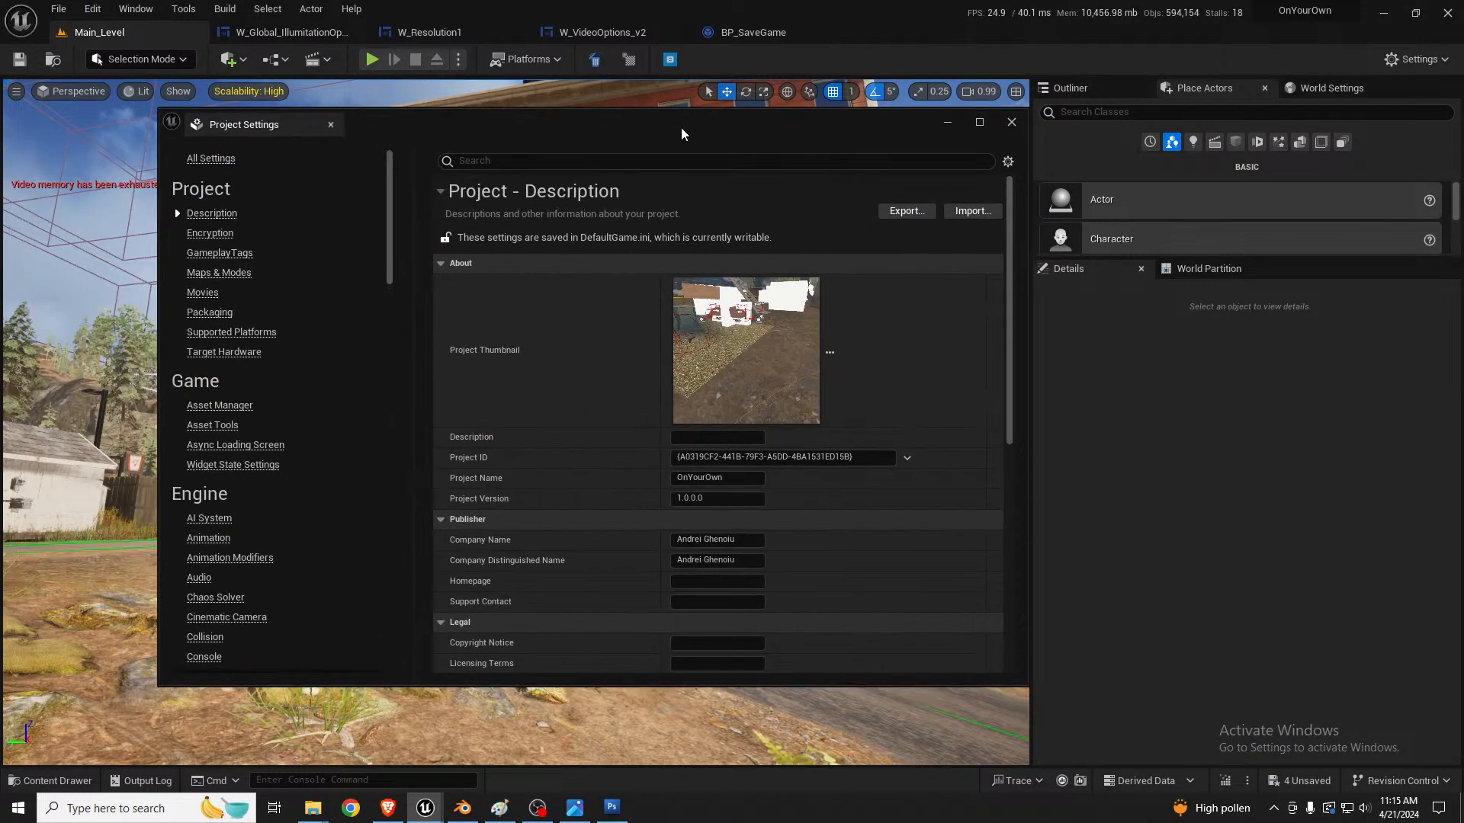
click(211, 159)
click(488, 160)
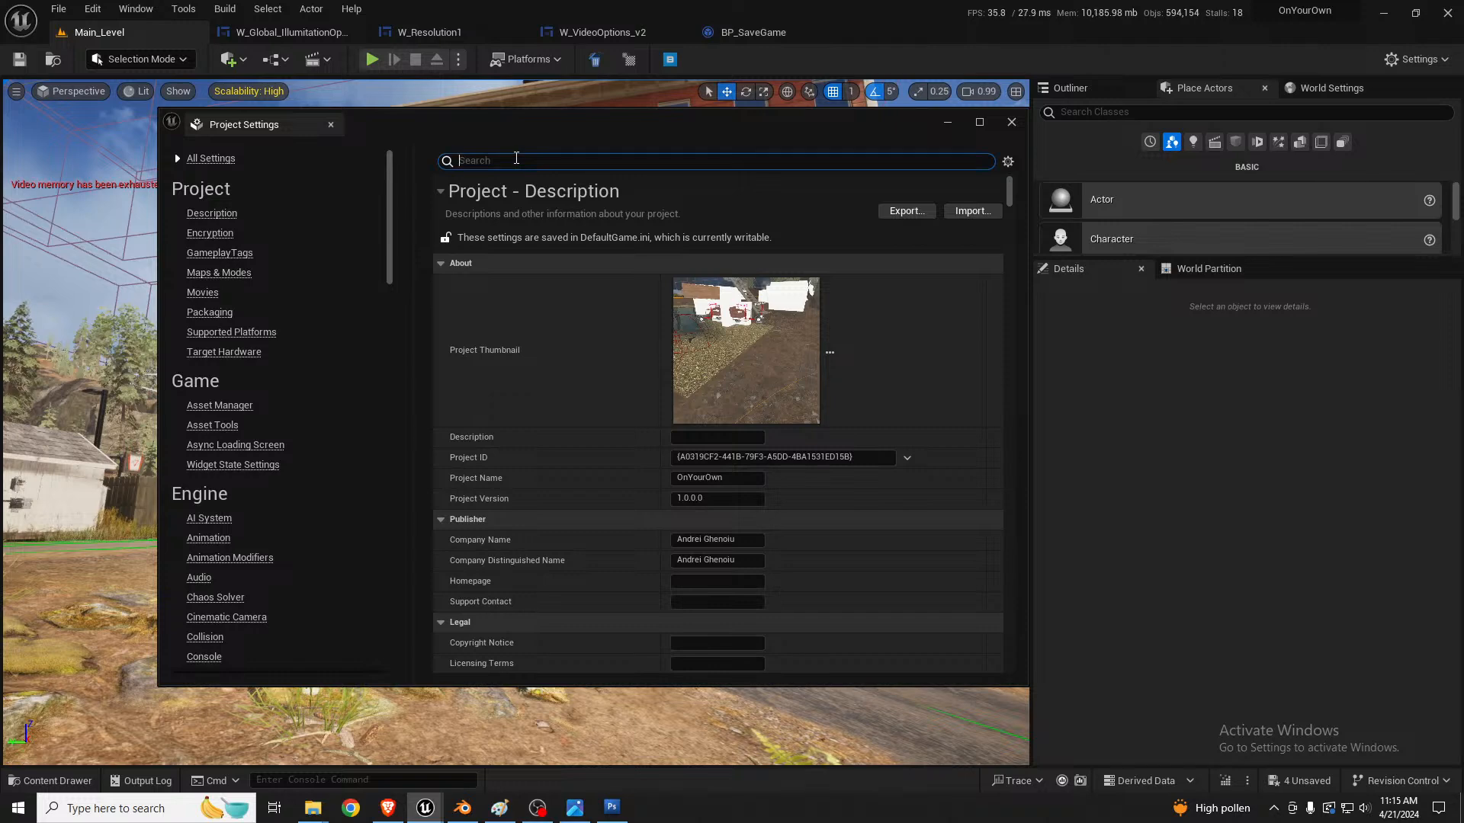
text(virtual)
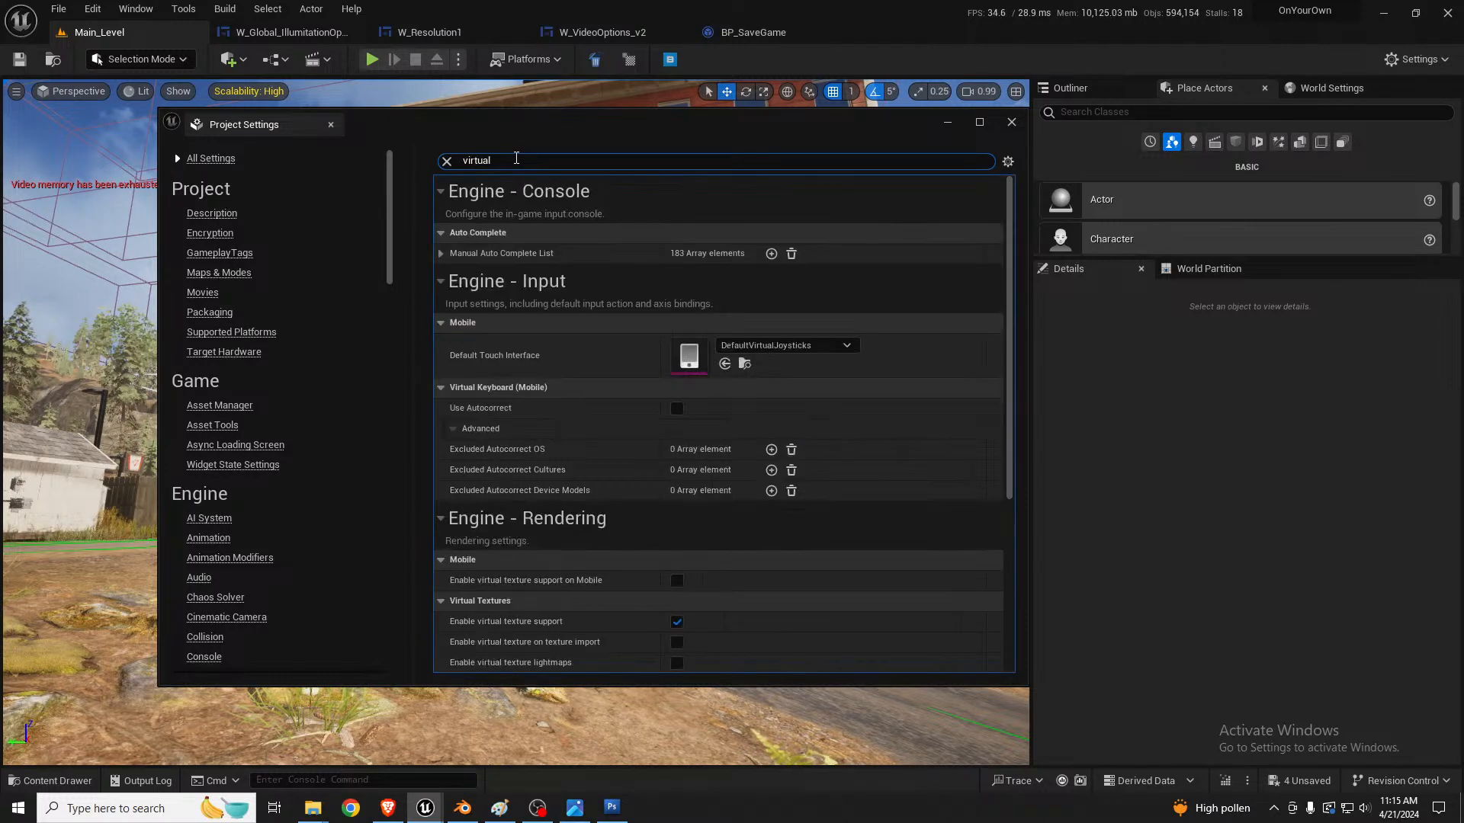
scroll(652, 488, down, 2)
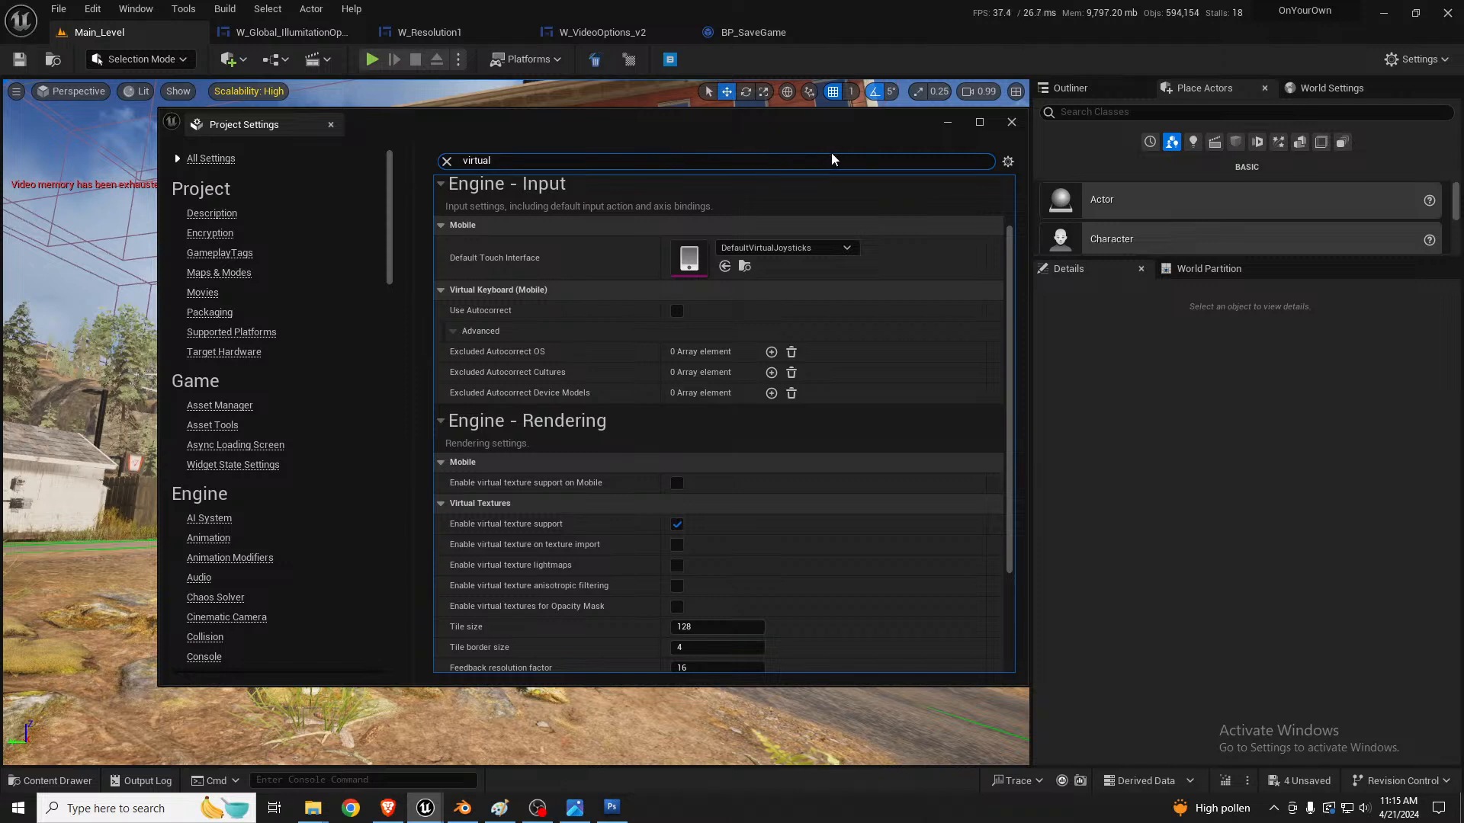
click(446, 161)
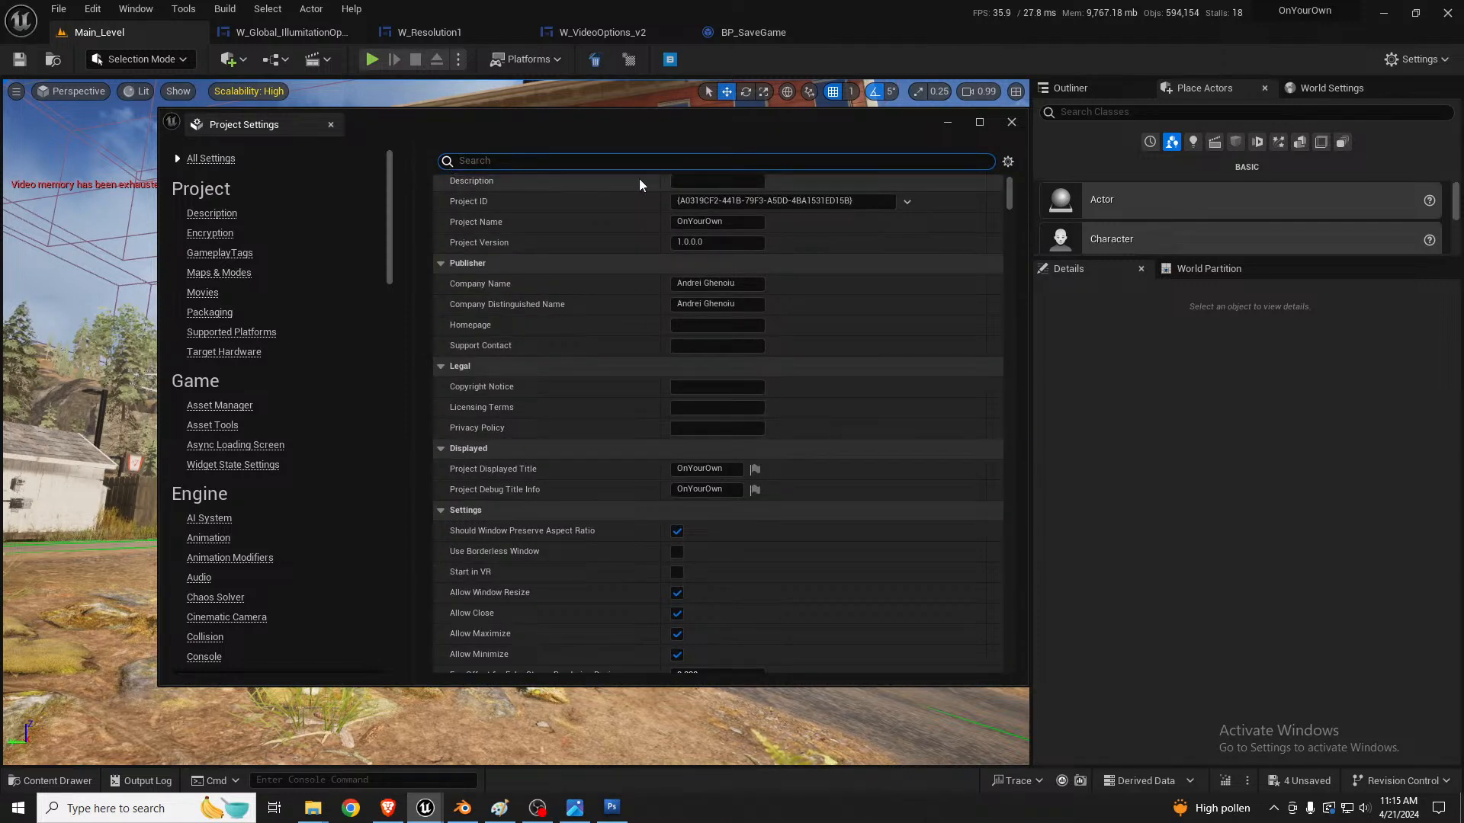
click(1011, 123)
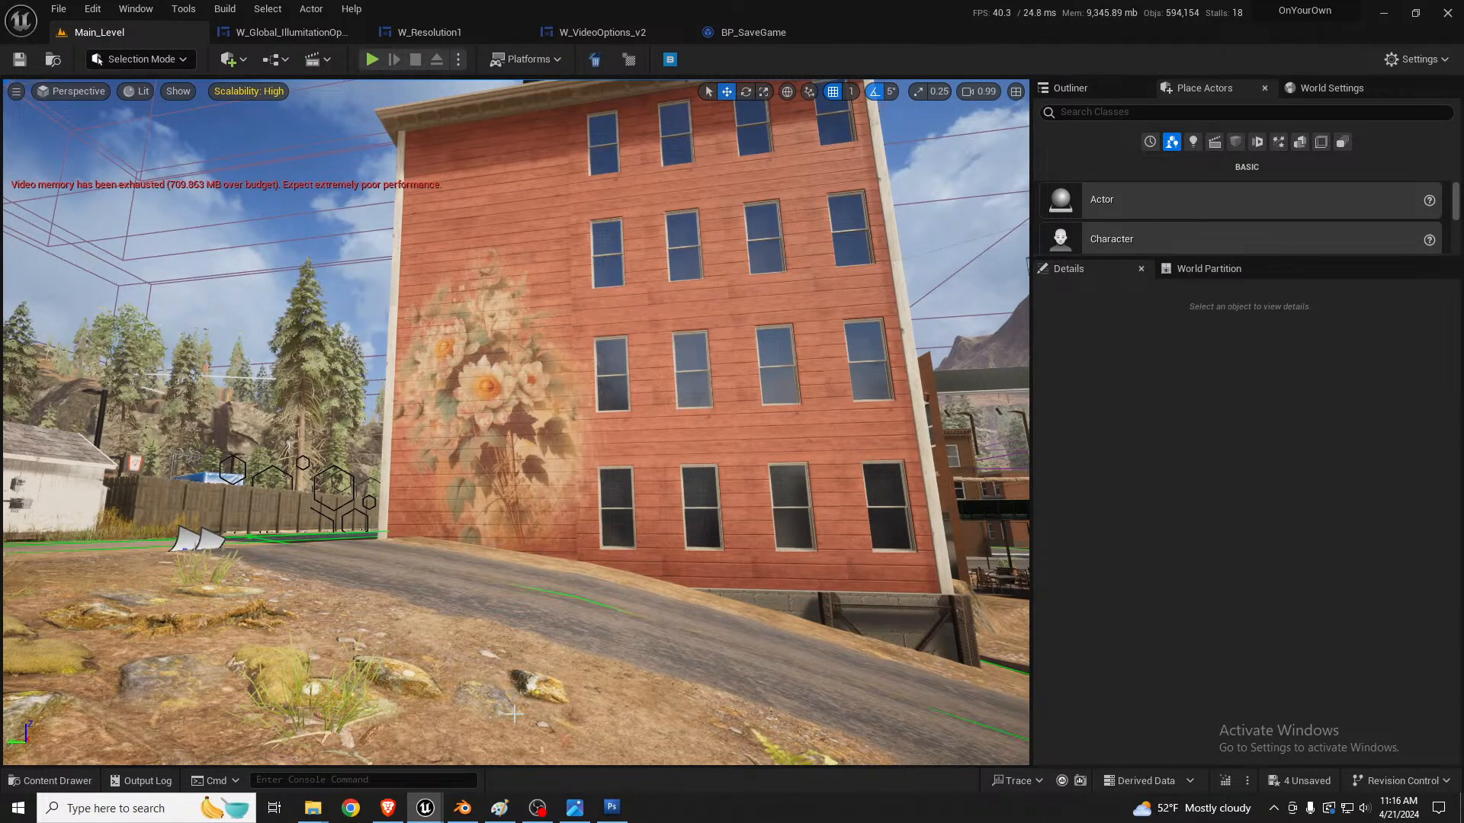
Step: Open the T_FlowerMural_base texture from the graffiti folder and filter its details by "vir" to find the Virtual Texture Streaming option
mouse_move(421, 814)
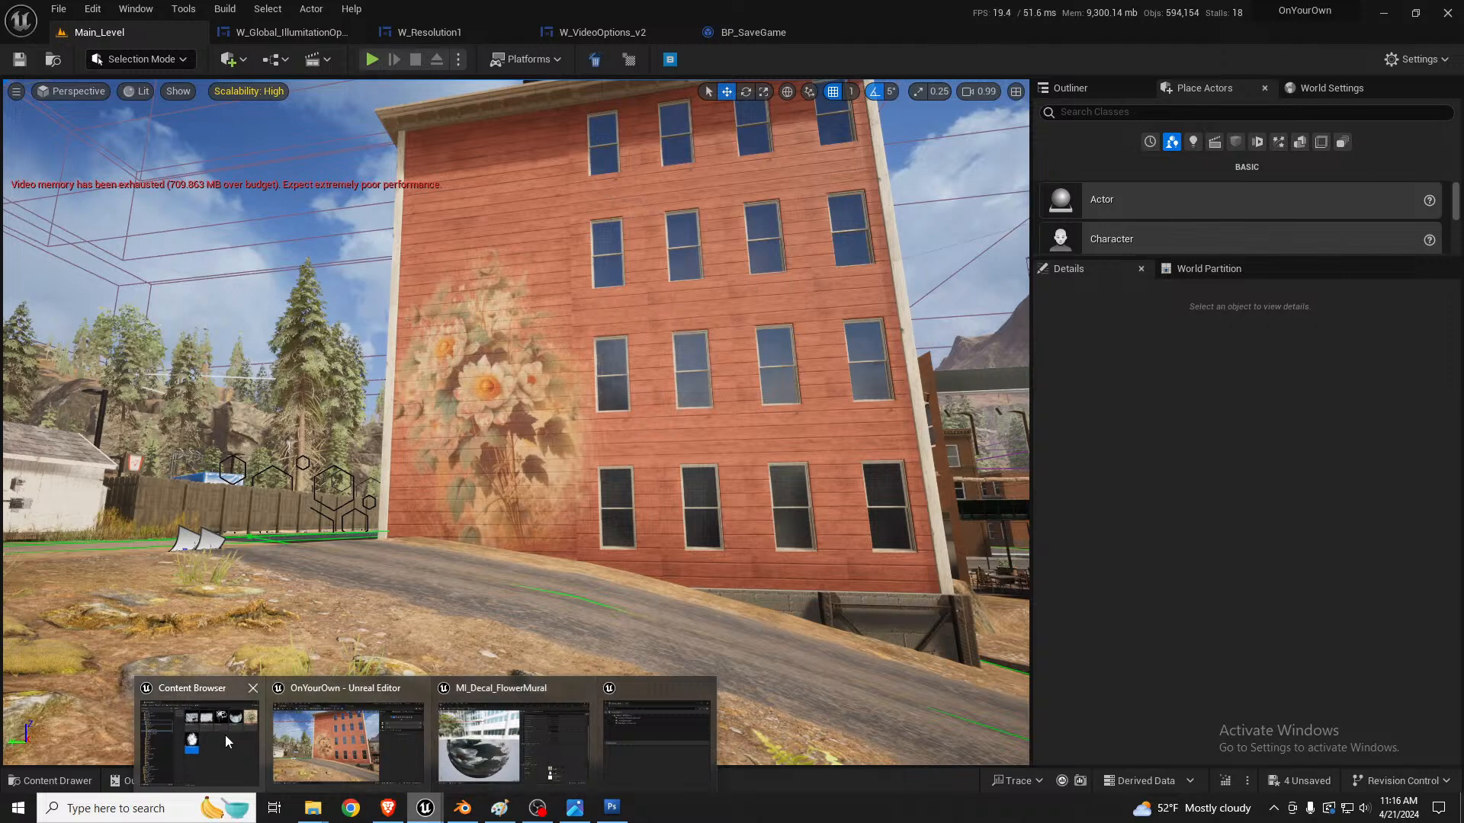
click(226, 734)
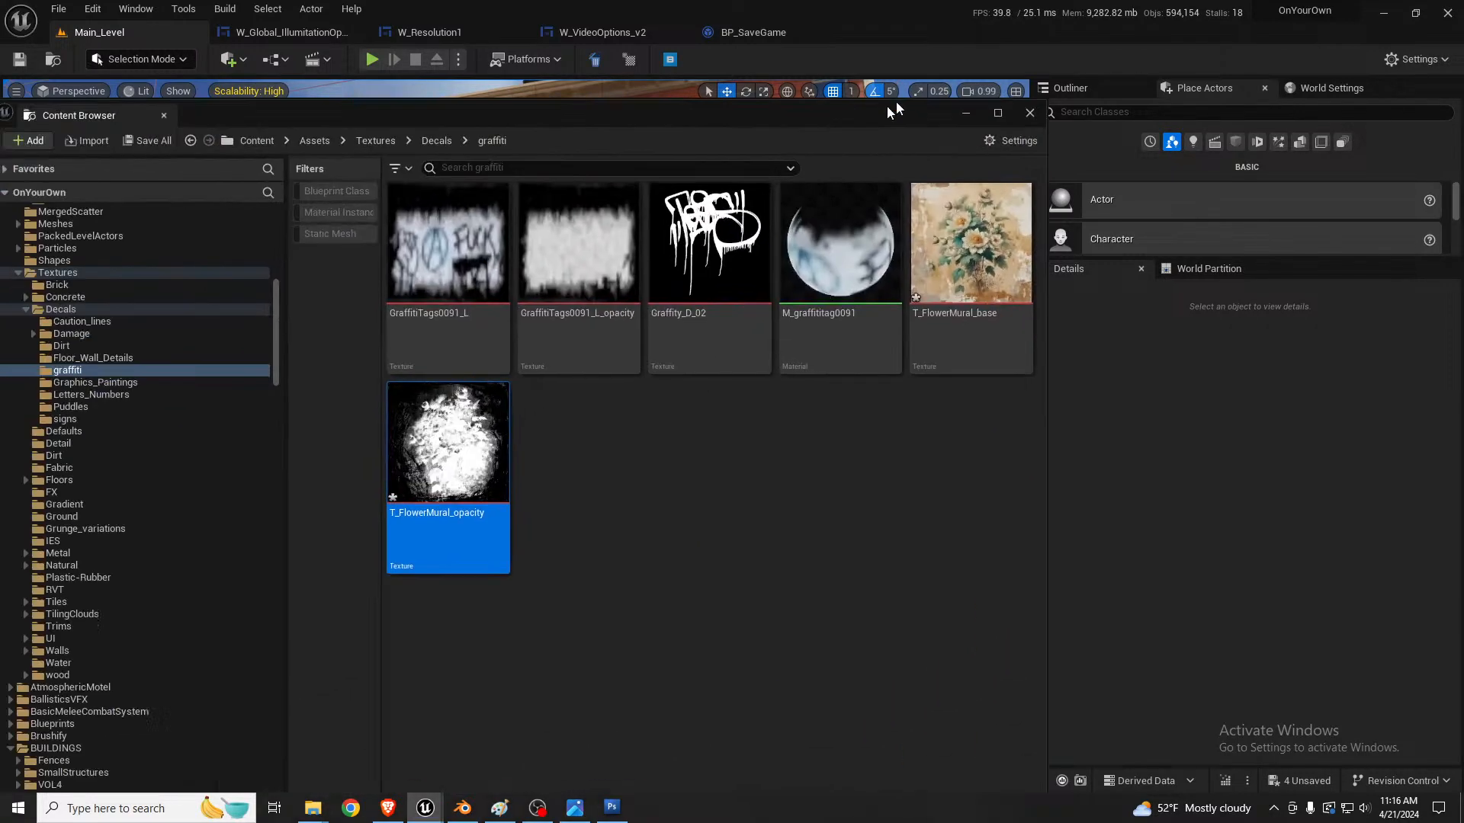
click(999, 263)
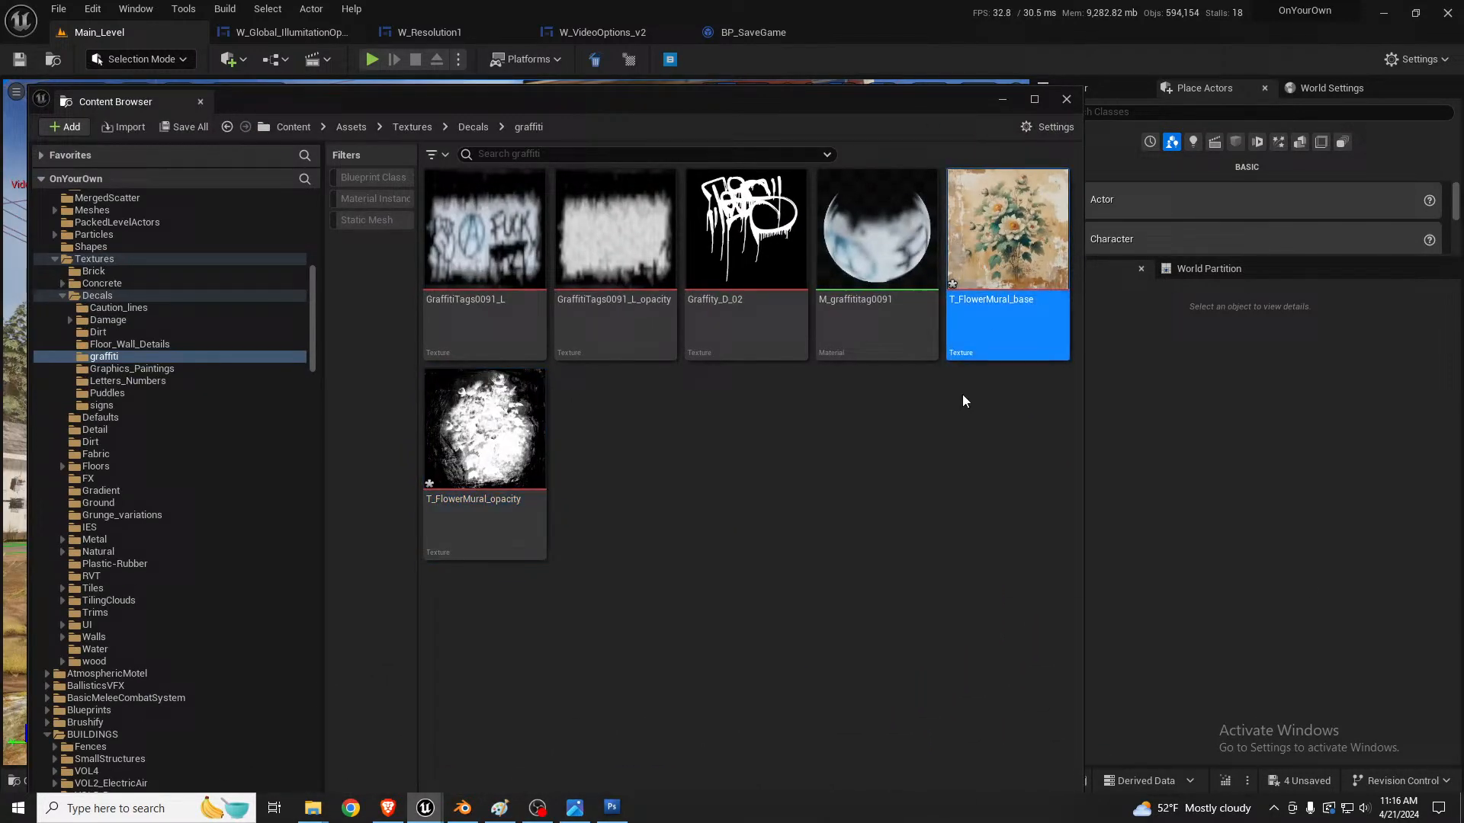
right_click(993, 220)
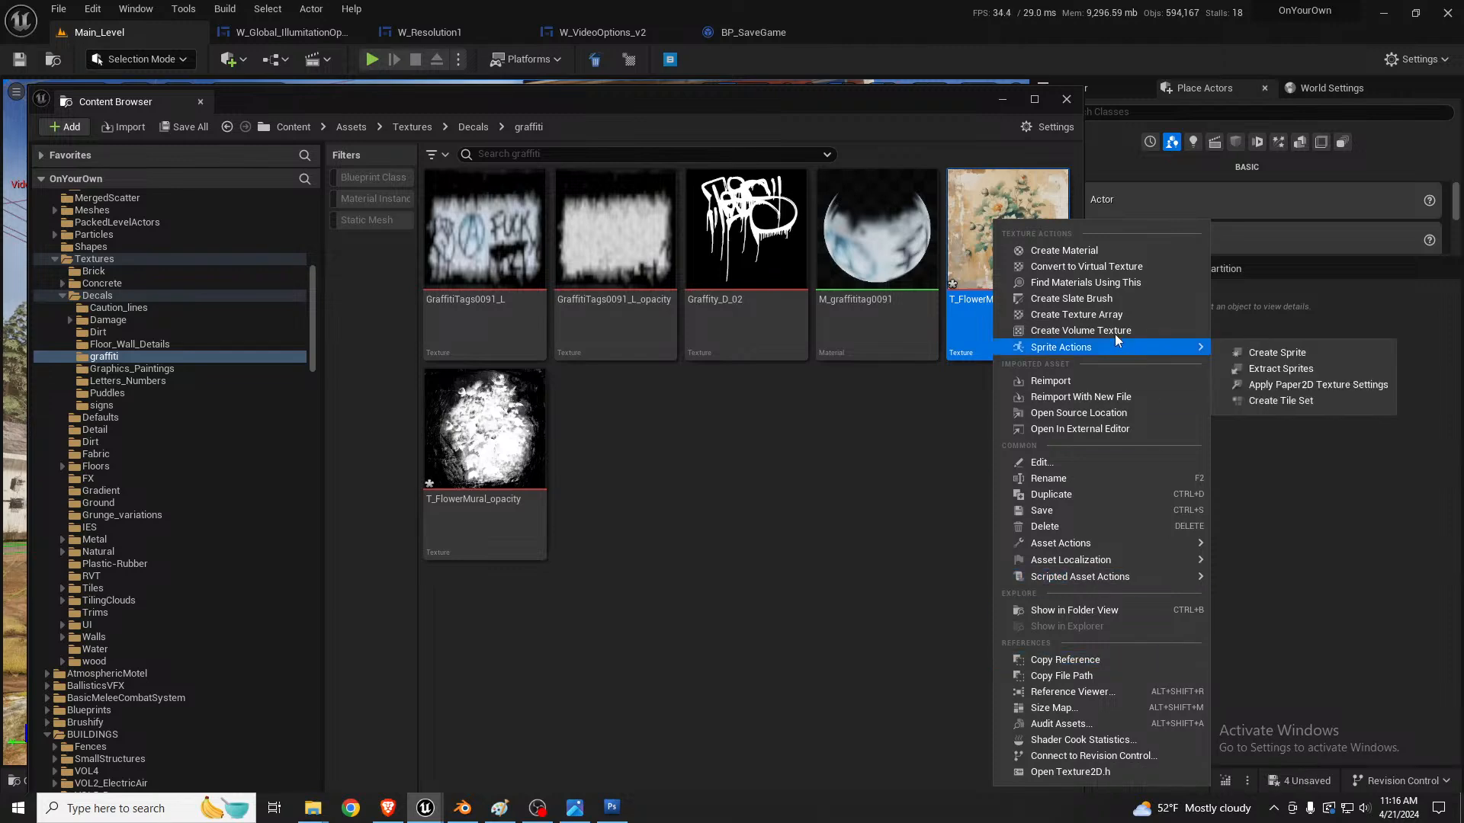
click(978, 204)
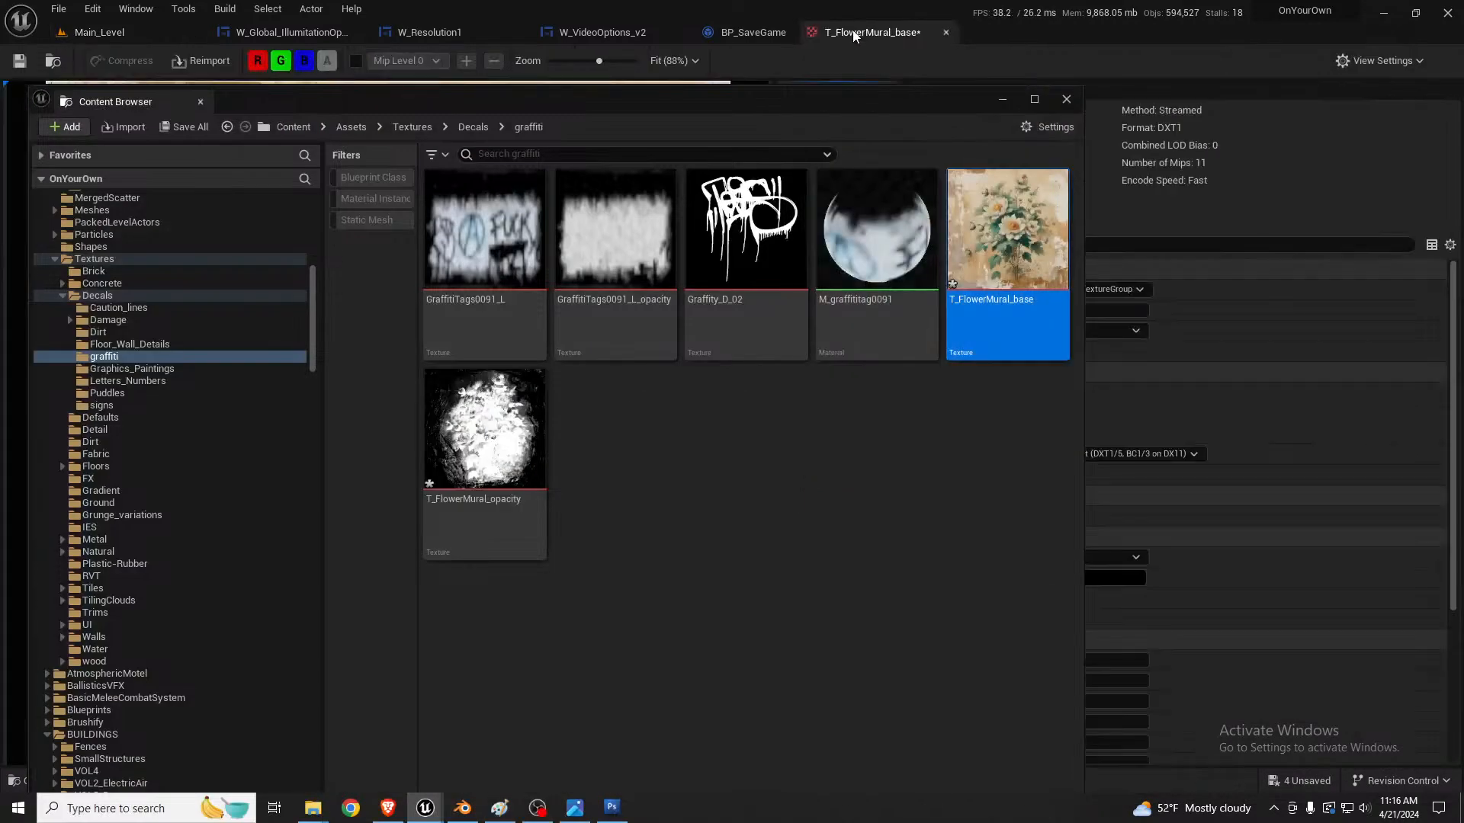
click(854, 35)
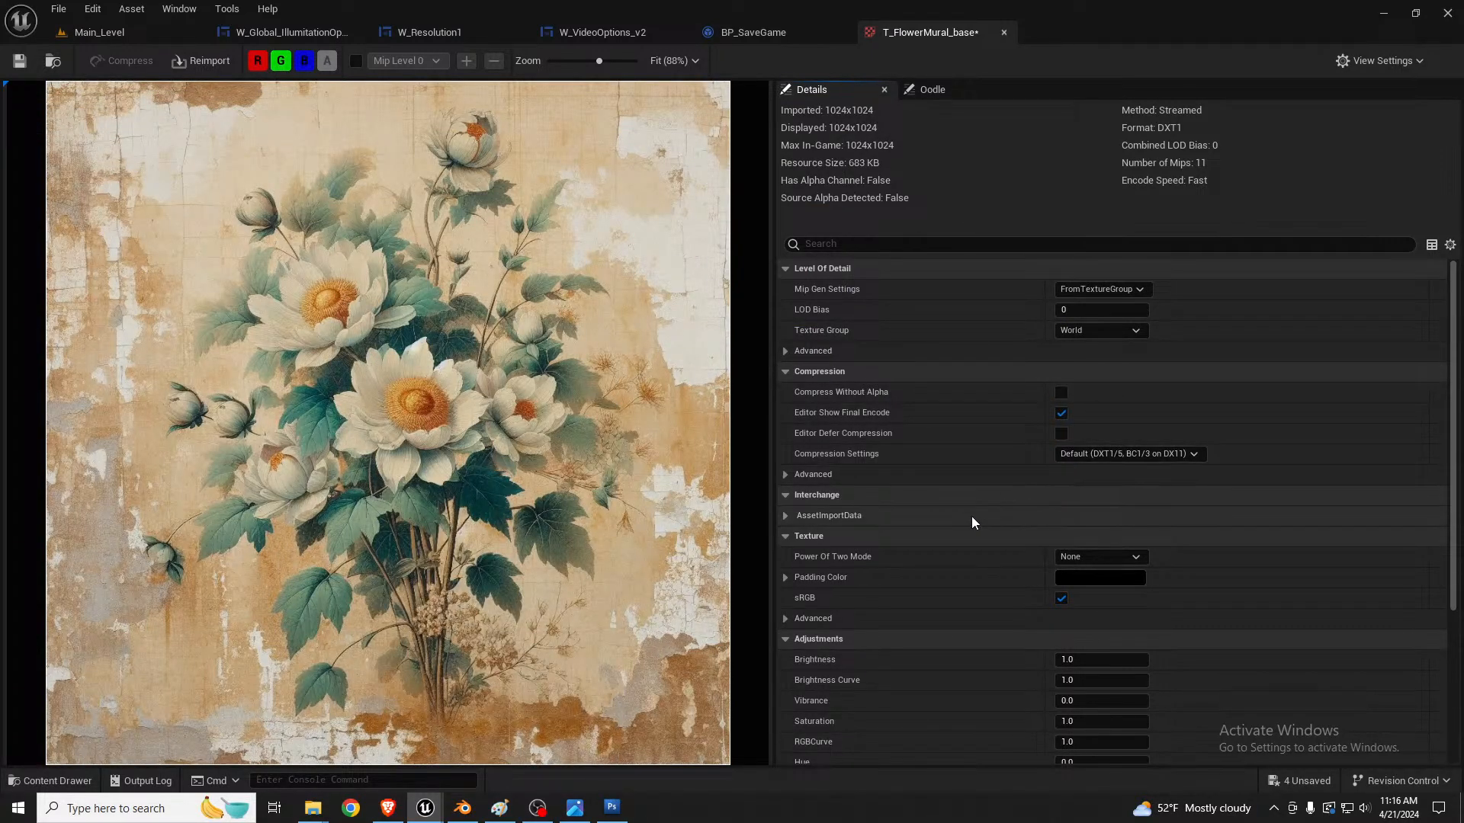
click(937, 243)
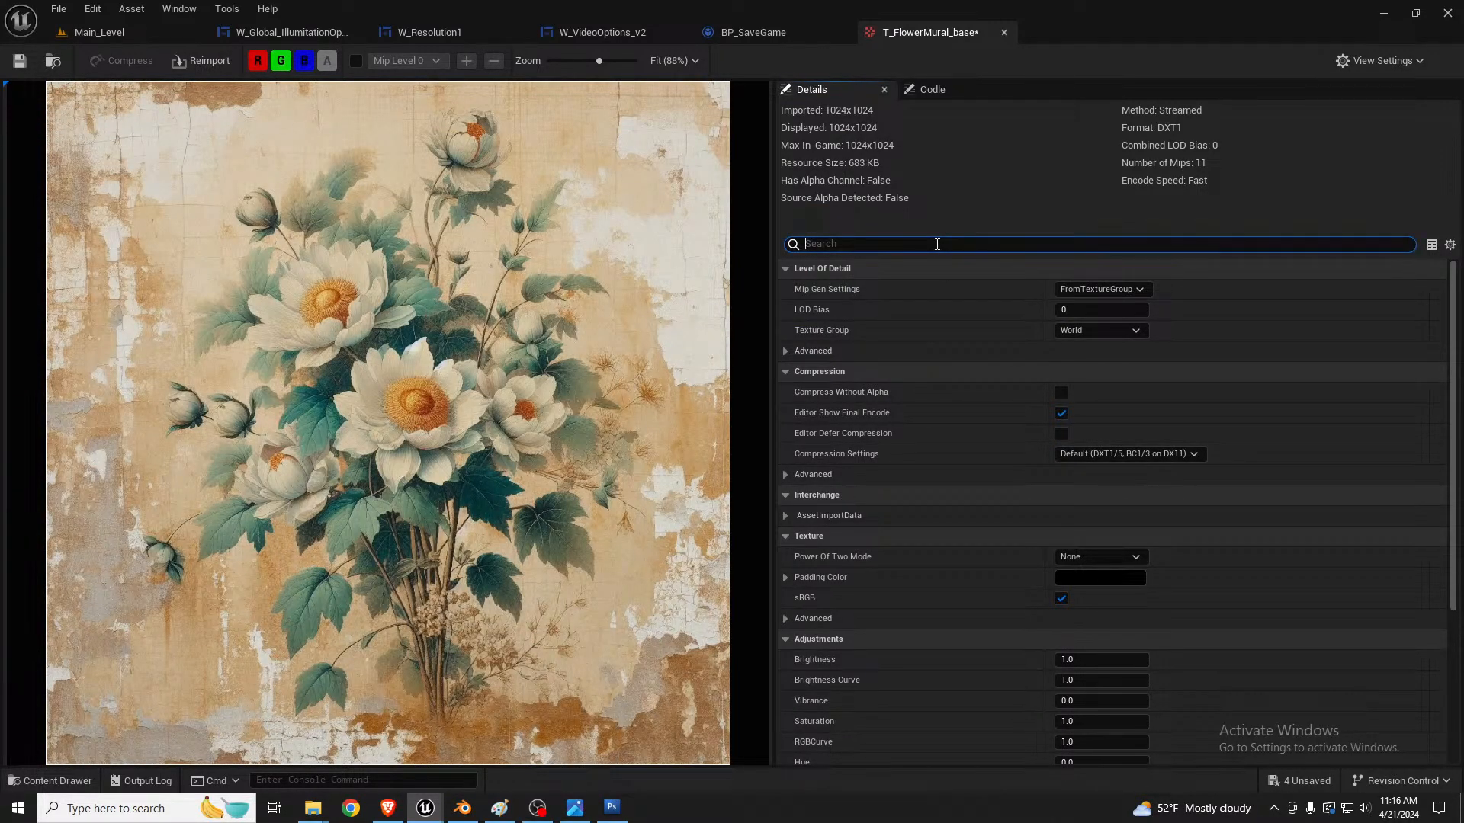
text(vir)
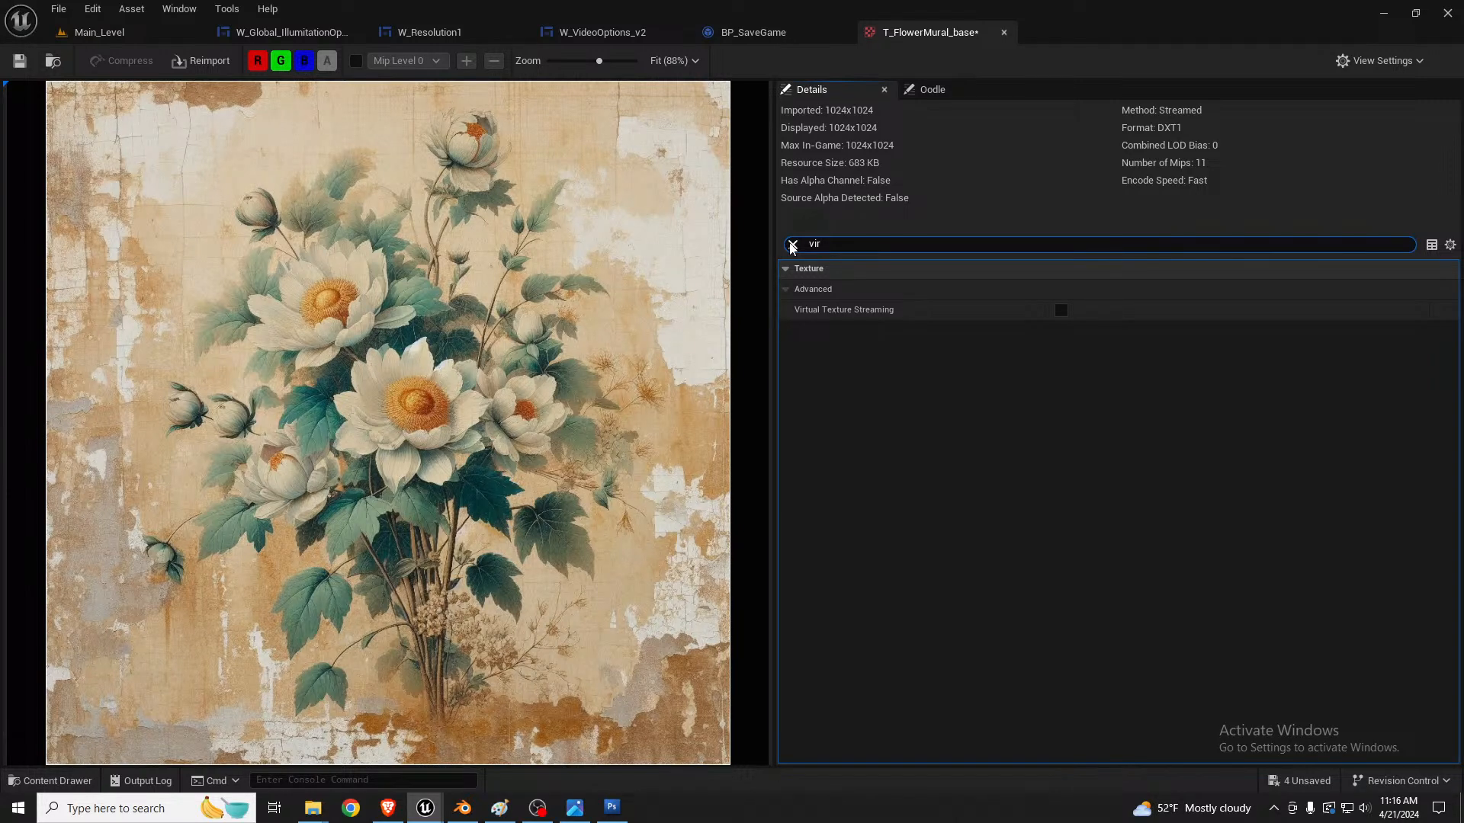
Step: Return to Main_Level and run the console command r.Streaming.PoolSize 5000
click(106, 32)
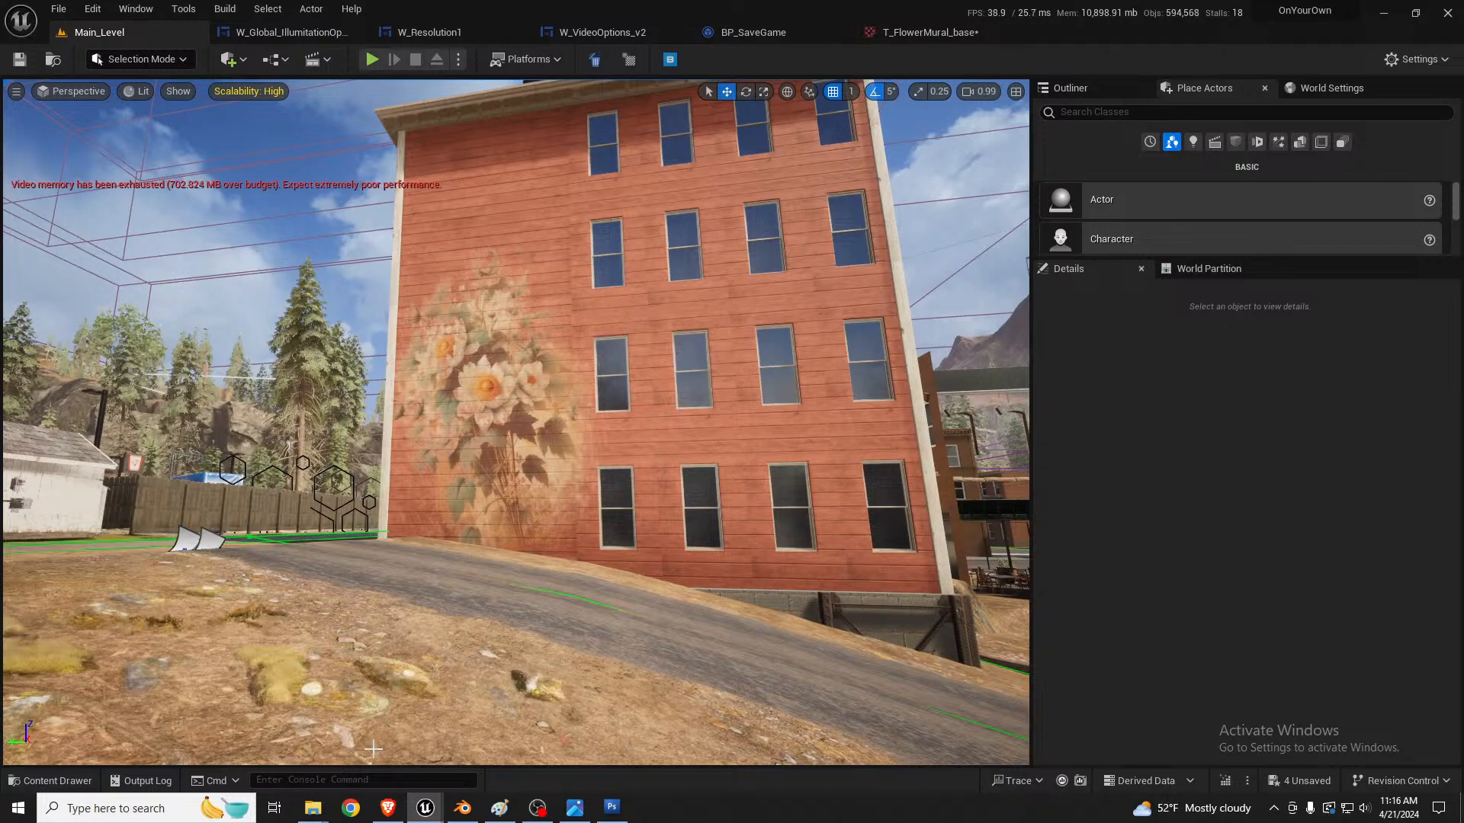
click(374, 779)
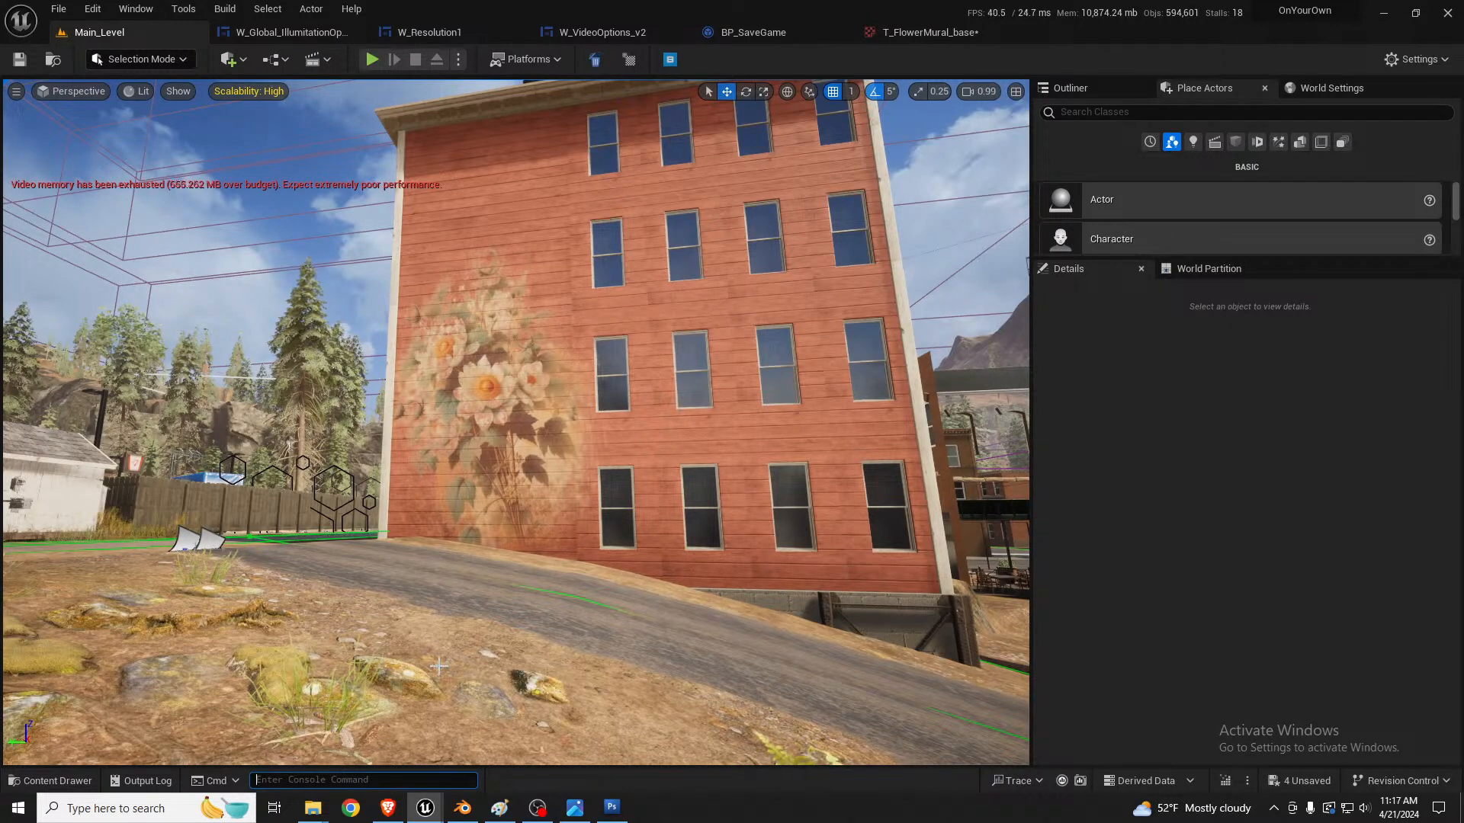
text(r.)
key(BackSpace)
key(BackSpace)
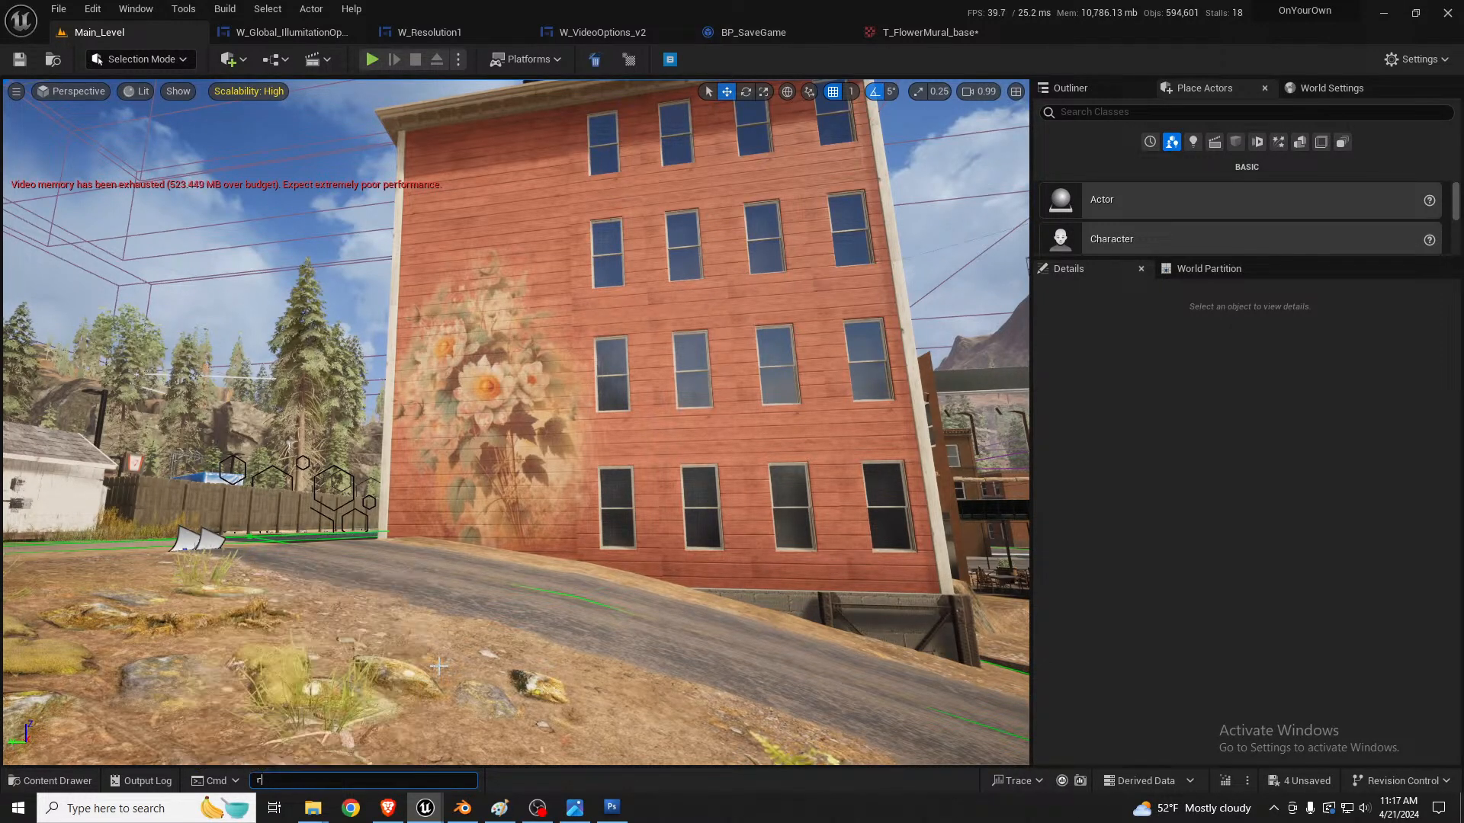
key(Up)
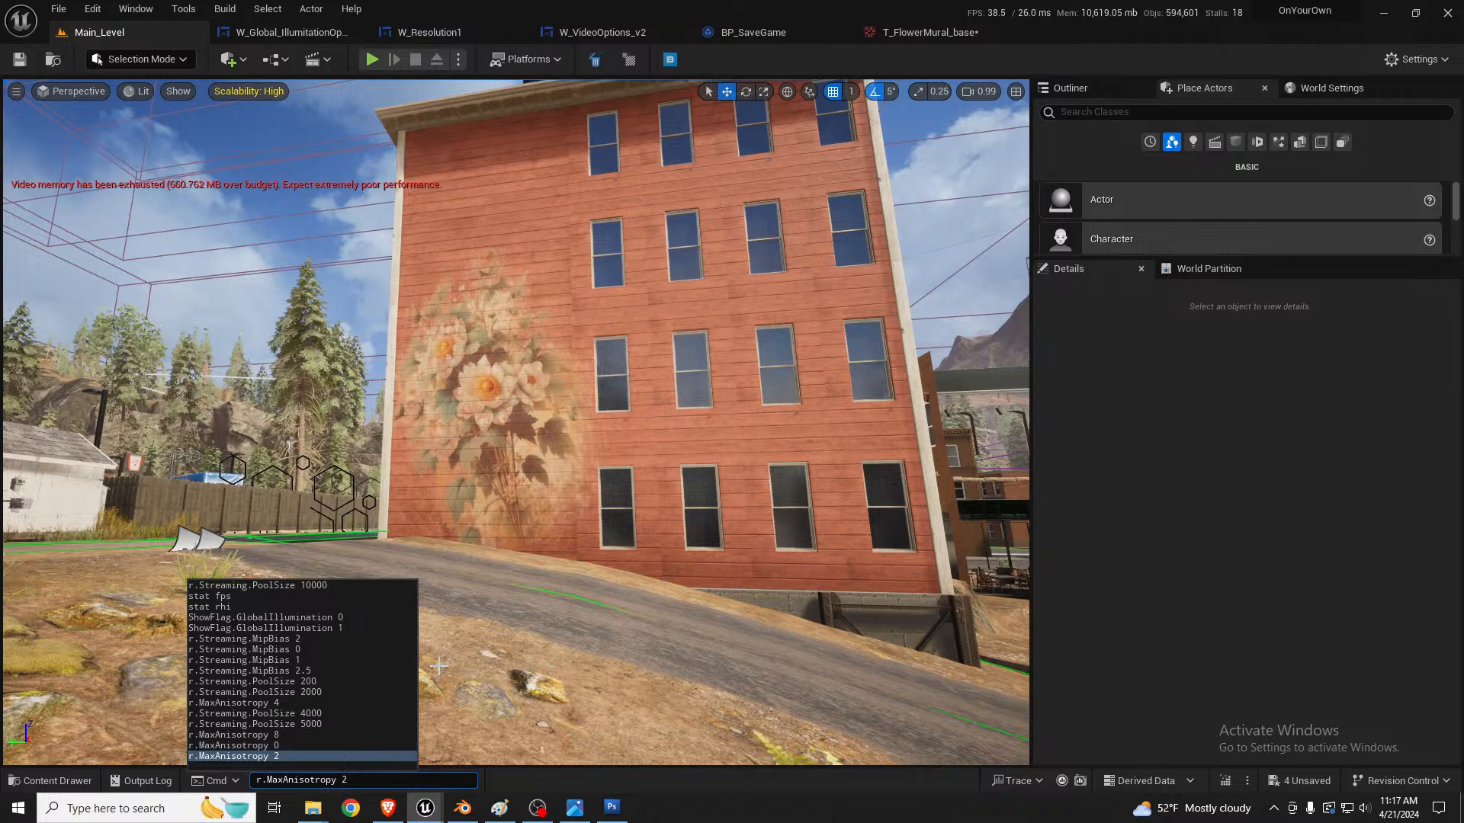
key(Up)
key(Up)
key(Up)
key(Up)
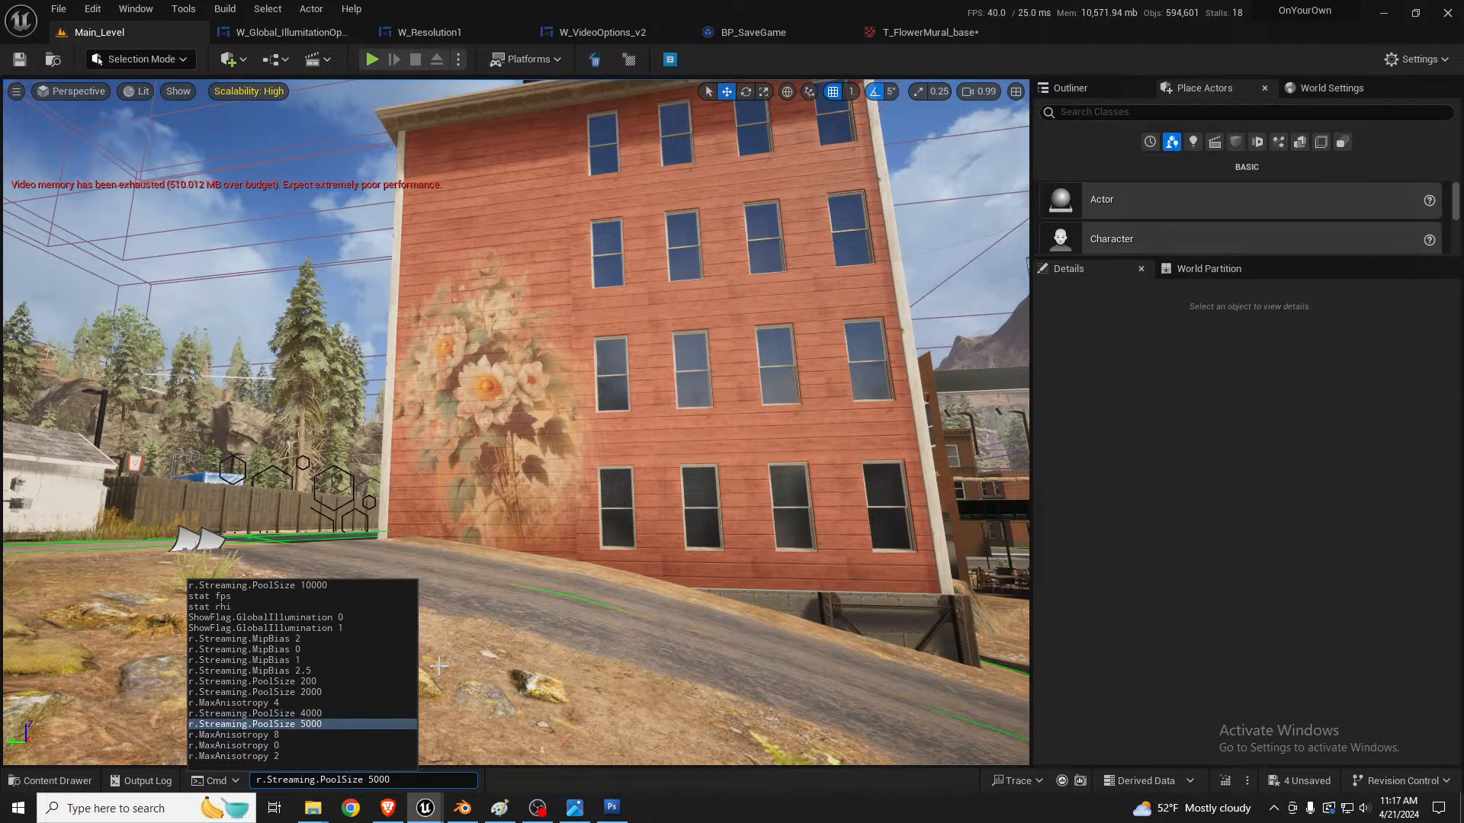
key(Return)
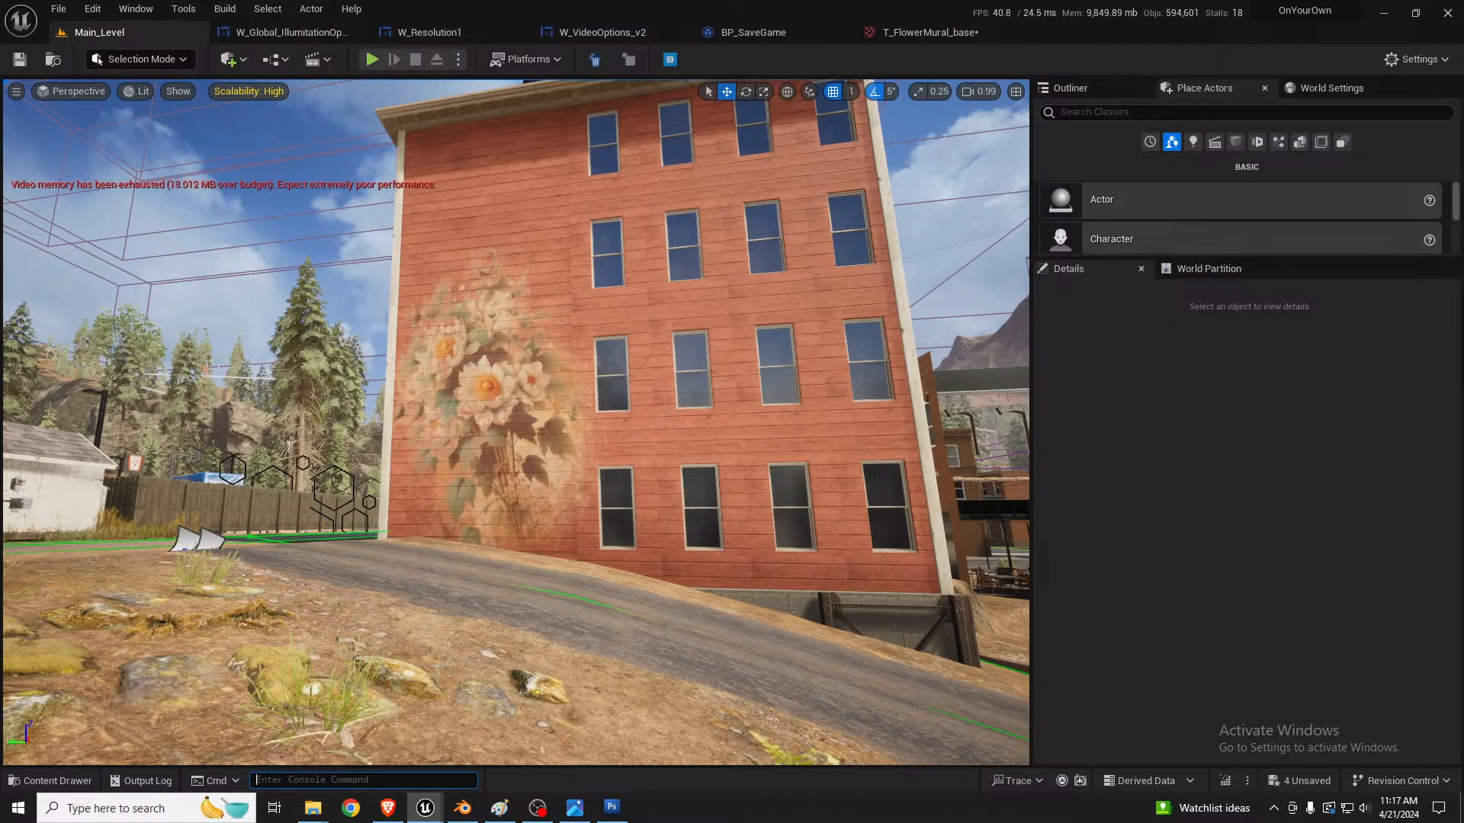
Step: Check the Convert to Virtual Texture action for T_FlowerMural_base in the Content Browser and move the browser out of the way
drag(0, 170, 622, 104)
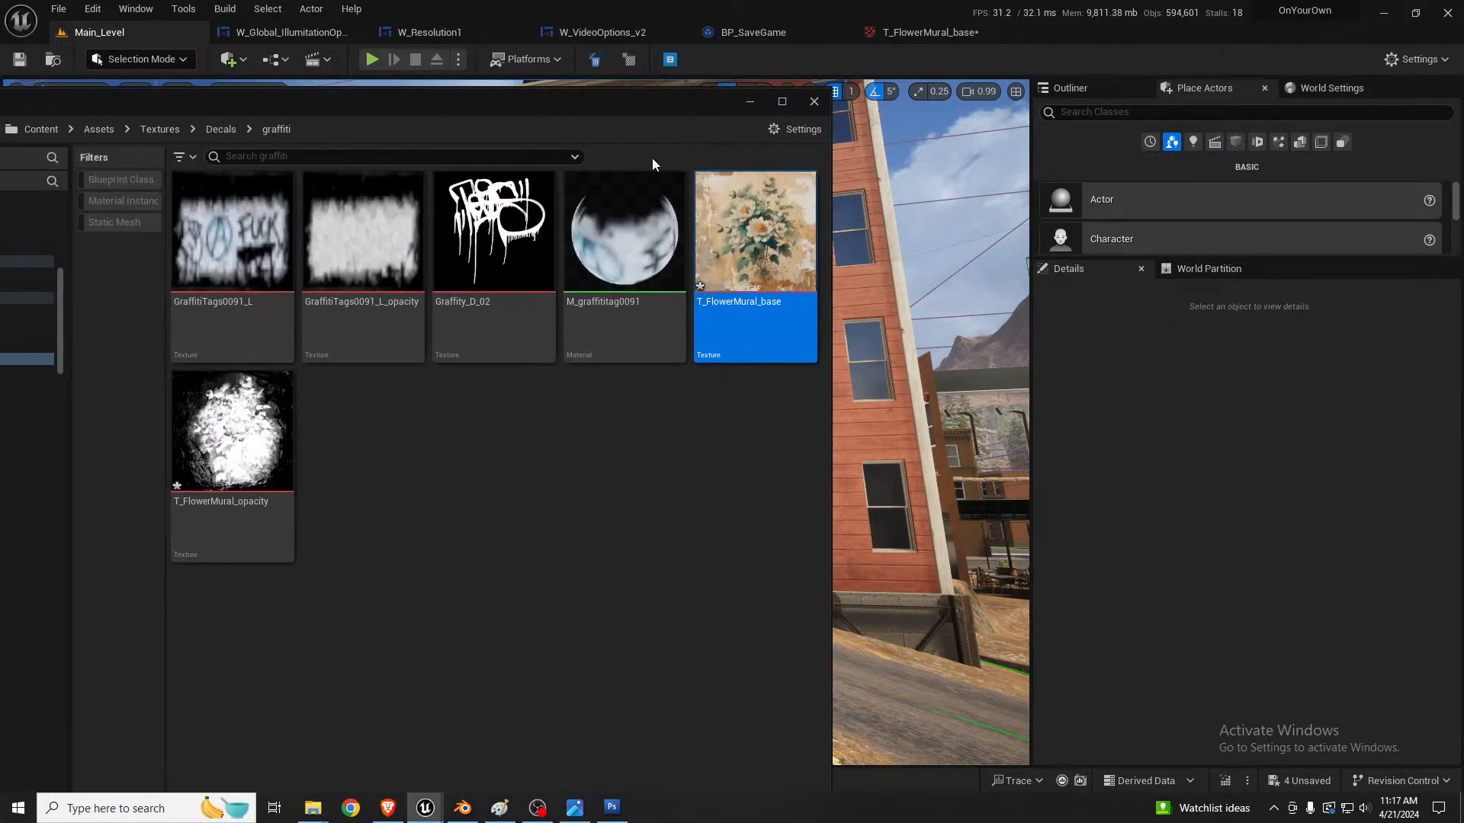
right_click(767, 251)
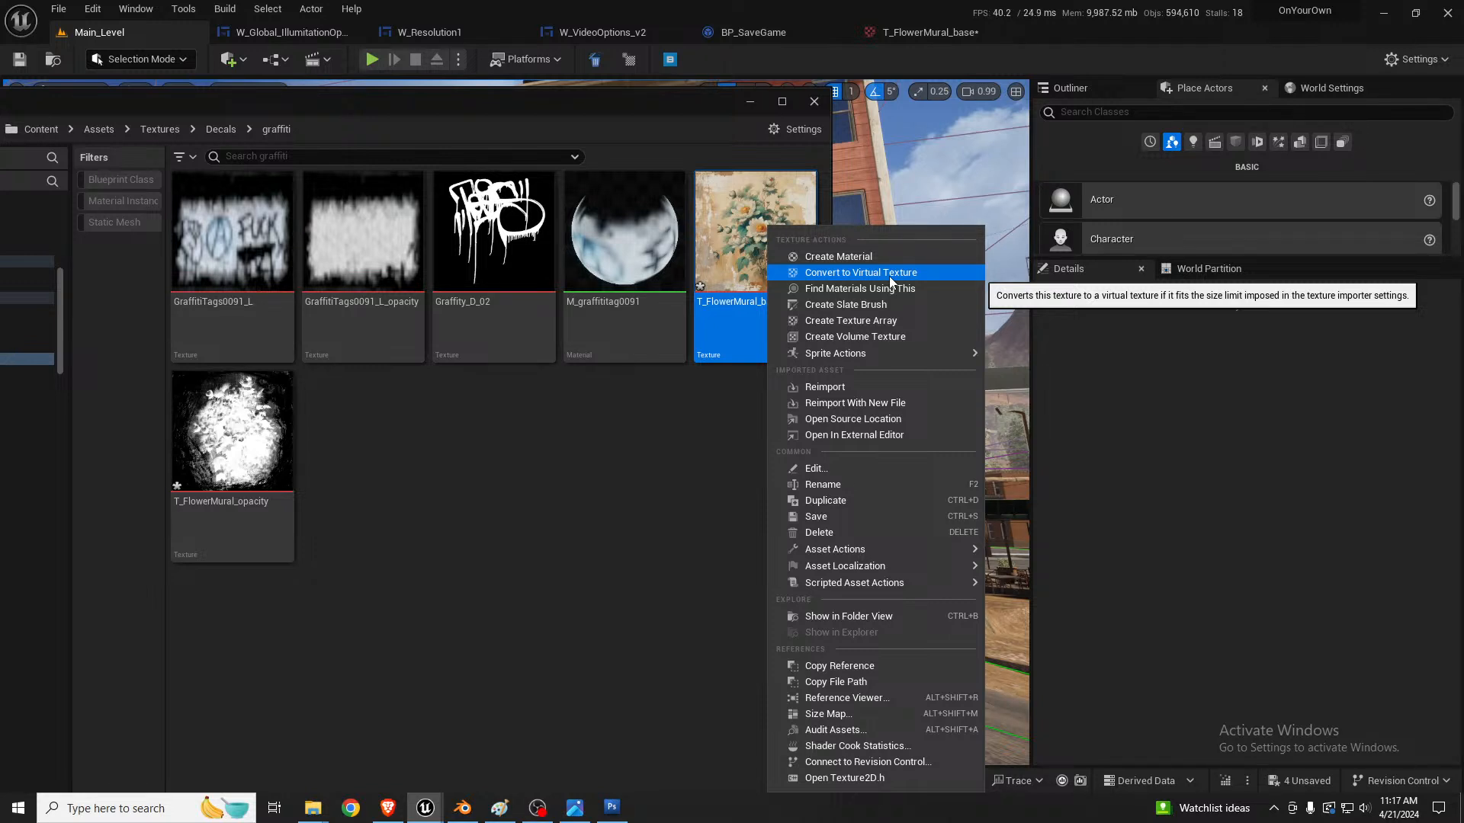
click(584, 100)
drag(584, 100, 0, 164)
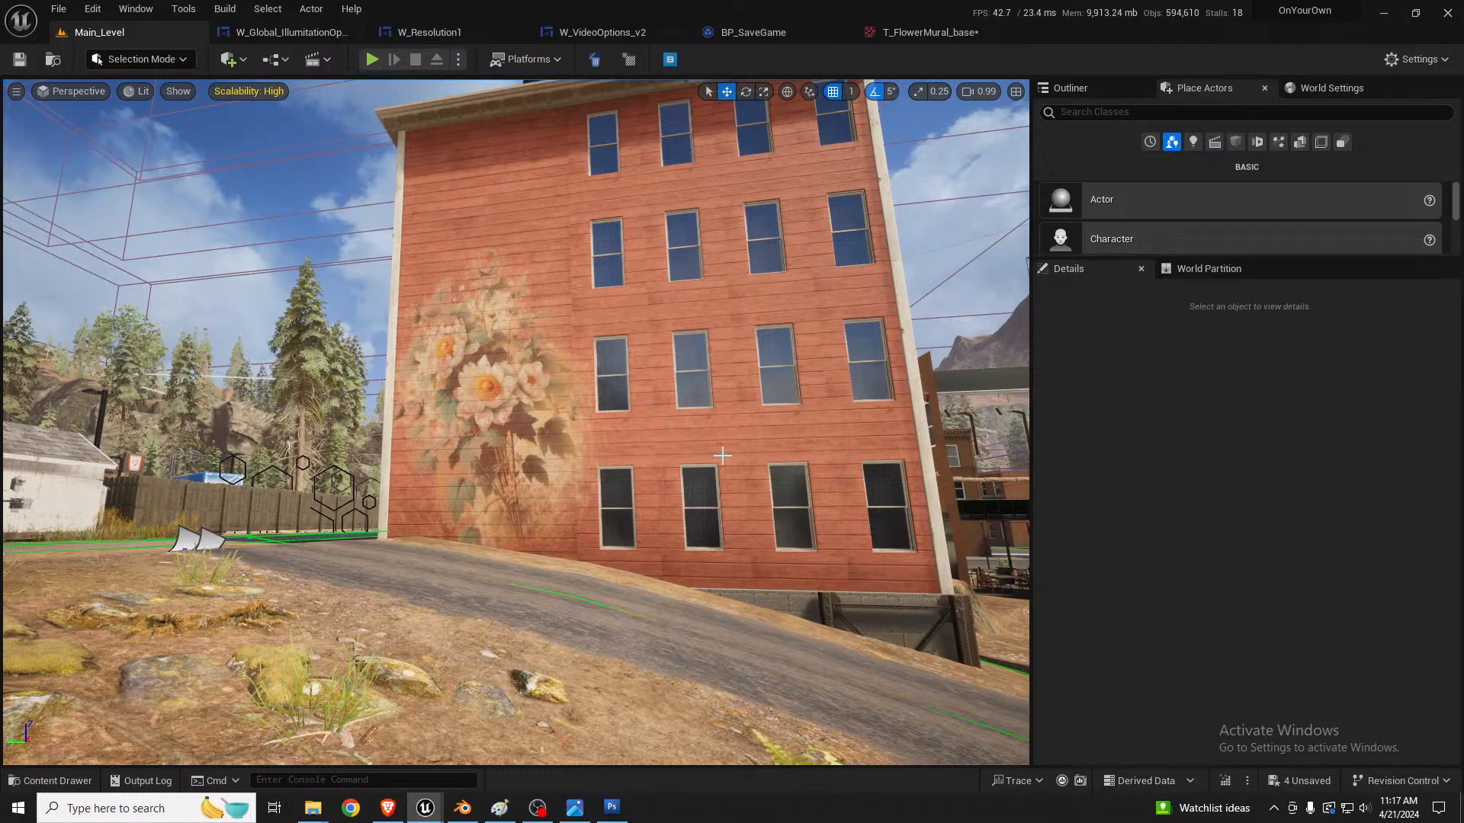
Step: Examine the flower mural on the red facade and the dirt road in front of it from several angles
right_drag(723, 456, 686, 385)
key(s)
key(a)
key(w)
key(s)
right_drag(718, 497, 681, 497)
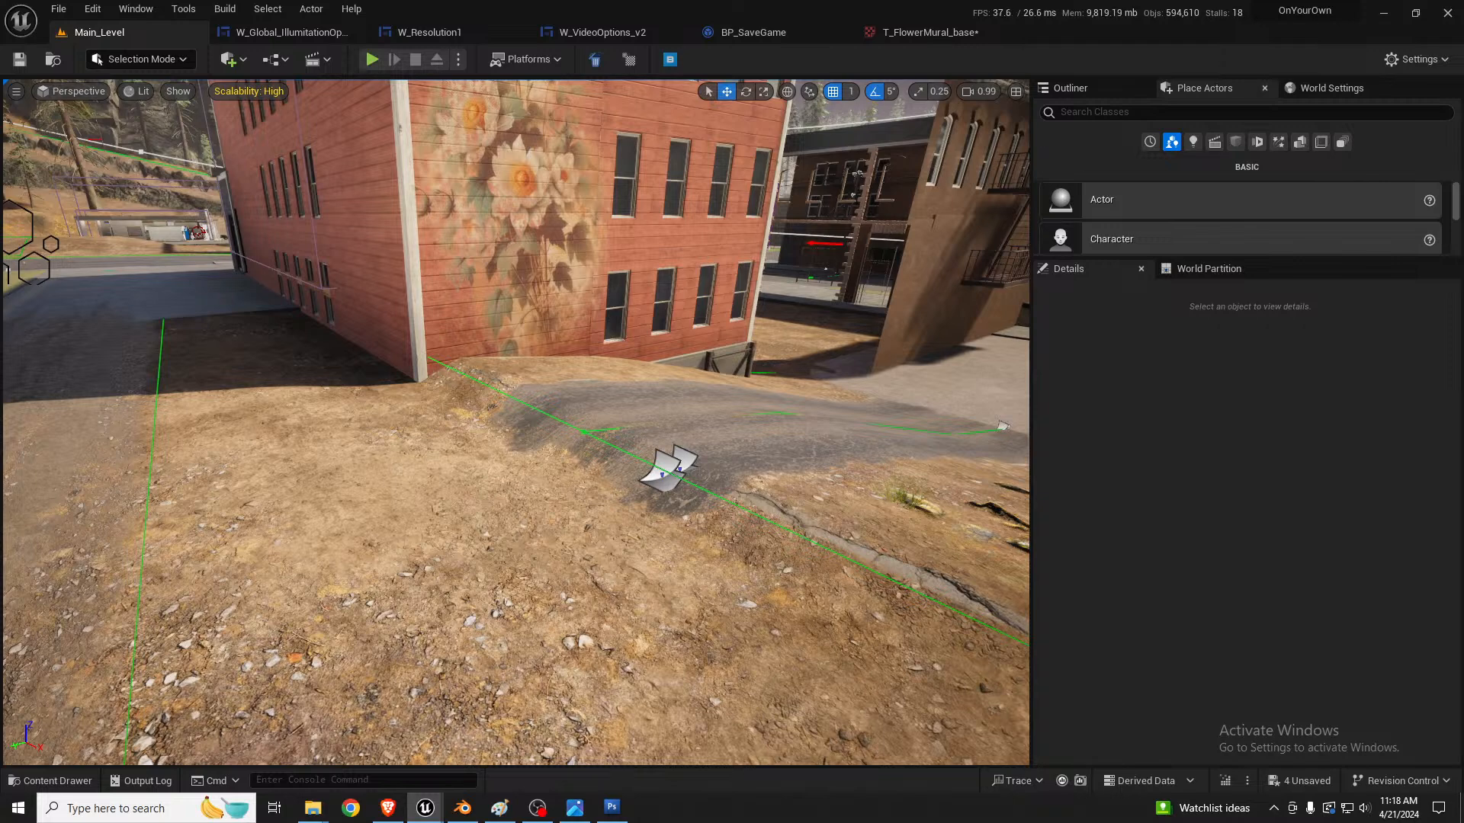
right_drag(277, 398, 270, 356)
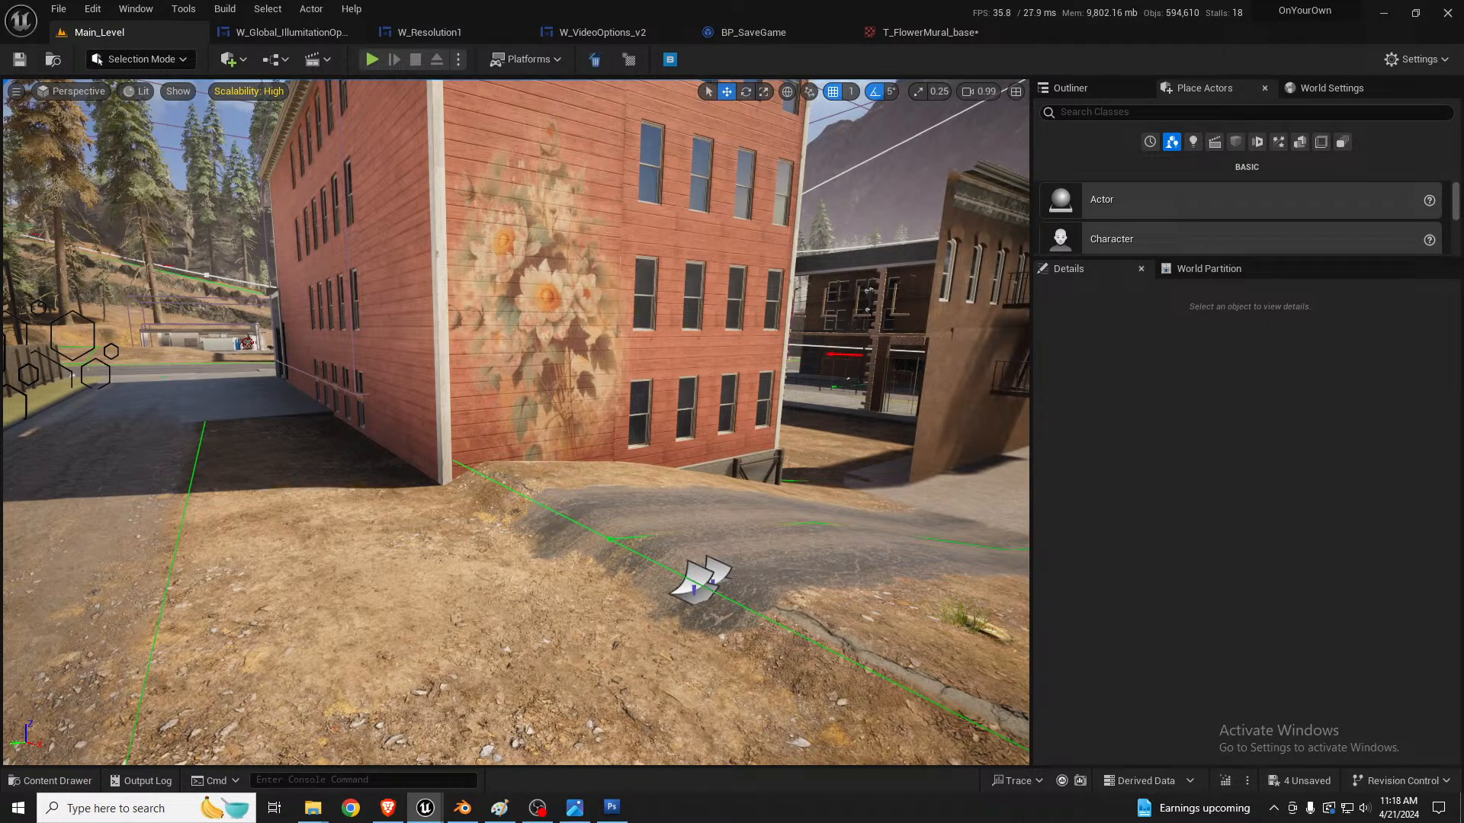
right_drag(540, 538, 610, 565)
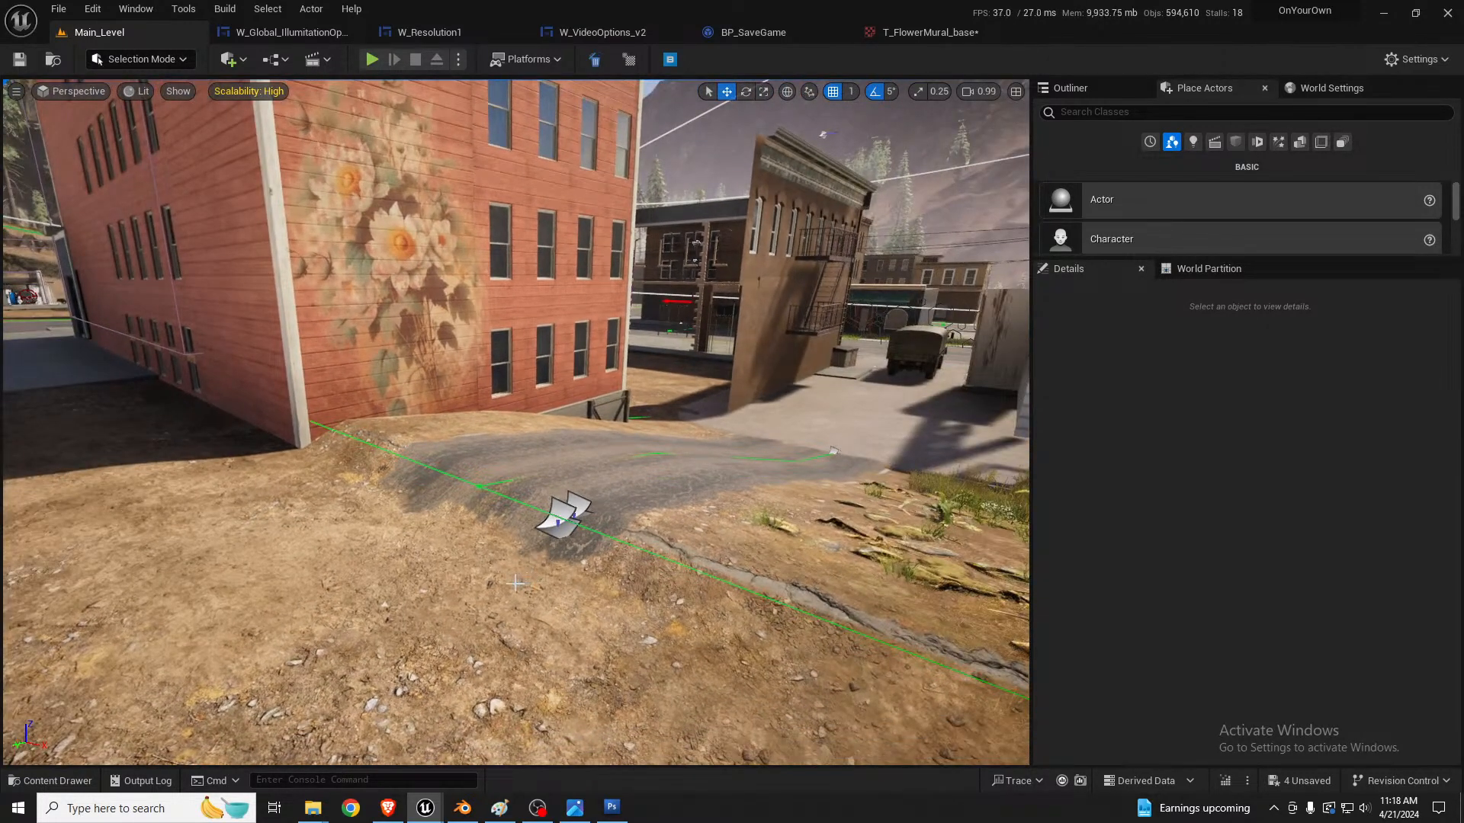
right_drag(515, 584, 529, 493)
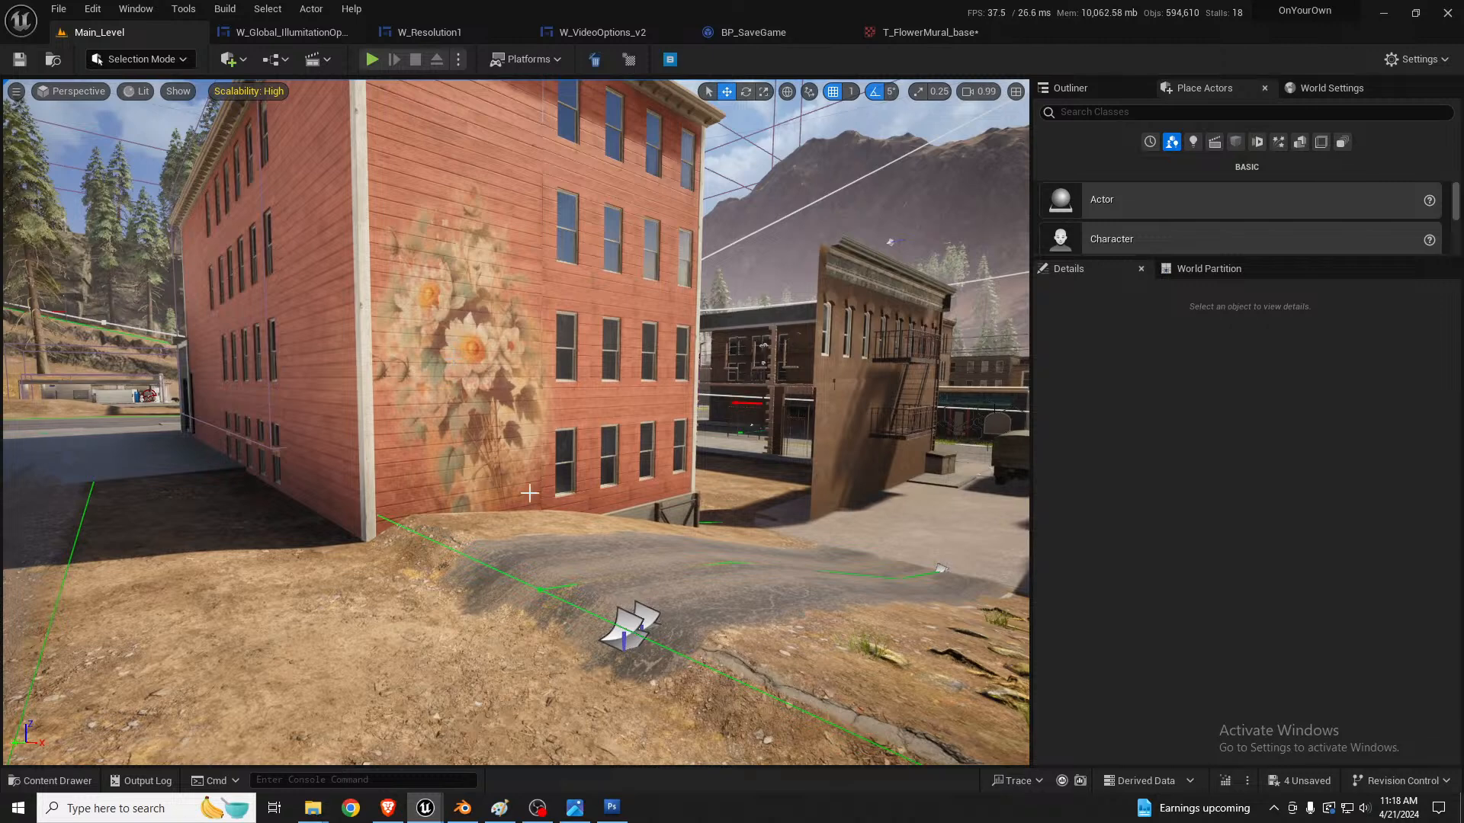
Step: Switch to Landscape mode with the Splines tool and select the road spline's control point near the mural corner of the building
click(568, 696)
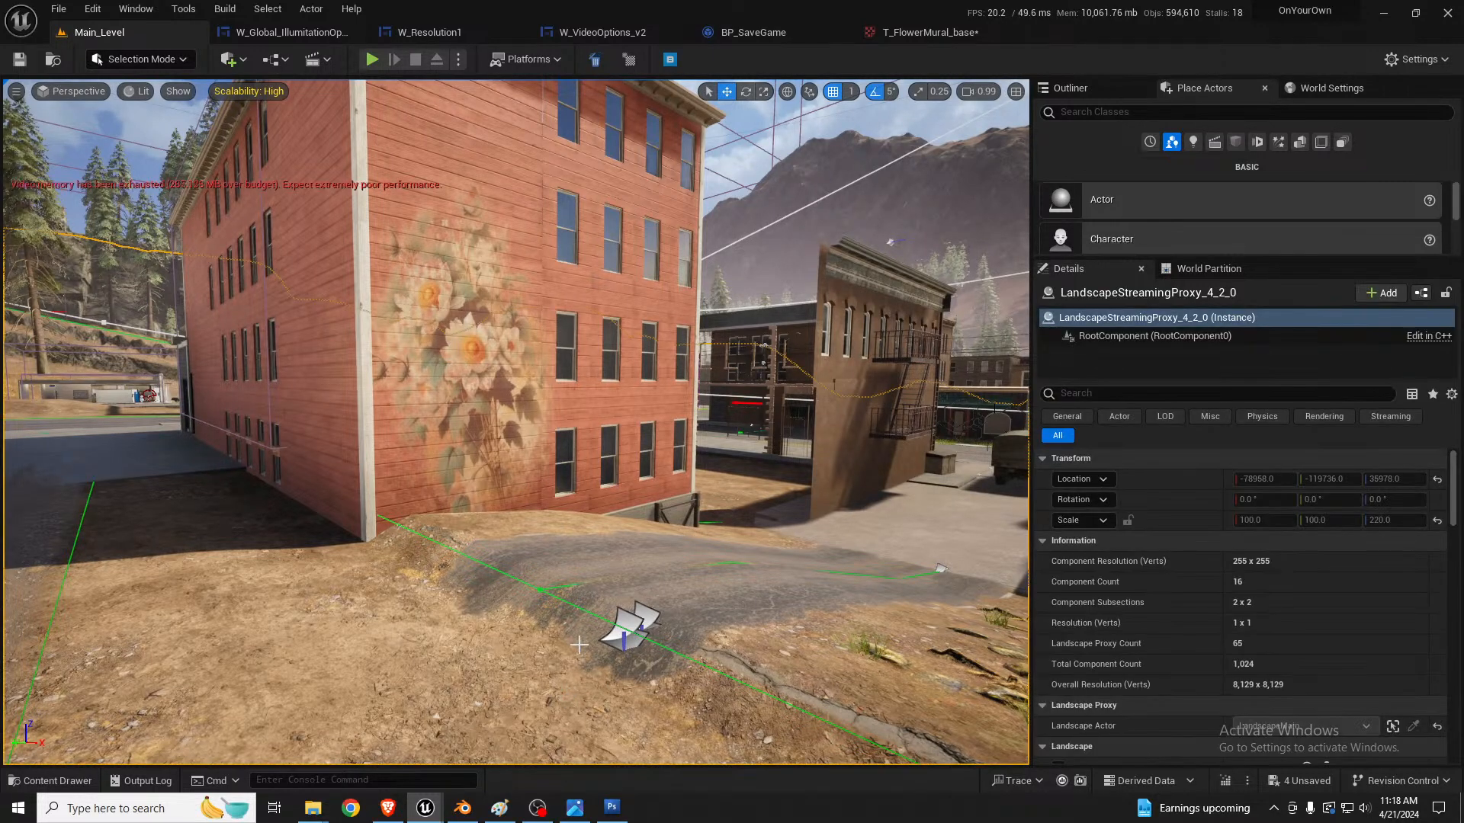
drag(568, 696, 579, 645)
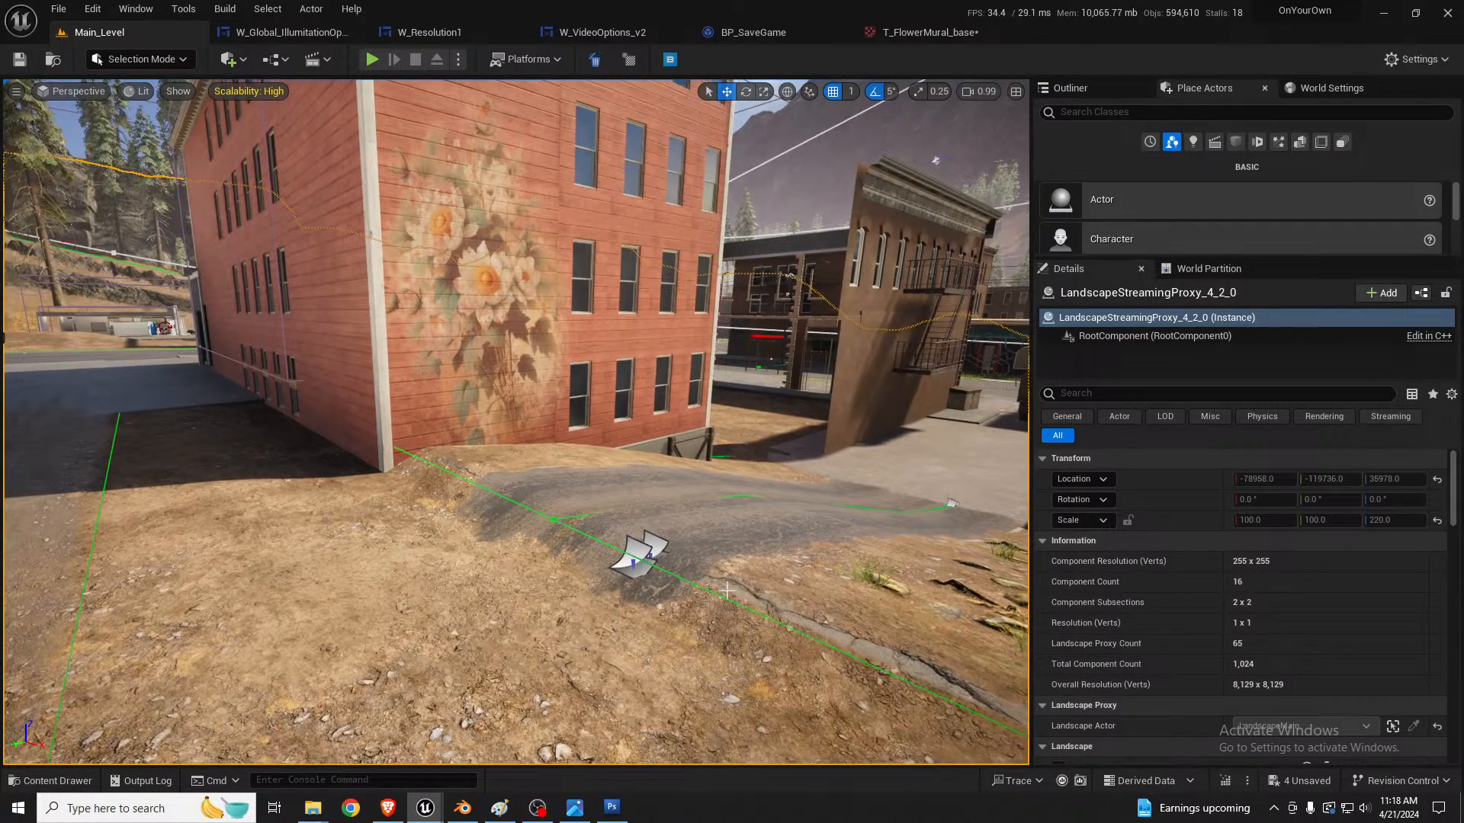
key(shift+2)
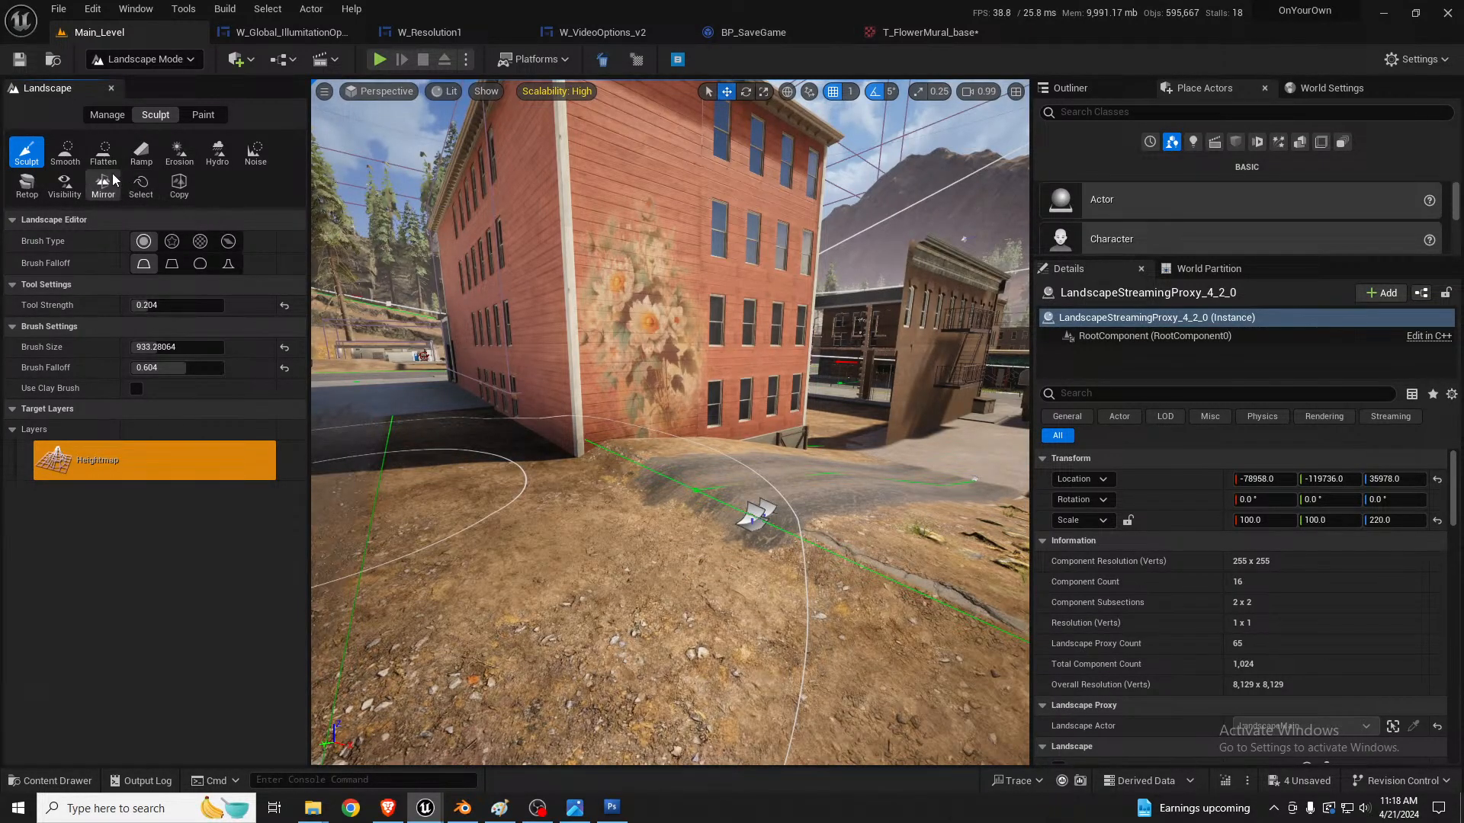
click(106, 115)
click(217, 152)
ctrl+click(697, 488)
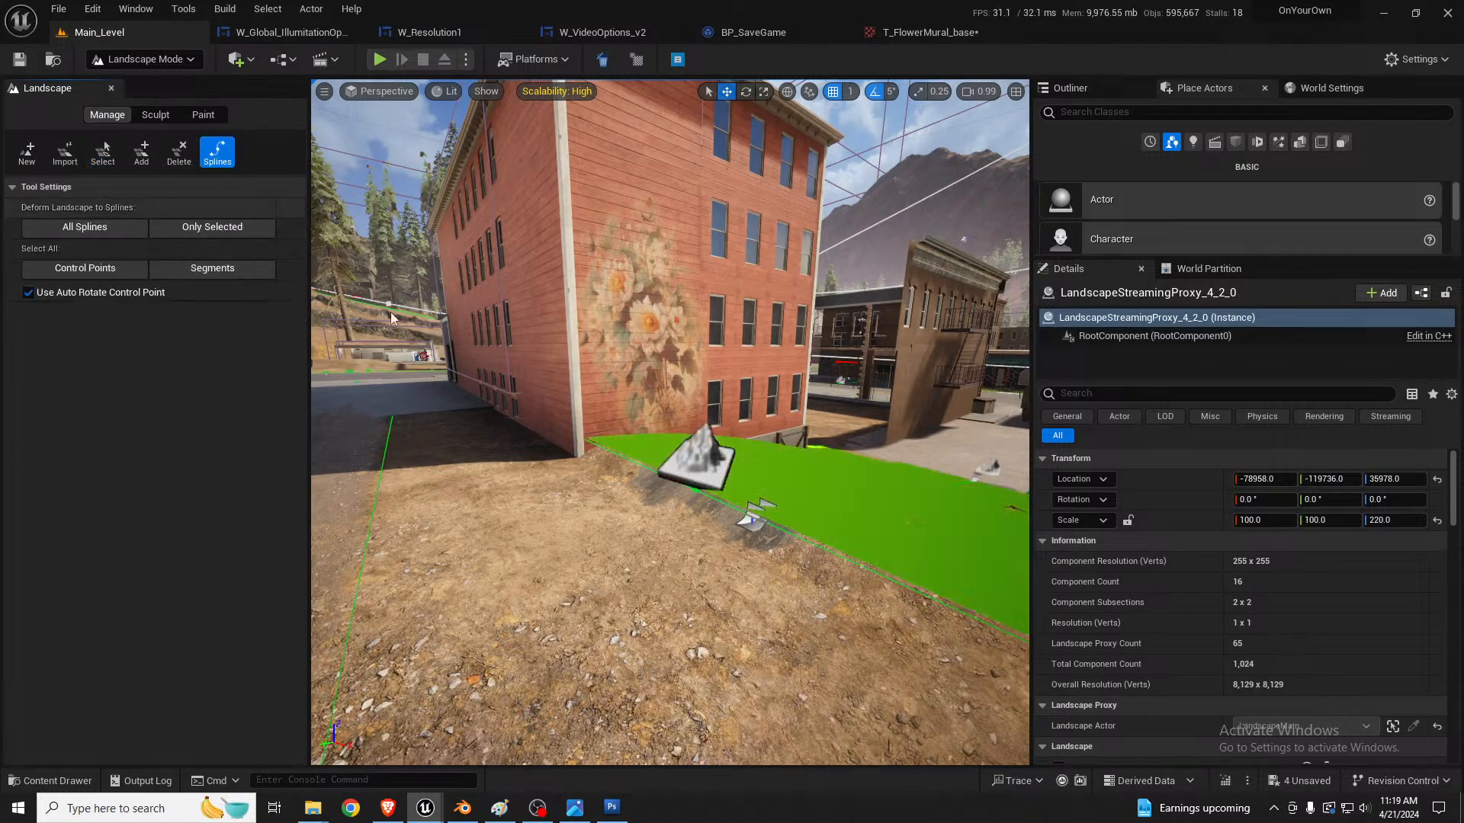
Step: Move the road spline's control point outward from the mural wall to about X -118, Y 1770, Z 333, and check the road from both ends
drag(705, 503, 646, 523)
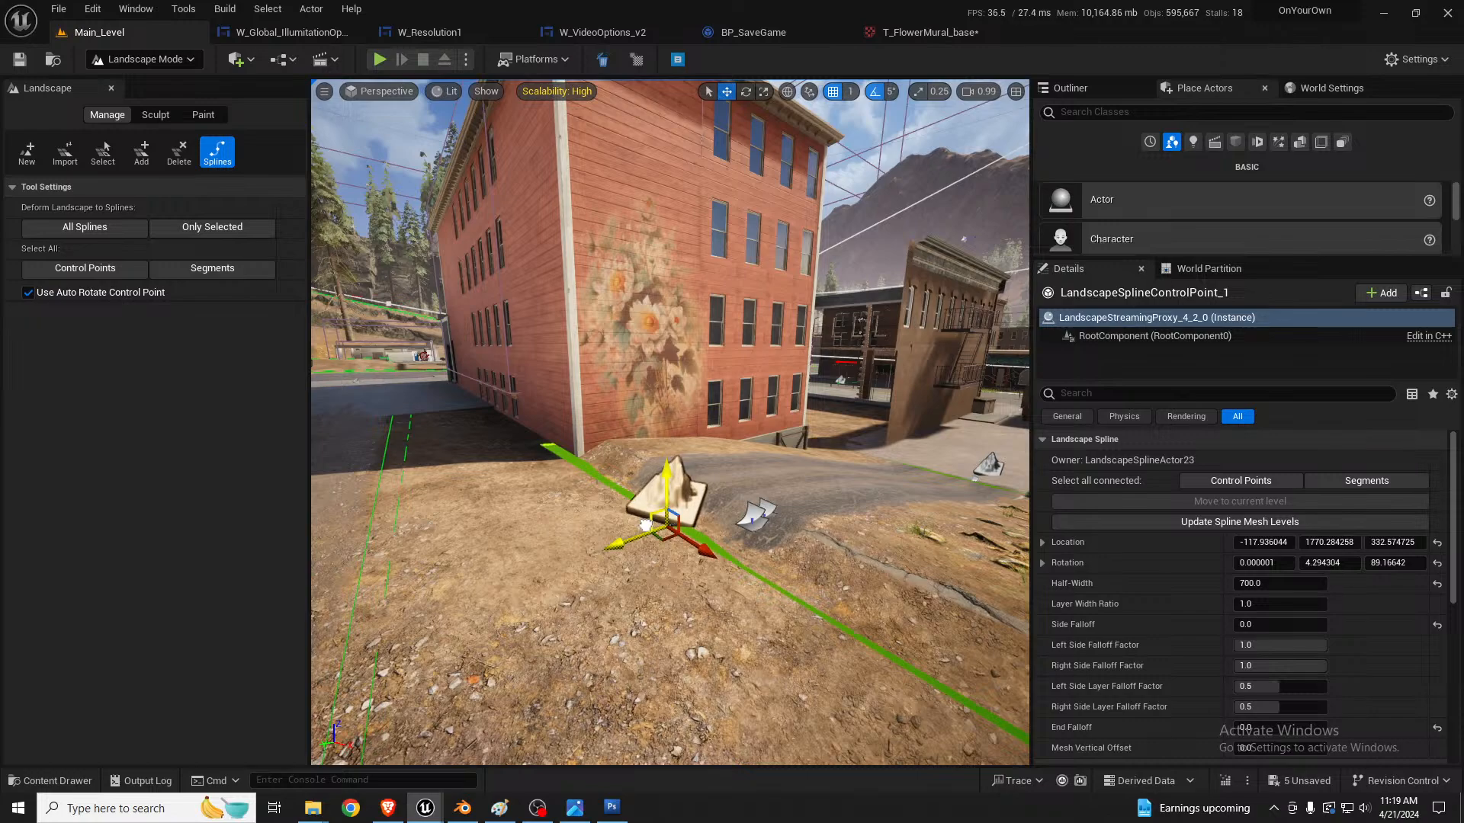
key(d)
right_drag(730, 486, 476, 517)
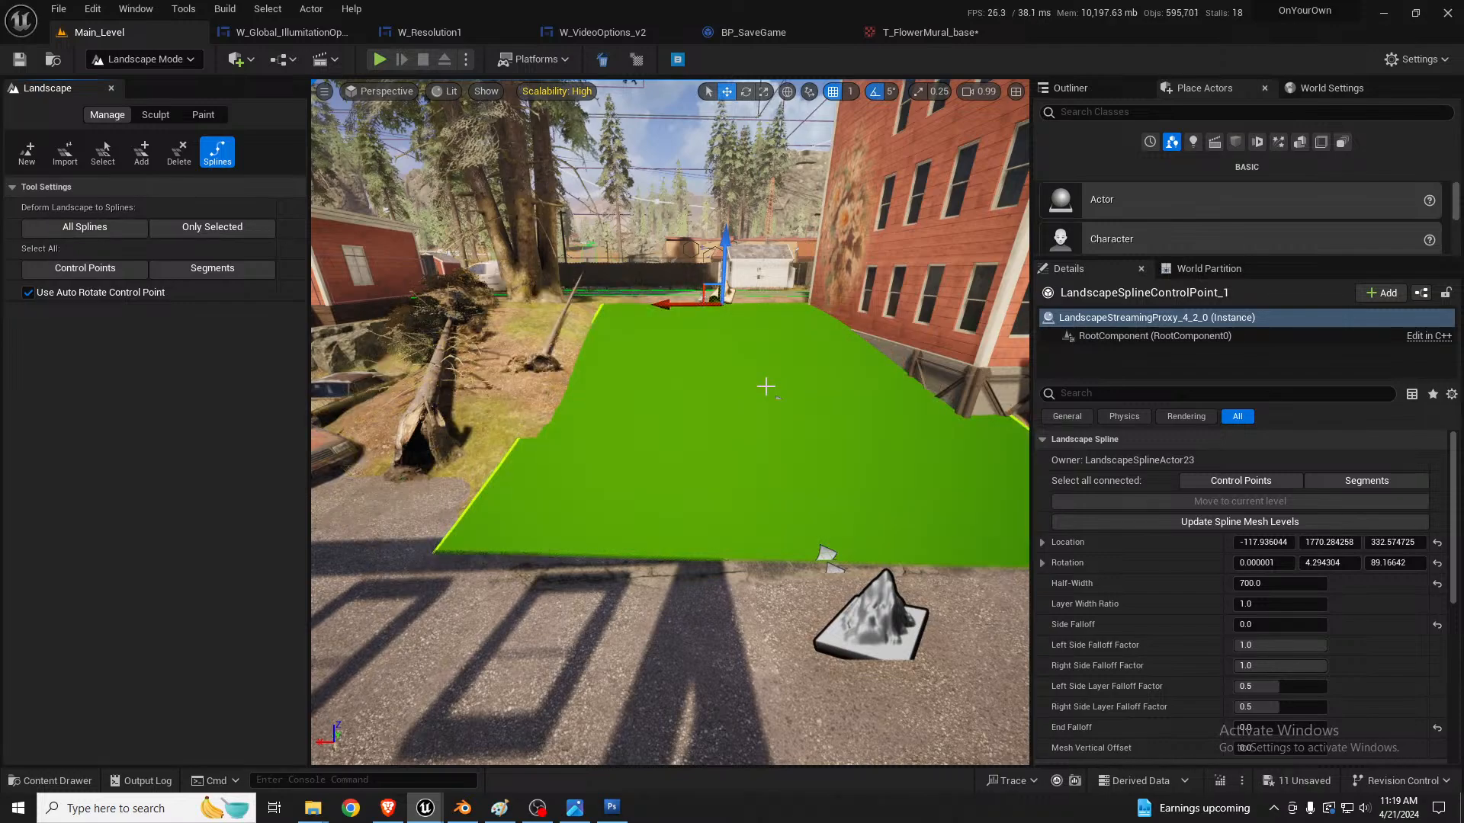
right_drag(766, 387, 918, 340)
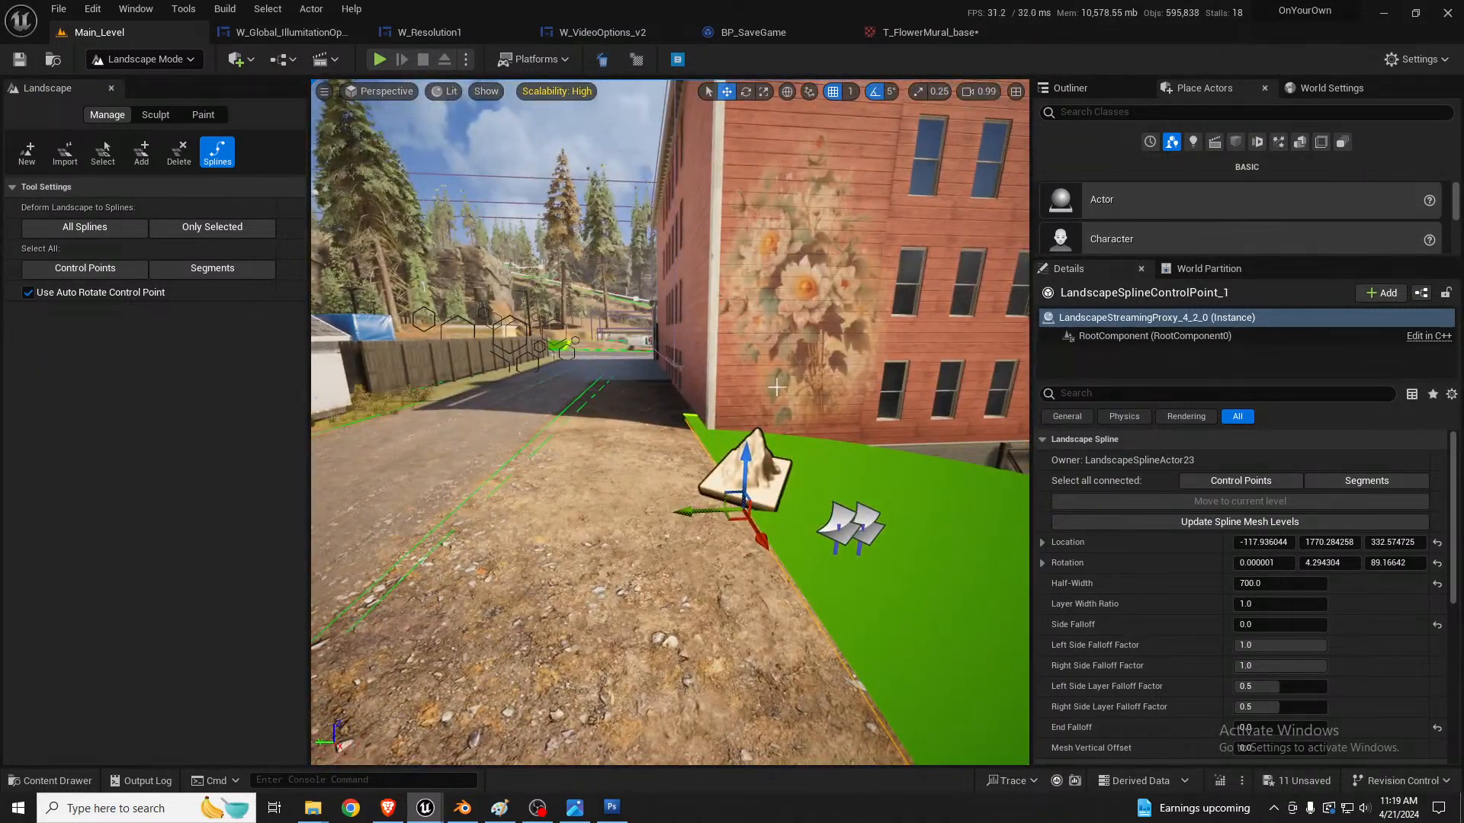
Step: Switch to Selection mode and examine the red building's corner and the dirt road edge beside it
right_drag(779, 584, 606, 570)
key(shift+1)
key(d)
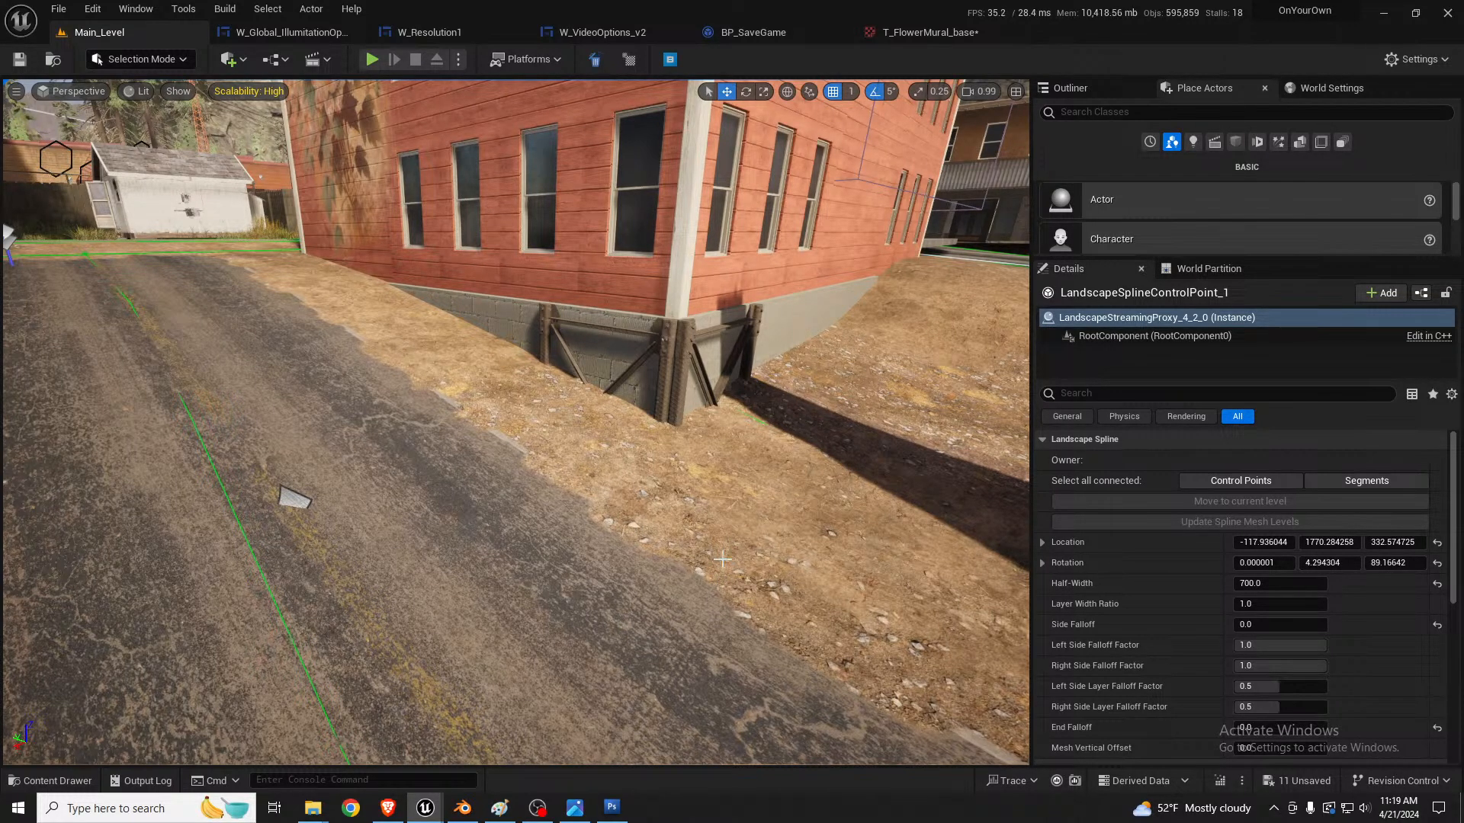
right_drag(832, 375, 859, 315)
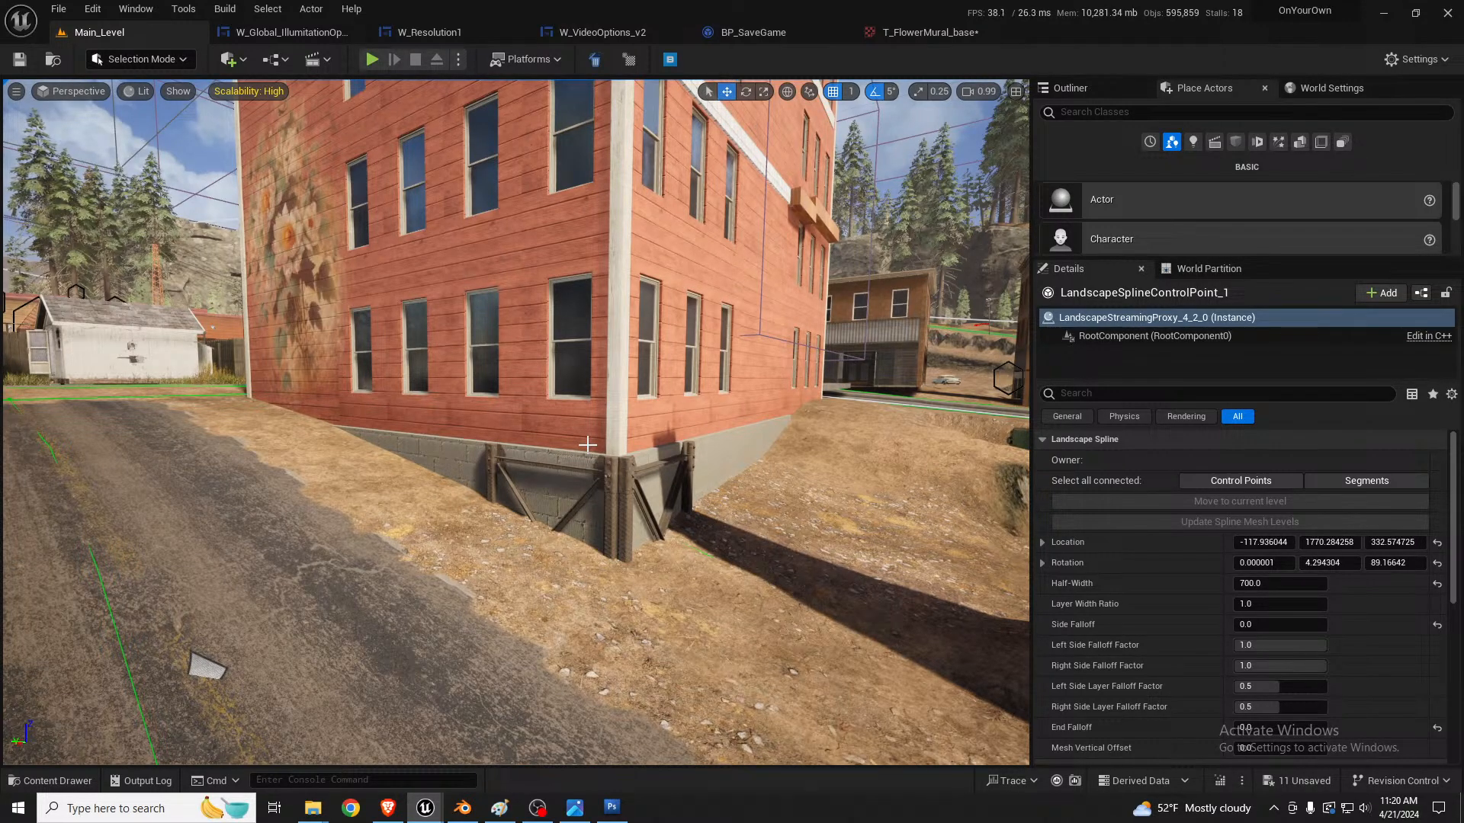
Step: Open LevelInstance_Warehouse for editing in place and select its DeliveryWarehouse_InteriorPackedActorsLevel actor with the shelves and boxes
right_drag(514, 422, 649, 399)
scroll(514, 421, down, 4)
key(w)
scroll(515, 421, up, 2)
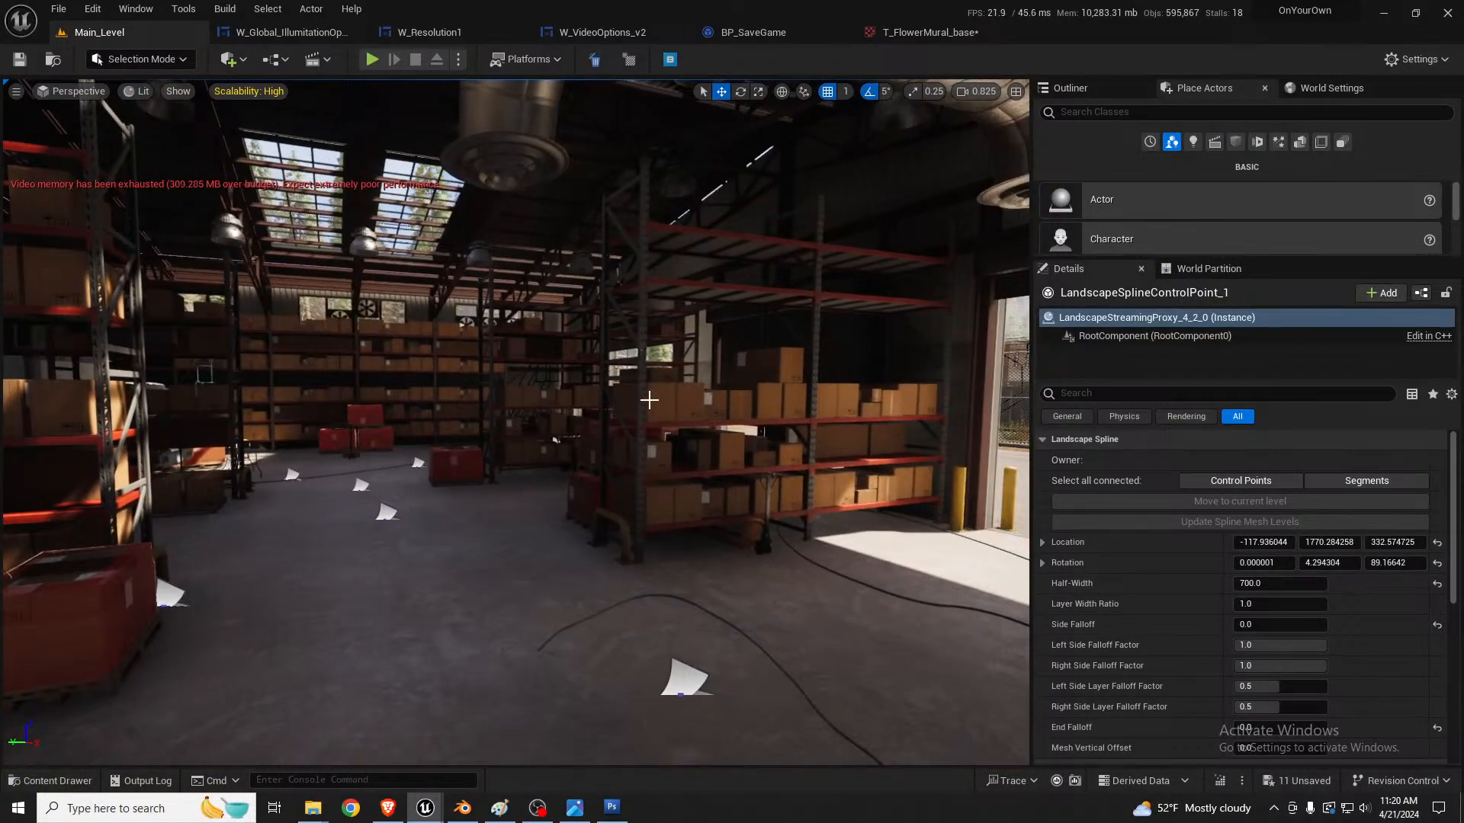
click(666, 406)
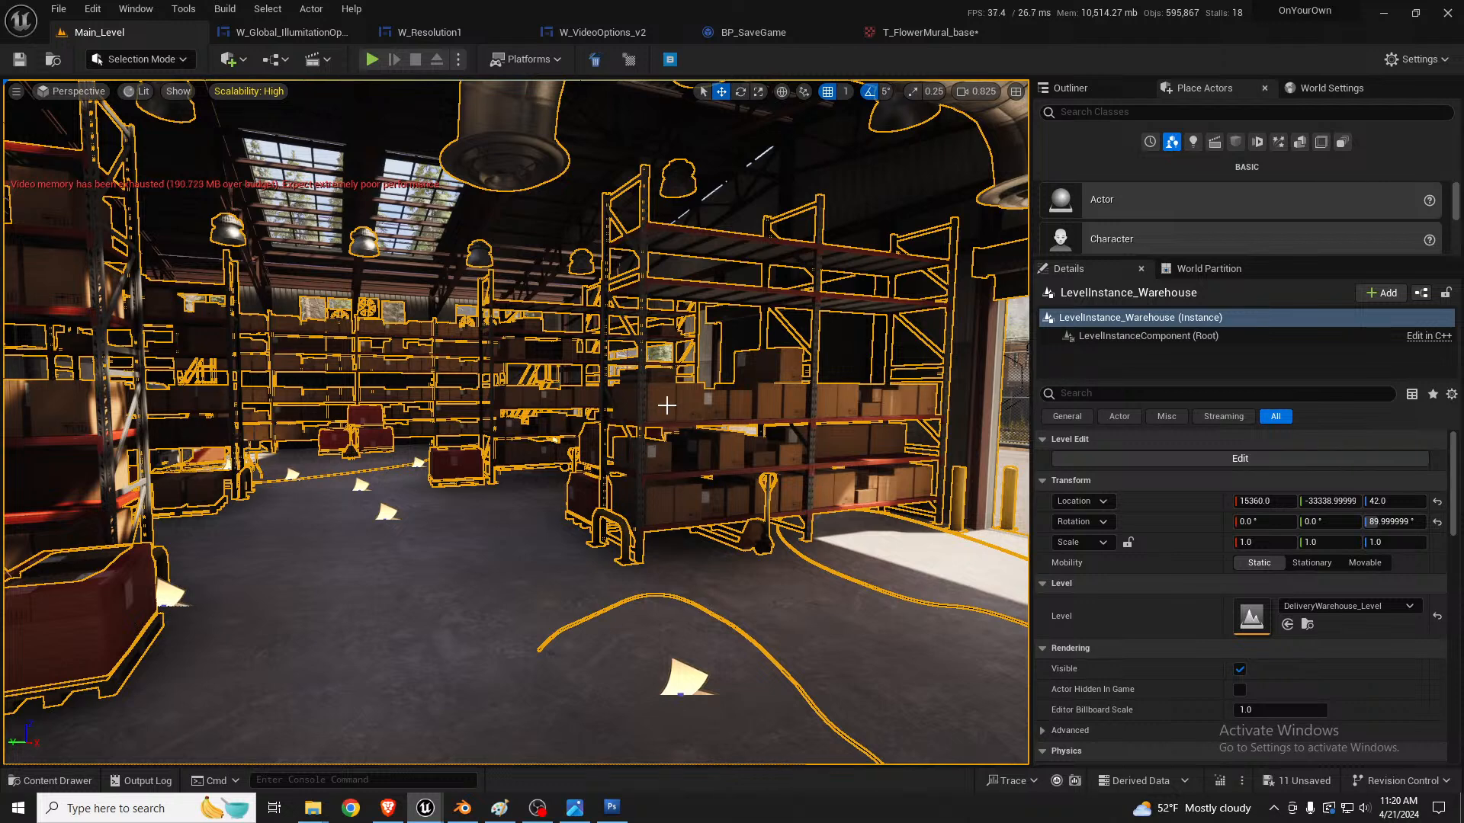
key(Escape)
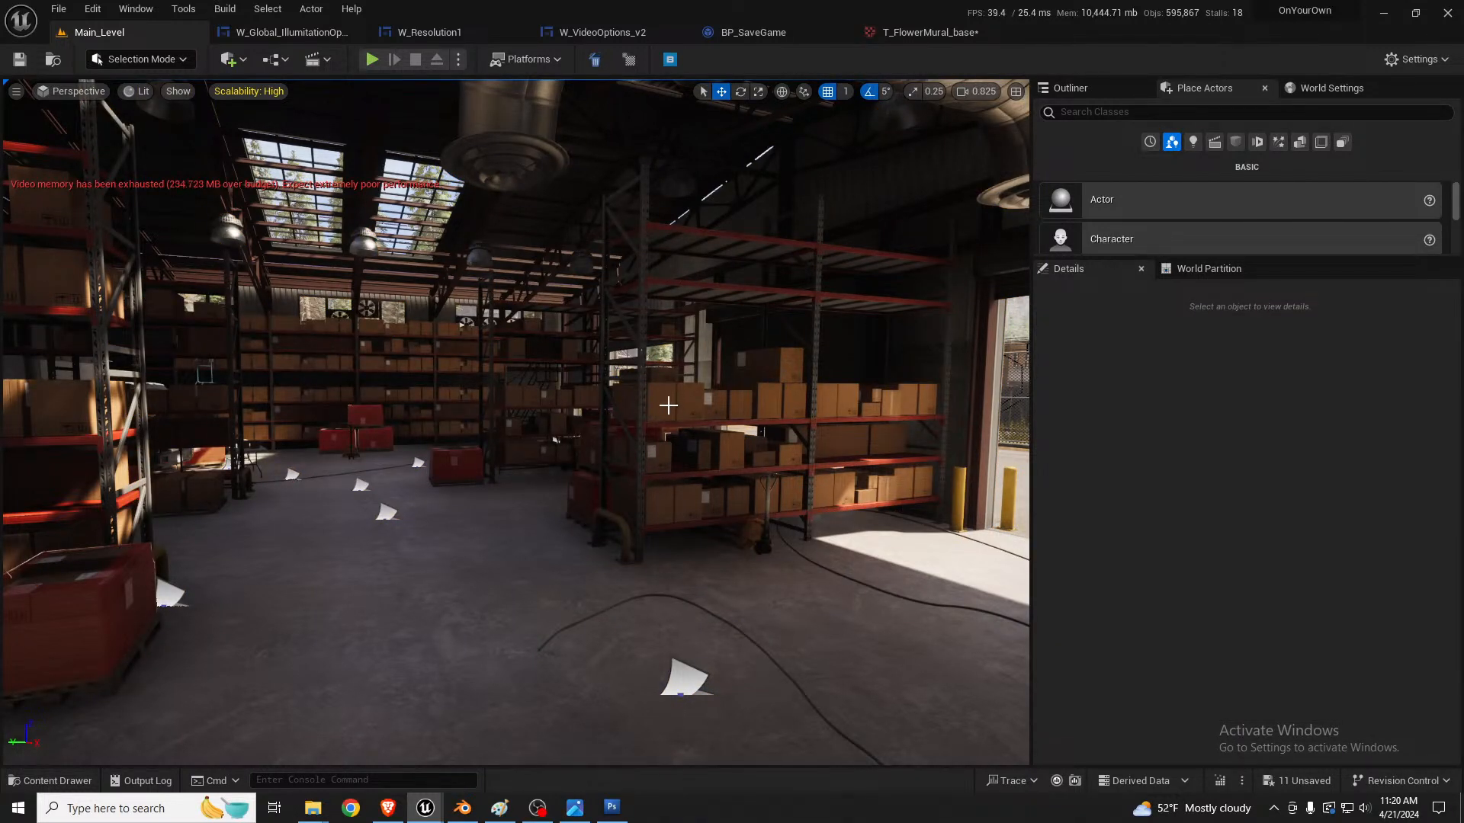
click(666, 436)
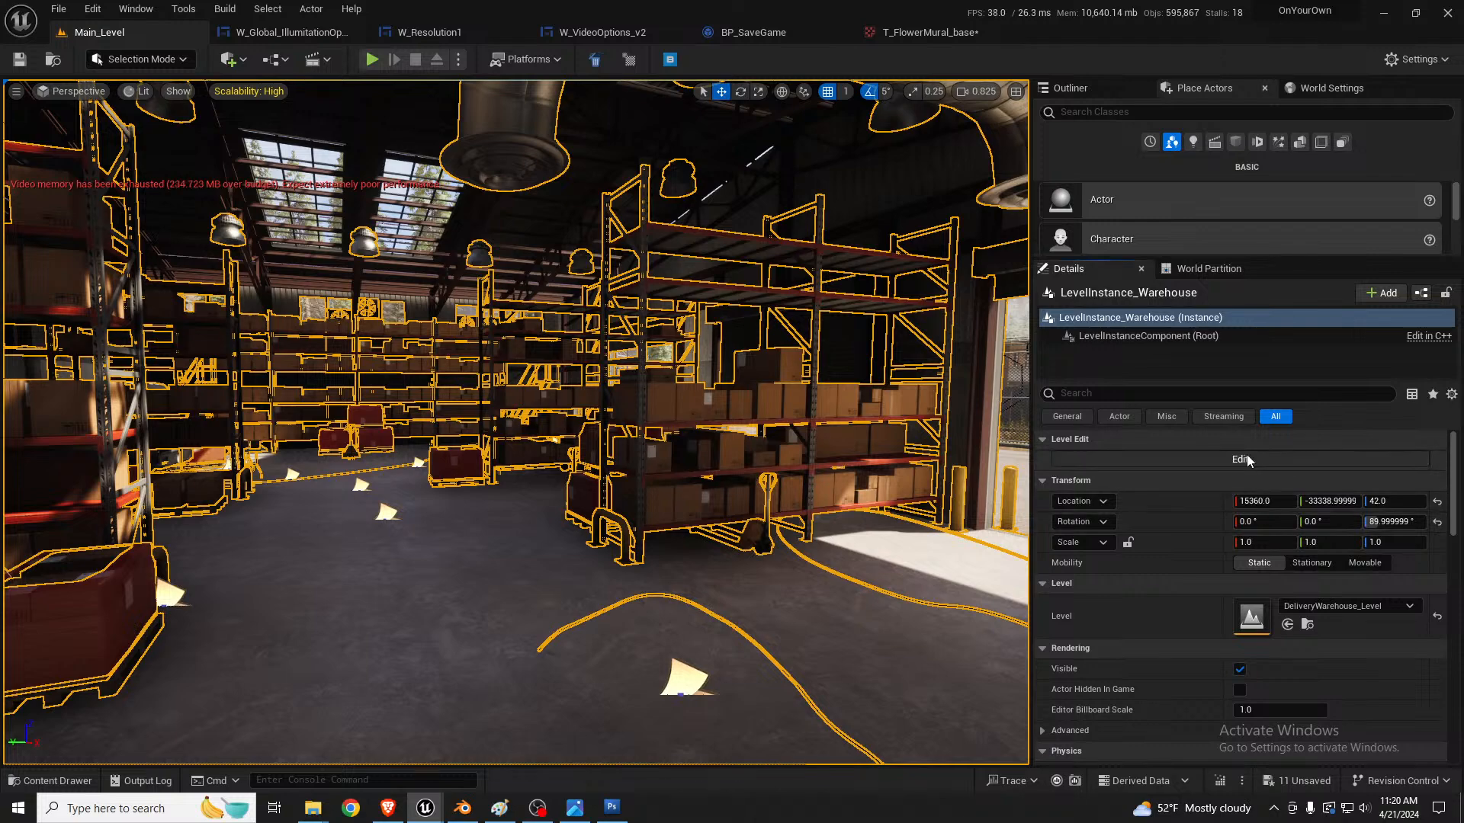
click(688, 411)
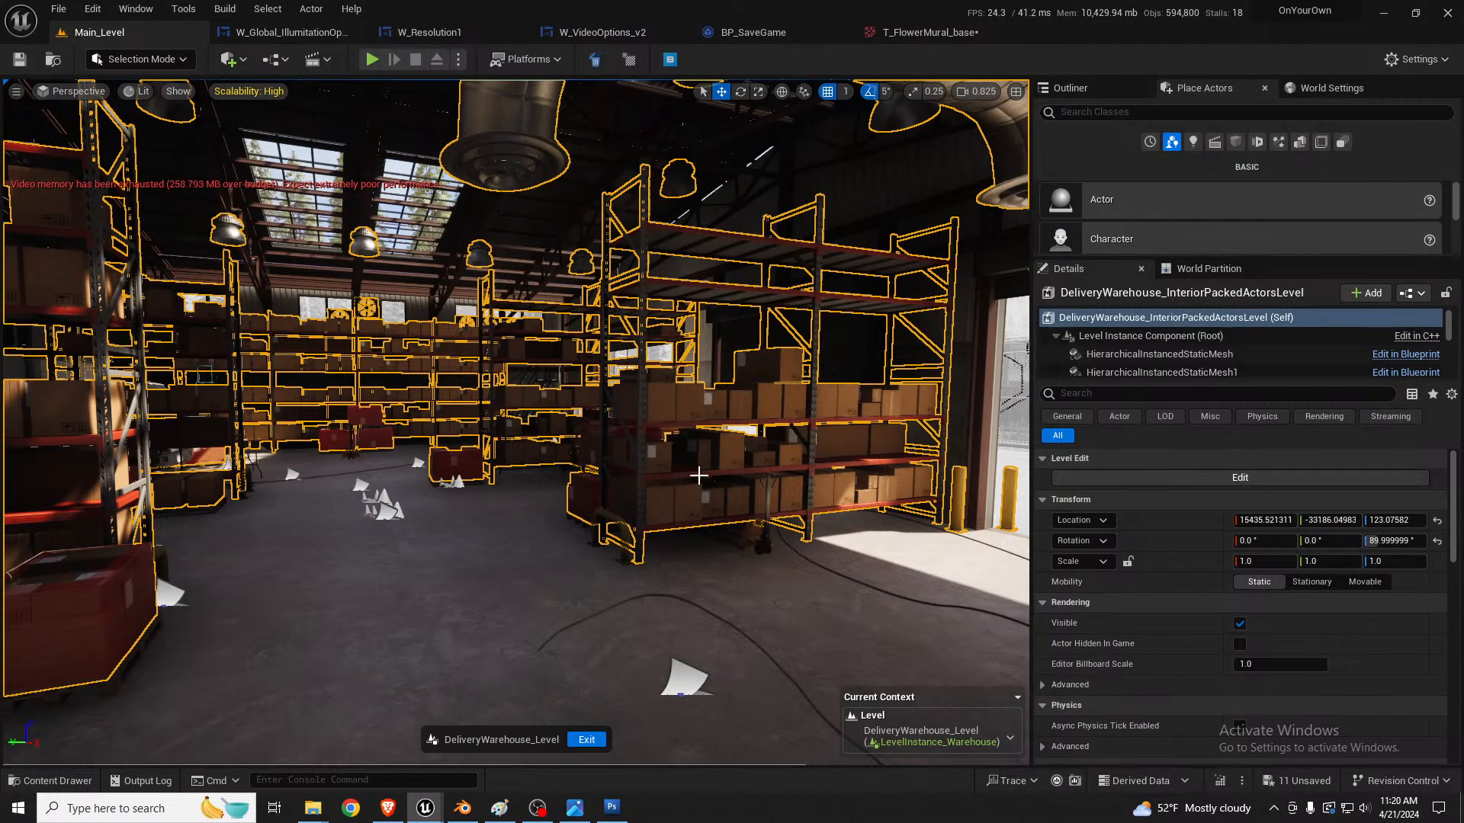
Step: Open the packed warehouse interior's blueprint and check the static meshes and culling of InstancedStaticMesh9 and HierarchicalInstancedStaticMesh12
click(1408, 294)
click(1214, 333)
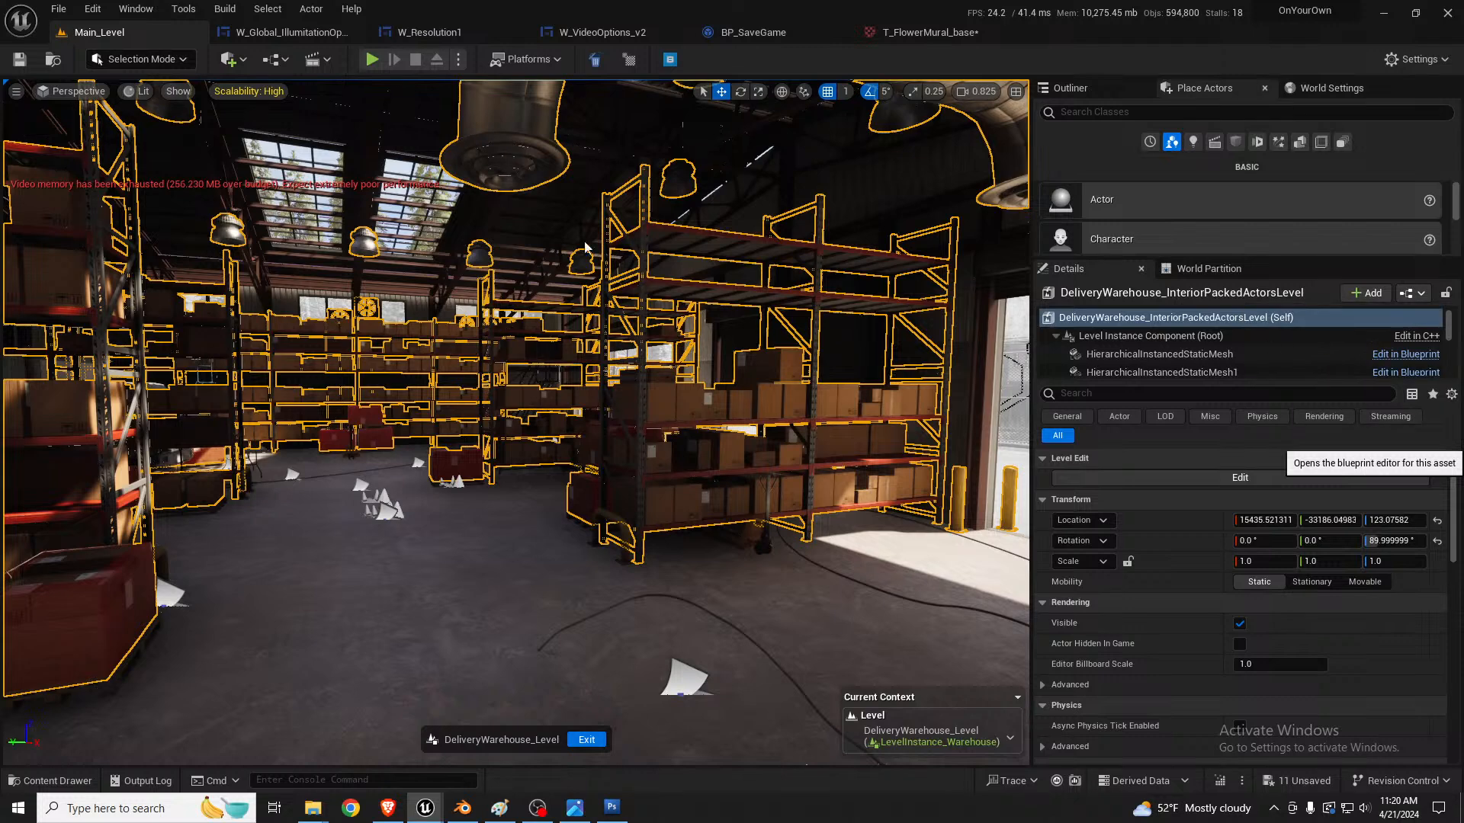
scroll(186, 306, down, 5)
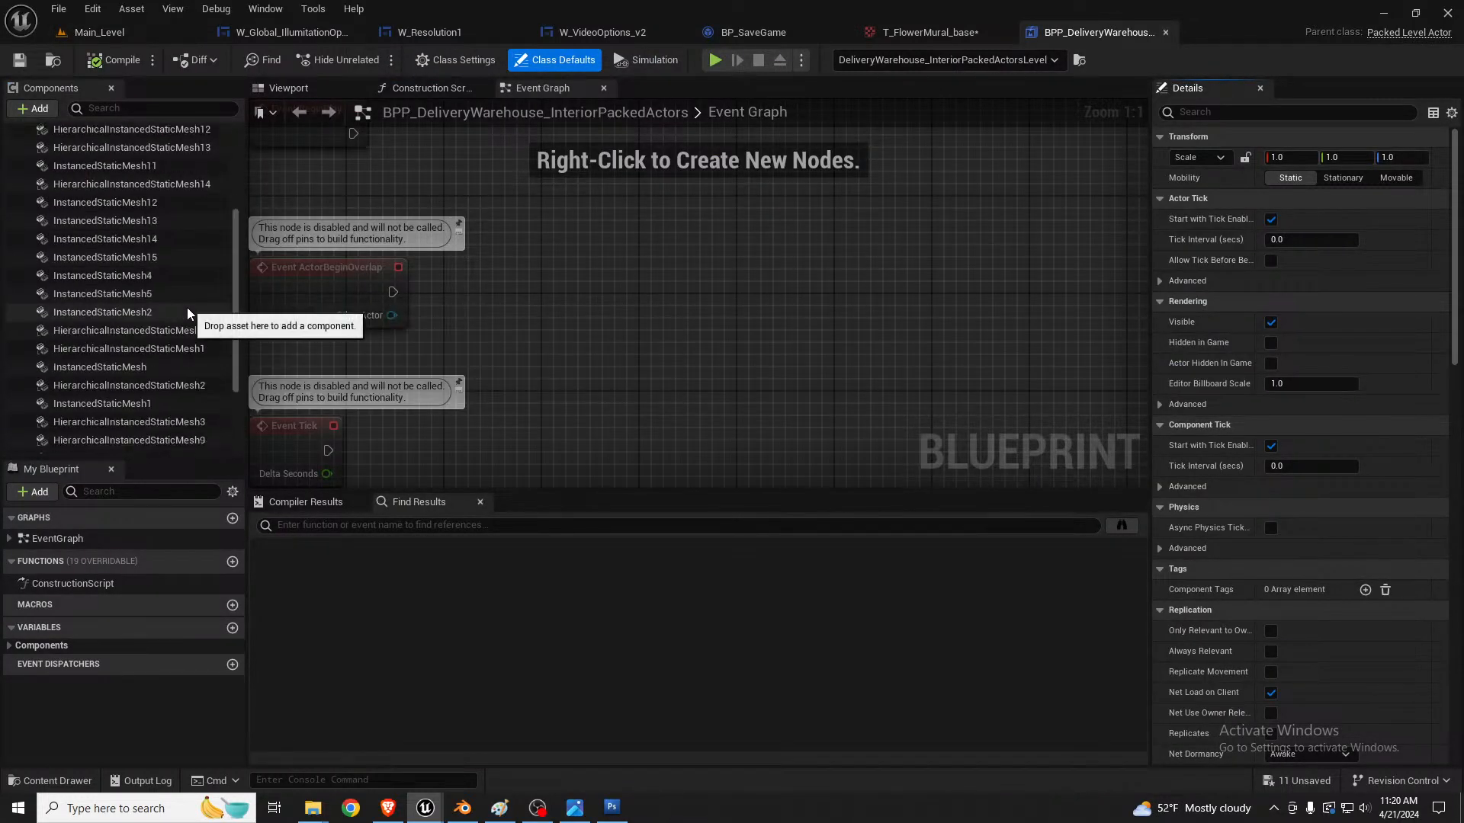
scroll(166, 336, up, 5)
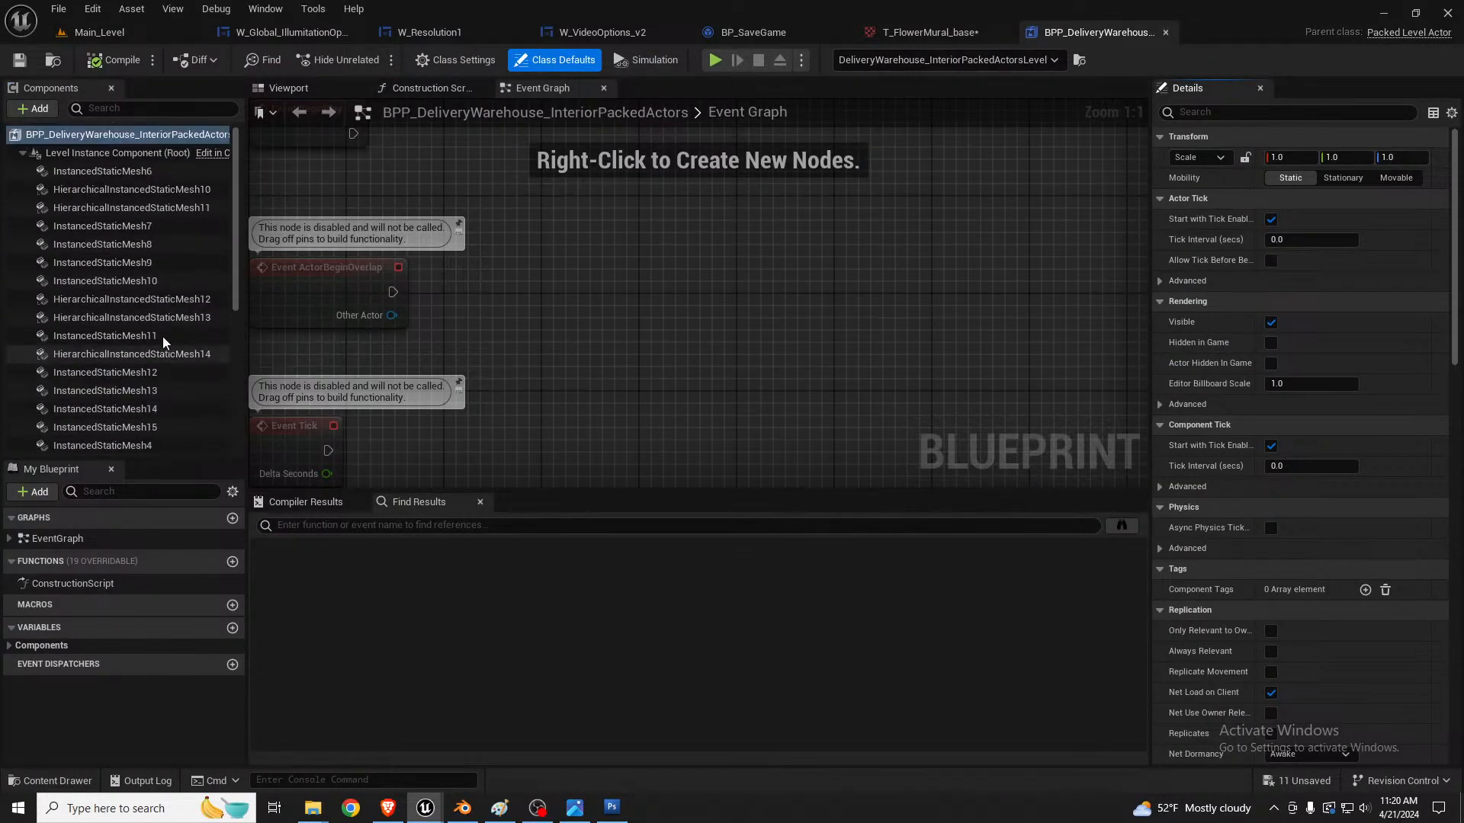
click(135, 262)
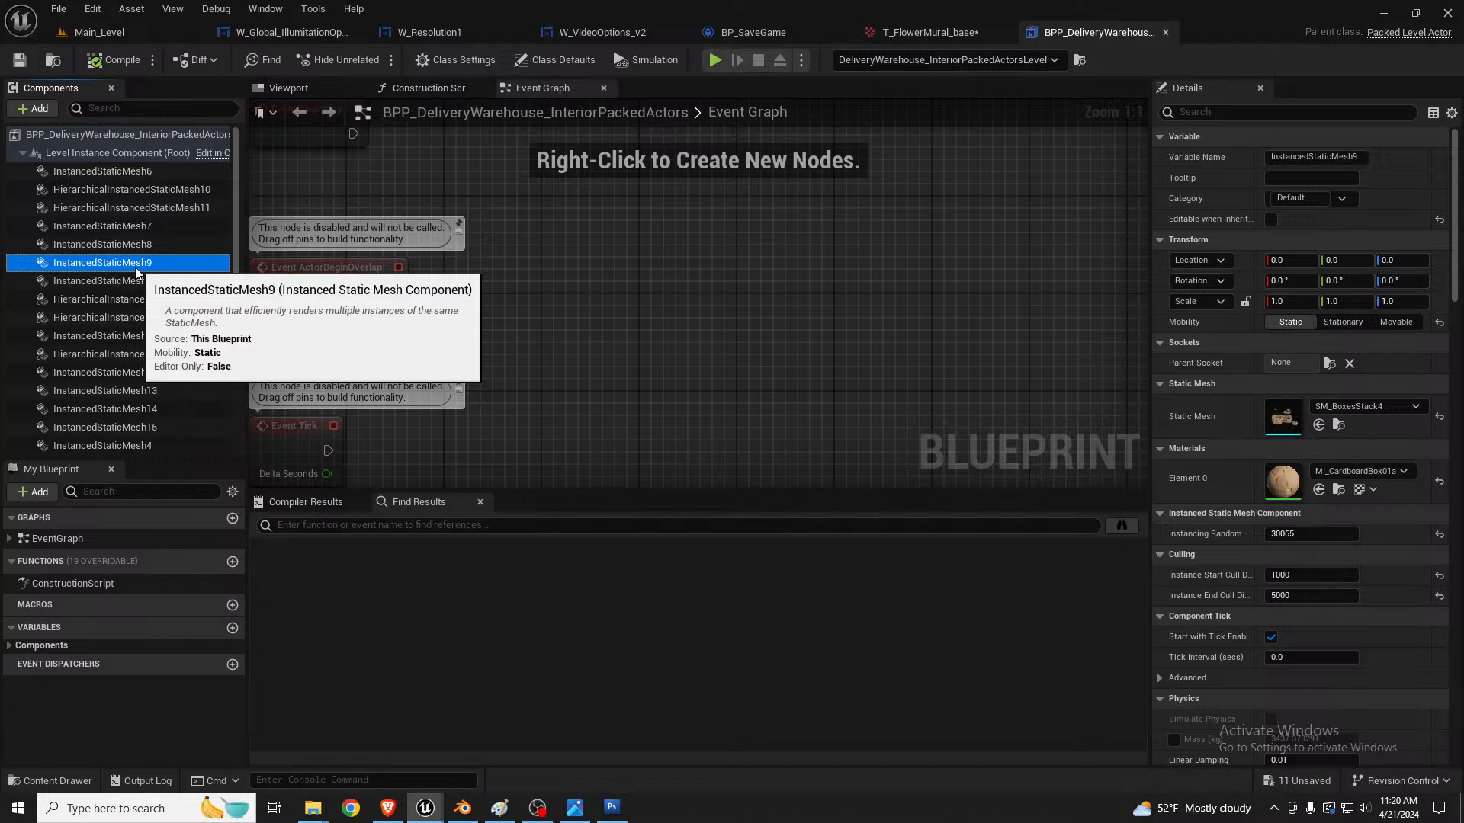
click(129, 300)
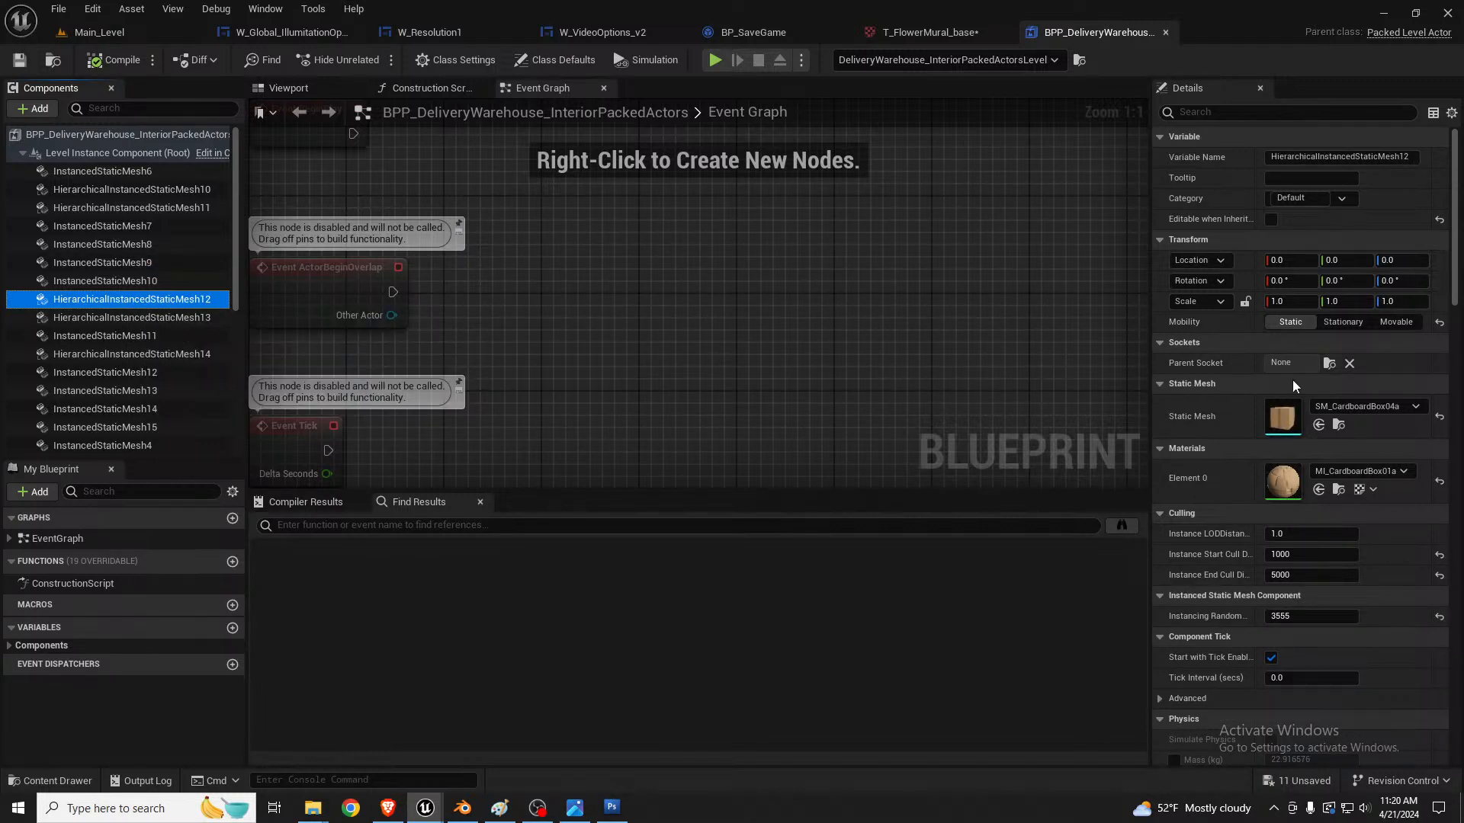
Step: Compare the Instances arrays of HierarchicalInstancedStaticMesh12, 14 and 10 with those of InstancedStaticMesh13 and 15
scroll(1292, 379, down, 3)
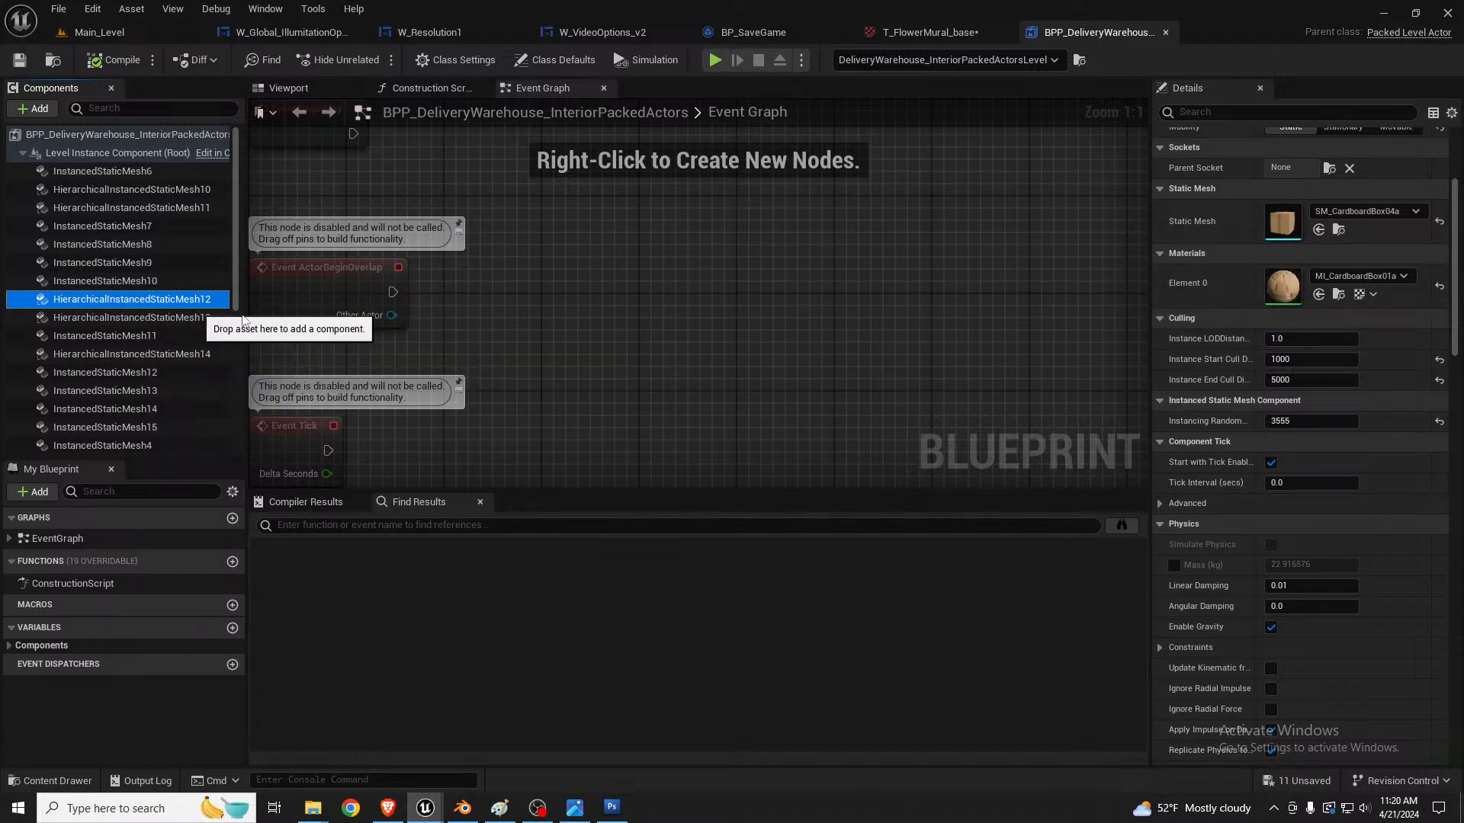
scroll(1356, 458, down, 10)
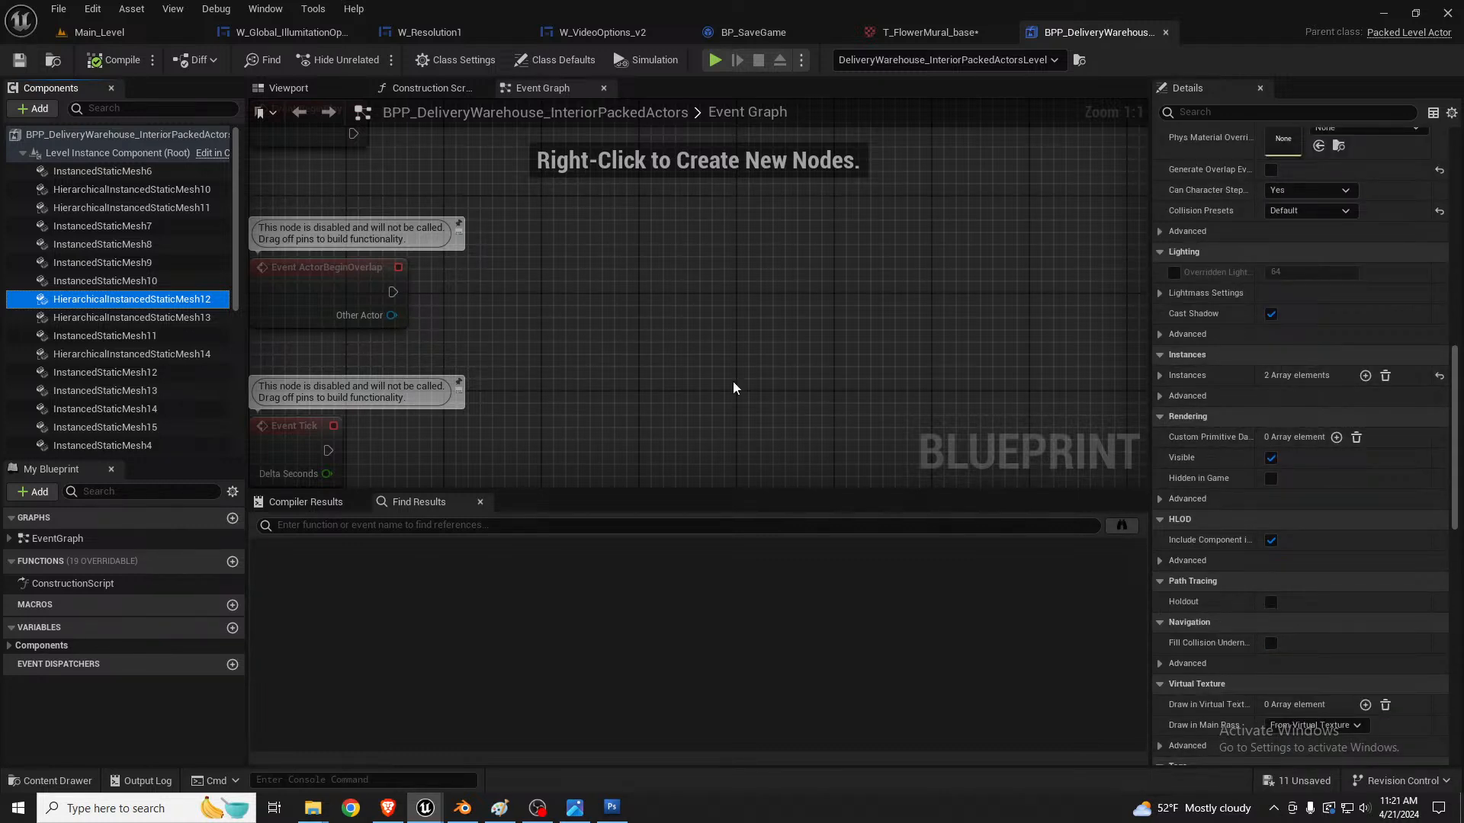
click(119, 395)
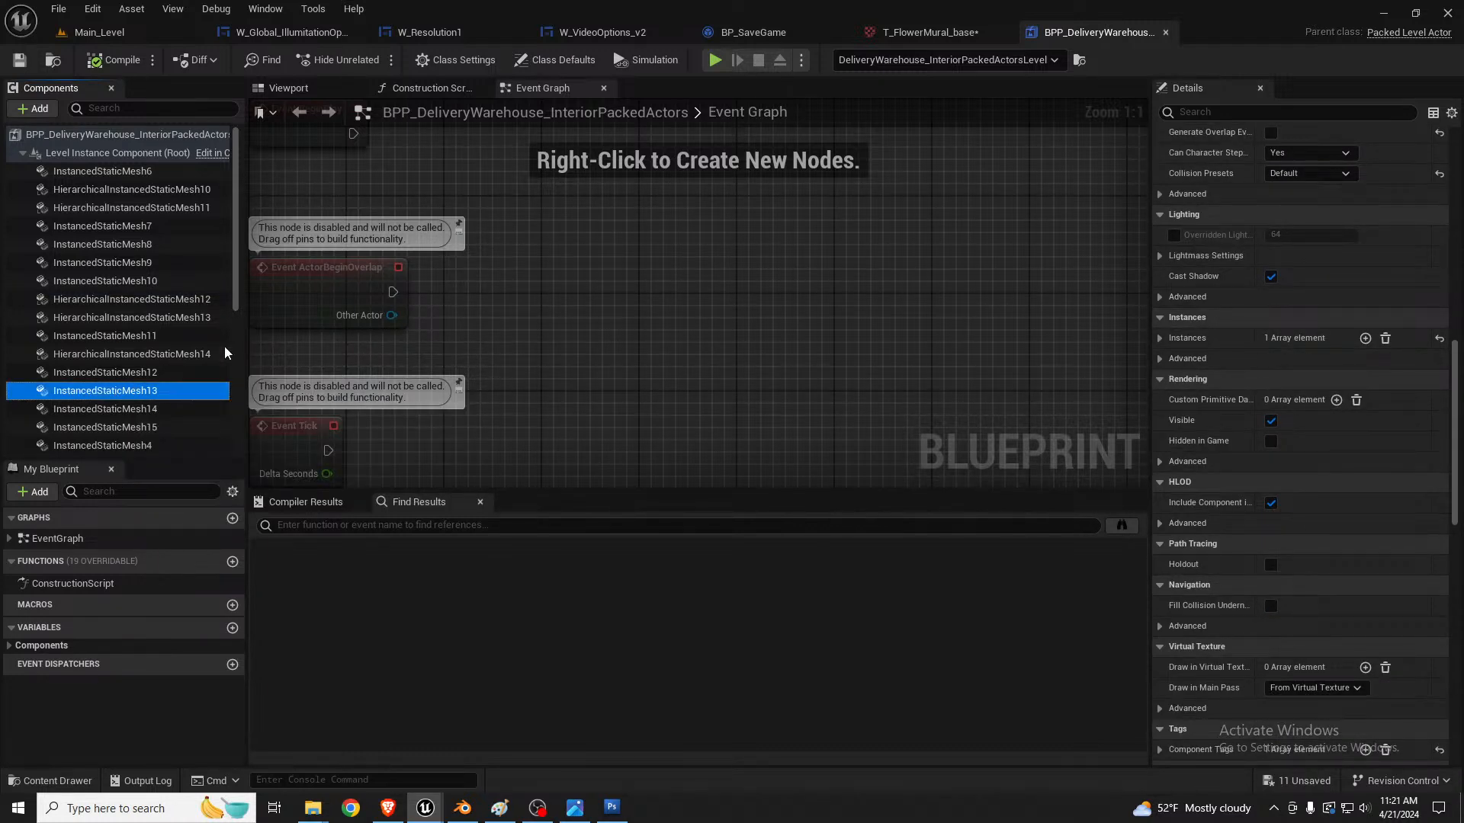
click(114, 427)
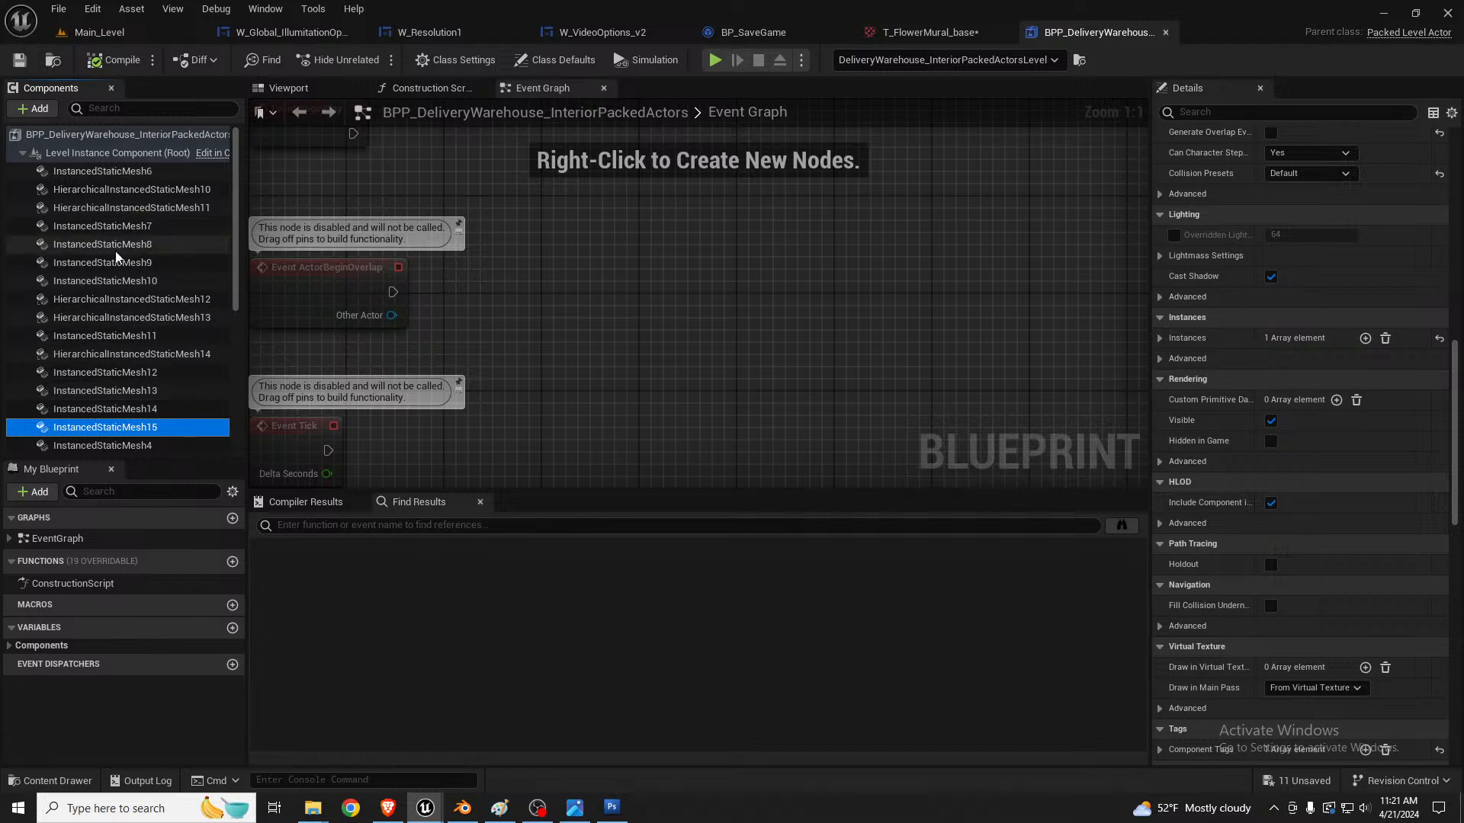
click(114, 353)
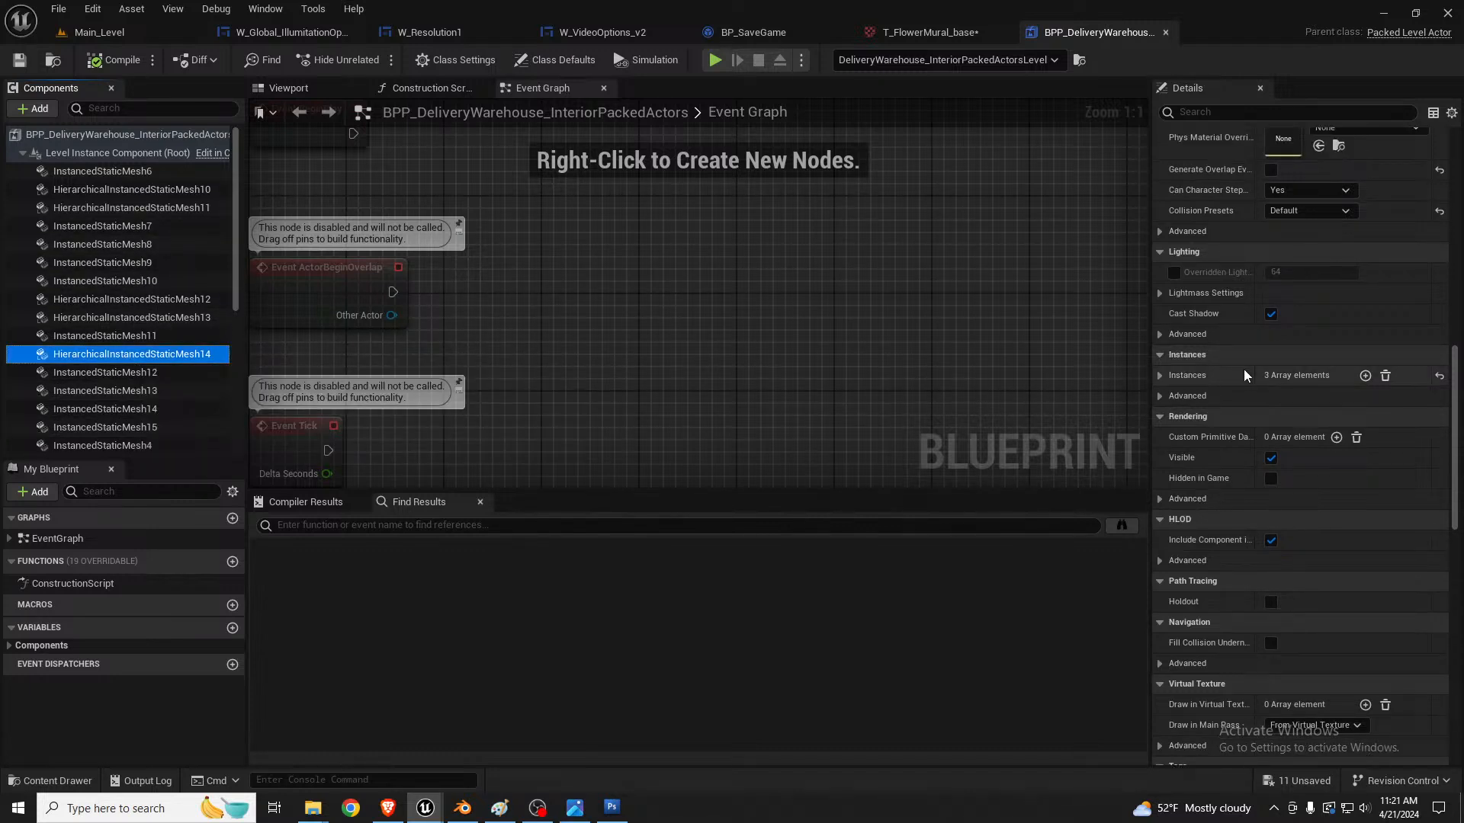
click(178, 192)
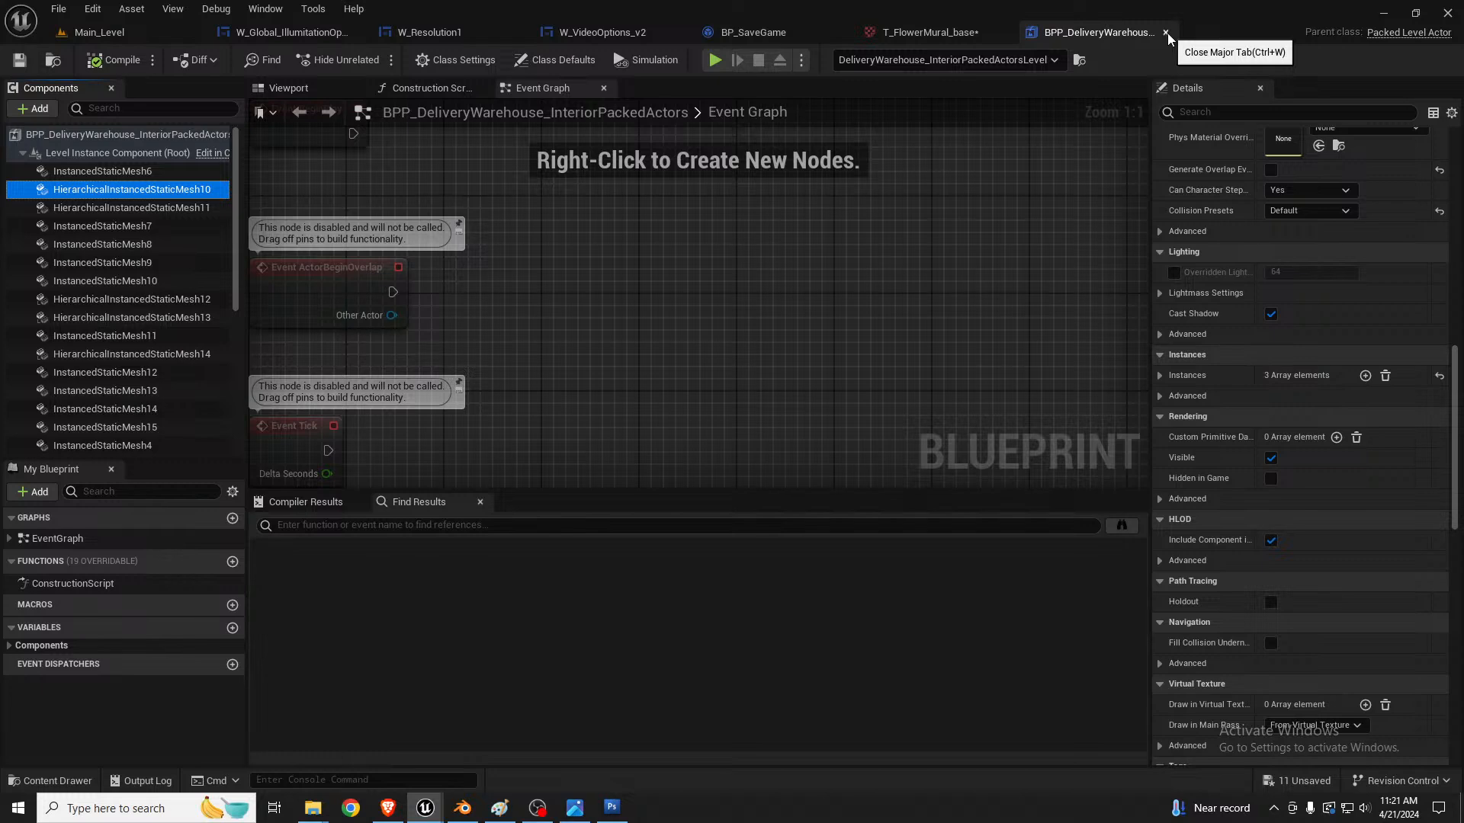
Step: Return to Main_Level, select the SM_Warehouse1 building mesh from outside and review its material slots
click(106, 32)
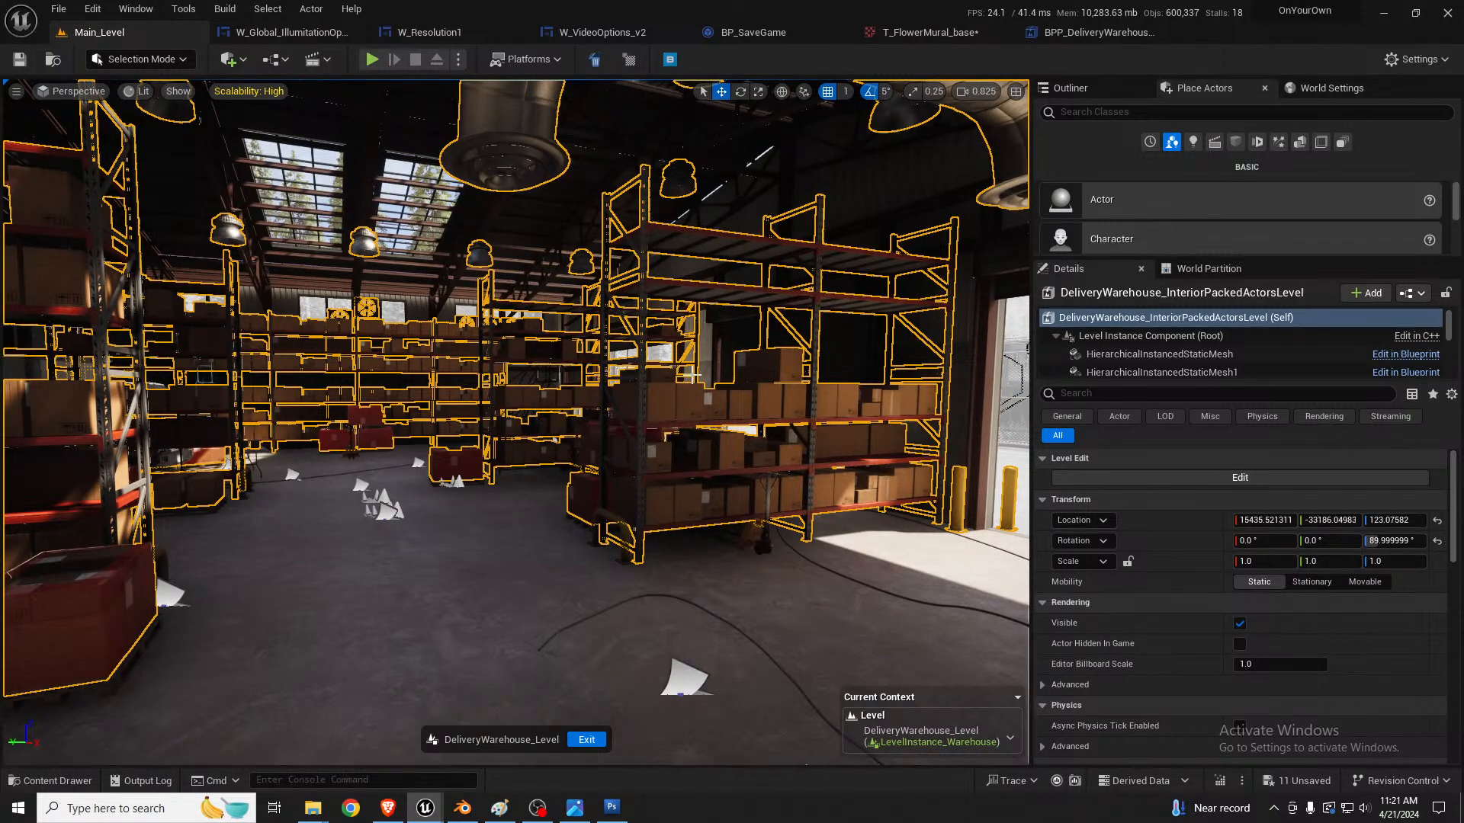
right_drag(694, 389, 388, 496)
key(s)
click(767, 345)
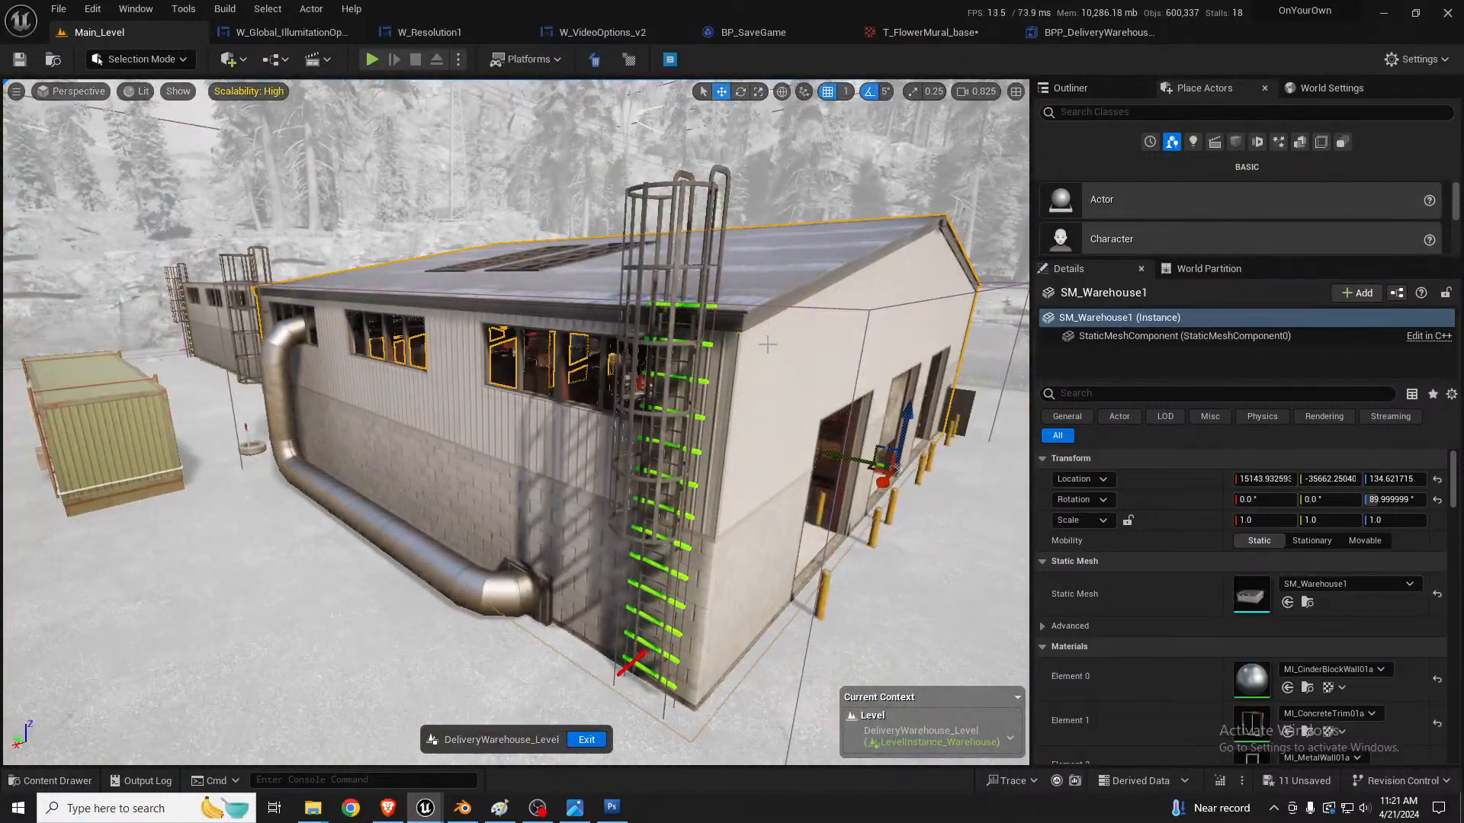
scroll(1218, 600, down, 6)
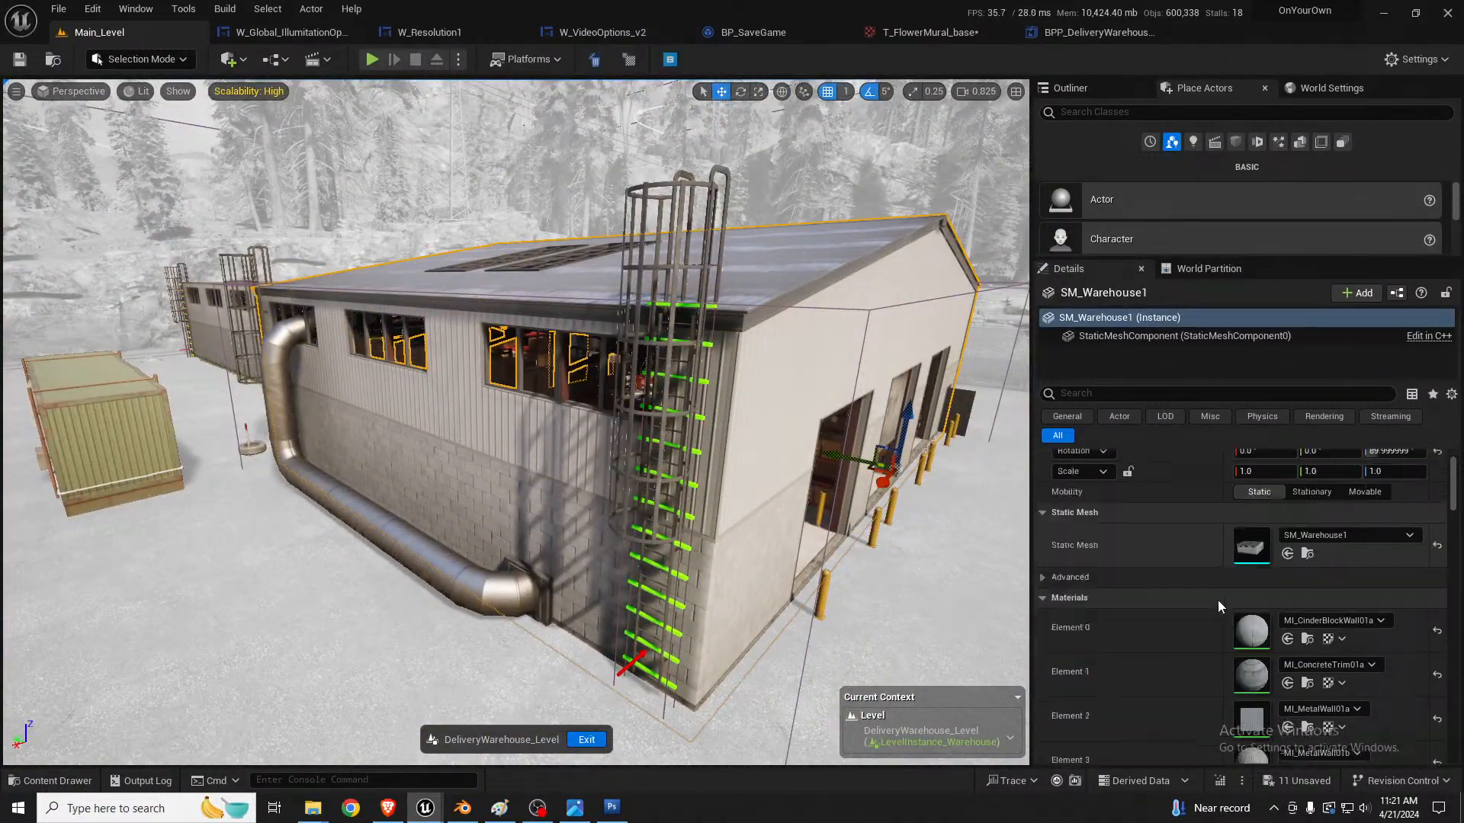
scroll(1217, 600, down, 1)
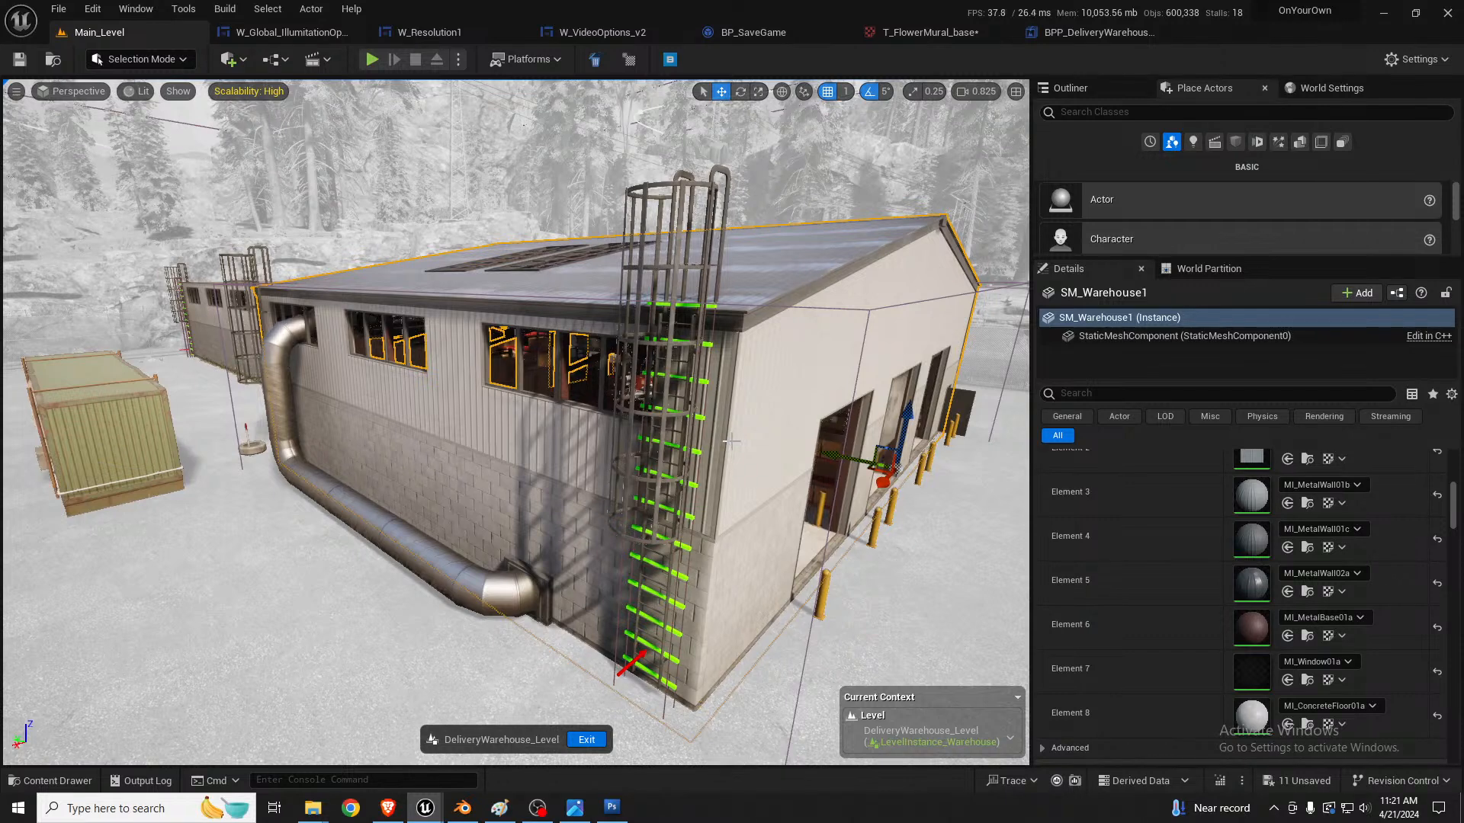
Step: Examine the warehouse's front side and its last material slots, and exit editing of DeliveryWarehouse_Level
key(d)
right_drag(753, 440, 741, 432)
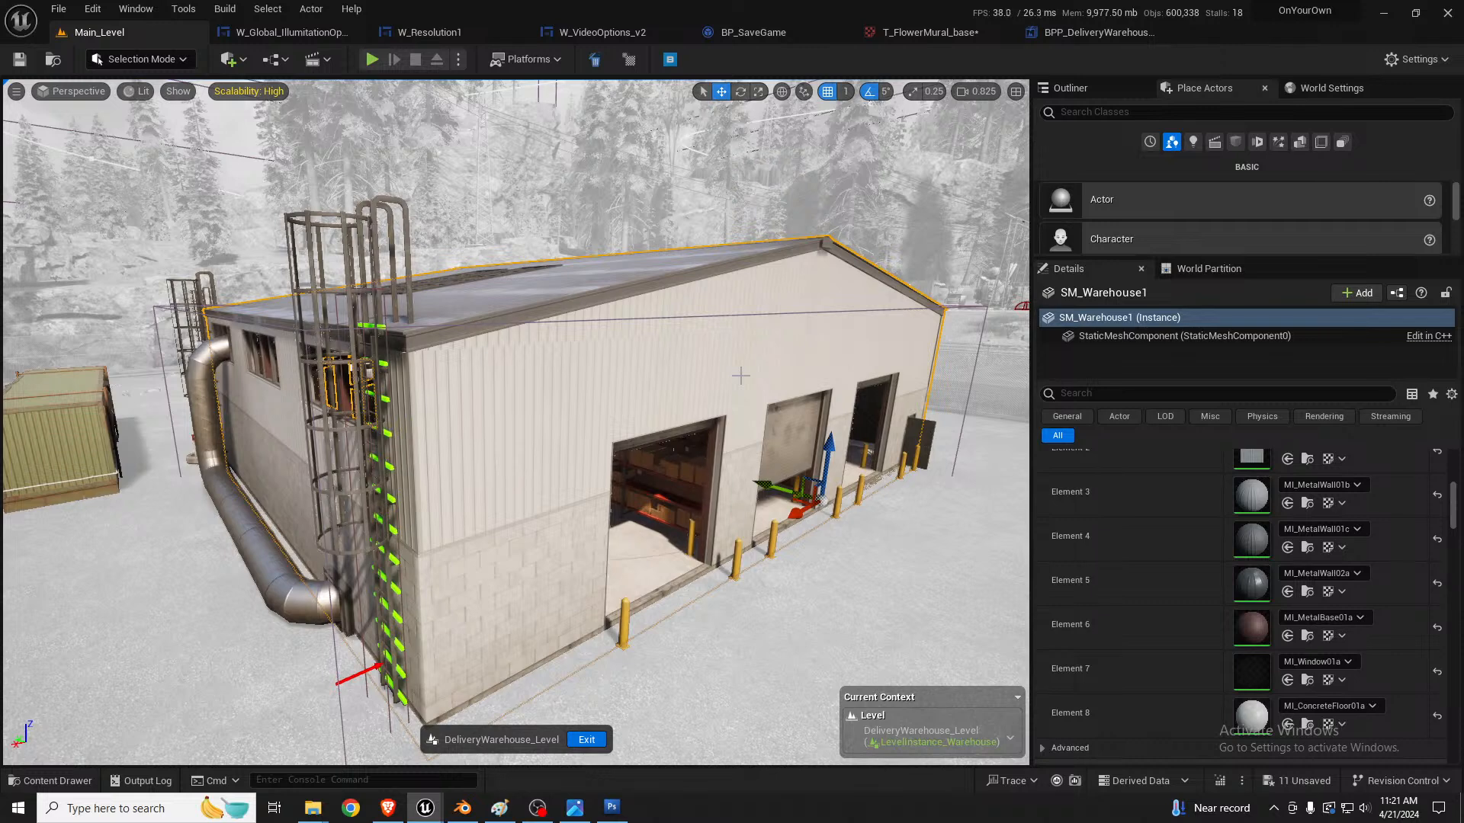
scroll(1201, 578, down, 3)
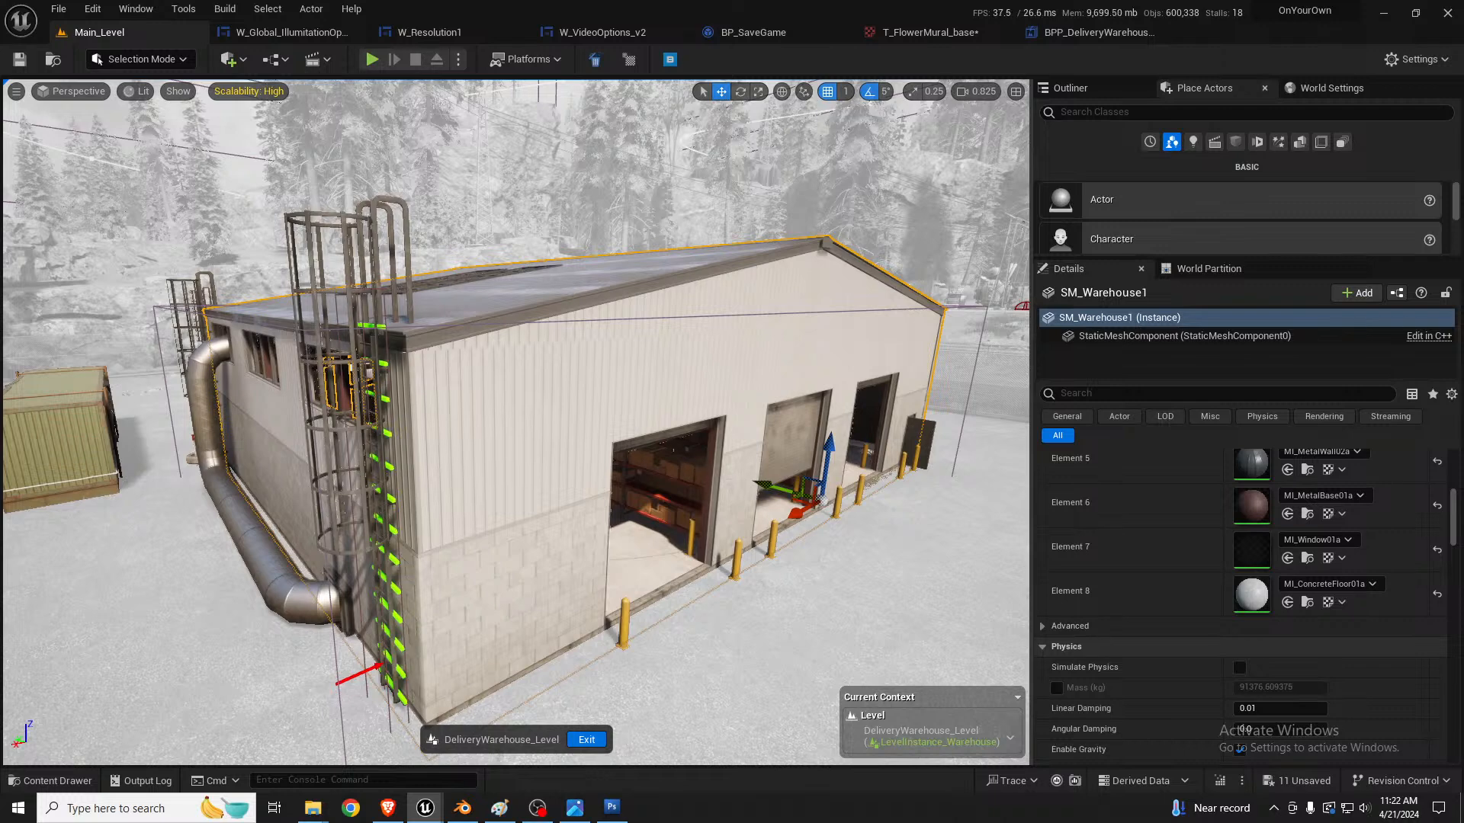
right_drag(734, 478, 817, 456)
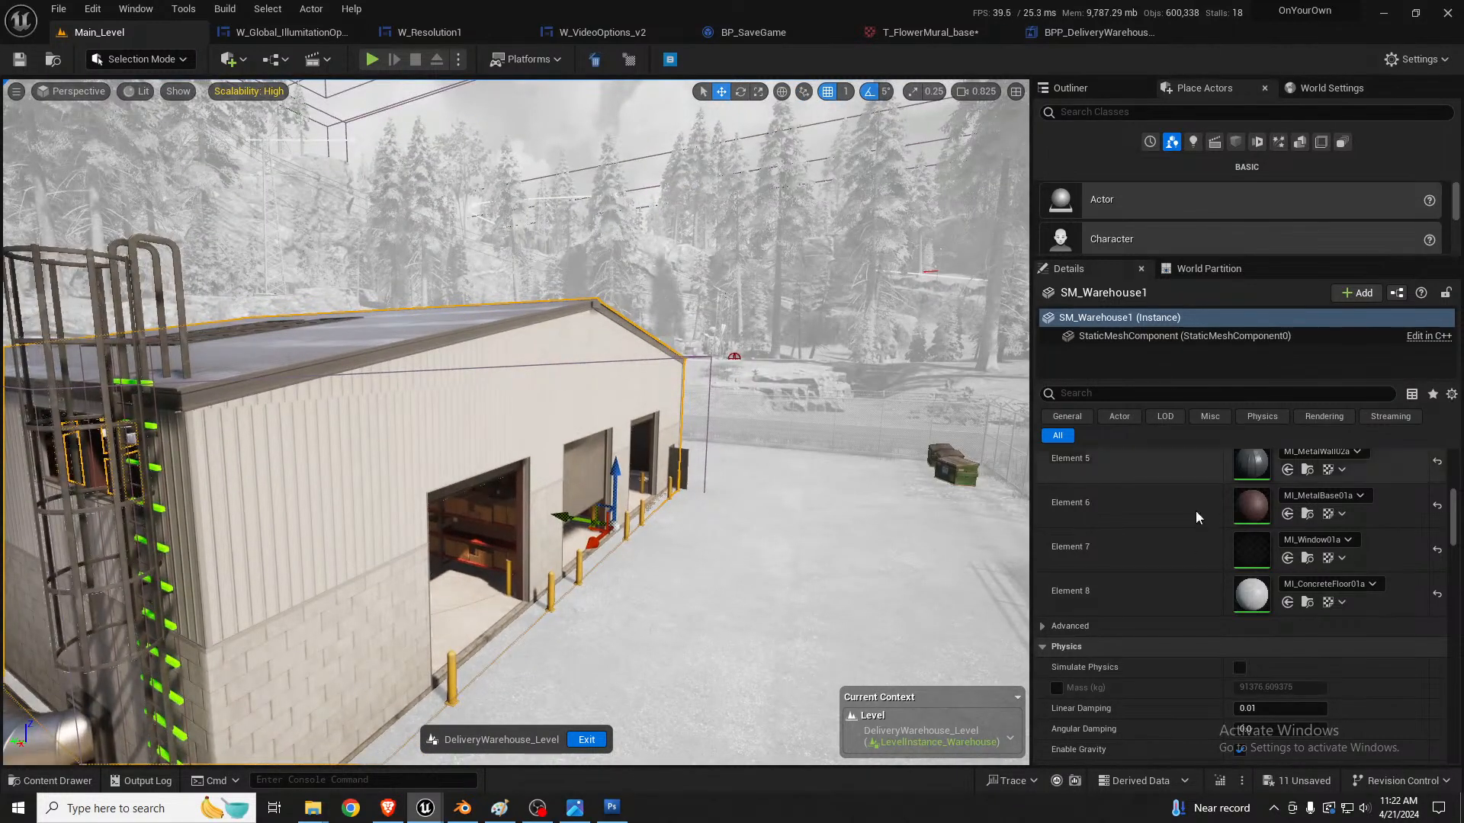
scroll(1178, 556, up, 6)
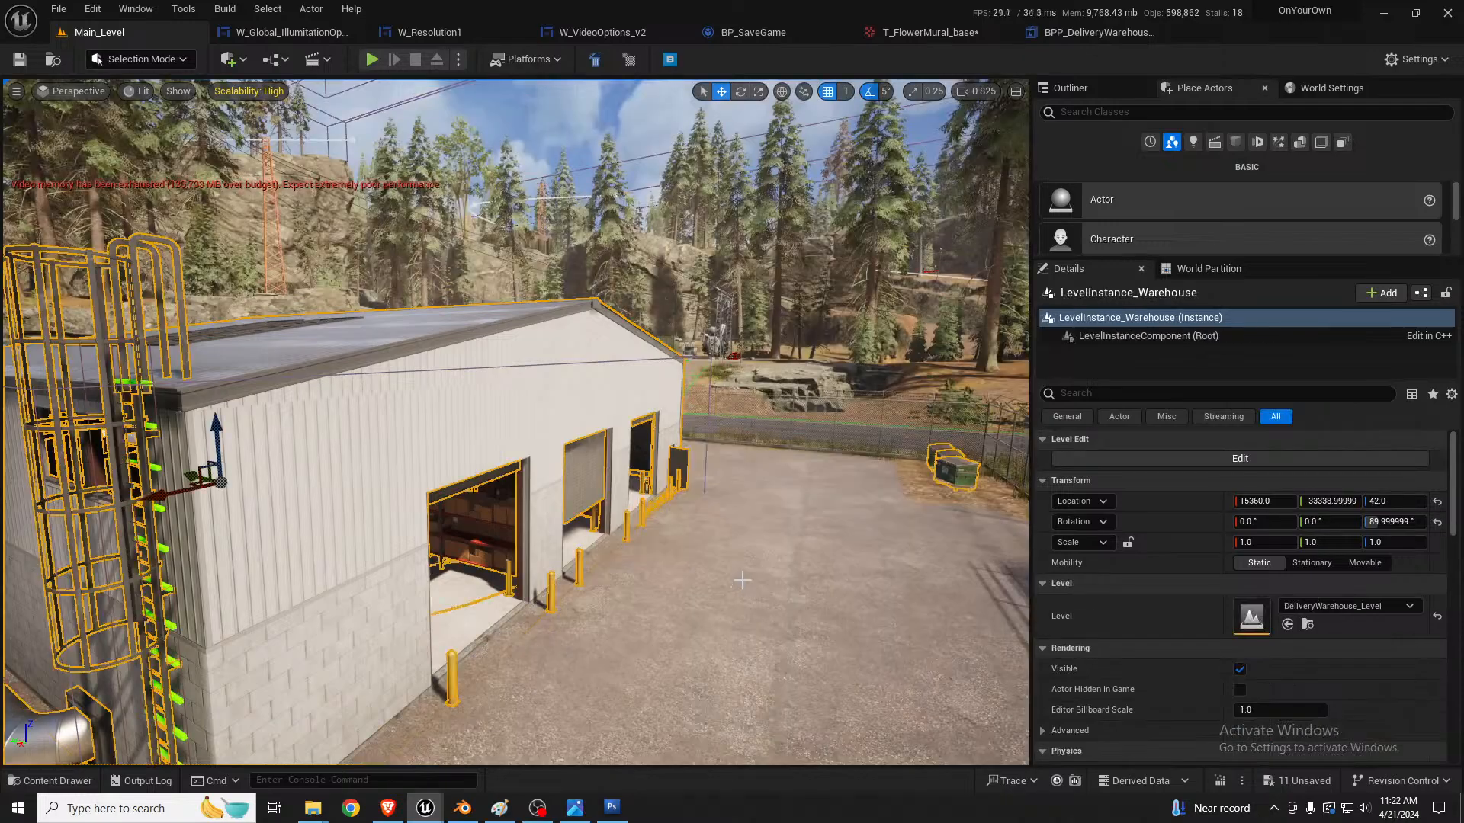
Step: Inspect the garage interior, checking which props belong to LevelInstance_GarageInterior, and clear the selection
key(d)
right_drag(755, 565, 1201, 560)
key(w)
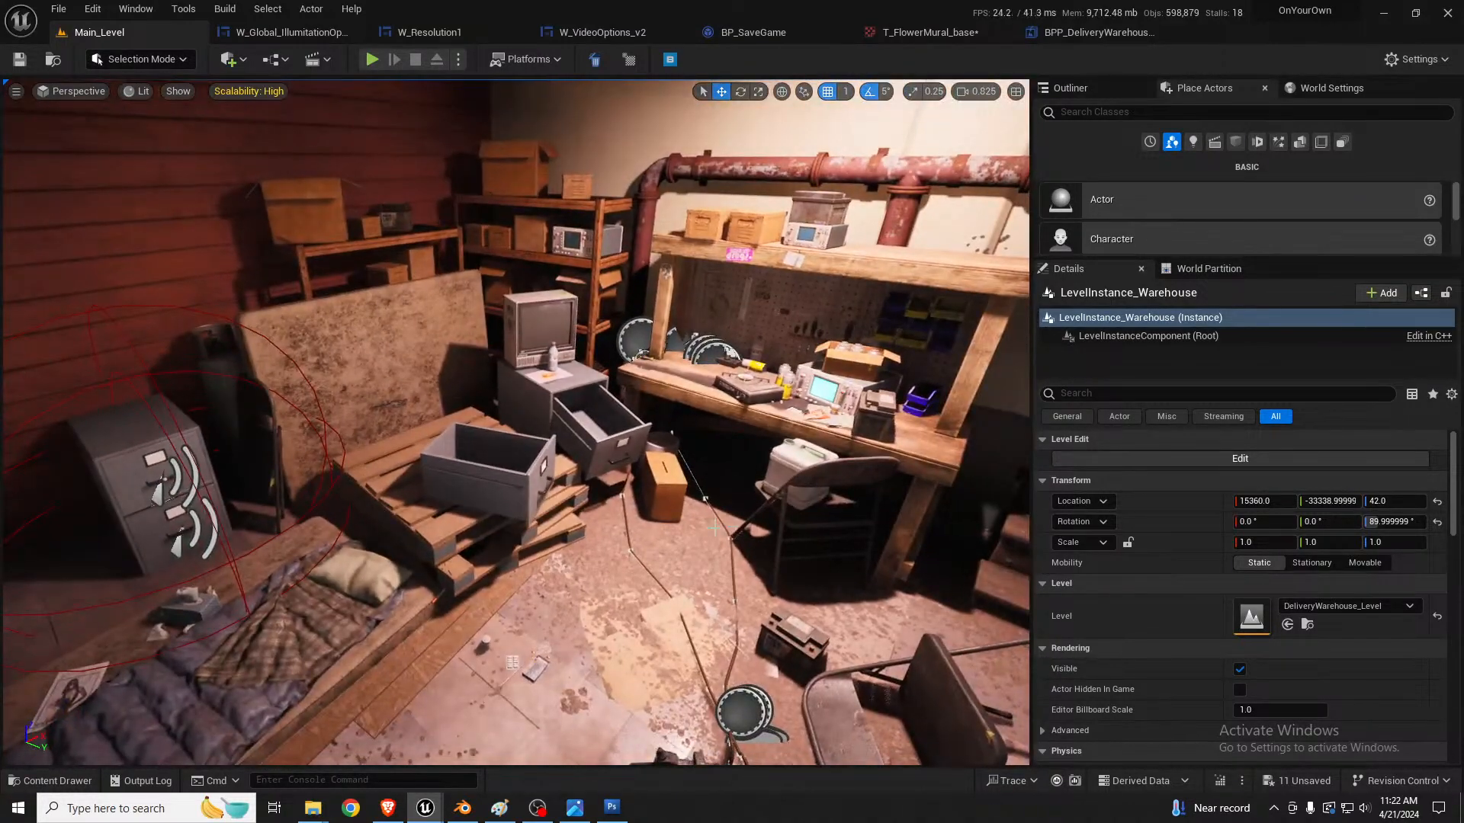
click(409, 610)
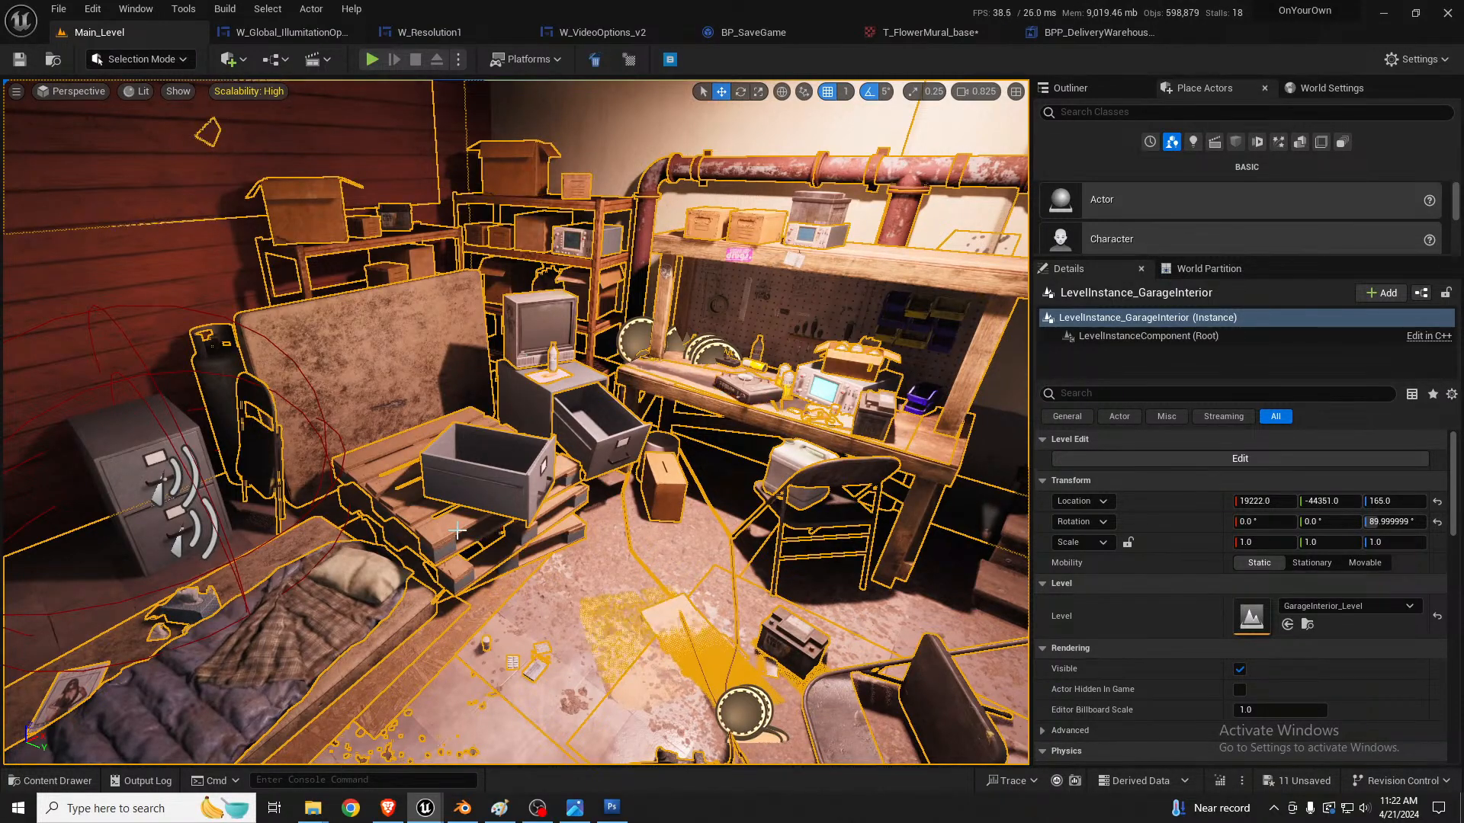
right_drag(548, 520, 542, 503)
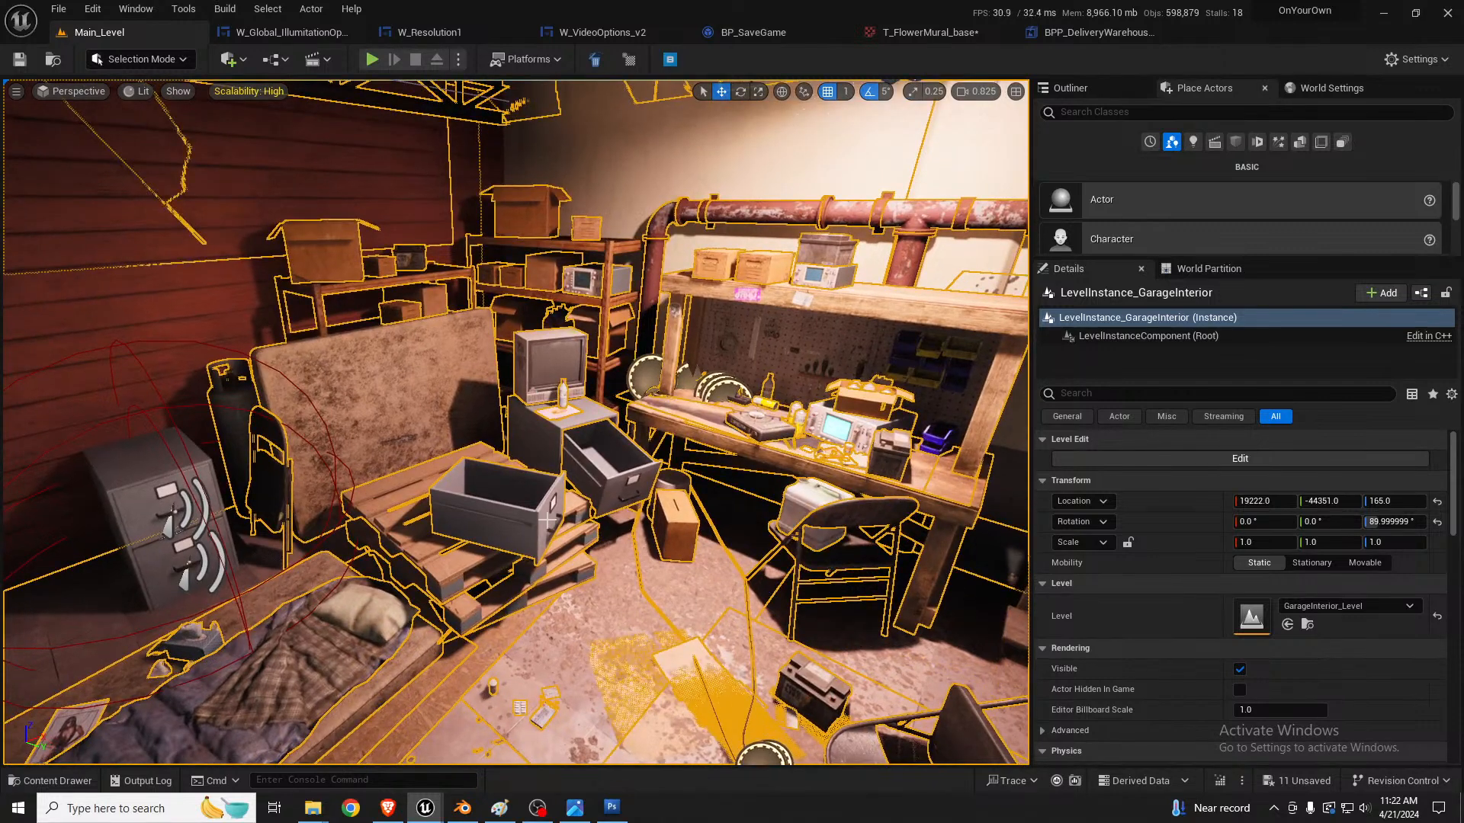
key(Escape)
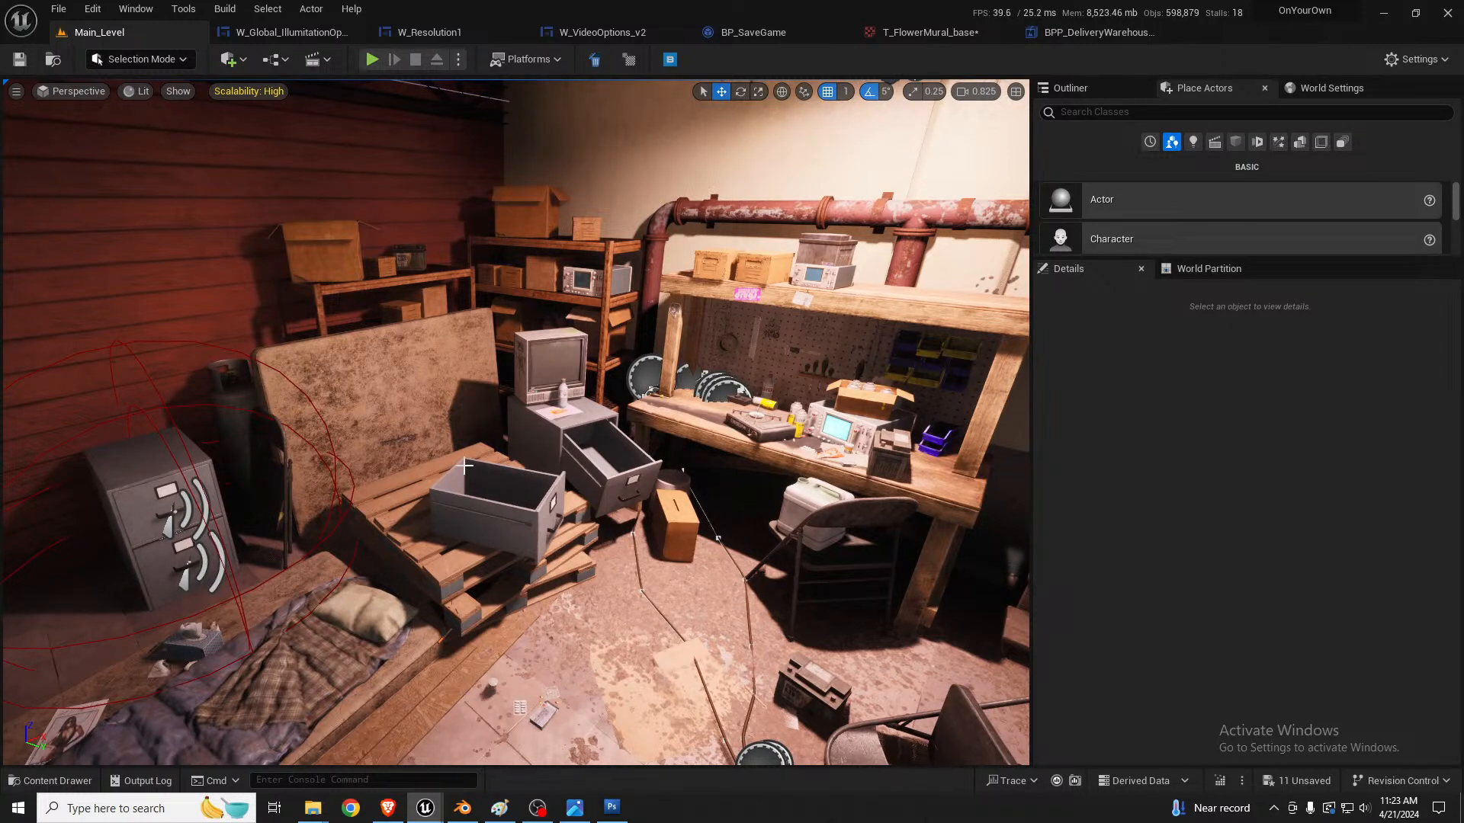
Step: Select the StairSet2 wooden staircase behind the brick building and open it in the Blueprint Editor
right_drag(464, 465, 381, 434)
key(w)
click(474, 364)
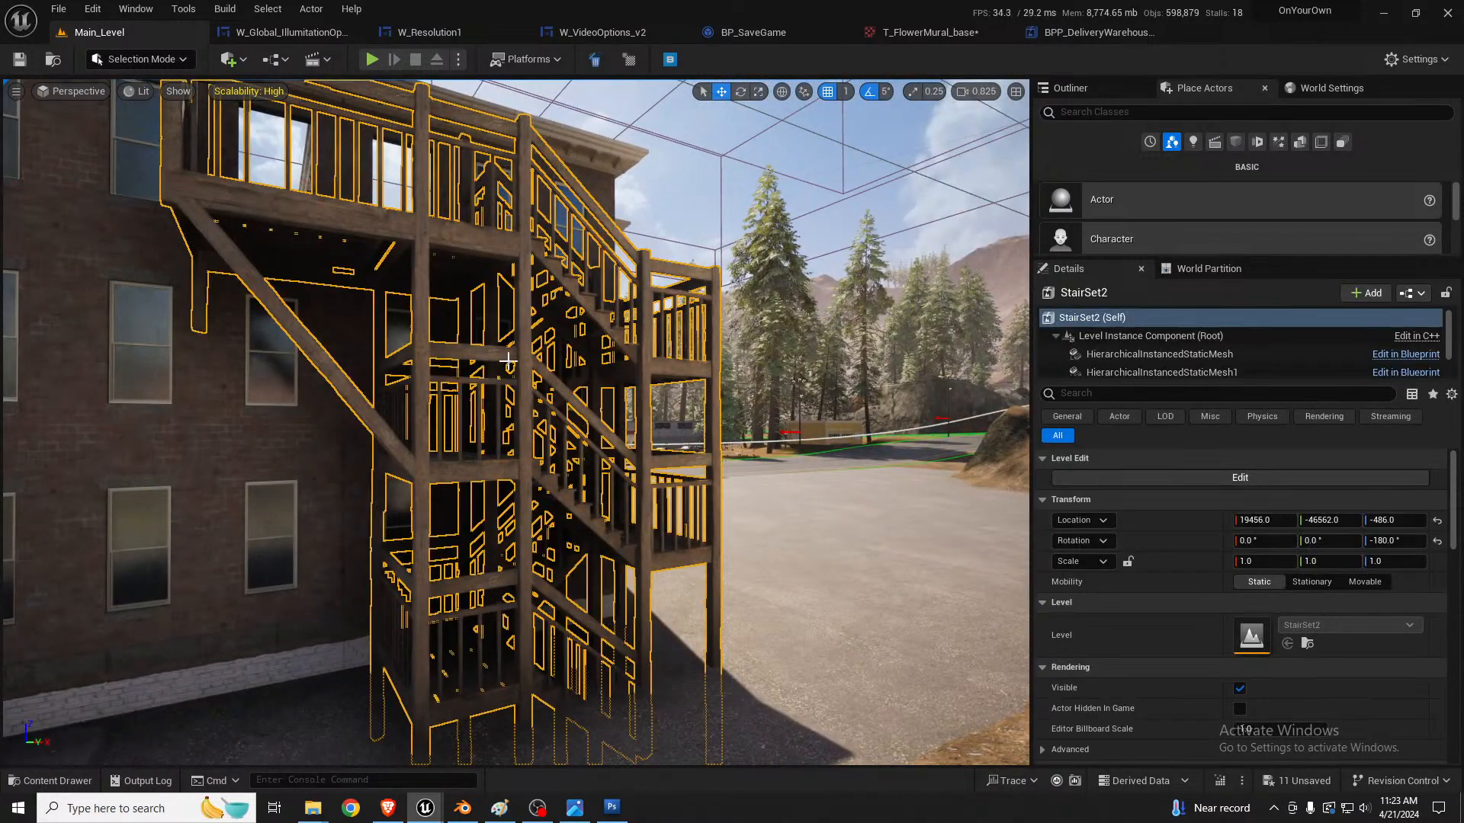
click(770, 187)
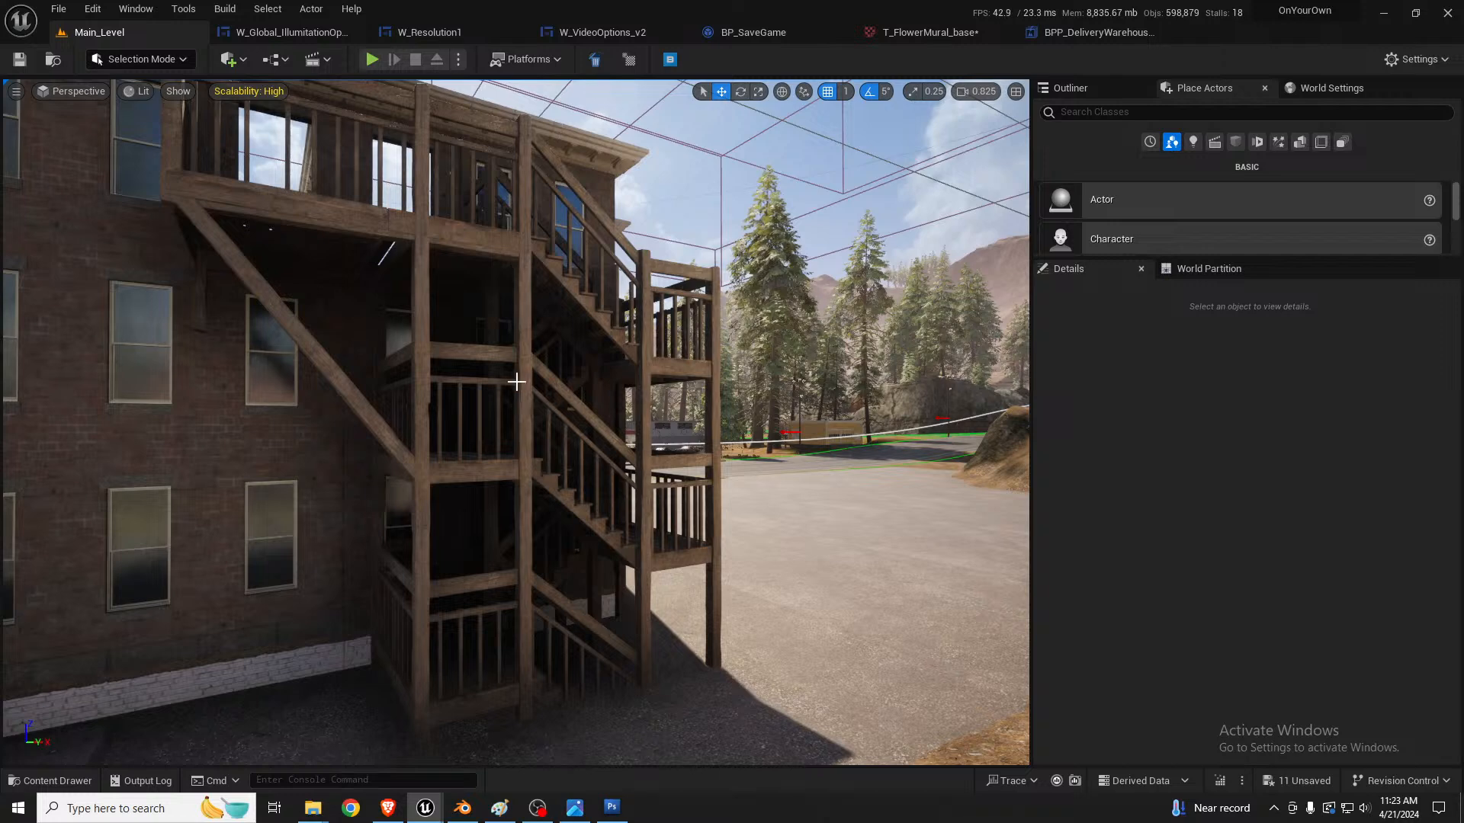
click(487, 238)
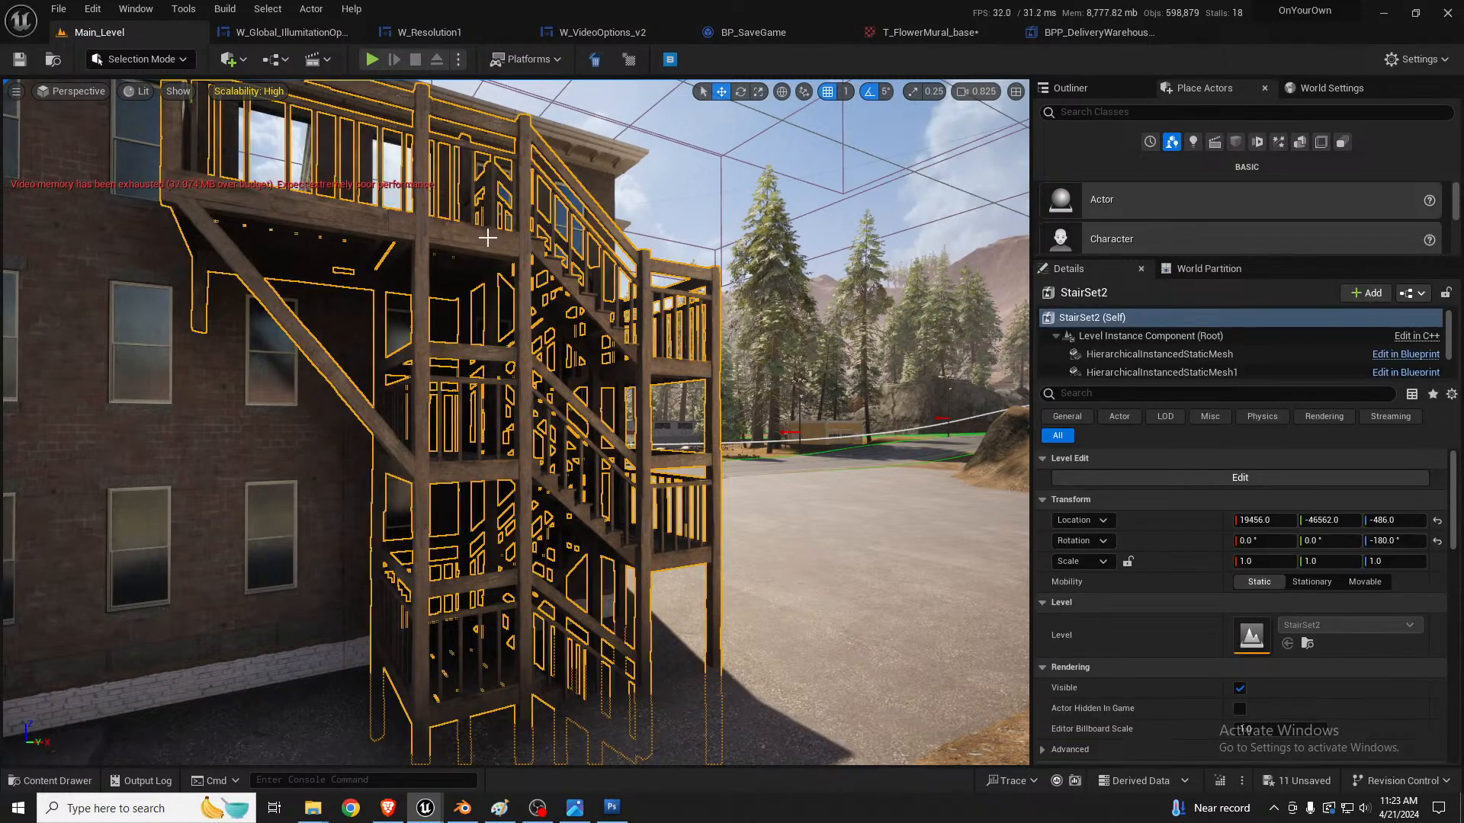
click(1409, 295)
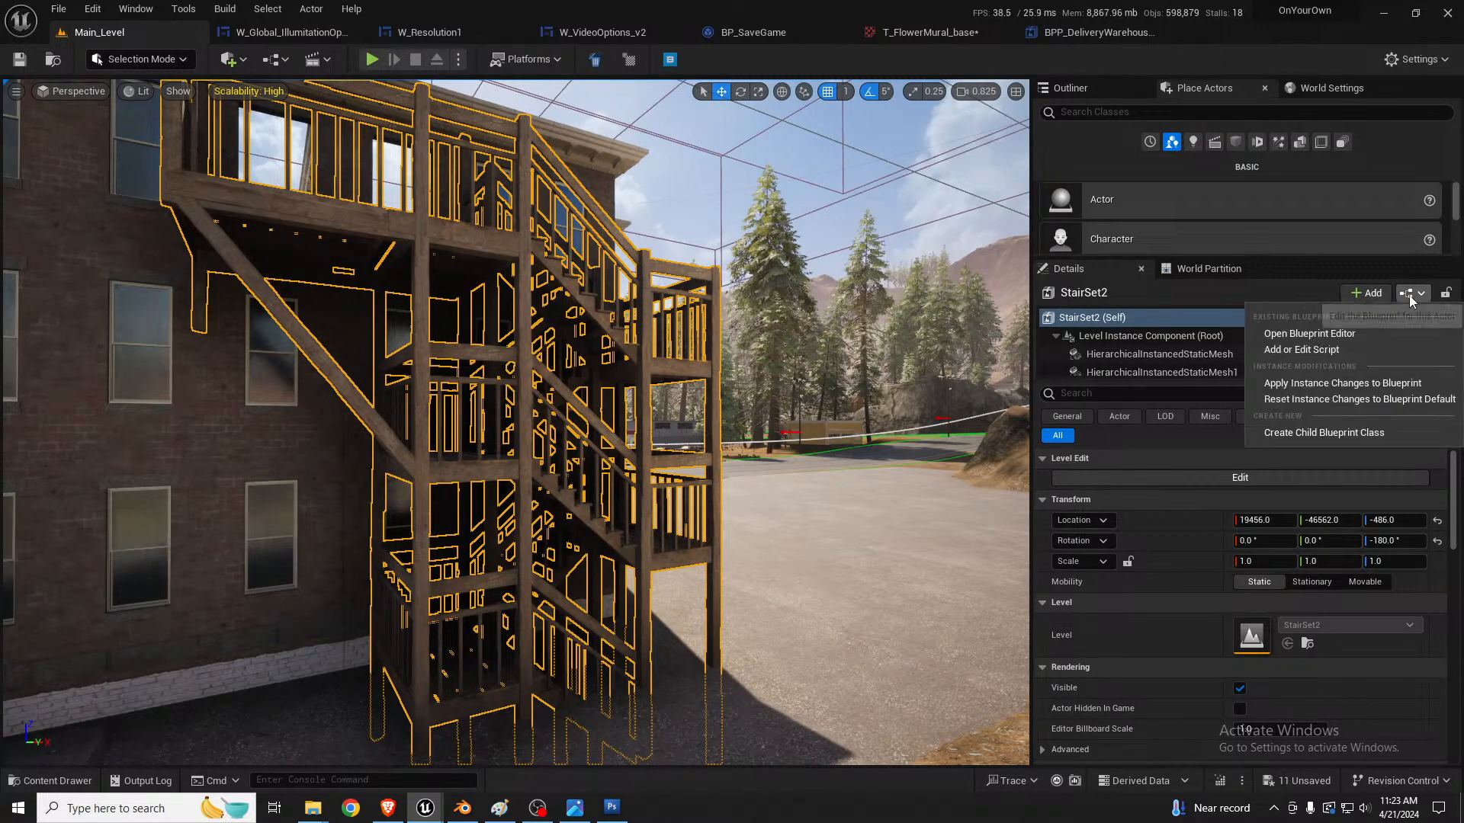
click(1312, 331)
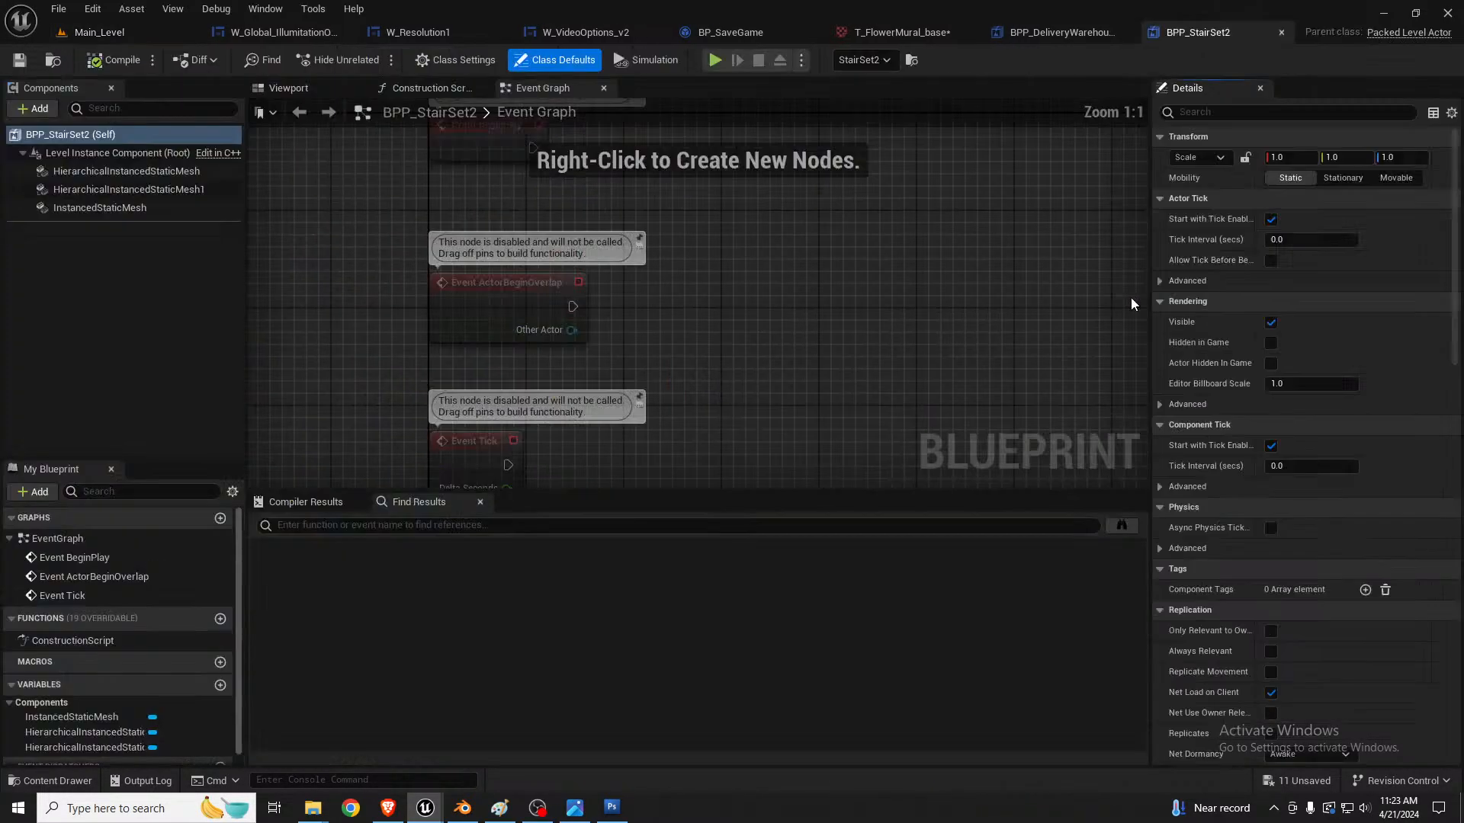
Step: Review the instance settings of BPP_StairSet2's first HierarchicalInstancedStaticMesh component, then return to Main_Level and clear the staircase selection
click(130, 171)
scroll(1234, 467, down, 10)
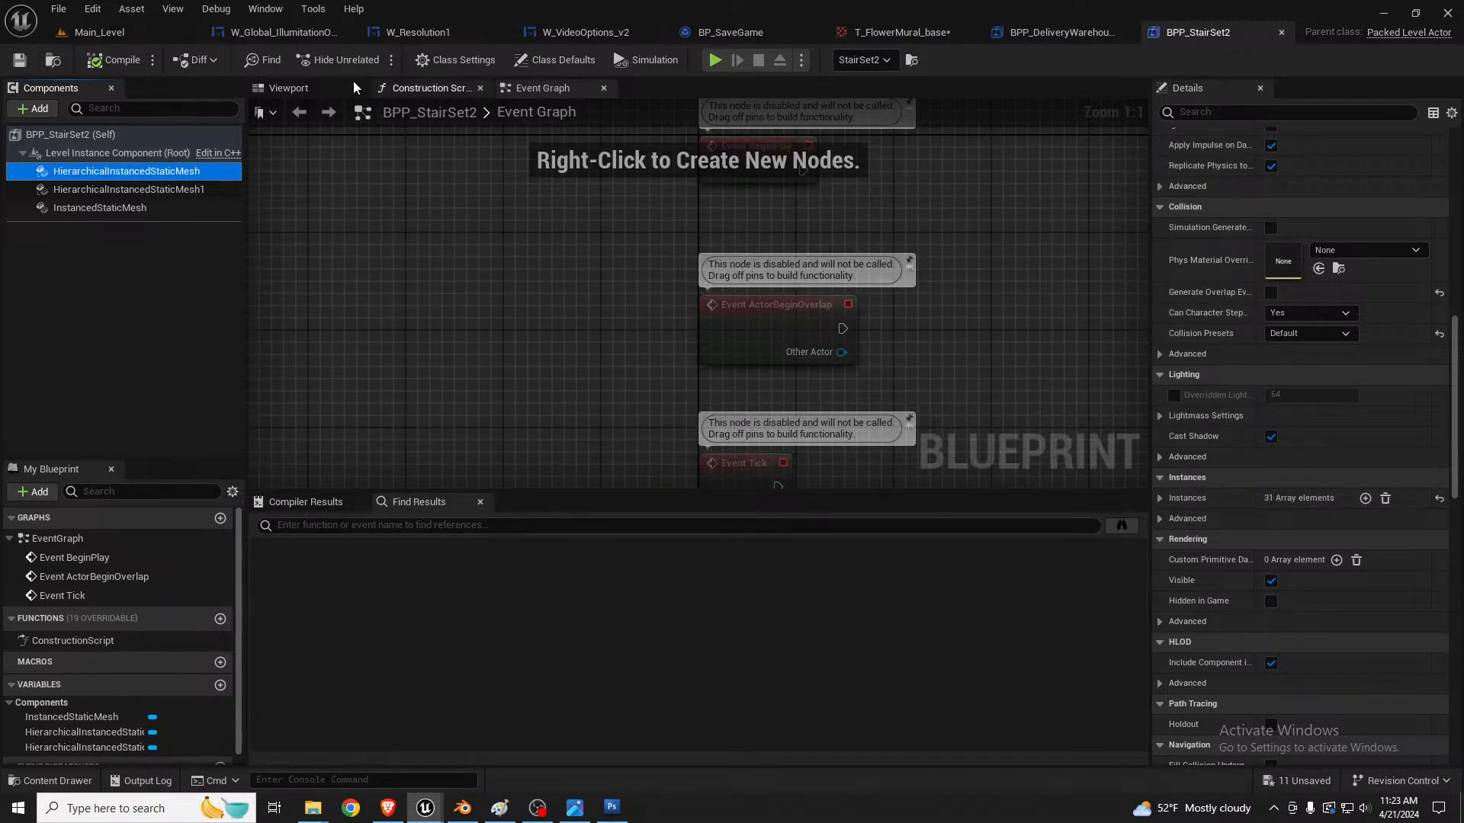
click(99, 32)
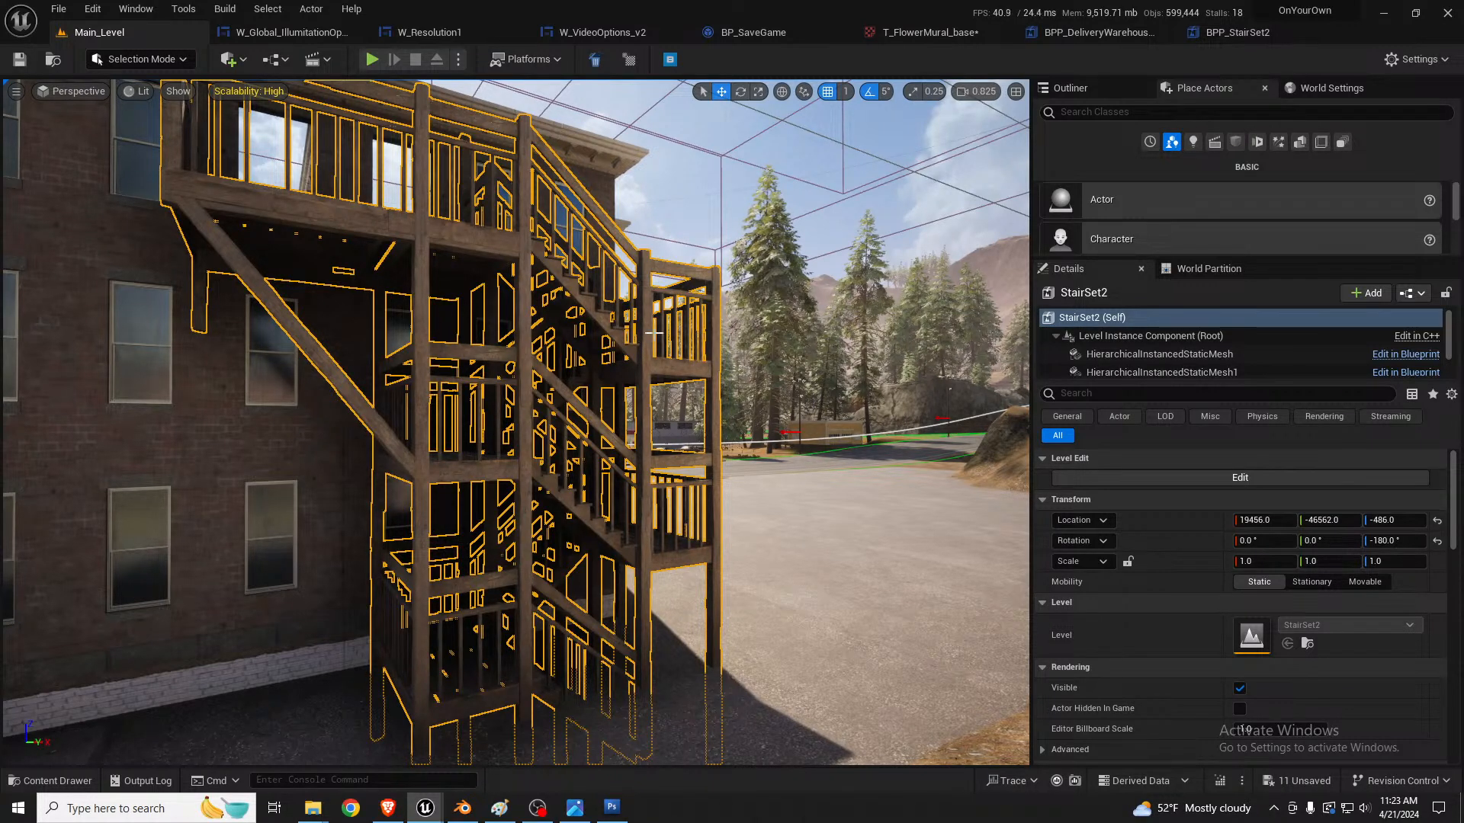
right_drag(671, 329, 625, 329)
key(Escape)
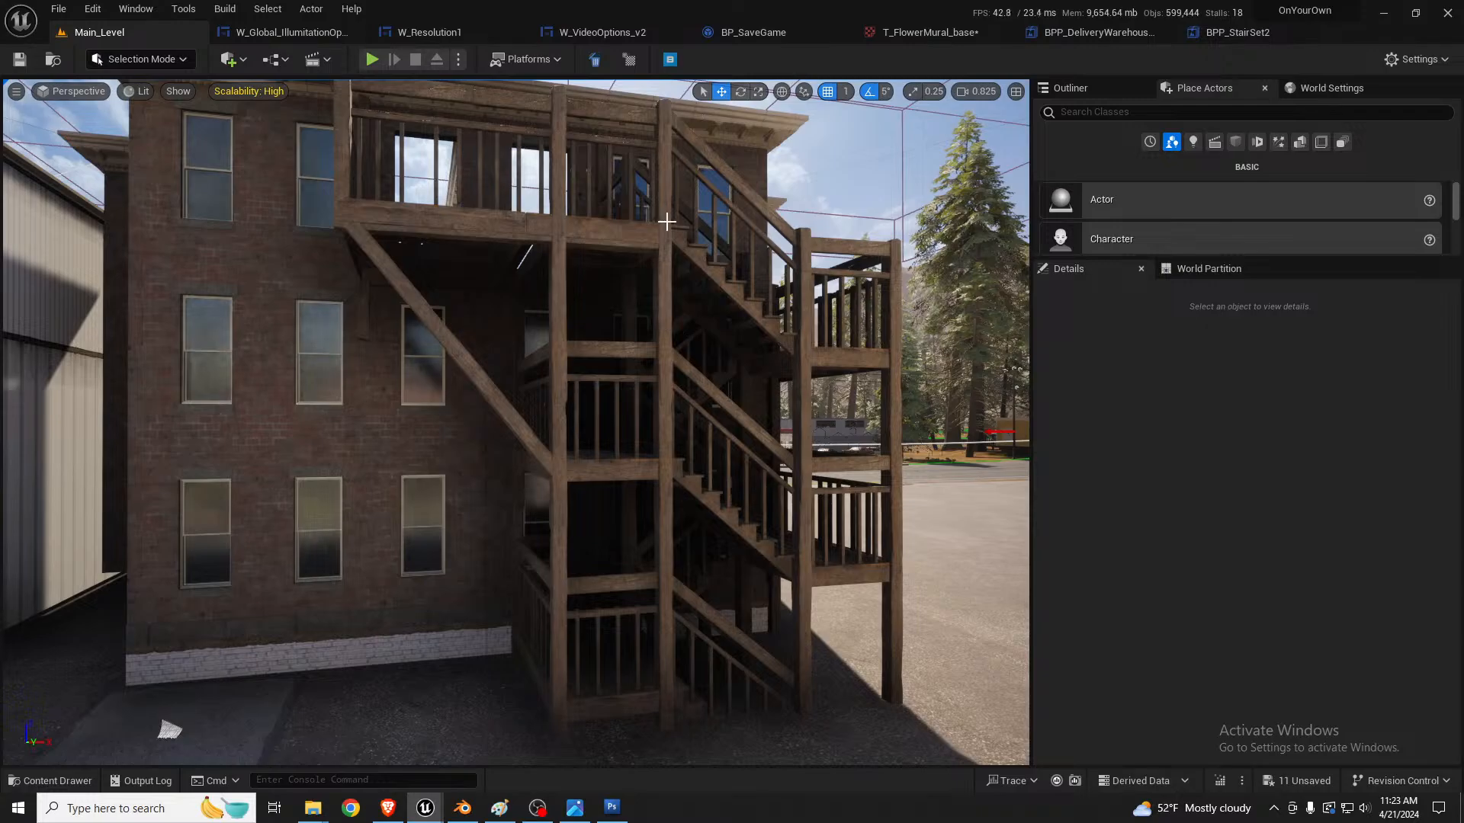
Step: Select the white MotelToBeachStairs packed level actor on the rocky slope below the motel and examine its layout
right_drag(827, 433, 979, 487)
key(w)
scroll(826, 432, up, 3)
key(w)
click(834, 635)
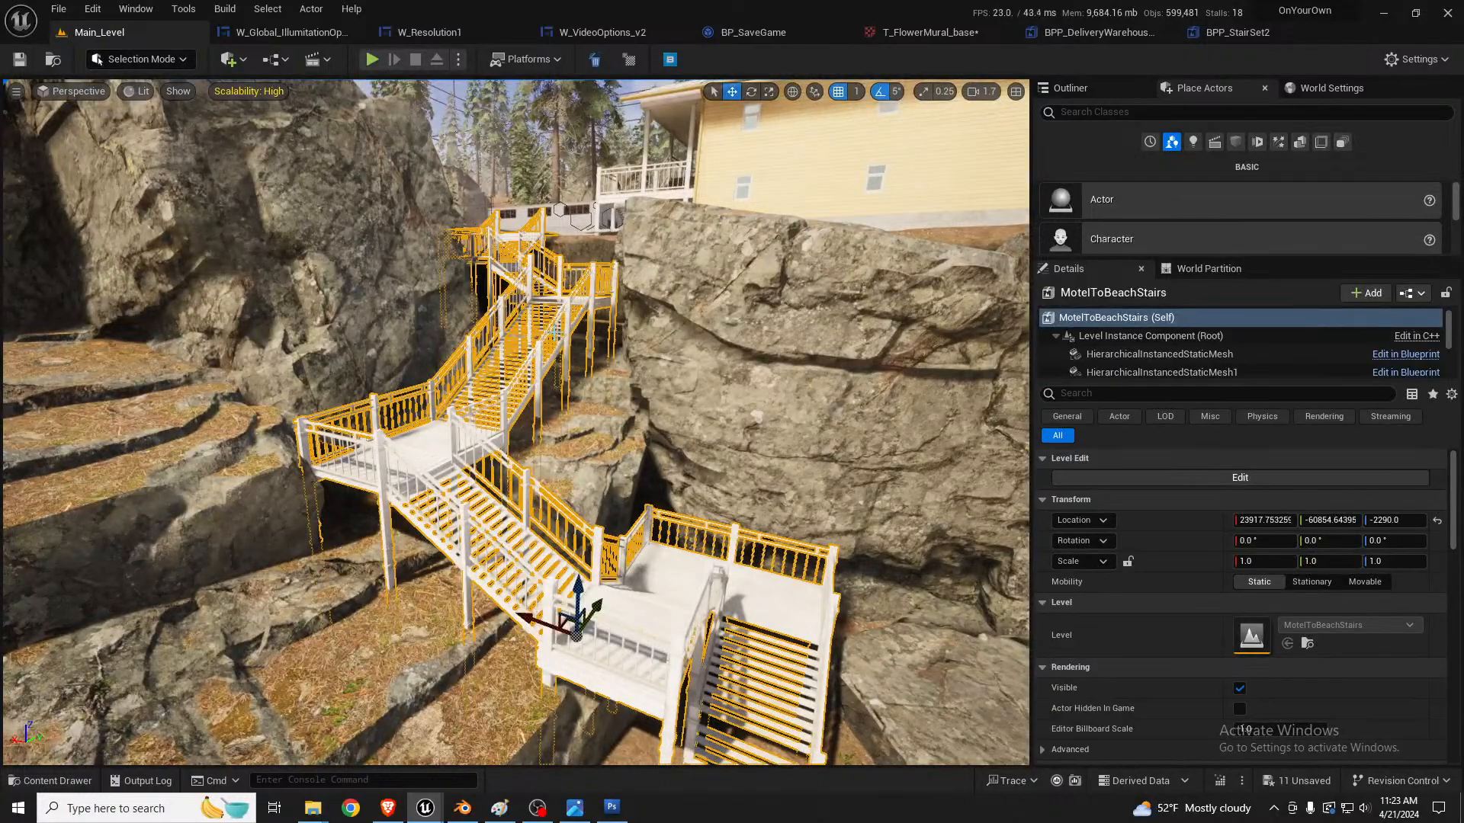
right_drag(843, 635, 877, 656)
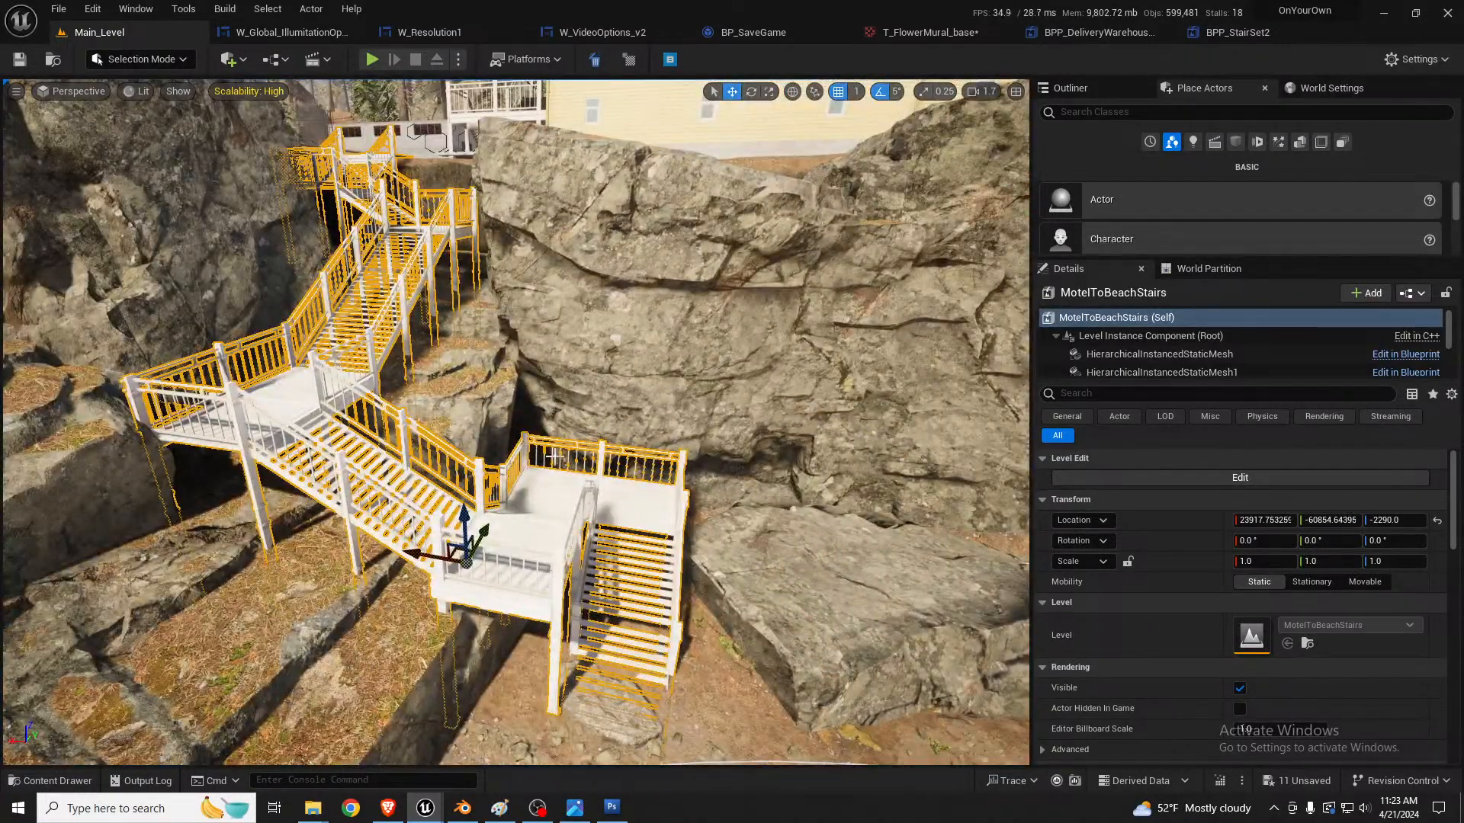
Step: Select LevelInstance_Motel at the two-storey motel to see which objects it includes, and clear the selection
right_drag(539, 365, 907, 316)
right_drag(485, 338, 641, 333)
click(556, 369)
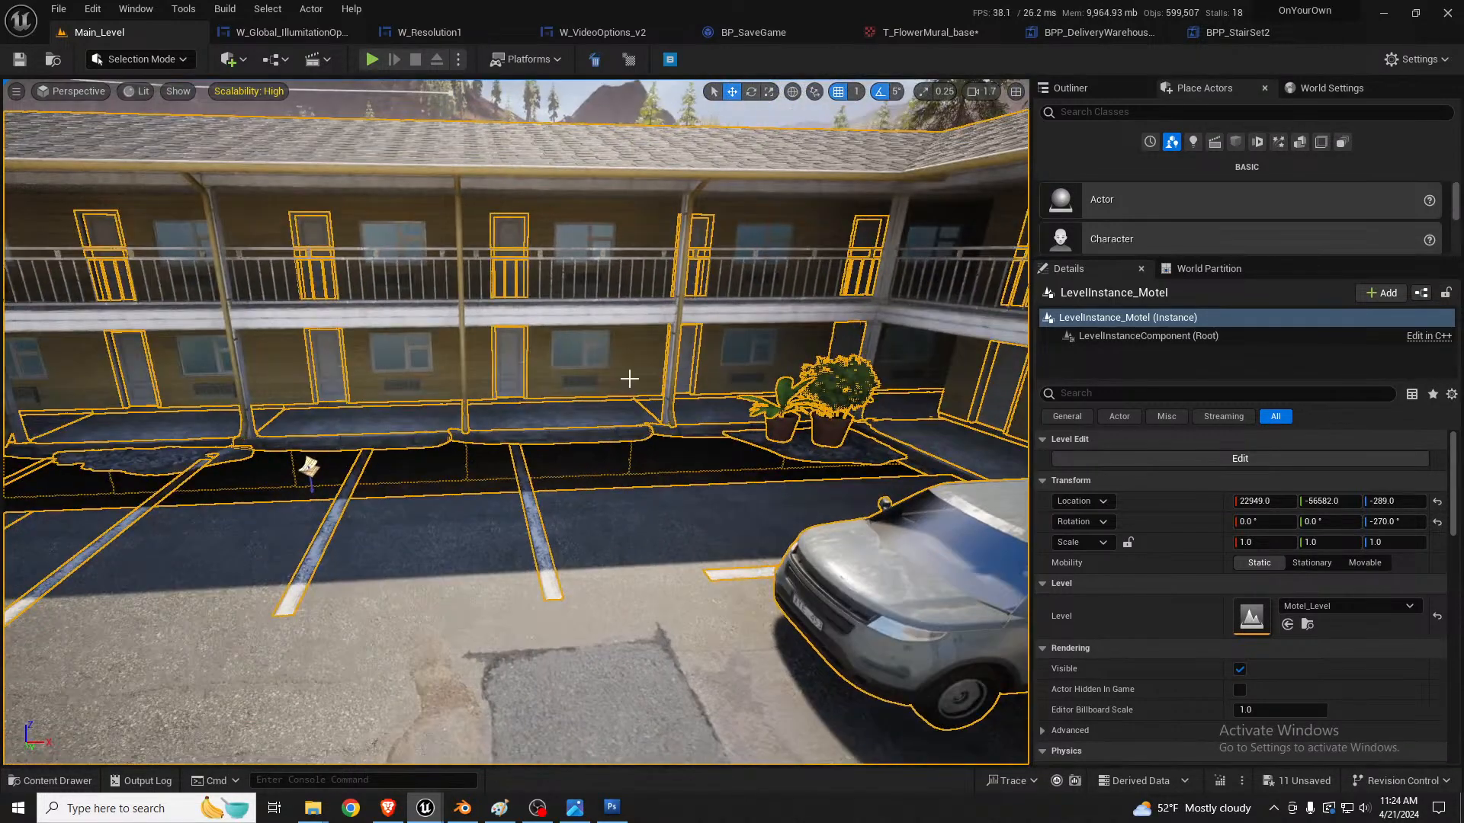
key(Escape)
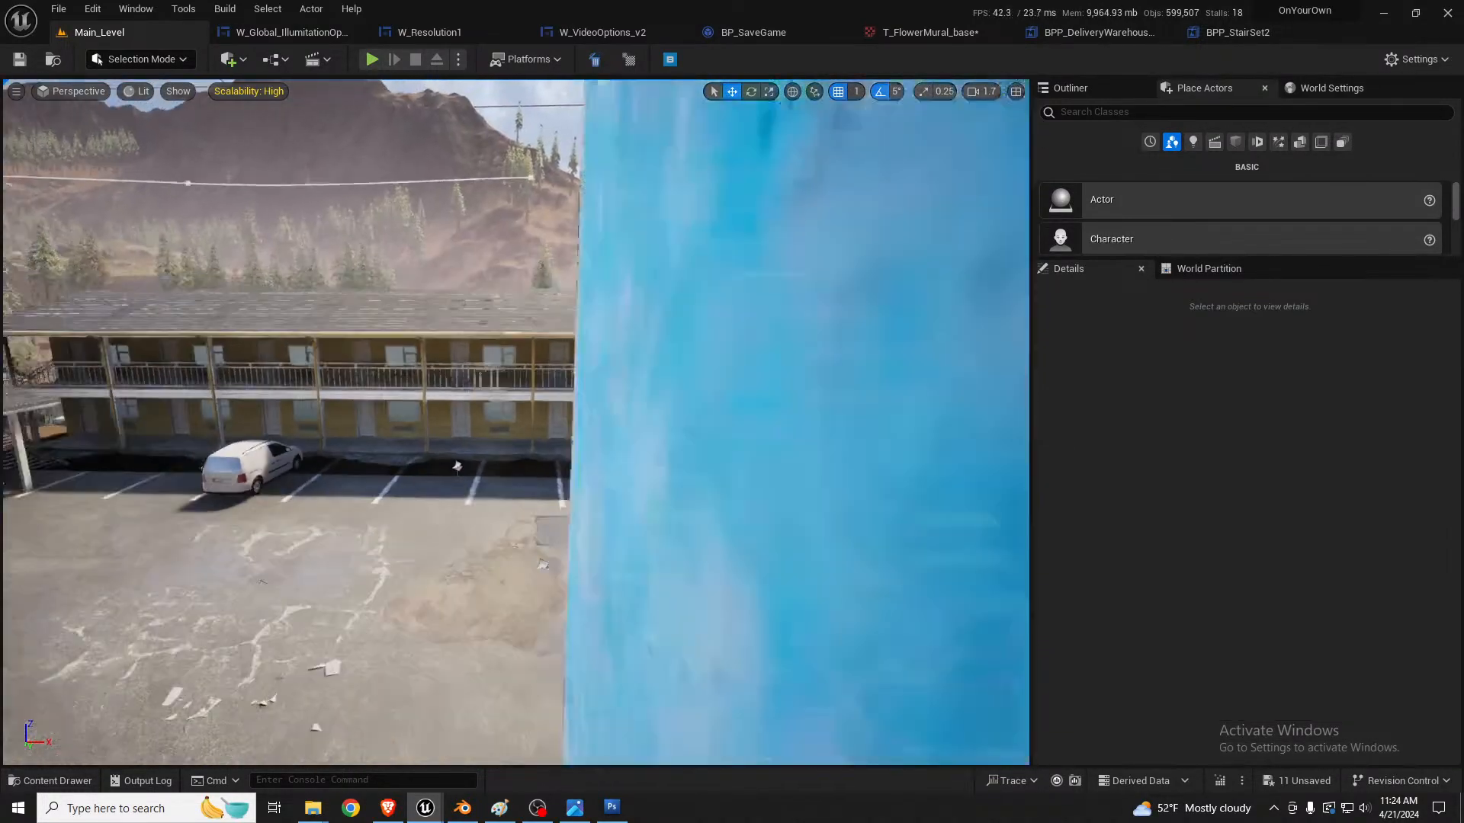
Step: Survey the motel lobby surroundings and the main street with the buildings along both sides of the road
right_drag(515, 422, 373, 435)
right_drag(650, 386, 598, 385)
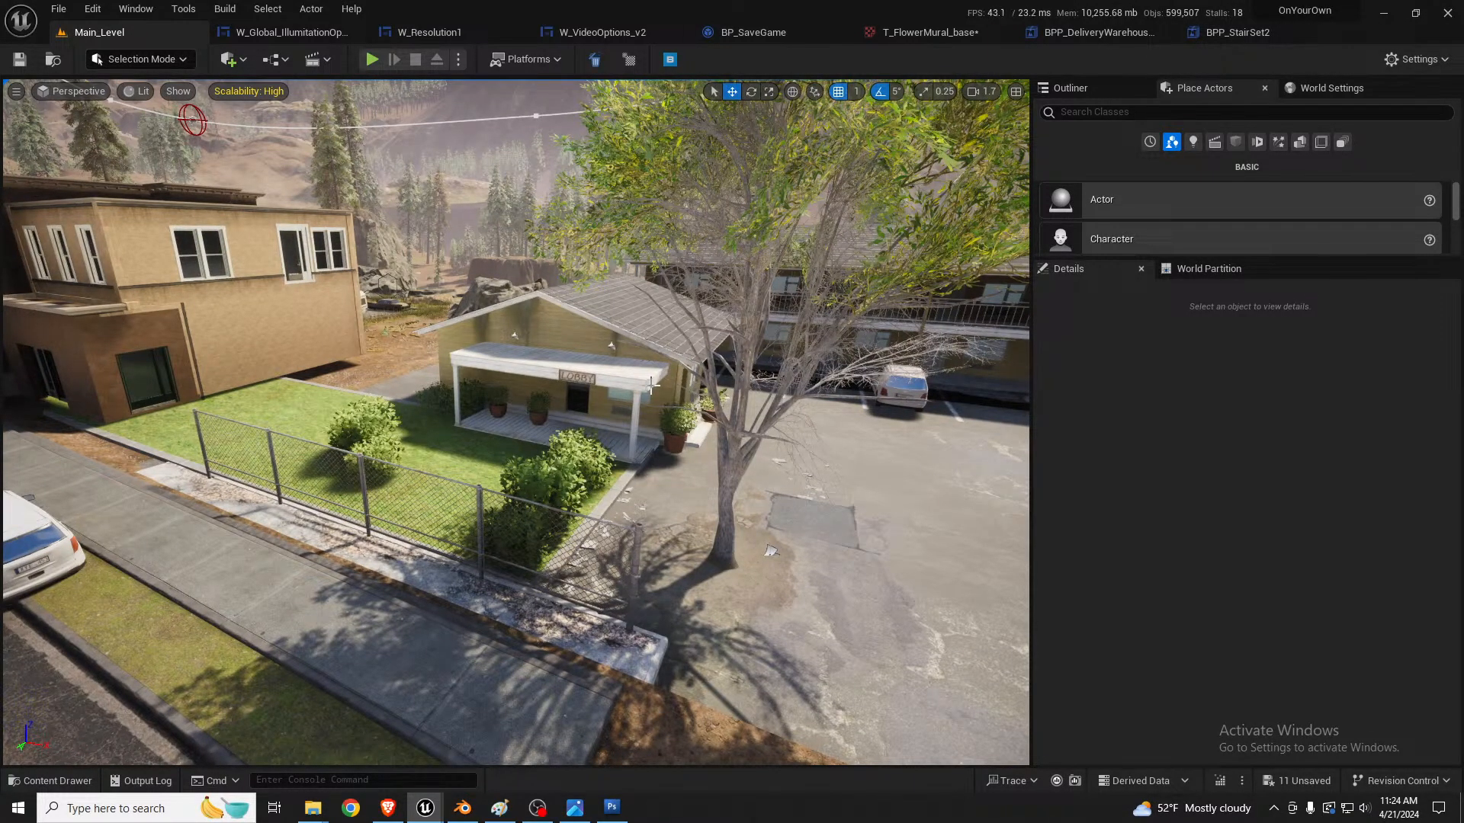
right_drag(668, 383, 639, 360)
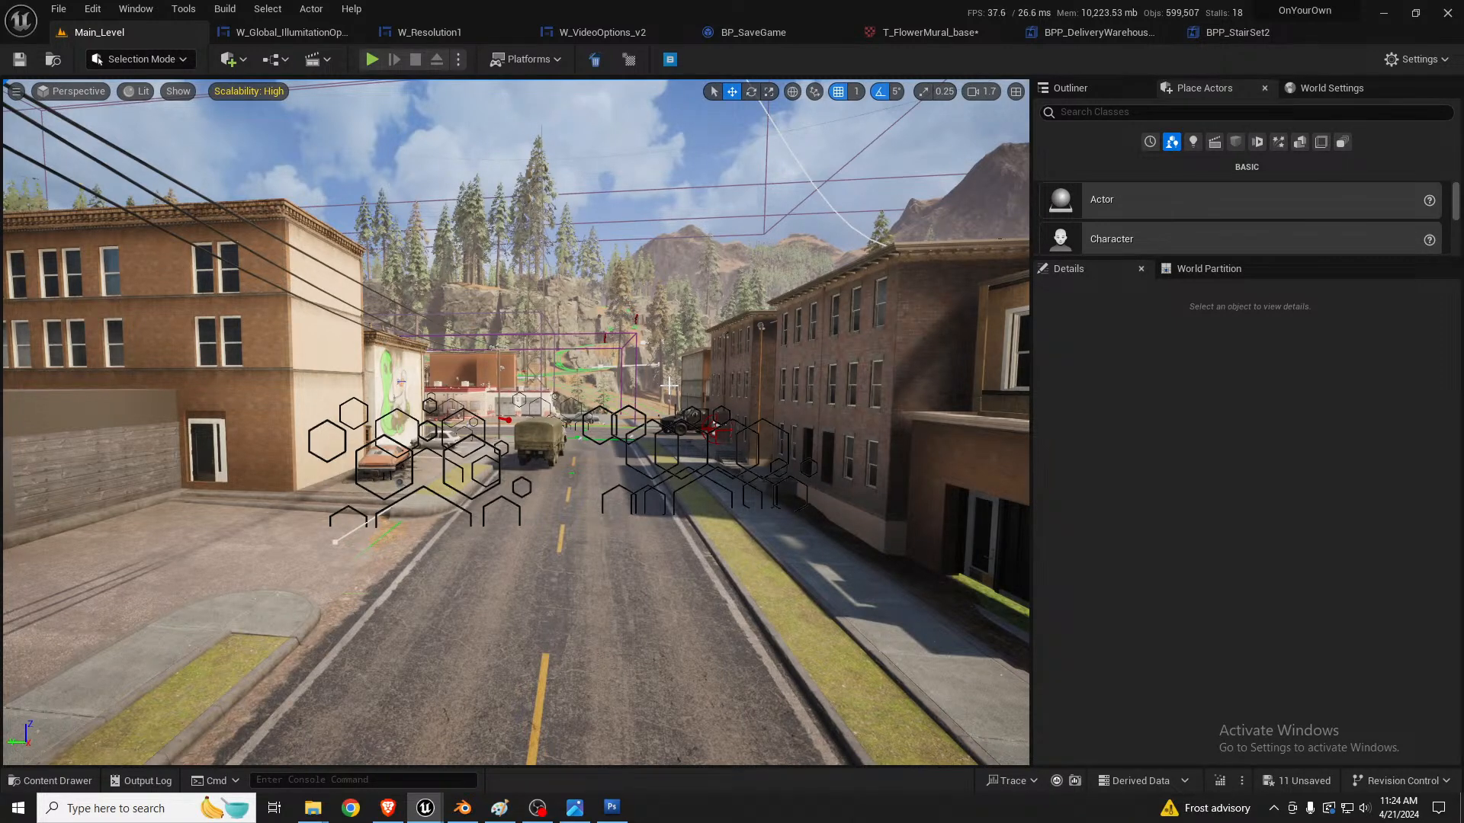
middle_drag(624, 414, 538, 518)
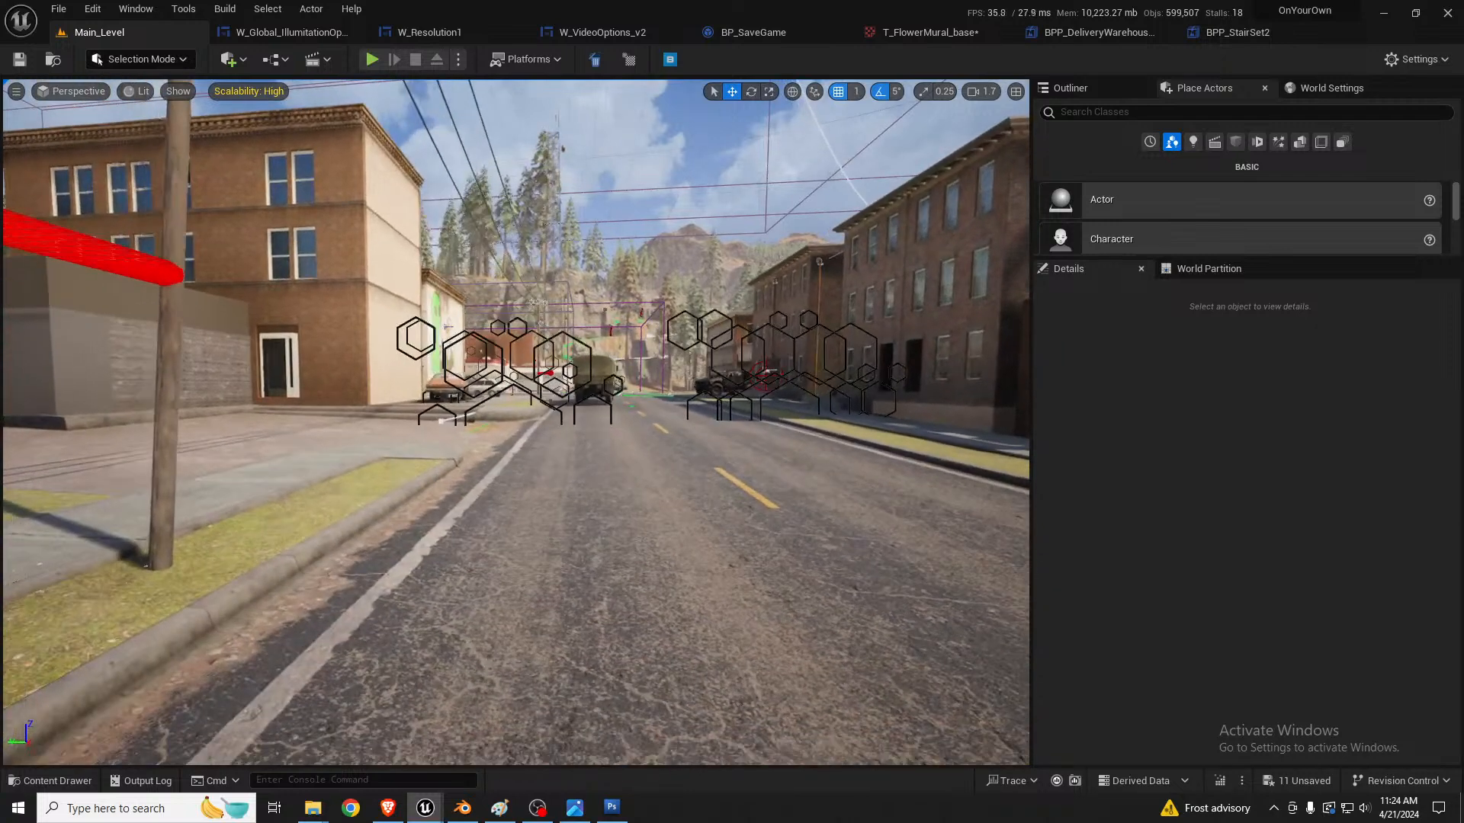
right_drag(623, 414, 697, 414)
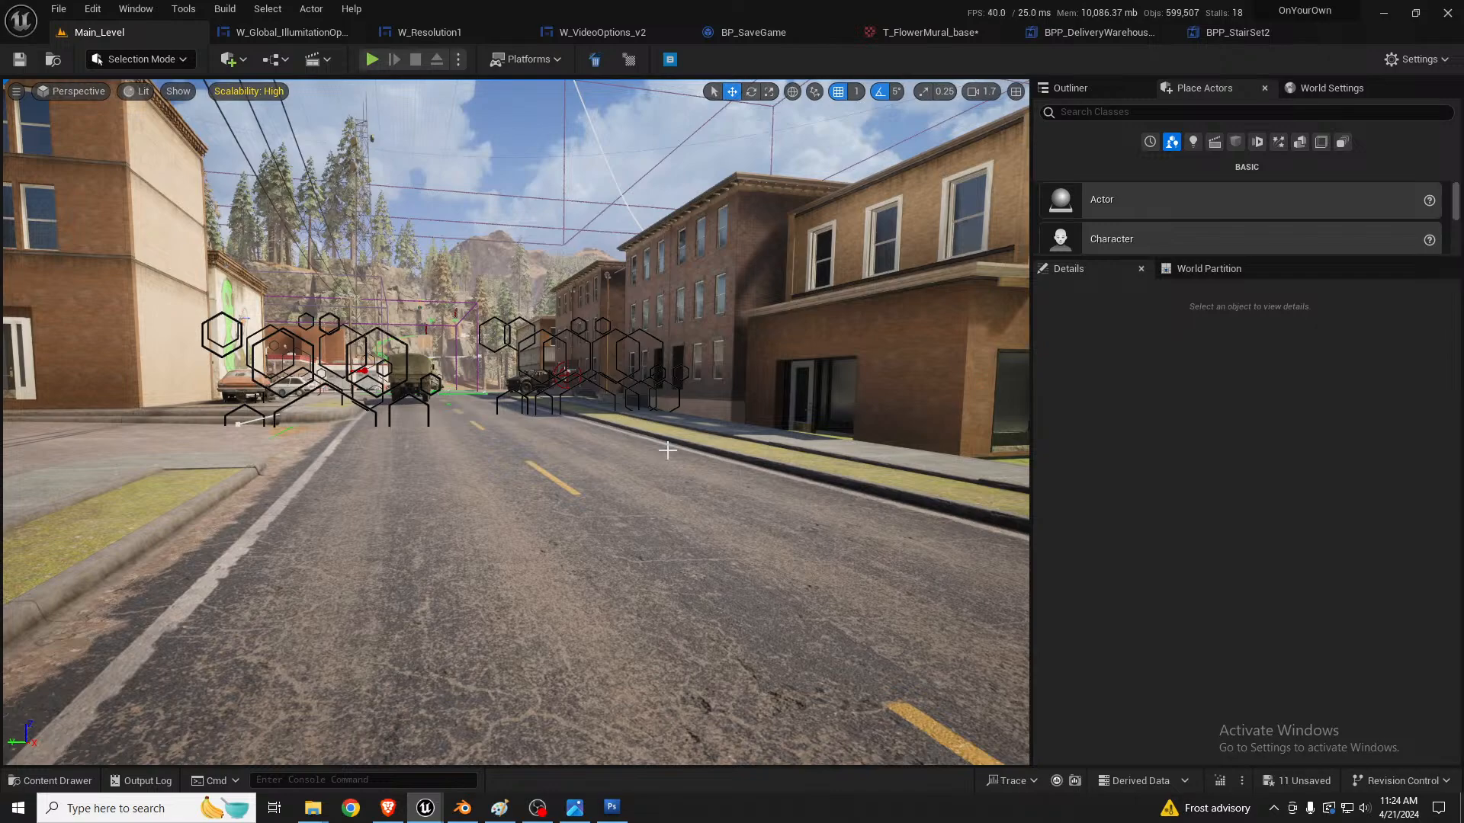
Step: Survey the main street, the parking lot behind it and the brick apartment block with wooden stairs, ending at the fountain roundabout
key(w)
mouse_move(657, 410)
right_down()
mouse_move(835, 385)
mouse_move(801, 393)
mouse_move(895, 395)
mouse_move(667, 422)
right_up()
scroll(658, 410, down, 3)
key(w)
key(w)
key(s)
key(w)
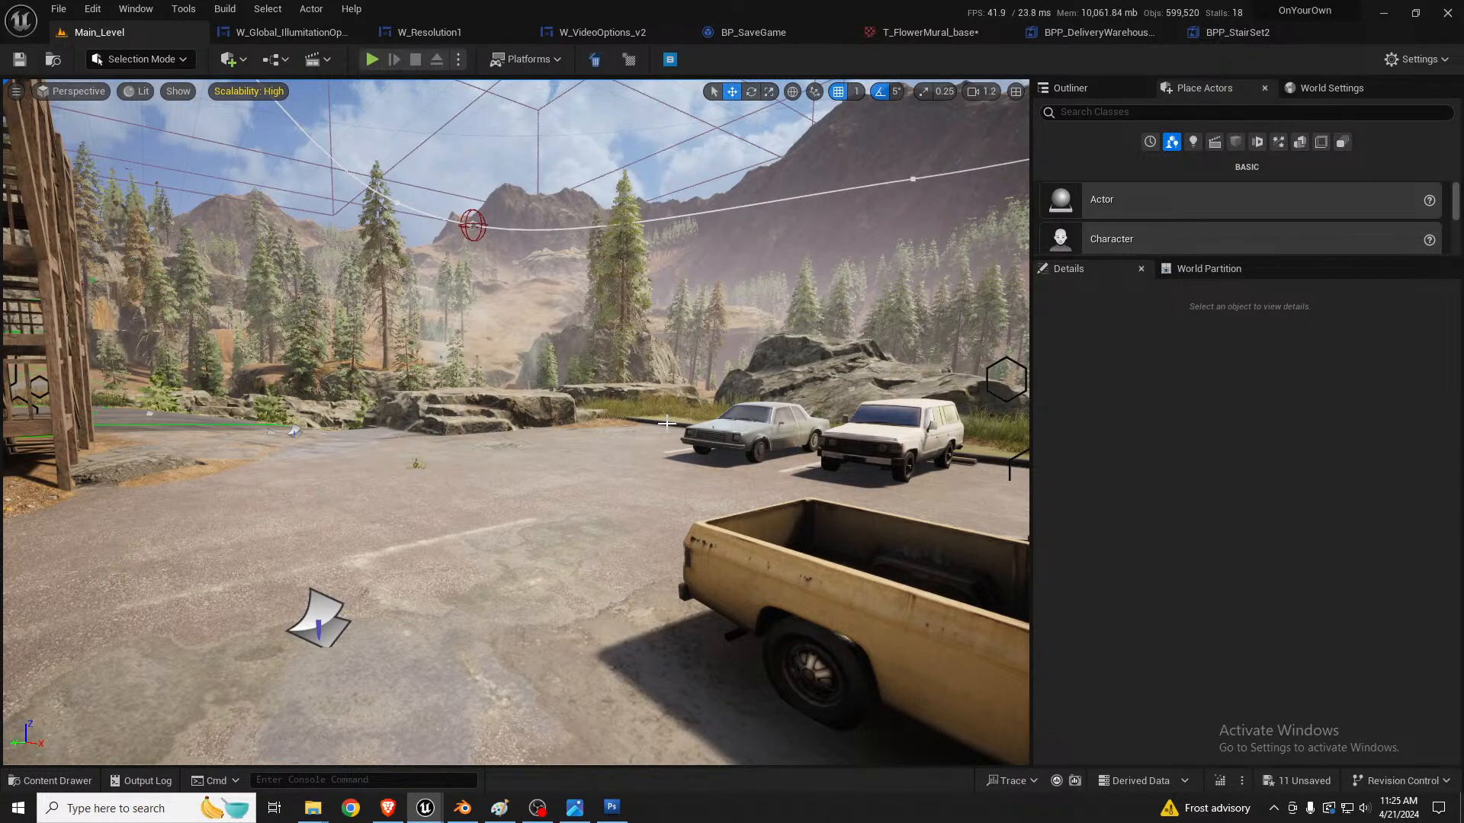
right_drag(636, 438, 546, 427)
right_drag(636, 438, 479, 422)
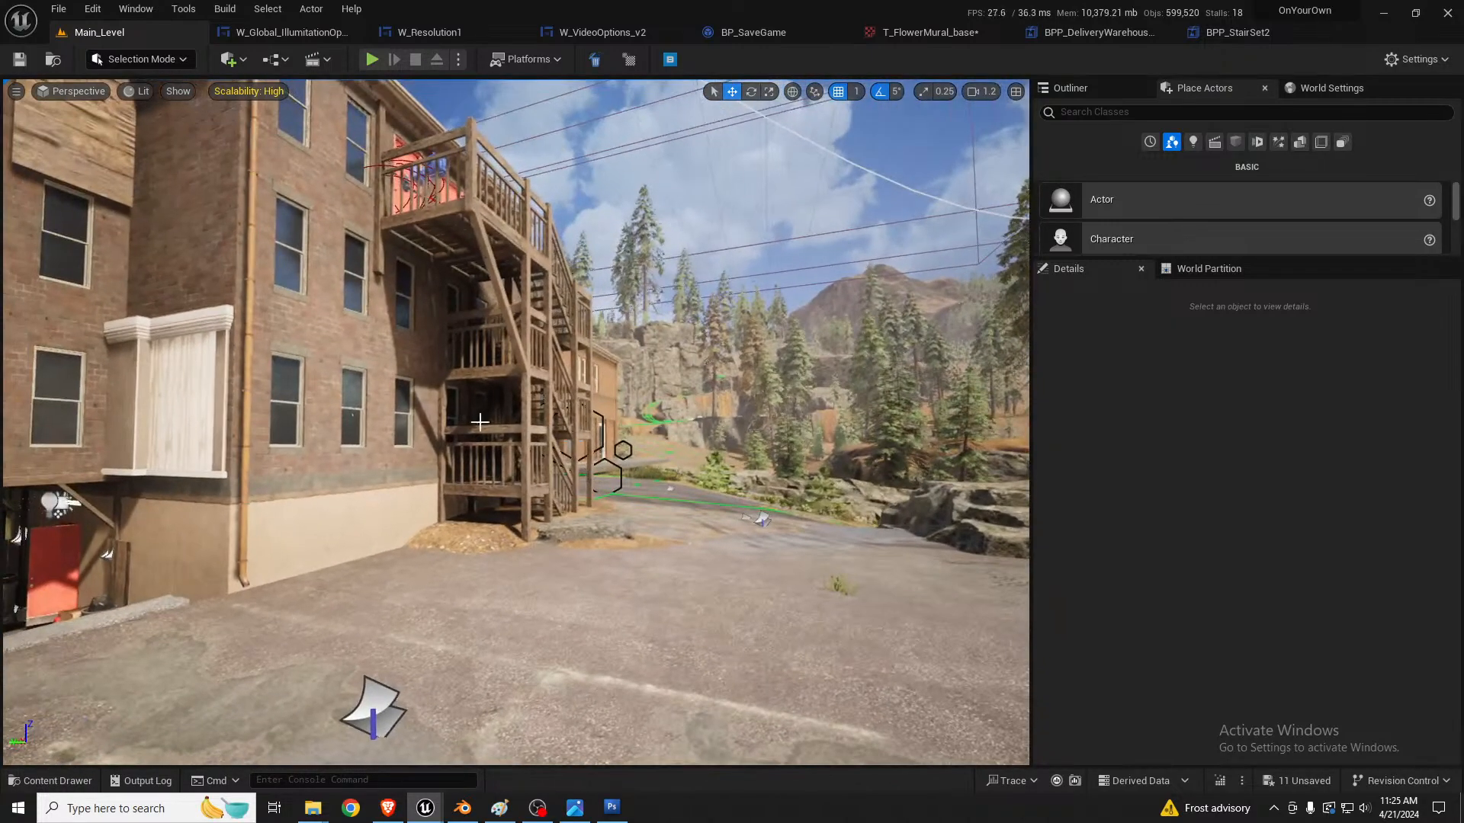
right_drag(299, 419, 80, 409)
key(w)
key(w)
key(w)
right_drag(511, 474, 472, 470)
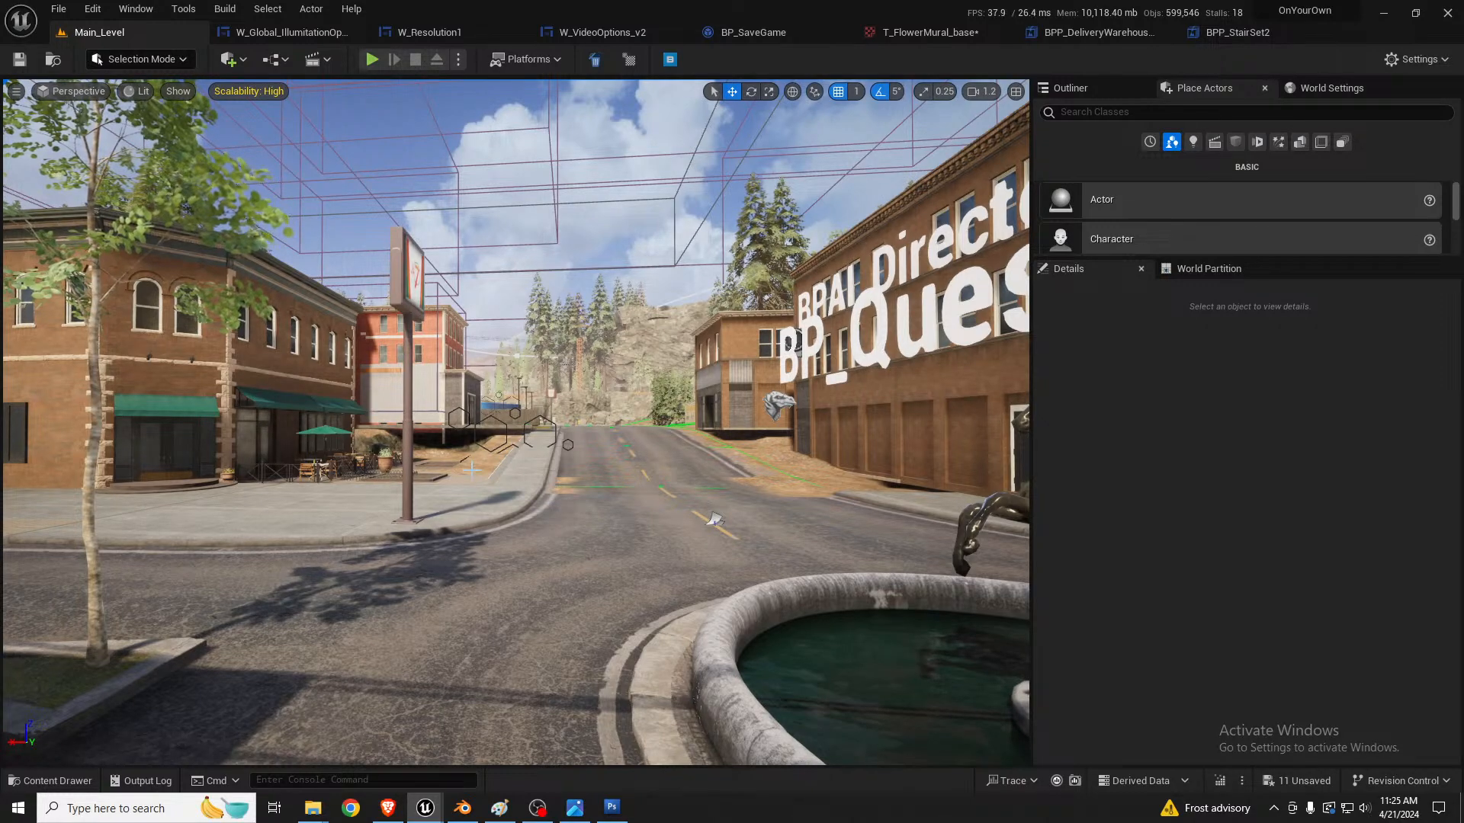
Step: Select LevelInstance_Warehouse at the fenced delivery warehouse, clear the selection and examine its loading bays up close
key(w)
mouse_move(588, 487)
right_down()
mouse_move(588, 465)
mouse_move(533, 473)
mouse_move(590, 487)
right_up()
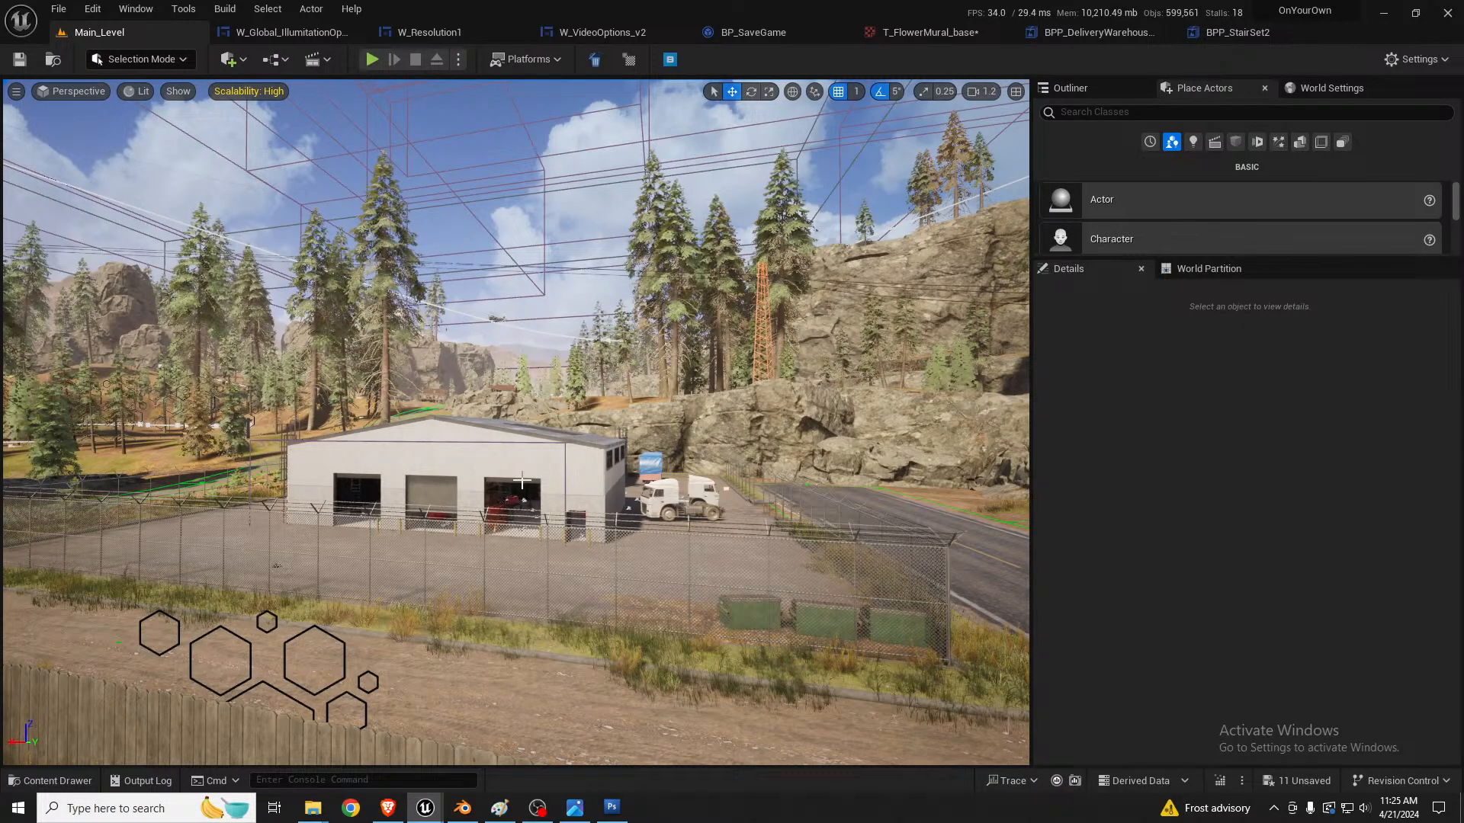
key(s)
right_drag(527, 481, 540, 507)
key(d)
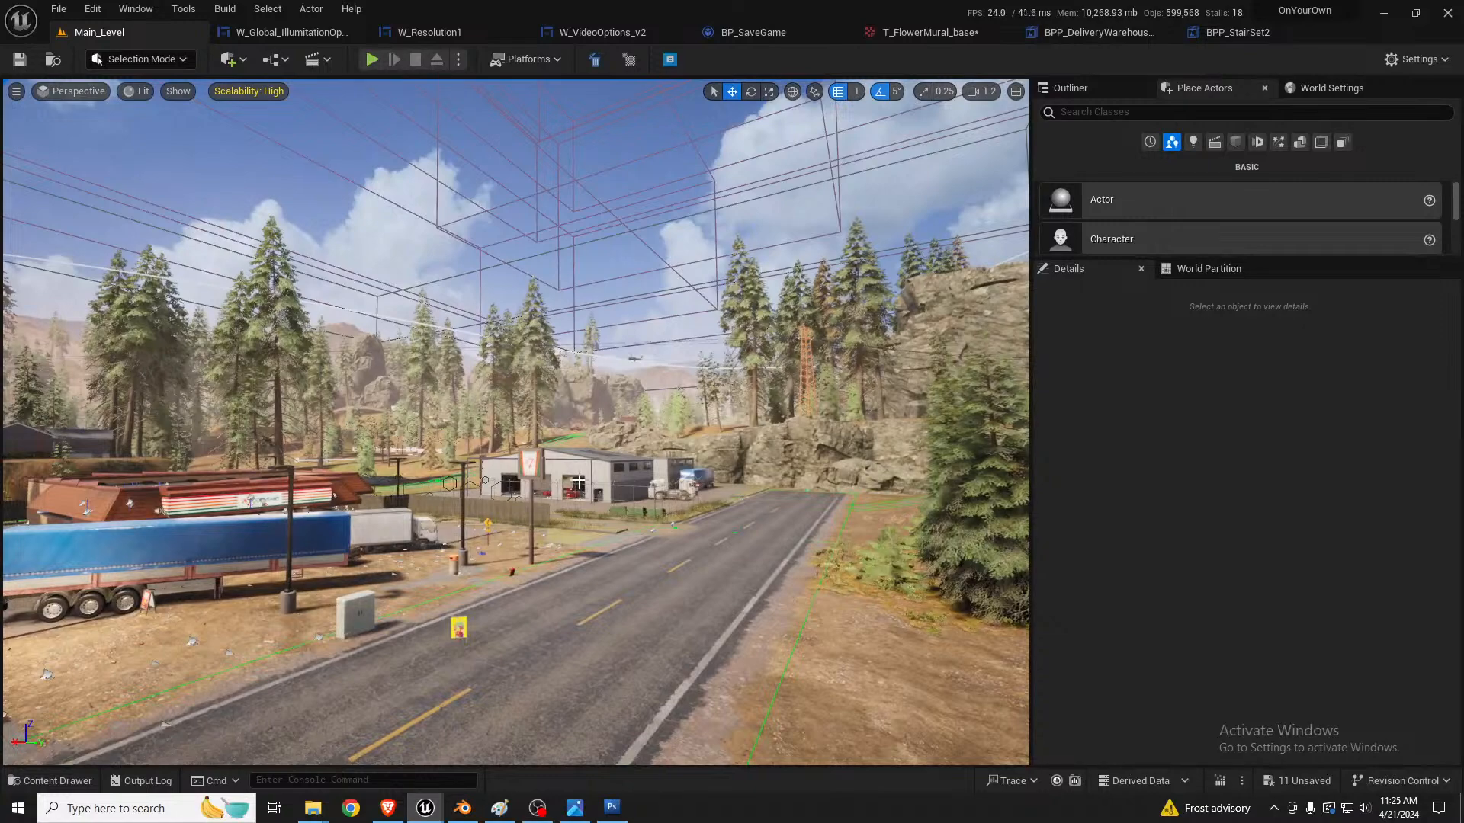
click(578, 482)
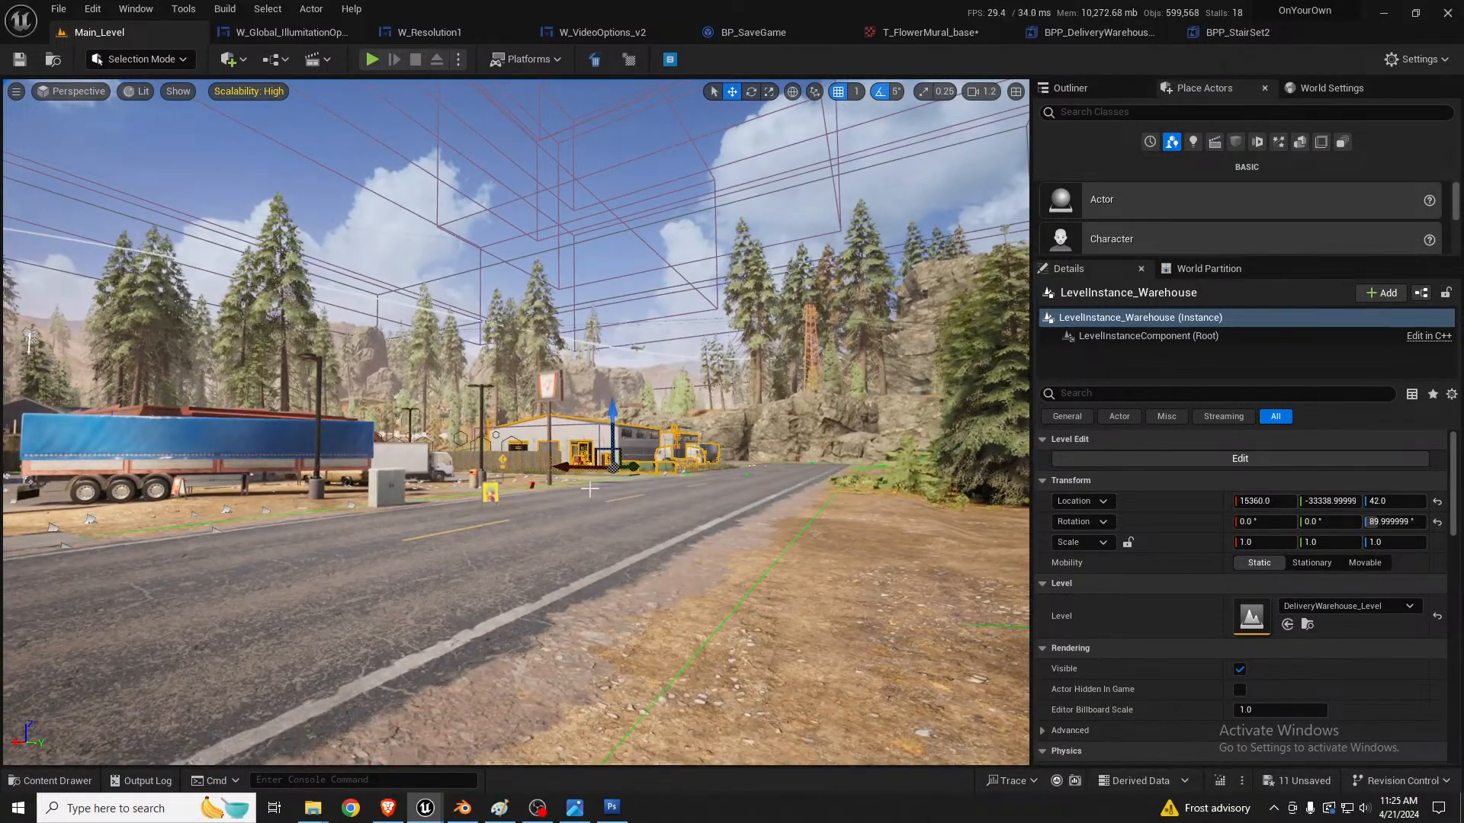
key(w)
mouse_move(593, 480)
right_down()
mouse_move(602, 507)
mouse_move(591, 484)
mouse_move(651, 511)
mouse_move(641, 492)
mouse_move(673, 498)
mouse_move(662, 467)
mouse_move(615, 463)
right_up()
key(s)
key(w)
key(Escape)
key(s)
key(w)
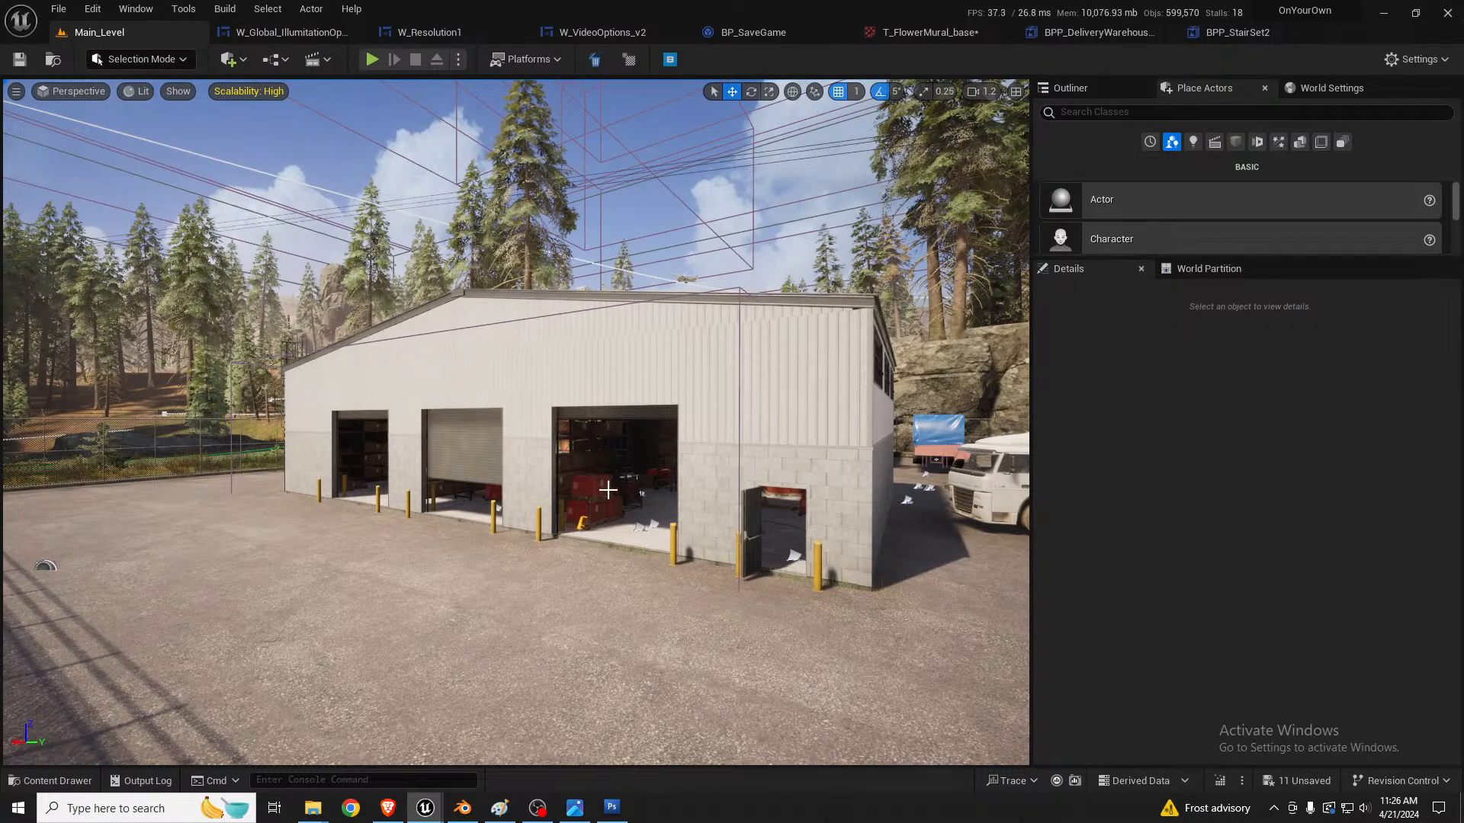
Step: Examine the convenience store's entrance and dumpster corner, and the trucks parked on the dirt lot beside it
right_drag(608, 490, 603, 461)
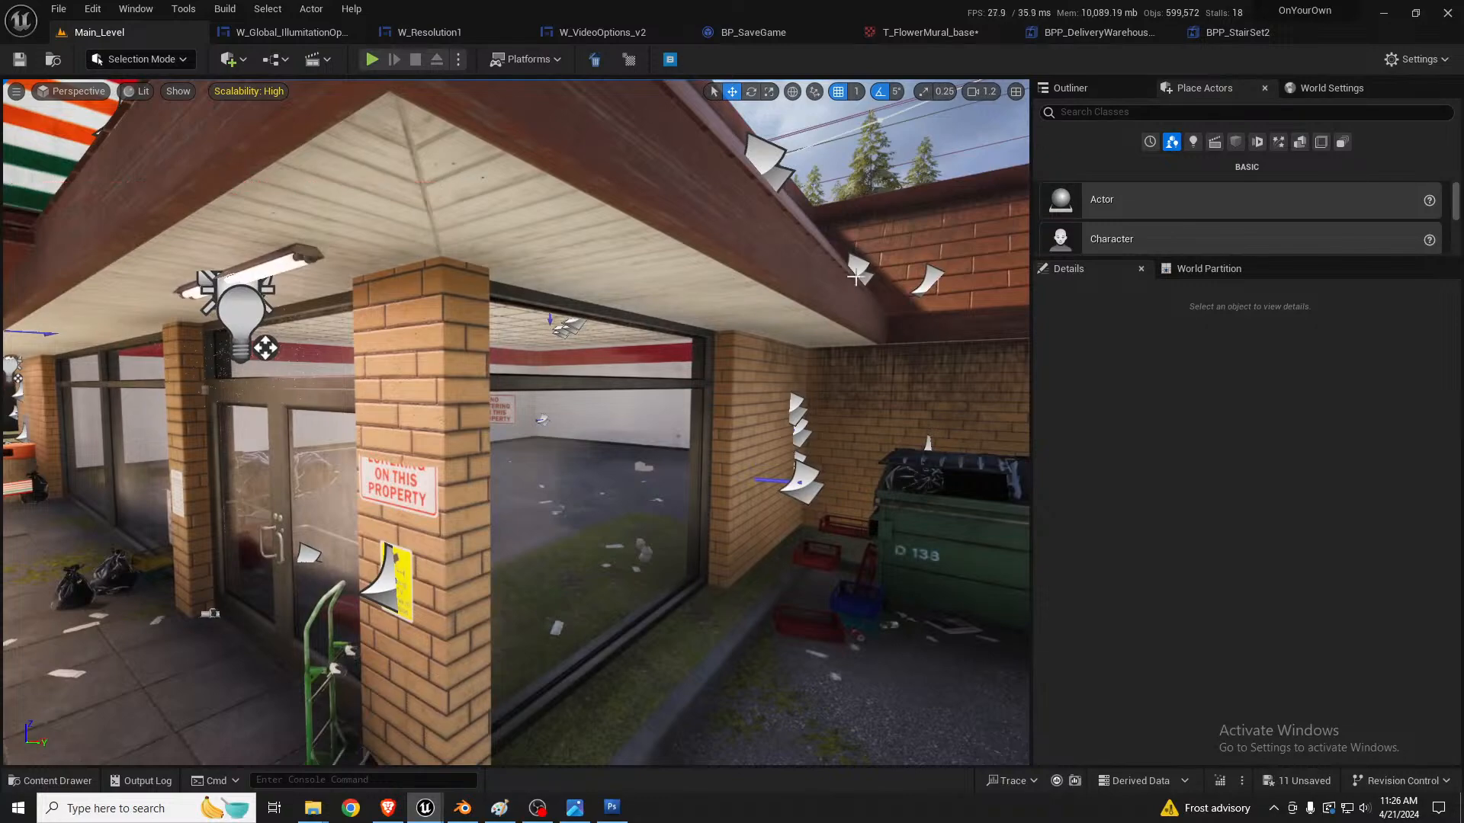
right_drag(784, 417, 783, 408)
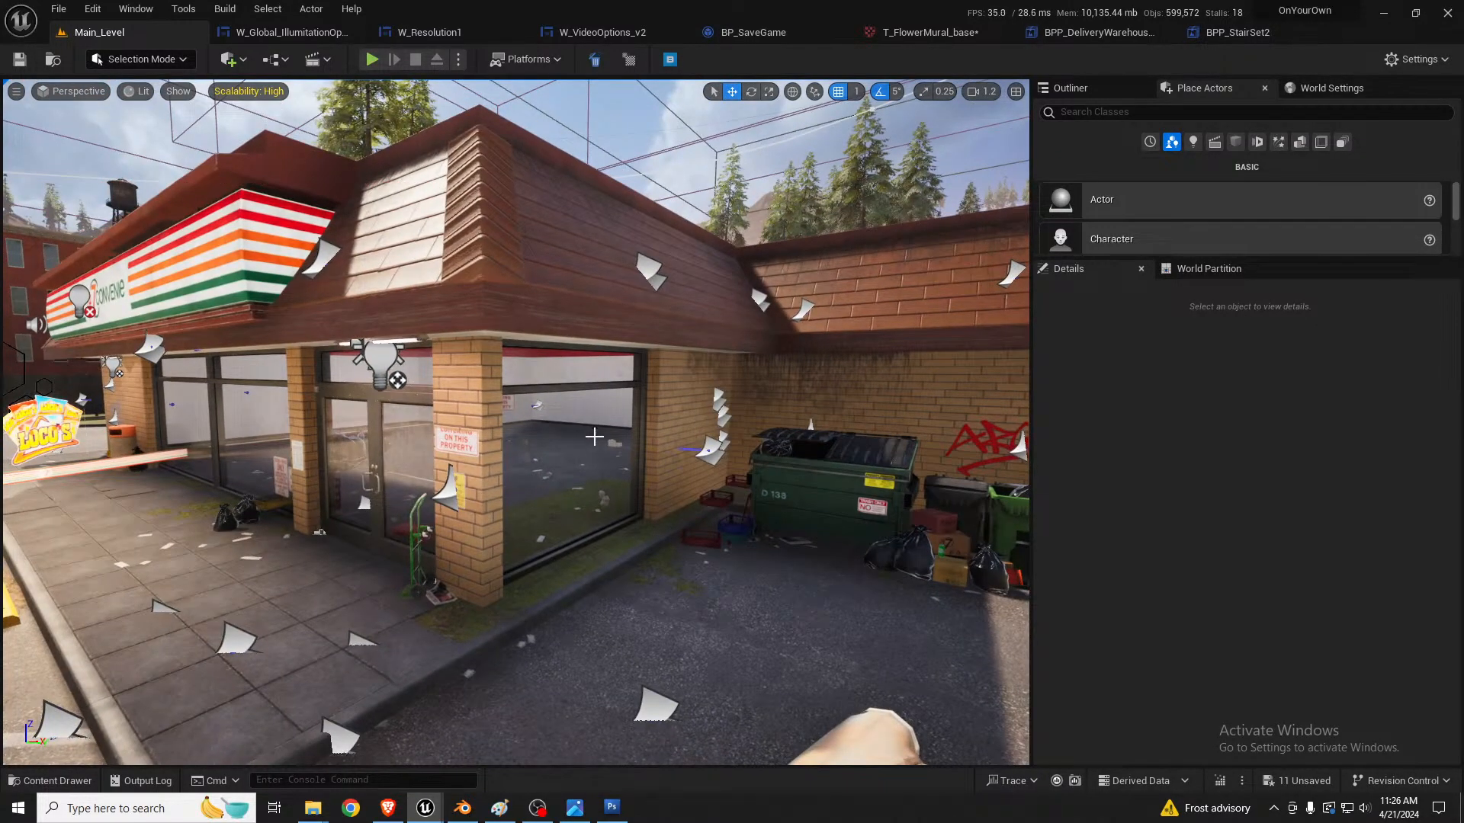
right_drag(595, 436, 592, 431)
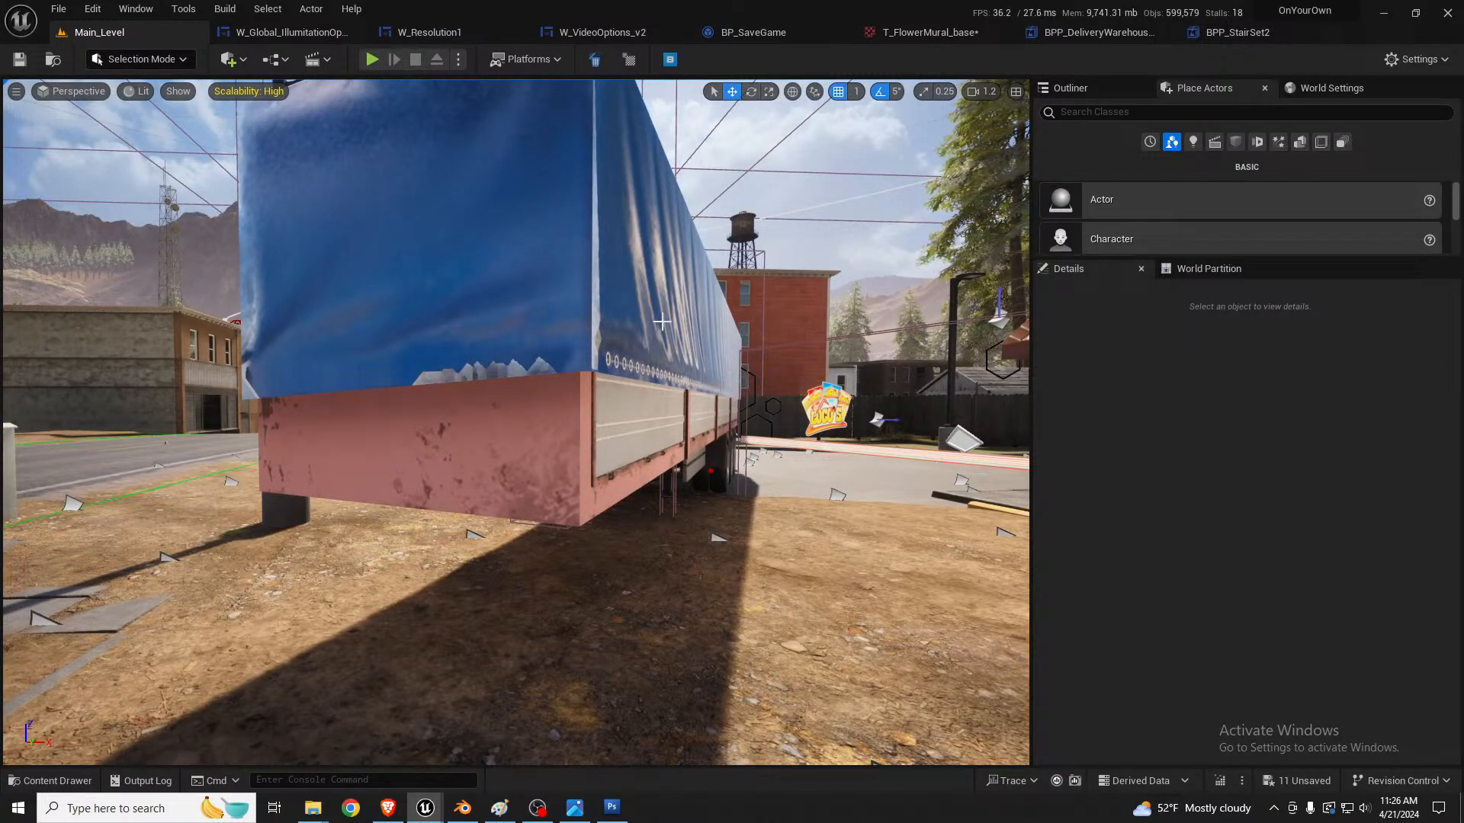
right_drag(606, 364, 555, 335)
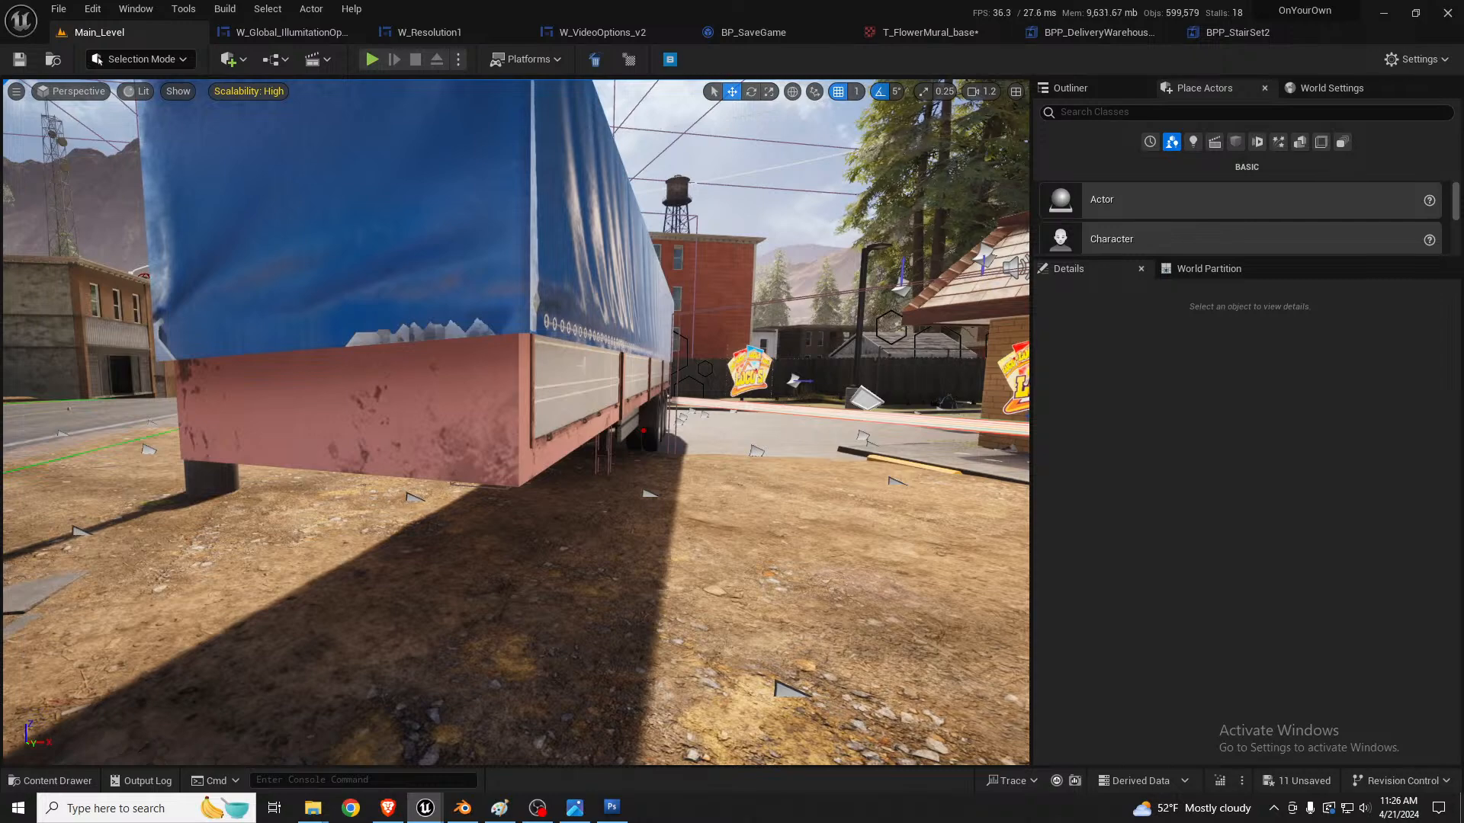
right_drag(251, 300, 309, 296)
right_drag(450, 404, 655, 424)
right_drag(500, 431, 500, 429)
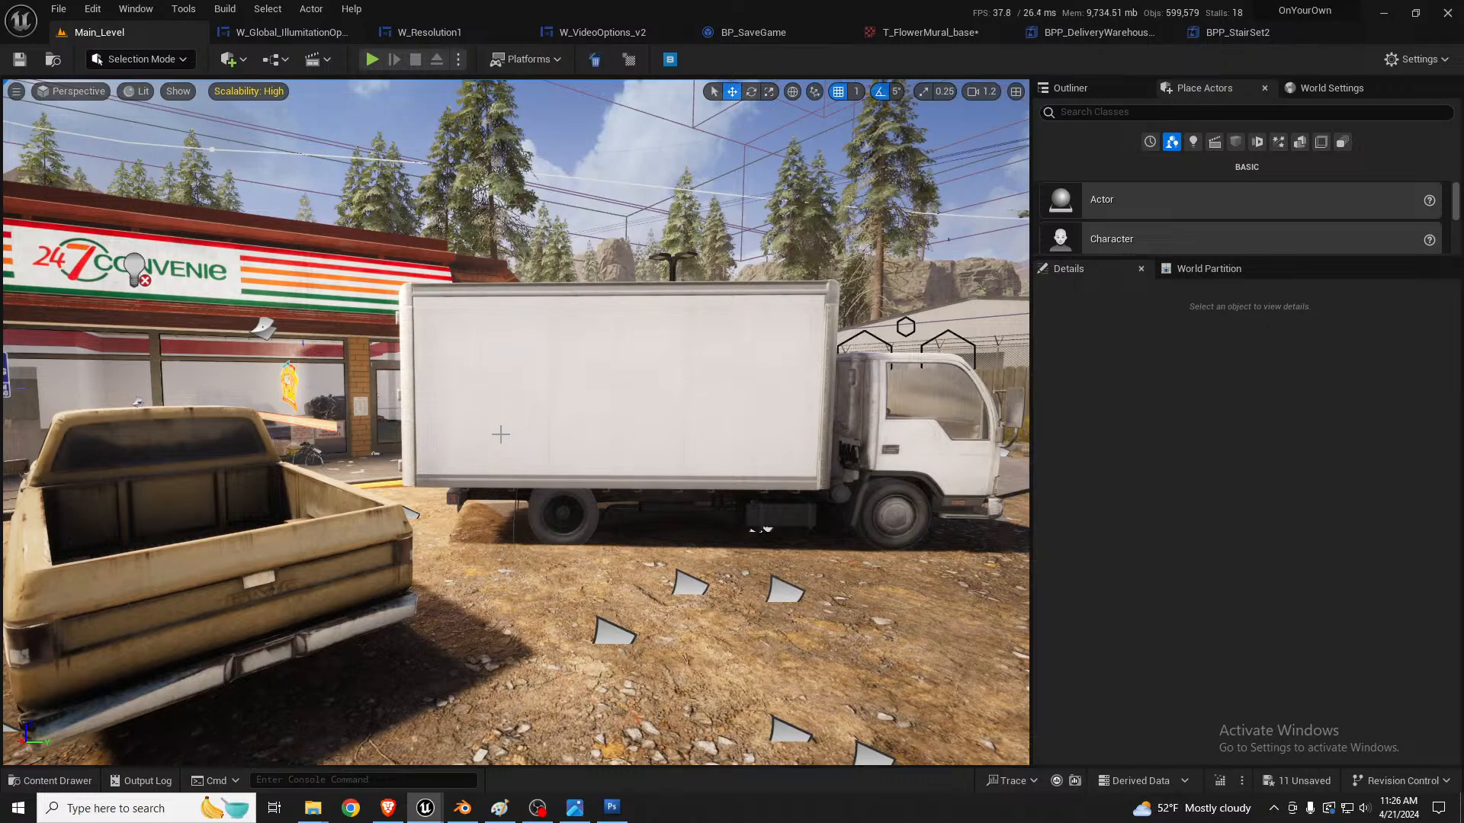
Step: Select the red apartment building with the flower mural and review its assigned material elements
right_drag(638, 455, 979, 448)
key(s)
key(d)
key(s)
key(a)
key(s)
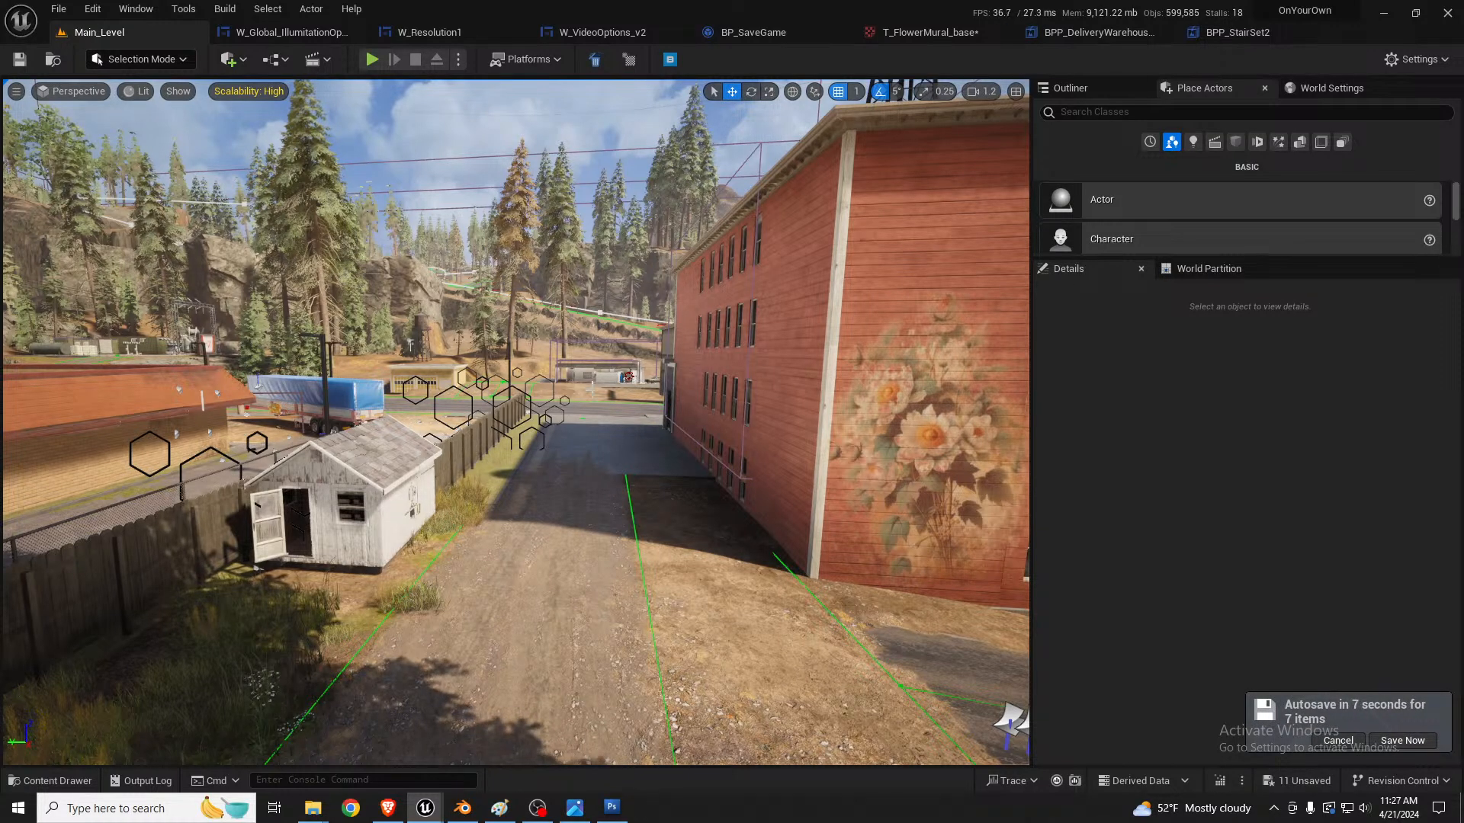
right_drag(639, 454, 738, 316)
click(738, 316)
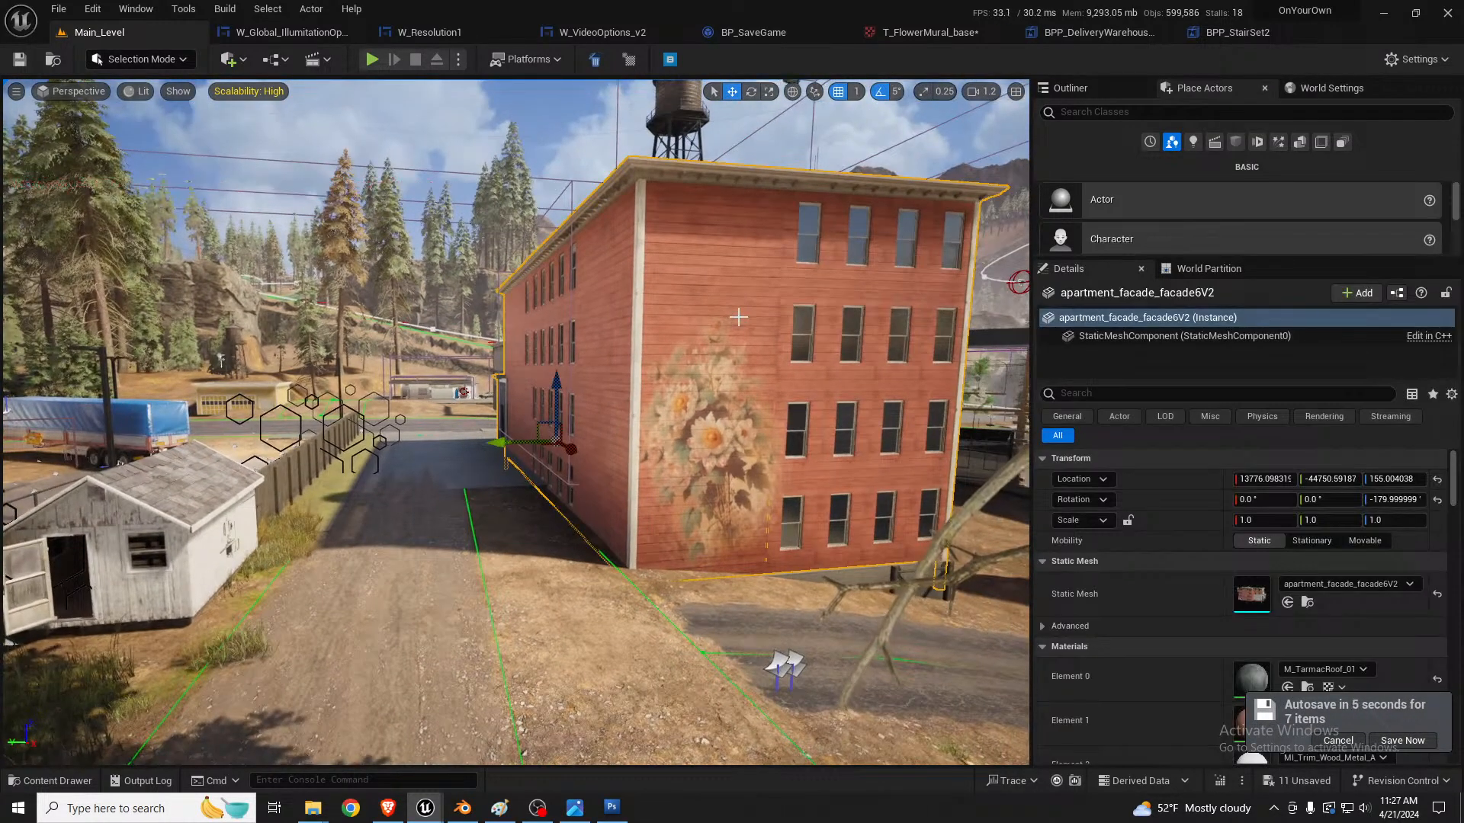
scroll(1164, 578, down, 5)
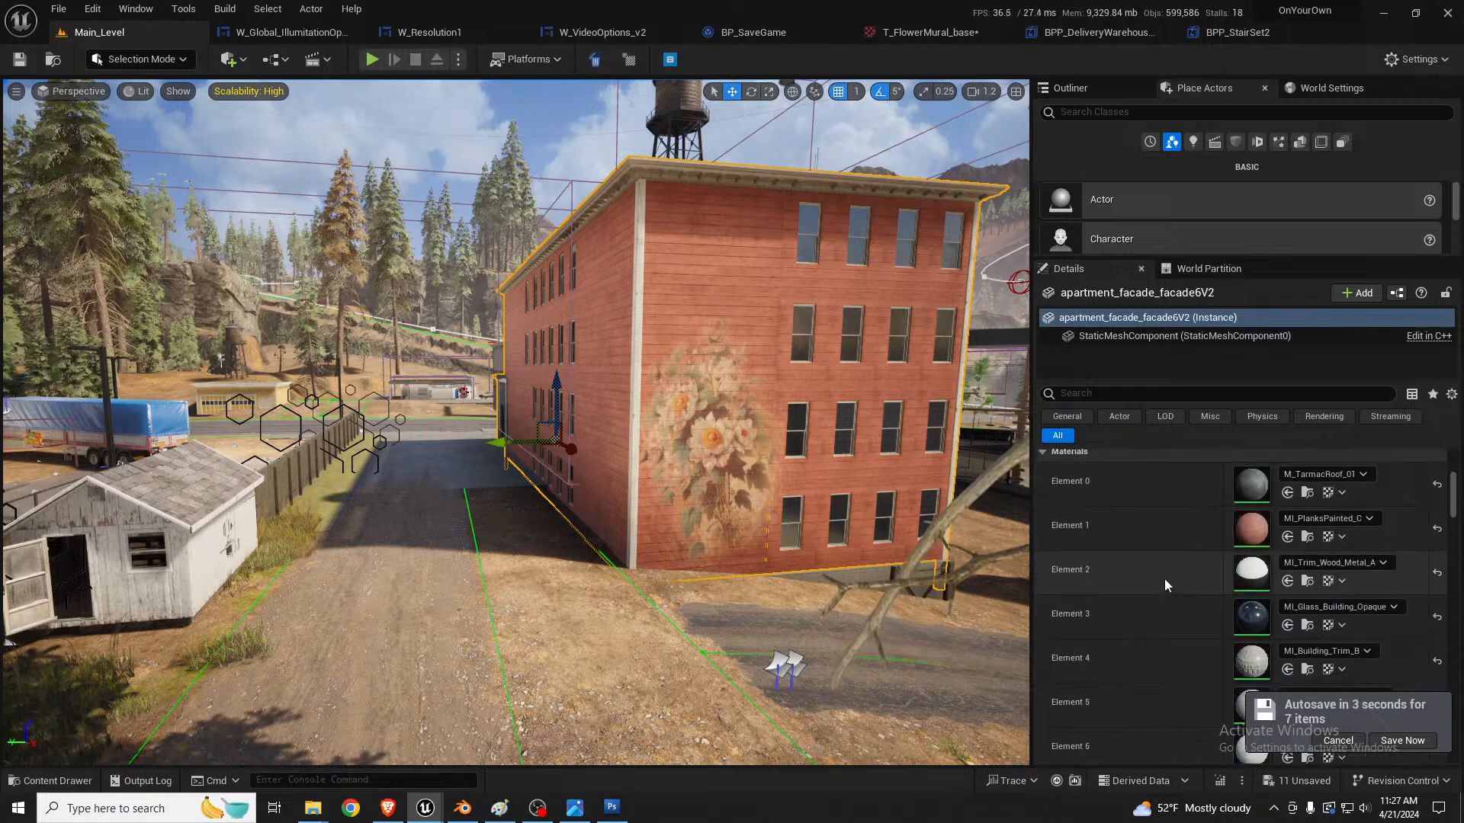
scroll(1164, 578, down, 2)
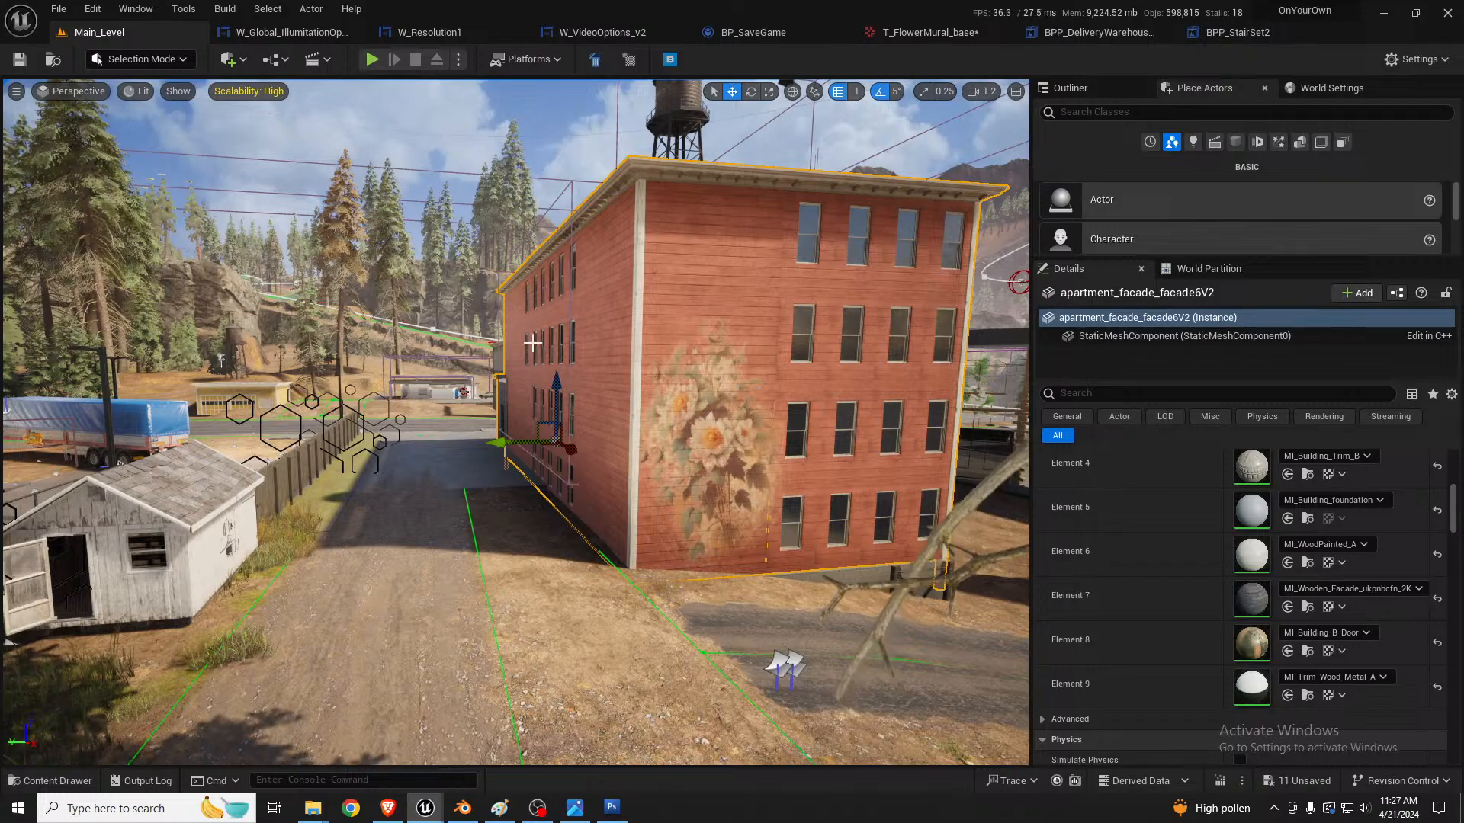
Step: Inspect the long side of the red apartment building and select the SM_Garage2 mesh
right_drag(578, 362, 663, 400)
key(s)
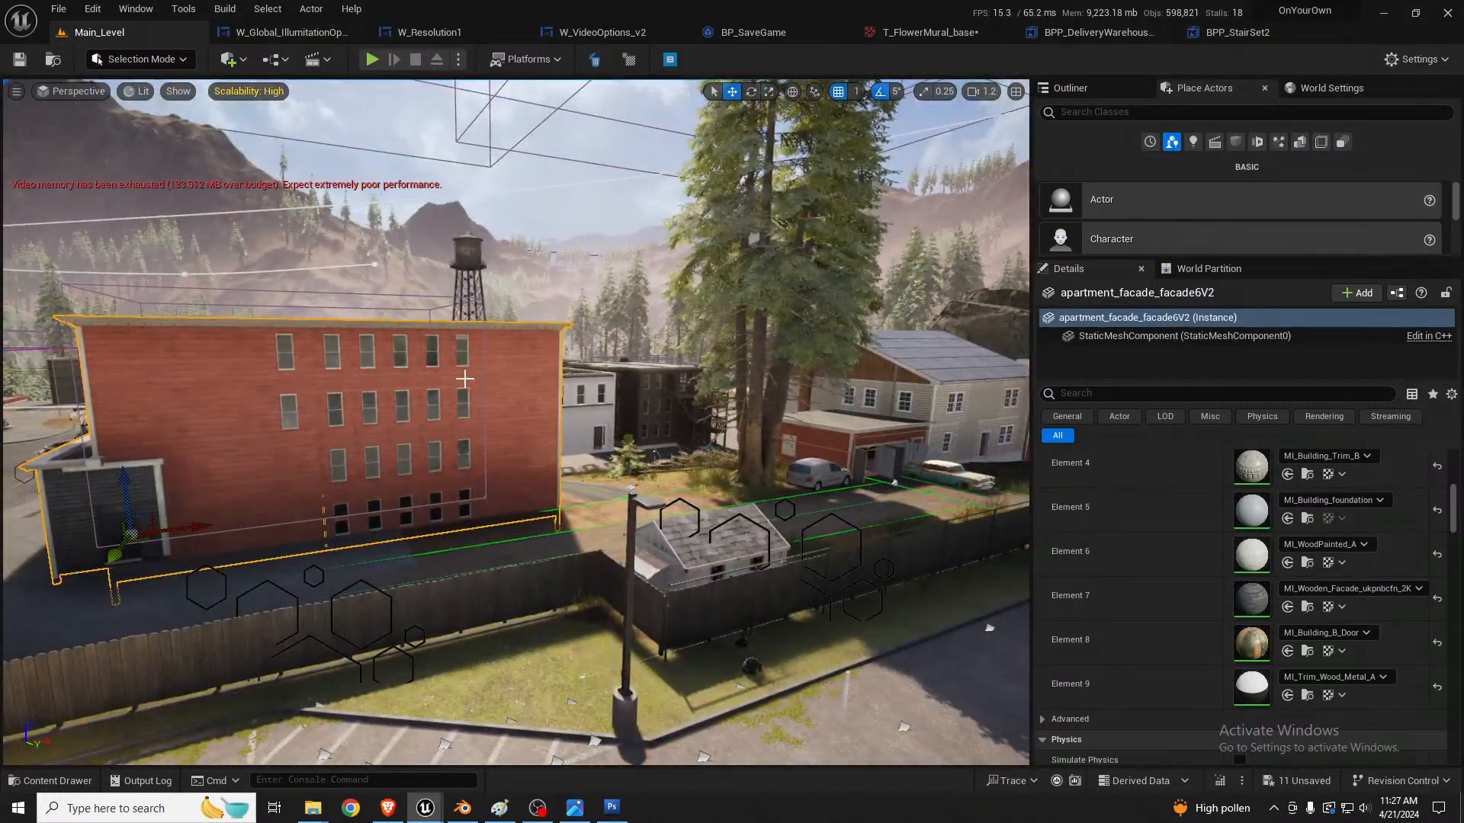
key(w)
right_drag(464, 376, 678, 390)
click(554, 418)
right_drag(553, 418, 488, 421)
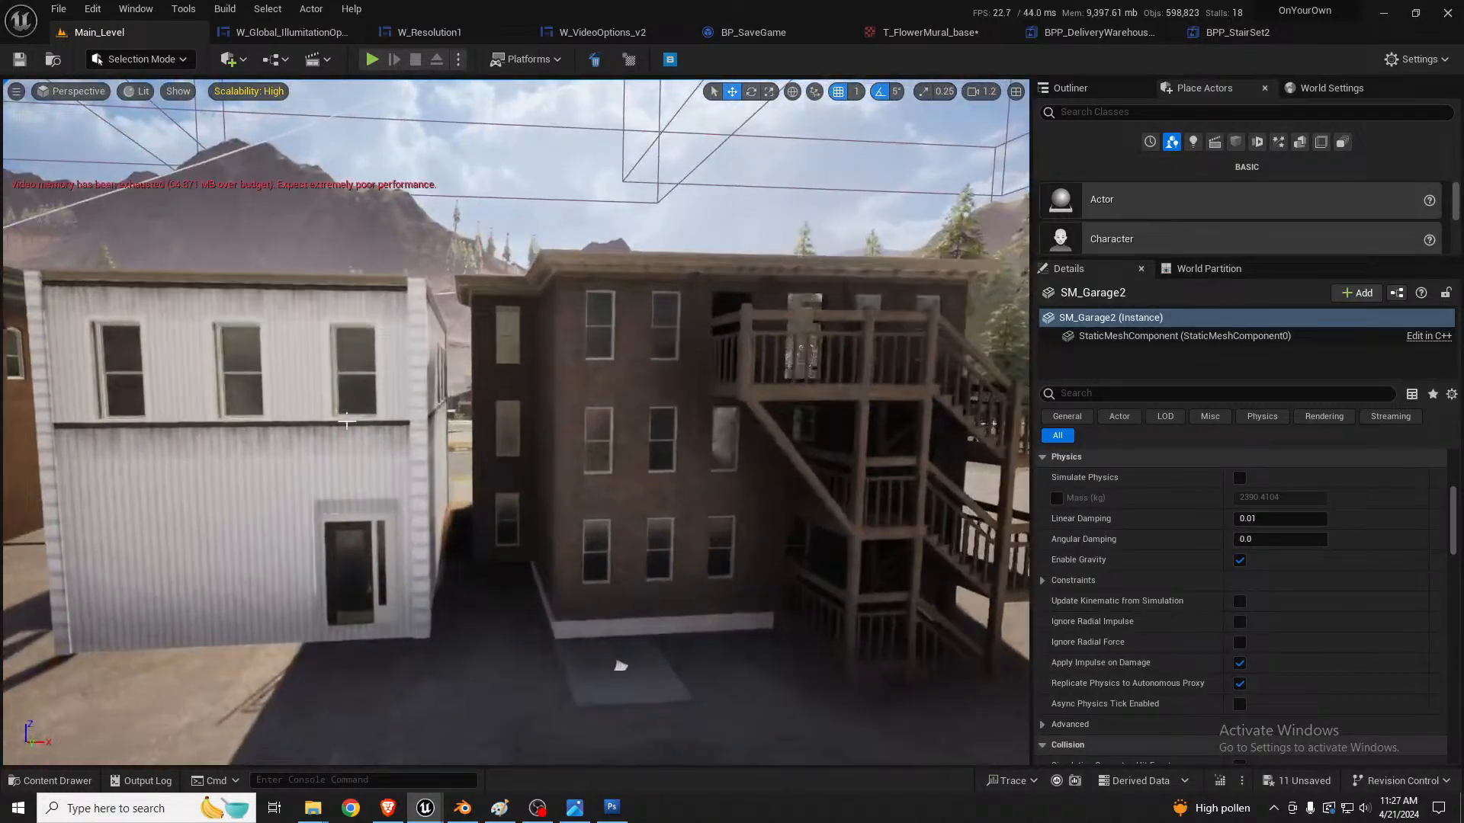
Step: Select the dark brick apartment facade, its wooden staircase, the cafe wall pillar and the corner apartment facade in turn to compare their actor types
click(550, 402)
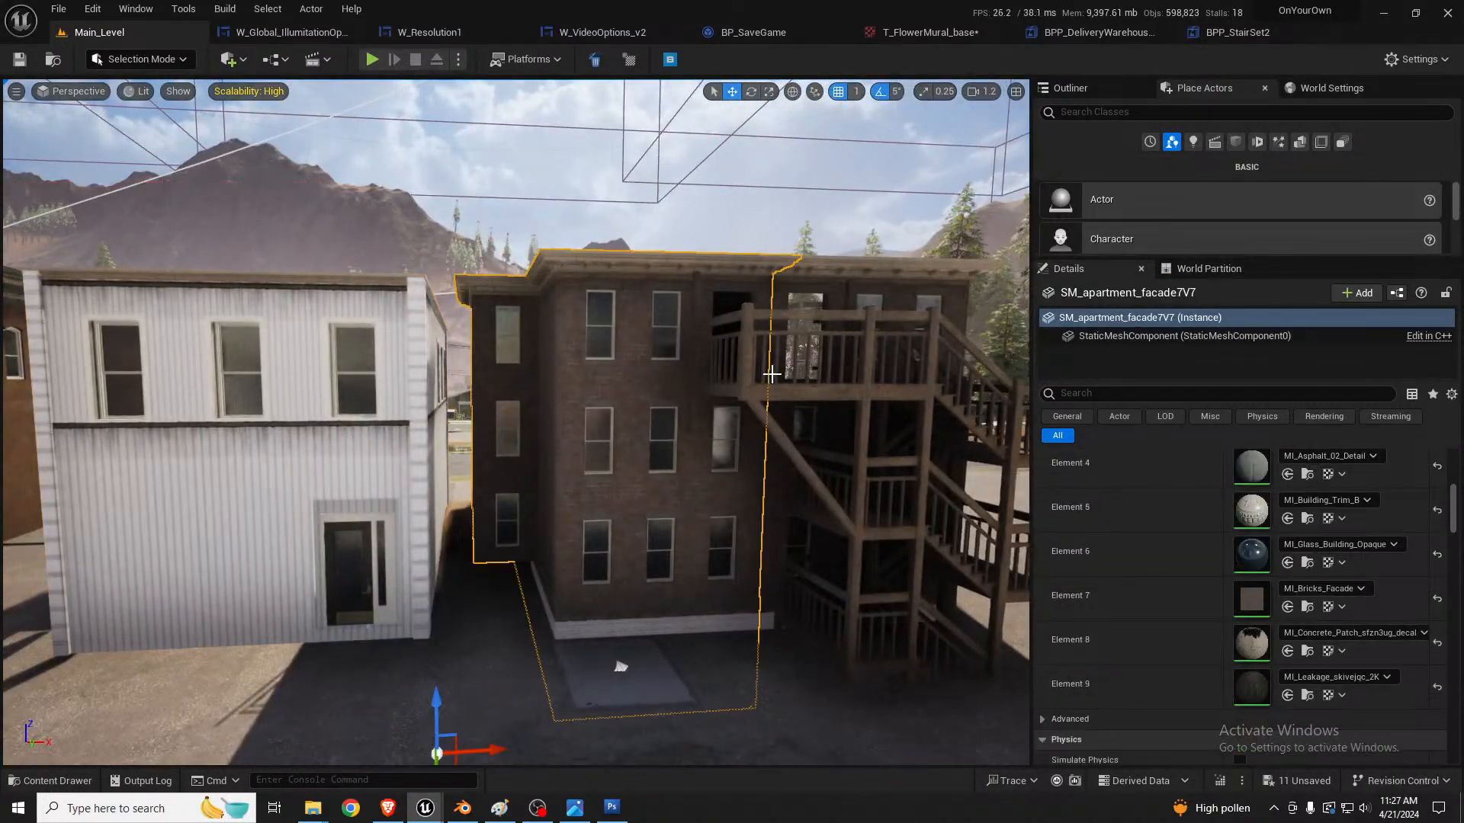
click(715, 399)
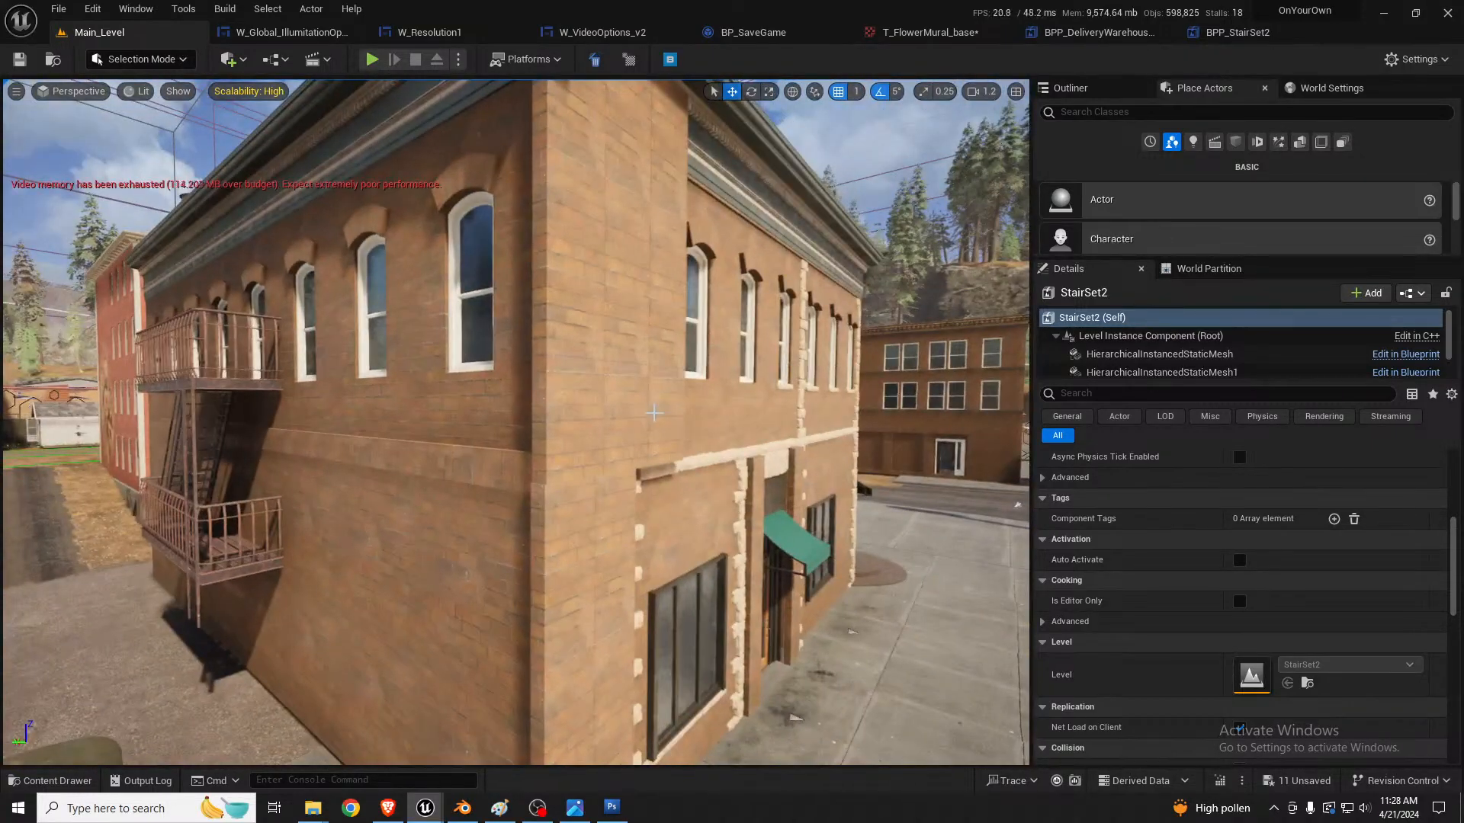
click(654, 412)
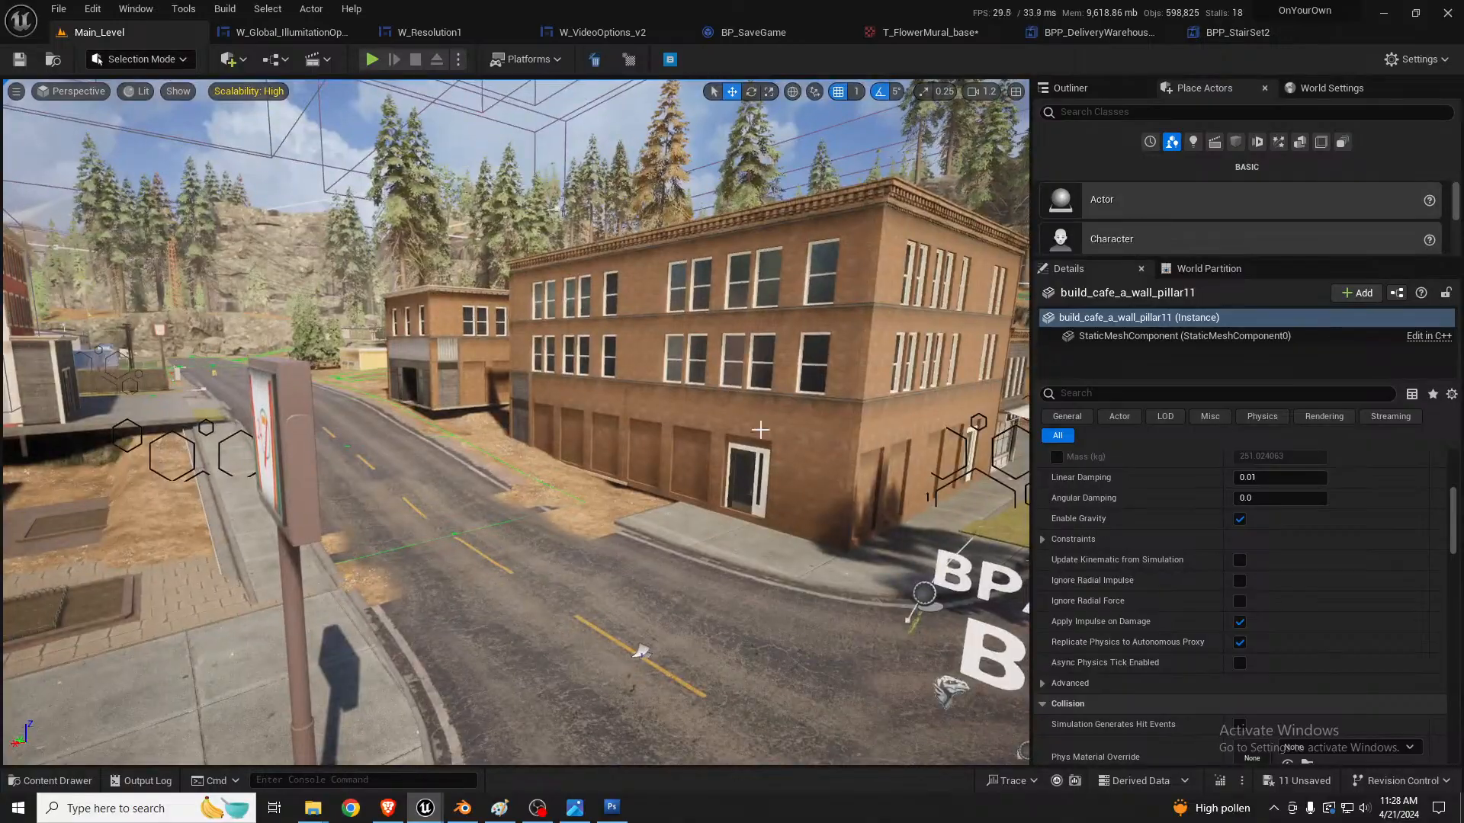
click(760, 430)
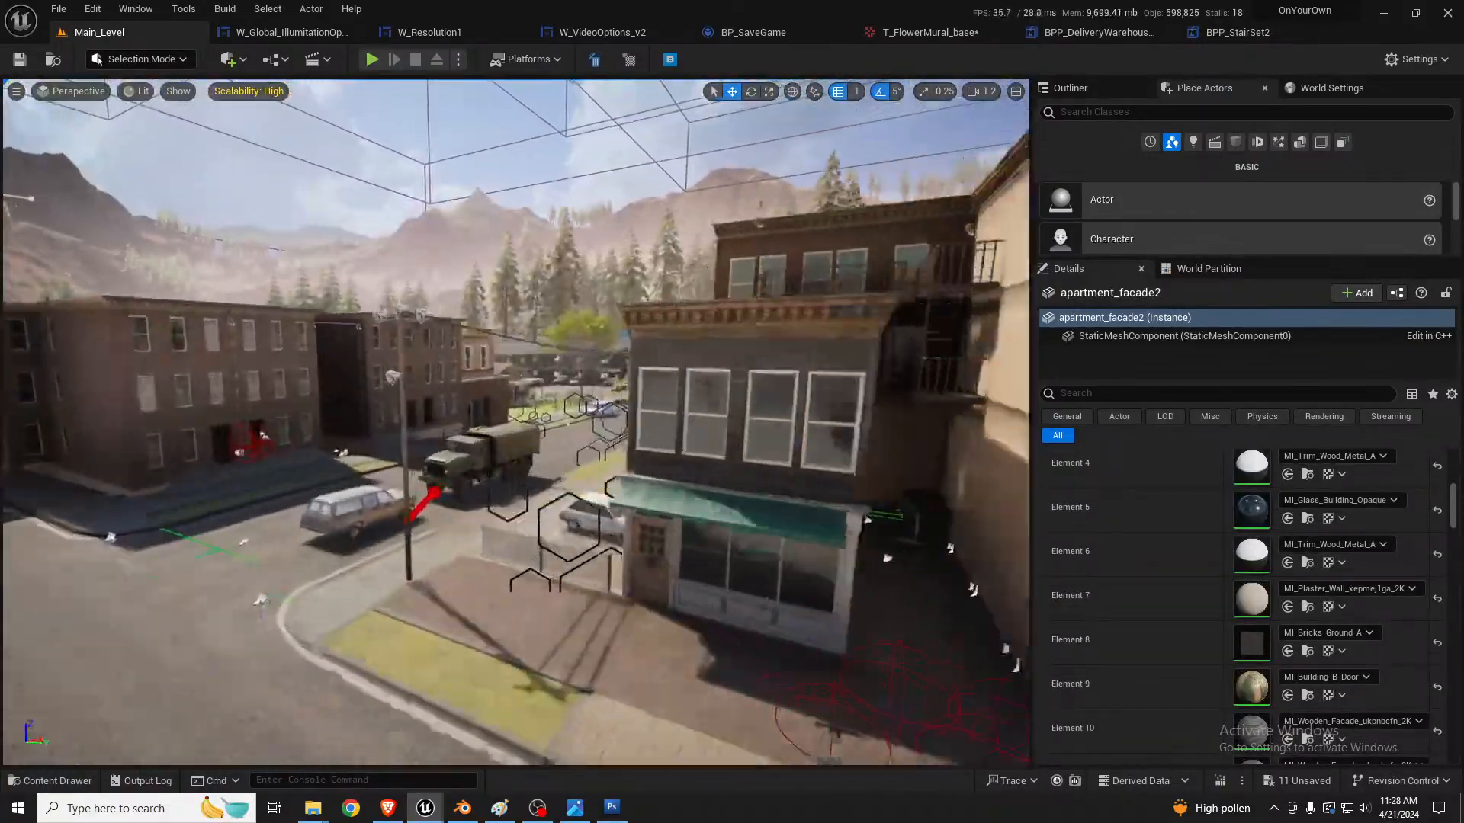
Step: Select LevelInstance_Motel from the motel's parking lot to examine its included doors, cars and plants, and clear the selection
key(w)
right_drag(516, 422, 351, 426)
right_drag(866, 448, 843, 448)
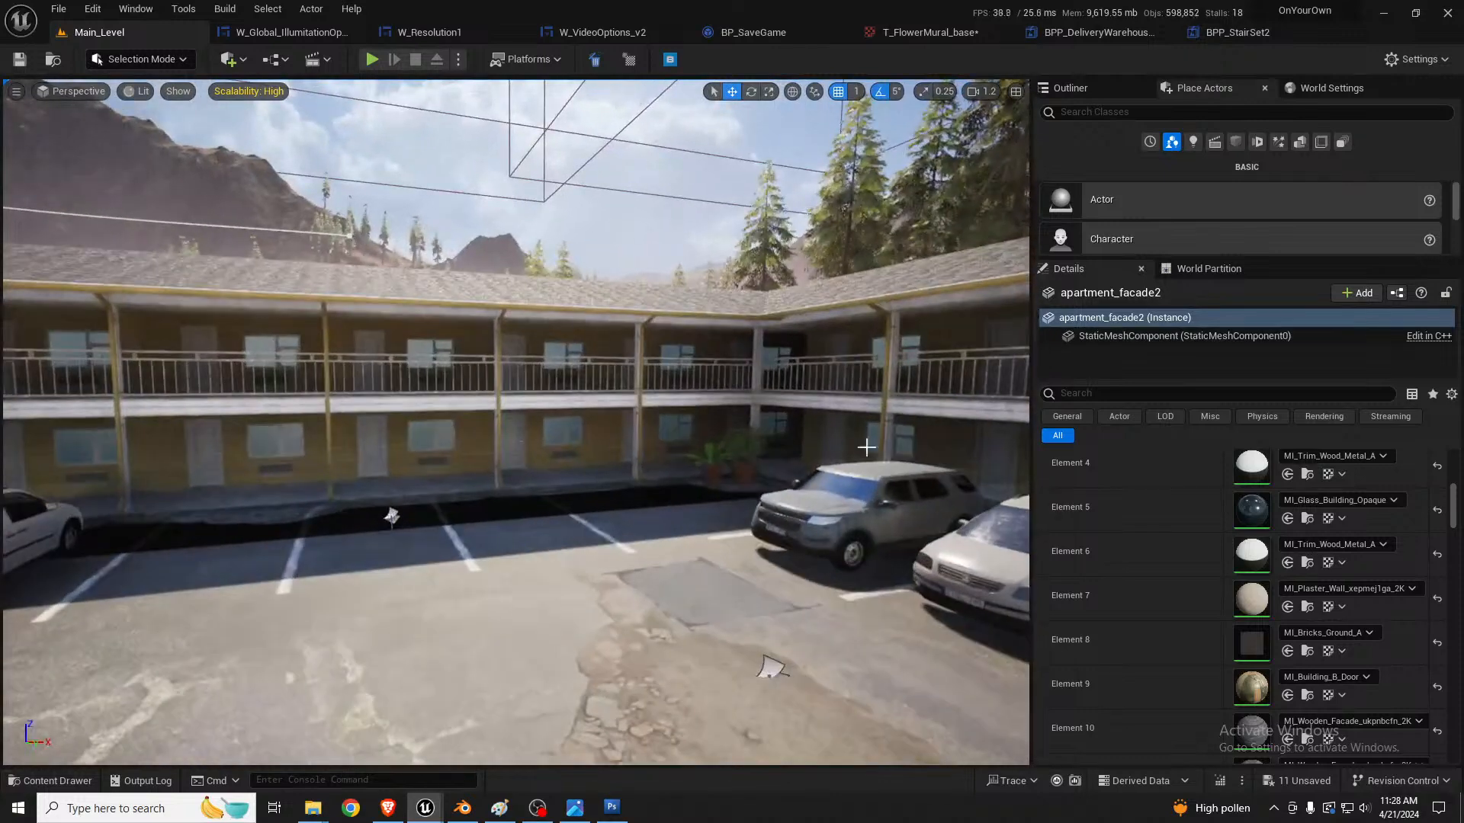
click(631, 333)
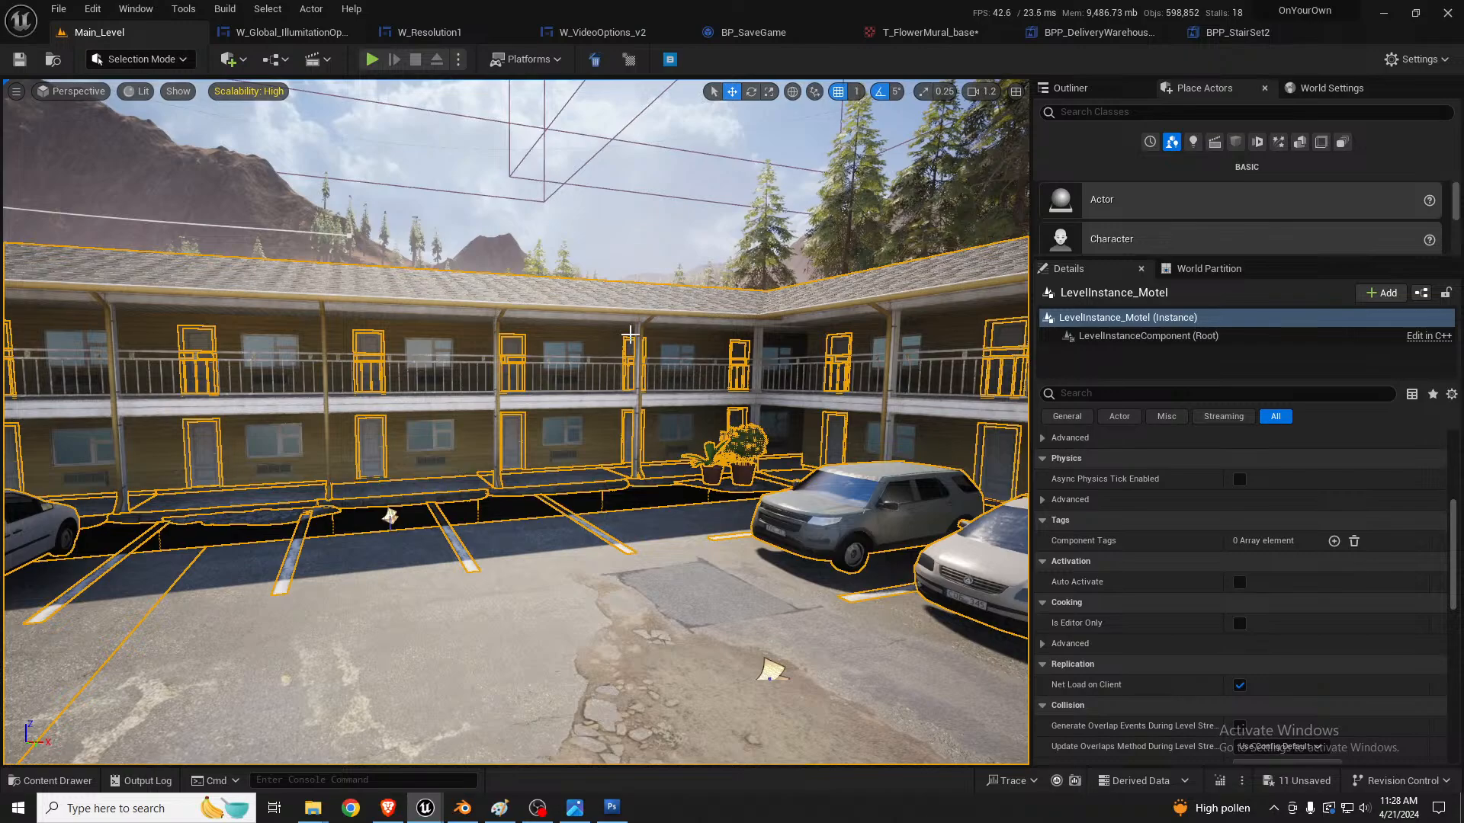
key(Escape)
Step: Select LevelInstance_DinerExterior and examine the diner from its back lot and its street side
right_drag(629, 386, 949, 375)
key(w)
click(564, 429)
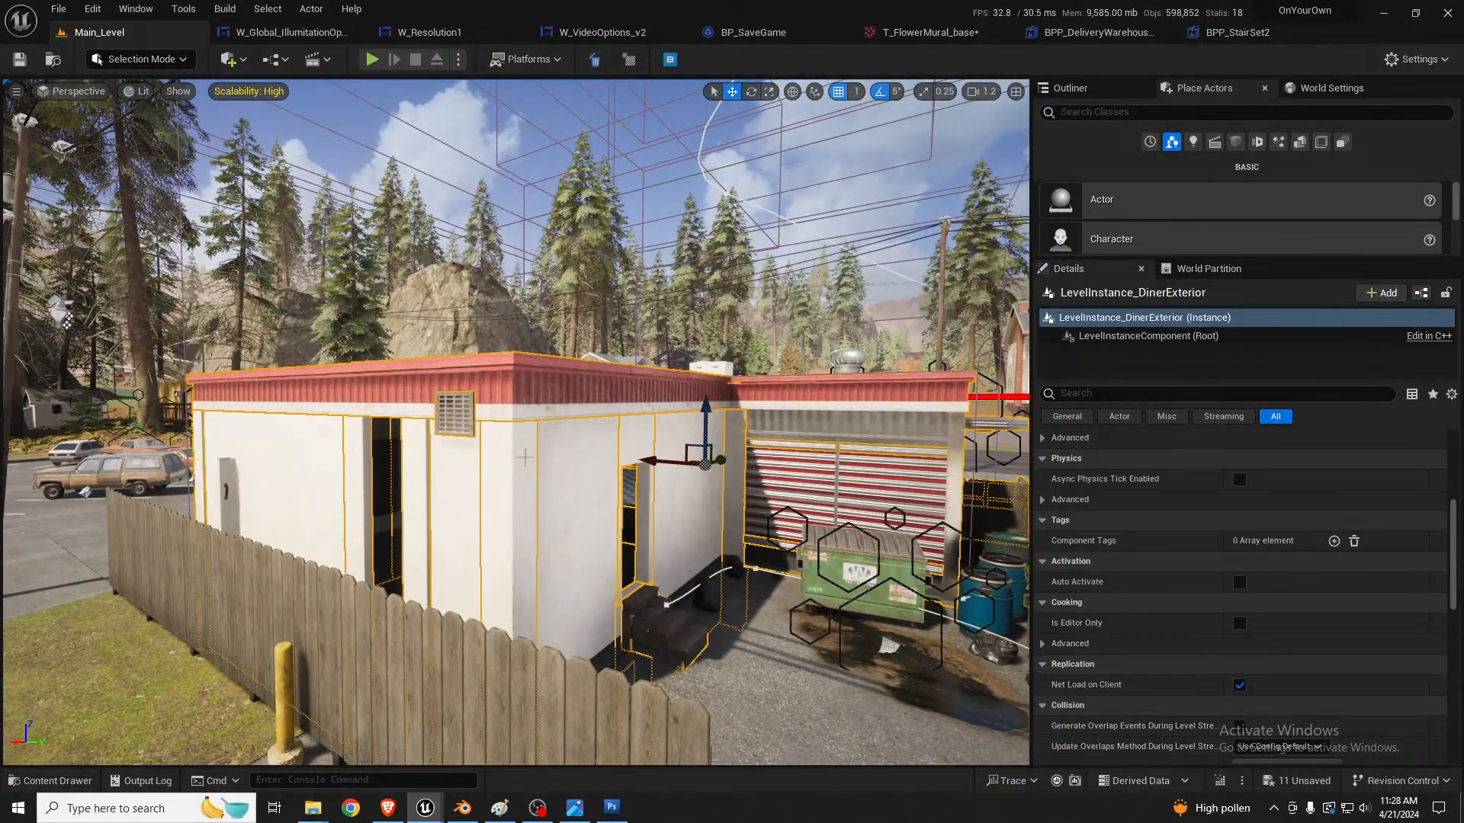
right_drag(564, 429, 534, 427)
right_drag(516, 422, 458, 389)
right_drag(426, 337, 361, 343)
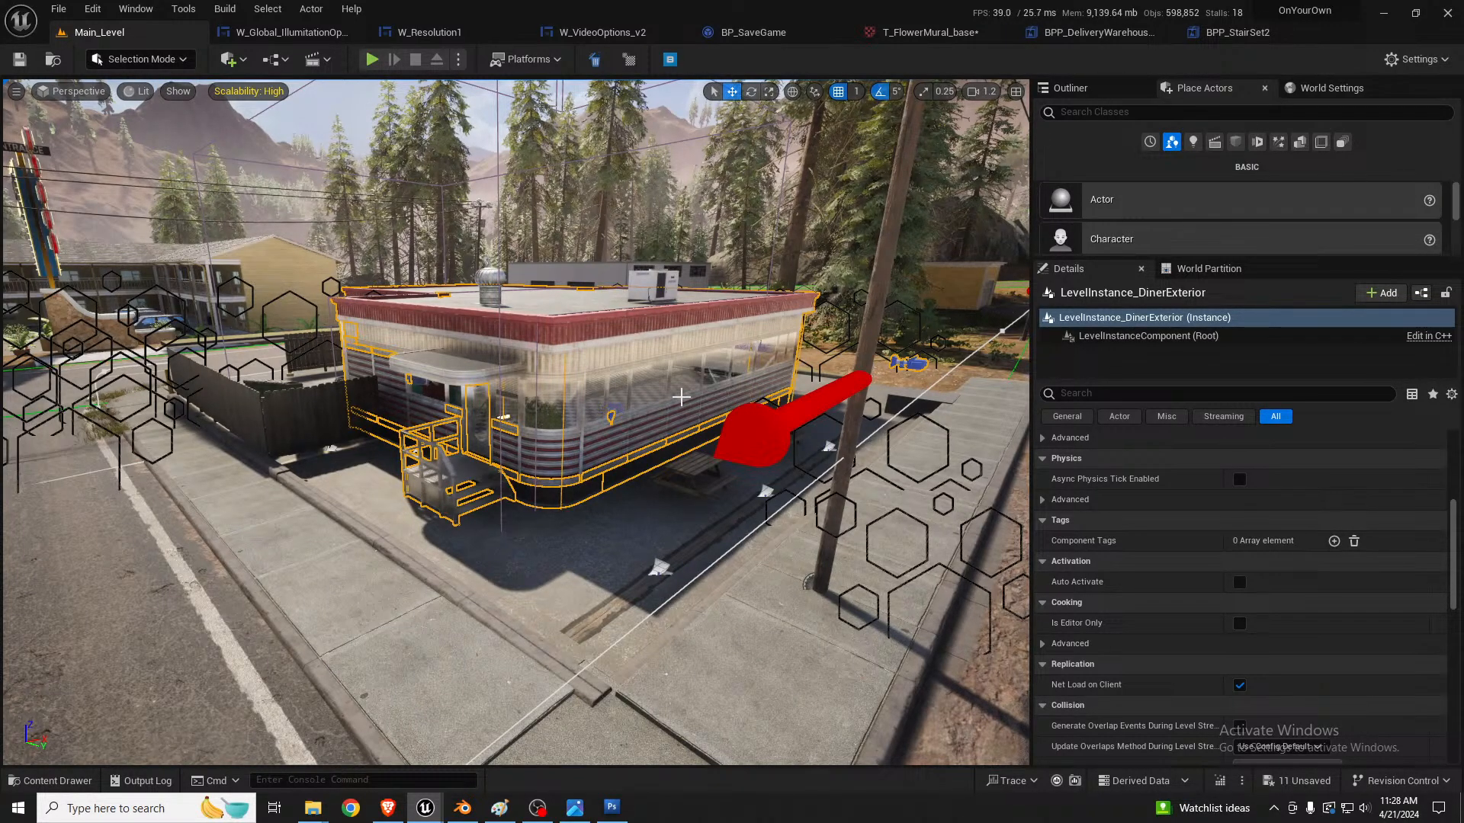
right_drag(681, 397, 733, 390)
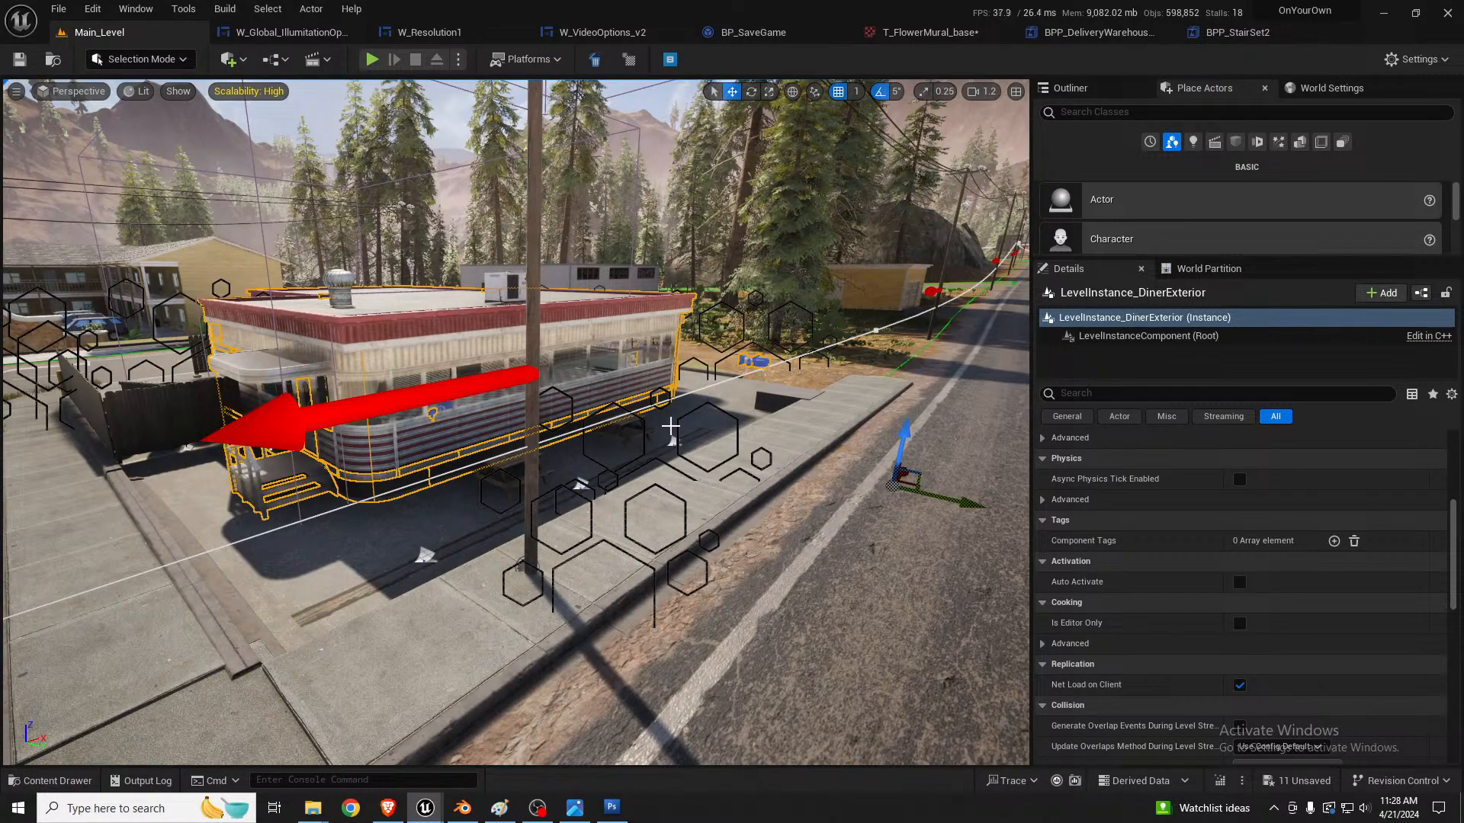
Step: Select LevelInstance_SmallGarage at the grey garage with the caravan parked in front
key(w)
right_drag(661, 383, 655, 402)
click(565, 532)
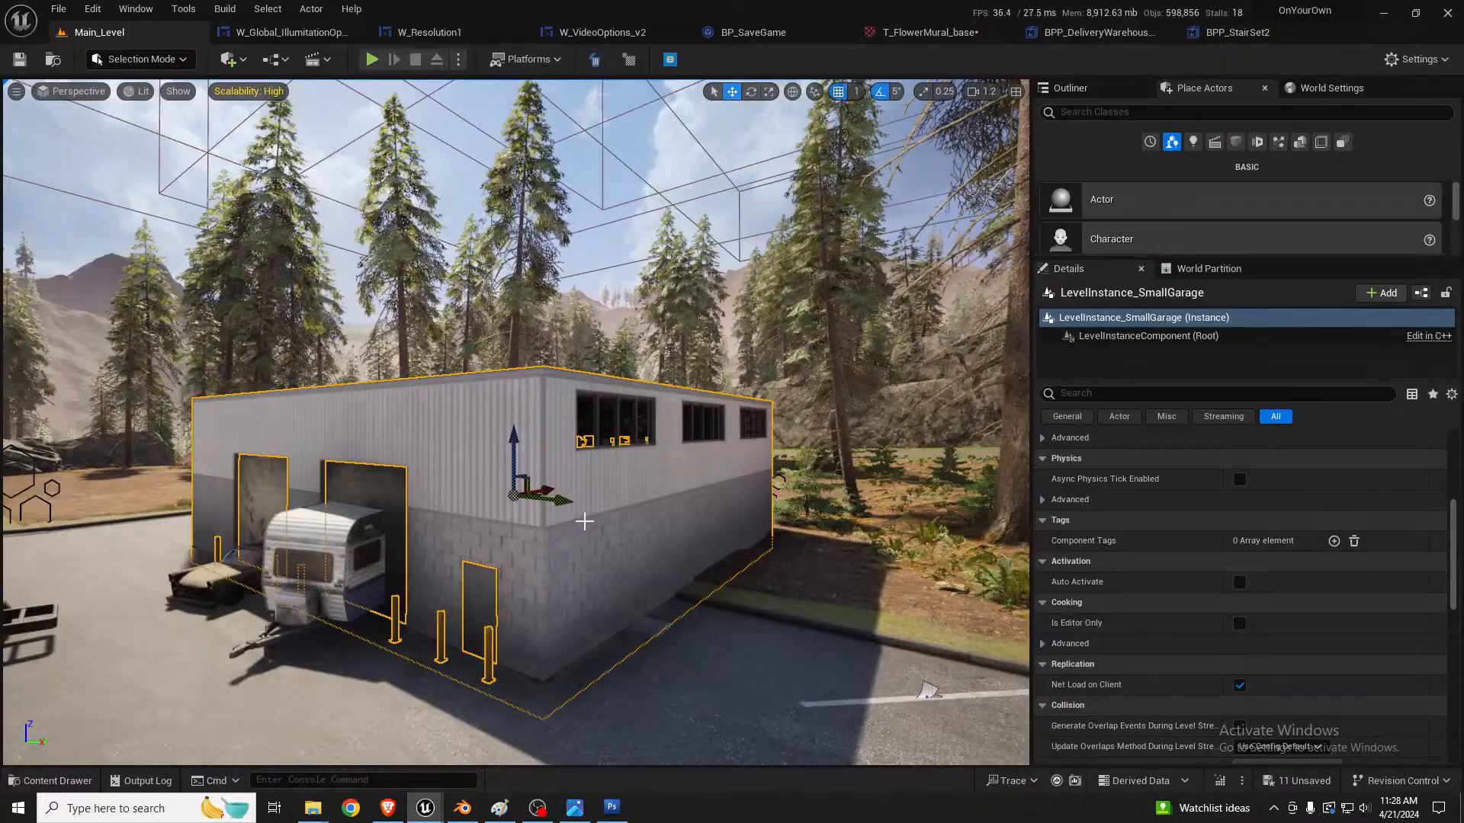
Step: Select SmallVillageSection1_Level at the forest cabin to see which props it includes, and clear the selection
key(w)
right_drag(585, 522, 649, 534)
key(w)
key(a)
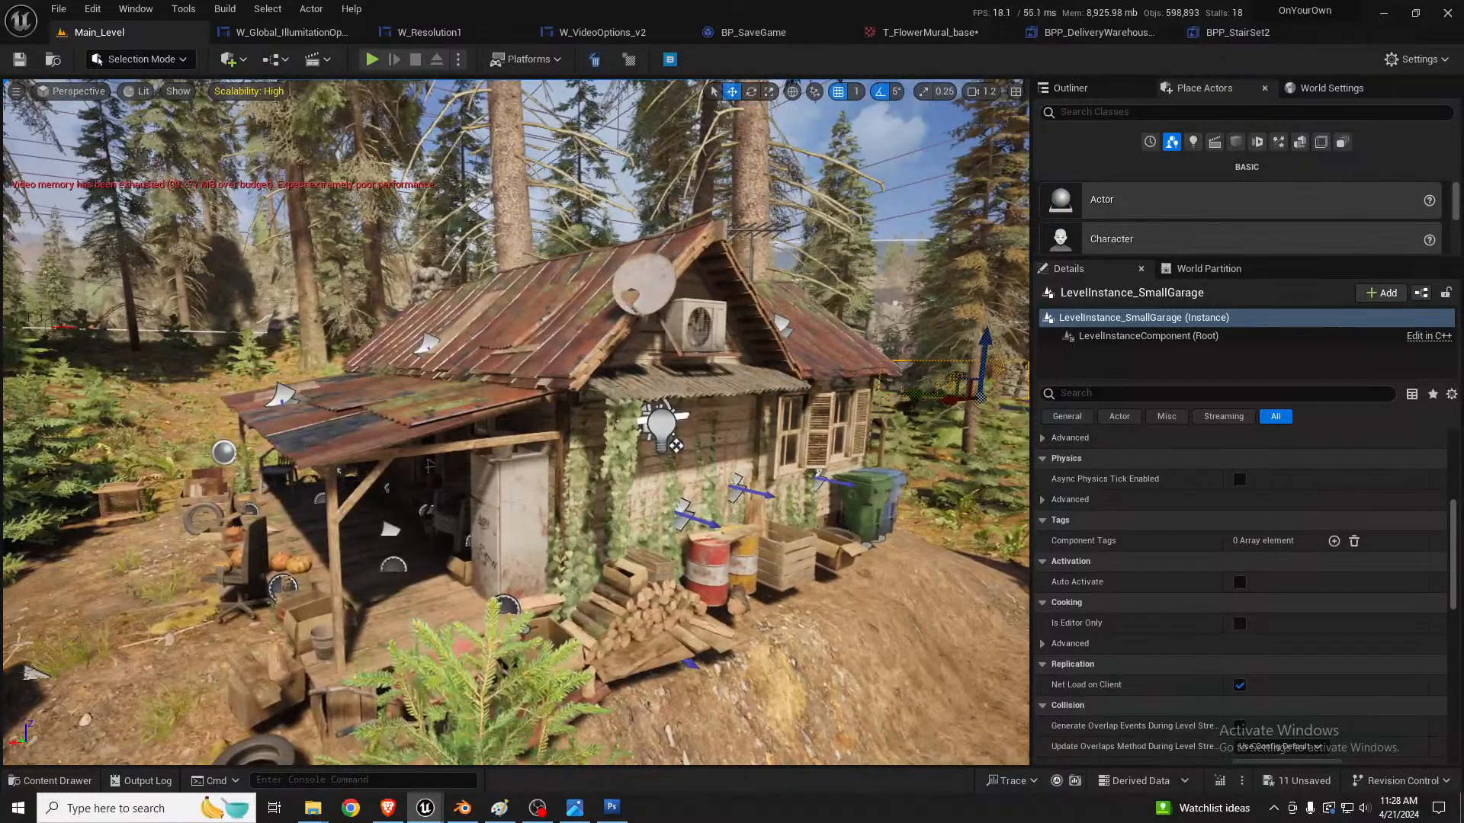
click(558, 488)
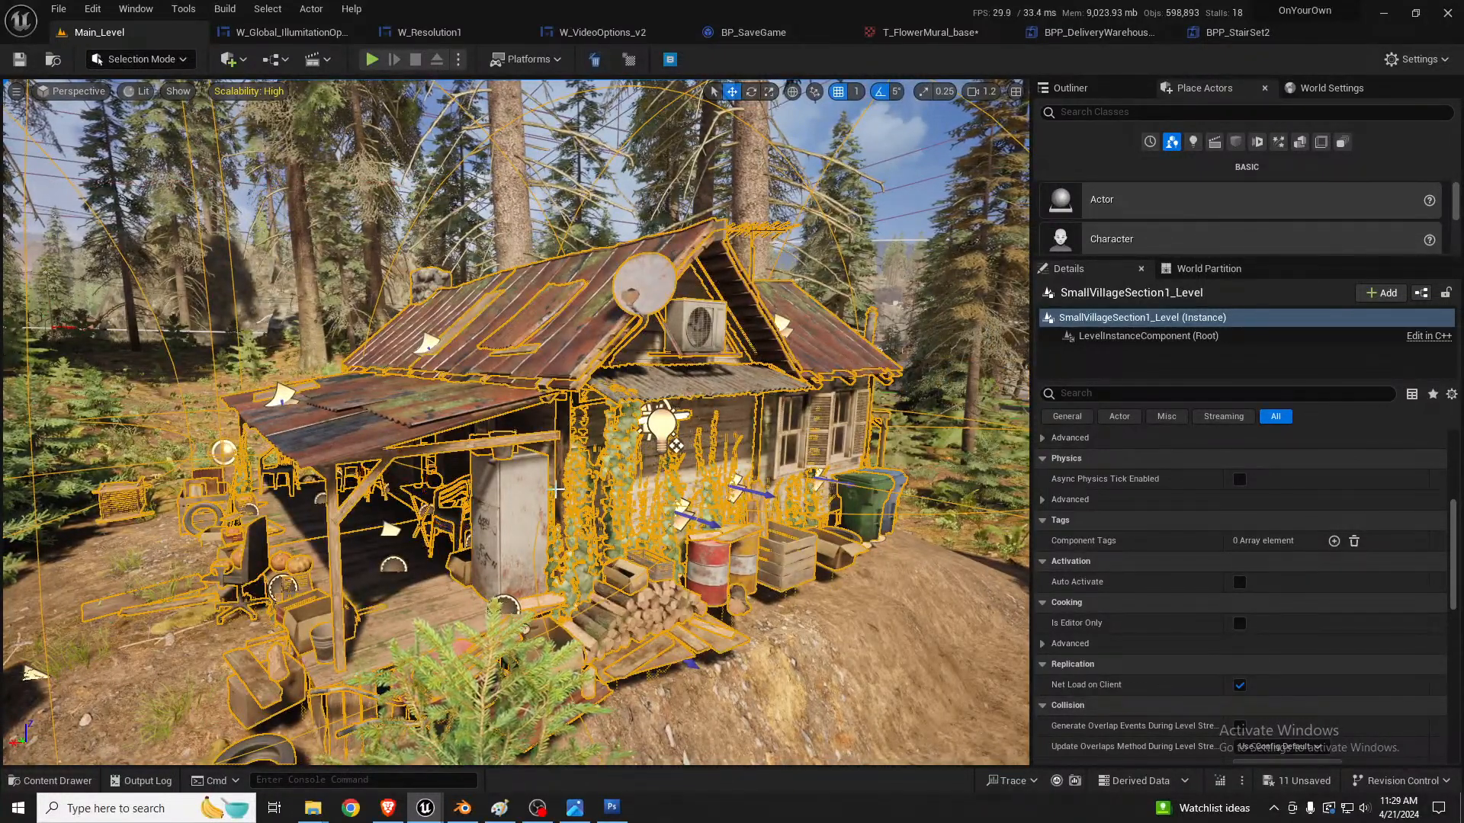
key(Escape)
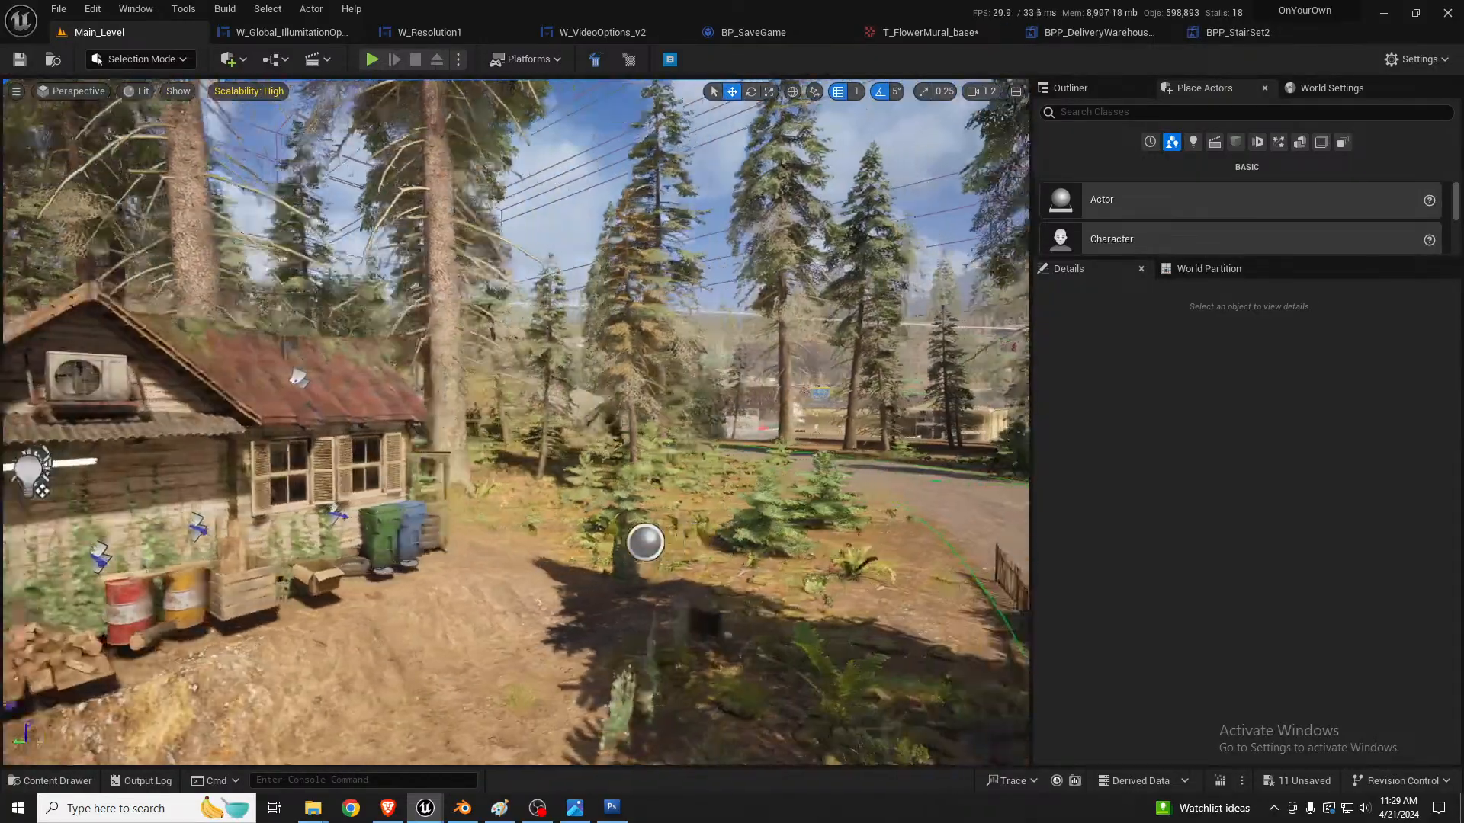
Step: Select LevelInstanceConvenienceStore and look over the main street buildings around the cafe and the red apartment building
key(w)
right_drag(559, 488, 595, 535)
scroll(503, 485, up, 4)
click(449, 548)
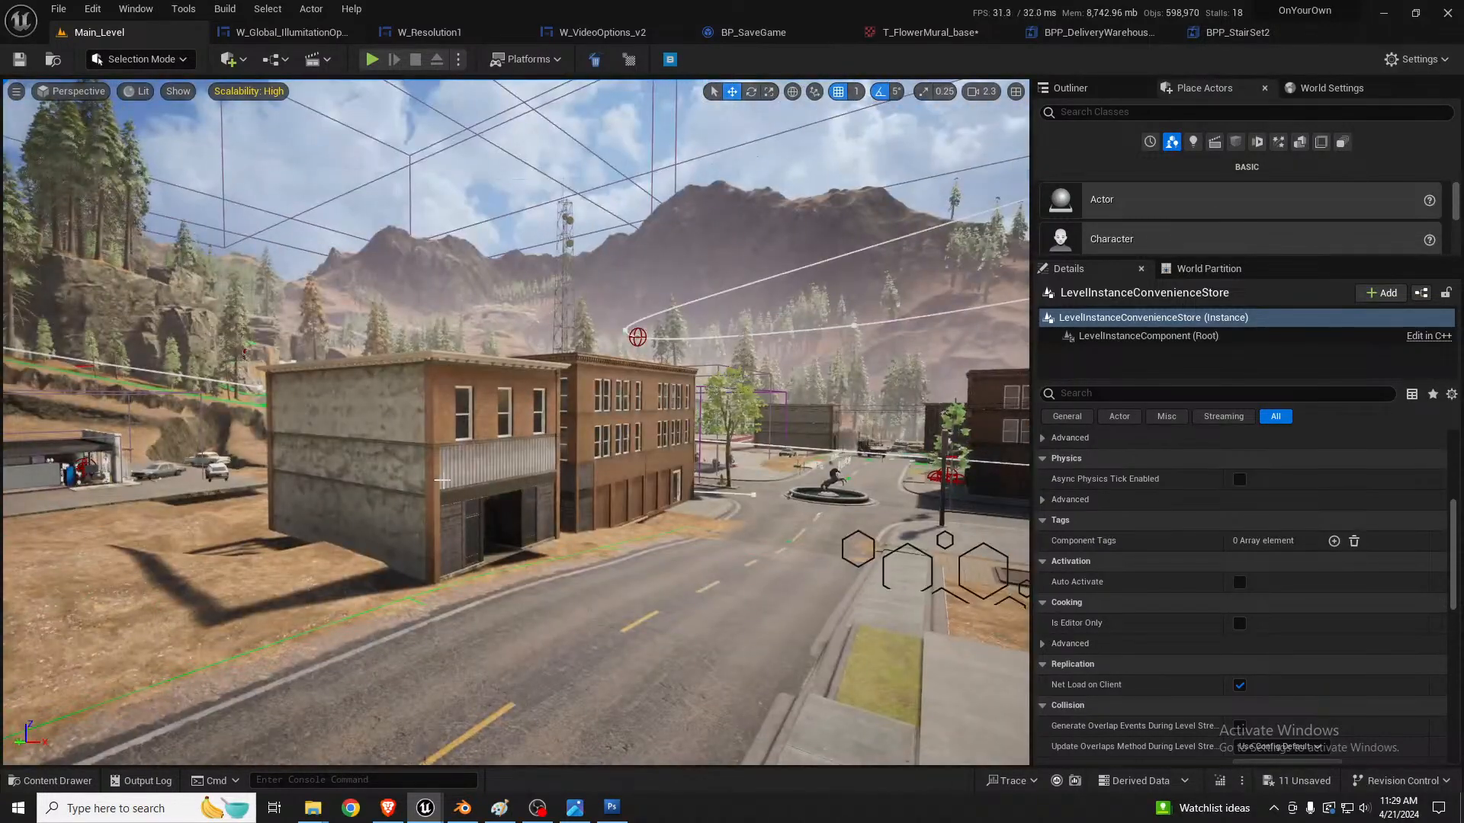
right_drag(629, 454, 701, 451)
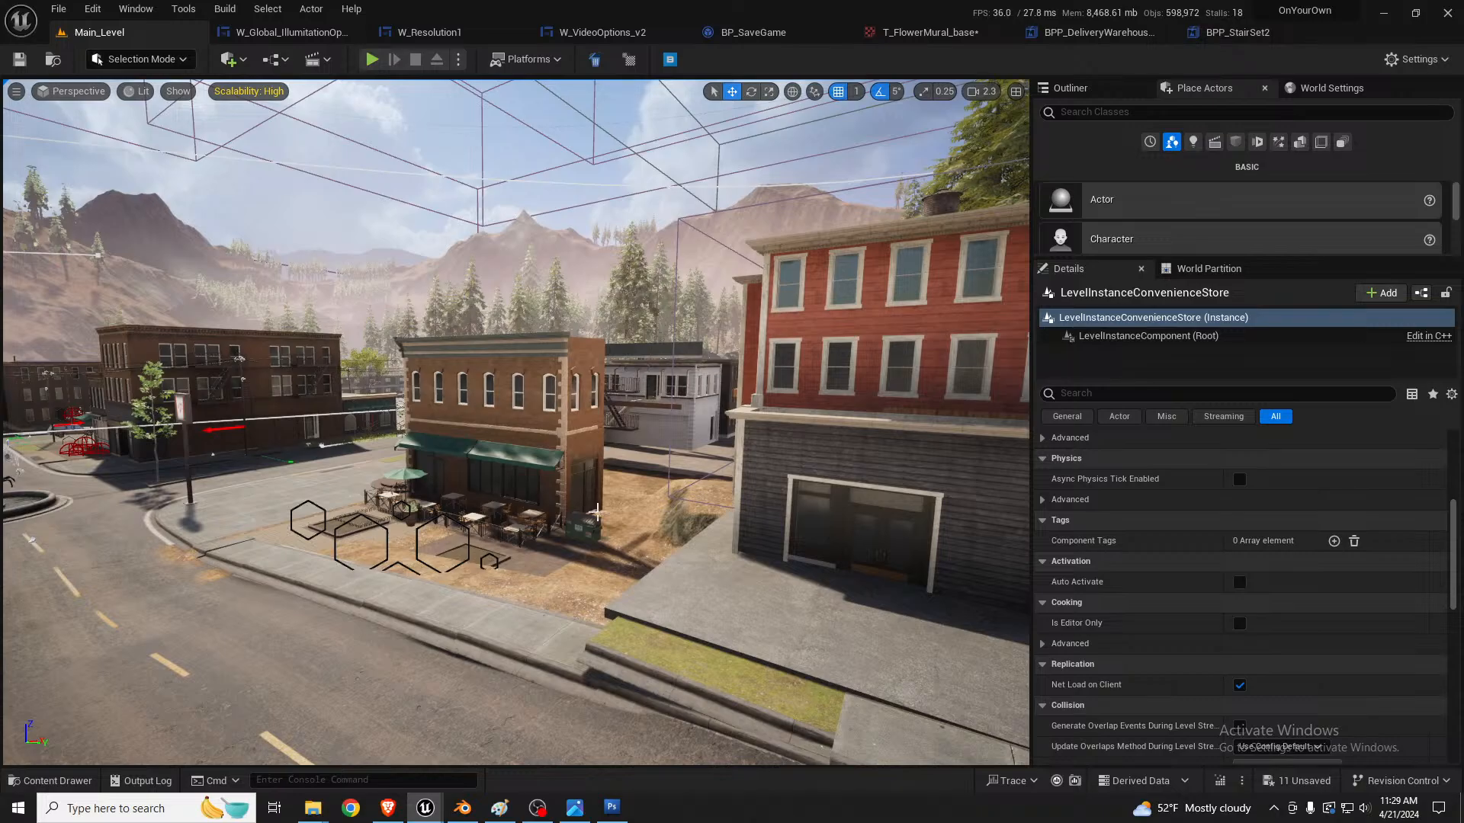
Step: Select the landscape at the road edge between the red apartment building and the brick building, and view its landscape settings
right_drag(597, 512, 631, 461)
key(w)
key(w)
scroll(861, 499, down, 2)
key(w)
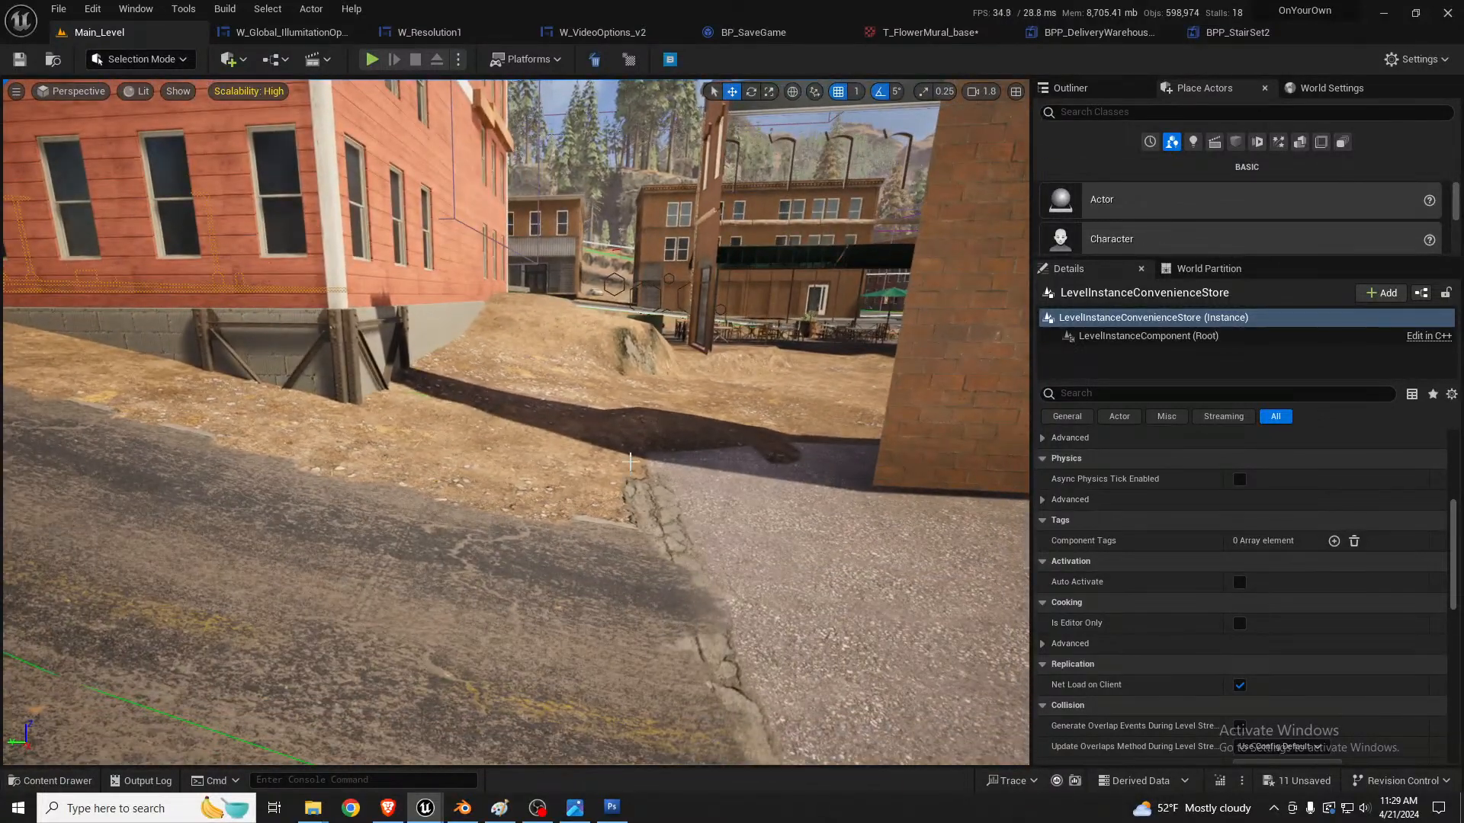
click(633, 469)
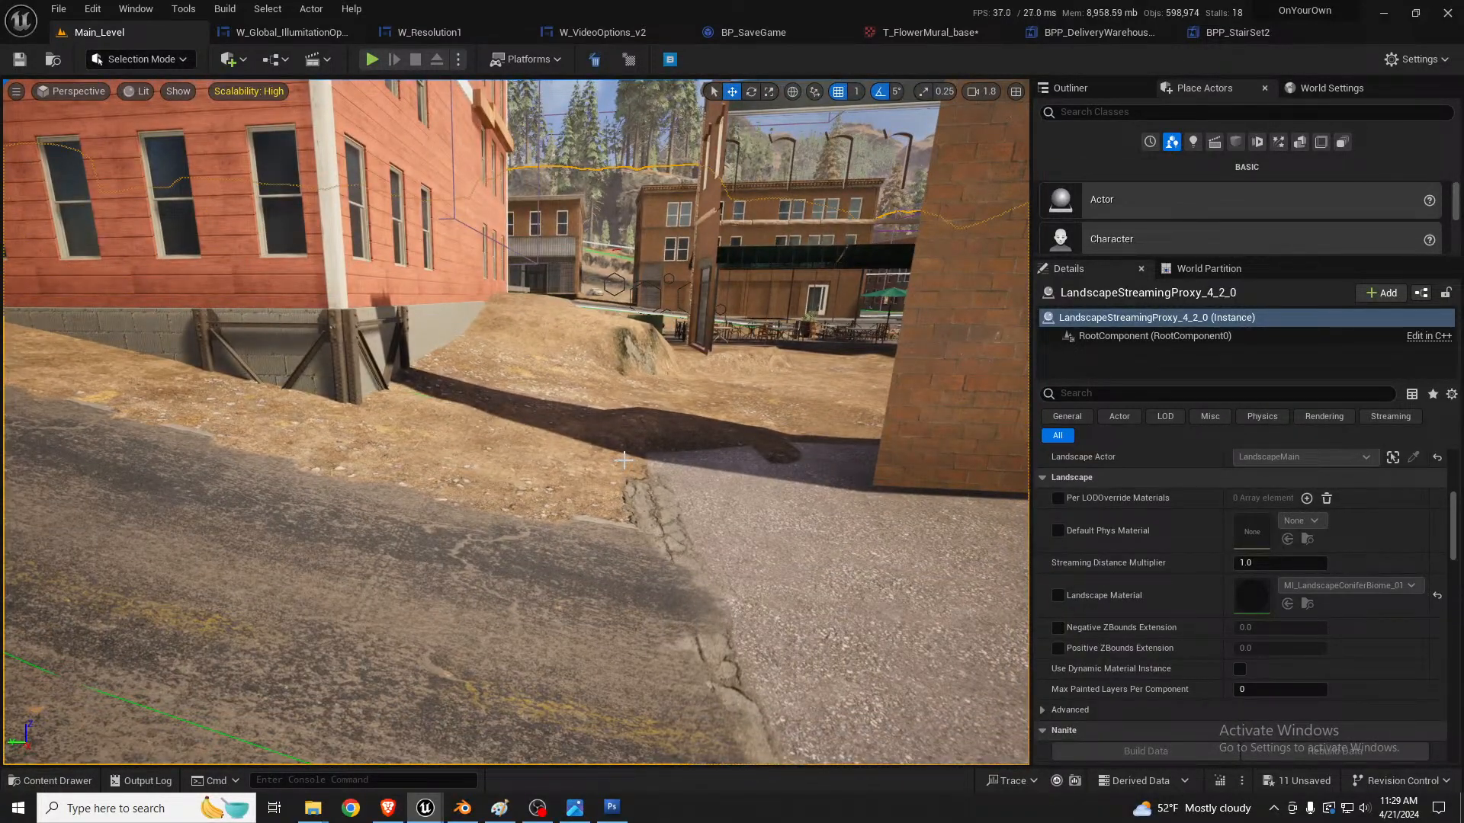
Step: Choose the Flatten sculpting tool for the landscape and sample its target height, -155.28125, from the ground between the red and brick buildings
key(shift+2)
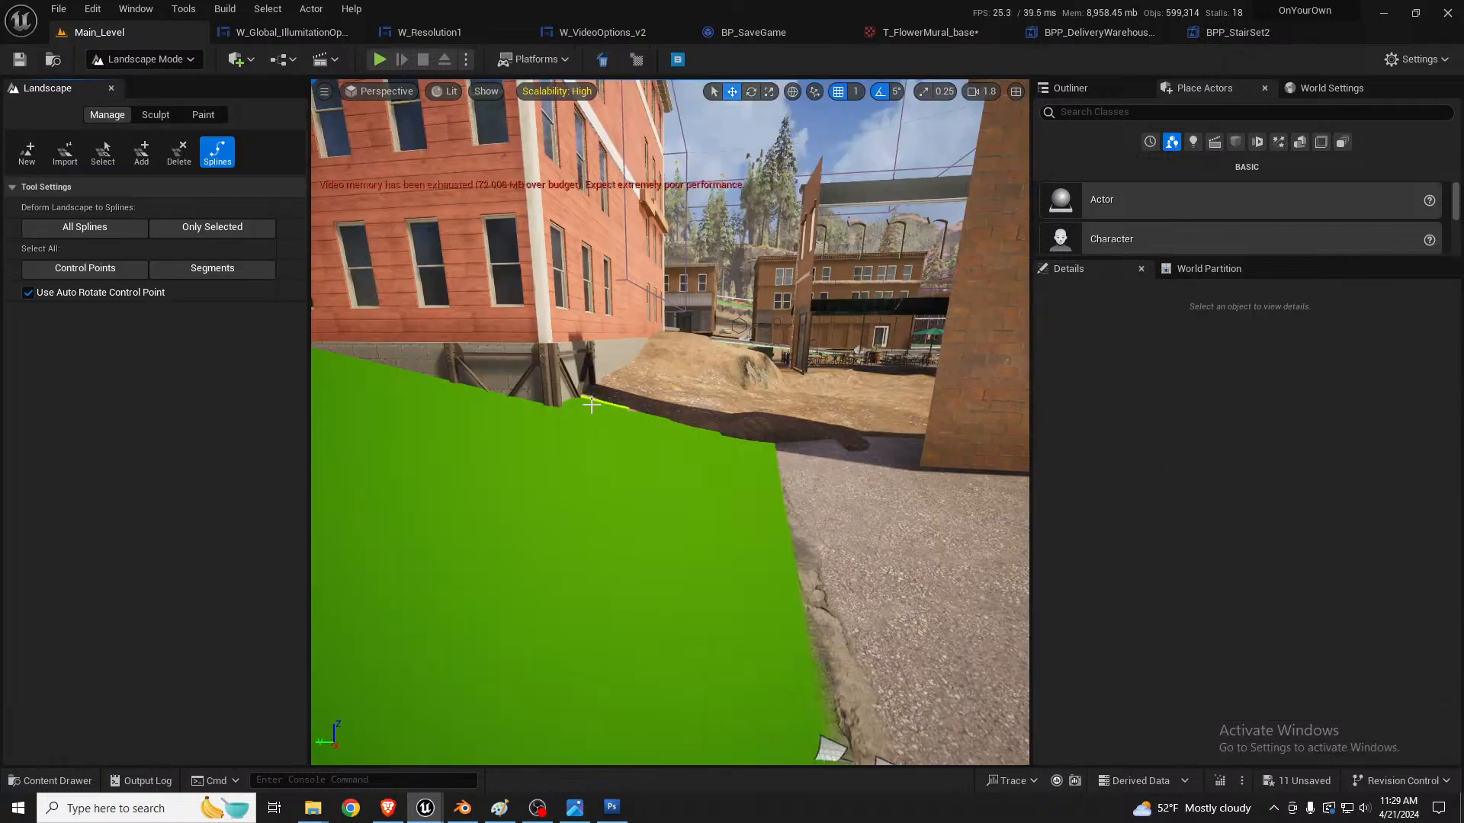
click(155, 115)
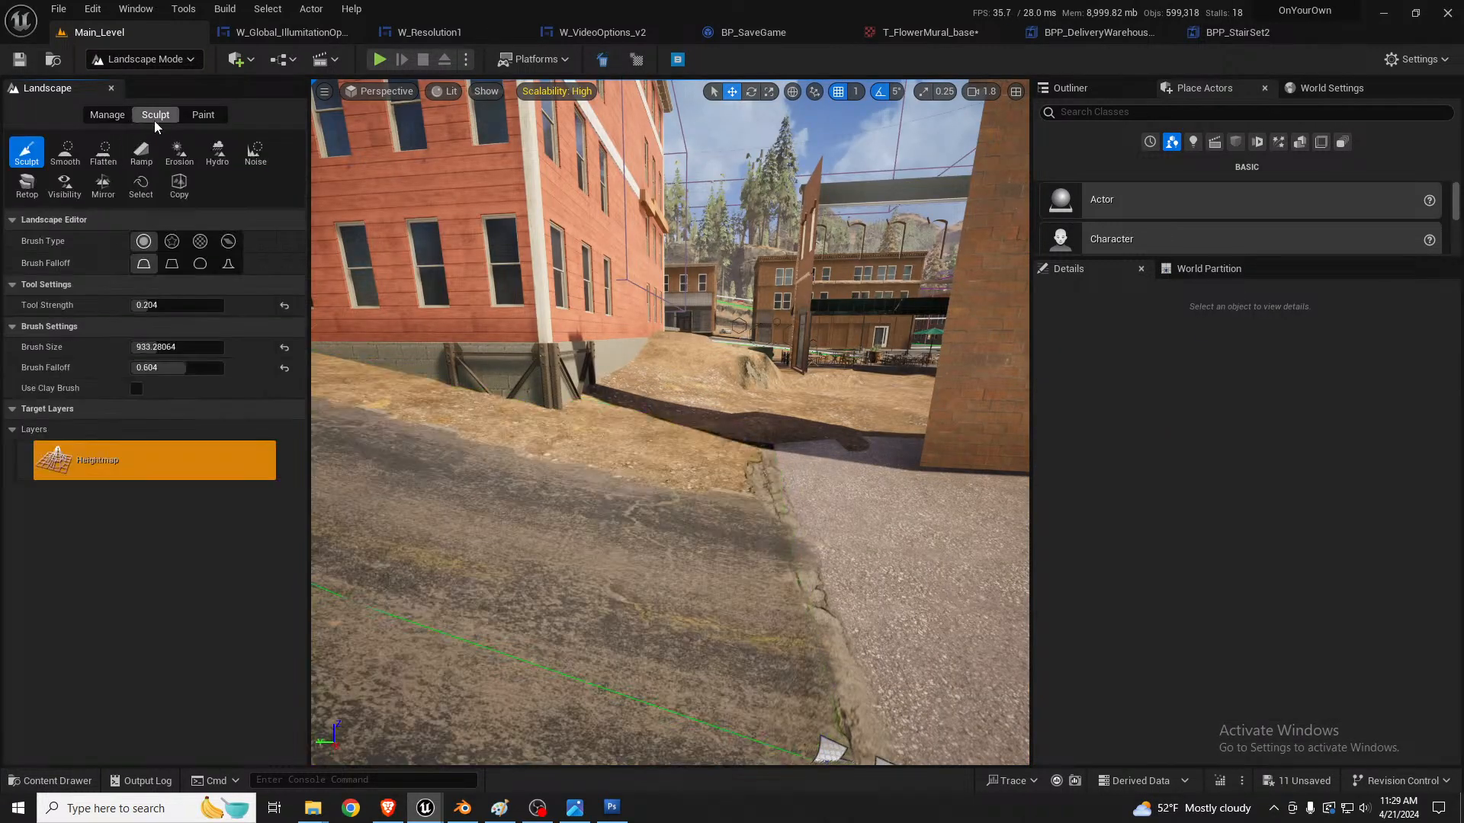
click(101, 156)
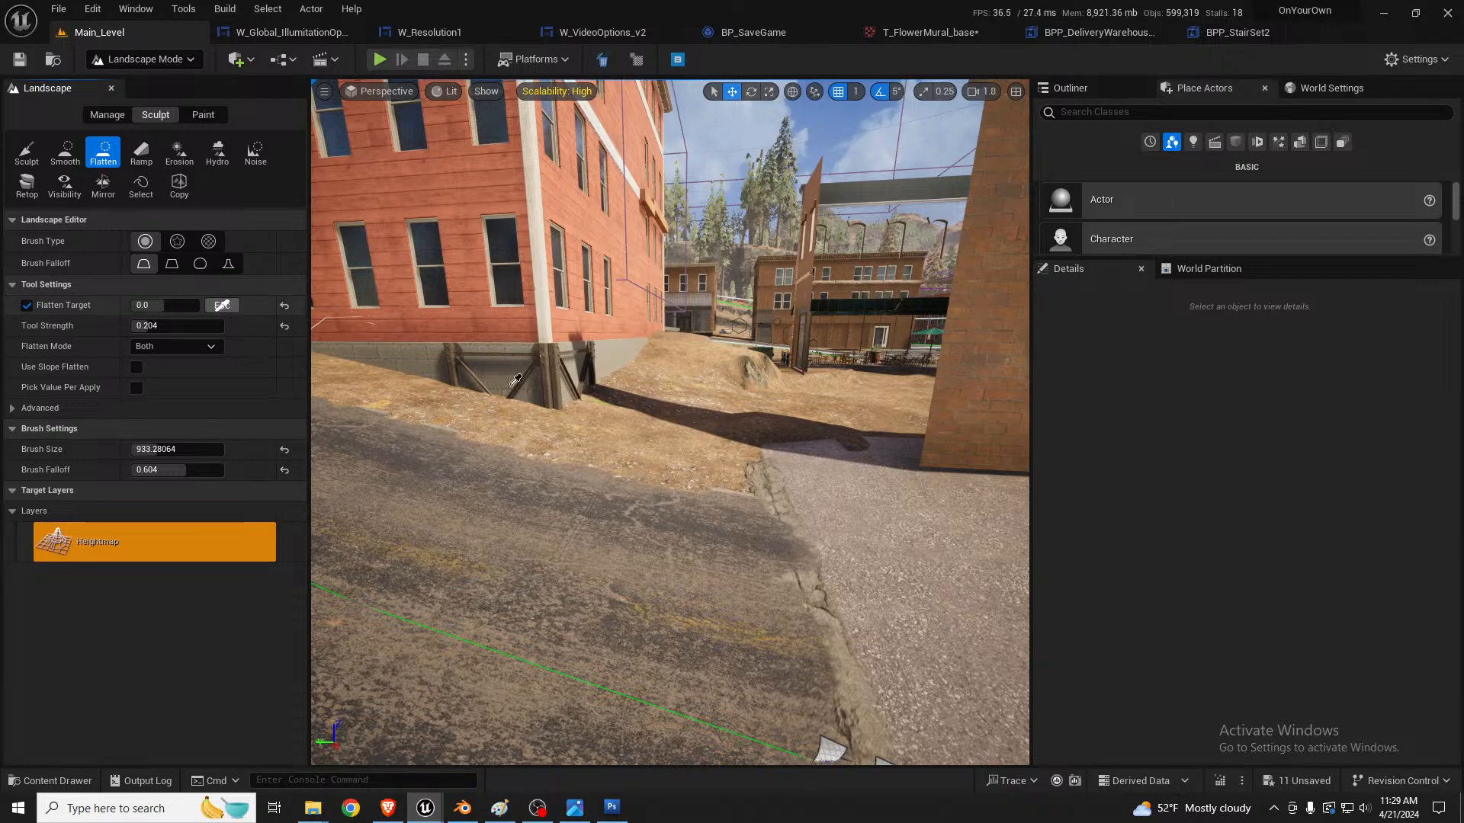
right_drag(515, 380, 535, 403)
click(794, 459)
click(222, 305)
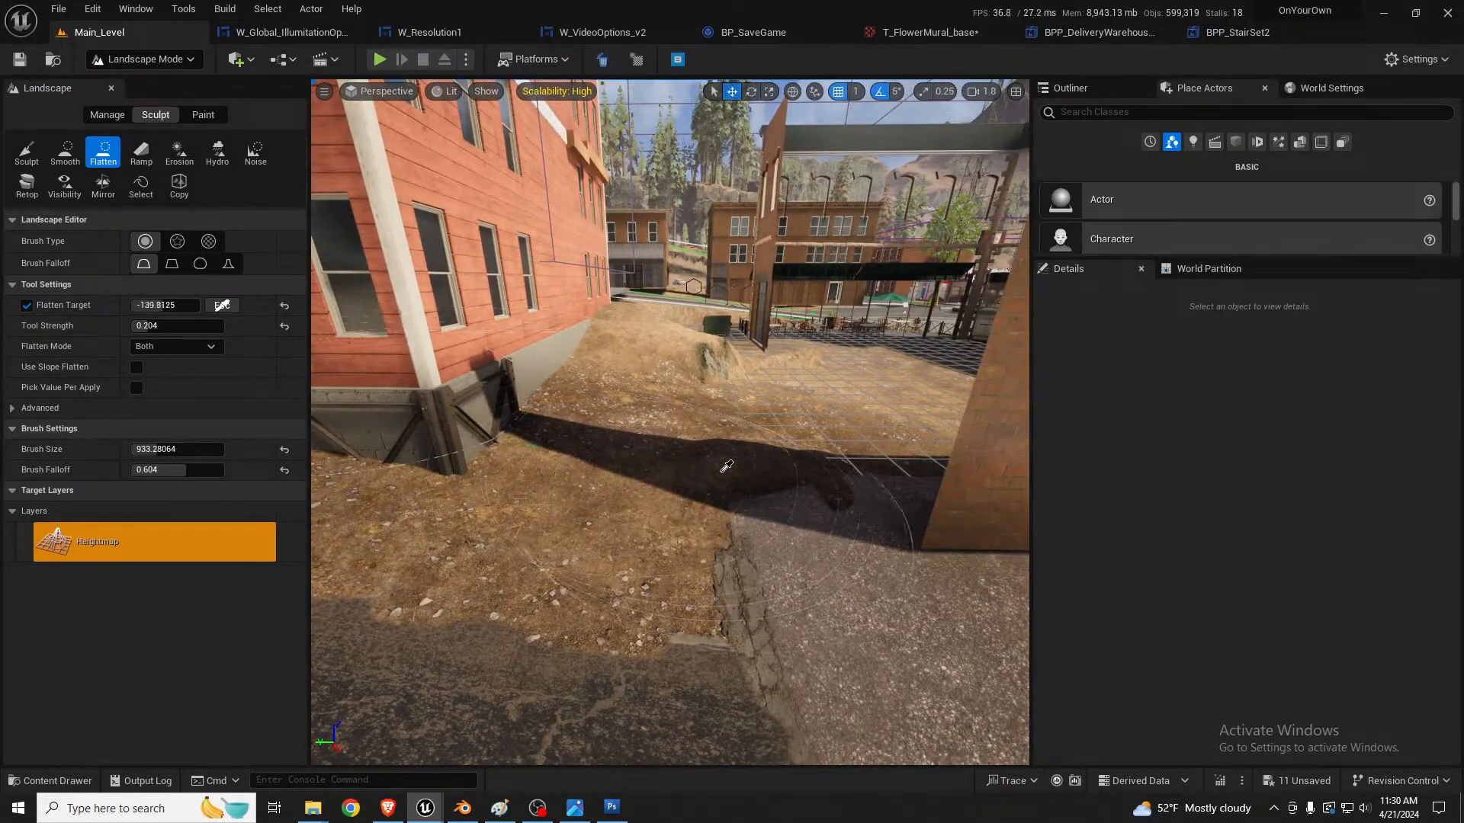
click(788, 464)
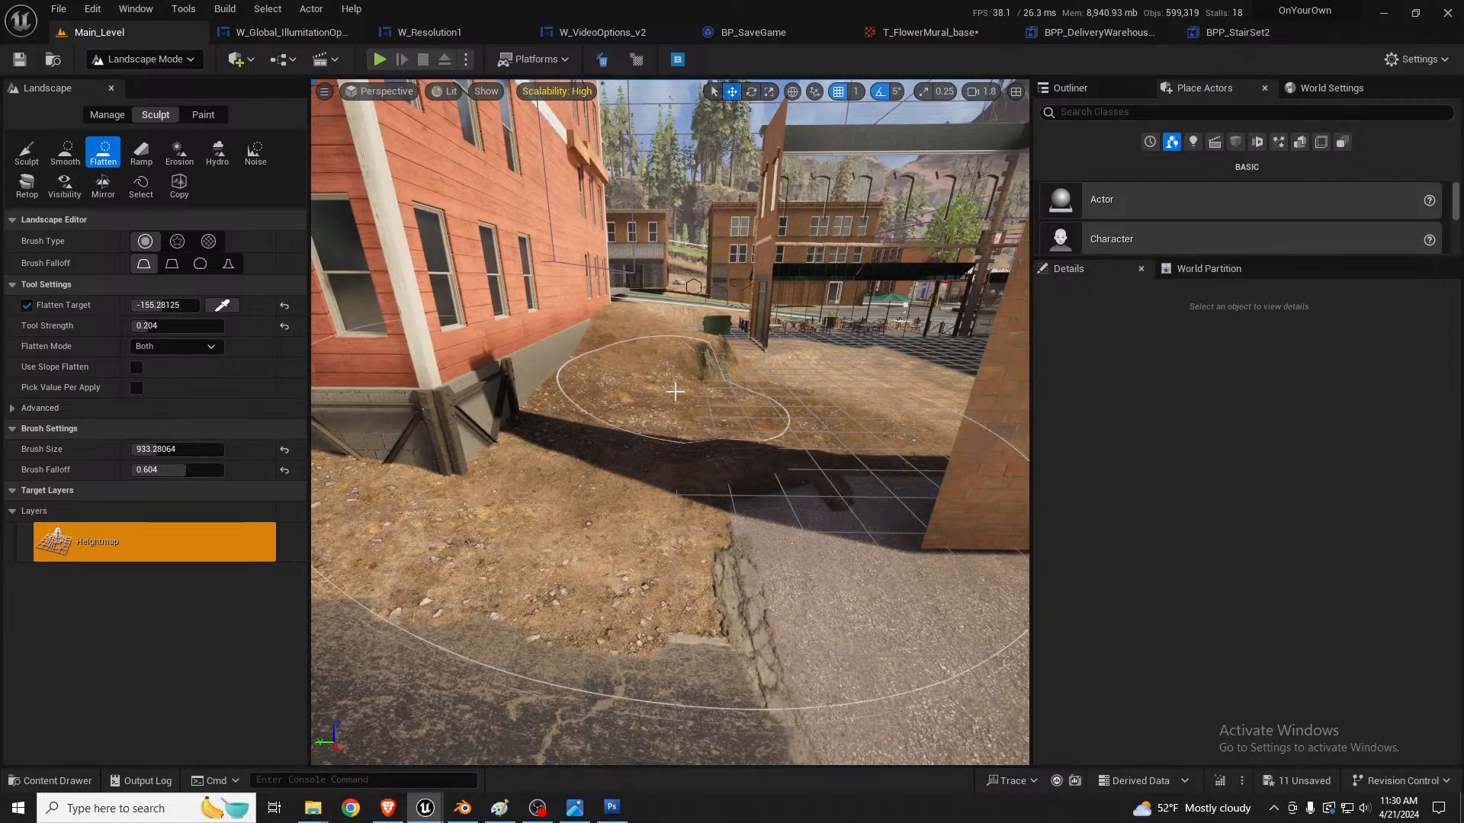
Step: Set the Flatten brush to size 530.85, strength 0.252 and falloff 0.26, and flatten the ground beside the red building's braced corner
right_drag(674, 391, 671, 419)
key(bracketleft)
key(bracketleft)
key(bracketleft)
key(bracketleft)
key(bracketleft)
key(bracketleft)
key(bracketleft)
key(bracketleft)
key(bracketleft)
key(bracketleft)
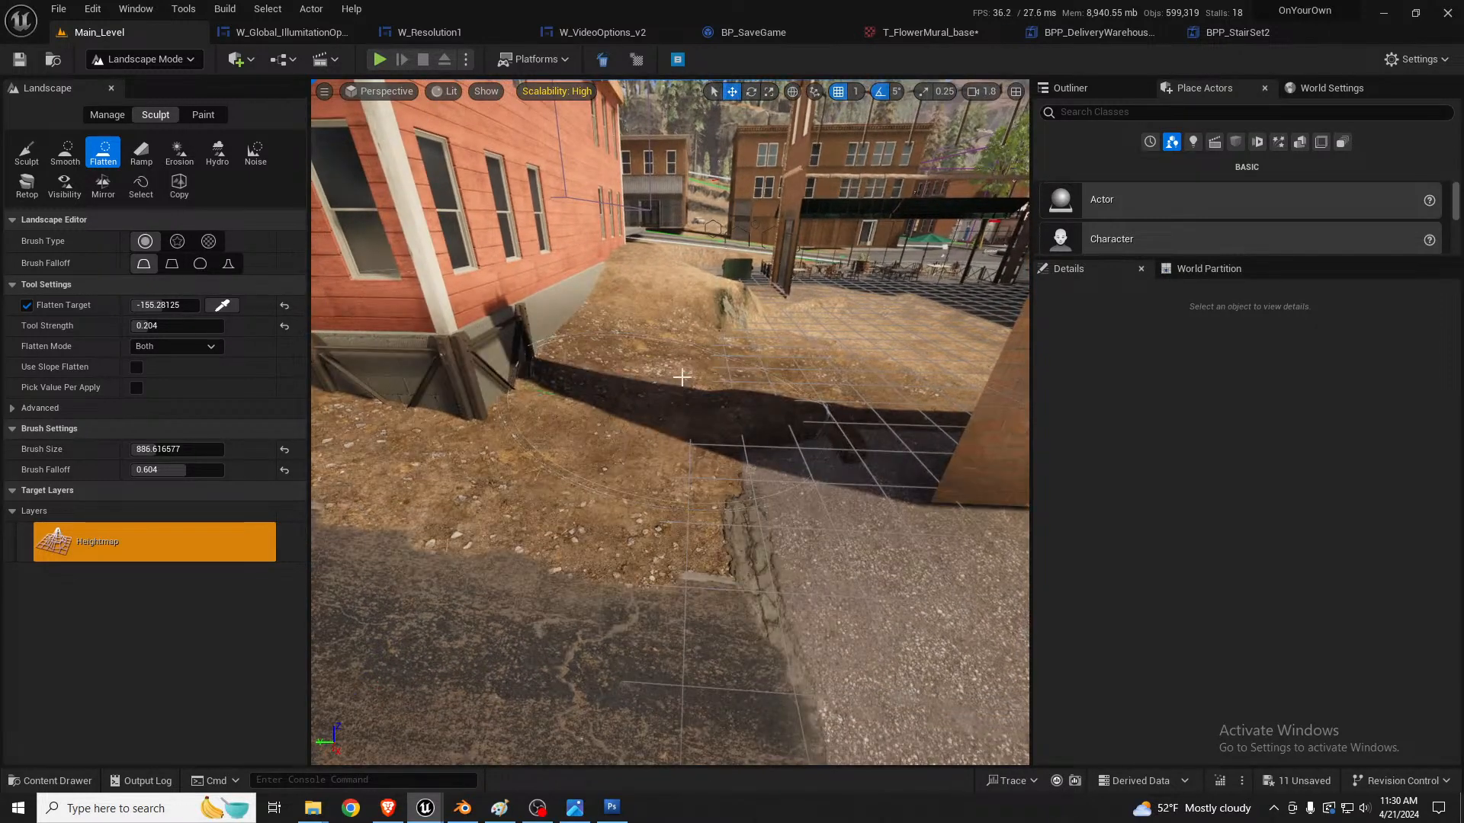
key(bracketleft)
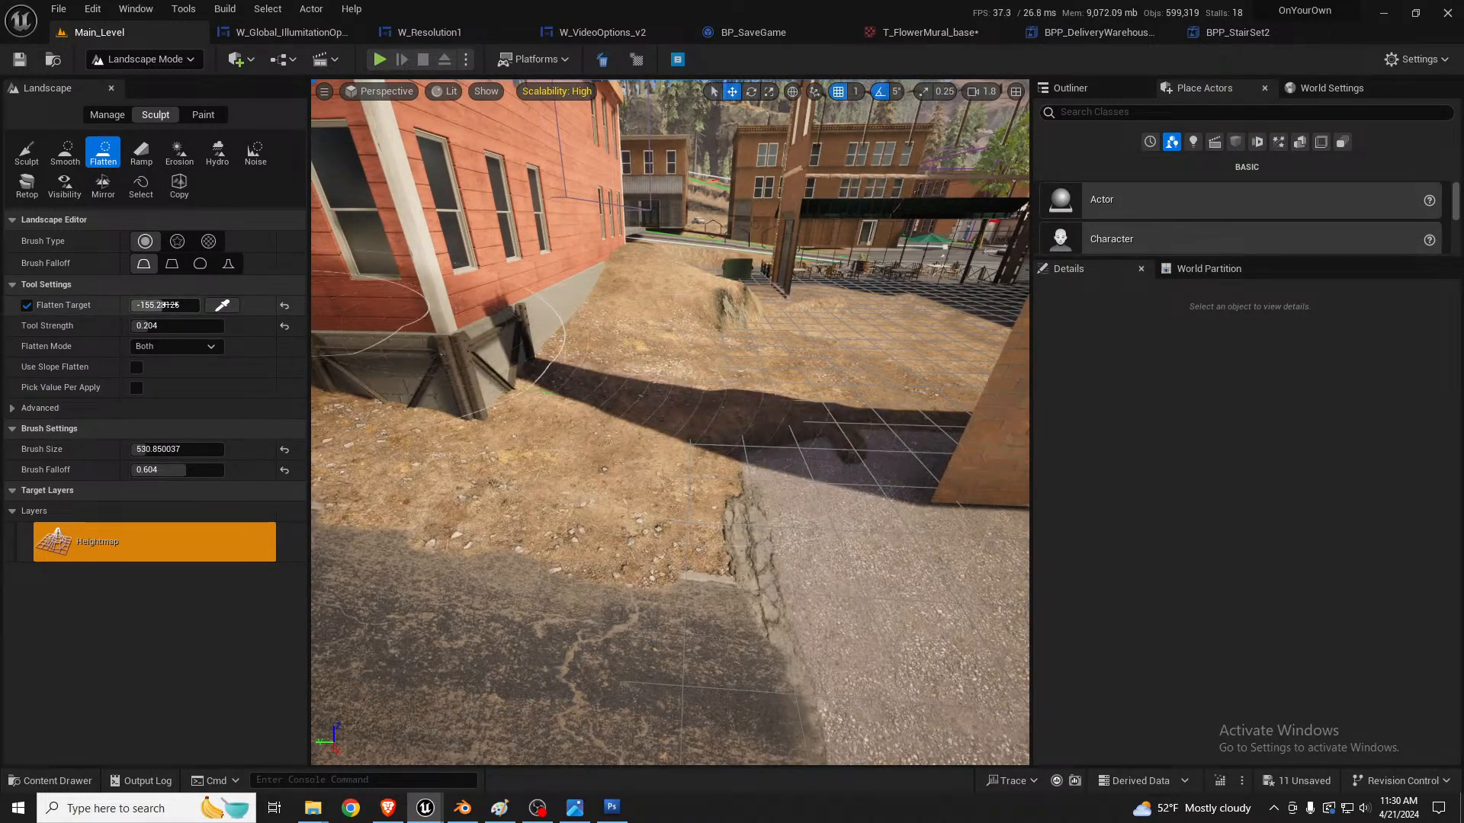
click(149, 324)
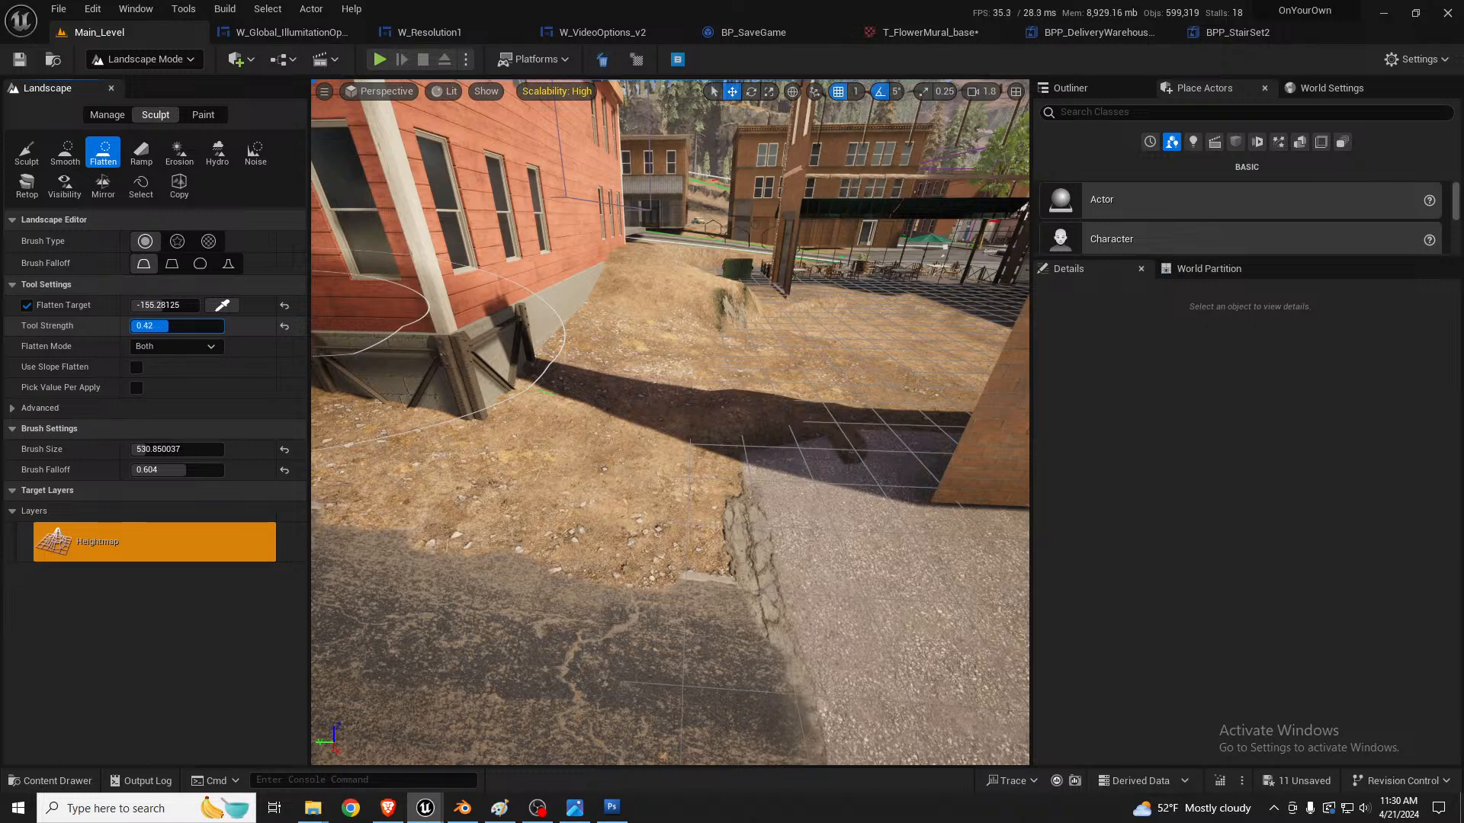
drag(196, 470, 164, 470)
mouse_move(690, 404)
mouse_down()
mouse_move(704, 384)
mouse_move(654, 354)
mouse_up()
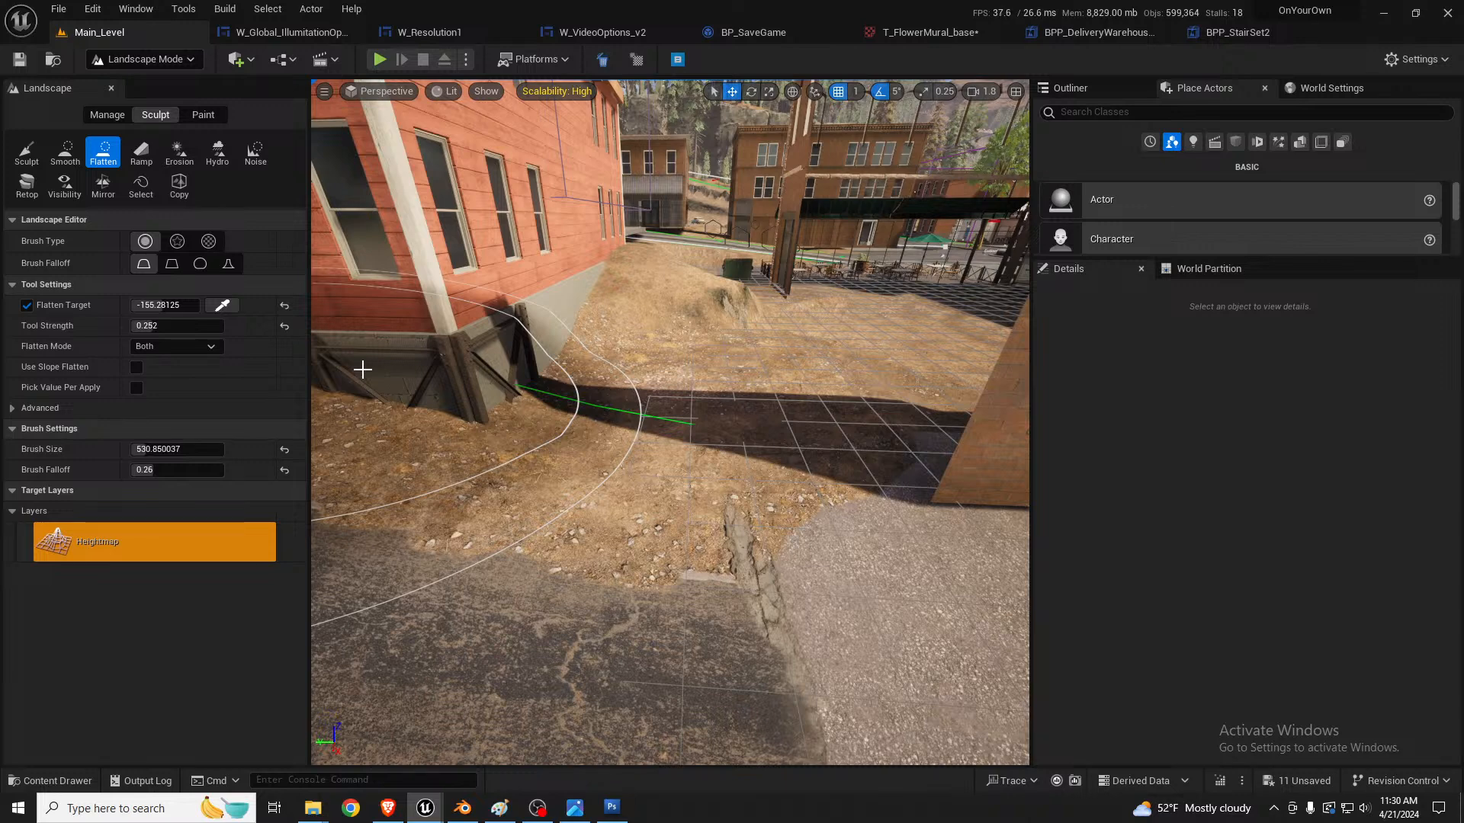
Step: Resample the flatten target to -177.625 and level the dirt mound behind the red building, then return to object selection
click(233, 306)
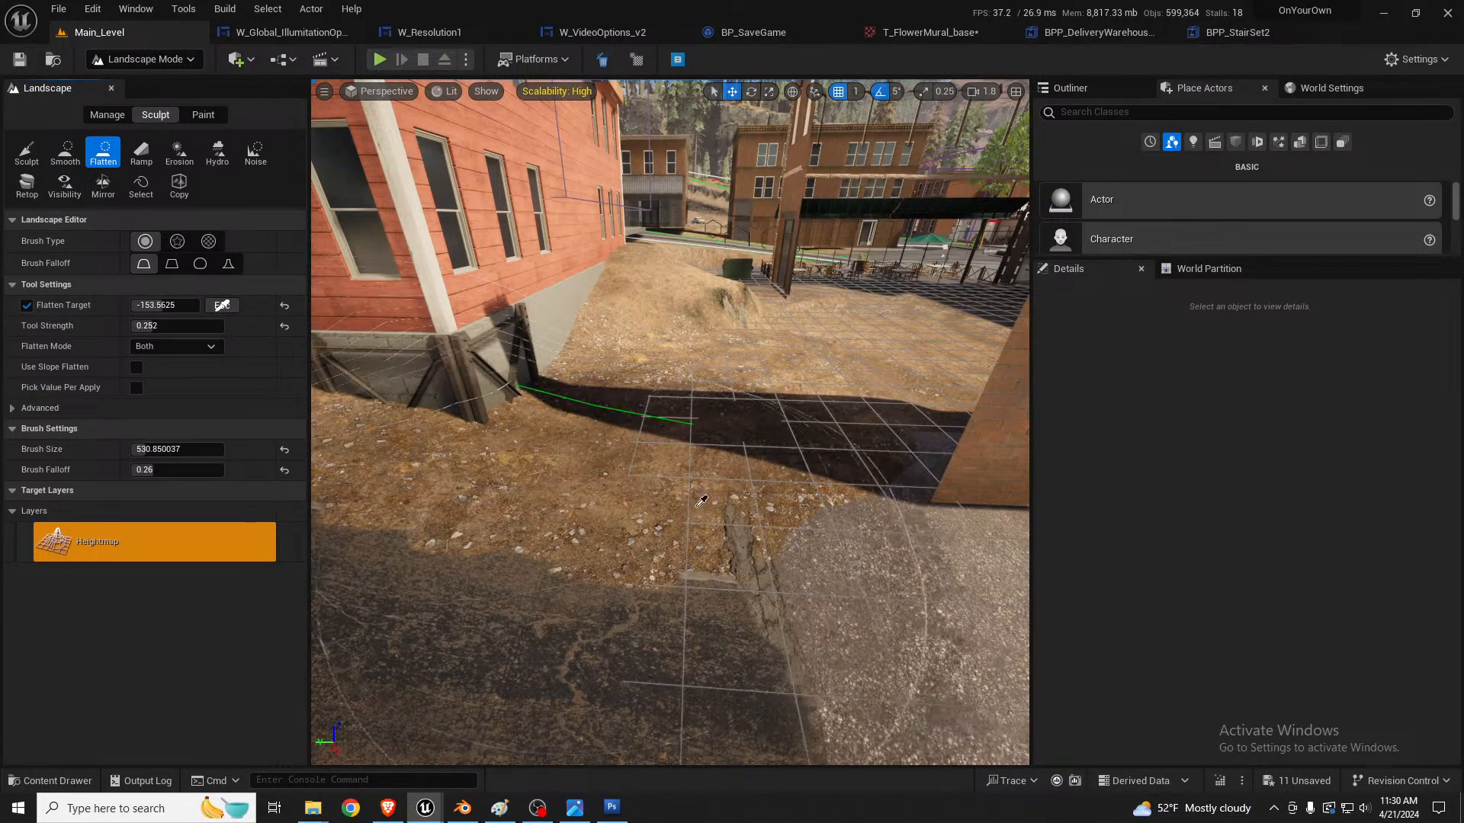
mouse_move(753, 382)
mouse_down()
mouse_move(709, 399)
mouse_move(679, 378)
mouse_move(610, 389)
mouse_move(664, 351)
mouse_move(683, 302)
mouse_move(696, 334)
mouse_up()
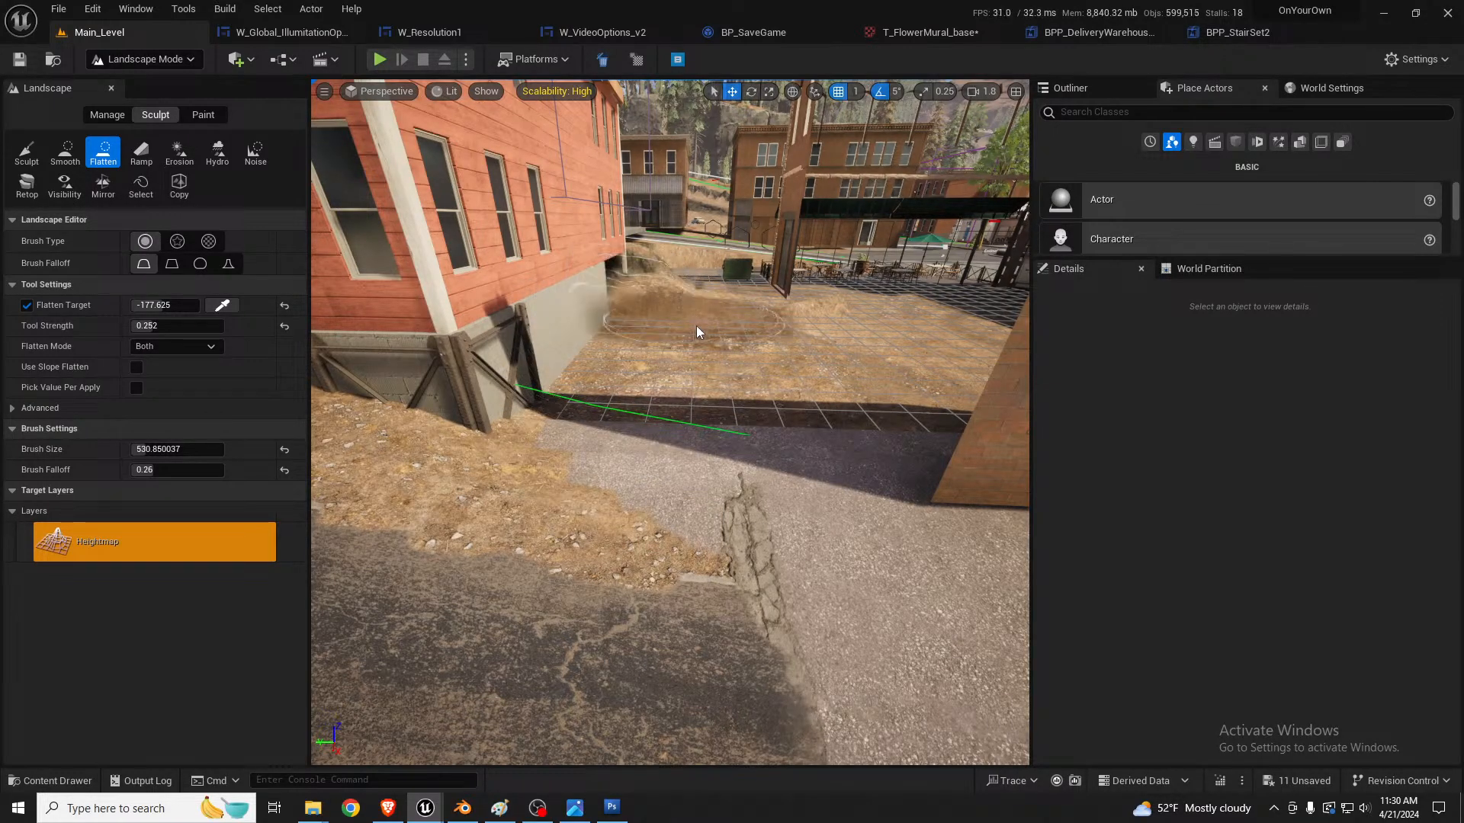
key(w)
mouse_move(696, 333)
right_down()
mouse_move(770, 335)
mouse_move(709, 305)
mouse_move(670, 396)
mouse_move(732, 350)
mouse_move(716, 328)
mouse_move(654, 419)
right_up()
key(w)
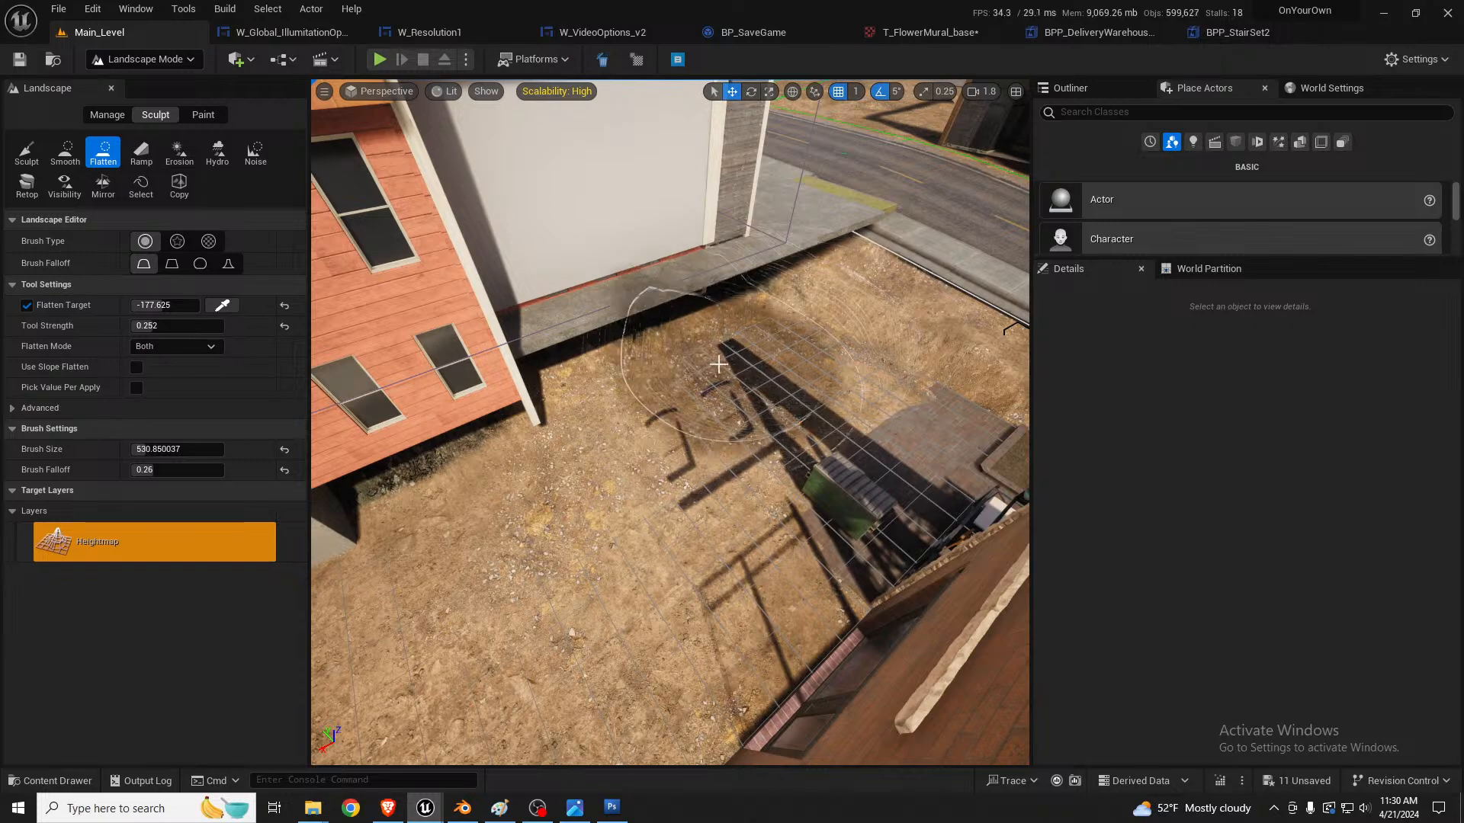
mouse_move(663, 416)
right_down()
mouse_move(709, 366)
mouse_move(617, 347)
mouse_move(602, 358)
mouse_move(663, 382)
mouse_move(640, 383)
mouse_move(678, 375)
mouse_move(683, 416)
mouse_move(648, 380)
mouse_move(701, 411)
right_up()
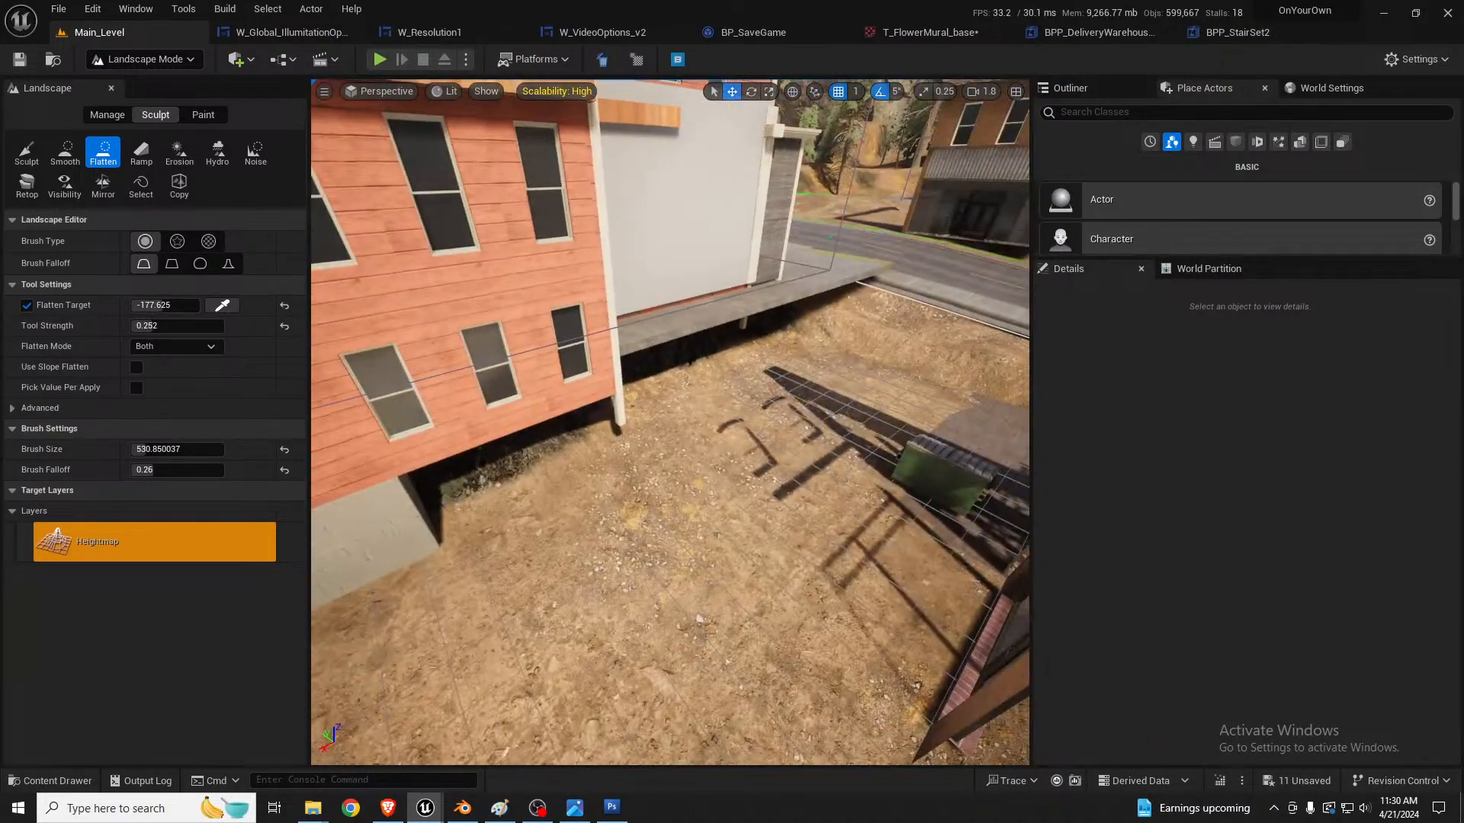
key(shift+1)
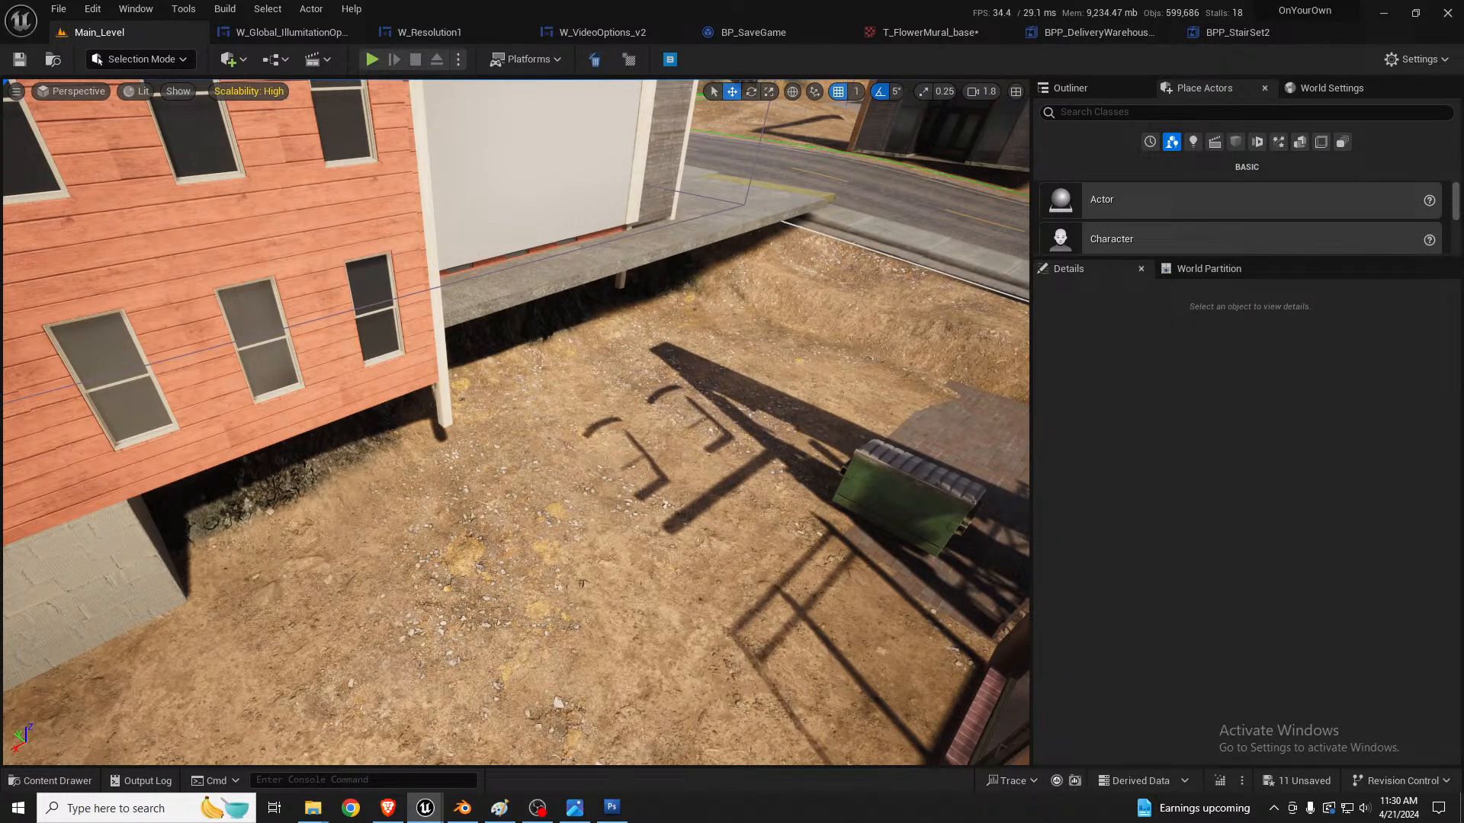
Step: Scale up the grey block foundation Cube2x2x2_rounded_subdivided3 beneath the braced corner of the red building
right_drag(509, 351, 509, 351)
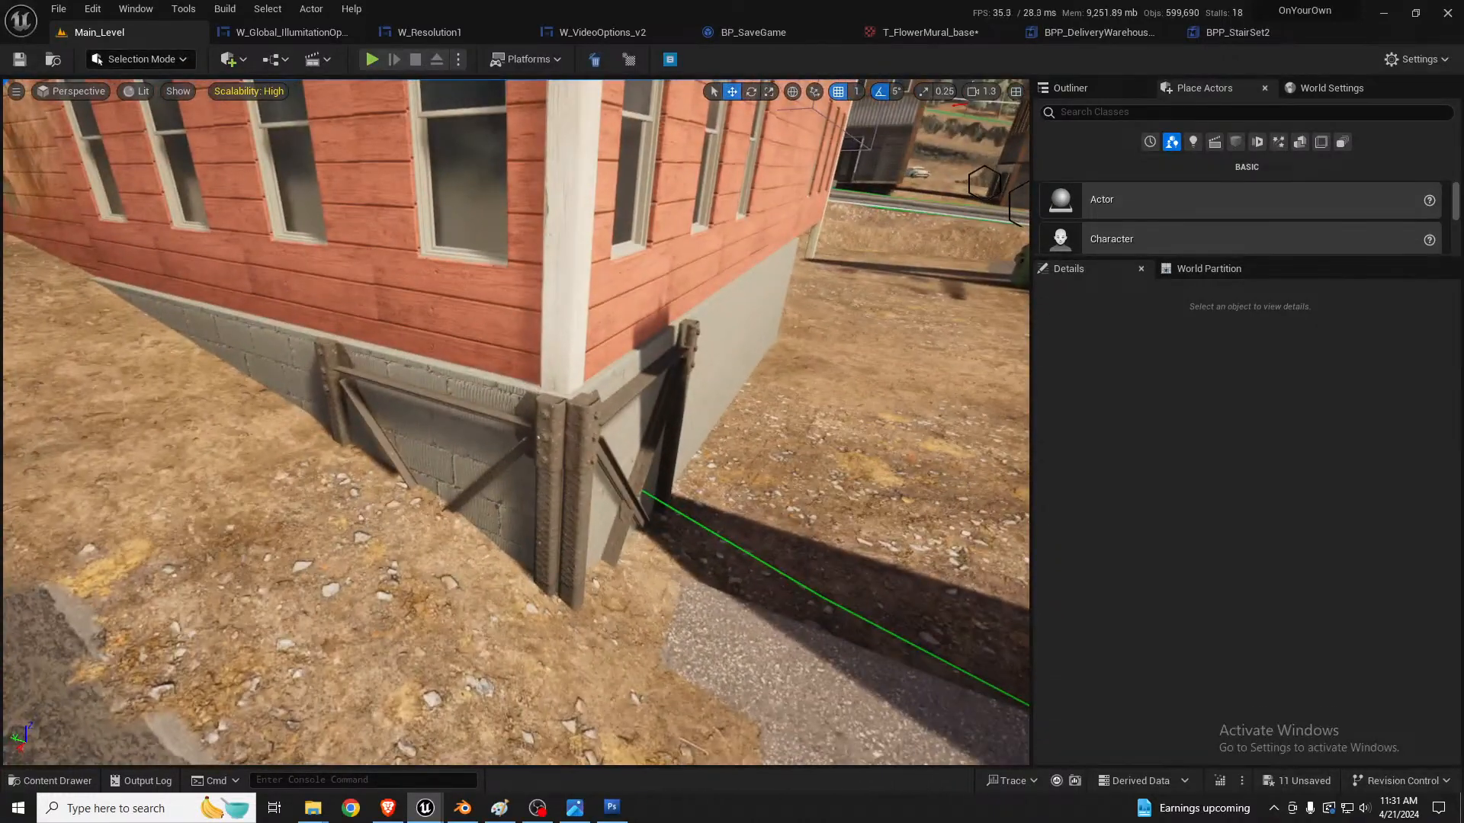
click(475, 436)
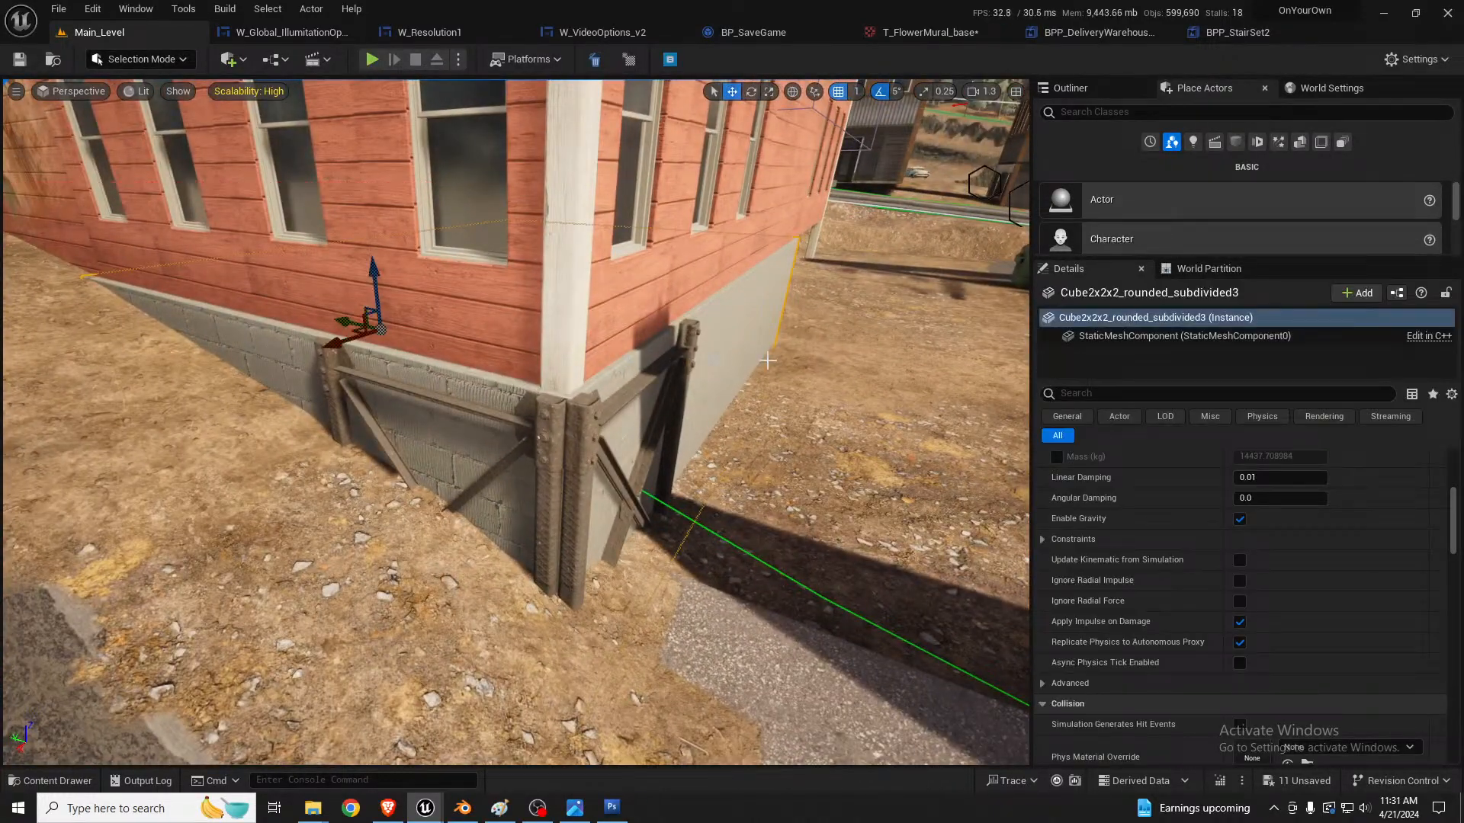
right_drag(474, 436, 474, 436)
right_drag(570, 366, 570, 366)
drag(458, 416, 328, 437)
key(r)
key(d)
mouse_move(401, 424)
right_down()
mouse_move(324, 424)
mouse_move(407, 432)
right_up()
key(a)
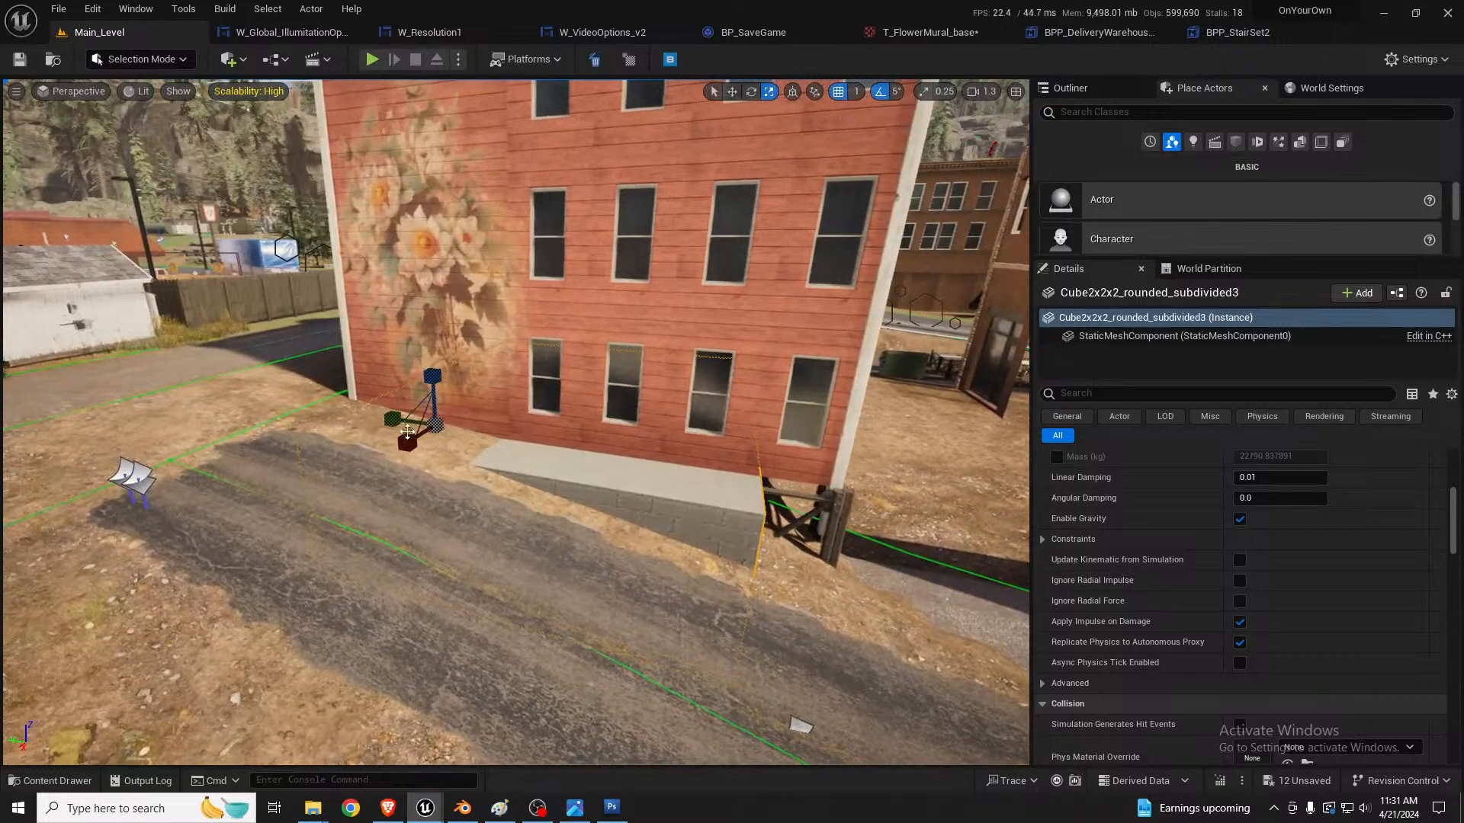
Step: Pull the foundation block back inside the mural wall and lengthen it to end flush with the rear white corner trim
drag(407, 427, 387, 438)
key(d)
right_drag(547, 425, 471, 429)
key(w)
drag(326, 474, 368, 465)
key(d)
right_drag(368, 465, 526, 441)
scroll(480, 448, down, 1)
key(r)
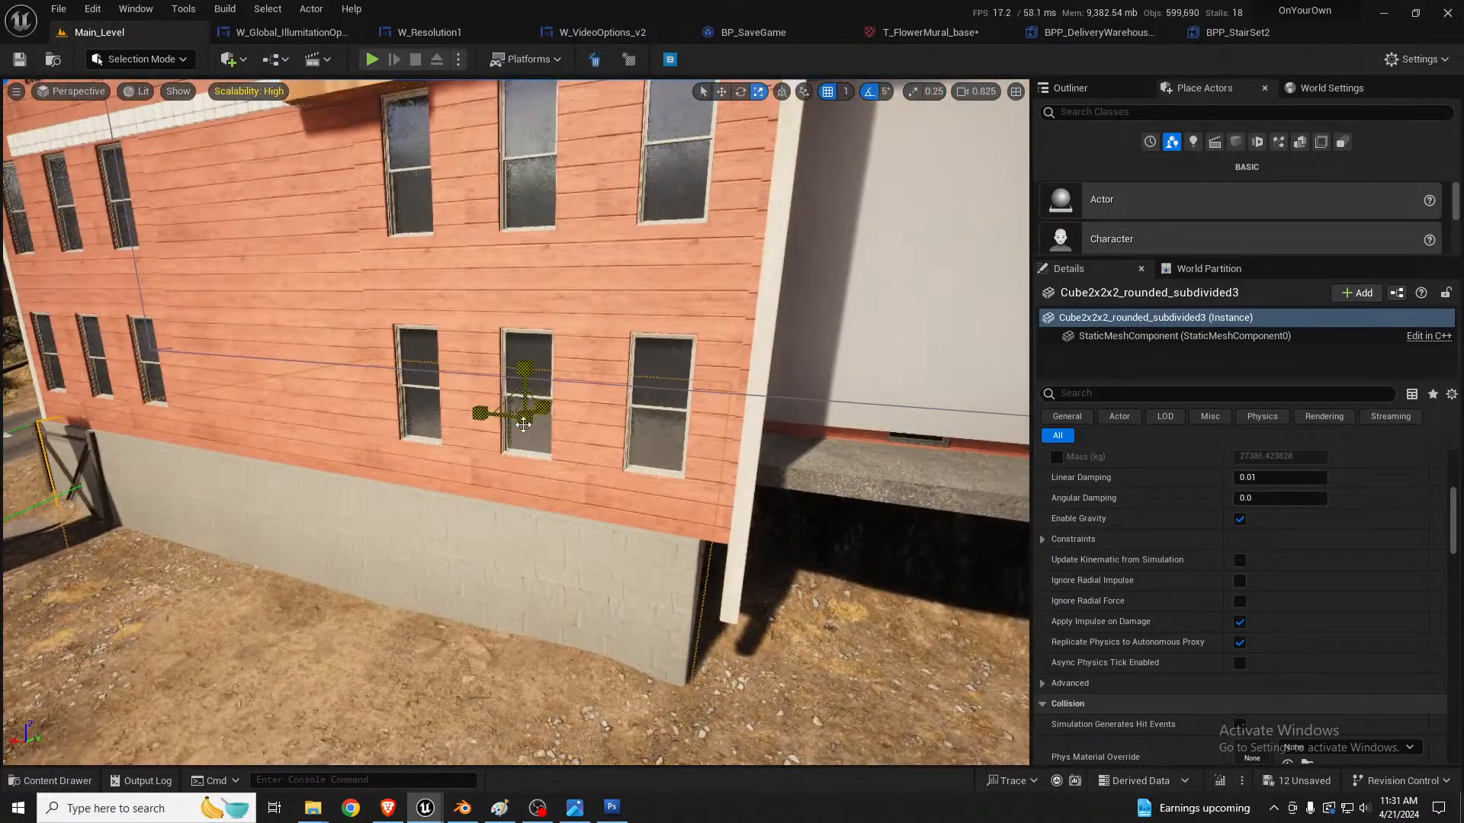
mouse_move(483, 413)
mouse_down()
mouse_move(468, 415)
mouse_move(495, 415)
mouse_up()
key(w)
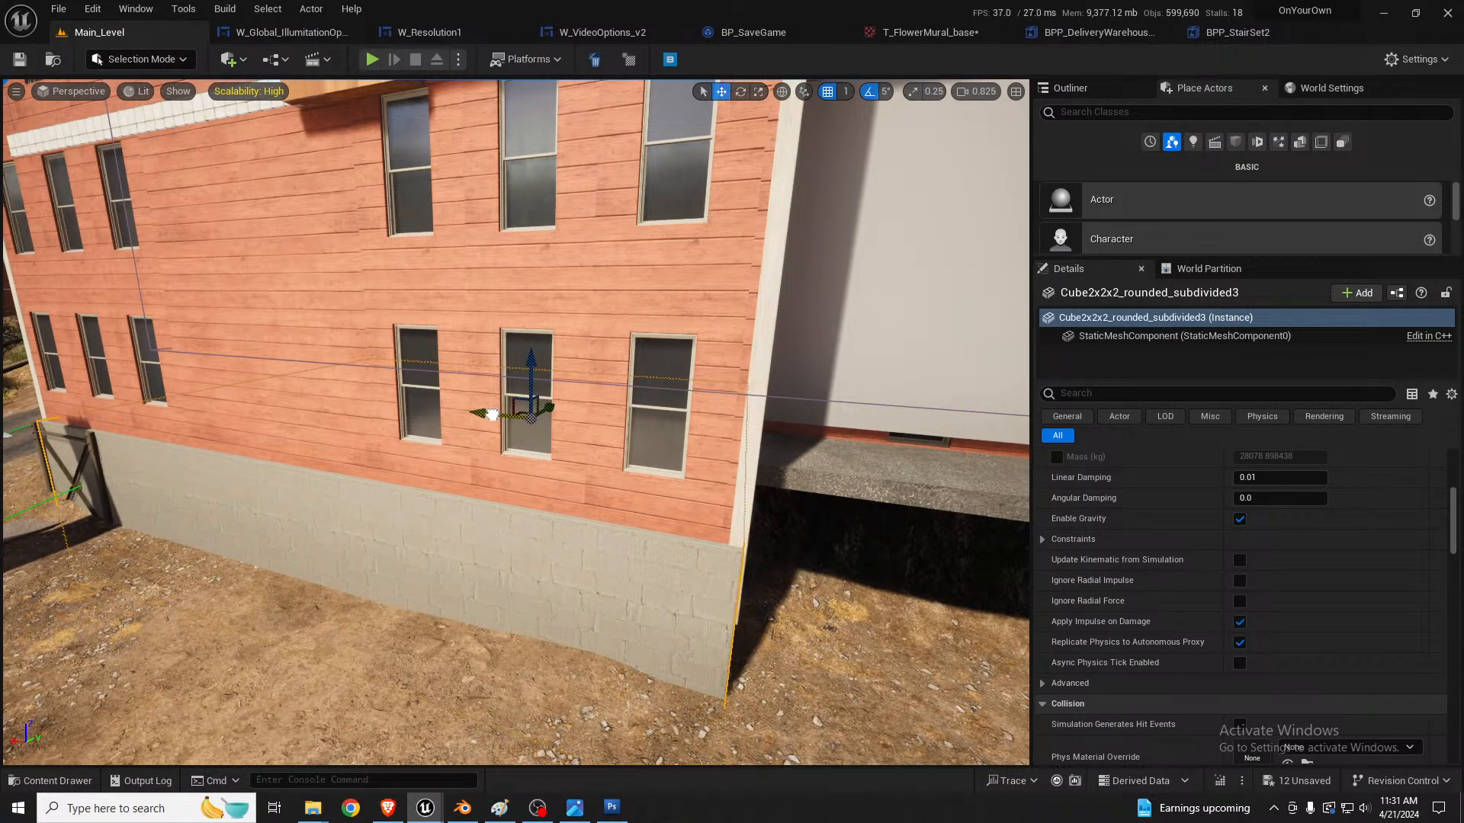
Step: Duplicate the foundation block and place the copy beneath the white wall and grey wooden entrance of the red building
key(a)
right_drag(518, 426, 480, 461)
key(d)
key(s)
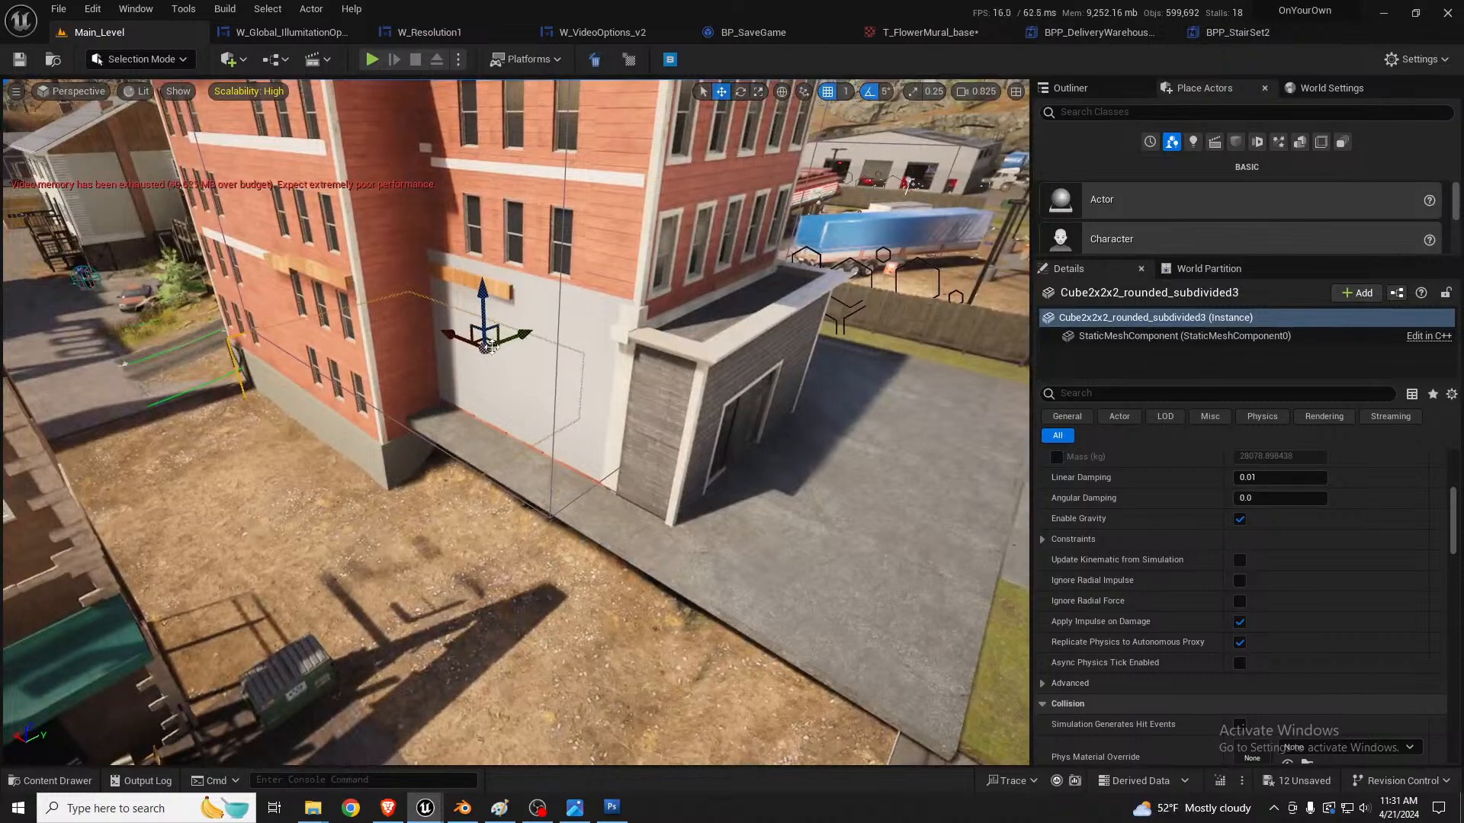
alt+drag(484, 343, 656, 384)
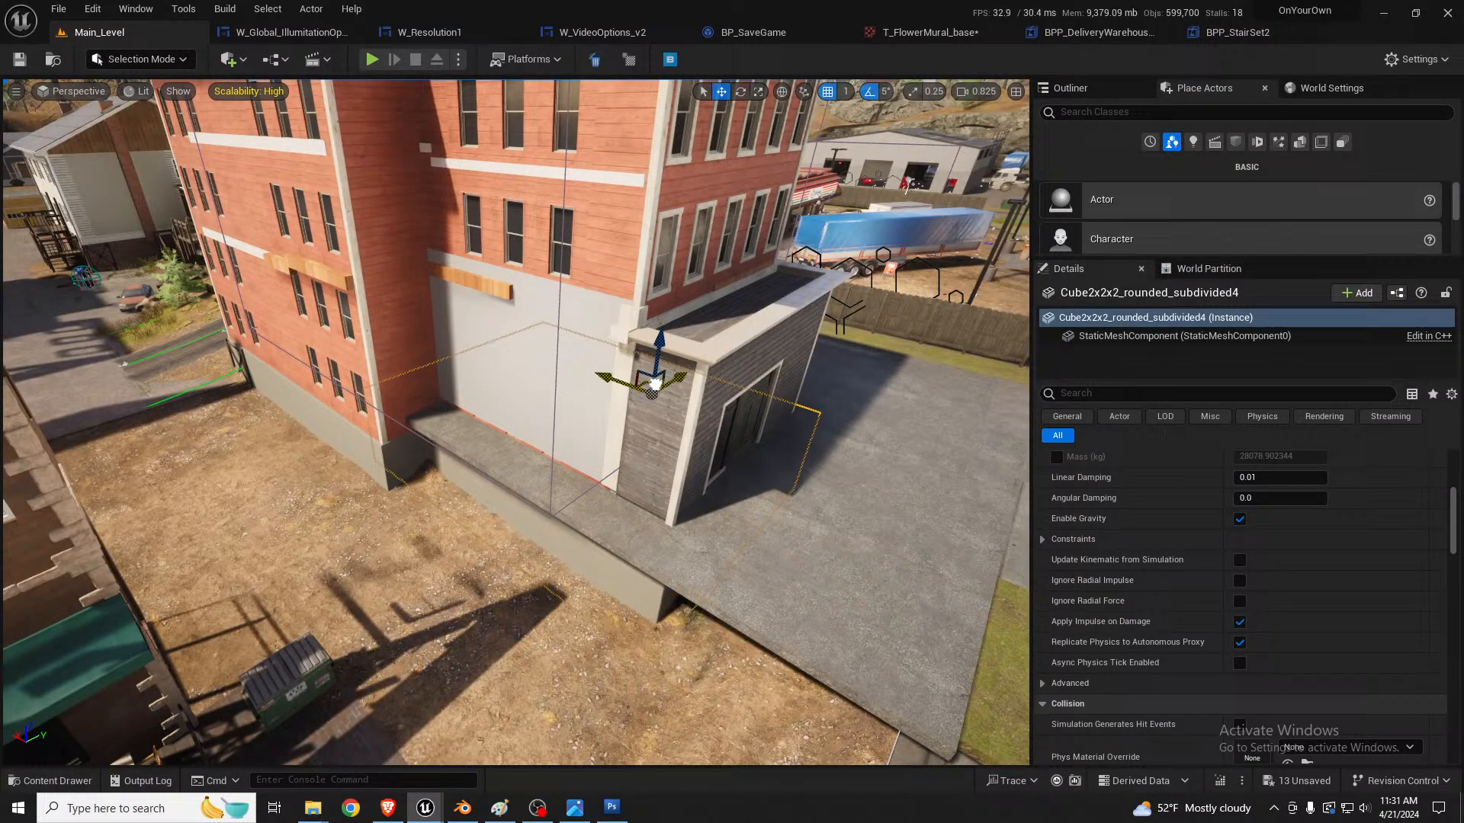
Step: Select the asphalt slab SM_Asphalt_23 around the grey wooden entrance and rescale it slightly
click(779, 517)
key(d)
right_drag(779, 517, 865, 488)
key(r)
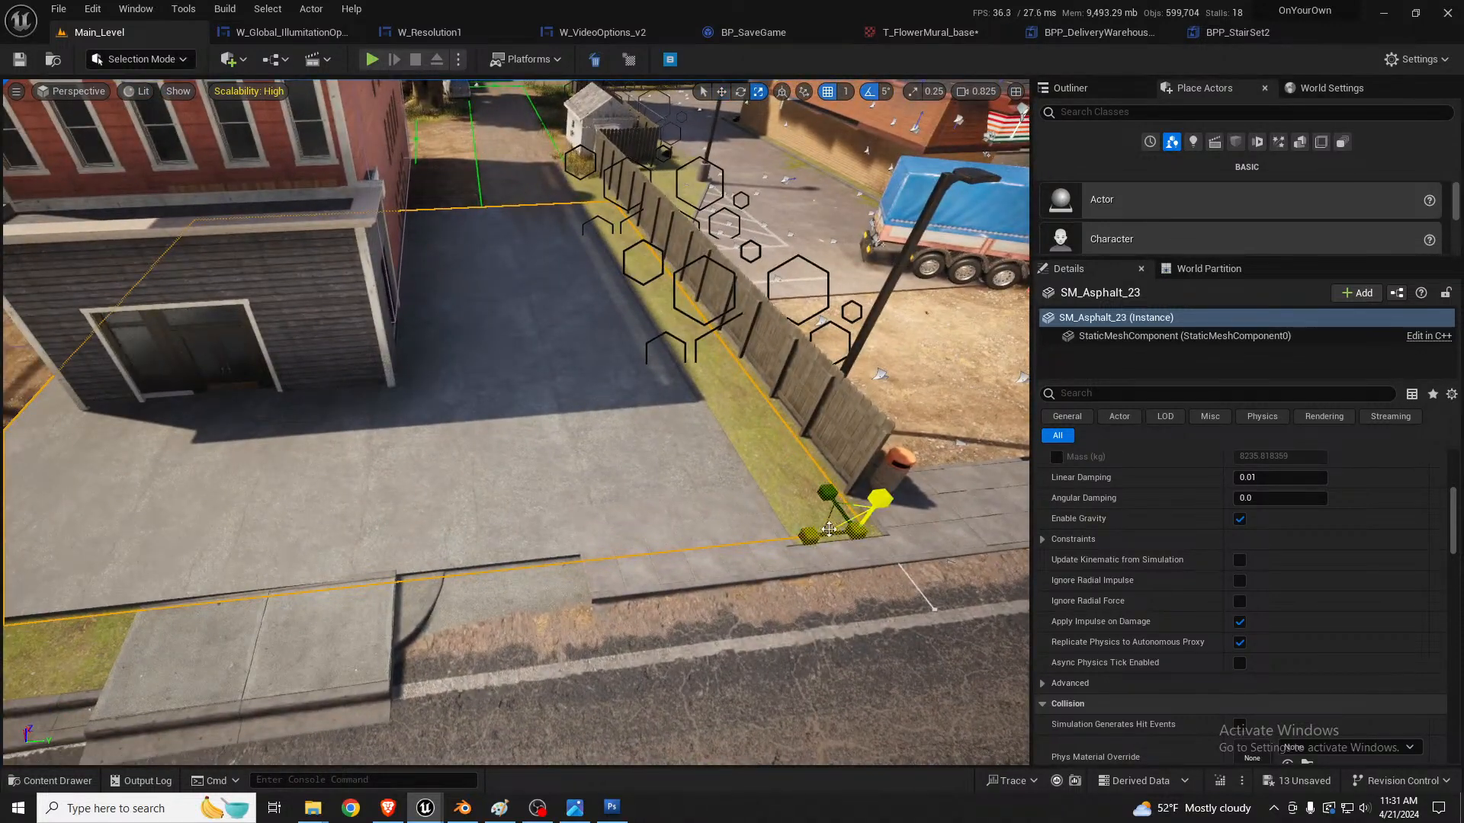
right_drag(684, 482, 647, 454)
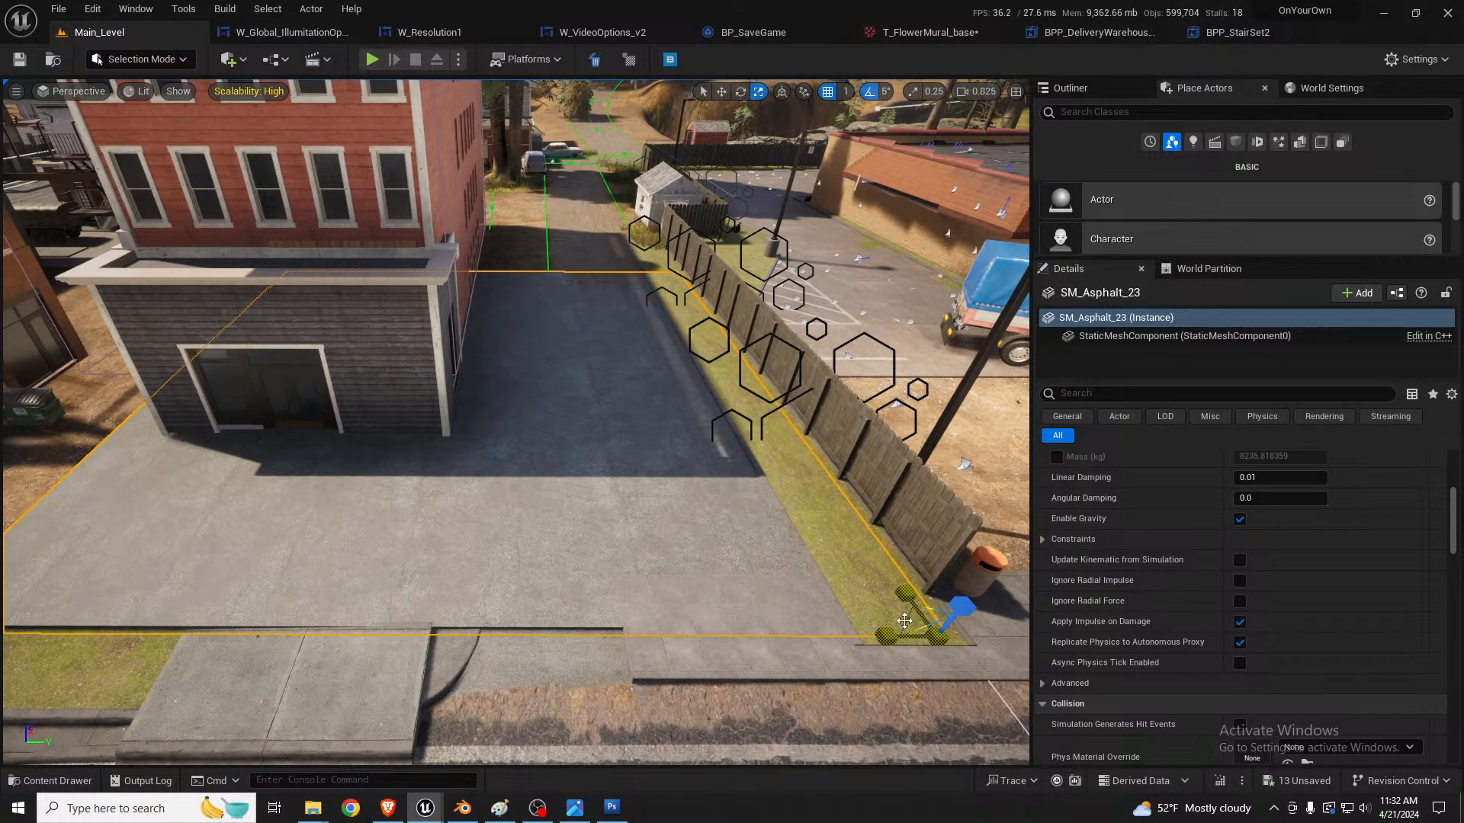
mouse_move(907, 619)
mouse_down()
mouse_move(893, 635)
mouse_move(911, 617)
mouse_up()
key(w)
right_drag(473, 441, 570, 468)
key(s)
Step: Select the duplicated foundation block and raise it to meet the base of the white wall
click(425, 500)
key(w)
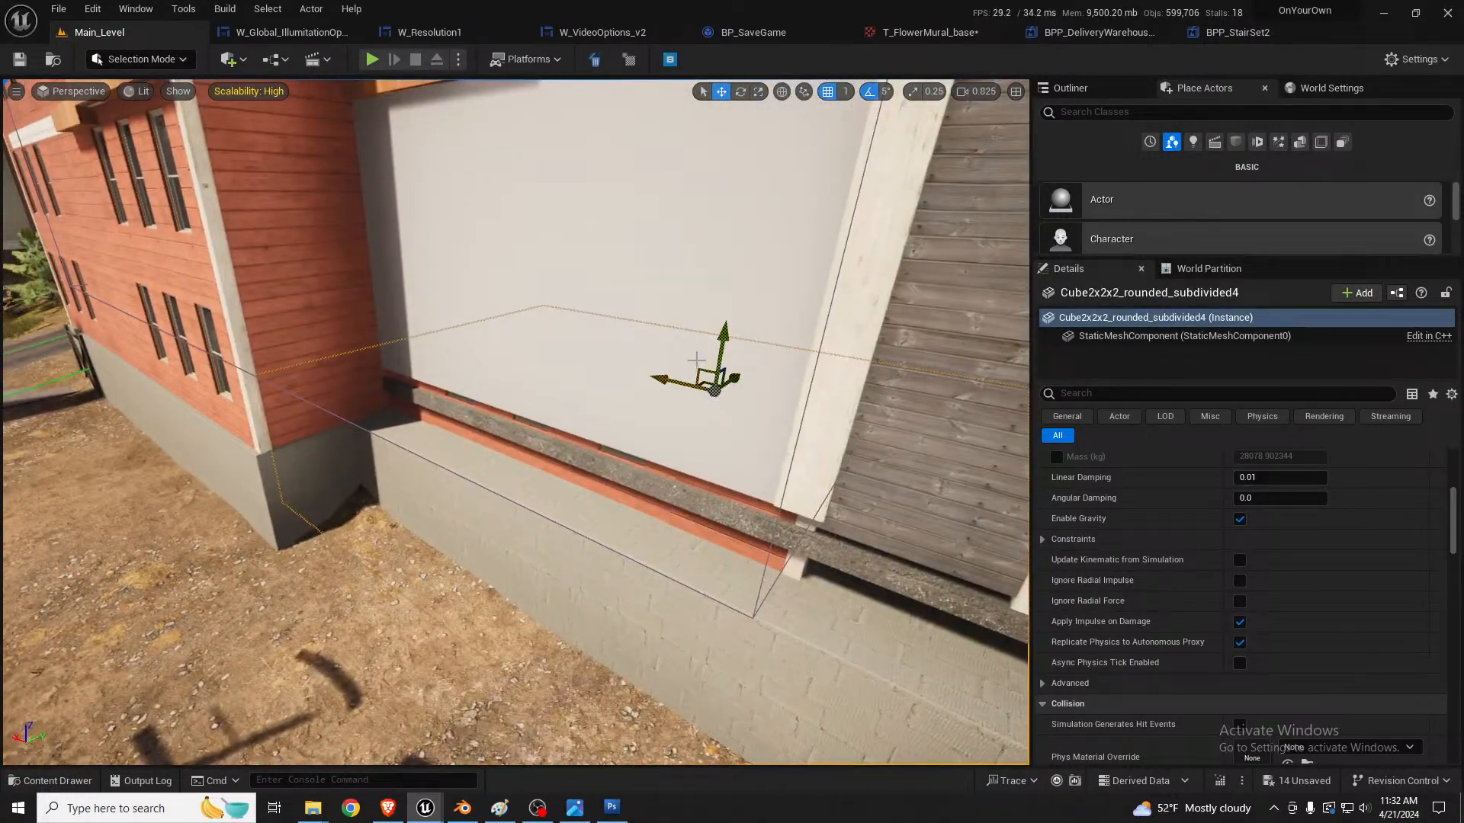
drag(723, 336, 728, 308)
right_drag(765, 332, 678, 388)
drag(779, 226, 789, 214)
key(d)
mouse_move(874, 273)
right_down()
mouse_move(828, 261)
mouse_move(873, 273)
right_up()
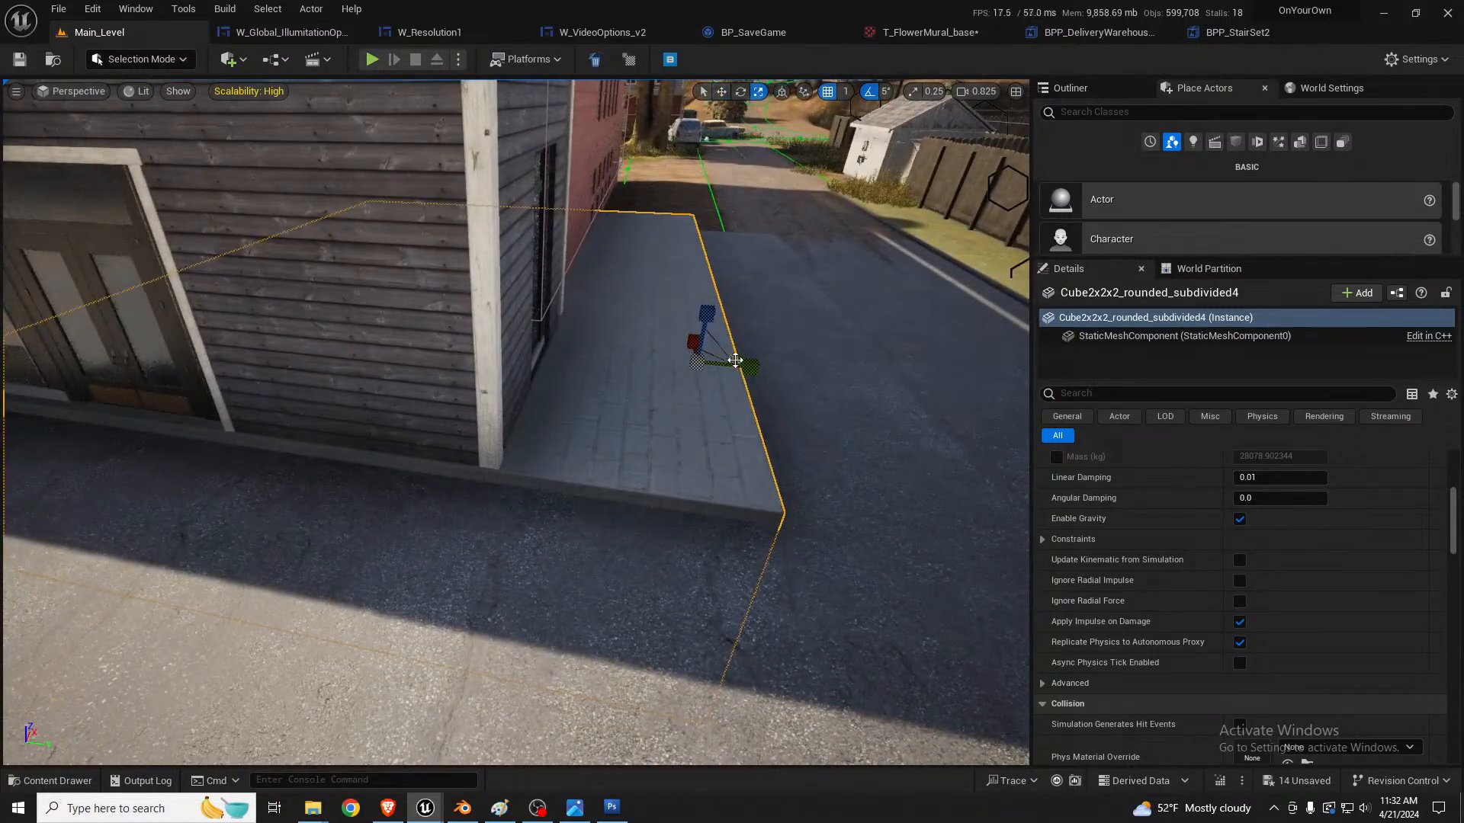
Step: Narrow the duplicated foundation block and shift it until its sides line up with the corners of the grey wooden entrance
key(r)
drag(751, 367, 709, 393)
right_drag(709, 393, 729, 359)
key(w)
drag(685, 363, 651, 368)
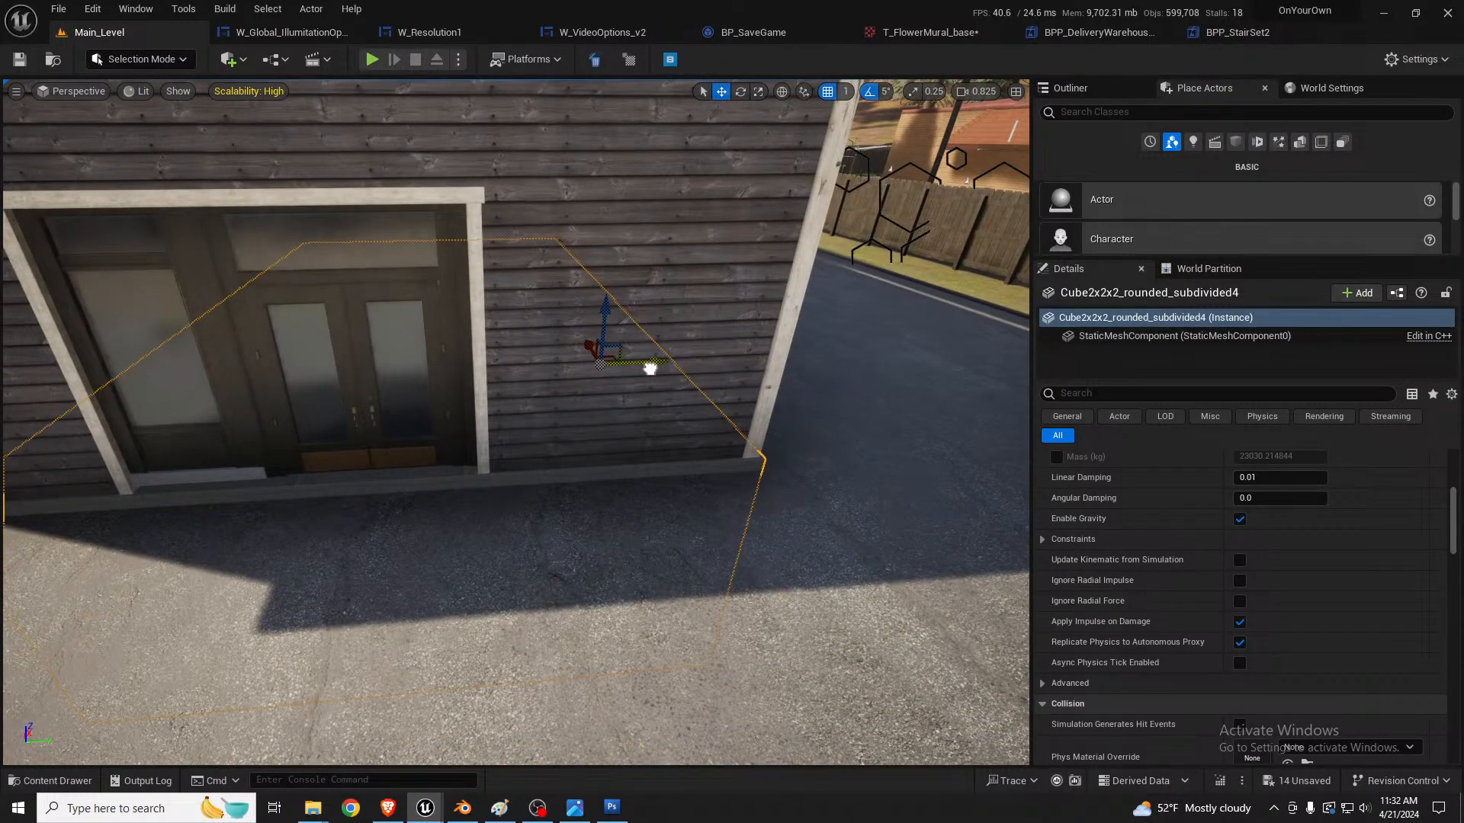
right_drag(650, 368, 637, 366)
key(r)
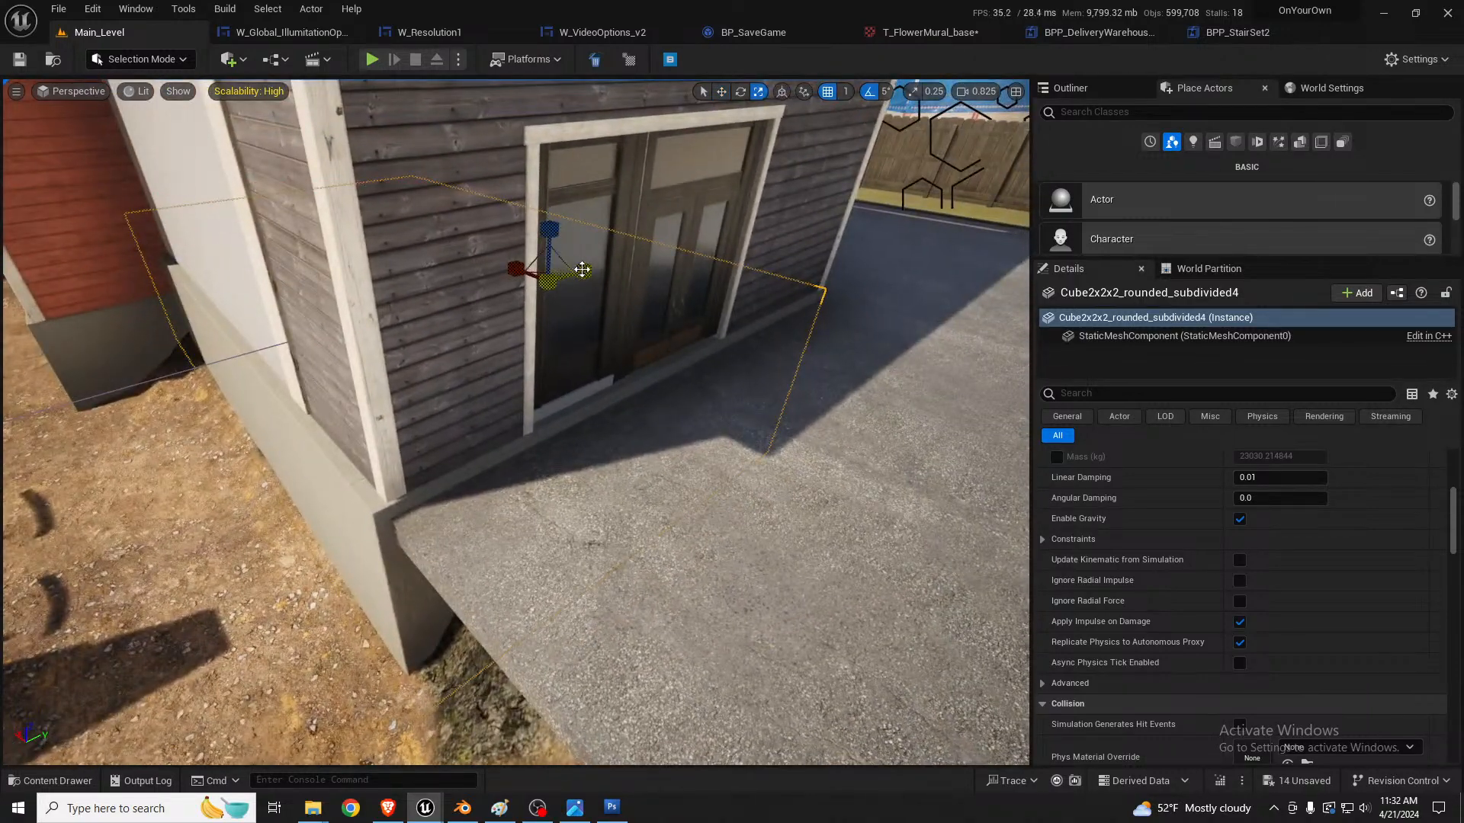
drag(582, 268, 580, 271)
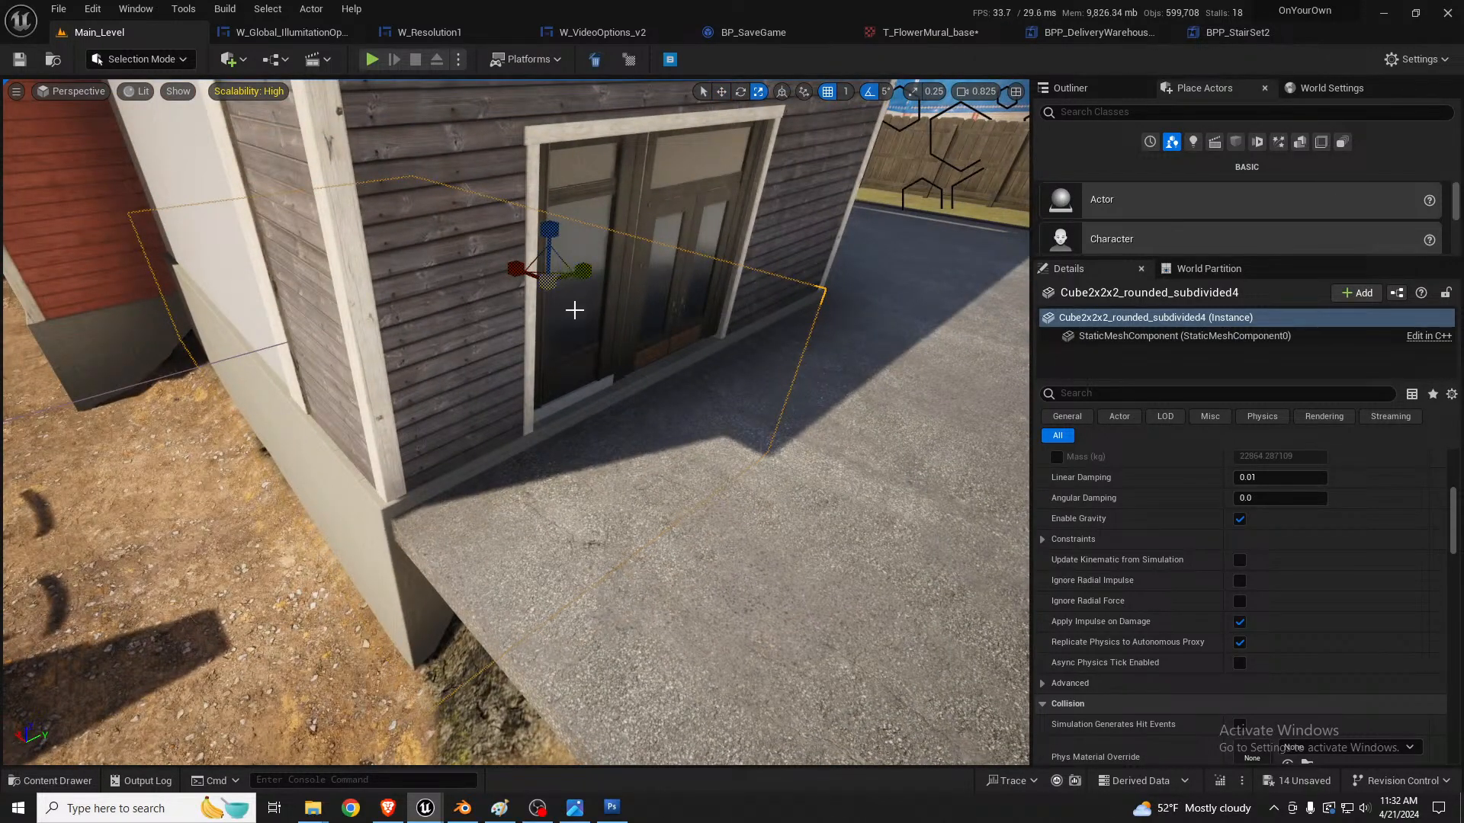
right_drag(574, 310, 570, 291)
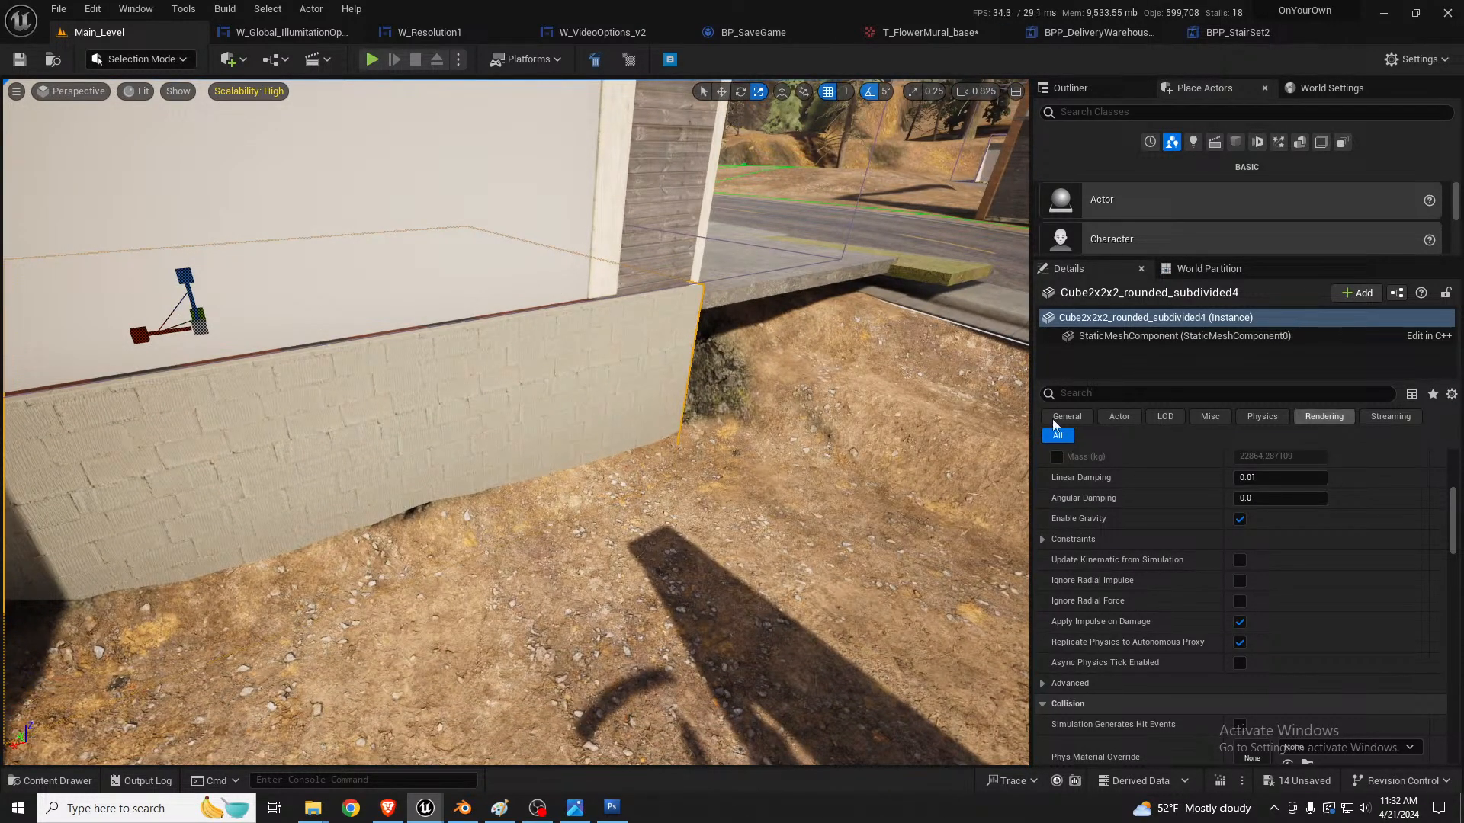
Step: Use the Flatten tool on the dirt between the new foundation and the roadside sidewalk, and save all changes
right_drag(778, 414, 593, 418)
right_drag(716, 493, 713, 496)
click(712, 497)
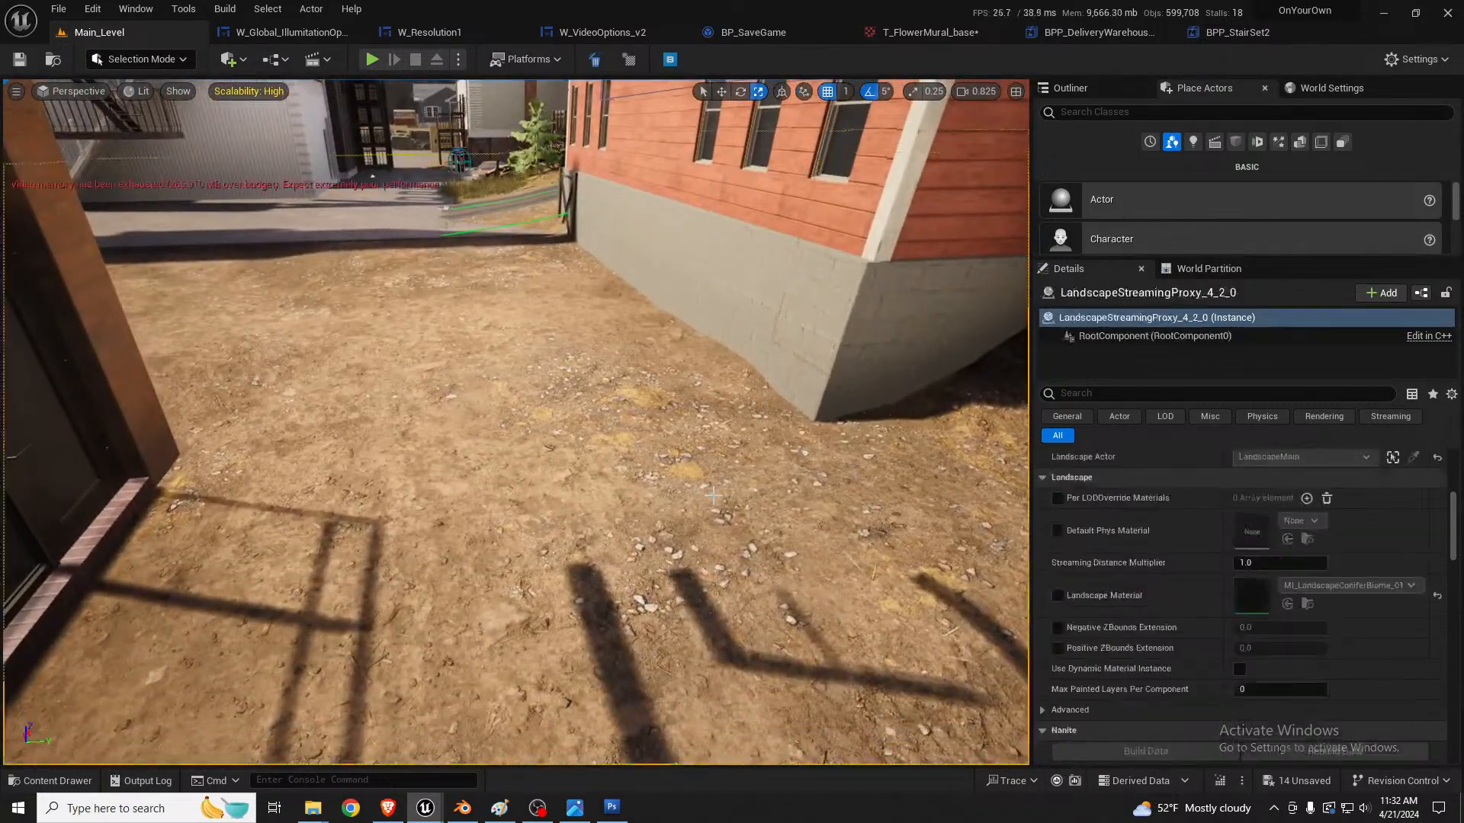
key(shift+2)
mouse_move(726, 399)
right_down()
mouse_move(683, 374)
mouse_move(801, 415)
mouse_move(786, 408)
right_up()
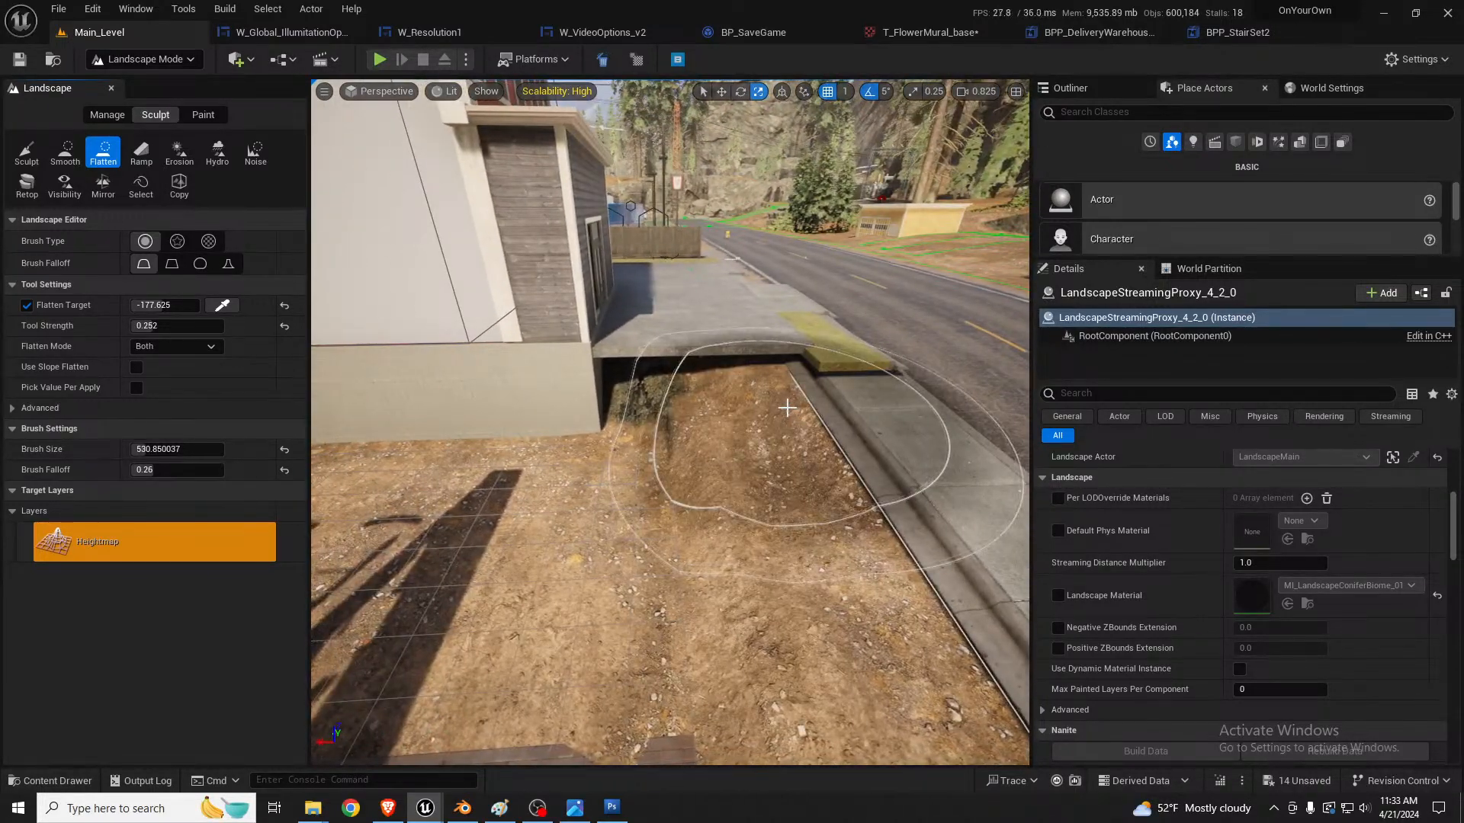
key(shift+1)
key(ctrl+shift+s)
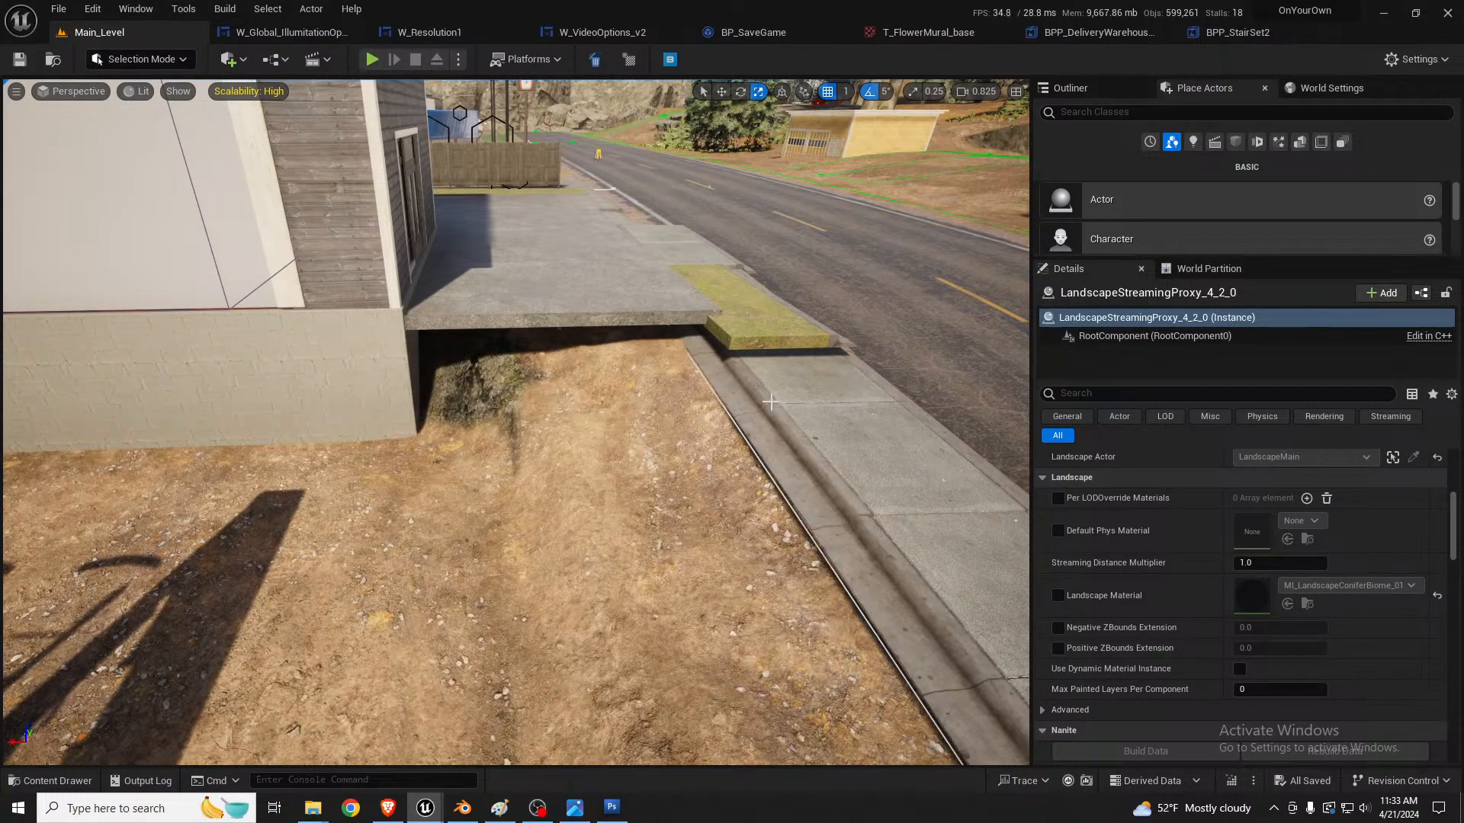
Step: Look over the main street and examine the dirt bank, sidewalk and new foundation beside the red building
right_drag(516, 422, 628, 407)
key(w)
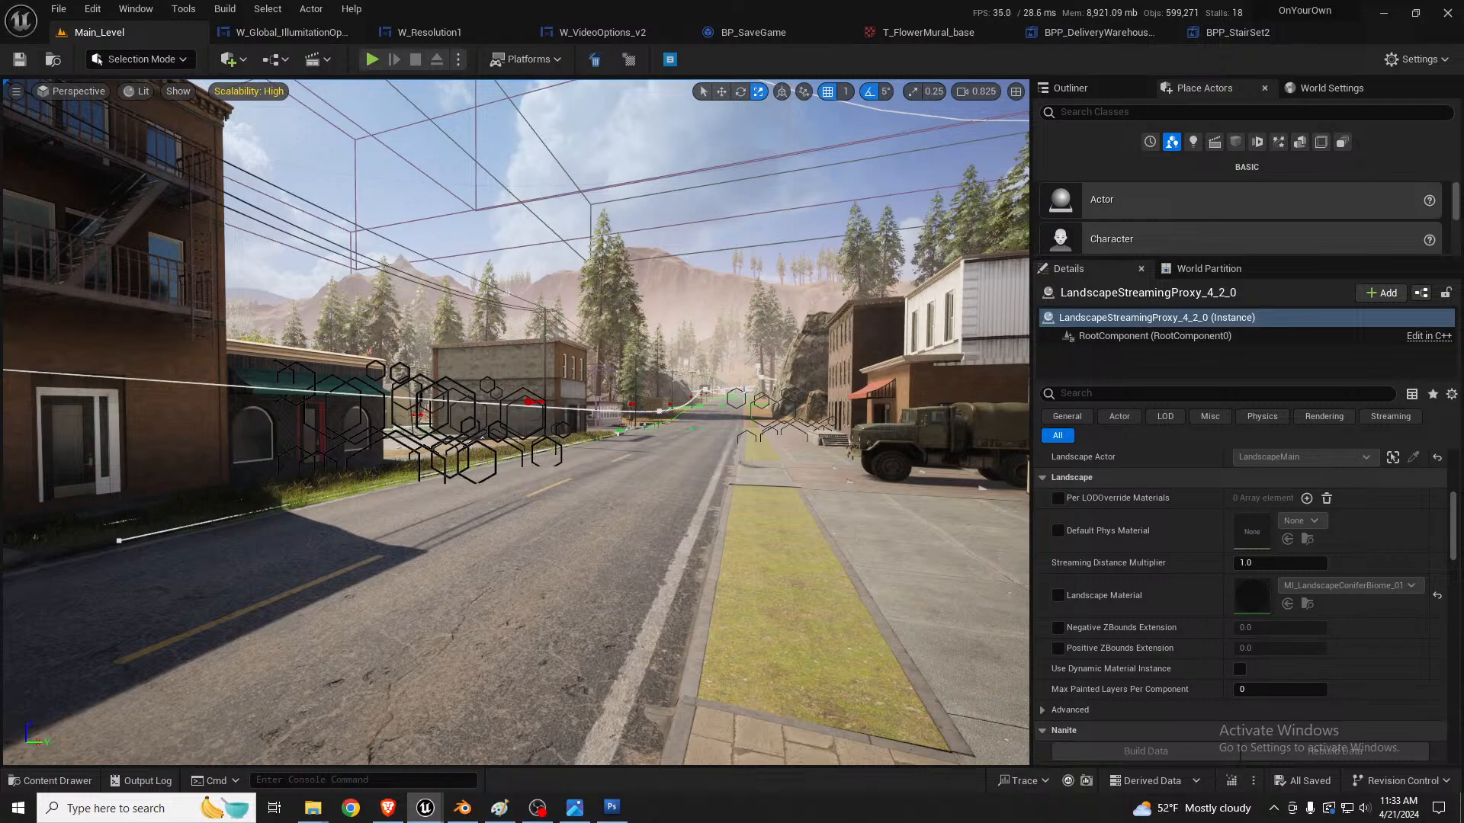
right_drag(594, 479, 828, 492)
key(s)
key(w)
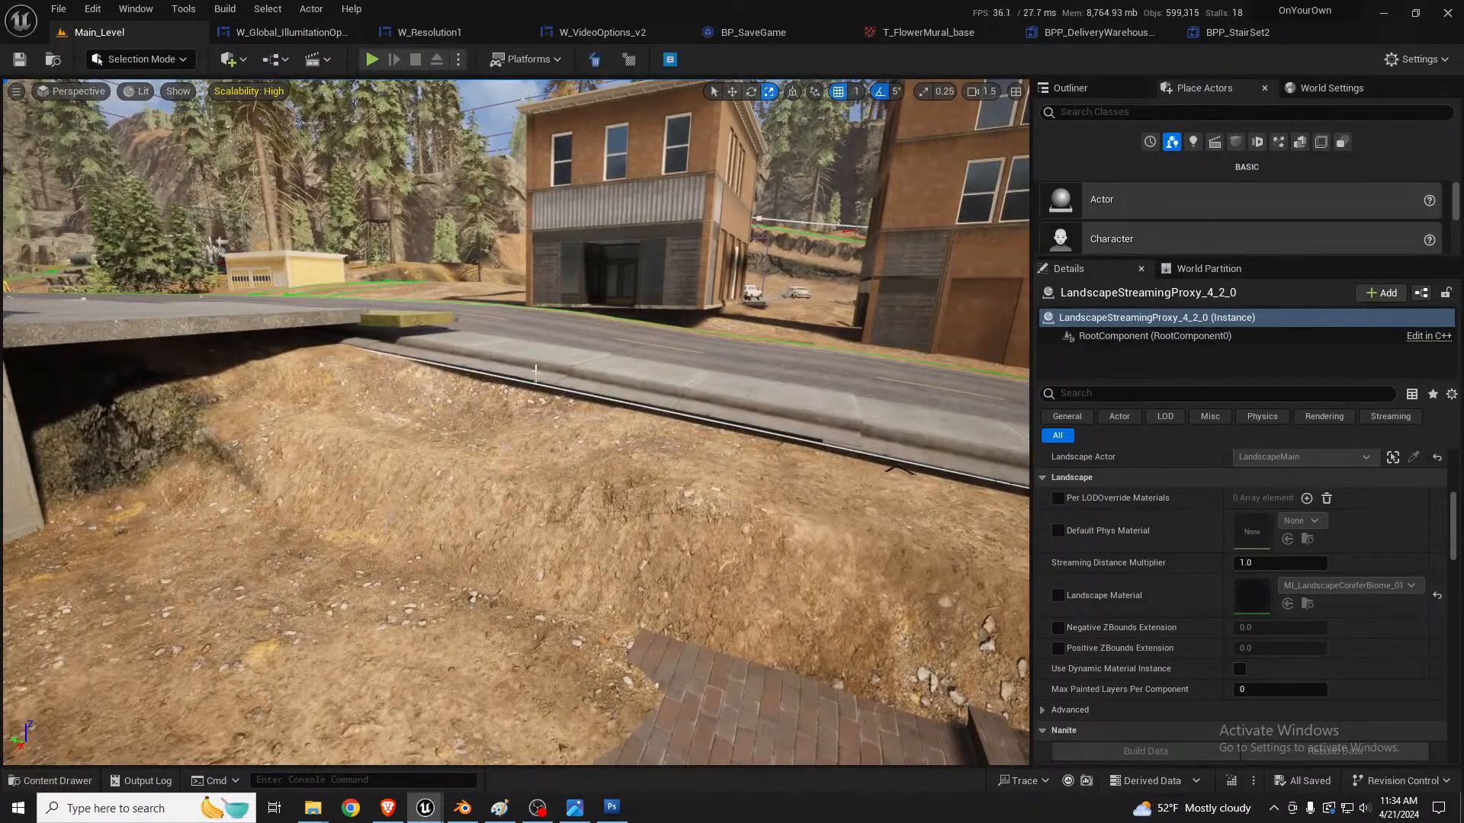
right_drag(543, 429, 318, 426)
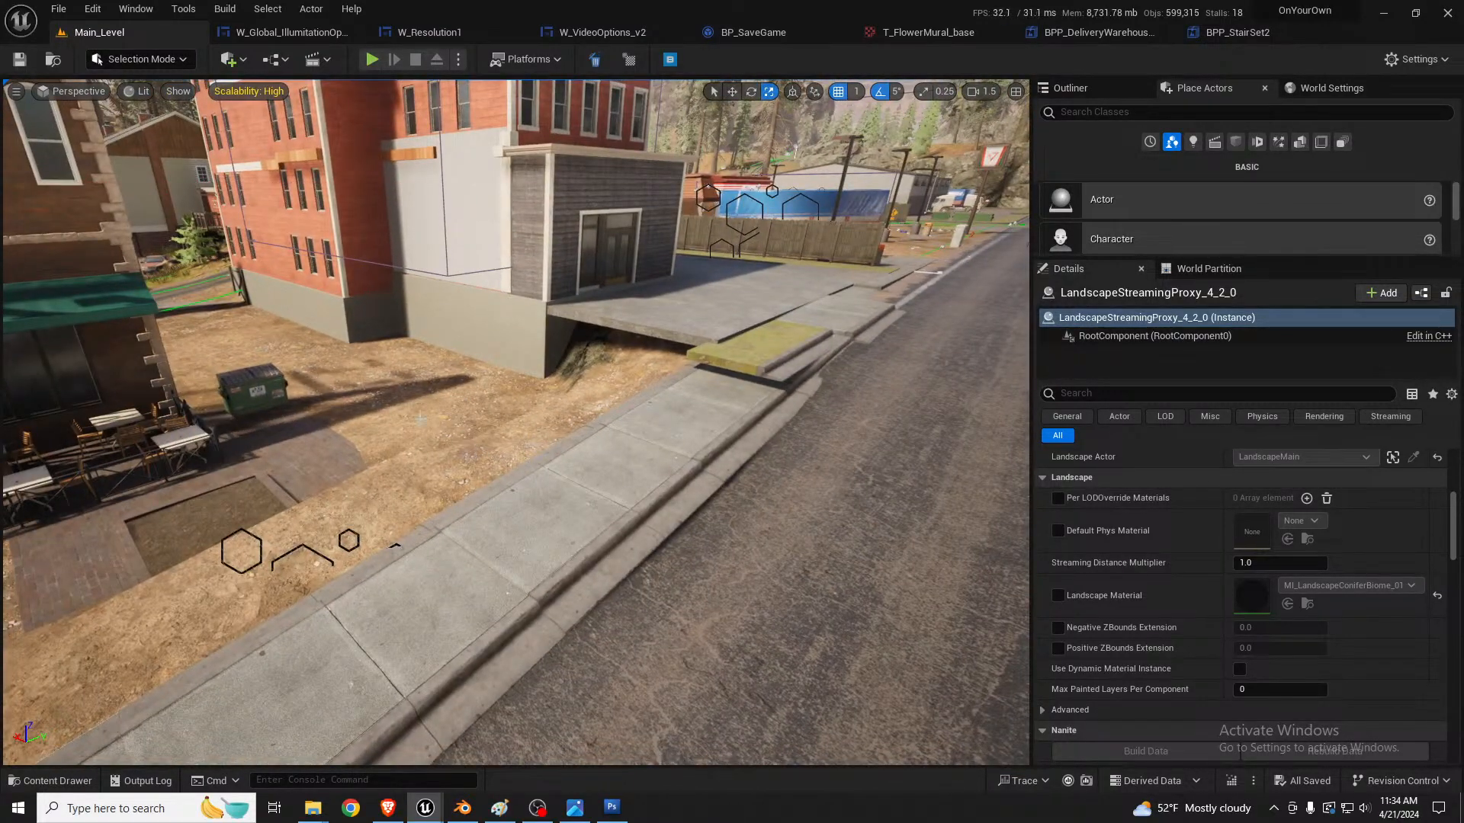
click(657, 447)
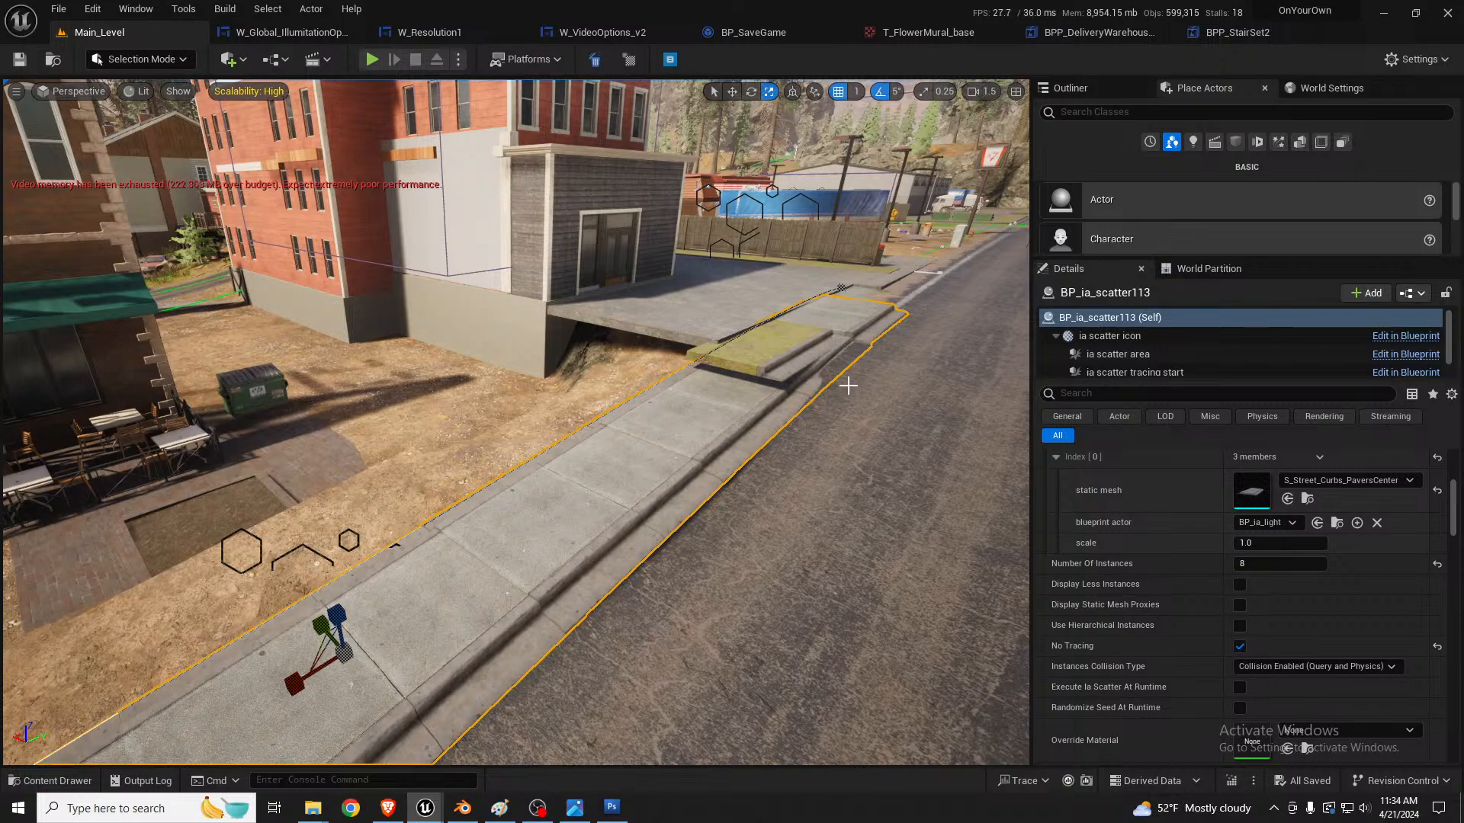
right_drag(843, 382, 815, 372)
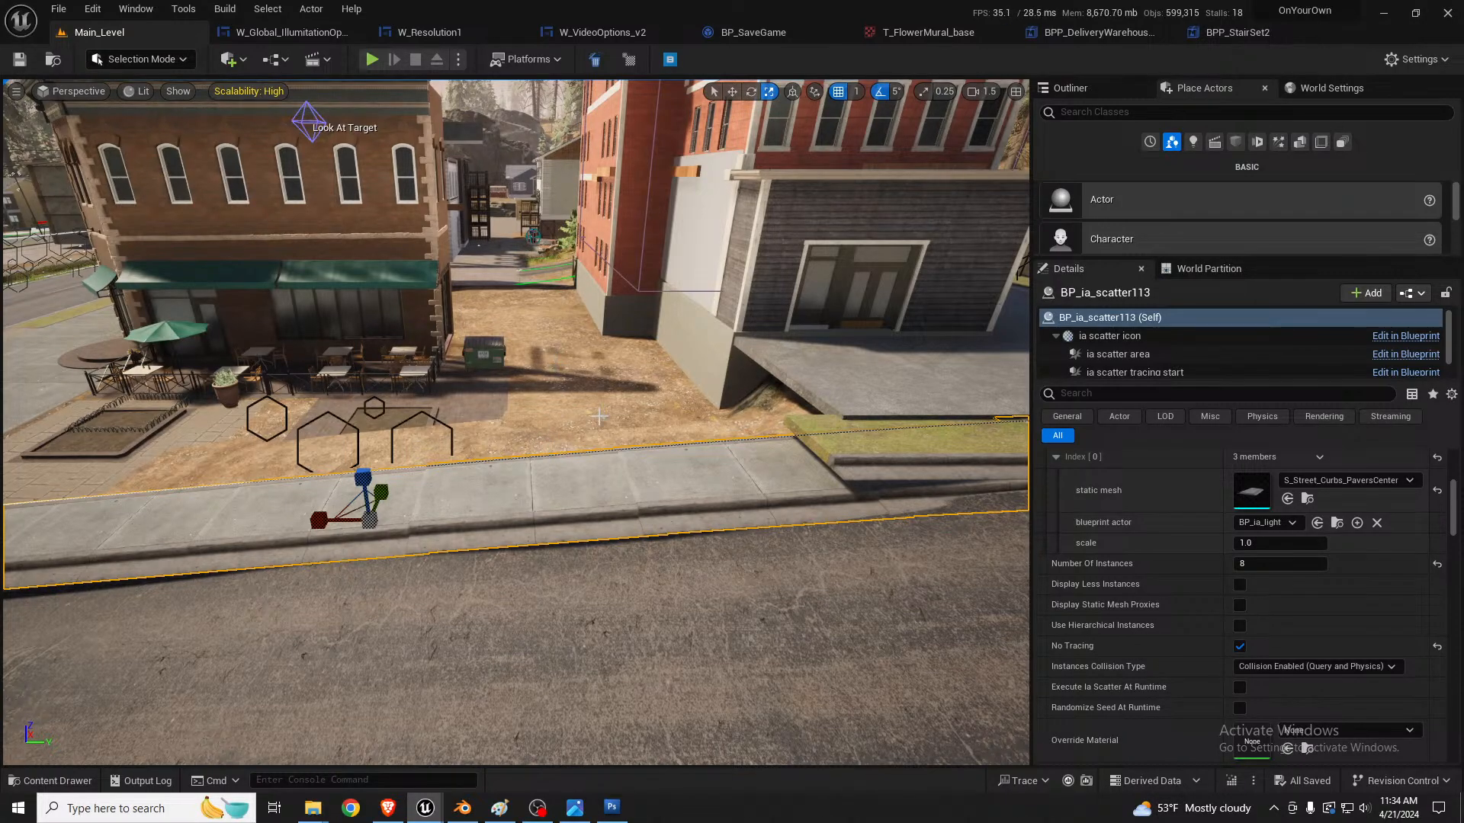
right_drag(562, 412, 518, 405)
Step: Select both metal catwalk supports at the red building's foundation corner and move a duplicate pair to the far corner of the same wall
click(311, 297)
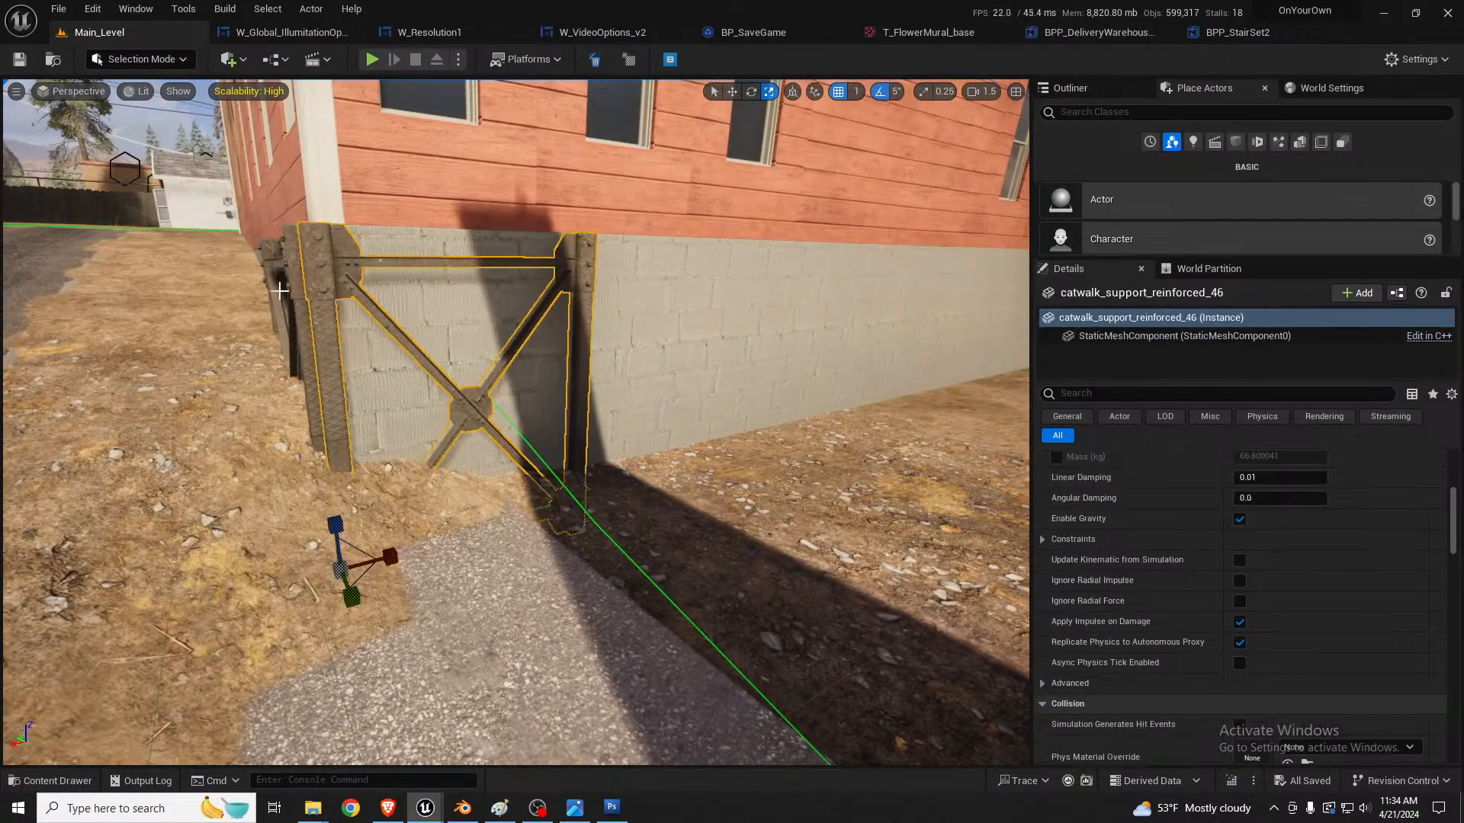
ctrl+click(288, 290)
right_drag(330, 358, 345, 375)
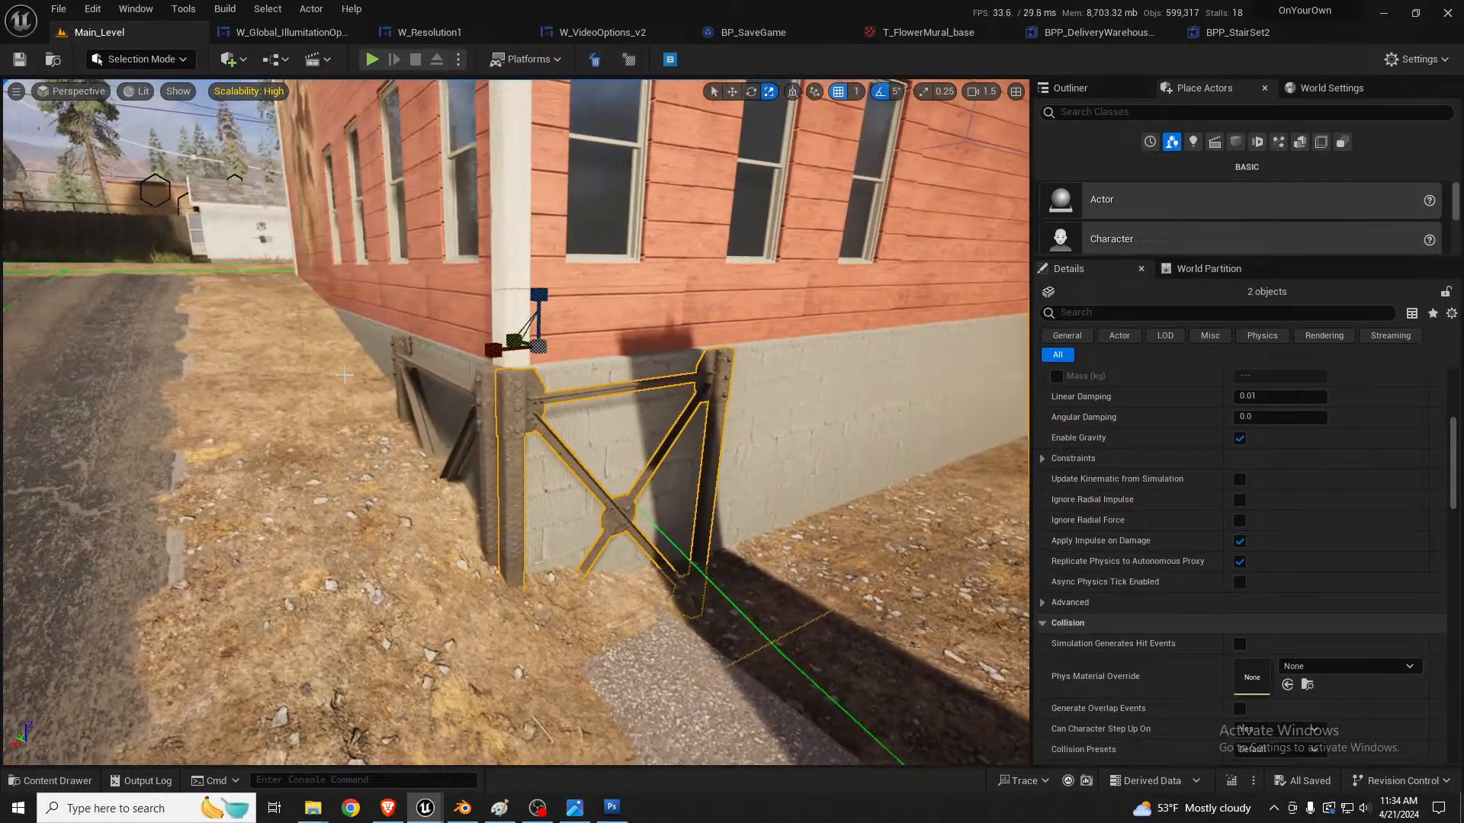
click(477, 402)
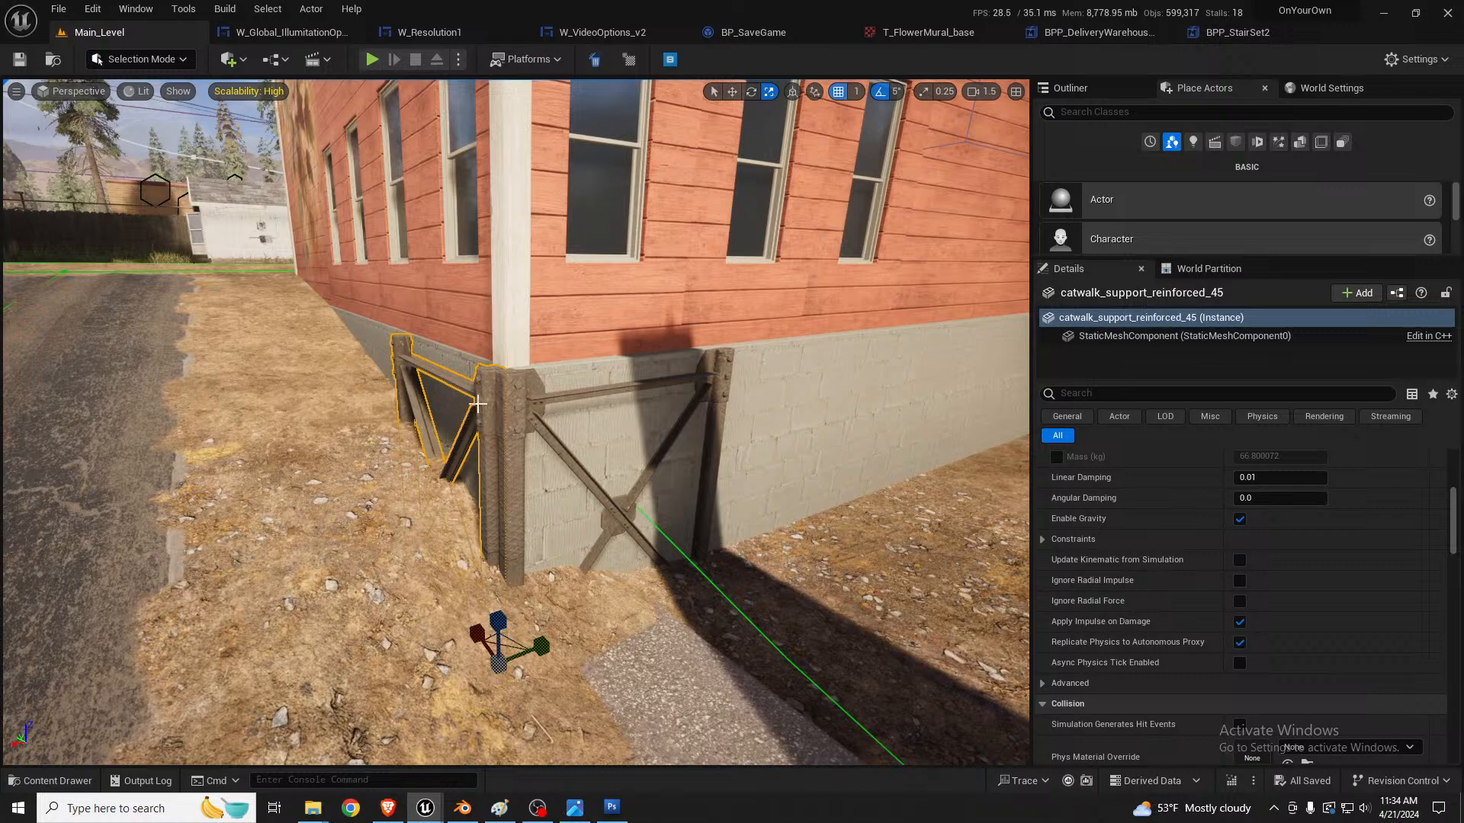
ctrl+click(531, 414)
key(w)
mouse_move(518, 518)
right_down()
mouse_move(520, 549)
mouse_move(518, 518)
right_up()
drag(495, 643, 504, 637)
key(s)
right_drag(549, 518, 530, 488)
scroll(538, 480, down, 4)
key(w)
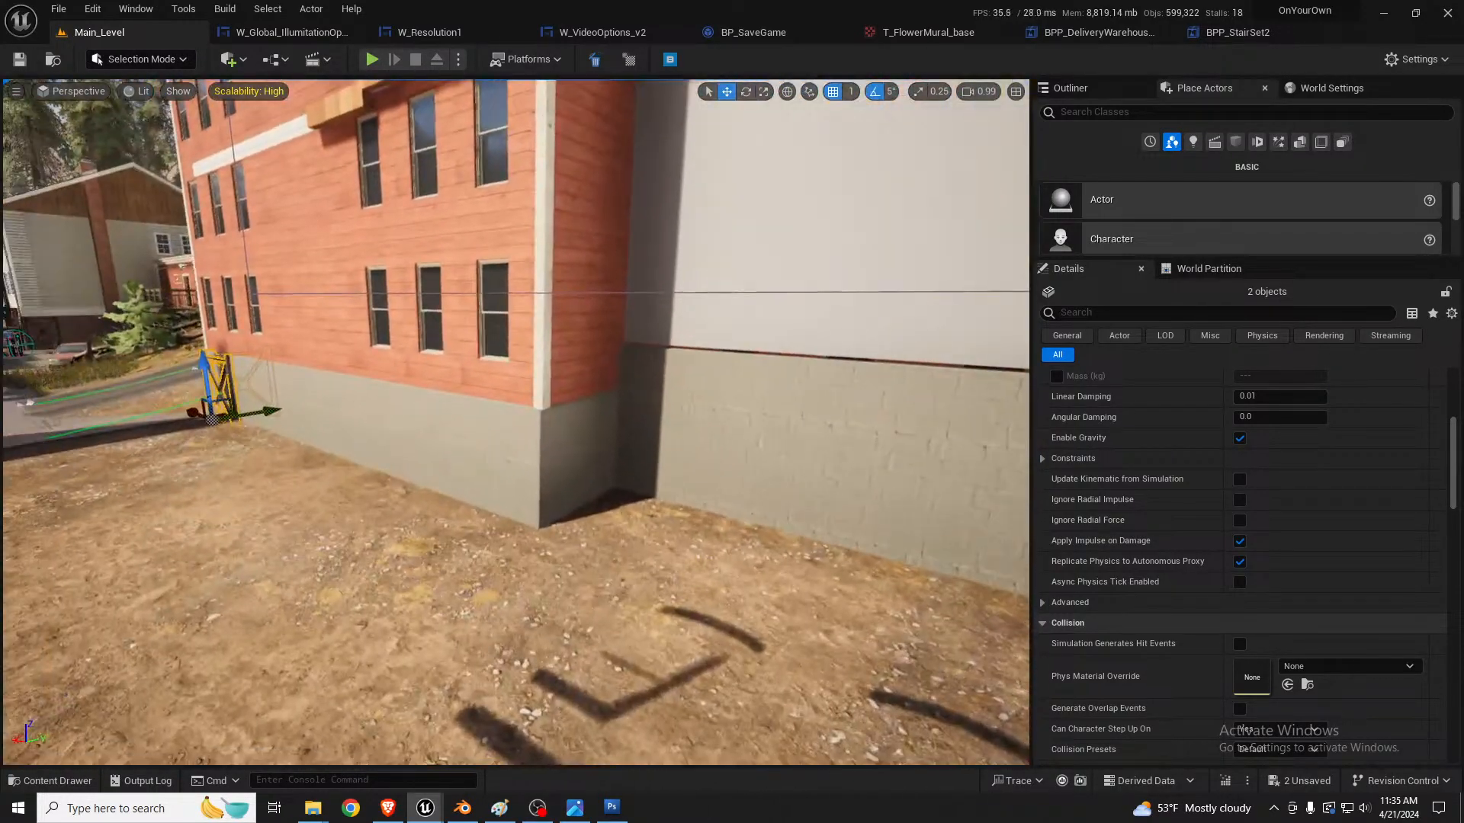
alt+drag(194, 415, 457, 490)
Step: Rotate the duplicated supports to wrap around the far foundation corner and shift them against its two block walls
key(e)
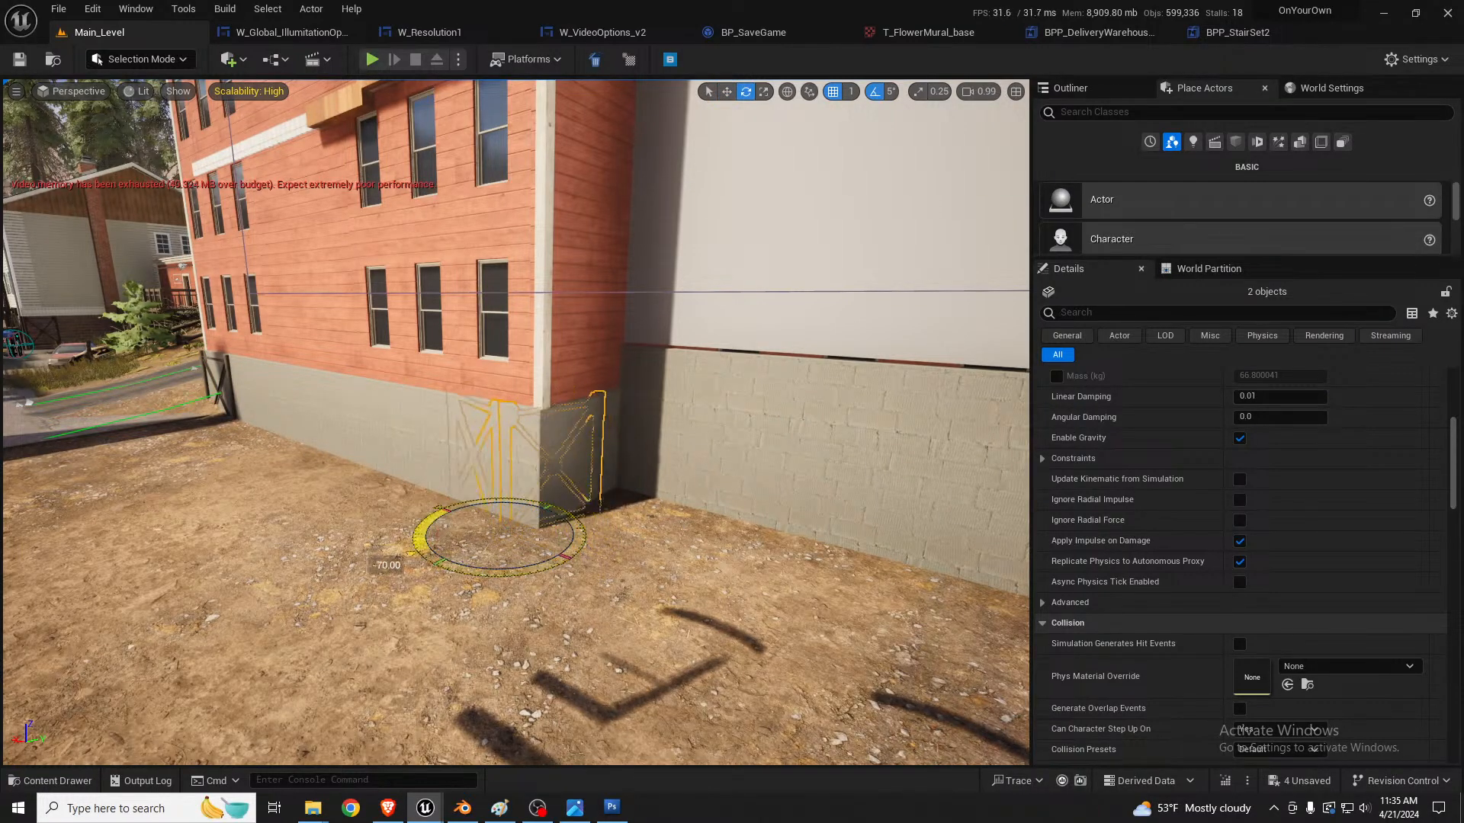
key(w)
mouse_move(466, 557)
right_down()
mouse_move(439, 564)
mouse_move(467, 558)
right_up()
key(w)
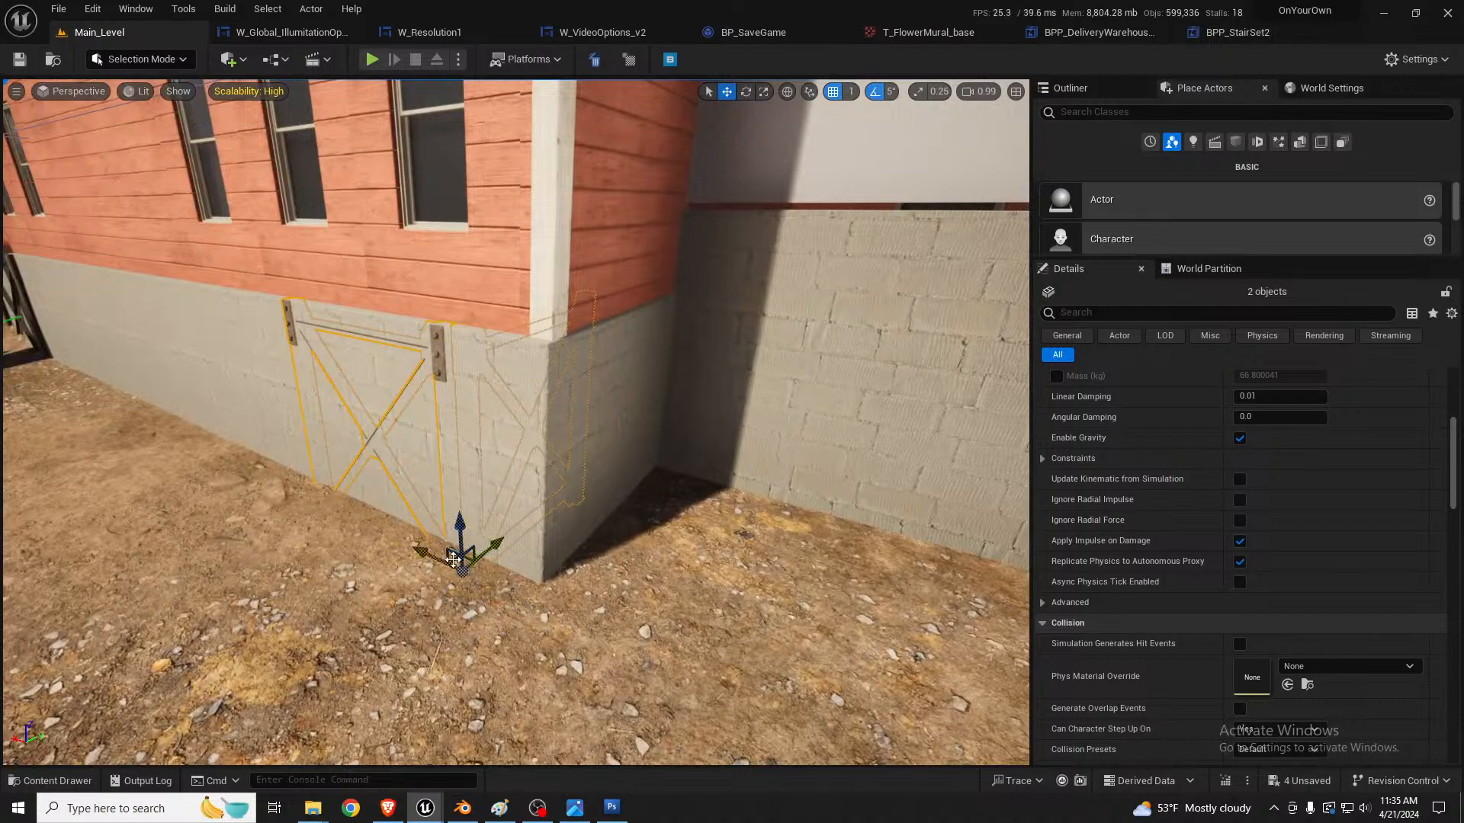
drag(452, 561, 528, 603)
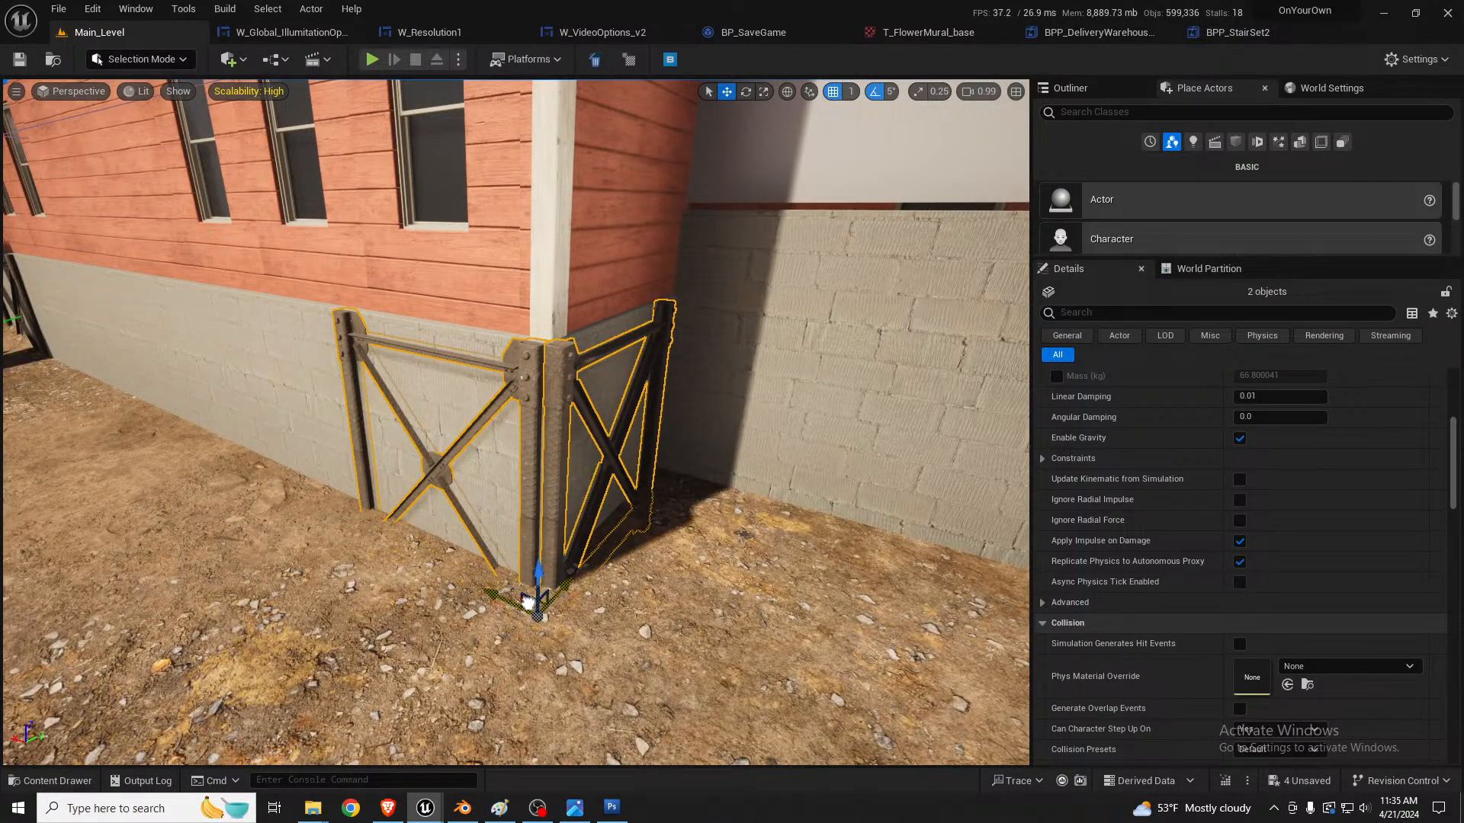
Step: Select the decal in the white frame beside the small red building's doorway and locate its material MI_Decal_42 in the content browser
key(a)
right_drag(528, 603, 731, 578)
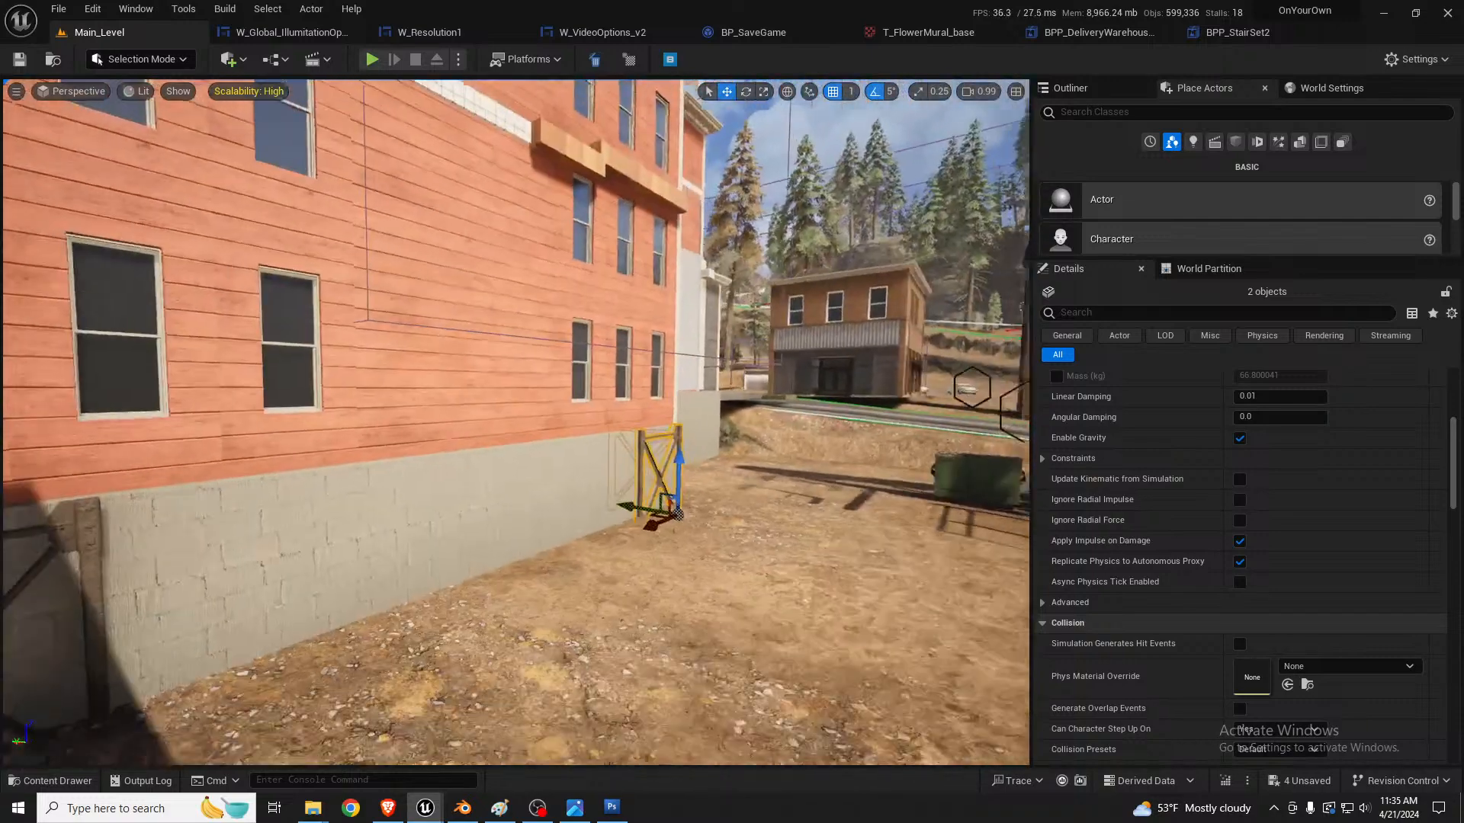
key(a)
right_drag(362, 503, 255, 548)
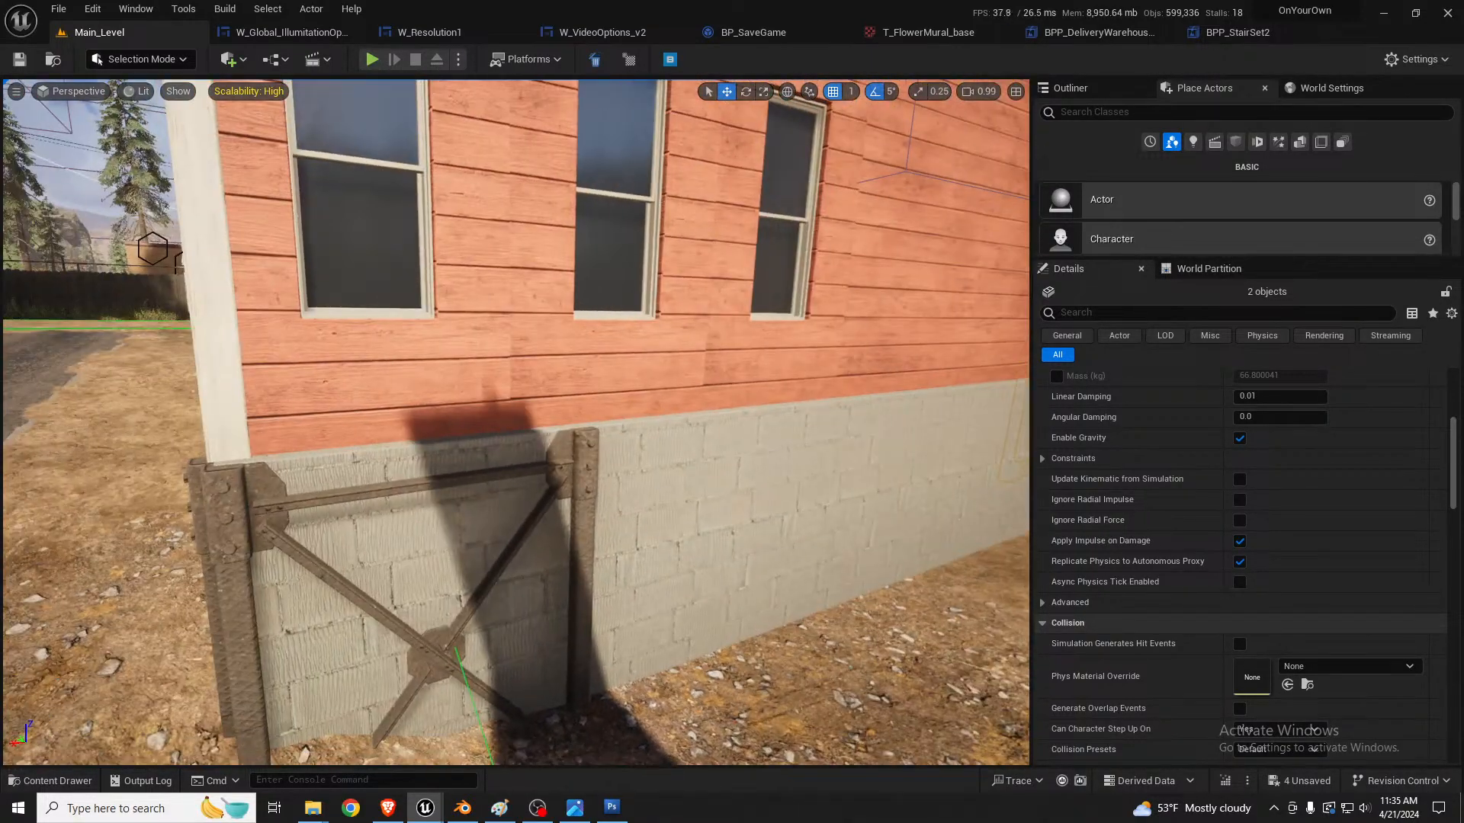
key(w)
right_drag(20, 362, 4, 357)
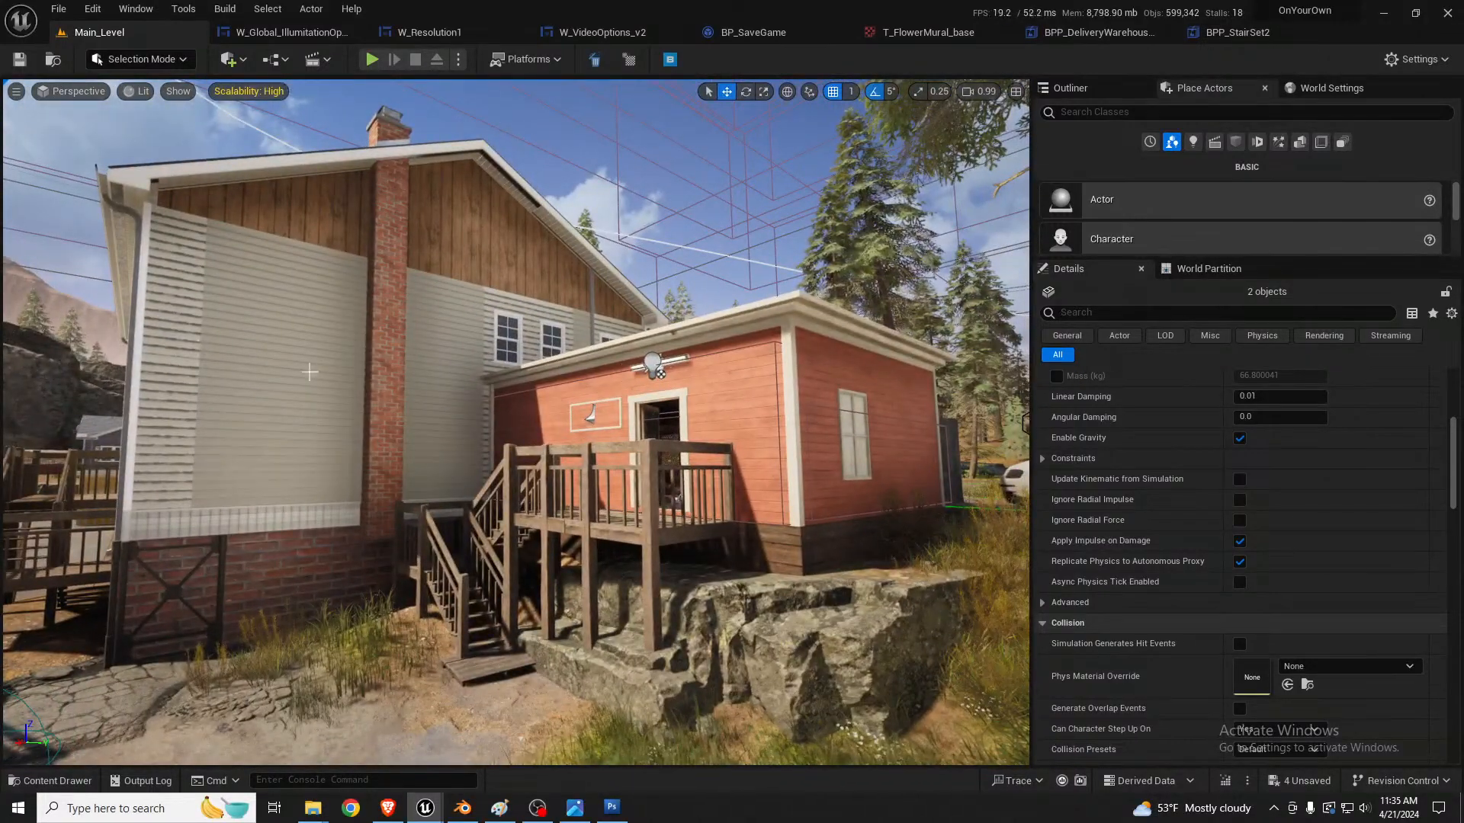
click(588, 416)
key(w)
right_drag(589, 416, 600, 478)
right_click(600, 477)
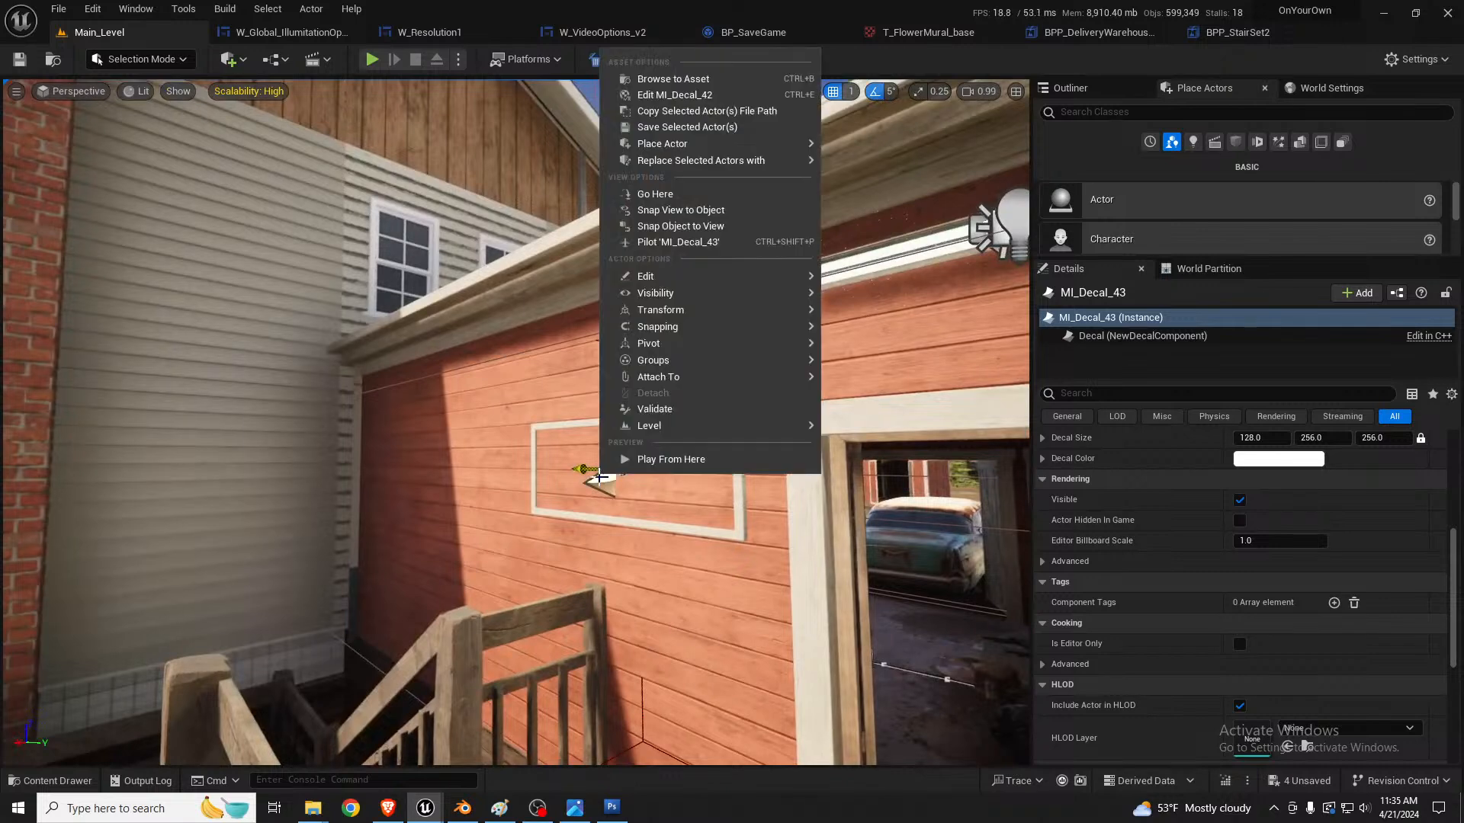
mouse_move(702, 361)
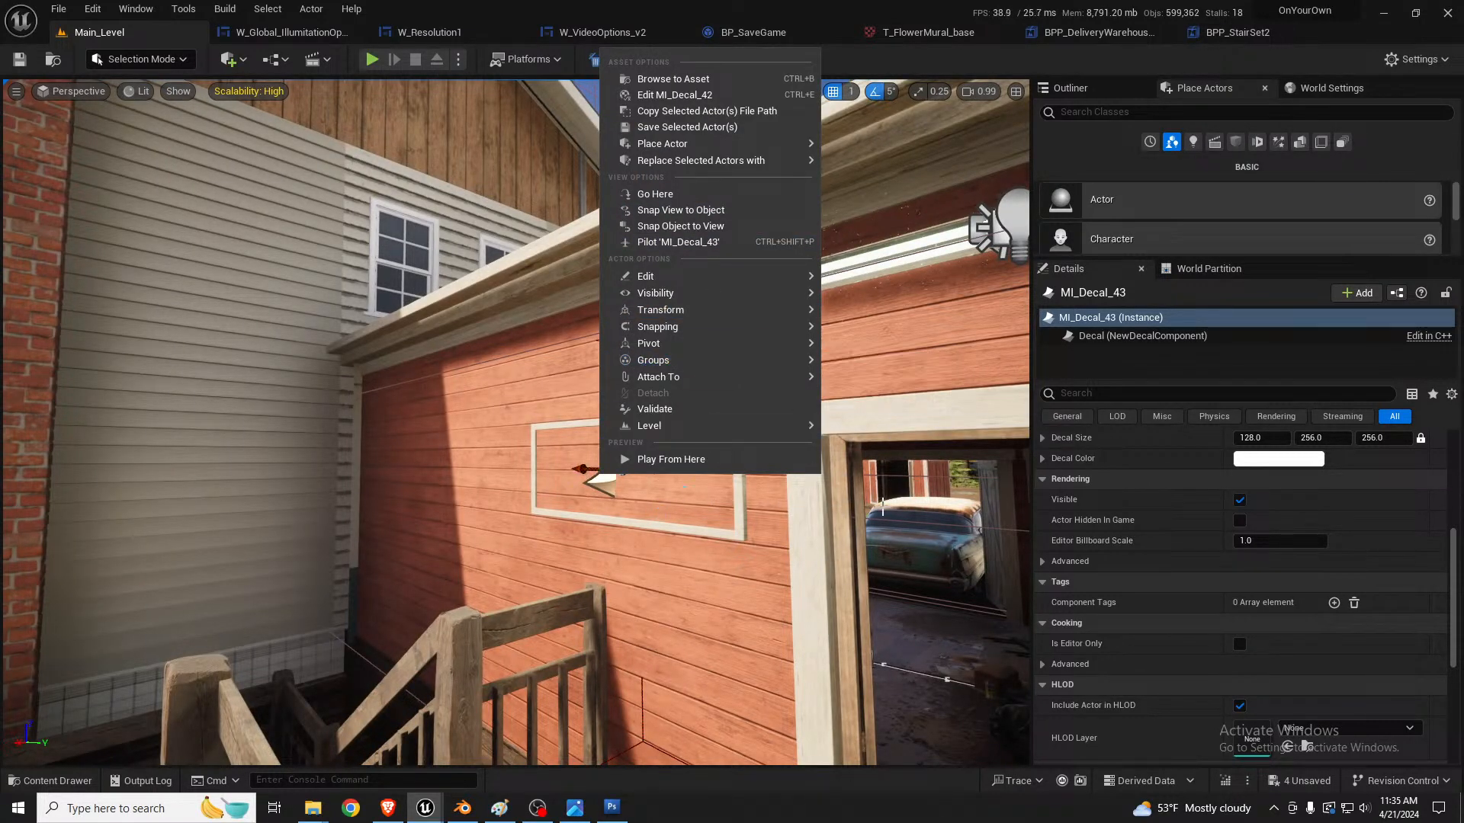
scroll(1311, 553, up, 5)
click(1313, 565)
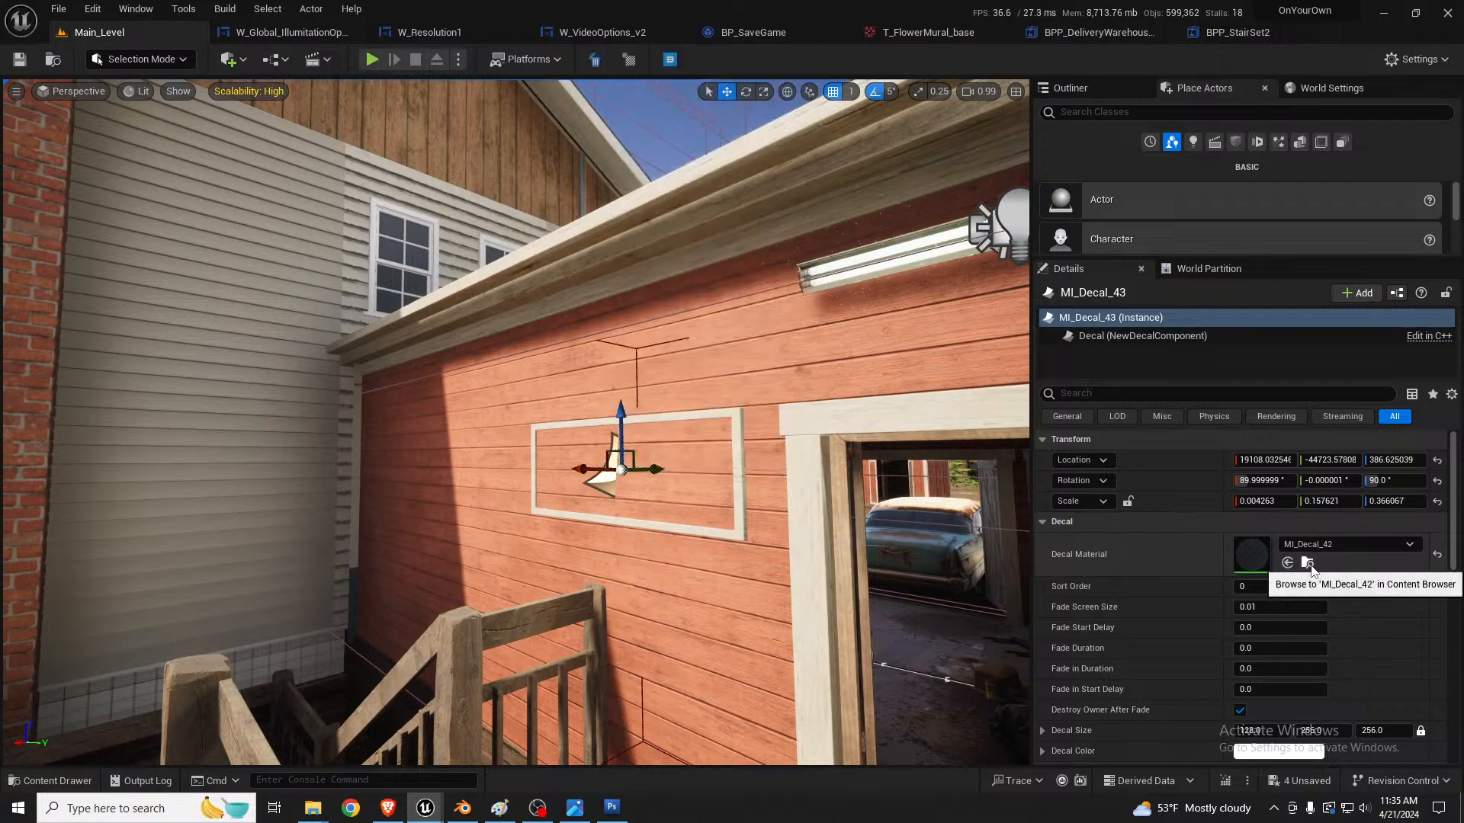
Step: Place an MI_Decal_42 decal on the red building's block foundation wall beside the original metal supports
right_drag(814, 516, 892, 522)
key(w)
key(w)
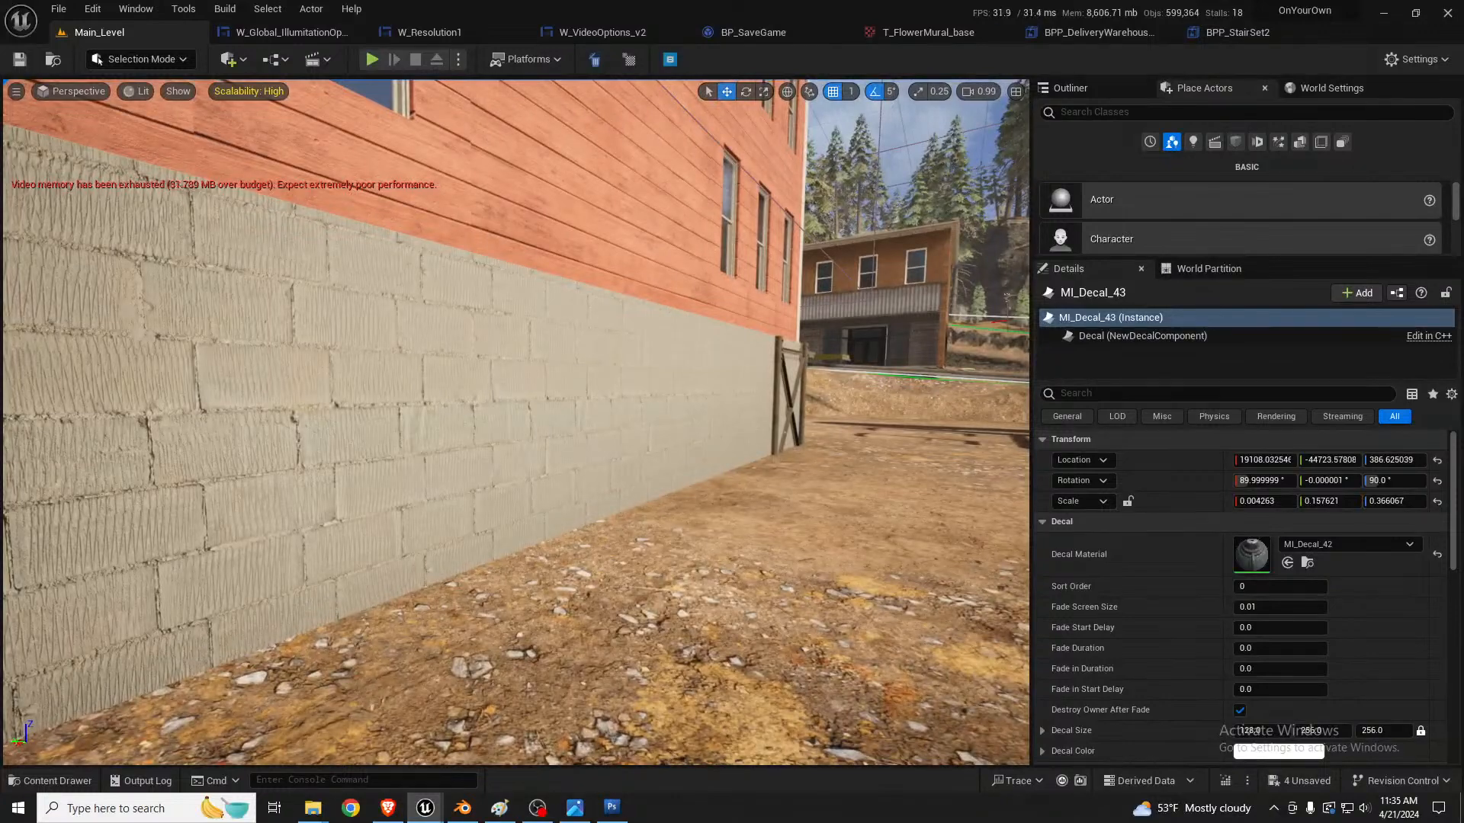
drag(2, 396, 342, 363)
right_drag(342, 363, 335, 367)
key(s)
key(s)
mouse_move(432, 378)
right_down()
mouse_move(396, 376)
mouse_move(432, 378)
right_up()
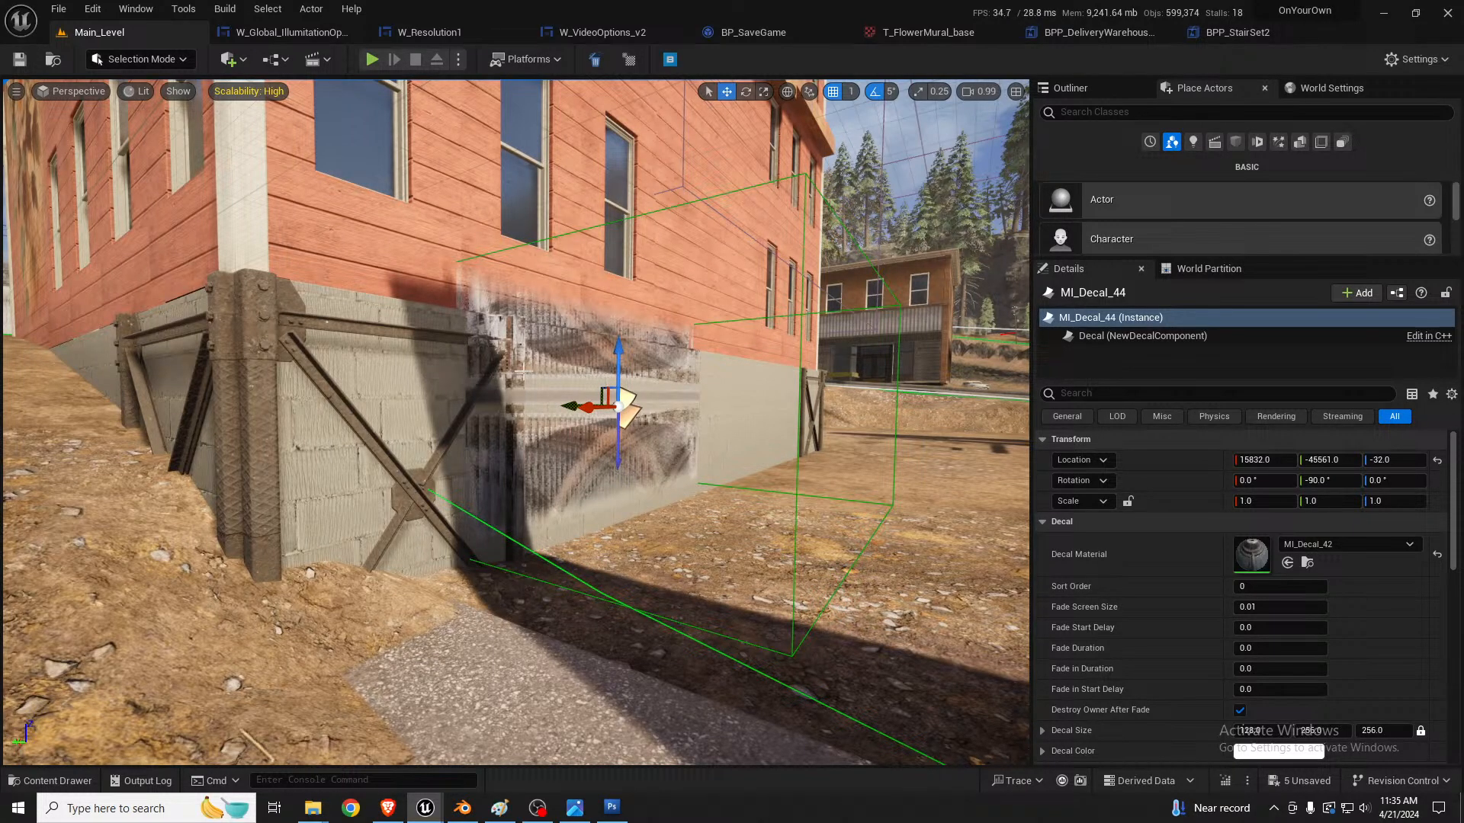
Step: Rotate the new decal to -90°, 0°, 90° and scale it to about 0.06, 0.18, 0.53 as a low basement window
key(e)
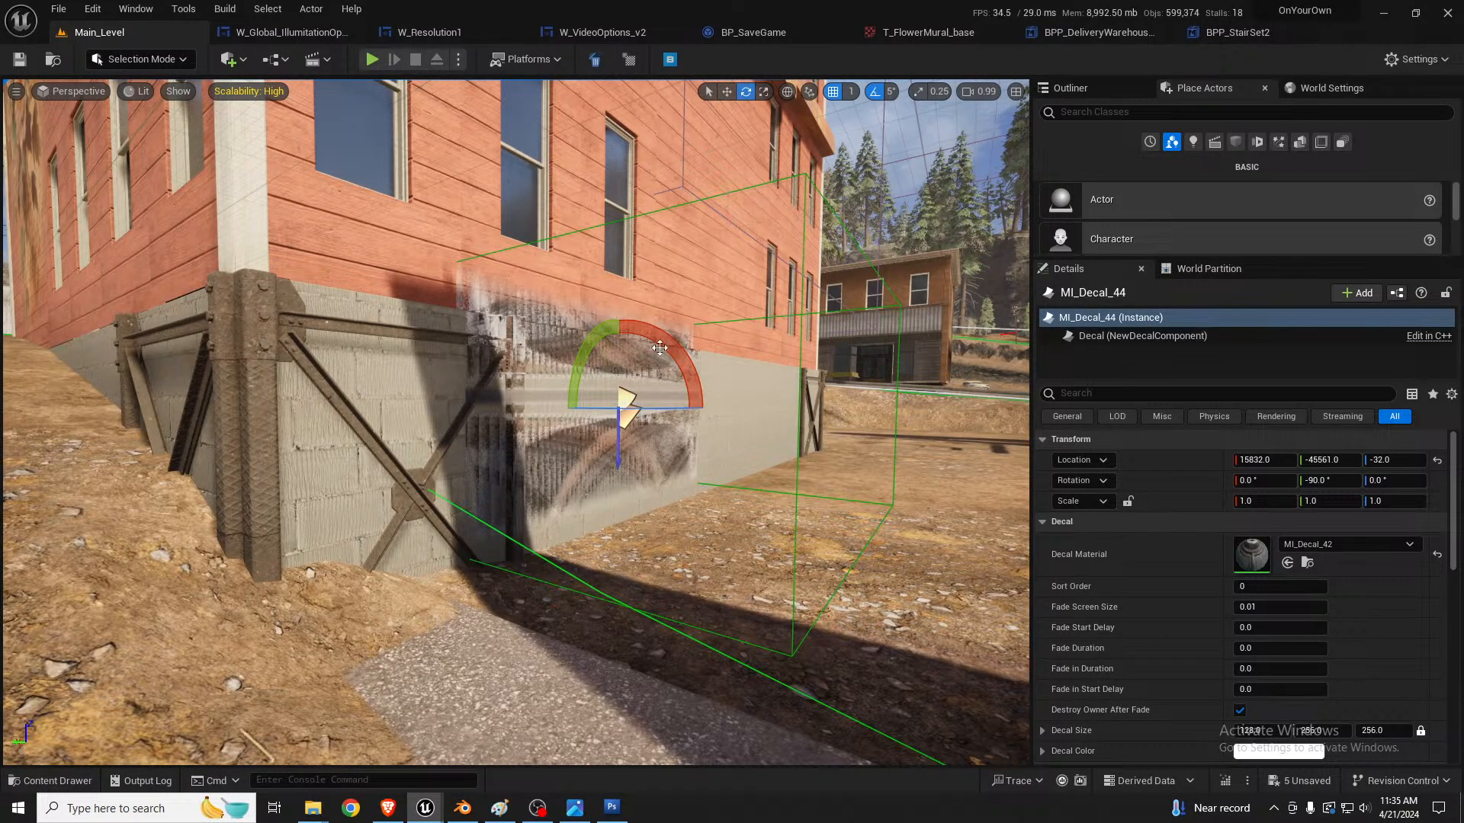
drag(659, 348, 602, 449)
key(r)
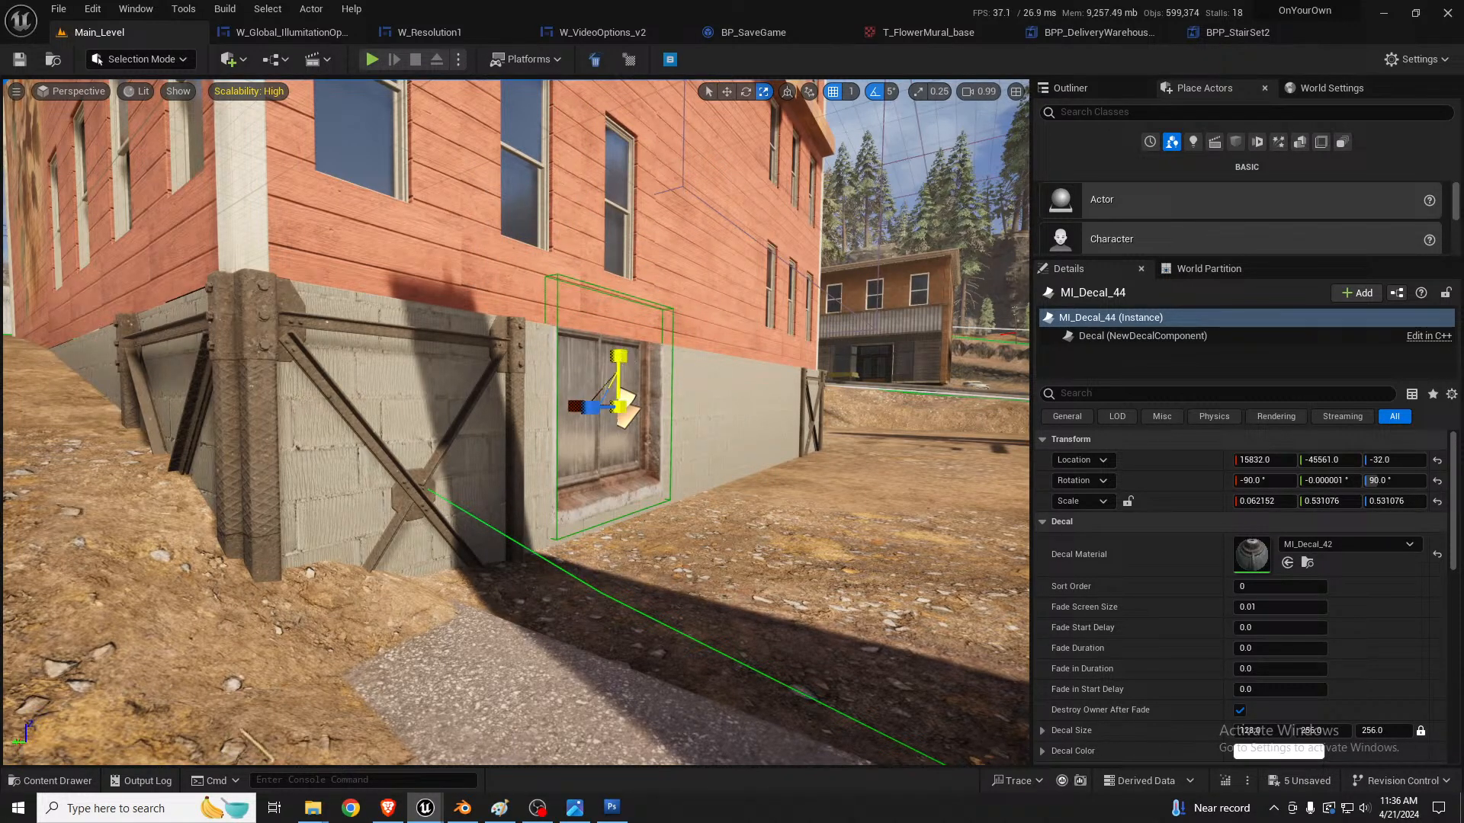
drag(619, 374, 619, 398)
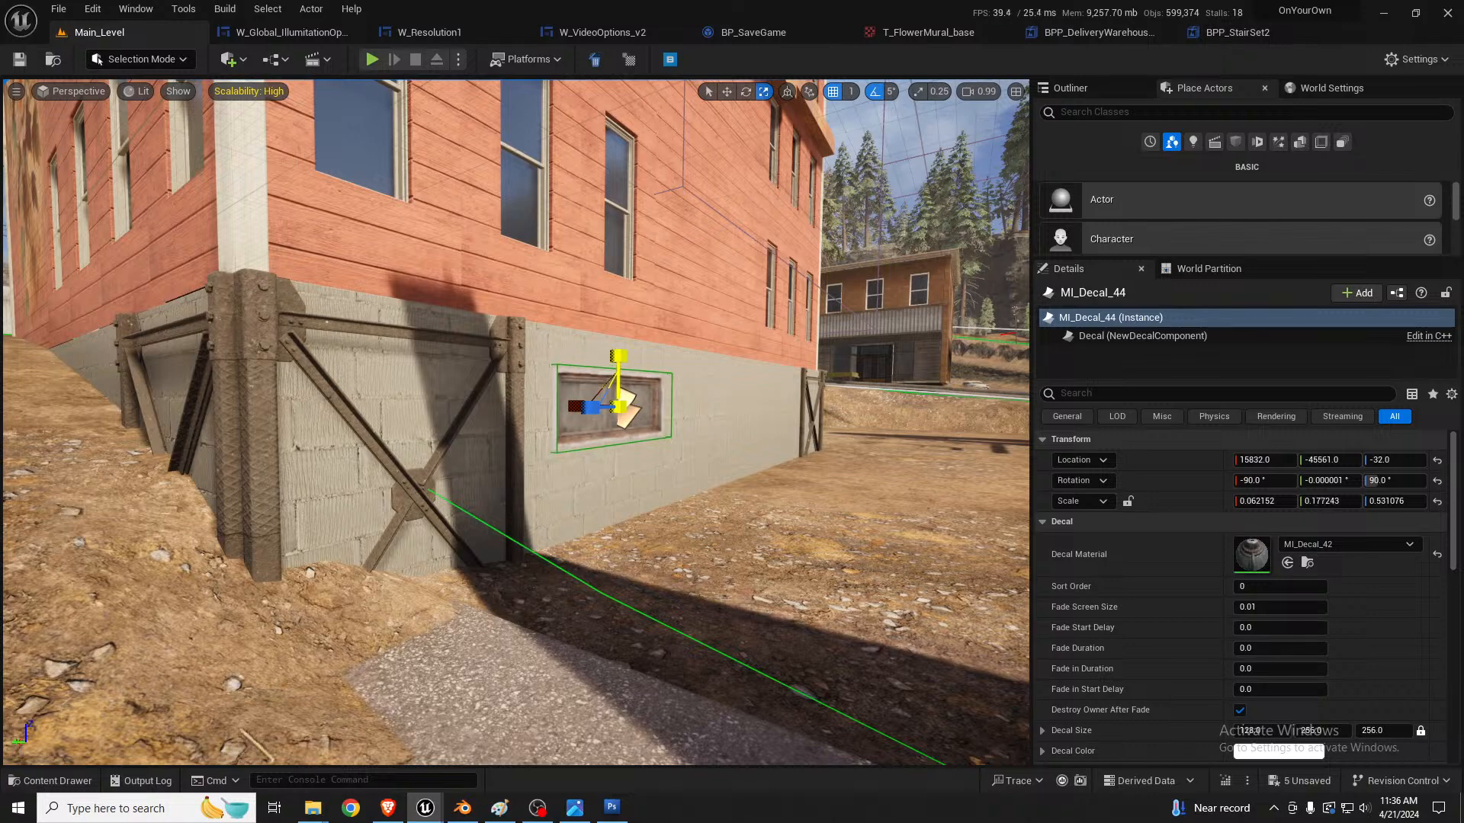
Step: Reduce the basement window decal's scale to about 0.06, 0.13, 0.37 and raise it to Z -21
key(d)
right_drag(619, 411, 547, 415)
key(w)
mouse_move(558, 430)
mouse_down()
mouse_move(587, 428)
mouse_move(570, 427)
mouse_up()
key(w)
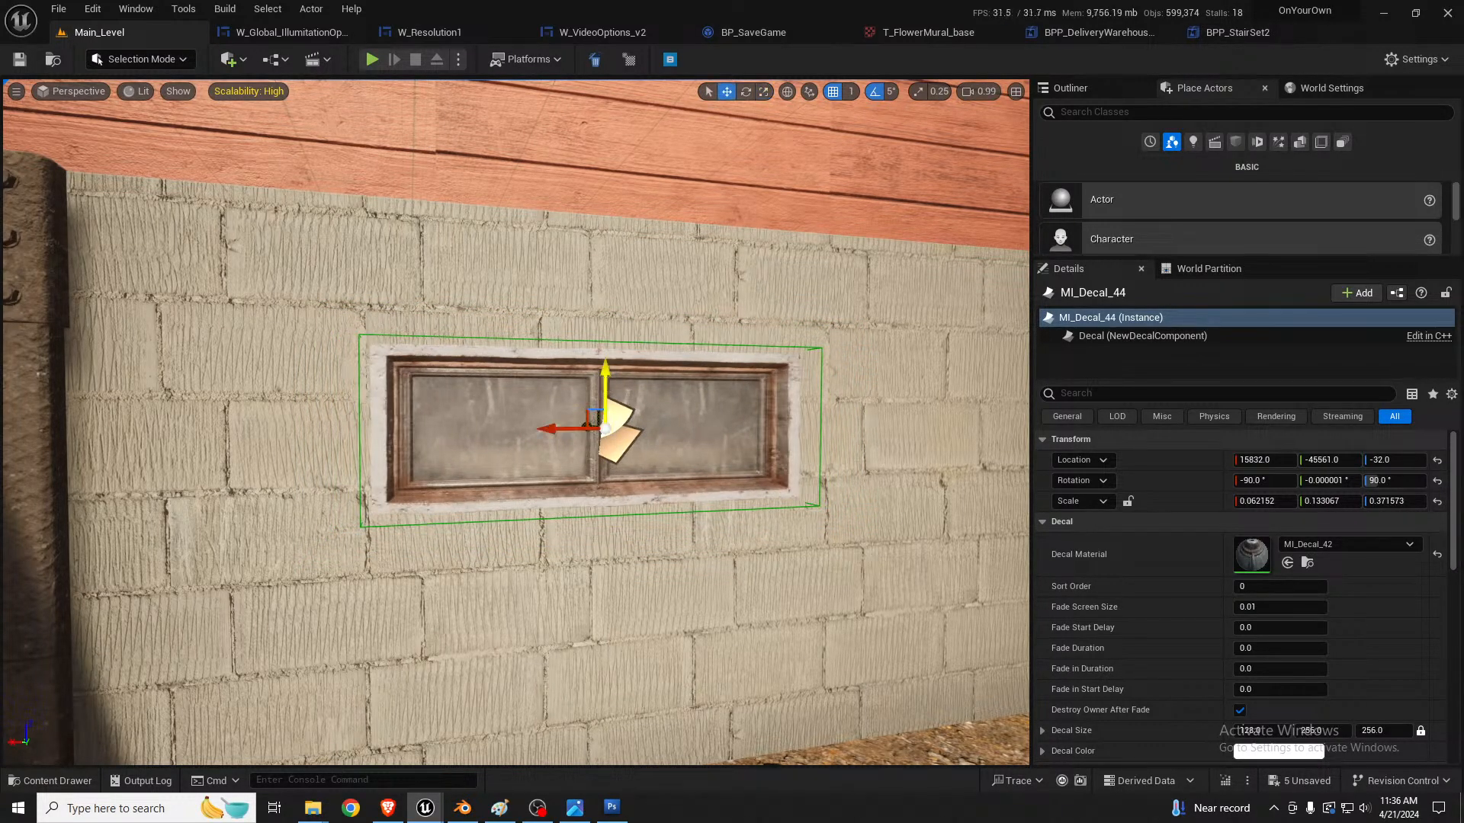
drag(608, 381, 611, 356)
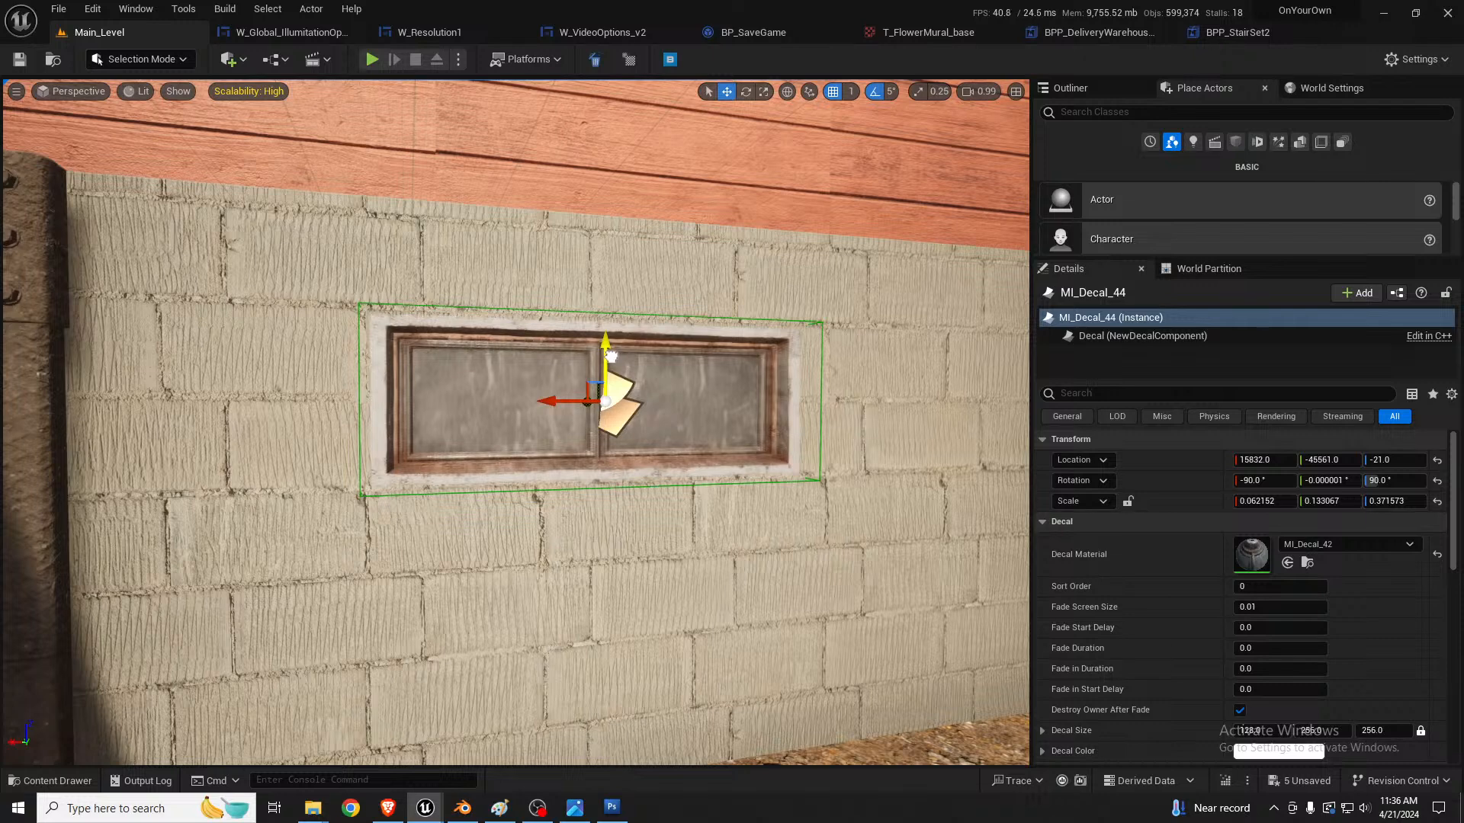
Step: Duplicate the basement window decal twice along the foundation wall, ending at X 15230, and clear the selection
right_drag(448, 356, 568, 356)
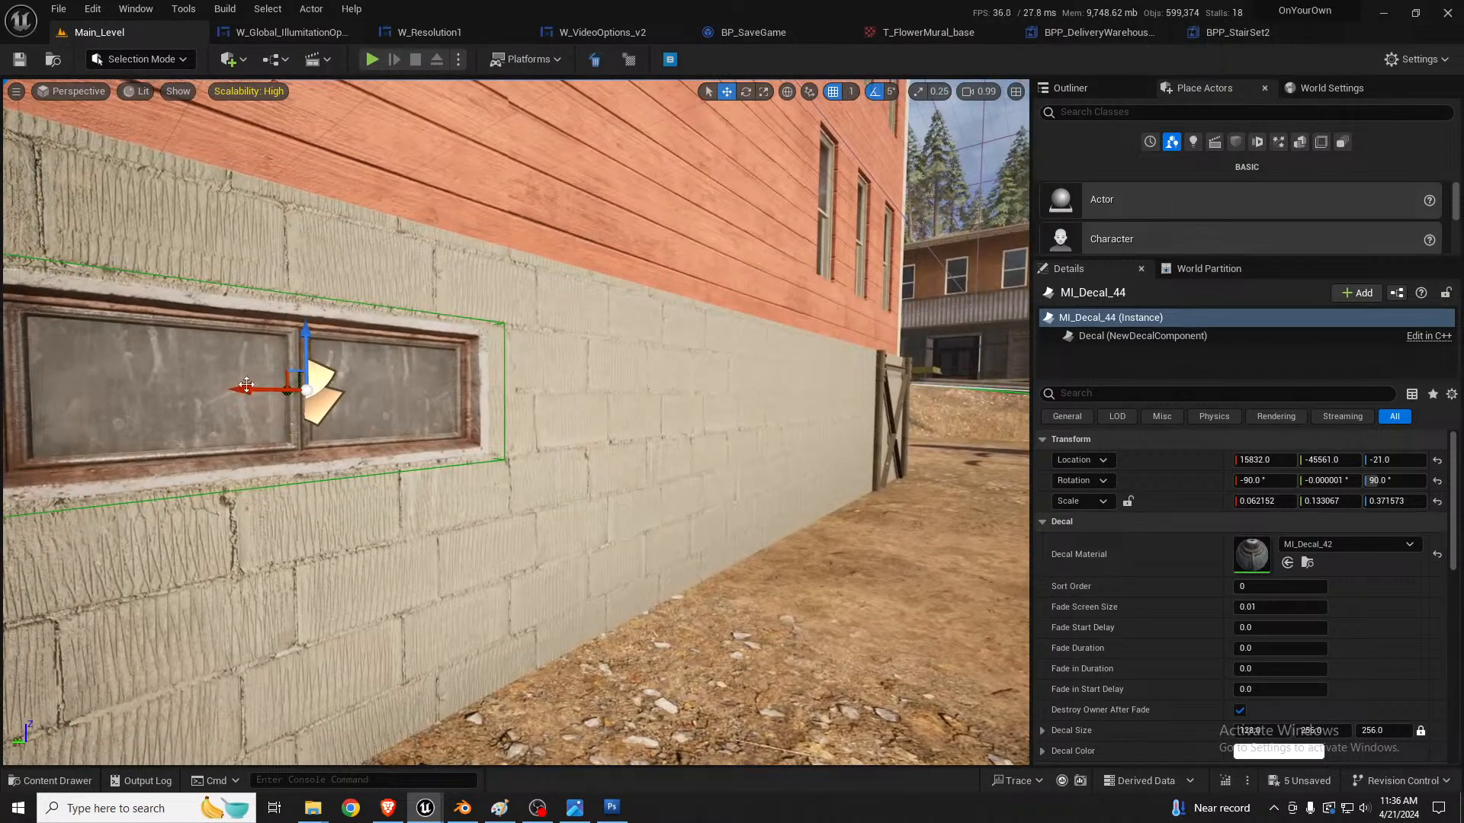
alt+drag(246, 385, 814, 390)
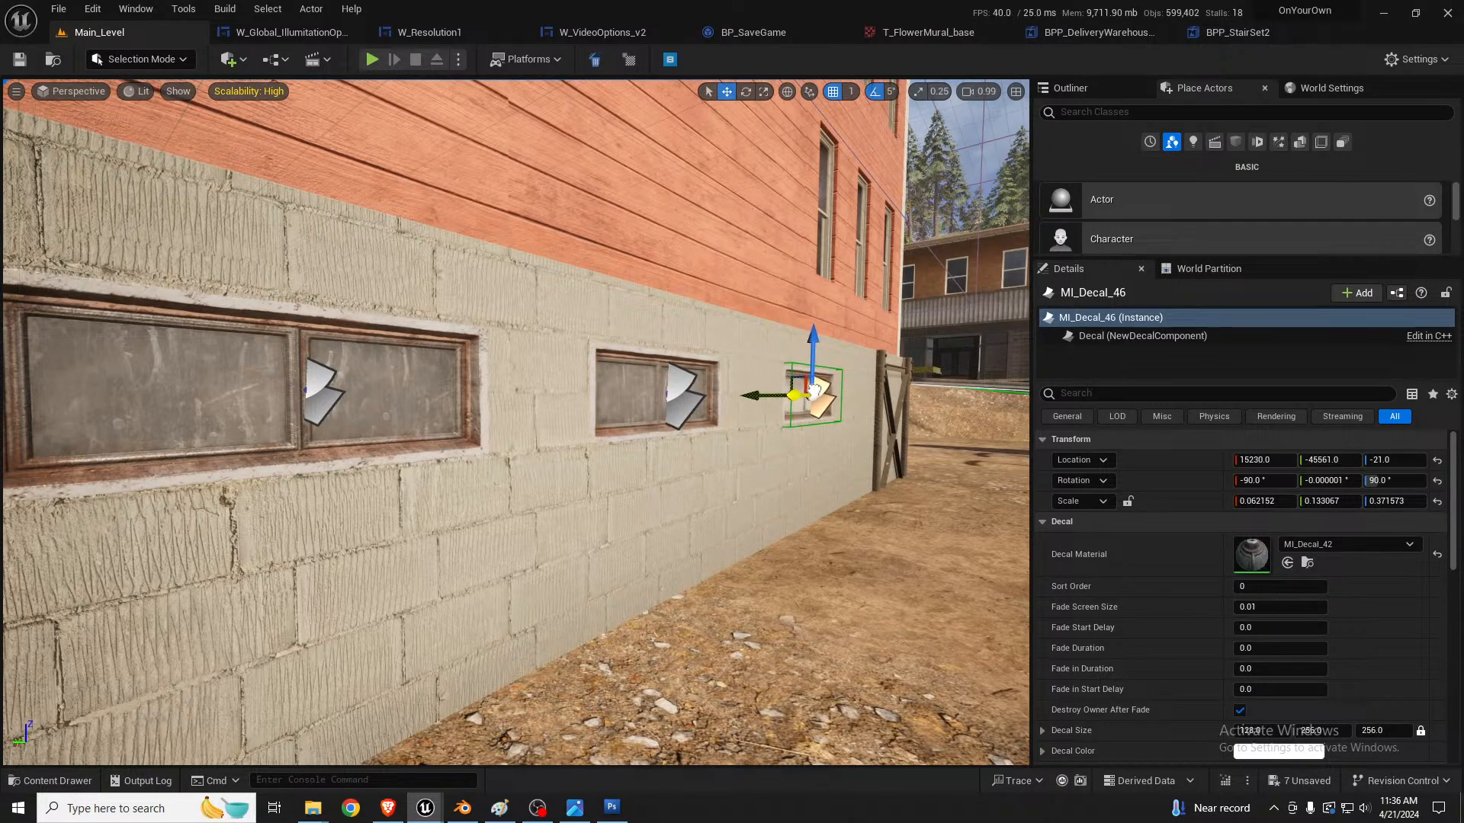
key(s)
right_drag(693, 388, 666, 376)
key(Escape)
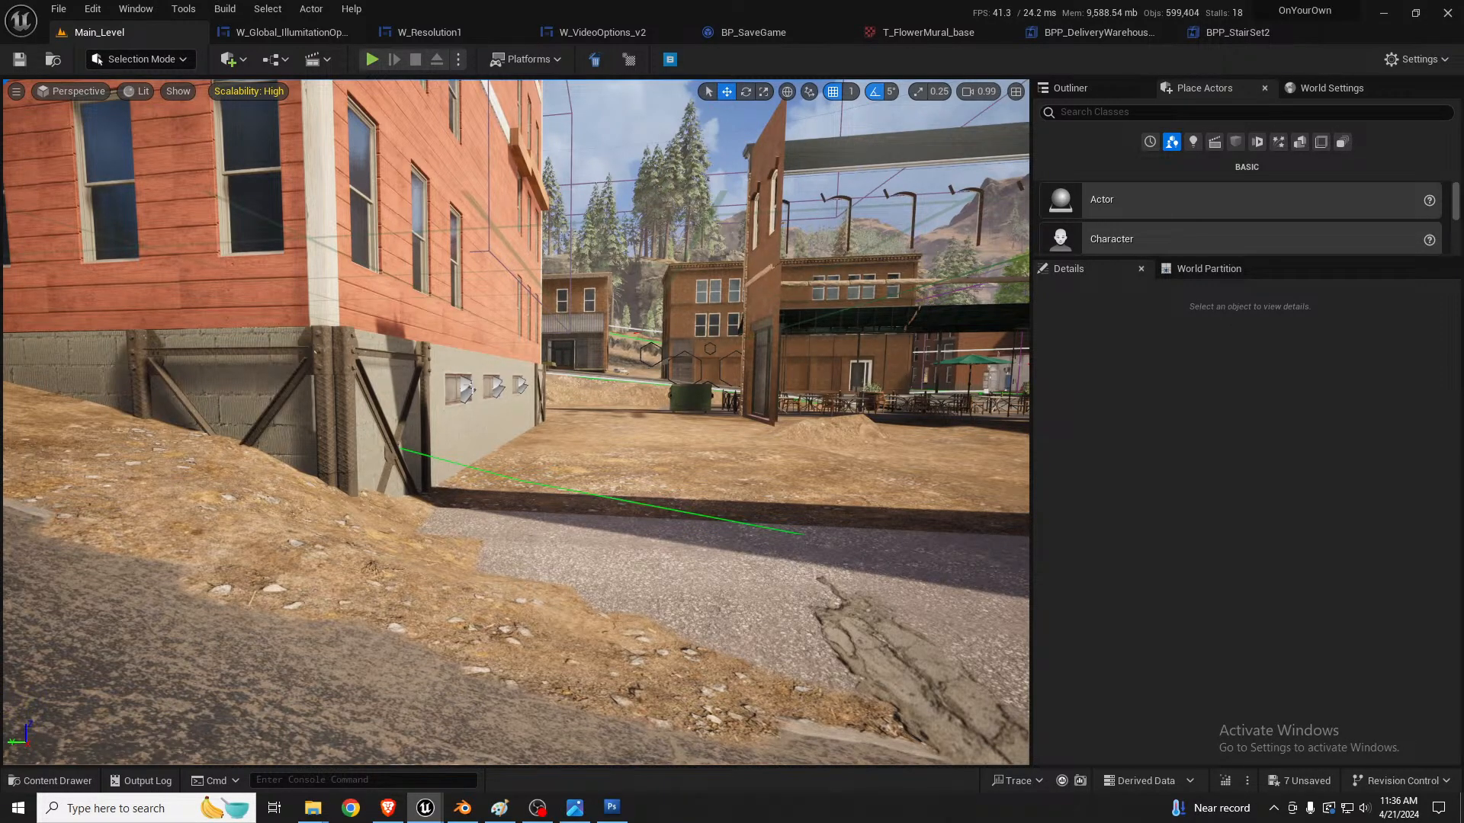
Step: Select the asphalt slab next to the dirt lot and set the position snap size to 10
right_drag(677, 526, 1159, 560)
key(s)
key(w)
key(s)
click(681, 534)
key(w)
key(s)
key(a)
key(s)
key(s)
key(s)
key(a)
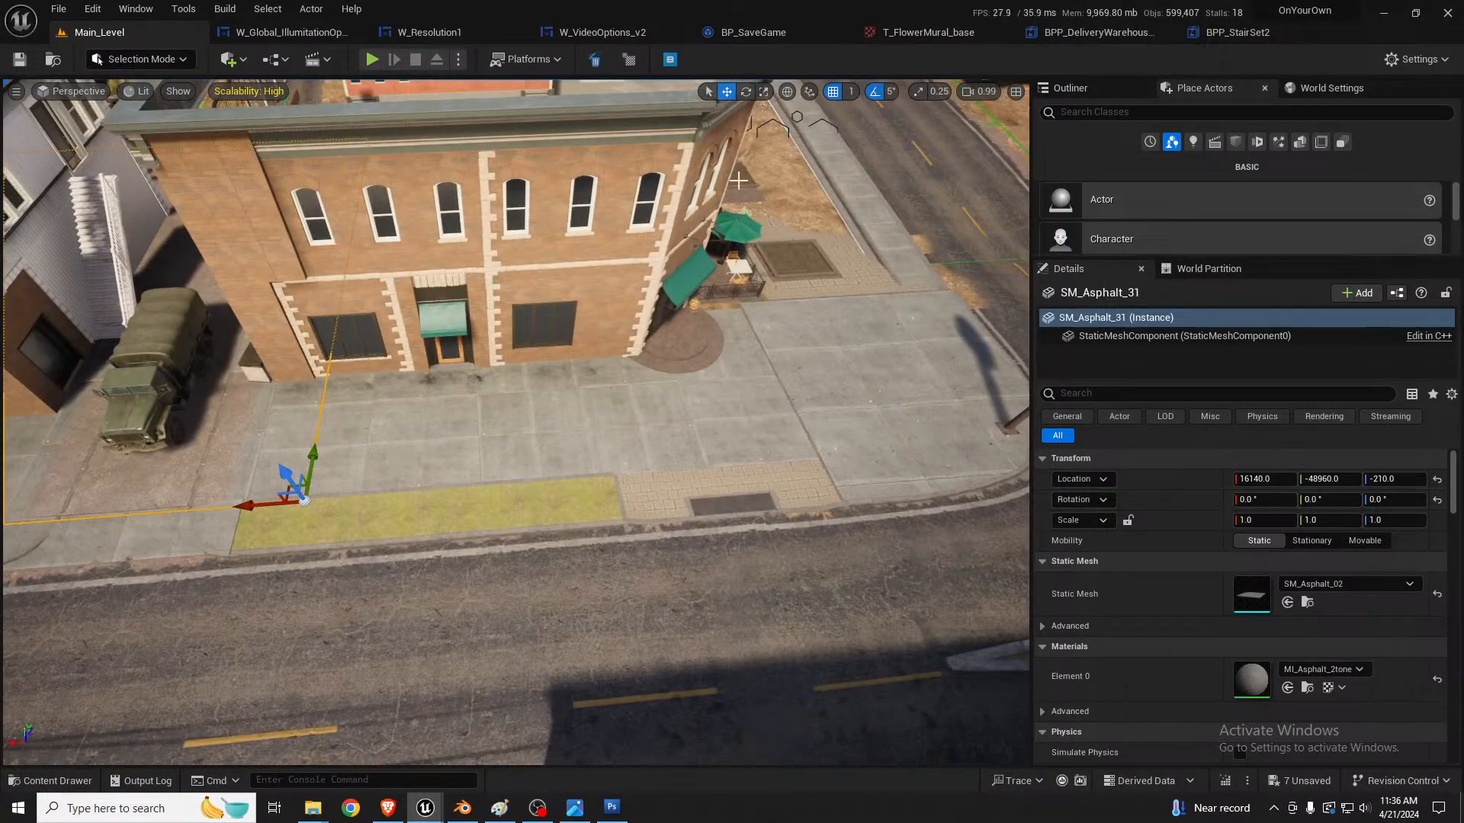
click(851, 91)
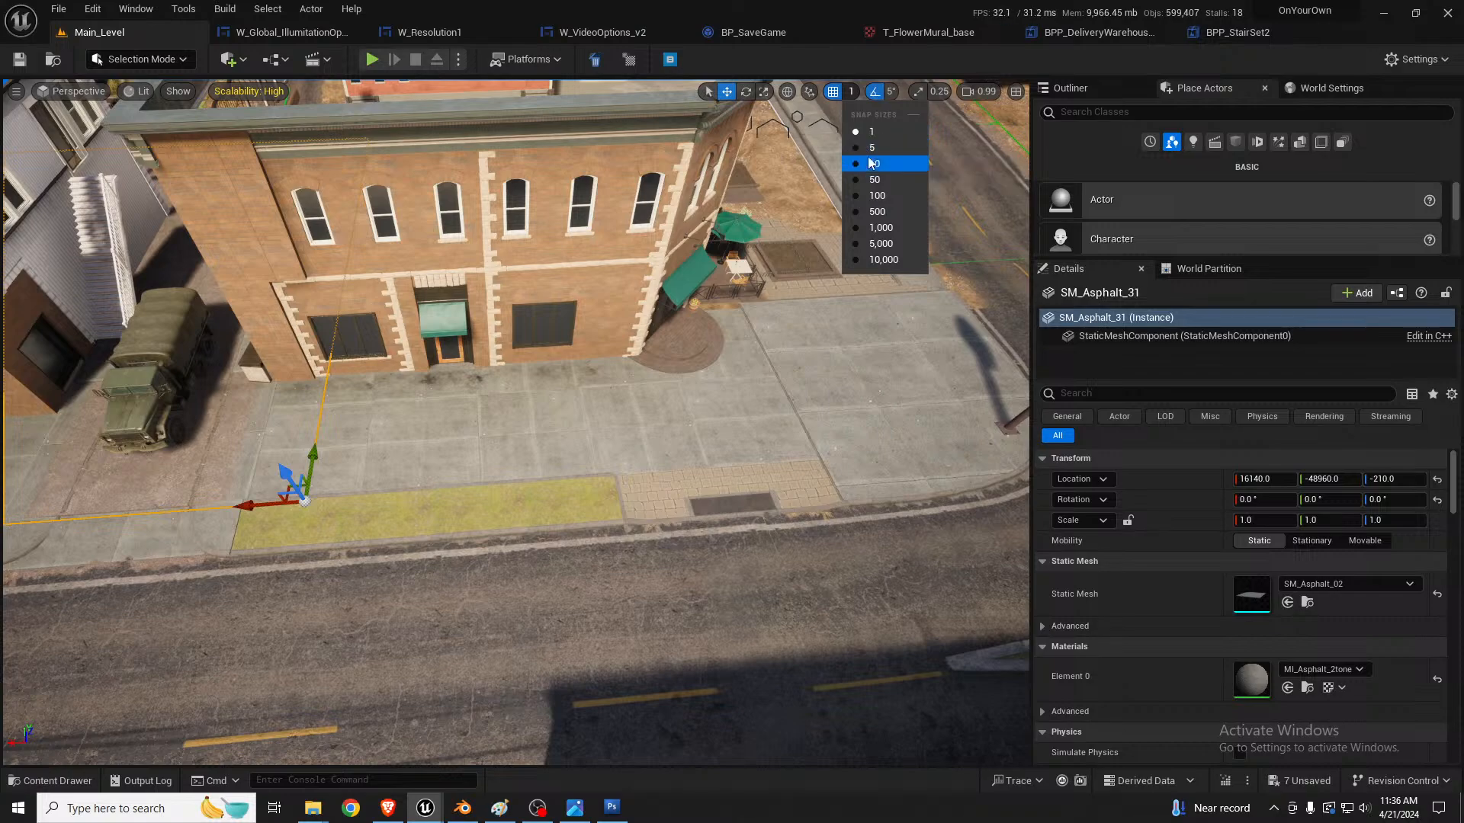
click(870, 164)
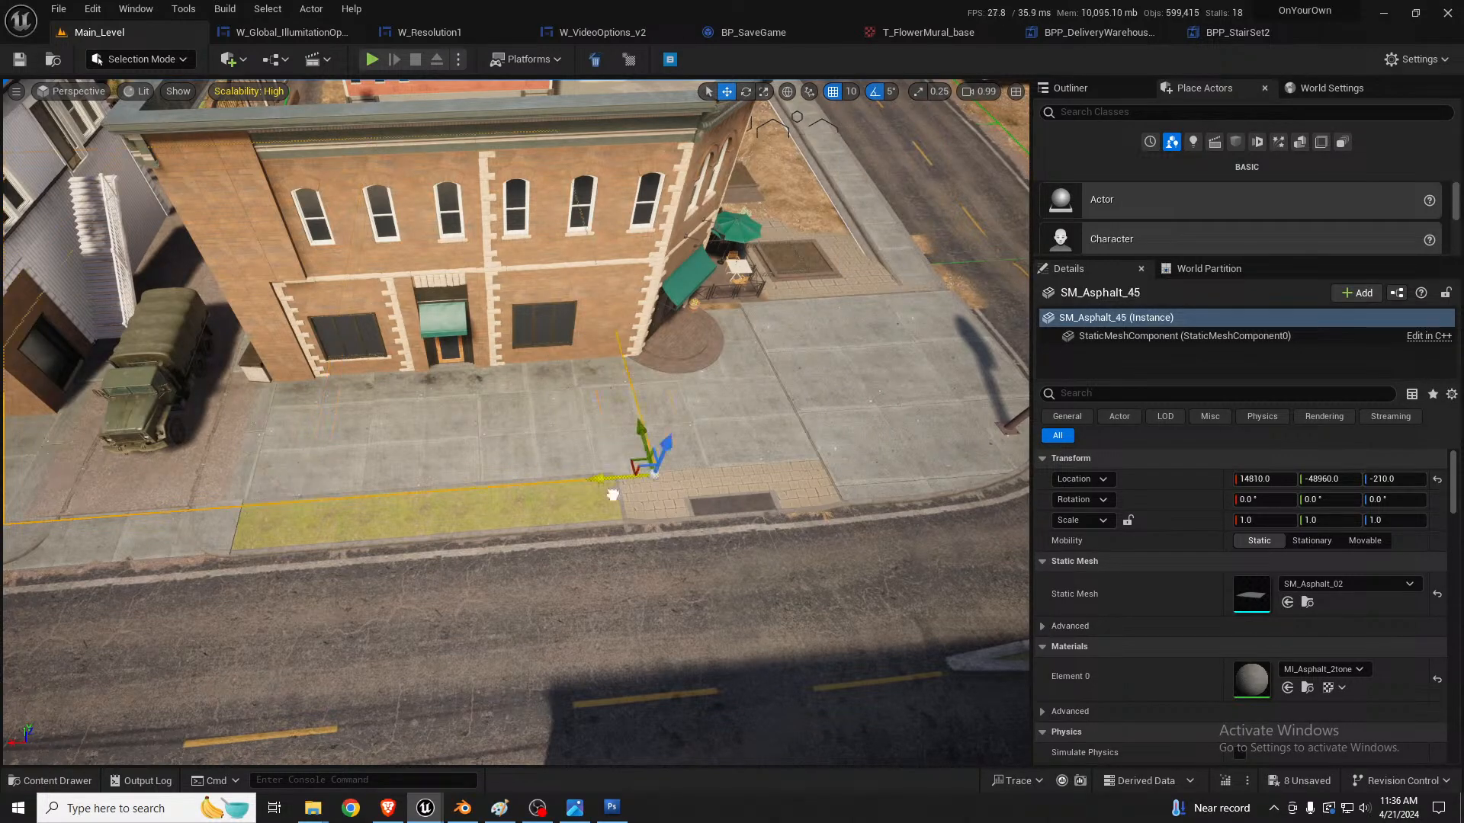
Step: Duplicate the asphalt slab and slide the copy to X 12940 to cover the dirt lot between the buildings
key(d)
right_drag(886, 448, 347, 448)
key(s)
key(a)
right_drag(891, 187, 877, 111)
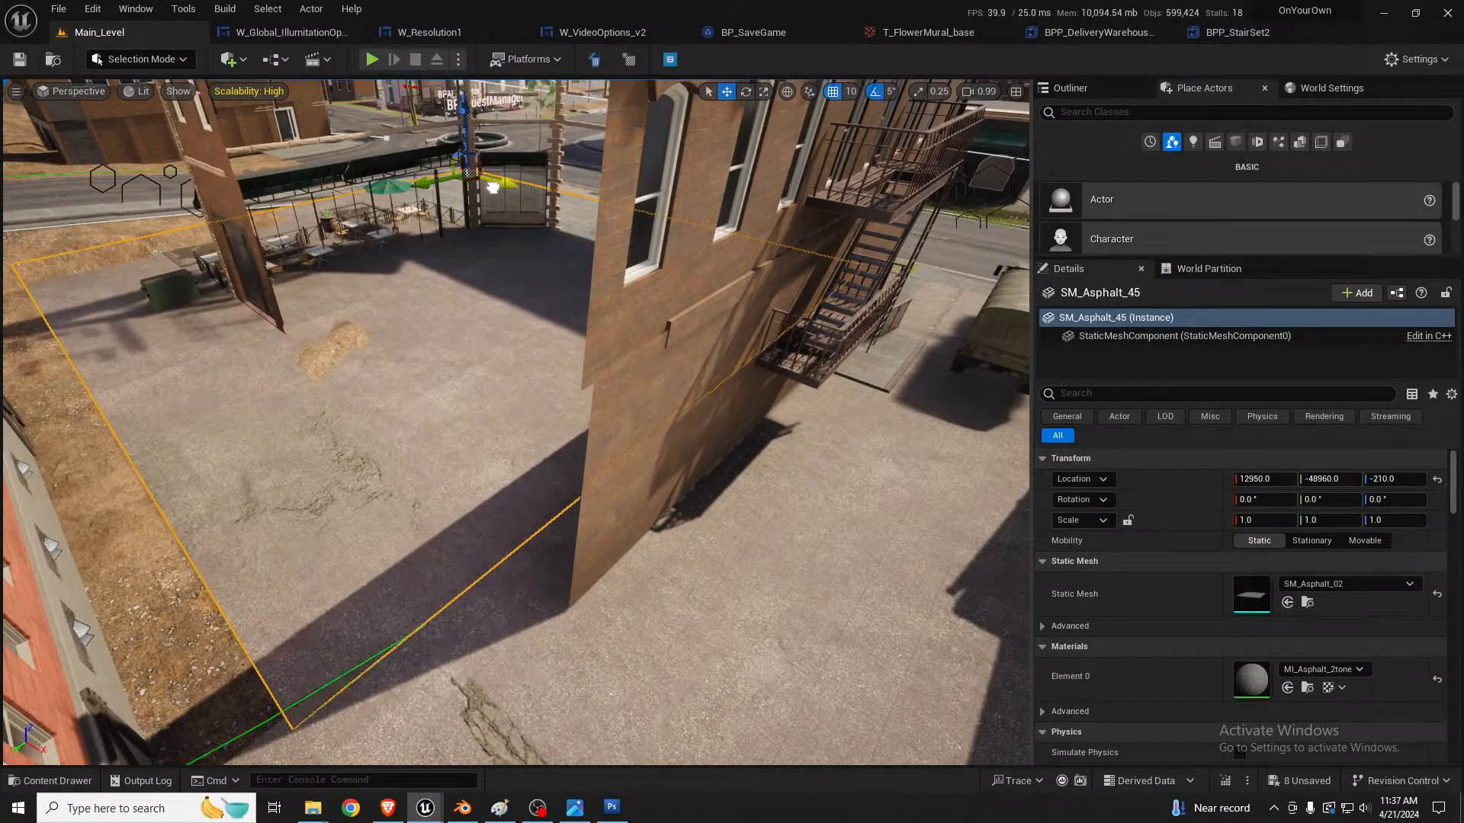
drag(491, 187, 485, 186)
right_drag(485, 185, 629, 259)
Step: Shift the duplicated asphalt slab to Y -48460, extending it under the patio beside the roadside sidewalk
key(a)
key(w)
key(a)
key(s)
right_drag(533, 259, 516, 224)
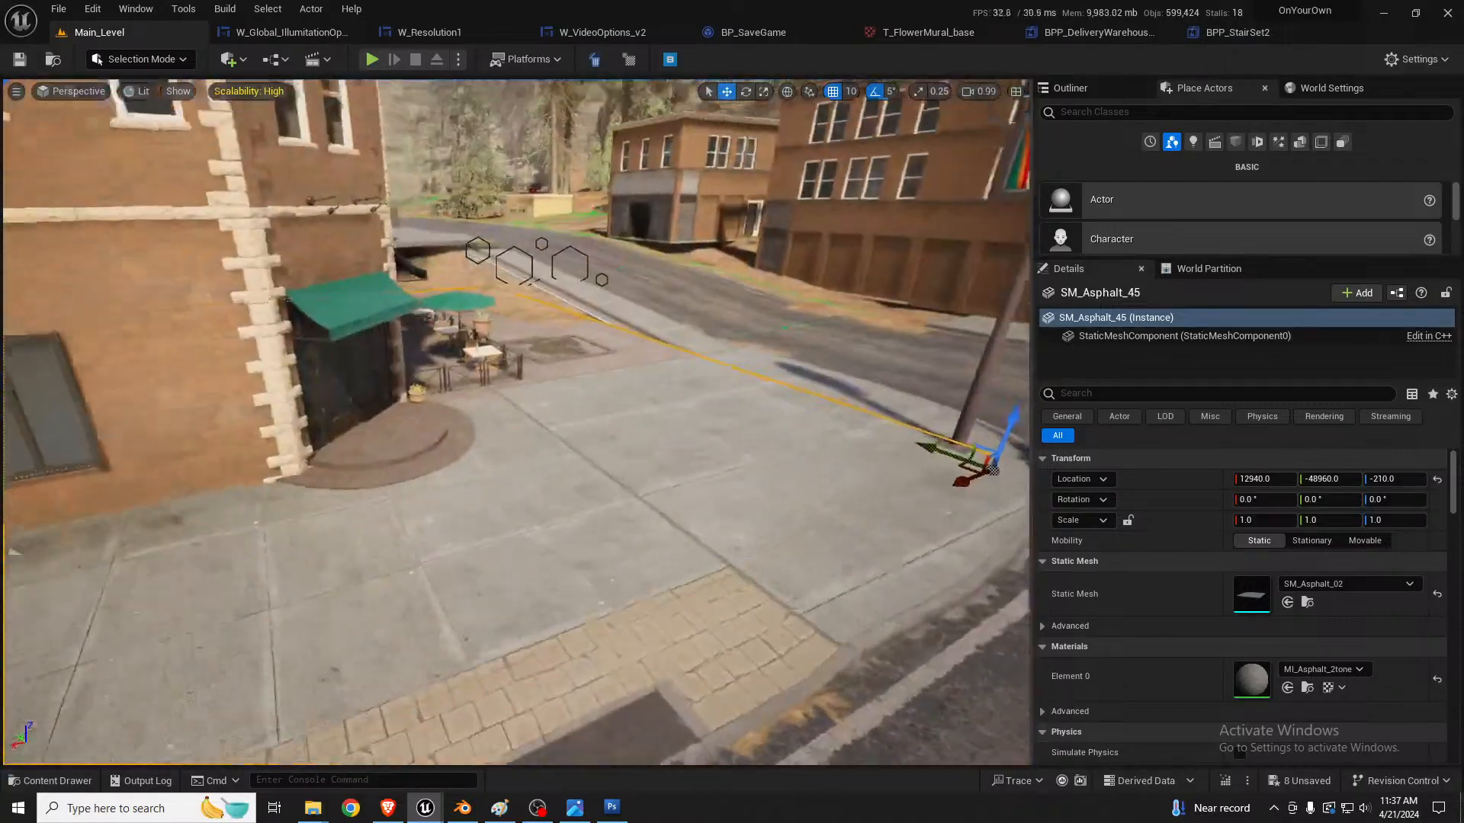
right_drag(516, 422, 496, 396)
key(d)
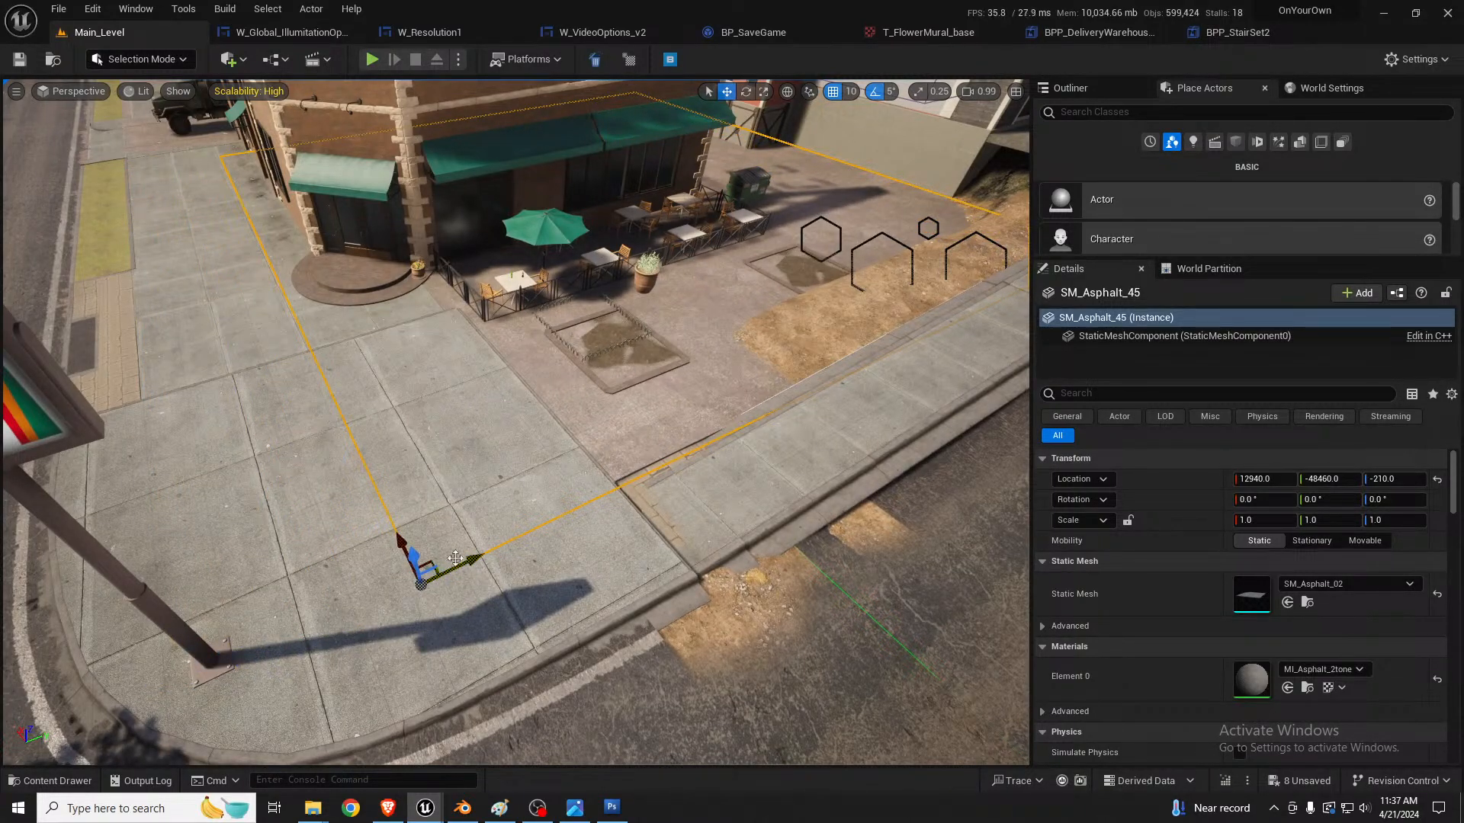
right_drag(455, 559, 191, 606)
Step: Duplicate the concrete crack decal at the asphalt's edge and move the copy beside the red building's foundation, to about X 15884, Y -45700
key(w)
key(a)
key(w)
key(s)
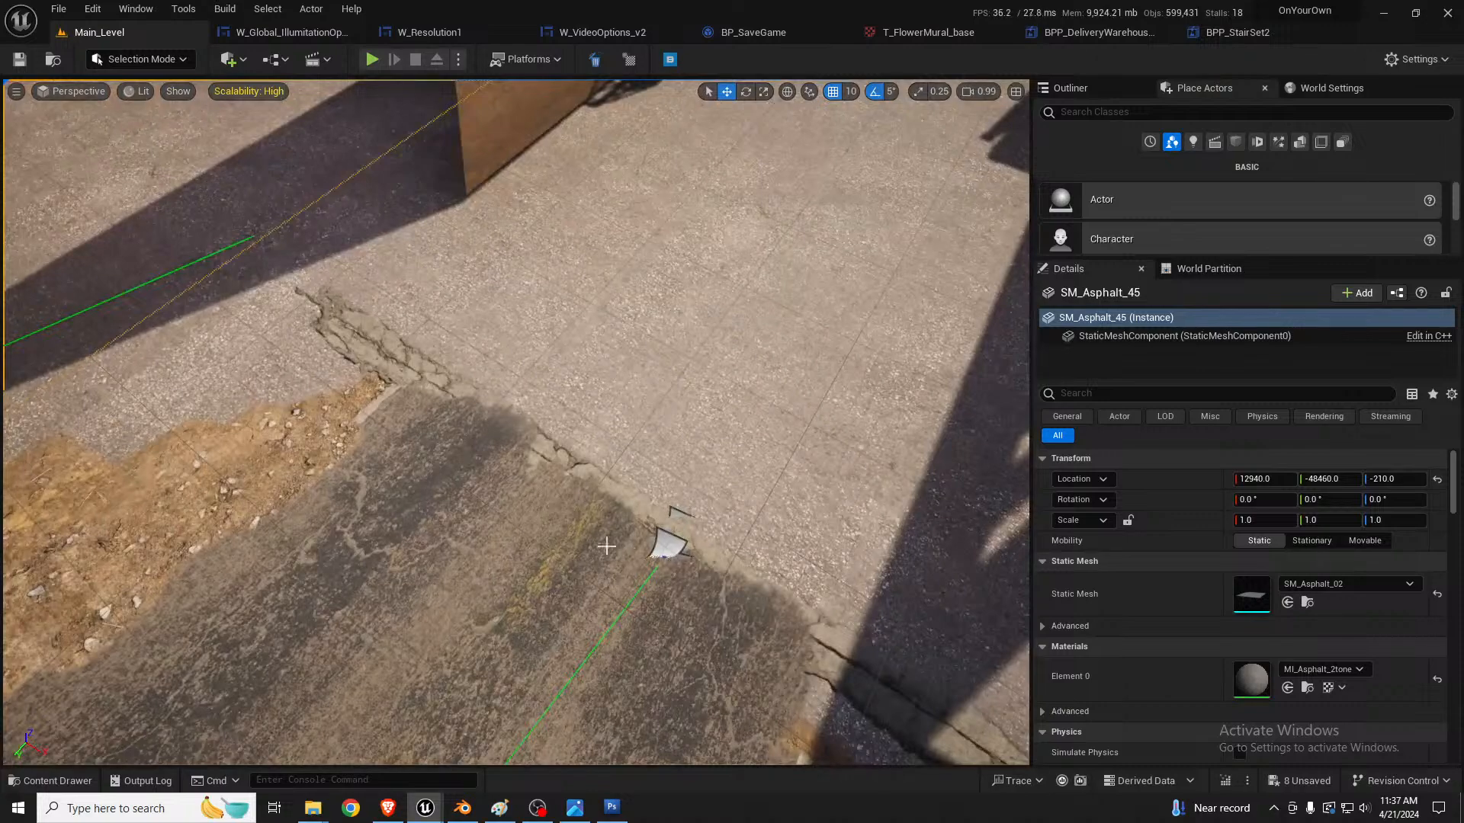
click(669, 545)
right_drag(668, 545, 519, 561)
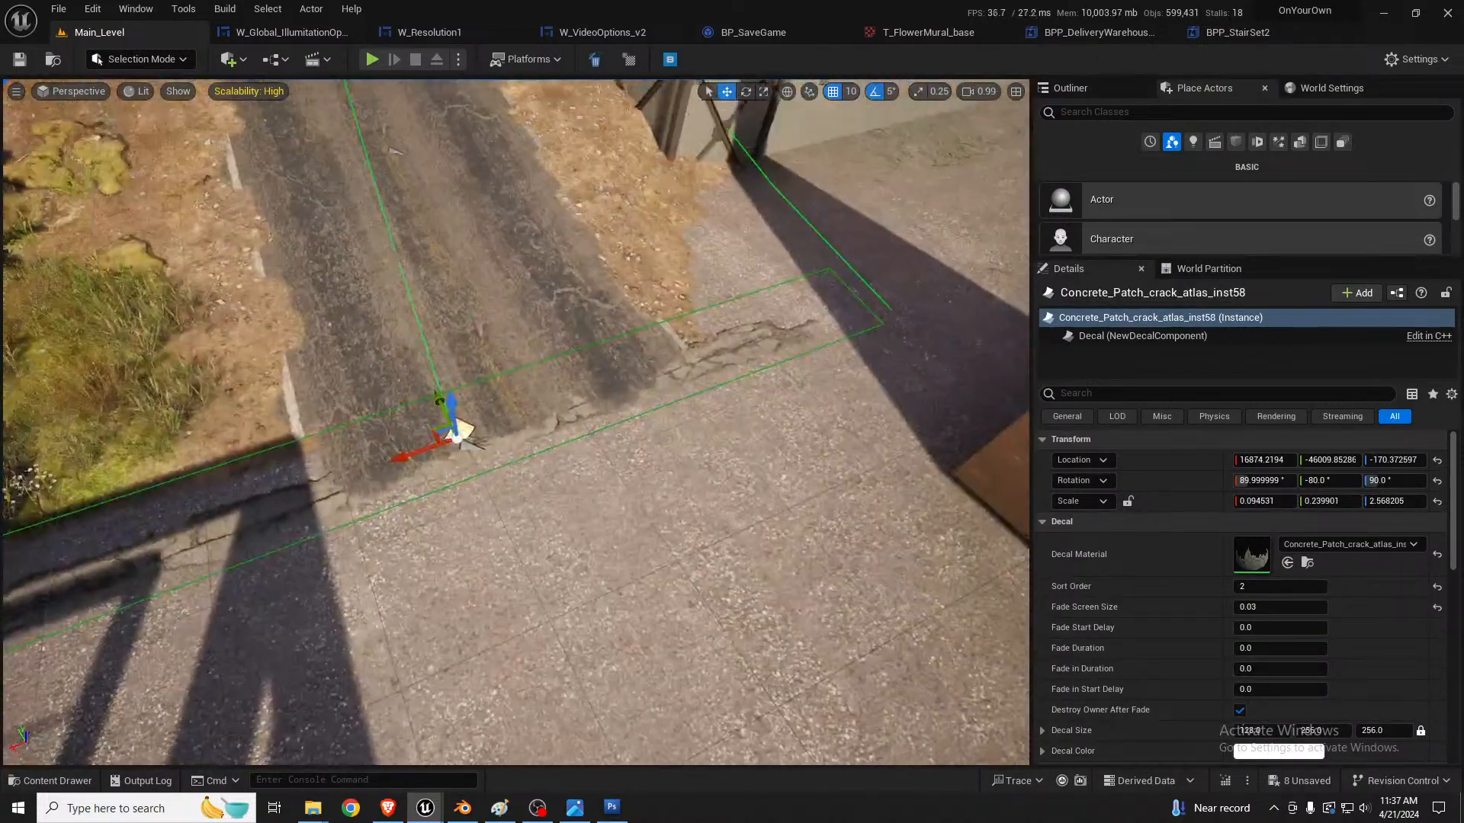
right_drag(751, 430, 749, 408)
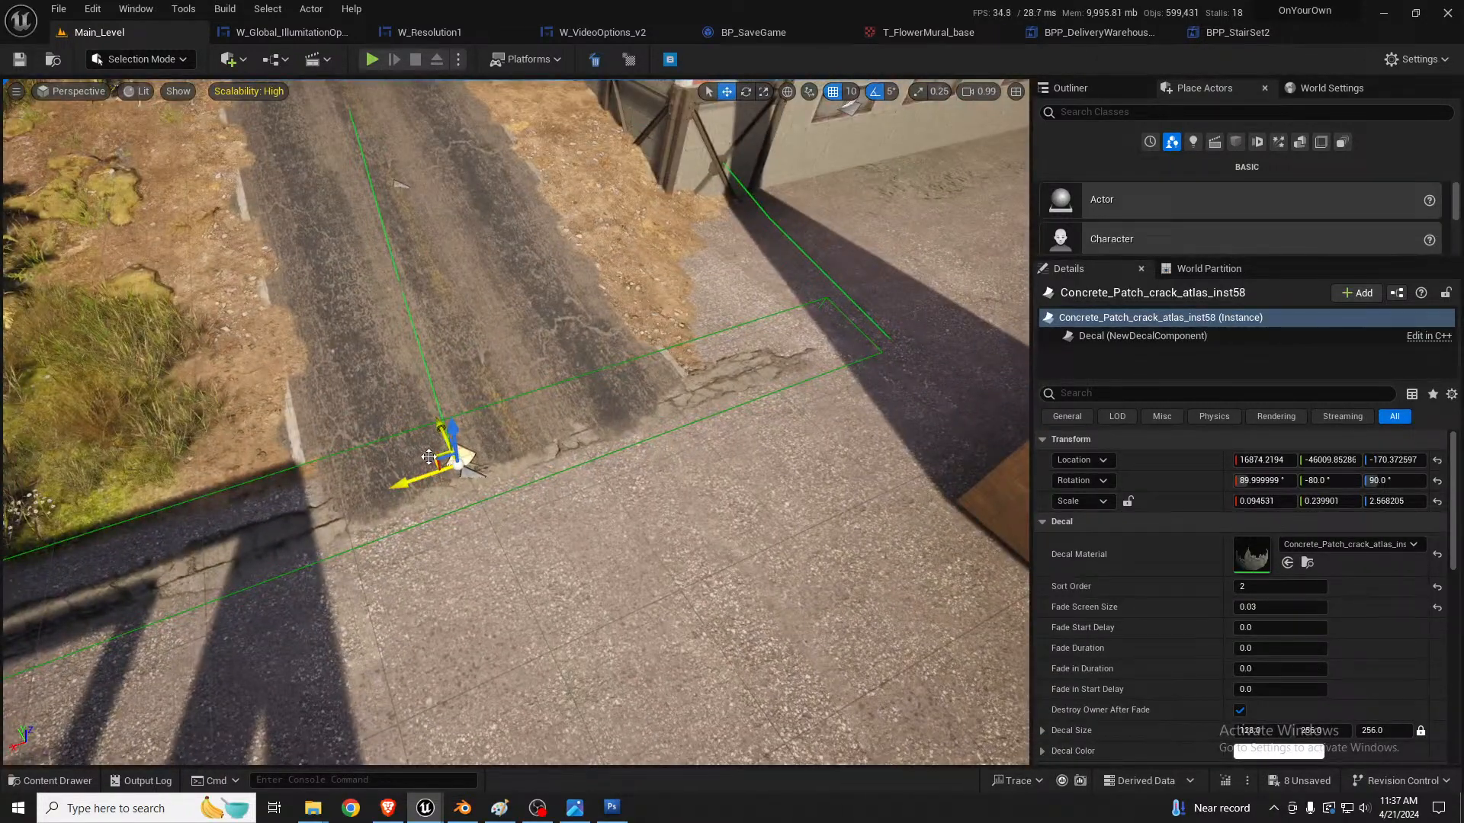
alt+drag(442, 427, 838, 190)
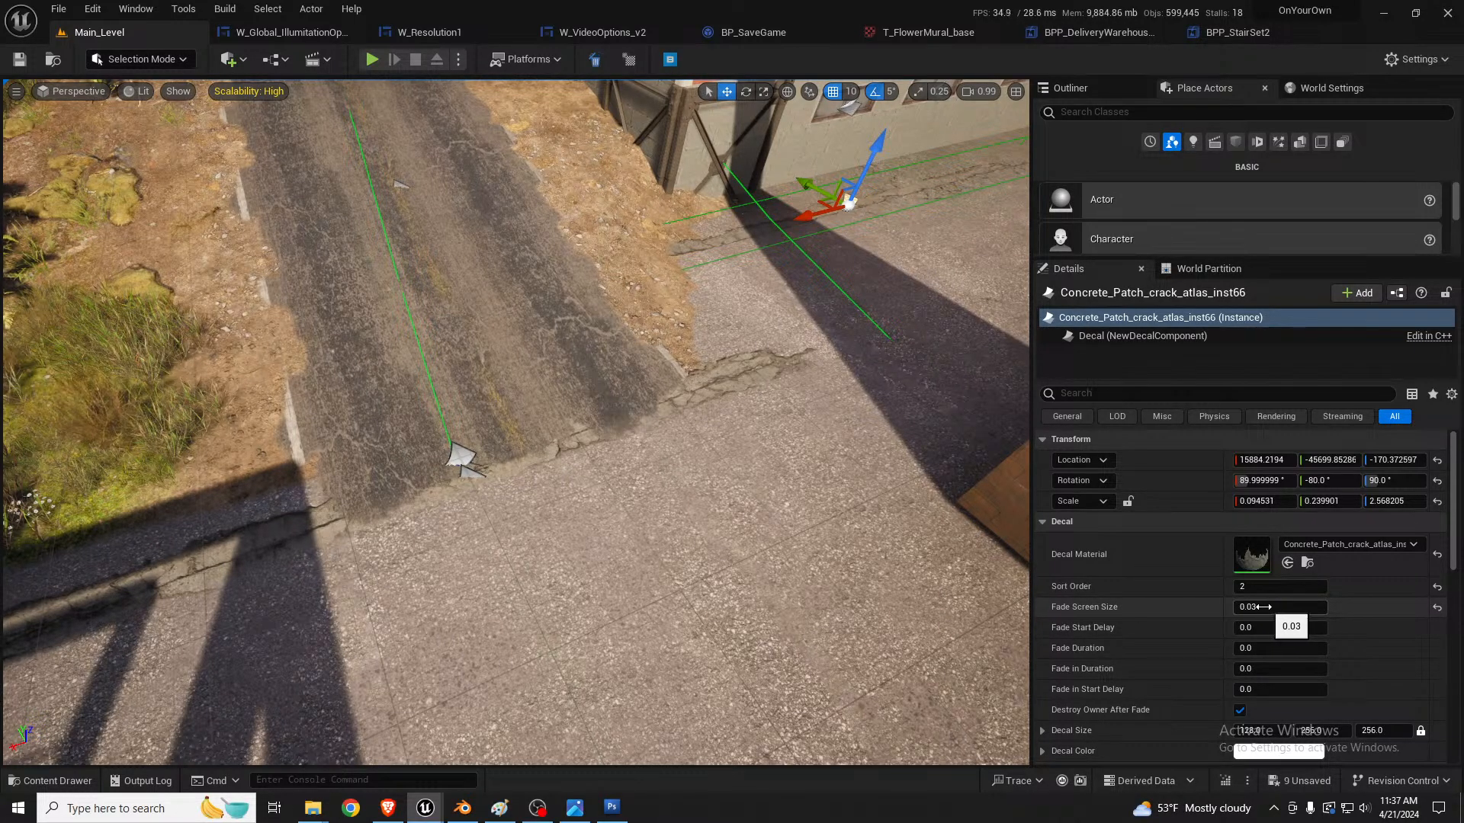
Step: Move the duplicated crack decal against the red building's foundation wall, to about Y -45560
right_drag(915, 551, 852, 532)
key(s)
key(a)
key(s)
key(a)
key(w)
key(s)
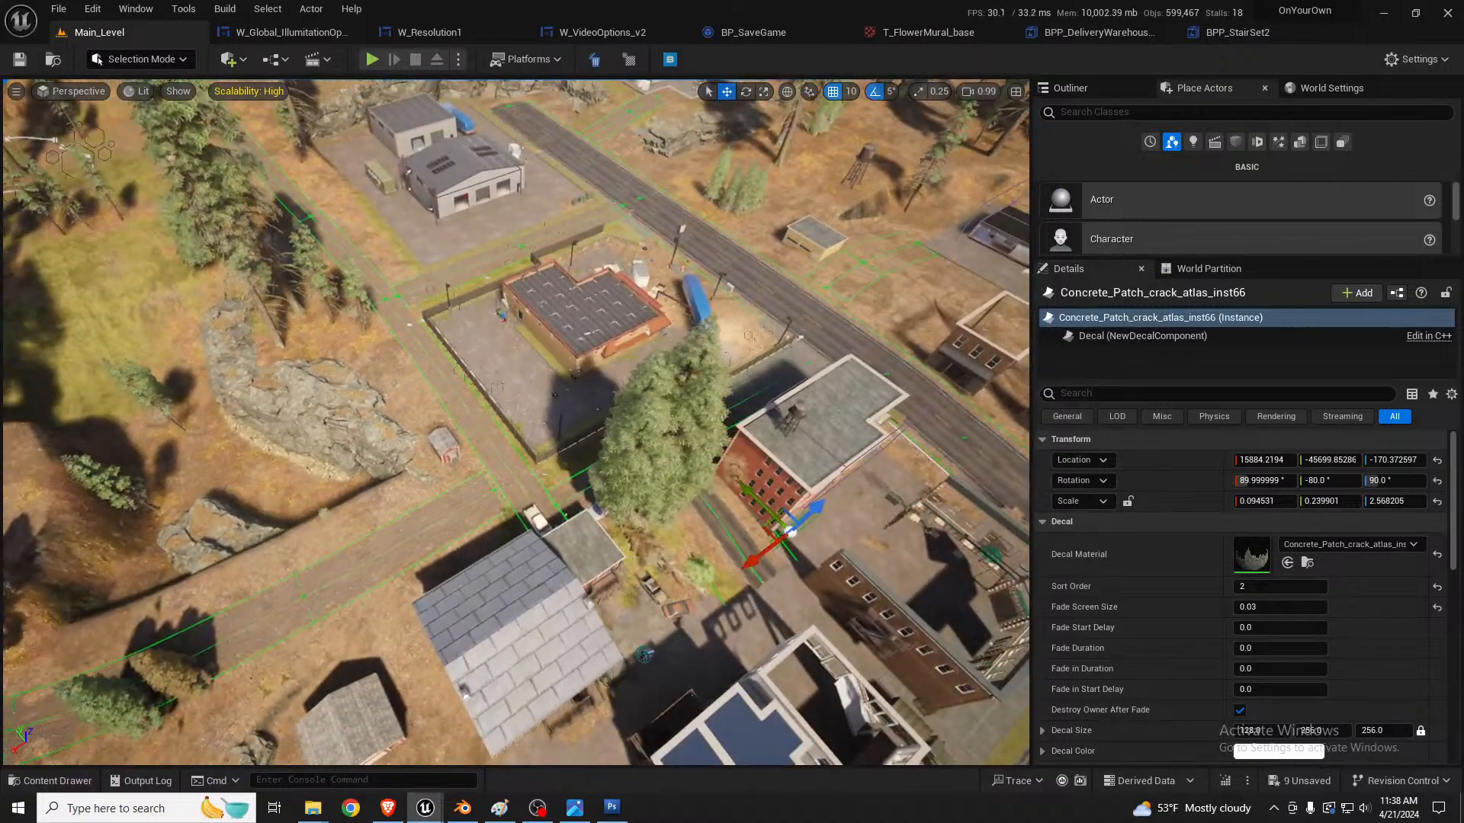
key(d)
right_drag(852, 532, 902, 551)
key(w)
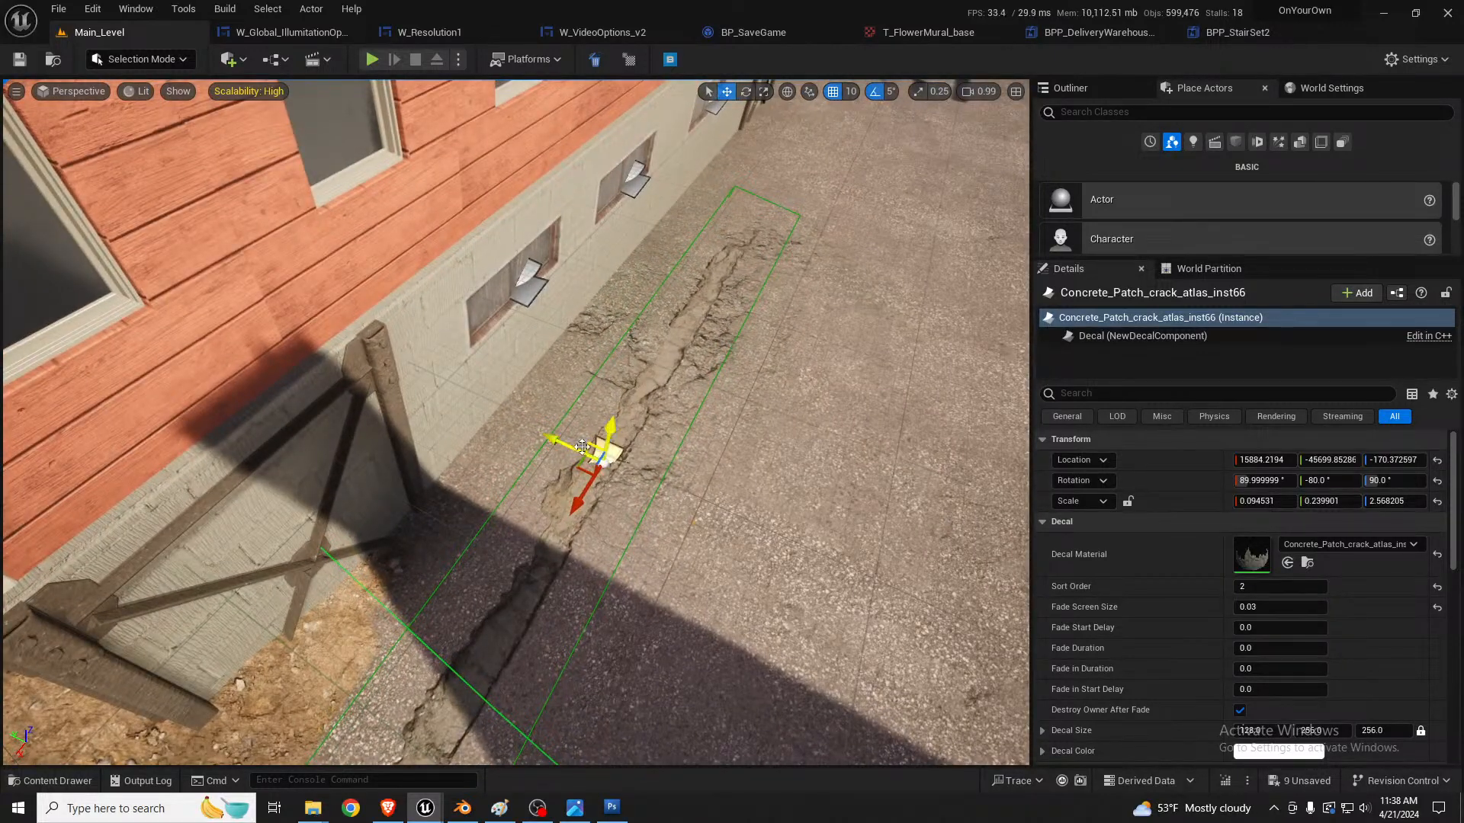
drag(581, 445, 506, 412)
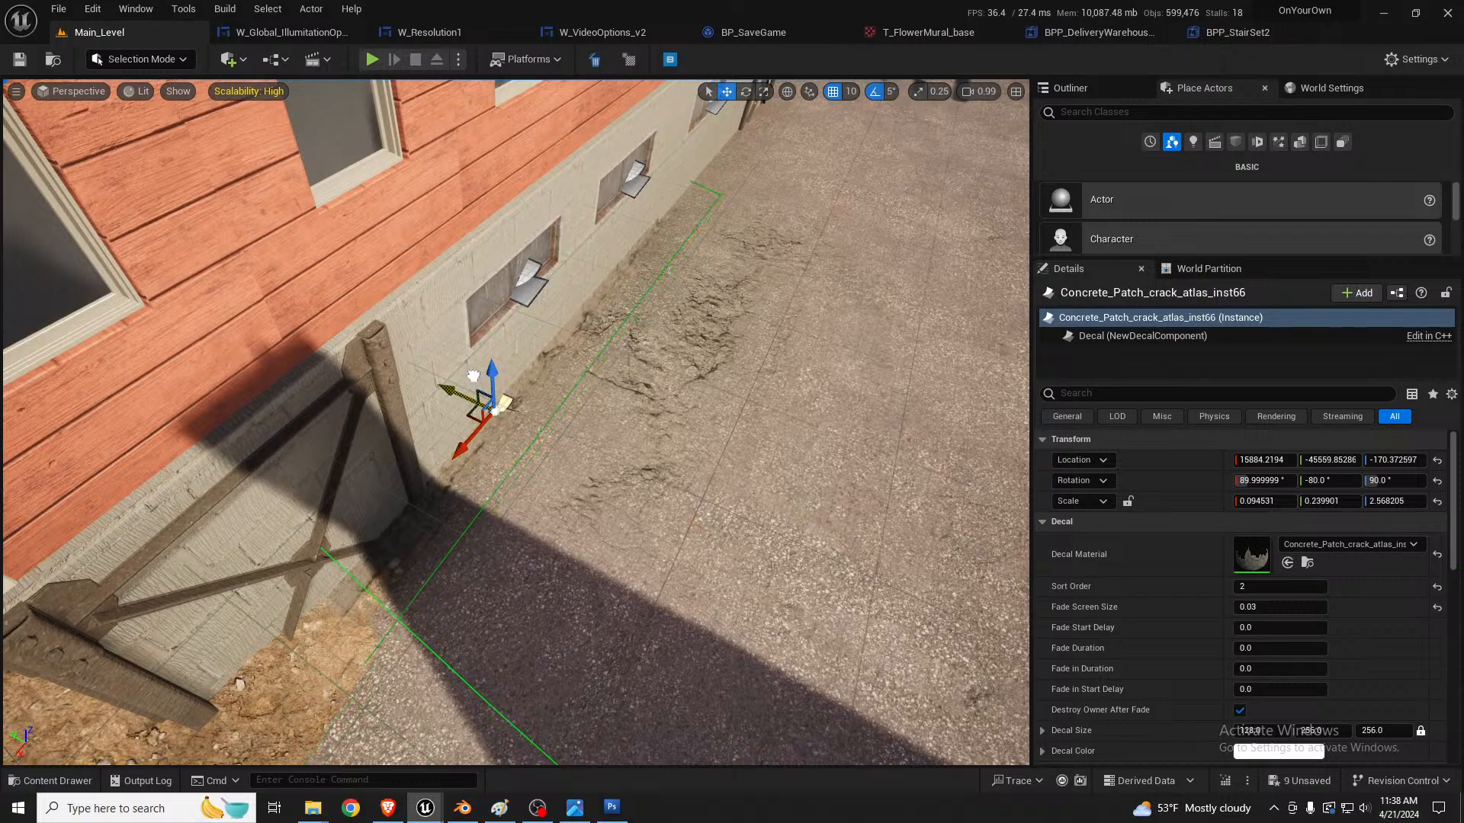
Step: Set the position snap size to 1 and lower the crack decal to about Z -177.4 at the foundation's base
right_drag(697, 432, 697, 432)
key(w)
scroll(697, 432, down, 3)
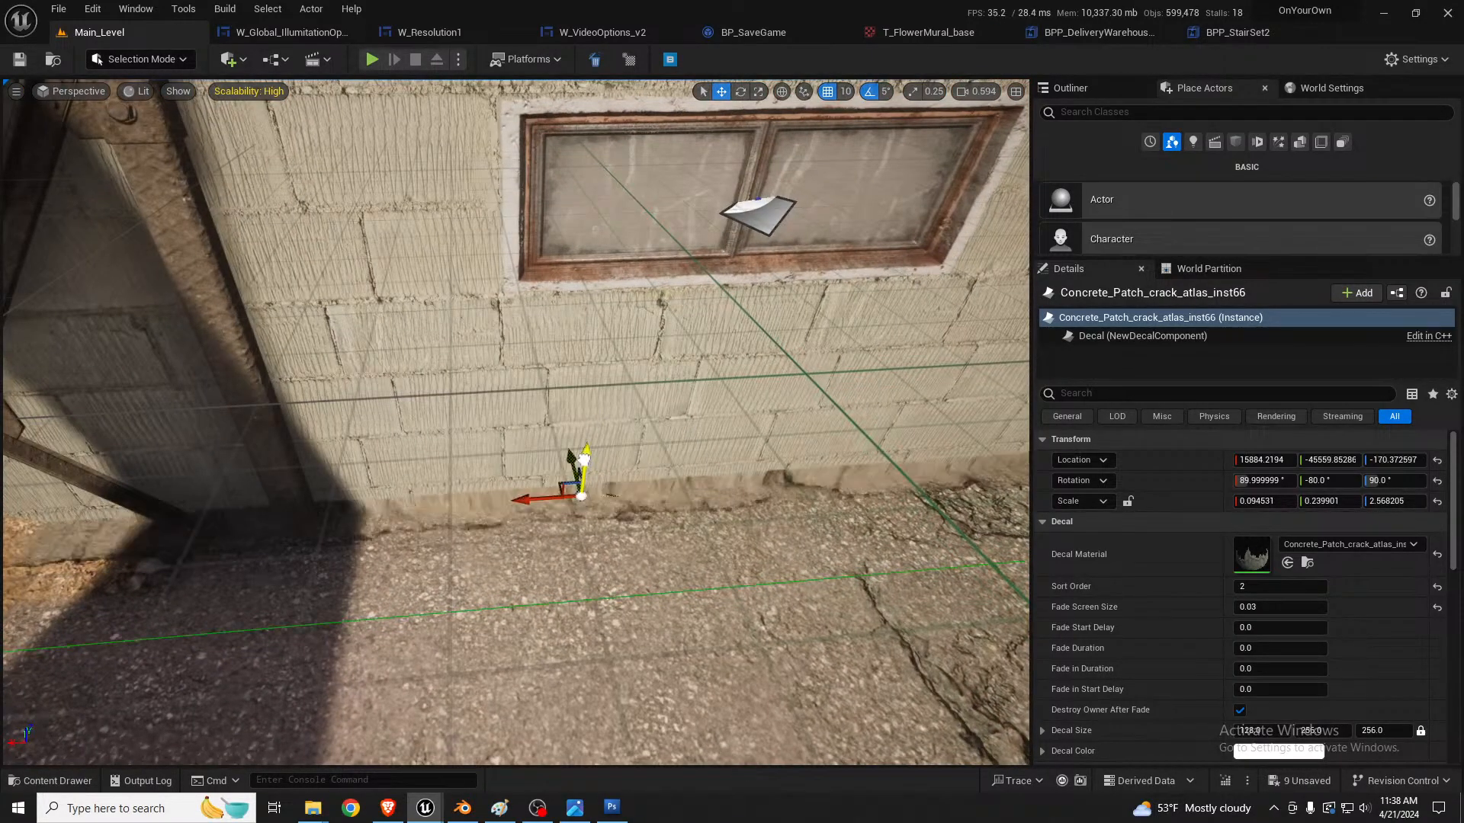
click(848, 91)
click(869, 130)
drag(574, 461, 581, 476)
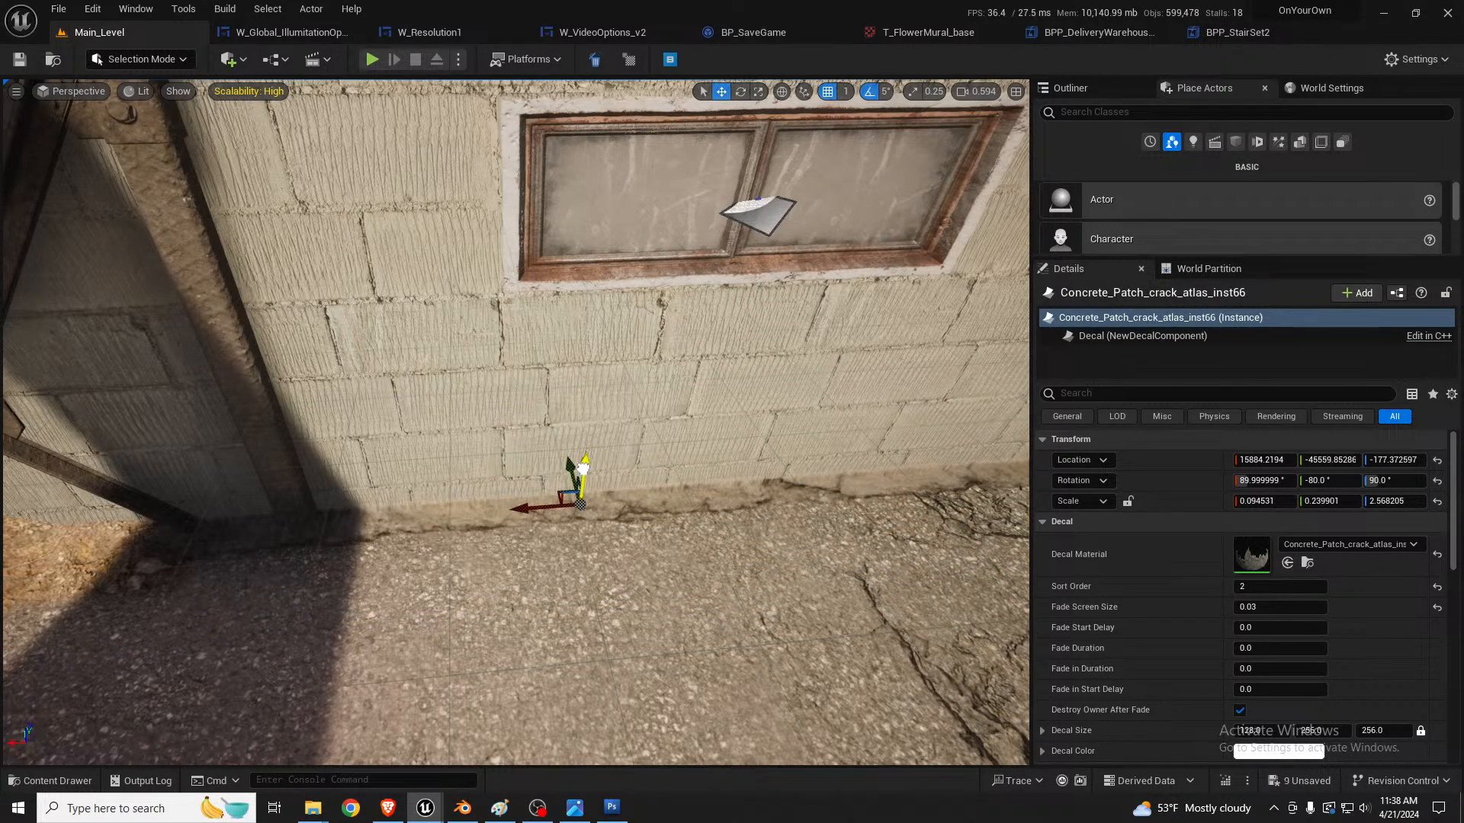
Step: Slide the crack decal along the red building's foundation to about X 15478
key(s)
key(d)
right_drag(752, 469, 234, 453)
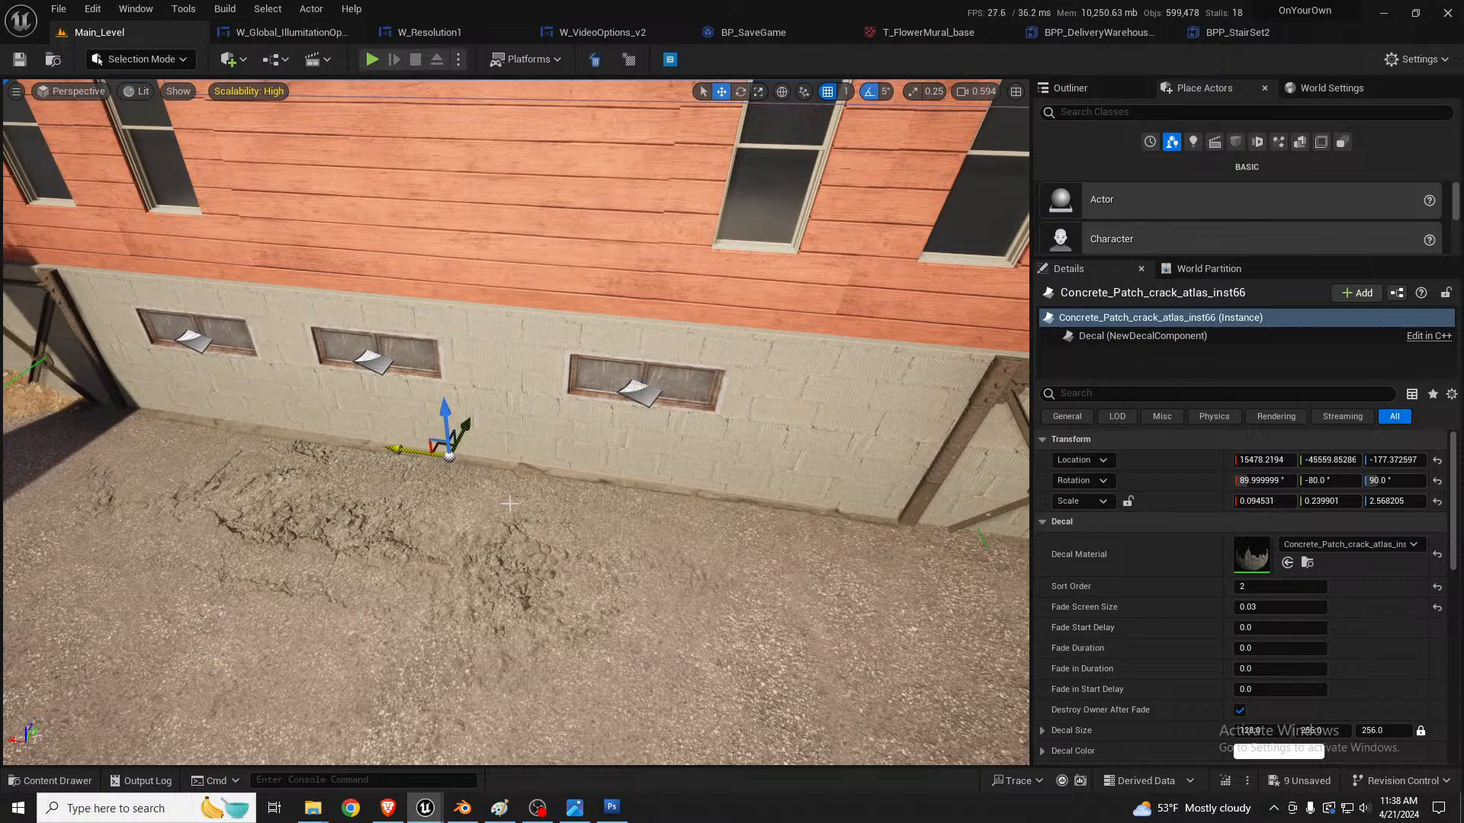
Step: Examine the crack decals and paving along the red building's foundation and at the end of the road
key(s)
key(a)
right_drag(509, 504, 762, 282)
key(s)
key(s)
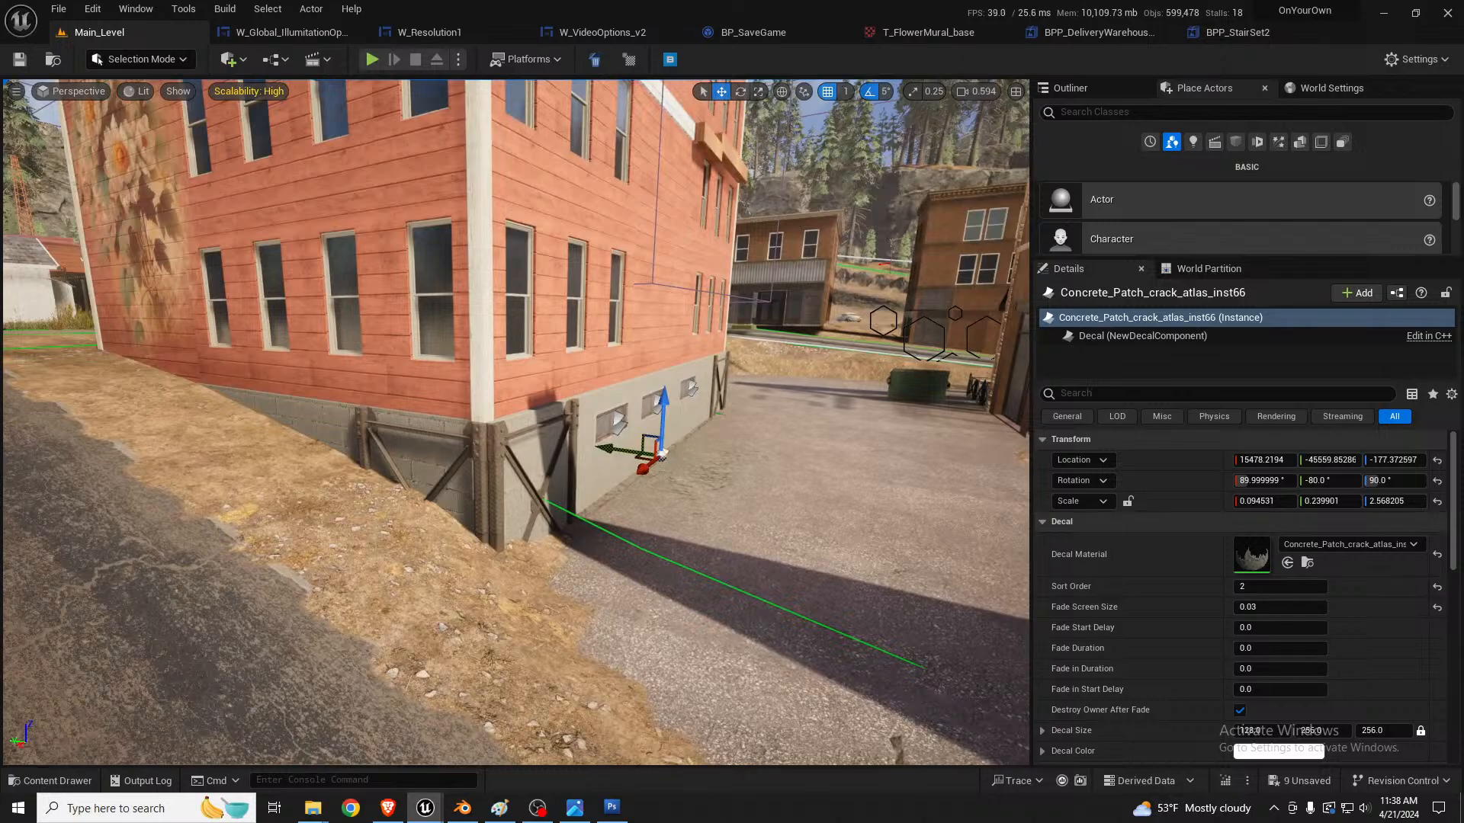
right_drag(661, 427, 983, 545)
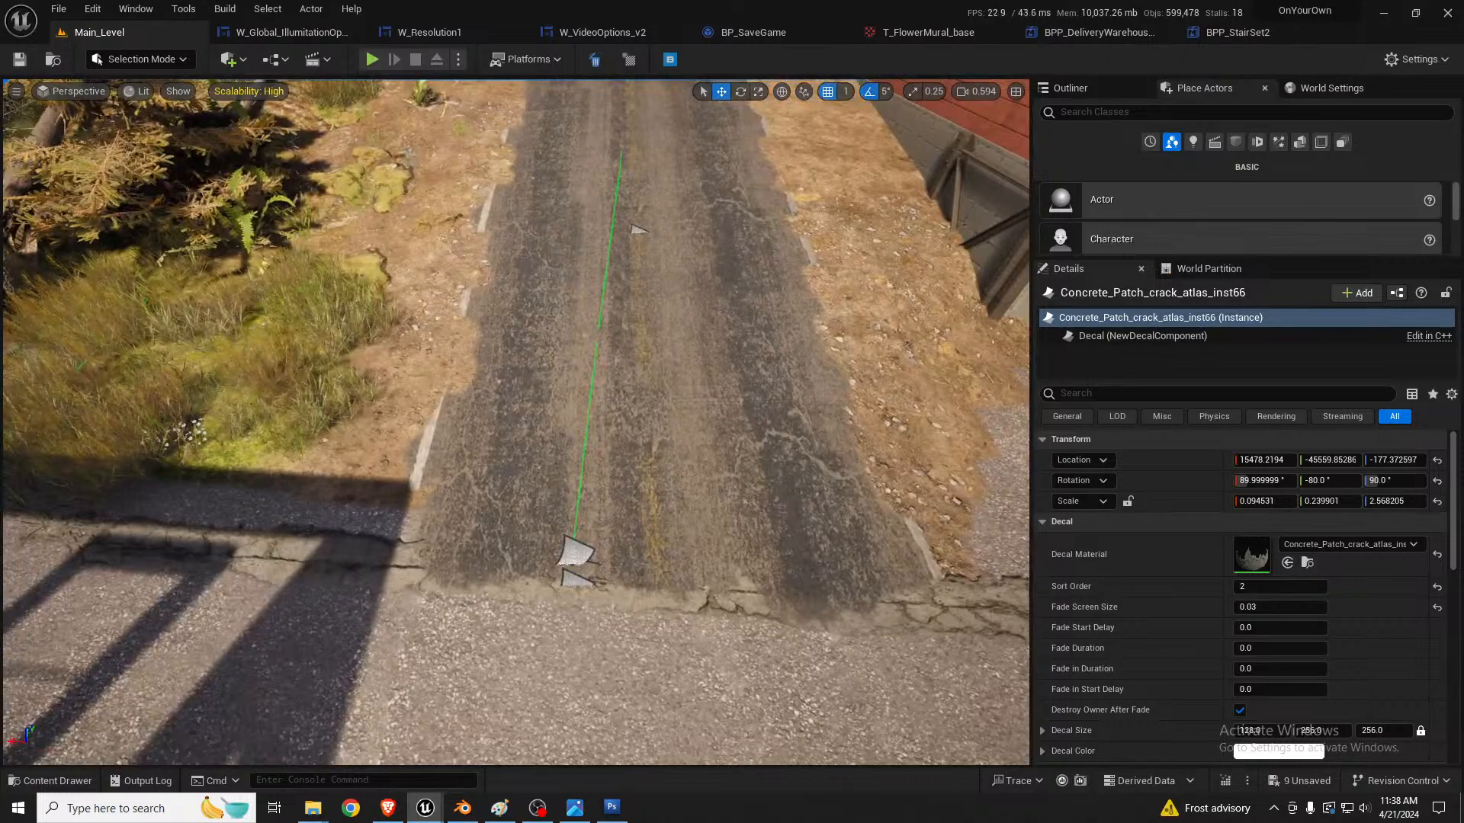
key(a)
right_drag(596, 557, 845, 459)
key(w)
key(w)
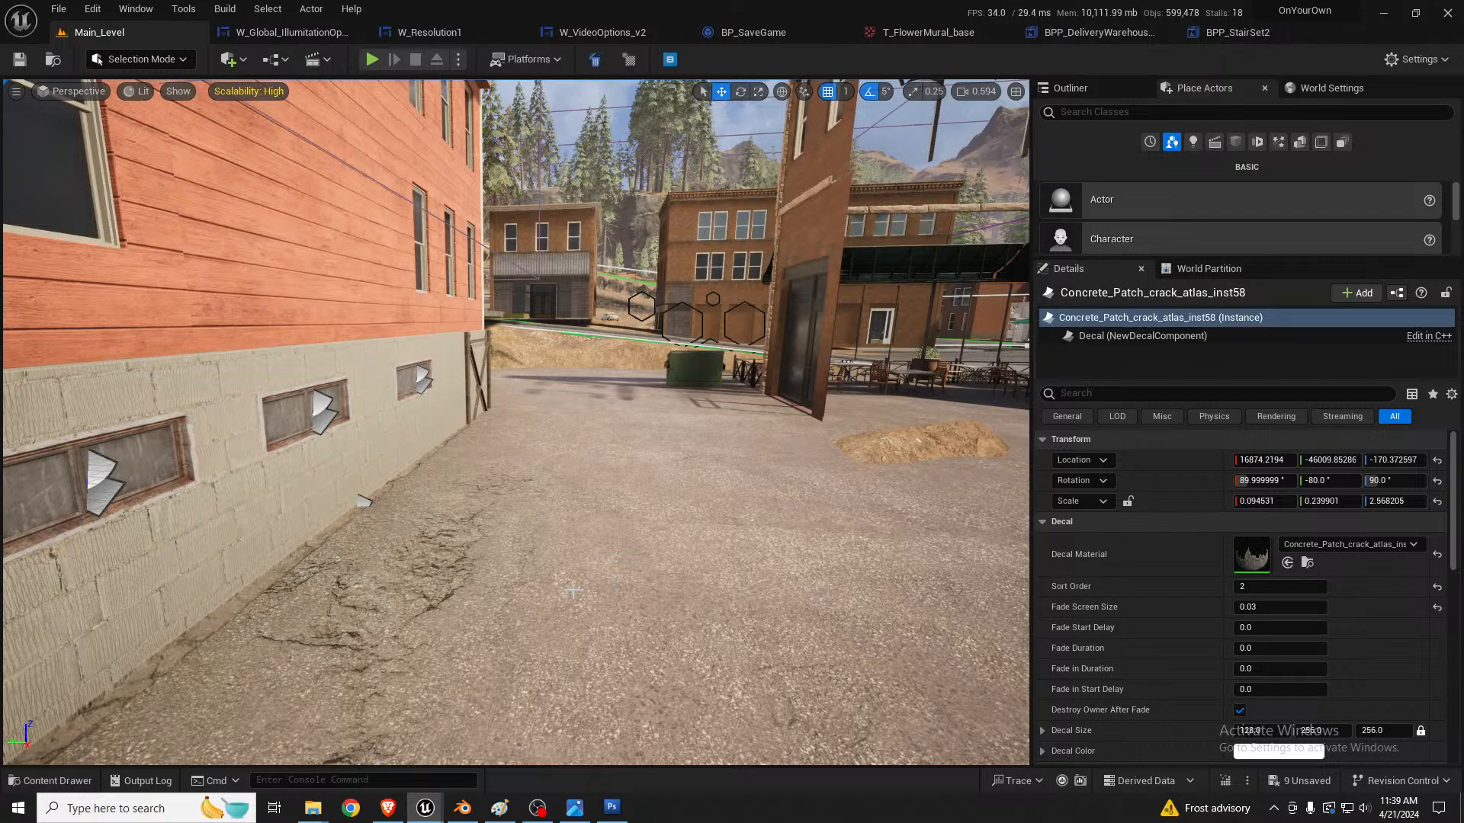
key(s)
right_drag(574, 590, 703, 549)
Step: Check the individual ground-floor wall panels on the brick building's fire-escape side
click(730, 456)
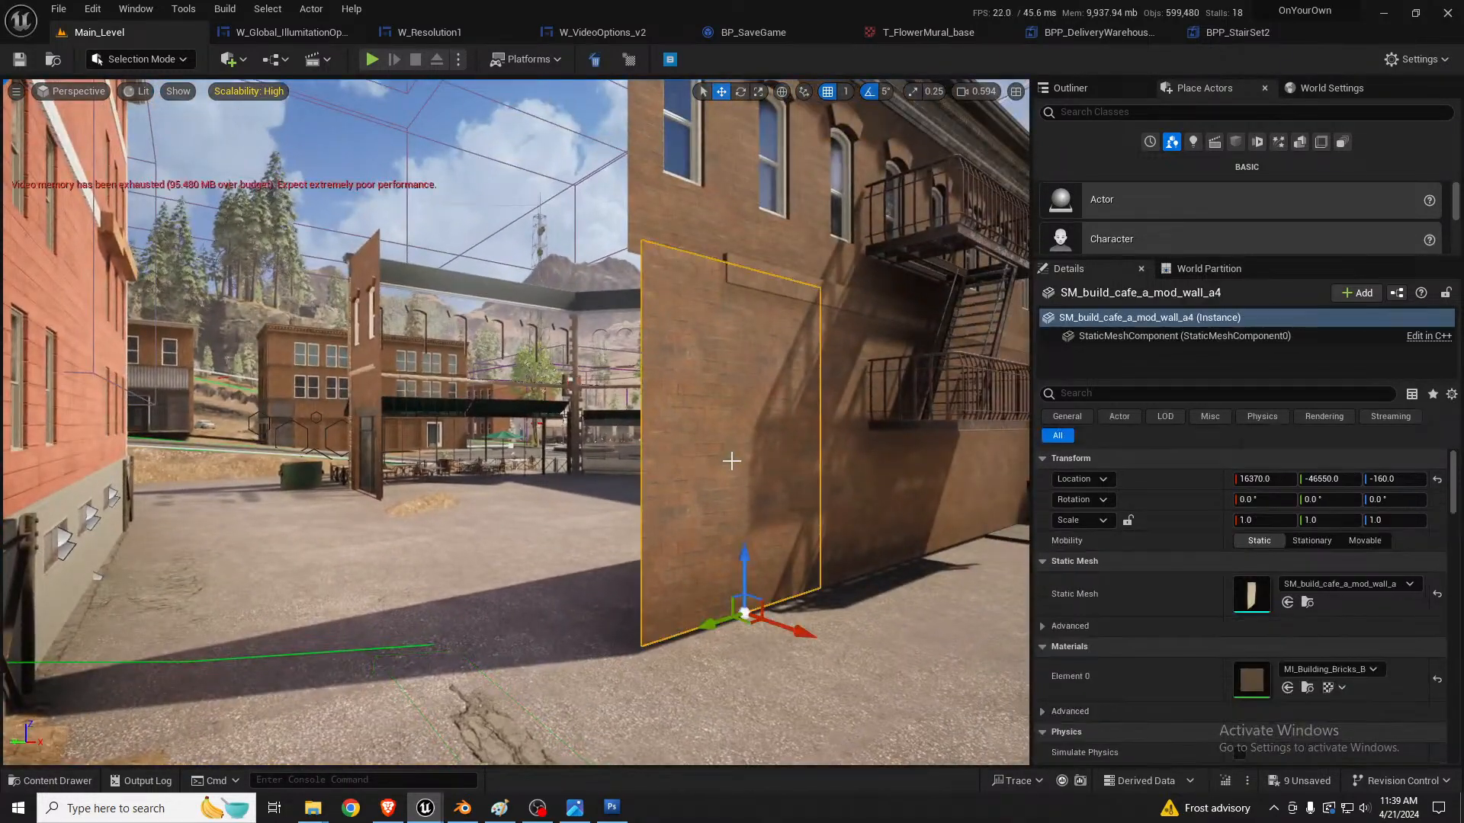
right_drag(730, 456, 669, 546)
click(577, 530)
key(w)
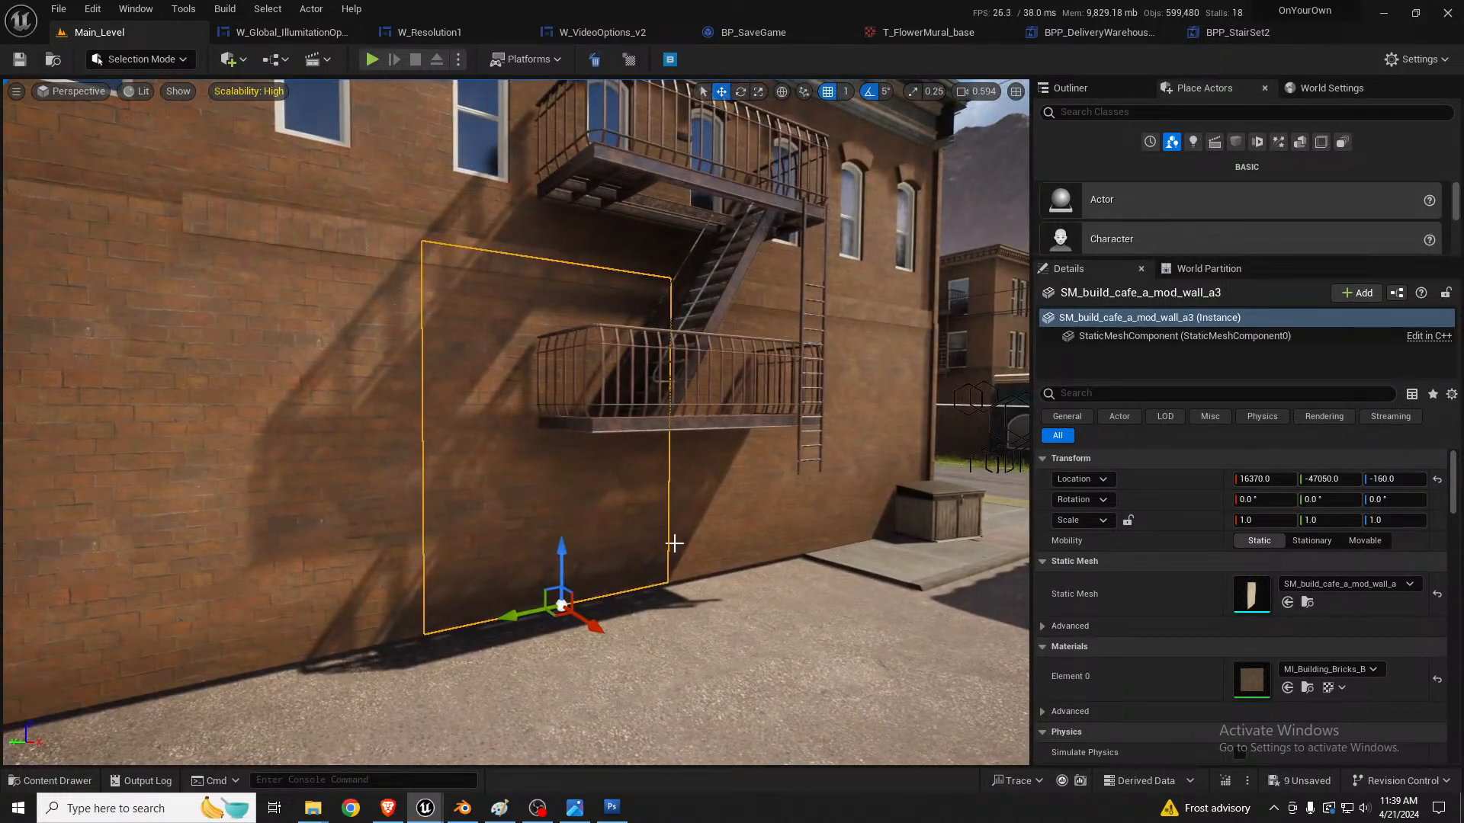
click(725, 499)
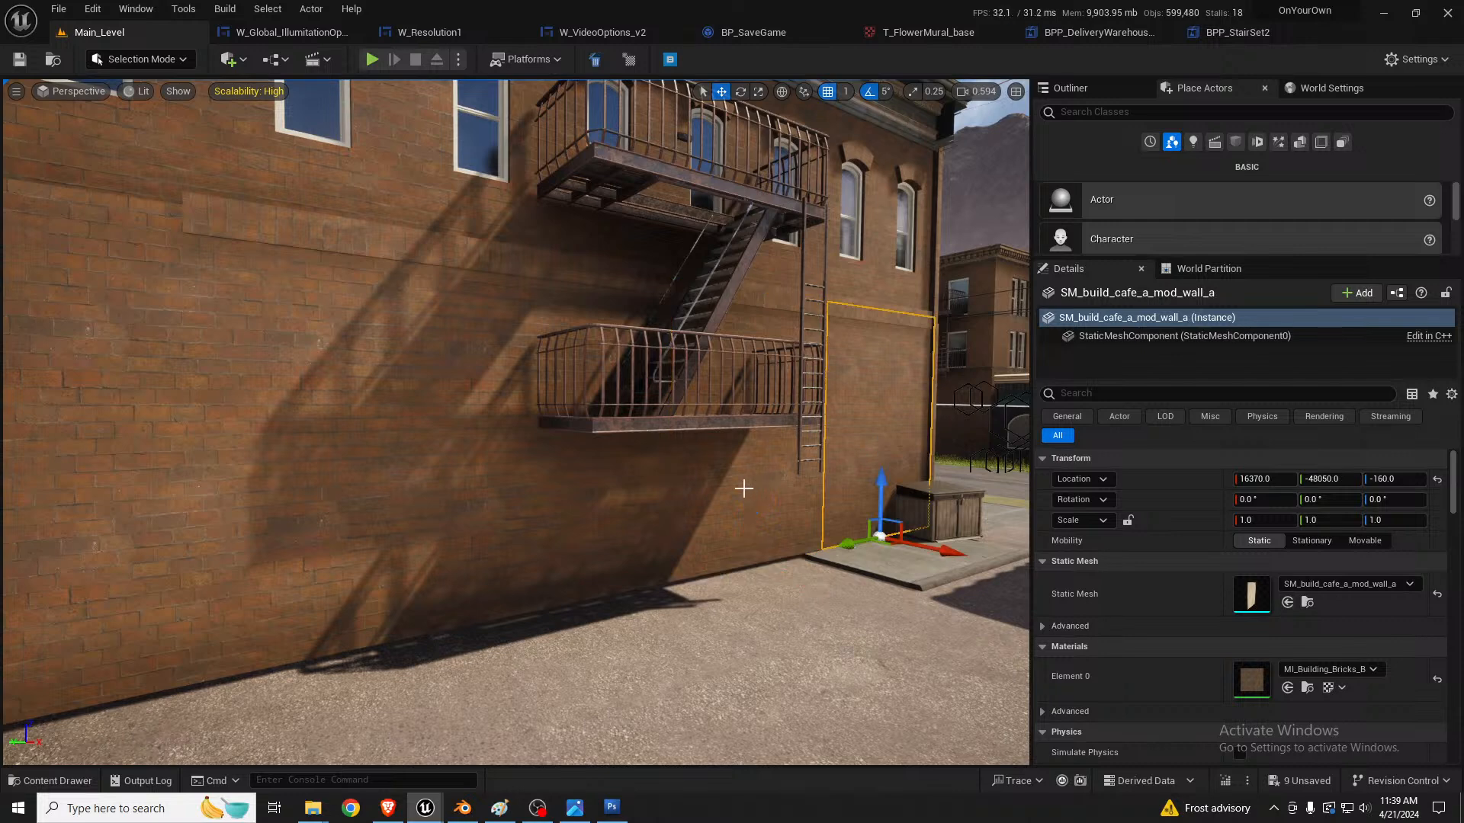
click(545, 496)
click(368, 491)
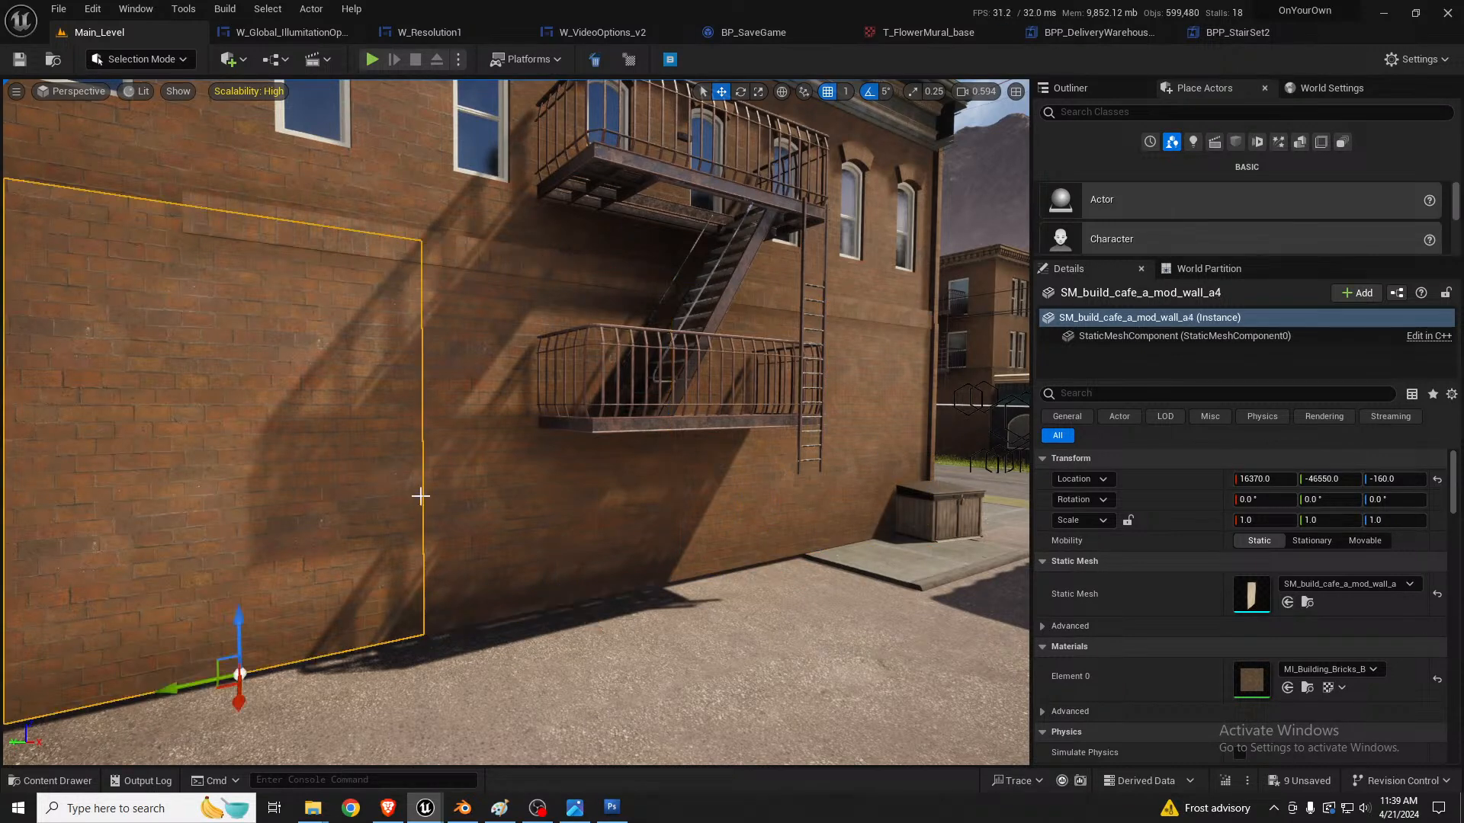
Step: Check the upper-floor window panels and roof trim pieces on the brick building's fire-escape side
right_drag(420, 491, 379, 441)
click(452, 372)
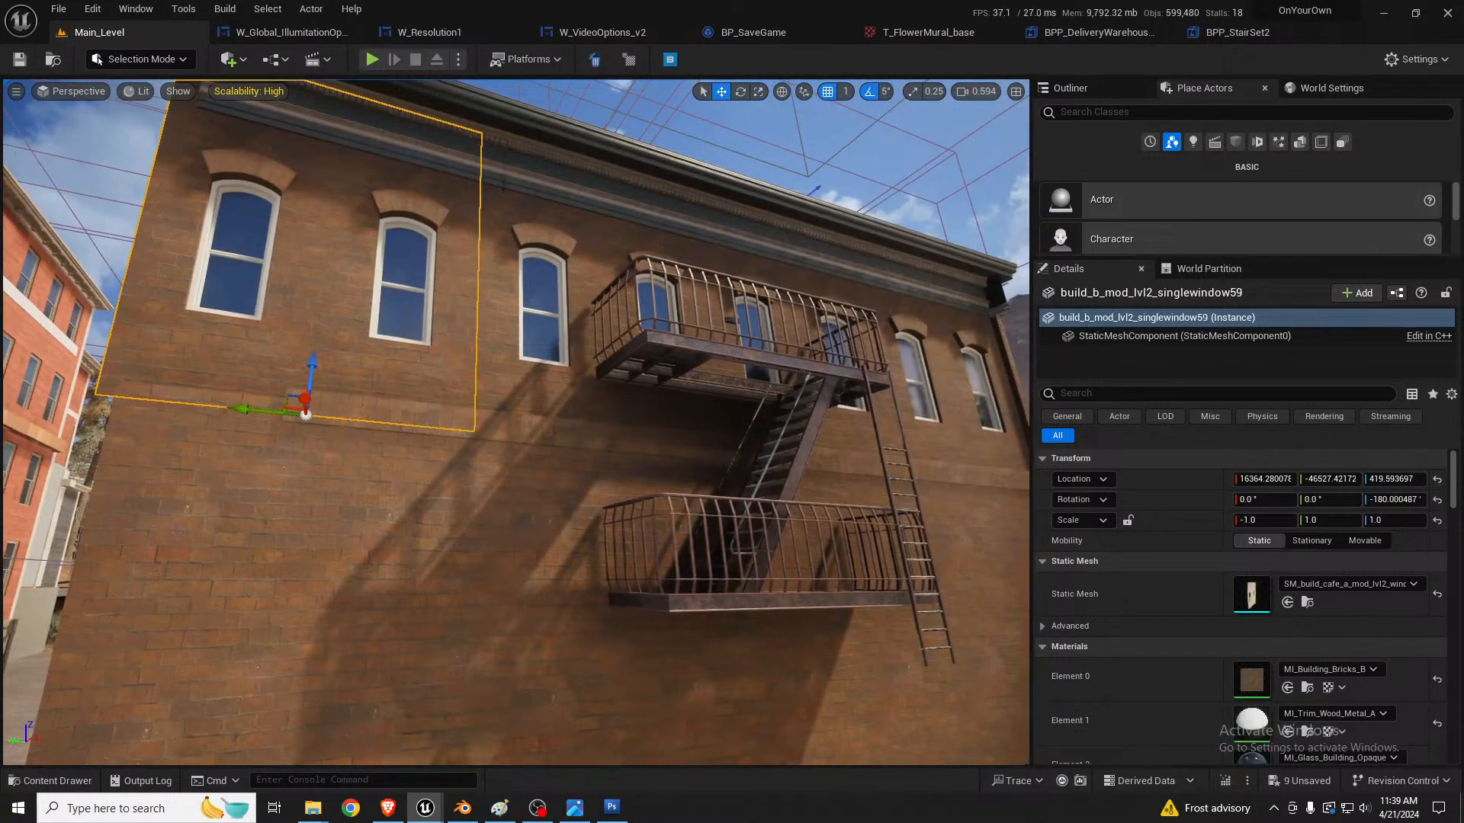
click(709, 416)
click(862, 438)
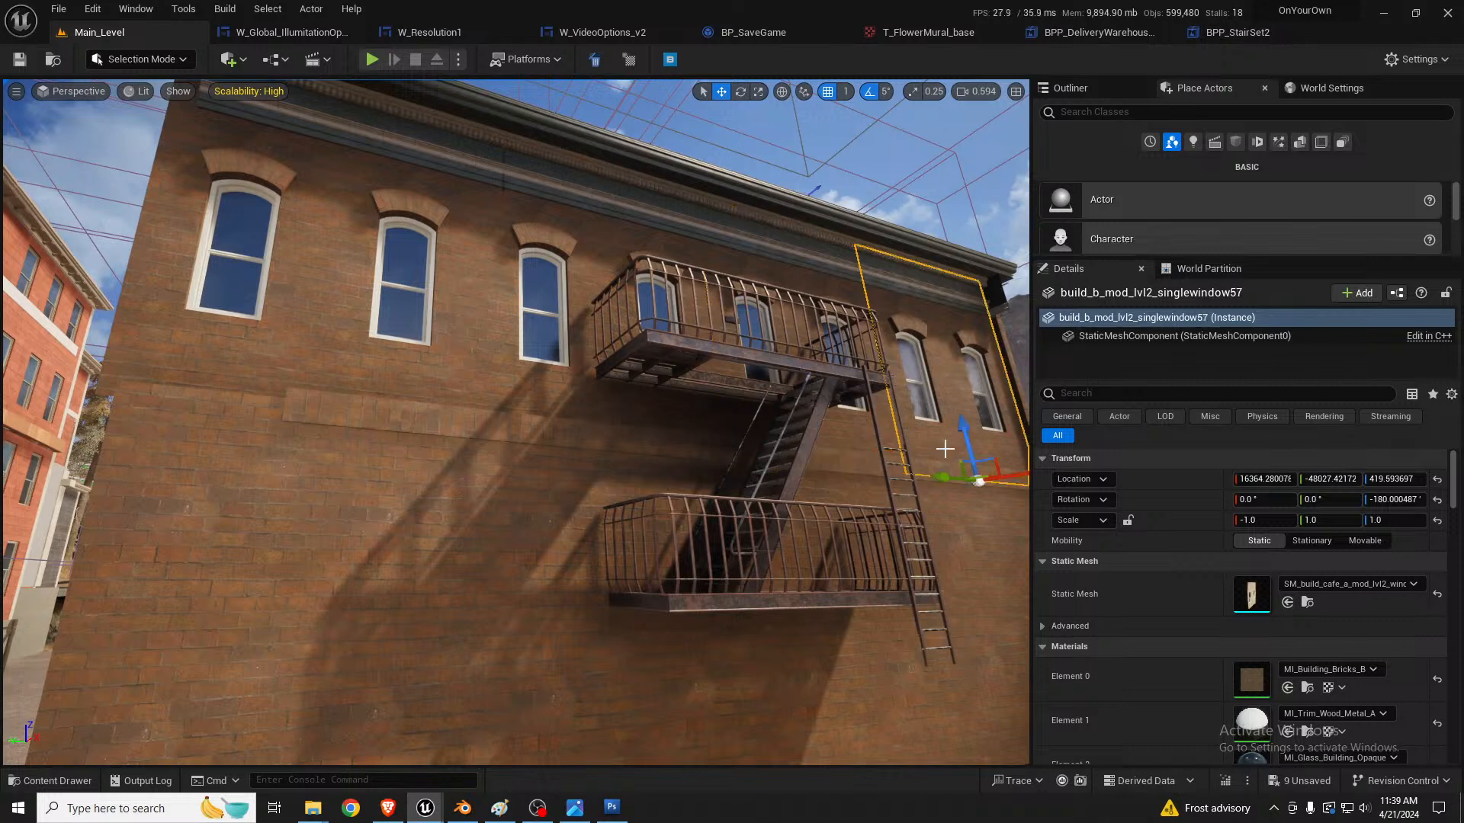
right_drag(376, 250, 335, 213)
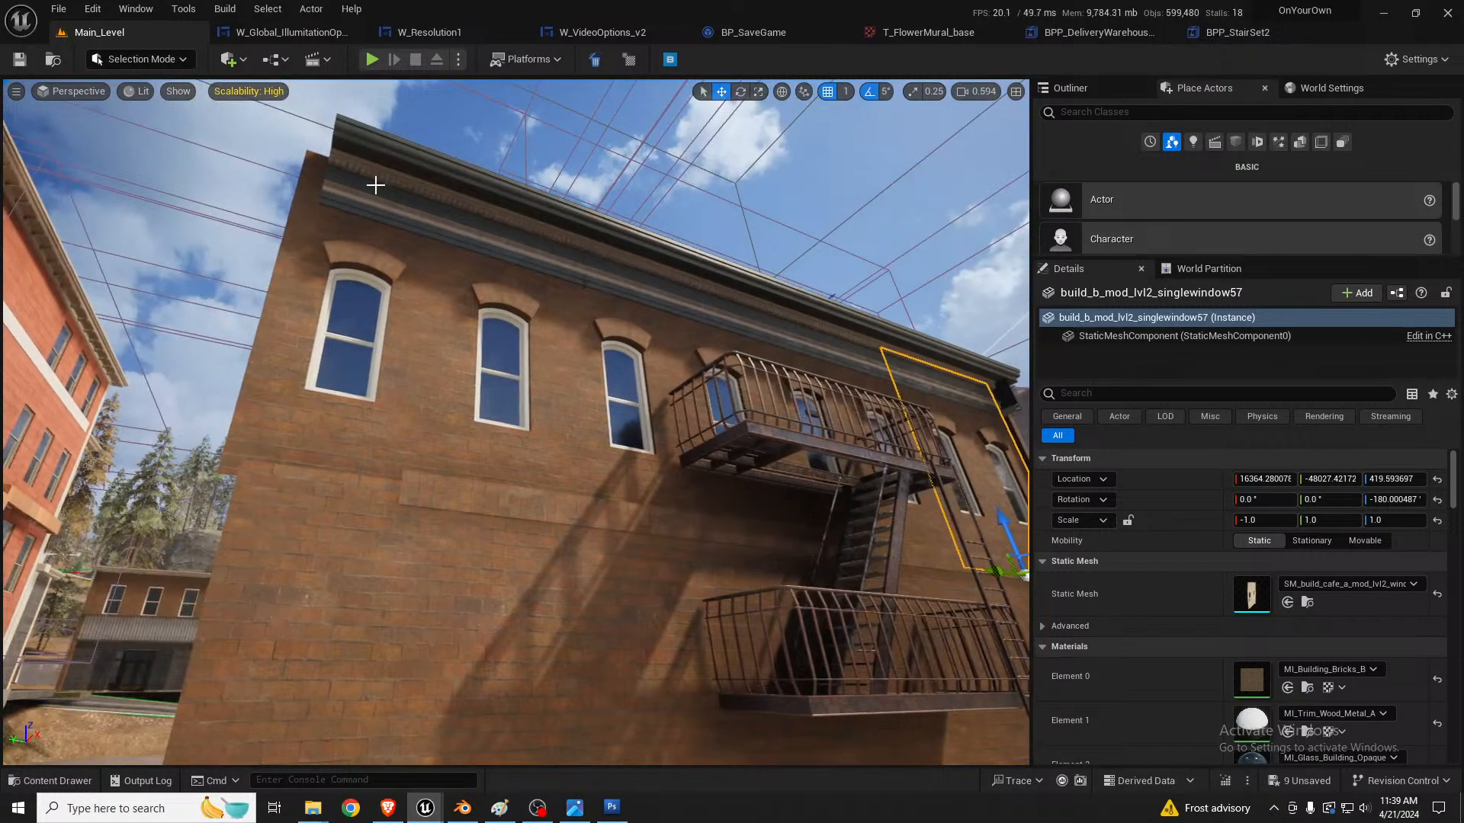
click(417, 207)
click(638, 251)
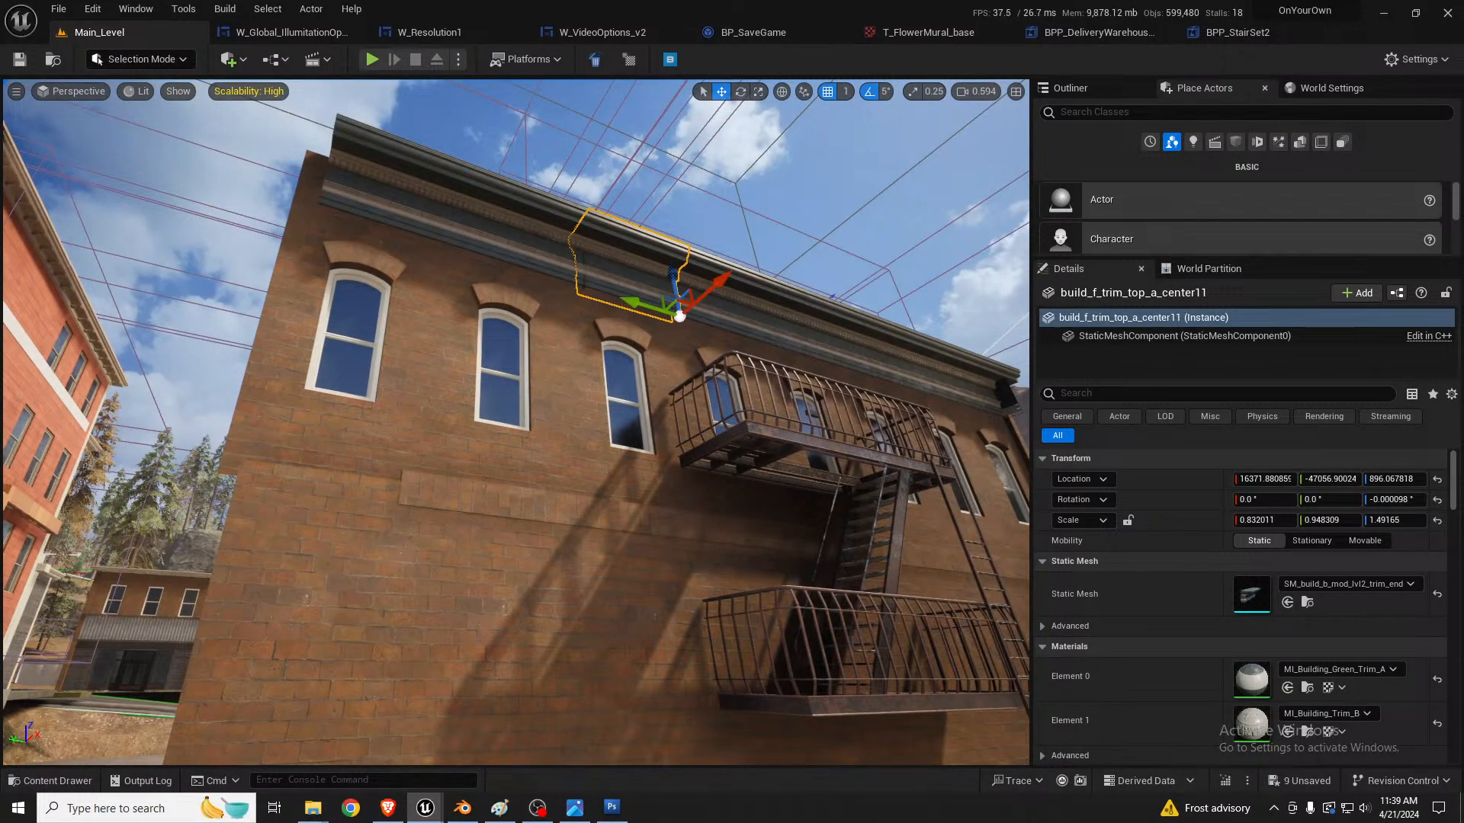
click(775, 331)
click(900, 338)
click(929, 412)
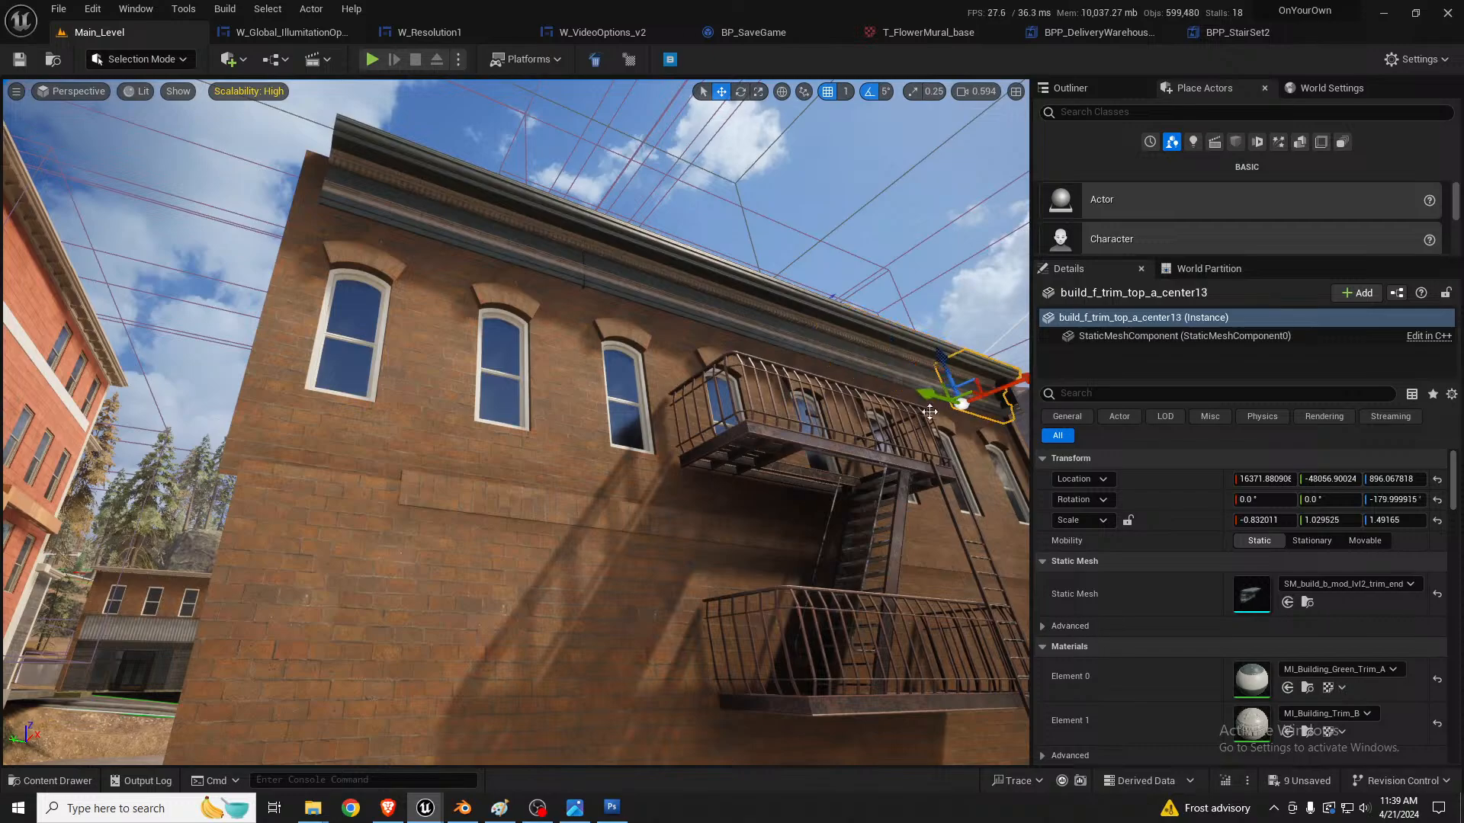
Step: Duplicate the angled concrete roof panel, straighten the copy to 90°, and place it at about X 14897, Y -47933
right_drag(644, 427, 513, 383)
click(513, 383)
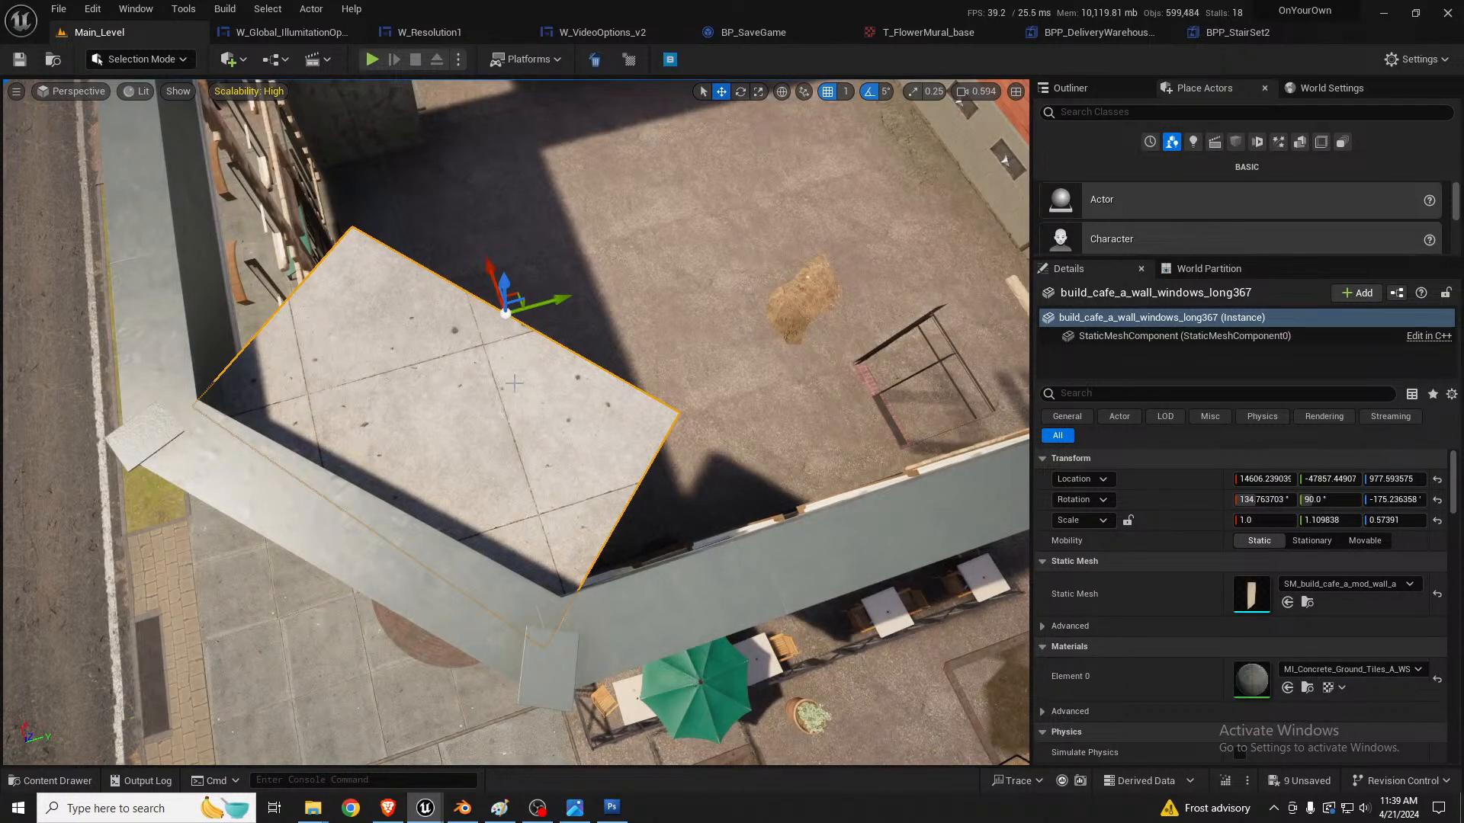
right_drag(523, 345, 492, 286)
alt+drag(589, 424, 515, 312)
key(e)
key(w)
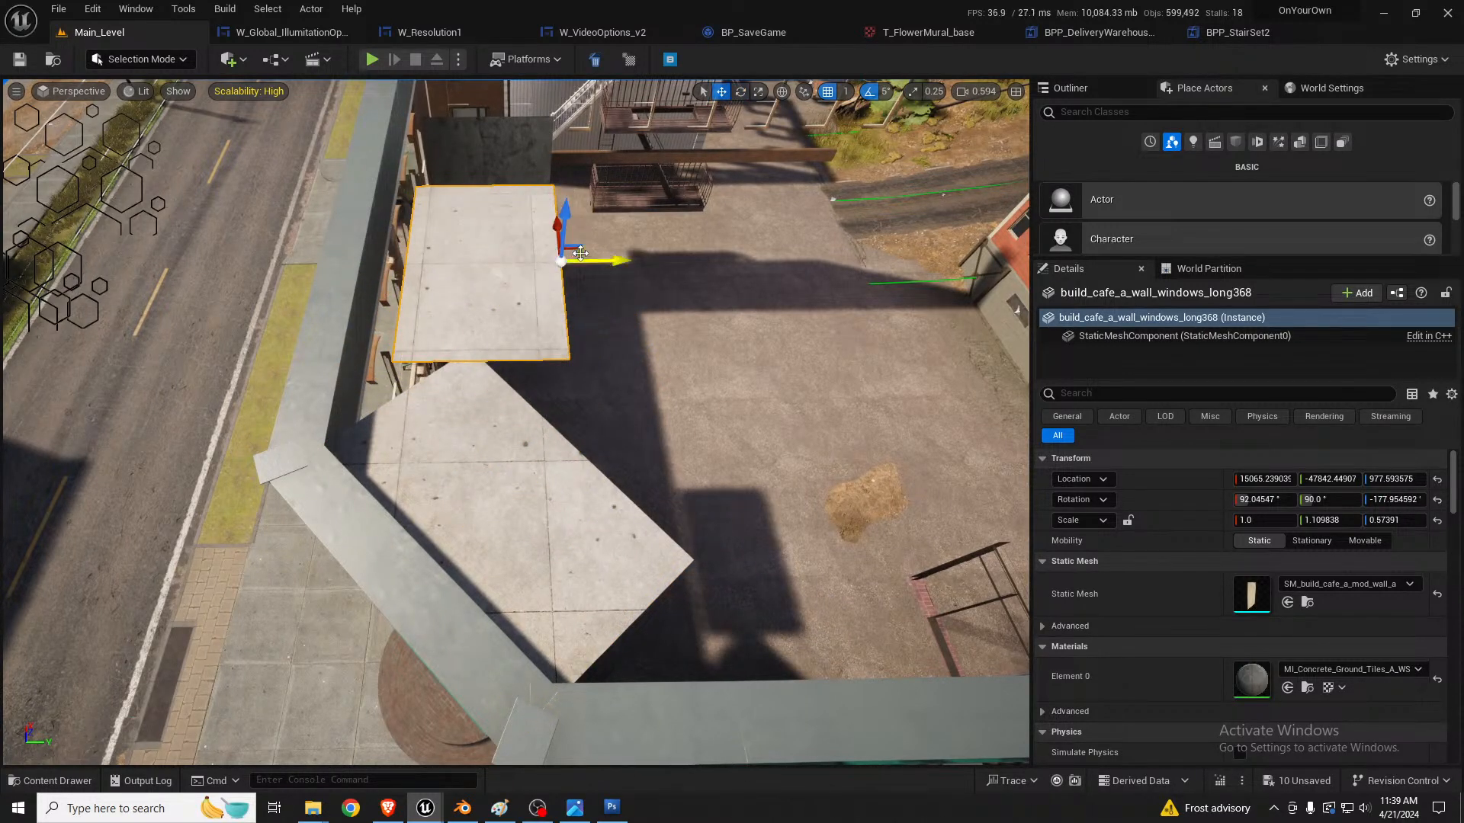
drag(576, 254, 538, 309)
right_drag(539, 309, 576, 286)
Step: Enlarge the copied roof panel to a scale of about 3.65 by 3.12 and duplicate it at about X 15130, Y -46427
key(s)
key(r)
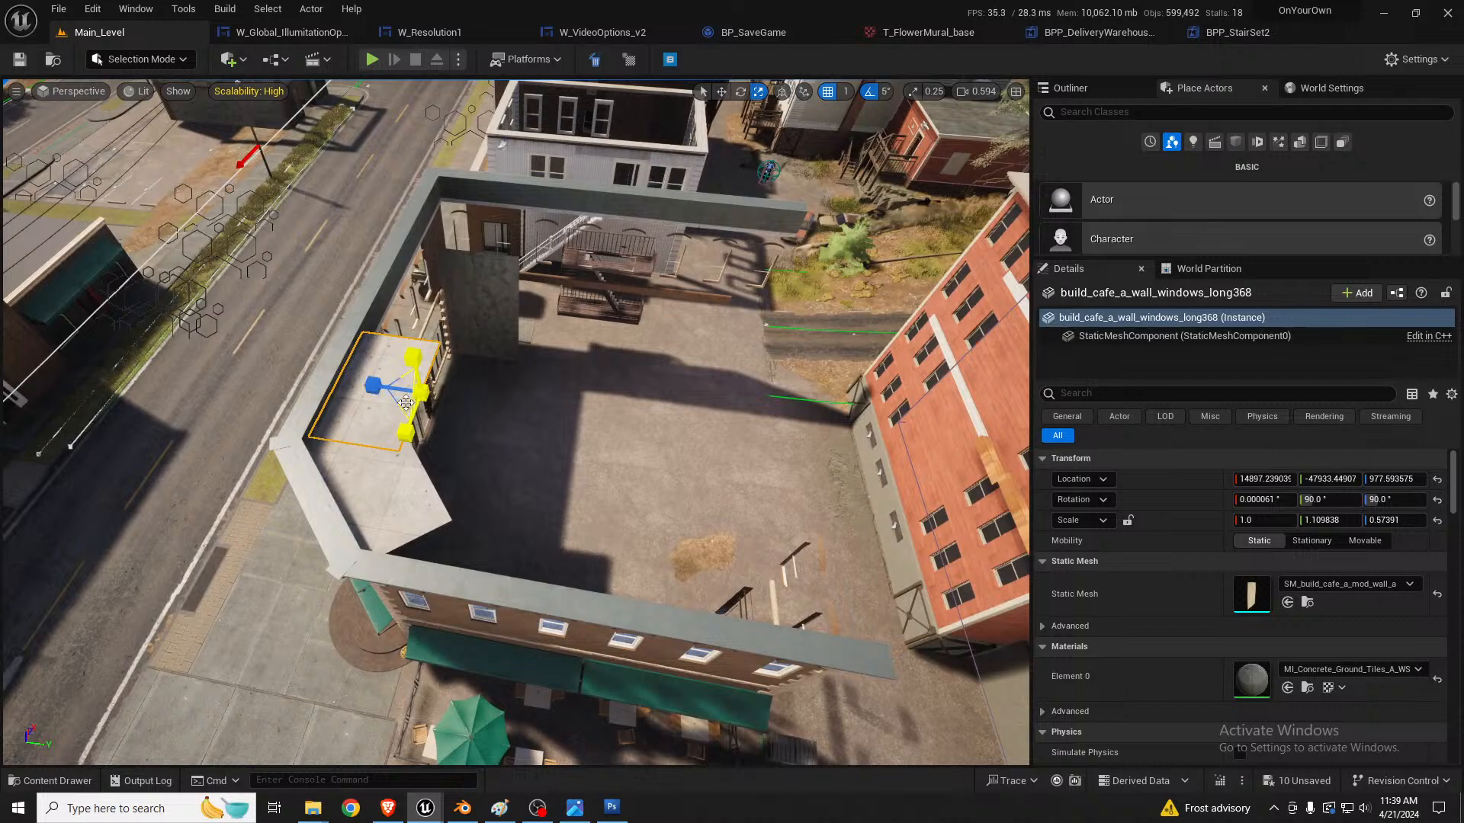
drag(398, 407, 813, 362)
key(w)
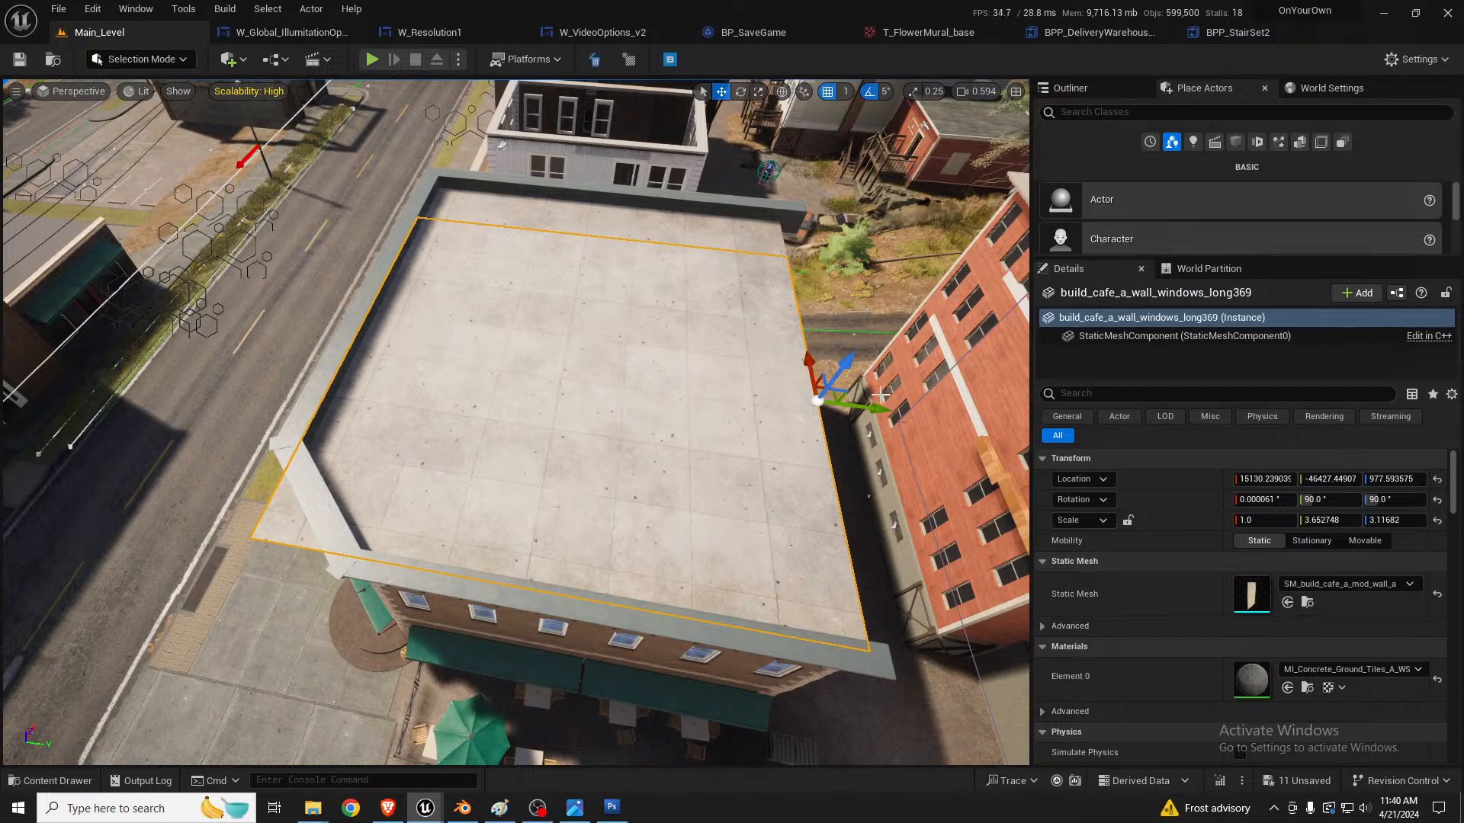
Step: Scale the second roof panel to about 3.13 by 2.60 and fit it at about X 14992, Y -46426
drag(881, 394, 957, 408)
key(d)
right_drag(958, 408, 417, 484)
scroll(816, 423, up, 4)
key(r)
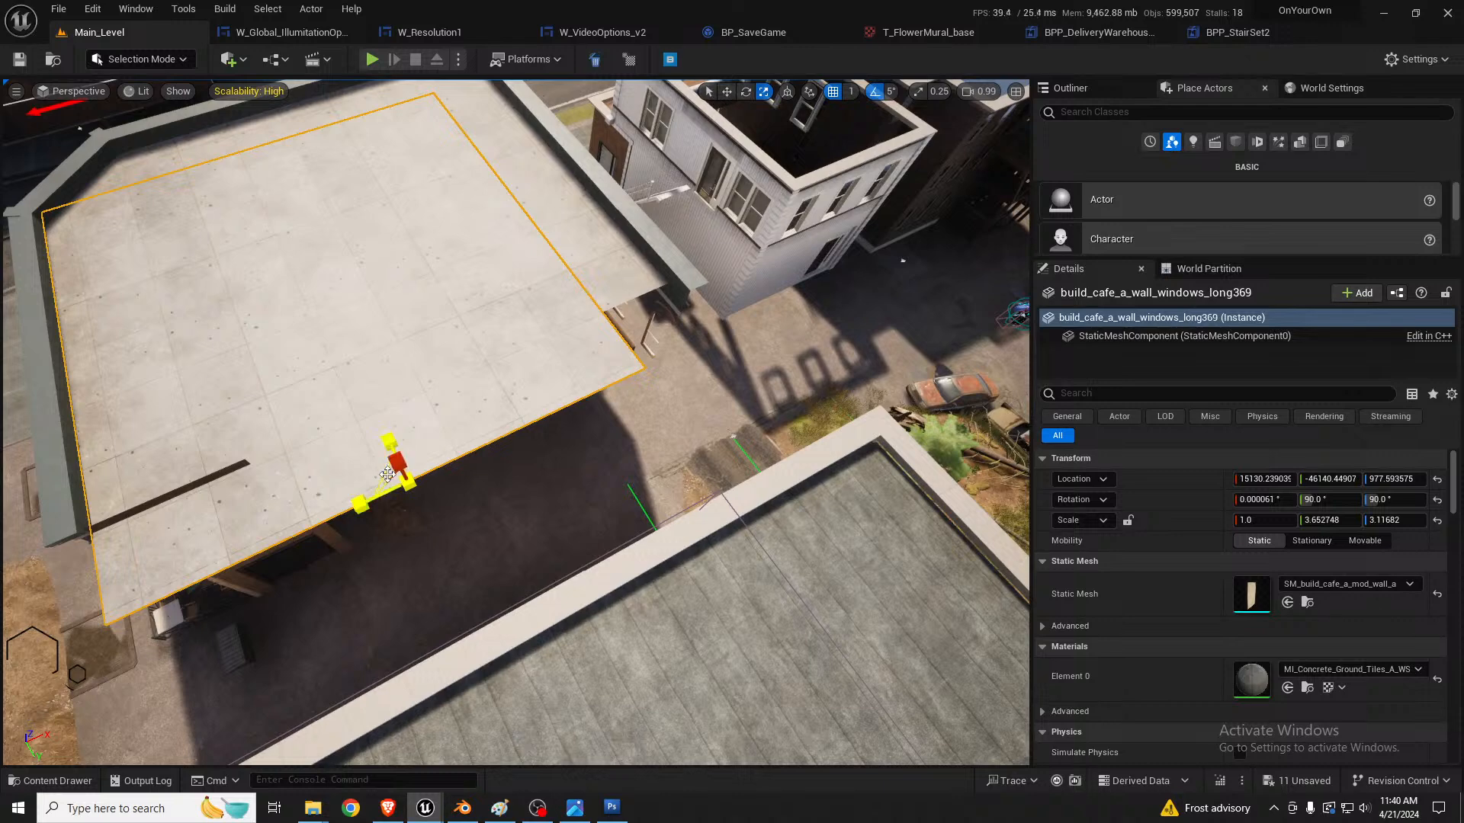
drag(387, 474, 356, 433)
key(w)
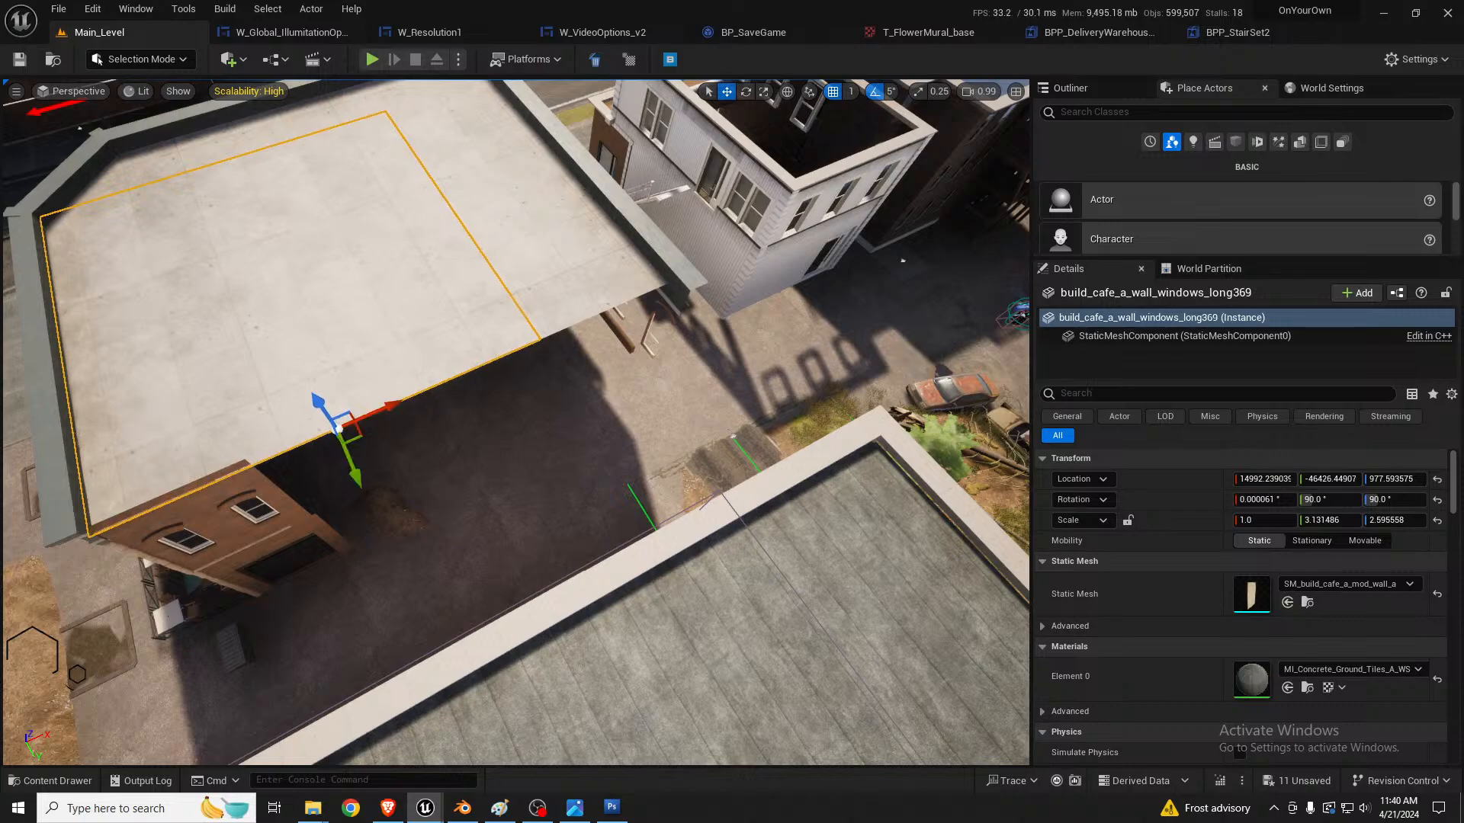
Step: Examine the brick building's open side facing the red building and the ground-floor wall panel at its corner
key(a)
right_drag(357, 433, 103, 270)
key(d)
key(w)
key(a)
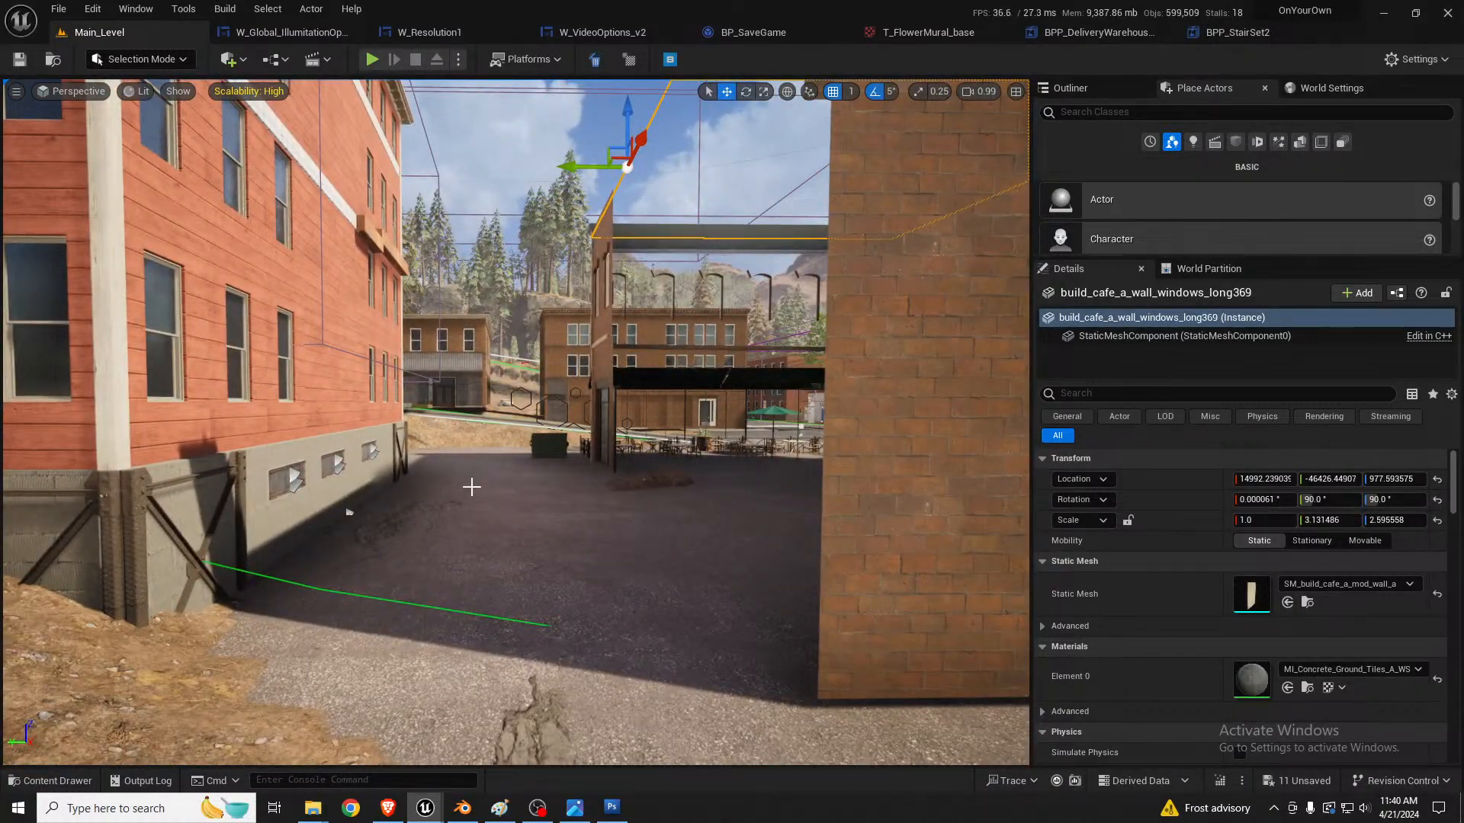
key(s)
right_drag(465, 475, 556, 366)
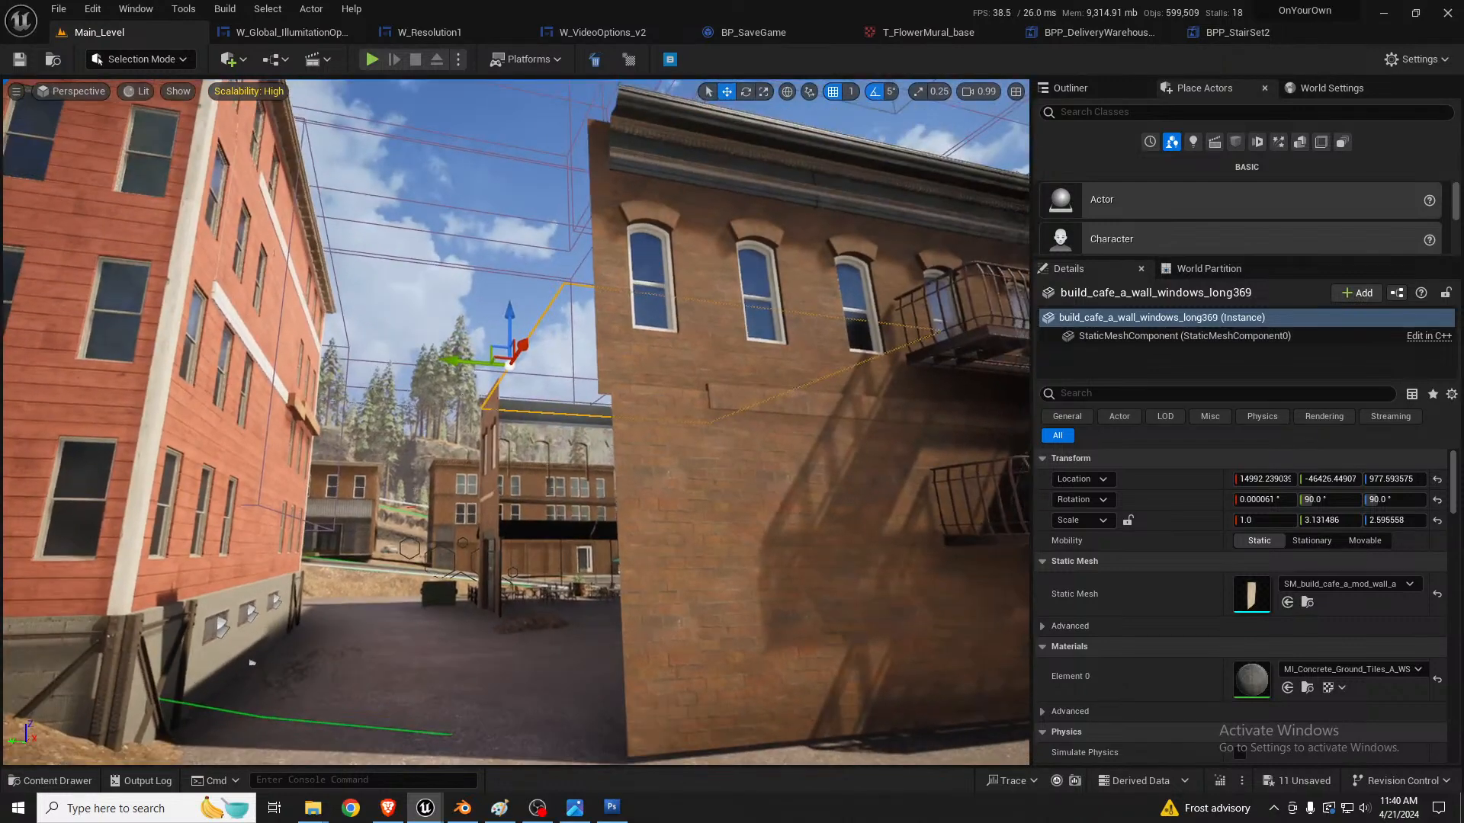
click(643, 497)
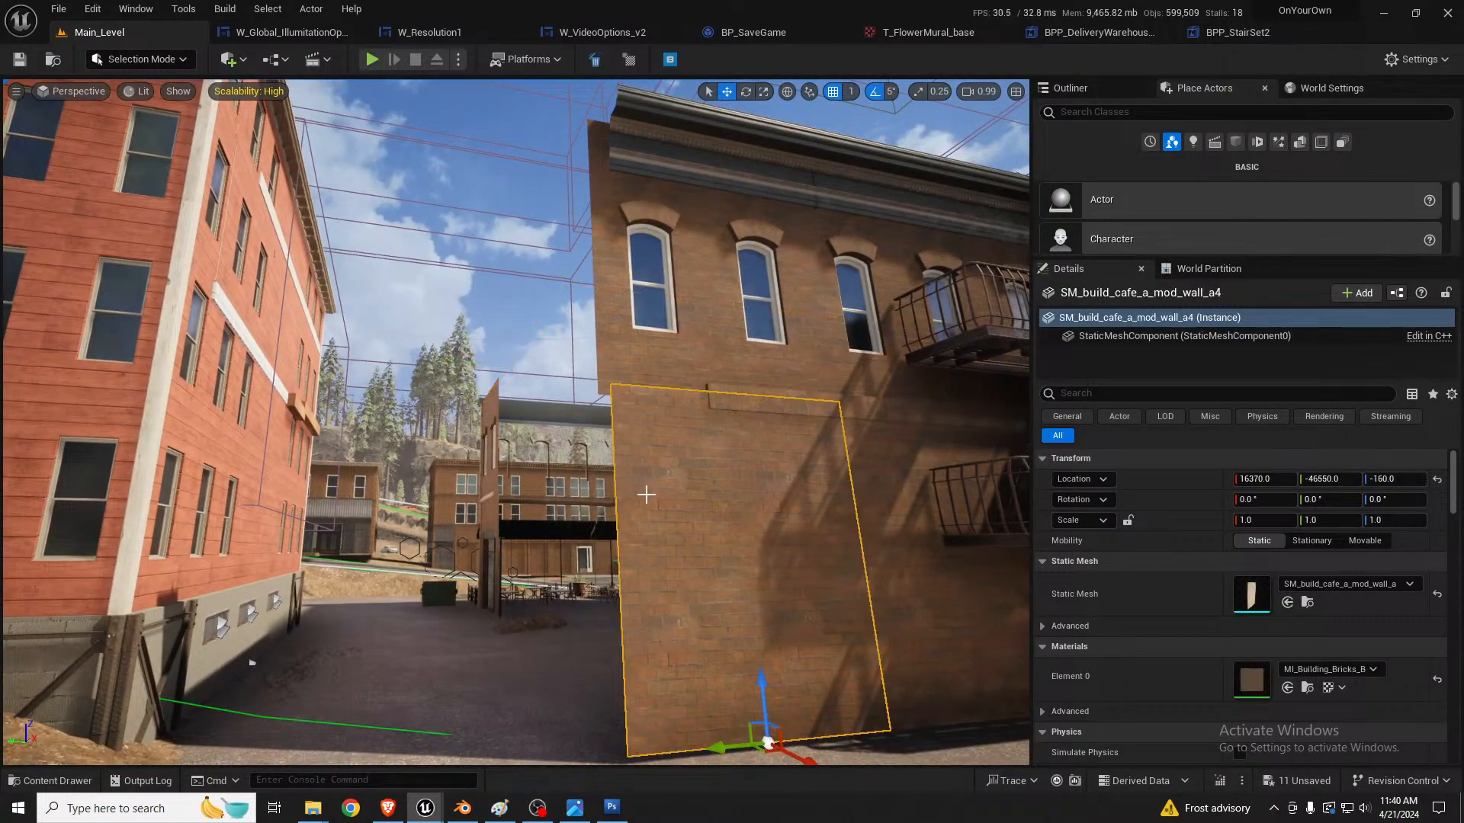
right_drag(646, 495, 713, 545)
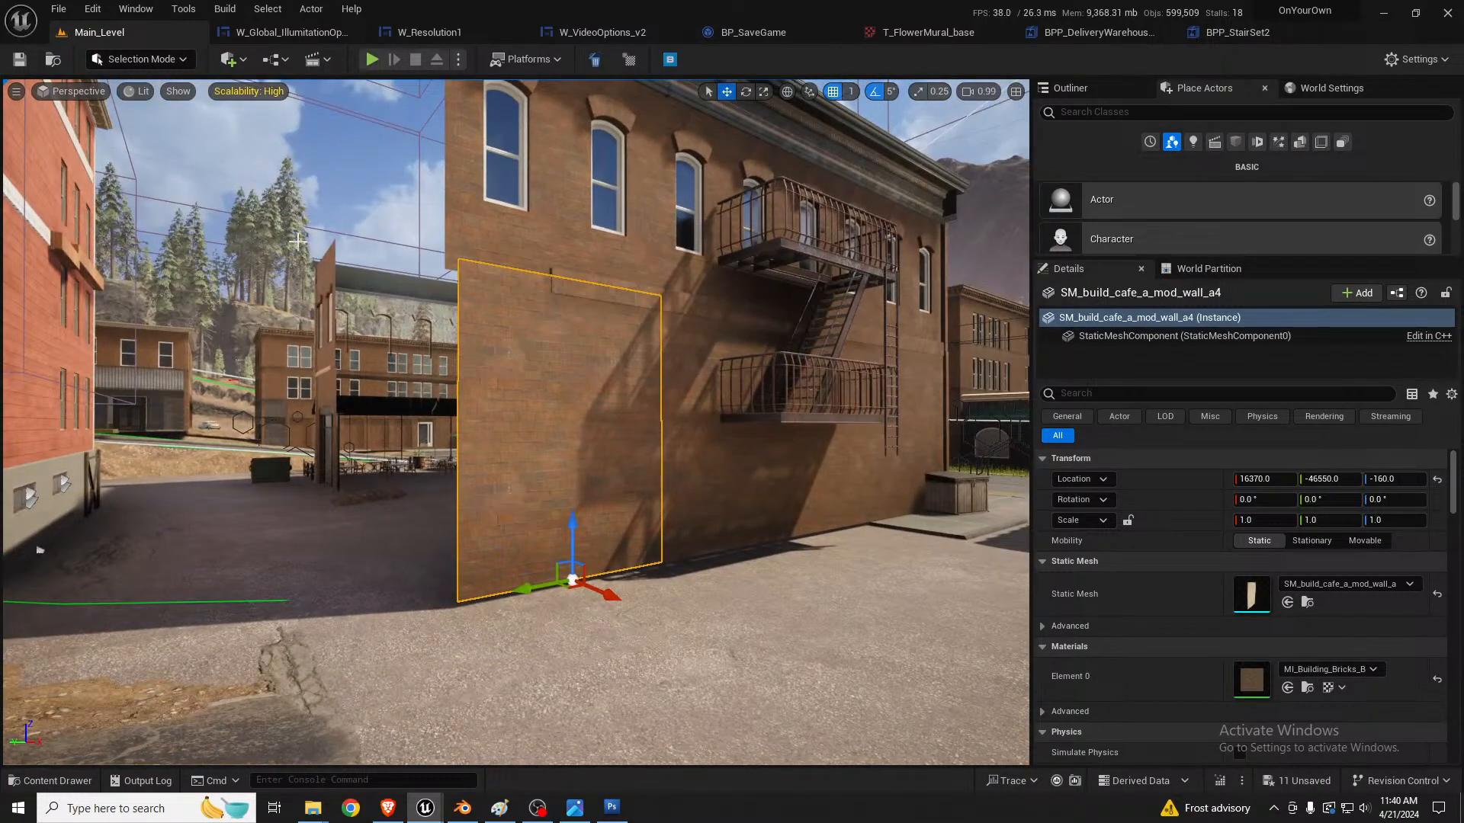
Step: Examine the roof trim segments along the brick building's fire-escape side and how they join
right_drag(298, 241, 513, 317)
key(w)
key(s)
click(535, 311)
ctrl+click(672, 285)
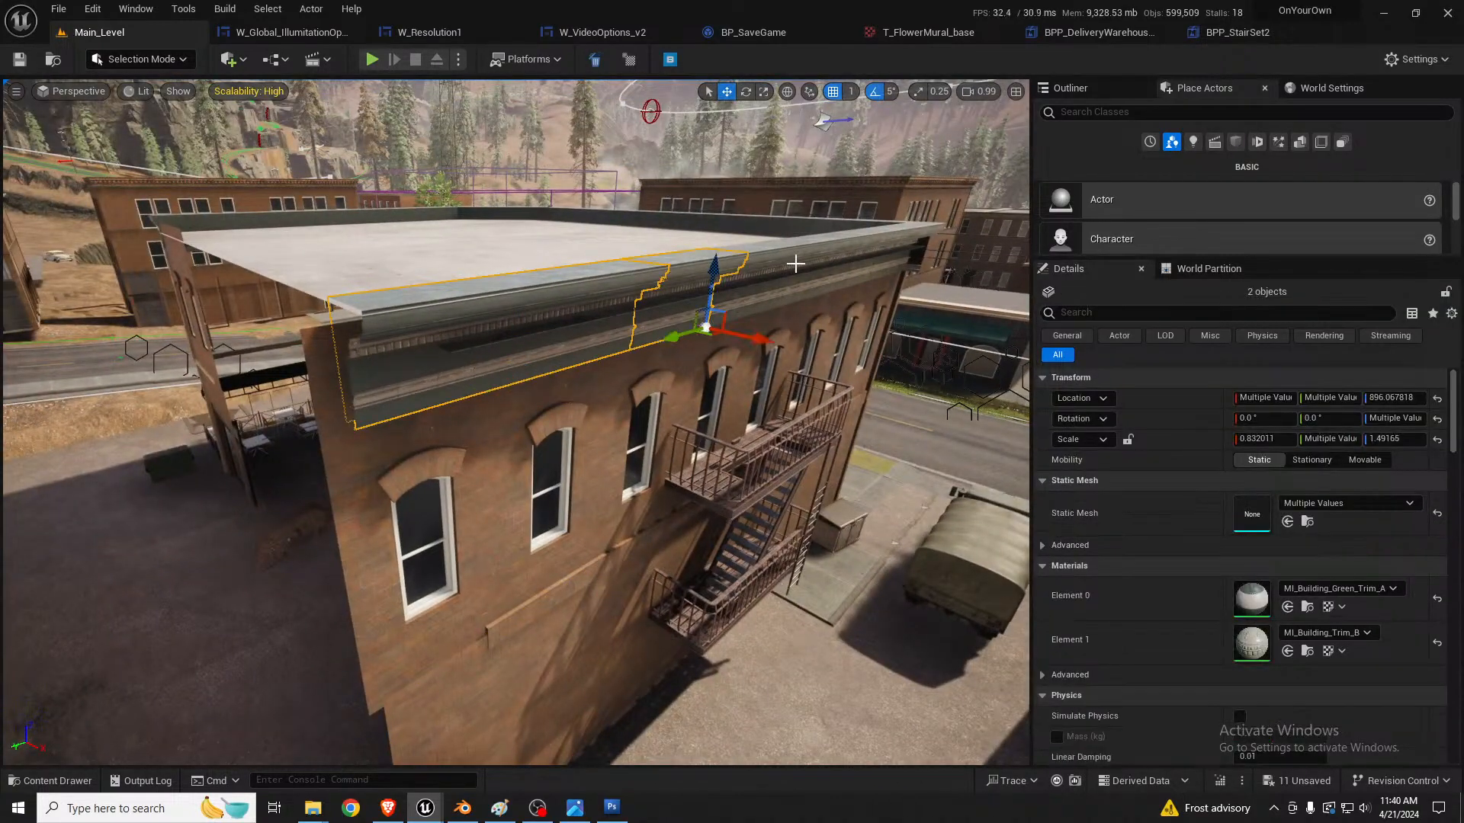
click(683, 273)
click(547, 348)
right_drag(546, 347, 454, 314)
key(w)
key(d)
click(664, 369)
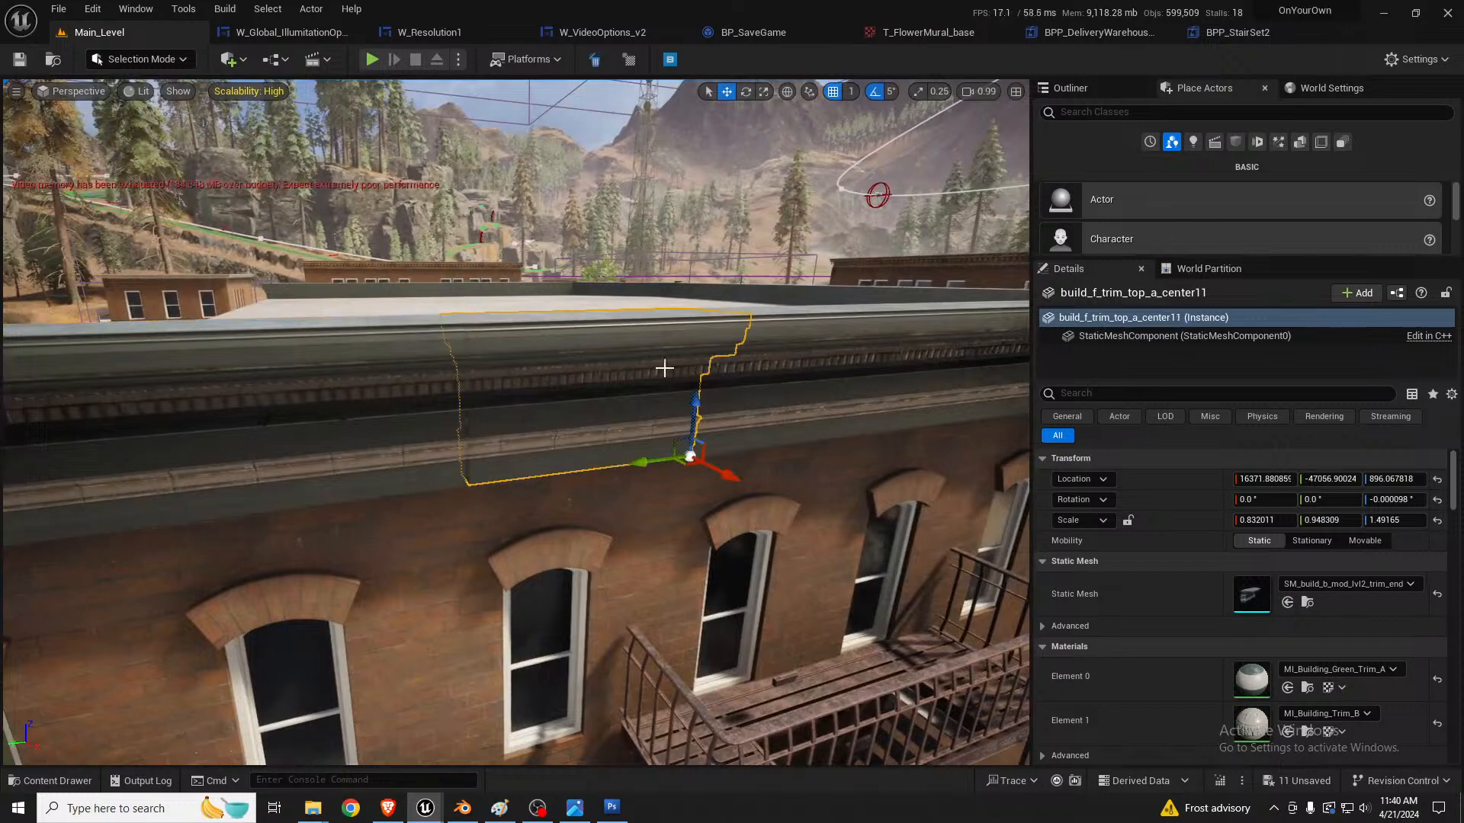
key(d)
right_drag(663, 369, 646, 410)
key(a)
key(a)
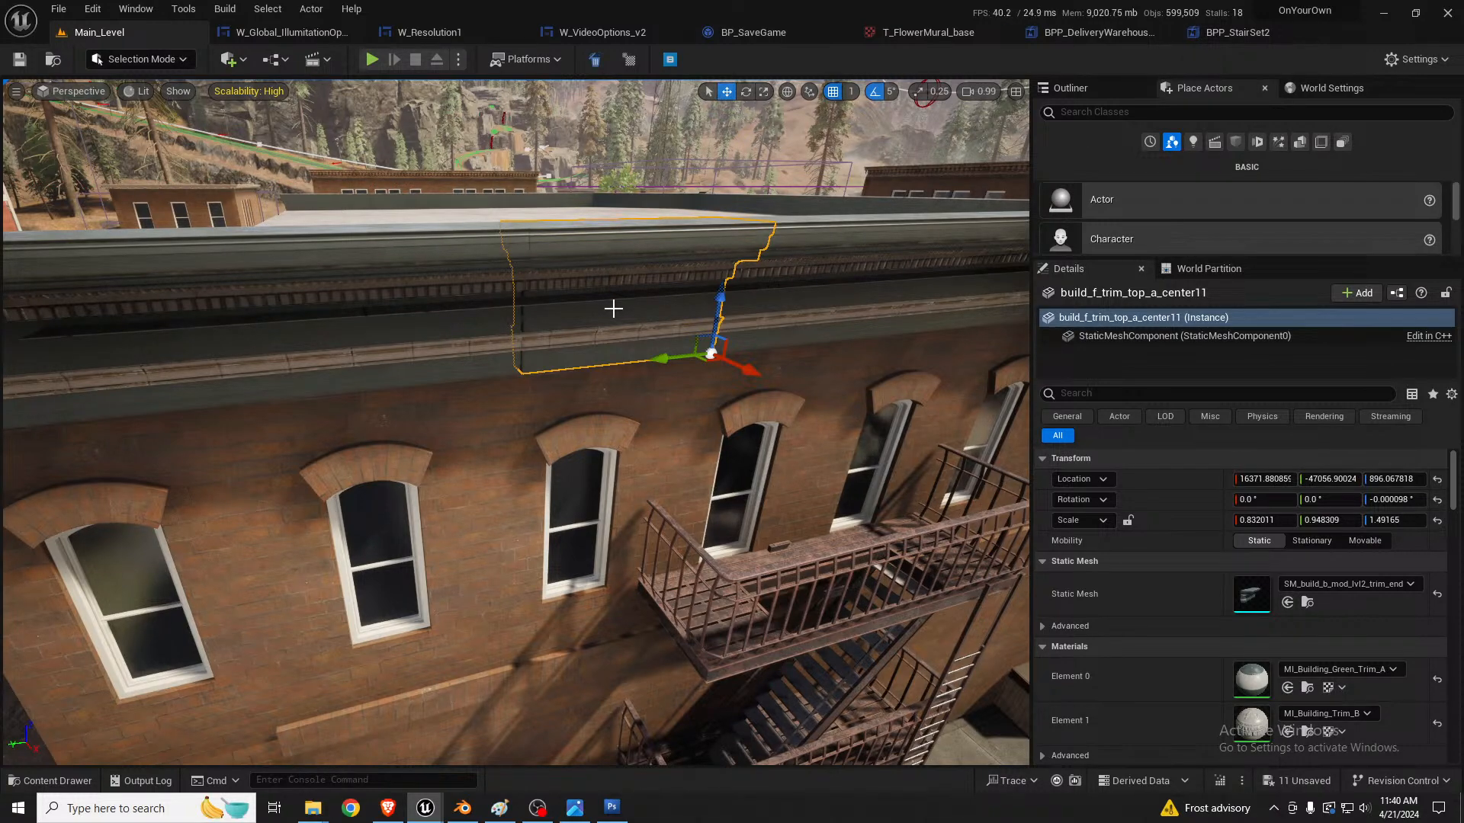
Step: Duplicate the long roof trim at the open corner, rotate the copy to 90°, and move it along the roof's unfinished edge
key(s)
right_drag(616, 319, 689, 373)
key(w)
key(s)
click(633, 405)
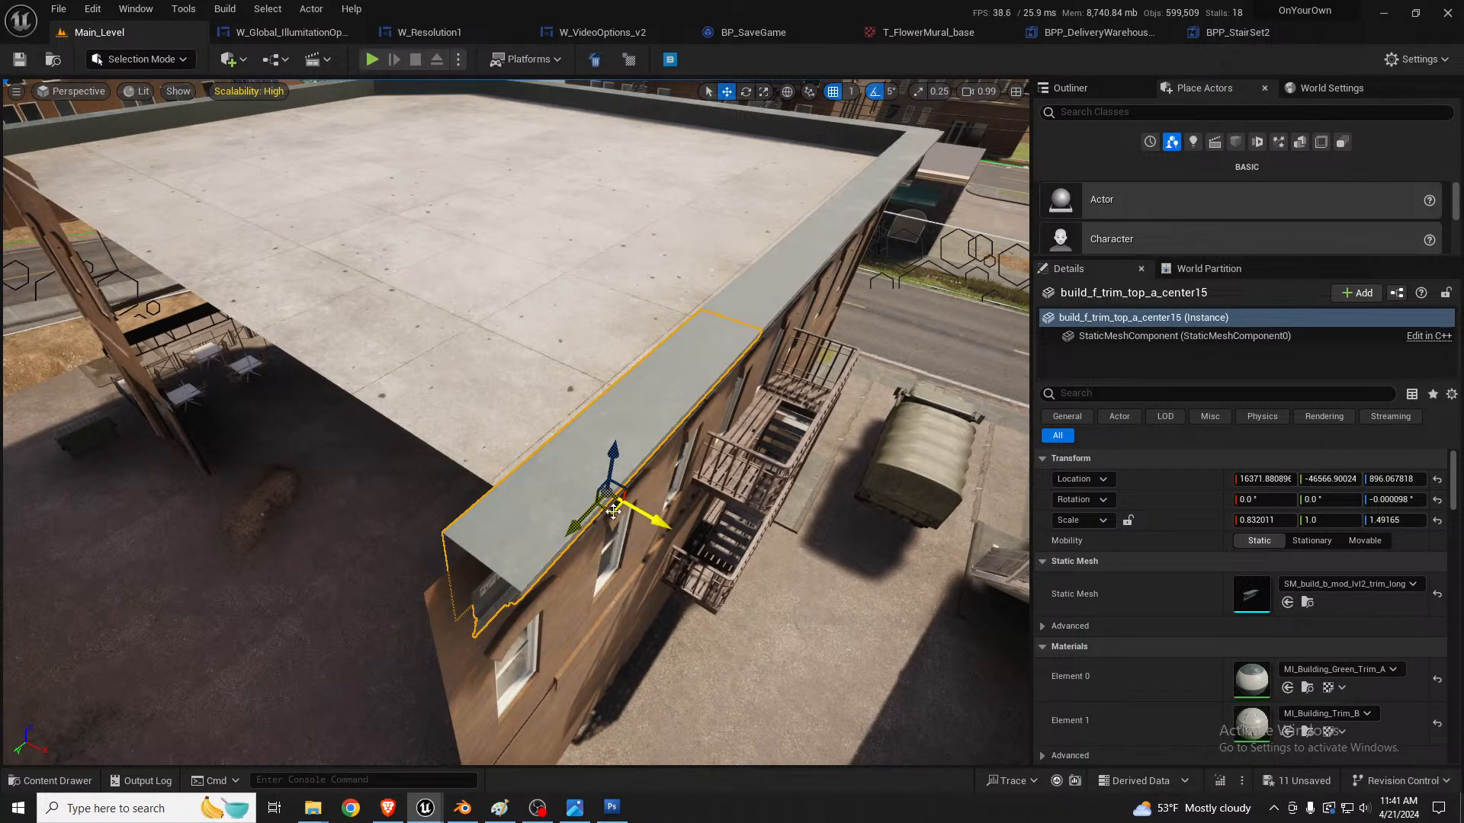
alt+drag(614, 509, 385, 492)
key(f)
key(e)
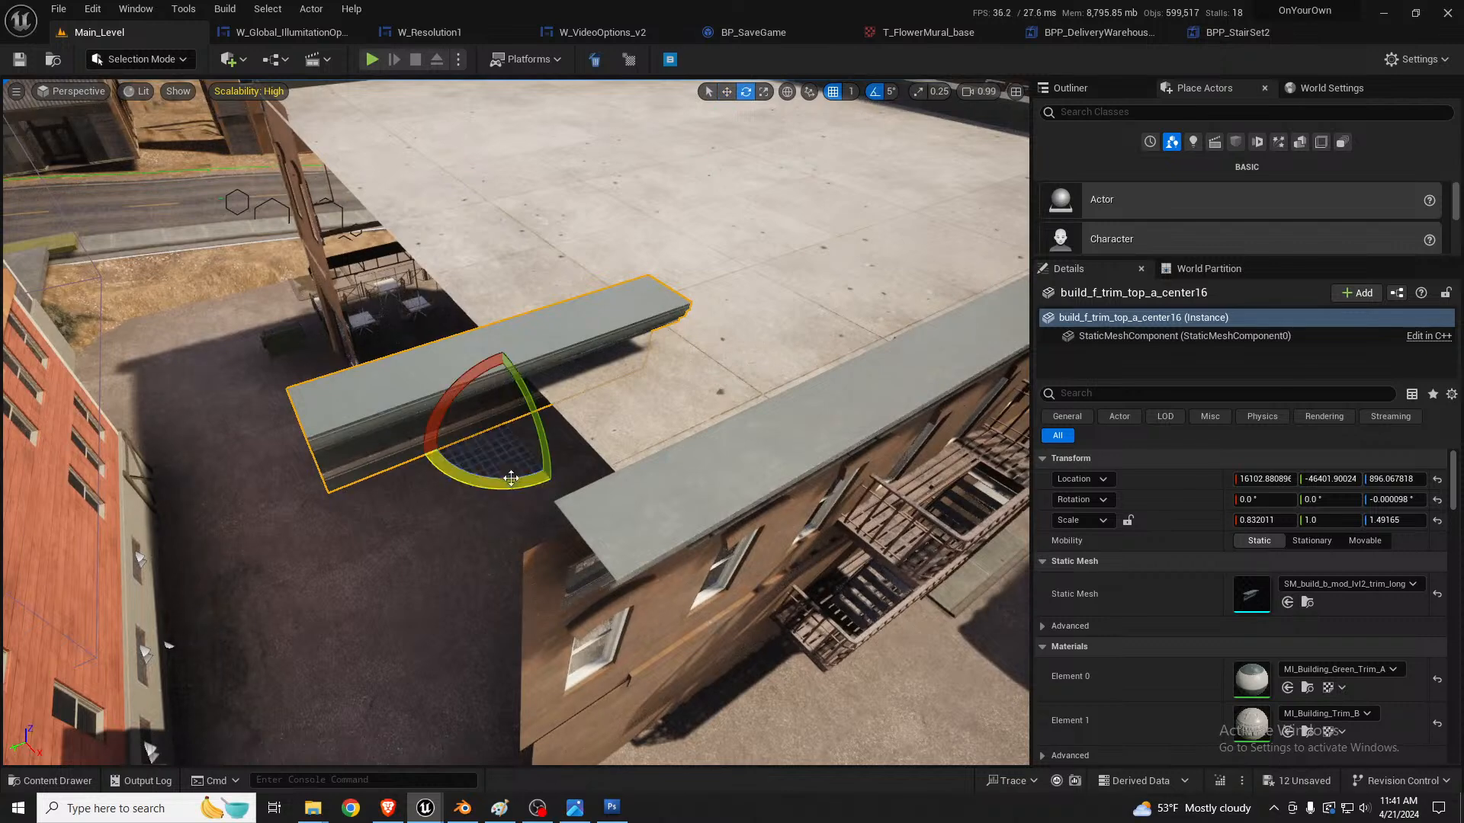
drag(511, 478, 411, 466)
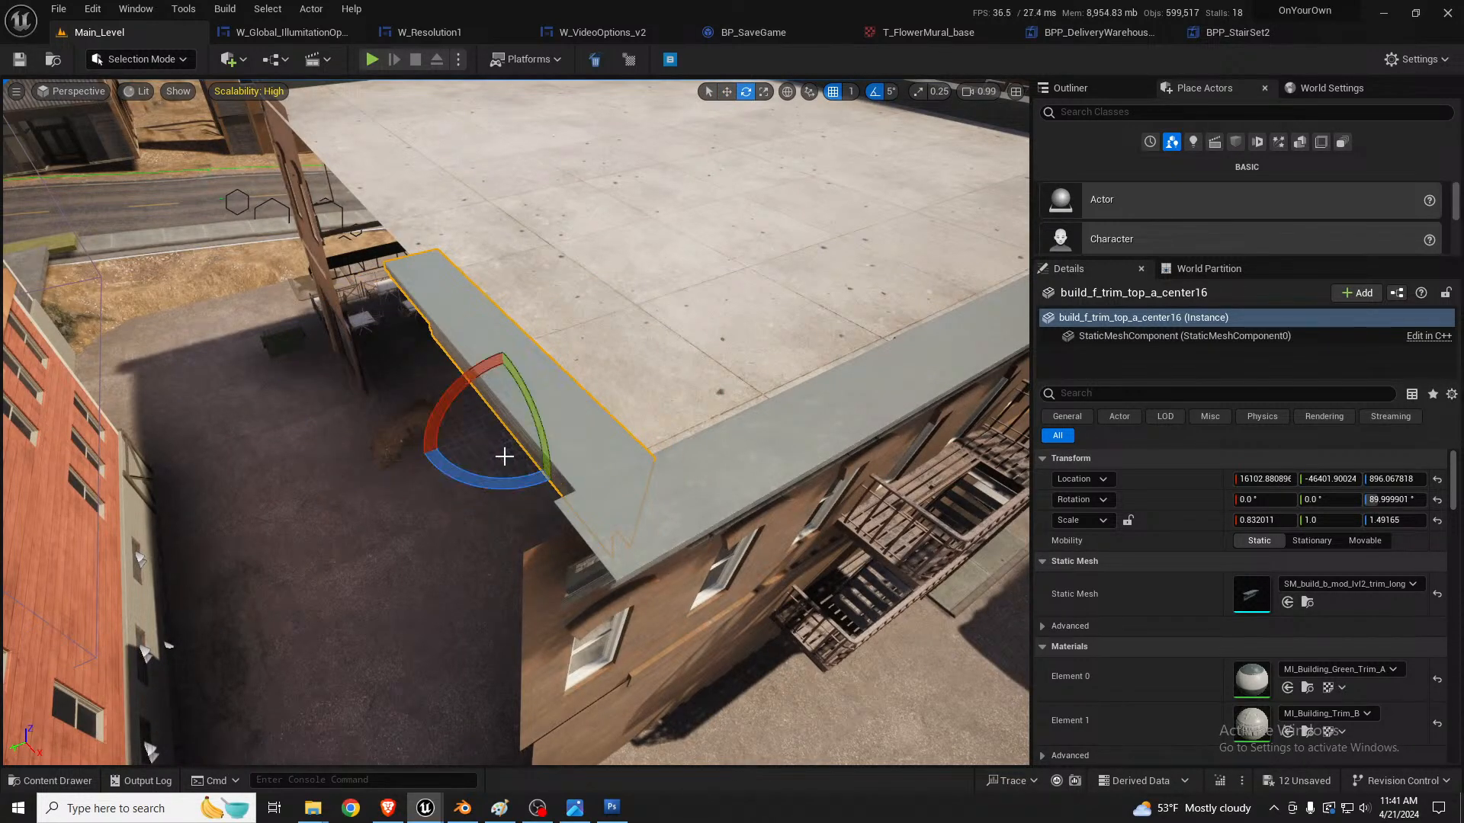
key(w)
drag(501, 449, 408, 452)
Step: Move the rotated long trim copy out past the roof's open edge to about X 16055, Y -46287
key(d)
right_drag(535, 380, 428, 339)
click(535, 380)
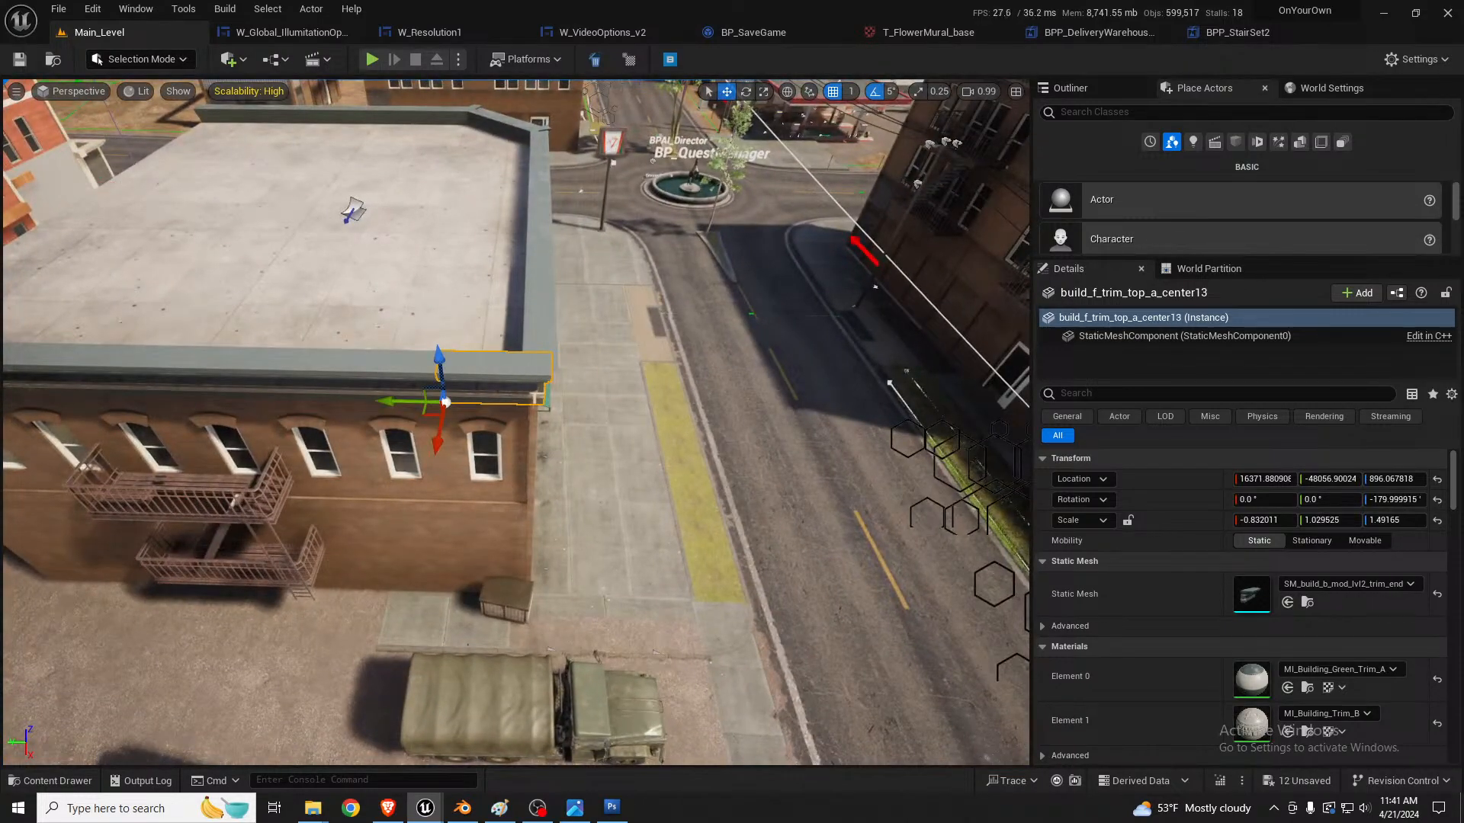
Step: Examine how the roof trim joints are covered at the brick building's street-side corners
key(w)
right_drag(559, 377, 356, 322)
key(s)
key(s)
key(d)
key(w)
key(a)
right_drag(621, 451, 680, 534)
click(664, 478)
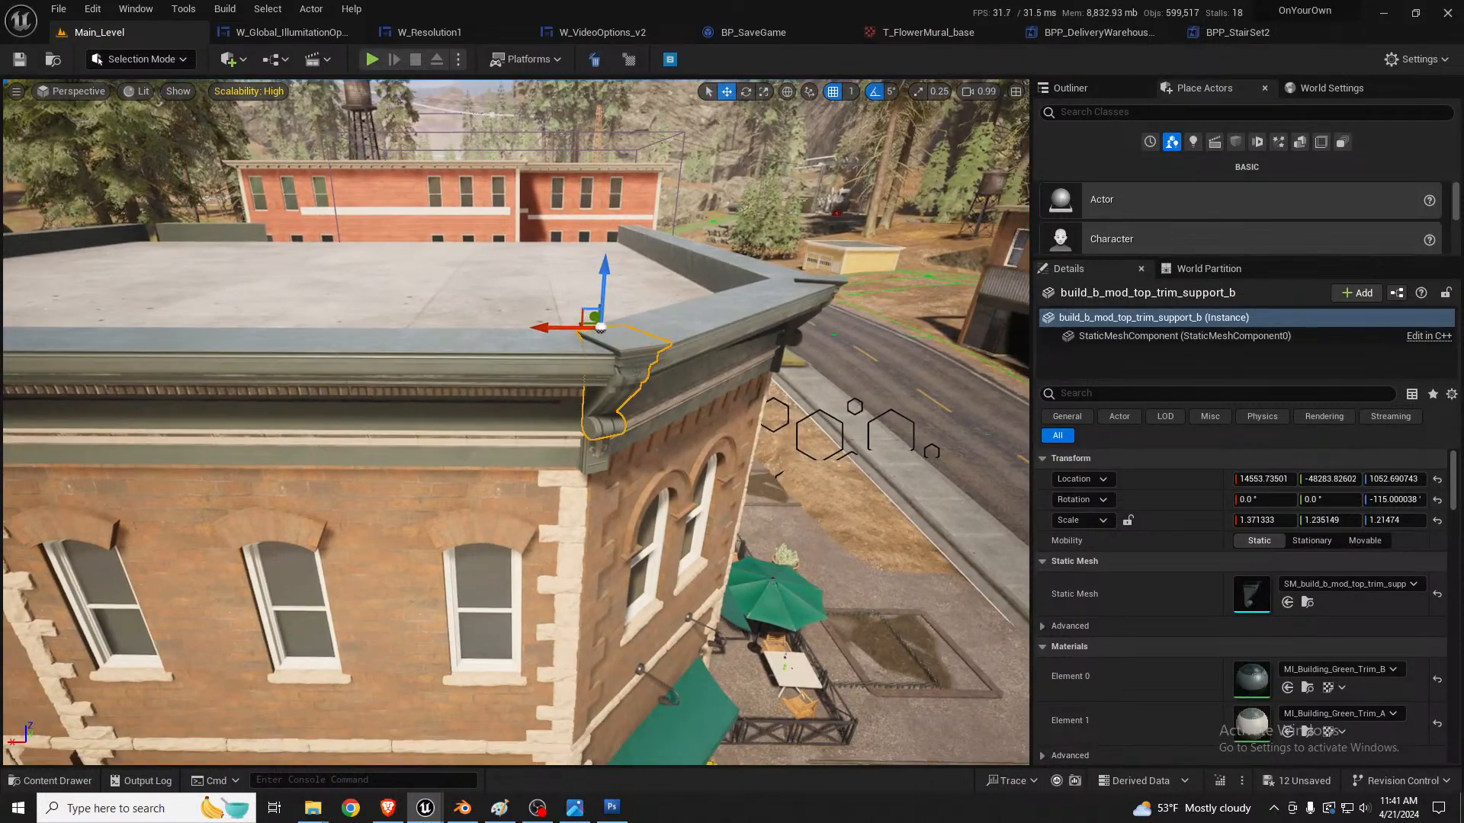
Step: Select the trim support bracket and the seam cover beneath it at a finished roof corner and duplicate both to the open corner
click(597, 467)
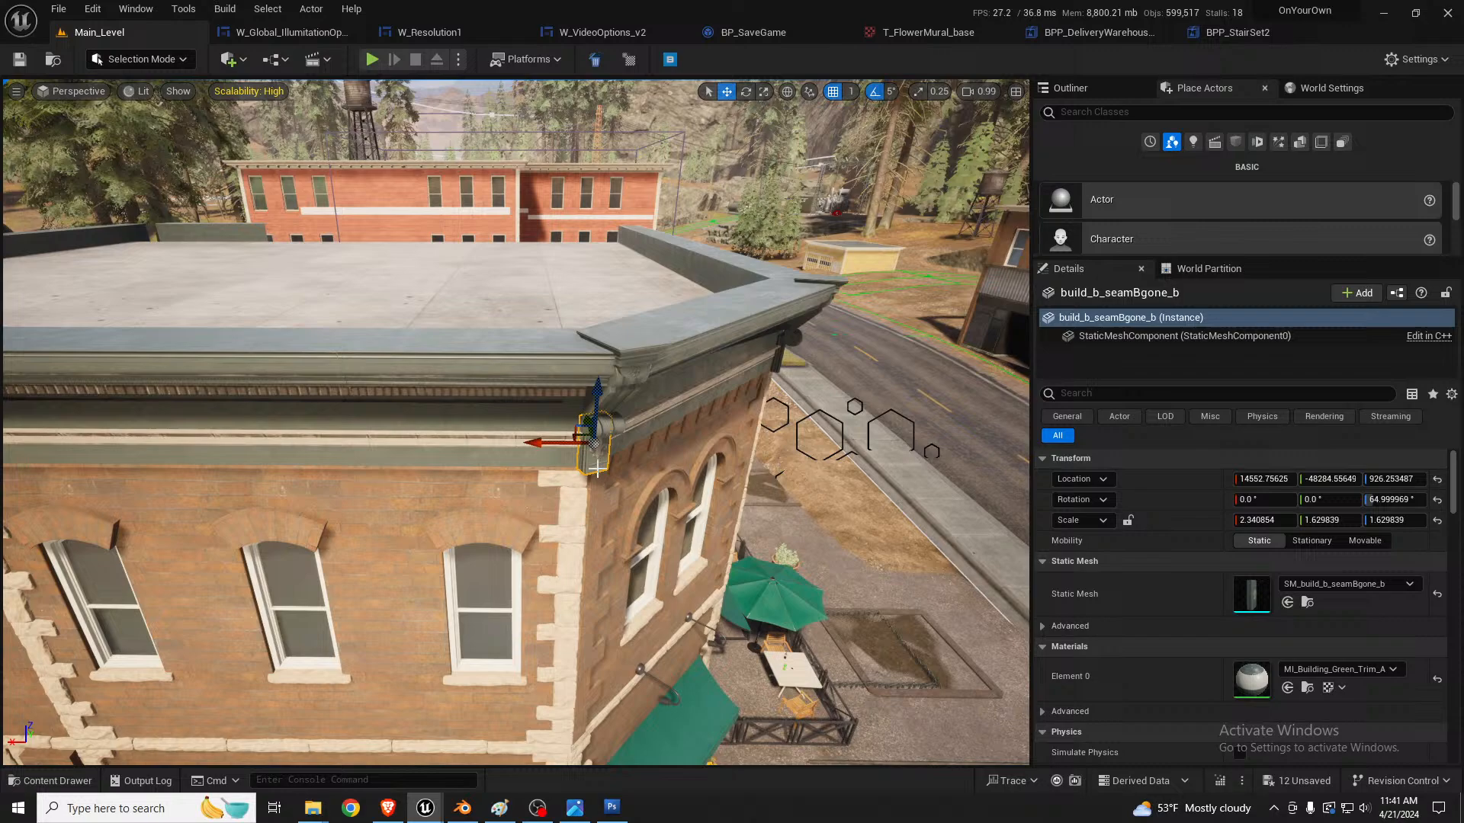
ctrl+click(621, 372)
right_drag(609, 440, 654, 417)
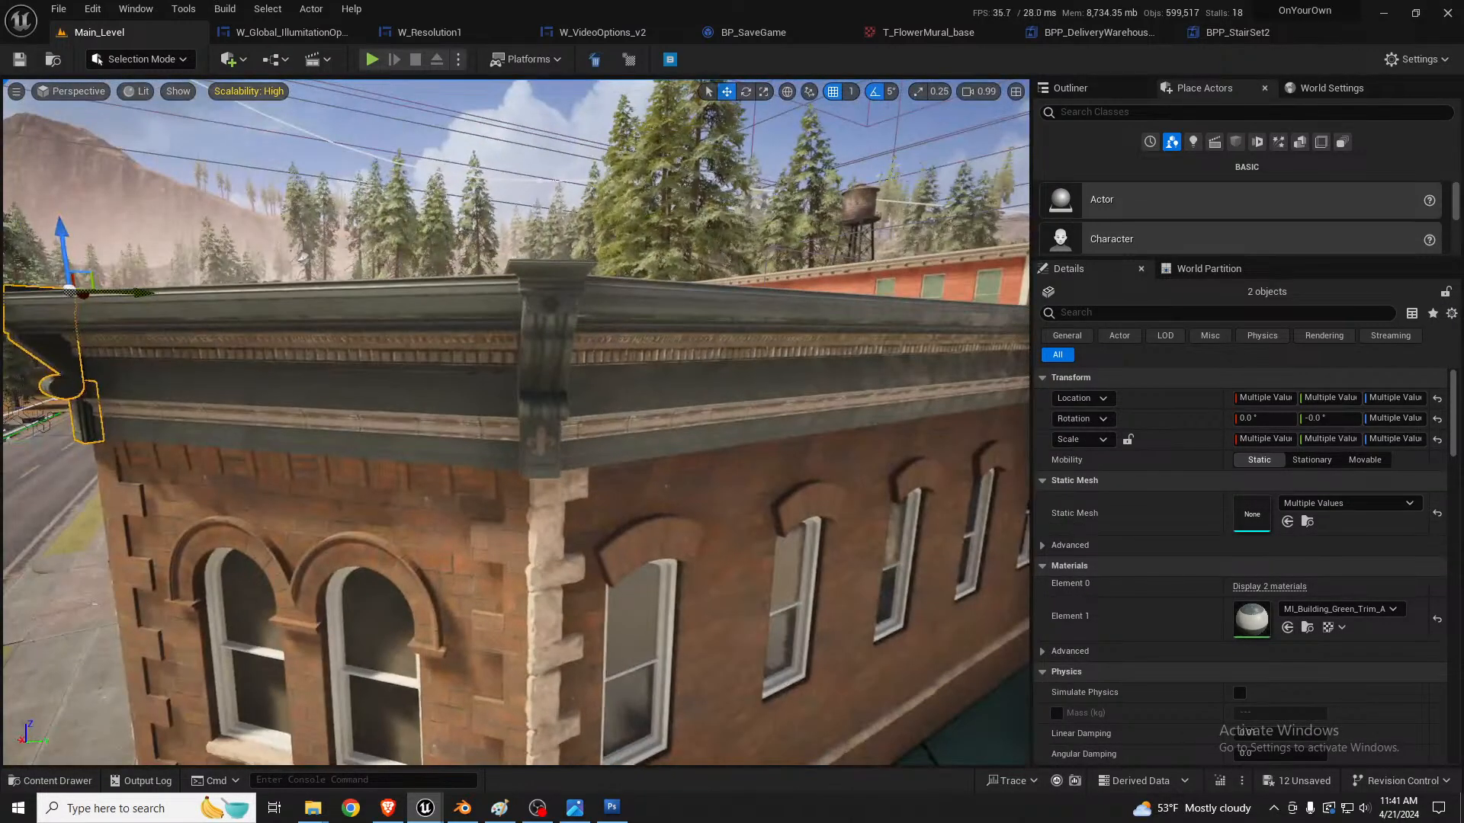
right_drag(303, 406, 376, 379)
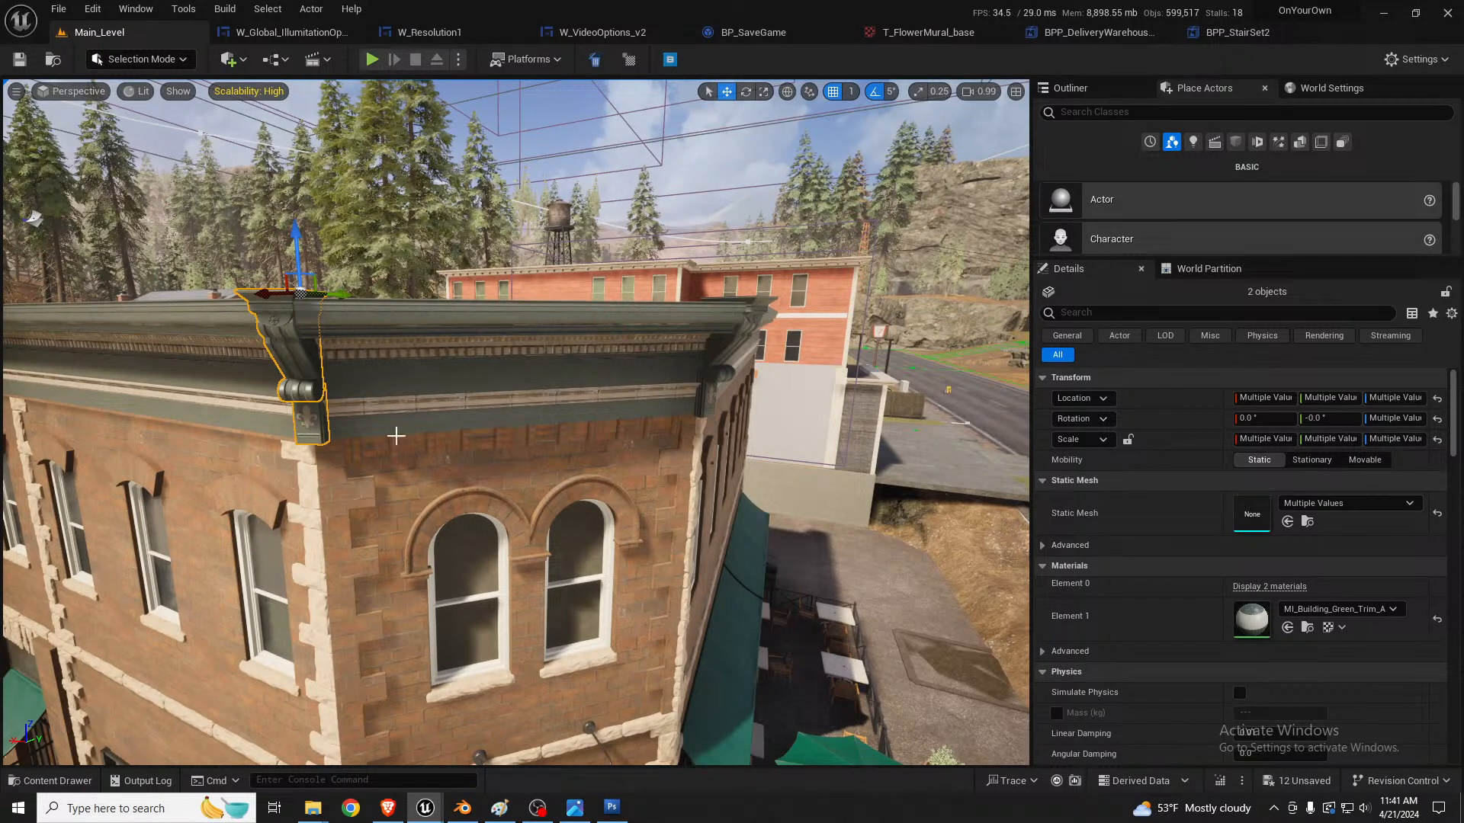
right_drag(396, 436, 740, 488)
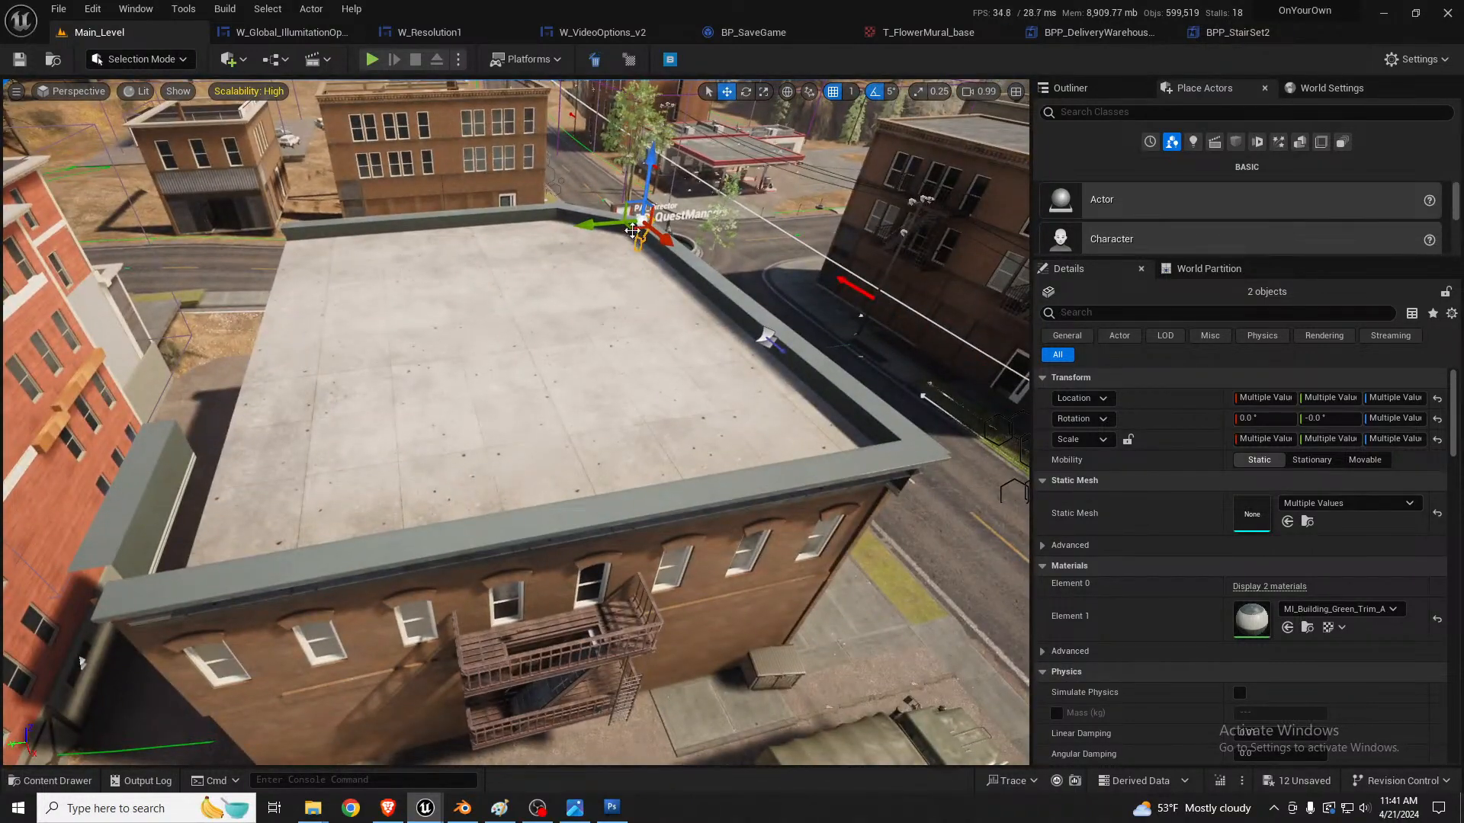
drag(633, 231, 122, 603)
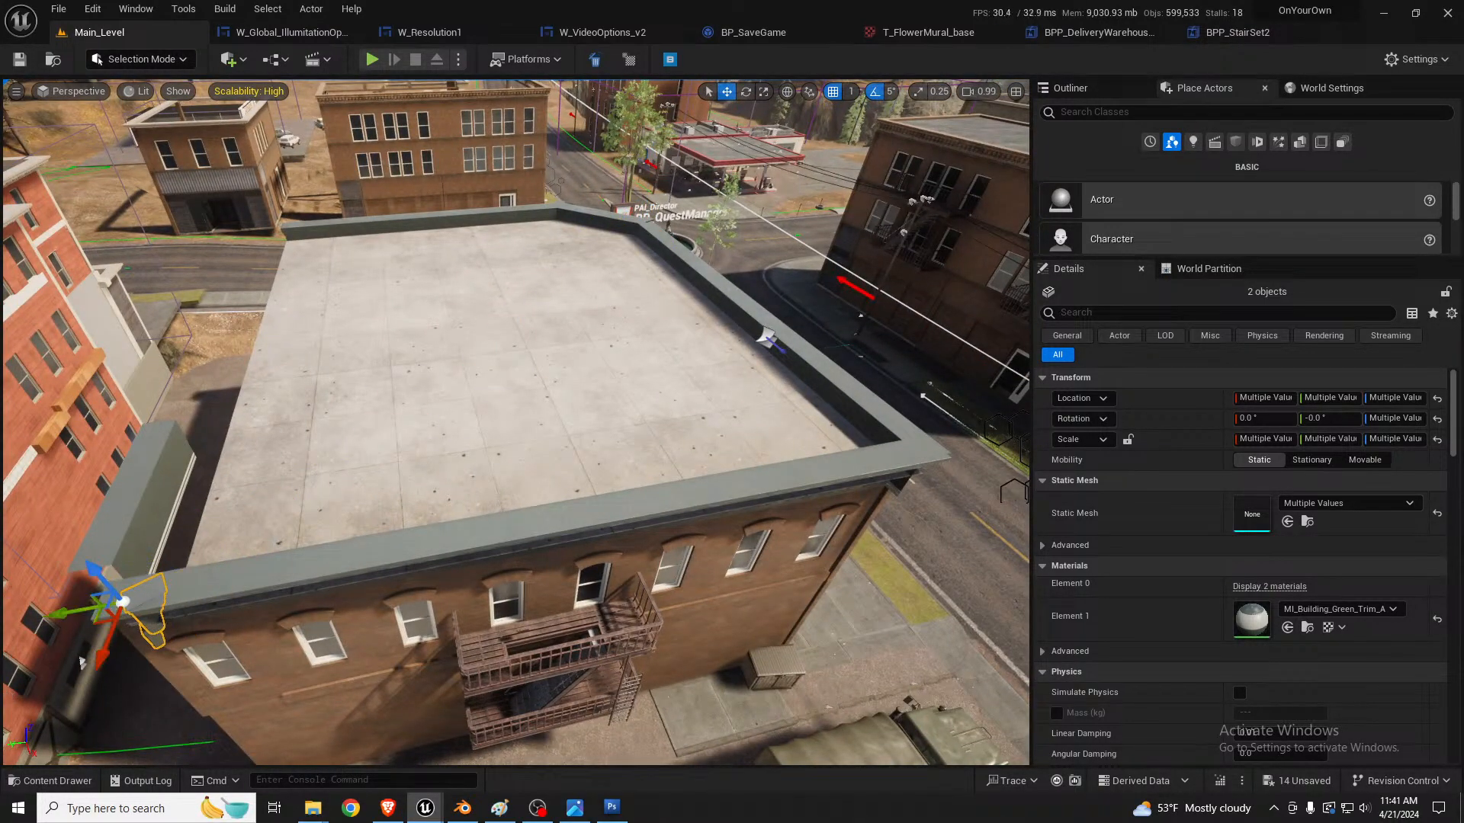
Step: Turn the copied bracket and seam cover diagonally, with the bracket at 45°, and fit them on the open roof corner
key(f)
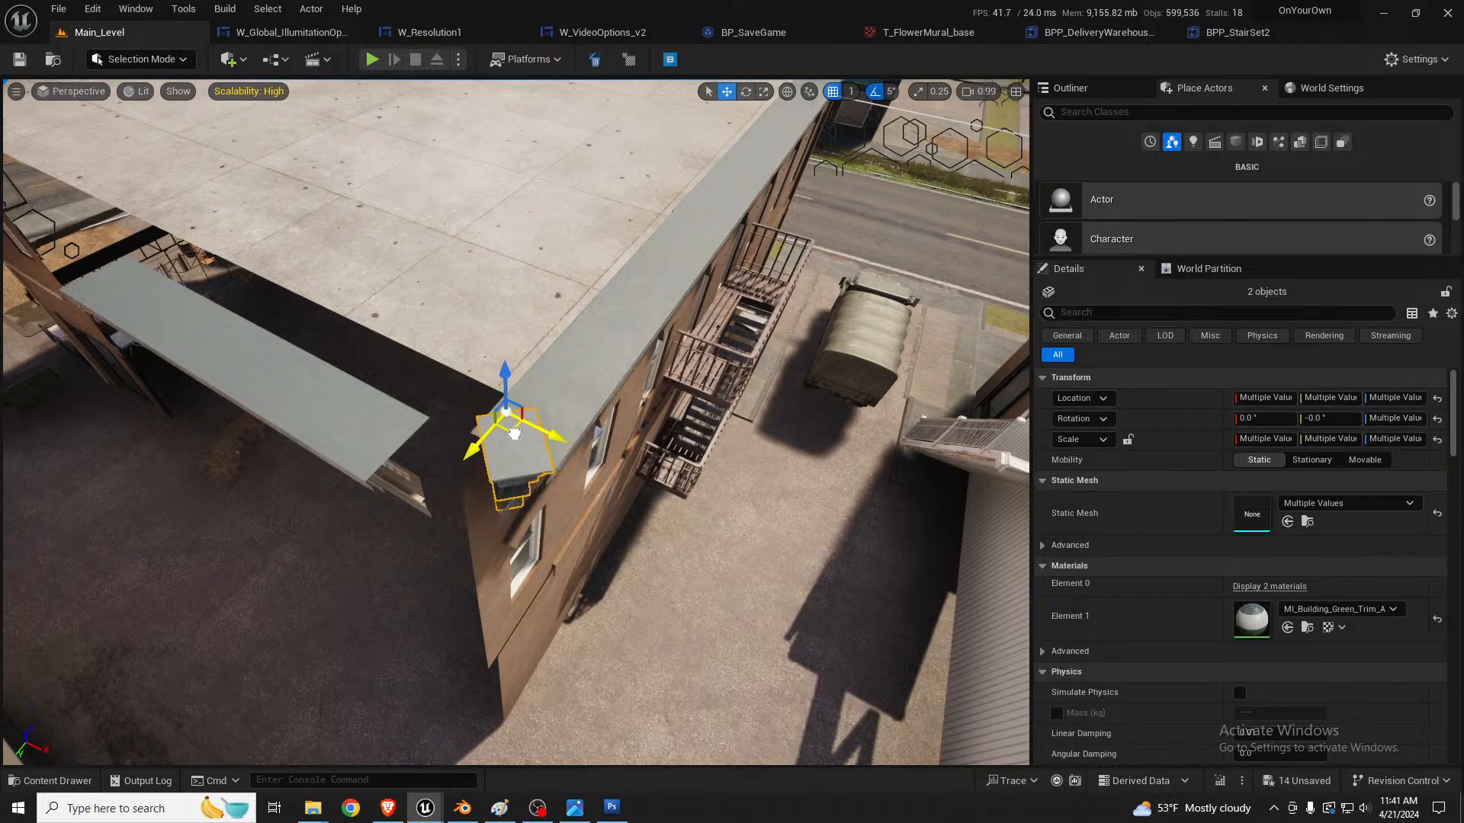
key(d)
right_drag(522, 452, 419, 299)
key(w)
scroll(523, 452, down, 2)
key(w)
key(a)
Step: Move the long trim copy along the roof's open side until it lines up beside the new corner bracket
click(415, 358)
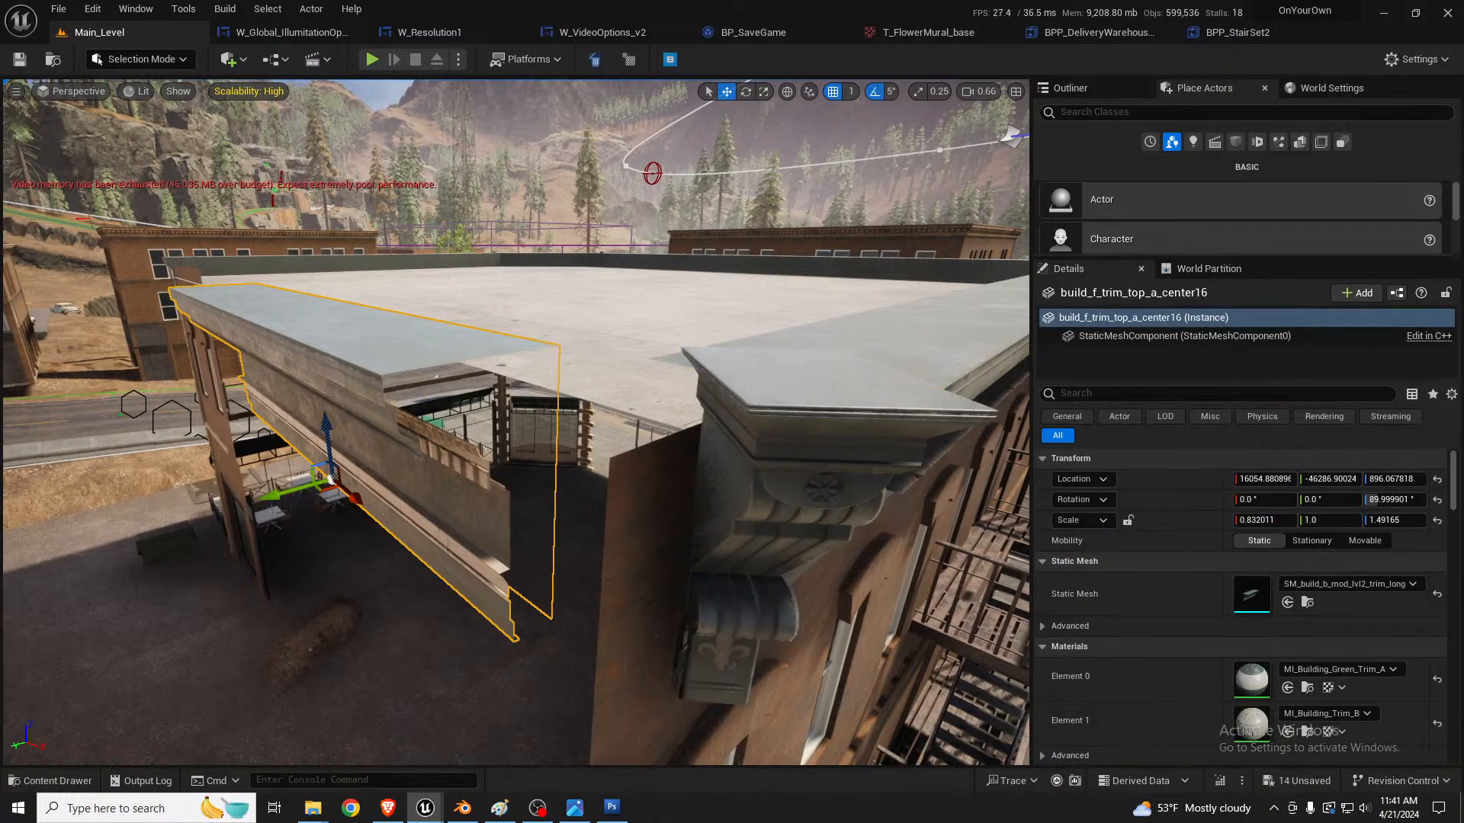
key(s)
right_drag(415, 358, 320, 366)
key(a)
key(w)
right_drag(434, 387, 526, 473)
key(s)
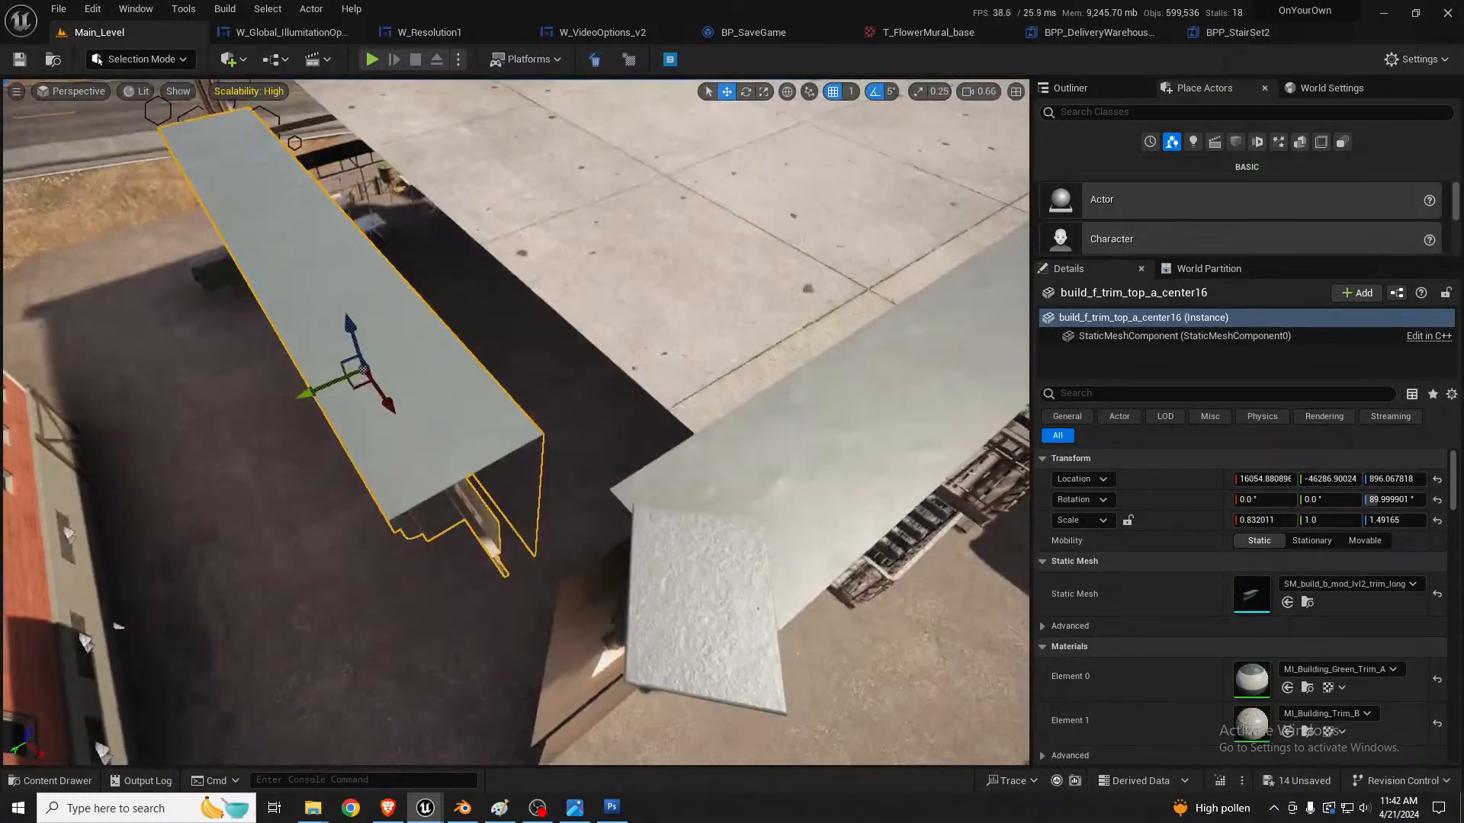
drag(357, 386, 468, 456)
key(w)
right_drag(468, 456, 540, 305)
key(q)
key(s)
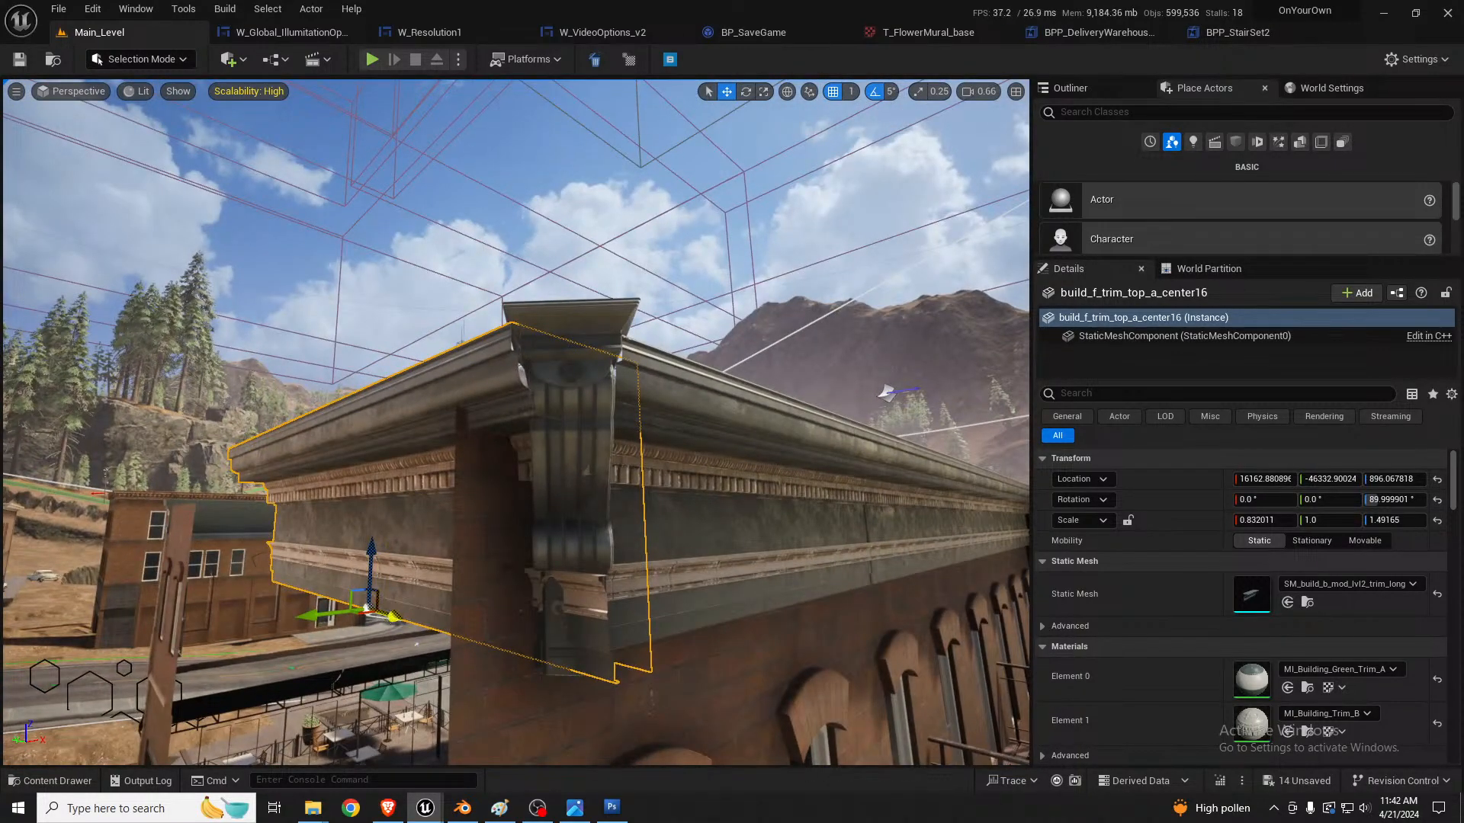
drag(393, 616, 373, 599)
Step: Select the corner bracket and its seam cover together and shift them into the joint between the two long trims
click(584, 378)
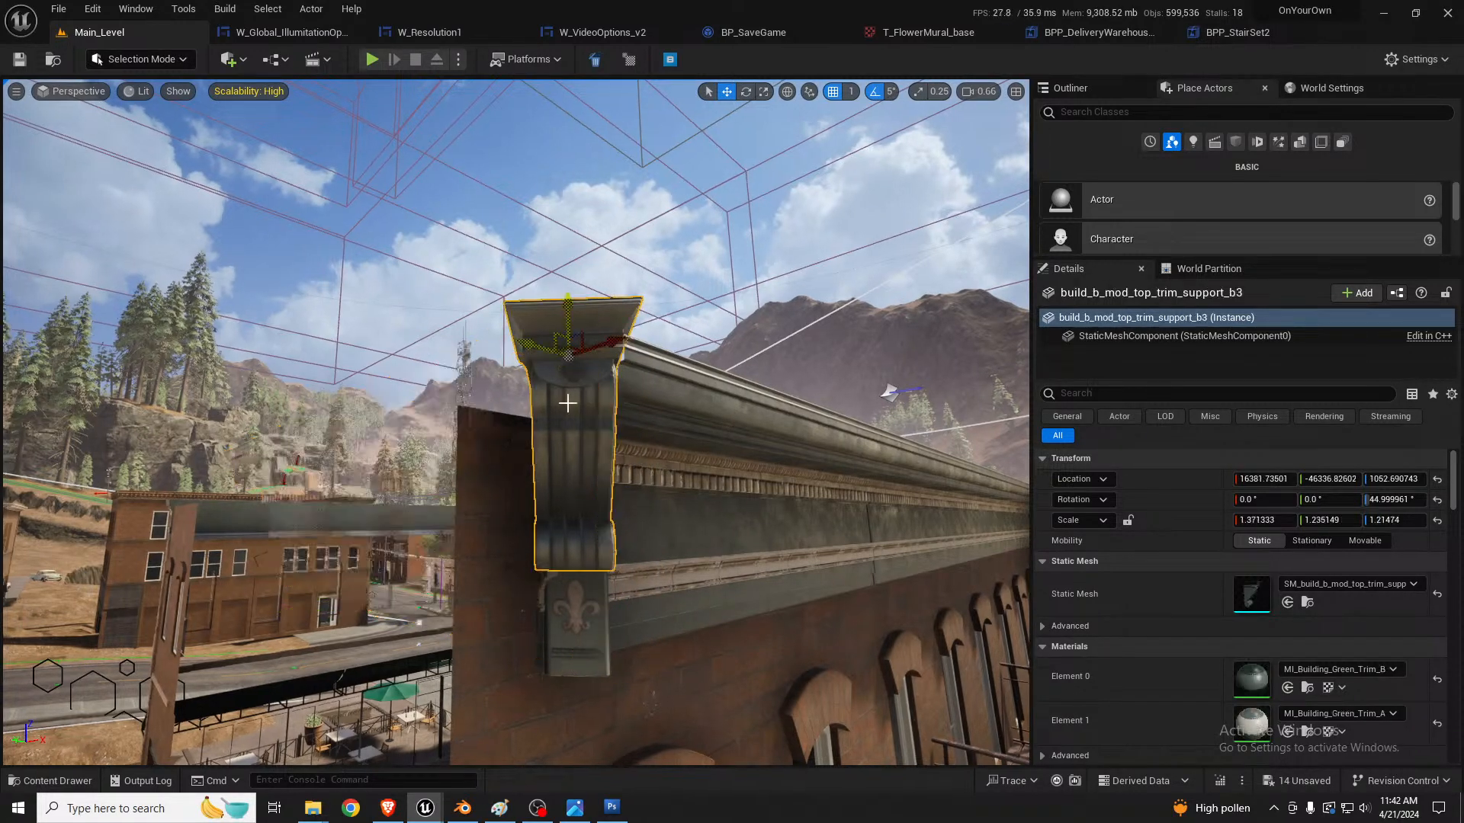
ctrl+click(575, 611)
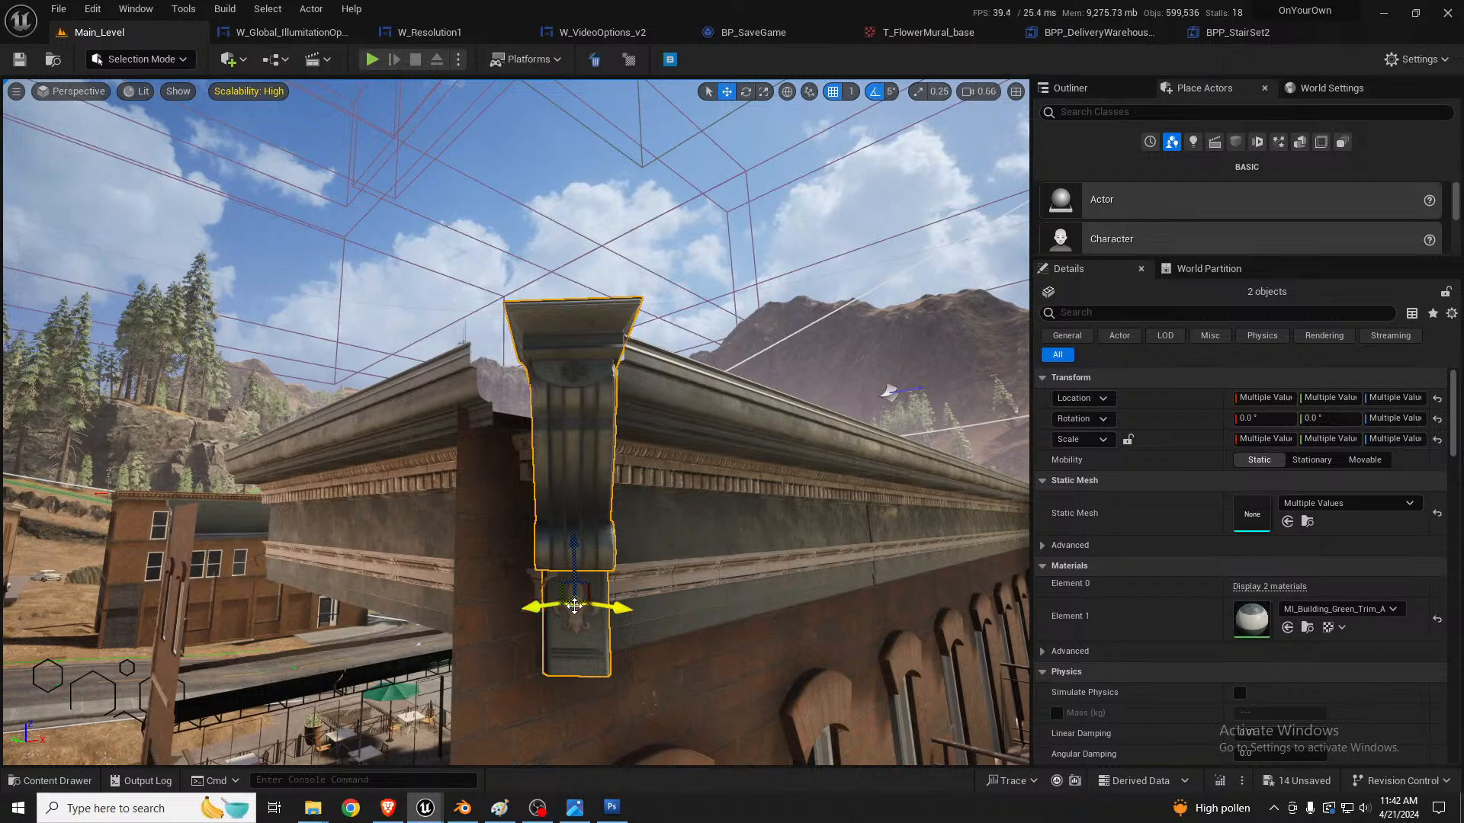
drag(574, 606, 536, 603)
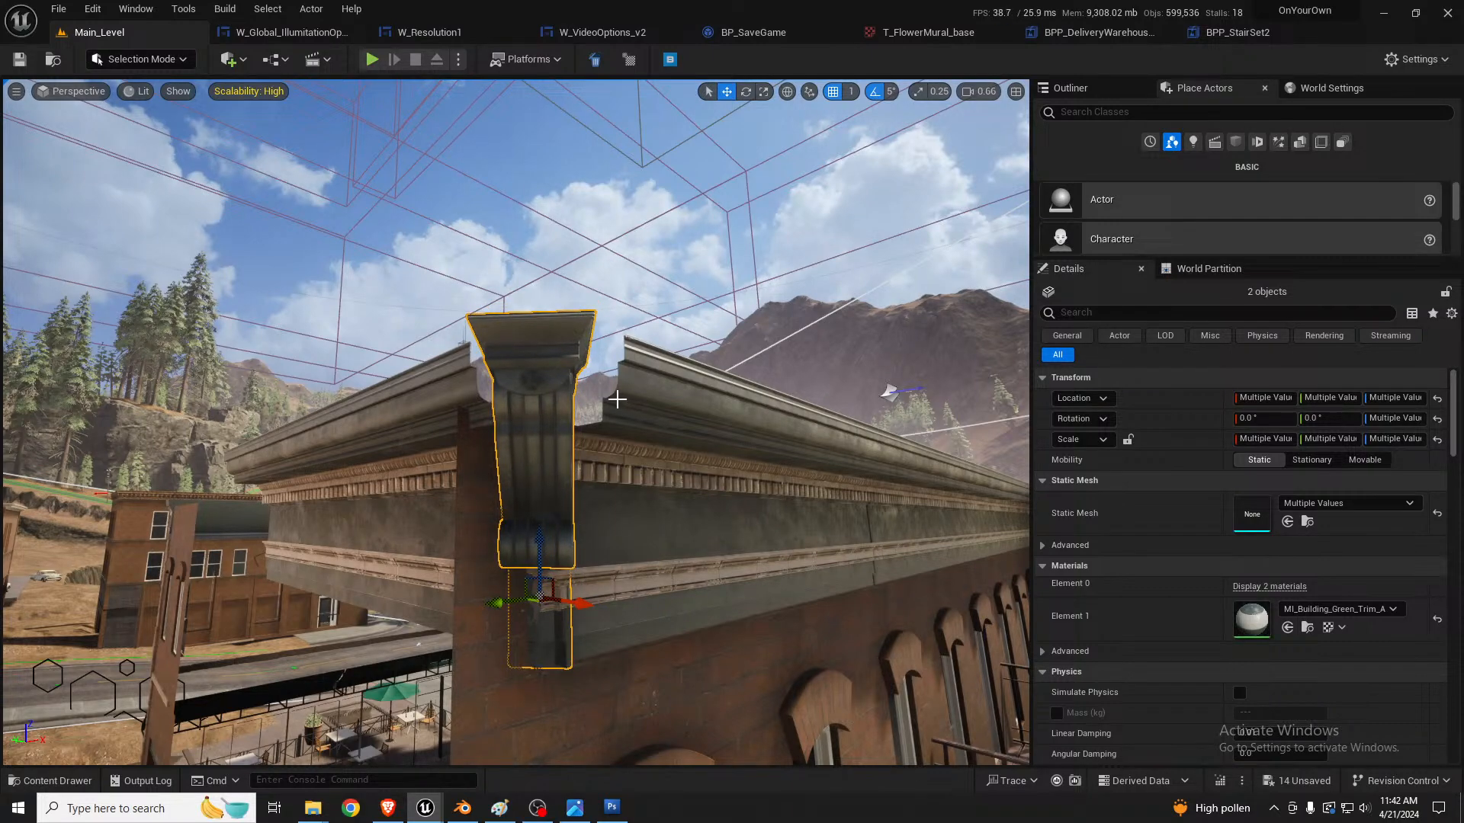
key(a)
right_drag(514, 483, 548, 483)
key(d)
key(s)
key(a)
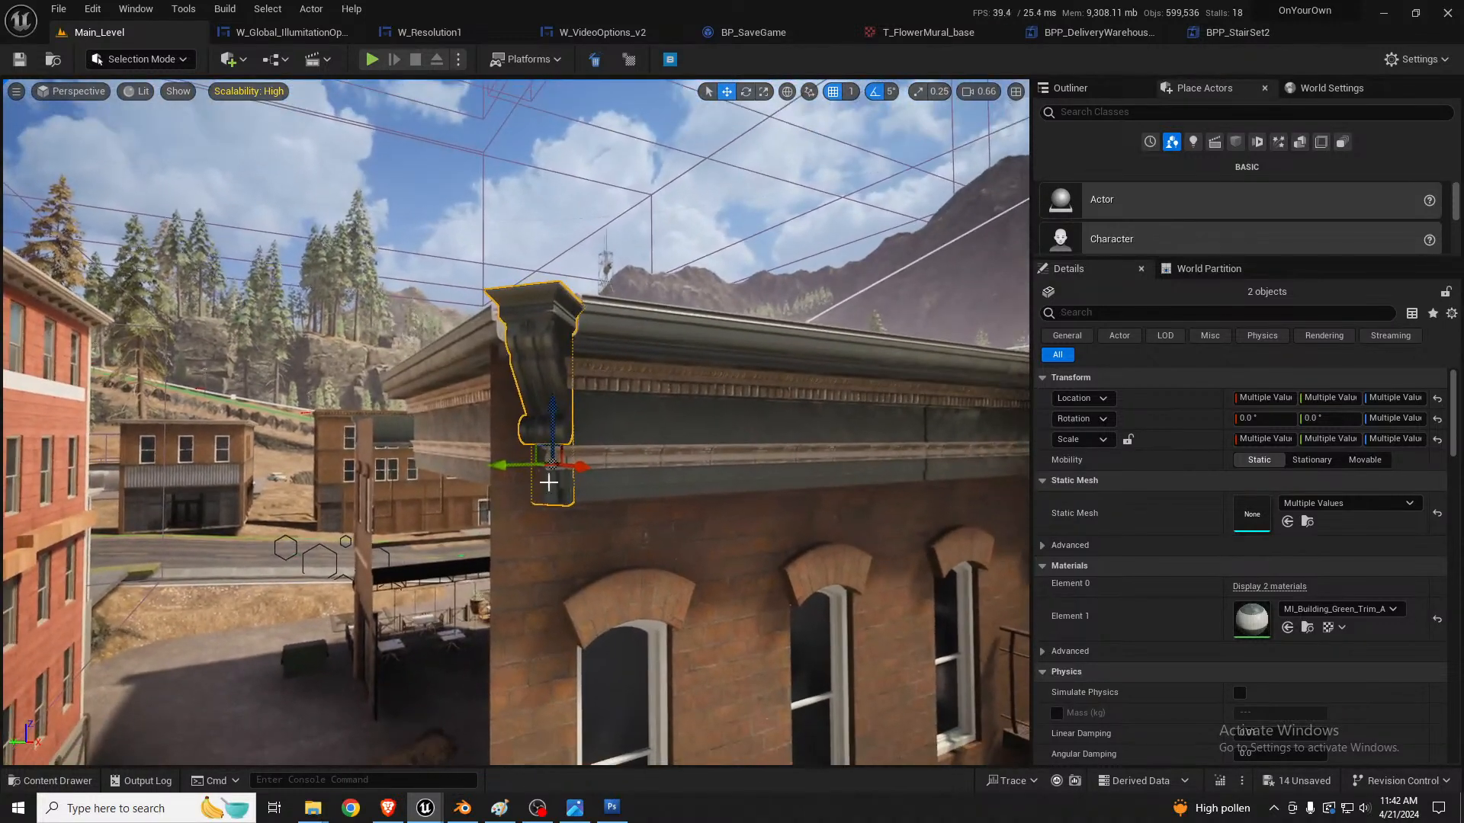
Step: Add both adjoining long trims to the bracket and seam cover selection and move all four pieces outward from the corner
ctrl+click(599, 347)
ctrl+click(472, 355)
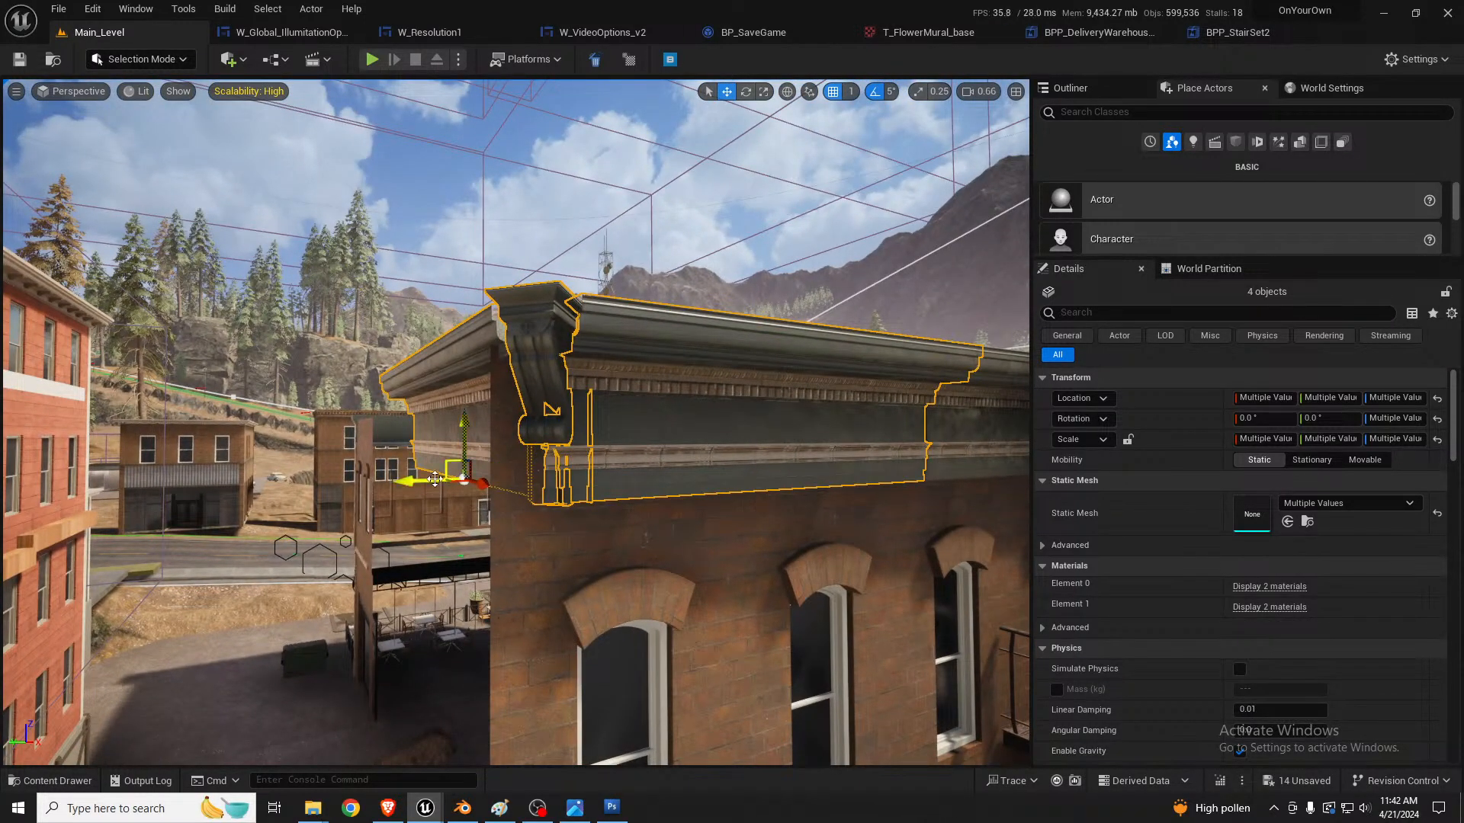
drag(435, 479, 378, 489)
right_drag(419, 478, 526, 457)
right_drag(495, 374, 511, 404)
Step: Duplicate the upper window wall panel at the open corner, rotate the copy to -90°, and place it at about X 16104, Y -46288
click(545, 461)
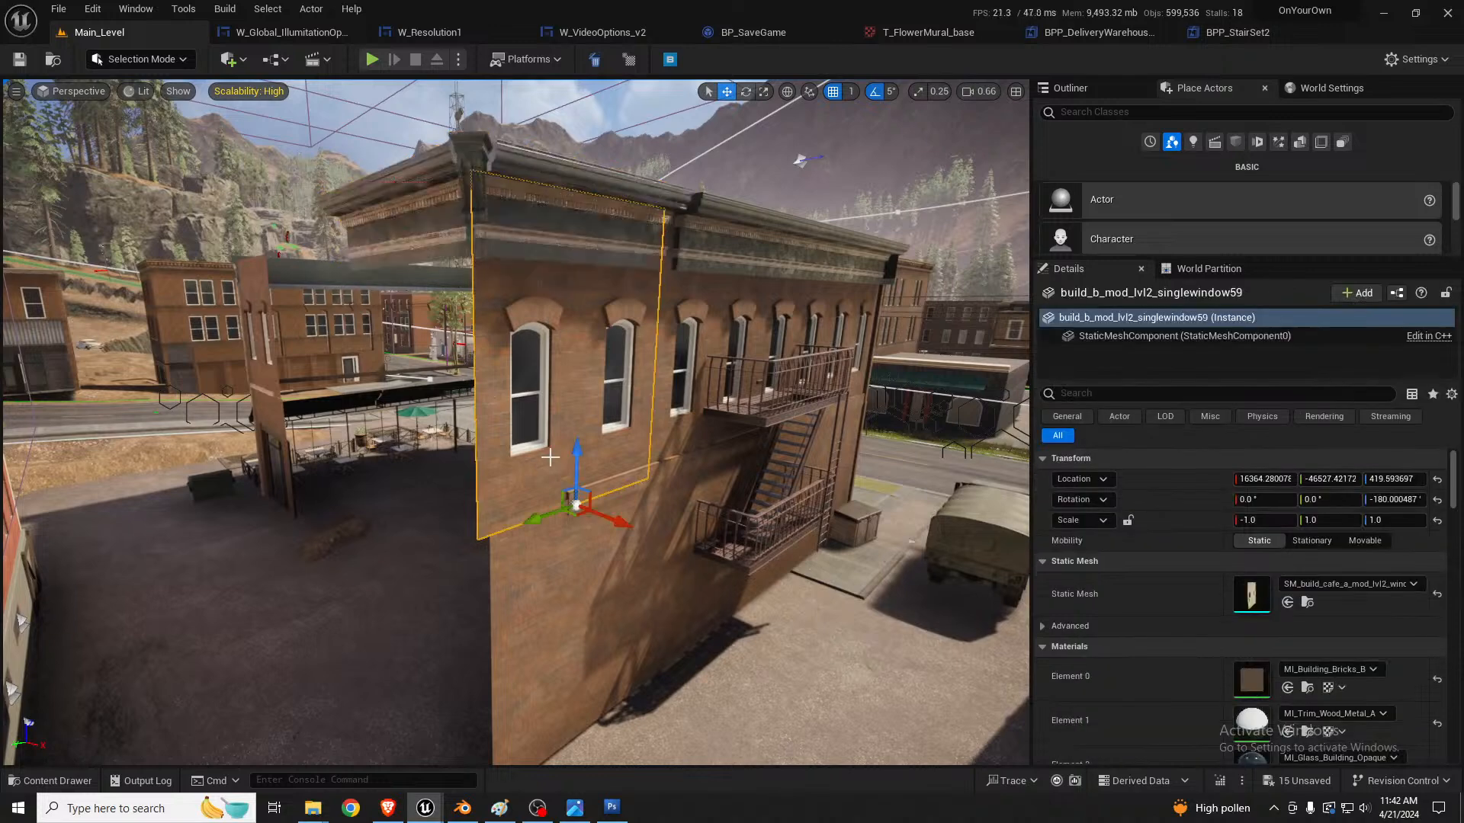
ctrl+click(547, 552)
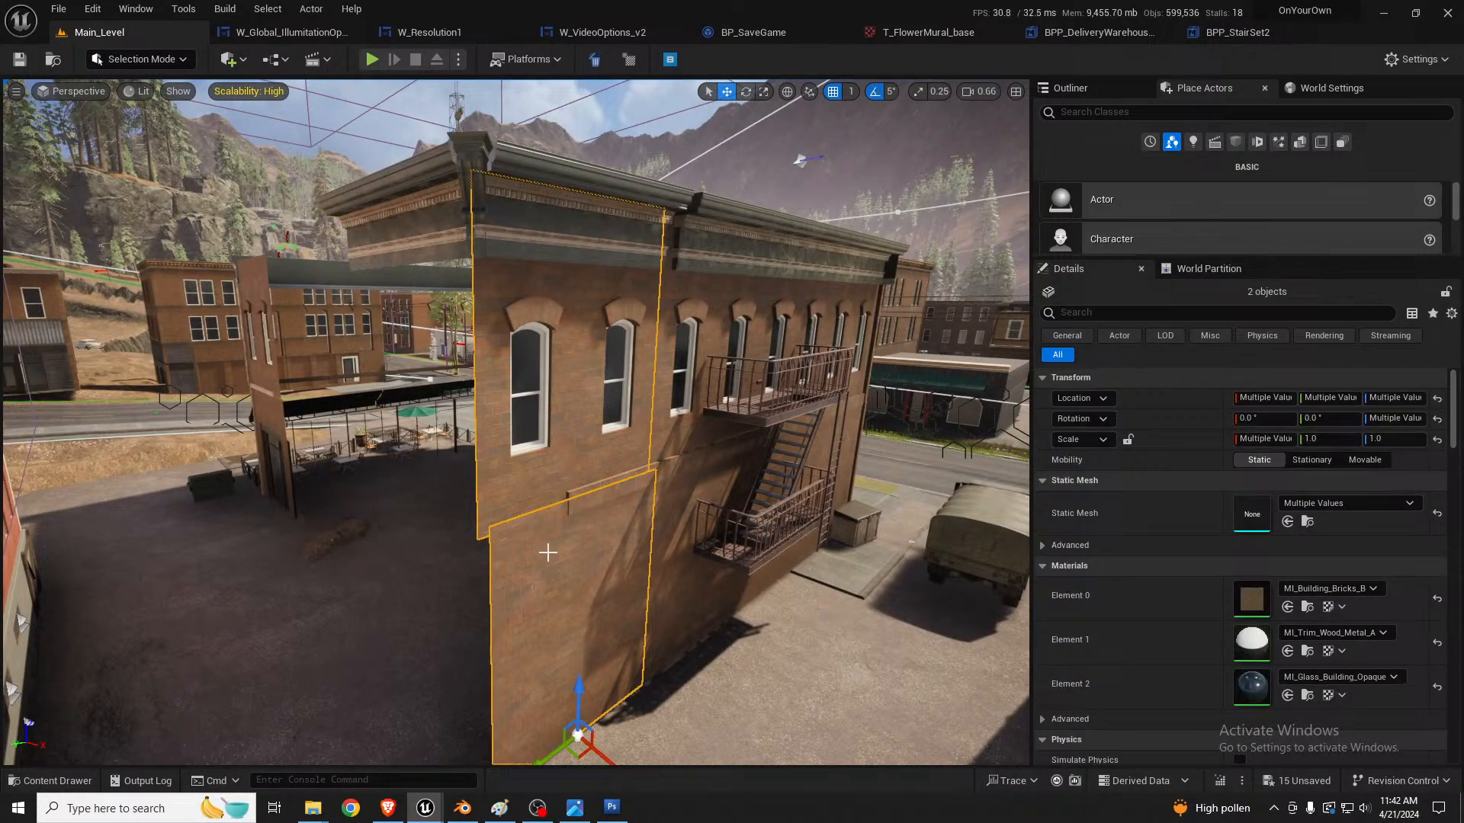
click(550, 481)
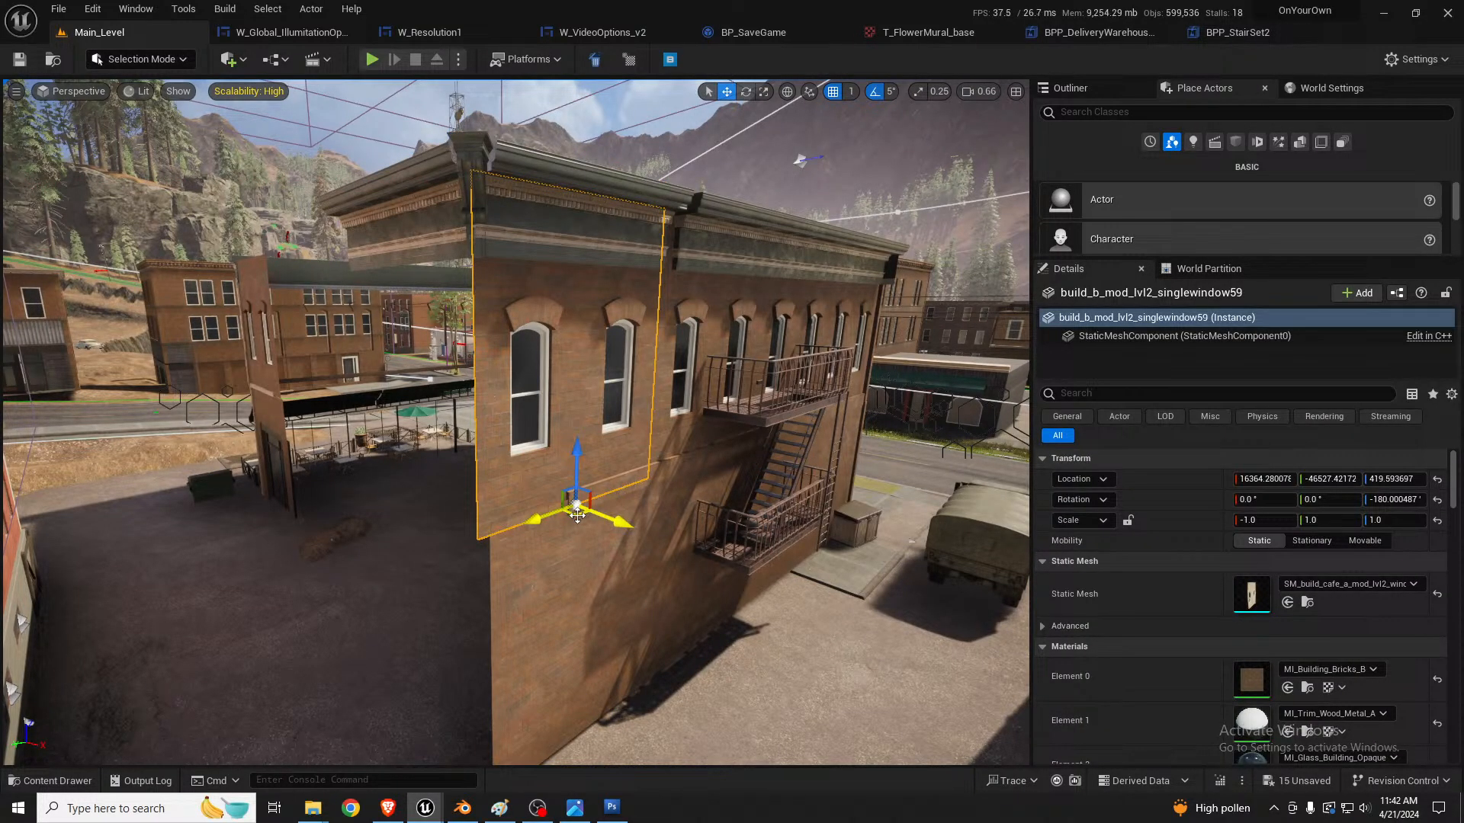
alt+drag(575, 522, 407, 502)
key(e)
key(w)
right_drag(407, 502, 419, 465)
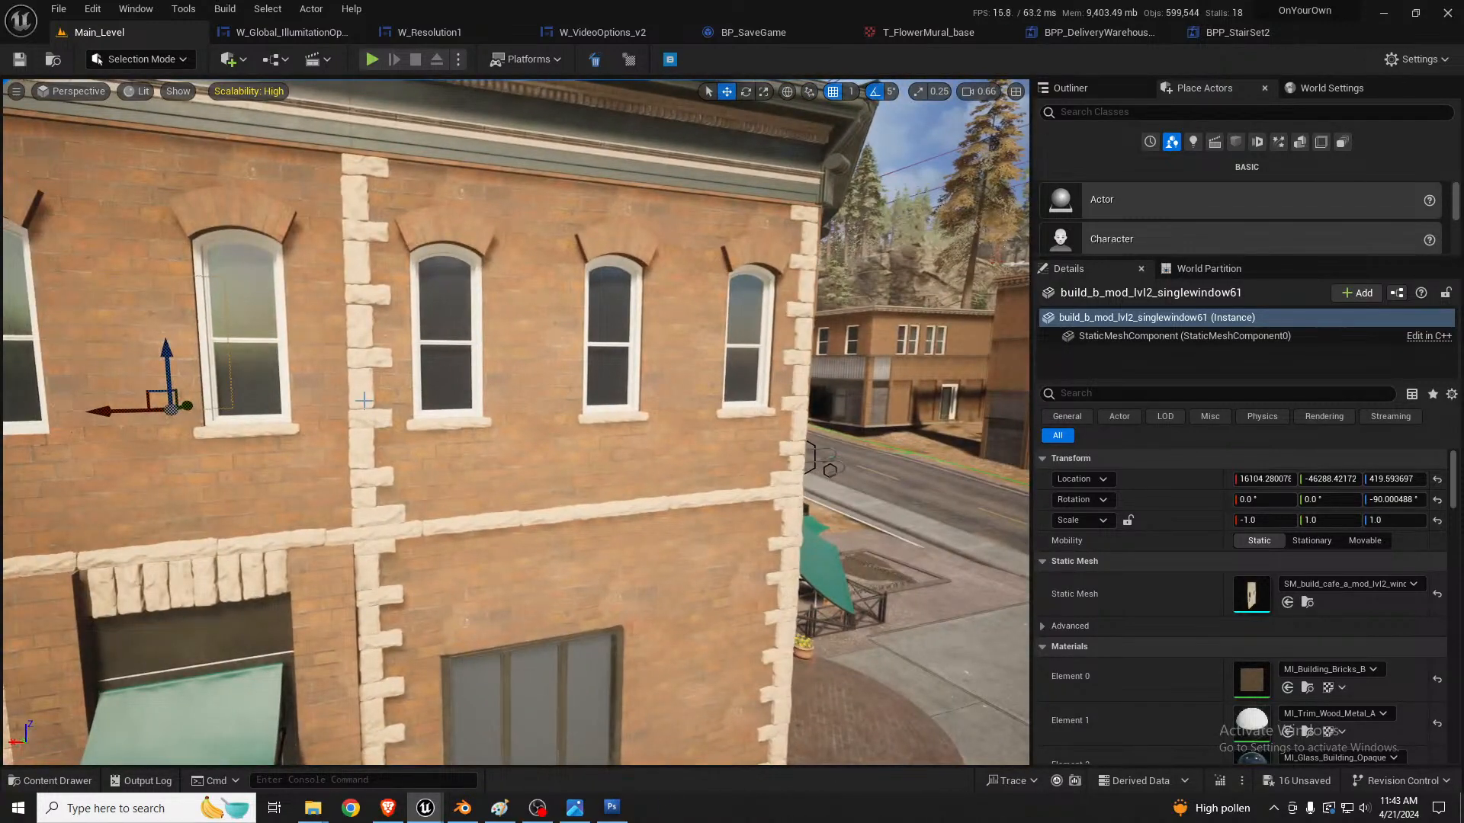
Step: Select the upper and lower stone quoin strips on the finished facade and duplicate both to the brick building's open corner
click(366, 423)
shift+click(375, 583)
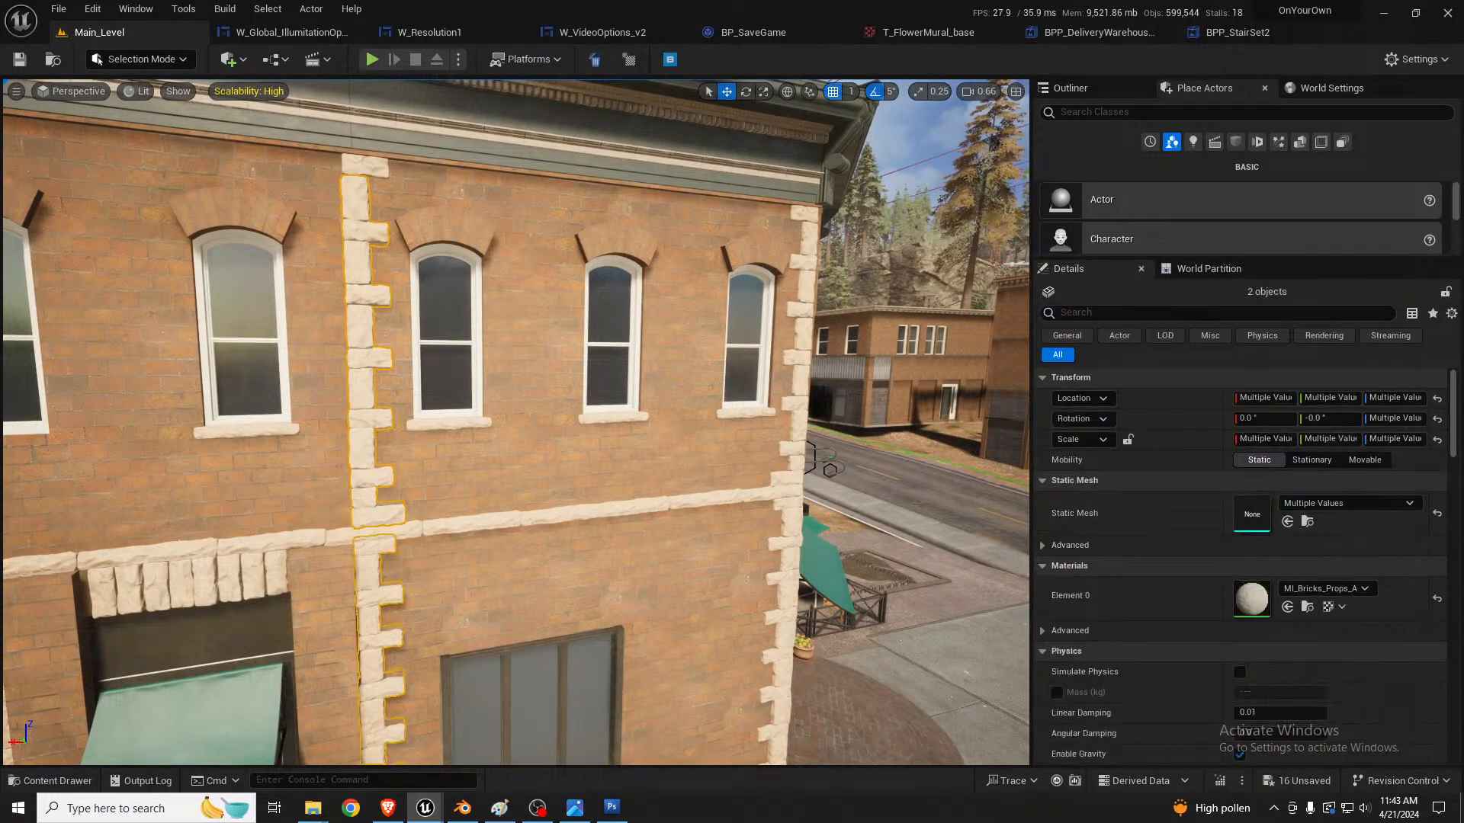
right_drag(407, 558, 582, 453)
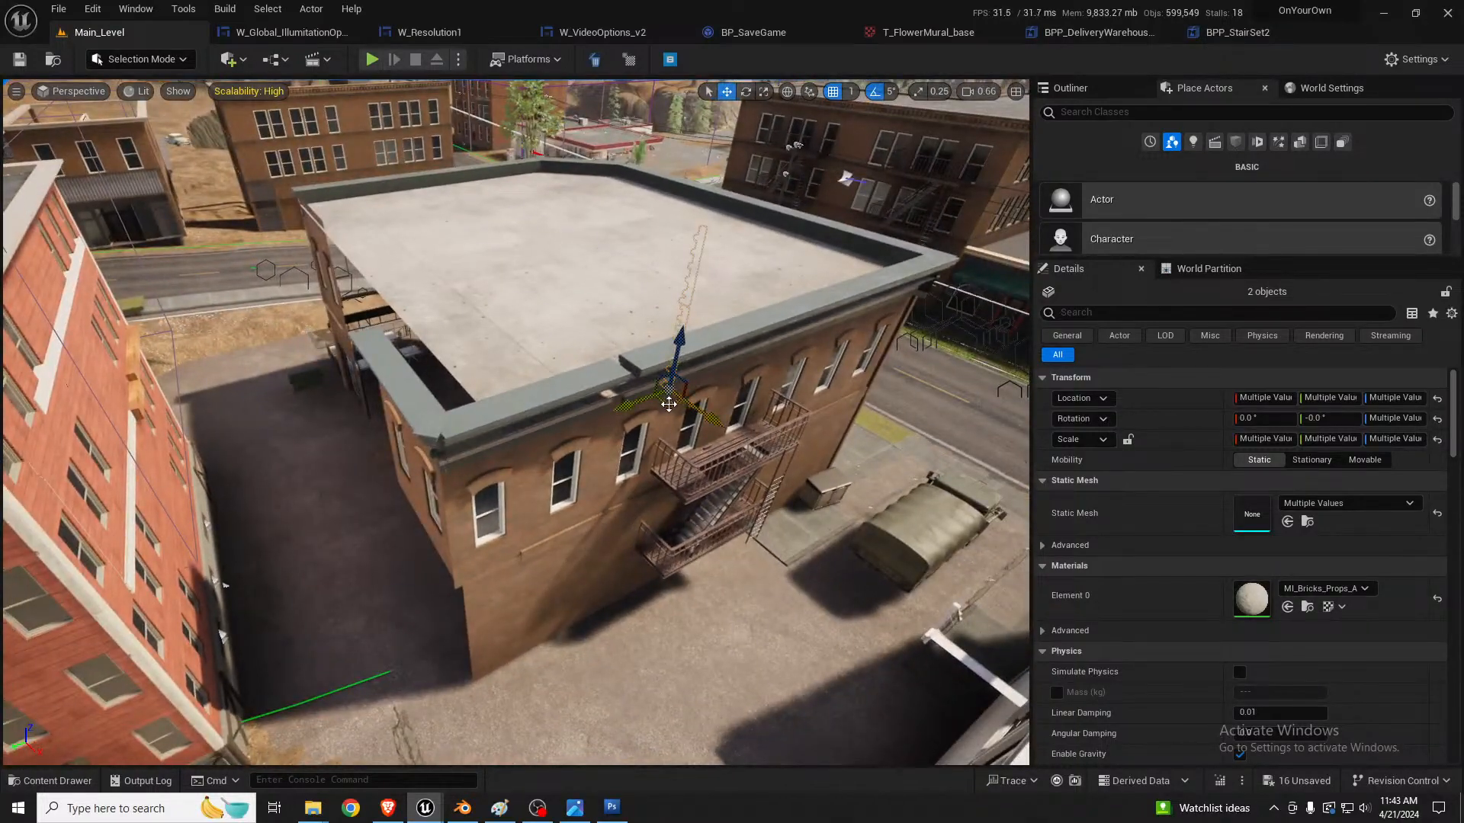
drag(668, 404, 430, 655)
right_drag(429, 655, 442, 622)
scroll(385, 724, down, 1)
key(w)
key(s)
right_drag(621, 465, 621, 414)
key(w)
Step: Rotate the two quoin strips to face the fire-escape side and fit them against the corner edge
key(e)
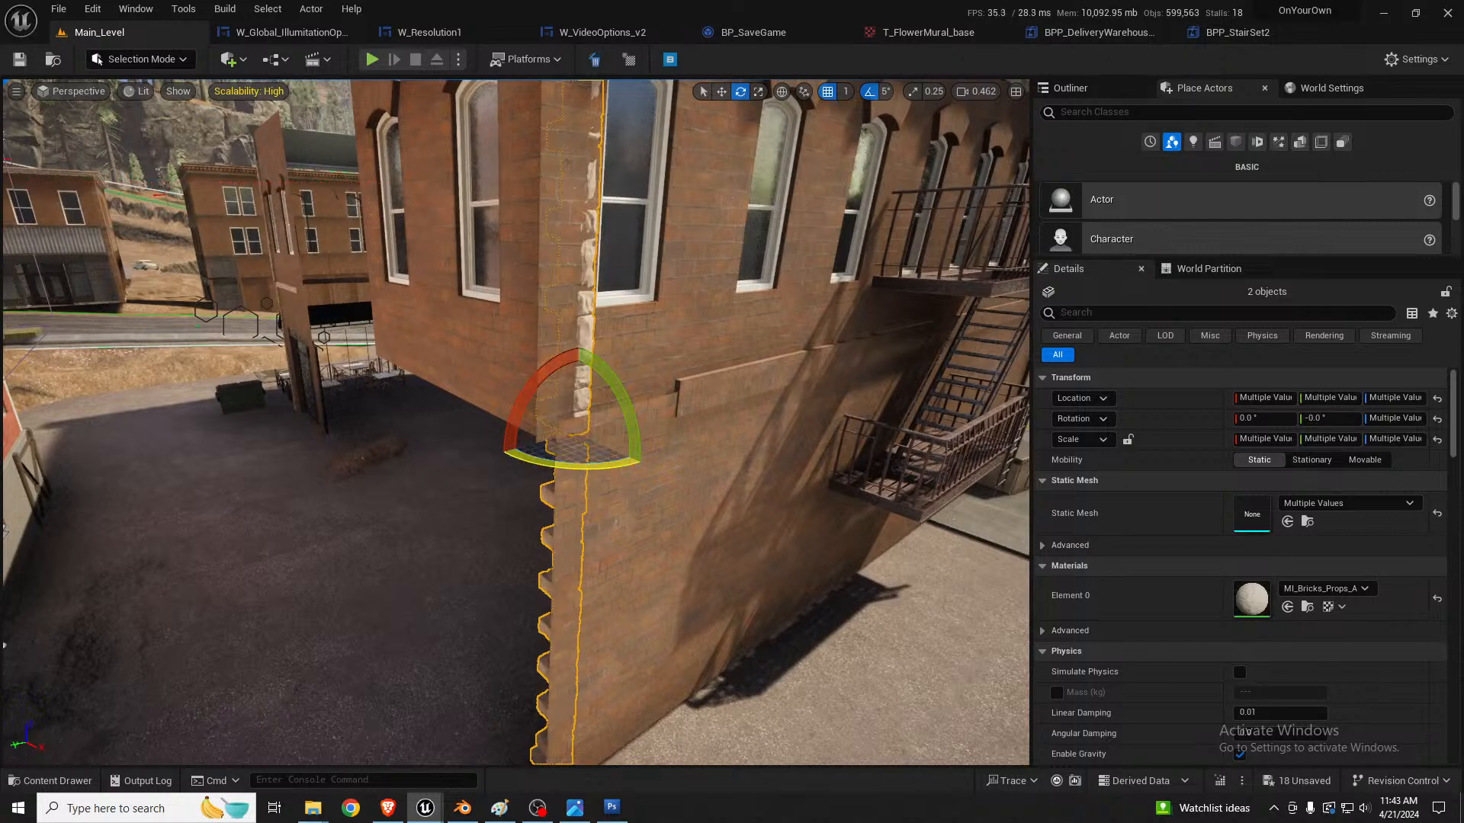
drag(586, 465, 505, 456)
key(w)
right_drag(506, 457, 483, 485)
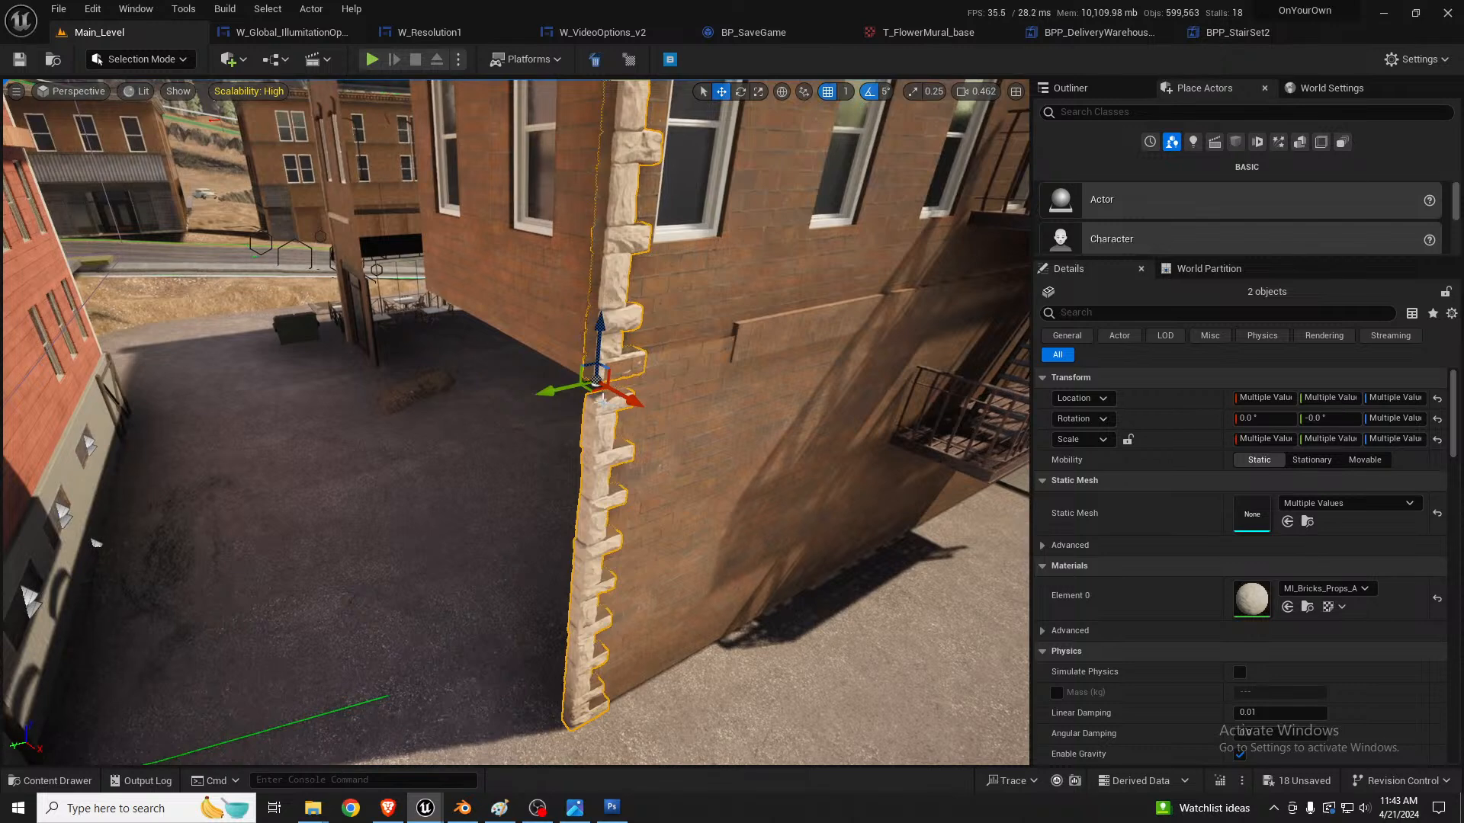
Step: Duplicate both quoin strips, rotate the copies to the corner's other face, and shift them outward to wrap the corner
key(e)
mouse_move(657, 405)
mouse_down()
mouse_move(712, 416)
mouse_move(669, 414)
mouse_up()
key(w)
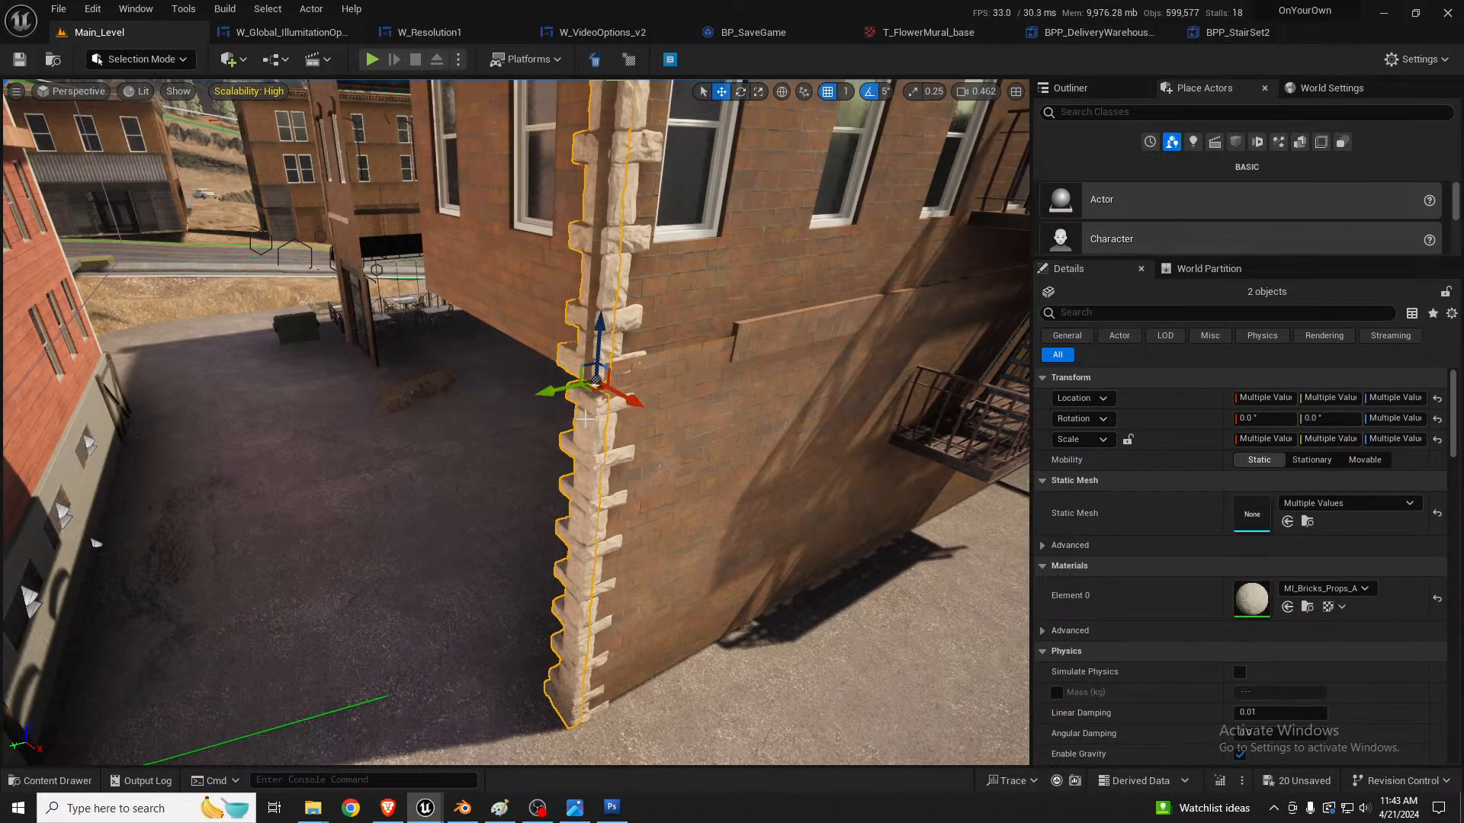
drag(588, 391, 574, 399)
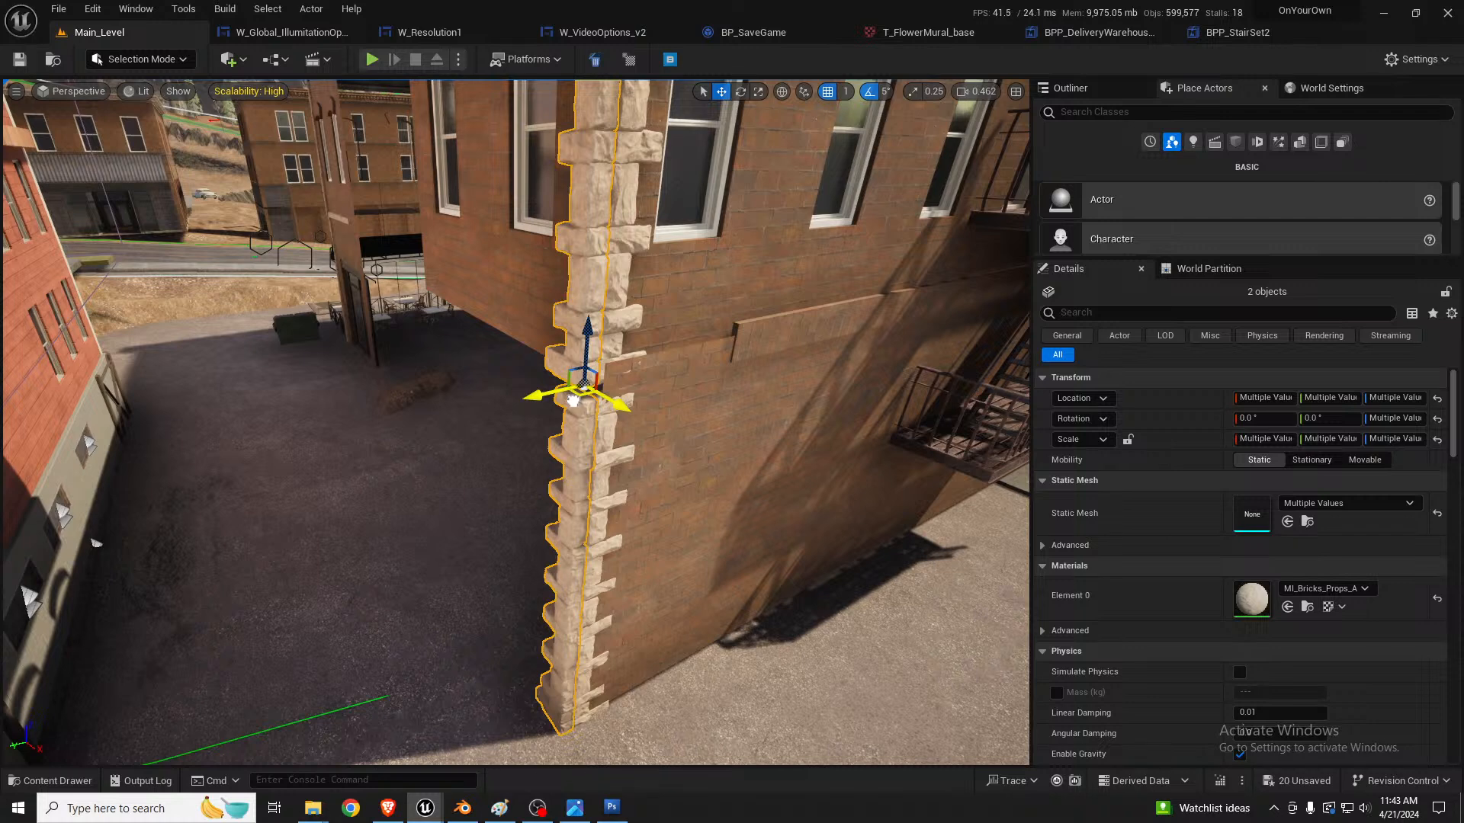
Step: Stretch the horizontal brick ledge on the fire-escape wall to a Z scale of about 1.34 so it reaches the corner quoins
click(797, 324)
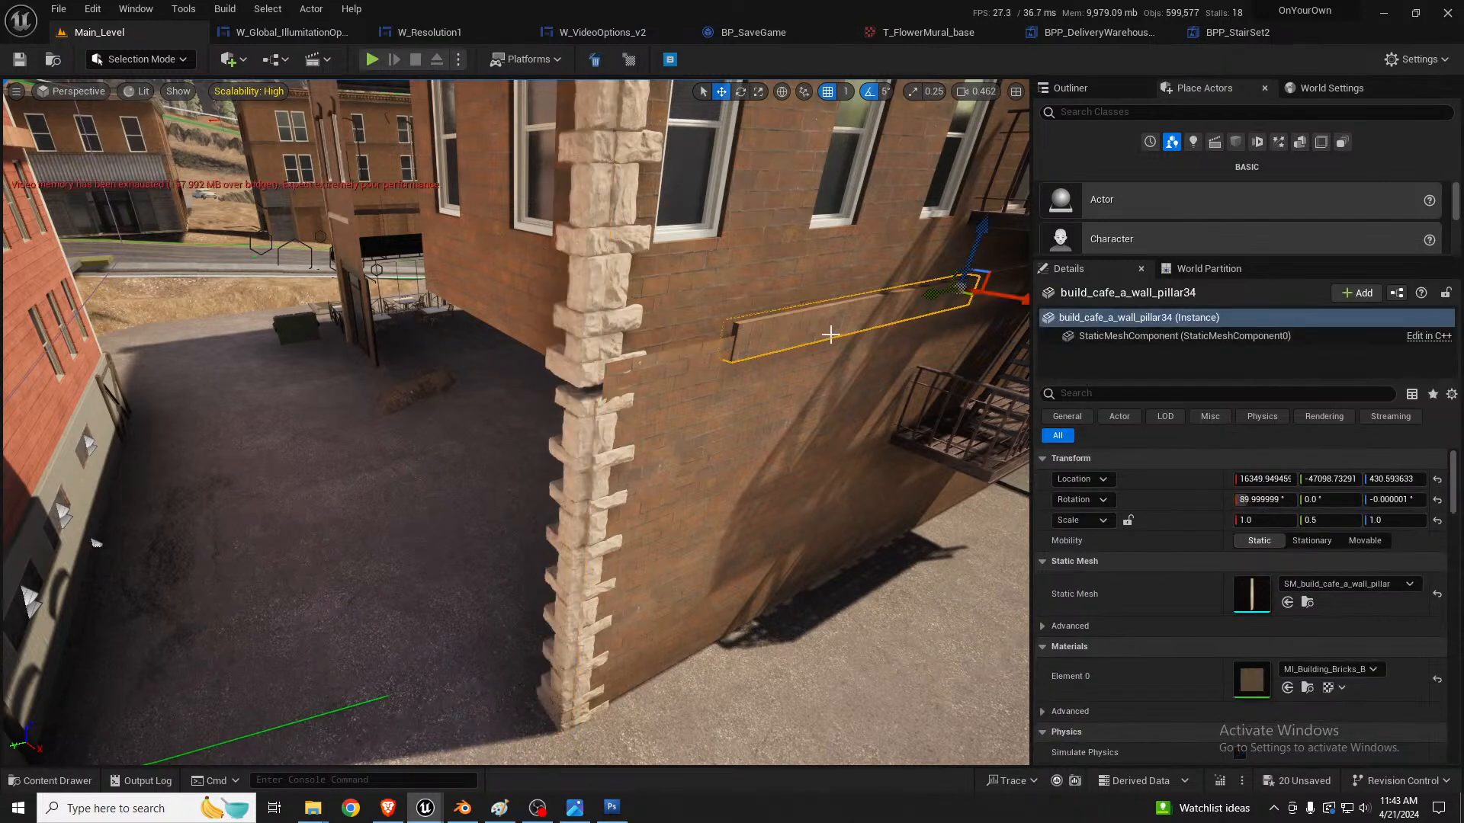
key(r)
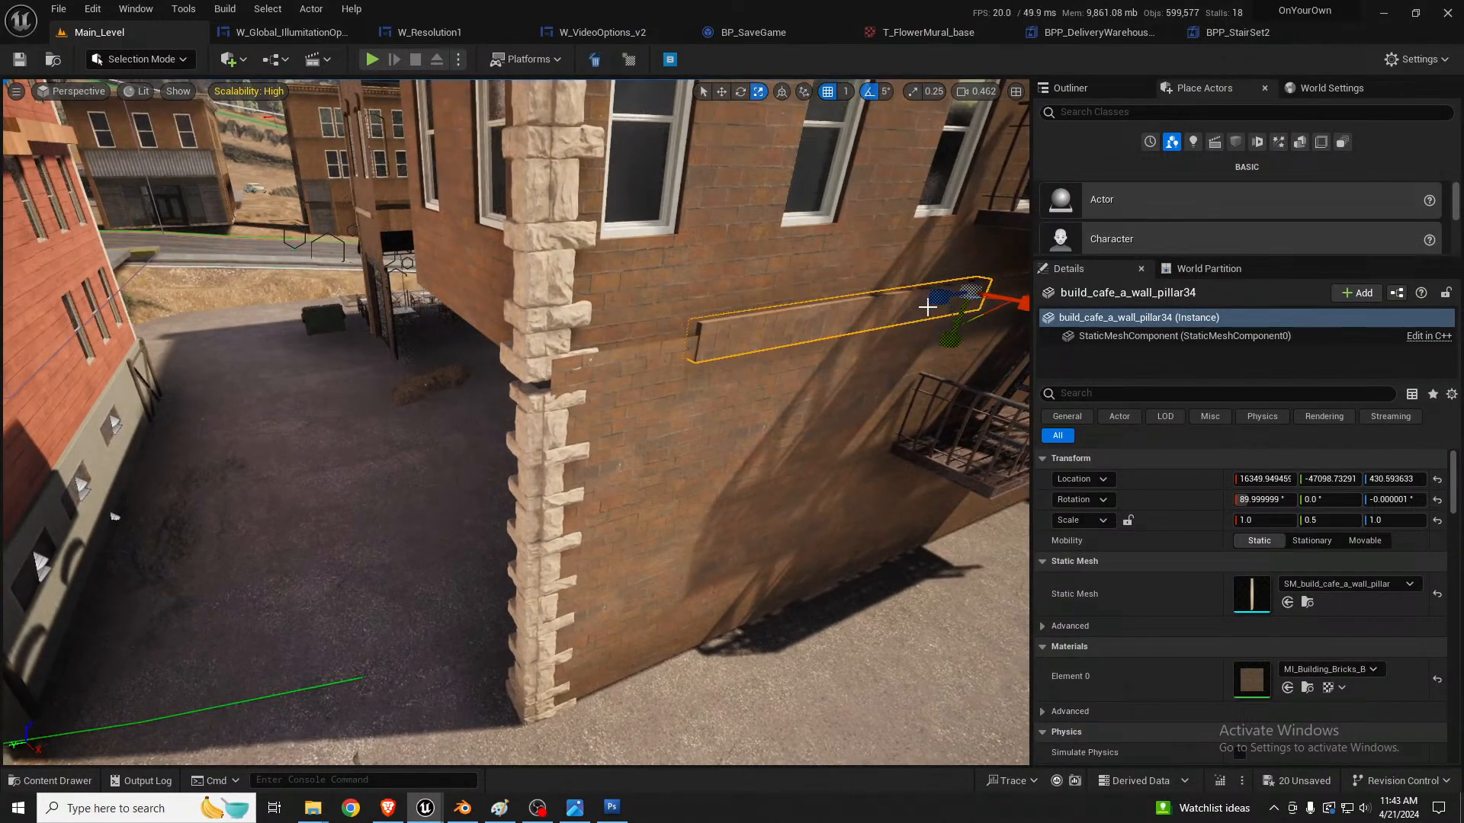
drag(943, 310, 925, 315)
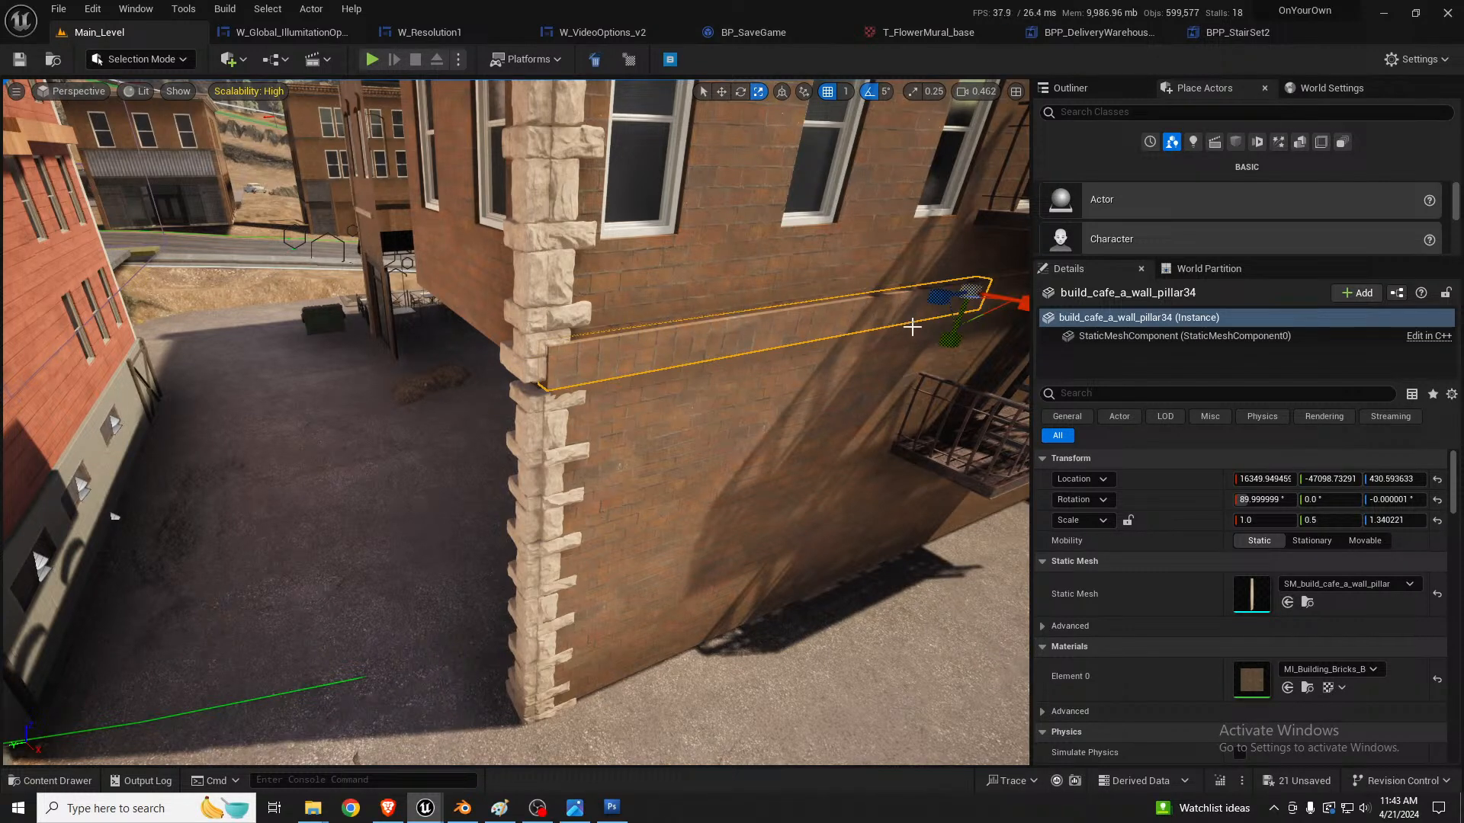
Step: Duplicate the ground-floor wall panel at the corner, rotate the copy to 90°, and place it at about X 16114, Y -46287
click(748, 434)
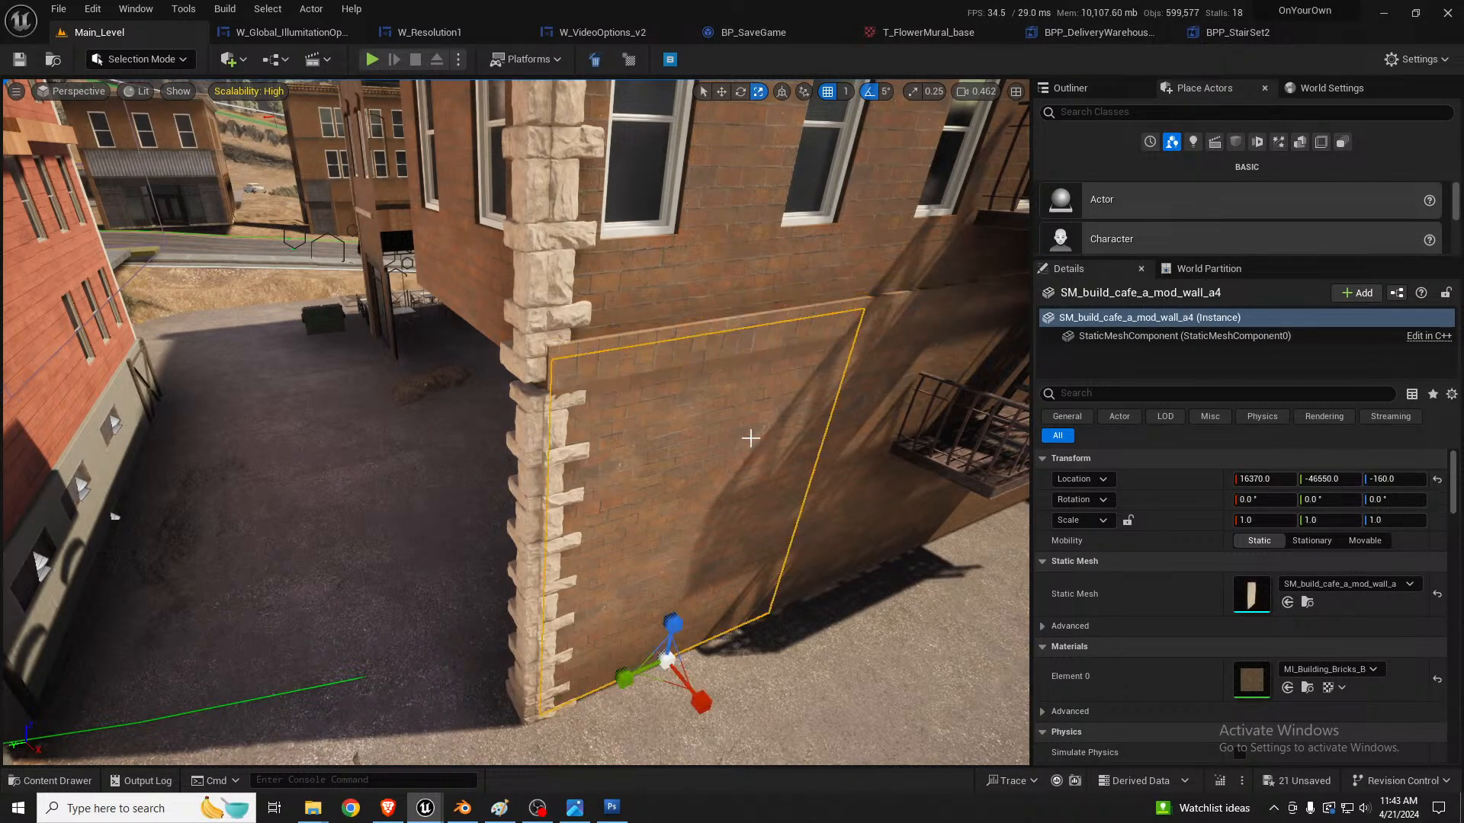
right_drag(748, 434, 834, 508)
key(w)
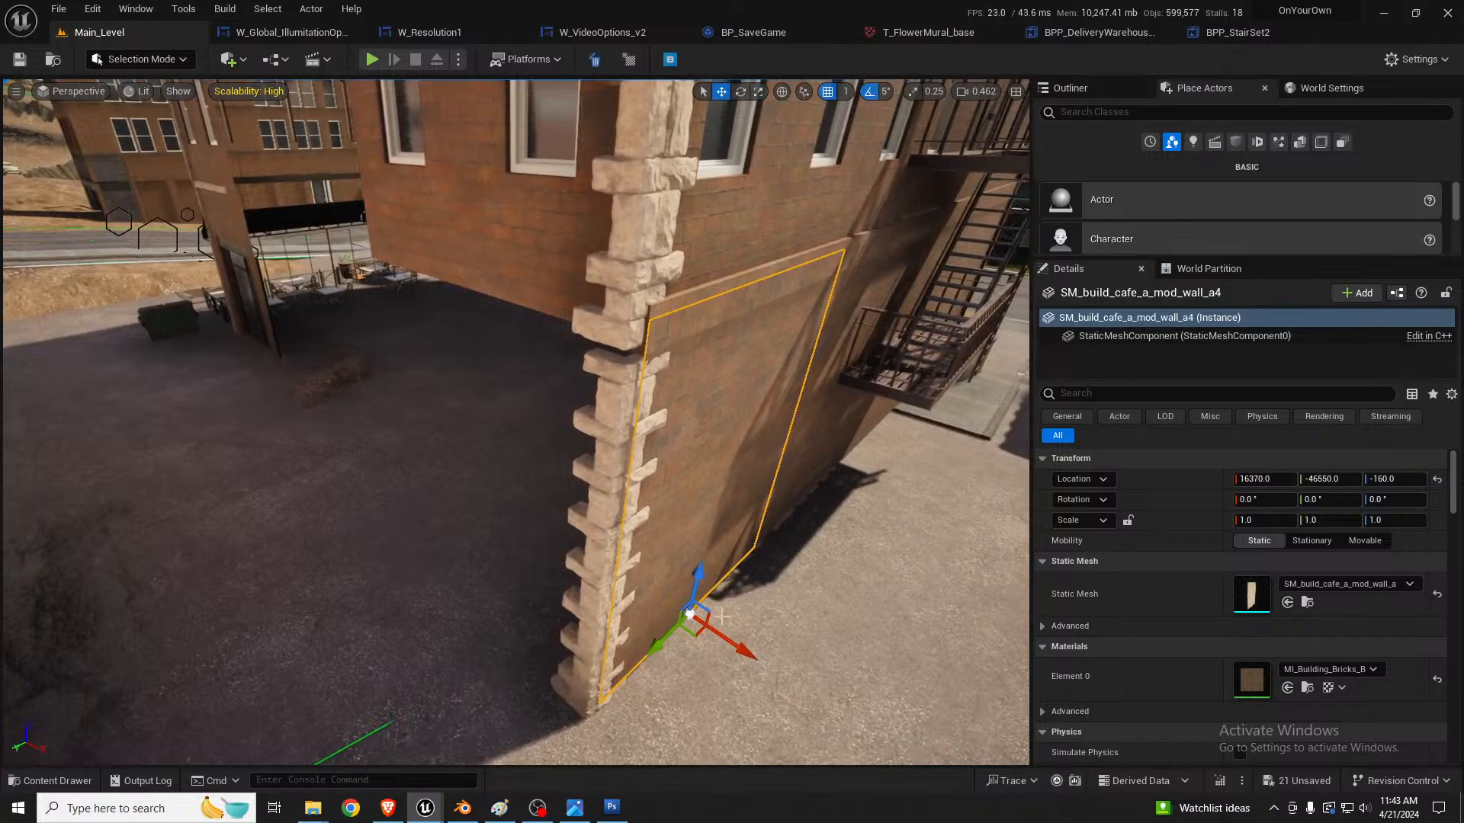
alt+drag(690, 613, 449, 608)
key(e)
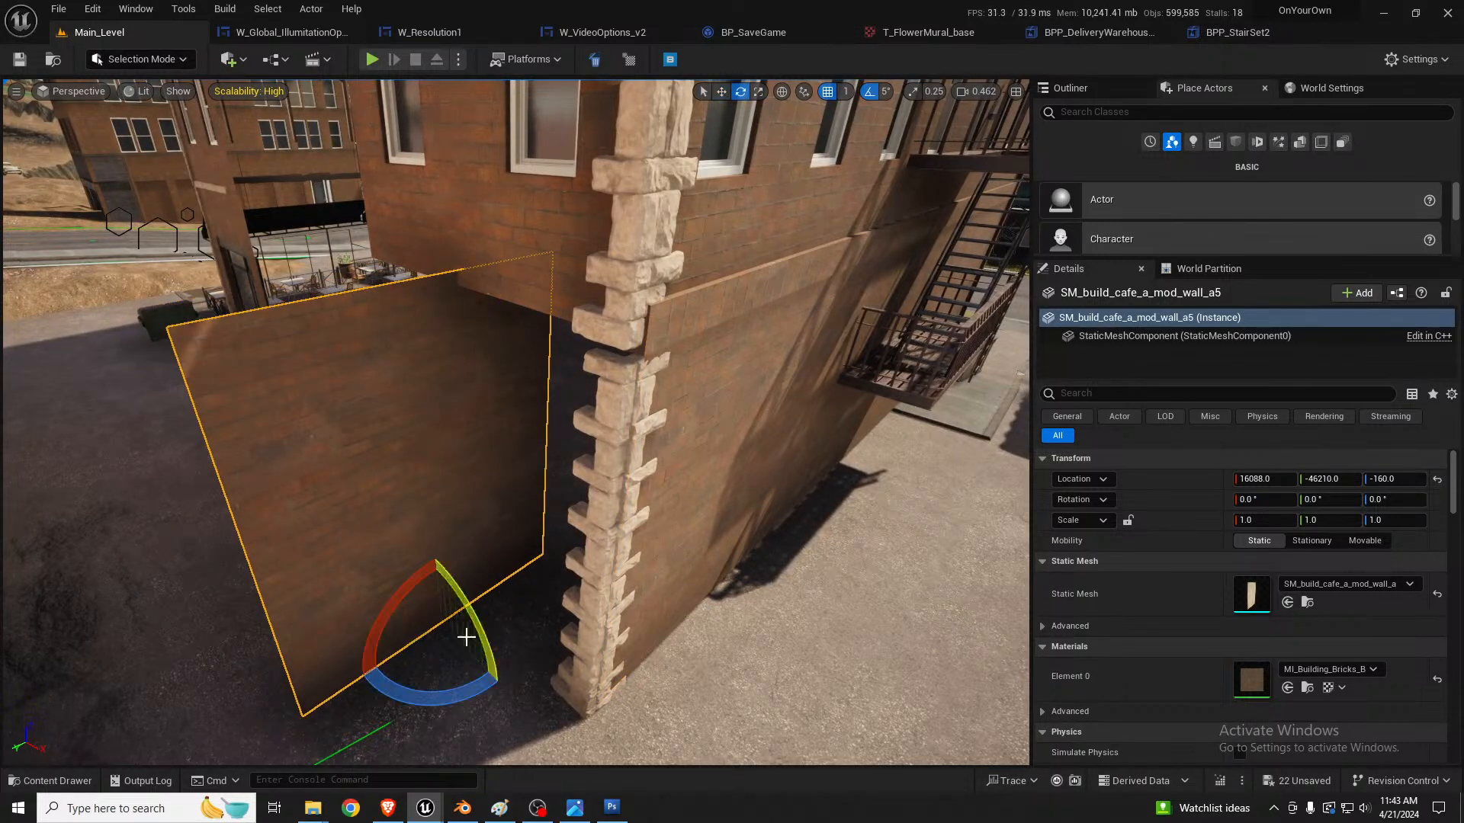
drag(450, 693, 360, 677)
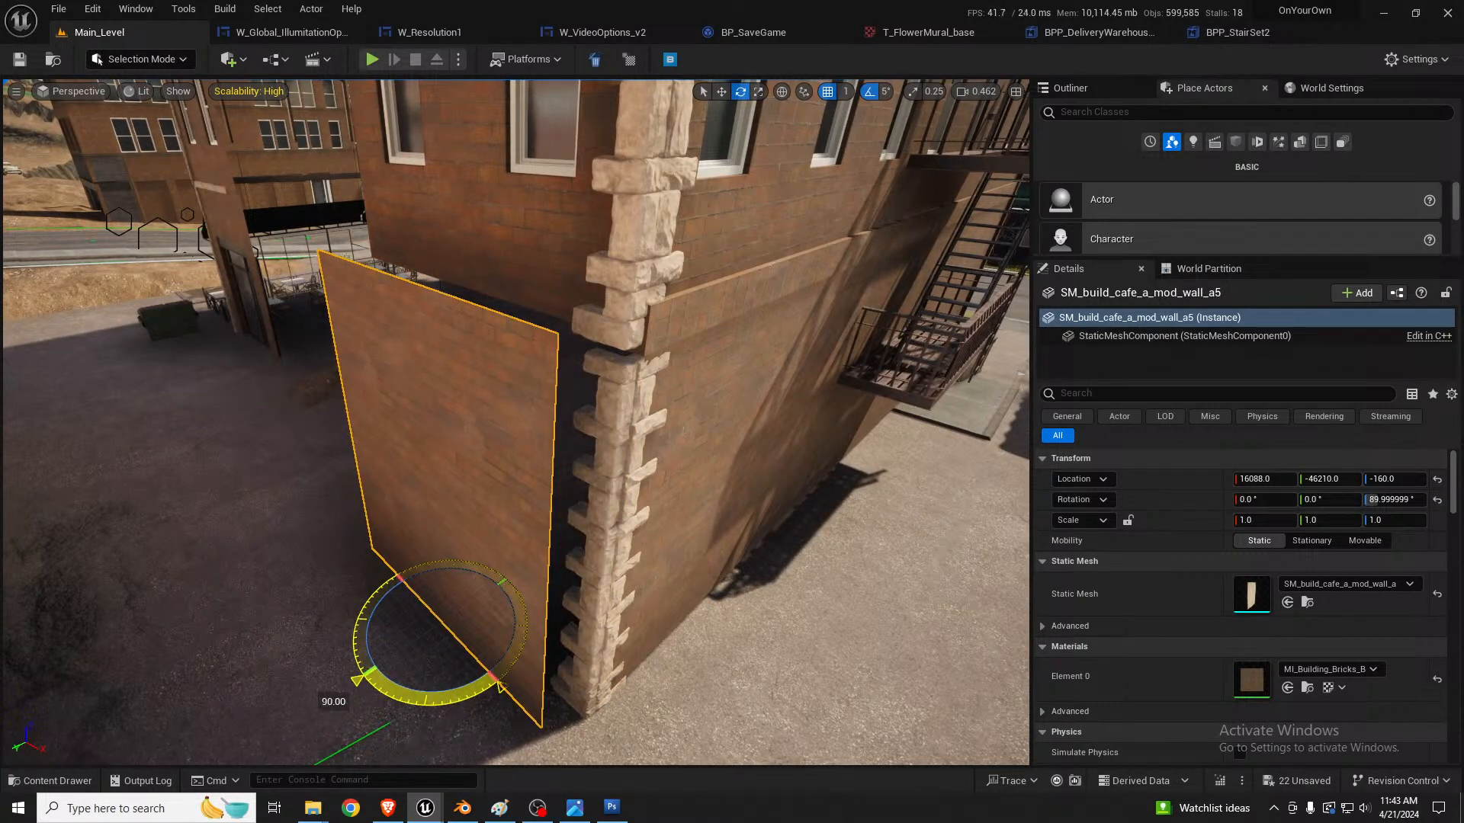
key(w)
drag(439, 645, 486, 629)
right_drag(485, 628, 637, 501)
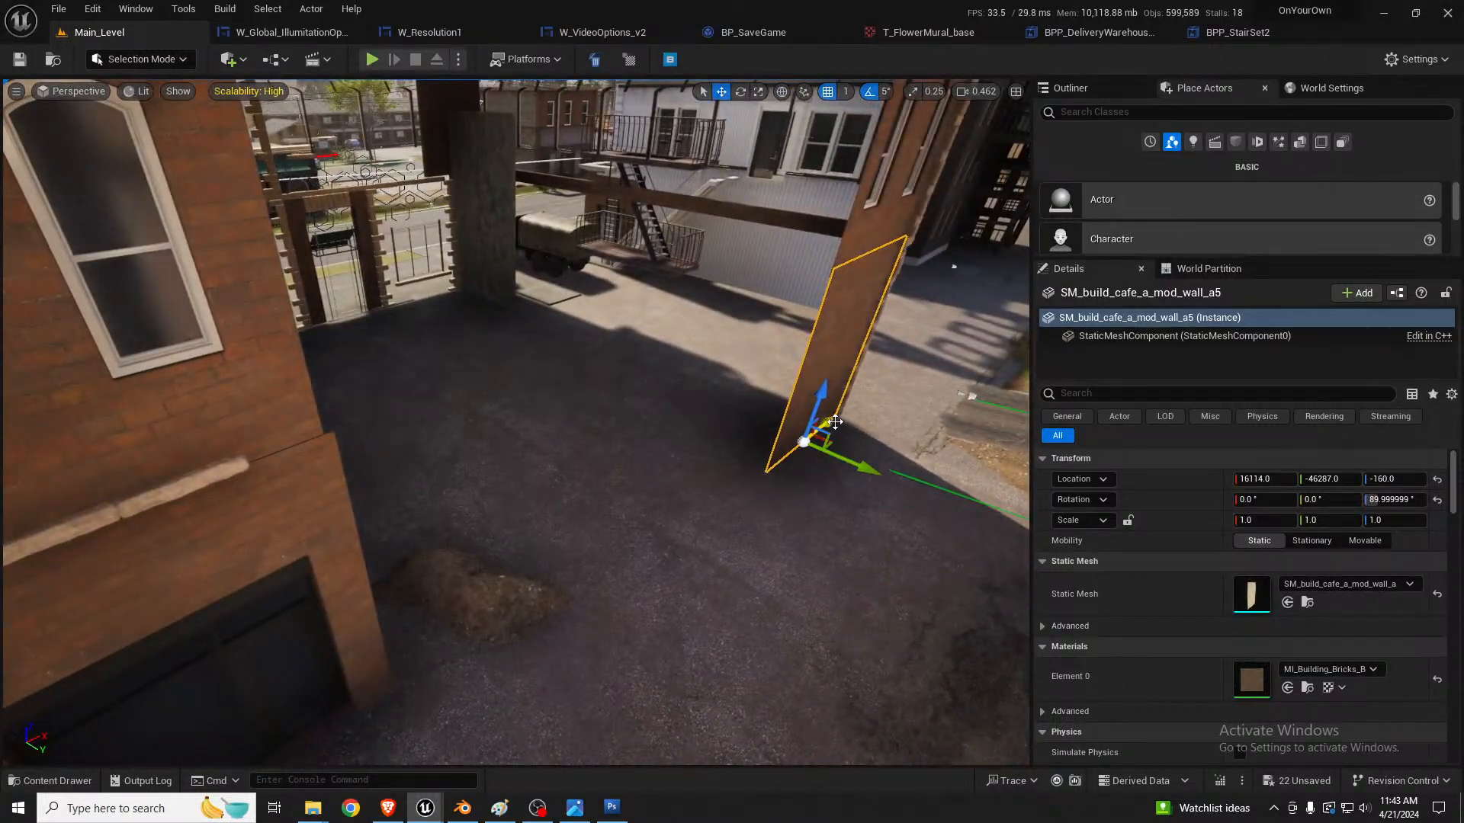
Step: Align the rotated ground-floor panel with the wall above, and select it together with the window panel and roof trim
right_drag(835, 422, 892, 438)
ctrl+click(894, 391)
ctrl+click(856, 418)
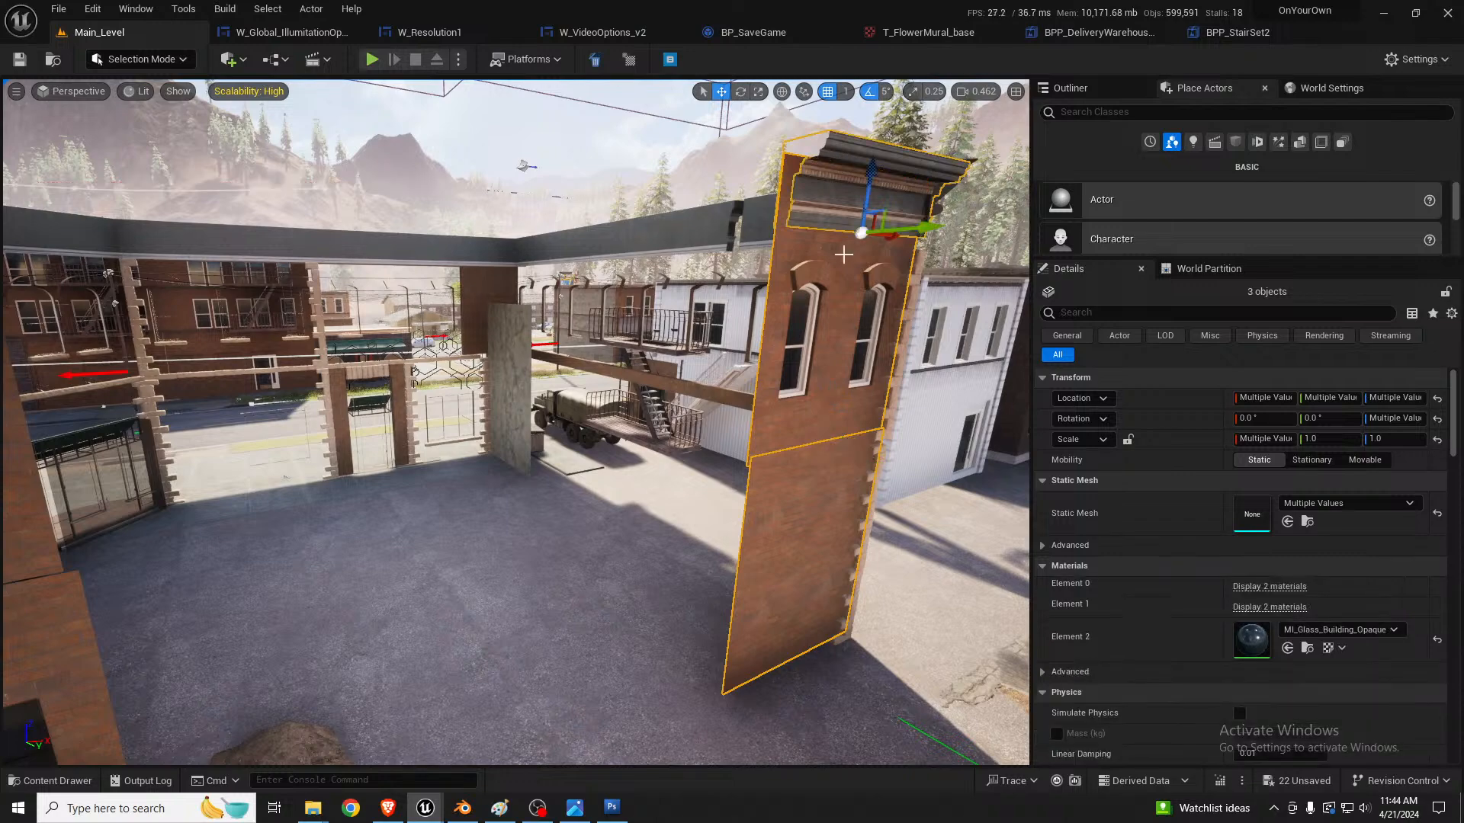
ctrl+click(819, 510)
ctrl+click(815, 554)
right_drag(817, 557, 837, 549)
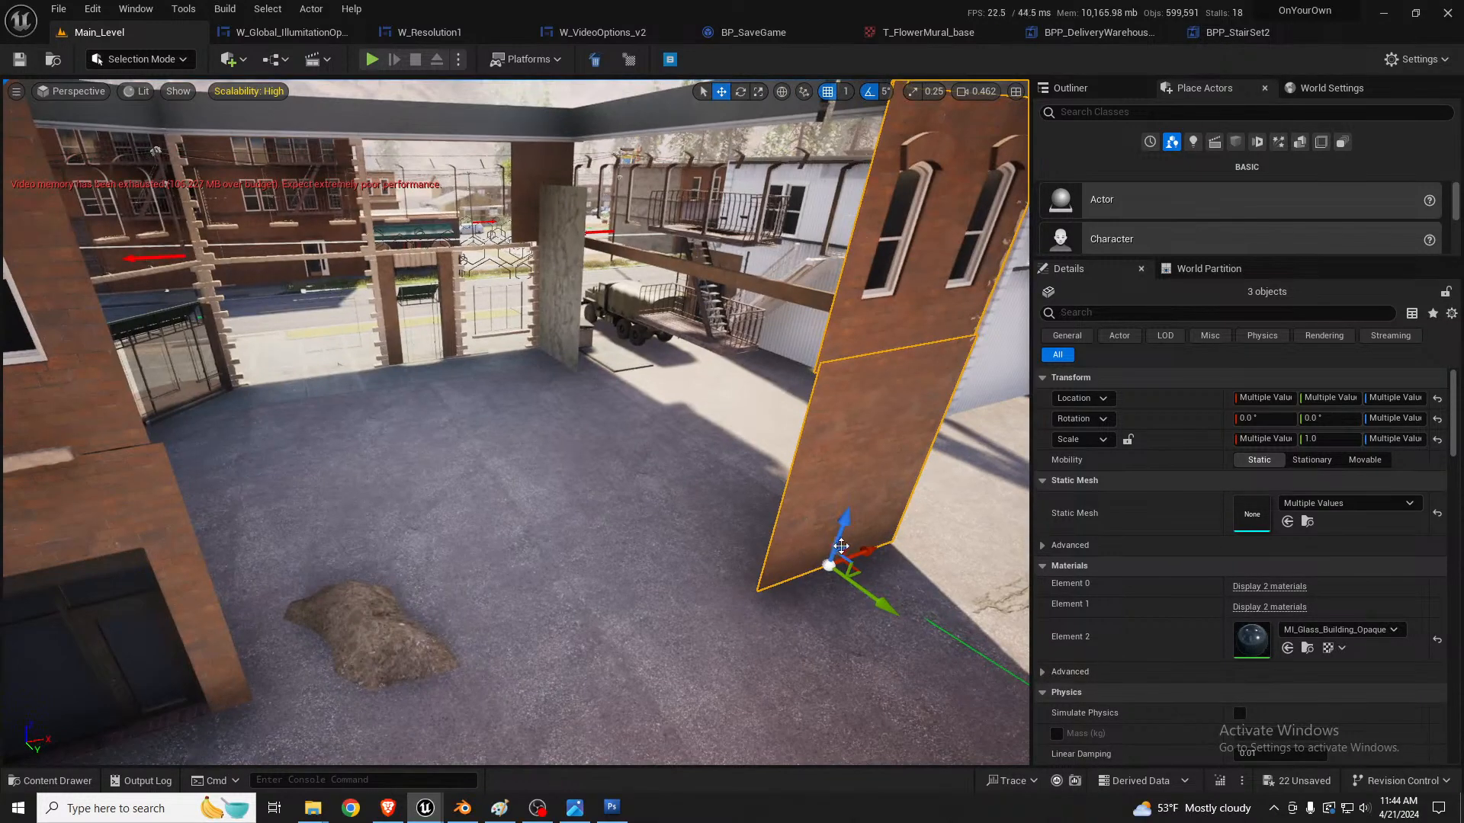
Step: Duplicate the selected three-piece wall column twice along X to fill the open side, ending at about X 15120, Y -46267
alt+drag(878, 546, 736, 599)
right_drag(737, 598, 560, 637)
drag(456, 636, 485, 659)
right_drag(488, 655, 358, 648)
key(s)
drag(713, 622, 449, 589)
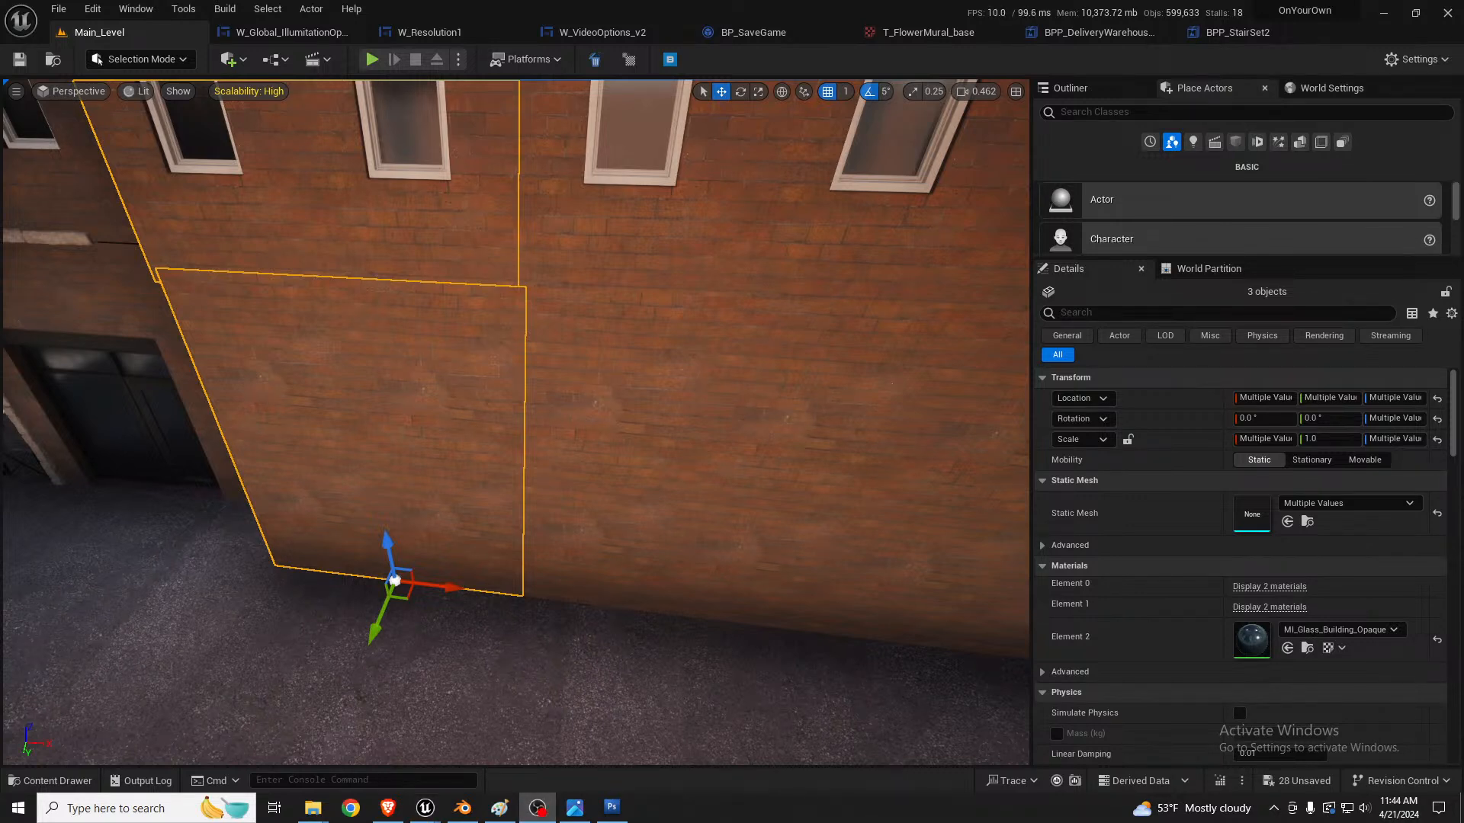
Step: Try capping the new wall's open end with copies of the two plain brick pillars from the street corner
right_drag(692, 459, 661, 313)
key(s)
key(d)
right_drag(748, 366, 511, 324)
scroll(591, 338, up, 3)
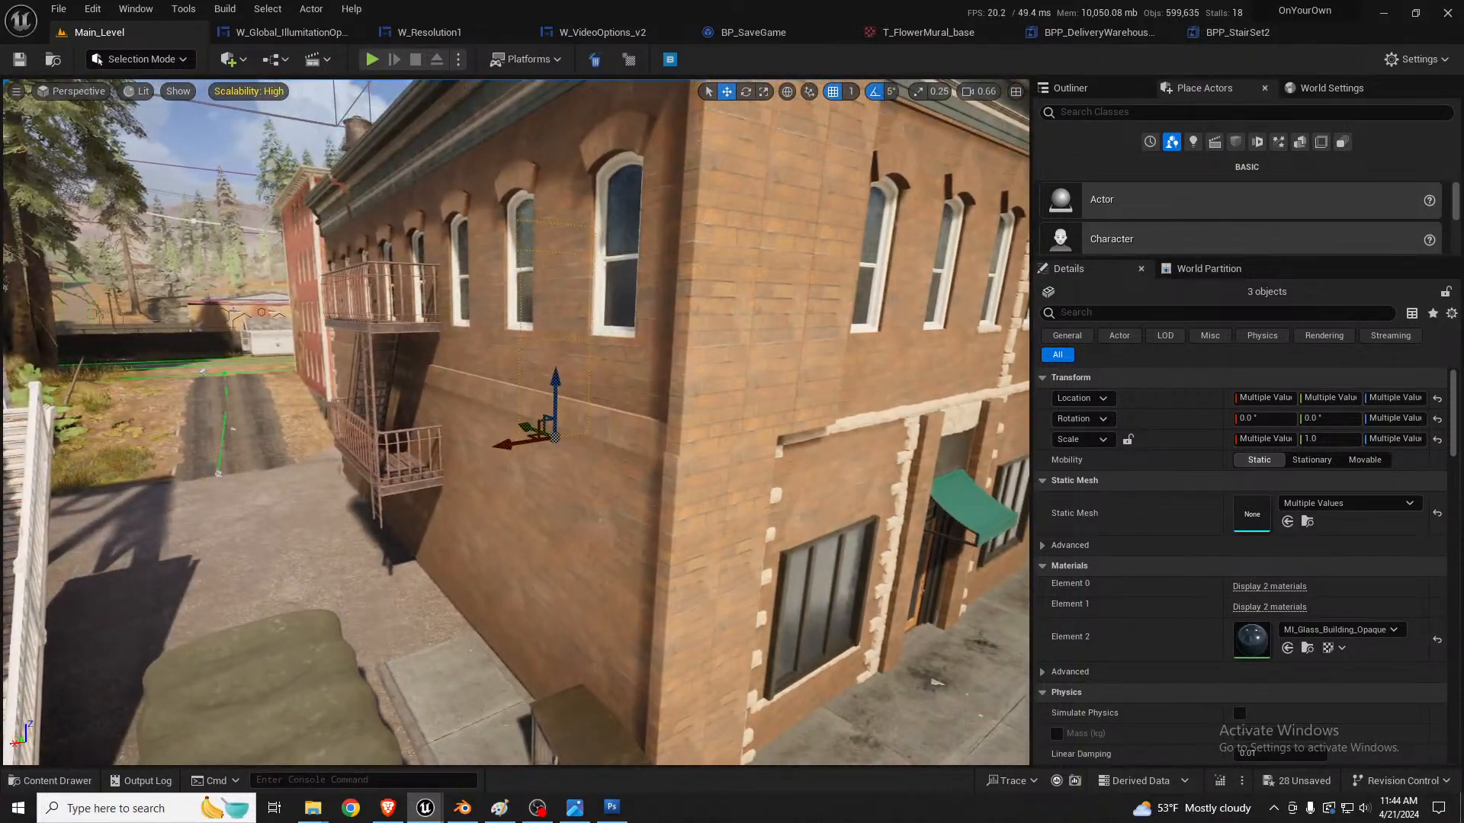
click(700, 497)
shift+click(712, 428)
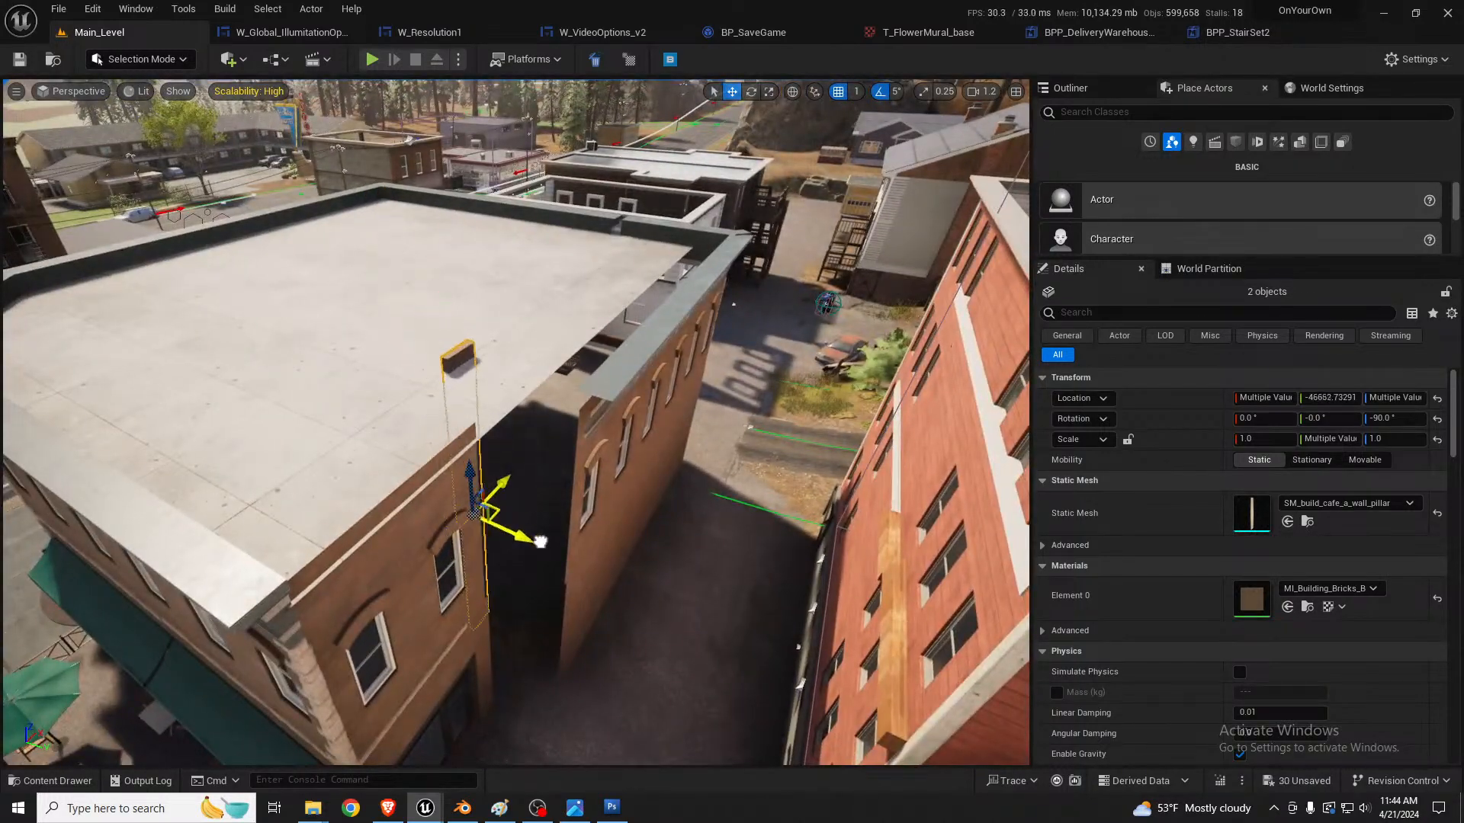
key(w)
mouse_move(654, 563)
right_down()
mouse_move(648, 656)
mouse_move(637, 579)
mouse_move(679, 560)
mouse_move(657, 550)
right_up()
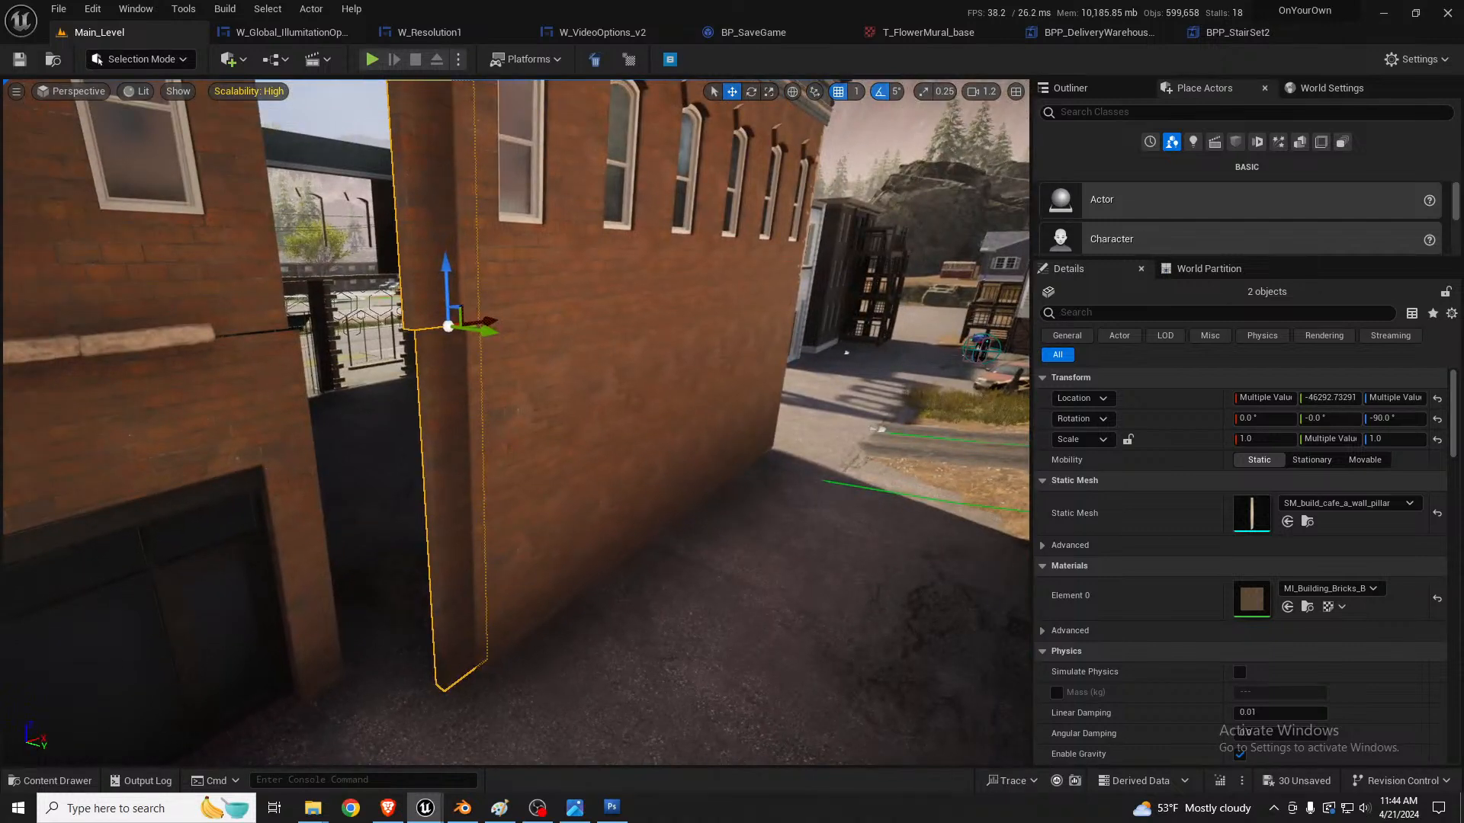
key(Delete)
Step: Select the four stone quoin strips at the fire-escape corner and shift them outward along Y so they stand proud of the new wall
click(555, 451)
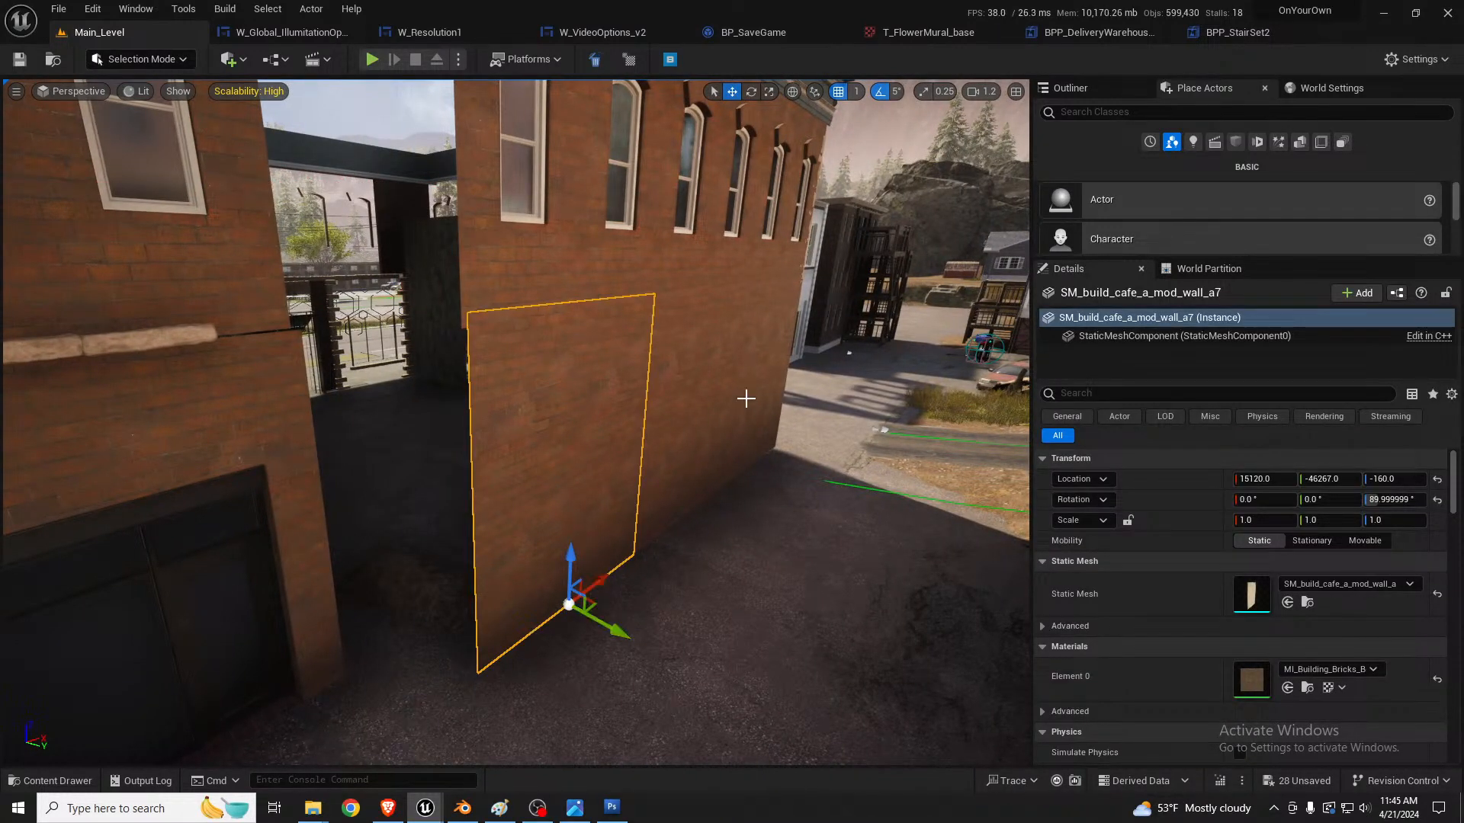
click(776, 350)
key(d)
right_drag(776, 350, 484, 381)
key(w)
key(d)
key(s)
right_drag(564, 300, 551, 204)
key(w)
key(s)
key(s)
click(621, 255)
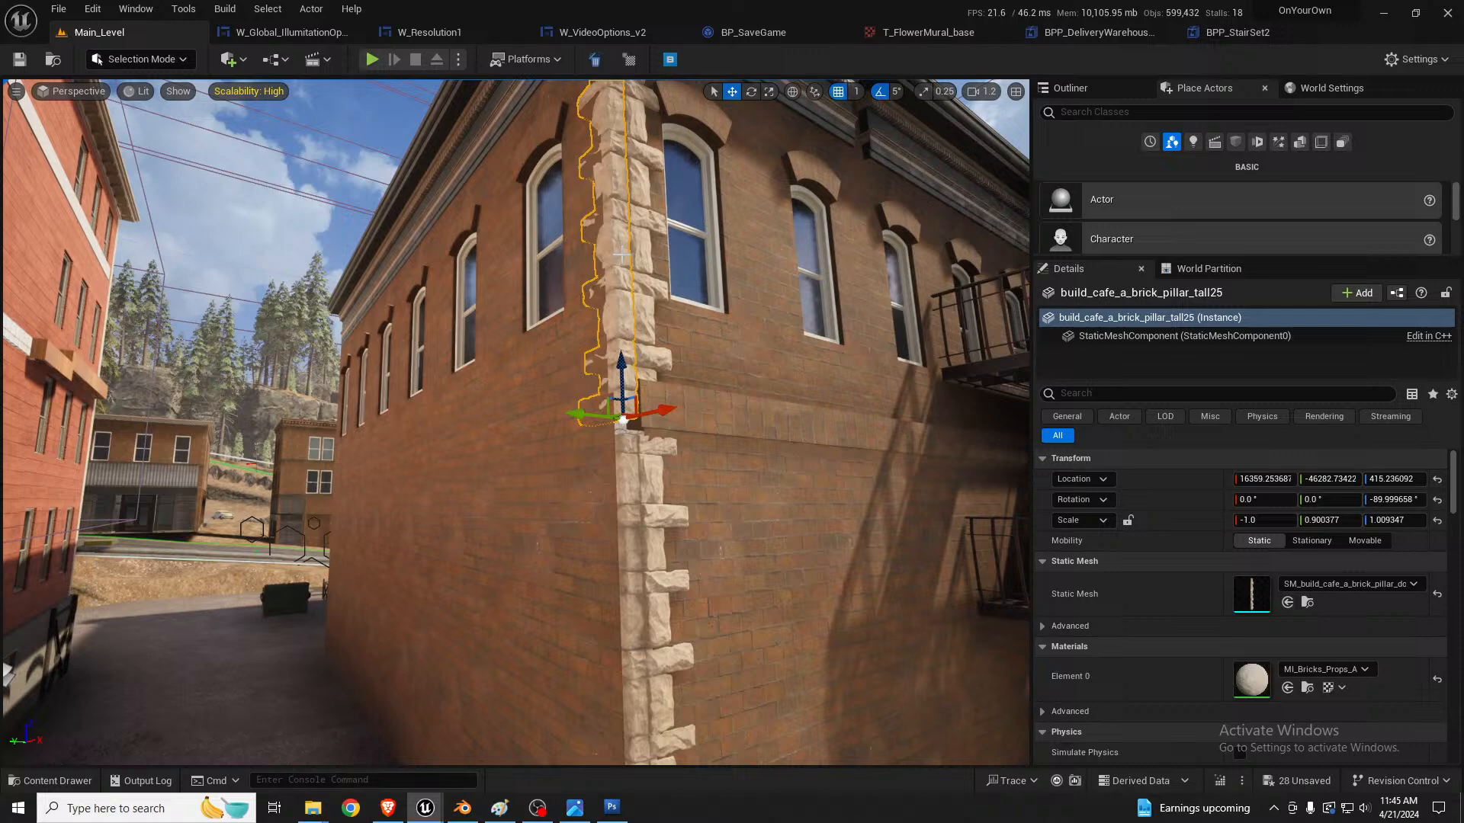
ctrl+click(644, 299)
ctrl+click(632, 479)
ctrl+click(668, 467)
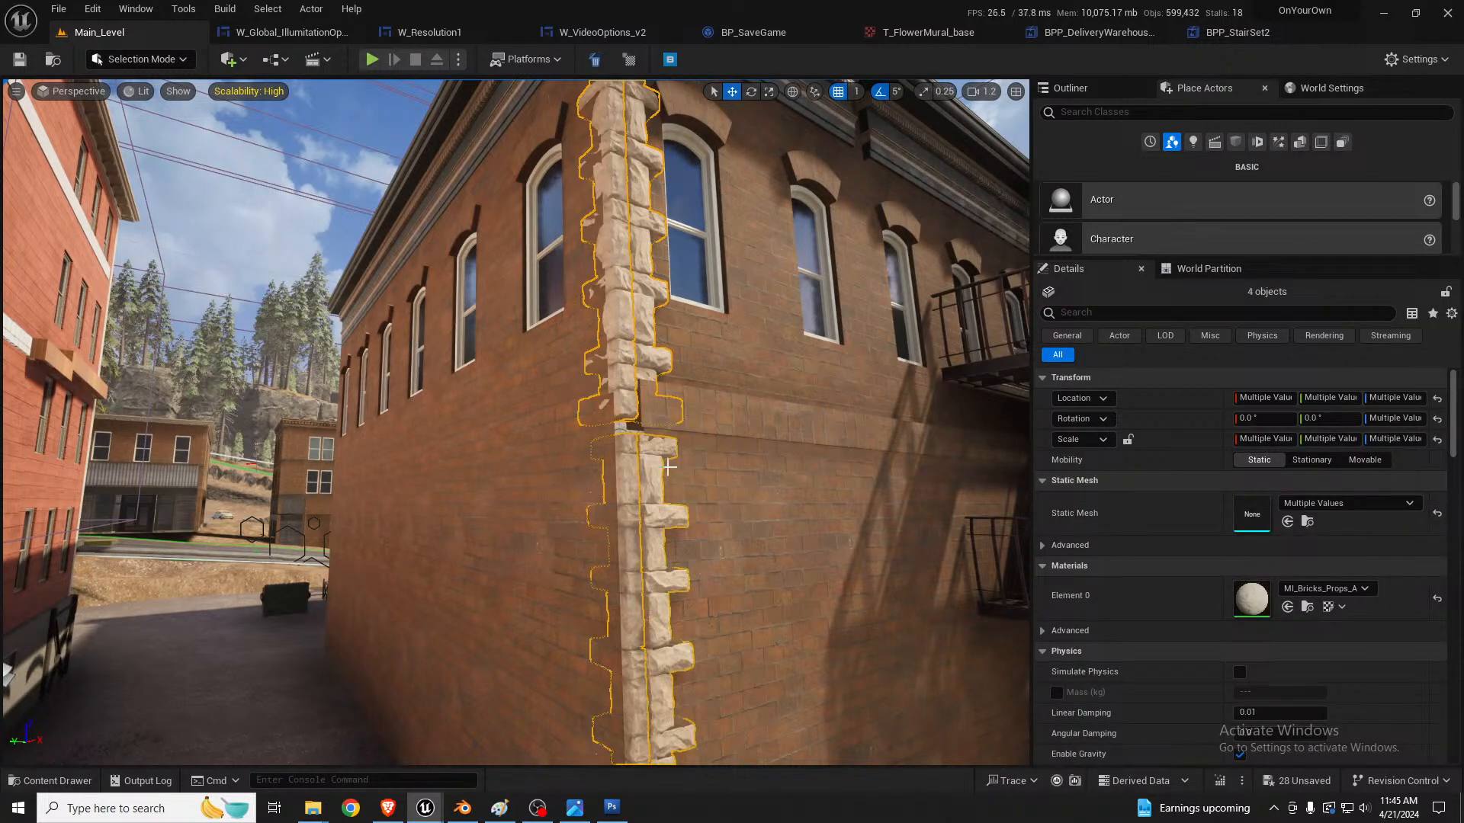
right_drag(690, 486, 706, 603)
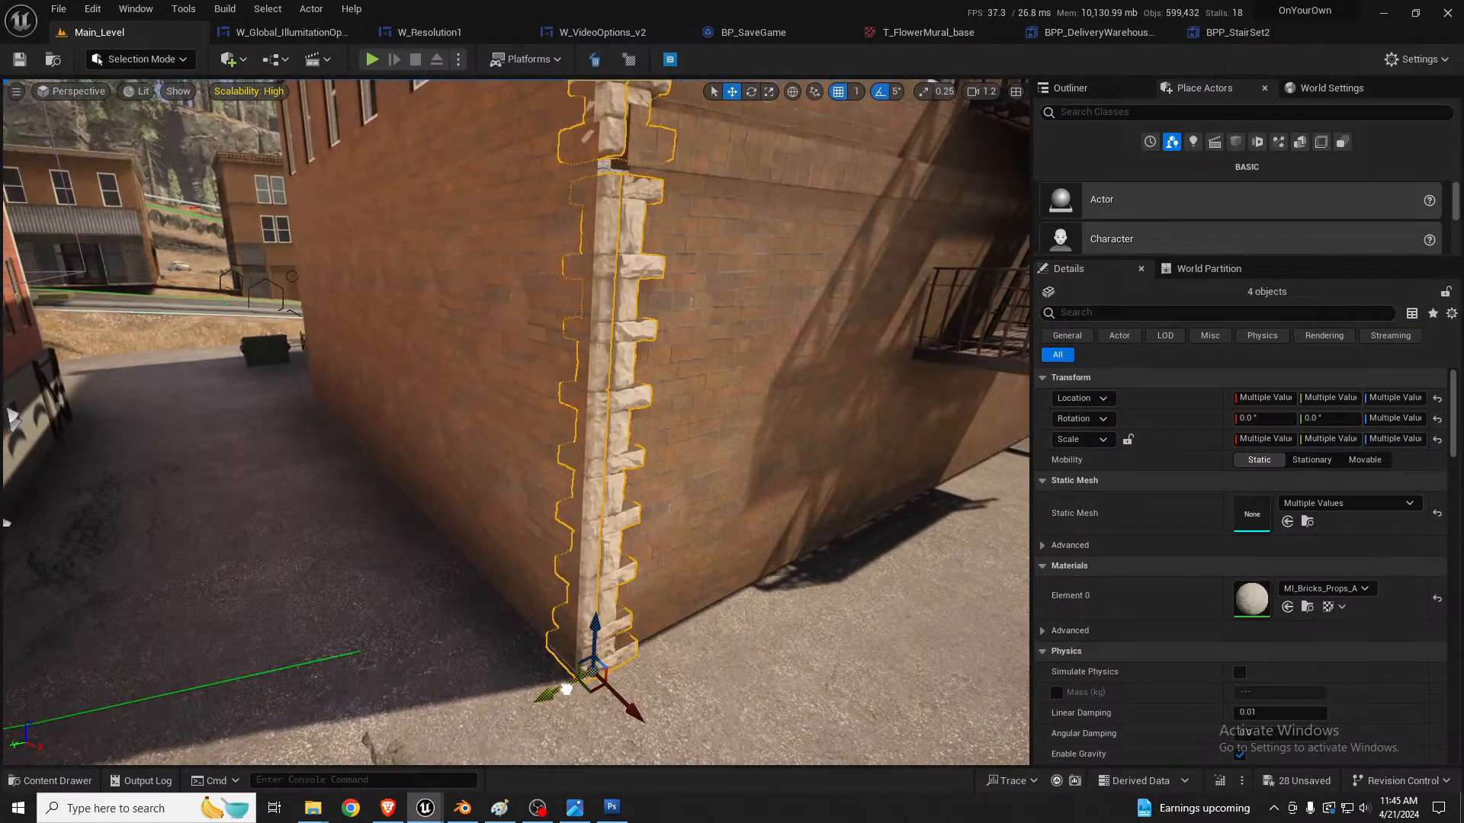
drag(566, 688, 556, 695)
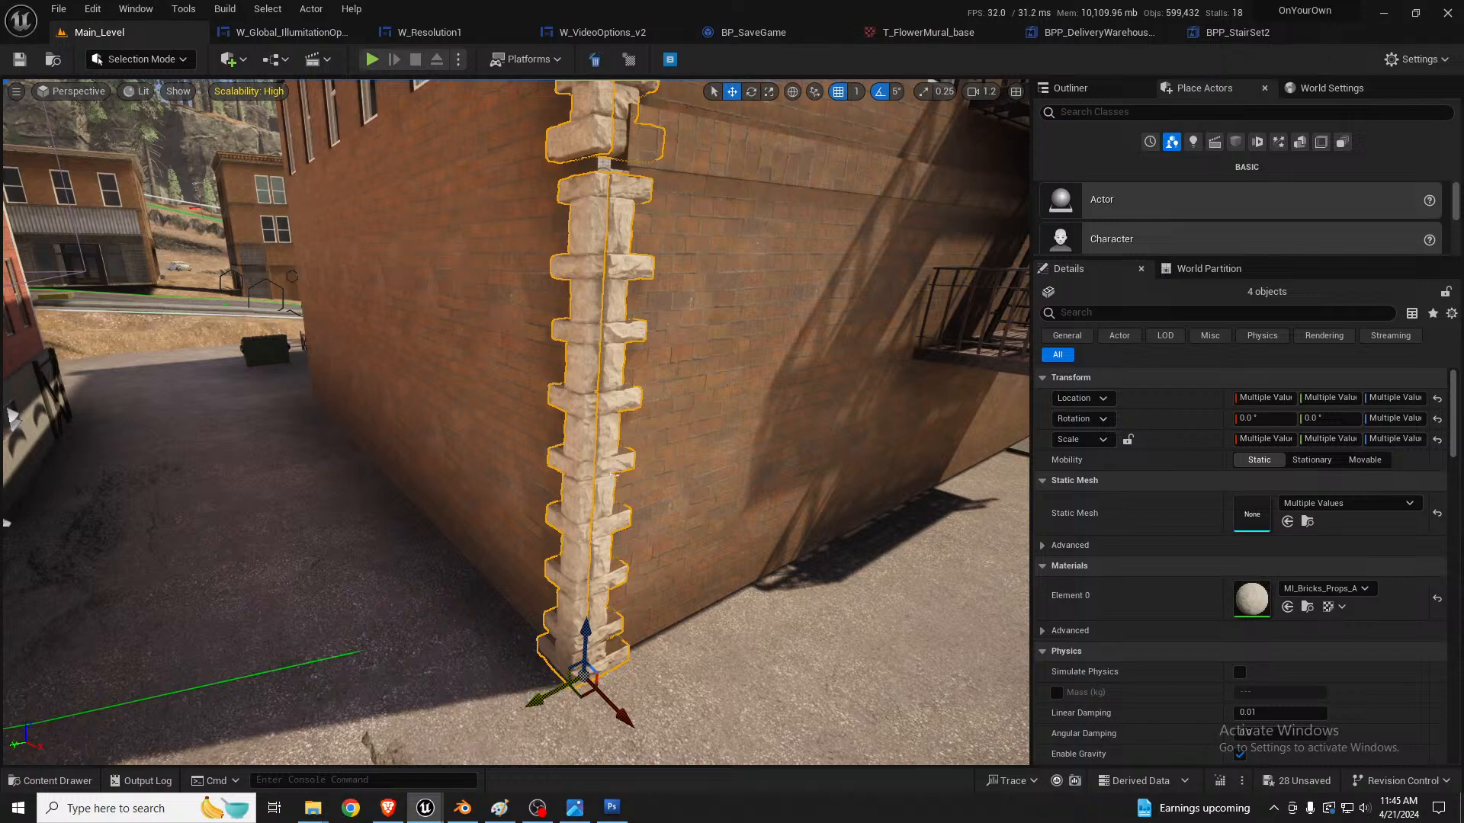
Step: Duplicate the four quoin strips to the new wall's opposite end and rotate the copies to wrap that corner
right_drag(614, 474, 598, 430)
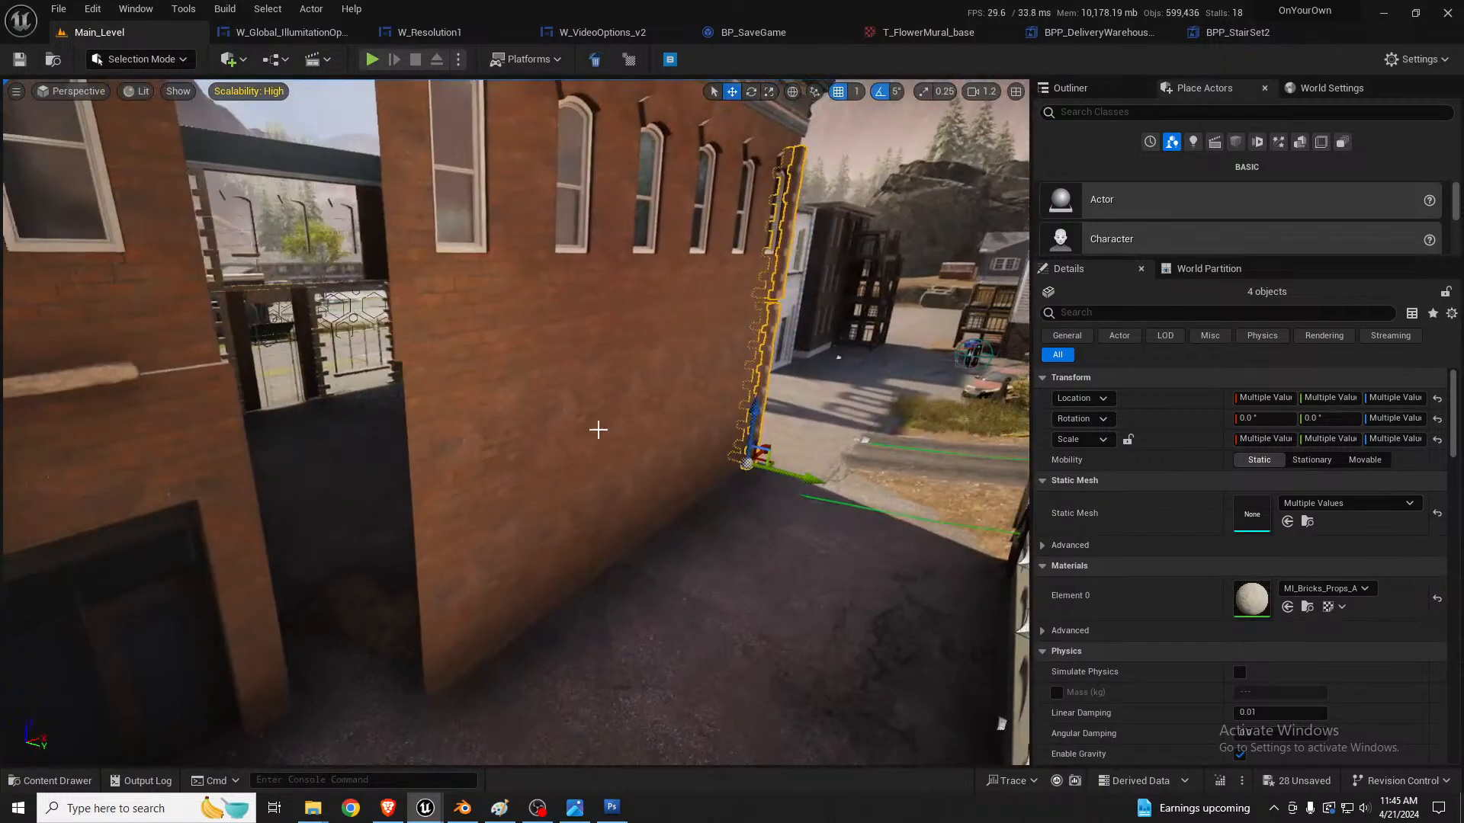
drag(770, 446, 516, 562)
key(e)
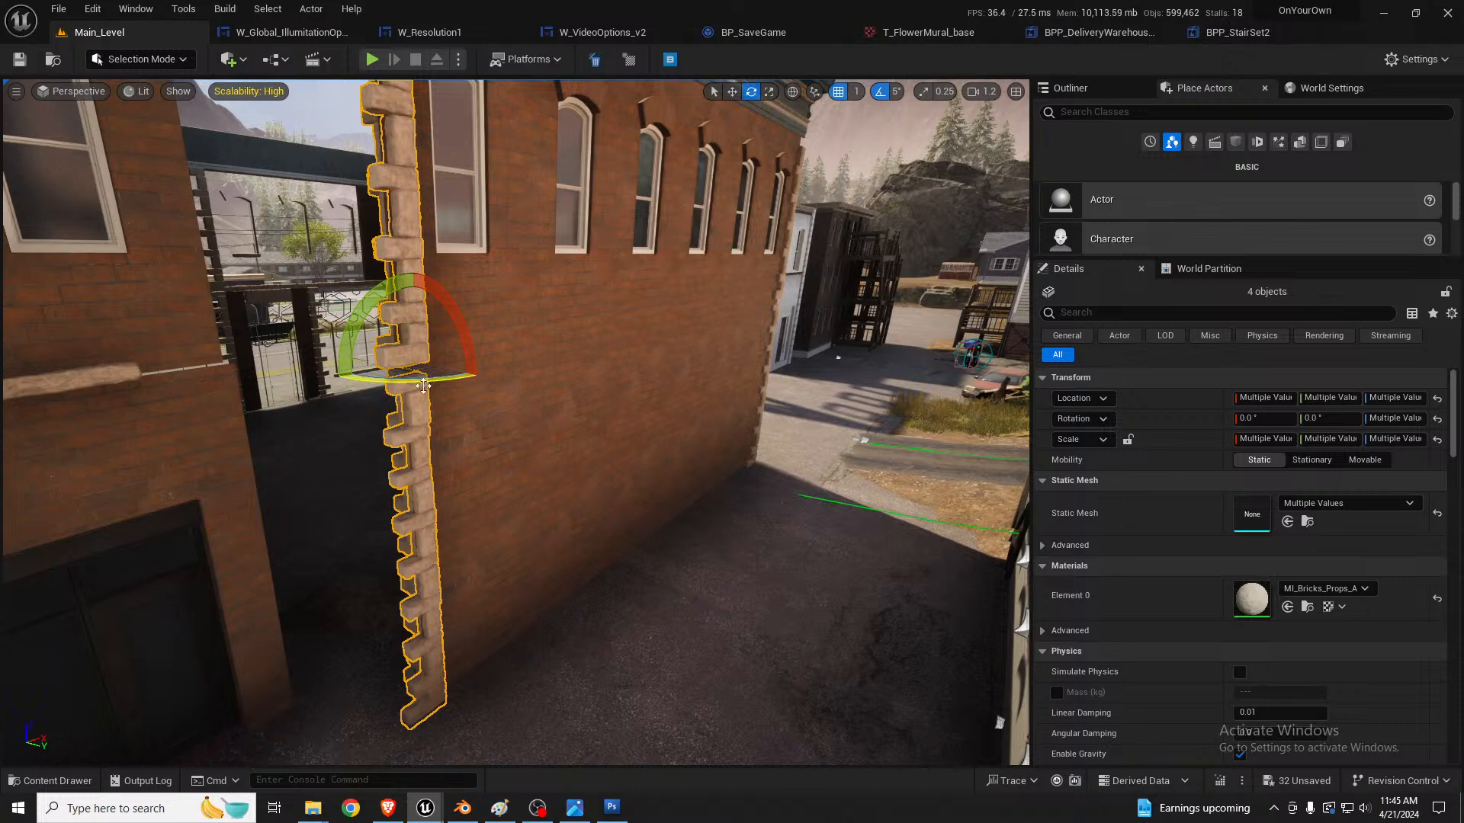
drag(423, 385, 454, 356)
key(w)
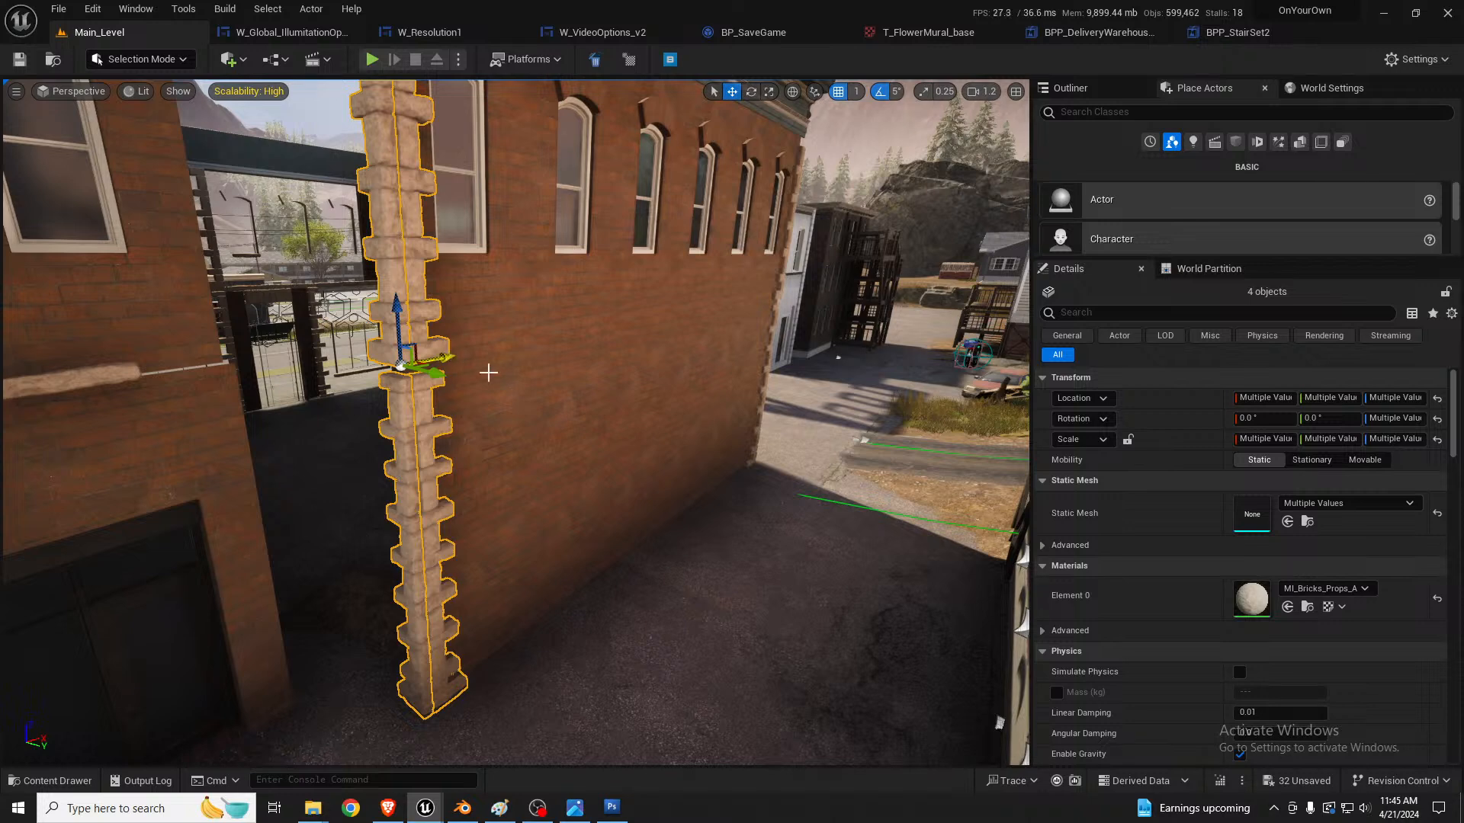
Step: Duplicate the end ground-floor panel and place the copy in the gap toward the door wall at X 14963, Y -46433
click(597, 470)
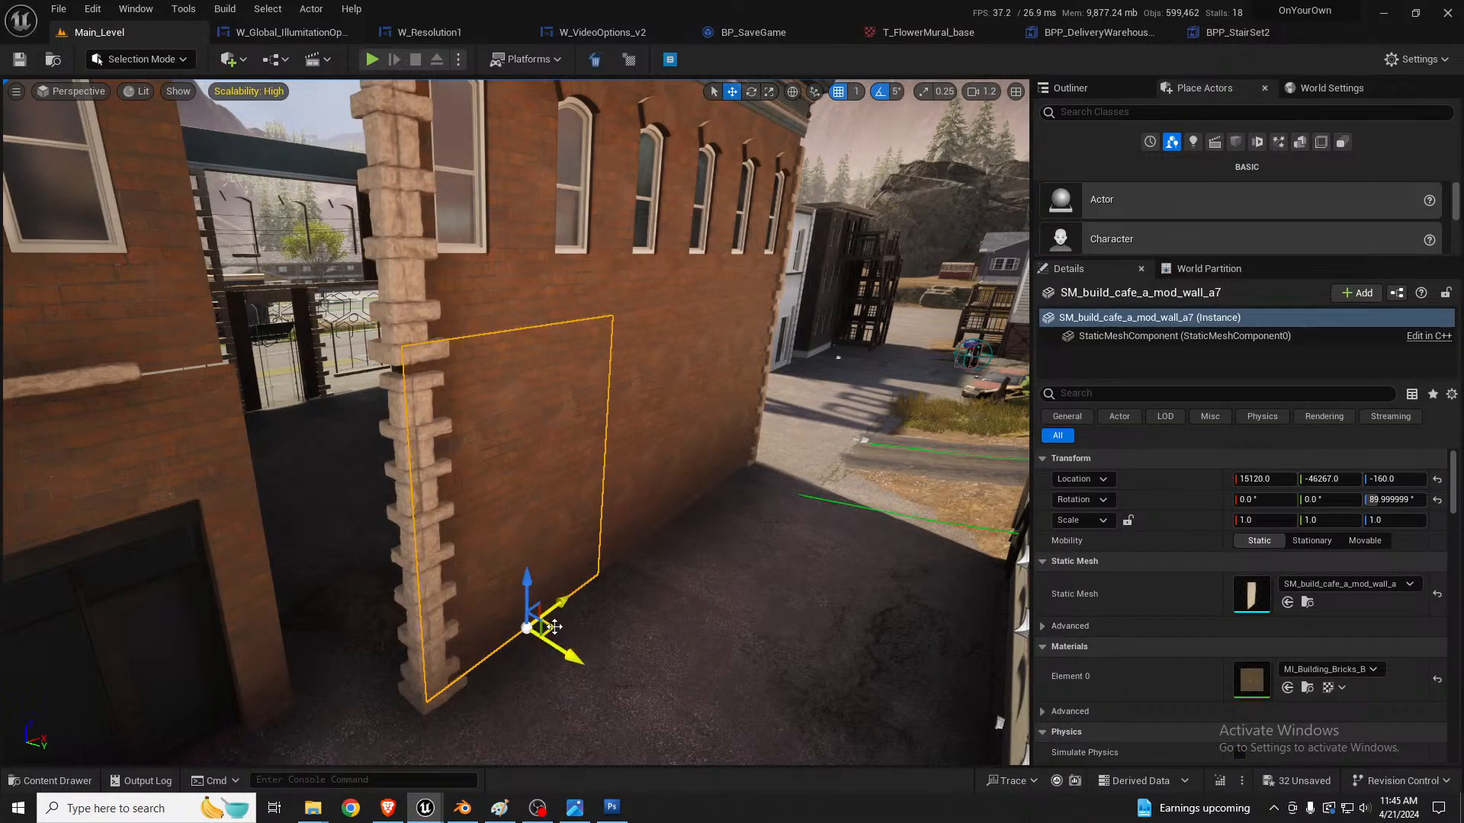
alt+drag(554, 626, 435, 624)
right_drag(463, 560, 465, 551)
right_drag(504, 377, 457, 81)
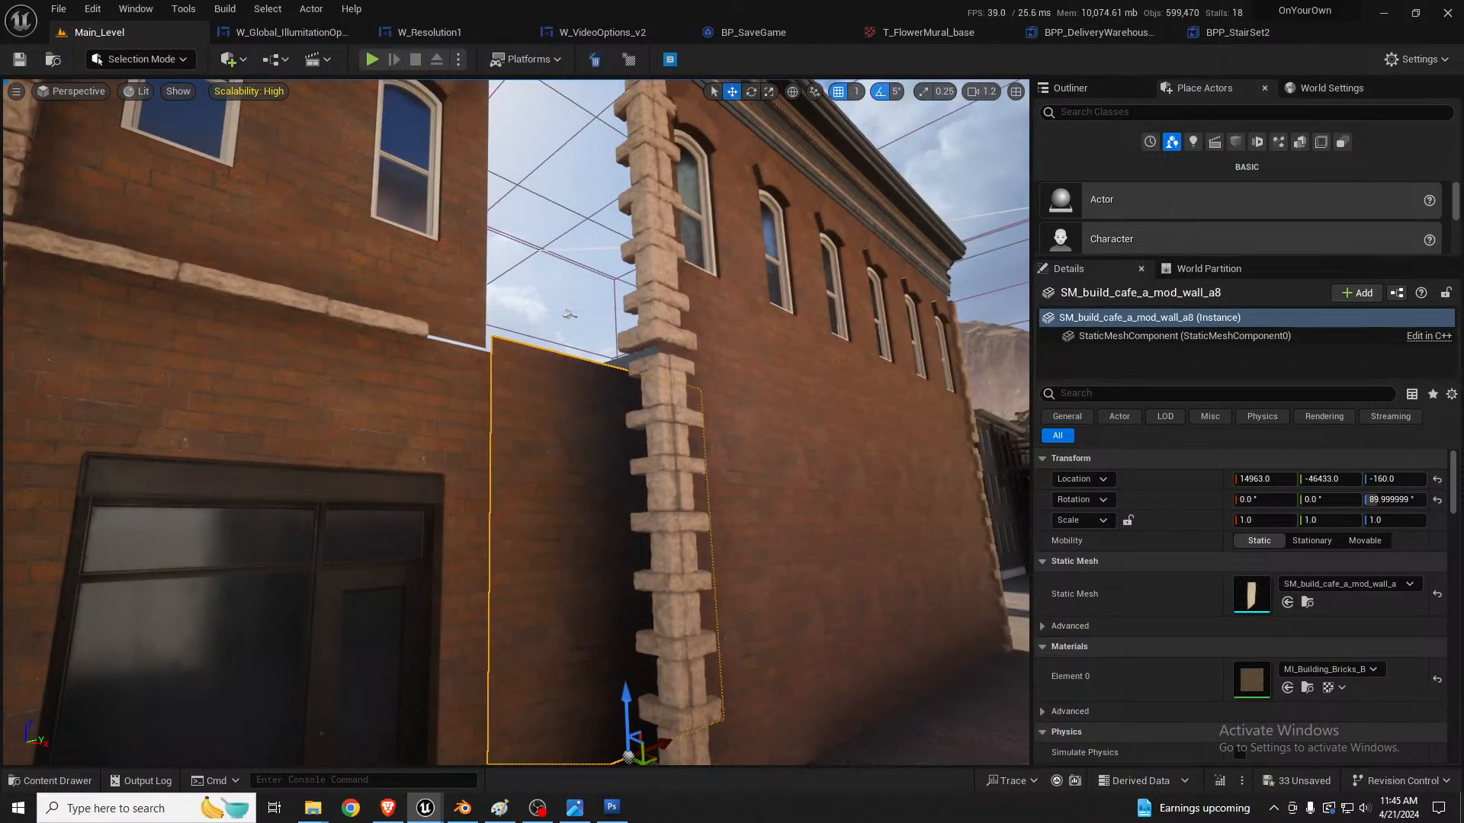
key(s)
mouse_move(573, 472)
right_down()
mouse_move(574, 534)
mouse_move(572, 473)
right_up()
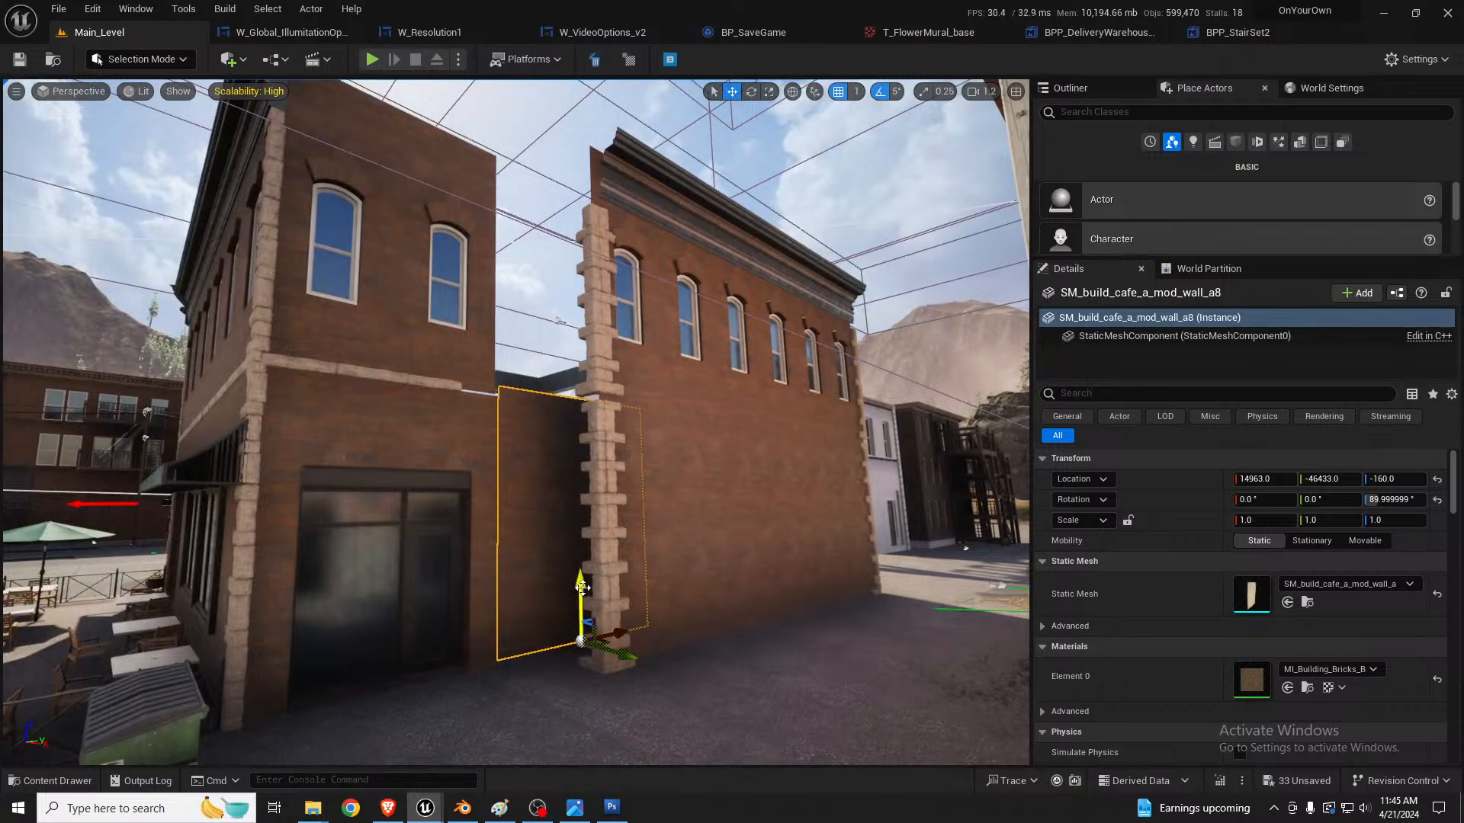
Step: Duplicate the gap-filling panel upward to Z 440 to cover the upper storey
alt+drag(582, 588, 589, 347)
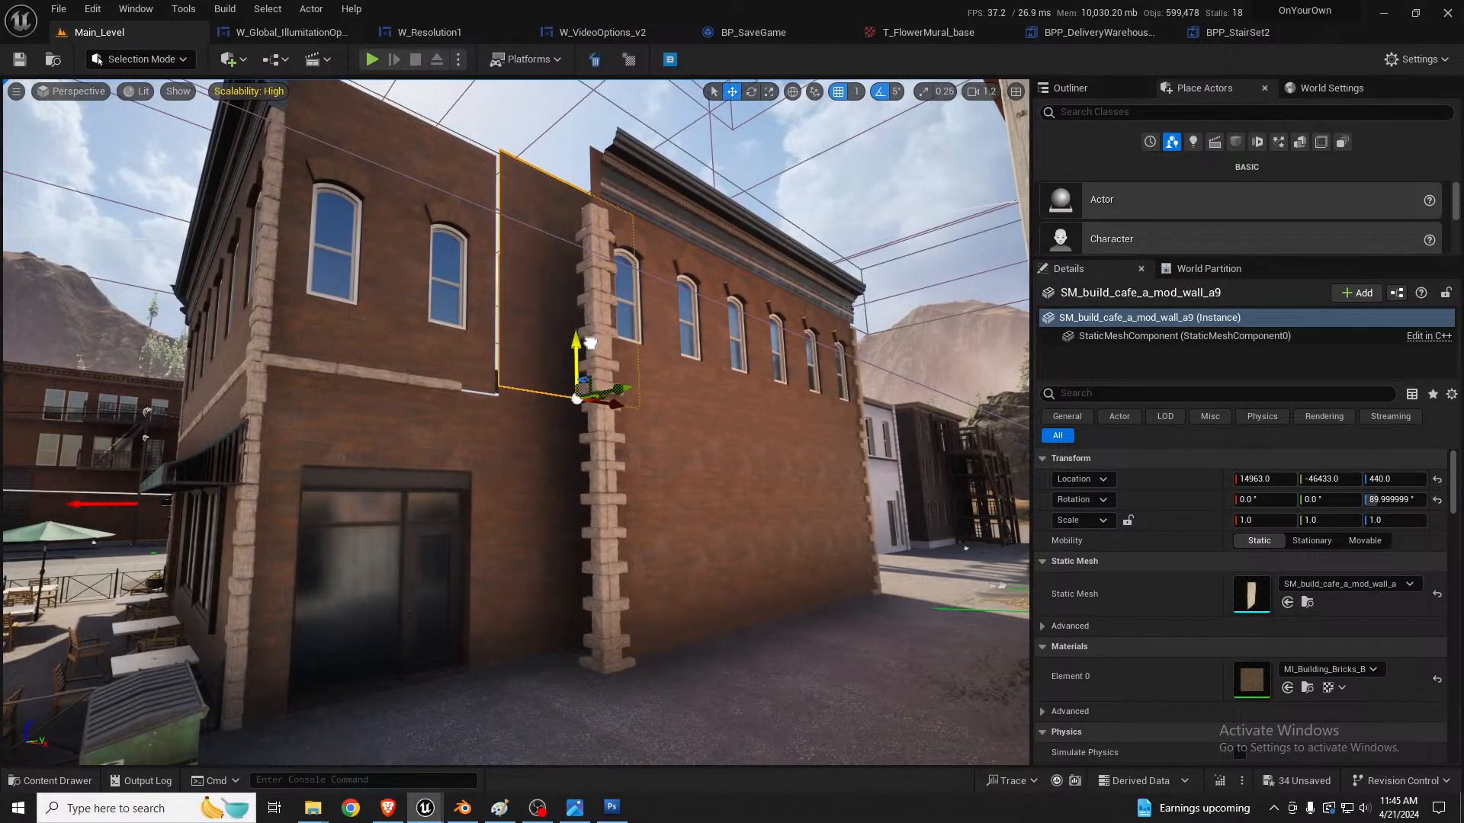
right_drag(572, 408, 571, 337)
key(w)
right_drag(572, 409, 671, 461)
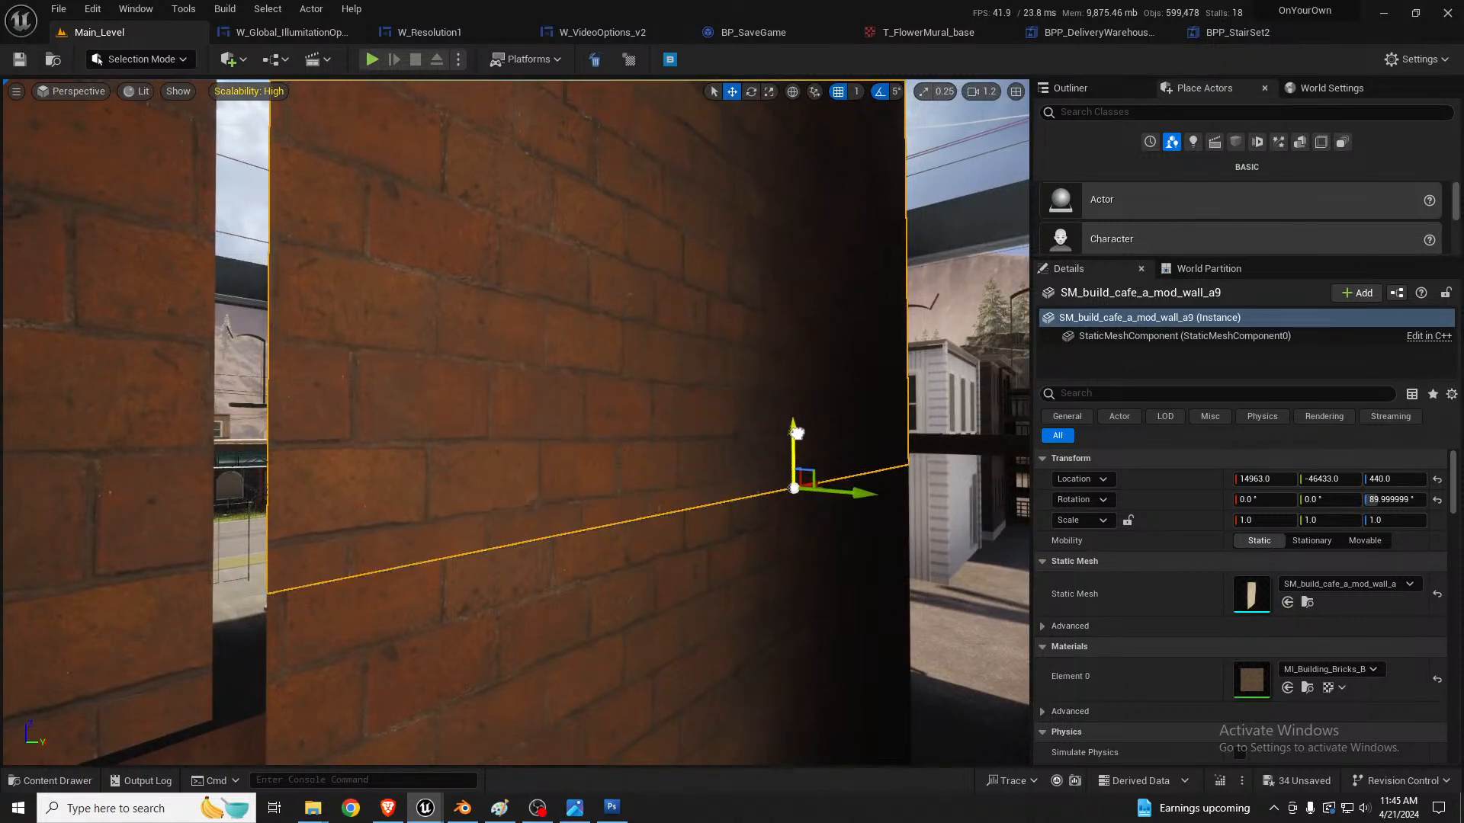
Step: Select both stacked filler panels and set the position grid snap to 10
ctrl+click(671, 526)
key(f)
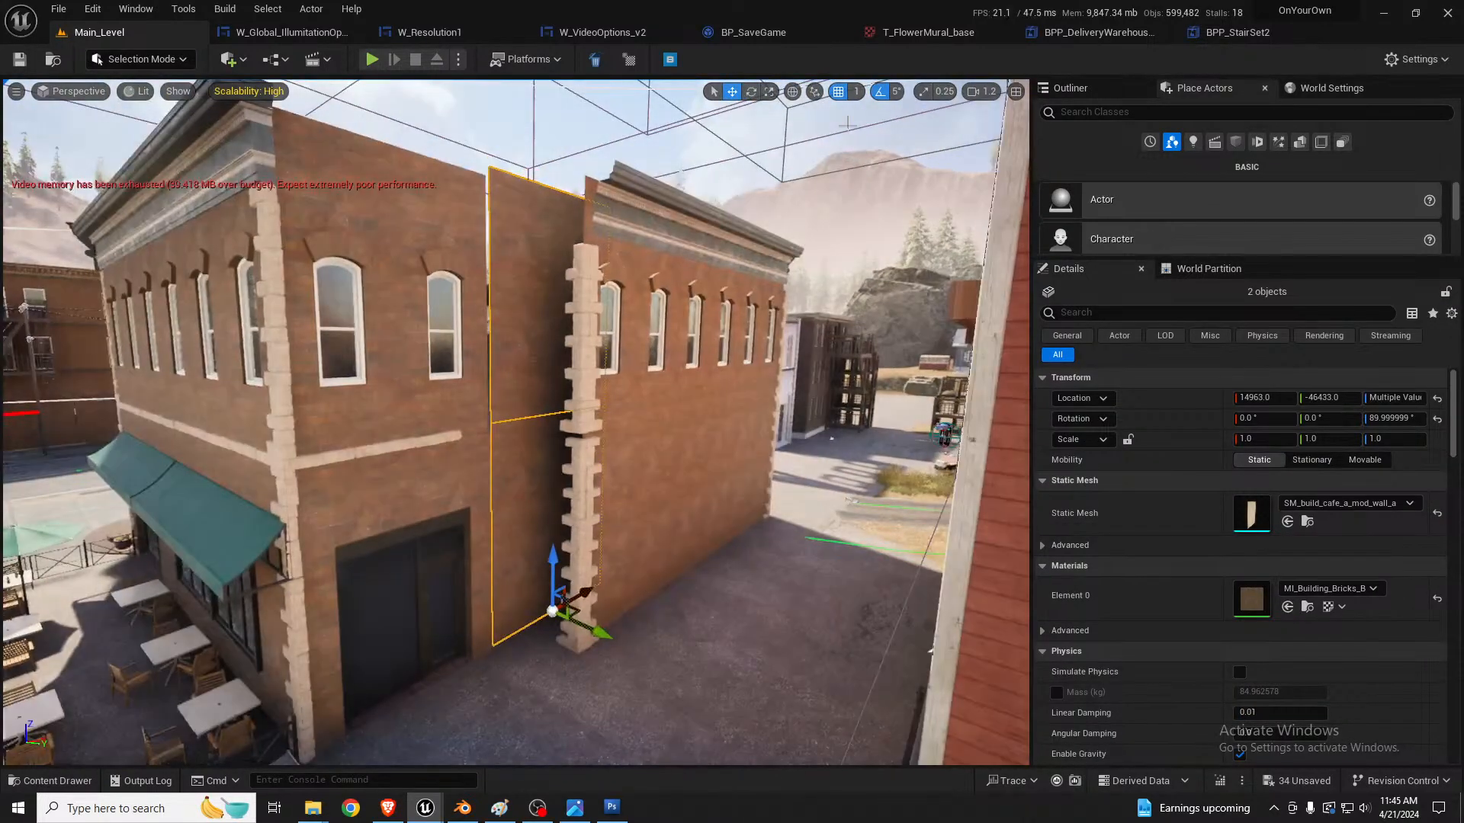
click(856, 91)
click(880, 163)
Step: Duplicate both filler panels, rotate the copies to 180°, and place them behind the quoins at X 14863, Y -46523 as a return wall
scroll(602, 509, up, 3)
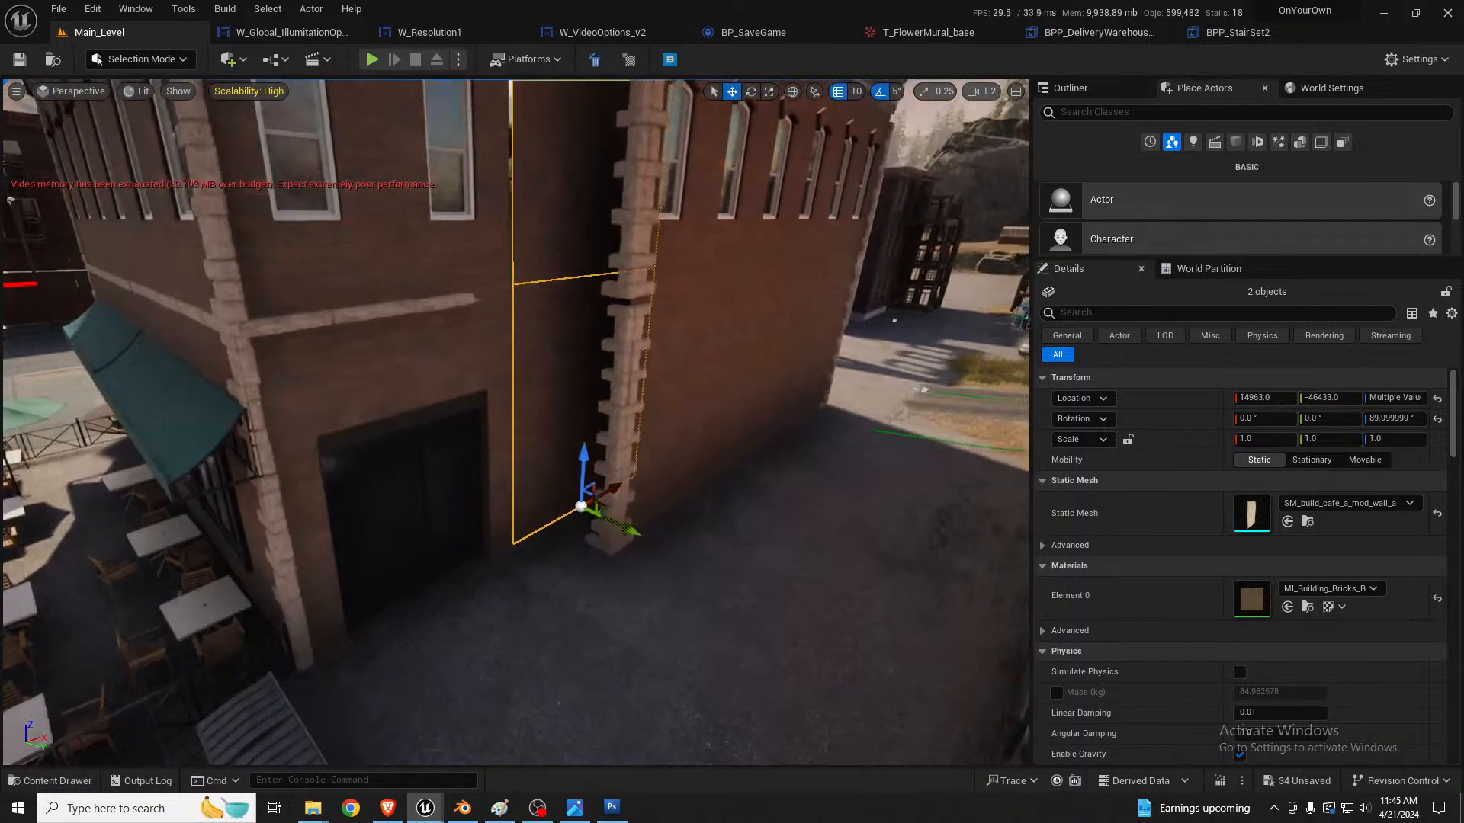
shift+drag(614, 513, 688, 294)
right_drag(669, 323, 716, 358)
key(w)
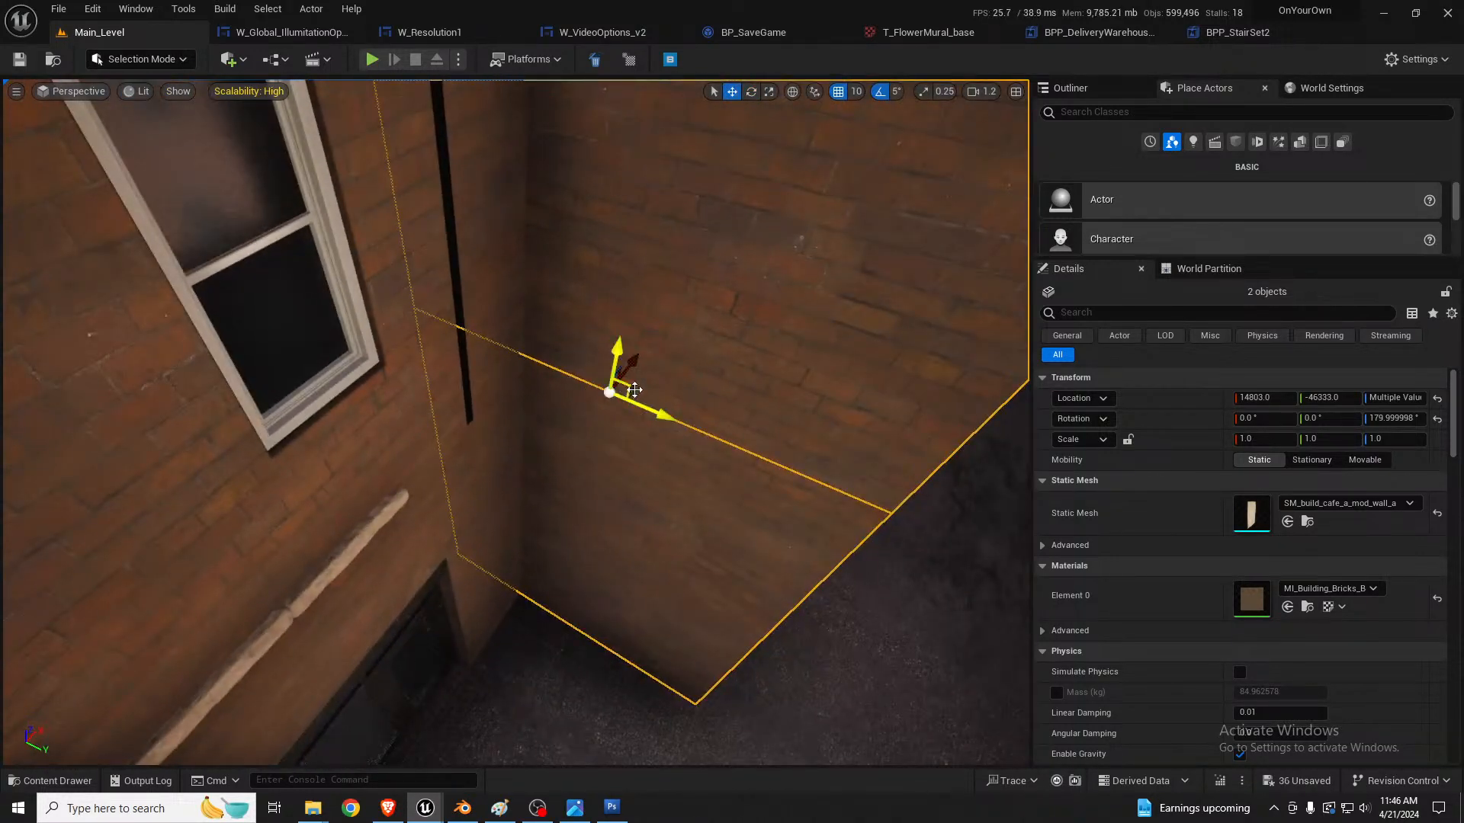
drag(634, 390, 510, 298)
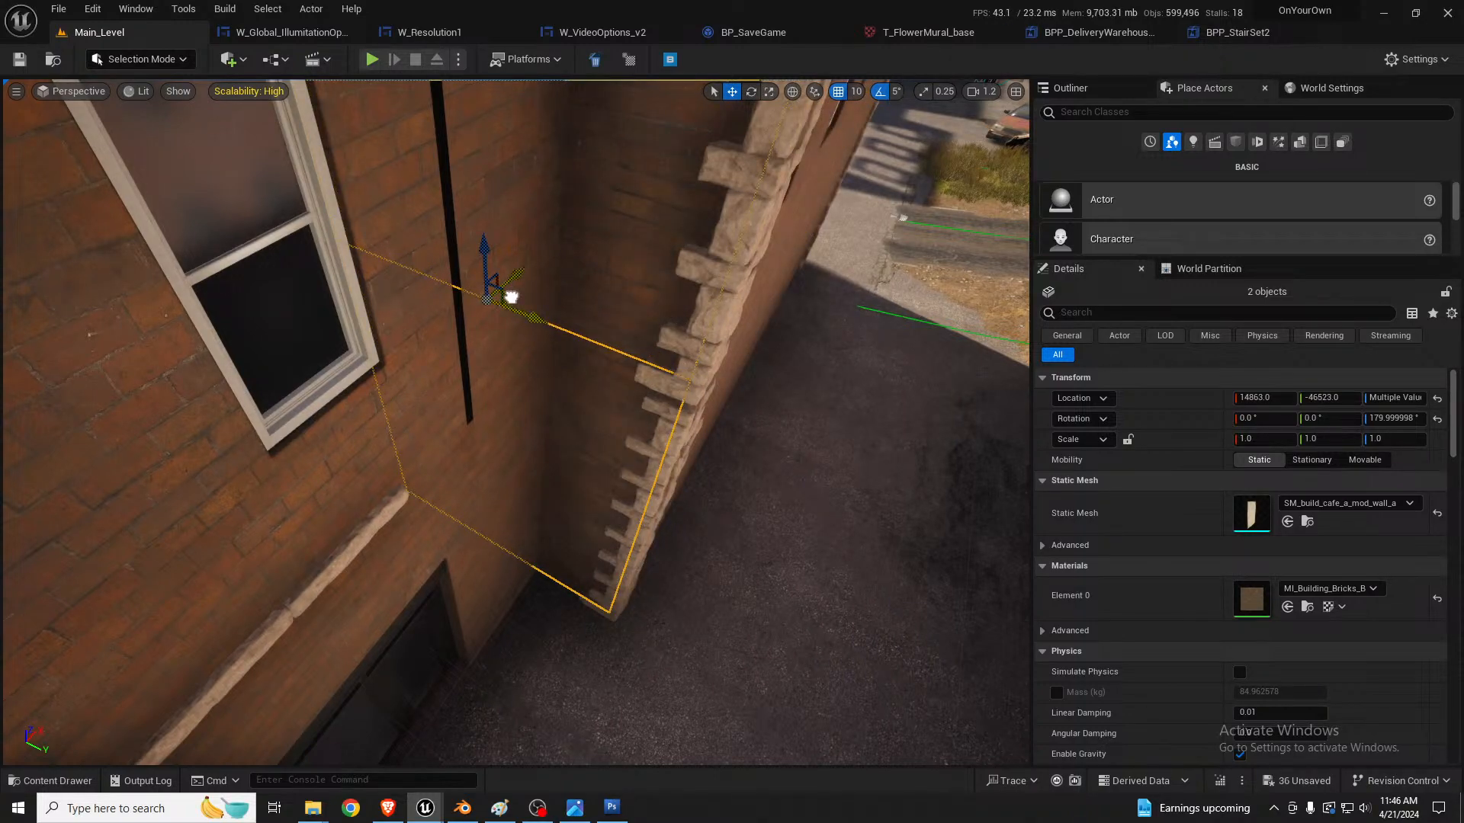
right_drag(511, 298, 536, 172)
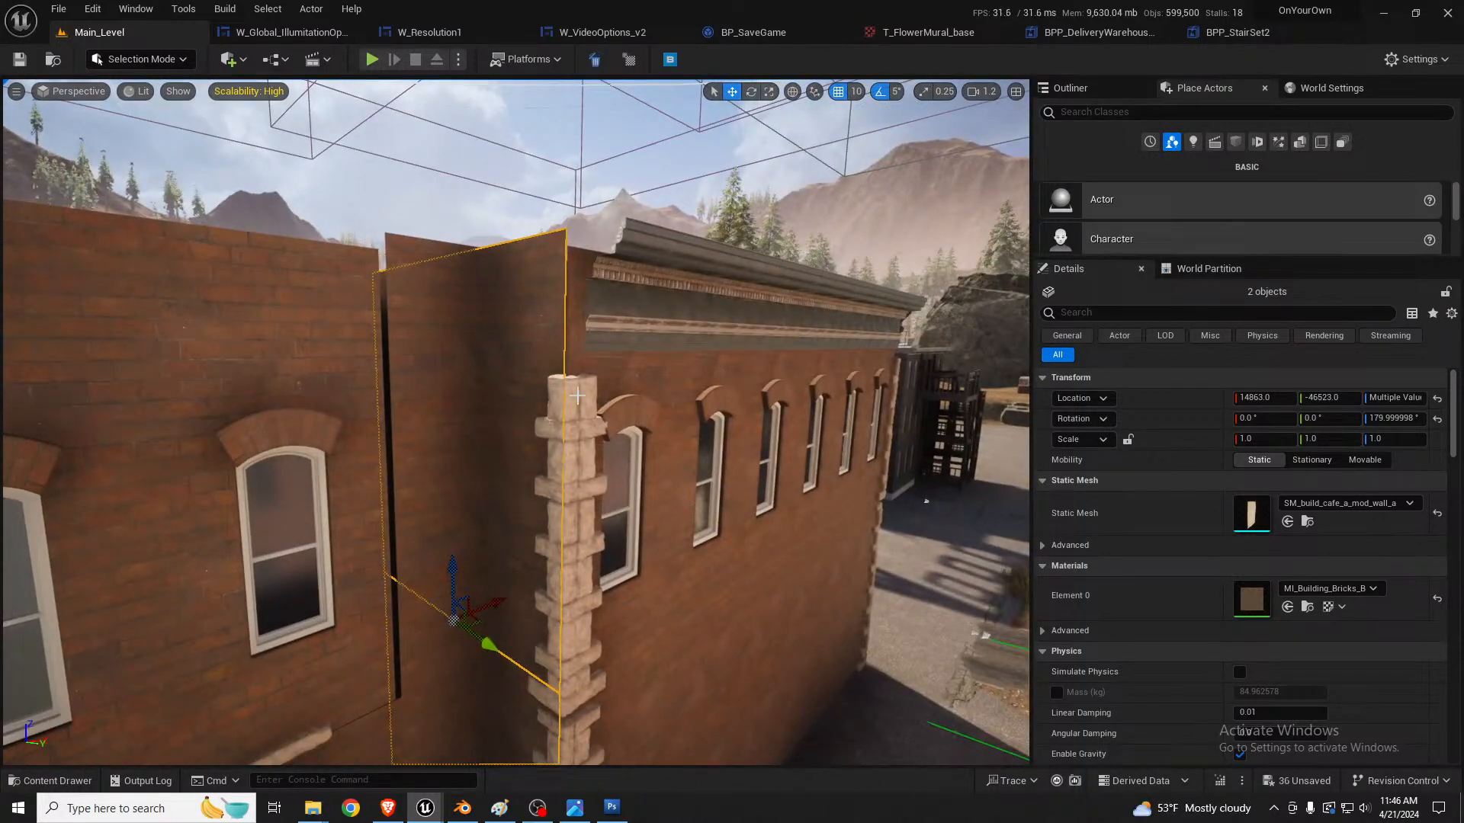
Step: Lower the two upper quoin strips at the inner corner to close the gap above the lower strips
click(690, 258)
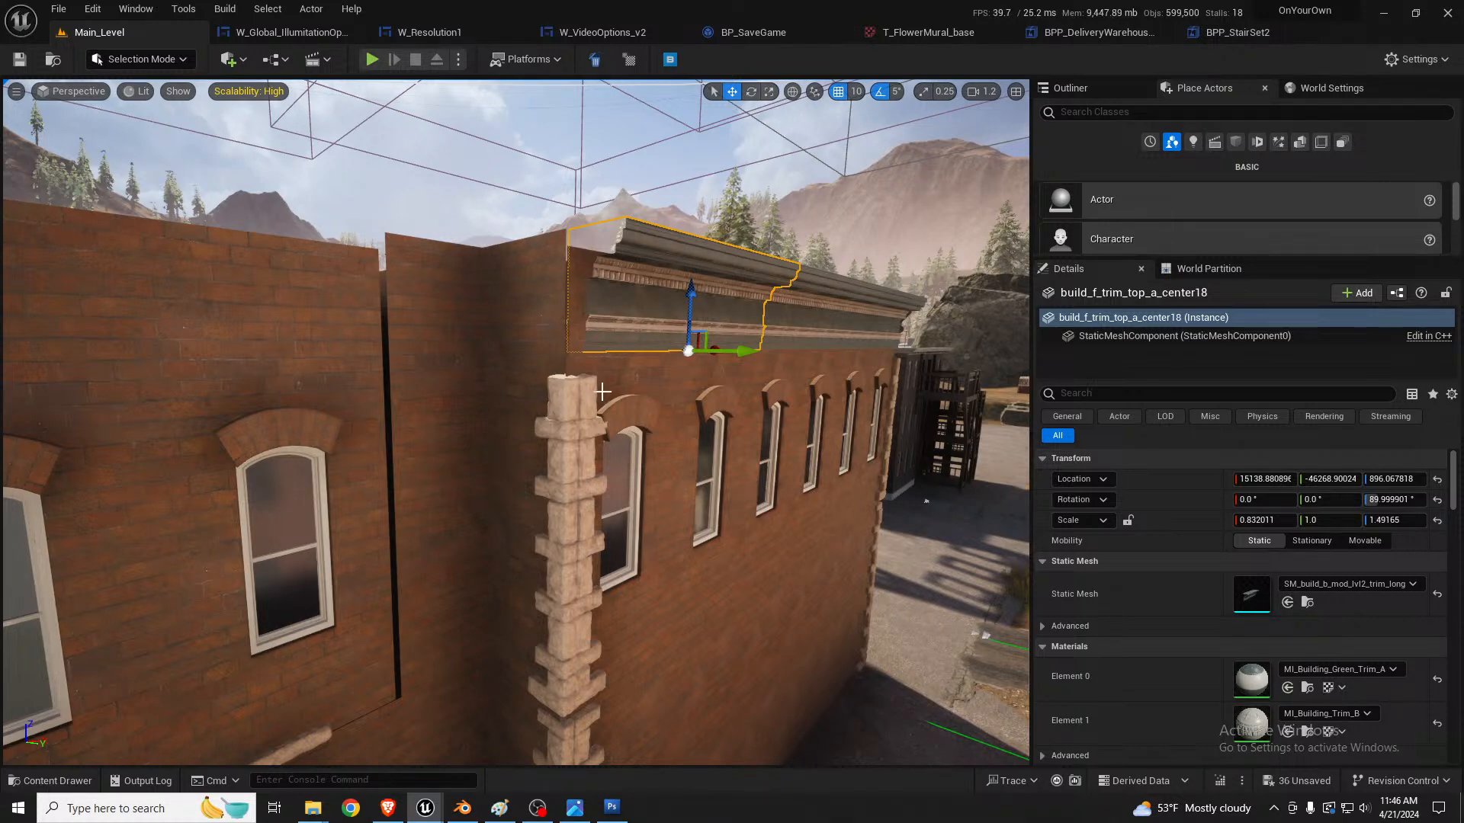
right_drag(602, 391, 607, 362)
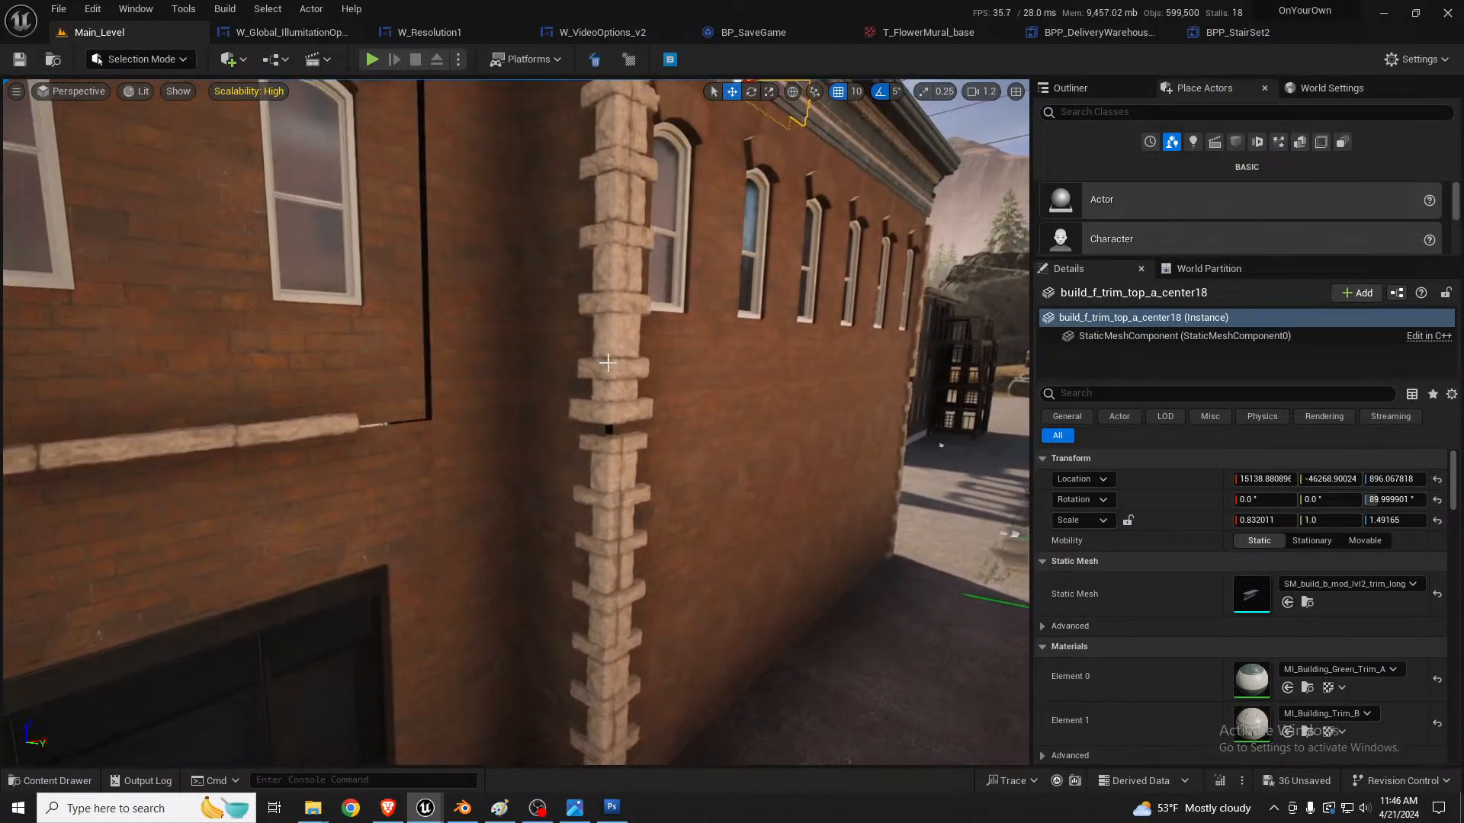
click(618, 295)
ctrl+click(626, 309)
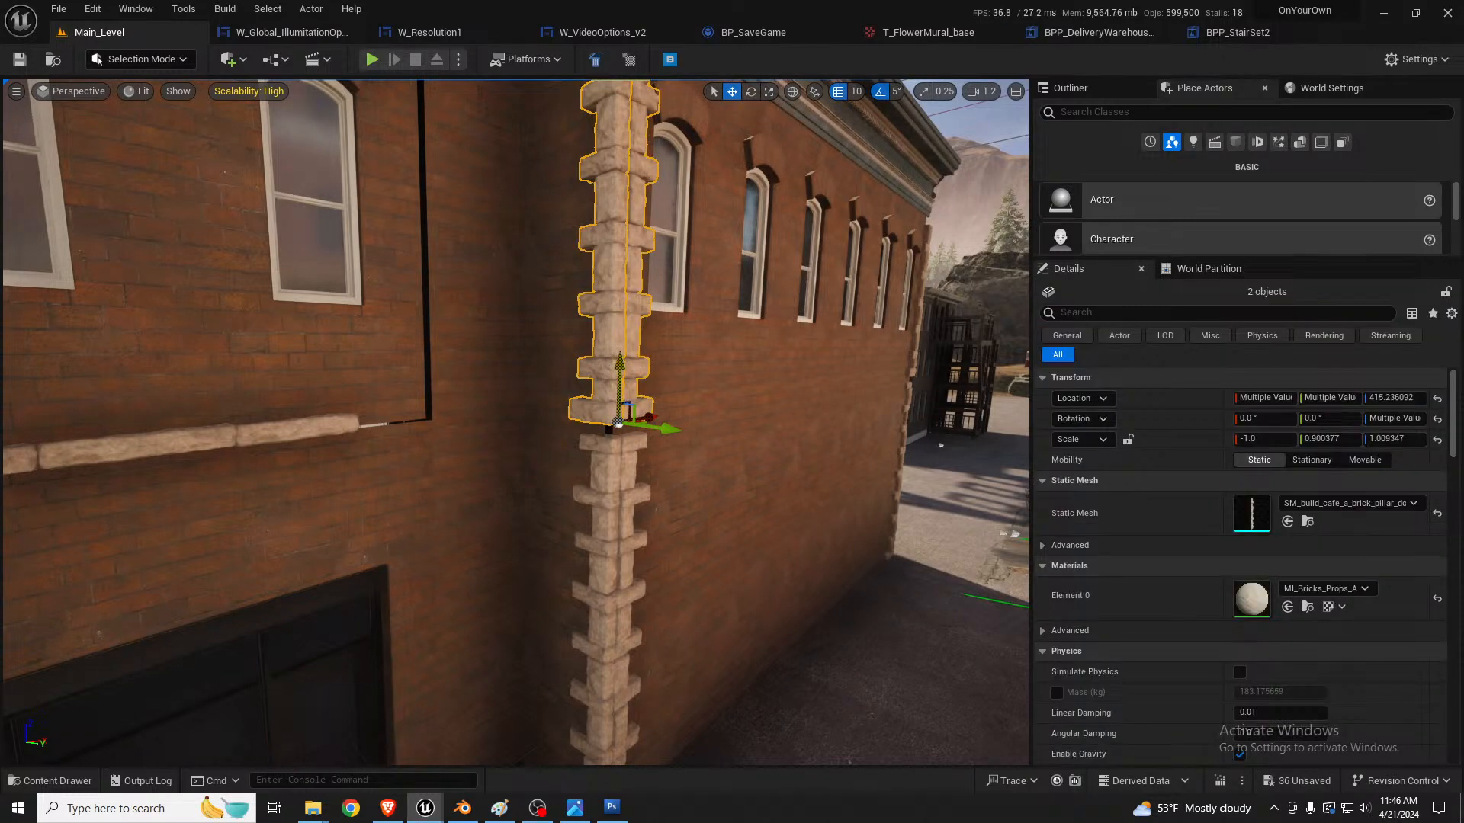
drag(619, 359, 622, 375)
Step: Delete the upper and lower filler panels between the door-side building wall and the new return wall
click(330, 424)
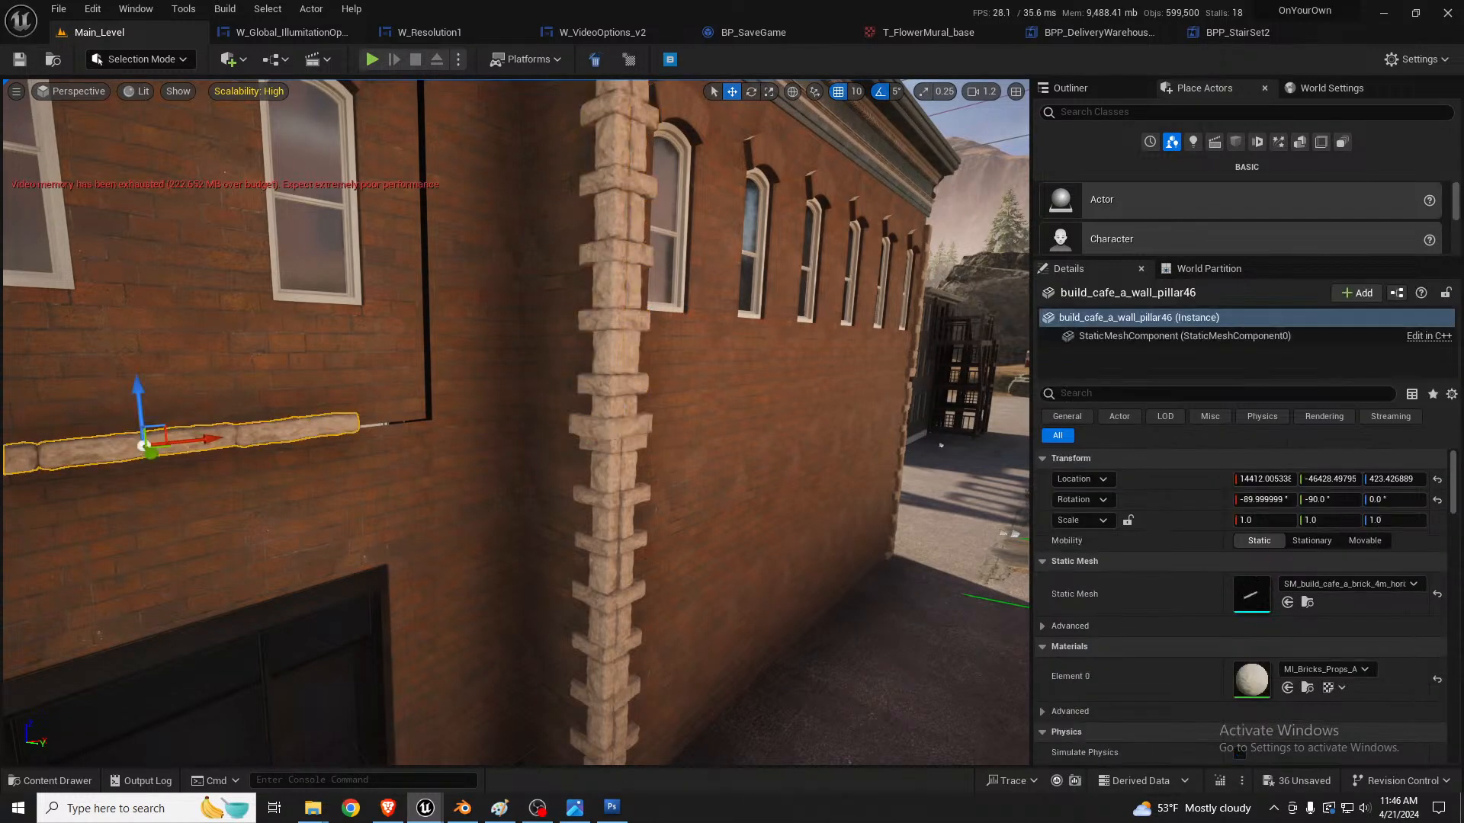
right_drag(330, 424, 247, 434)
right_drag(589, 353, 590, 305)
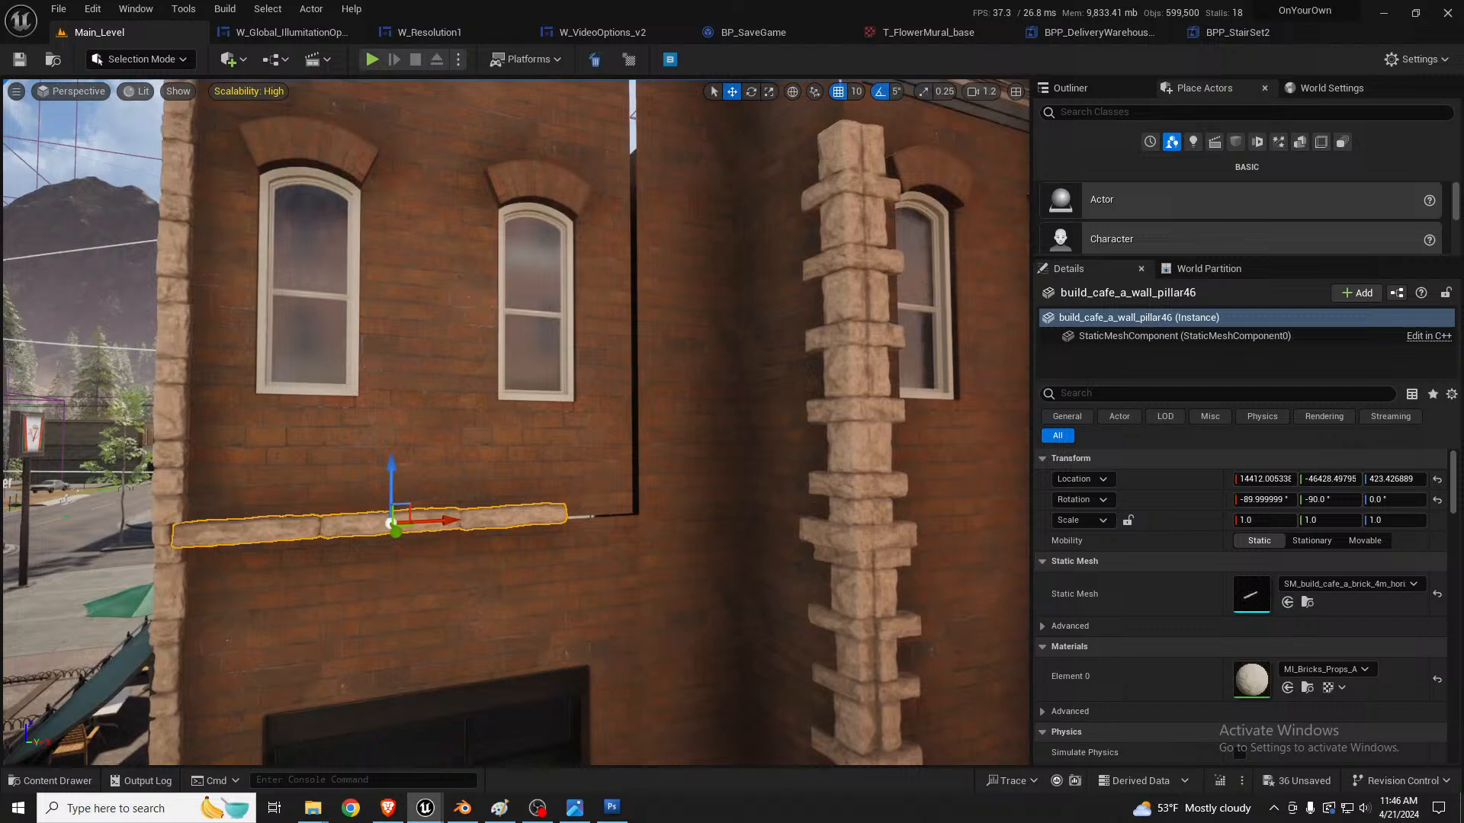
click(615, 414)
mouse_move(614, 415)
right_down()
mouse_move(610, 518)
mouse_move(602, 405)
right_up()
click(597, 413)
key(Delete)
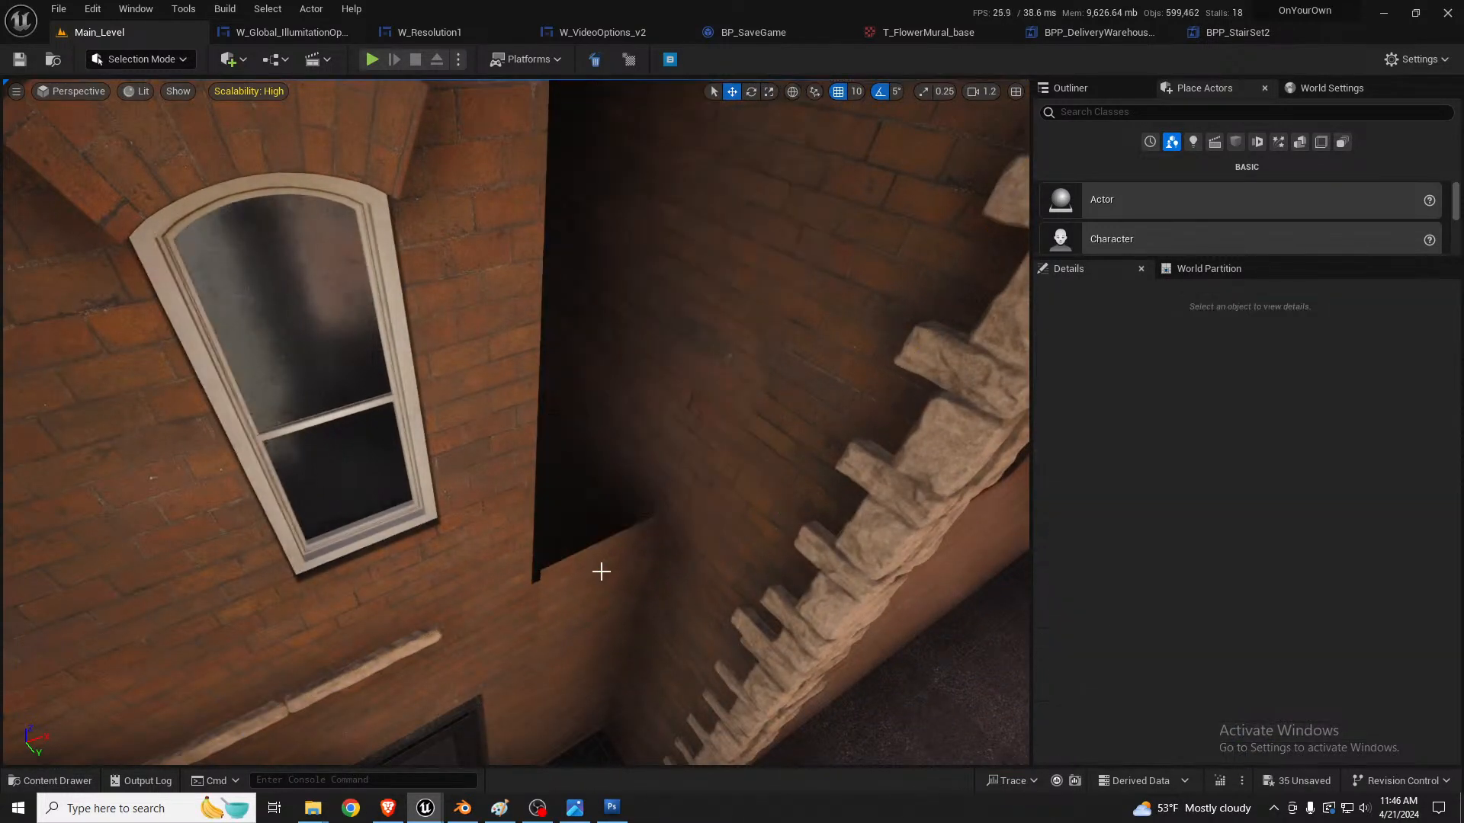
click(585, 546)
key(Delete)
Step: Shift the ground-floor door wall along X to about 14459
click(531, 596)
mouse_move(531, 595)
right_down()
mouse_move(415, 568)
mouse_move(523, 619)
right_up()
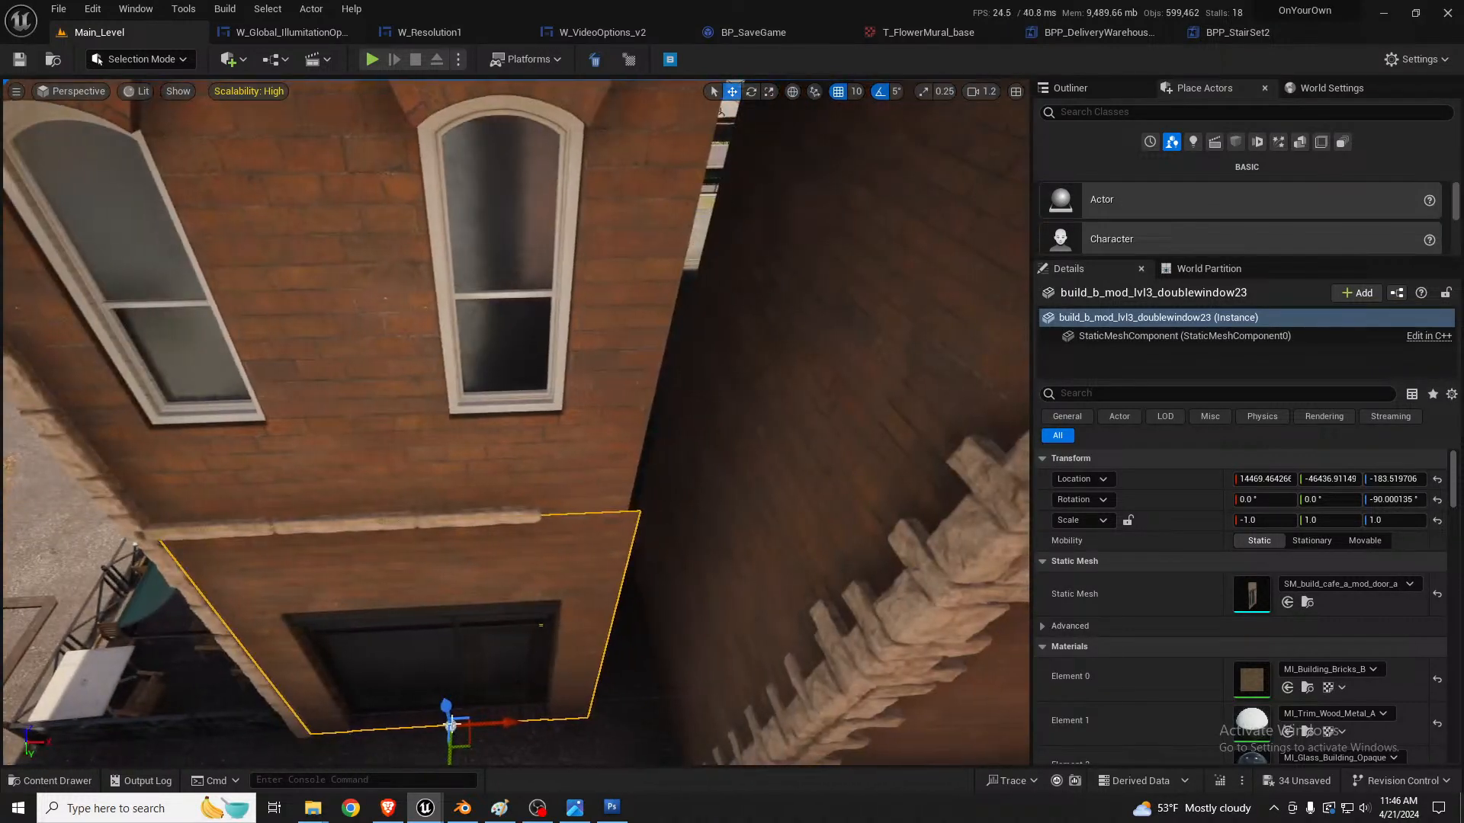
drag(501, 722, 499, 721)
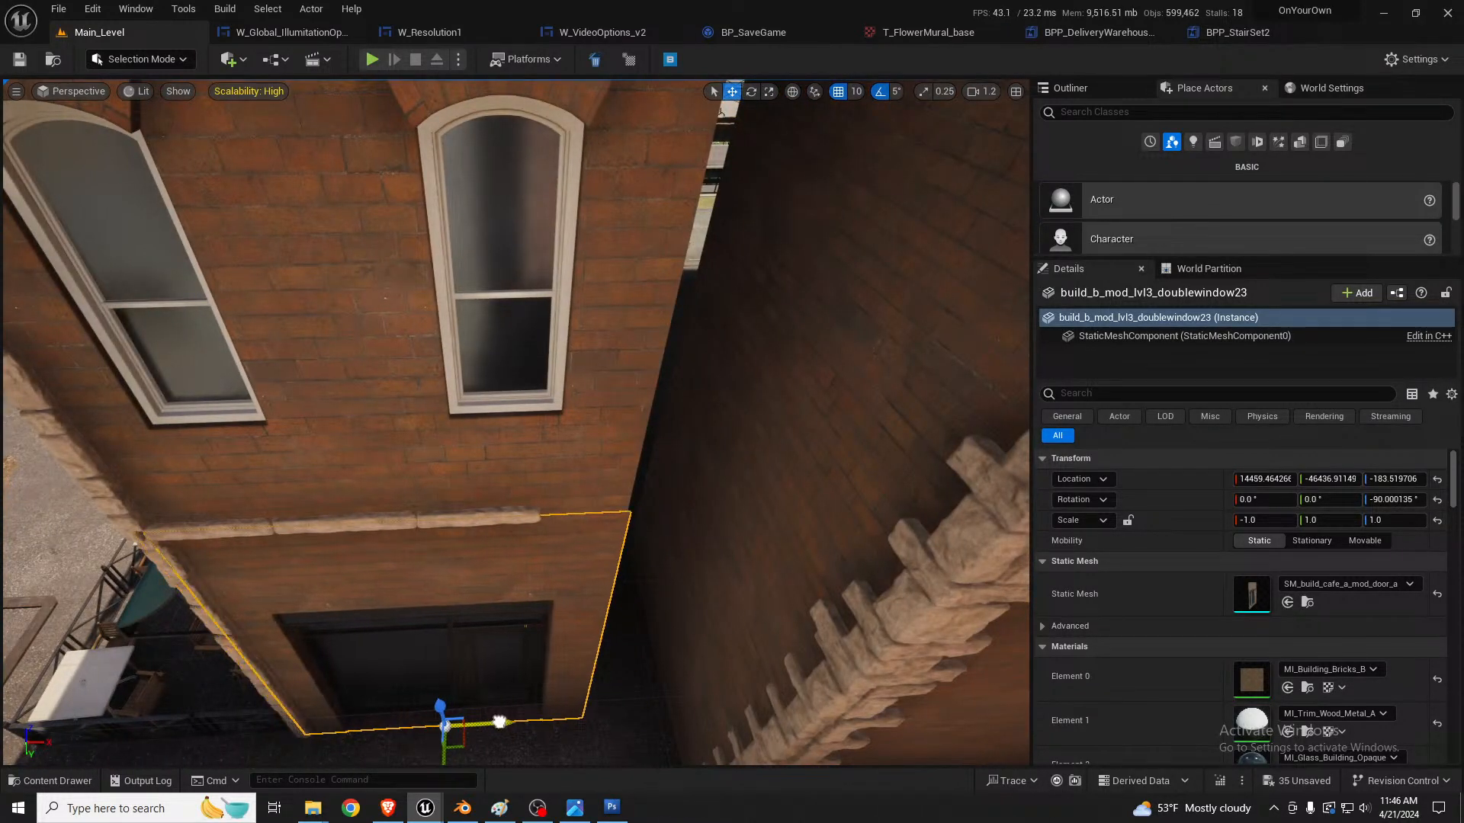
right_drag(568, 666, 512, 575)
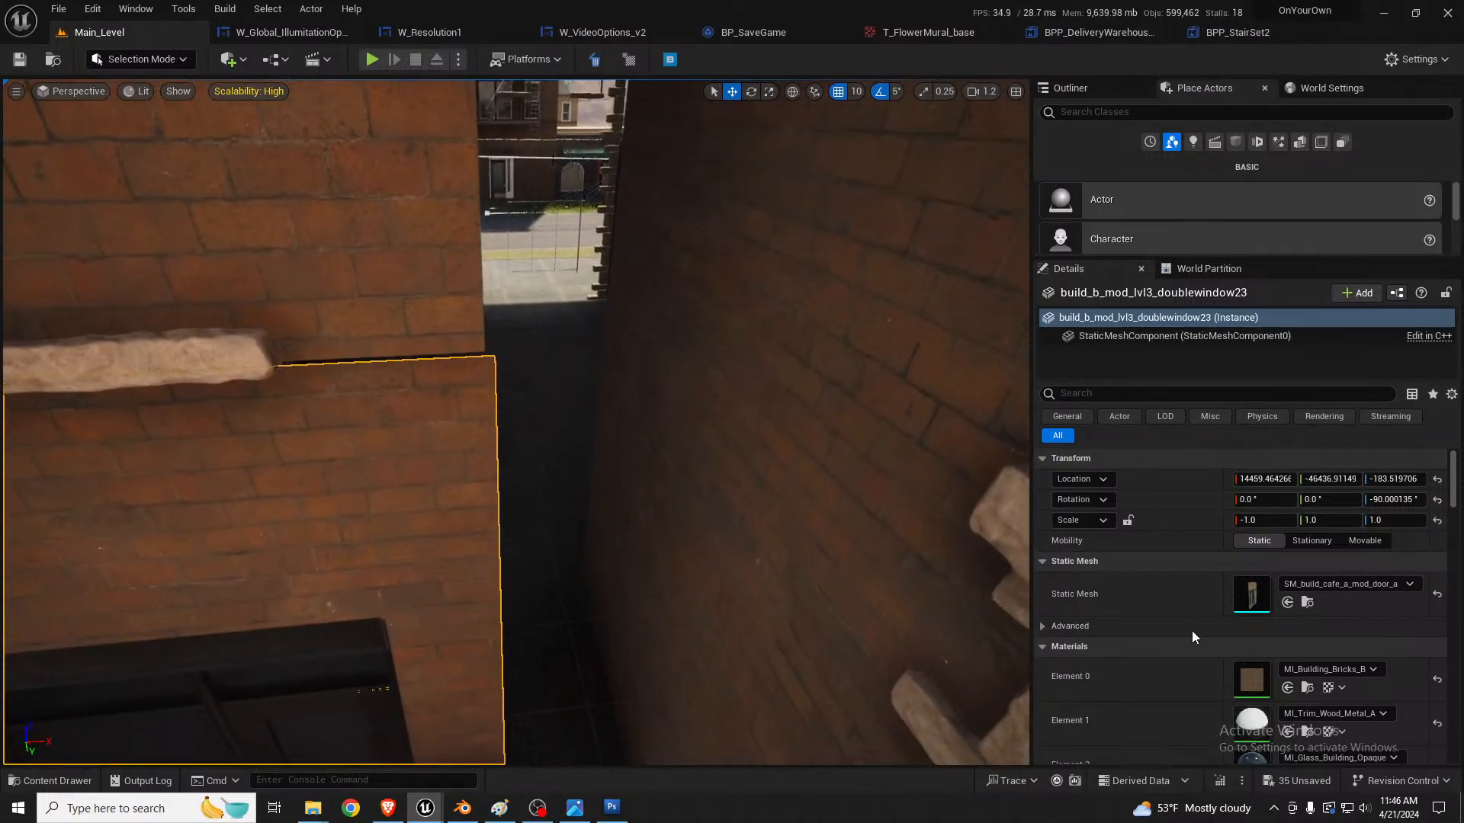
Step: Set the X location of the window wall above the door to 14450
click(441, 294)
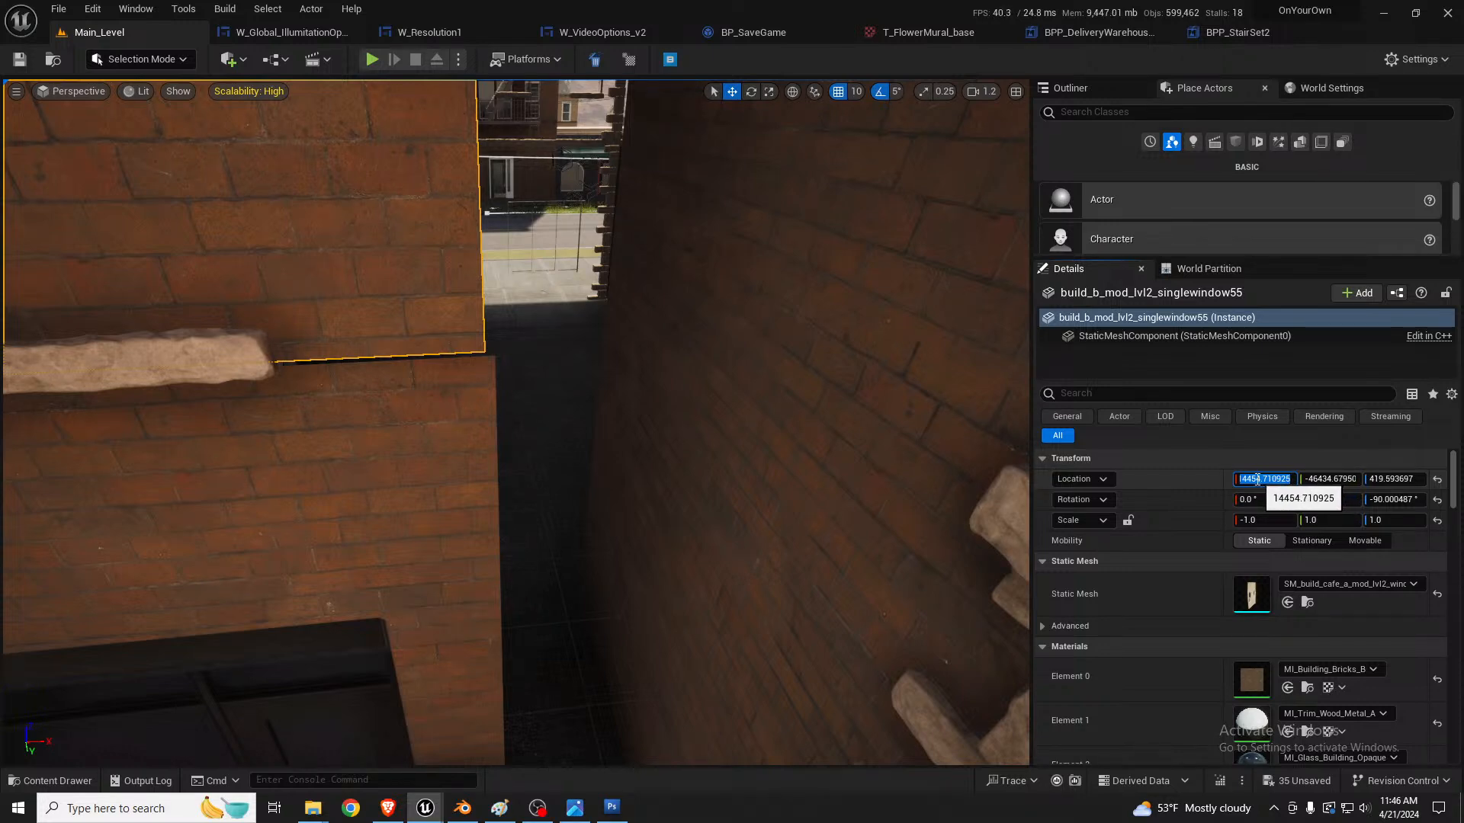
drag(1257, 480, 1330, 480)
text(0)
key(Return)
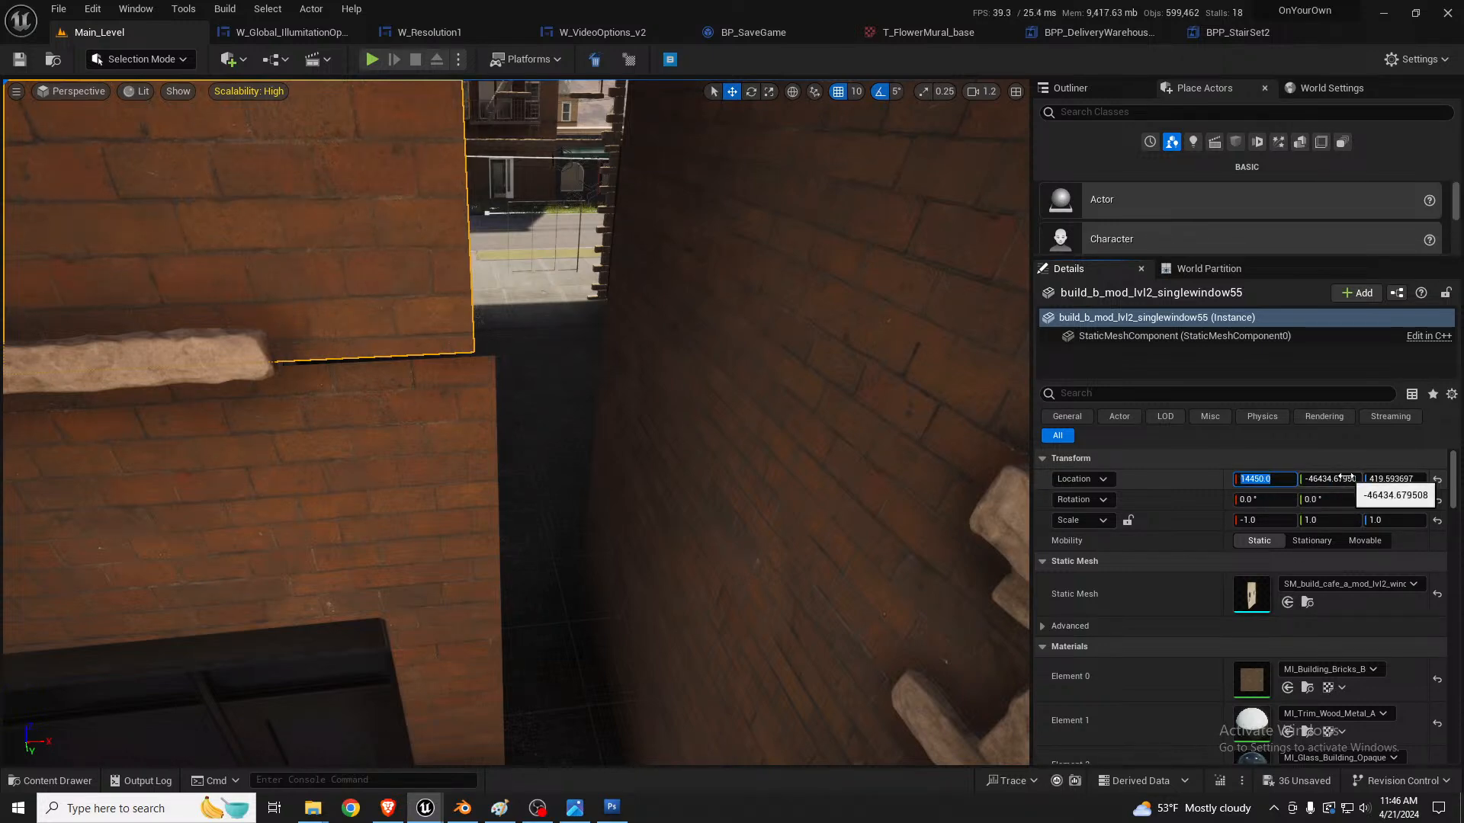
Step: Set the Y location of the window wall above the door to -46430
key(a)
right_drag(762, 473, 732, 488)
key(f)
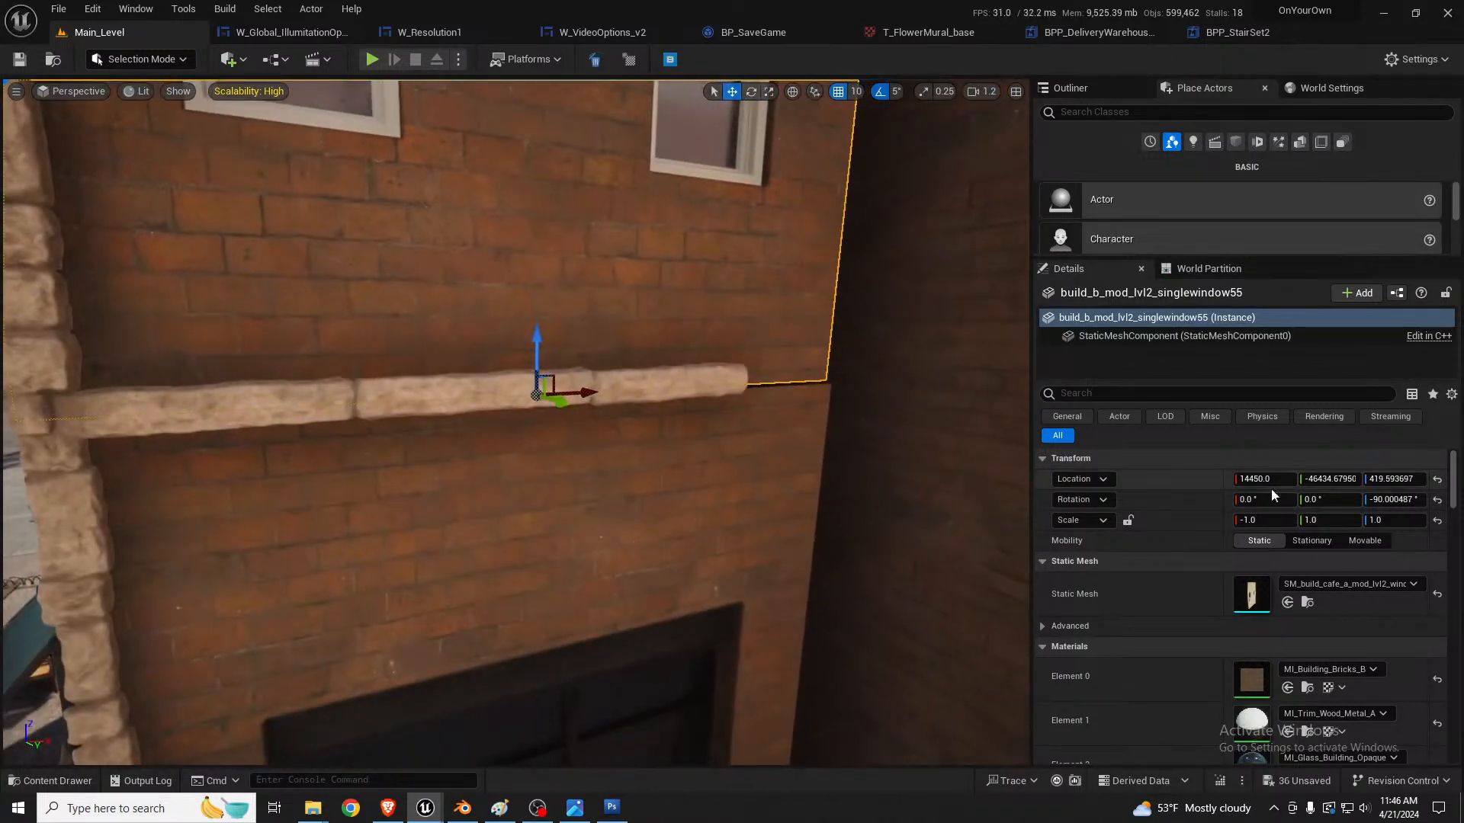
click(1322, 480)
drag(1322, 480, 1368, 479)
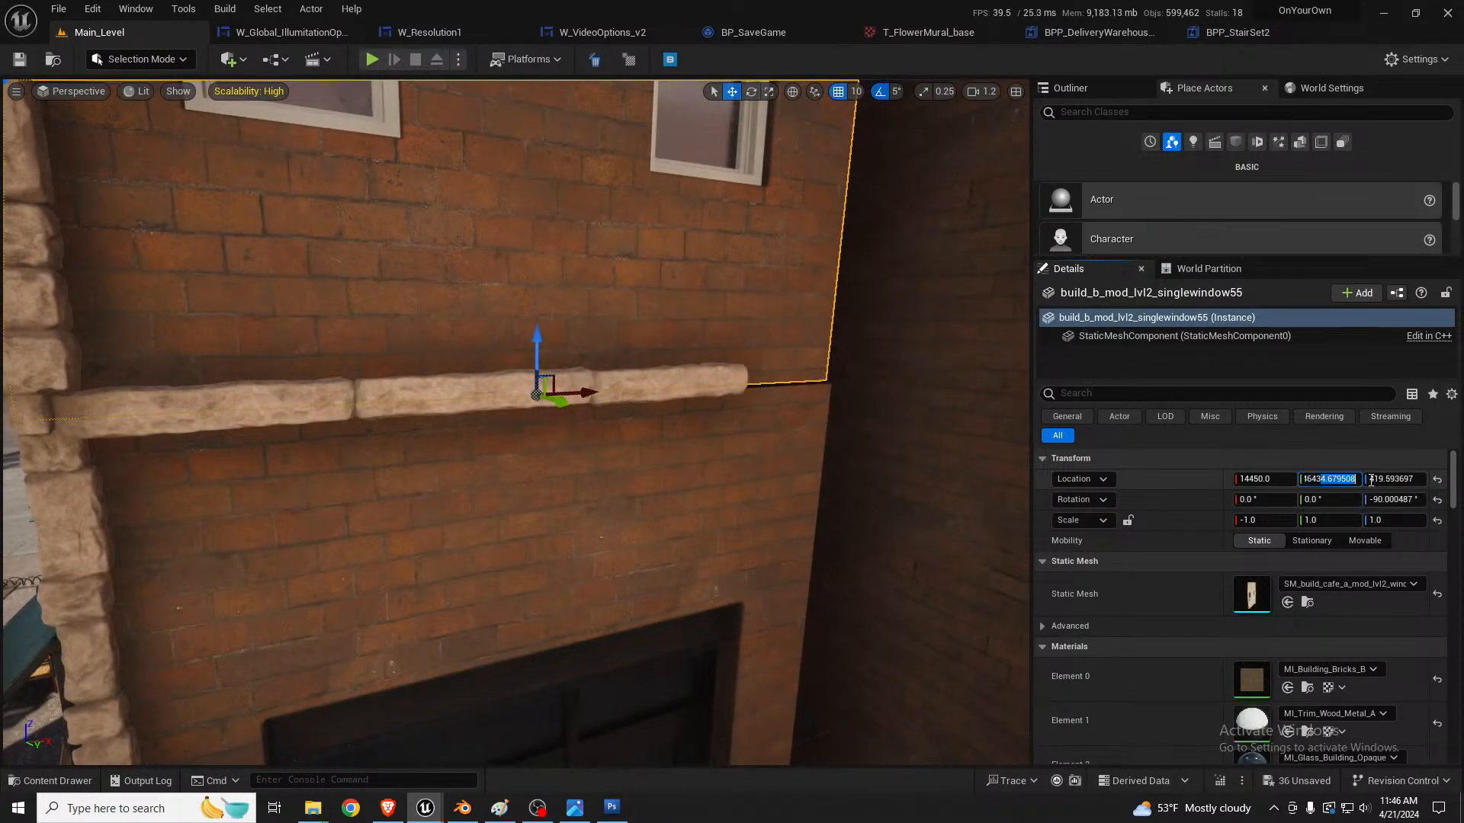
text(0)
key(Return)
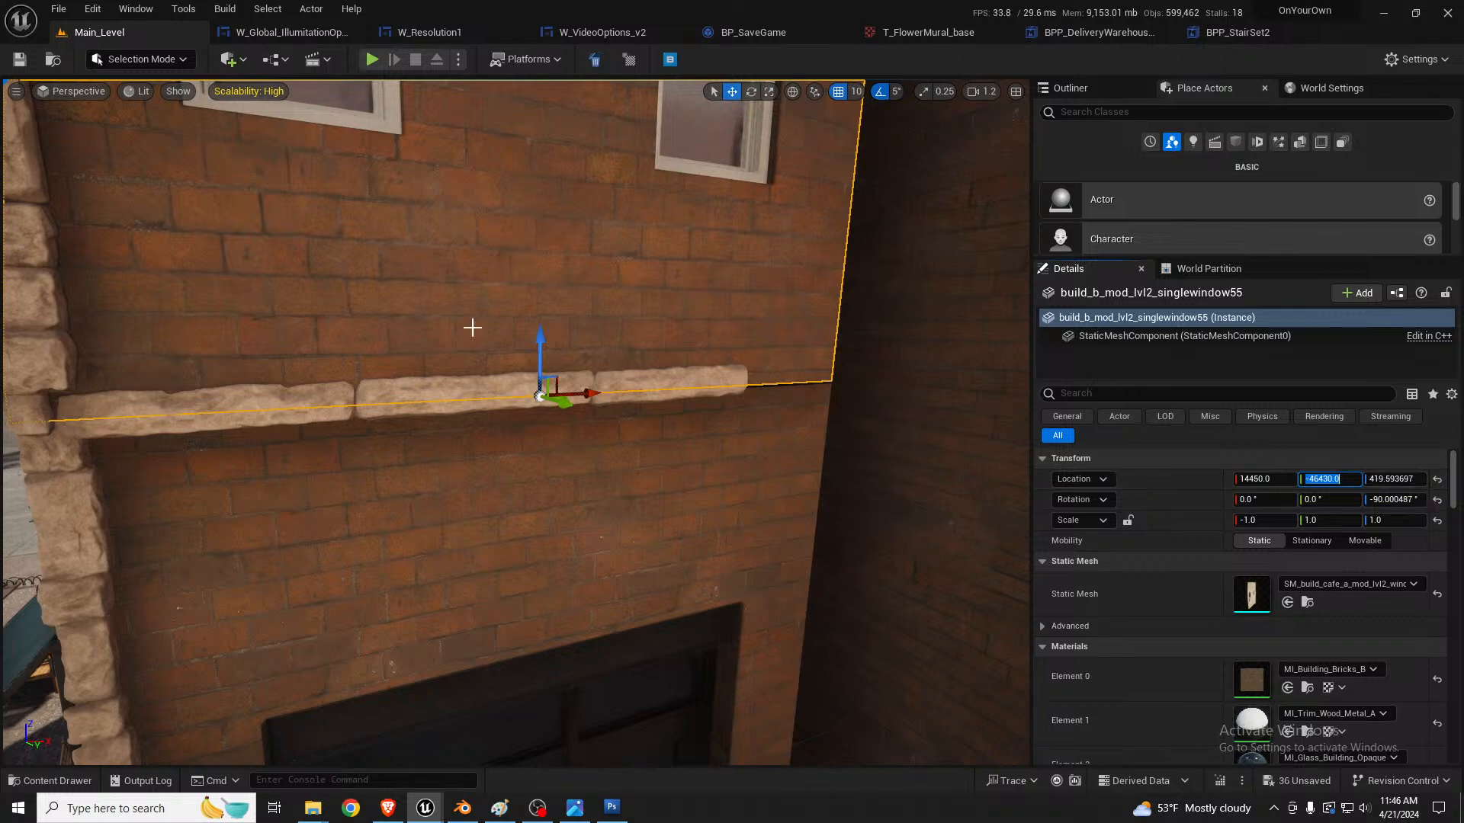
Step: Set the ground-floor door wall's location to X 14450 and Y -46430
right_drag(350, 318, 478, 389)
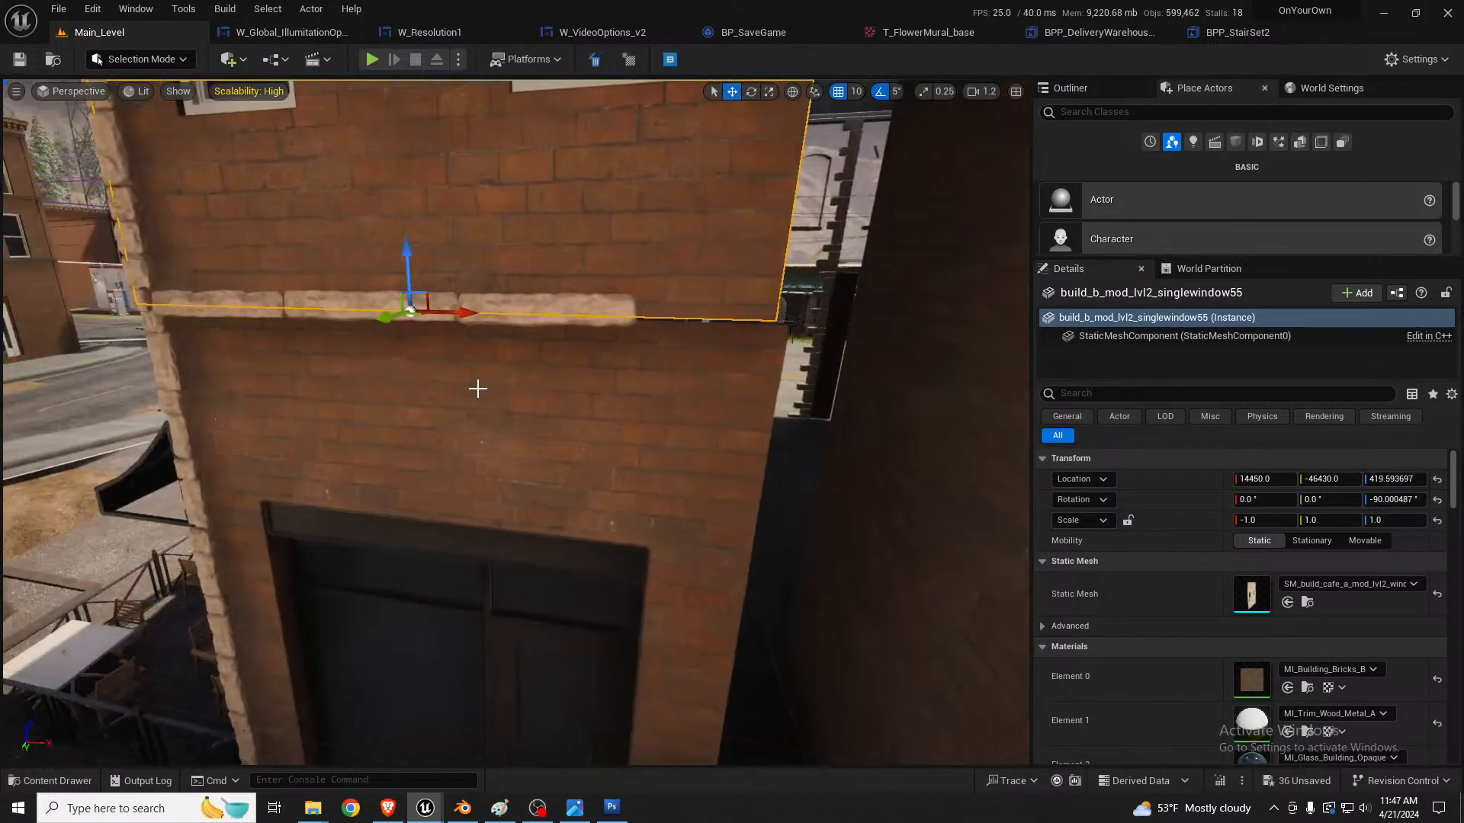
click(477, 390)
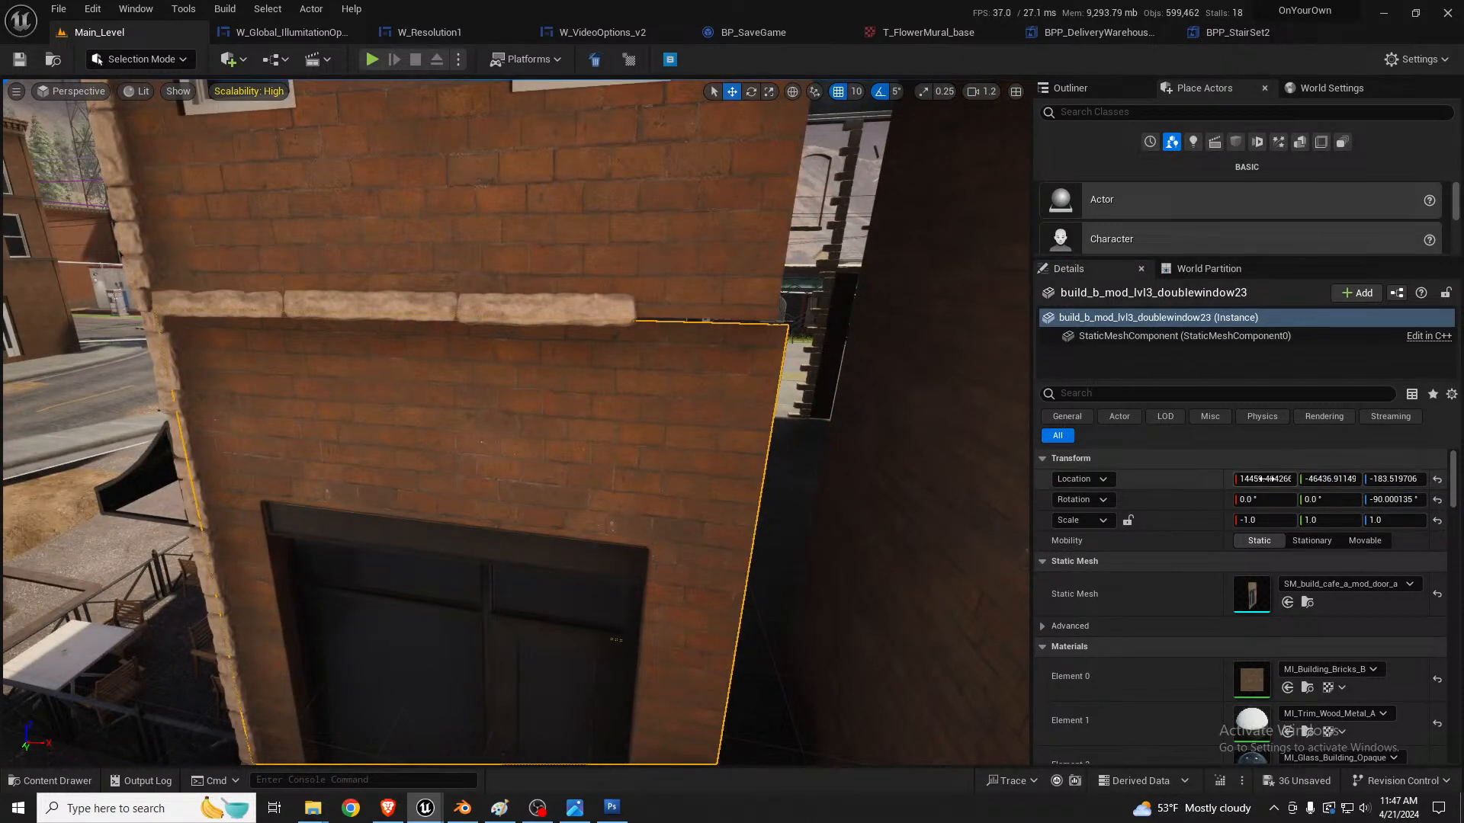
click(1258, 478)
drag(1256, 479, 1335, 475)
text(0)
key(Return)
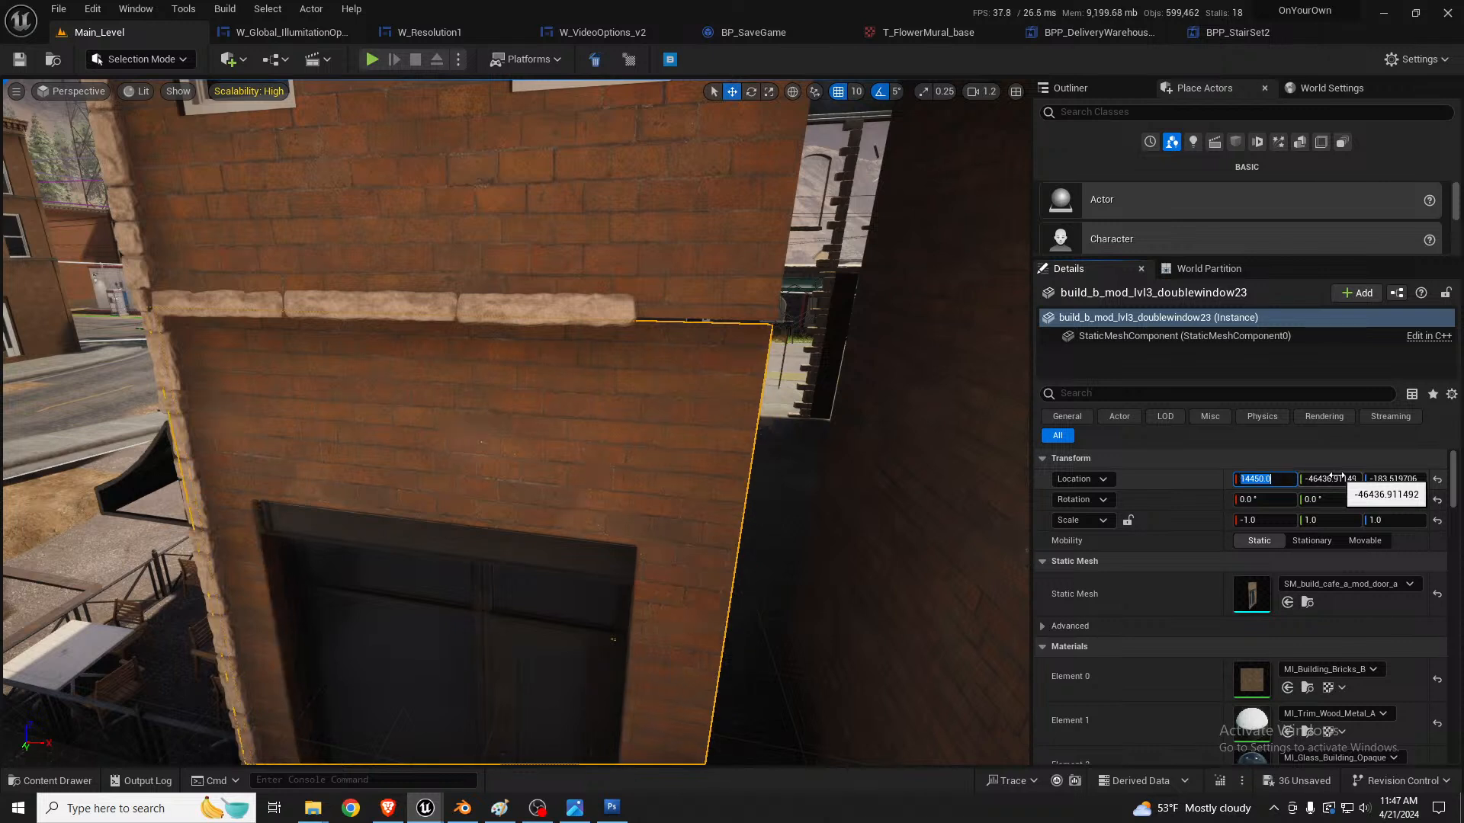
click(1323, 479)
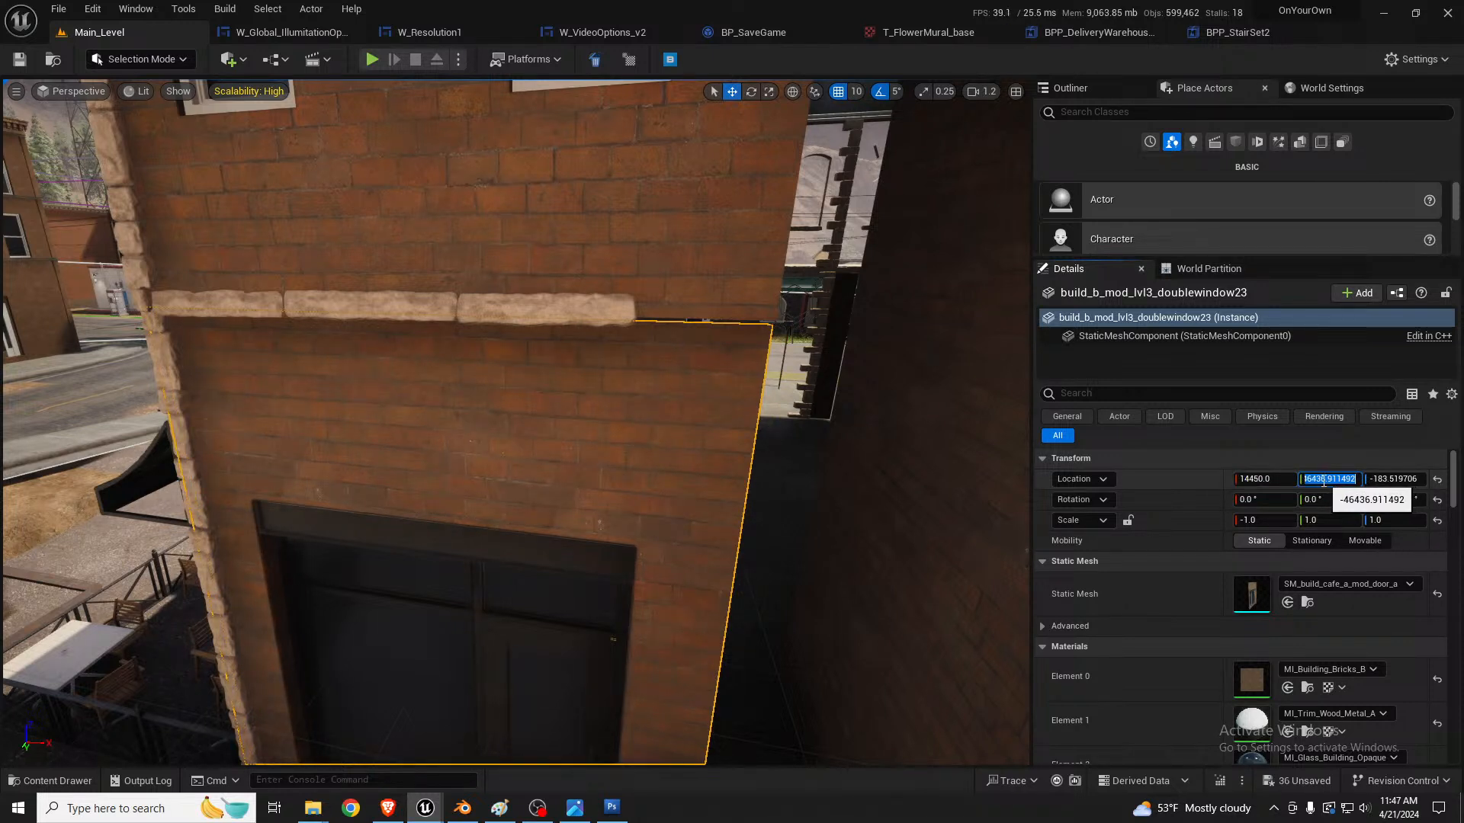
drag(1321, 479, 1358, 478)
text(0)
key(Return)
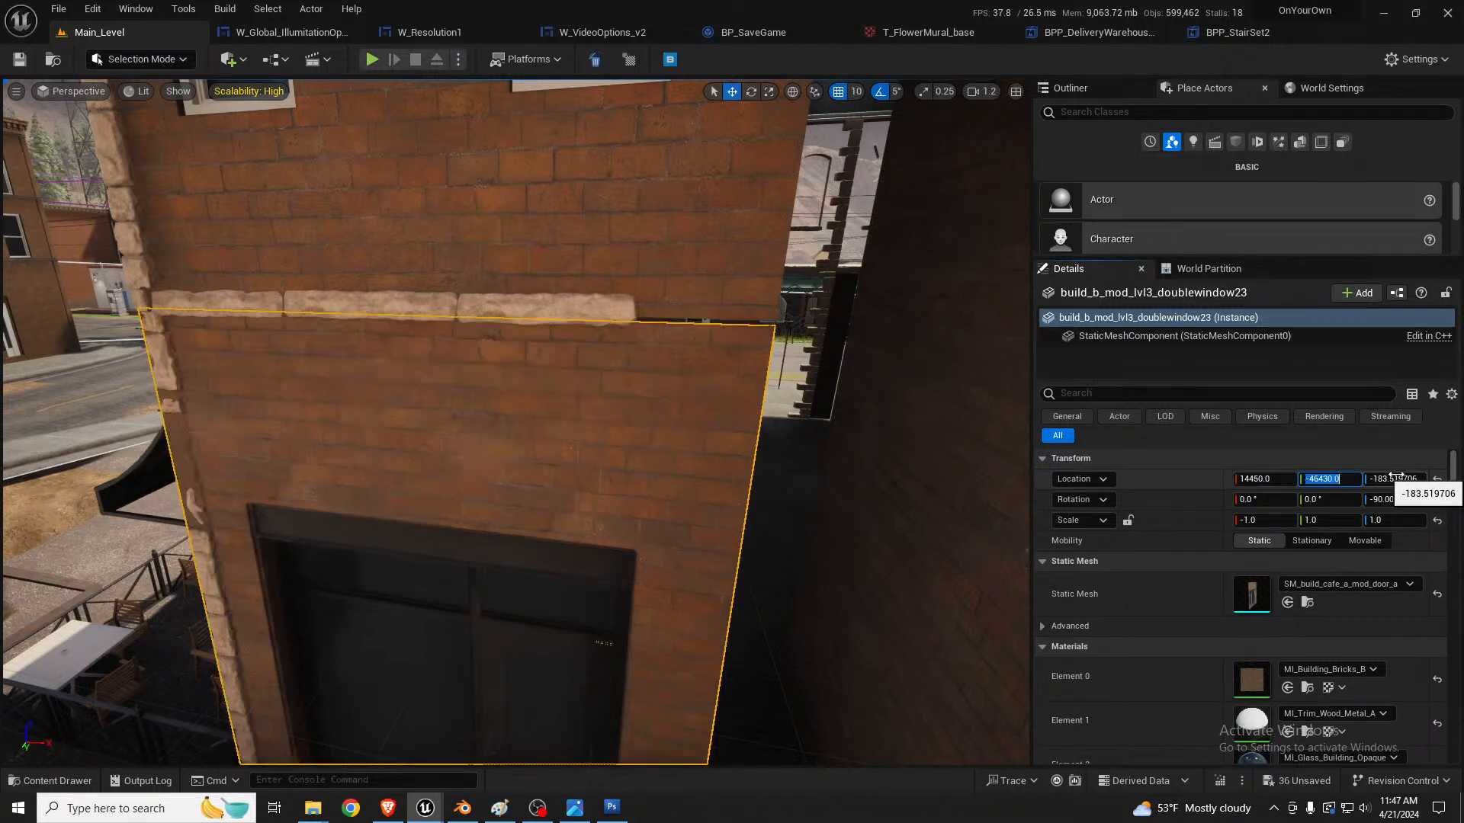
Step: Examine how the window wall and the door wall line up with each other and with the corner quoins
click(709, 271)
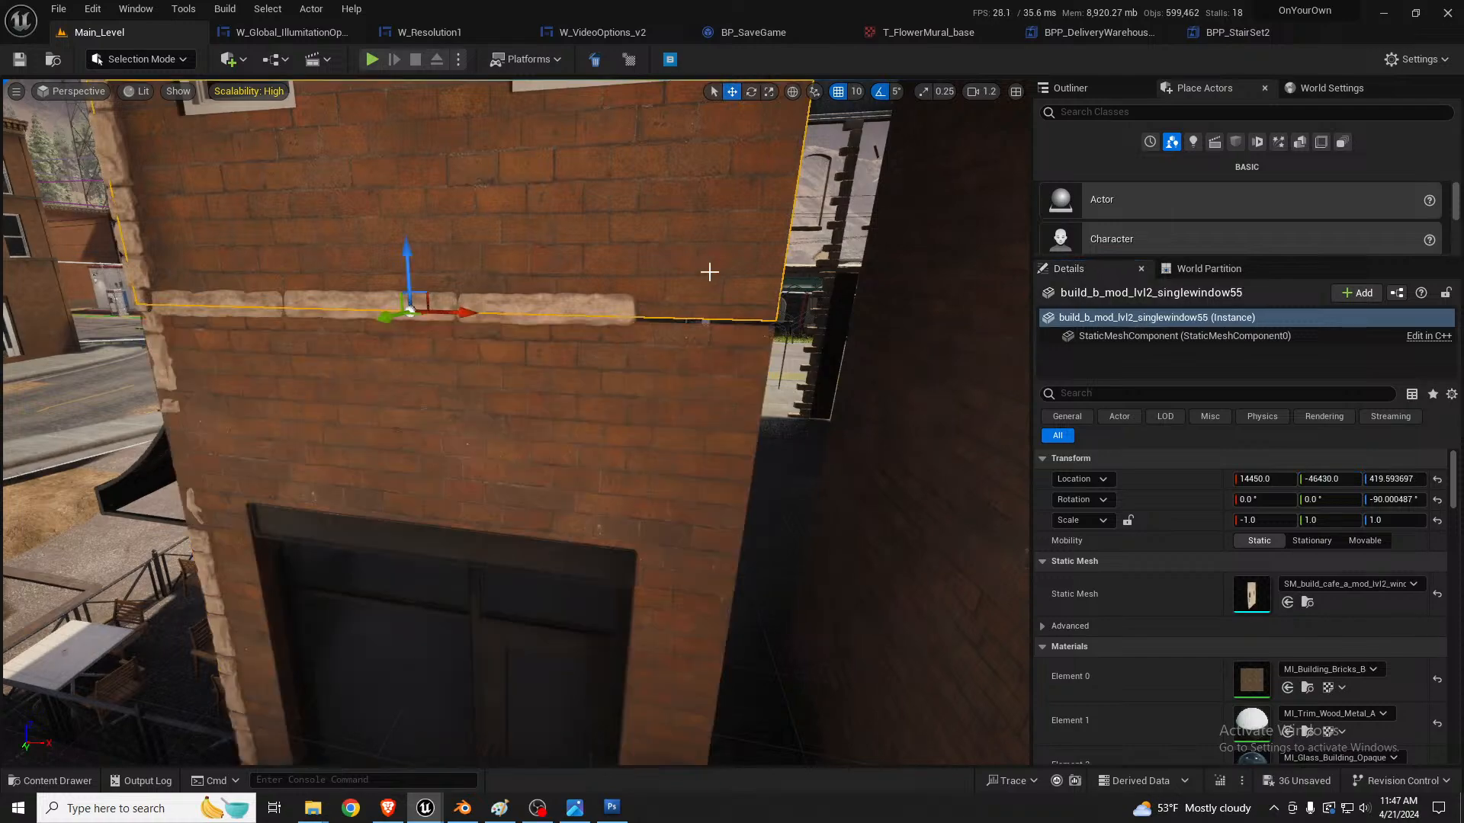
click(705, 362)
mouse_move(705, 363)
right_down()
mouse_move(595, 282)
mouse_move(716, 366)
mouse_move(729, 358)
right_up()
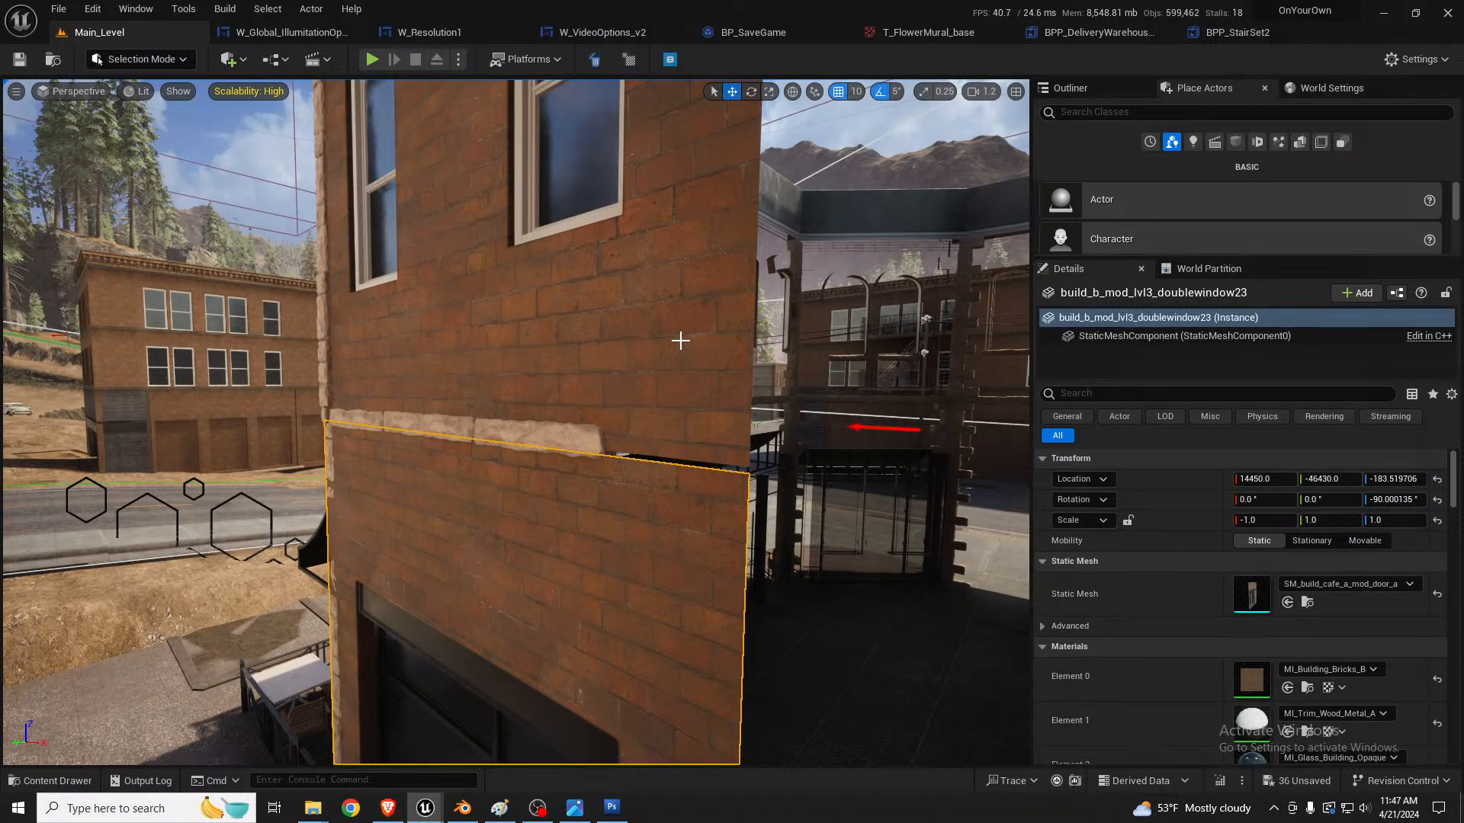
right_drag(732, 457, 555, 371)
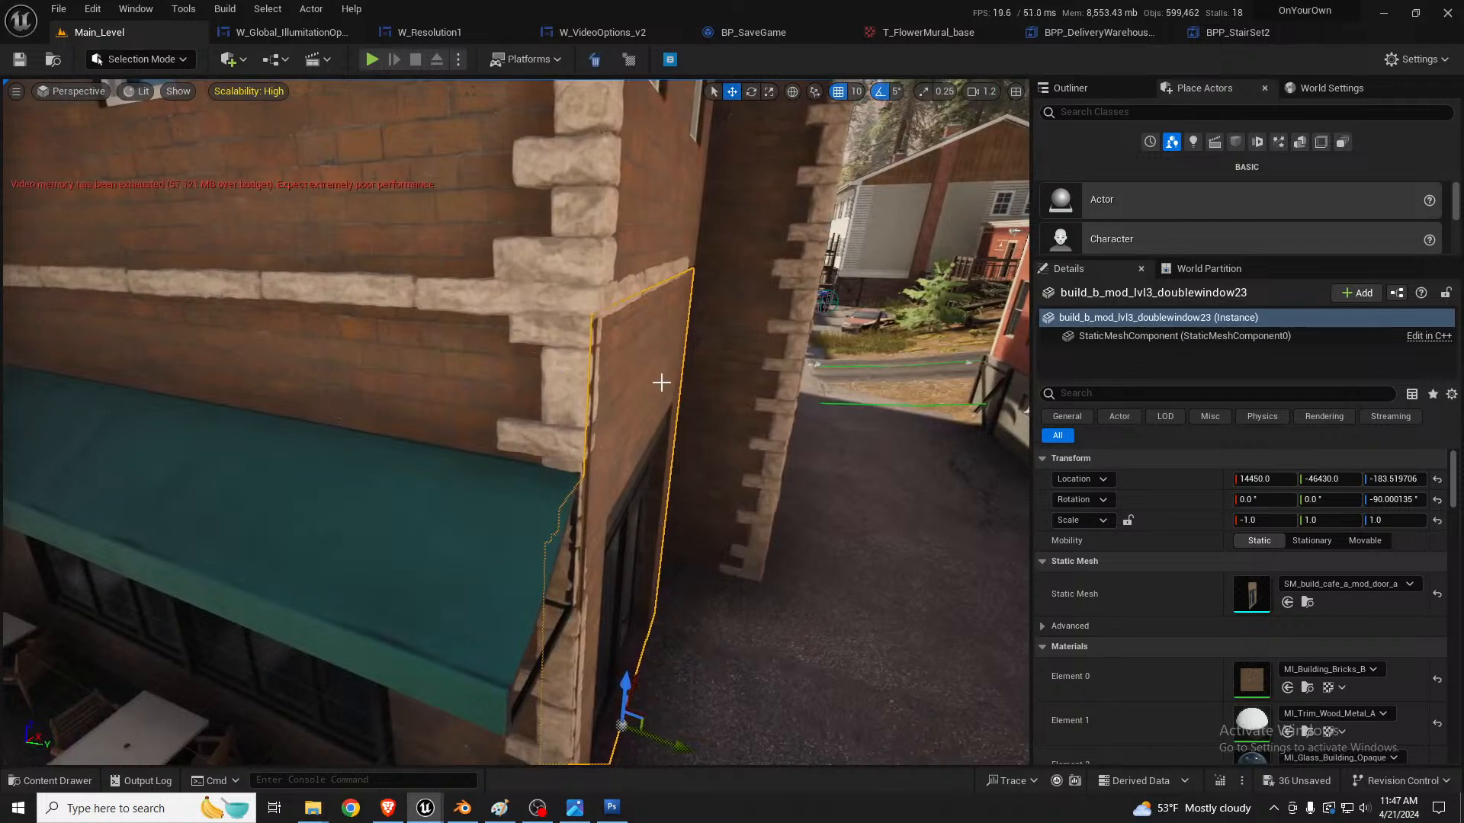
click(641, 287)
ctrl+click(642, 349)
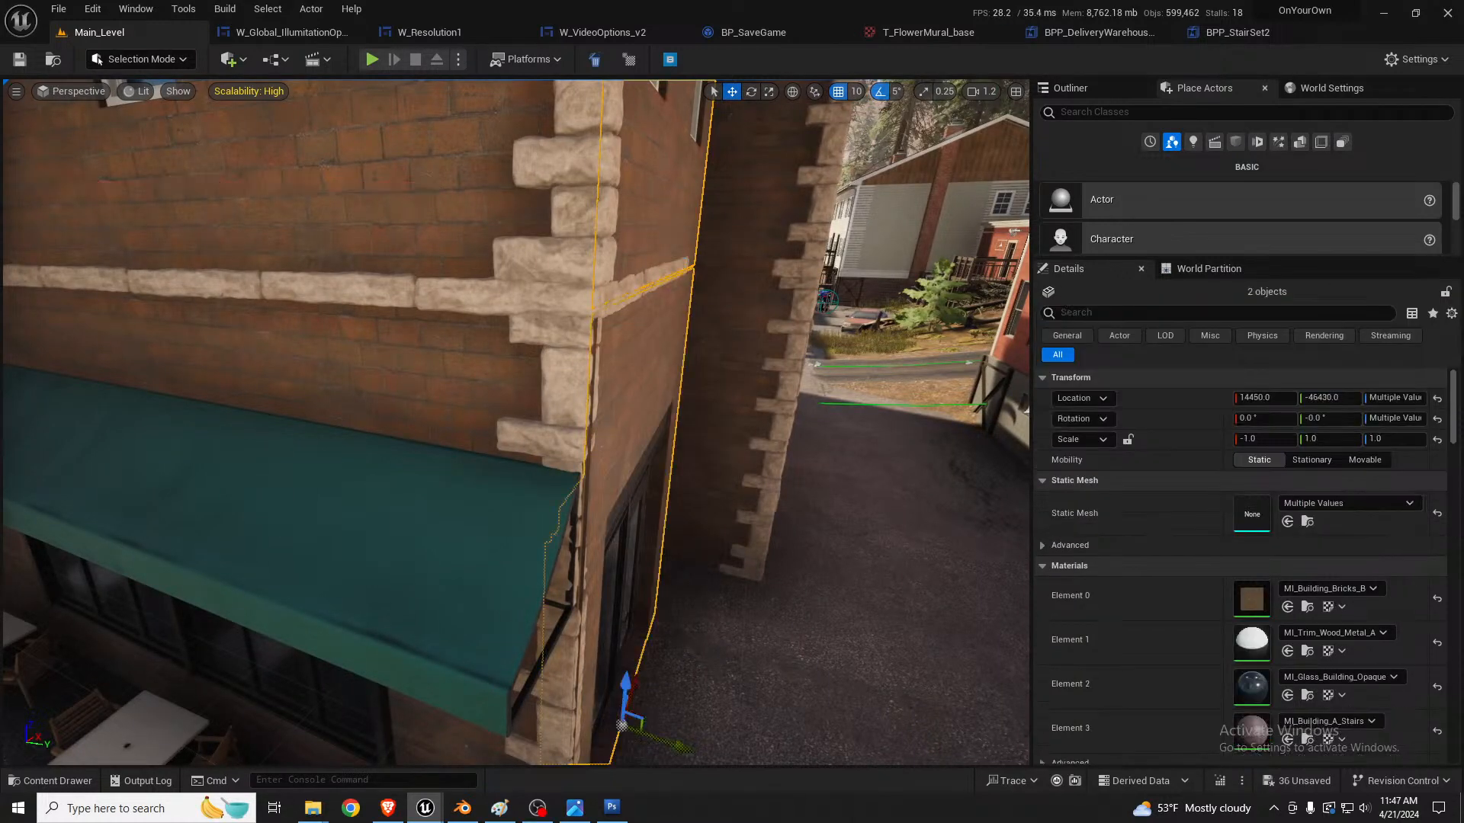
mouse_move(642, 329)
right_down()
mouse_move(660, 456)
mouse_move(655, 340)
right_up()
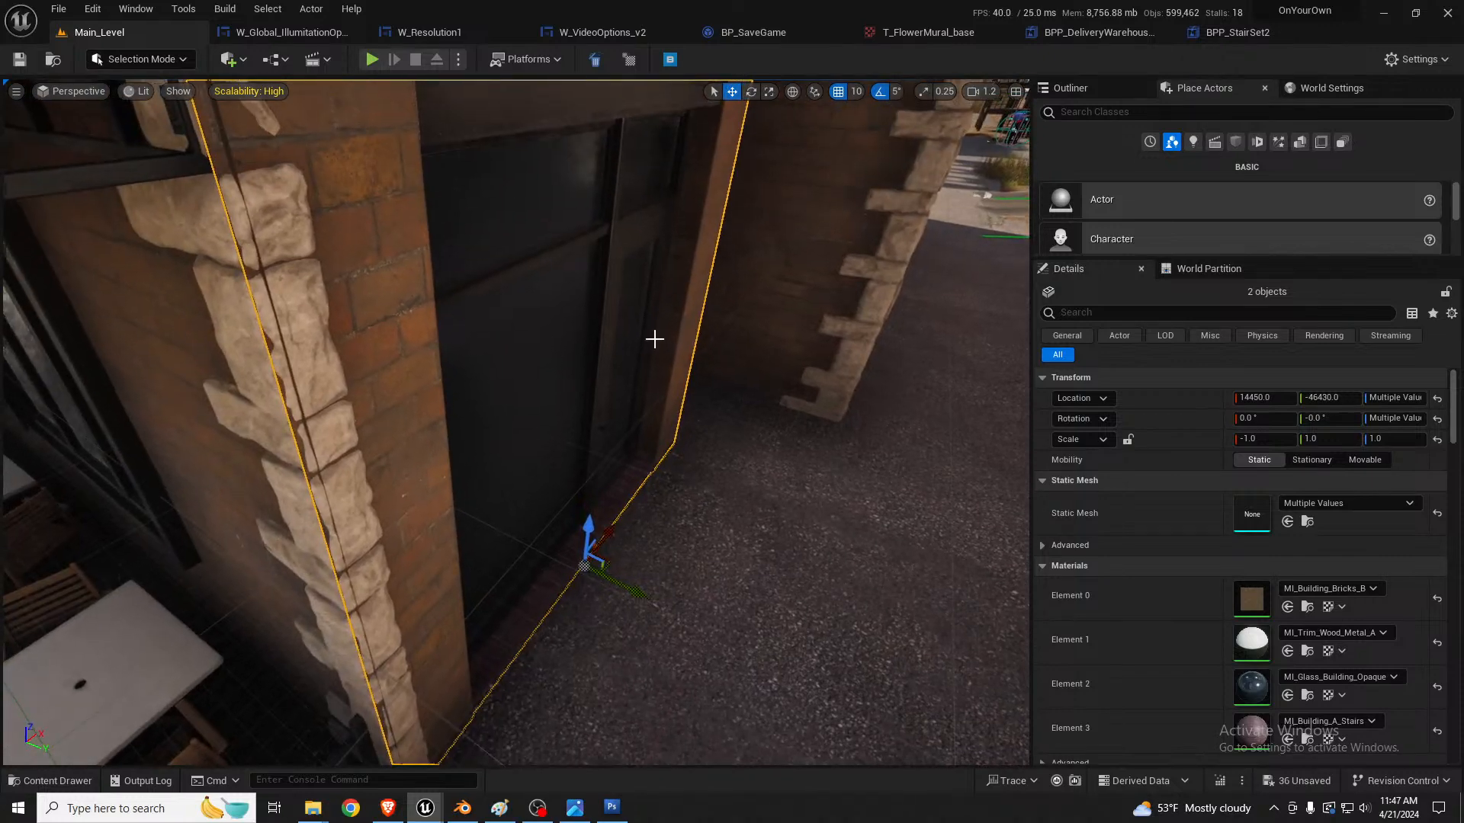
right_drag(410, 327, 415, 275)
Step: Shift the upper and lower quoin strips at the awning corner outward along Y, past the door wall's face
click(420, 183)
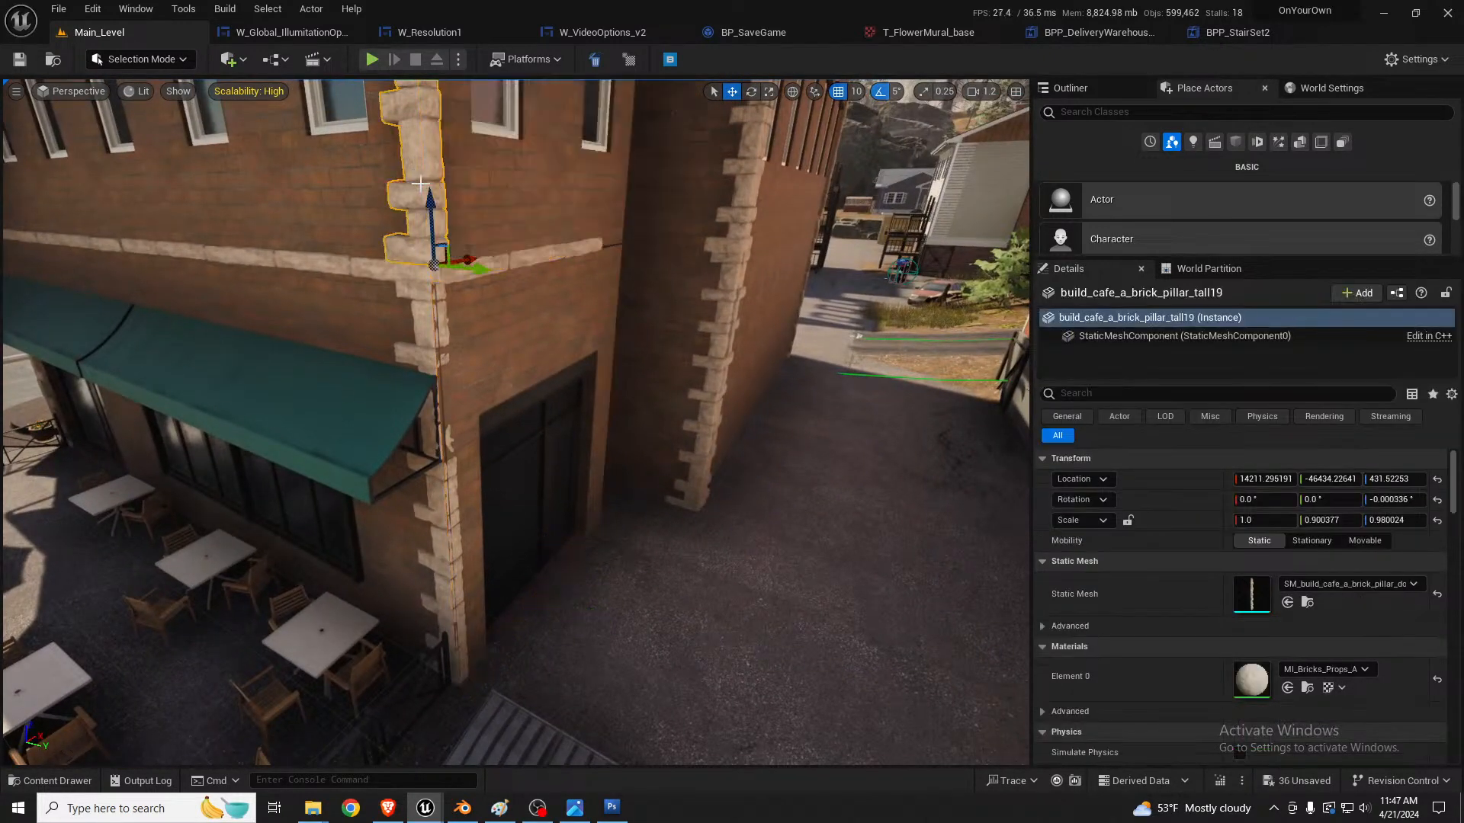
ctrl+click(426, 401)
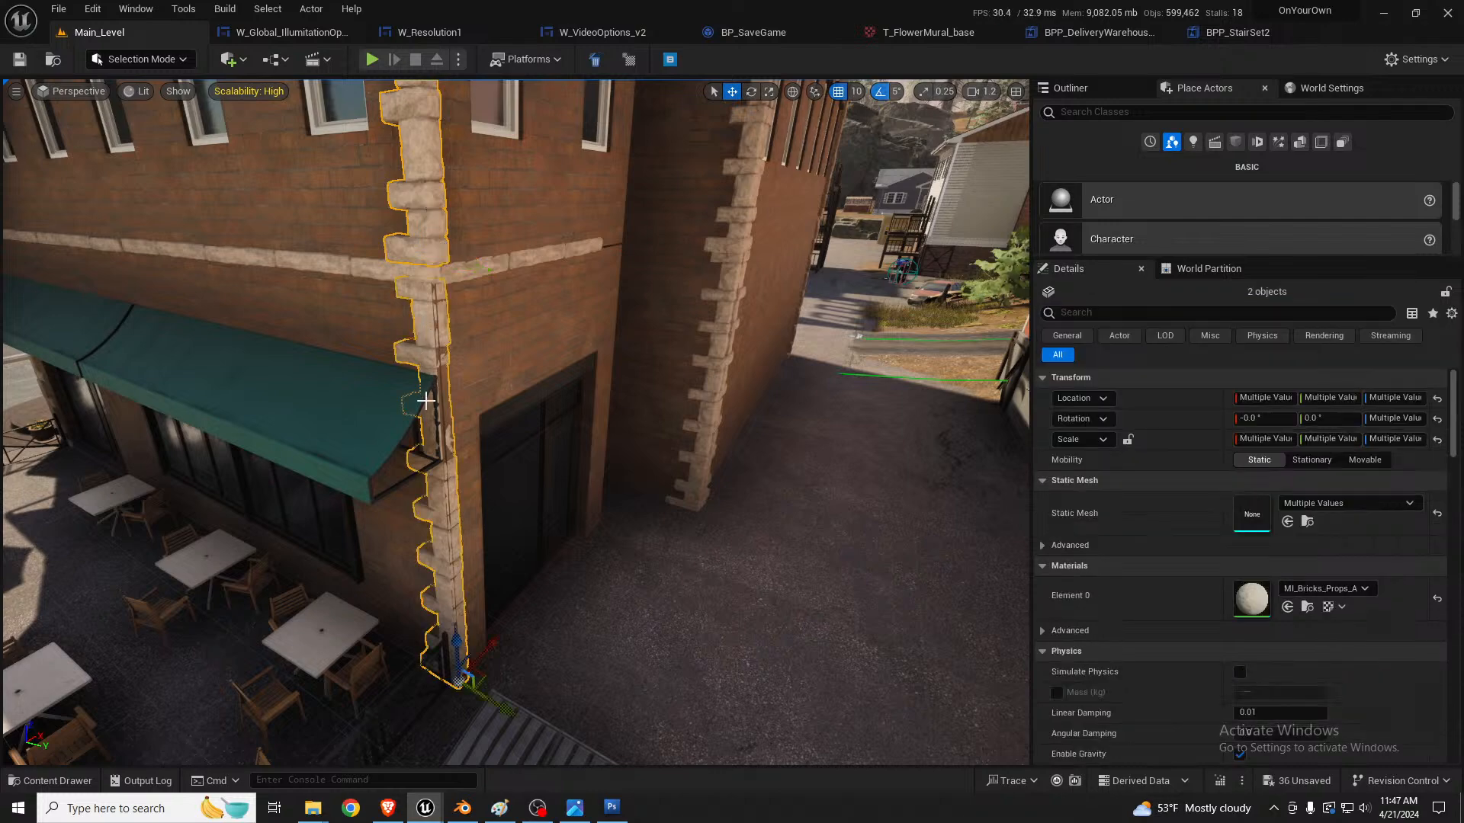
drag(495, 711, 500, 713)
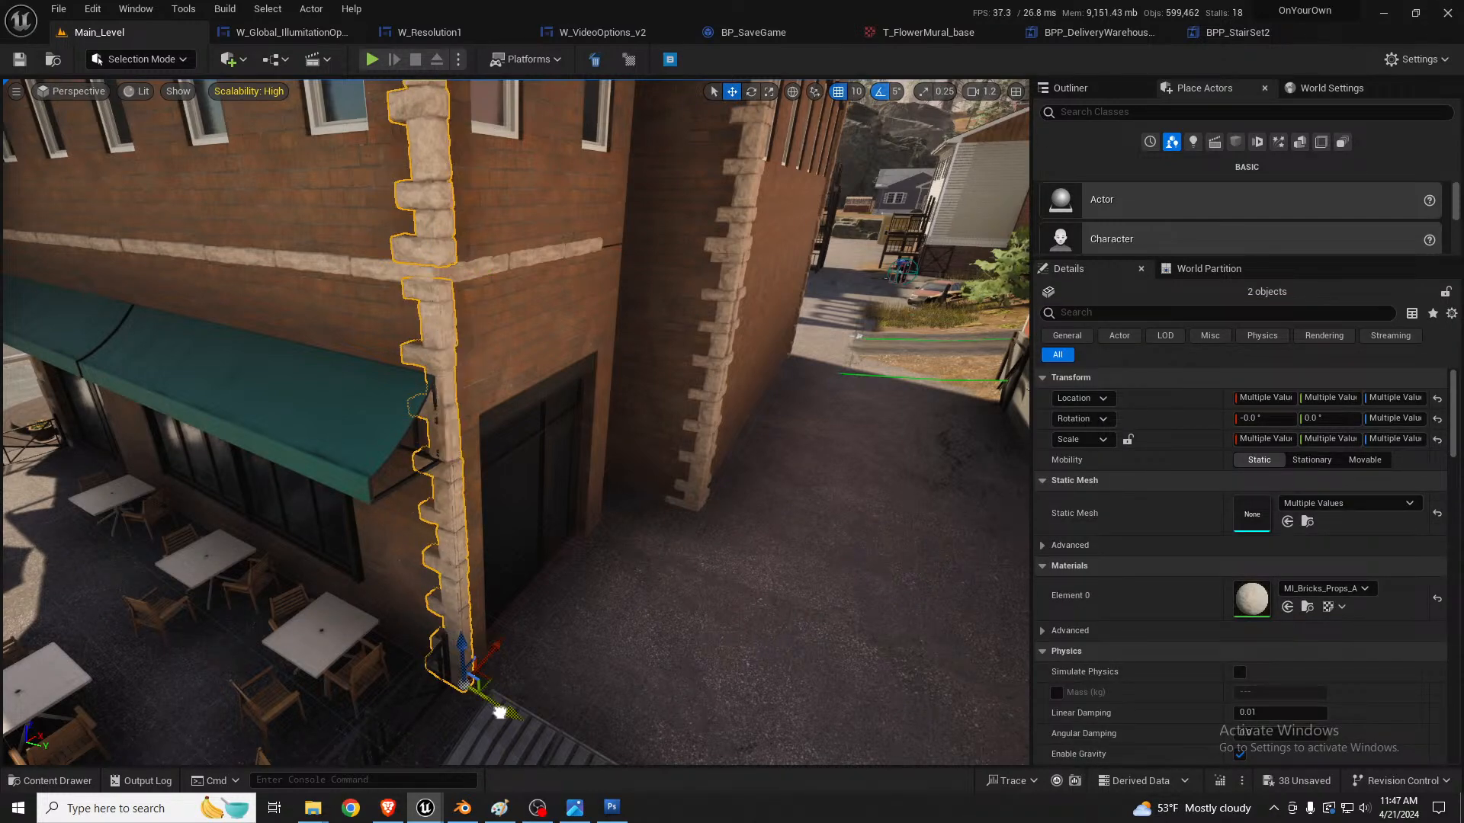
right_drag(520, 559, 313, 460)
Step: Set the grid snap size to 5 and nudge both corner quoin strips slightly back along Y and along X
scroll(520, 534, down, 3)
click(849, 92)
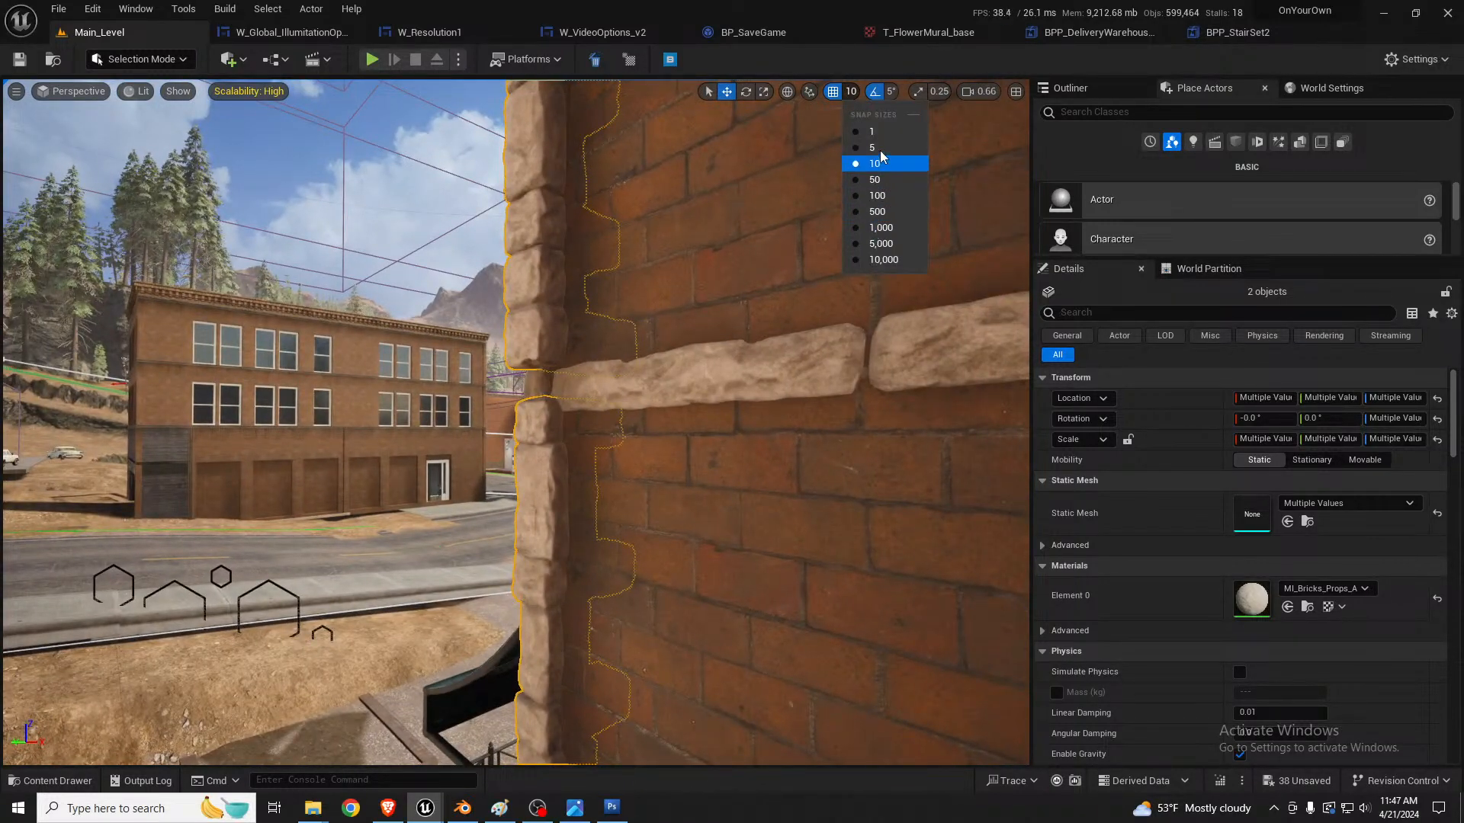
click(854, 158)
right_drag(729, 259, 643, 346)
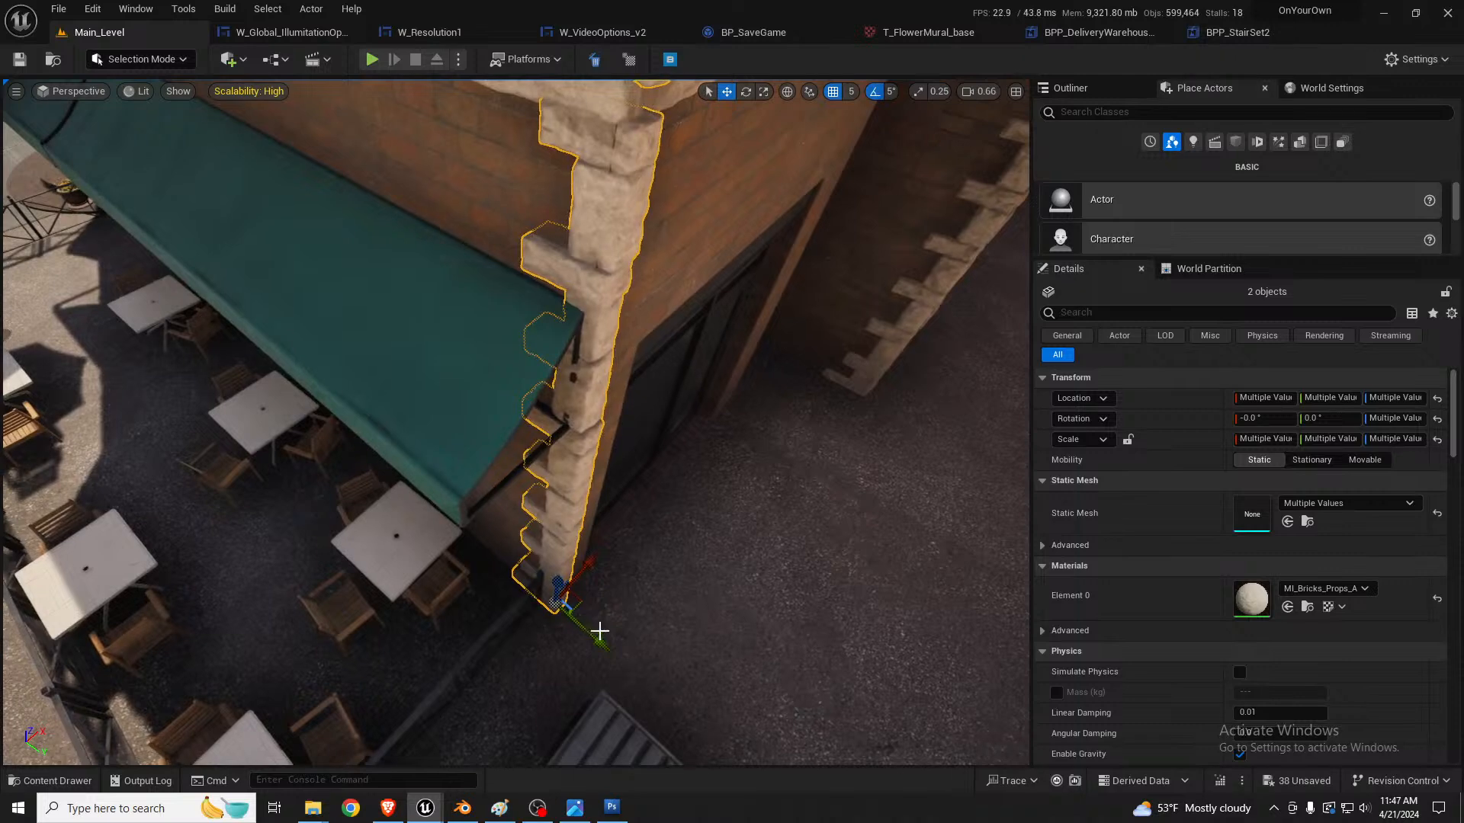
drag(601, 650, 601, 642)
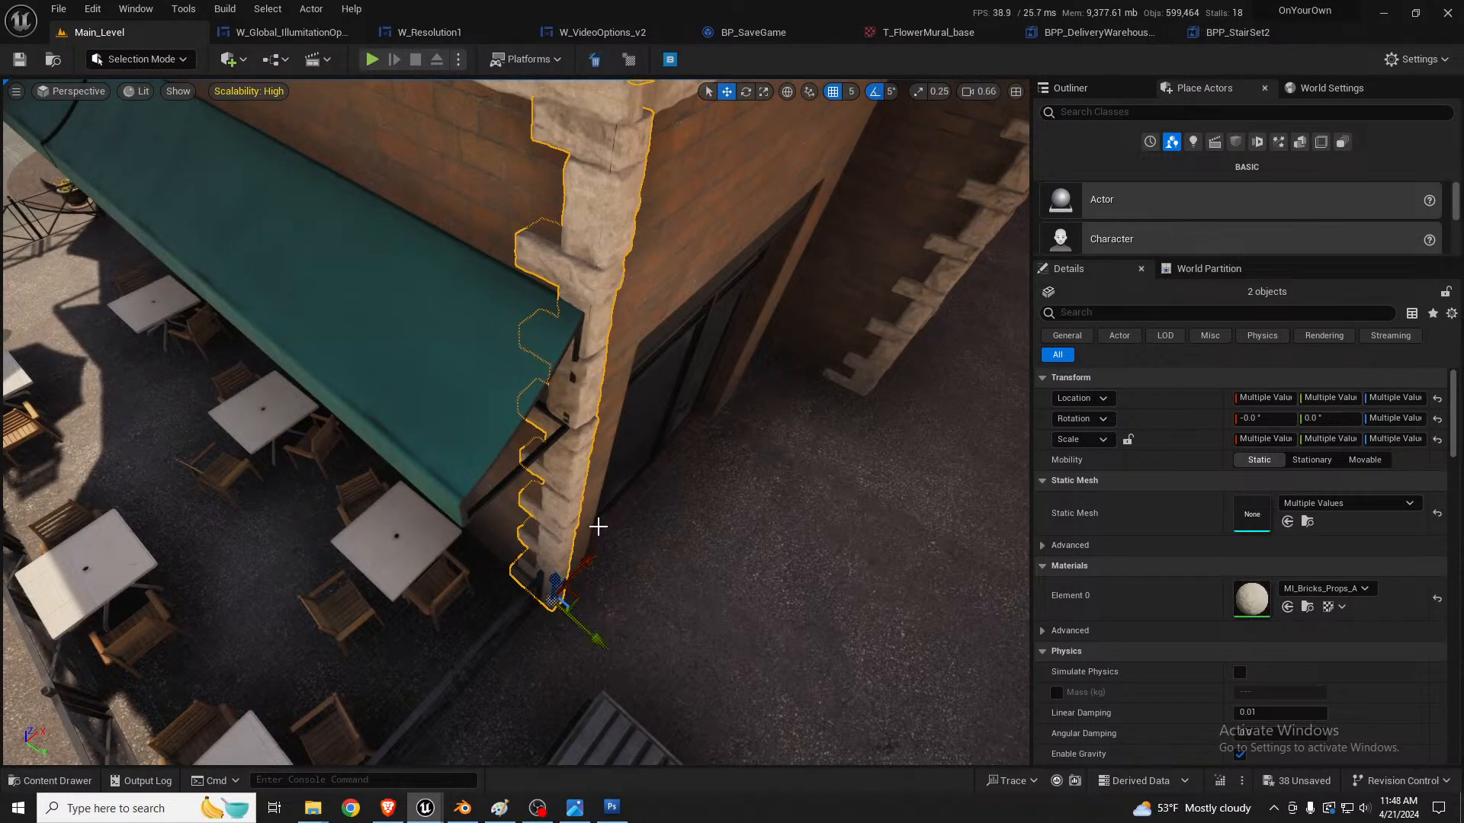
drag(595, 560, 594, 561)
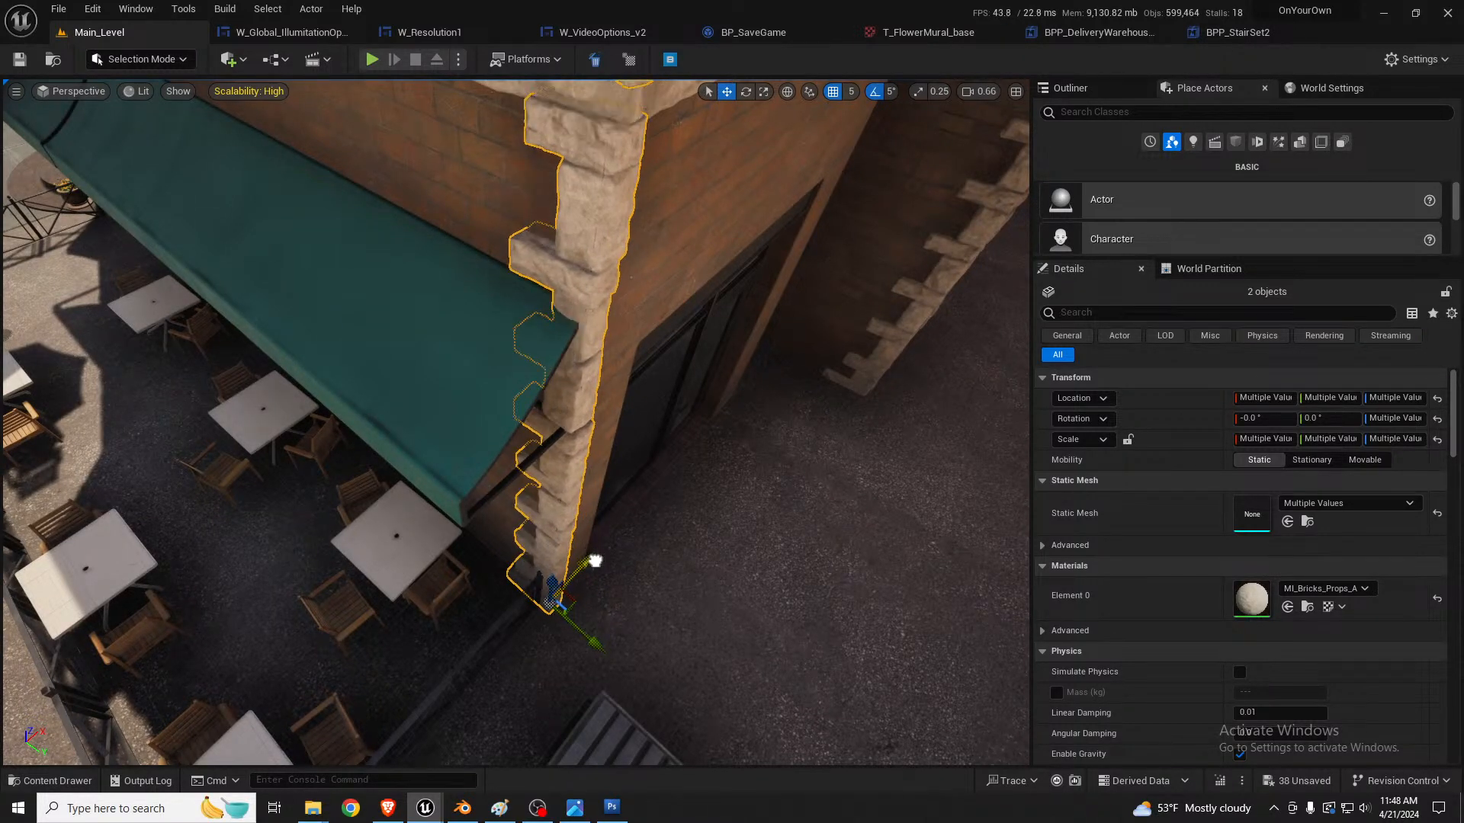
Step: Duplicate the door wall and the window wall above it along X toward the return wall, placing the copies at X 14950
right_drag(600, 535, 624, 452)
click(537, 394)
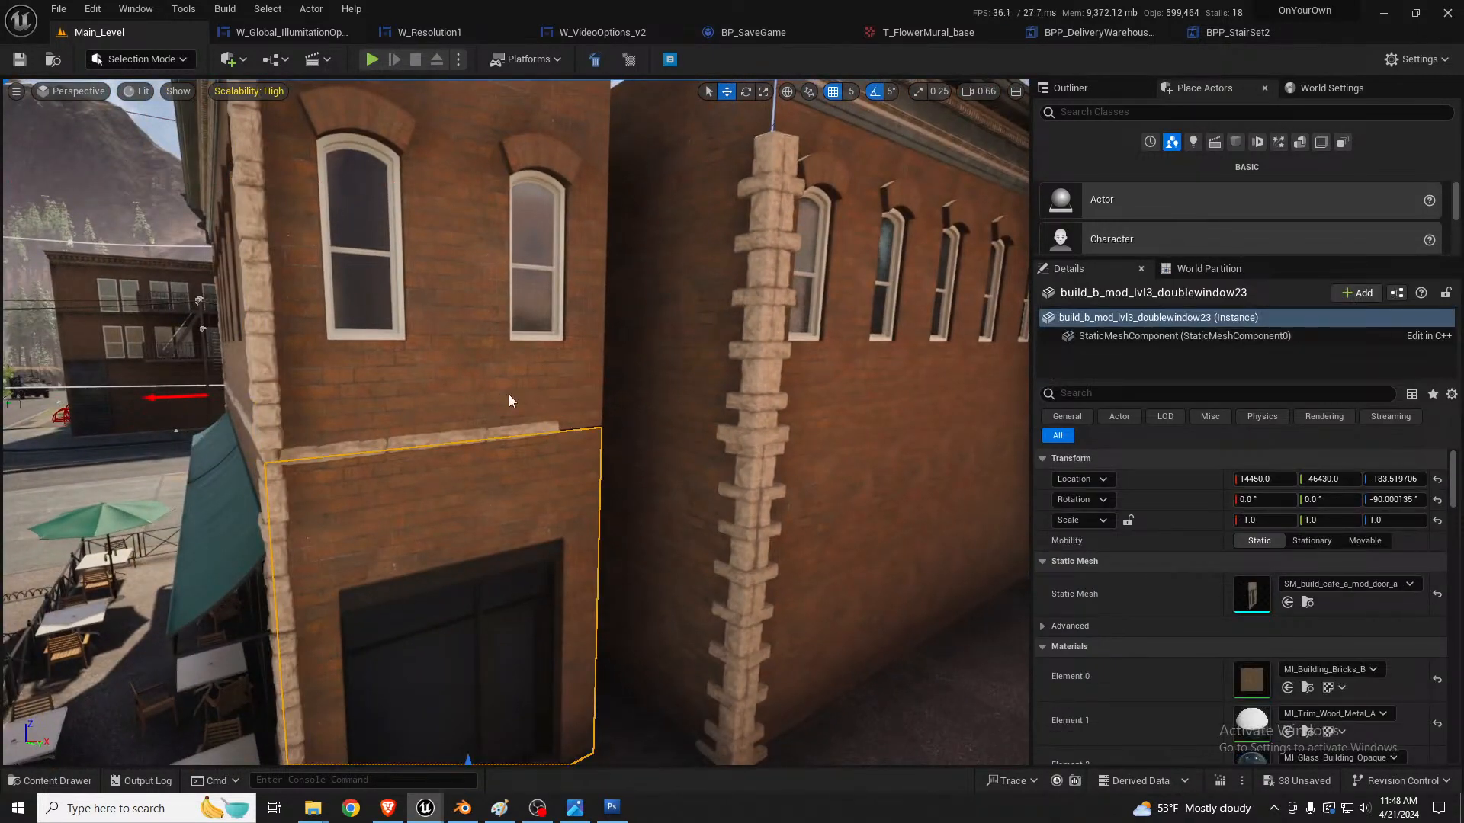
ctrl+click(510, 399)
drag(513, 436, 730, 393)
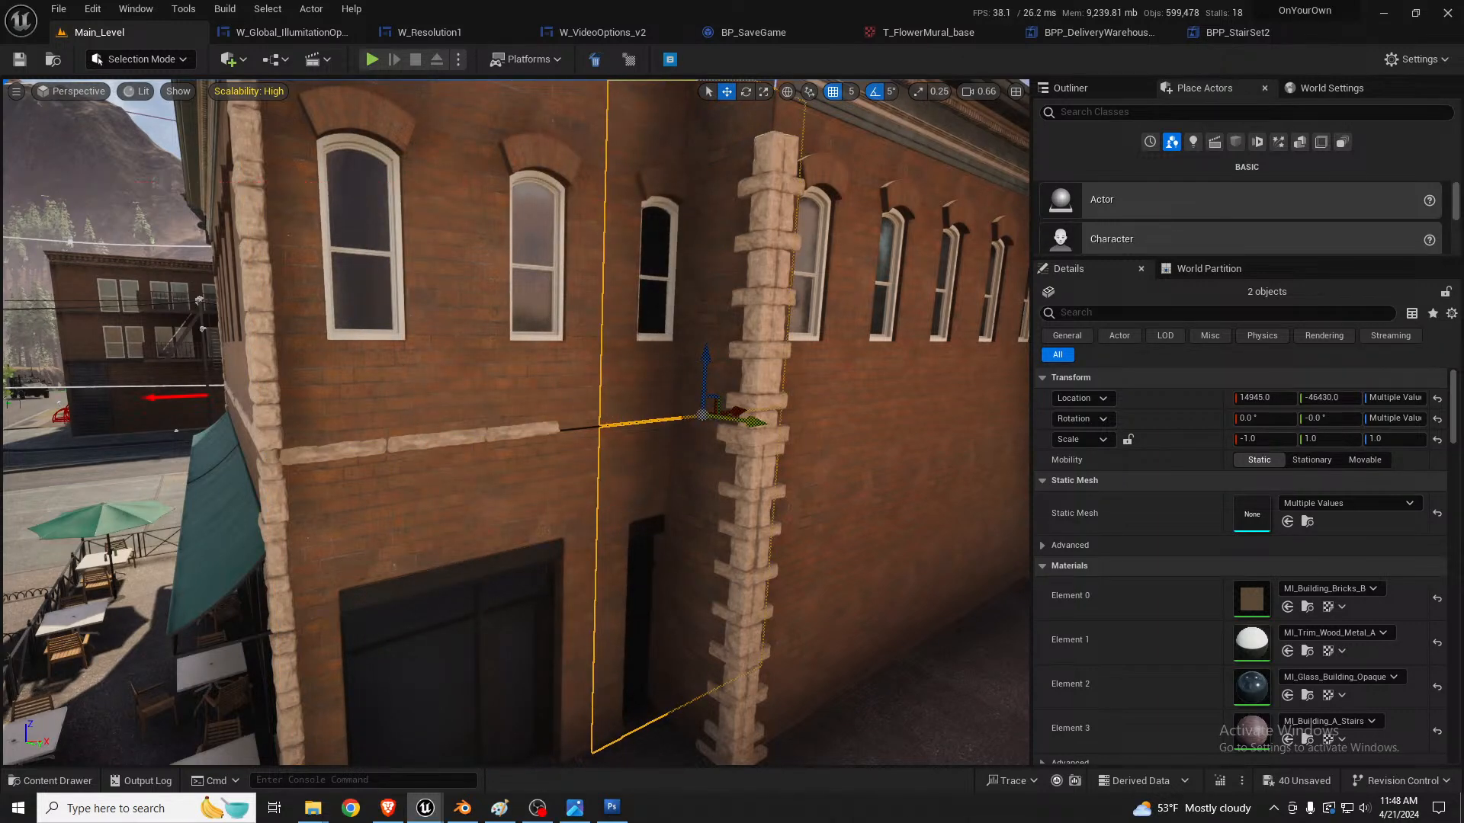
key(w)
right_drag(675, 438, 762, 457)
key(w)
right_drag(795, 397, 796, 394)
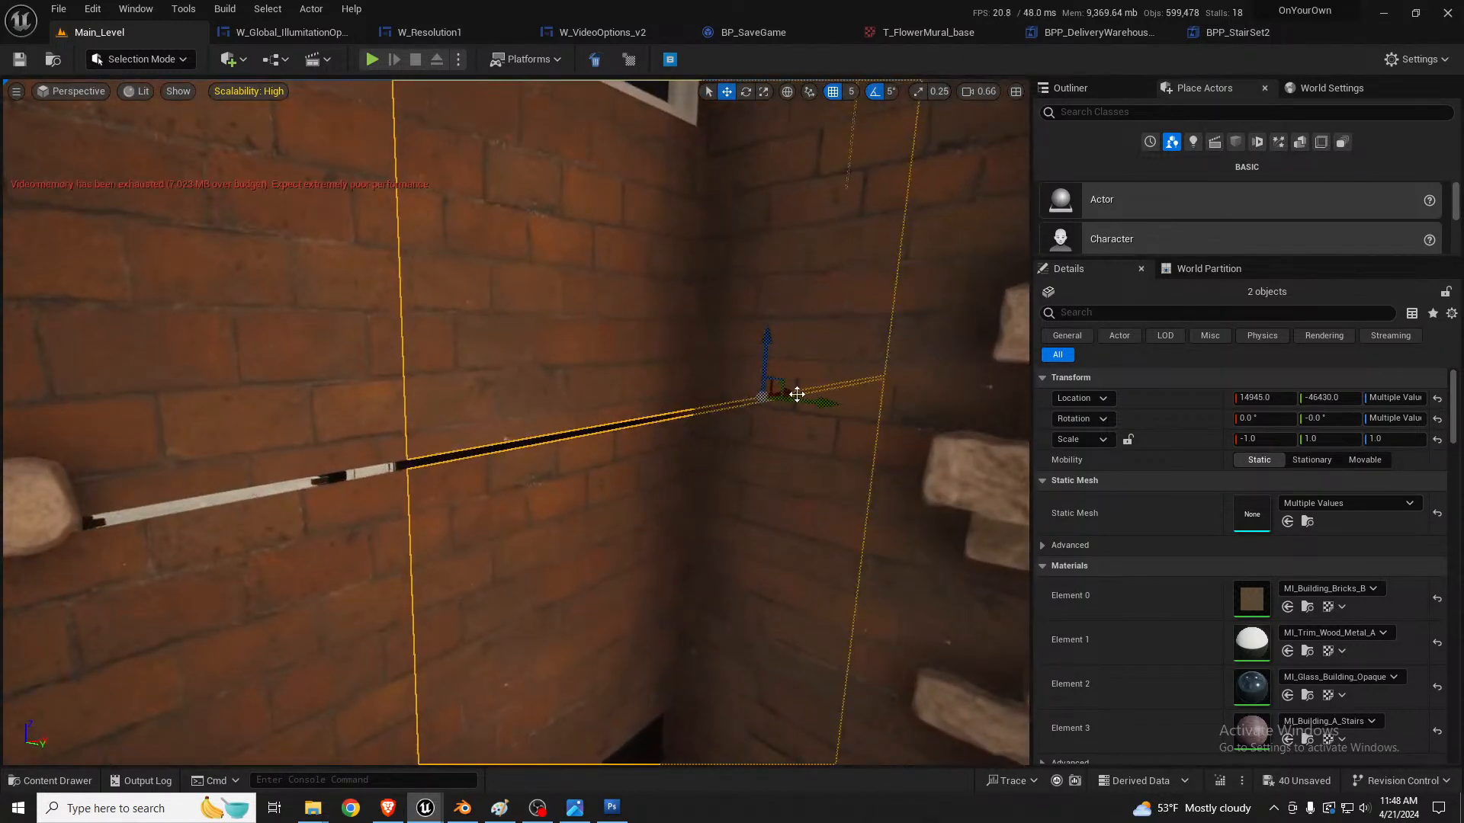
drag(793, 389, 796, 389)
Step: Replace the static mesh of the lower and upper duplicated panels with the plain wall SM_build_cafe_a_mod_wall_a
click(651, 516)
key(s)
right_drag(650, 516, 651, 516)
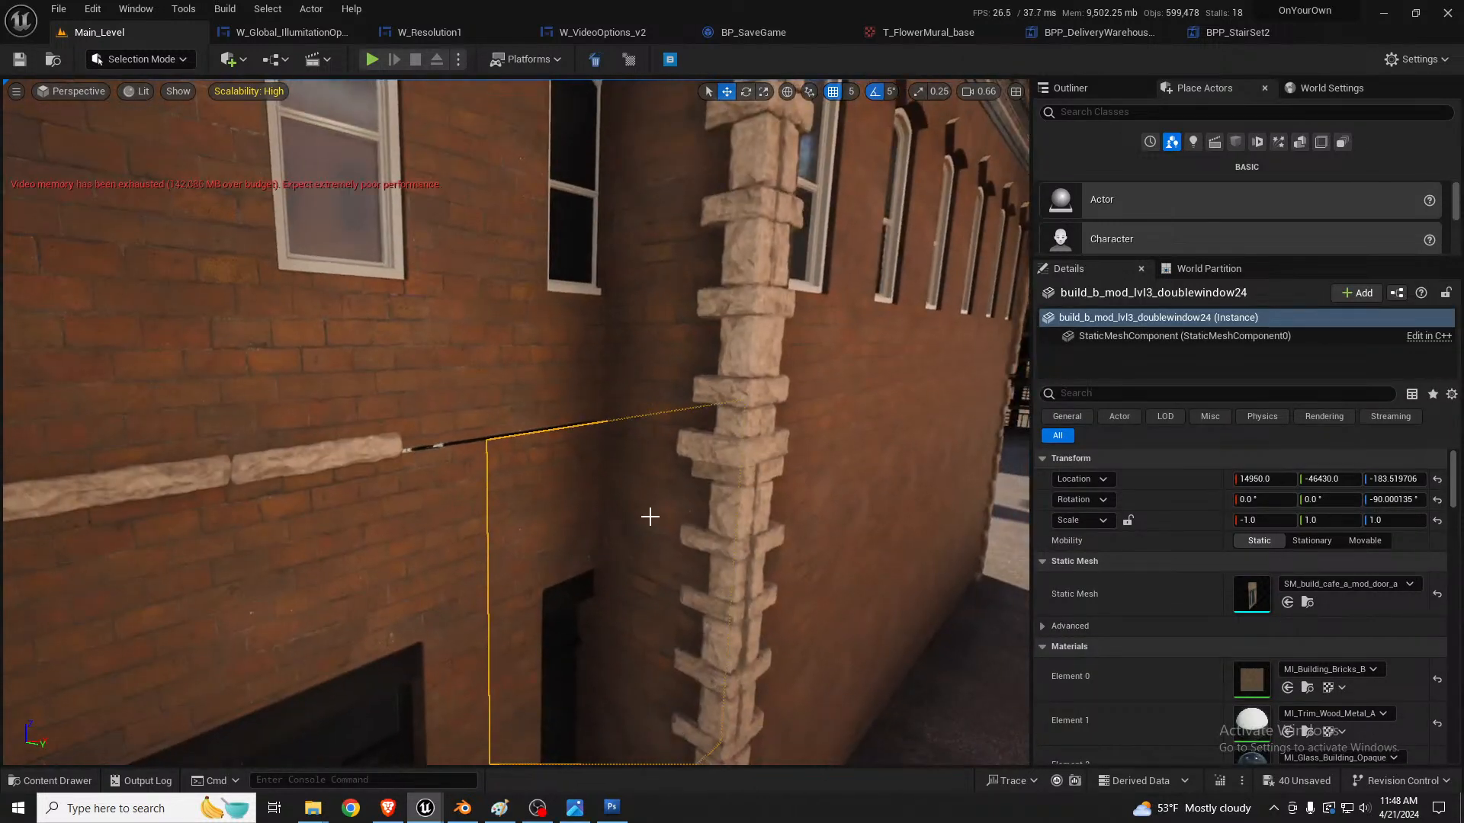
click(676, 510)
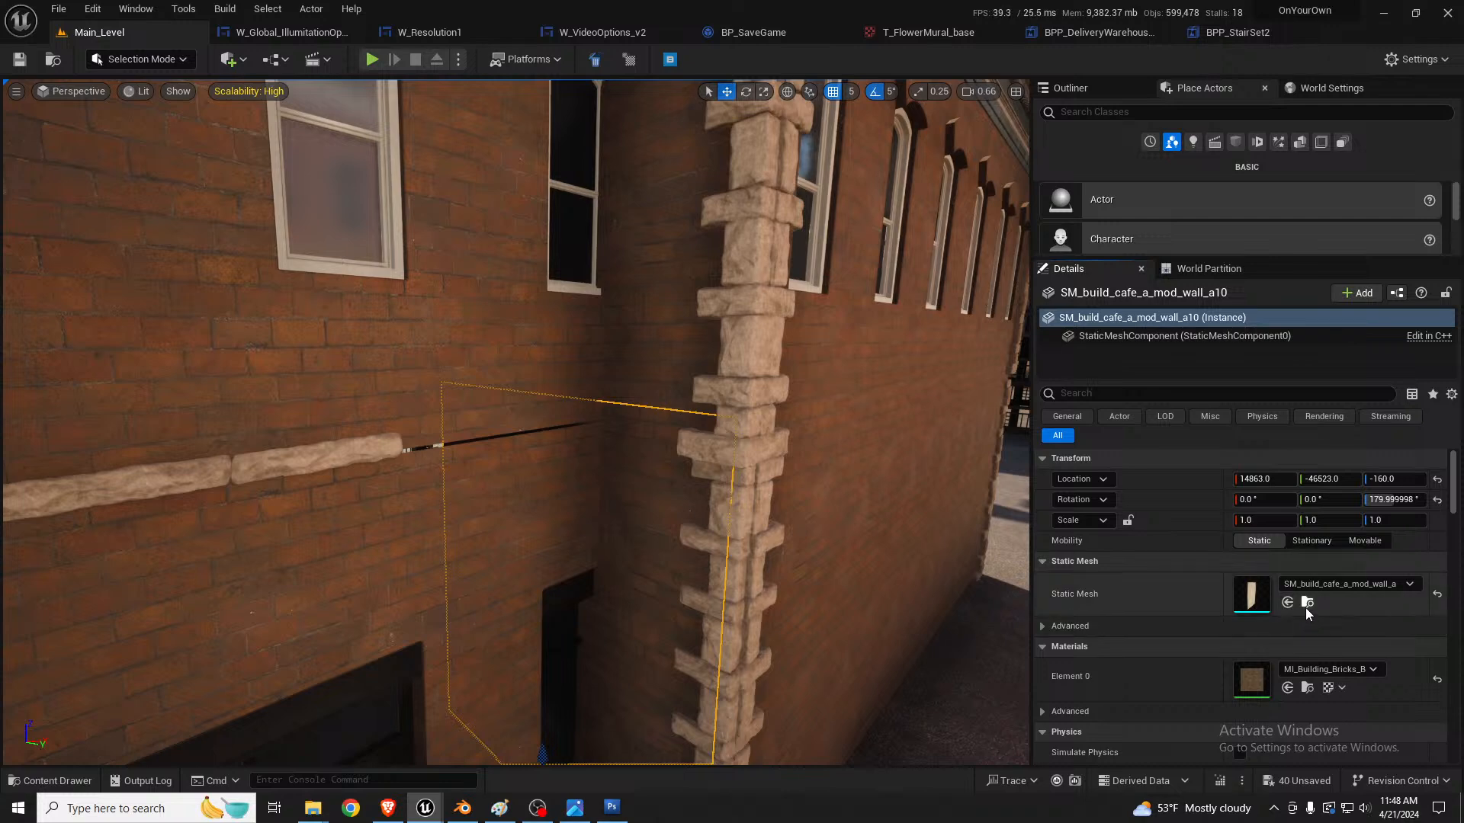
click(555, 534)
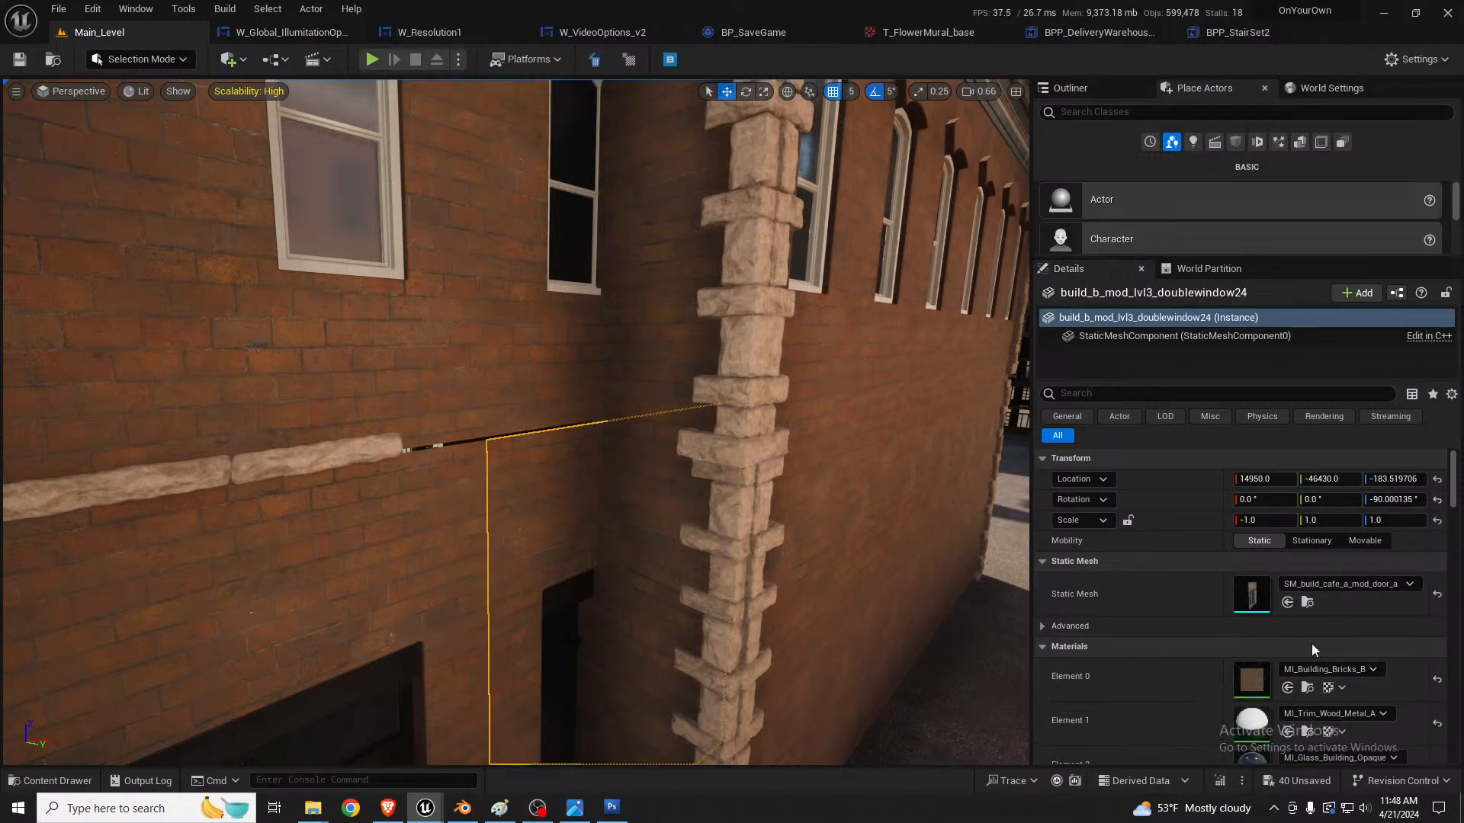
click(1287, 603)
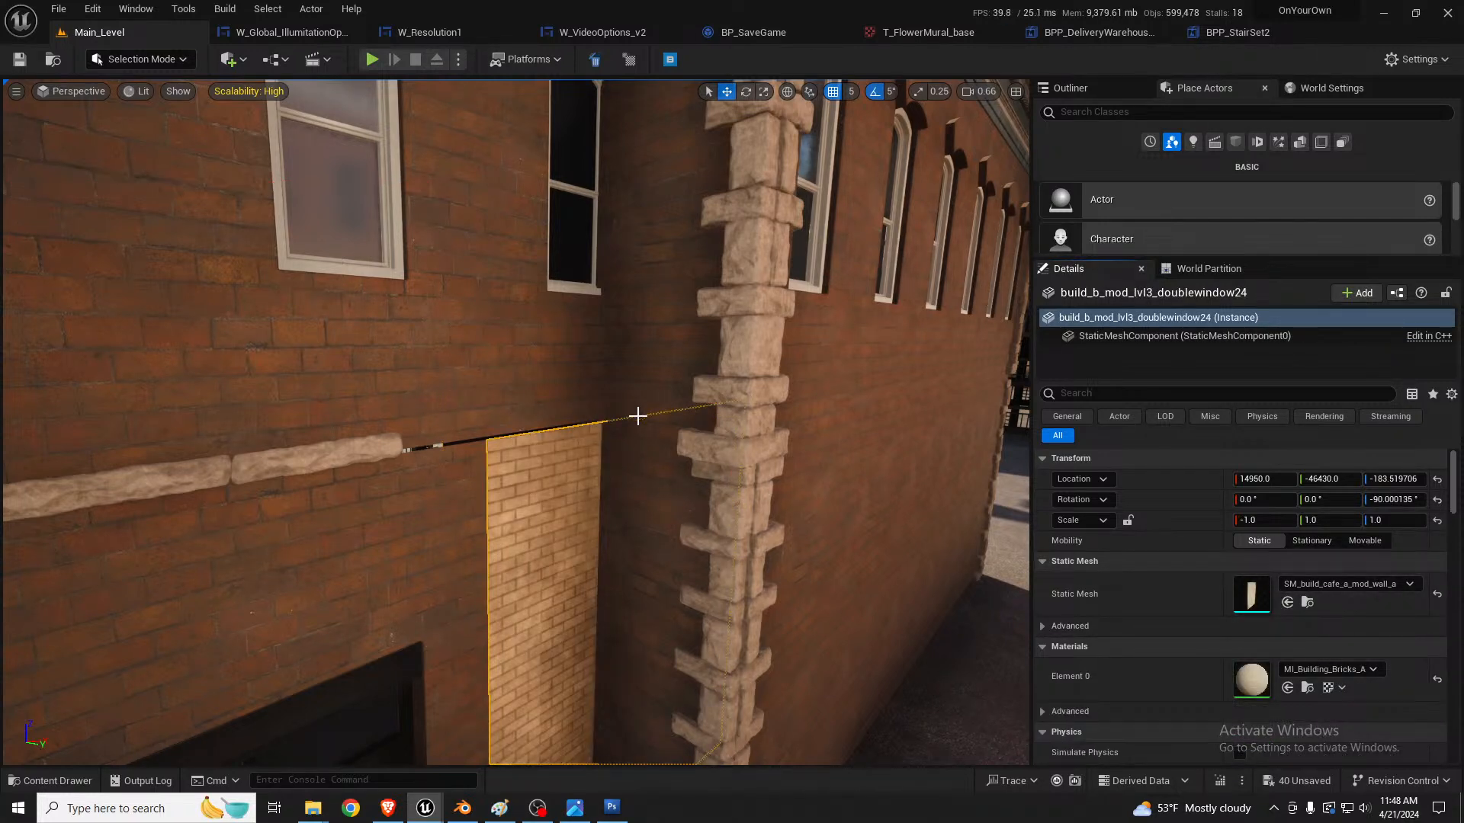
right_drag(638, 417, 632, 433)
click(581, 309)
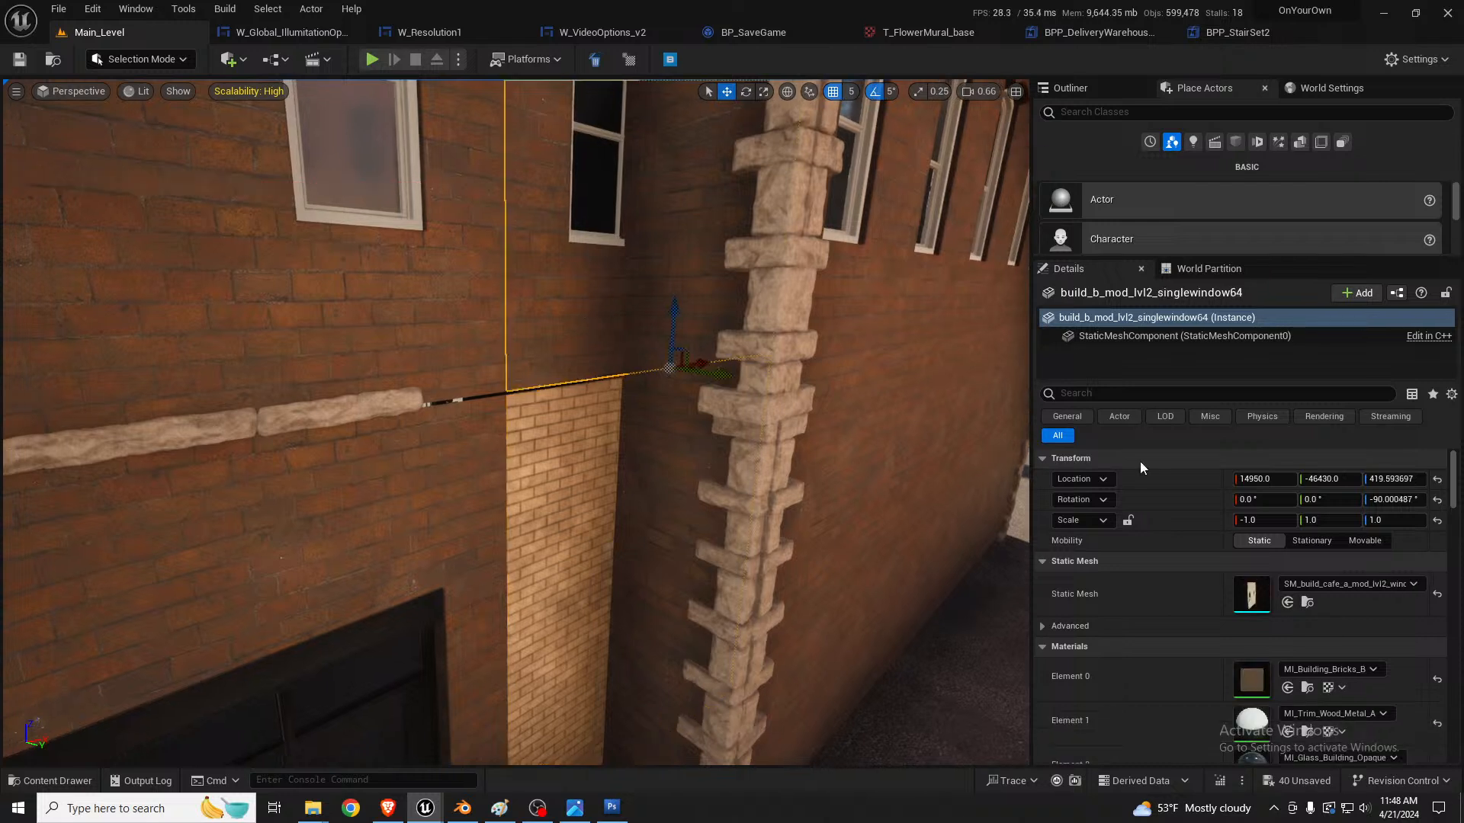
click(1289, 604)
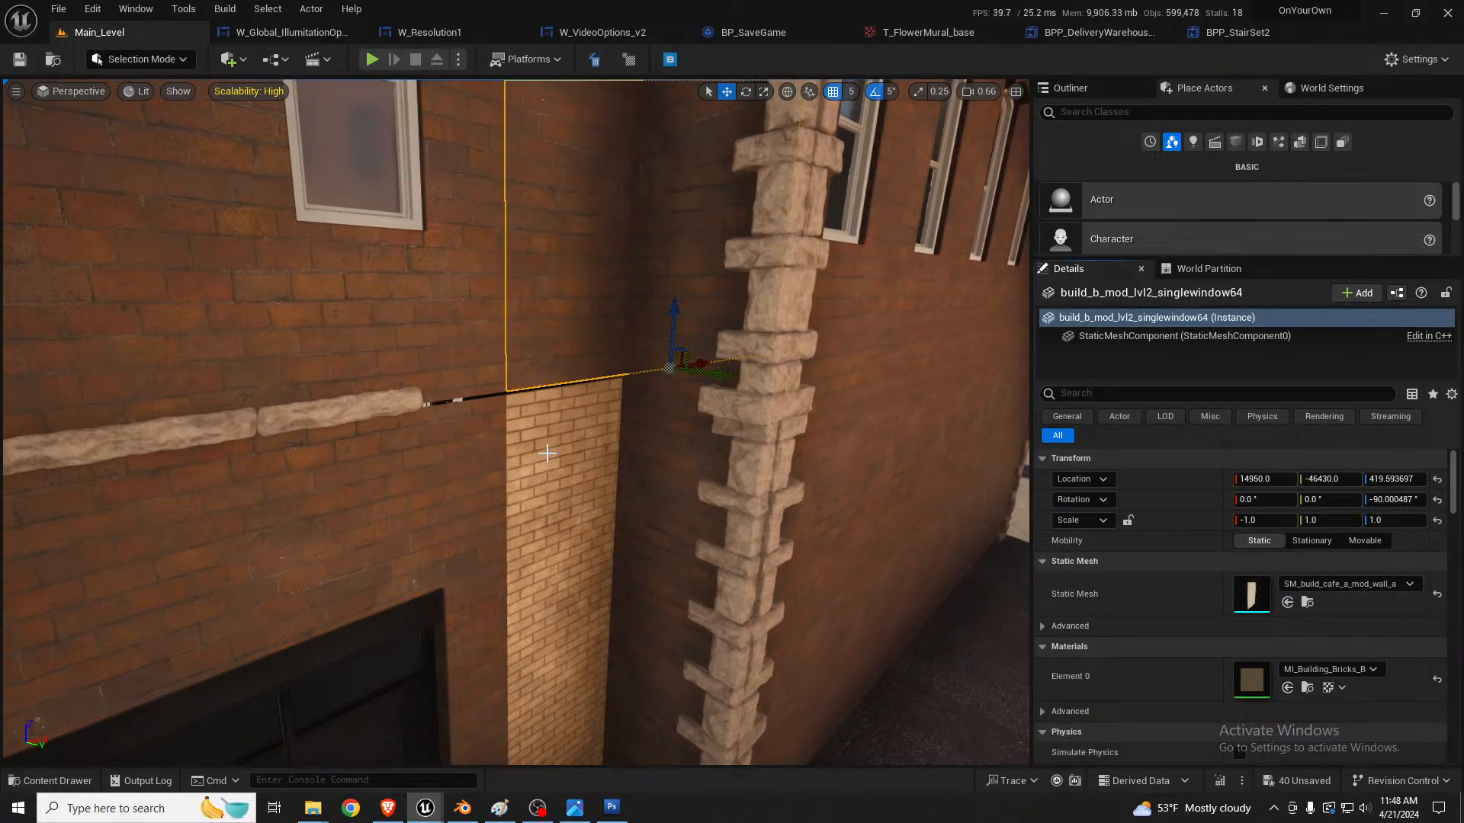
Step: Apply the door wall's MI_Building_Bricks_B material to the lower plain wall panel
click(446, 475)
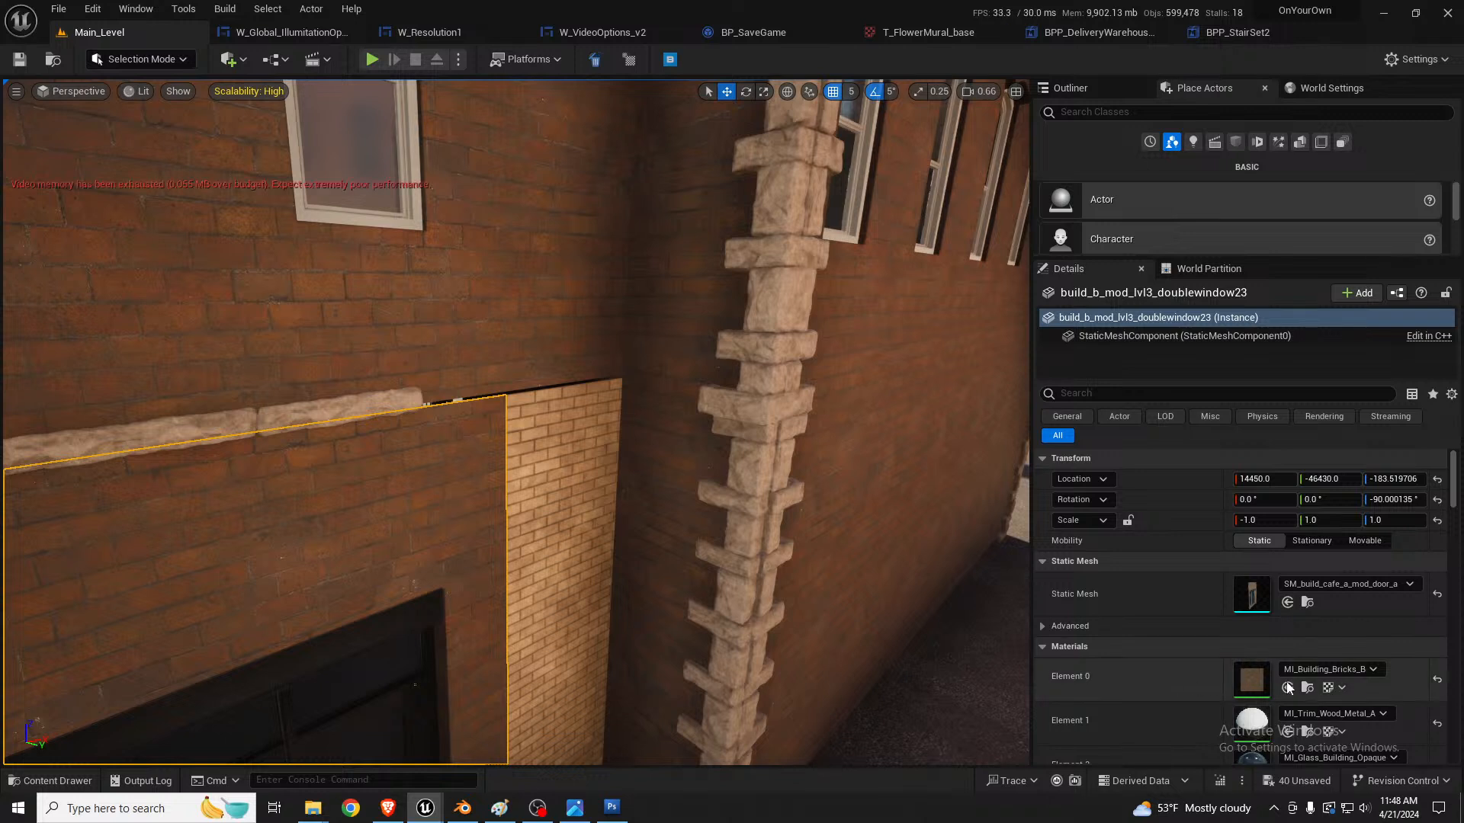
click(564, 458)
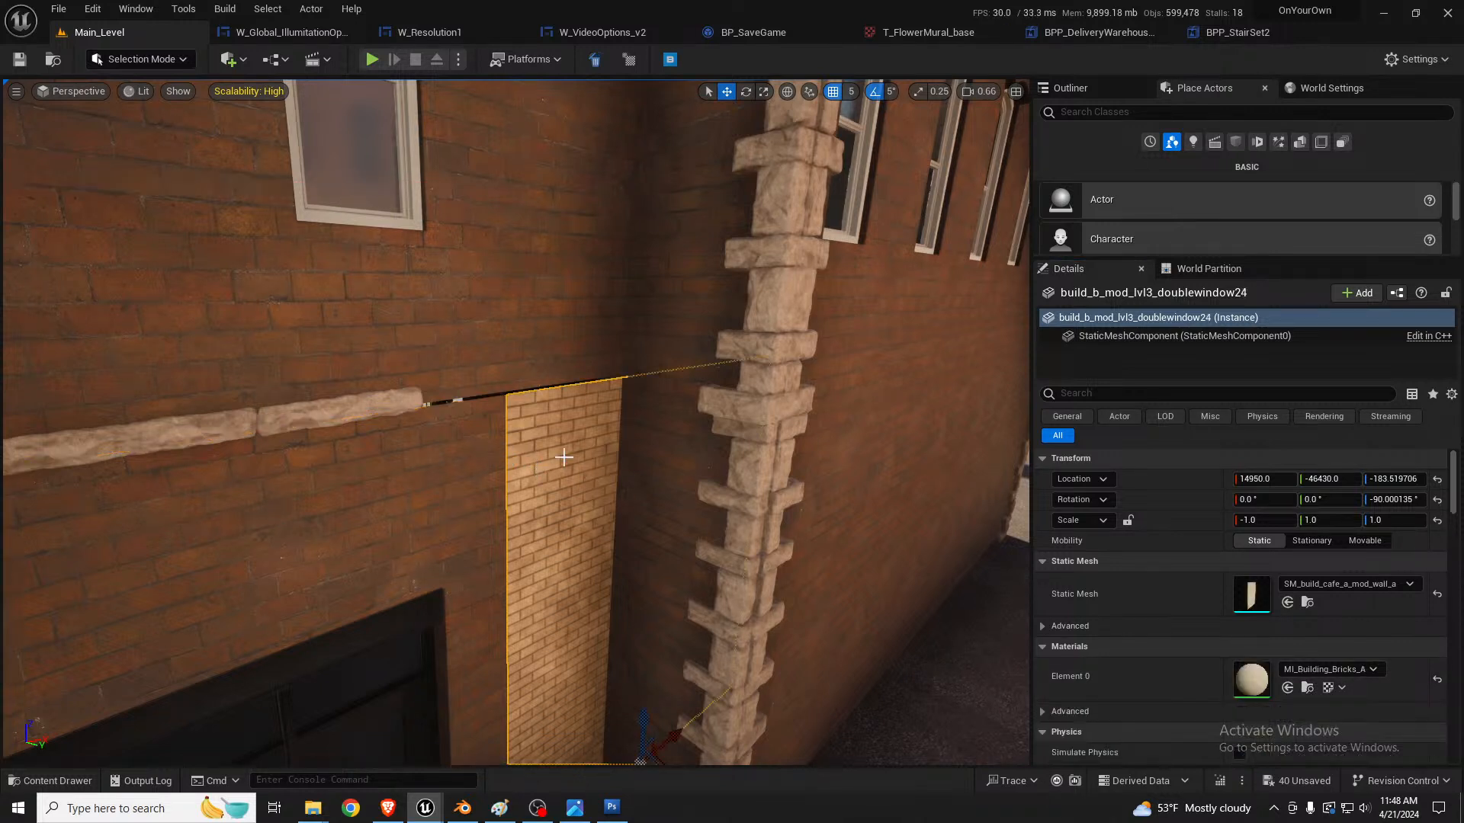
click(1284, 688)
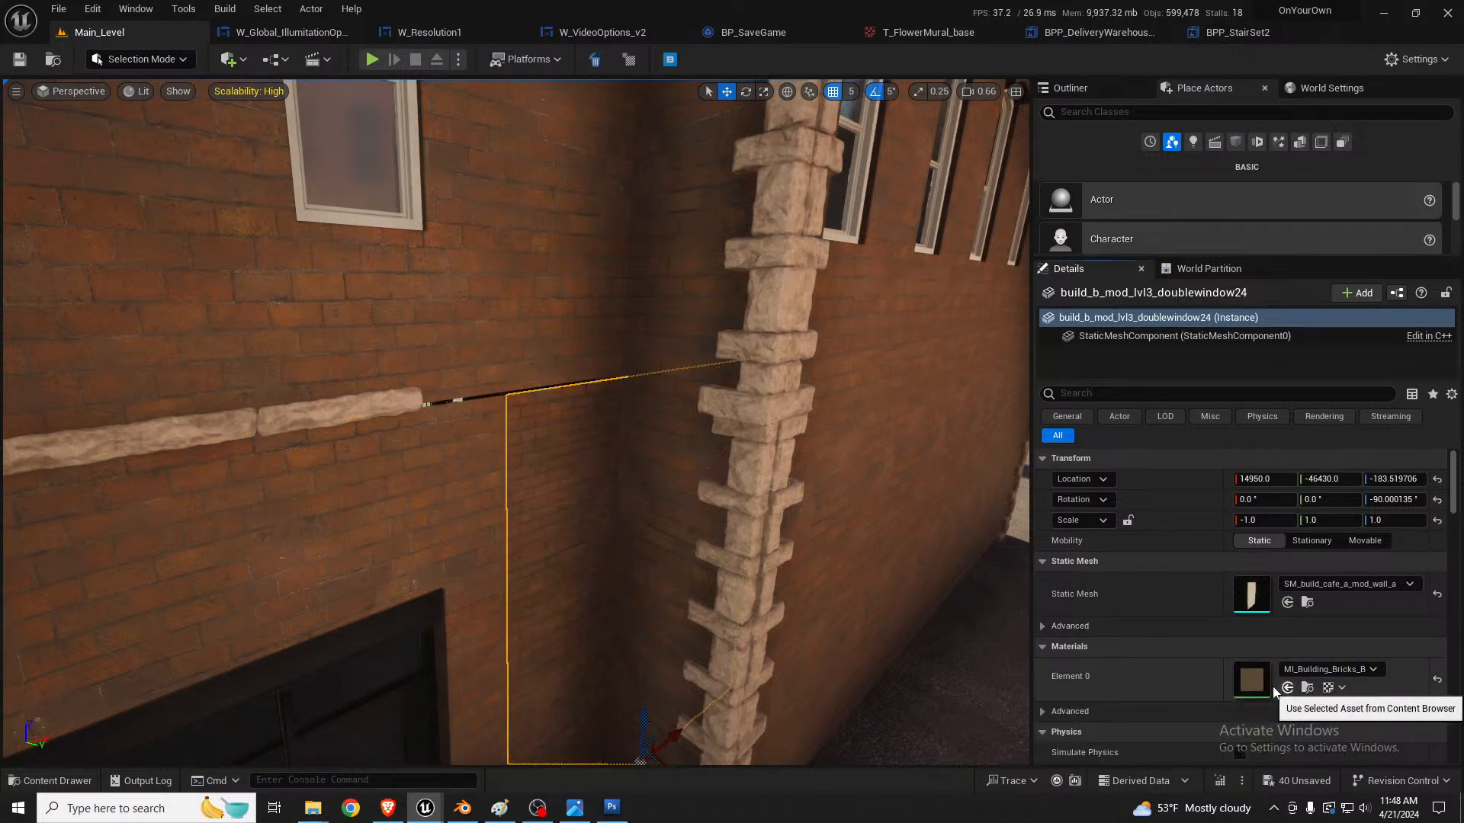
Step: Duplicate the horizontal stone trim along X to cover the remaining seam up to the inner corner, and clear the selection
click(367, 402)
right_drag(368, 401, 317, 400)
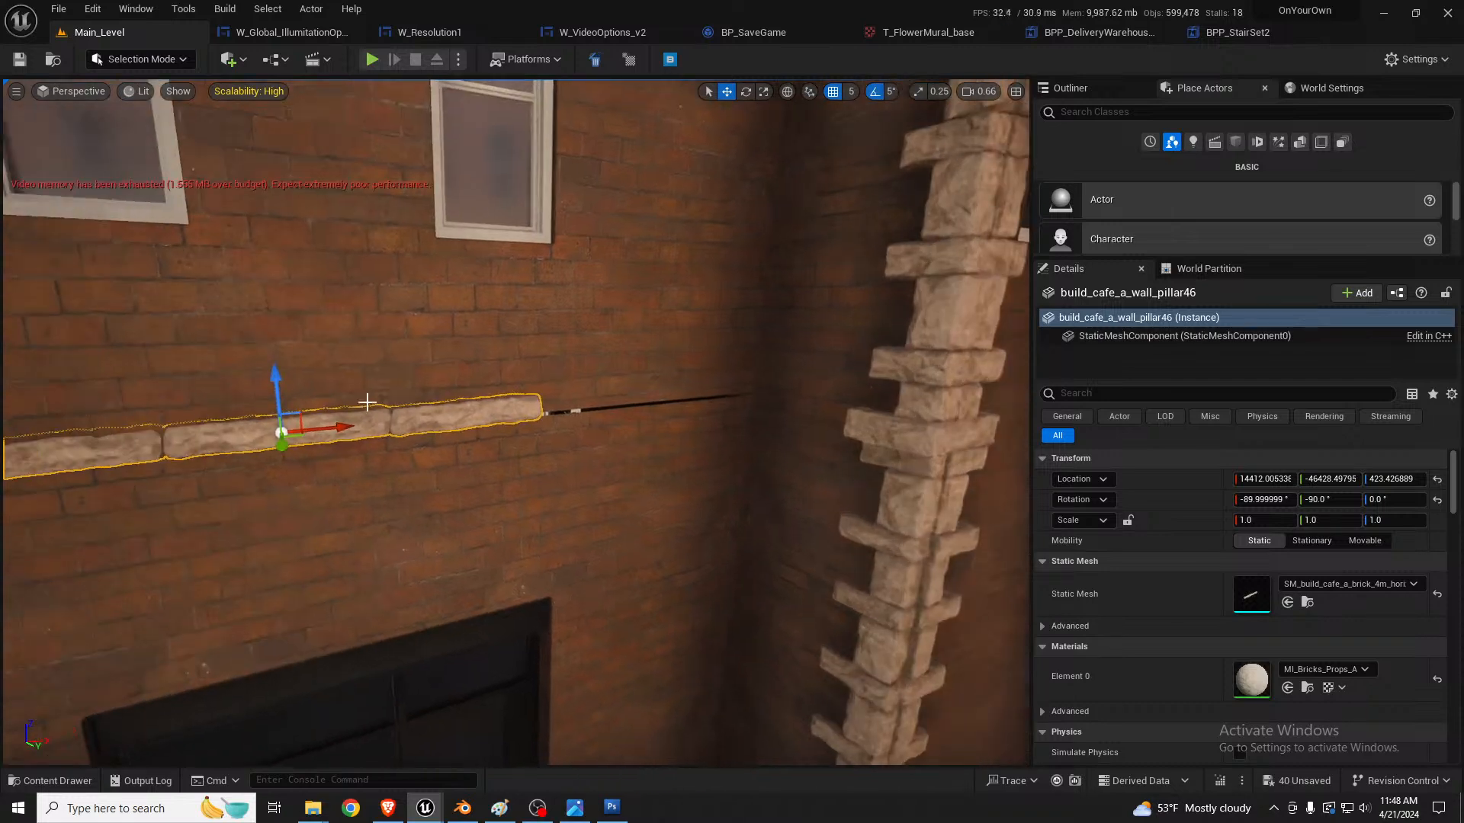
alt+drag(327, 427, 712, 396)
key(Escape)
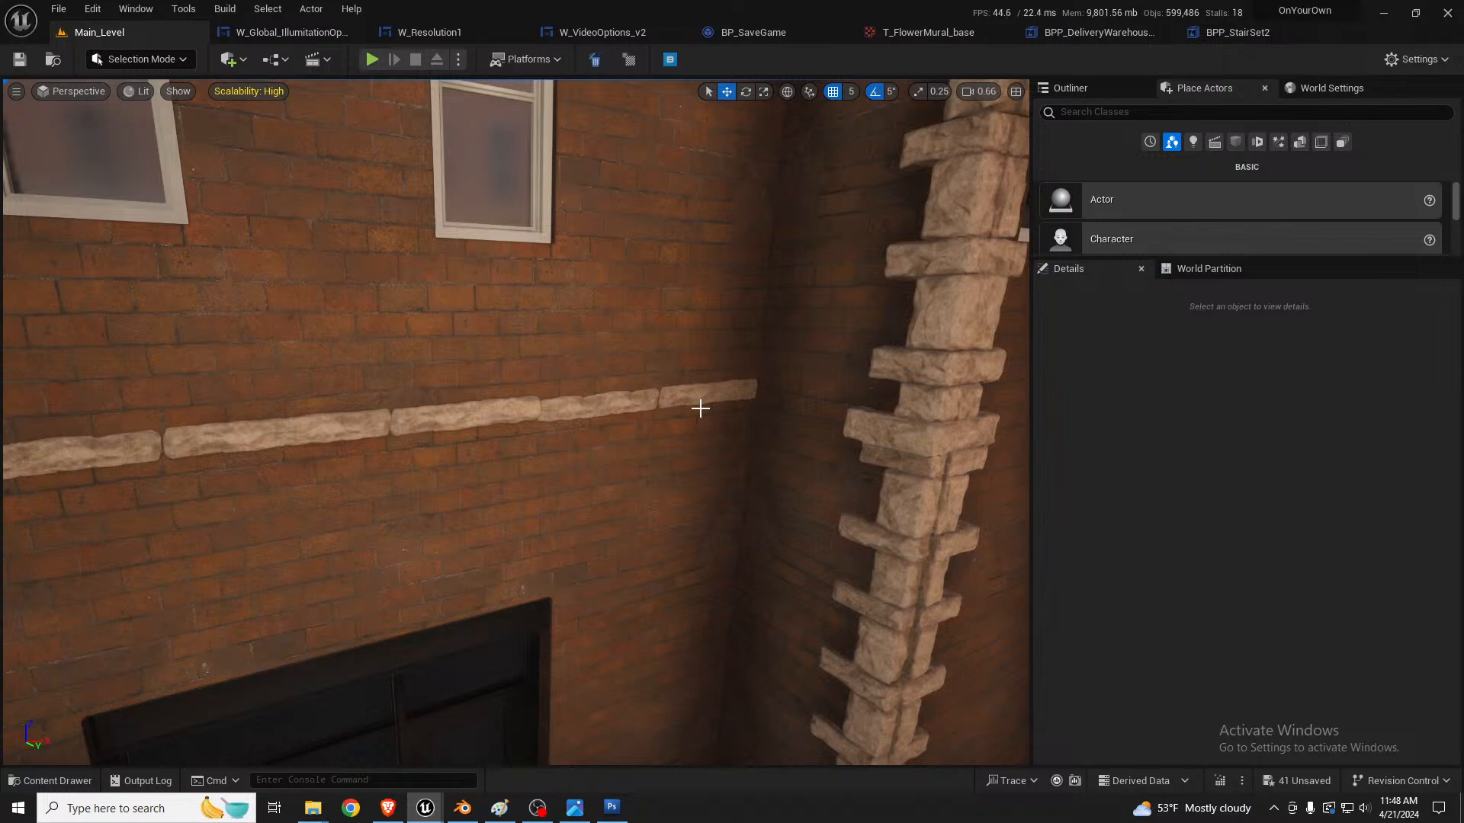
right_drag(836, 382, 778, 381)
key(d)
key(w)
key(s)
right_drag(953, 384, 1022, 381)
key(s)
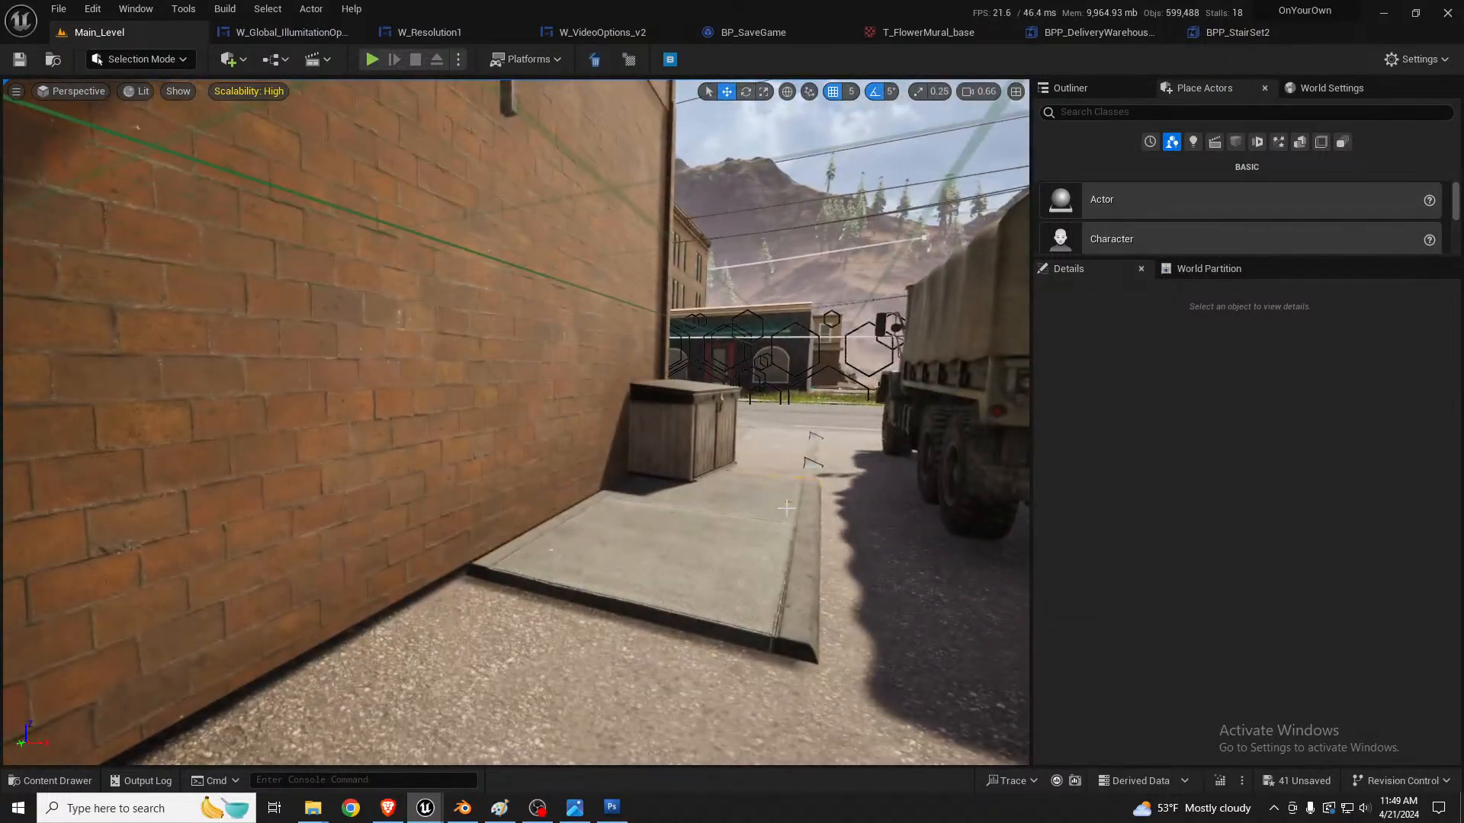
Step: Duplicate the curb-and-paver scatter from the diner's street corner along X to the alley beside the brick building, at X 15956, Y -48269
click(786, 507)
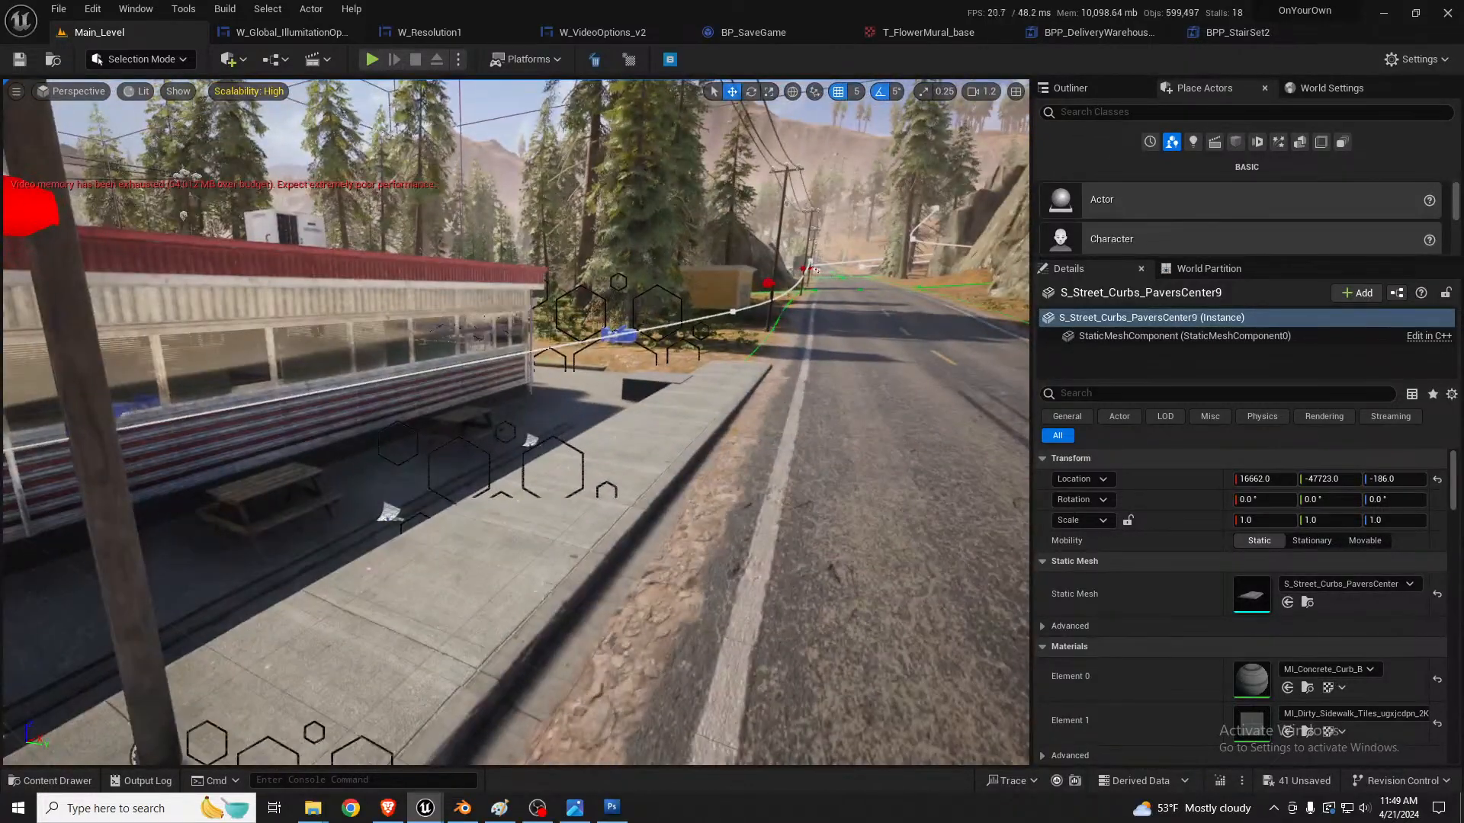
click(591, 551)
key(f)
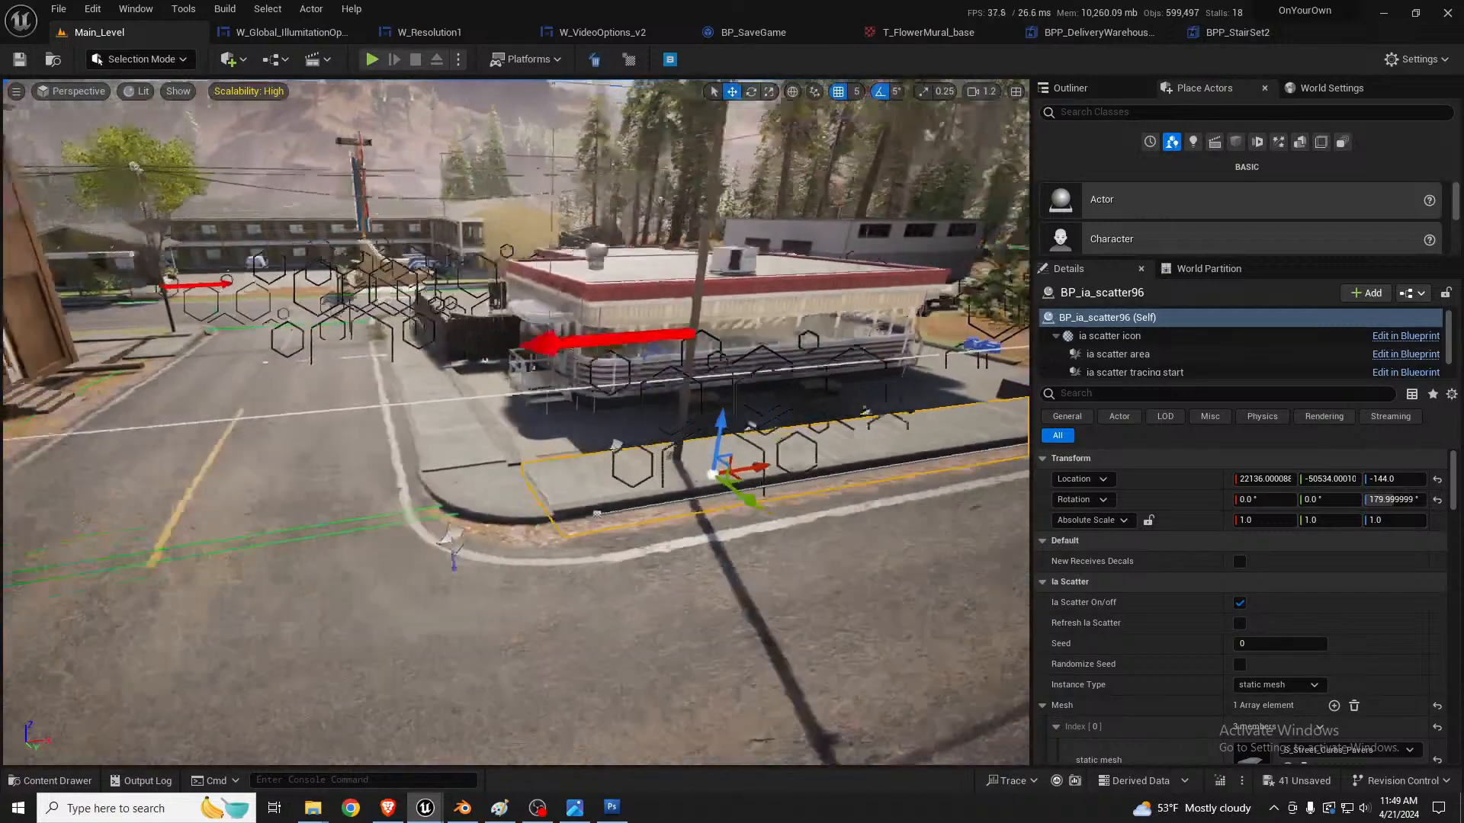
key(s)
right_drag(419, 471, 164, 511)
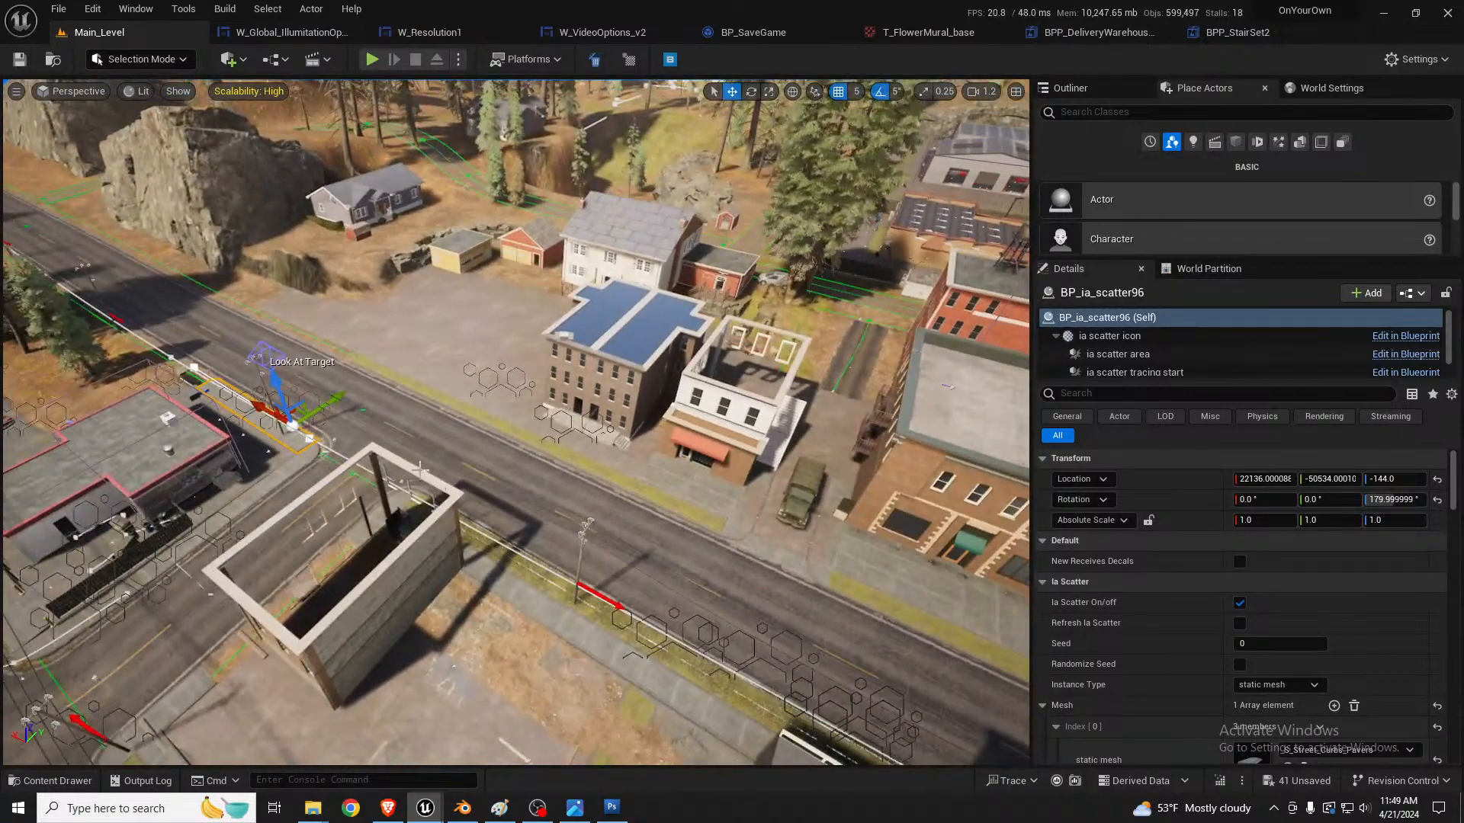
alt+drag(292, 421, 880, 516)
right_drag(880, 516, 915, 515)
key(w)
key(s)
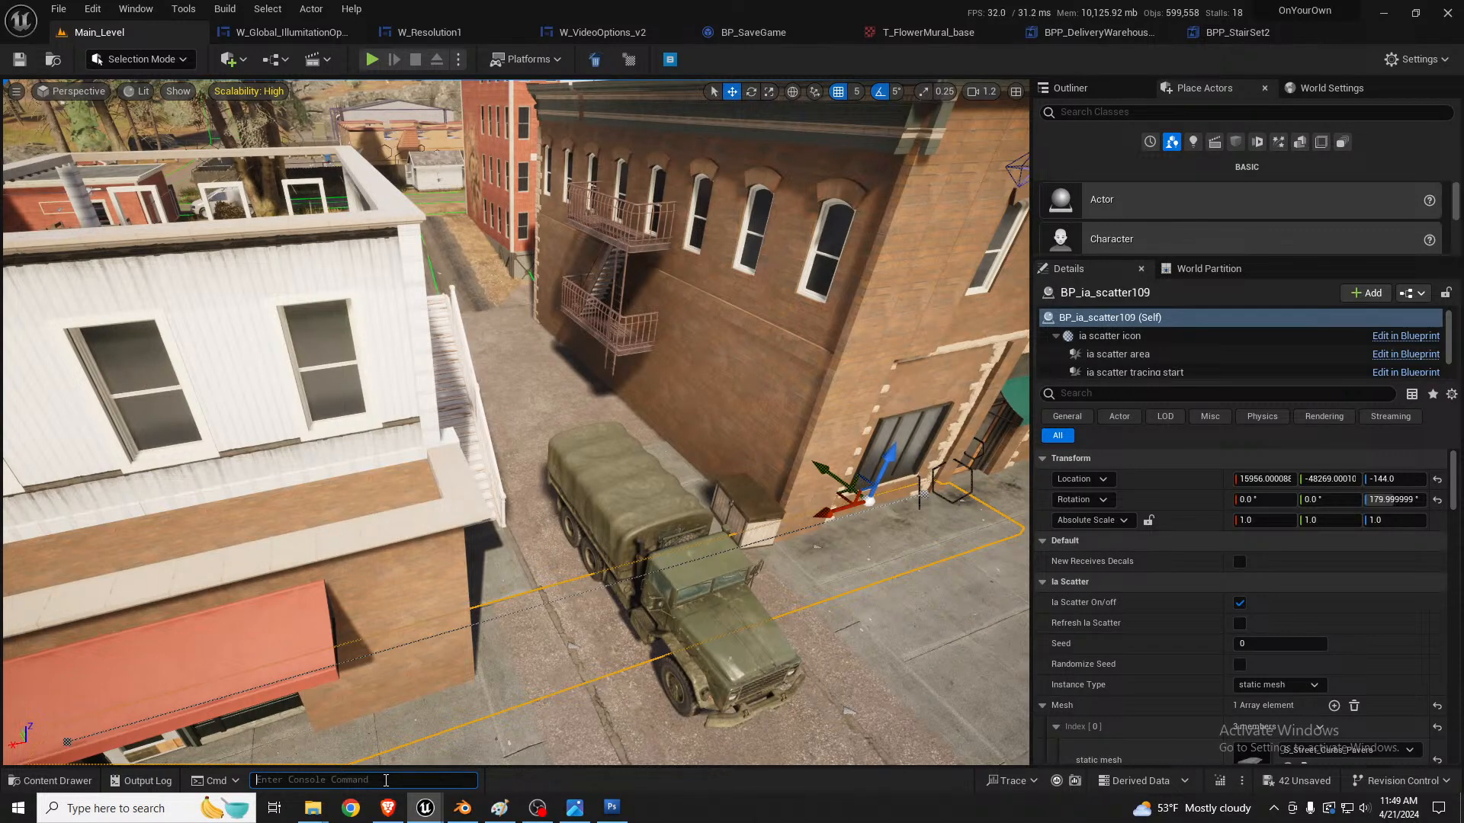
key(grave)
key(grave)
key(Up)
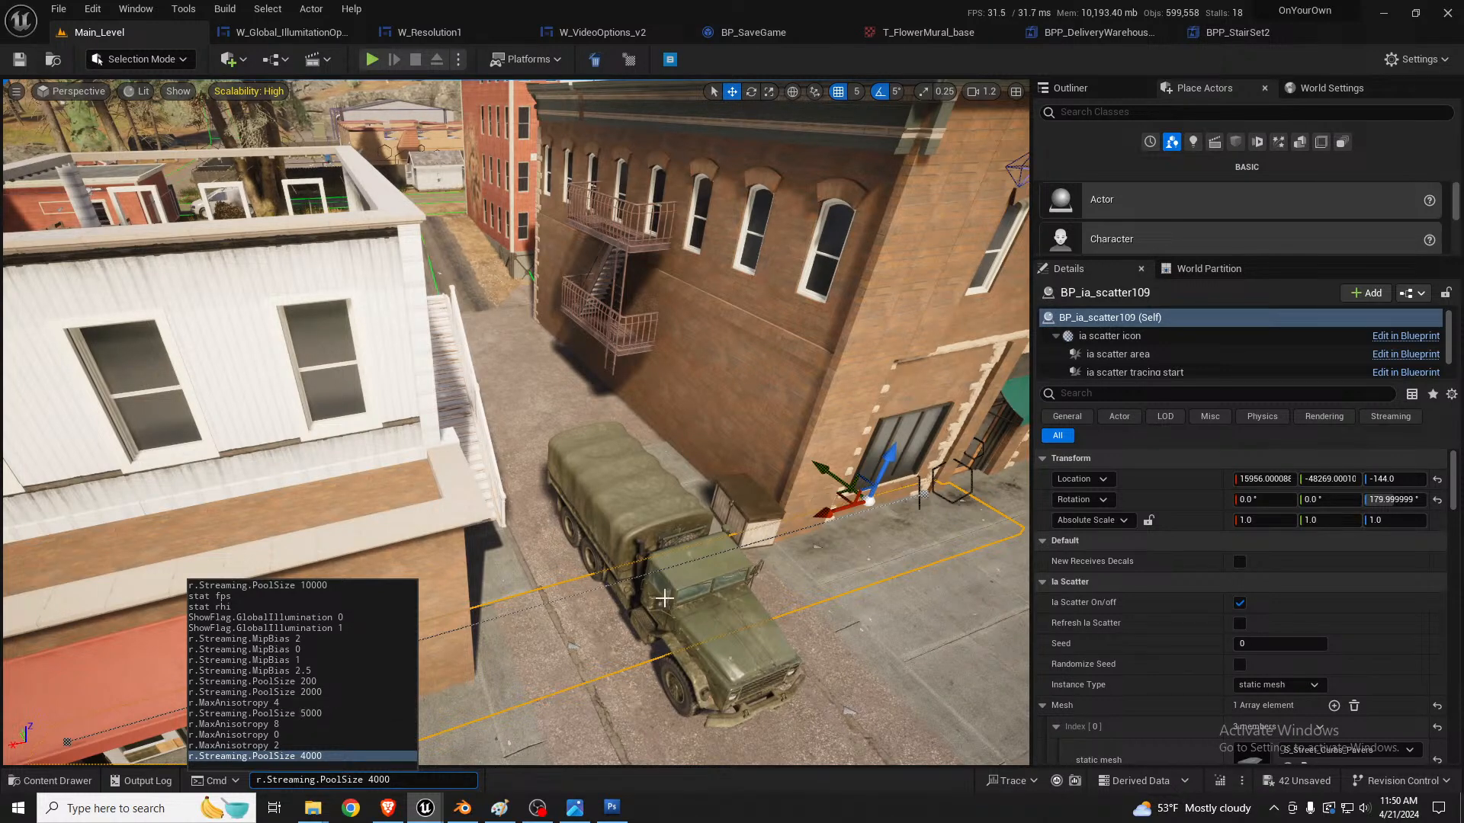
key(Escape)
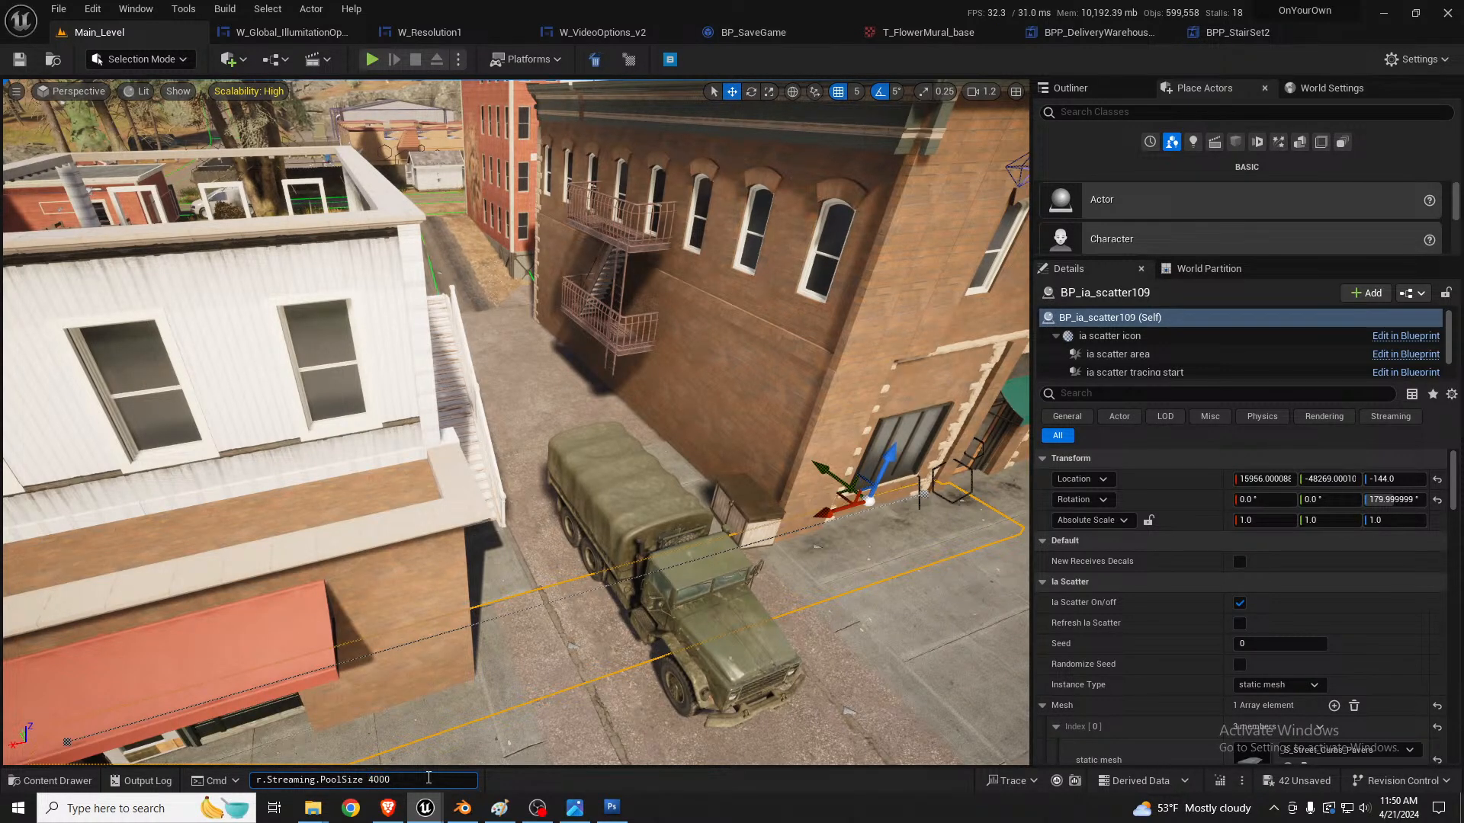
drag(428, 777, 227, 785)
click(391, 779)
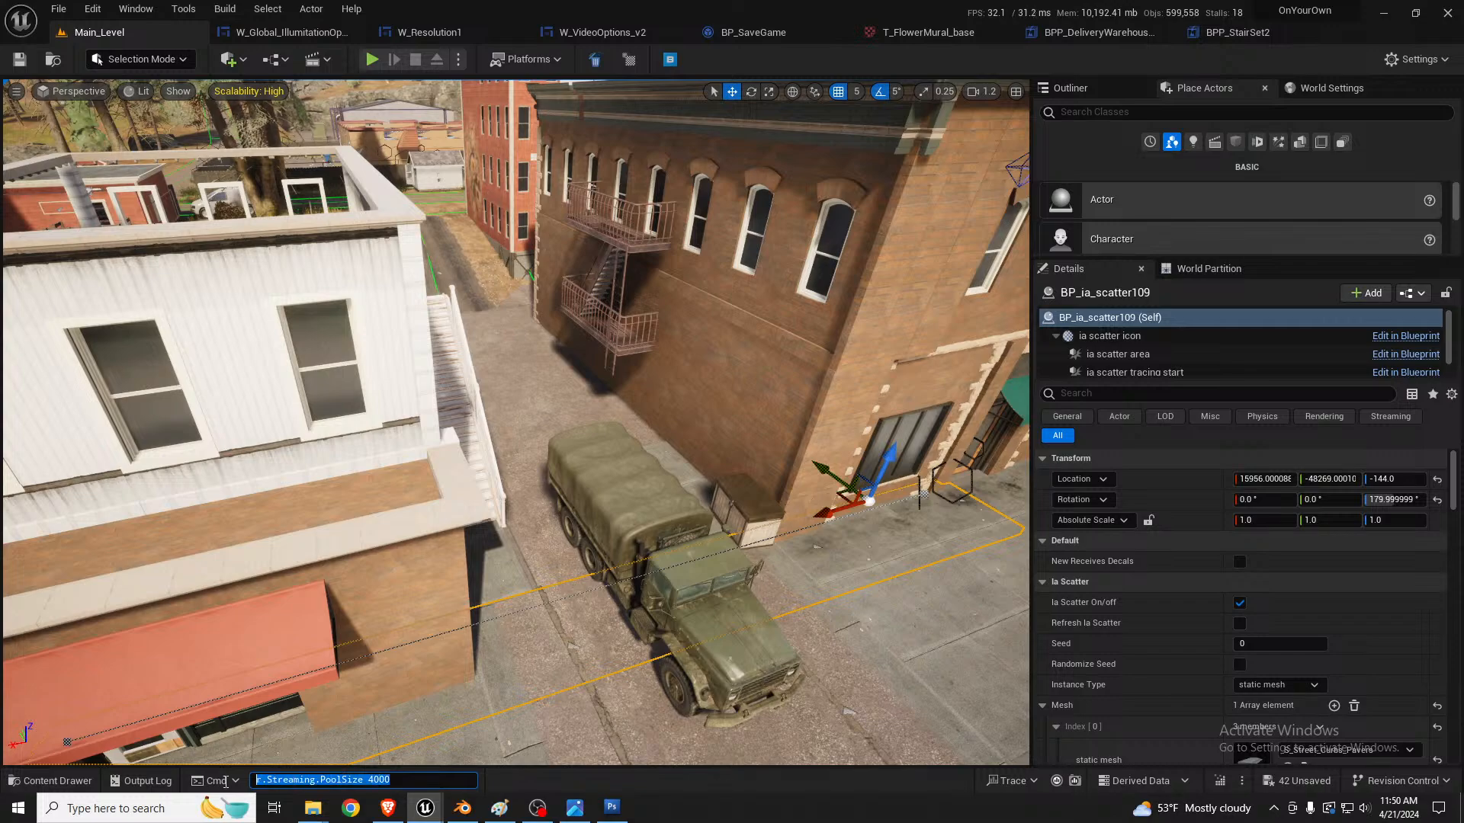
key(BackSpace)
Step: Move the duplicated curb scatter to X 16091, Z -24 and rotate it to 90° about Z to run parallel to the alley
right_drag(673, 357, 660, 340)
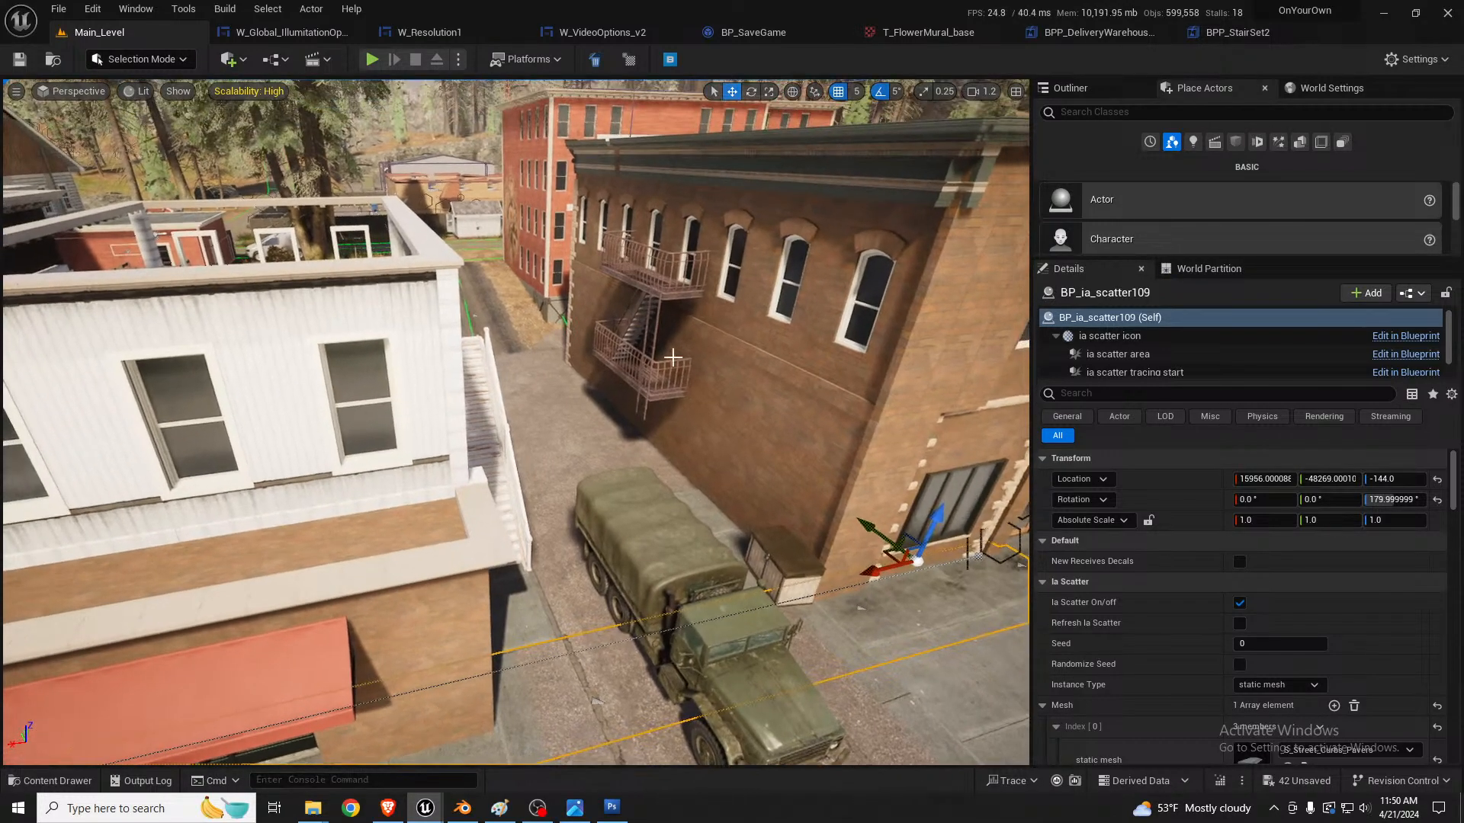
mouse_move(698, 417)
right_down()
mouse_move(718, 454)
mouse_move(745, 427)
mouse_move(686, 436)
right_up()
key(w)
key(f)
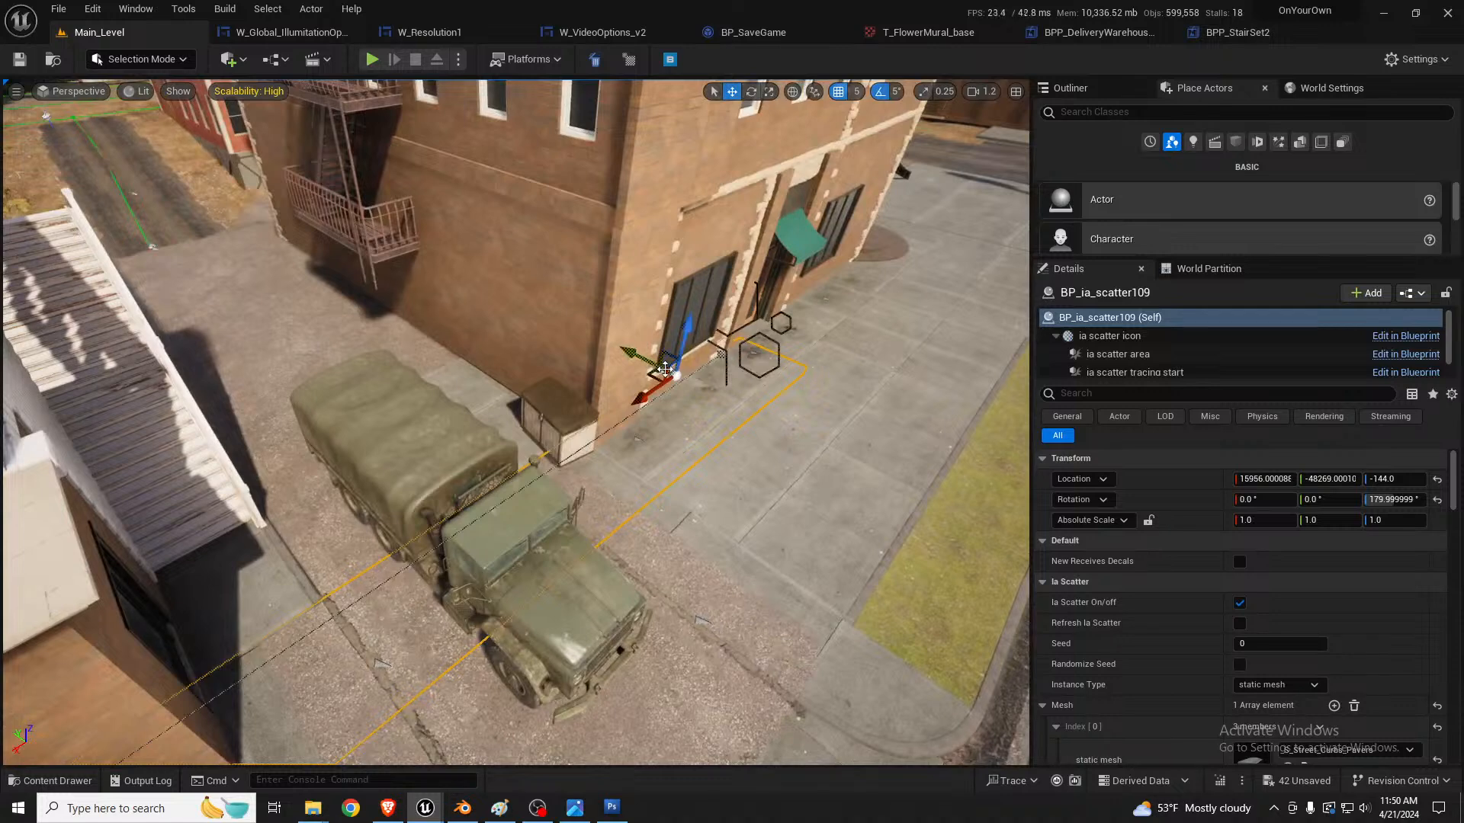
drag(677, 375, 654, 361)
key(e)
mouse_move(660, 410)
mouse_down()
mouse_move(622, 411)
mouse_move(737, 406)
mouse_move(654, 400)
mouse_up()
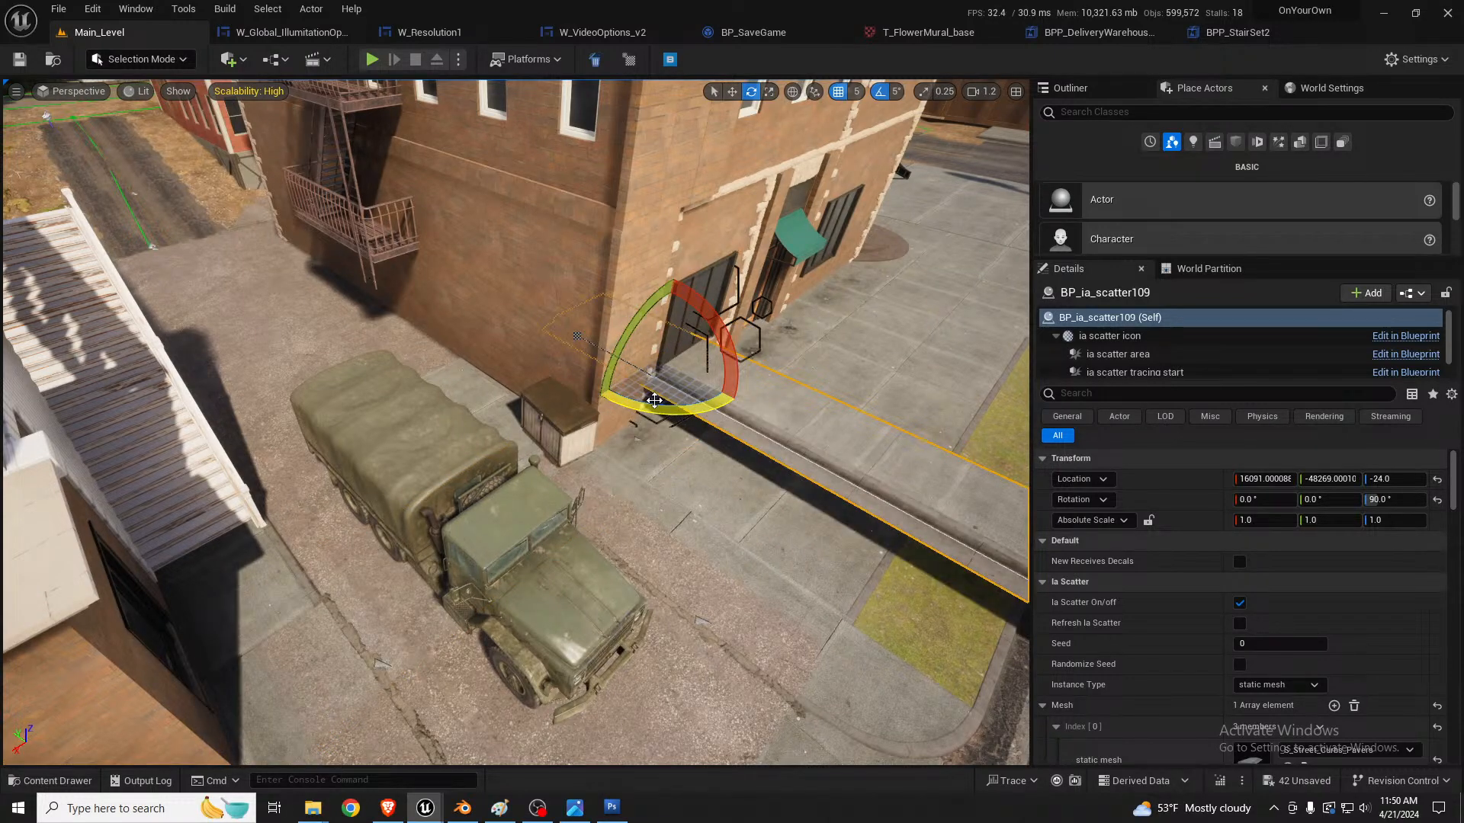
Step: Delete the S_Street_Curbs_PaversCenter9 slab beside the brick wall in the alley
key(a)
right_drag(603, 407, 717, 358)
right_drag(810, 383, 704, 403)
click(693, 421)
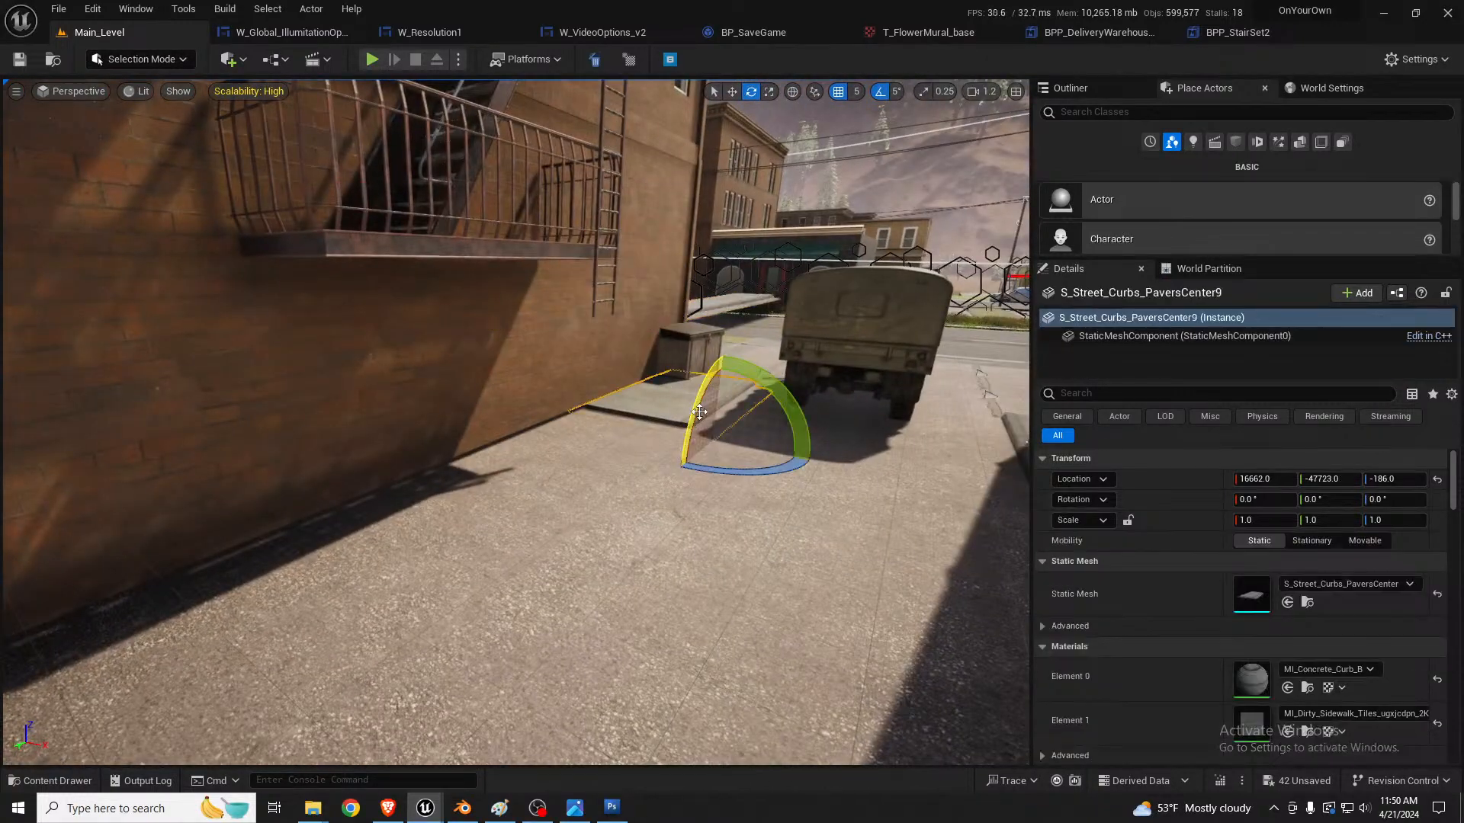
key(Delete)
Step: Move the rotated curb scatter along the brick side wall to X 16476, Y -46604 and lower it to Z -119
click(704, 318)
mouse_move(704, 318)
right_down()
mouse_move(703, 366)
mouse_move(690, 328)
right_up()
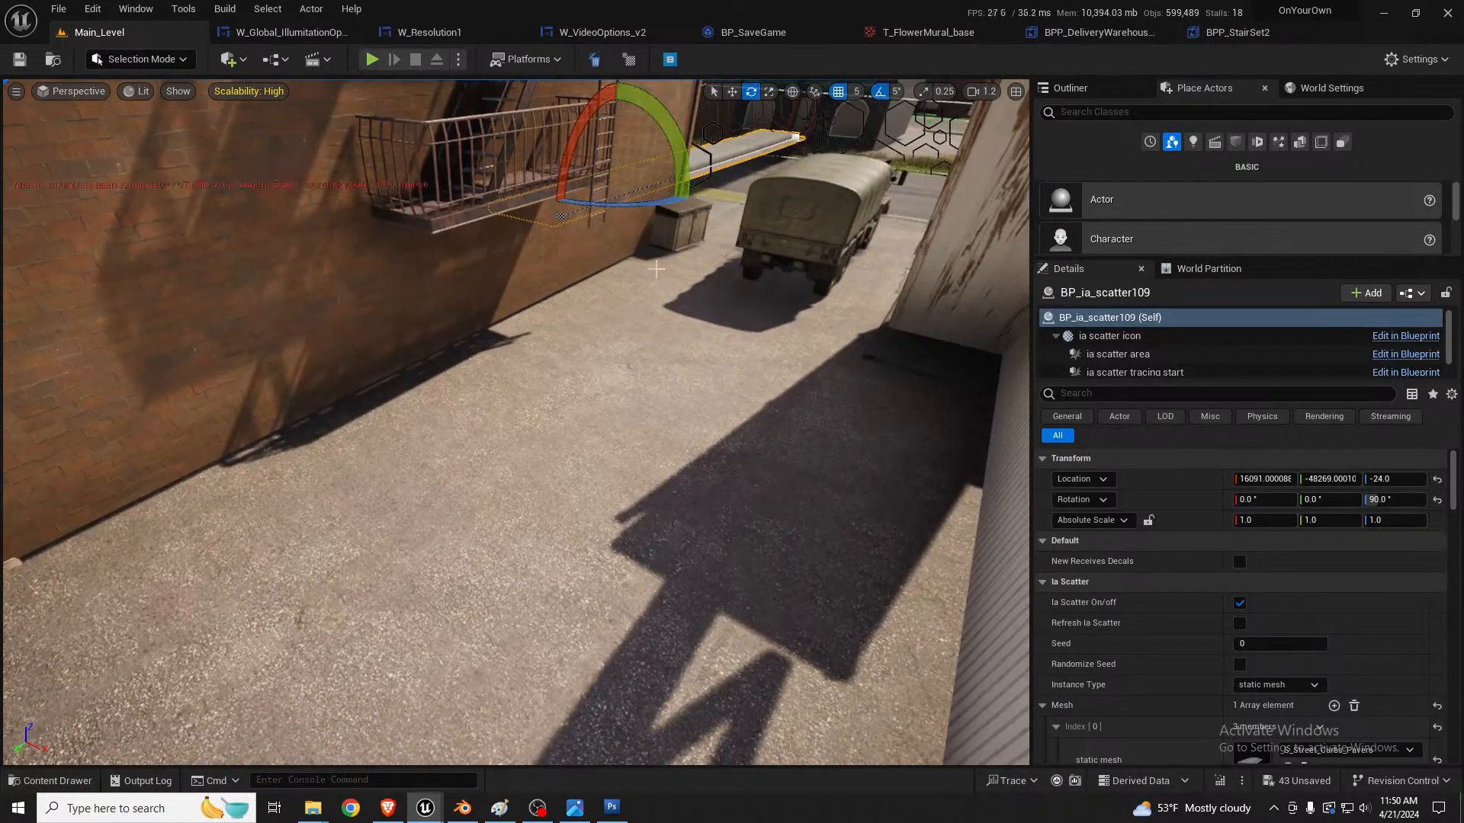
key(w)
drag(612, 192, 206, 425)
right_drag(356, 397, 365, 401)
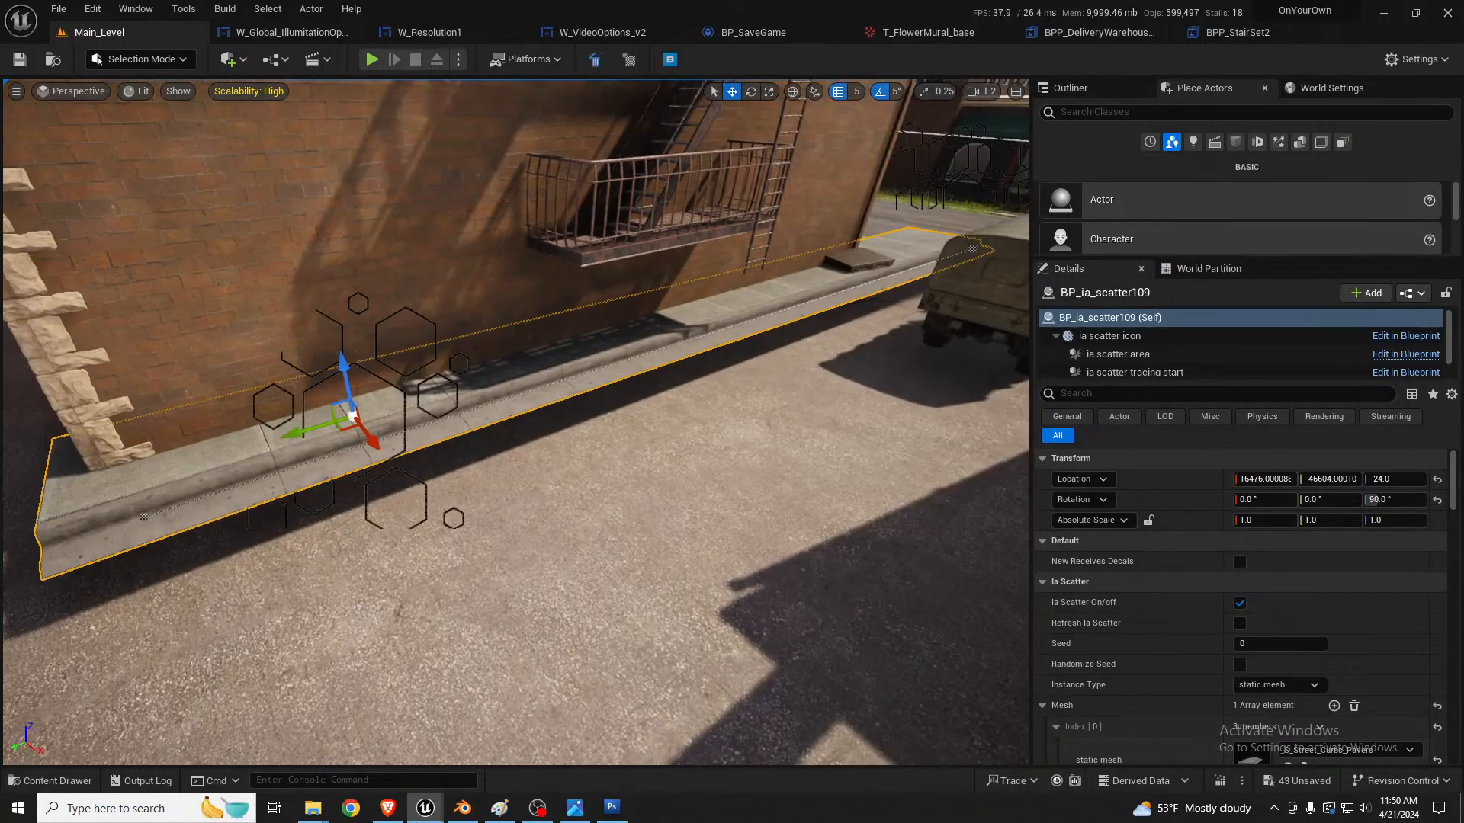
drag(341, 370, 348, 421)
right_drag(462, 432, 450, 469)
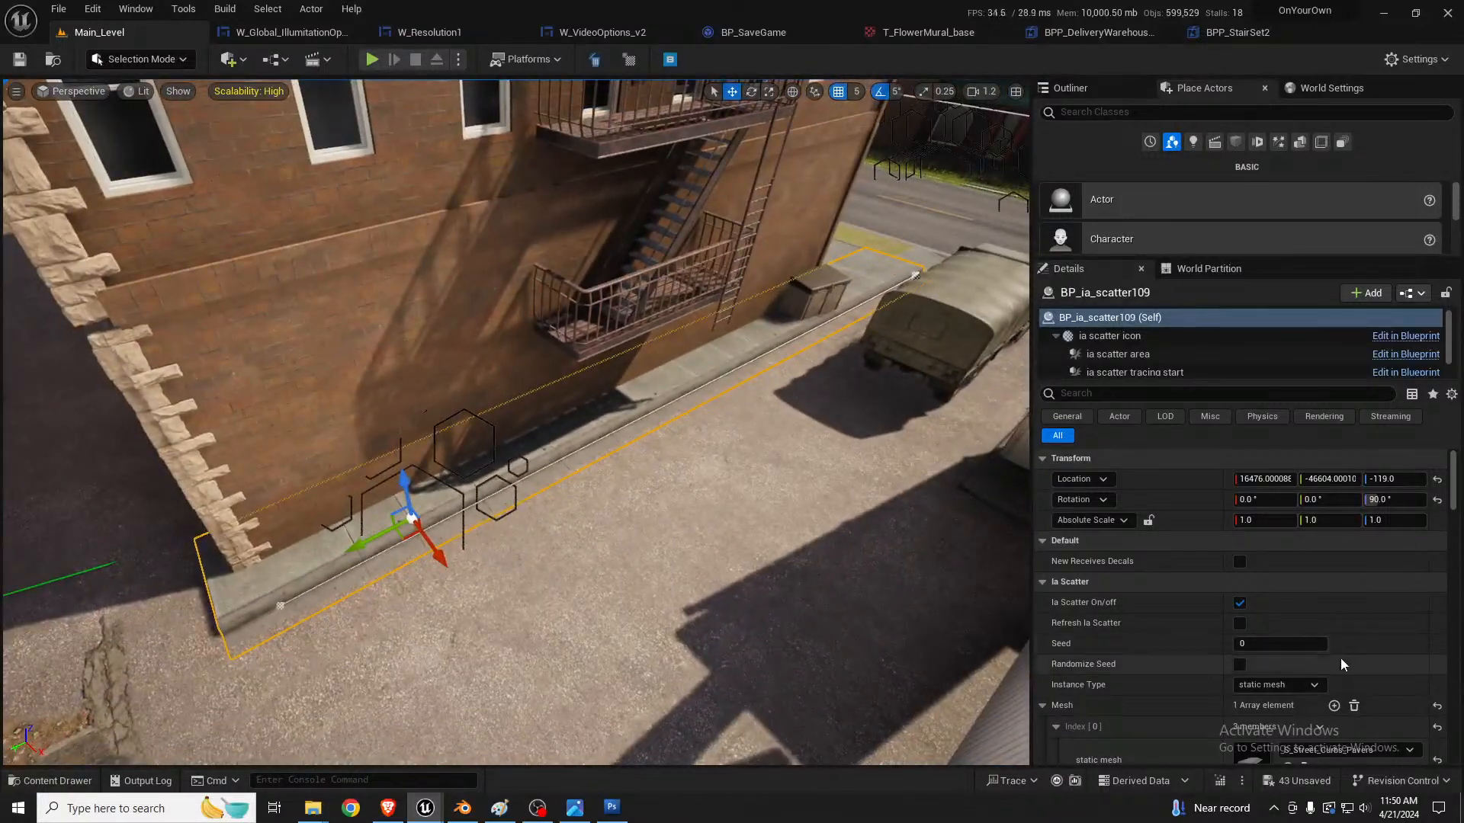
Step: Try different instance counts for the alley curb scatter and settle on 5
scroll(1338, 665, down, 3)
scroll(1338, 665, down, 2)
click(1280, 589)
text(10)
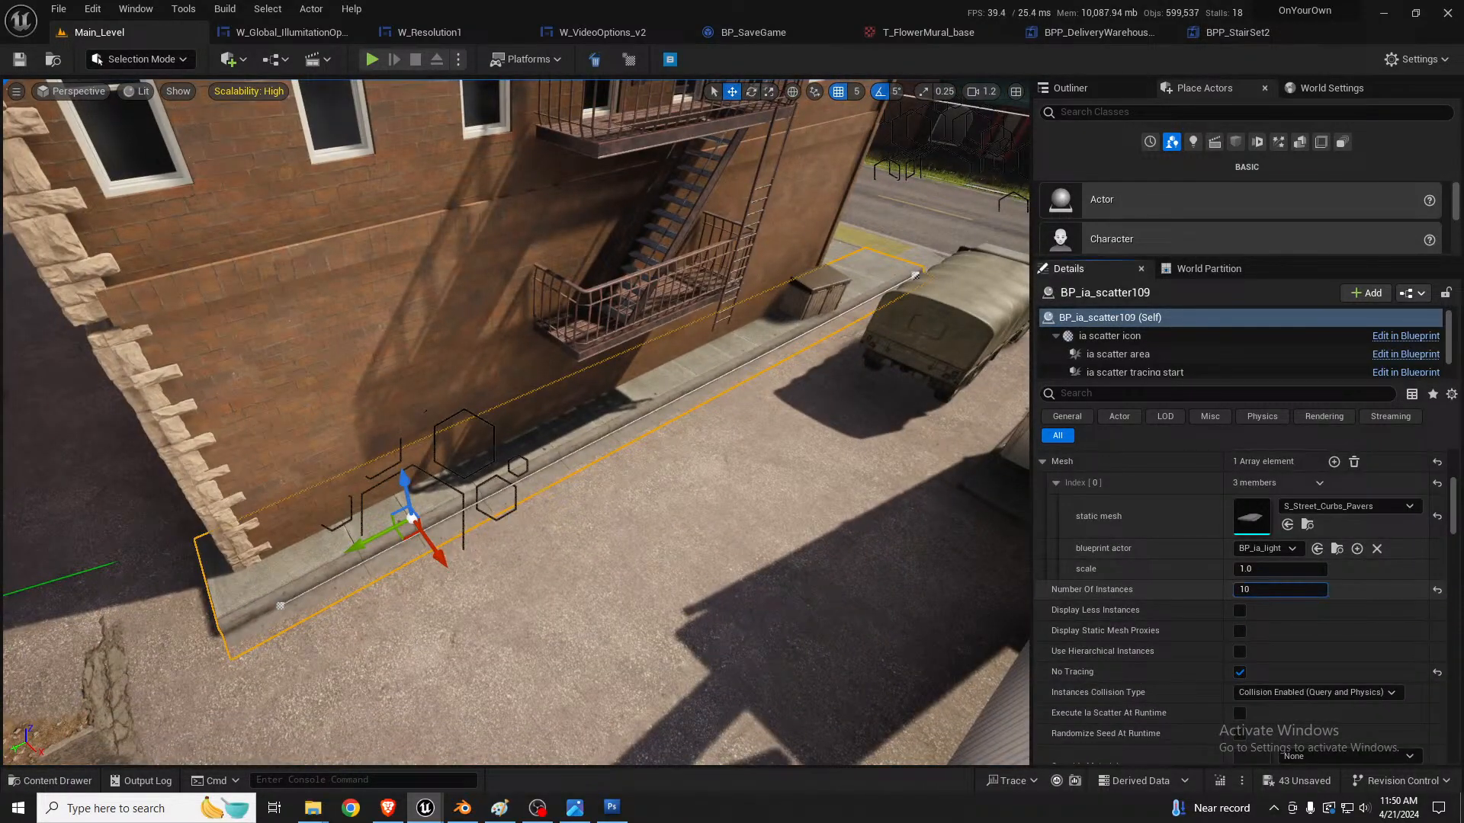
key(BackSpace)
text(6)
drag(1305, 590, 1311, 591)
right_drag(989, 609, 990, 592)
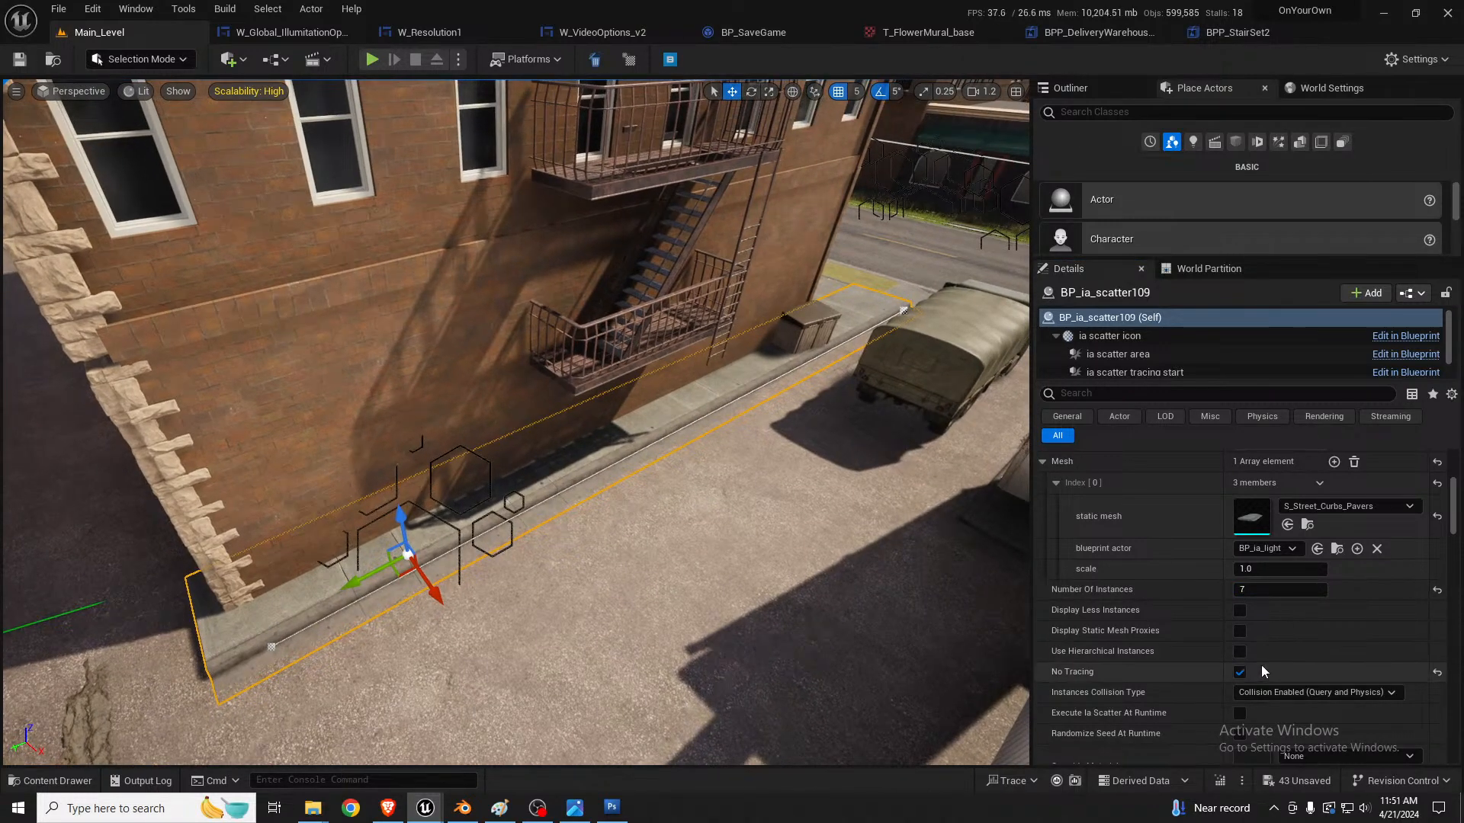
drag(1289, 590, 1272, 590)
right_drag(668, 442, 656, 451)
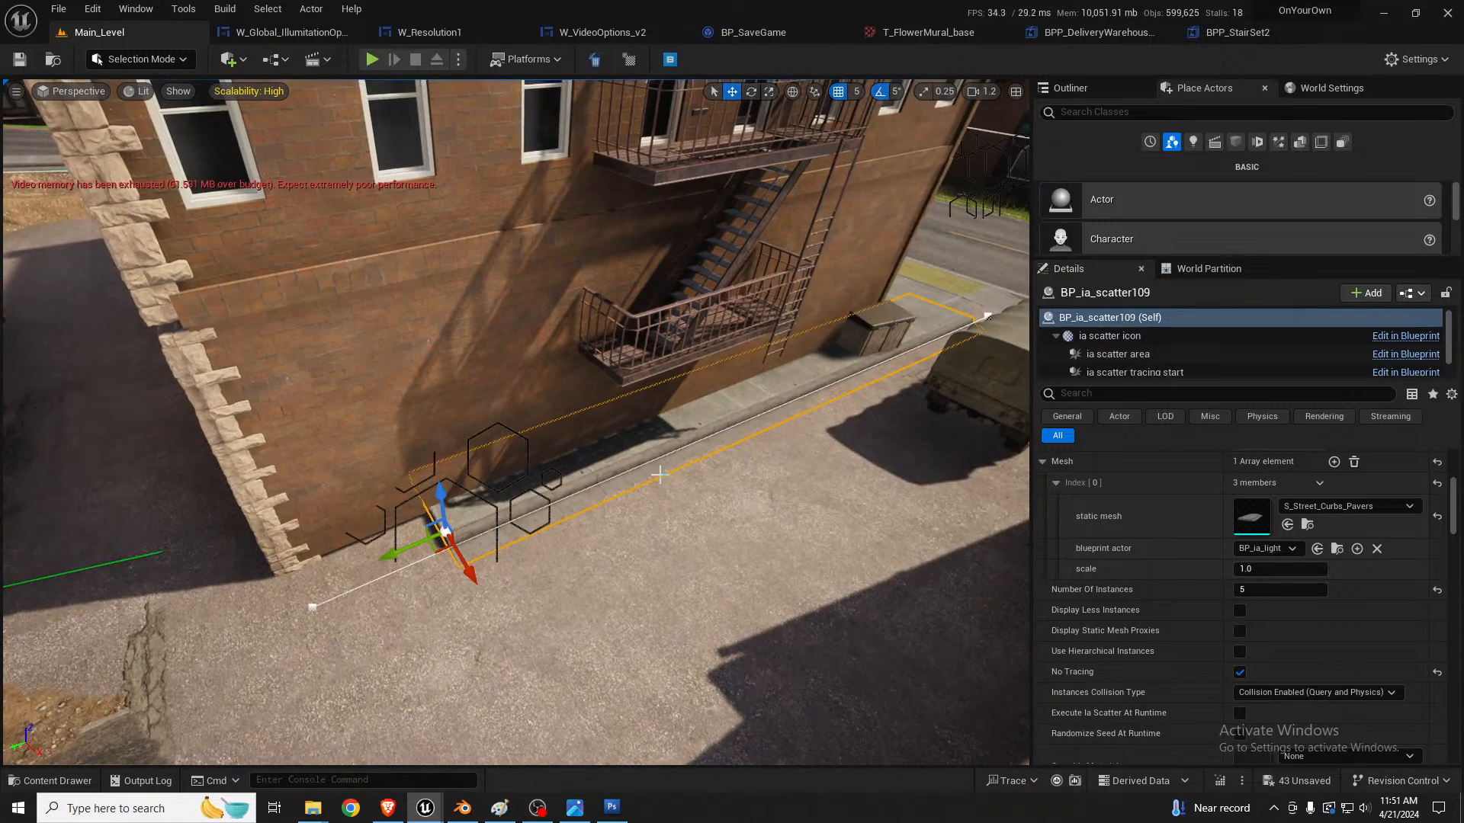
key(Escape)
click(669, 442)
Step: Shift the alley curb scatter toward the brick wall to X 16601, Y -46380 and save the level
scroll(1322, 546, up, 3)
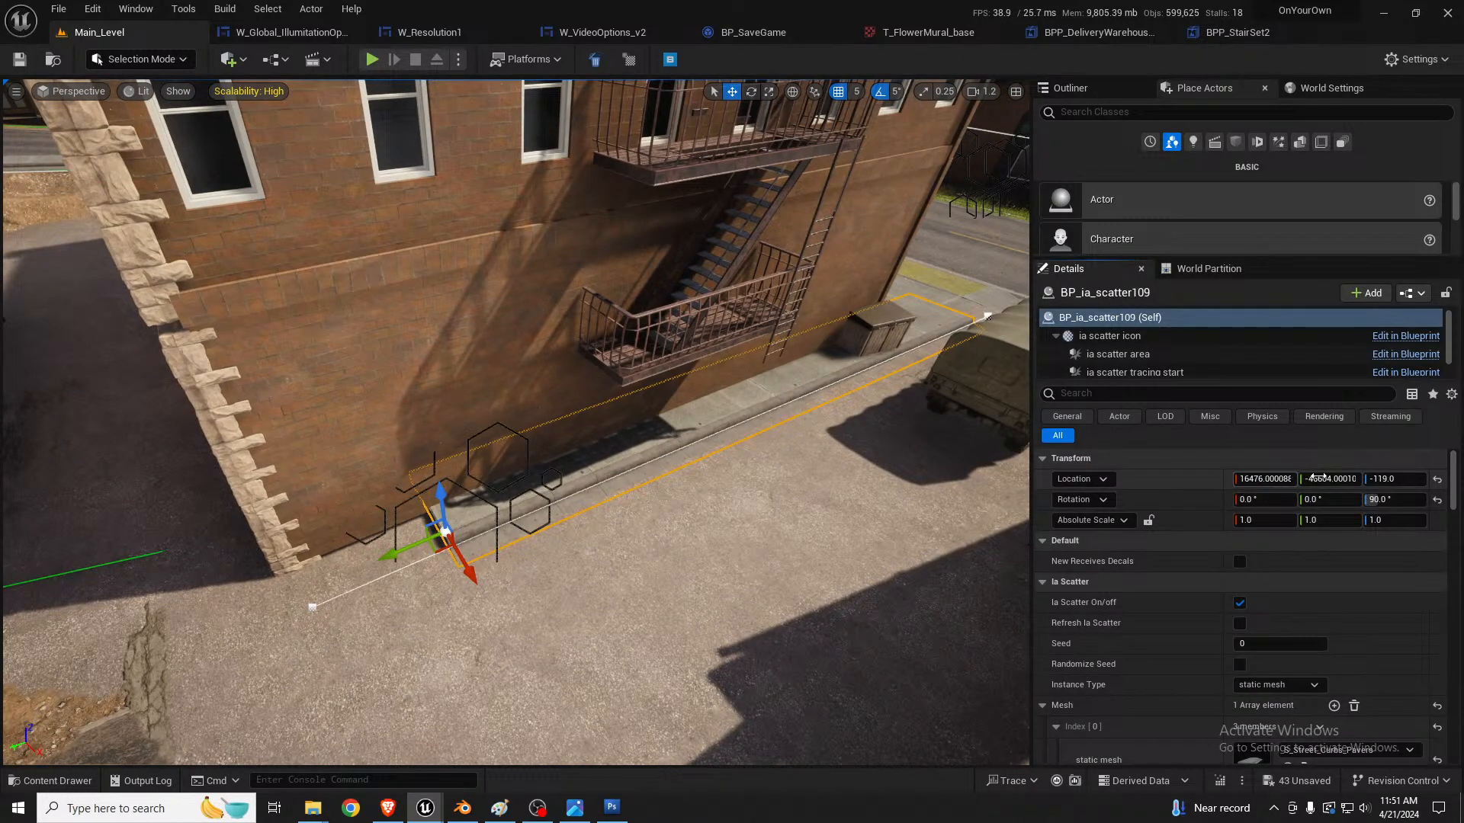
drag(1242, 478, 1272, 479)
right_drag(811, 504, 800, 561)
key(ctrl+s)
key(w)
key(d)
drag(1330, 479, 1305, 480)
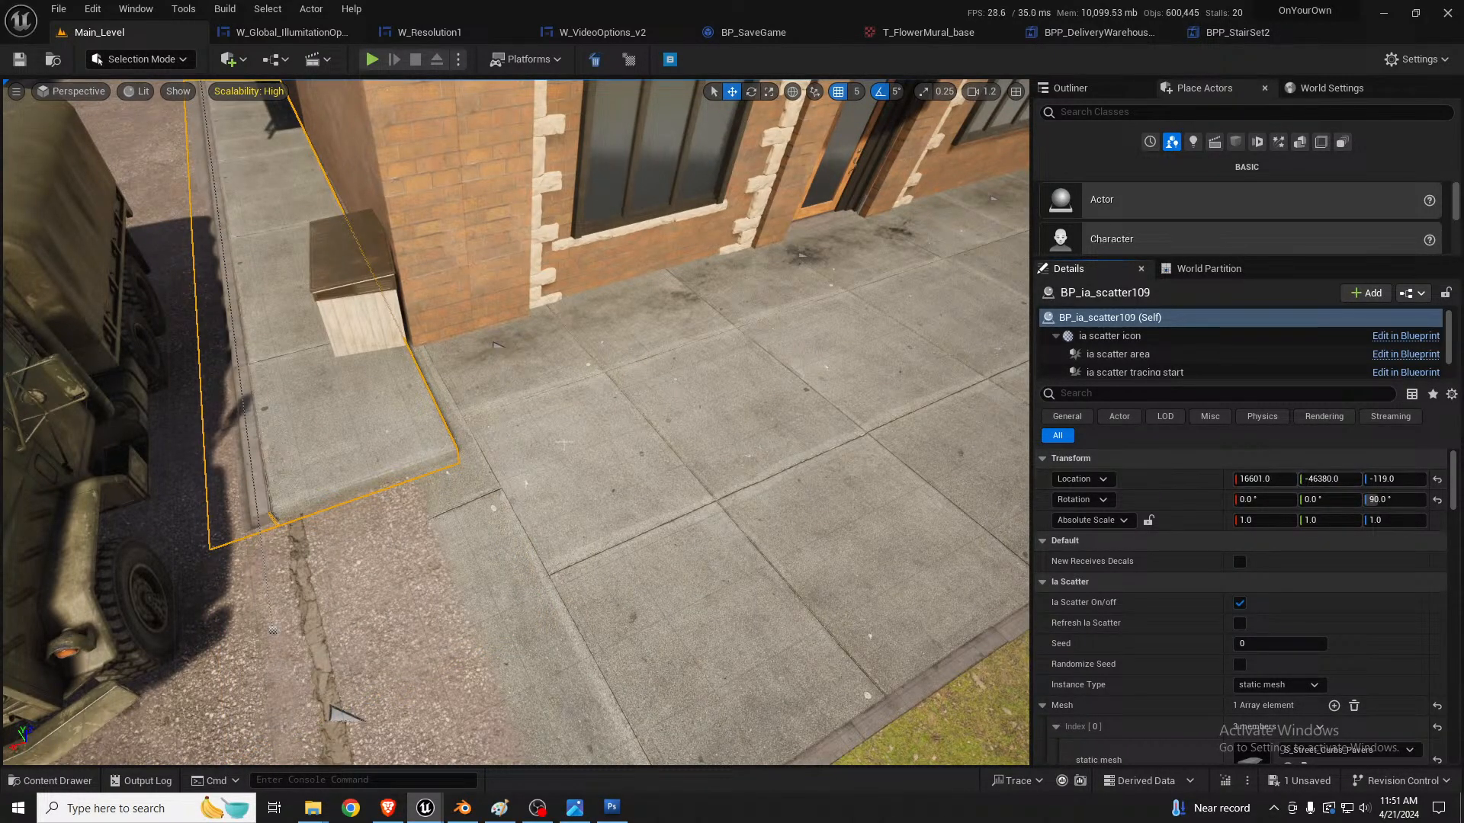
Step: Slide the alley curb scatter lengthwise along the wall to Y -46260 and check its street-side end
key(a)
mouse_move(862, 473)
right_down()
mouse_move(854, 427)
mouse_move(968, 457)
mouse_move(1014, 450)
mouse_move(846, 457)
right_up()
drag(139, 548, 52, 555)
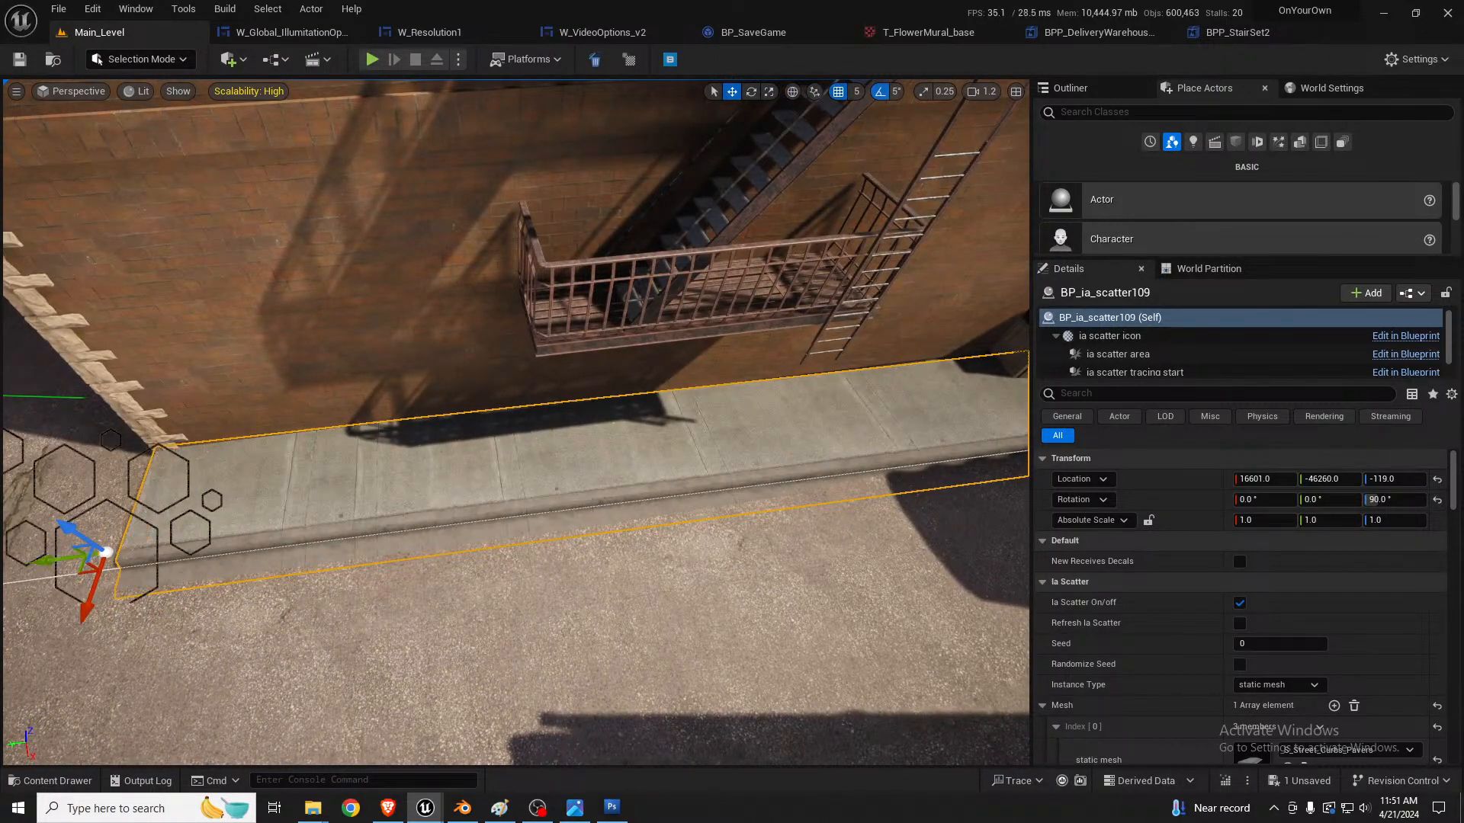
key(d)
right_drag(321, 473, 259, 492)
key(w)
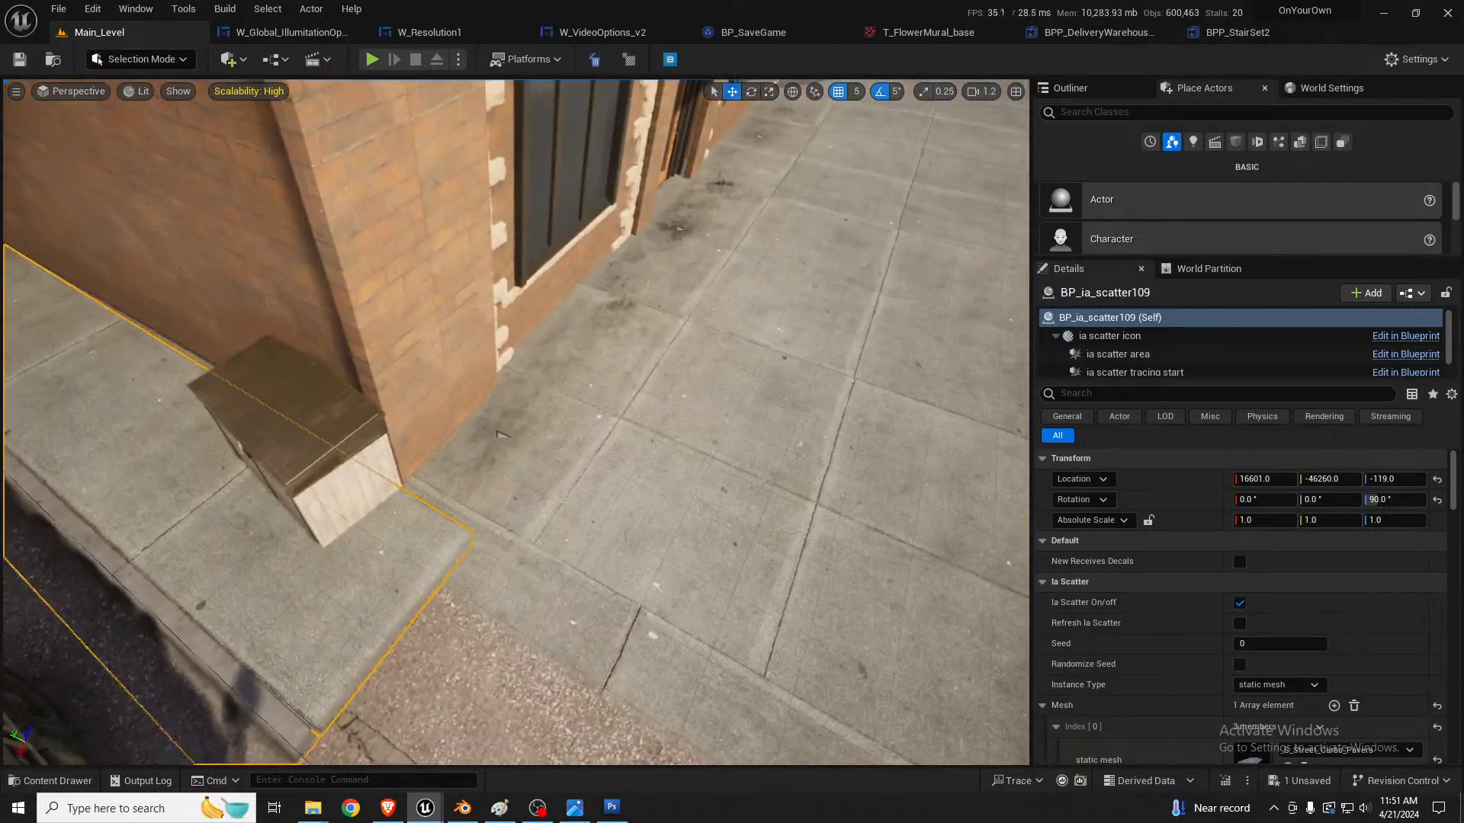
Step: Reduce the alley curb scatter's number of instances to 4
scroll(1299, 631, down, 3)
scroll(1298, 625, down, 3)
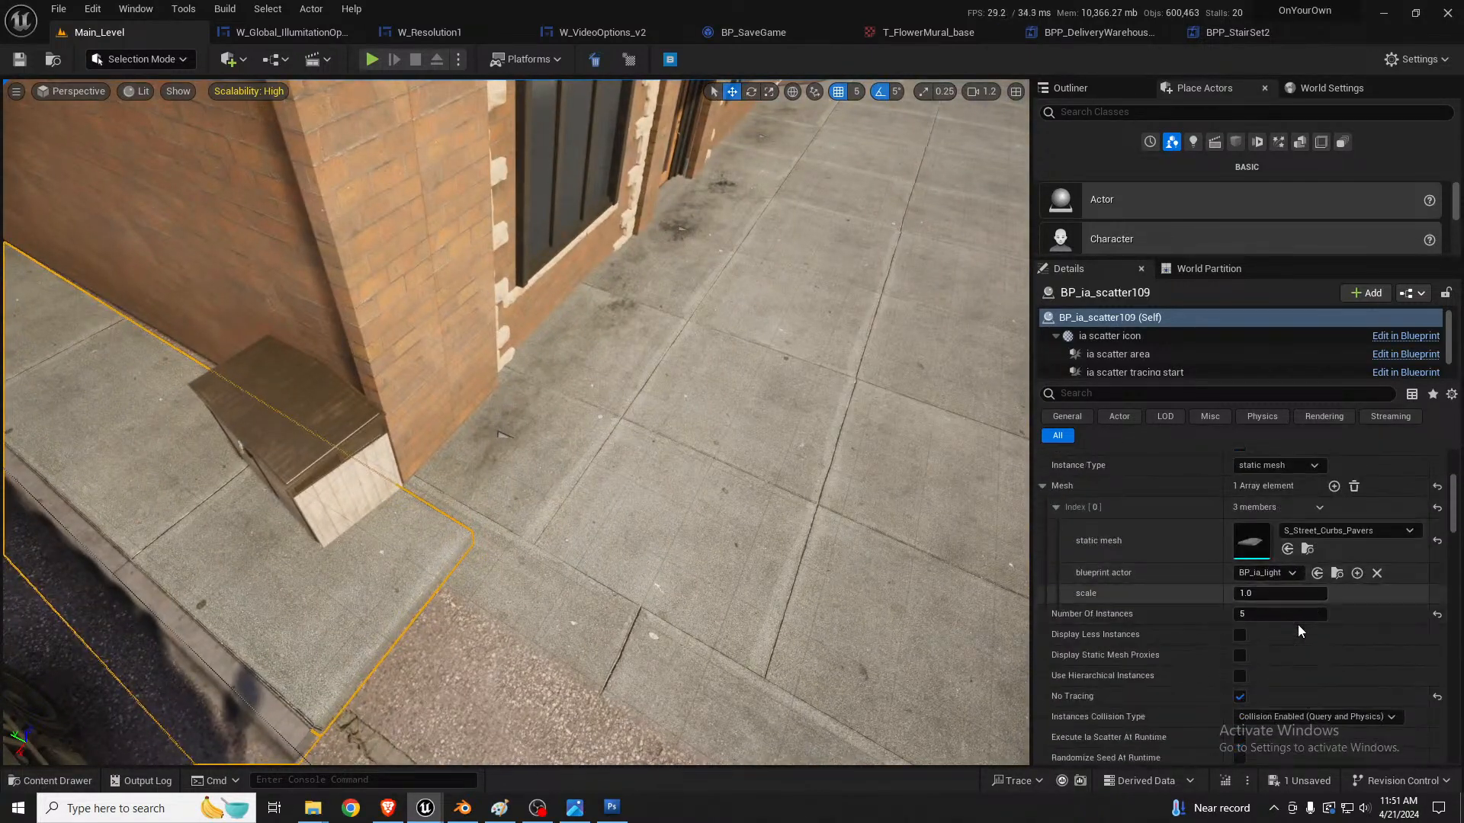
click(1288, 616)
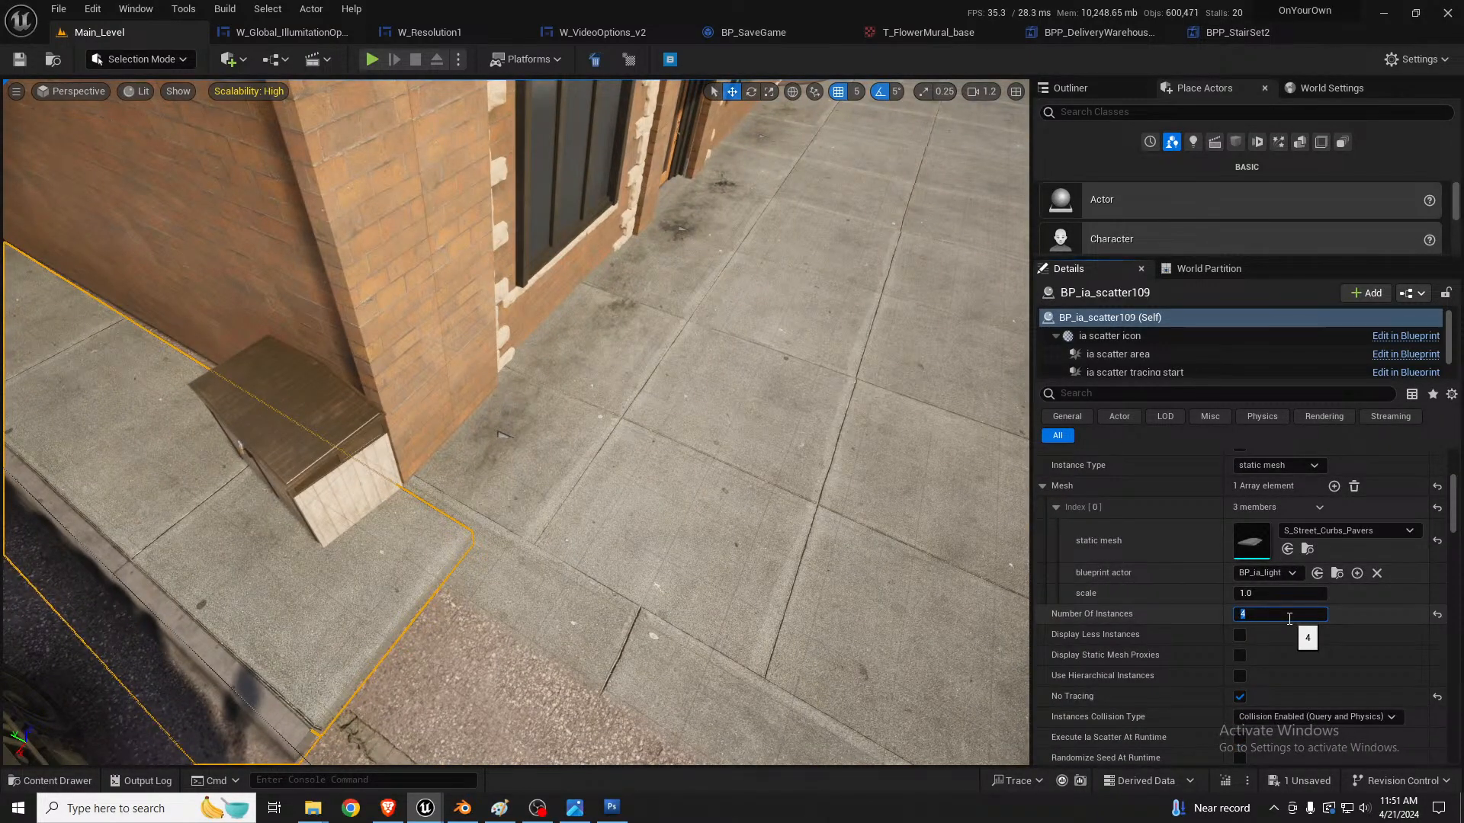
key(s)
right_drag(409, 578, 305, 575)
key(w)
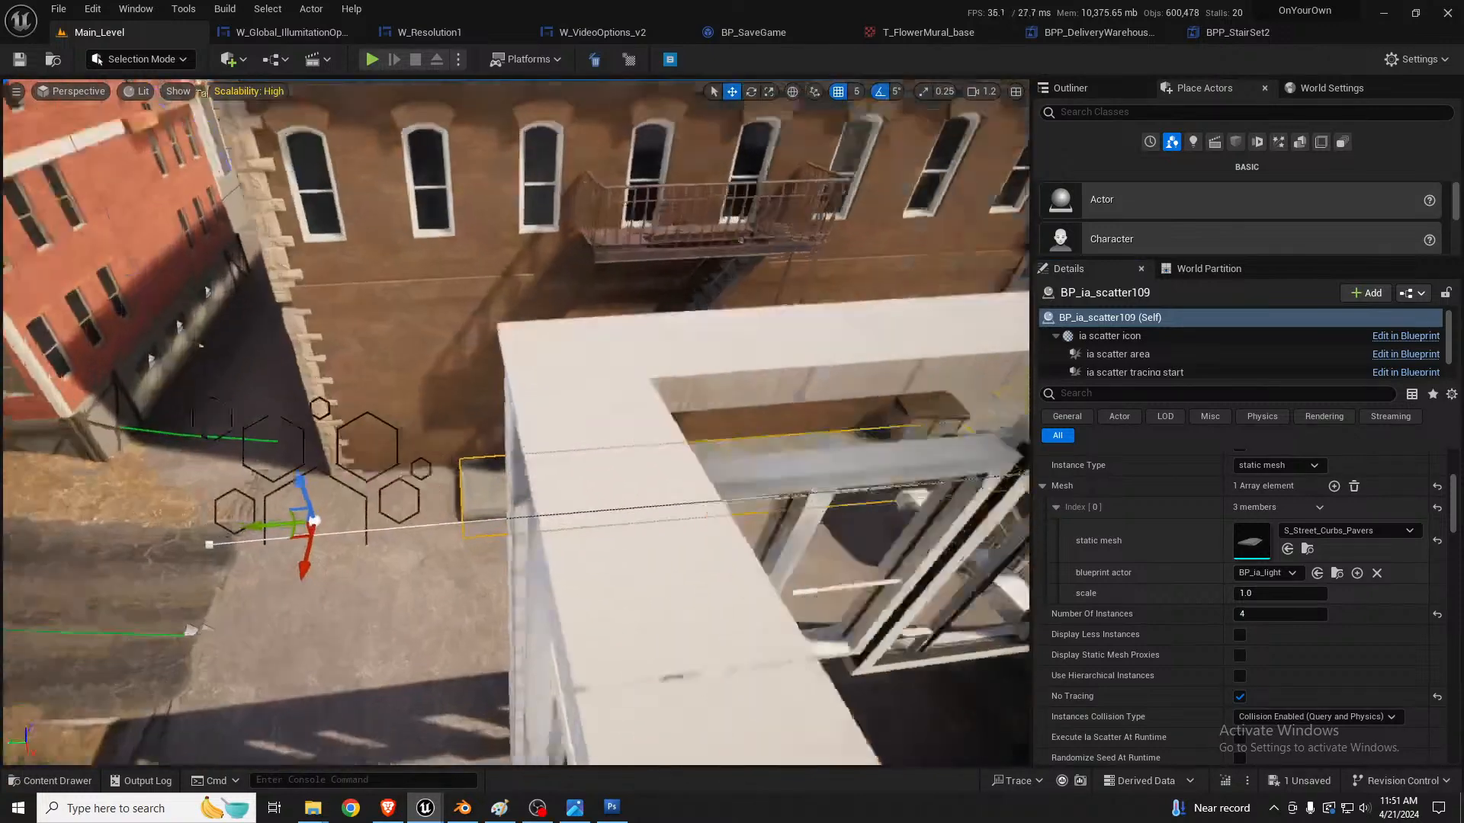
key(w)
right_drag(661, 472, 692, 496)
key(Delete)
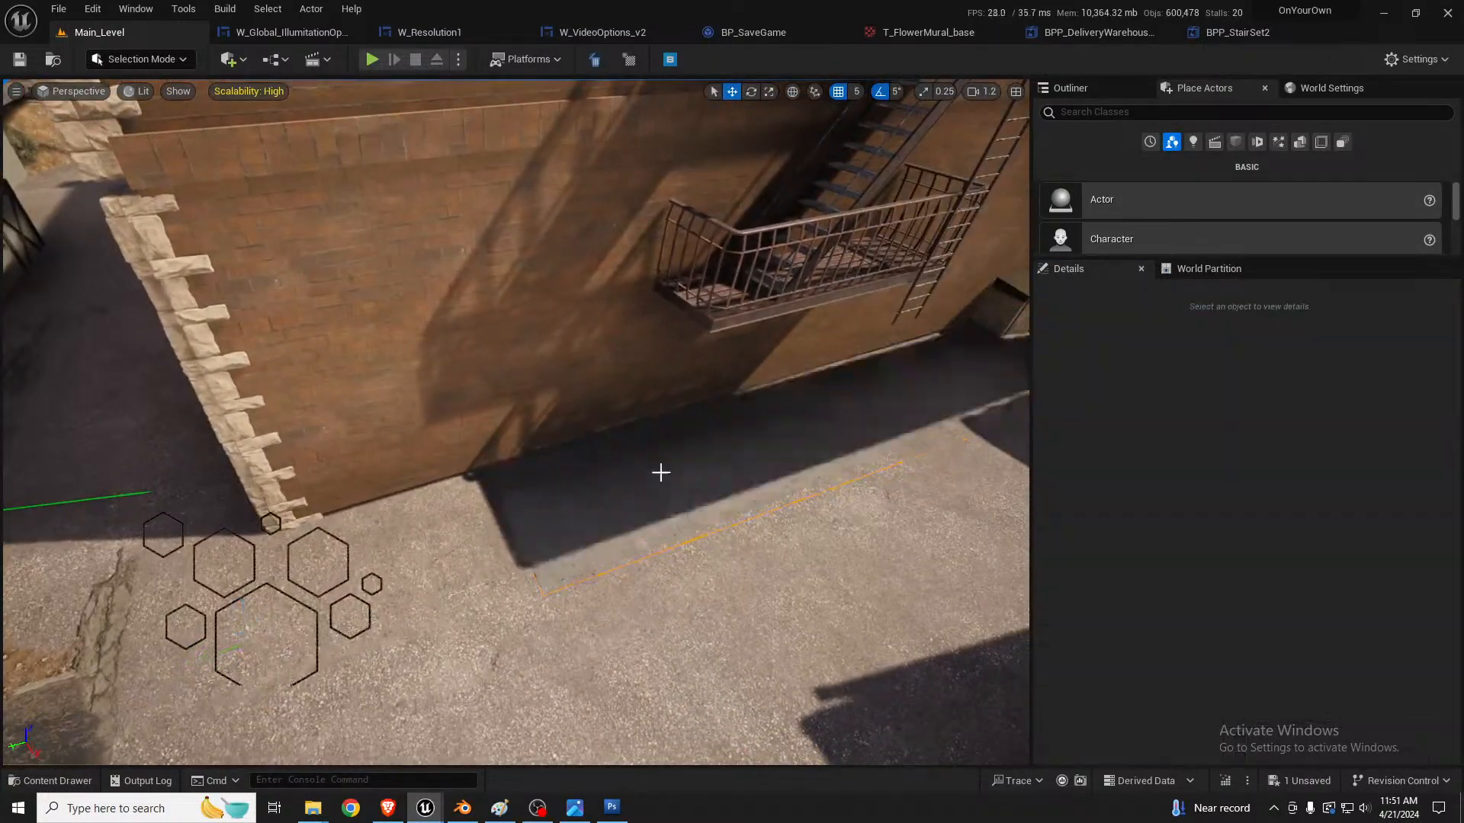
key(ctrl+z)
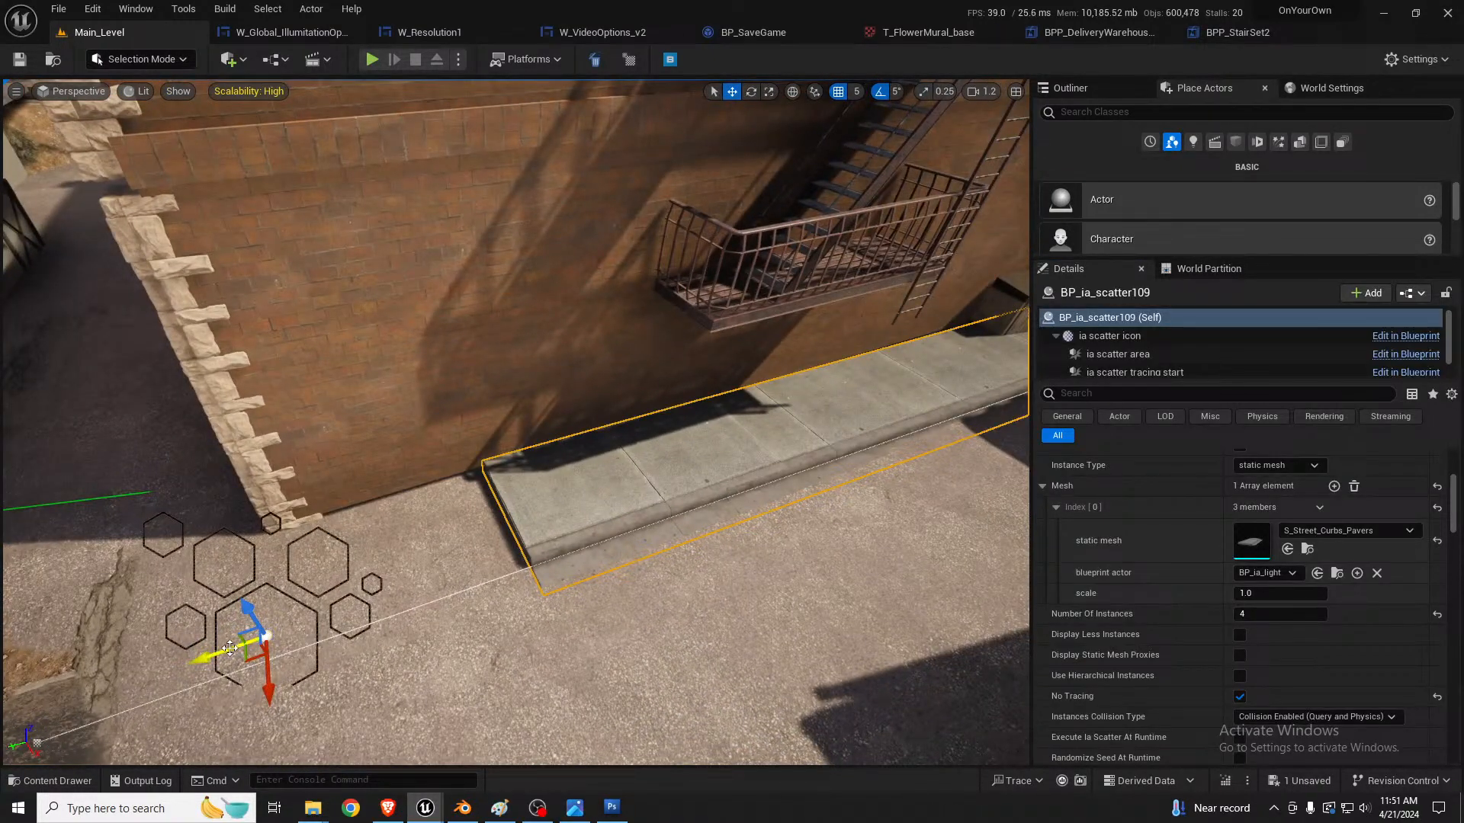
Step: Slide the alley curb scatter along the wall to Y -46195, checking how its end meets the front sidewalk
drag(230, 649, 179, 665)
key(s)
right_drag(321, 603, 260, 709)
key(d)
key(w)
key(s)
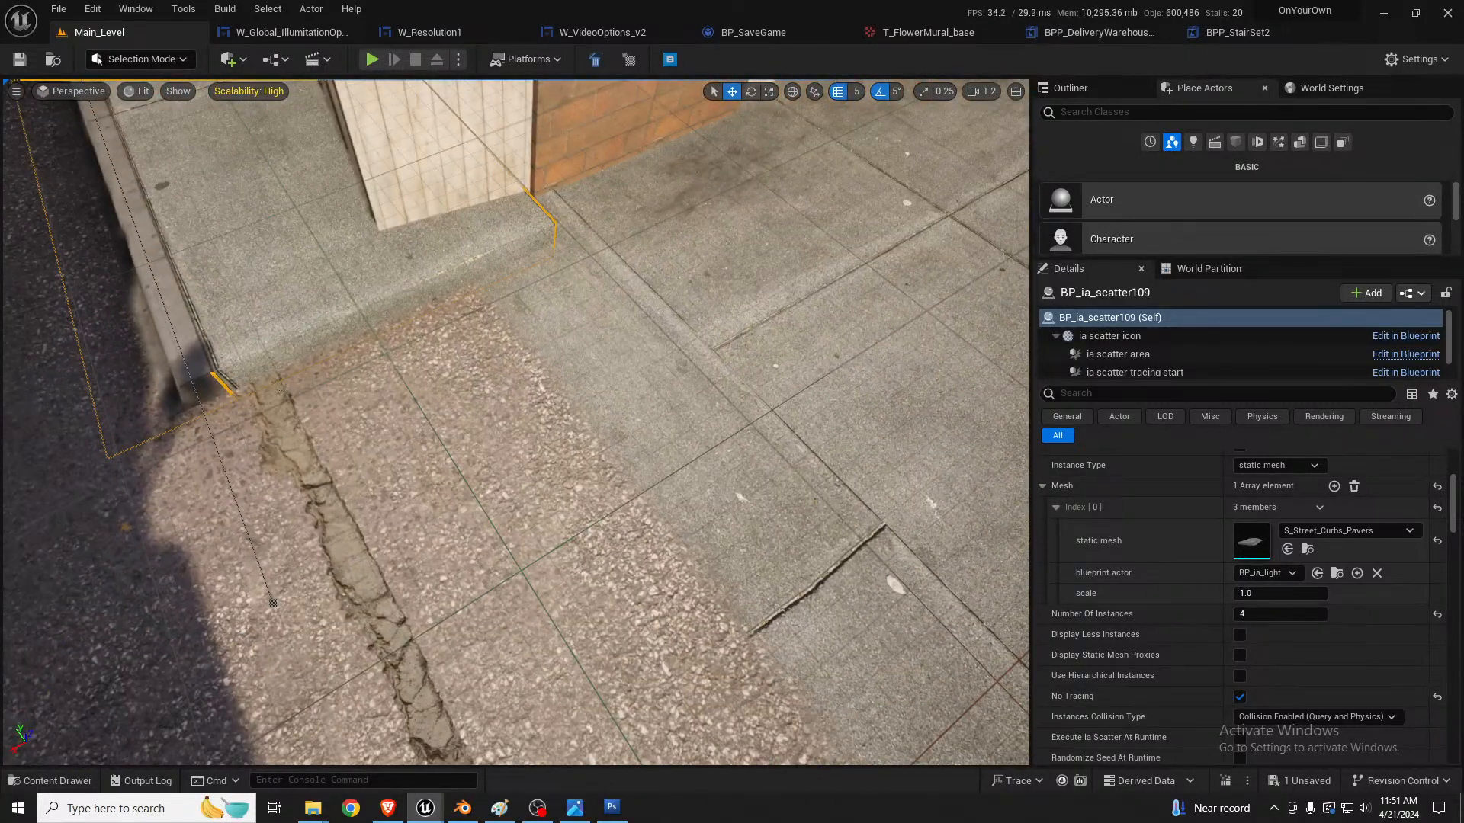
right_drag(279, 392, 440, 523)
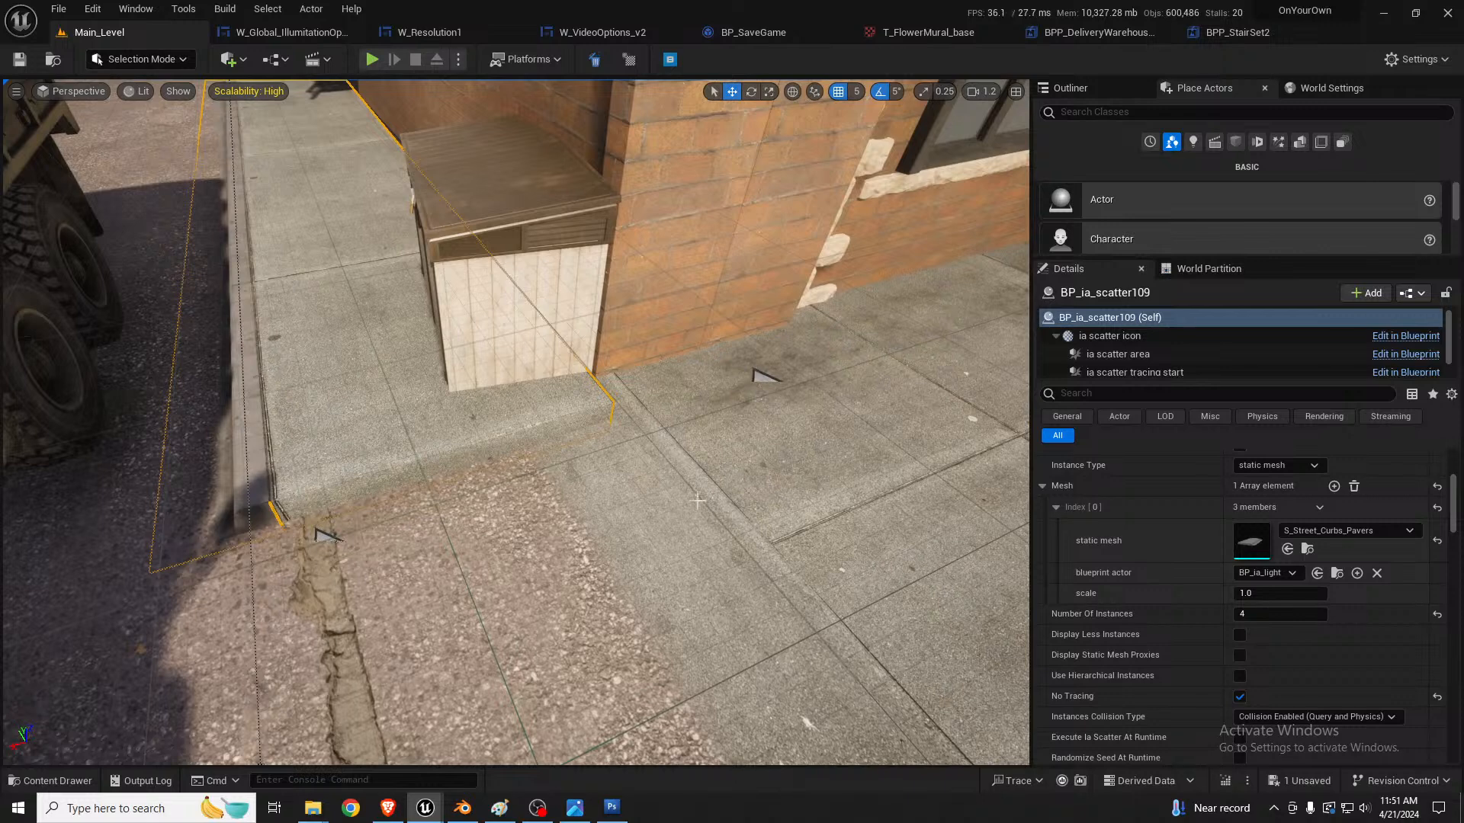
Step: Lock the curb scatter's scale ratio, pull it back from the front sidewalk to Y -46066, and fine-tune its X position
scroll(1331, 545, up, 5)
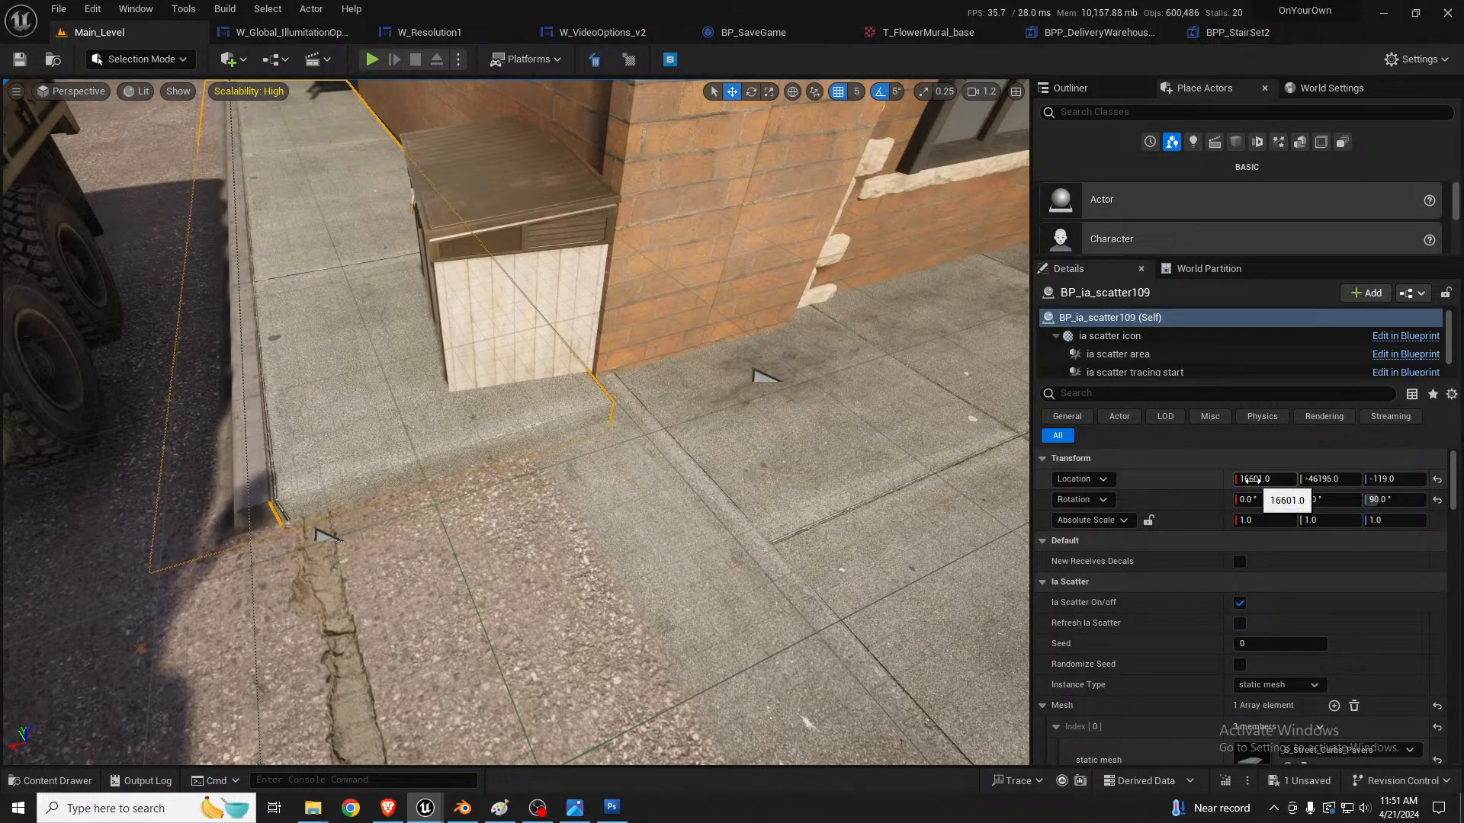
click(1148, 520)
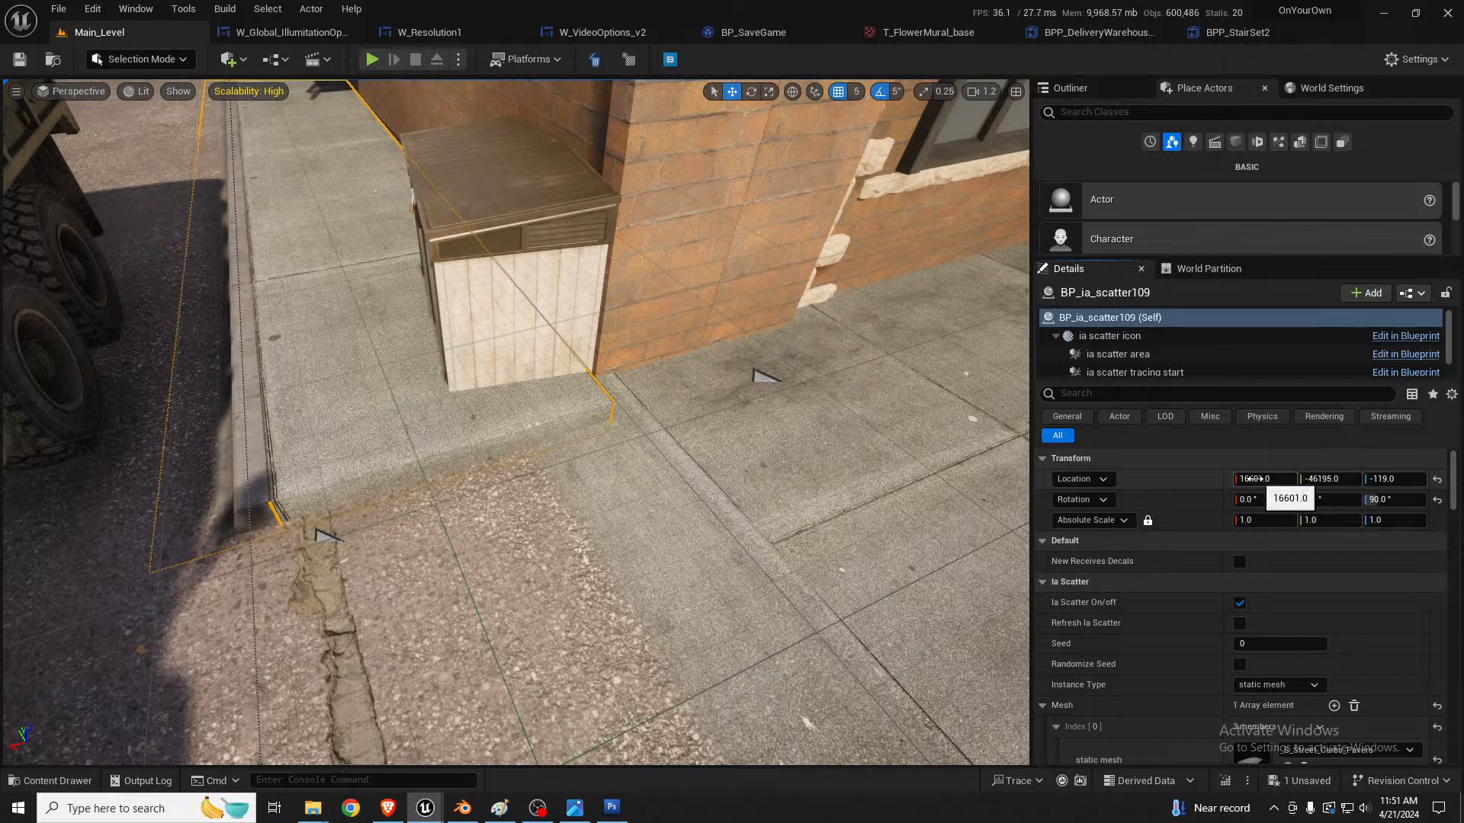
right_drag(763, 457, 763, 366)
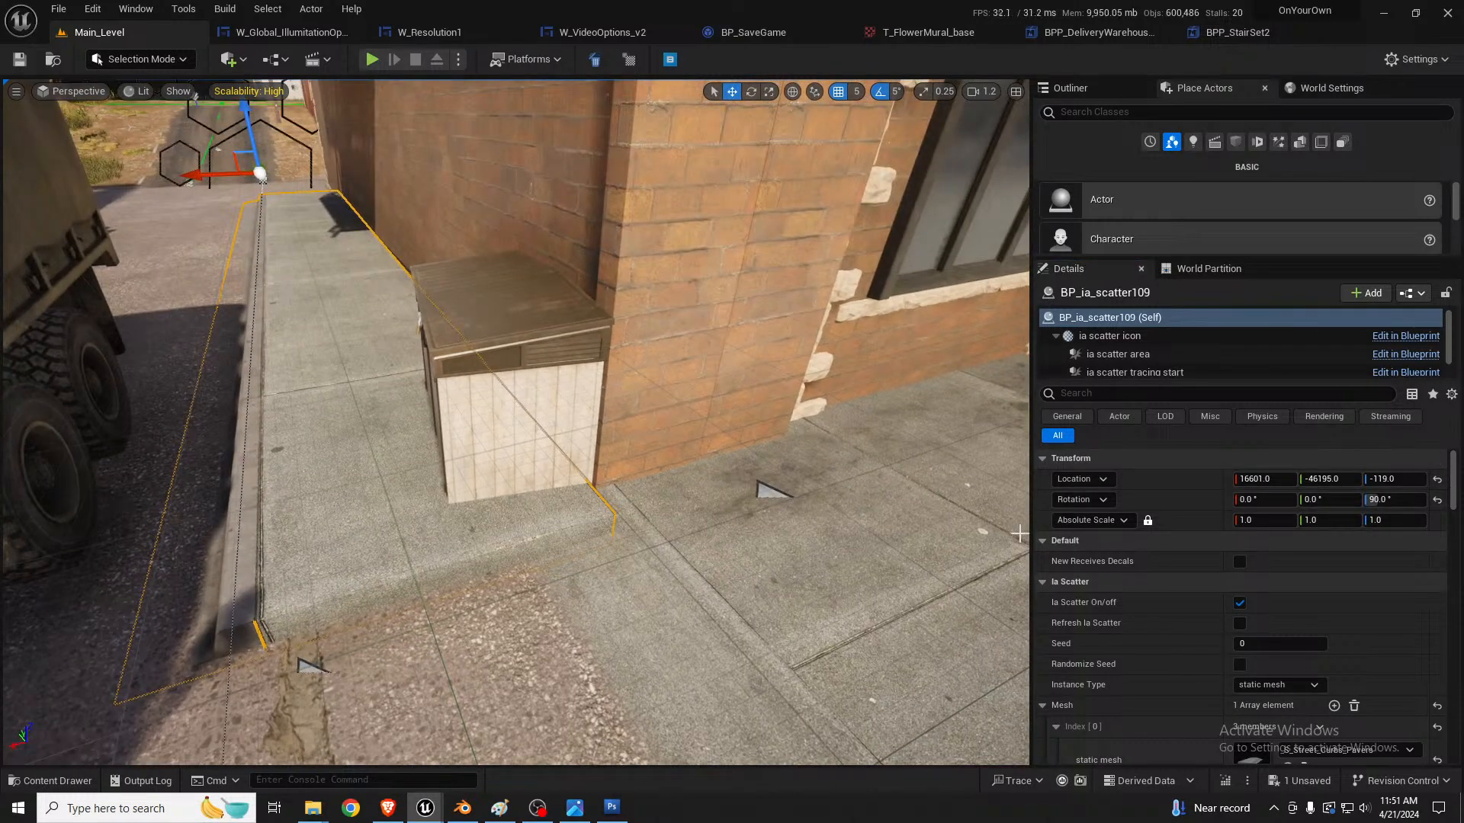
drag(1329, 480, 1430, 480)
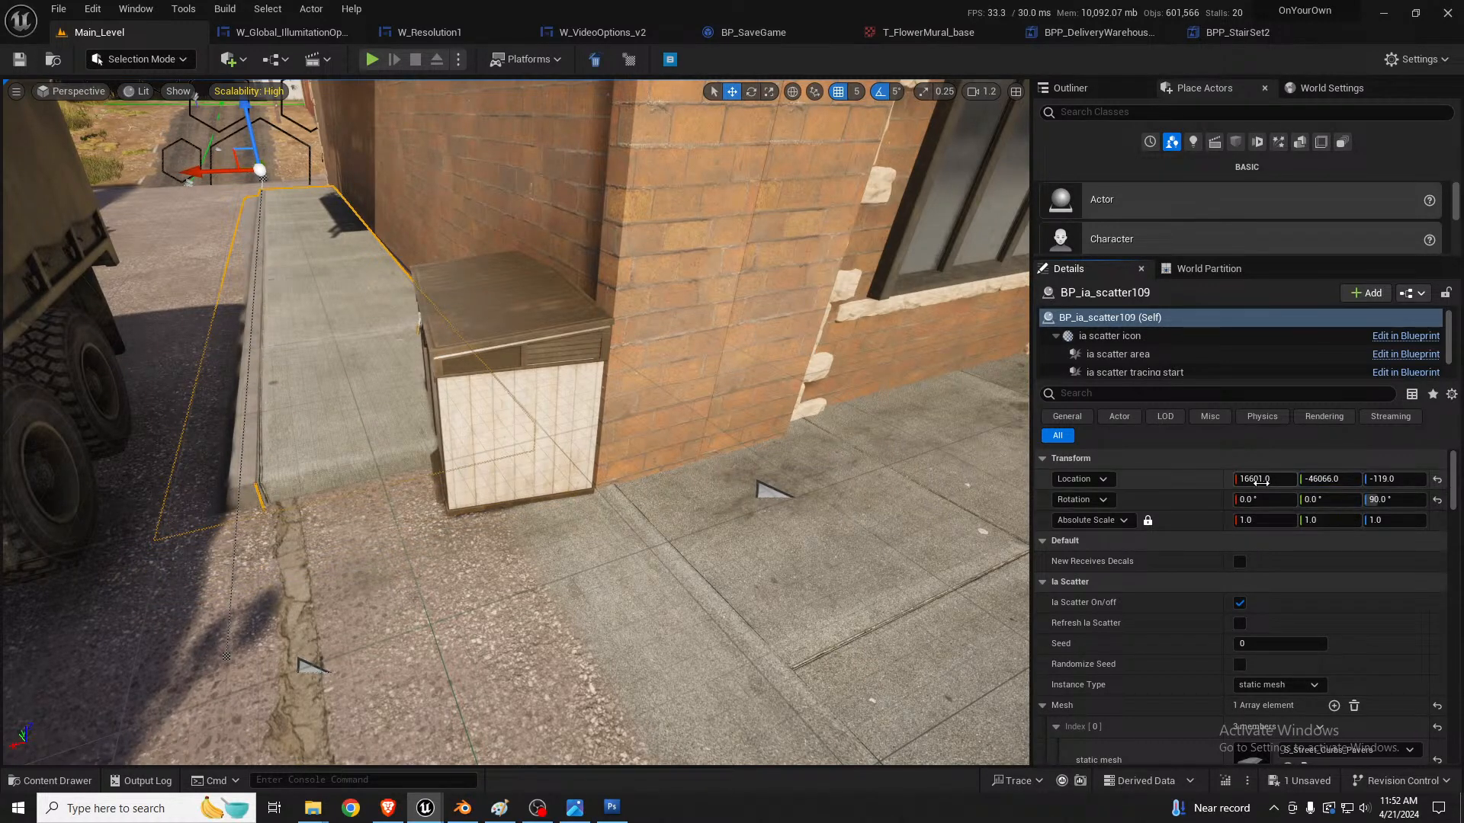
drag(1265, 479, 1251, 478)
right_drag(499, 443, 499, 515)
Step: Duplicate the S_Street_Curbs_endHalf piece from the street corner along Y to about -48221, at the alley curb's open end
click(678, 476)
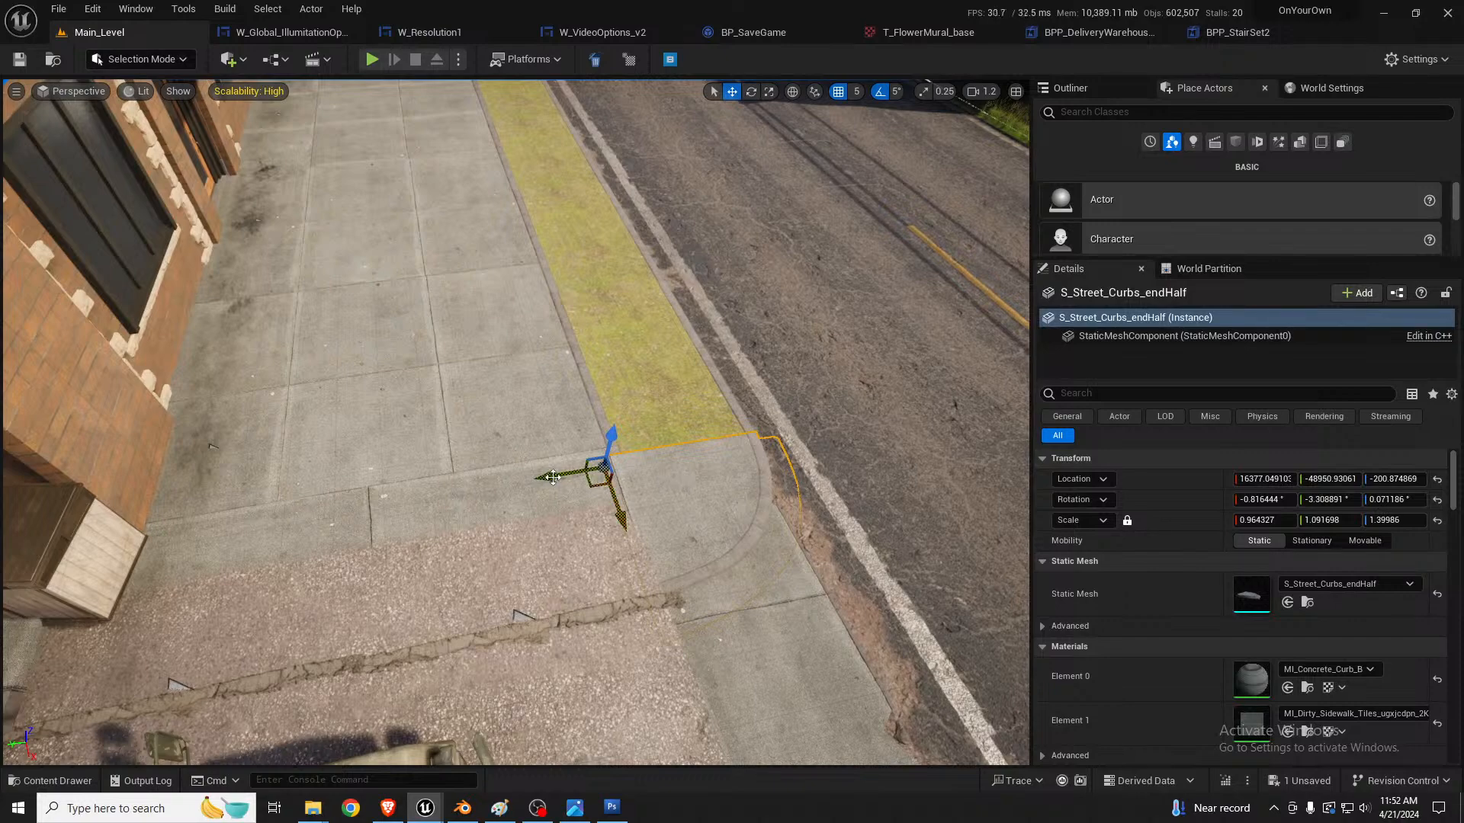
alt+drag(550, 481, 5, 573)
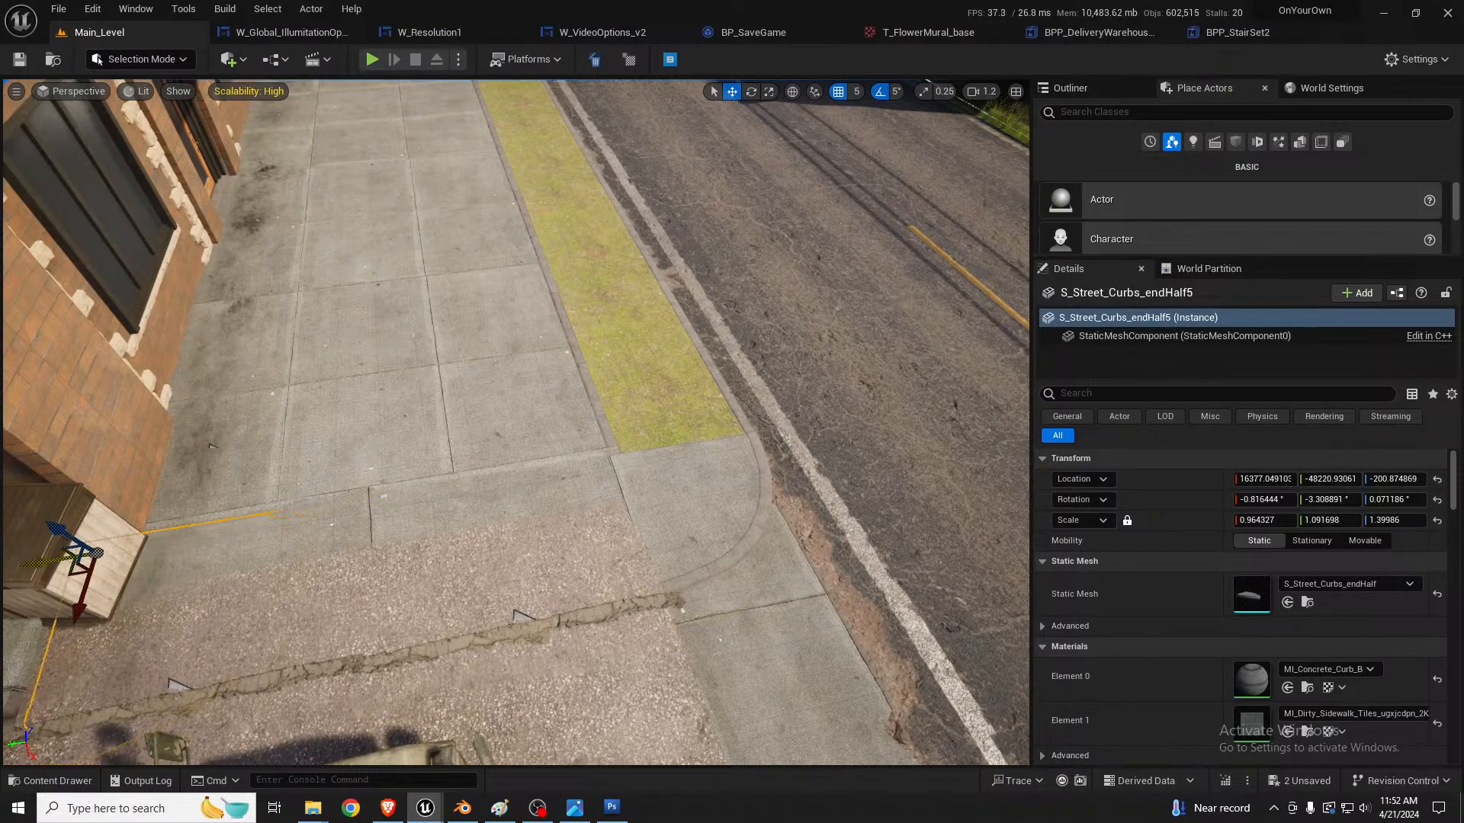
right_drag(98, 571, 34, 564)
right_drag(290, 540, 291, 543)
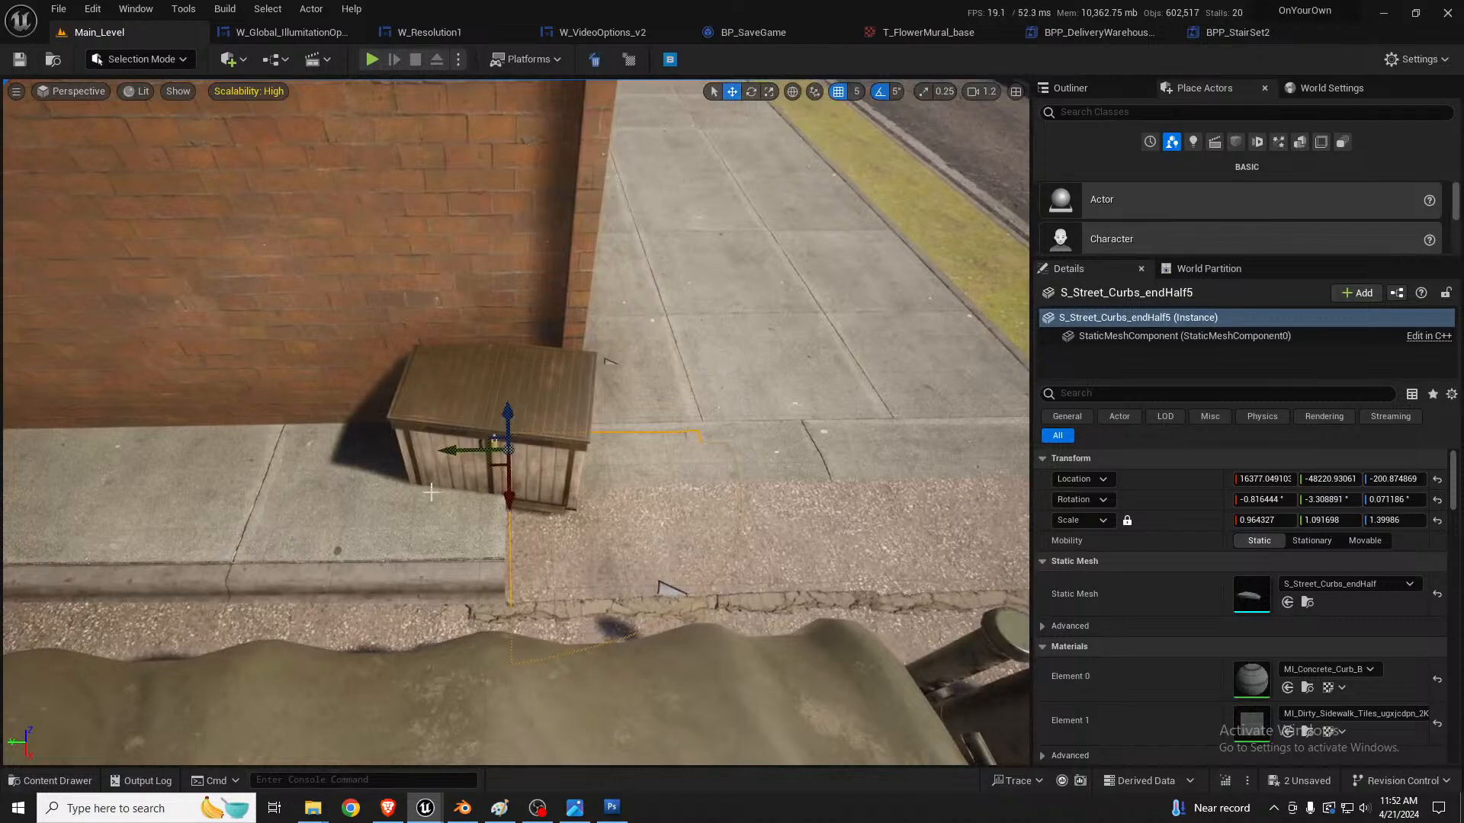
Step: Slide the duplicated curb end piece along the alley wall to Y about -48066 and raise it to Z about -181
drag(454, 450, 326, 448)
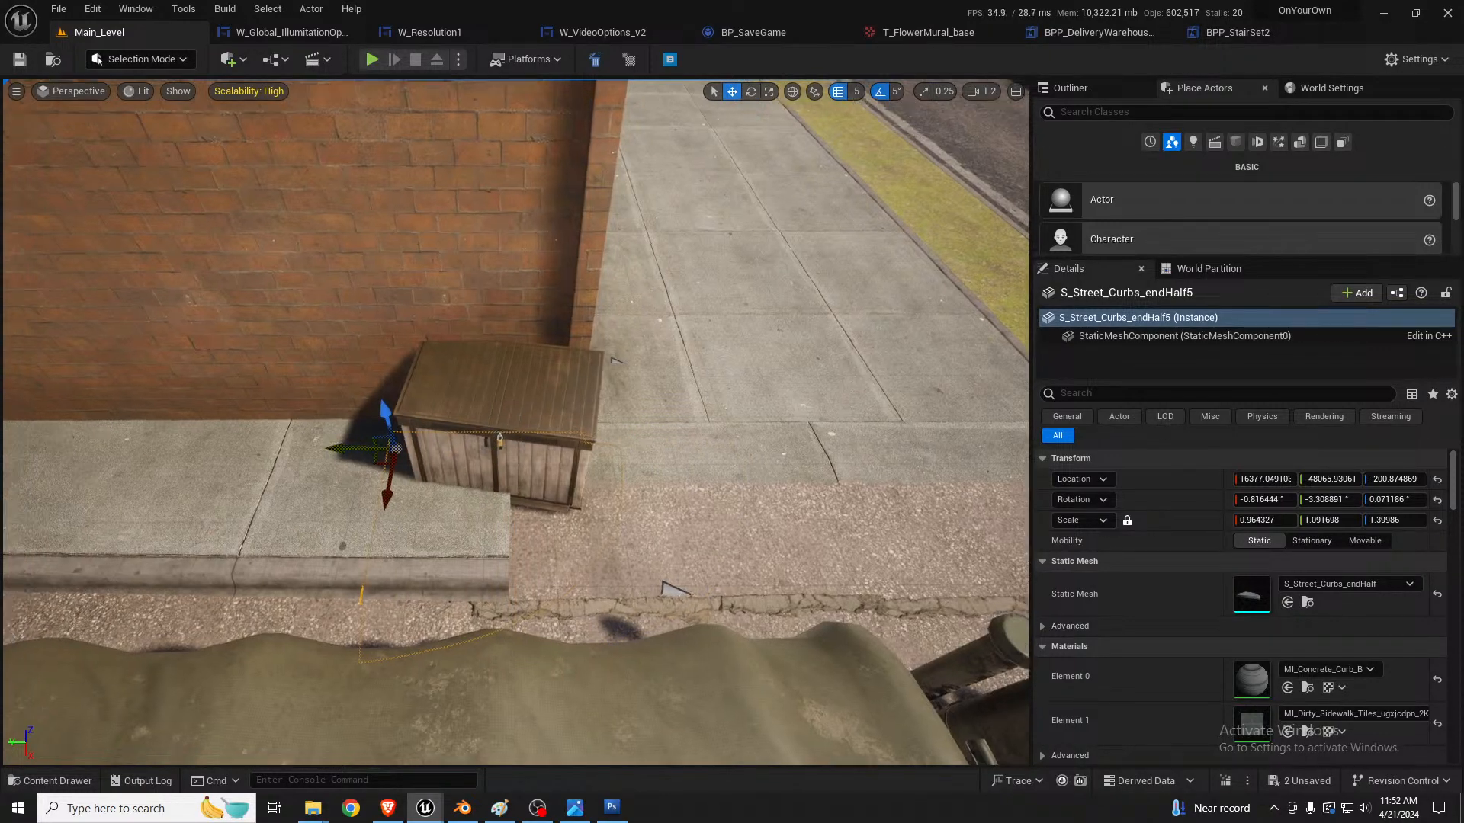
right_drag(326, 448, 129, 435)
scroll(229, 448, down, 4)
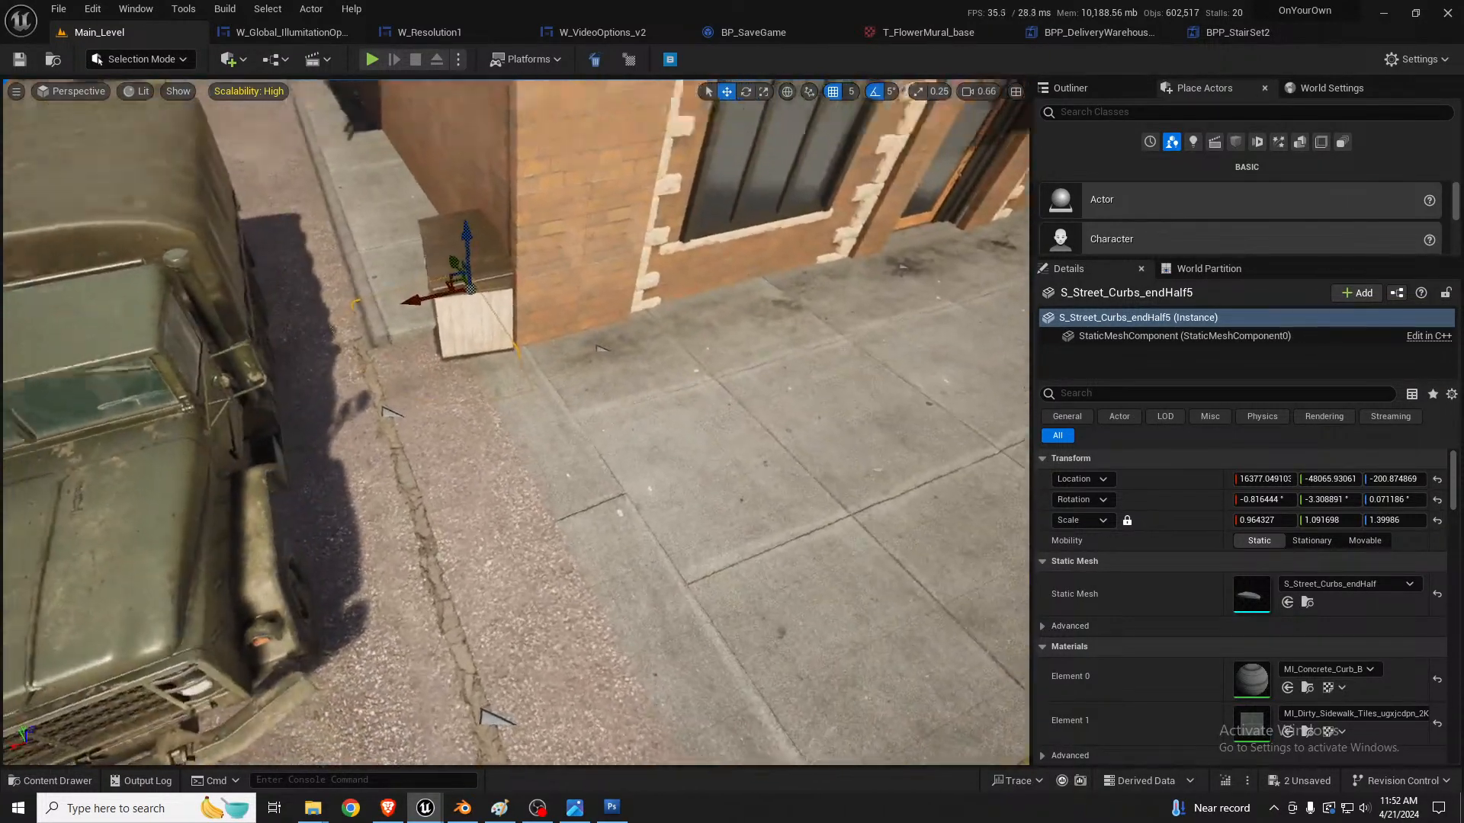
right_drag(644, 450, 643, 384)
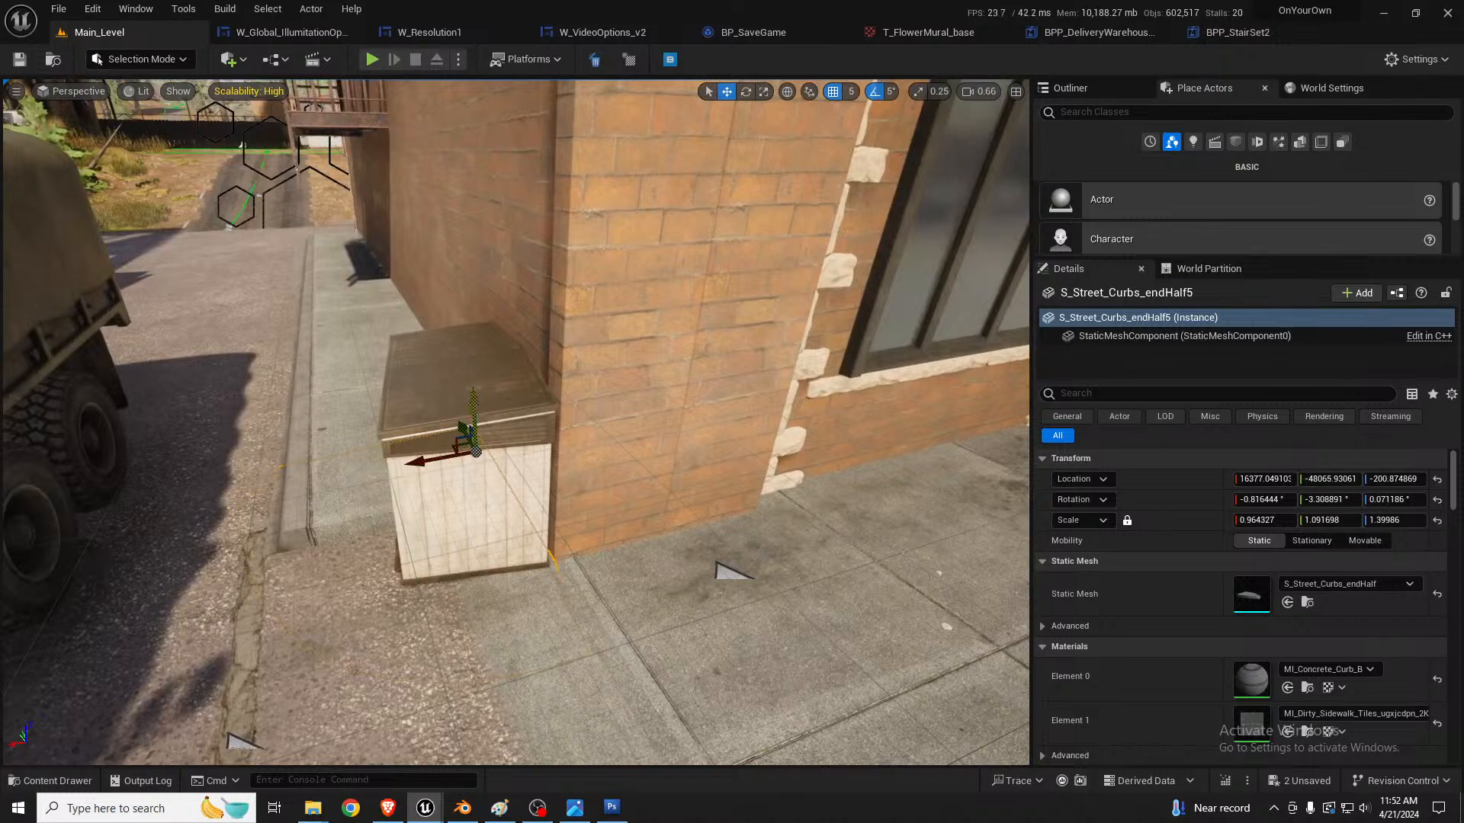
drag(473, 400, 486, 388)
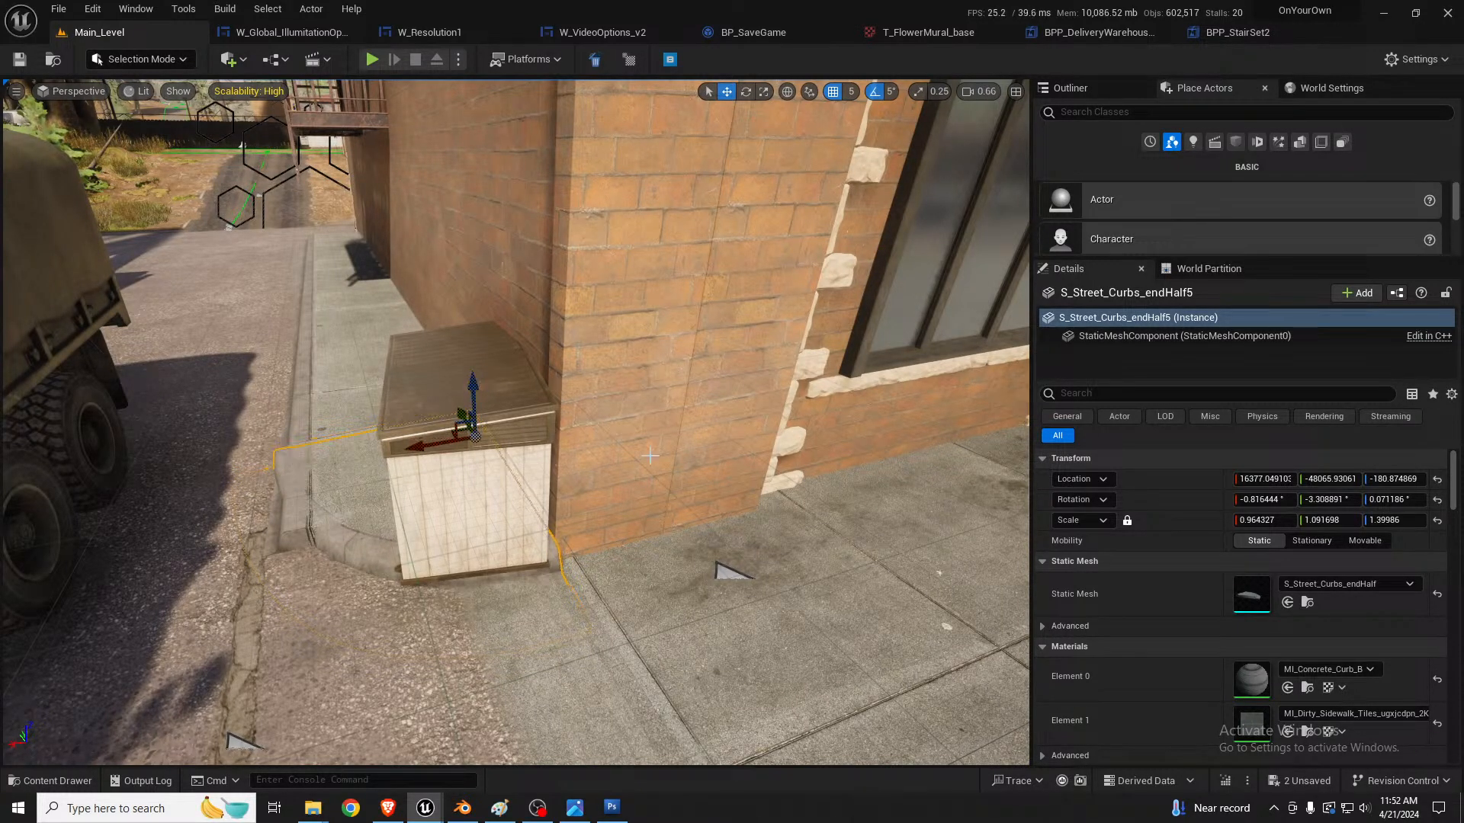
Step: Set the curb end piece's rotation to 0 on all three axes and lower it to Z about -191
click(1292, 500)
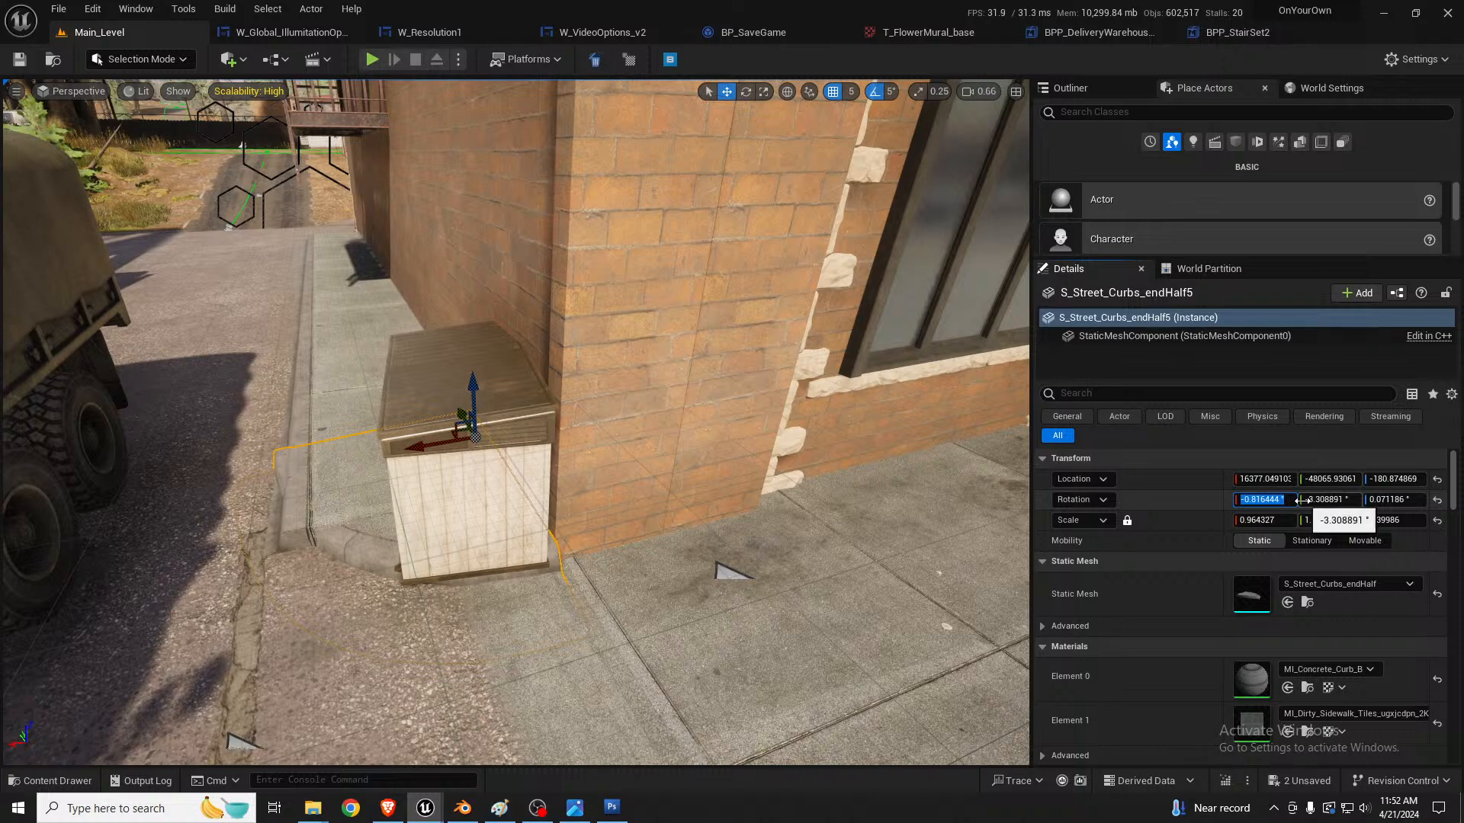
text(0)
key(Tab)
text(0)
key(Tab)
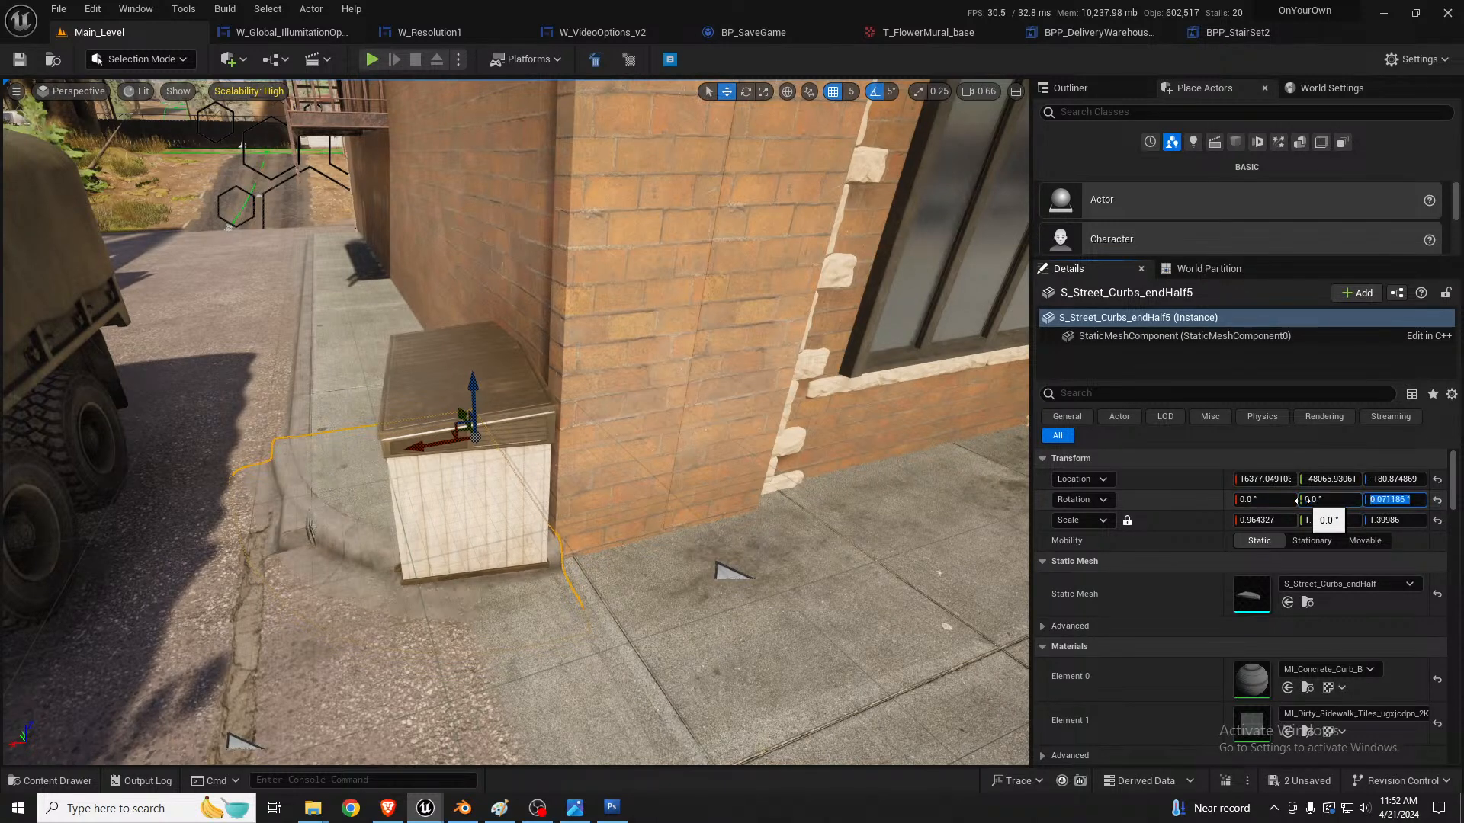
text(0)
key(Return)
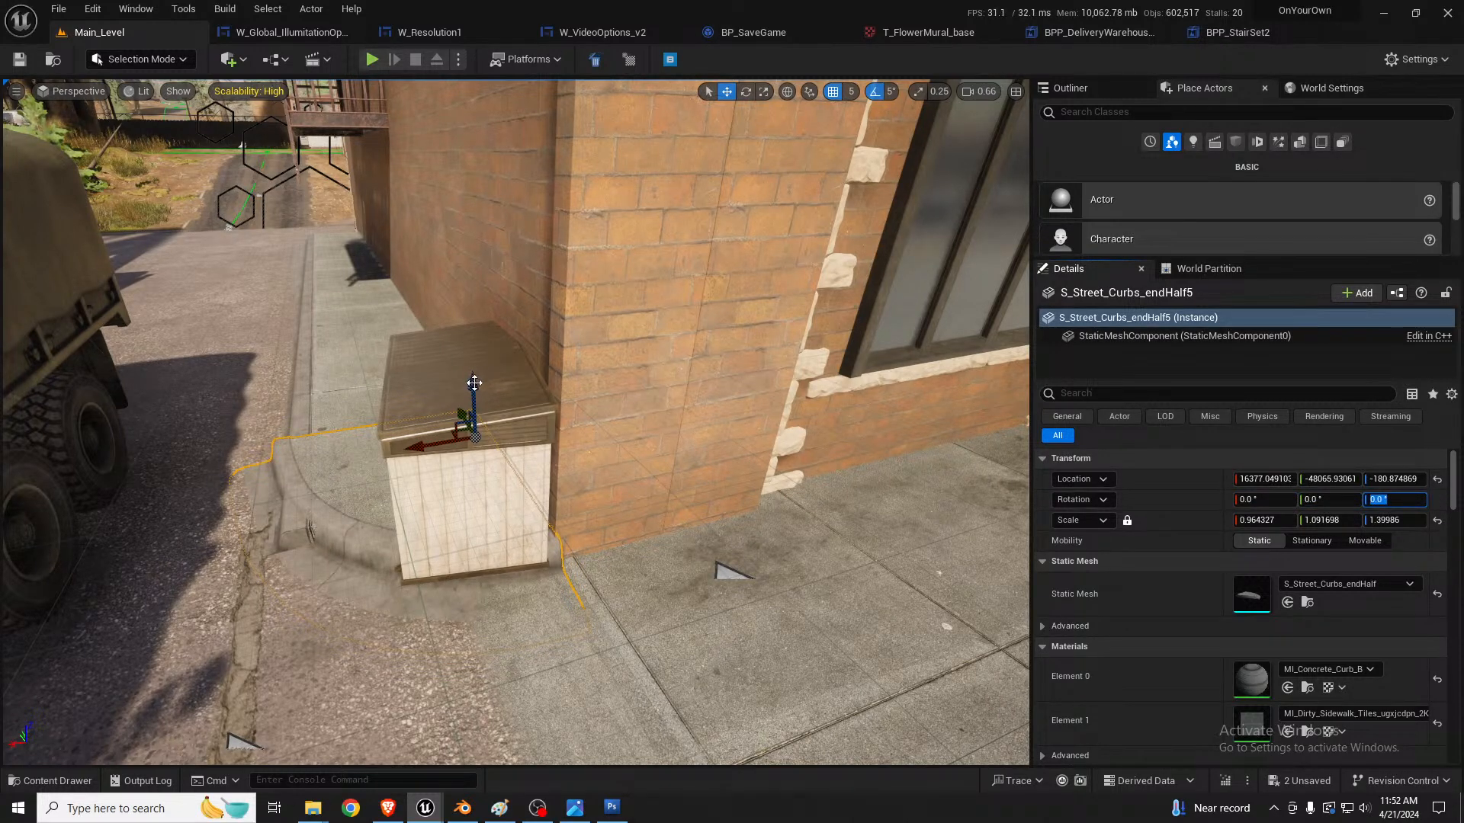
drag(479, 389, 480, 394)
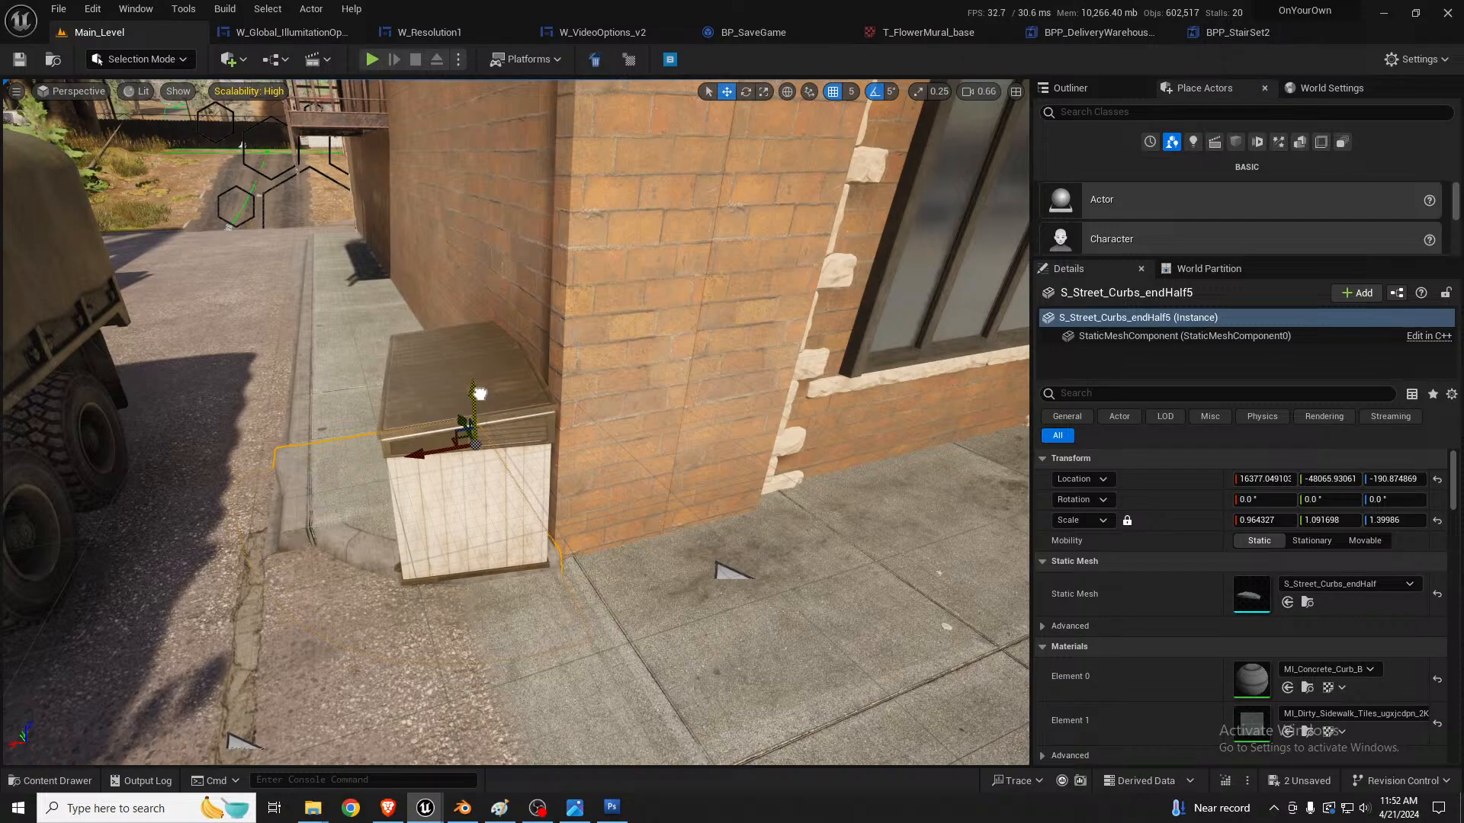
Step: Shift the alley curb scatter along the wall to Y -45924 and inspect its joint with the curb end piece
click(322, 390)
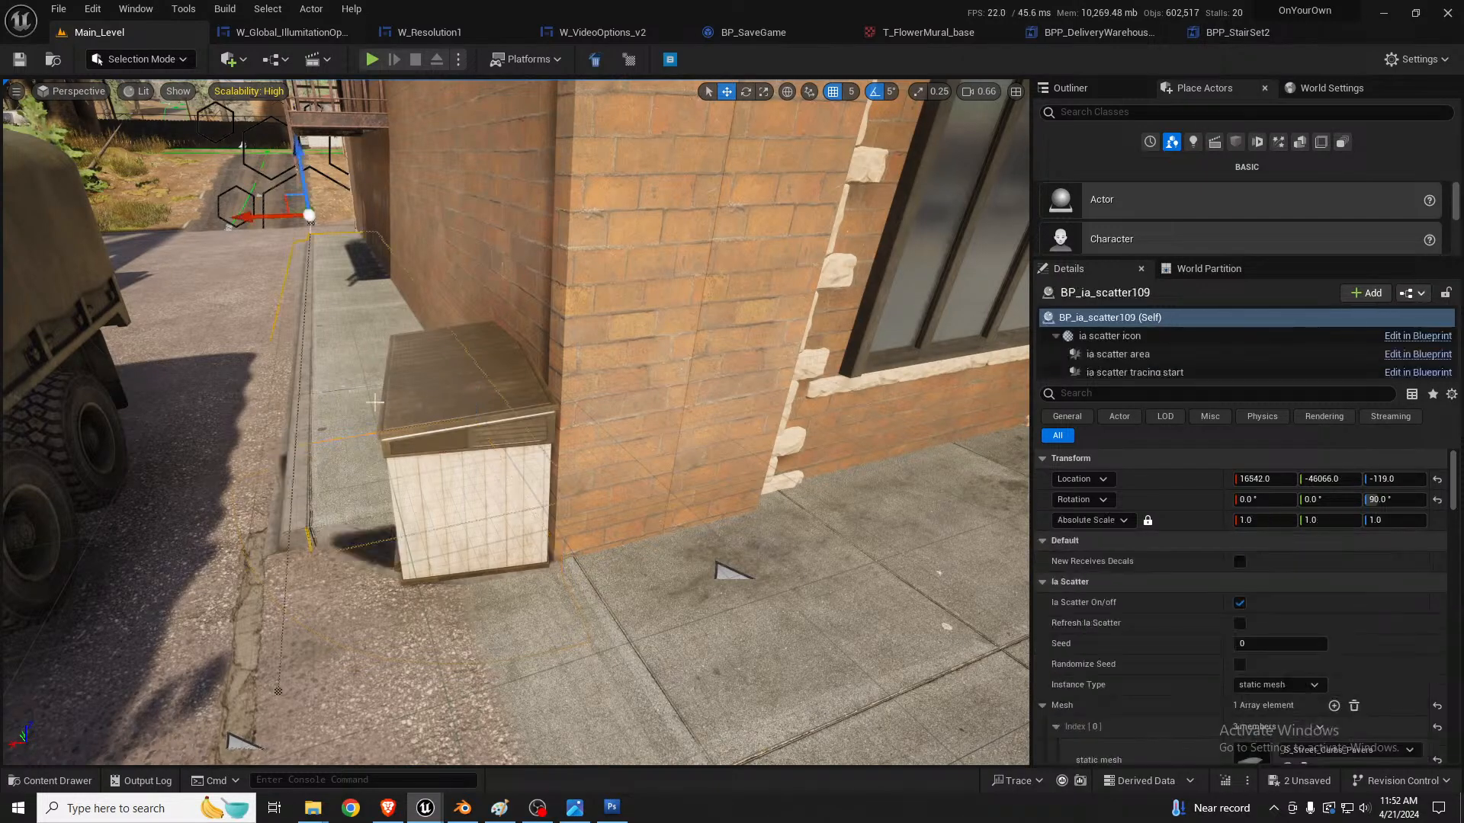
right_drag(323, 392, 482, 405)
click(1345, 479)
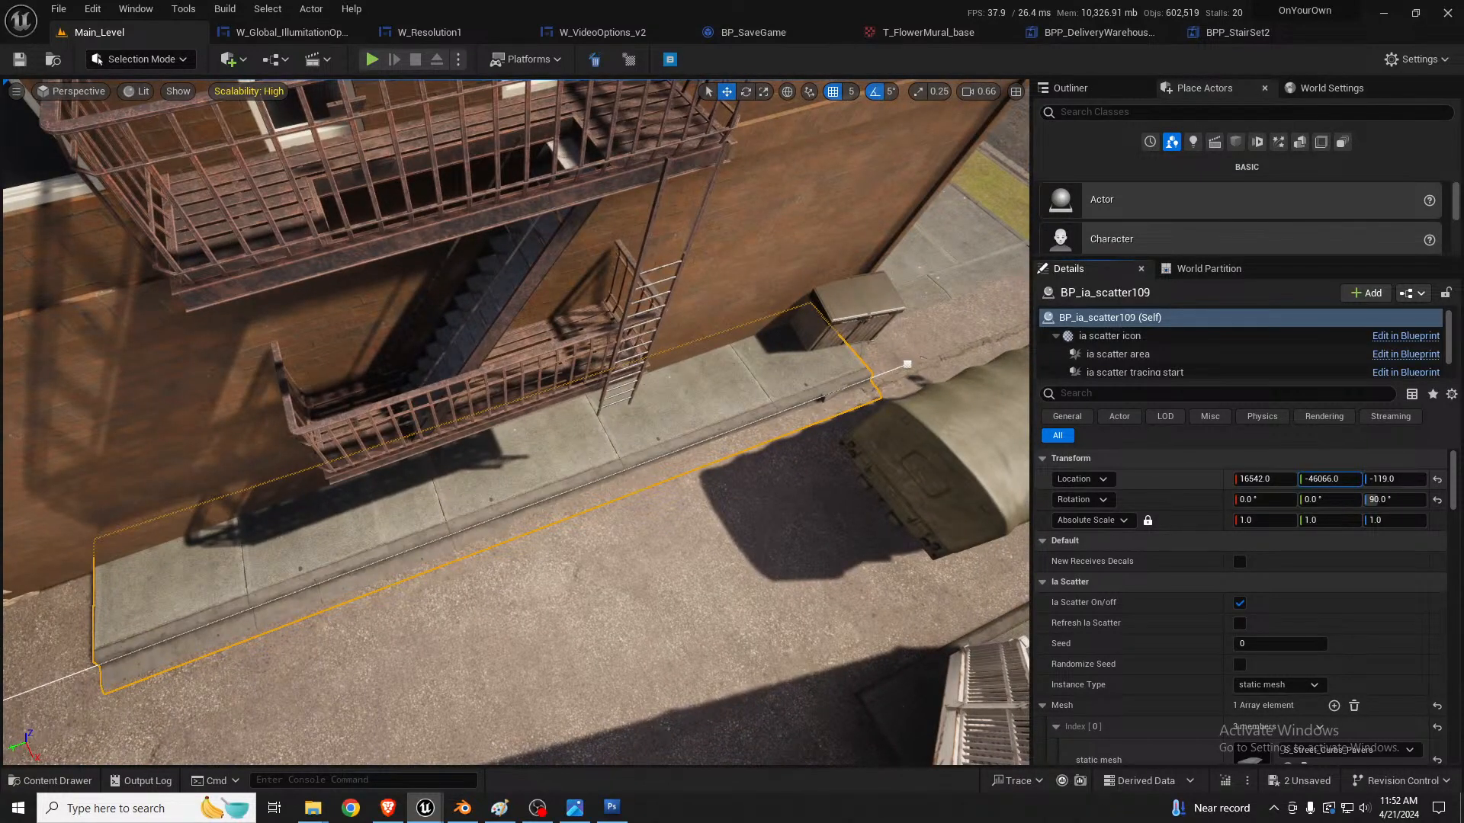
drag(1345, 478, 1398, 479)
right_drag(762, 457, 778, 424)
key(d)
key(w)
key(s)
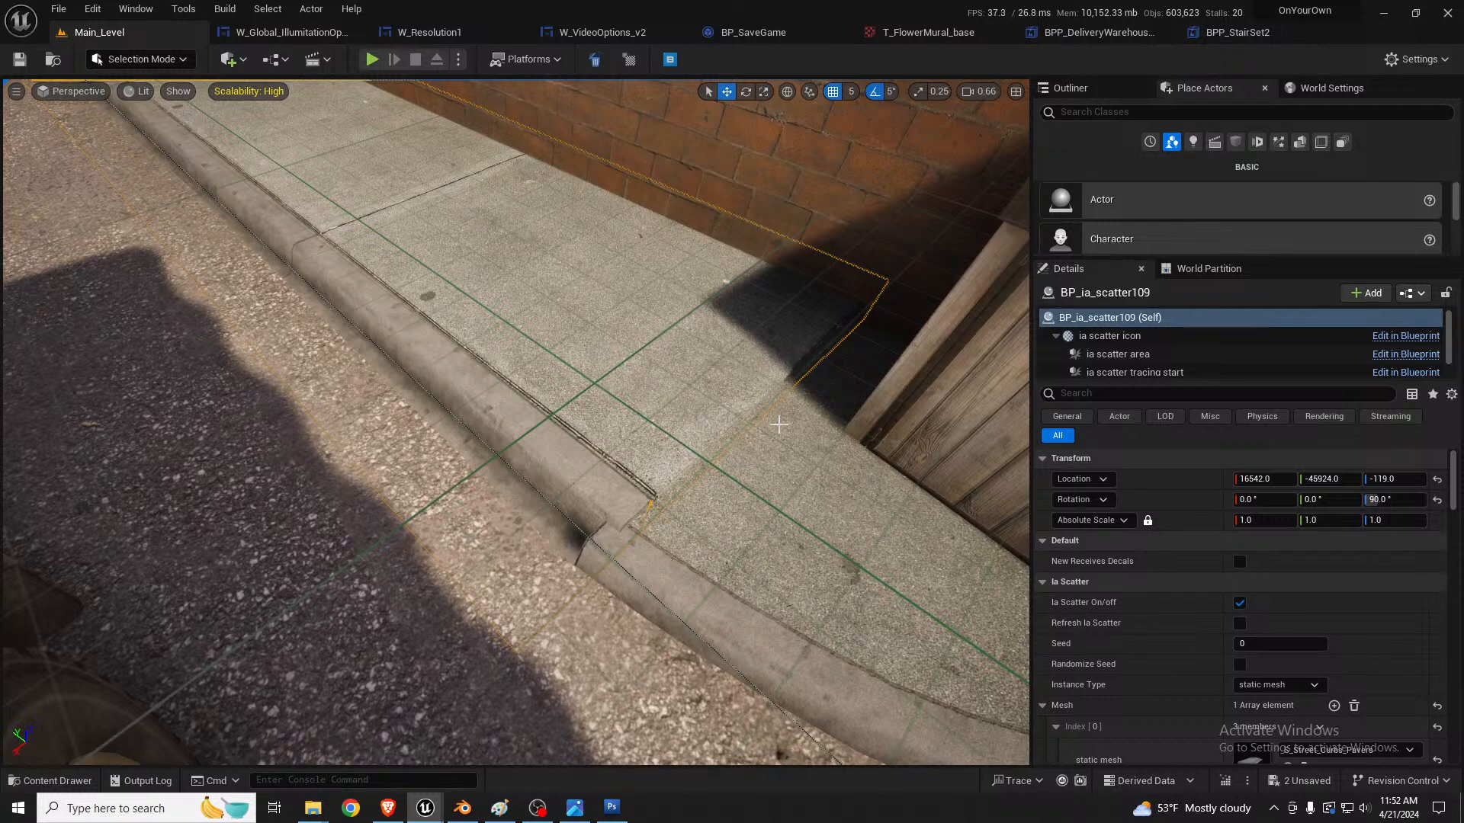
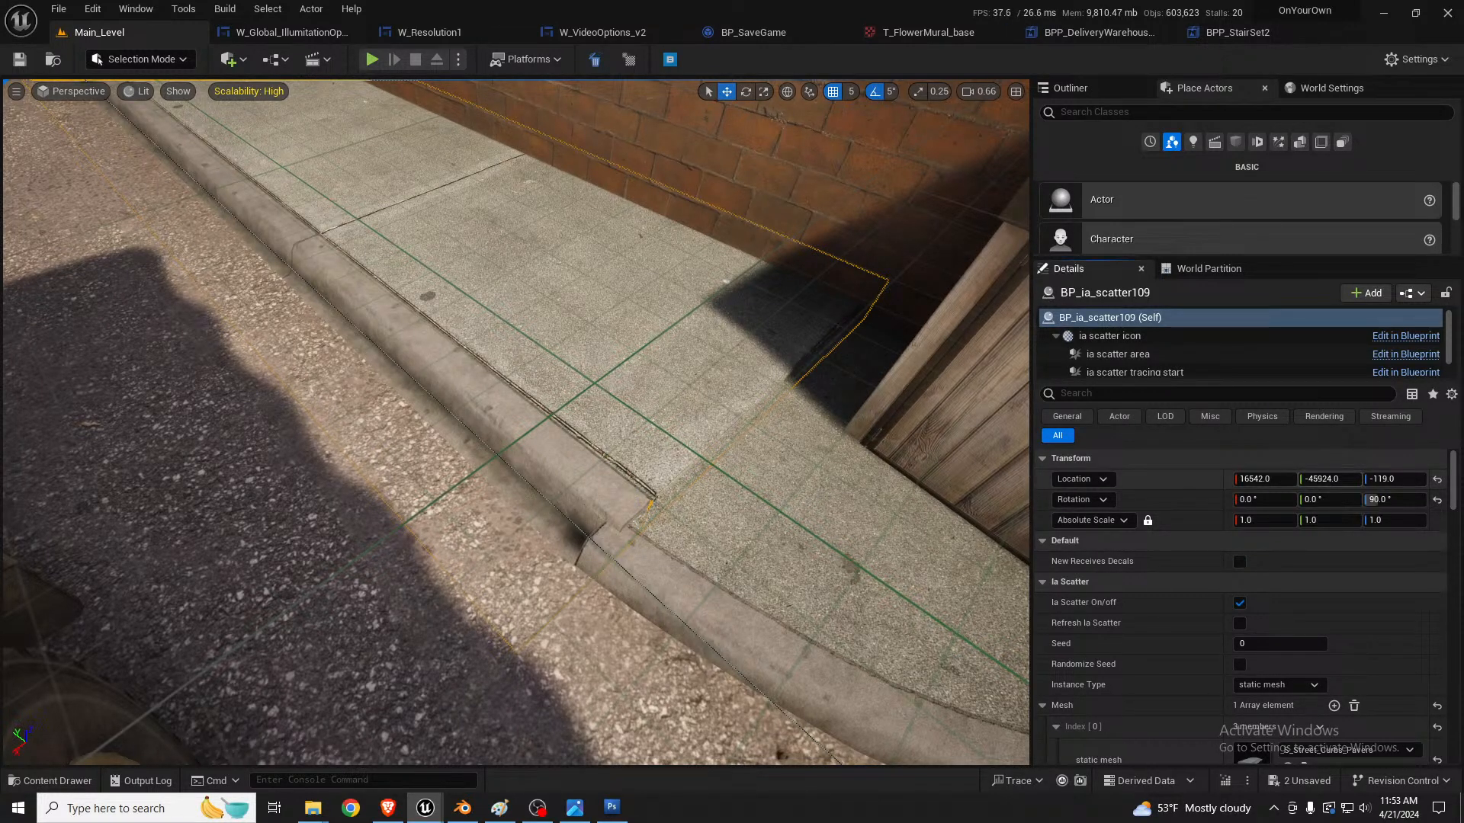
Step: Nudge the alley curb scatter along Y to -45918 and check its joint with the curb end piece
drag(1330, 480, 1336, 479)
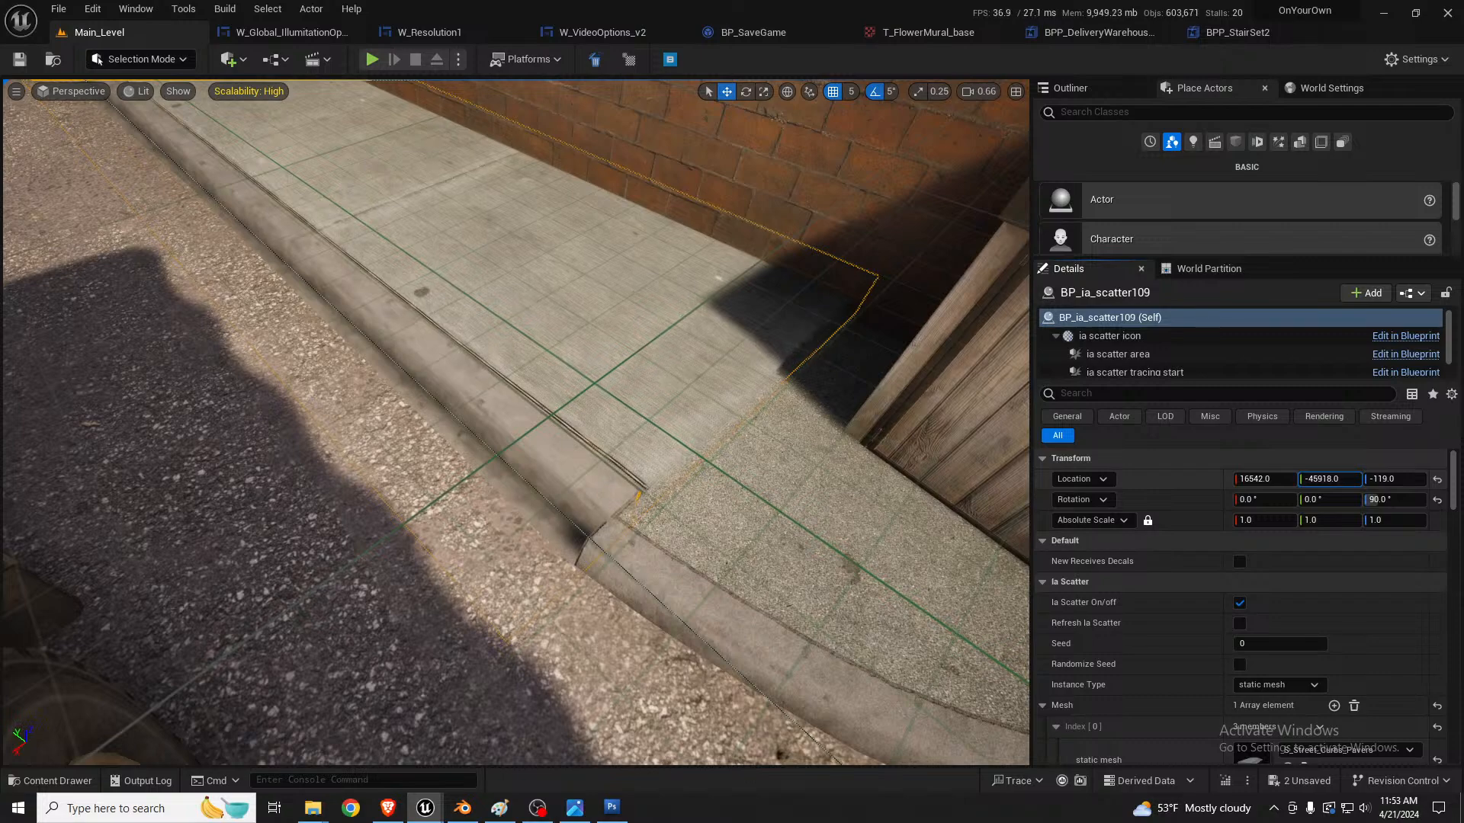
mouse_move(619, 410)
right_down()
mouse_move(751, 392)
mouse_move(634, 414)
right_up()
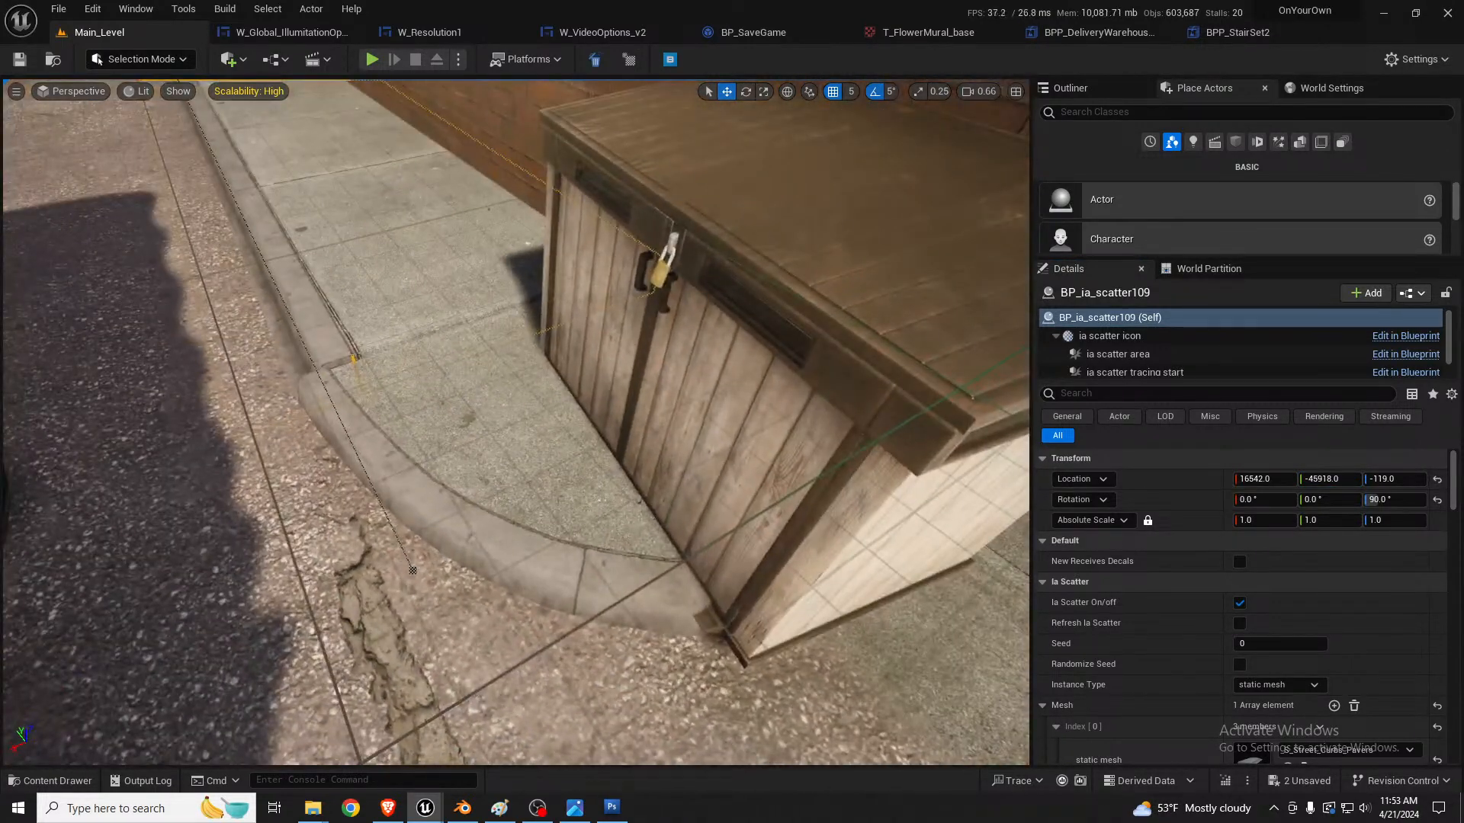
Step: Shift the alley curb scatter slightly along X and swap its static mesh to S_Street_Curbs_PaversCenter
click(421, 449)
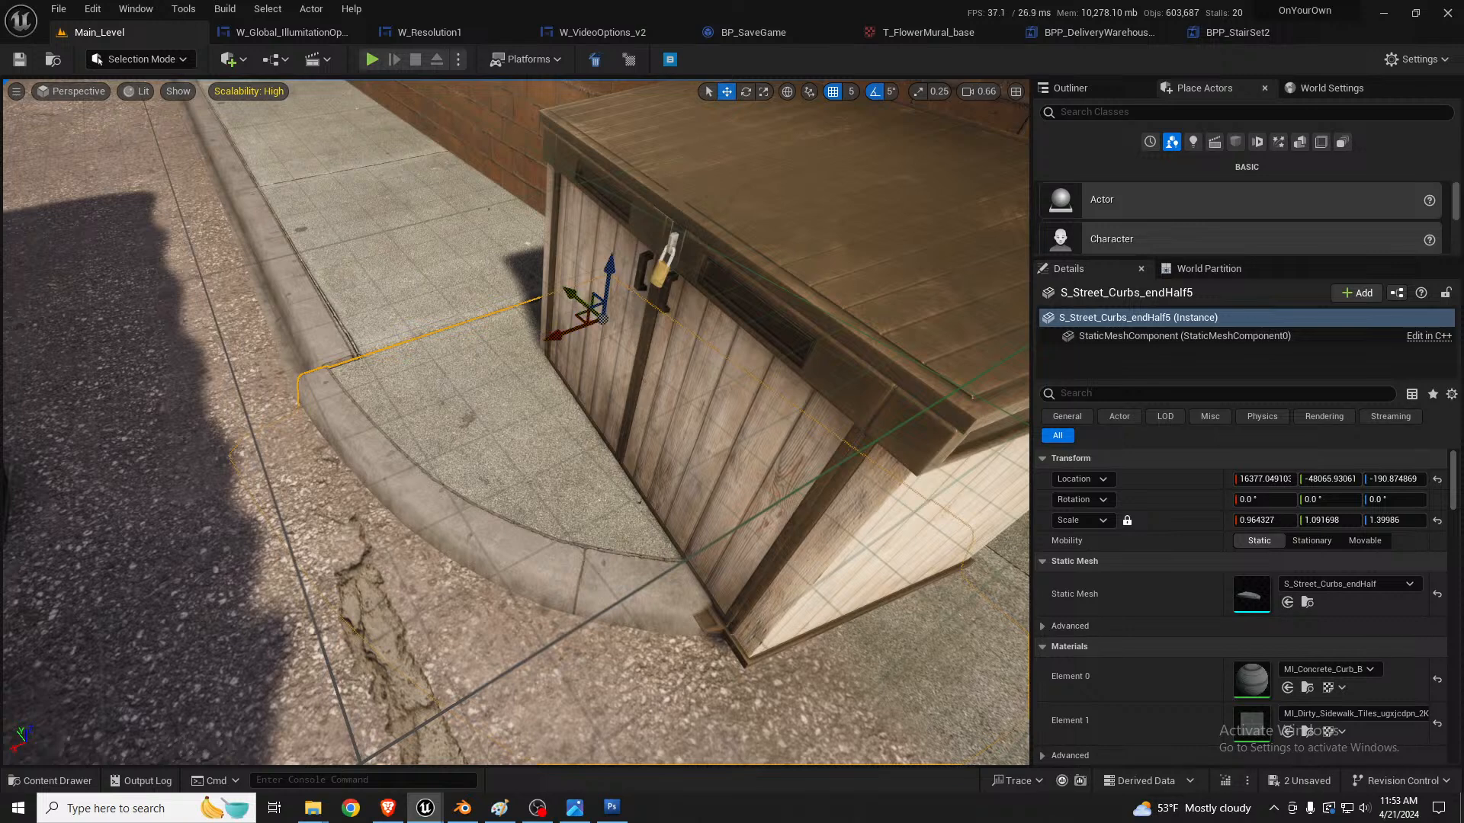
click(507, 282)
right_drag(508, 281, 458, 231)
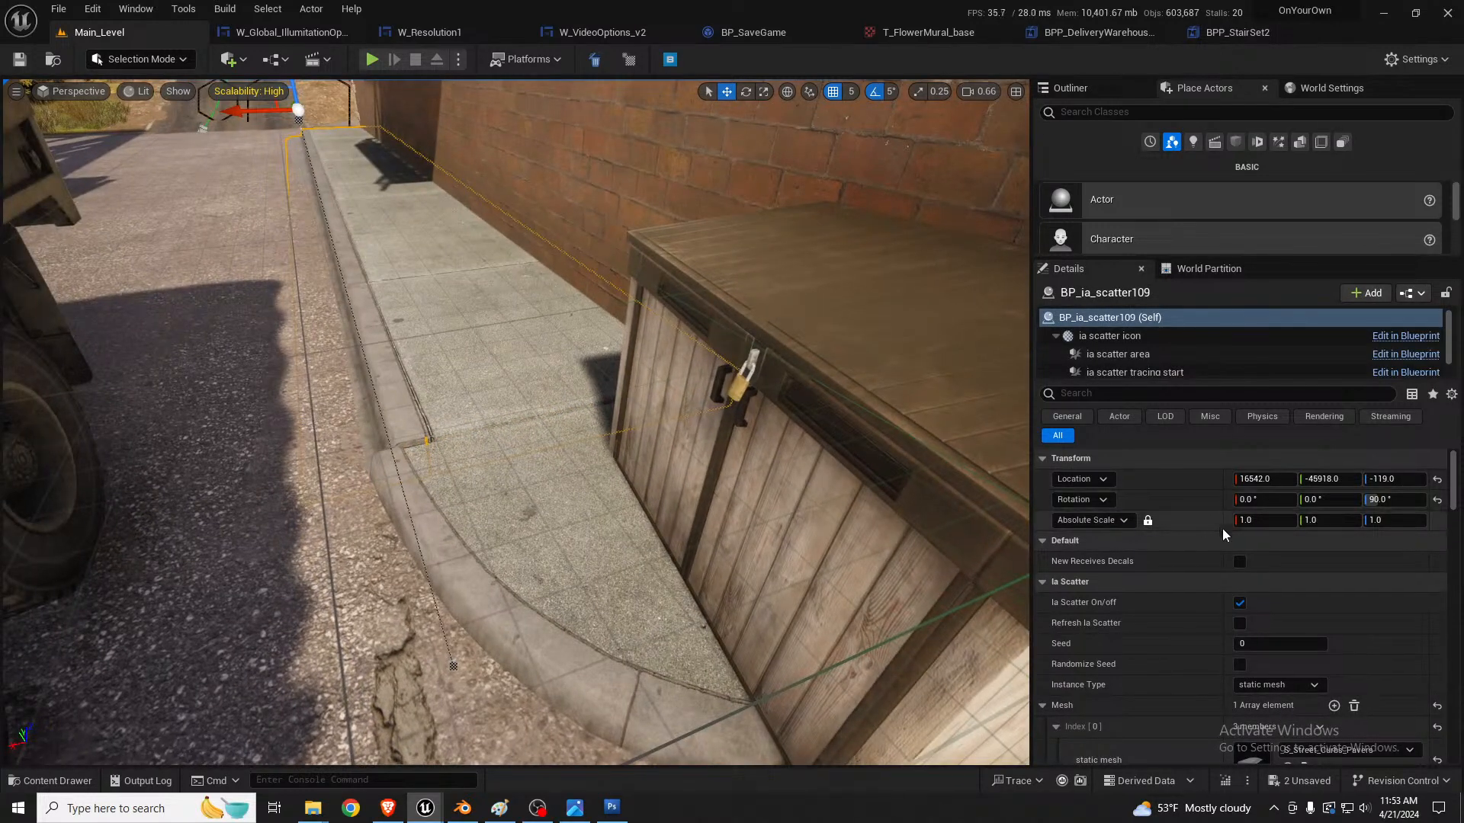
drag(1262, 478, 1290, 479)
right_drag(623, 458, 670, 482)
scroll(1259, 692, down, 3)
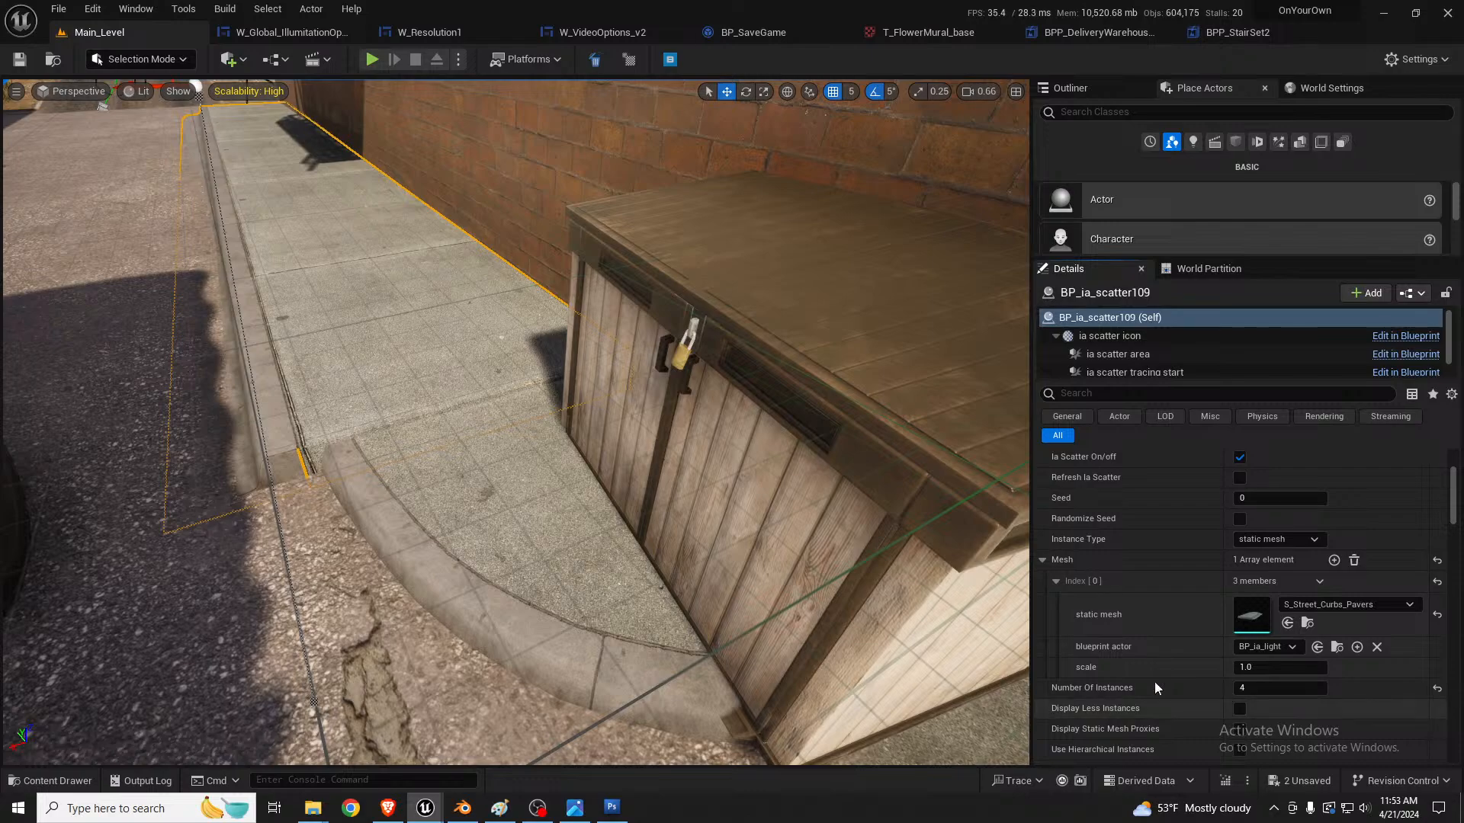
click(1288, 623)
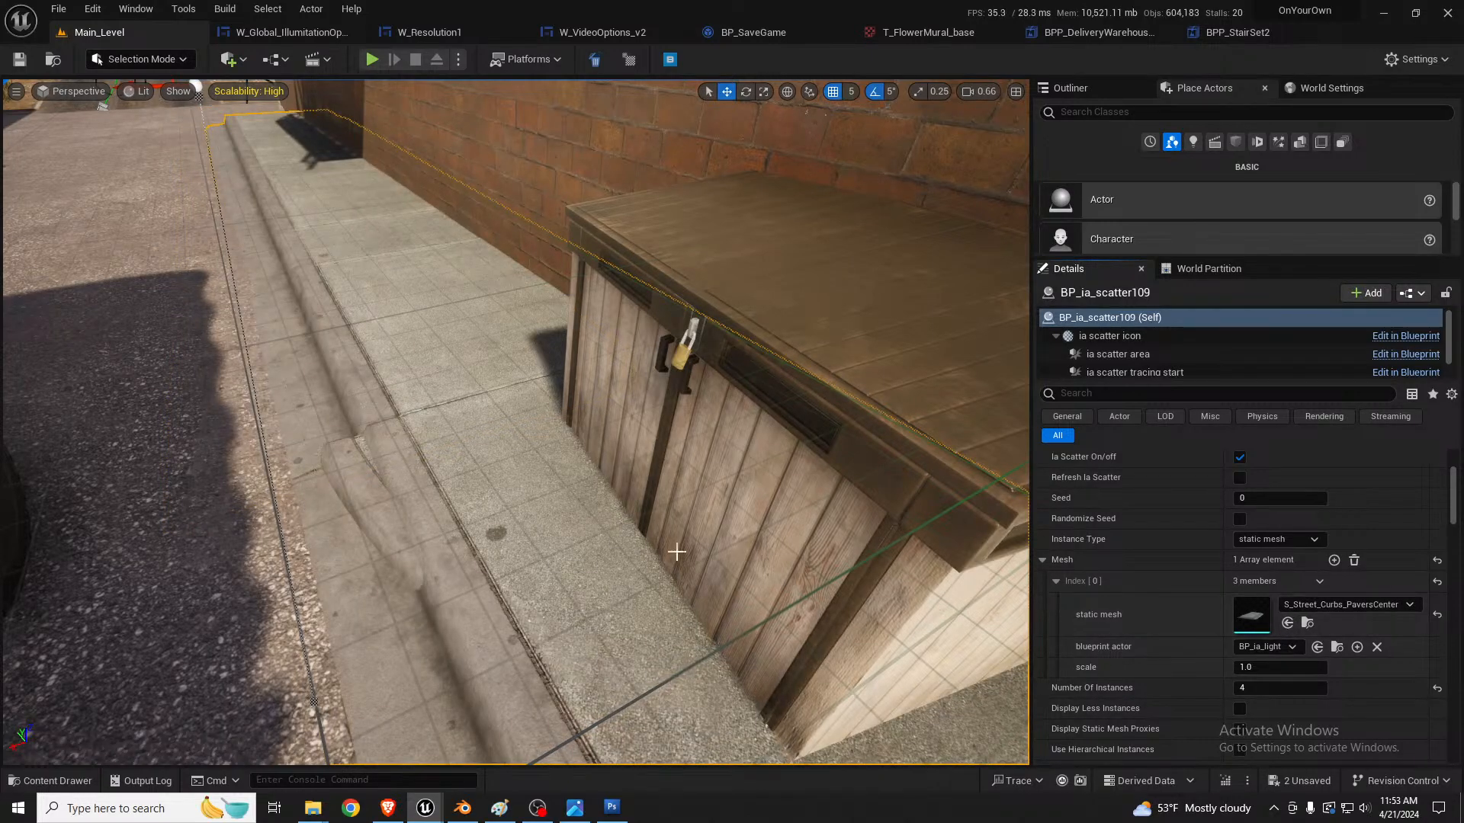
Step: Move the alley curb scatter to X 16655 and Y -45650
right_drag(595, 524, 1025, 560)
key(a)
key(s)
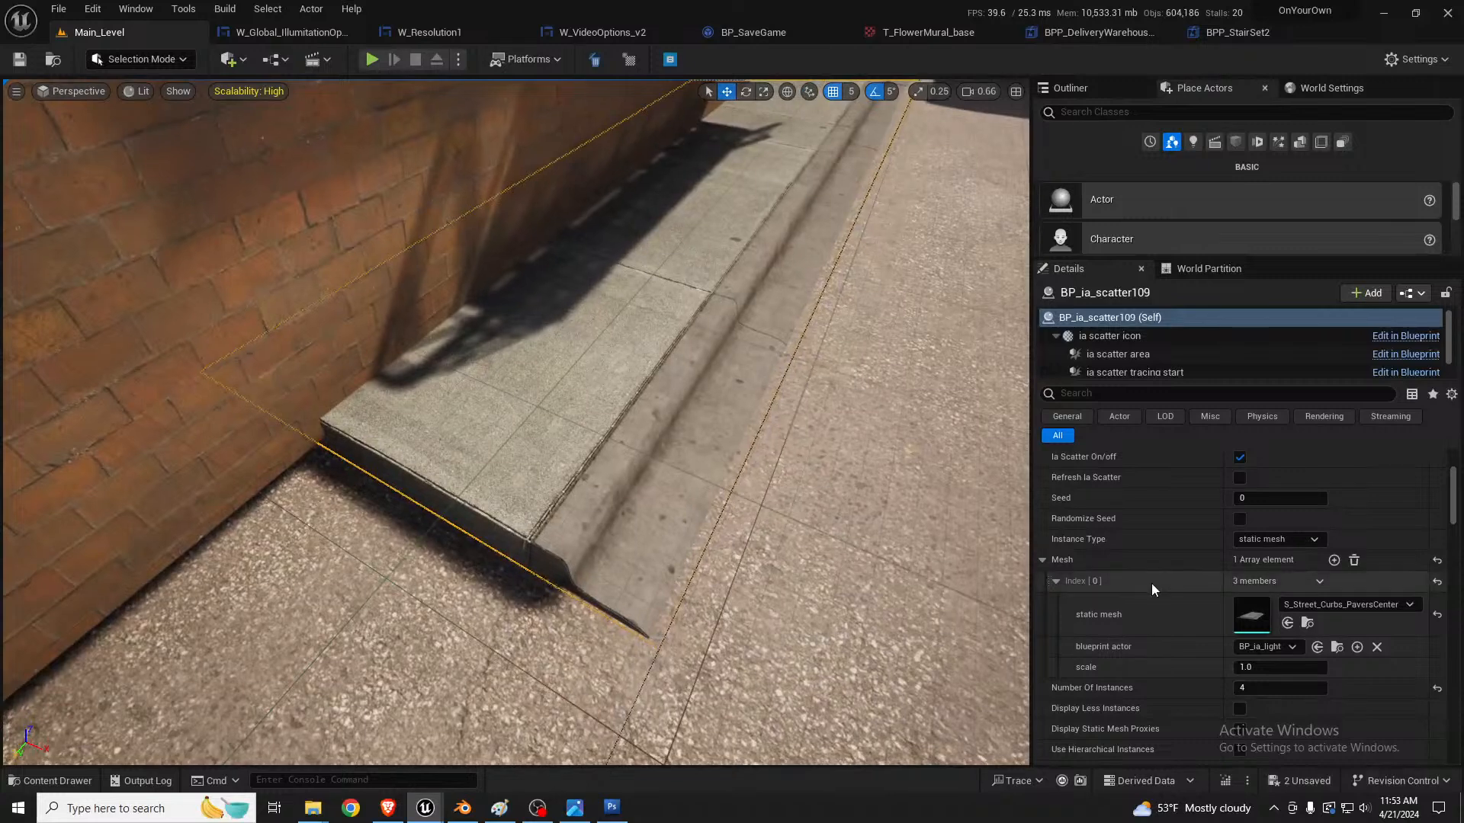
scroll(1274, 621, up, 4)
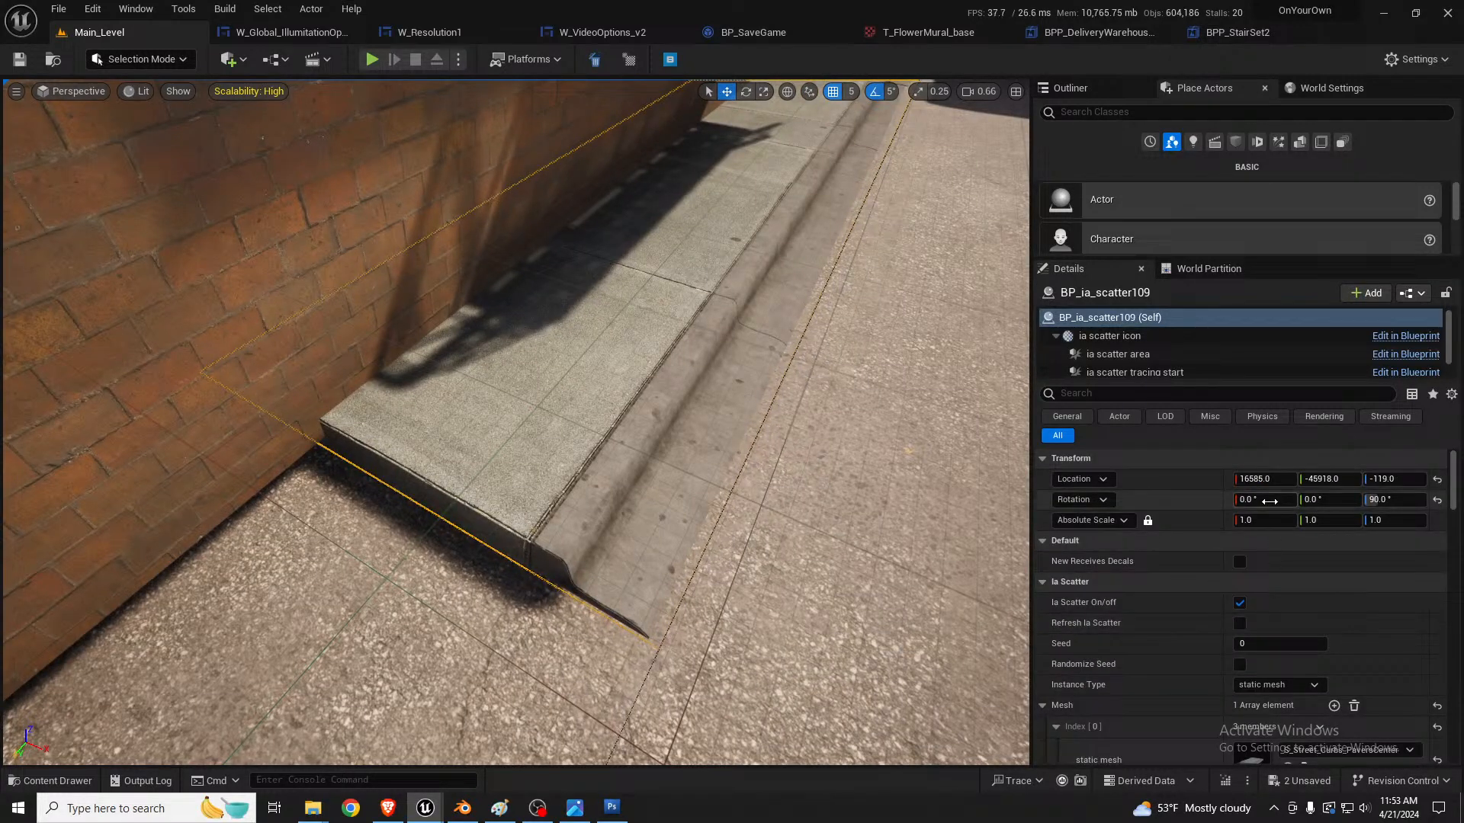
click(1259, 478)
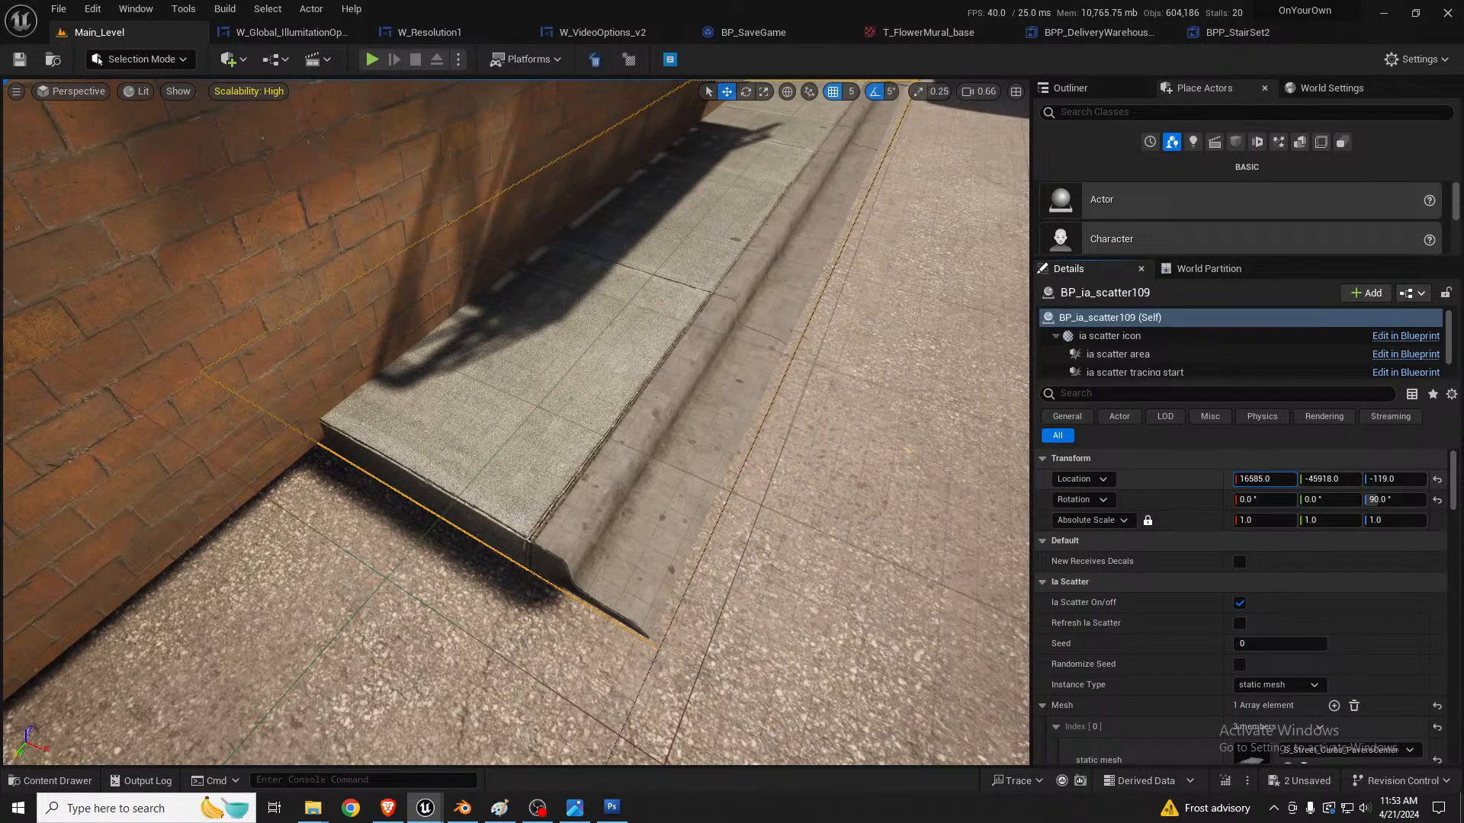
drag(1259, 478, 1321, 479)
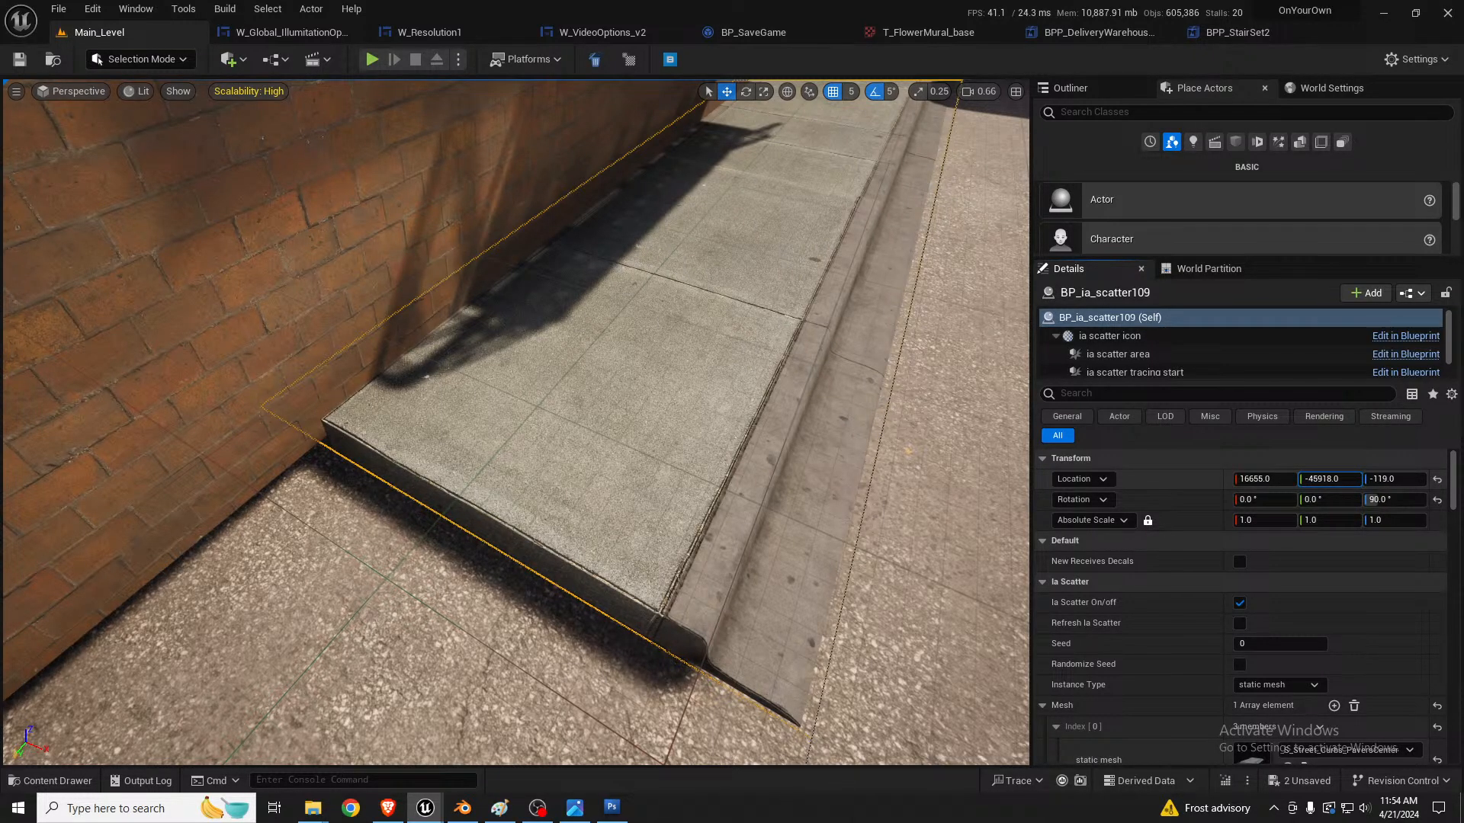
drag(1330, 478, 1353, 479)
right_drag(923, 416, 831, 415)
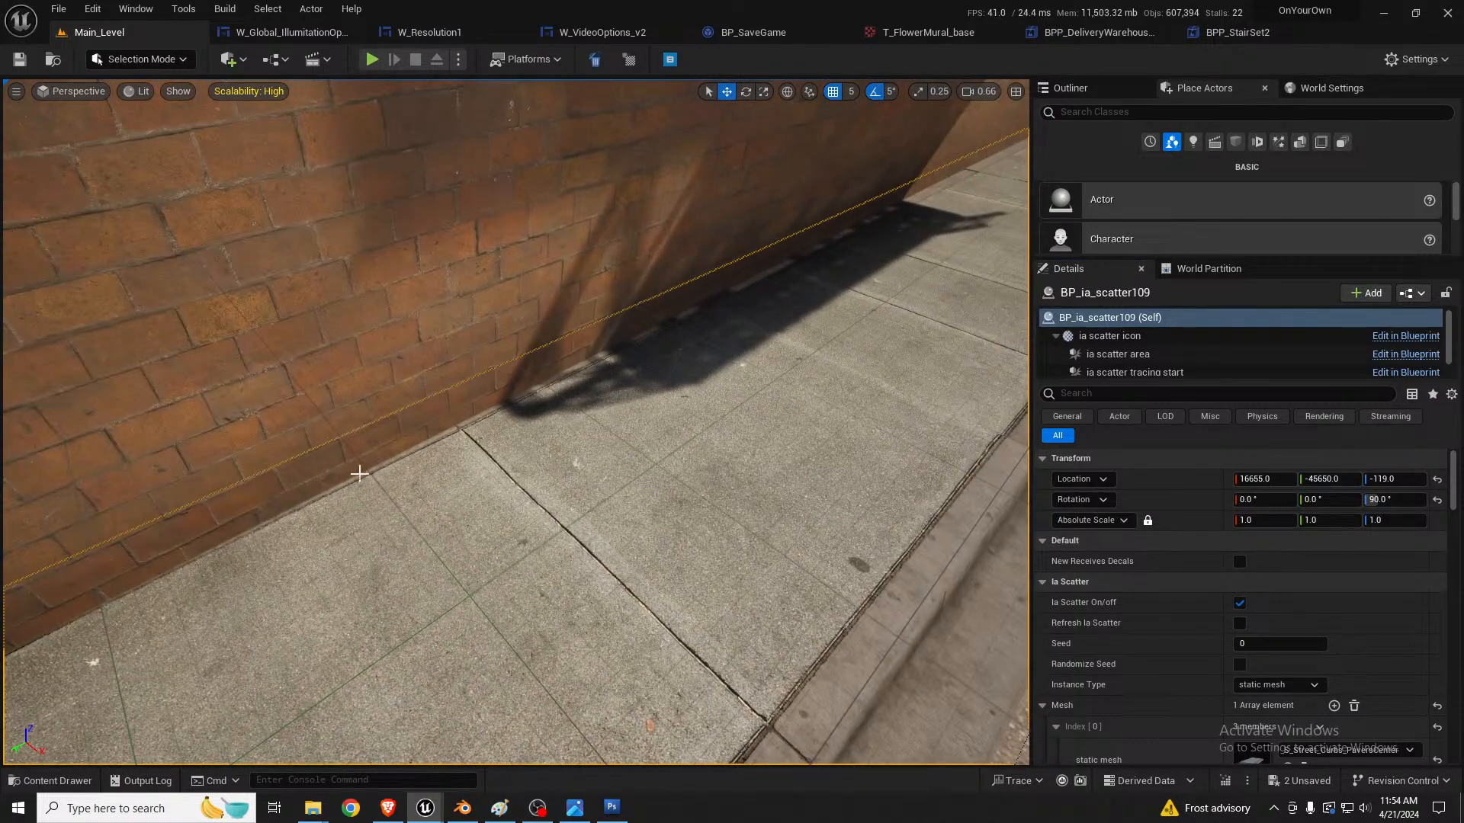
Step: Inspect the alley curb sidewalk along its length from both ends
mouse_move(814, 471)
right_down()
mouse_move(690, 471)
mouse_move(751, 471)
mouse_move(721, 496)
mouse_move(617, 503)
mouse_move(810, 447)
right_up()
key(d)
key(s)
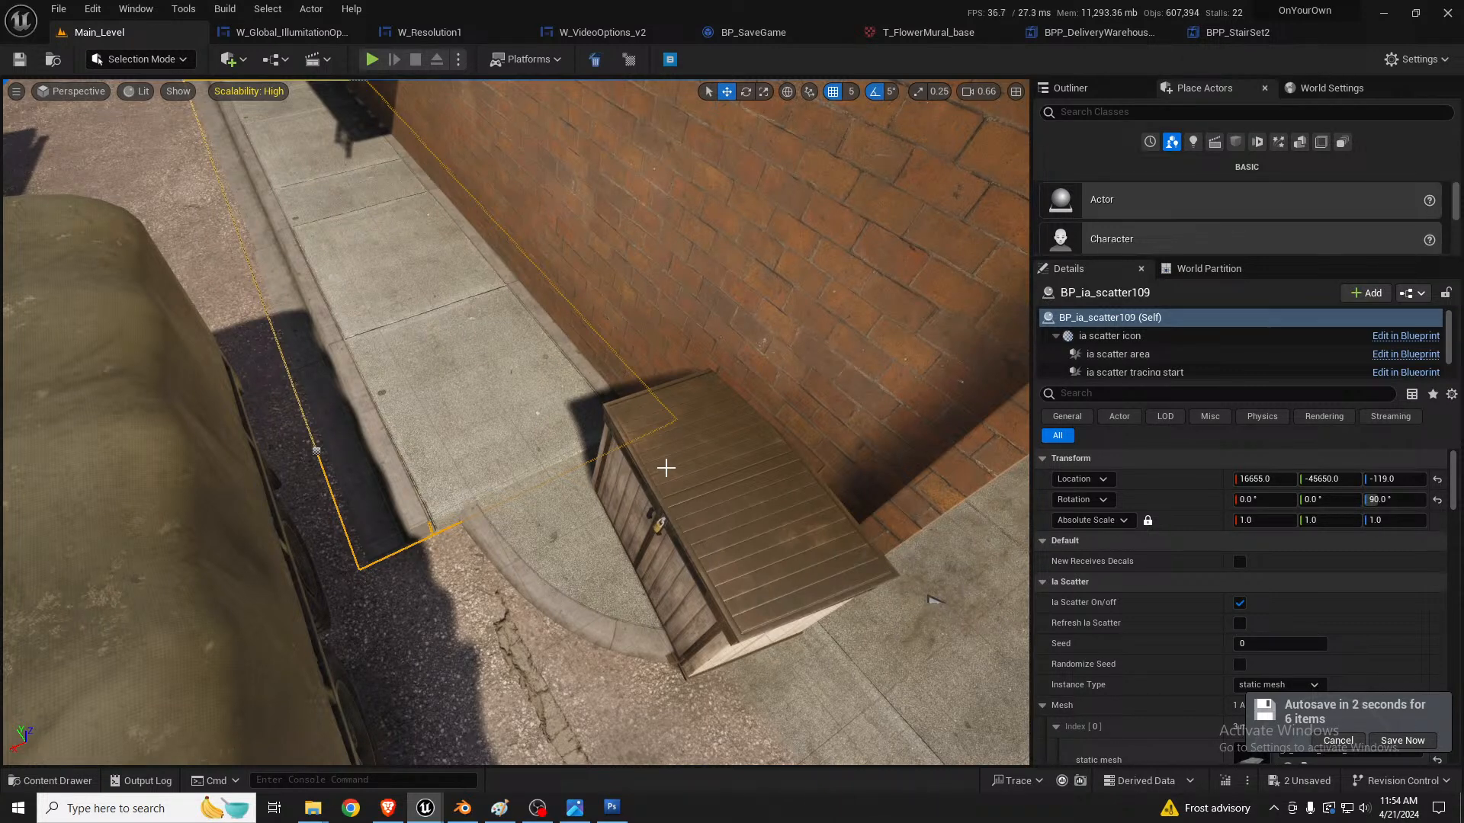
right_drag(594, 370, 885, 282)
key(a)
key(a)
key(s)
key(a)
key(s)
right_drag(623, 411, 619, 428)
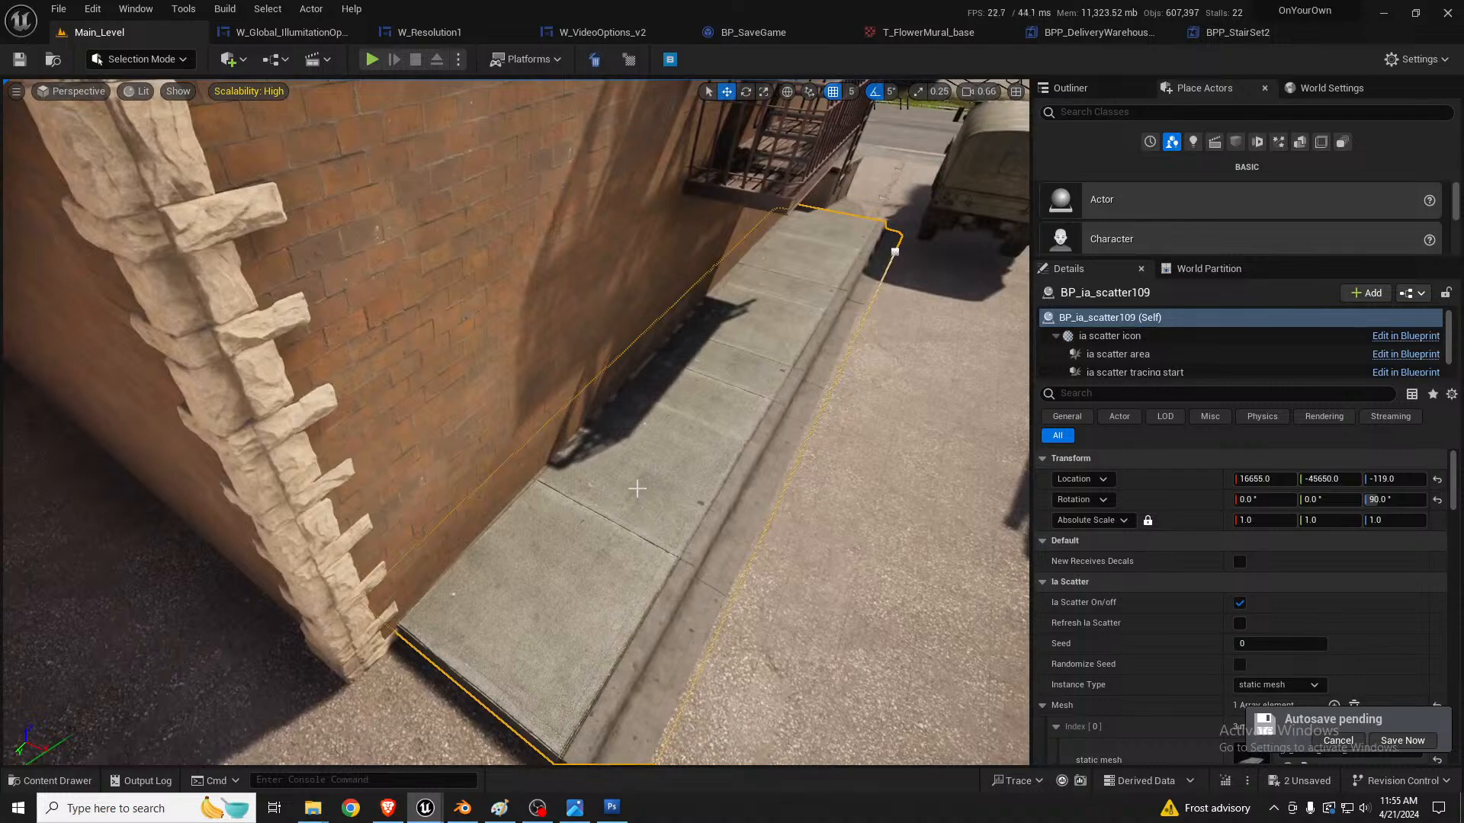
click(895, 252)
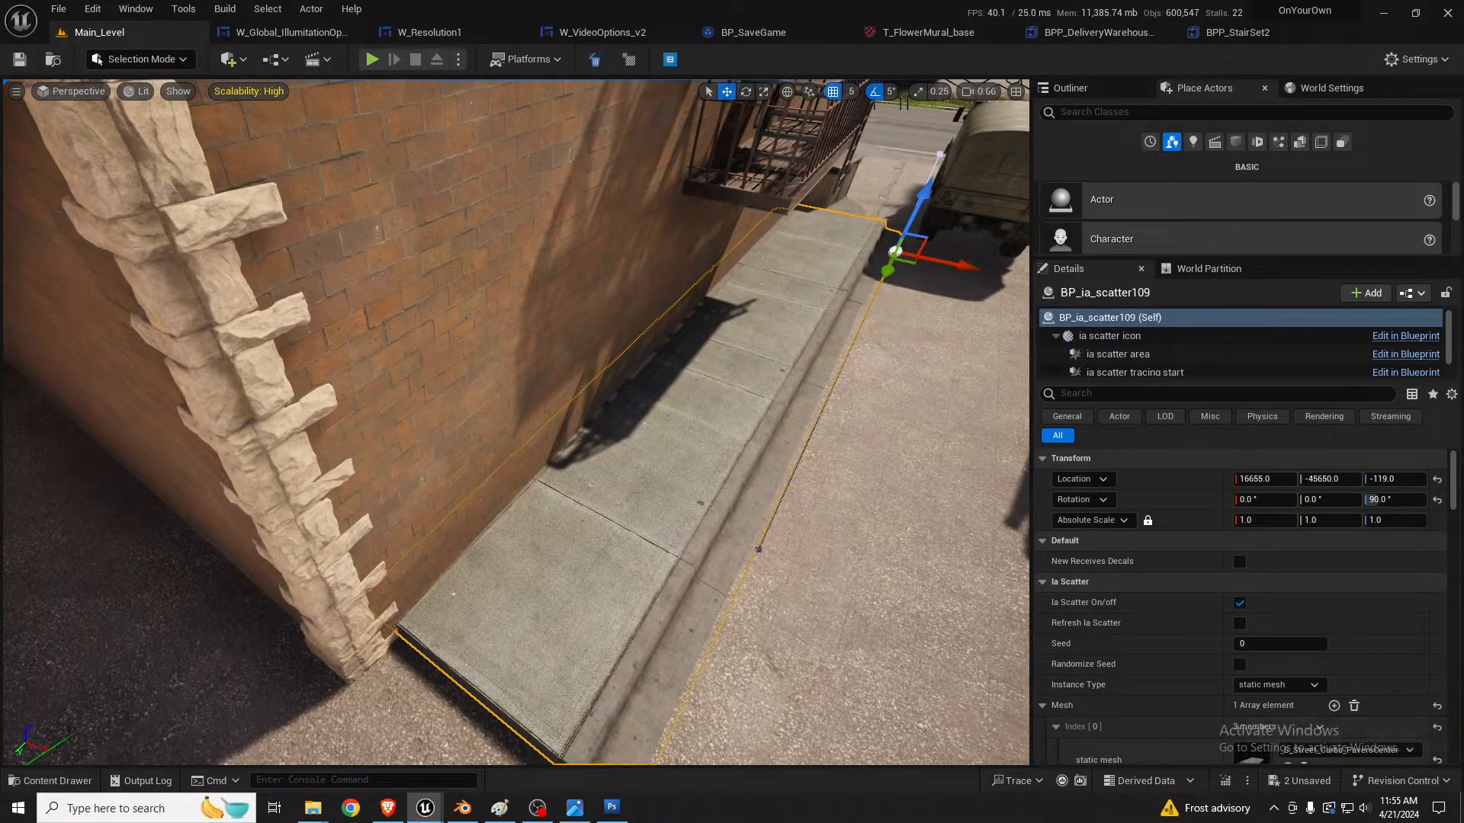
right_drag(969, 396, 941, 388)
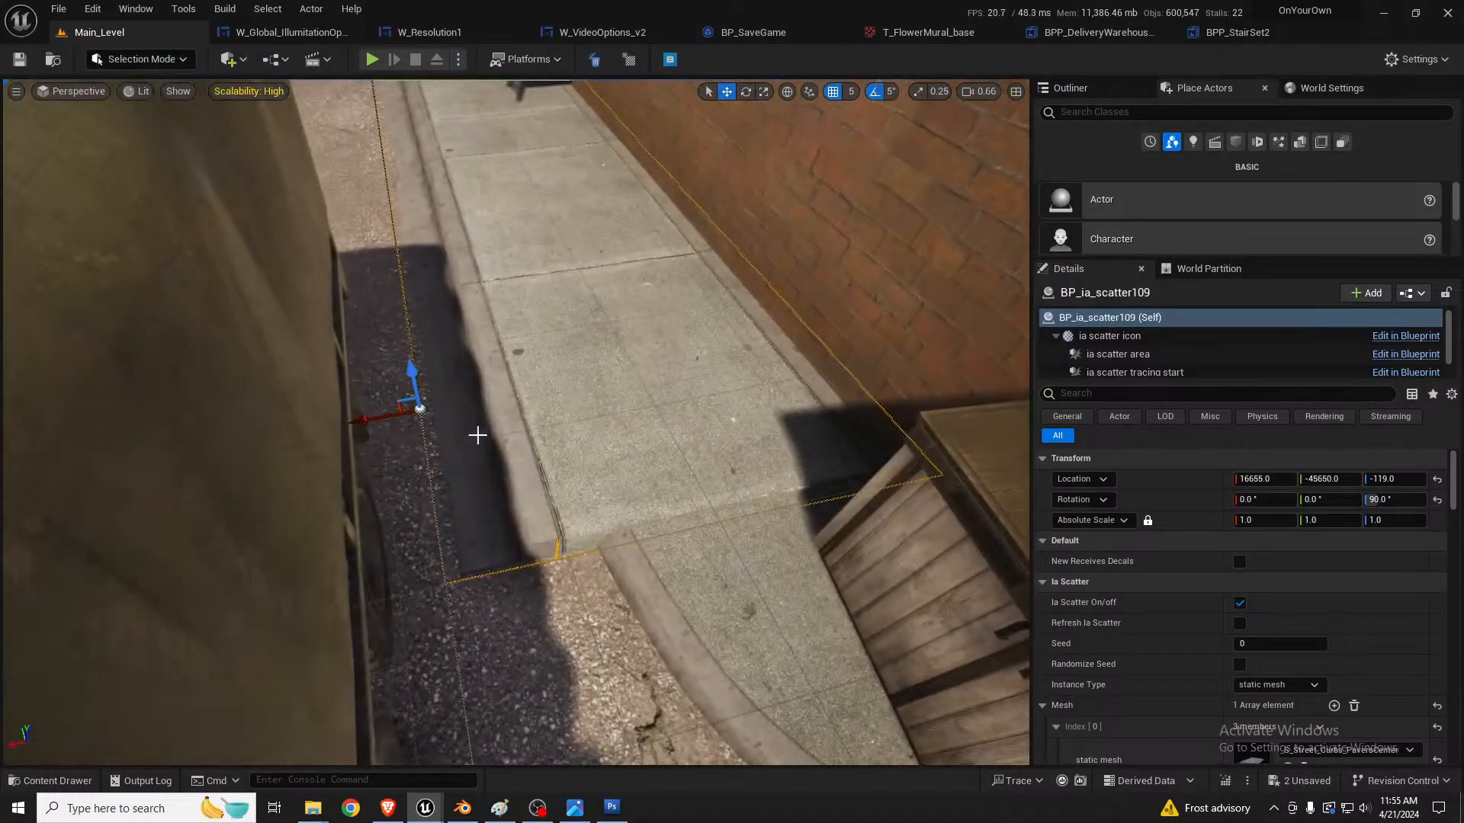
drag(399, 414, 404, 414)
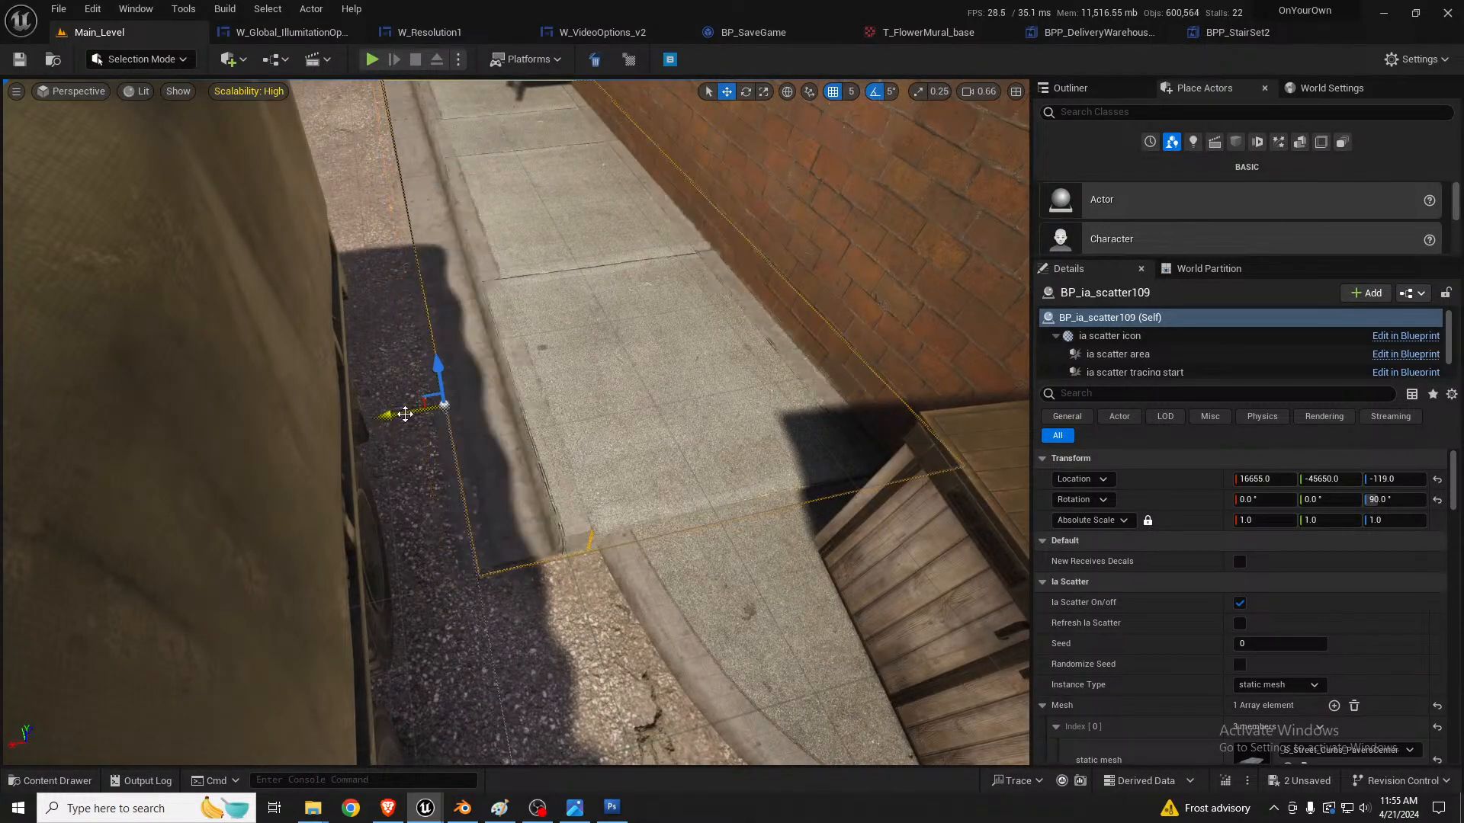
right_drag(574, 445, 576, 467)
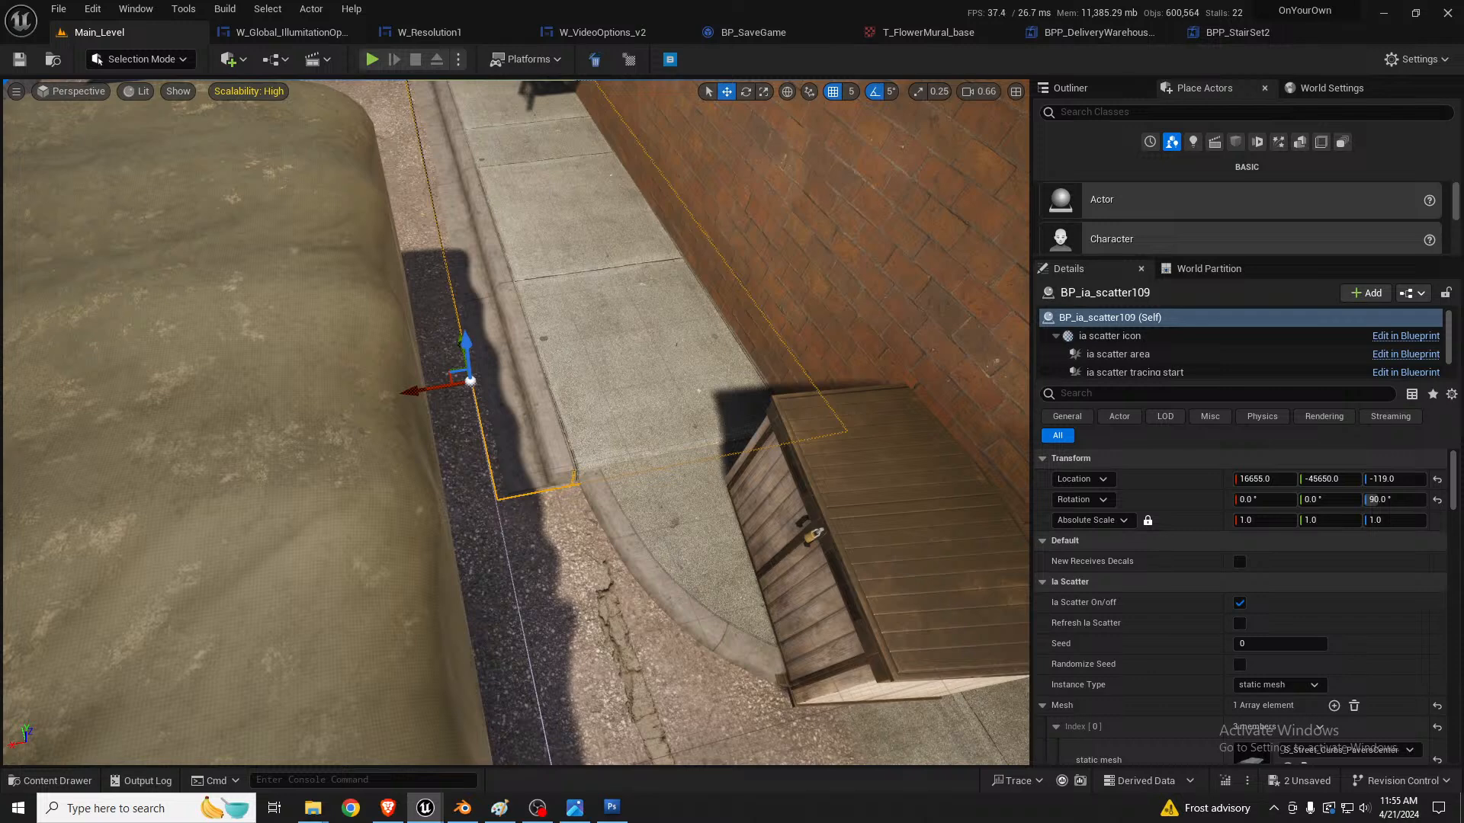
right_drag(787, 474, 774, 405)
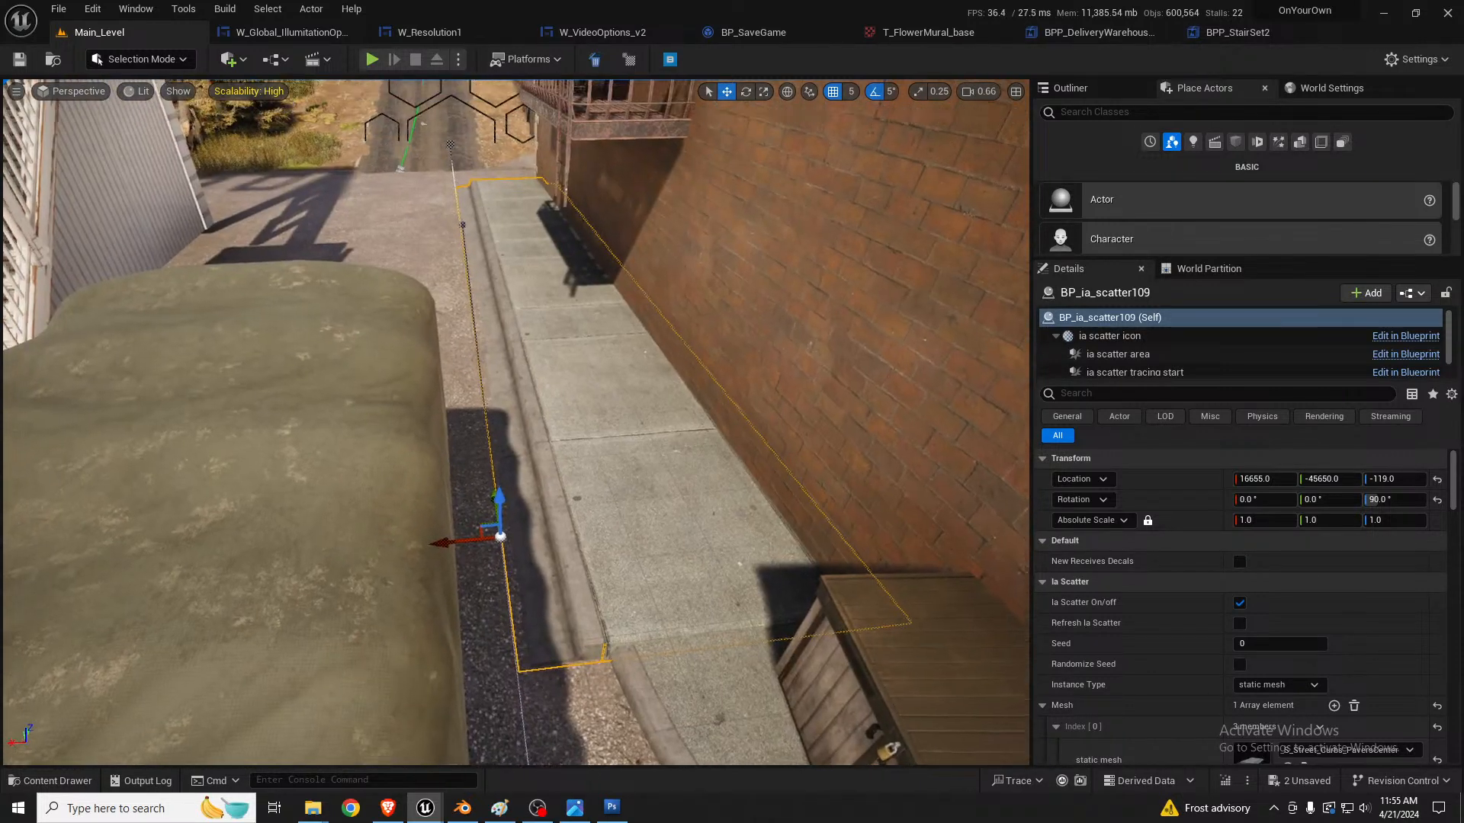
right_drag(714, 452, 682, 555)
Step: Reset the curb end piece's scale to 1 and raise it to Z about -176
click(682, 555)
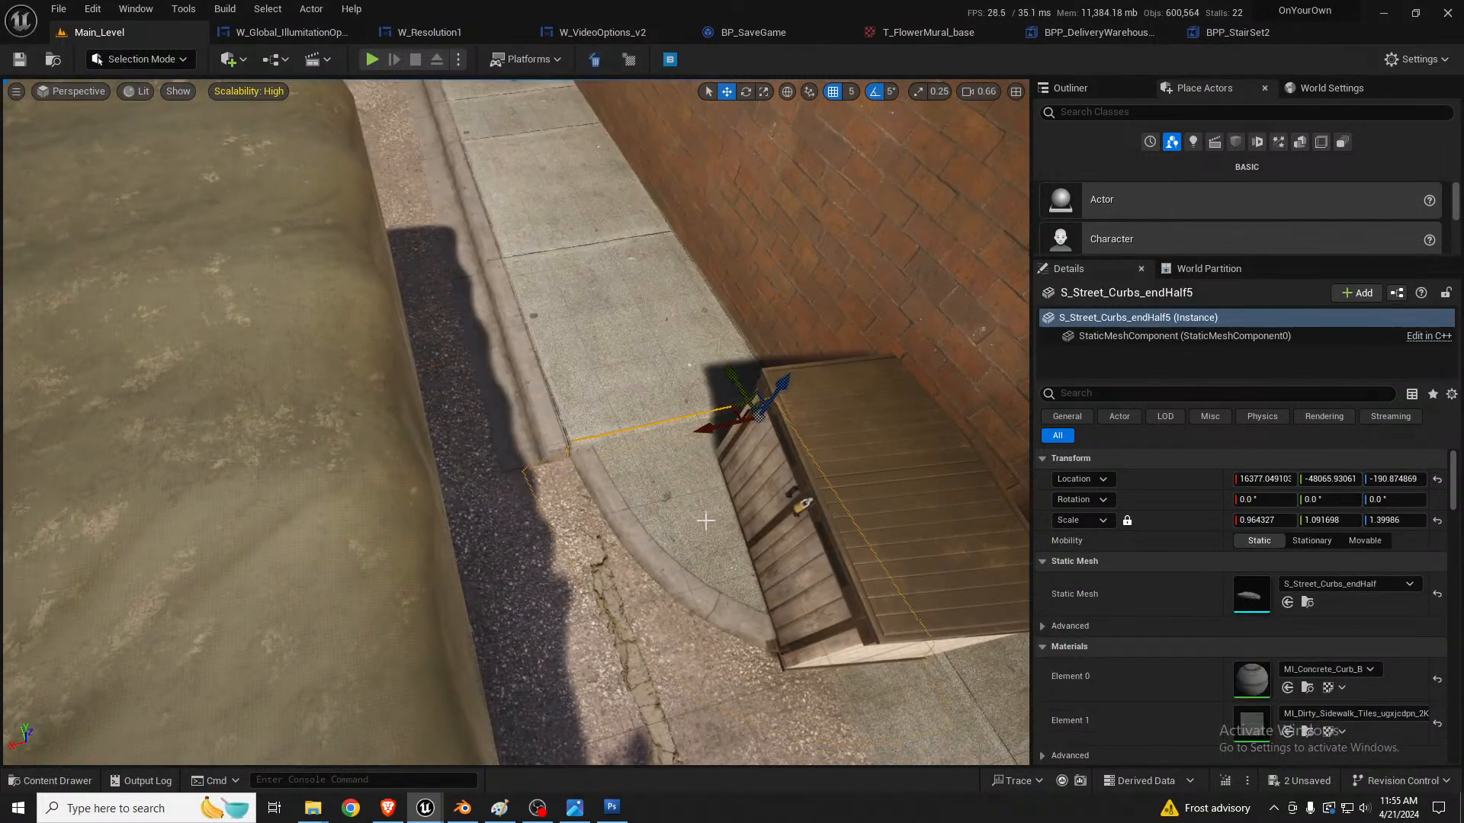
right_drag(778, 475, 811, 480)
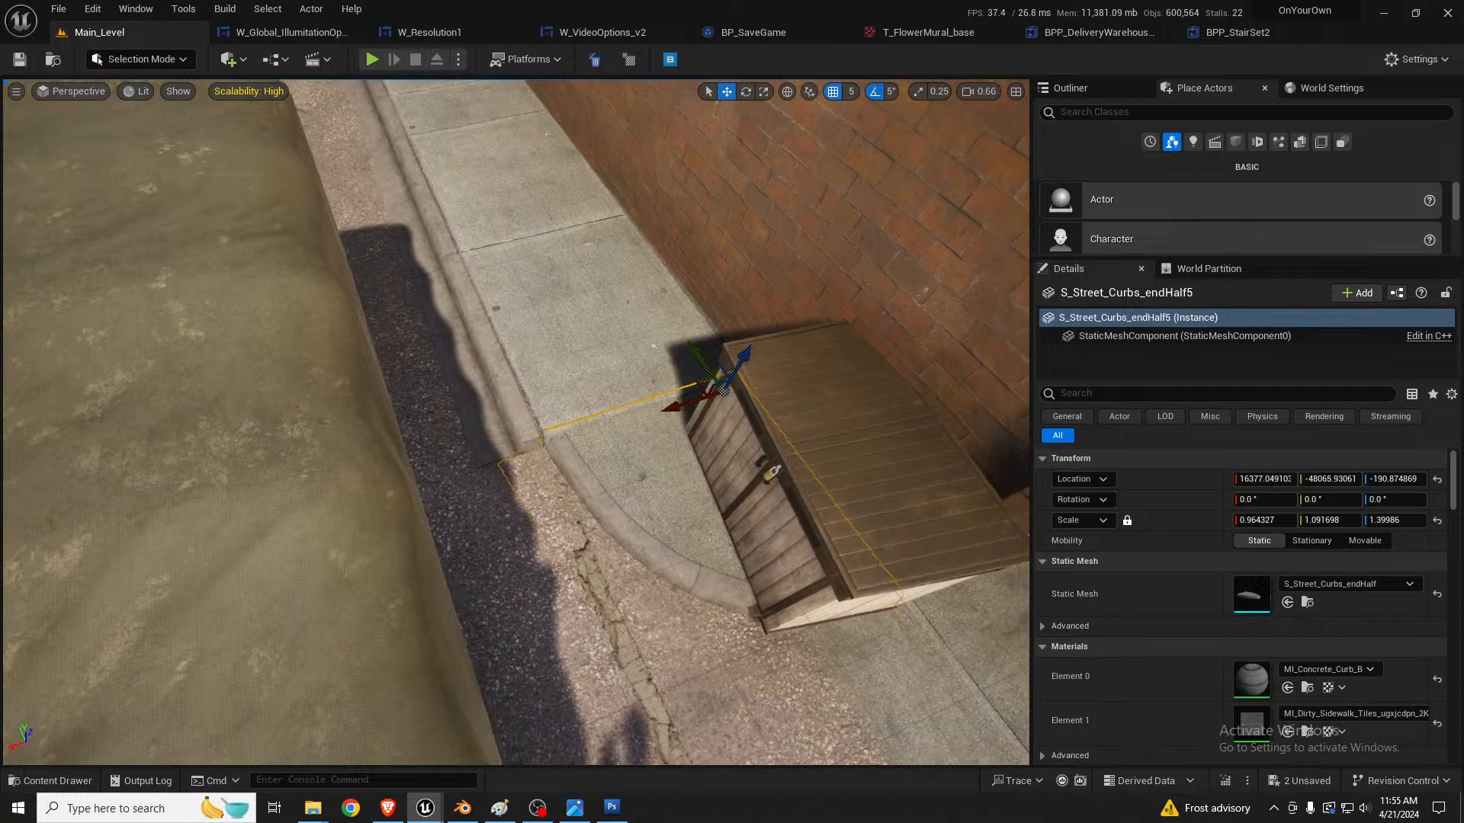
click(1436, 520)
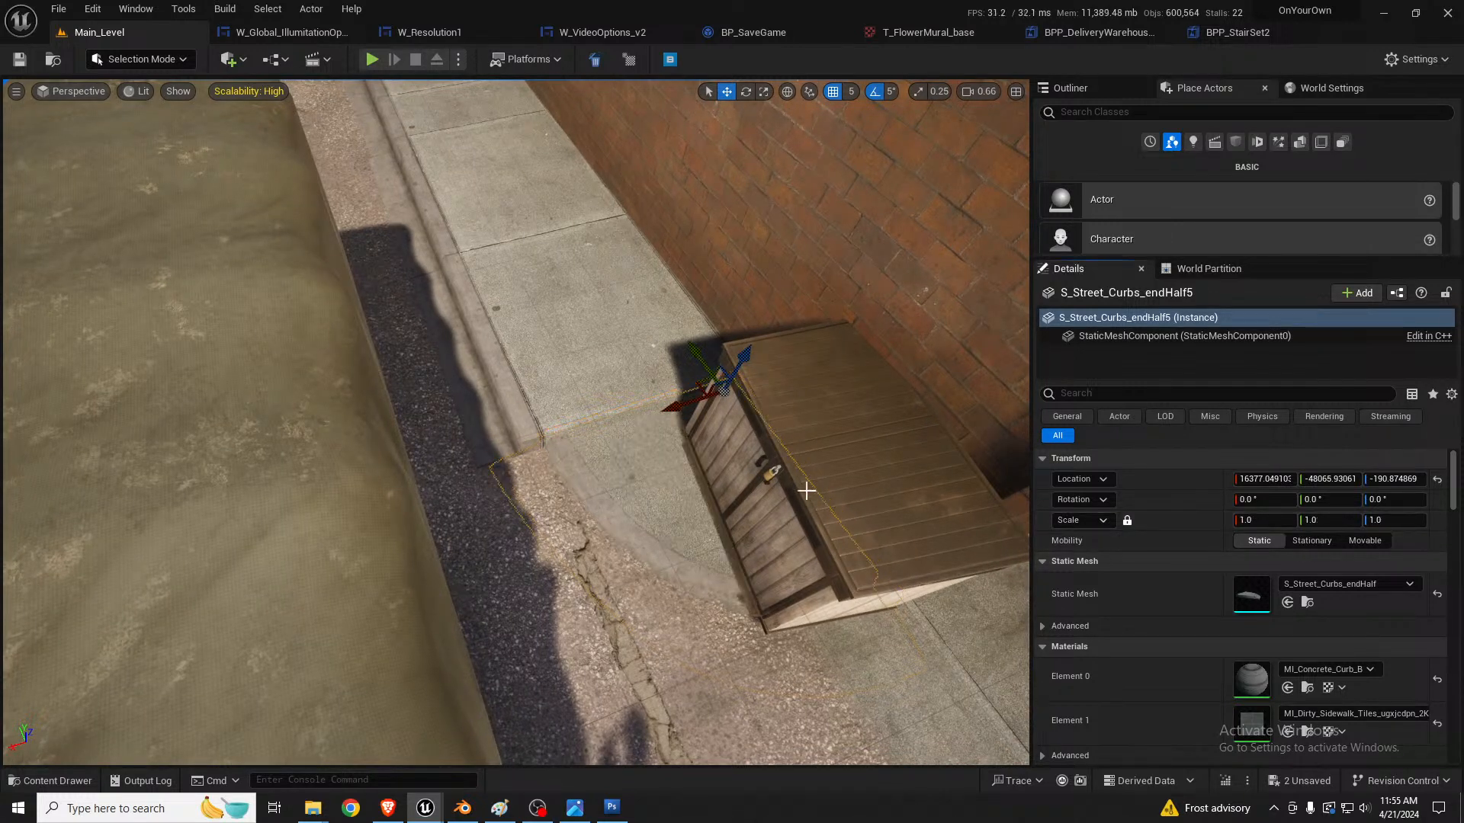
drag(751, 349, 757, 344)
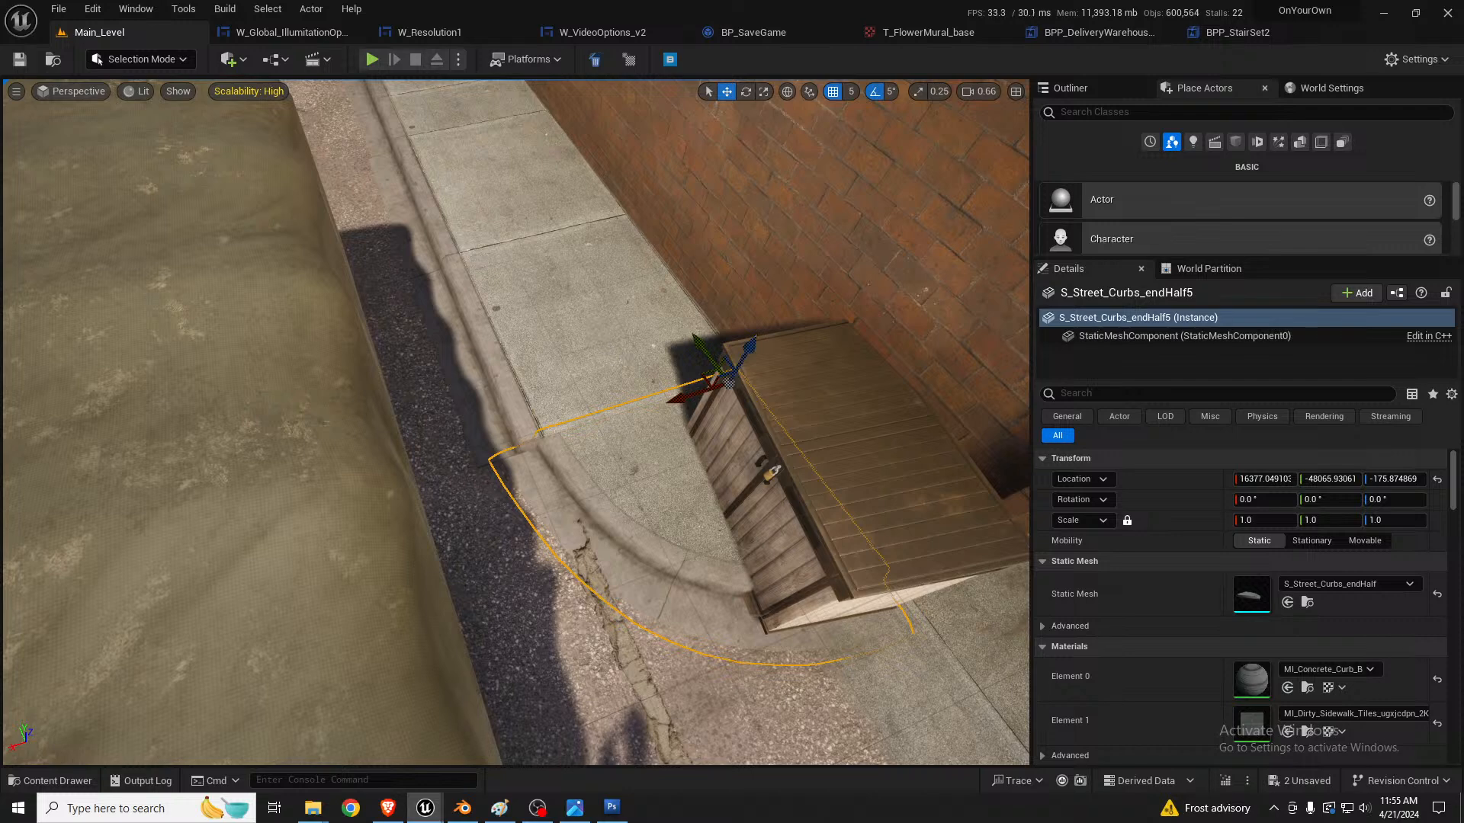
Step: Set the alley curb scatter's random uniform scale minimum and maximum both to 0.9
click(631, 361)
scroll(1275, 587, down, 10)
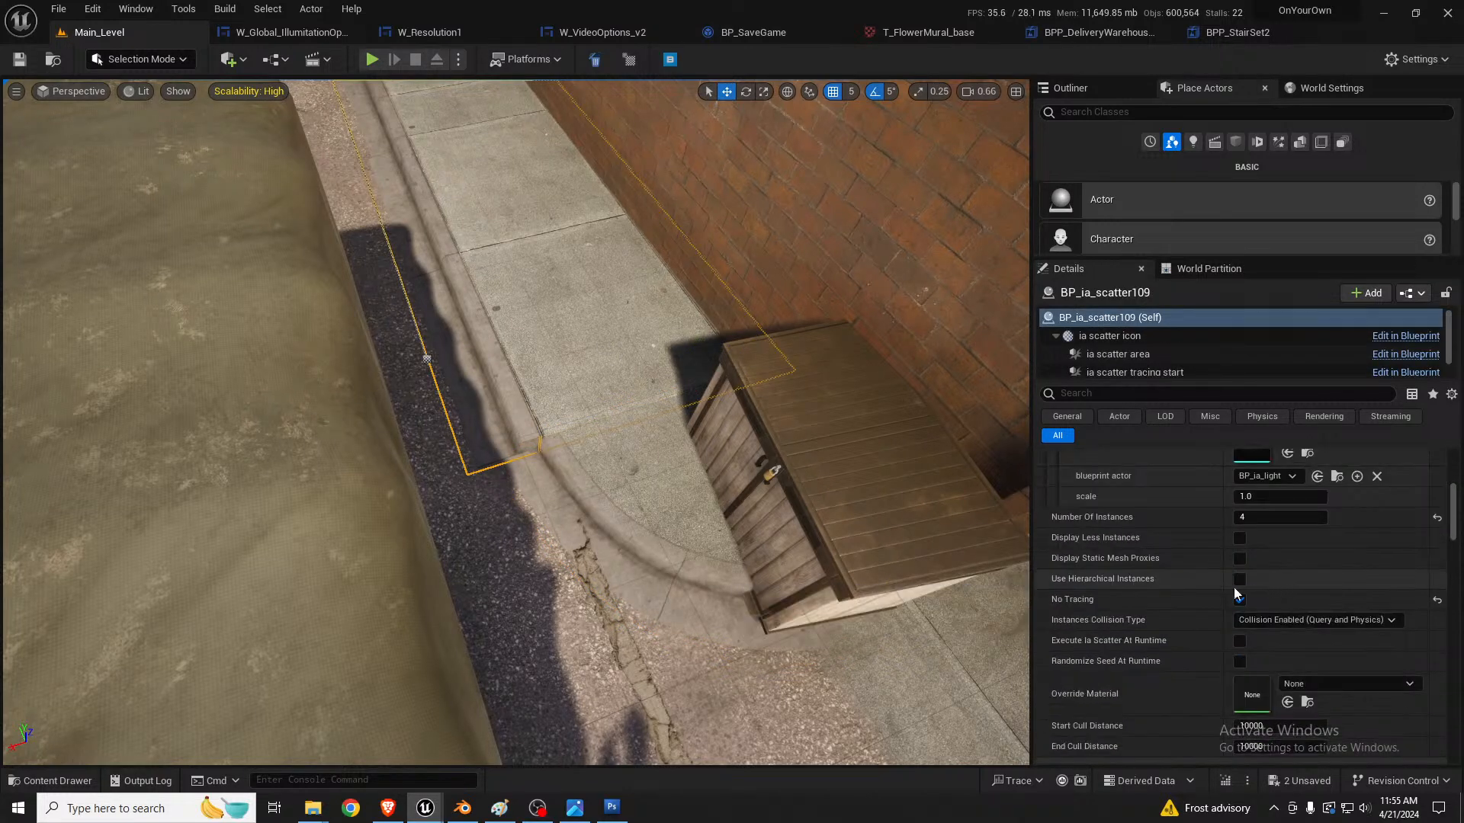
scroll(1205, 592, down, 10)
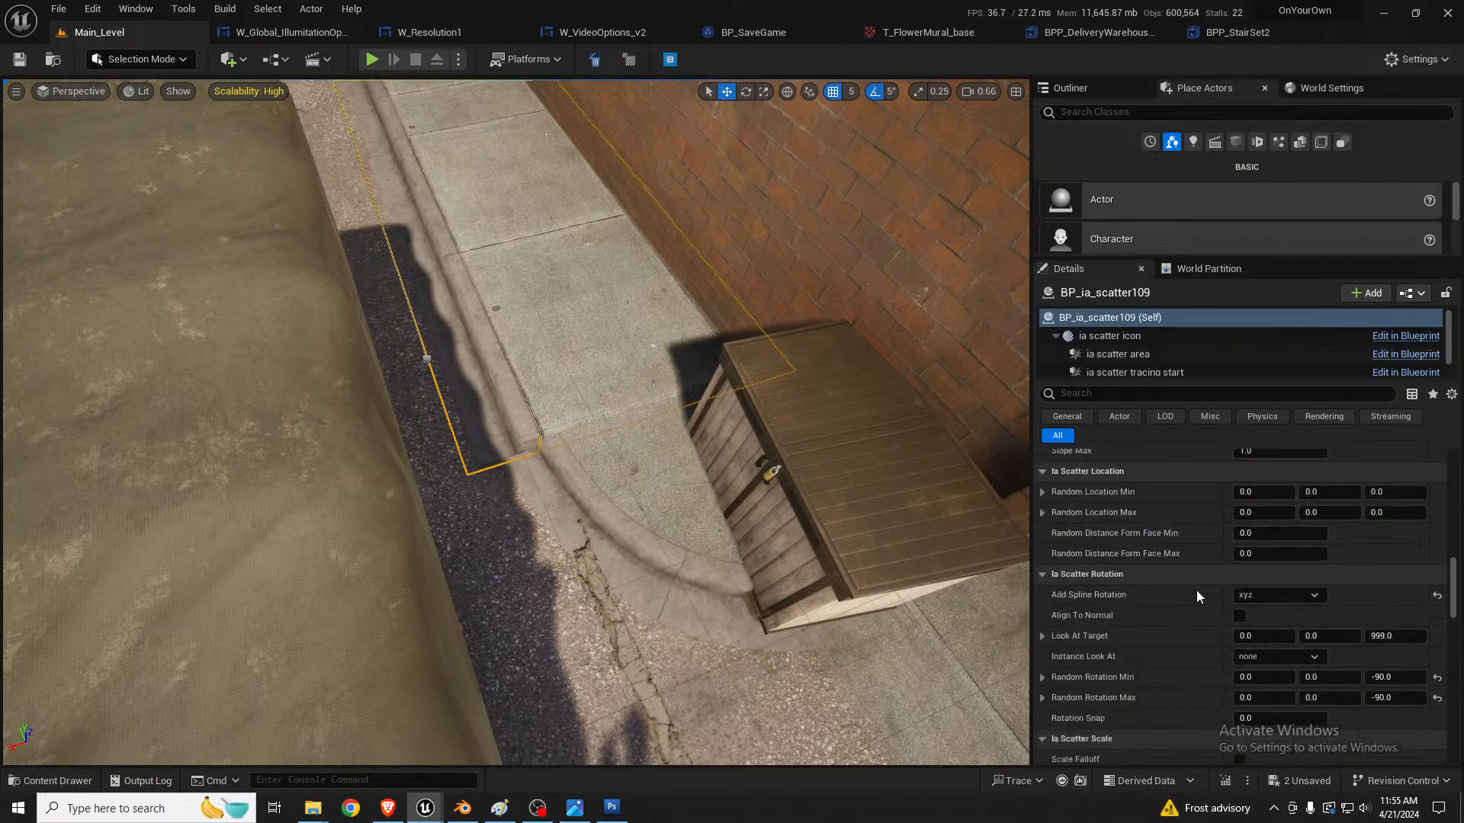
scroll(1191, 592, down, 3)
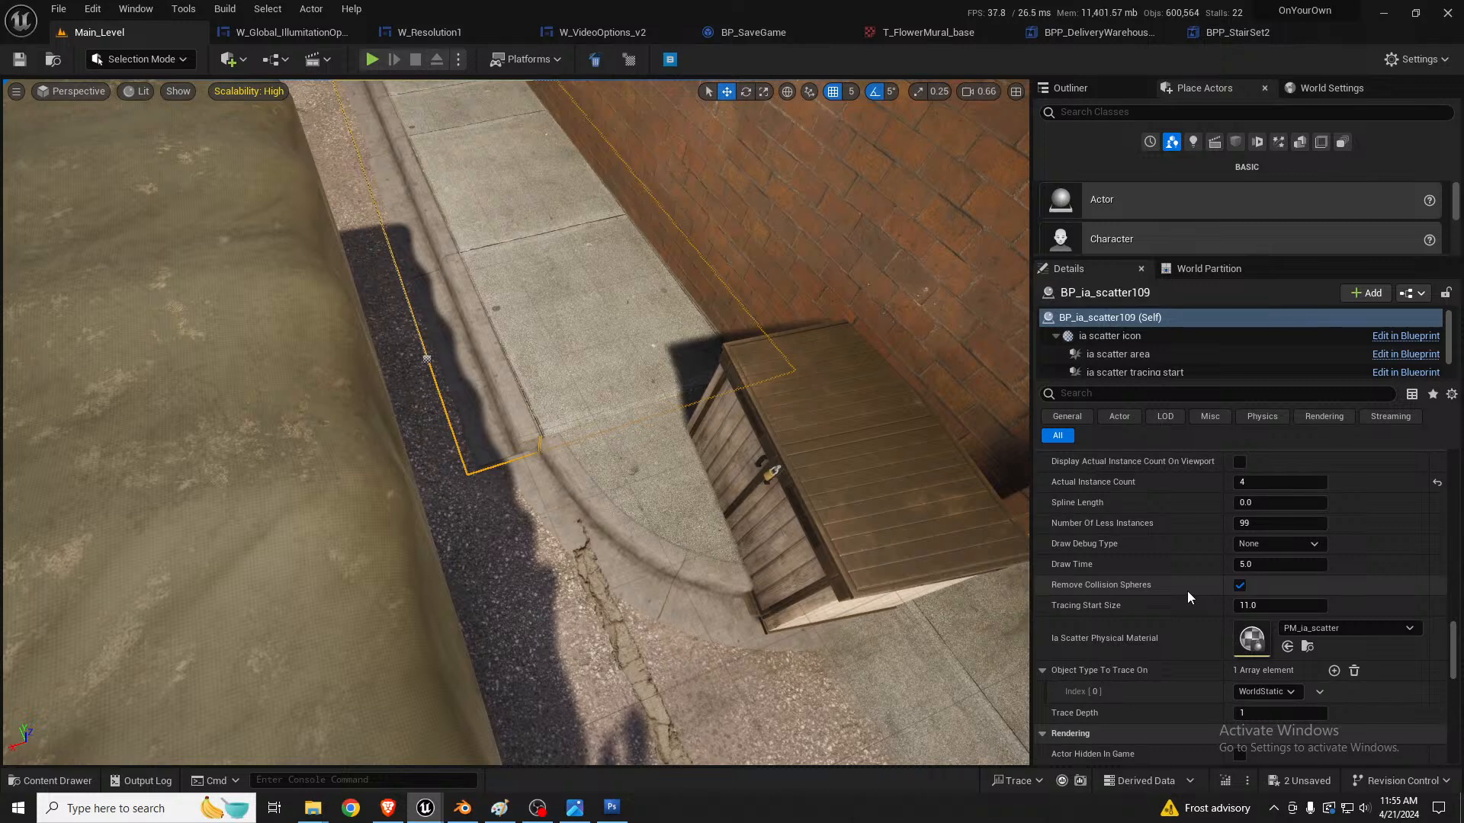
scroll(1187, 591, down, 3)
scroll(1184, 594, up, 6)
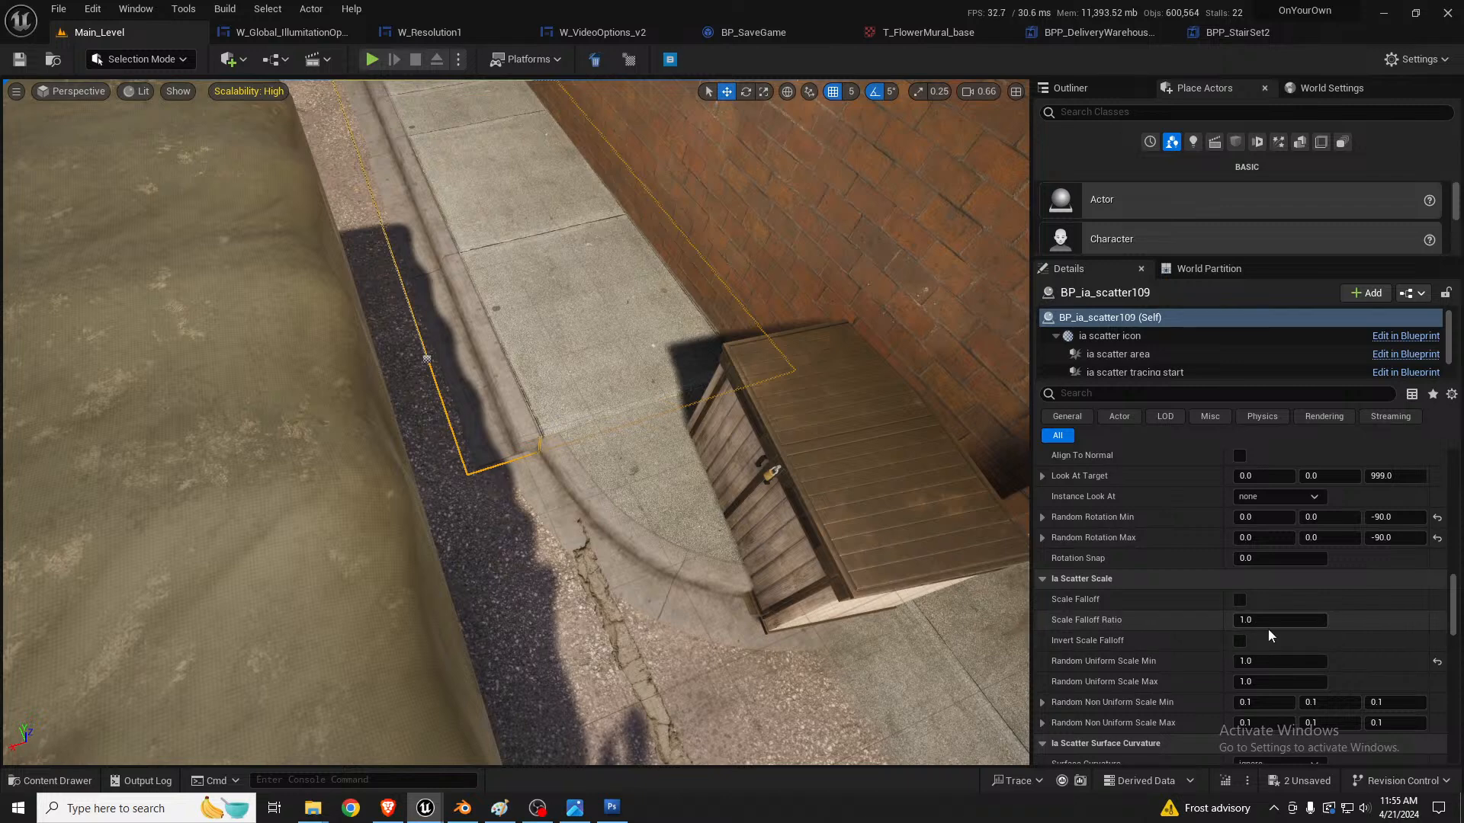
click(1277, 660)
text(0.9)
key(Tab)
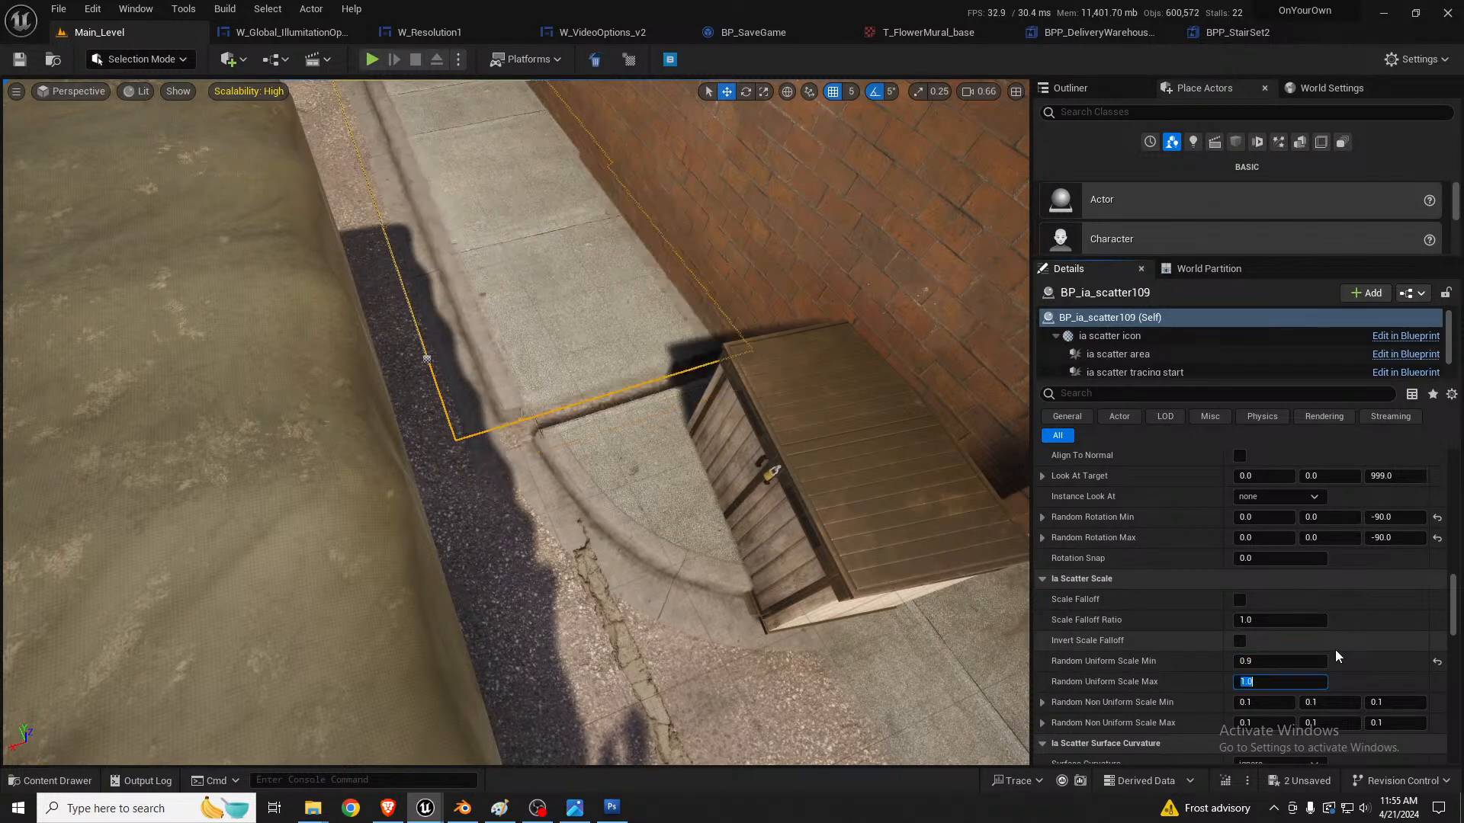
text(0.9)
key(Return)
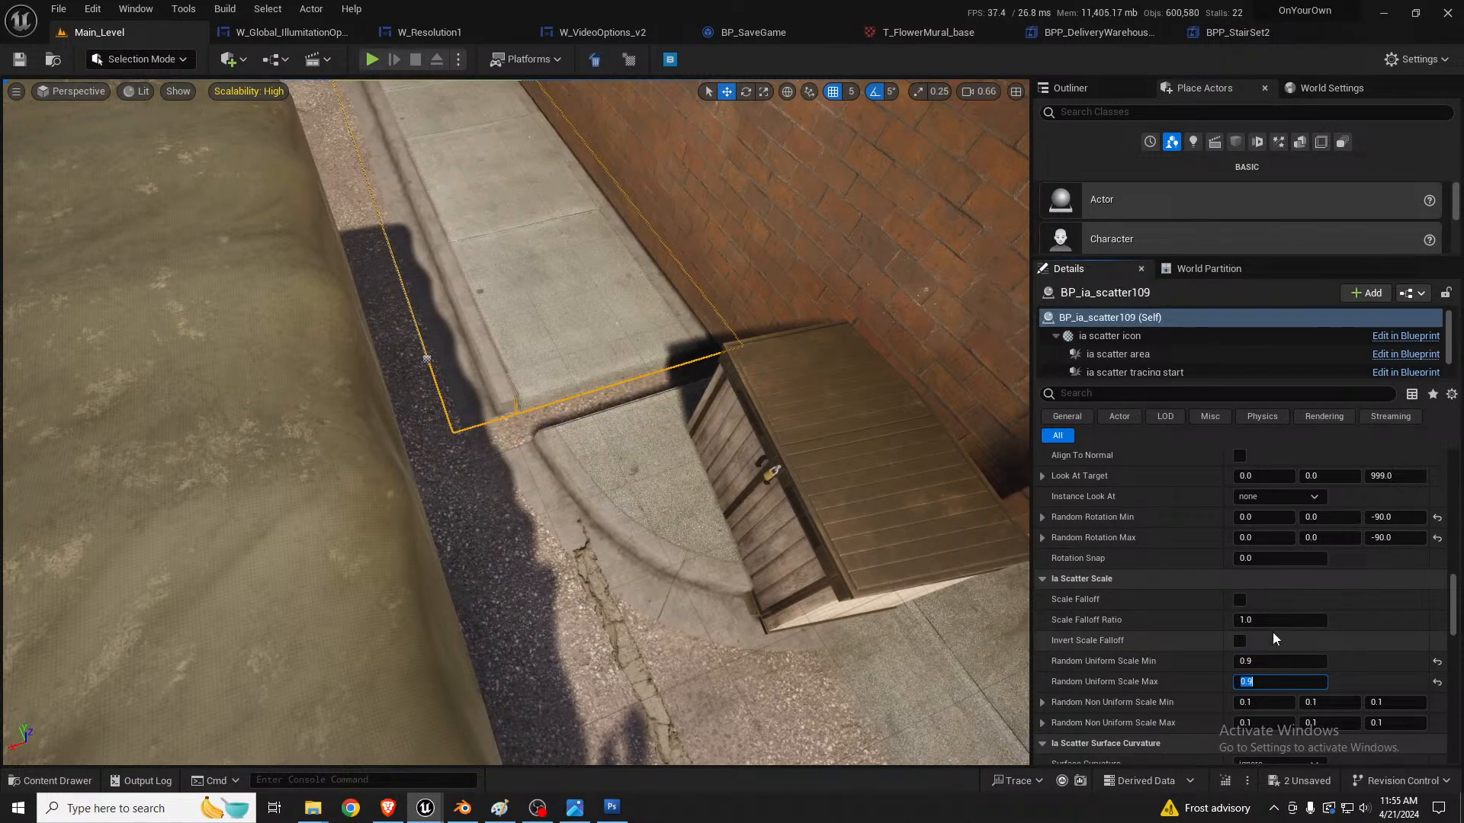
Step: Focus on the alley curb scatter and view it from the street end of the alley
right_drag(755, 334, 709, 267)
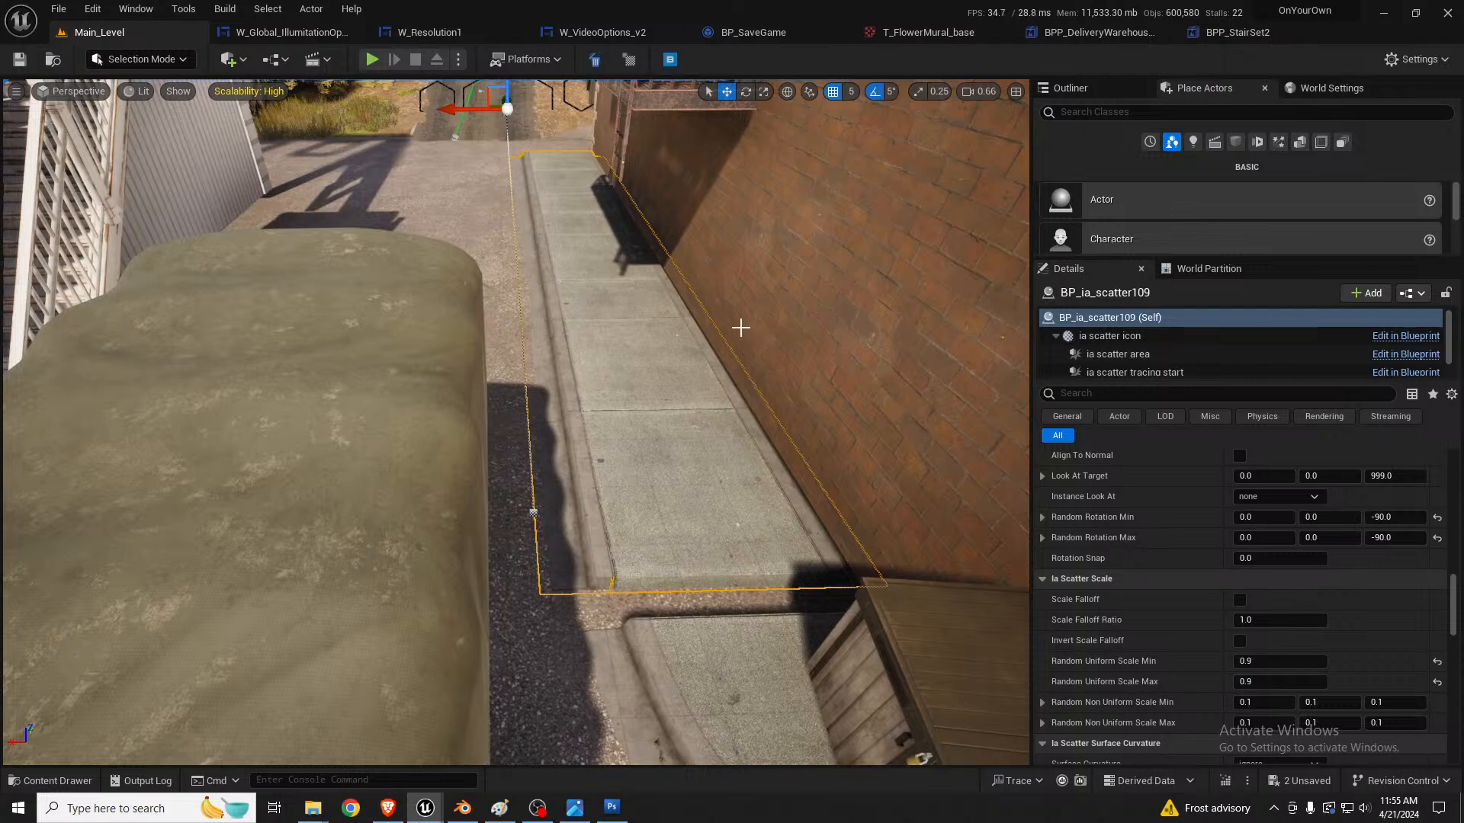
key(Escape)
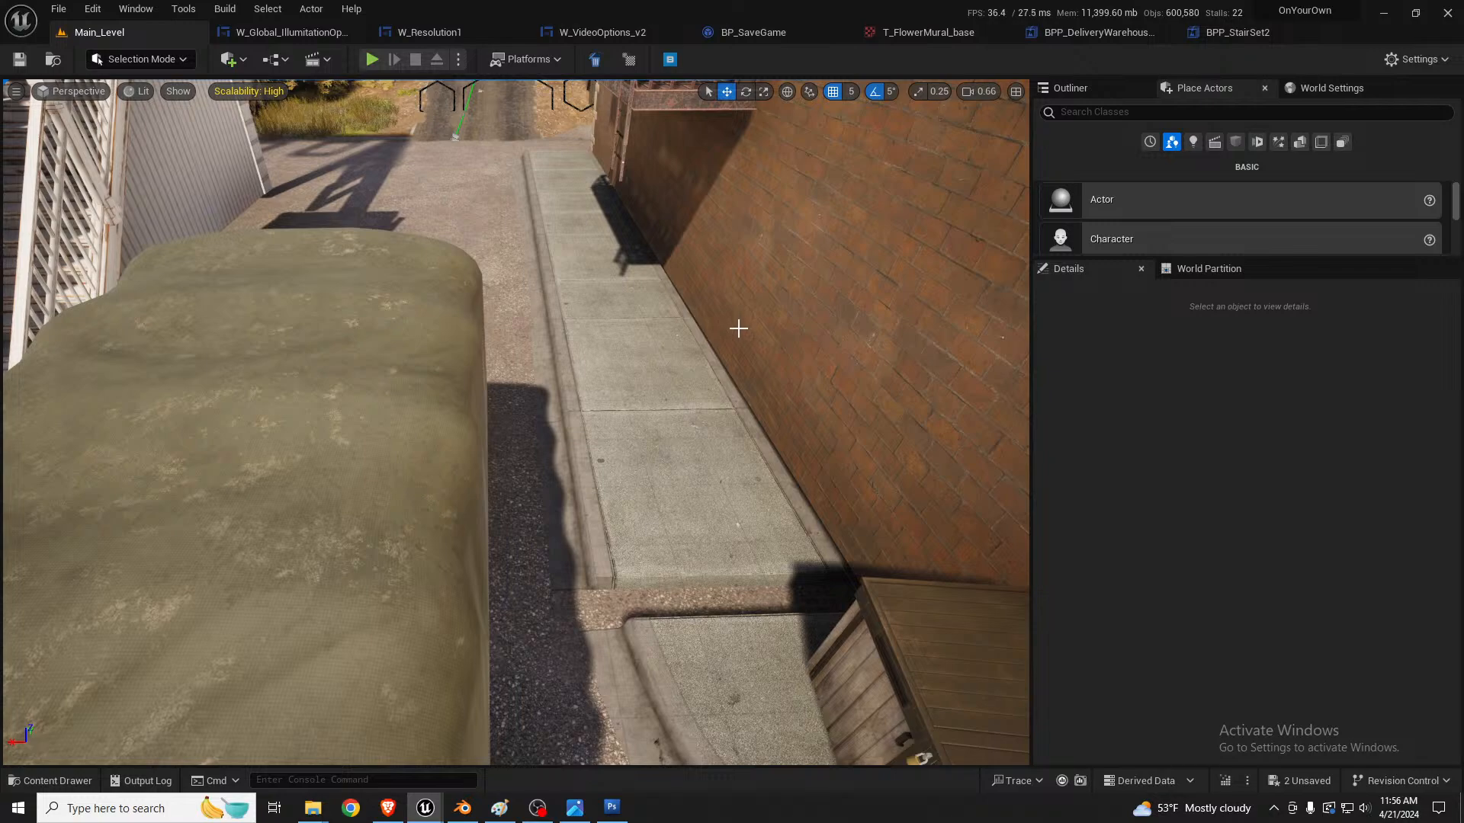
click(657, 367)
key(f)
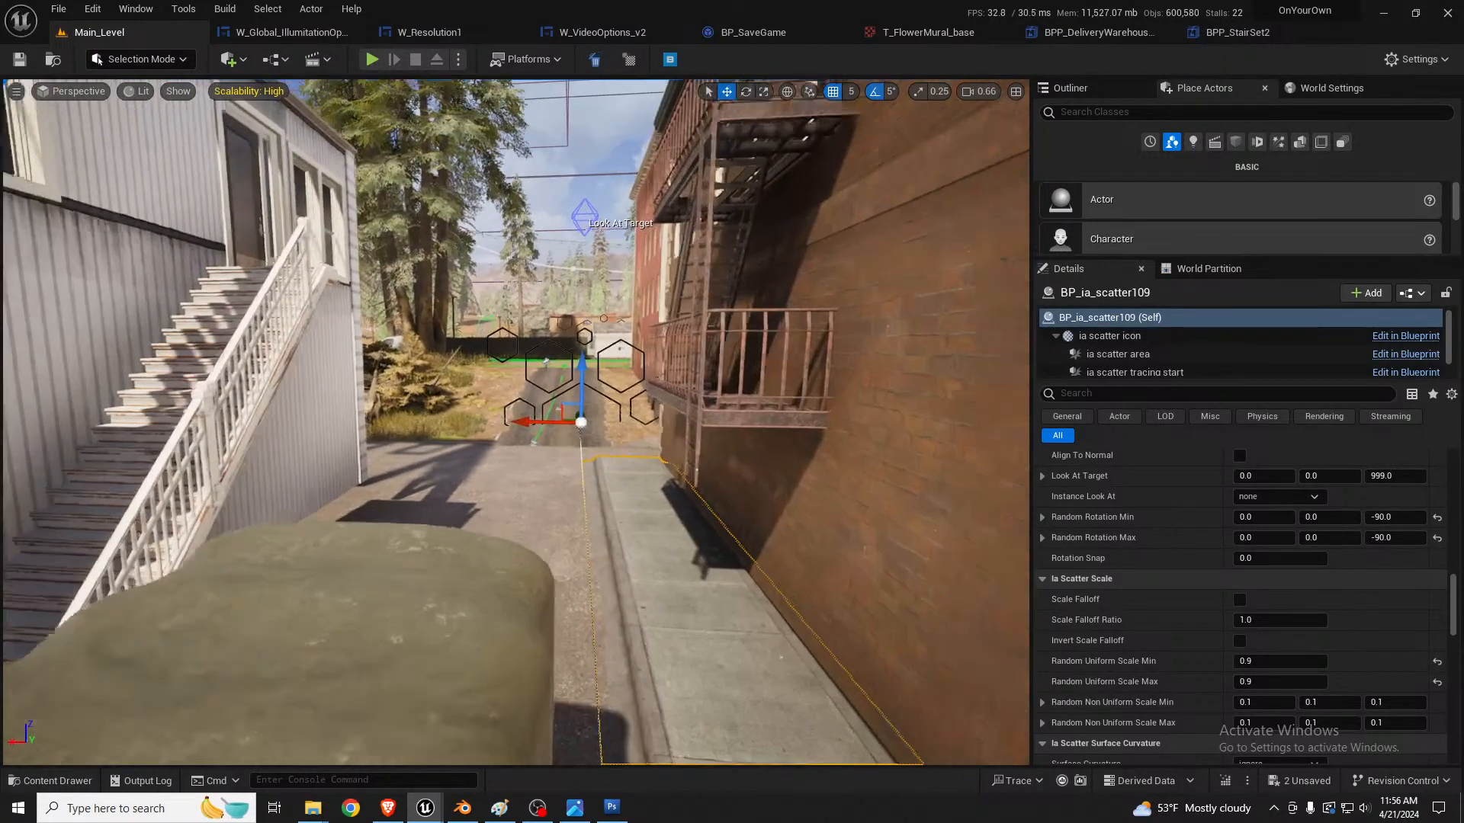
key(w)
right_drag(657, 376, 686, 392)
key(s)
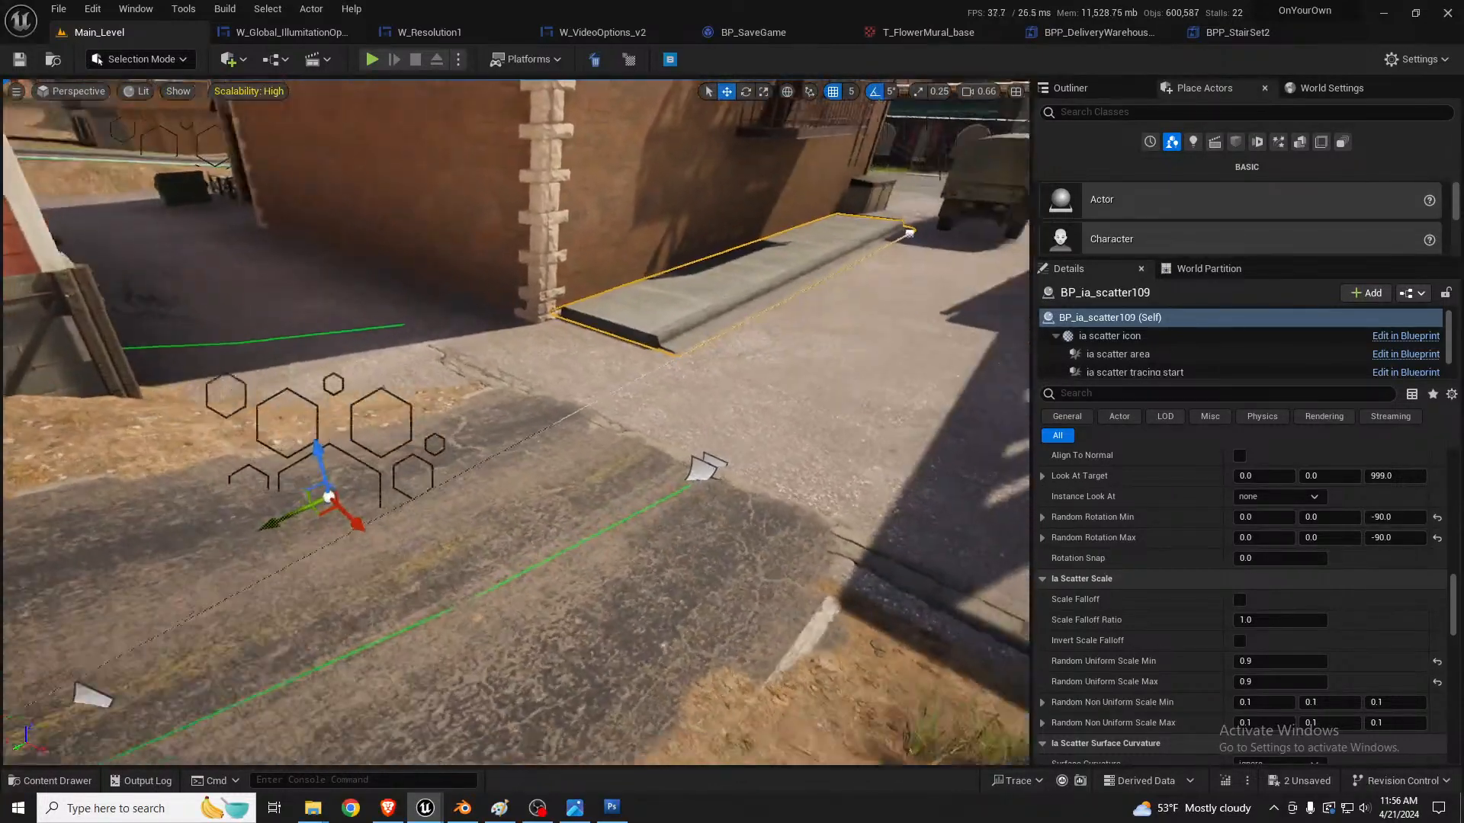
Step: Move the alley curb scatter to X about 16640 and lower it to Z about -123
right_drag(466, 420, 461, 419)
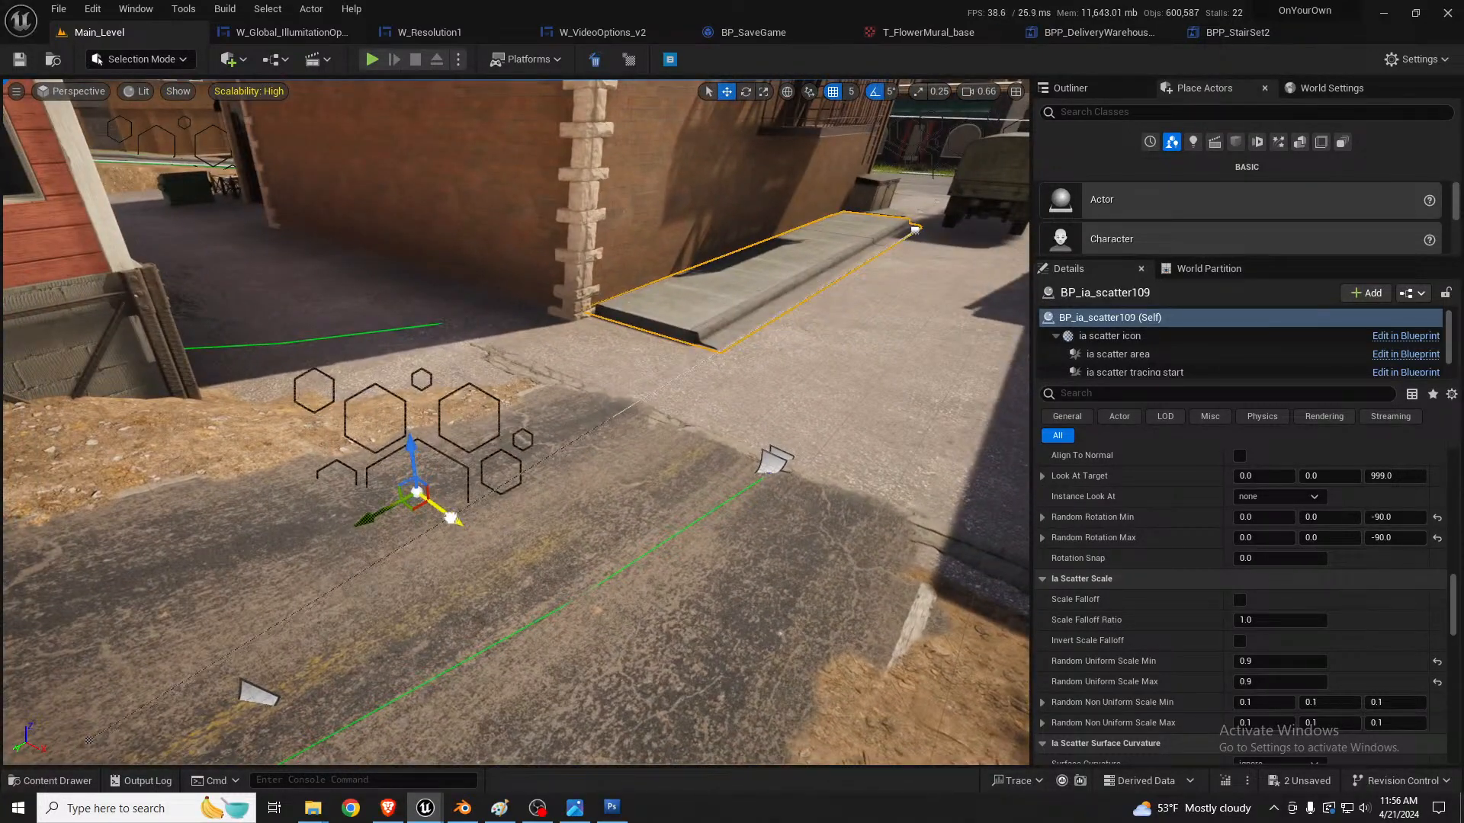
drag(451, 518, 444, 514)
right_drag(466, 497, 500, 499)
key(w)
key(s)
key(d)
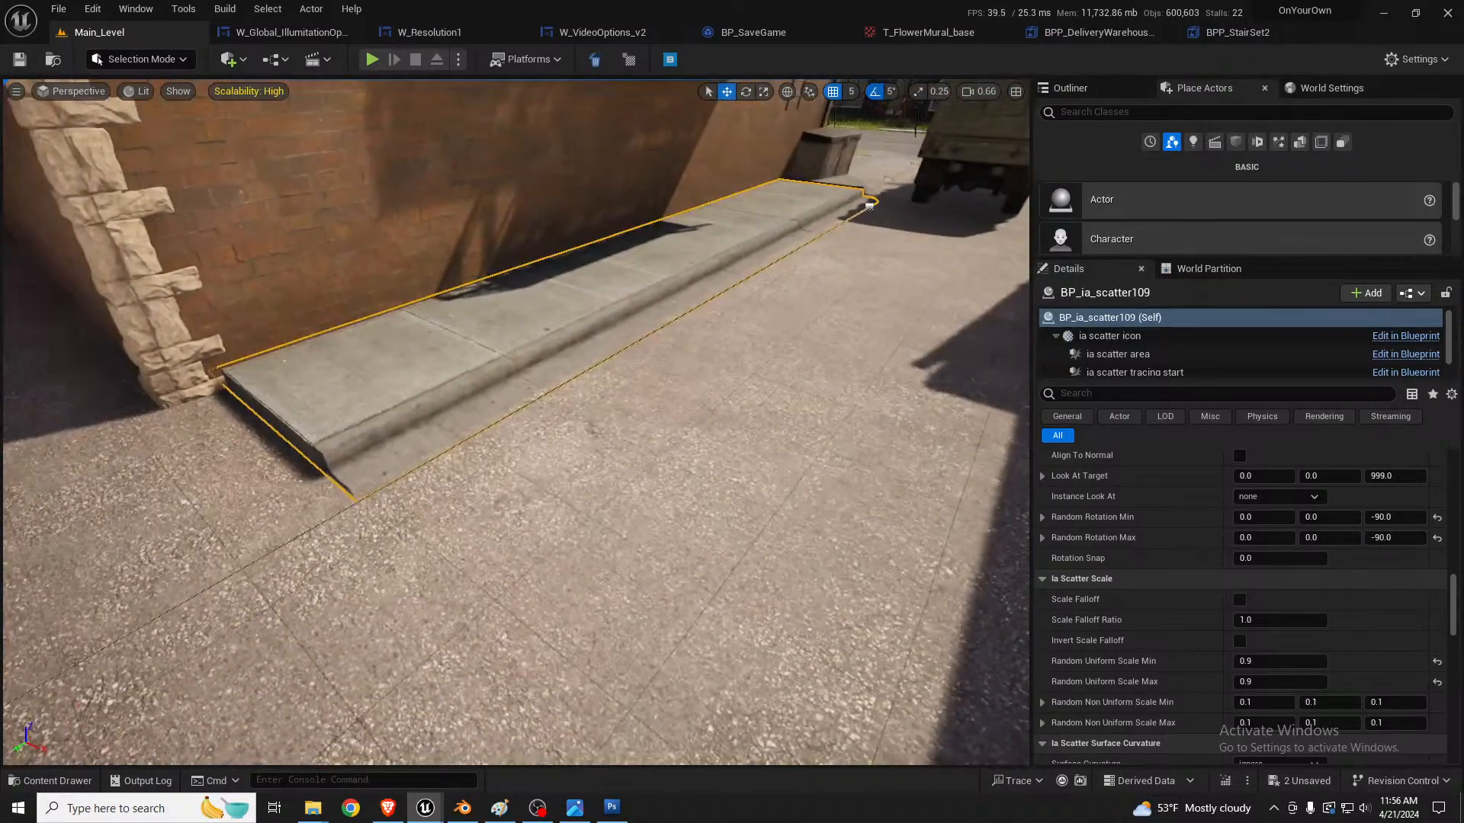
drag(1452, 599, 1389, 479)
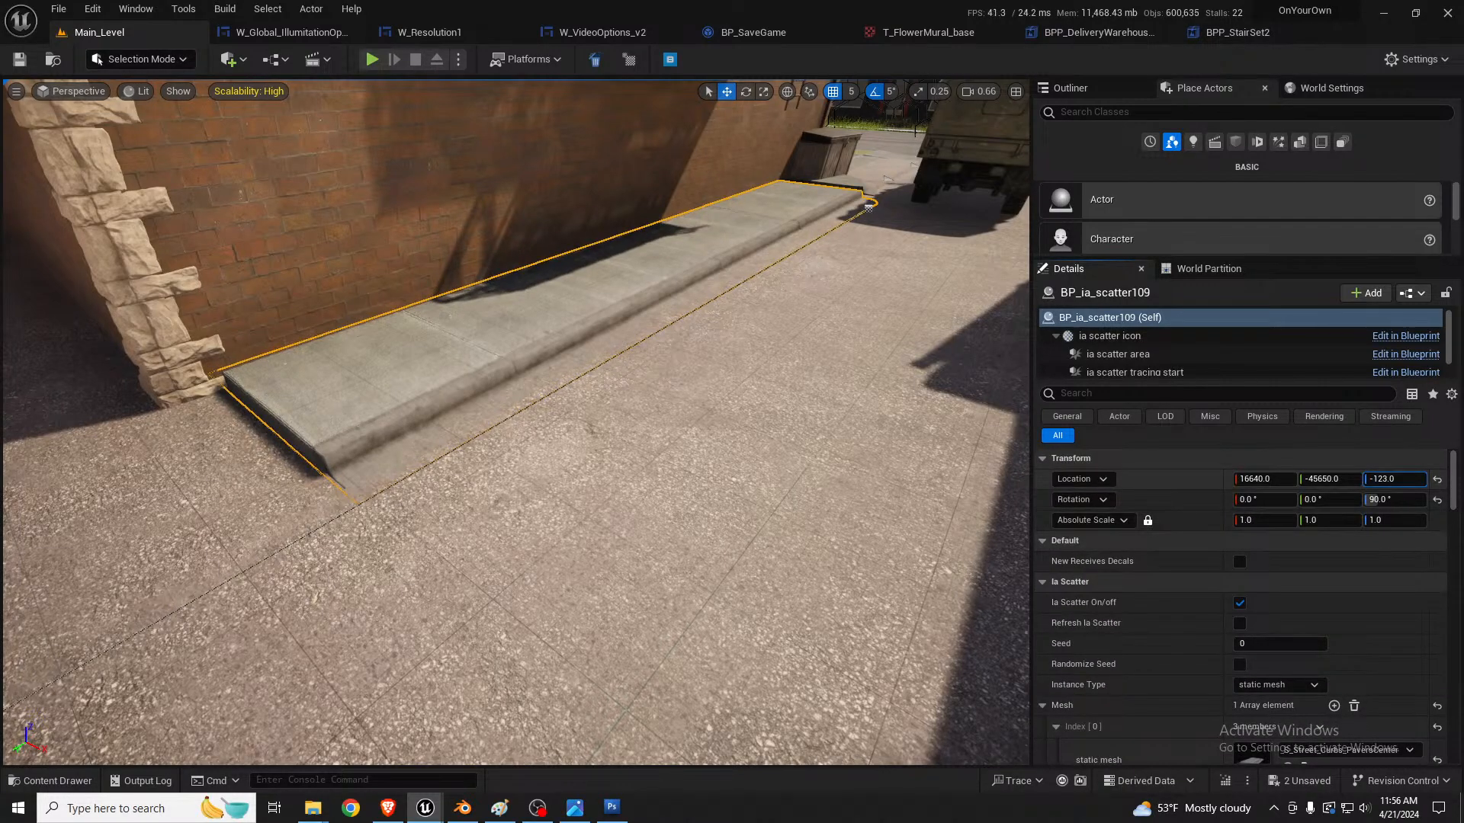
Step: Shift the curb end piece along the alley to X about 16372 so it meets the curb sidewalk
key(w)
right_drag(610, 426, 648, 430)
right_drag(789, 443, 831, 465)
key(s)
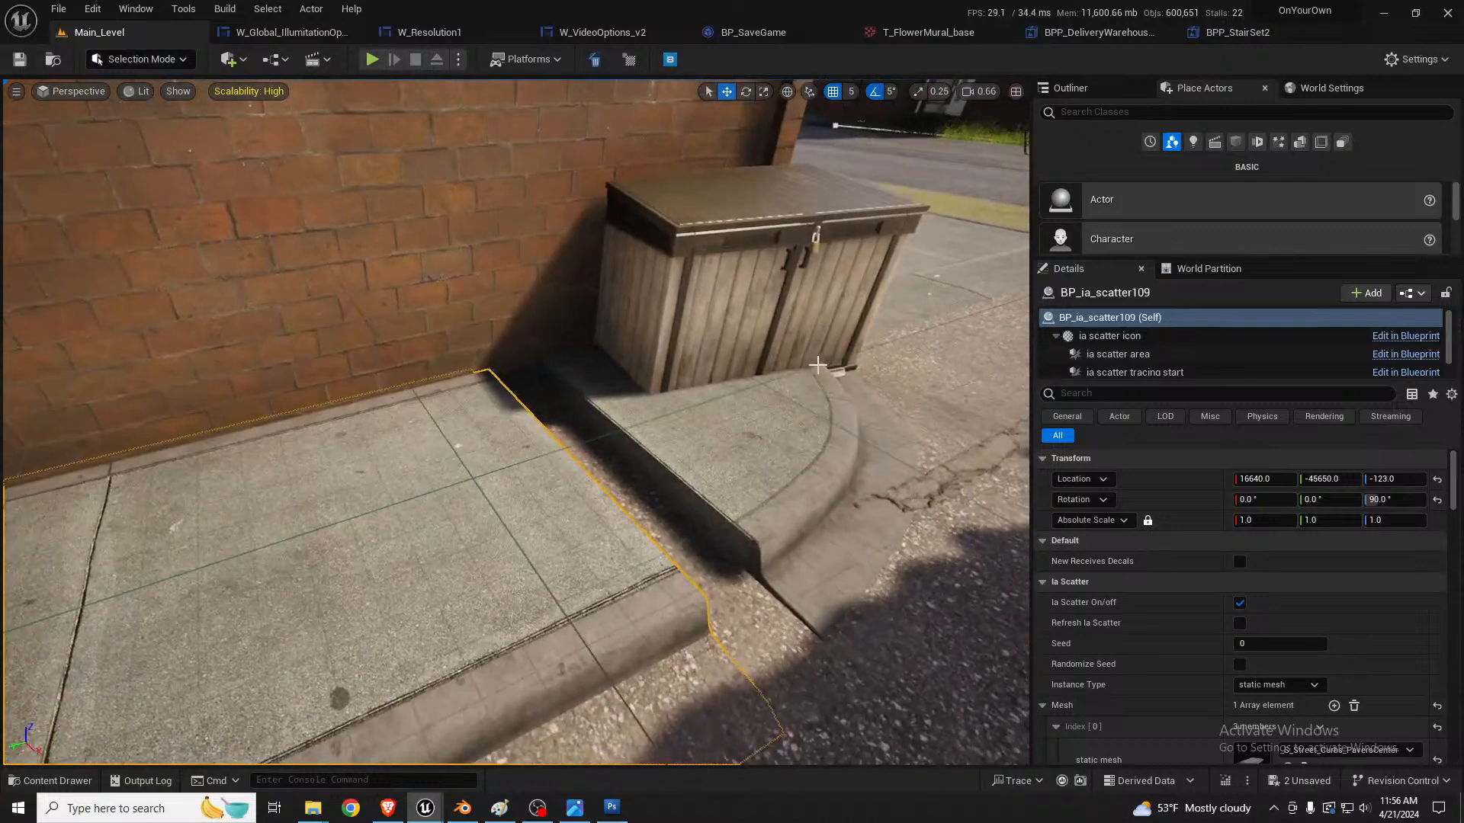
click(784, 419)
drag(523, 387, 467, 396)
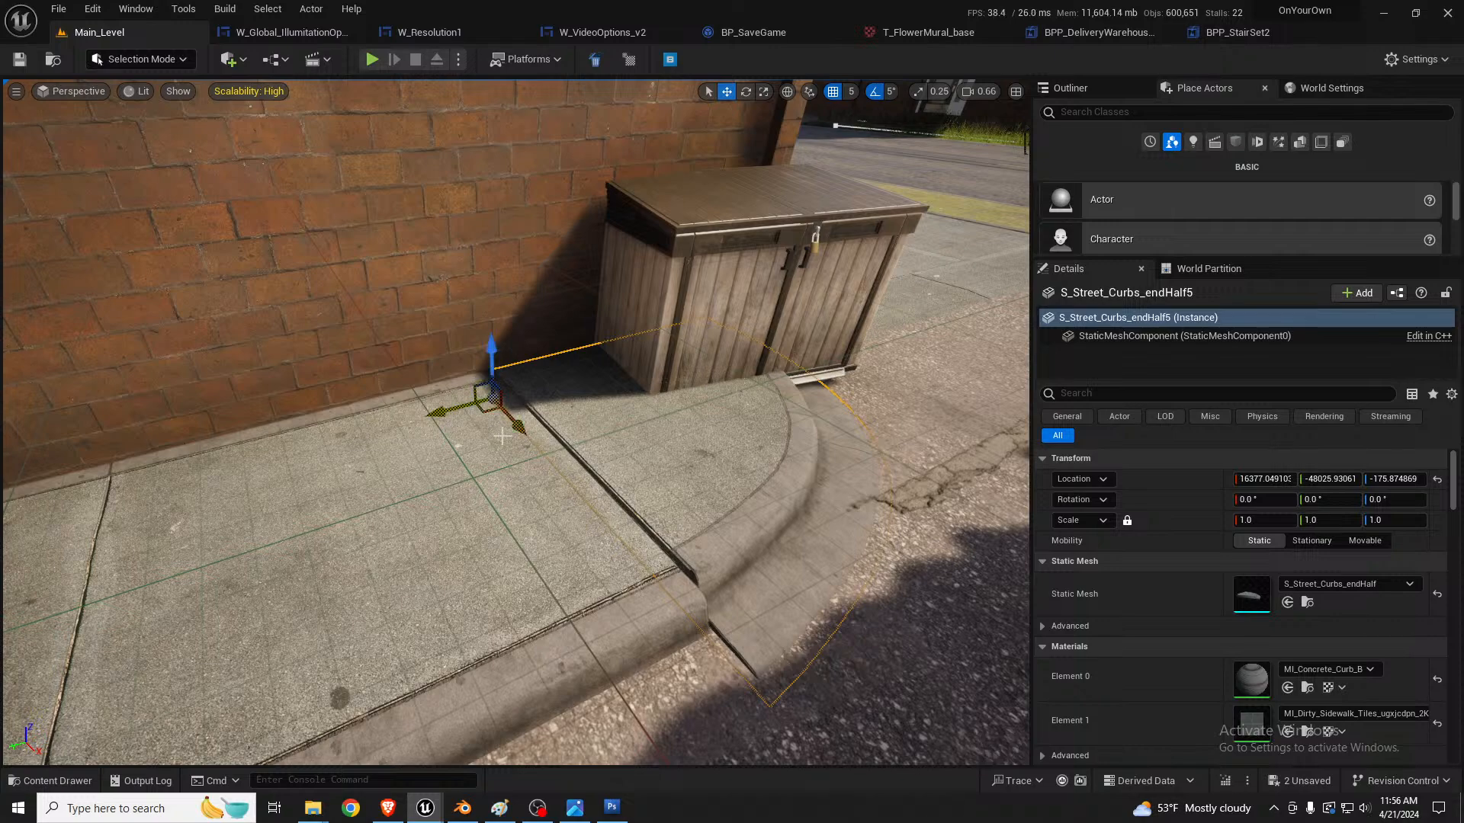
drag(491, 411, 525, 444)
Step: Select the curb end piece together with the alley curb and inspect their joint up close
shift+click(487, 505)
right_drag(487, 505, 564, 537)
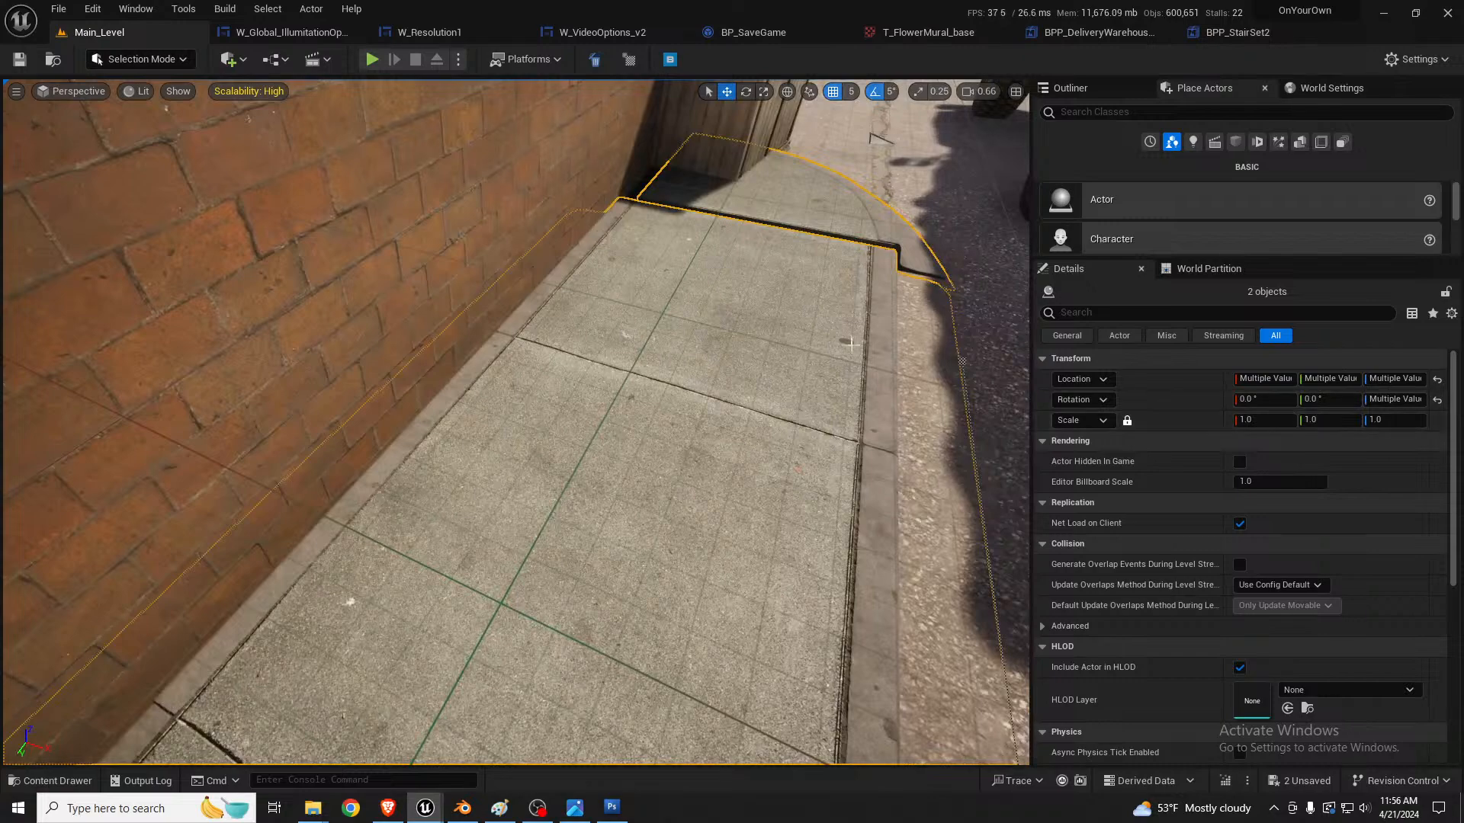
right_drag(843, 340, 877, 358)
click(814, 395)
shift+click(891, 349)
key(w)
mouse_move(743, 353)
right_down()
mouse_move(769, 339)
mouse_move(773, 282)
mouse_move(742, 353)
right_up()
drag(669, 392, 635, 375)
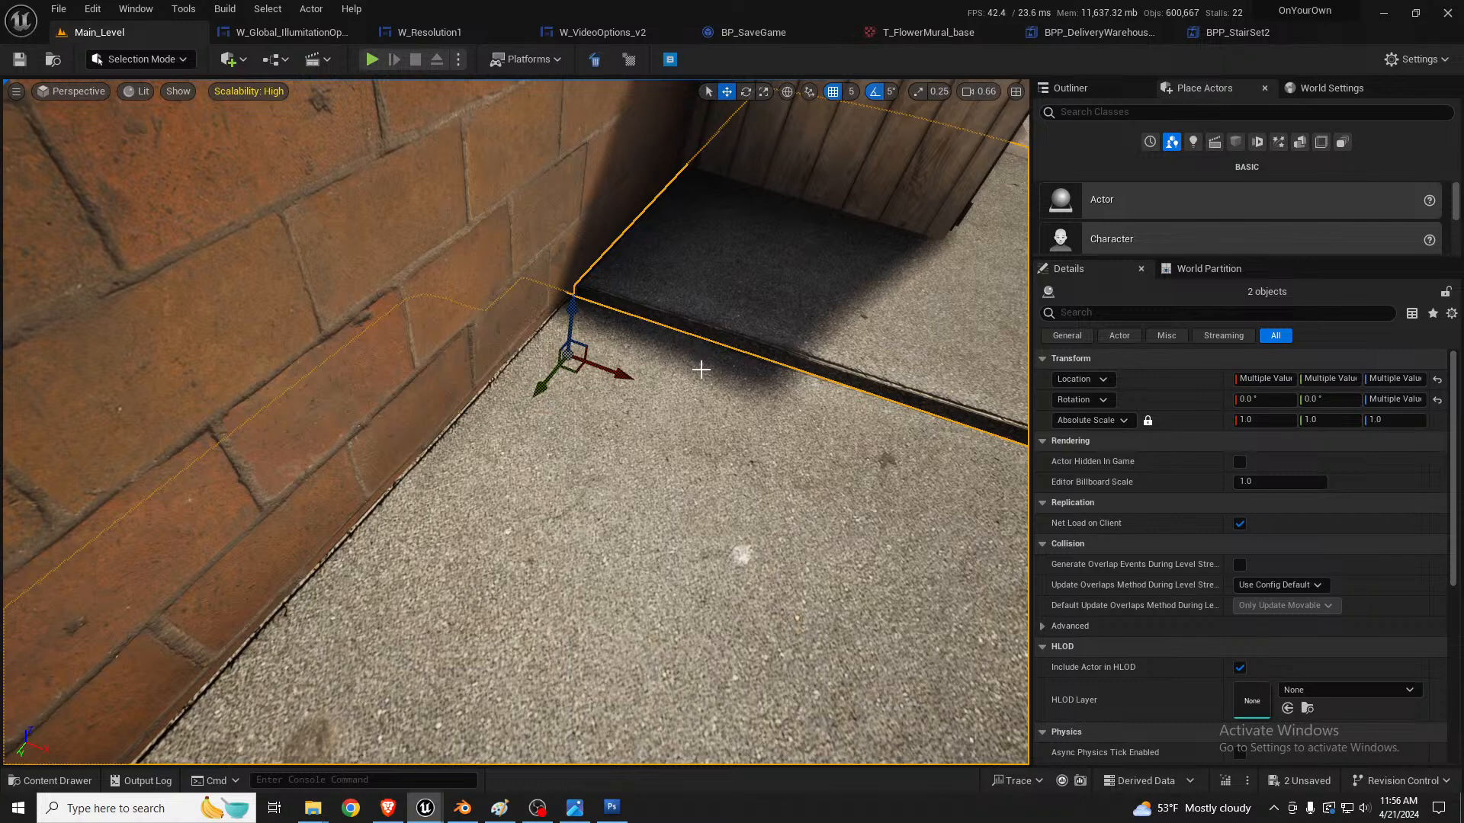
right_drag(713, 382, 617, 359)
Step: Lower the curb end piece to Z about -181
key(d)
click(508, 360)
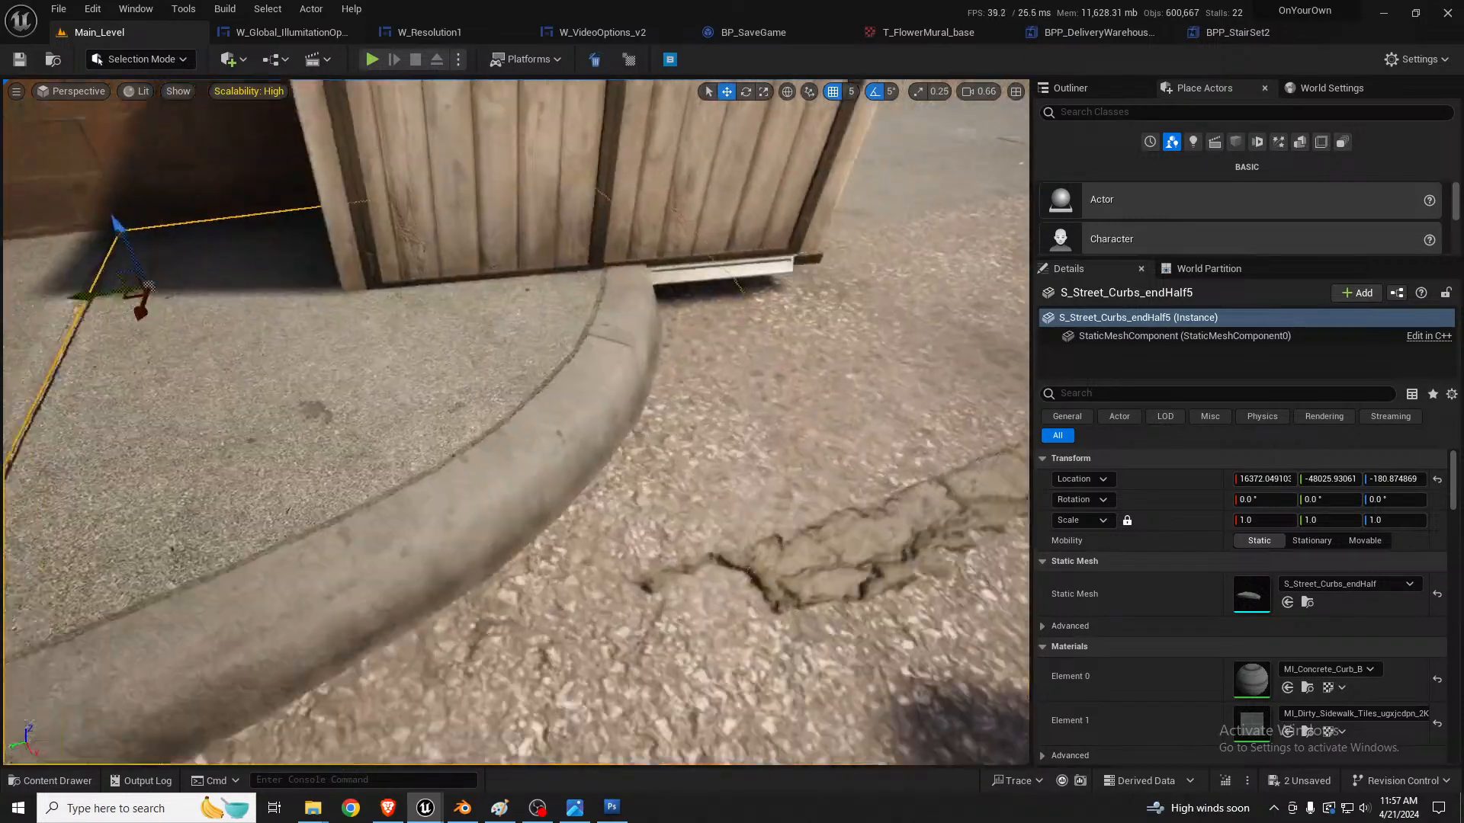
key(d)
right_drag(508, 360, 584, 303)
key(w)
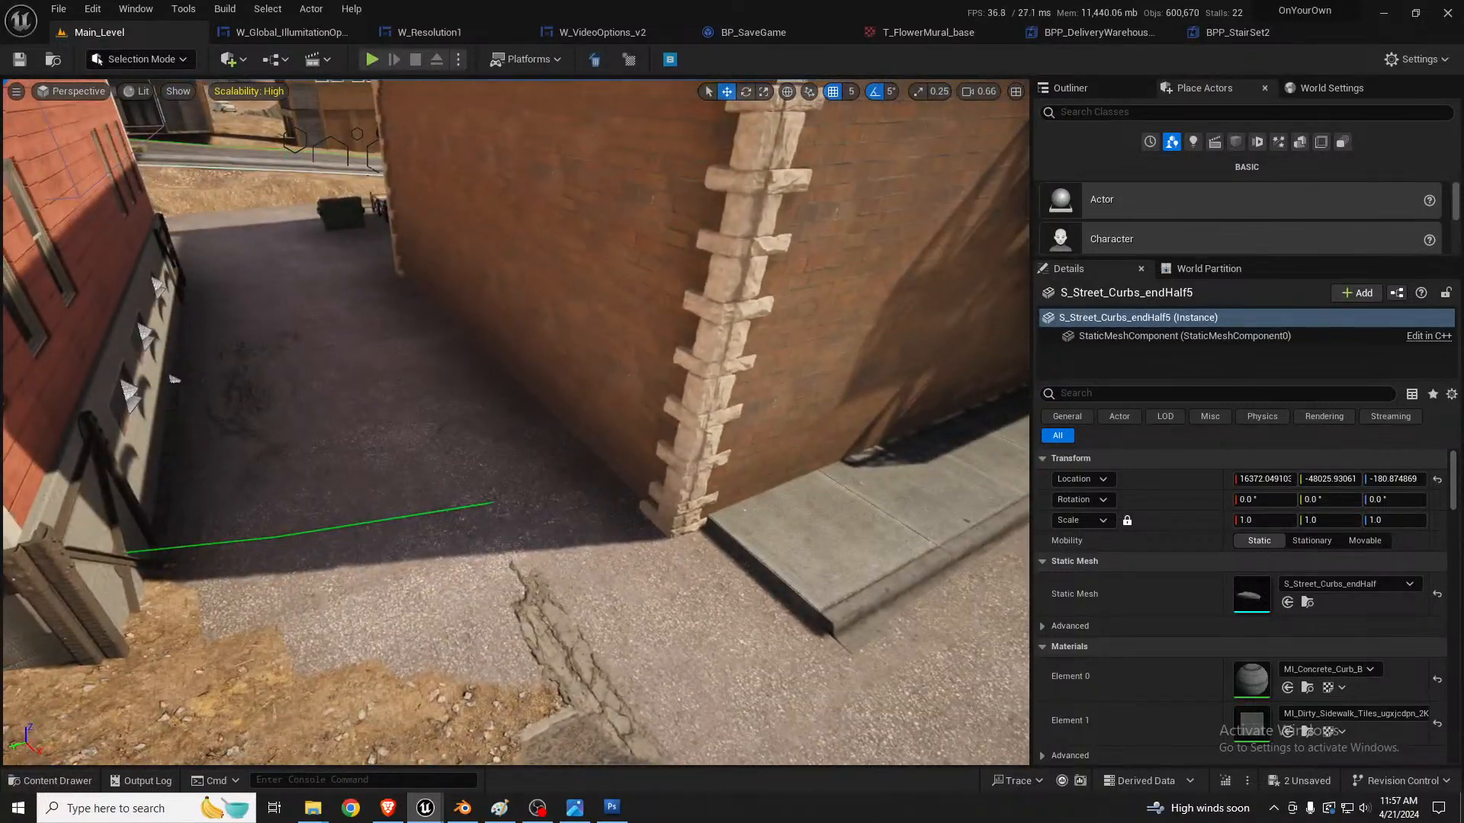
right_drag(508, 360, 563, 328)
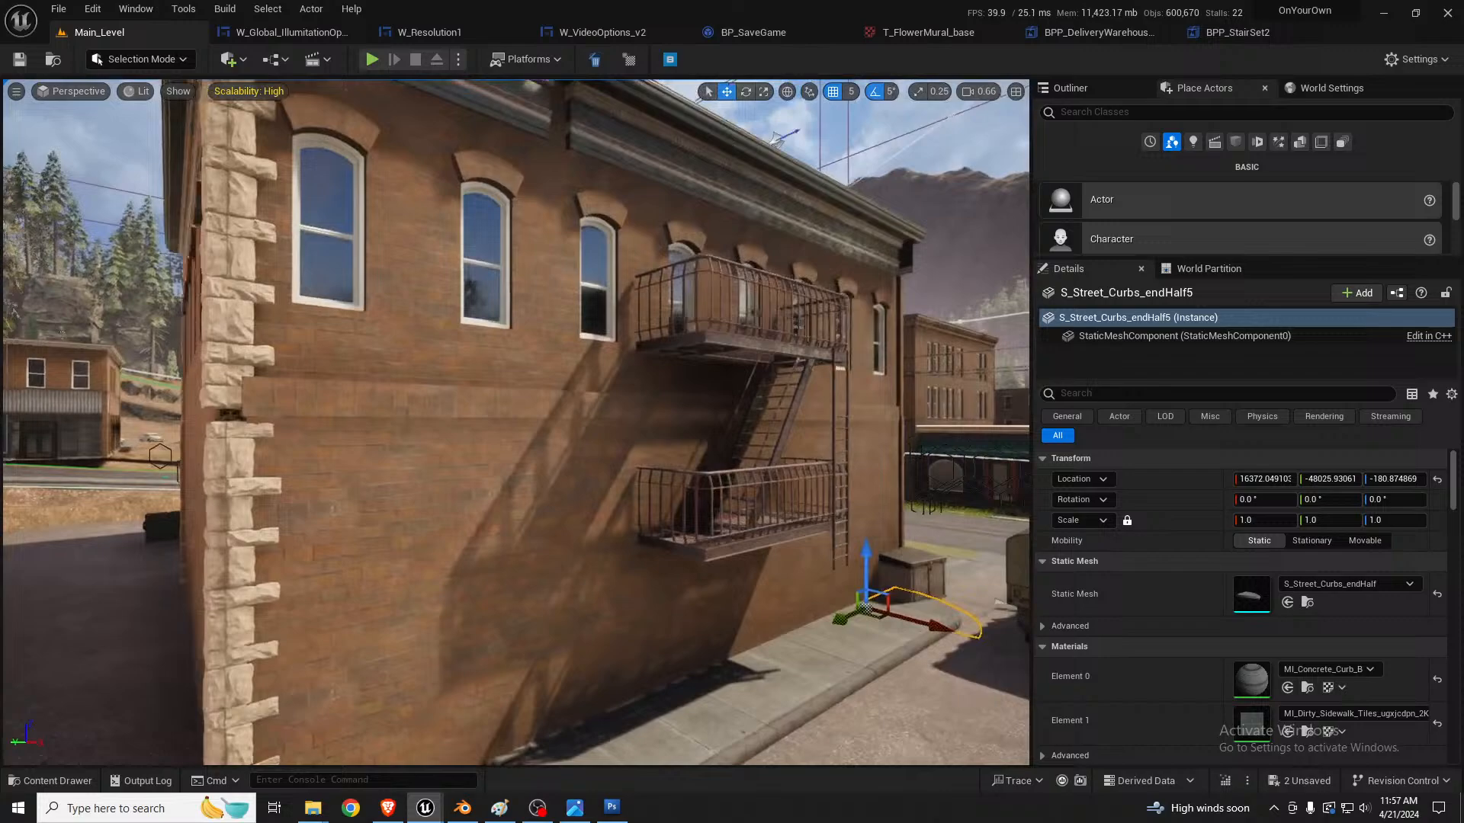
Step: Fly around the building to inspect the alley and rooftops from above
right_drag(508, 361, 462, 347)
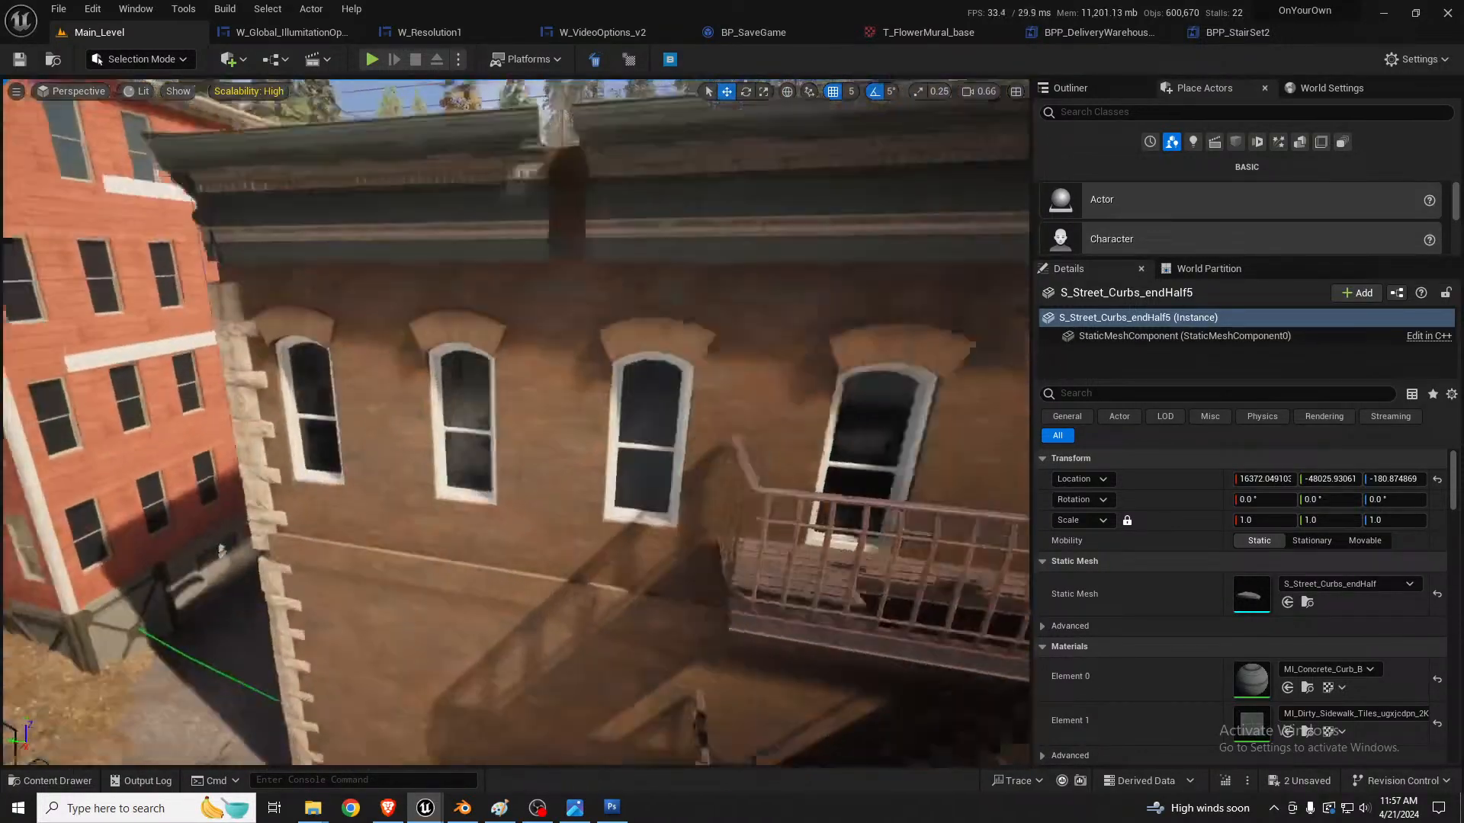
right_drag(516, 422, 397, 472)
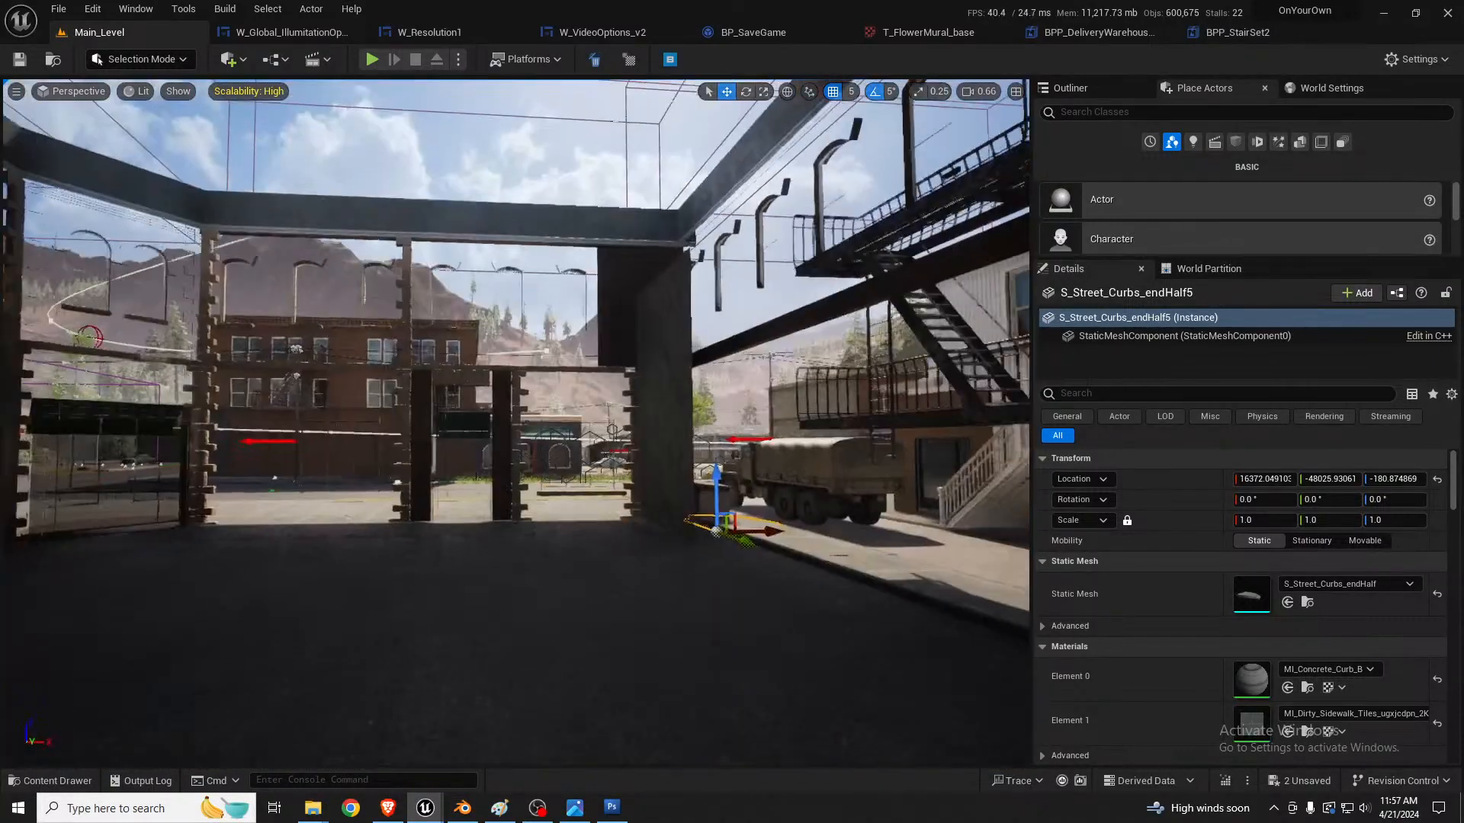
key(w)
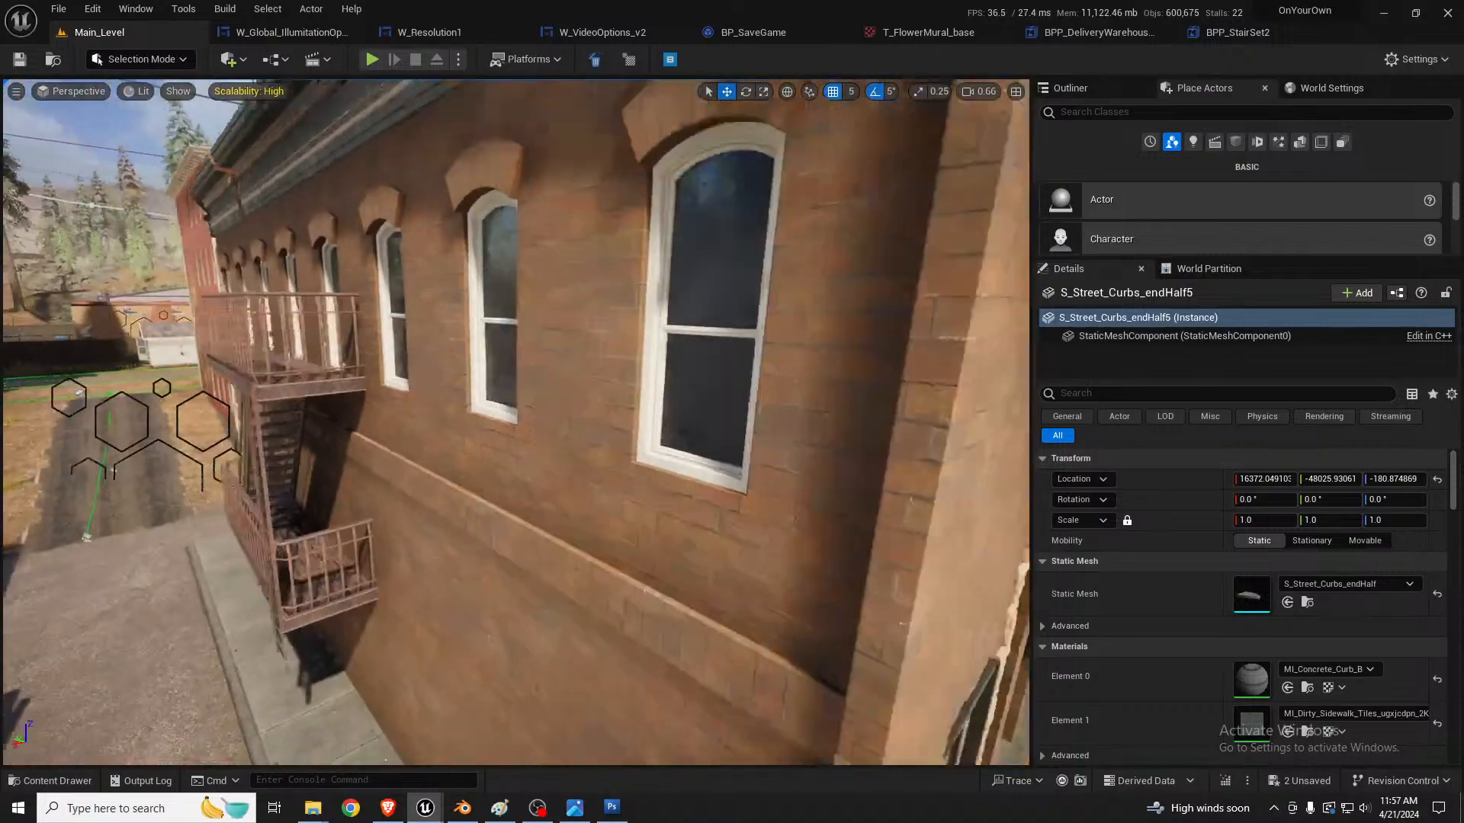
key(a)
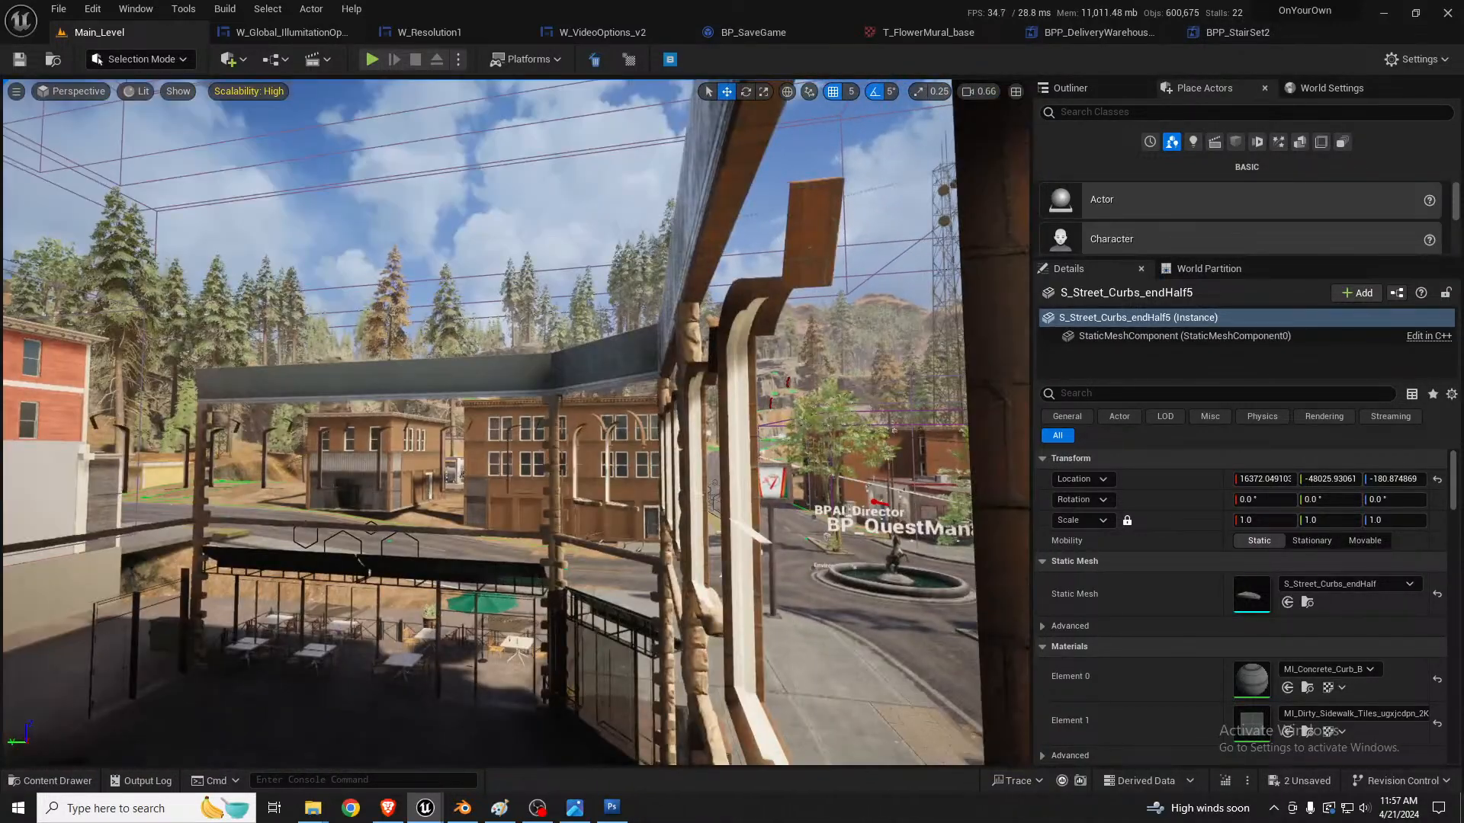
key(d)
key(d)
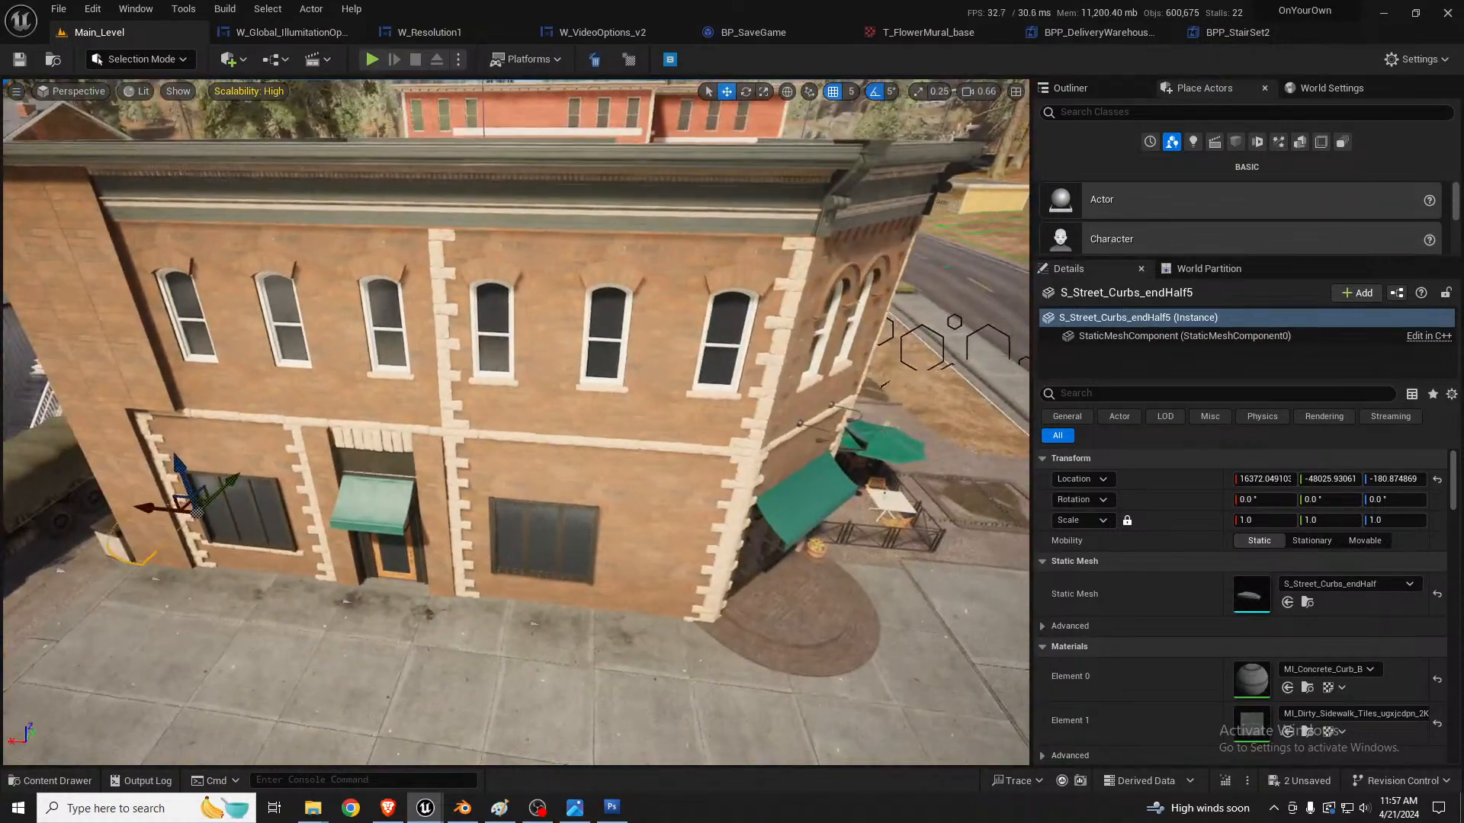
key(d)
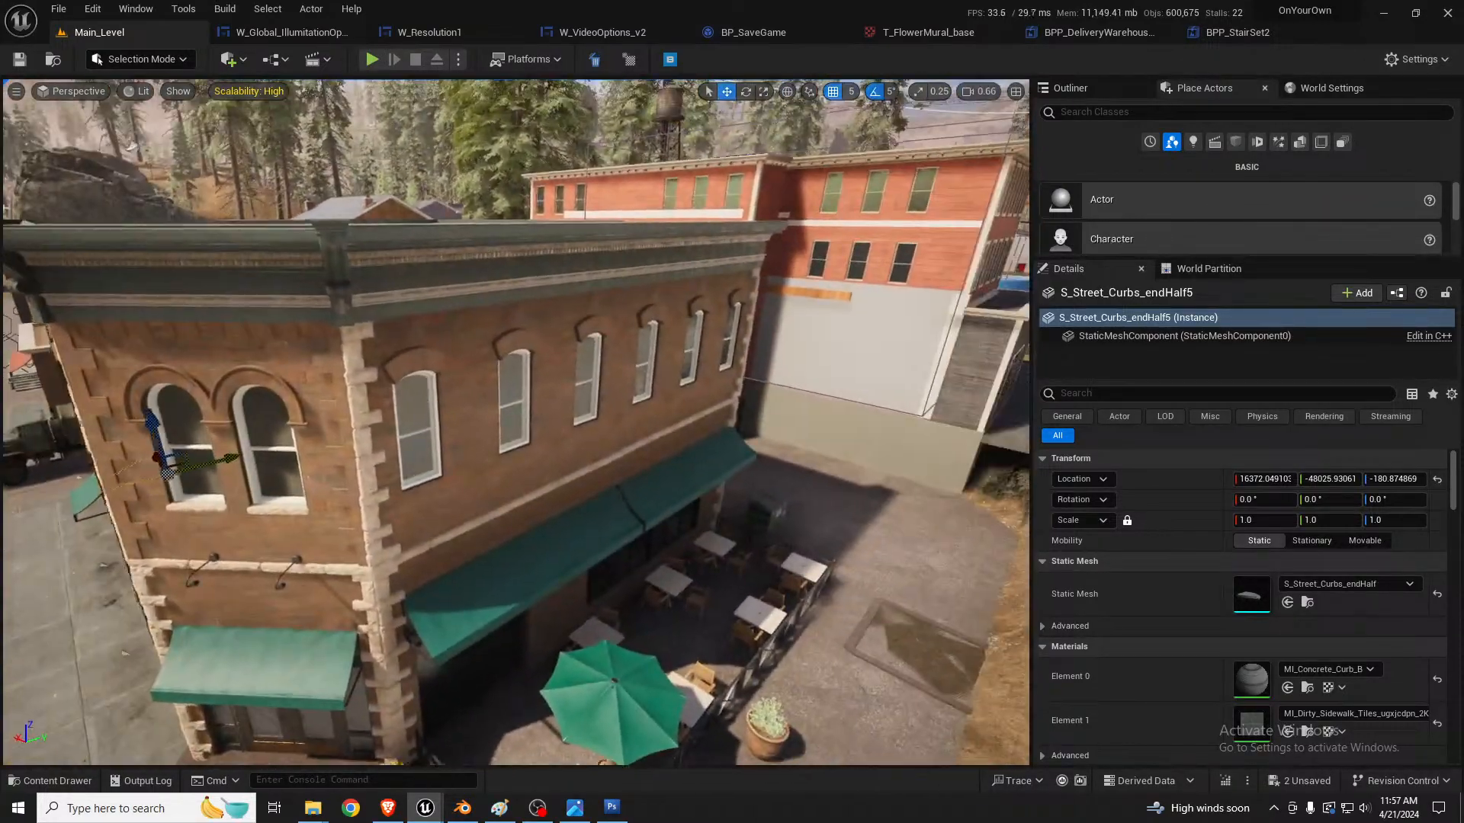
key(d)
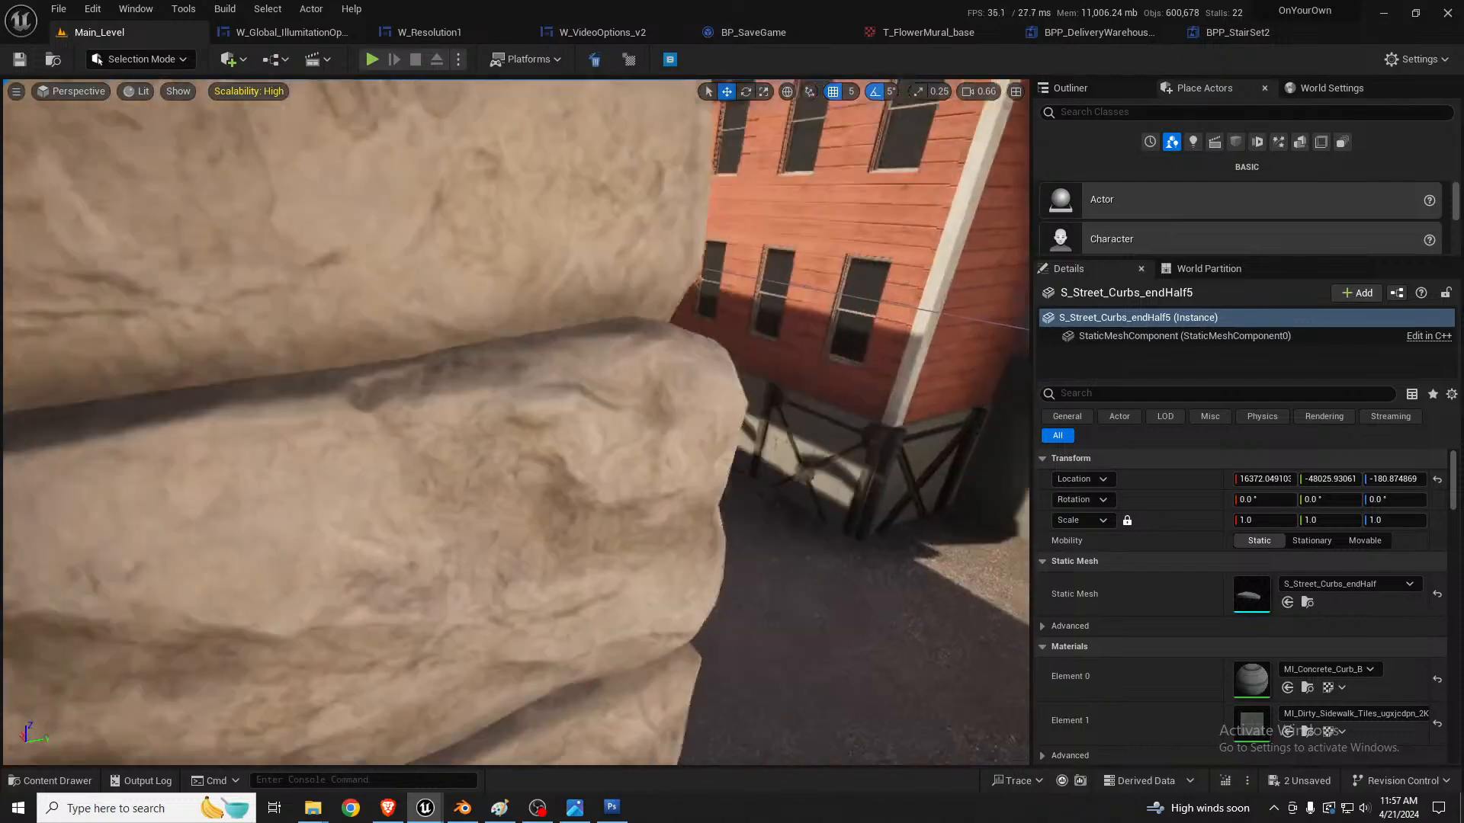
key(d)
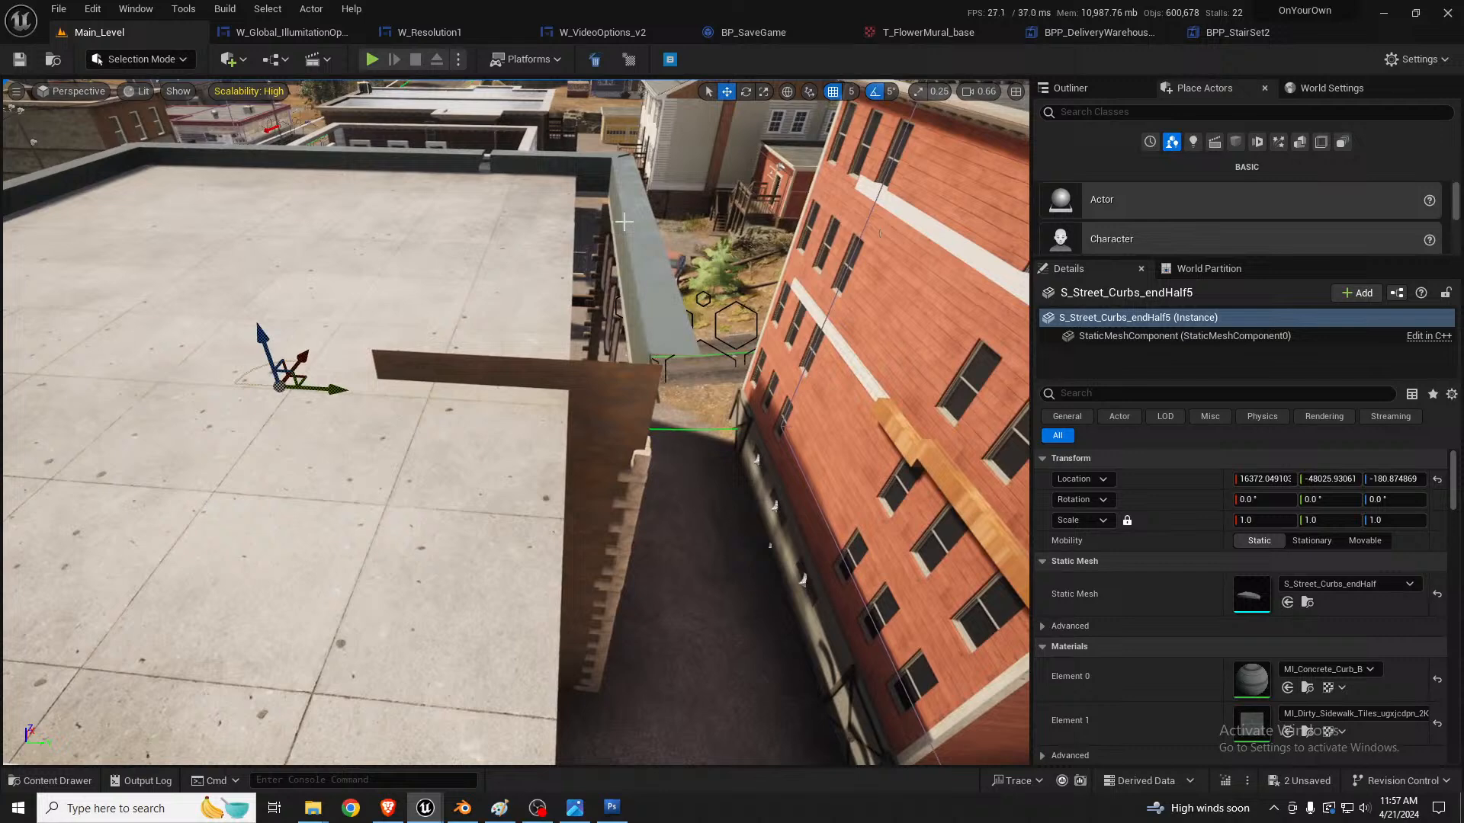
right_drag(624, 222, 629, 221)
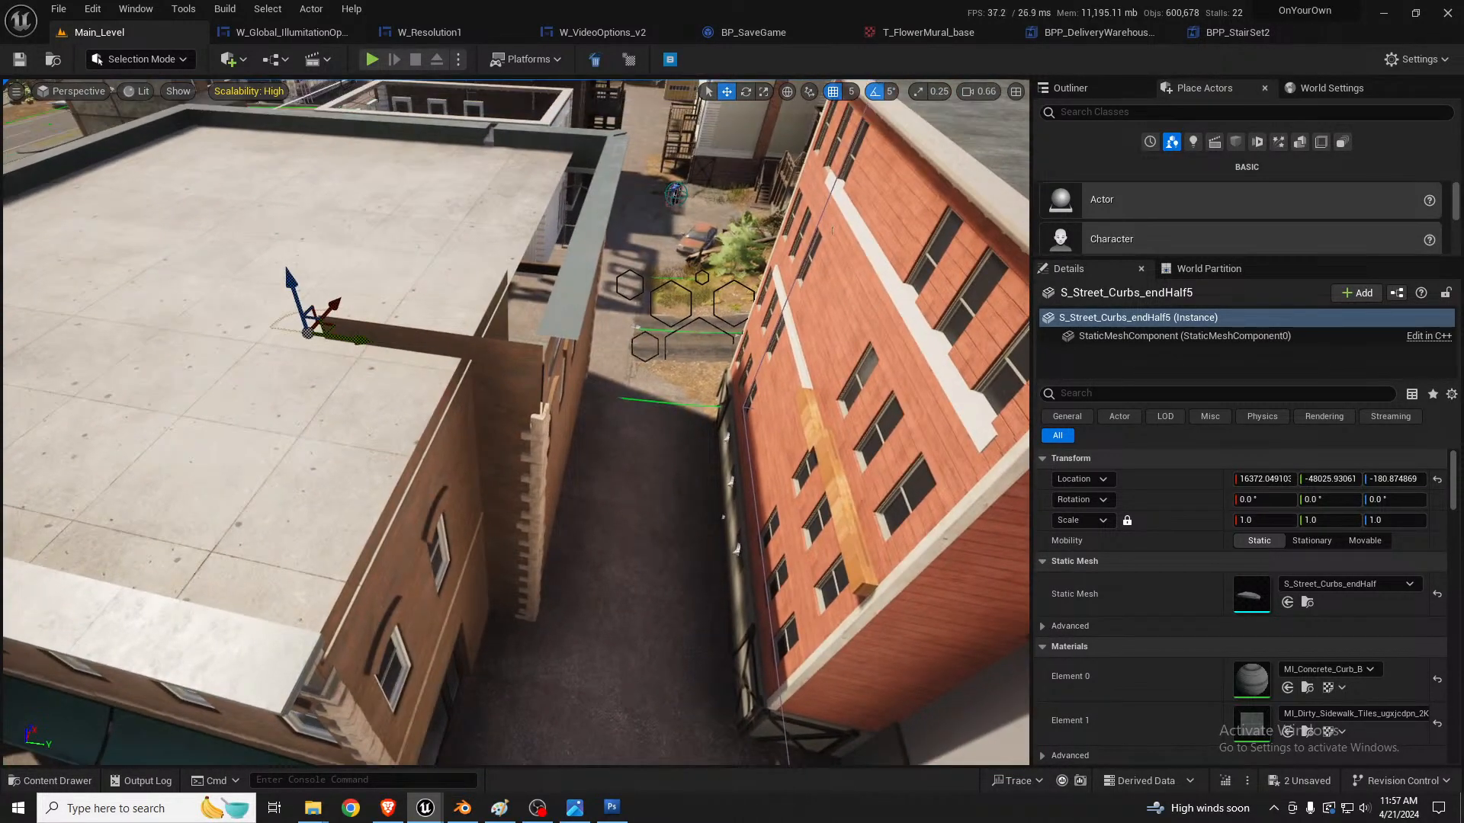
Step: Duplicate the rooftop cafe wall-with-windows piece and move the copy along the roof edge
click(343, 383)
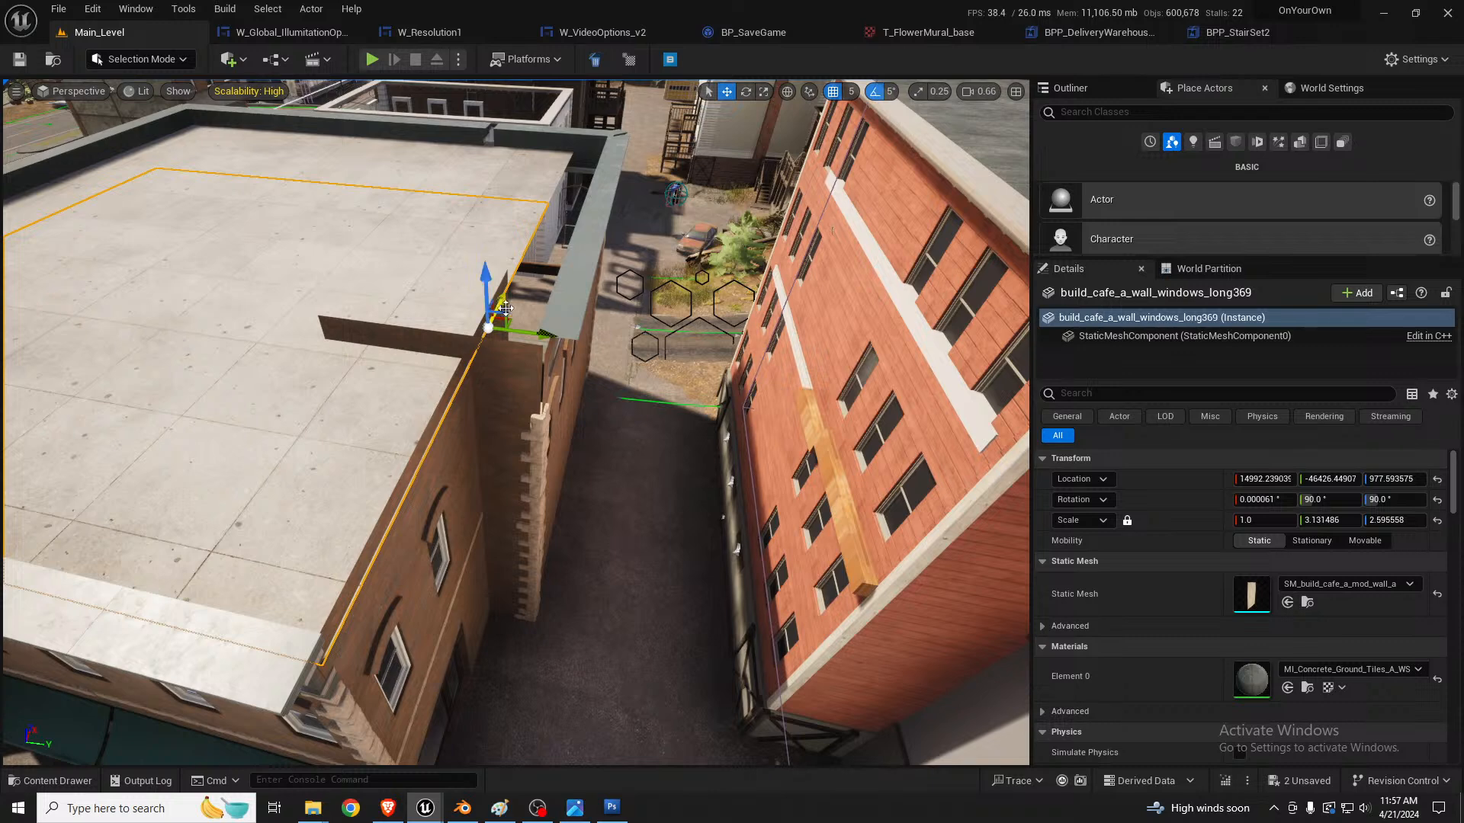
drag(548, 251, 610, 211)
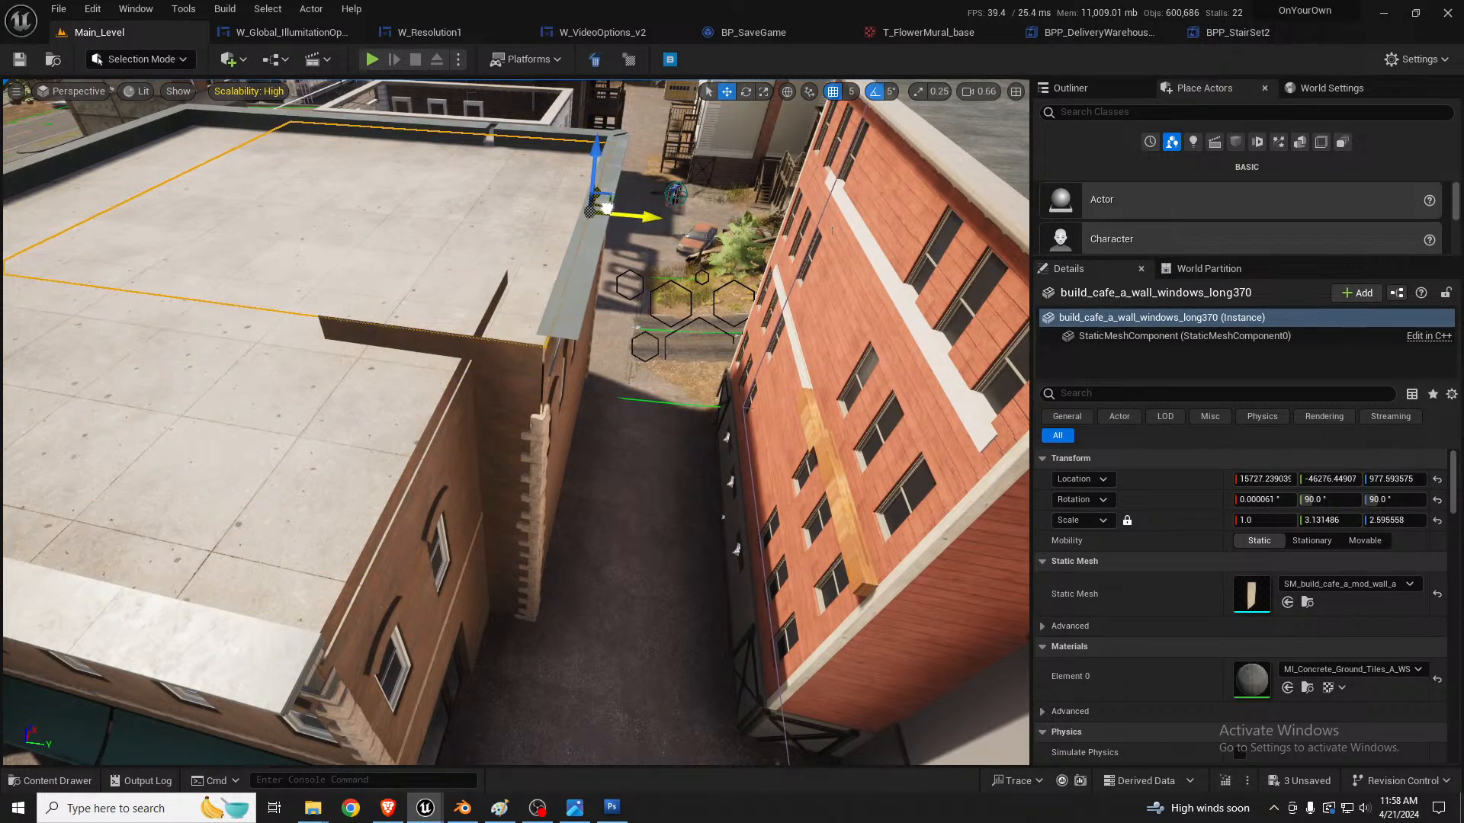
right_drag(624, 218, 137, 113)
Step: Duplicate a window decal and move the copy onto the opposite alley wall
click(289, 364)
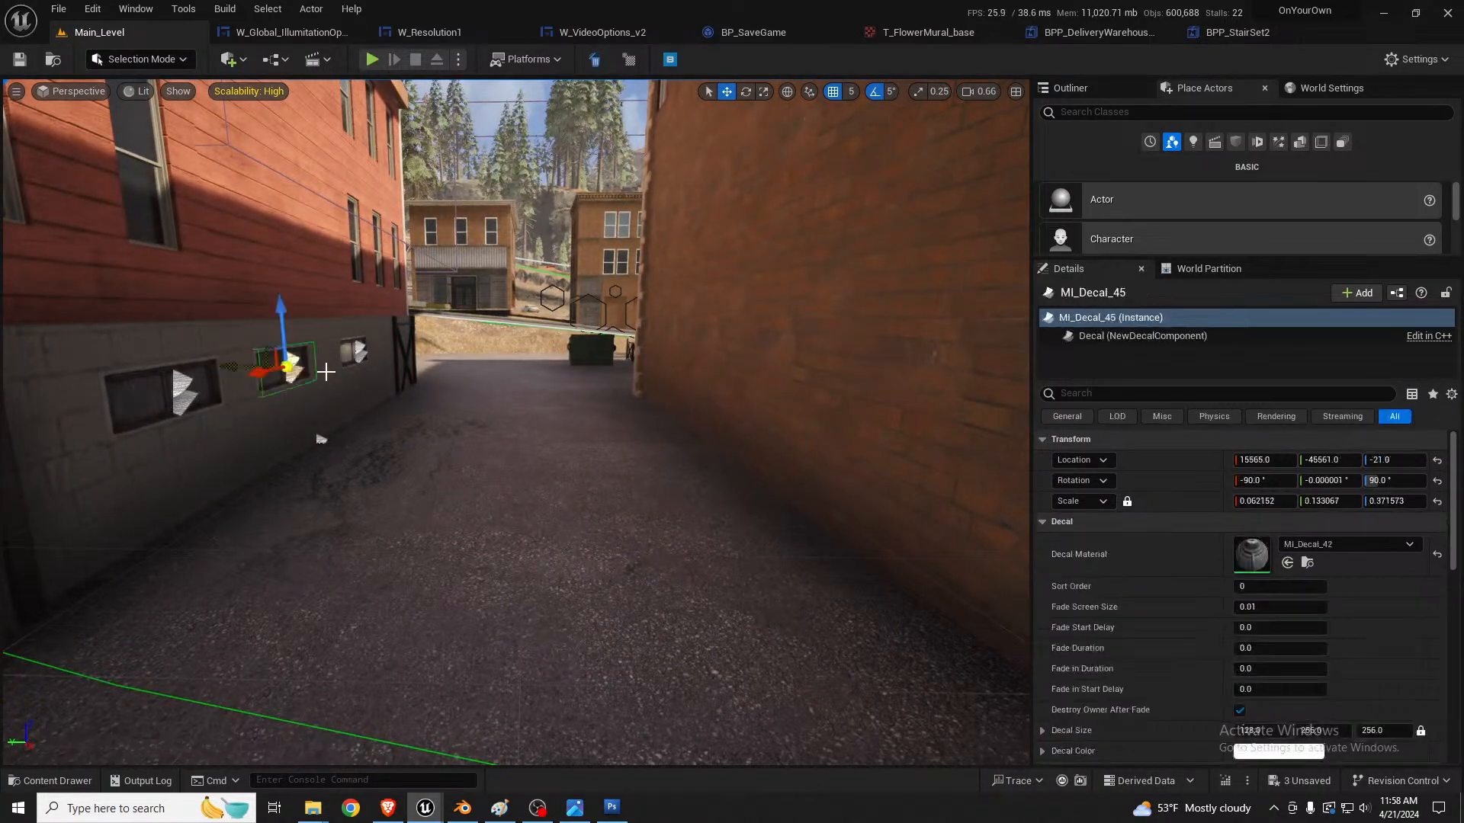
right_drag(289, 365, 317, 371)
alt+drag(171, 382, 644, 295)
key(e)
key(f)
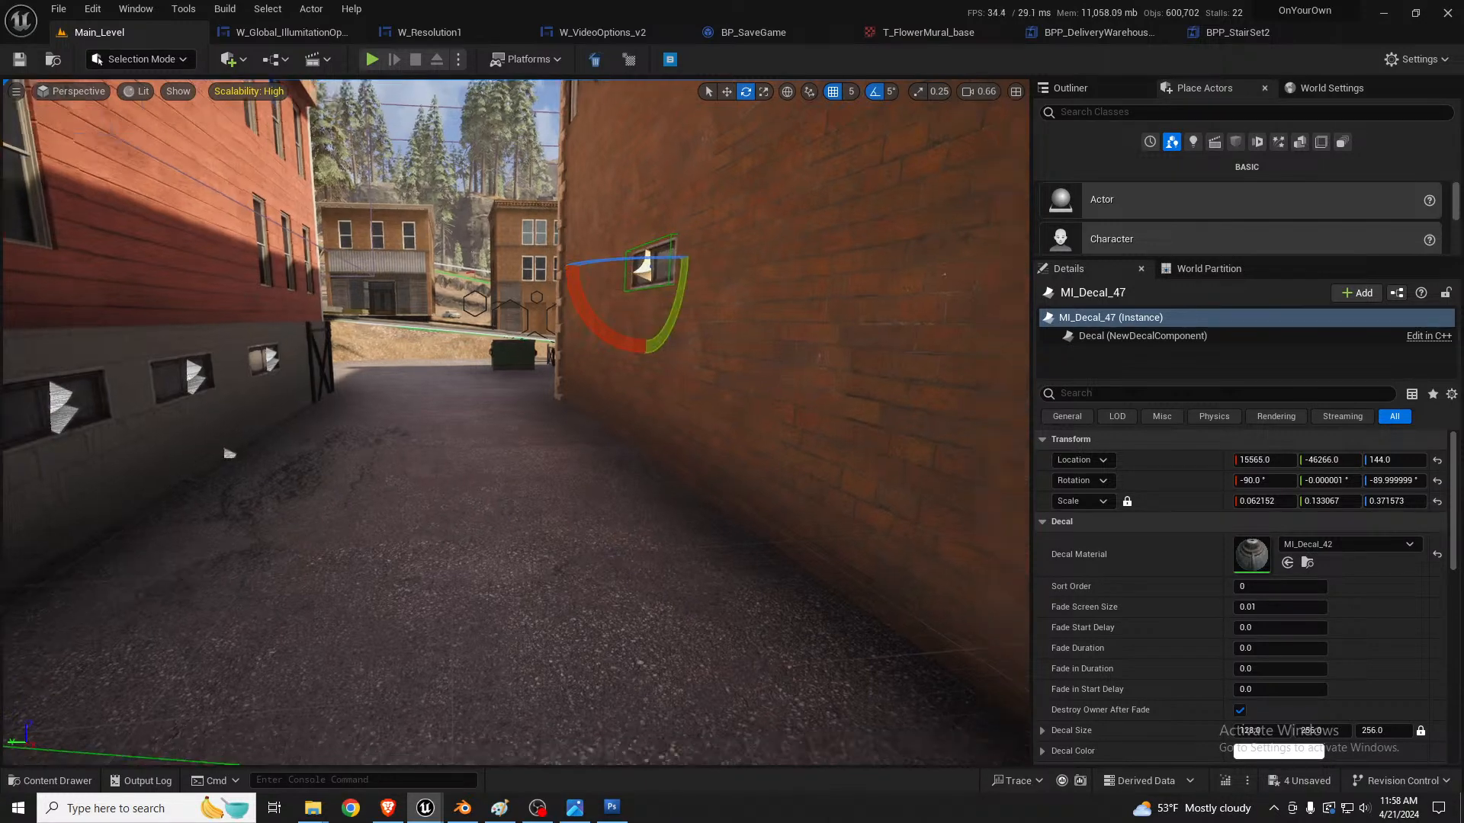
Step: Rotate the copied window decal upright to rotation 0, 0, -90
key(s)
right_drag(516, 422, 568, 360)
key(w)
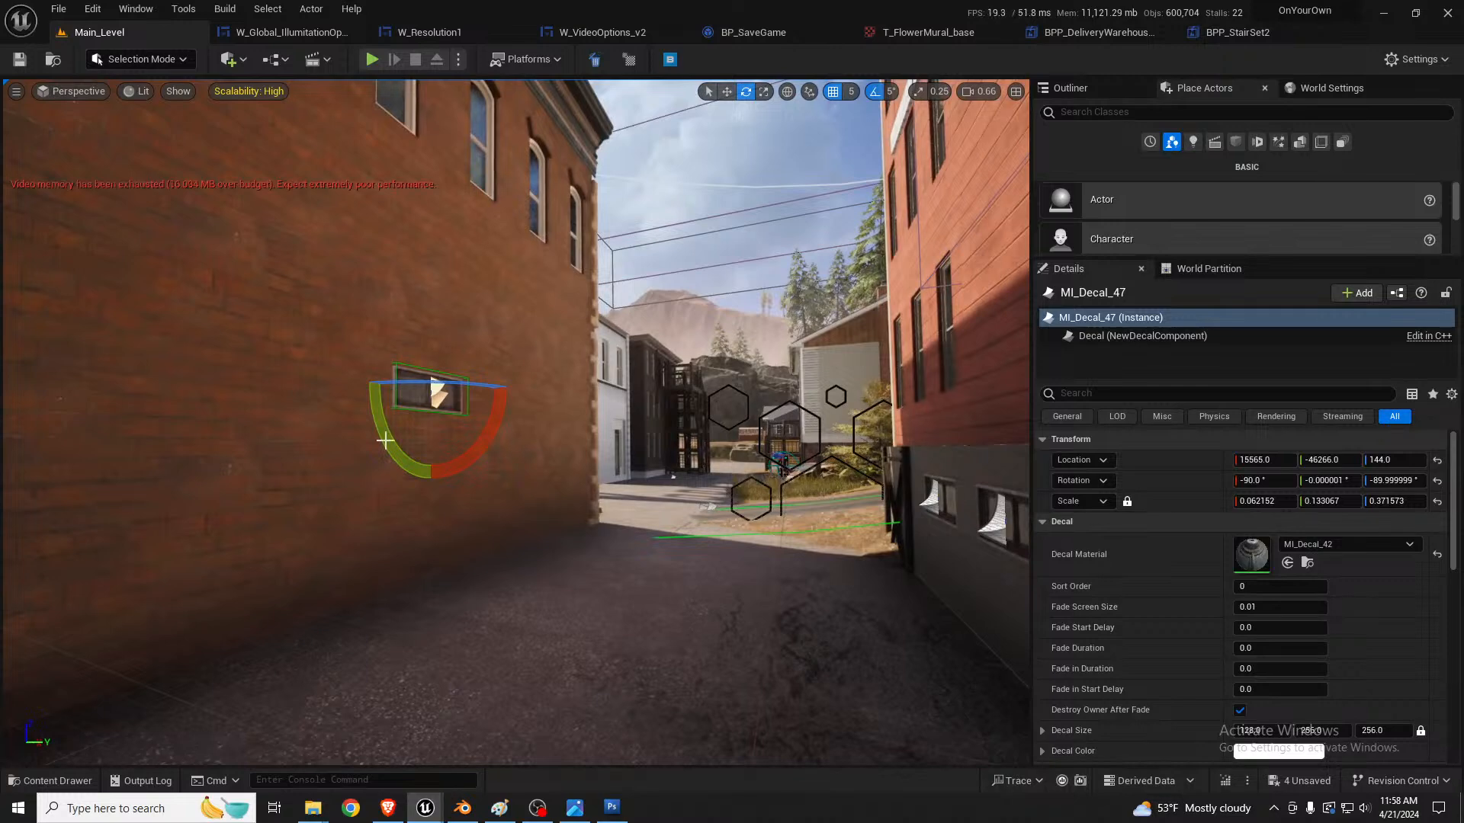
drag(385, 450, 348, 365)
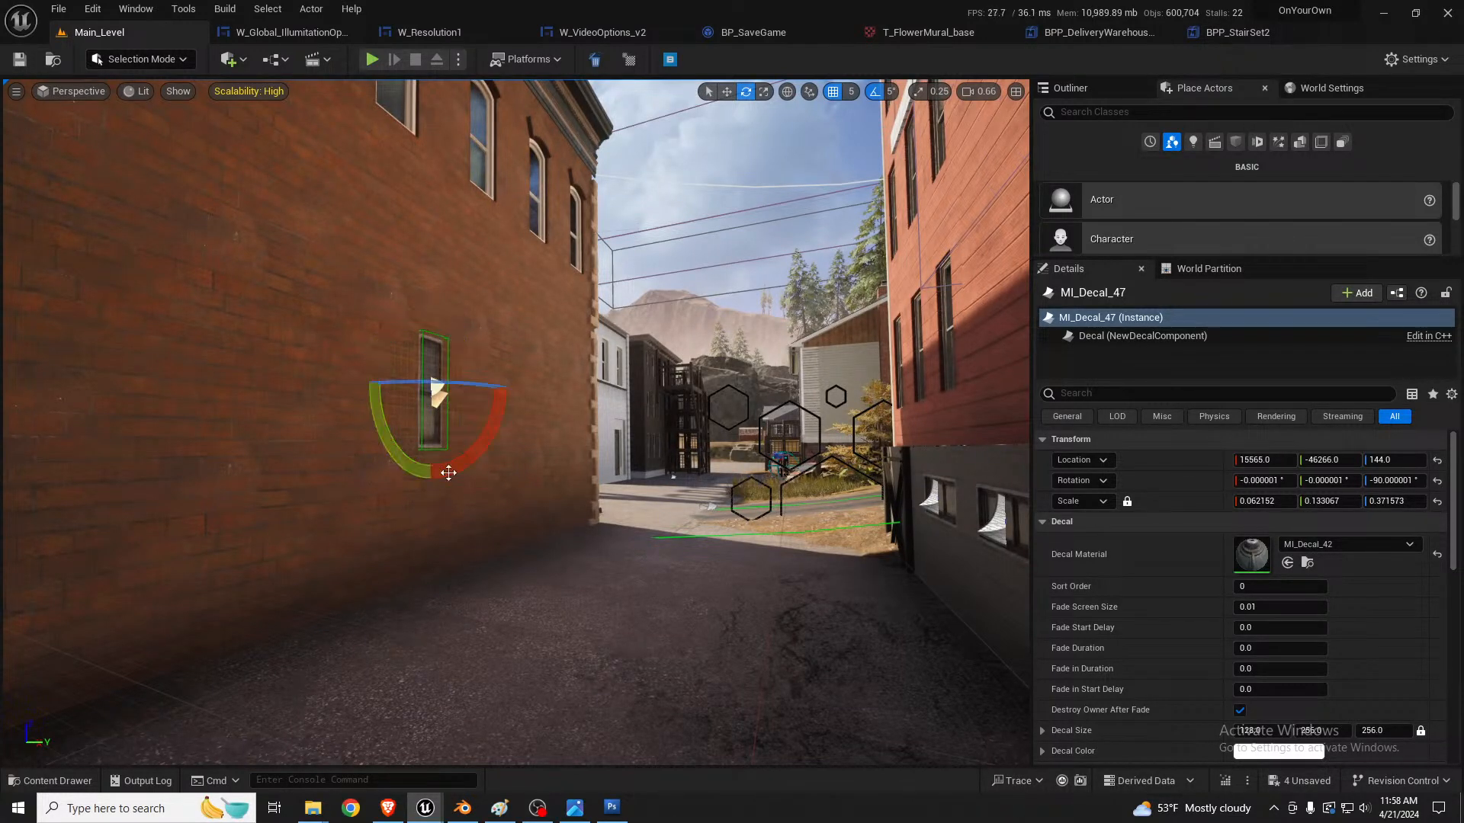
key(w)
right_drag(448, 473, 378, 468)
key(d)
key(a)
key(w)
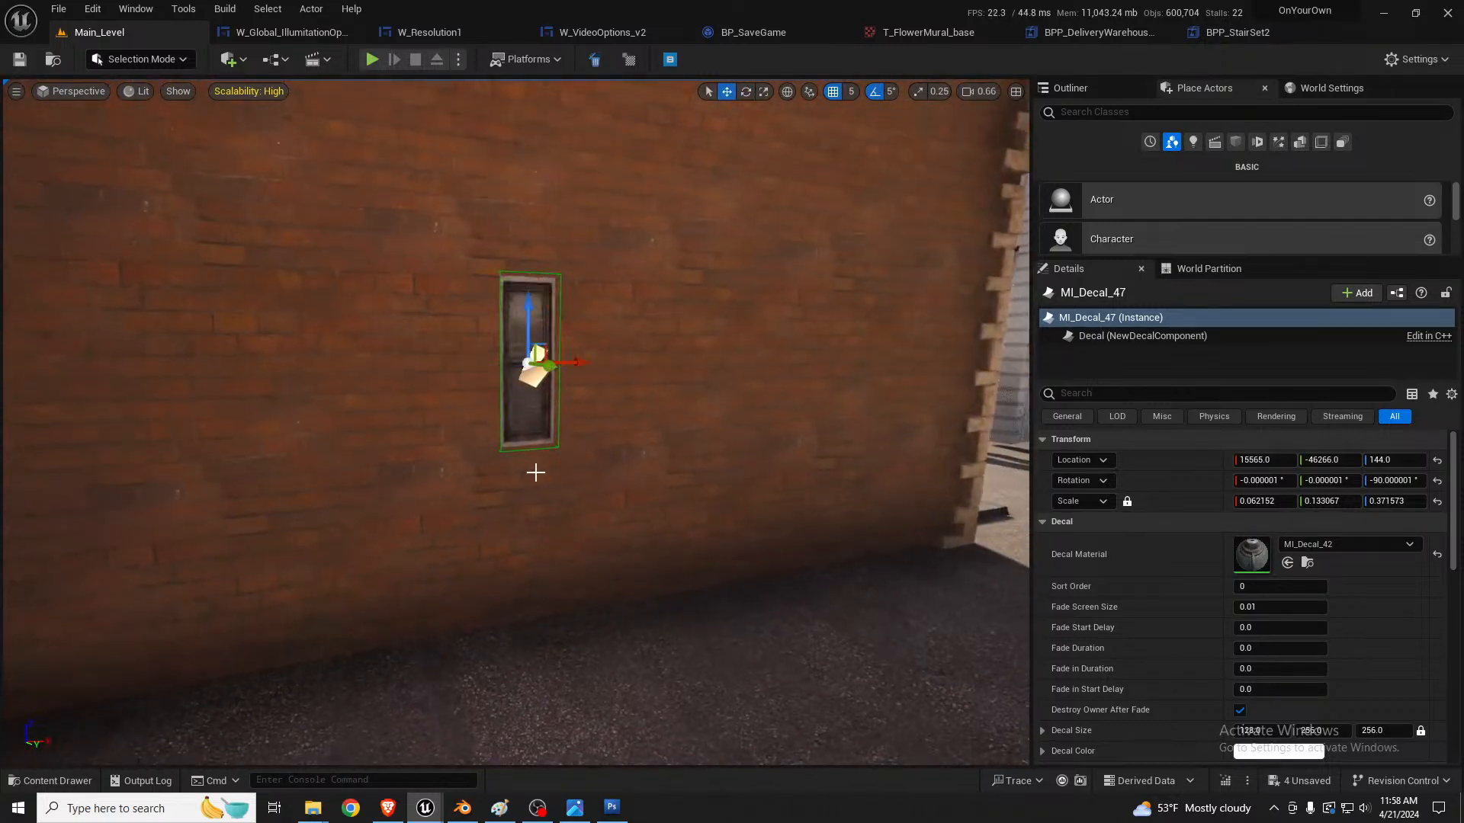
Step: Position and select both window decals on the alley wall
alt+drag(578, 365, 514, 361)
key(d)
right_drag(595, 373, 478, 398)
key(s)
ctrl+click(493, 383)
key(s)
key(d)
key(a)
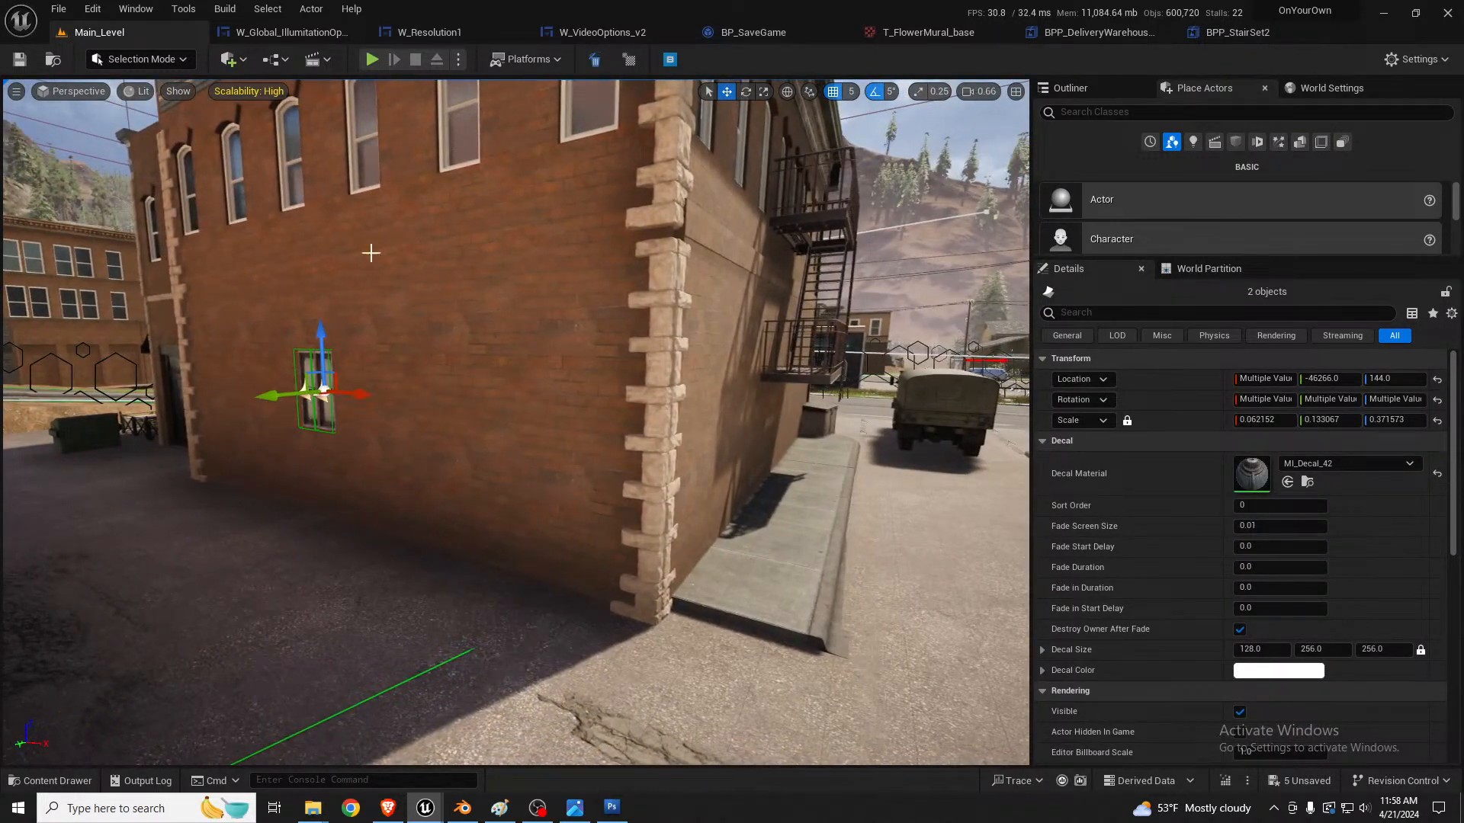
Step: Try swapping the upper single-window wall module to the cafe windows mesh, then undo it
click(365, 222)
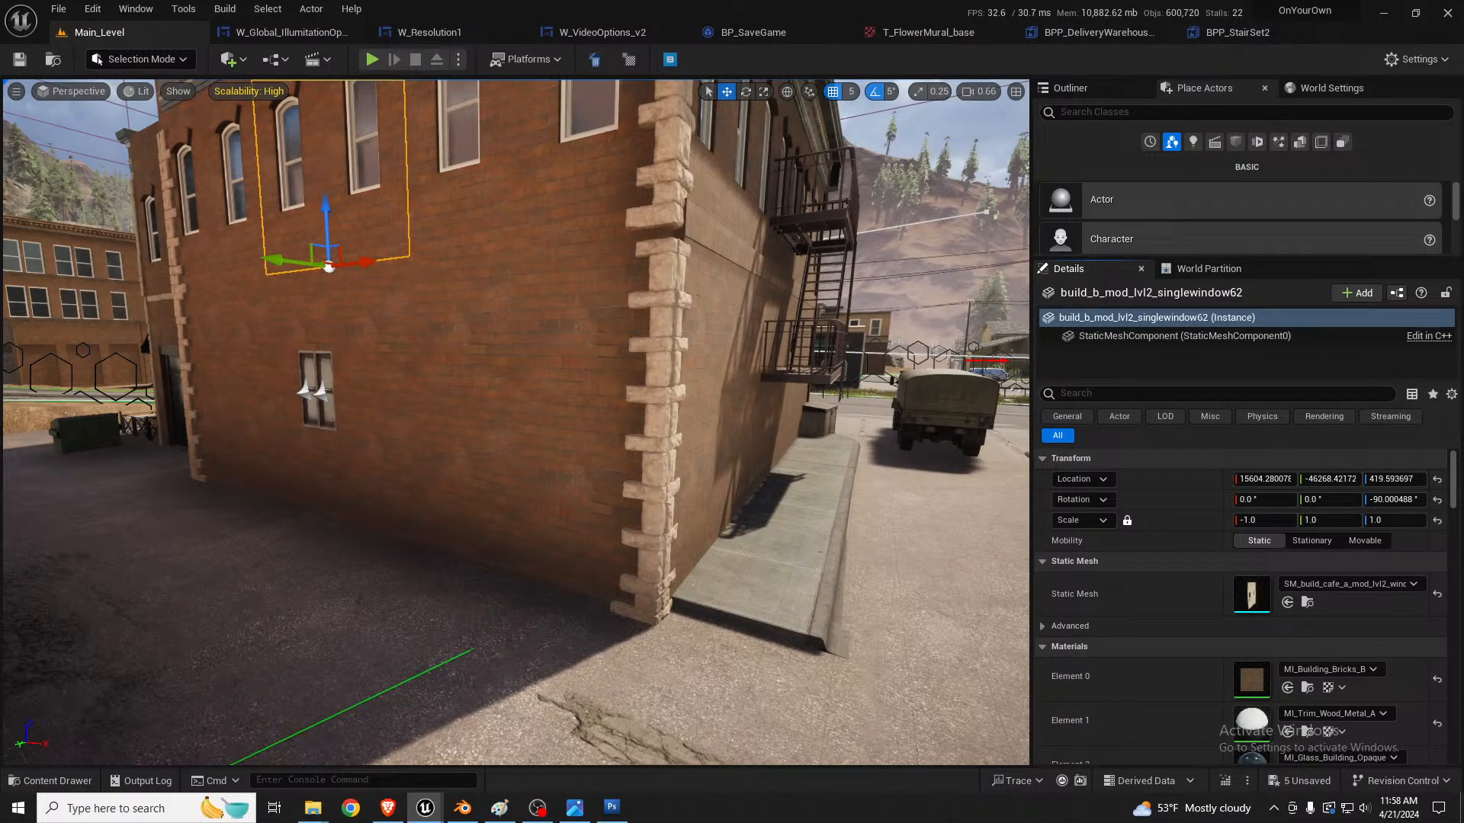
click(1288, 602)
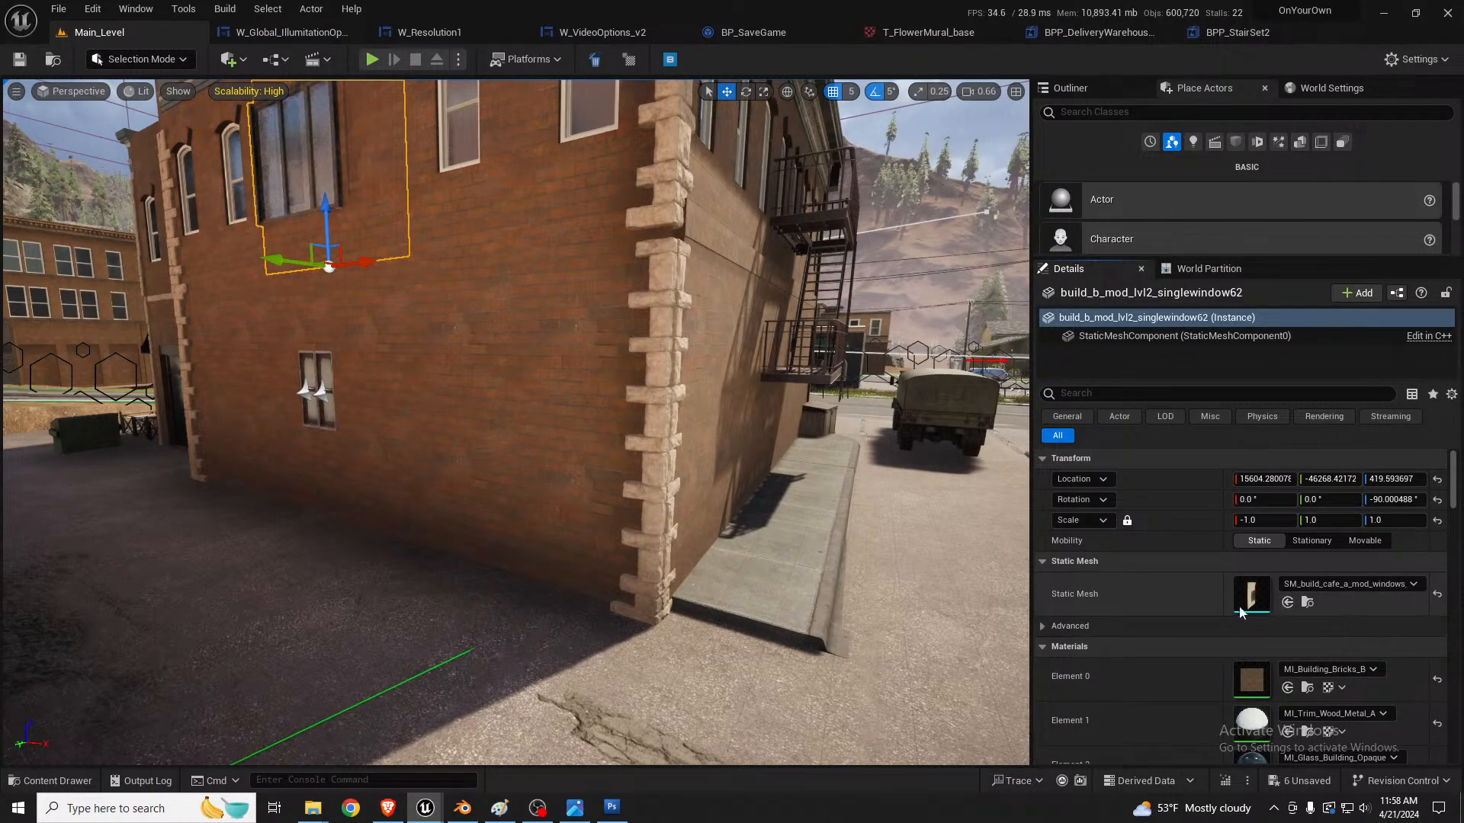
right_drag(656, 450, 662, 381)
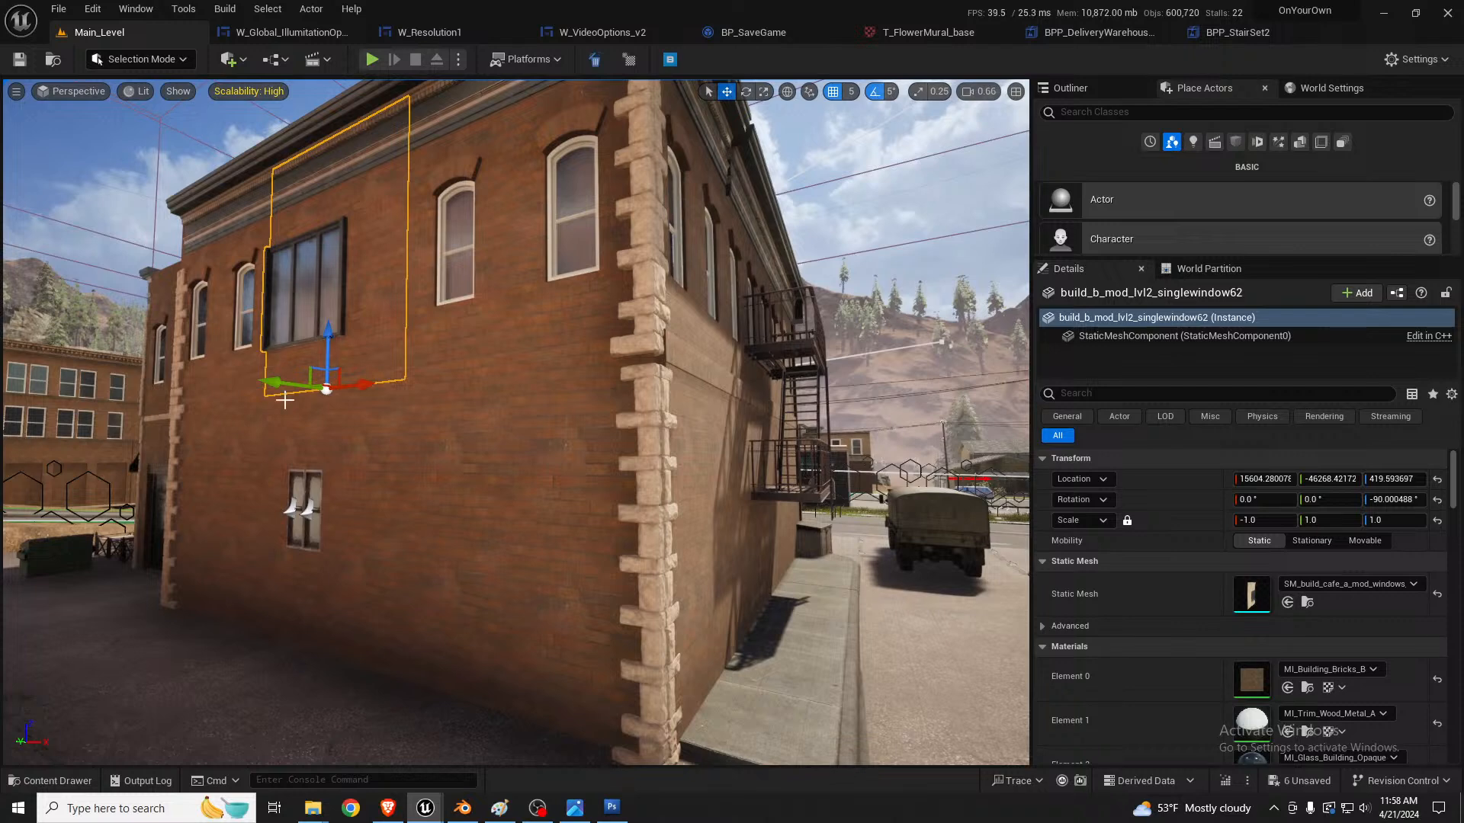
key(ctrl+z)
Step: Delete the two window decals from the lower alley wall
click(311, 523)
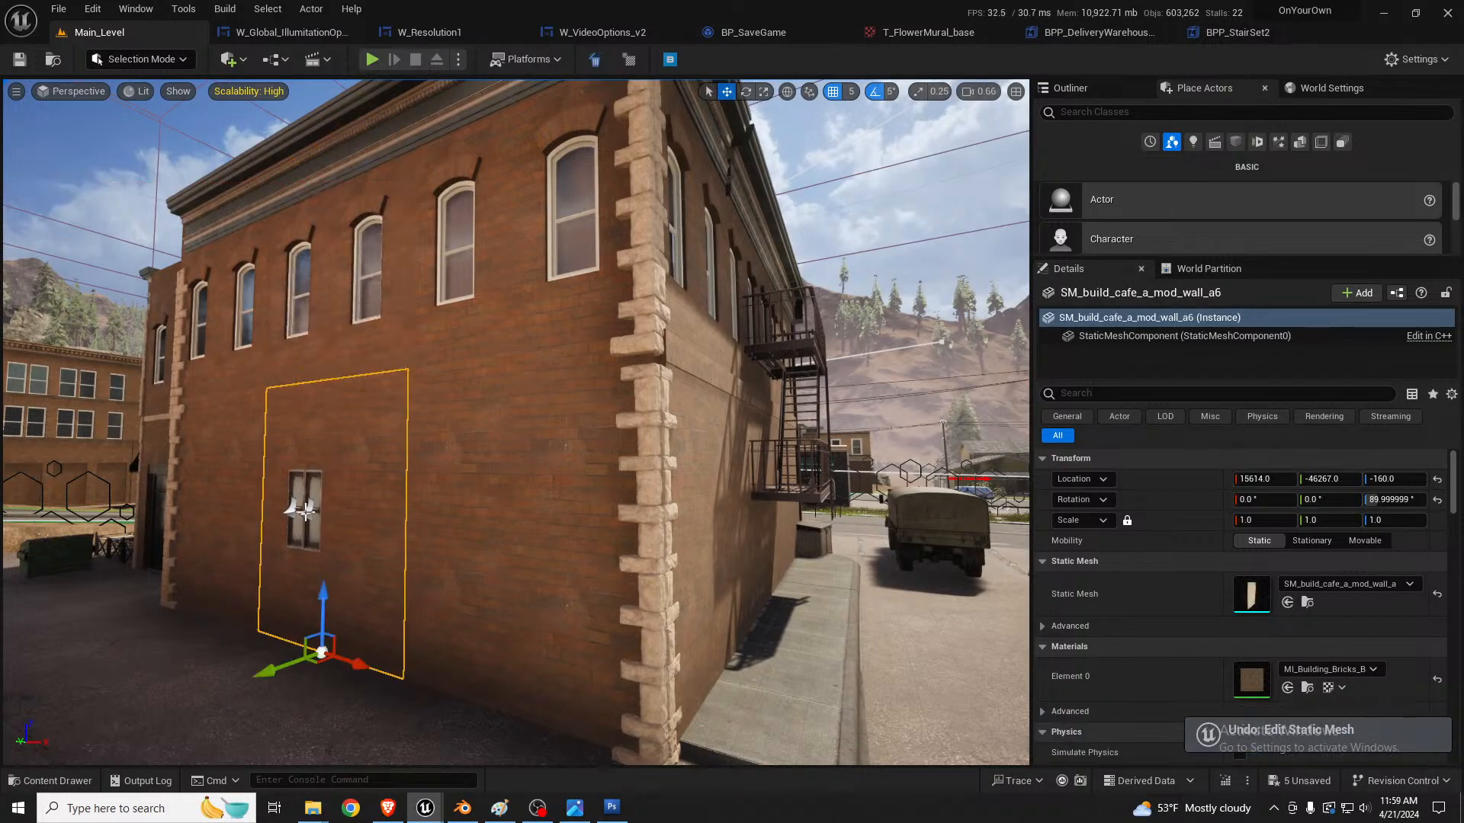
click(308, 512)
key(Delete)
click(292, 516)
key(Delete)
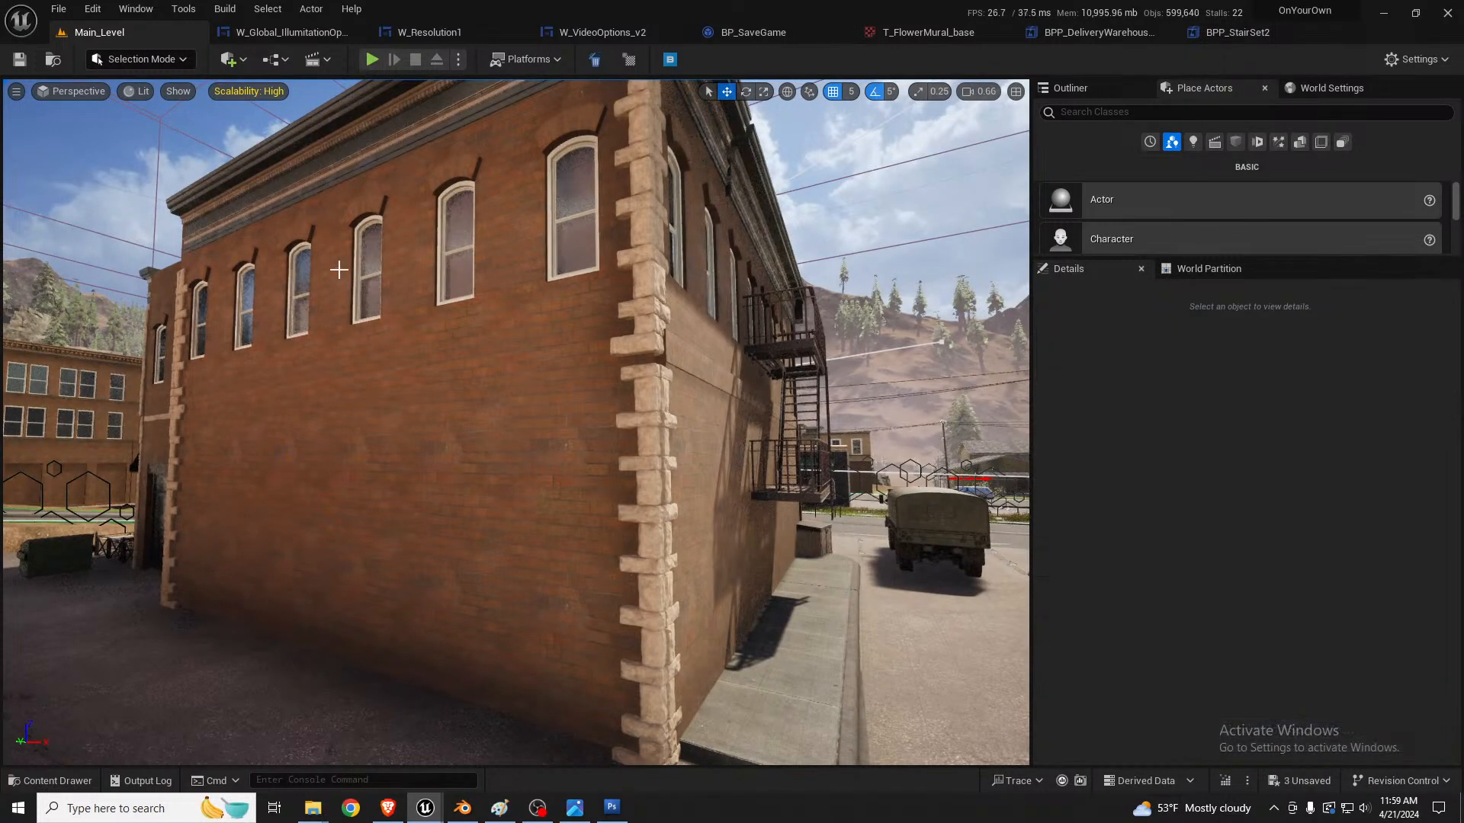
Step: Swap the lower brick wall sections a6 and a5 to the SM_build_cafe_a_mod_windows mesh
click(325, 495)
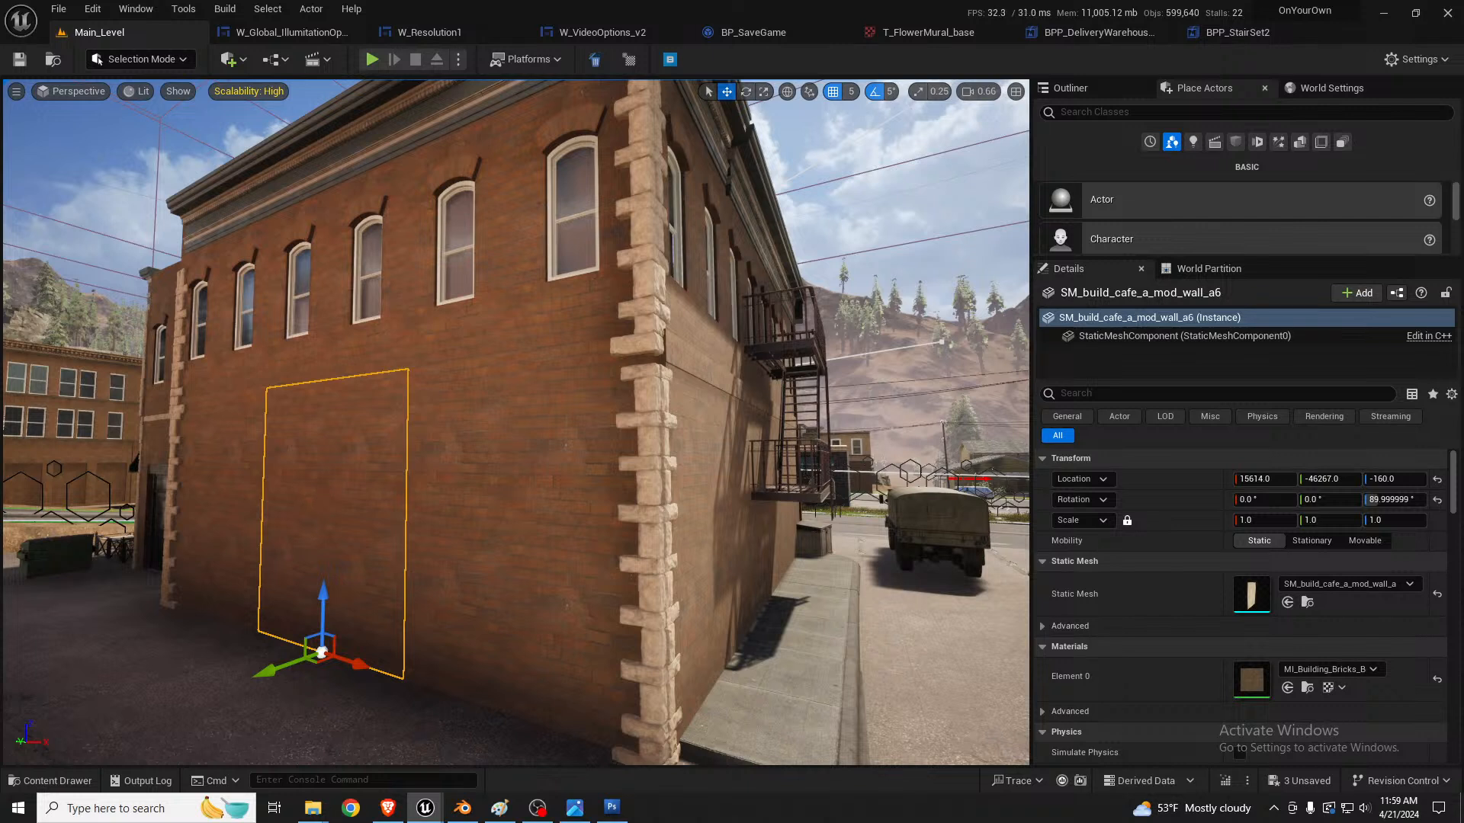
click(1287, 602)
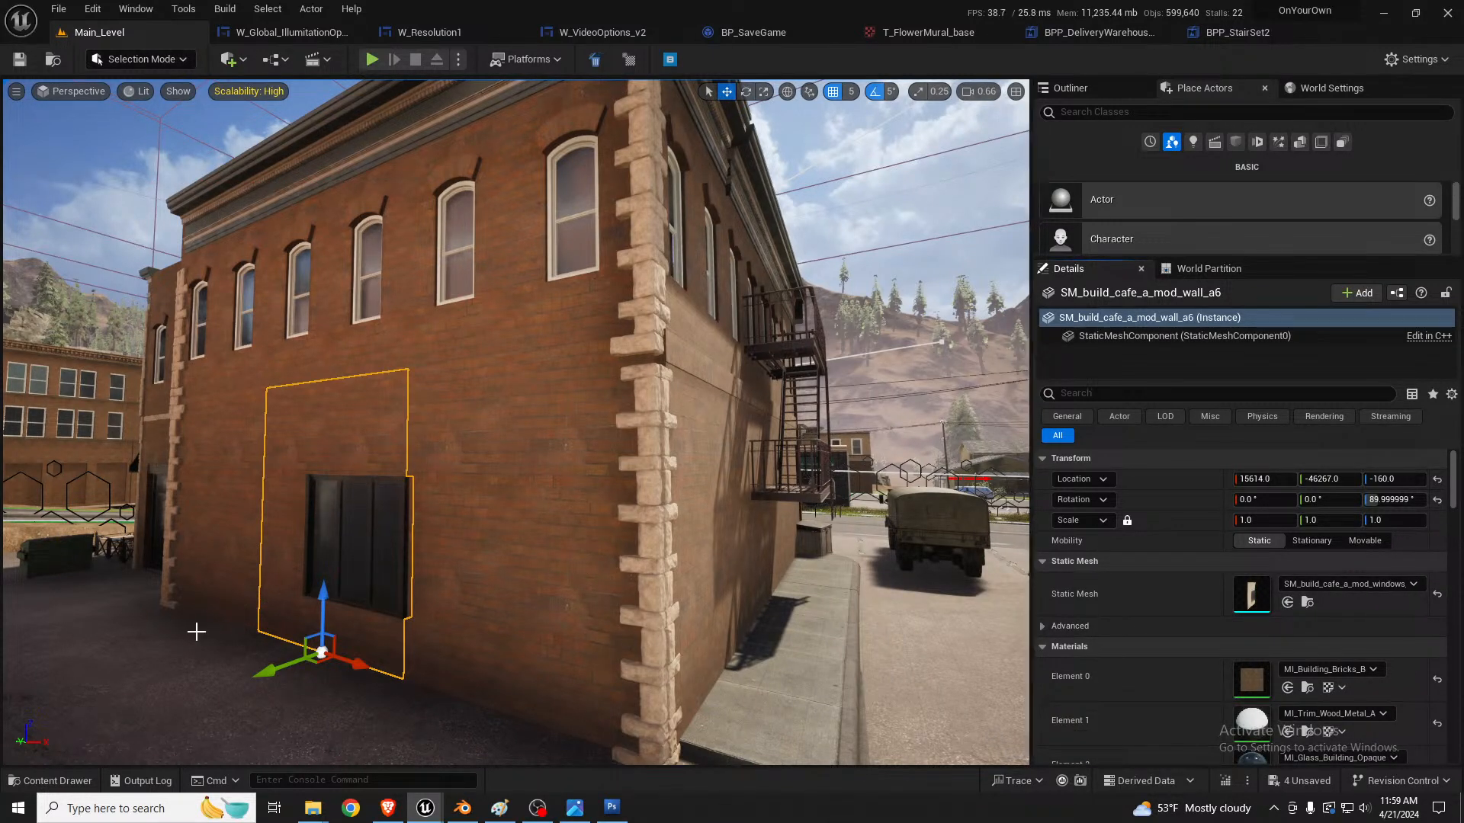
click(422, 591)
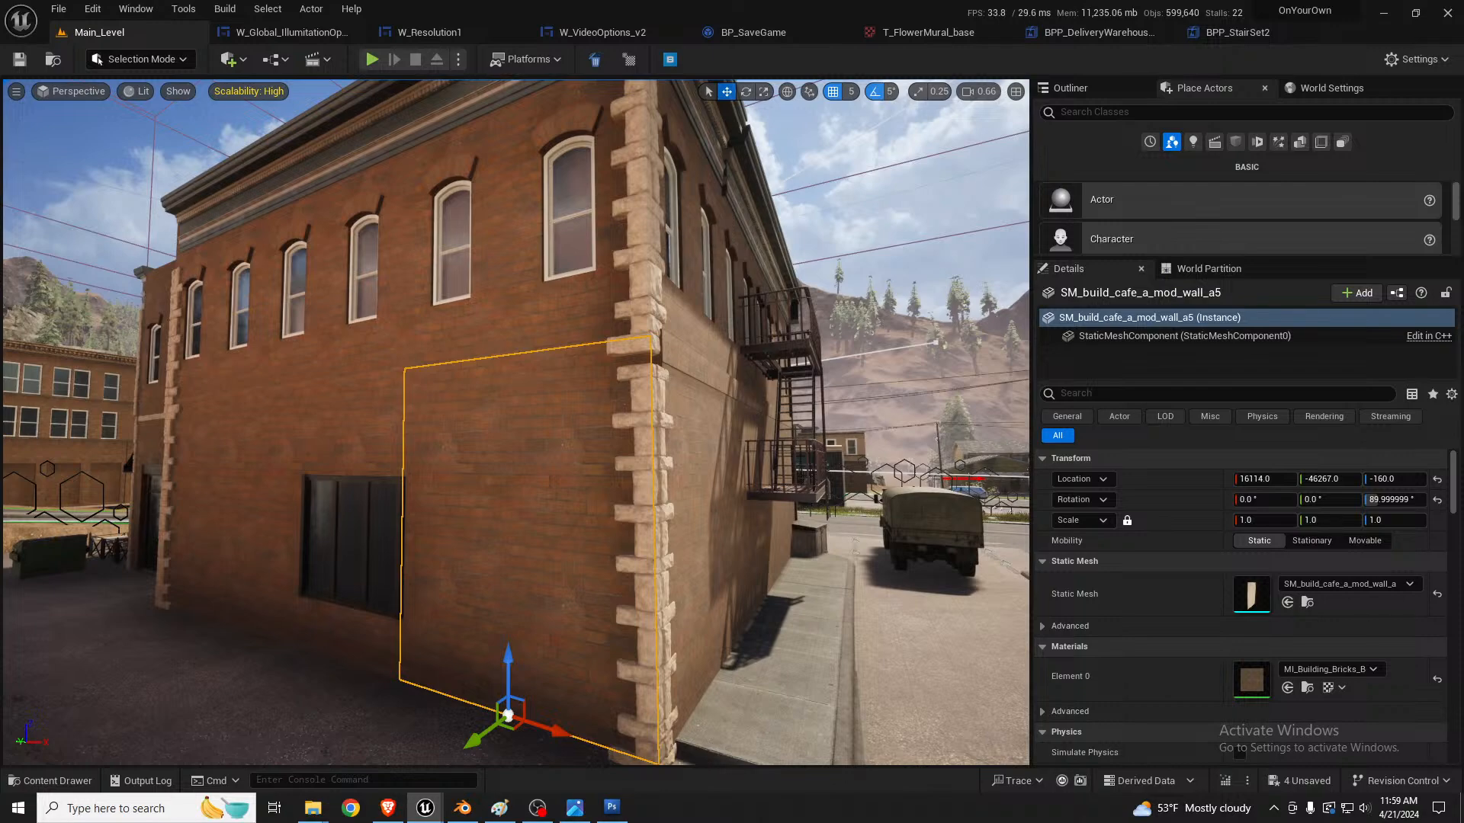
click(1287, 602)
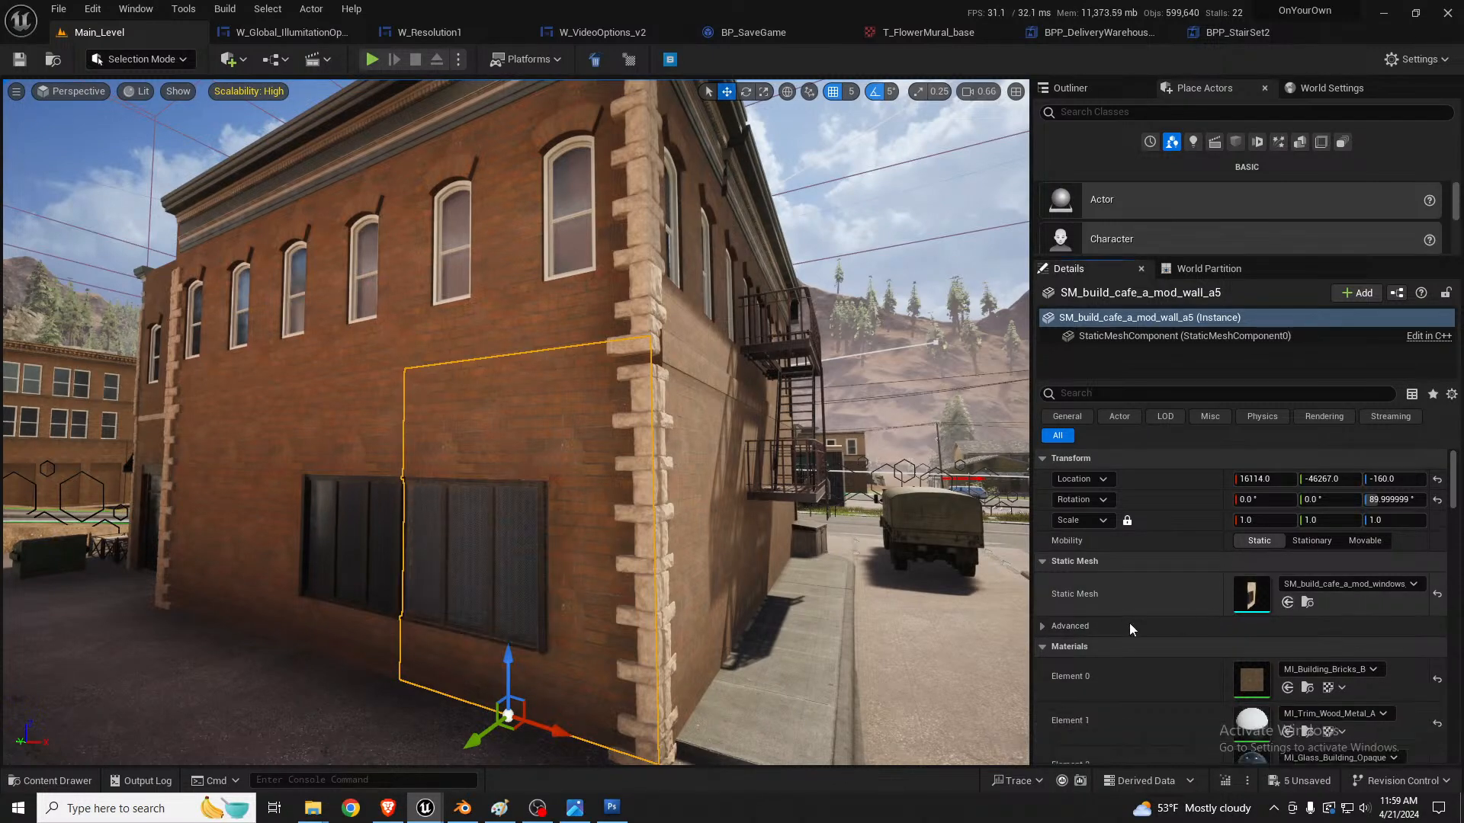
Step: Deselect everything and save the level
mouse_move(519, 500)
right_down()
mouse_move(396, 496)
mouse_move(517, 493)
right_up()
key(Escape)
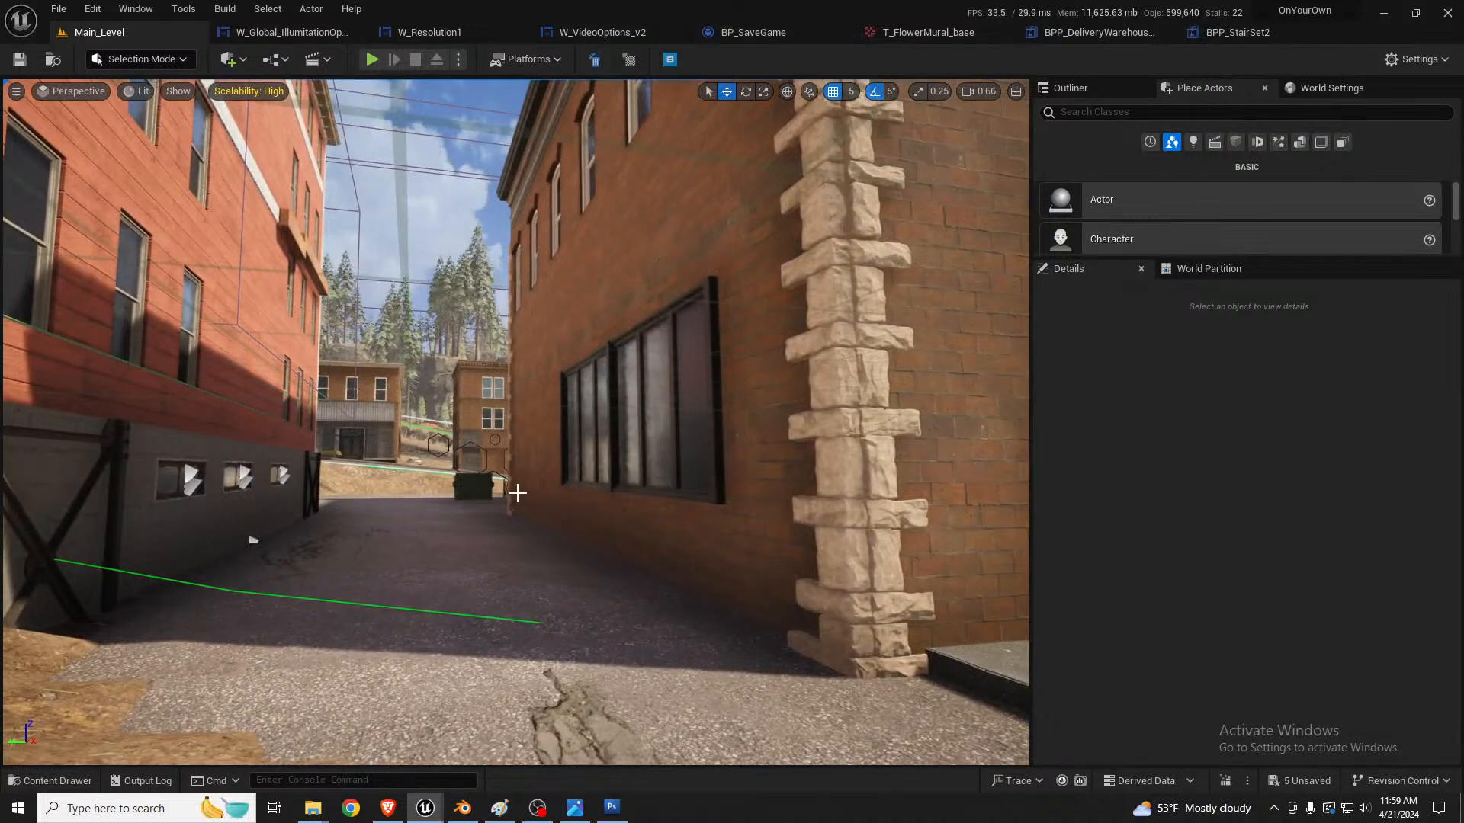
key(ctrl+s)
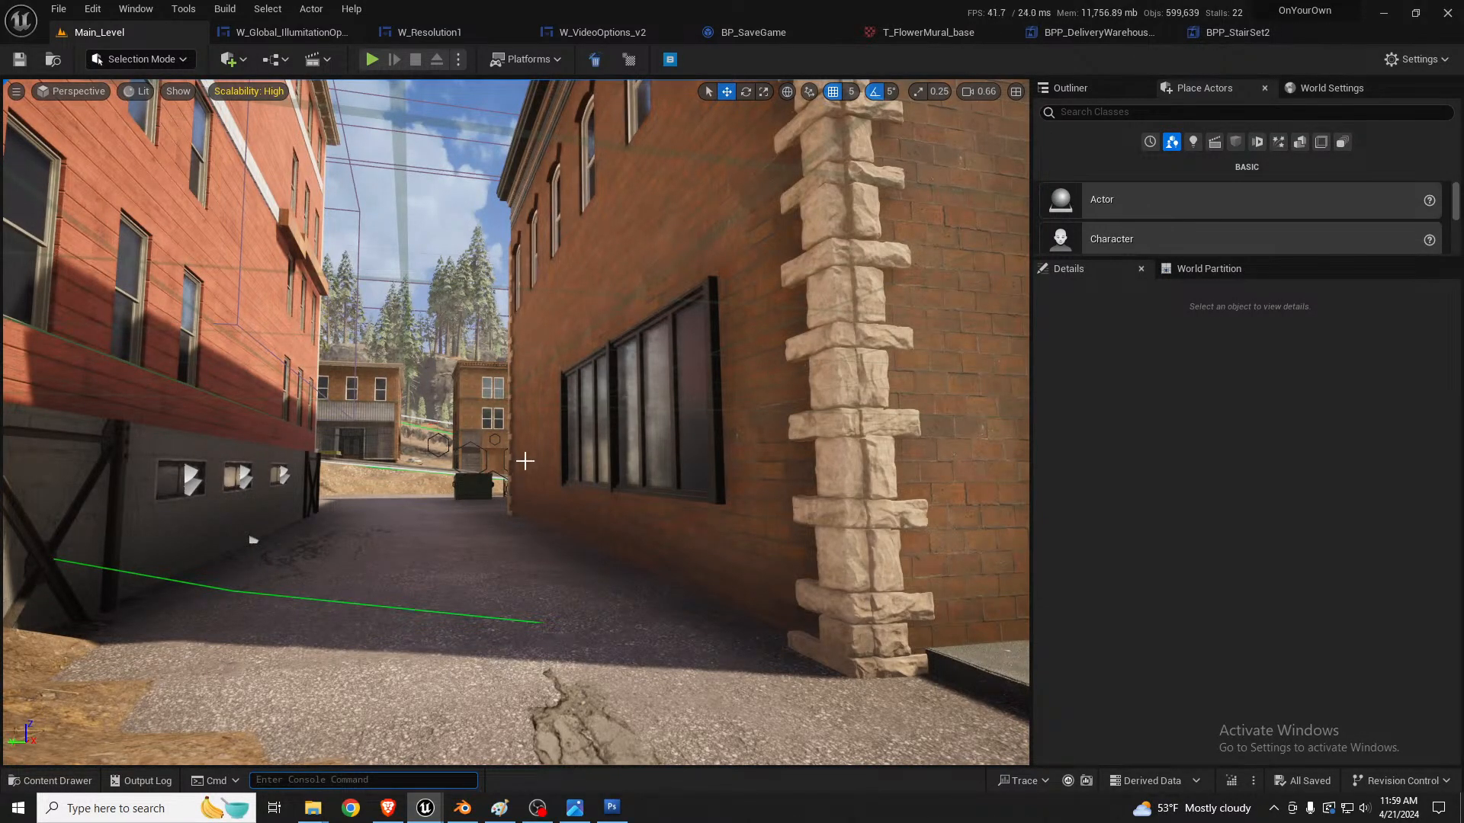
Step: Change the apartment facade's Element 1 material to MI_PlanksPainted_B and close its material editor tab
right_drag(525, 461, 466, 448)
click(466, 448)
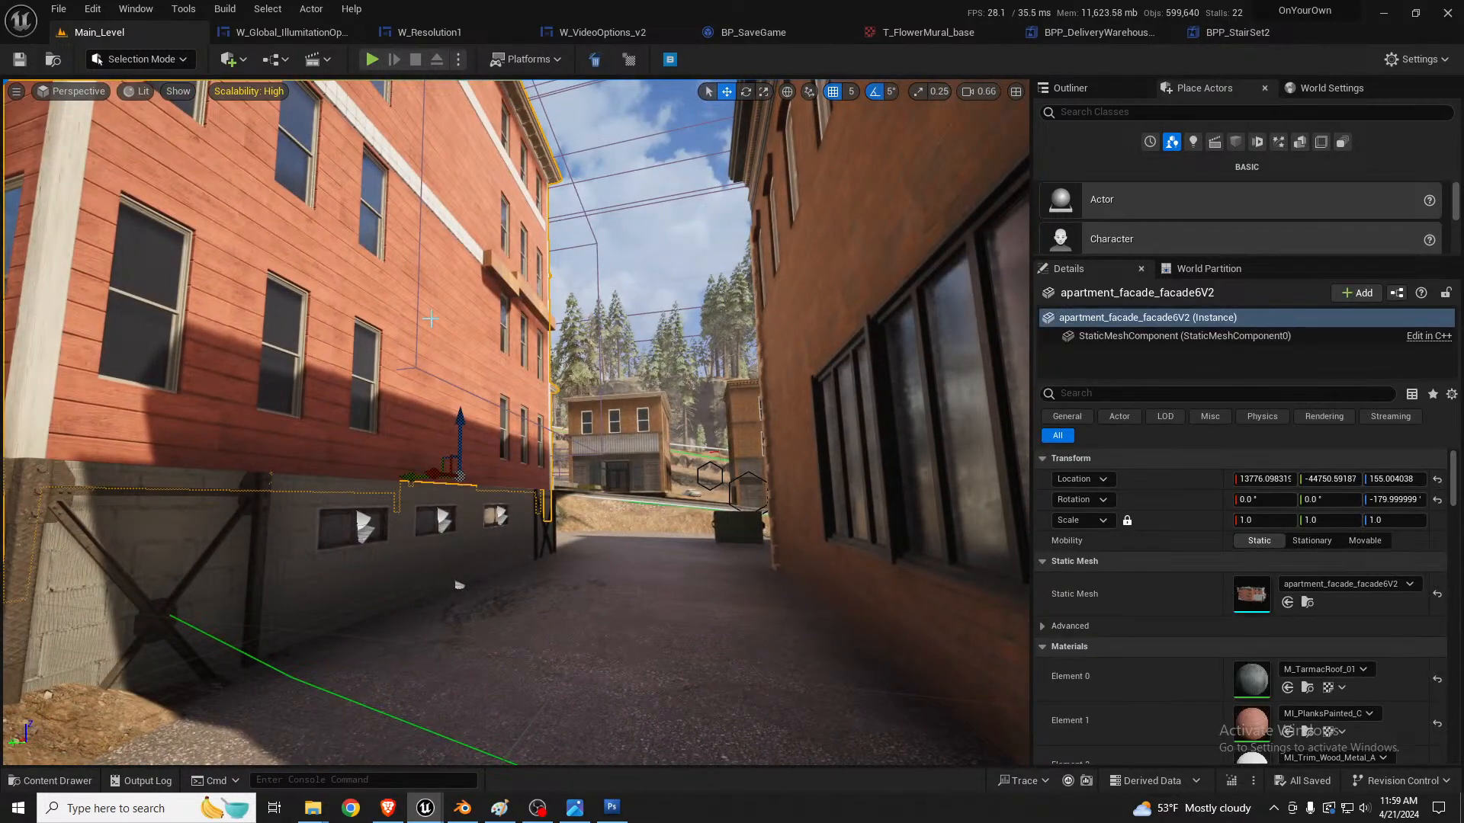
scroll(1150, 592, down, 5)
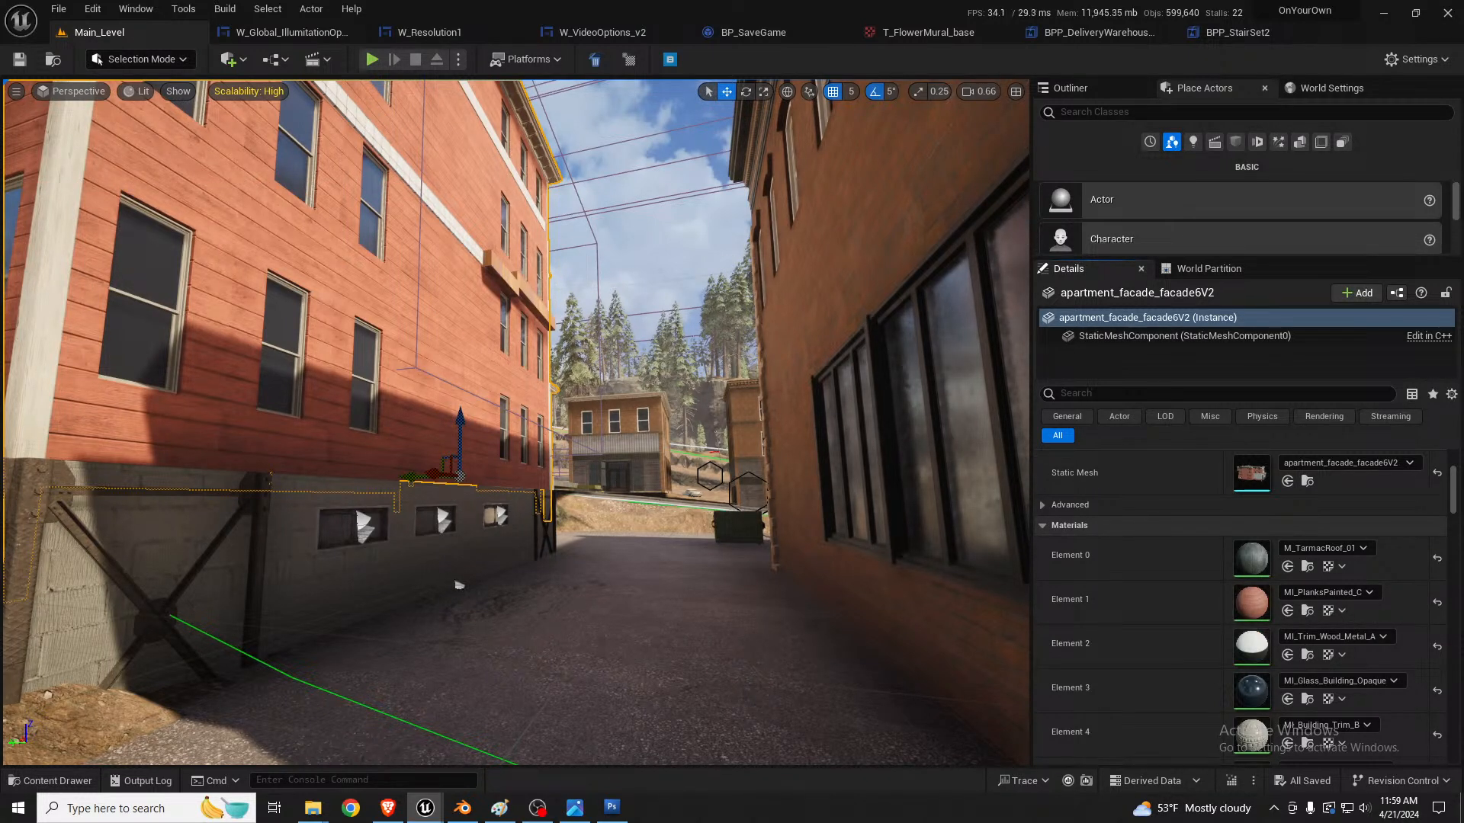
click(1288, 611)
key(s)
right_drag(647, 505, 480, 458)
key(a)
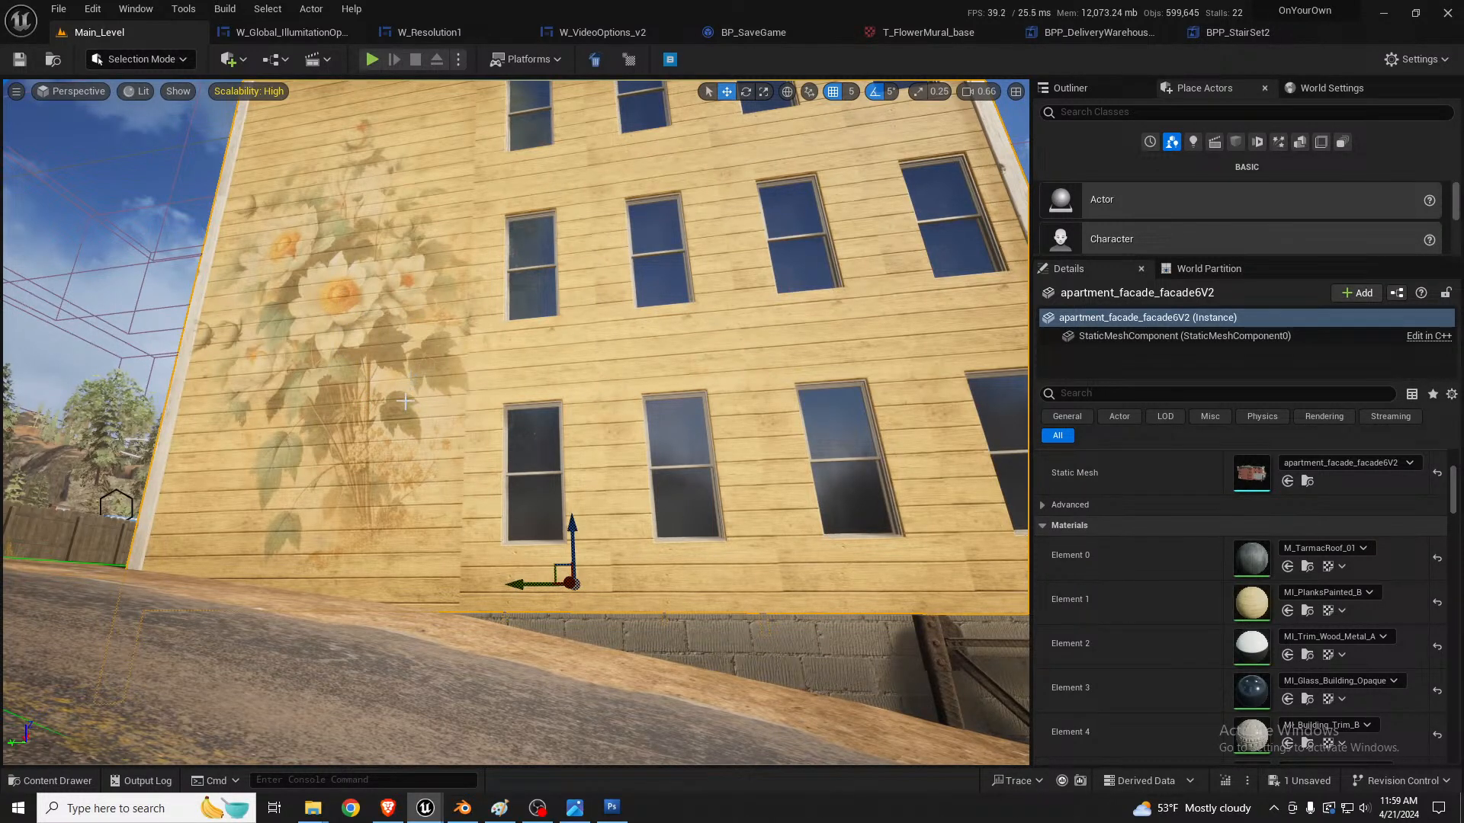
key(d)
right_drag(534, 434, 568, 473)
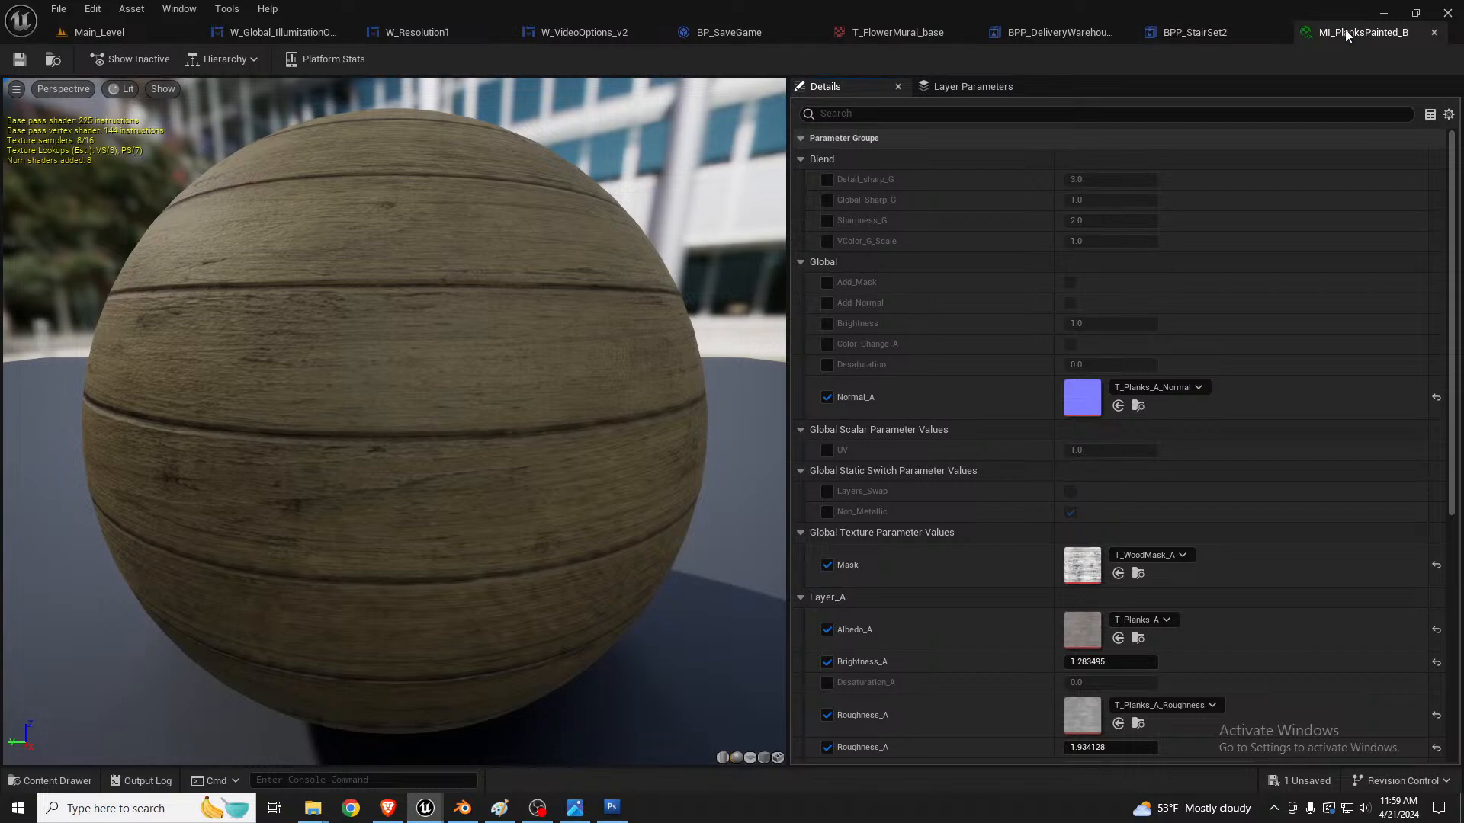
middle_click(1347, 33)
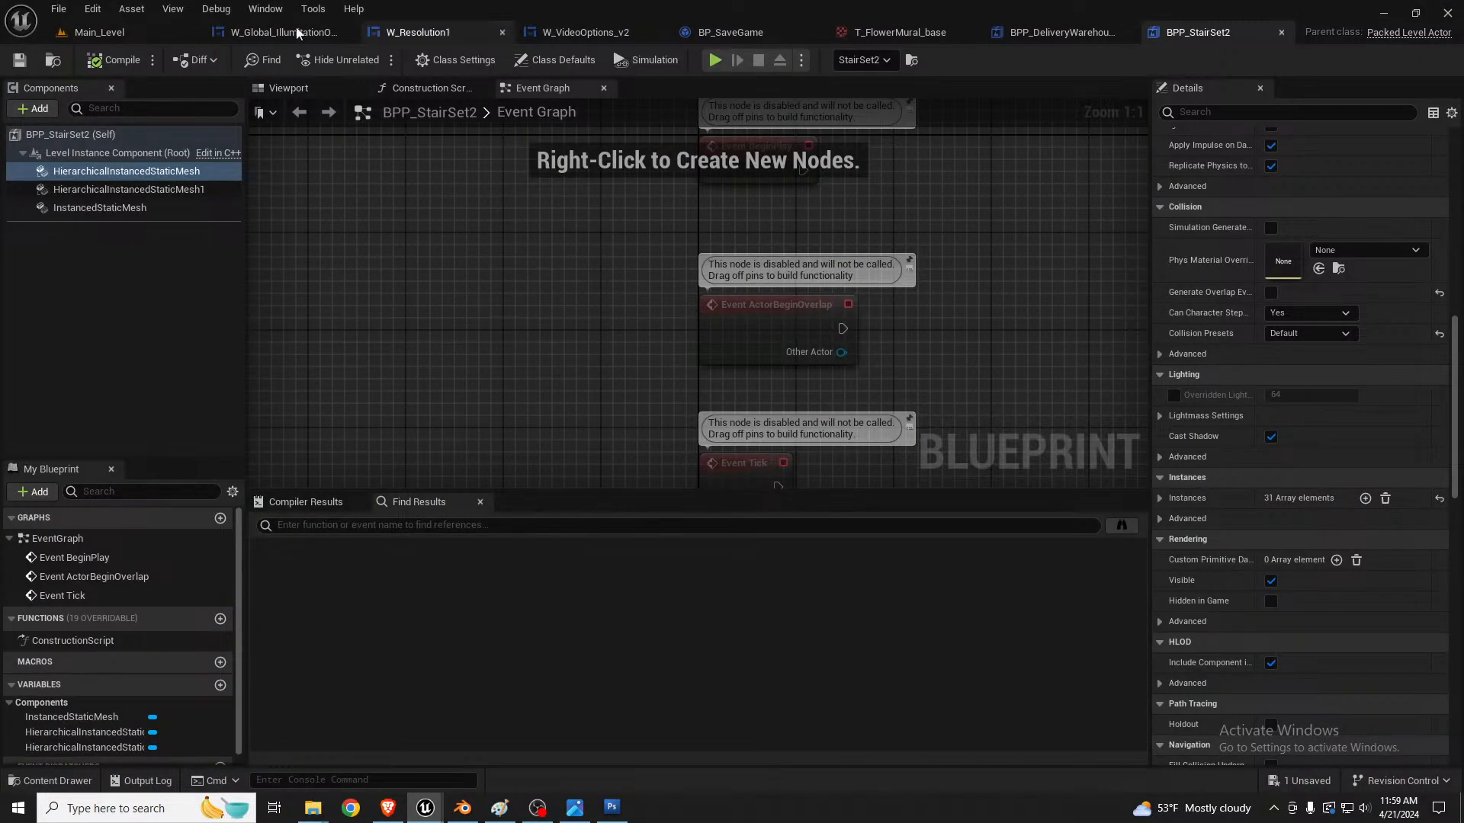
click(99, 32)
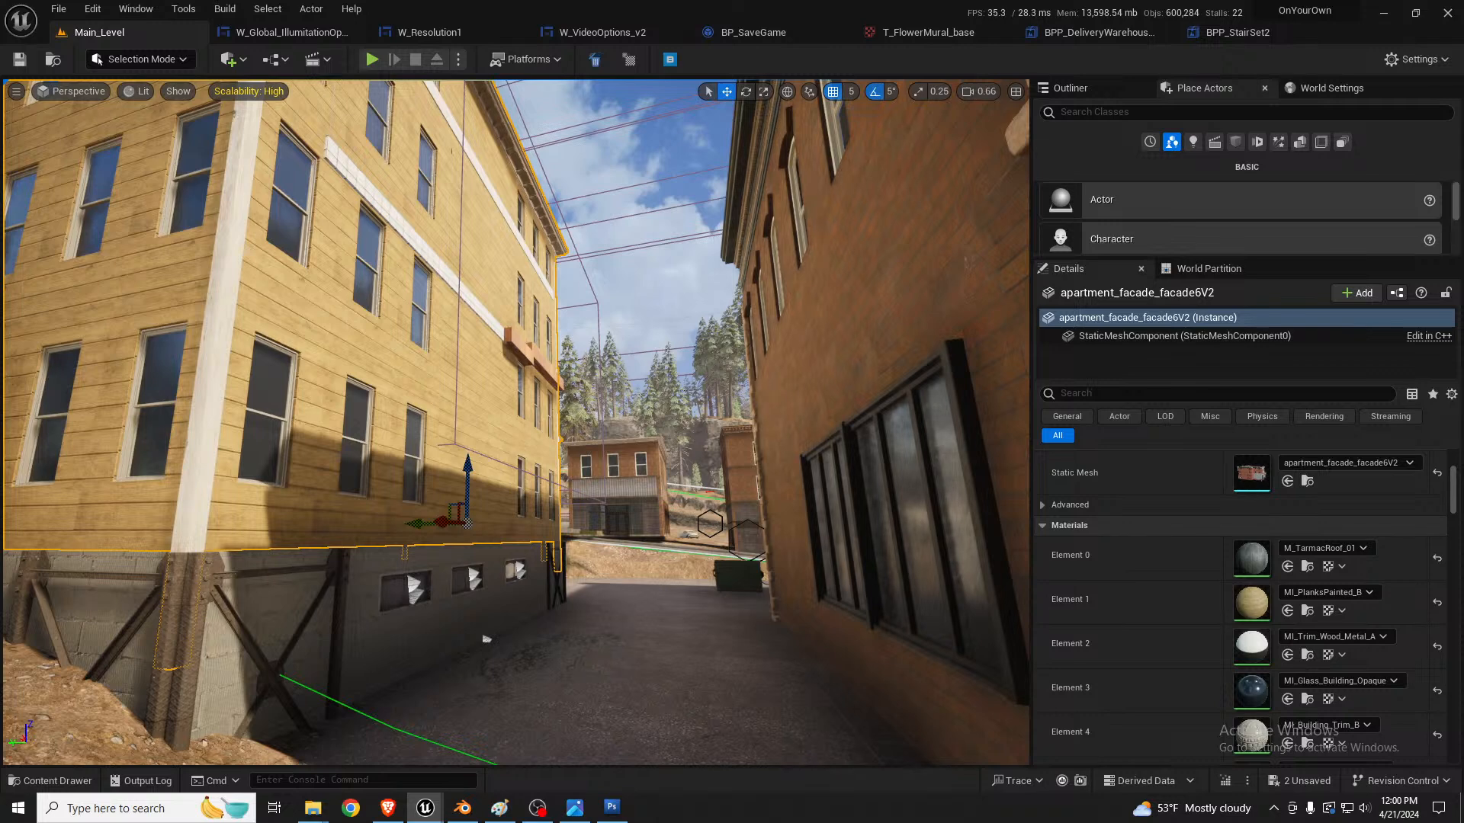
Step: Open the LevelInstance_DowntownApartment level instance for editing
key(grave)
right_drag(776, 404, 732, 372)
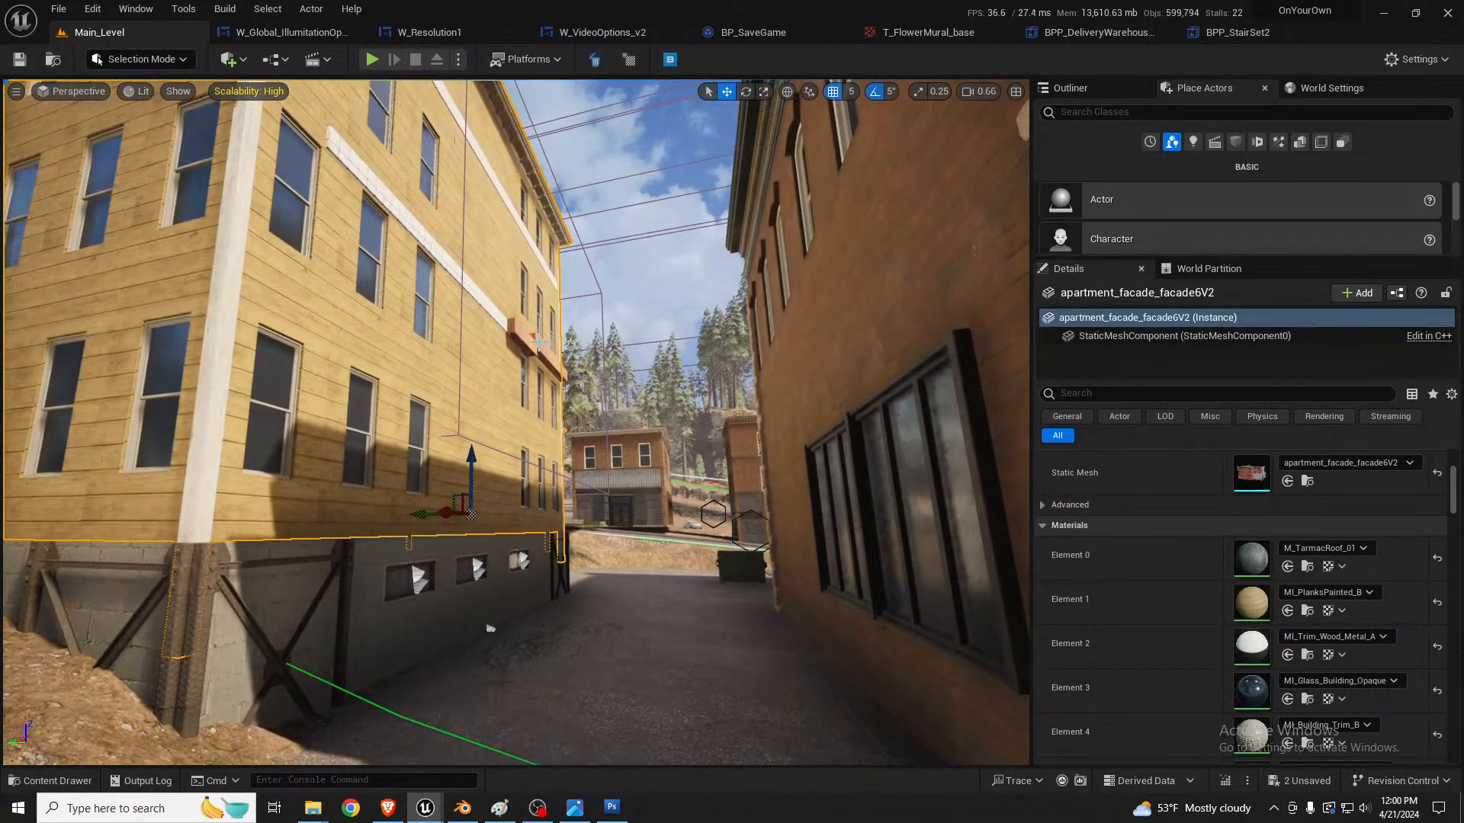
click(527, 338)
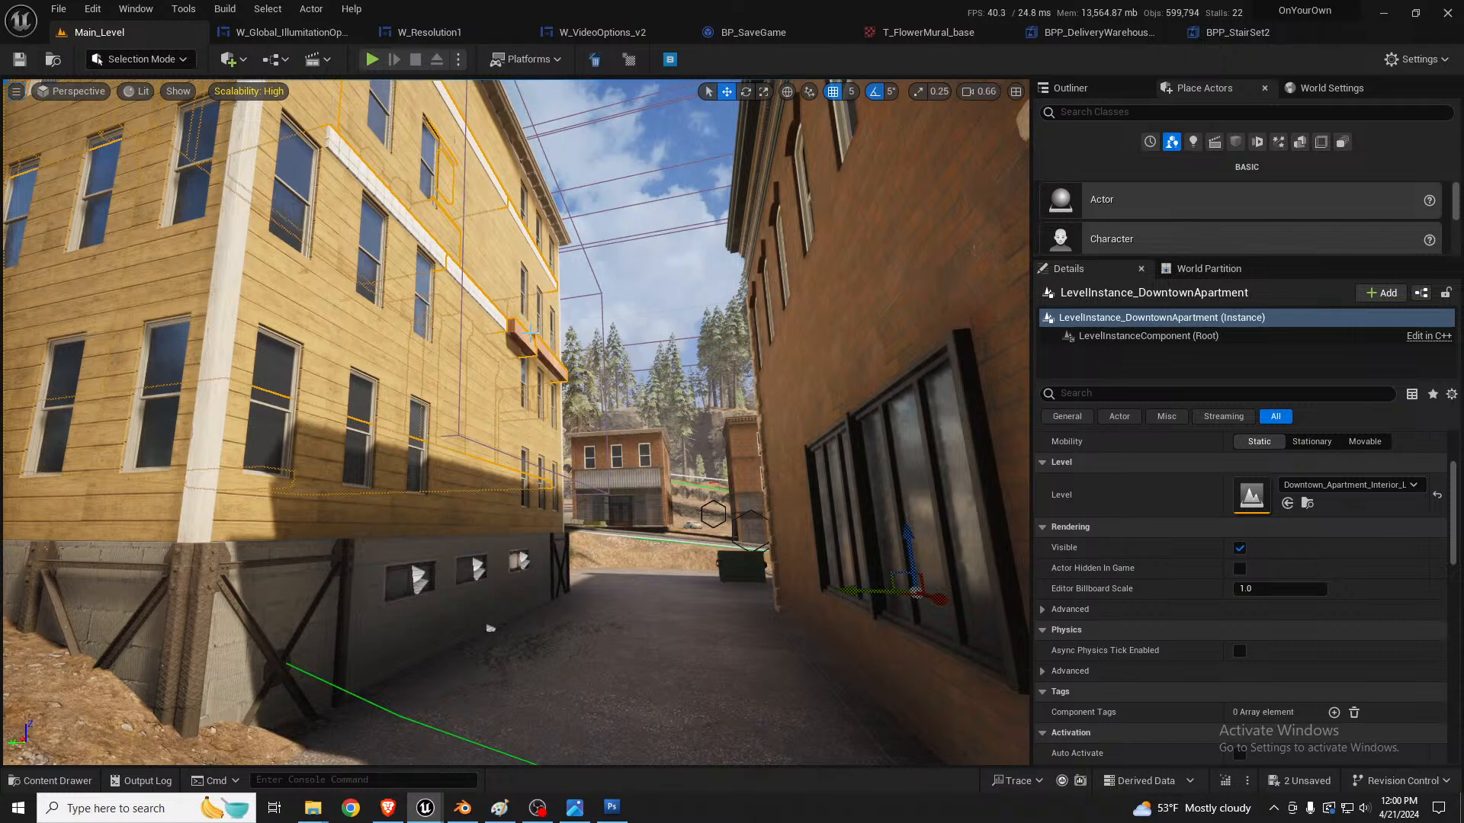
right_drag(644, 370, 624, 375)
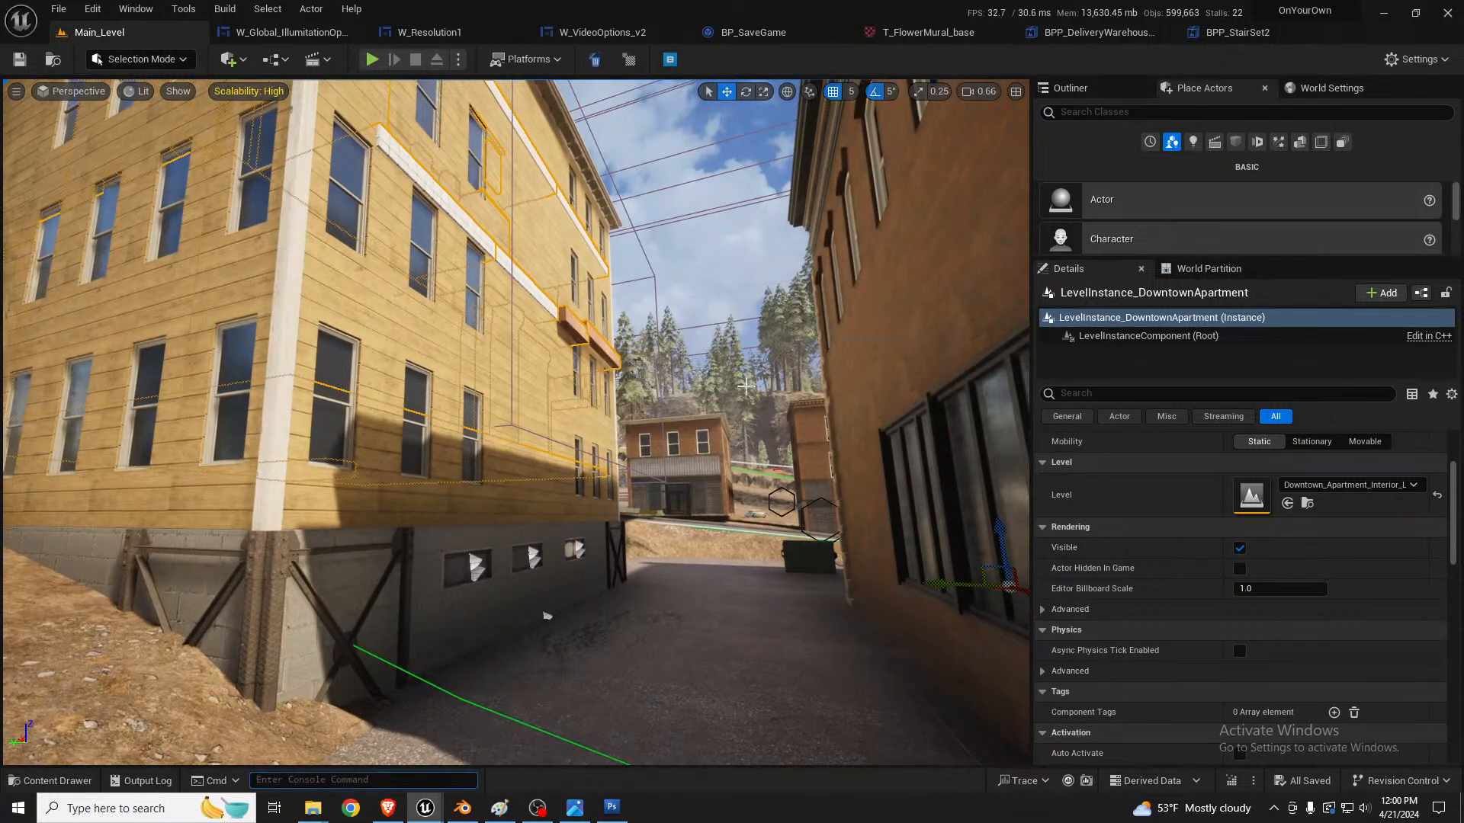
scroll(1272, 462, up, 2)
click(1240, 458)
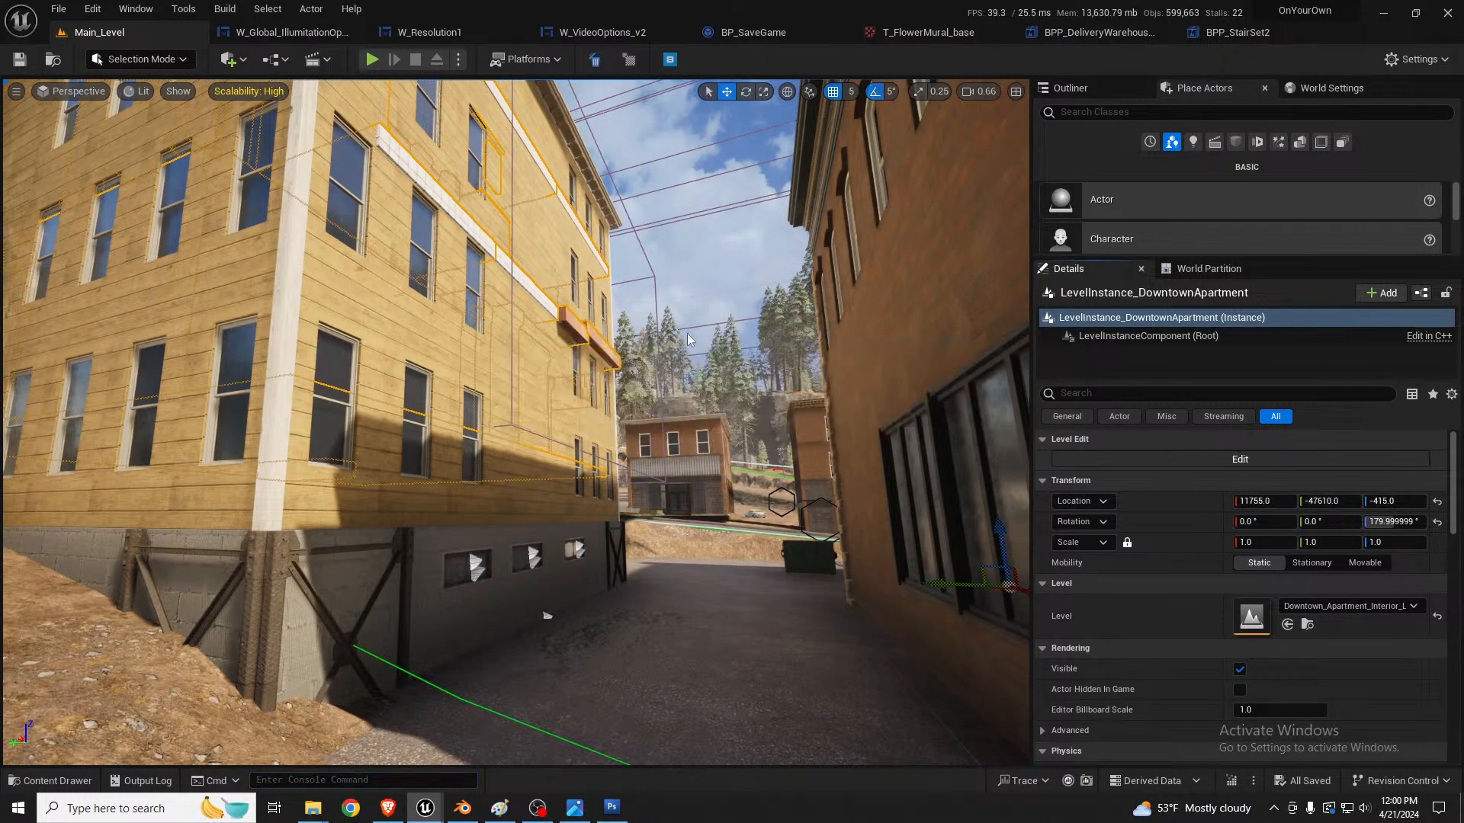
Step: Select three trim cube pieces beside the upper windows and nudge them slightly
click(525, 276)
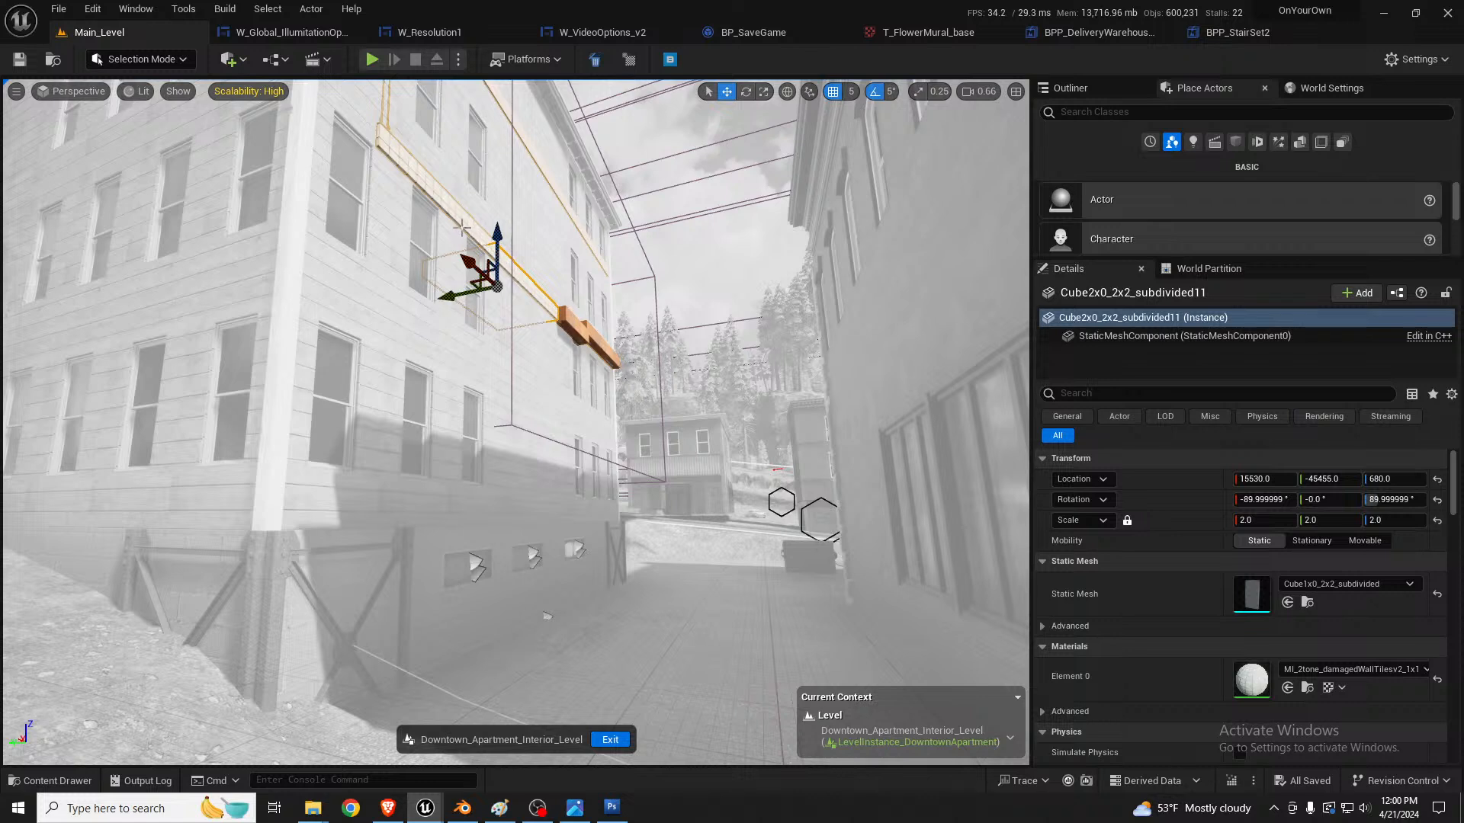
ctrl+click(564, 293)
ctrl+click(574, 329)
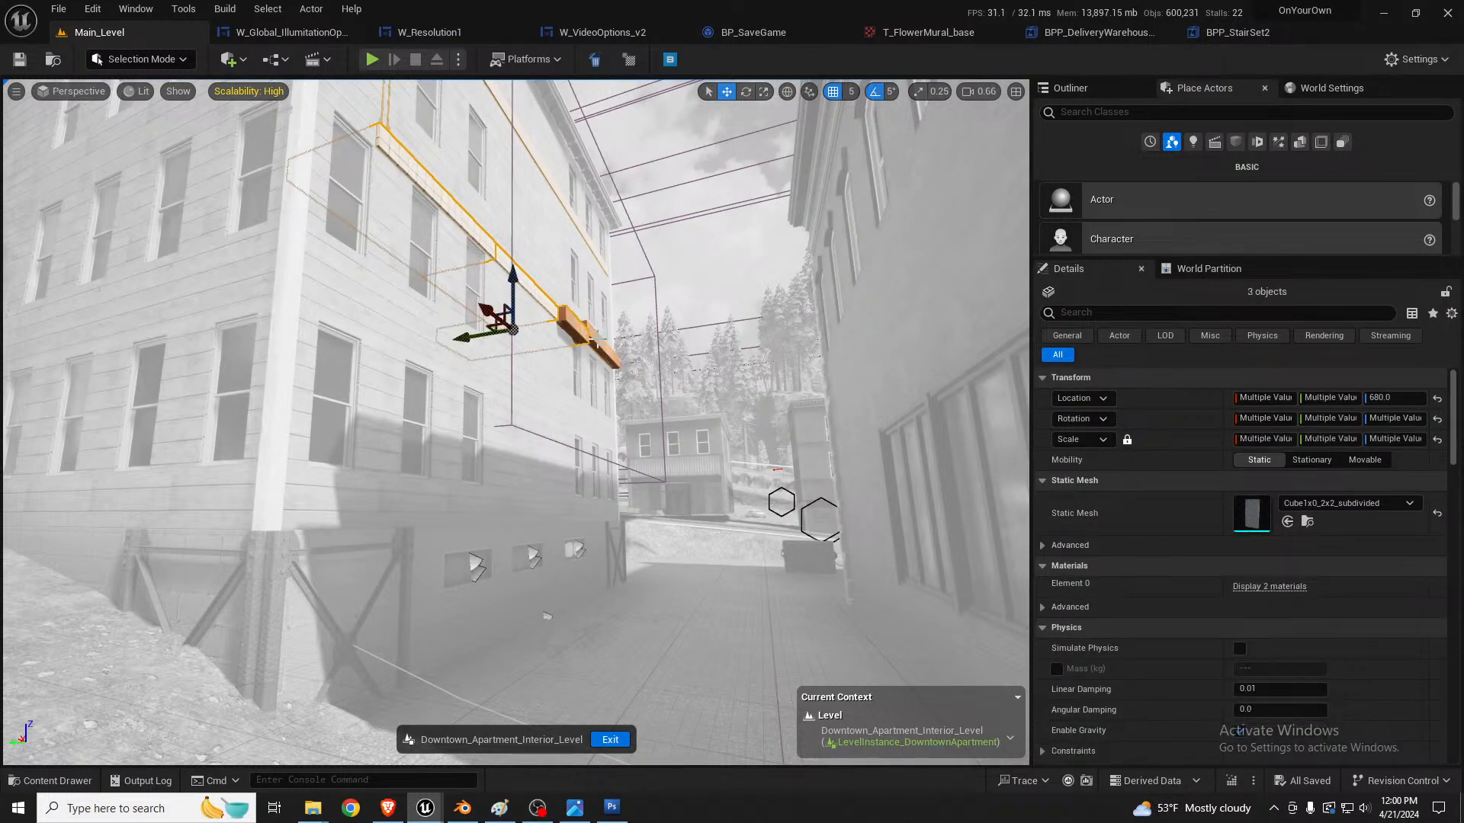
ctrl+click(595, 346)
drag(513, 355, 500, 357)
key(Escape)
Step: Nudge two stucco trim cubes slightly, then exit the level instance and save its changes
mouse_move(537, 292)
right_down()
mouse_move(543, 228)
mouse_move(539, 277)
right_up()
click(513, 255)
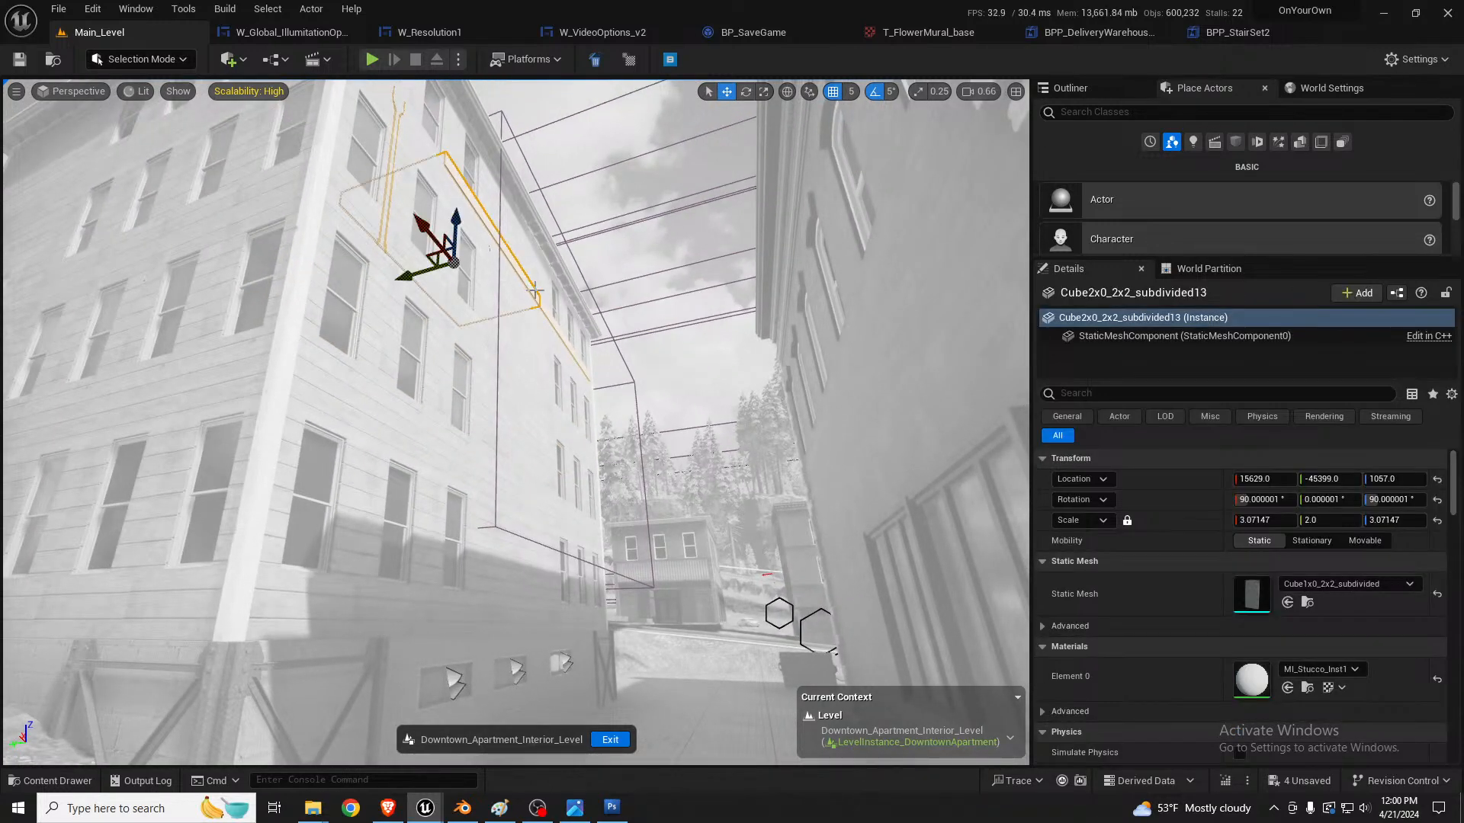
ctrl+click(554, 326)
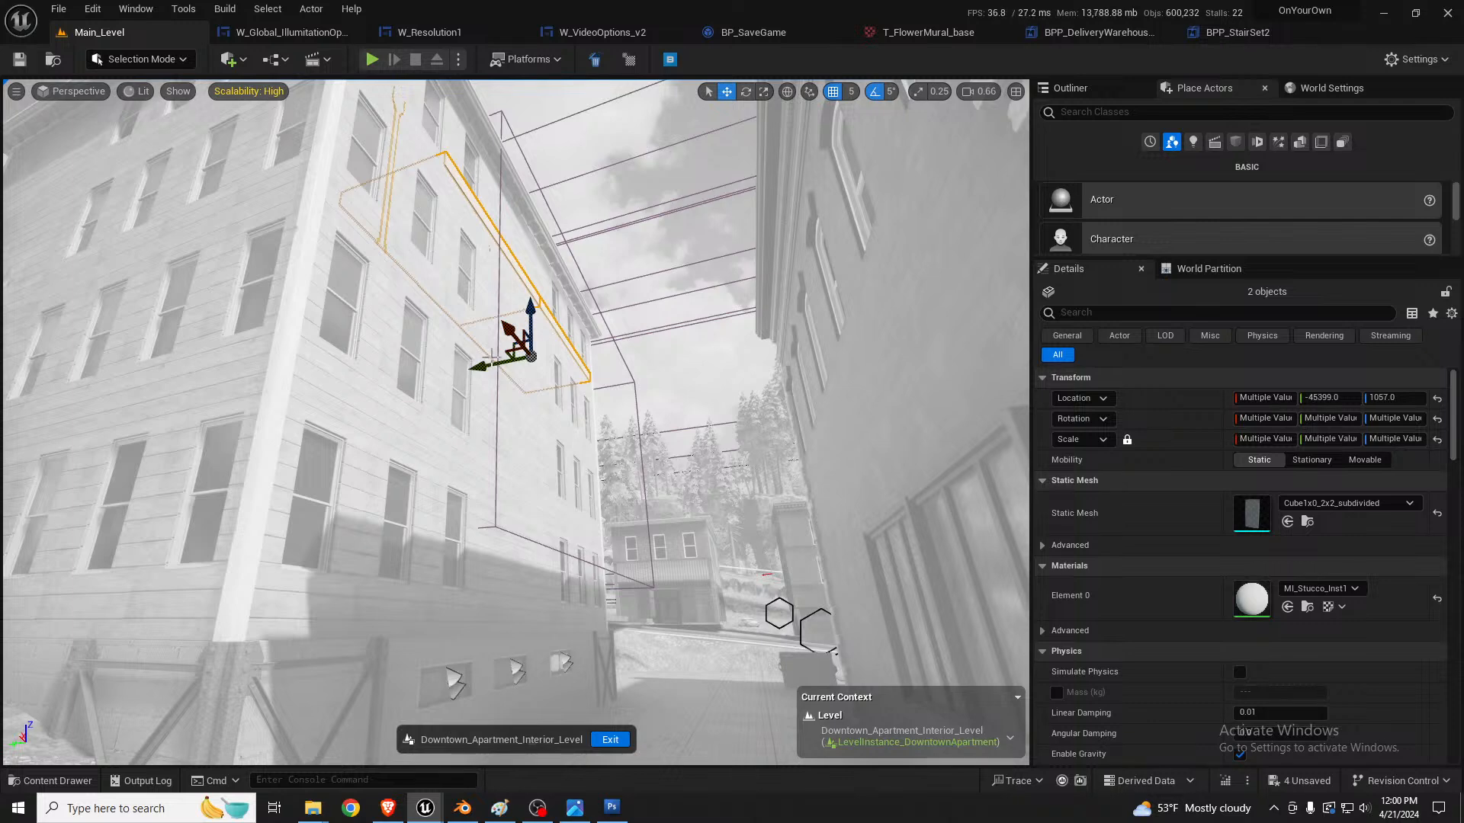
drag(477, 360, 481, 364)
key(Escape)
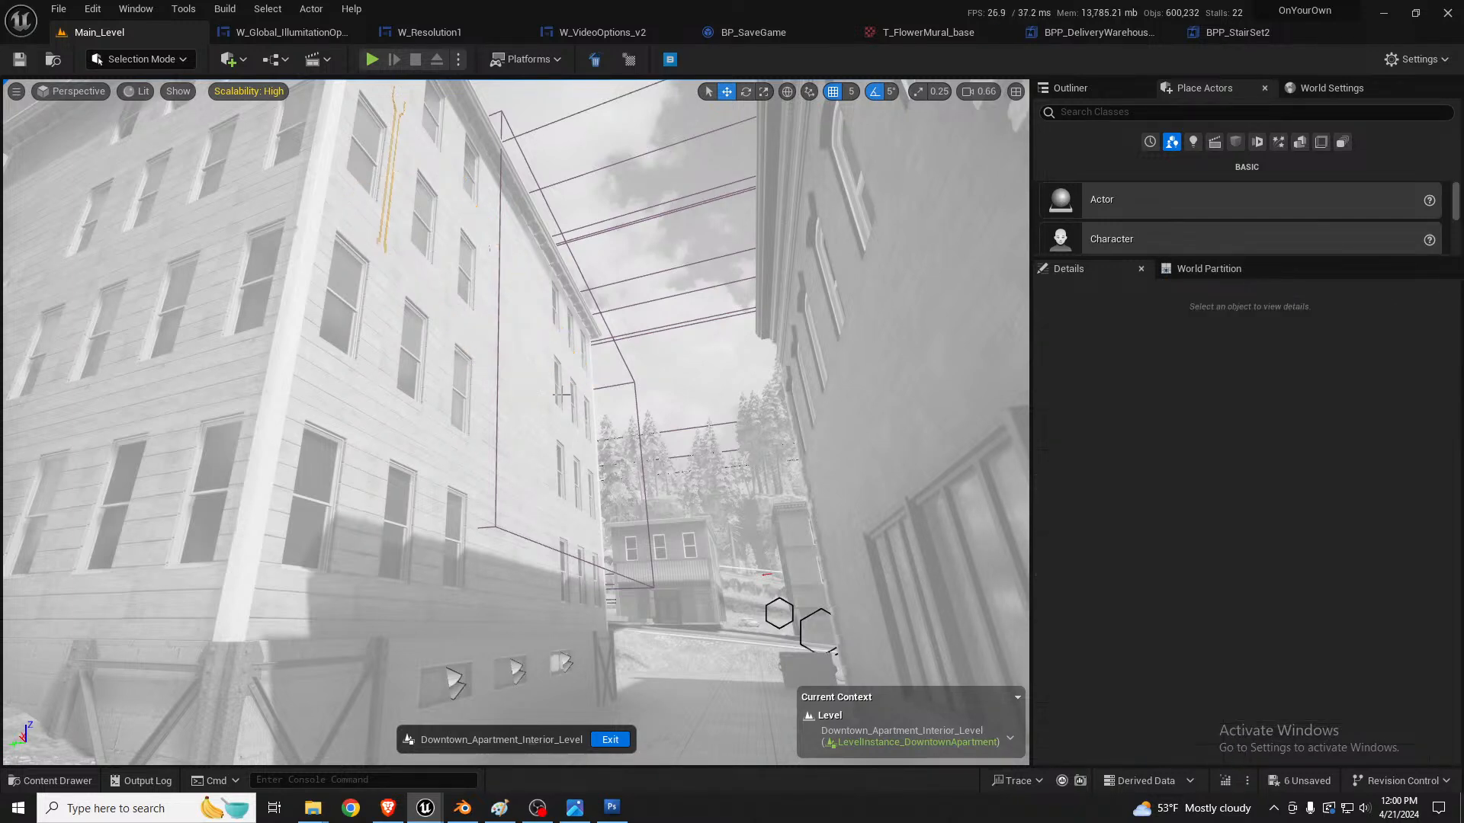
click(609, 740)
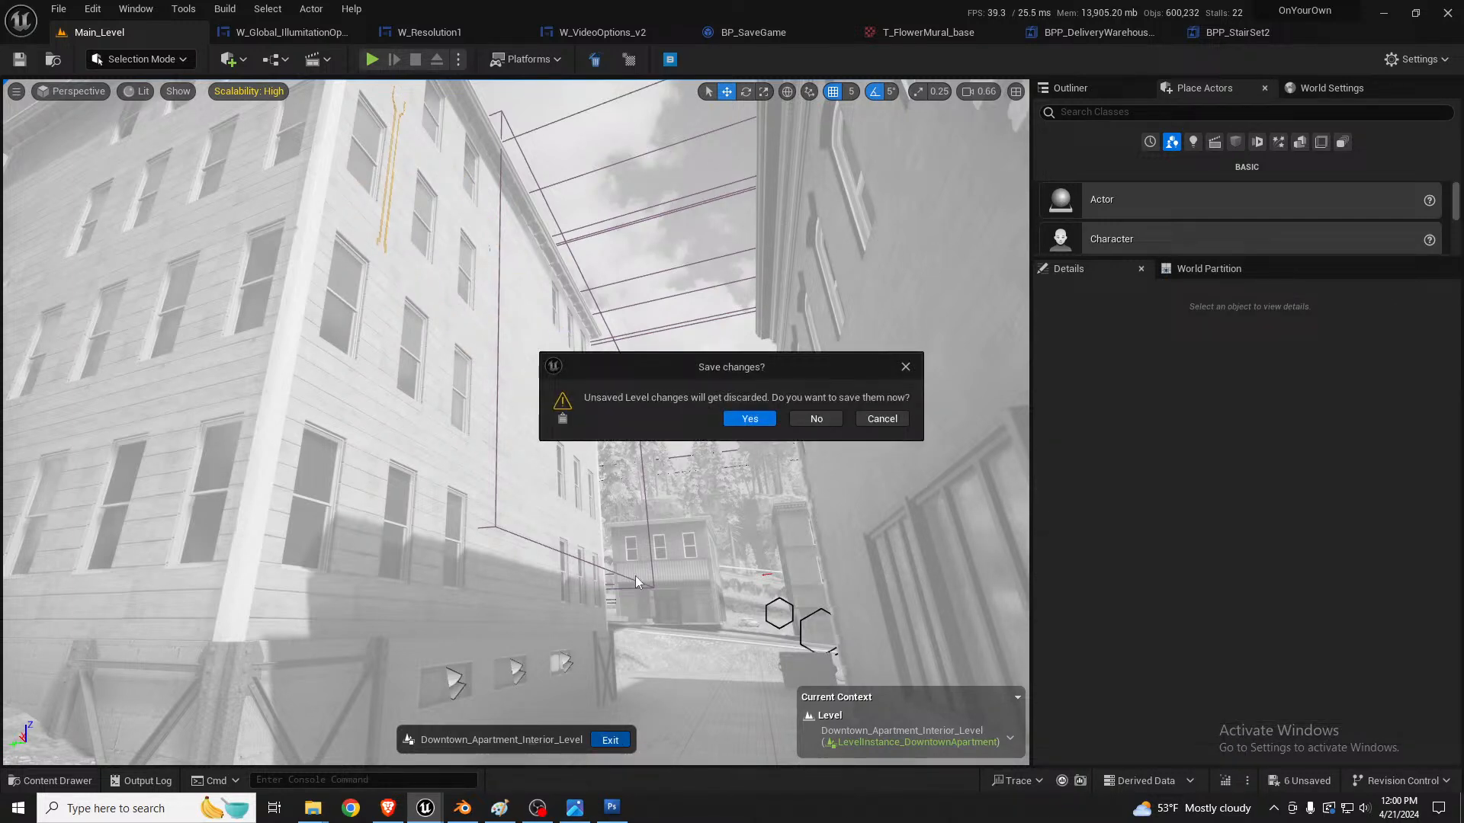
click(738, 420)
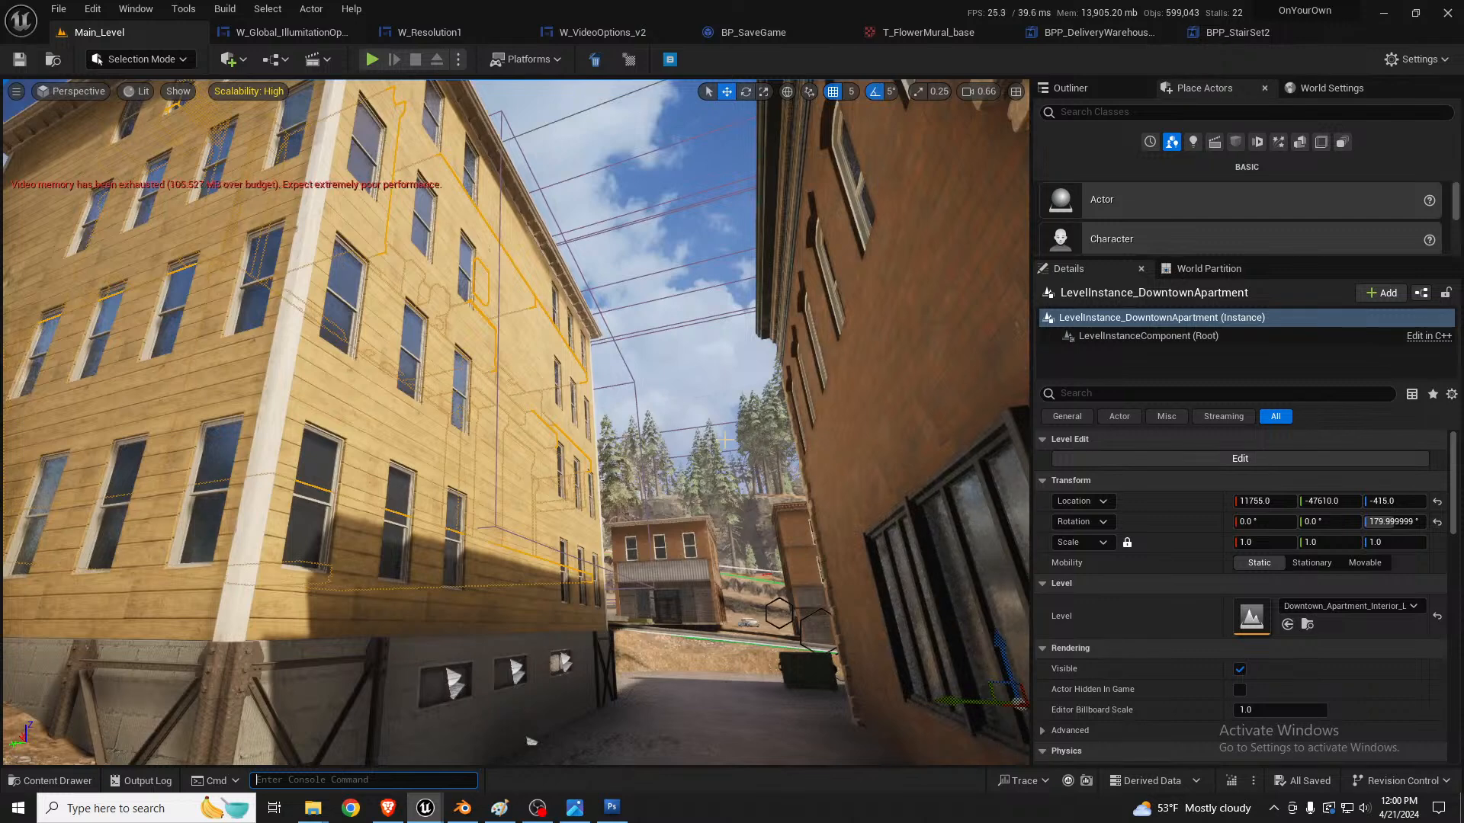
Step: Switch to Blender and display the layer holding the apartment facade model
click(461, 809)
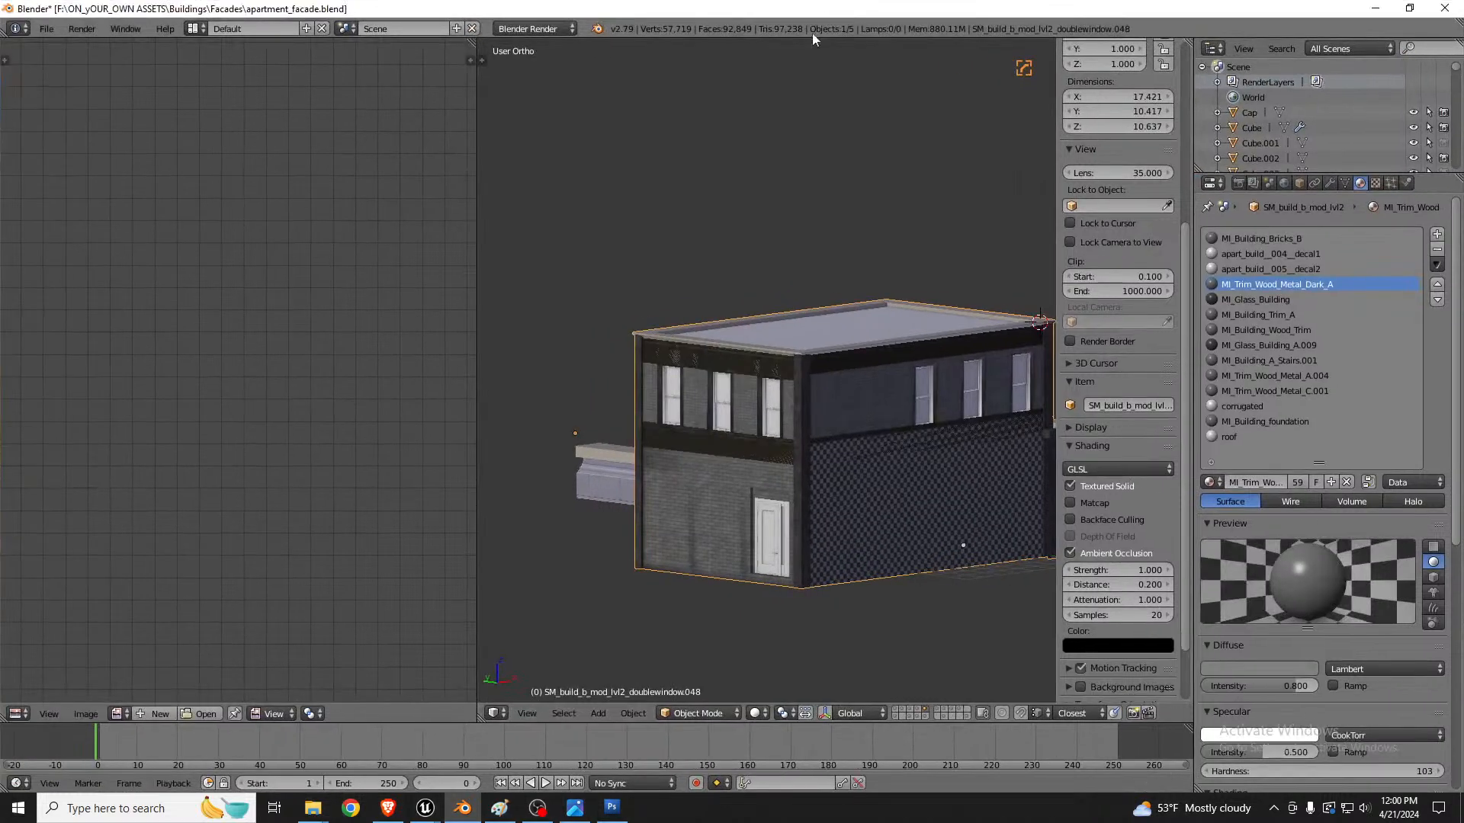
click(944, 712)
click(941, 709)
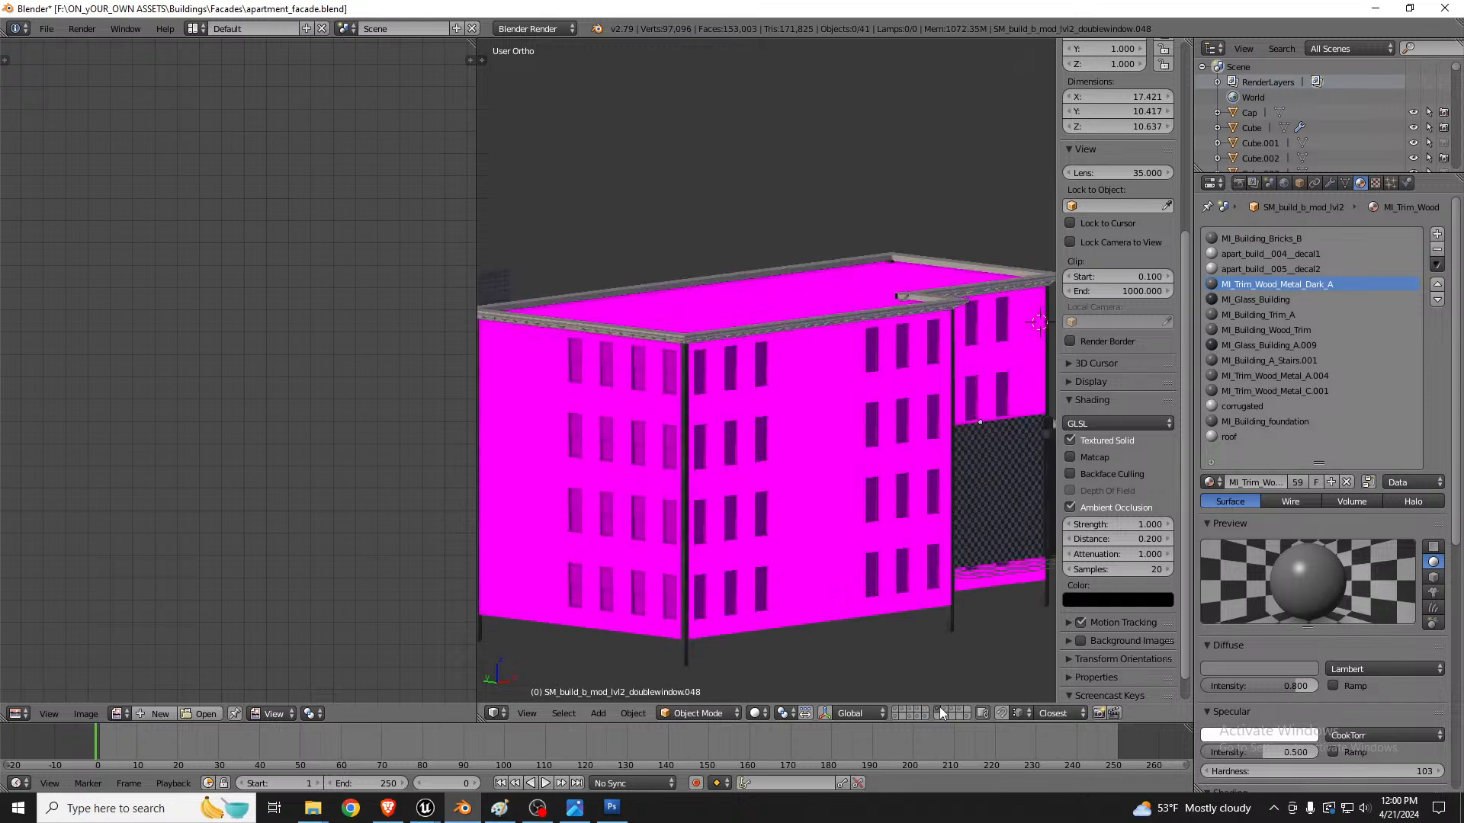
scroll(819, 469, up, 3)
middle_drag(818, 469, 712, 458)
key(shift+space)
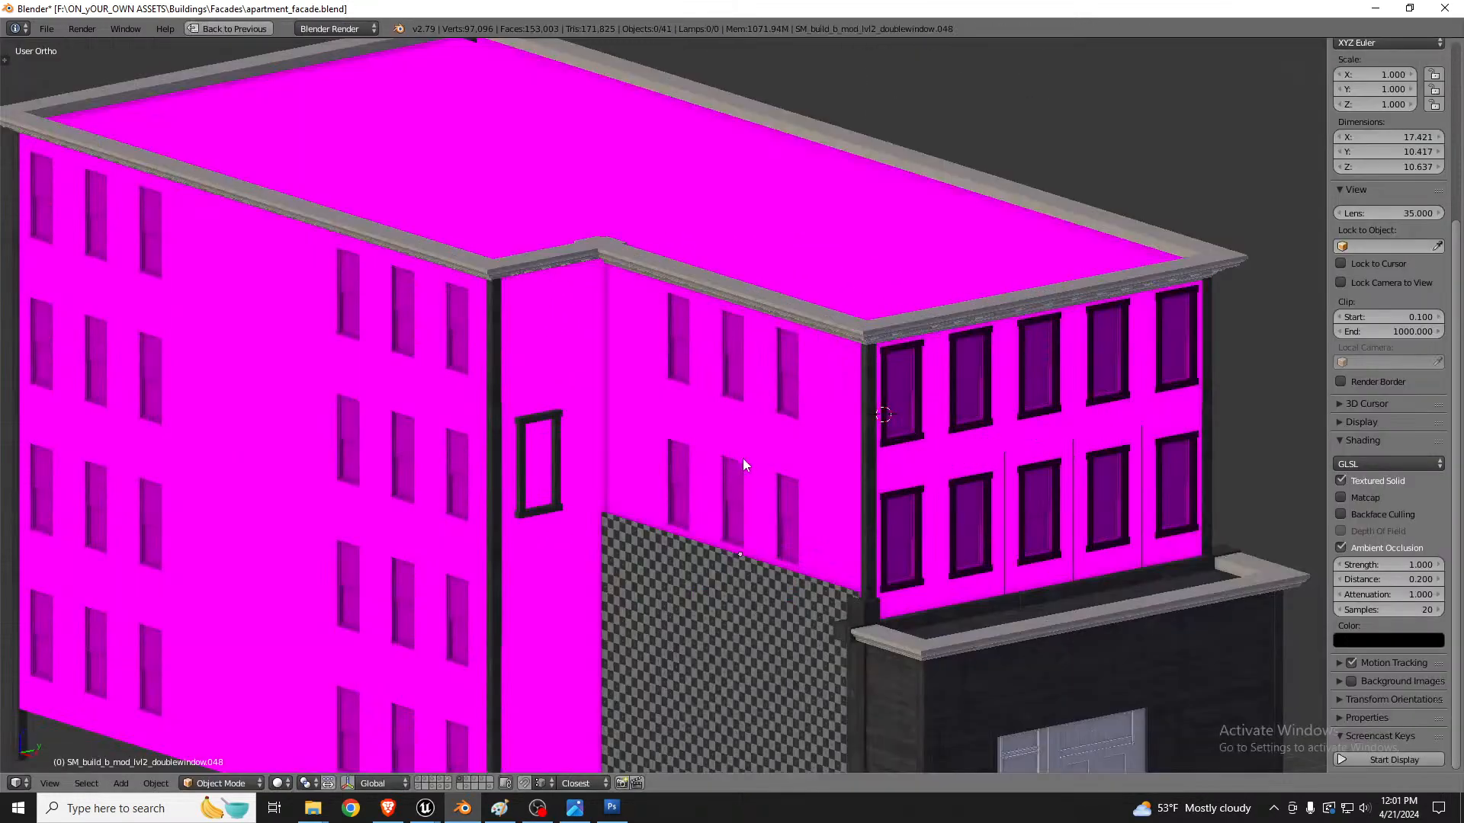
scroll(921, 418, down, 2)
scroll(920, 417, up, 4)
Step: Enter Edit Mode on the apartment facade and select the linked window frame pieces of the corner windows
right_click(926, 396)
key(Tab)
scroll(926, 396, up, 5)
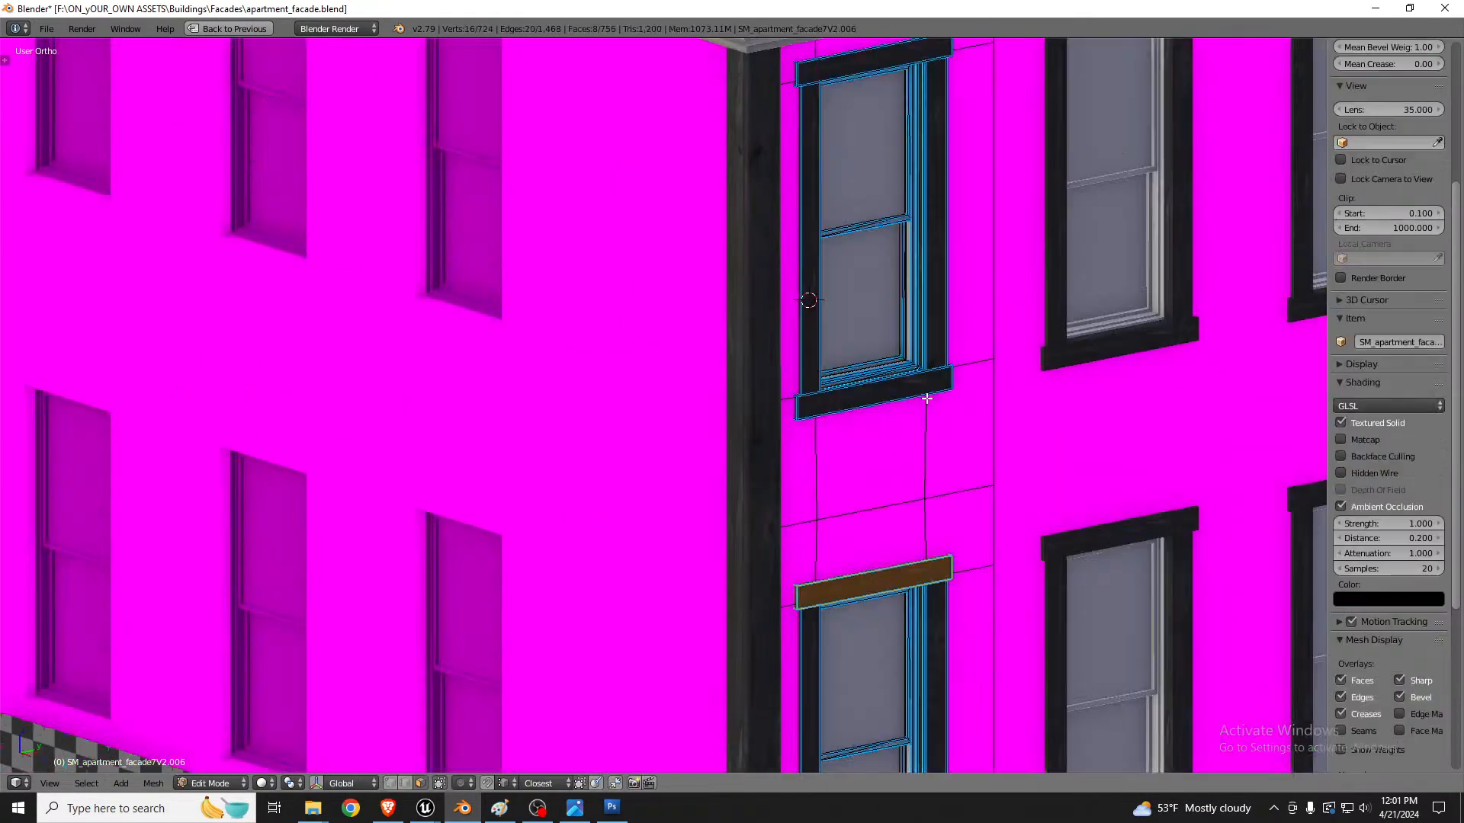
key(a)
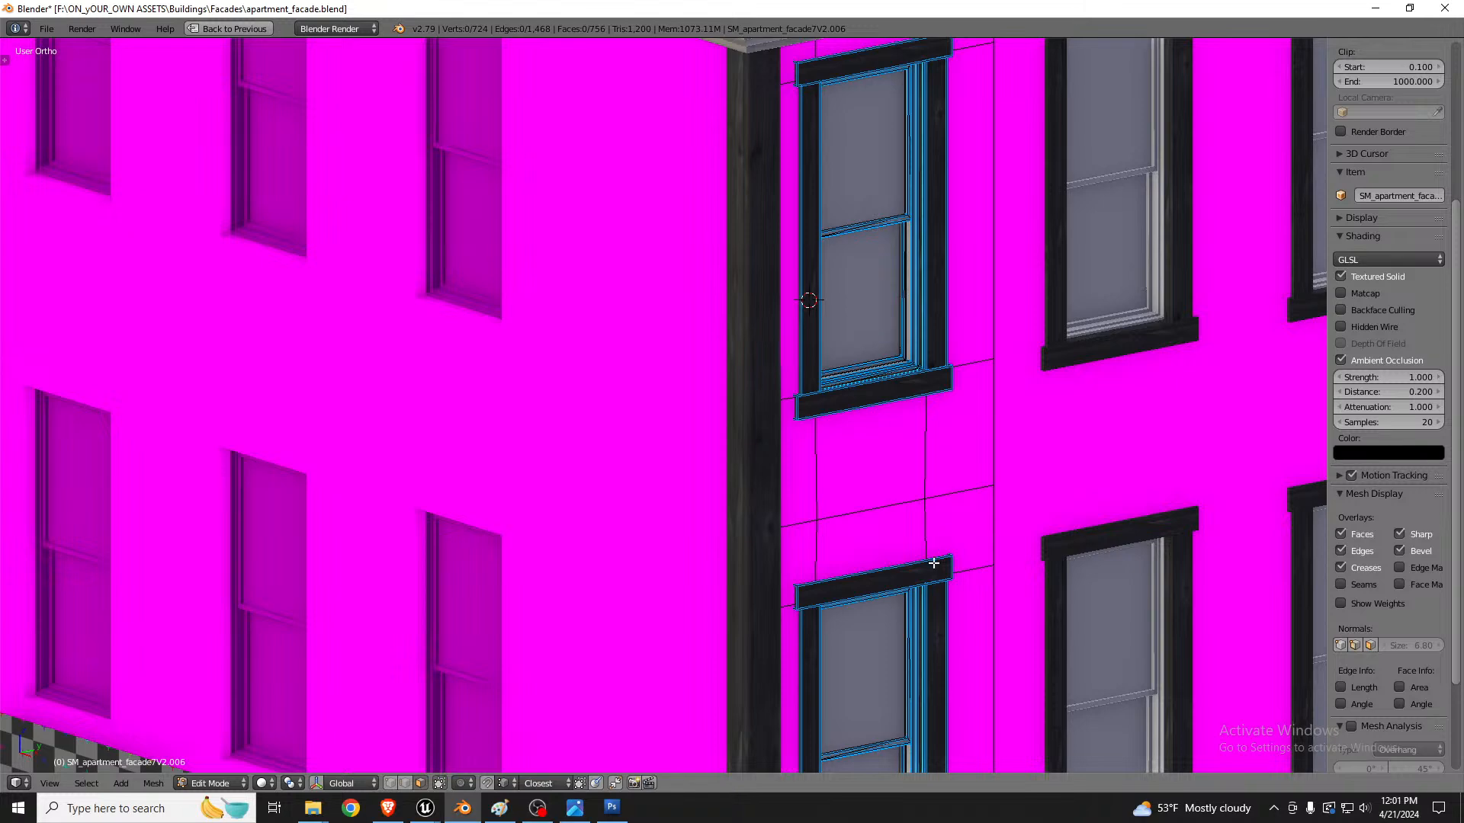
key(l)
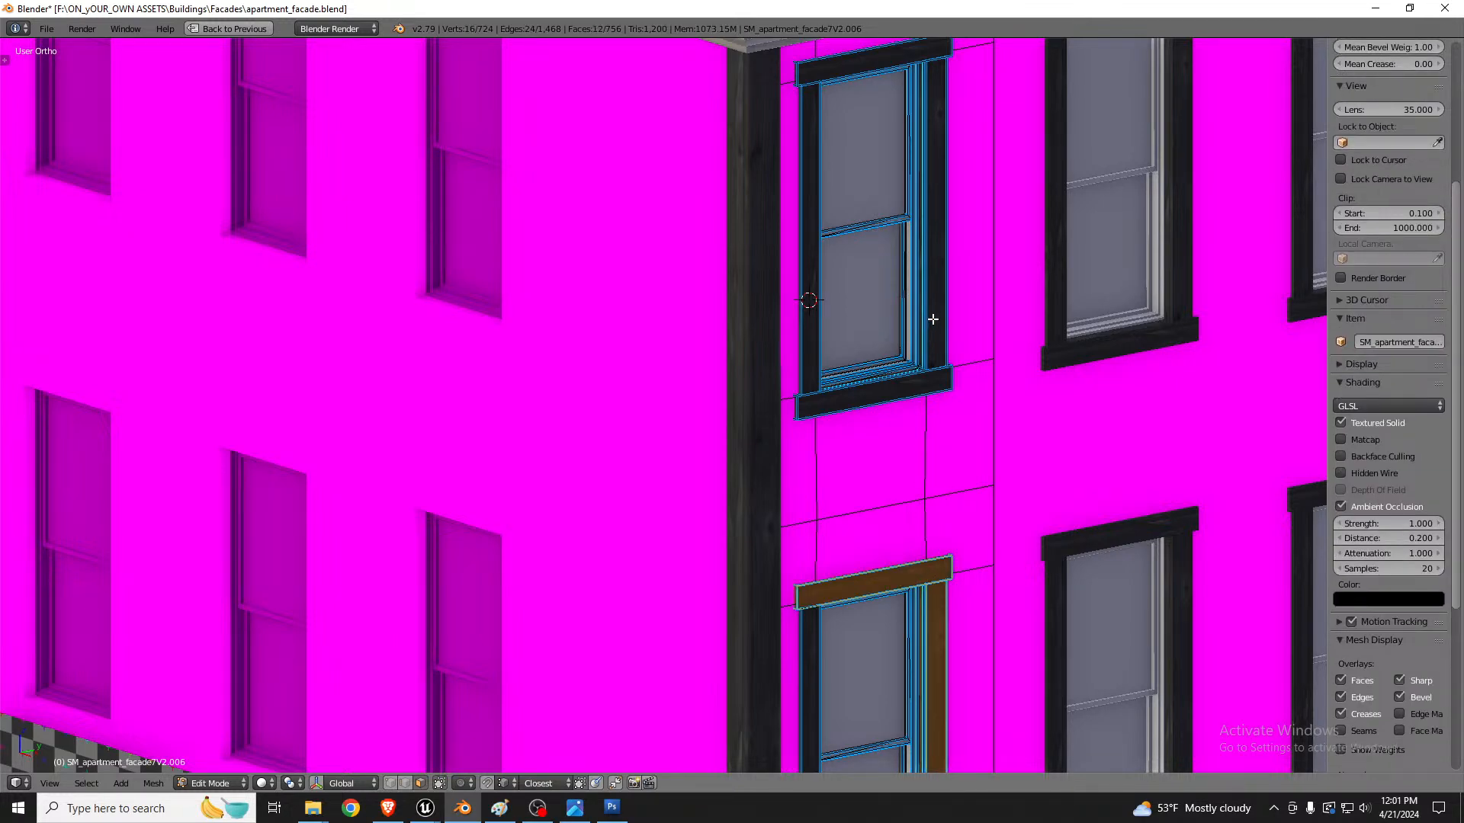
key(l)
key(l)
key(l)
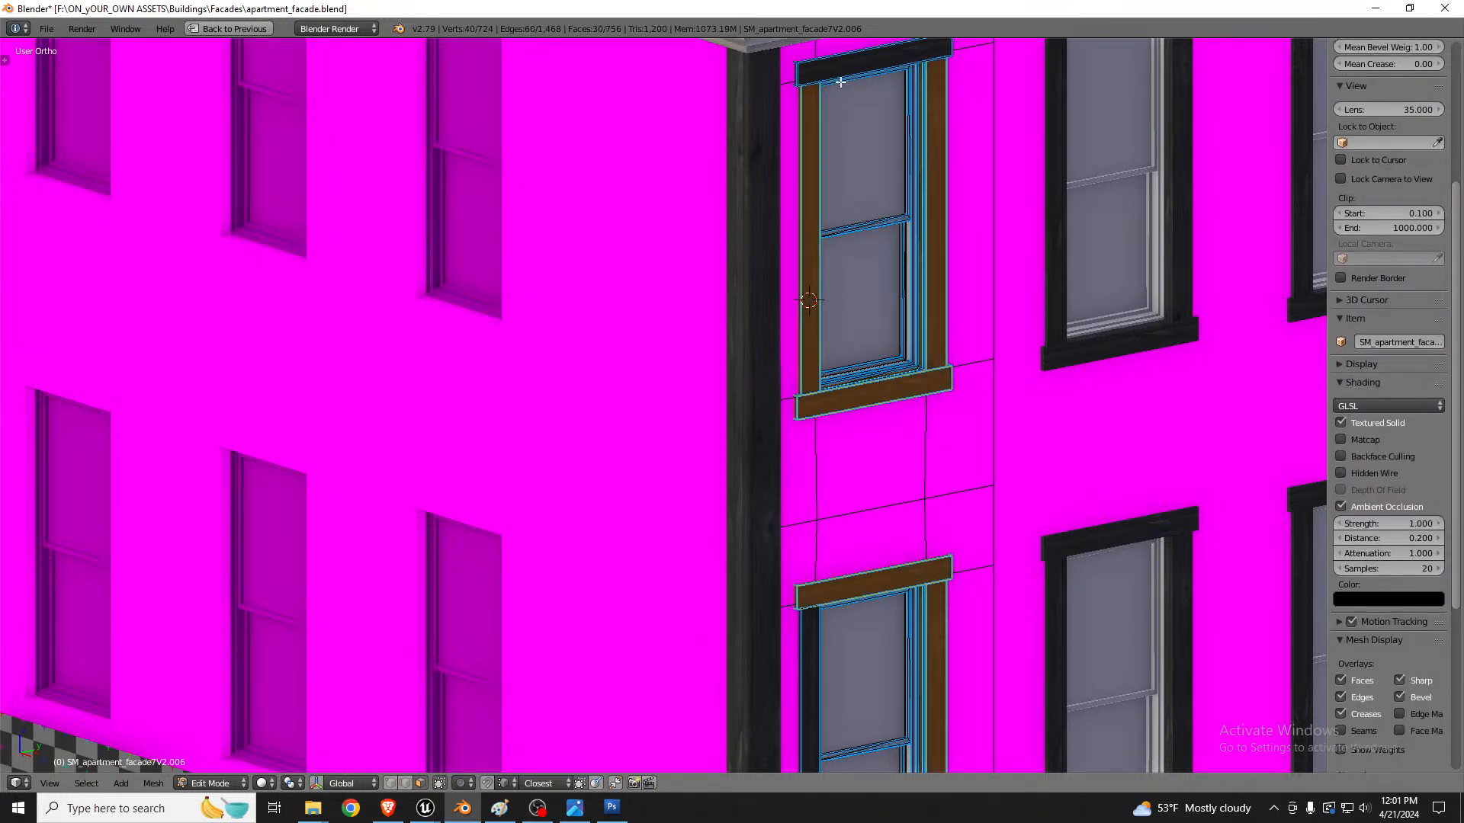
key(l)
scroll(876, 628, down, 5)
scroll(872, 631, up, 5)
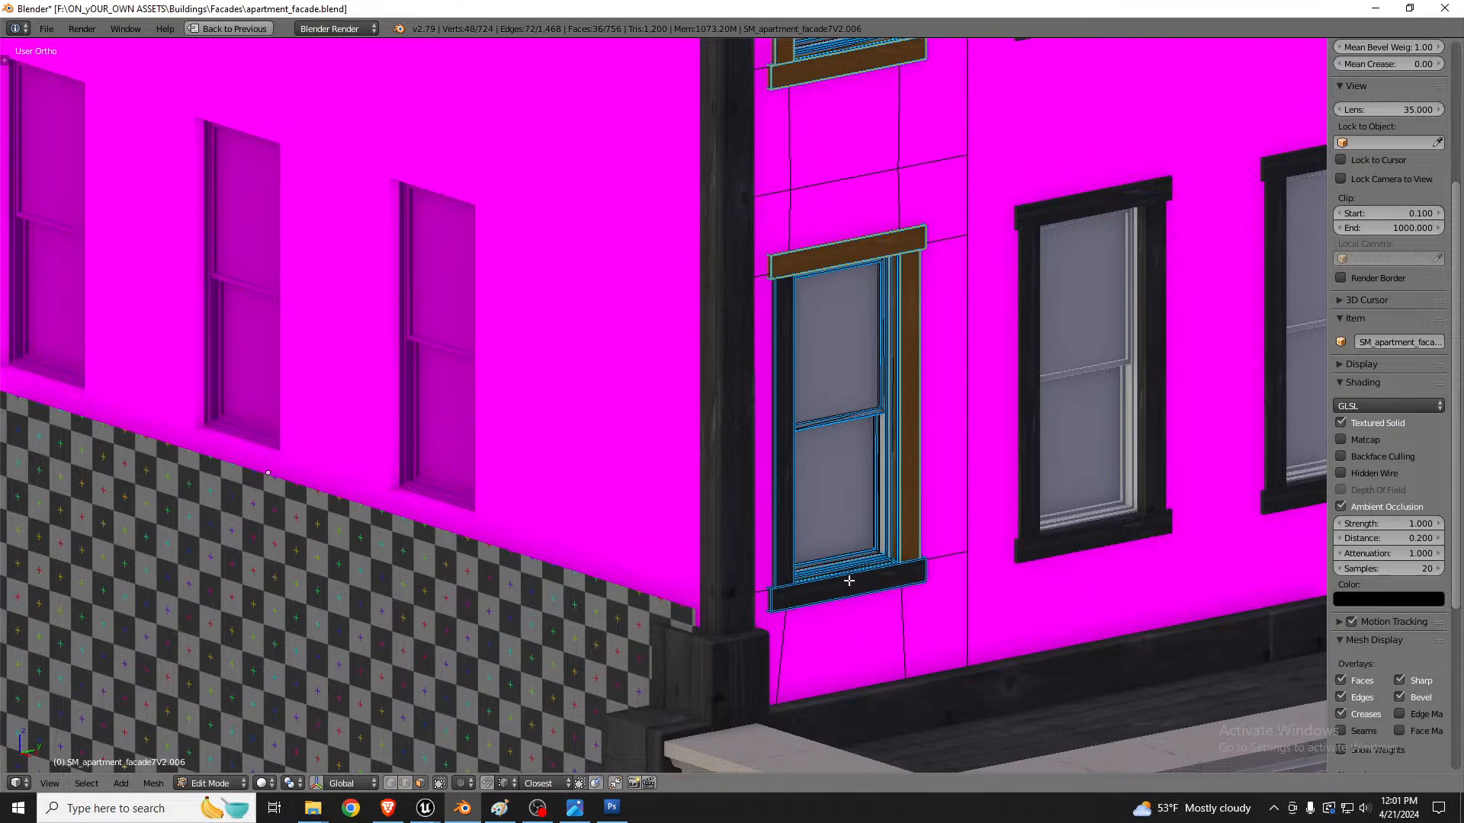
key(l)
key(l)
scroll(794, 490, down, 4)
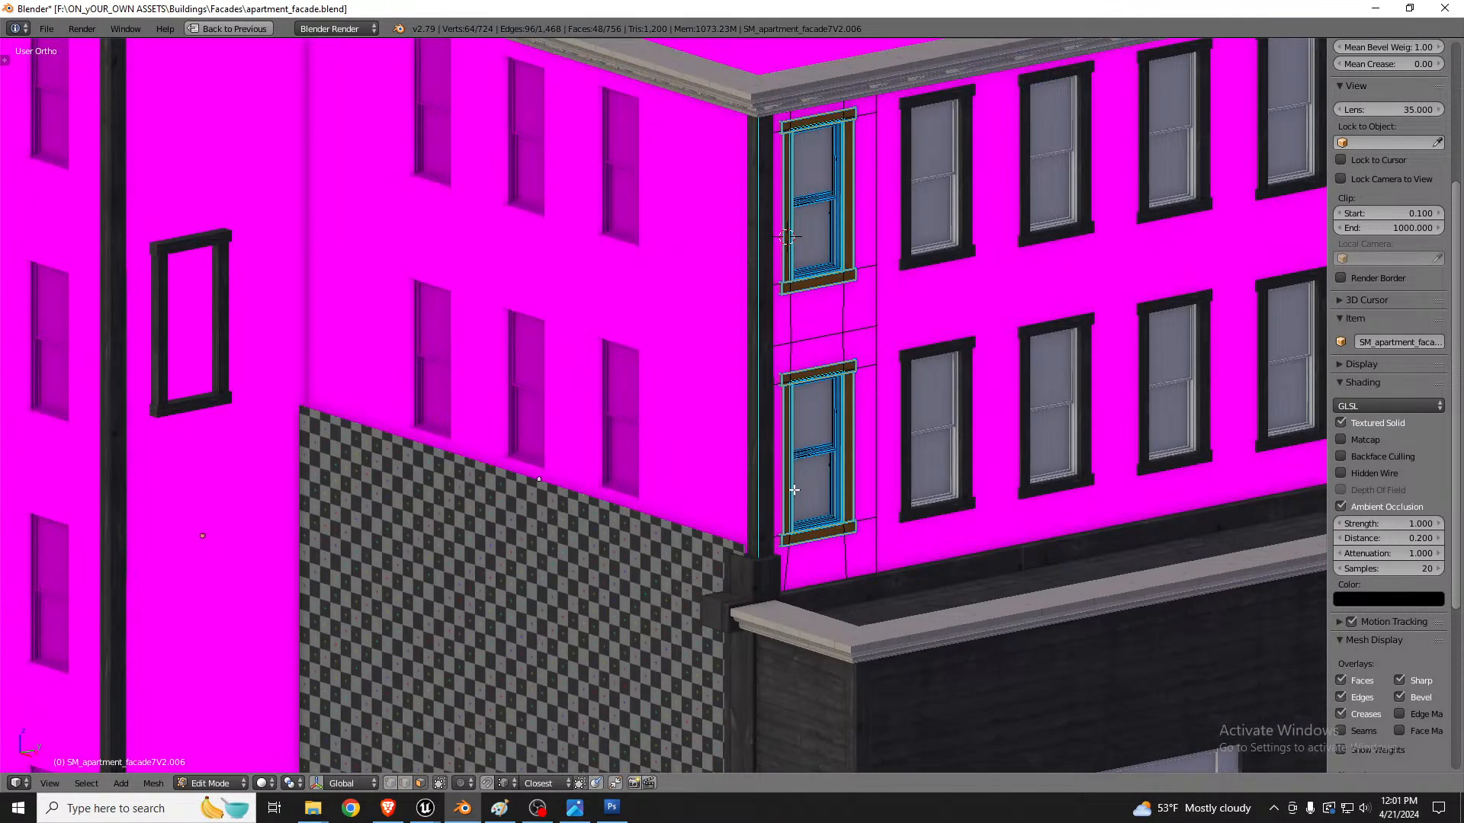
Step: Duplicate the selected window frames along the wall and separate the copy into its own object
key(shift+d)
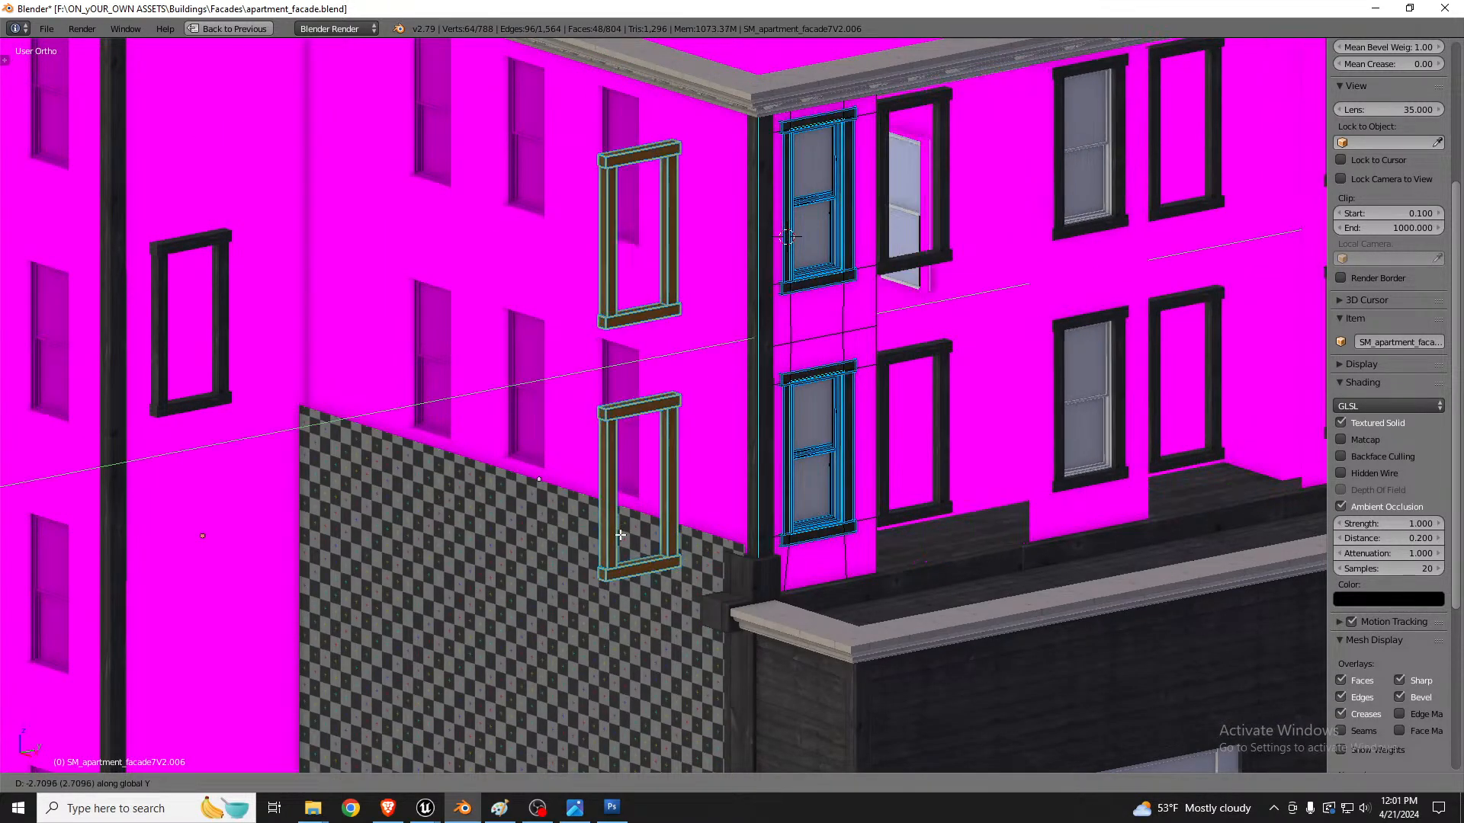
click(619, 536)
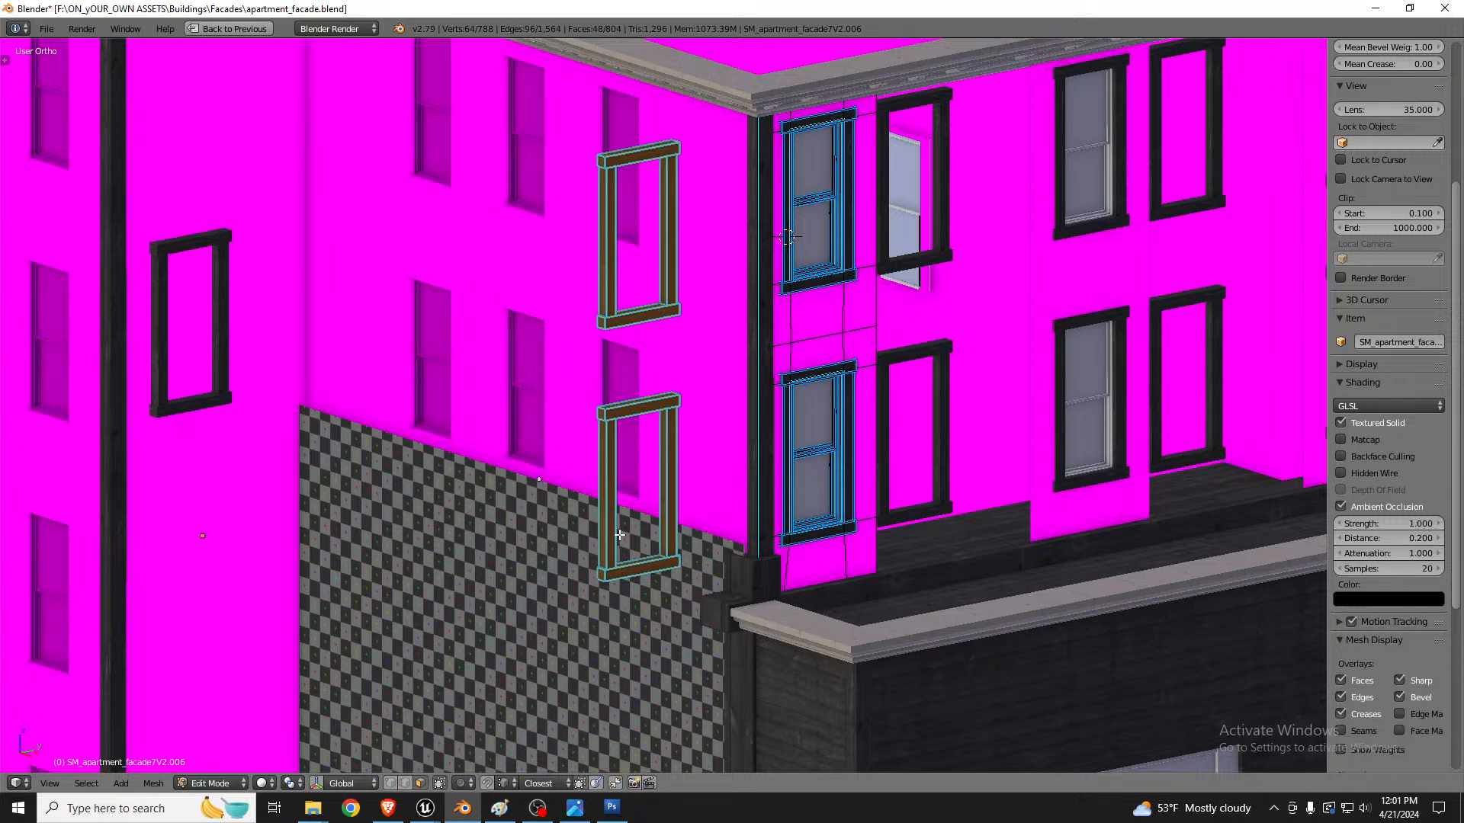
key(p)
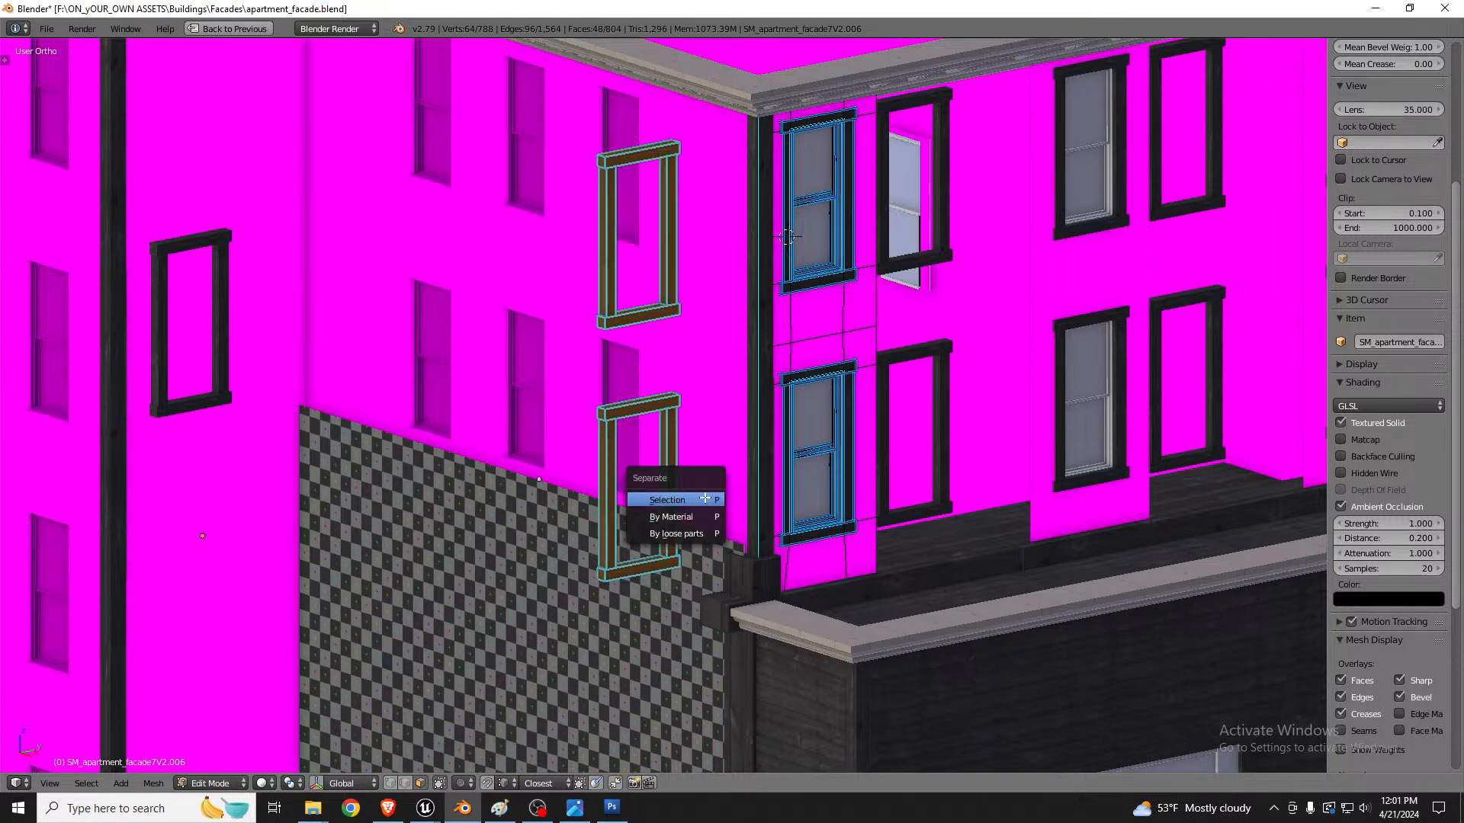
click(705, 498)
key(Tab)
key(shift+space)
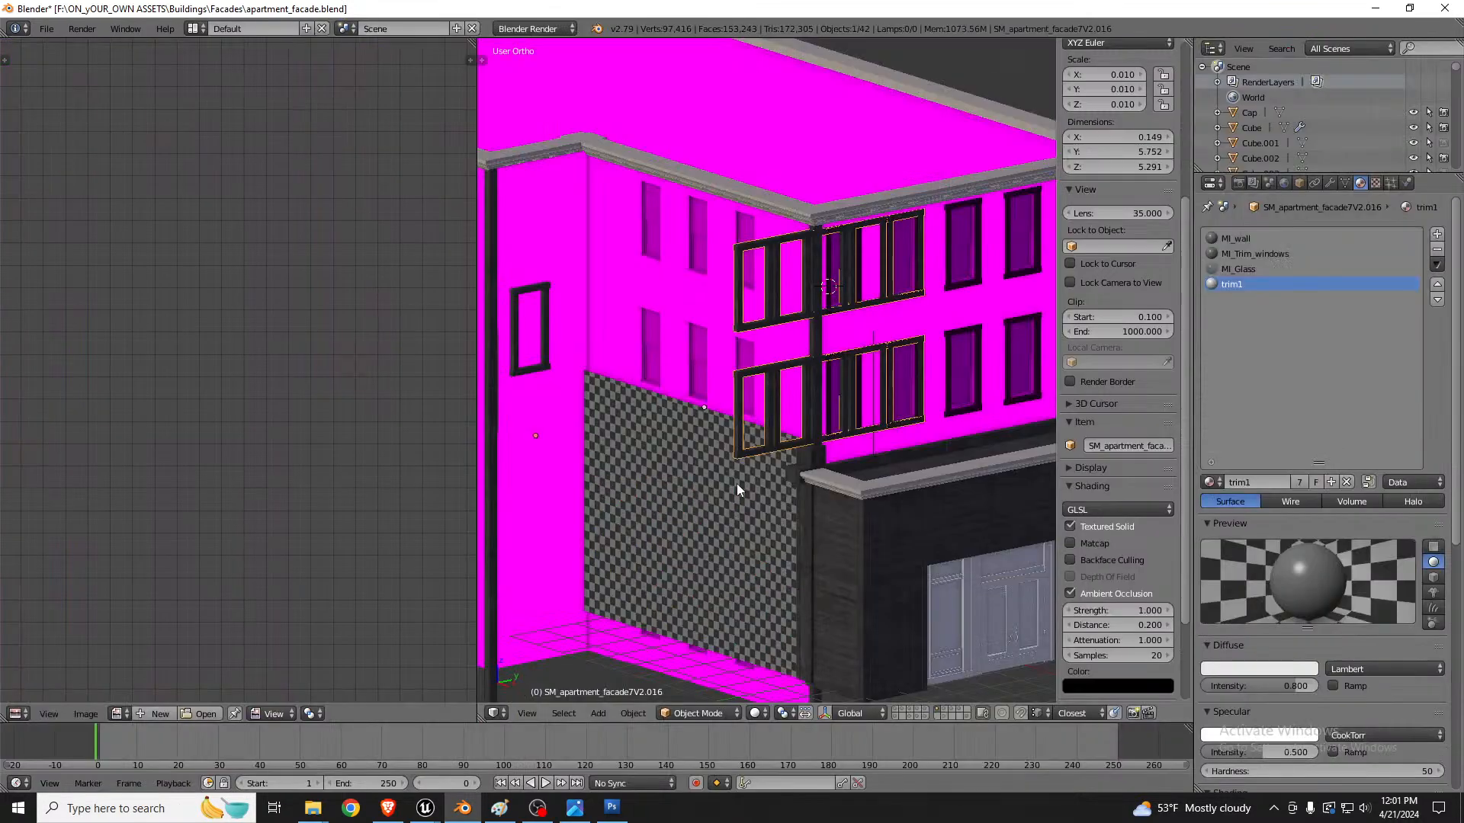
Step: Remove the Array modifier from the separated window frame object
click(1329, 184)
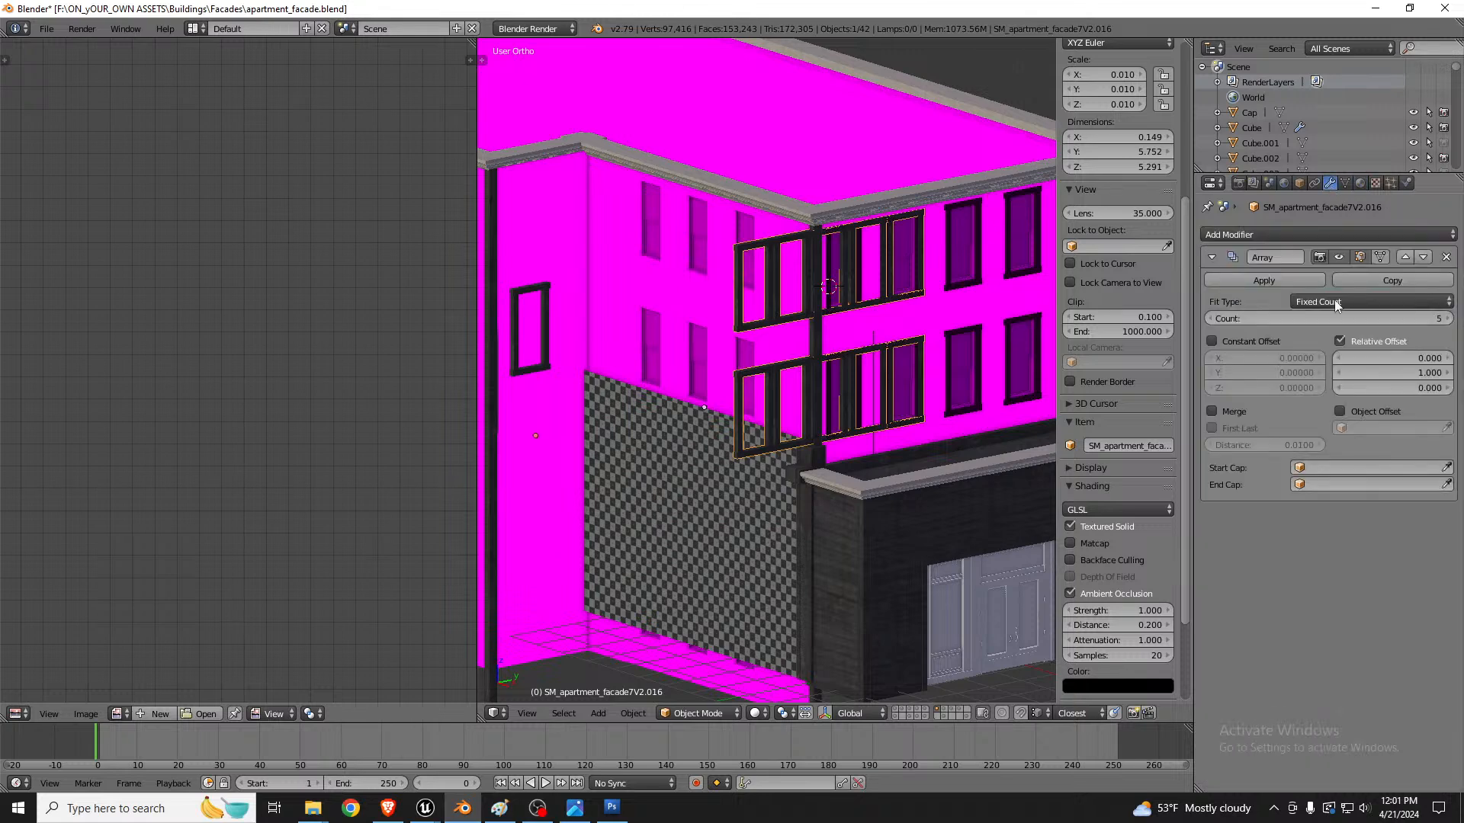
click(1446, 257)
mouse_move(808, 343)
middle_down()
mouse_move(751, 350)
mouse_move(831, 360)
middle_up()
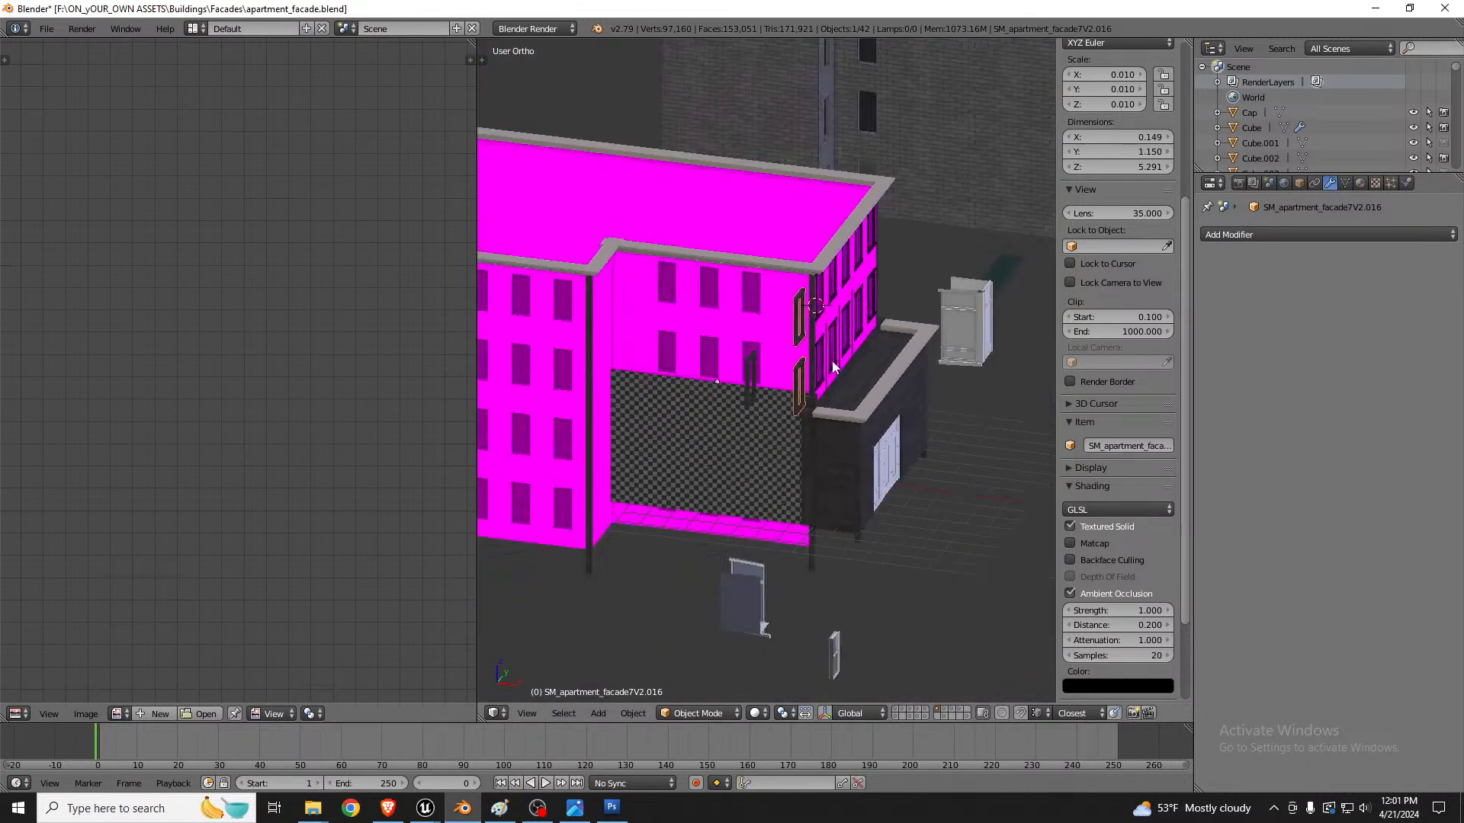
scroll(678, 342, down, 4)
scroll(630, 350, up, 4)
scroll(872, 351, down, 2)
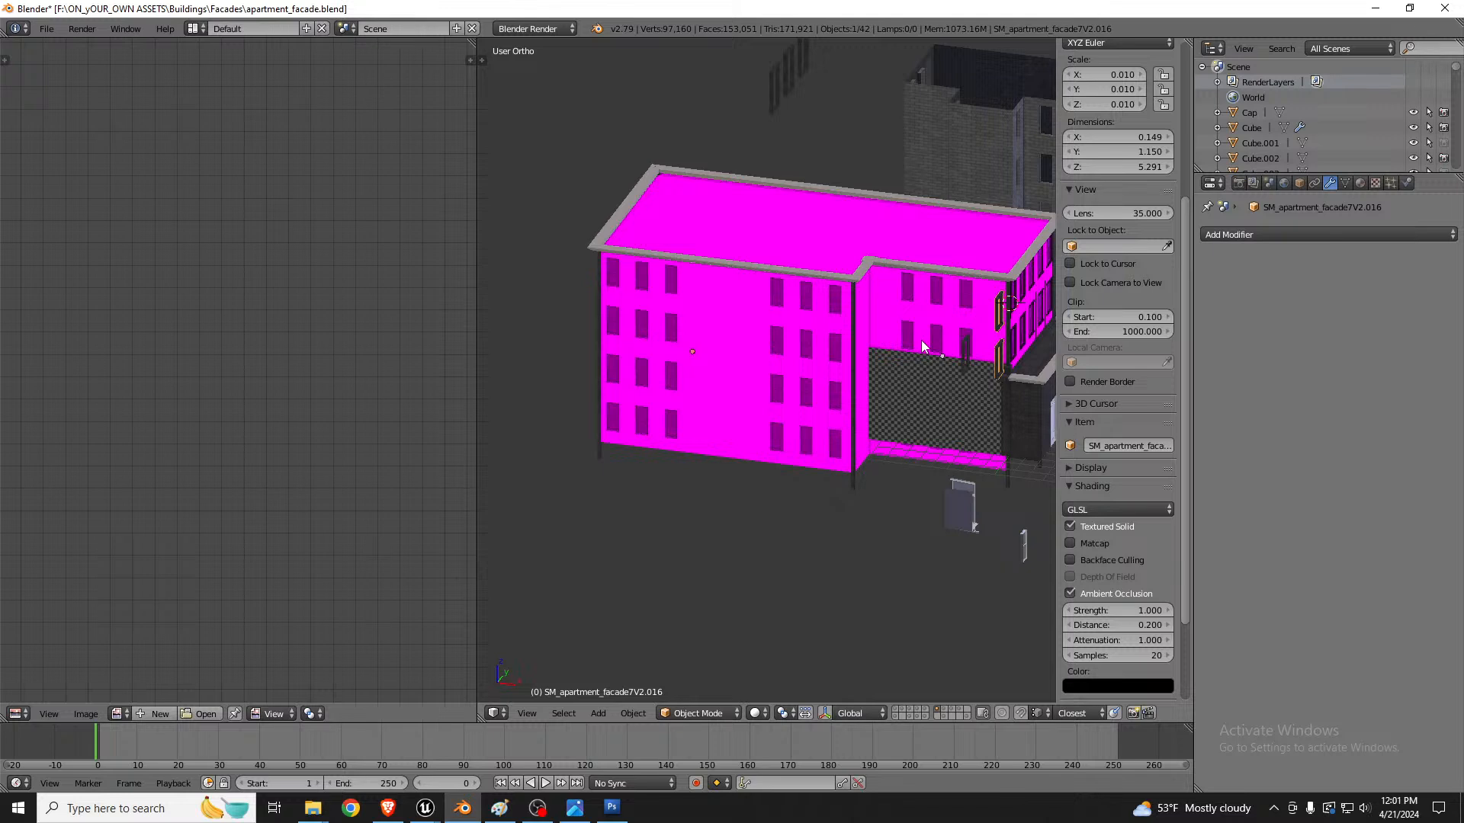
Step: Move the separated window frames horizontally onto the building's front wall near the corner
key(g)
key(shift+z)
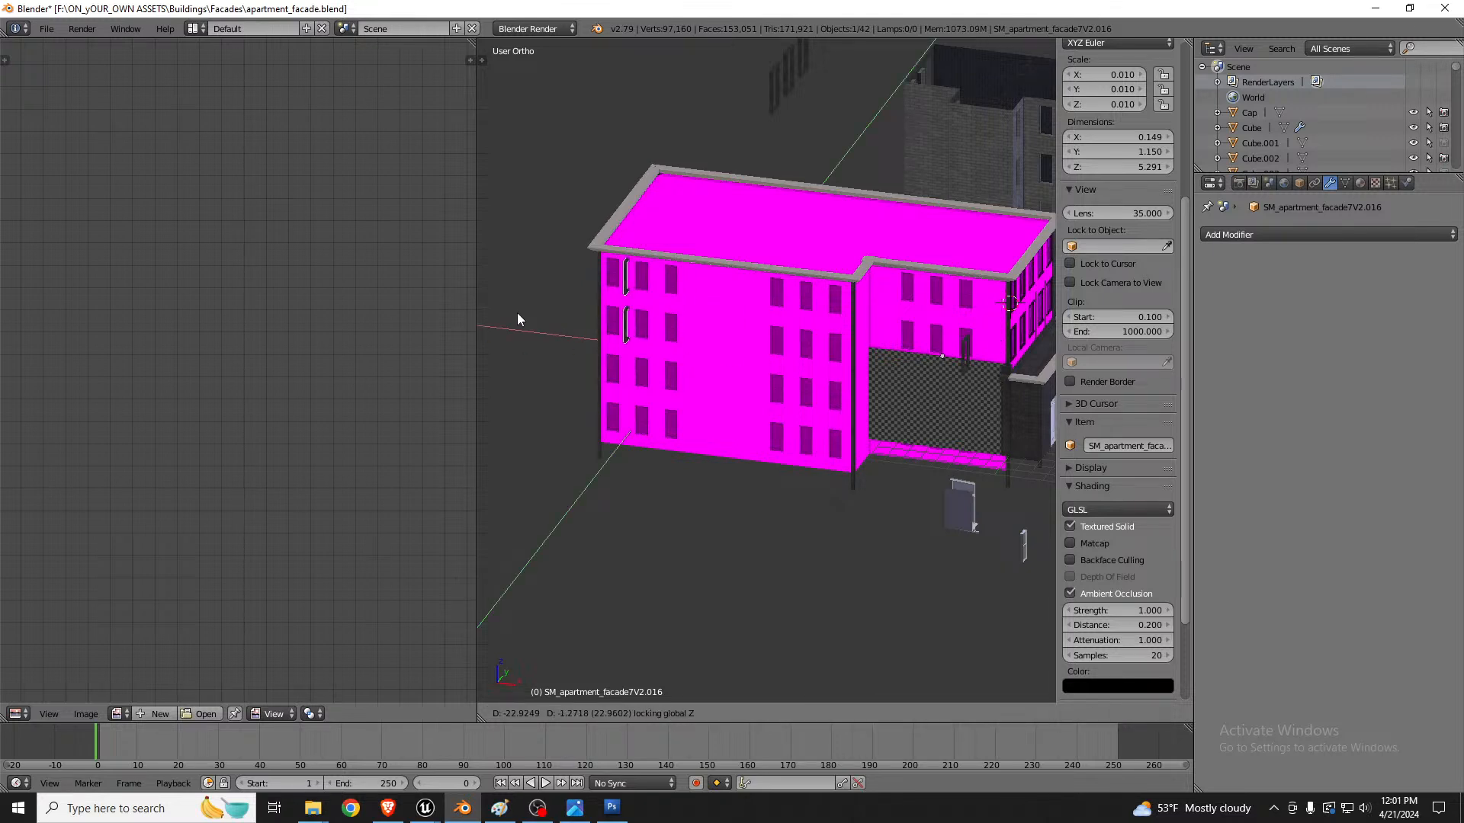
click(516, 313)
middle_drag(660, 337, 767, 322)
scroll(561, 300, up, 6)
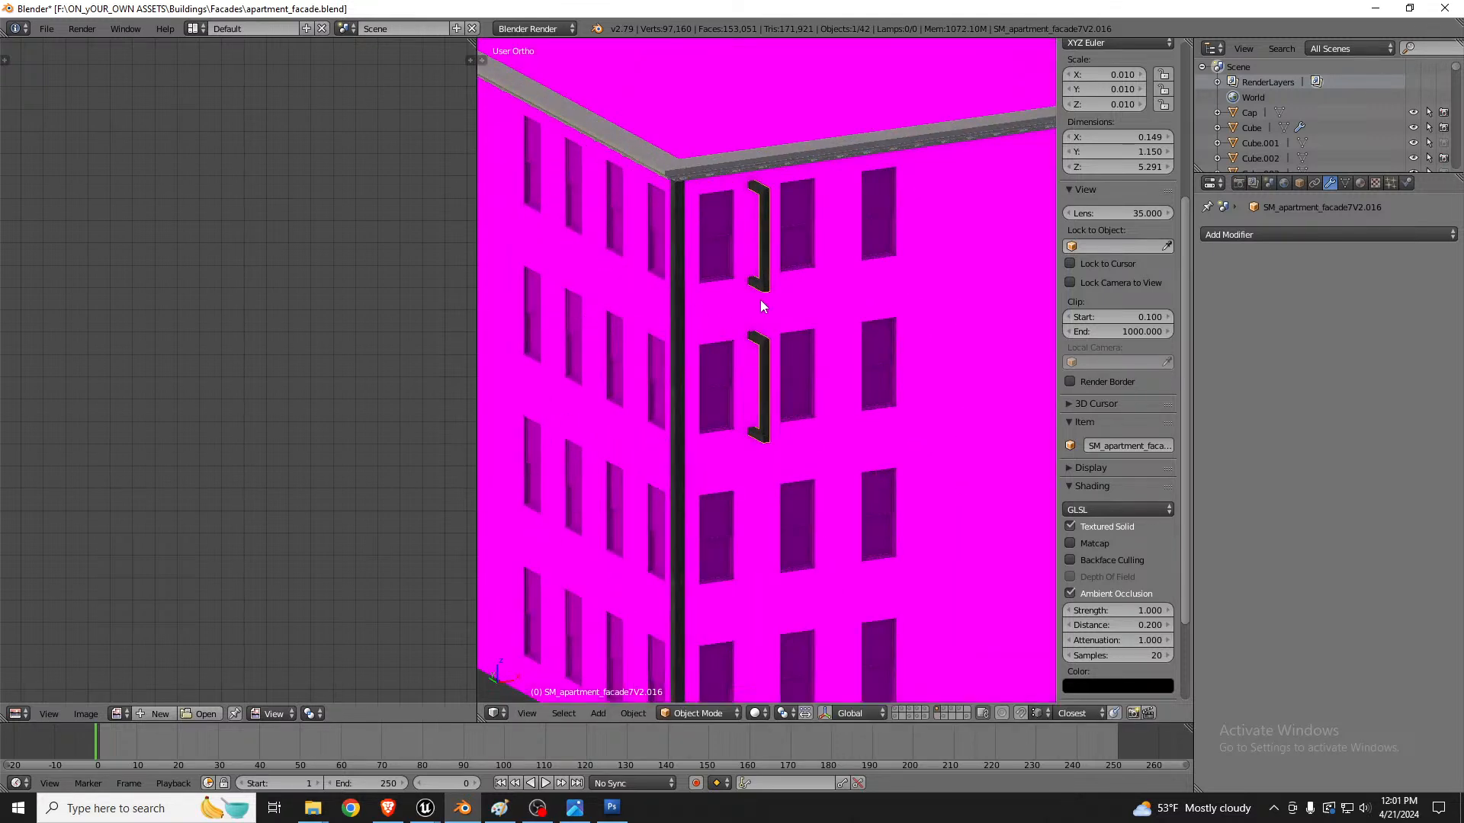
Step: Select the separated window frame object and, in Edit Mode, rotate all its geometry 90° around the Z axis
right_click(761, 299)
scroll(711, 272, down, 3)
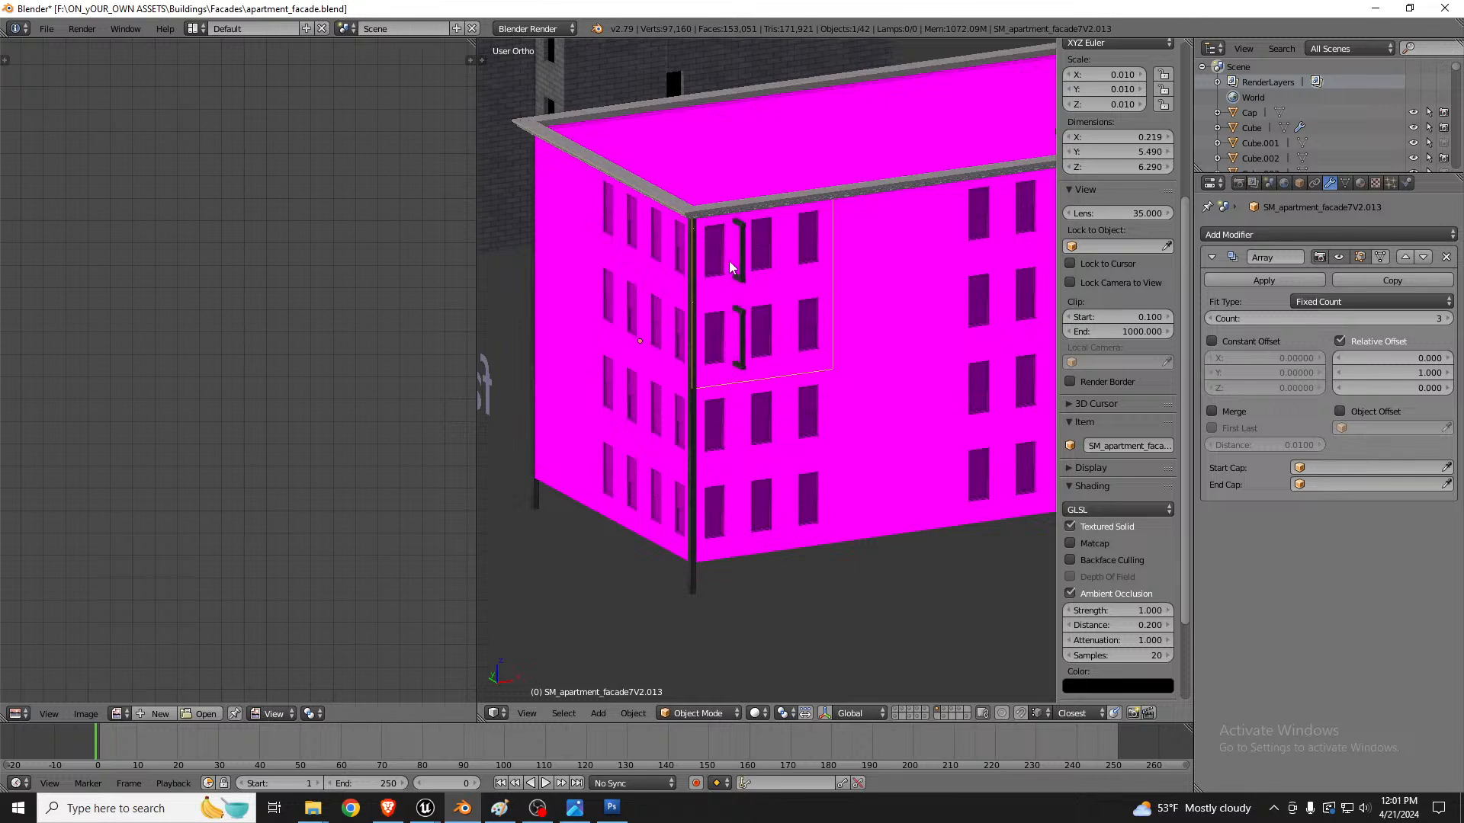
scroll(729, 260, up, 5)
right_click(762, 288)
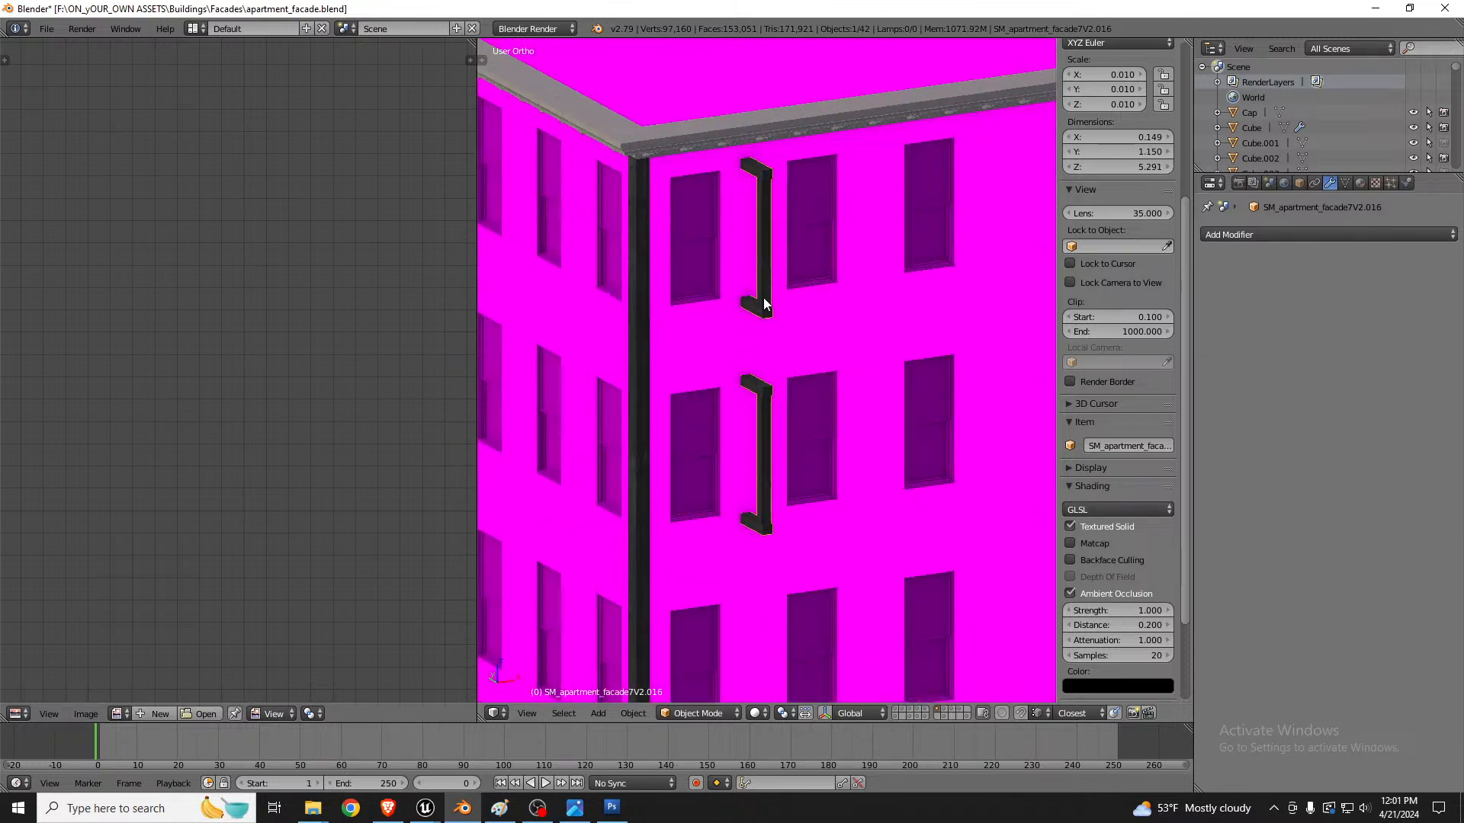
key(Tab)
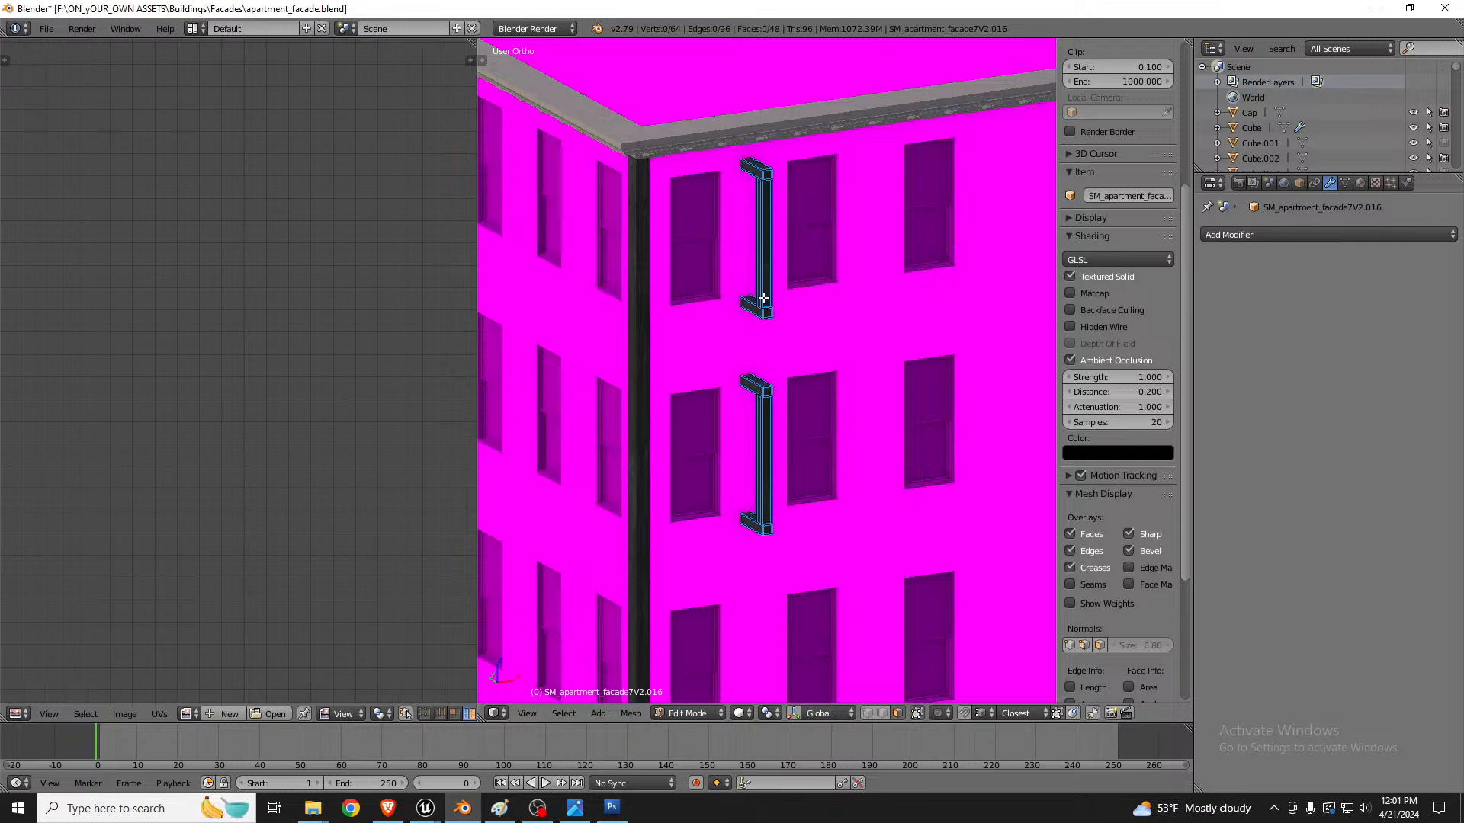
key(z)
key(z)
text(as)
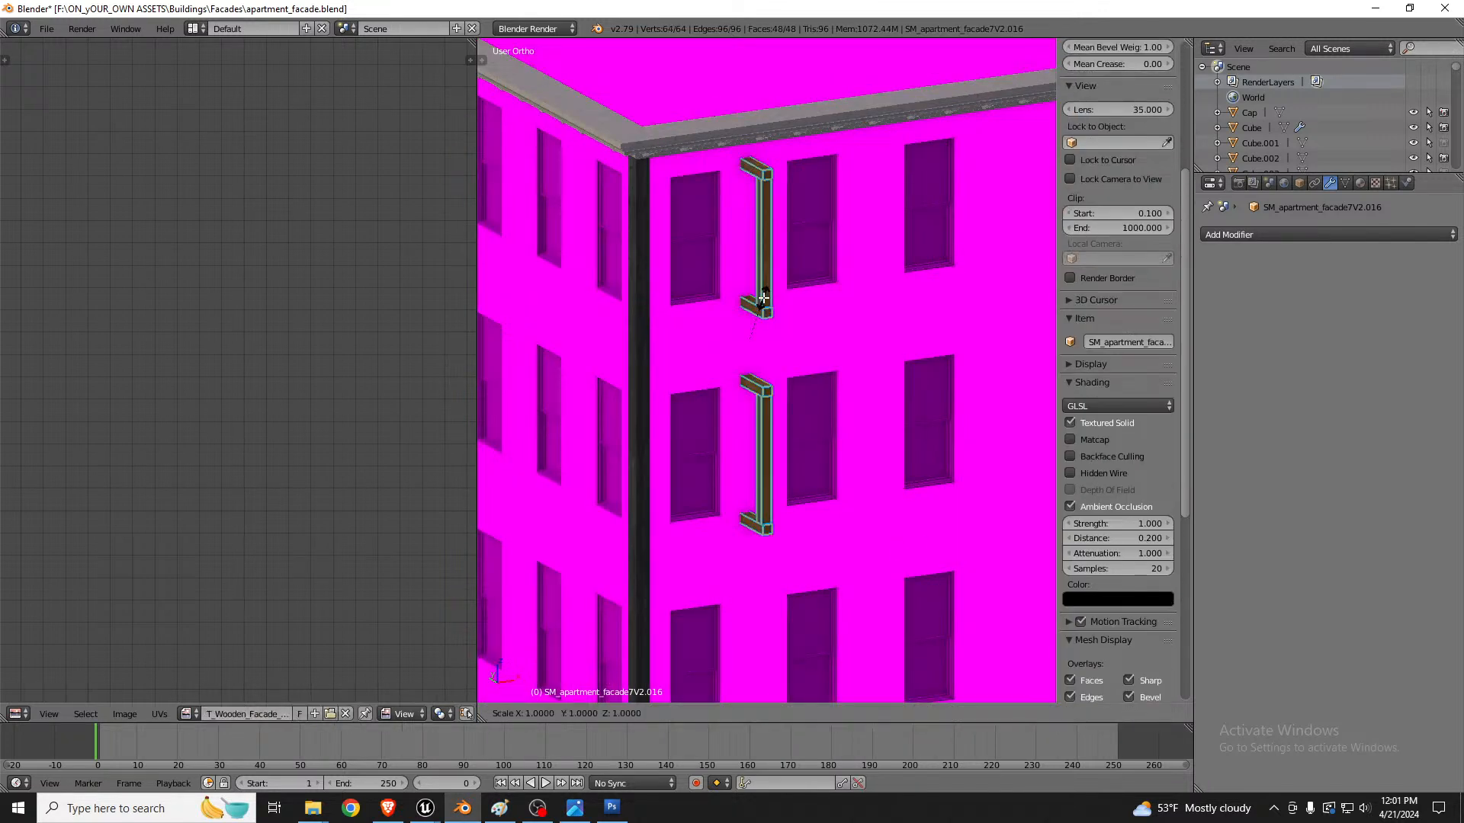
text(rz90)
key(Return)
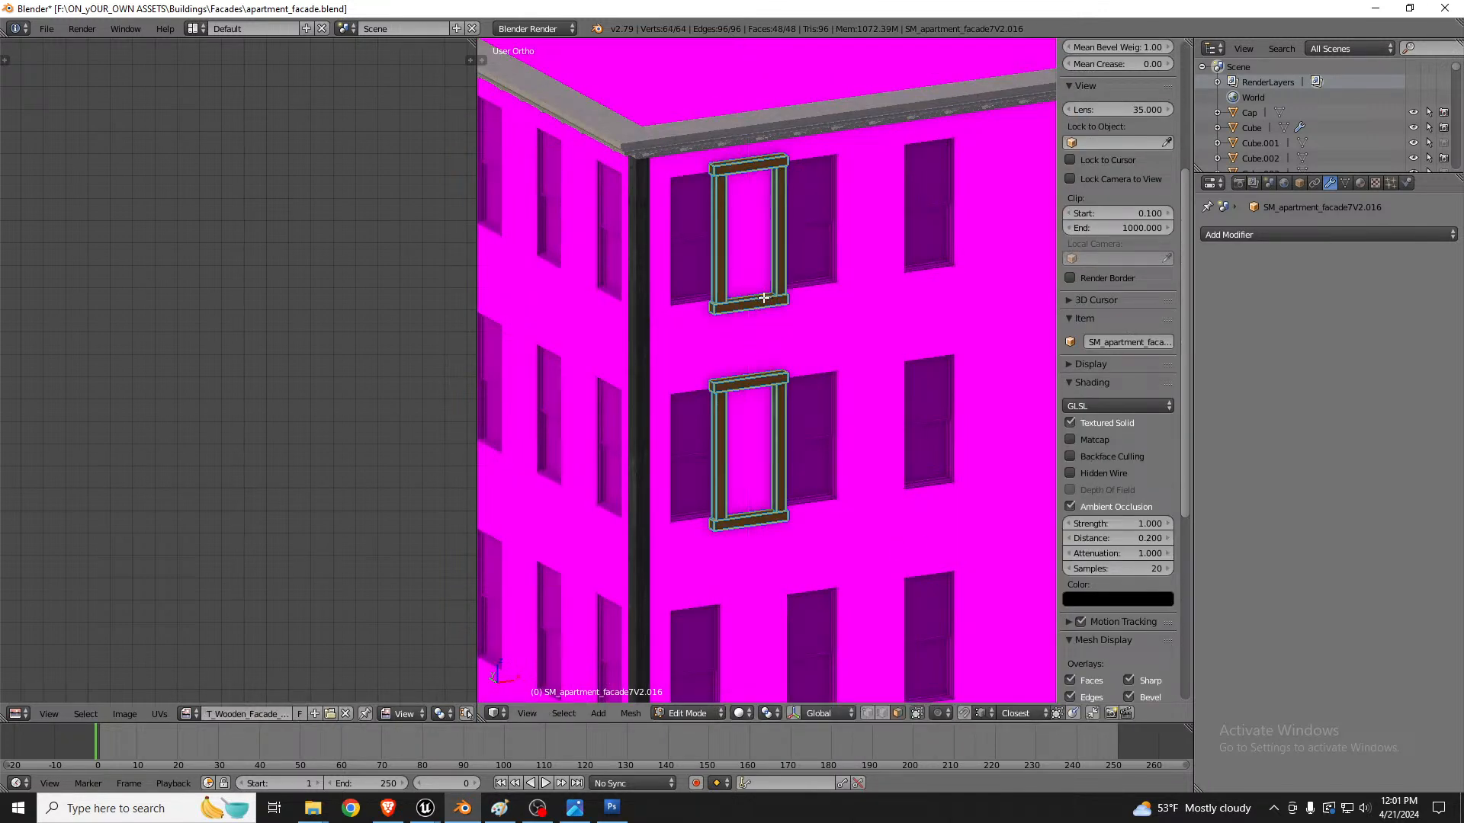
Step: Move the rotated frames horizontally, keeping their height, onto the front-wall windows next to the corner
scroll(724, 307, up, 1)
scroll(719, 308, up, 3)
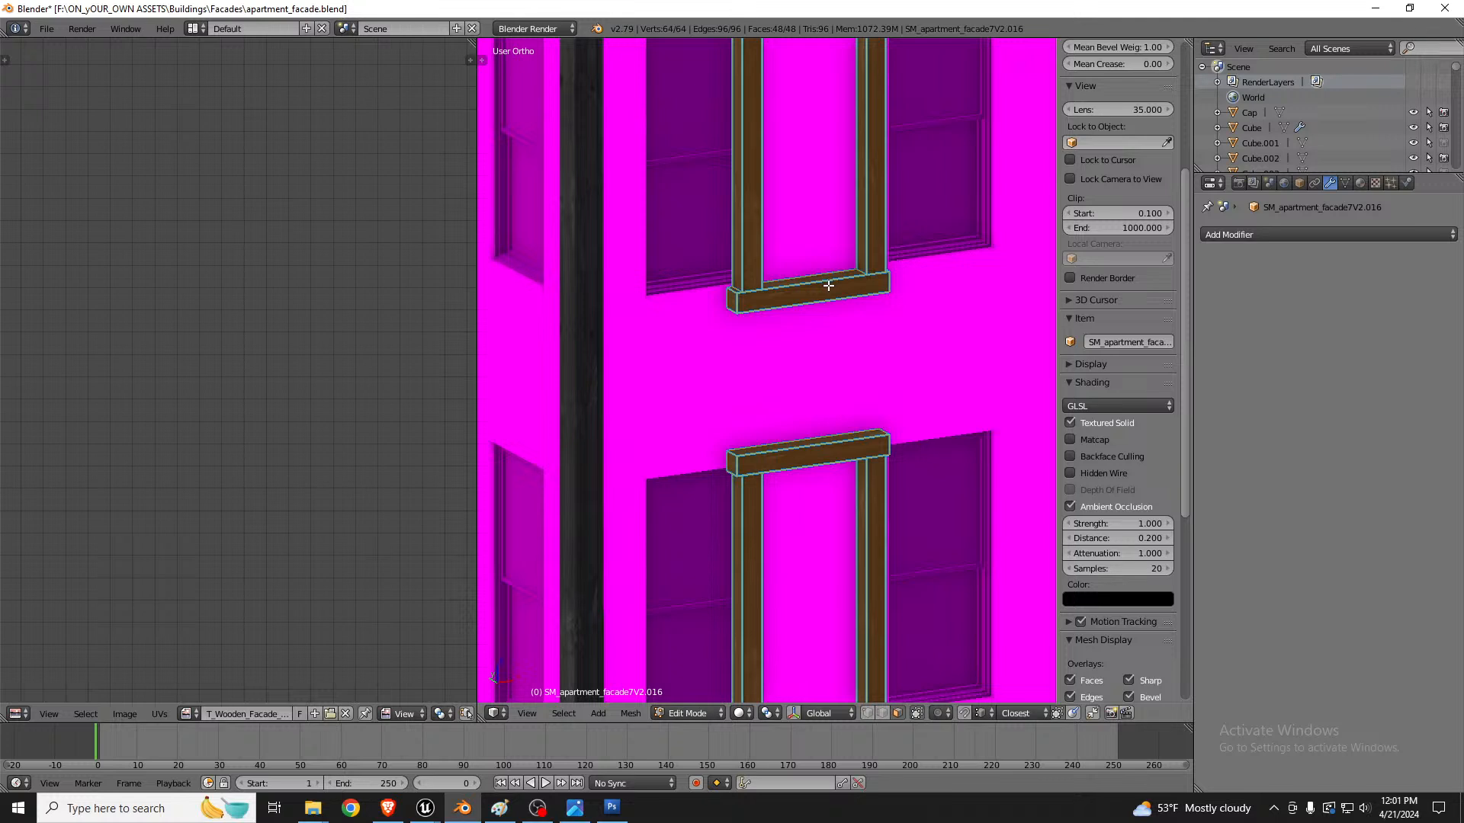
key(g)
key(shift+z)
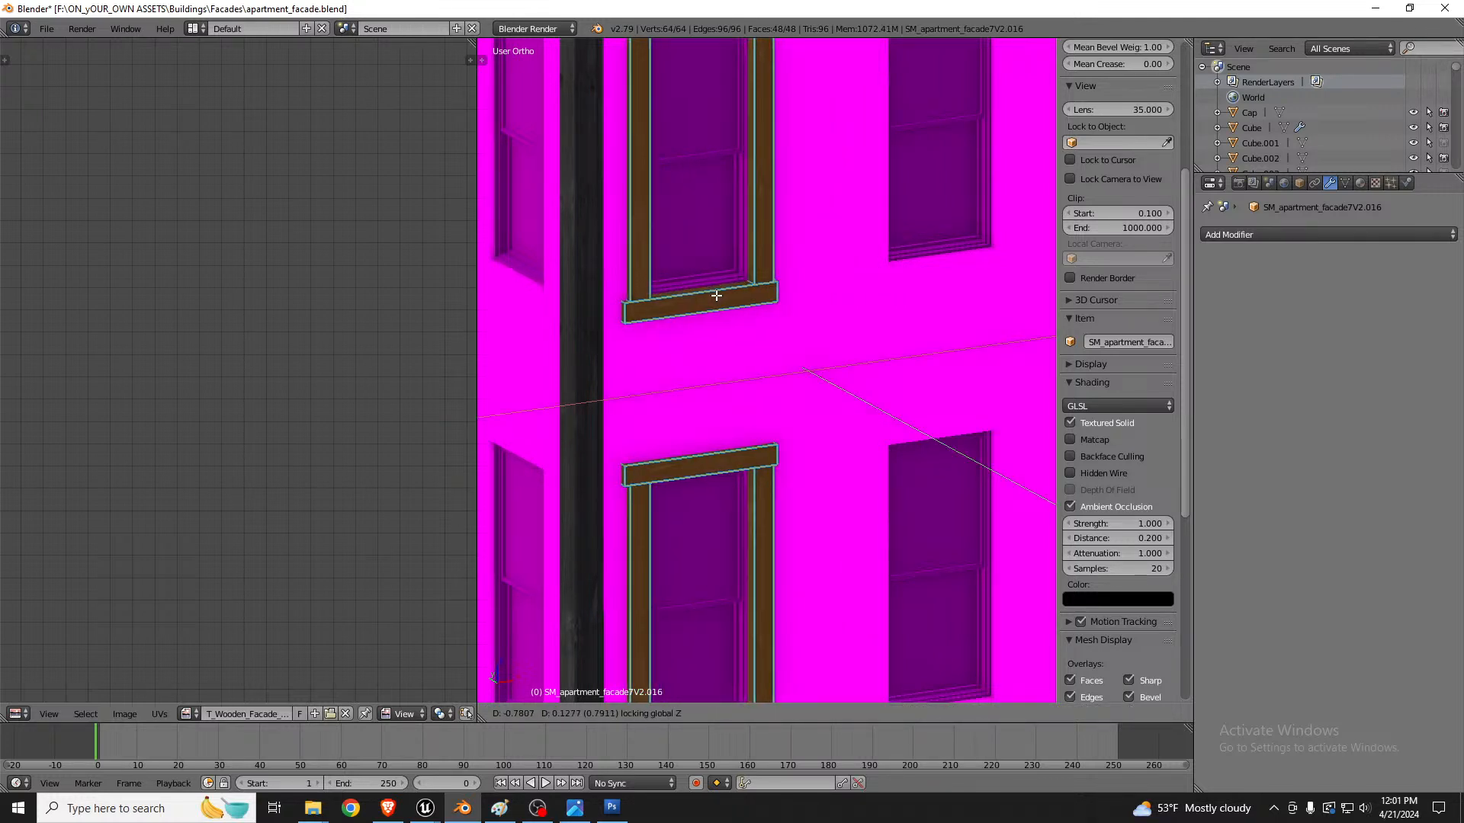
click(717, 296)
Step: Nudge the window frames along the Y axis so they sit flush against the wall
key(shift+space)
scroll(646, 257, up, 6)
scroll(703, 383, down, 6)
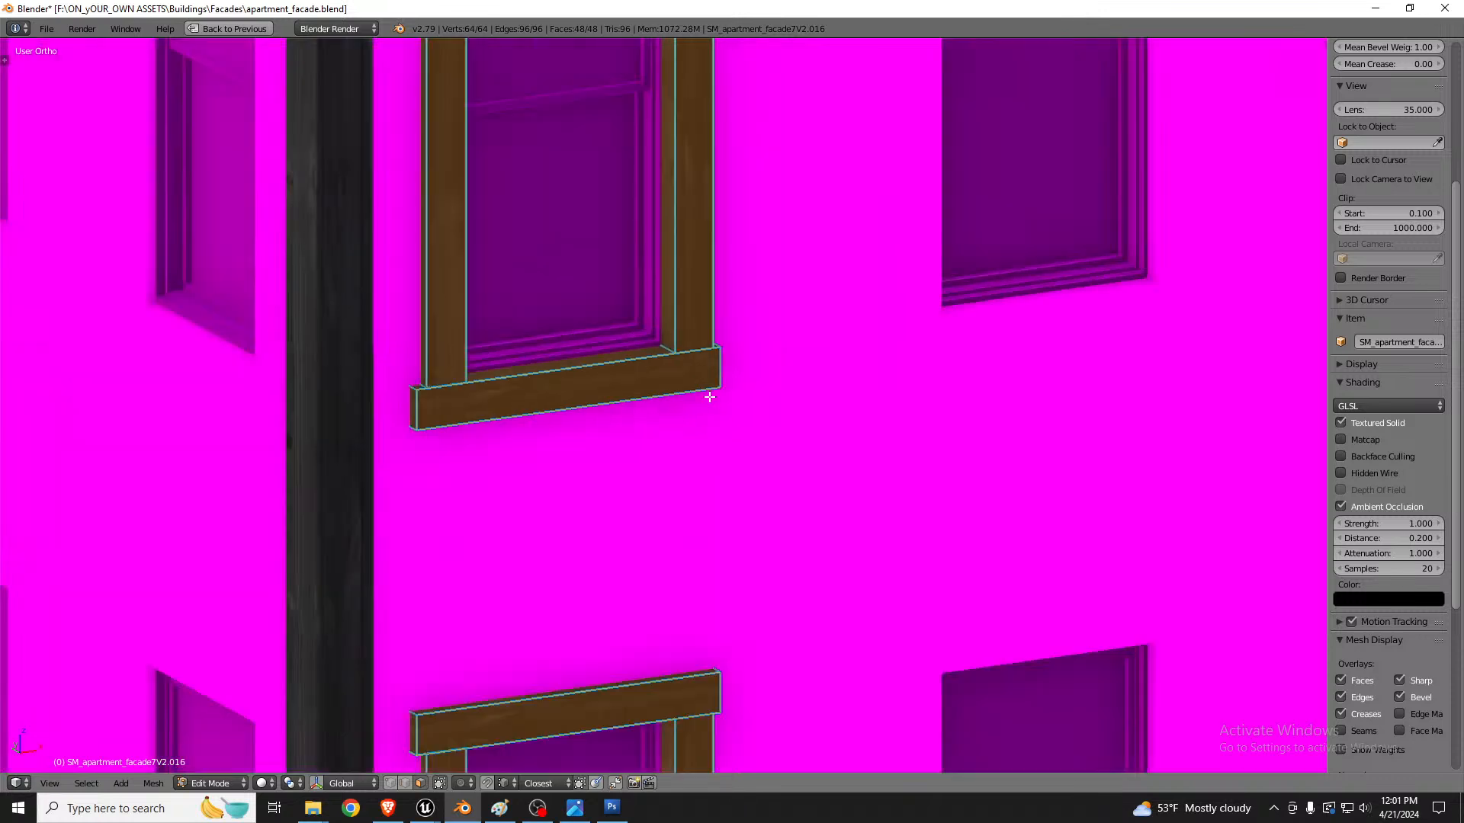
middle_drag(709, 398, 725, 307)
scroll(660, 346, up, 4)
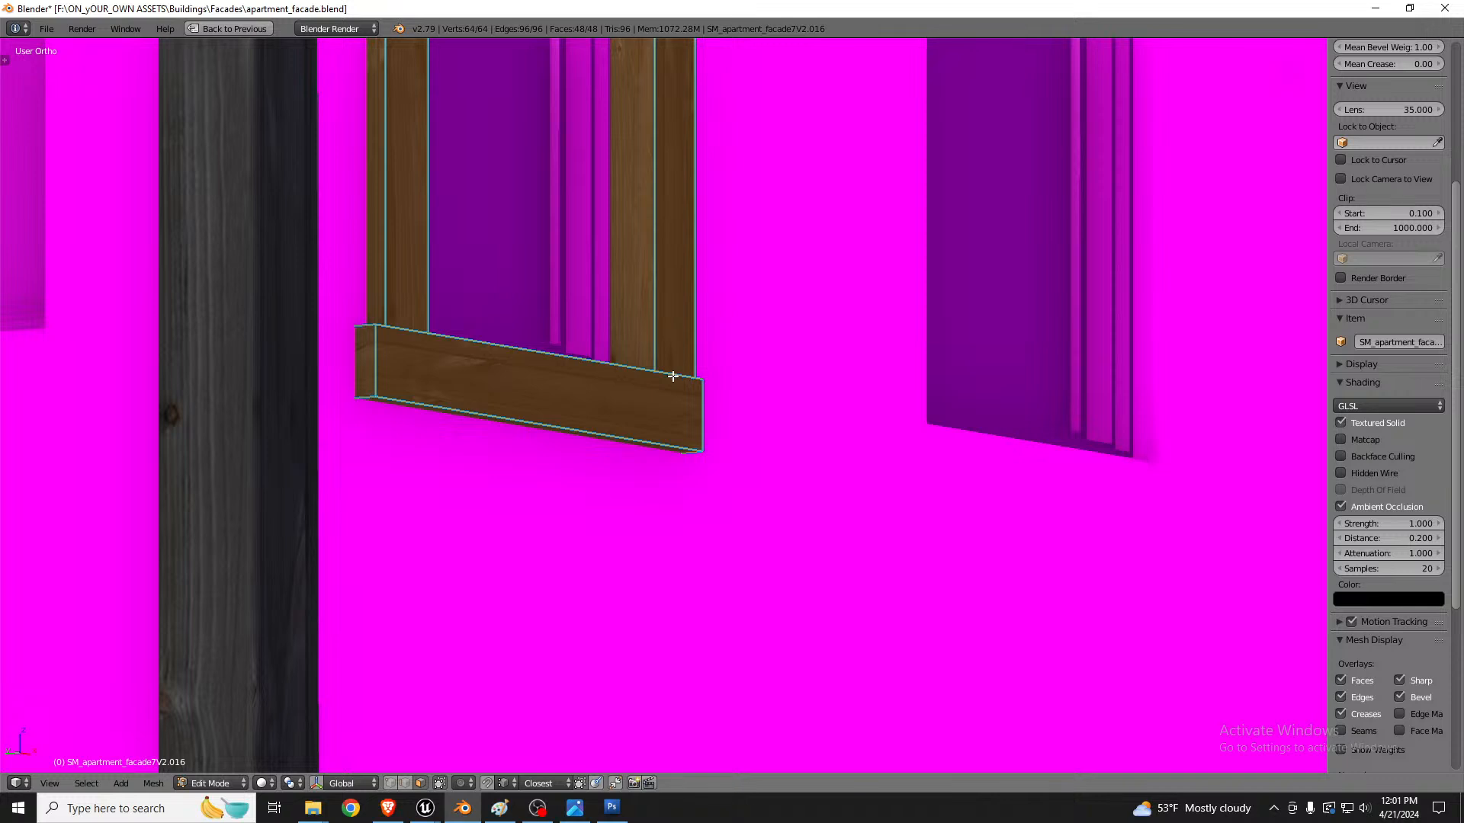
key(g)
key(y)
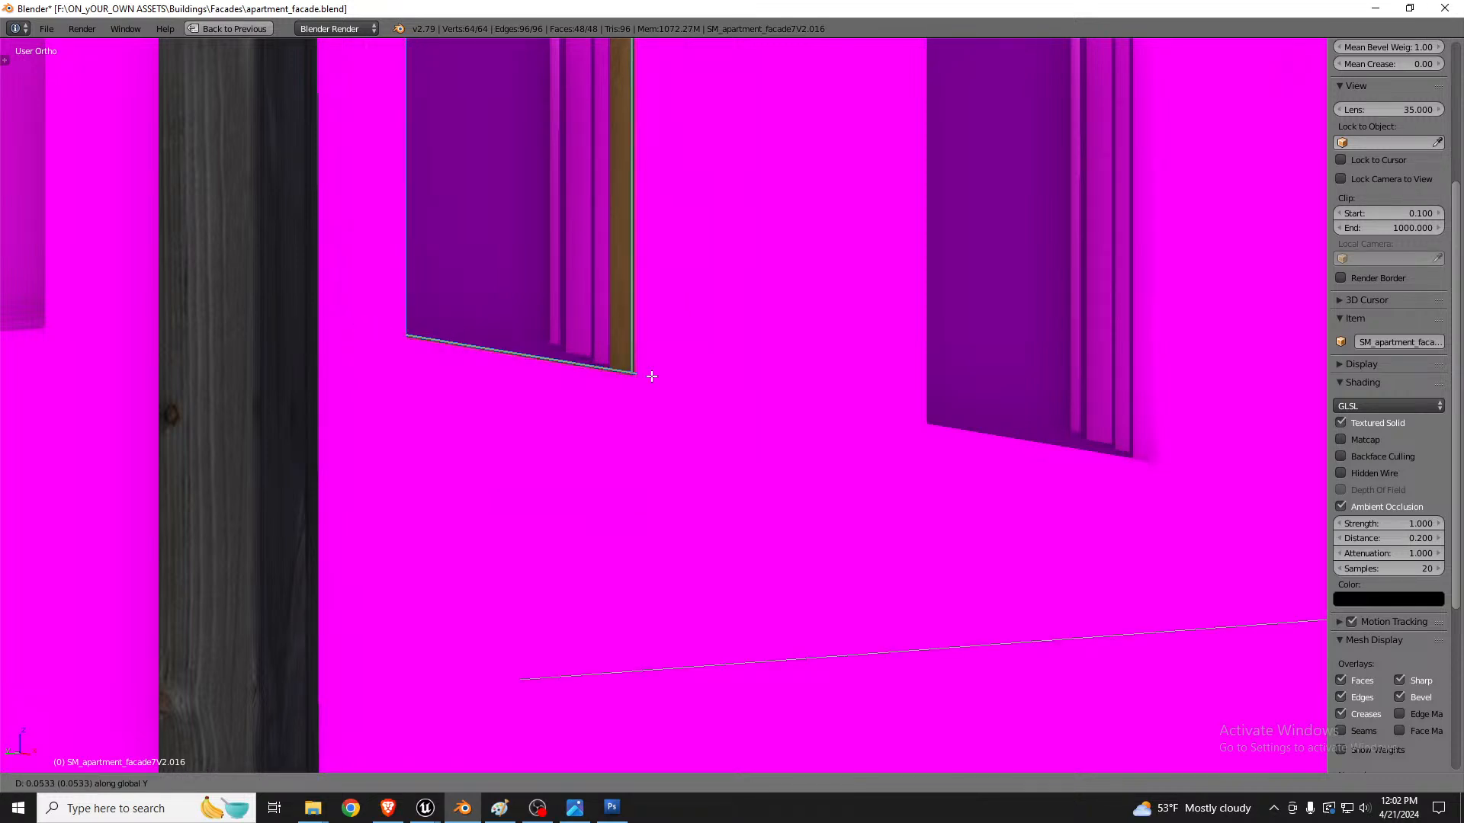
click(657, 376)
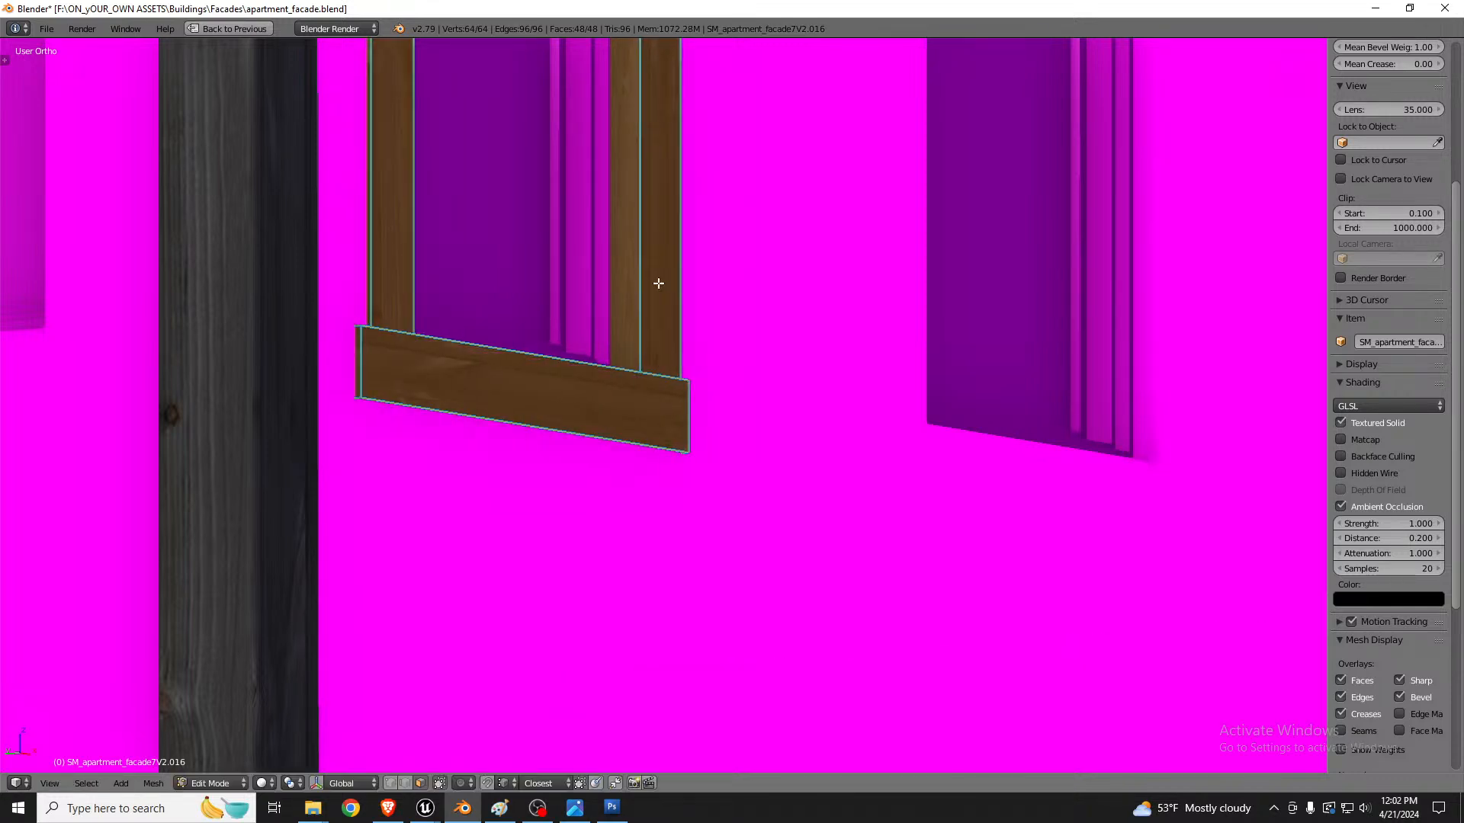
Step: Duplicate the two frames downward along Z onto the lower two windows of the same column
scroll(659, 283, down, 10)
middle_drag(670, 305, 653, 210)
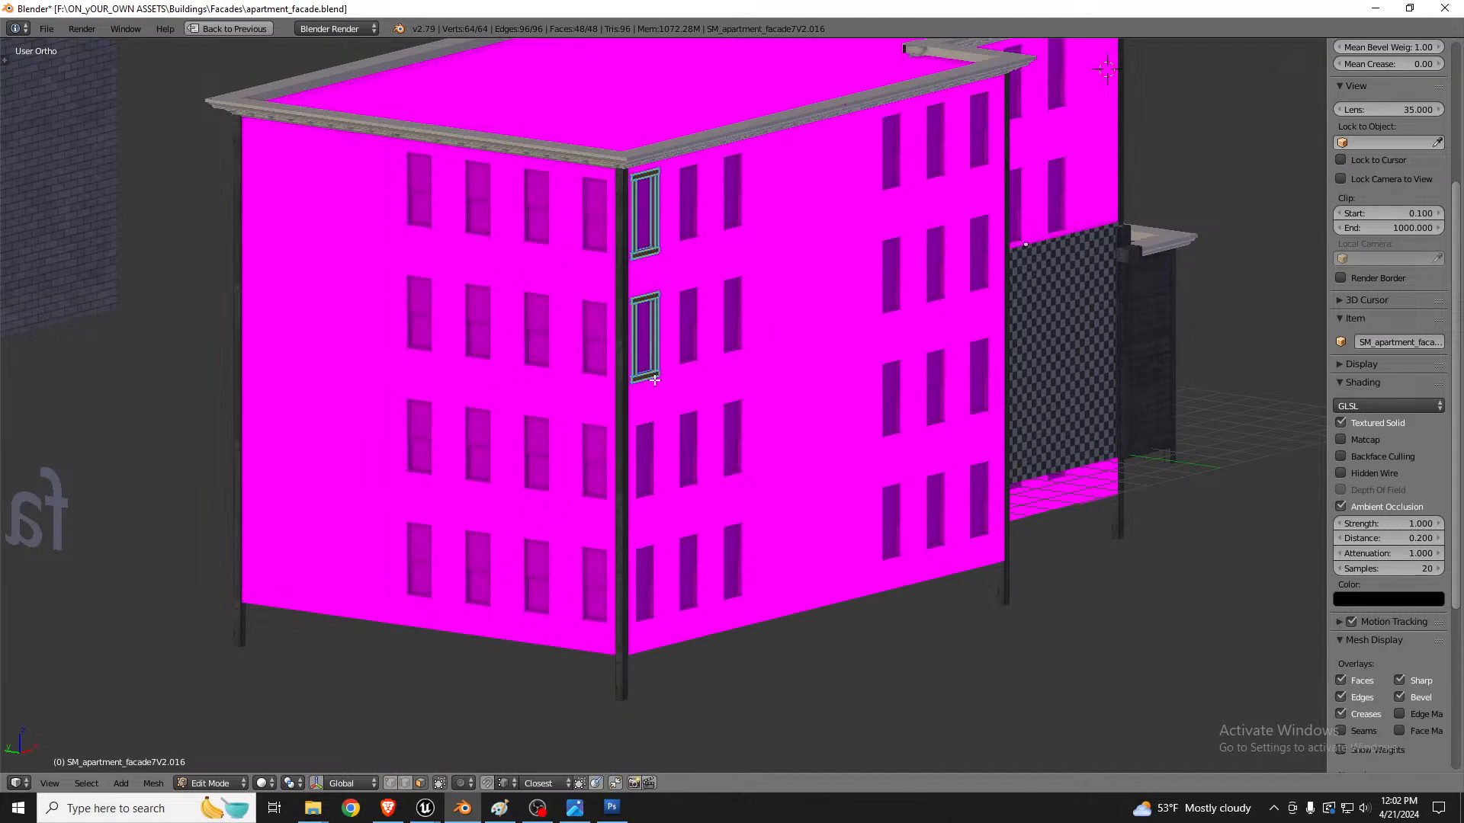
key(shift+d)
key(z)
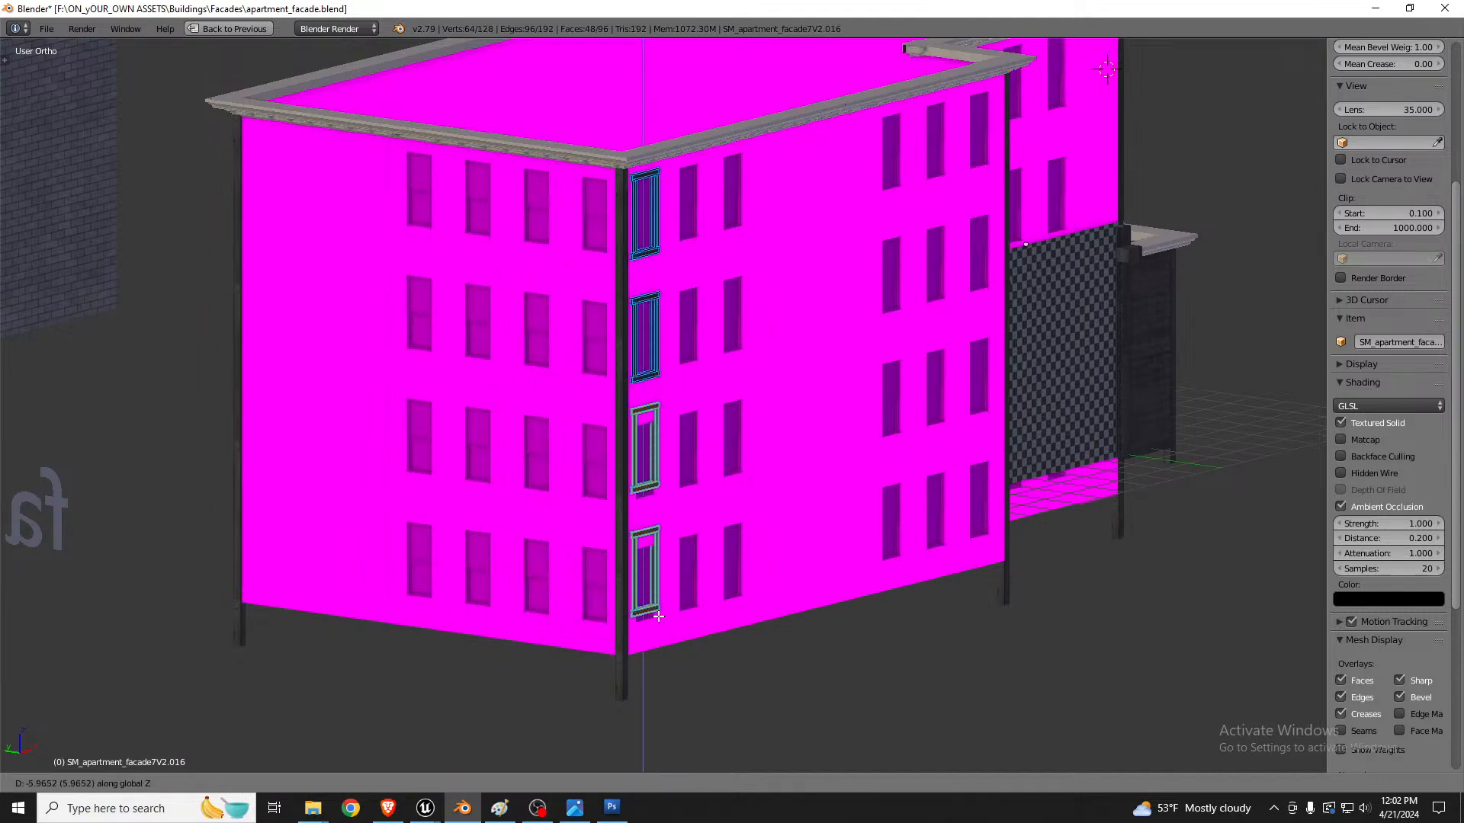
click(658, 629)
Step: Adjust the duplicated frames slightly along Z to fit the lower windows
scroll(645, 550, up, 8)
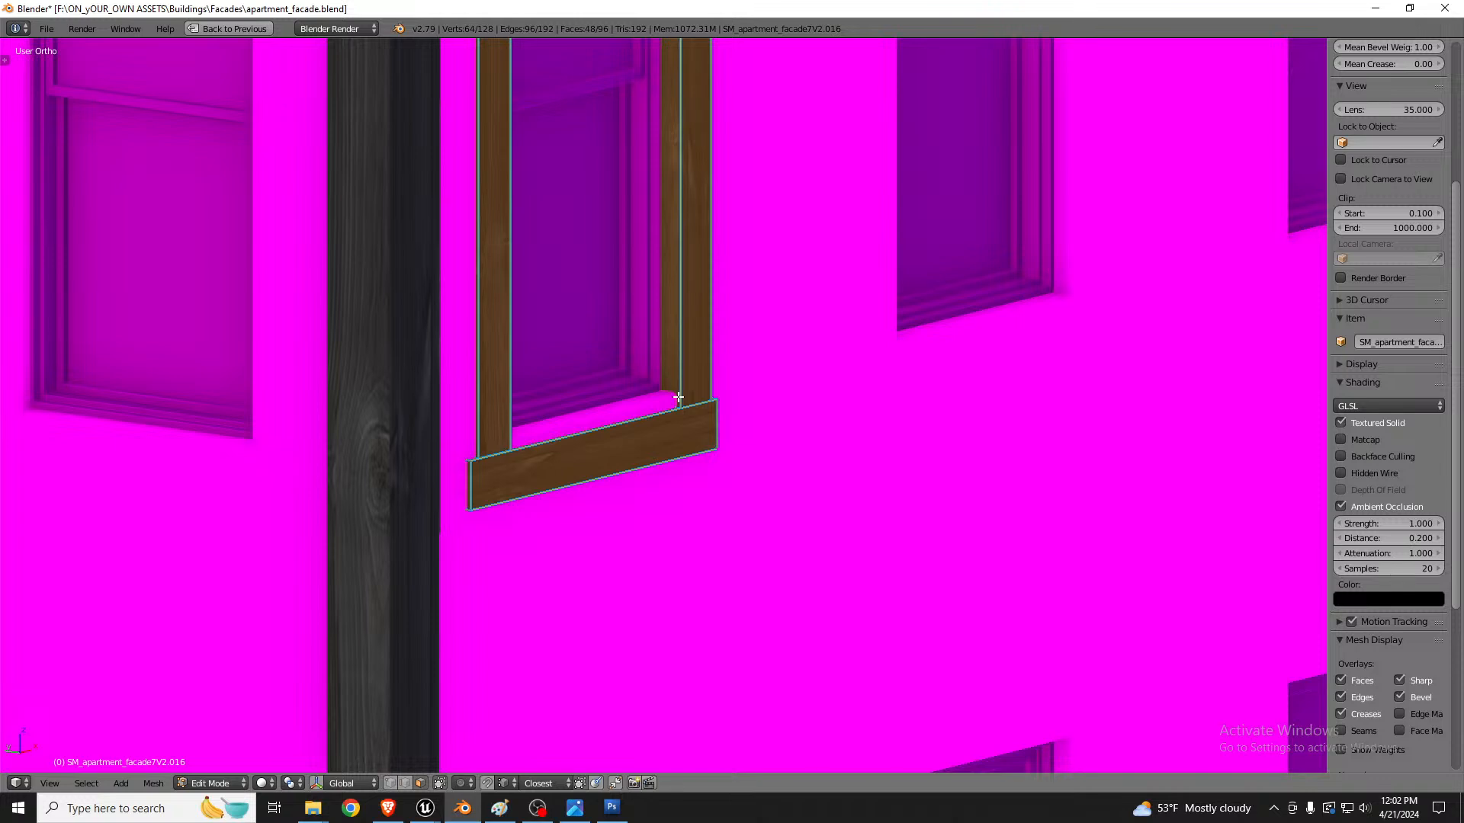
key(g)
key(z)
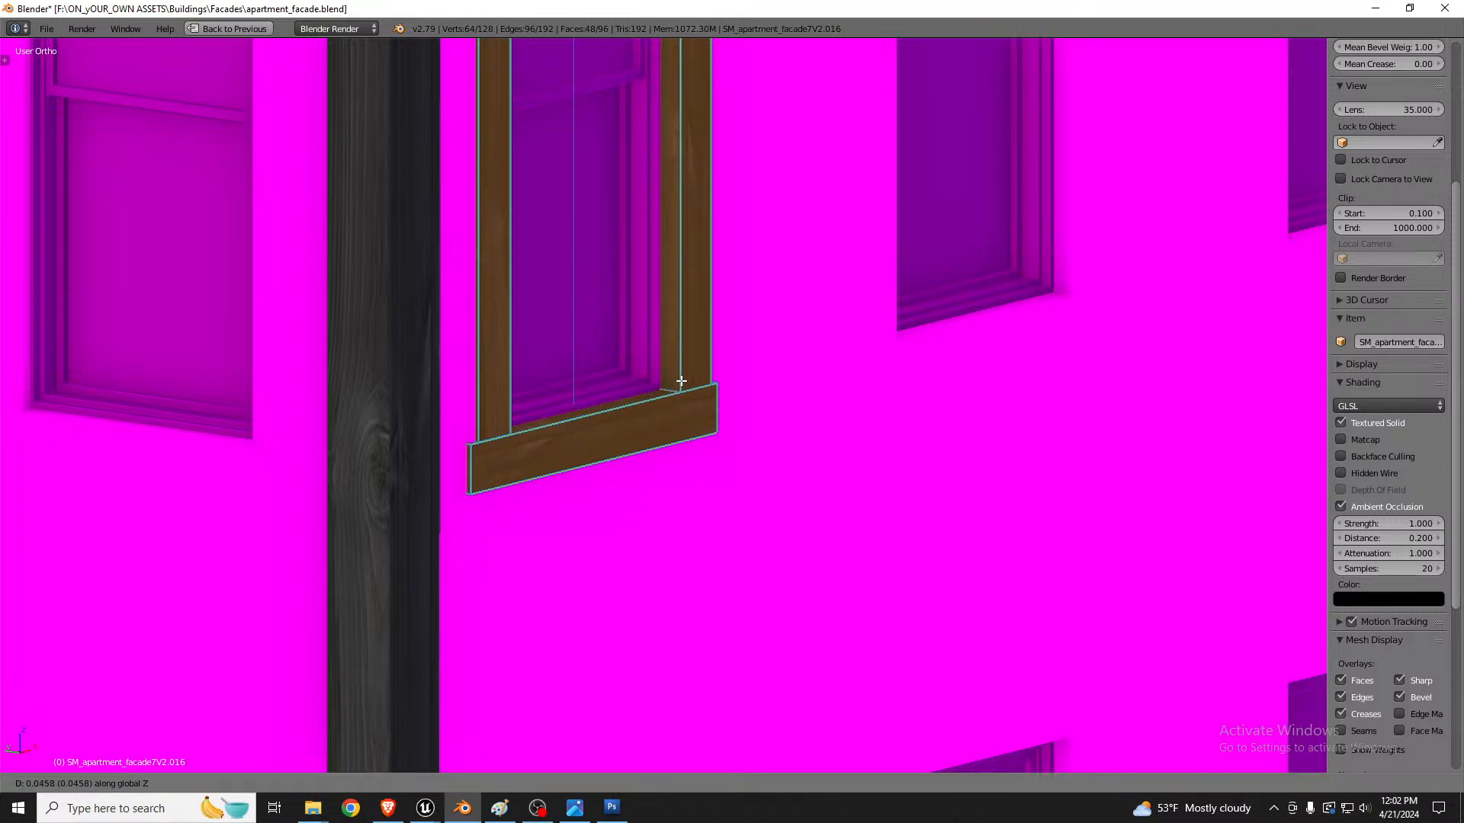
click(681, 381)
Step: Separate the duplicated lower frames into their own object
scroll(682, 382, down, 10)
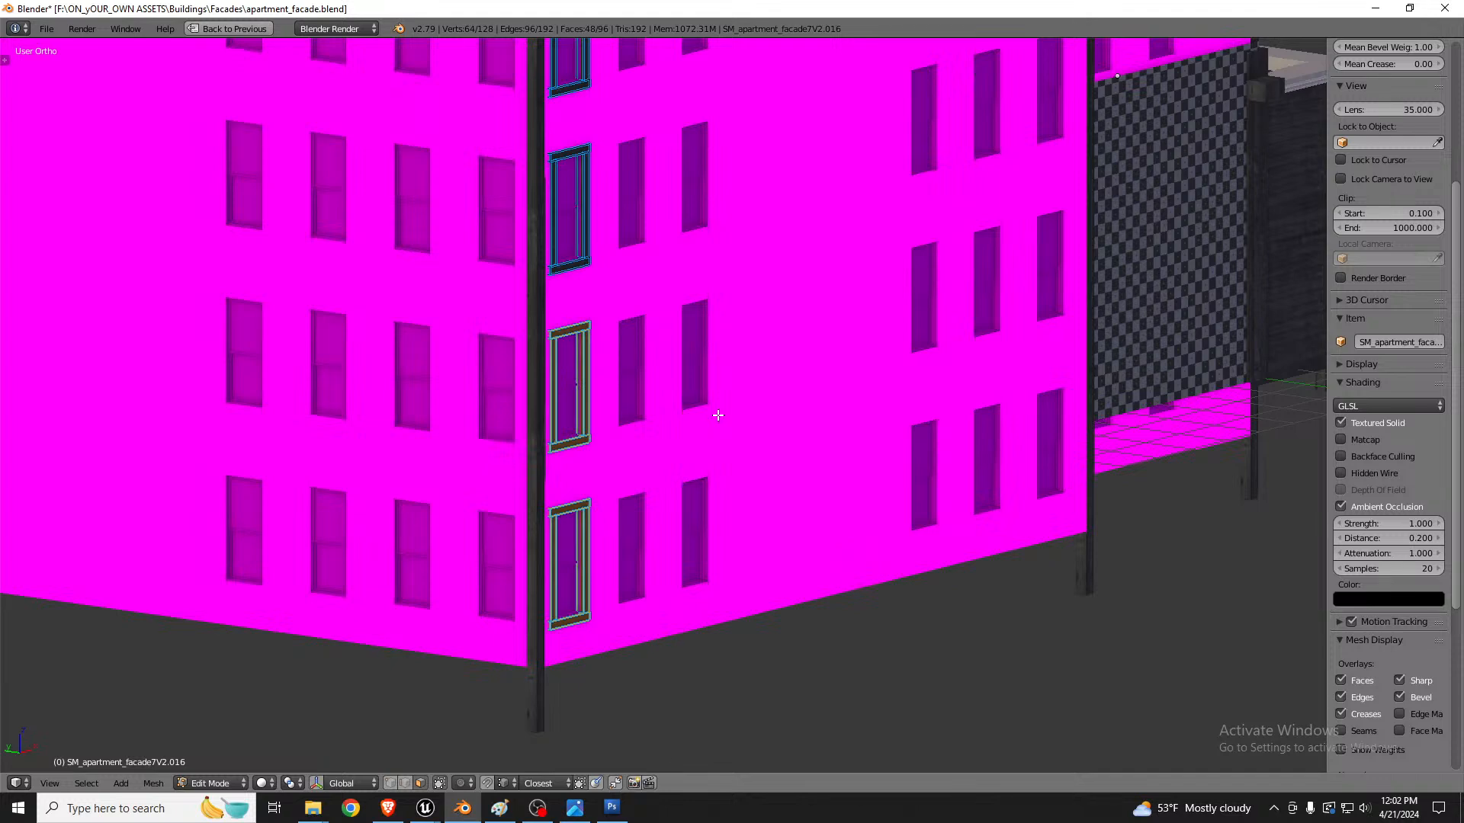
key(p)
click(716, 415)
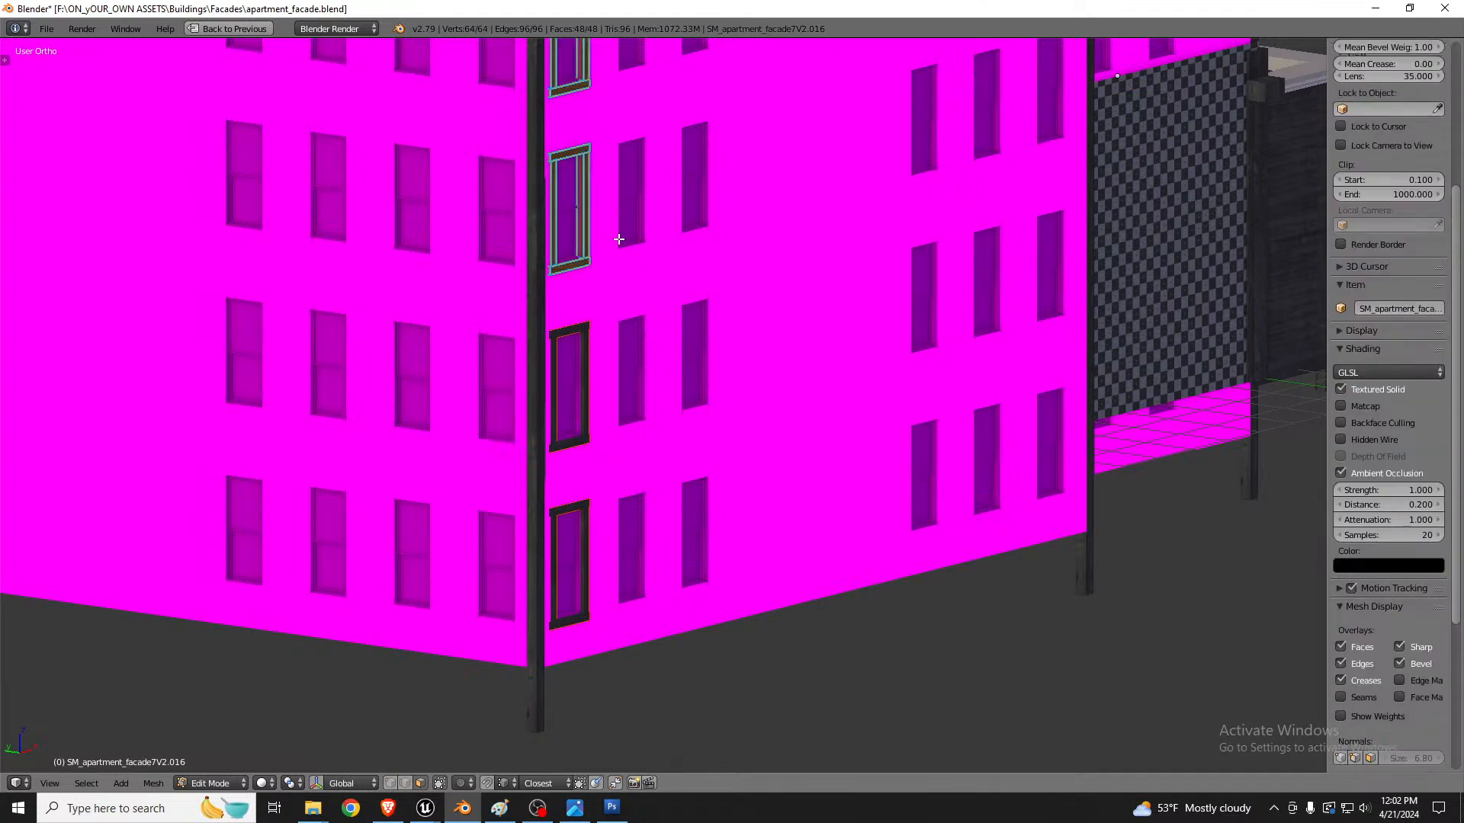
Step: Duplicate the upper frames along the X axis onto the next window column along the front wall
scroll(619, 239, down, 5)
scroll(591, 210, up, 5)
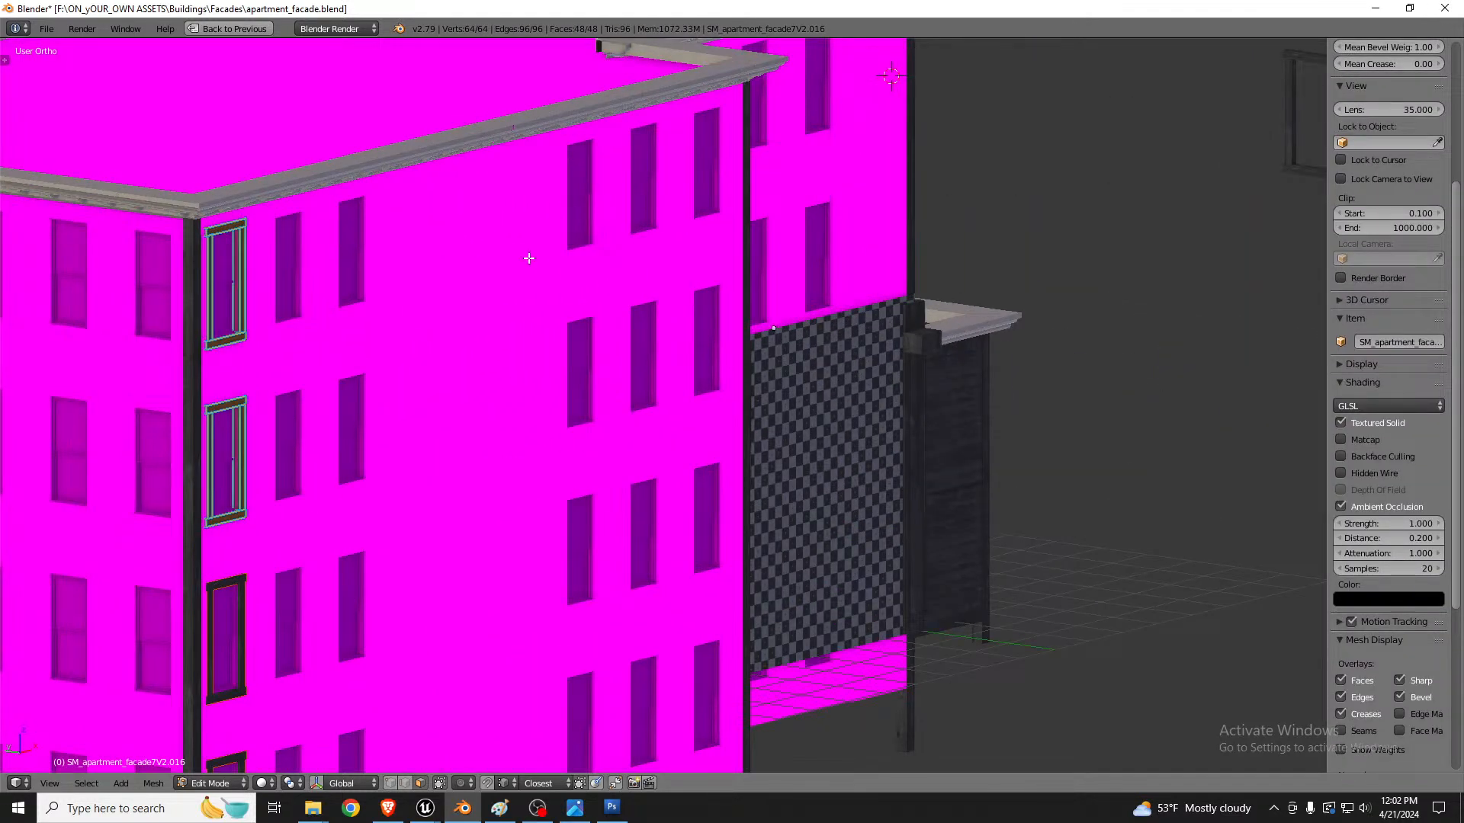
key(shift+d)
key(y)
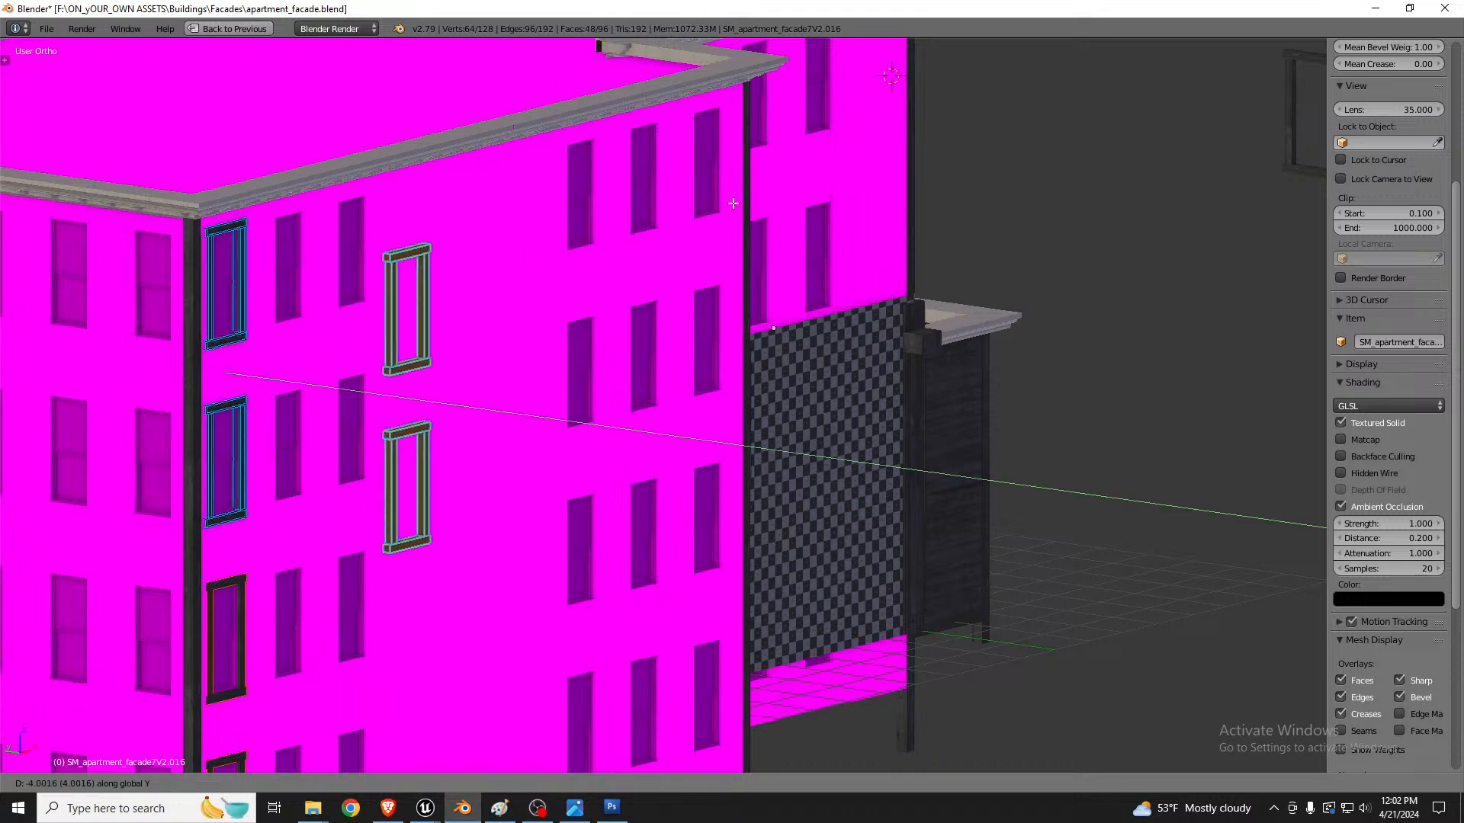
key(x)
click(885, 164)
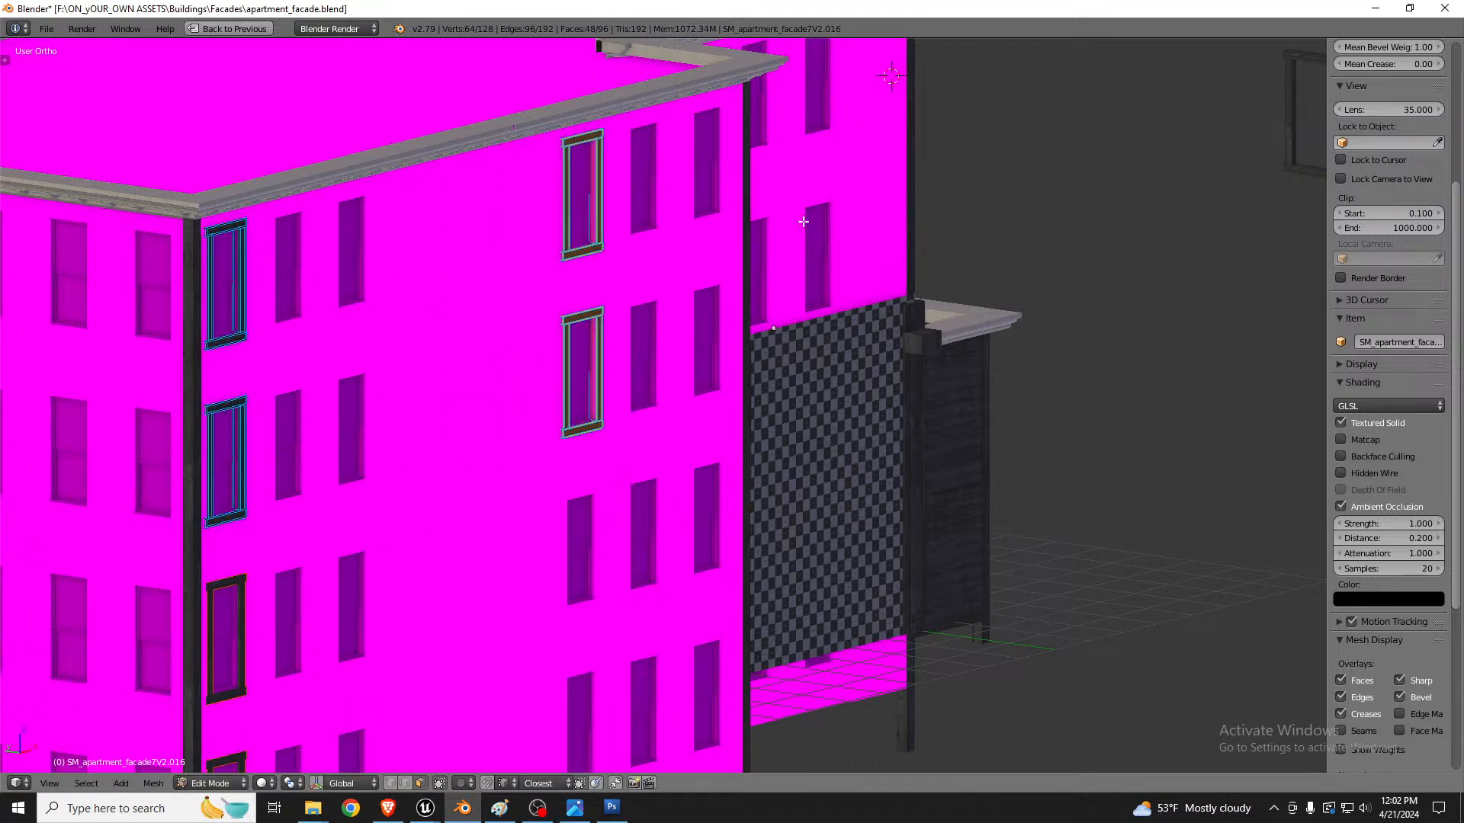
Step: Nudge the new frame copies slightly along X to center them on their windows
scroll(579, 427, up, 8)
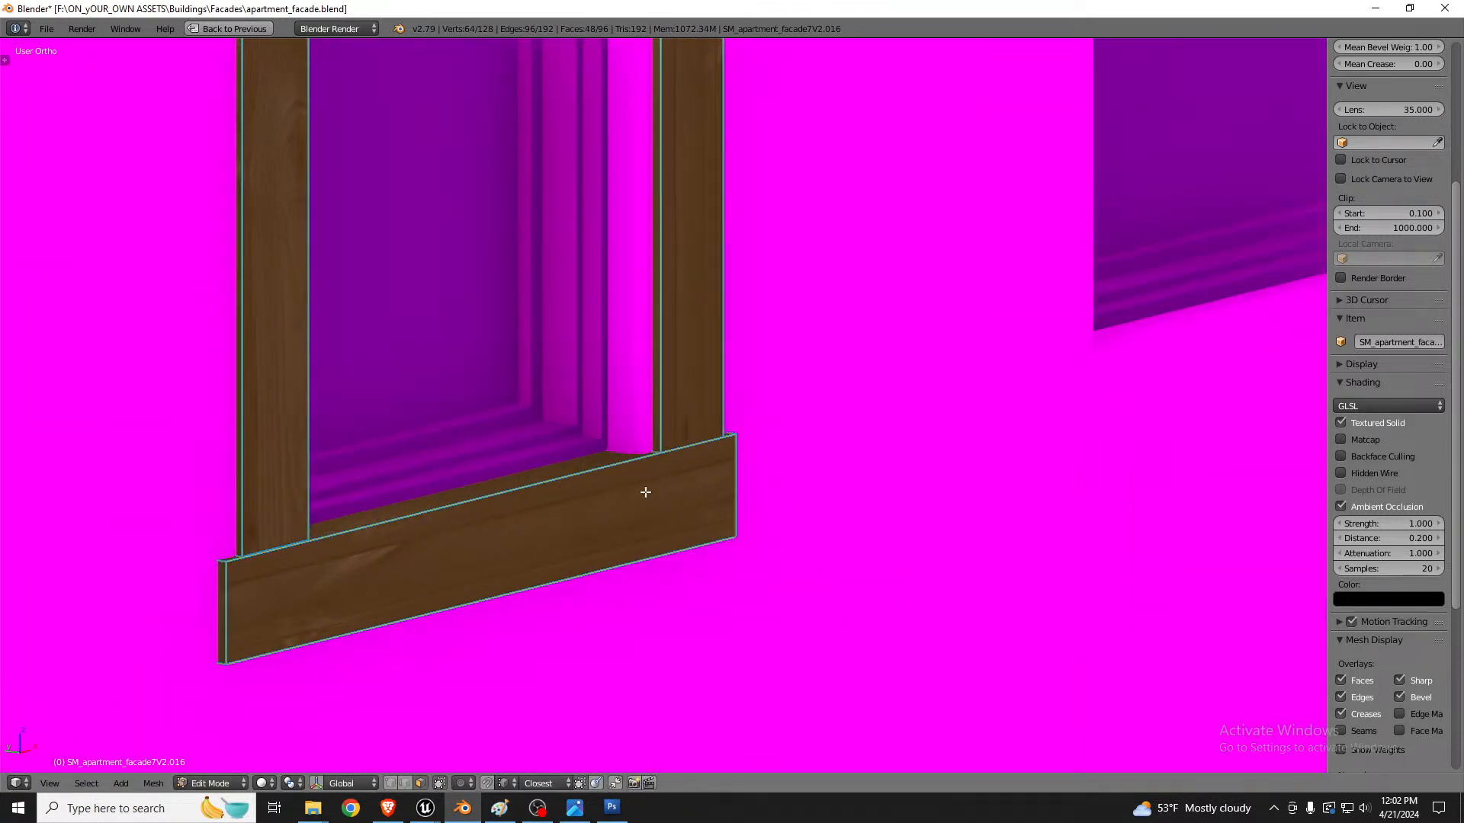
key(g)
key(x)
click(633, 492)
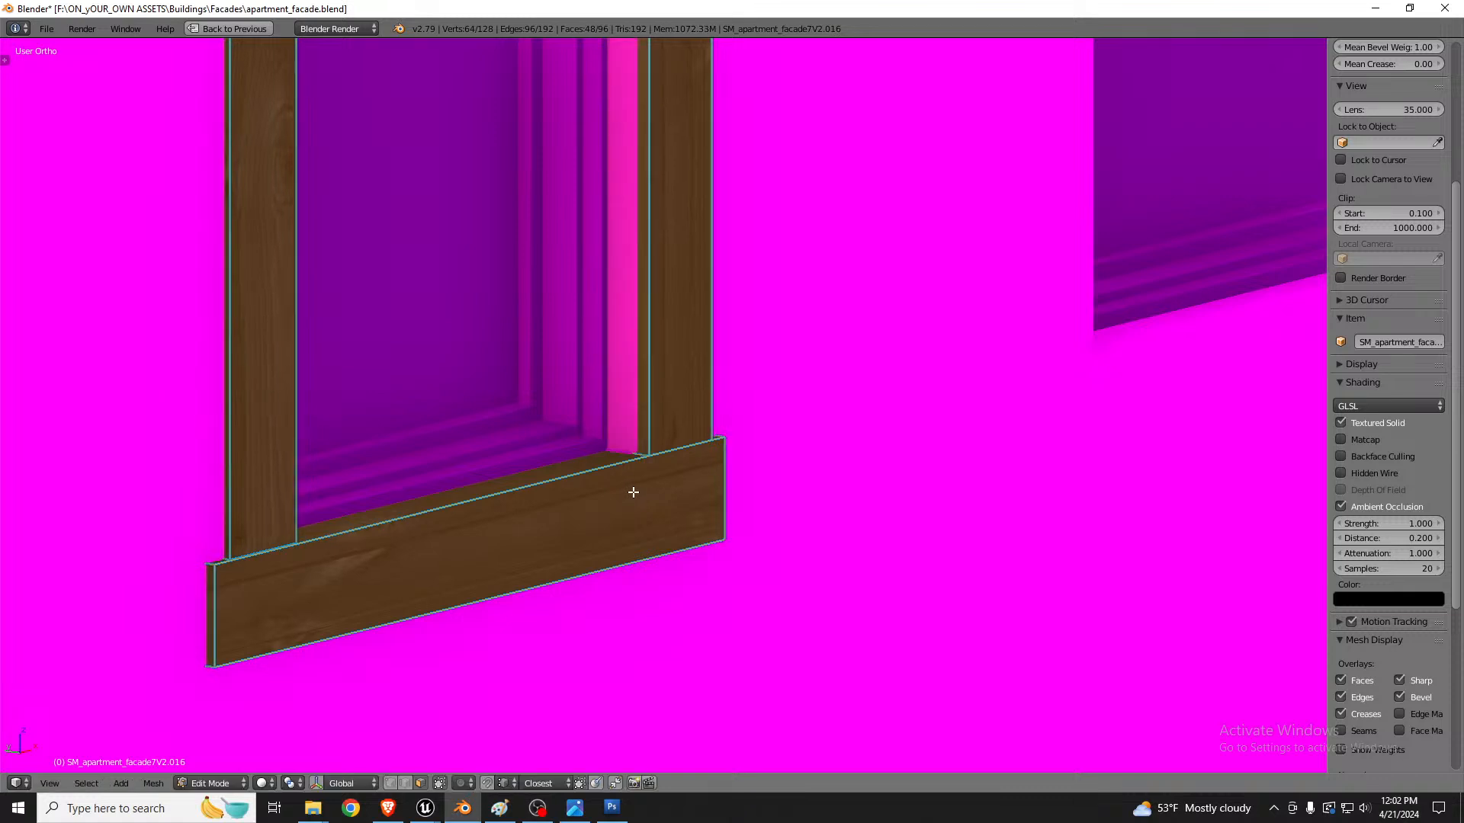
key(x)
key(g)
key(x)
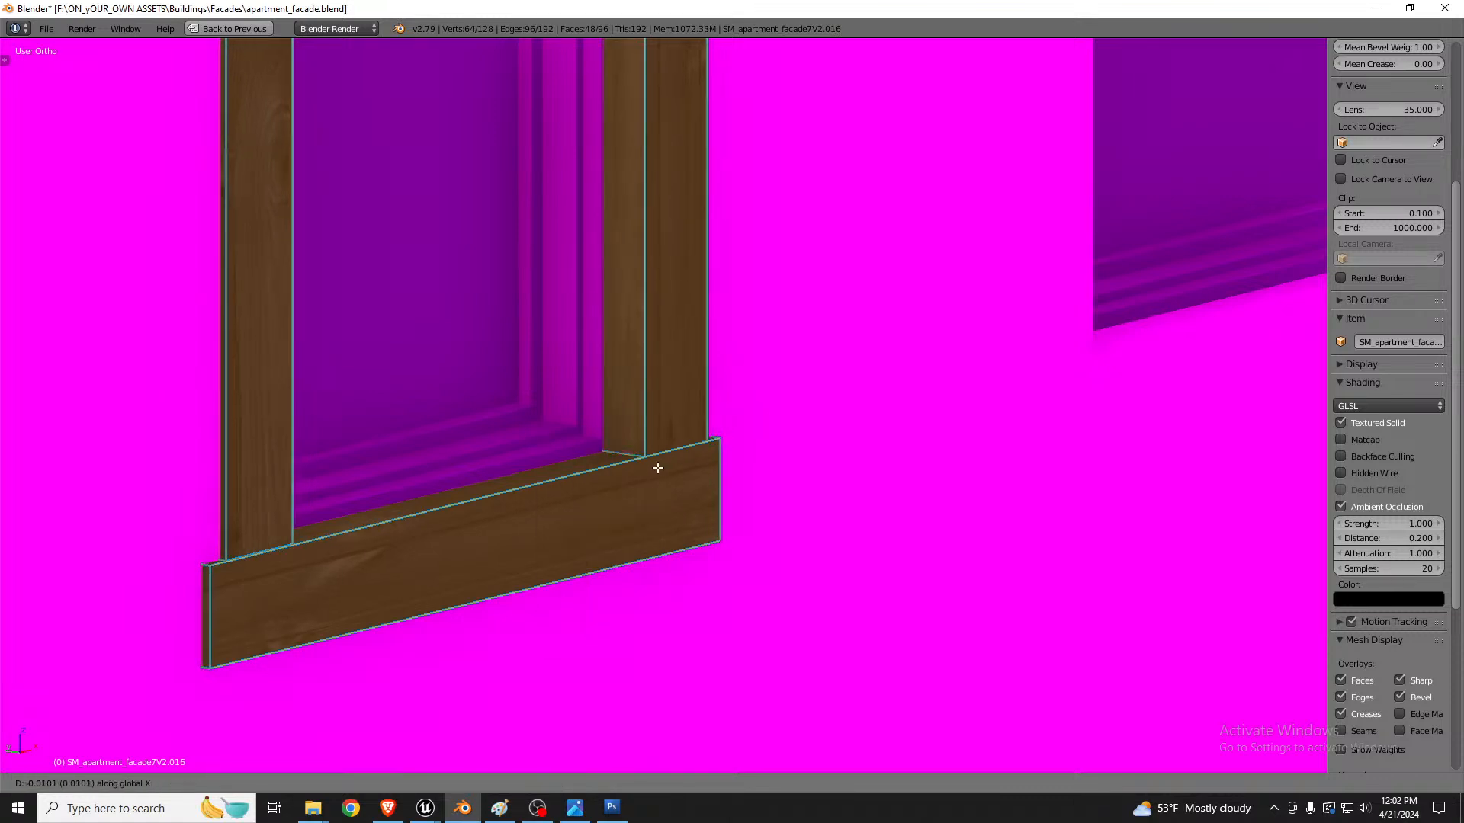
click(658, 466)
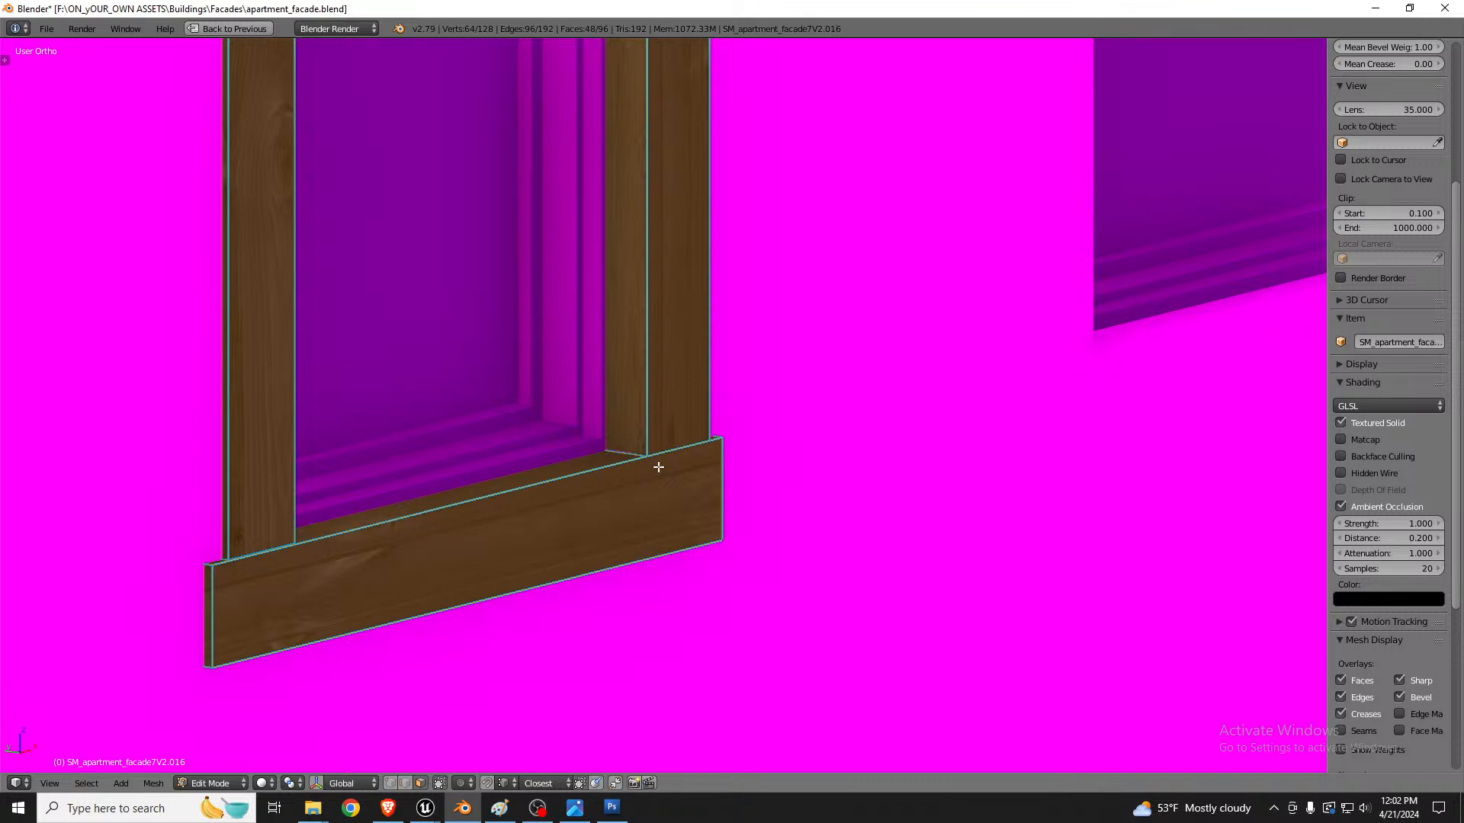
Step: Duplicate these frames downward along Z onto the lower windows of that column
scroll(637, 470, down, 10)
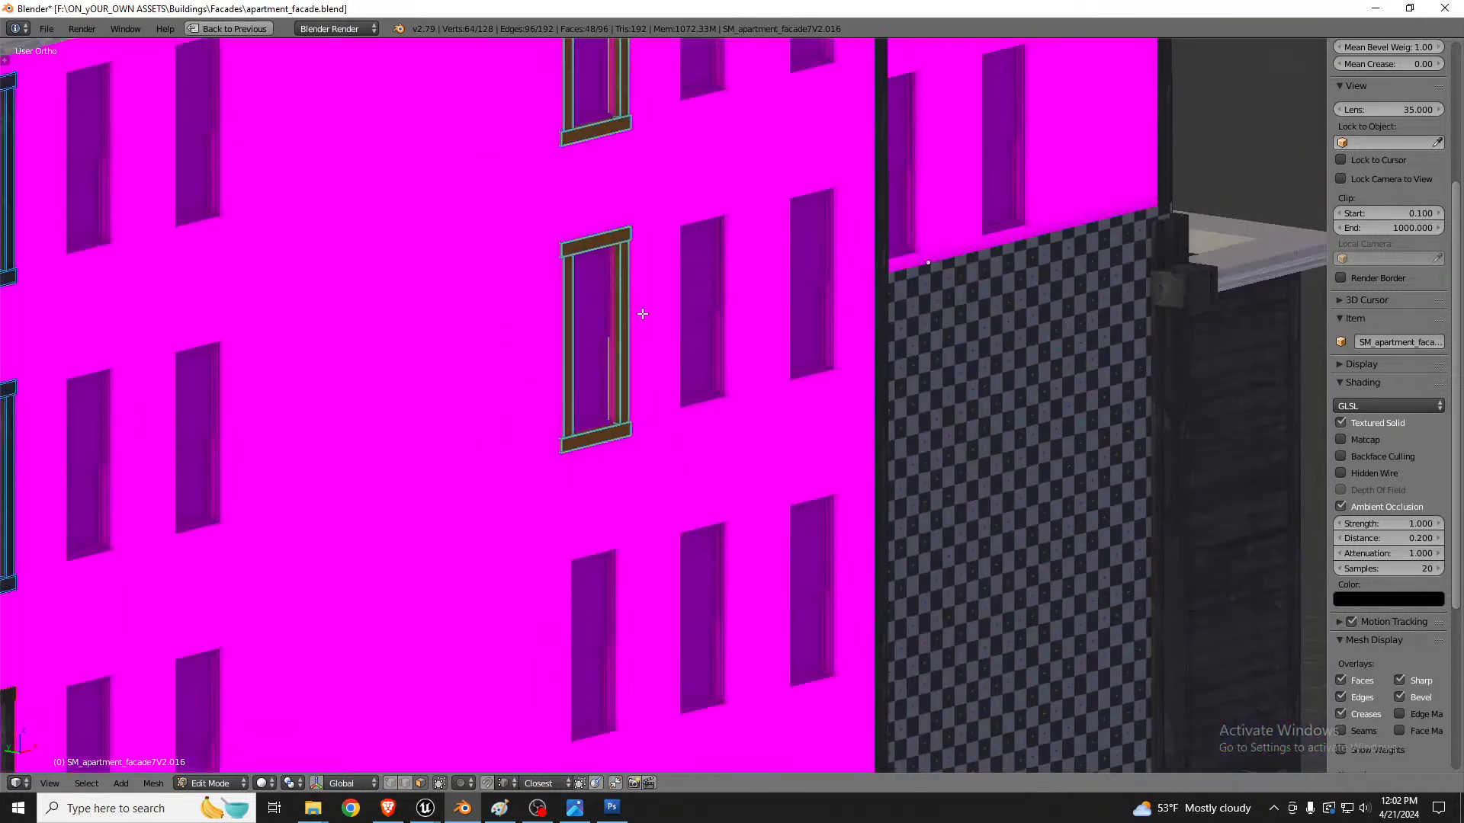
scroll(634, 432, up, 4)
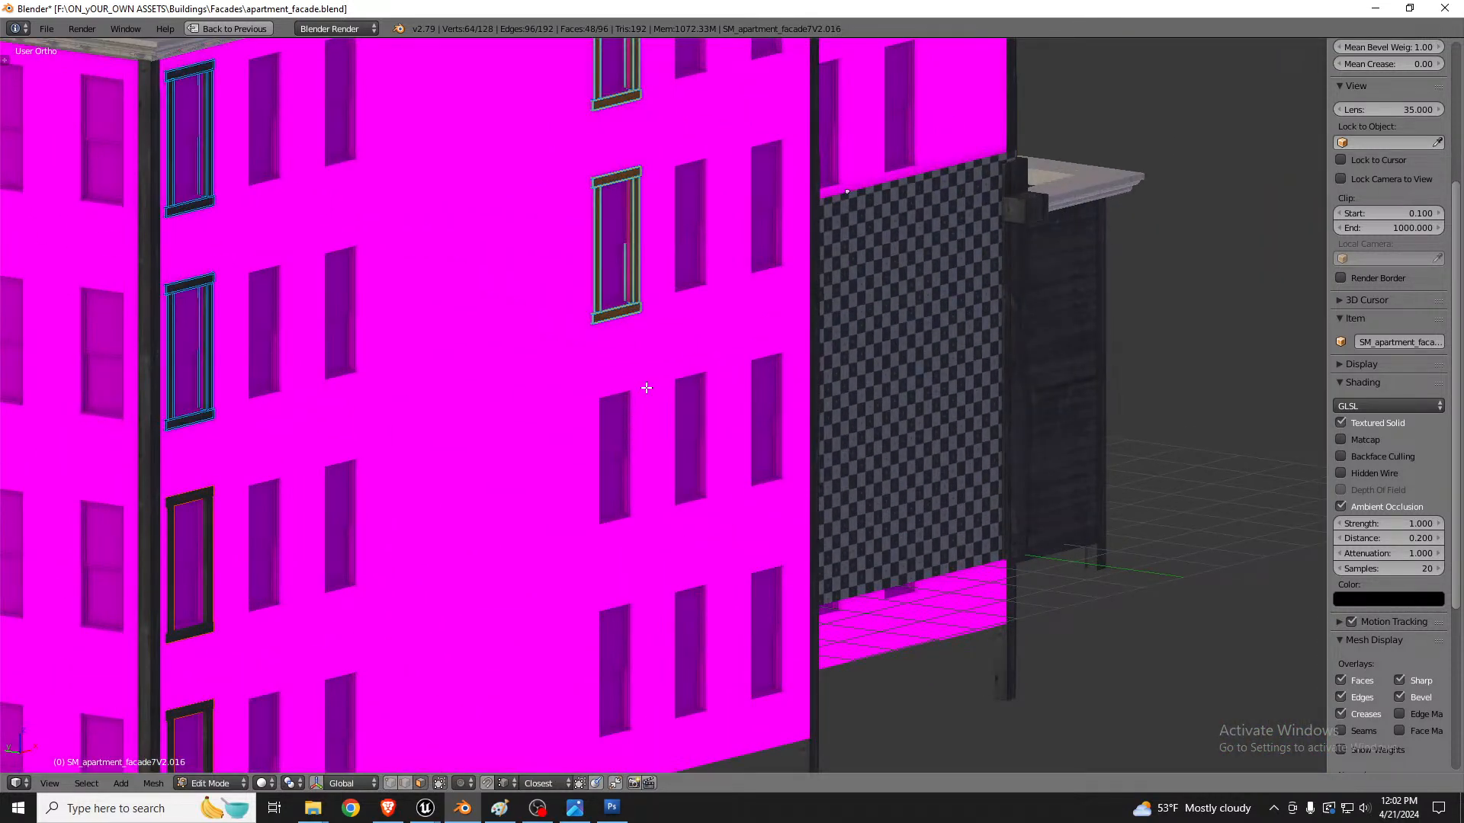
key(shift+d)
key(z)
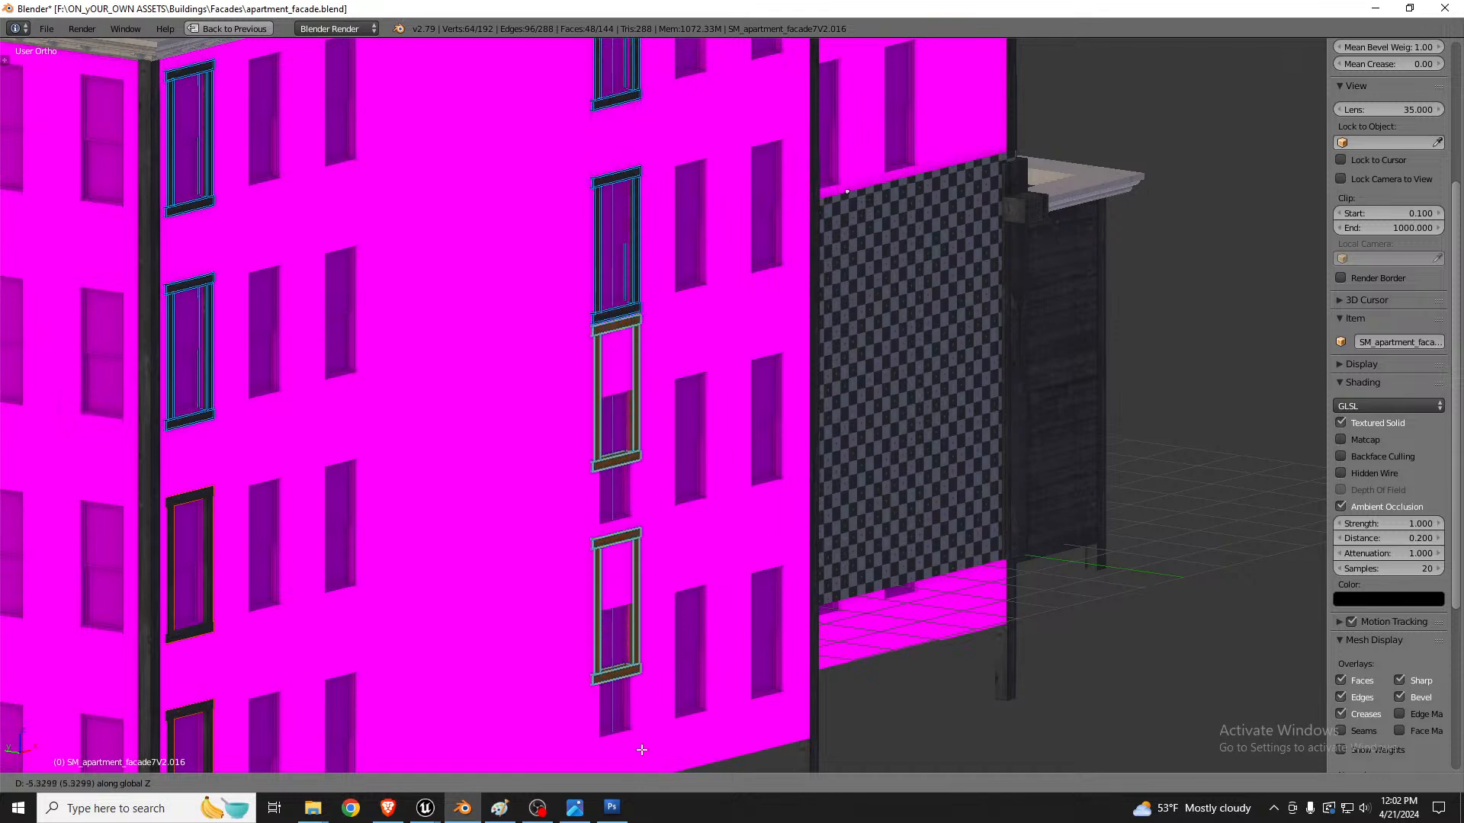
click(647, 82)
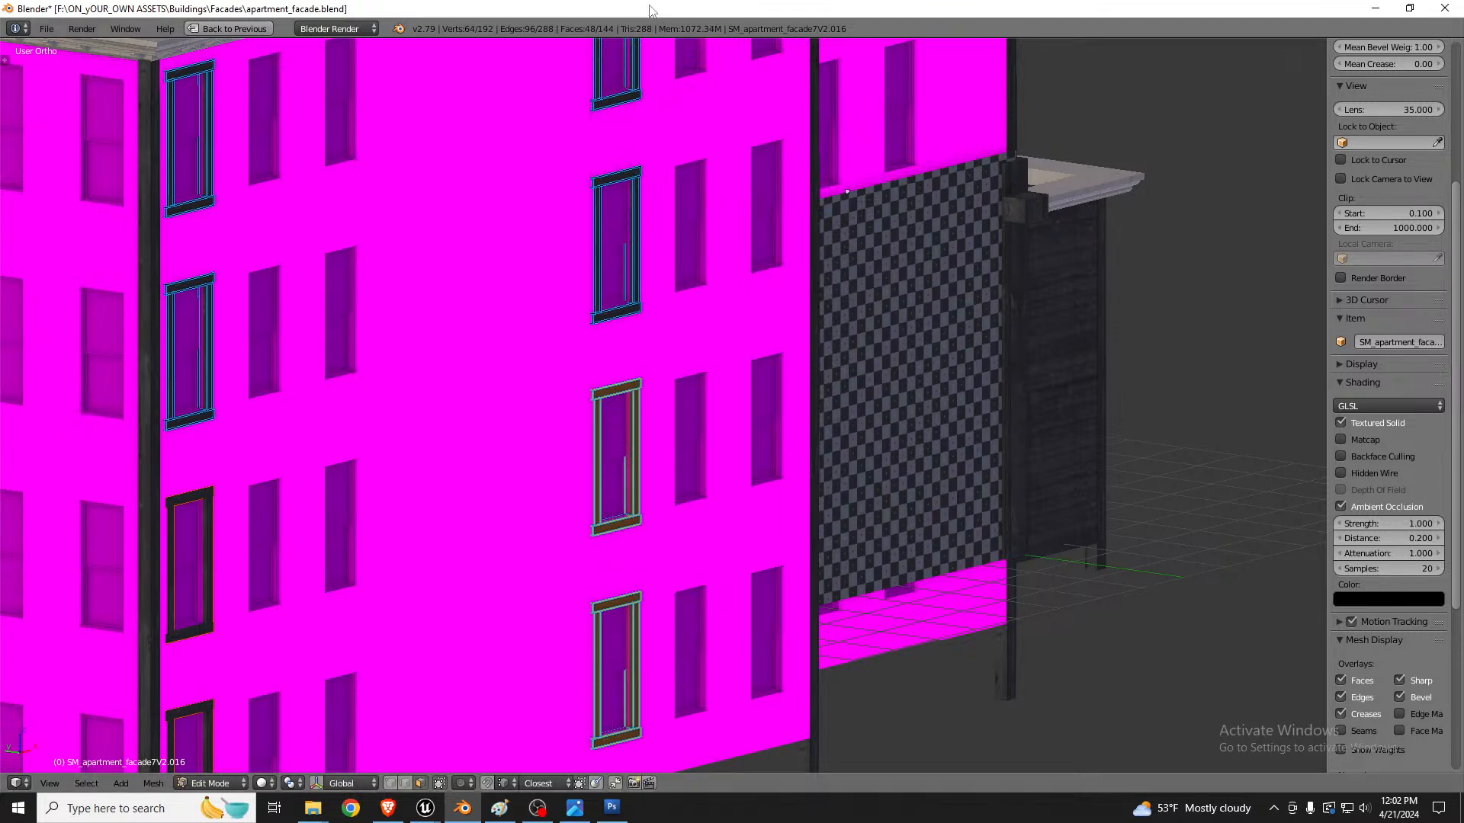
Step: Fine-tune the lower frame copies along X and Z to fit their windows
scroll(732, 408, up, 12)
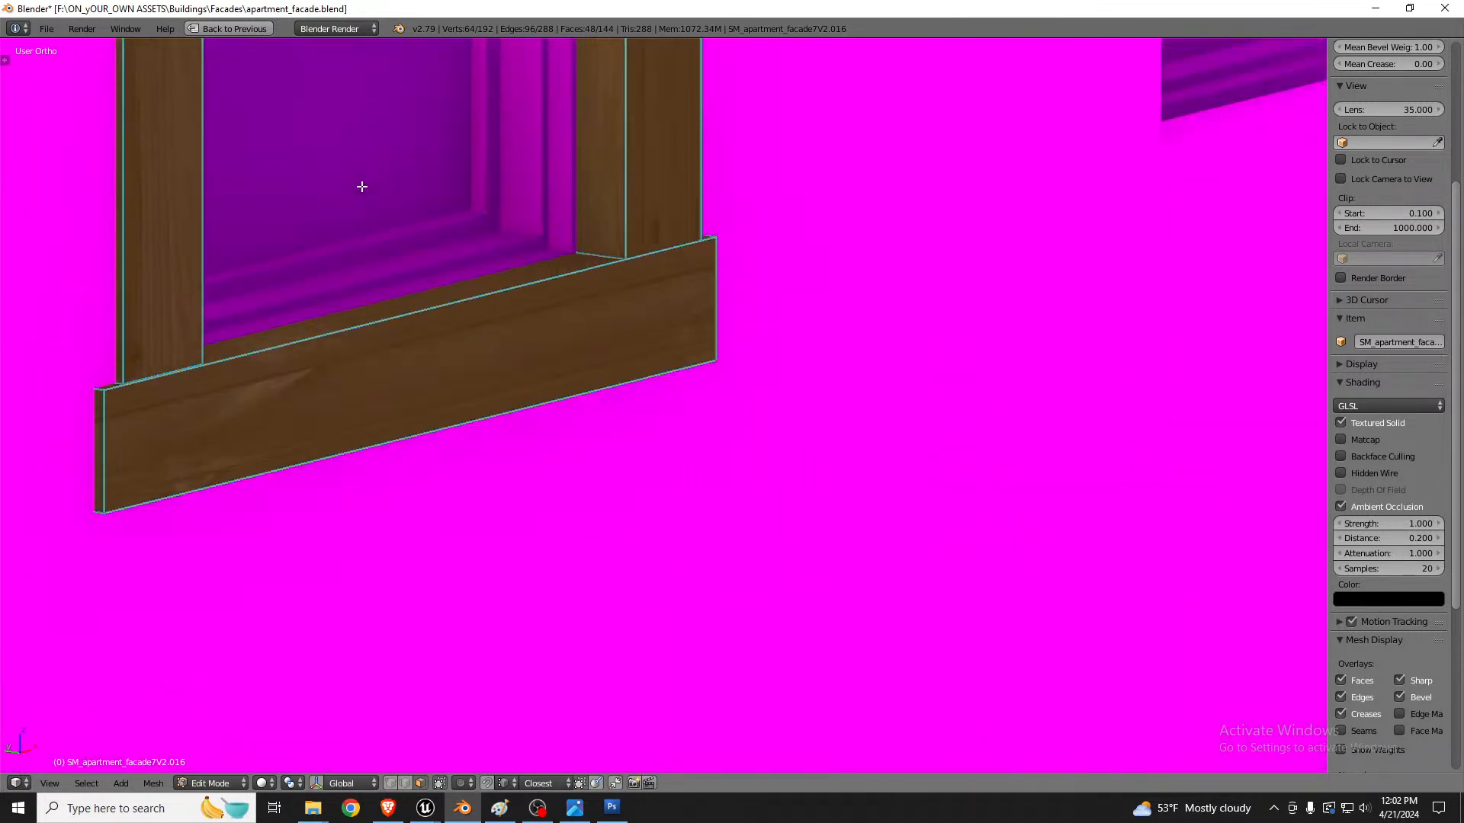
scroll(363, 186, down, 5)
scroll(556, 182, up, 3)
key(g)
key(x)
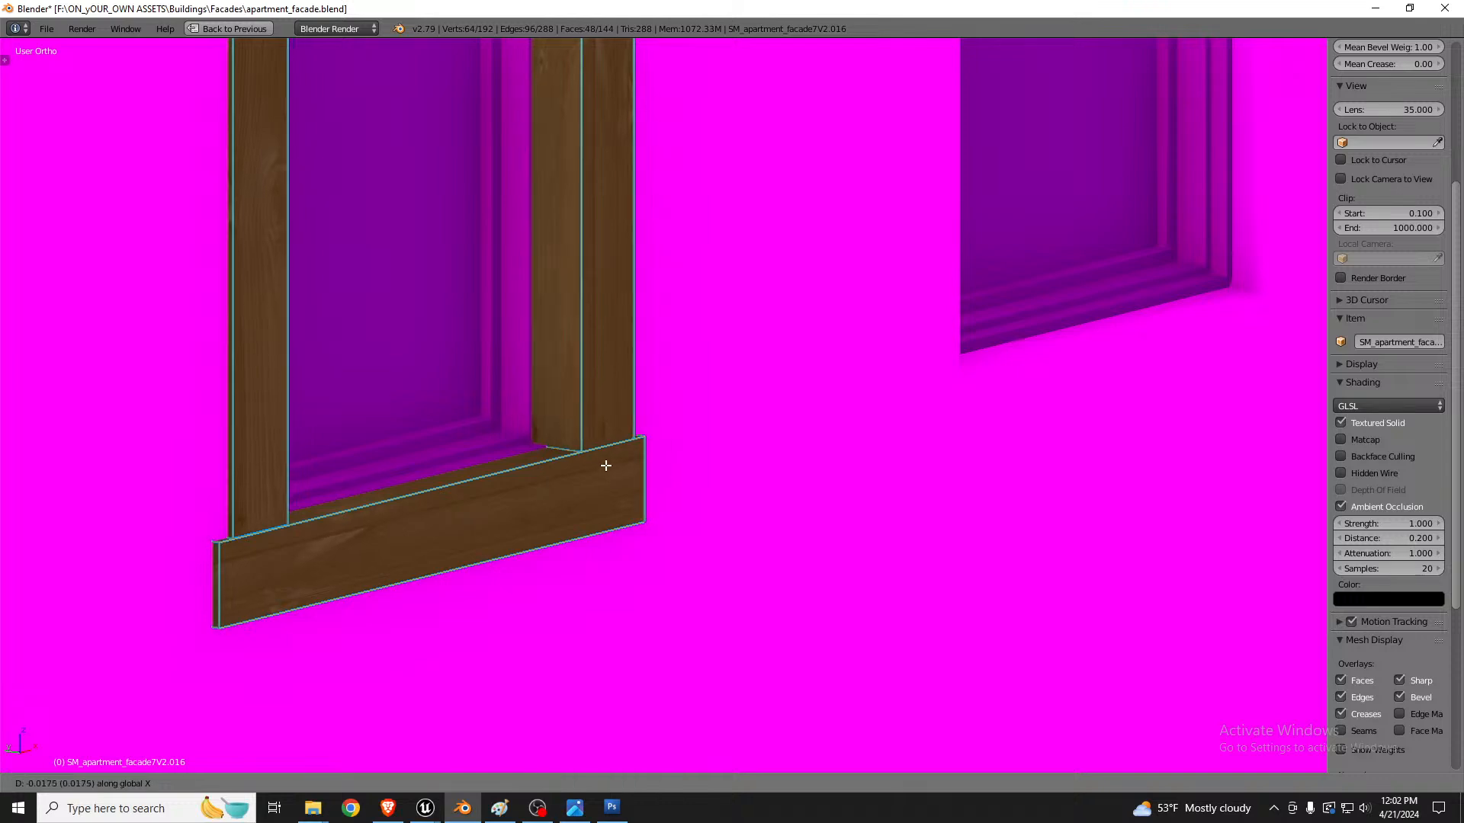
key(z)
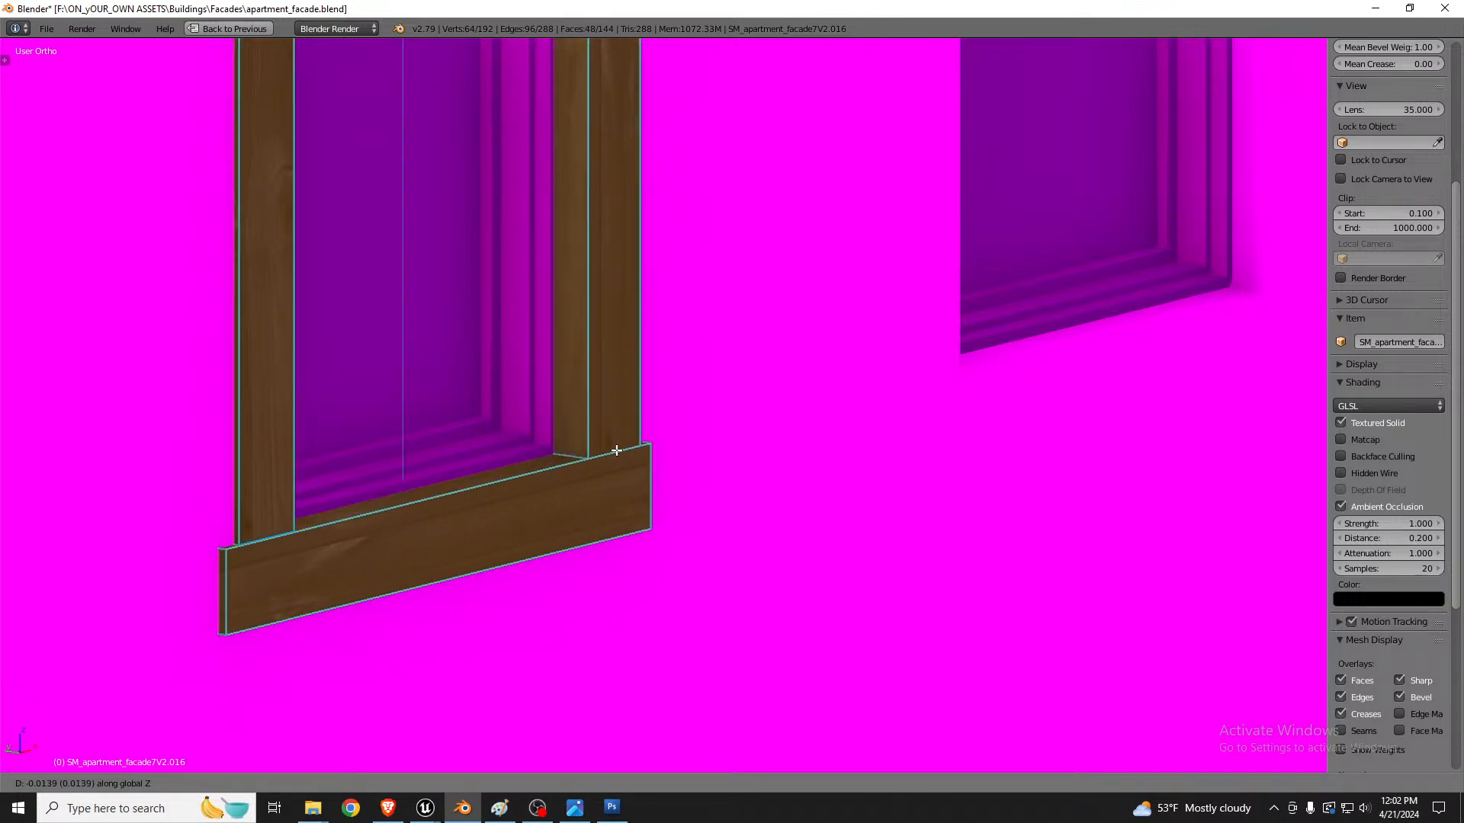
click(614, 454)
Step: Separate the selected window frames from the facade mesh into their own object
scroll(603, 457, down, 10)
scroll(569, 411, up, 1)
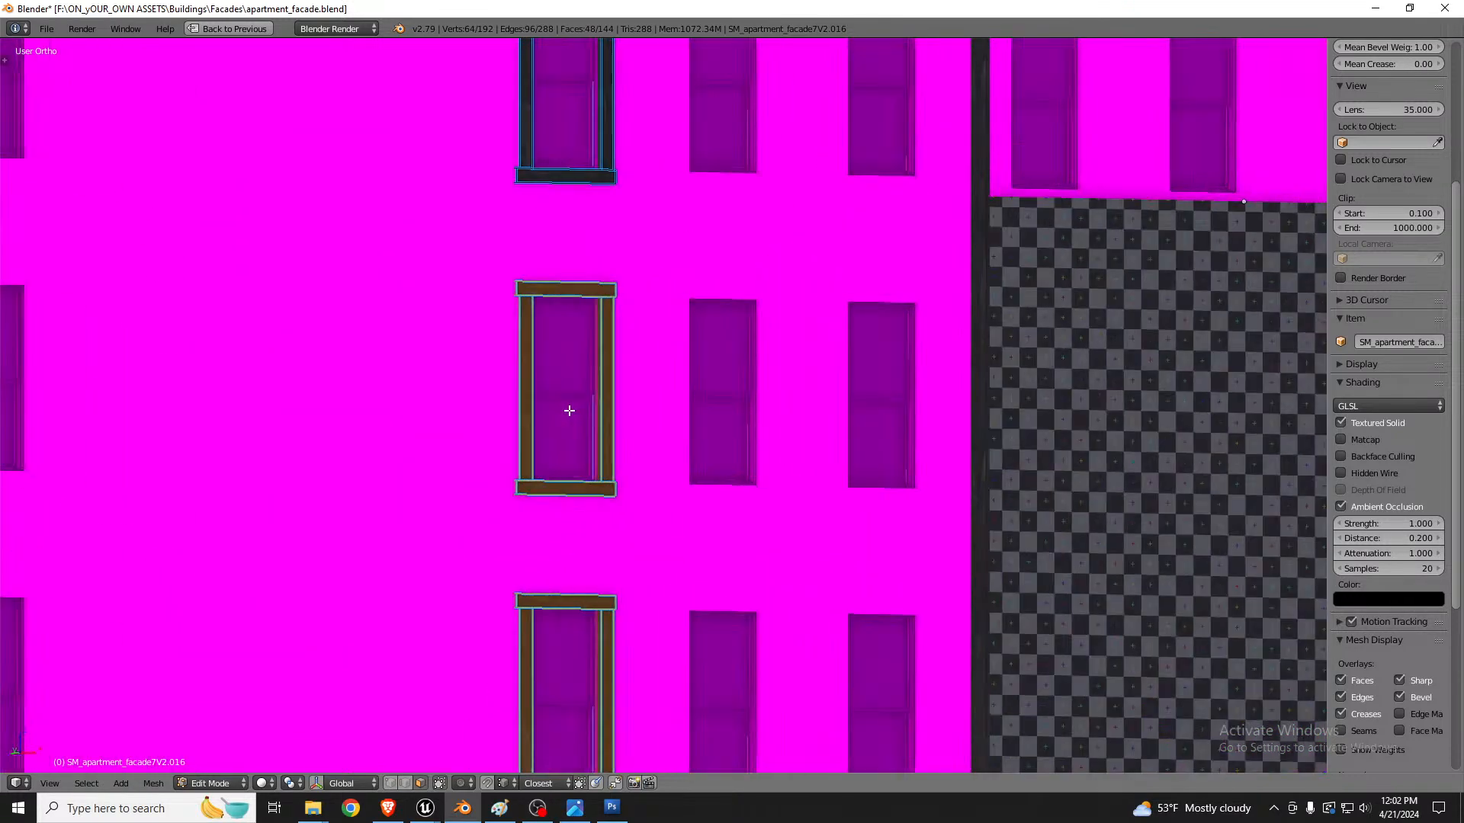
middle_drag(569, 411, 679, 451)
scroll(504, 489, up, 7)
scroll(531, 462, down, 6)
scroll(679, 452, down, 6)
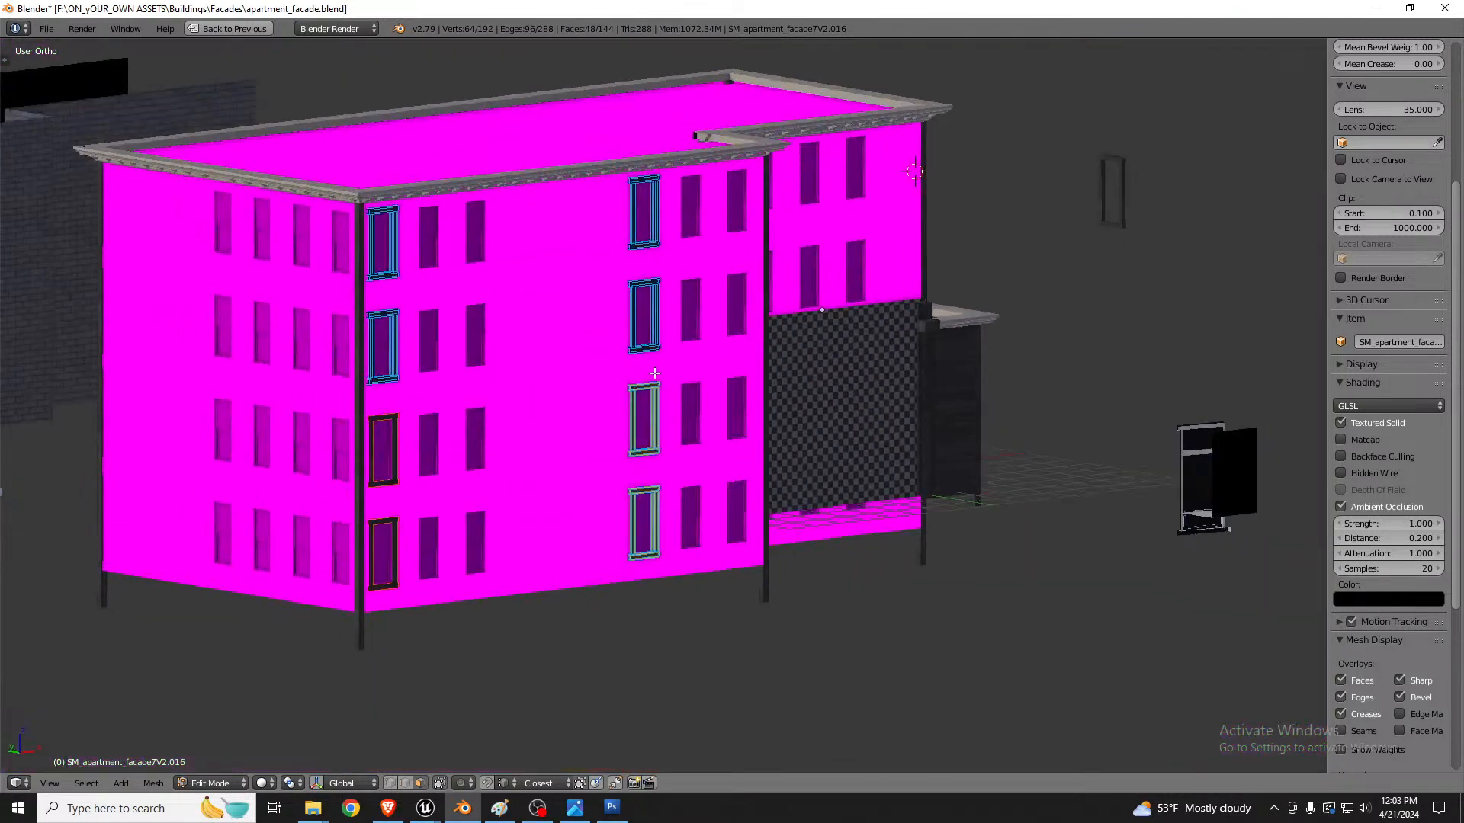
middle_drag(655, 374, 664, 397)
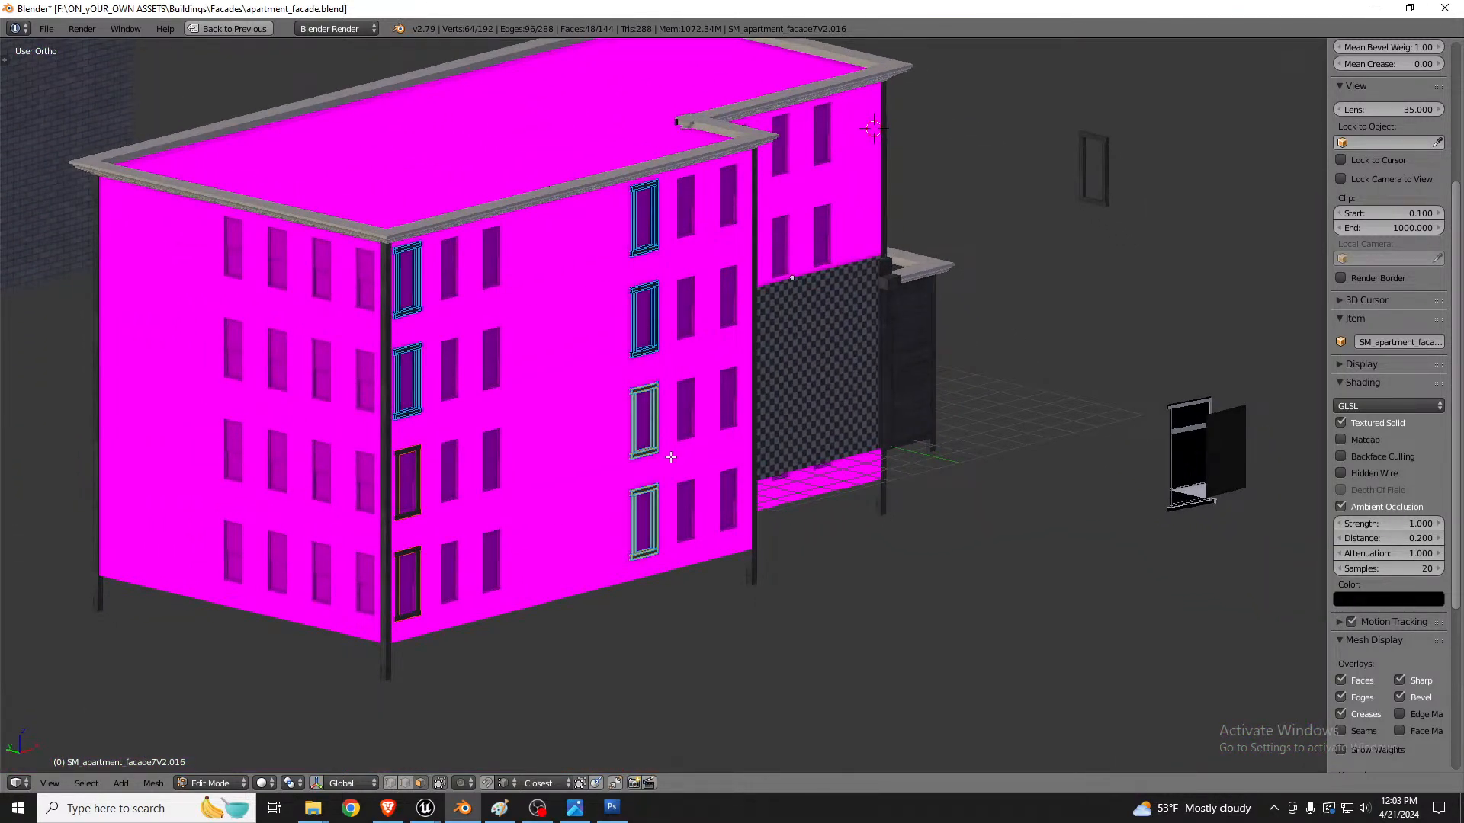
key(p)
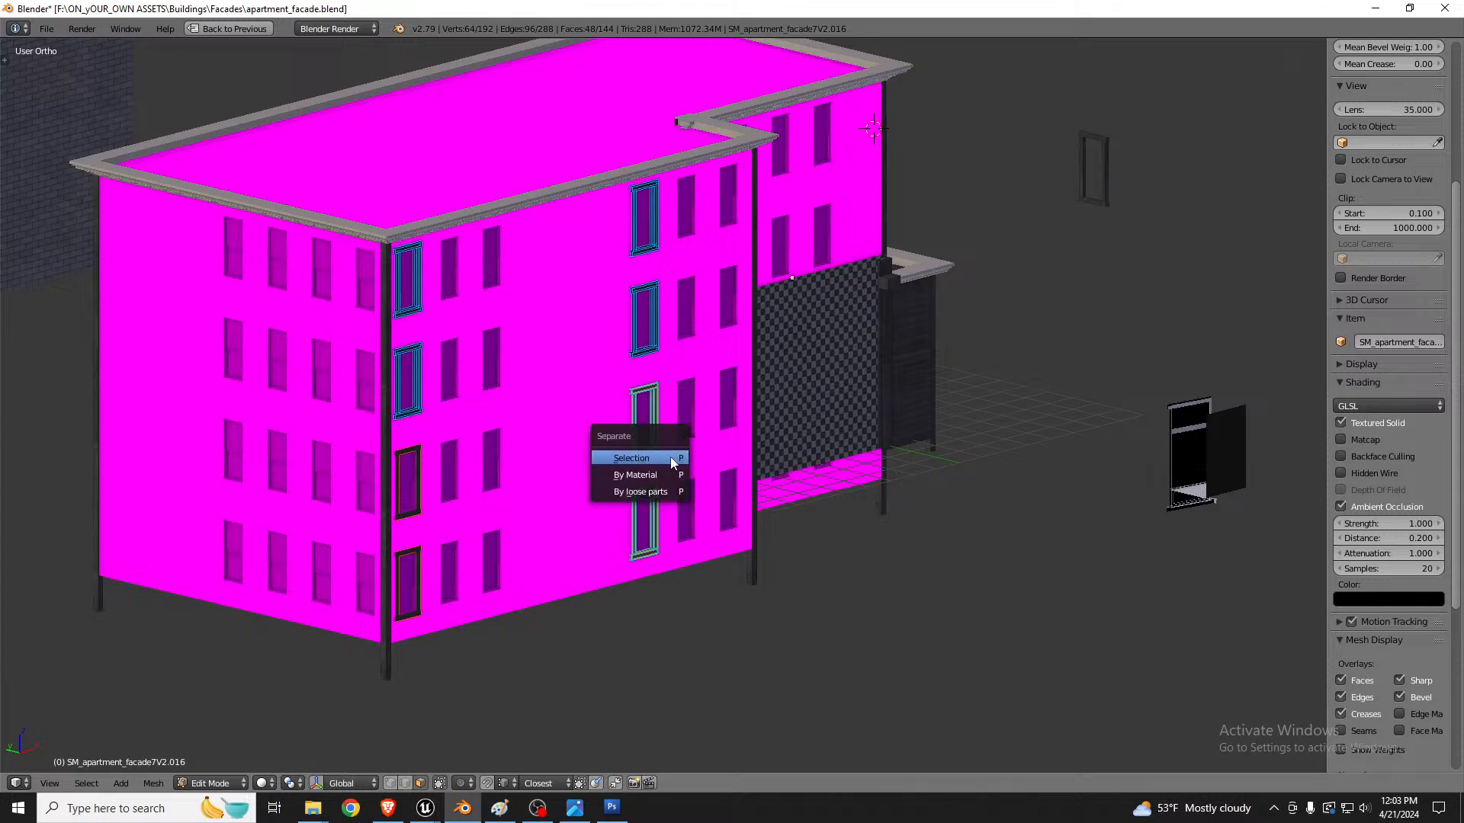
click(670, 455)
Step: Box-select the two upper frames of the second column and duplicate them onto the windows of the recessed wall section, locked to the horizontal plane
key(z)
middle_drag(676, 322, 664, 300)
key(b)
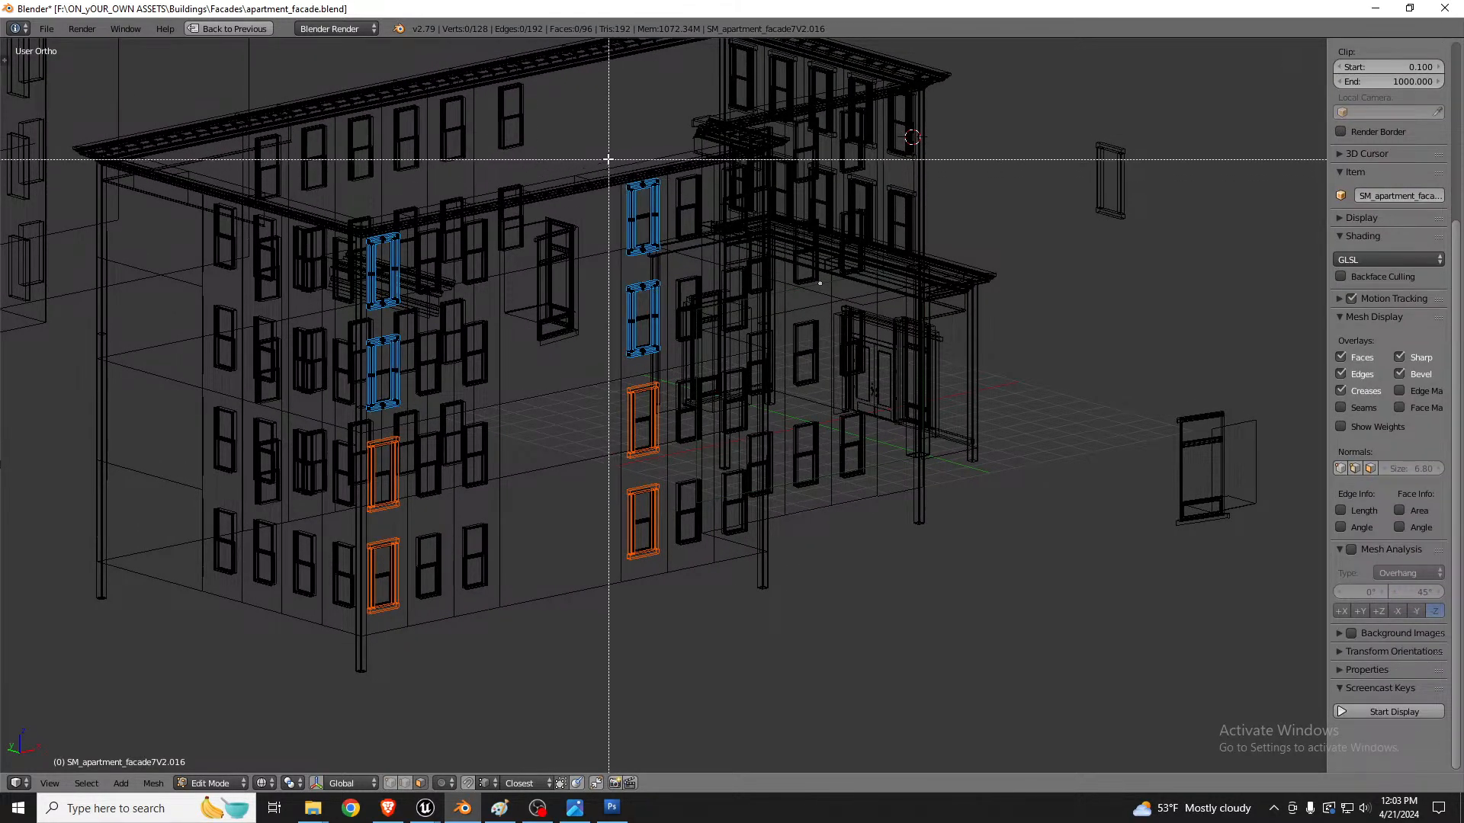
drag(607, 150, 689, 385)
mouse_move(688, 386)
middle_down()
mouse_move(747, 334)
mouse_move(715, 351)
mouse_move(636, 346)
middle_up()
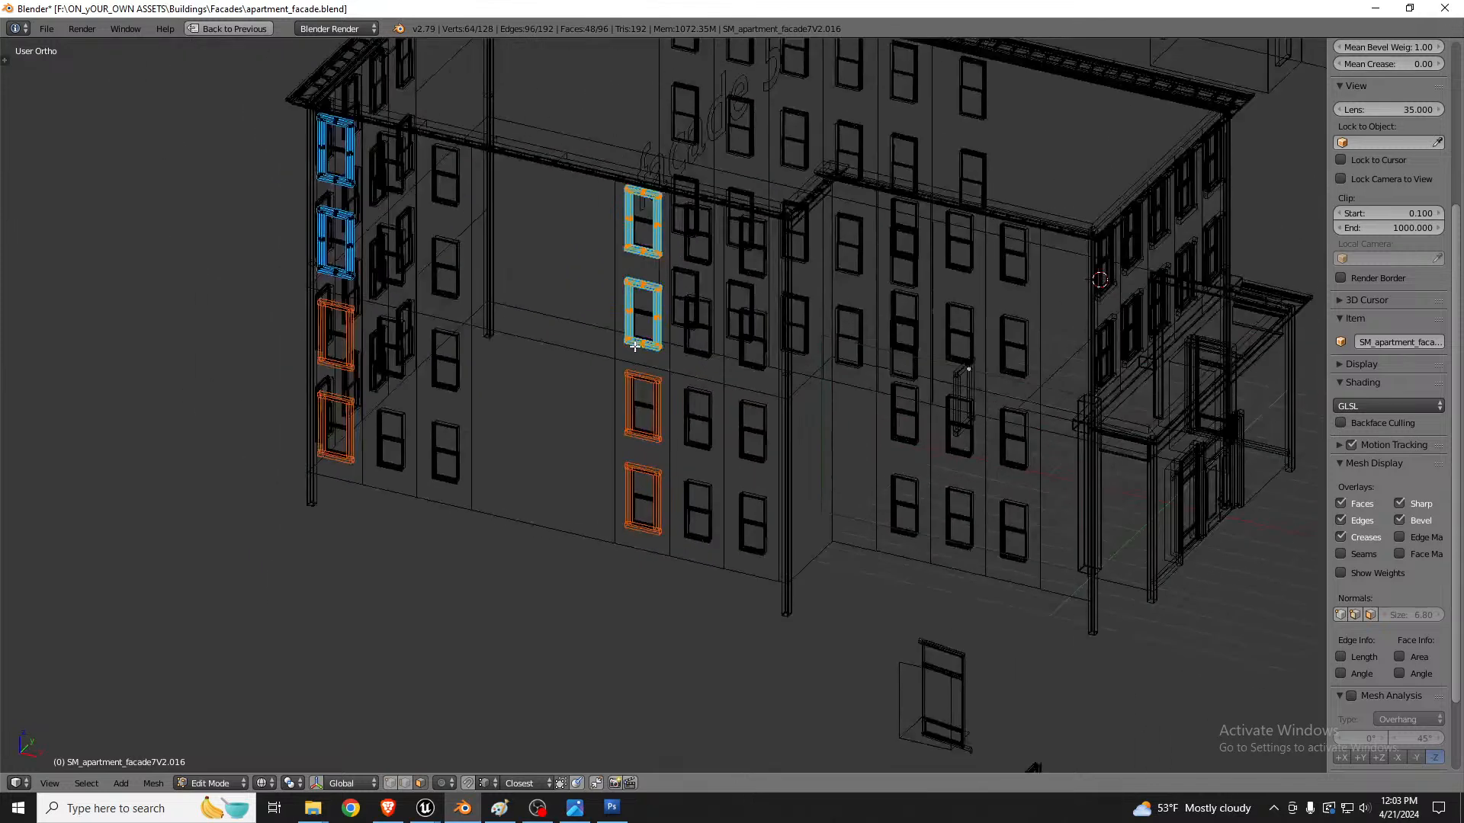
key(z)
scroll(882, 338, up, 5)
scroll(520, 414, down, 4)
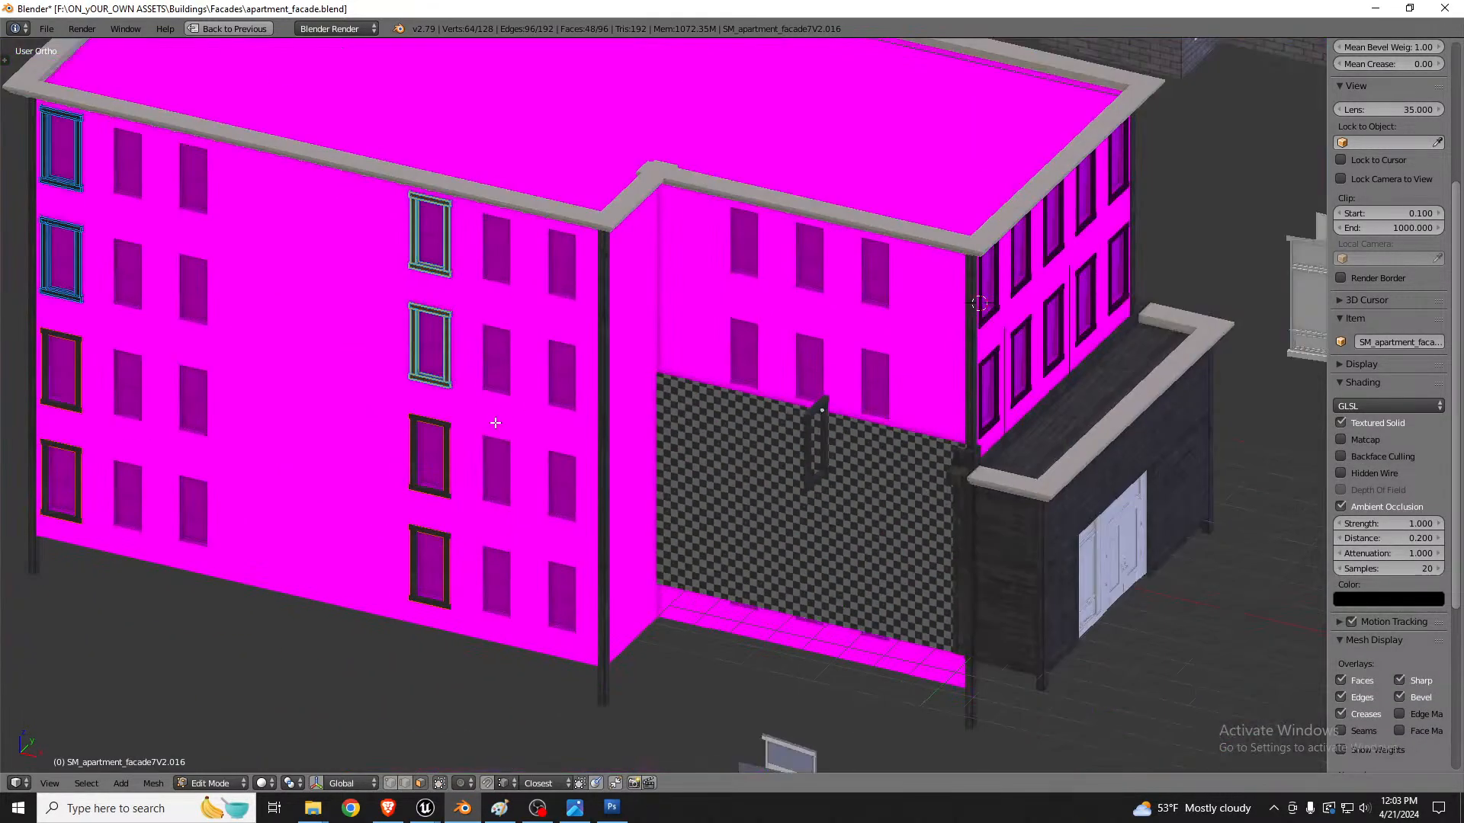
key(shift+d)
key(shift+z)
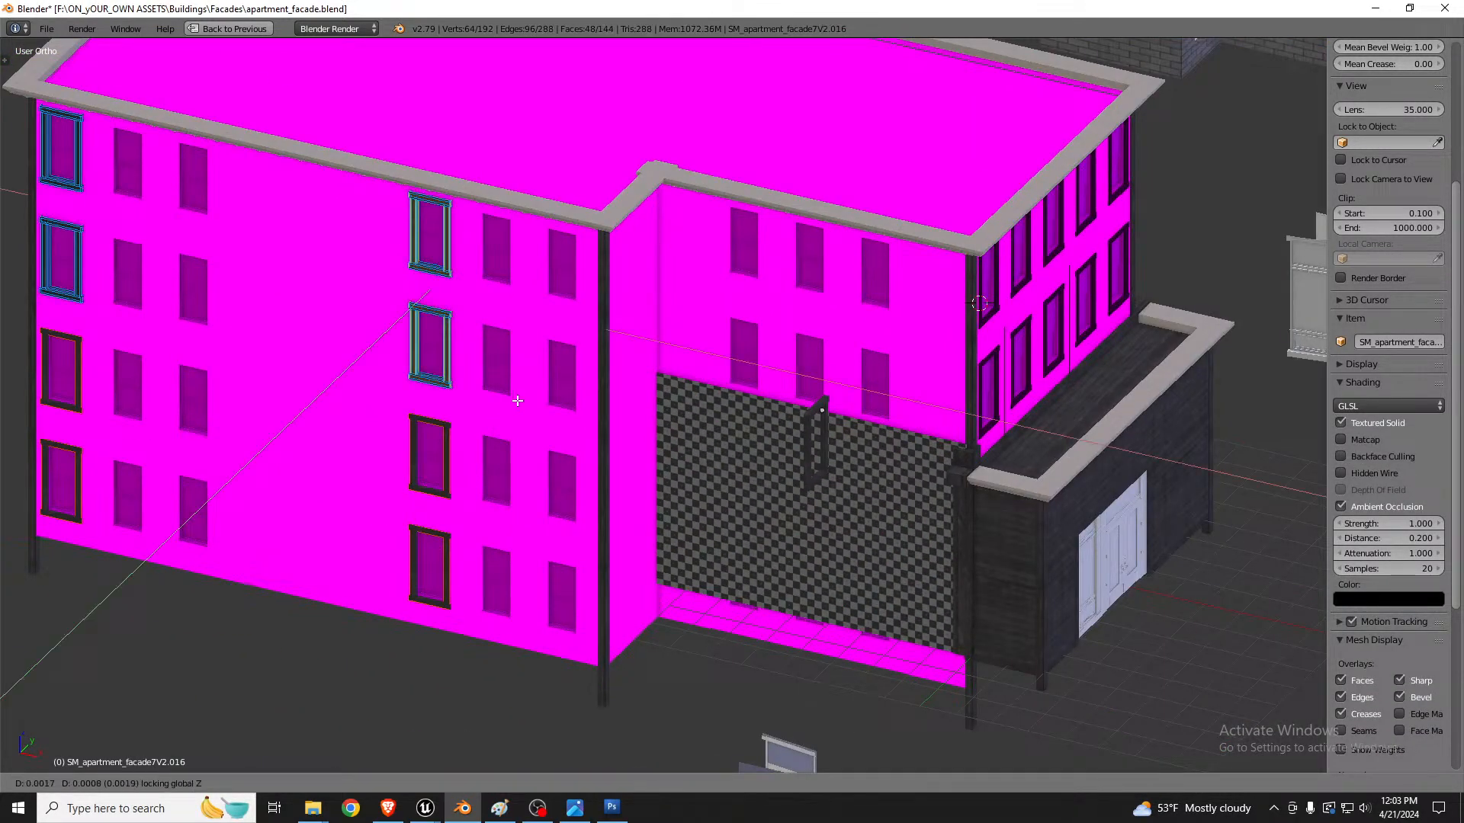
click(833, 414)
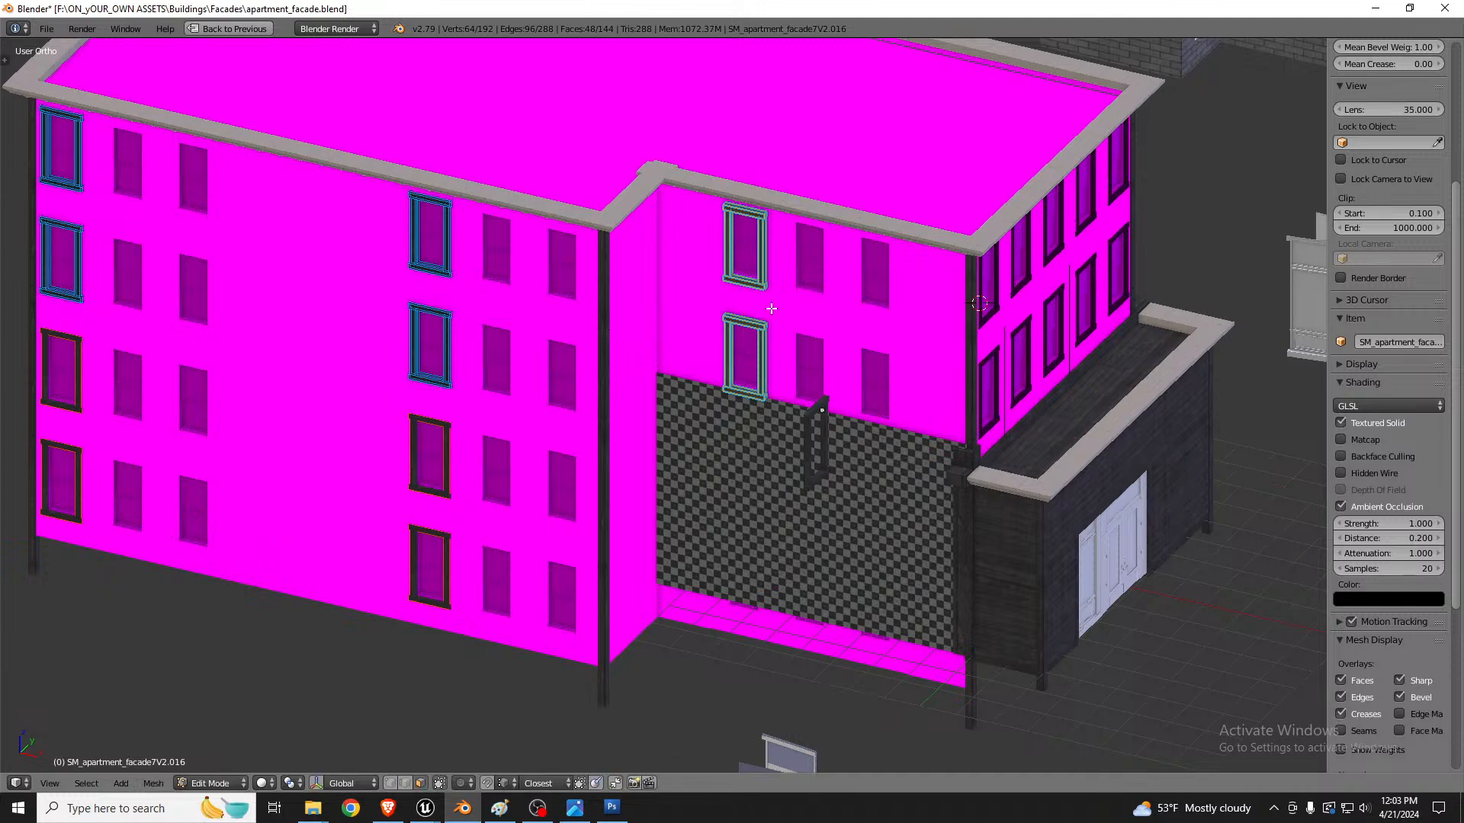
Step: Nudge the copied frames slightly along Z to fit their window openings
scroll(578, 334, up, 10)
scroll(579, 333, up, 5)
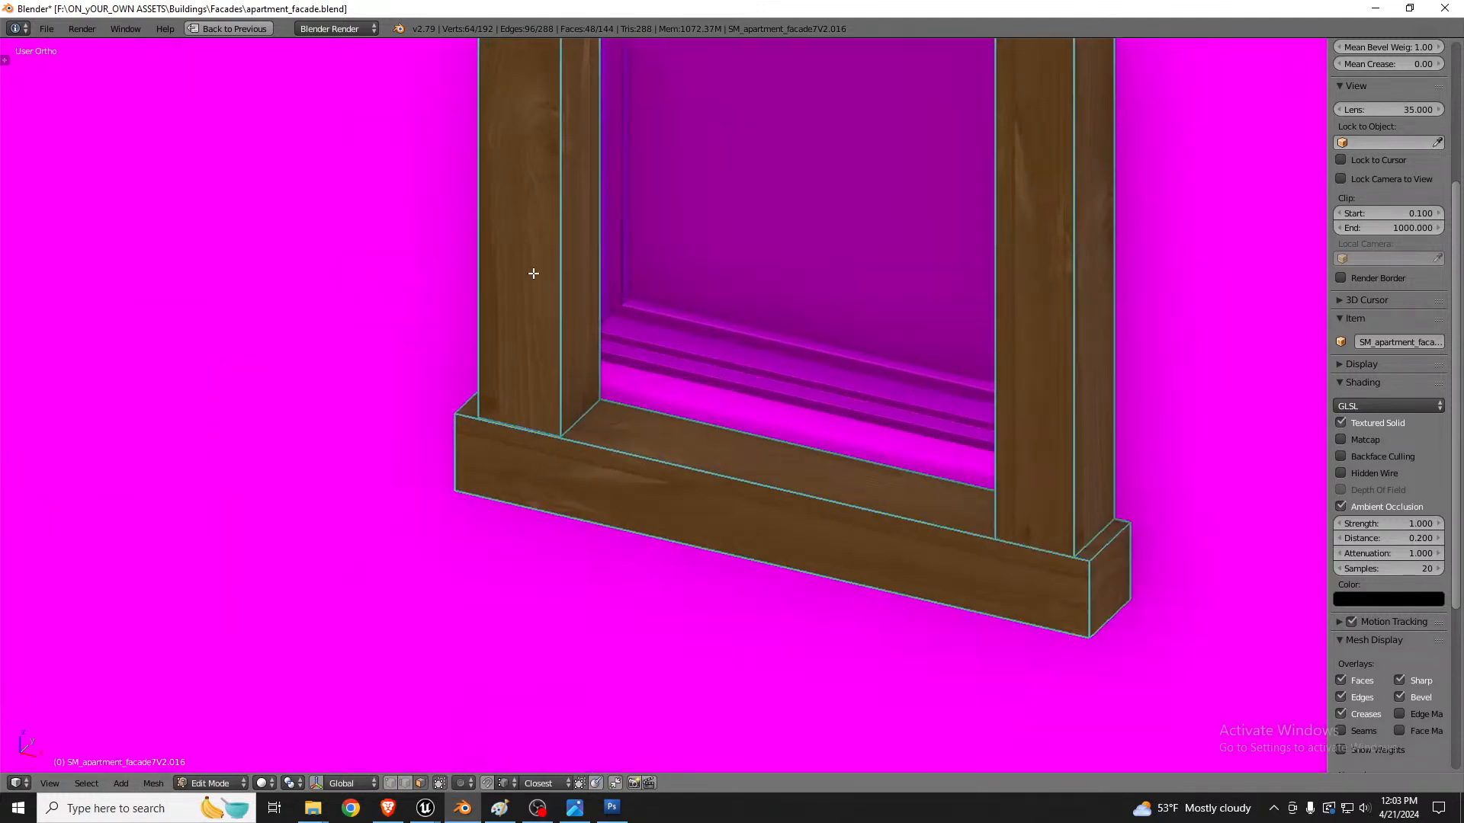
key(g)
key(shift+z)
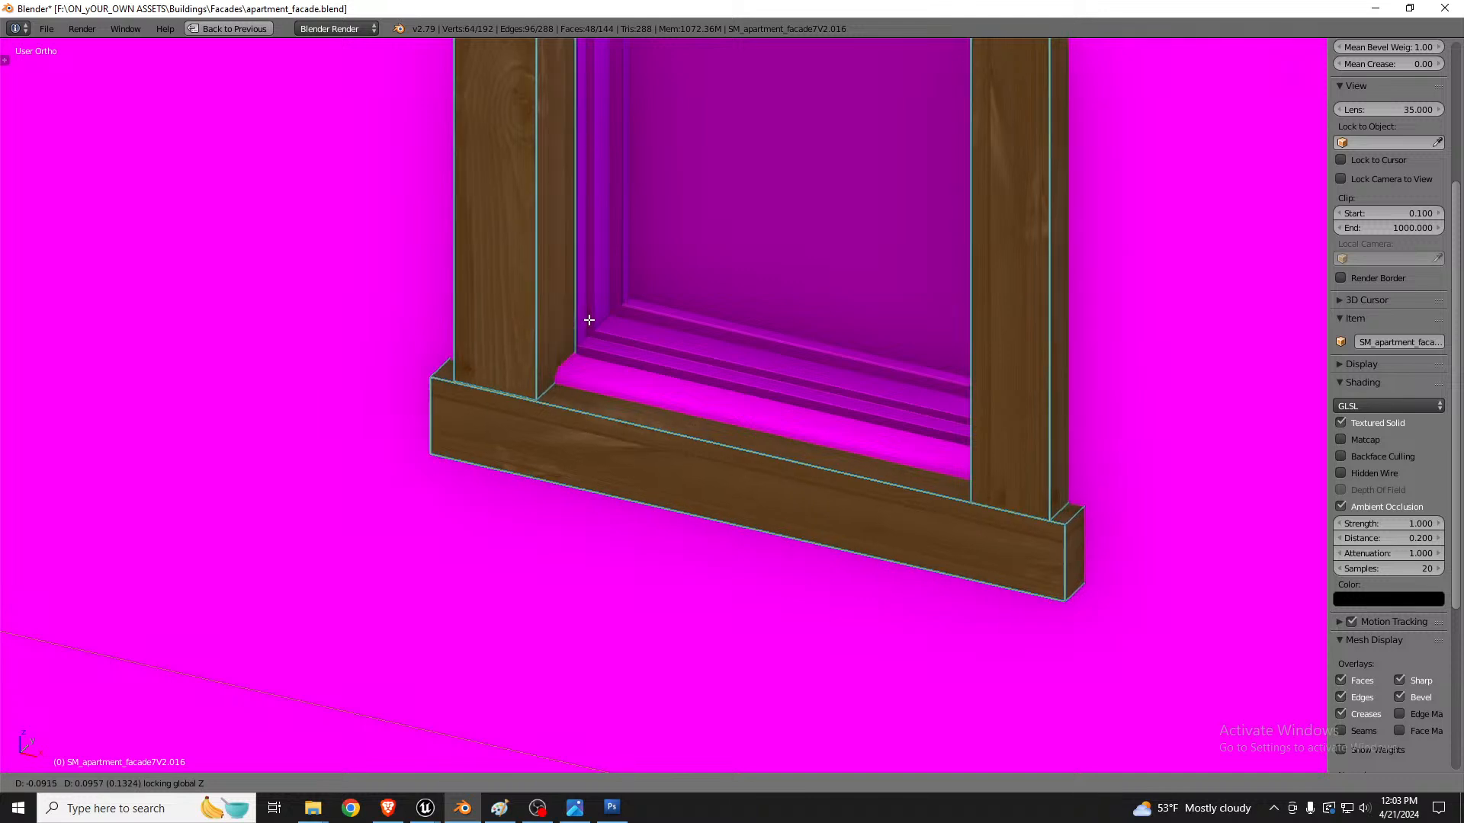
key(z)
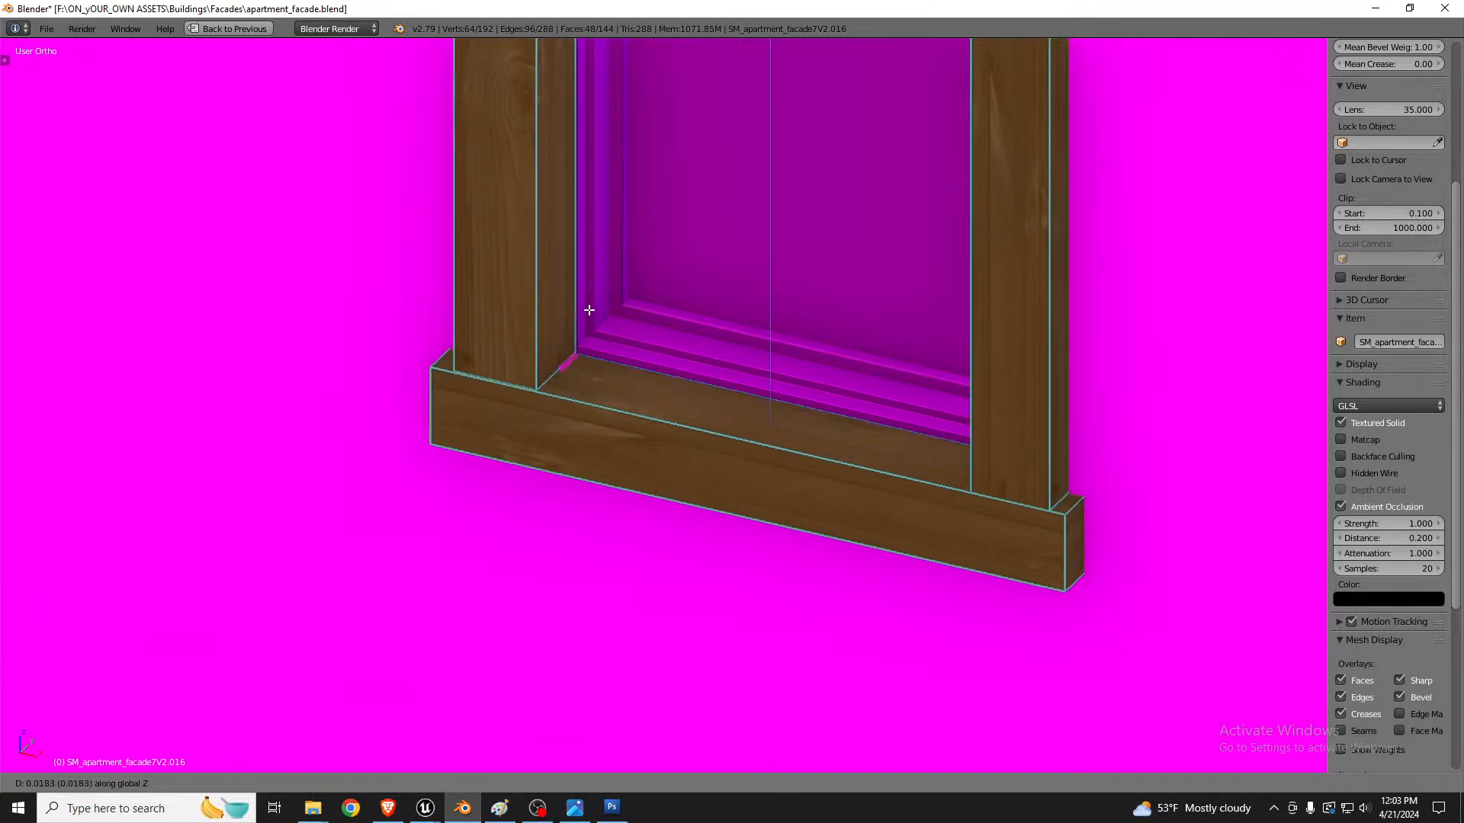
click(589, 308)
scroll(618, 336, down, 8)
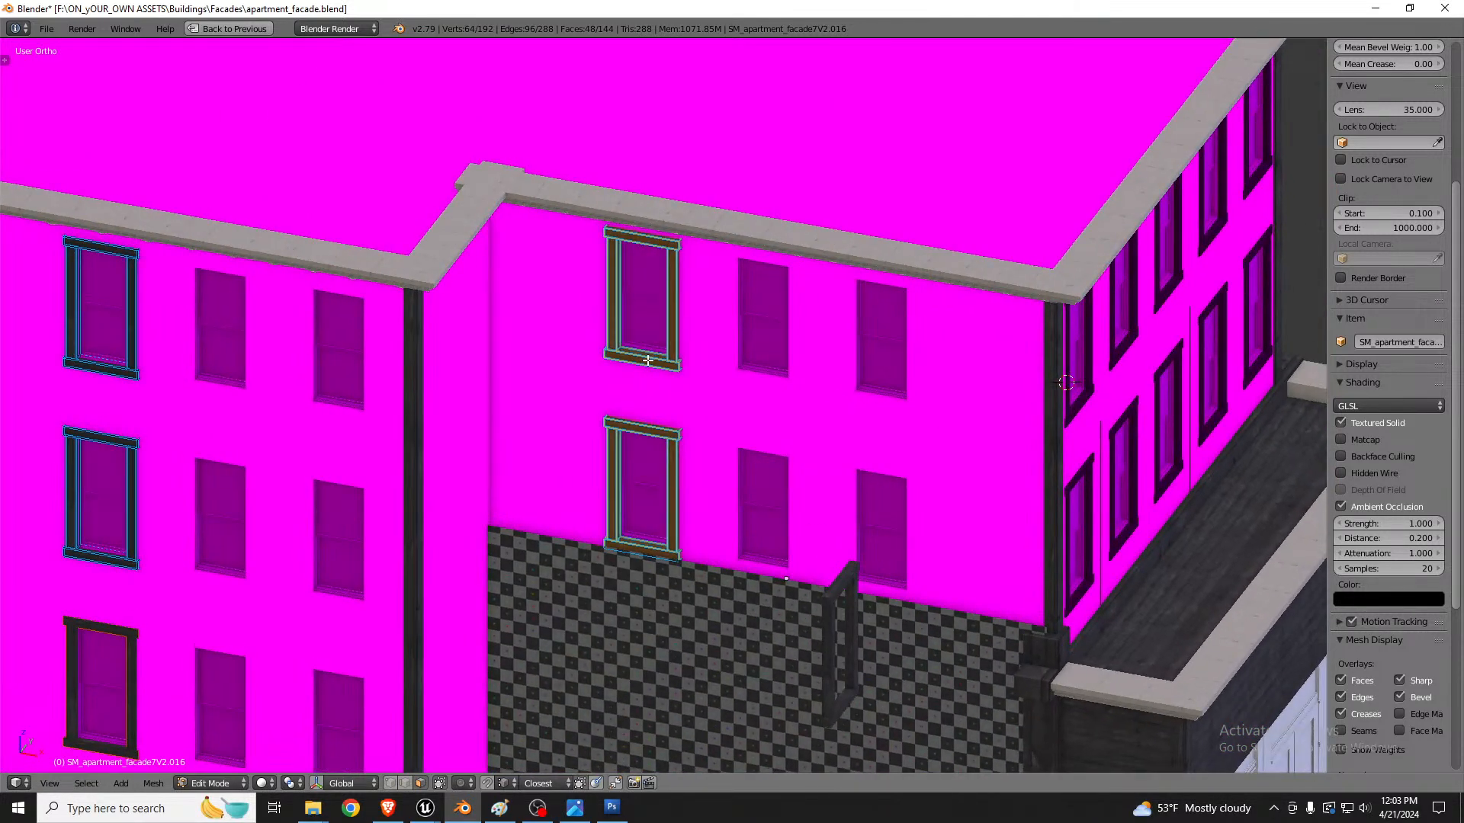
Step: Separate the copied frames into their own object and return to object mode
key(p)
click(646, 359)
key(Tab)
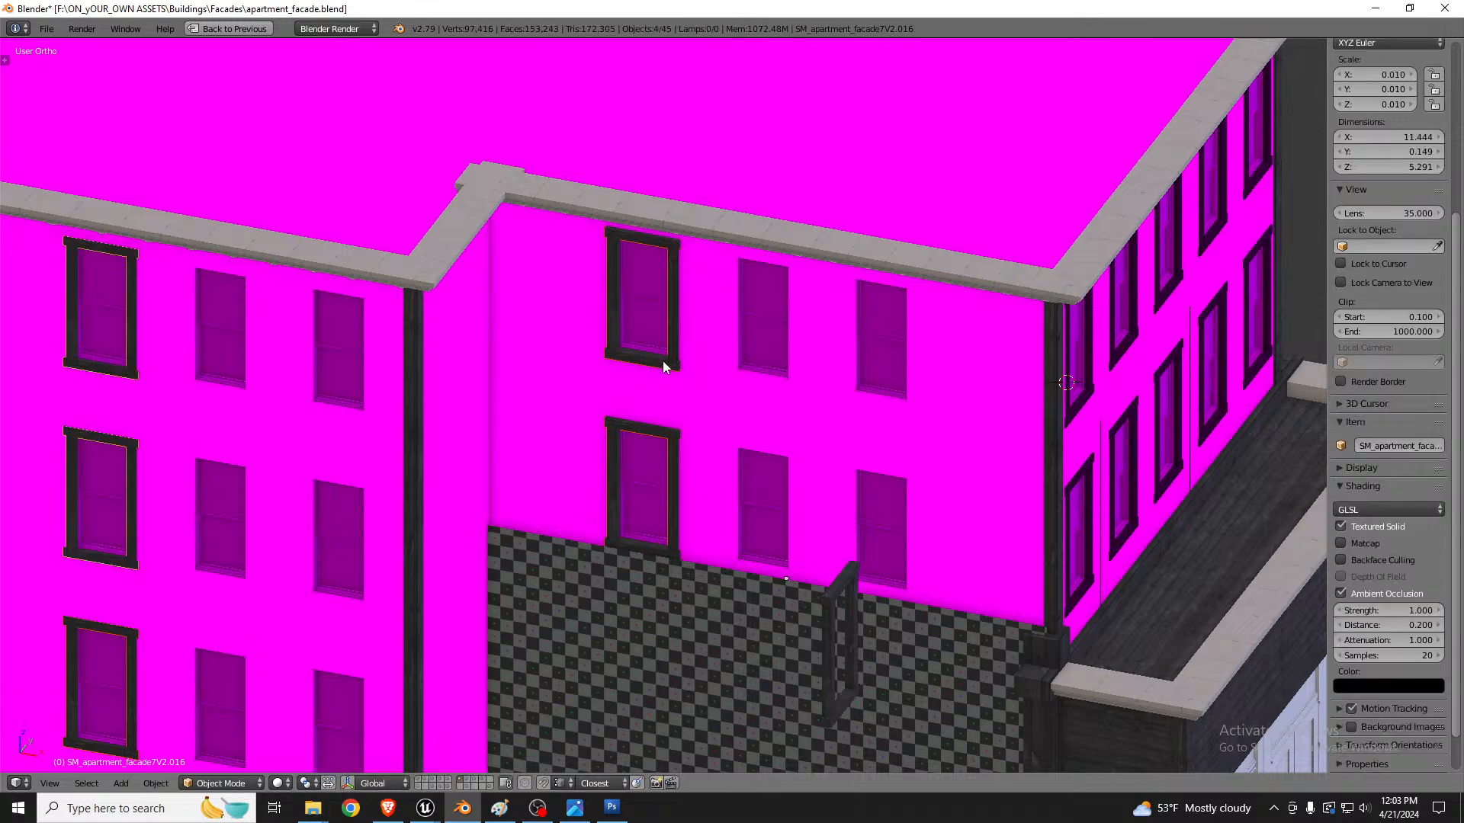
Step: Select the new frames object together with a neighbouring frames object and join them
click(669, 363)
key(z)
key(z)
shift+click(649, 302)
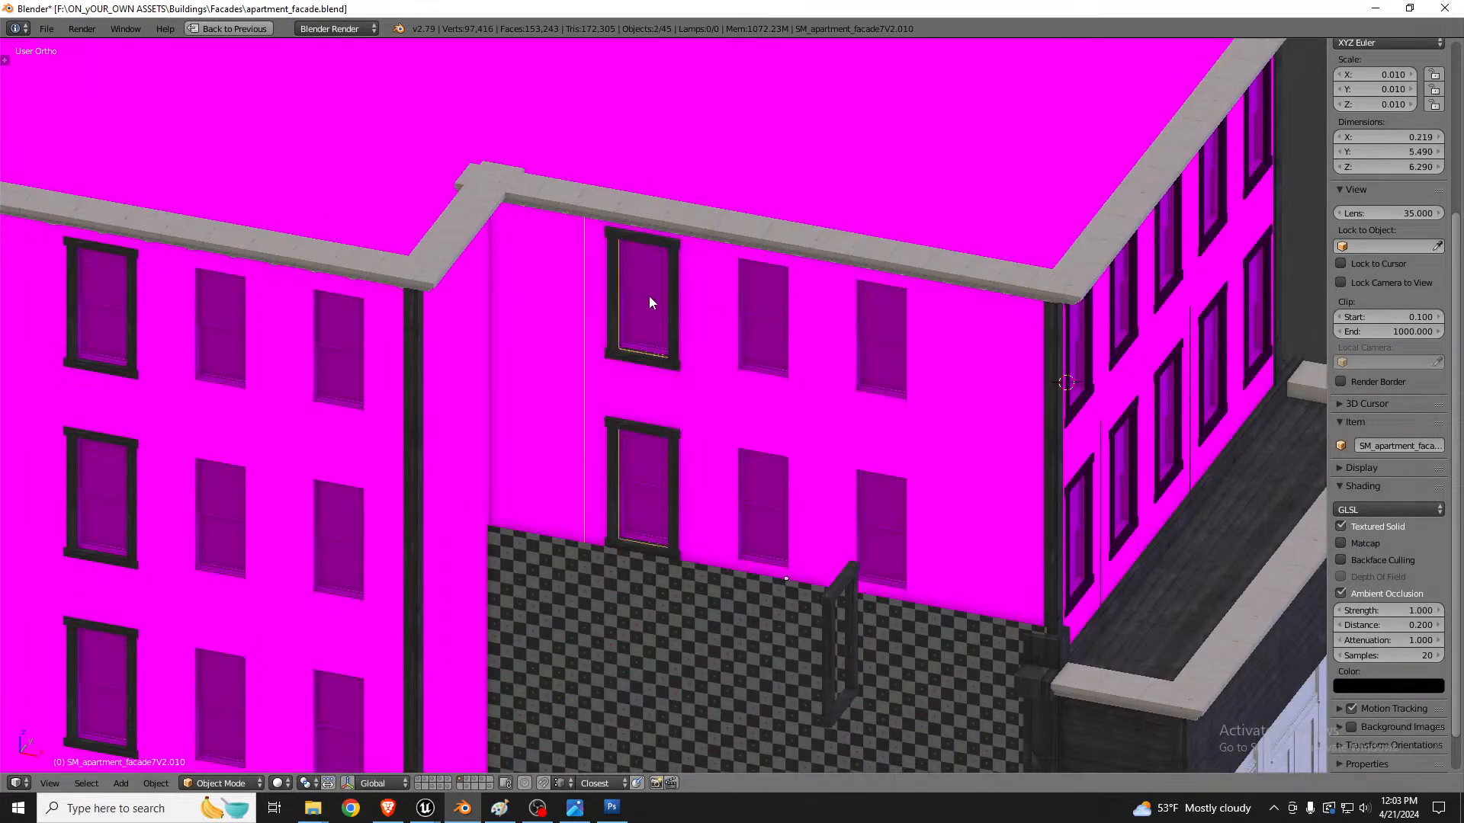
key(ctrl+j)
Step: Select two more frame objects on the front wall and join them into one
scroll(697, 295, down, 5)
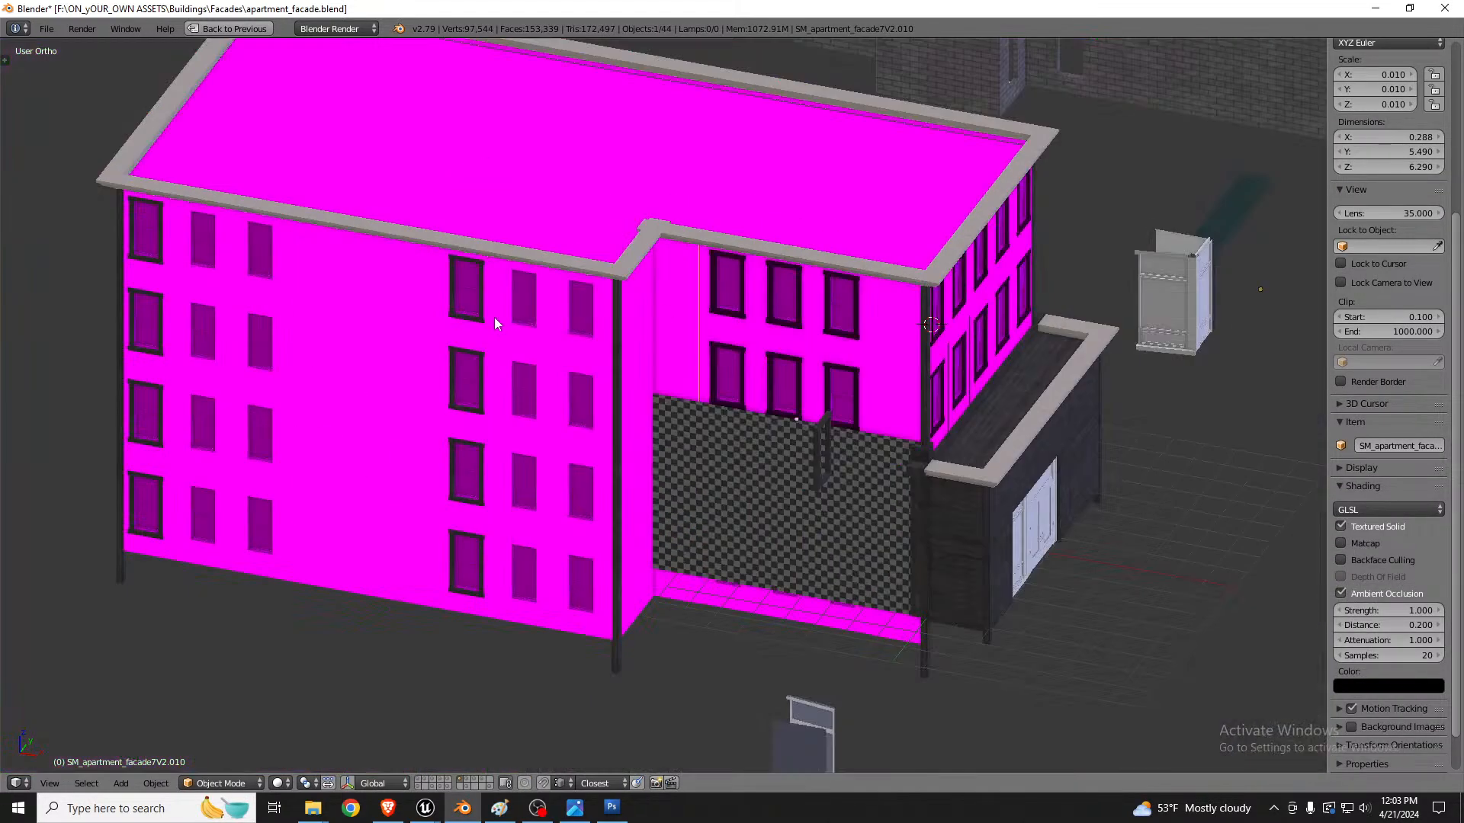
scroll(494, 317, up, 5)
right_click(473, 295)
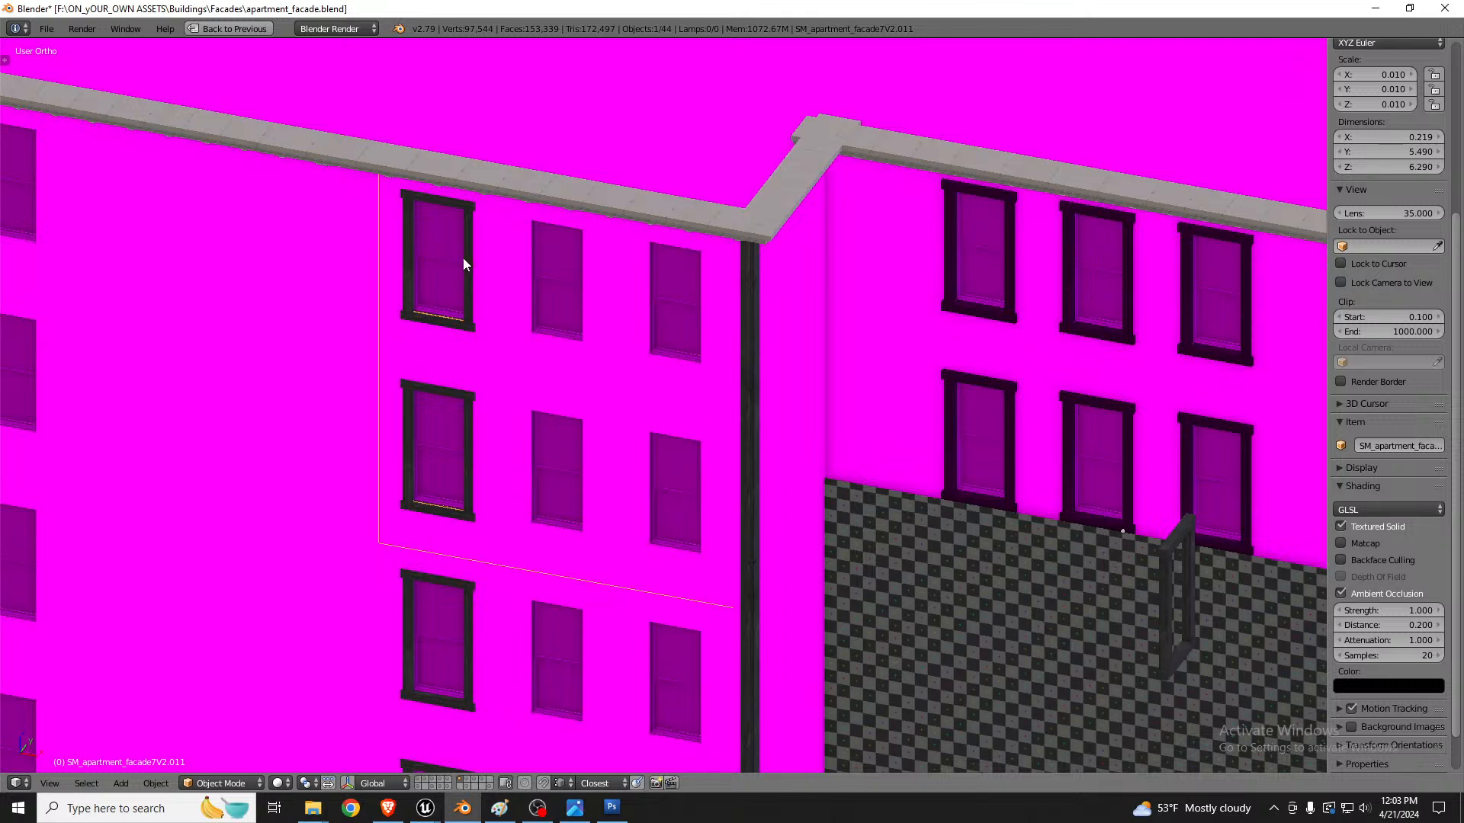
right_click(465, 263)
shift+right_click(441, 262)
key(ctrl+j)
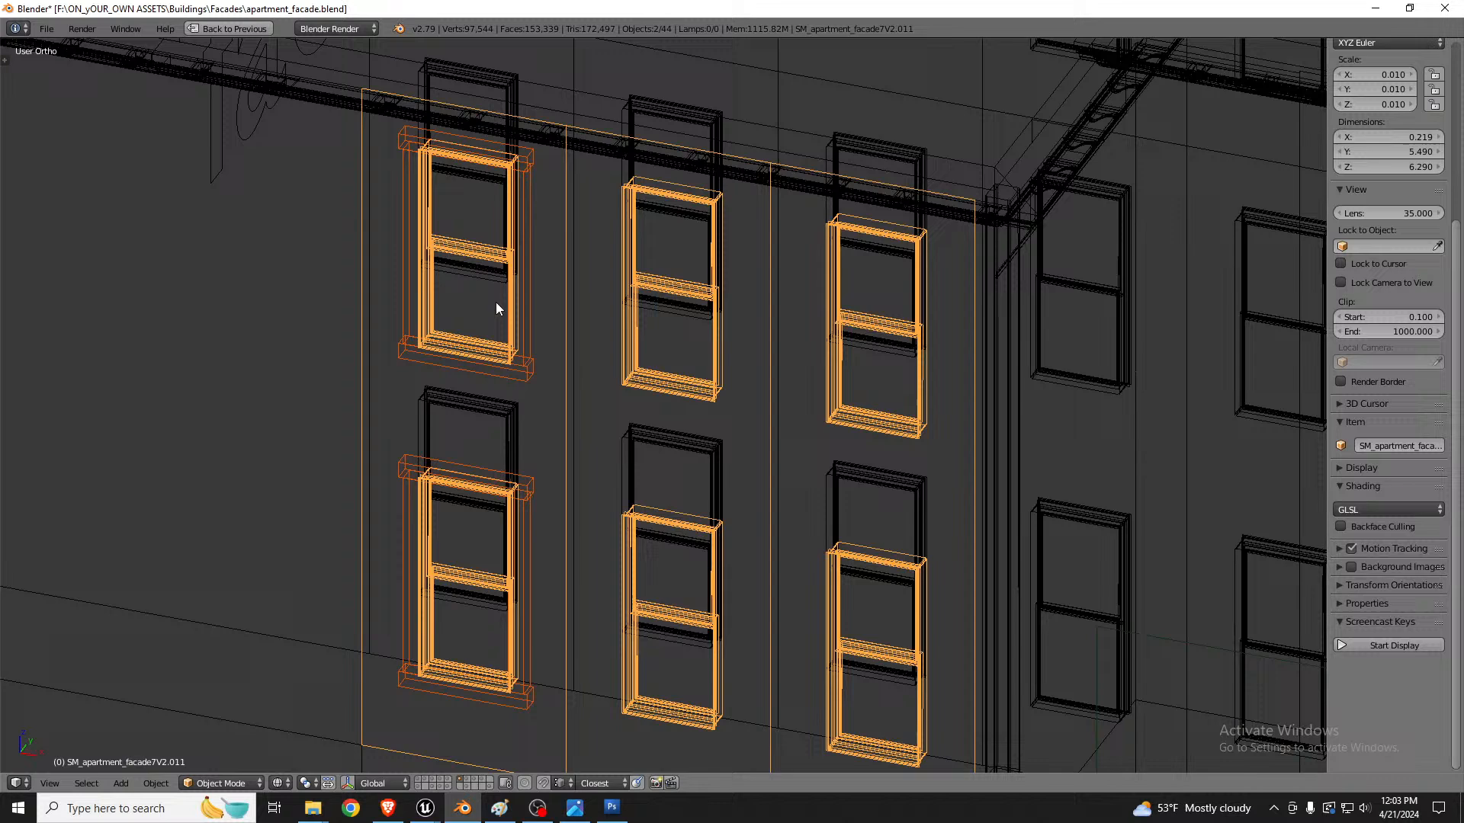
Step: Inspect the frame objects in wireframe to check which frames are still part of the facade mesh
key(z)
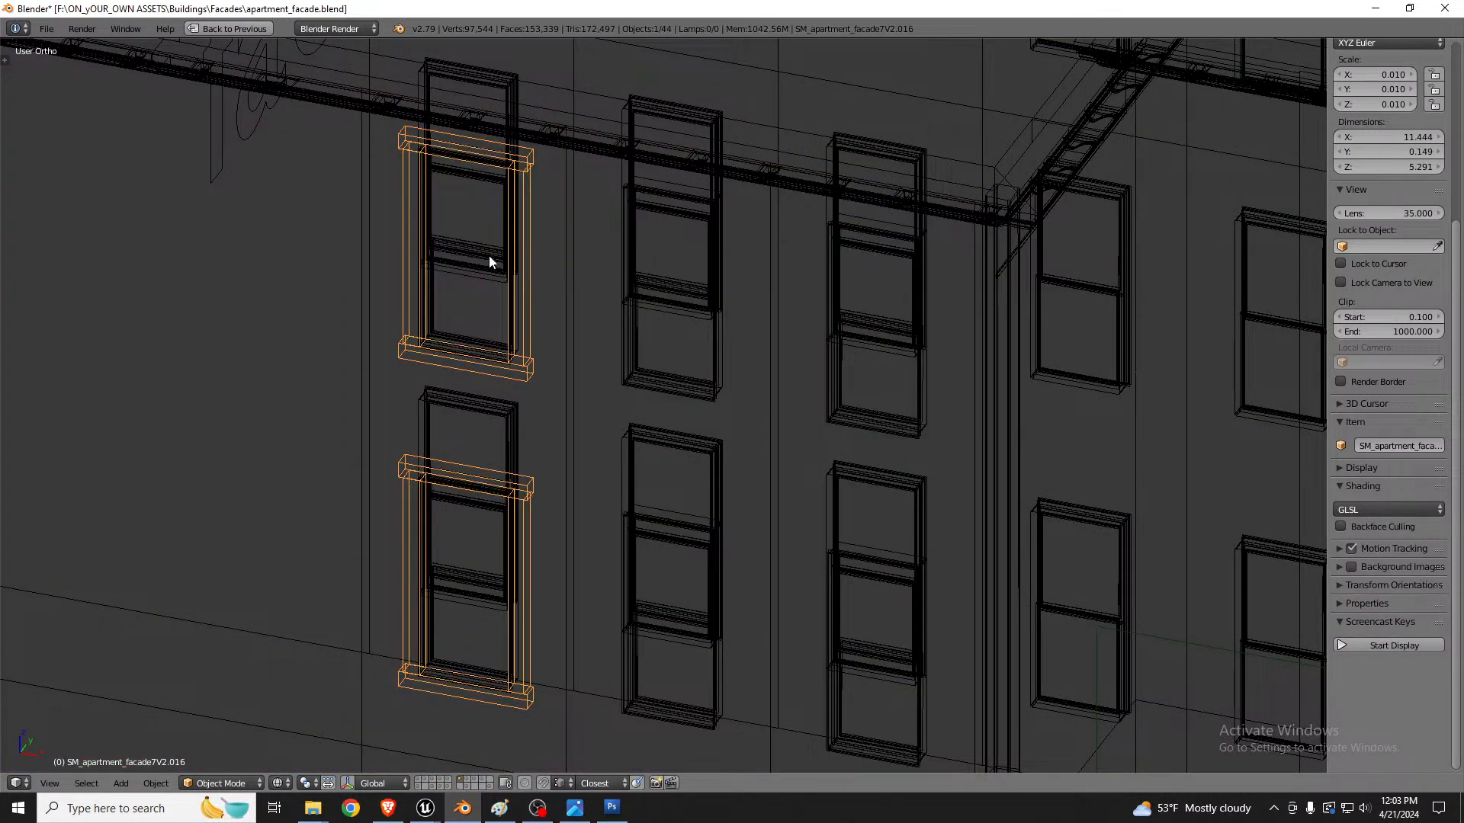
shift+right_click(472, 259)
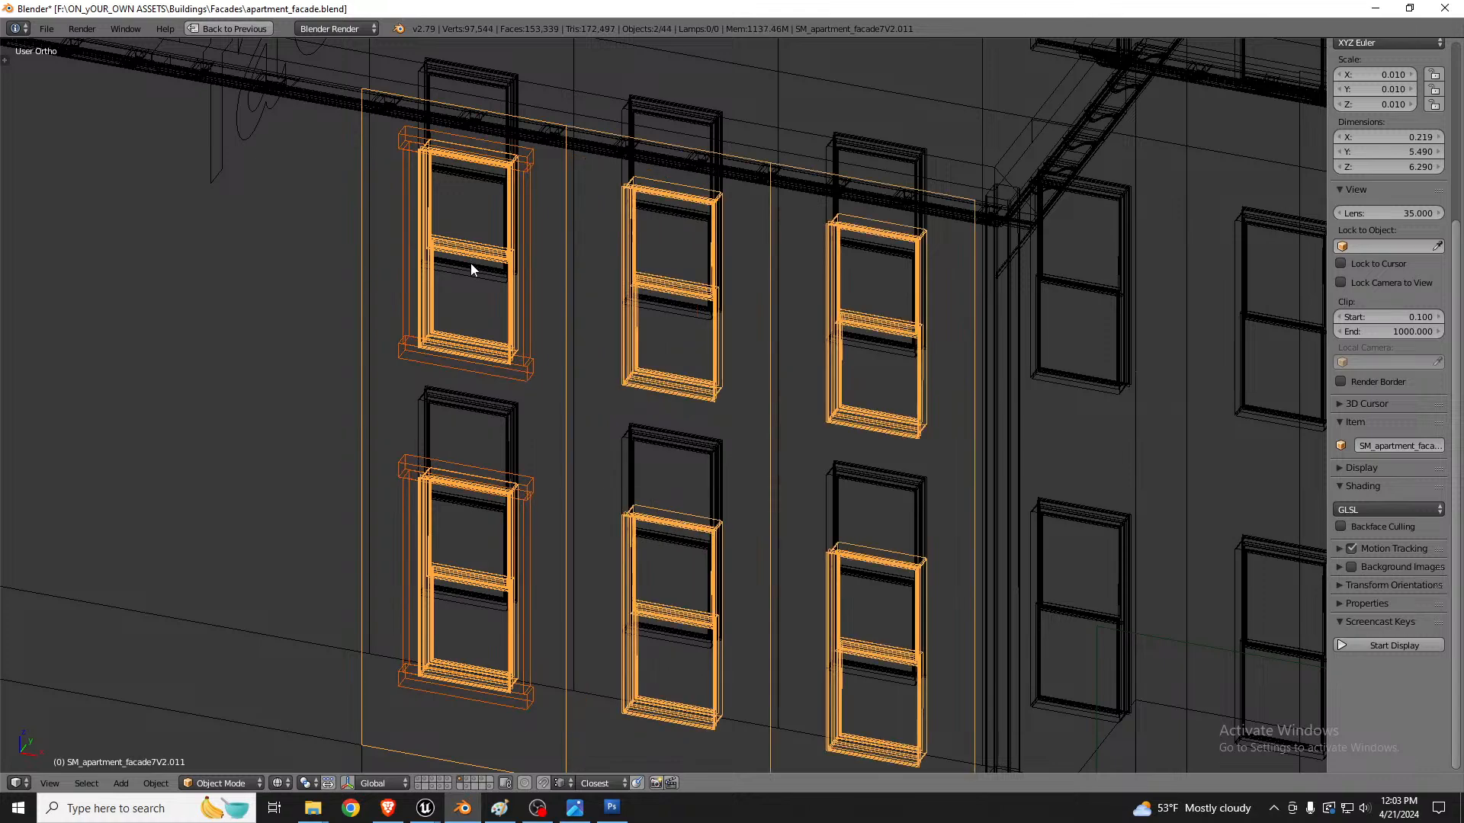
key(z)
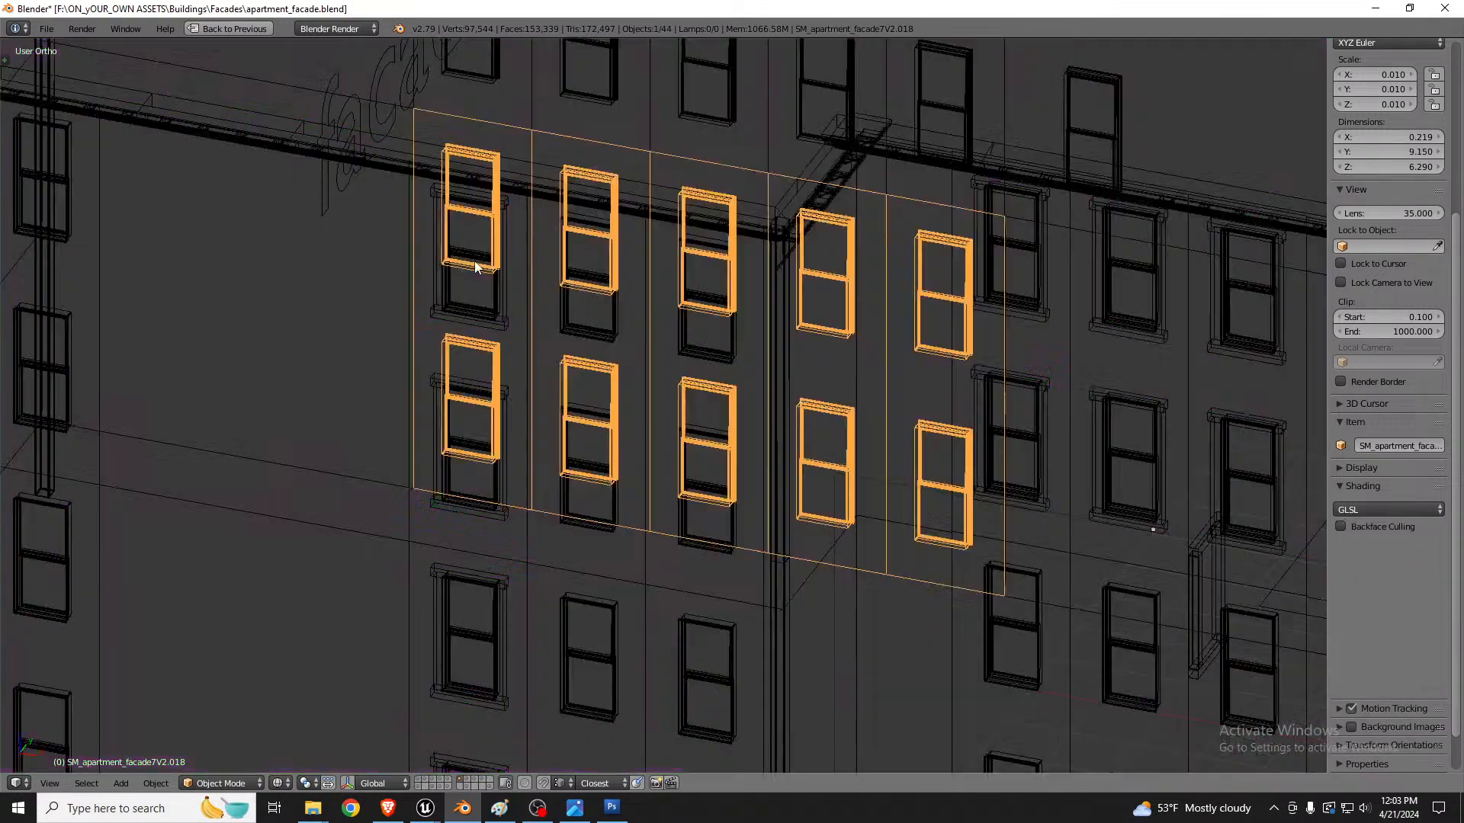
middle_drag(556, 230, 524, 279)
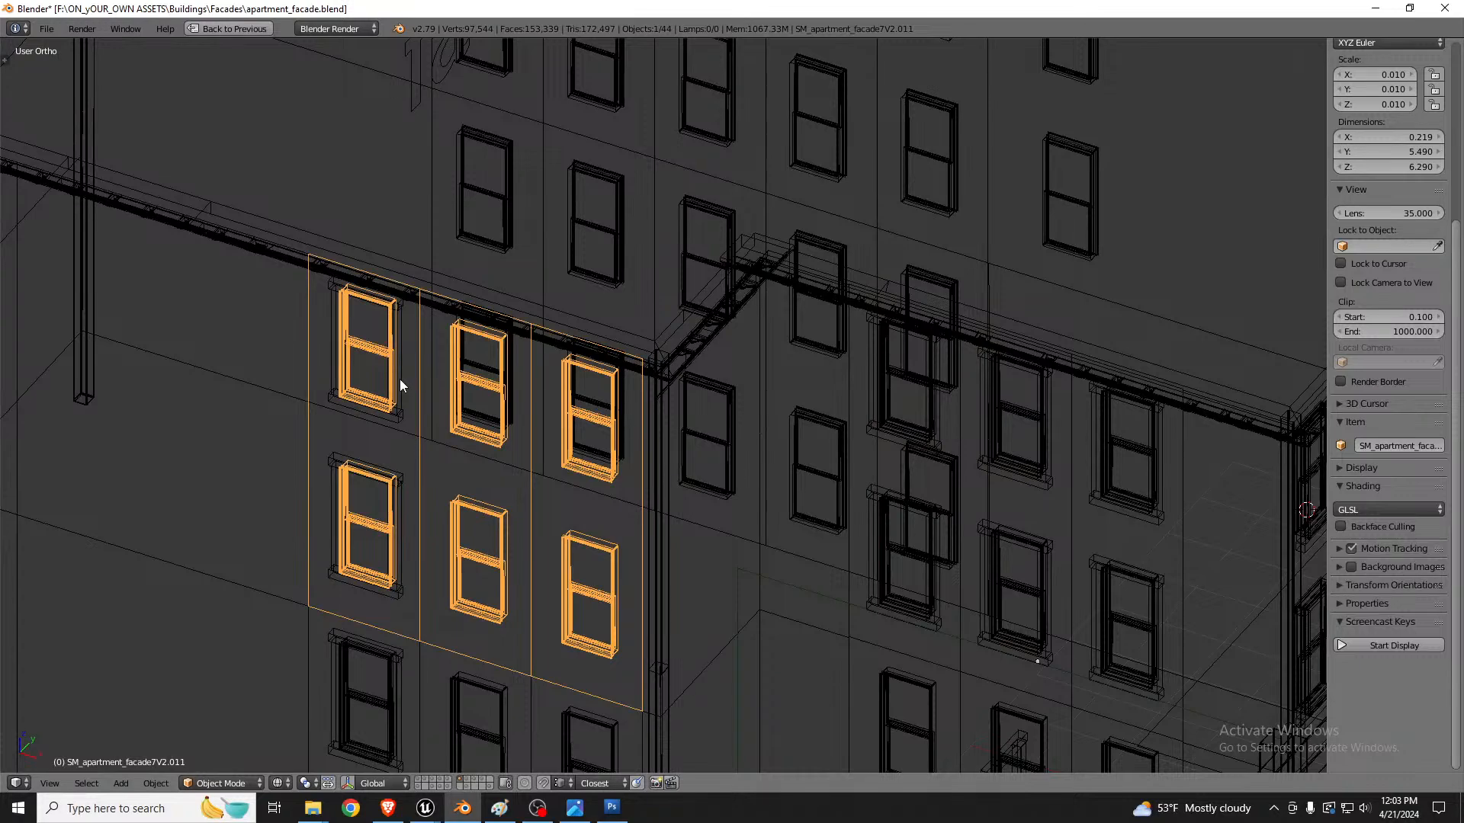
right_click(400, 378)
scroll(383, 427, up, 4)
key(alt+z)
key(alt+z)
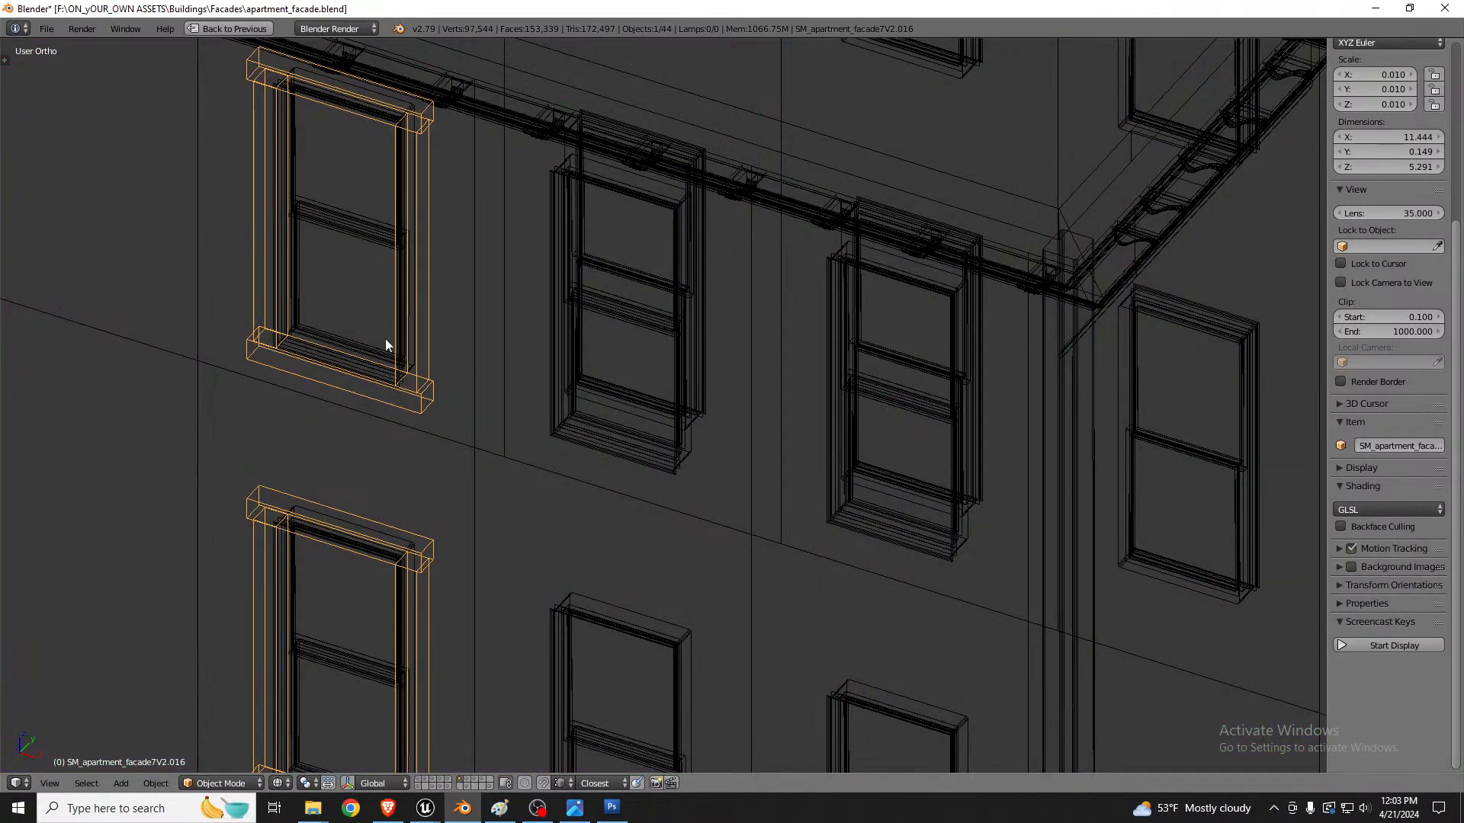
shift+right_click(369, 233)
right_click(376, 233)
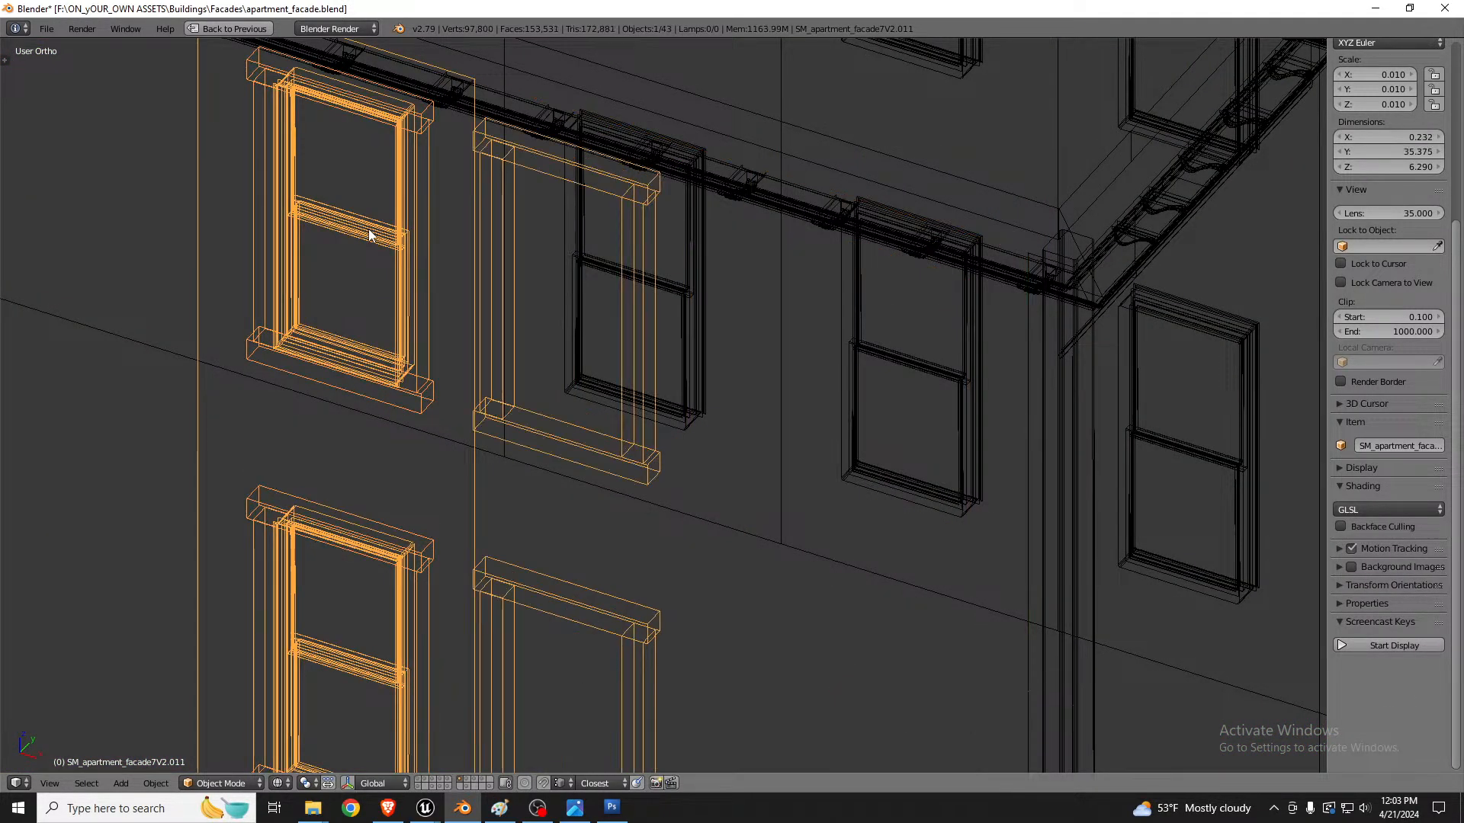
scroll(373, 229, down, 3)
shift+right_click(518, 253)
middle_drag(518, 253, 593, 237)
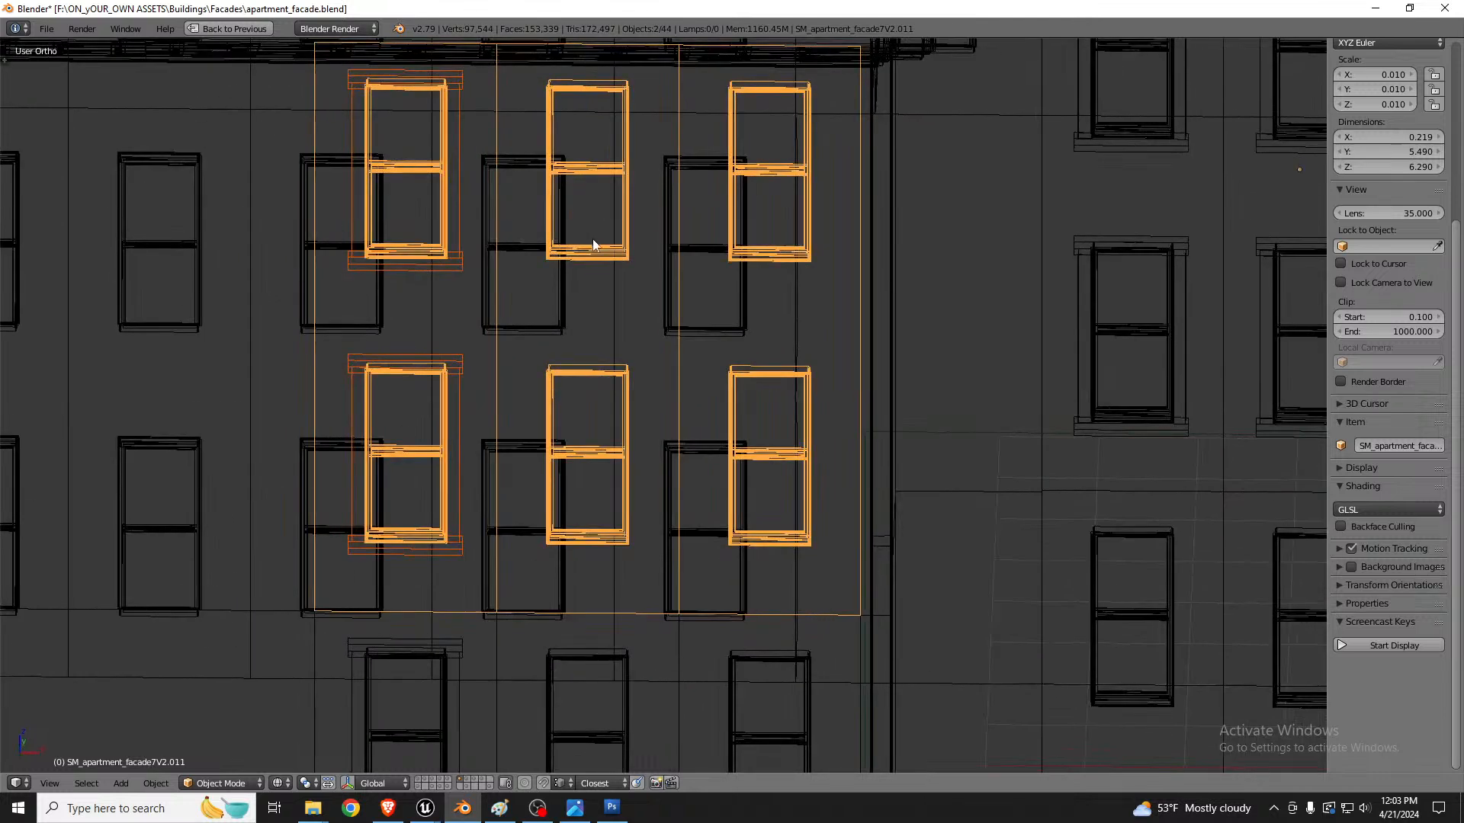
scroll(592, 239, down, 4)
key(z)
key(z)
scroll(517, 304, down, 3)
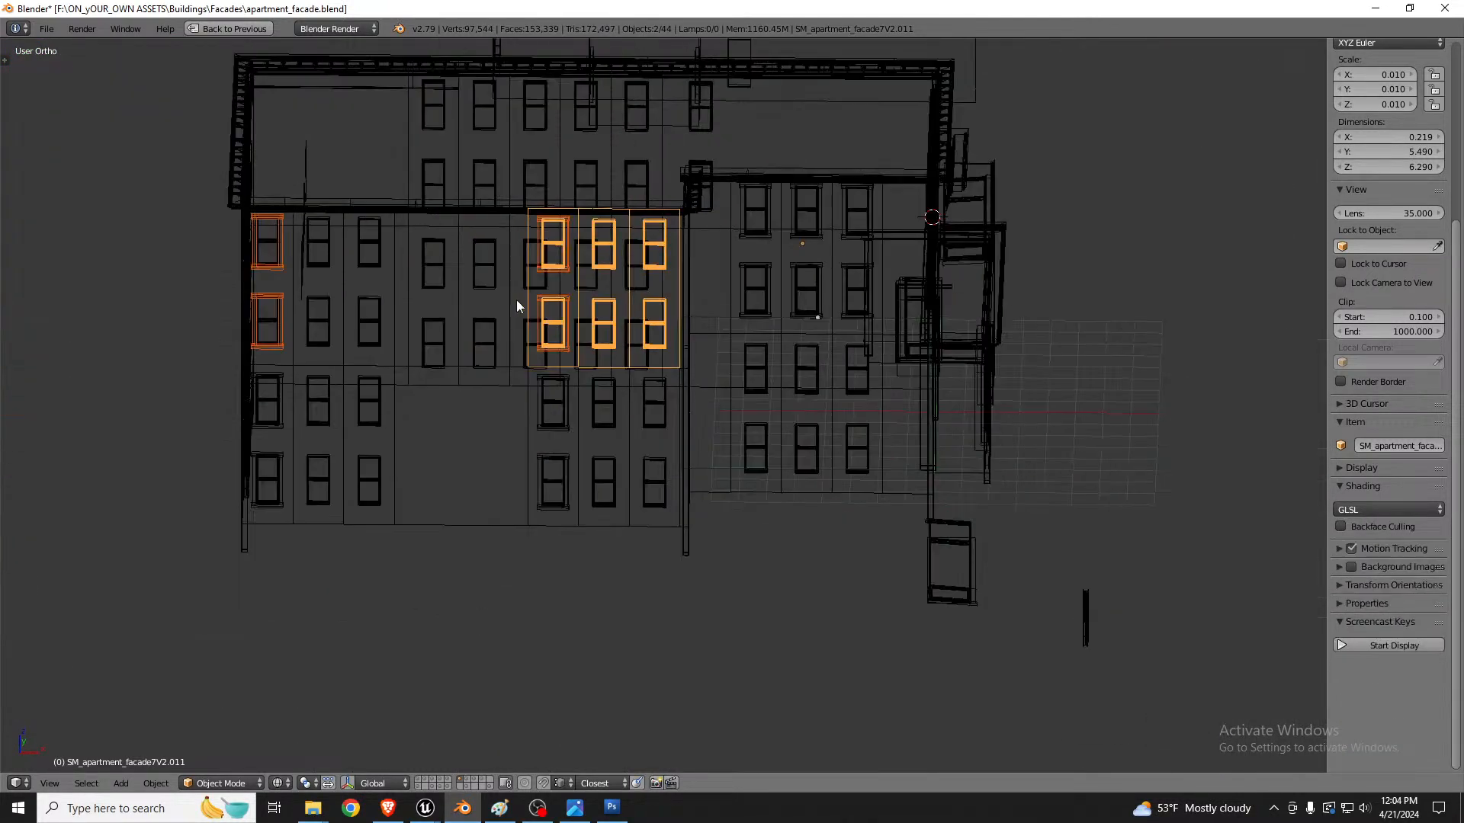
right_click(565, 272)
right_click(565, 272)
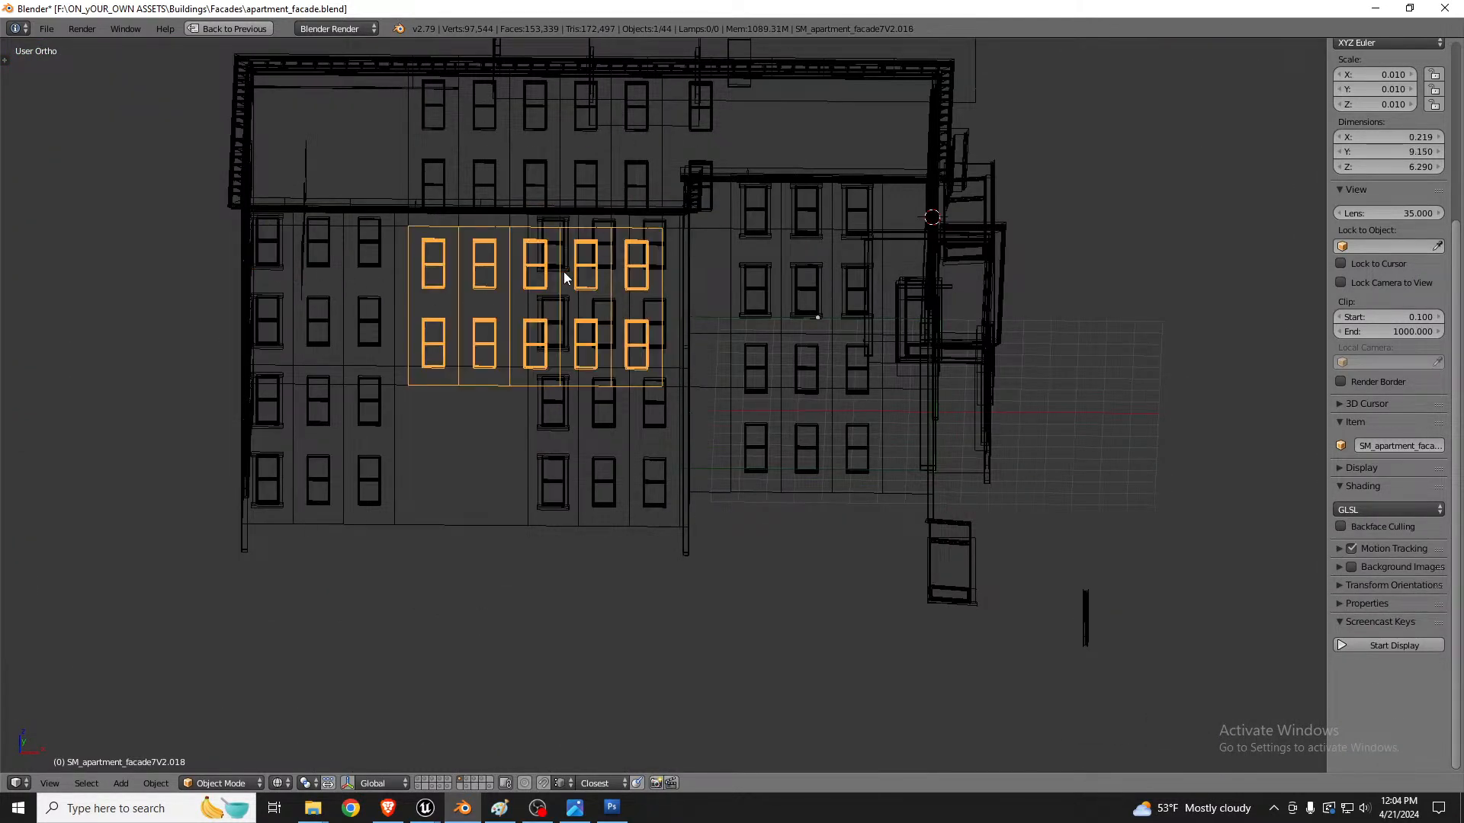
Step: Edit the facade mesh, box-select the two frames of the second column and separate them into their own object
right_click(564, 271)
right_click(565, 269)
key(Tab)
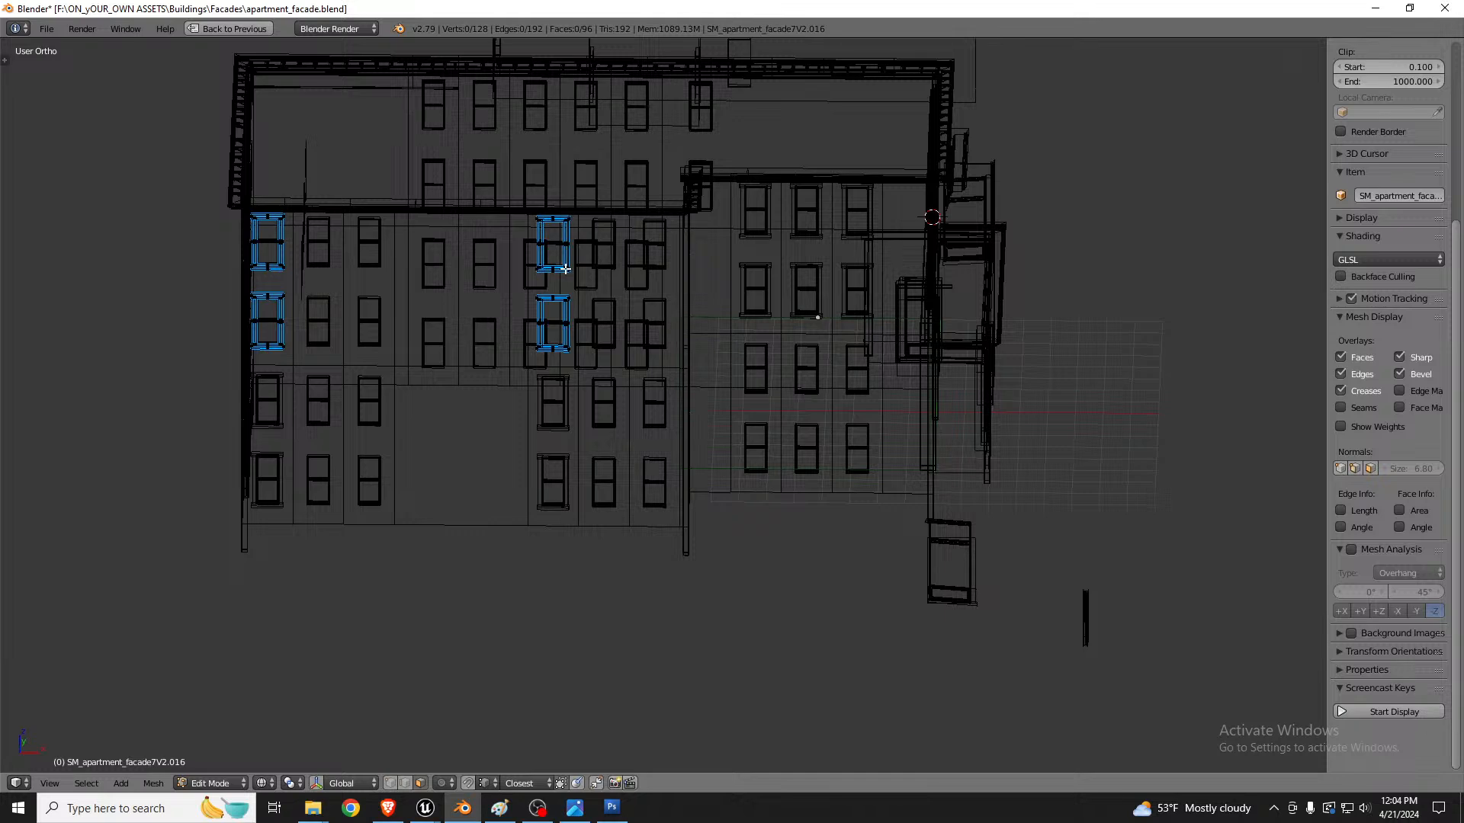
key(b)
drag(523, 157, 606, 399)
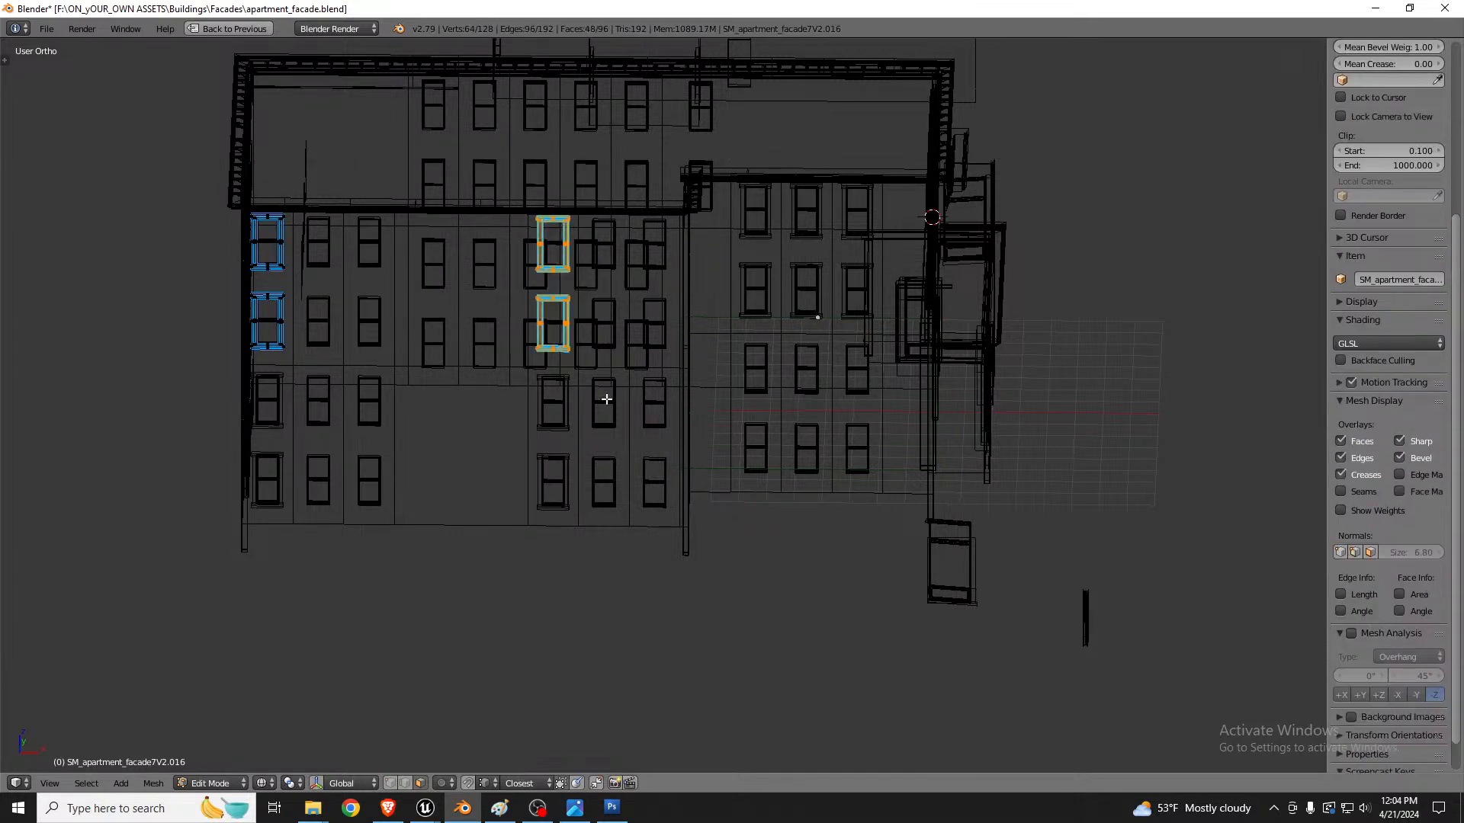
key(p)
click(603, 397)
key(Tab)
Step: Select the newly separated frames together with the main frames object and join them
right_click(573, 349)
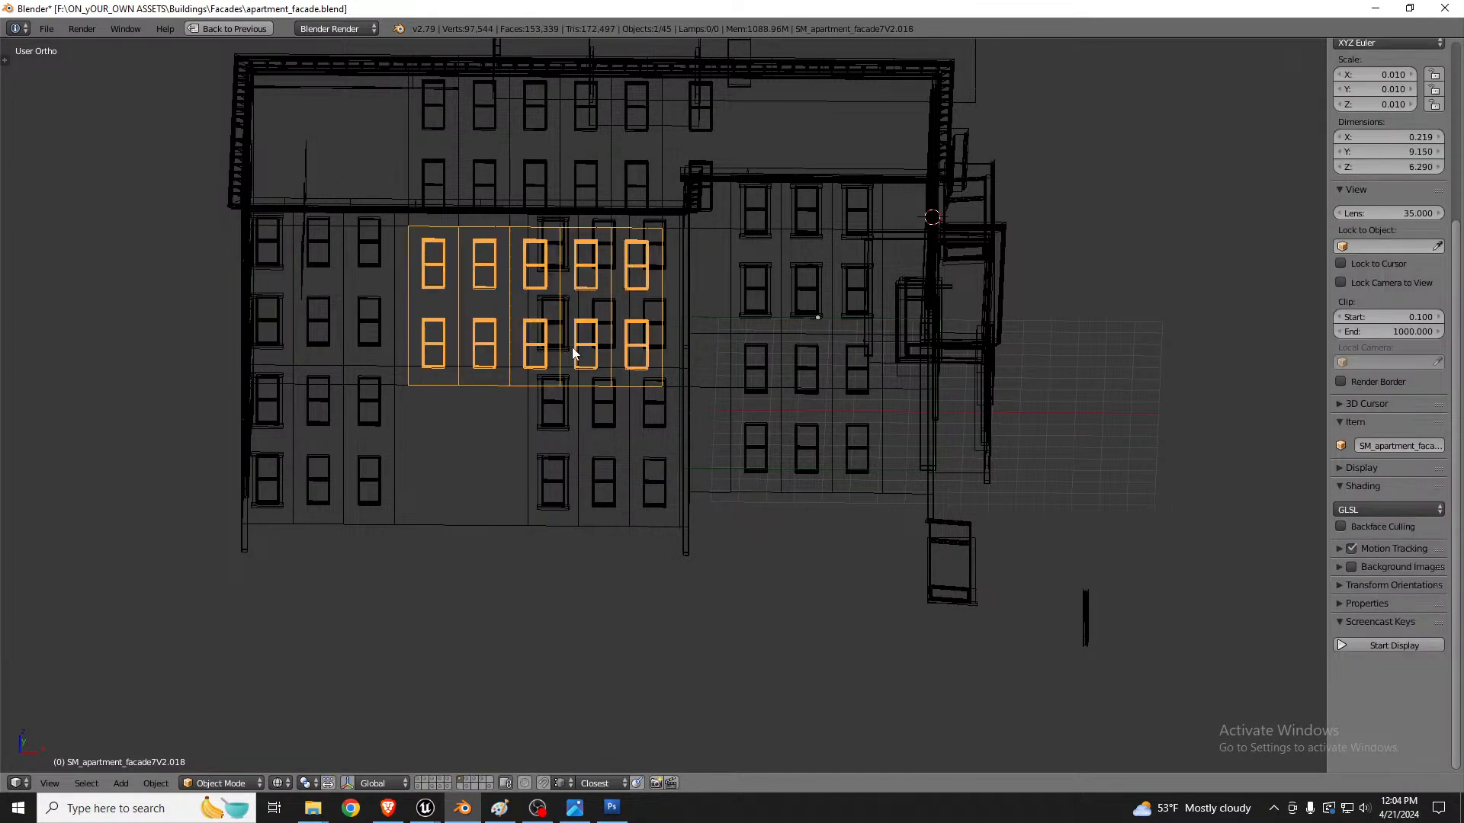
right_click(572, 347)
key(z)
middle_drag(572, 348, 556, 353)
scroll(560, 259, up, 4)
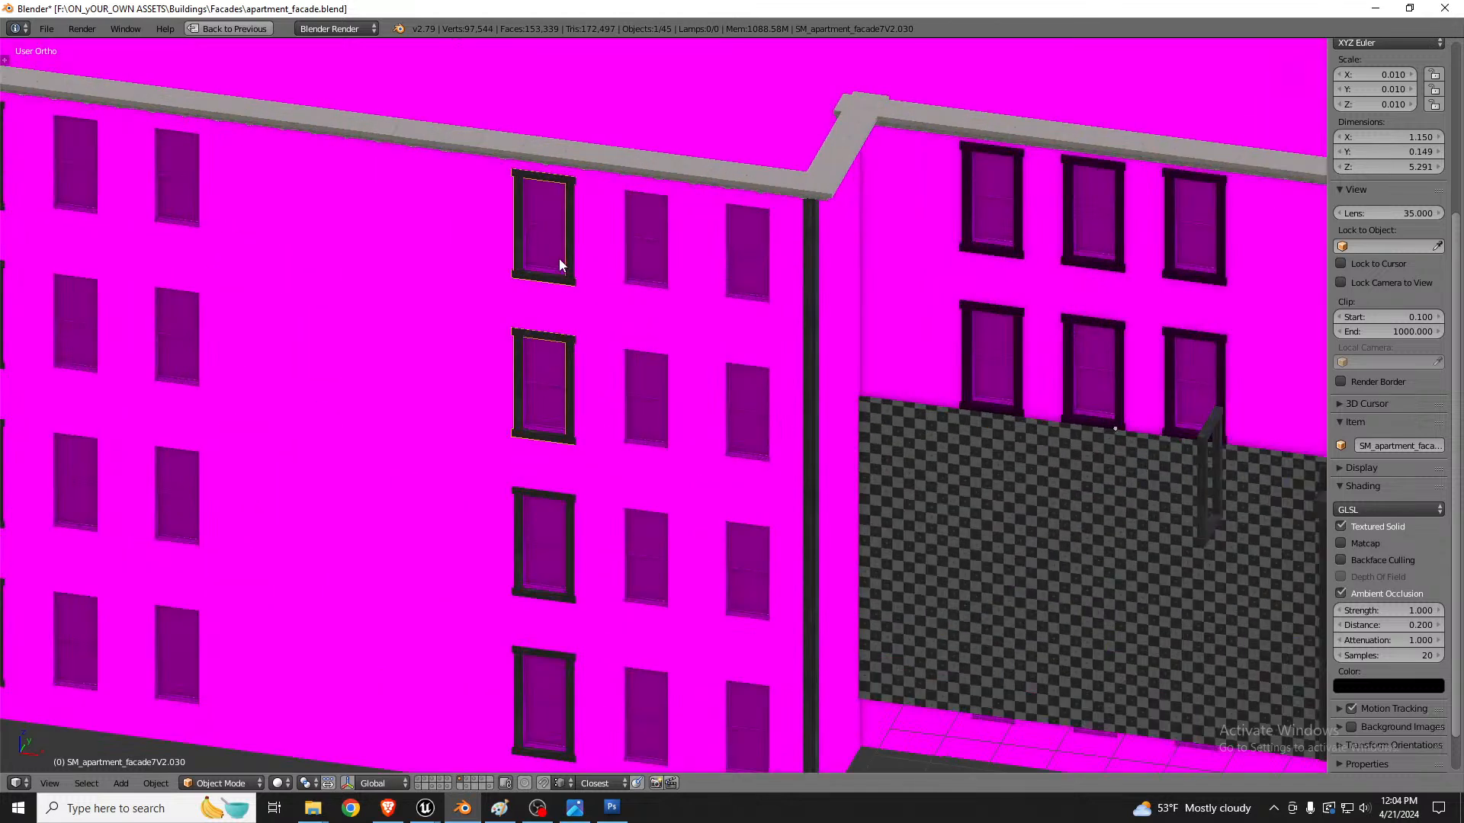
shift+right_click(546, 226)
key(ctrl+j)
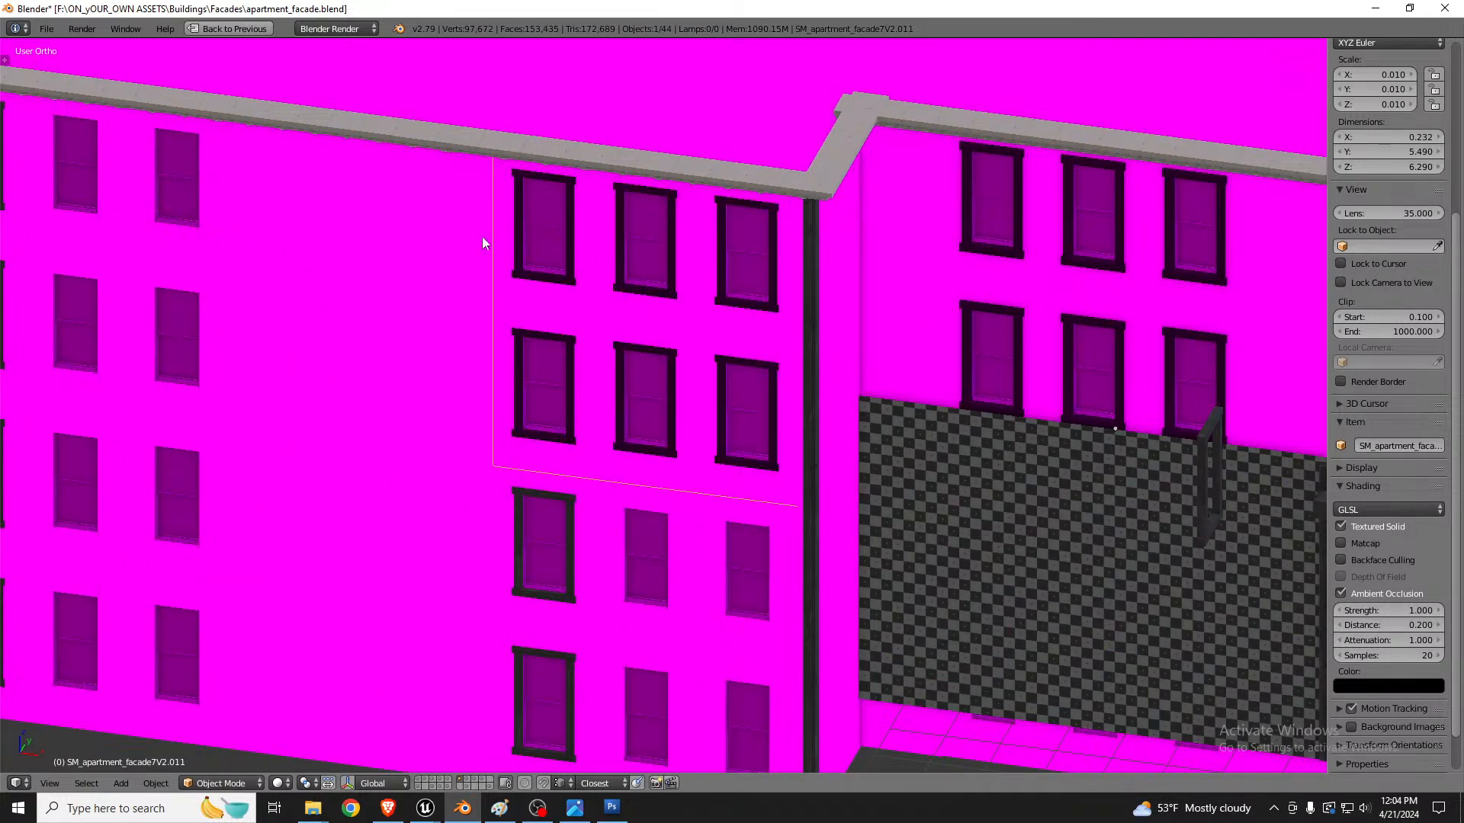
Step: Select another frames object on the front wall and join it with the rest of the frames
middle_drag(482, 236, 555, 323)
scroll(555, 323, down, 2)
scroll(559, 504, up, 3)
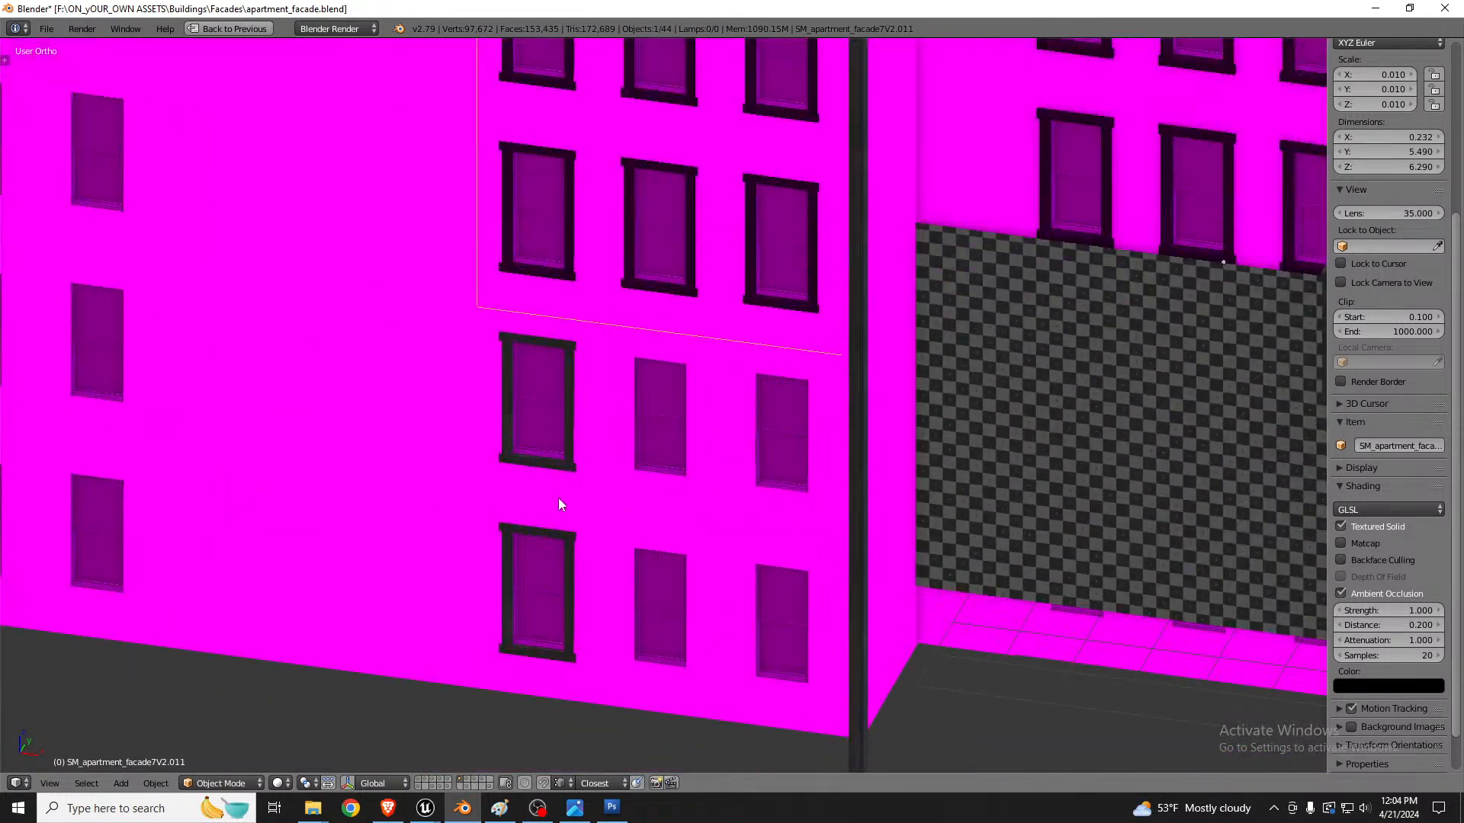
shift+right_click(568, 398)
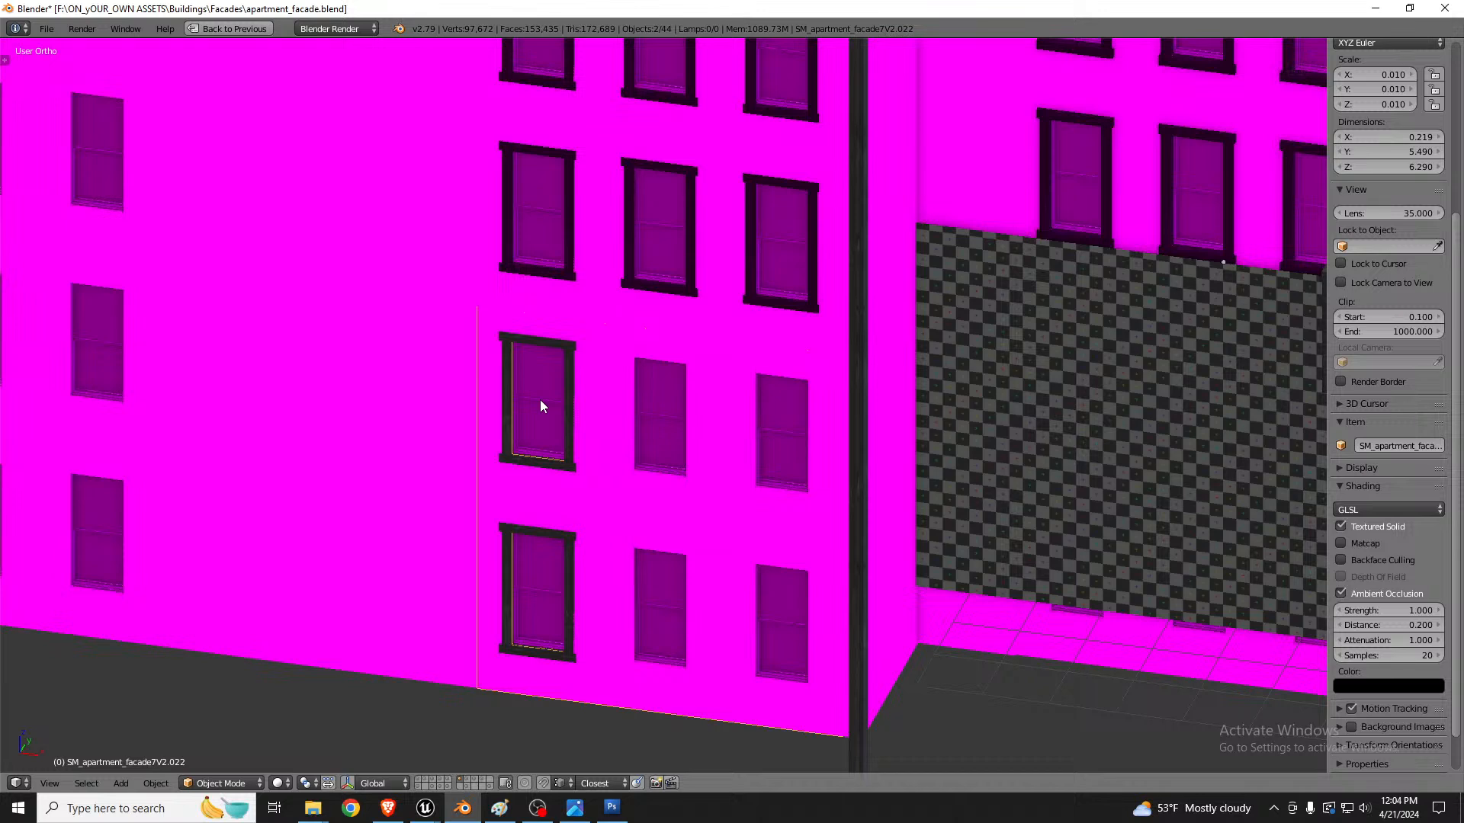
key(ctrl+j)
scroll(748, 427, down, 5)
scroll(410, 358, up, 6)
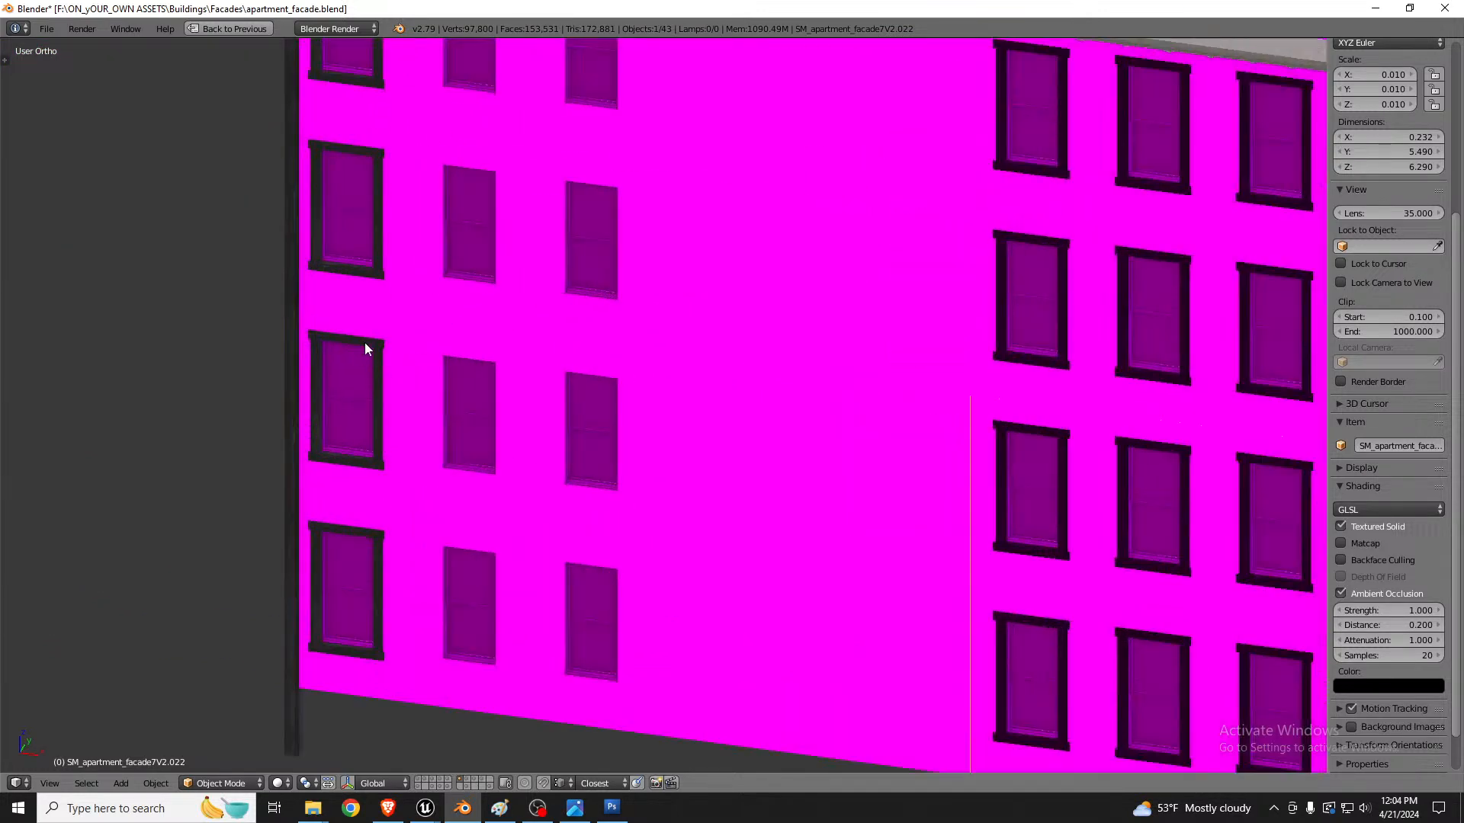
Step: Select two of the separate frame objects on the facade and join them into one object
right_click(364, 341)
shift+right_click(415, 396)
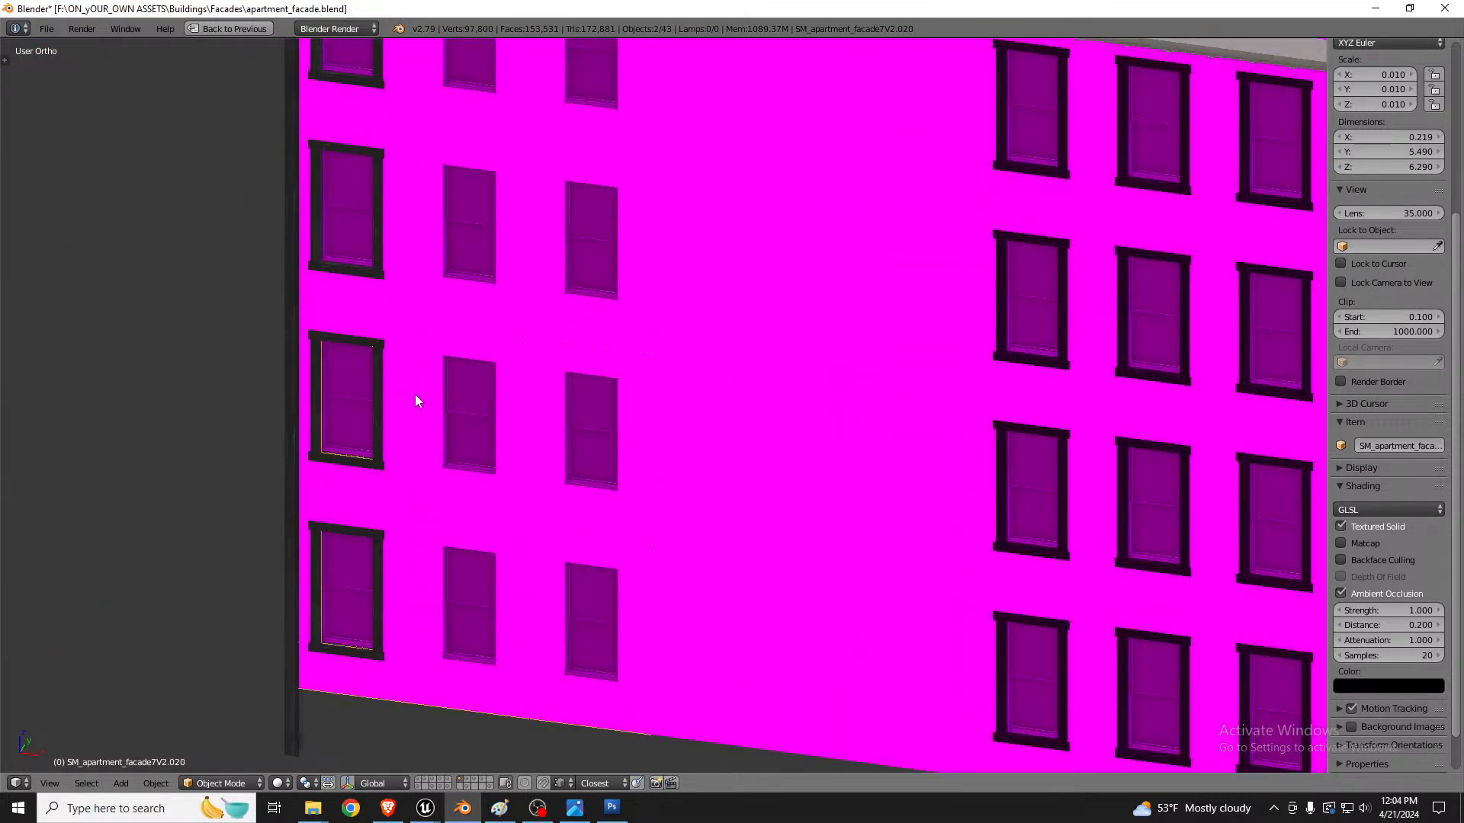
key(ctrl+j)
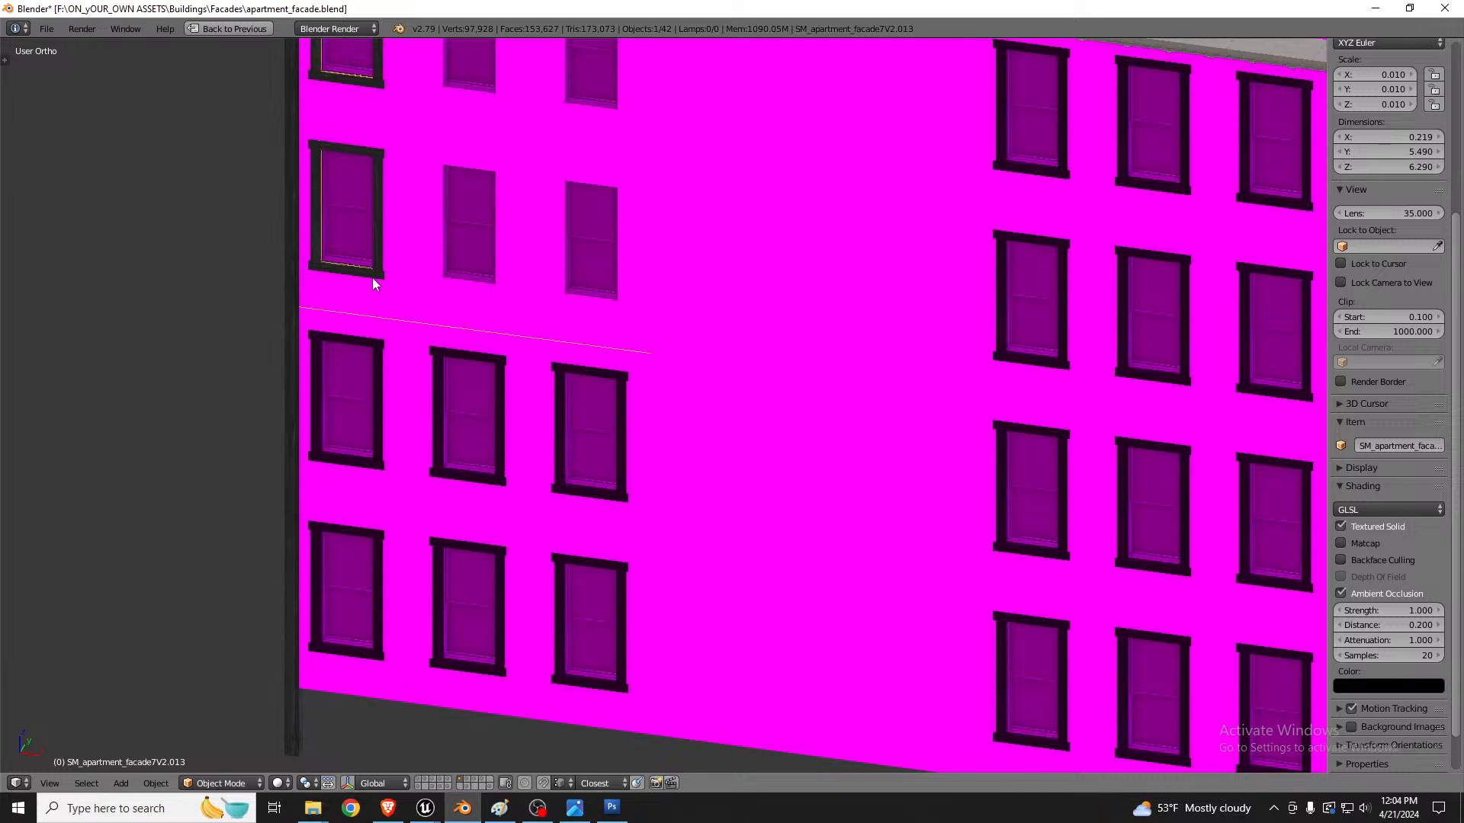
Step: Select another remaining frame object above and join it into the combined frames object
right_click(373, 279)
shift+right_click(413, 232)
key(ctrl+j)
Step: Box-select the whole building in wireframe and export it as FBX, overwriting apartment_facade_facade6V2.fbx
scroll(564, 352, down, 5)
scroll(564, 371, down, 3)
mouse_move(560, 372)
middle_down()
mouse_move(735, 414)
mouse_move(616, 424)
middle_up()
key(z)
scroll(616, 423, down, 3)
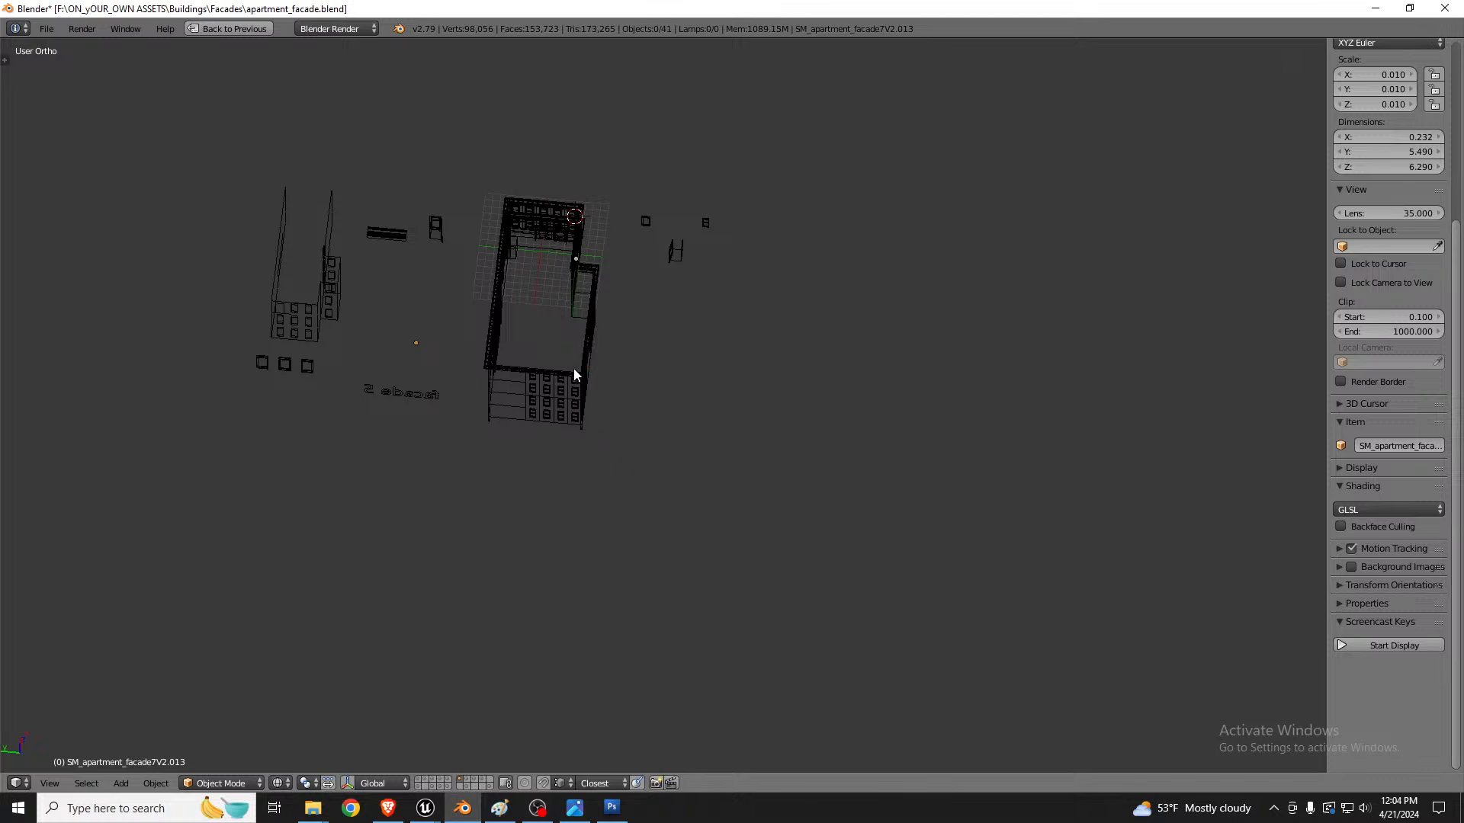
key(b)
drag(479, 173, 613, 446)
click(46, 28)
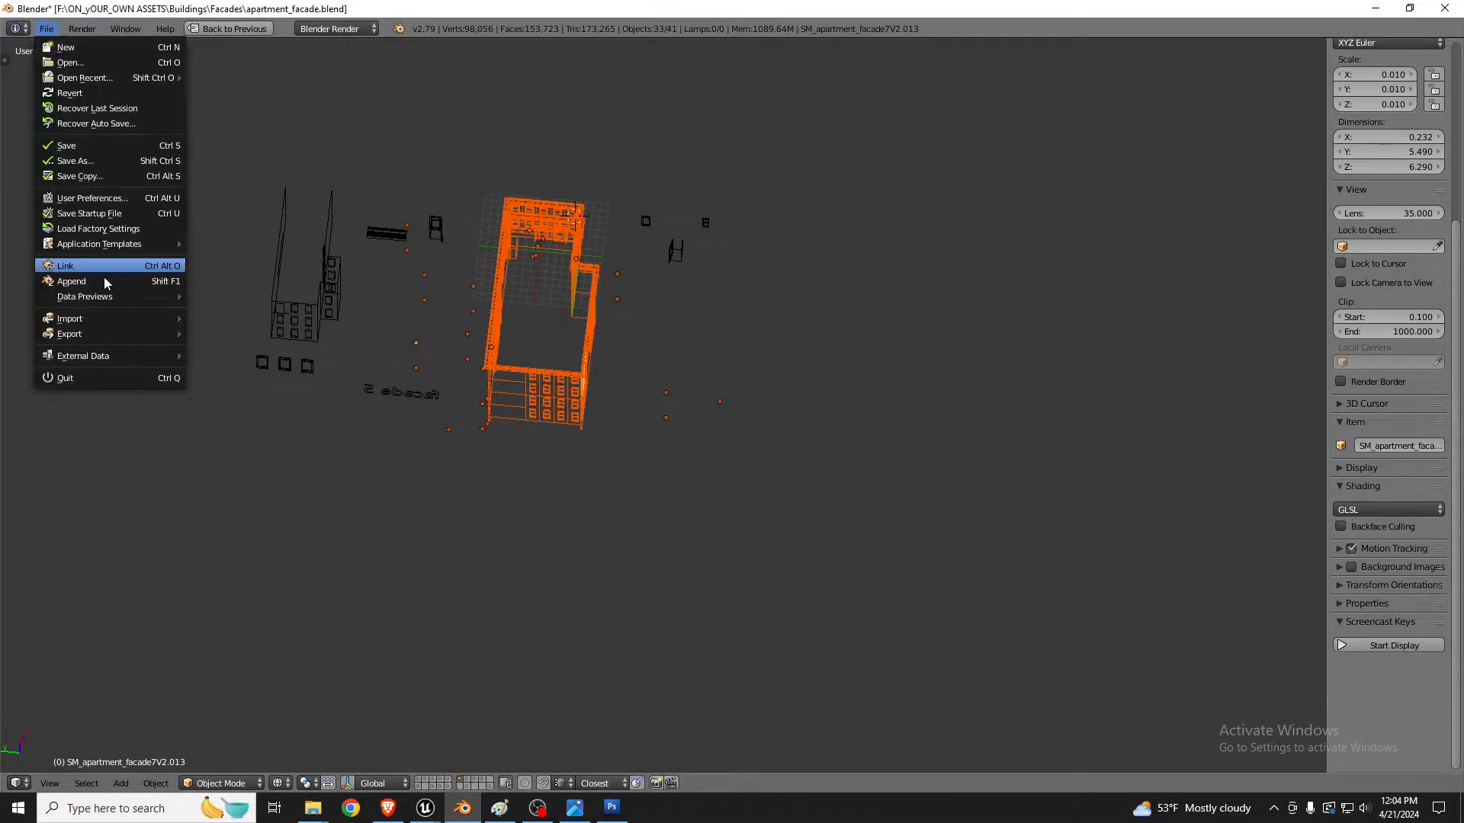
mouse_move(105, 338)
click(228, 379)
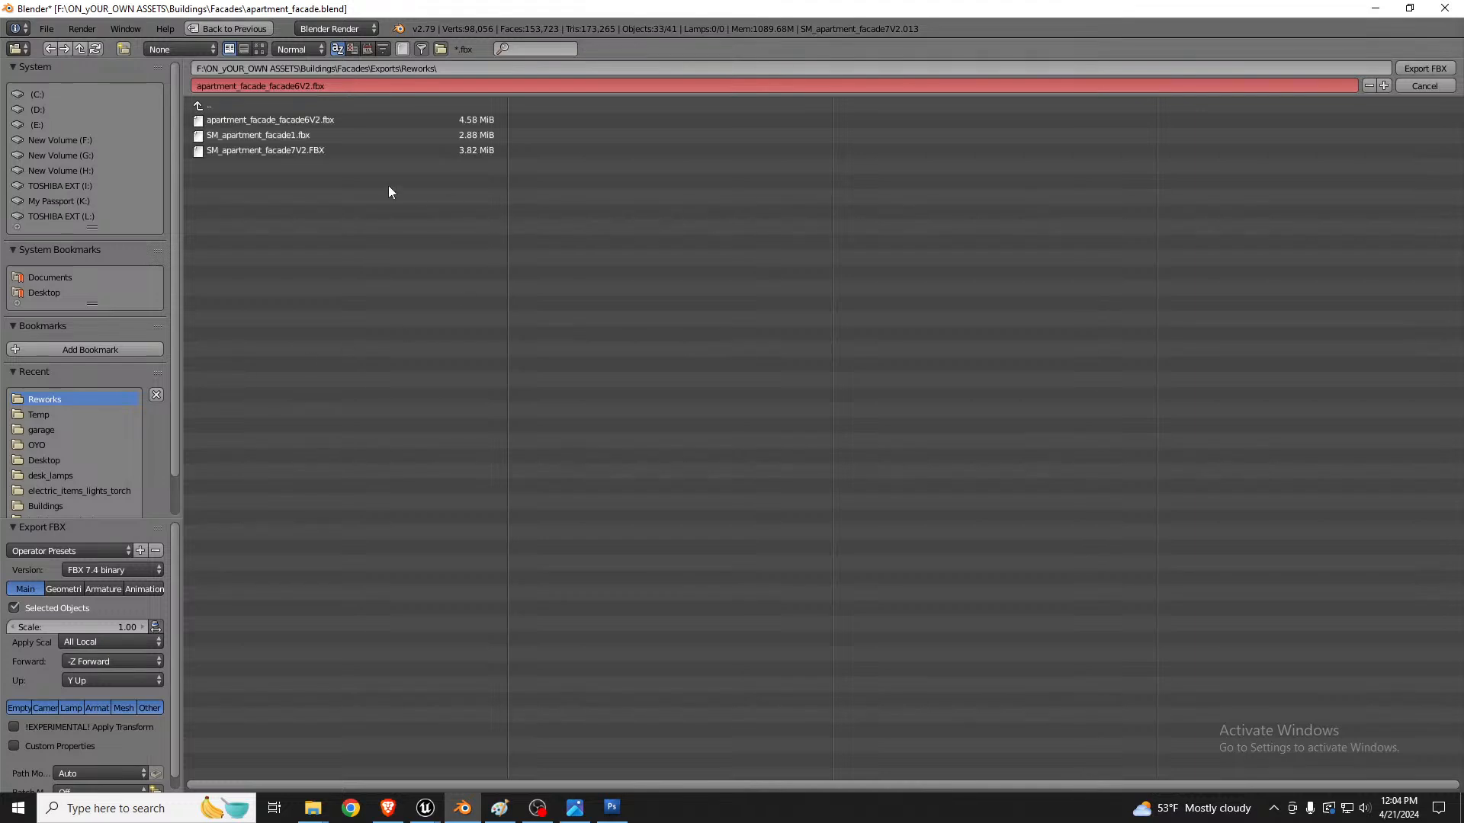
double_click(288, 120)
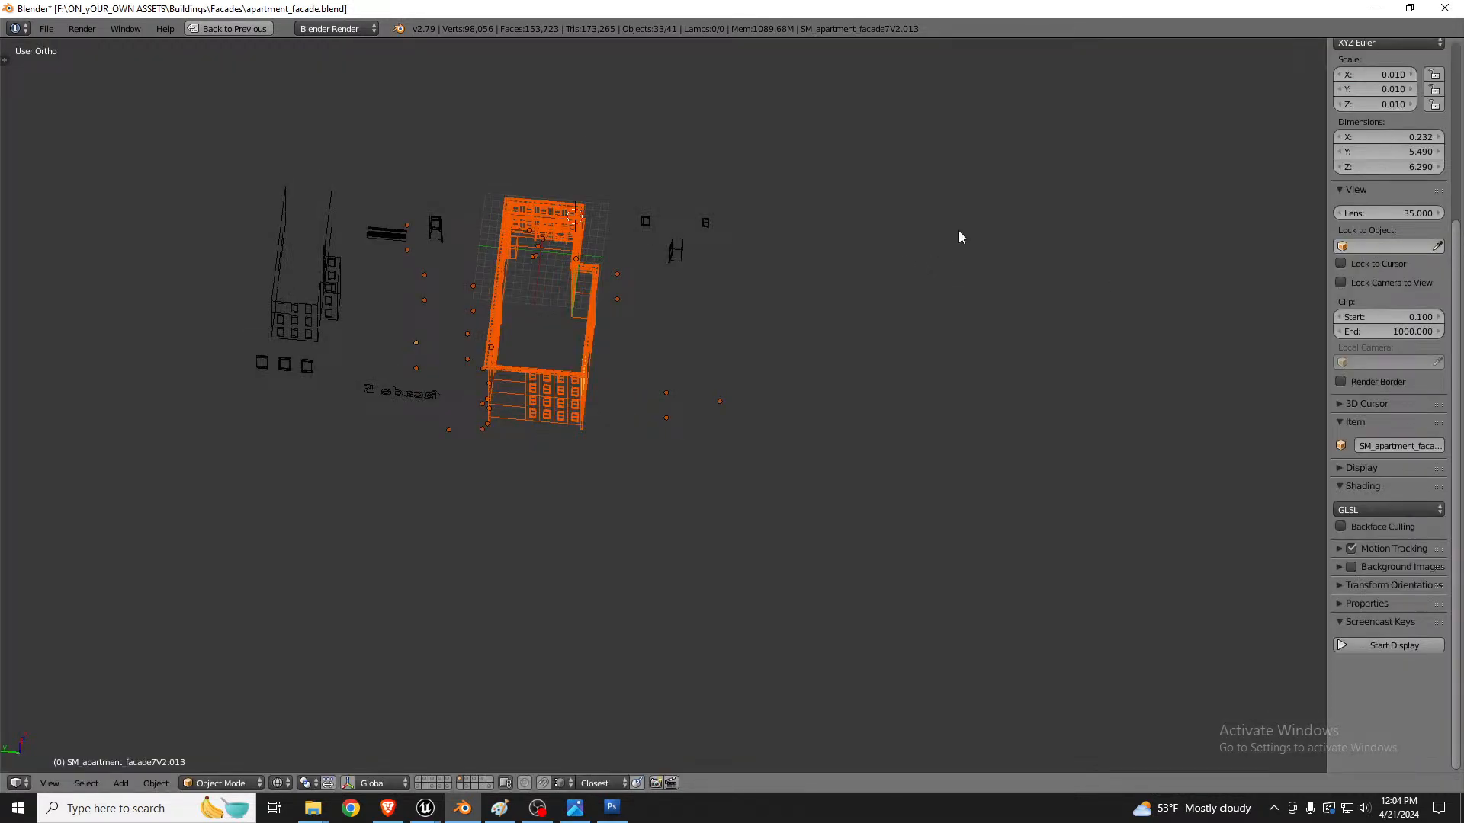
Step: Switch to Unreal Editor and examine the reimported apartment facade from the alley
key(alt+Tab)
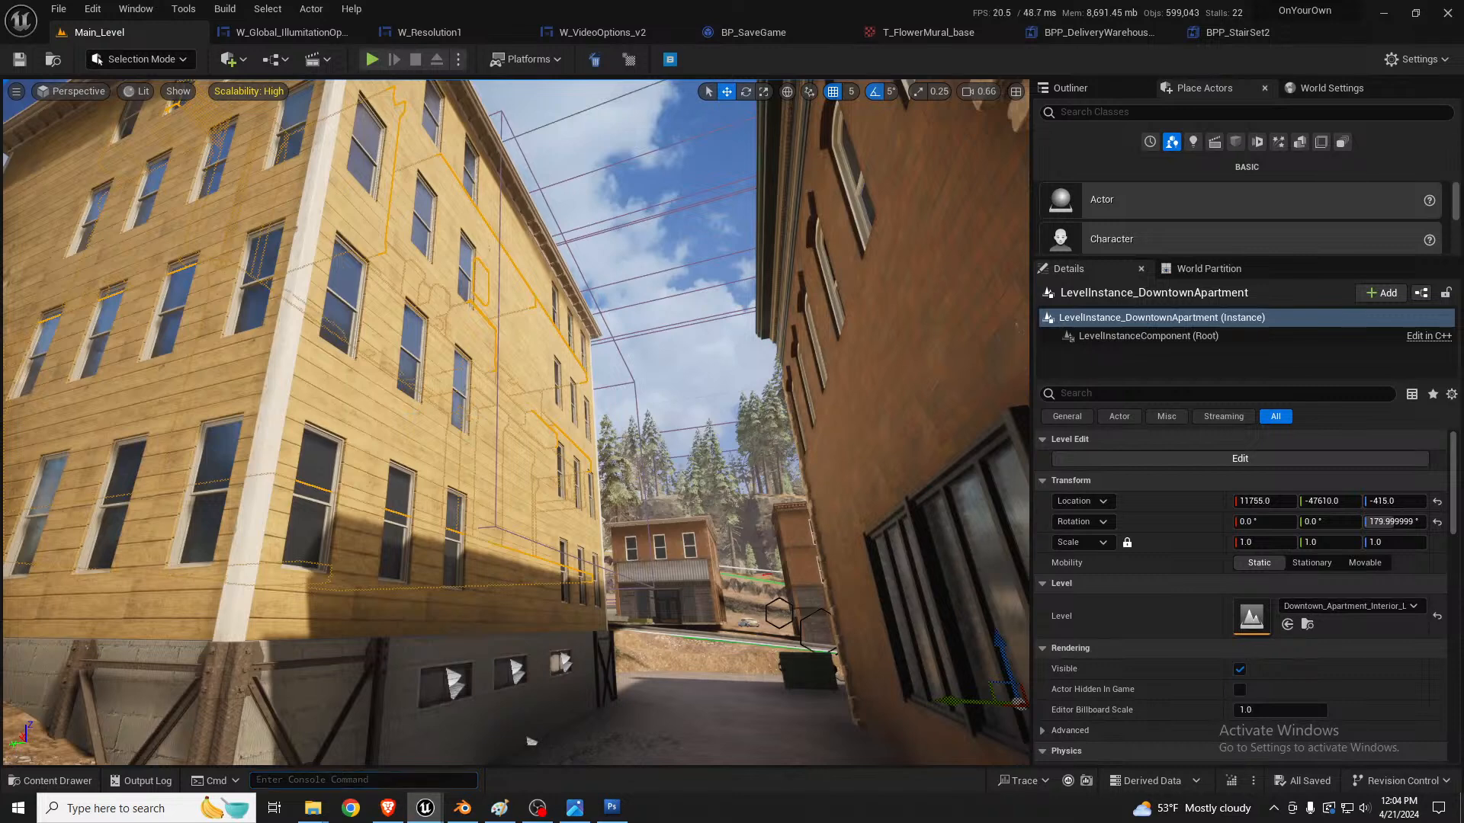
double_click(301, 302)
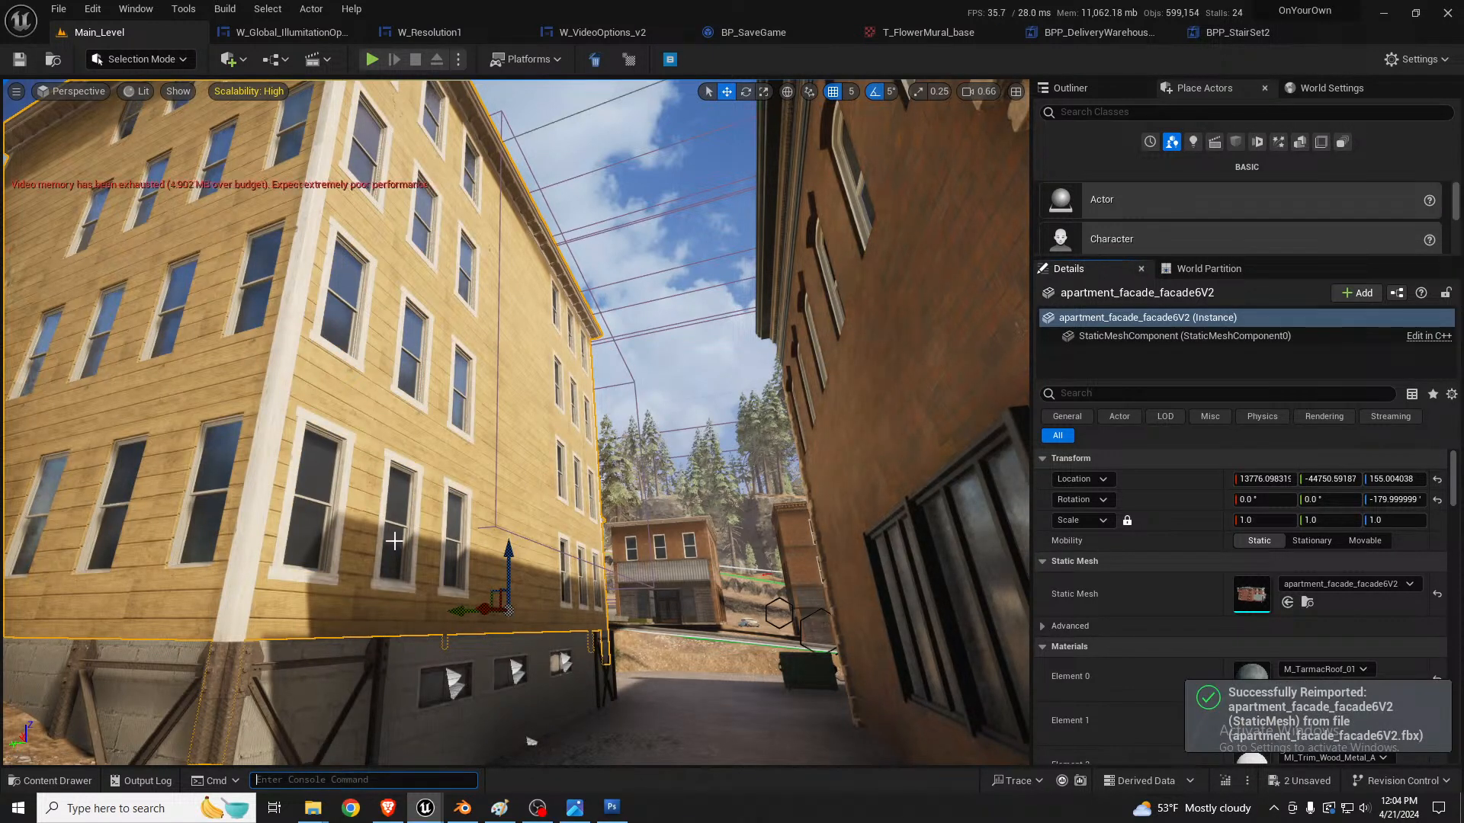
right_drag(368, 437, 401, 462)
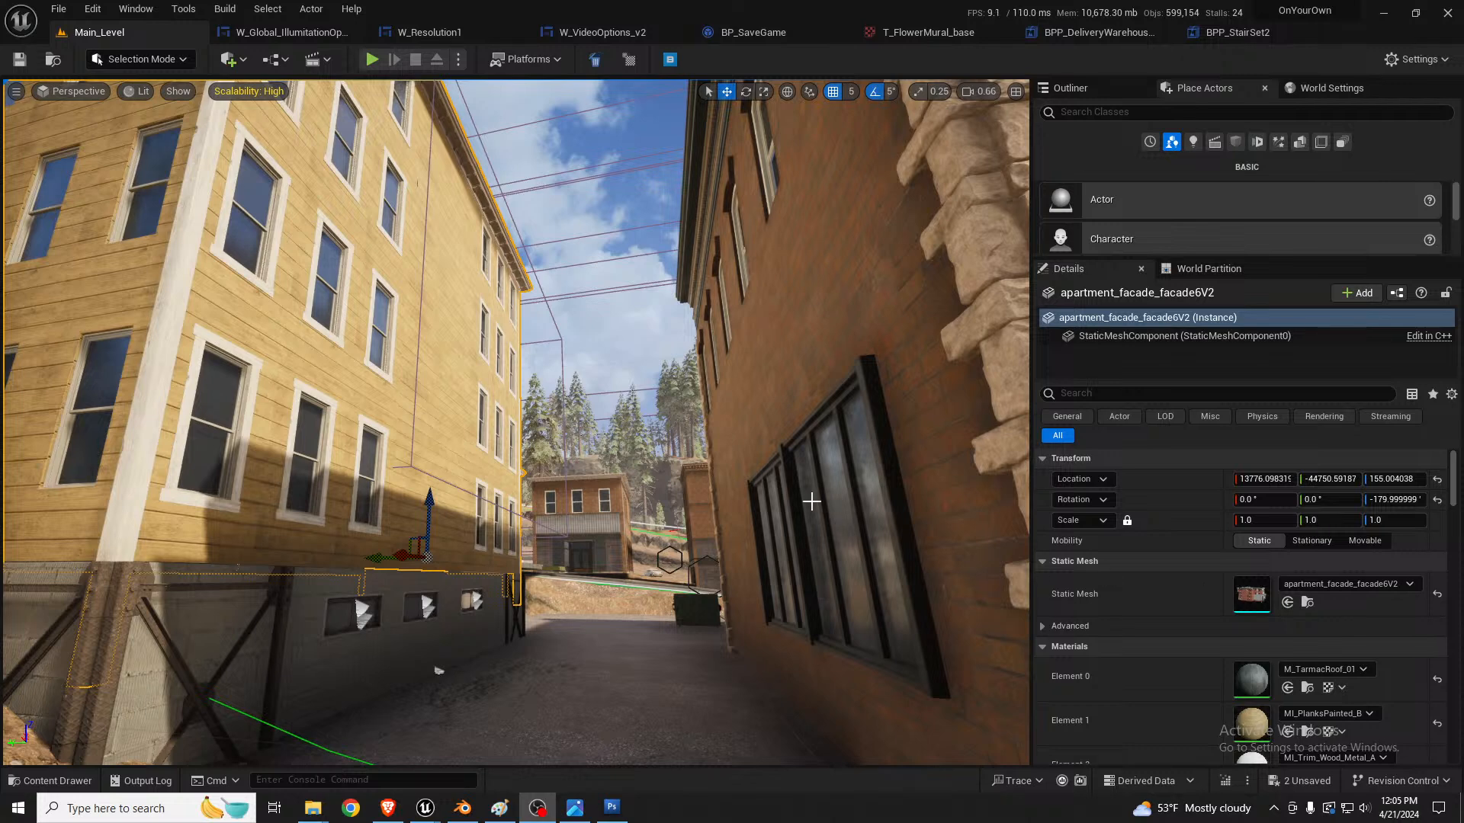
right_drag(811, 501, 877, 537)
right_drag(516, 422, 479, 442)
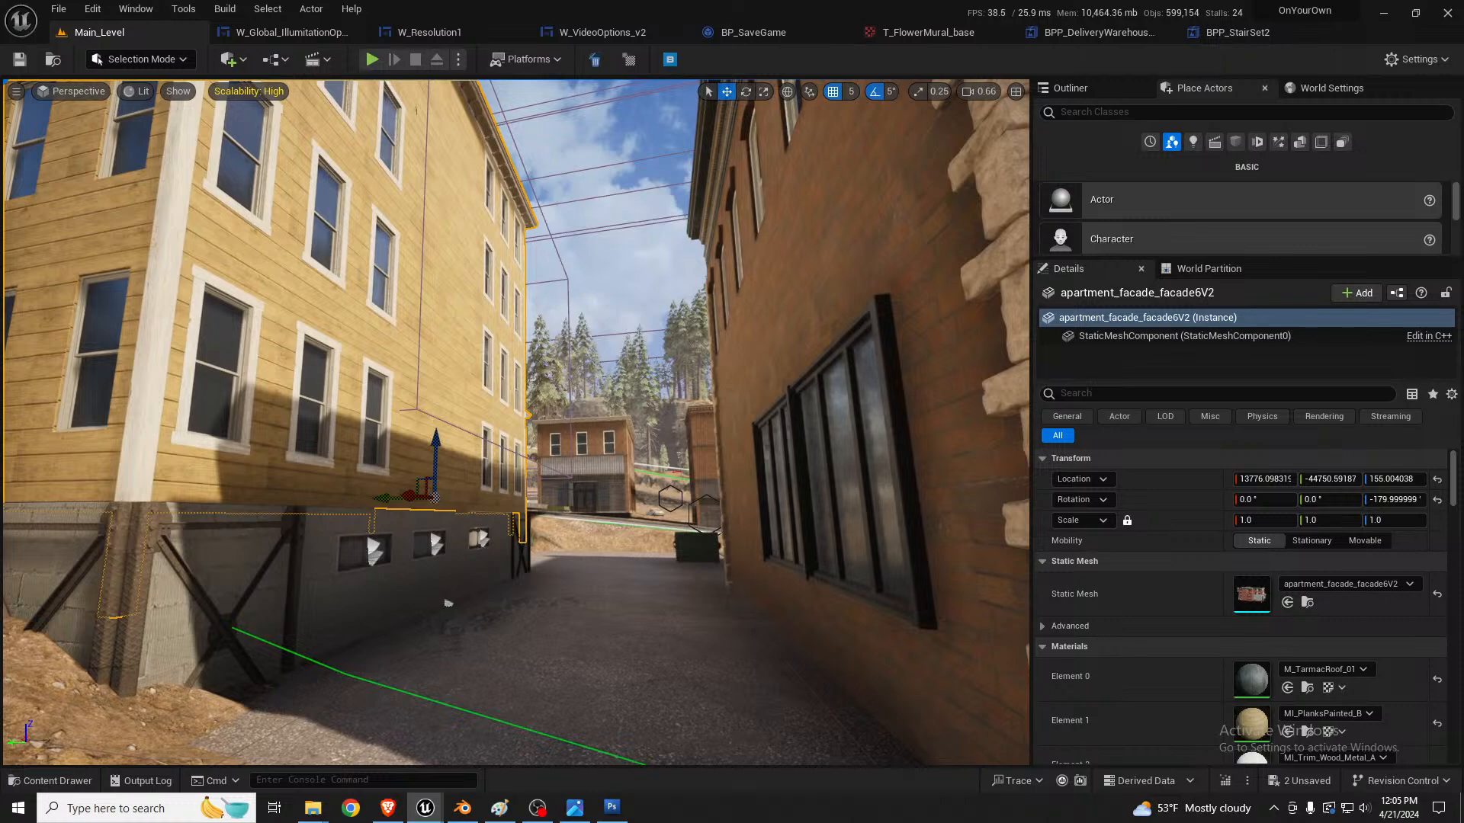
right_drag(517, 422, 436, 449)
key(w)
key(s)
key(w)
Step: Select the concrete crack decal along the wall base, stretch its length and slide it along the wall
click(516, 471)
alt+drag(365, 409, 722, 465)
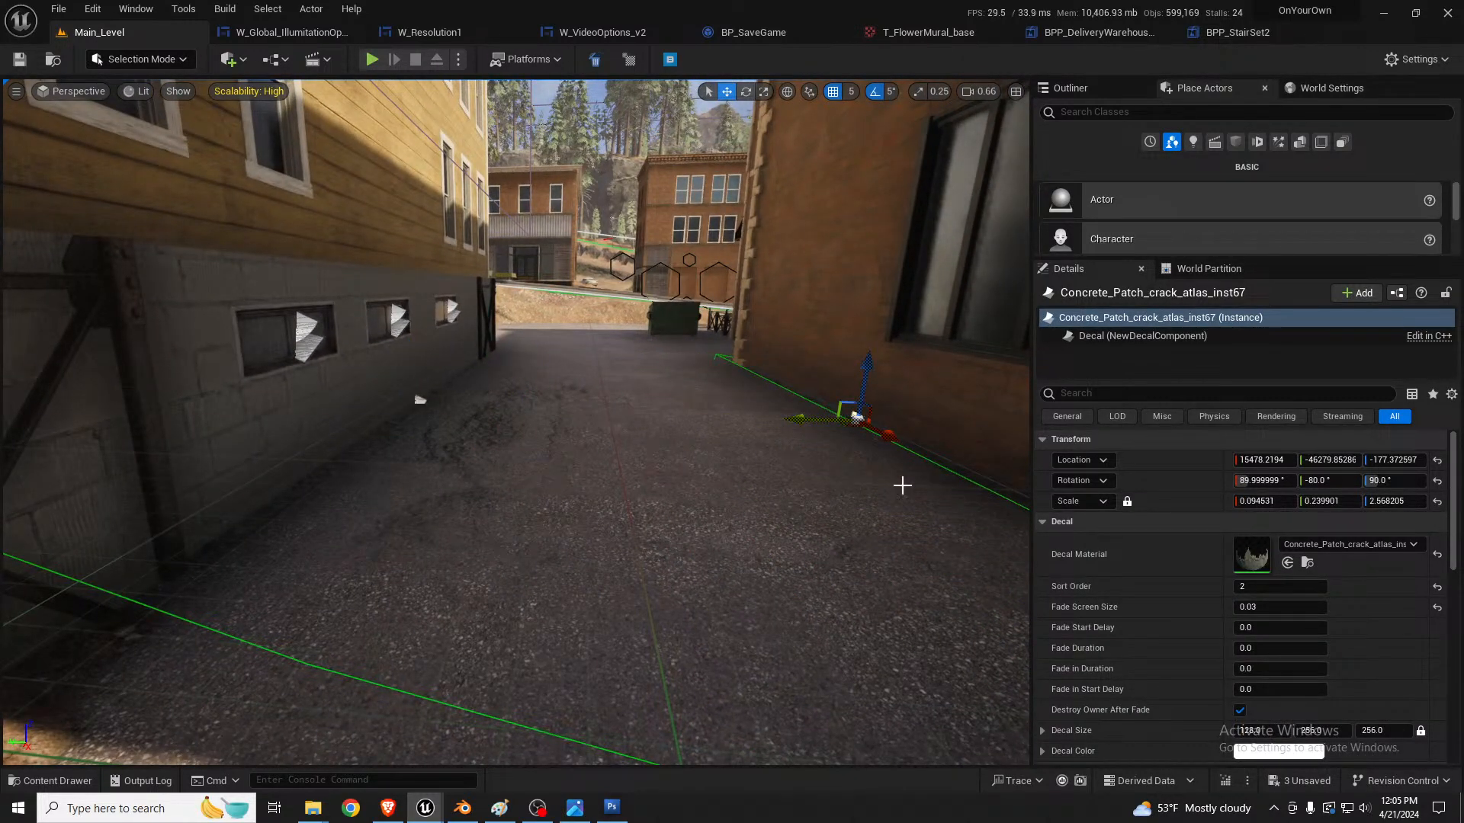
right_drag(903, 485, 1196, 527)
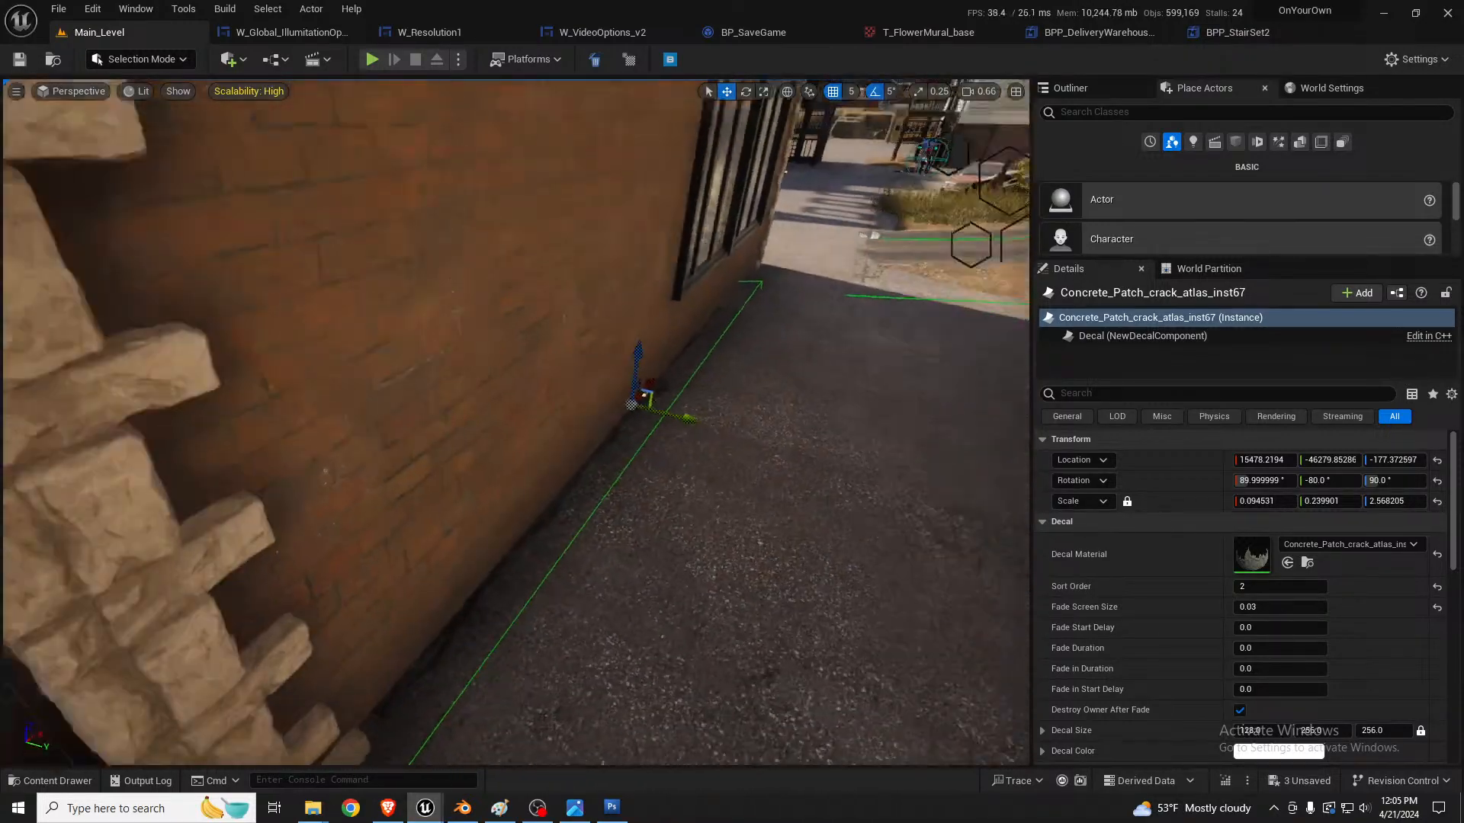
right_drag(838, 404, 845, 410)
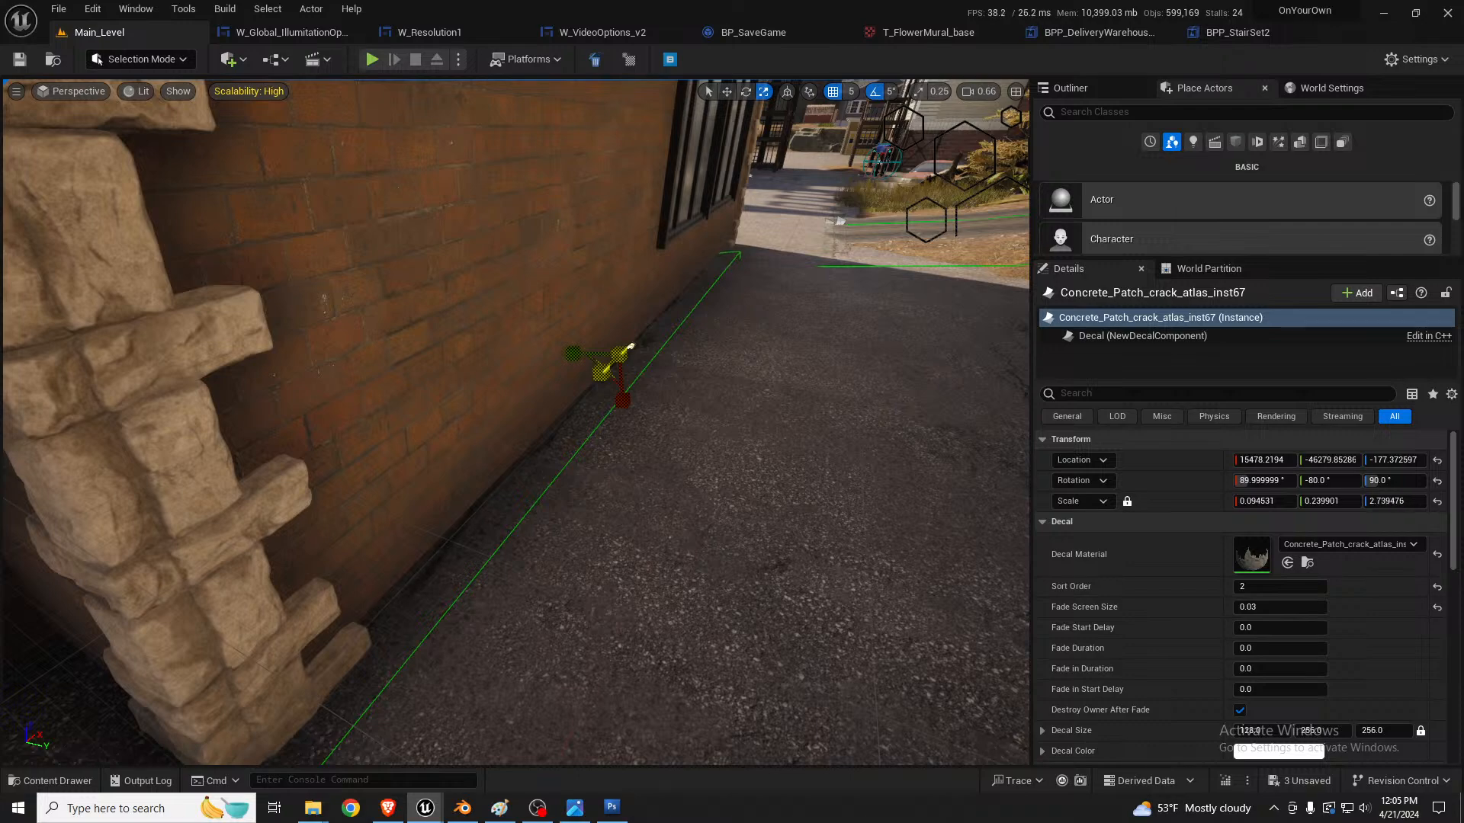
right_drag(704, 315, 648, 318)
right_drag(664, 256, 670, 255)
key(w)
drag(179, 325, 232, 338)
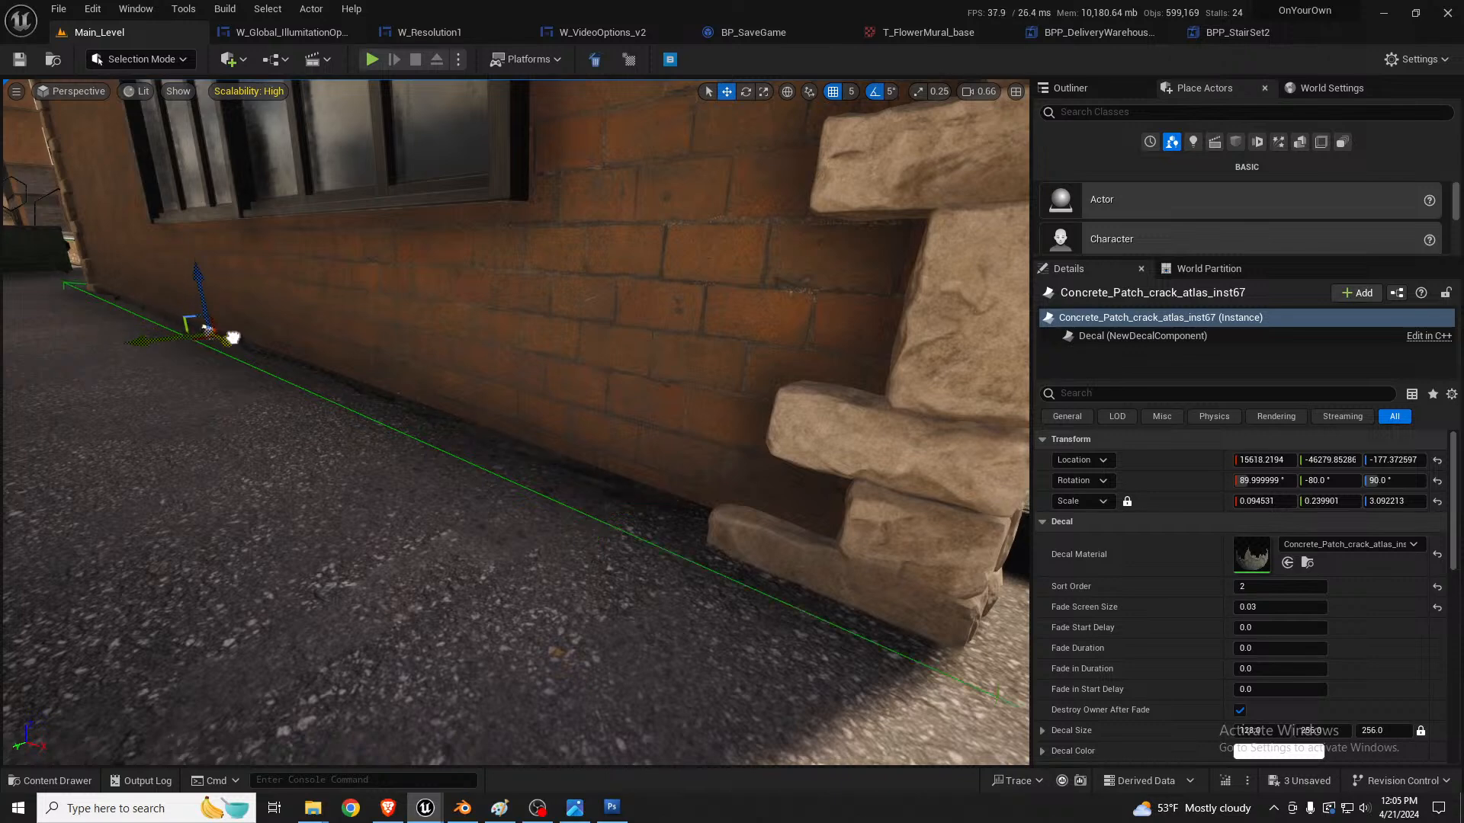
Step: Select the alley asphalt mesh and vertex-paint patches on it with the Mesh Paint brush at size 0.666
right_drag(428, 369, 379, 369)
click(506, 382)
right_drag(506, 381, 488, 374)
right_drag(675, 392, 729, 427)
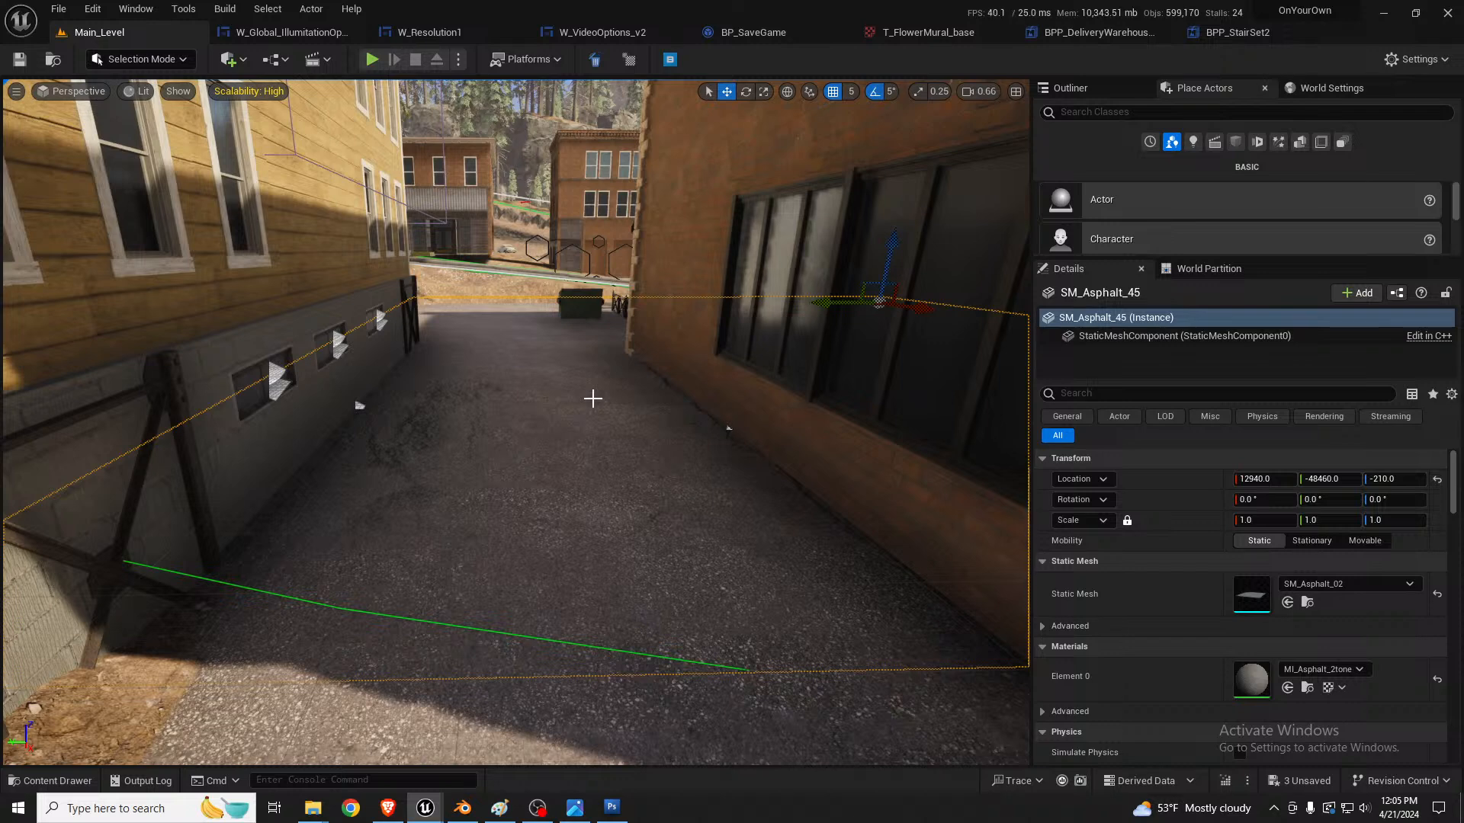
key(shift+4)
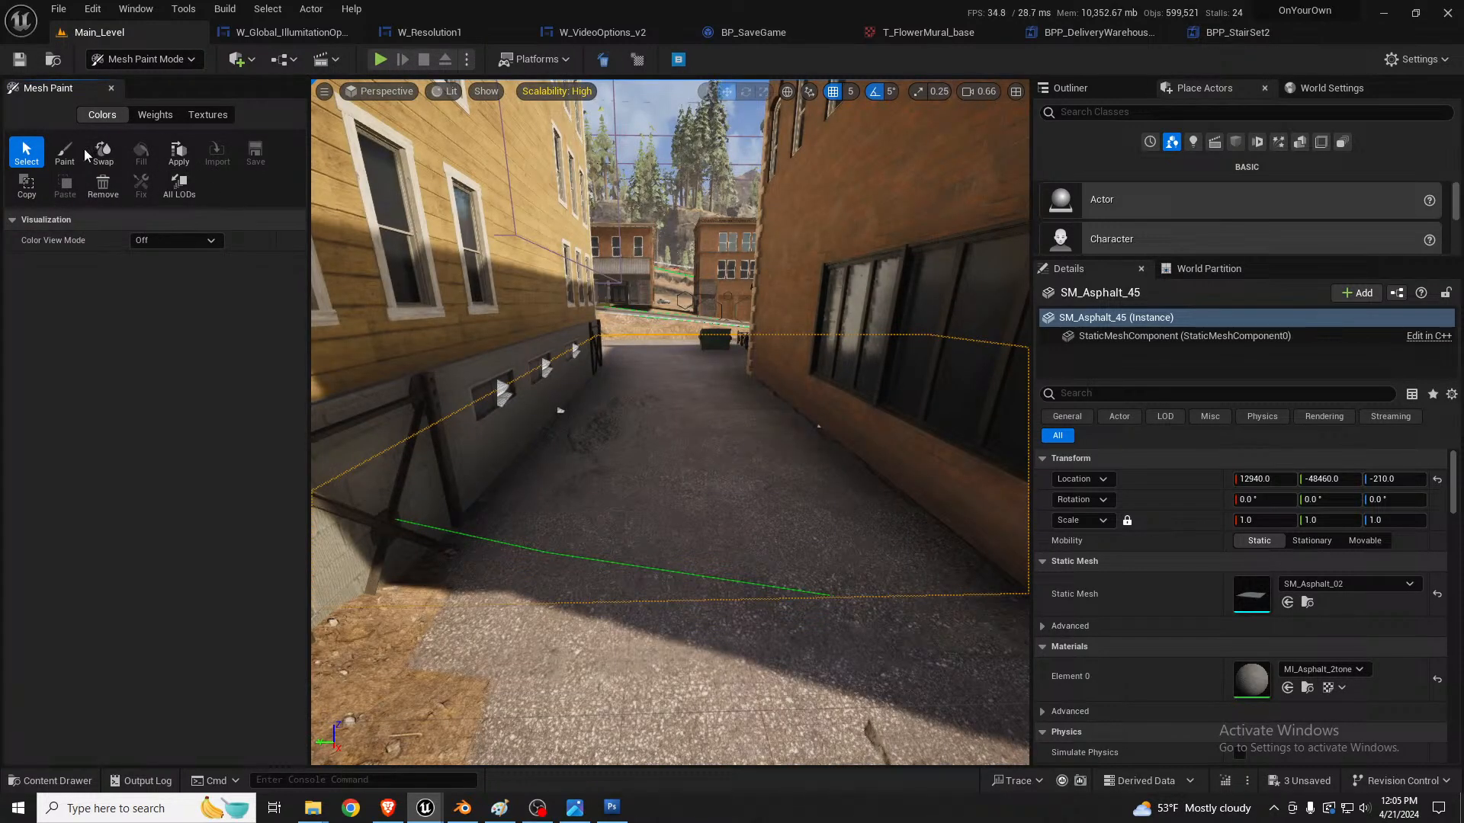
click(61, 153)
right_drag(560, 519, 655, 518)
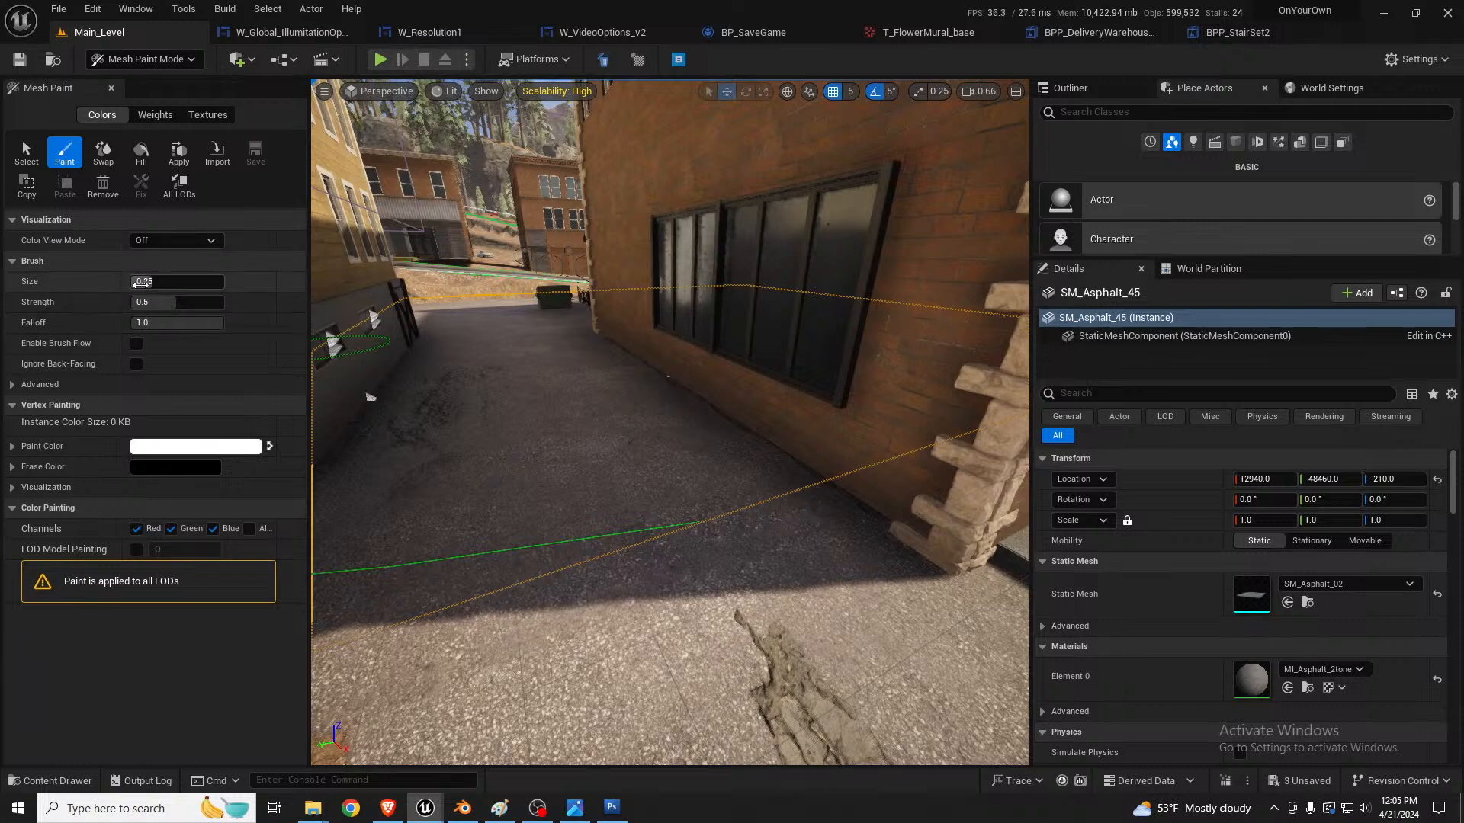
mouse_move(610, 408)
mouse_down()
mouse_move(656, 379)
mouse_move(677, 396)
mouse_move(625, 358)
mouse_move(619, 372)
mouse_move(638, 352)
mouse_move(664, 393)
mouse_up()
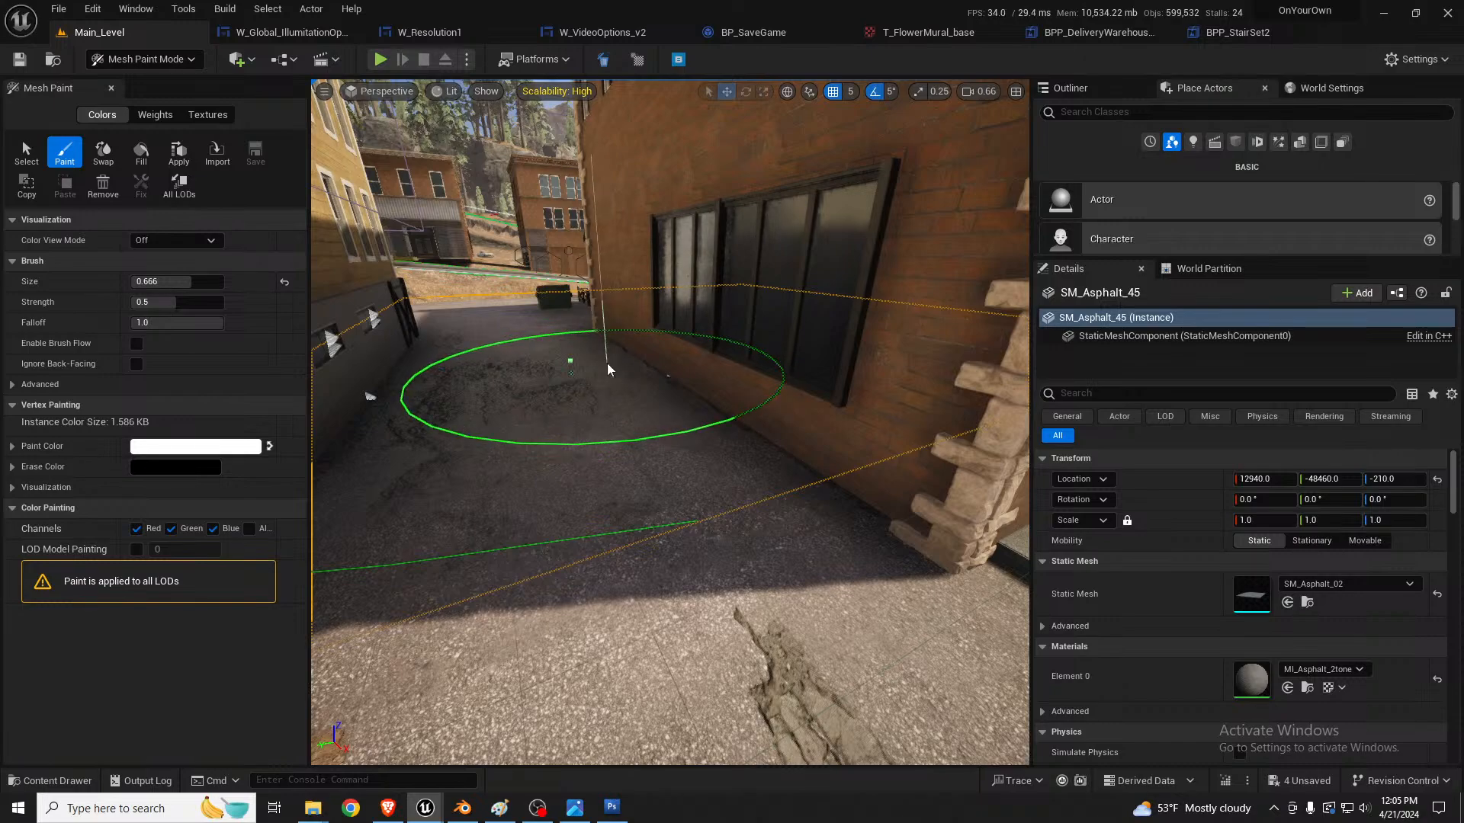
right_drag(634, 361, 597, 343)
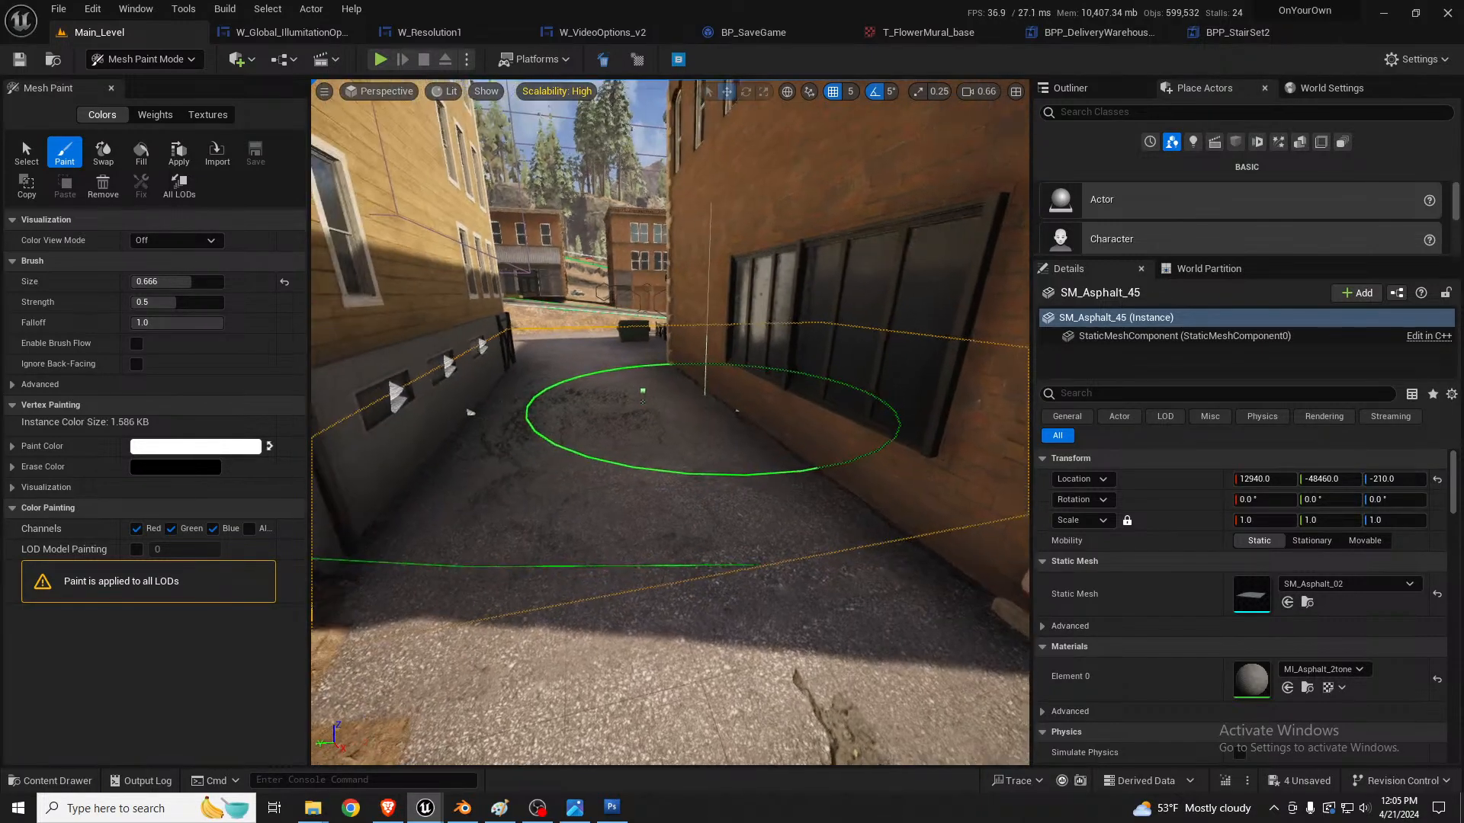
key(shift+1)
Step: Duplicate the asphalt patch decal and move the copy across the yard toward the alley corner
mouse_move(578, 404)
right_down()
mouse_move(732, 427)
mouse_move(816, 408)
mouse_move(846, 339)
right_up()
right_drag(571, 555, 529, 474)
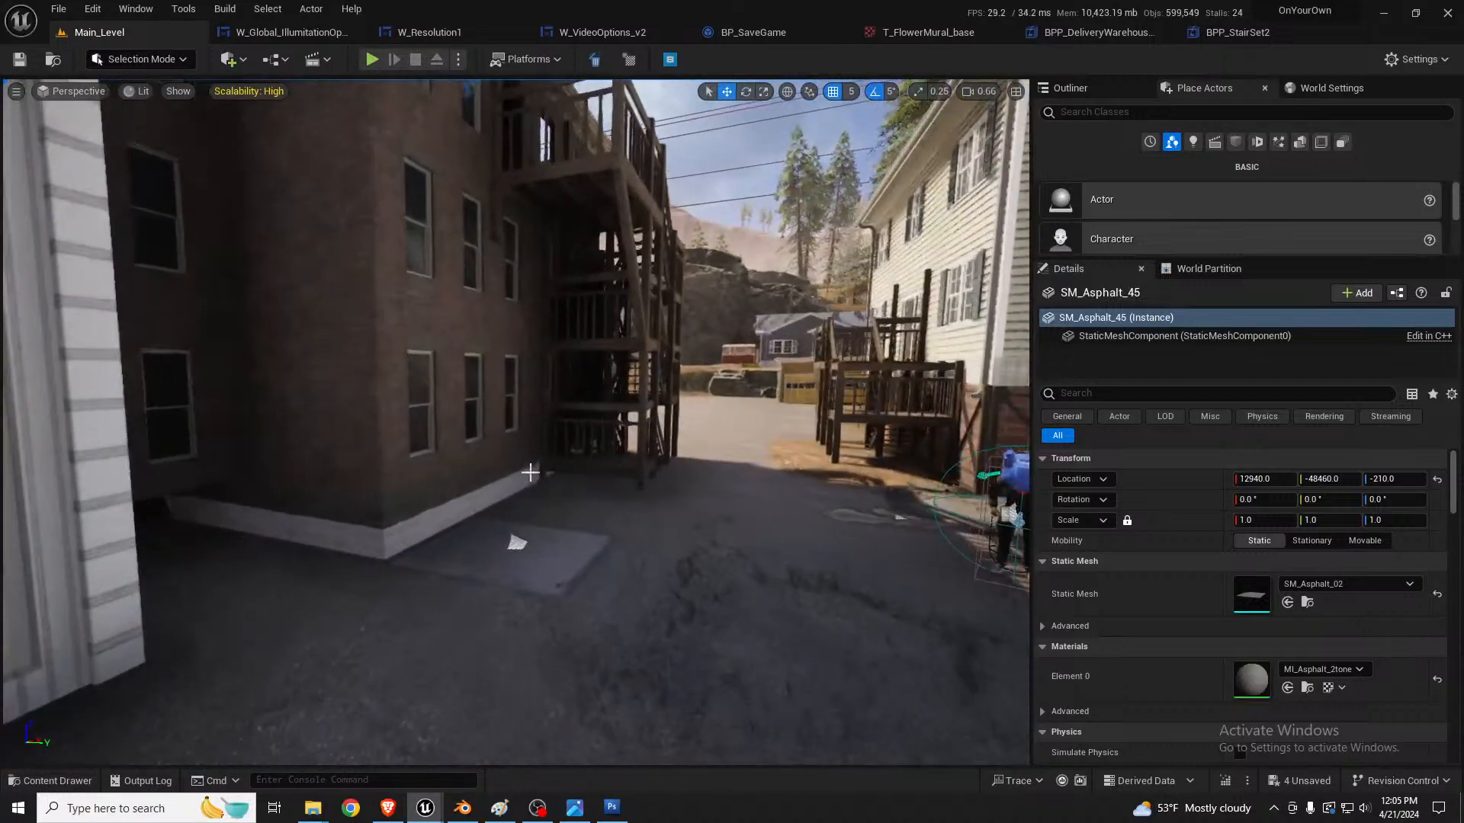
click(544, 545)
right_drag(543, 545, 370, 591)
key(s)
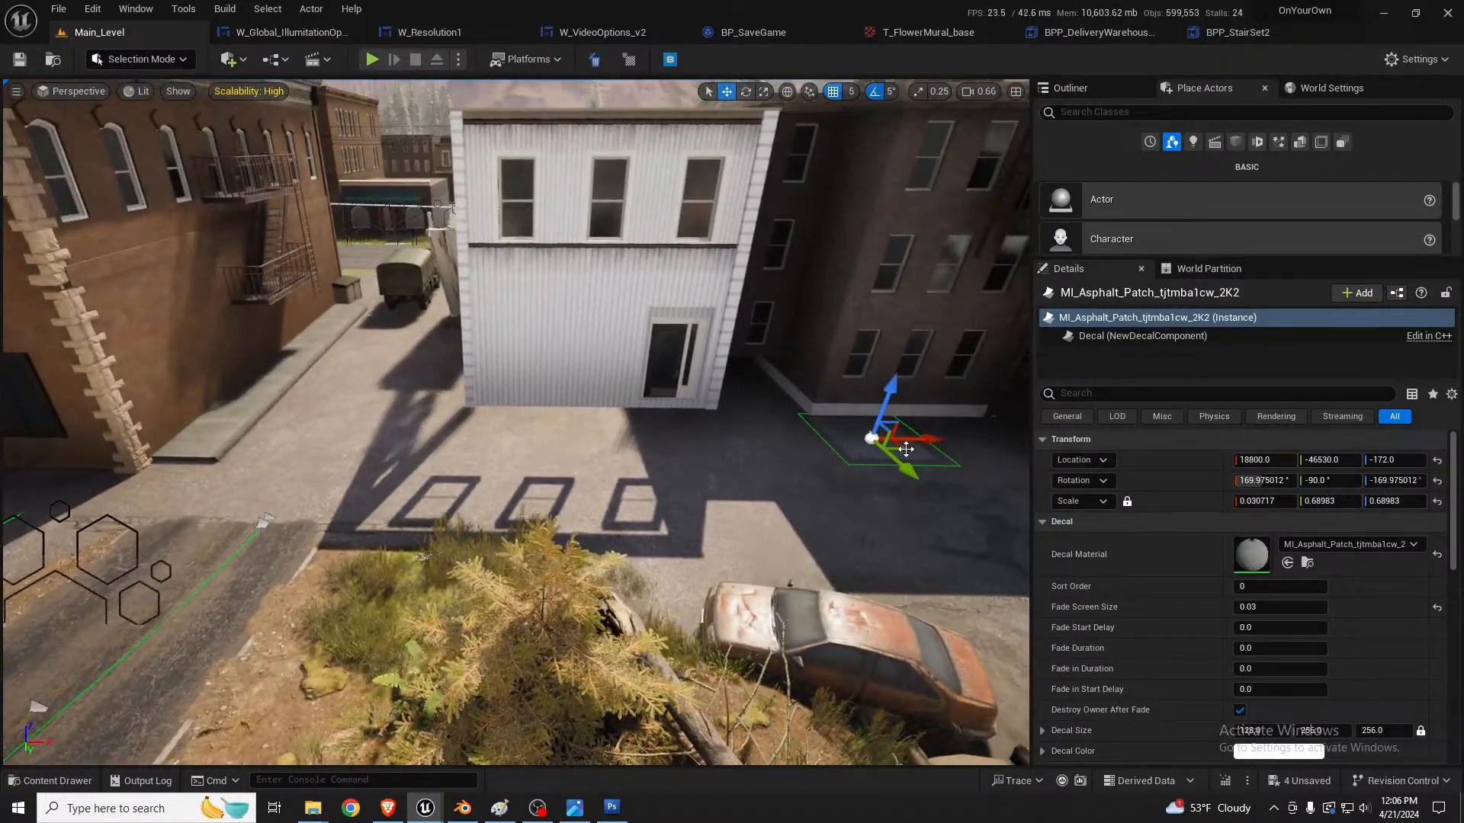
alt+drag(905, 449, 84, 499)
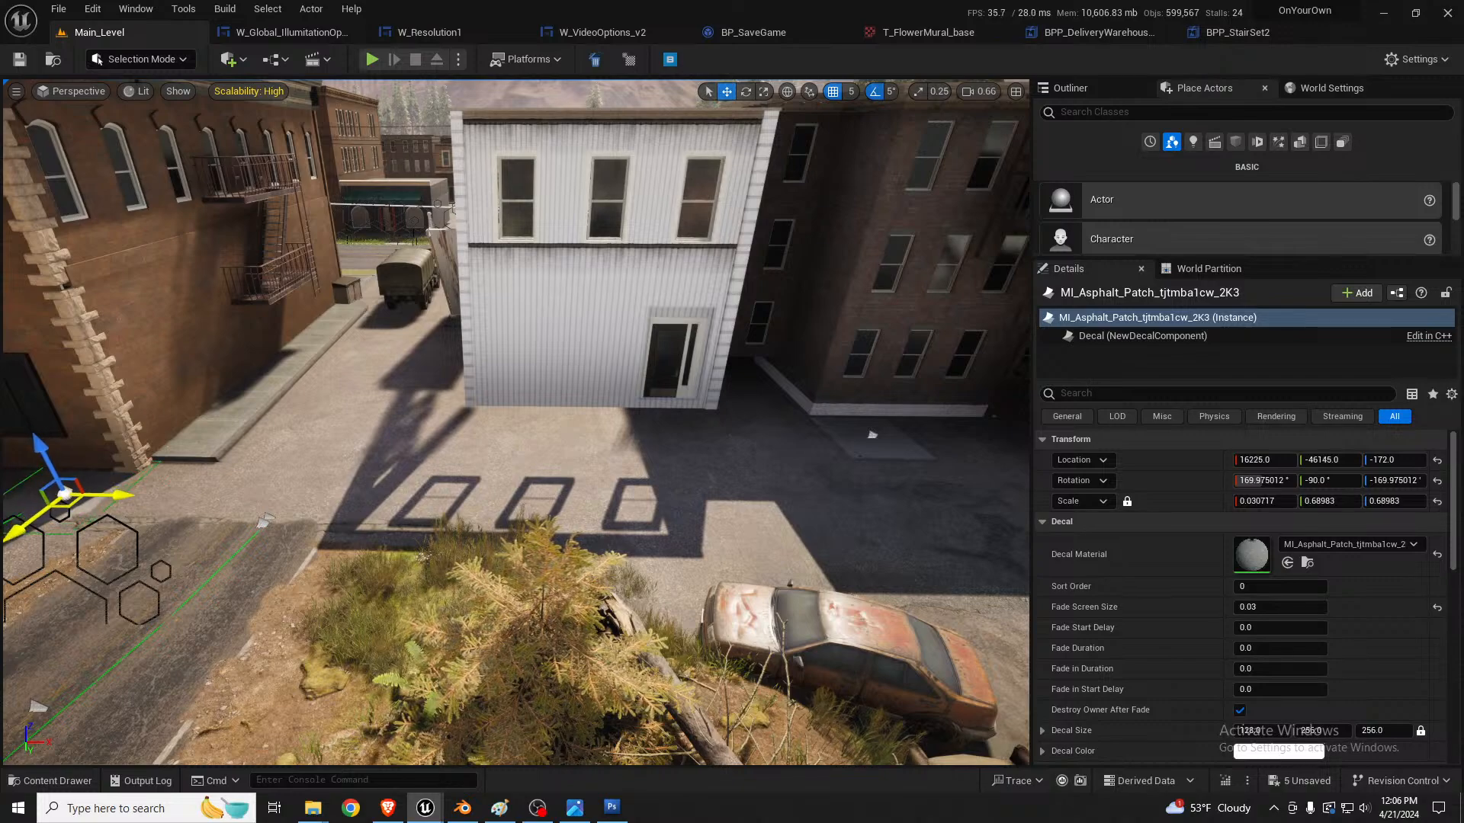
mouse_move(84, 499)
right_down()
mouse_move(12, 515)
mouse_move(61, 512)
right_up()
Step: Select the large asphalt decal in the yard and duplicate it over into the alley beside the apartment building
key(w)
key(d)
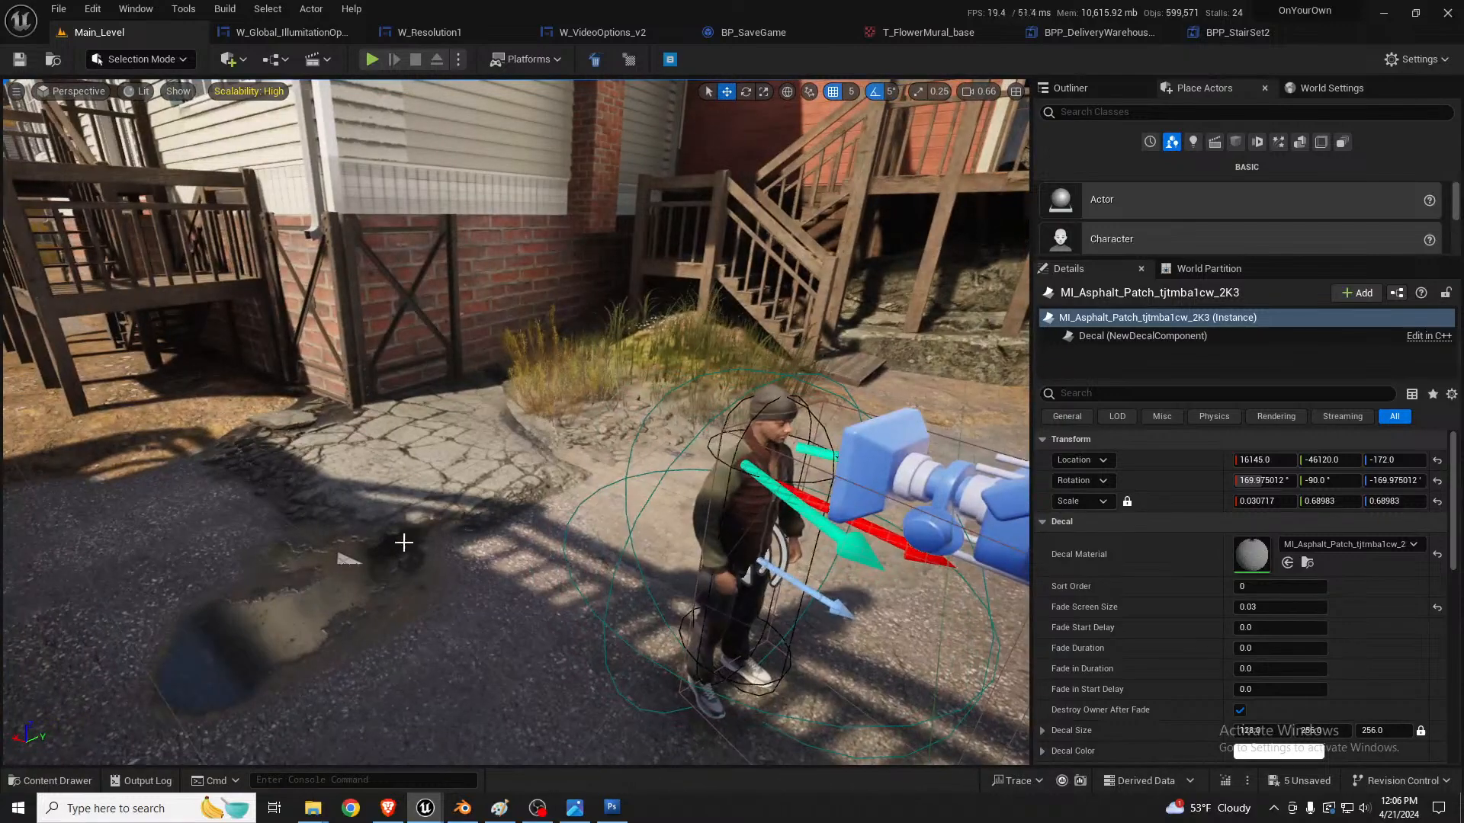
right_drag(719, 448, 873, 439)
key(w)
right_drag(519, 399, 504, 448)
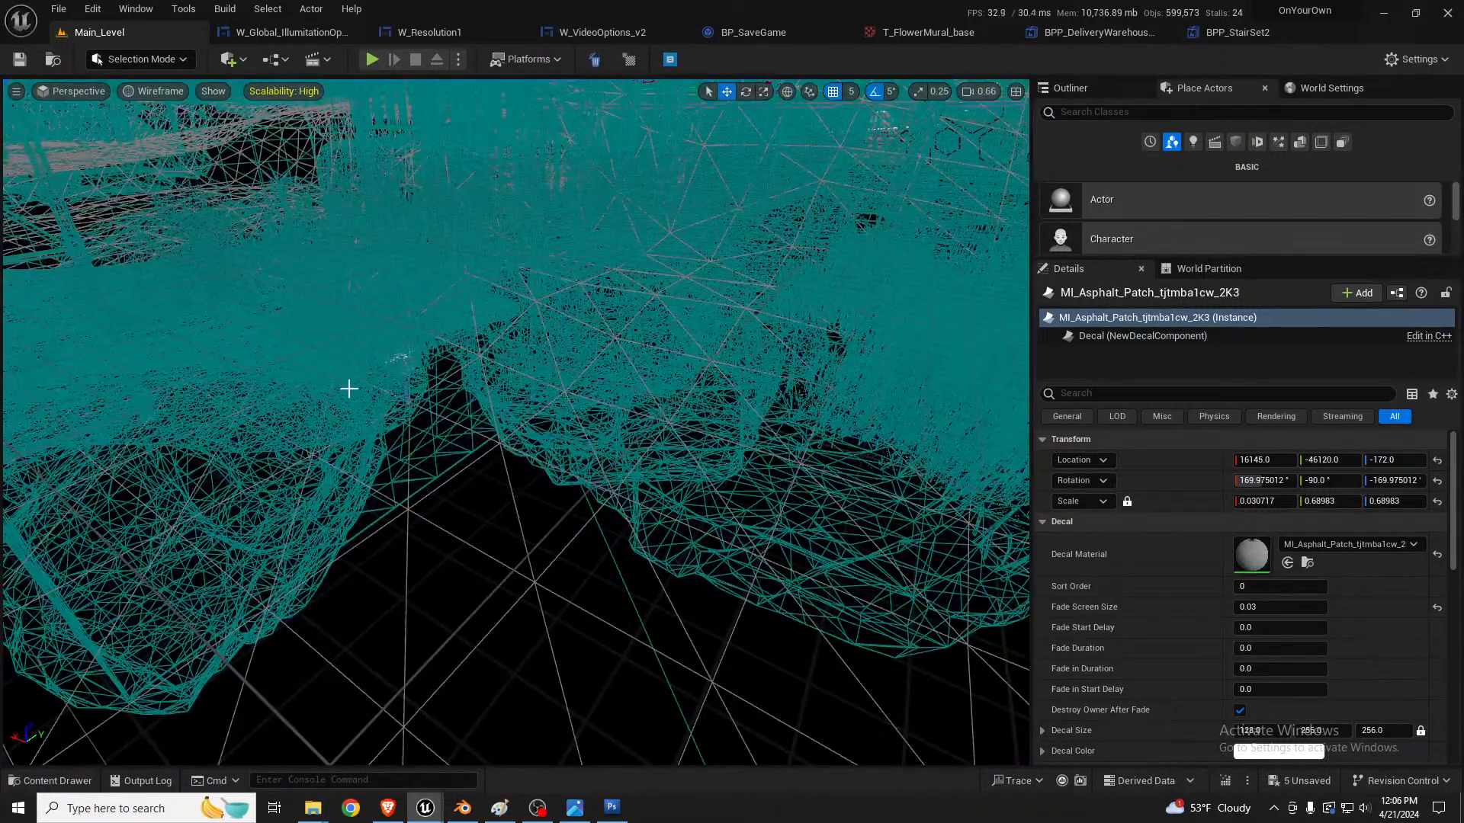
click(385, 364)
click(398, 362)
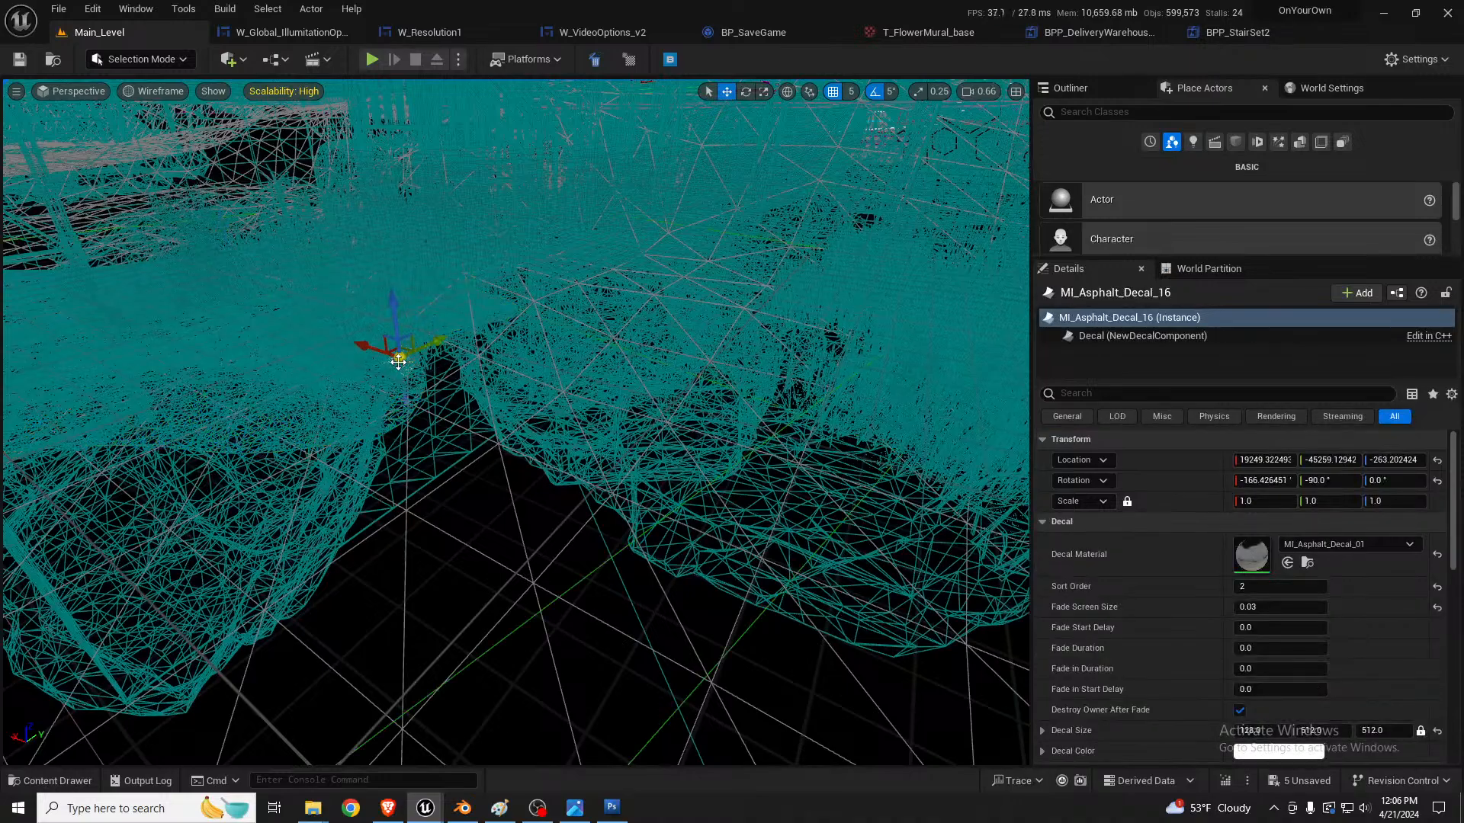
key(alt+4)
right_drag(398, 362, 542, 412)
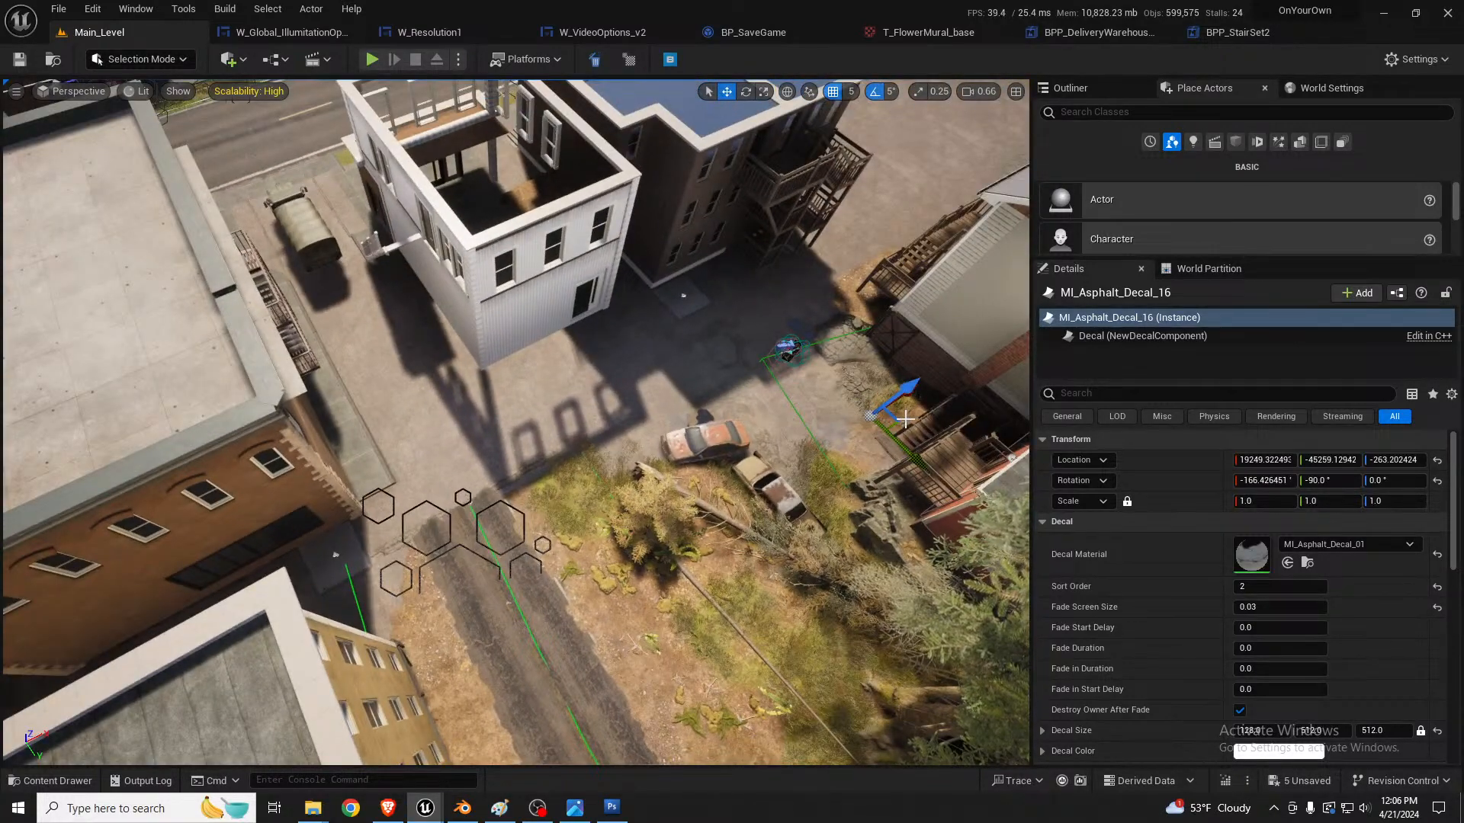
right_drag(905, 418, 793, 431)
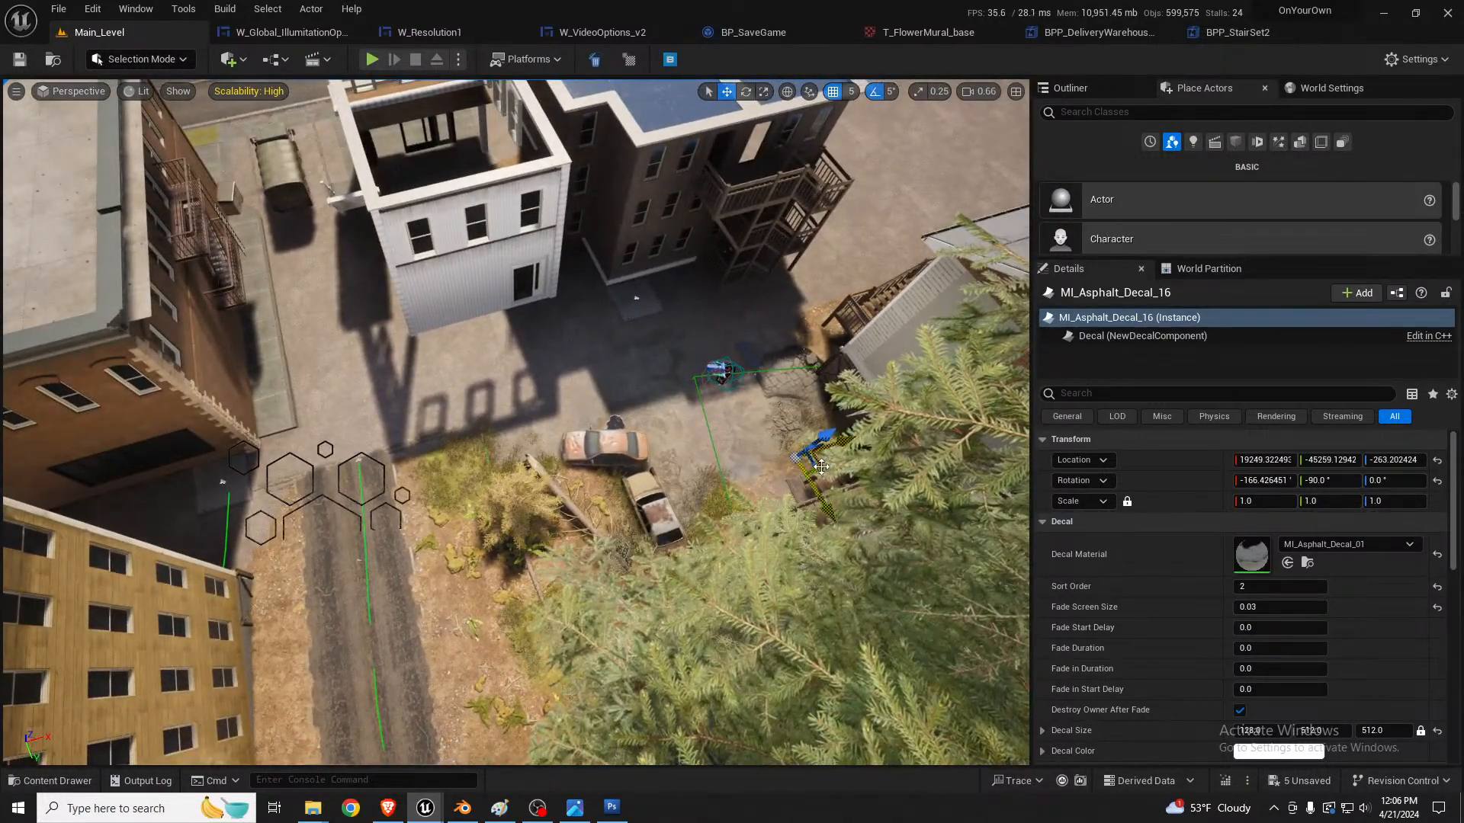
alt+drag(821, 467, 99, 518)
right_drag(99, 519, 12, 518)
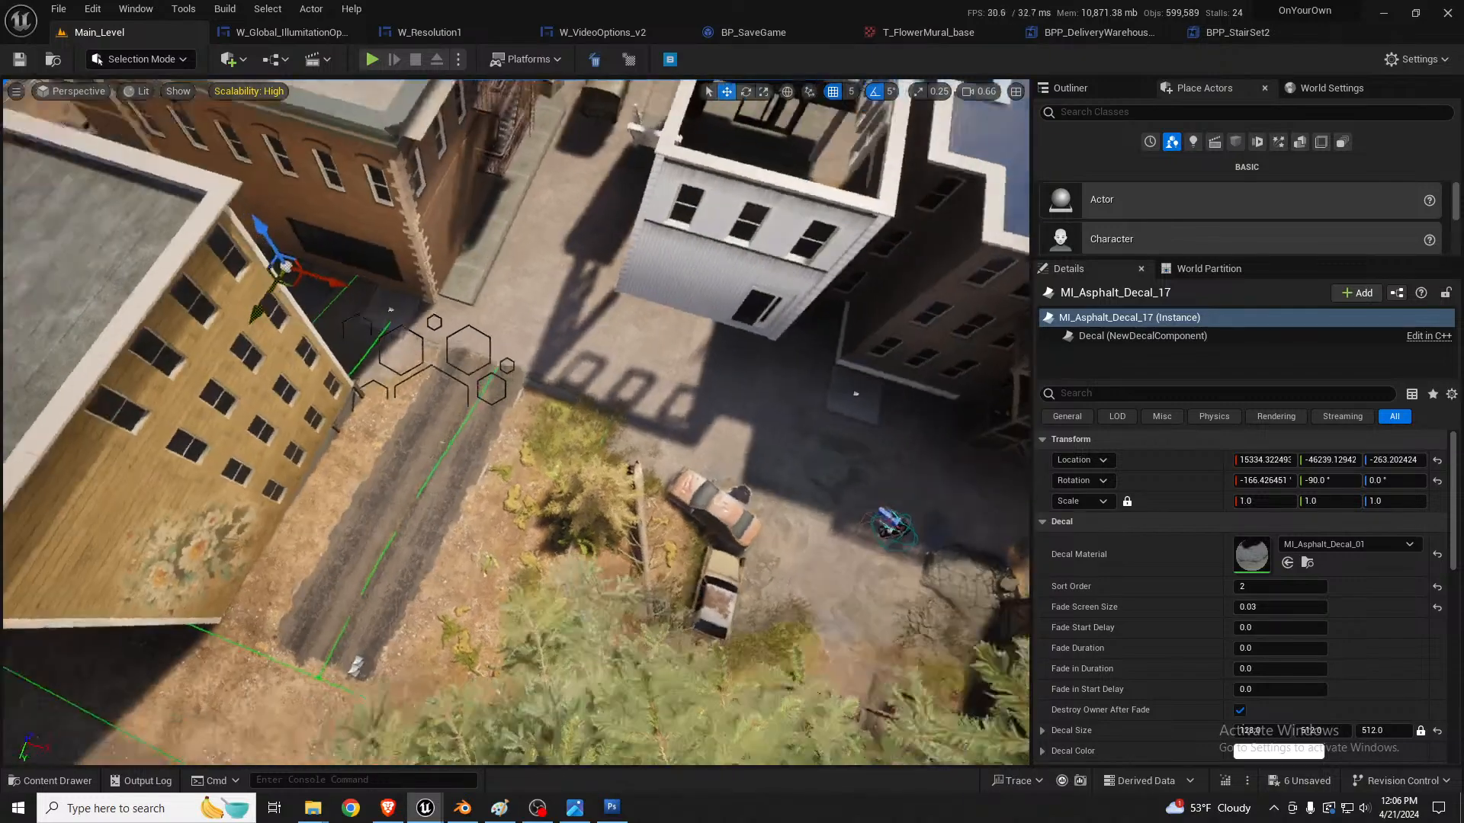
Step: Rotate and move the duplicated asphalt decal onto the ground in front of the wall doorway
key(f)
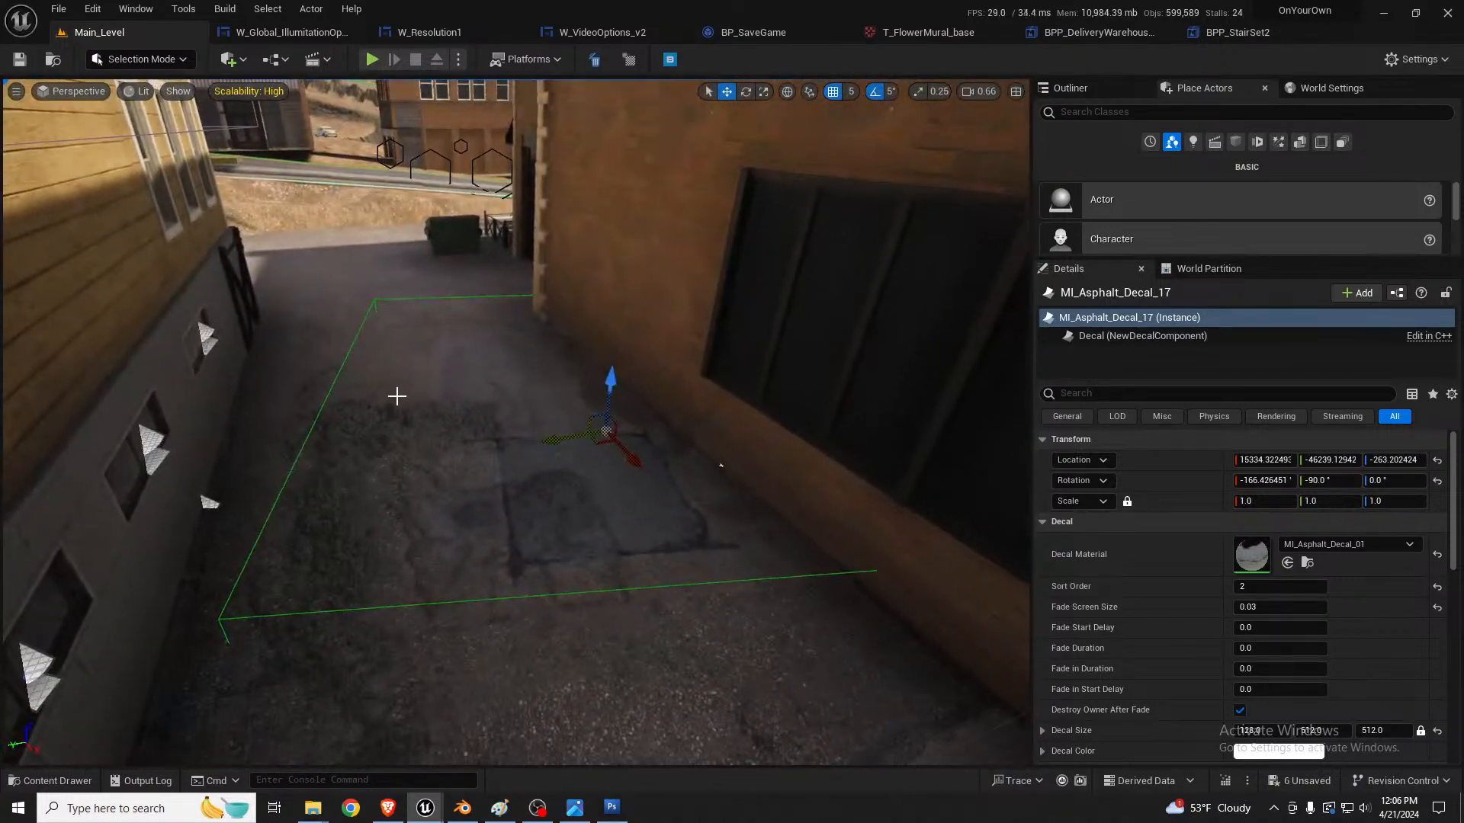
key(e)
mouse_move(581, 458)
mouse_down()
mouse_move(640, 496)
mouse_move(675, 475)
mouse_move(580, 453)
mouse_up()
mouse_move(890, 453)
right_down()
mouse_move(1006, 450)
mouse_move(891, 453)
right_up()
key(w)
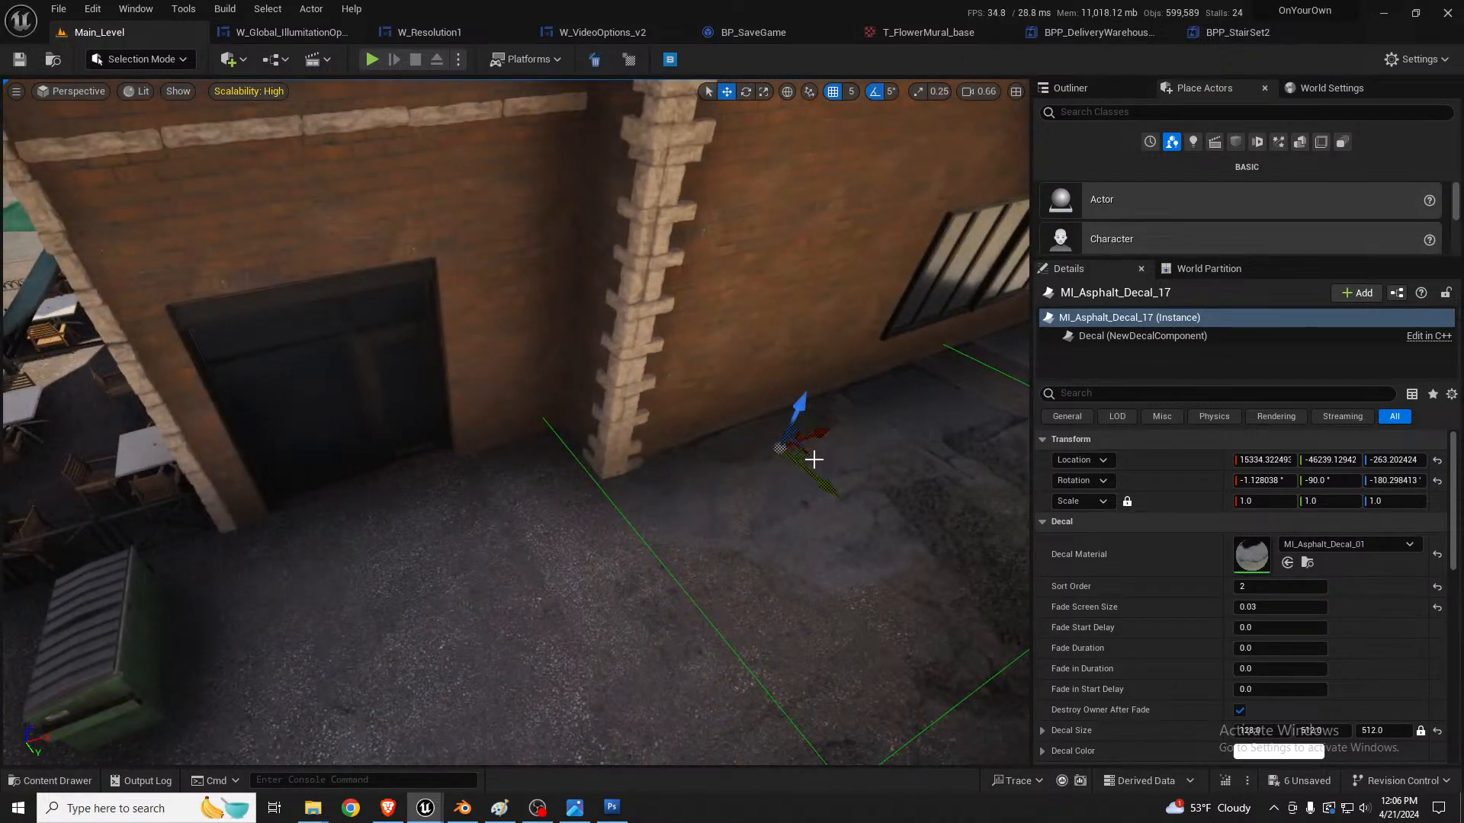
drag(809, 458, 395, 548)
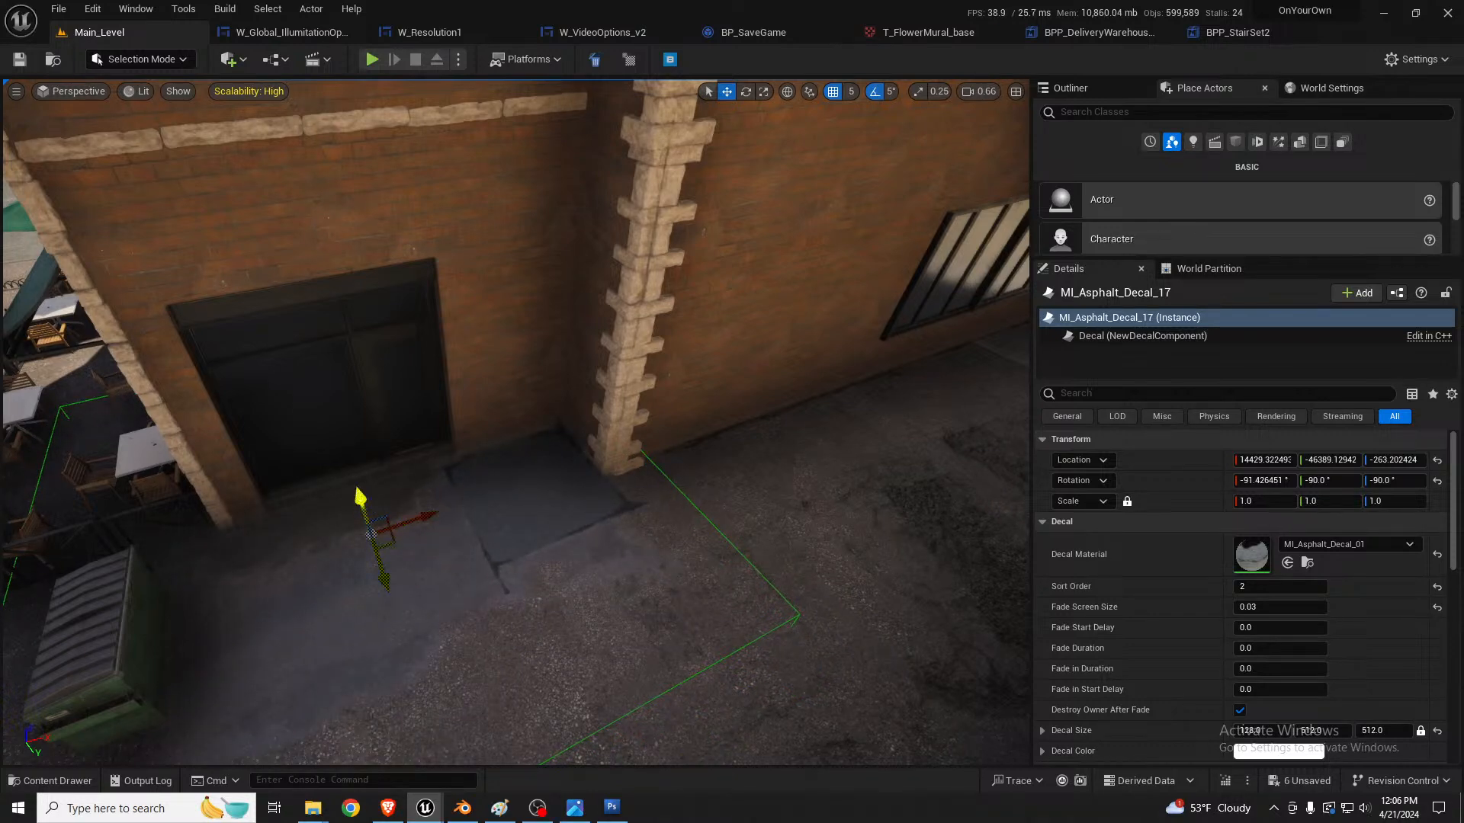
drag(361, 497, 367, 500)
right_drag(369, 499, 507, 461)
scroll(488, 488, down, 3)
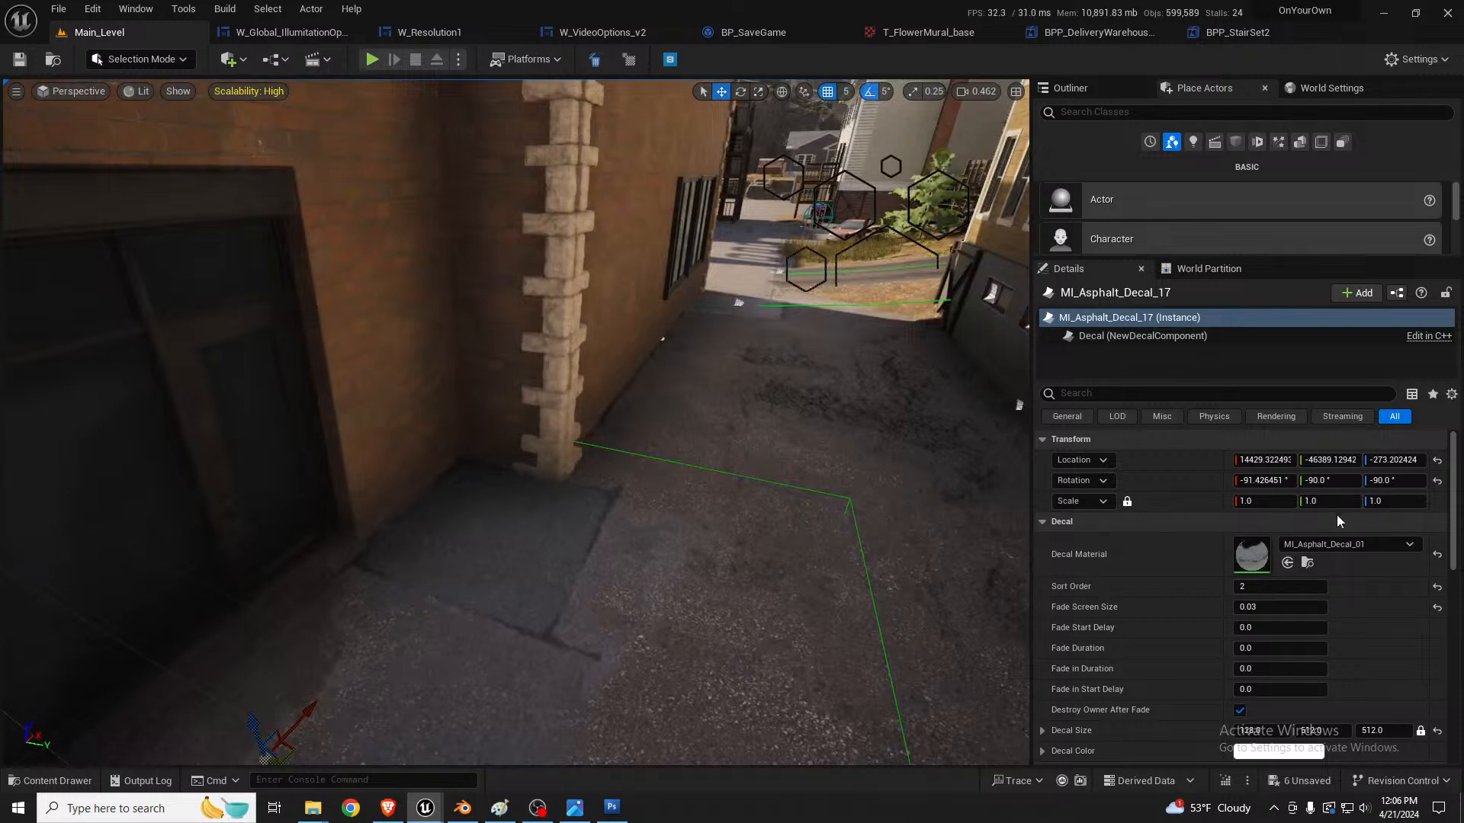
Step: Set the decal's X rotation to 0 and rotate it to lie flat along the alley floor
click(1281, 480)
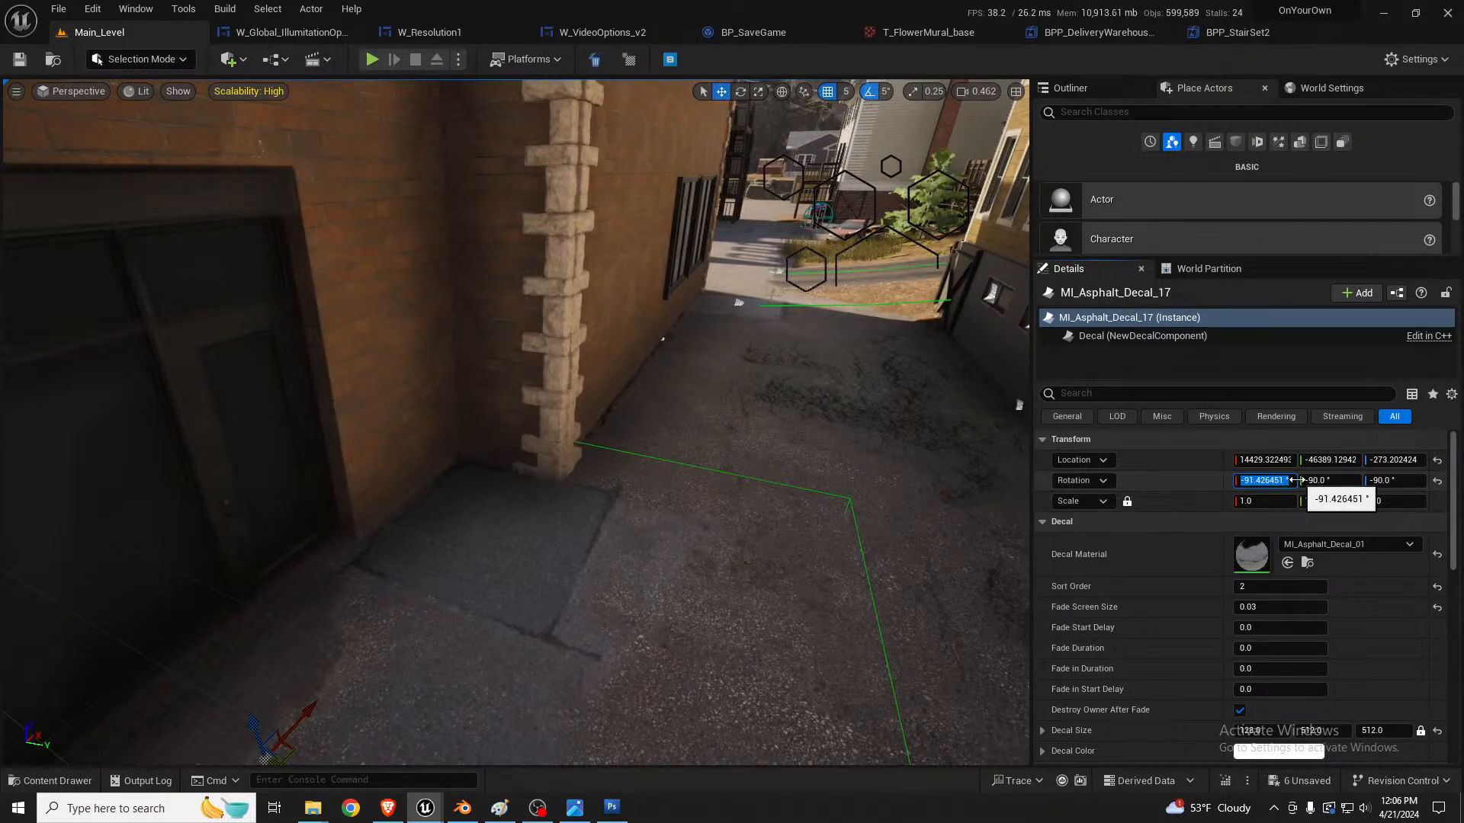
key(Return)
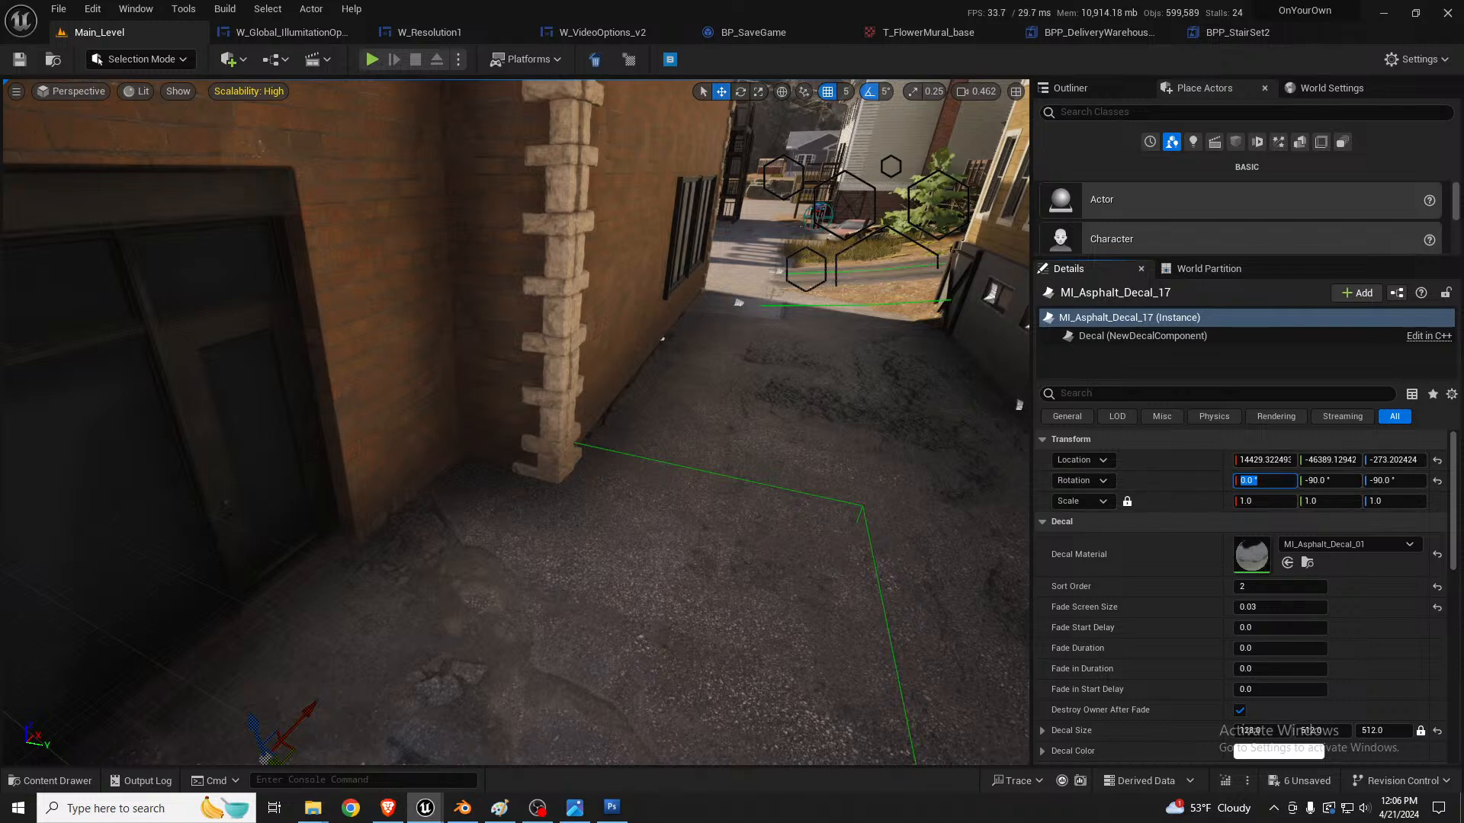
right_drag(627, 485, 606, 545)
key(e)
drag(360, 607, 412, 478)
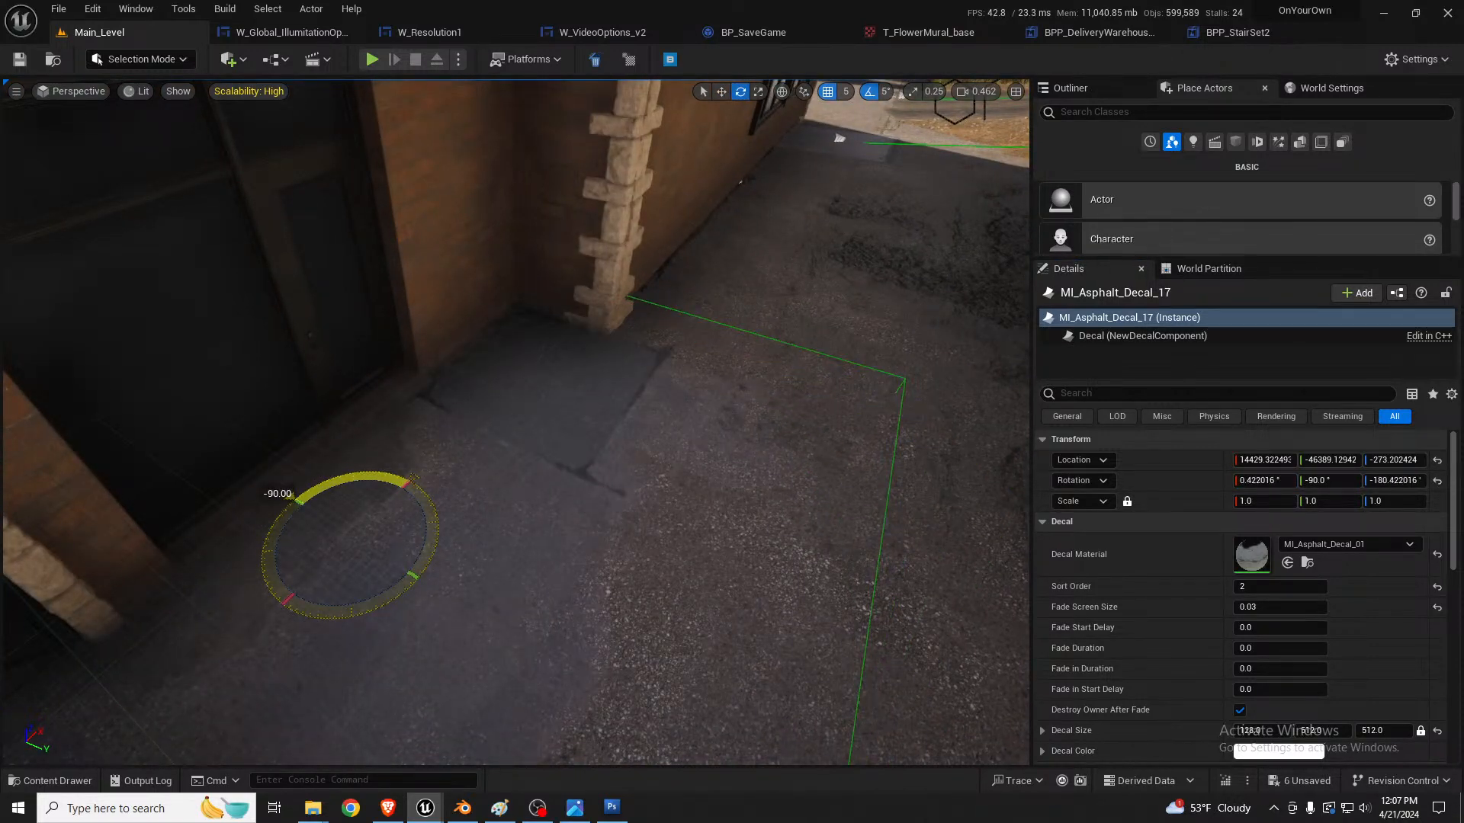
Step: Rotate the duplicated asphalt decal further on the ground in front of the doorway
drag(391, 604, 479, 558)
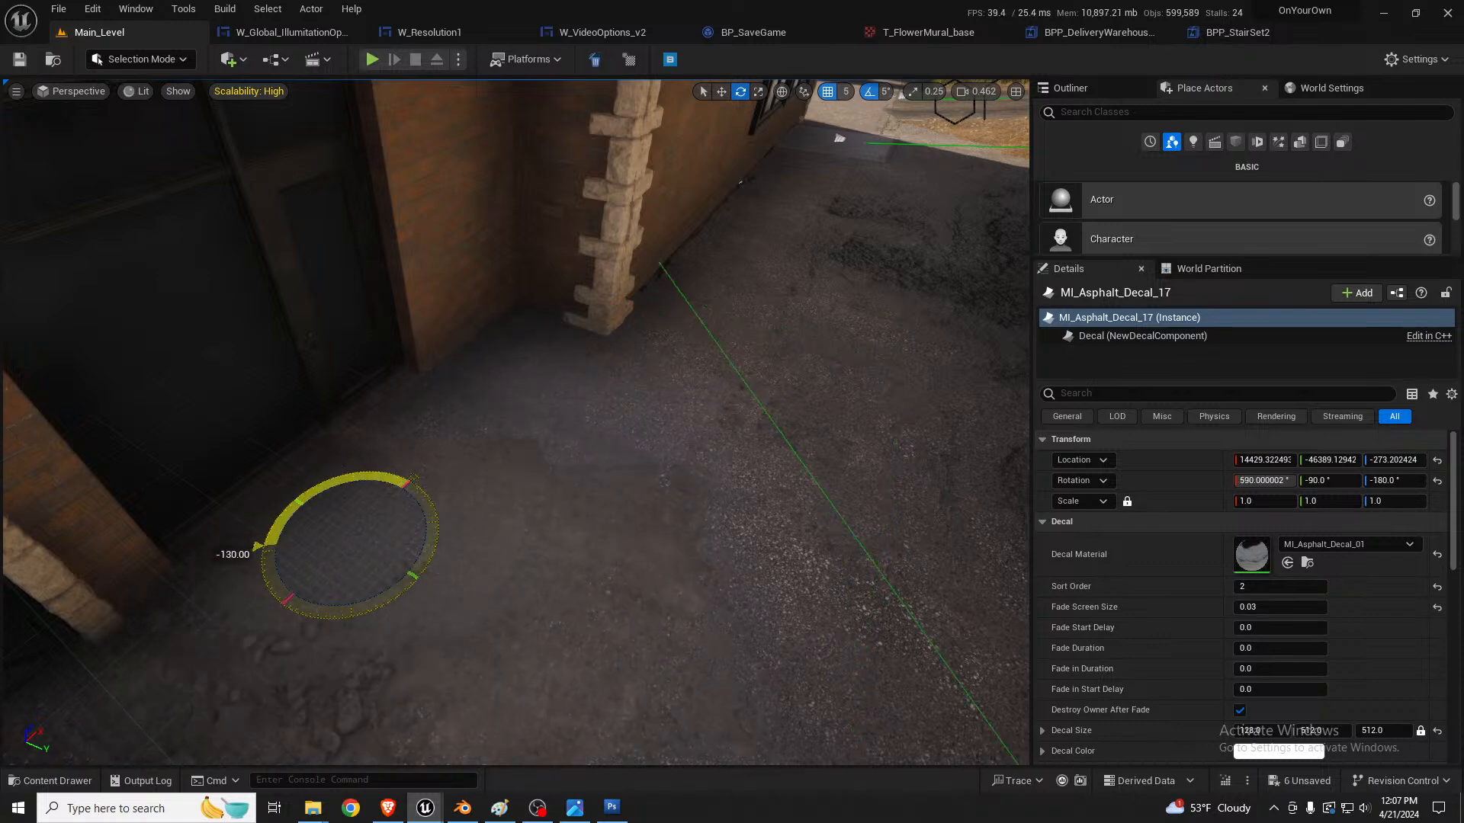
drag(259, 545, 294, 493)
key(w)
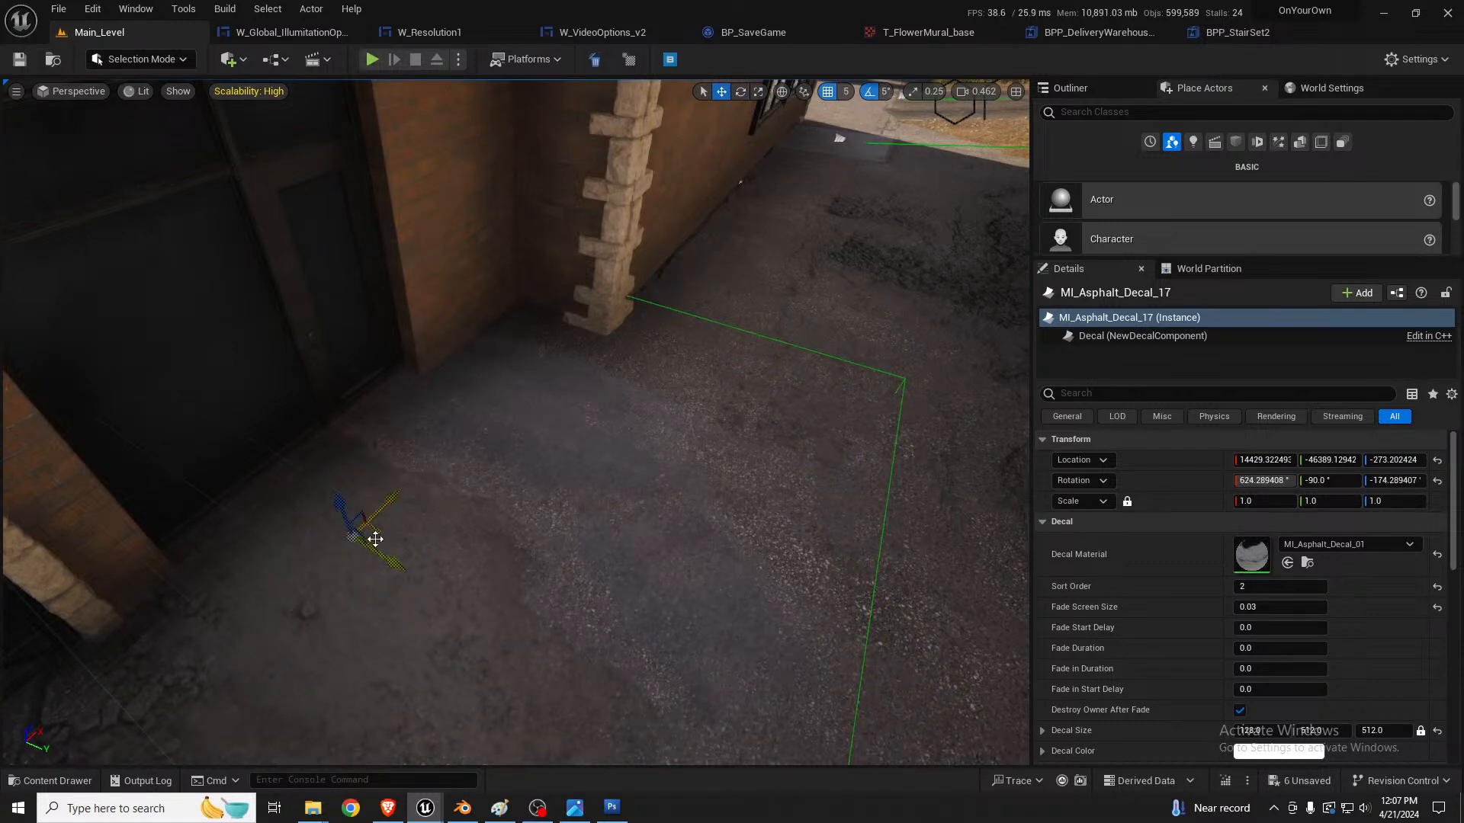
Step: Move the asphalt decal down the alley onto the ground beside the dumpster
drag(375, 539, 742, 576)
right_drag(742, 575, 589, 564)
key(w)
scroll(762, 476, up, 7)
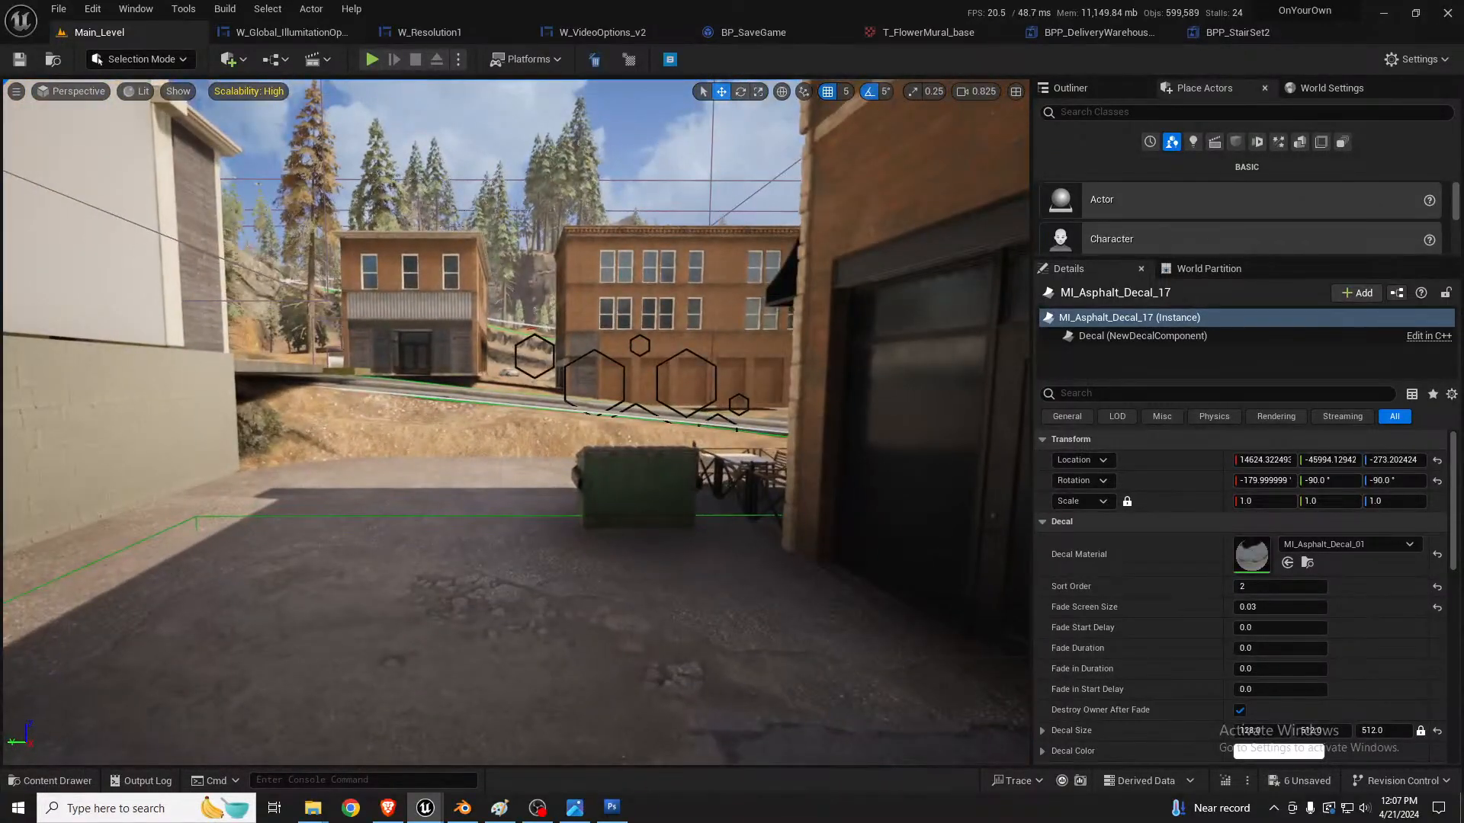
Step: Select the dumpster against the yellow building and rotate it to 10 degrees
click(686, 488)
right_drag(707, 494, 640, 553)
drag(694, 447, 122, 724)
key(f)
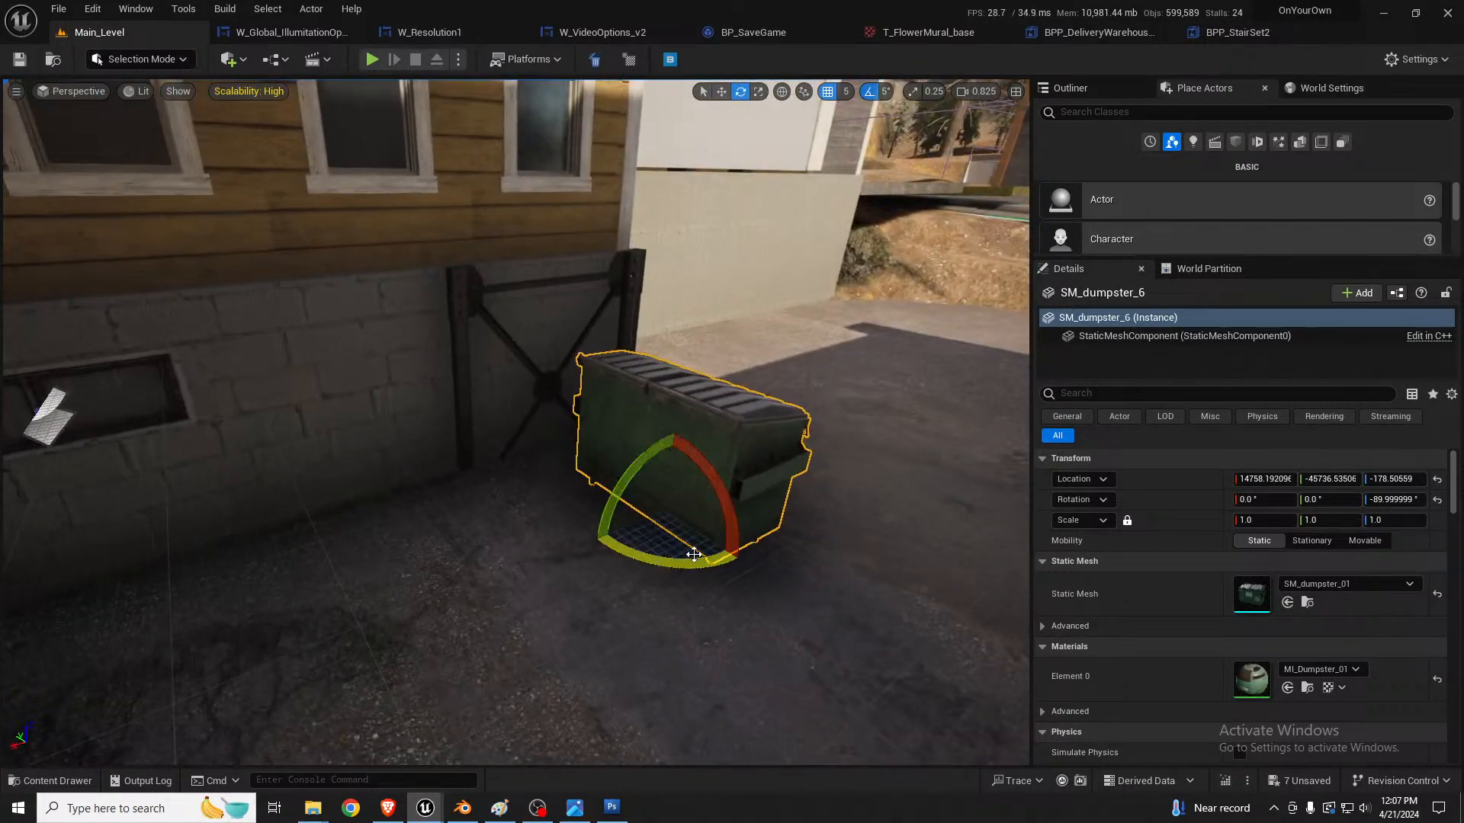
mouse_move(693, 554)
mouse_down()
mouse_move(663, 545)
mouse_move(721, 550)
mouse_up()
key(w)
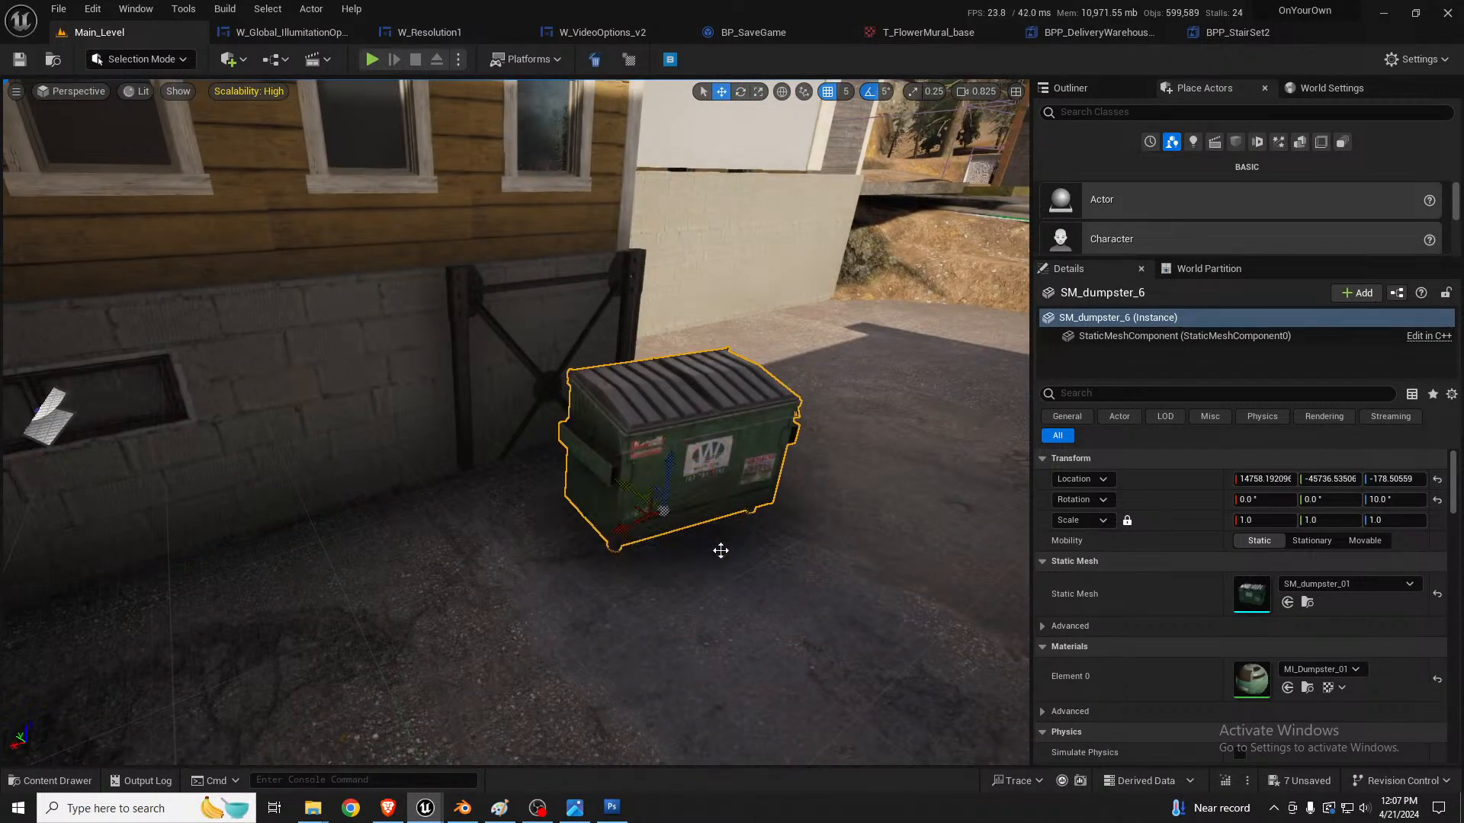
Step: Duplicate the dumpster and place the copy beside it along the yellow building wall
drag(661, 509, 391, 523)
key(f)
right_drag(628, 491, 687, 504)
key(s)
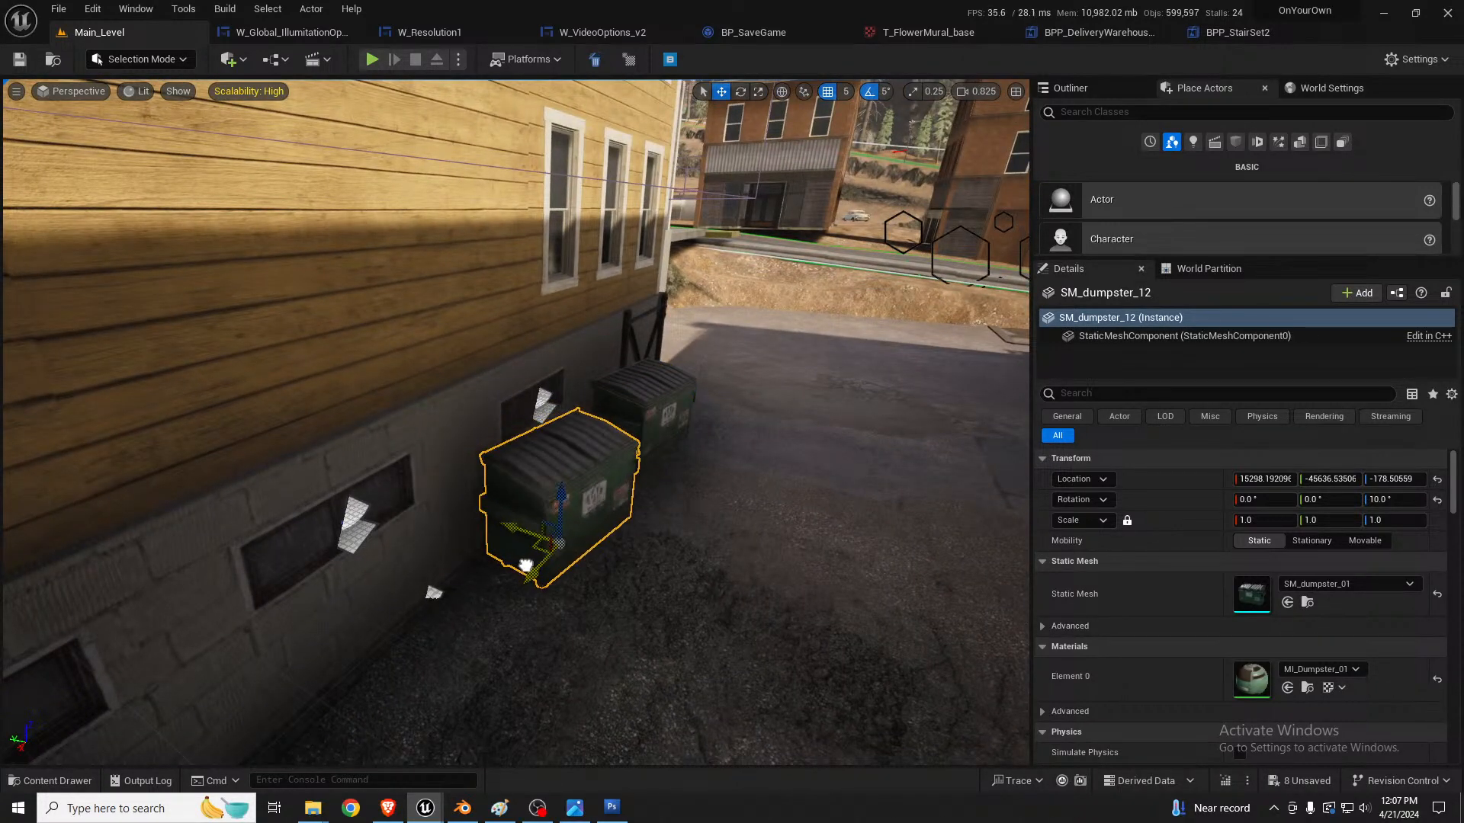
right_drag(761, 509, 865, 442)
key(s)
key(q)
key(Escape)
key(s)
right_drag(781, 490, 783, 484)
key(s)
key(w)
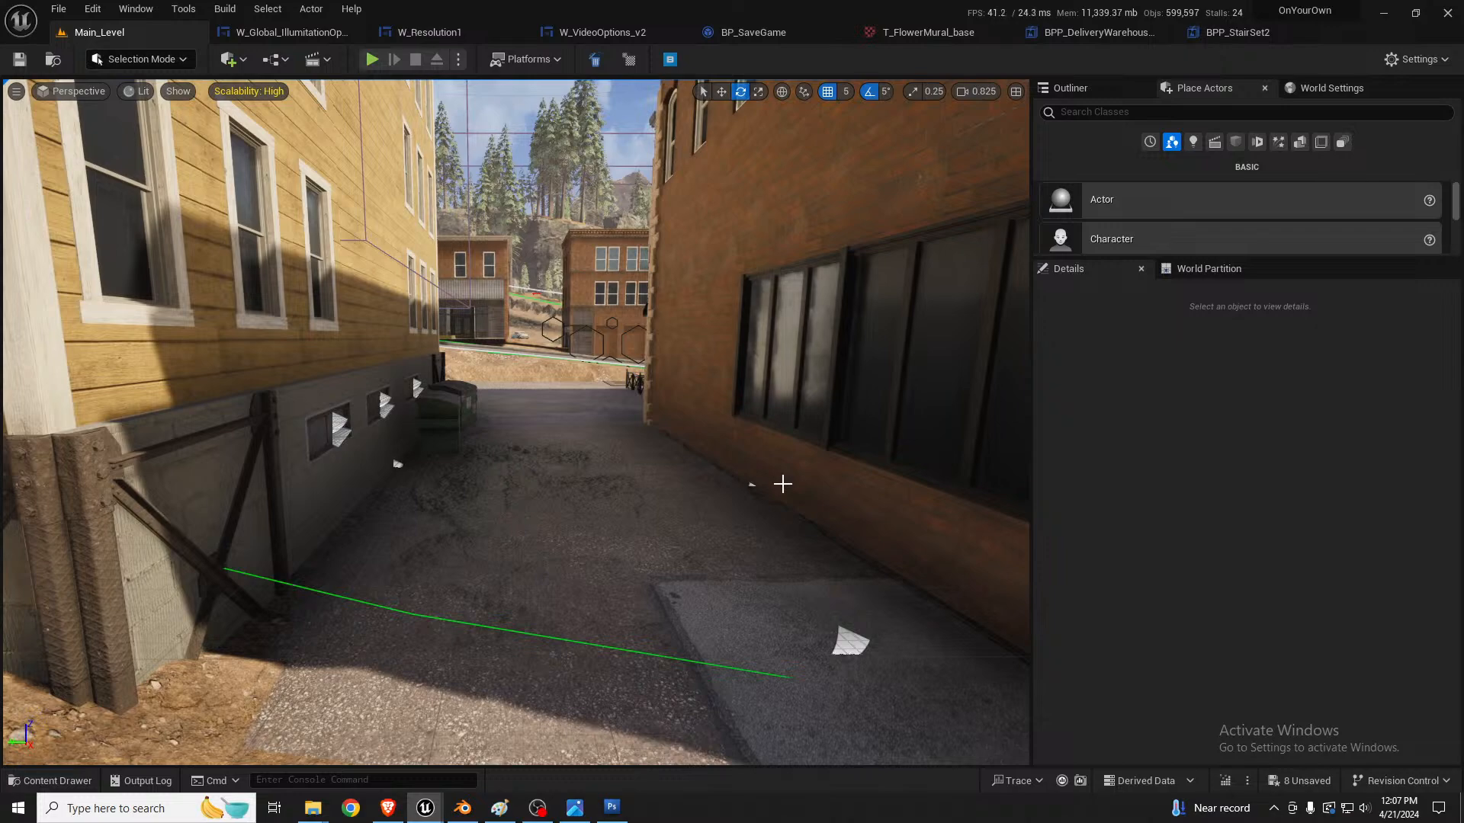
mouse_move(721, 494)
right_down()
mouse_move(735, 451)
mouse_move(716, 471)
mouse_move(534, 478)
mouse_move(352, 460)
mouse_move(751, 492)
mouse_move(716, 494)
right_up()
key(s)
key(w)
key(s)
key(w)
key(s)
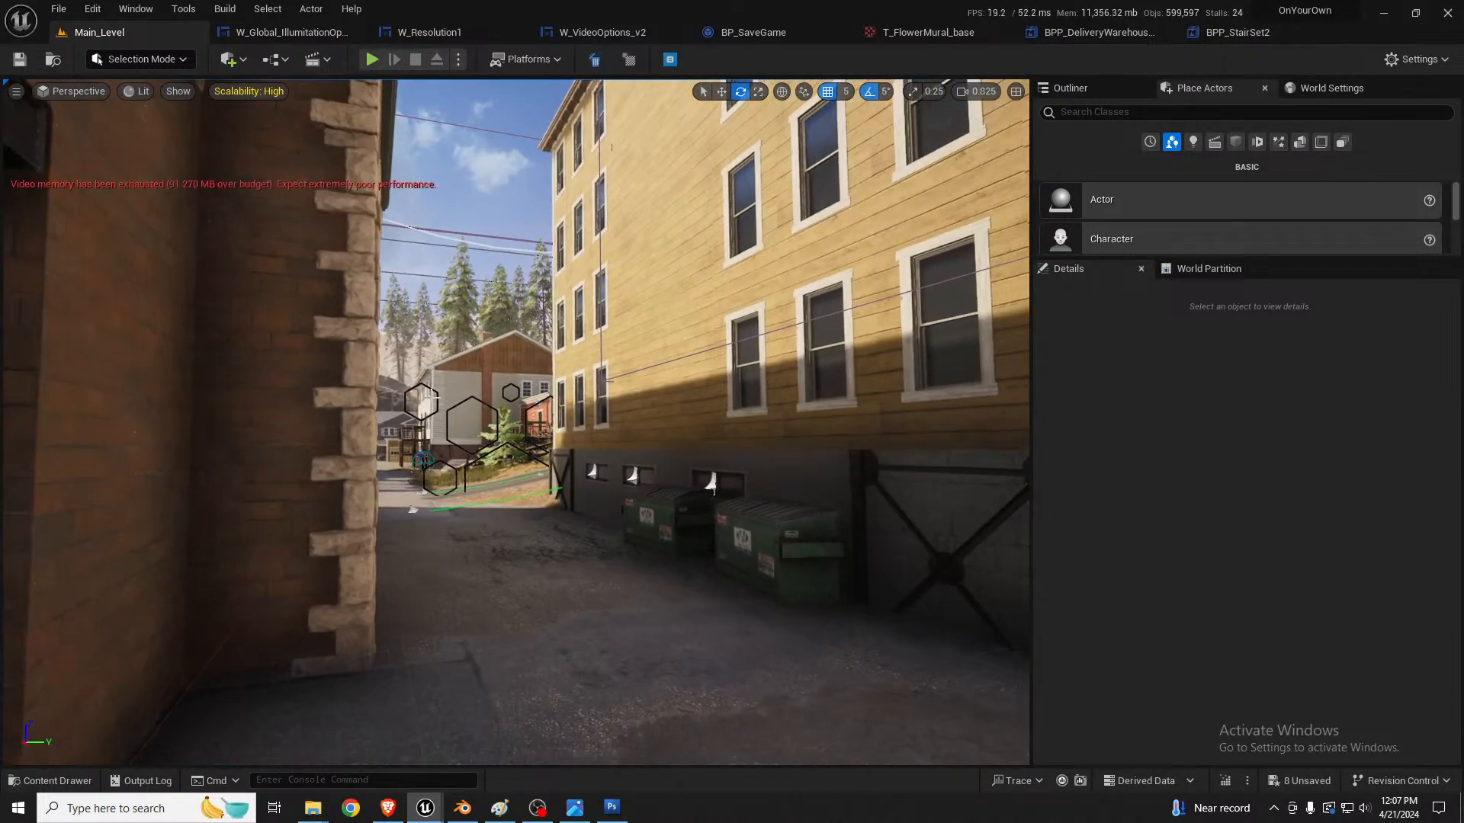
key(s)
right_drag(539, 423, 609, 475)
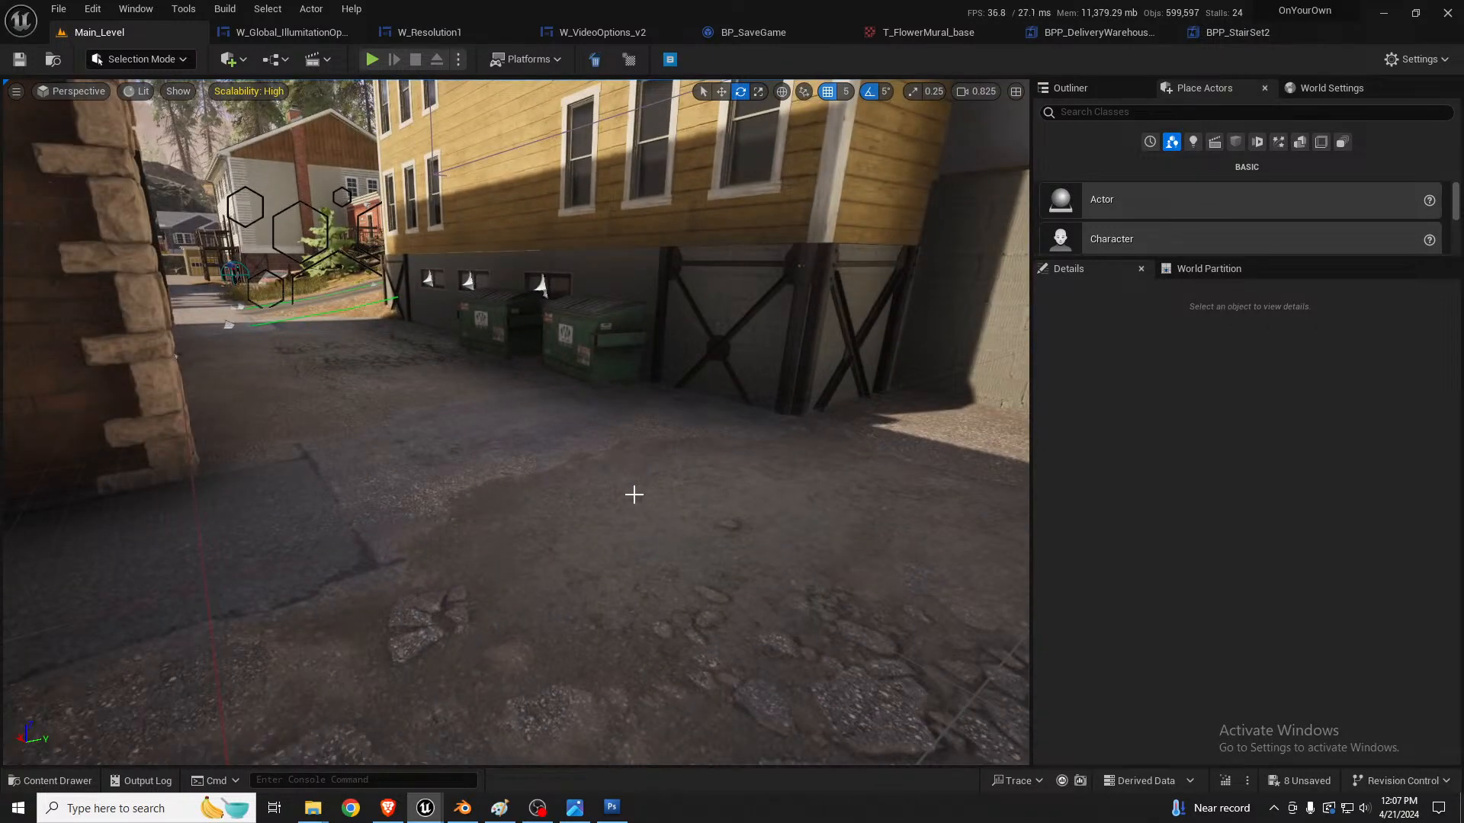
Step: Open the asphalt decal's material instance to examine its albedo, roughness and opacity parameters
key(alt+2)
click(545, 599)
key(alt+4)
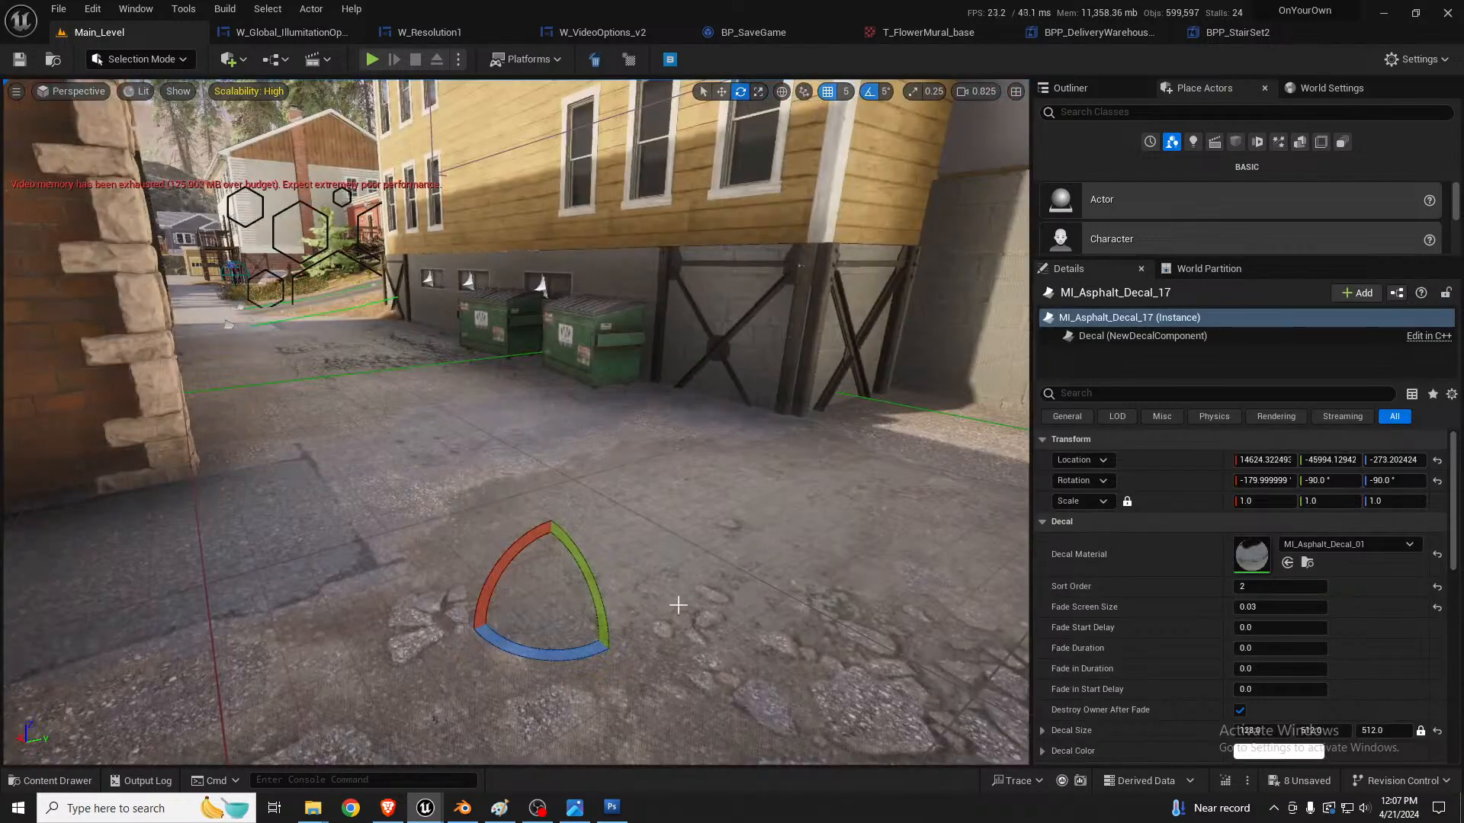
double_click(1252, 553)
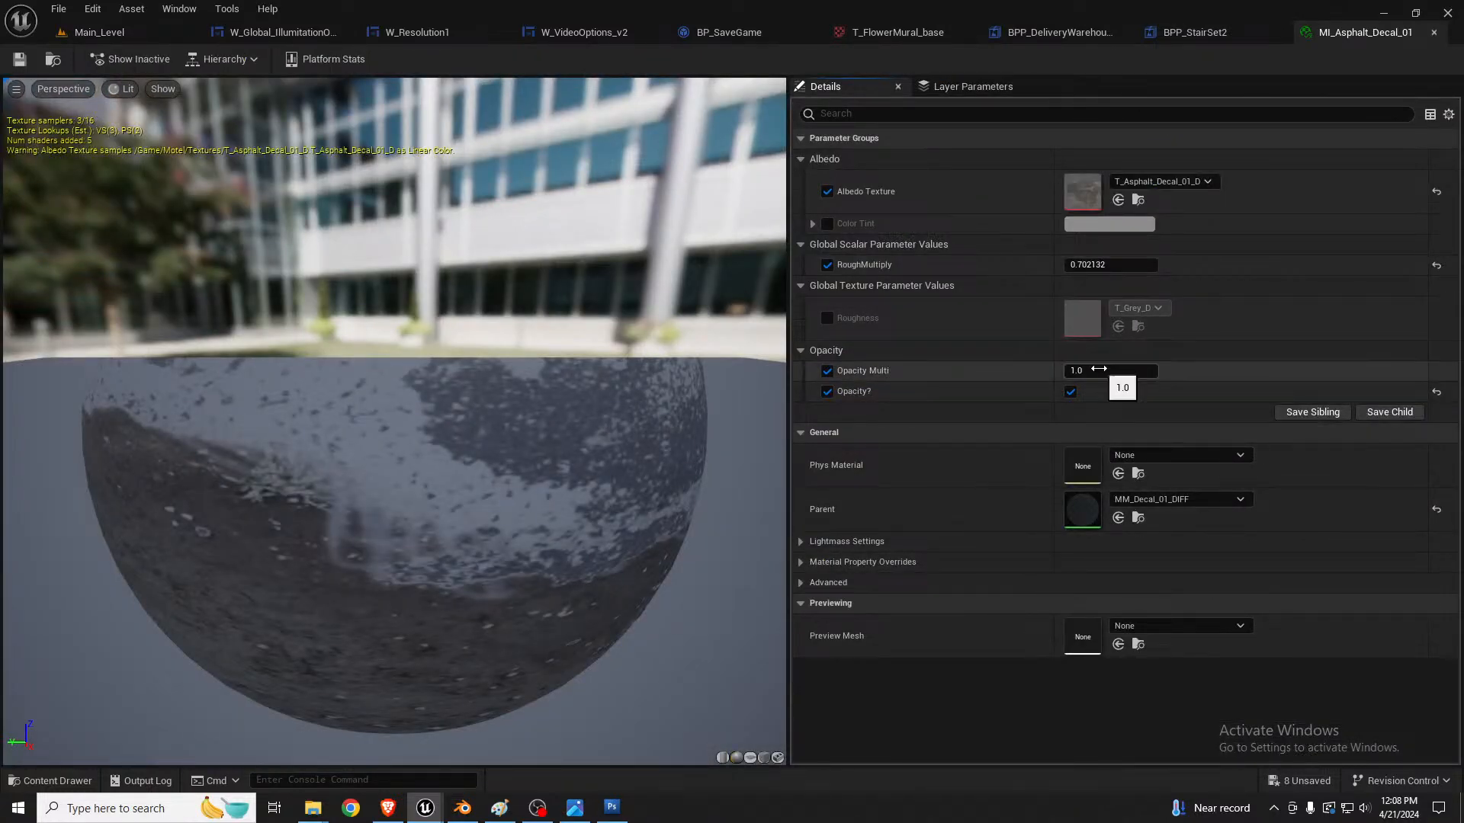
click(145, 34)
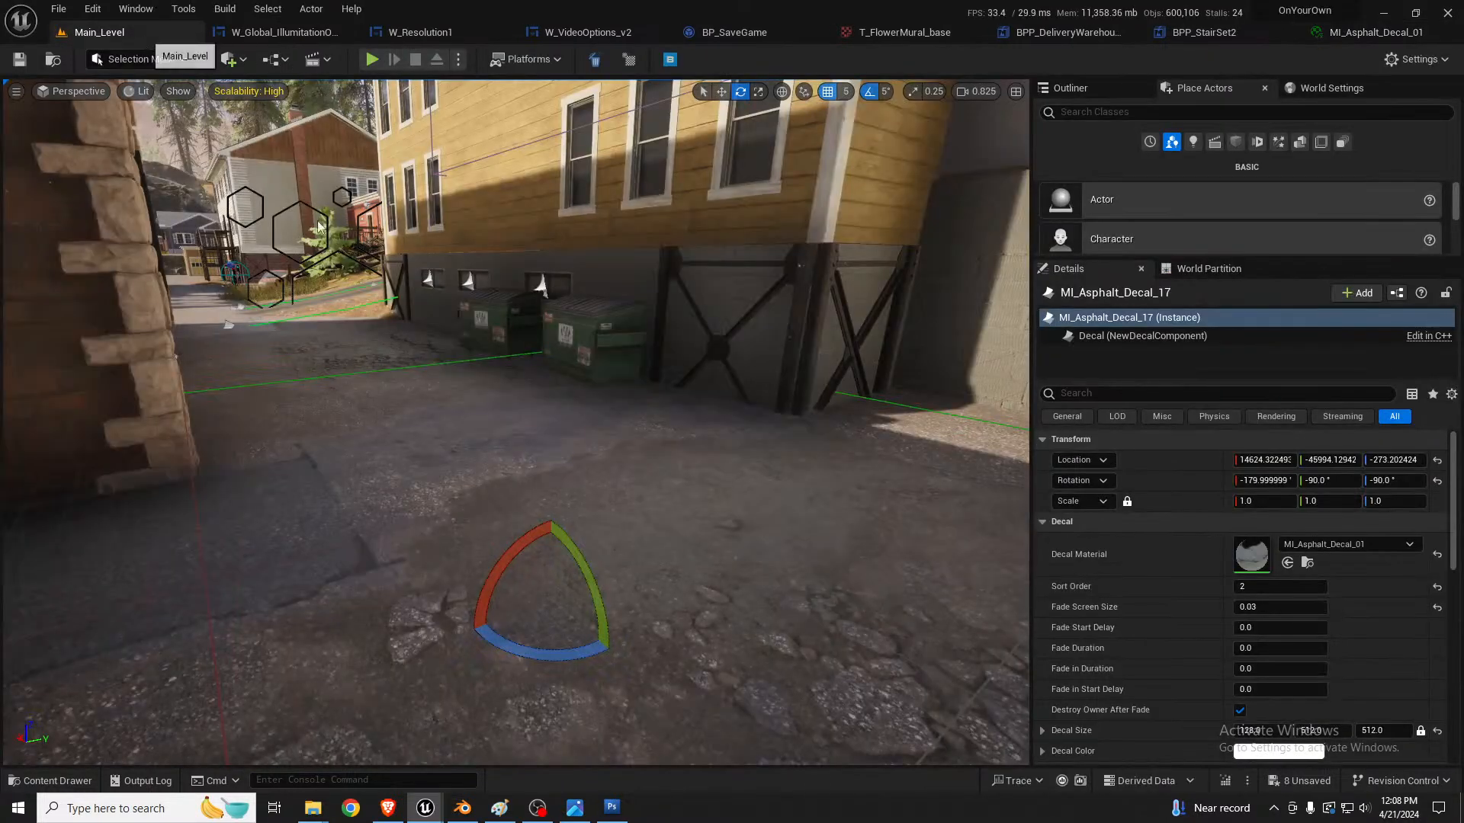
key(f)
key(s)
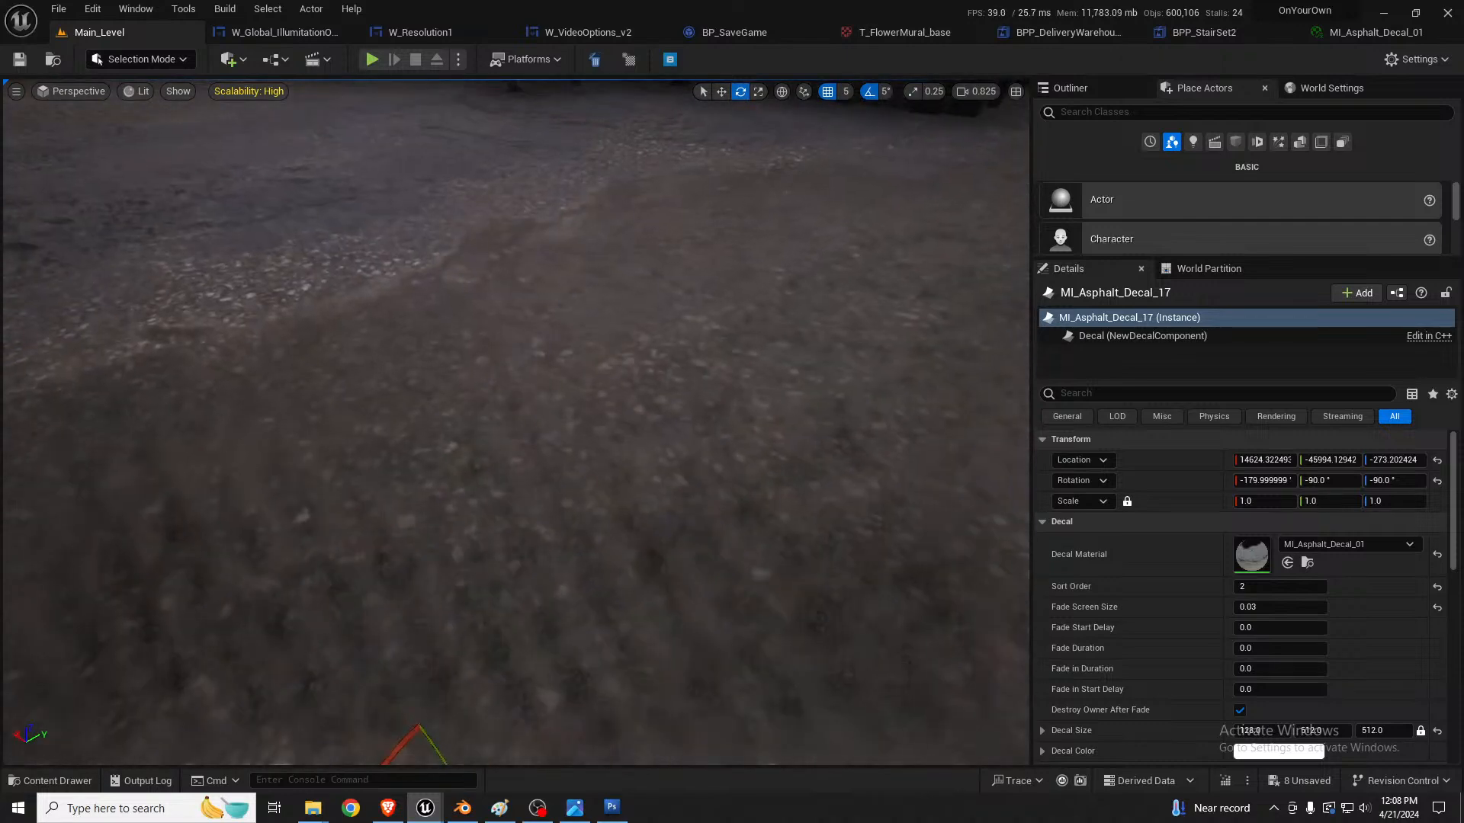
double_click(1246, 554)
middle_click(1334, 32)
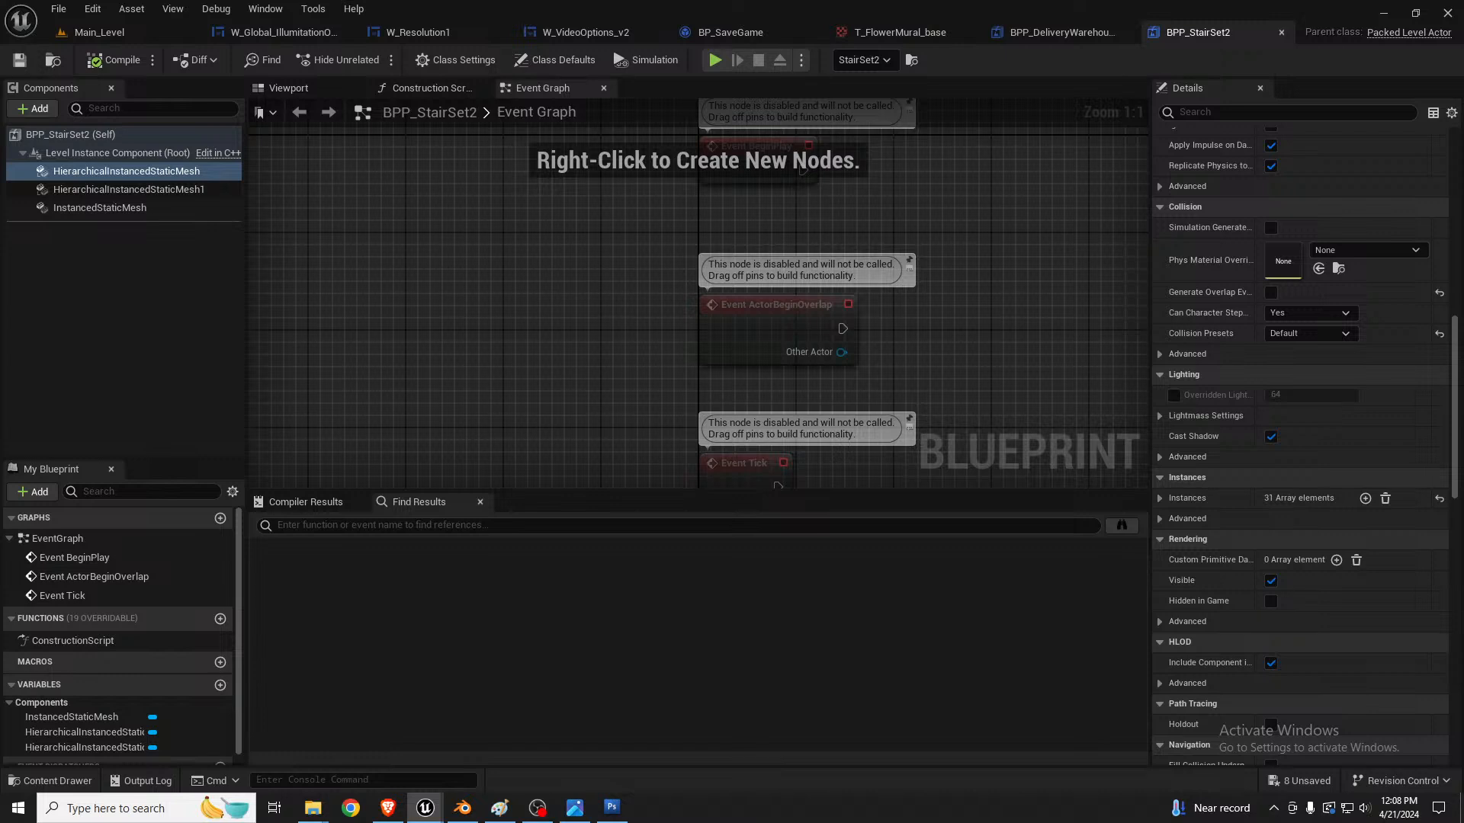
click(99, 32)
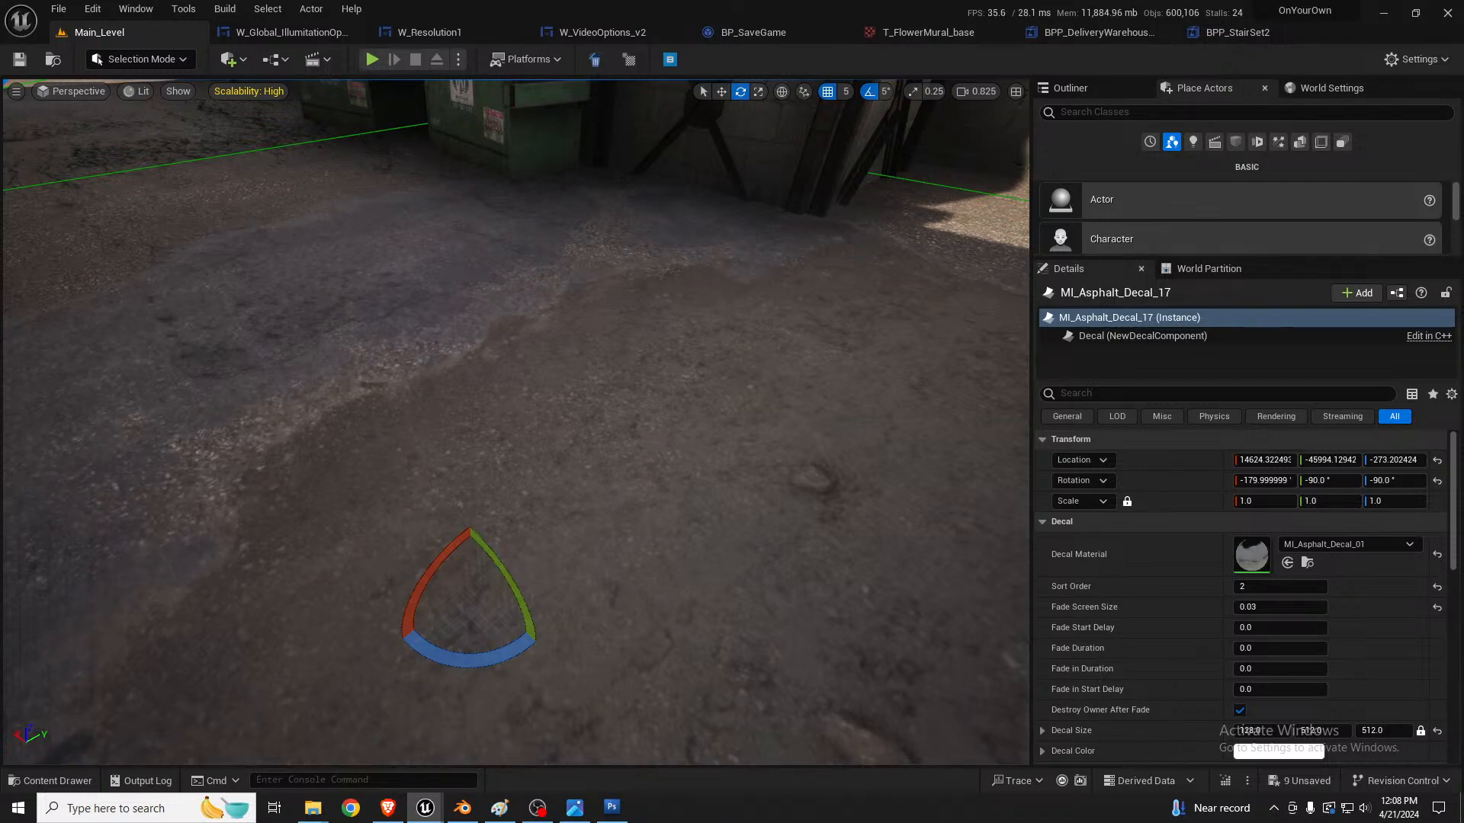
Step: Select the grate decal on the alley floor and rotate it about 180 degrees
right_drag(516, 422, 671, 311)
key(w)
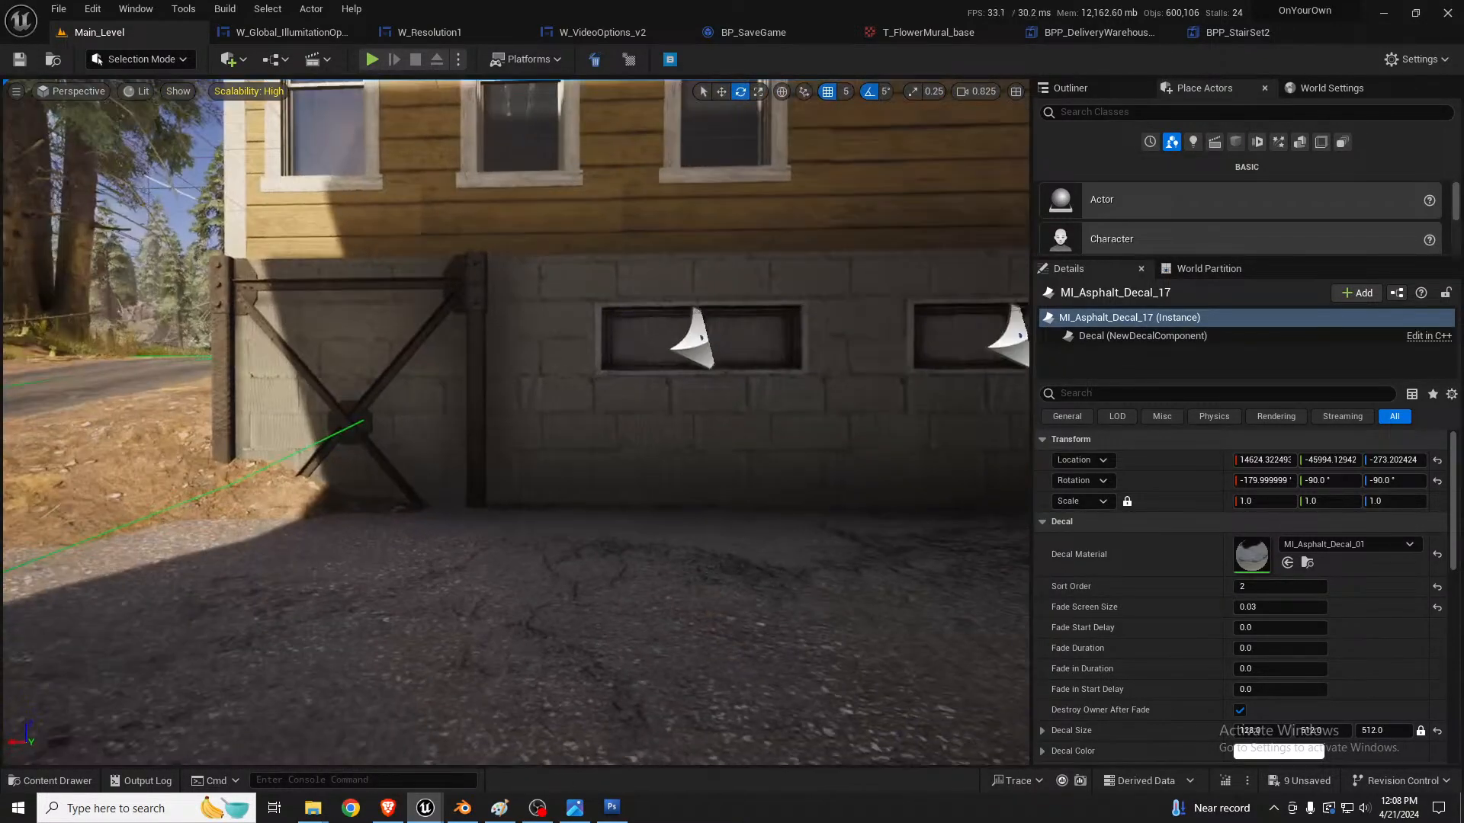
click(685, 336)
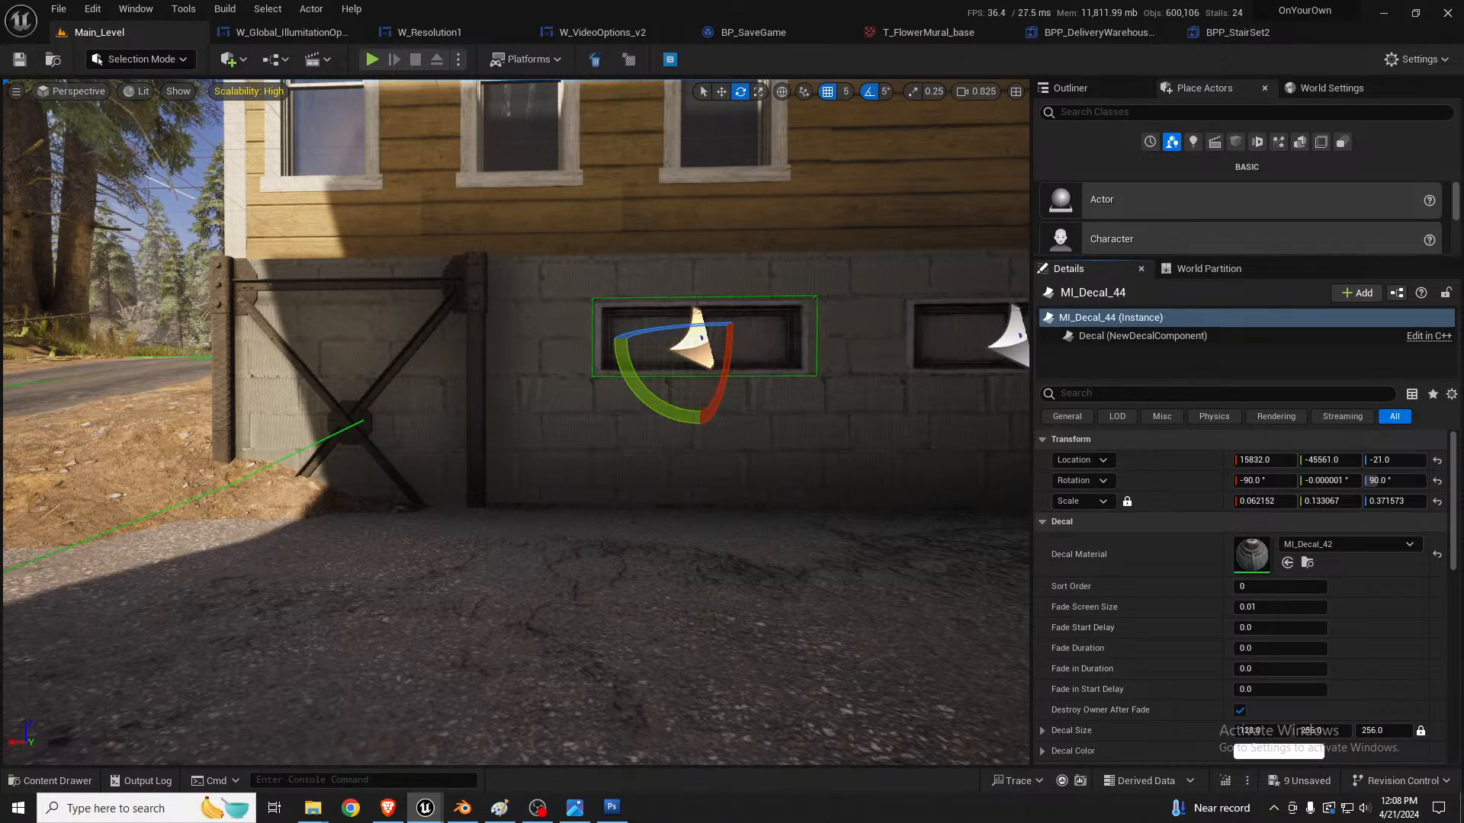
right_drag(512, 508, 423, 495)
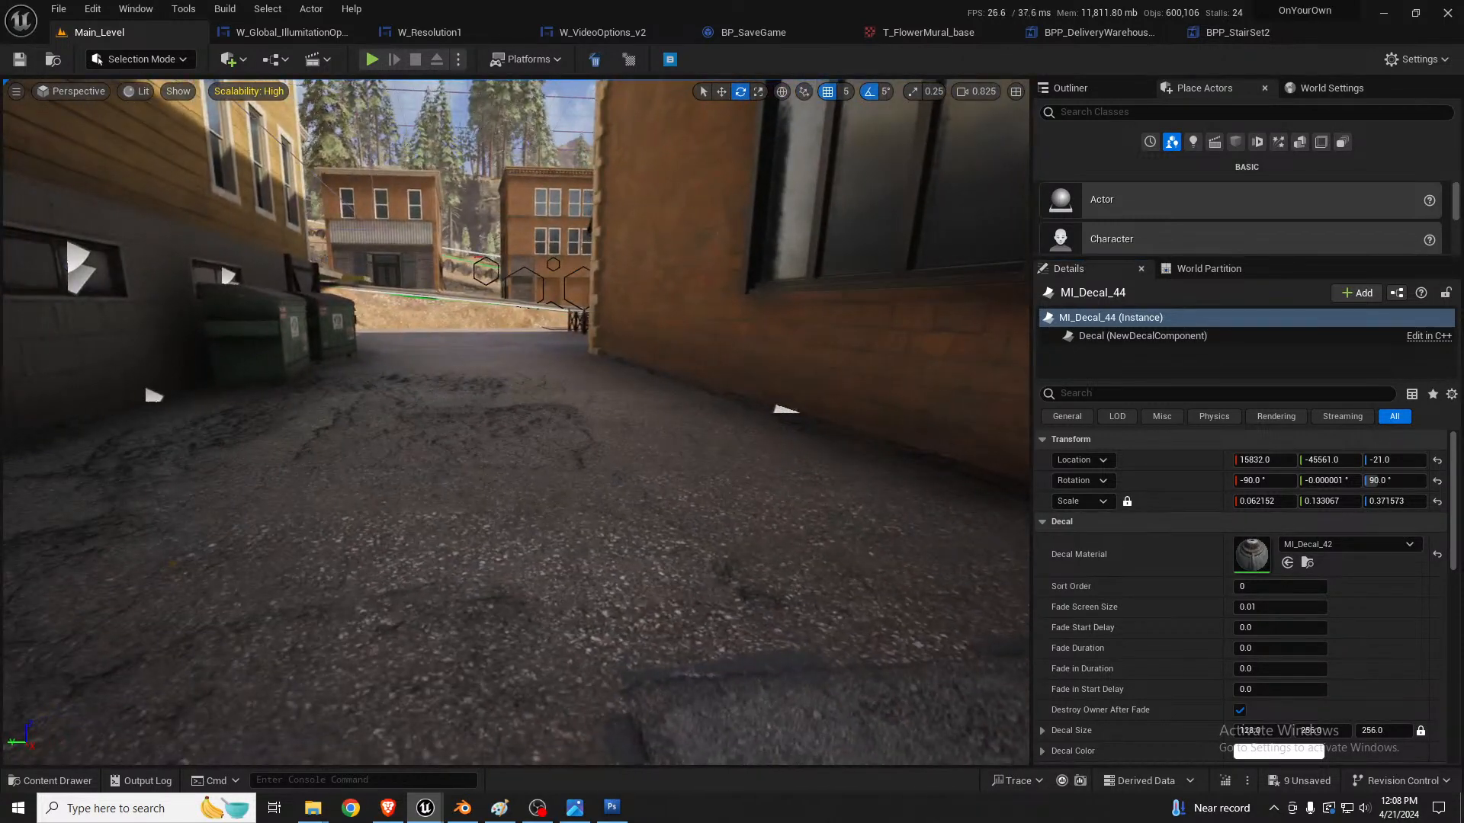
drag(2, 609, 541, 482)
key(s)
mouse_move(577, 488)
right_down()
mouse_move(577, 537)
mouse_move(553, 501)
right_up()
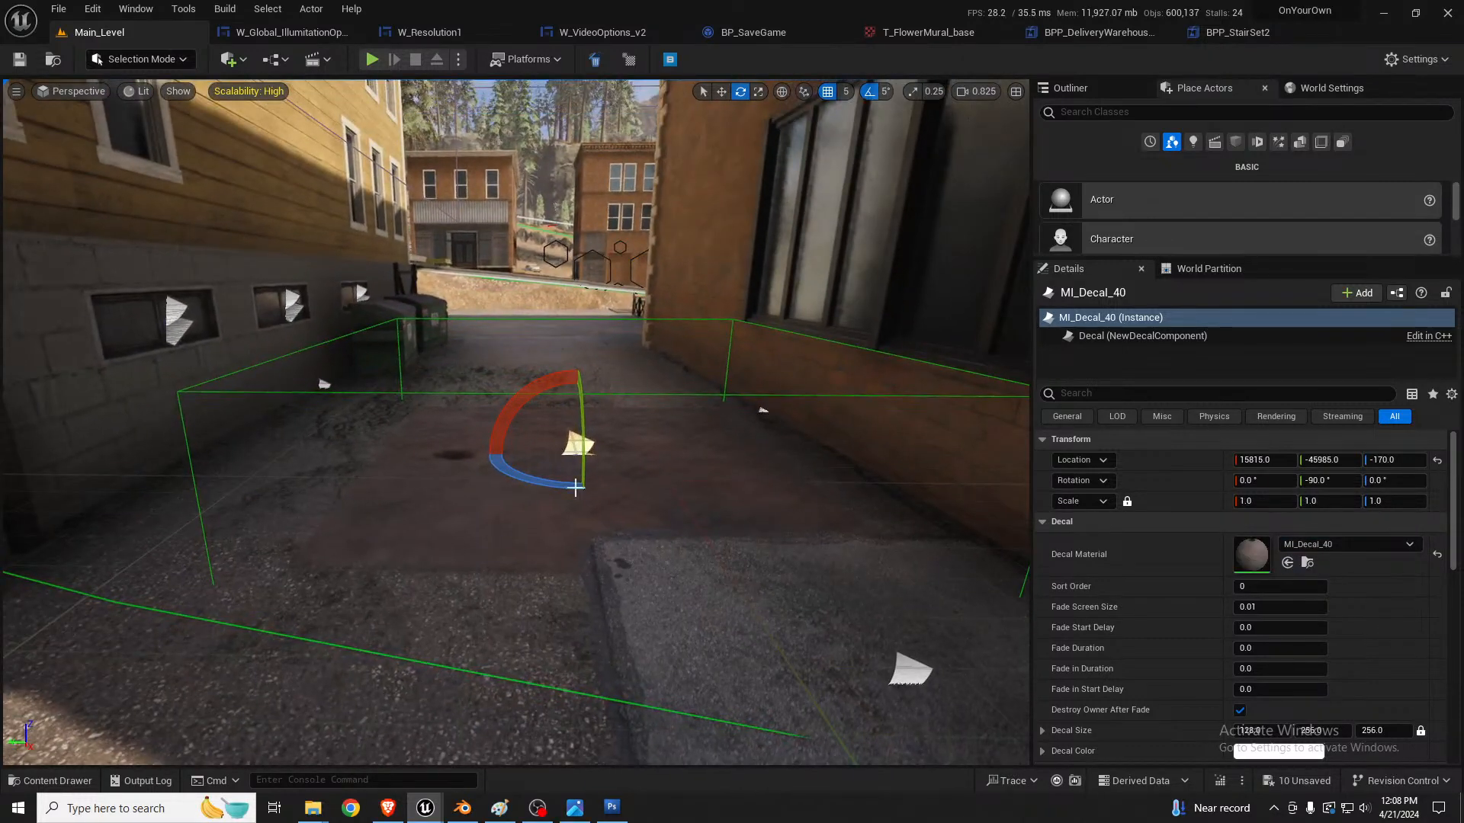
key(r)
key(e)
drag(555, 473, 516, 465)
key(r)
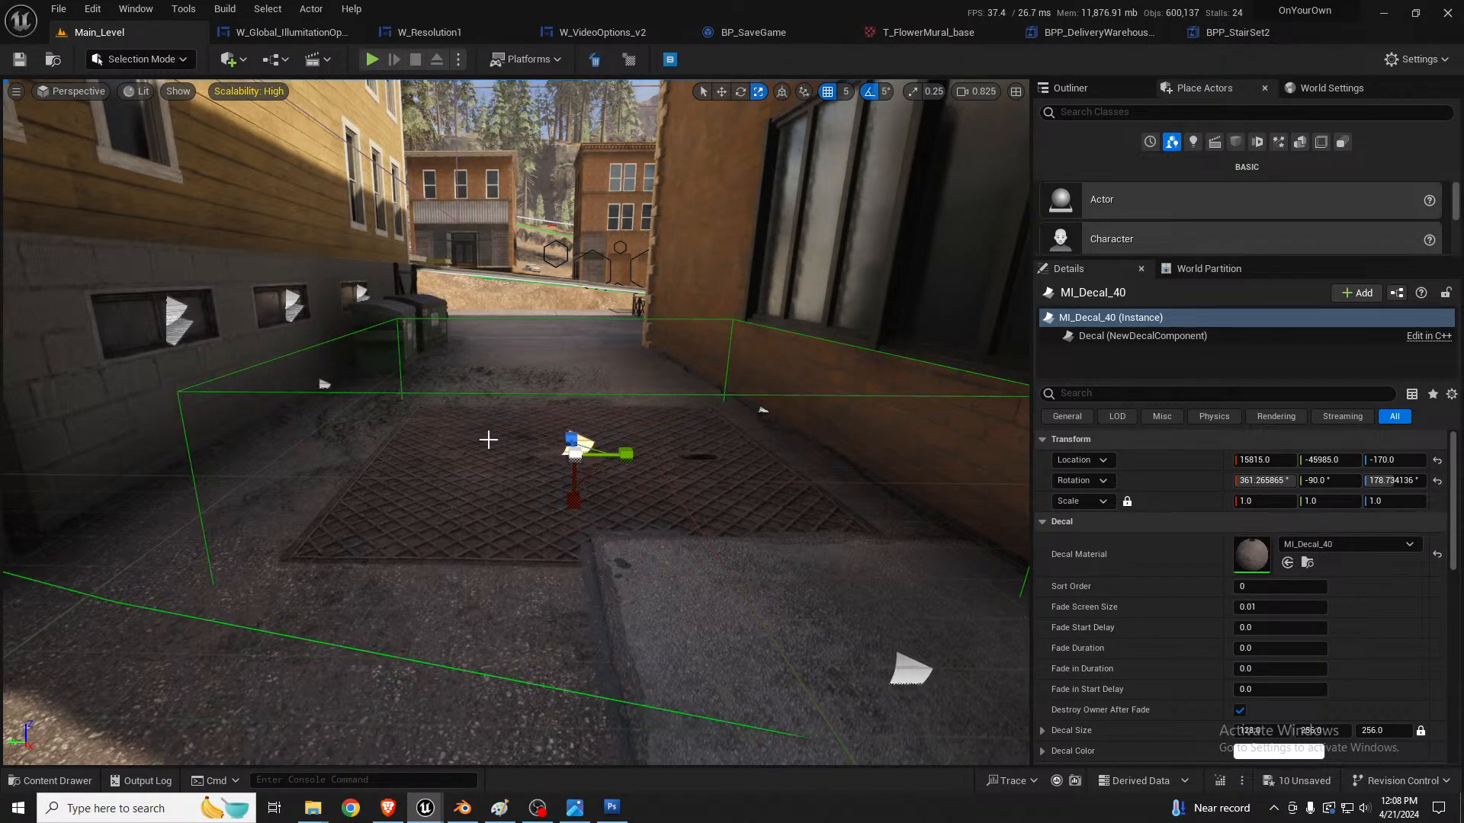
Step: Scale the grate decal down to about 0.45 and move it toward the yellow building's wall
drag(571, 483, 278, 490)
key(w)
key(r)
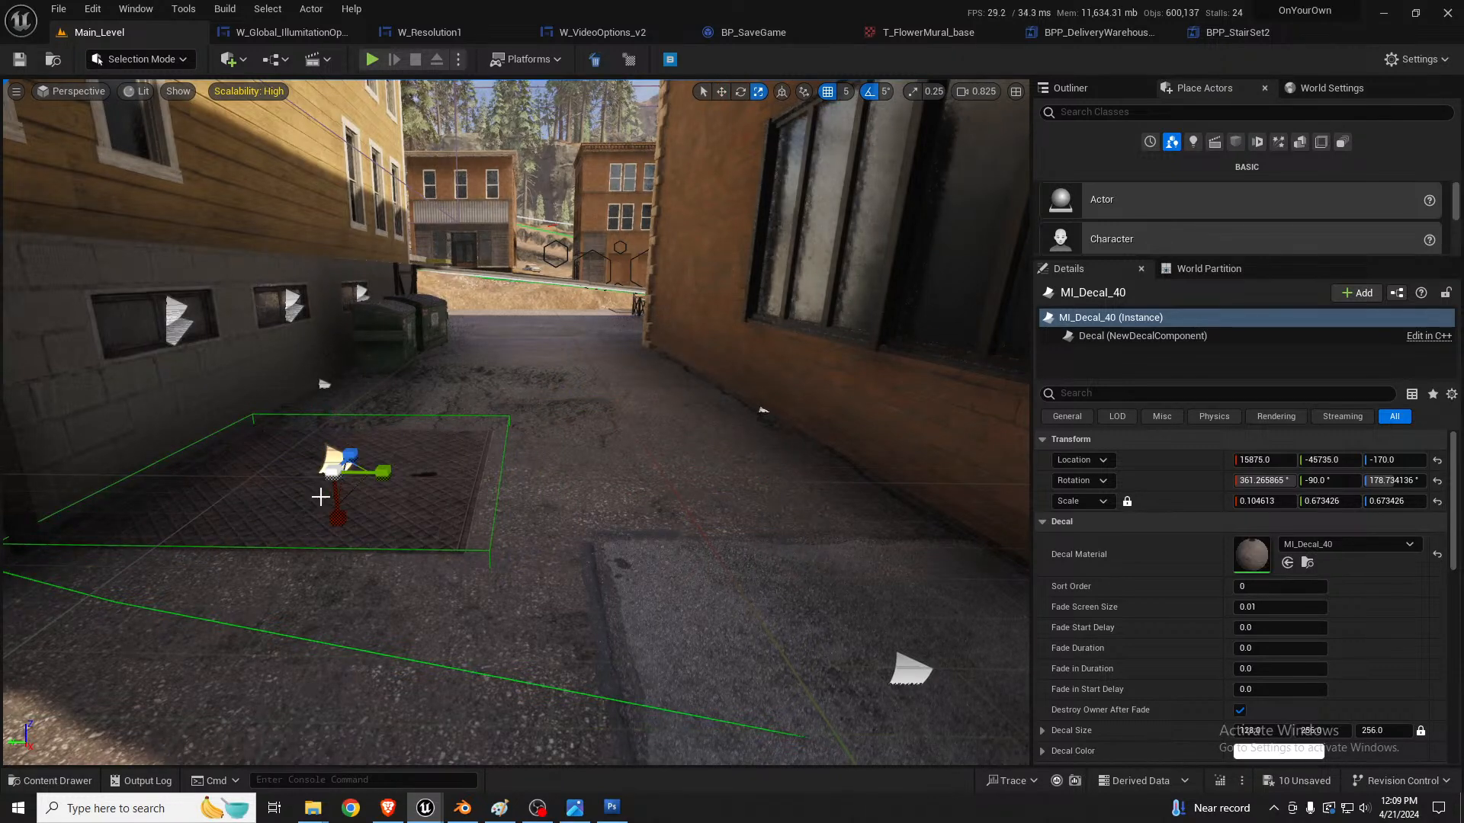
drag(358, 466, 240, 497)
key(w)
scroll(349, 505, up, 2)
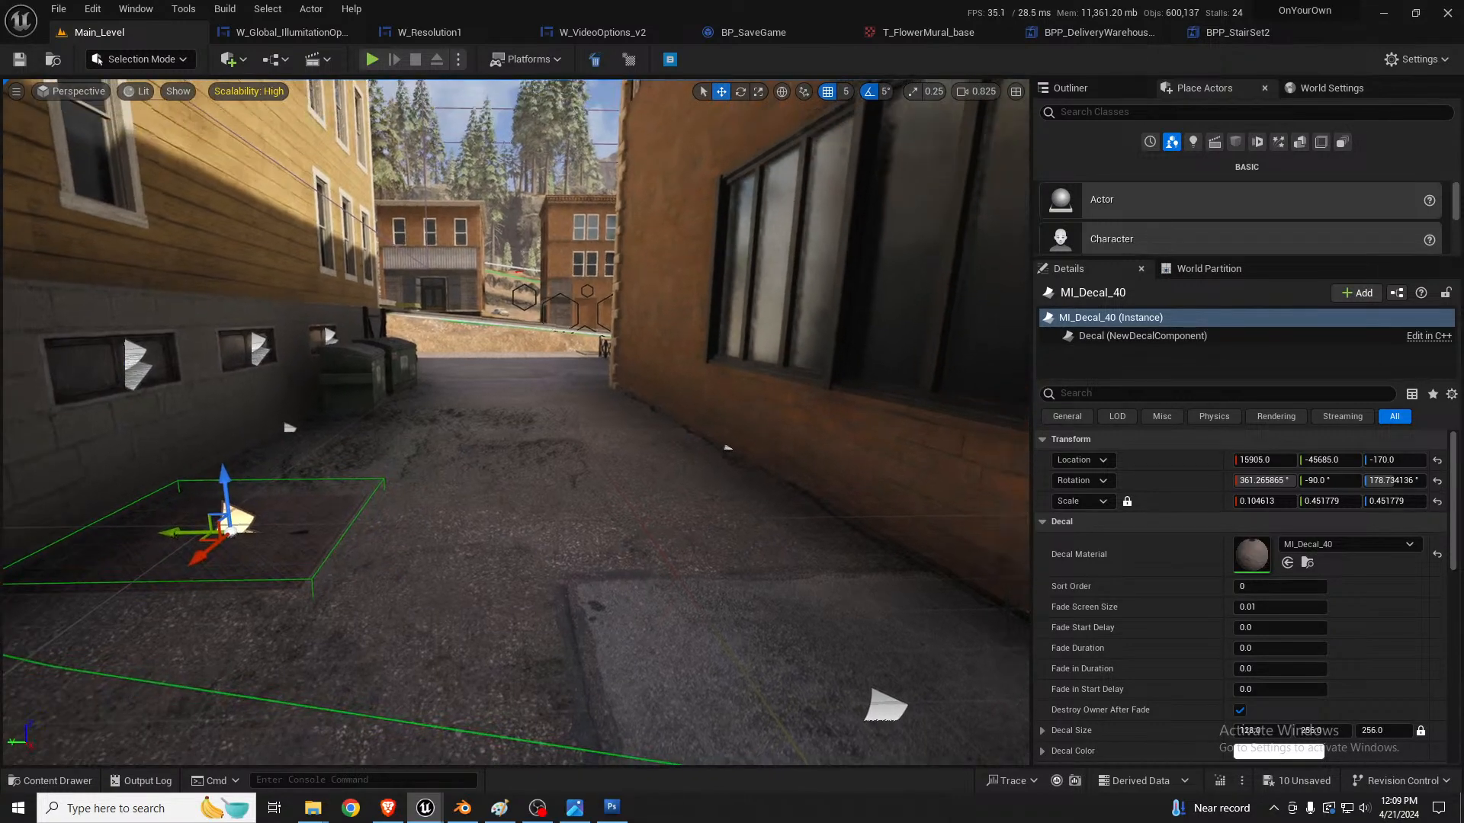
scroll(466, 514, up, 2)
right_drag(488, 518, 442, 530)
key(w)
scroll(815, 492, up, 3)
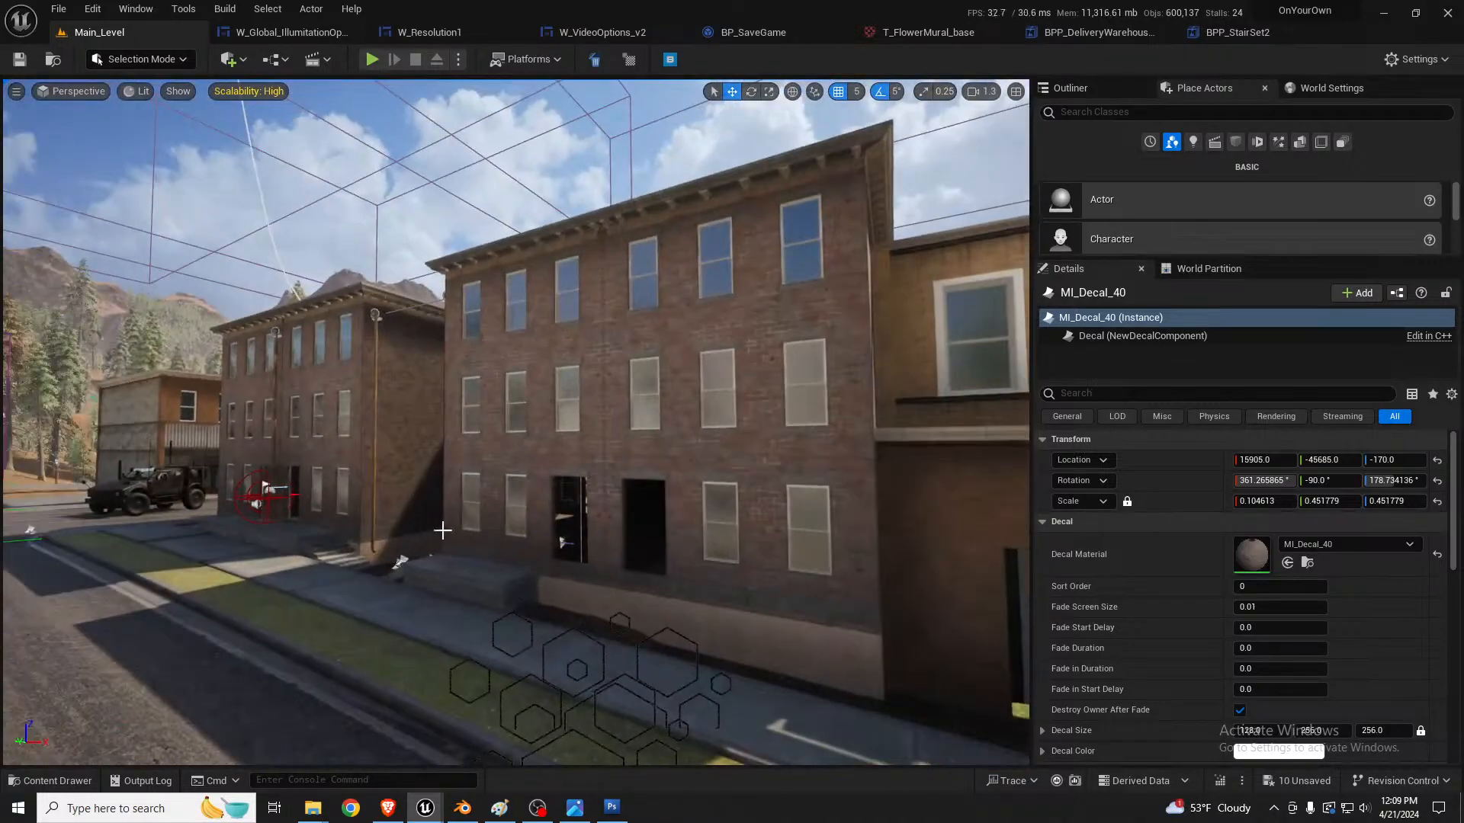
Step: Duplicate a drainpipe and move the copy into the alley onto the yellow building
click(375, 379)
right_drag(374, 379, 467, 379)
key(s)
key(w)
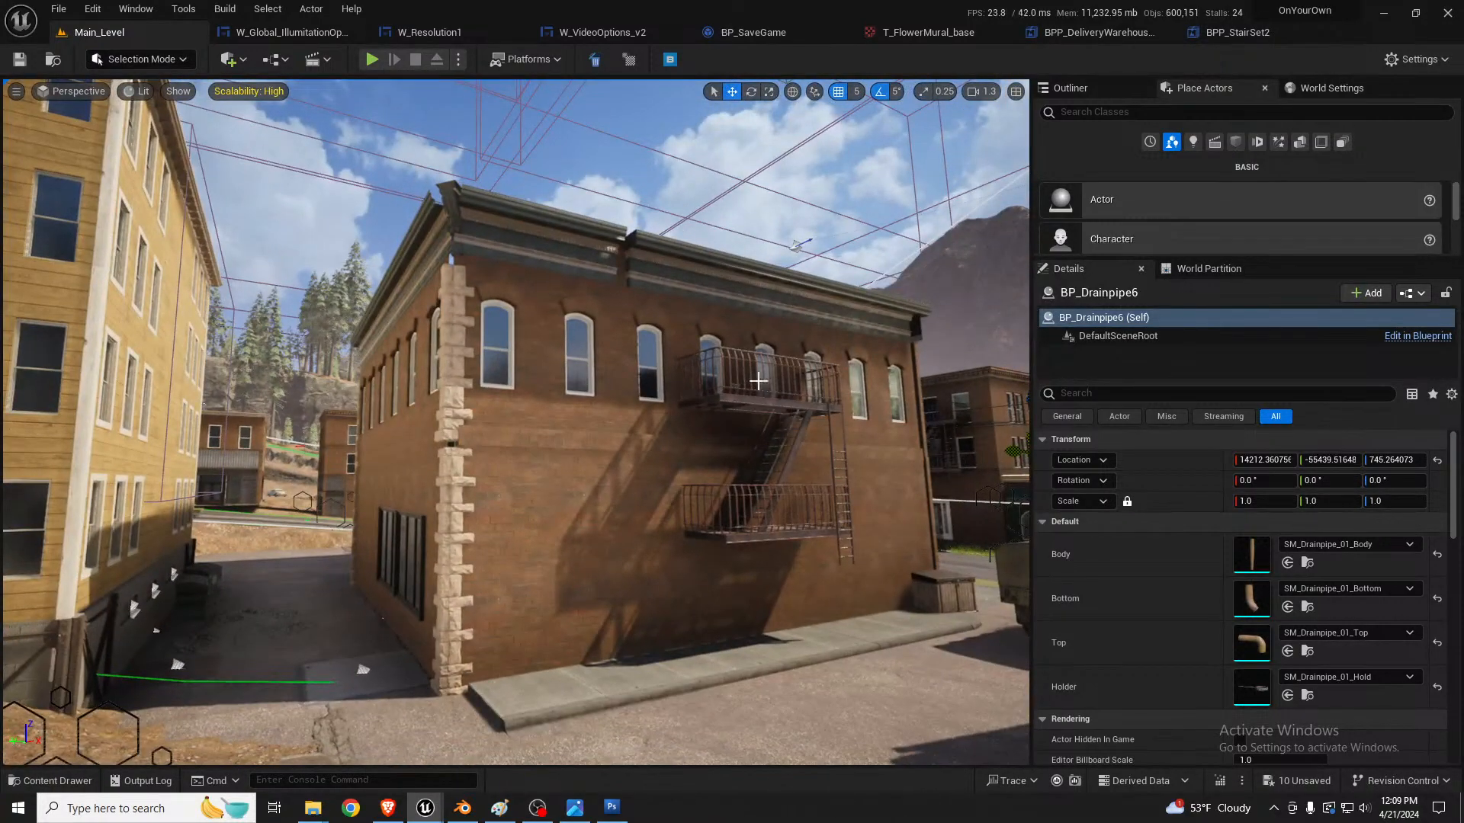
right_drag(923, 455, 978, 454)
alt+drag(923, 451, 263, 407)
right_drag(375, 427, 295, 421)
key(w)
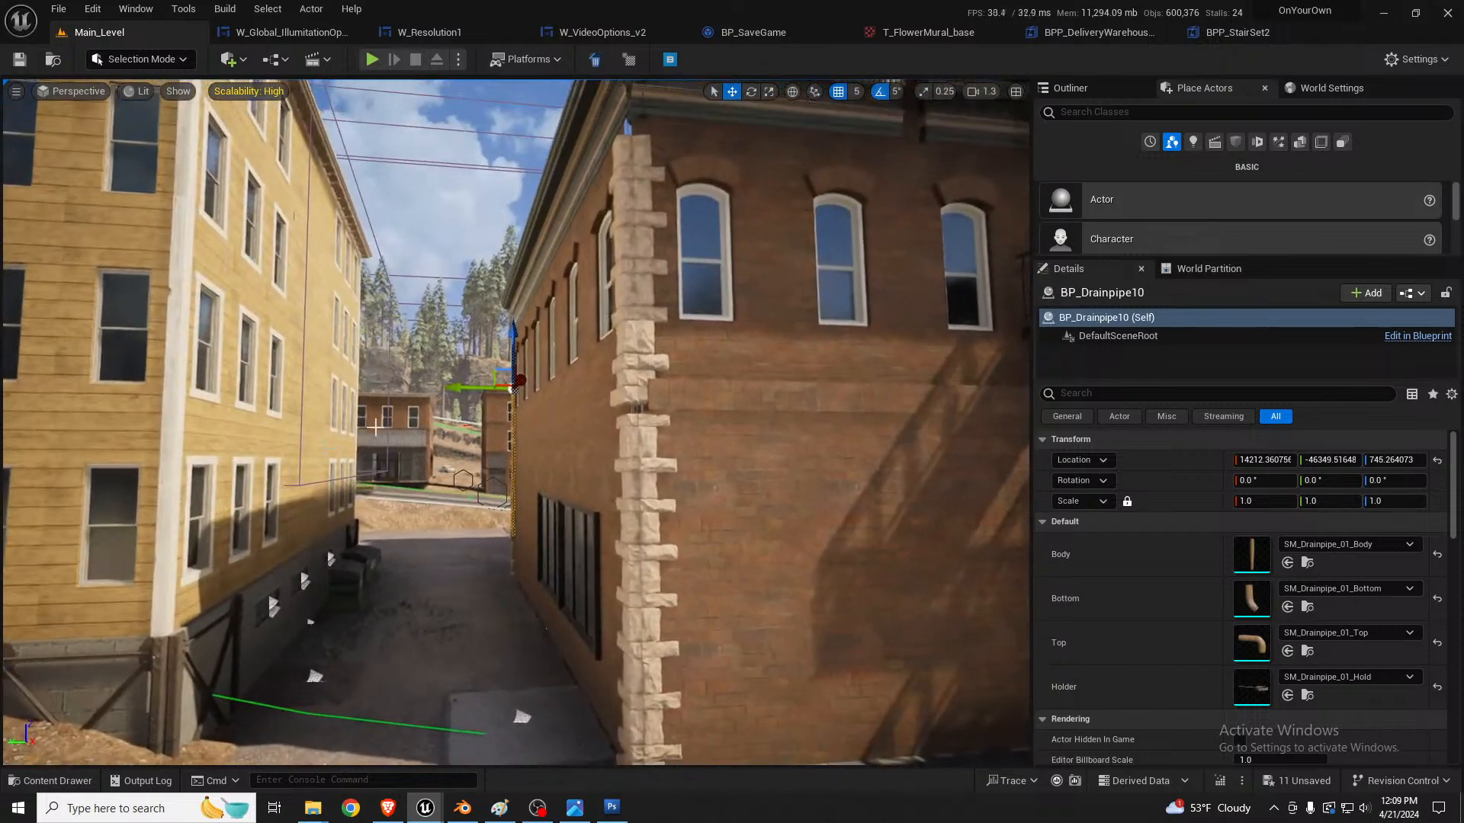
drag(503, 387, 389, 191)
right_drag(348, 323, 341, 267)
key(w)
Step: Rotate the drainpipe copy -90 degrees and raise it against the yellow building's wall
key(e)
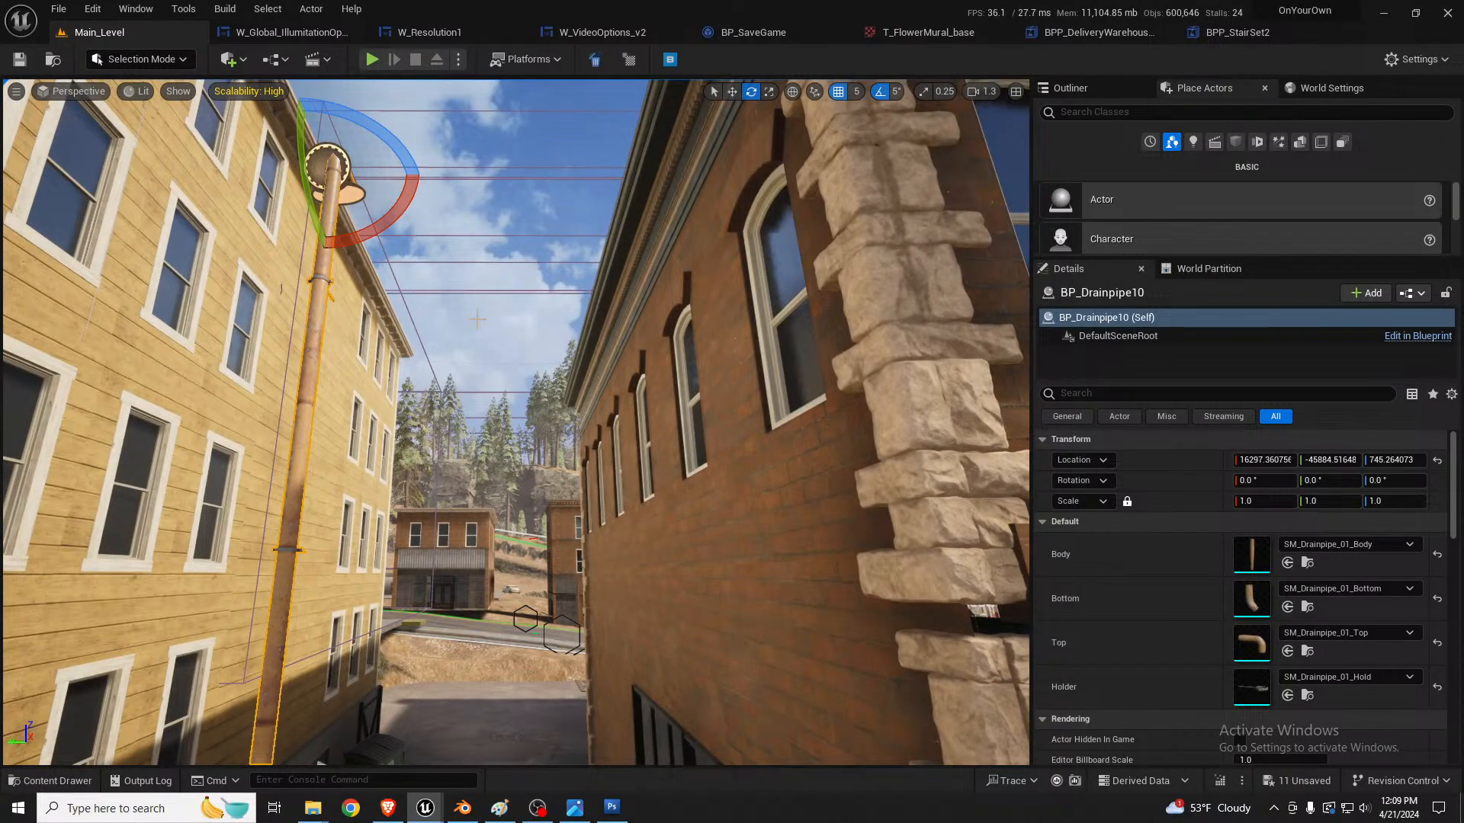
right_drag(467, 331, 447, 301)
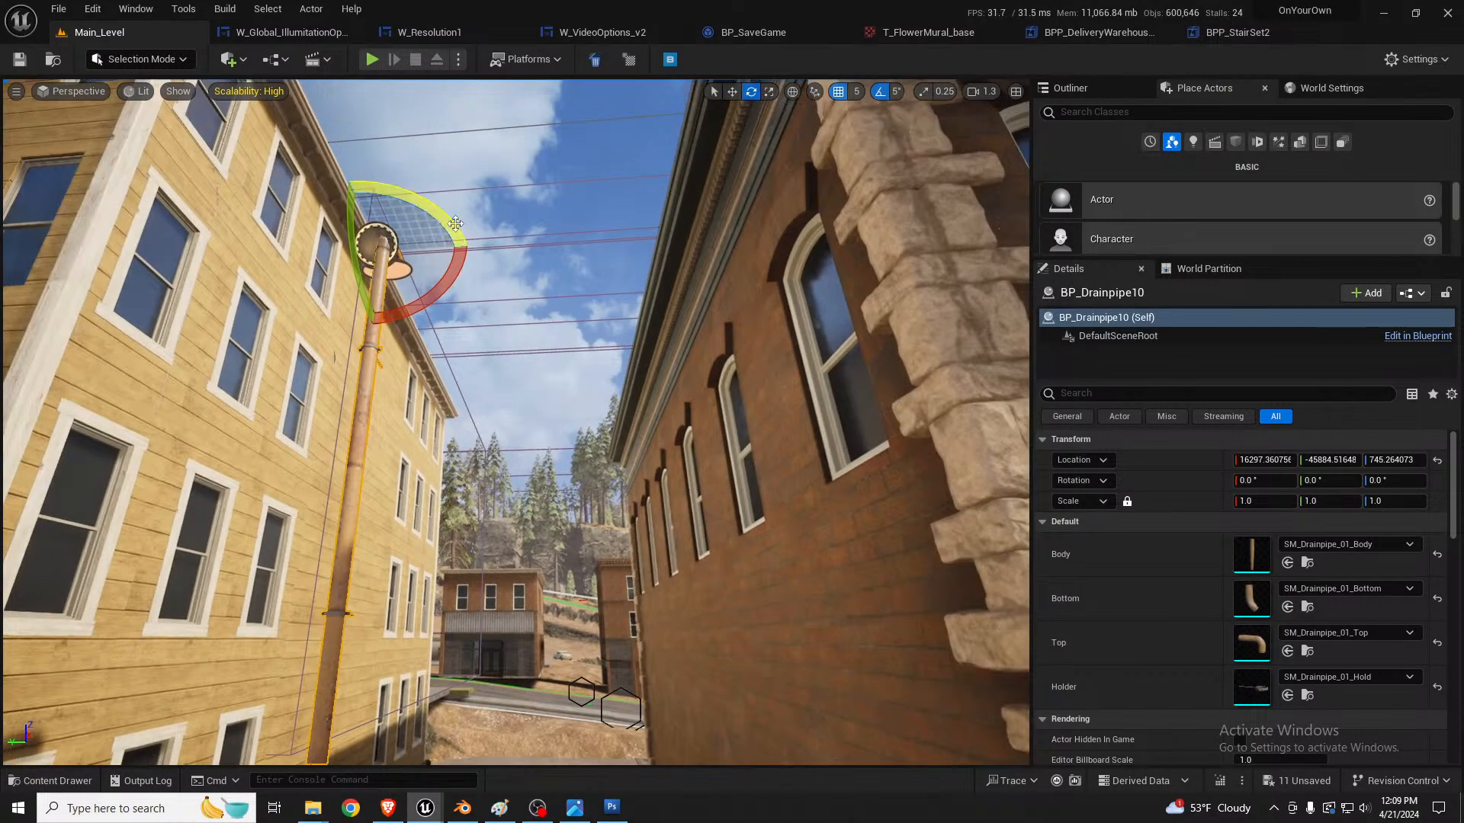
drag(425, 212, 456, 250)
key(w)
drag(367, 246, 229, 281)
scroll(261, 309, down, 2)
right_drag(262, 309, 292, 222)
drag(378, 212, 494, 297)
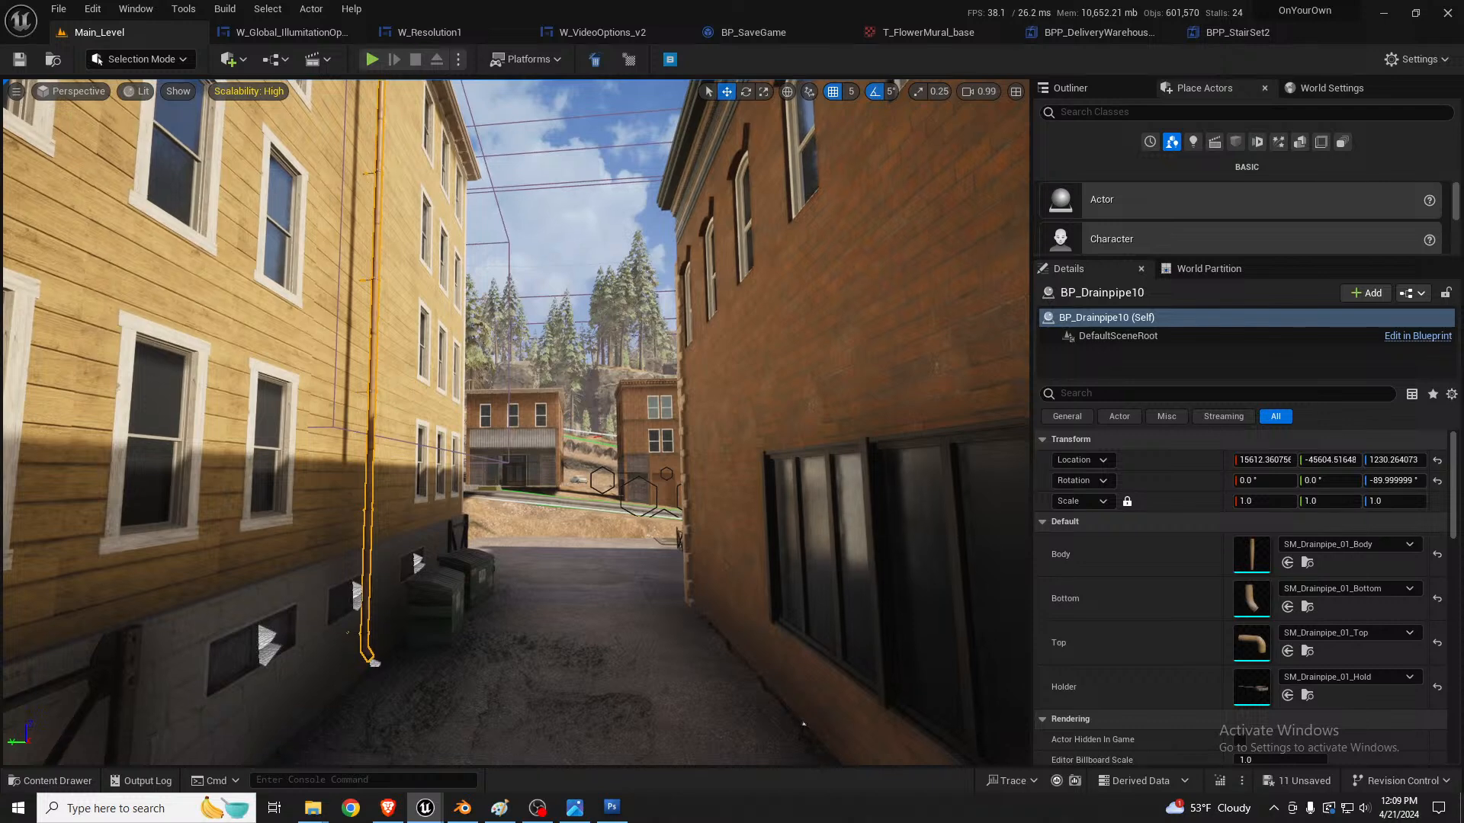
Step: Nudge the drainpipe copy along the yellow wall to align it with the building
right_drag(516, 422, 513, 389)
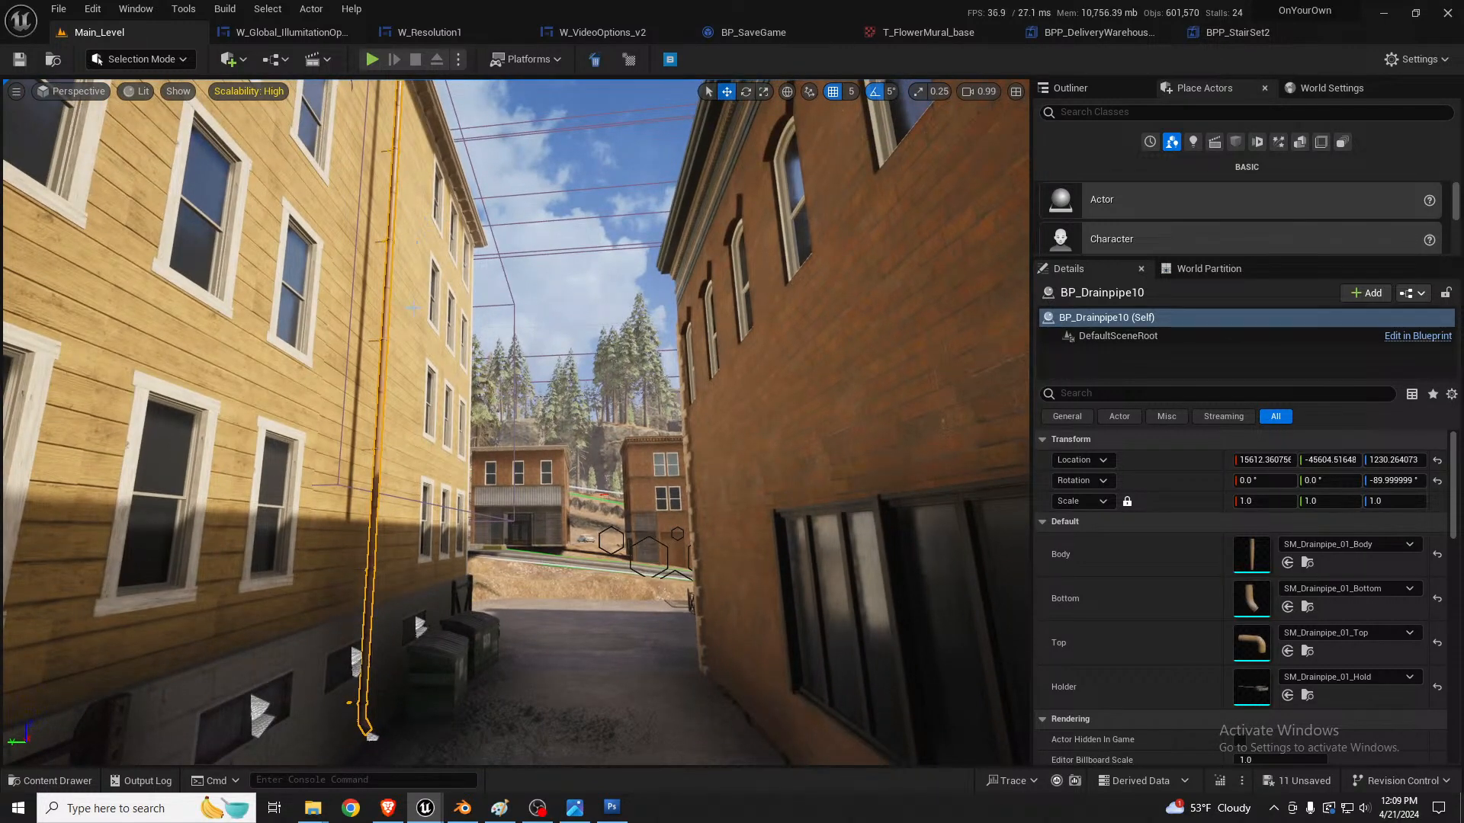
right_drag(391, 254, 392, 219)
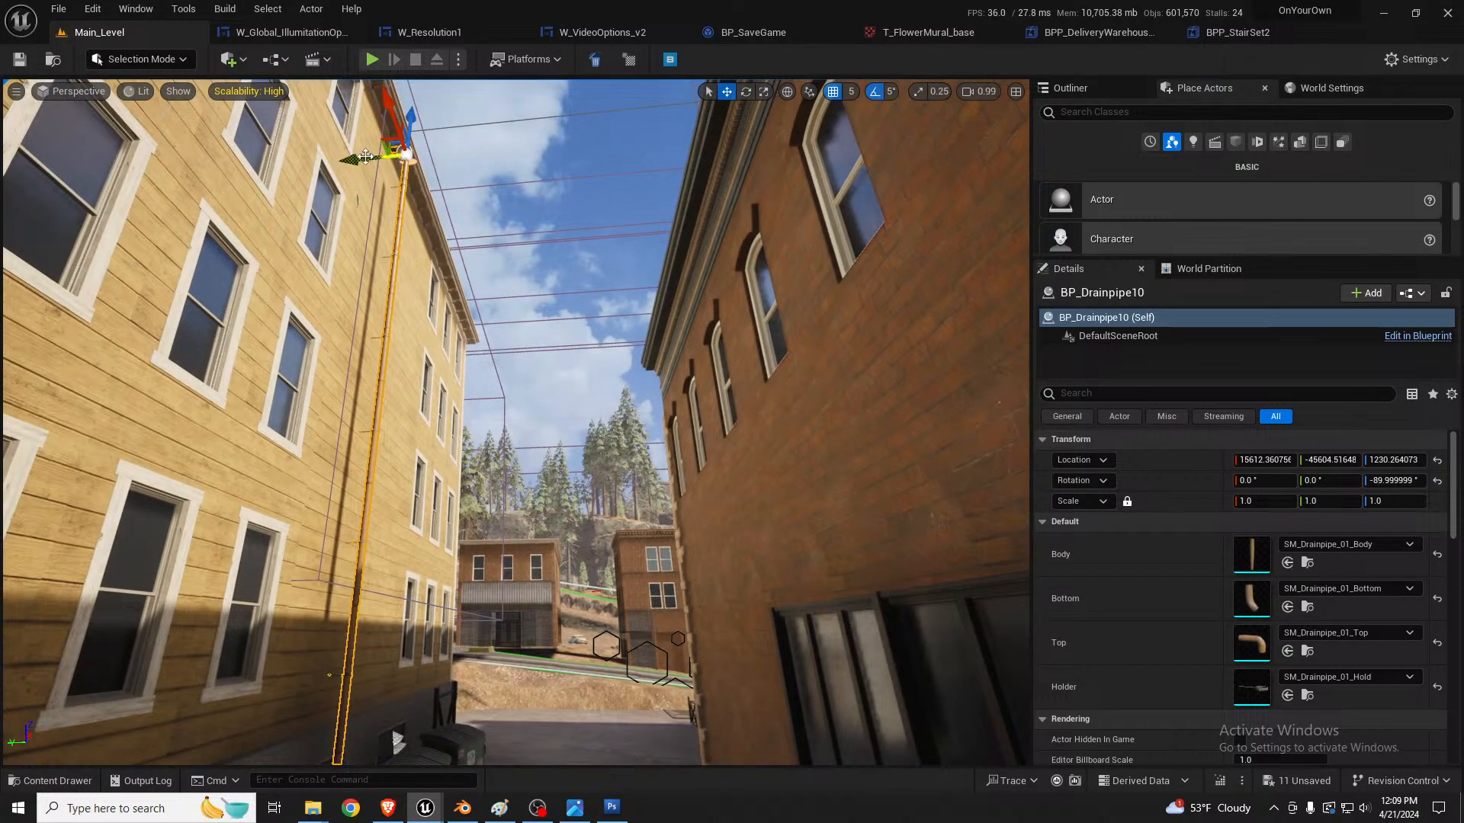
drag(361, 160, 363, 158)
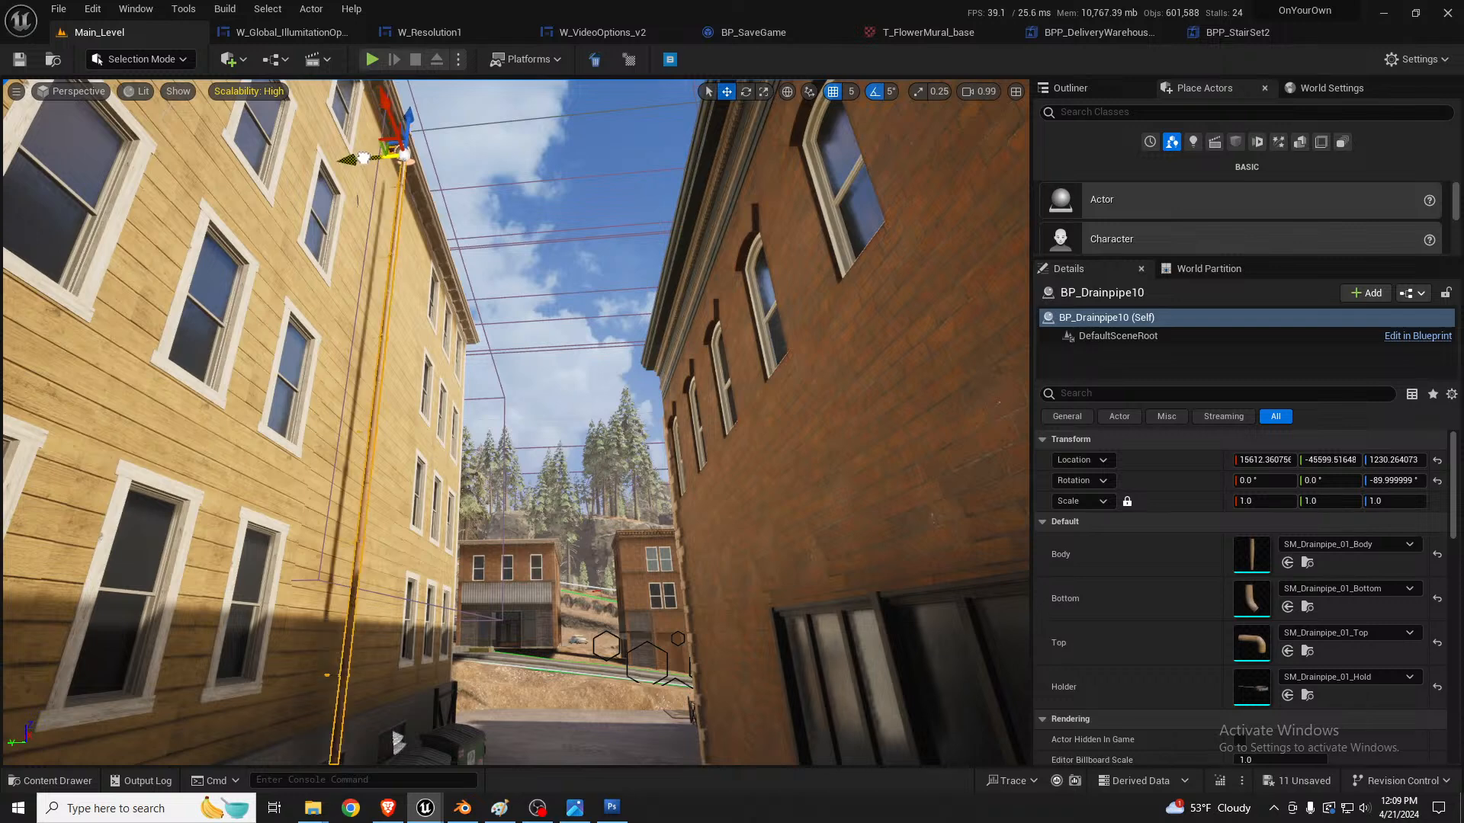
right_drag(414, 287, 381, 126)
drag(400, 141, 411, 165)
right_drag(490, 262, 388, 285)
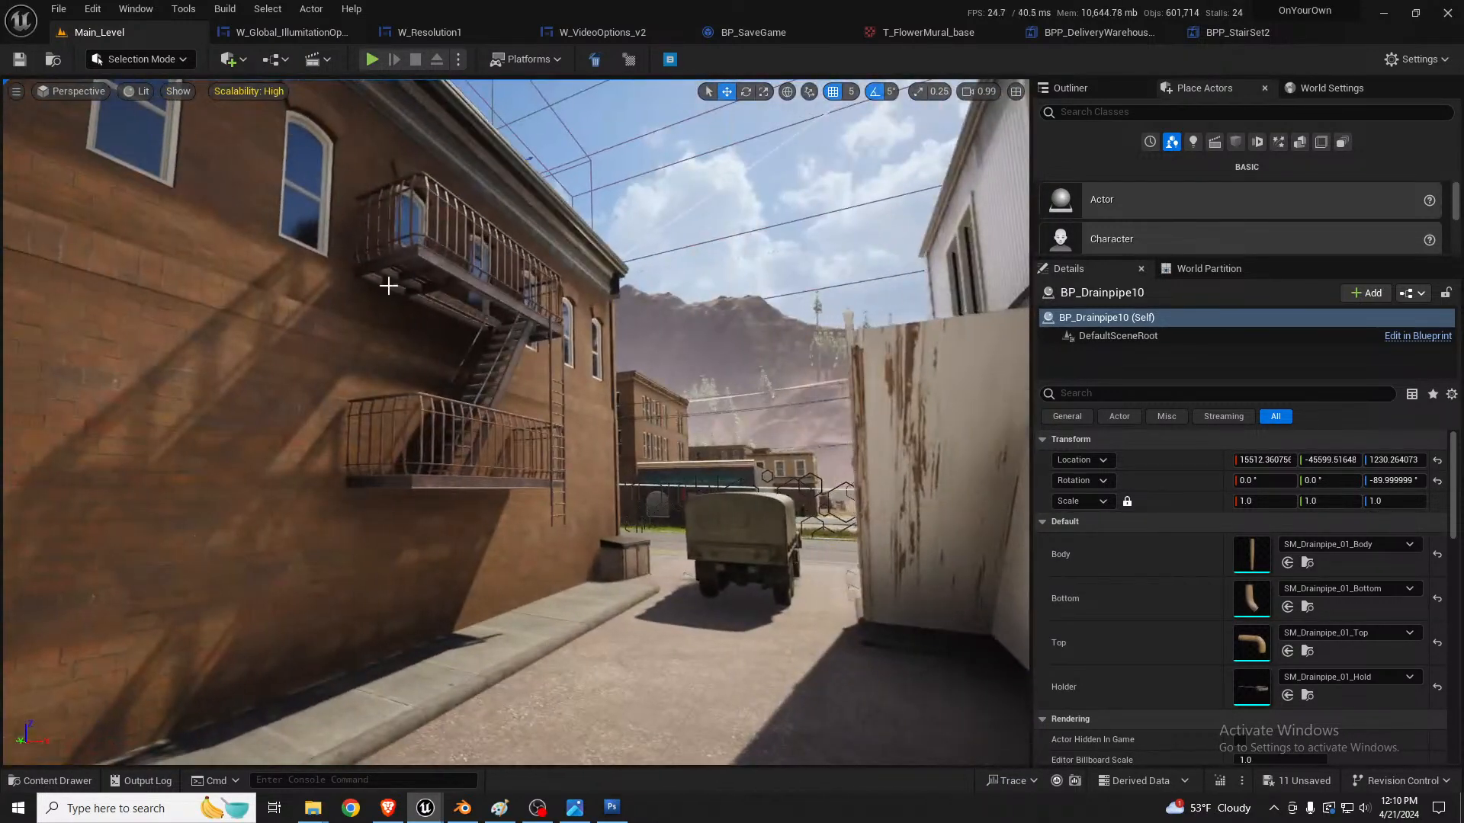
Step: Duplicate the fire escape on the brick building and move the copy onto the yellow building
click(440, 414)
right_drag(440, 414, 492, 357)
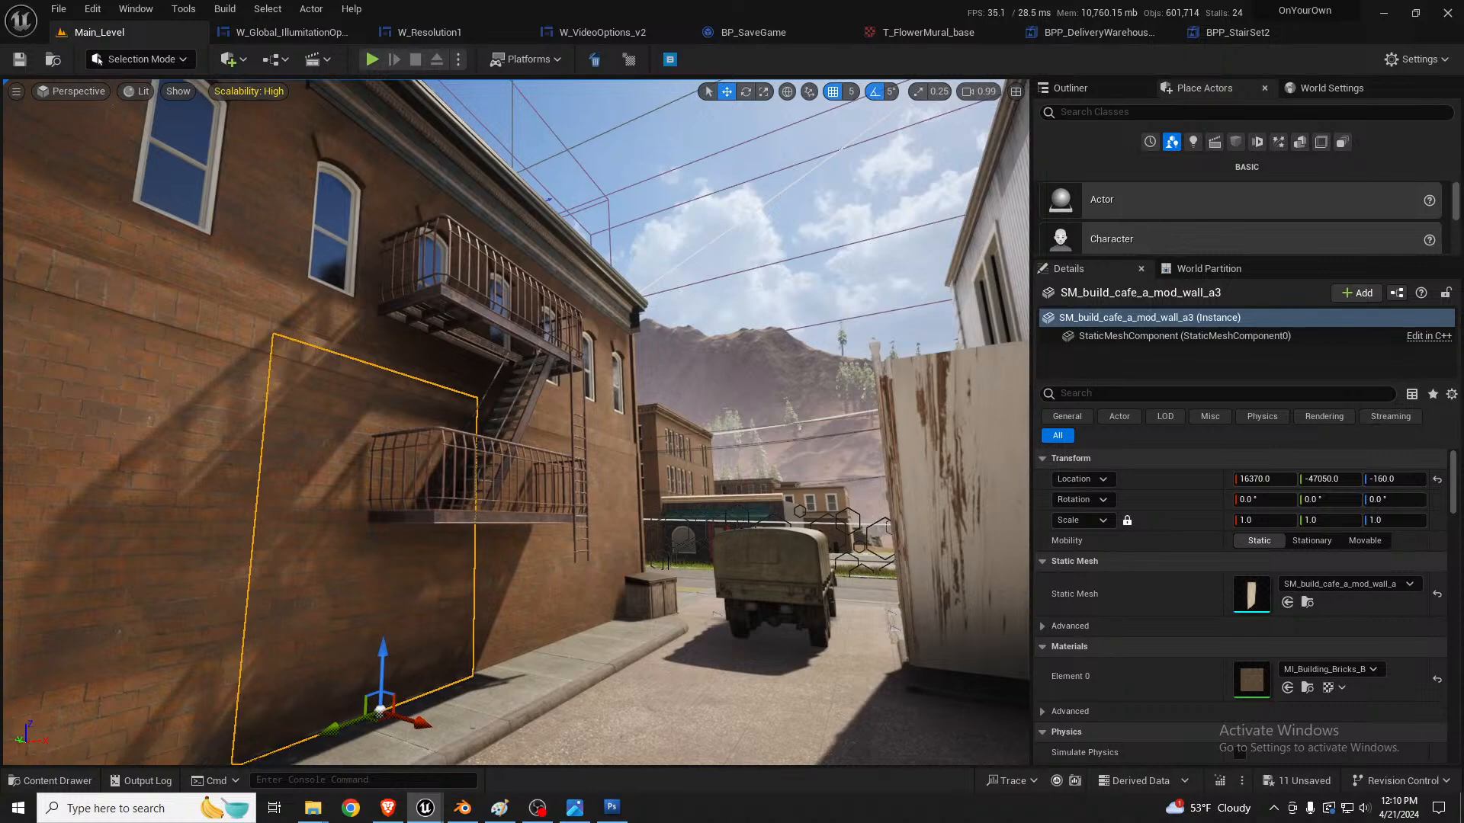
click(488, 458)
right_drag(488, 457, 366, 454)
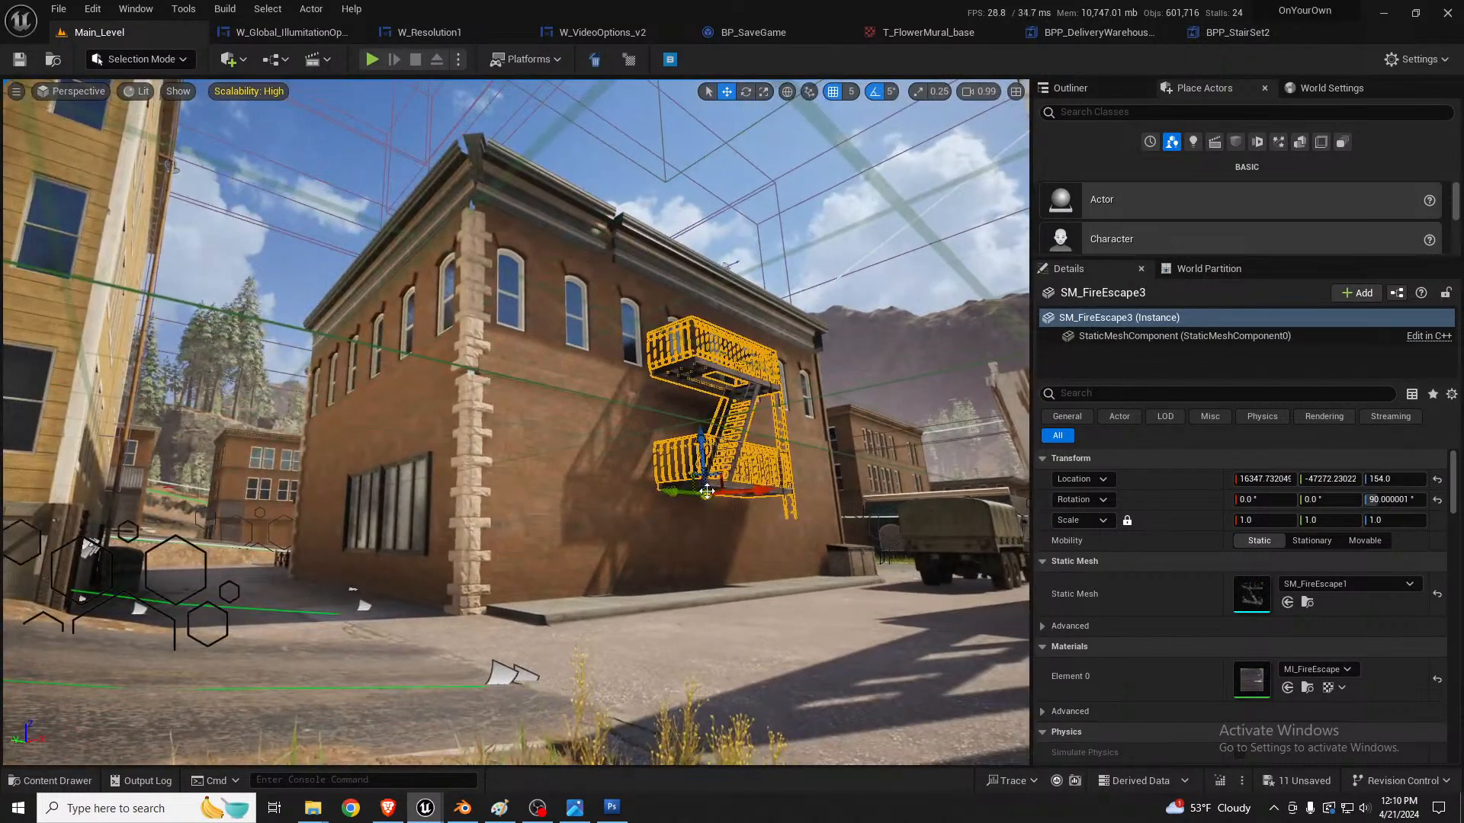
alt+drag(709, 492, 149, 481)
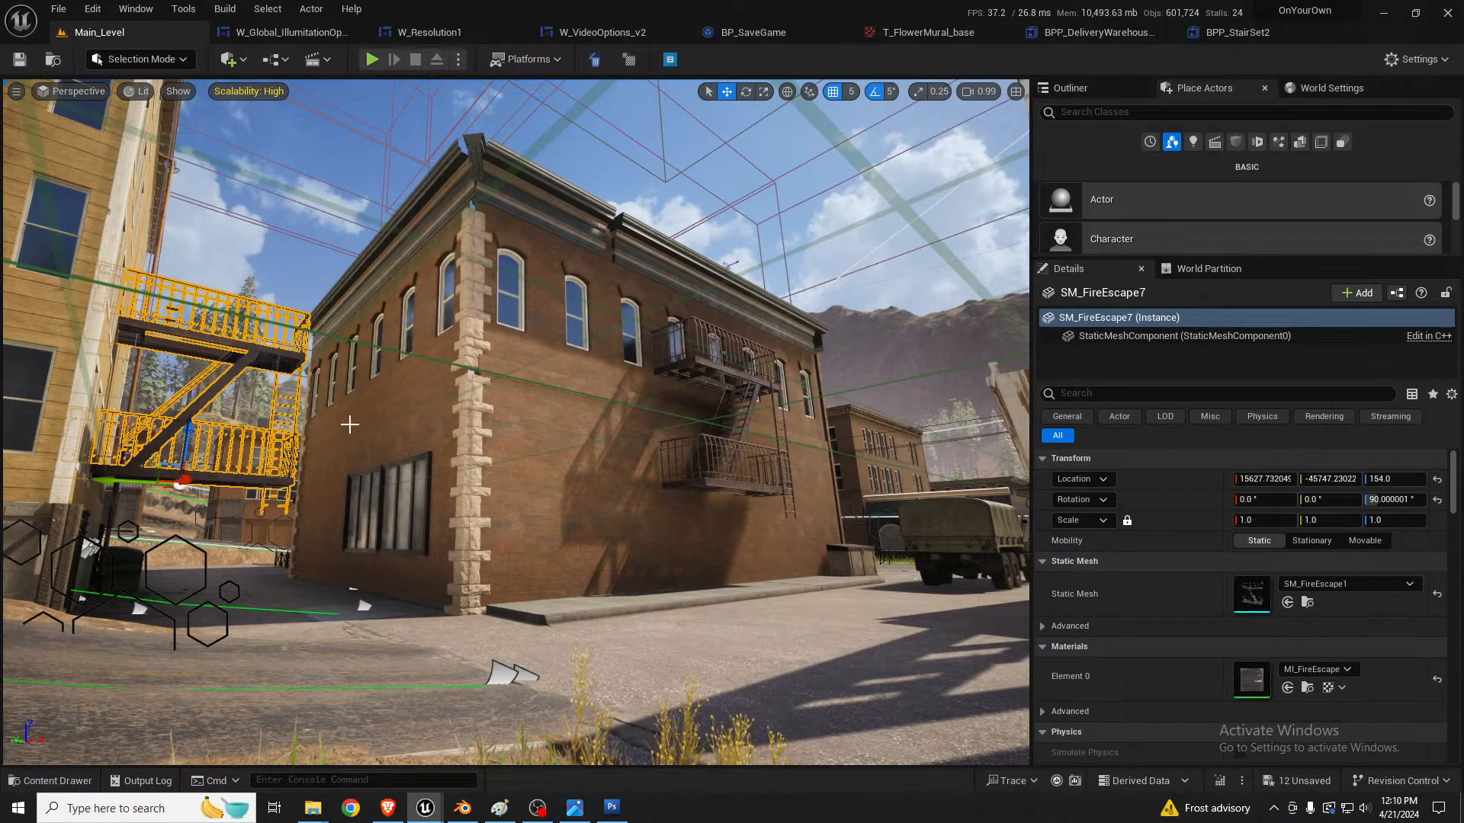
Step: Rotate the copied fire escape to 0 degrees so it faces along the yellow building's wall
right_drag(349, 422, 324, 484)
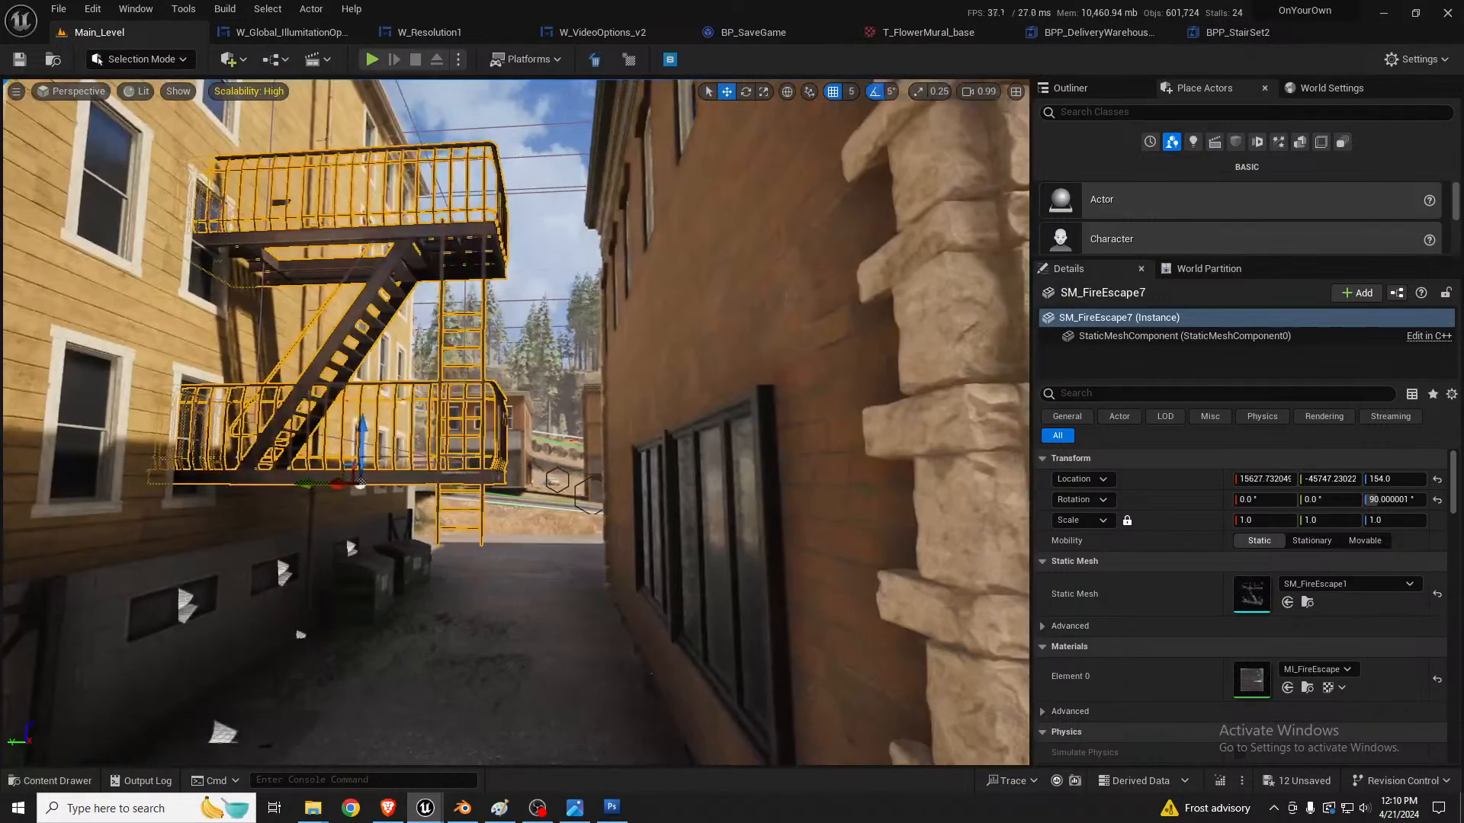
key(e)
drag(353, 486, 476, 489)
right_drag(473, 489, 461, 420)
key(w)
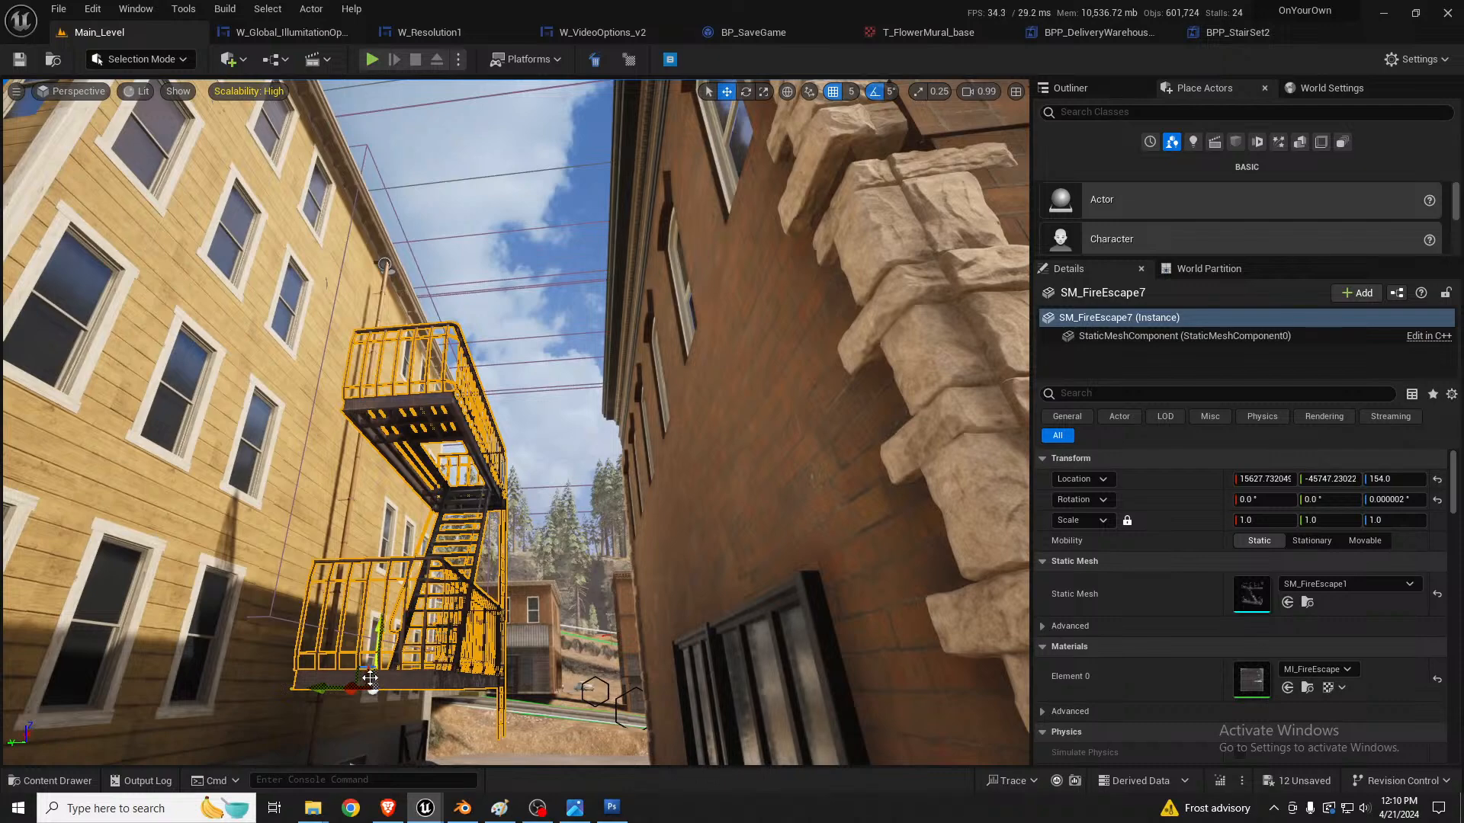
Step: Raise the fire escape copy to a height of 729 and slide it along the yellow wall
drag(355, 672, 308, 392)
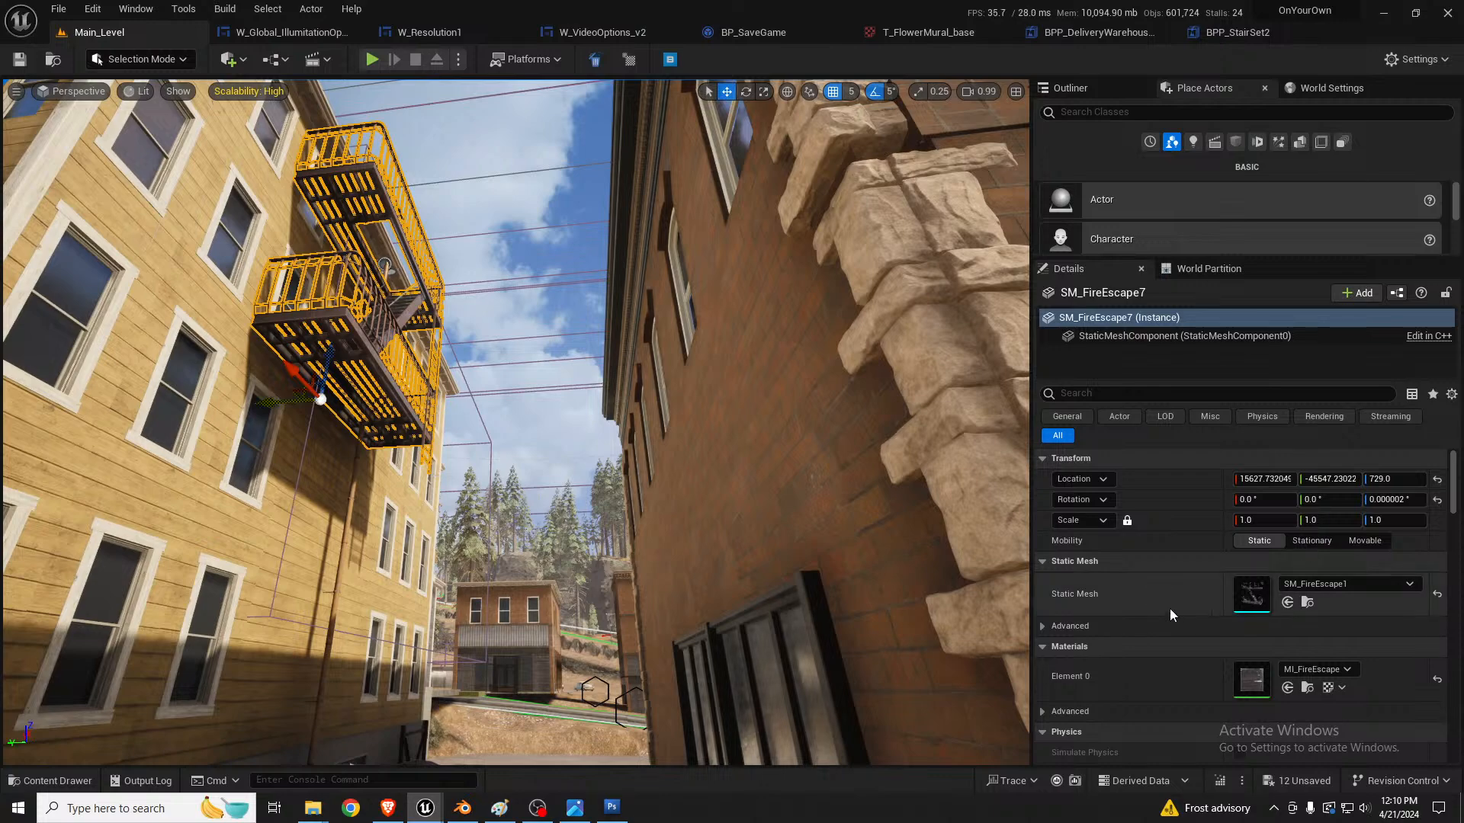
key(f)
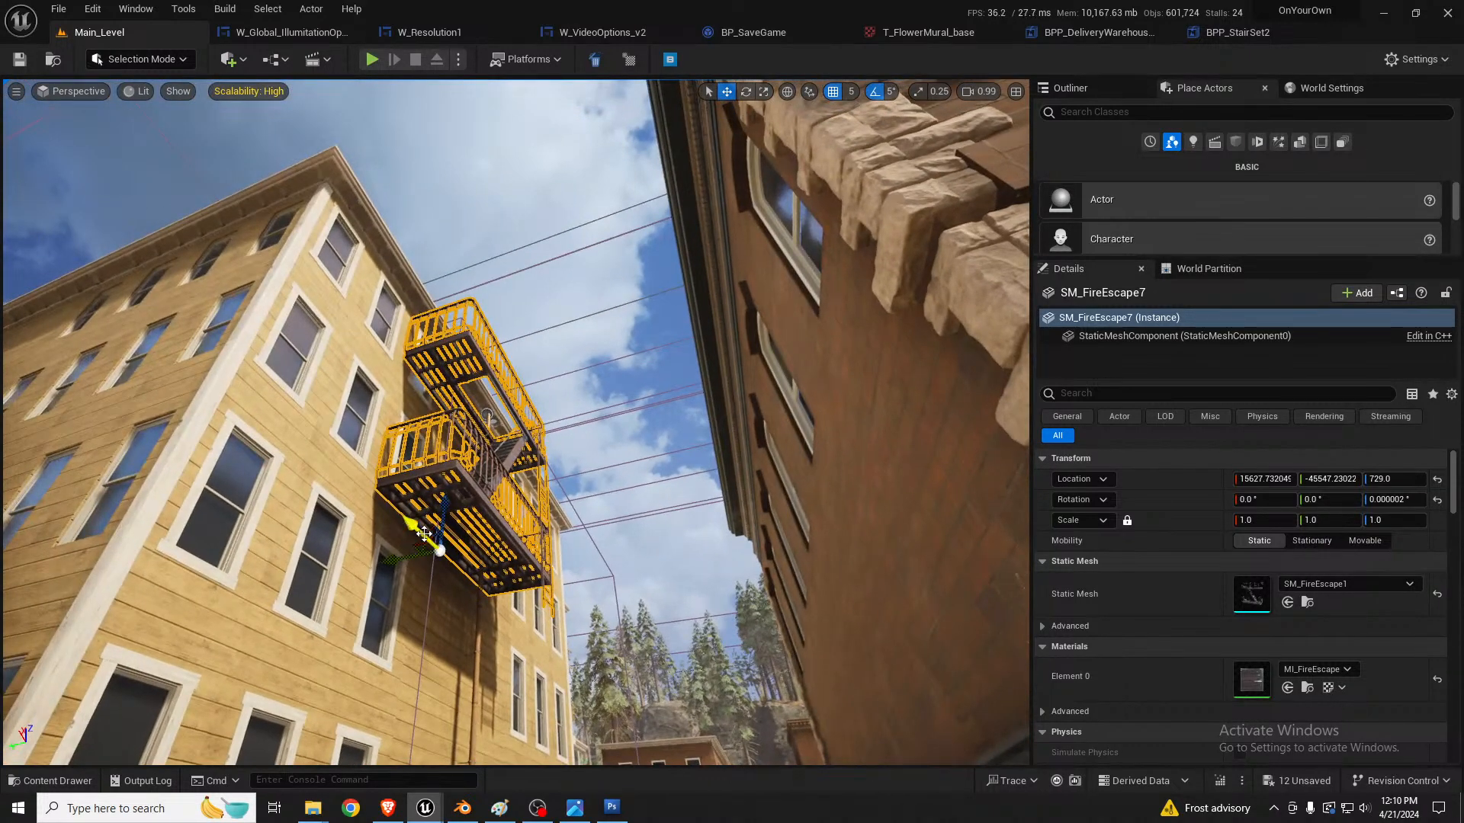
drag(424, 533, 340, 490)
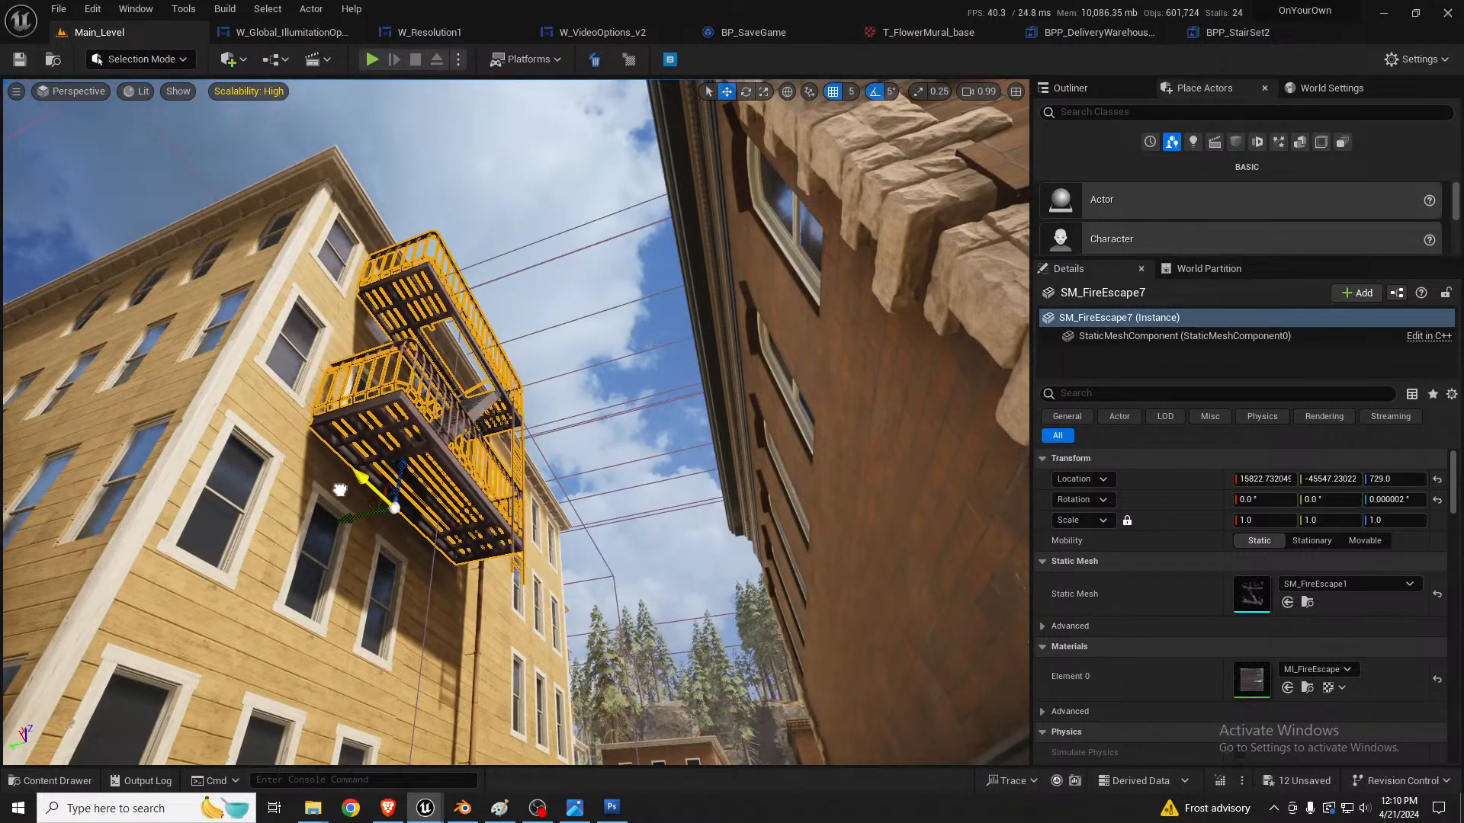
Step: Duplicate the fire escape and move the new copy further along the yellow building's wall
right_drag(340, 490, 404, 527)
alt+drag(311, 380, 458, 505)
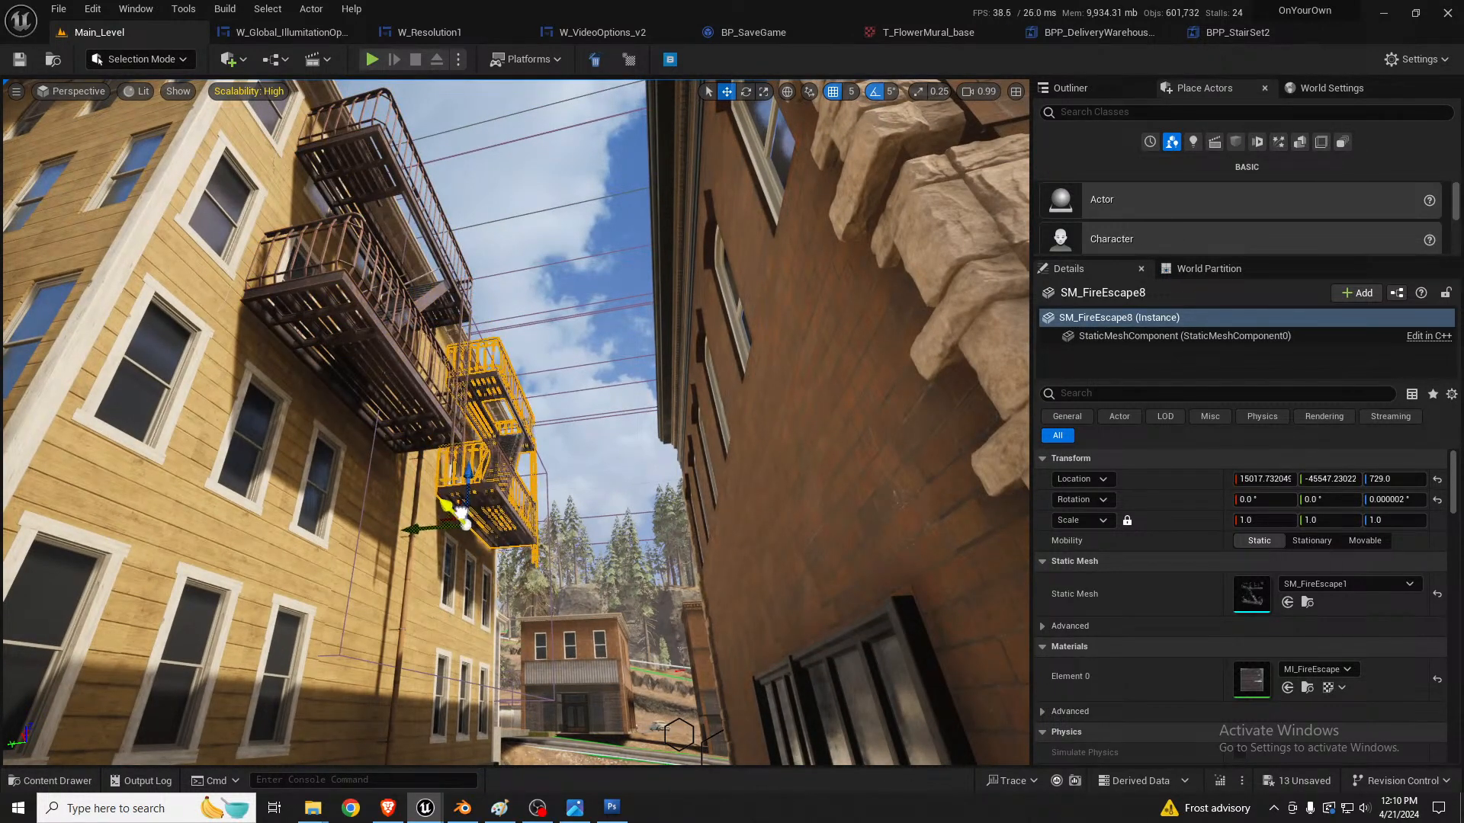
click(397, 364)
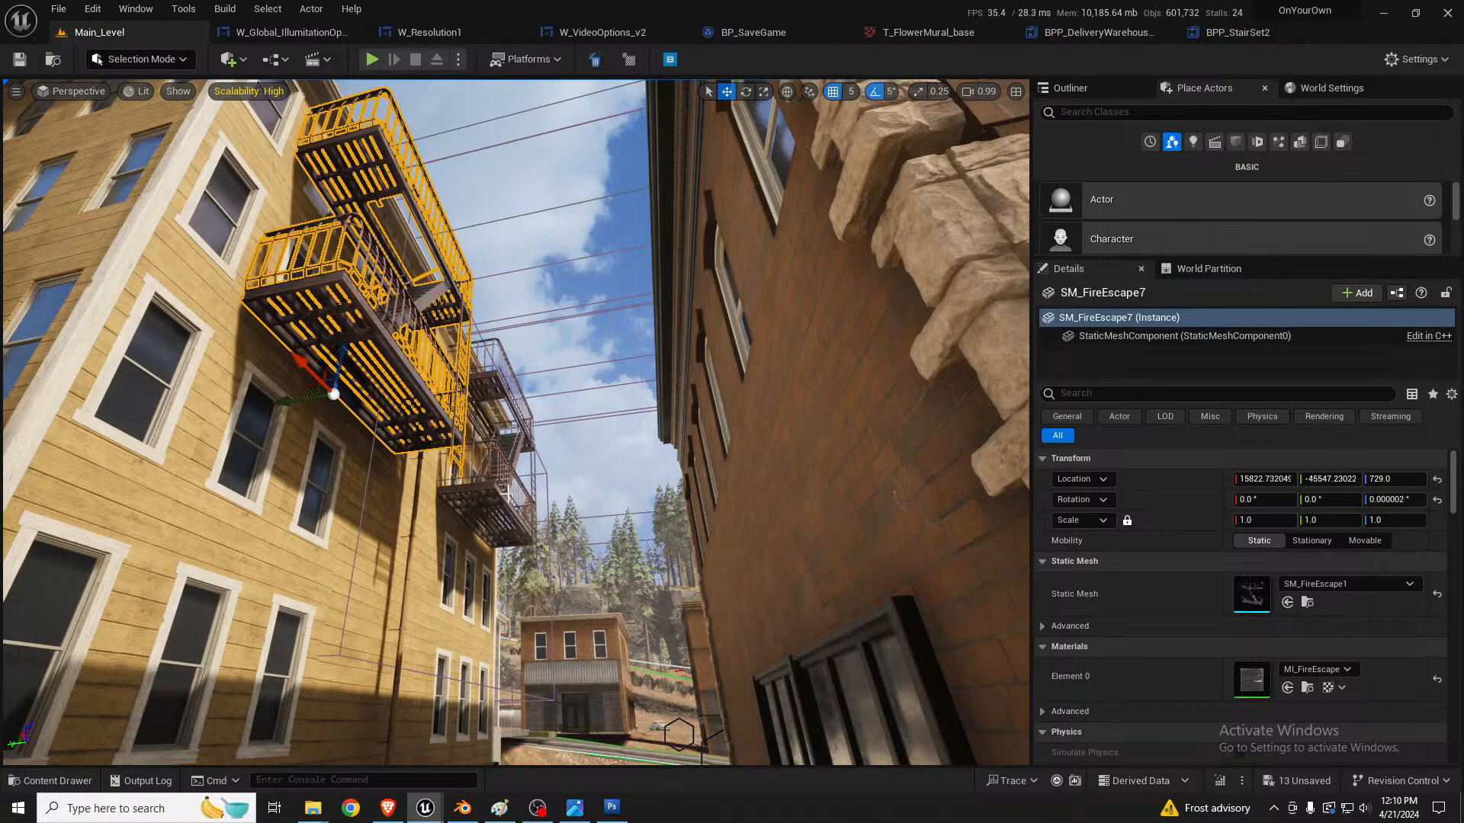
click(491, 485)
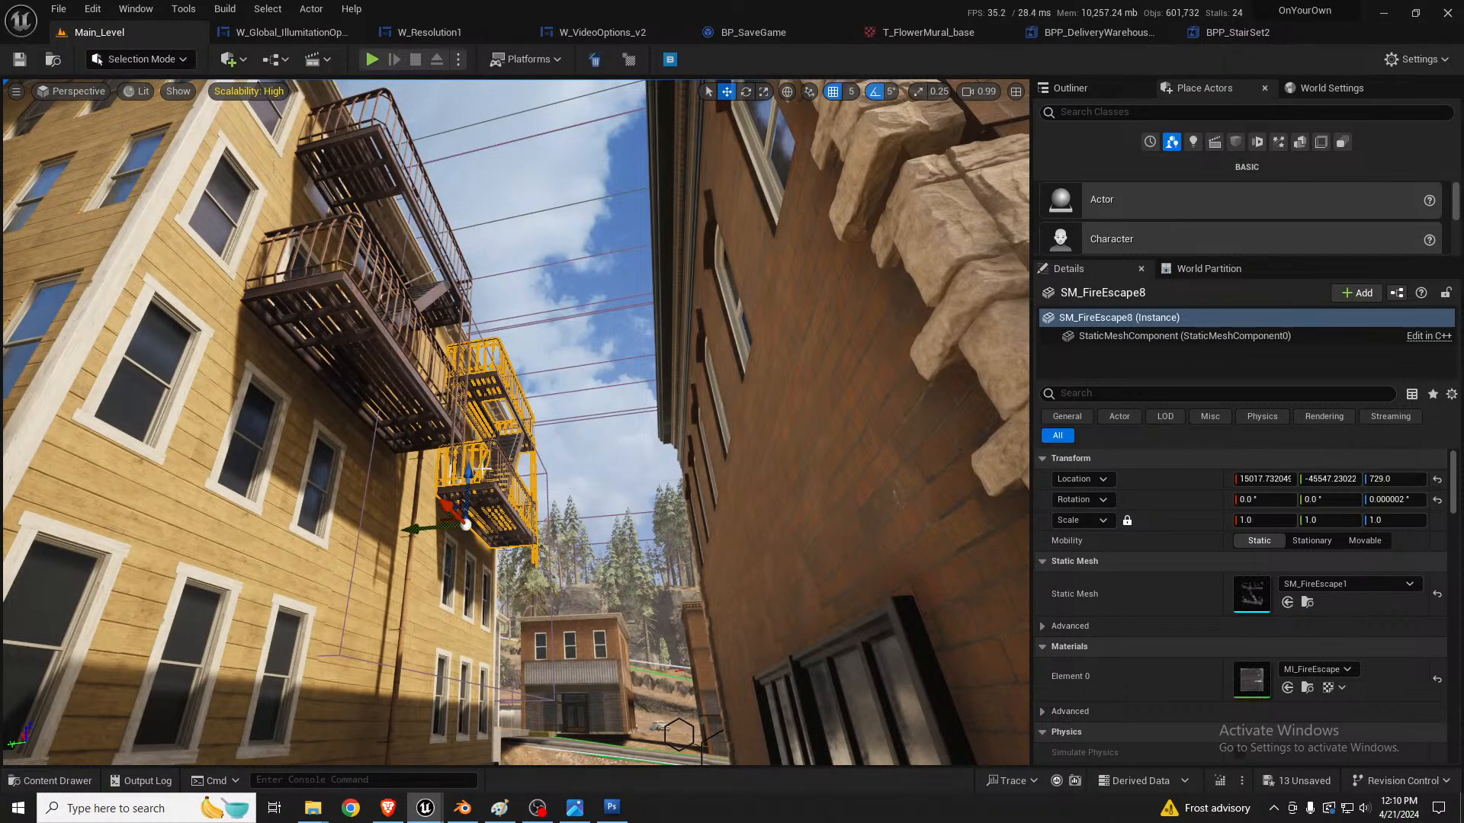
ctrl+click(431, 400)
right_drag(430, 401, 459, 432)
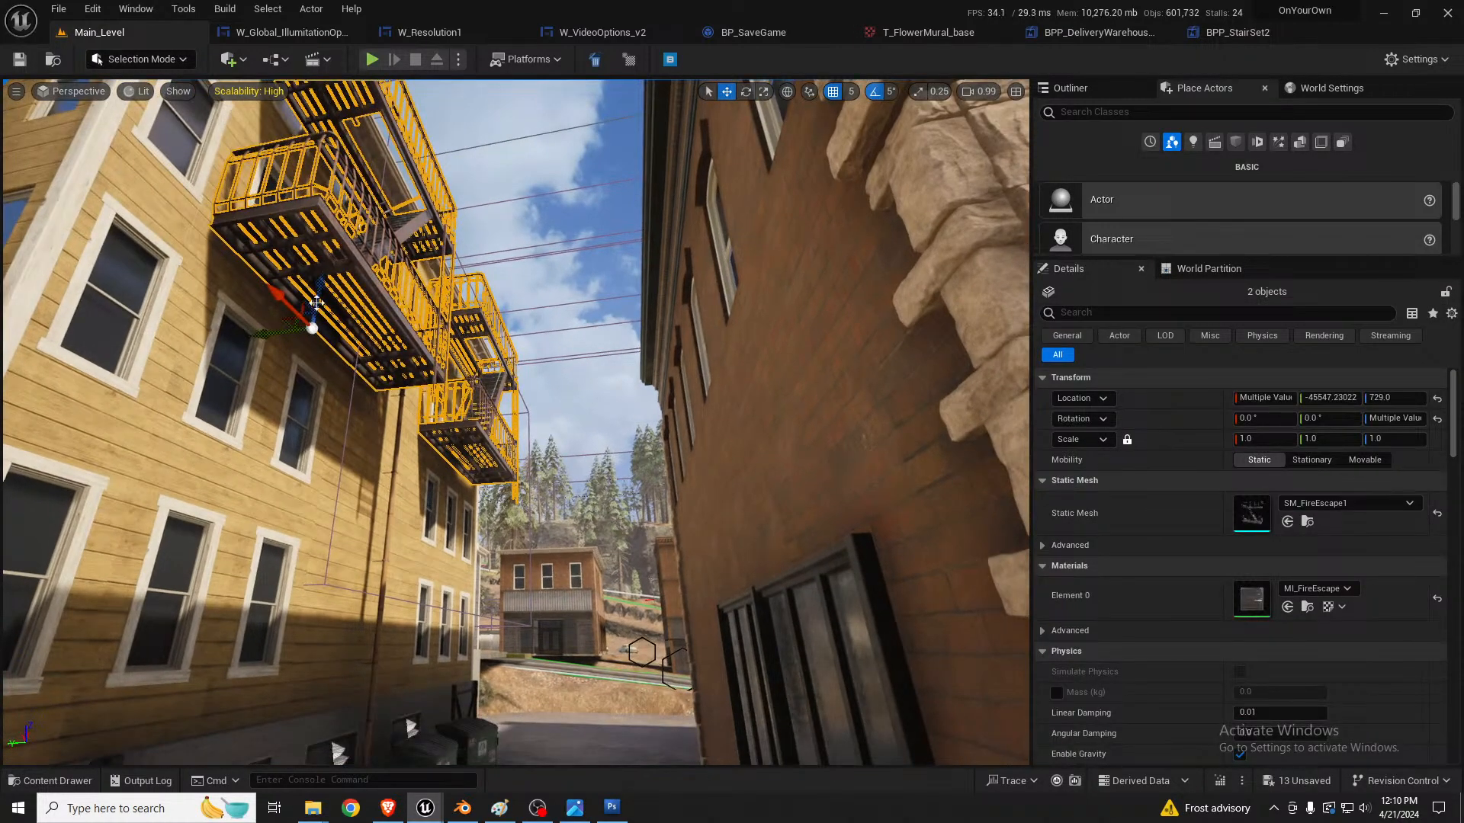
drag(321, 278, 170, 632)
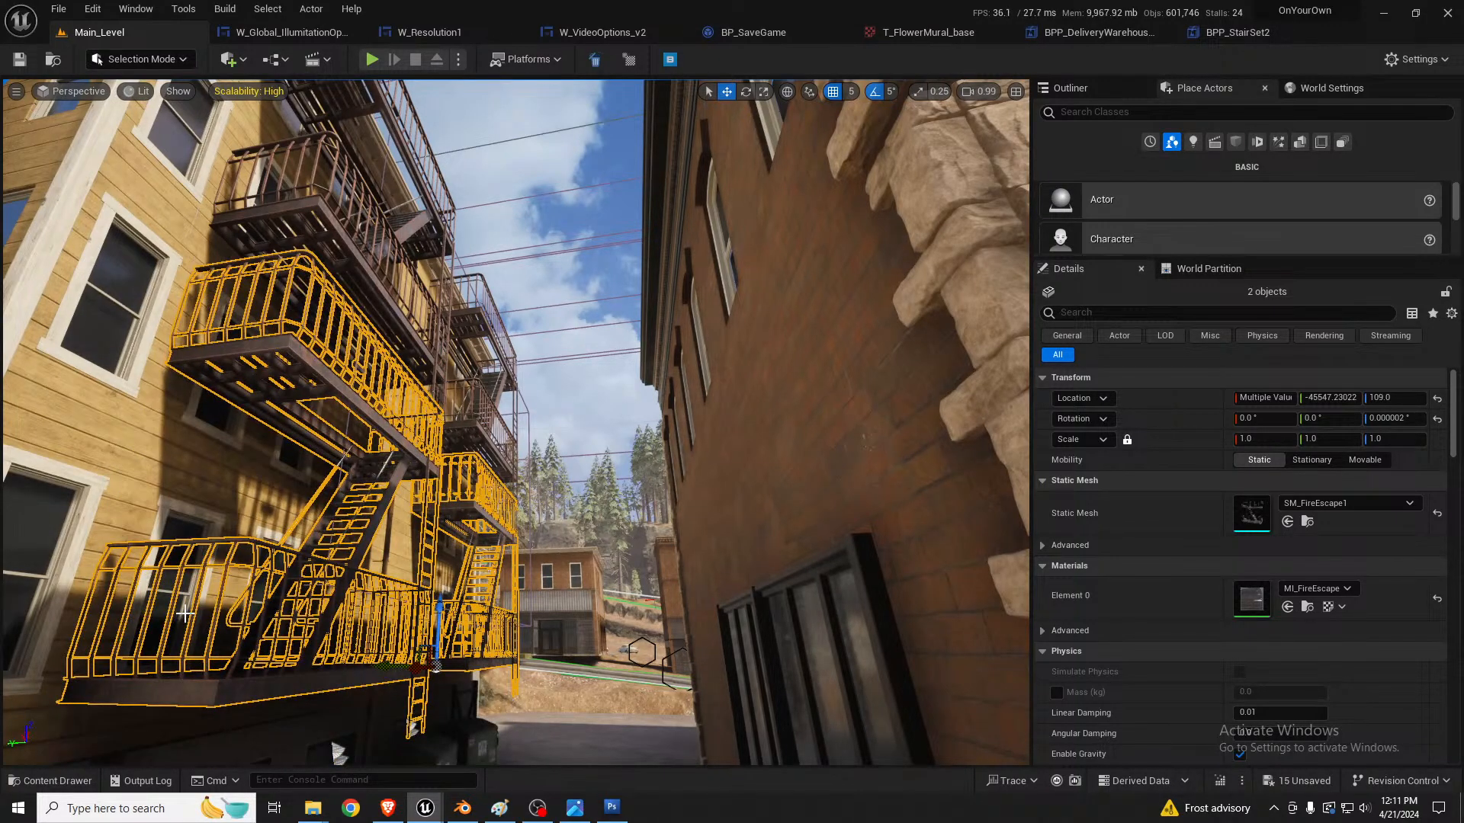
key(Delete)
Step: Select both fire escapes on the yellow building and lower them together to a height of 659
click(347, 316)
right_drag(347, 316, 347, 286)
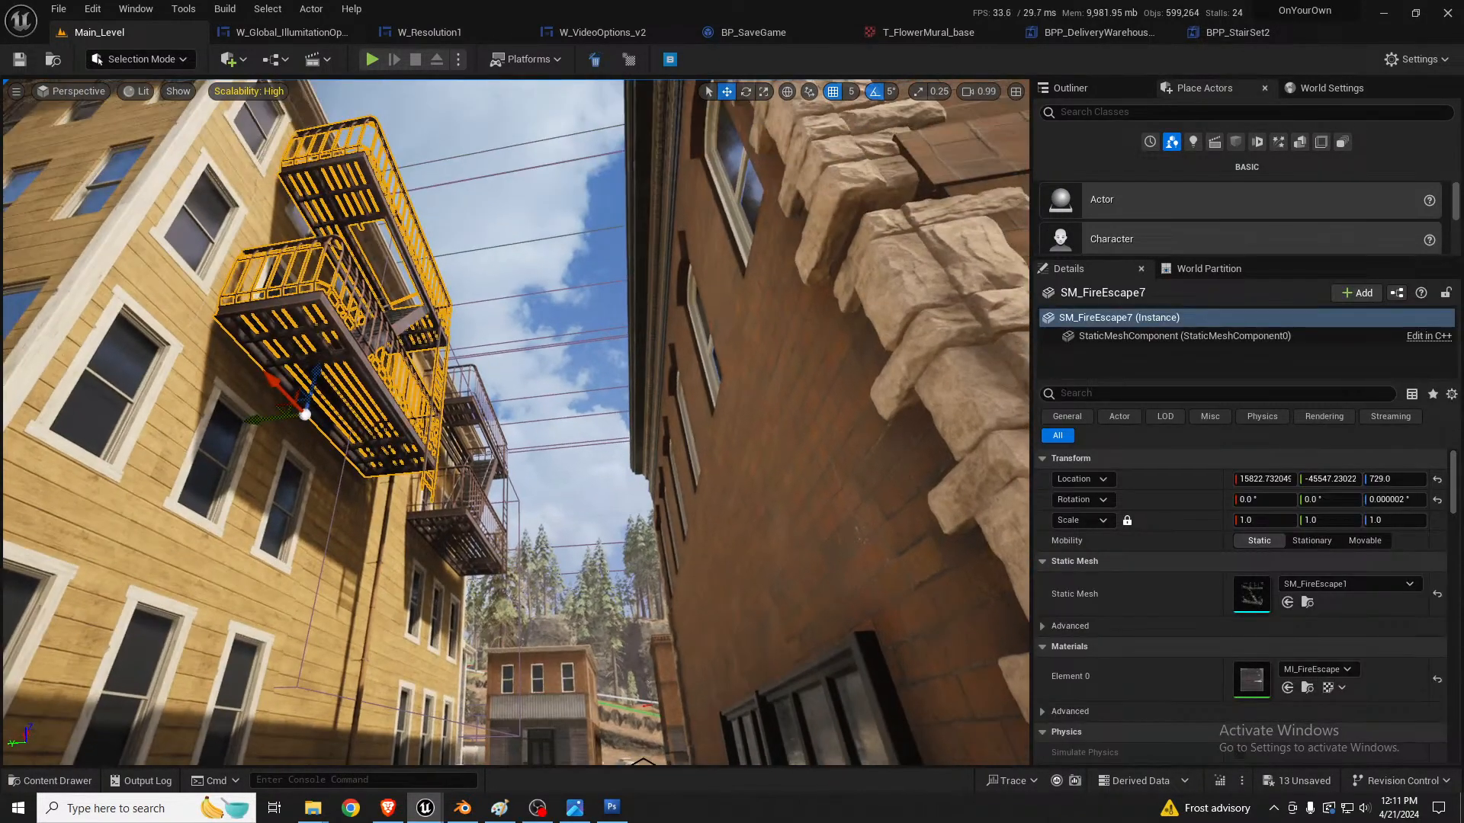
ctrl+click(445, 516)
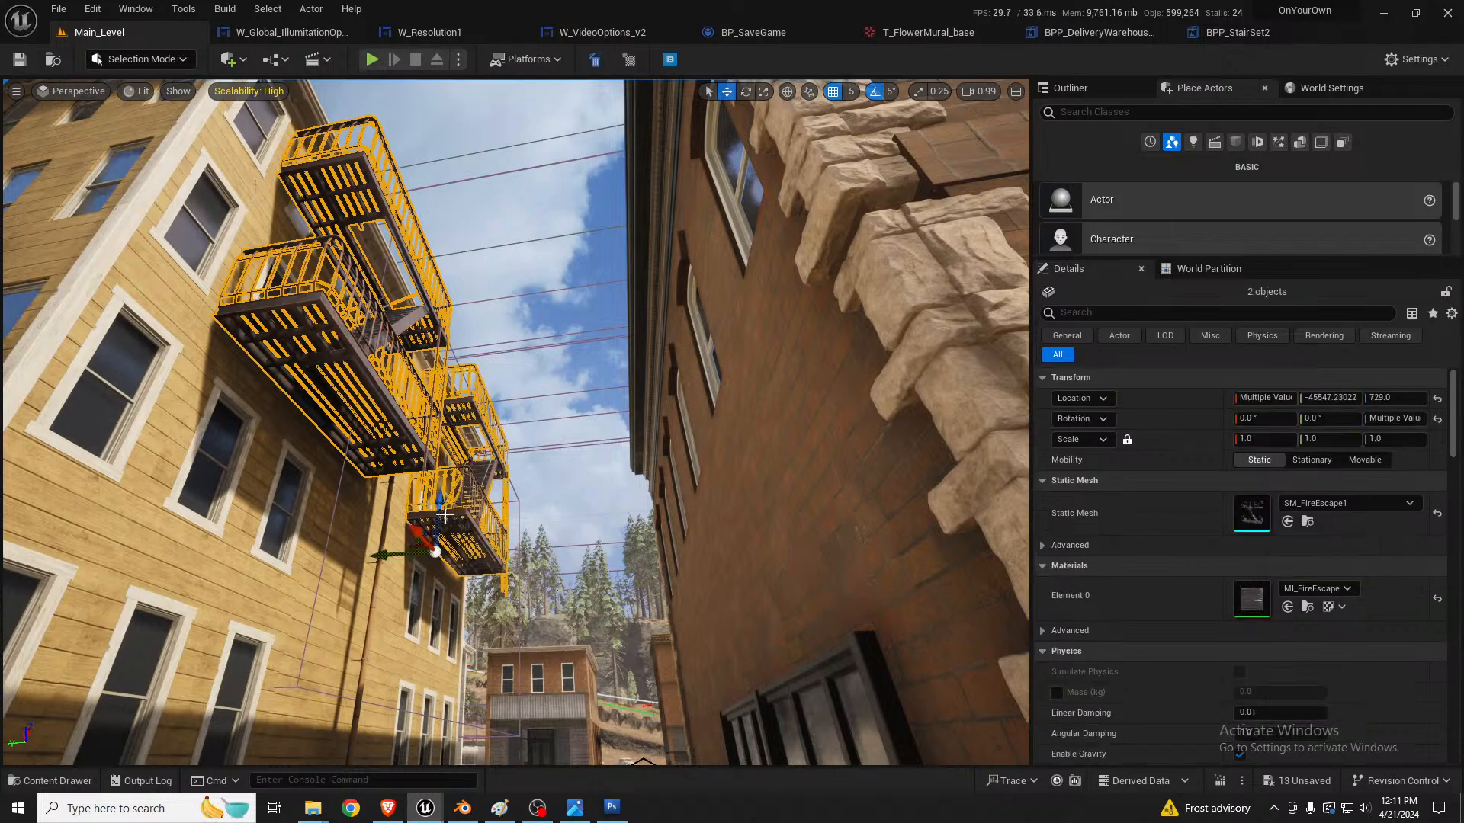
drag(441, 497, 443, 512)
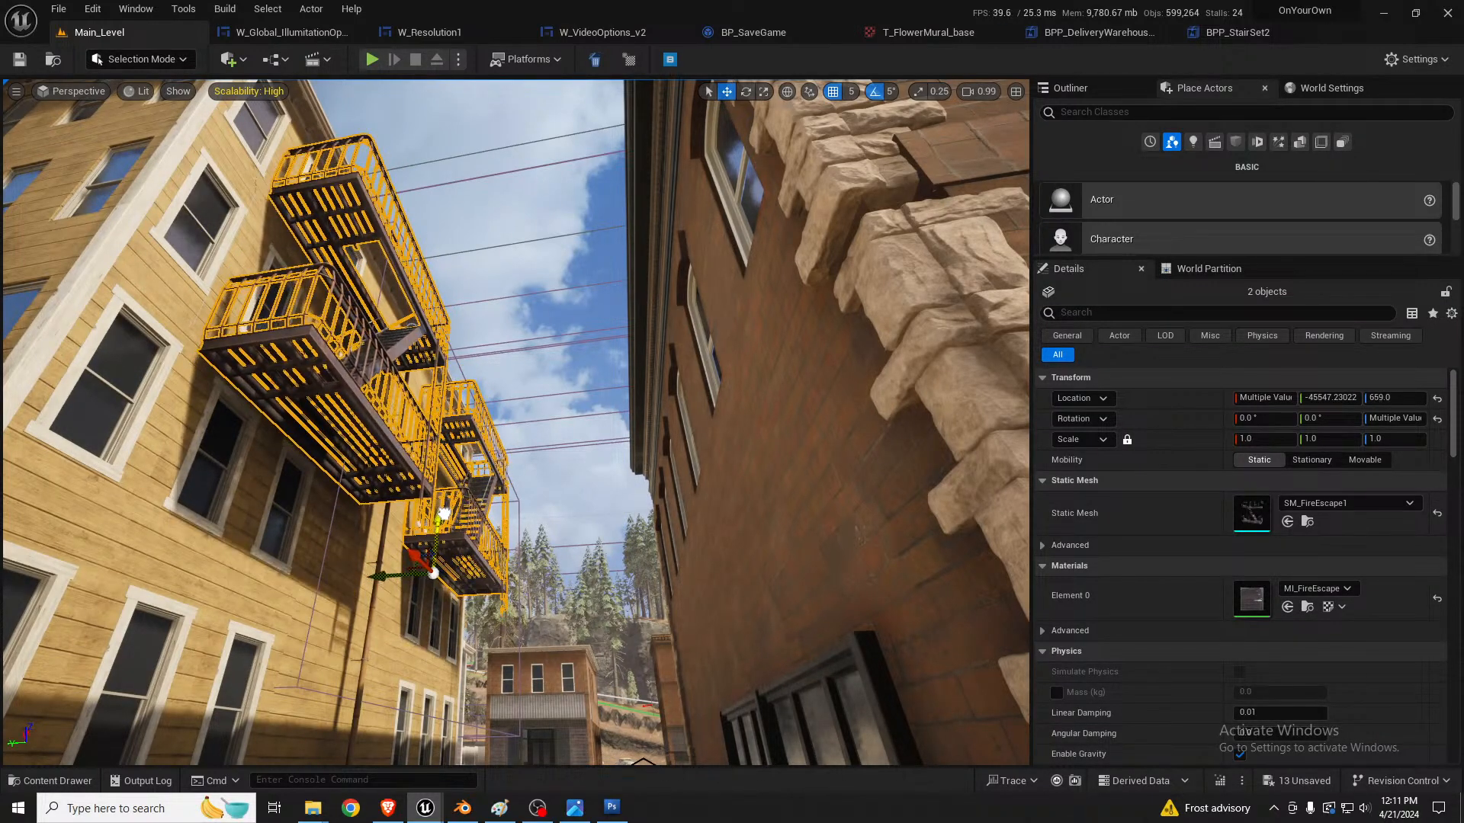
right_drag(482, 468, 487, 556)
key(Escape)
Step: Save the level
mouse_move(524, 465)
right_down()
mouse_move(535, 480)
mouse_move(533, 464)
right_up()
key(s)
key(w)
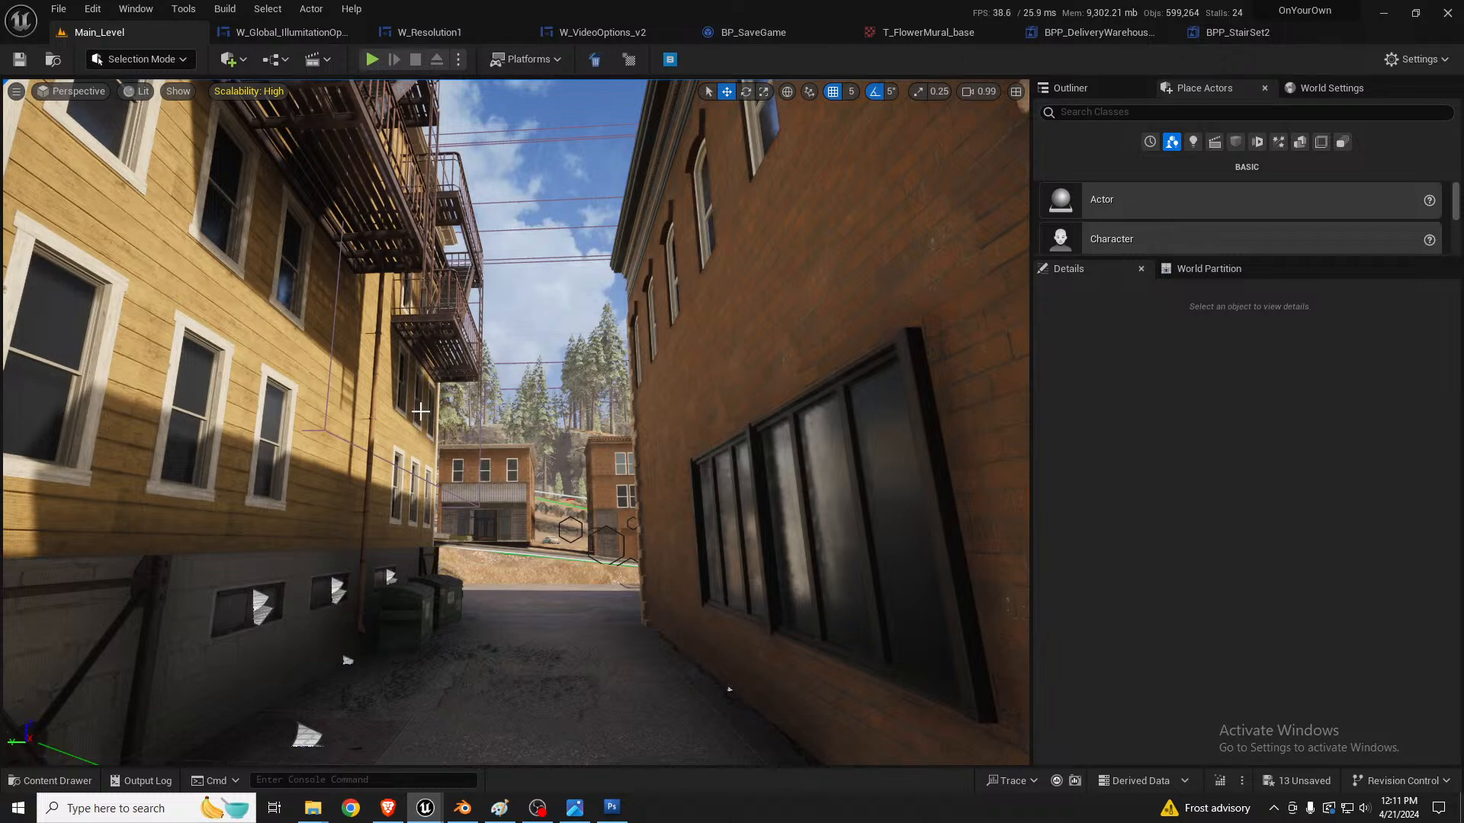
right_drag(504, 420, 538, 458)
key(s)
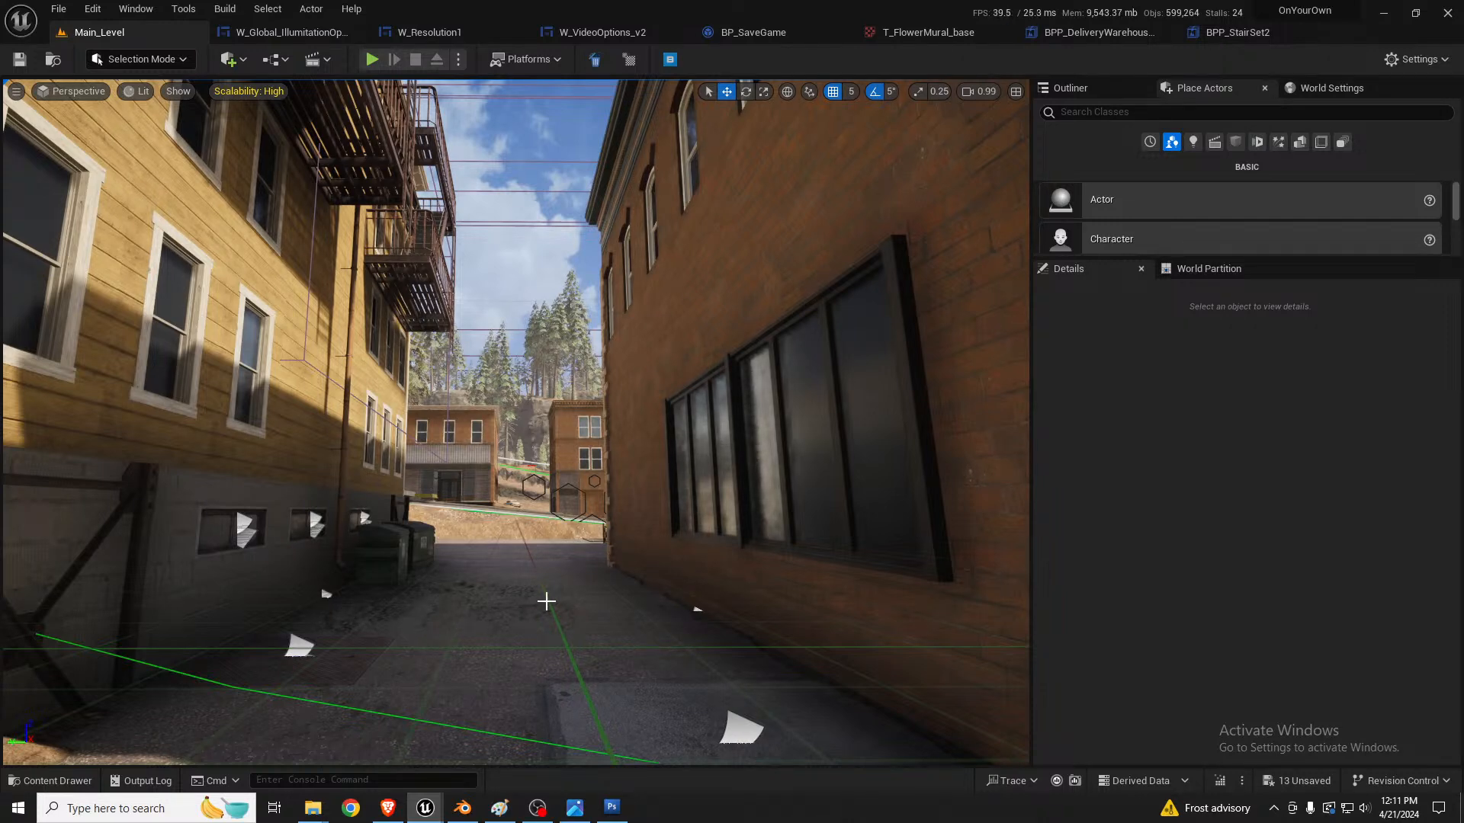
right_drag(690, 584, 645, 663)
key(ctrl+s)
key(w)
scroll(664, 567, up, 8)
mouse_move(573, 593)
right_down()
mouse_move(686, 655)
mouse_move(801, 660)
mouse_move(724, 705)
mouse_move(584, 648)
mouse_move(564, 608)
right_up()
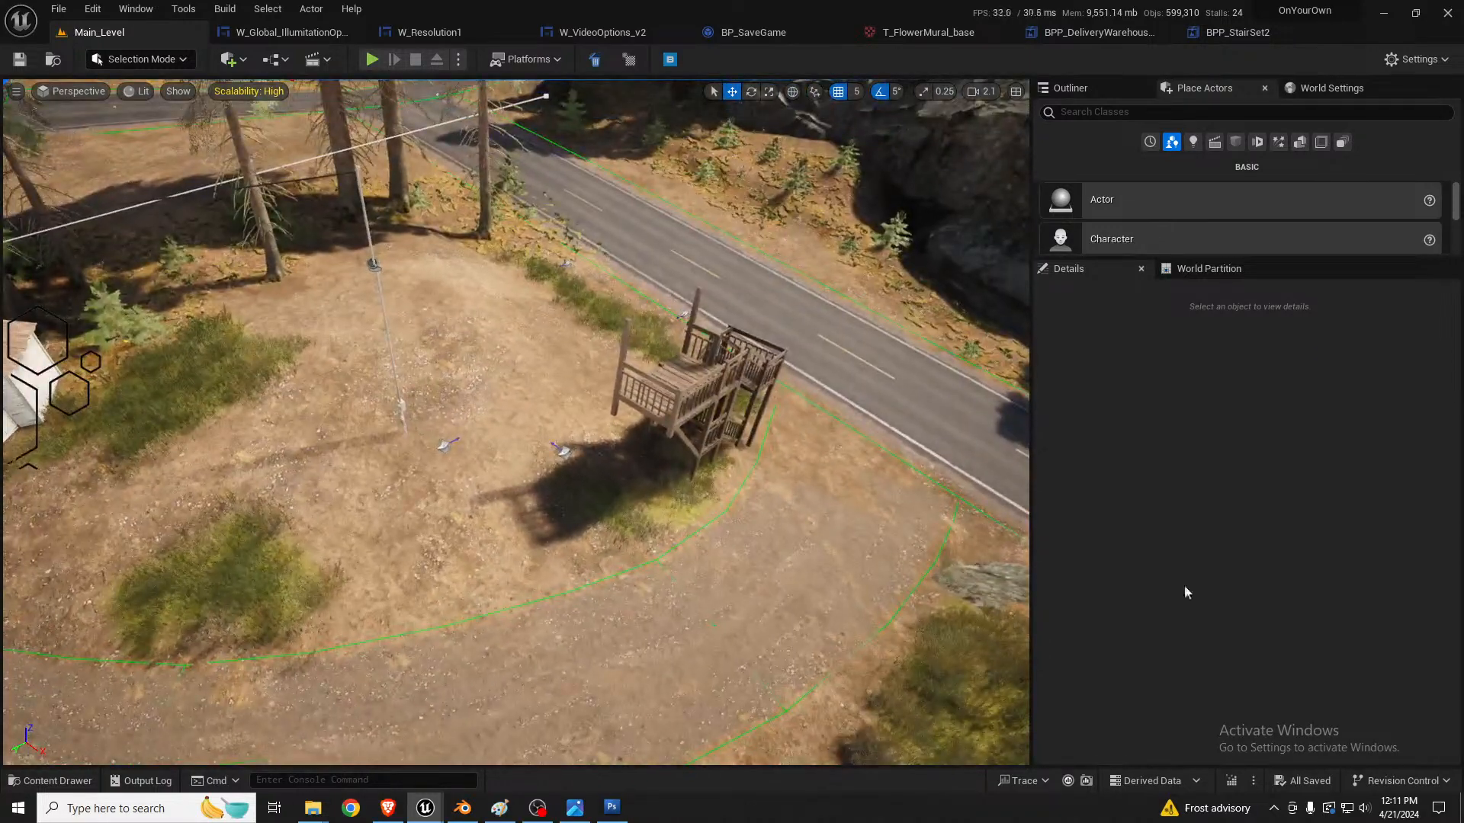
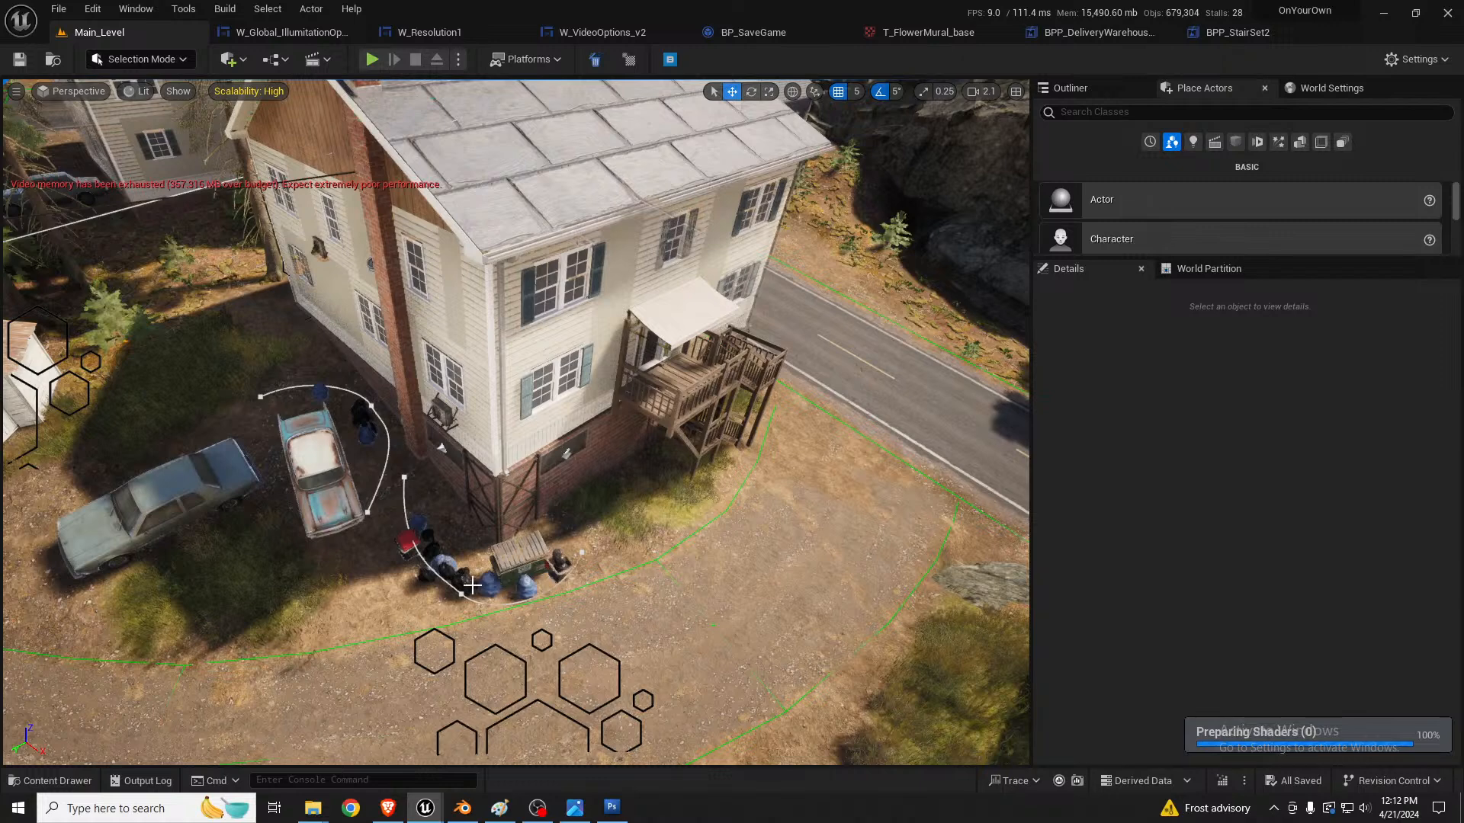
Step: Open the ResidentialHouses level instance, copy the trash bag scatter and open trash bin beside the green dumpster, and exit the instance
click(472, 584)
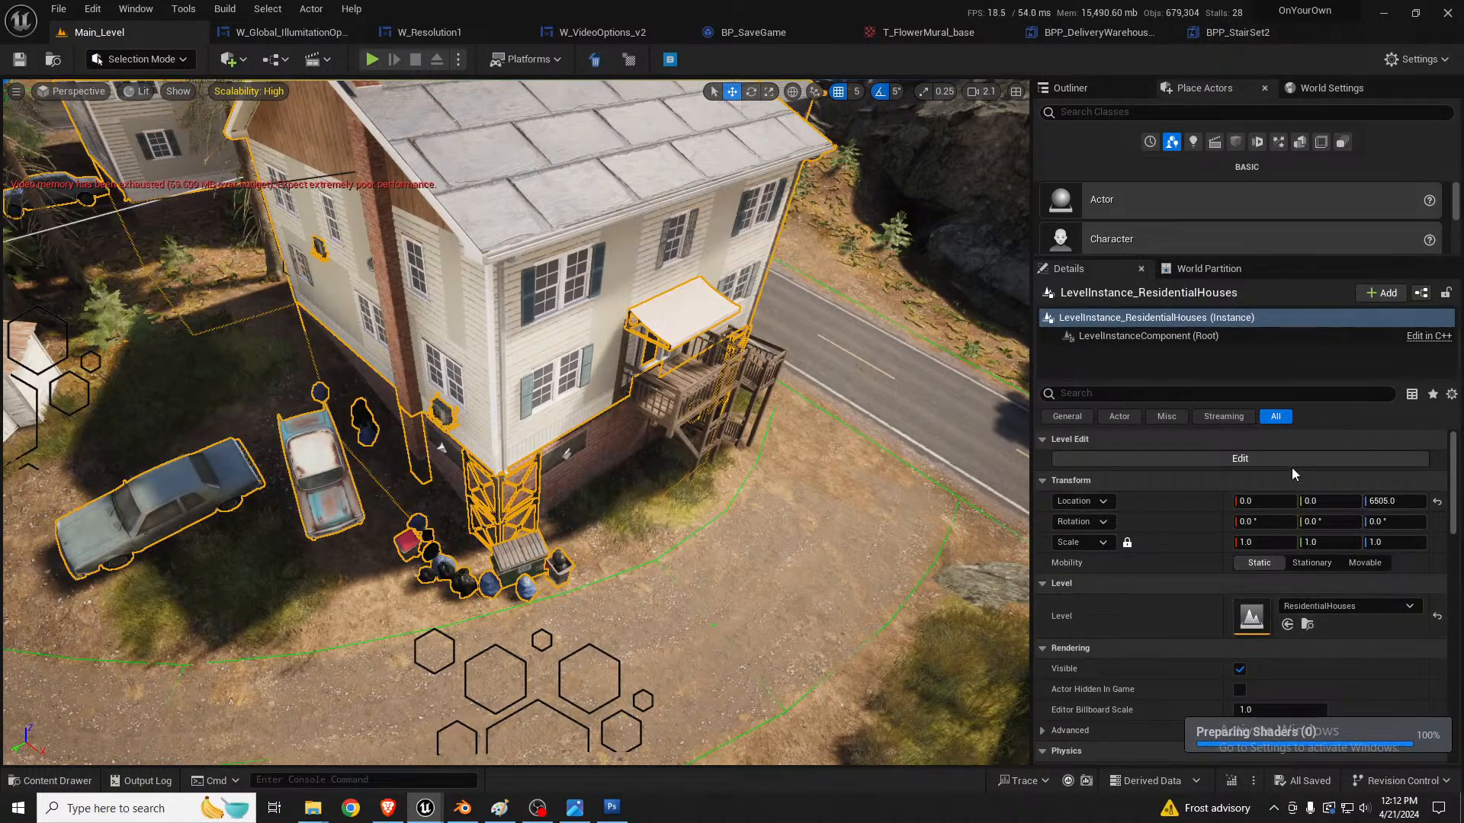
click(1292, 462)
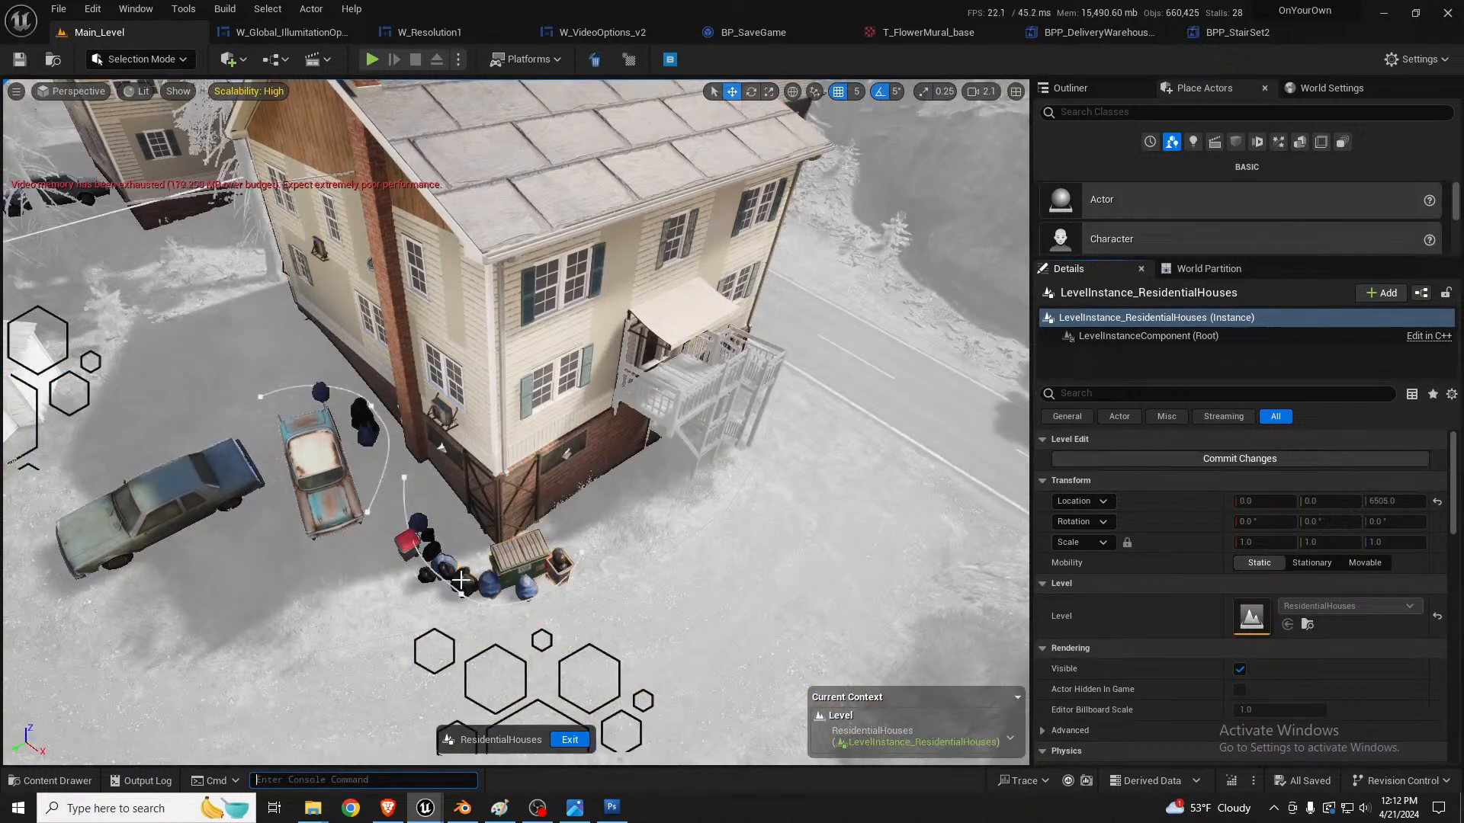
click(541, 596)
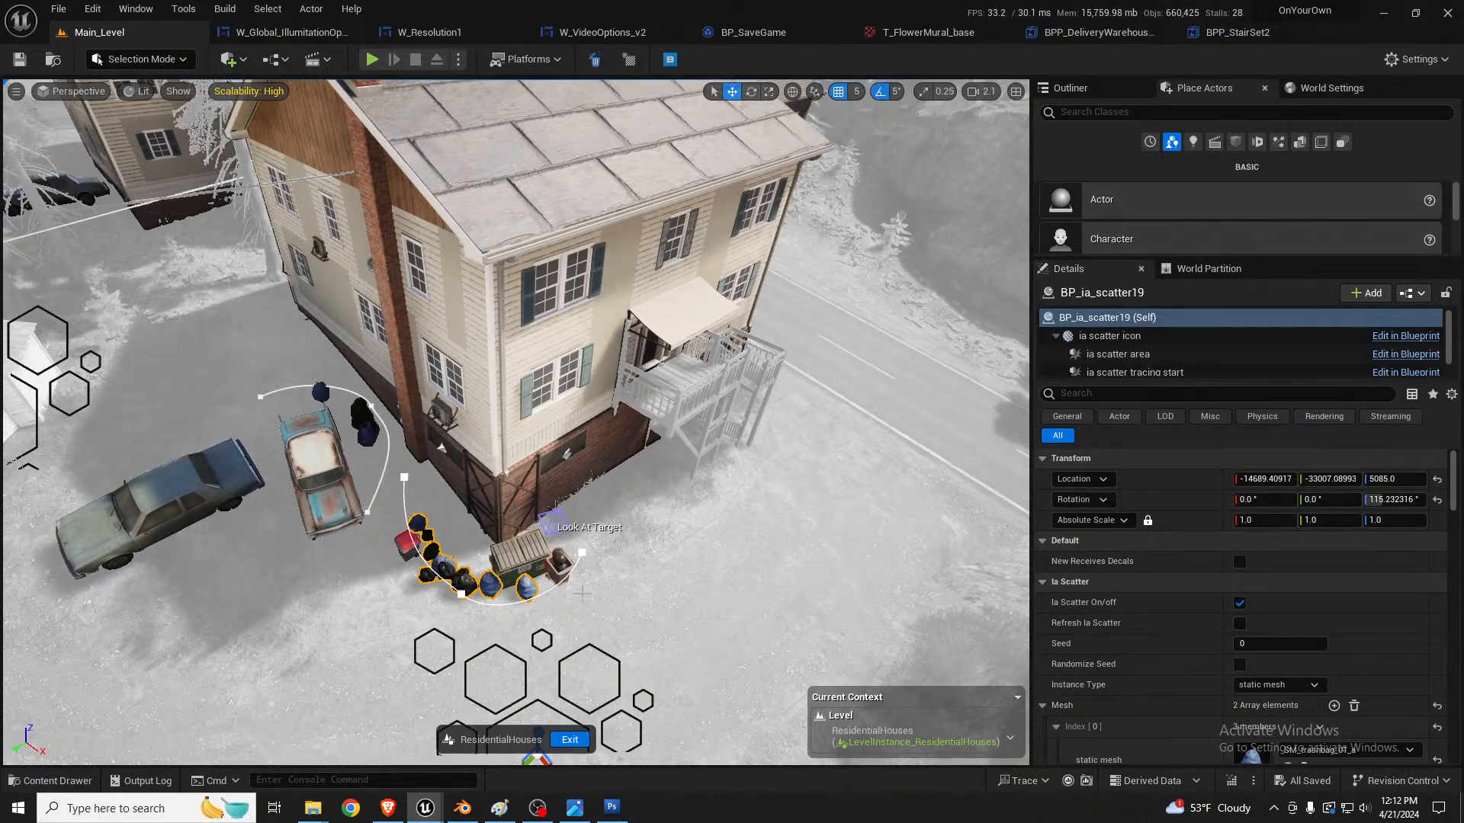
right_drag(582, 593, 594, 648)
key(w)
key(s)
scroll(582, 593, down, 2)
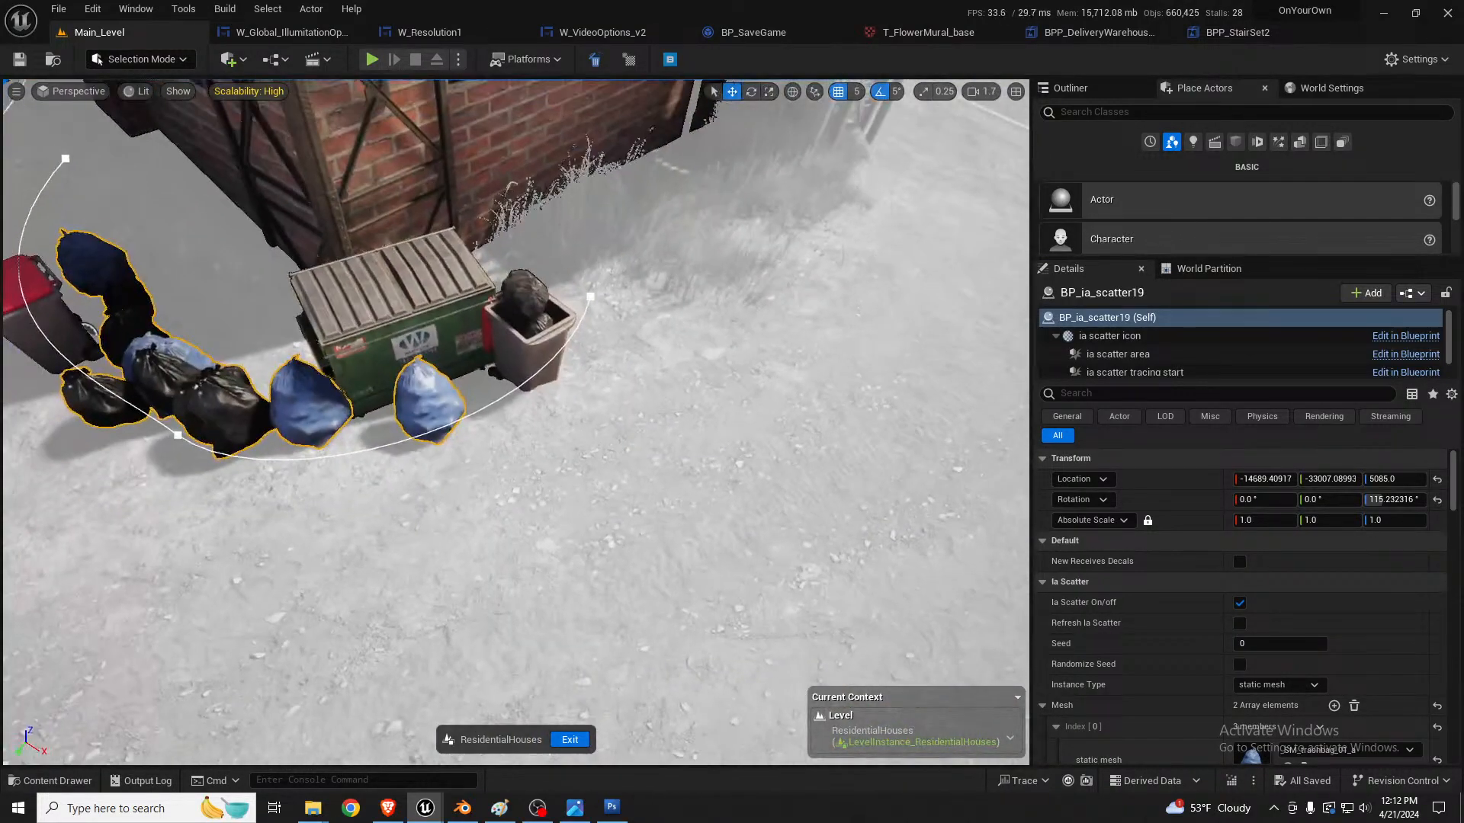
ctrl+click(535, 352)
right_drag(535, 353, 503, 350)
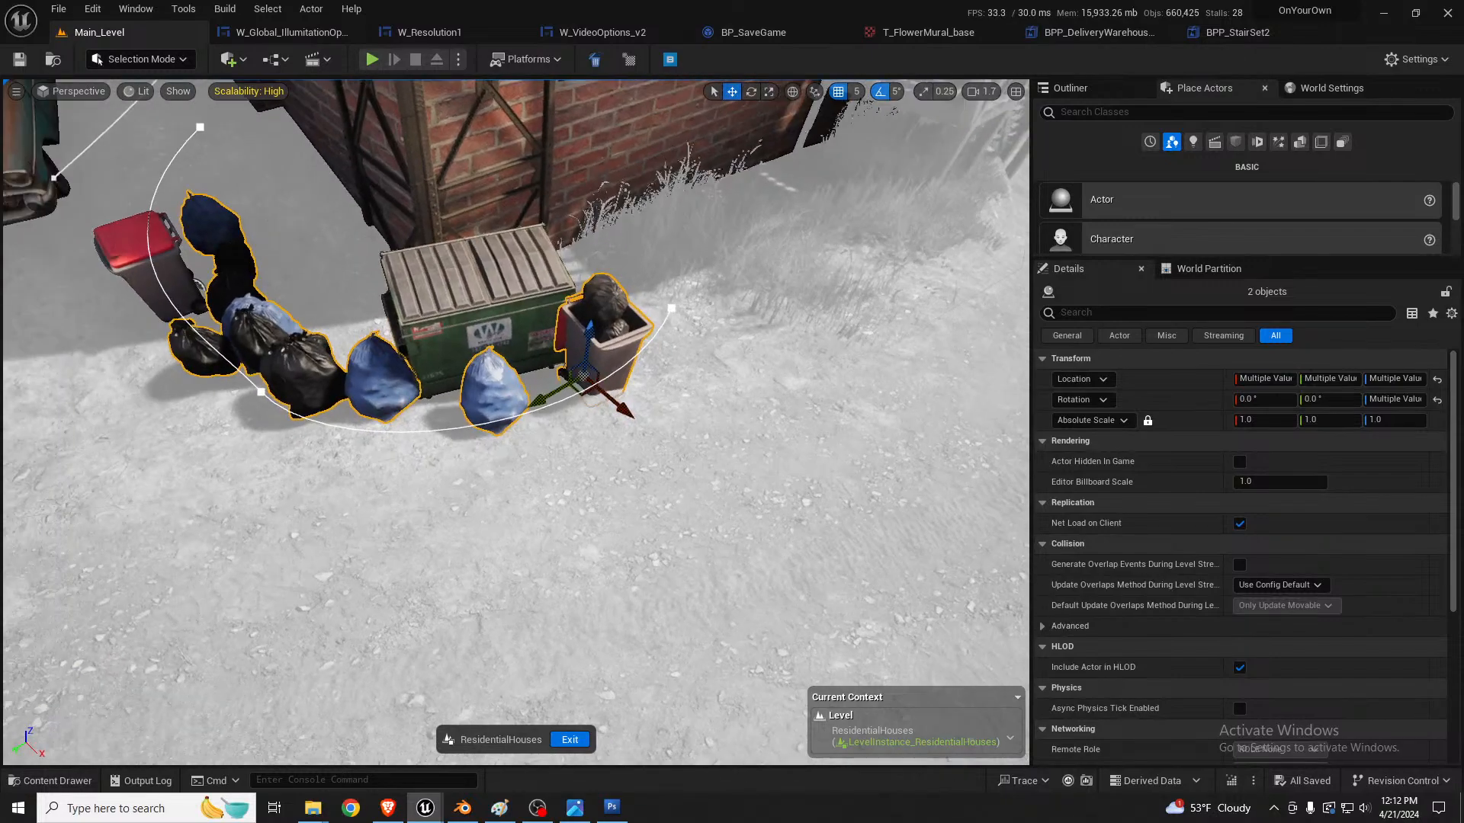
click(570, 739)
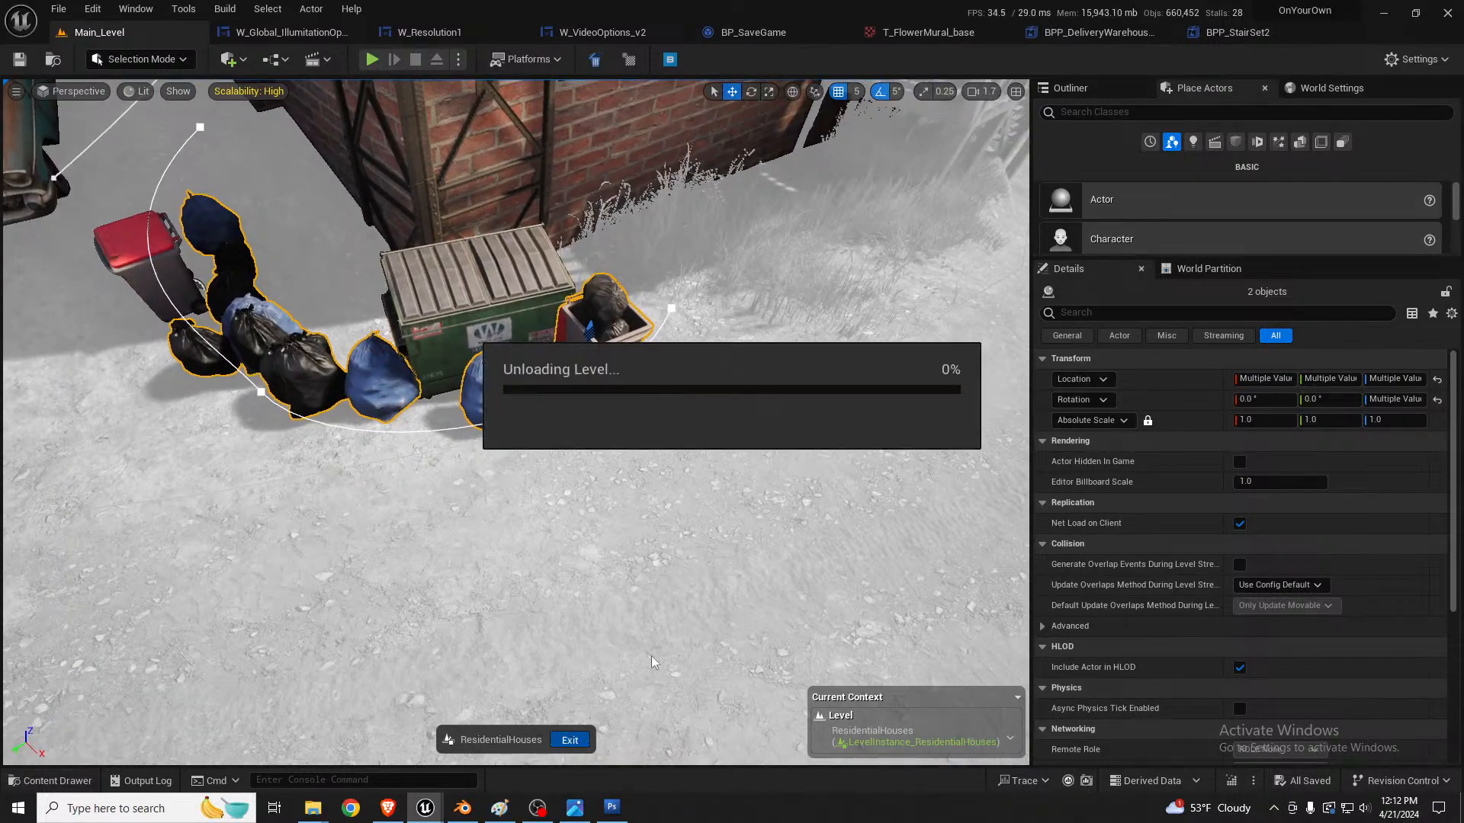
Step: Paste the copied trash bag scatter and trash bin onto the asphalt in the alley between the yellow and brick buildings
right_drag(703, 547, 512, 538)
right_click(512, 538)
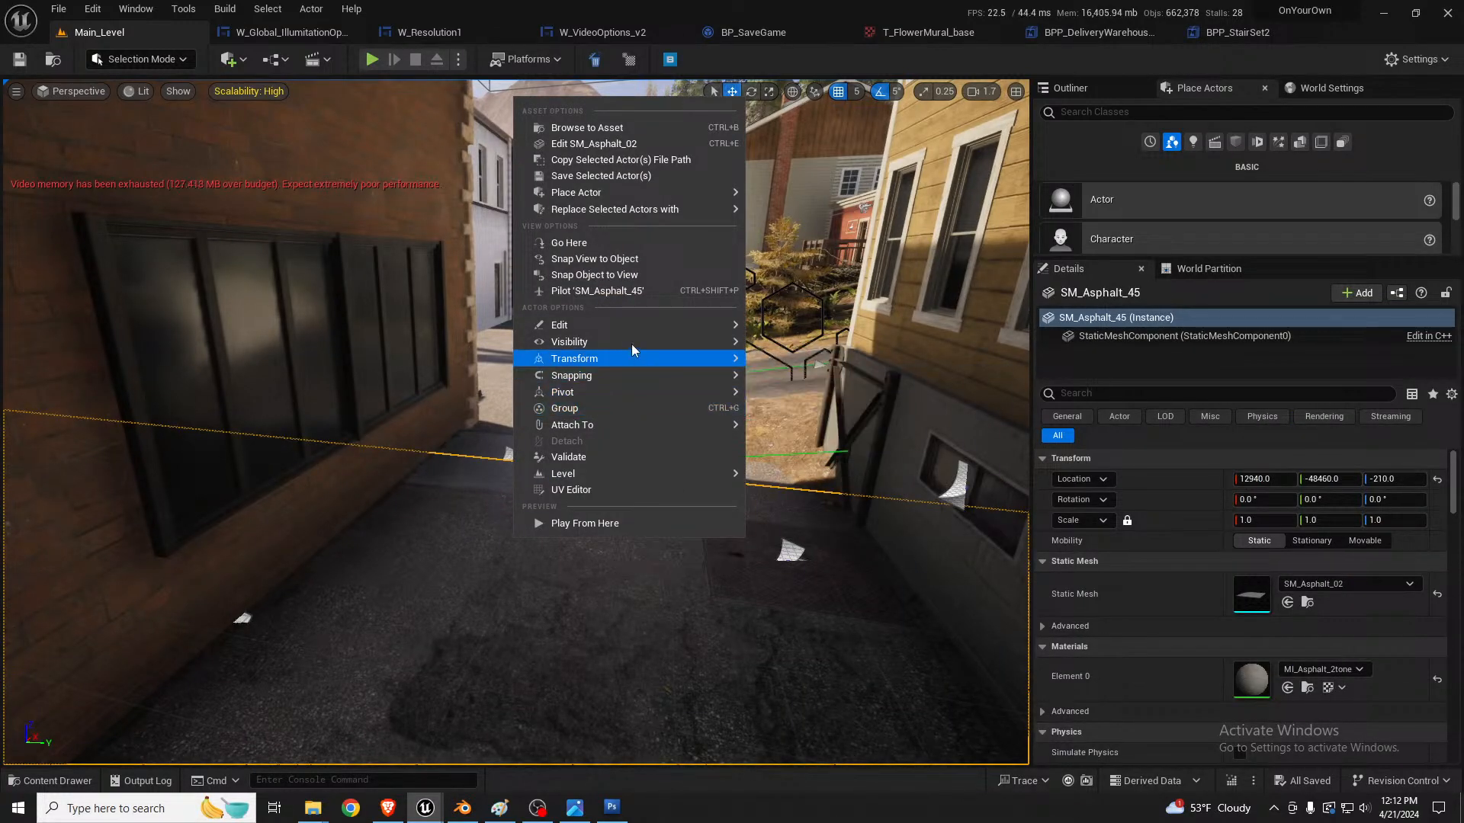
mouse_move(642, 325)
click(819, 363)
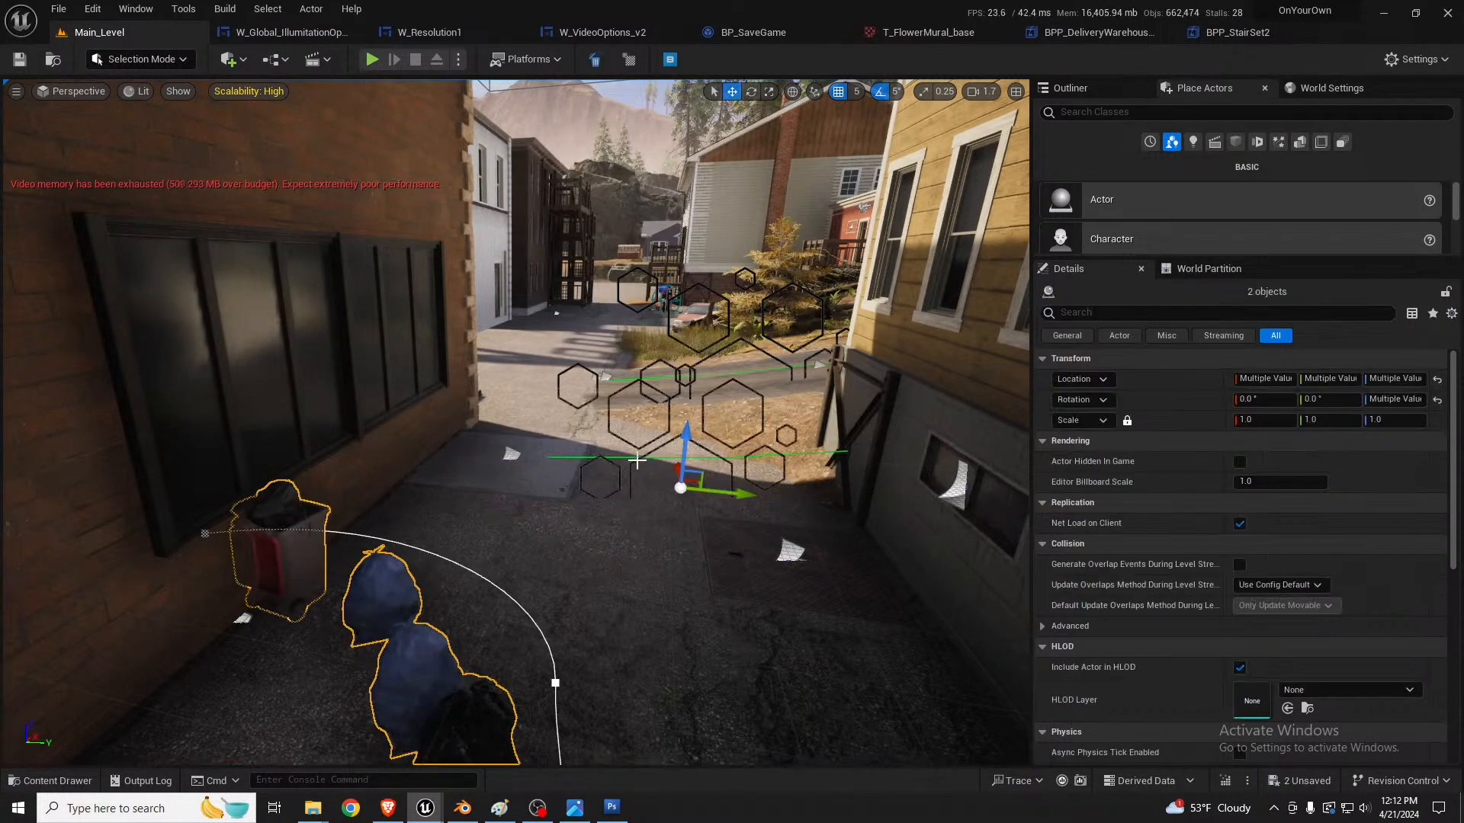
Step: Turn the pasted bags and bin around together so they extend from the yellow building's wall beside the dumpsters
right_drag(637, 460, 229, 518)
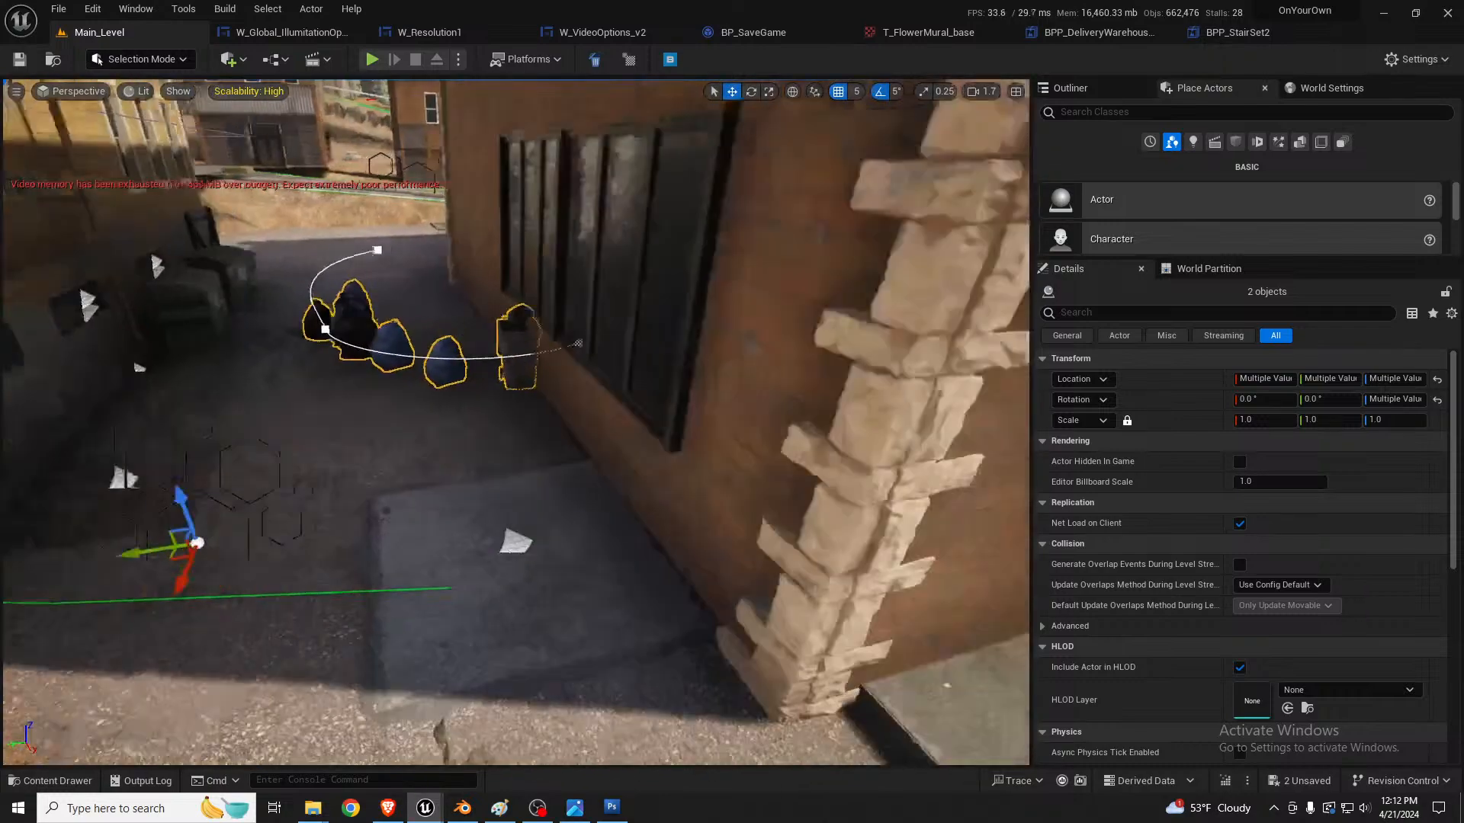
right_drag(884, 448, 759, 440)
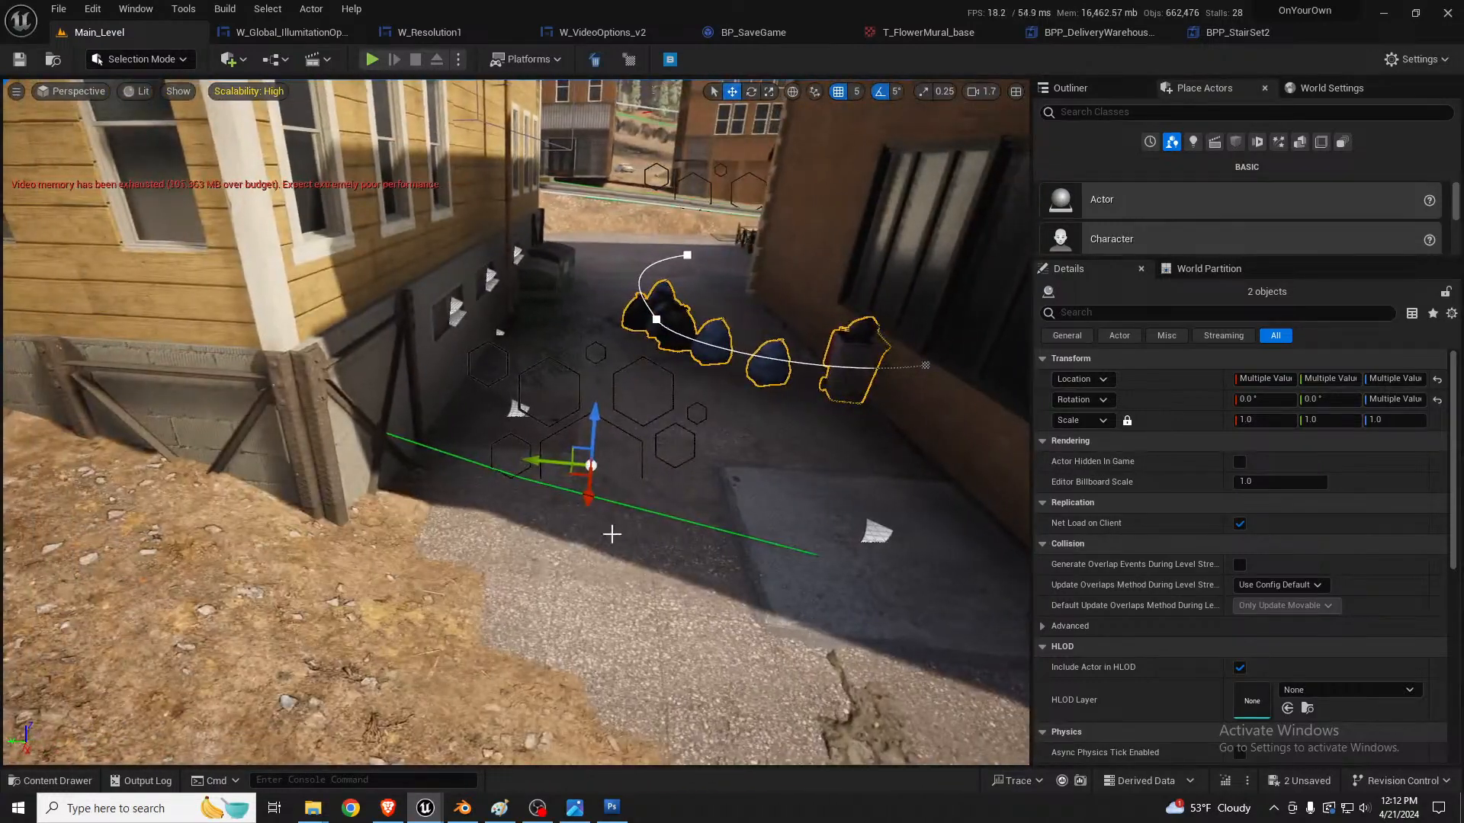
key(e)
drag(615, 508, 839, 314)
key(w)
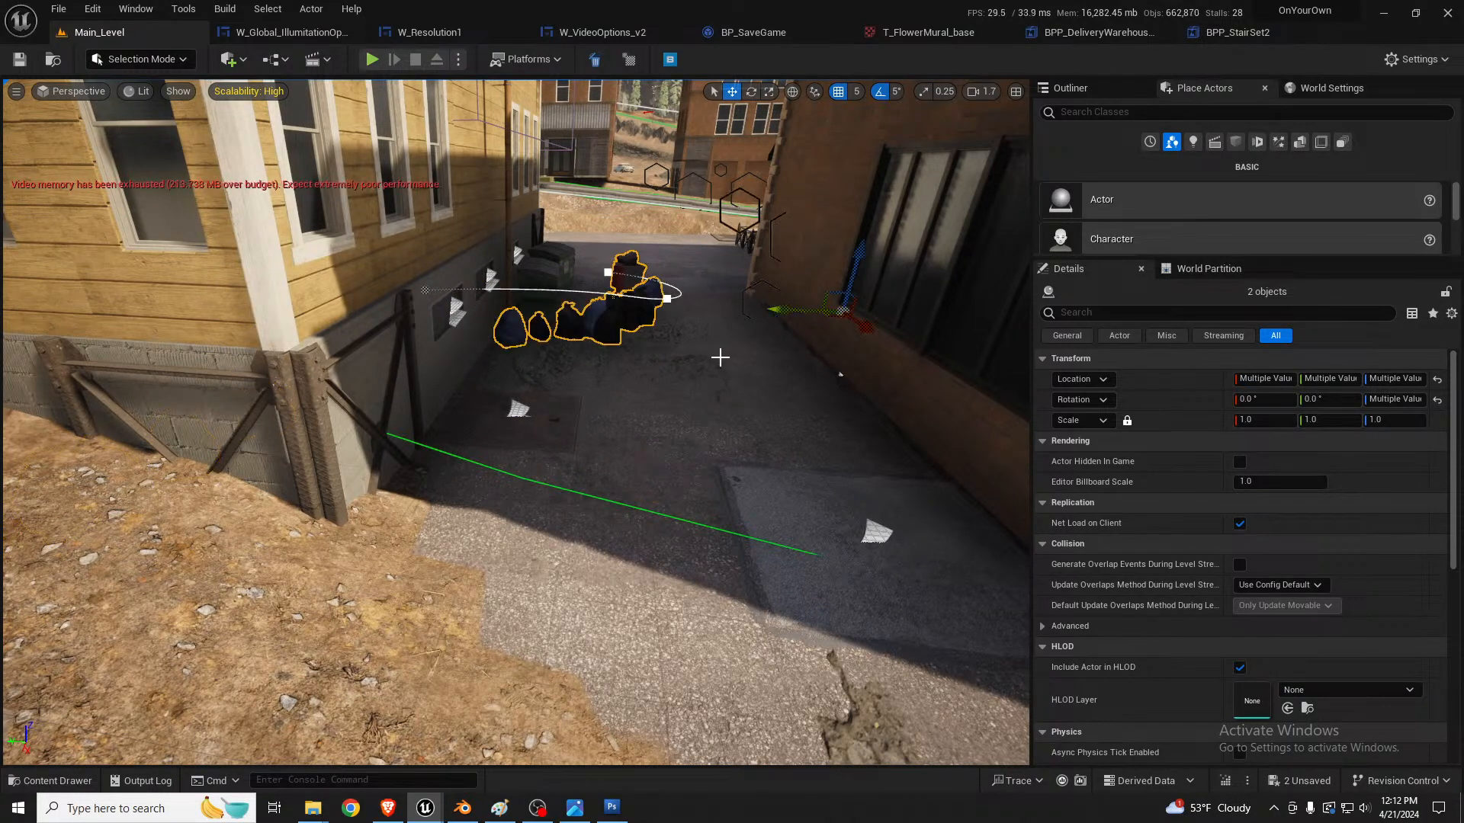
Step: Move the open trash bin alone to the yellow building's wall, just past the drainpipe and trash bags
key(w)
mouse_move(719, 356)
right_down()
mouse_move(719, 305)
mouse_move(625, 412)
mouse_move(737, 364)
right_up()
key(s)
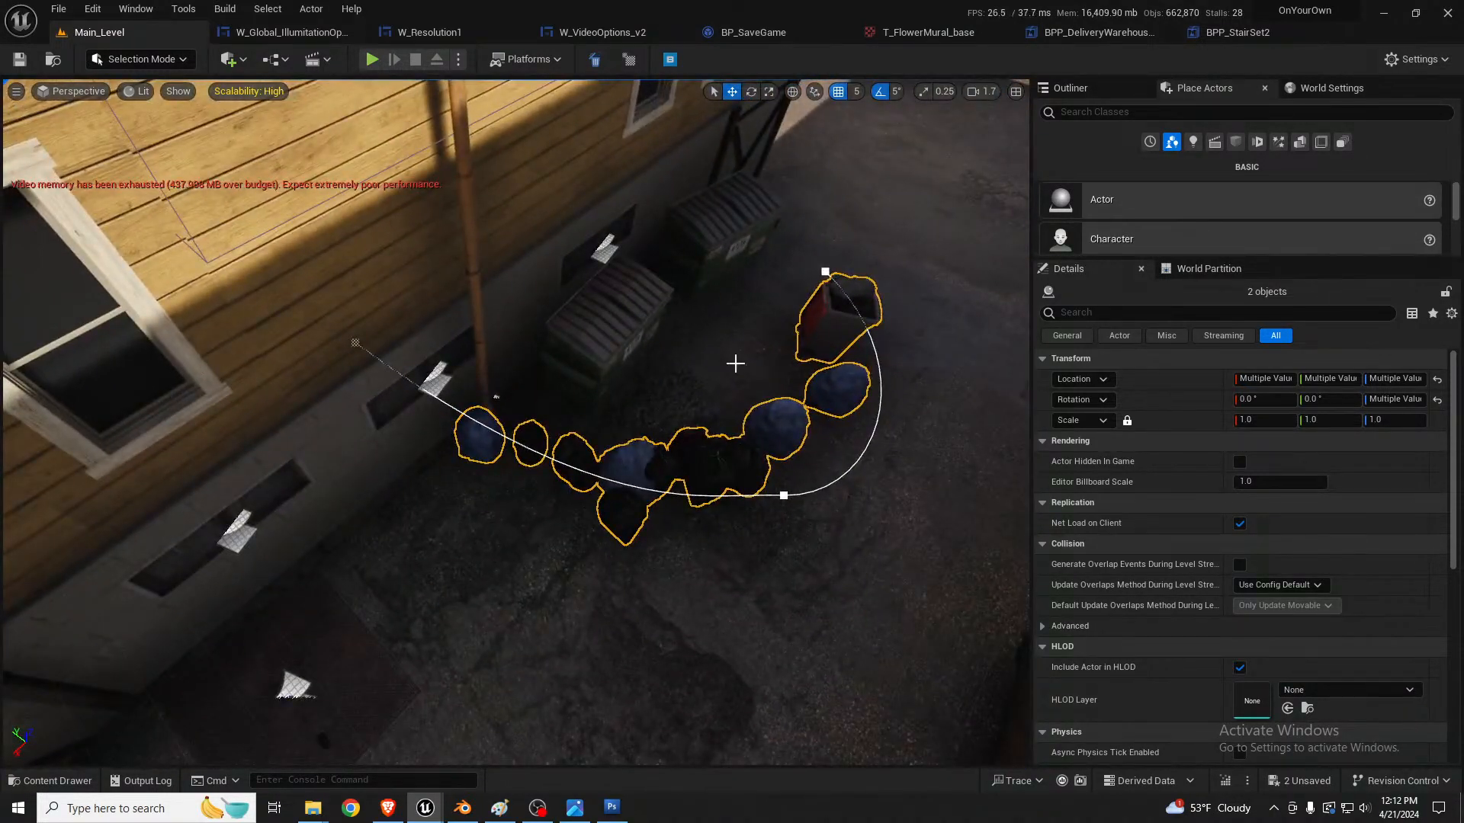
right_drag(730, 422, 656, 374)
click(691, 339)
drag(719, 379, 378, 591)
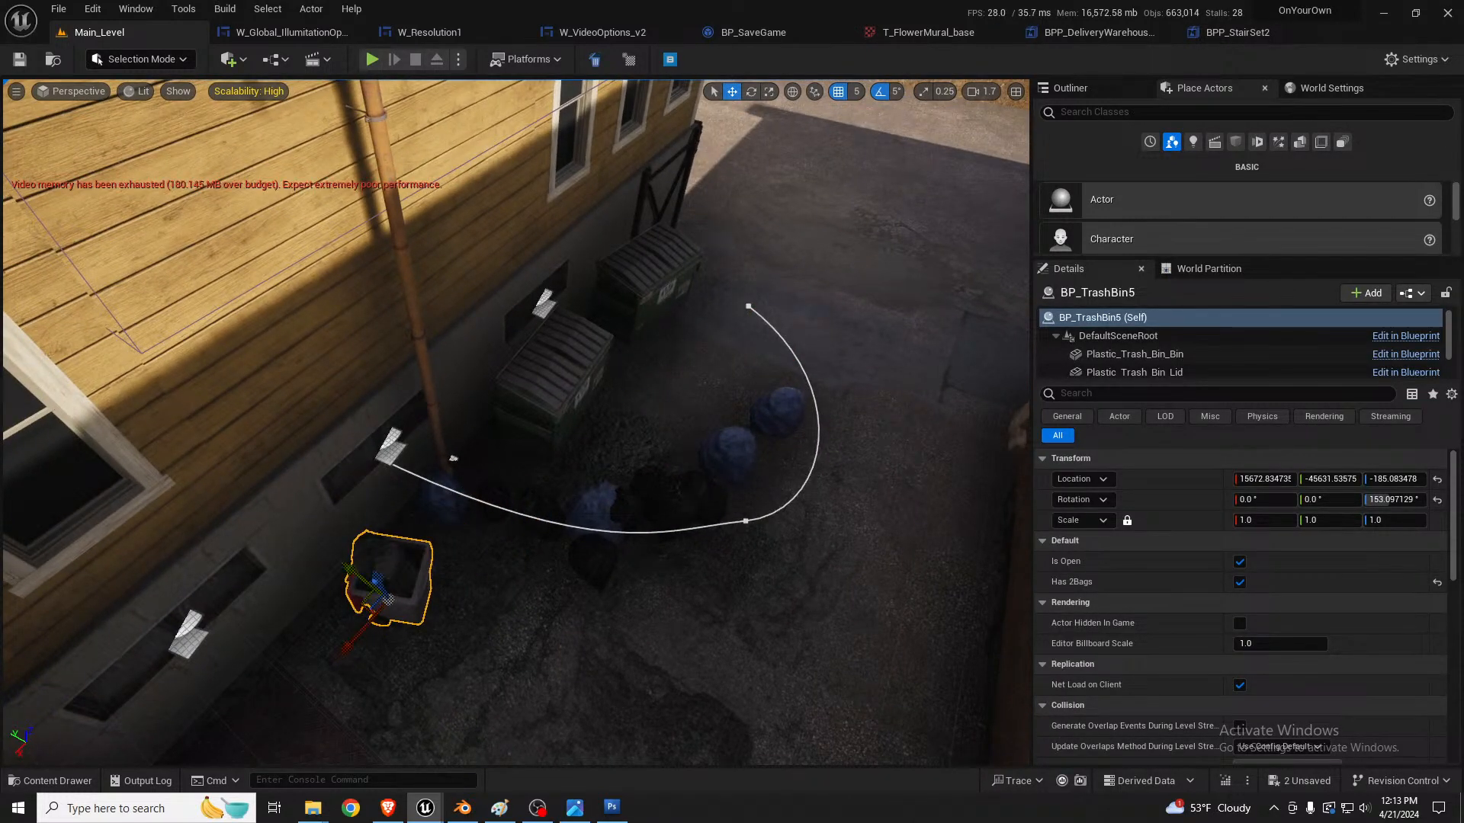
Step: Reshape the trash bag scatter's curve by pulling its middle and end points in toward the dumpsters
click(729, 488)
click(745, 521)
drag(722, 523, 661, 382)
click(749, 307)
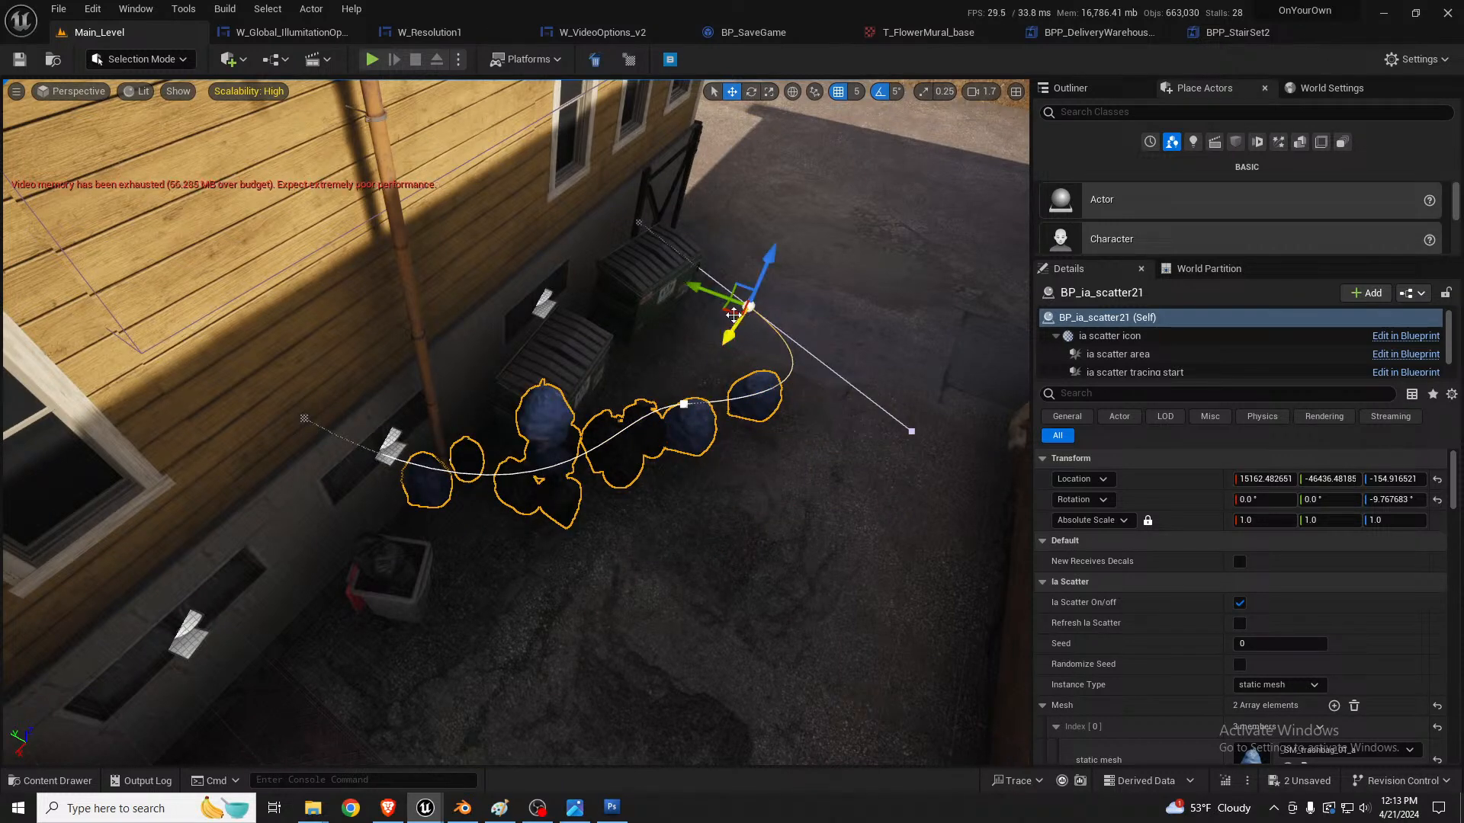
drag(734, 315, 694, 185)
right_drag(780, 314, 747, 198)
key(w)
key(s)
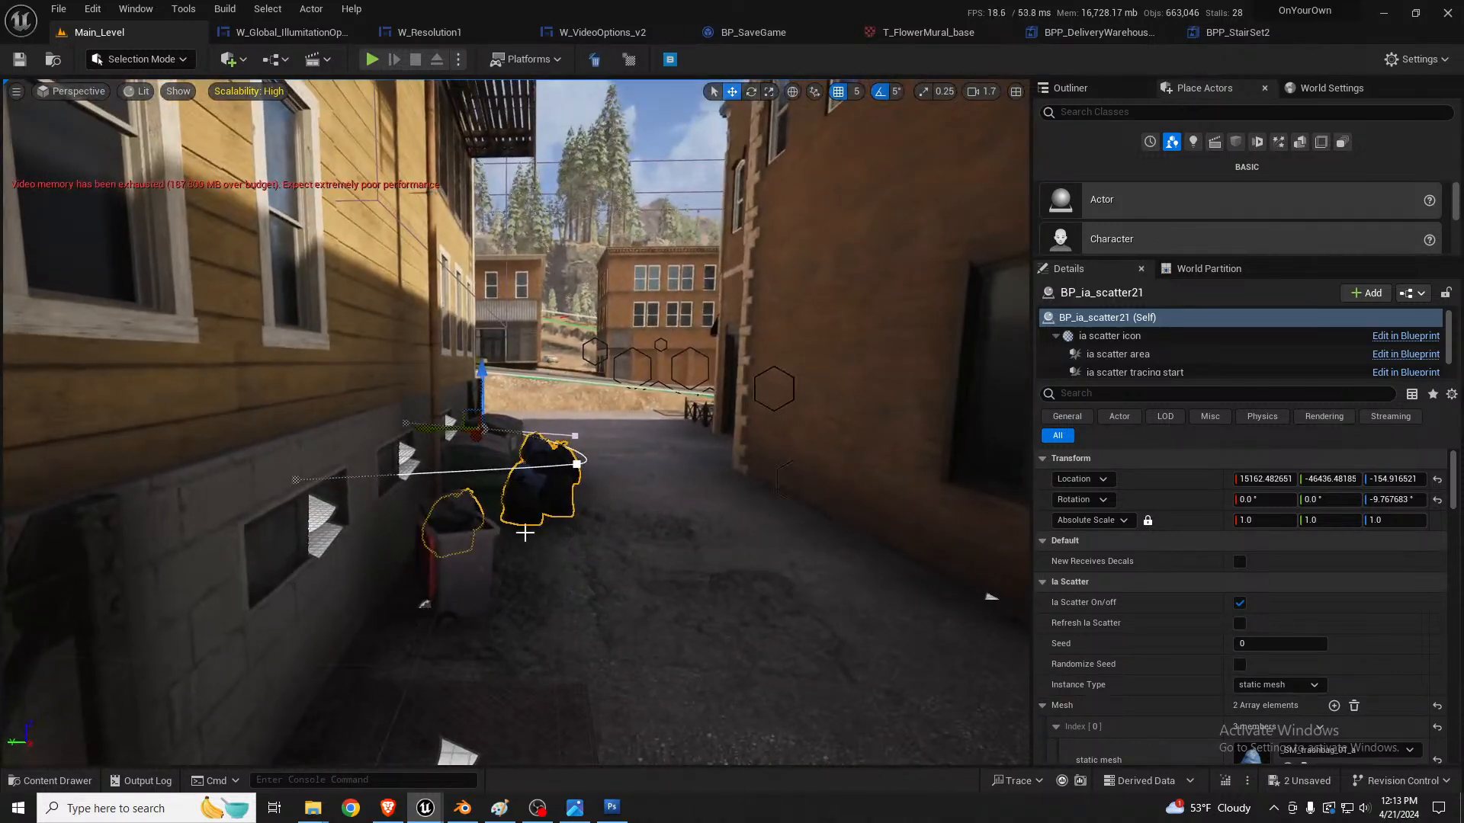
Step: Duplicate the trash bin against the brick building's wall at a rotation of about 8° and close its lid
click(472, 558)
right_drag(472, 558, 452, 619)
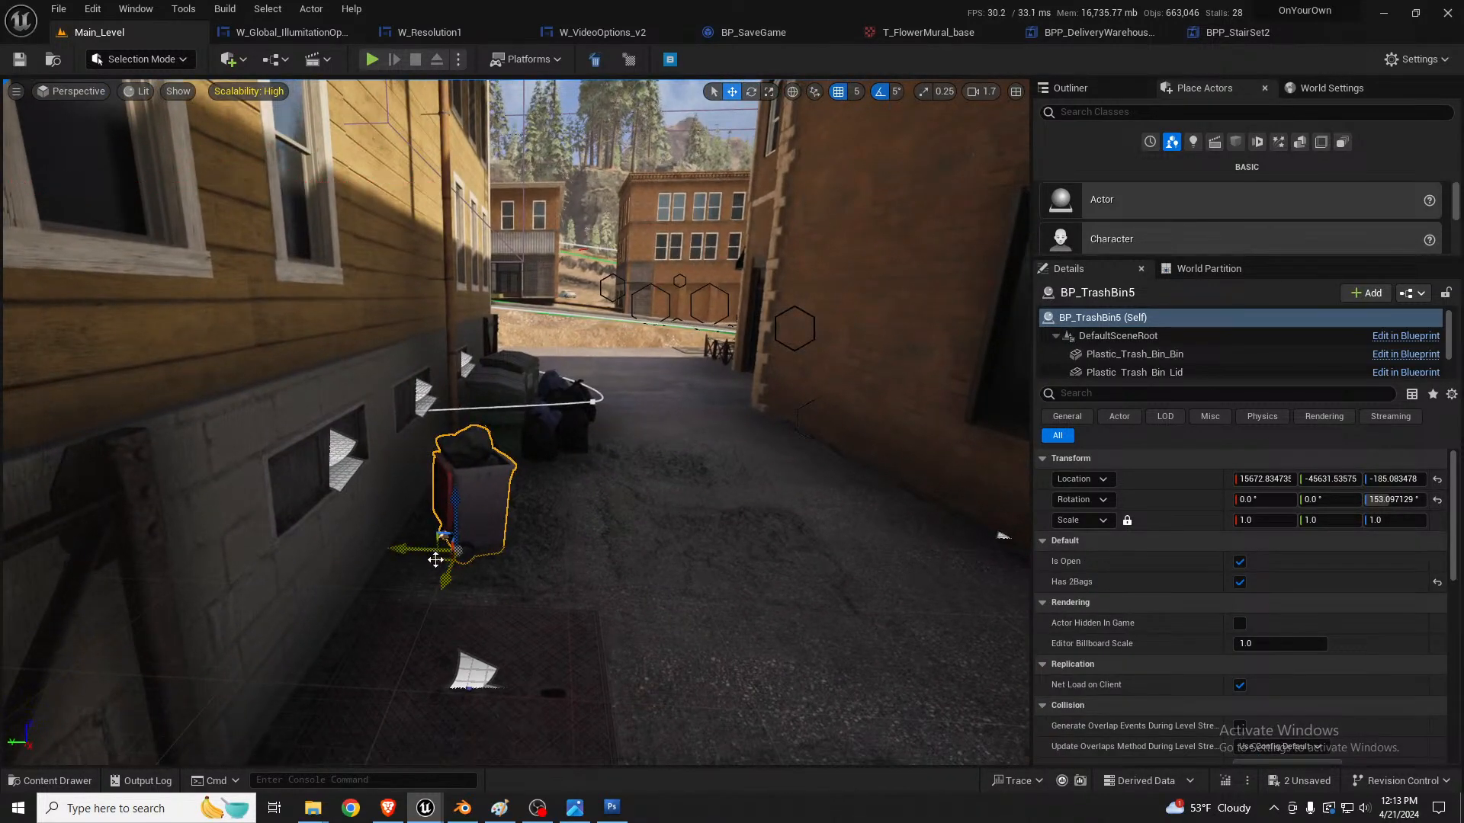
alt+drag(436, 560, 883, 518)
key(e)
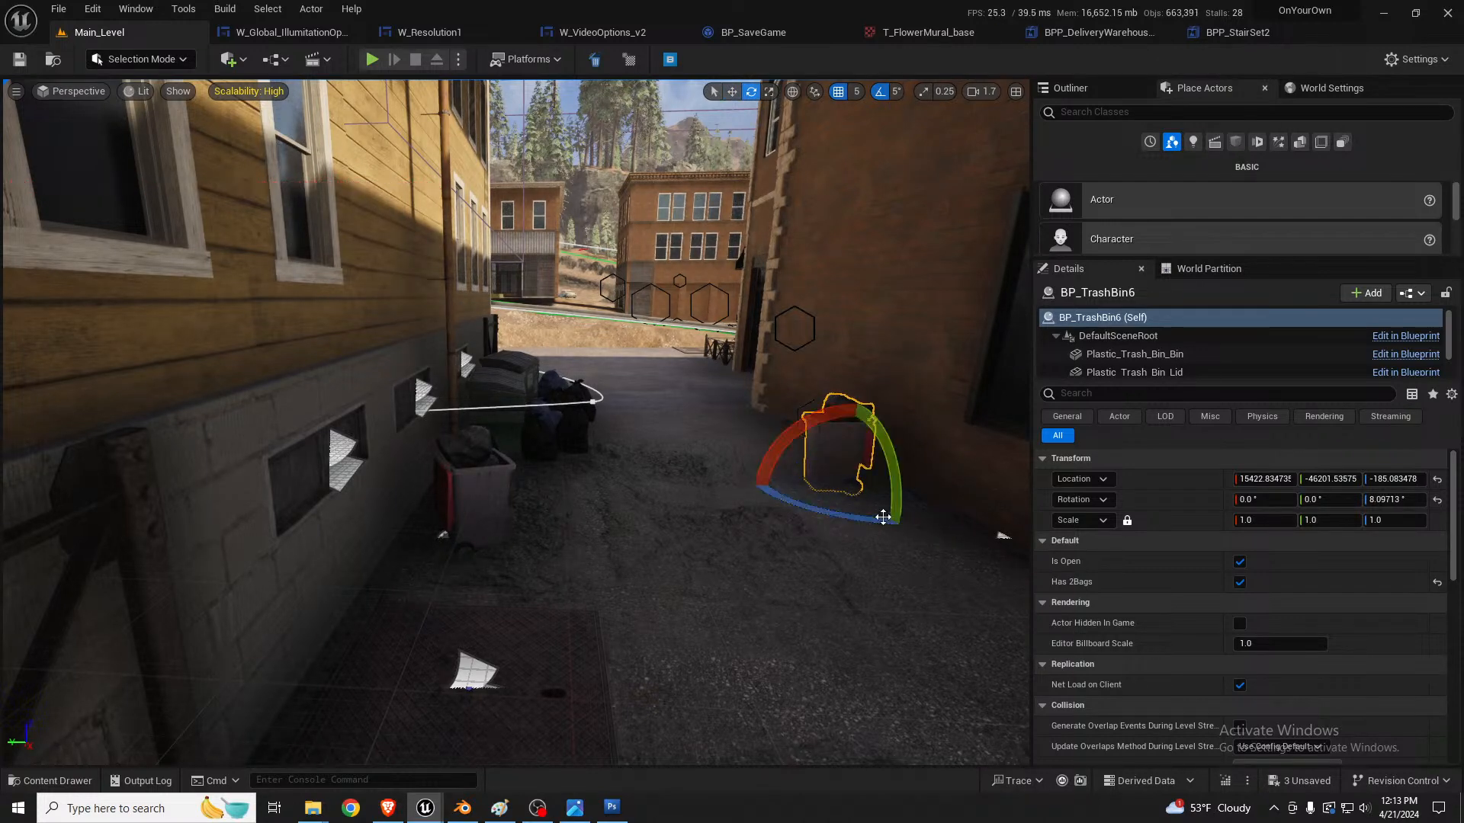
click(1240, 562)
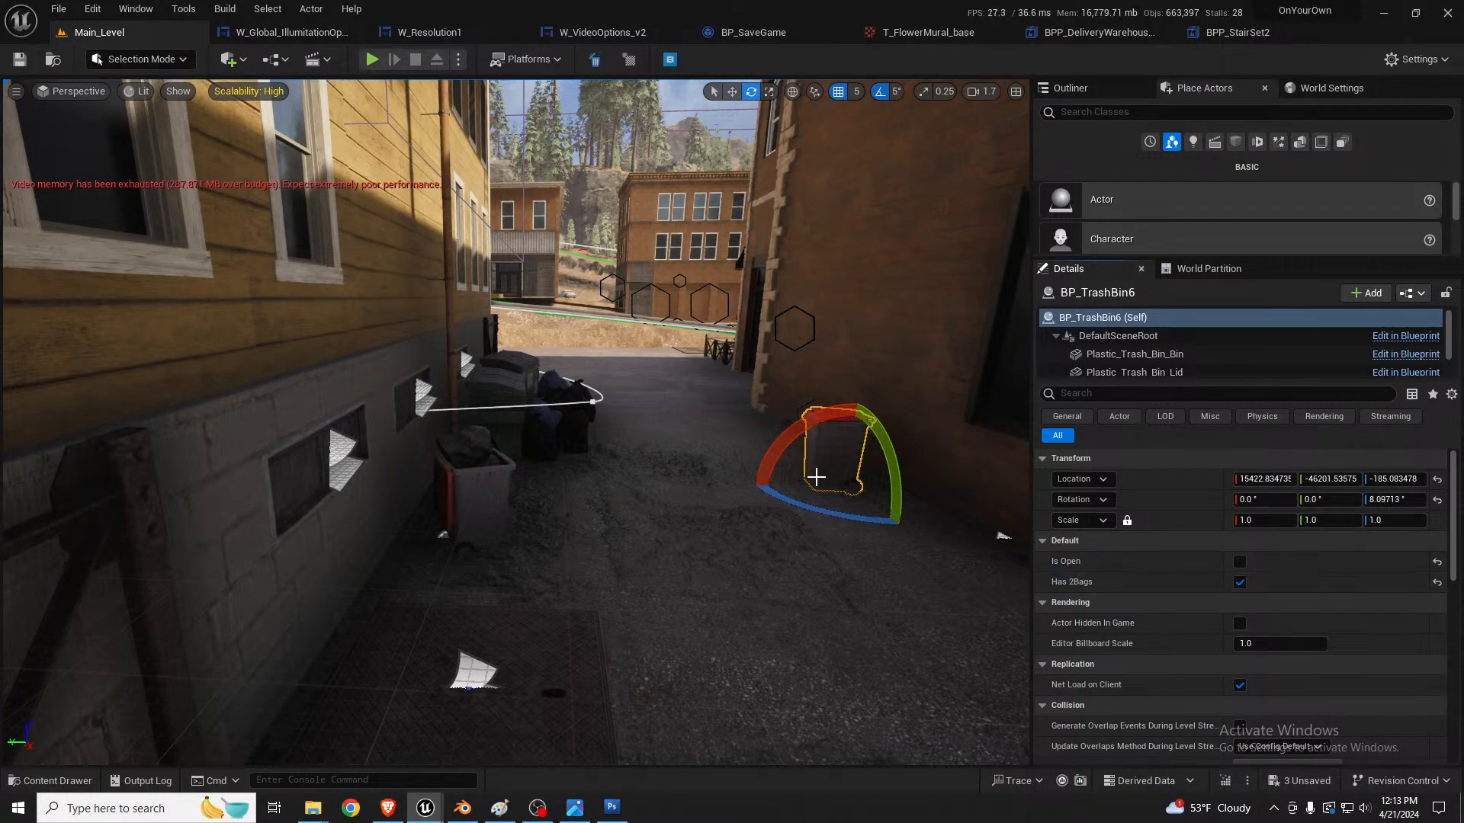
Step: Duplicate the closed bin beside itself, remove its two bags, open its lid and rotate the copy by -15°
key(w)
drag(809, 486, 1011, 561)
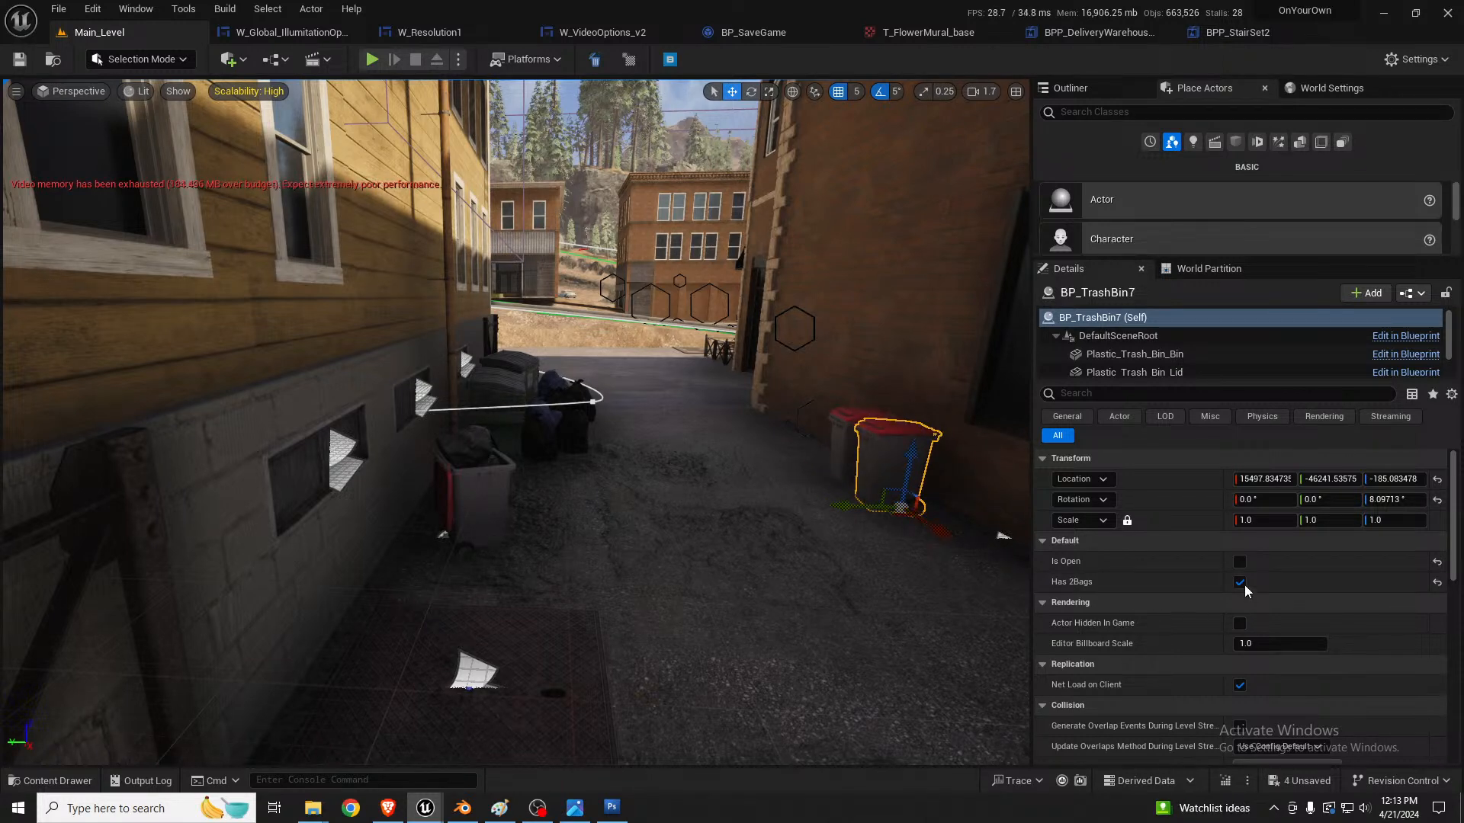
click(1237, 583)
click(1239, 563)
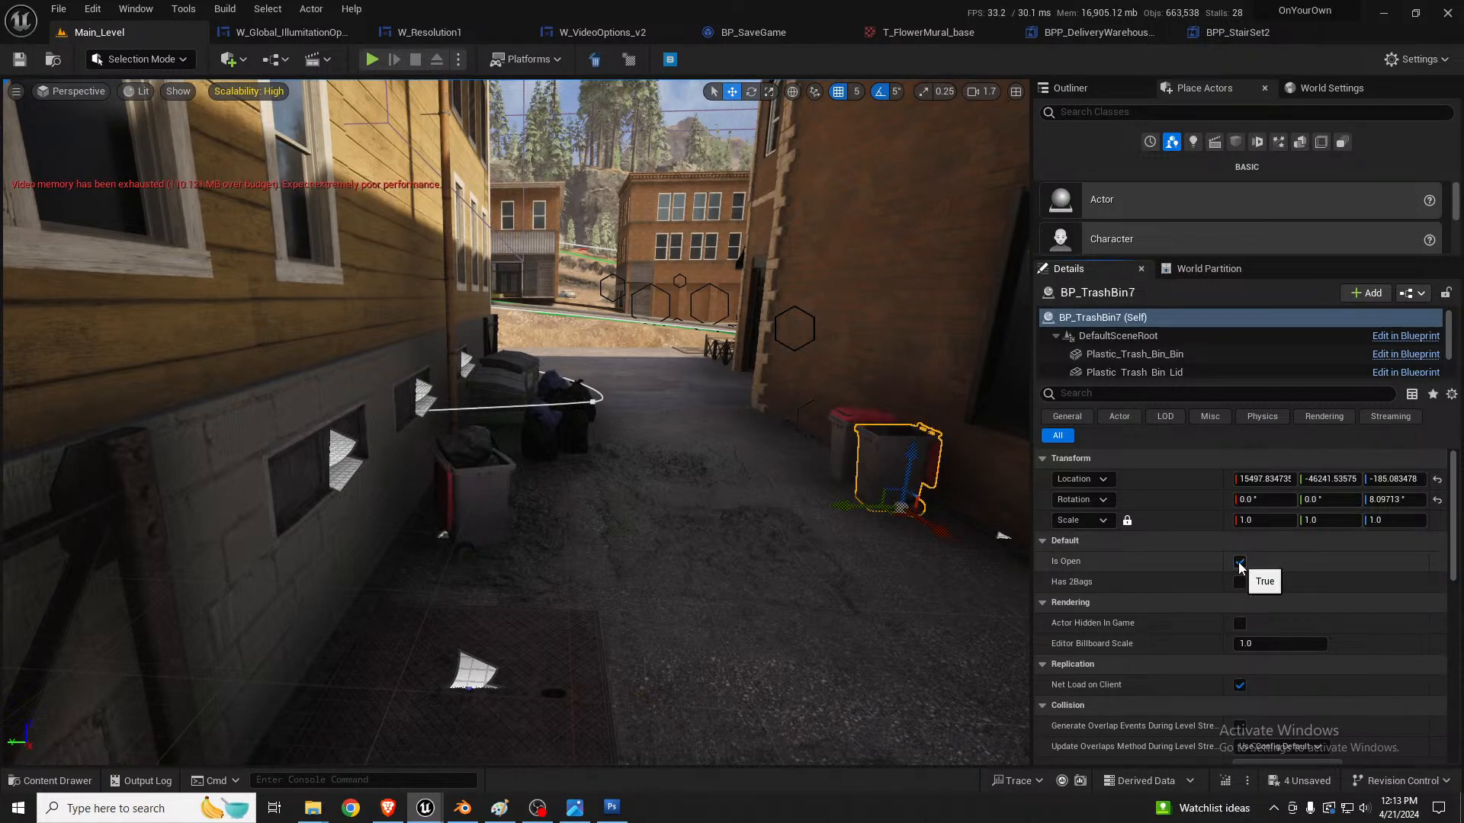
key(s)
right_drag(900, 488, 907, 449)
key(e)
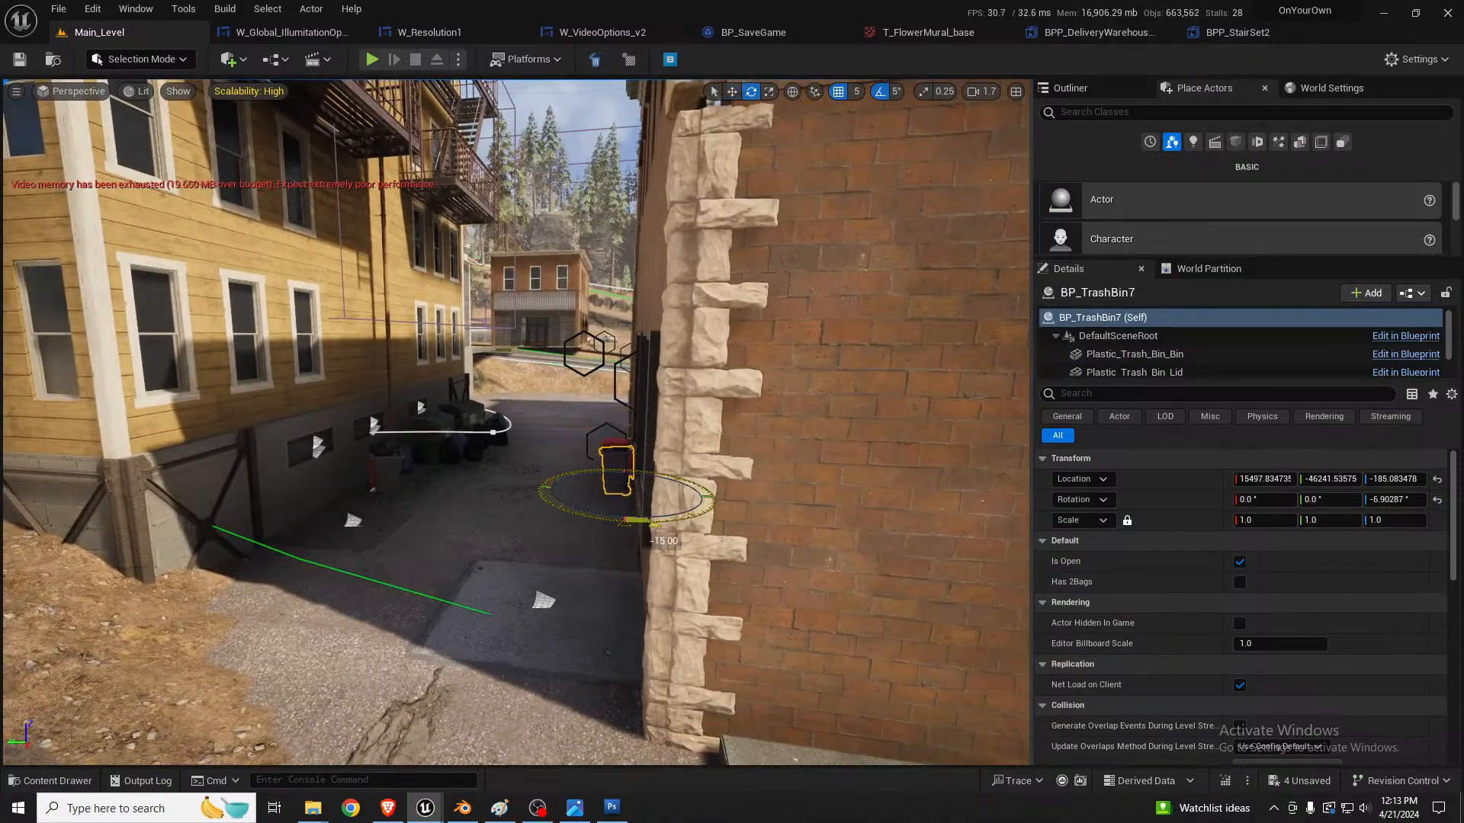
Step: Clear the bin selection, check the dressed alley from its entrance and save the level
key(a)
right_drag(702, 464, 776, 447)
key(Escape)
key(w)
key(s)
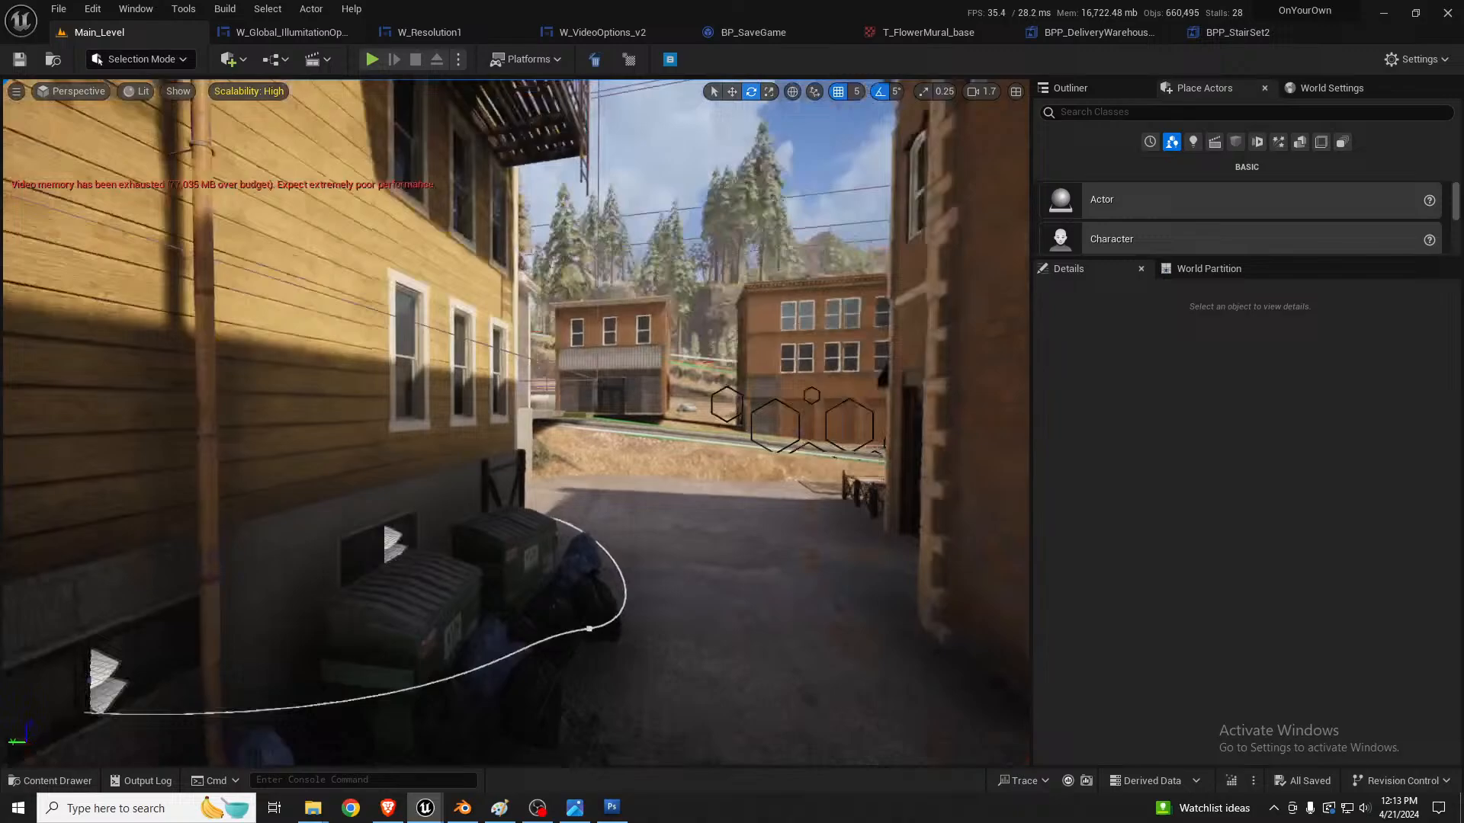
Step: Examine the asphalt track and dirt ground along the mural side of the yellow building
right_drag(776, 446, 795, 524)
key(w)
key(s)
key(w)
key(w)
key(s)
key(w)
key(s)
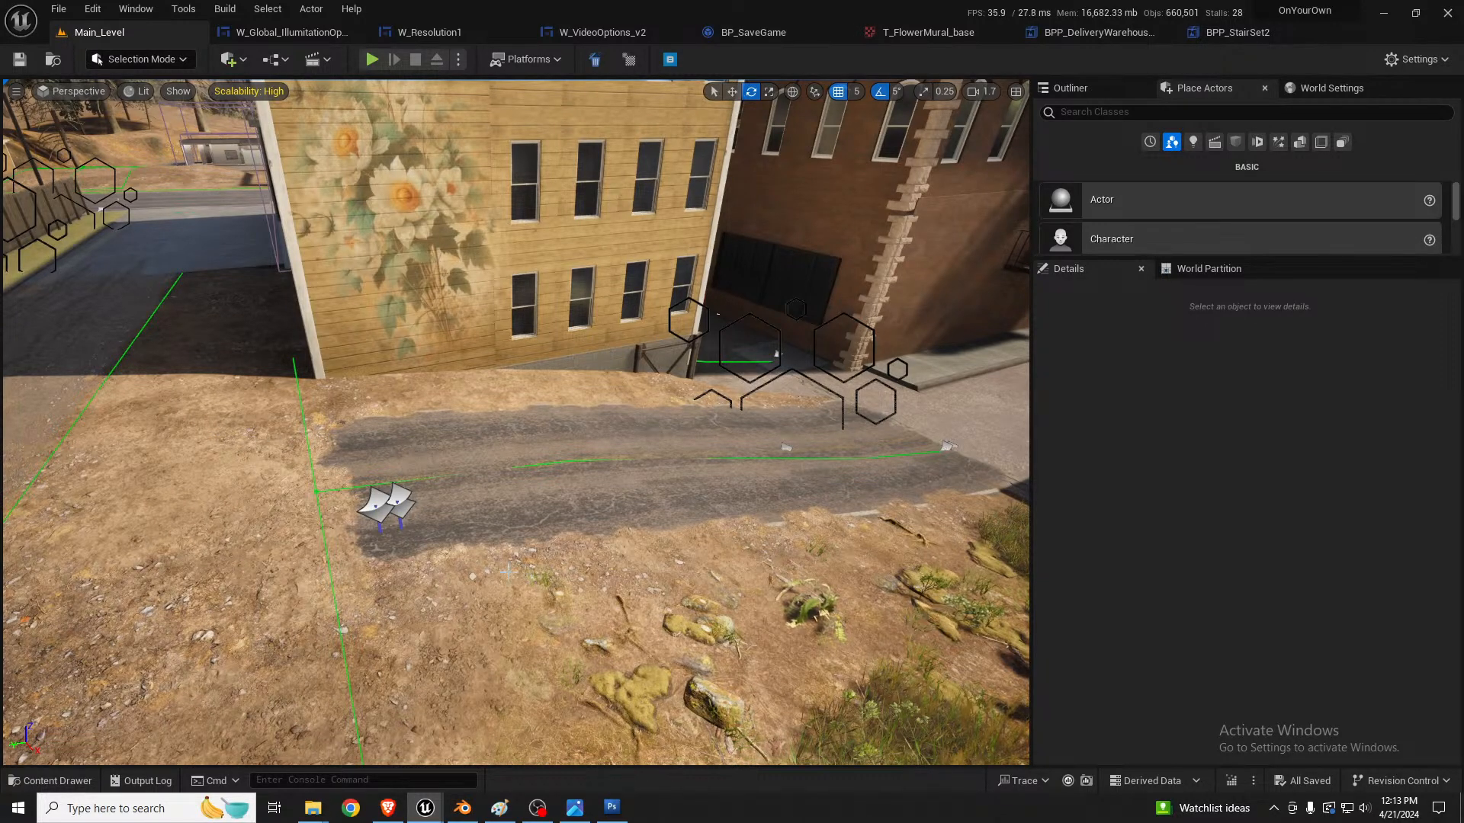
Step: In landscape spline editing, select both control points of the spline beside the mural wall and shift them away from the alley
key(shift+2)
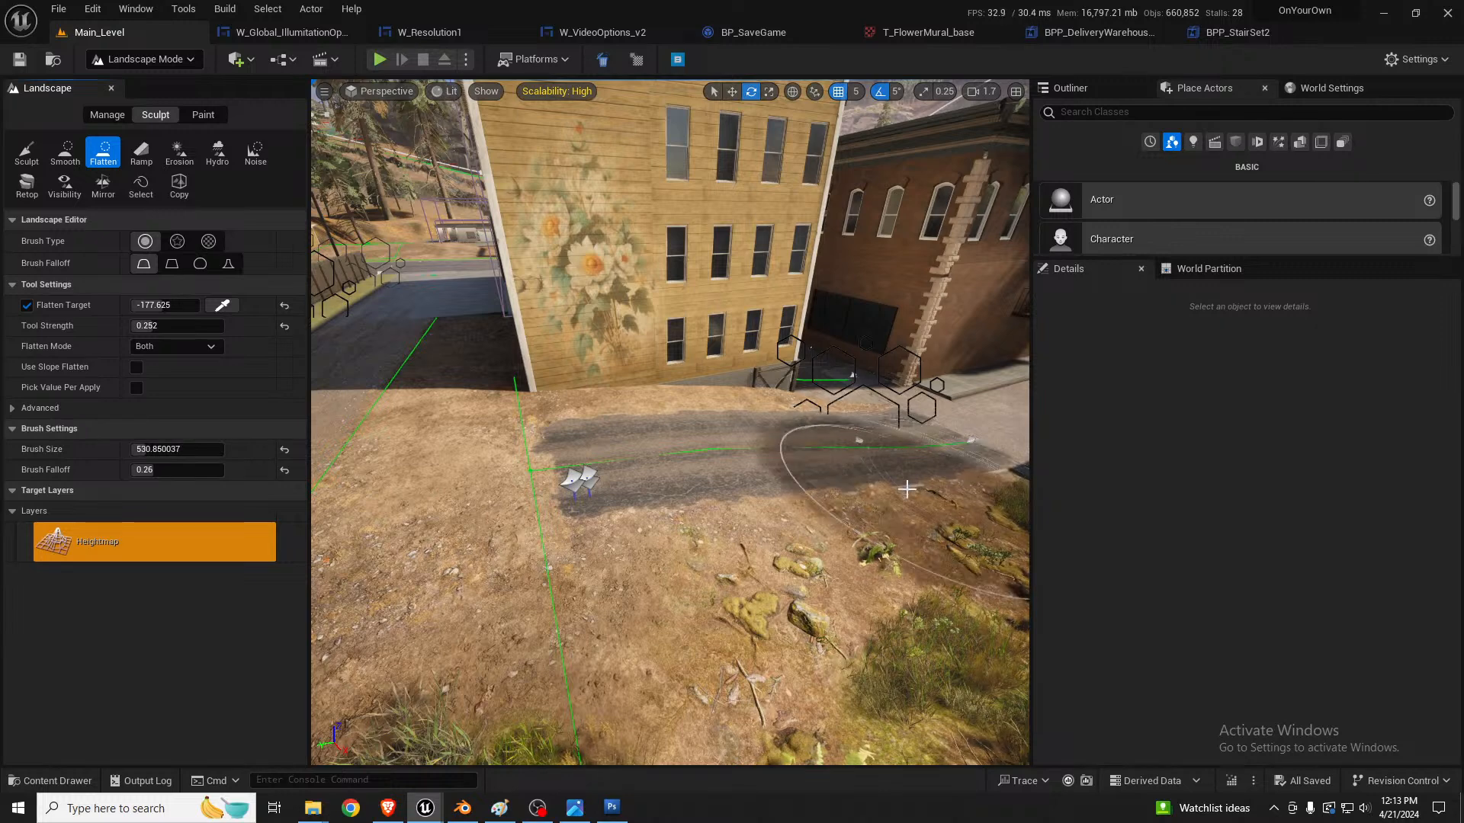
right_drag(862, 423, 815, 430)
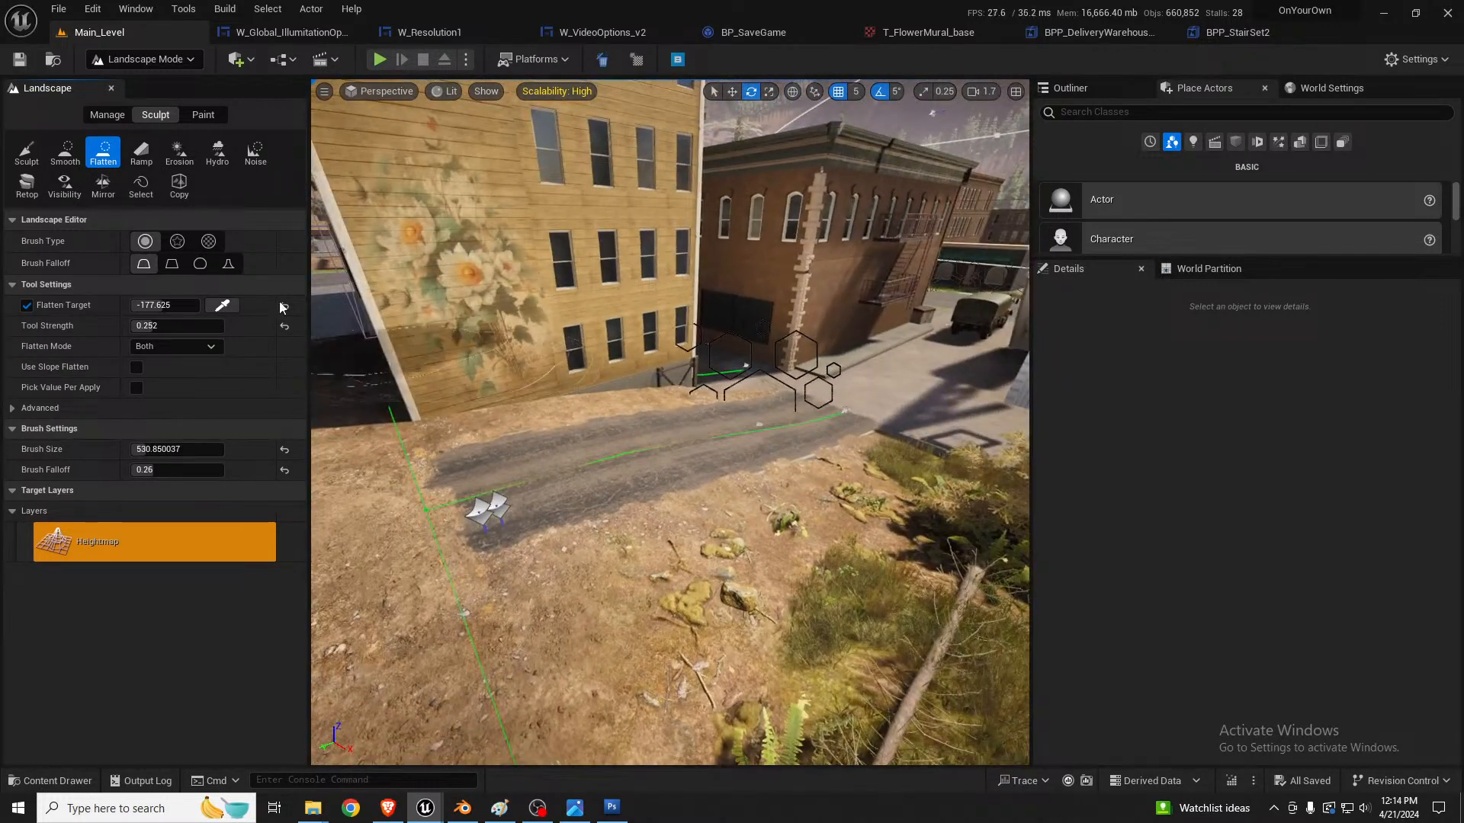
click(116, 118)
click(409, 488)
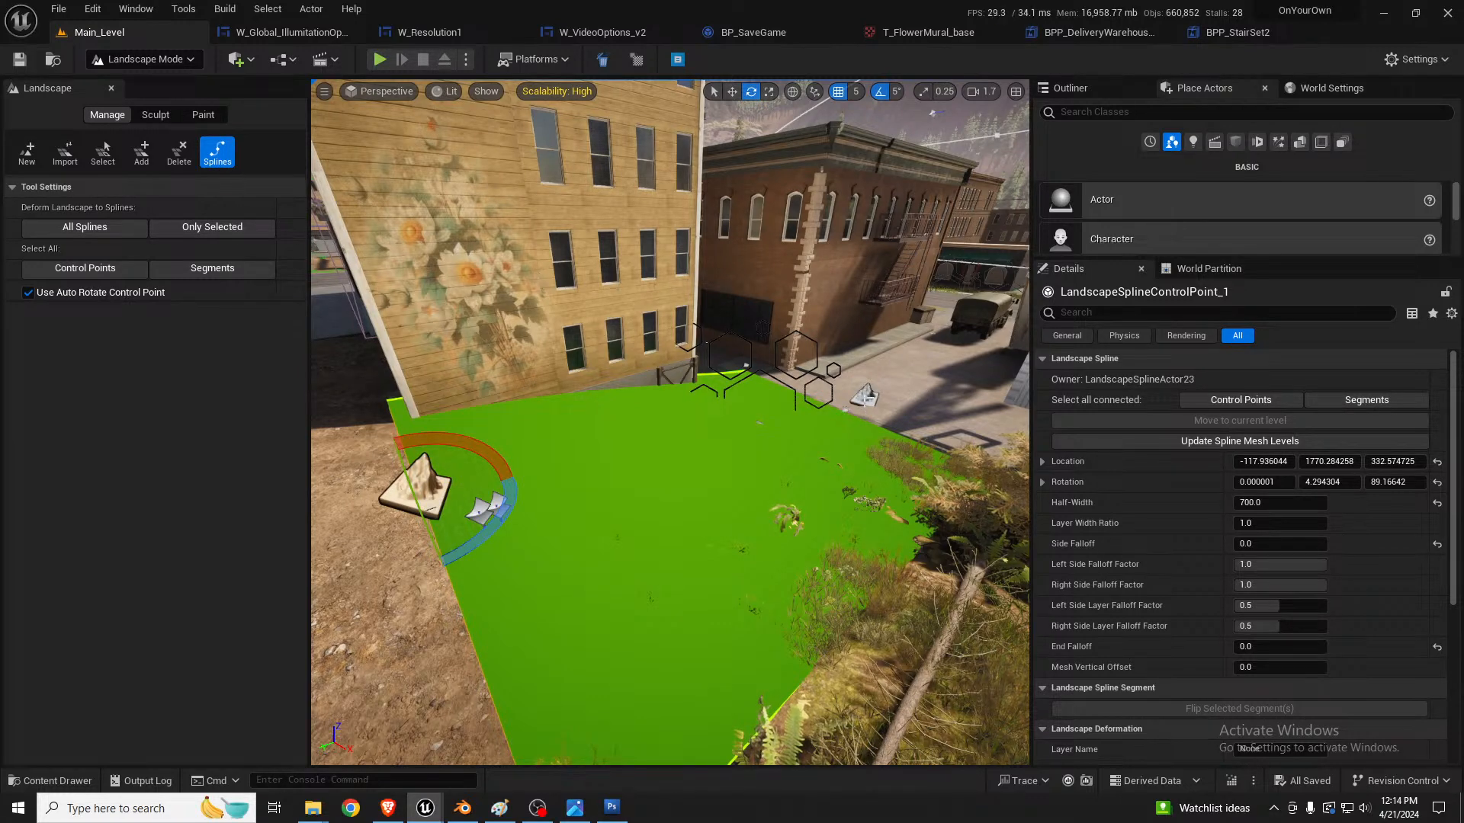
click(1240, 399)
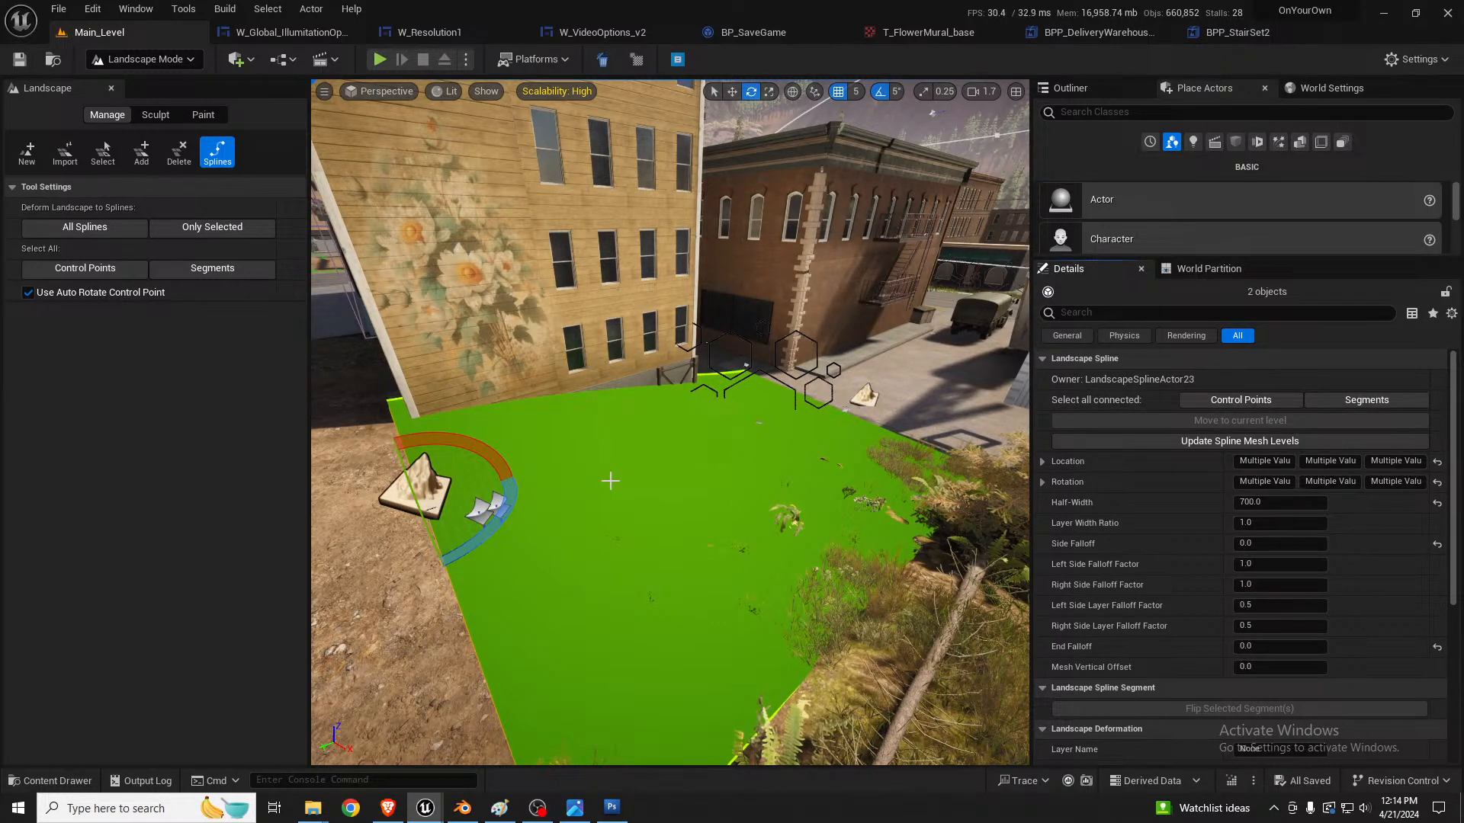
right_drag(479, 485, 492, 474)
key(w)
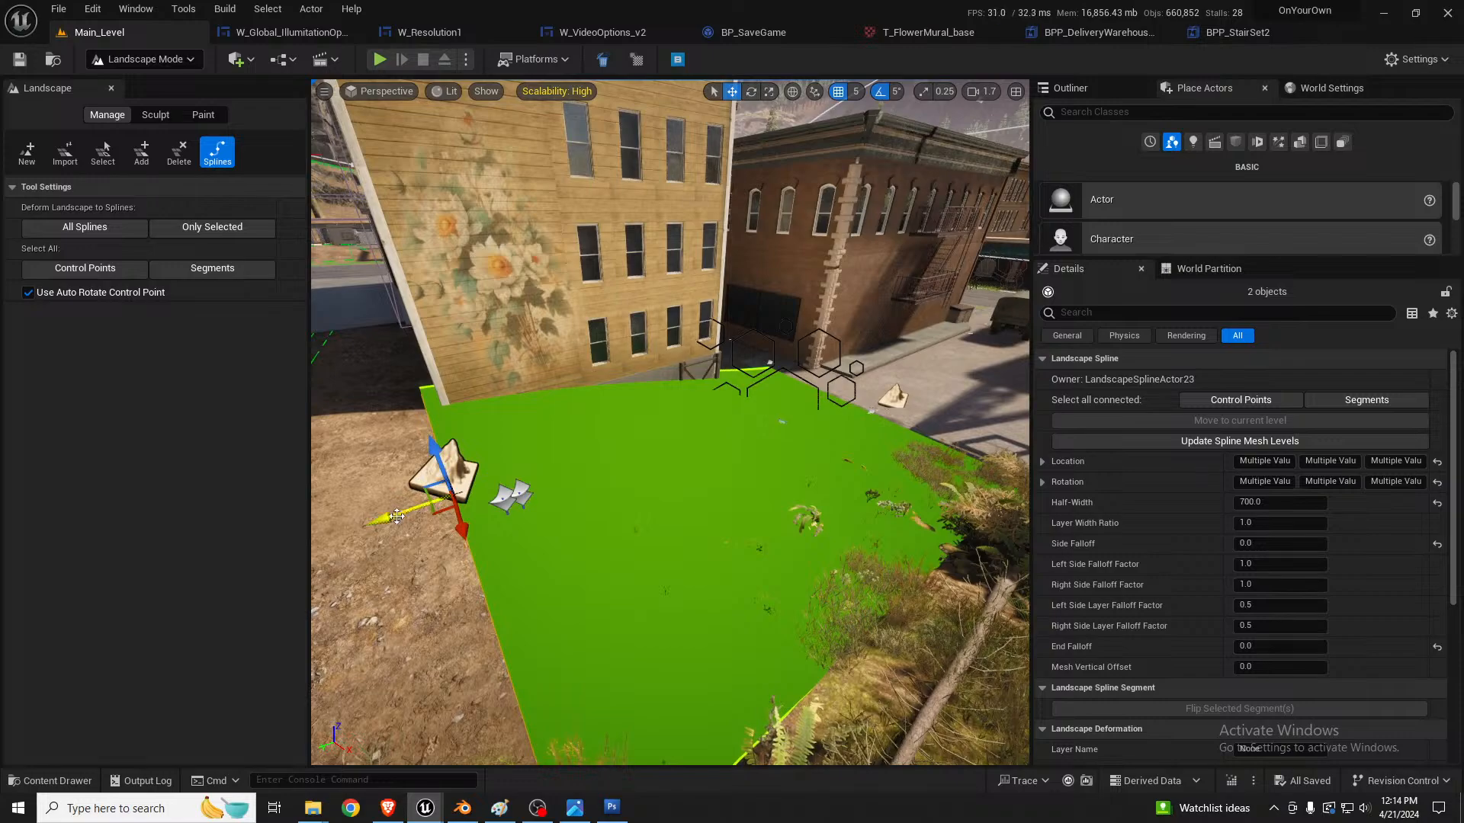
drag(397, 516, 539, 474)
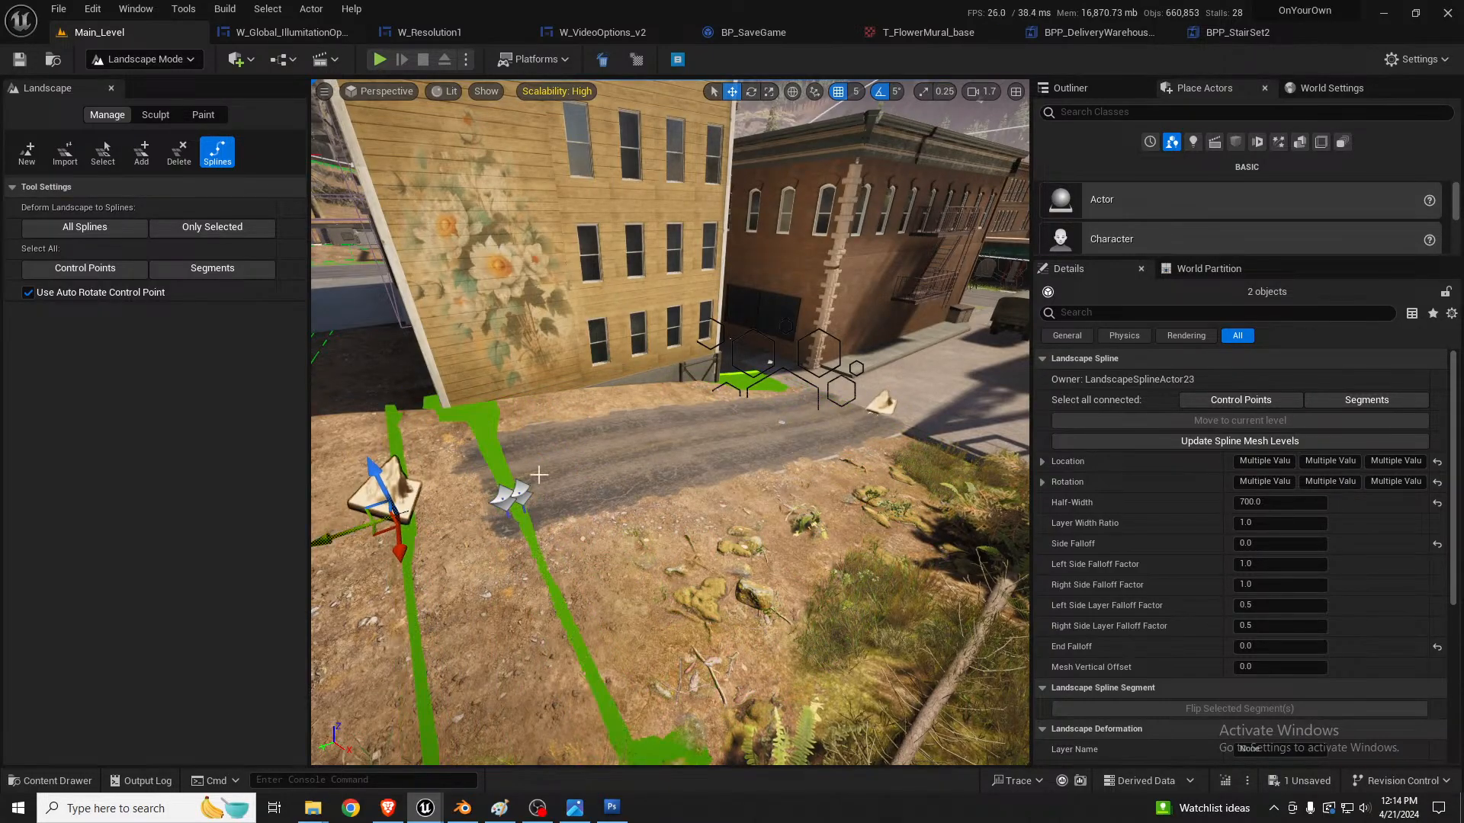
Step: Shift the two selected spline control points farther toward the road by the white shed
key(d)
right_drag(539, 474, 533, 541)
key(w)
key(s)
key(a)
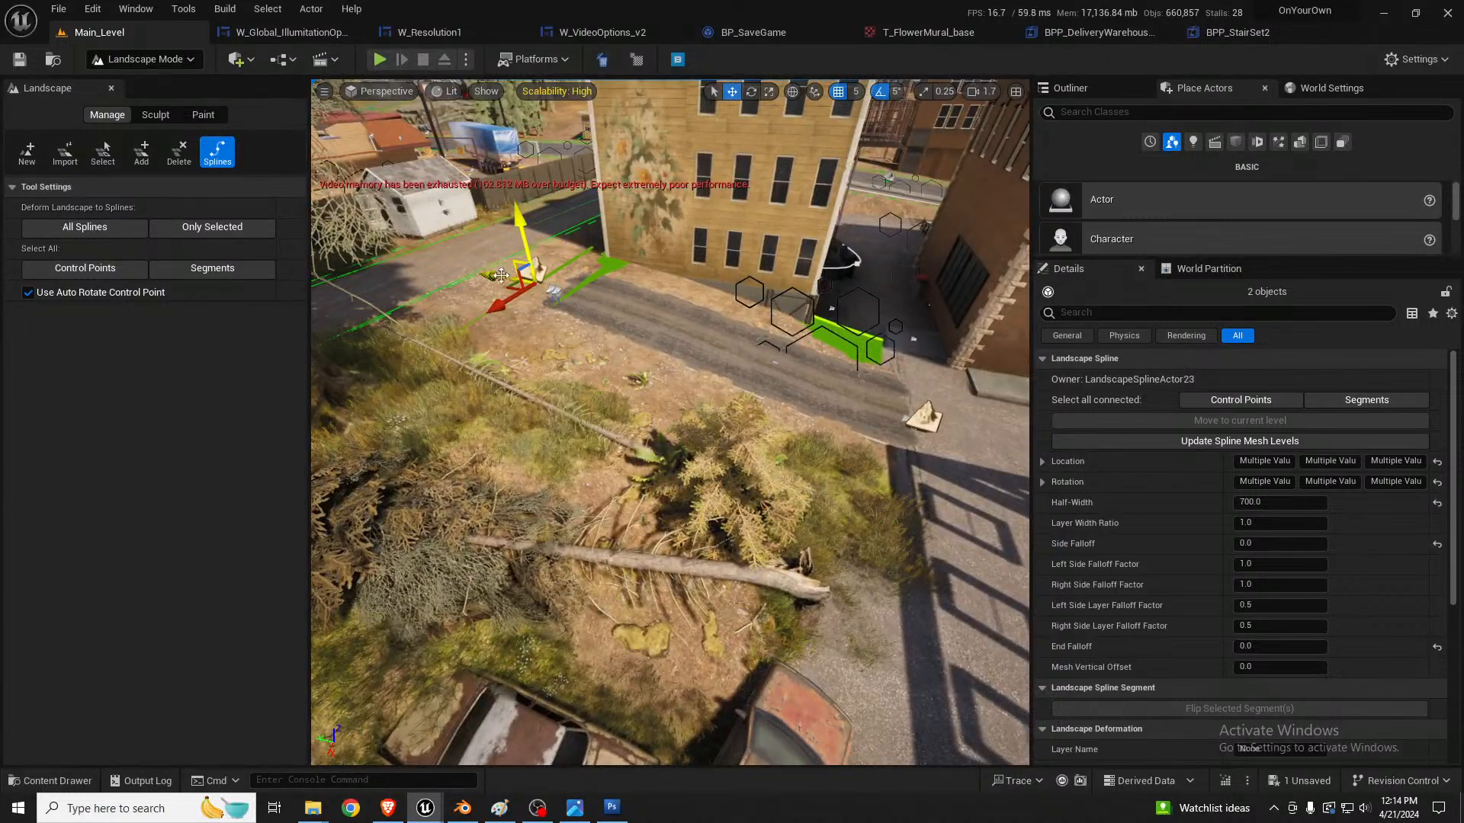
drag(501, 275, 442, 263)
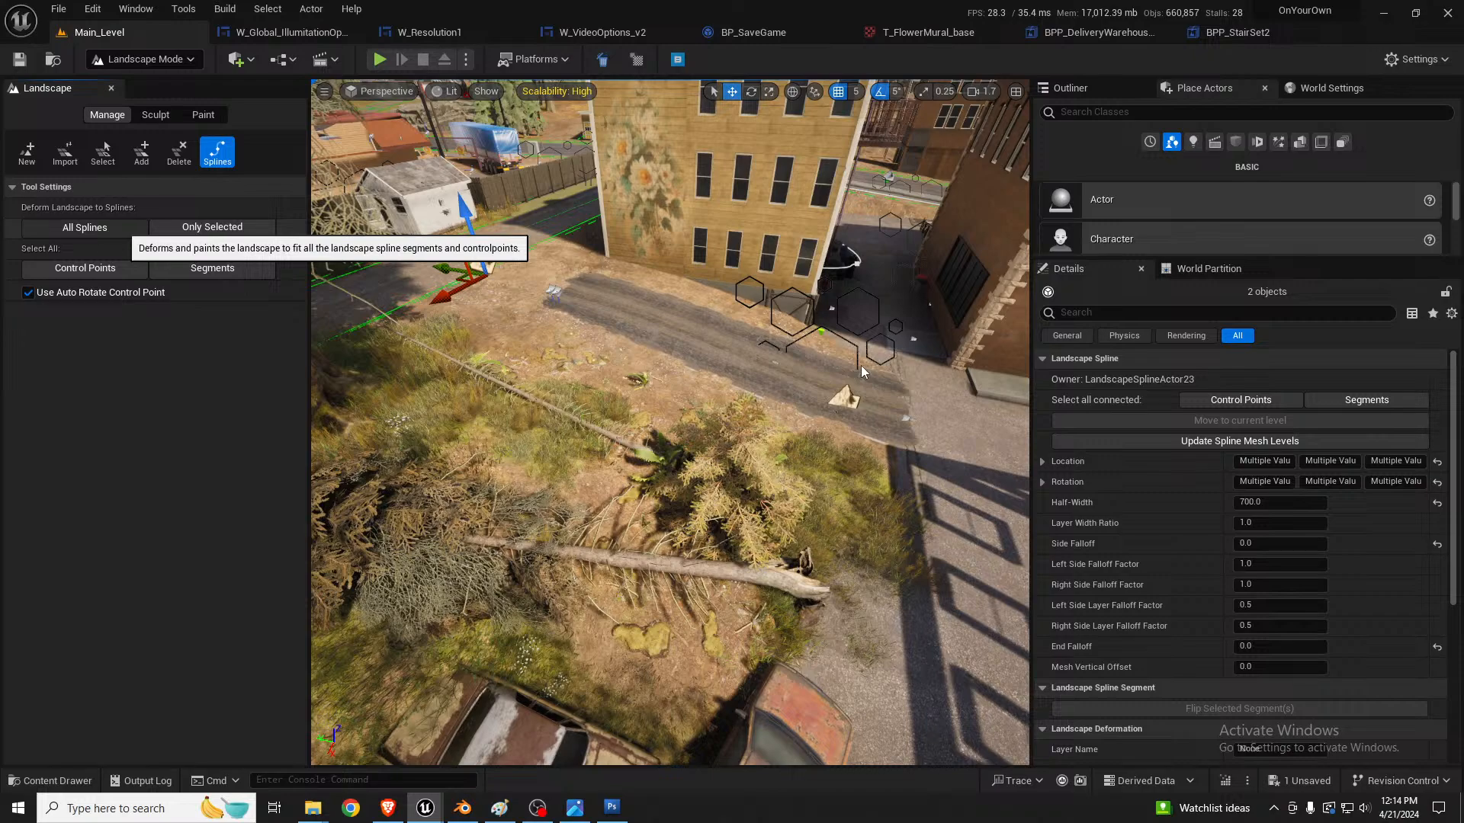
Step: Nudge the spline points slightly back toward the alley, deform the landscape to all splines and check the ground in game view
mouse_move(867, 362)
right_down()
mouse_move(735, 375)
mouse_move(774, 368)
right_up()
key(d)
key(w)
key(s)
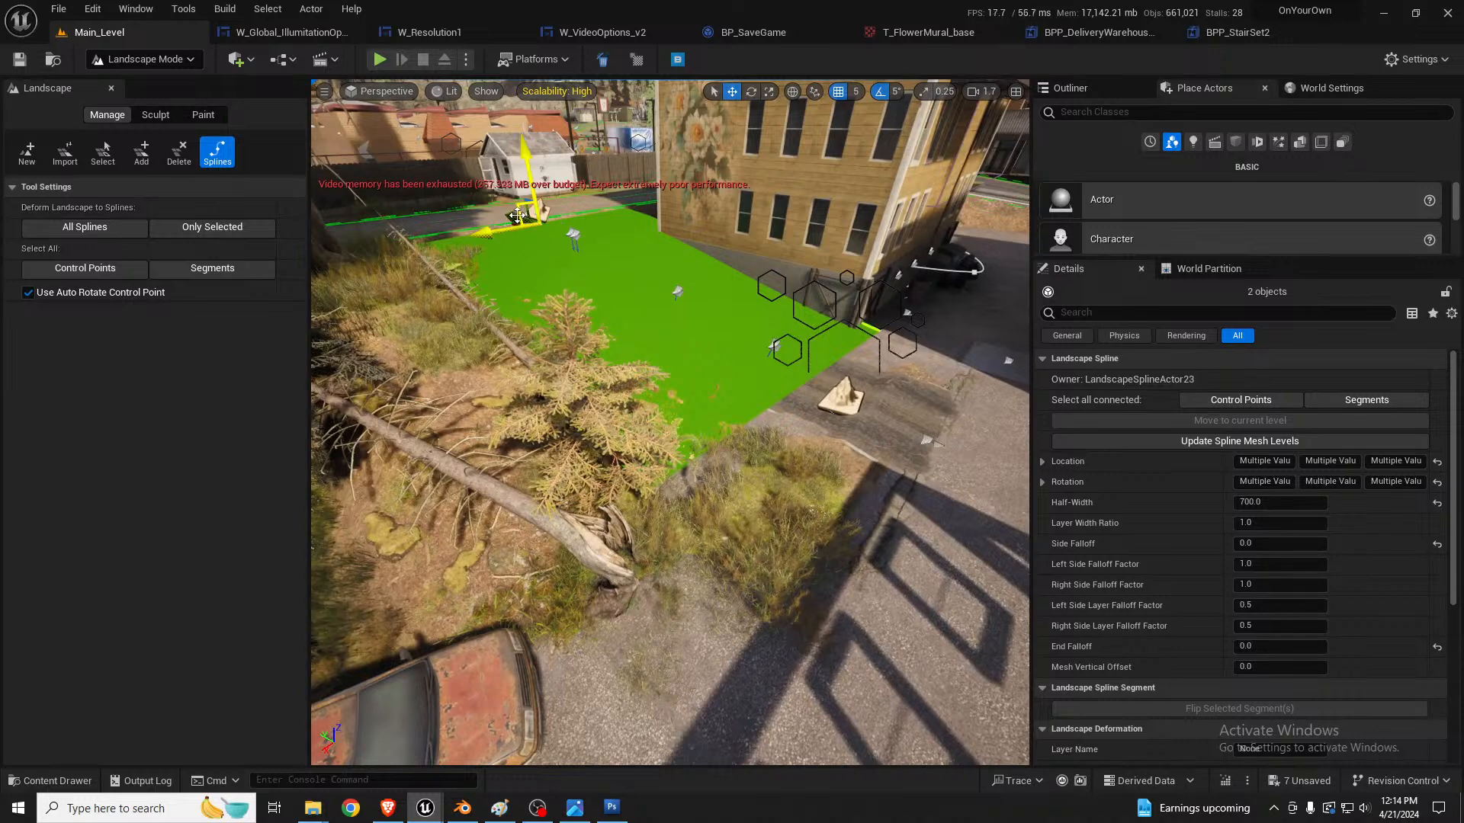
drag(516, 217, 526, 219)
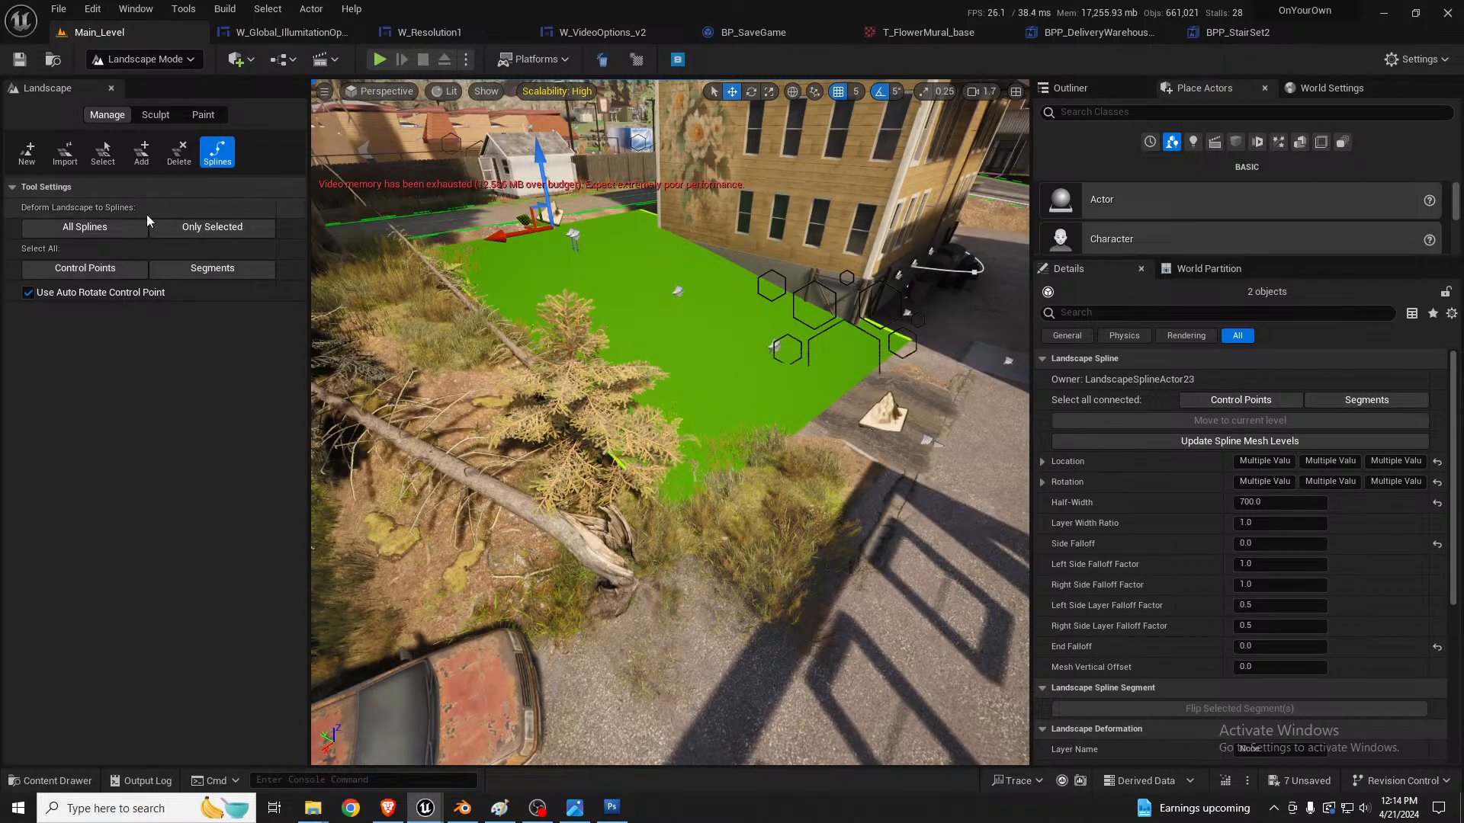
click(112, 227)
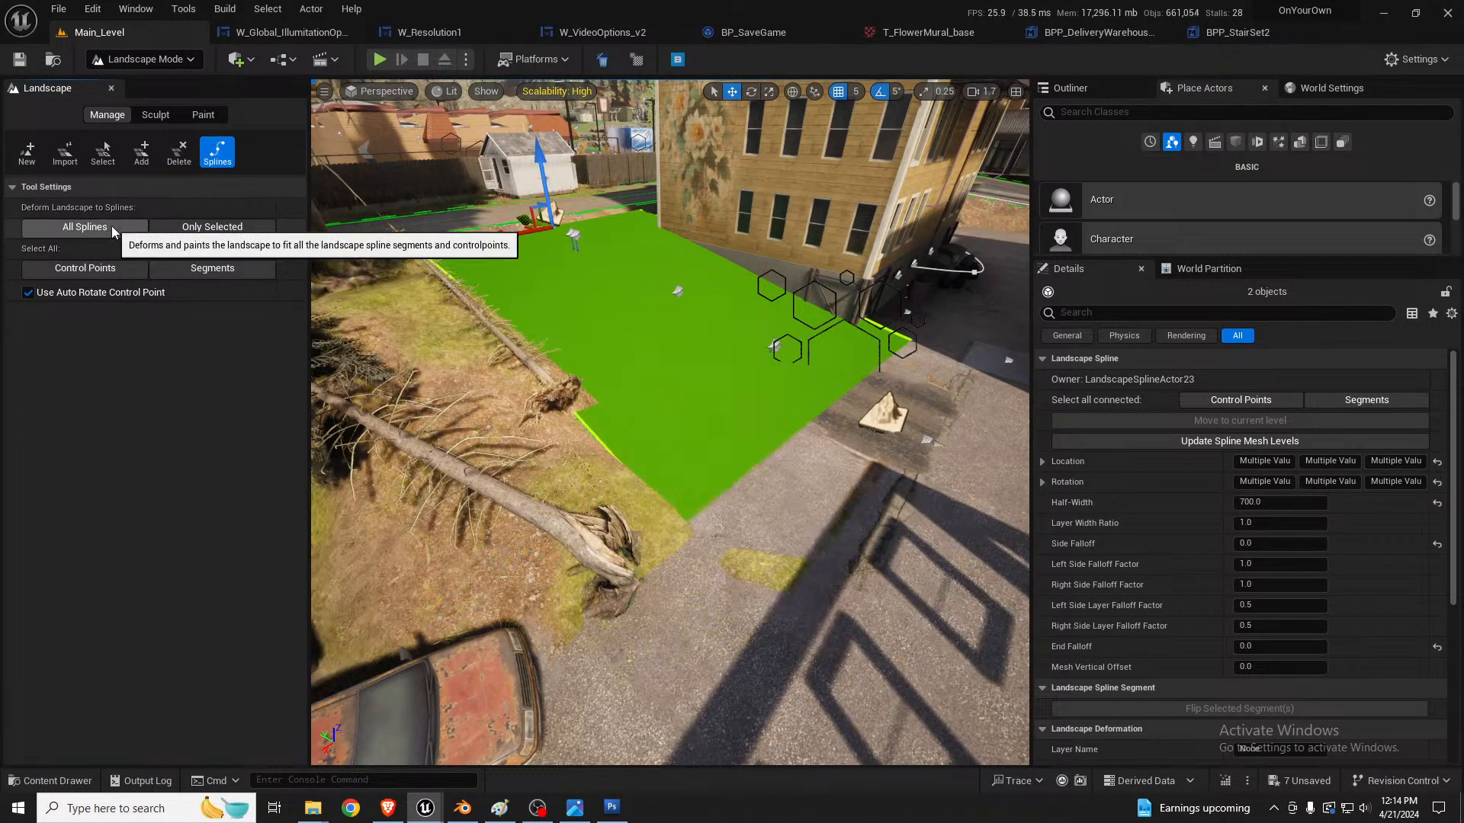
right_drag(759, 402, 762, 402)
key(g)
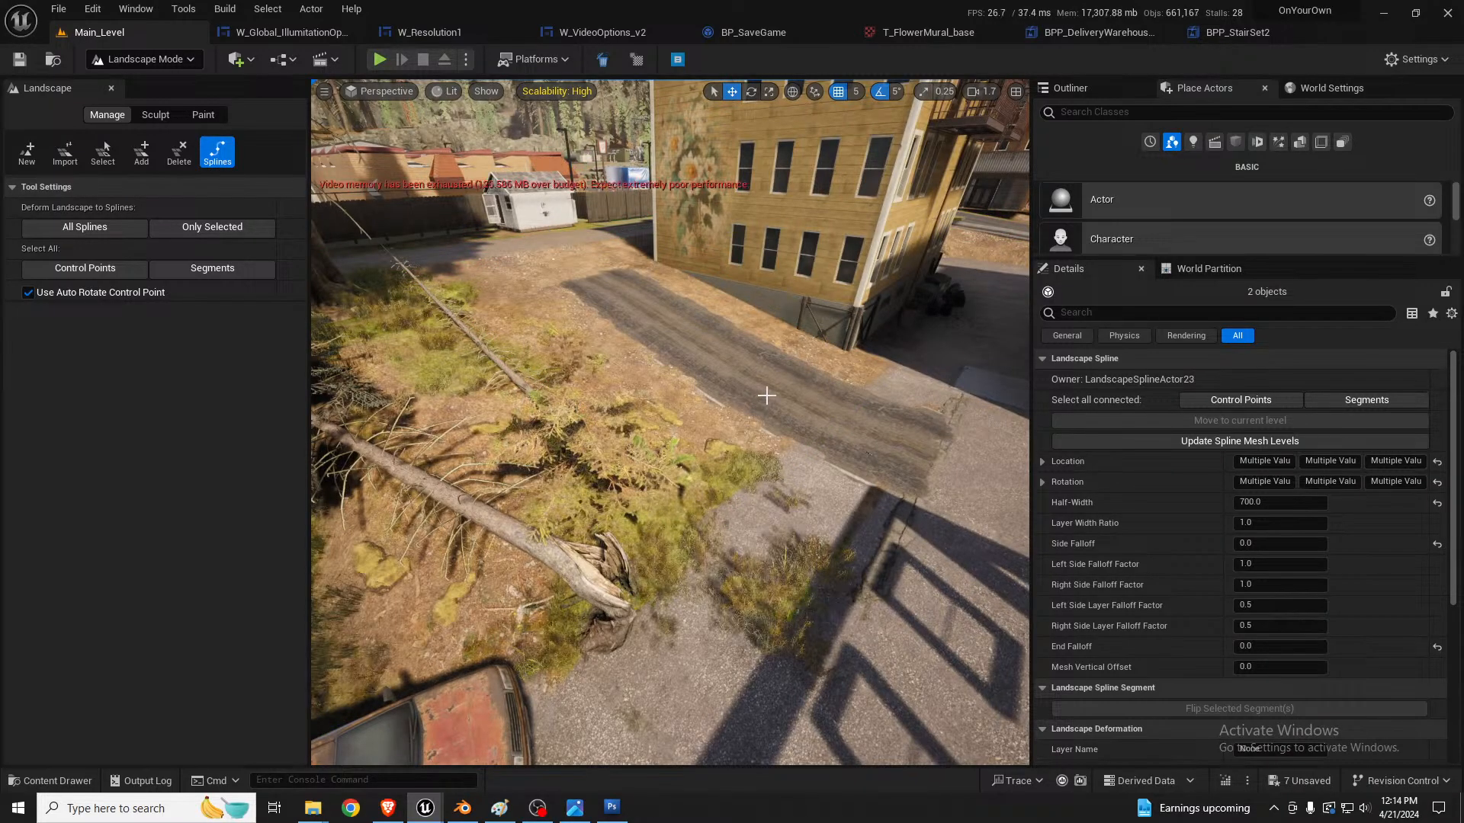
Step: Set the selected spline points' half-width to 600 and both side falloff factors to 0.5, and deform the landscape to all splines
key(d)
mouse_move(767, 395)
right_down()
mouse_move(708, 396)
mouse_move(801, 408)
mouse_move(731, 396)
mouse_move(686, 412)
mouse_move(766, 392)
right_up()
key(w)
key(s)
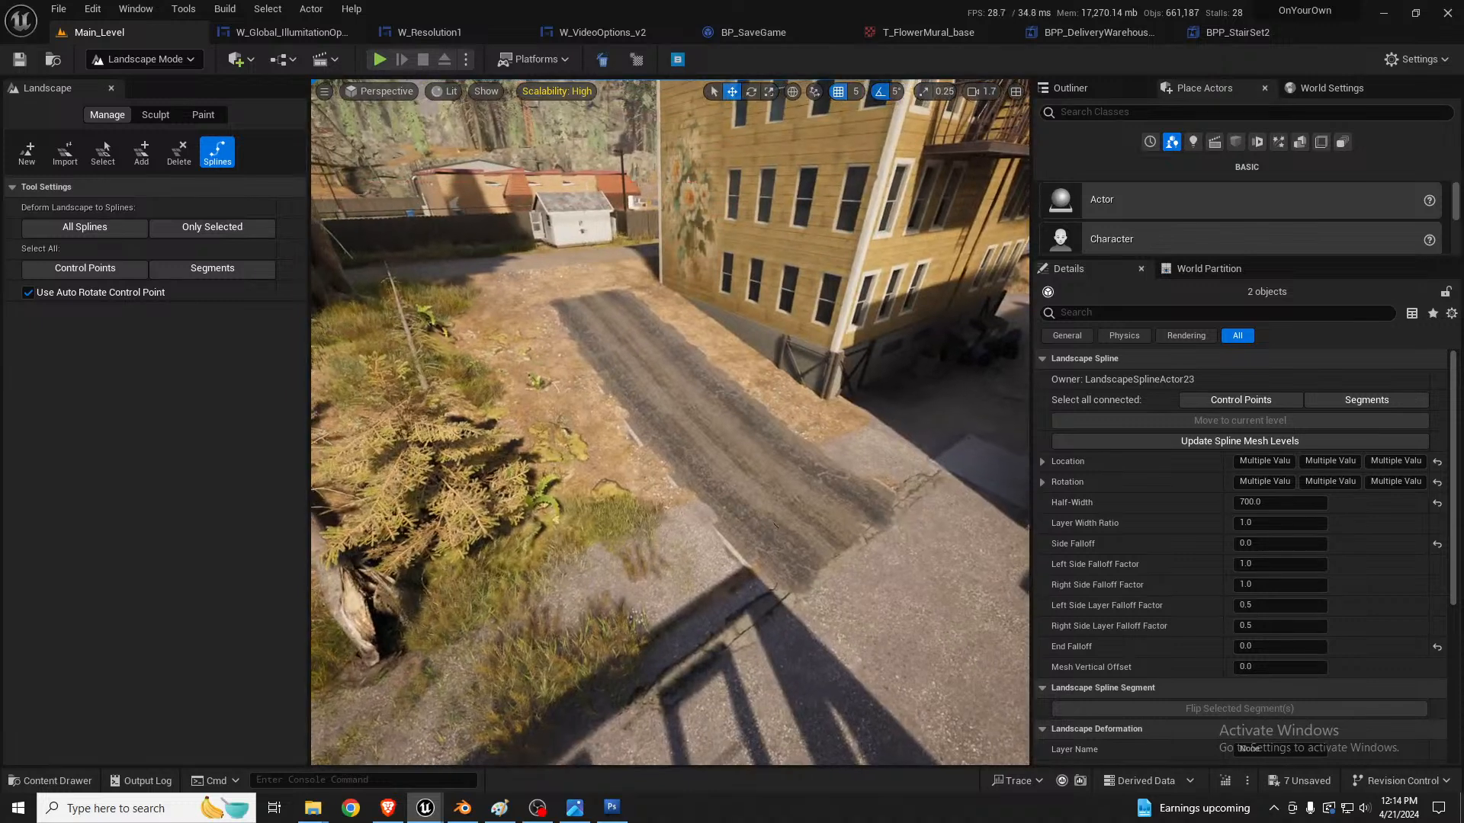
key(g)
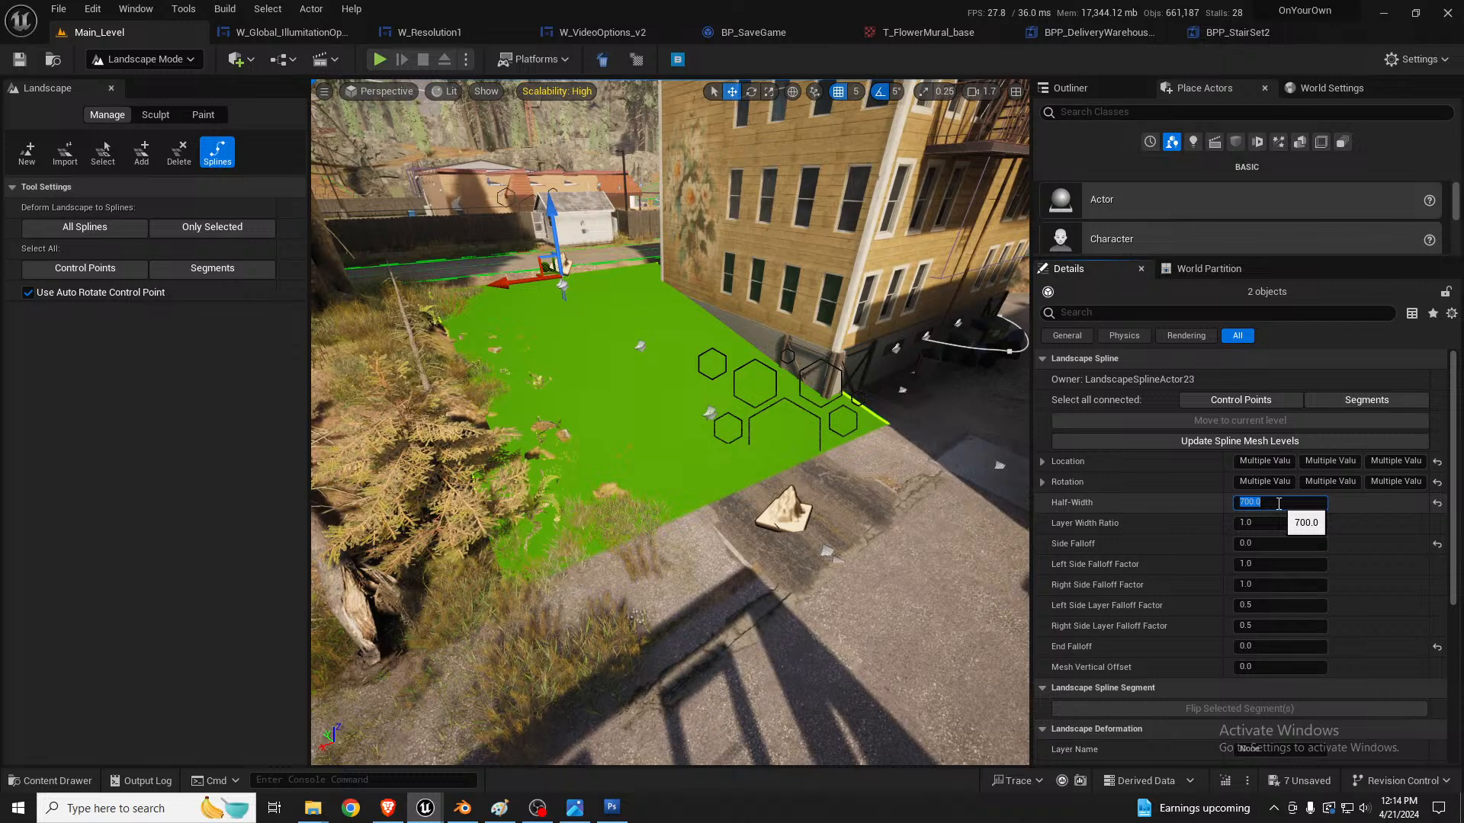
click(1278, 503)
text(600)
key(Return)
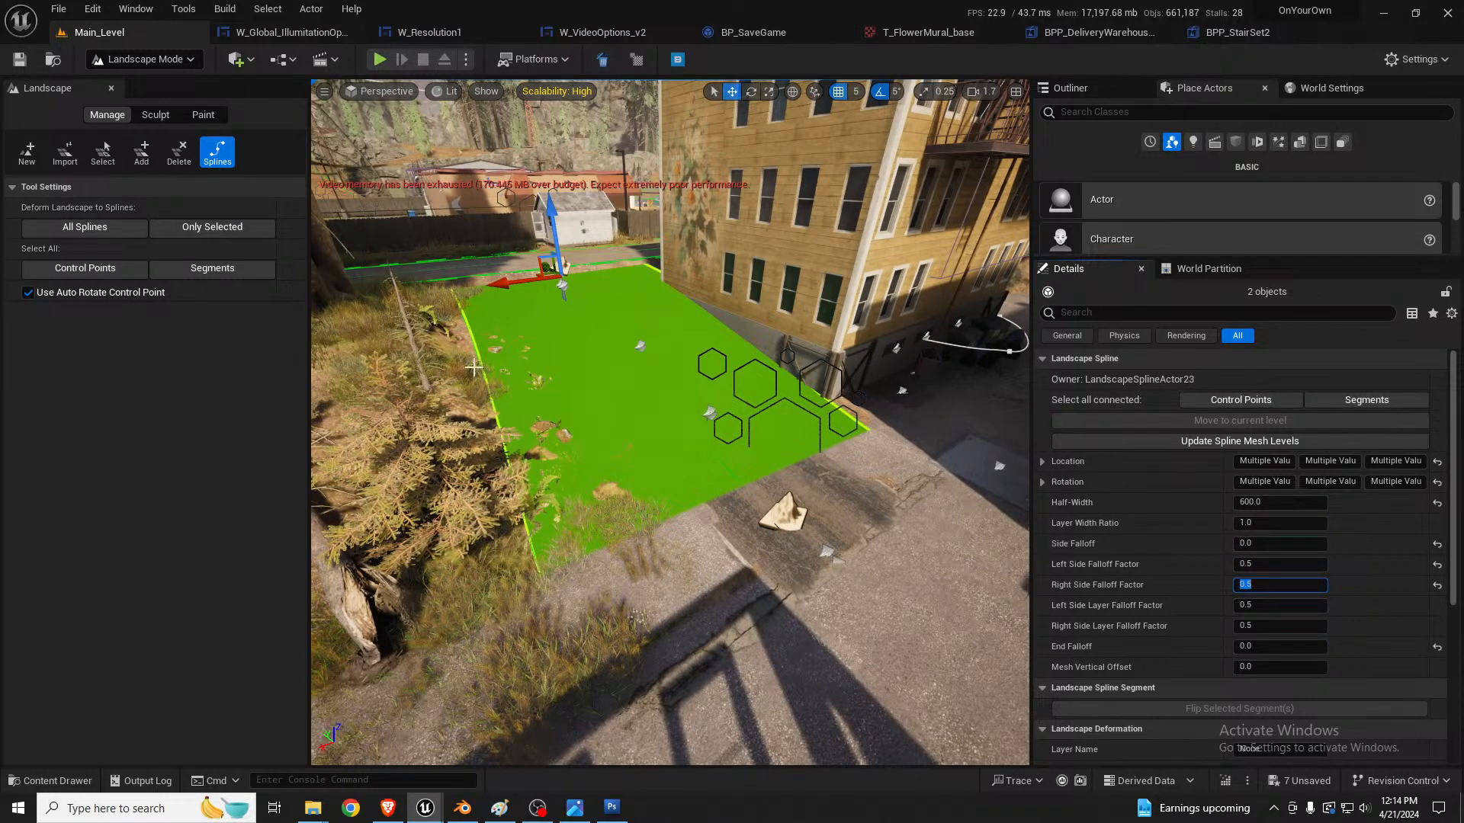
click(91, 227)
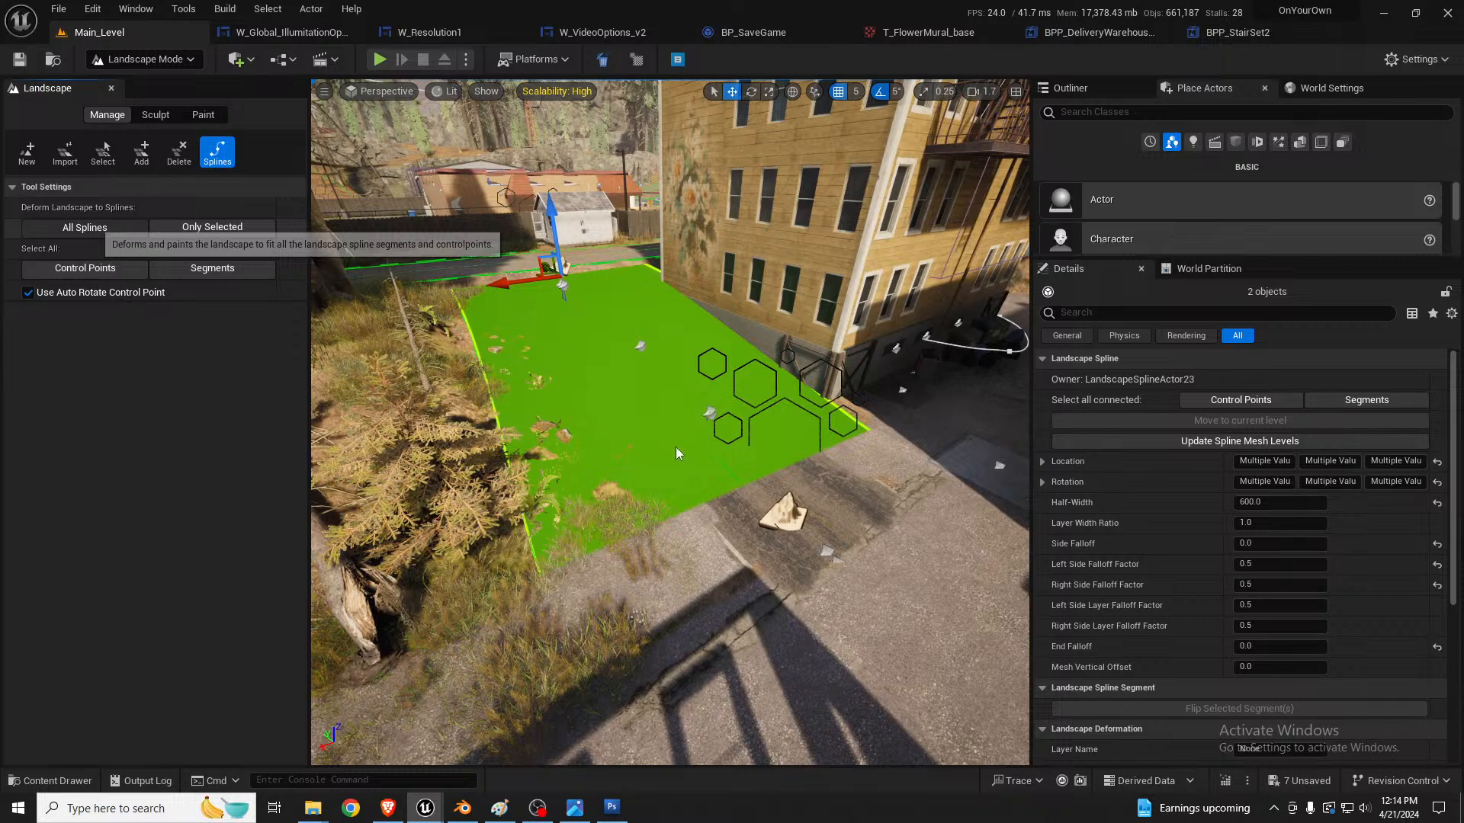
right_drag(834, 475, 886, 450)
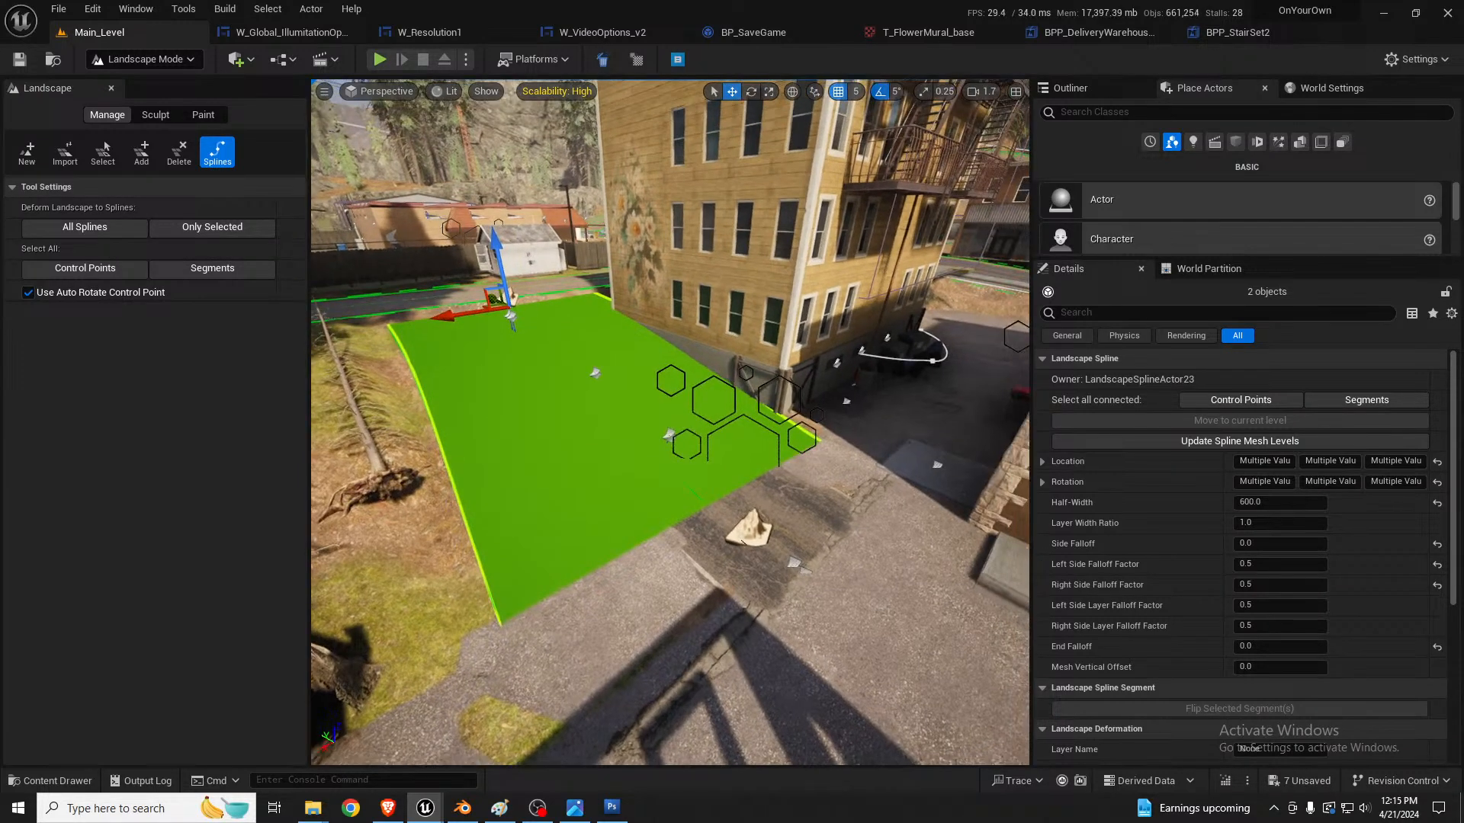
Step: In selection mode, select all six road decals along the asphalt track, undoing the accidental selection of a non-decal object
key(shift+1)
click(517, 443)
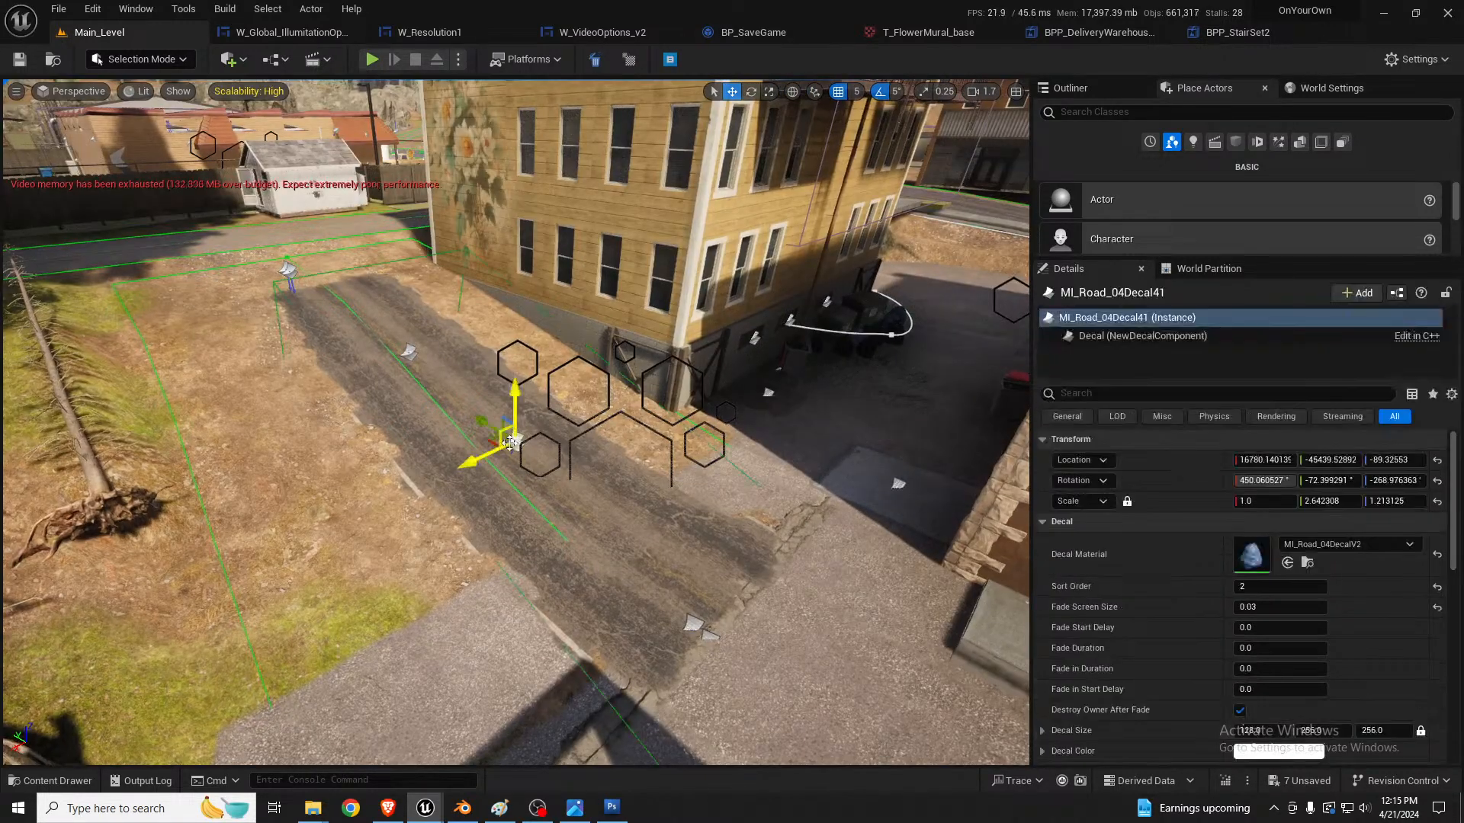
ctrl+click(411, 352)
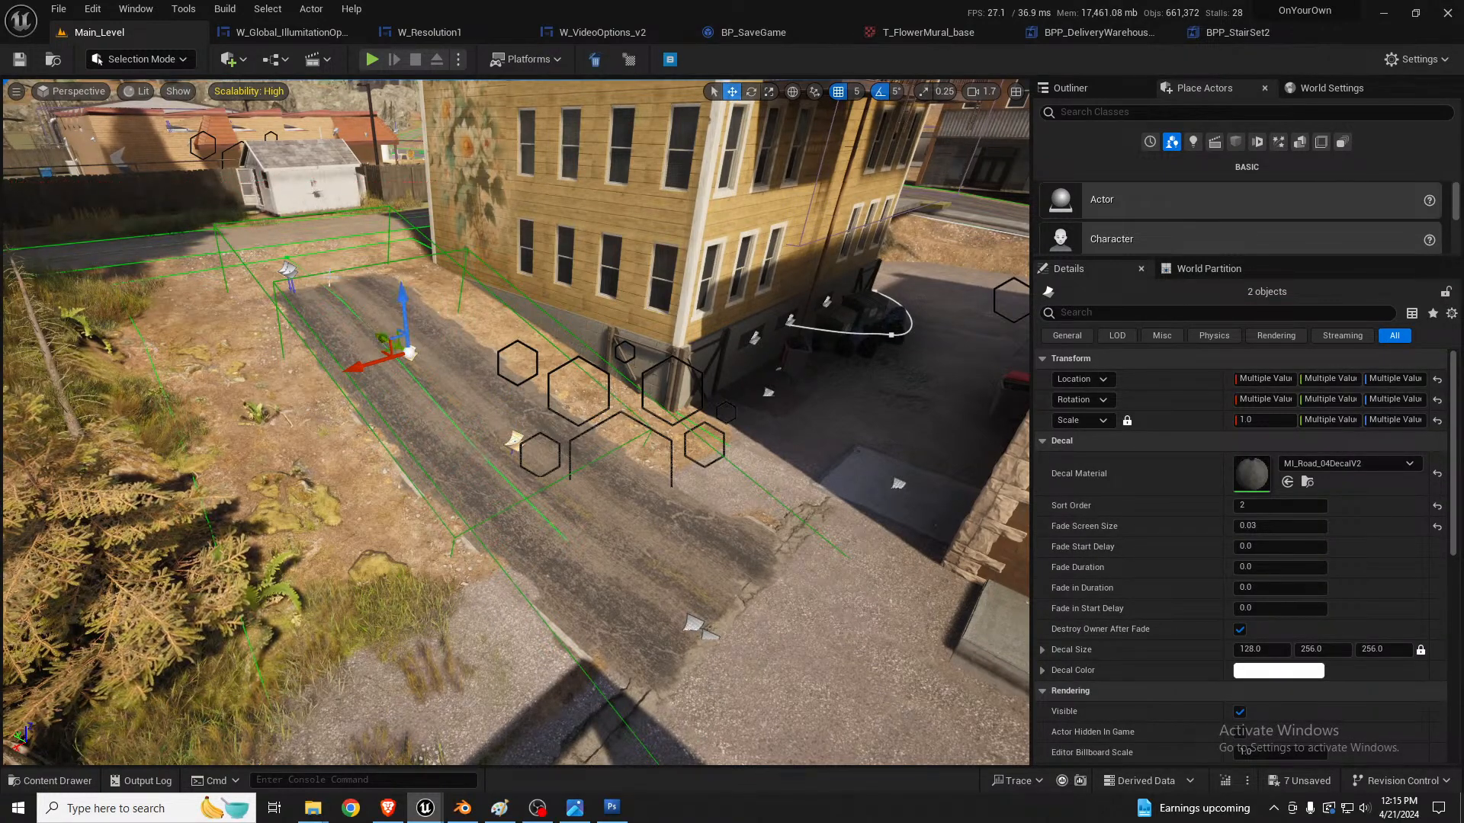
ctrl+click(695, 625)
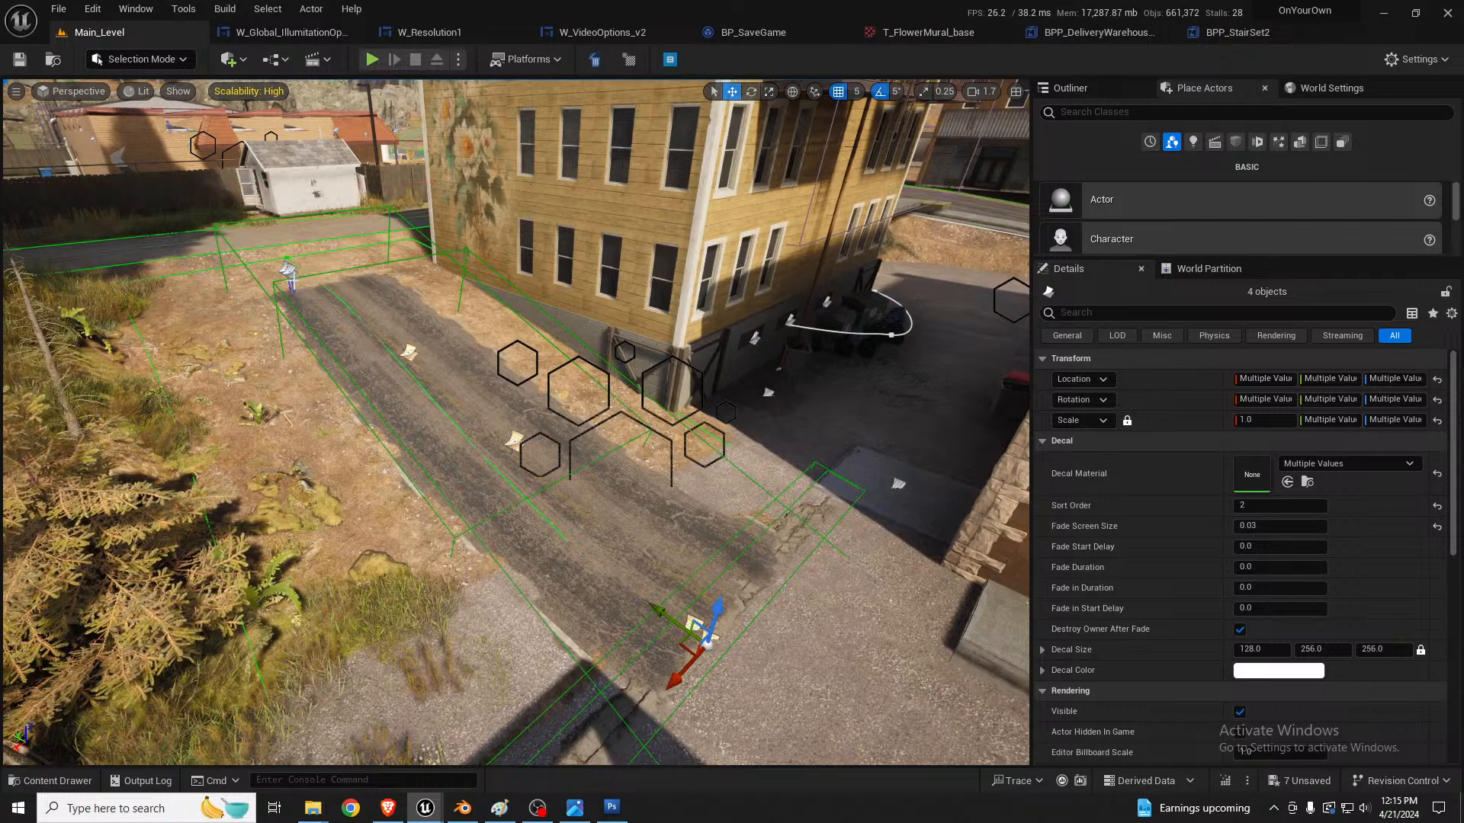
ctrl+click(288, 271)
ctrl+click(290, 274)
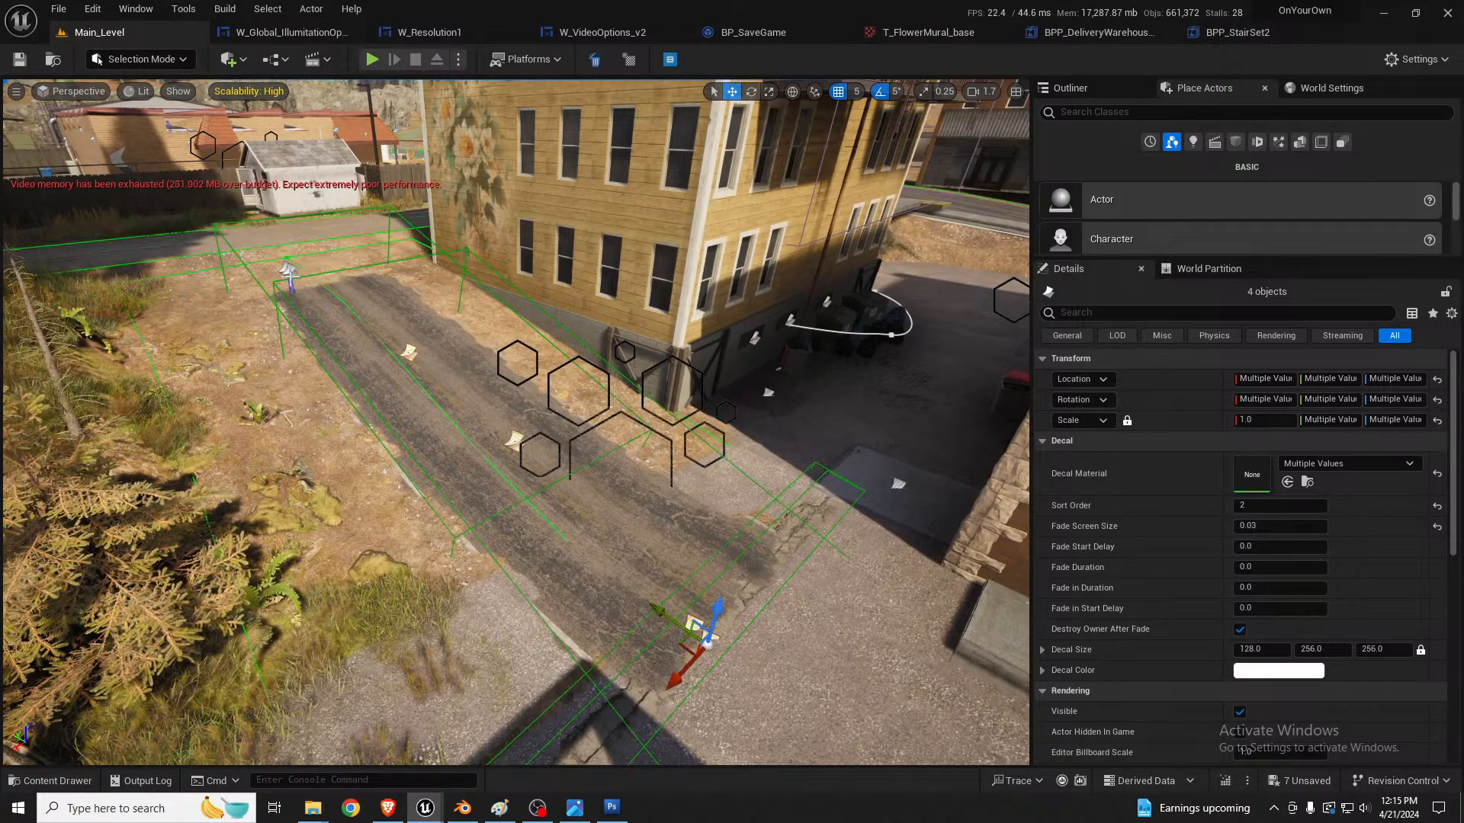
ctrl+click(289, 279)
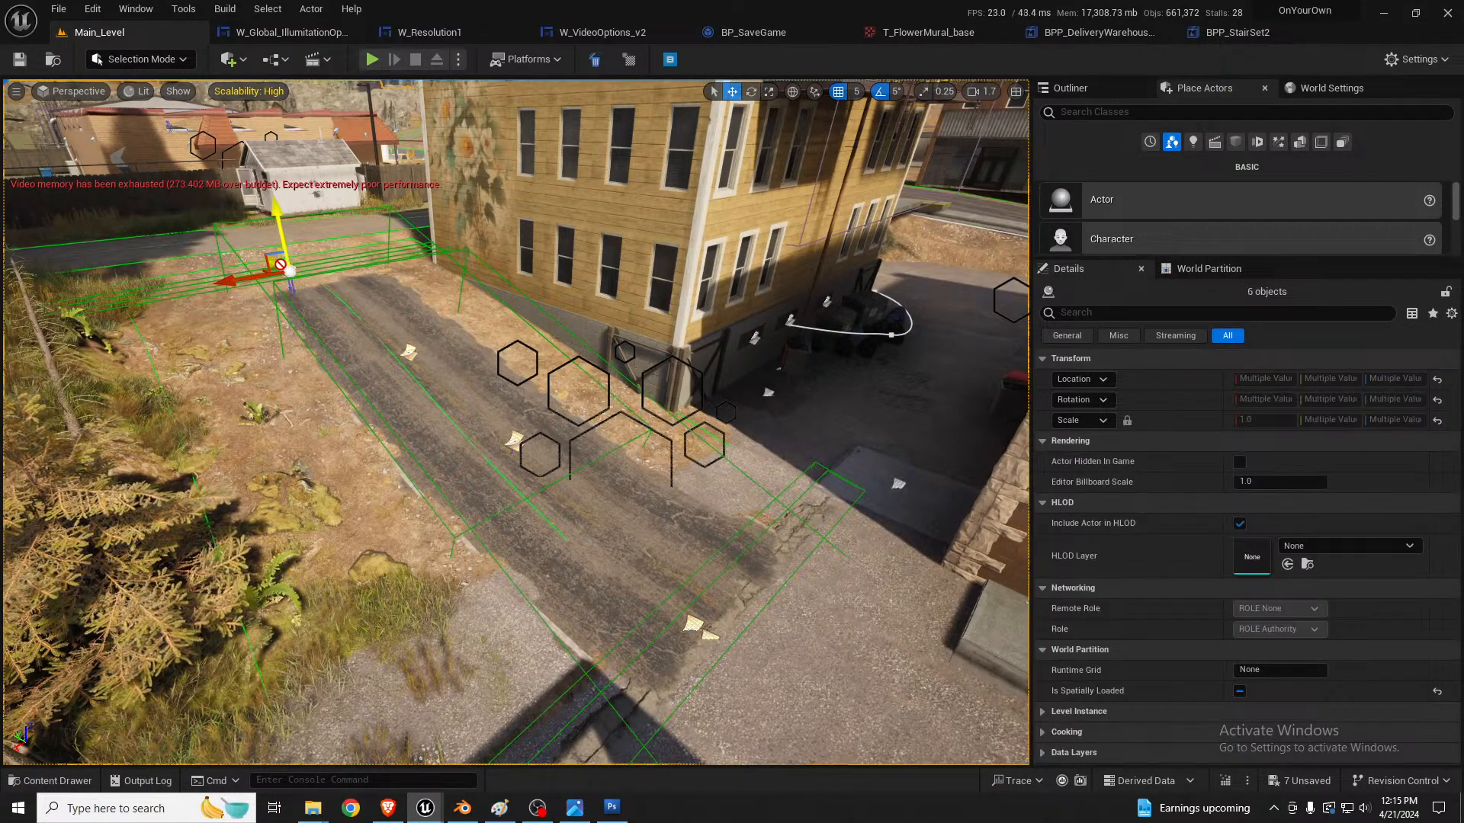
right_drag(290, 279, 278, 200)
key(w)
key(ctrl+z)
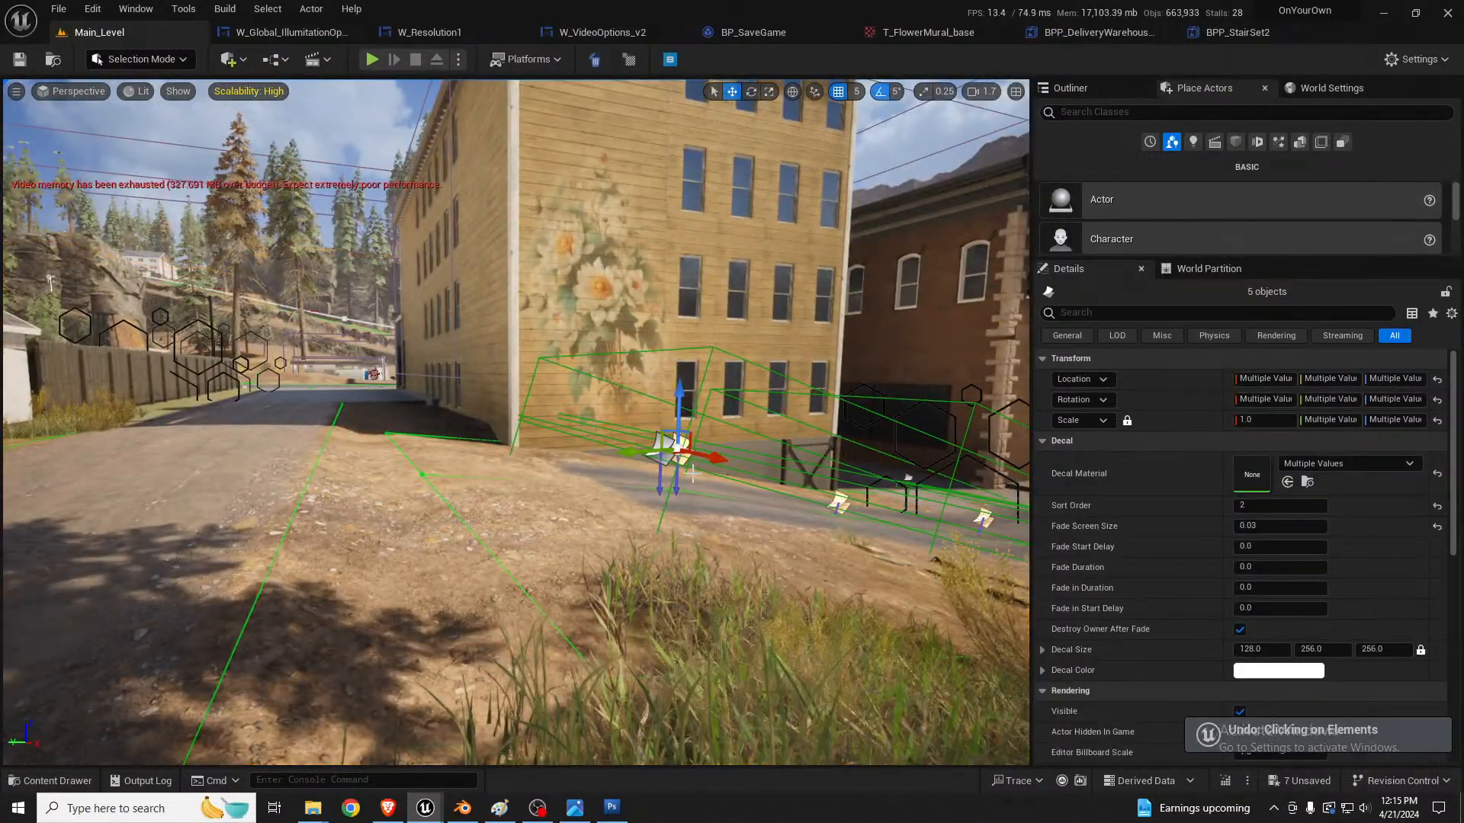
ctrl+click(652, 457)
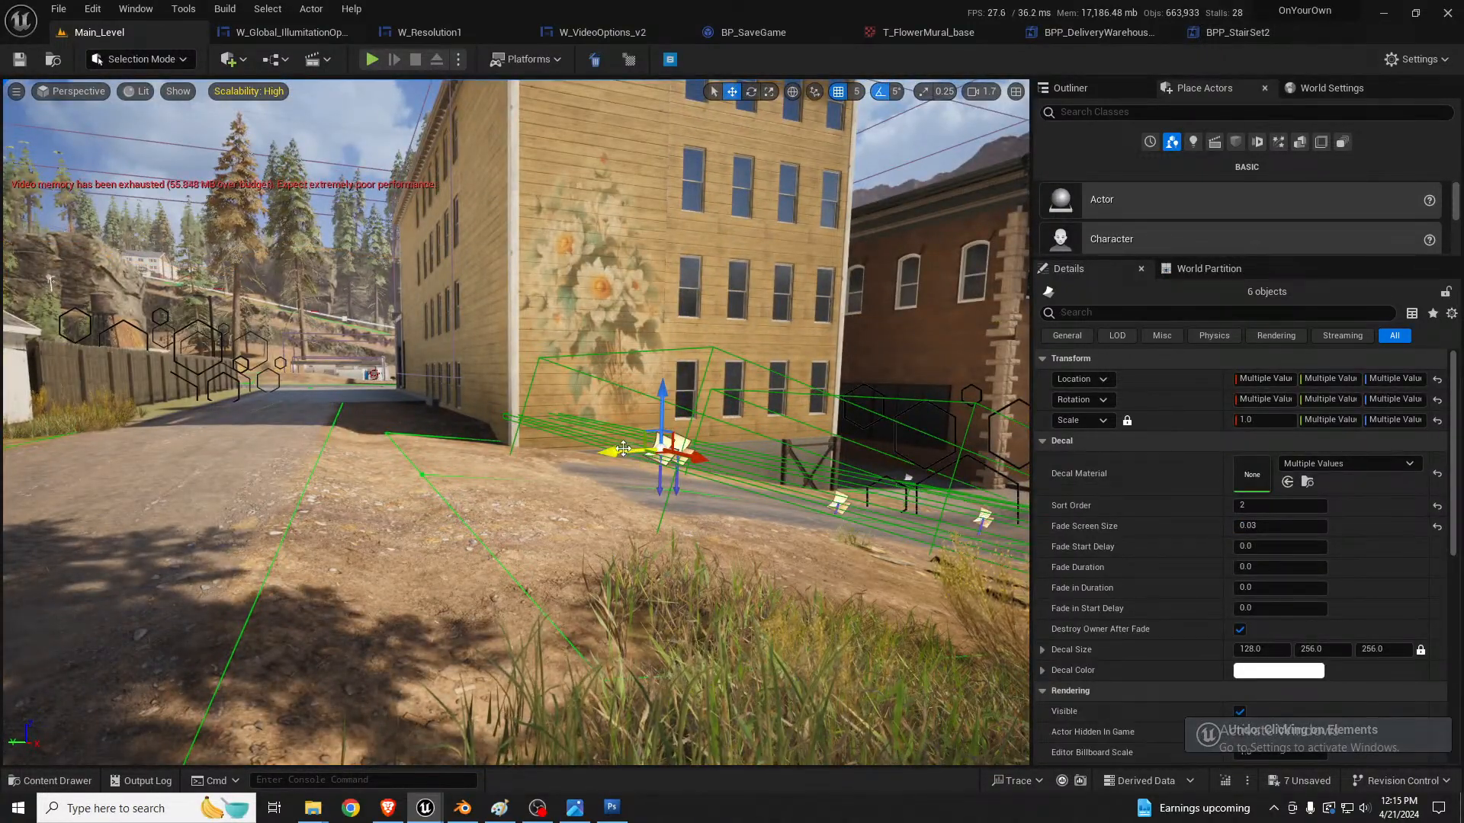
Step: Move the six selected road decals together to align the asphalt track with the reshaped ground beside the mural wall
drag(622, 448, 272, 481)
key(d)
right_drag(272, 481, 221, 534)
key(w)
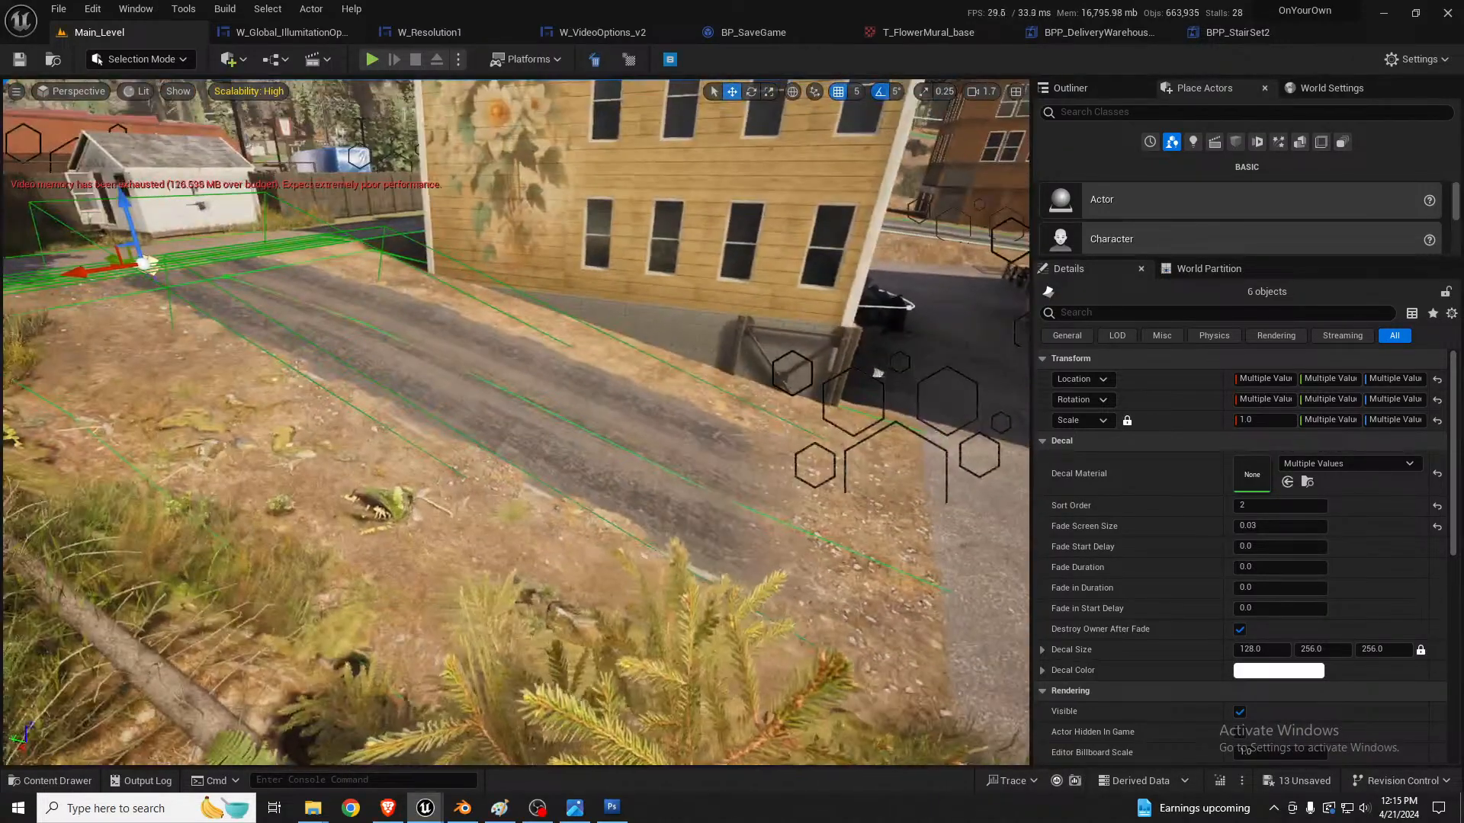
drag(117, 268, 153, 268)
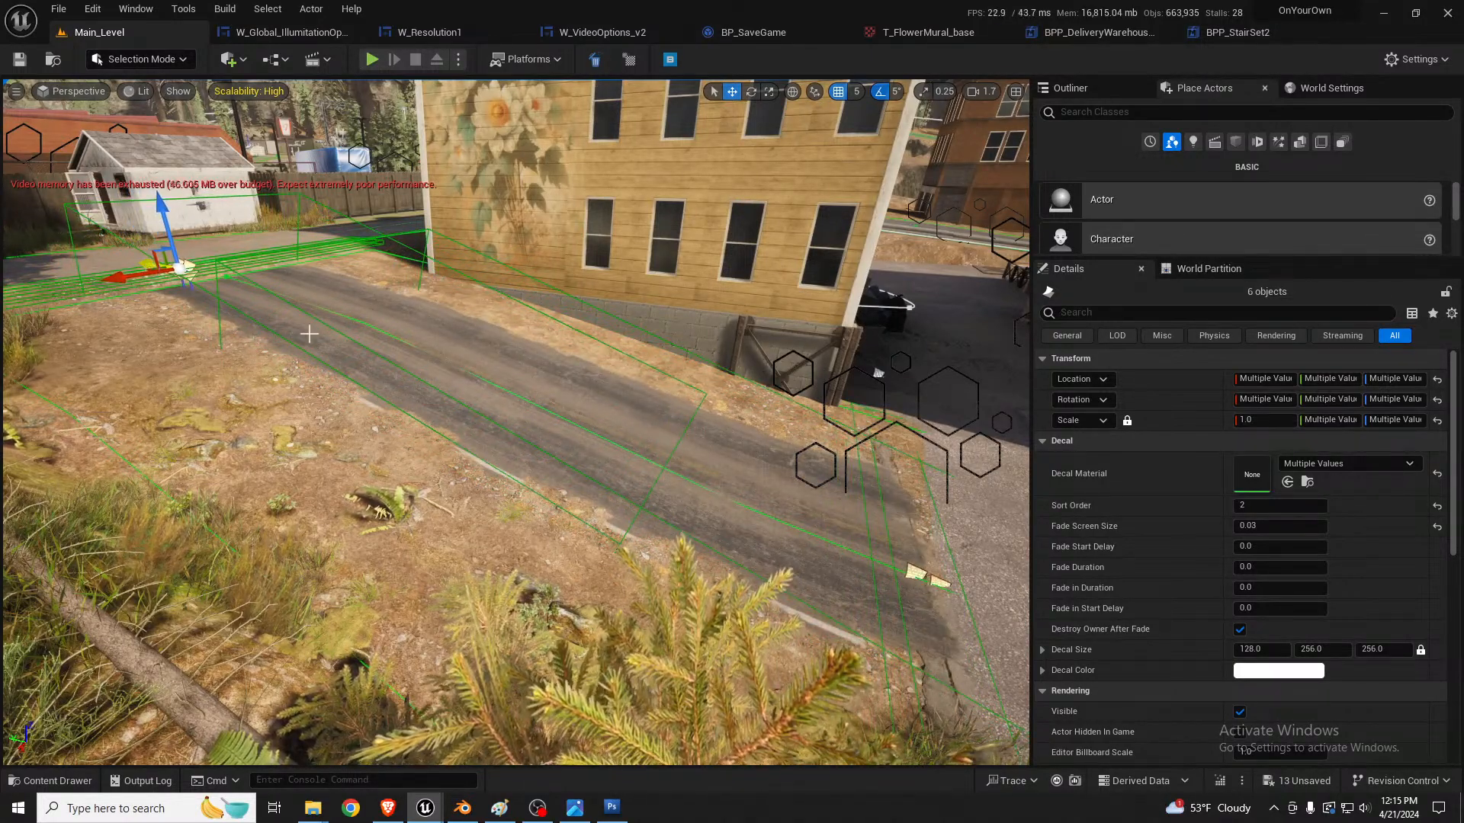
key(d)
right_drag(308, 334, 373, 357)
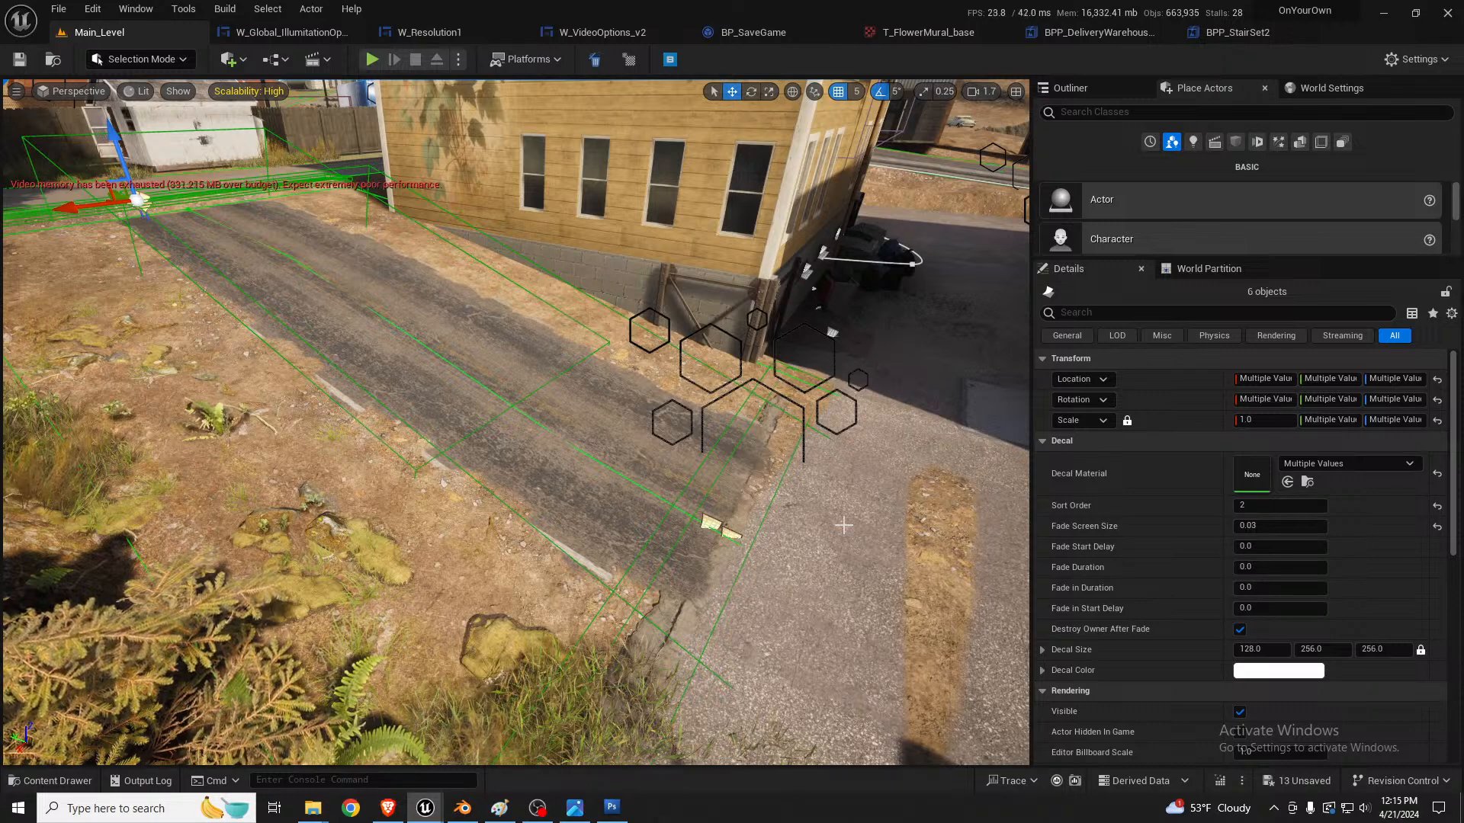
Step: Examine the pavement at the alley entrance and around the brick and white corrugated buildings
right_drag(725, 545, 907, 457)
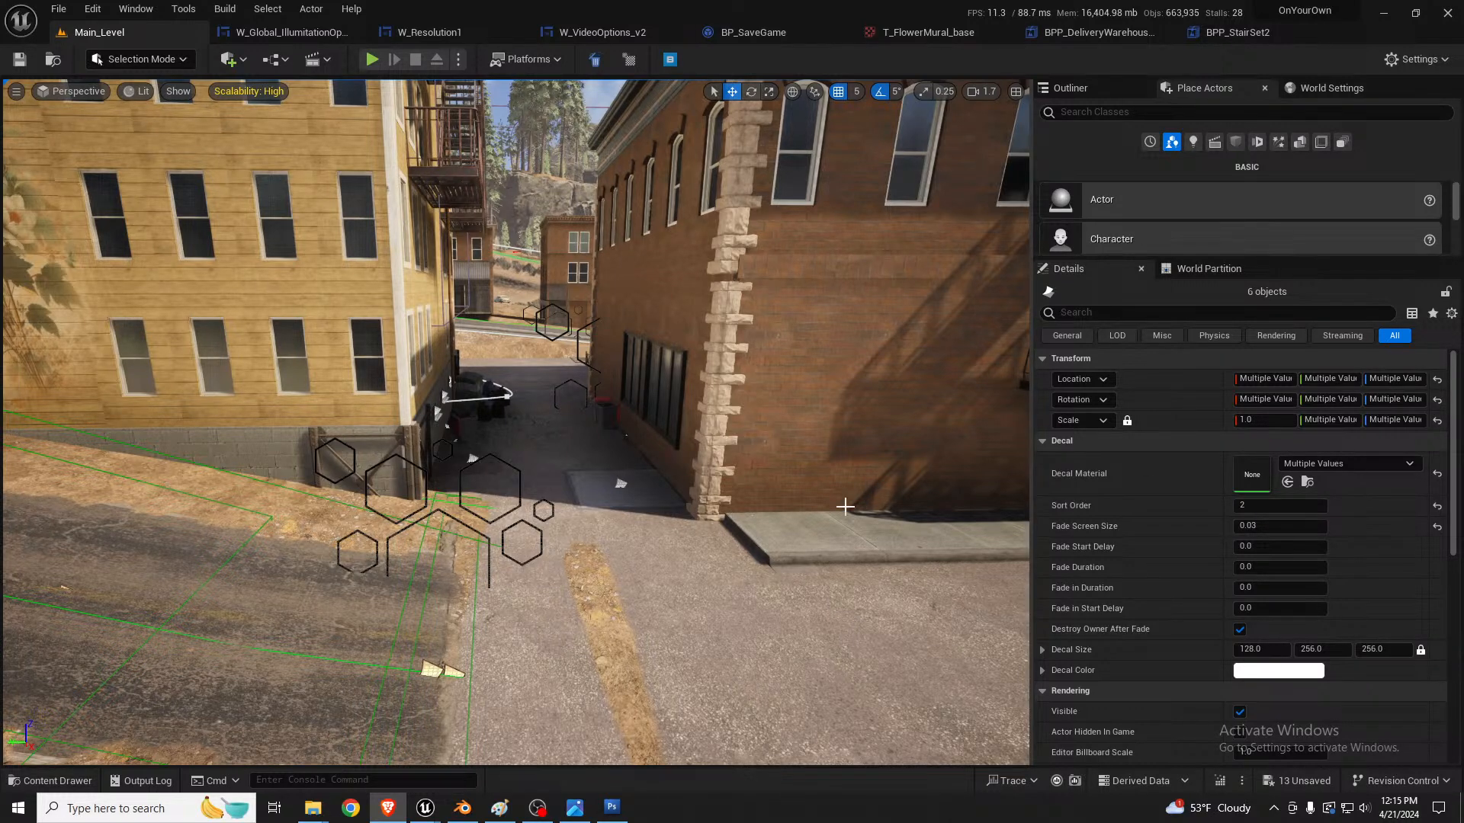
right_drag(725, 544, 991, 636)
key(w)
key(s)
key(w)
key(w)
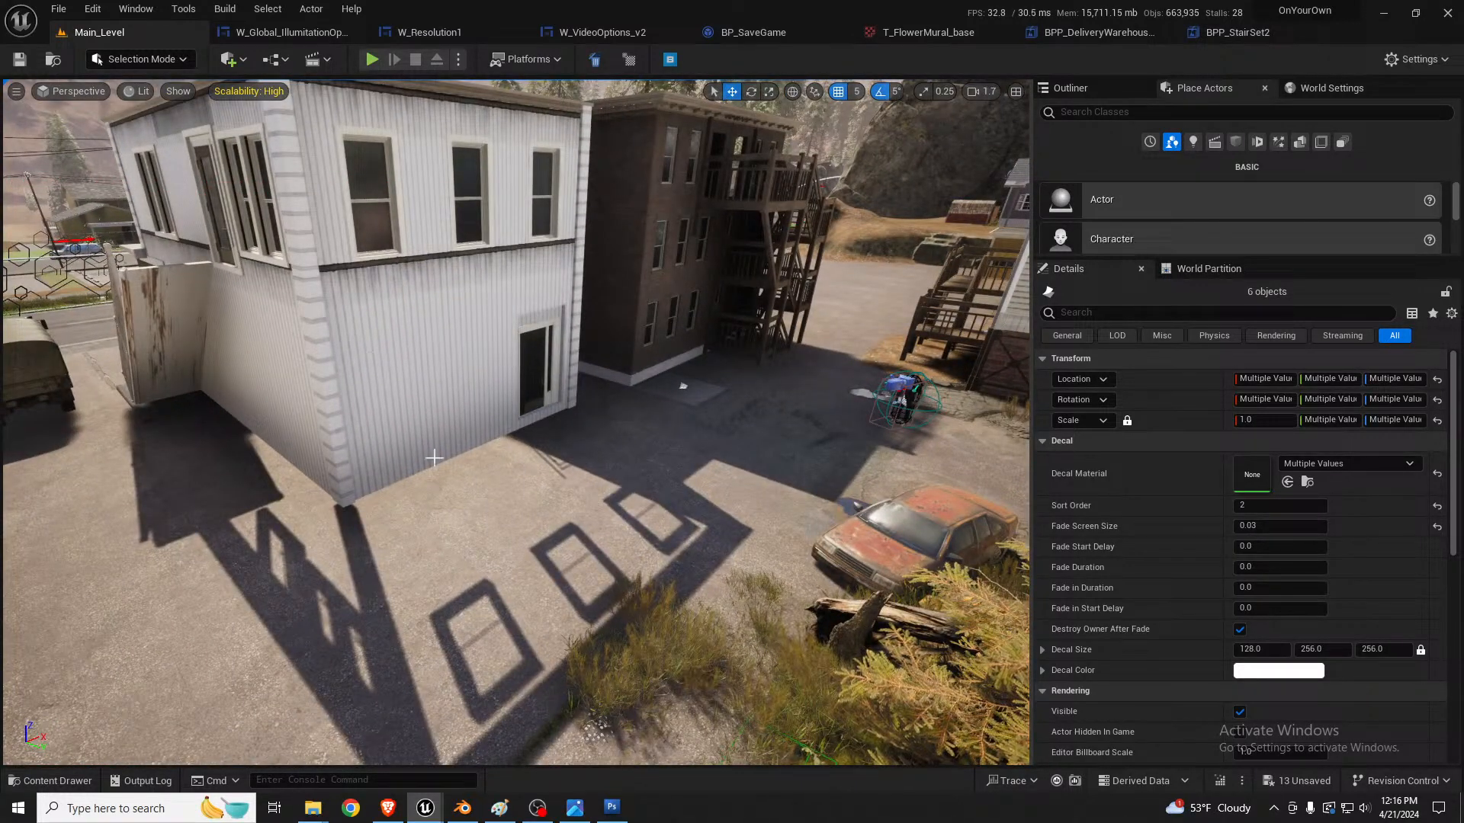
right_drag(434, 458, 447, 420)
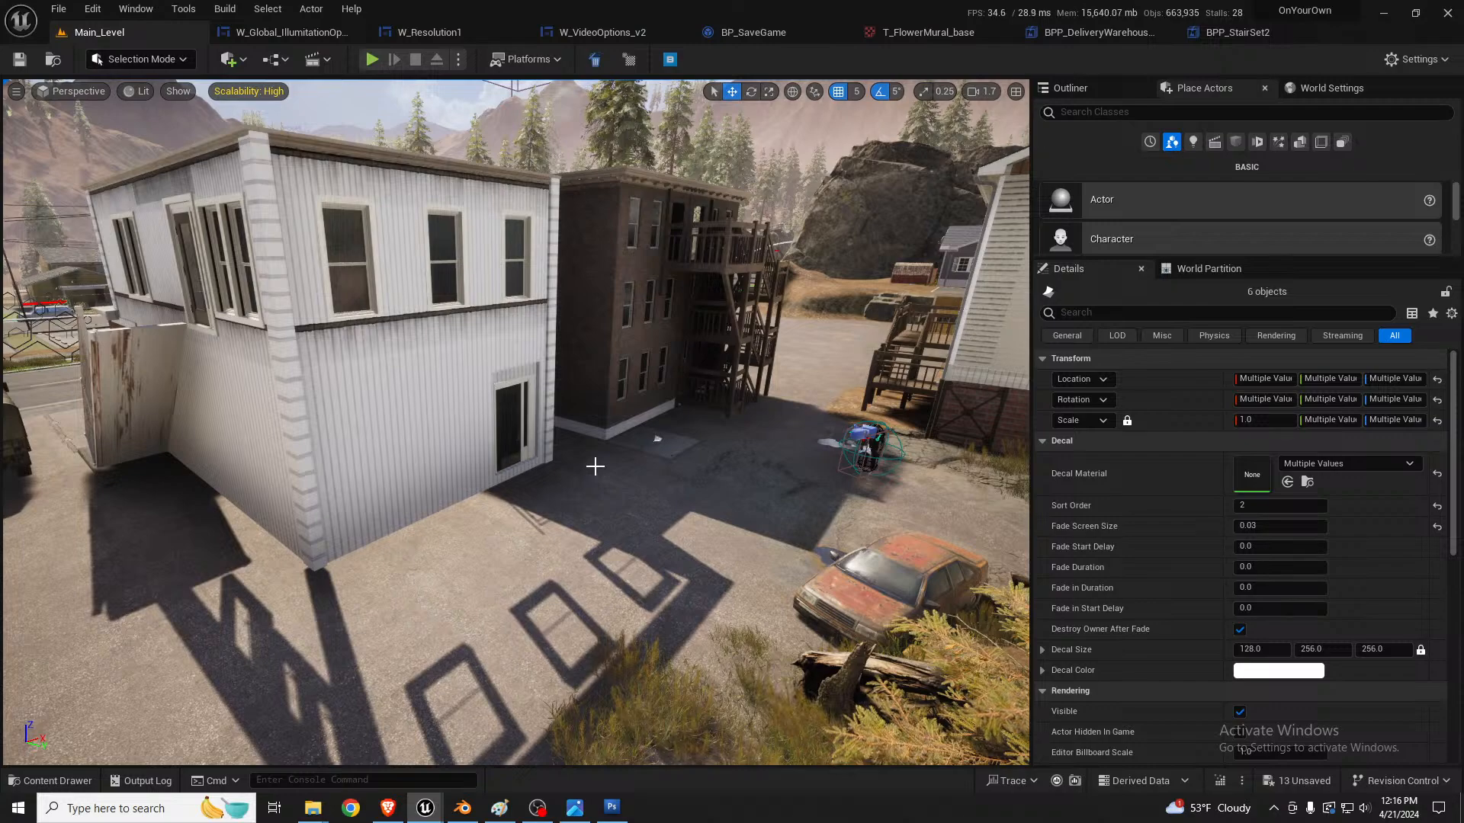
right_drag(516, 422, 179, 412)
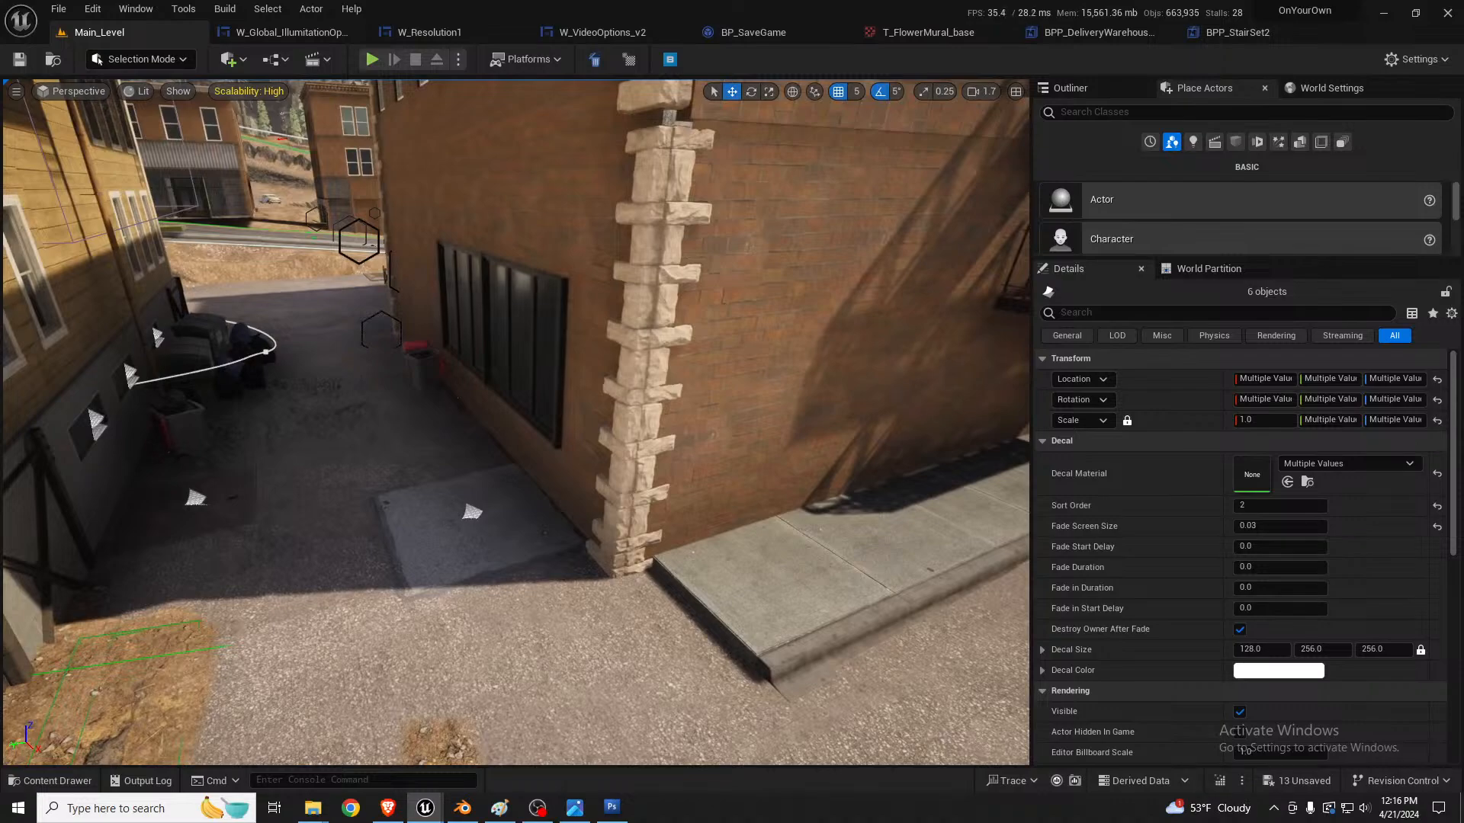
right_drag(516, 422, 721, 520)
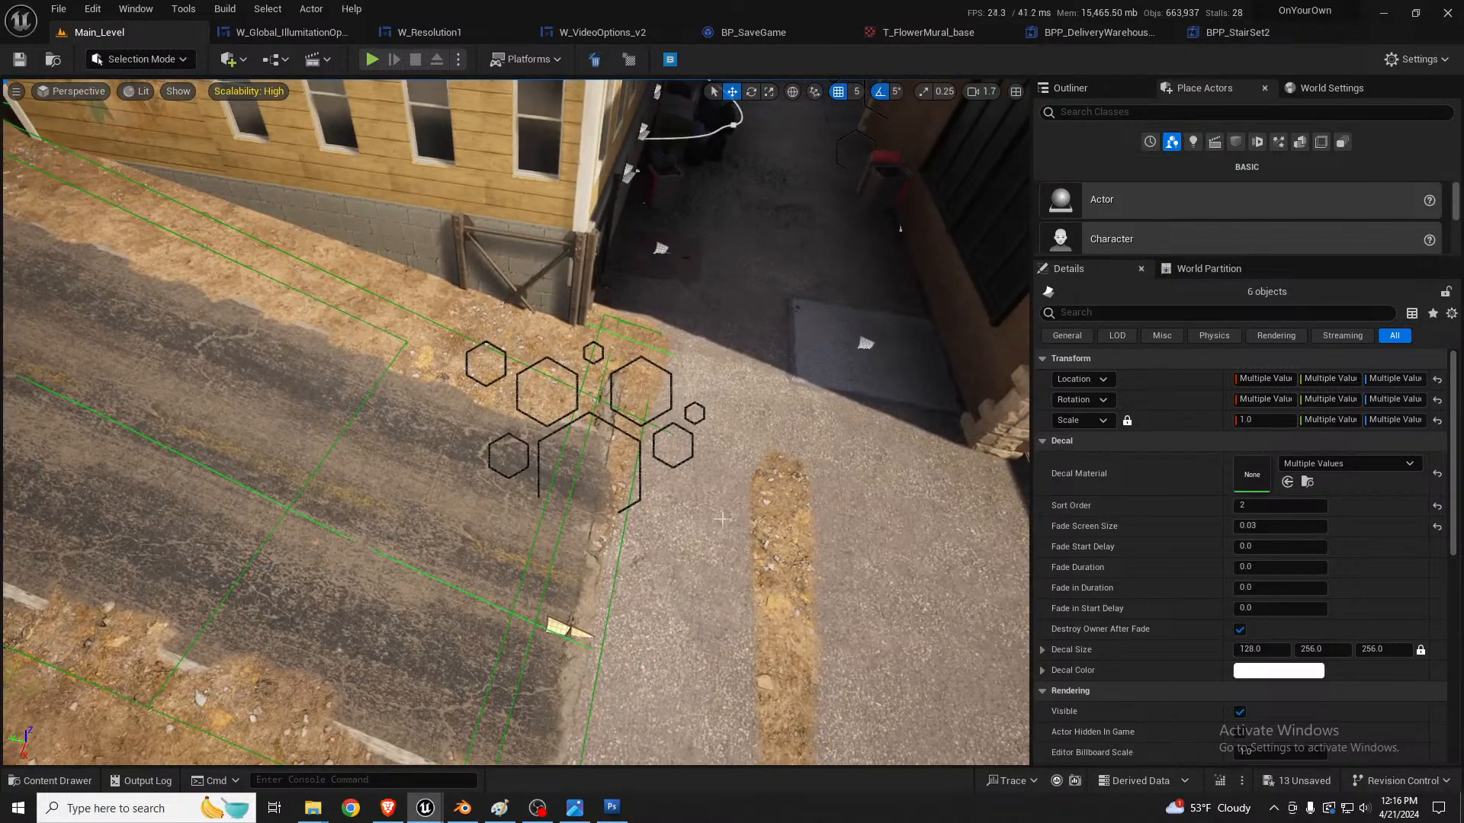
Step: Flatten the landscape over the dirt strip poking through the pavement at the alley entrance, continuing across the nearby pavement
click(768, 507)
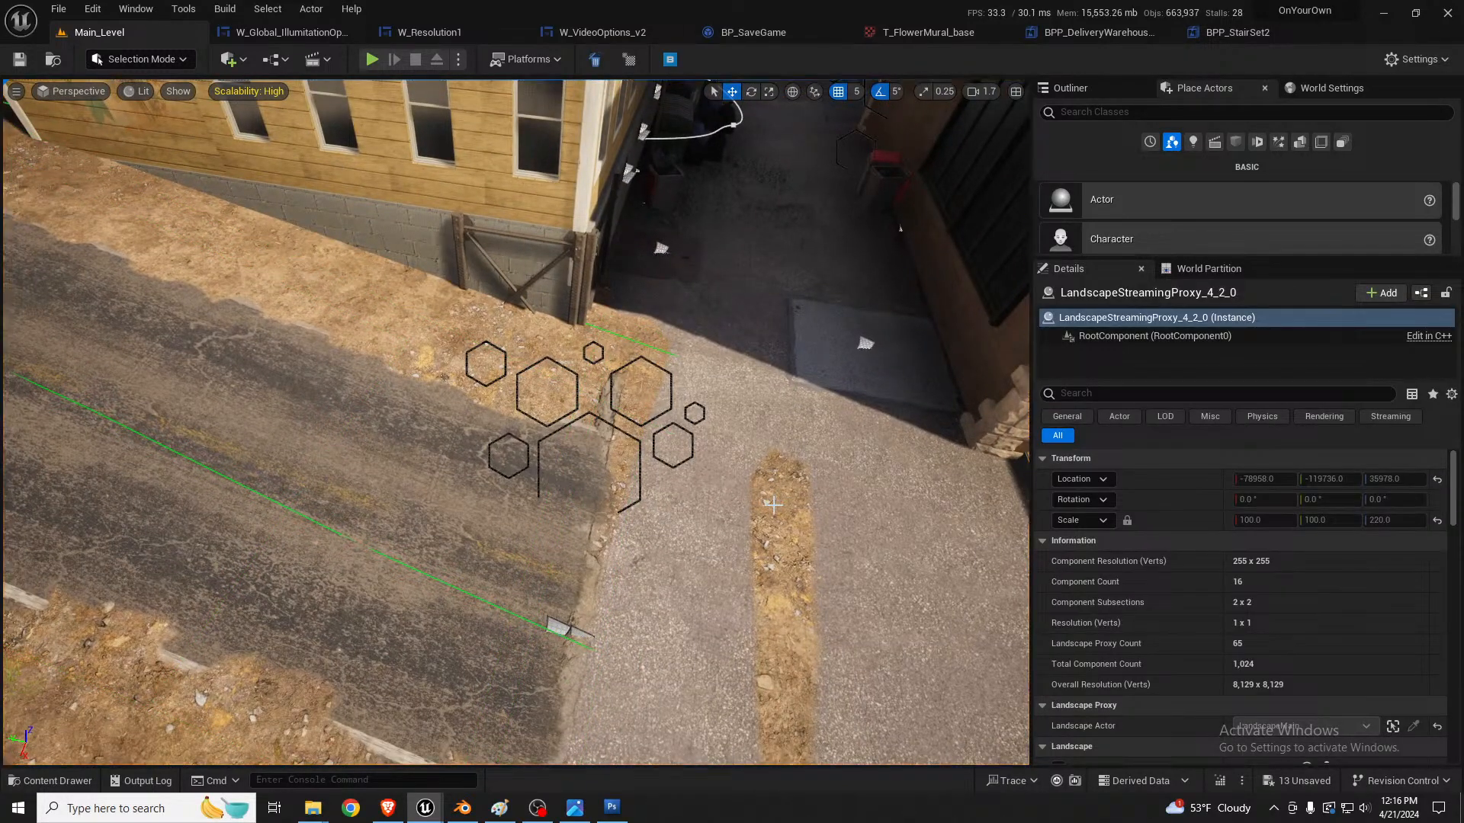
key(shift+2)
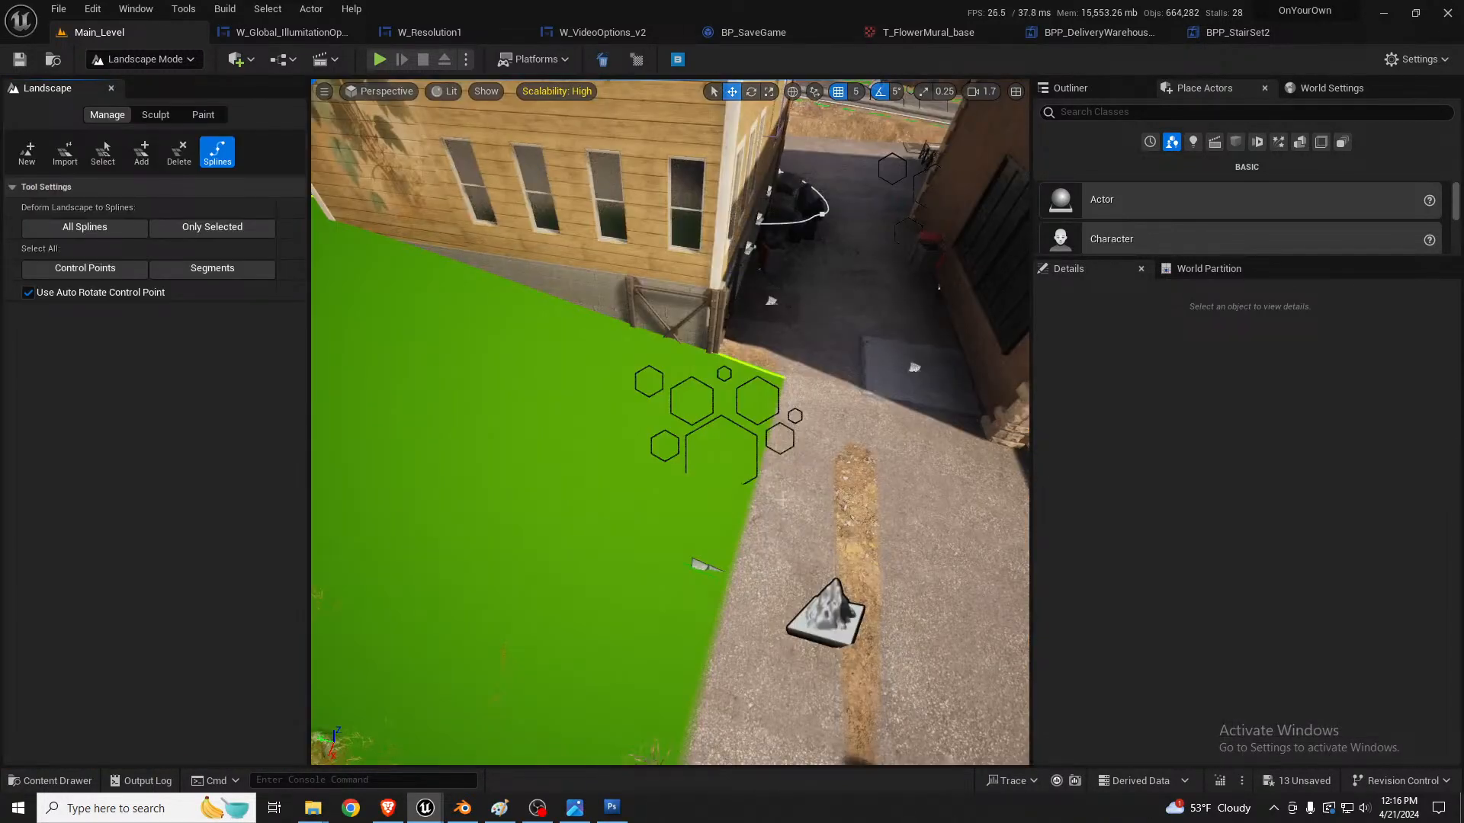
click(155, 115)
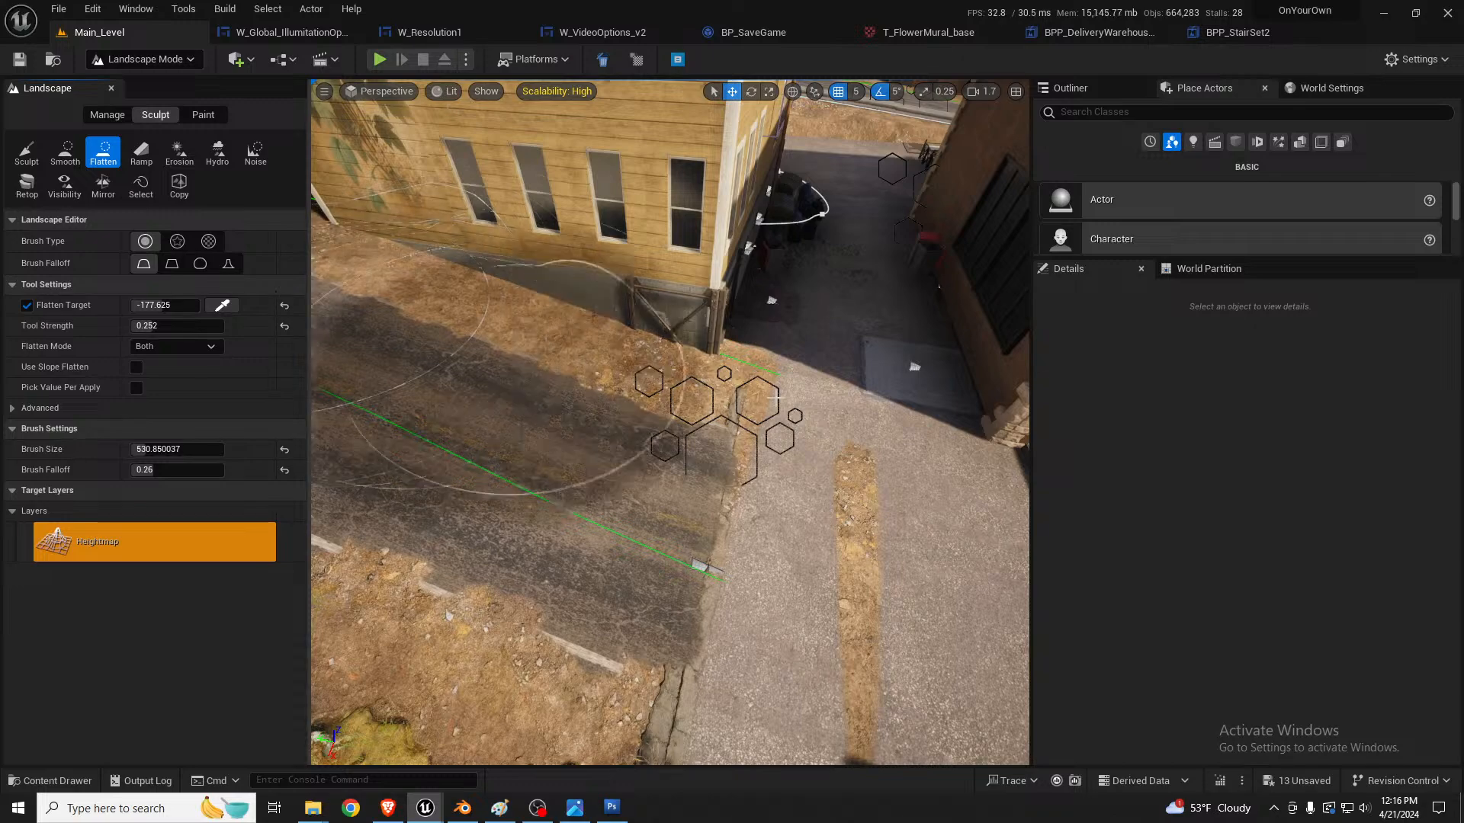
right_drag(775, 398, 866, 396)
mouse_move(785, 434)
mouse_down()
mouse_move(765, 391)
mouse_move(813, 464)
mouse_move(653, 303)
mouse_move(609, 305)
mouse_up()
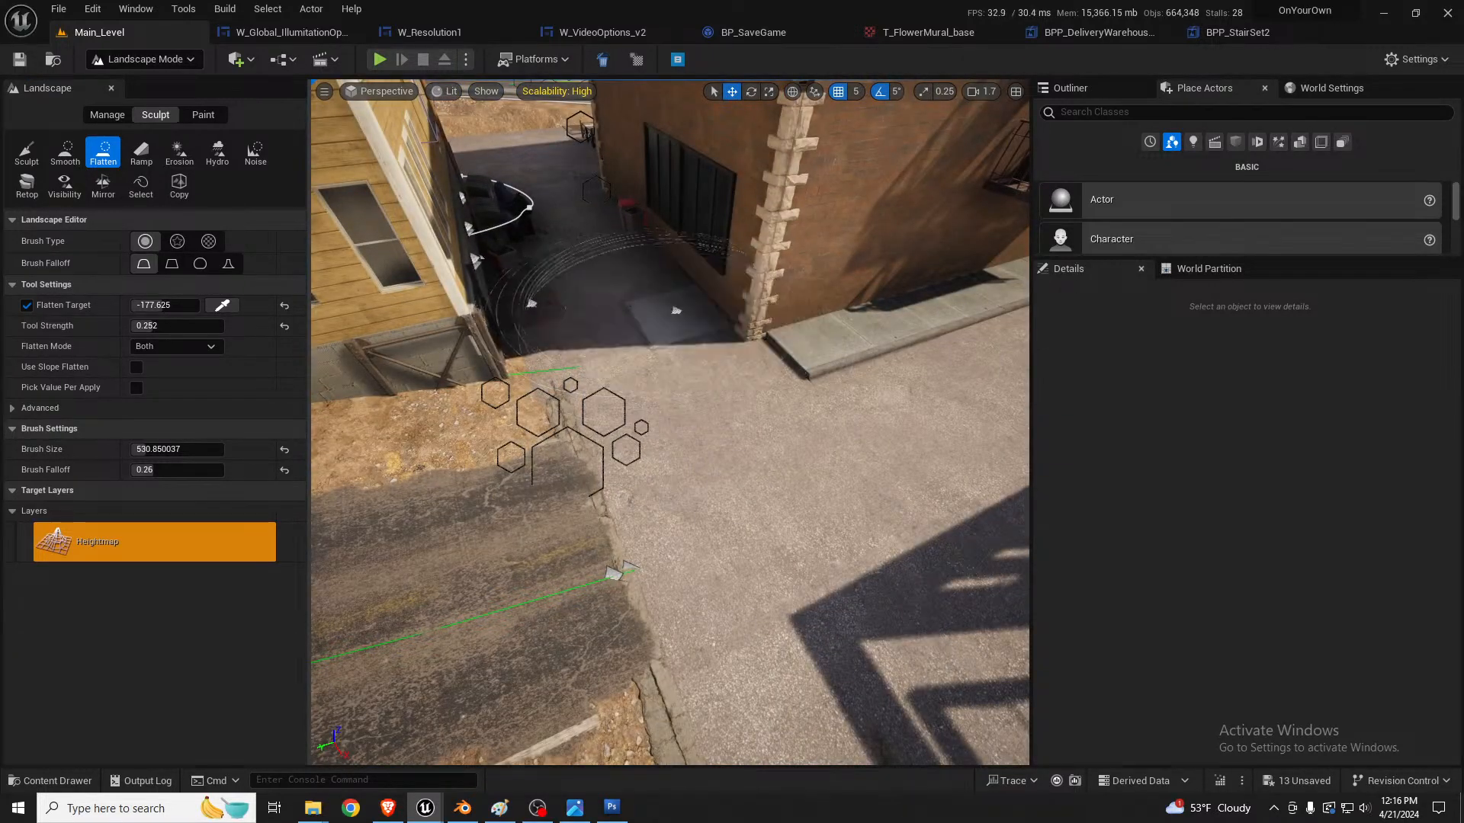
mouse_move(609, 305)
right_down()
mouse_move(770, 320)
mouse_move(809, 301)
right_up()
drag(660, 336, 658, 346)
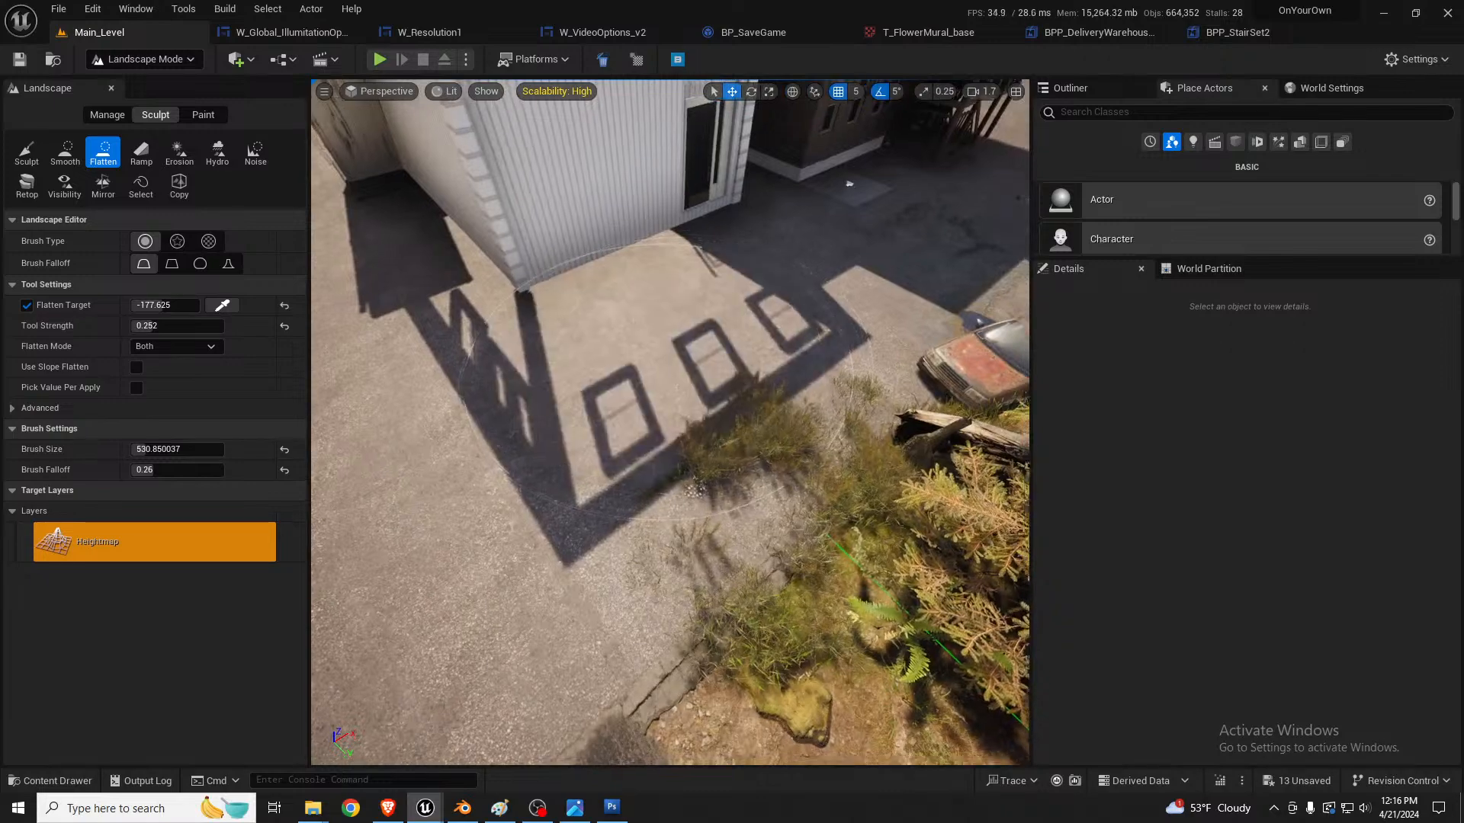
mouse_move(660, 368)
right_down()
mouse_move(861, 362)
mouse_move(861, 296)
right_up()
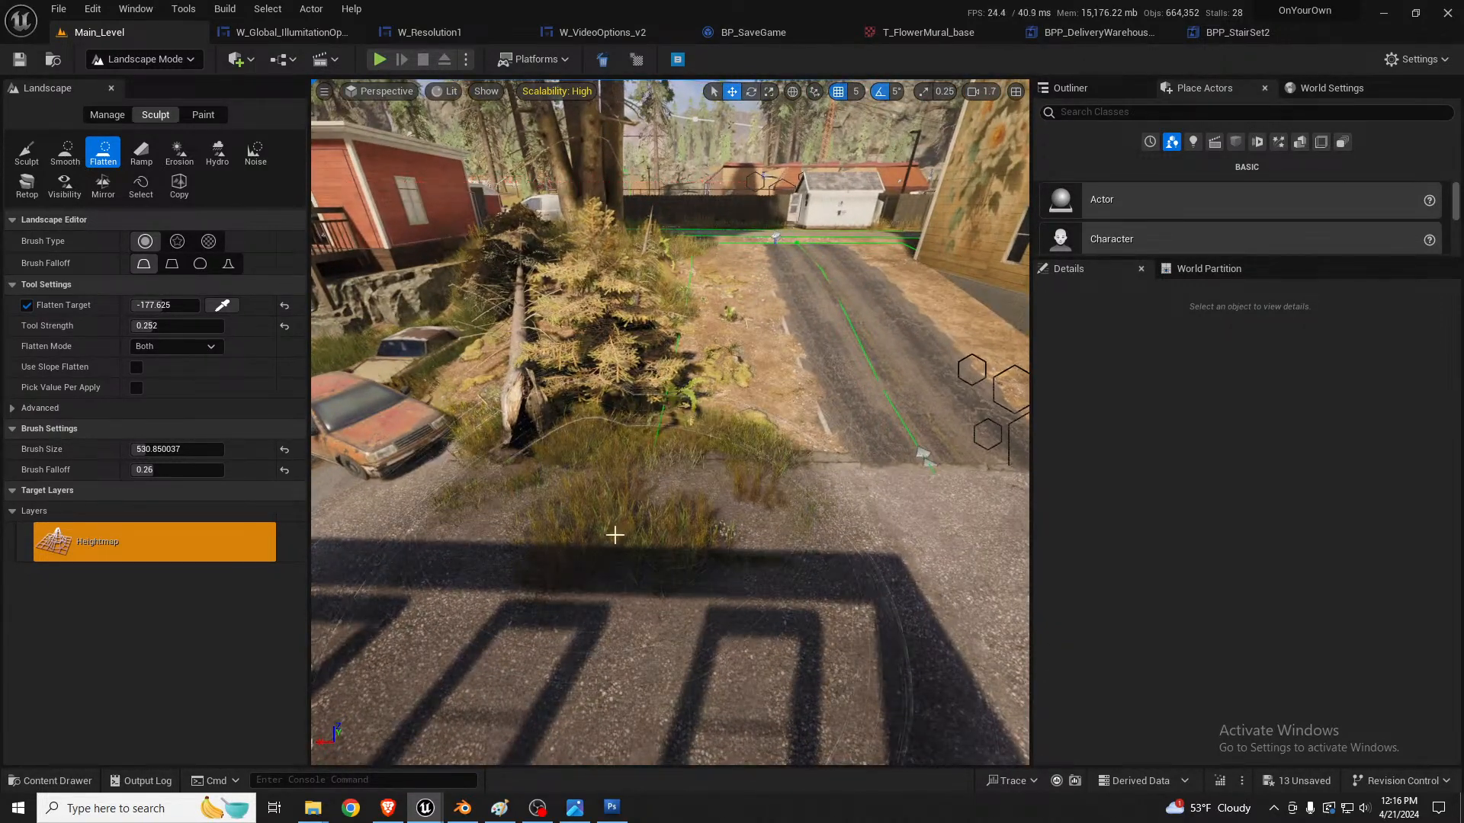
Step: Paint the Dirt landscape layer over the grassy pavement at the foot of the asphalt track to clear the grass
click(203, 114)
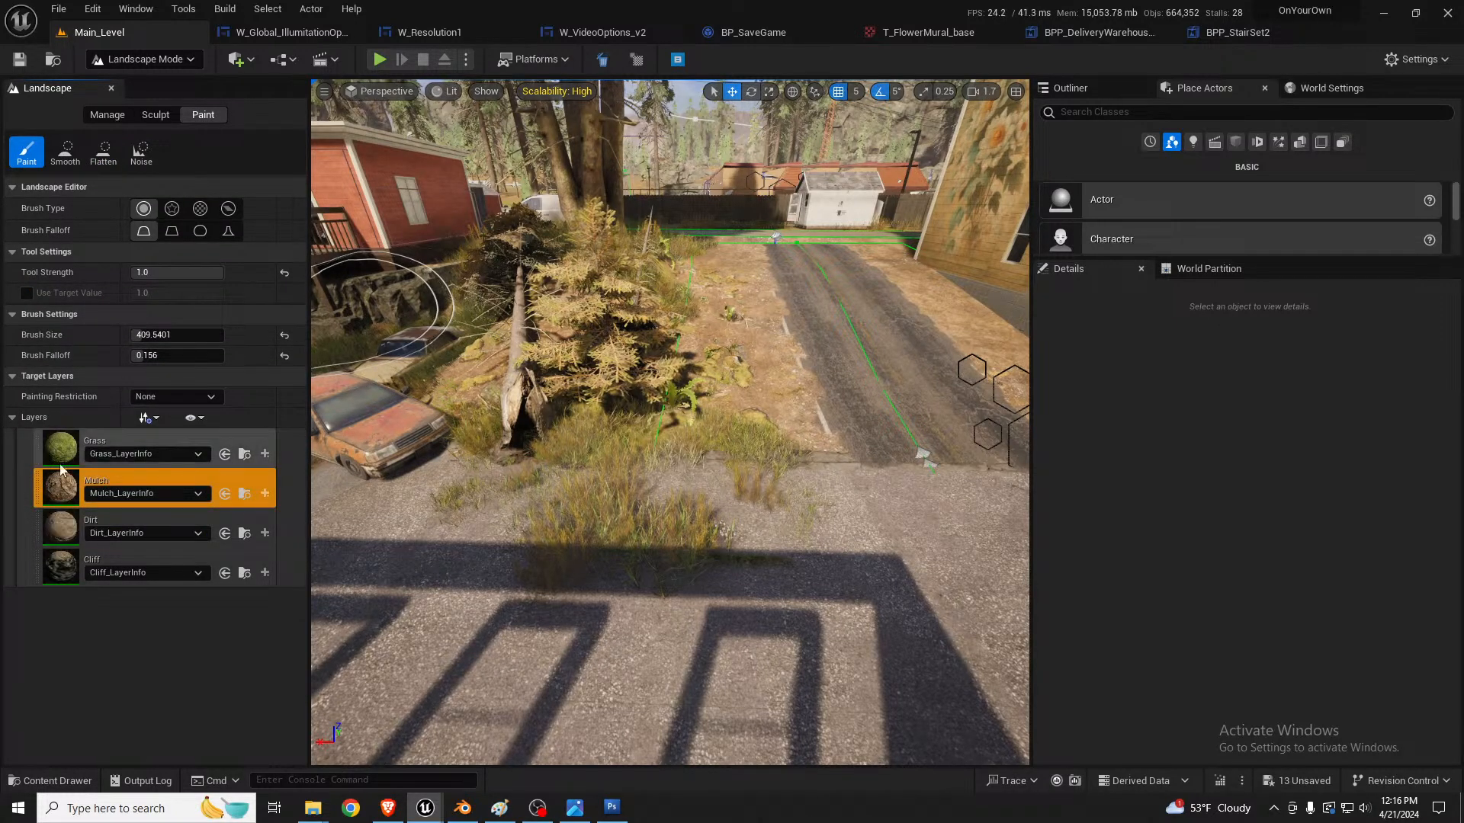
click(62, 531)
right_drag(720, 534, 827, 616)
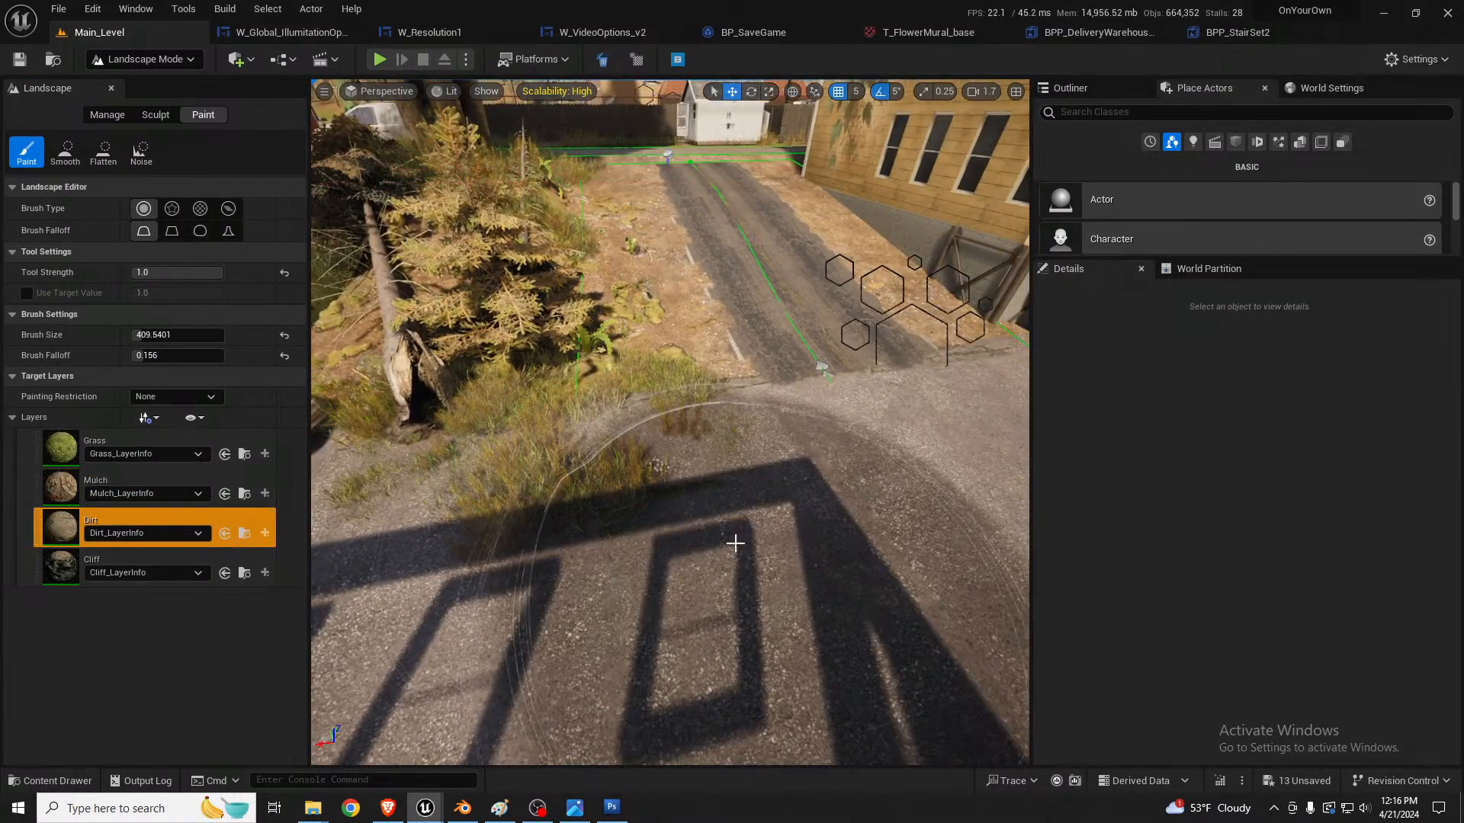
mouse_move(735, 542)
mouse_down()
mouse_move(422, 587)
mouse_move(742, 579)
mouse_move(526, 584)
mouse_up()
right_drag(679, 503, 782, 494)
key(shift+1)
right_drag(679, 503, 557, 499)
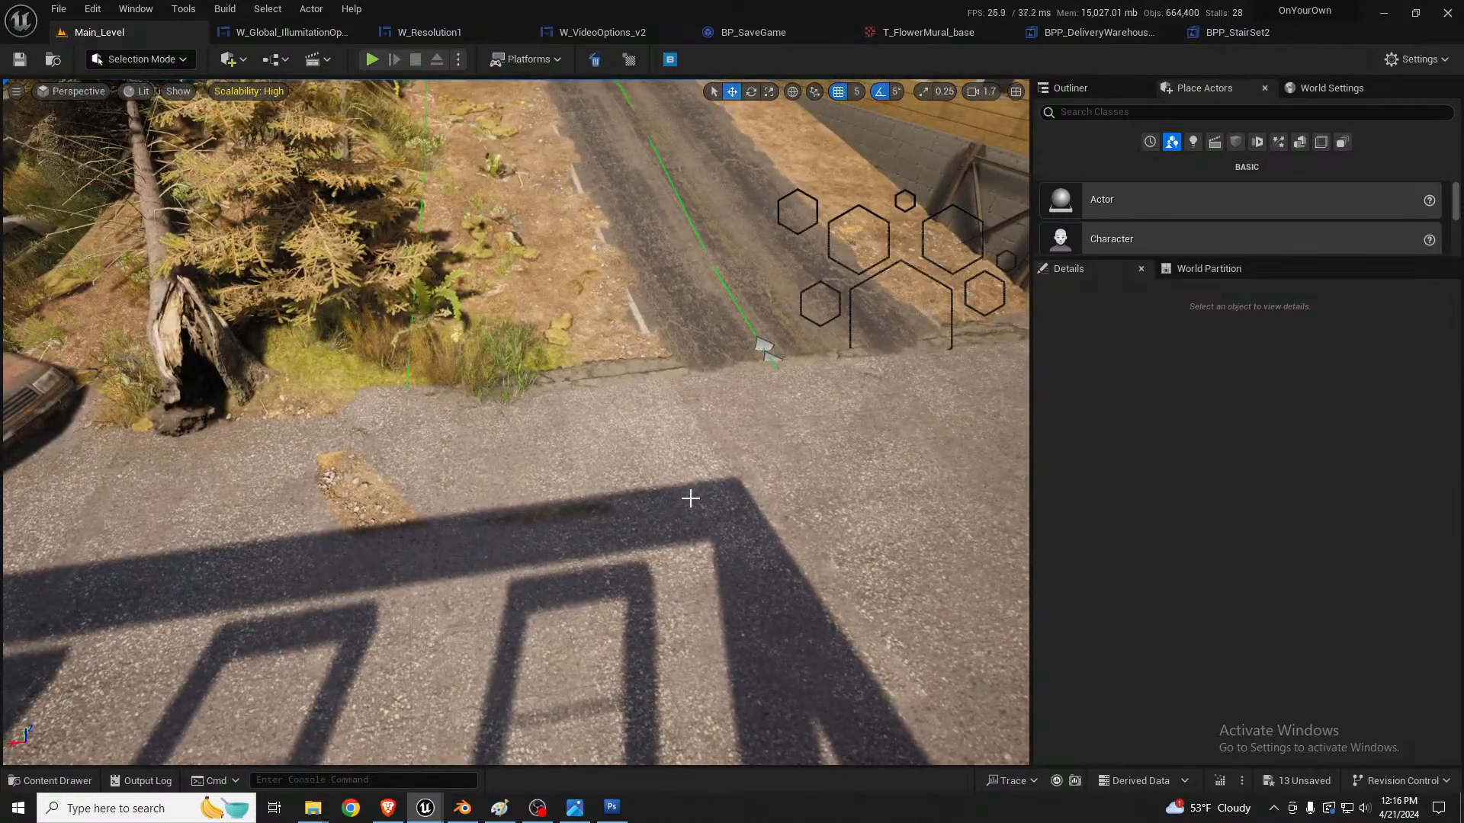
Step: Flatten the remaining dirt patch in the pavement in front of the track and return to selection mode
key(shift+2)
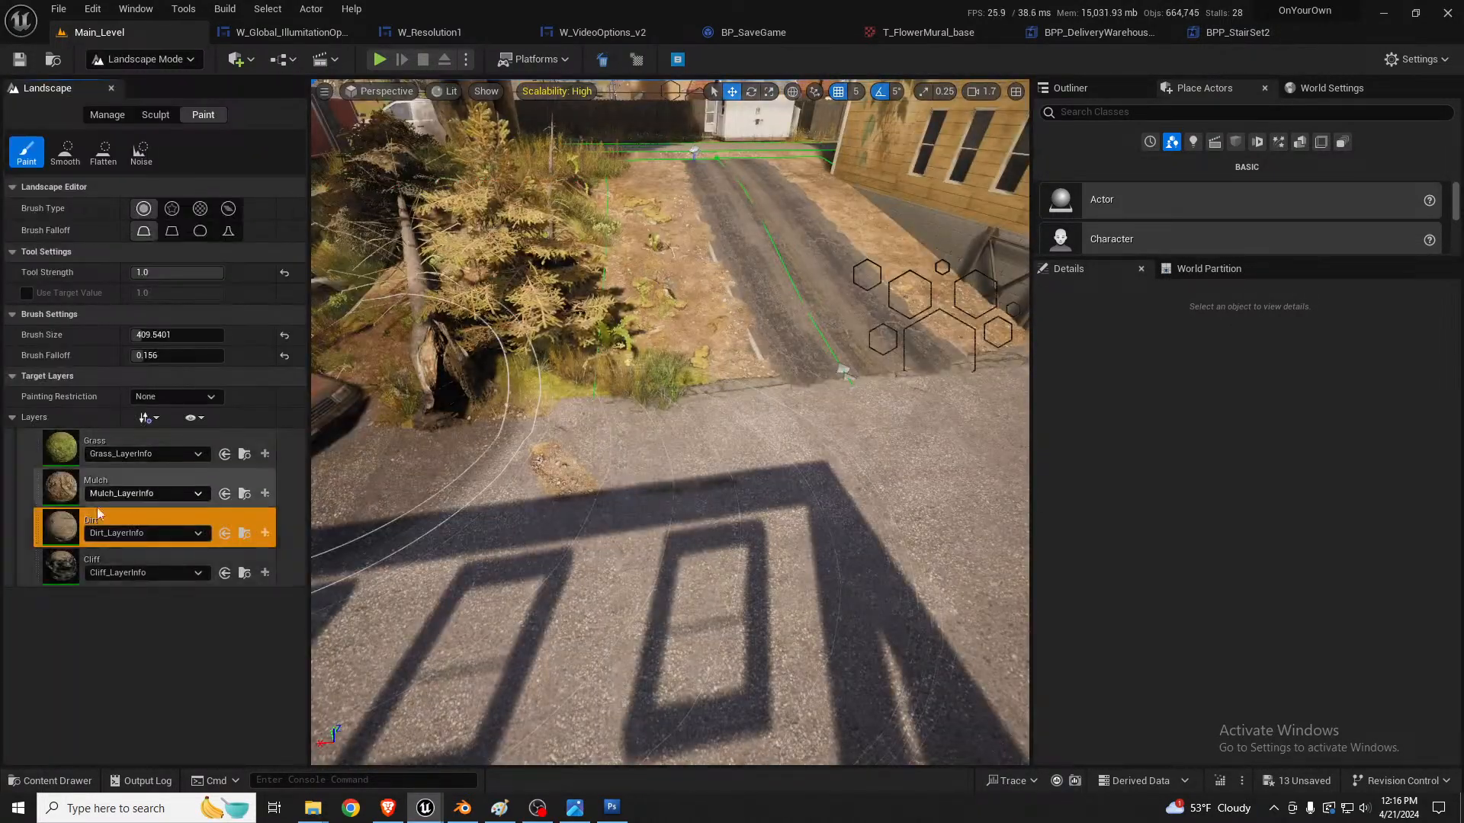
click(142, 118)
mouse_move(709, 656)
right_down()
mouse_move(713, 473)
mouse_move(846, 465)
mouse_move(907, 396)
right_up()
key(shift+1)
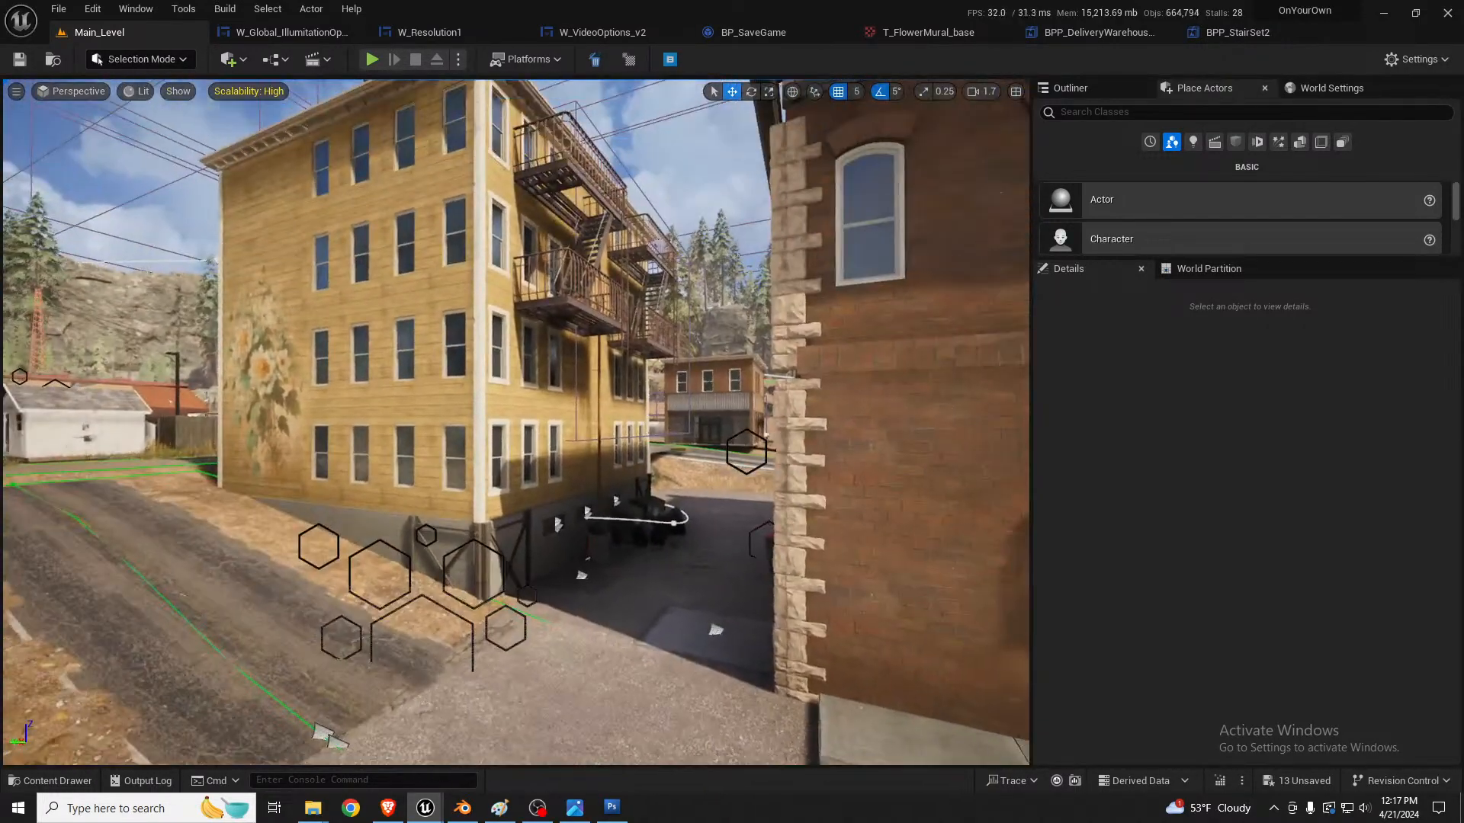
Step: Examine the alley, the yellow building's unfinished rear wall and the dirt ground between the pavement and the roadside sidewalk
right_drag(699, 620, 682, 694)
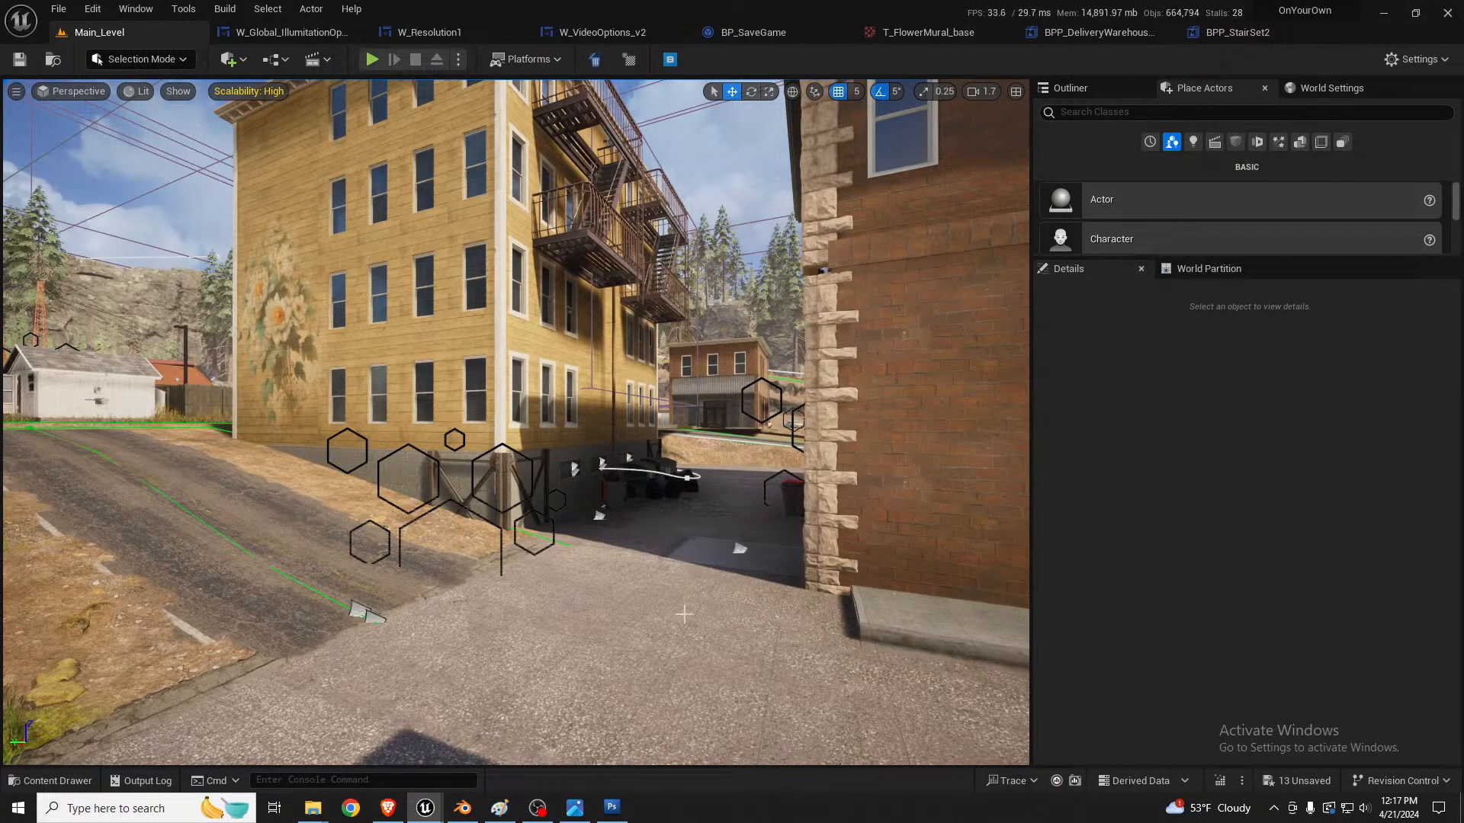
mouse_move(683, 614)
right_down()
mouse_move(669, 625)
mouse_move(711, 602)
right_up()
key(w)
key(s)
middle_drag(723, 602, 698, 532)
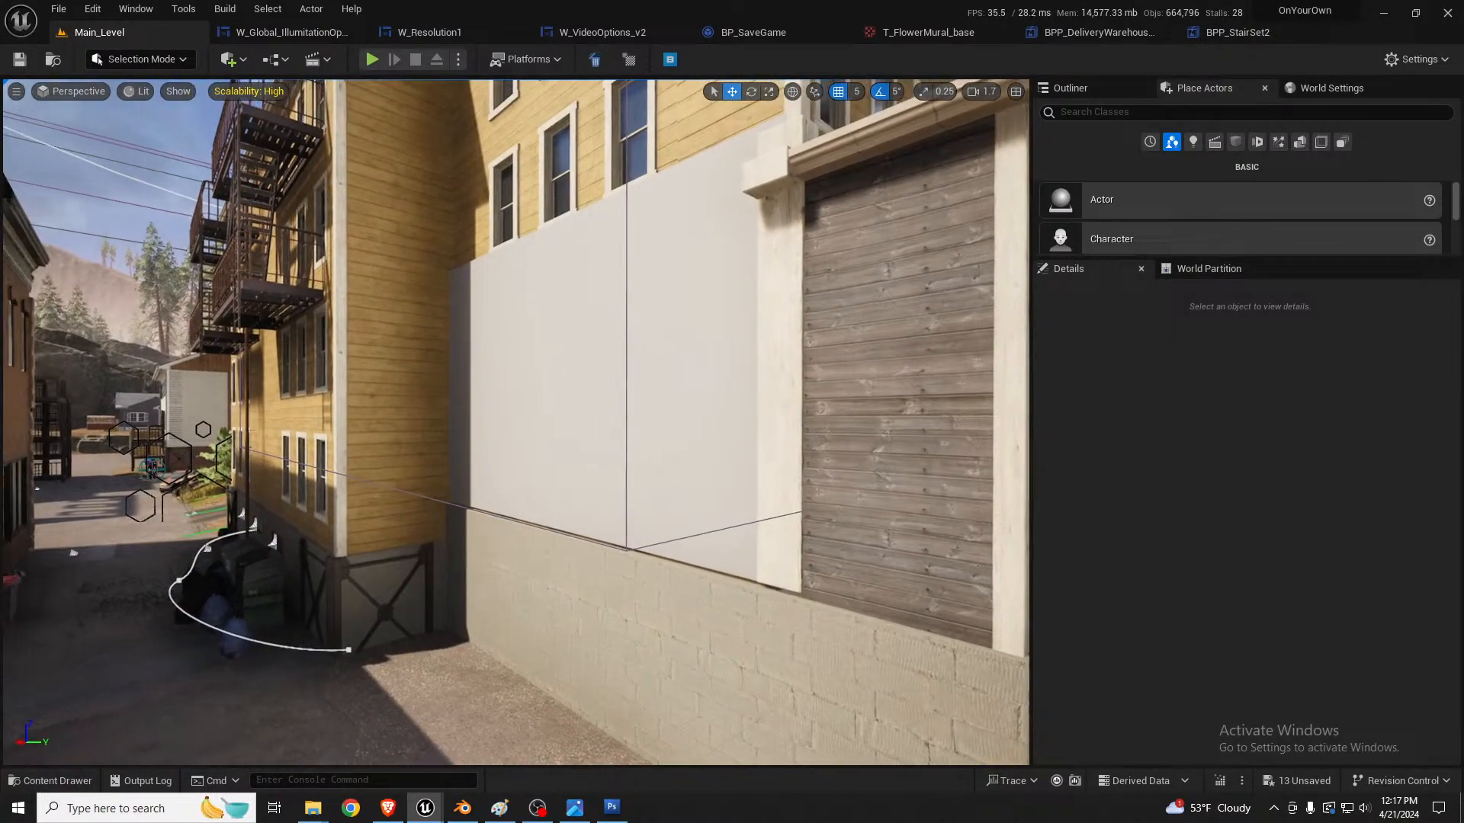
right_drag(698, 532, 785, 594)
key(s)
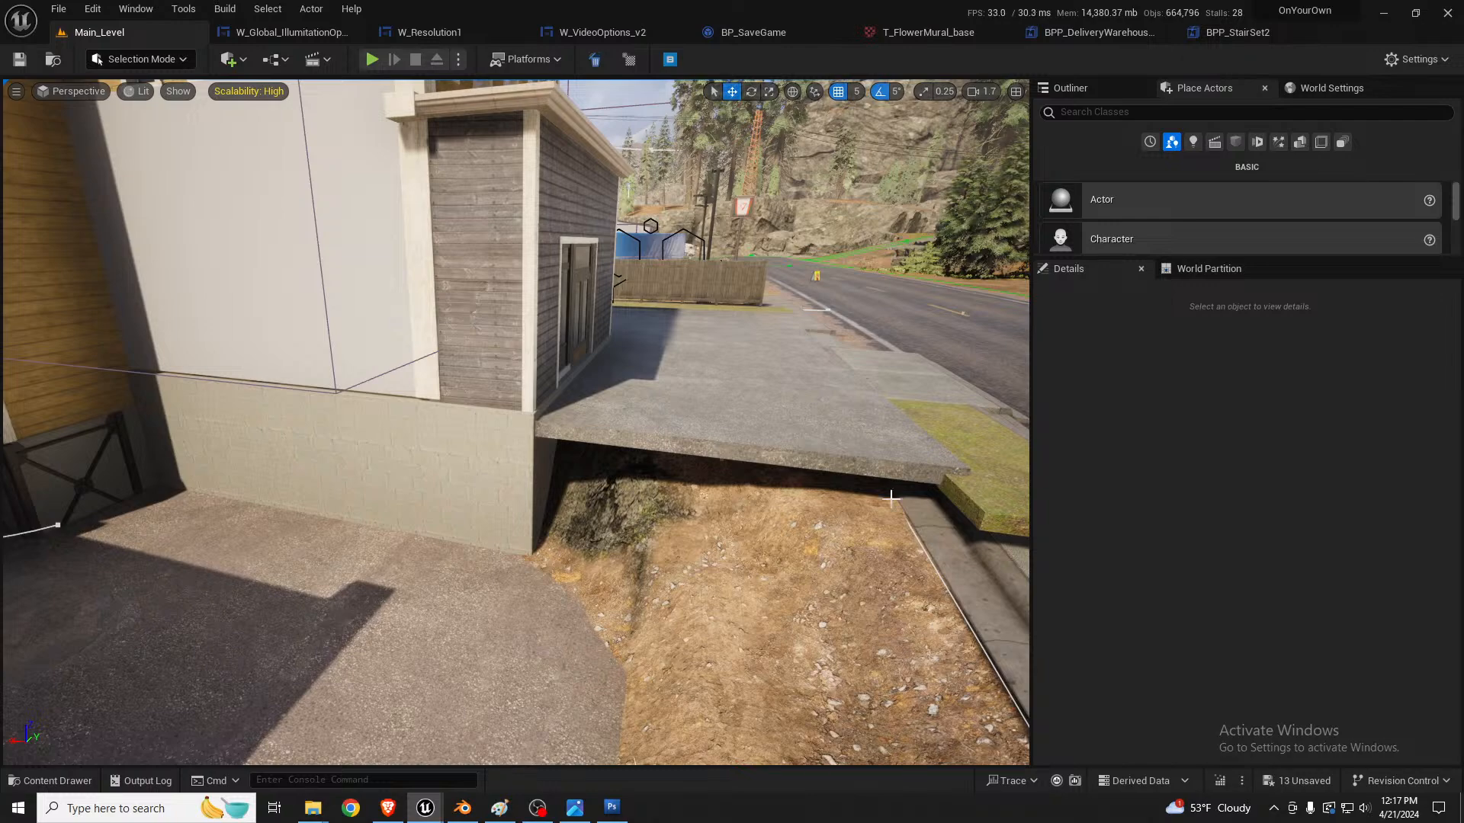
mouse_move(745, 522)
right_down()
mouse_move(760, 564)
mouse_move(861, 536)
mouse_move(848, 534)
mouse_move(876, 572)
mouse_move(823, 583)
mouse_move(766, 564)
mouse_move(754, 500)
right_up()
key(s)
key(d)
key(d)
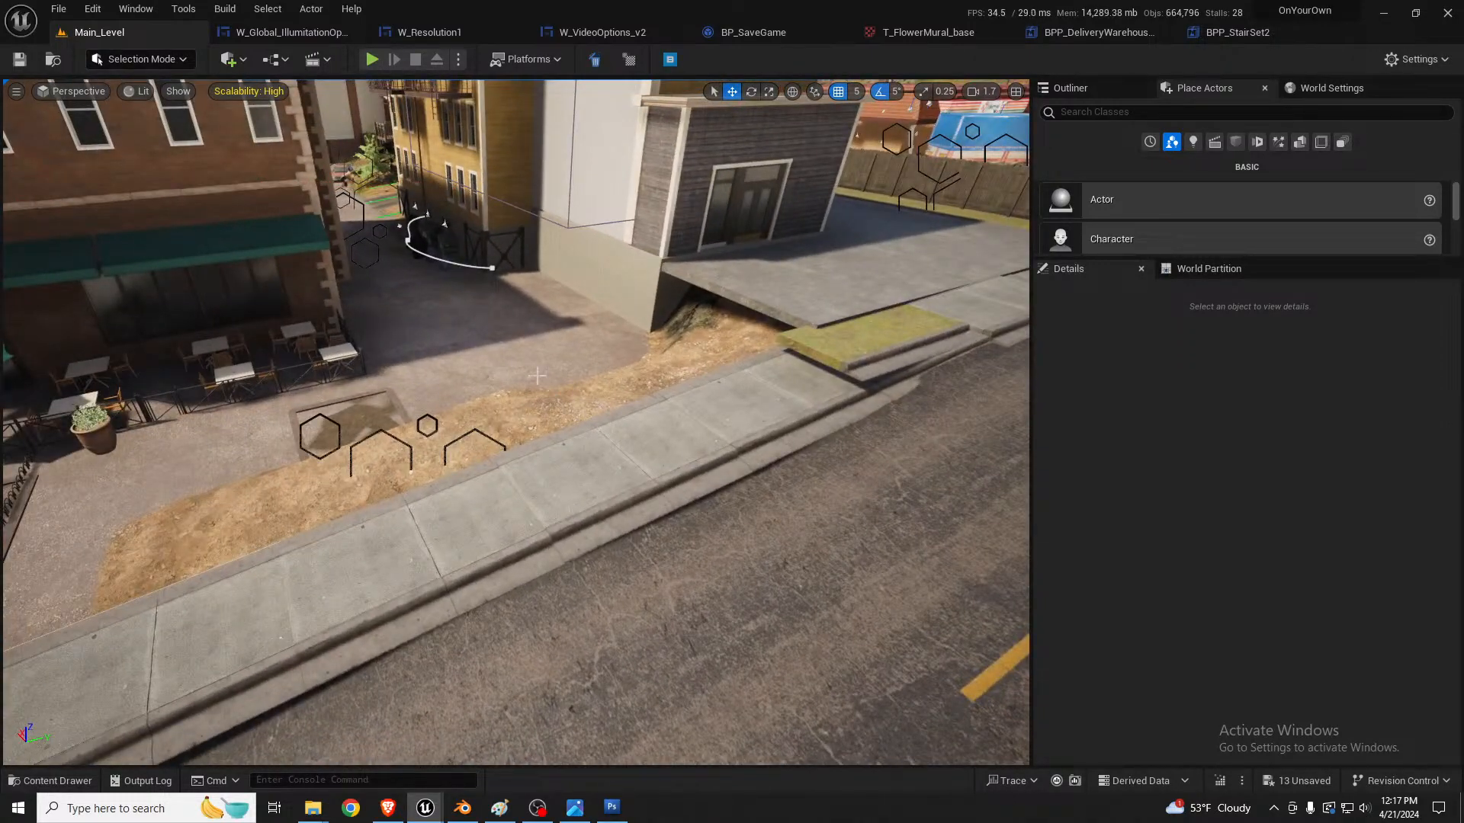
Step: Delete the roadside concrete sidewalk scatter and the adjoining raised grass curb piece beside the driveway slab
click(630, 449)
key(f)
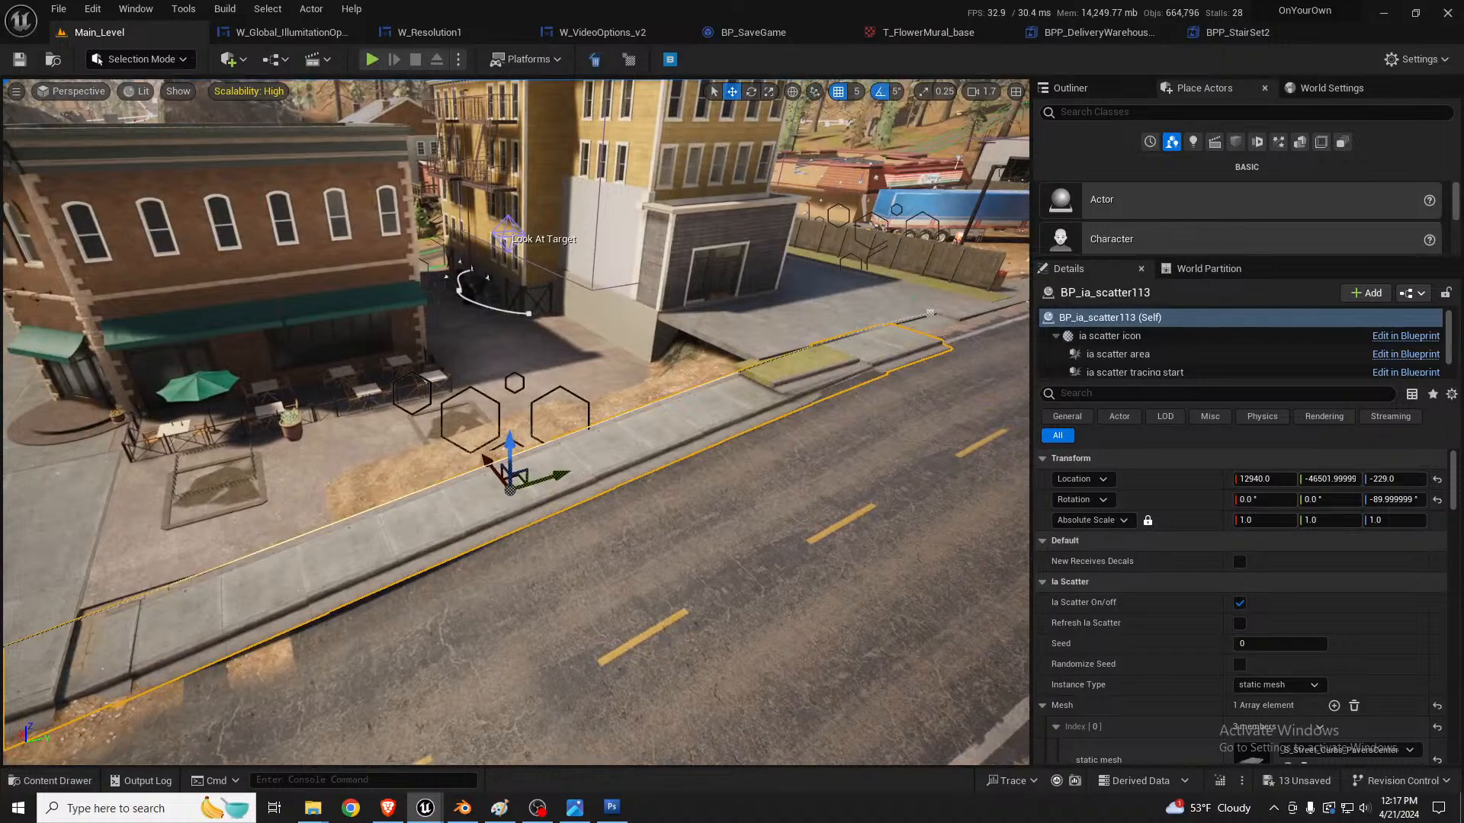
key(Delete)
click(823, 376)
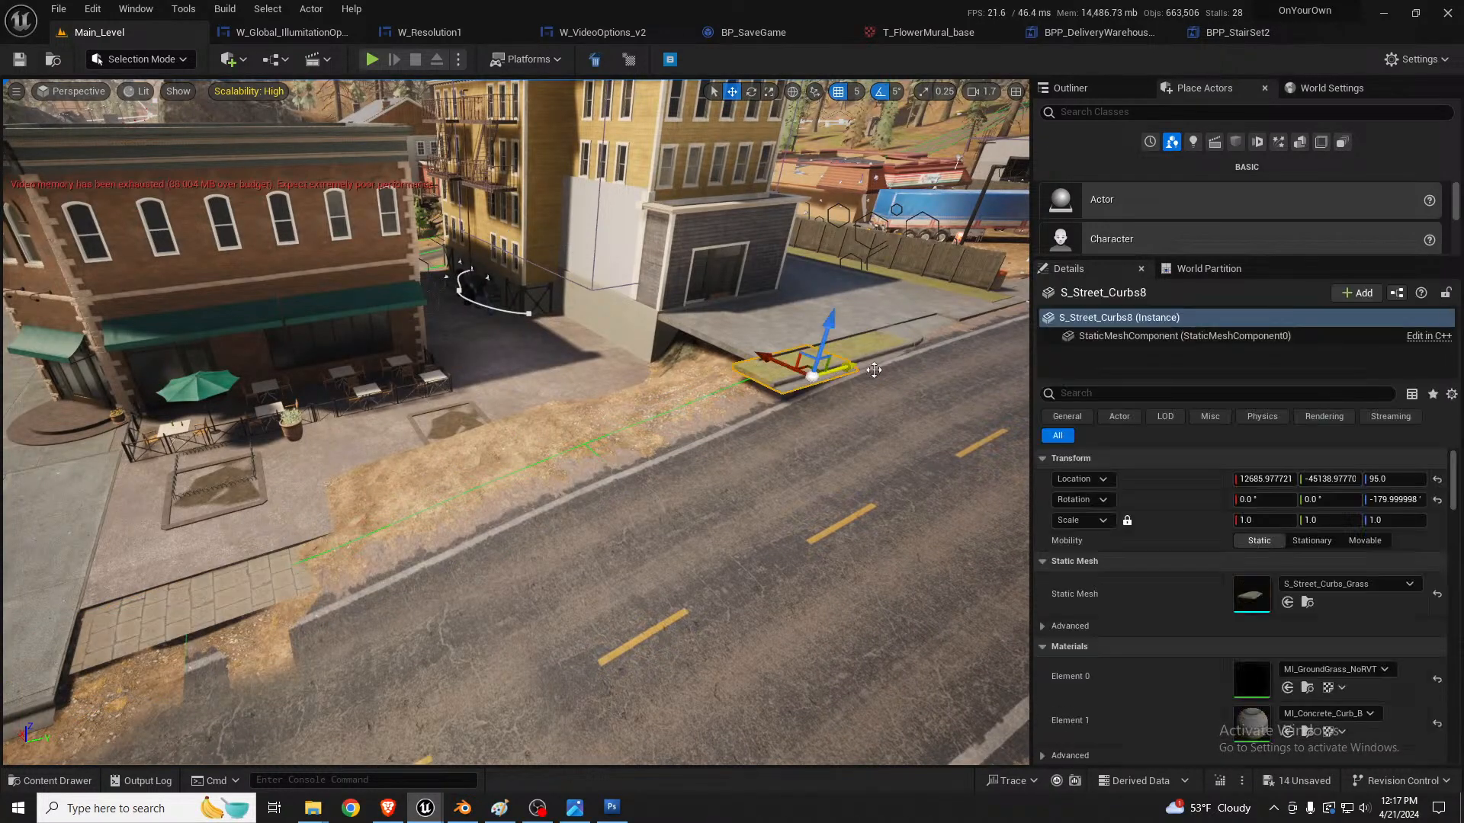
key(f)
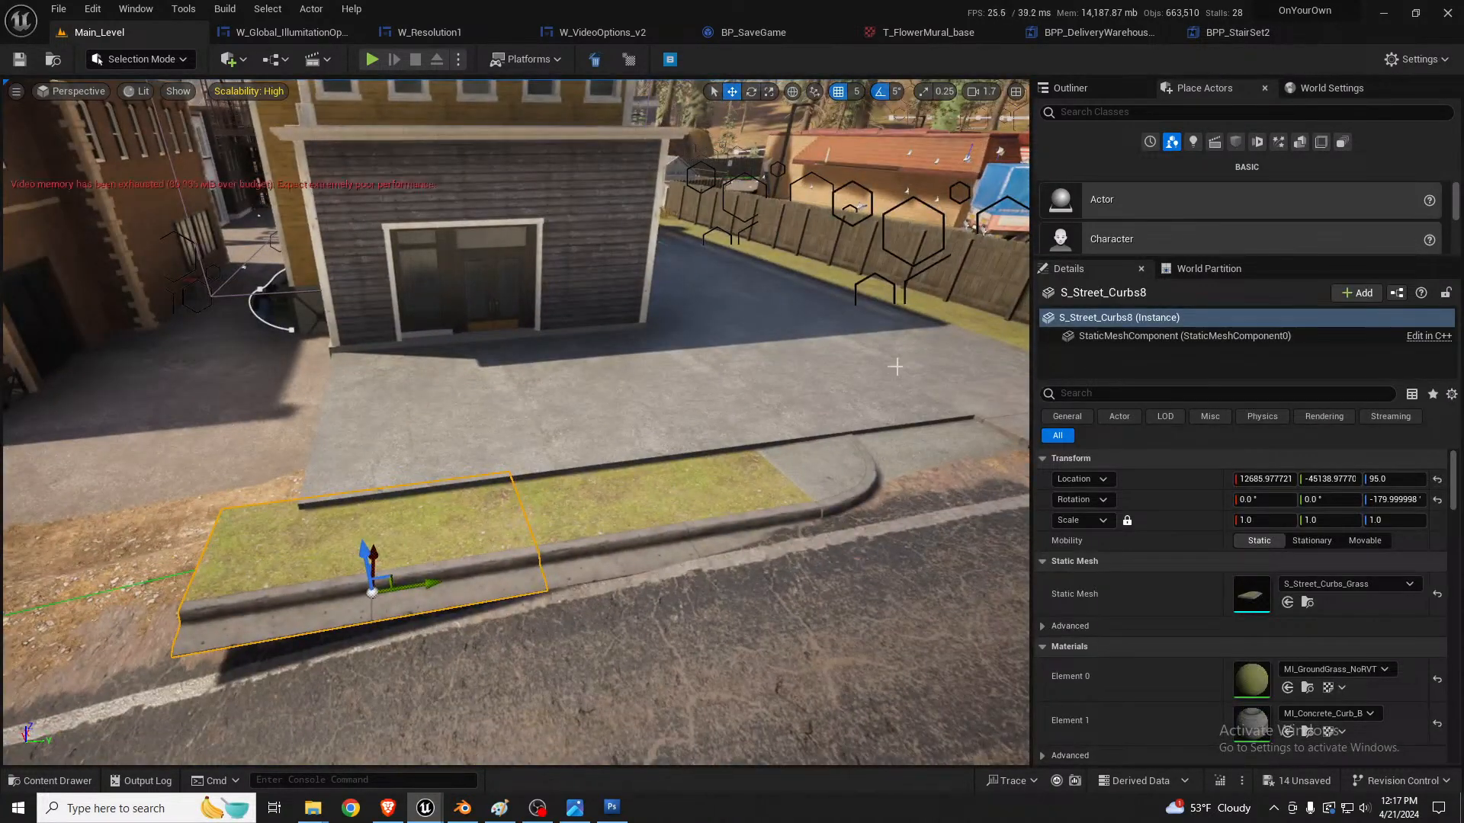
key(Delete)
key(a)
right_drag(773, 442, 976, 438)
right_drag(529, 525, 618, 488)
key(s)
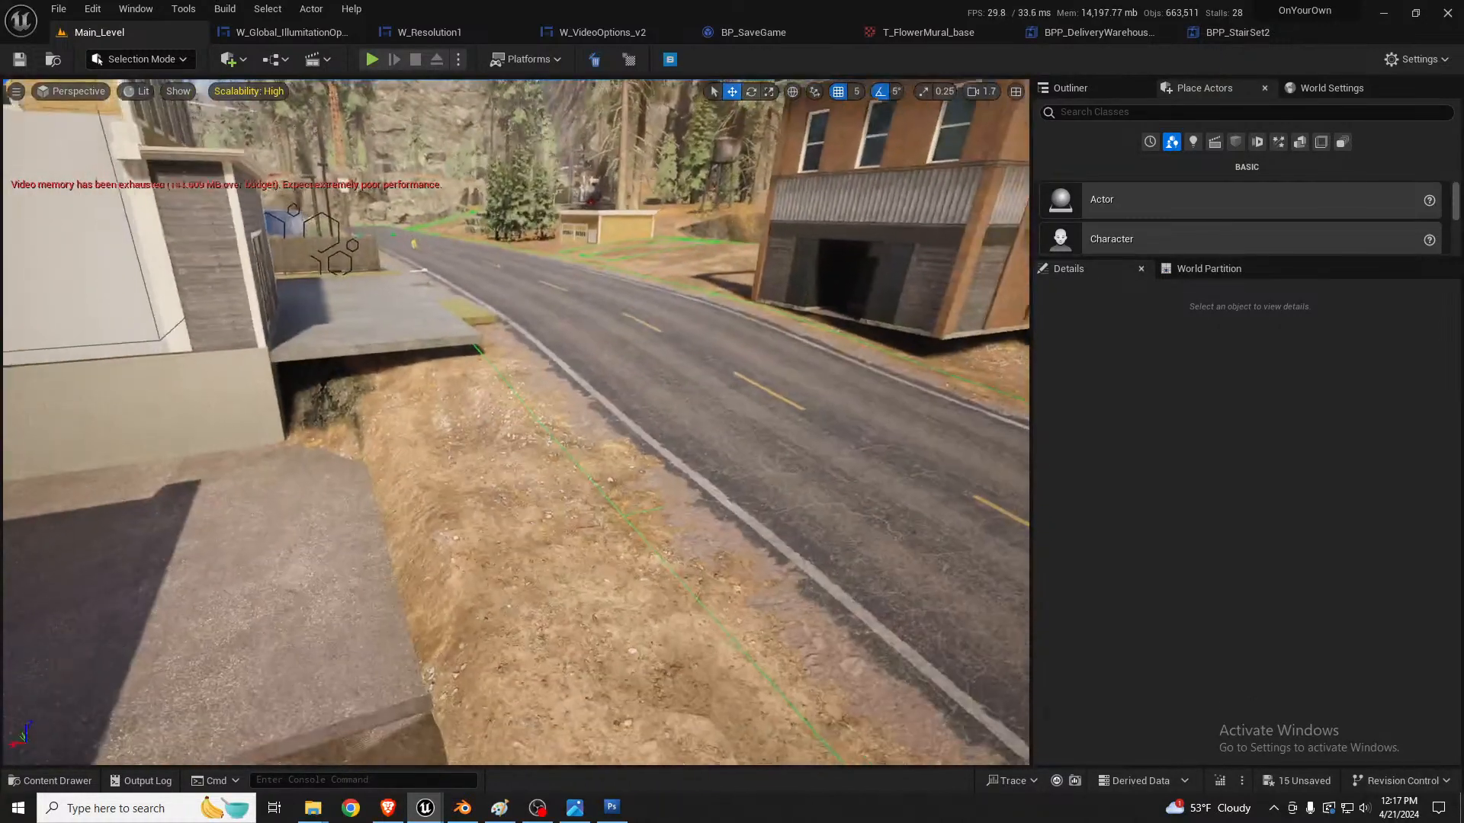
Step: Smooth the landscape on the dirt bank between the alley pavement and the road, and return to selection mode
click(500, 456)
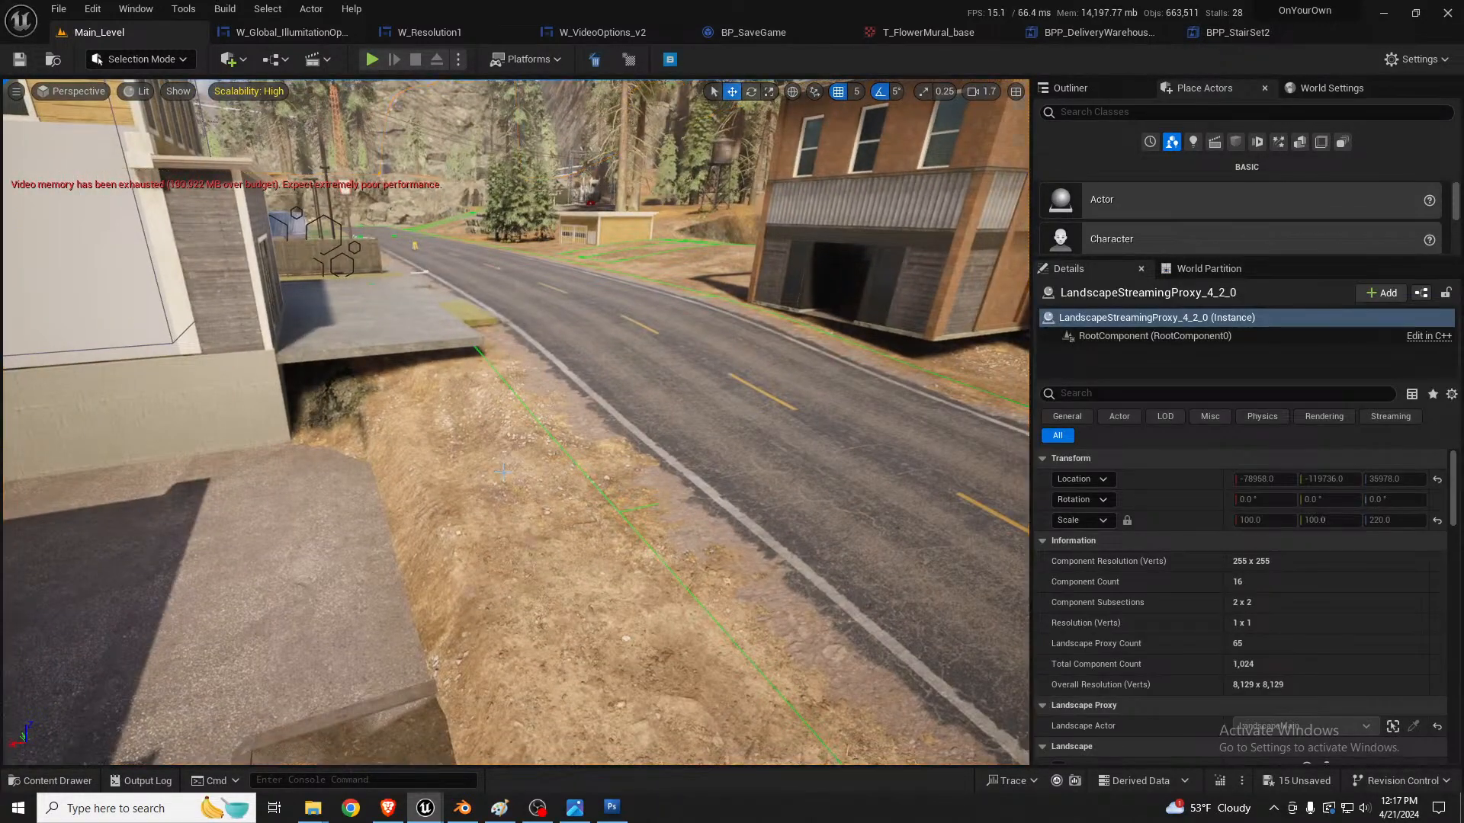
key(shift+2)
click(70, 157)
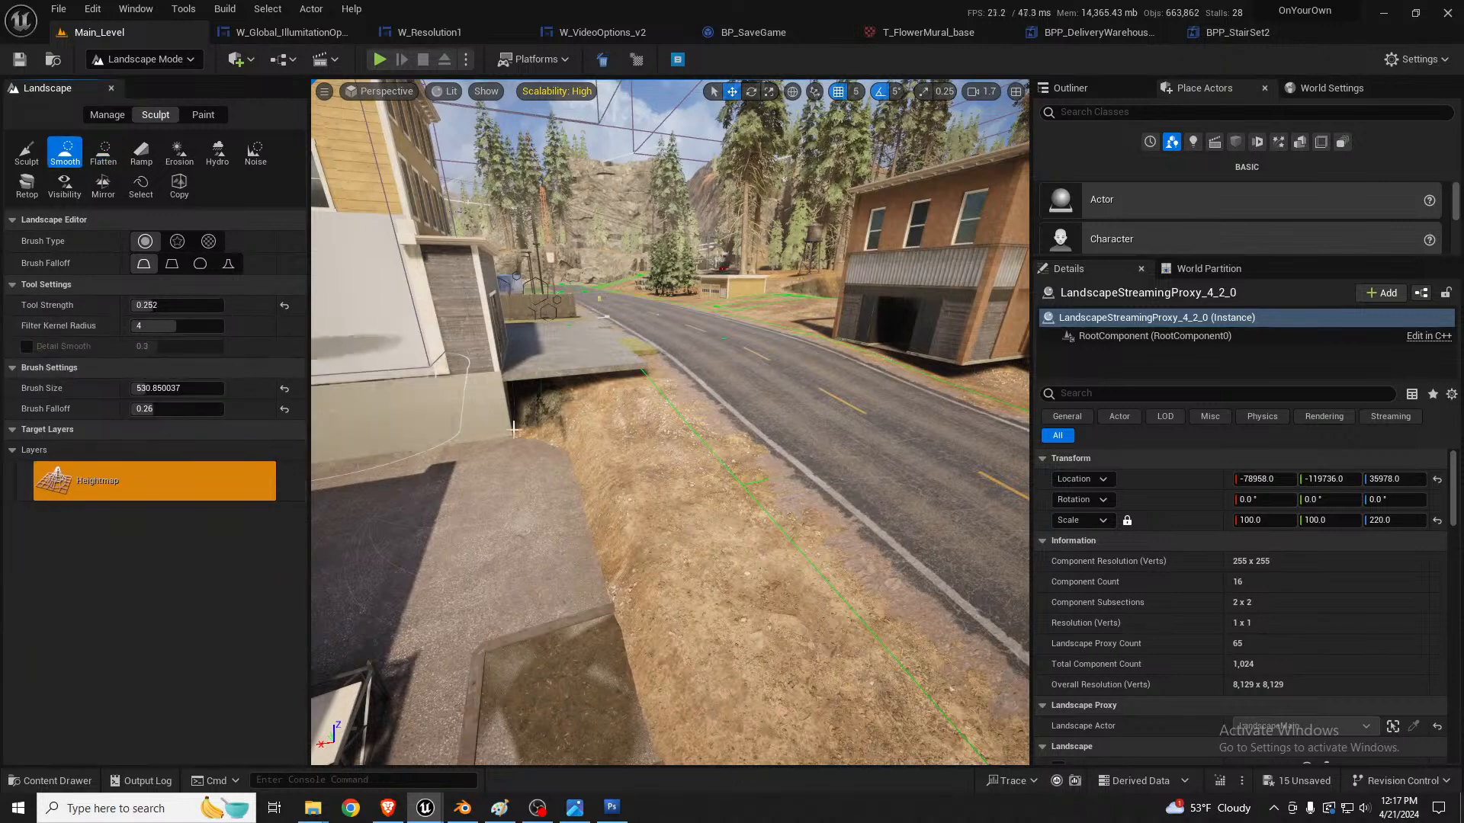
mouse_move(602, 458)
mouse_down()
mouse_move(624, 481)
mouse_move(636, 457)
mouse_move(610, 433)
mouse_move(579, 485)
mouse_move(626, 499)
mouse_move(599, 428)
mouse_move(579, 437)
mouse_move(609, 476)
mouse_up()
mouse_move(610, 477)
right_down()
mouse_move(583, 463)
mouse_move(608, 462)
mouse_move(343, 454)
mouse_move(526, 461)
mouse_move(560, 416)
mouse_move(568, 507)
right_up()
key(d)
key(a)
key(w)
key(shift+1)
Step: Select the asphalt track's decal beside the mural building using wireframe view and assign it the MI_Road_04Decal_noLines material
key(w)
key(s)
right_drag(508, 586, 507, 586)
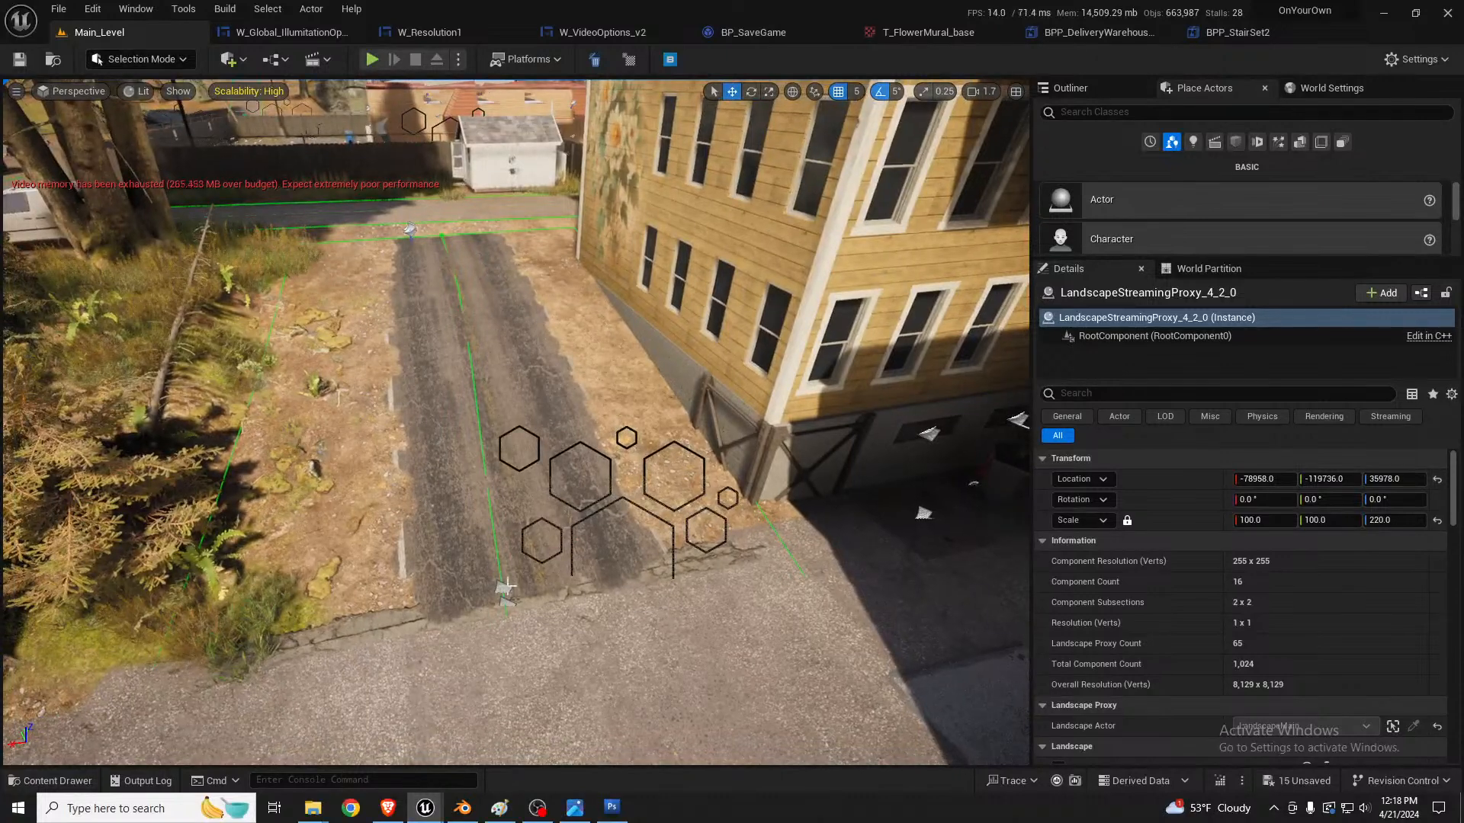
key(alt+2)
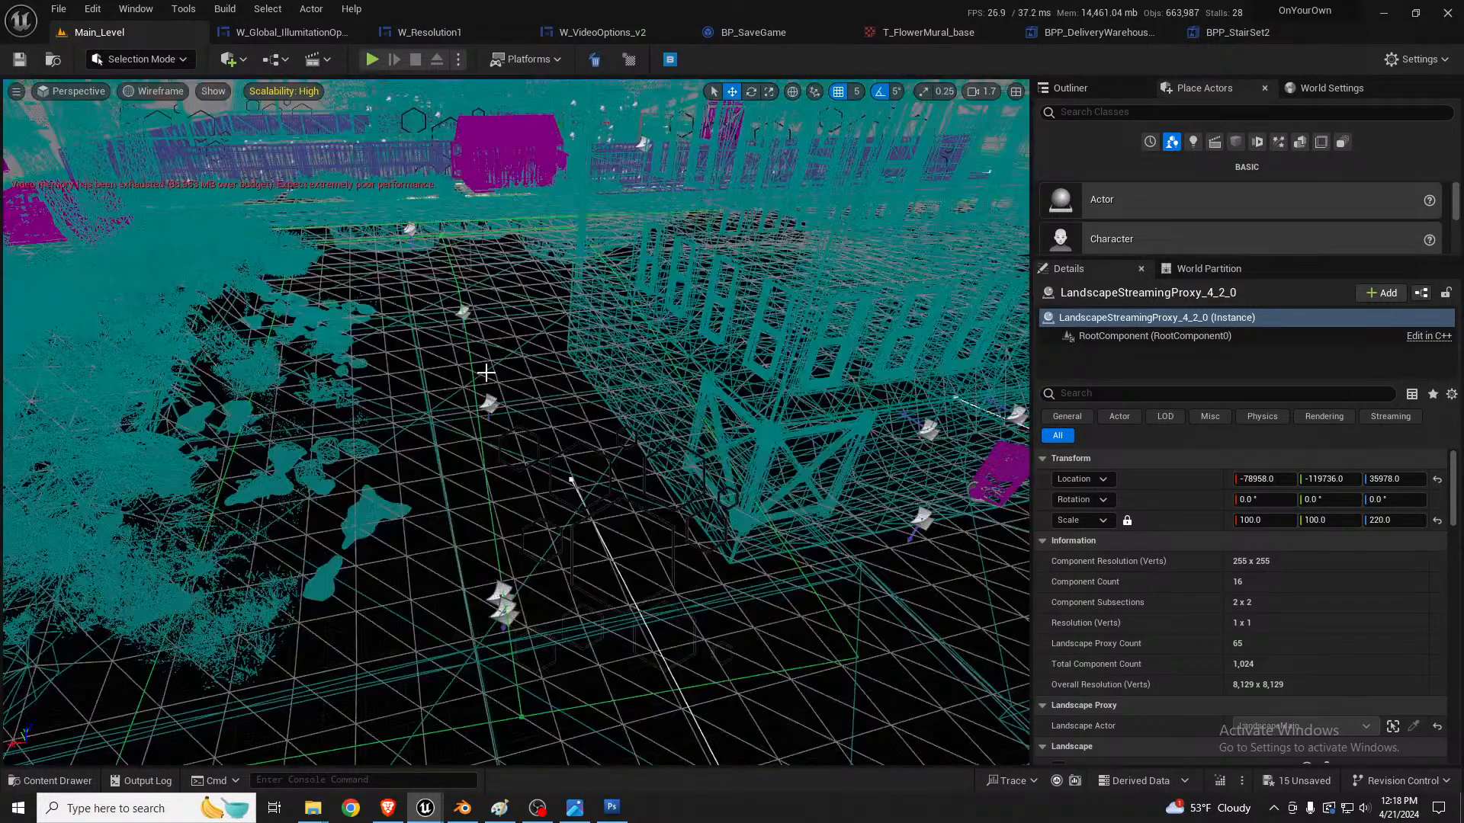
click(489, 401)
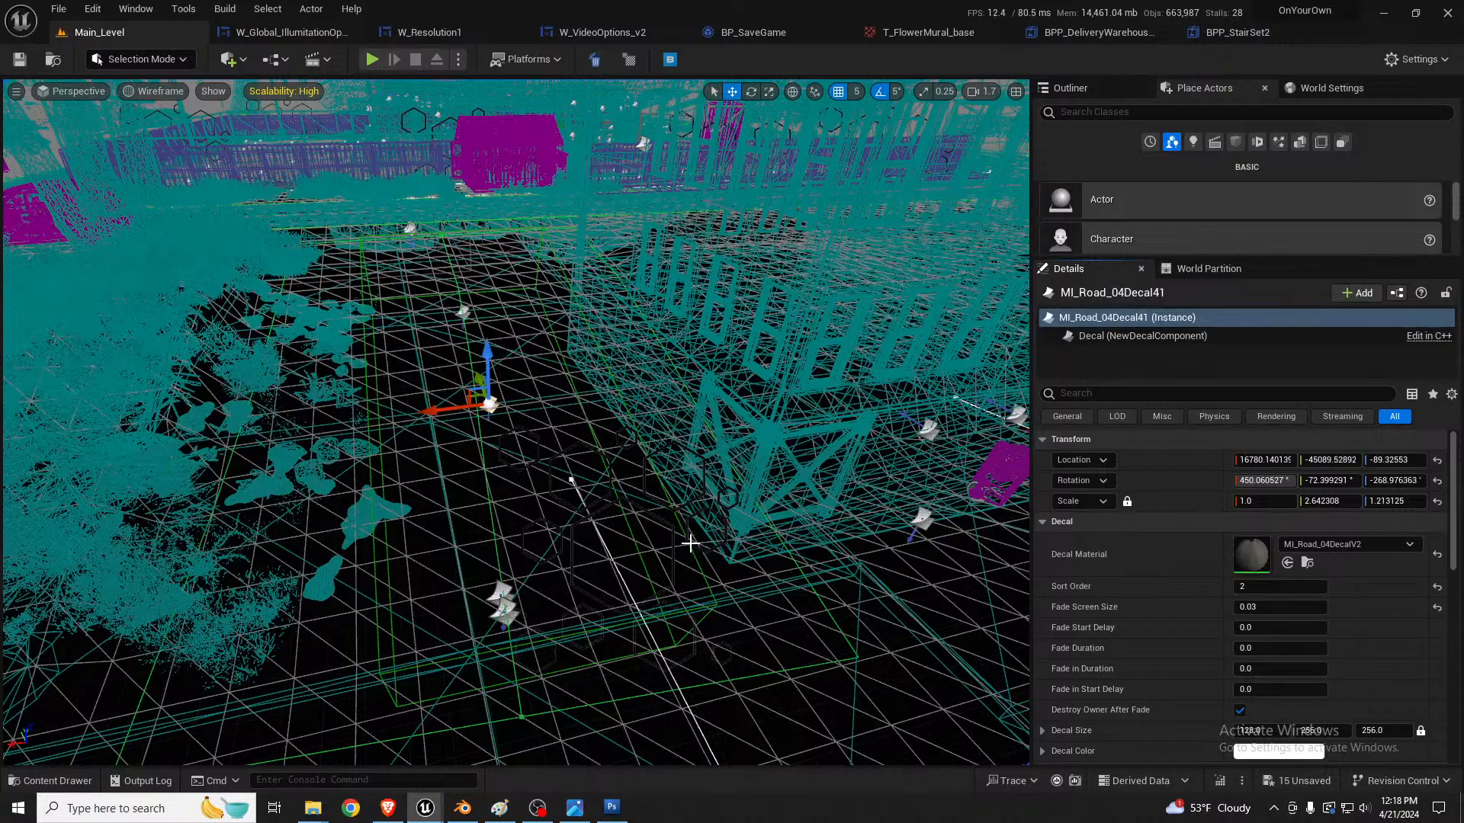
right_drag(690, 543, 705, 540)
key(alt+4)
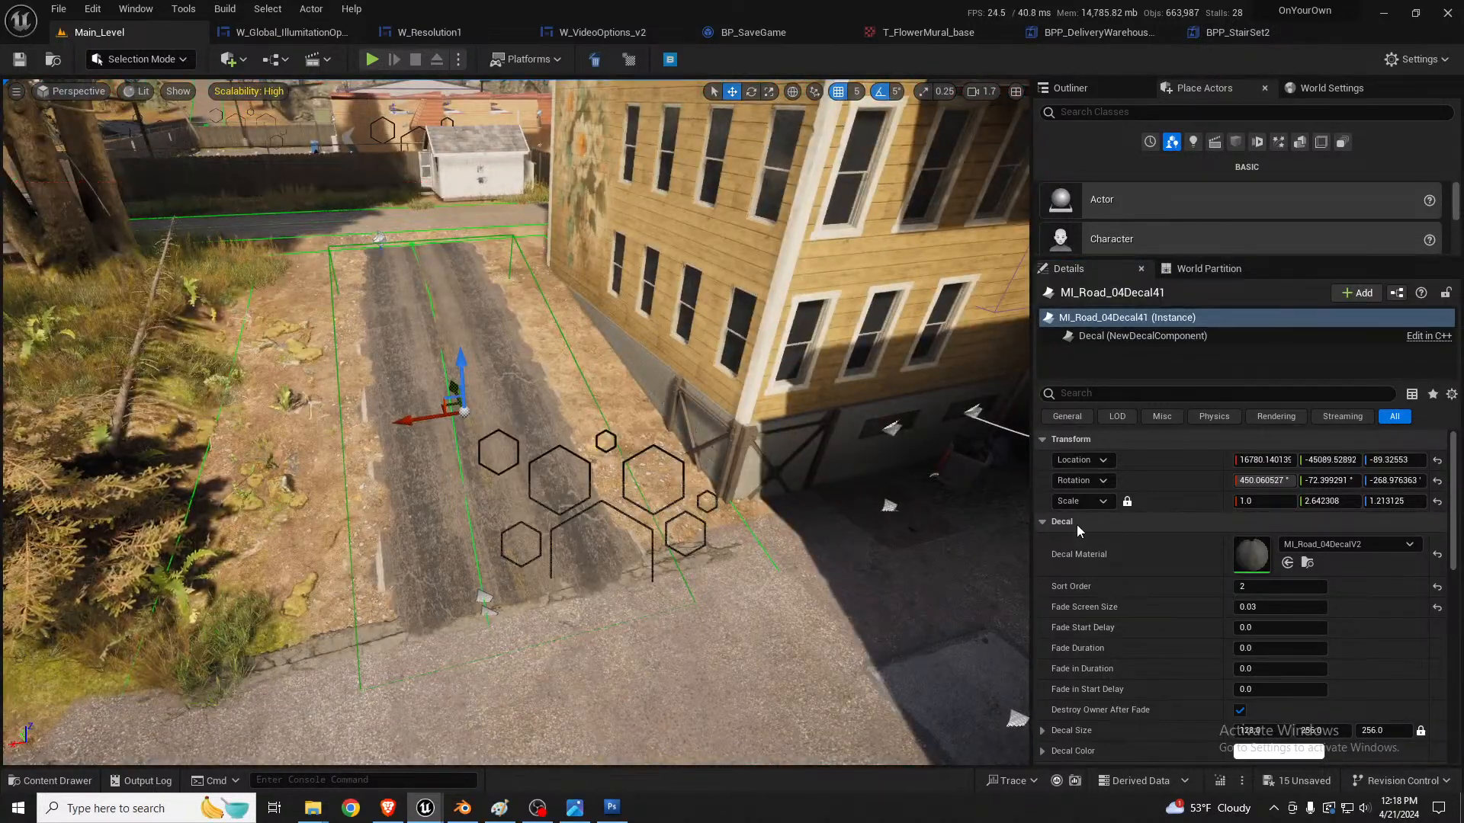
click(1288, 563)
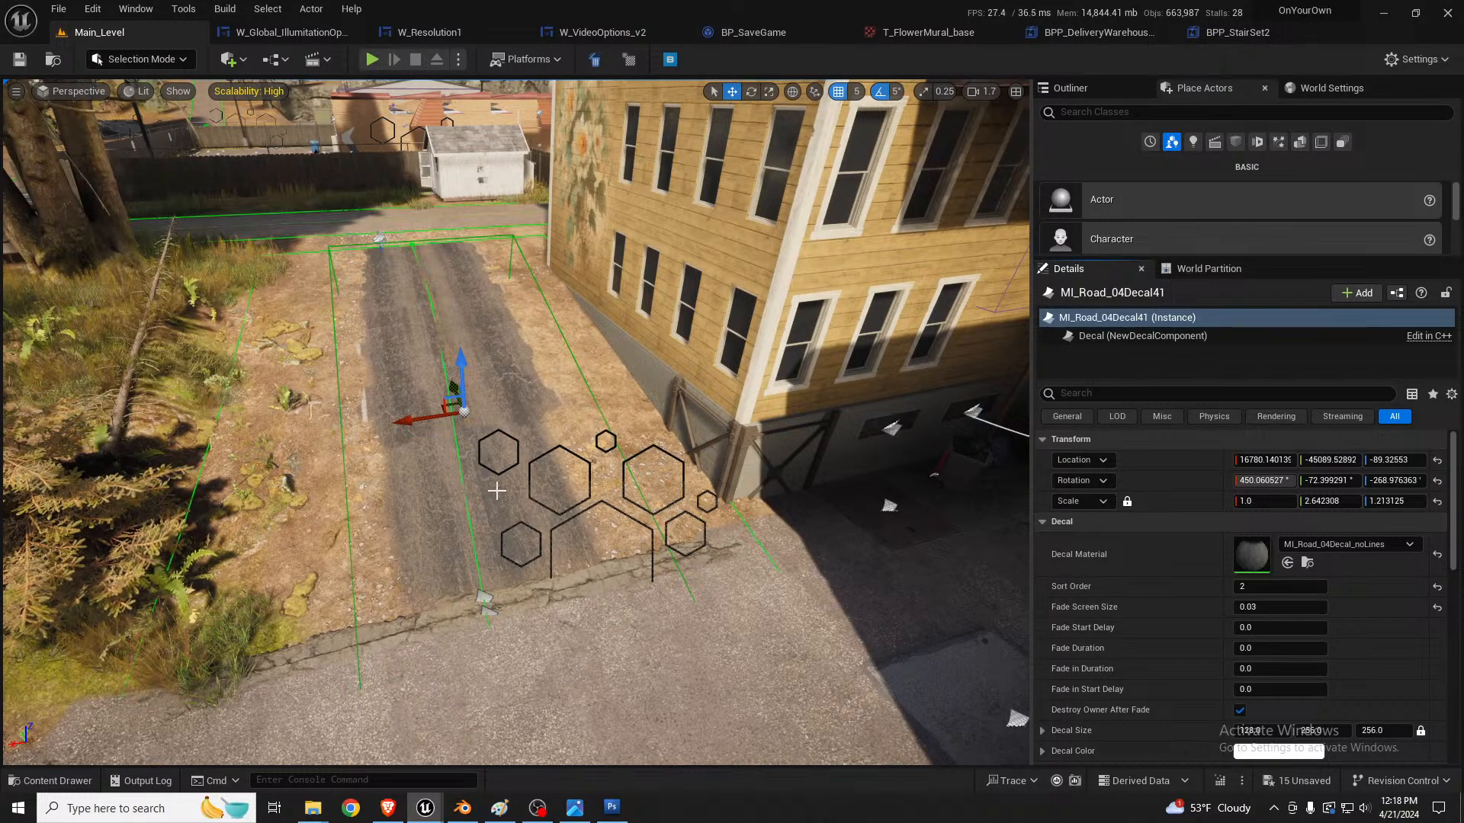
Step: Duplicate the no-lines road decal and place the copy on the dirt at the alley's road-side opening
right_drag(496, 491, 596, 490)
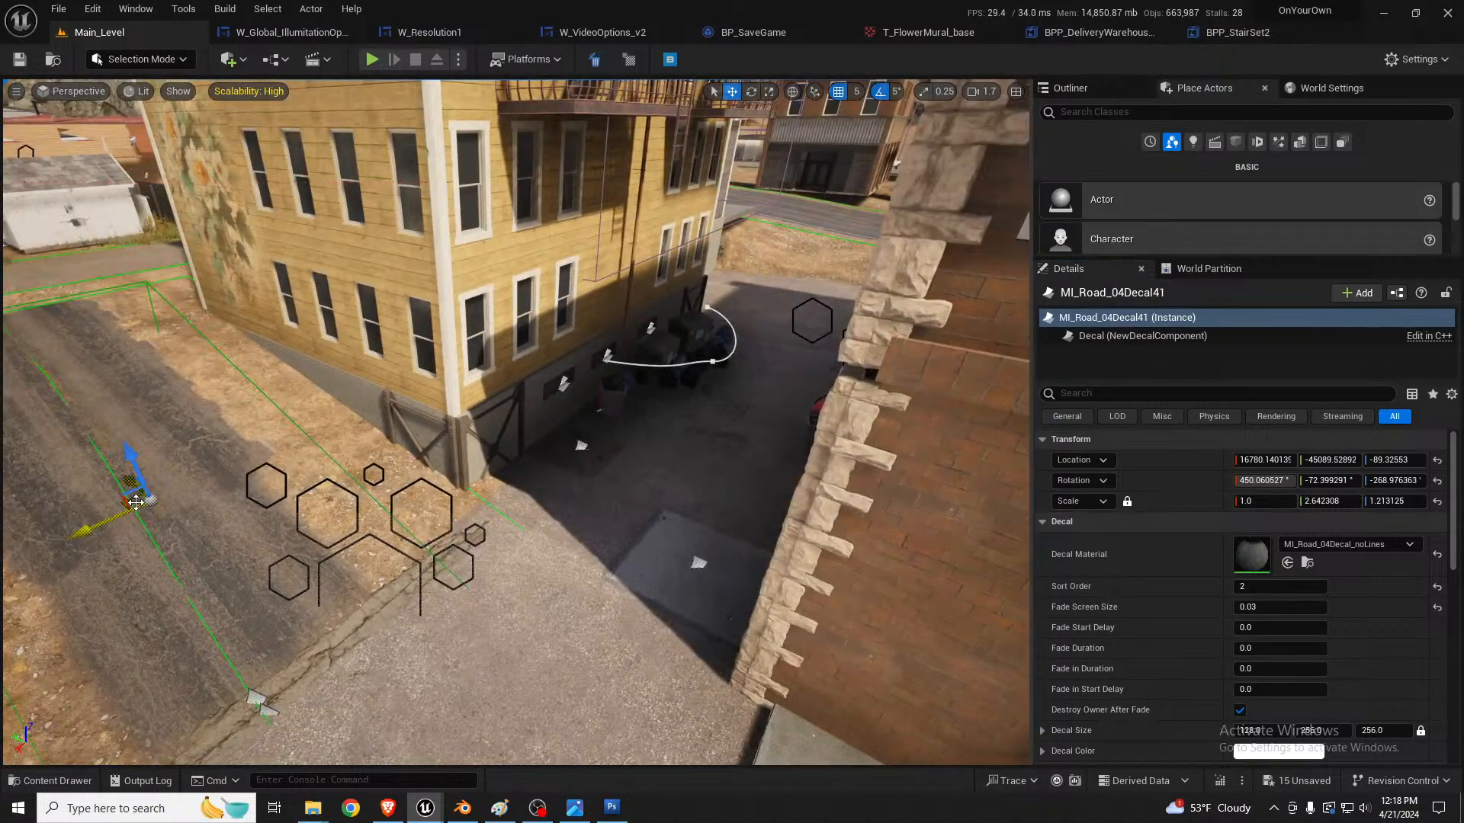
alt+drag(135, 501, 776, 259)
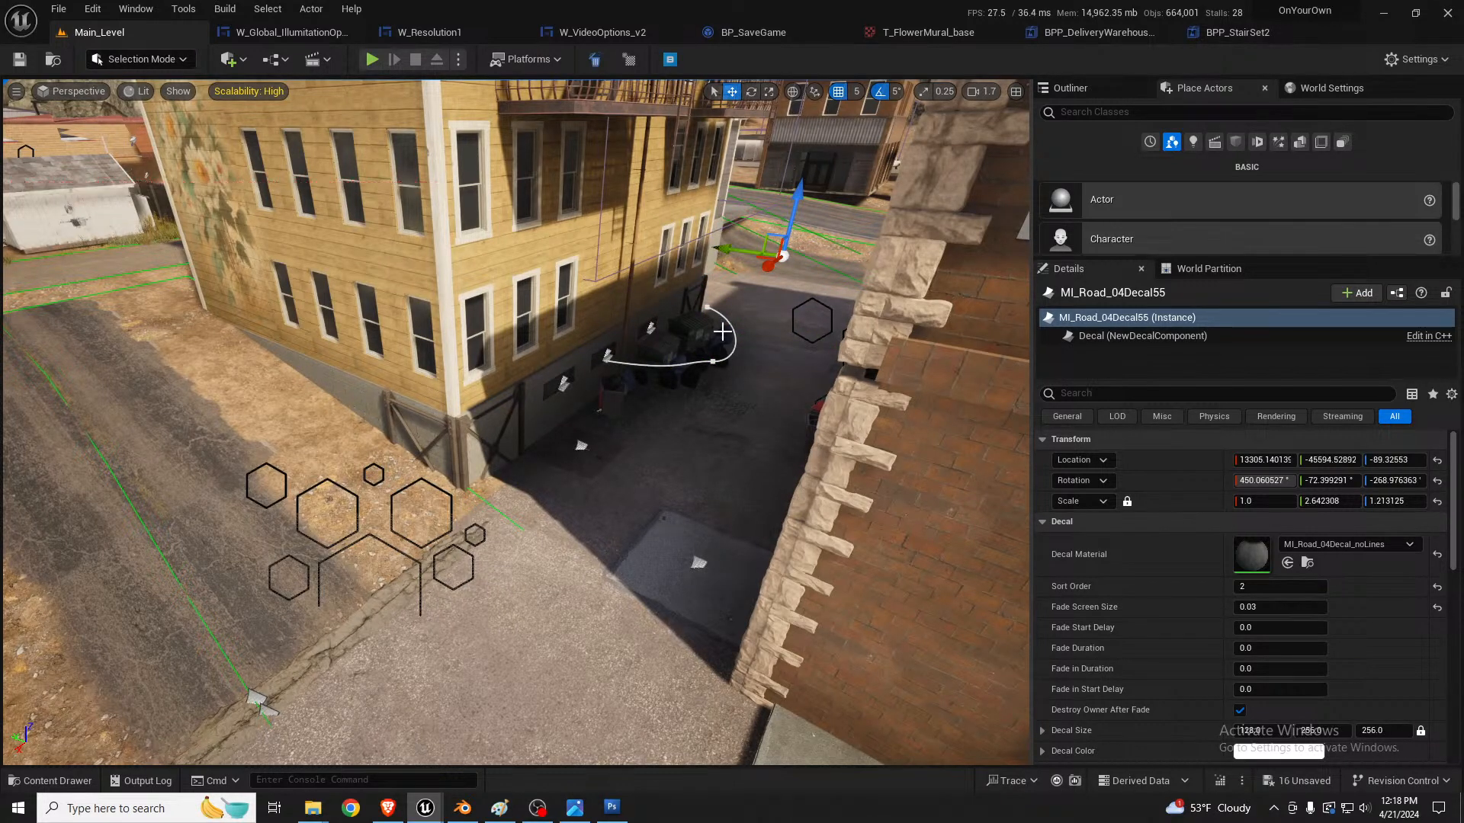
right_drag(722, 331, 735, 342)
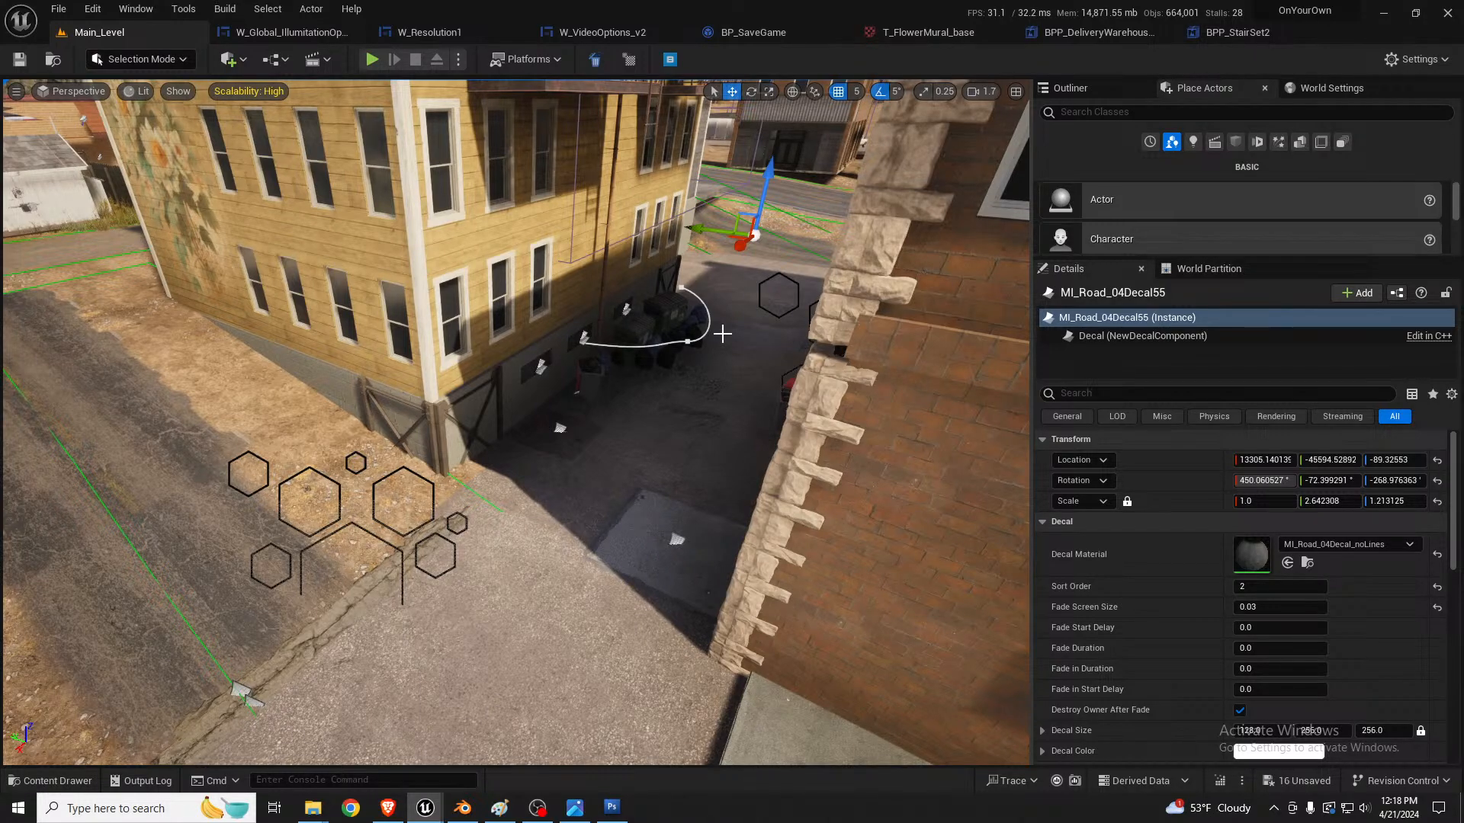
key(w)
right_drag(616, 325, 716, 419)
key(s)
key(s)
Step: Rotate the copied road decal about 85° to run from the alley towards the road, and scale it to about 2.61 by 1.85
key(r)
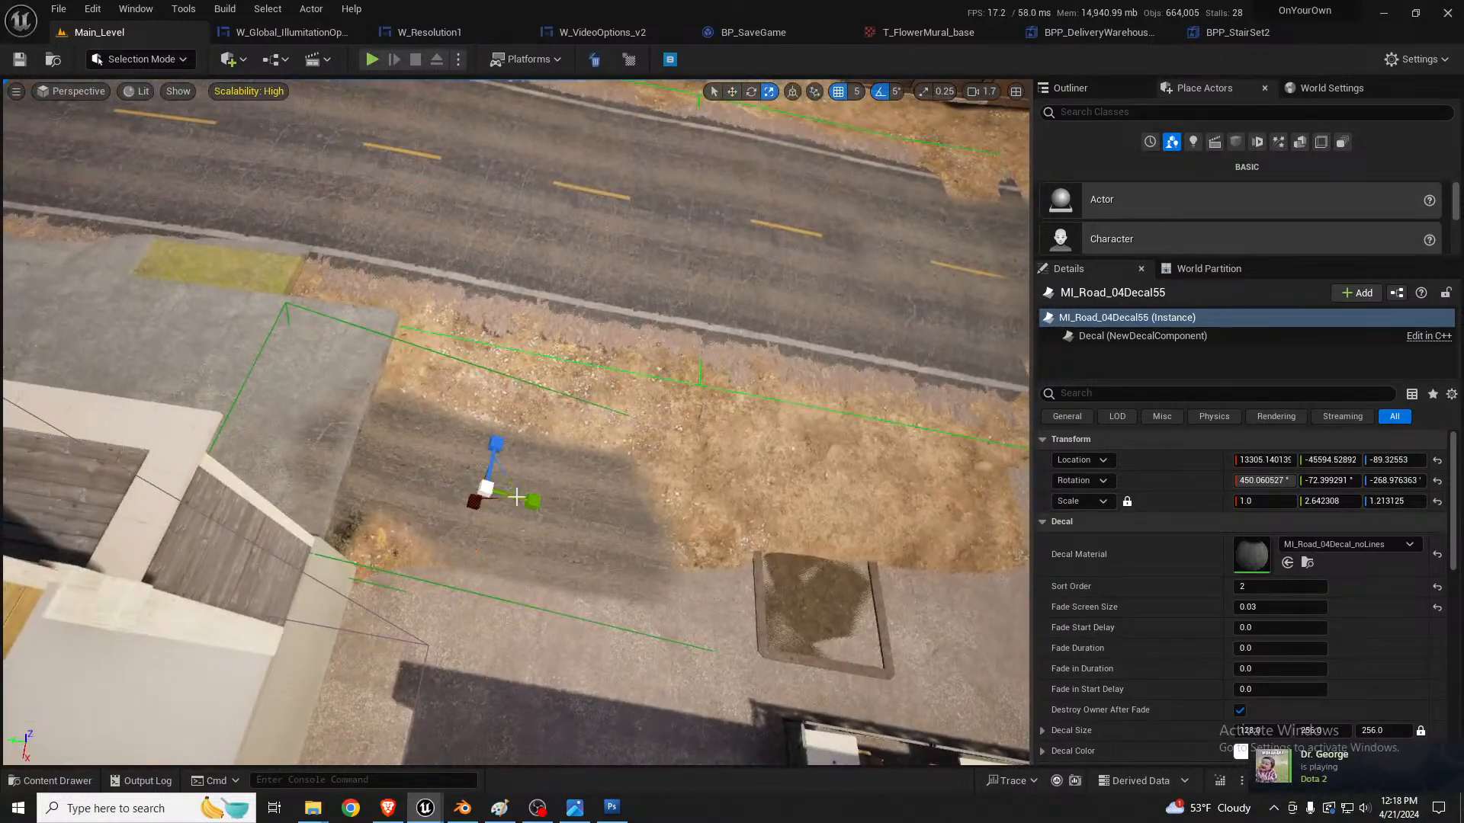
key(e)
mouse_move(532, 506)
mouse_down()
mouse_move(461, 568)
mouse_move(496, 529)
mouse_move(481, 515)
mouse_move(509, 509)
mouse_move(530, 529)
mouse_up()
key(r)
right_drag(529, 529, 379, 526)
Step: Move the copied decal across the dirt strip to overlap the road edge, and rotate it another 5°
key(w)
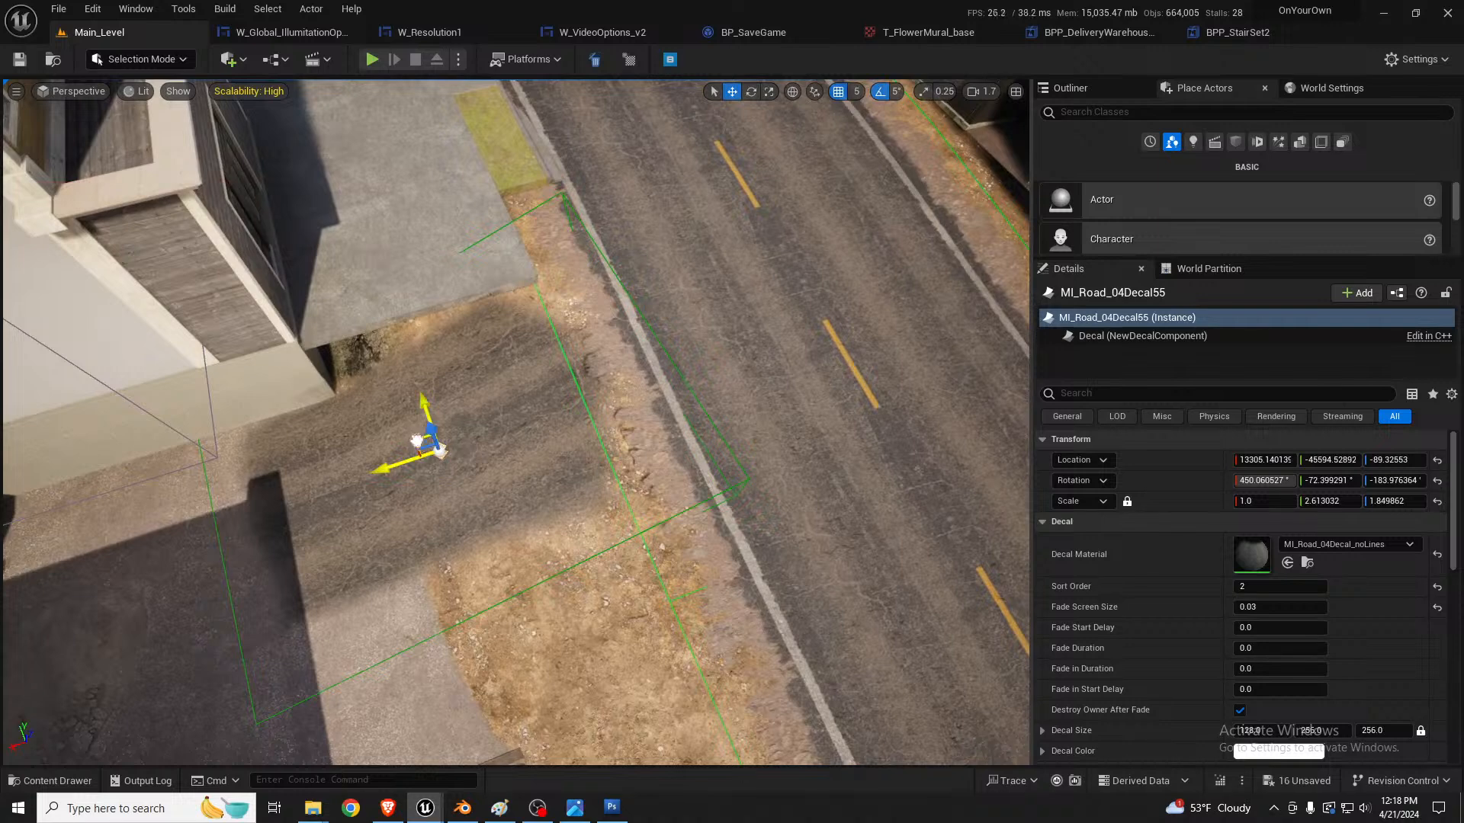
drag(416, 441, 523, 488)
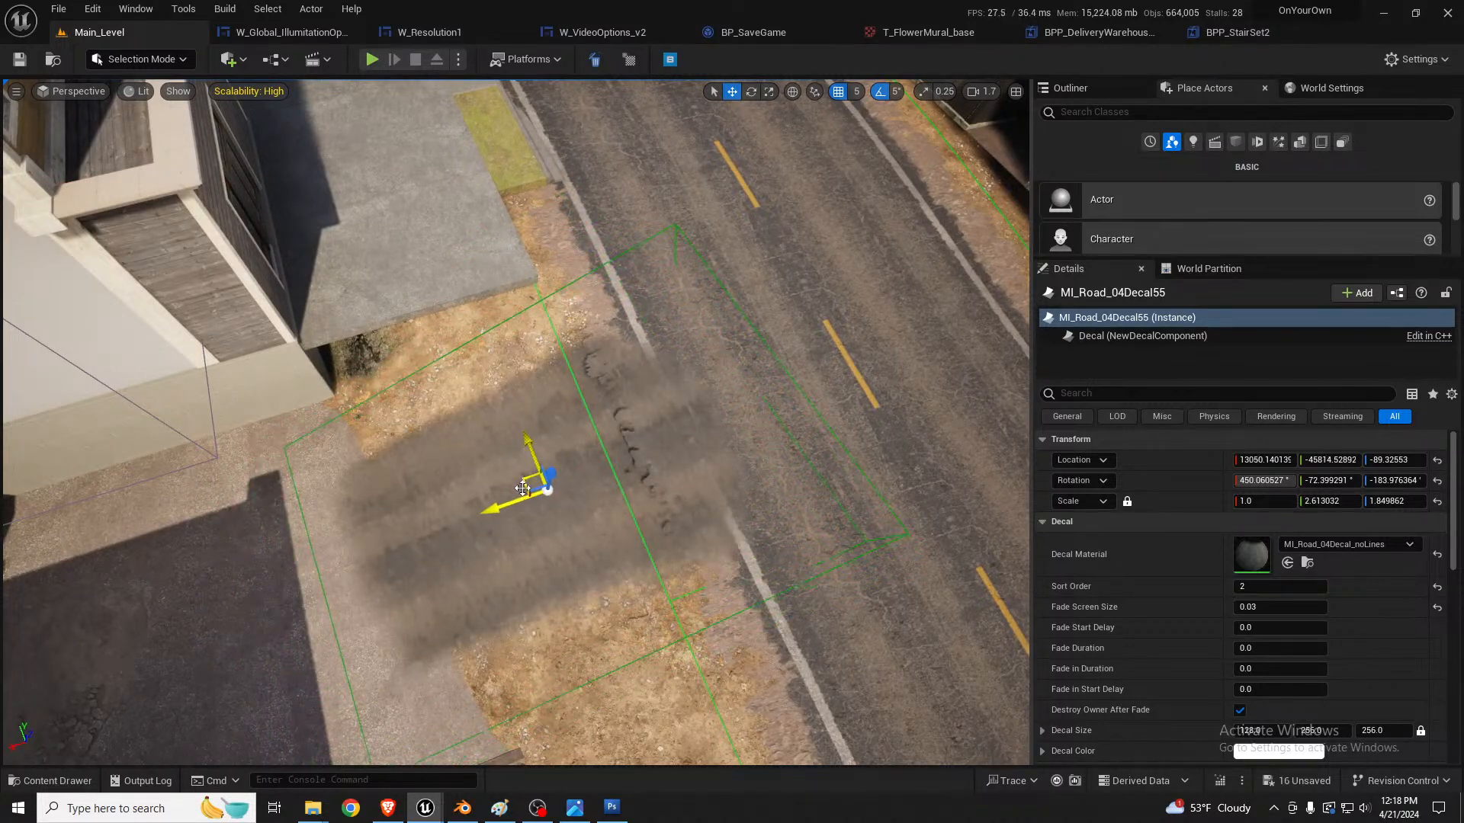
right_drag(575, 505, 526, 557)
key(e)
drag(522, 556, 459, 537)
right_drag(513, 569, 282, 324)
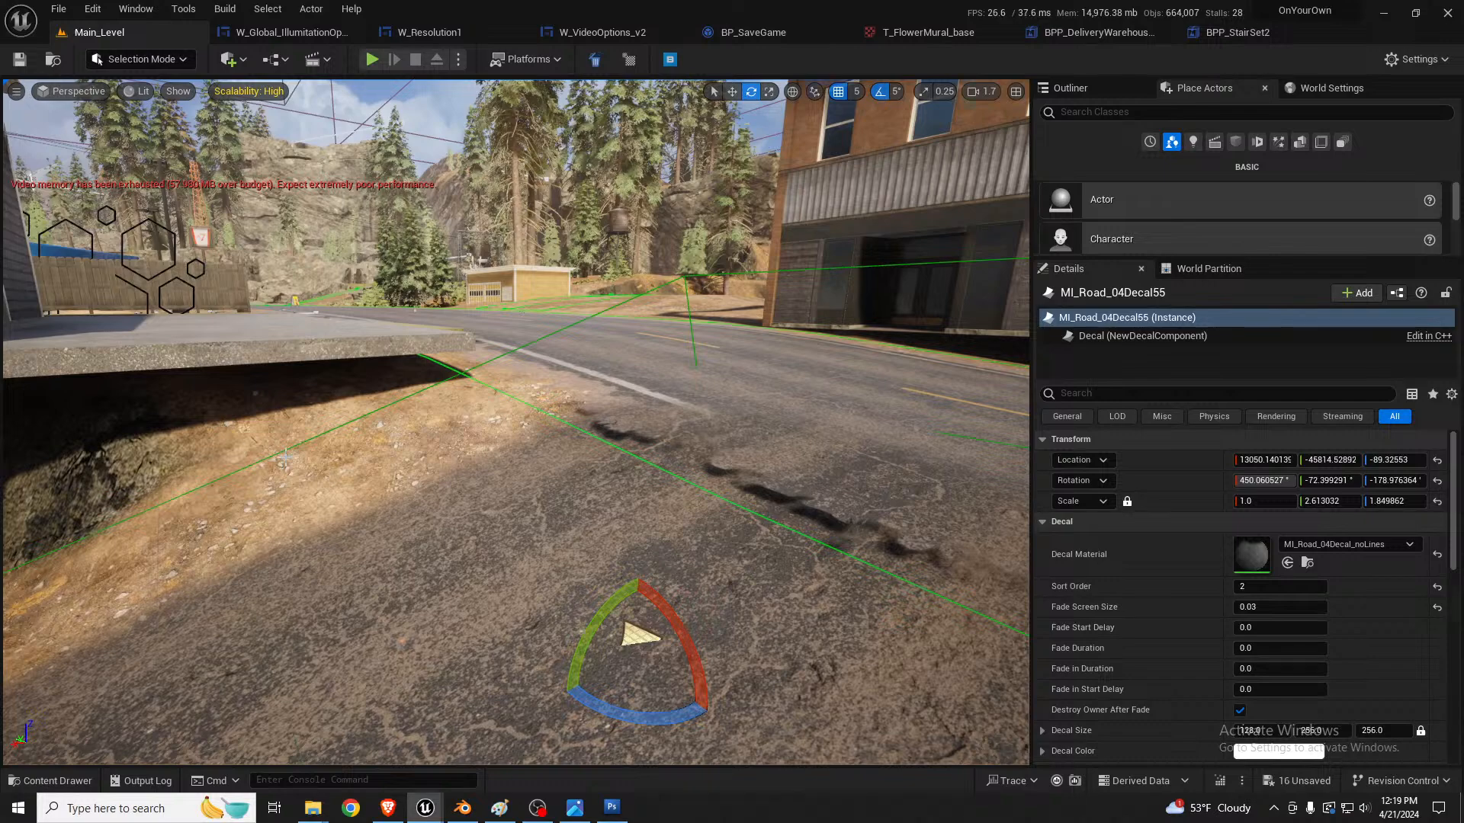
Step: Set the left side falloff factor to 0.0 on the road spline's control point near the alley and deform the landscape to all splines
key(shift+2)
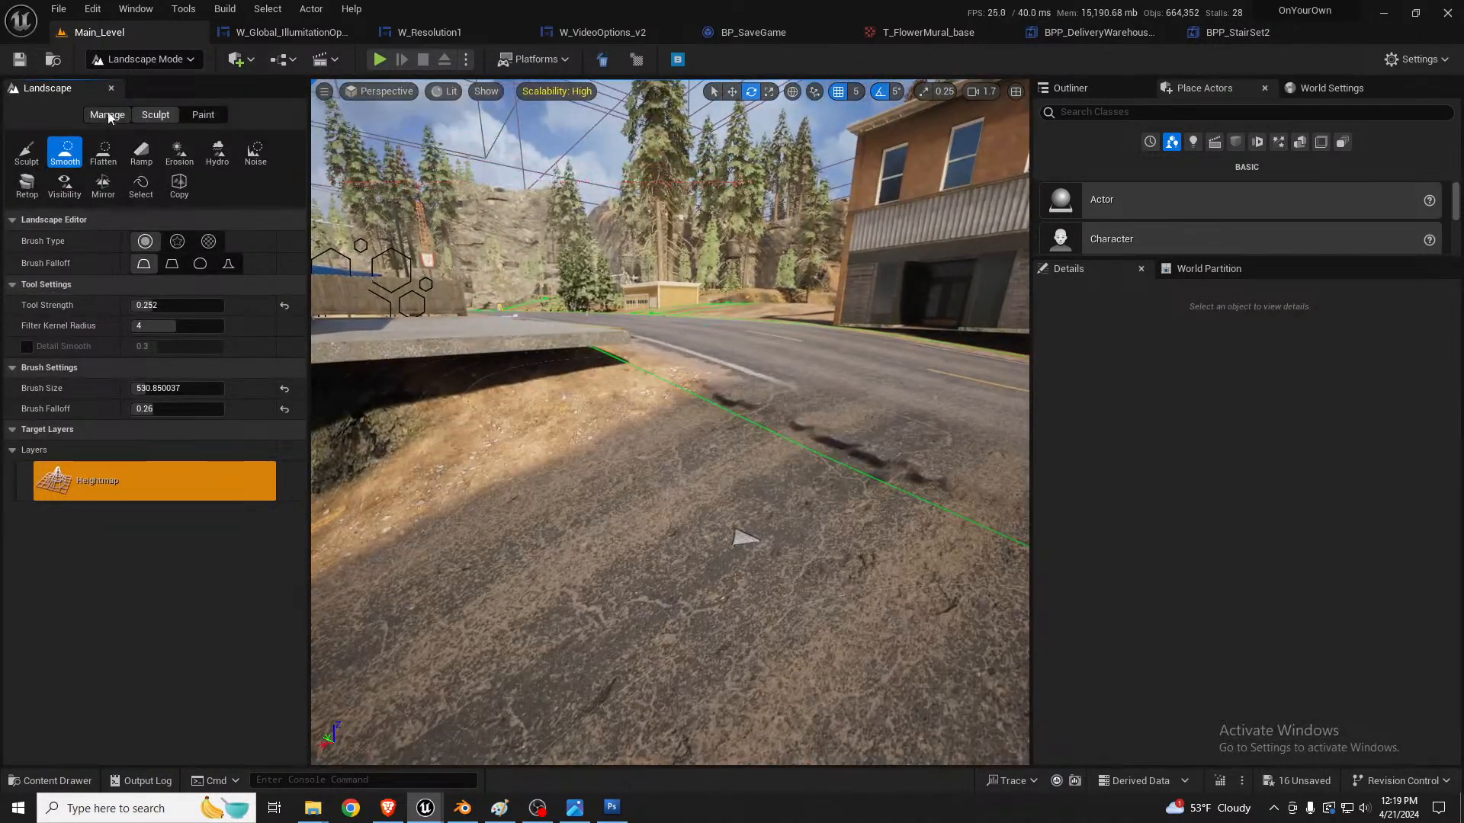
click(107, 114)
key(s)
right_drag(775, 321, 770, 396)
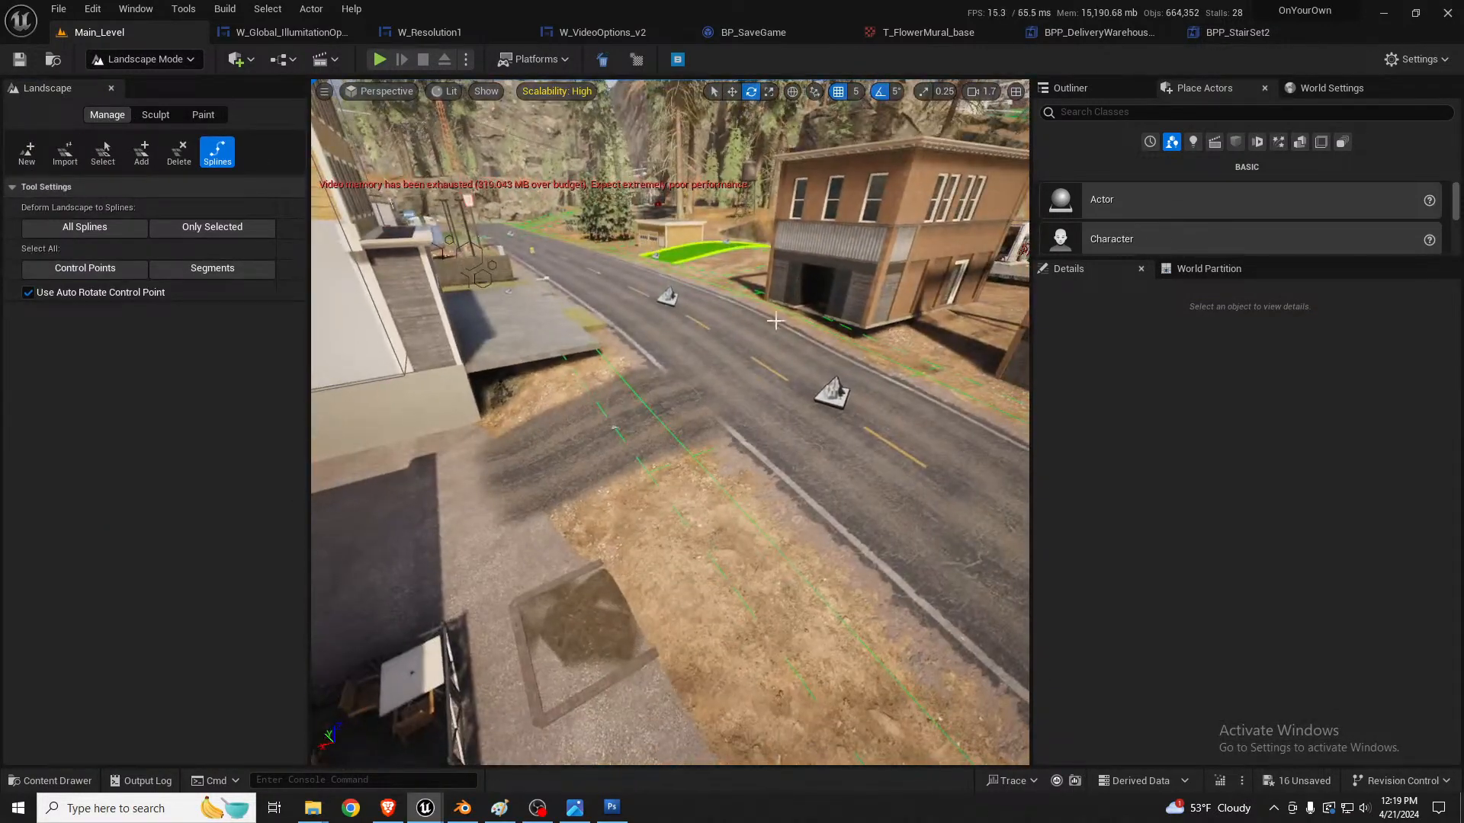
click(831, 397)
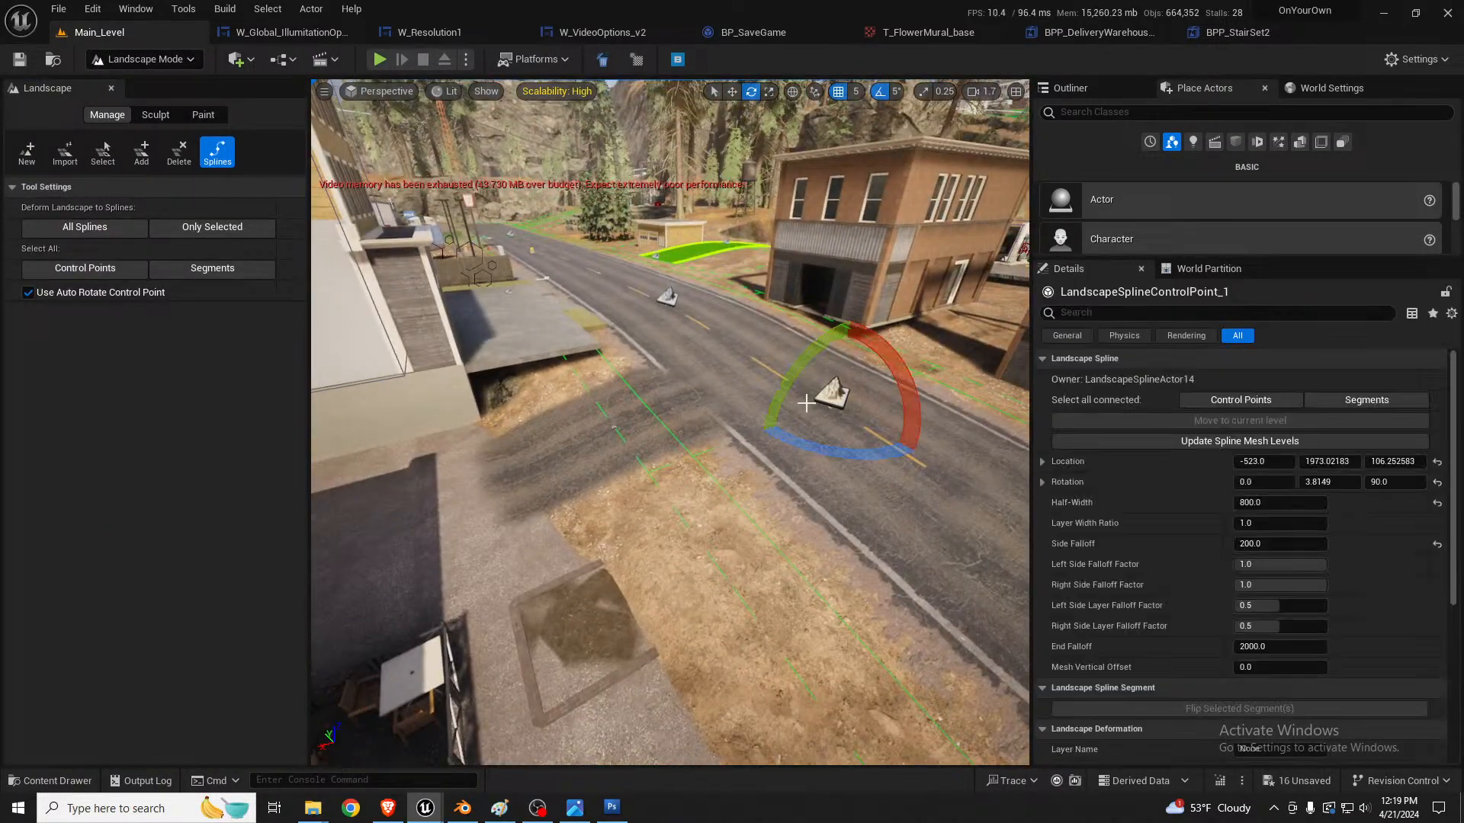
click(1302, 571)
text(0.0)
key(Return)
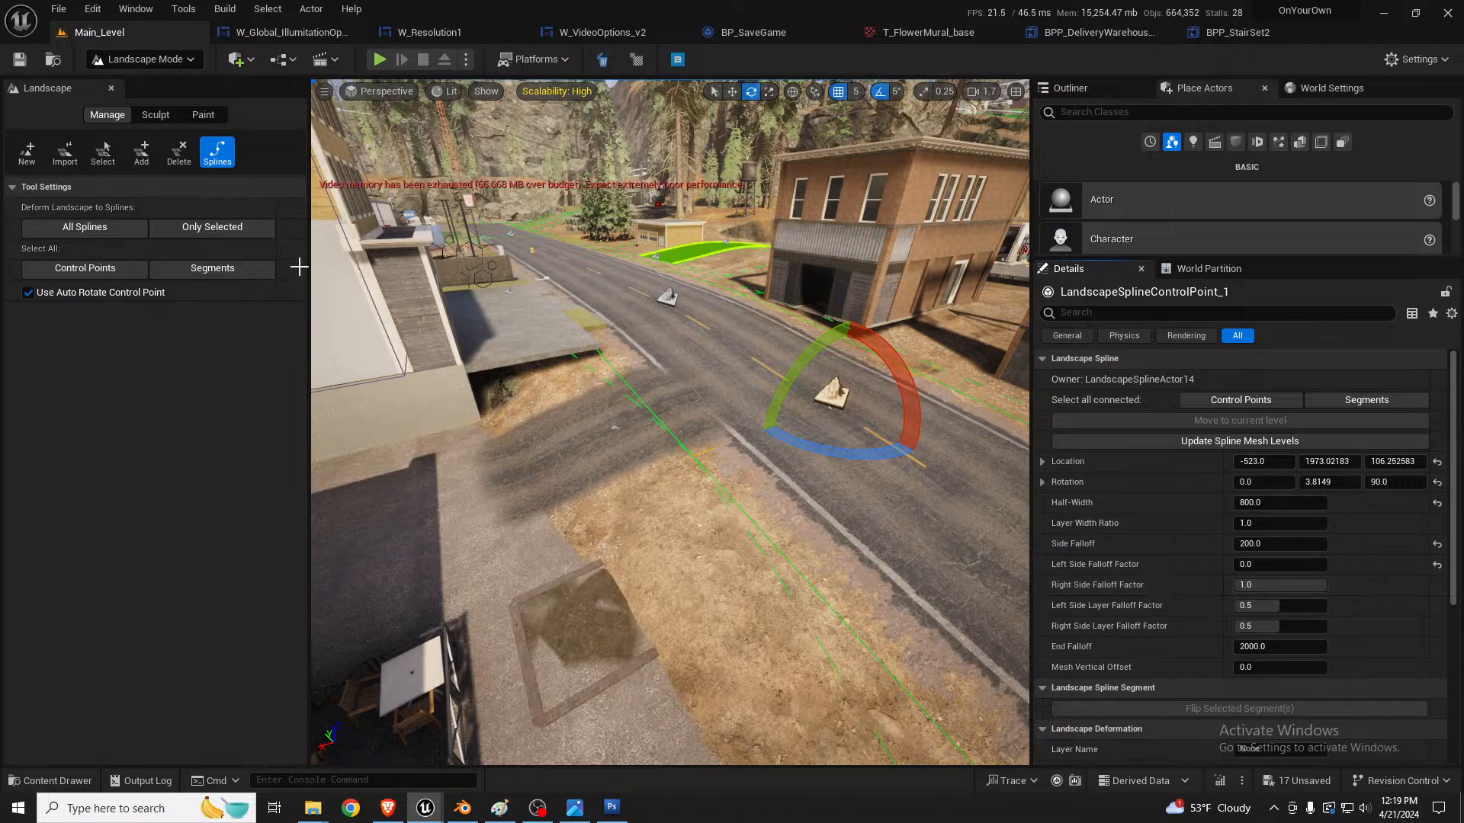
click(113, 227)
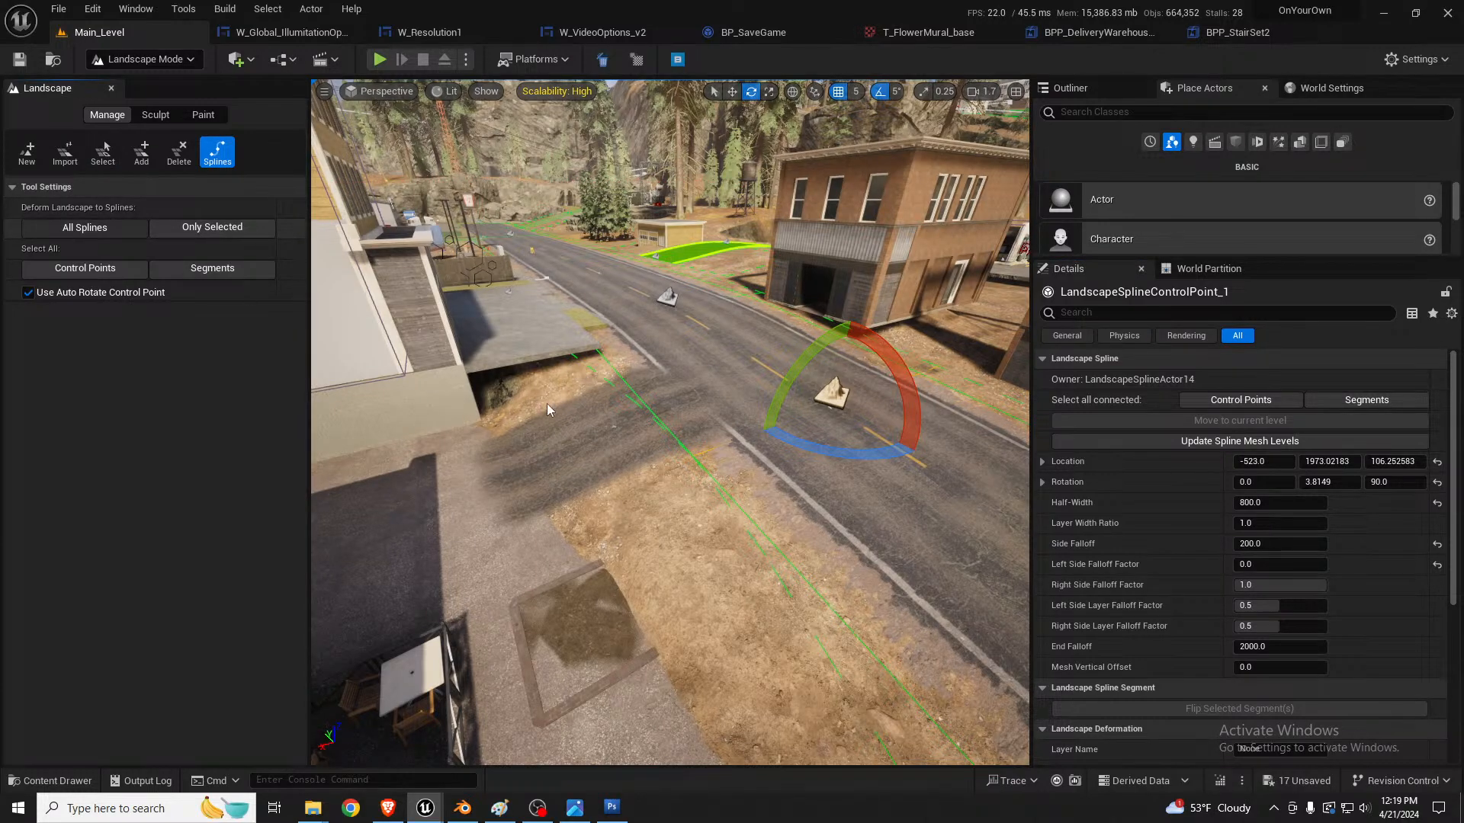
Step: Examine the landscape where the alley's new asphalt decal meets the road and the driveway slab
key(w)
right_drag(664, 436, 665, 435)
key(a)
right_drag(749, 464, 745, 472)
key(w)
key(a)
key(s)
key(s)
key(s)
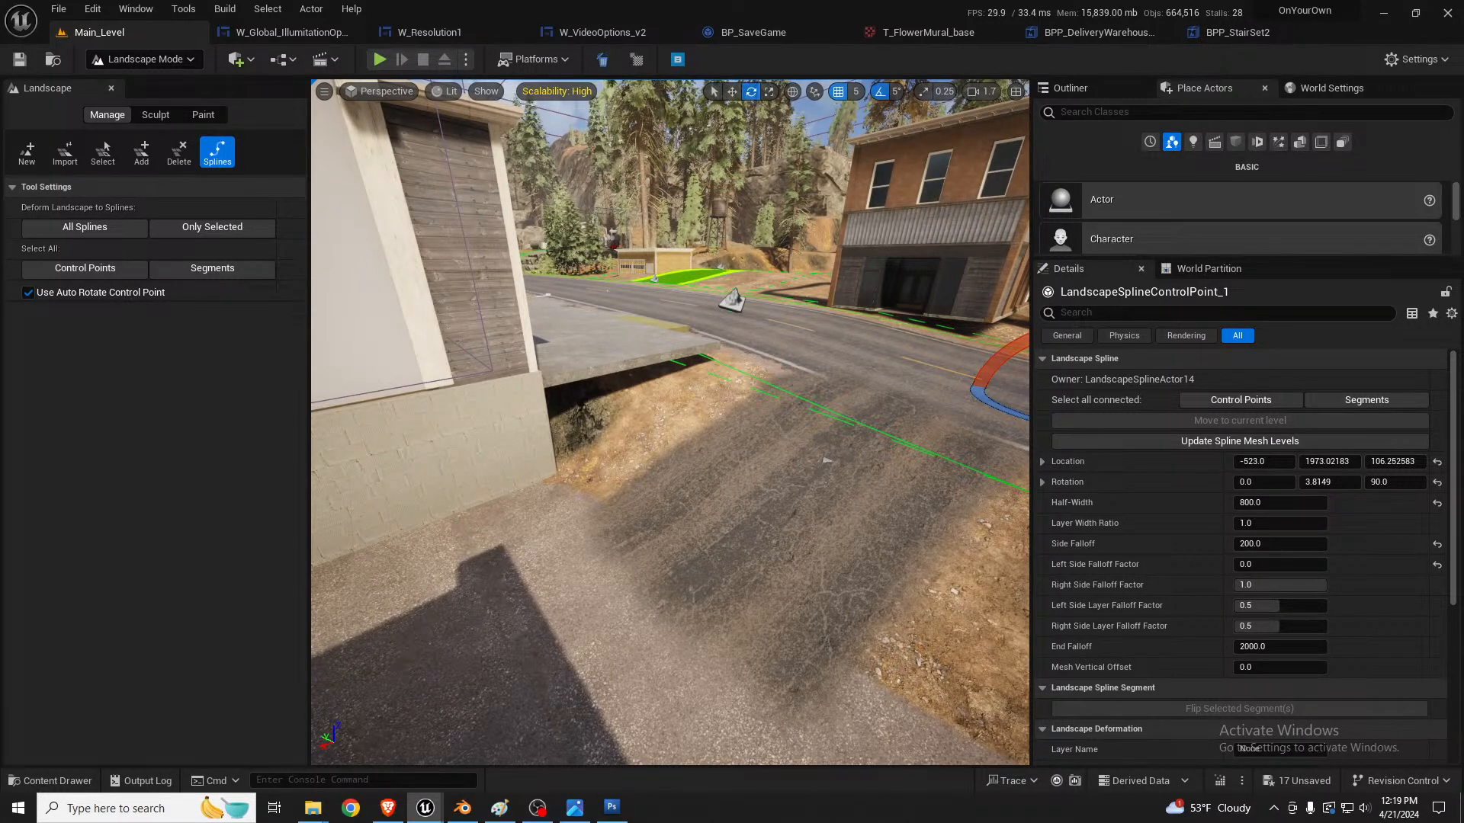
right_drag(800, 443, 887, 451)
key(w)
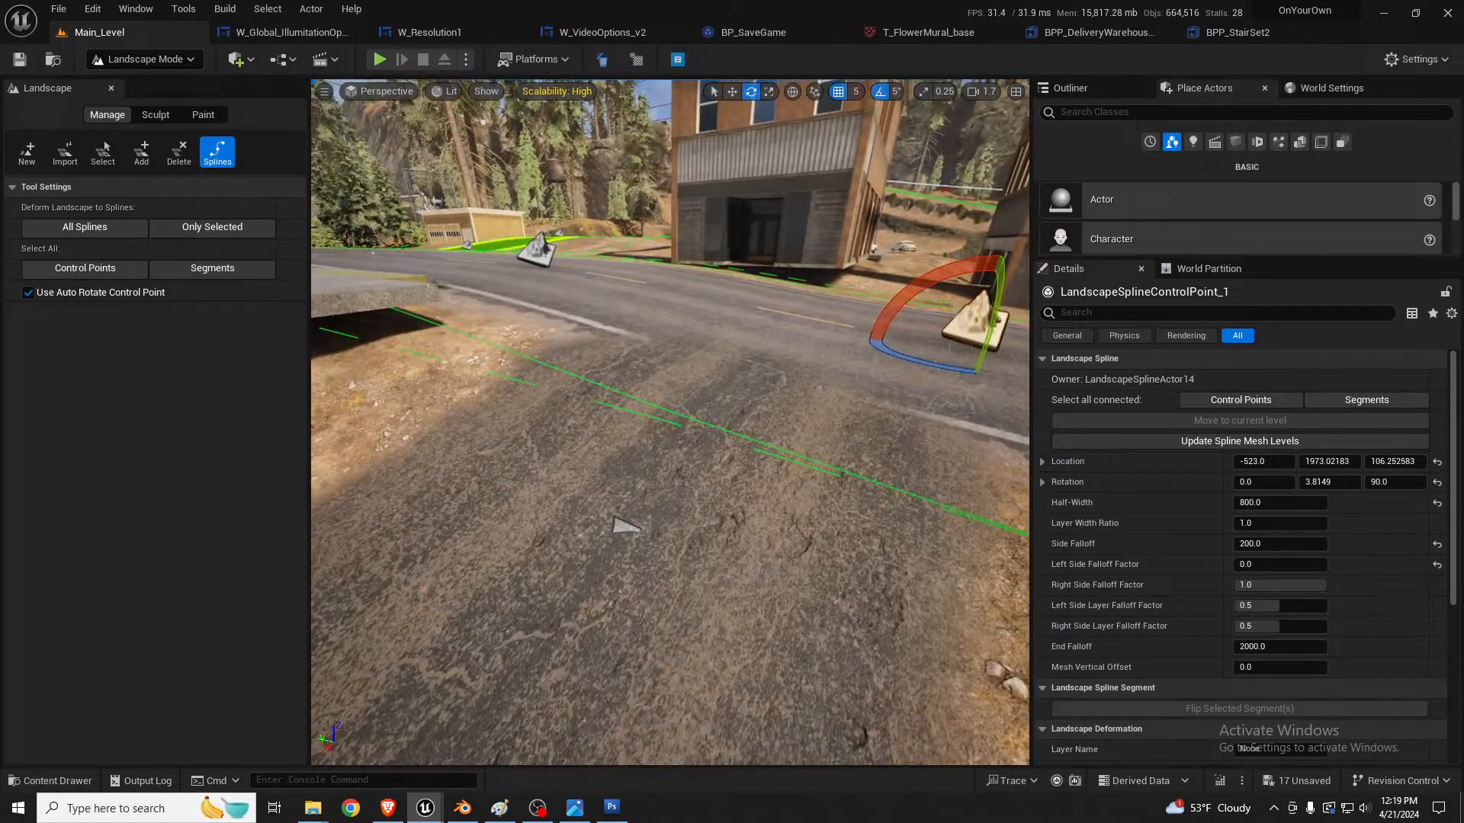
right_drag(726, 457, 667, 492)
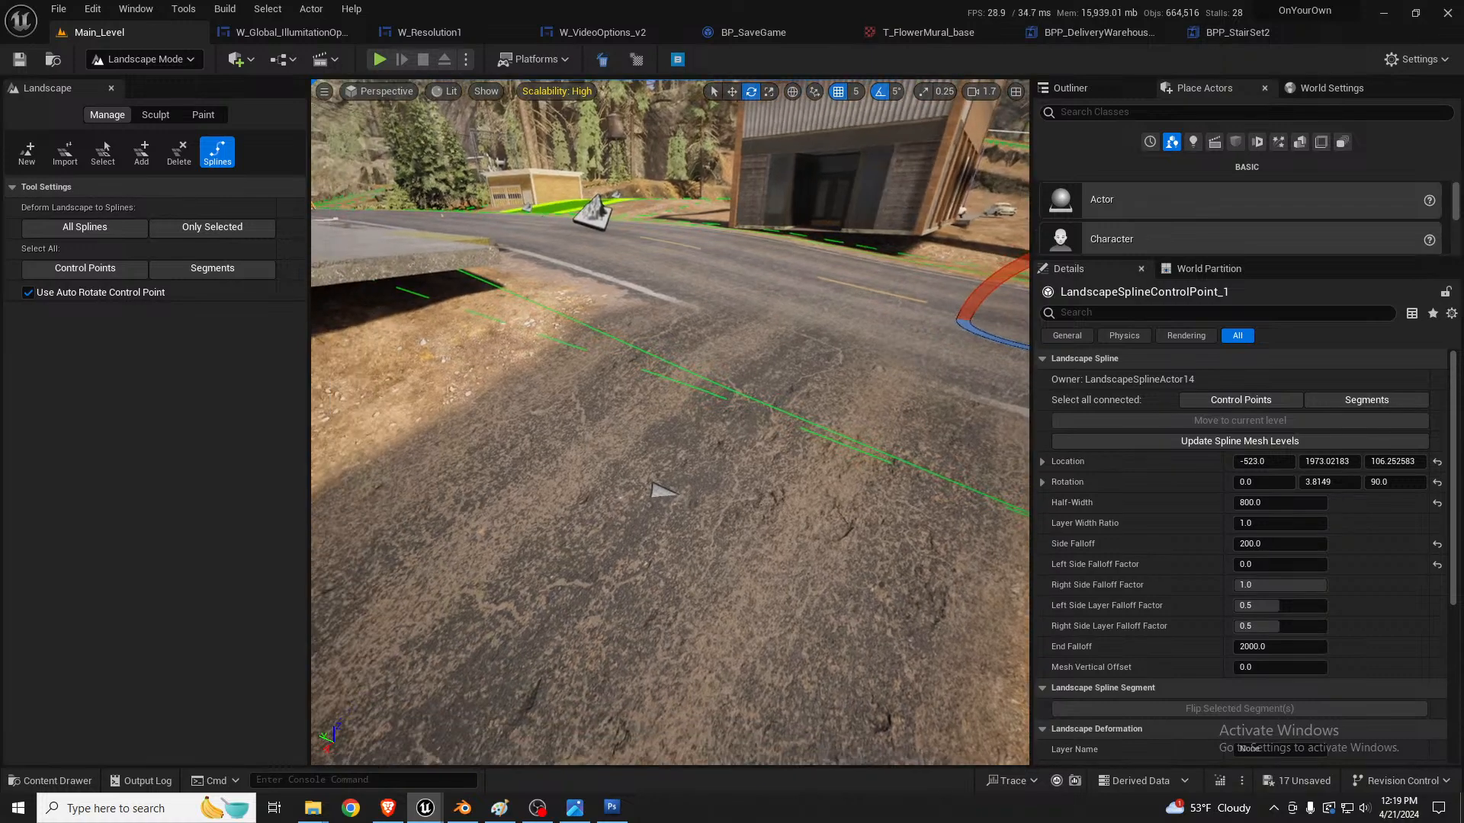
Step: Return to selection mode and select the alley's asphalt decal to inspect its extent across the dirt strip
key(shift+1)
click(521, 524)
right_drag(521, 525, 520, 541)
key(s)
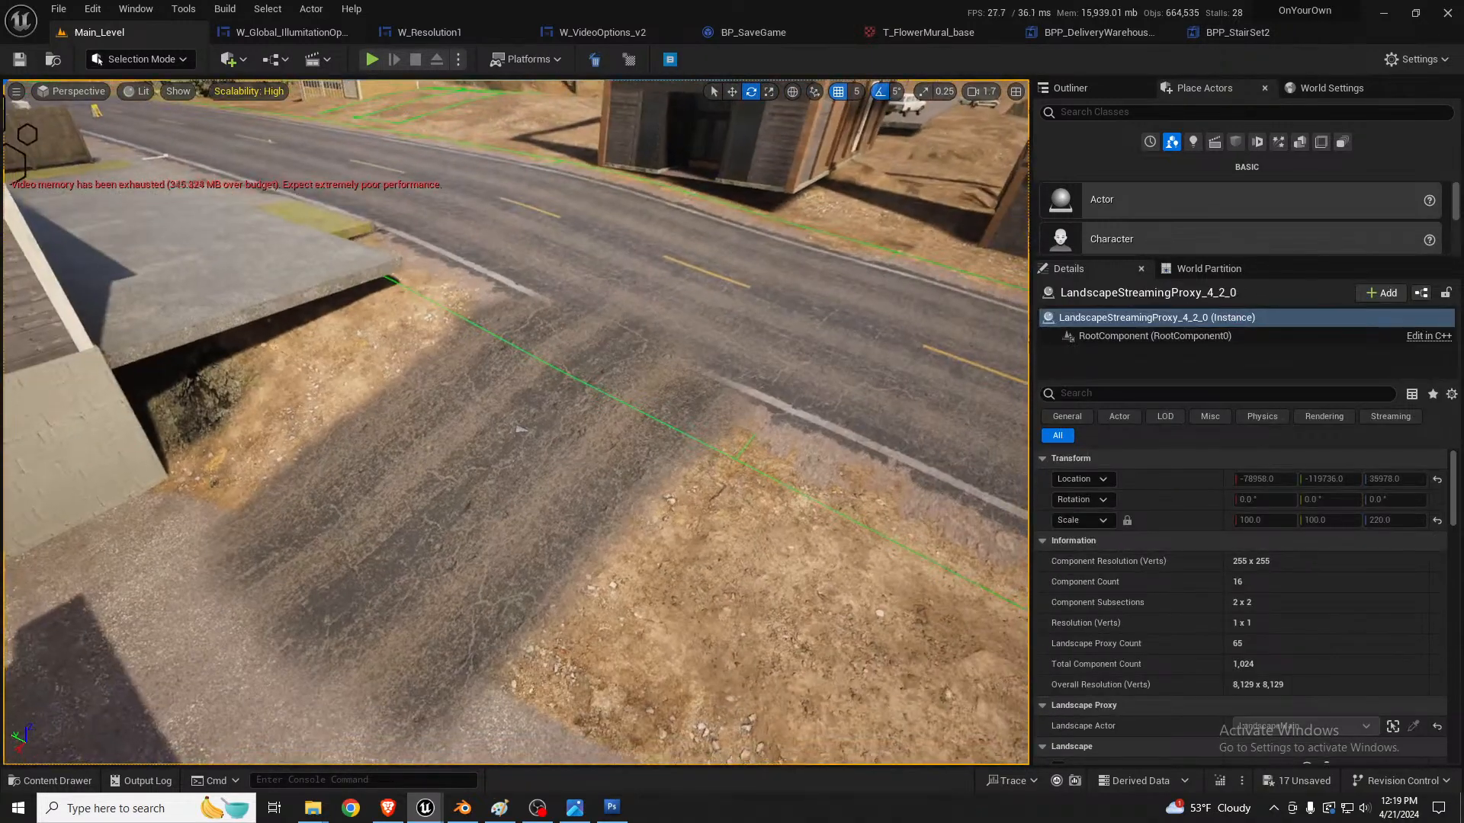
click(510, 433)
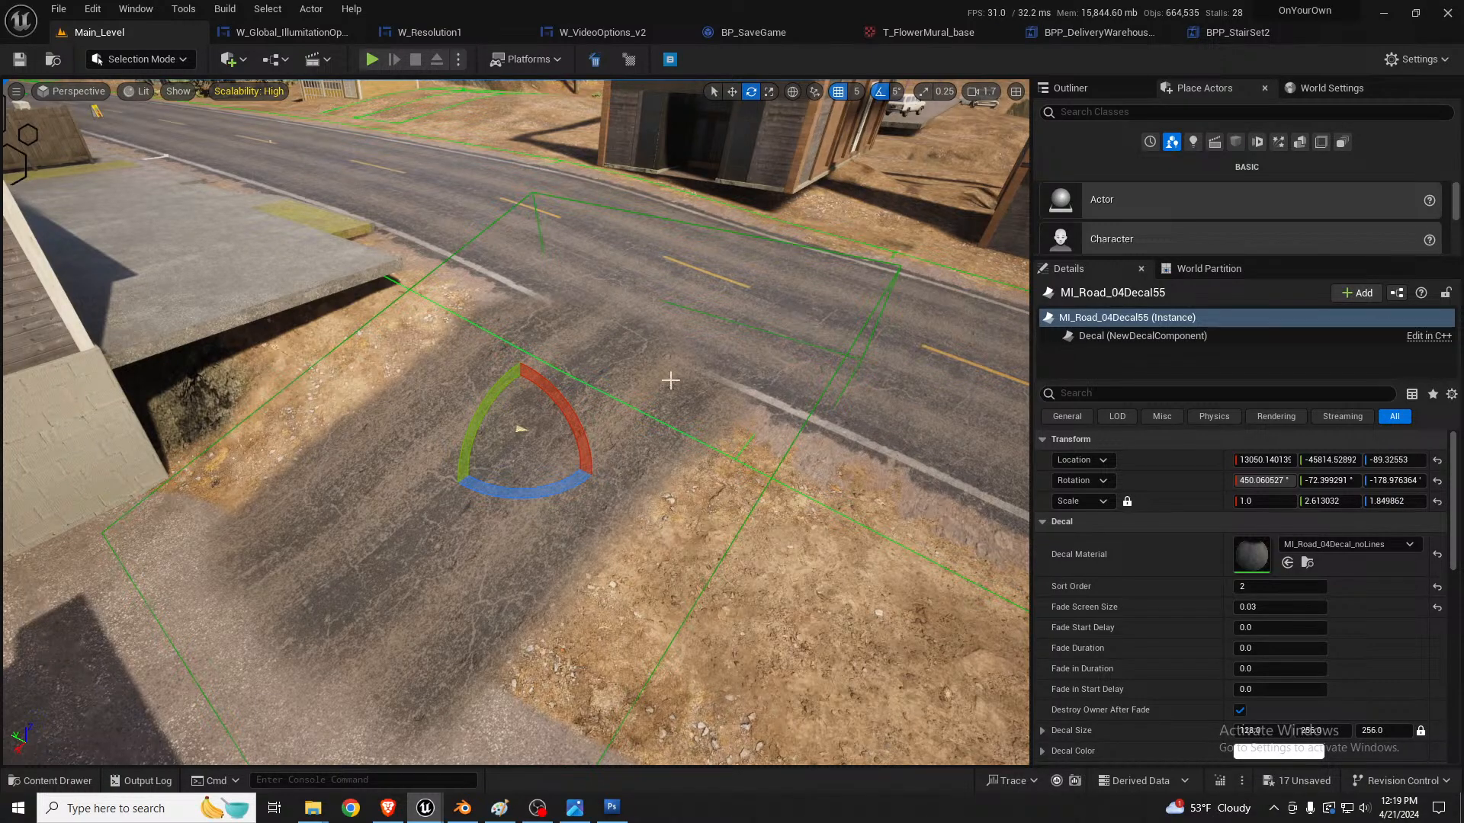
key(a)
right_drag(520, 431, 728, 415)
key(w)
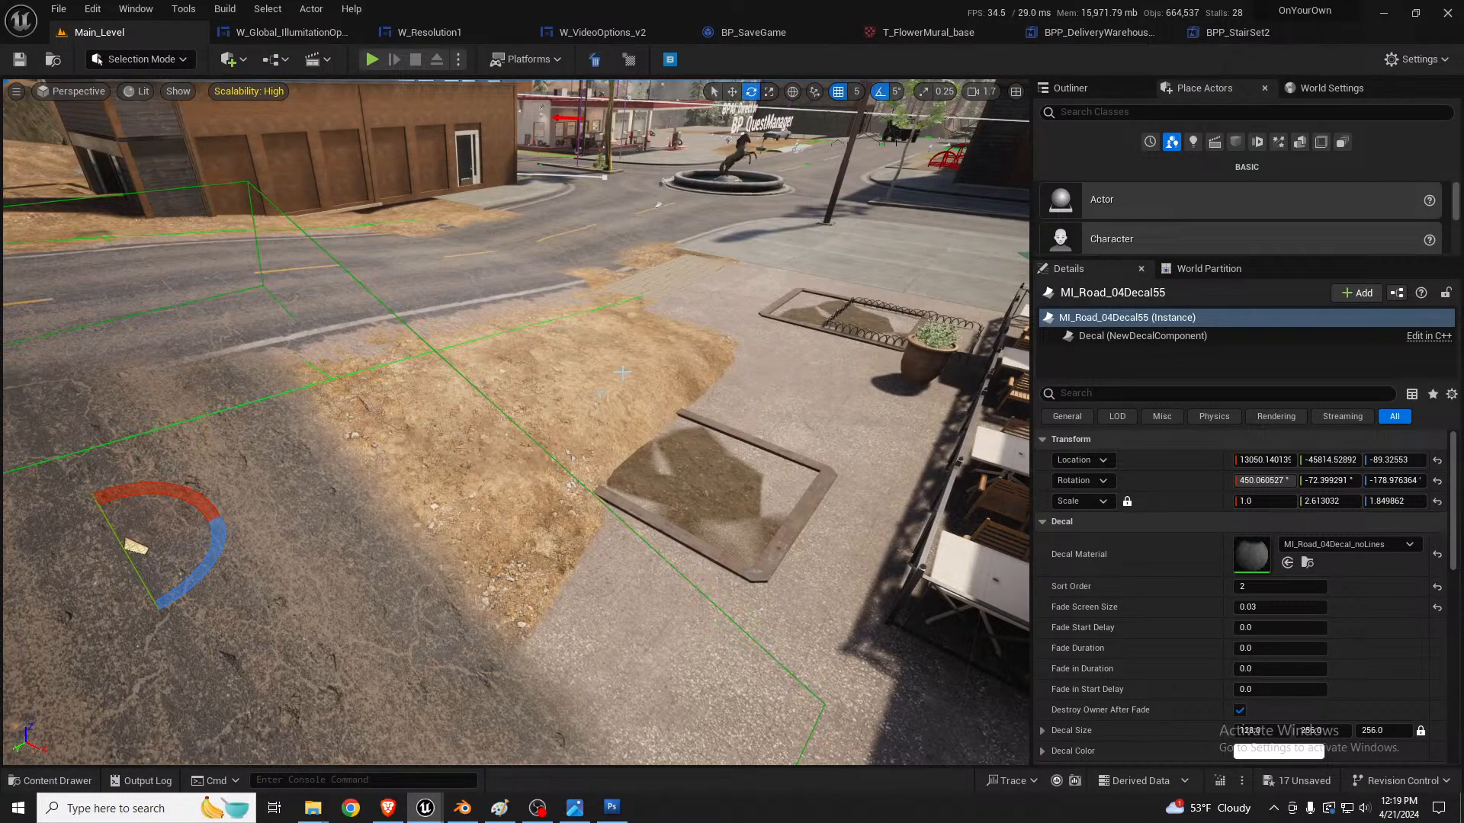
Step: Examine the dirt strip between the café pavement and the road, including the broken road edges near the brick paving
click(676, 381)
key(a)
right_drag(675, 382, 1014, 387)
key(w)
key(s)
key(w)
key(s)
key(w)
key(s)
right_drag(535, 371, 535, 369)
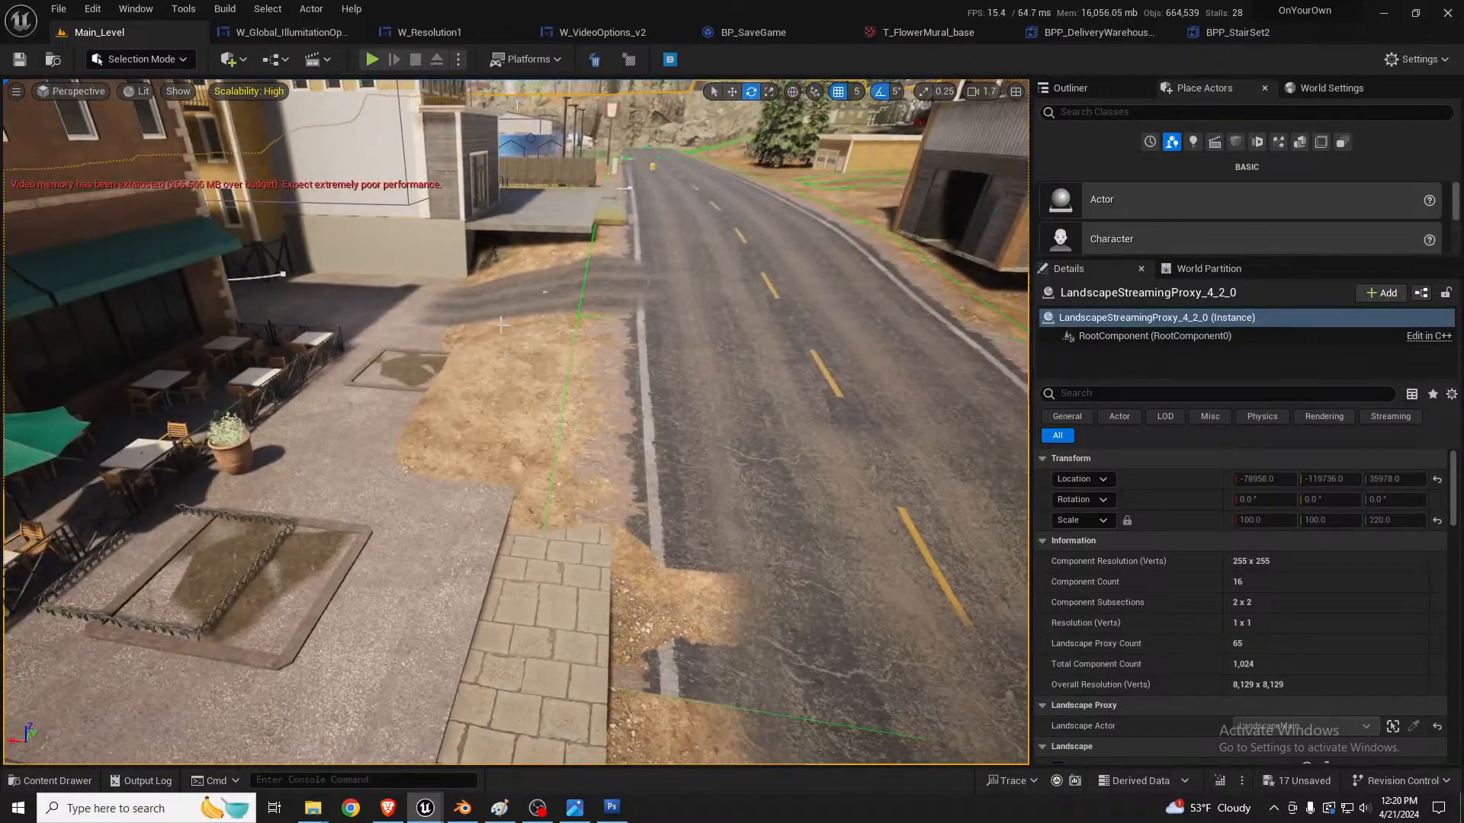
key(s)
right_drag(498, 325, 578, 349)
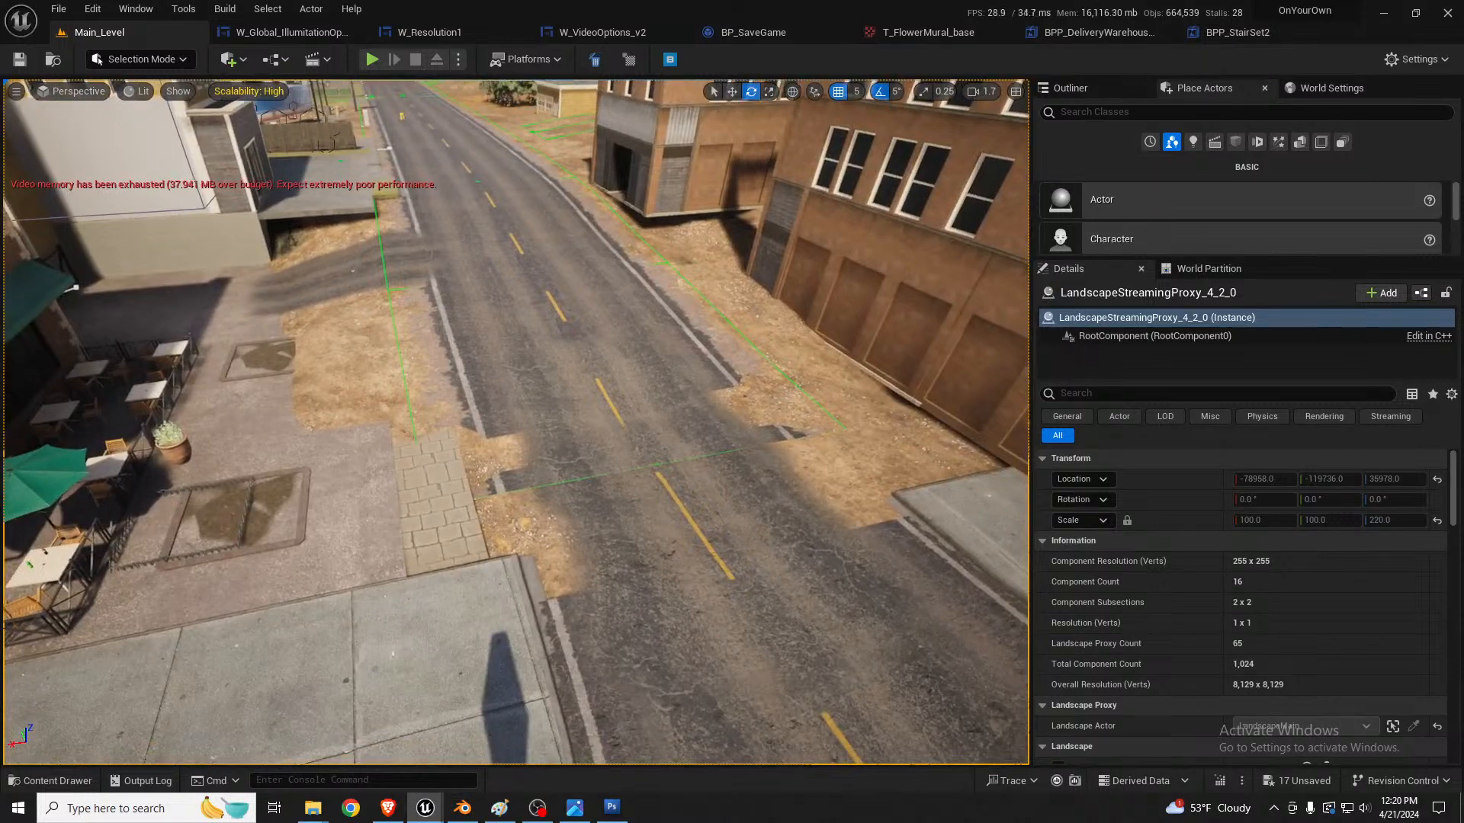
Step: Set the left side falloff factor to 0 on the road spline's control point near the brick paving
key(shift+2)
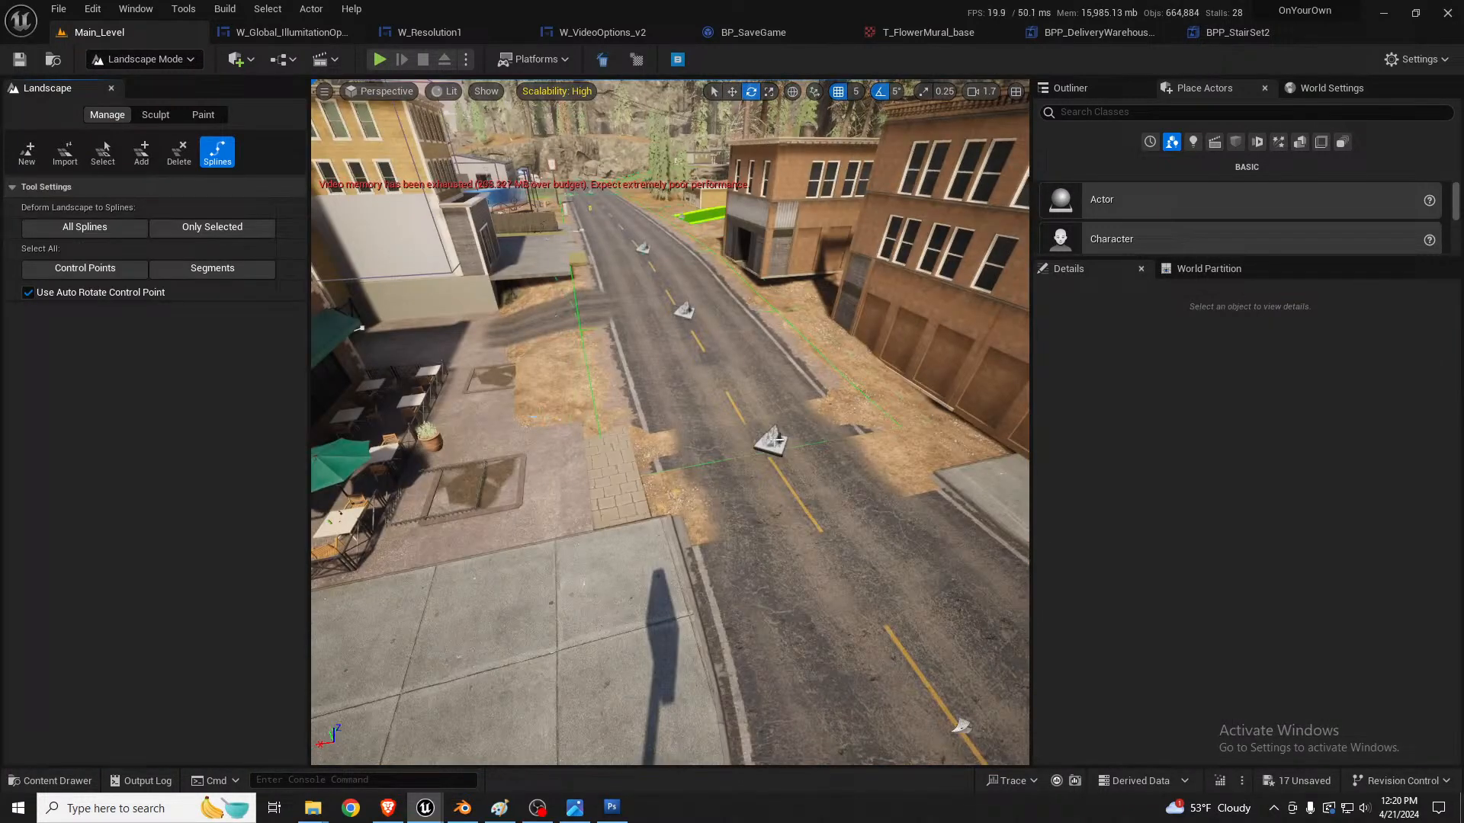
click(777, 440)
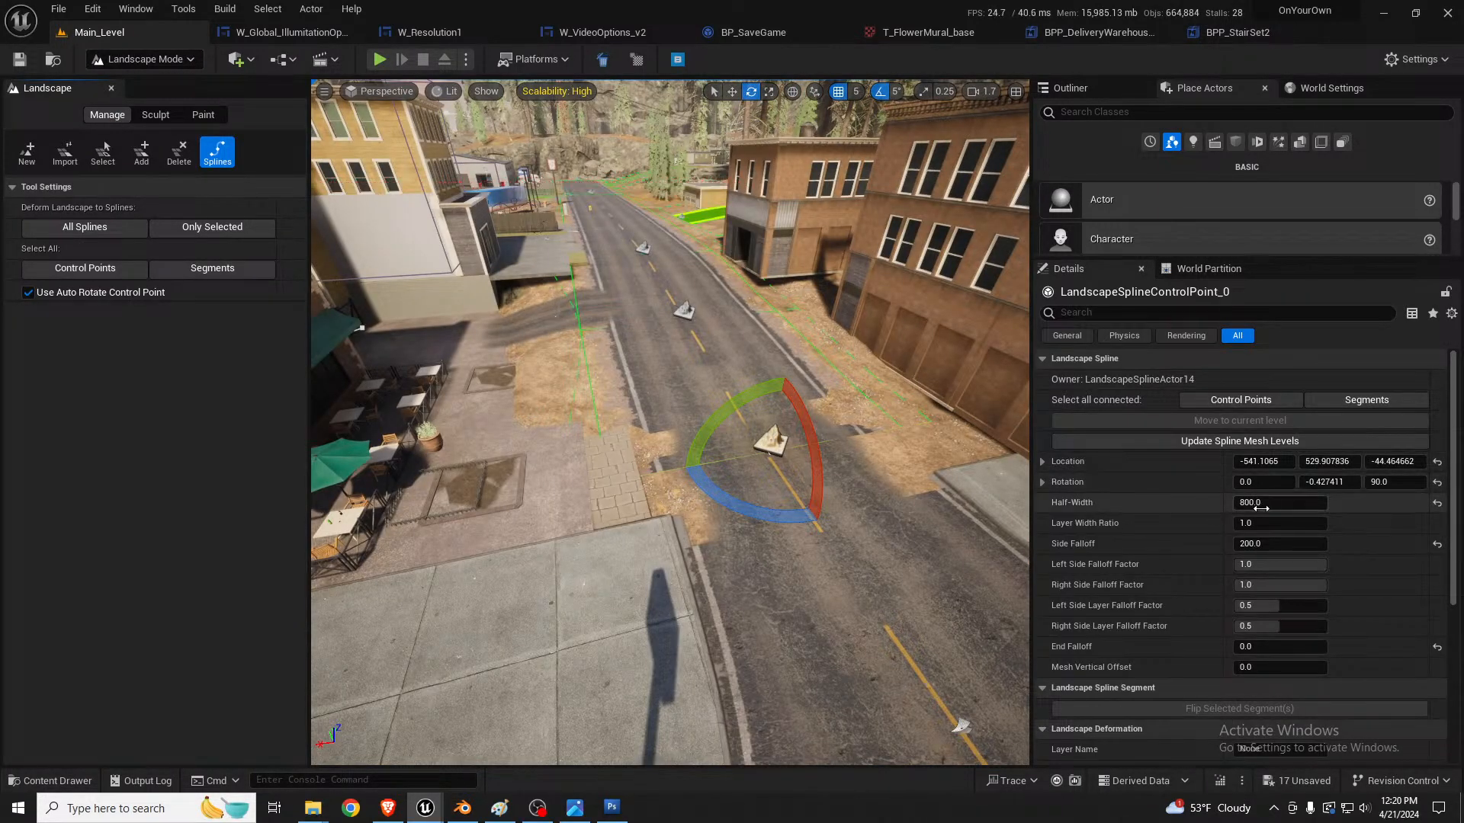
click(1292, 562)
text(0)
key(Return)
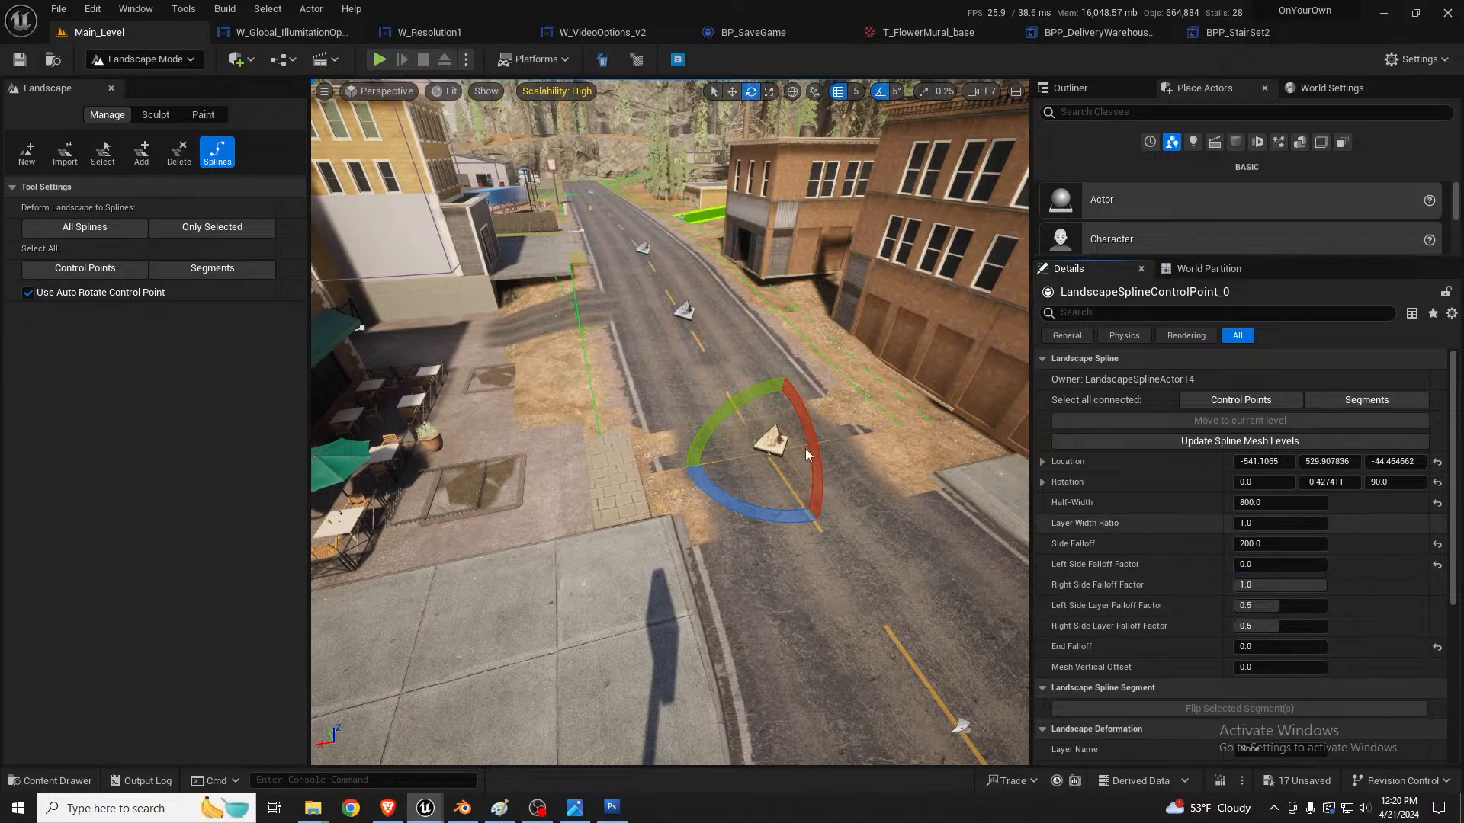
mouse_move(671, 427)
right_down()
mouse_move(646, 408)
mouse_move(656, 488)
mouse_move(664, 426)
right_up()
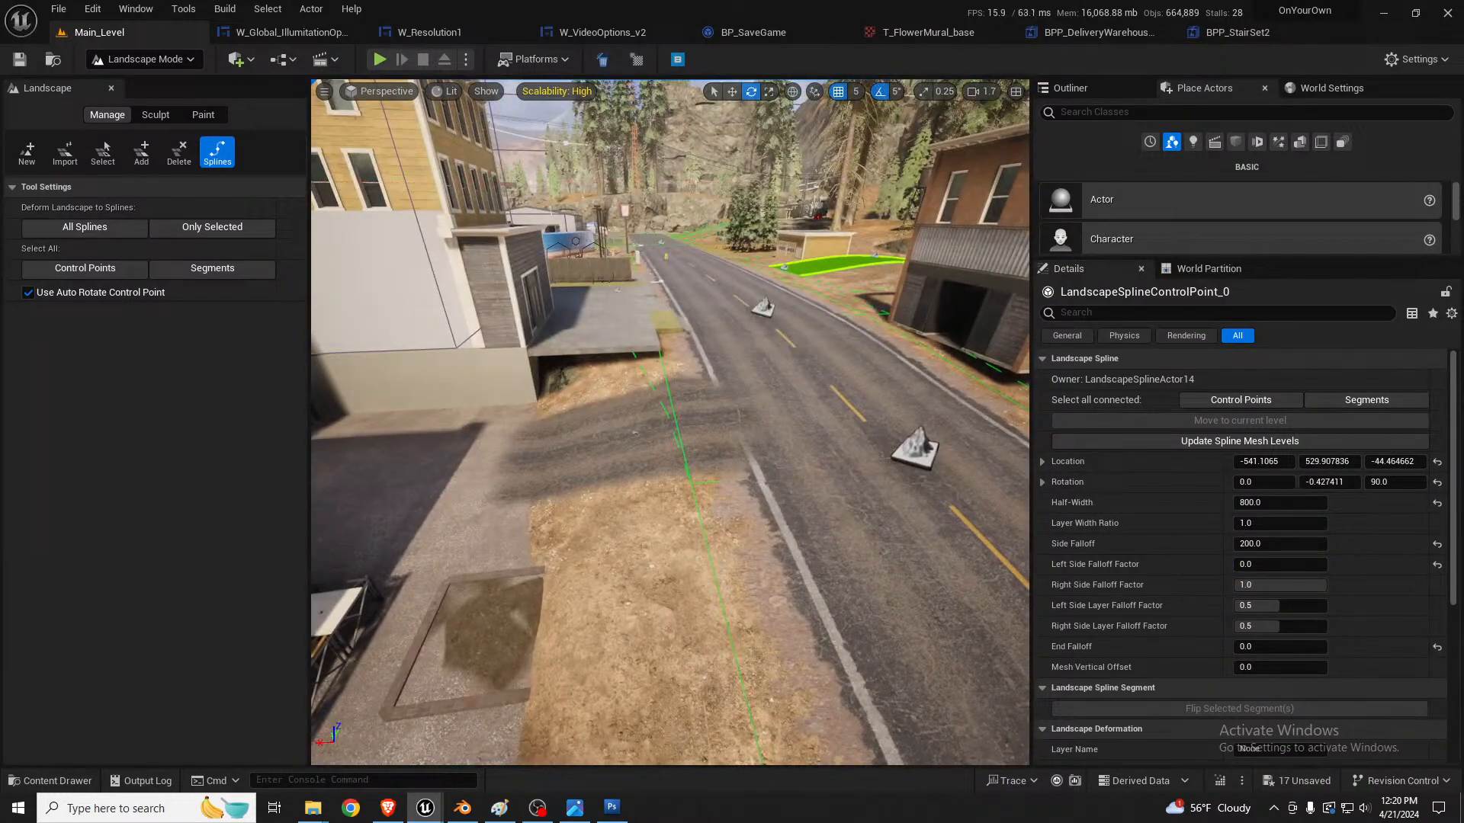
Step: Set the left side falloff factor to 0 on the road spline's control point farther along, near the concrete slab
click(764, 308)
click(1281, 564)
text(0)
key(Return)
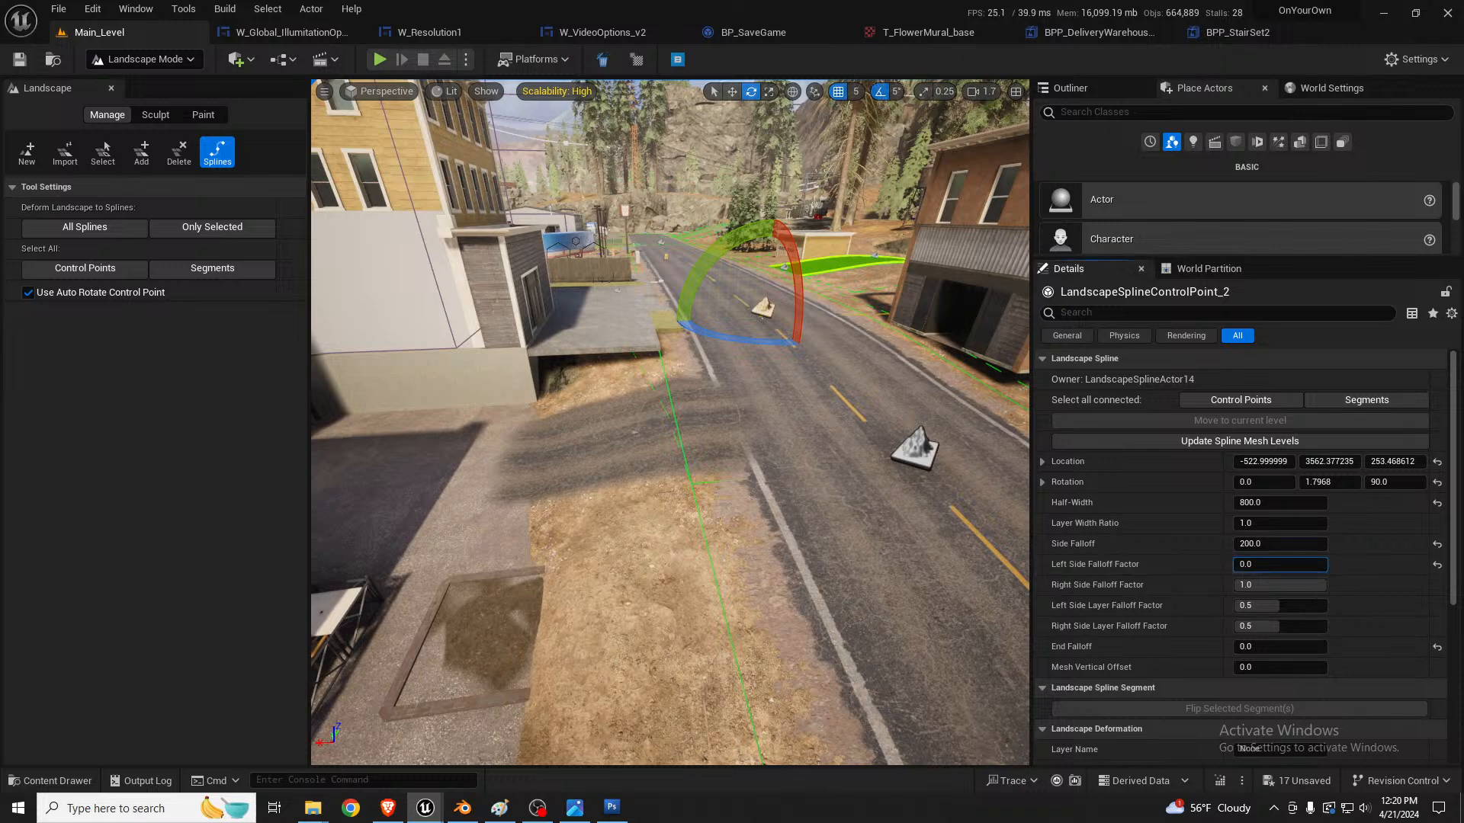
Step: Use the Flatten sculpt tool to level the raised dirt strip around the framed planter beside the café pavement
right_drag(864, 538, 867, 564)
right_drag(668, 455, 726, 457)
click(669, 454)
key(s)
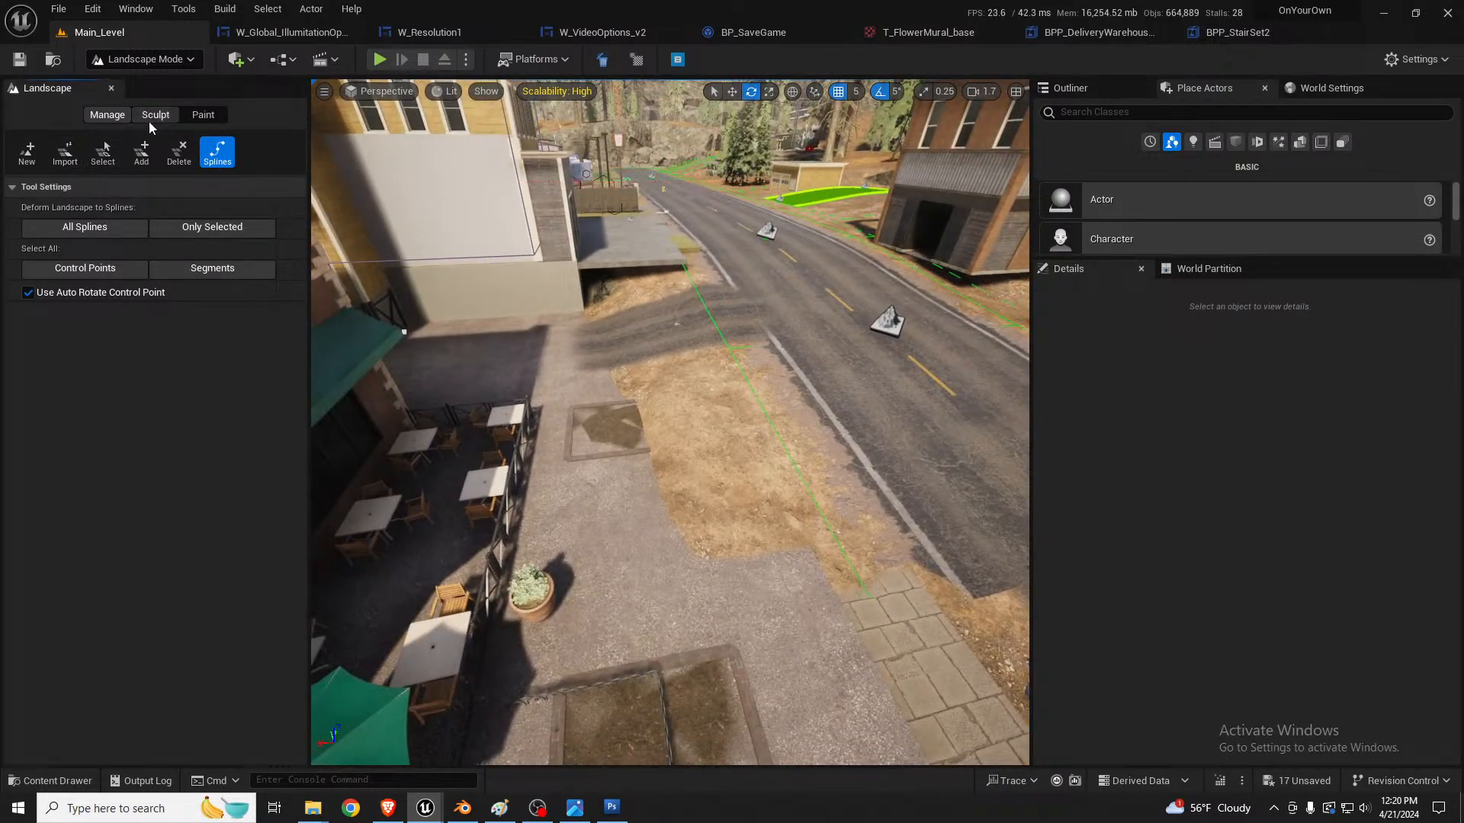
click(153, 116)
click(102, 154)
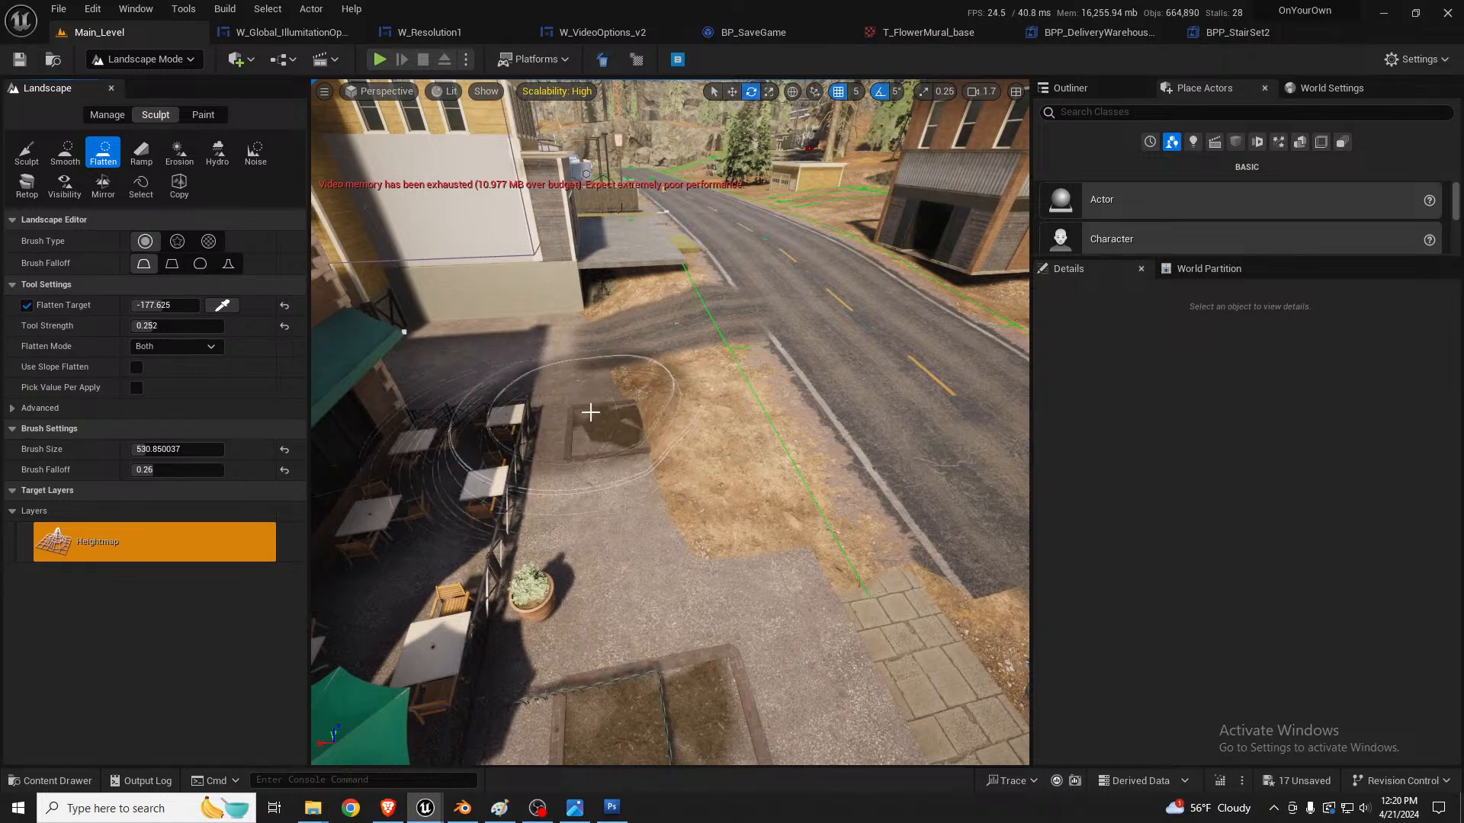
mouse_move(633, 437)
mouse_down()
mouse_move(668, 491)
mouse_move(655, 449)
mouse_move(674, 524)
mouse_up()
right_drag(590, 451, 590, 401)
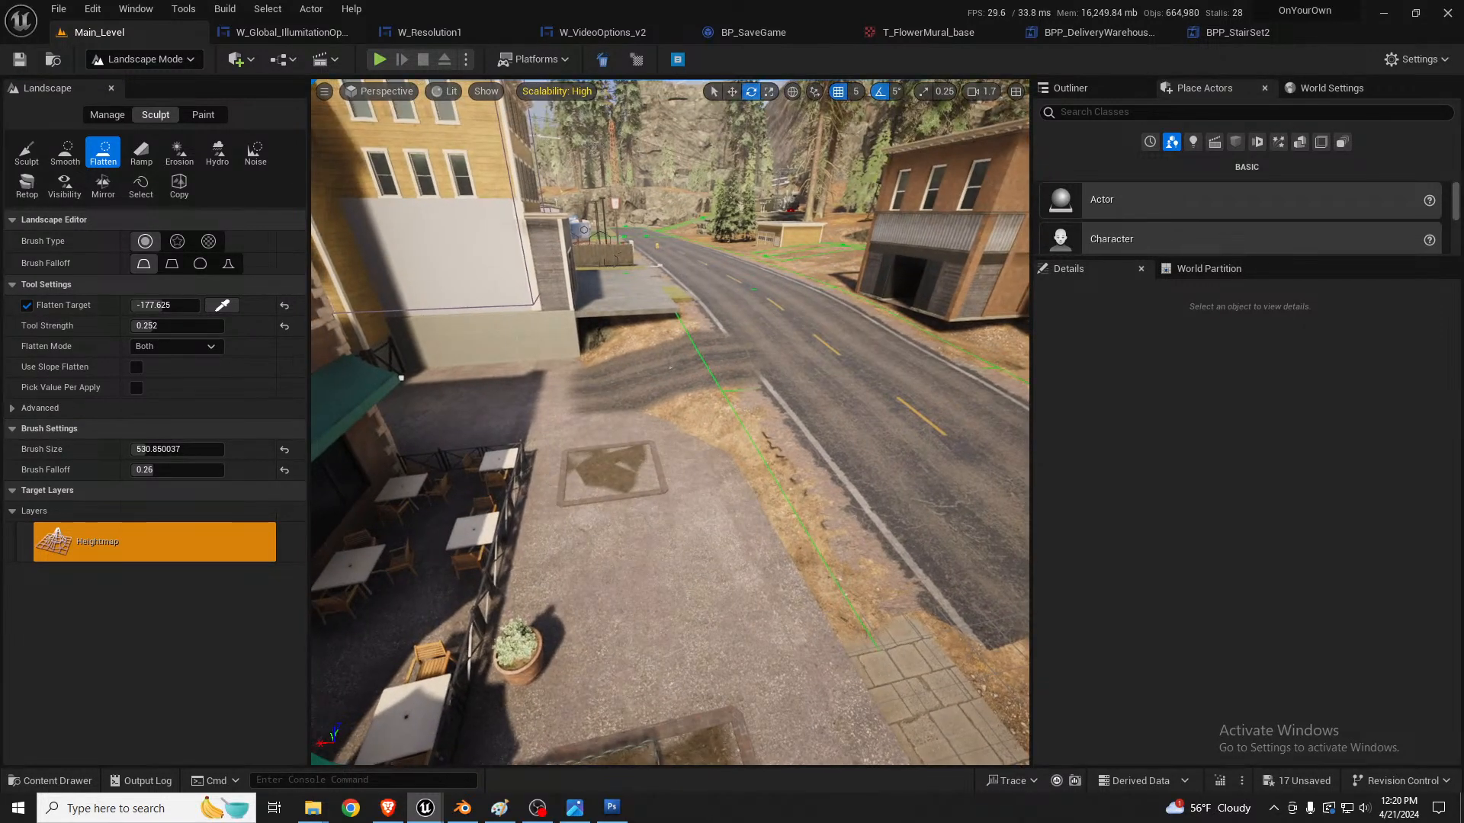
Step: Return to landscape spline management and deform the landscape to all splines
click(107, 116)
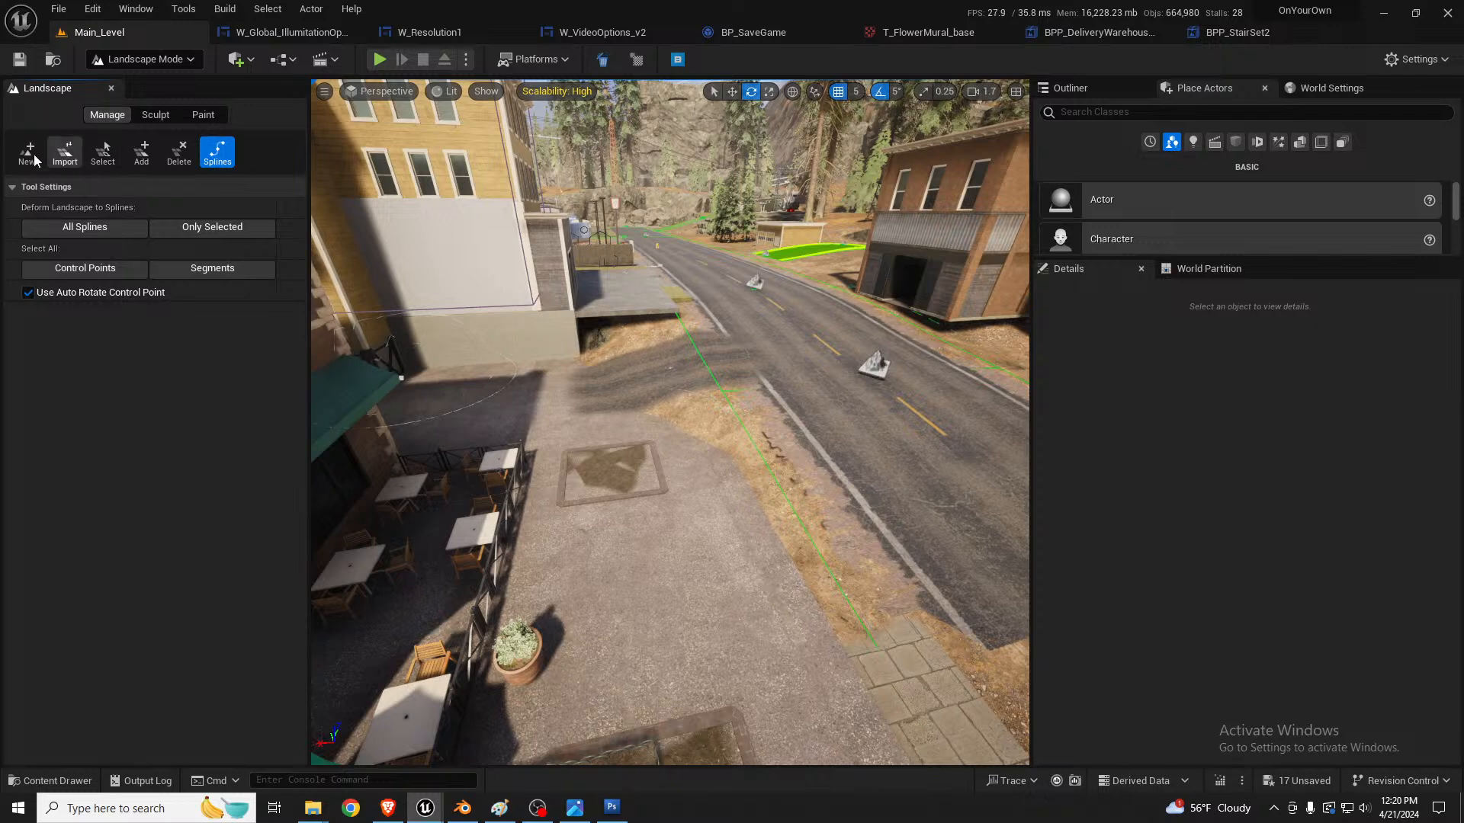
click(68, 231)
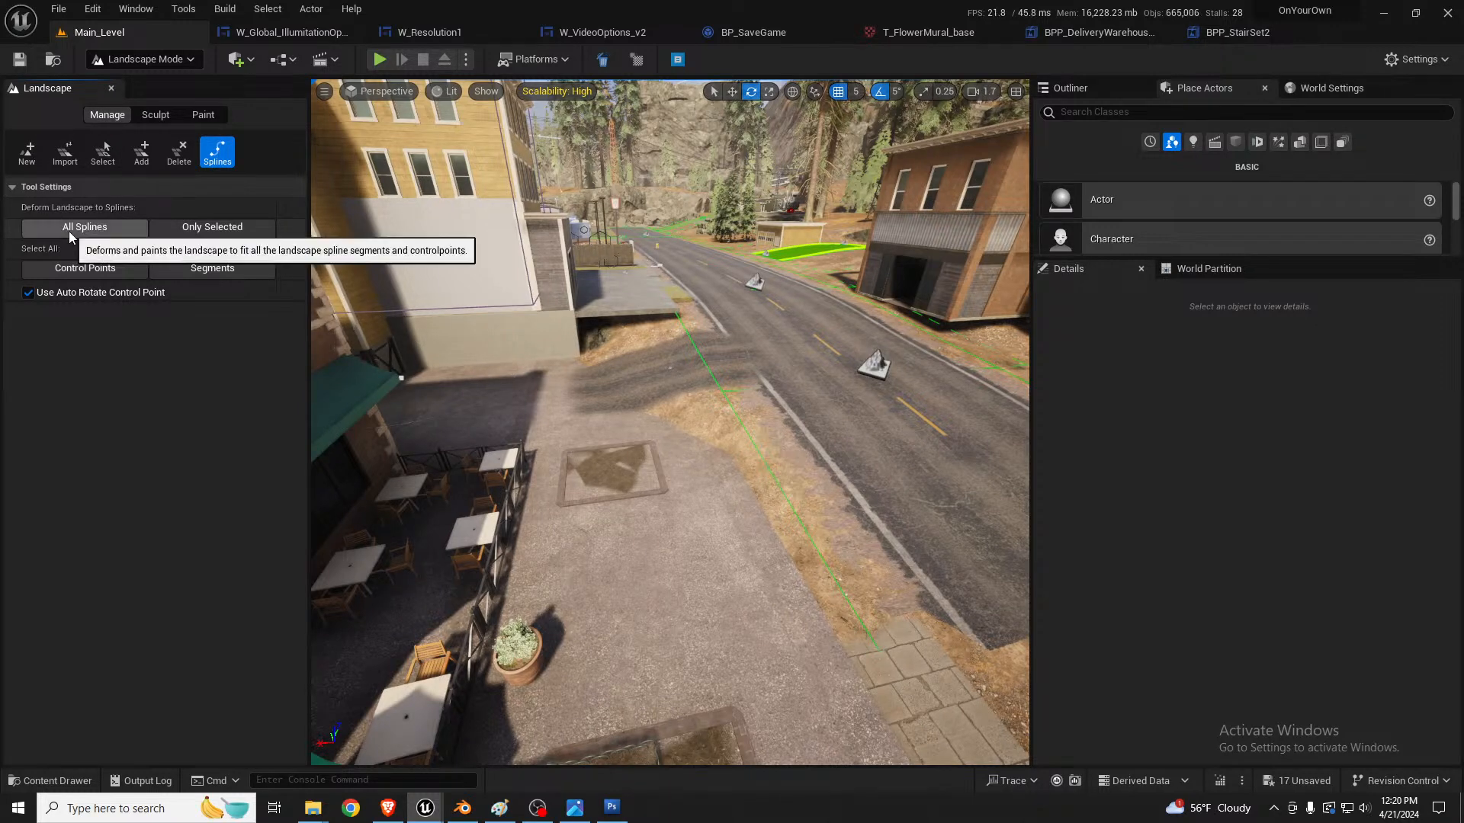
mouse_move(610, 397)
right_down()
mouse_move(671, 458)
mouse_move(677, 441)
mouse_move(639, 403)
mouse_move(663, 398)
mouse_move(629, 398)
right_up()
key(w)
key(s)
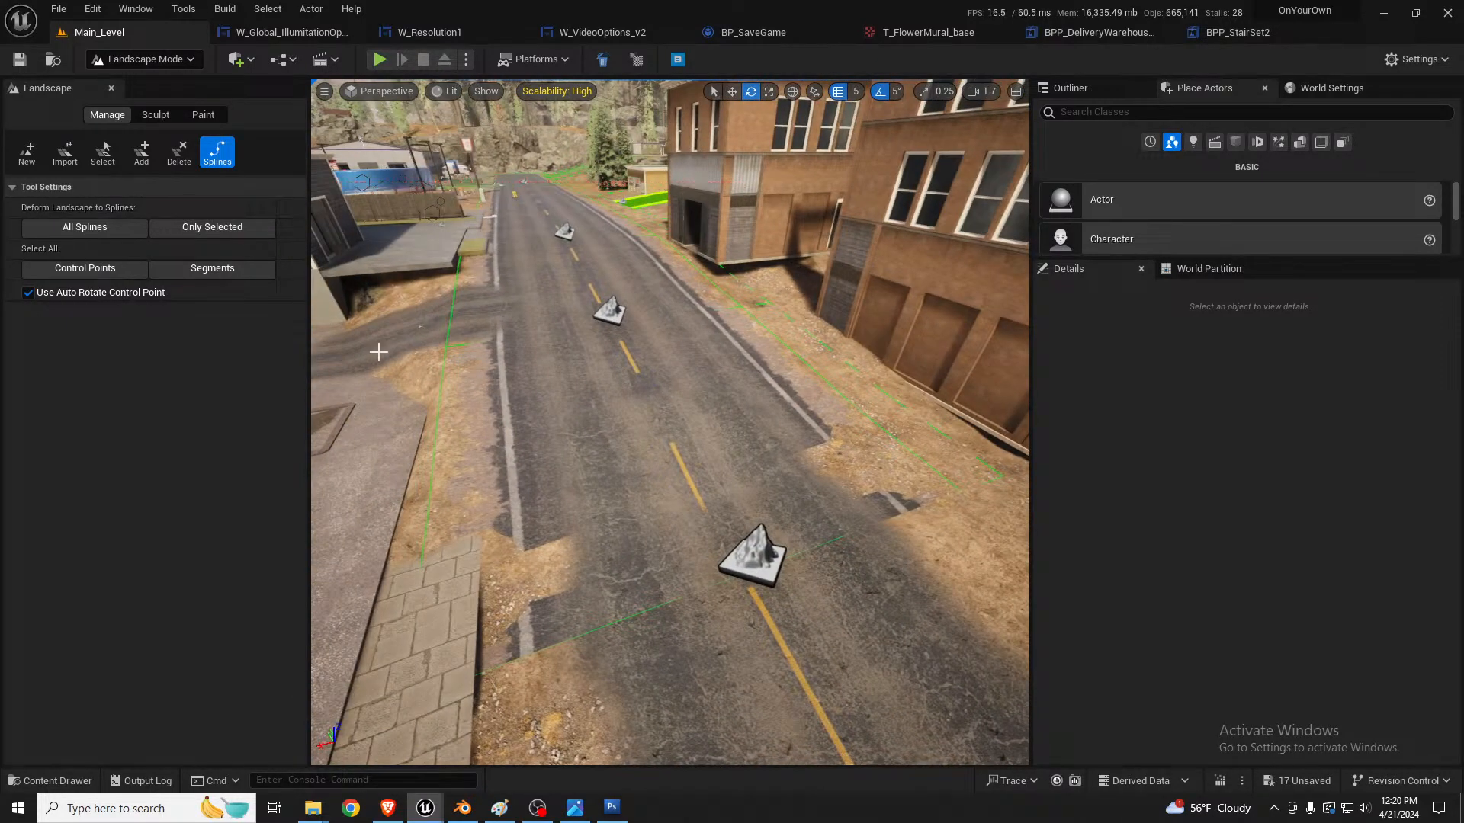
Step: Examine where the alley's asphalt decal meets the road and how the fenced dirt driveway along the same road blends in
key(a)
right_drag(521, 320, 674, 327)
key(w)
key(s)
key(w)
scroll(706, 267, down, 1)
key(e)
key(d)
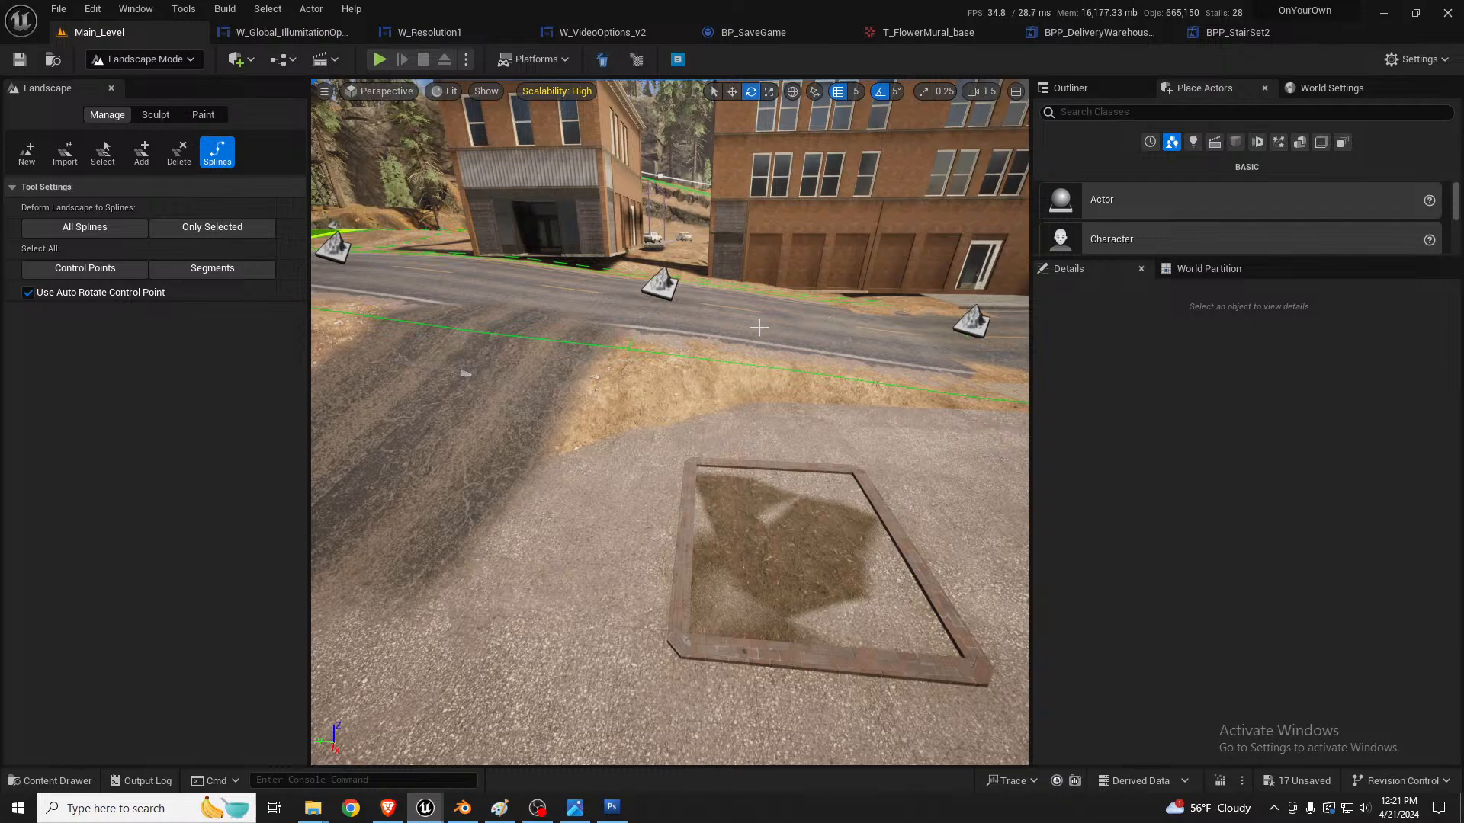
key(s)
right_drag(738, 332, 709, 389)
key(w)
key(d)
key(s)
key(a)
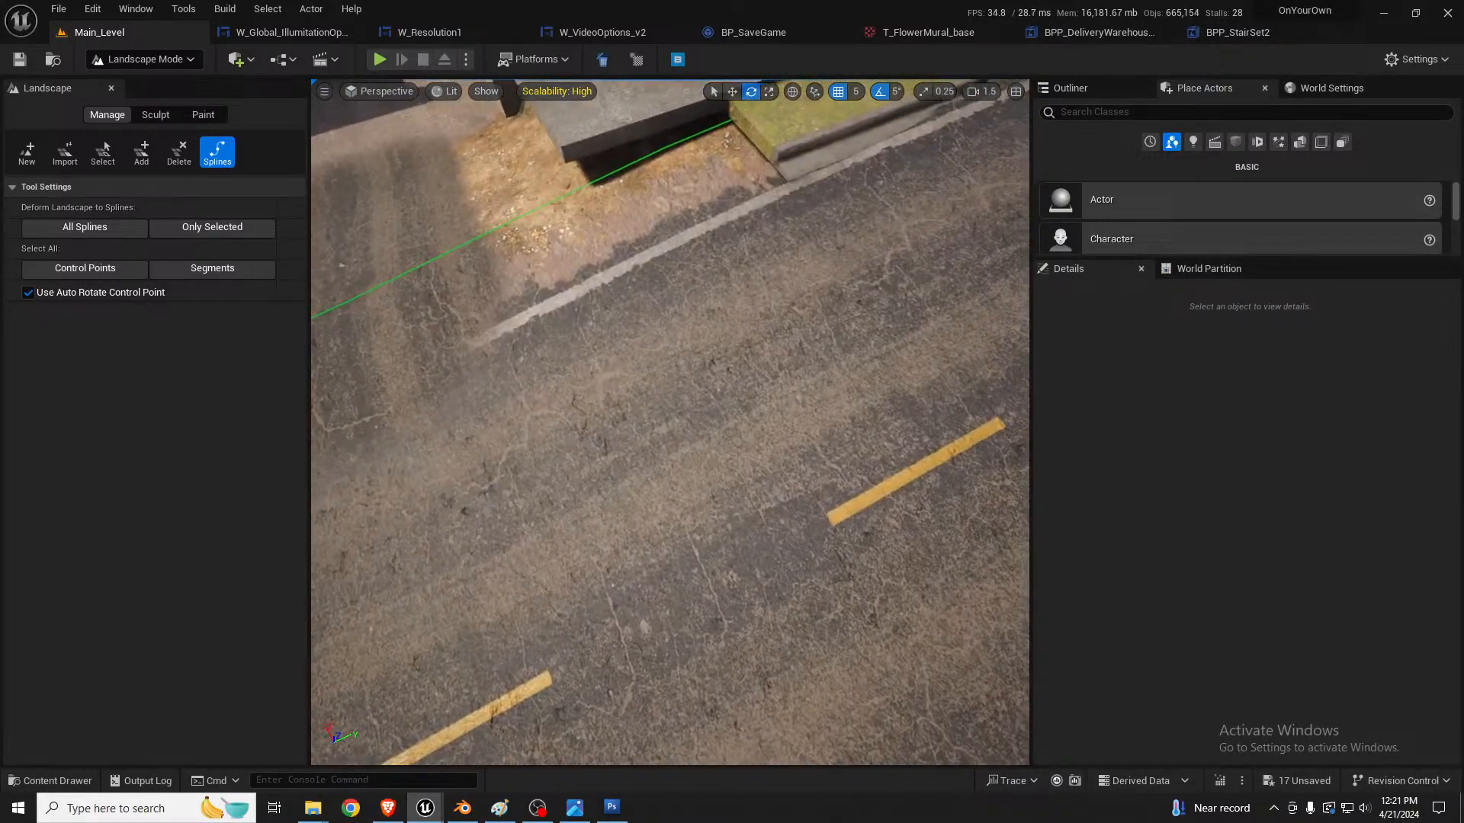
key(d)
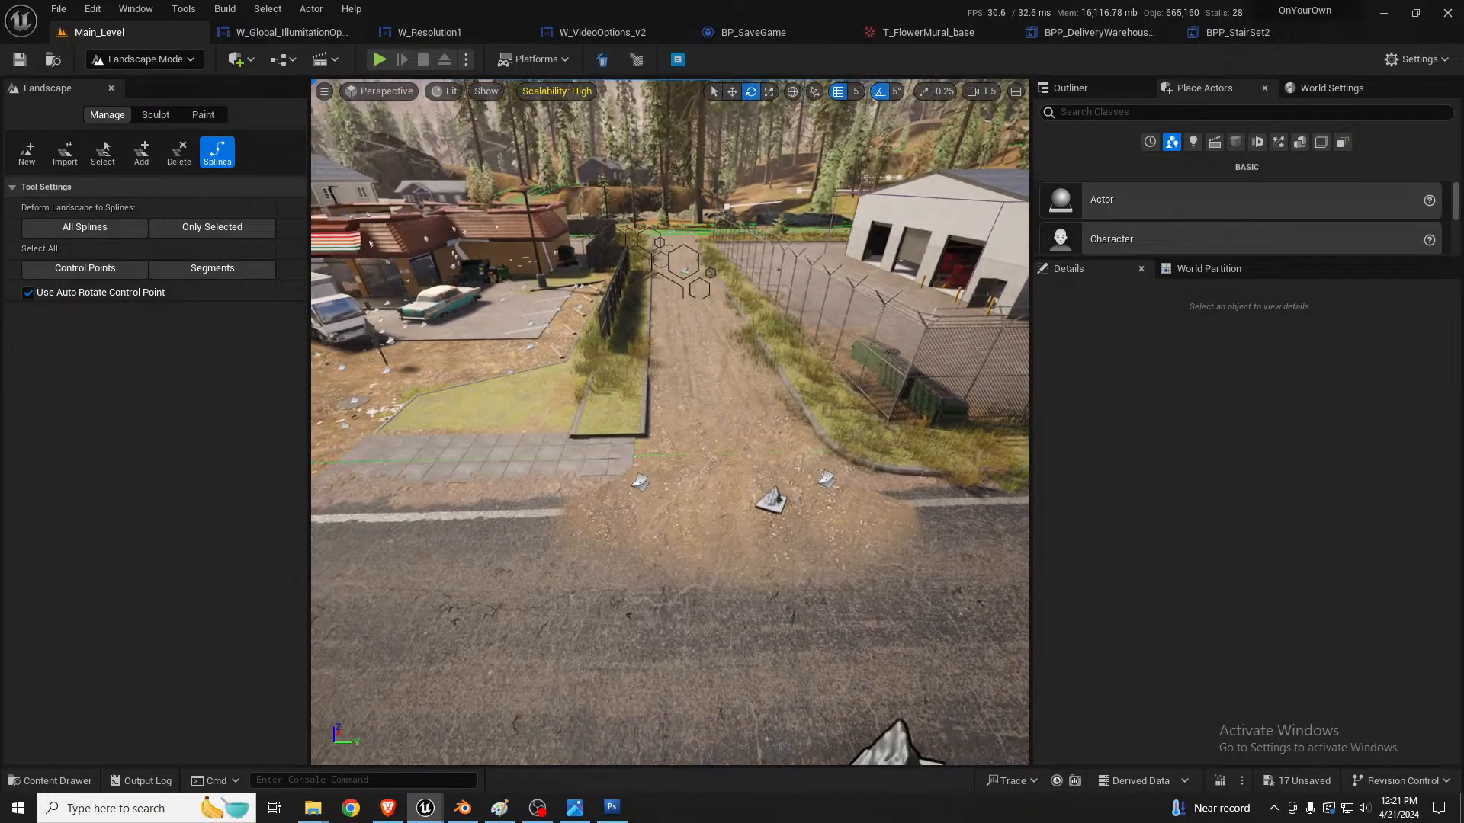
Step: Try to select the gravel decals at the dirt driveway's entrance in wireframe view while still in landscape mode
key(alt+2)
click(738, 498)
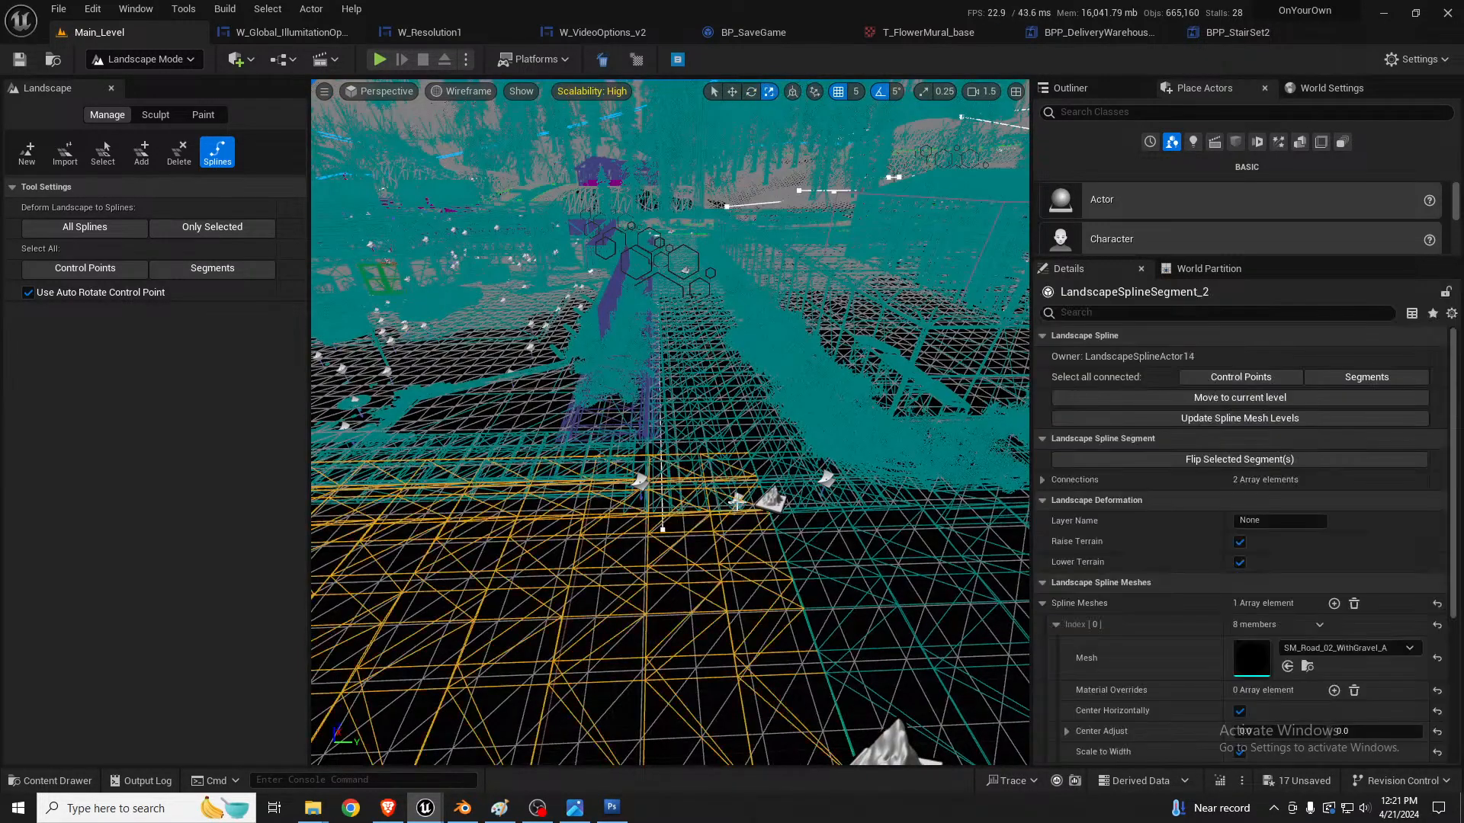
click(736, 497)
key(r)
click(737, 498)
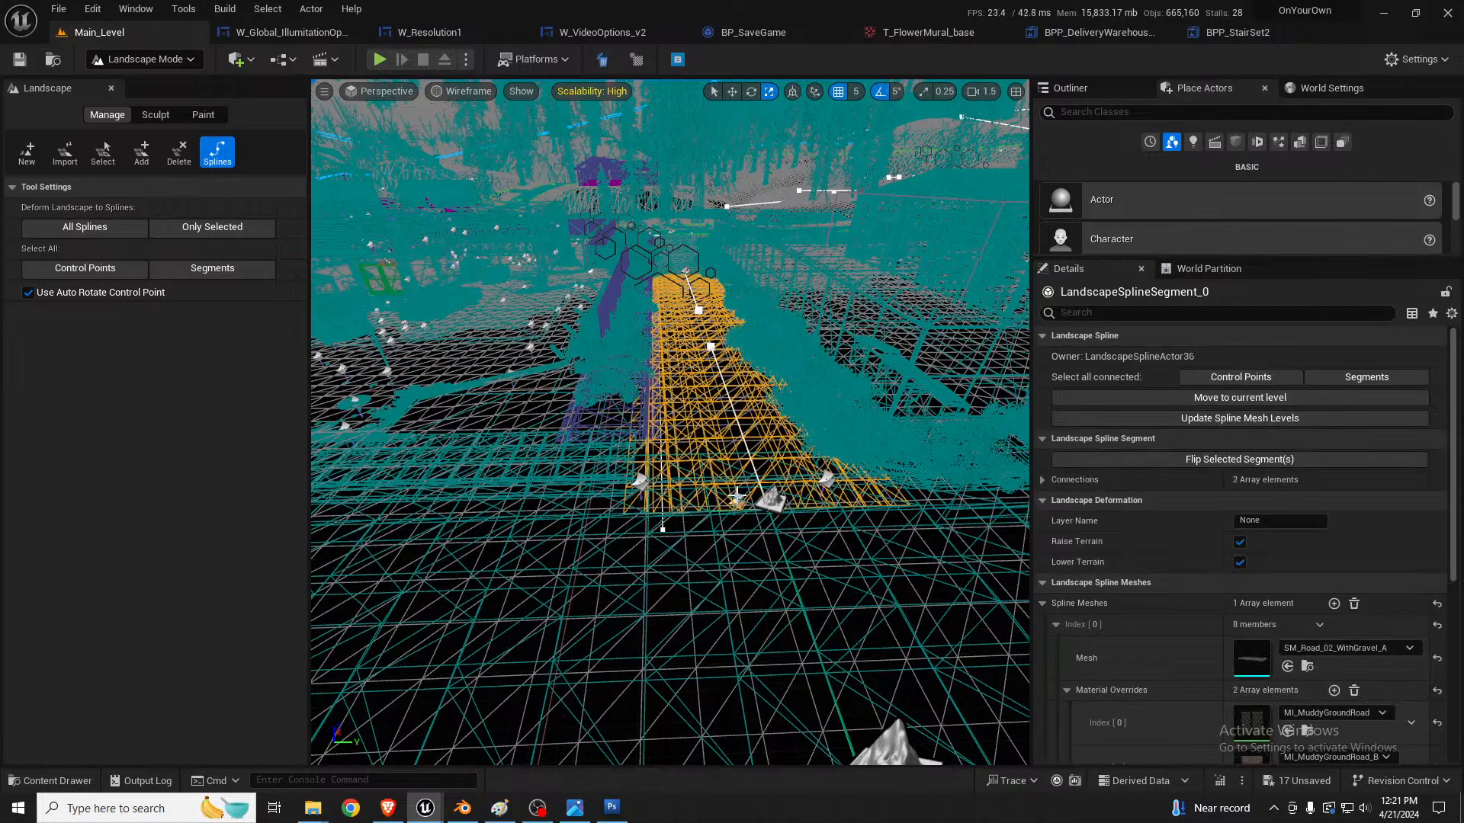
key(f)
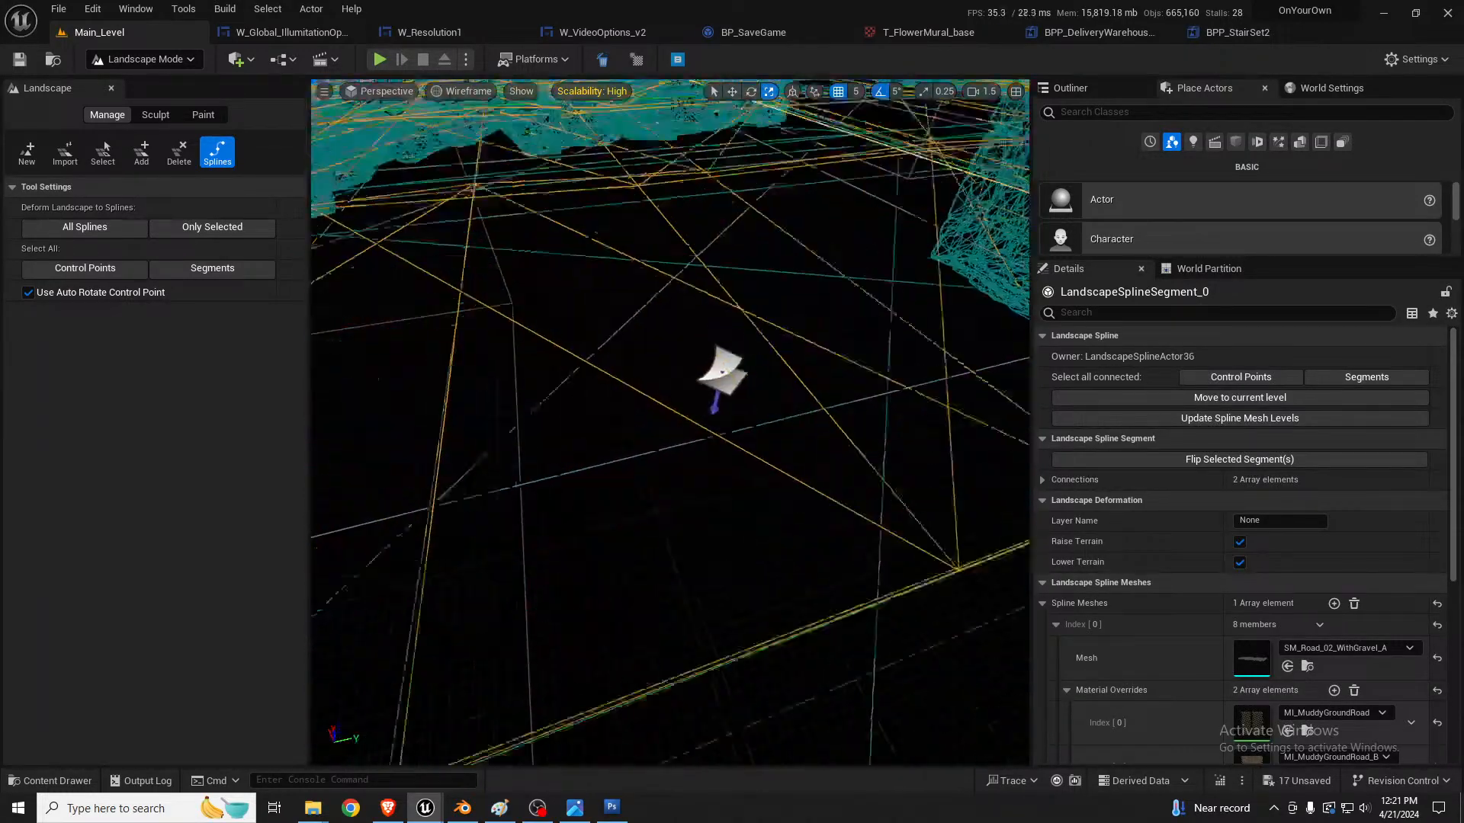
click(736, 410)
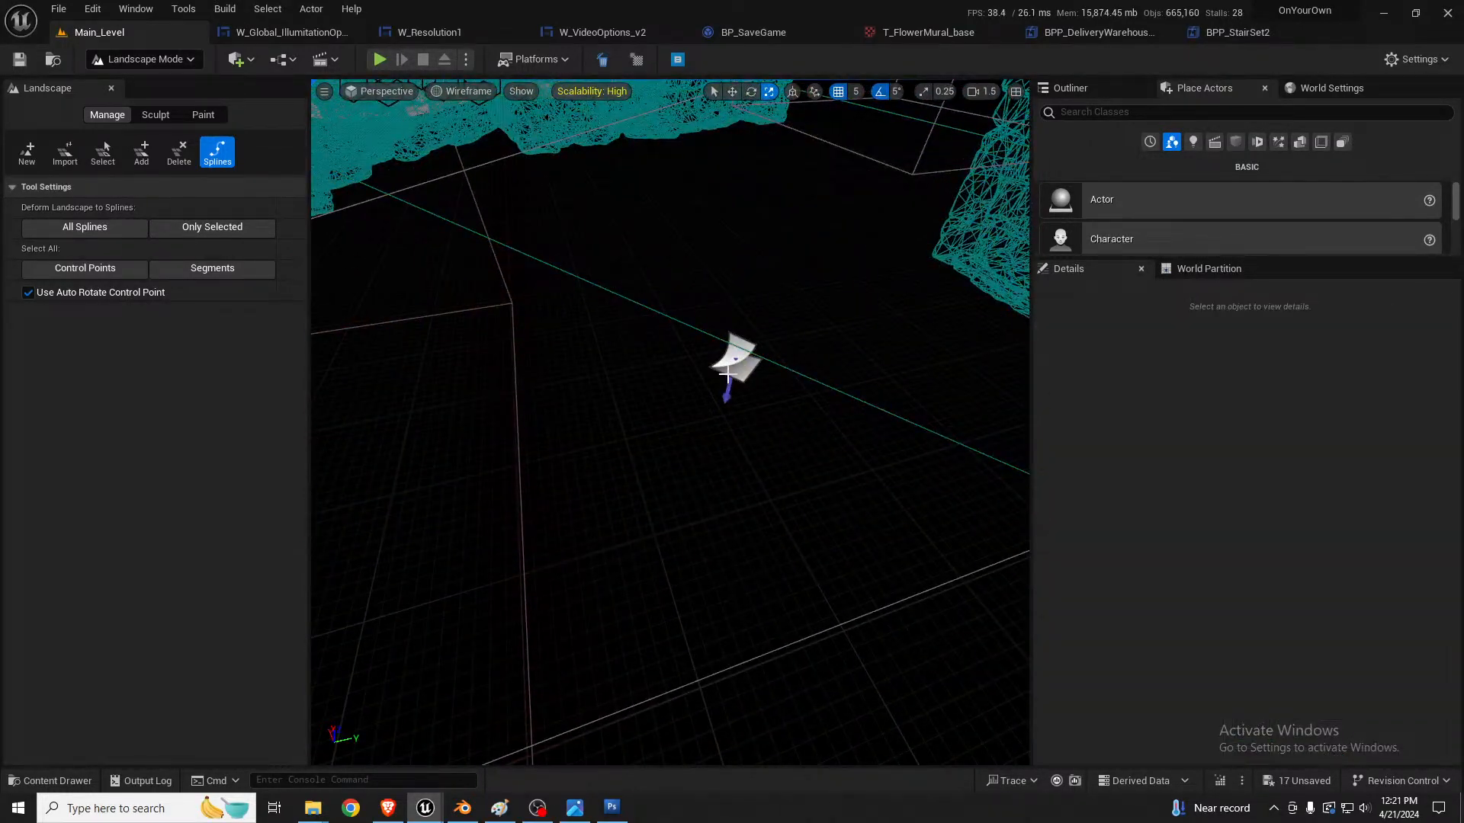
Step: Switch to selection mode and select the three gravel decals where the dirt driveway meets the road
key(shift+1)
right_drag(636, 359, 686, 359)
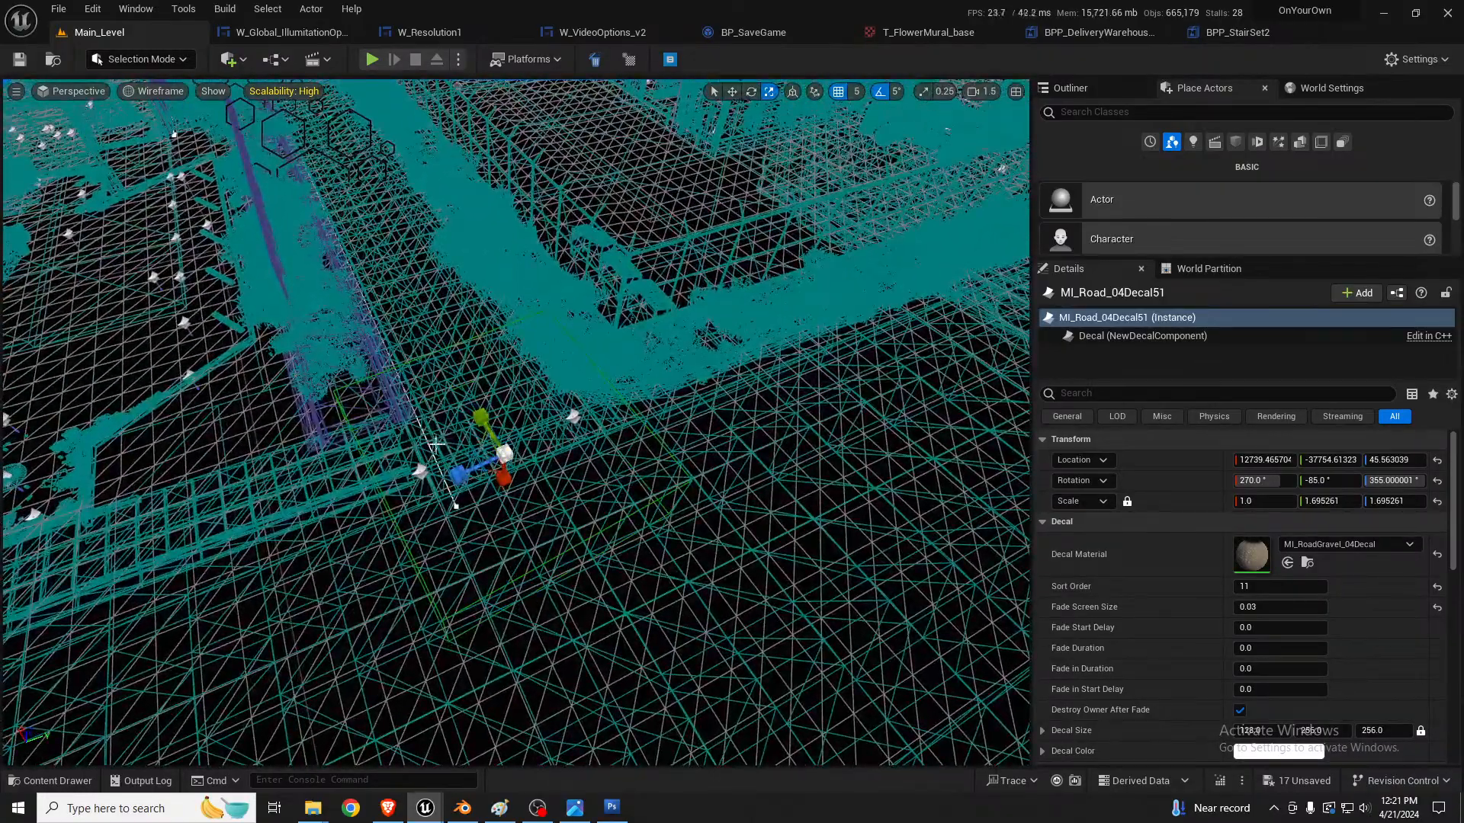
ctrl+click(446, 466)
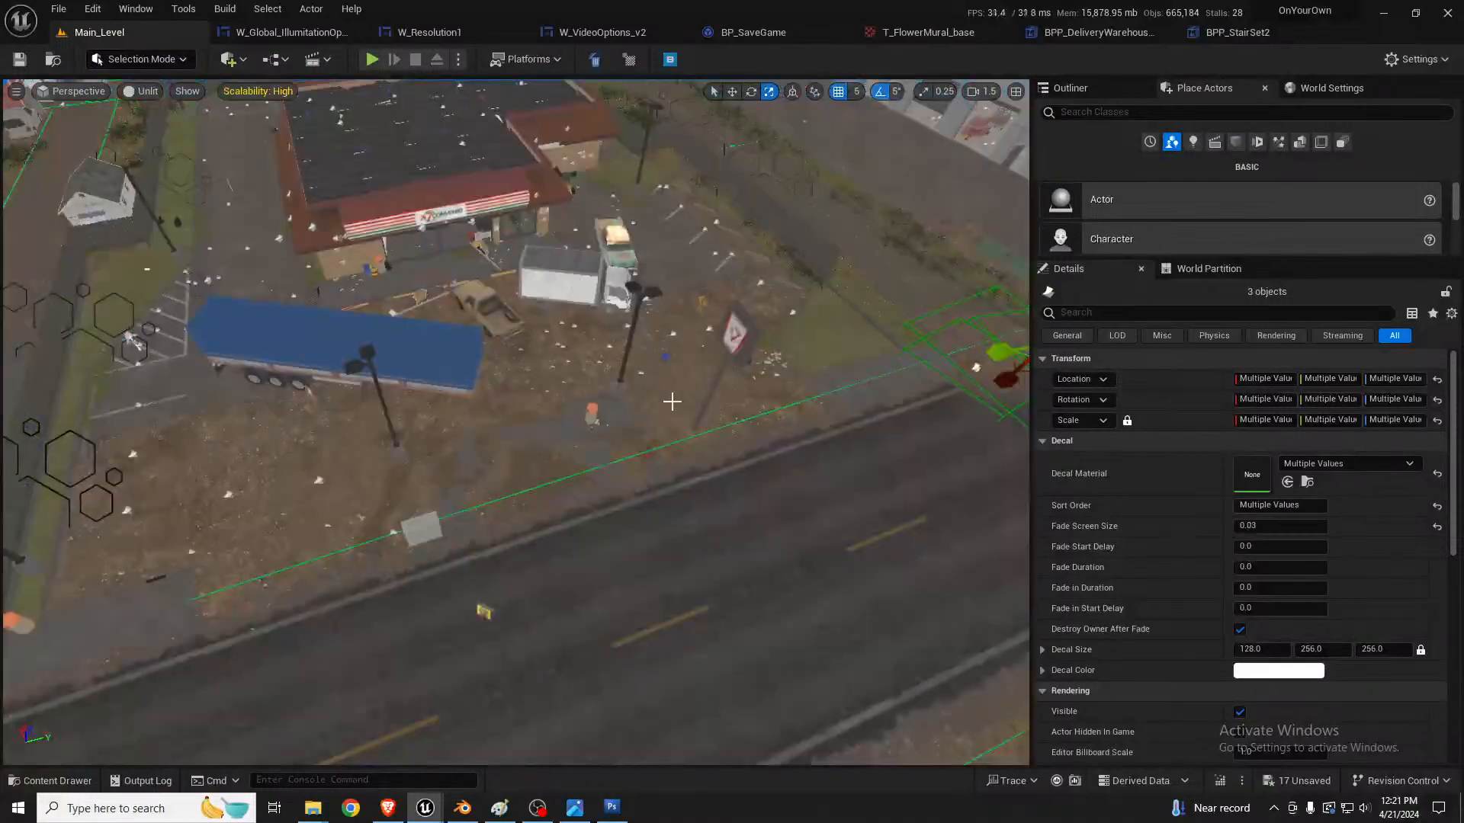
right_drag(671, 402, 724, 401)
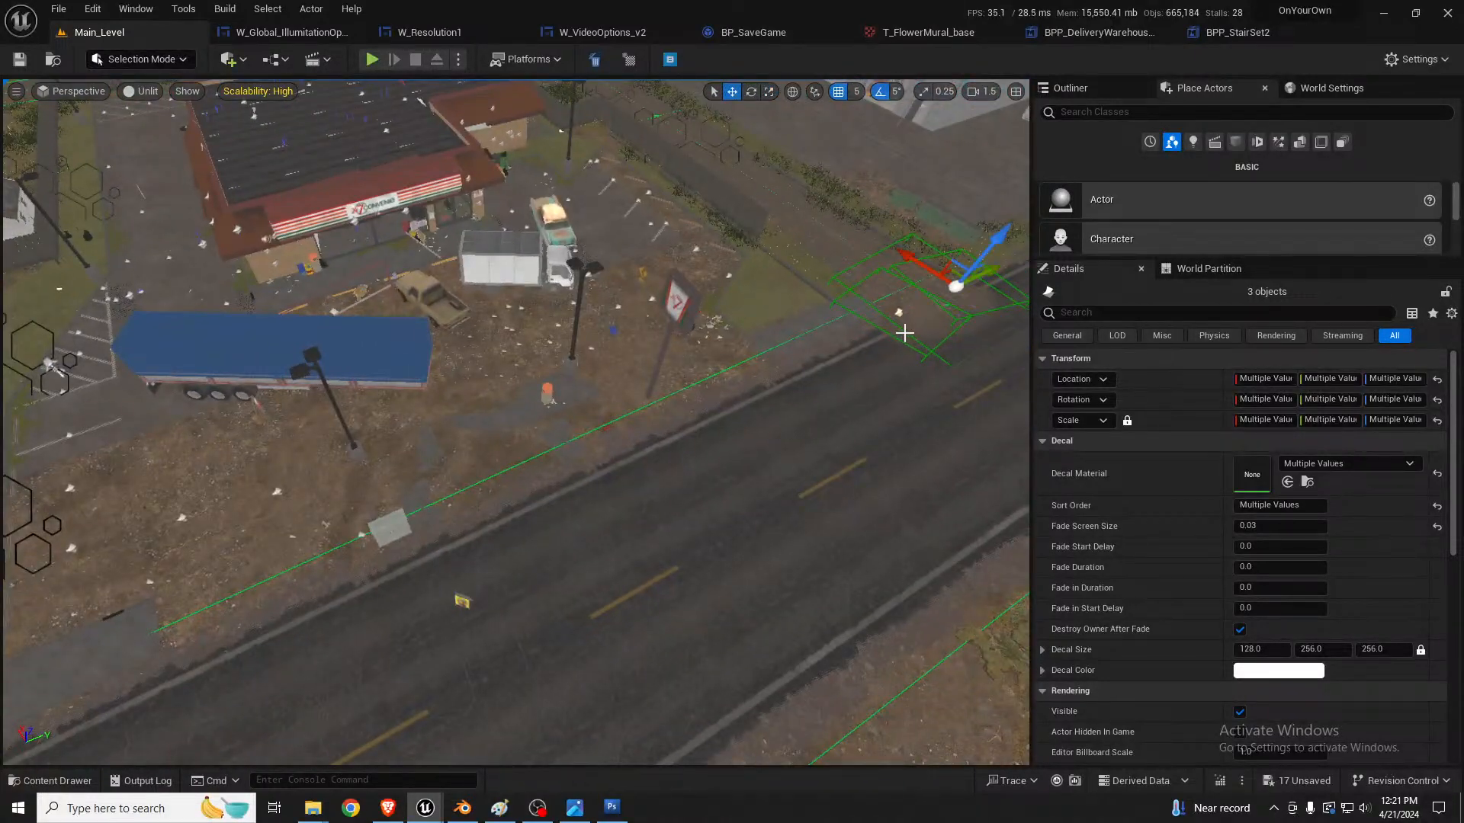
Step: Return to lit view and duplicate the three selected gravel decals to the junction of the mural building's alley and the road
key(alt+4)
mouse_move(903, 333)
right_down()
mouse_move(808, 333)
mouse_move(888, 324)
right_up()
key(a)
right_drag(1010, 222, 1029, 208)
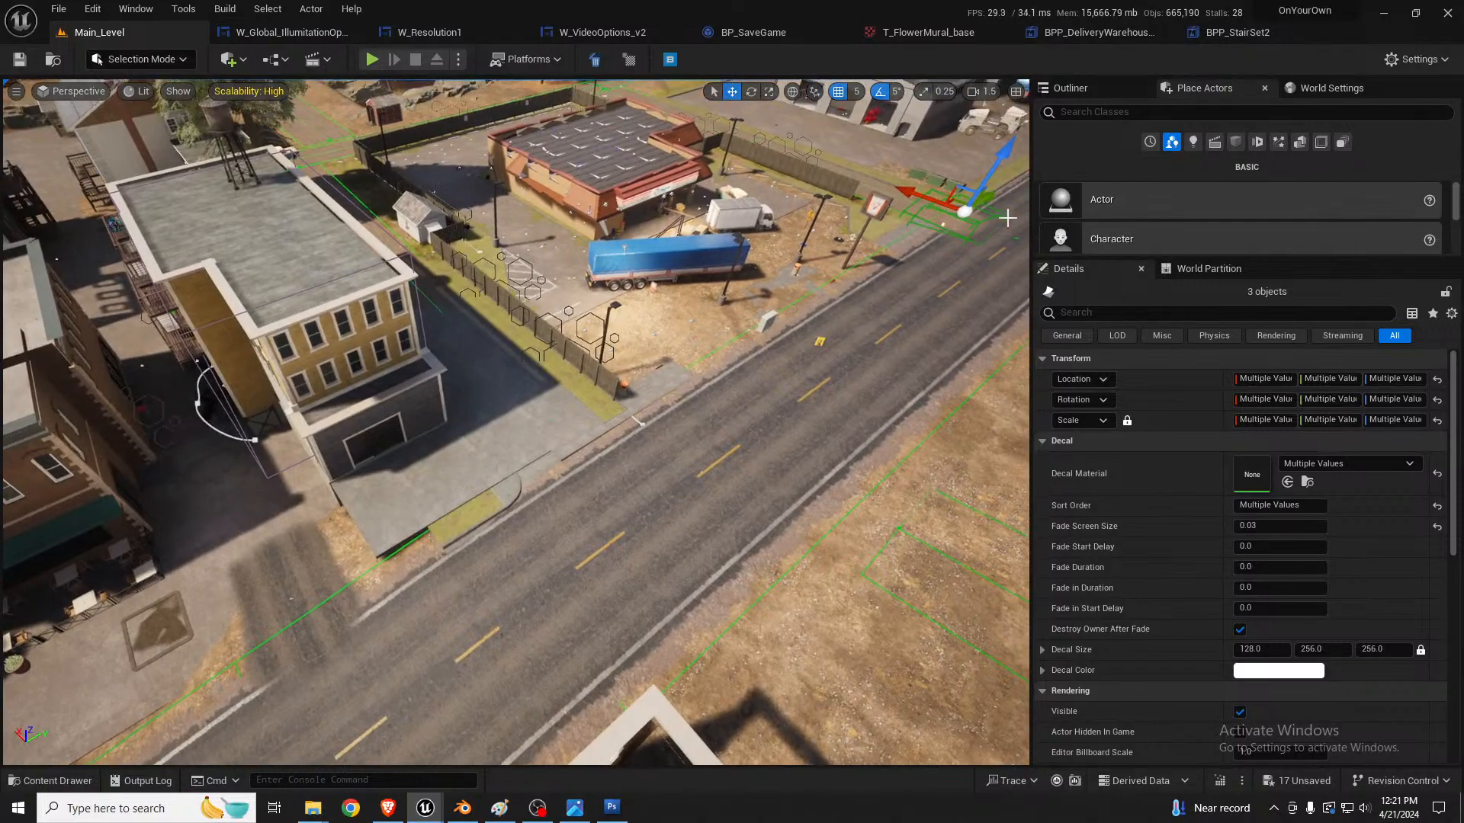
drag(994, 193, 282, 606)
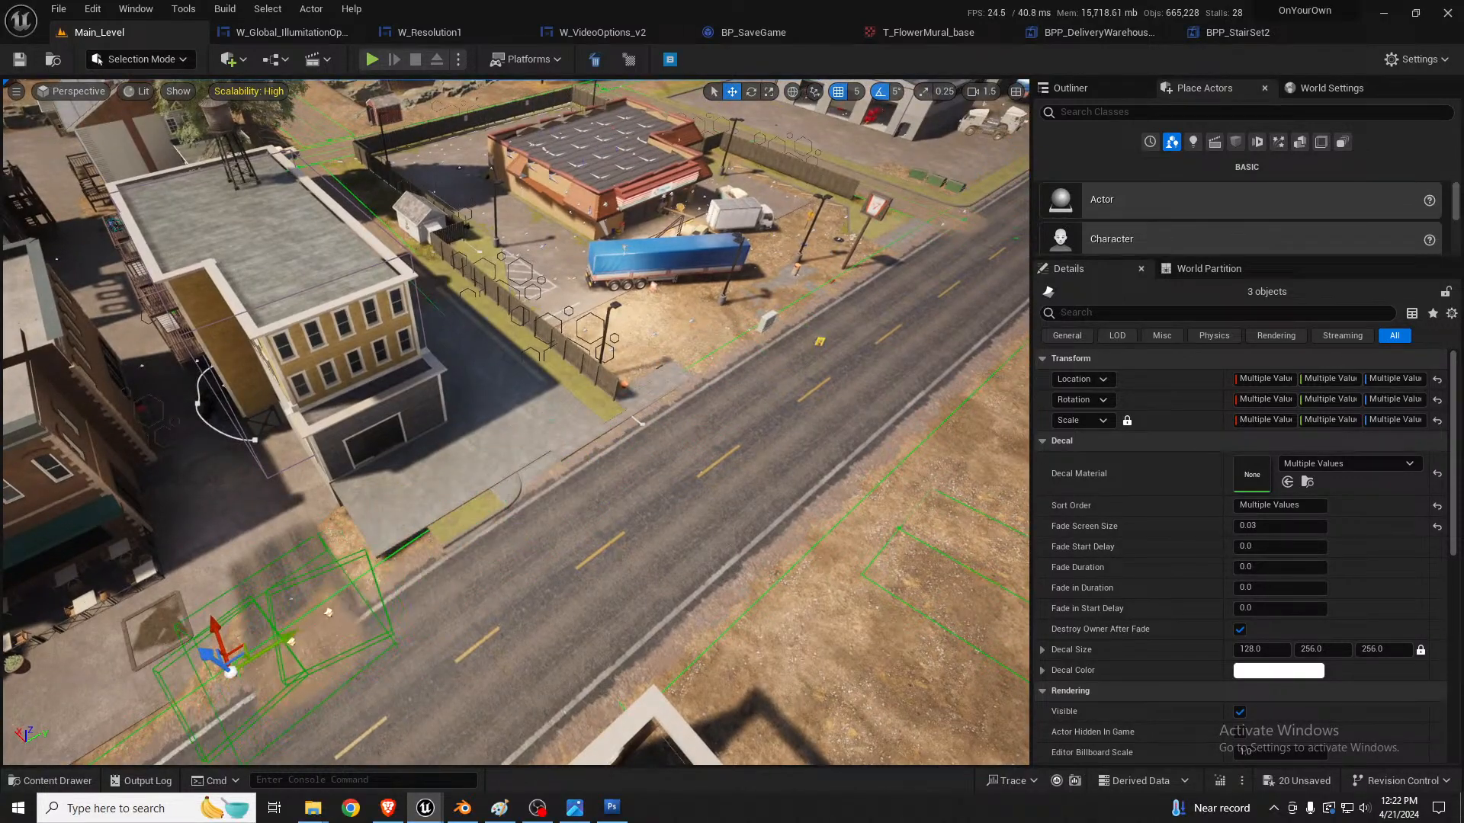
Step: Reposition the three duplicated gravel decals so they cover the dirt between the alley's asphalt decal and the road edge
key(f)
right_drag(282, 606, 717, 427)
key(w)
right_drag(534, 427, 497, 516)
key(s)
scroll(497, 516, down, 2)
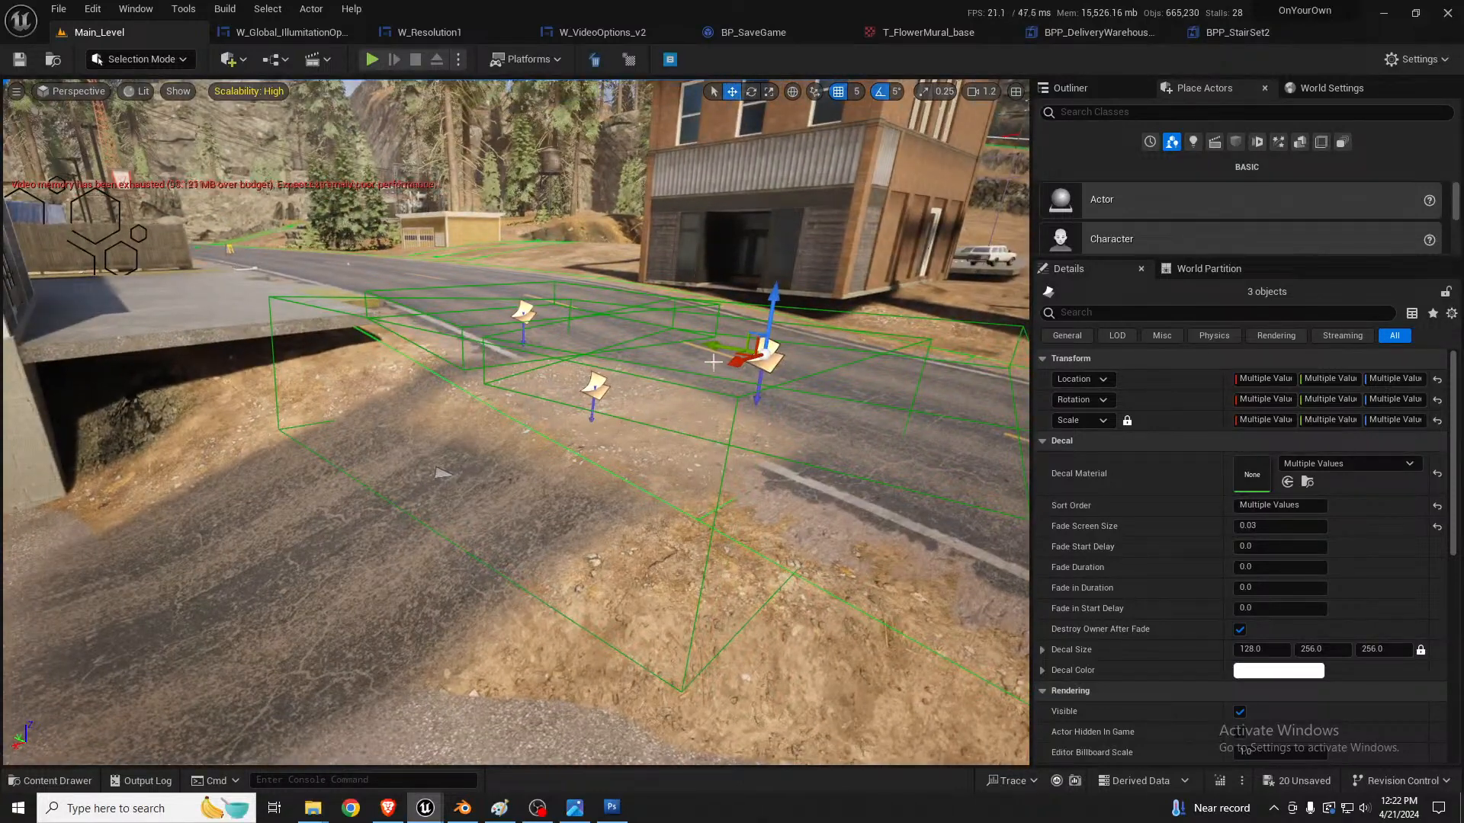
right_drag(709, 354, 715, 333)
key(e)
drag(794, 343, 707, 531)
key(w)
right_drag(707, 532, 766, 609)
drag(457, 373, 402, 357)
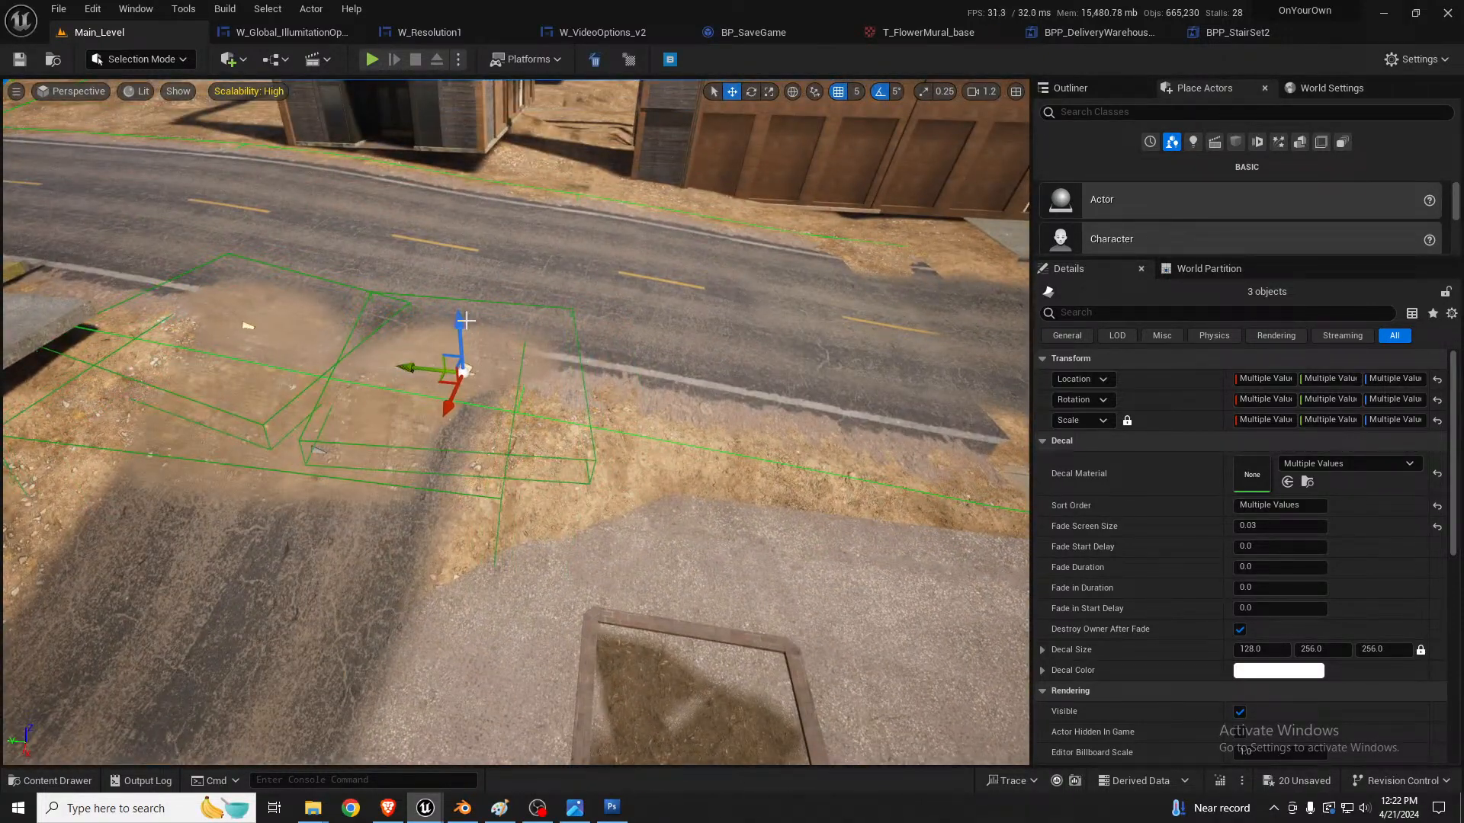
Step: Lower the alley's asphalt decal by 10 units, slide it back from the road and shrink its Y scale to about 1.85
click(316, 450)
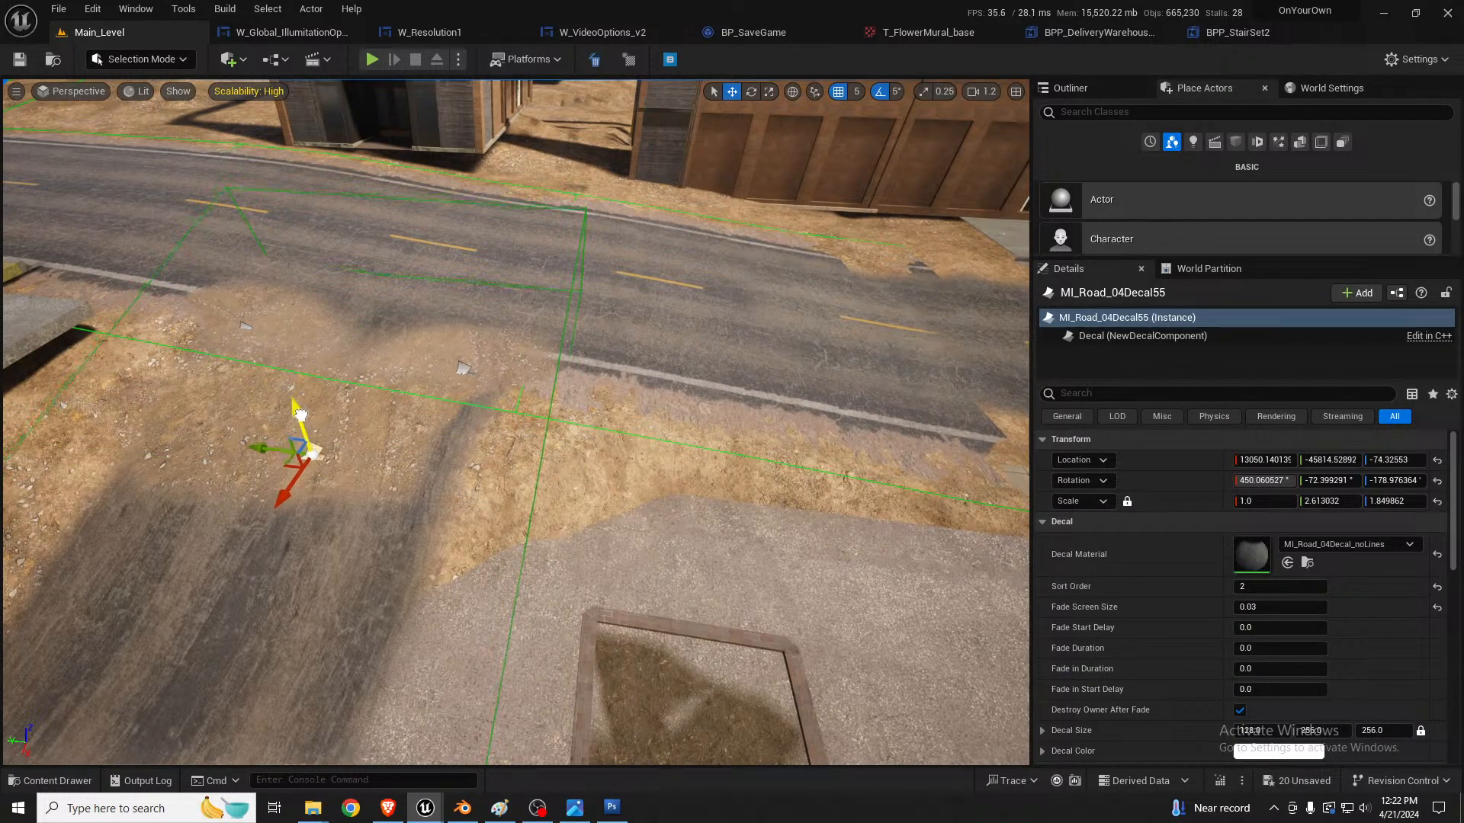
drag(298, 421, 297, 418)
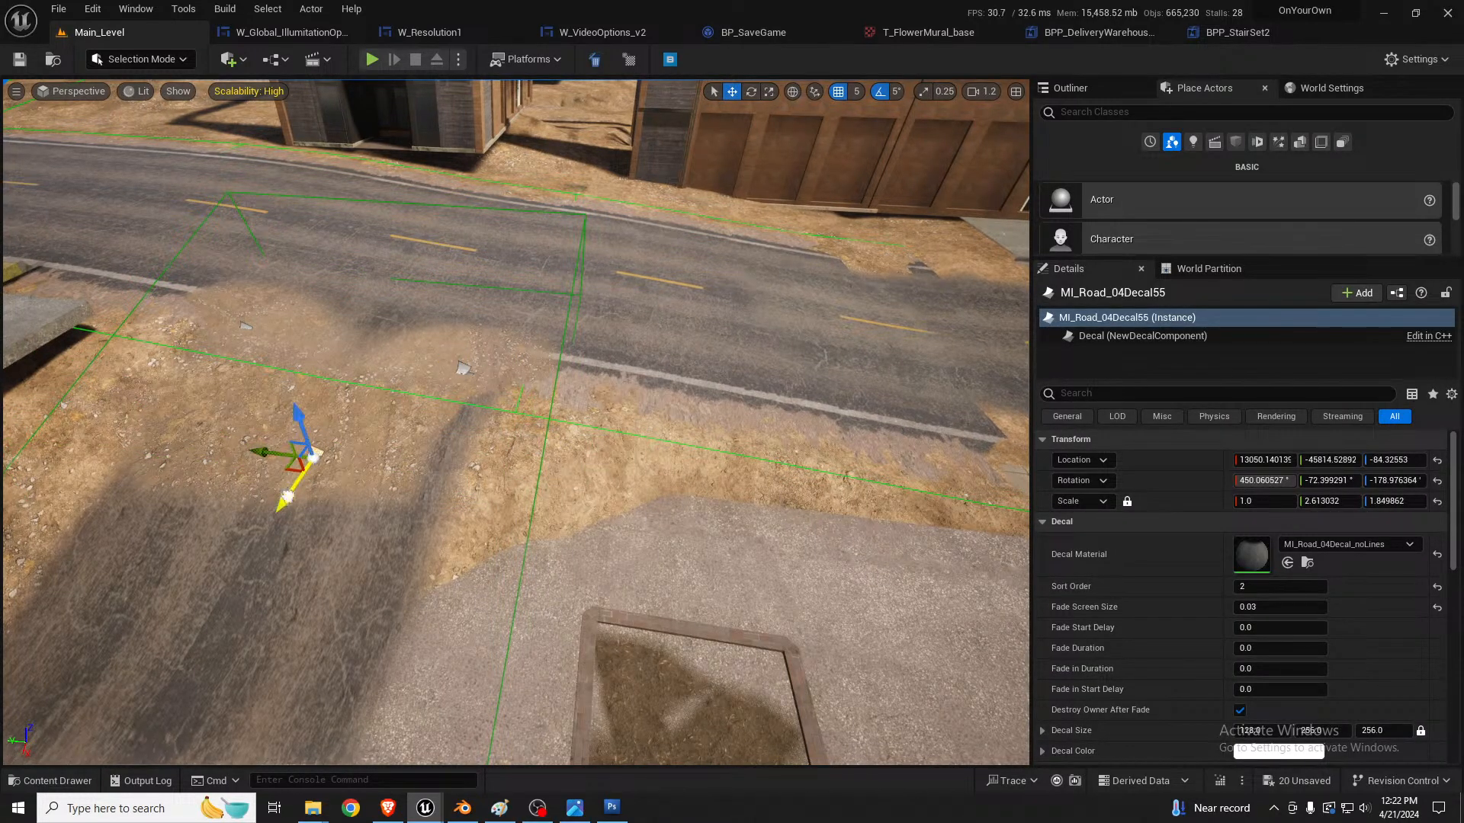
drag(277, 509, 265, 540)
key(r)
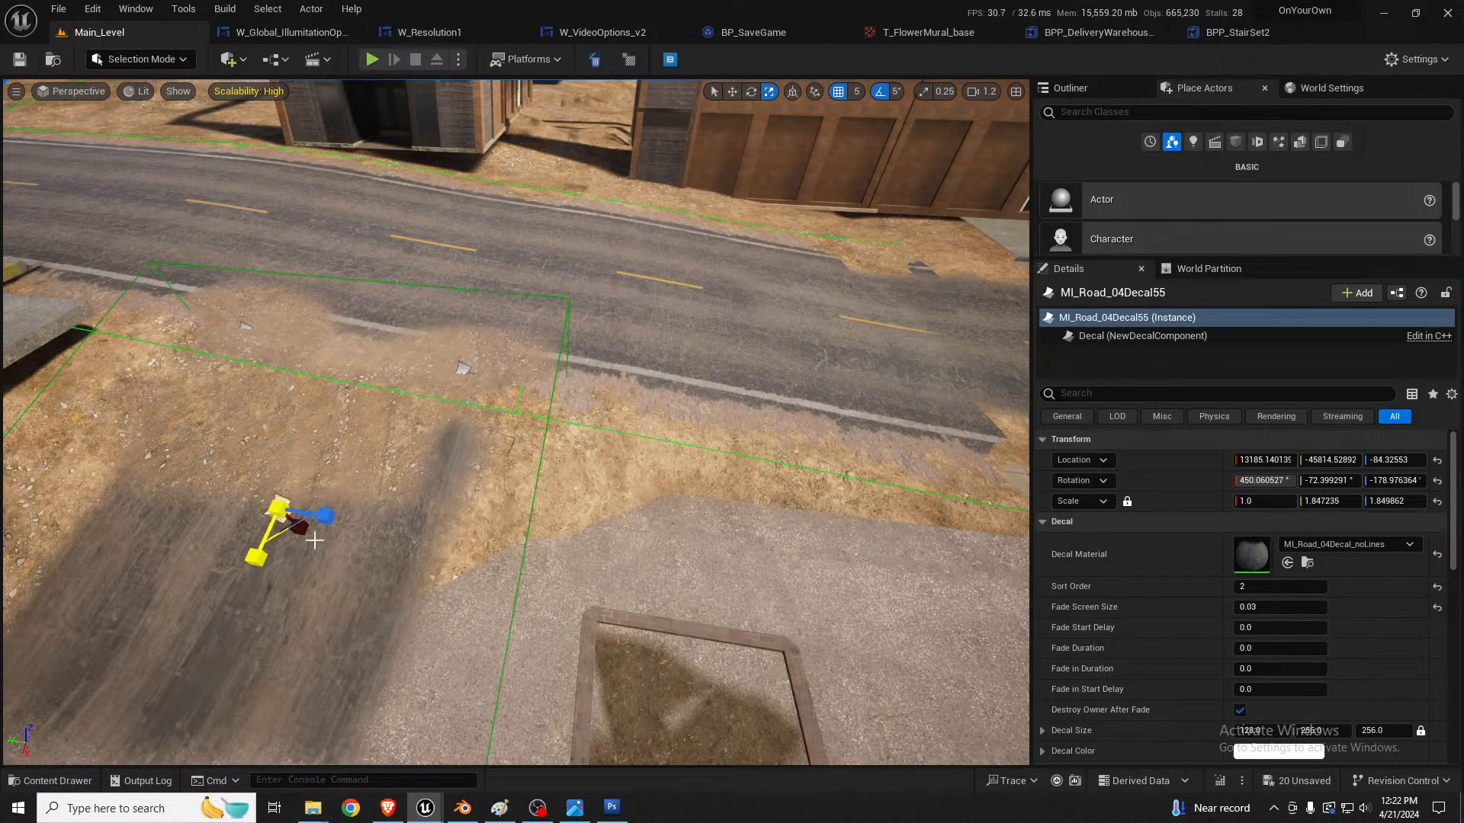
mouse_move(409, 513)
right_down()
mouse_move(389, 523)
mouse_move(409, 512)
right_up()
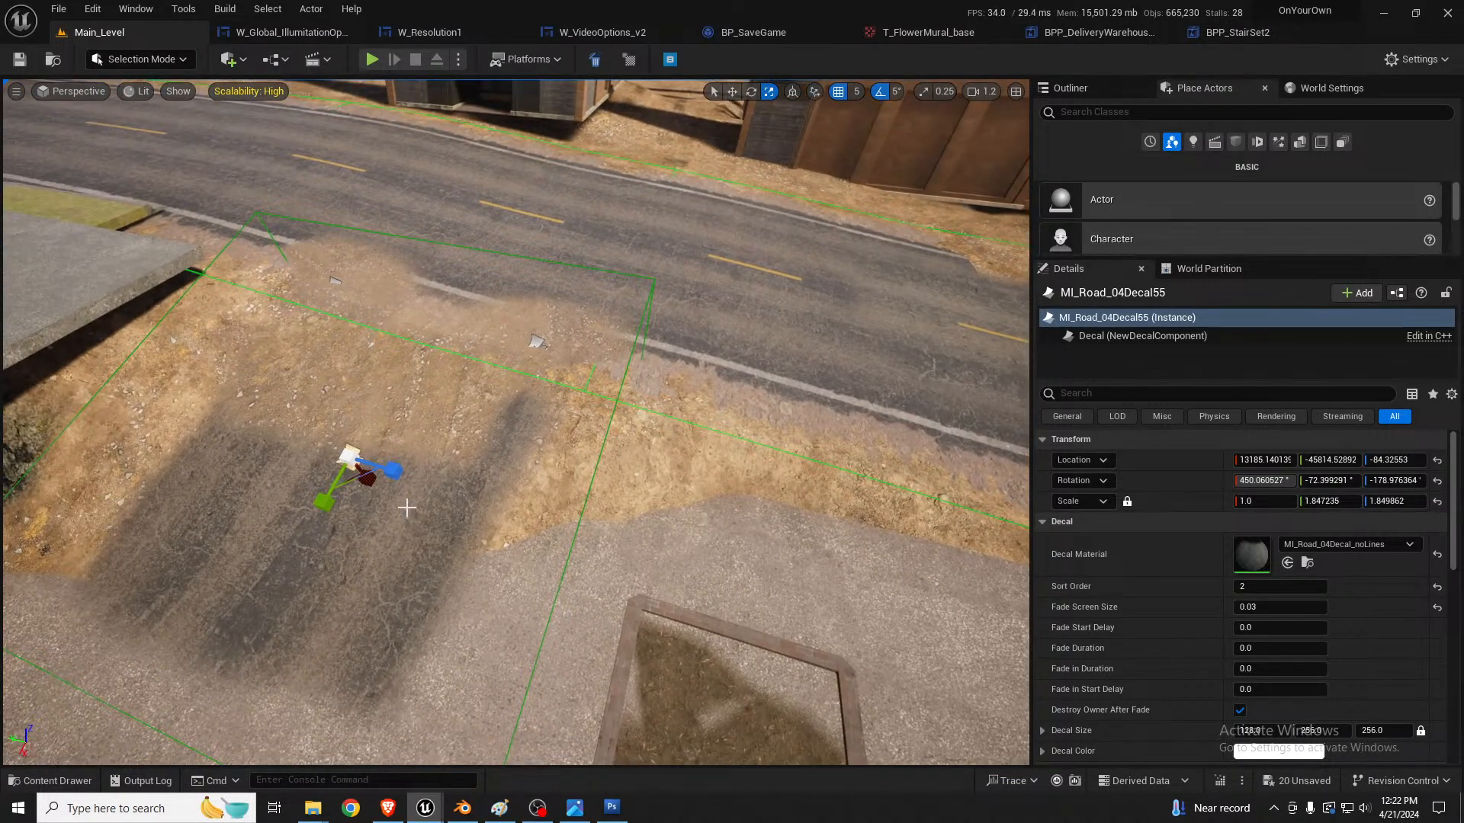
key(shift+2)
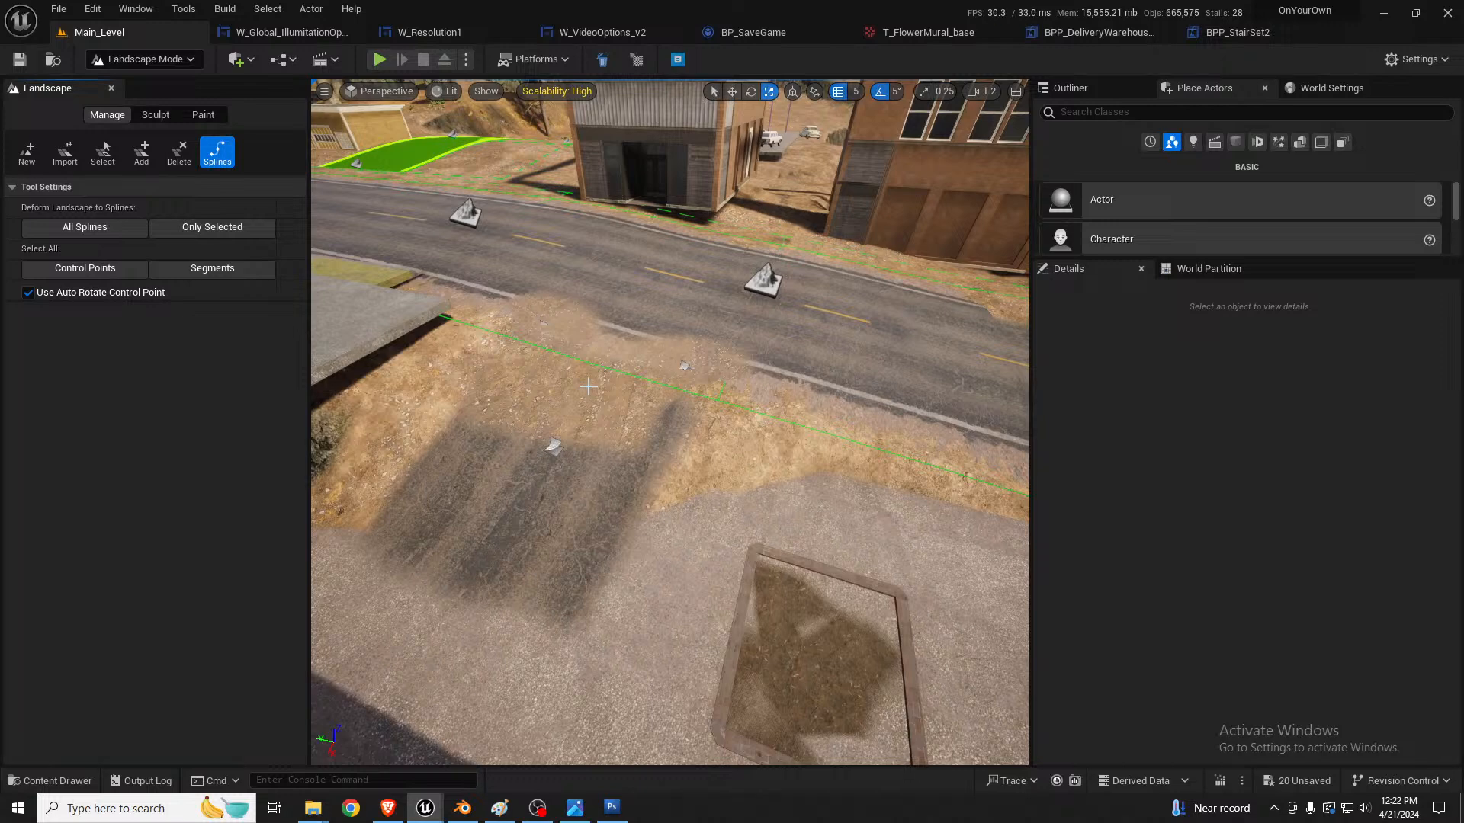
right_drag(579, 403, 582, 400)
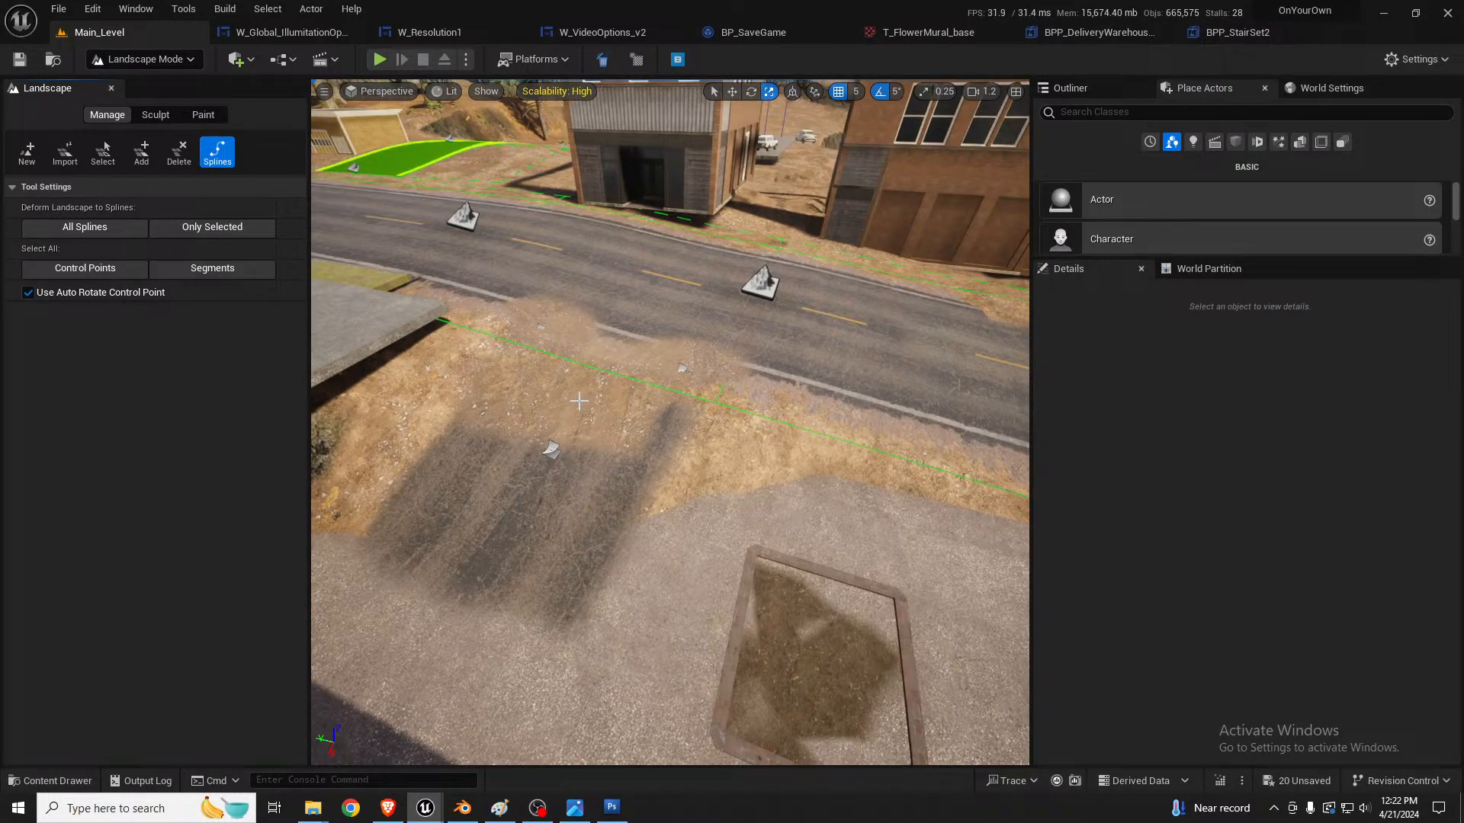
key(shift+1)
Step: Select the middle duplicated gravel decal through wireframe view and raise it to a Z location of about -97.84
key(alt+2)
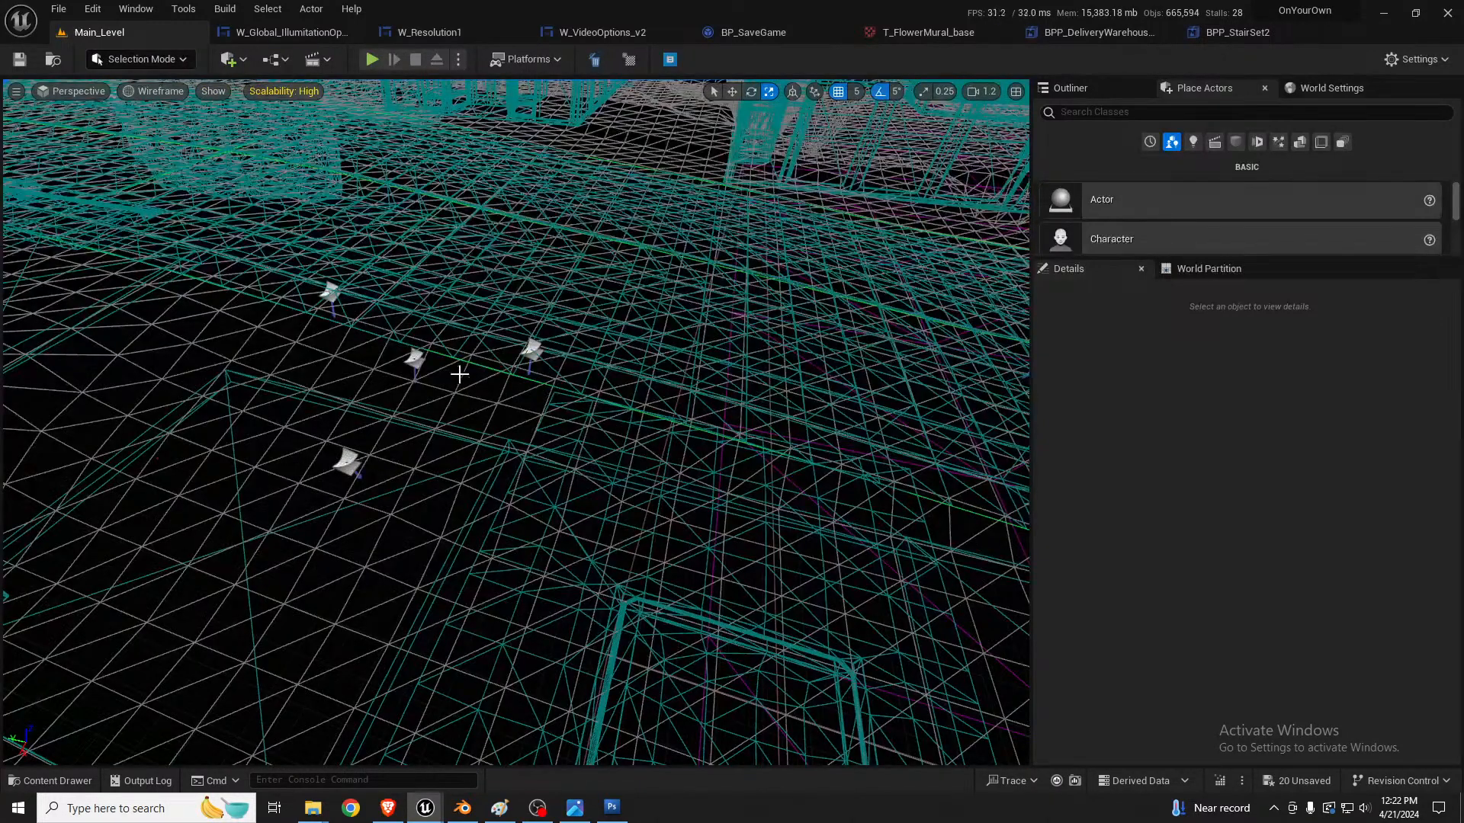
click(413, 368)
key(alt+4)
key(w)
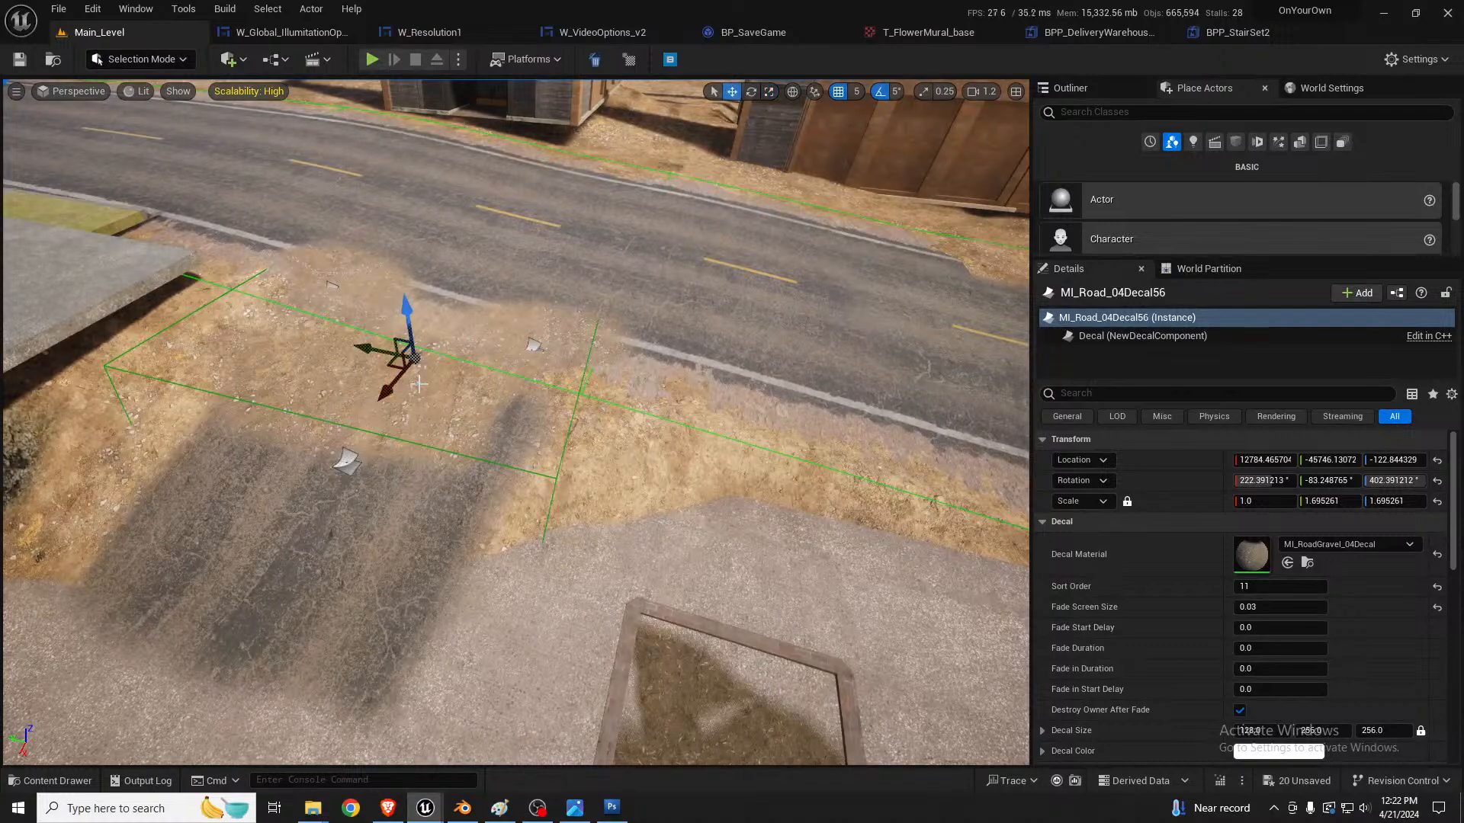
drag(406, 329, 409, 309)
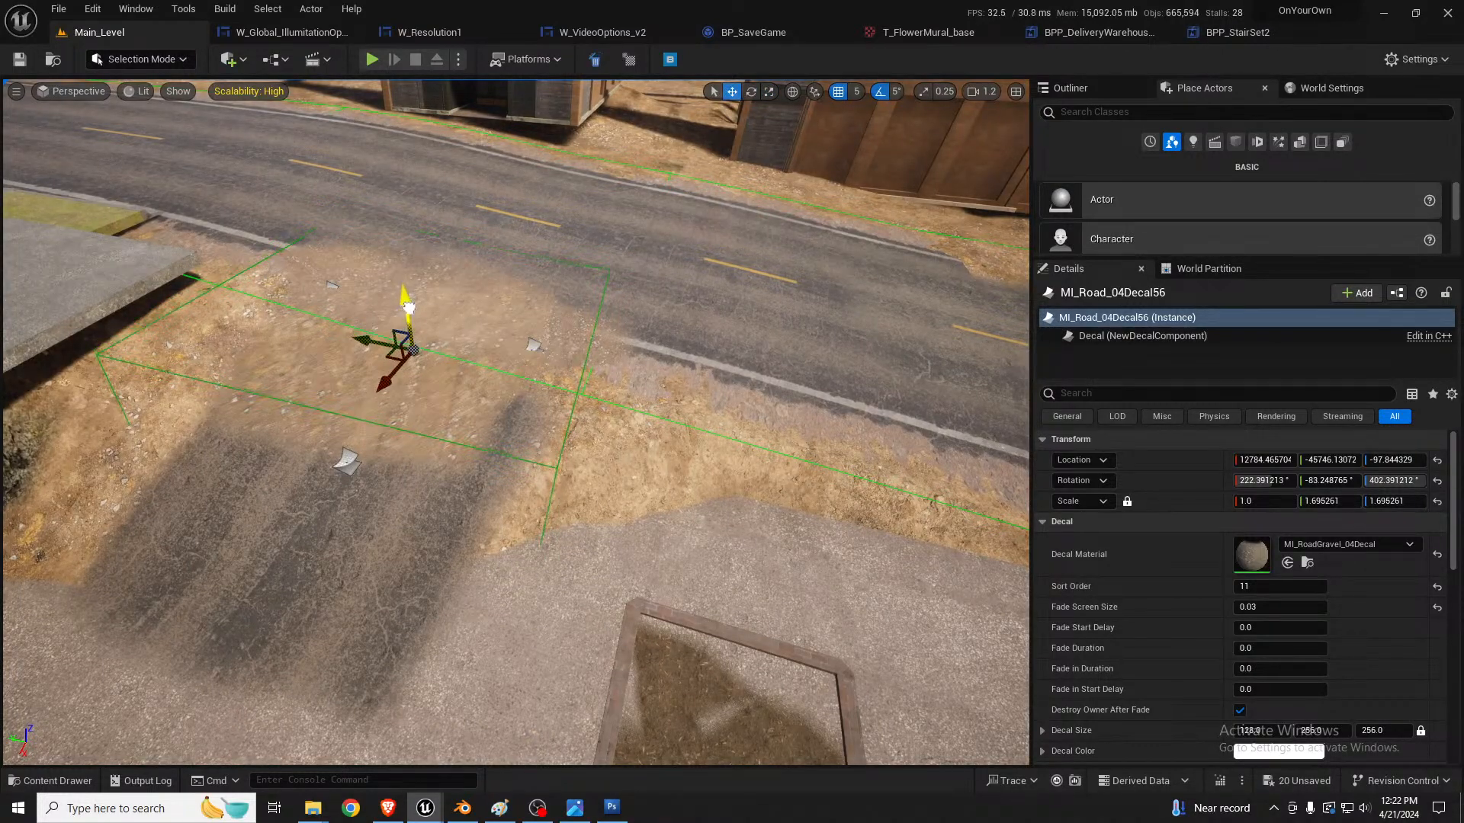
Step: Select the alley's asphalt decal beside the gravel and delete it
key(d)
right_drag(408, 309, 252, 290)
key(w)
key(a)
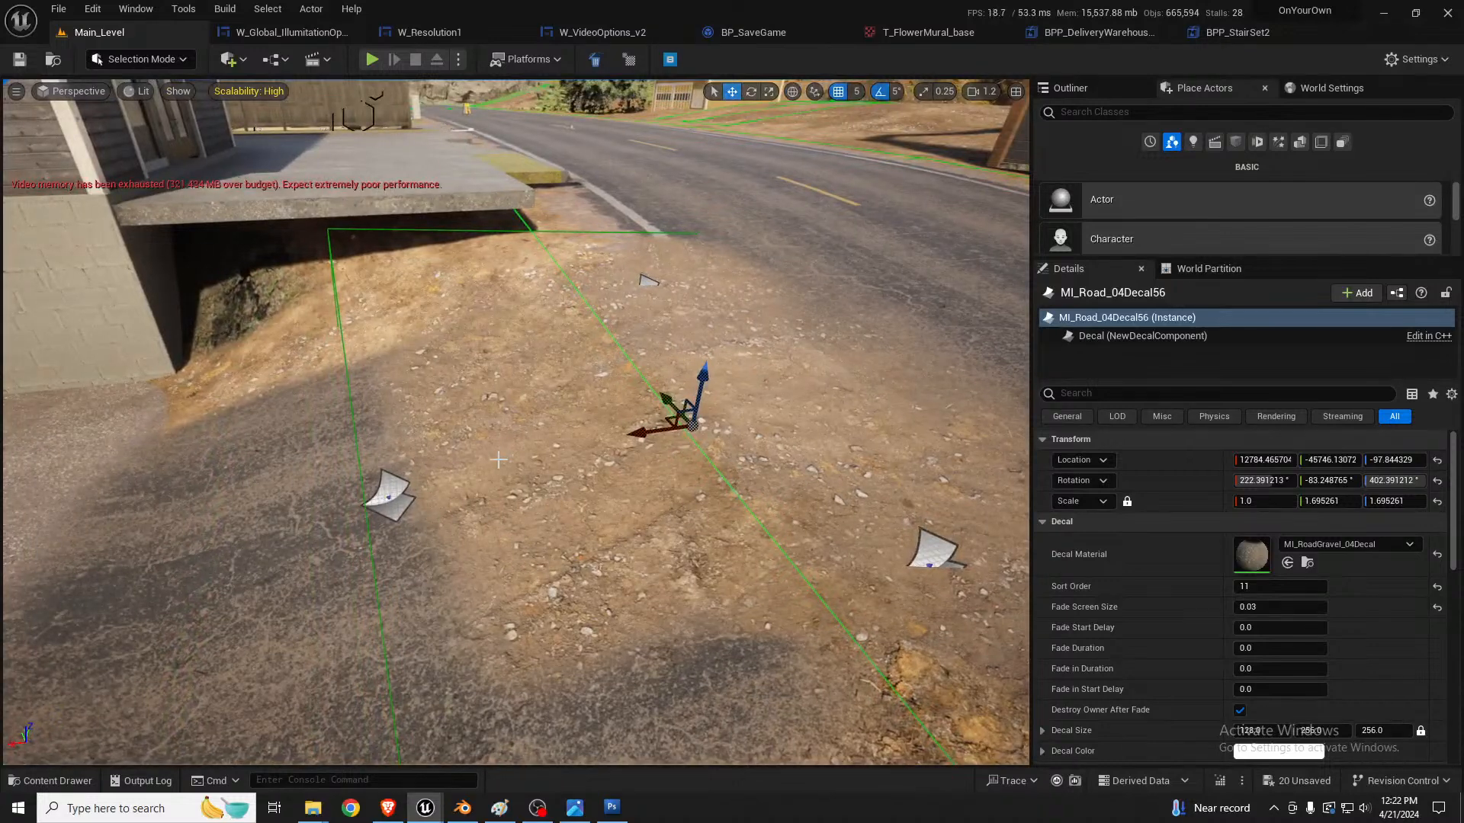
key(e)
drag(654, 385, 592, 427)
key(r)
key(w)
key(e)
key(d)
right_drag(868, 378, 754, 372)
key(a)
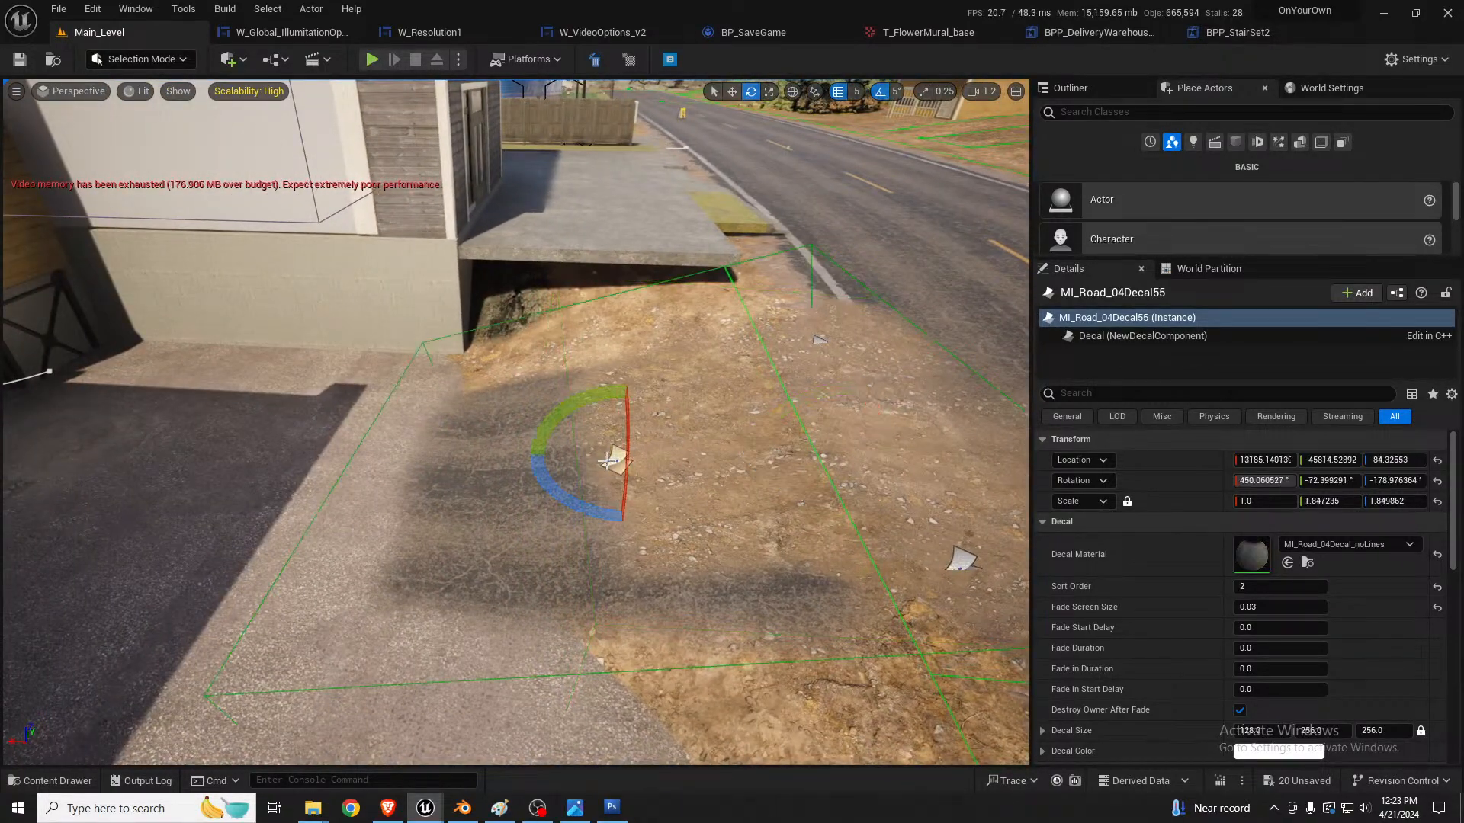
key(Delete)
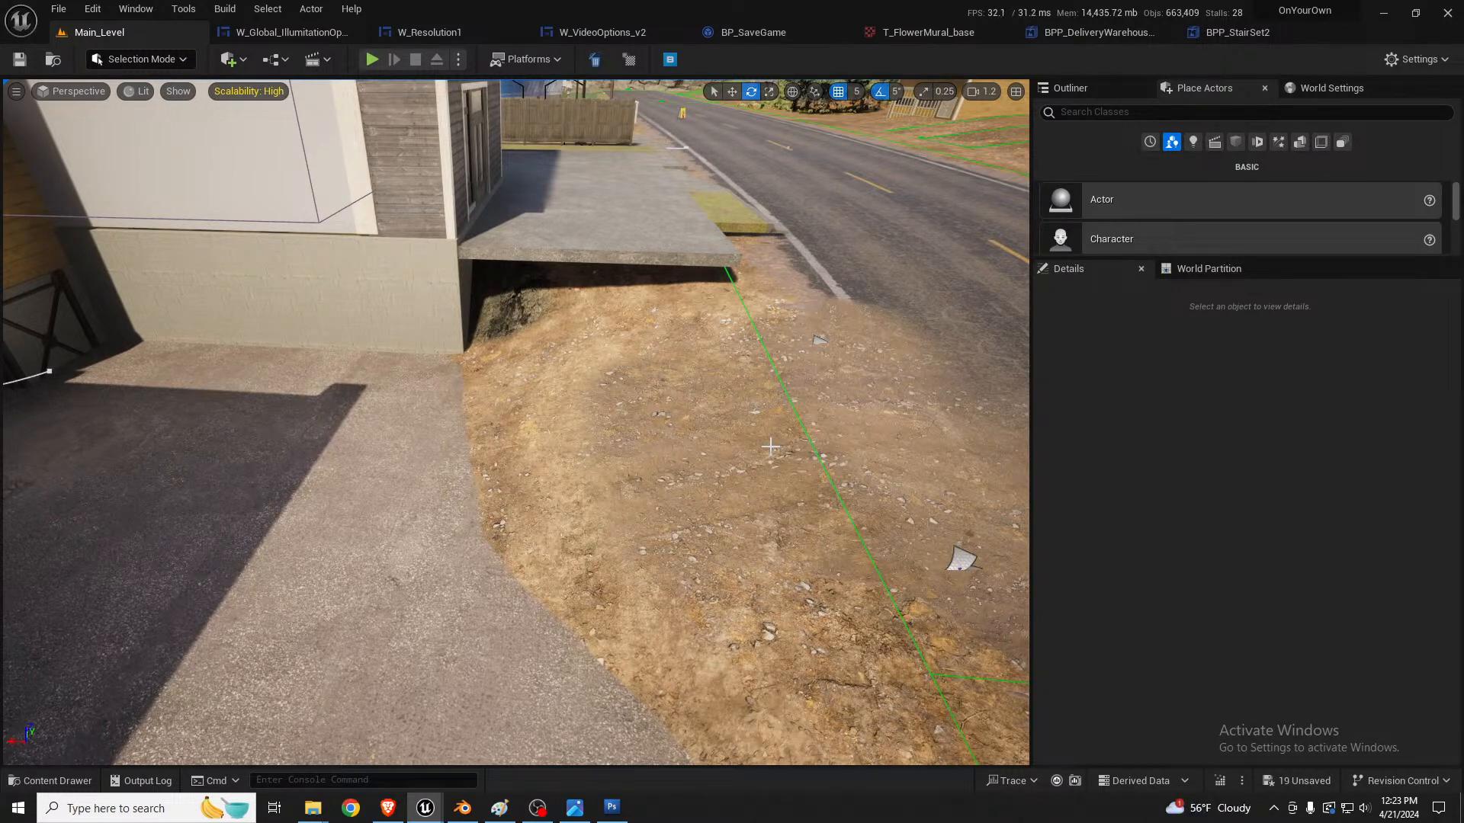
Step: Examine the bare dirt slope between the alley pavement and the road, including the gravel decals at the road edge
right_drag(692, 415, 673, 378)
key(s)
key(q)
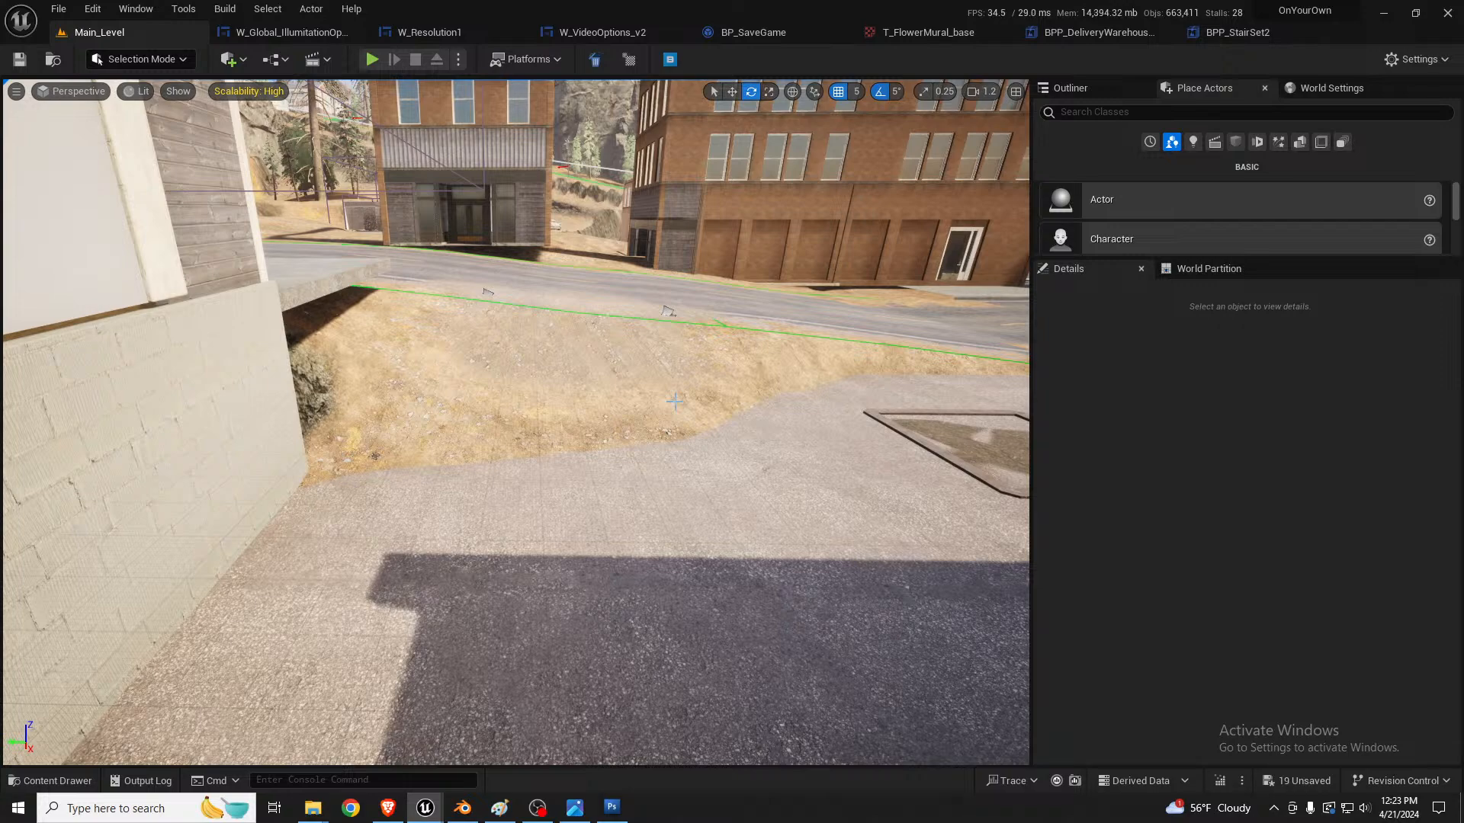
right_drag(675, 402, 692, 345)
key(s)
key(w)
key(d)
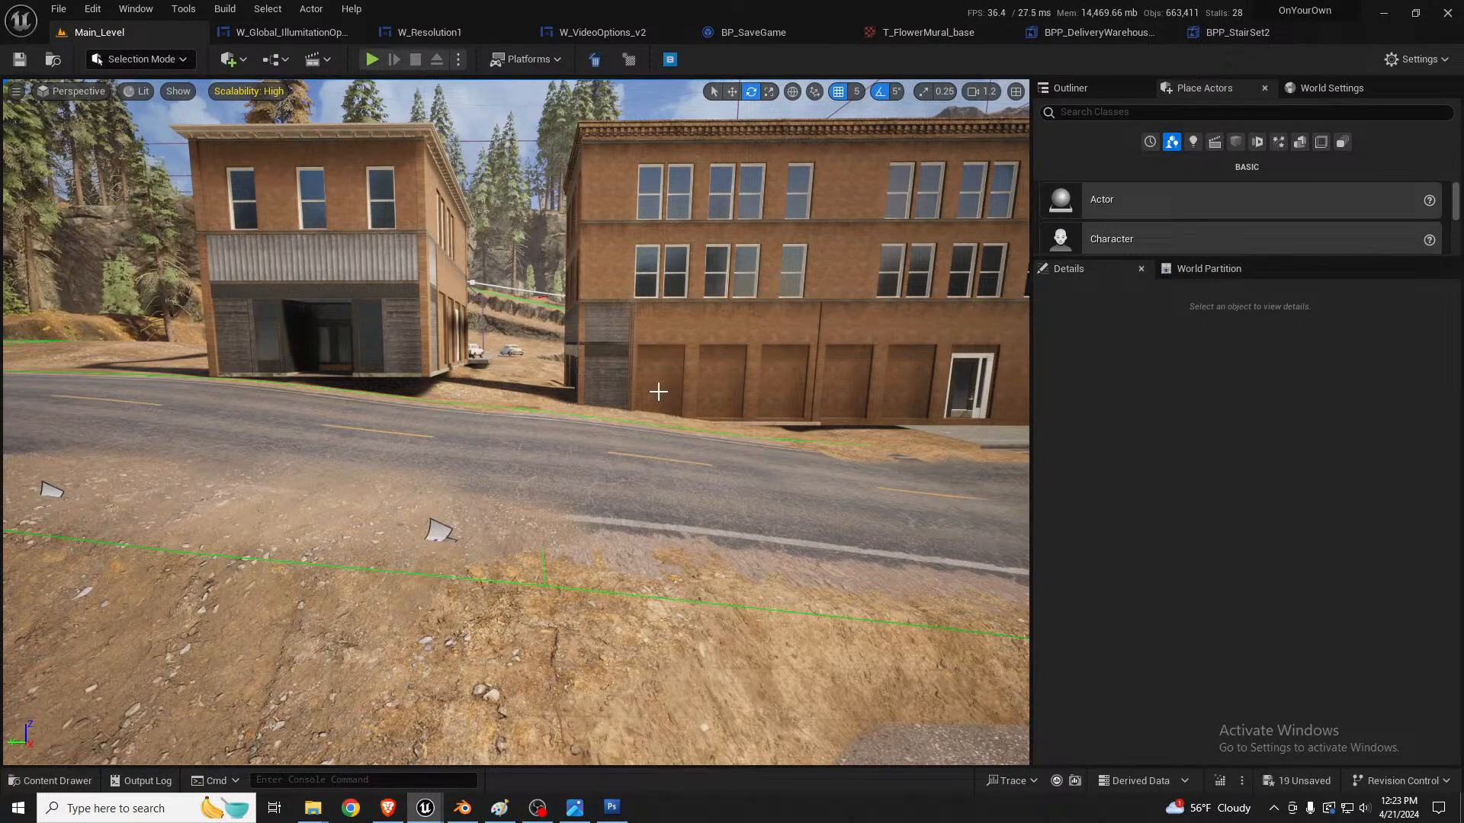
Step: Examine the alley between the yellow mural building and the brick building, from its road end to the rear yard
key(s)
right_drag(586, 482, 581, 447)
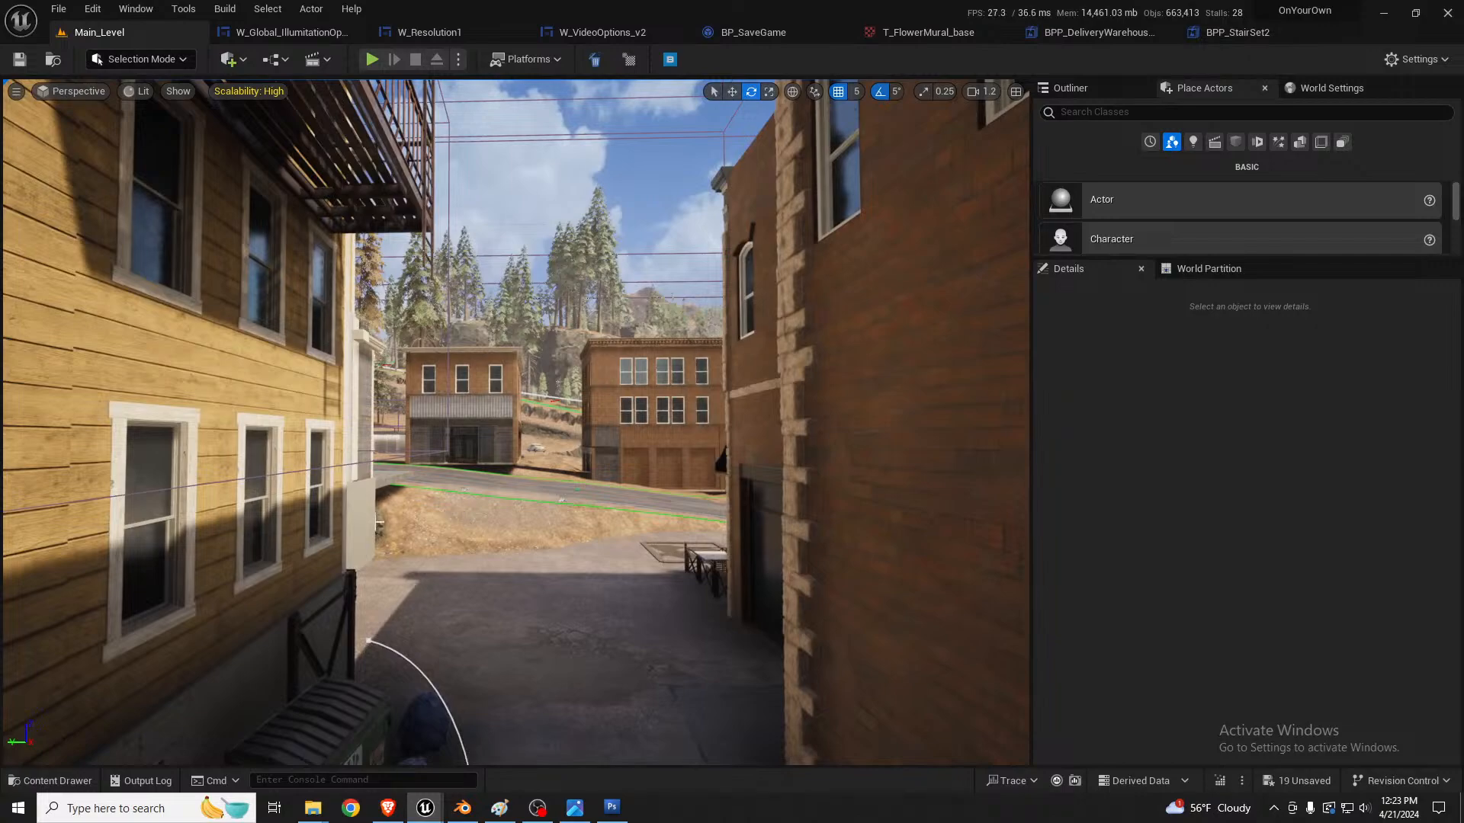
key(s)
right_drag(556, 520, 290, 520)
key(d)
key(w)
key(a)
key(w)
key(a)
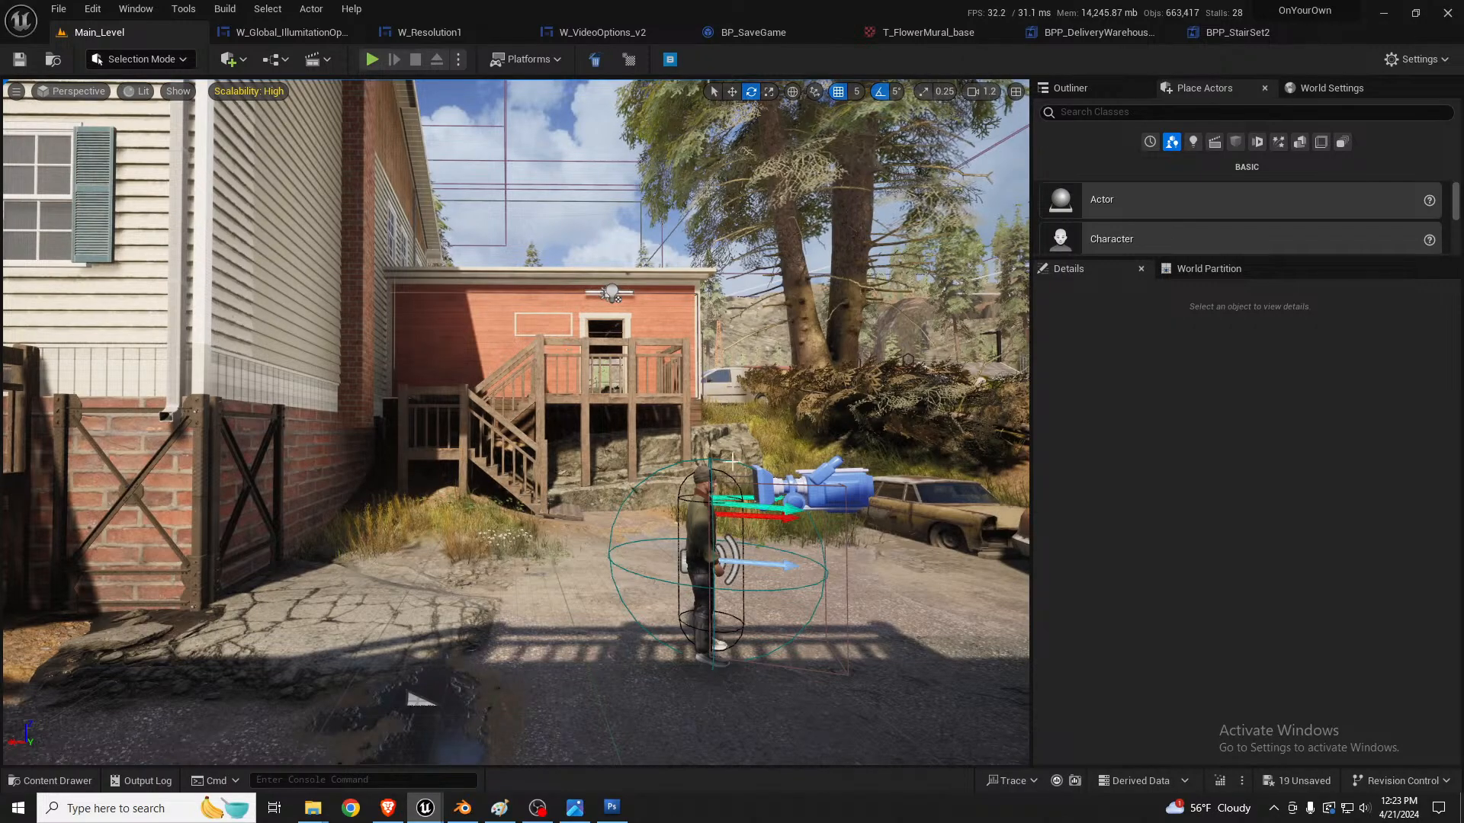
key(w)
right_drag(731, 462, 991, 460)
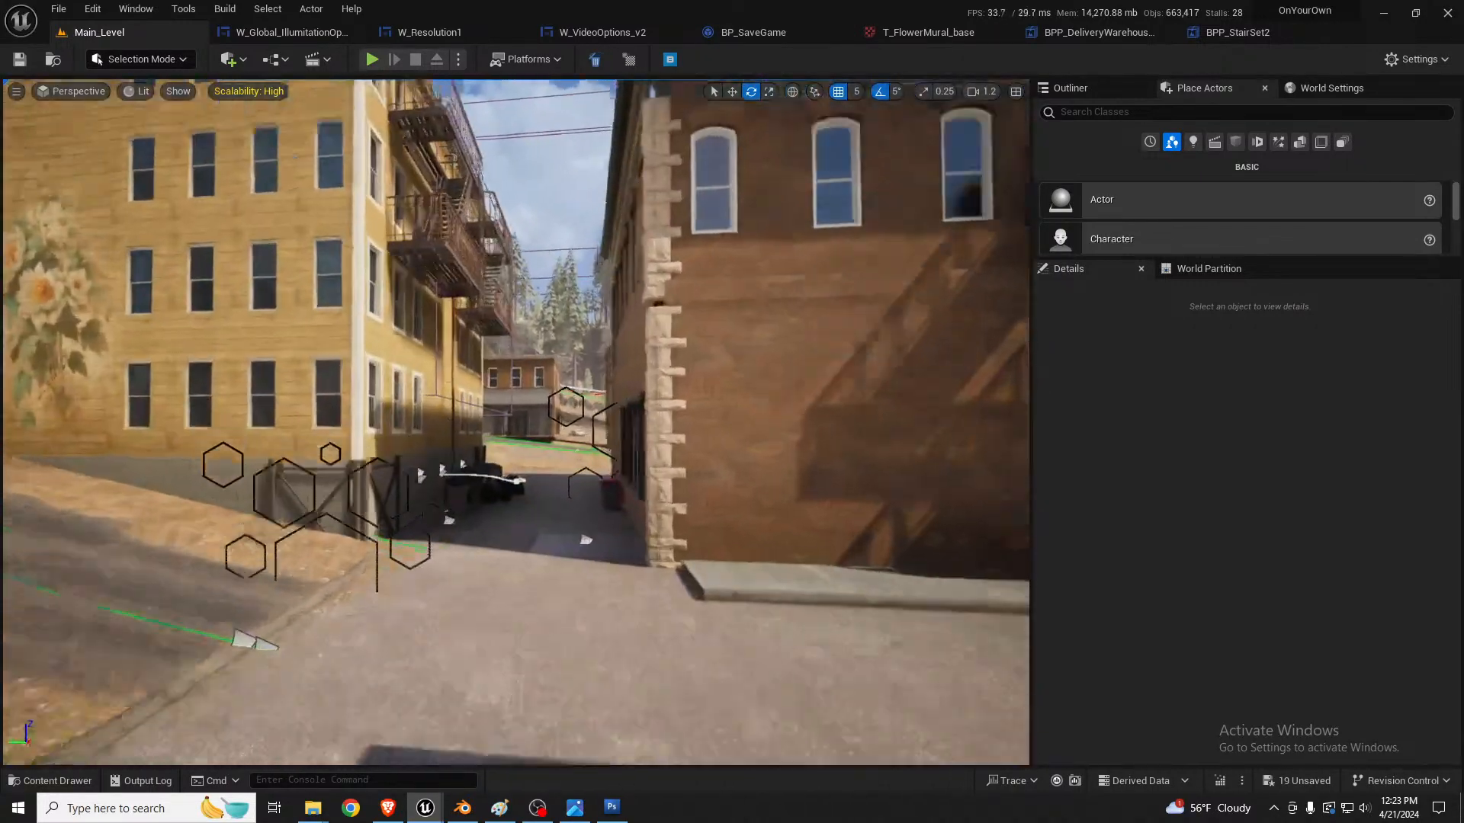
right_drag(840, 496, 831, 510)
key(q)
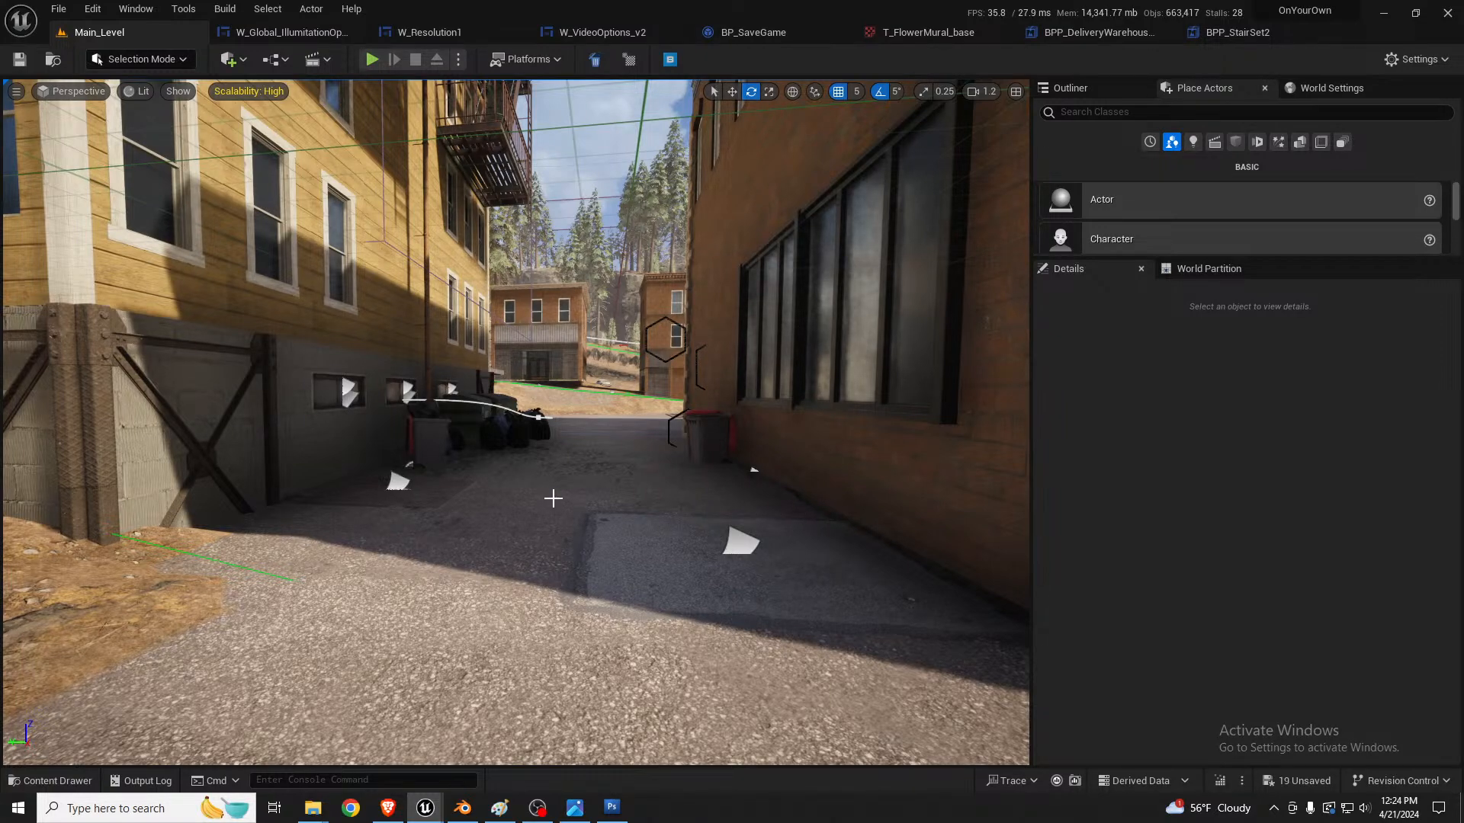
Step: Examine the alley's pavement, the yellow building's basement windows and the upper windows on its mural side and alley side
right_drag(552, 499, 455, 471)
scroll(552, 500, down, 6)
key(w)
key(w)
key(w)
right_drag(542, 454, 578, 443)
key(s)
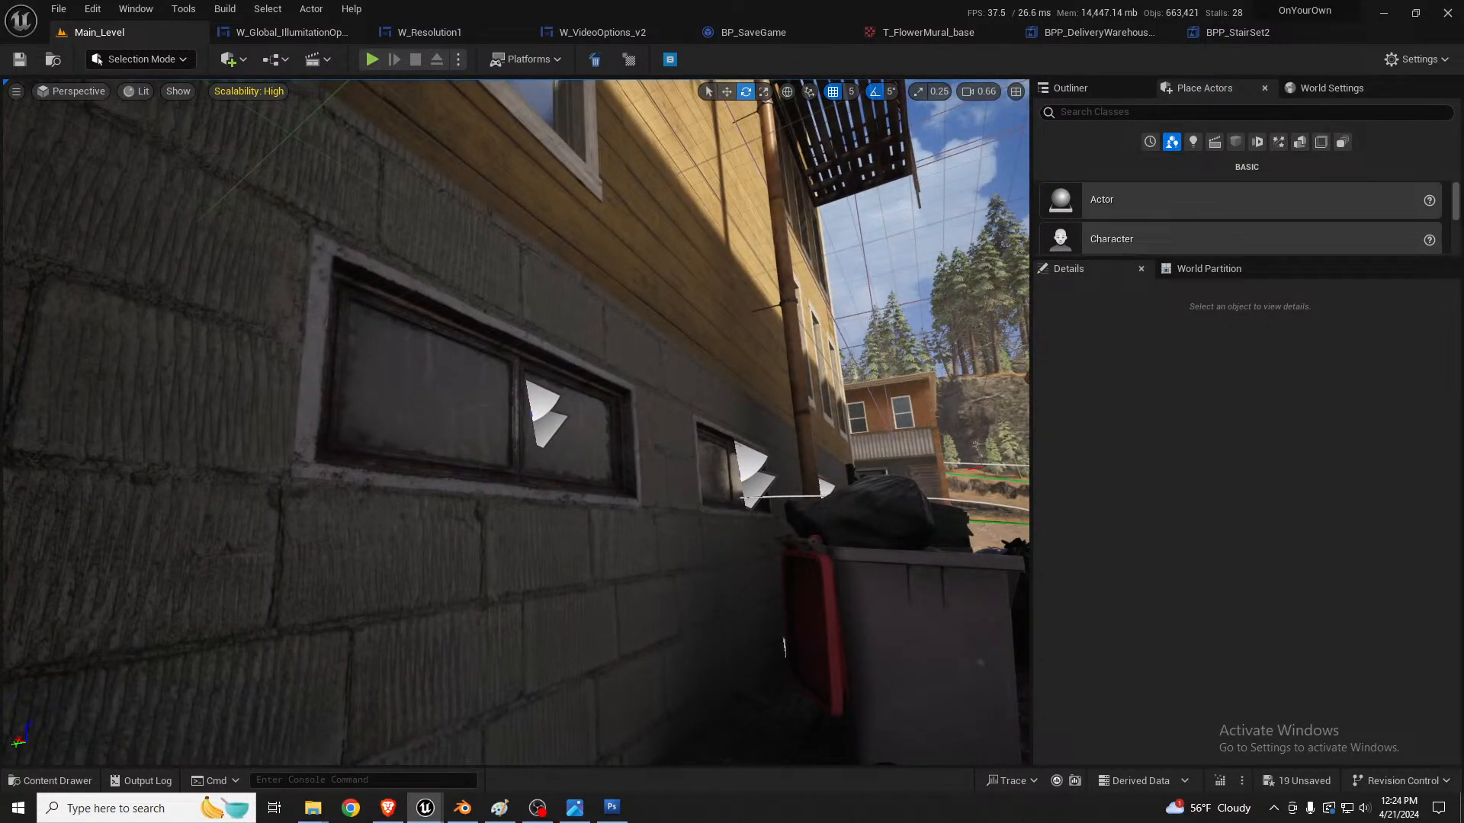
key(s)
key(s)
right_drag(579, 444, 649, 491)
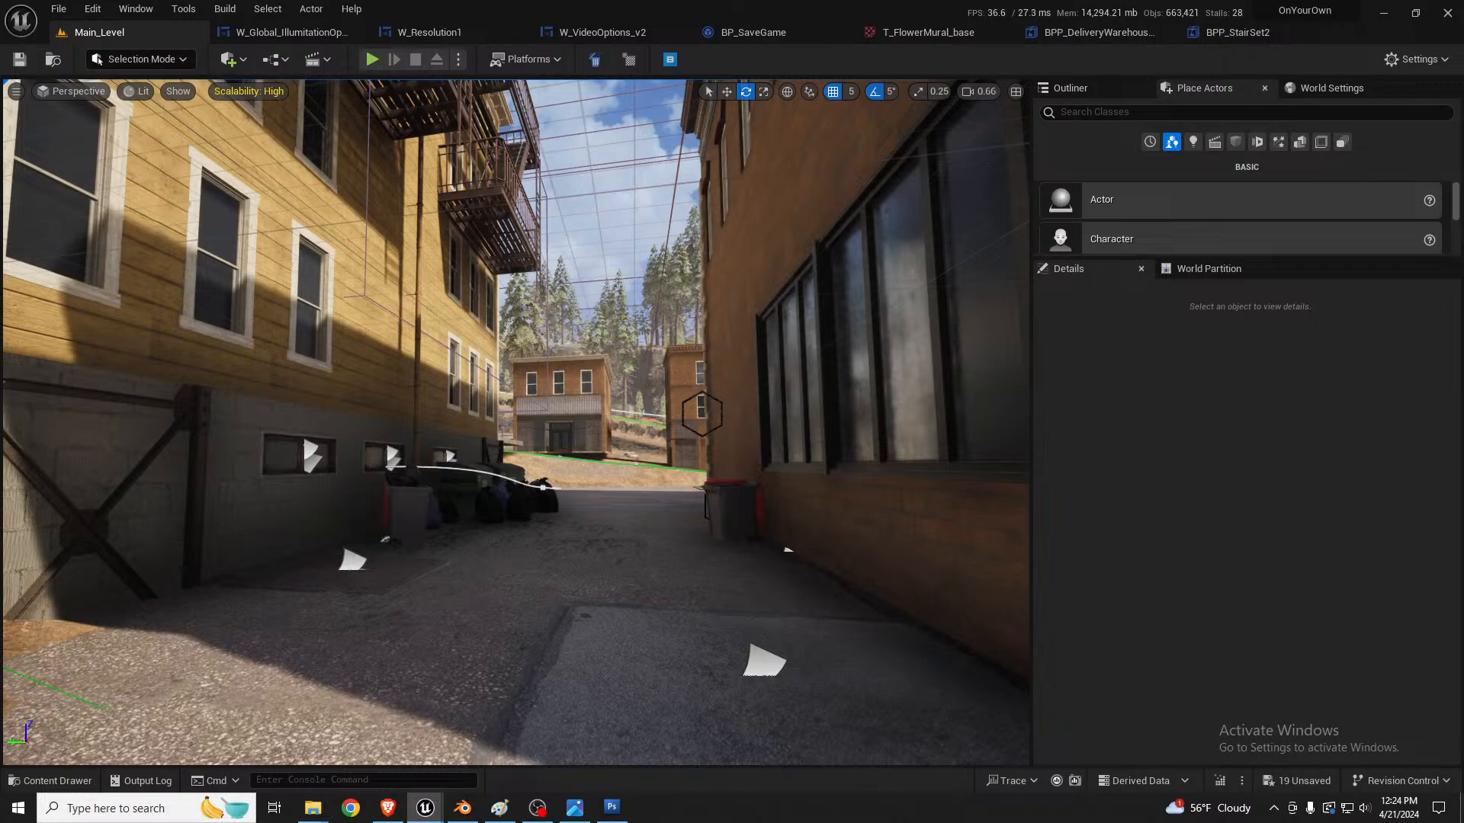
right_drag(649, 491, 670, 487)
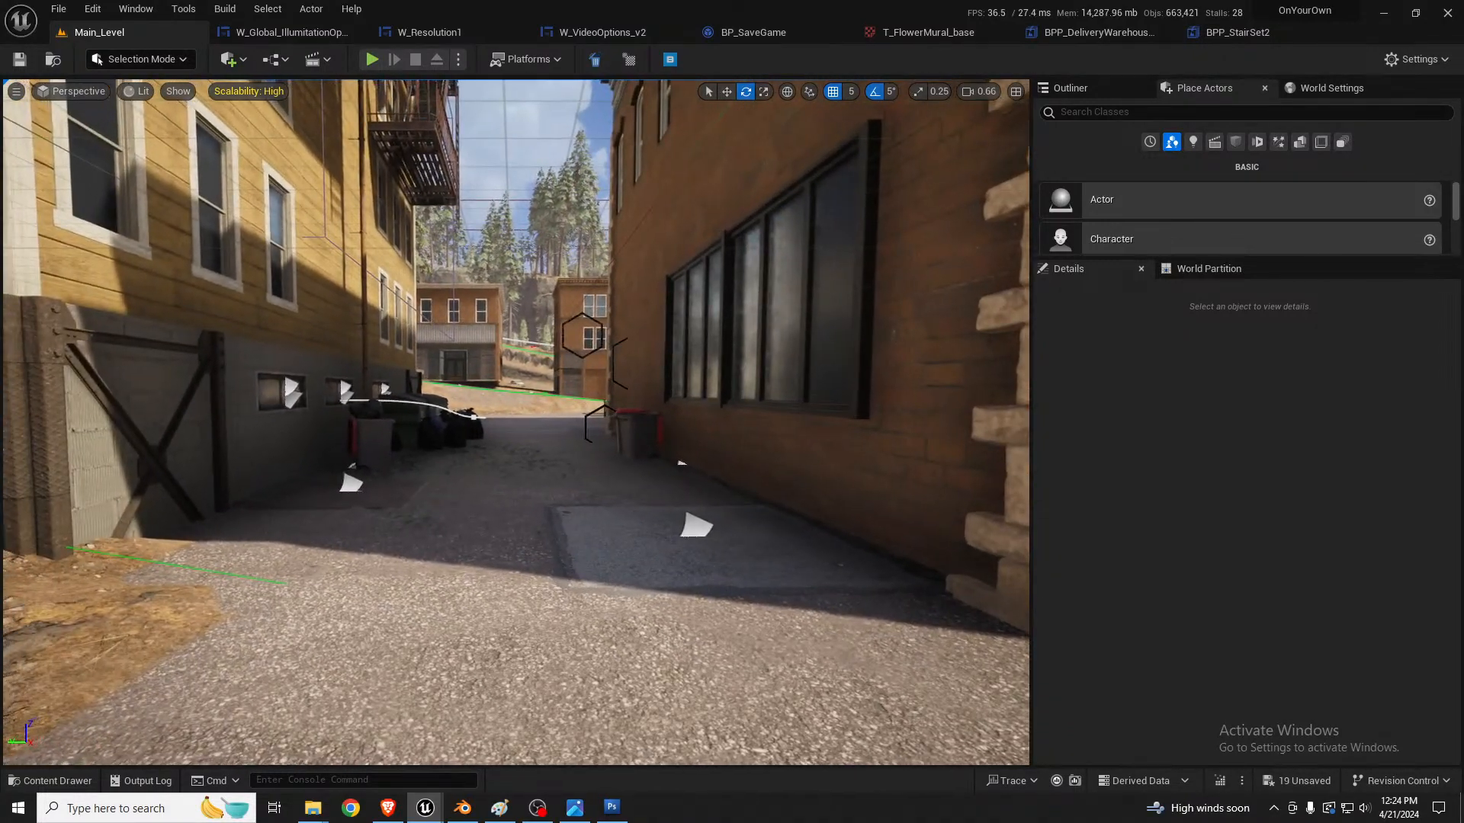
right_drag(649, 488, 545, 499)
key(s)
right_drag(649, 488, 980, 439)
key(w)
key(s)
key(s)
right_drag(356, 529, 328, 506)
key(w)
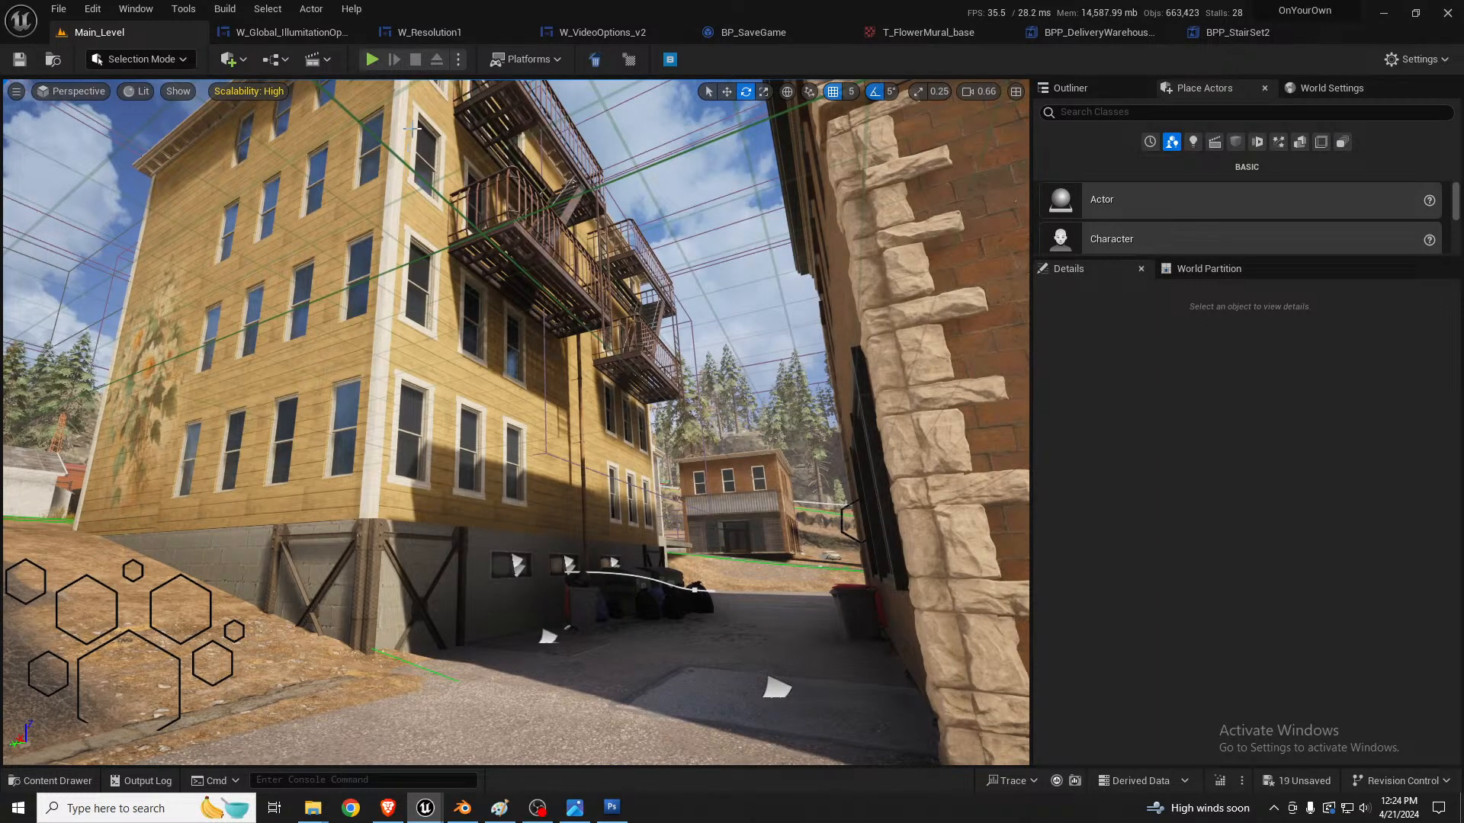
right_drag(399, 208, 404, 176)
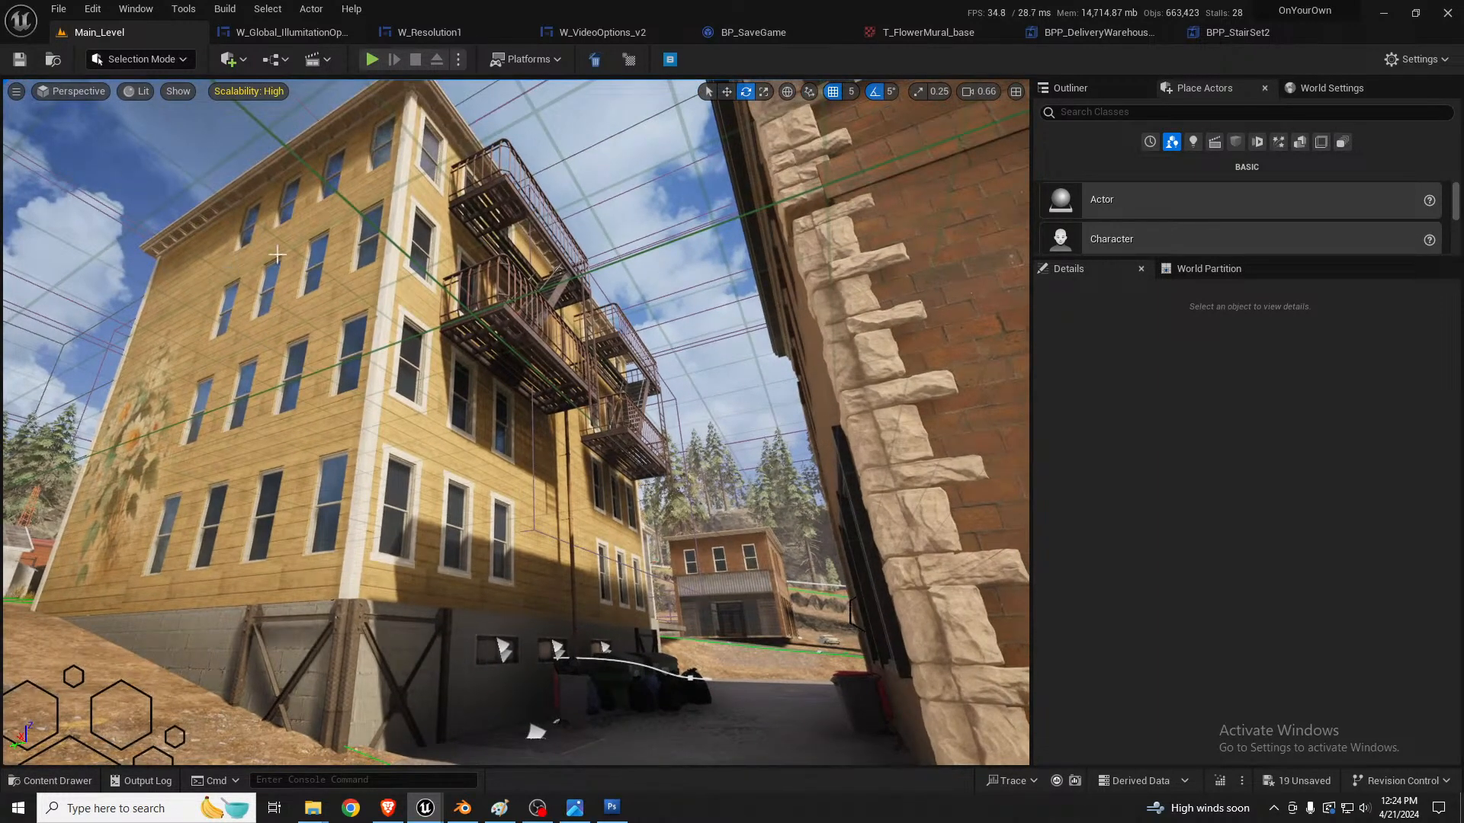
Step: Switch to Blender, show the apartment facade model in solid shading and select the upper window section beside the building's corner
click(463, 807)
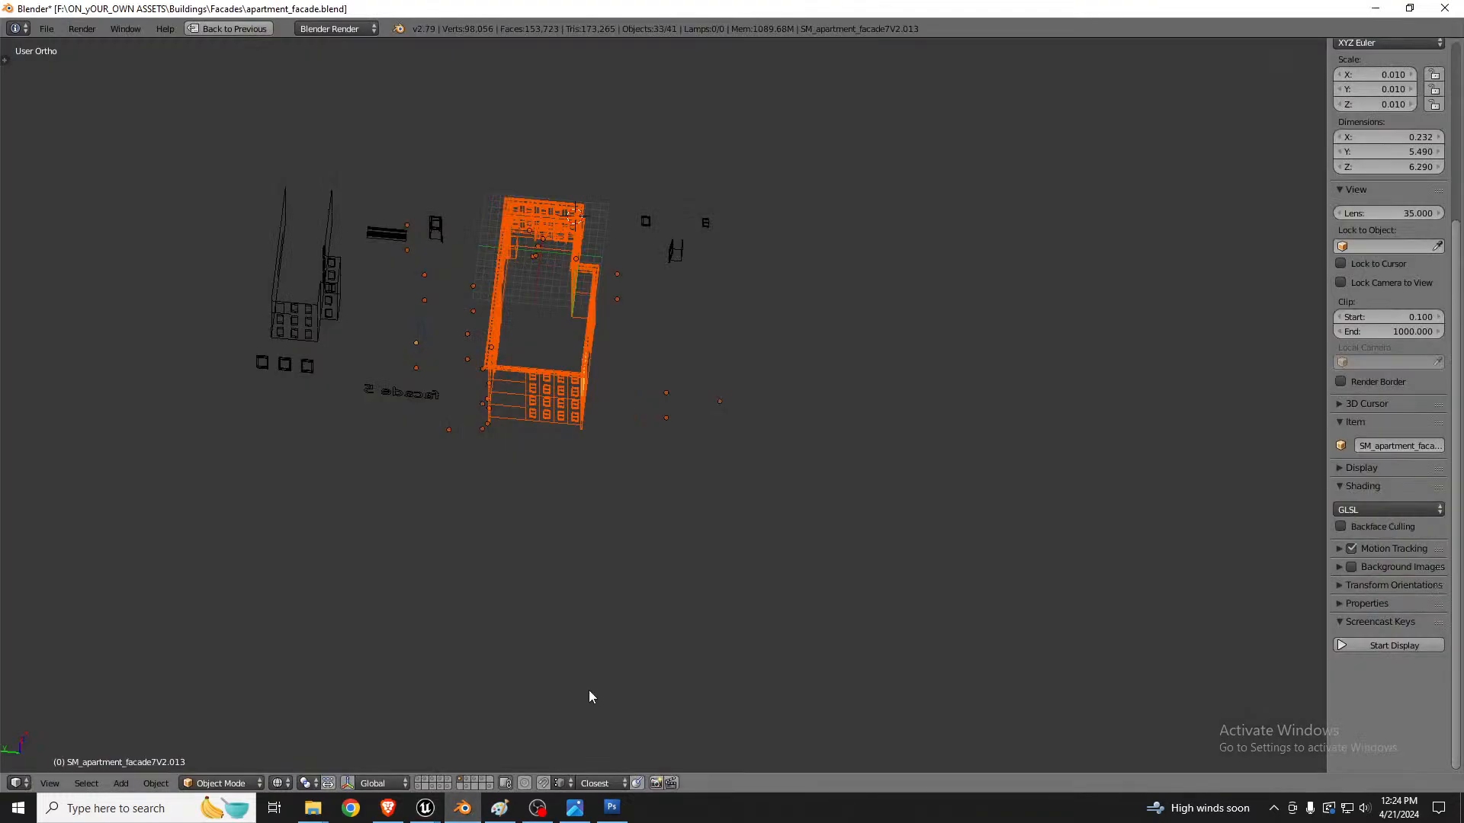
mouse_move(592, 696)
middle_down()
mouse_move(516, 435)
mouse_move(709, 393)
mouse_move(358, 402)
mouse_move(437, 385)
mouse_move(543, 317)
middle_up()
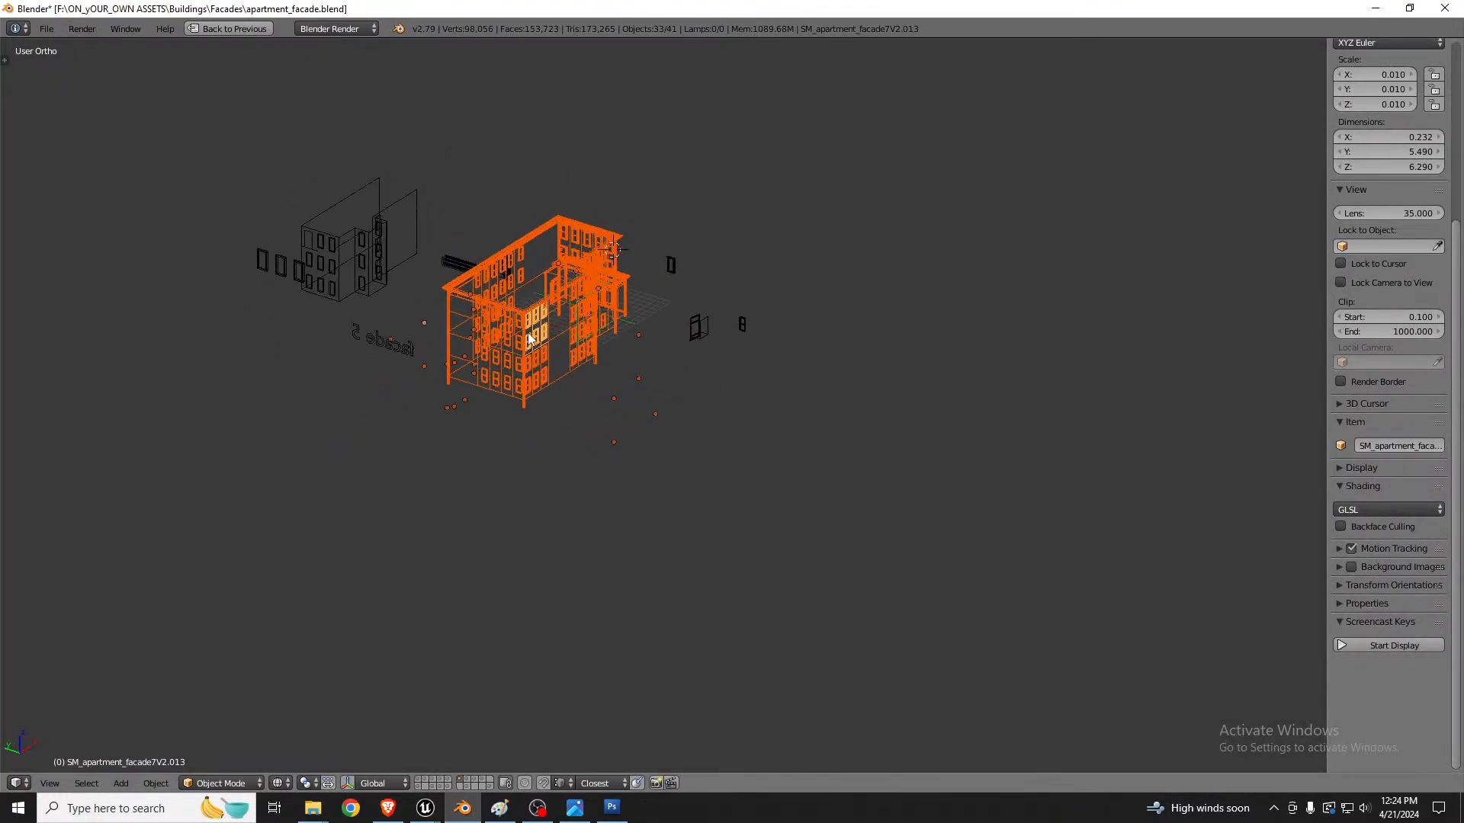
scroll(543, 317, up, 6)
key(z)
scroll(543, 317, up, 5)
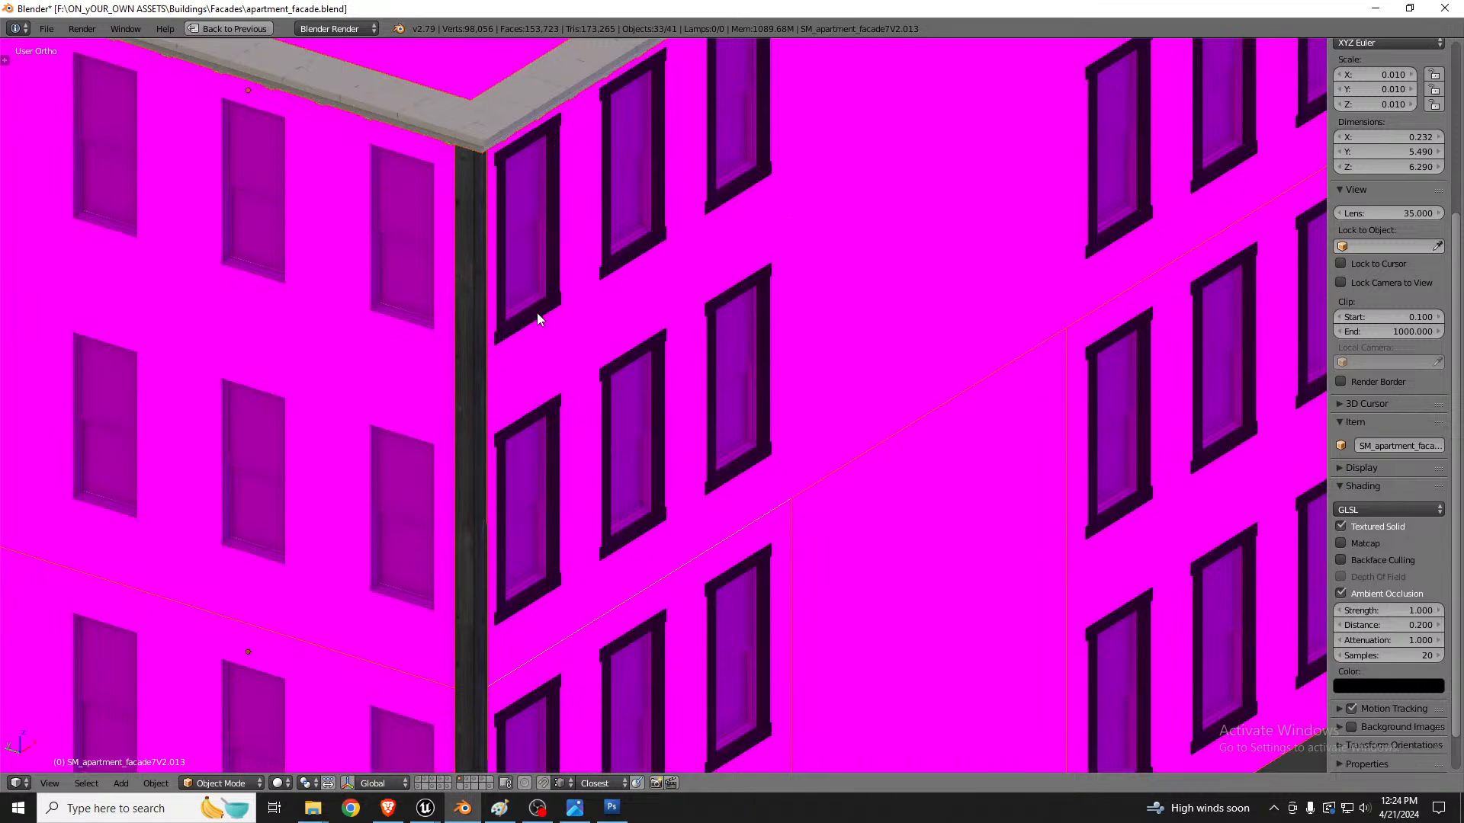
right_click(536, 313)
scroll(536, 313, down, 5)
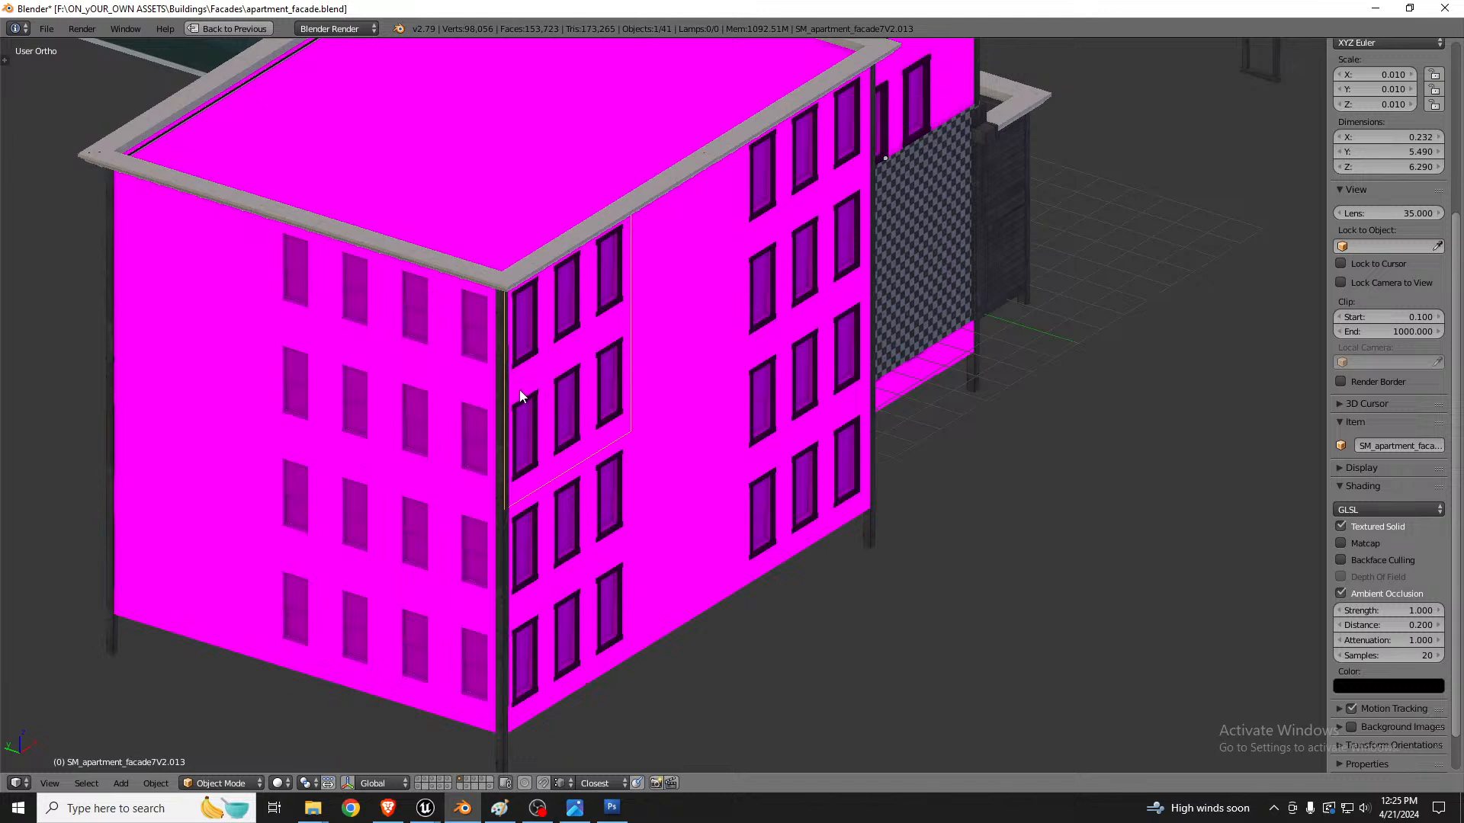
middle_drag(509, 399, 526, 390)
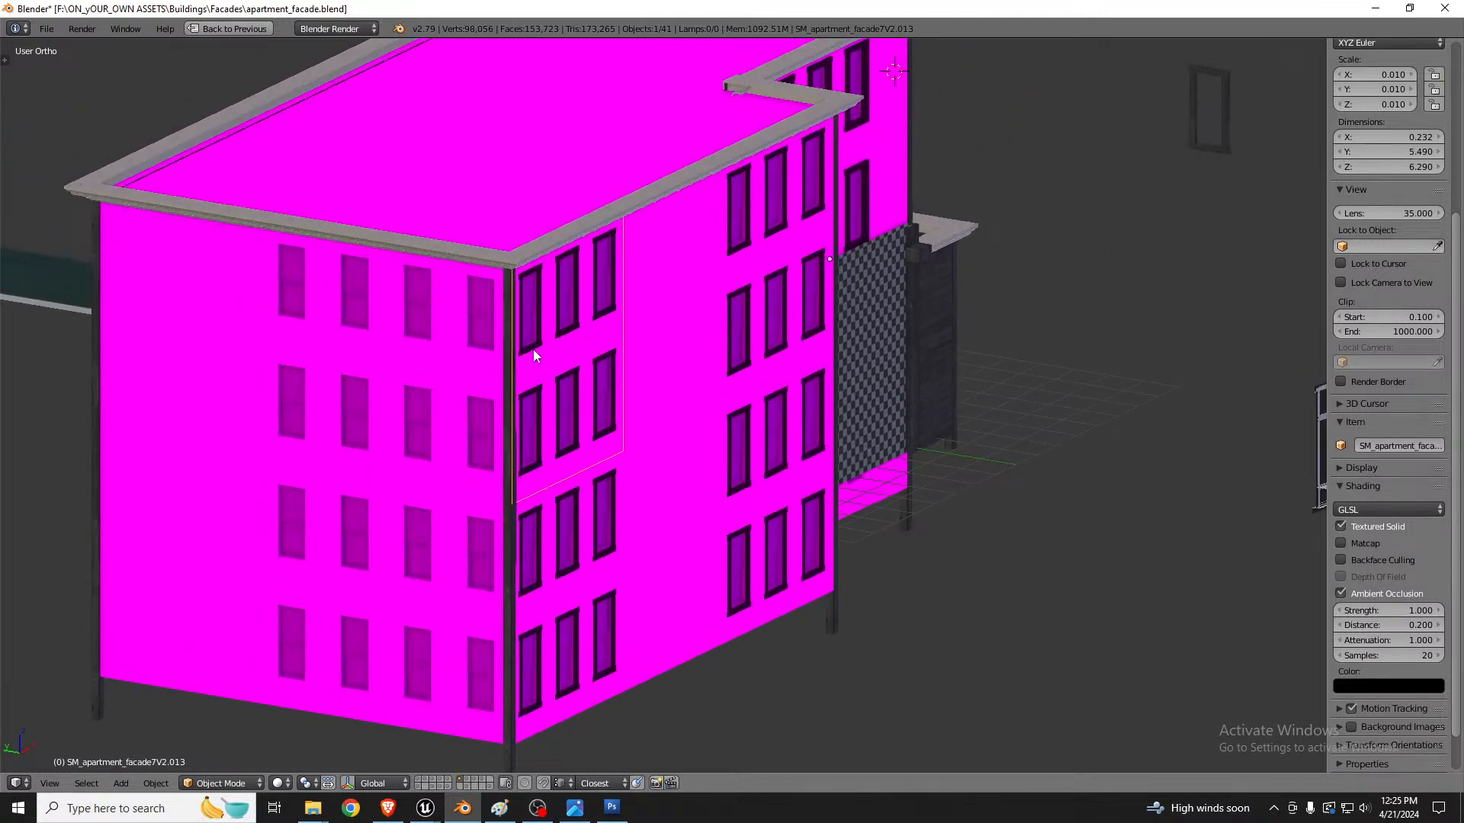
Step: Check the meshes of the facade sections around the building's corner in edit mode
right_click(442, 345)
key(Tab)
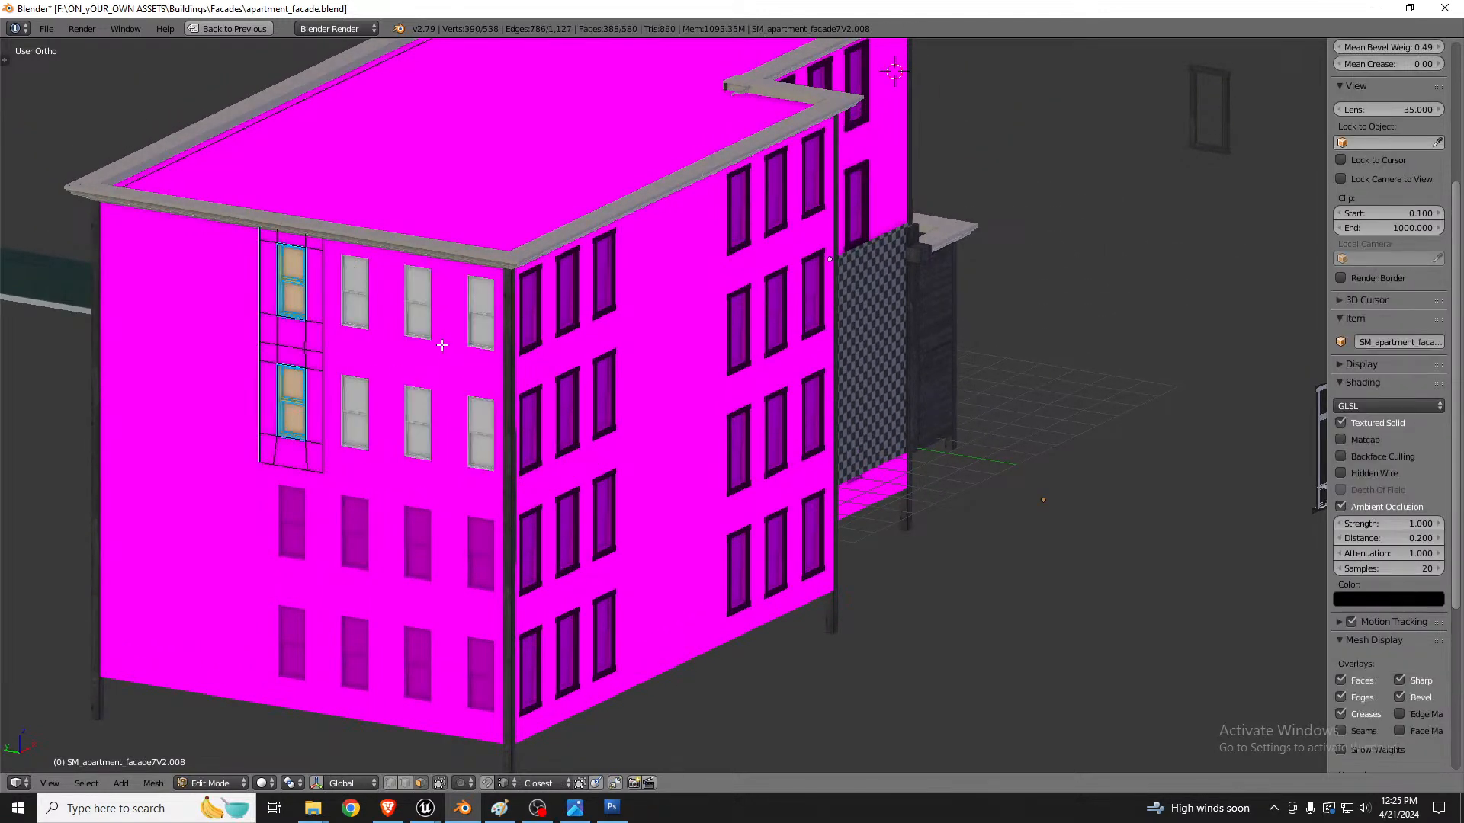
key(Tab)
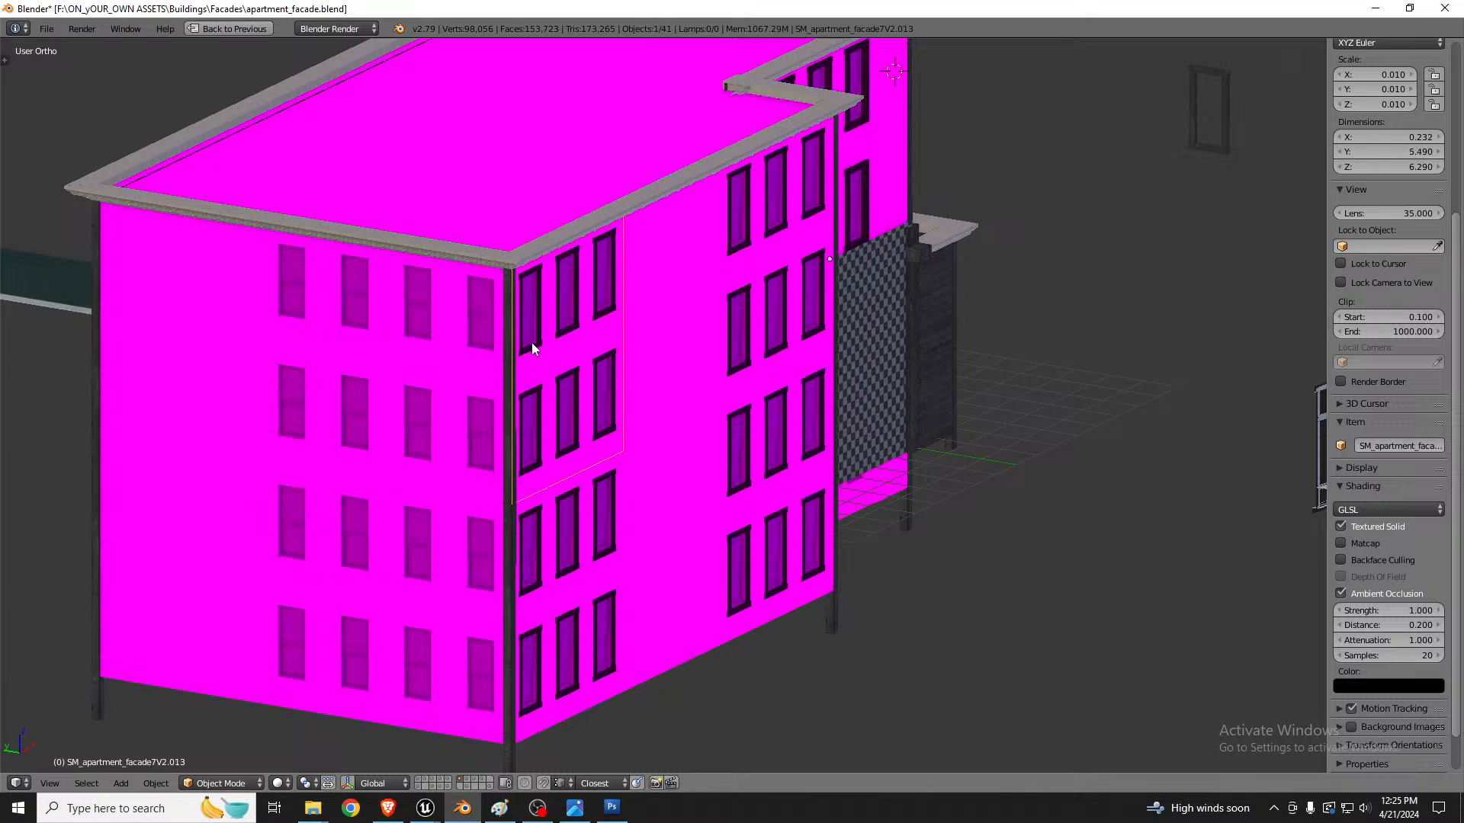
key(Tab)
Step: Open the corner section with framed windows for mesh editing and select only the faces using the trim1 material
key(Tab)
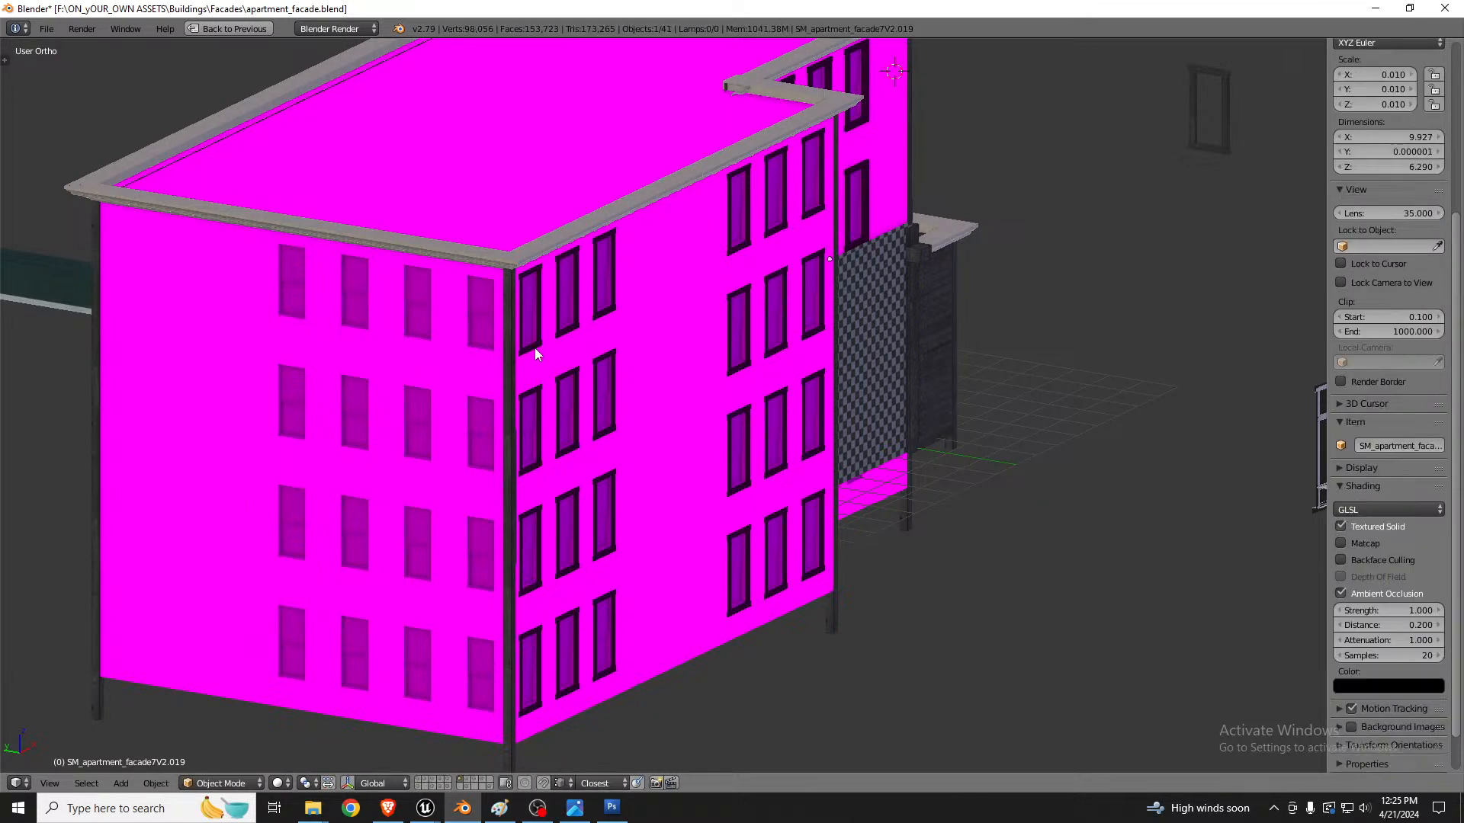
right_click(537, 351)
key(Tab)
scroll(534, 341, up, 4)
scroll(532, 352, up, 3)
key(a)
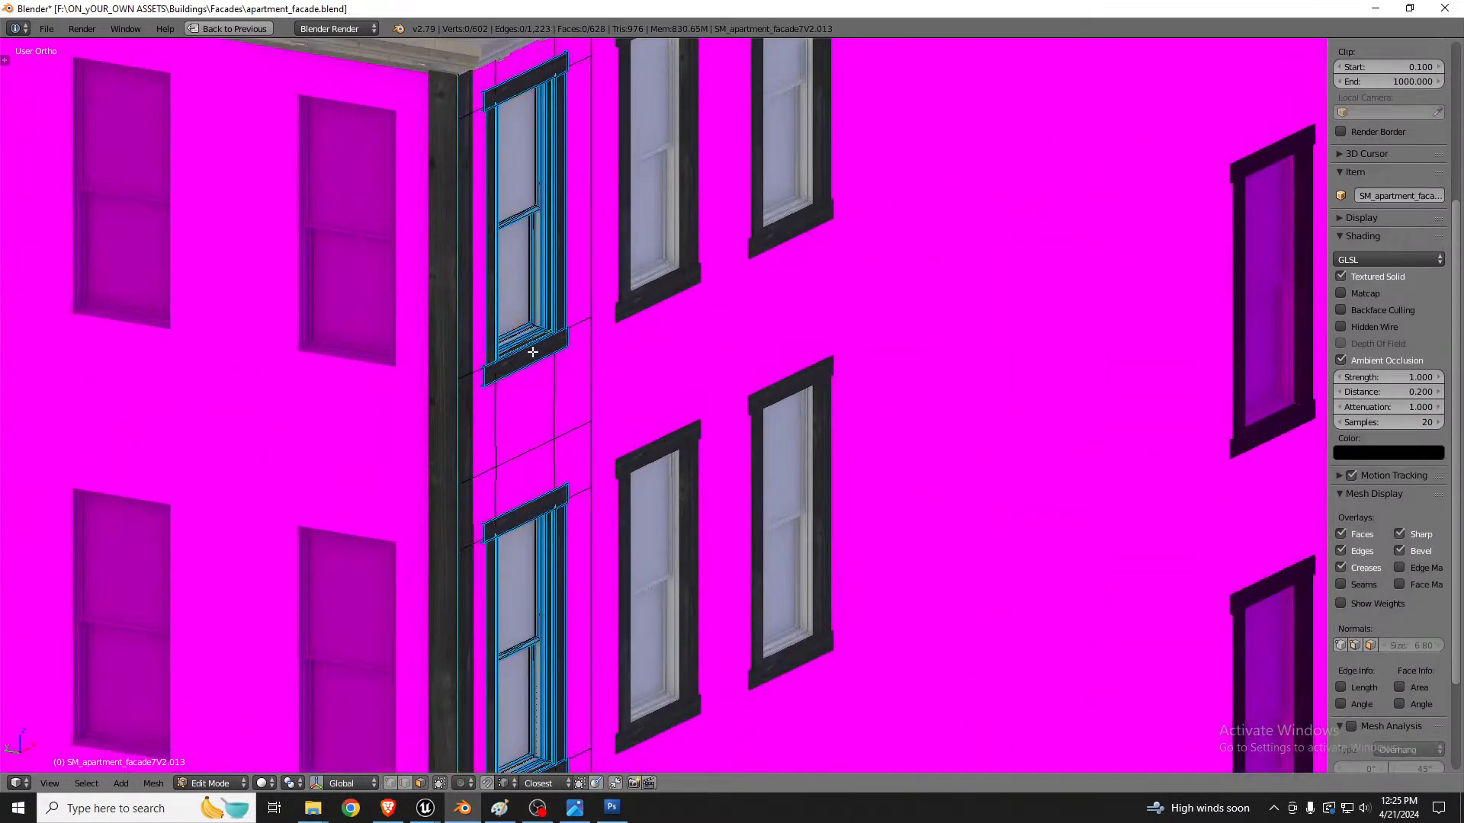
key(shift+space)
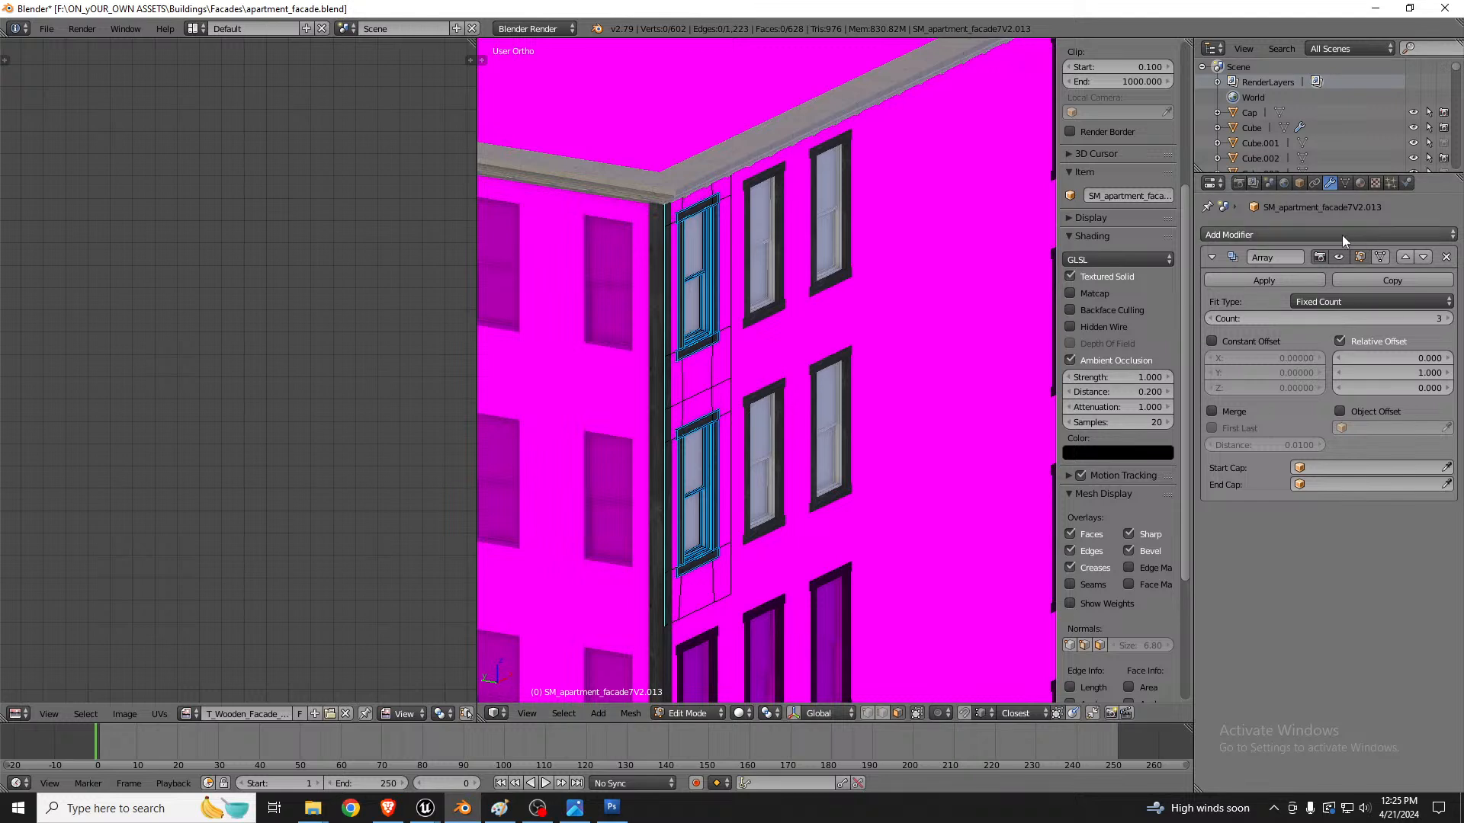
click(1357, 184)
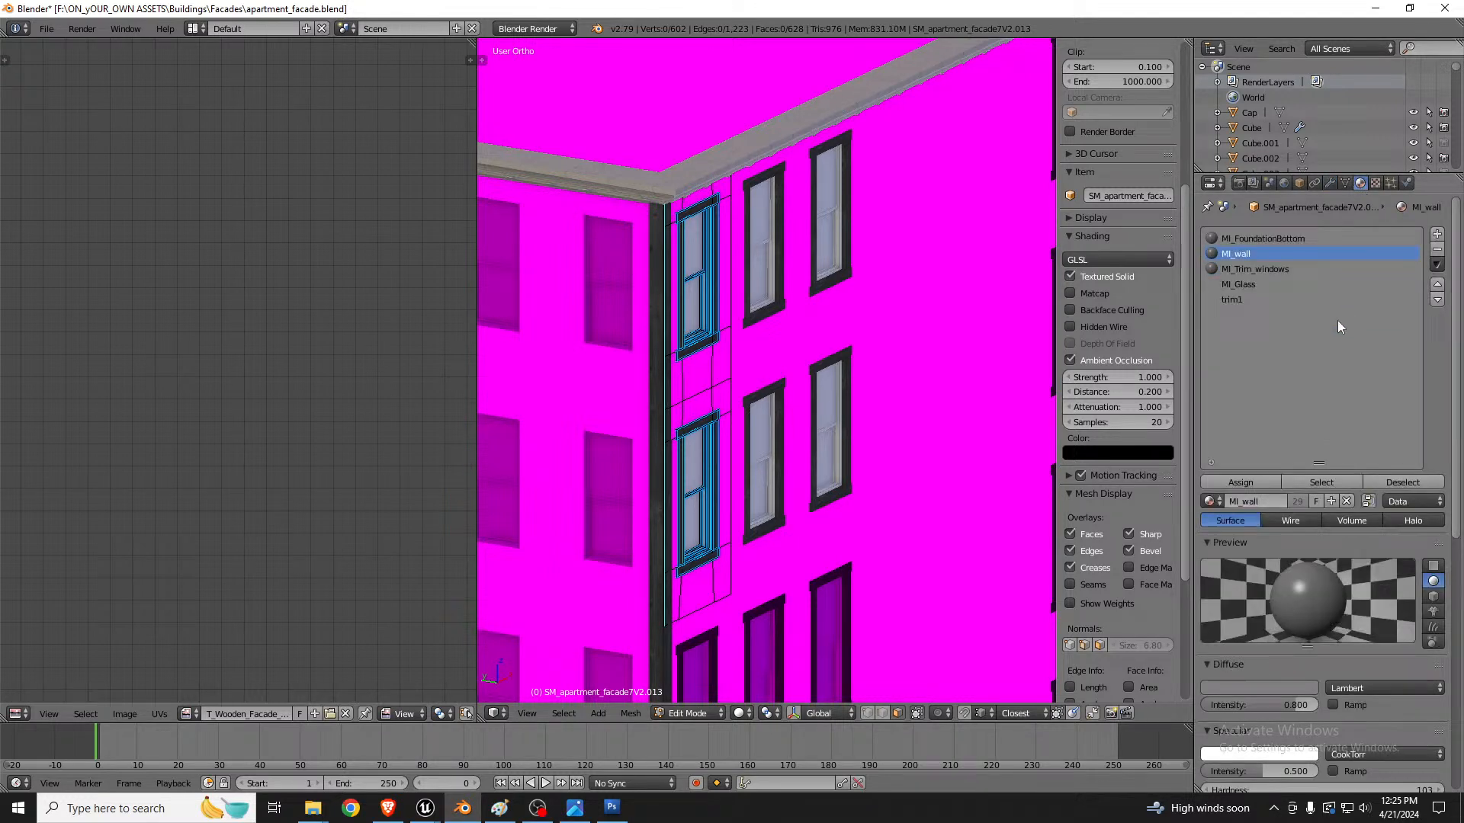
click(1247, 299)
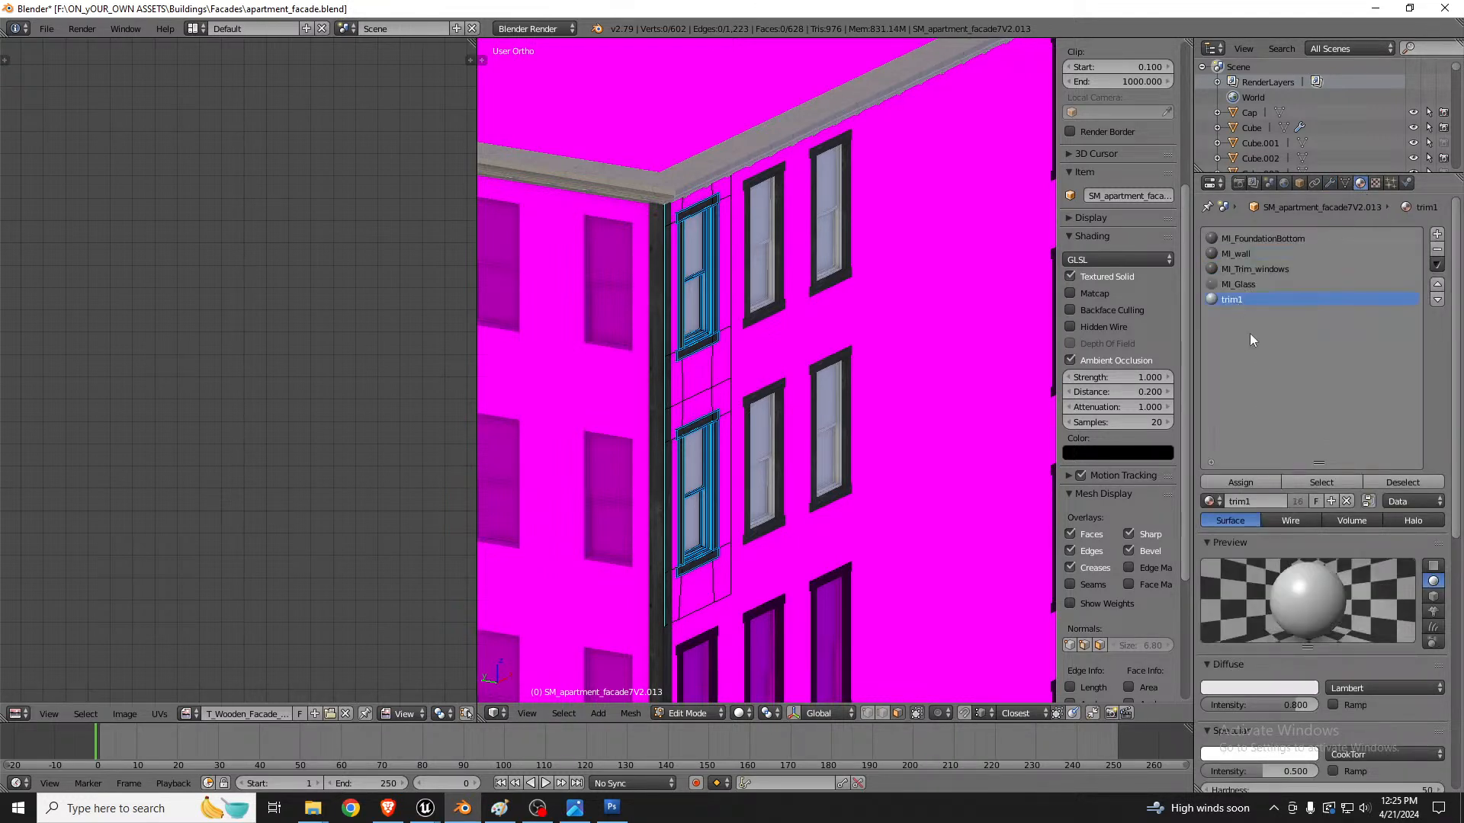
click(1323, 483)
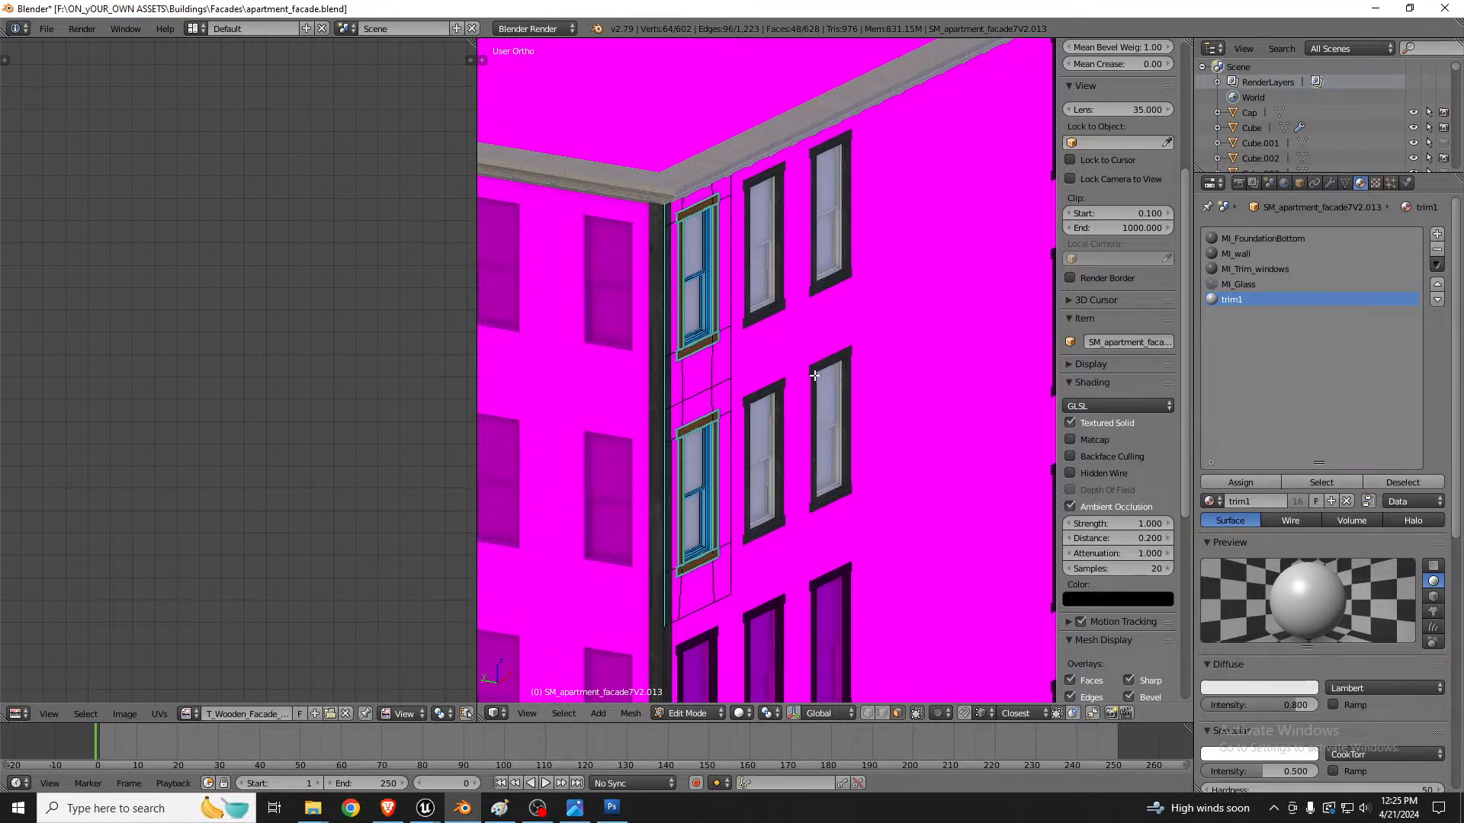
Step: Duplicate the selected window trim, move the copy horizontally in front of the wall with untrimmed windows and separate it into its own object
scroll(904, 351, down, 2)
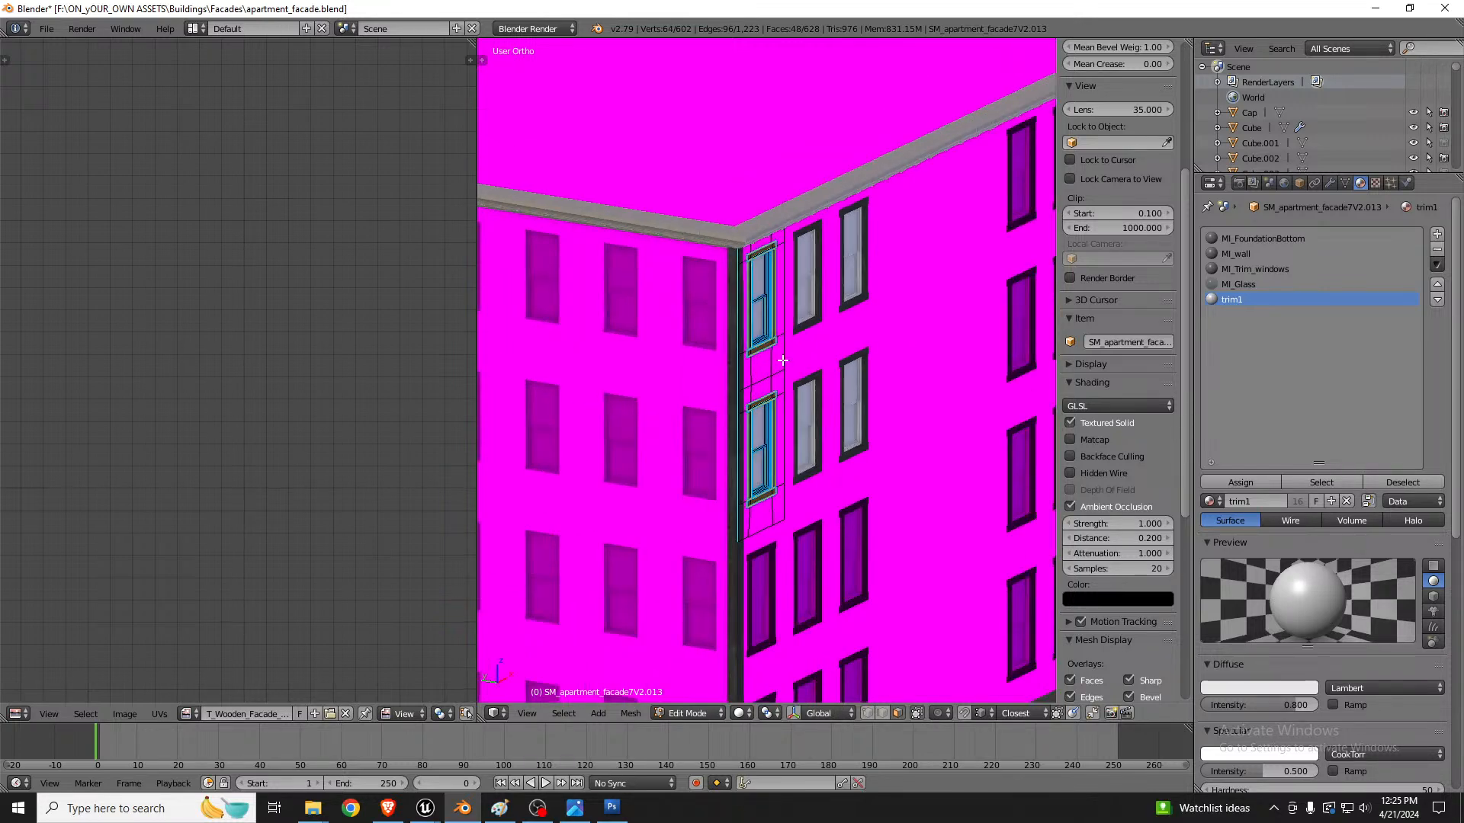
scroll(960, 333, down, 3)
scroll(739, 327, up, 3)
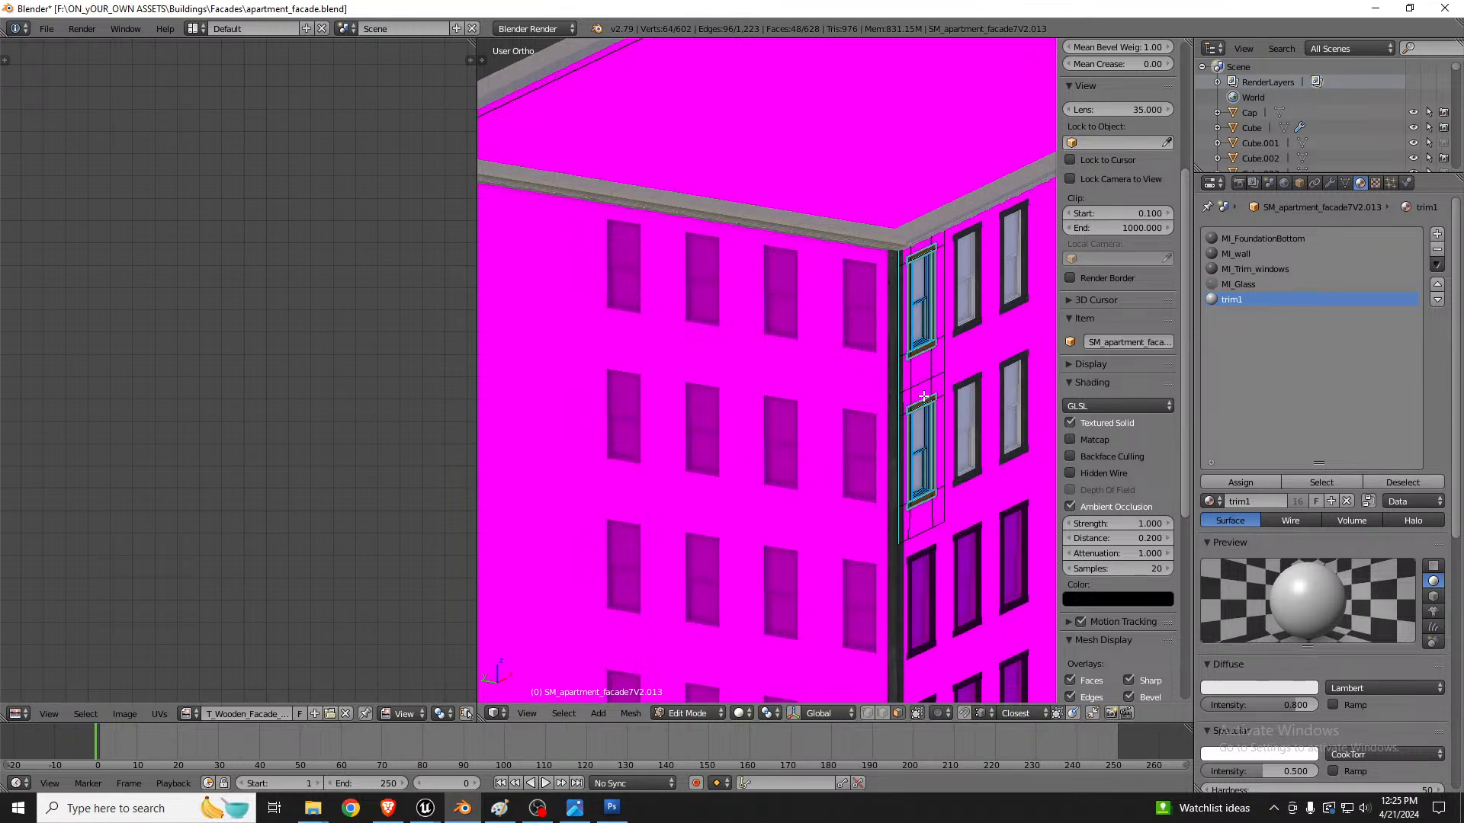
key(shift+d)
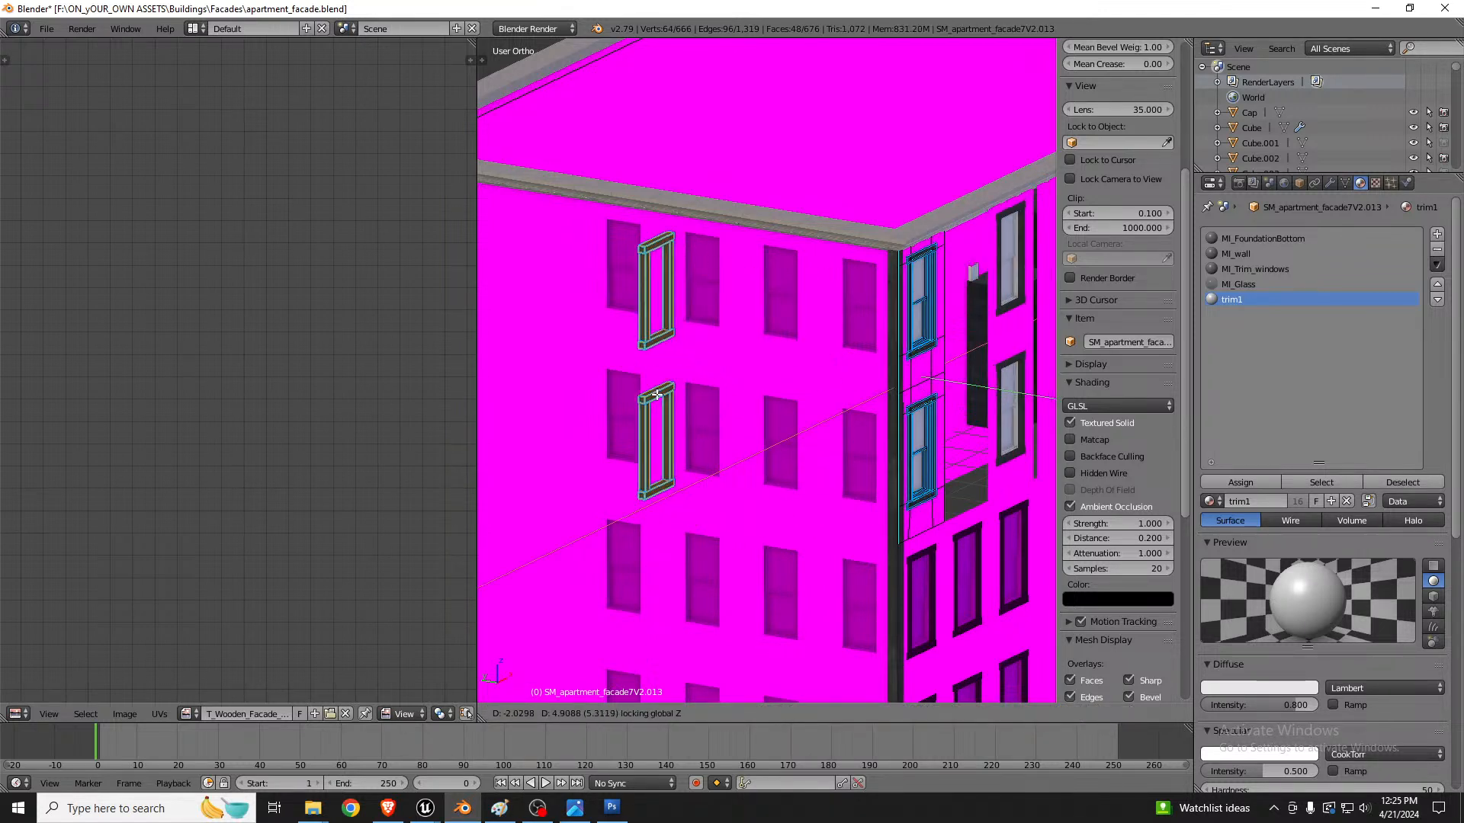
click(656, 395)
key(p)
click(656, 395)
key(Tab)
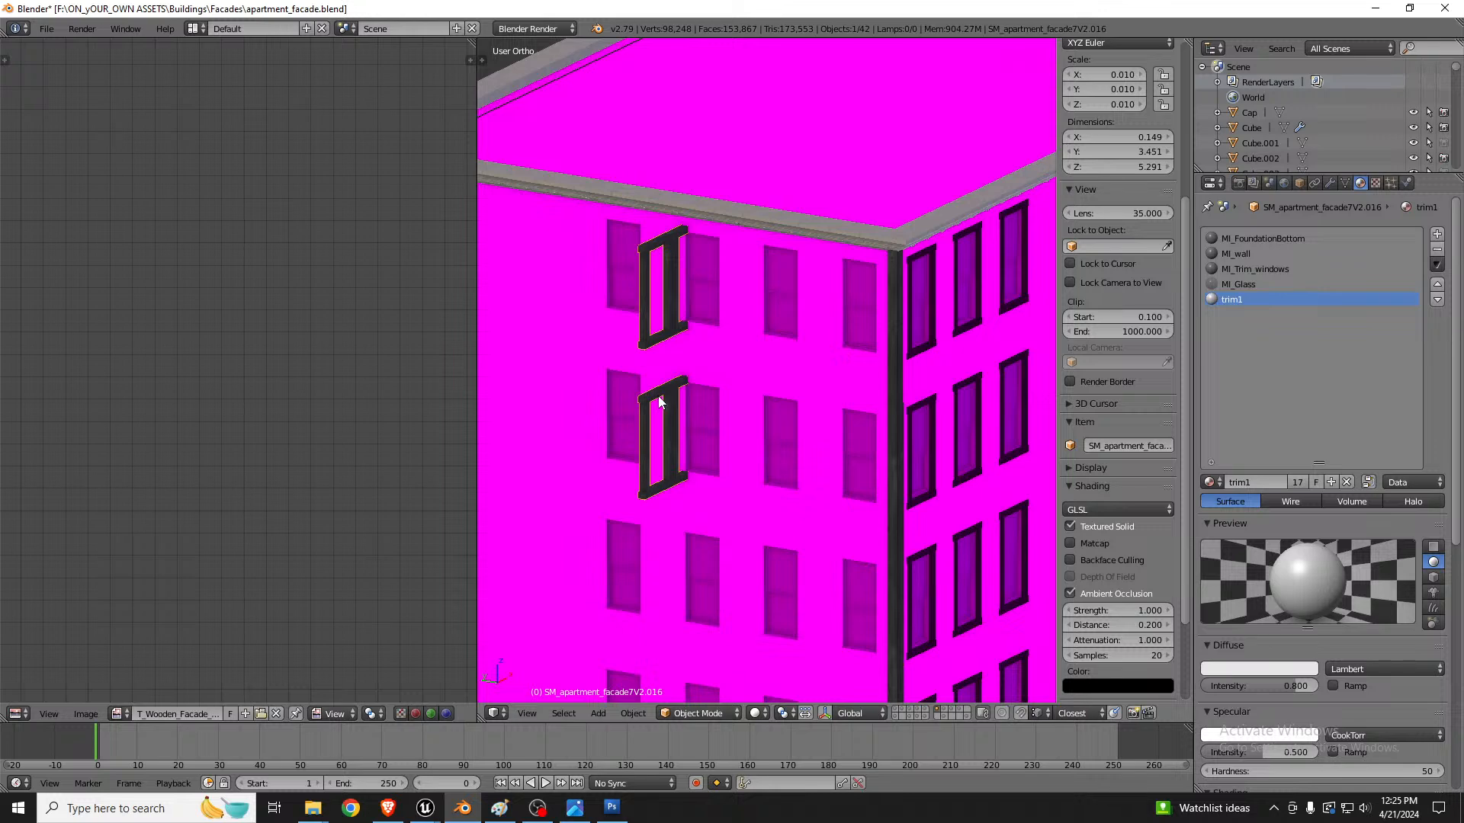
Step: Remove the Array modifier from the separated window trim object
mouse_move(686, 372)
middle_down()
mouse_move(752, 385)
mouse_move(689, 385)
middle_up()
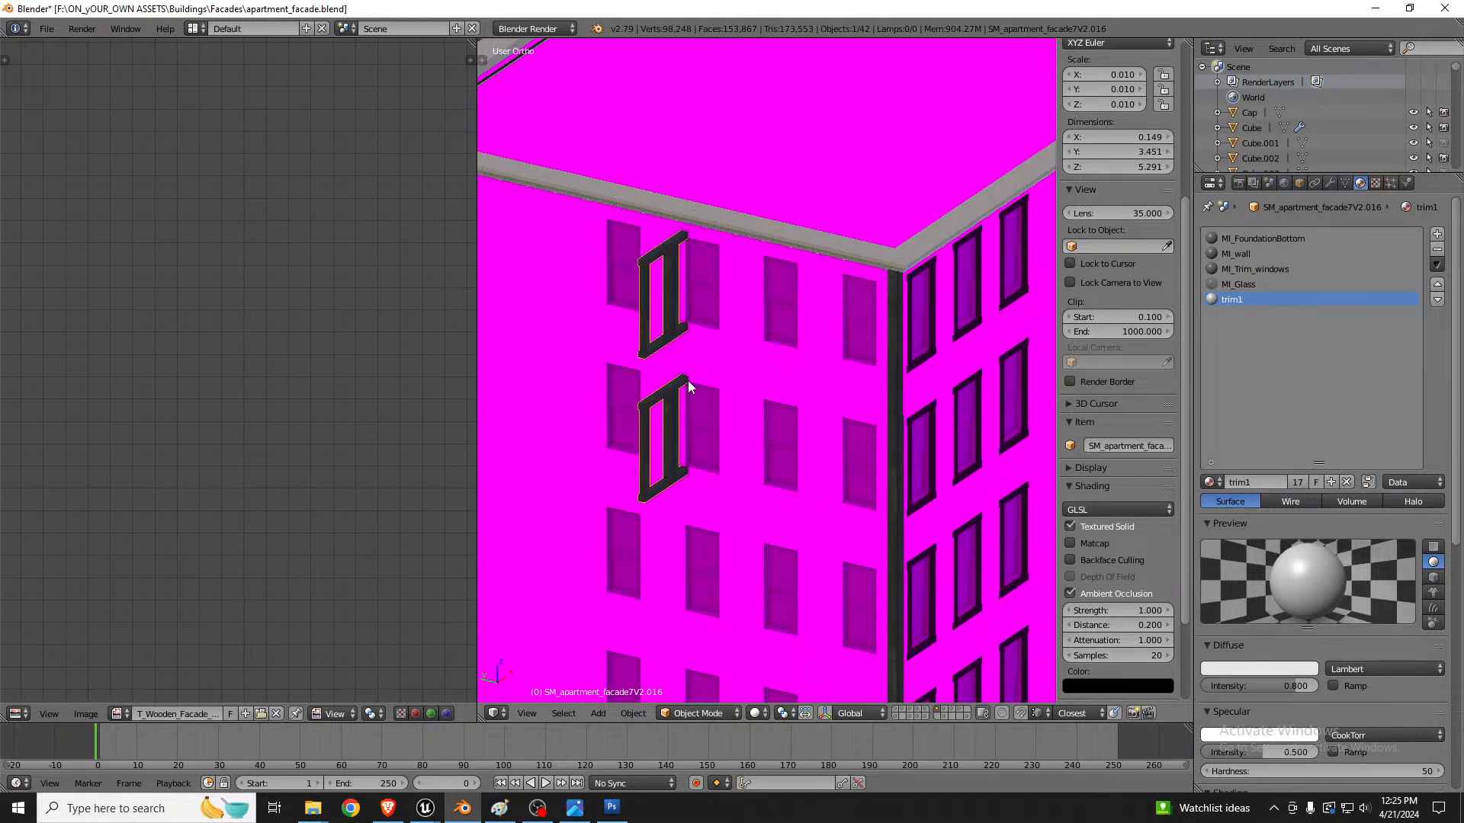
key(Tab)
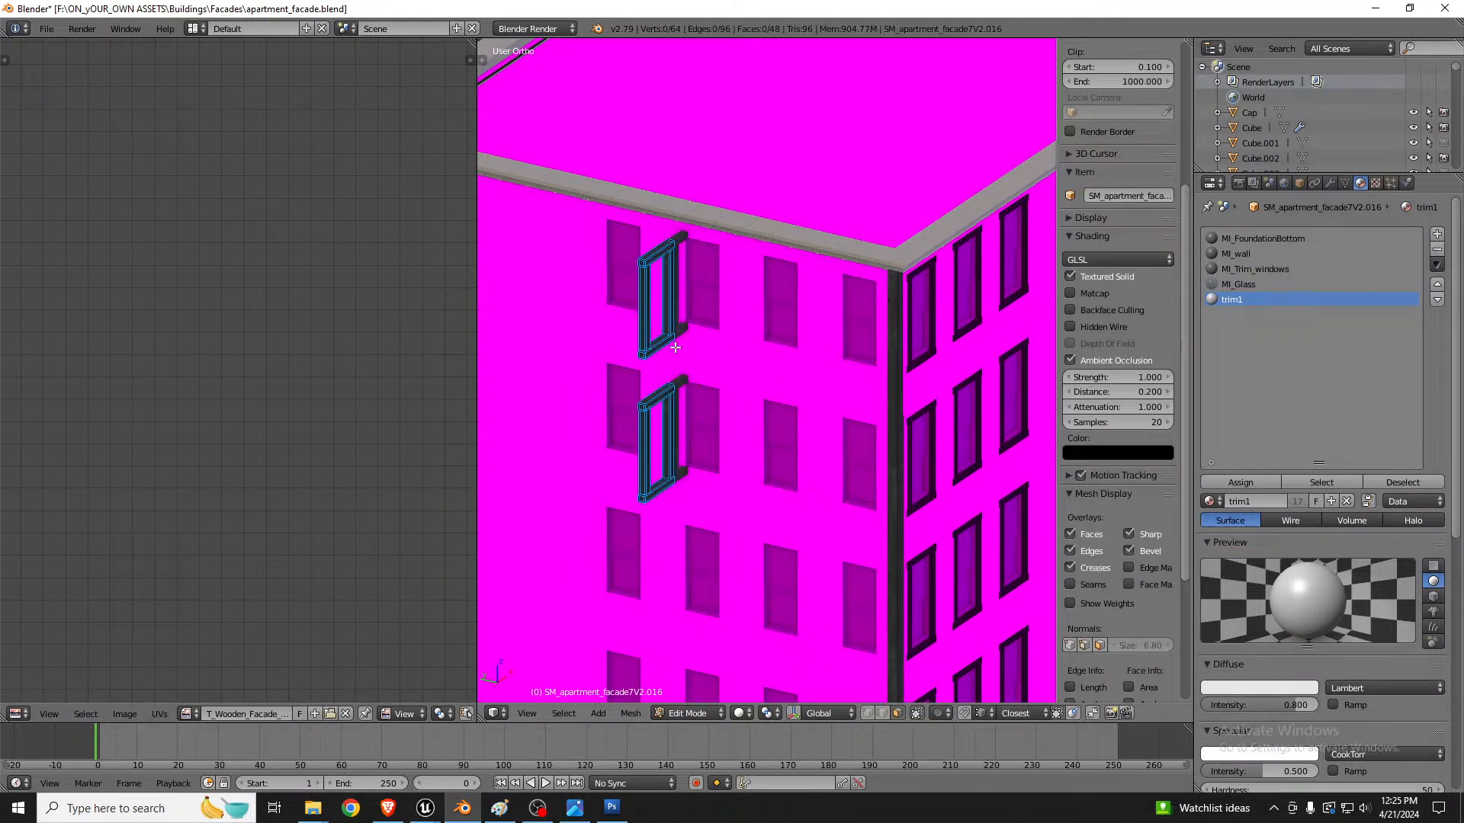
key(Tab)
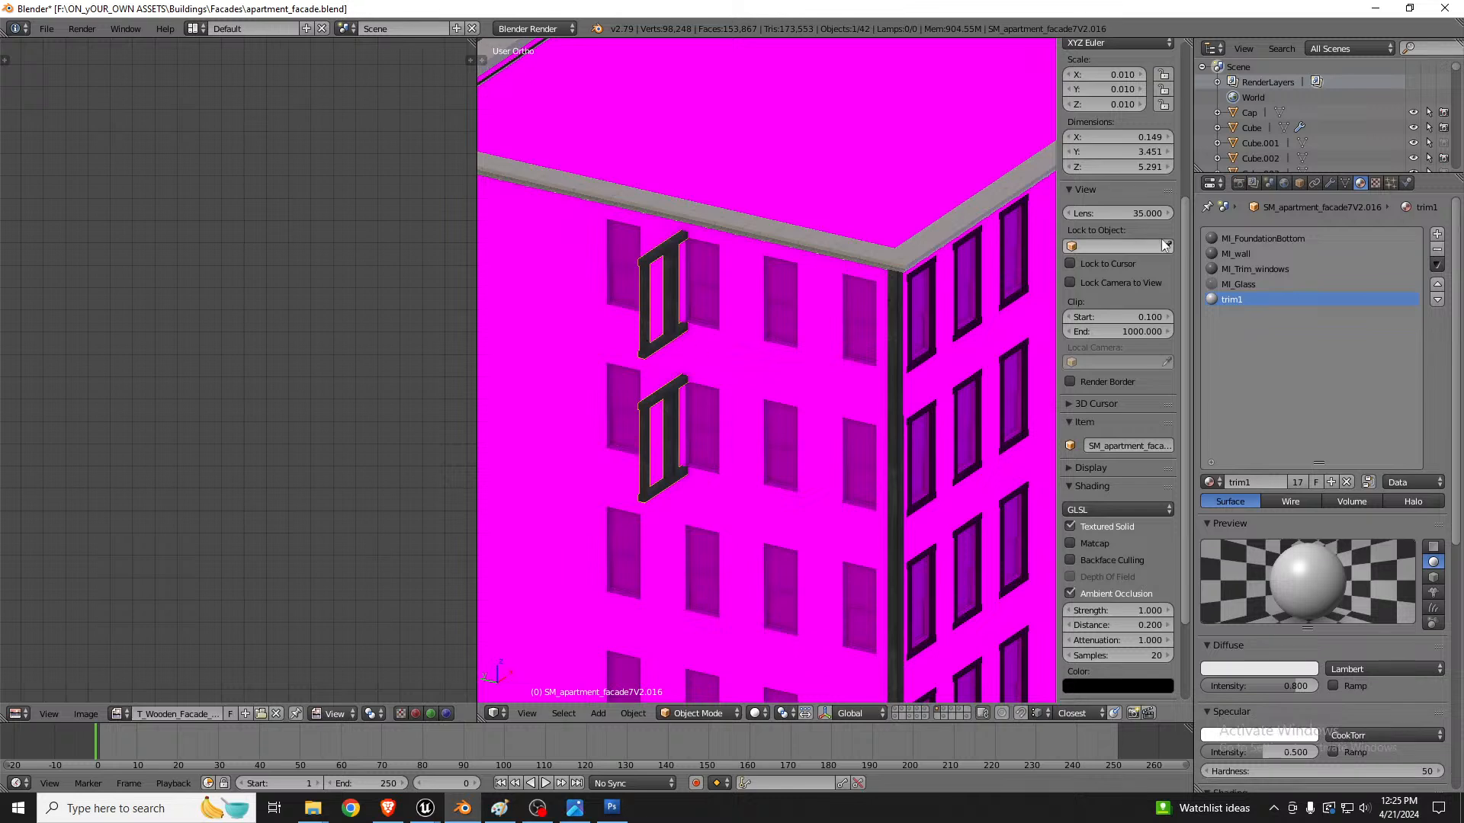
click(1332, 181)
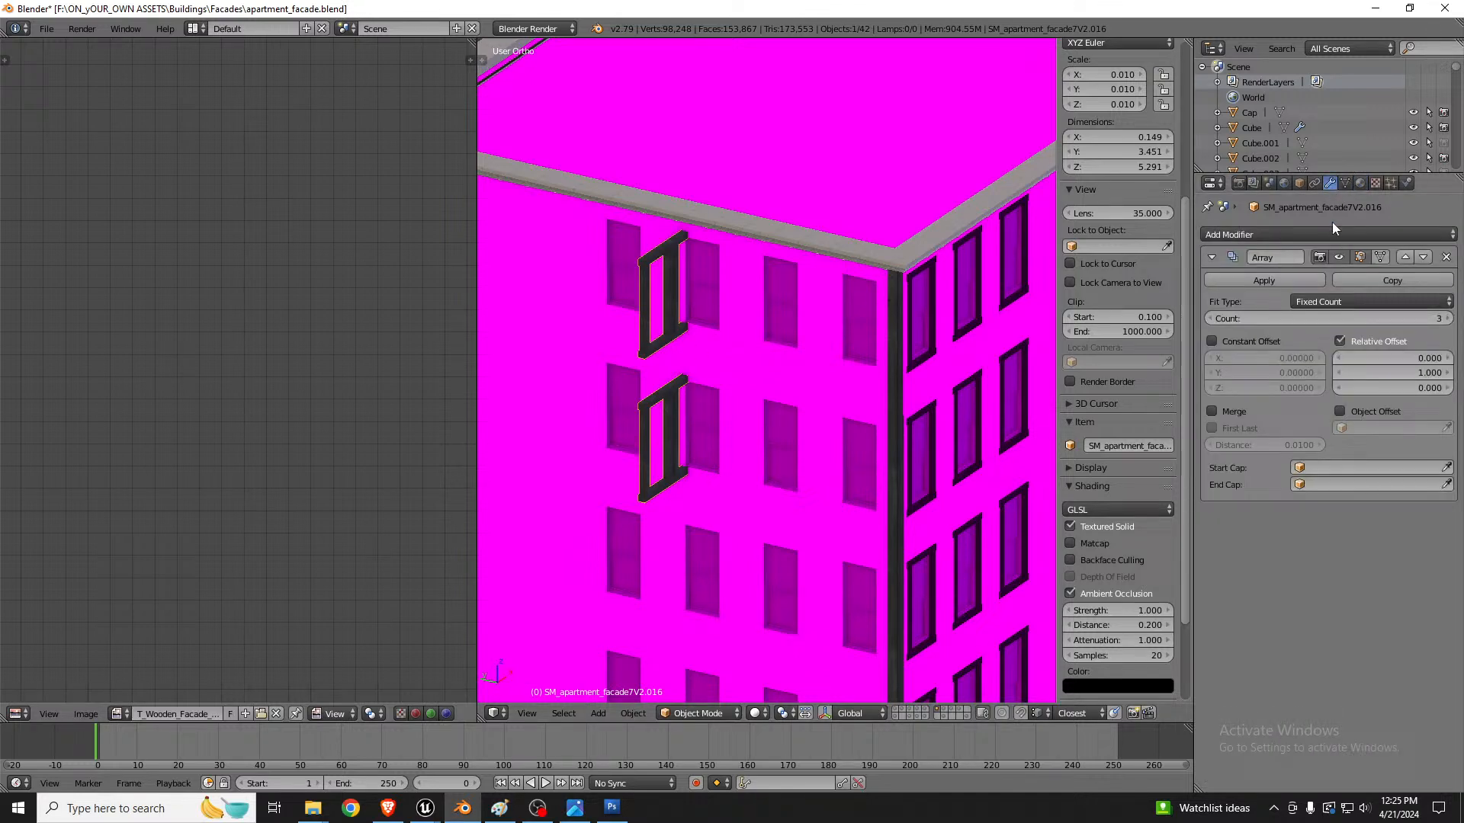
click(1451, 268)
key(ctrl+z)
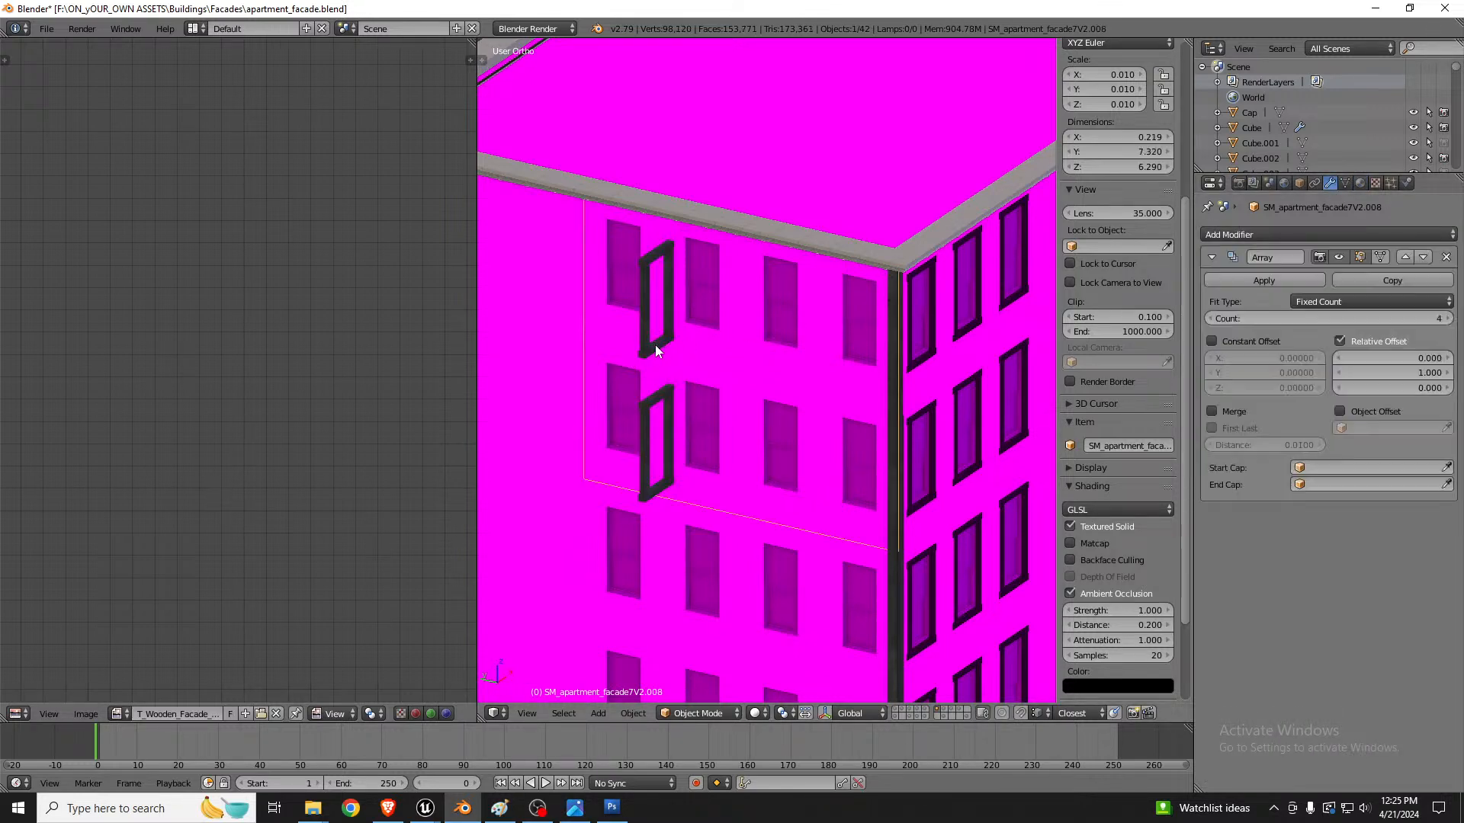
key(ctrl+shift+z)
Step: Rotate the separated window trim mesh 90 degrees about the global Z axis to face the untrimmed wall
key(Tab)
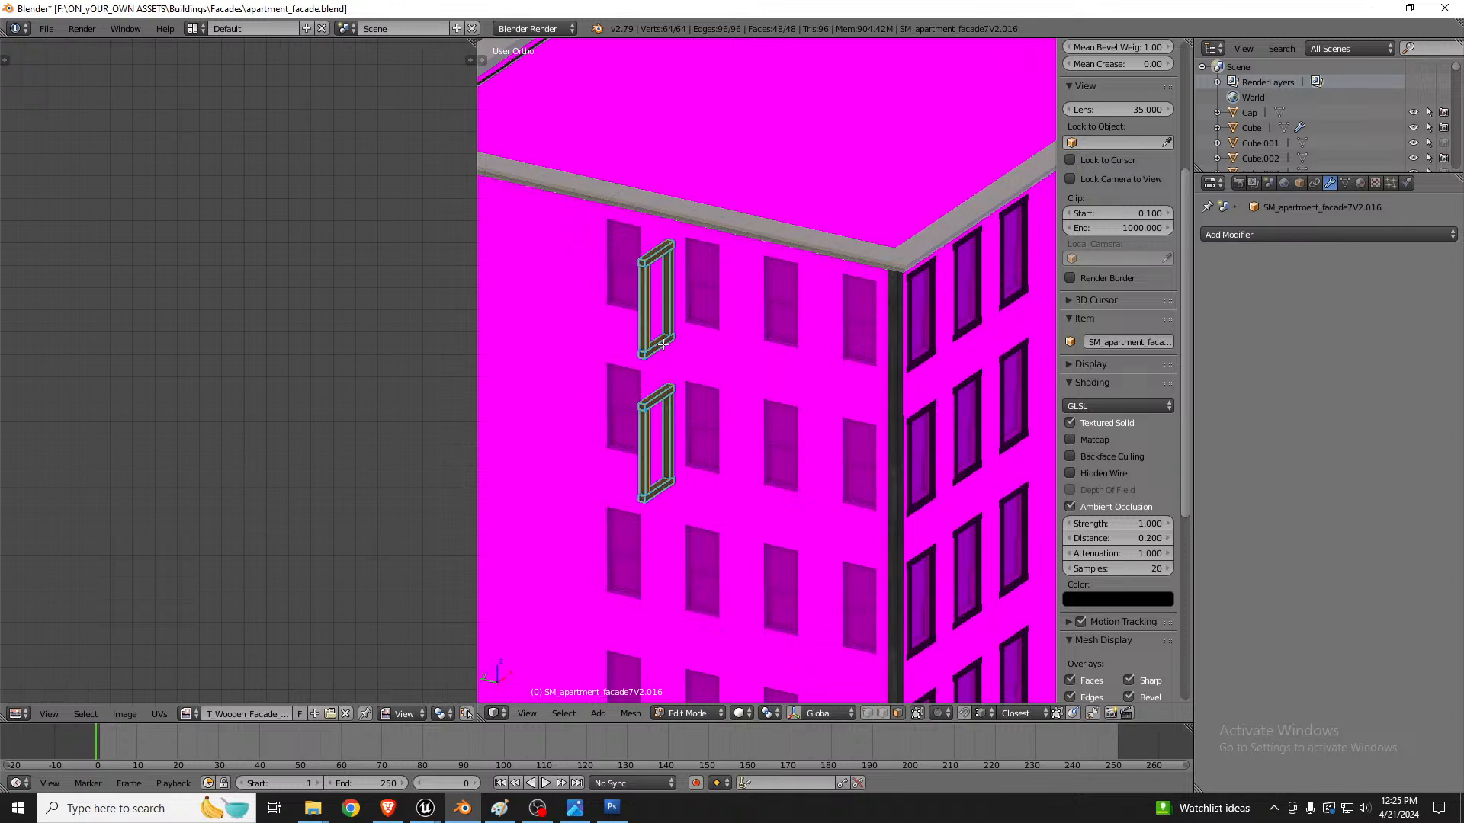
text(rz)
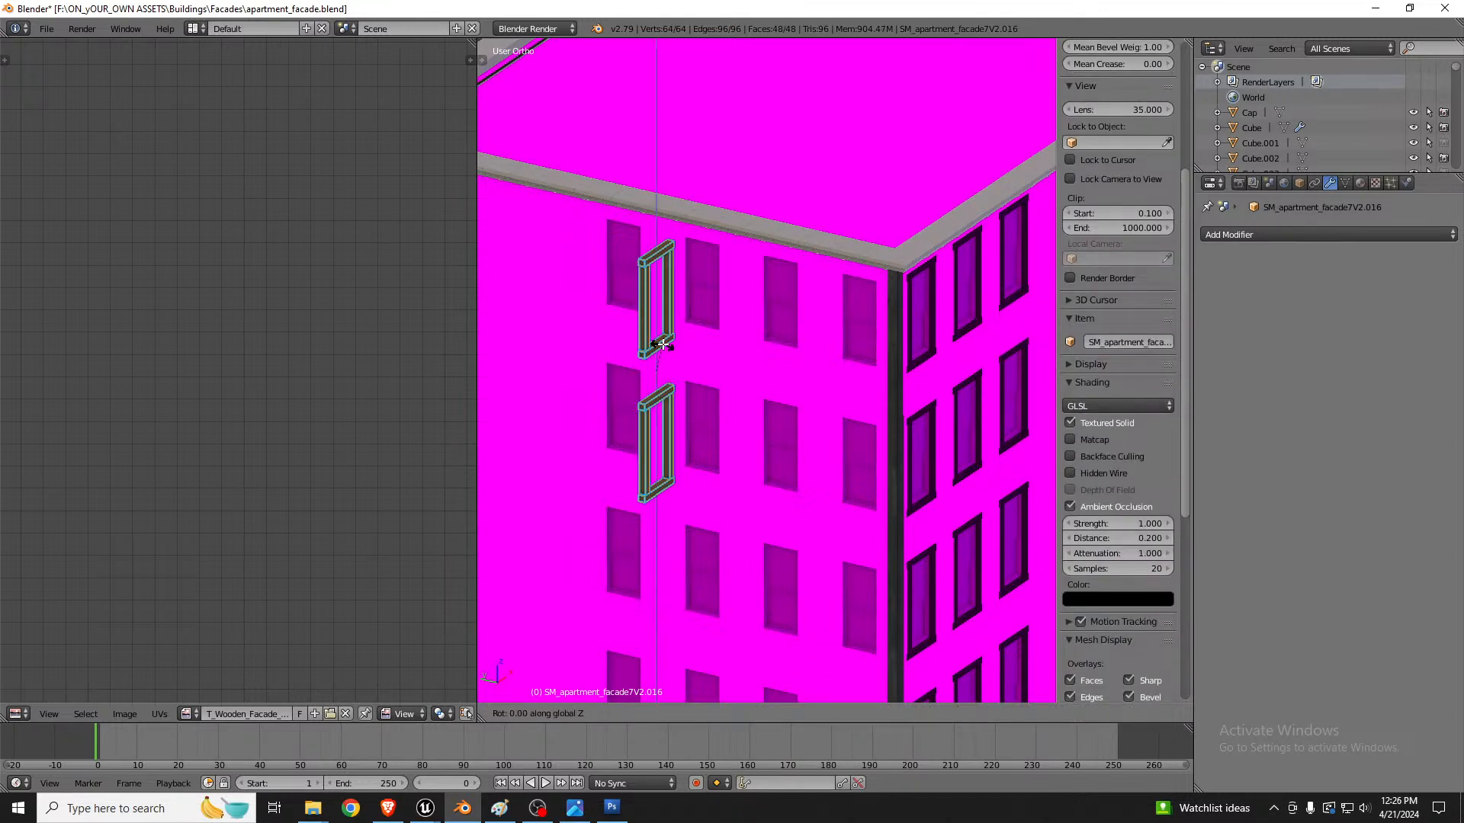
text(90)
key(Return)
middle_drag(652, 368, 814, 356)
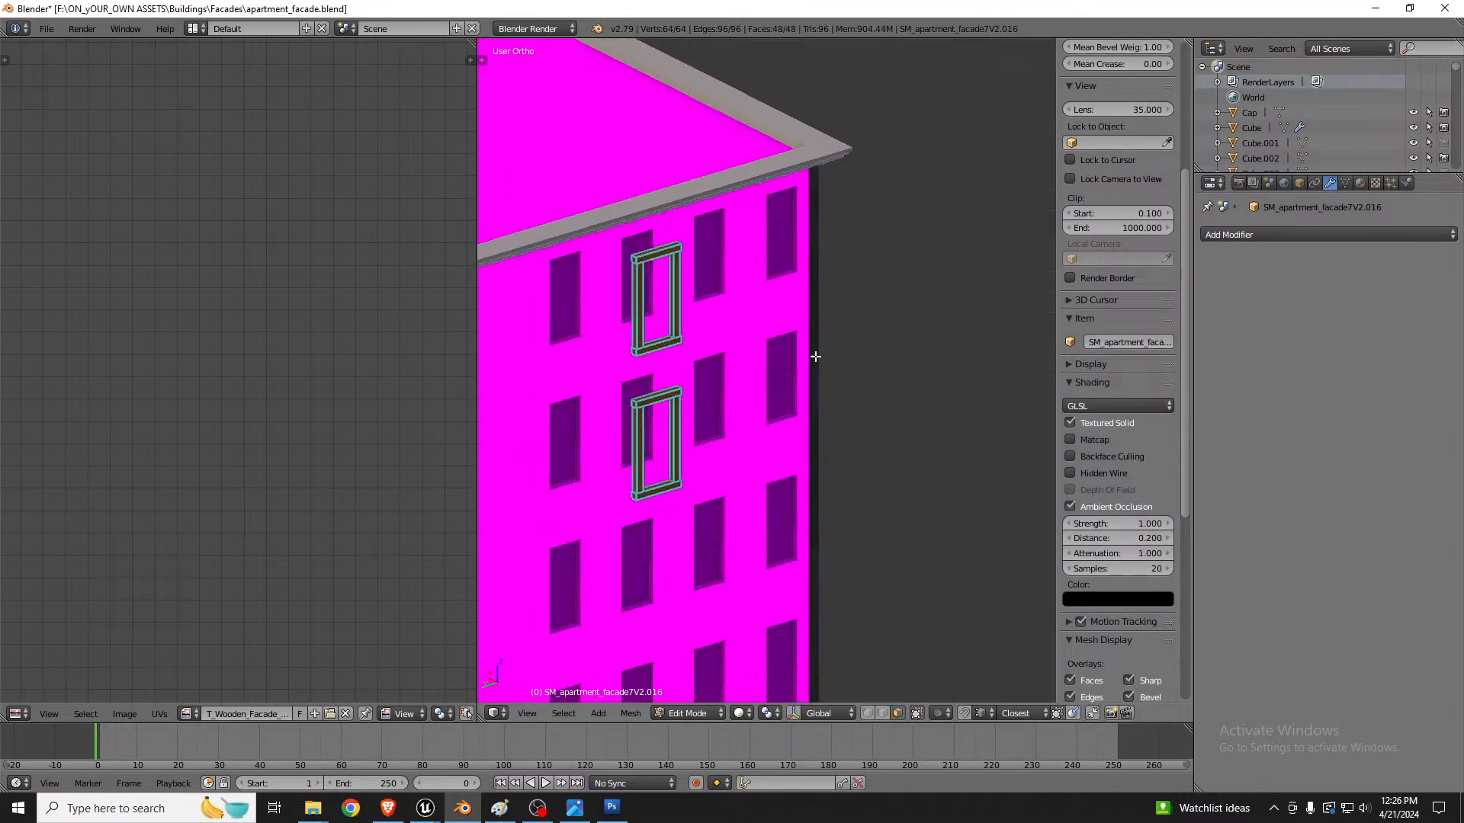
scroll(814, 356, down, 2)
scroll(652, 346, up, 5)
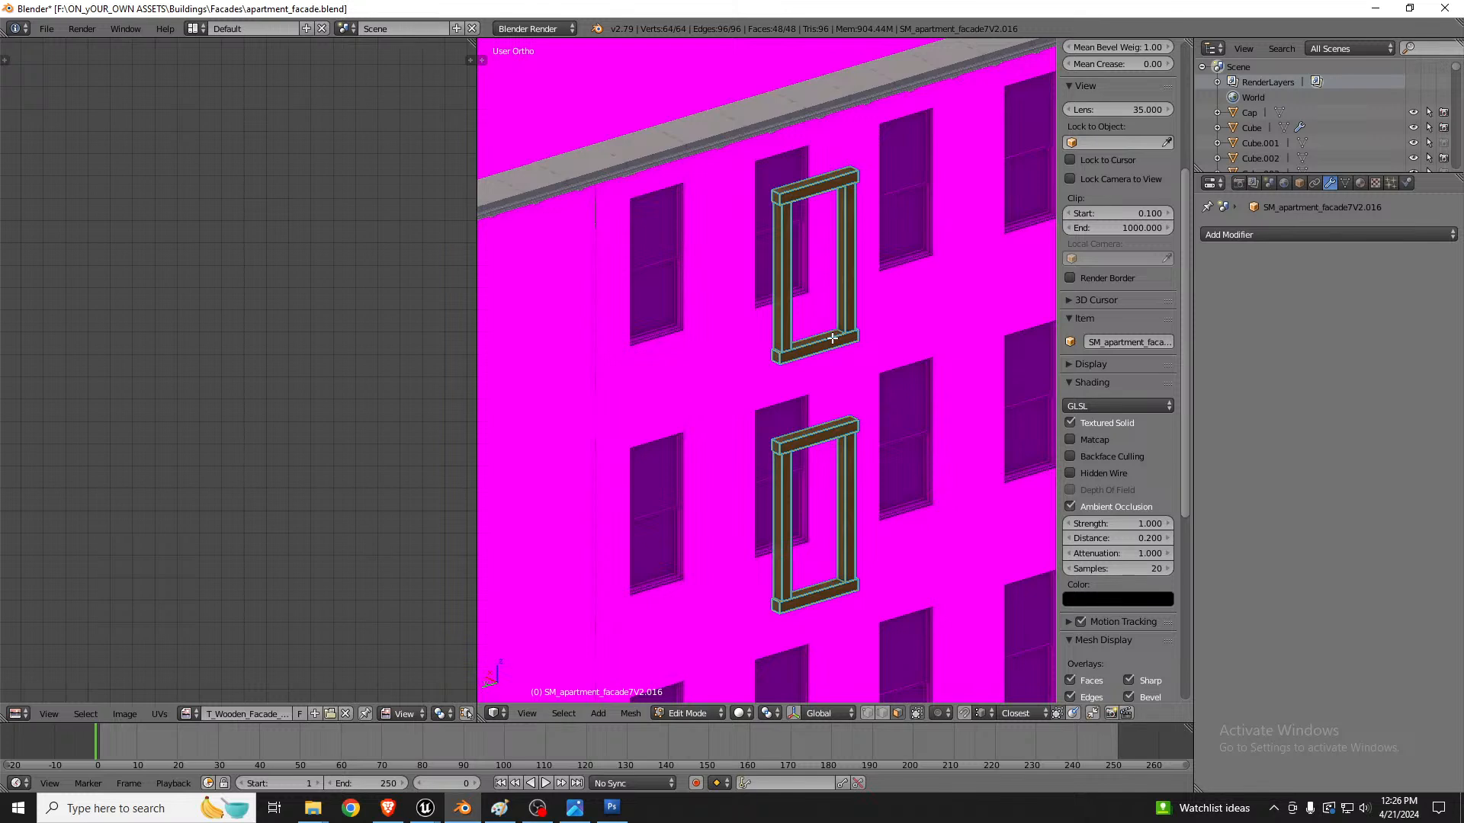
Step: Move the window trim horizontally onto the wall's first window column, framing its two upper windows
key(g)
key(shift+z)
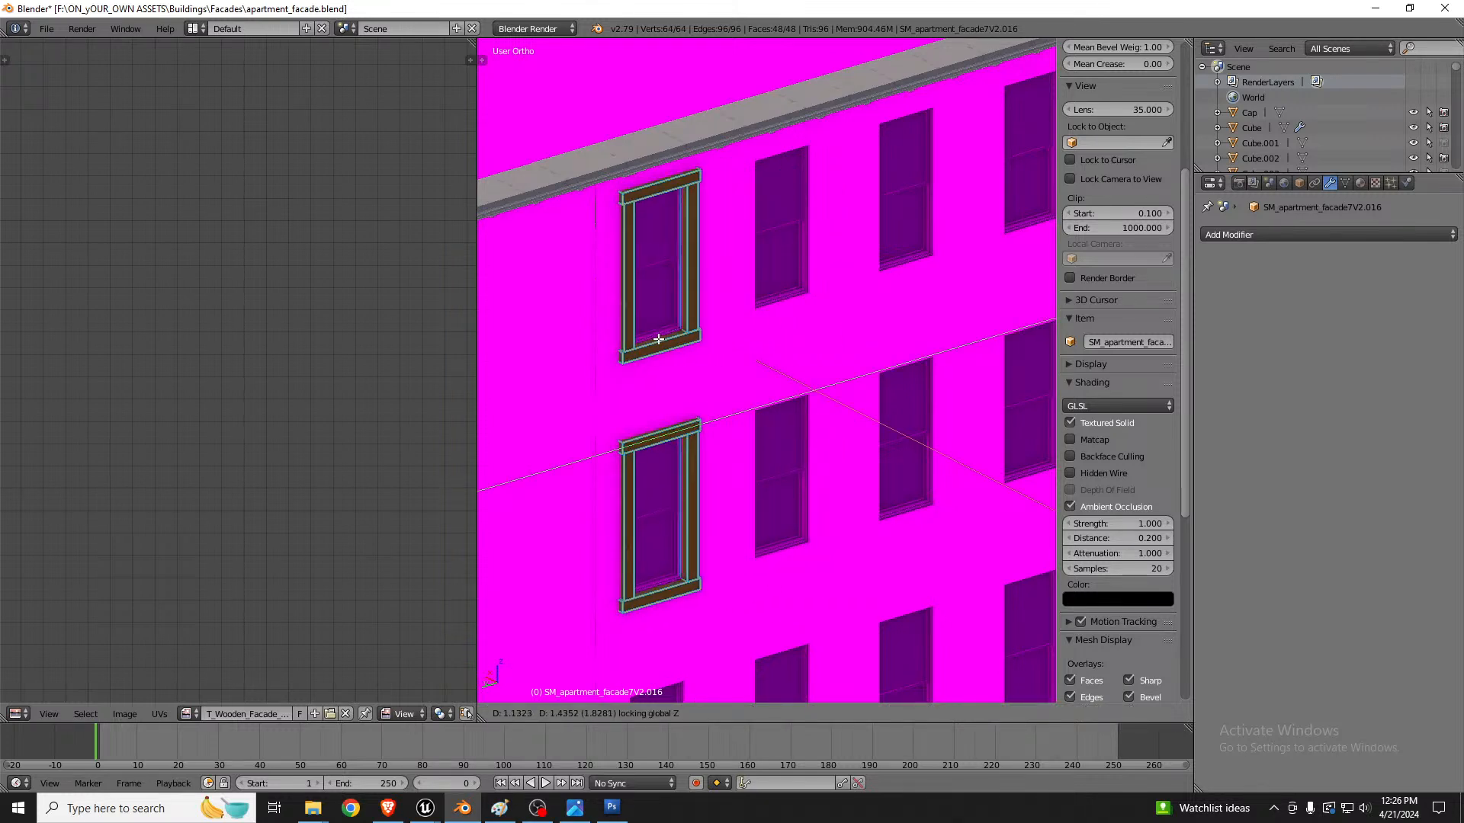
click(657, 338)
scroll(666, 340, up, 5)
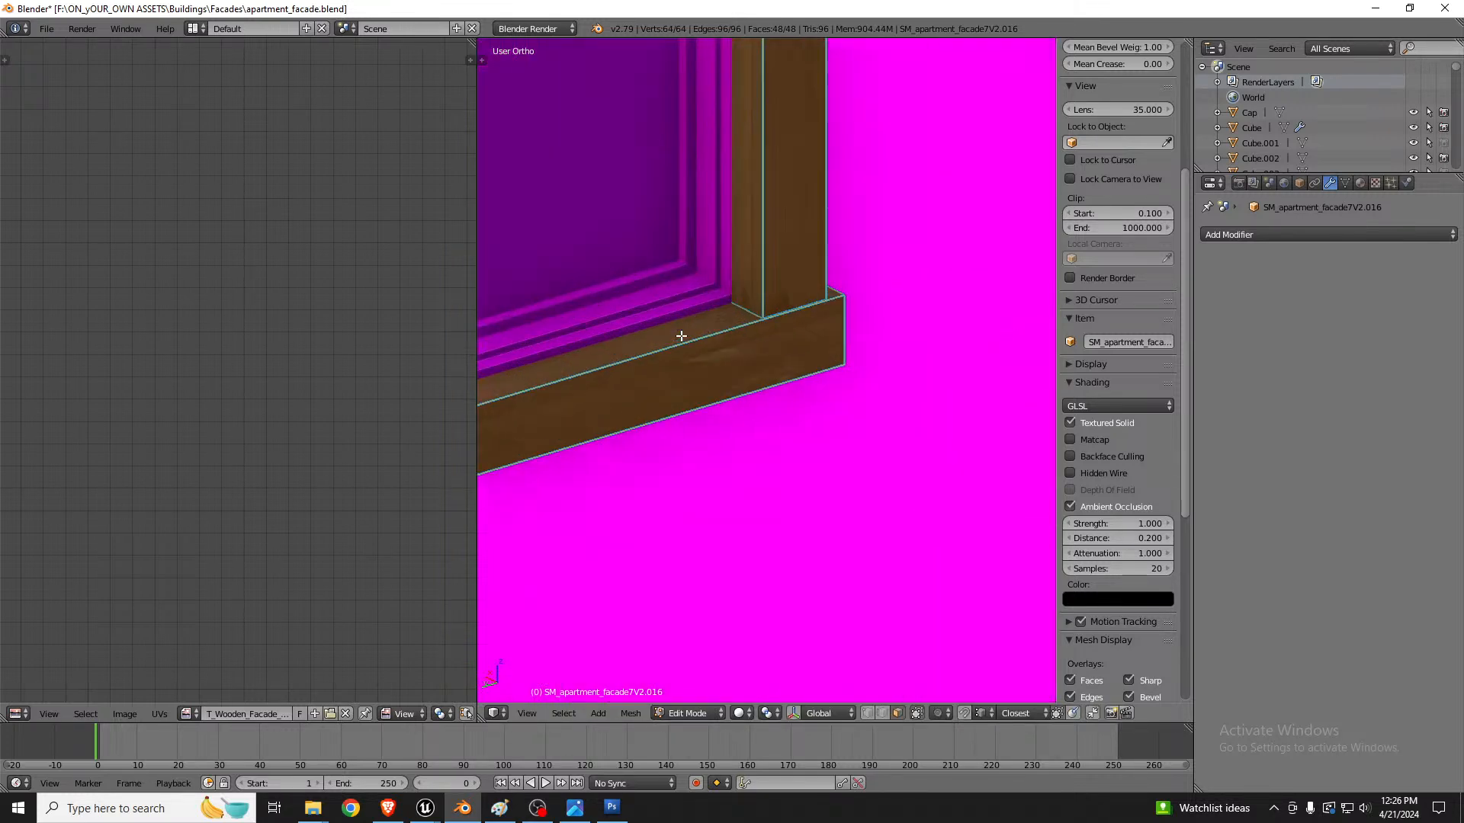
scroll(681, 336, up, 2)
scroll(781, 394, down, 2)
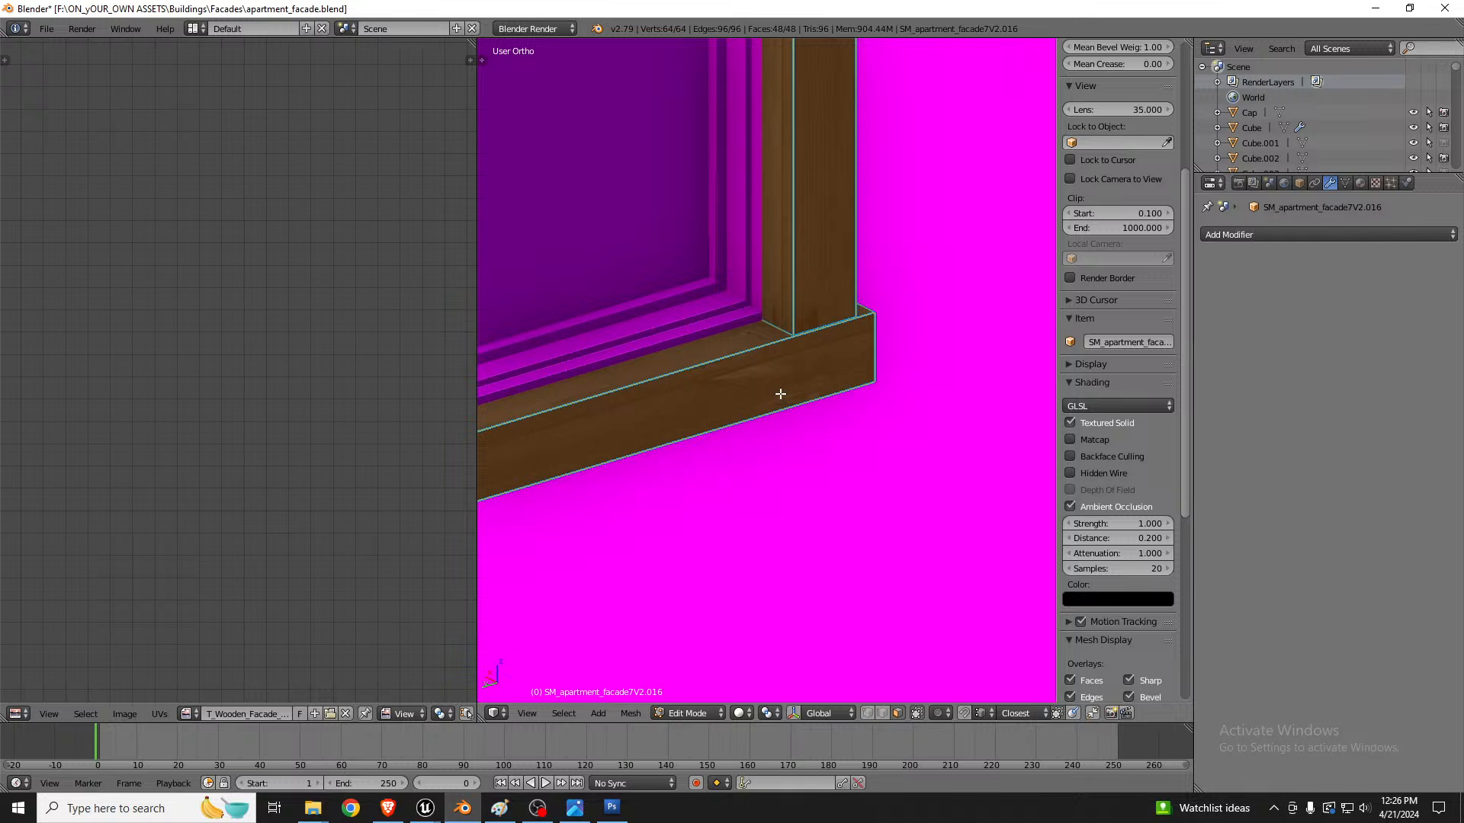
Step: Nudge the trim horizontally so its back sits against the wall around the windows, and leave mesh editing
key(g)
key(shift+z)
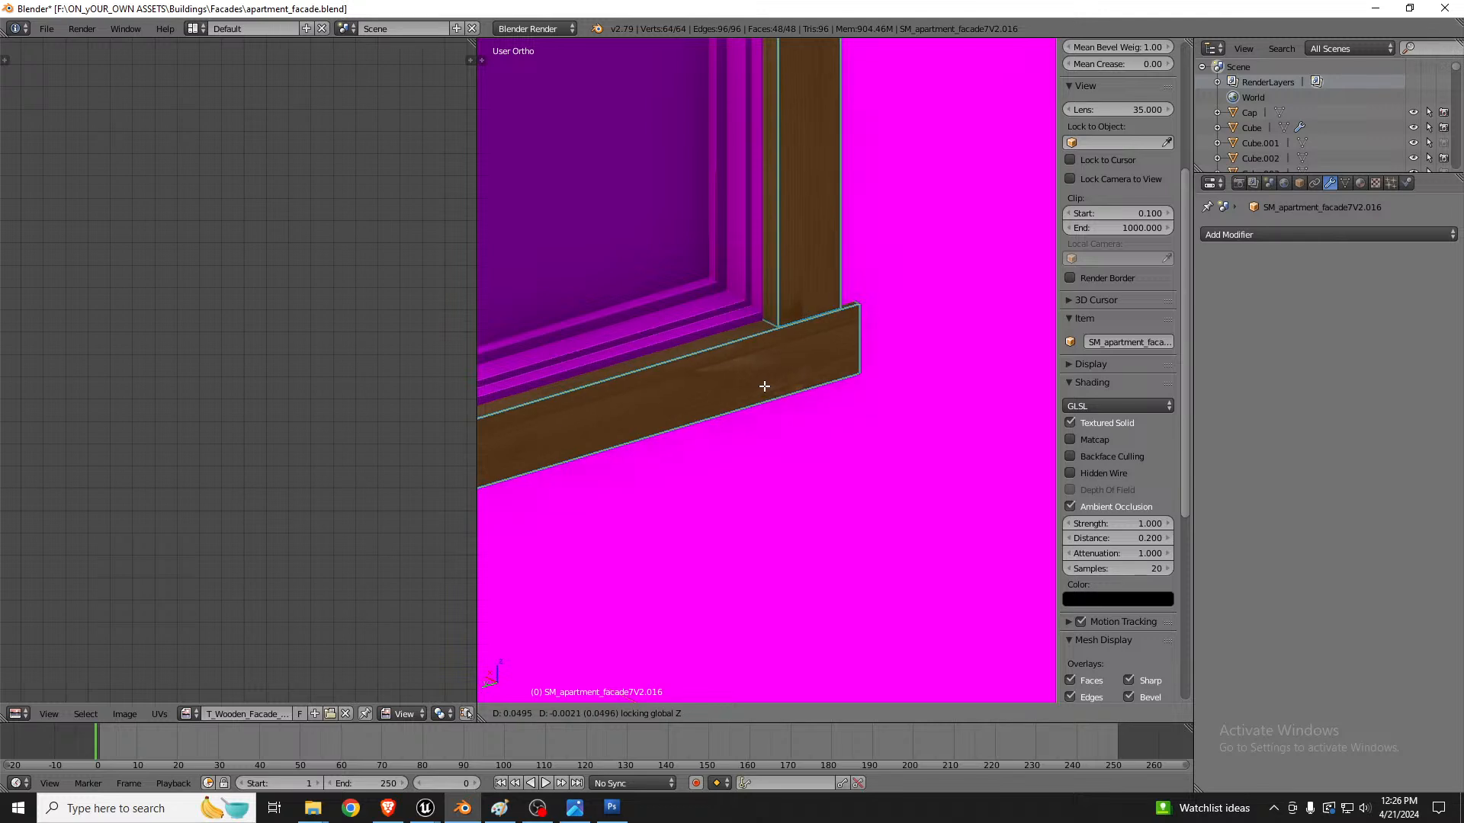
click(766, 386)
scroll(753, 340, down, 5)
middle_drag(837, 325, 763, 324)
scroll(739, 332, down, 4)
scroll(747, 334, down, 3)
key(Tab)
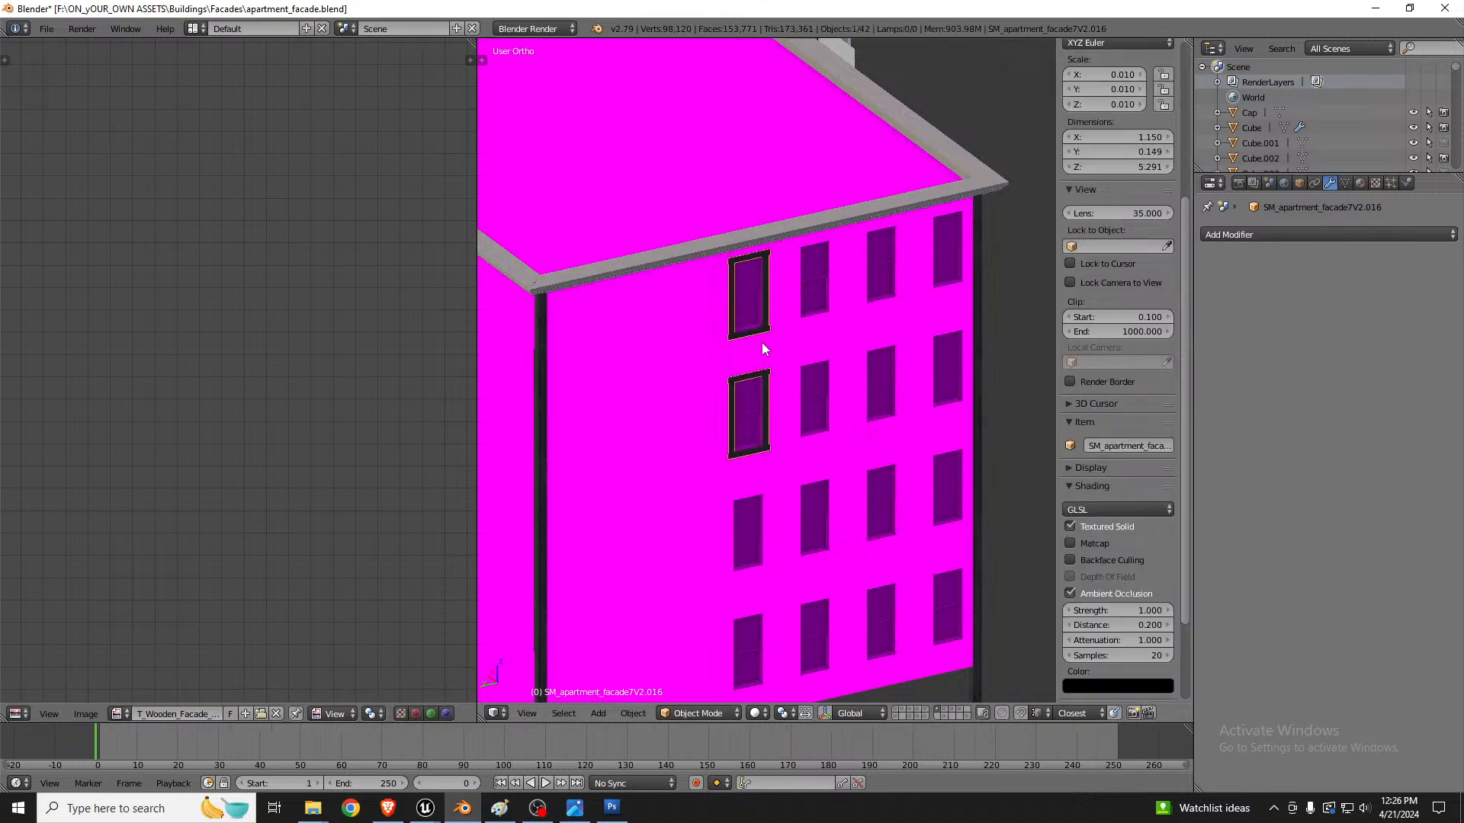
Step: Duplicate the window trim object and place the copy over the two lower windows of the same column
key(z)
key(z)
scroll(774, 337, up, 3)
shift+right_click(789, 344)
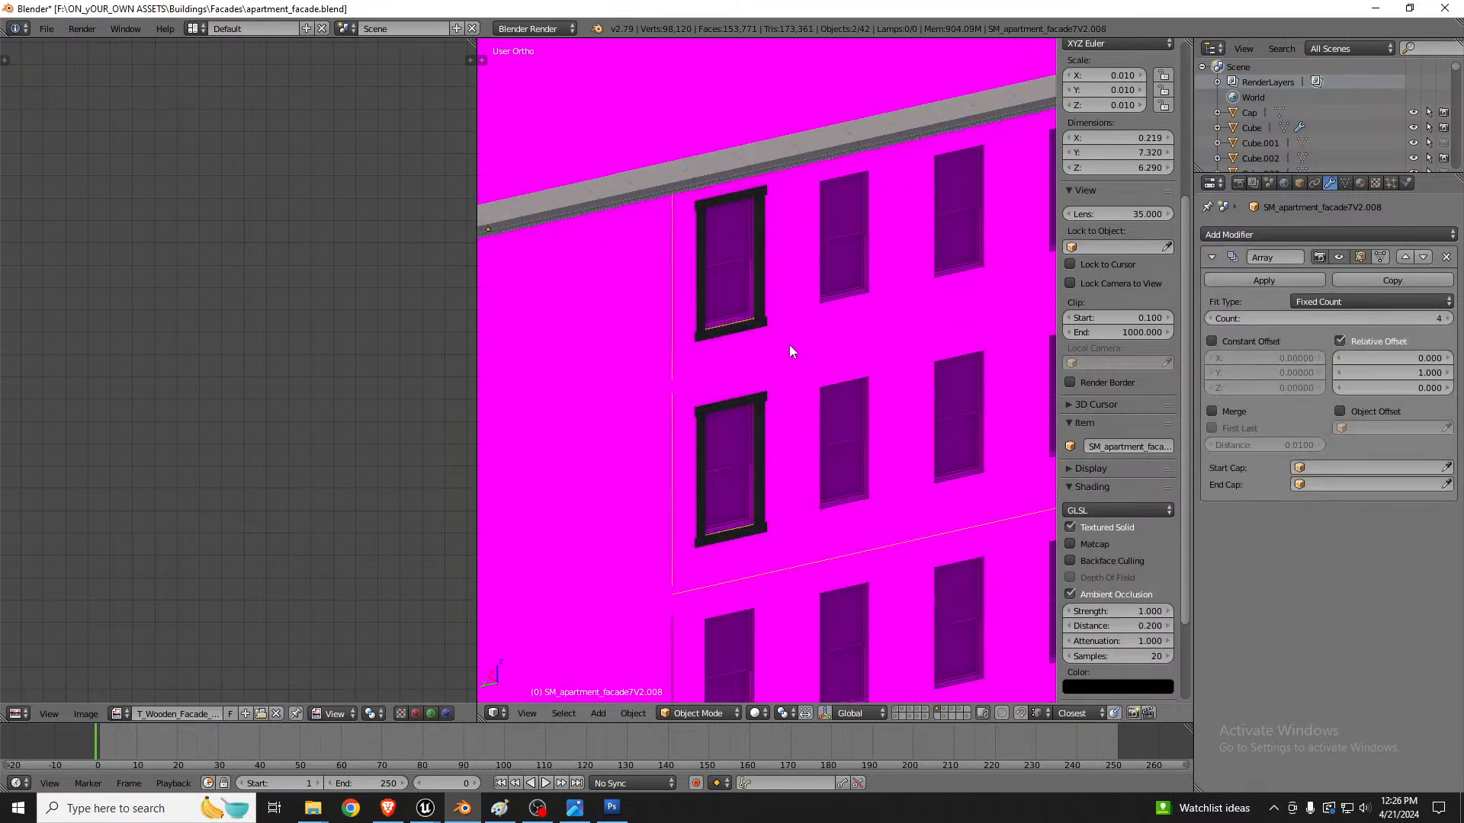
scroll(772, 337, down, 2)
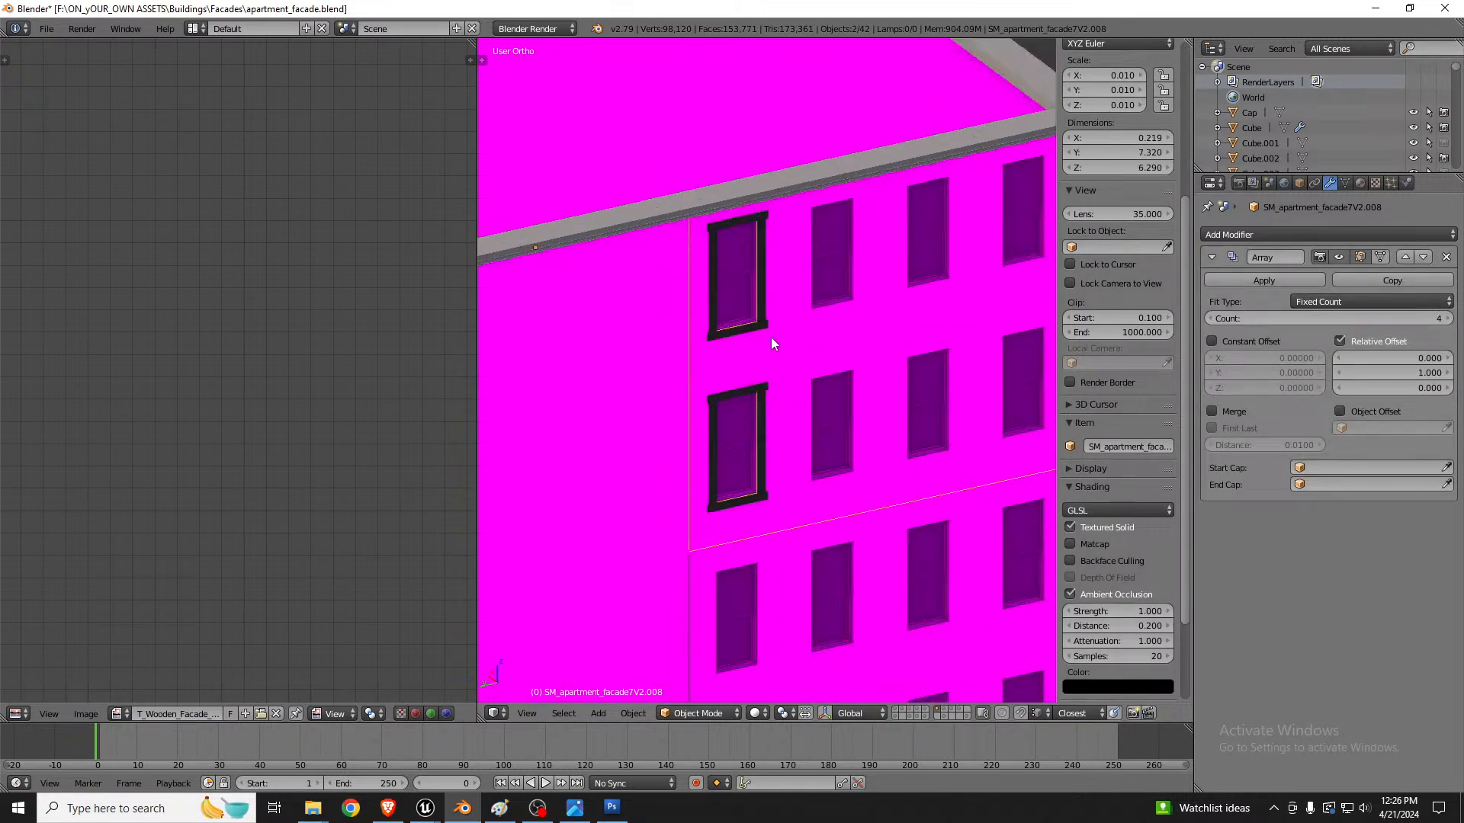
right_click(752, 391)
scroll(773, 305, down, 3)
key(shift+d)
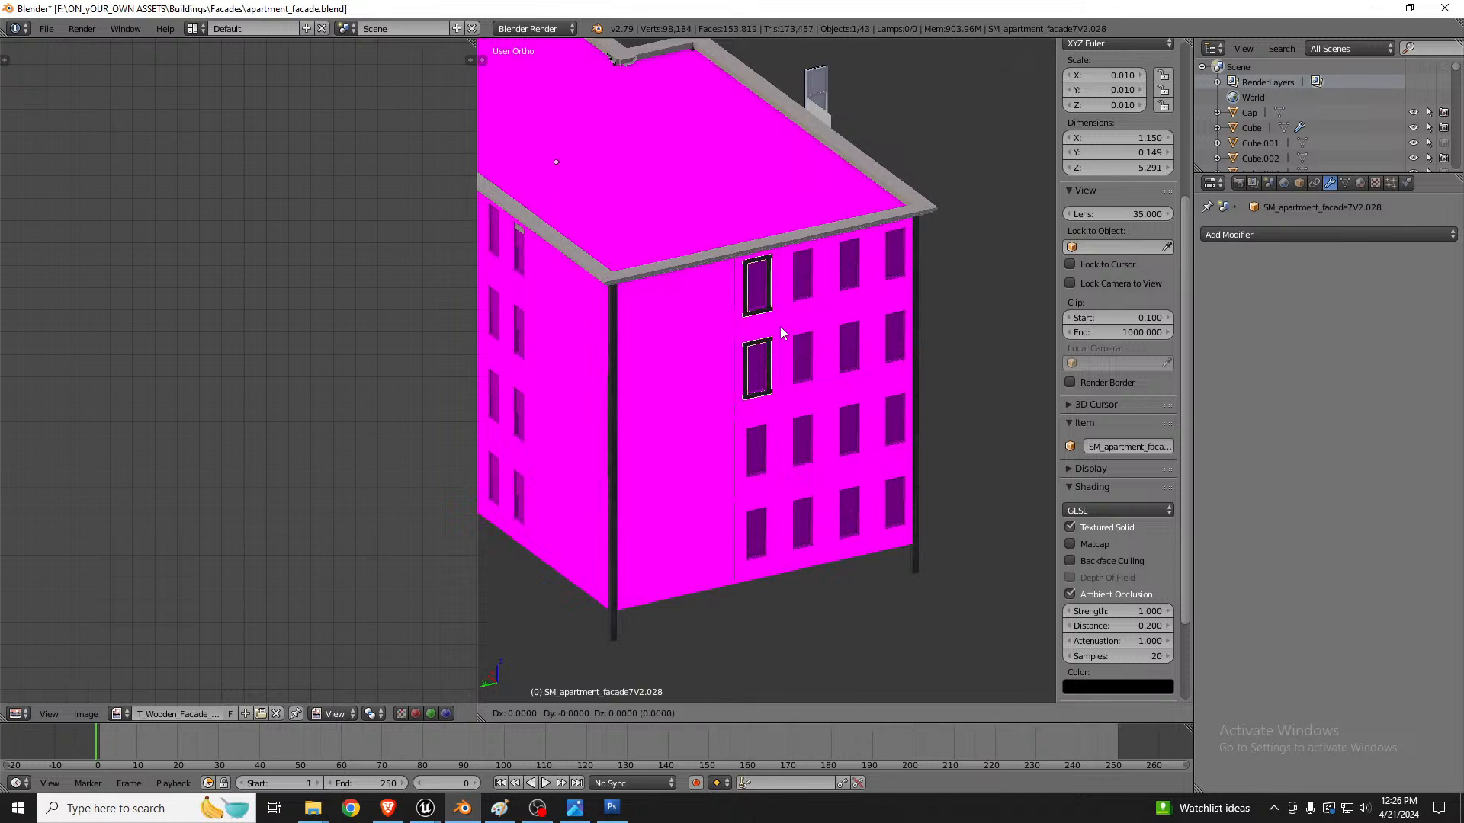
click(775, 489)
Step: Adjust the duplicated trim's height along the global Z axis to fit the lower window openings
scroll(775, 489, up, 8)
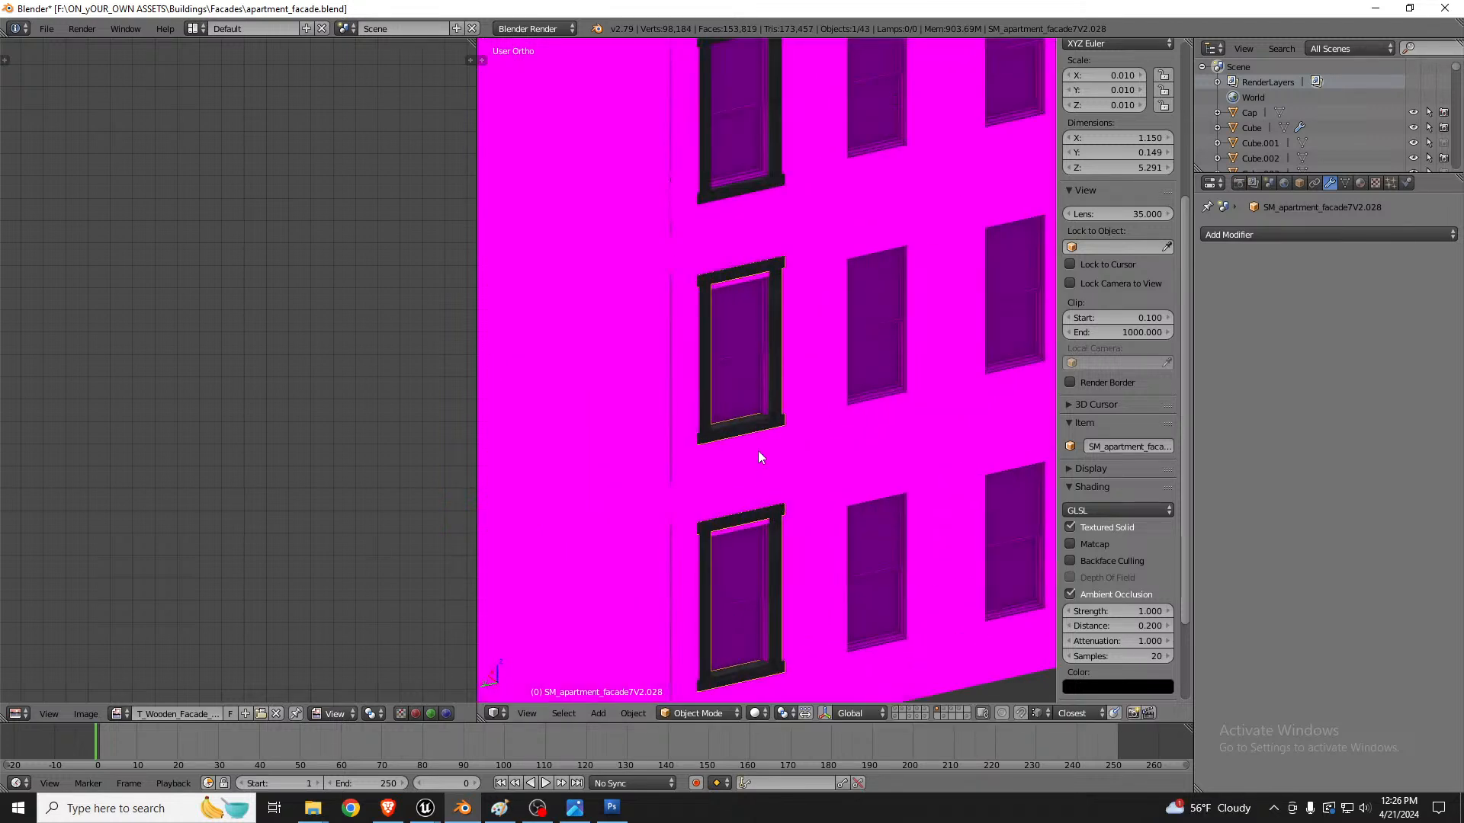
key(g)
key(z)
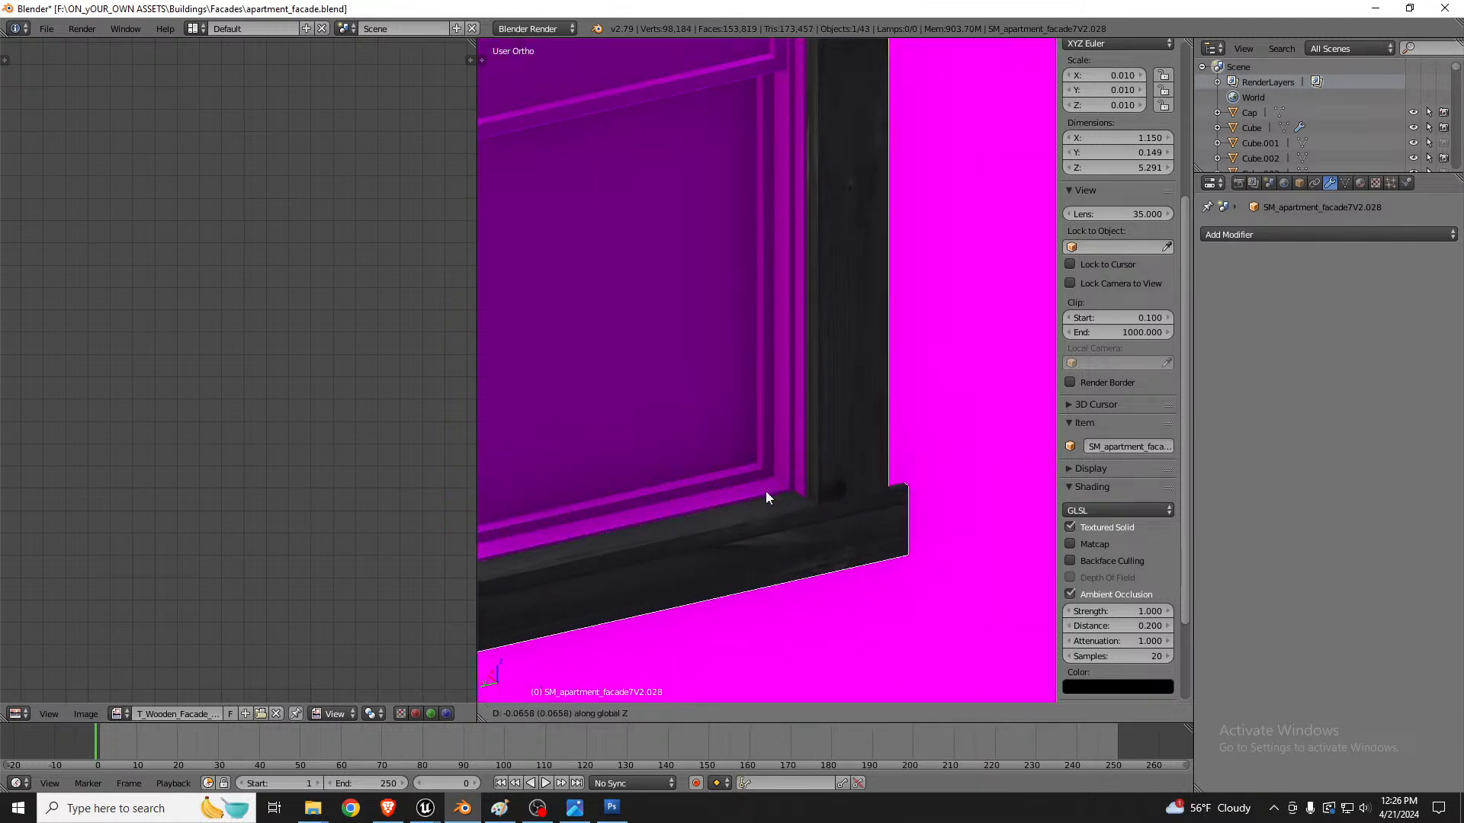
click(763, 496)
scroll(763, 497, down, 5)
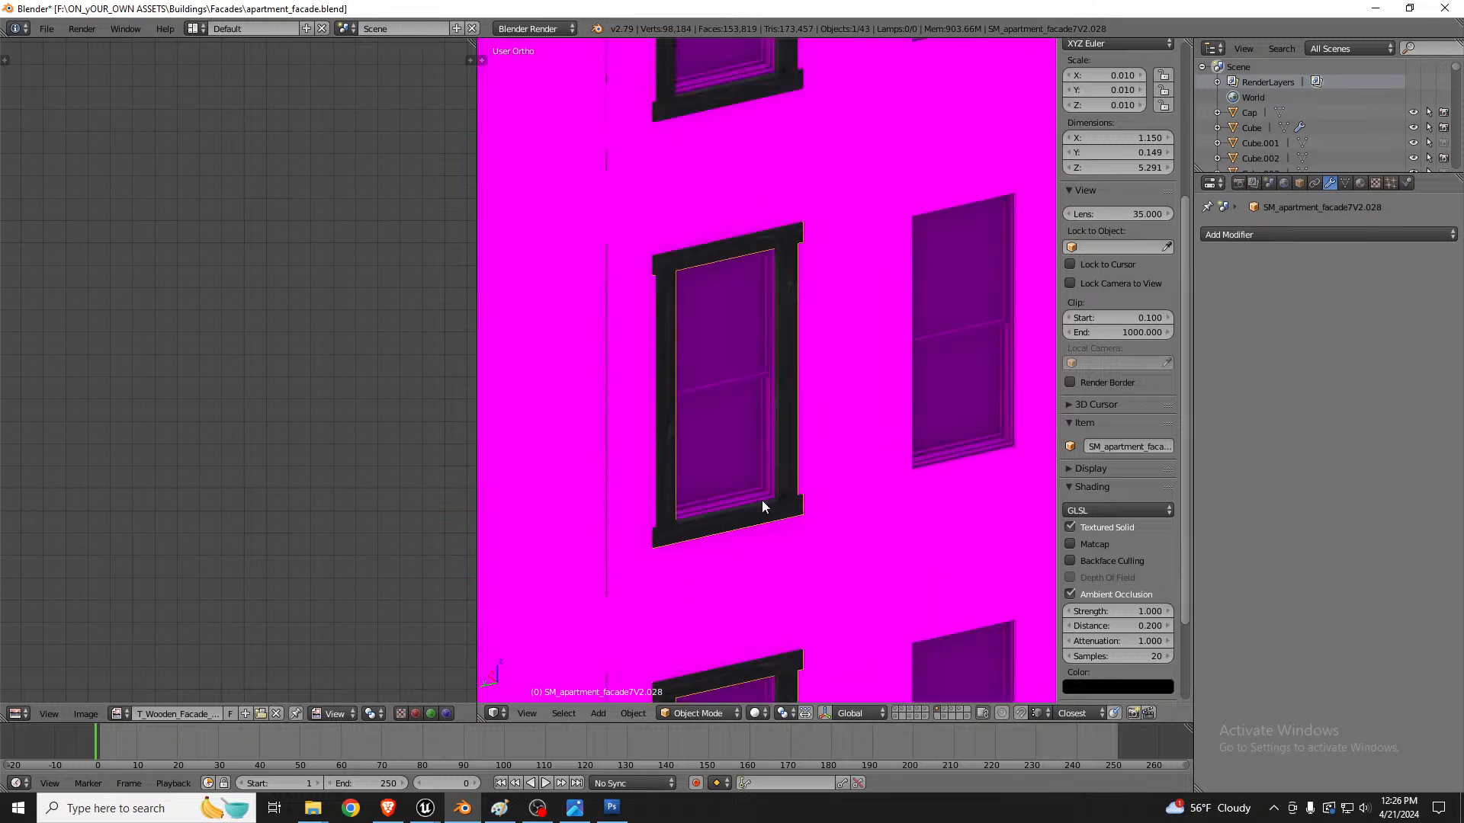
Step: Join the upper window trim into the upper arrayed wall section so it repeats across all its windows
scroll(766, 144, up, 6)
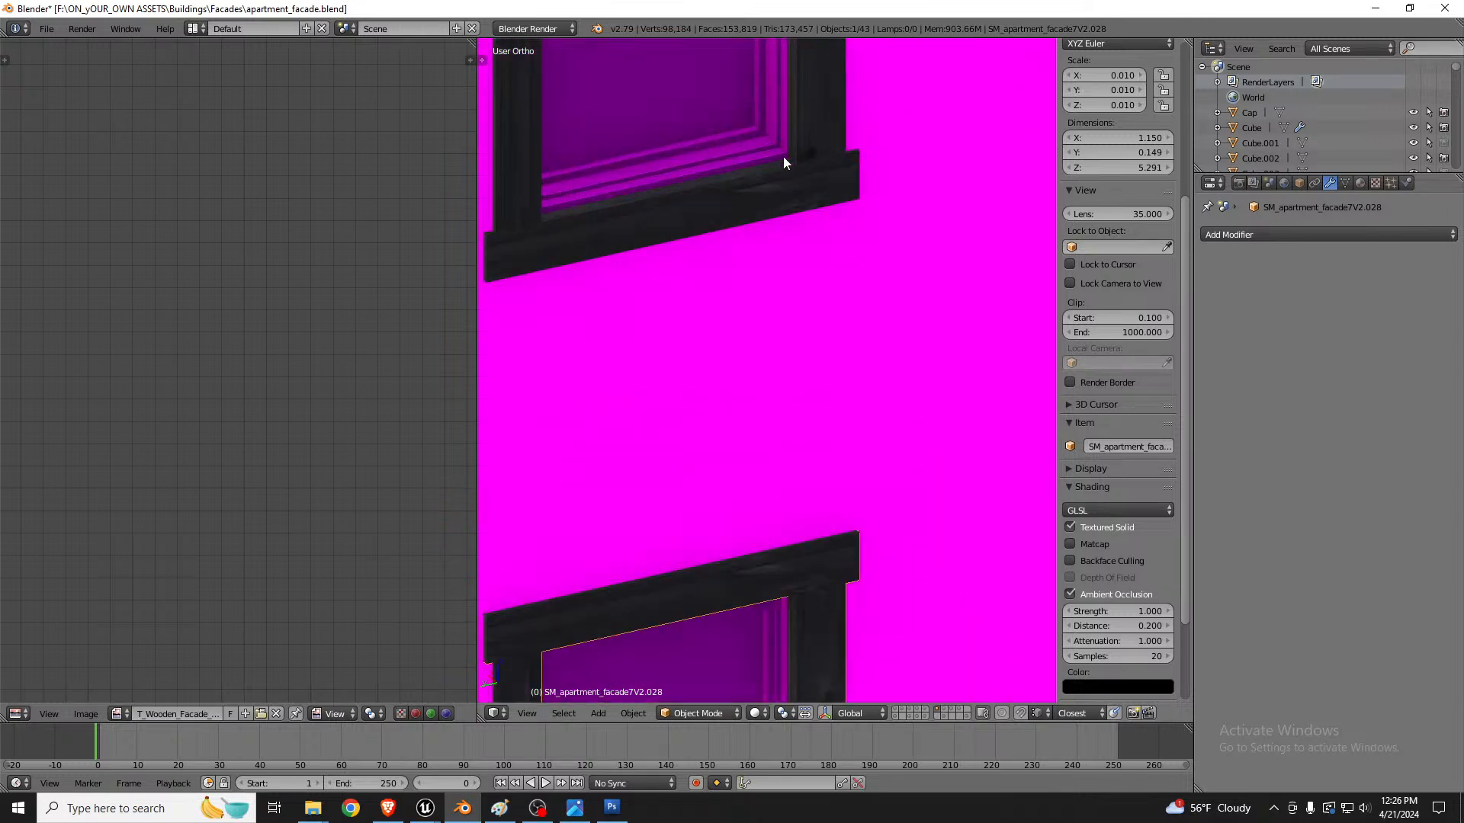
scroll(867, 279, down, 4)
middle_drag(867, 279, 841, 250)
shift+right_click(840, 249)
scroll(806, 270, down, 4)
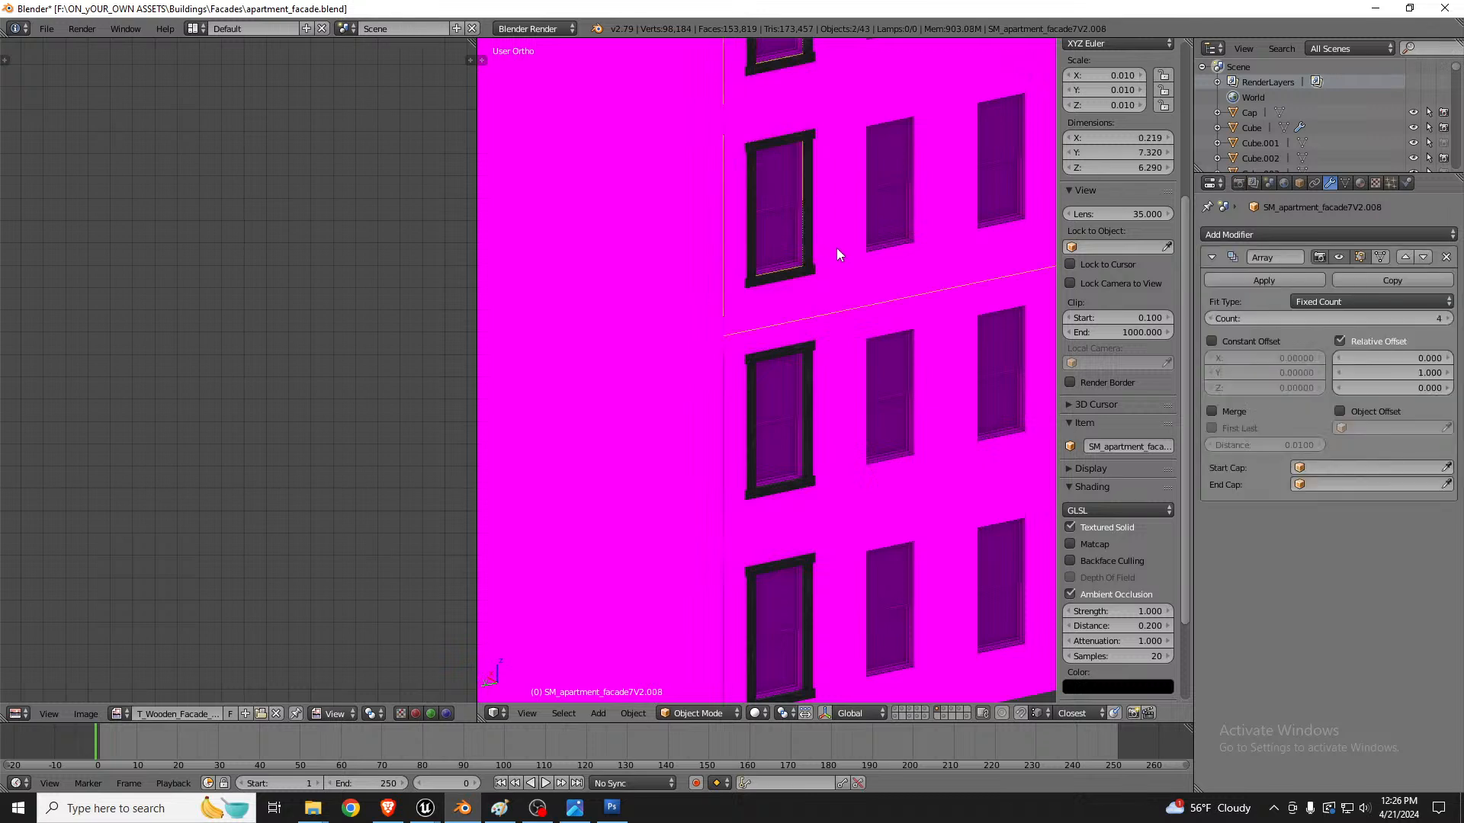
key(ctrl+j)
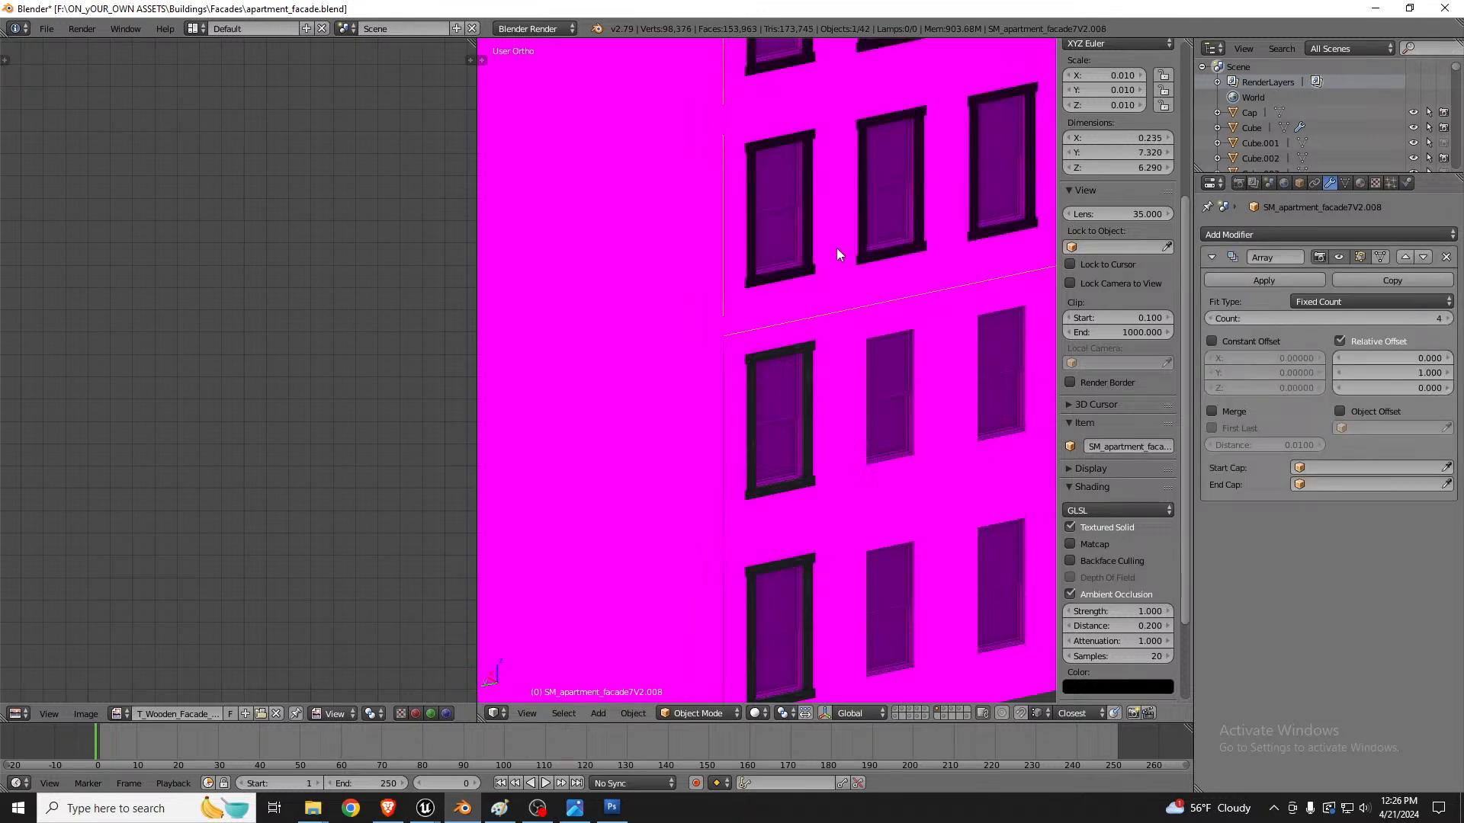
Step: Join the lower window trim into the lower arrayed wall section
right_click(809, 357)
shift+right_click(844, 389)
key(ctrl+j)
scroll(816, 404, down, 6)
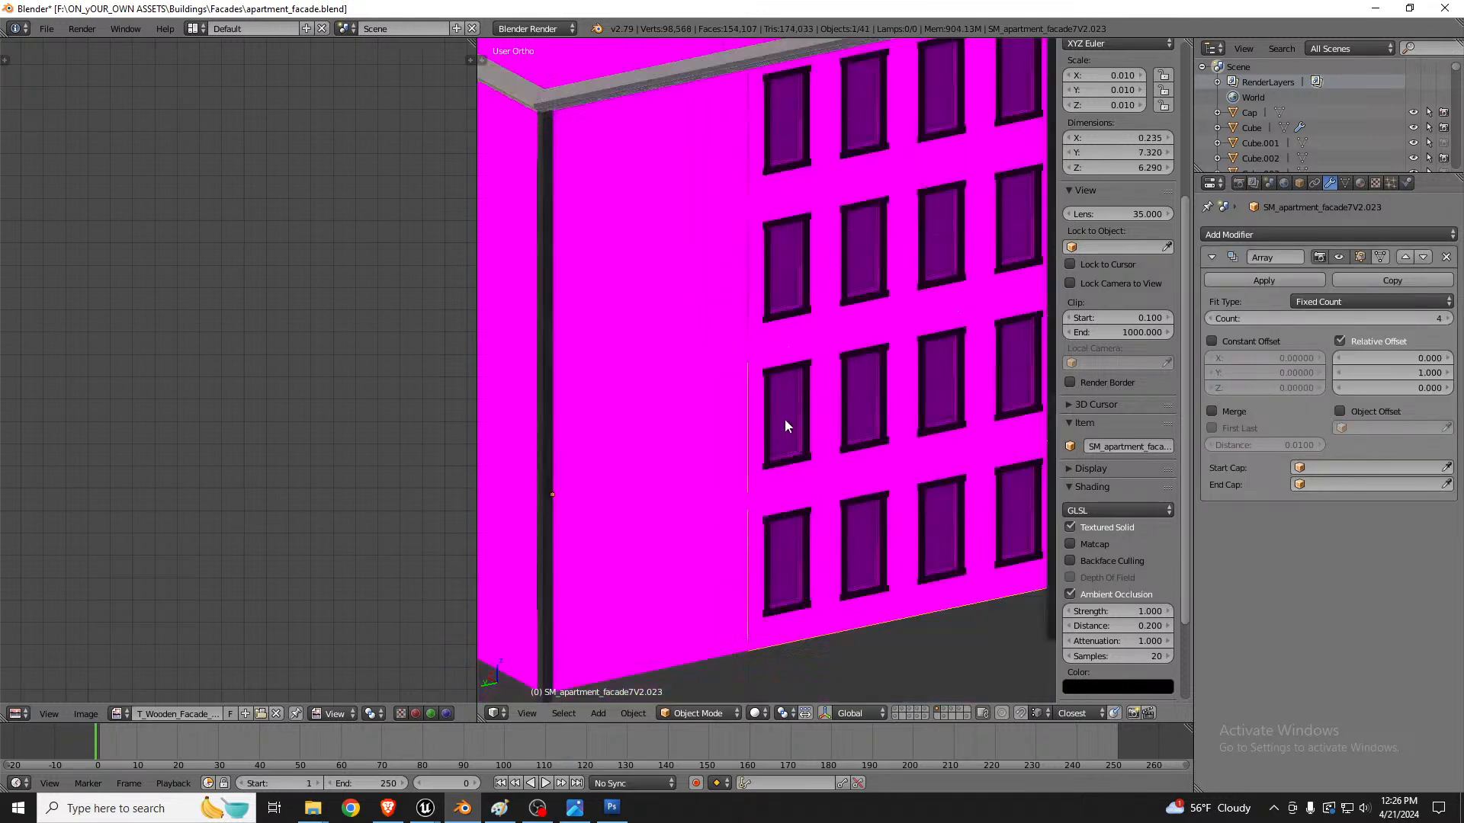
Step: Select all parts of the building and export them as FBX over apartment_facade_facade6V2.fbx in the Reworks folder
middle_drag(842, 372, 804, 372)
key(z)
key(a)
key(b)
drag(718, 138, 886, 496)
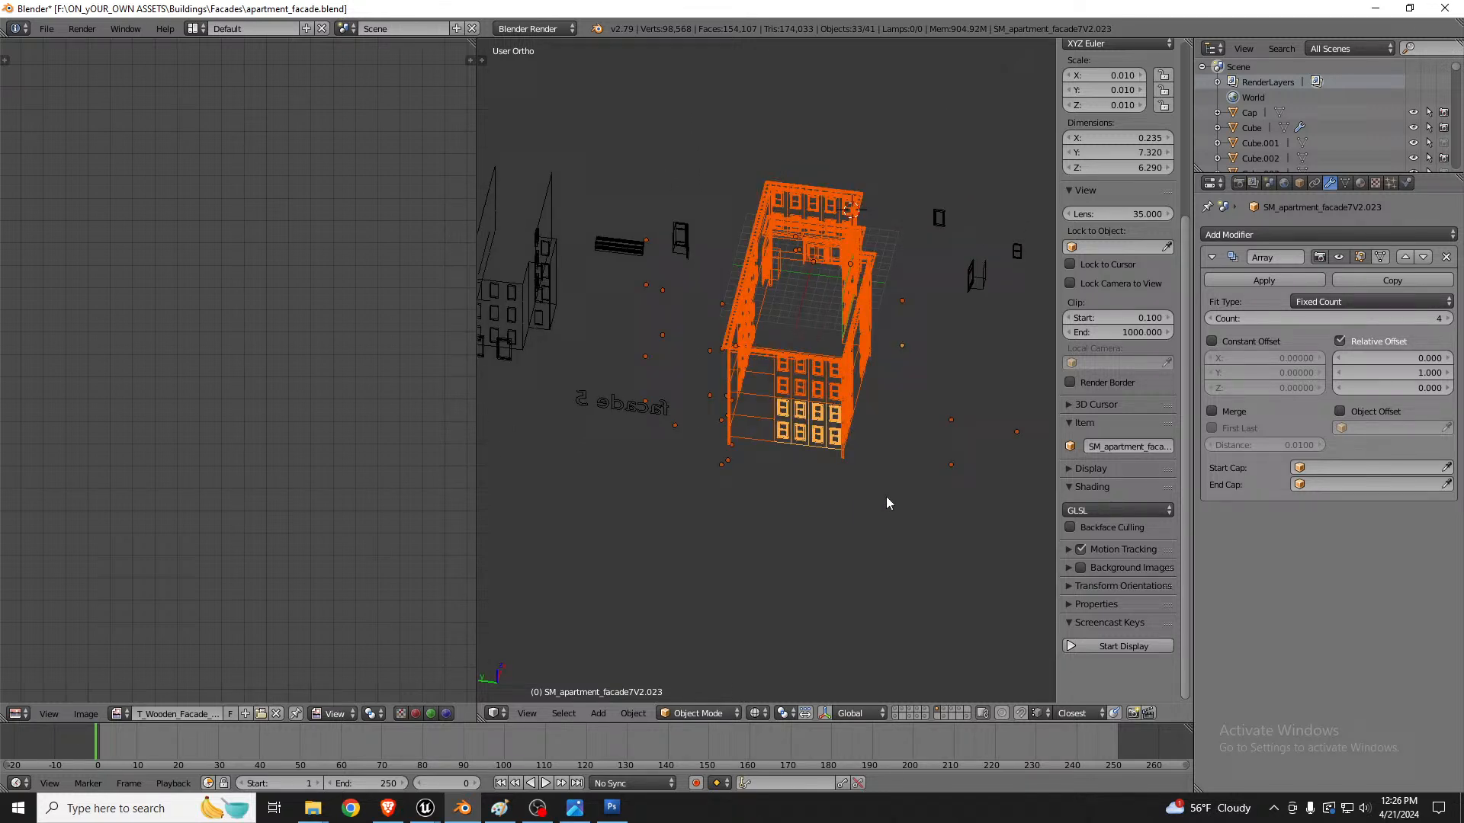
click(47, 28)
mouse_move(121, 334)
click(225, 379)
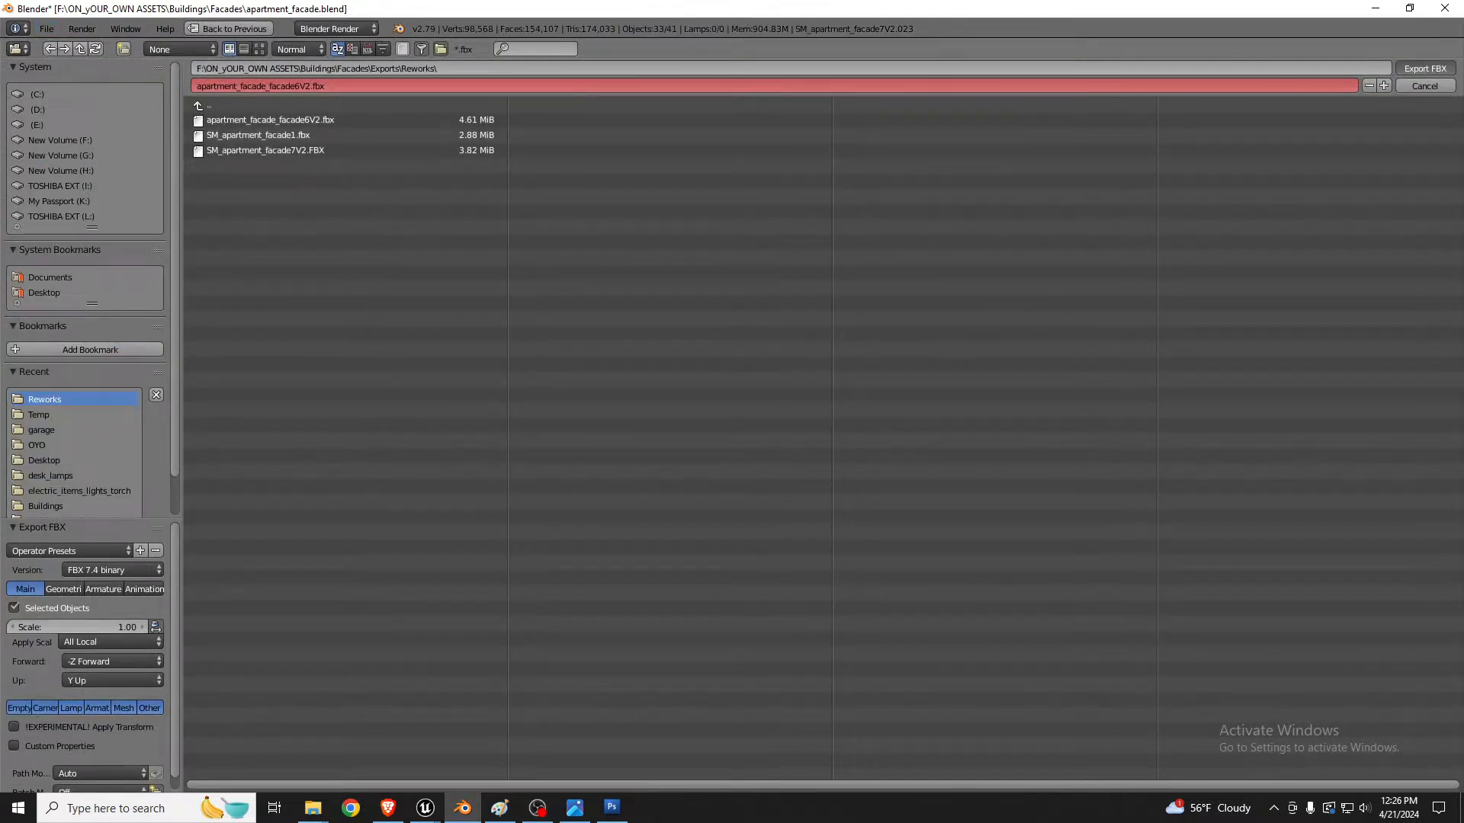
click(1425, 68)
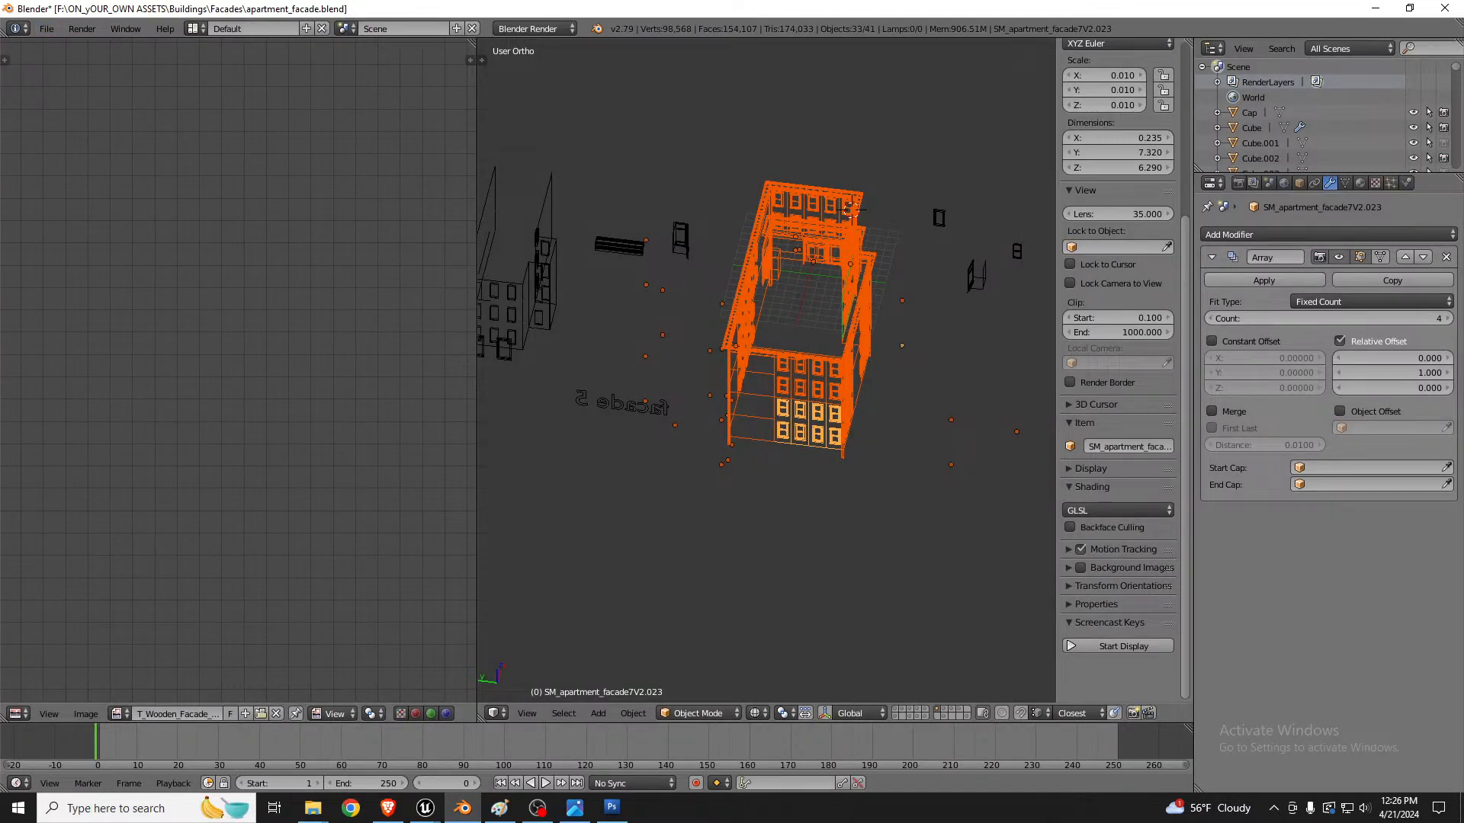
Step: Switch to Unreal Editor, inspect the updated building's trimmed windows beside the alley and save the changes
key(alt+Tab)
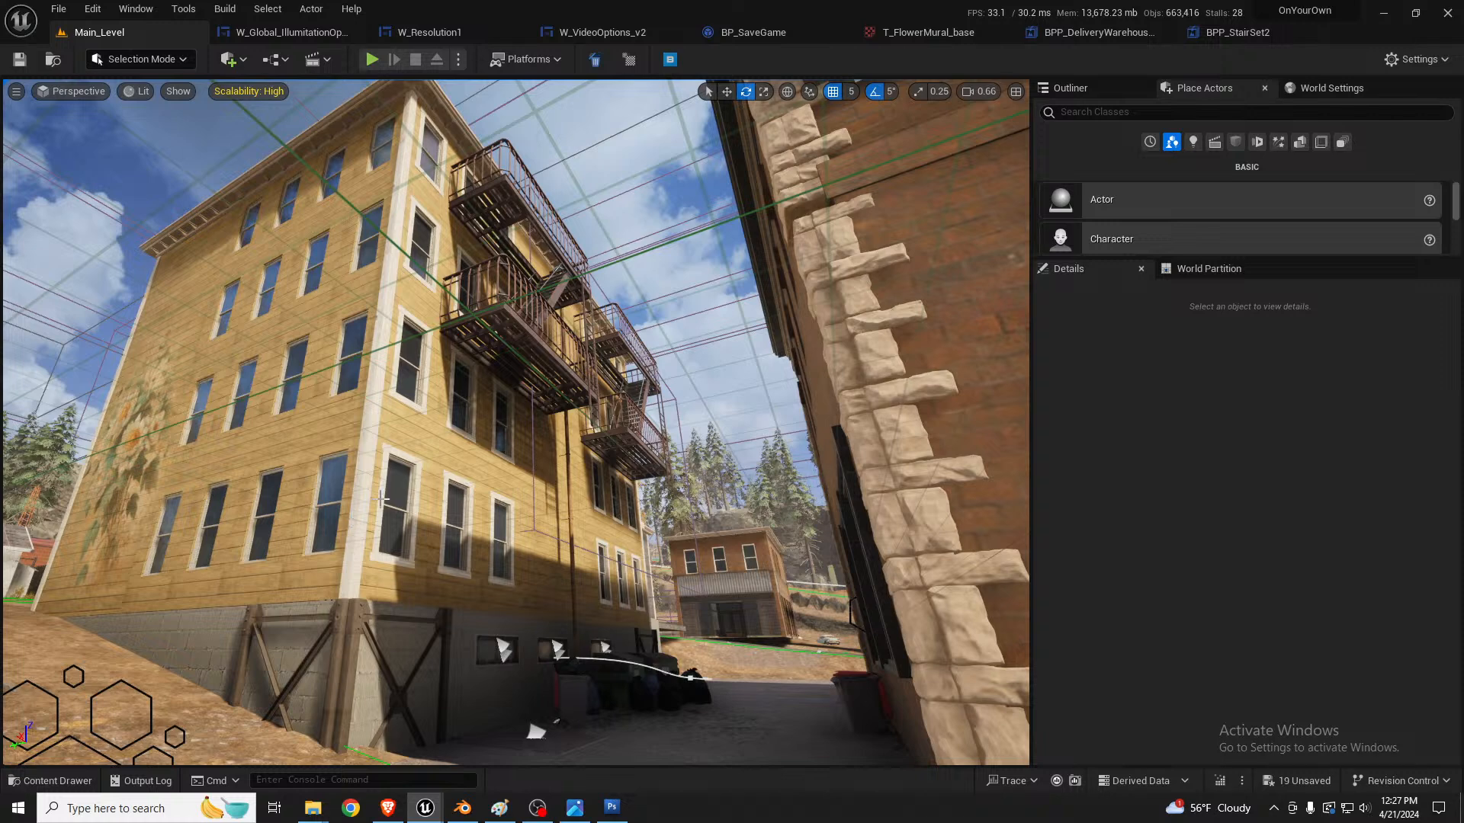
right_drag(522, 451, 535, 458)
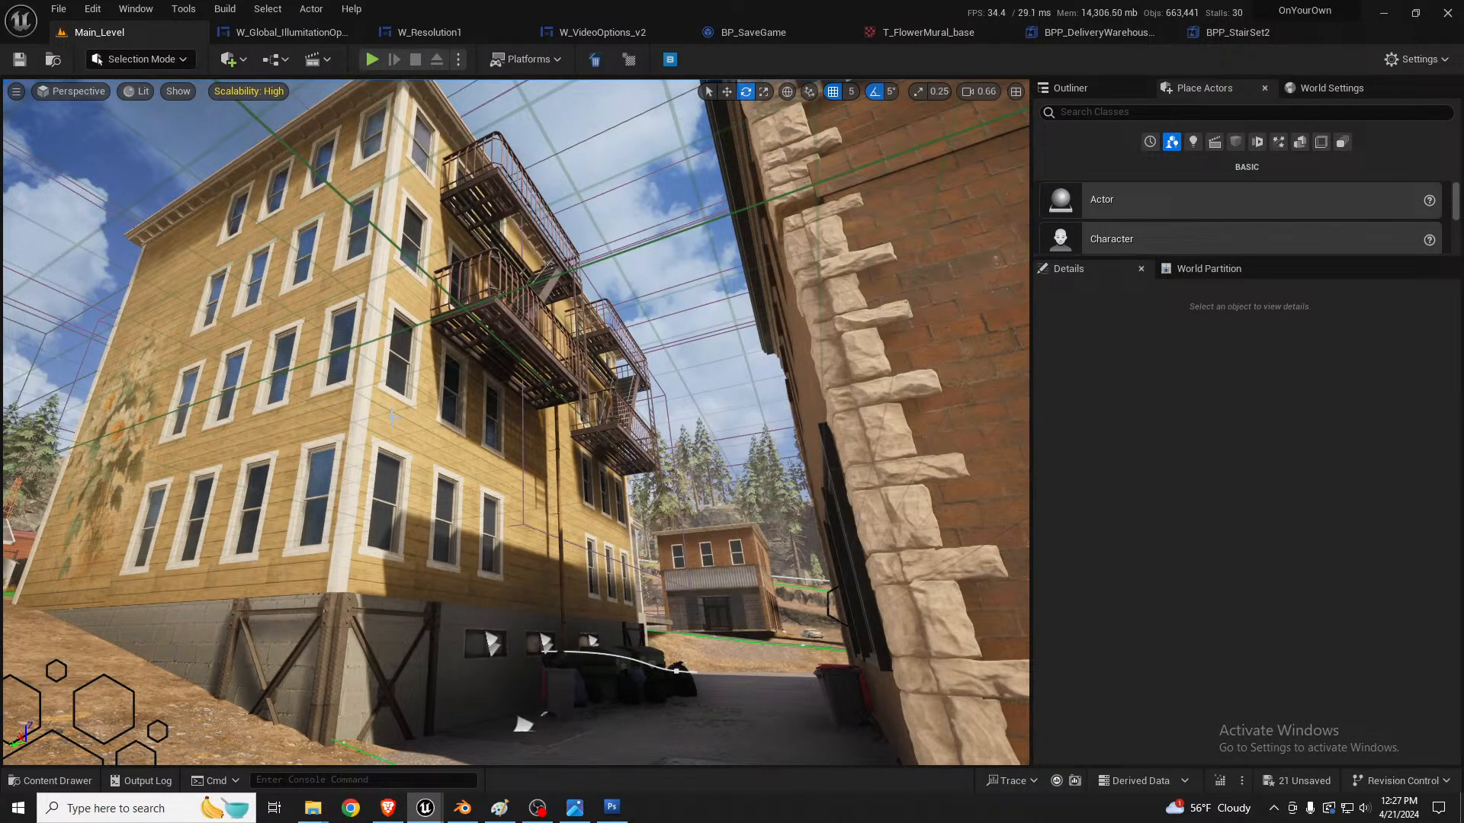
right_drag(373, 382, 391, 420)
key(ctrl+s)
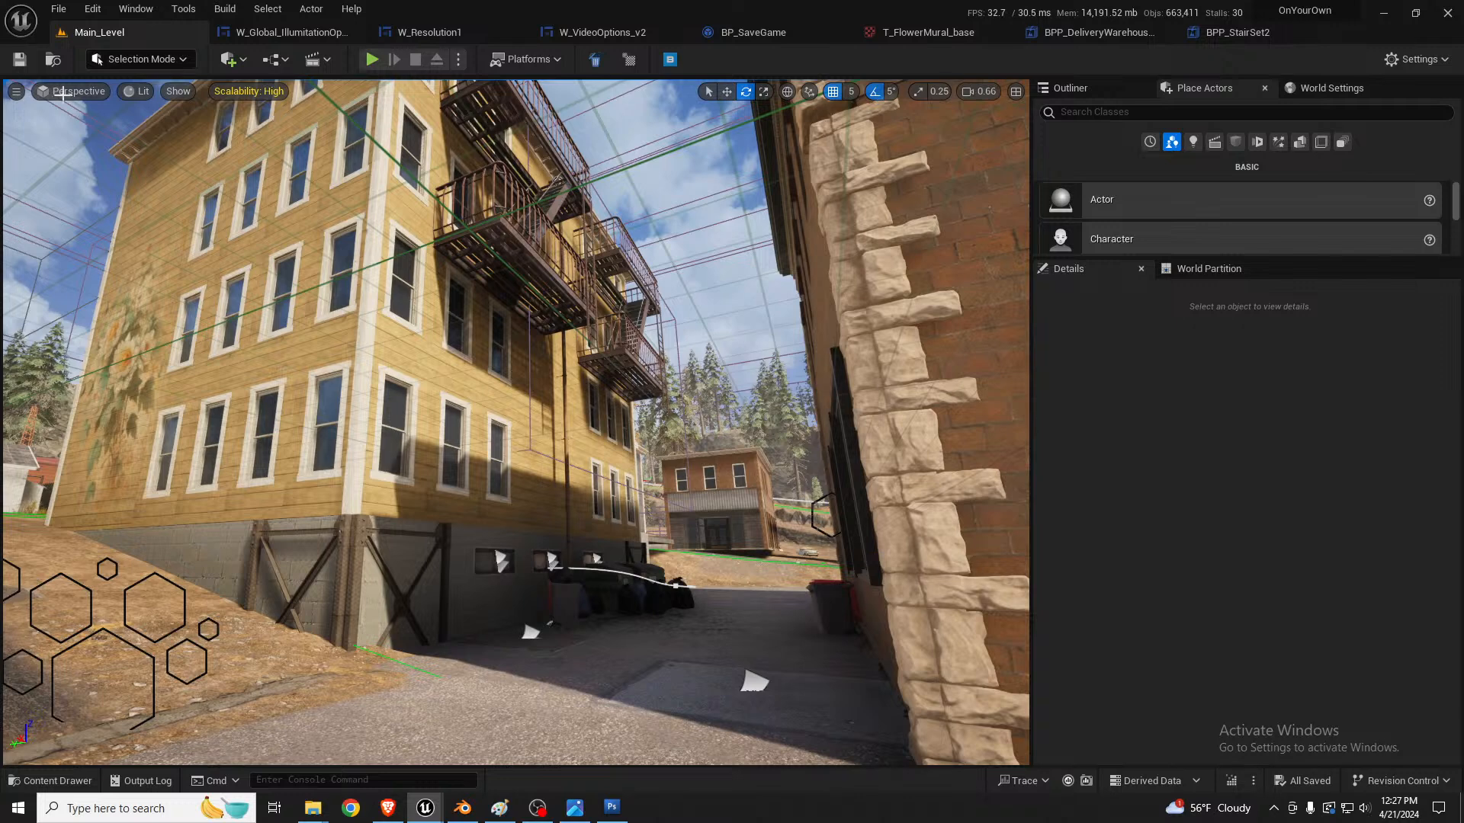
Step: Open the Editor Preferences and search the settings for "stat"
click(92, 9)
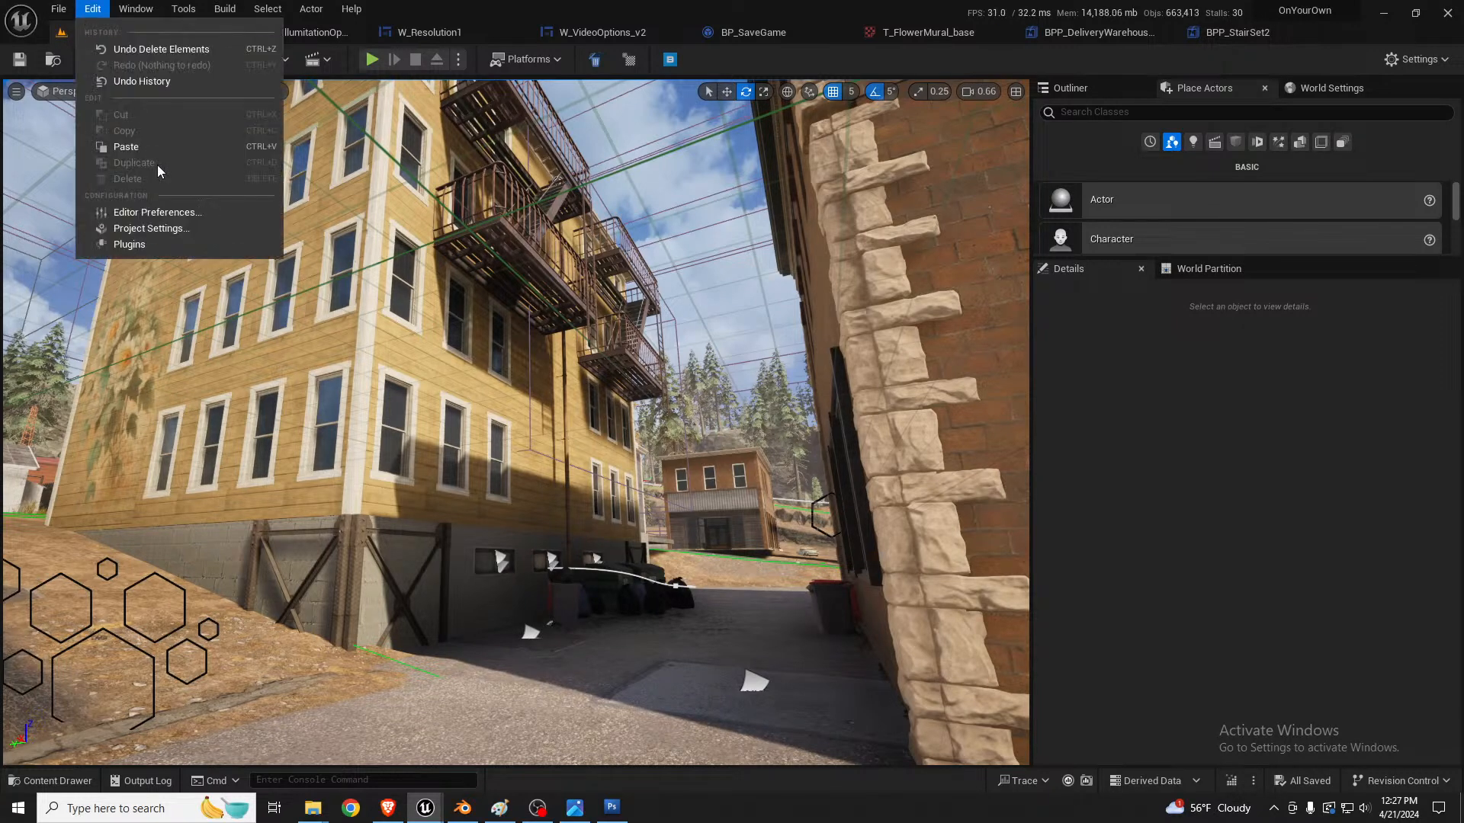
click(171, 214)
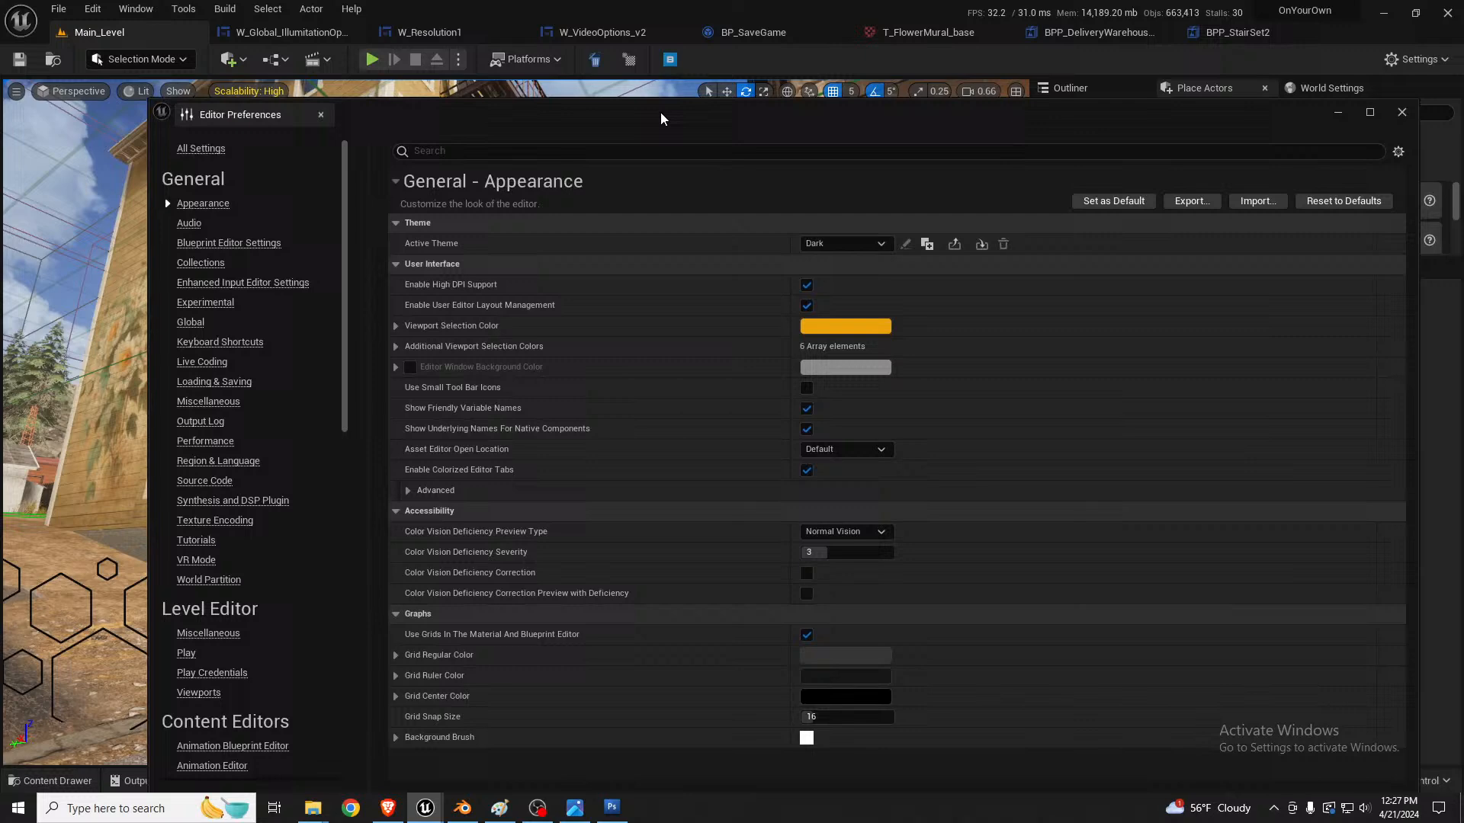
drag(660, 112, 583, 66)
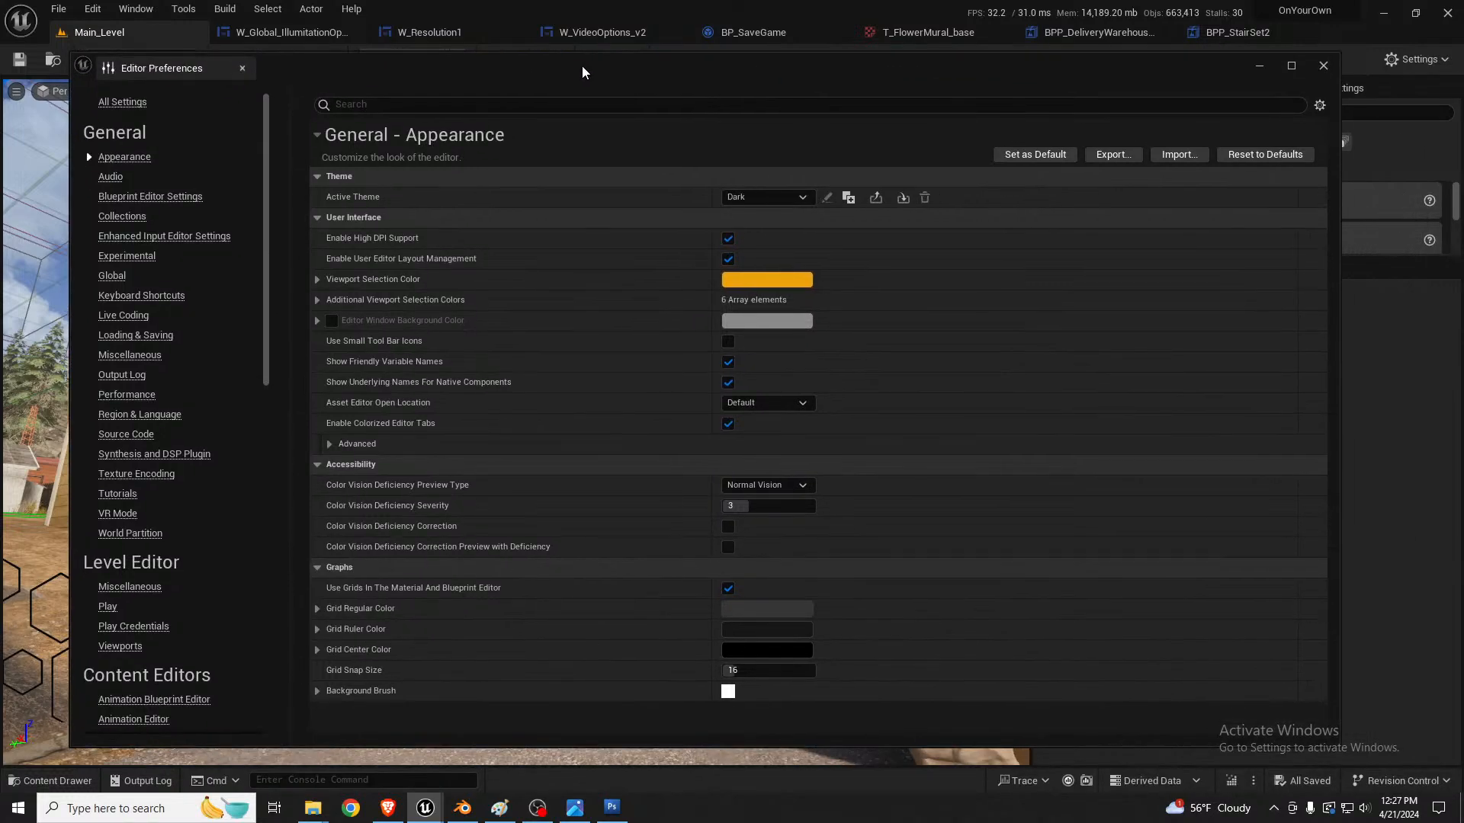
click(443, 107)
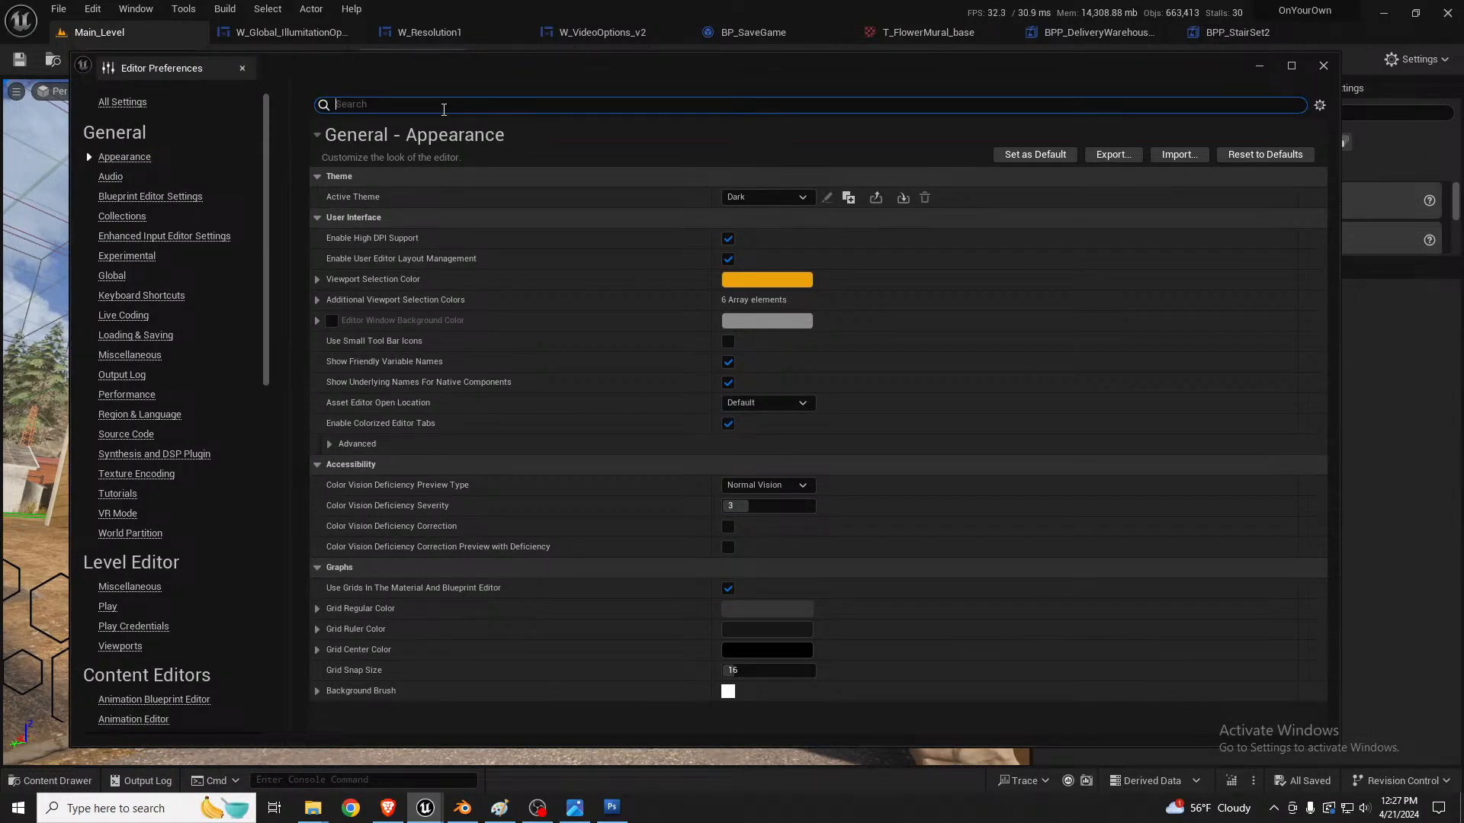
text(sta)
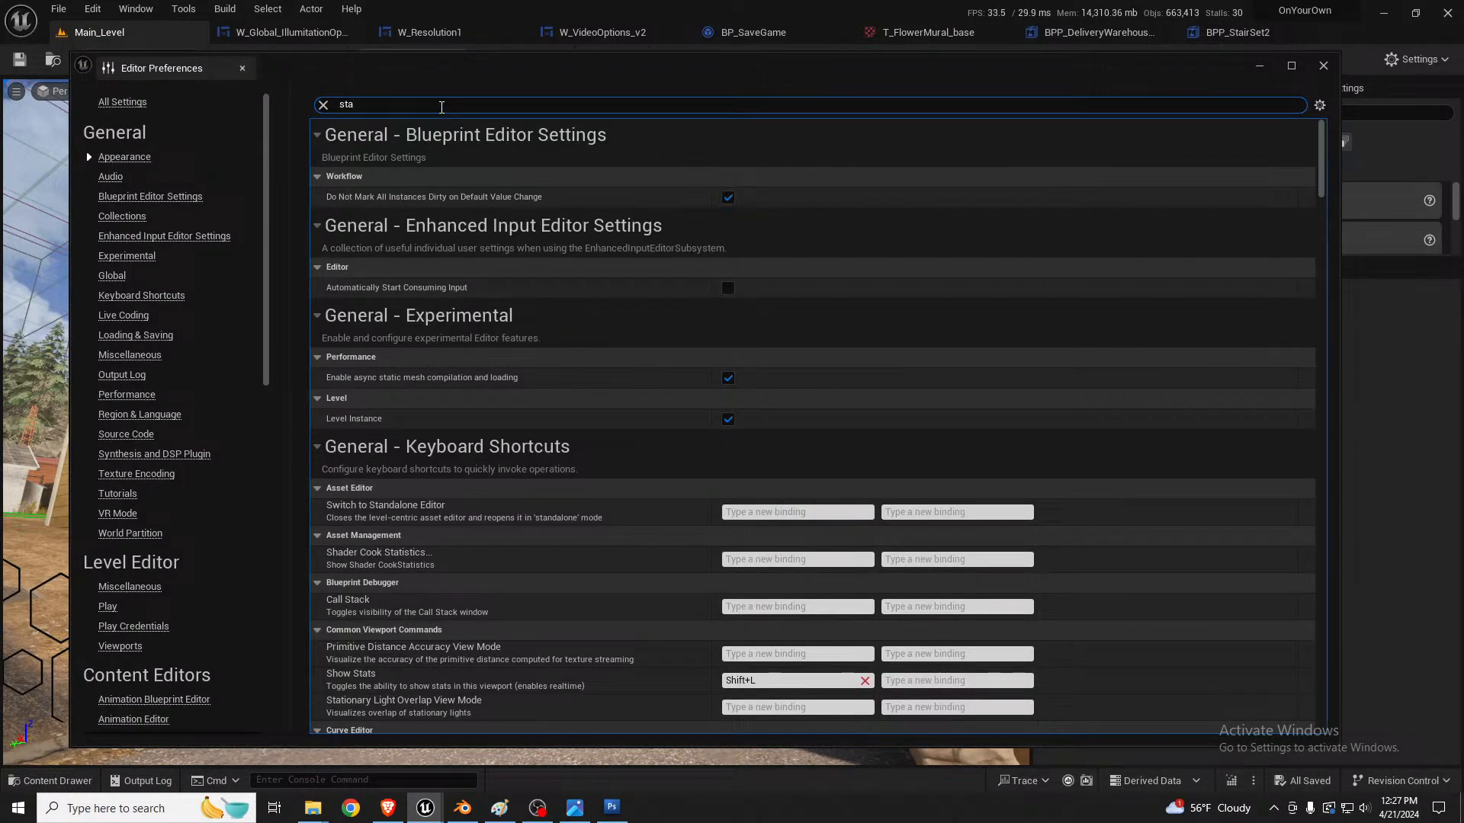
text(t)
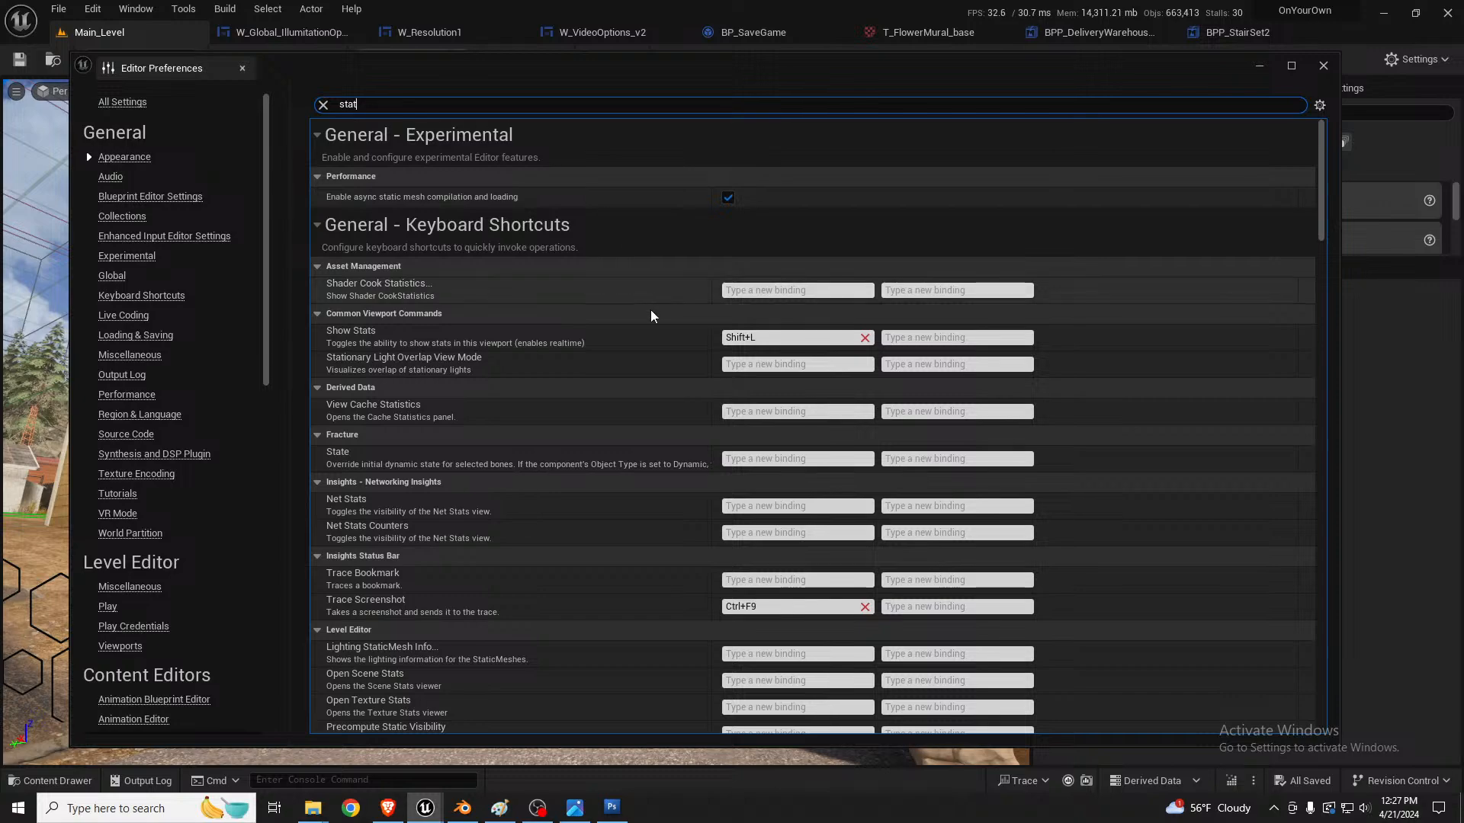
Step: Look through the "stat" results for a setting that controls the editor's statistics display
scroll(640, 343, down, 5)
scroll(633, 383, down, 15)
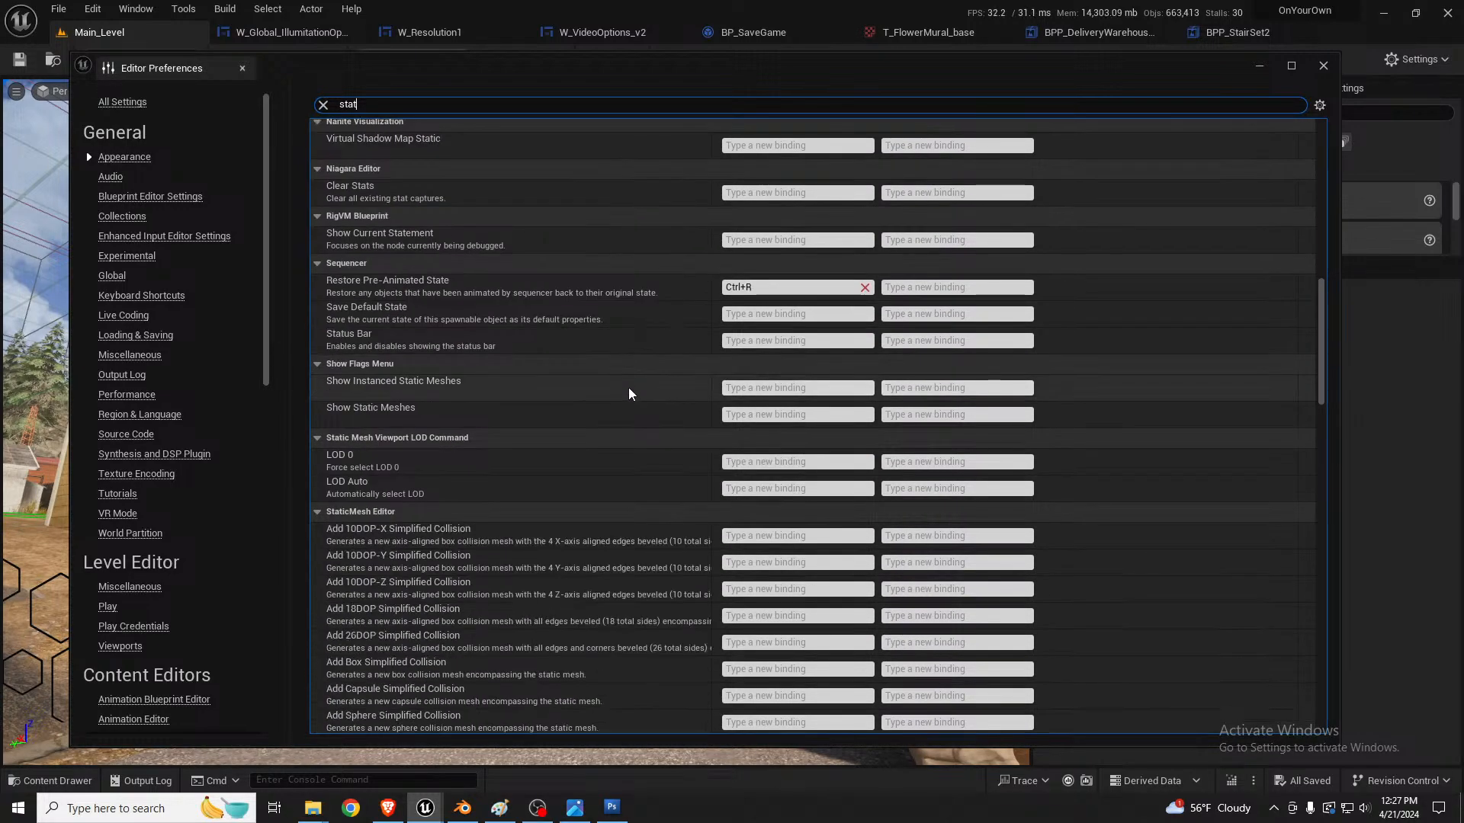
scroll(631, 400, down, 10)
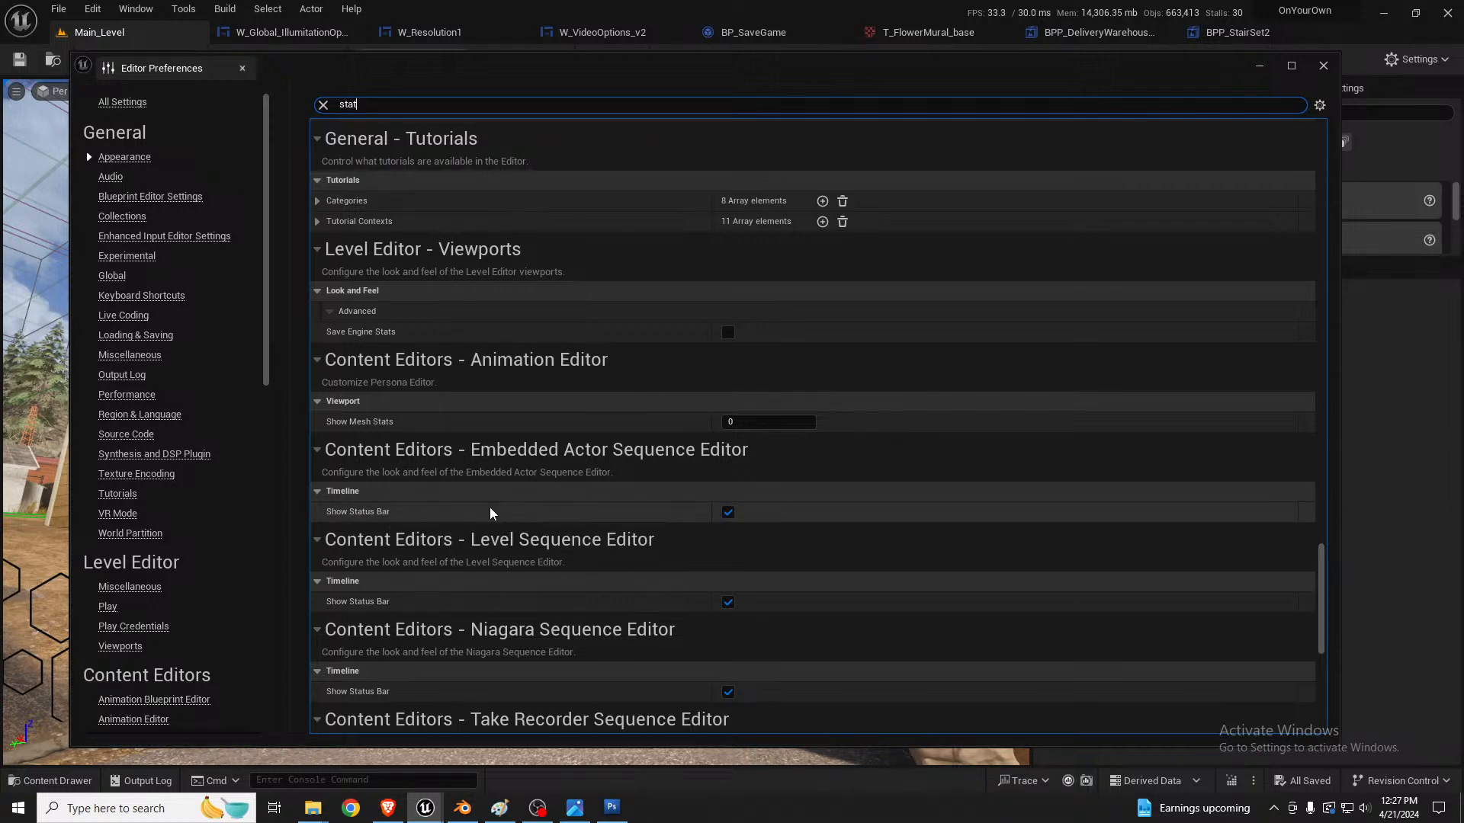
scroll(494, 490, down, 8)
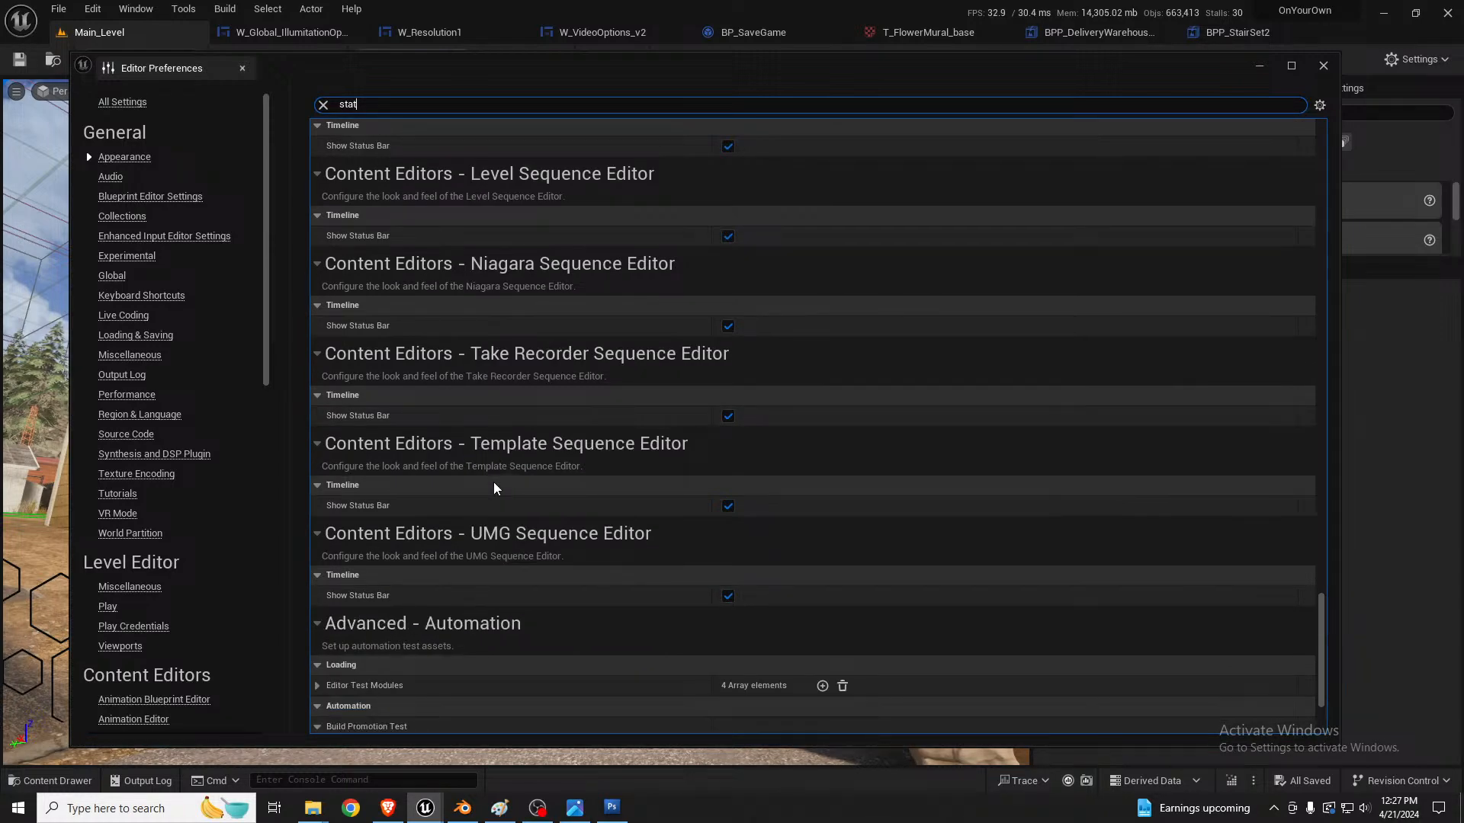
scroll(494, 488, down, 3)
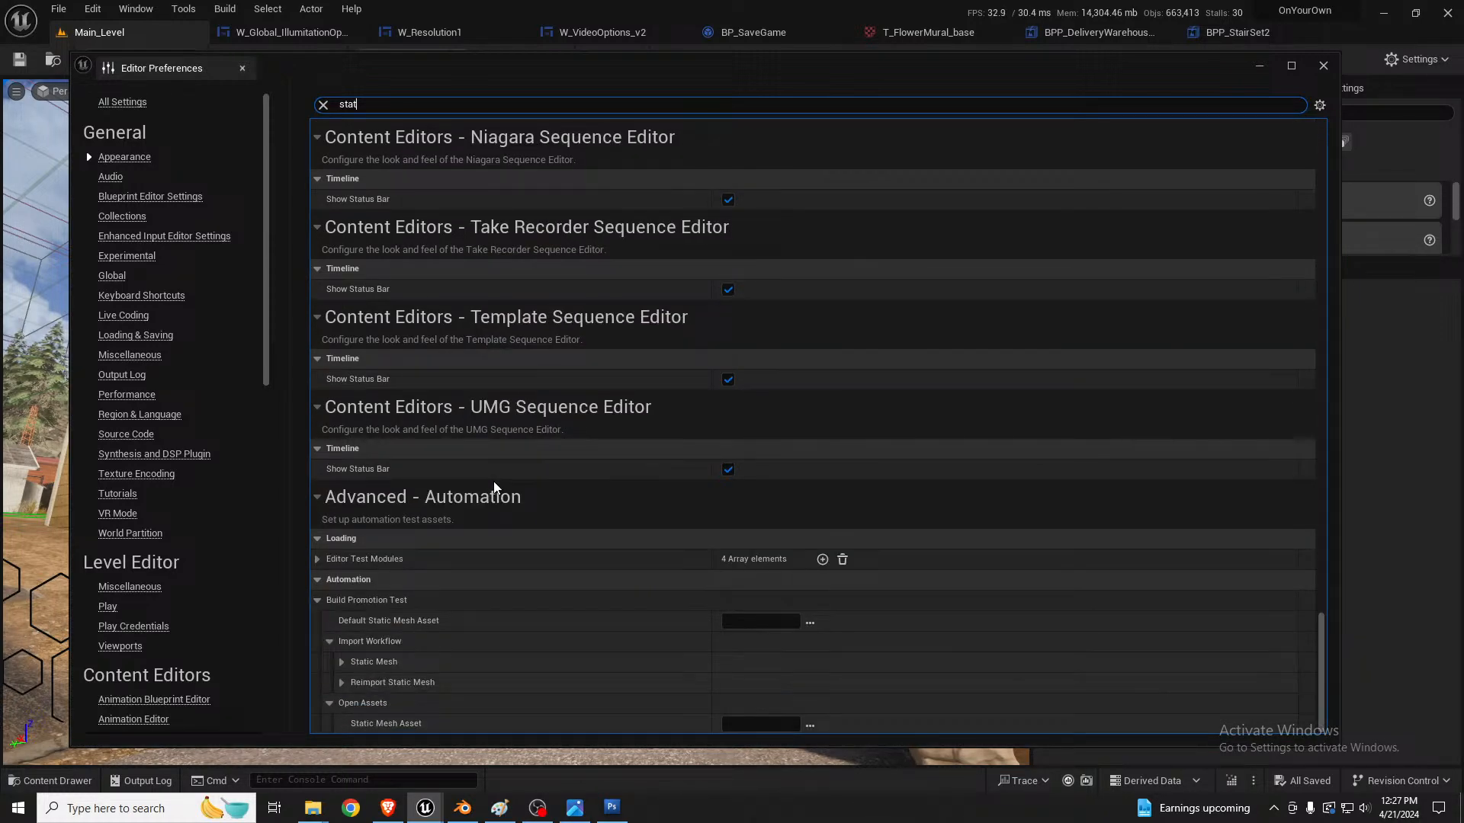
scroll(494, 486, up, 10)
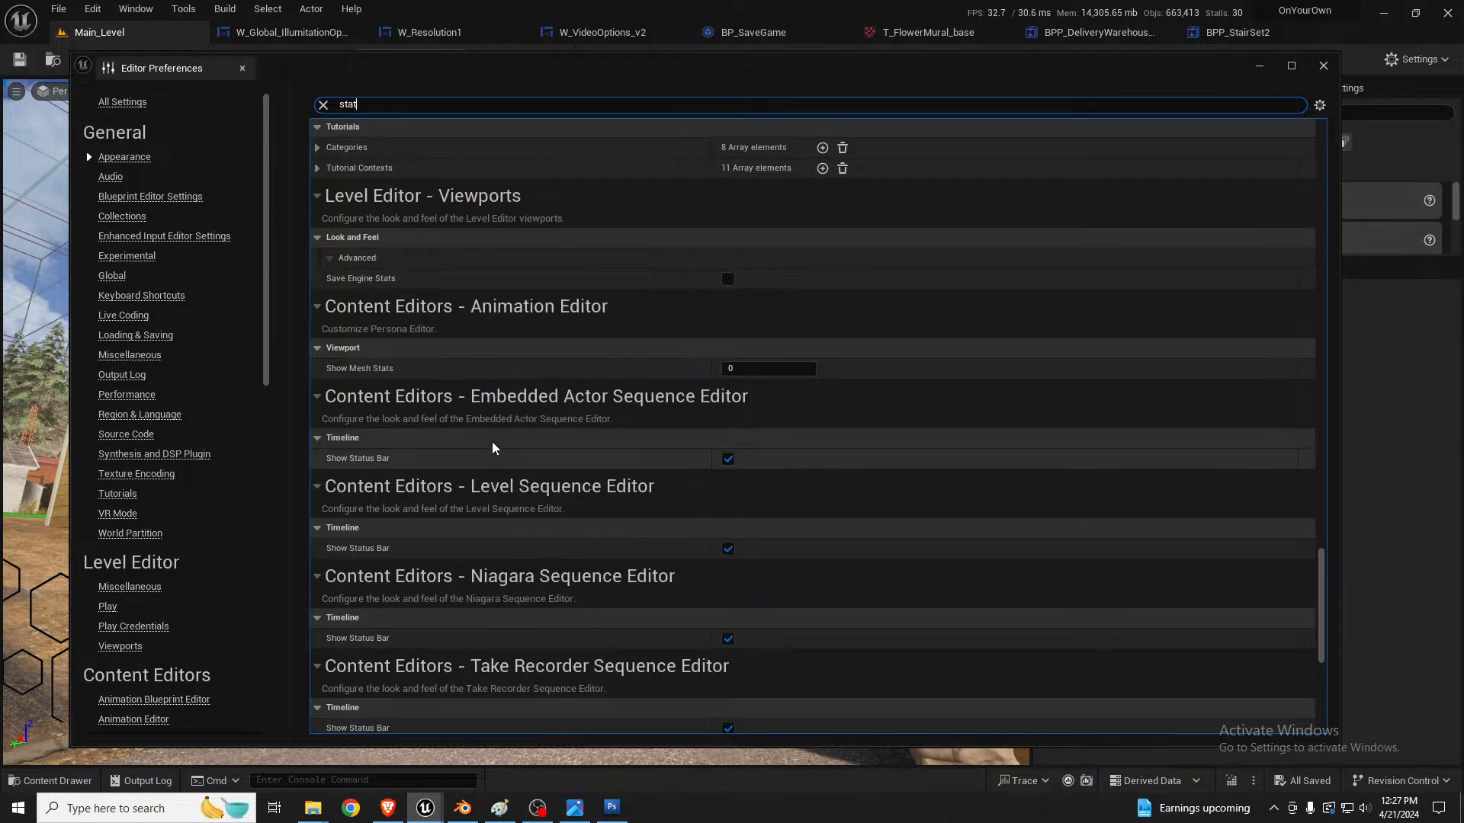
scroll(492, 444, up, 1)
Step: Clear the settings search, check the Show Frame Rate and Memory option in the Performance preferences and close the Editor Preferences
click(322, 105)
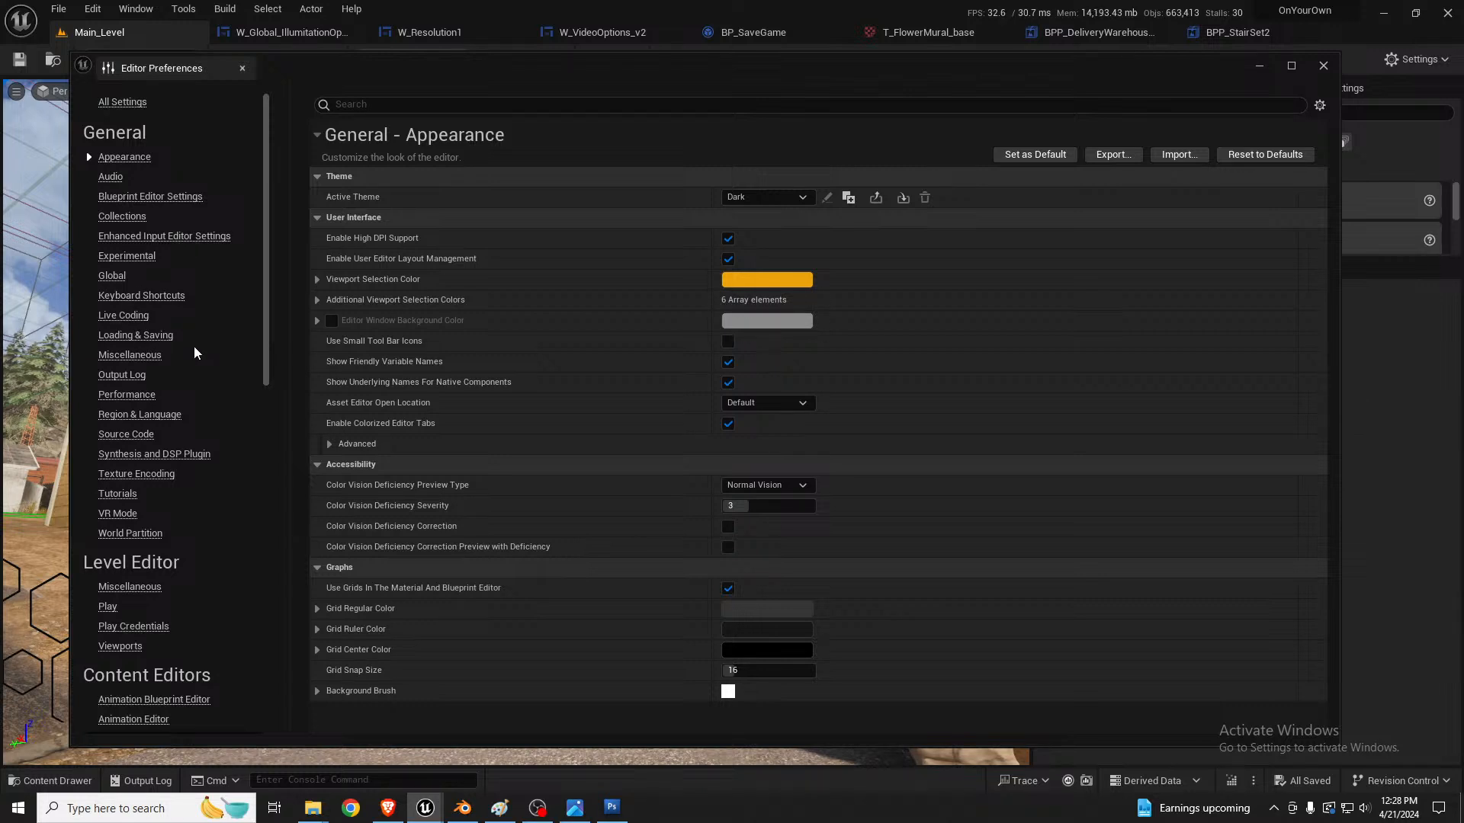
click(140, 394)
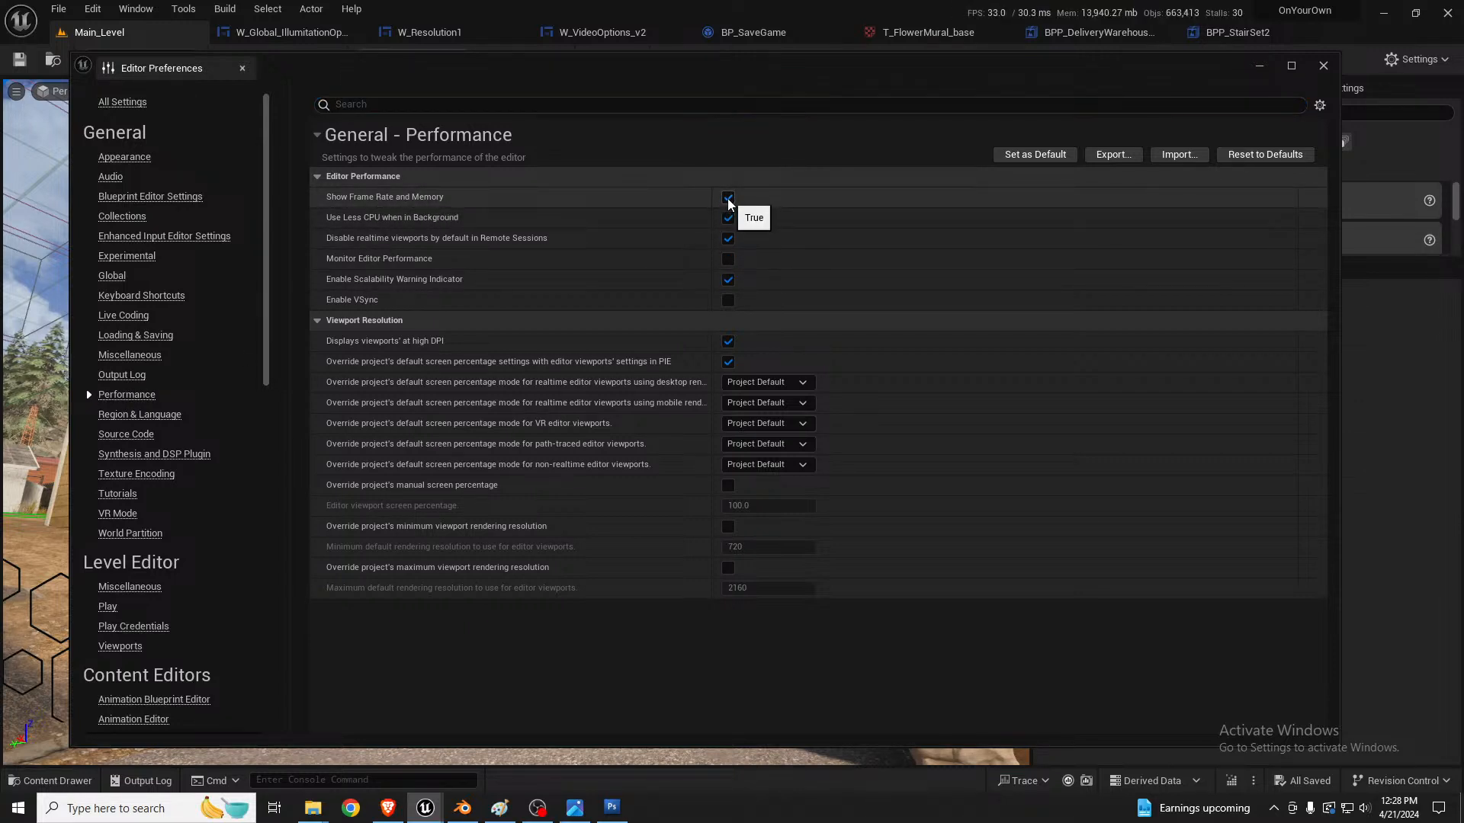
click(1323, 66)
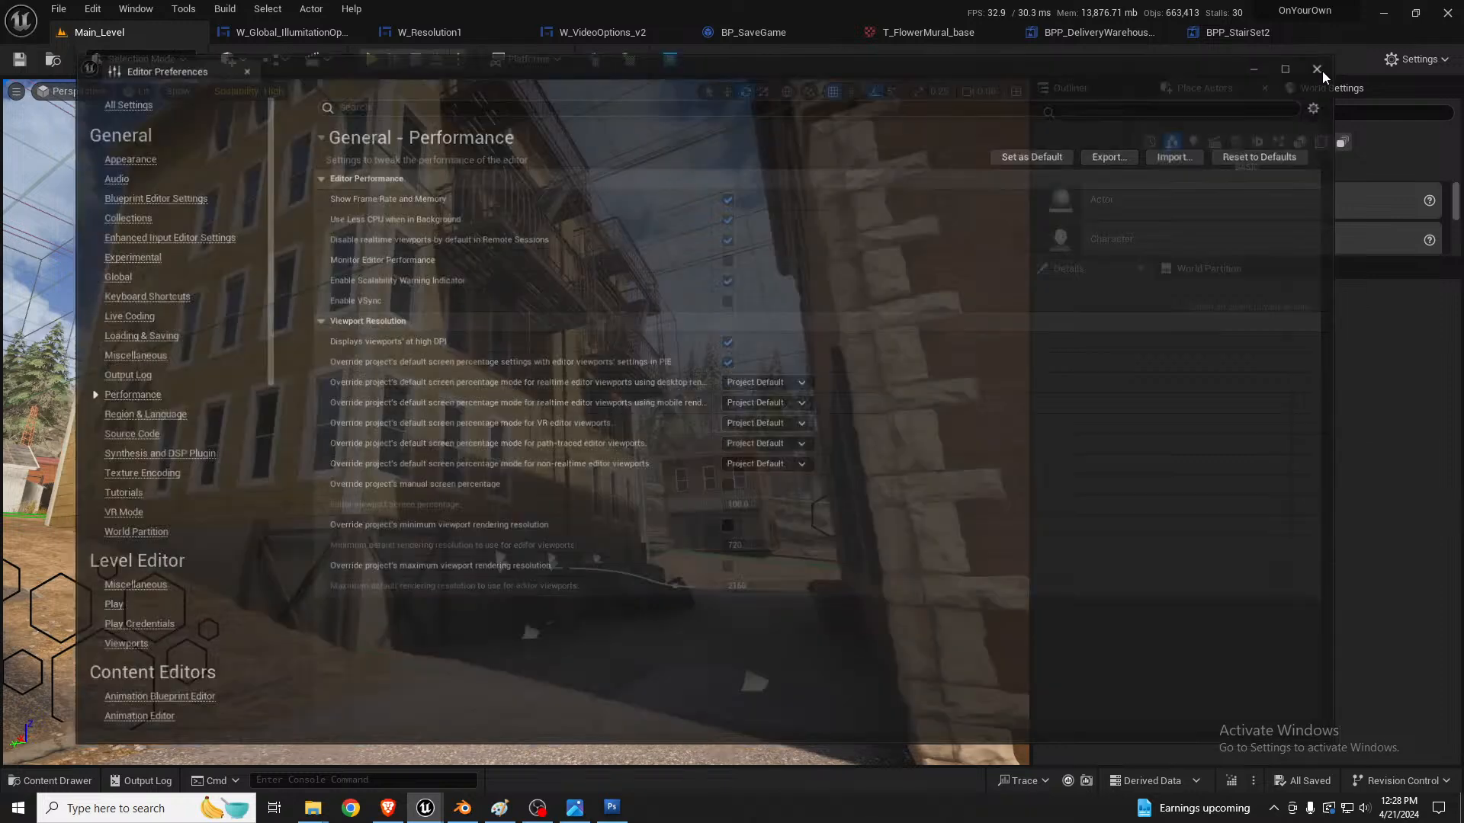
right_drag(647, 368, 650, 369)
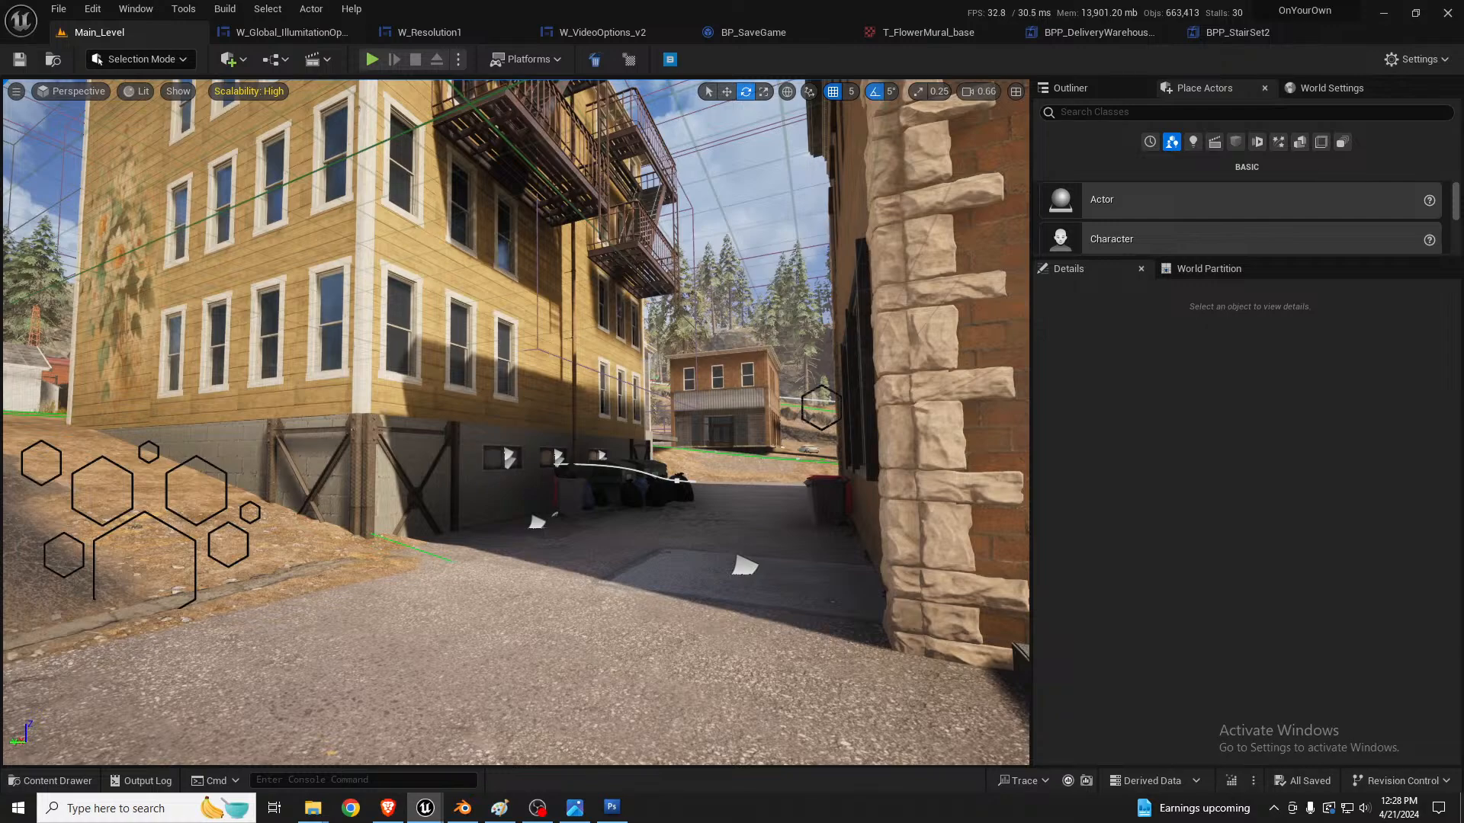
mouse_move(651, 369)
right_down()
mouse_move(763, 373)
mouse_move(625, 350)
mouse_move(671, 335)
mouse_move(648, 347)
right_up()
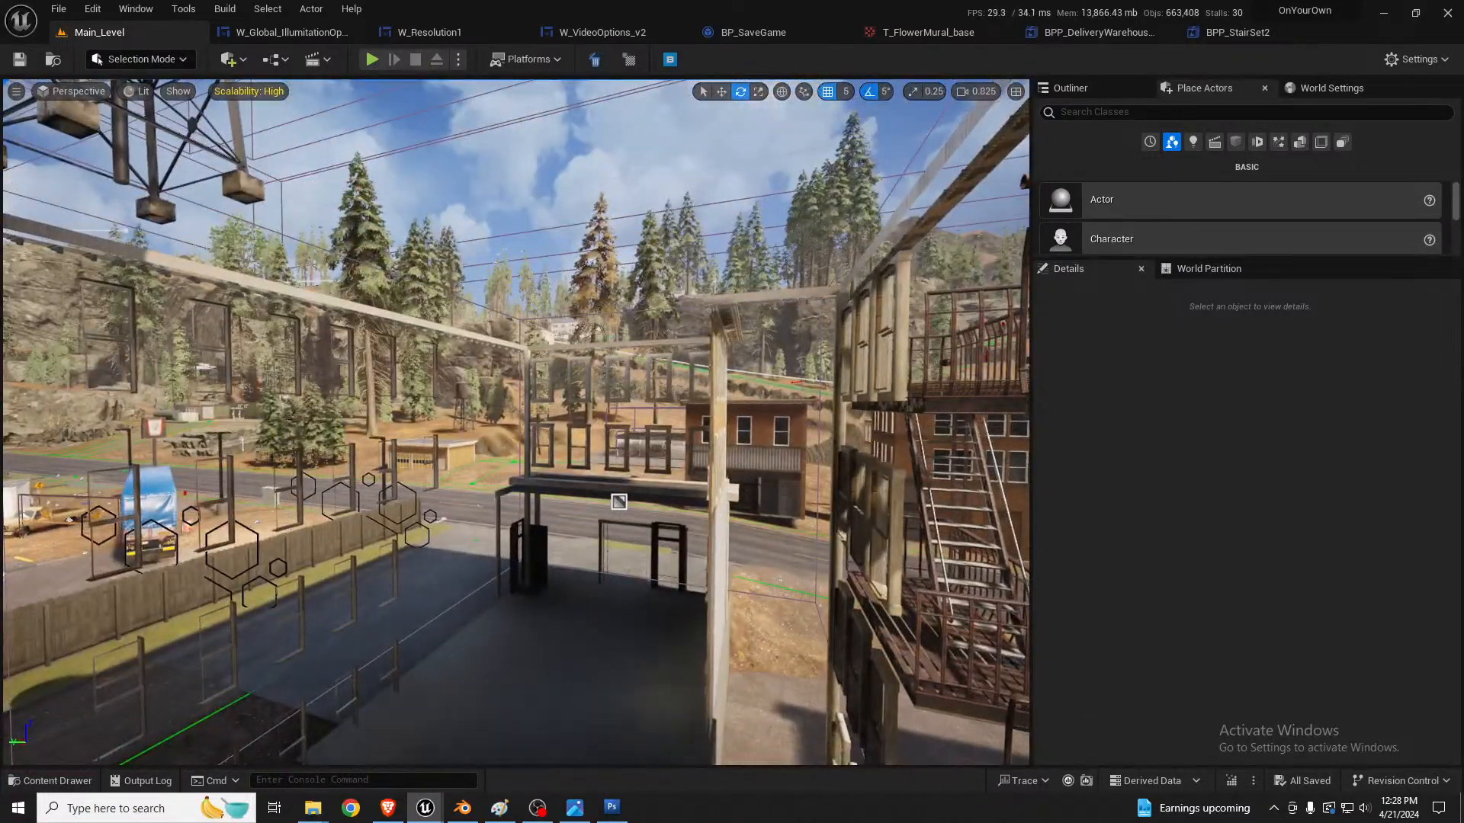
key(s)
click(1241, 115)
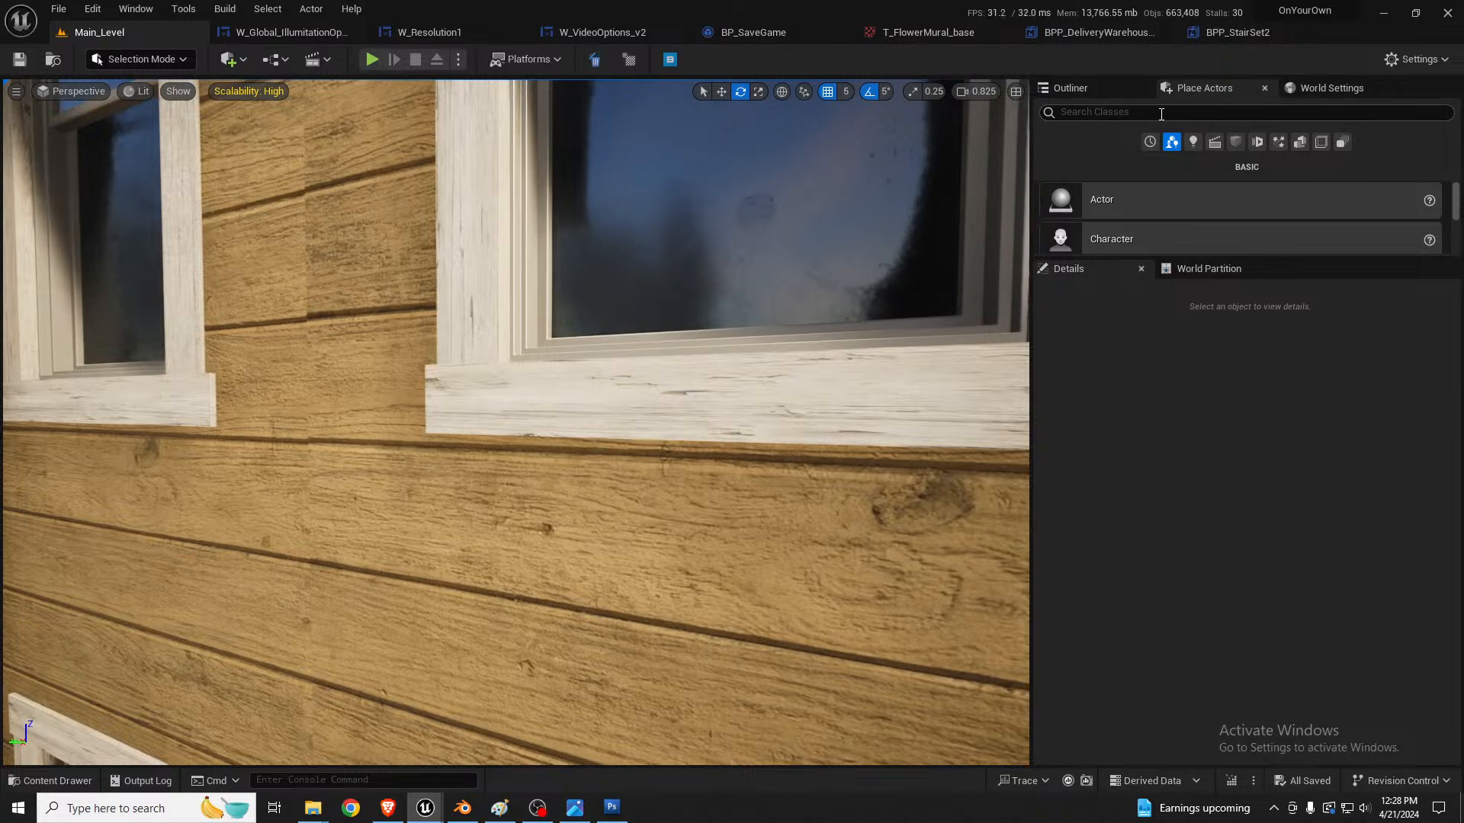
text(start)
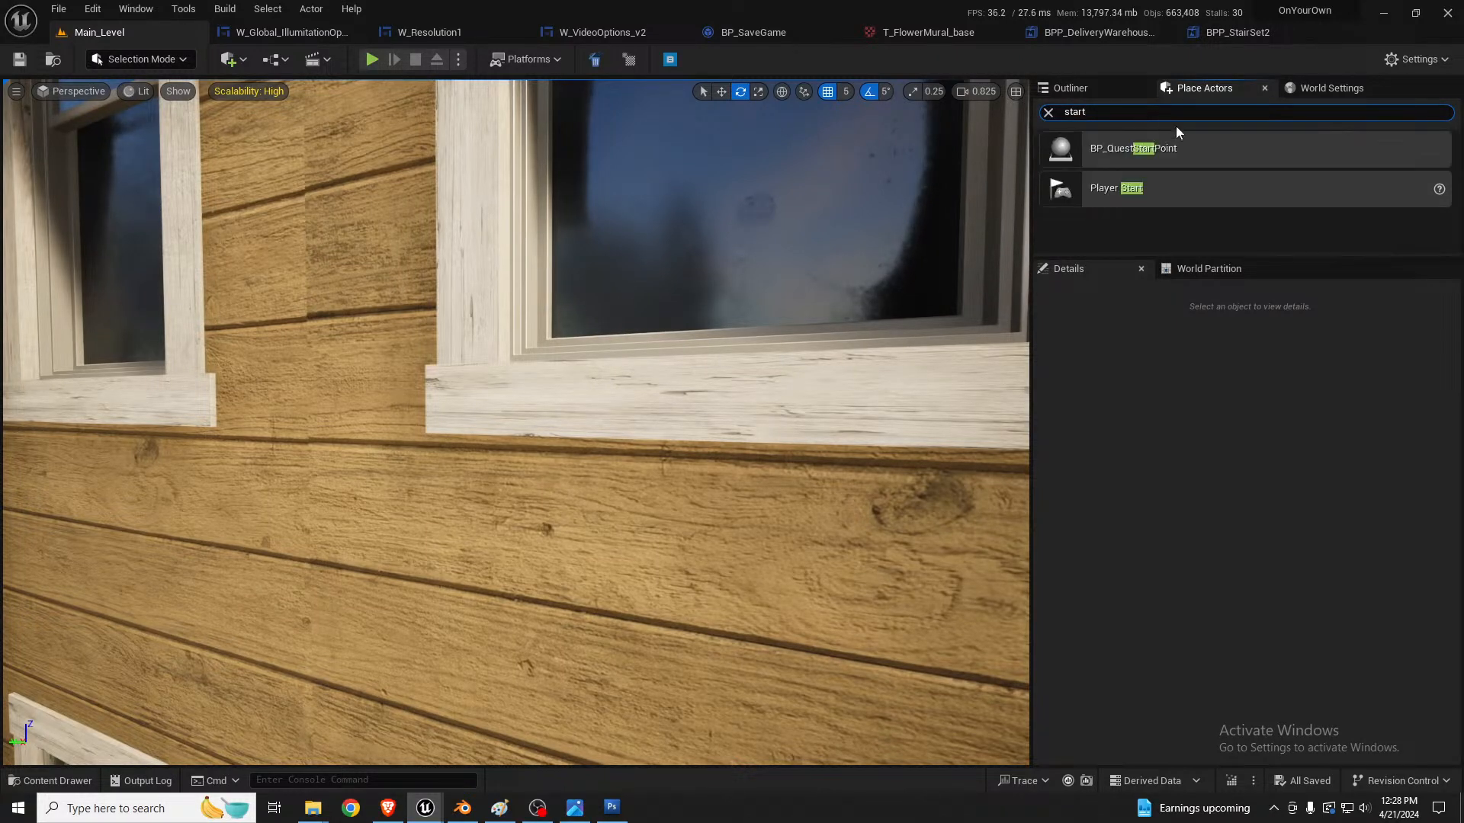
Step: Search the level's actors for "start", select PlayerStart and filter its details by "ta" to check its tags
click(1071, 88)
click(1132, 113)
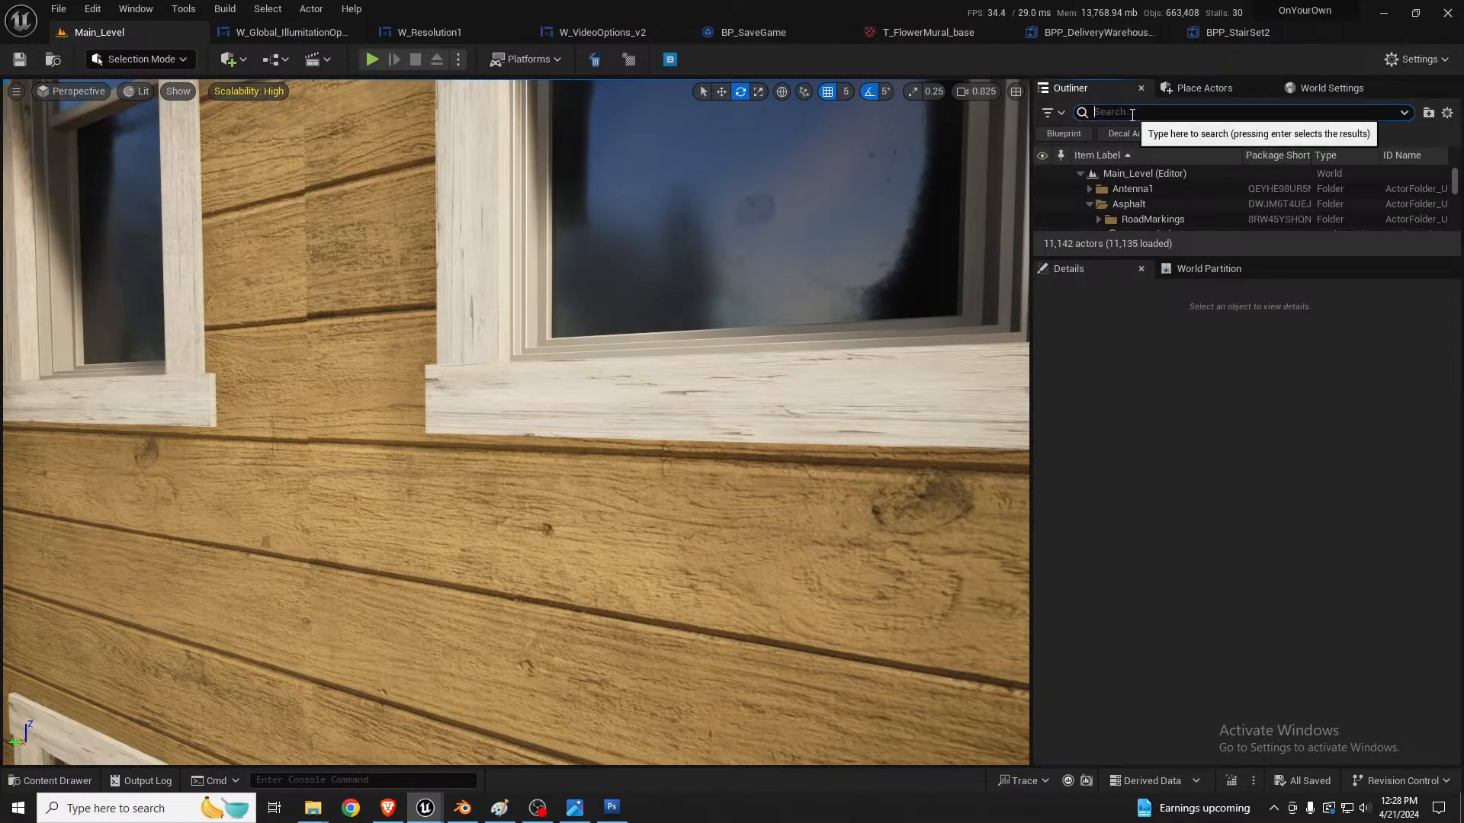
text(start)
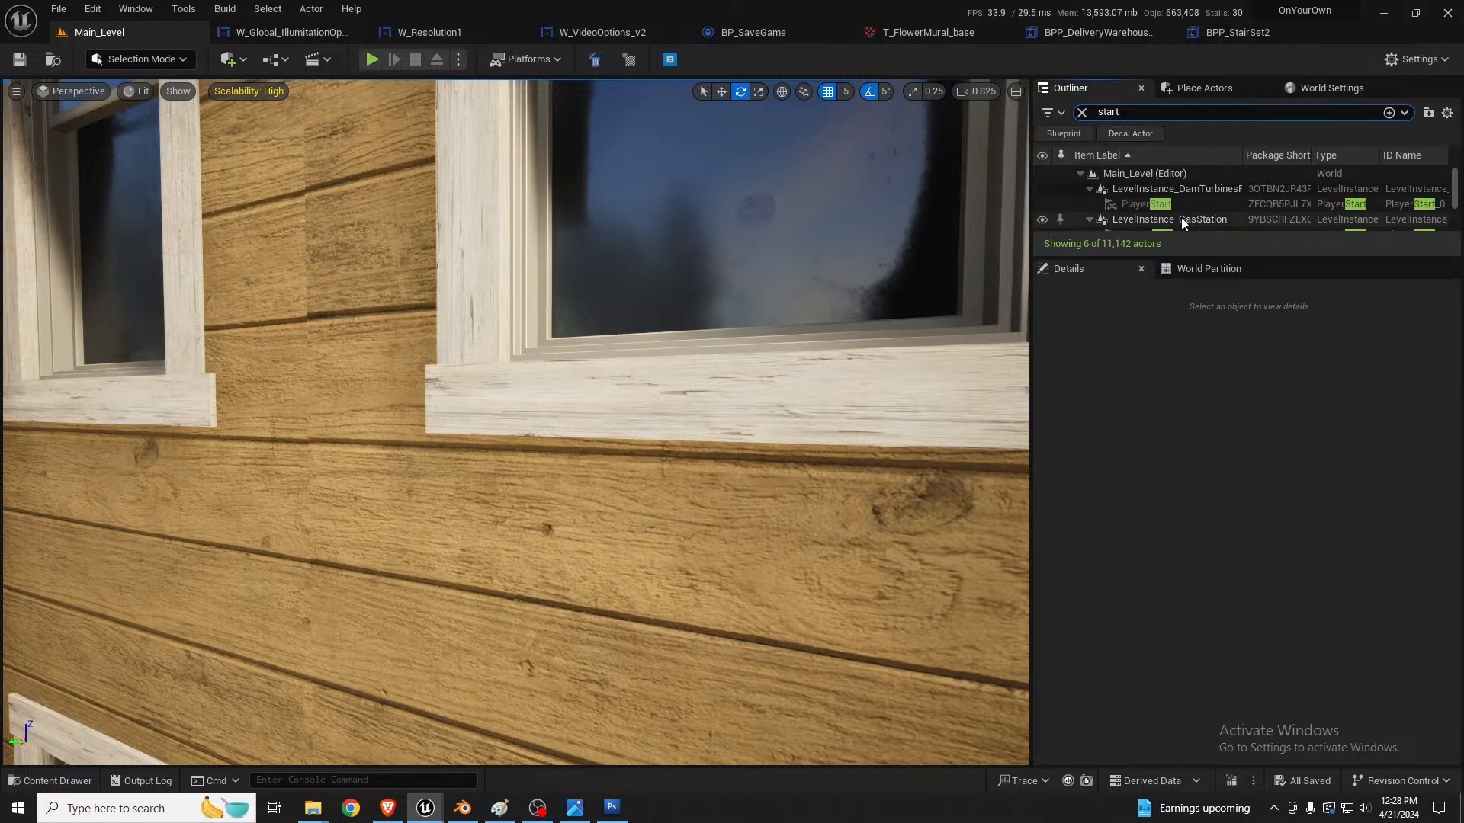
scroll(1179, 221, down, 1)
click(1163, 192)
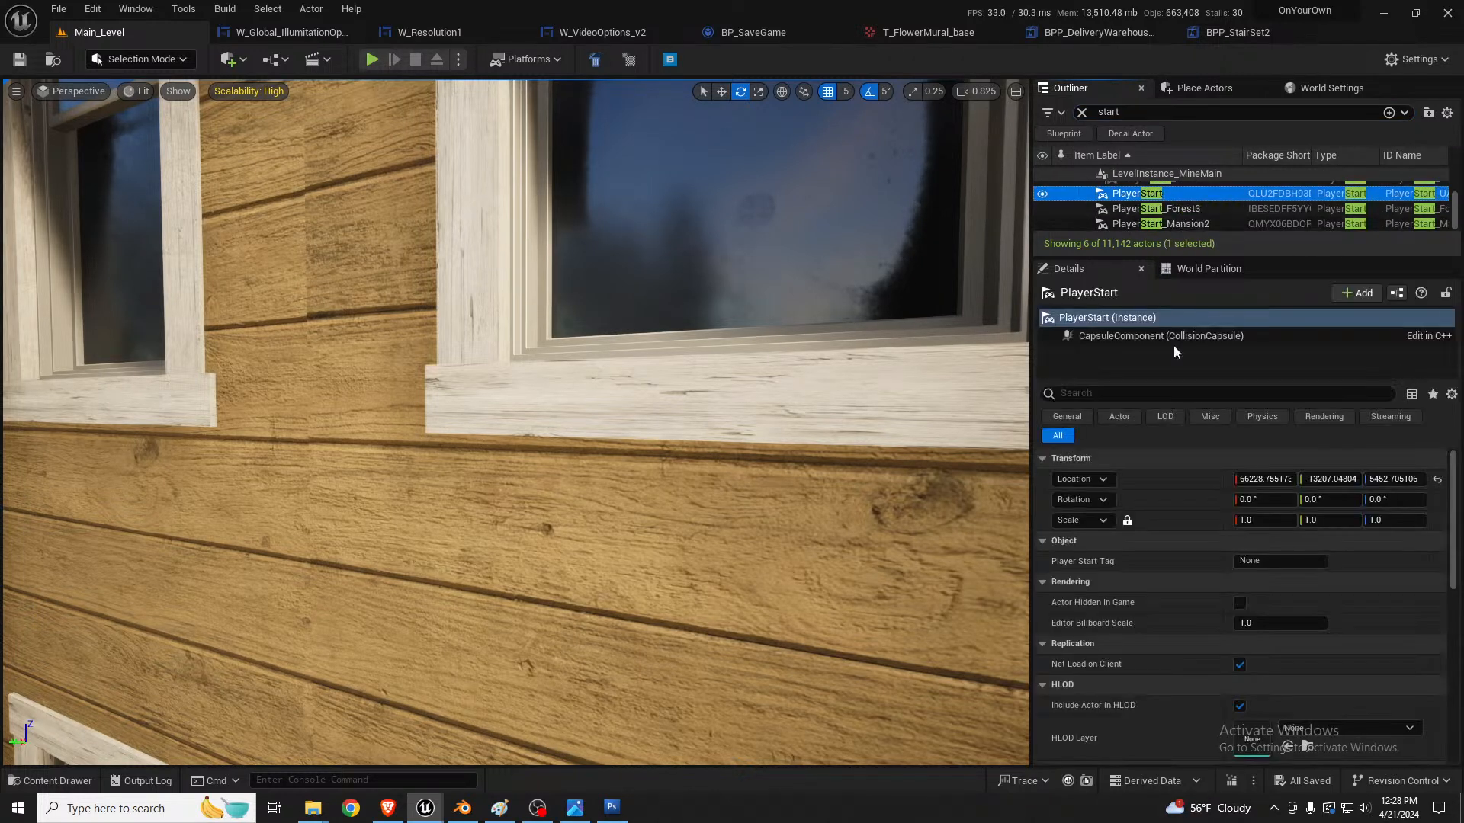
click(1156, 391)
text(ta)
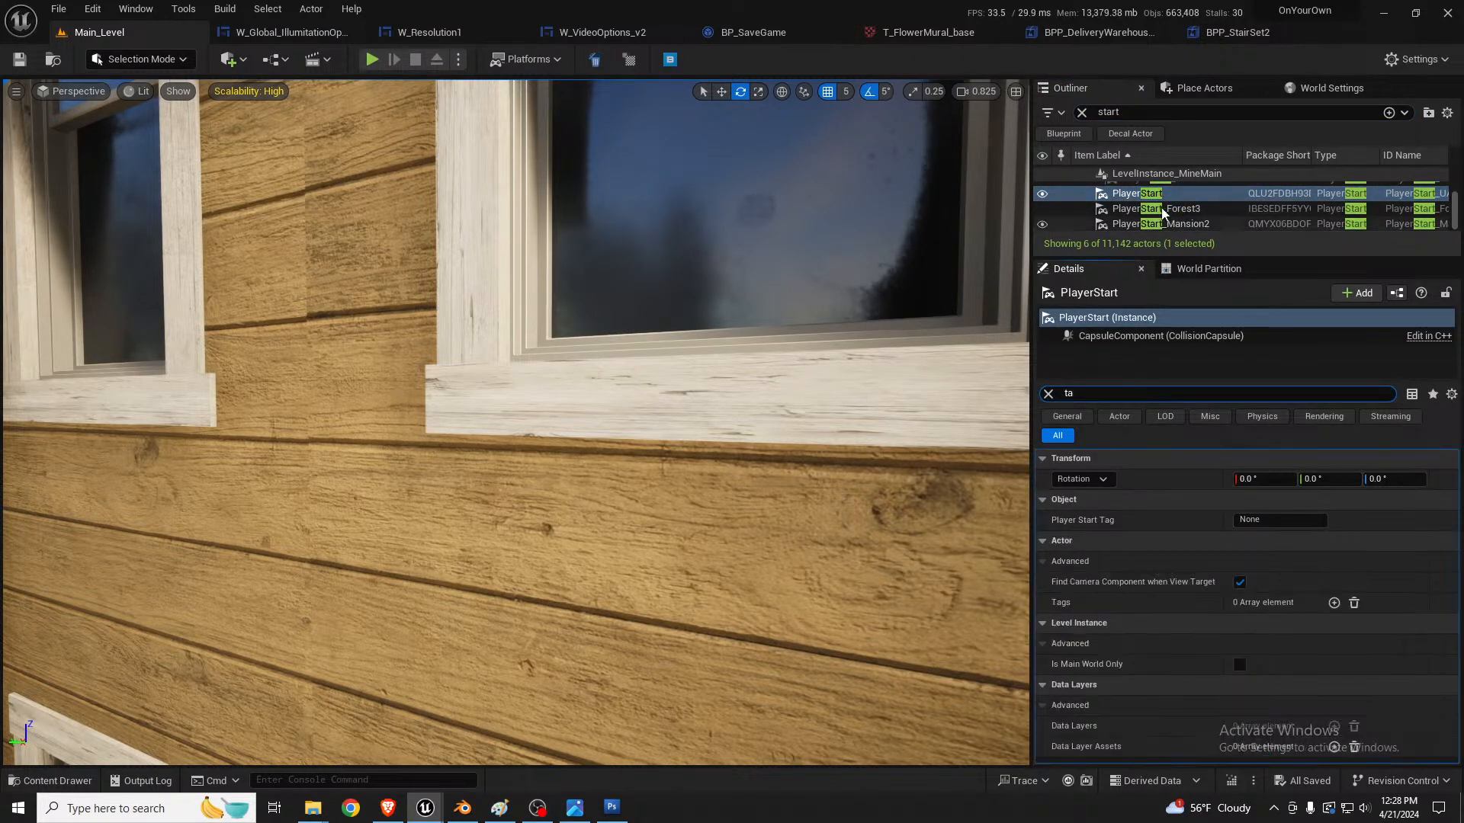
Step: Select PlayerStart_Forest3 and filter its details by "tag" to check its tags
click(1161, 209)
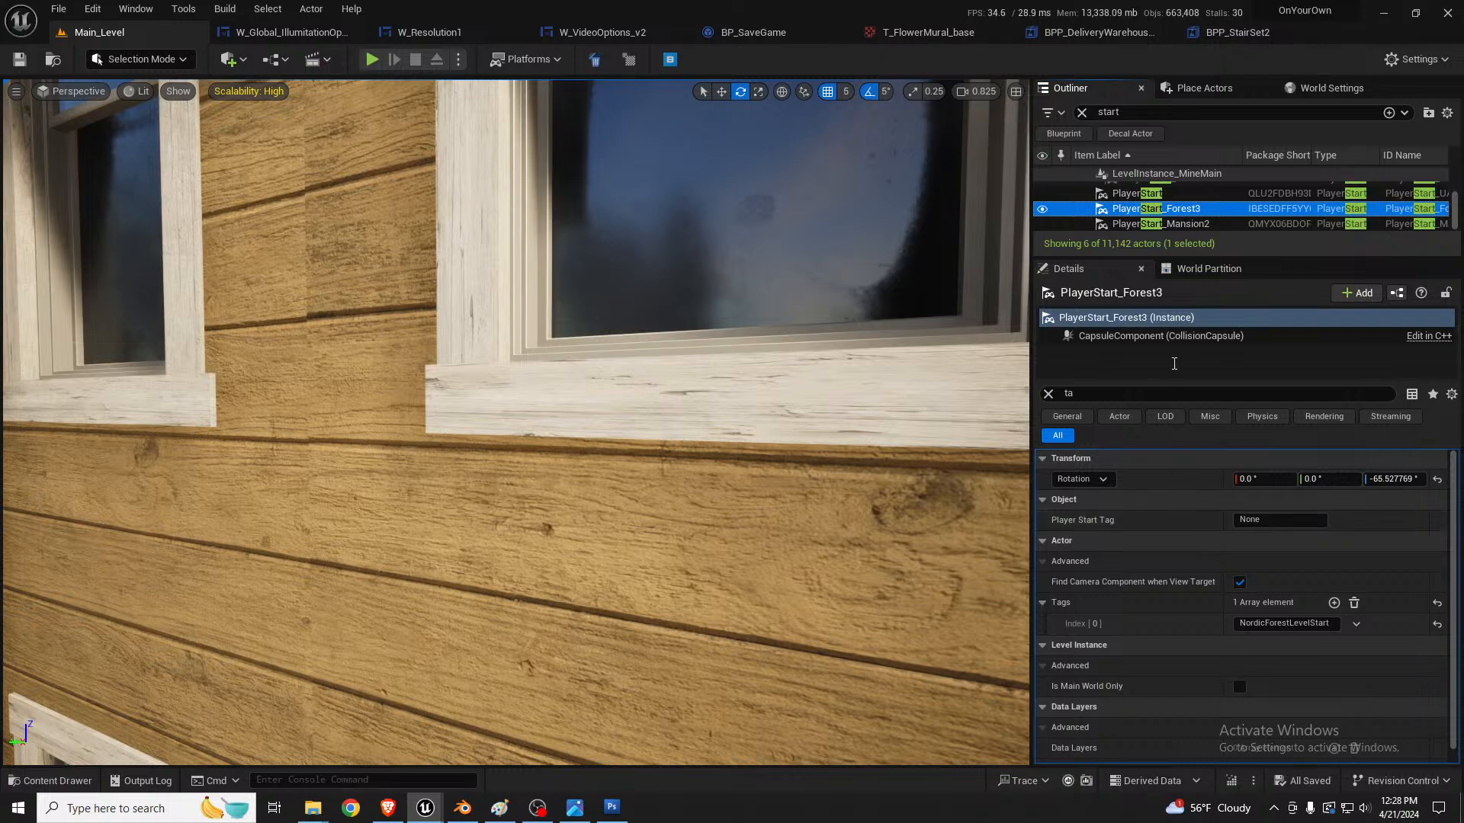
click(1109, 393)
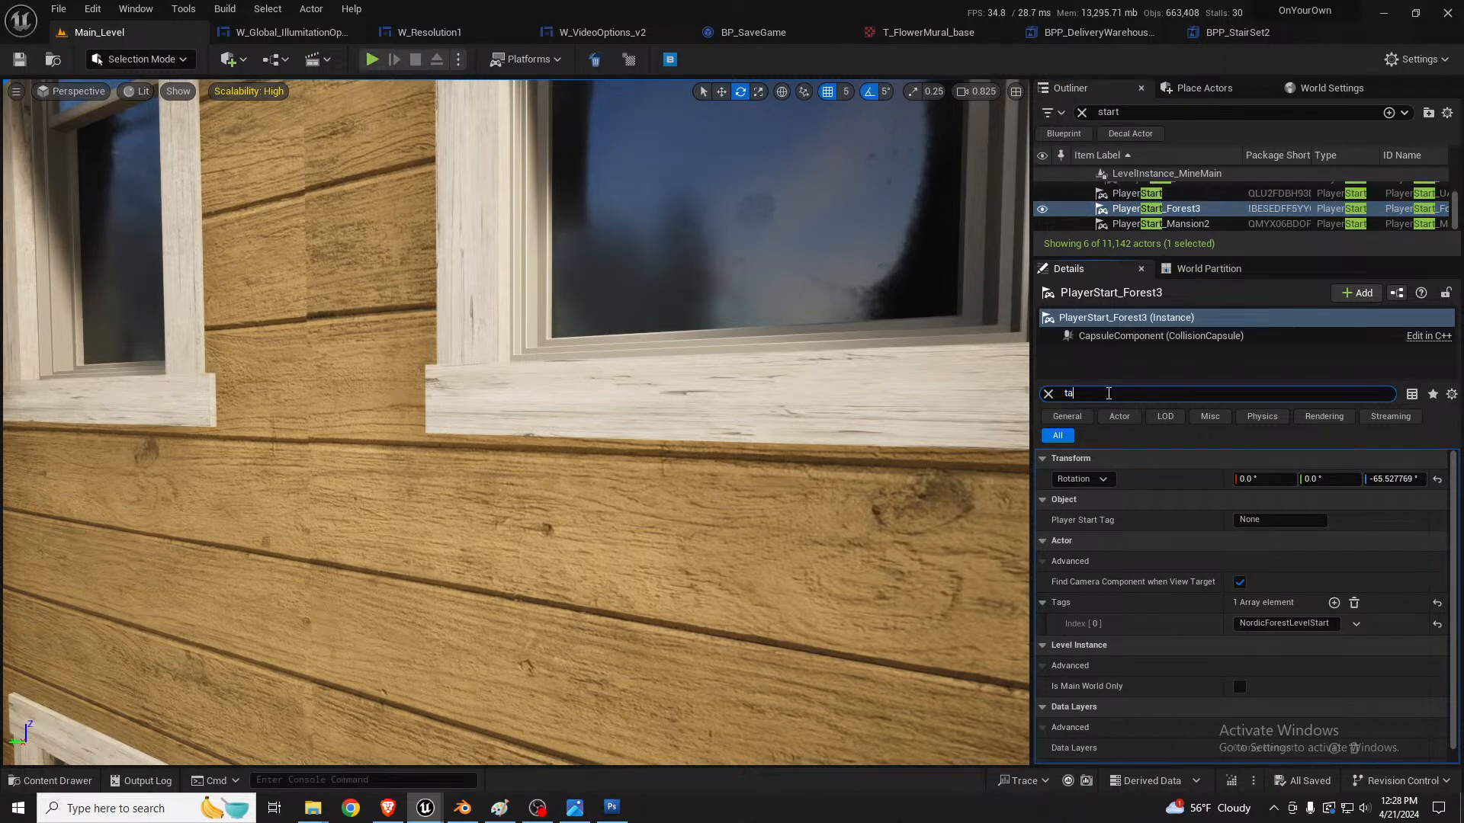
text(g)
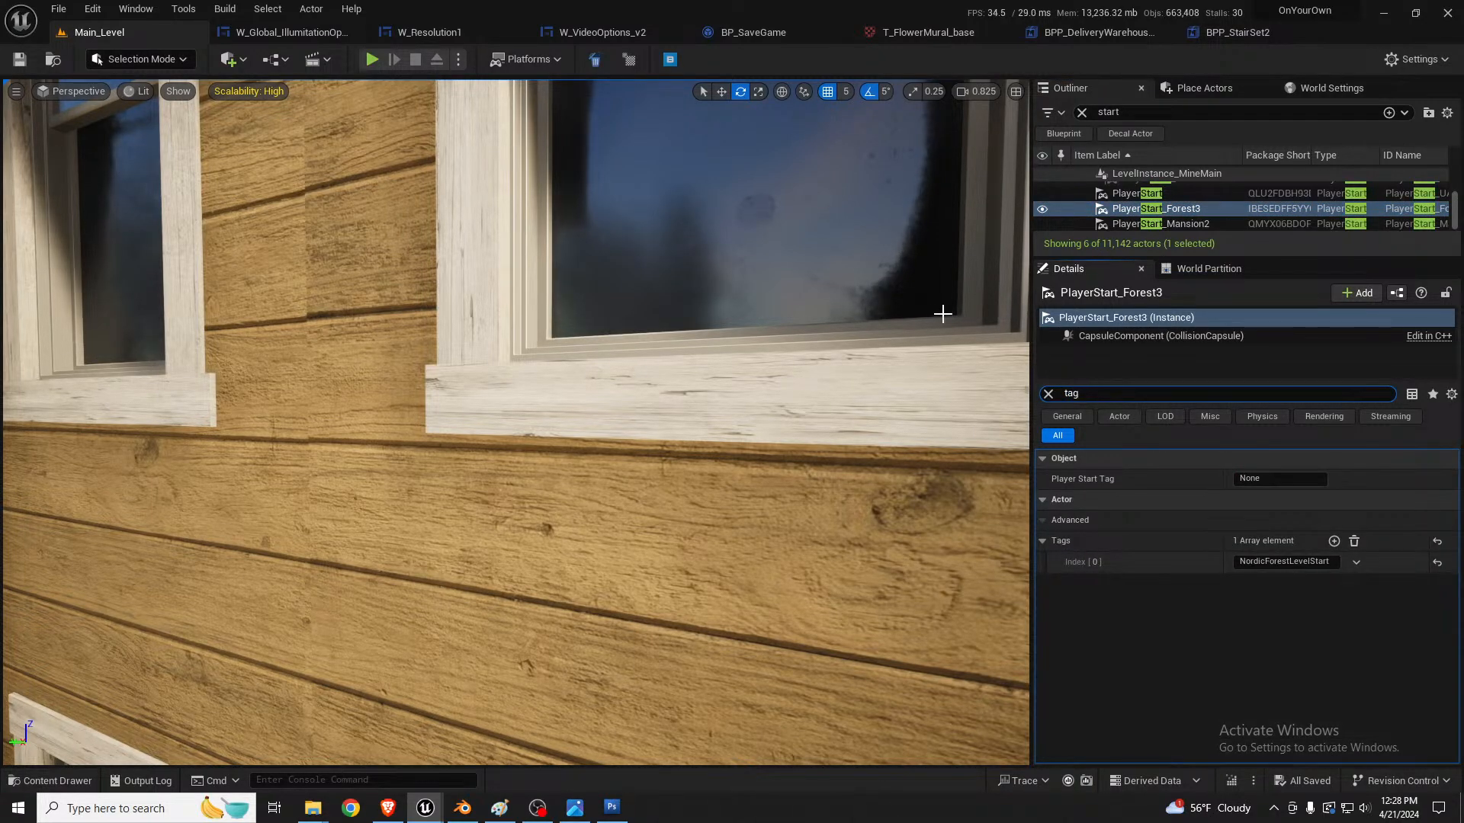
Step: Move PlayerStart_Forest3 across town from the street to the brick building beside the yellow mural building
key(s)
right_drag(943, 314, 831, 389)
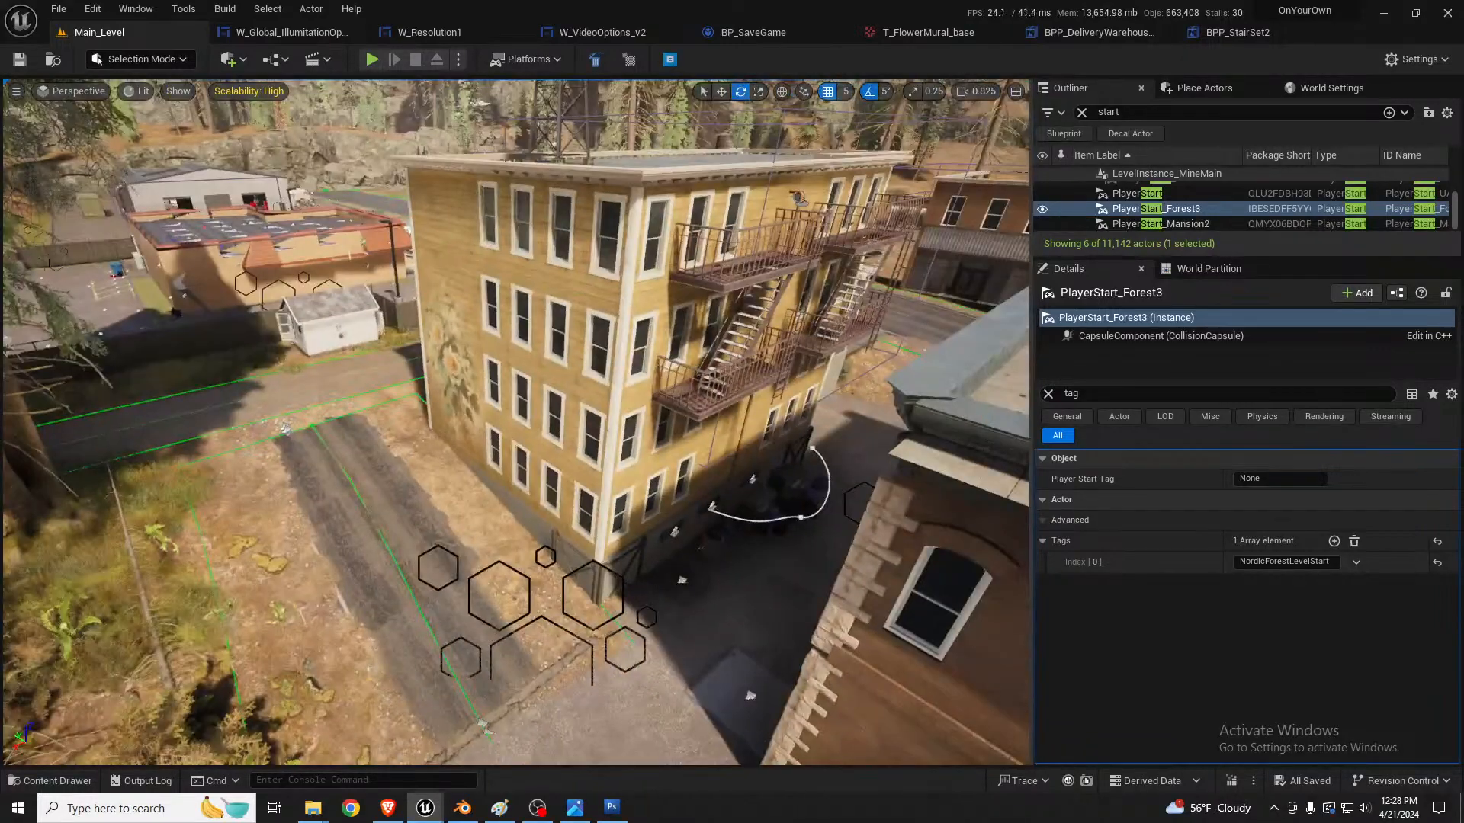
key(f)
key(s)
right_drag(721, 328, 533, 365)
scroll(686, 366, up, 3)
key(w)
right_drag(949, 369, 1006, 392)
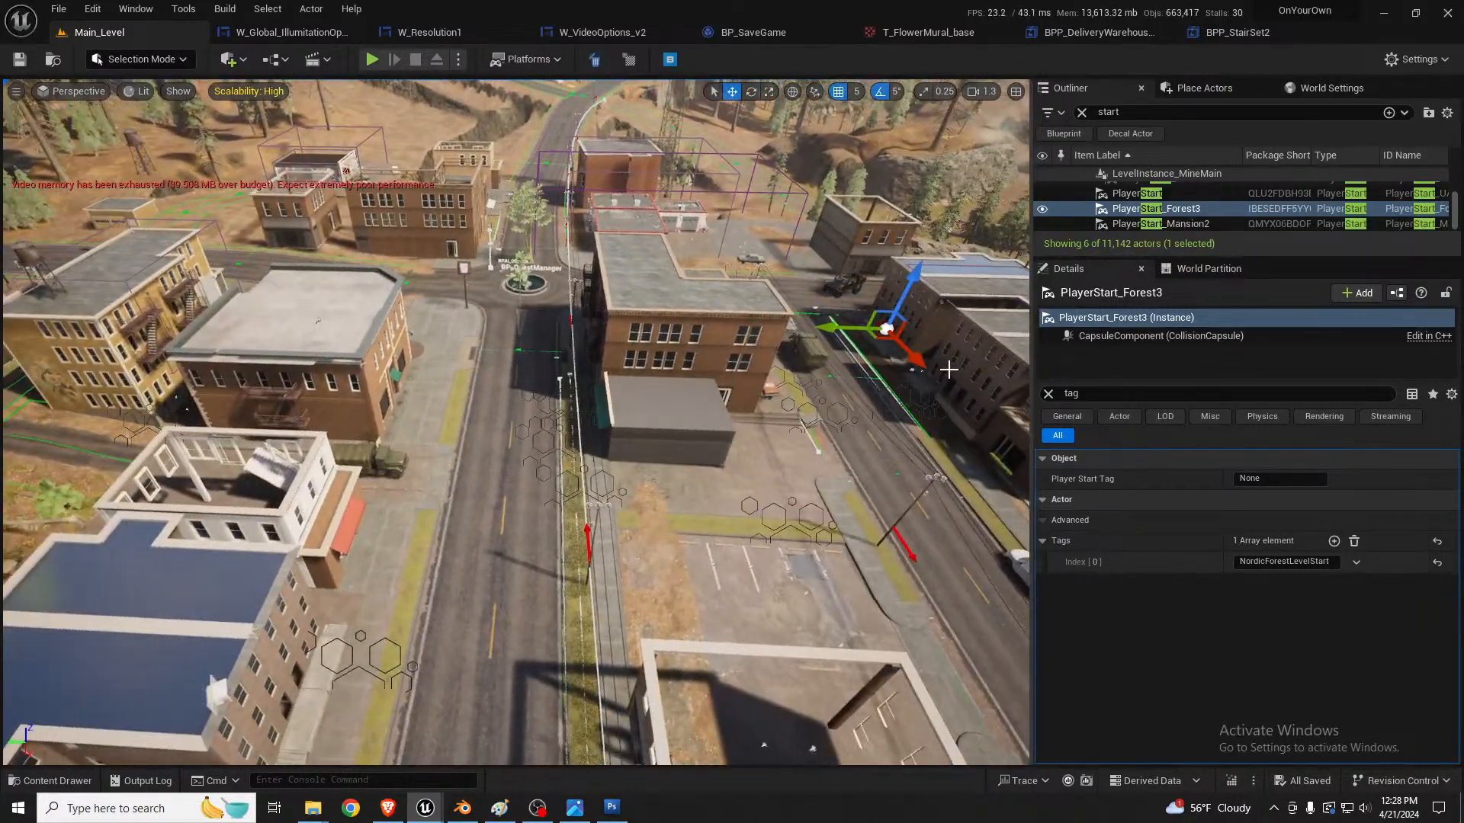
drag(914, 362, 150, 453)
right_drag(150, 453, 53, 482)
key(w)
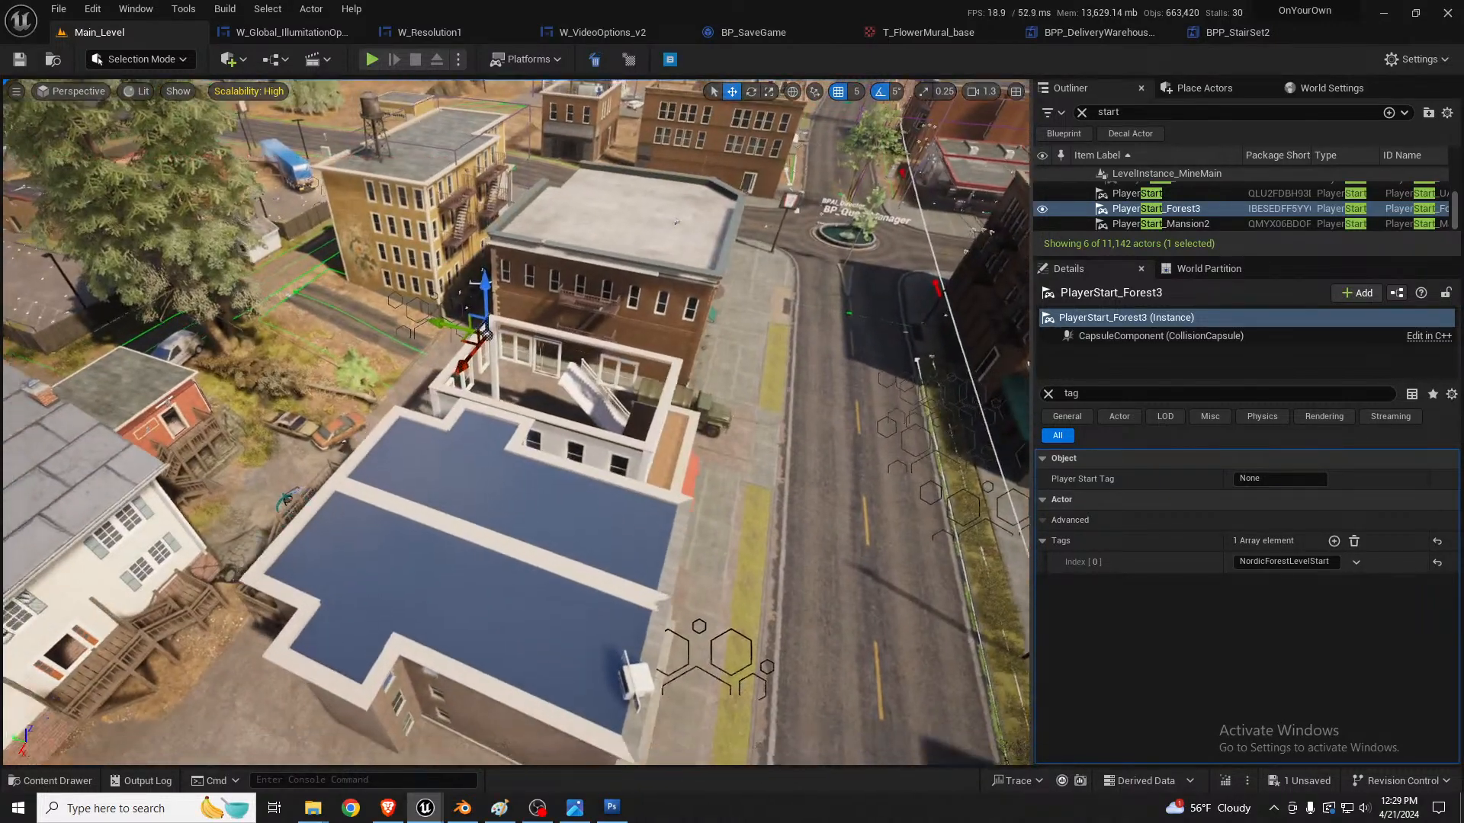
Step: Place PlayerStart_Forest3 on the pavement at the alley entrance between the yellow and brick buildings
key(w)
right_drag(709, 198, 652, 172)
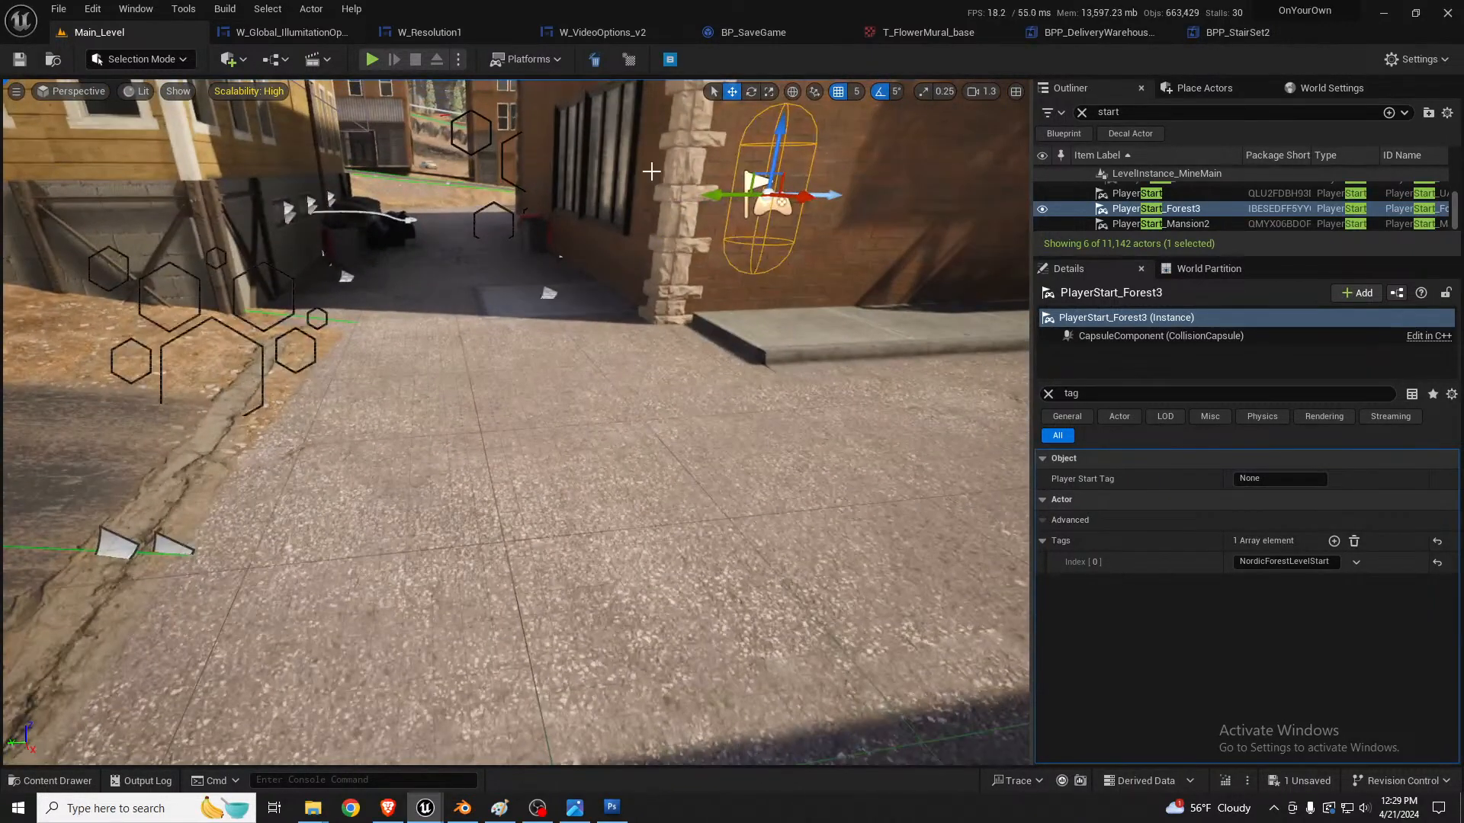
drag(755, 183, 471, 267)
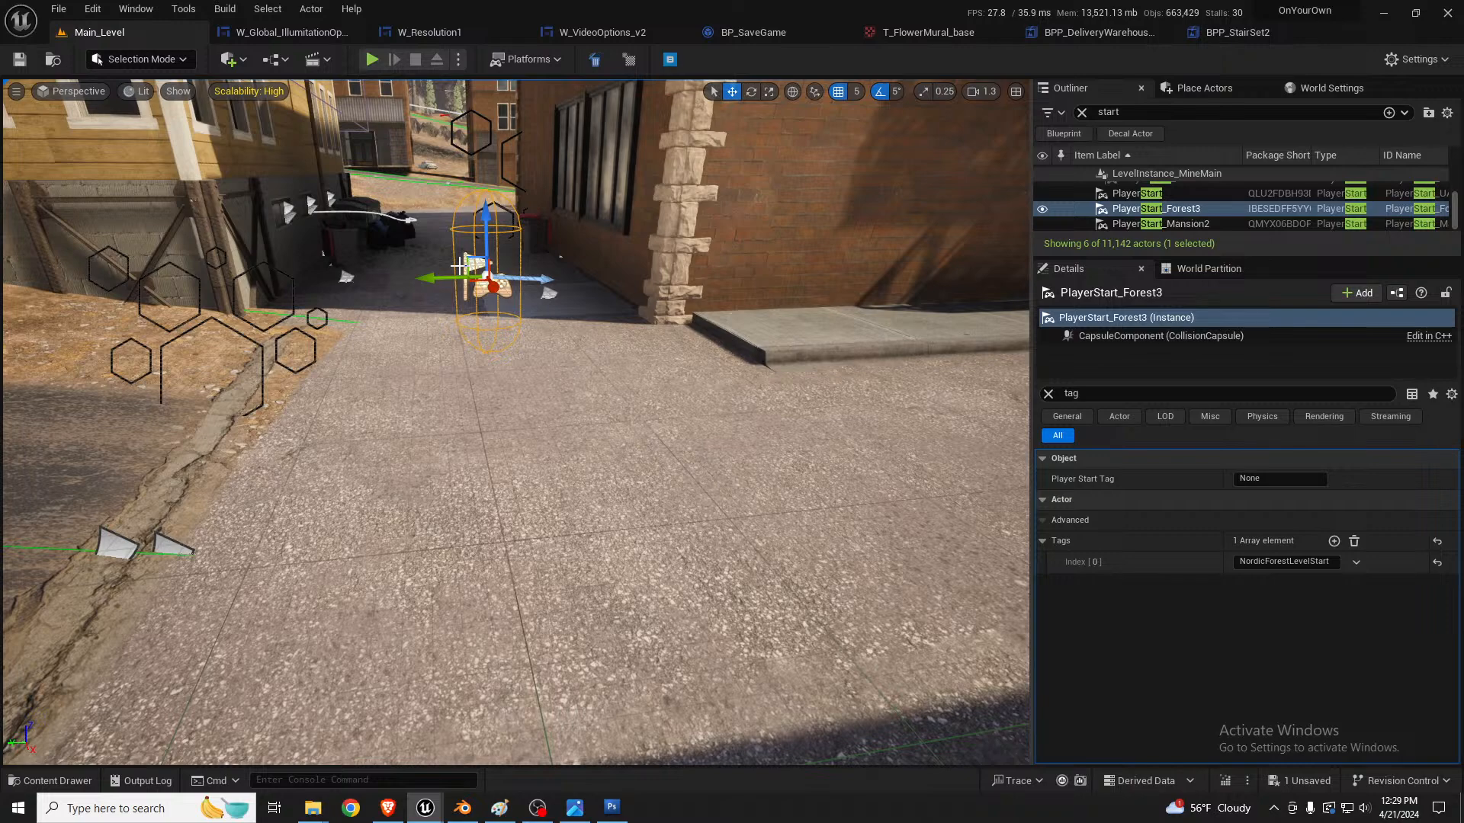
Step: Try a play session from the moved player start, stop it and return to the alley view
key(alt+p)
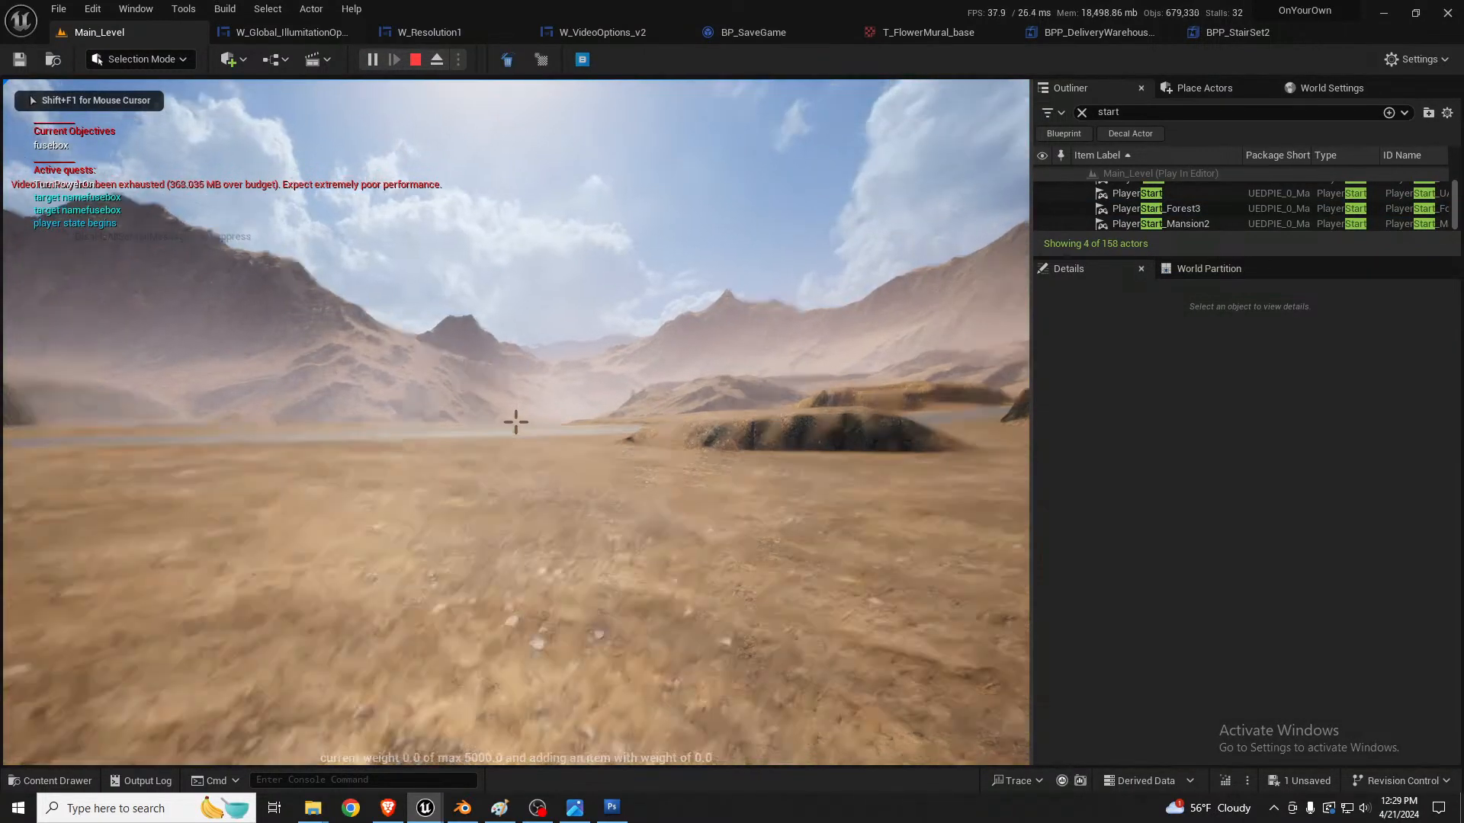
key(Escape)
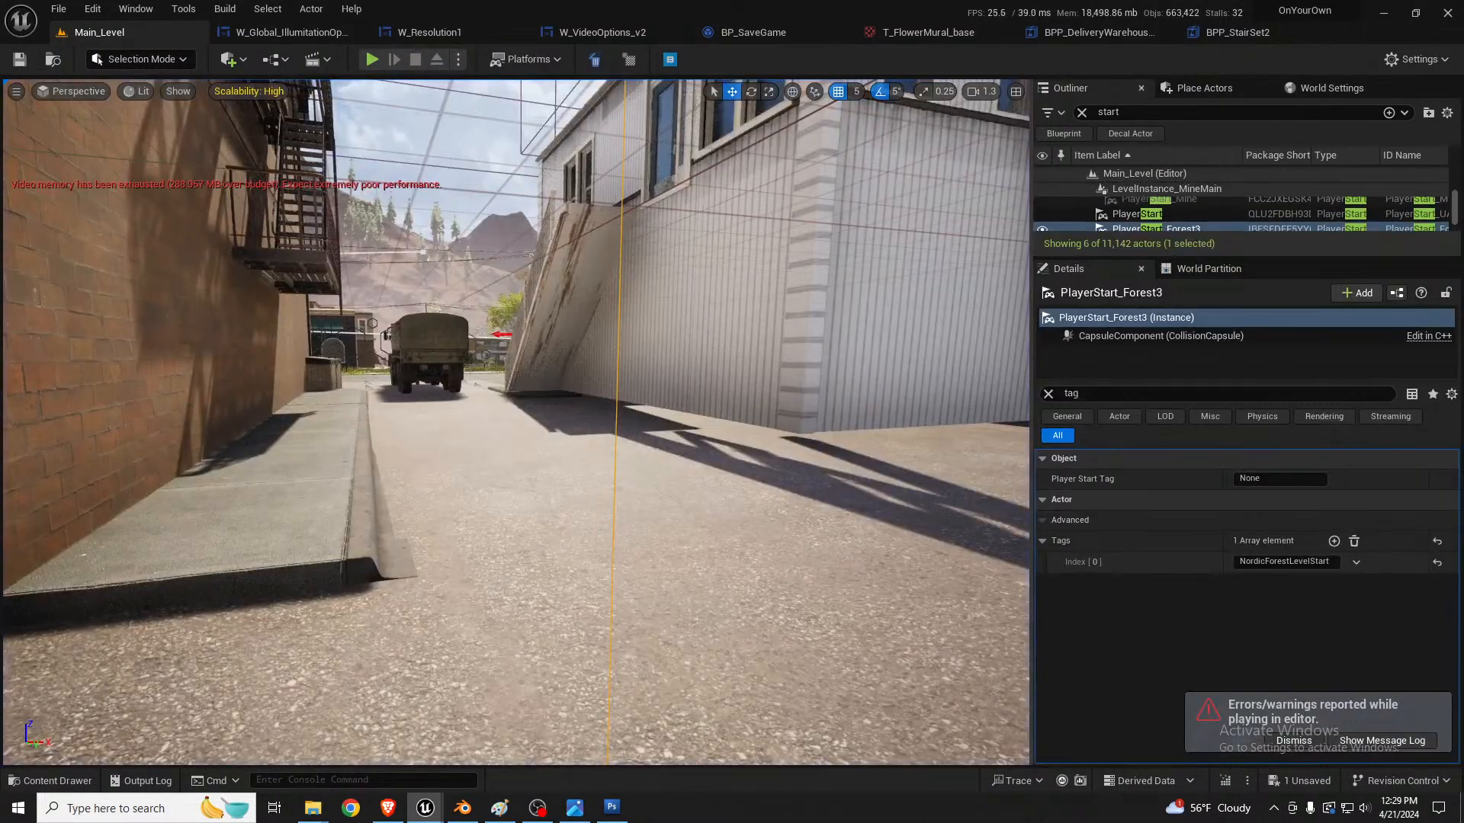
right_drag(517, 301, 486, 312)
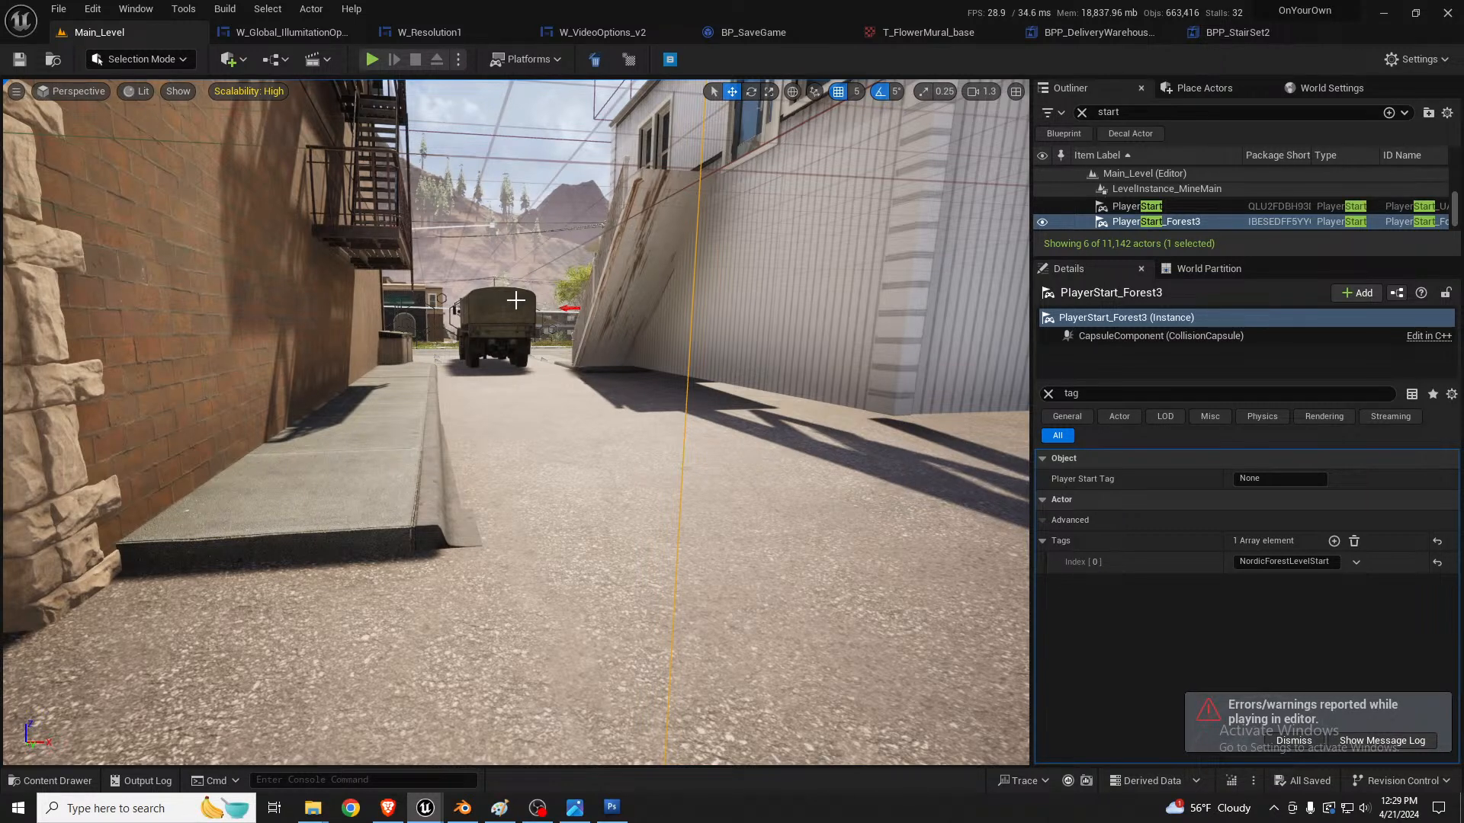
Step: Play the level again from the alley and switch the game view to full screen
key(alt+p)
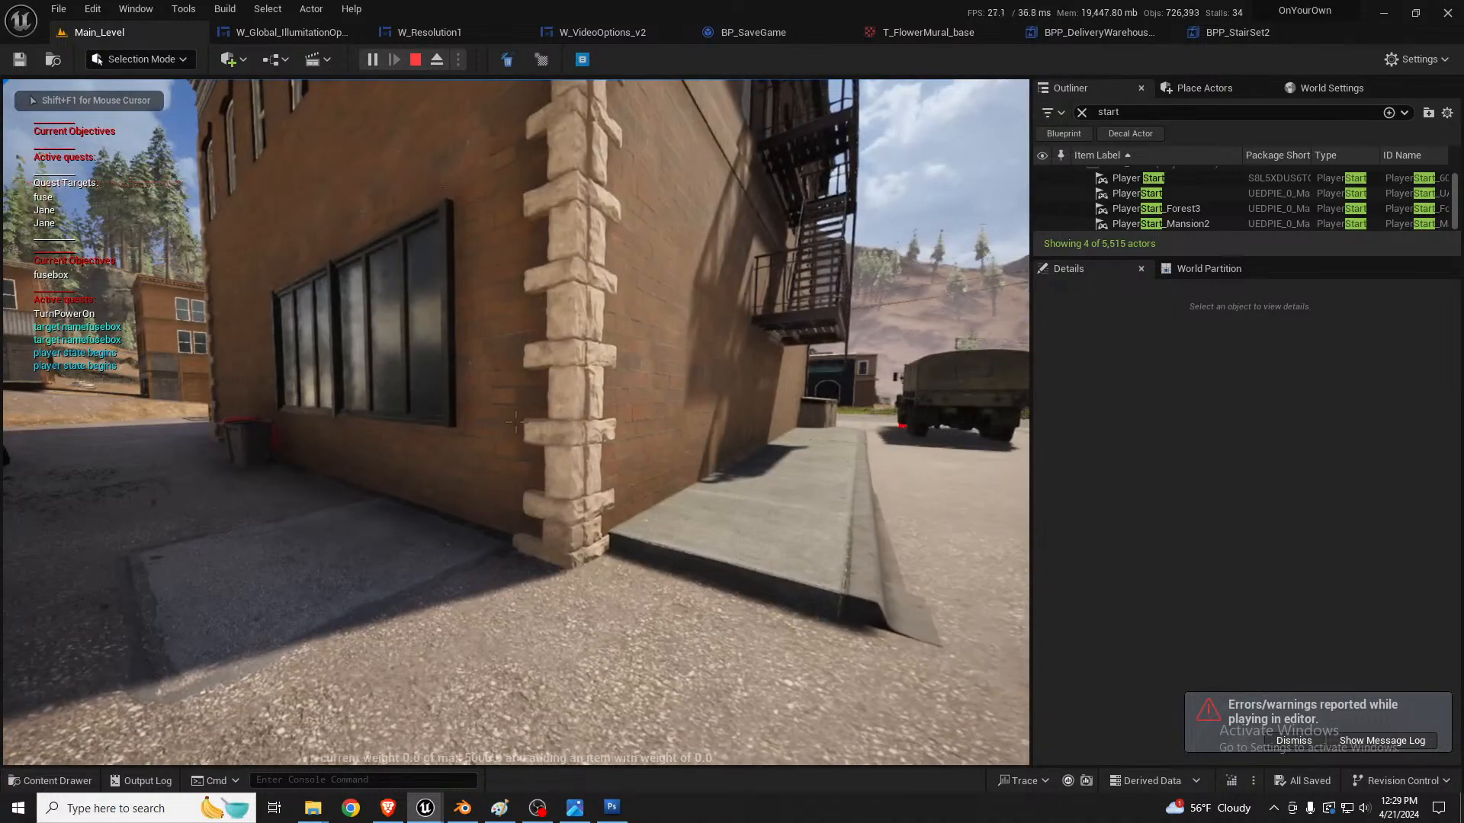
key(w)
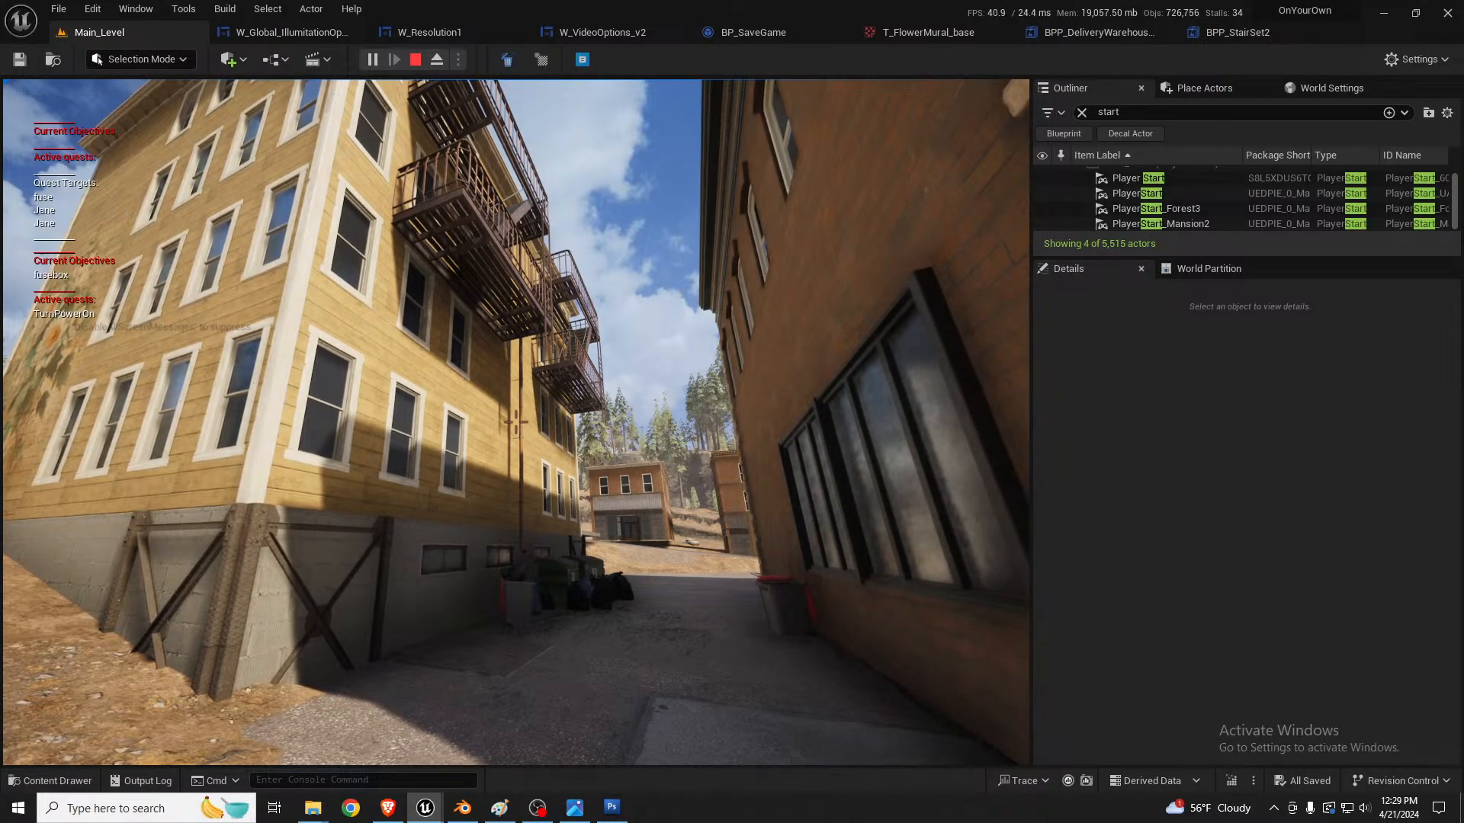
click(939, 489)
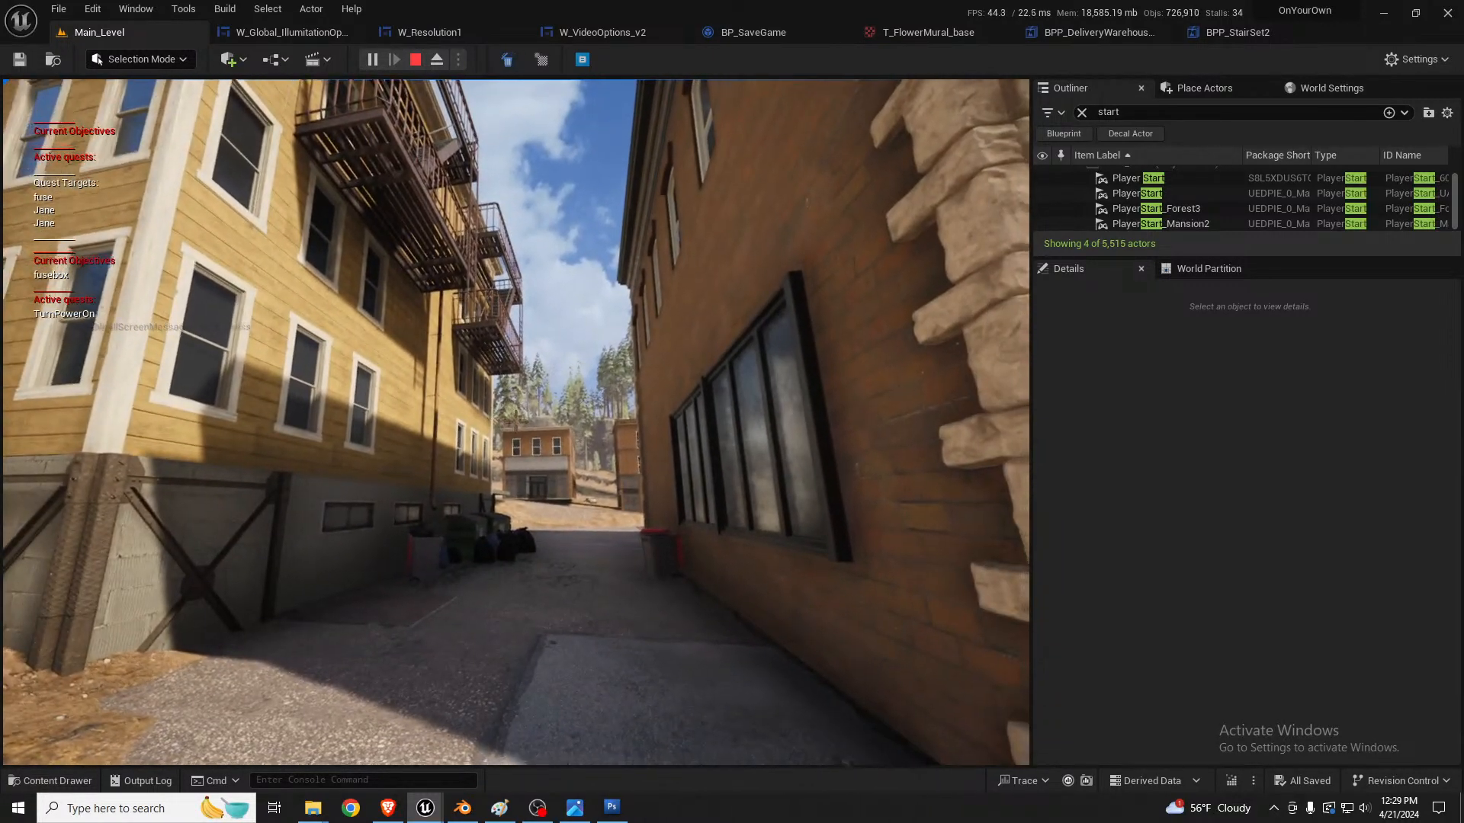
key(F11)
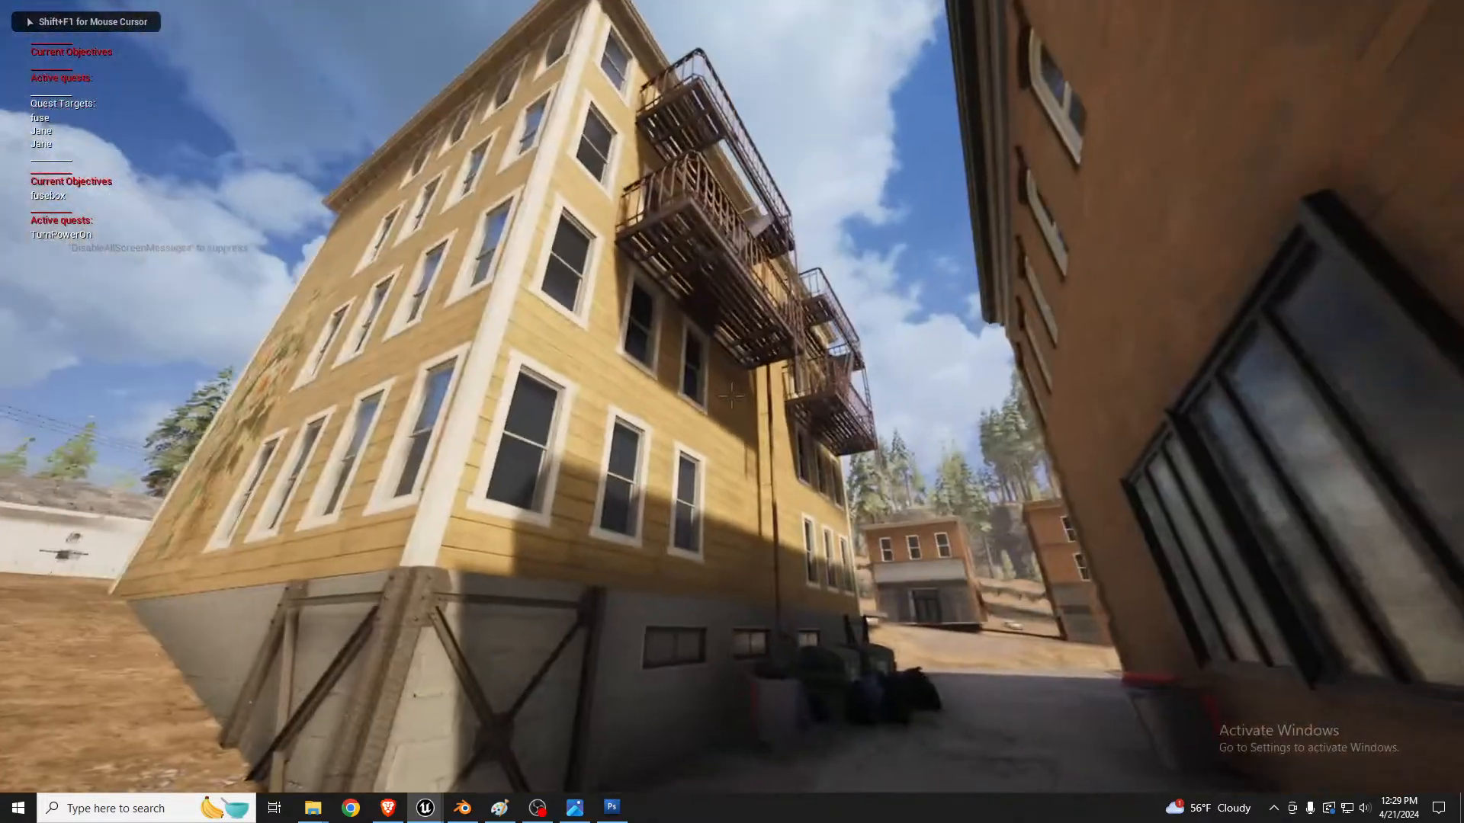
Step: Walk through the alley in play mode and examine the yellow building's trimmed windows, fire escapes and dumpsters
key(w)
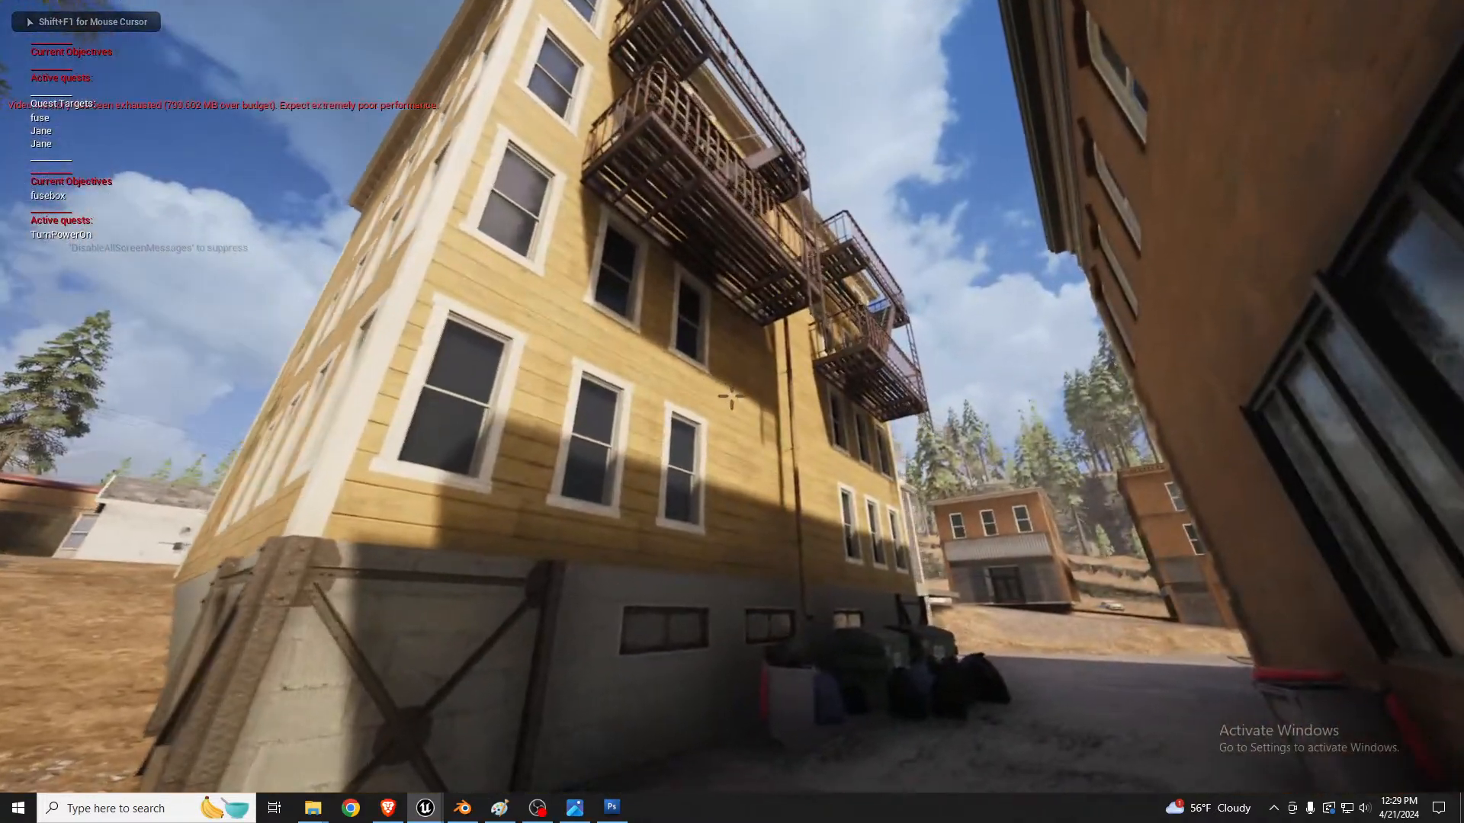
key(w)
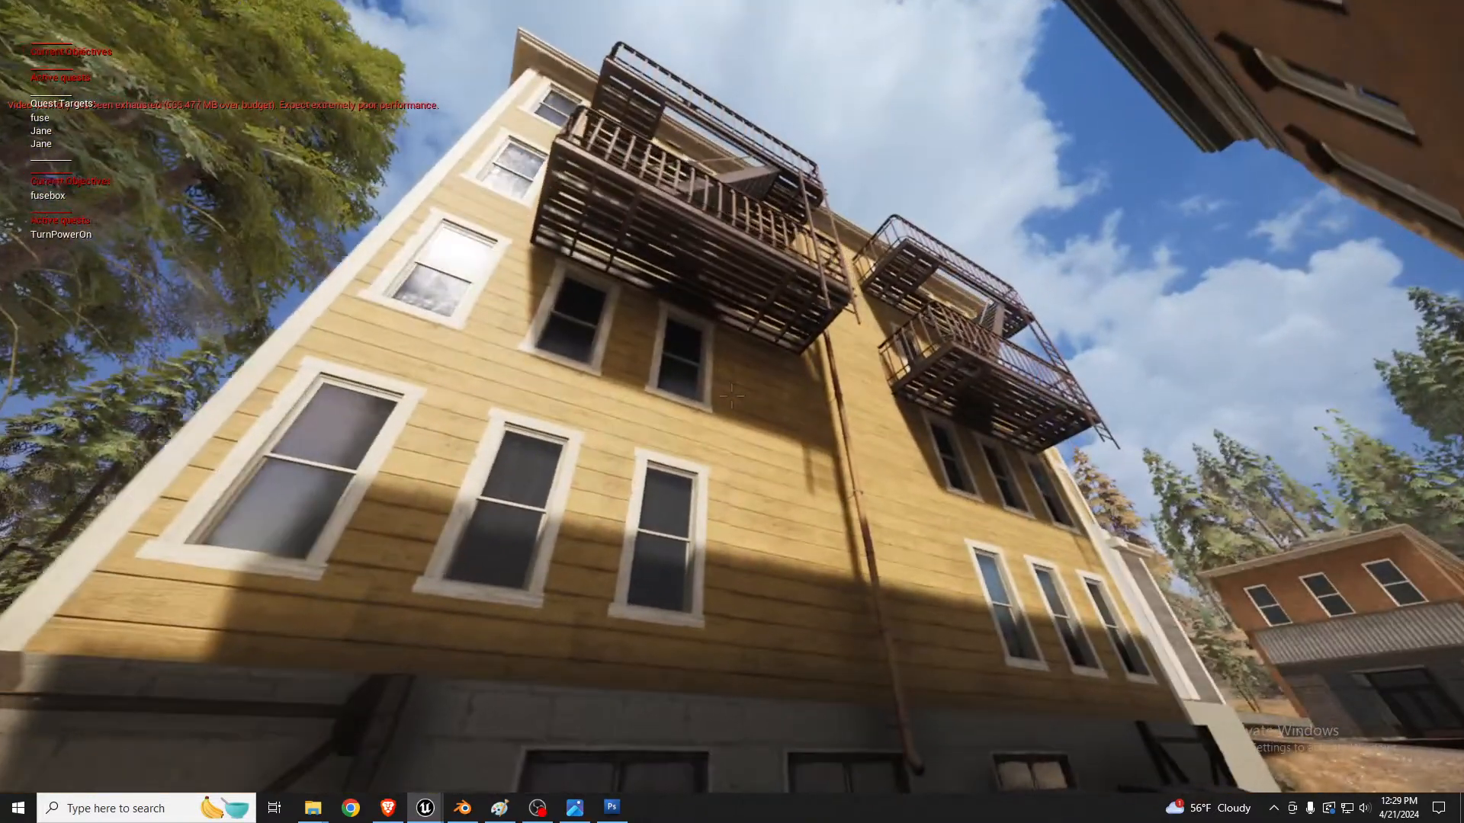
key(w)
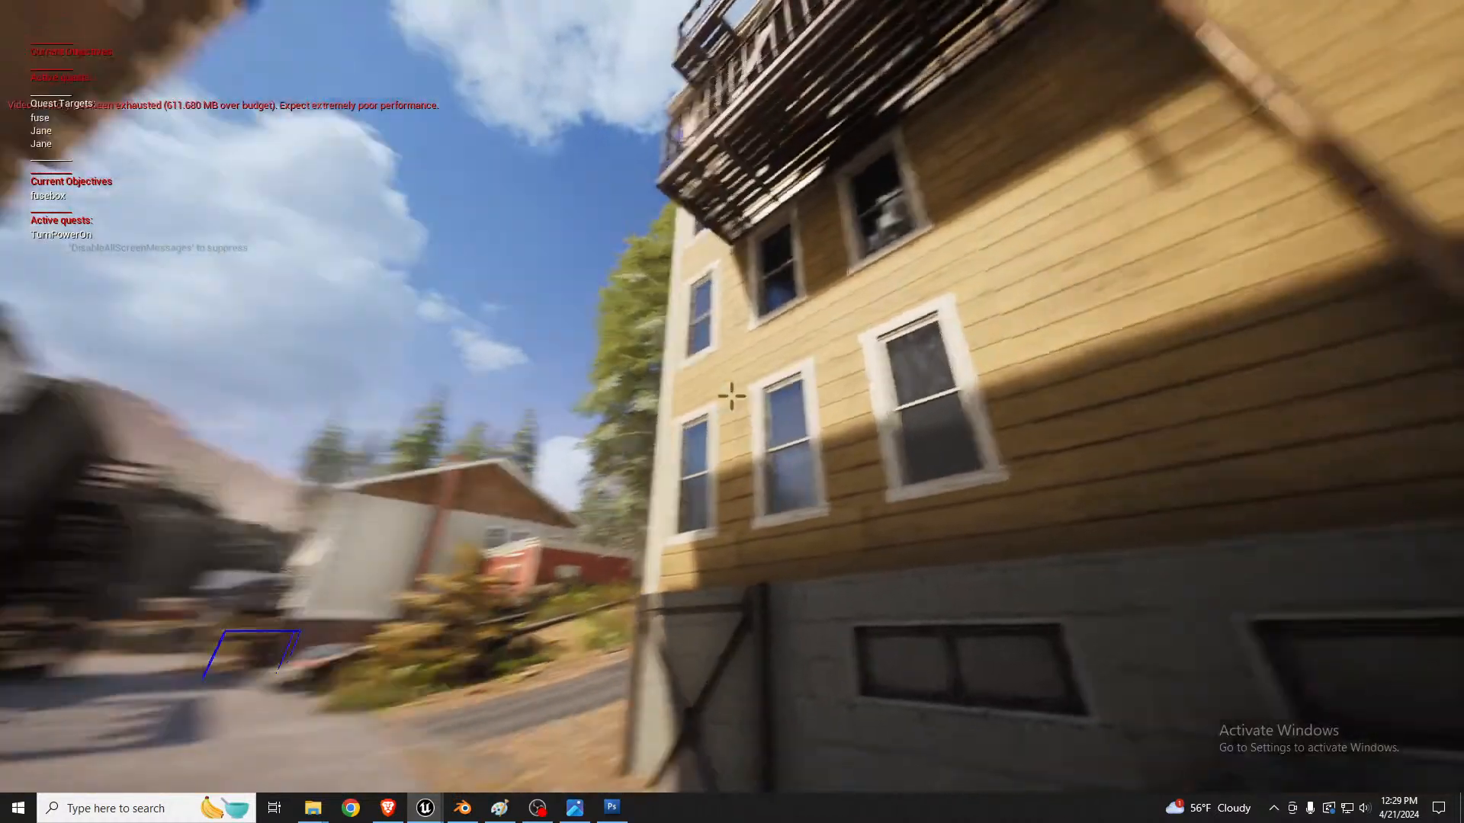
key(w)
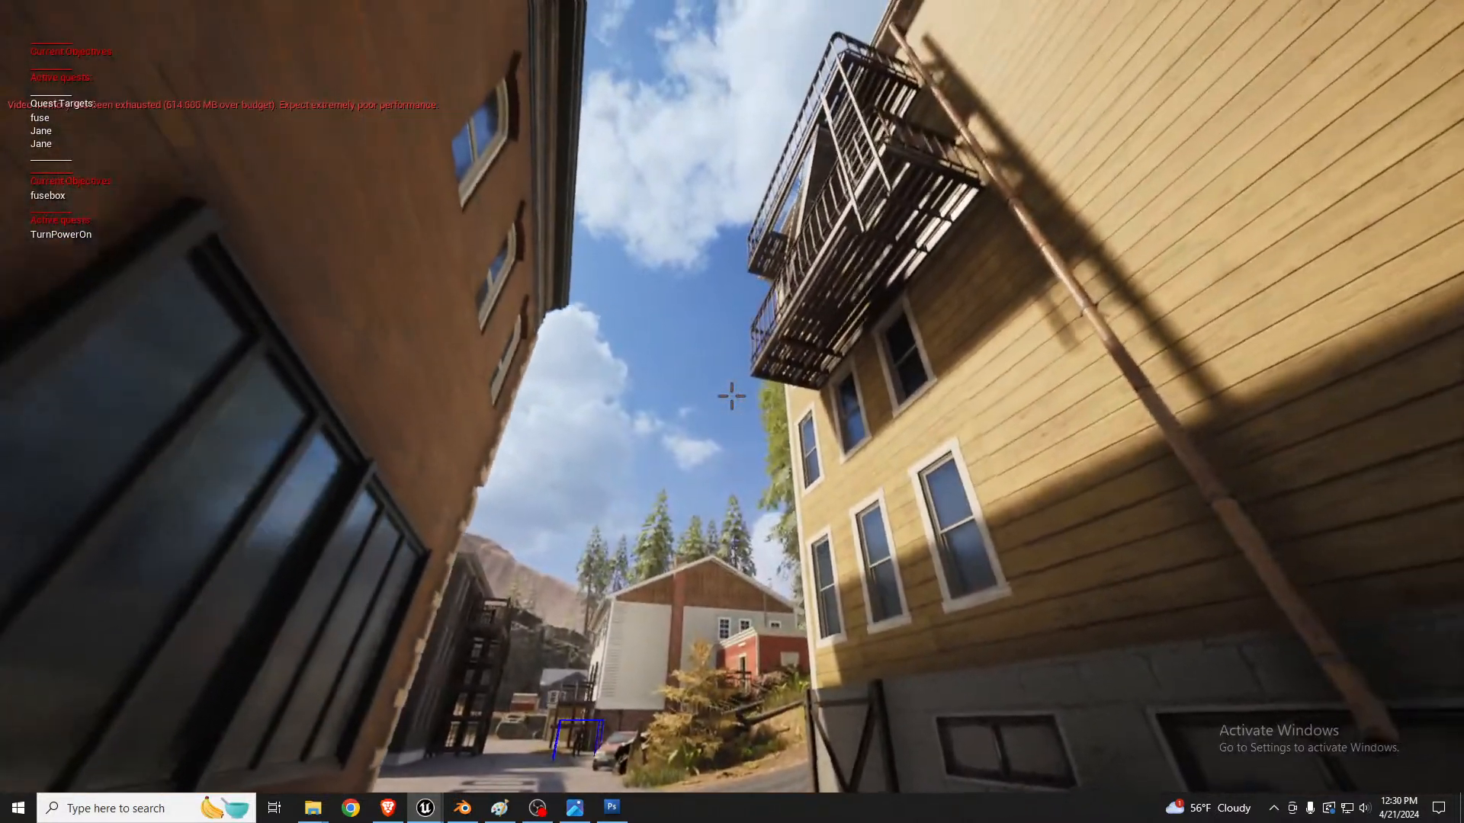
key(w)
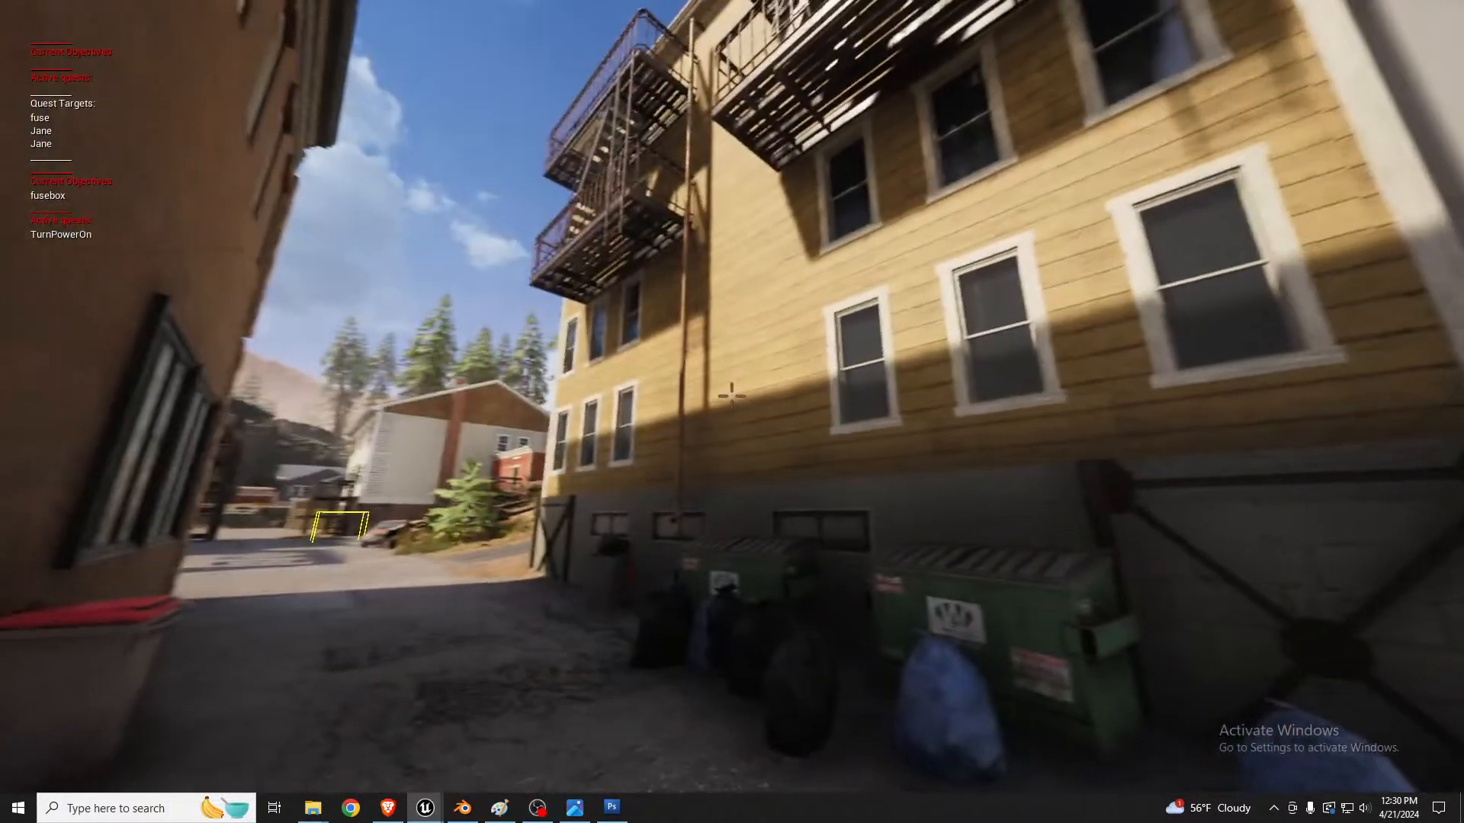
Step: Bring up the handheld objective device and put it away while walking through the alley
key(1)
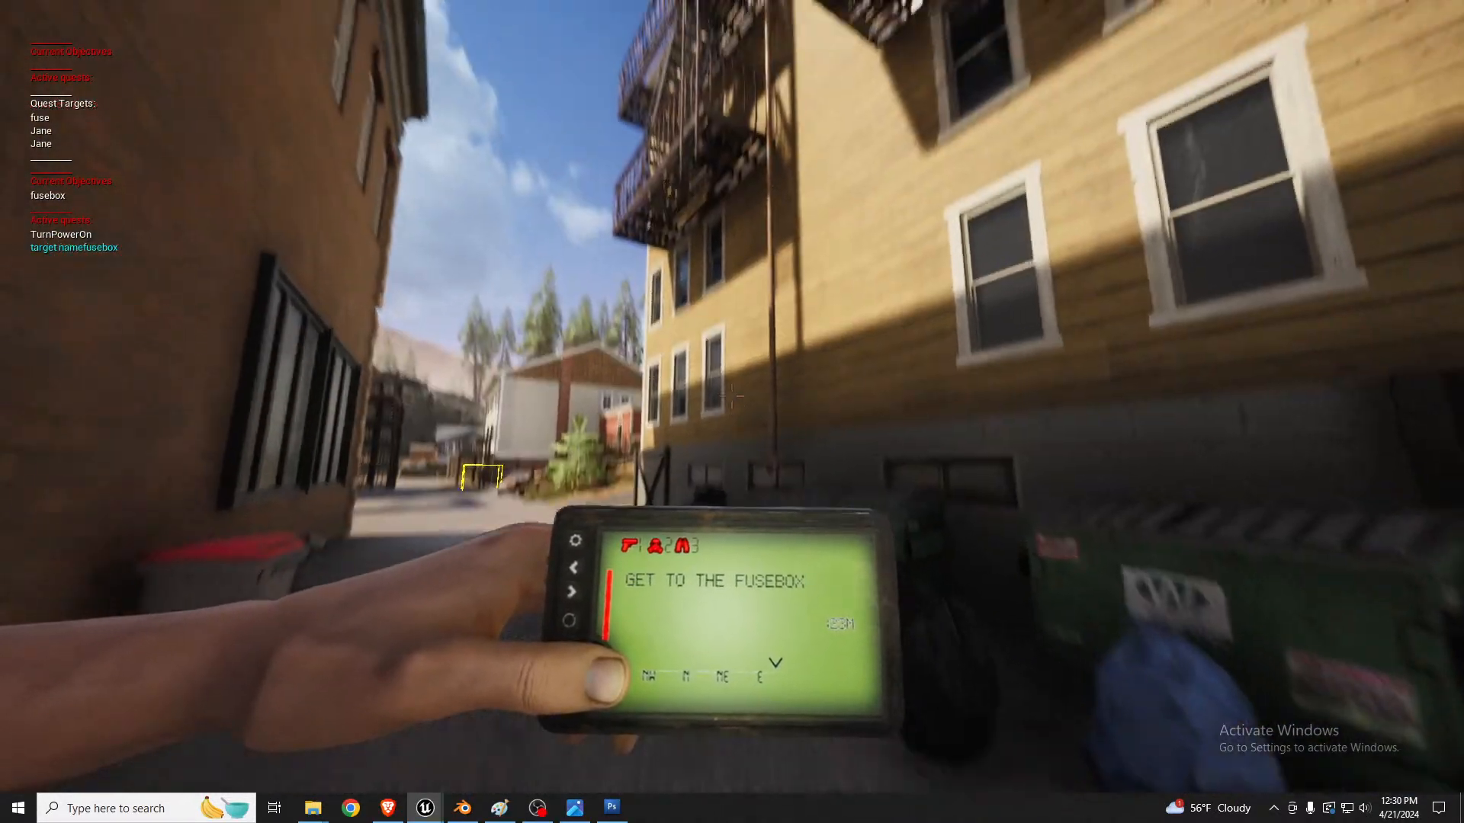
key(1)
key(w)
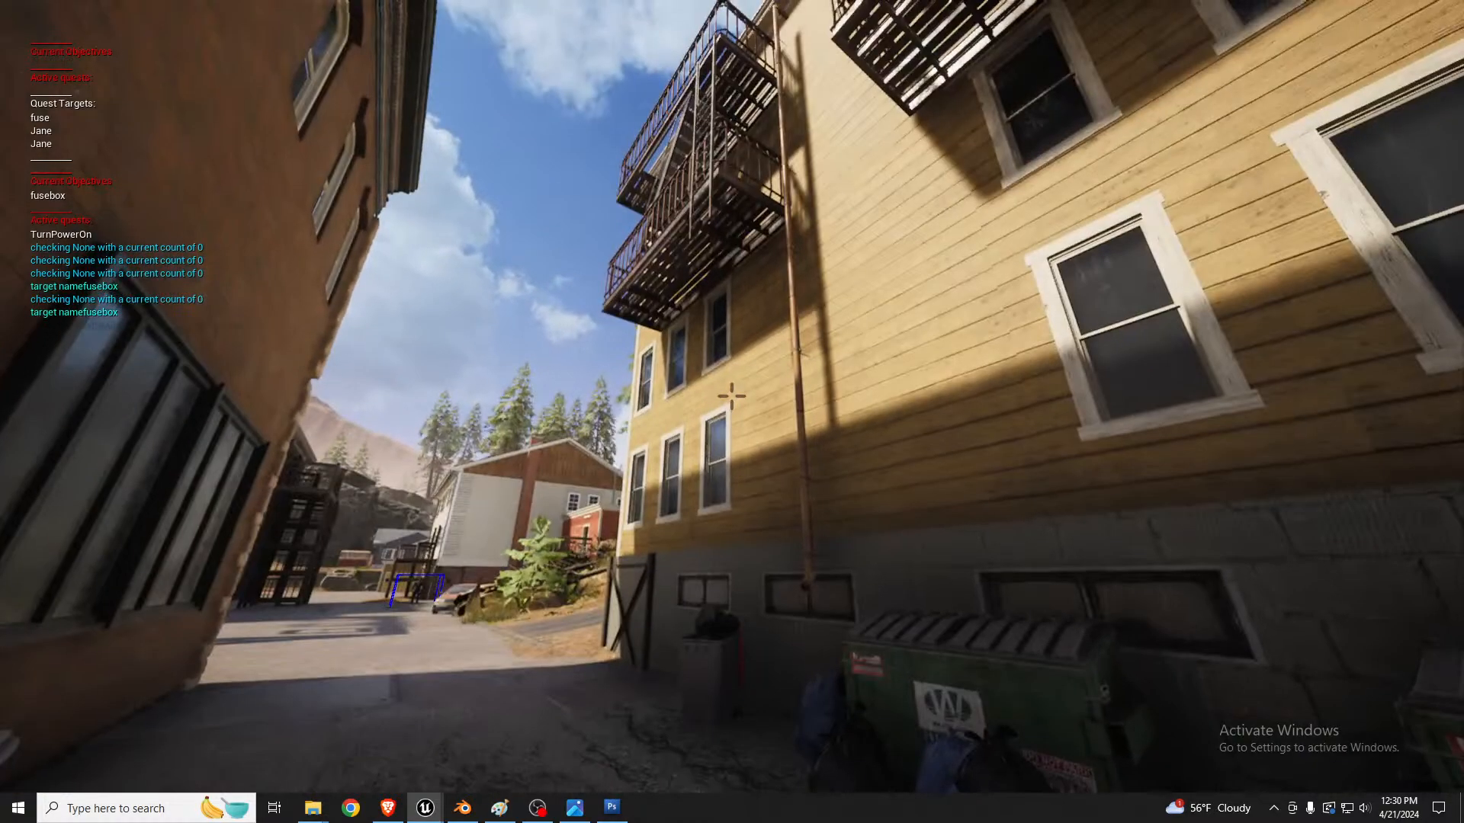
key(1)
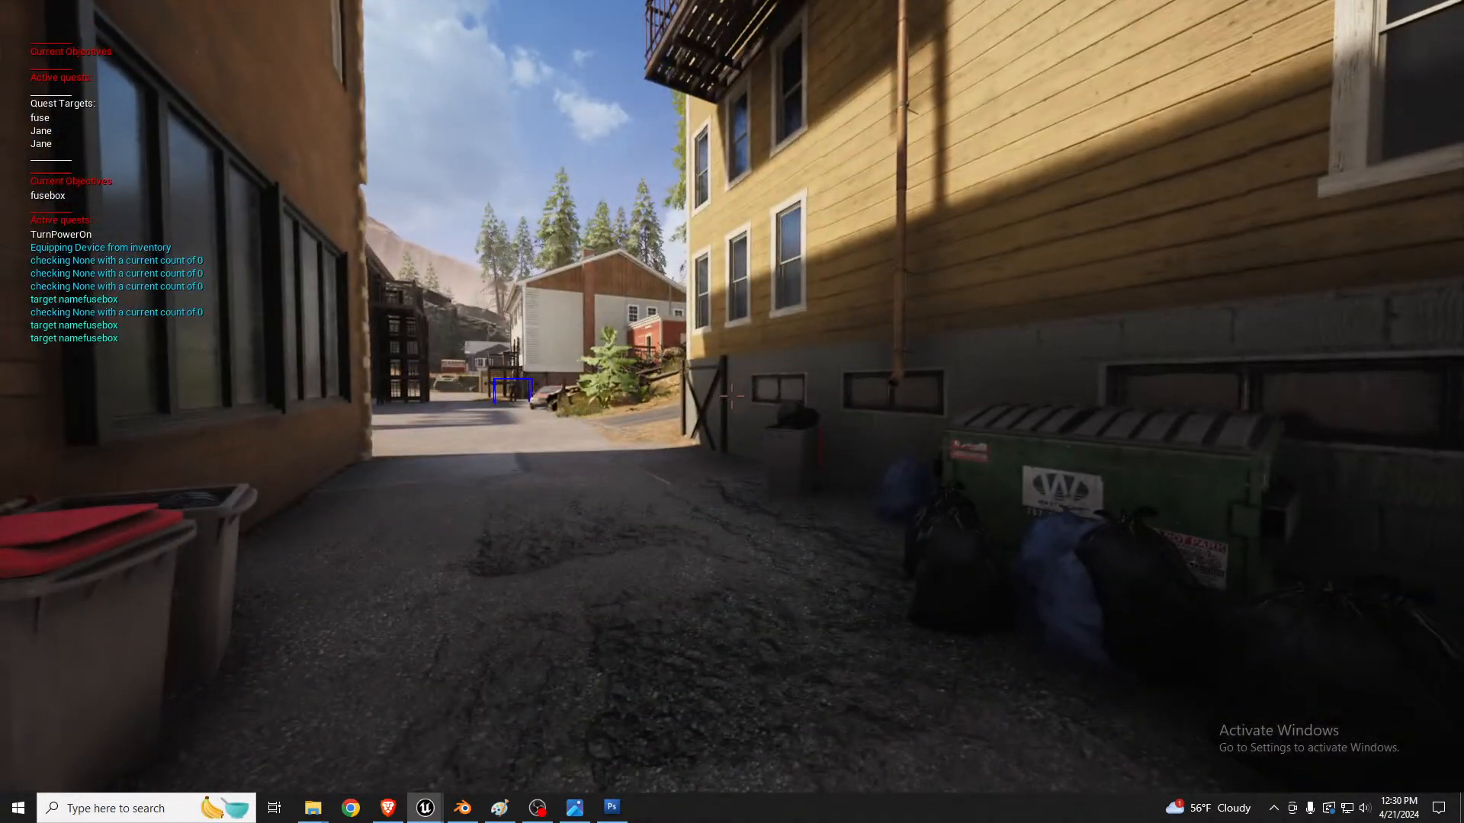
key(1)
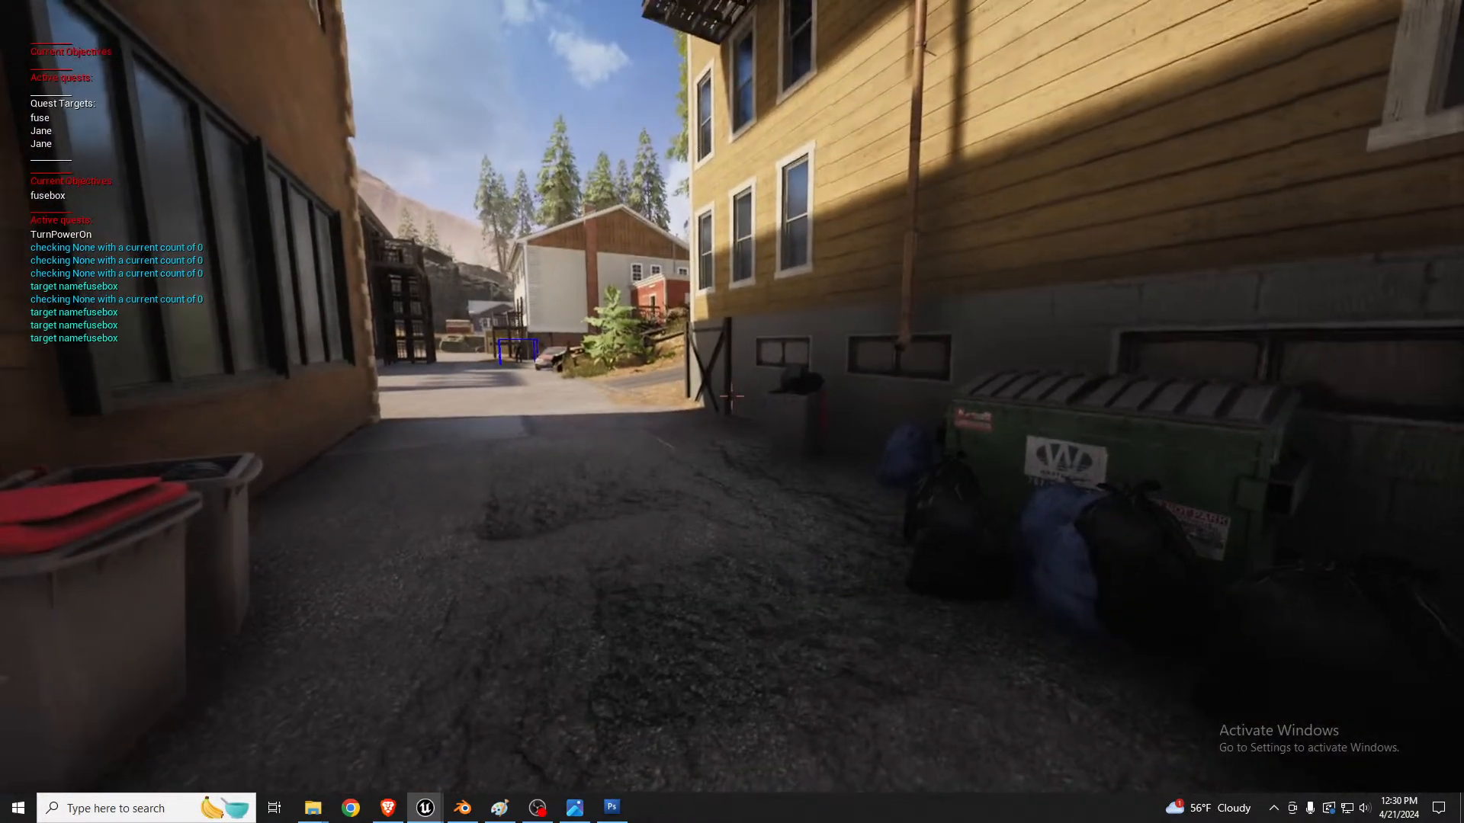
Step: Check the Game options in the in-game Settings, resume play and display the objective device
key(Escape)
click(810, 447)
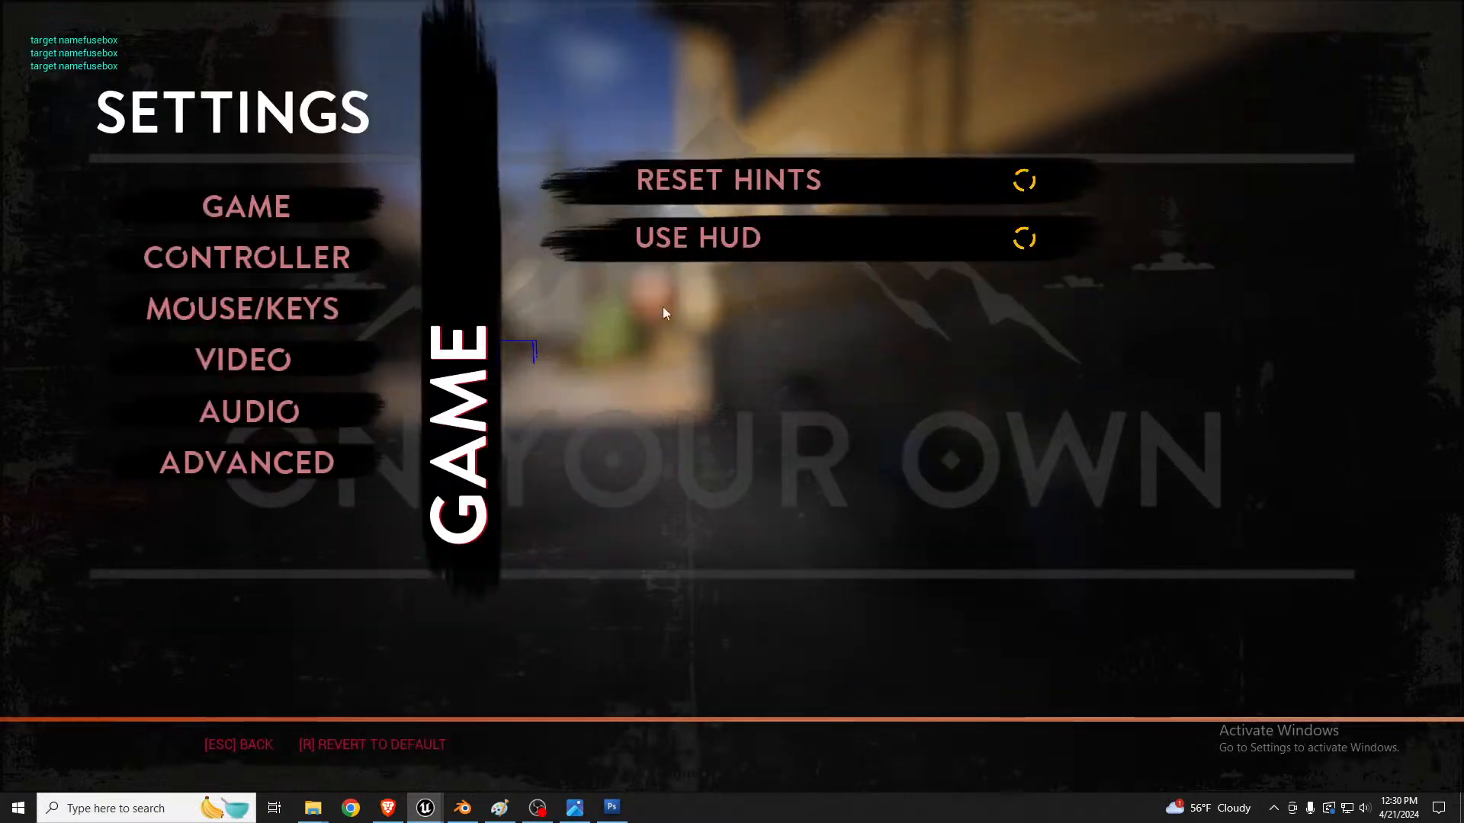
key(Escape)
key(Escape)
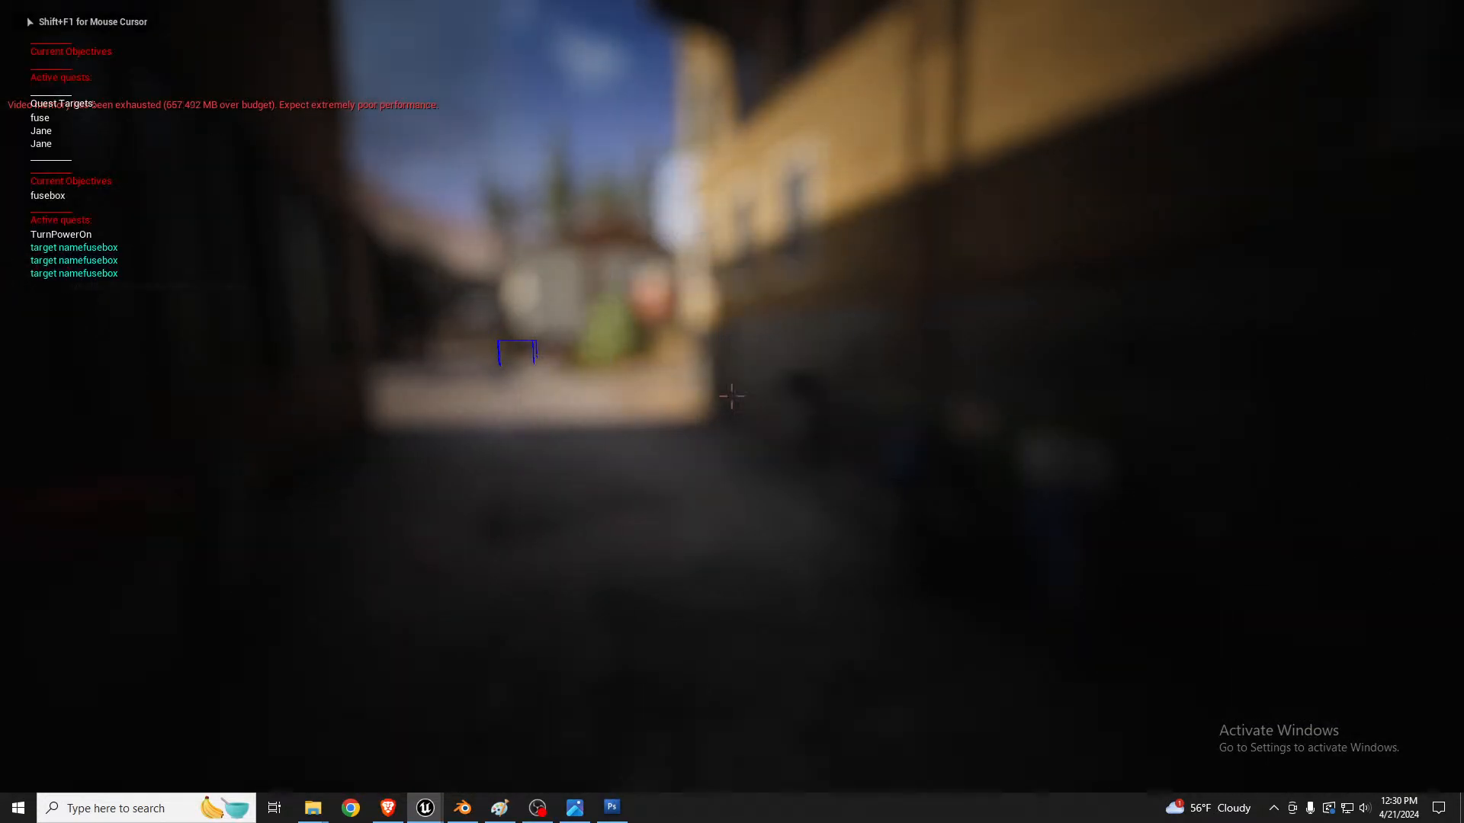
key(1)
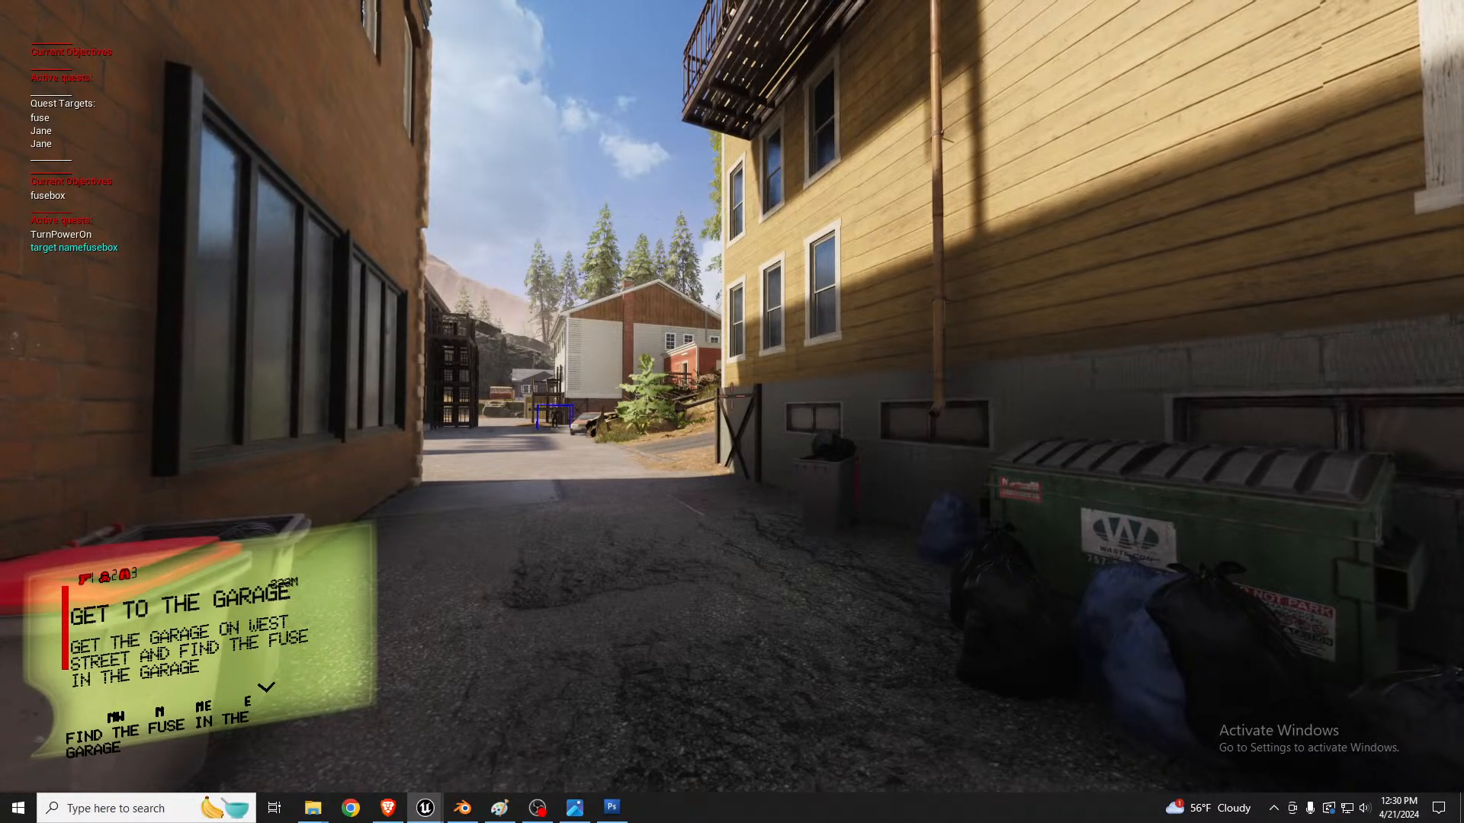
Step: Hide the on-screen objective display, turn off Use HUD in the in-game Game settings and resume play
key(Tab)
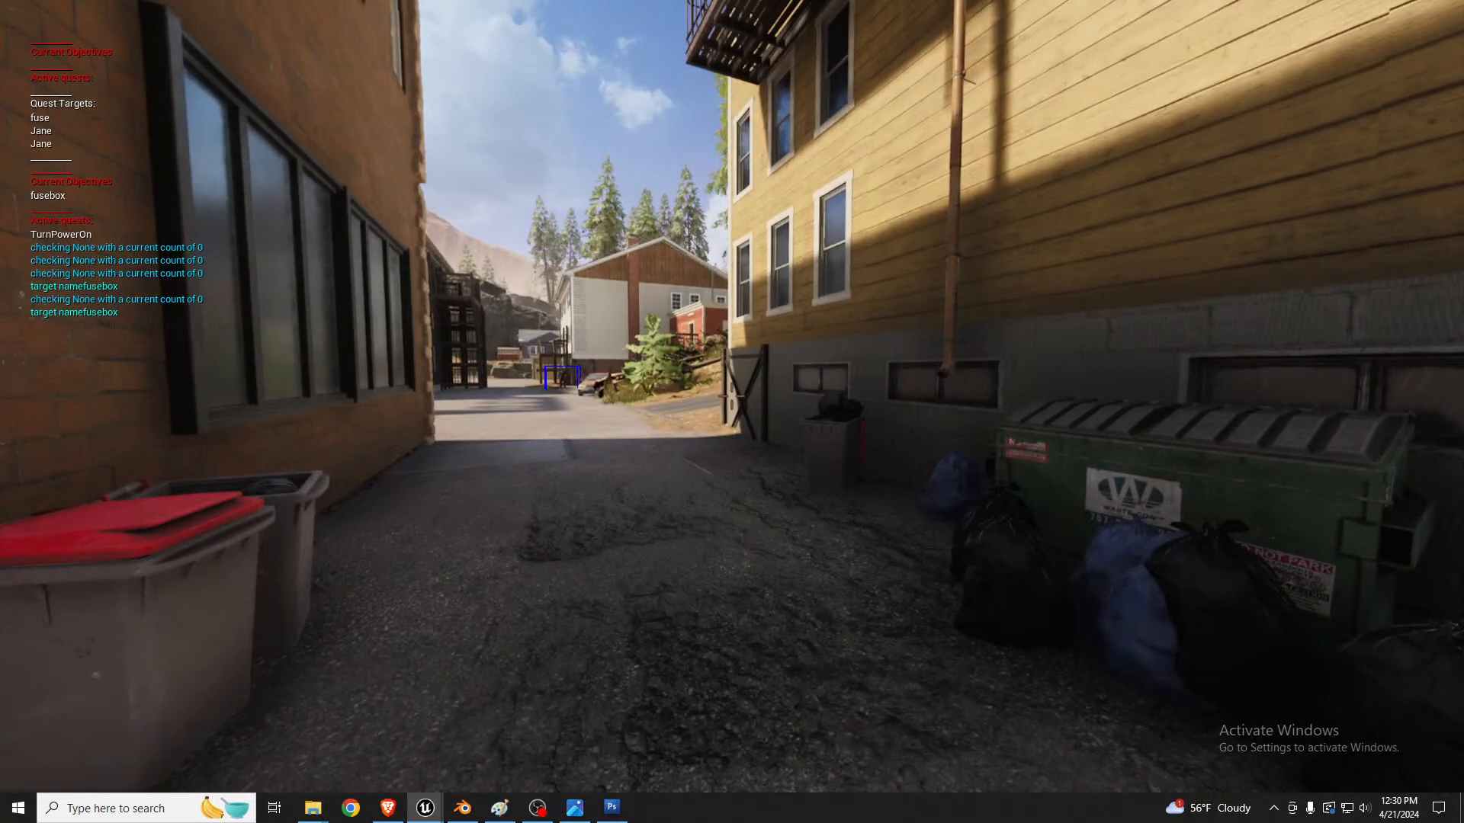
key(Escape)
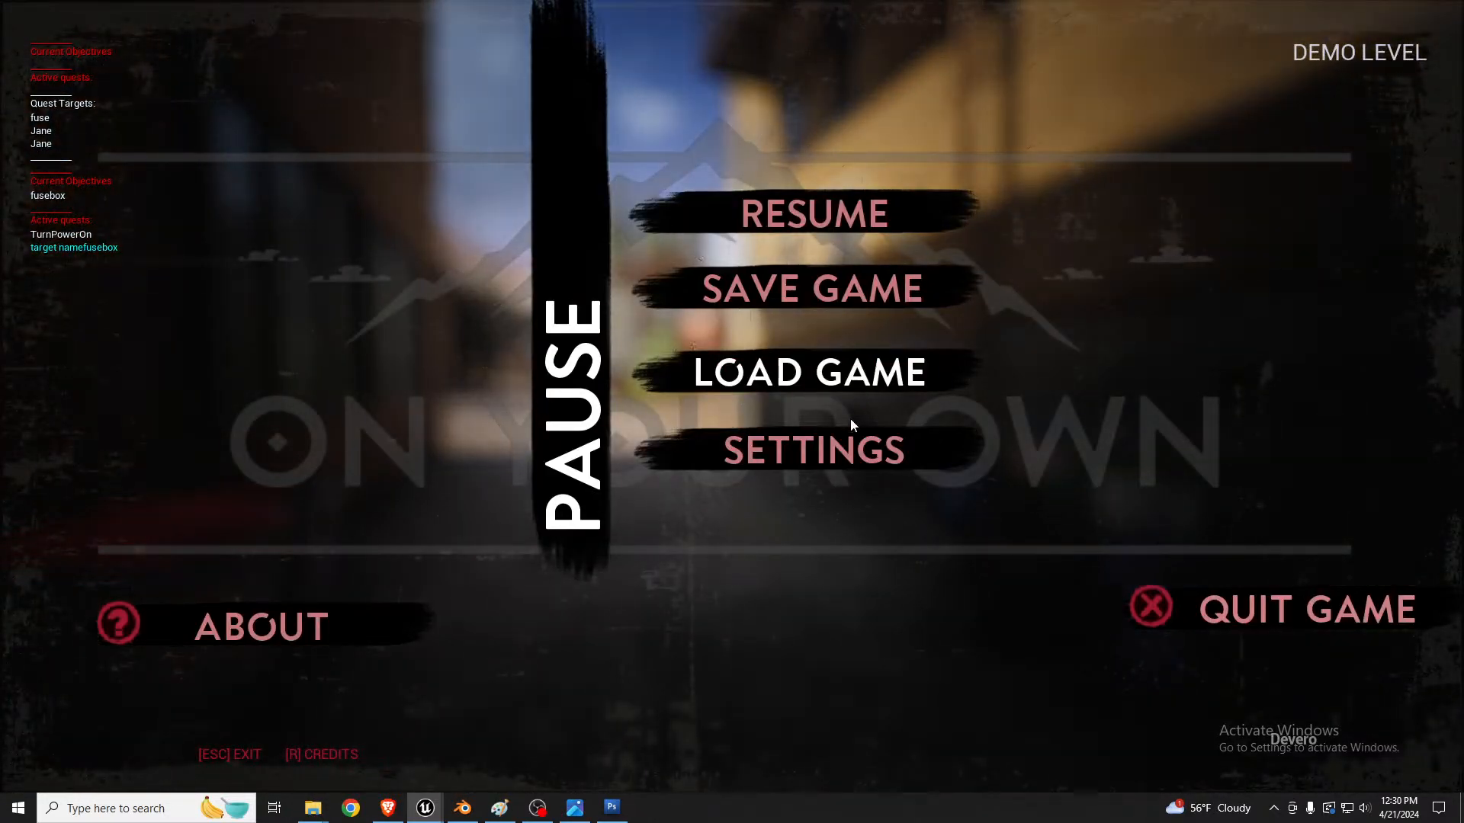
click(852, 441)
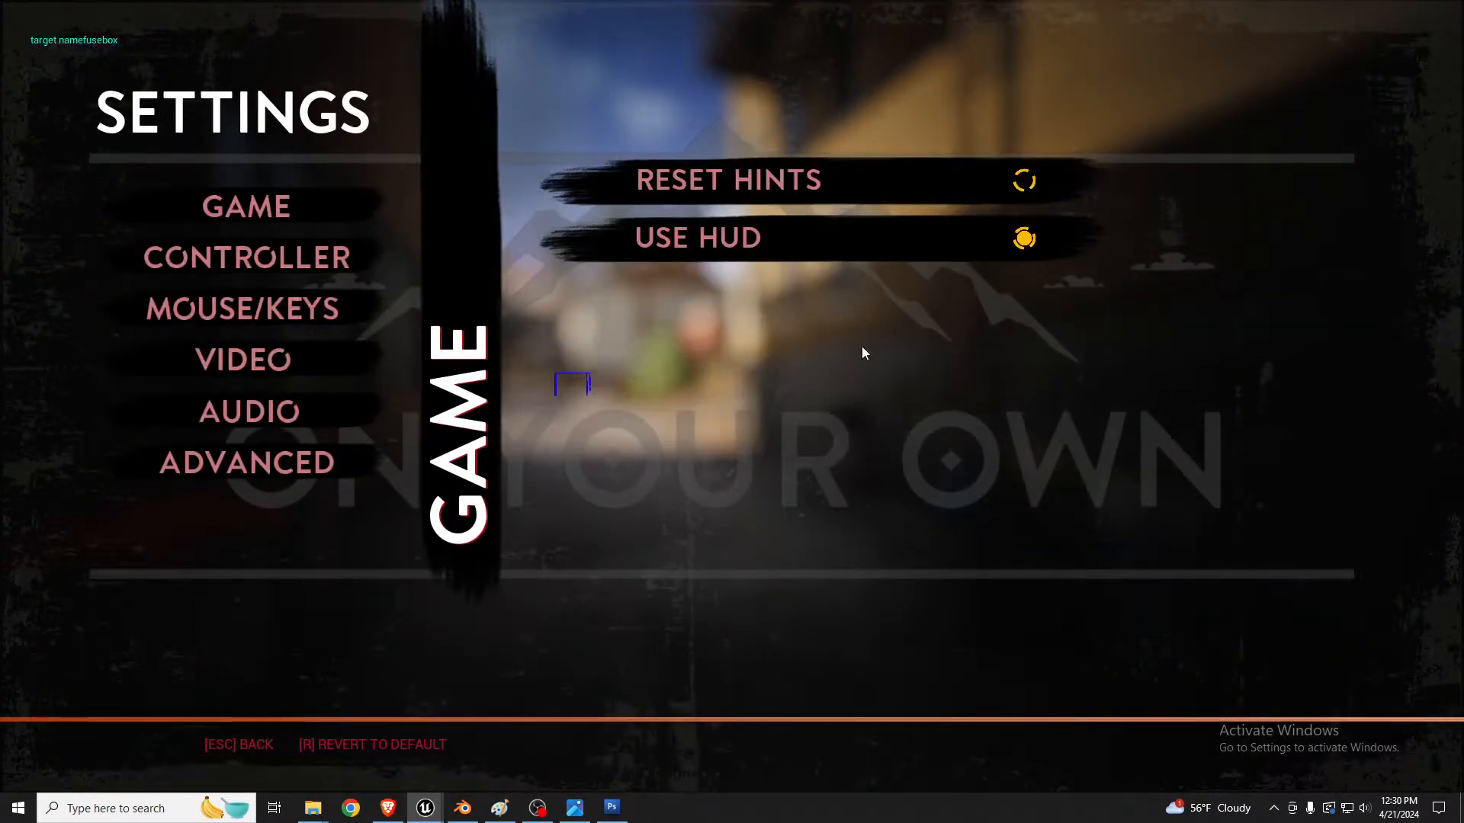
click(928, 239)
key(Escape)
key(Escape)
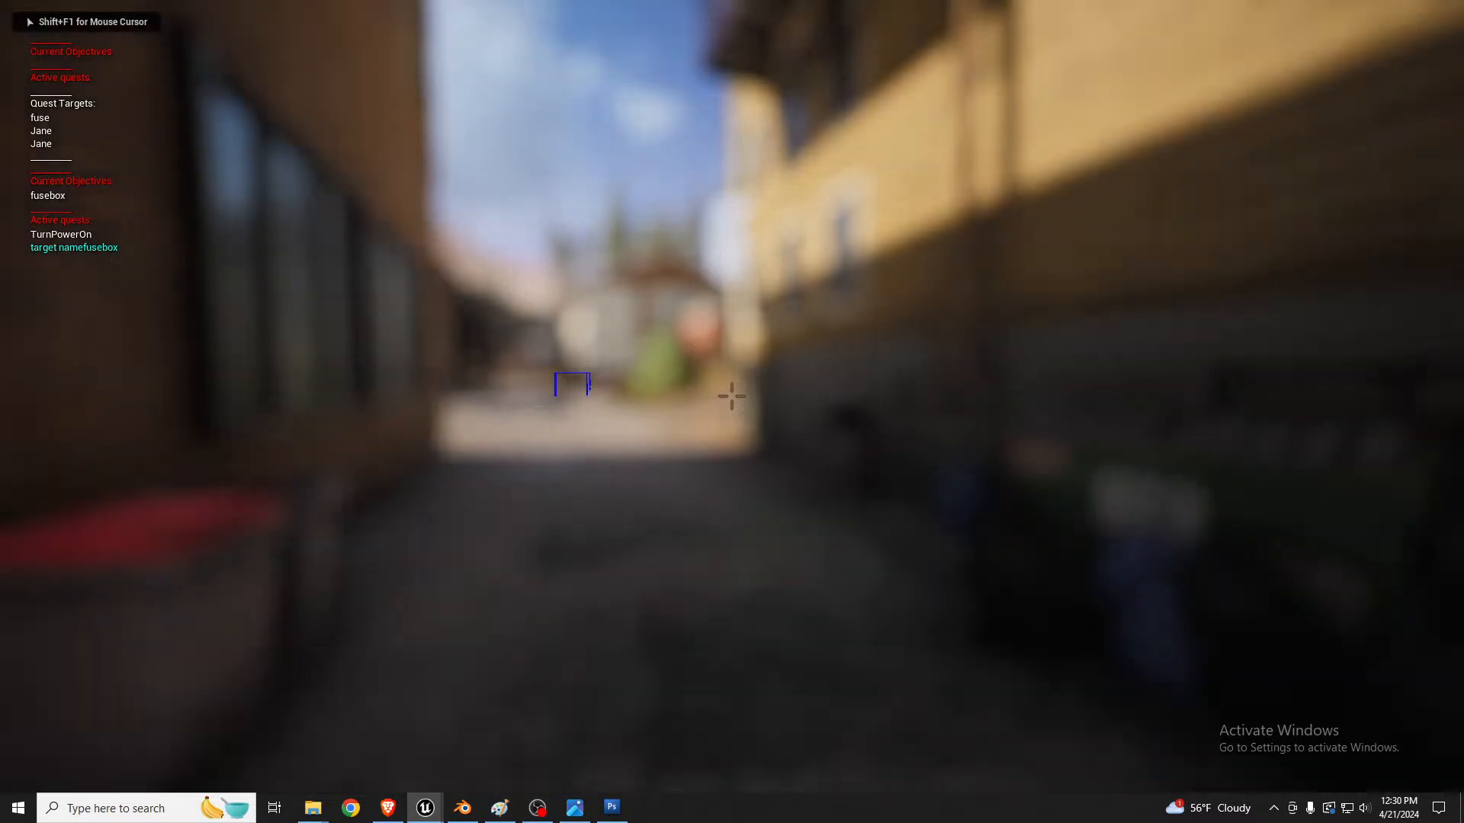
Step: Check the handheld objective device with the HUD off, and put it away while looking over the alley between the yellow and brick buildings
key(Tab)
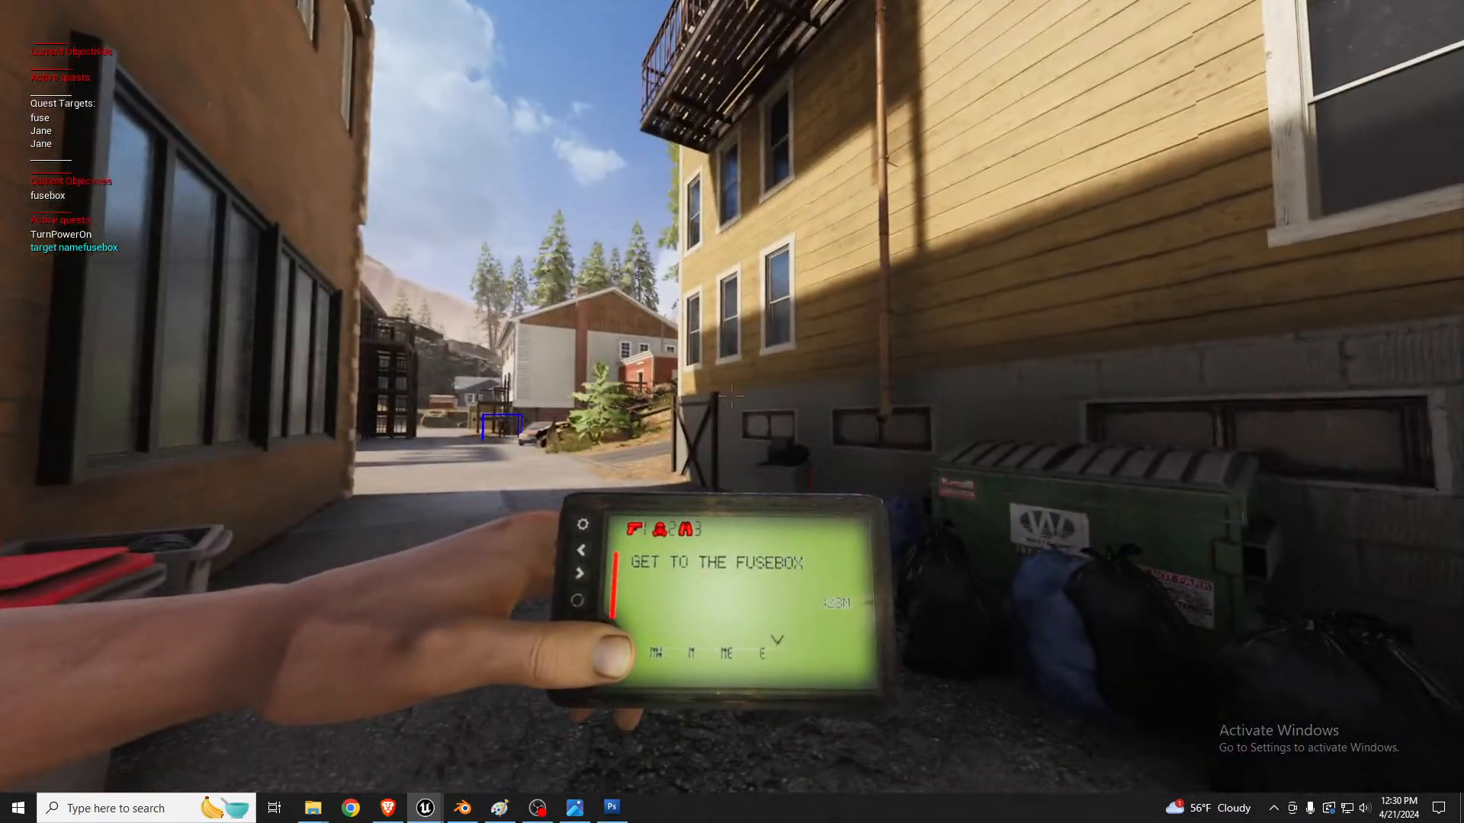
key(Tab)
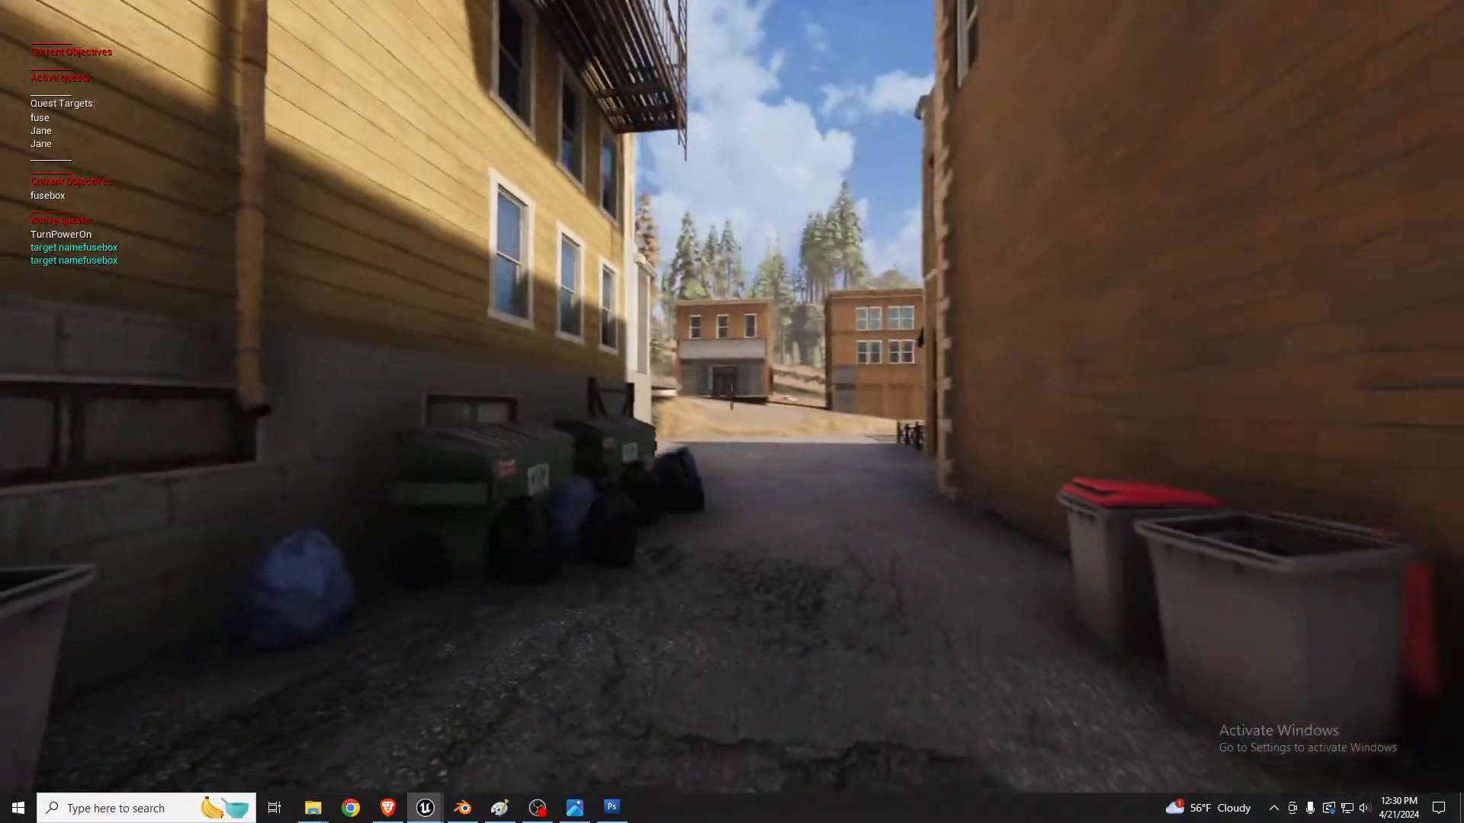
key(s)
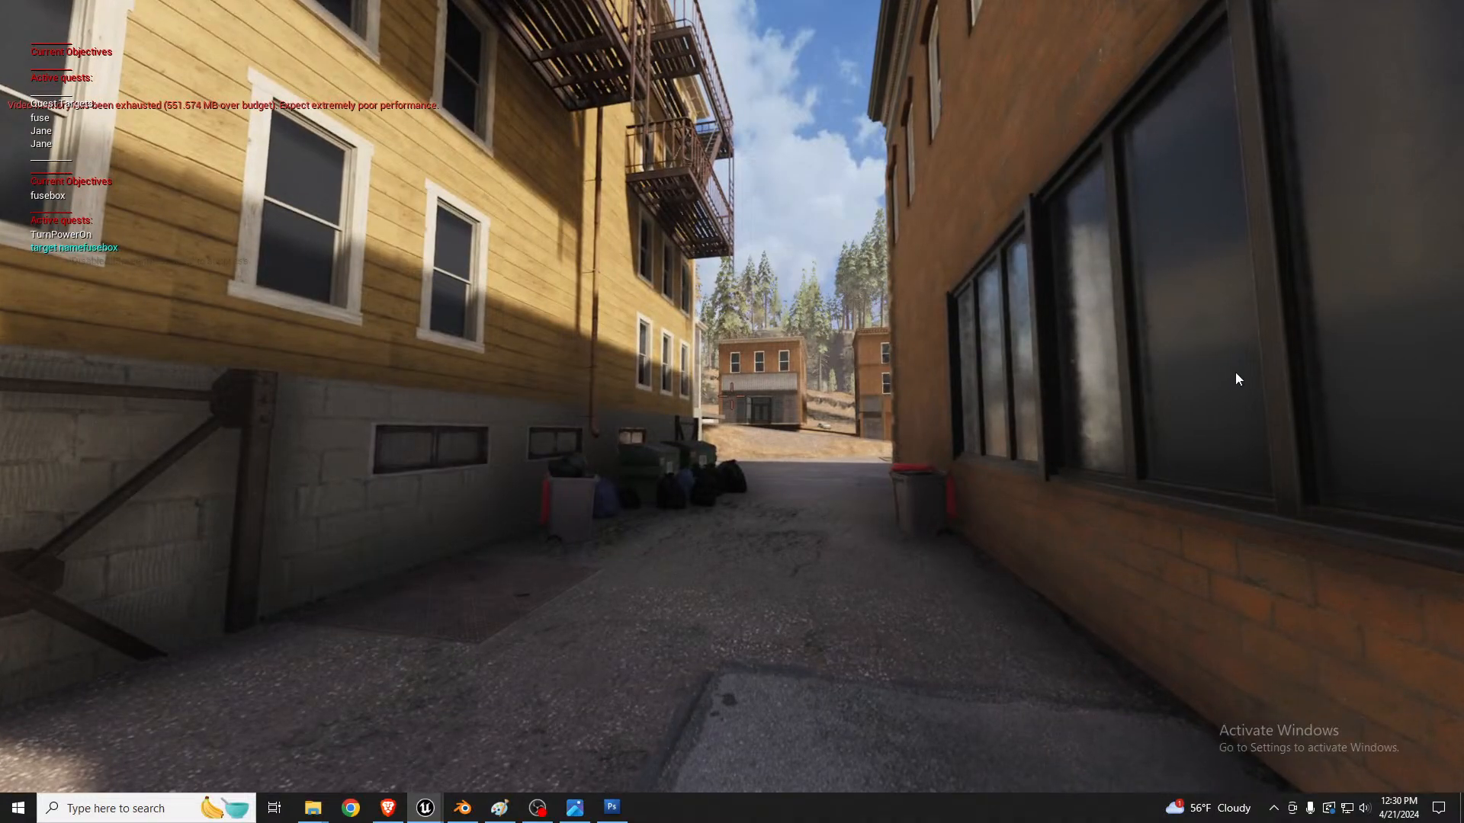
Step: End the play session and return the level viewport from full screen to the normal editor layout
key(Escape)
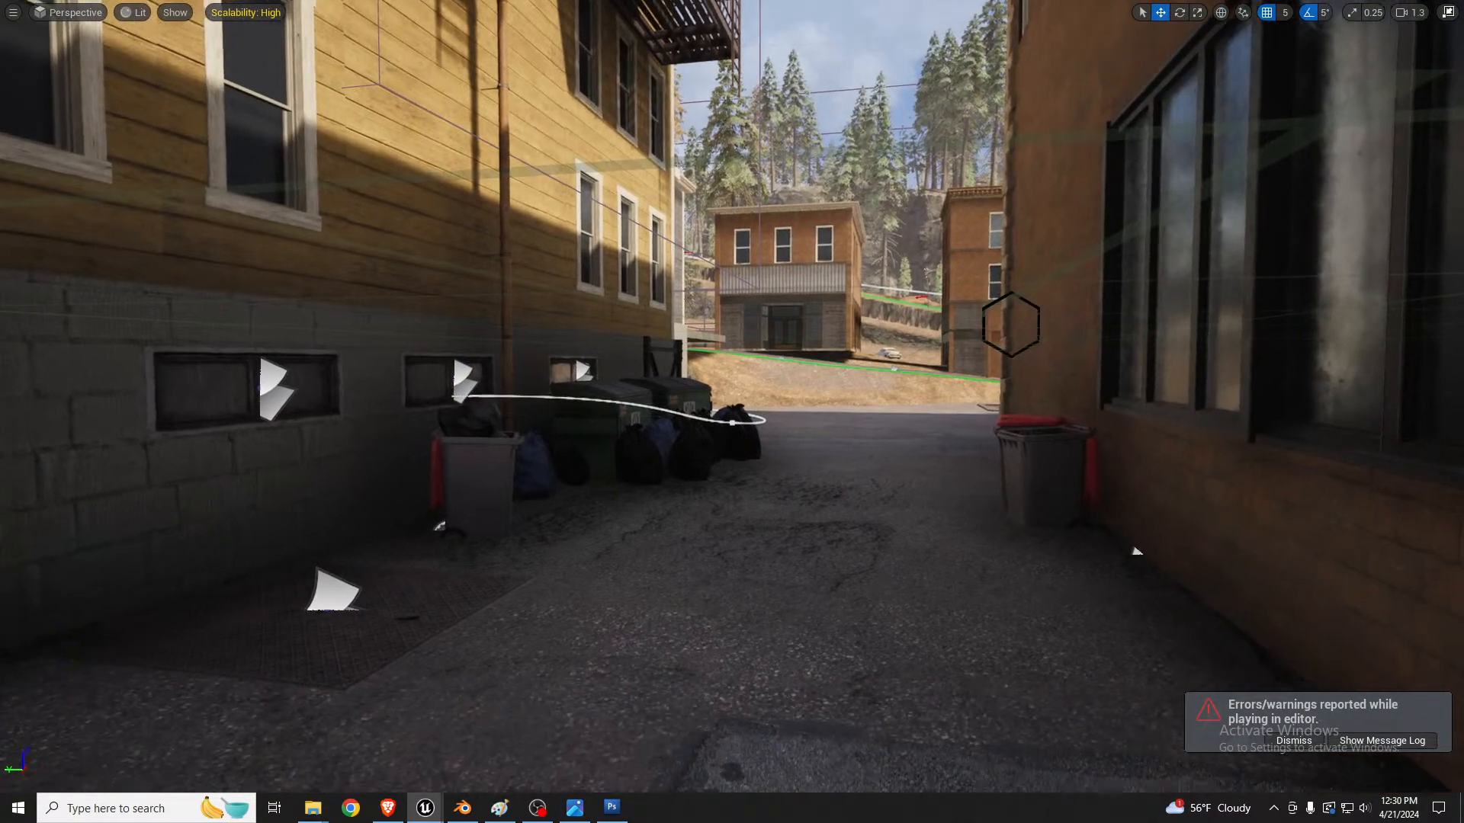
key(F11)
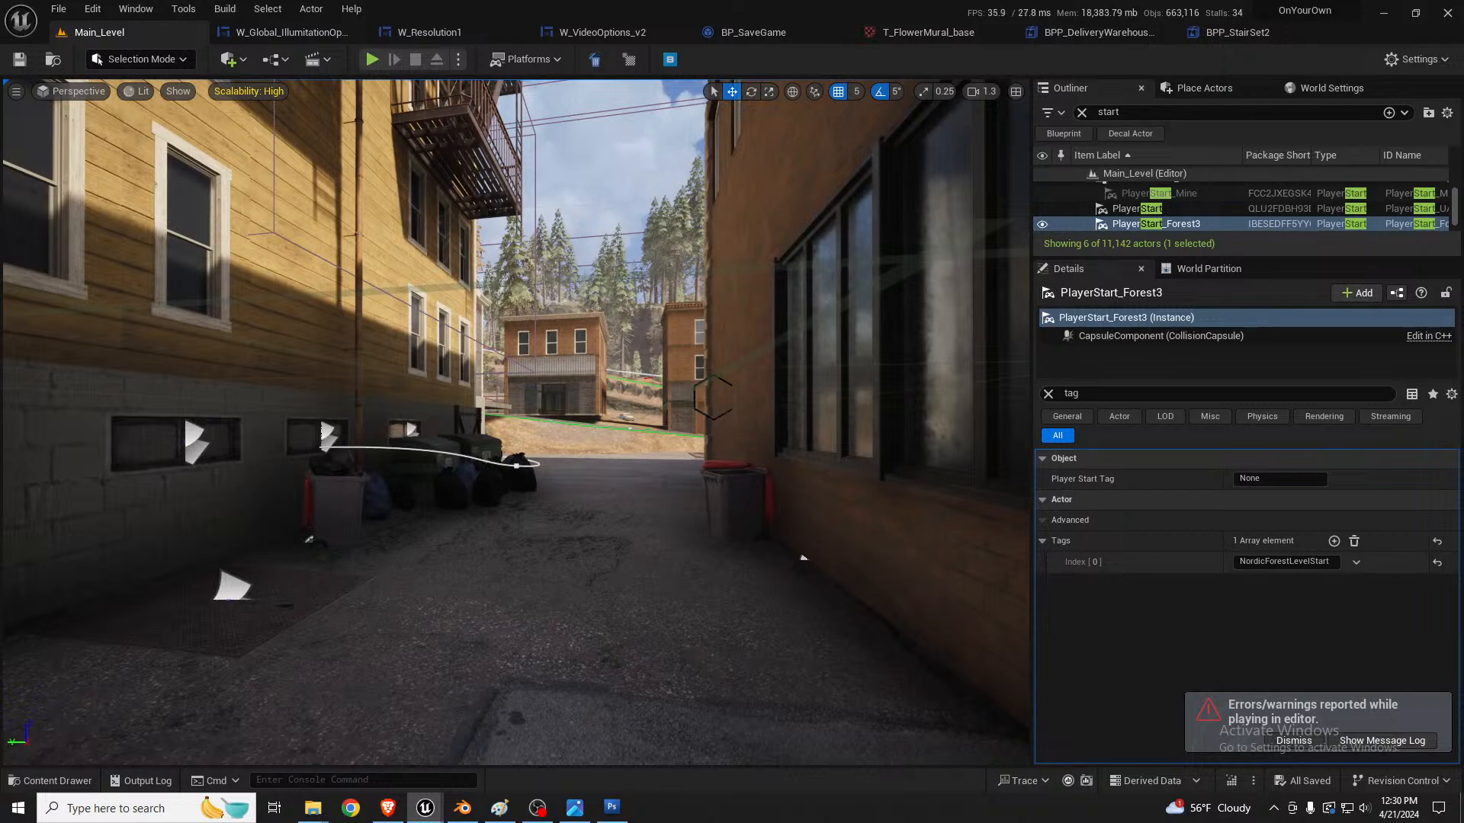